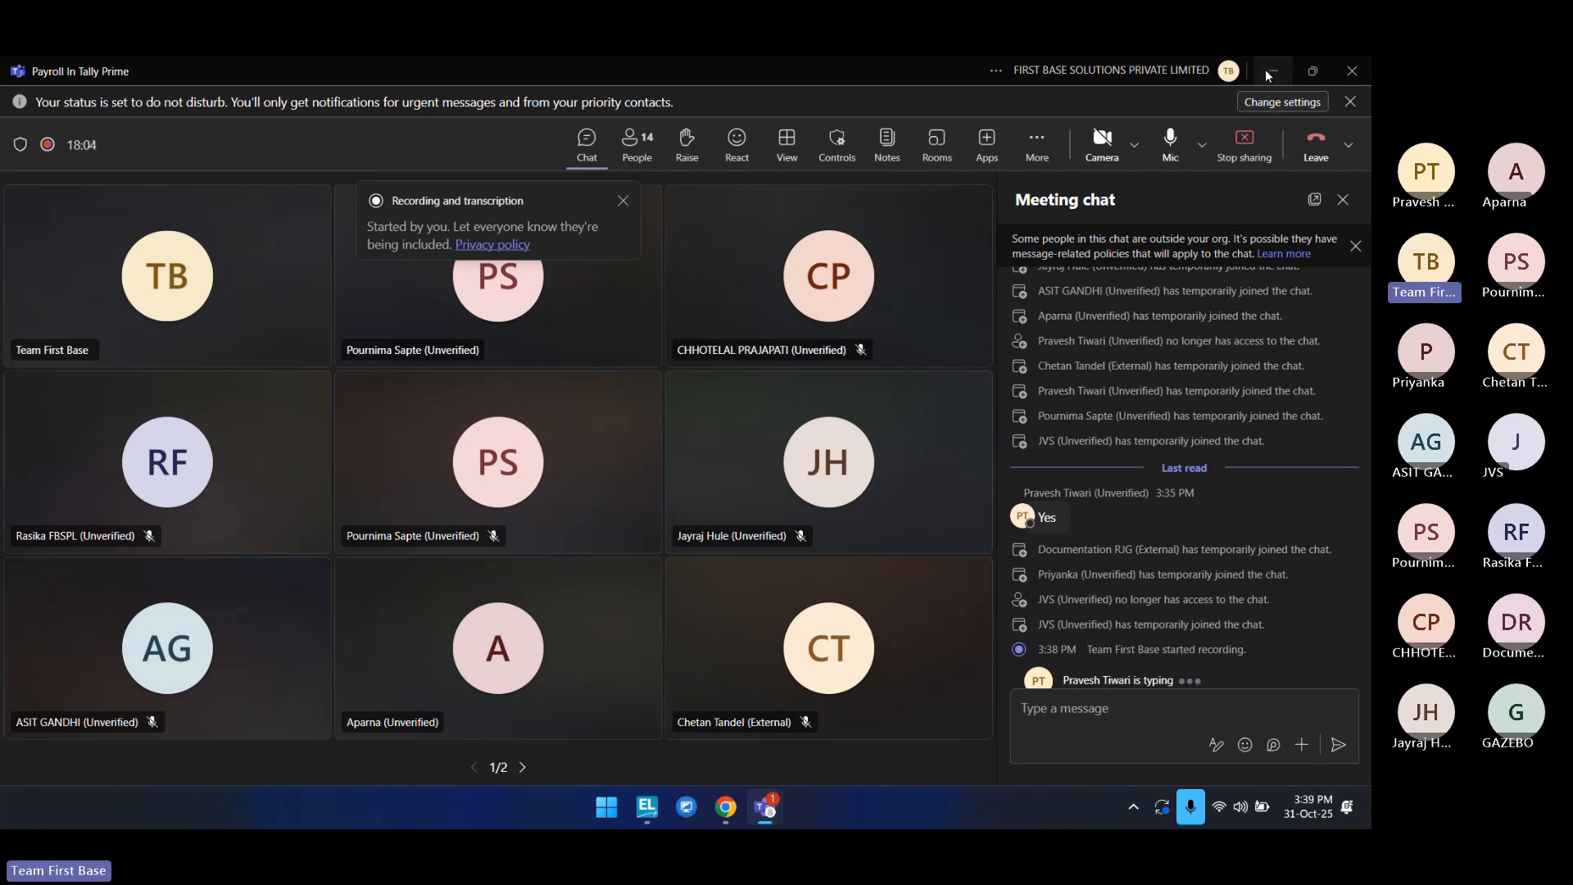
Step: Switch from the Teams meeting to TallyPrime and start creating a new company in the Demo Data folder
left_click(1270, 72)
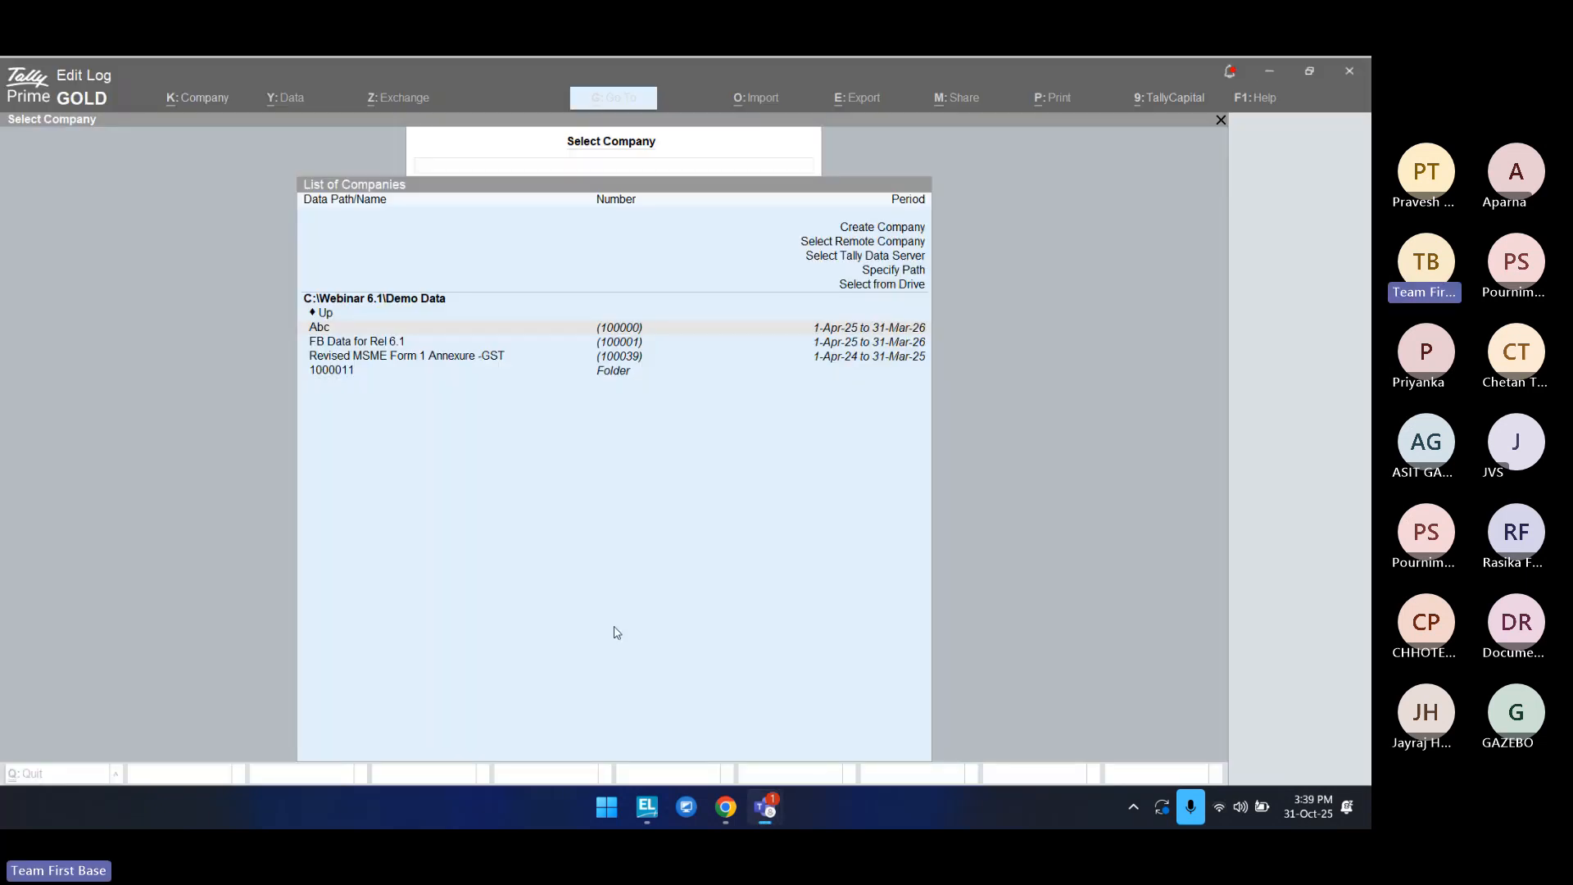
left_click(453, 472)
key("Up")
key("Up")
key("Up")
key("Up")
key("Up")
key("Up")
key("Up")
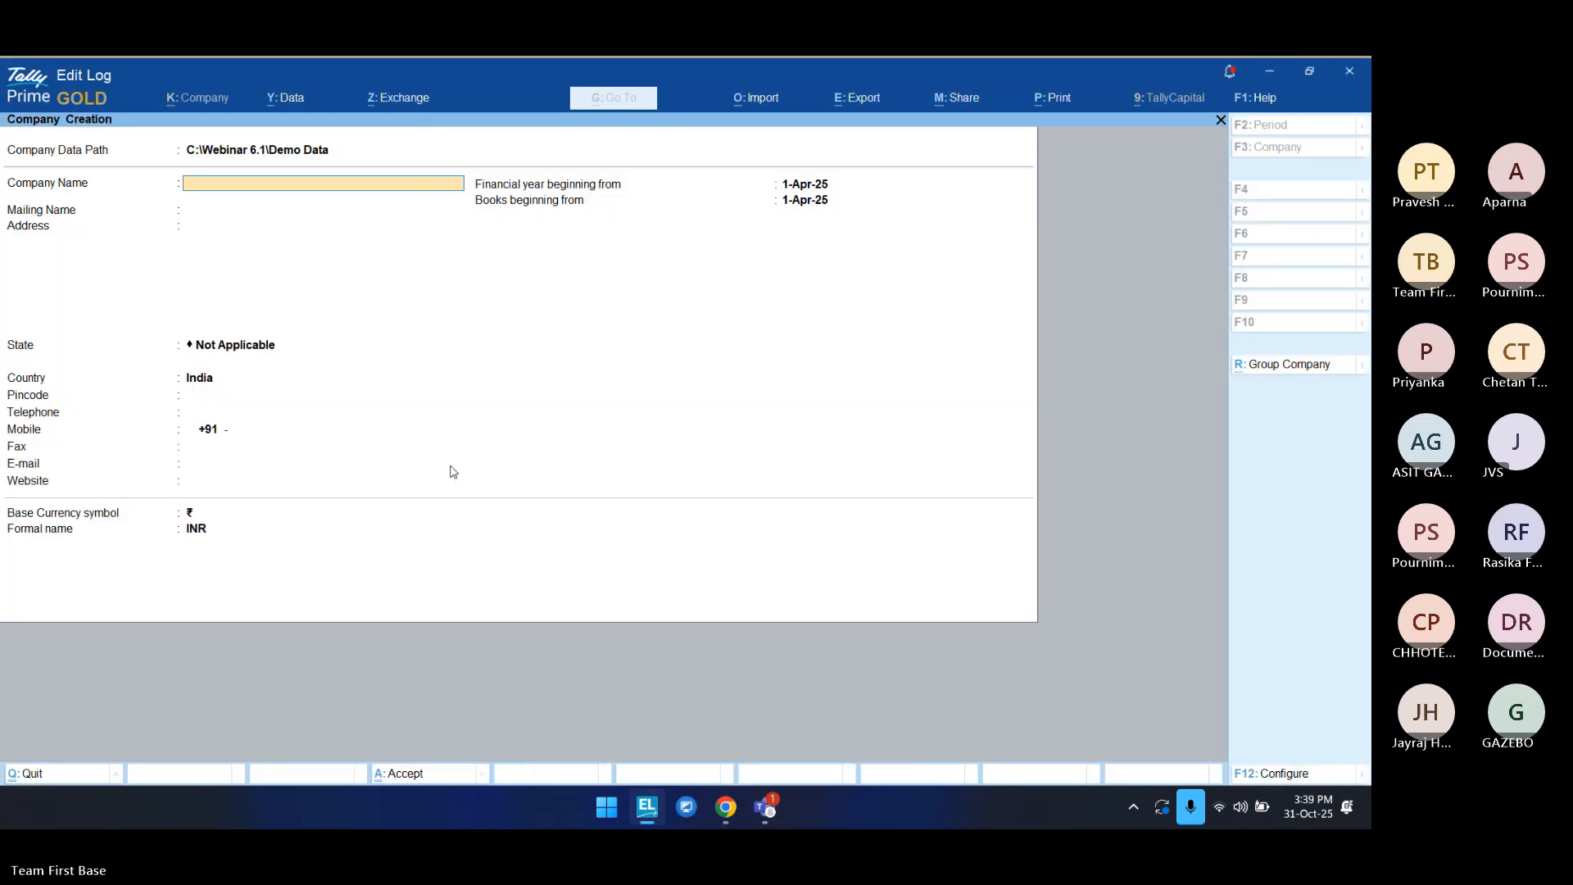
Step: Name the new company Payroll Training, keep the same mailing name and leave the address blank
type("Payro")
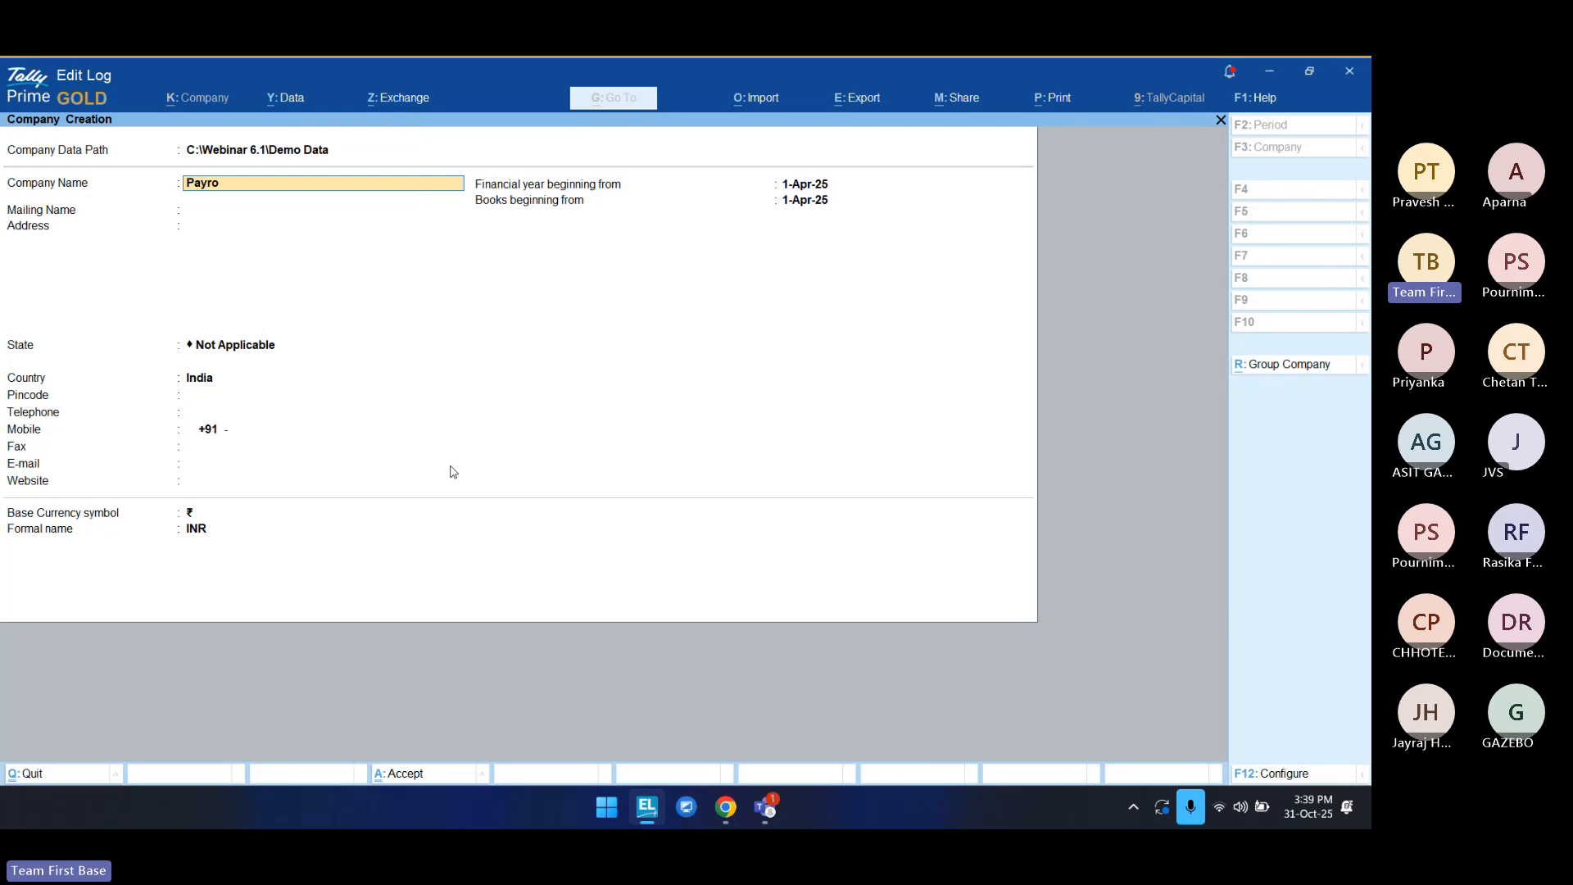
type("ll Training")
key("Return")
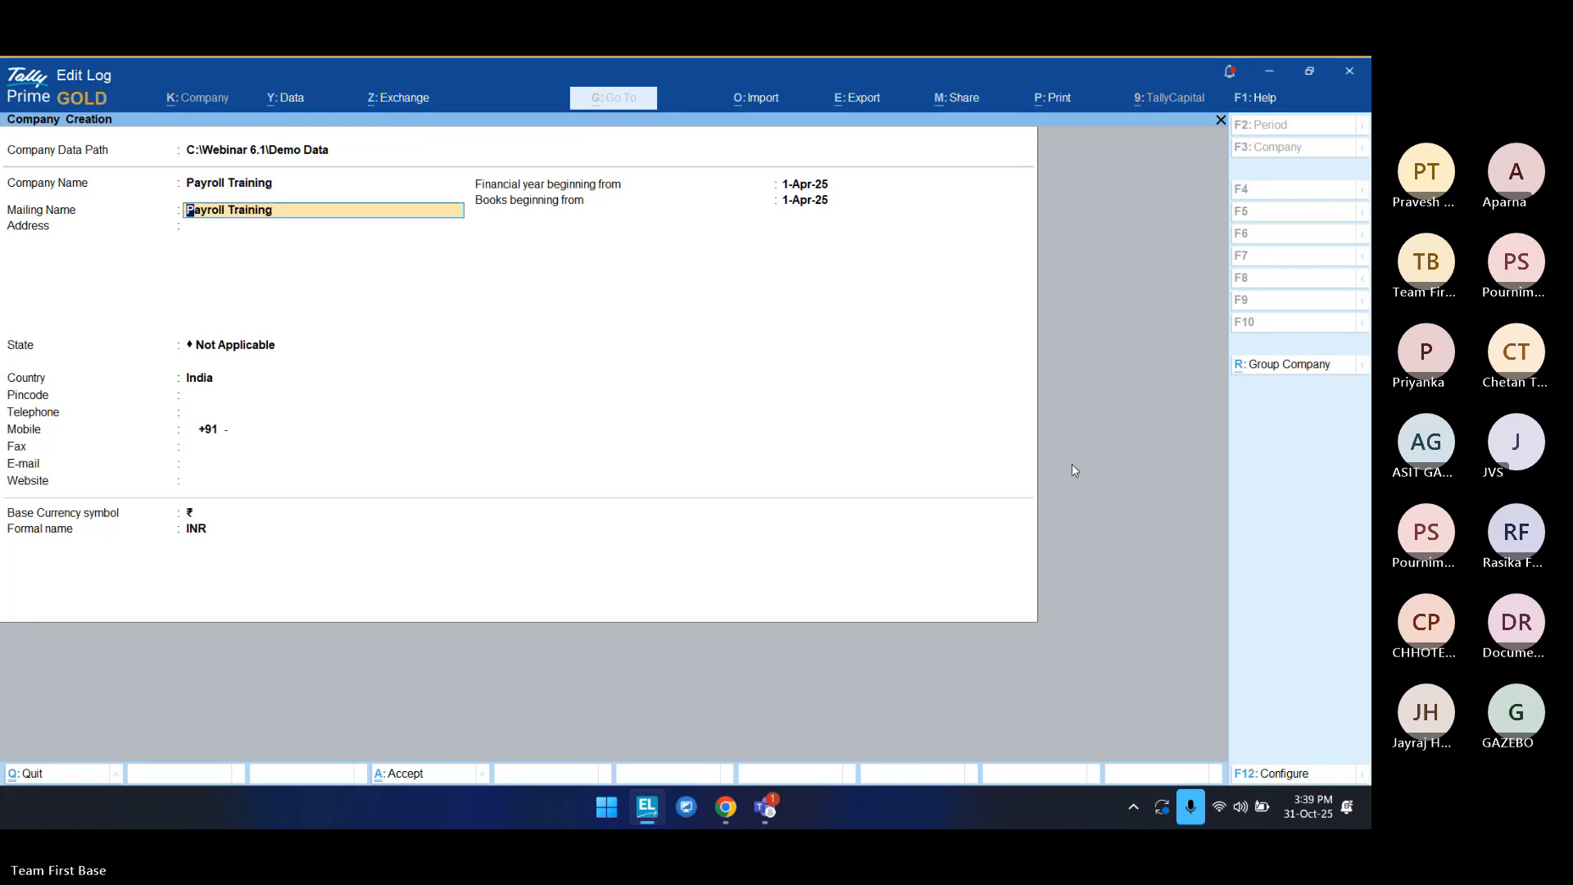
left_click(1260, 371)
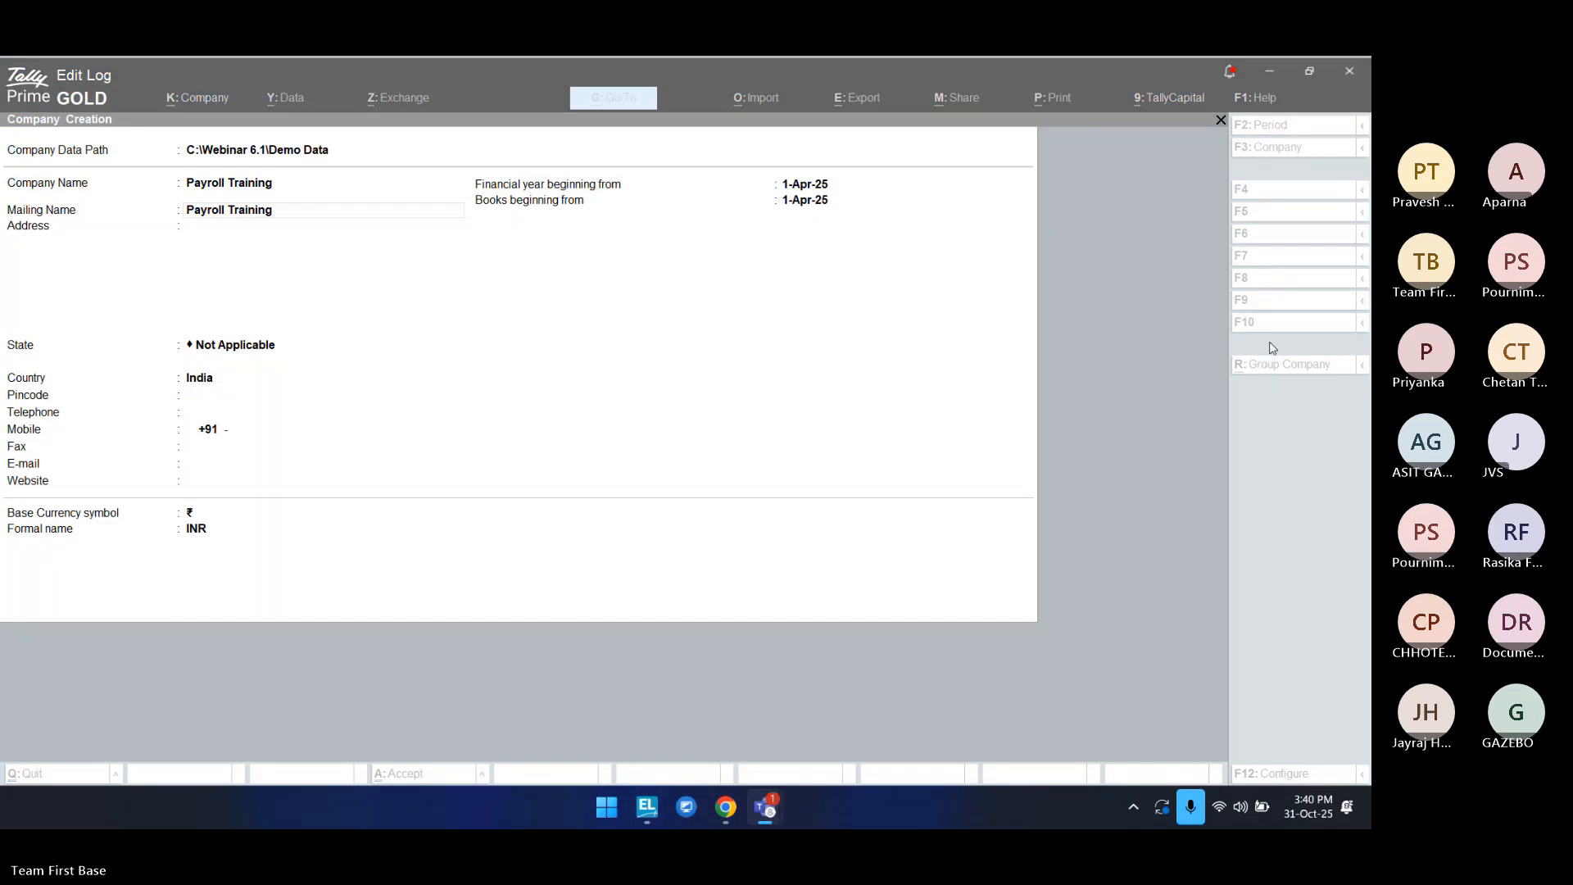
left_click(243, 254)
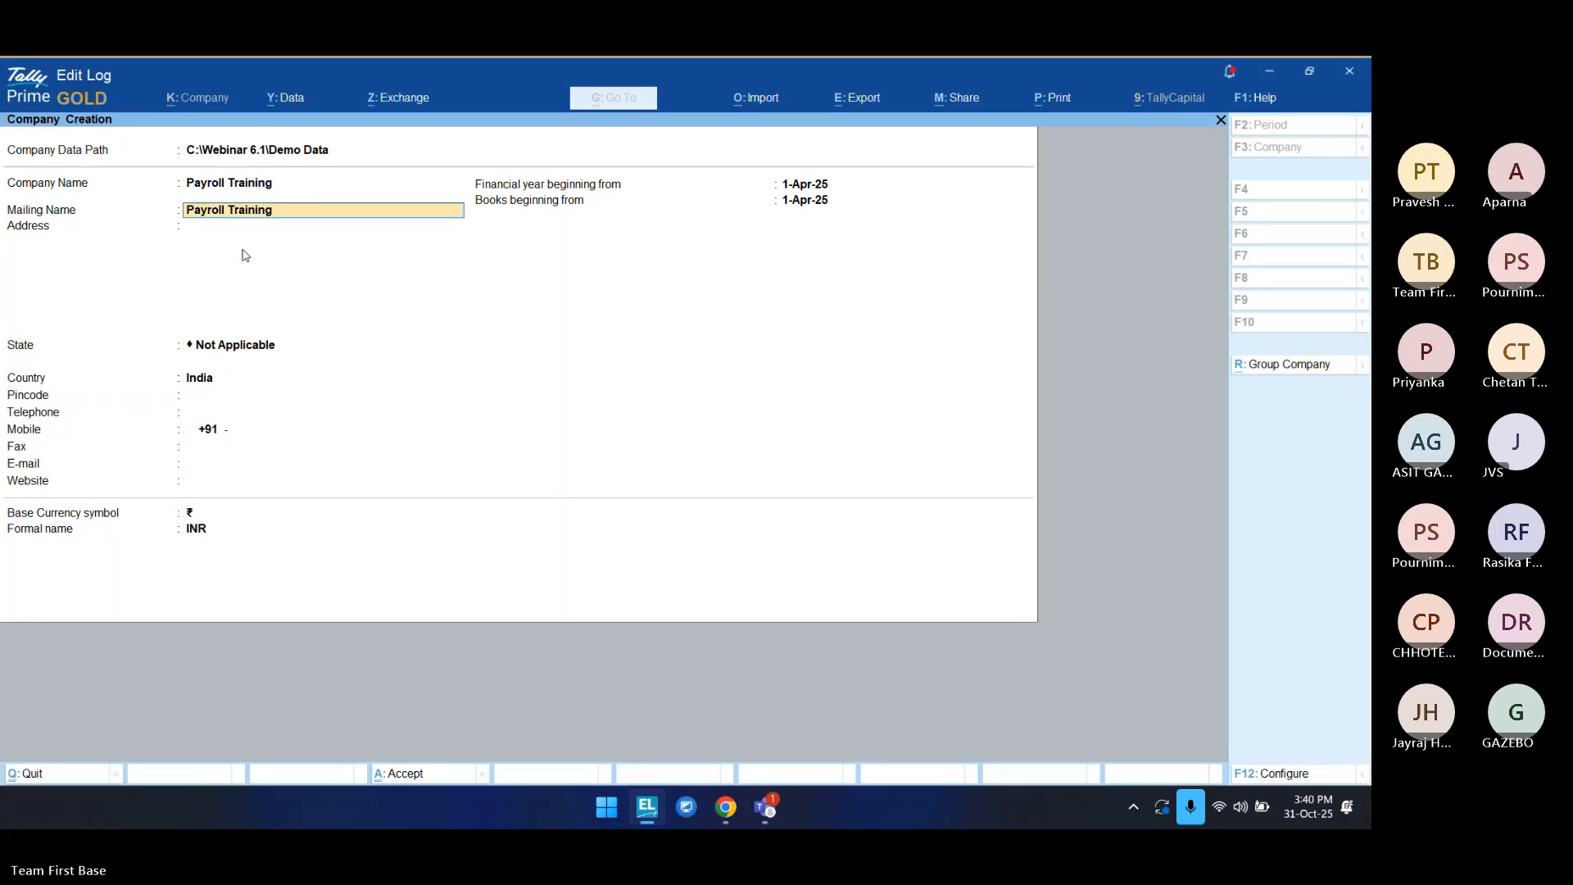
key("Return")
key("Return")
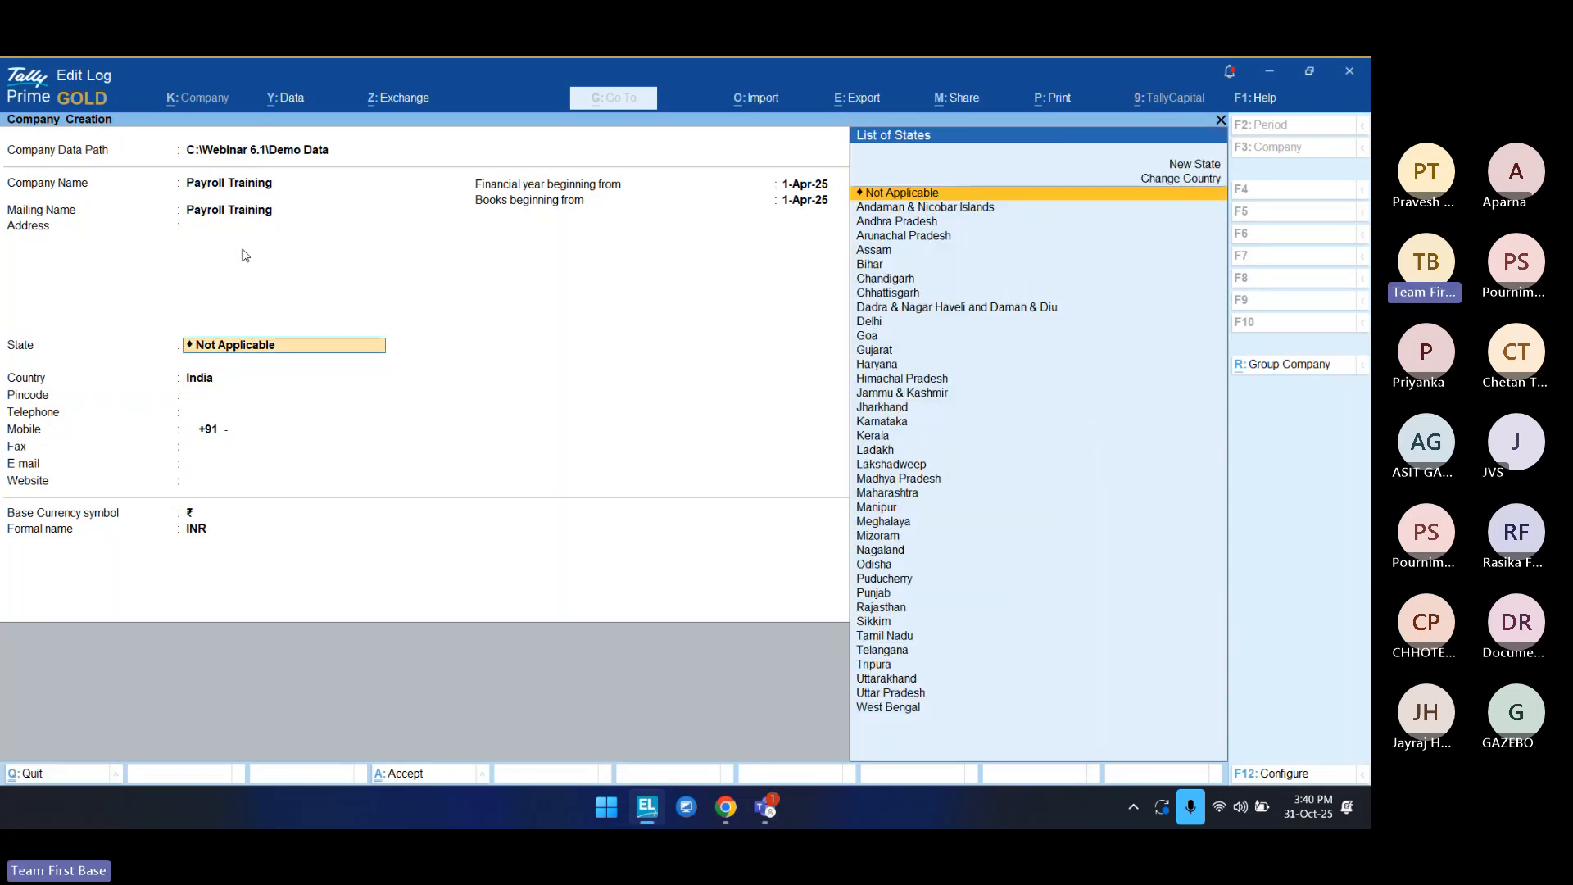
Step: Set the state to Maharashtra, leave the contact details blank and save the company with books beginning from 1-Apr-25
type("Mah")
key("Return")
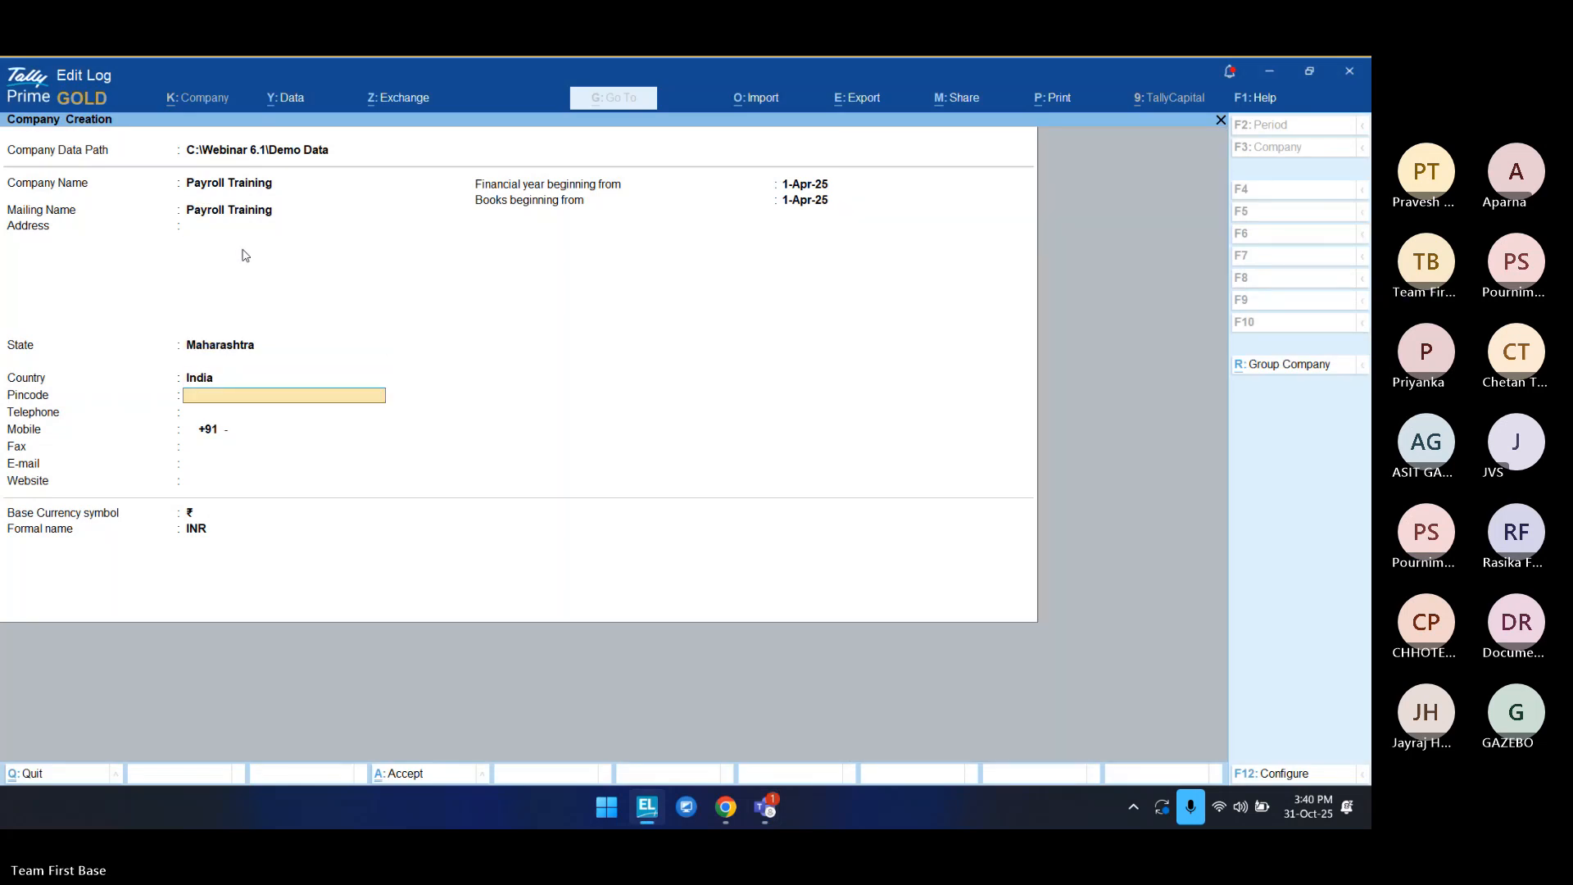
key("Return")
key("Return")
key("Return")
key("Return")
key("Return")
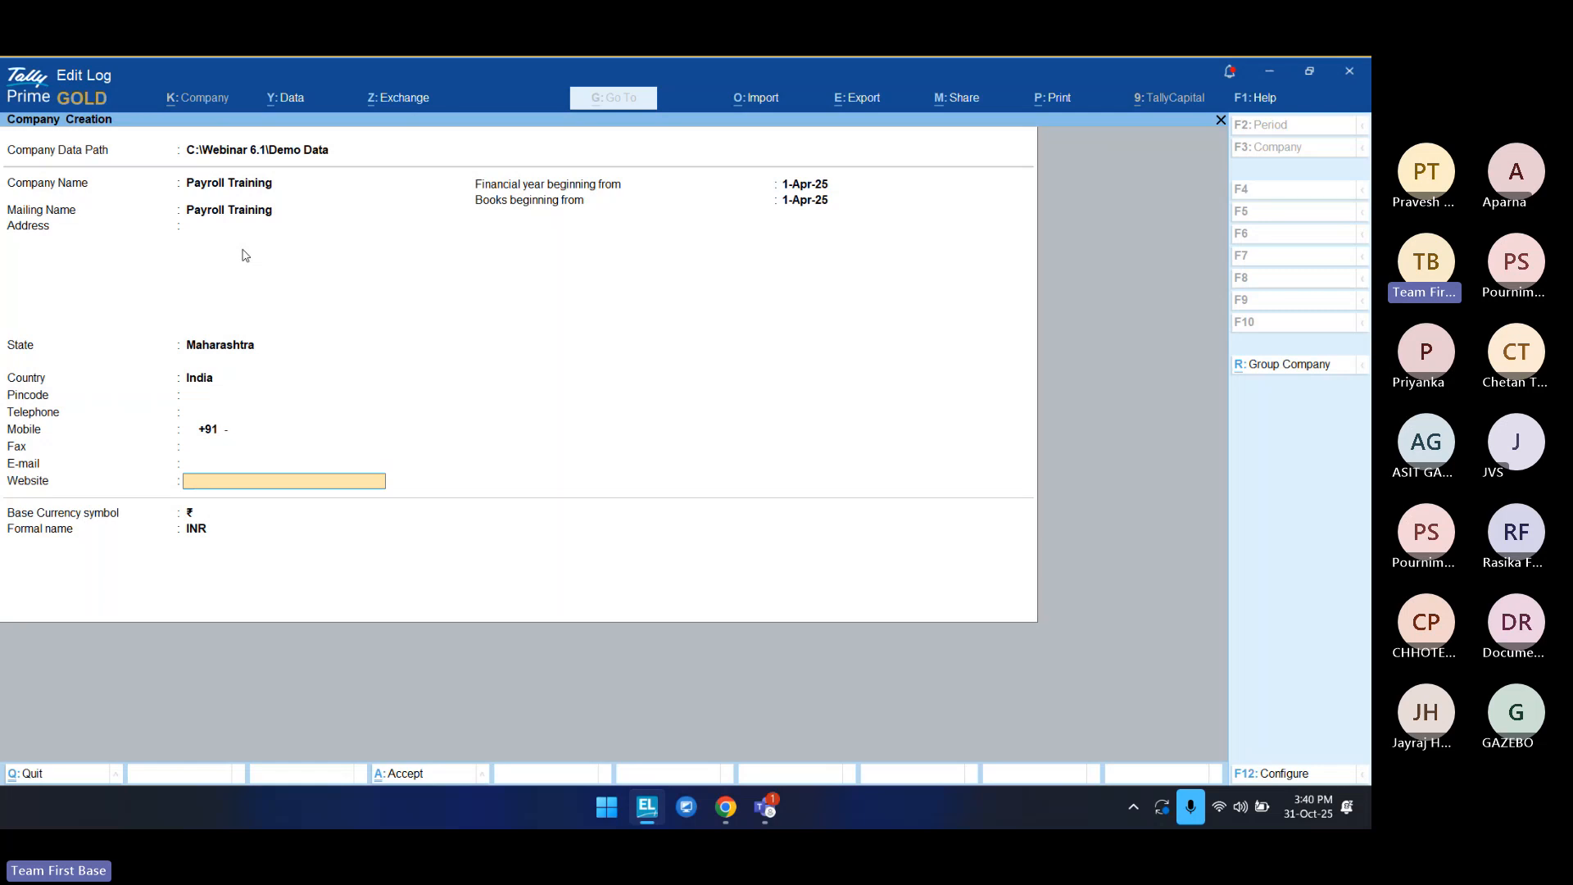
key("Return")
key("Return")
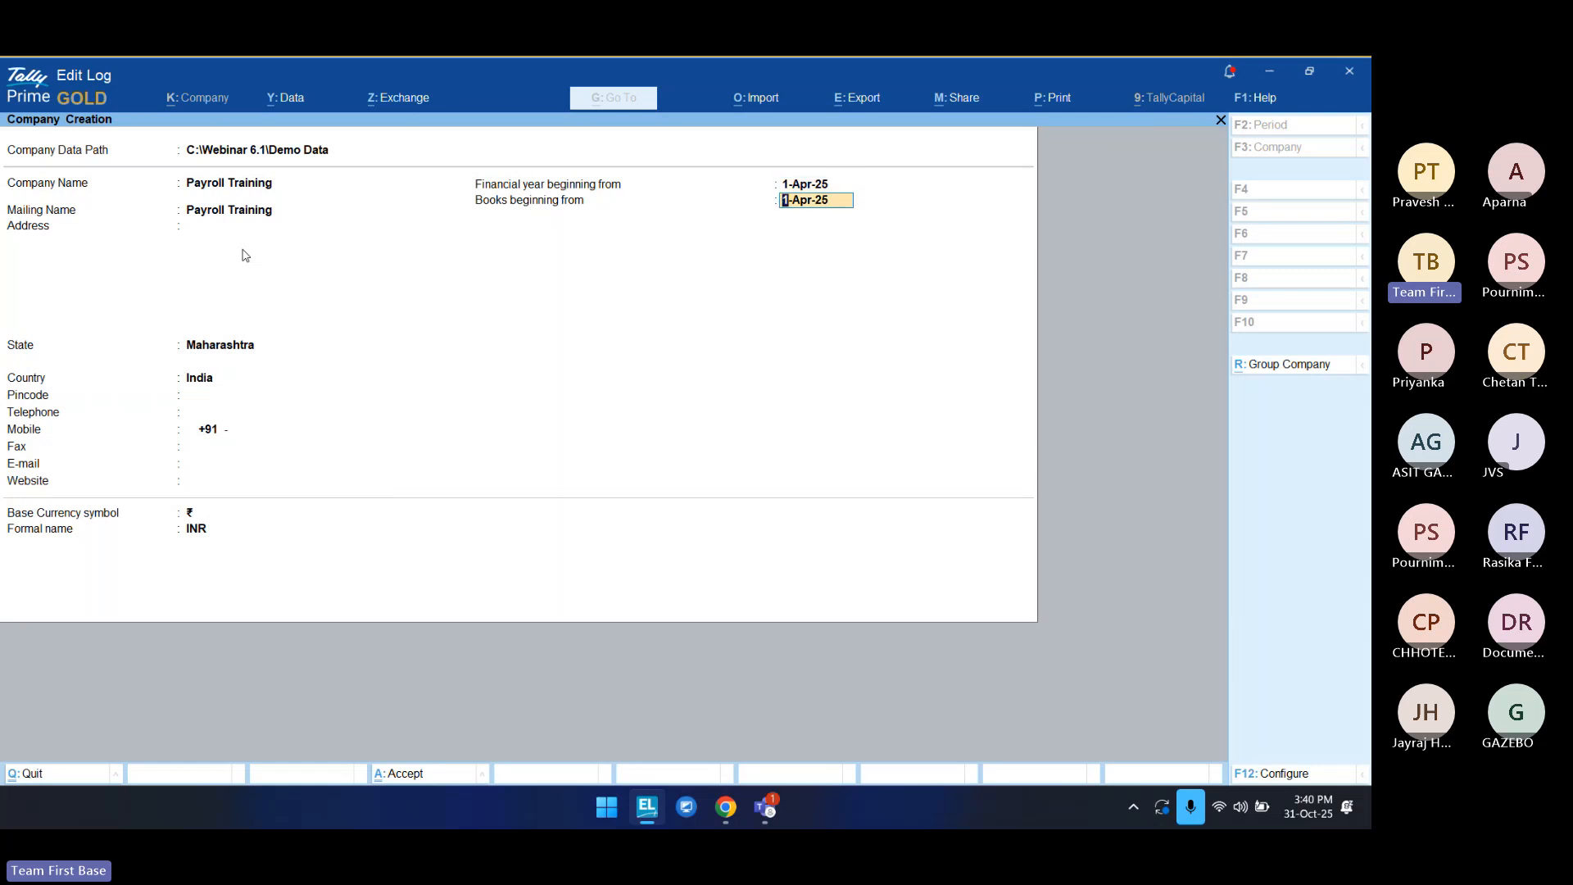
key("ctrl")
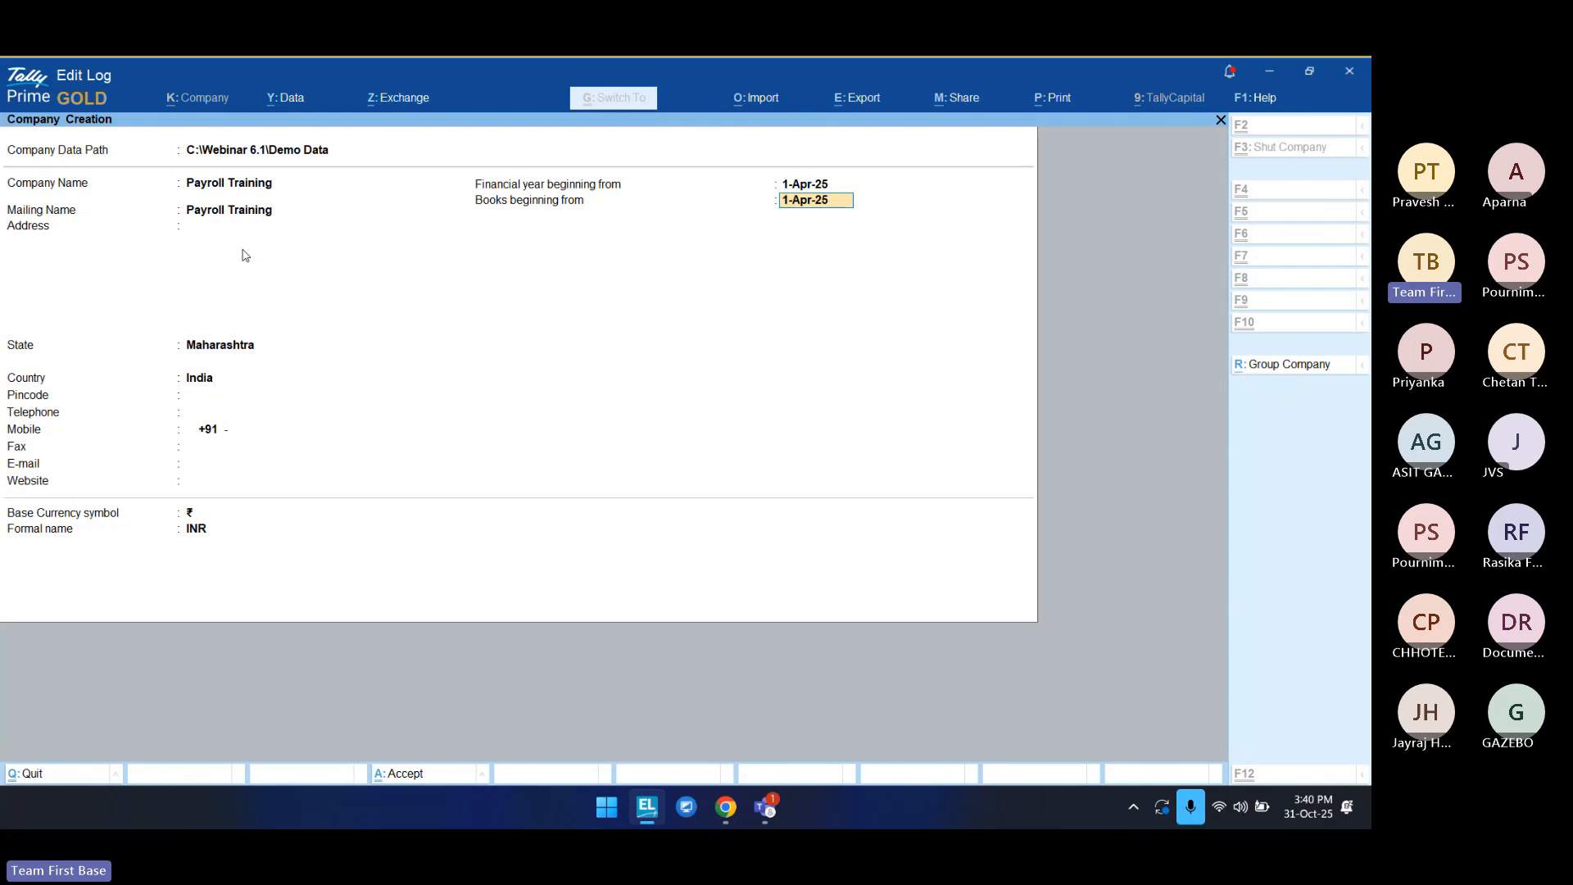
key("ctrl+a")
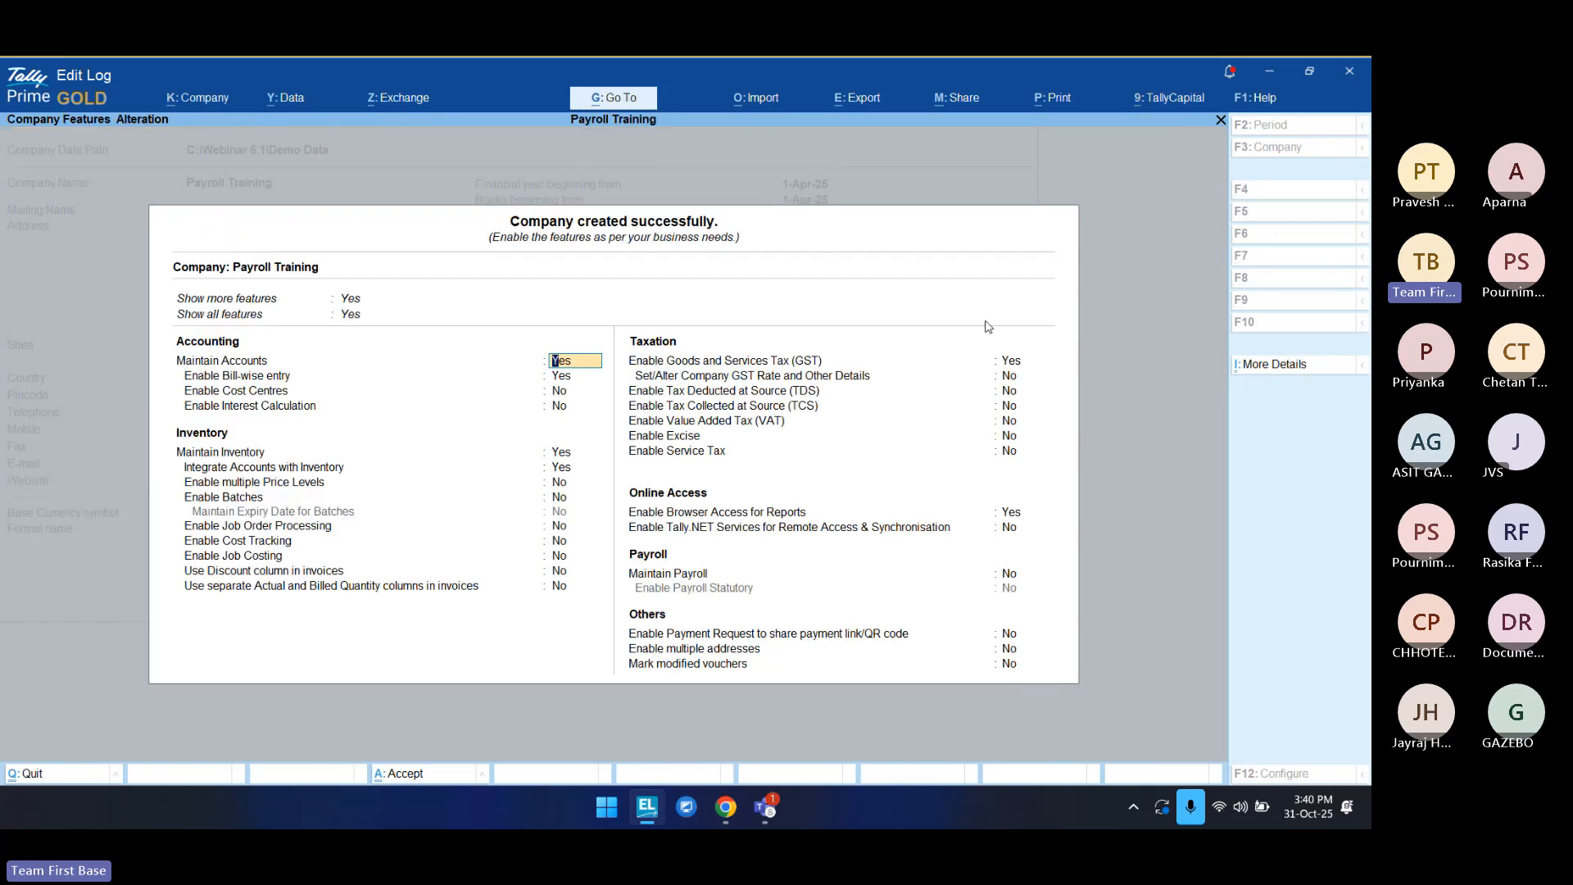
left_click(562, 453)
type("n")
key("Return")
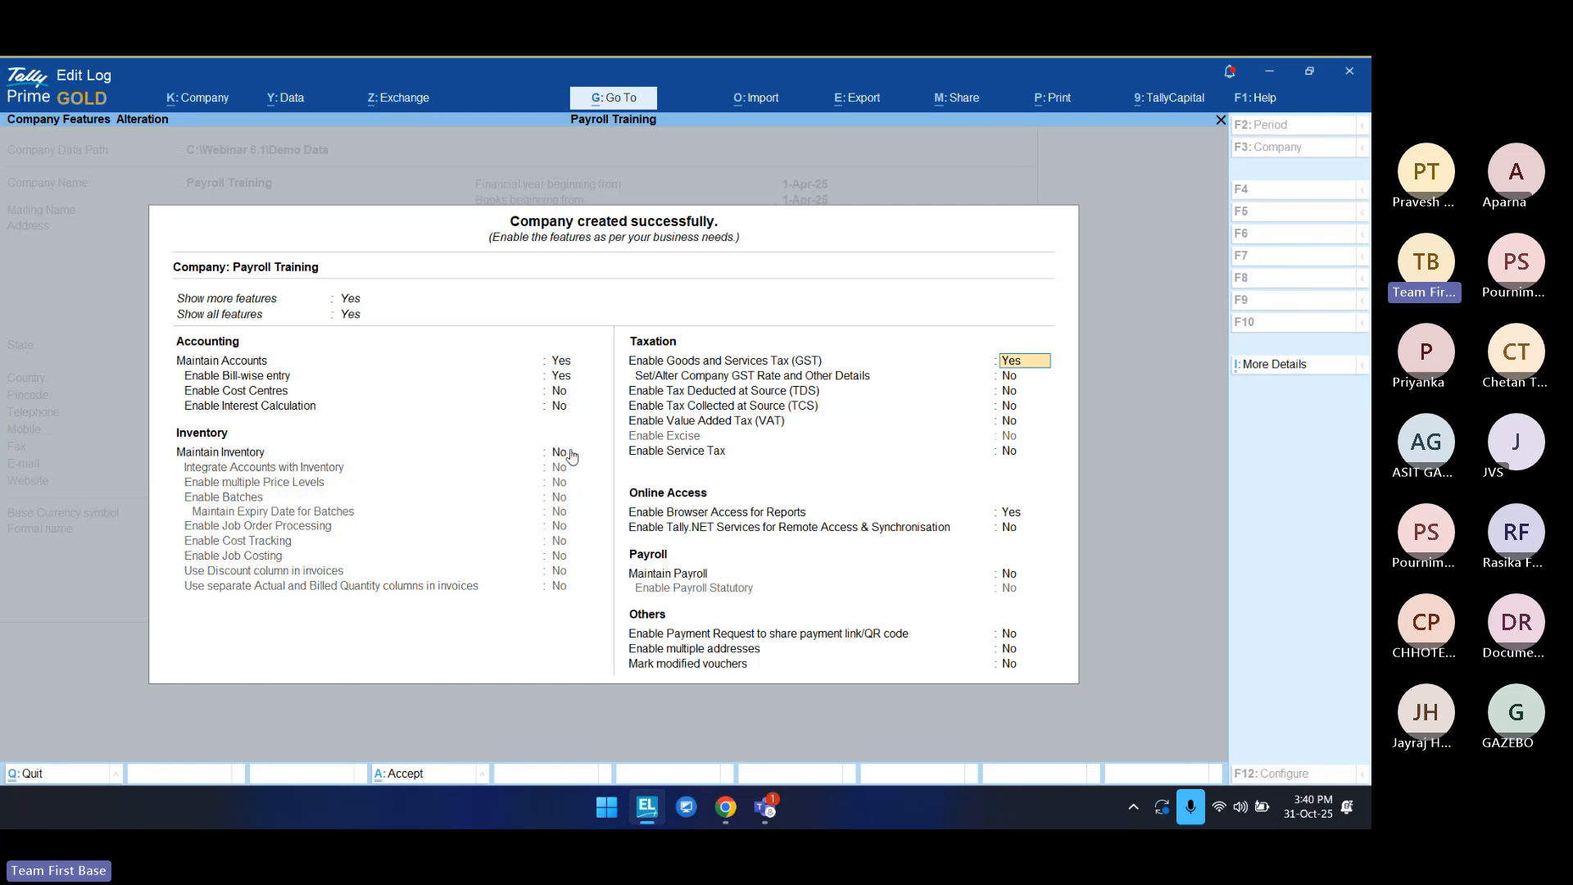
type("n")
key("Return")
key("Return")
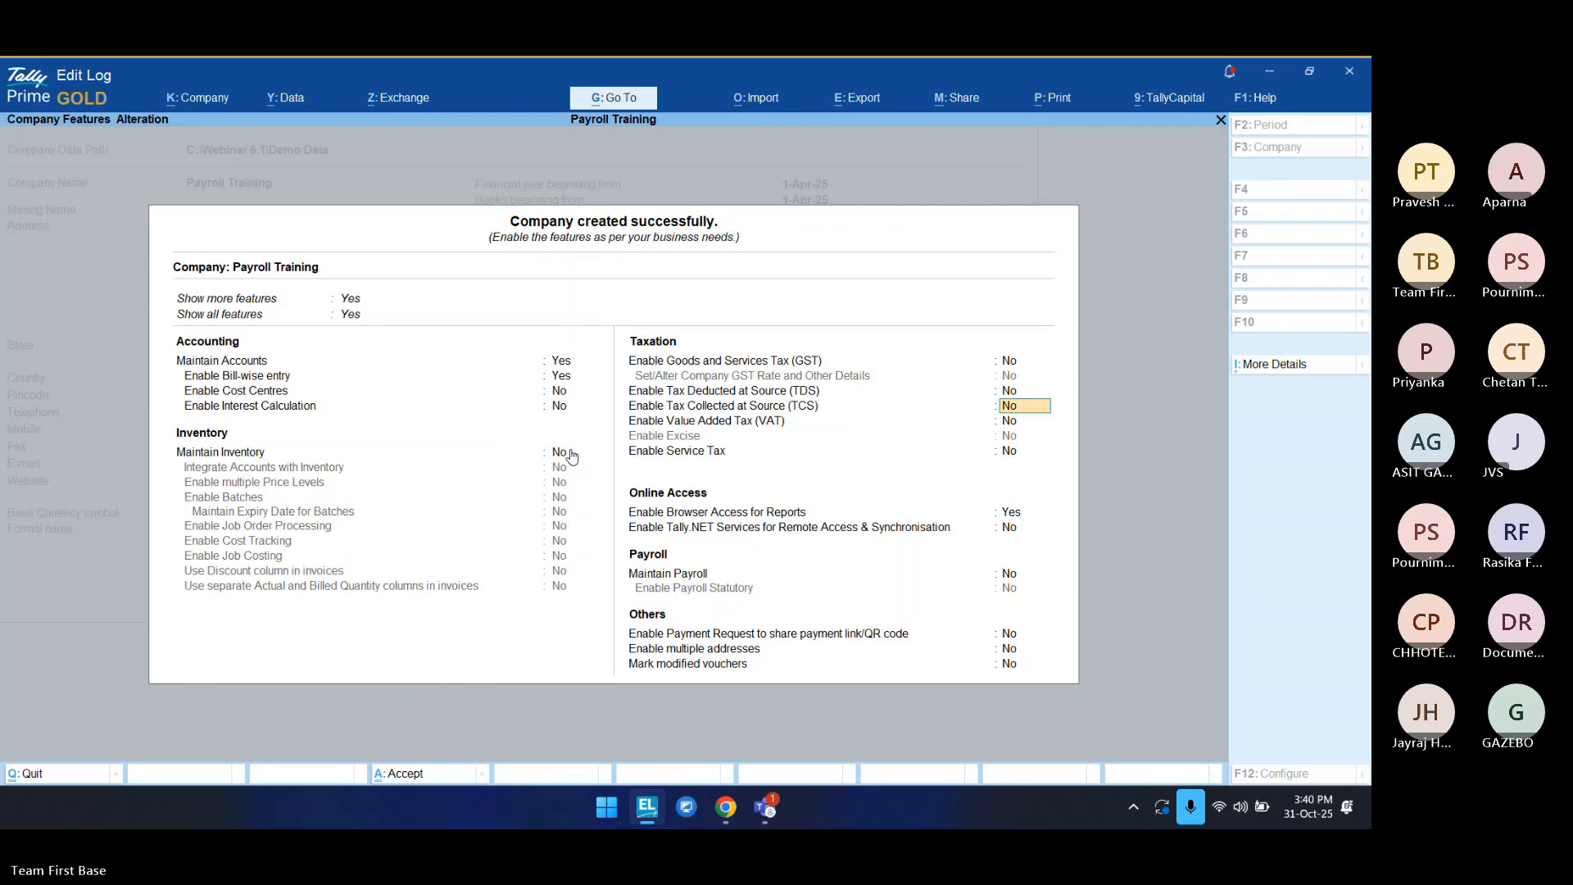
key("Return")
key("Return")
key("Return")
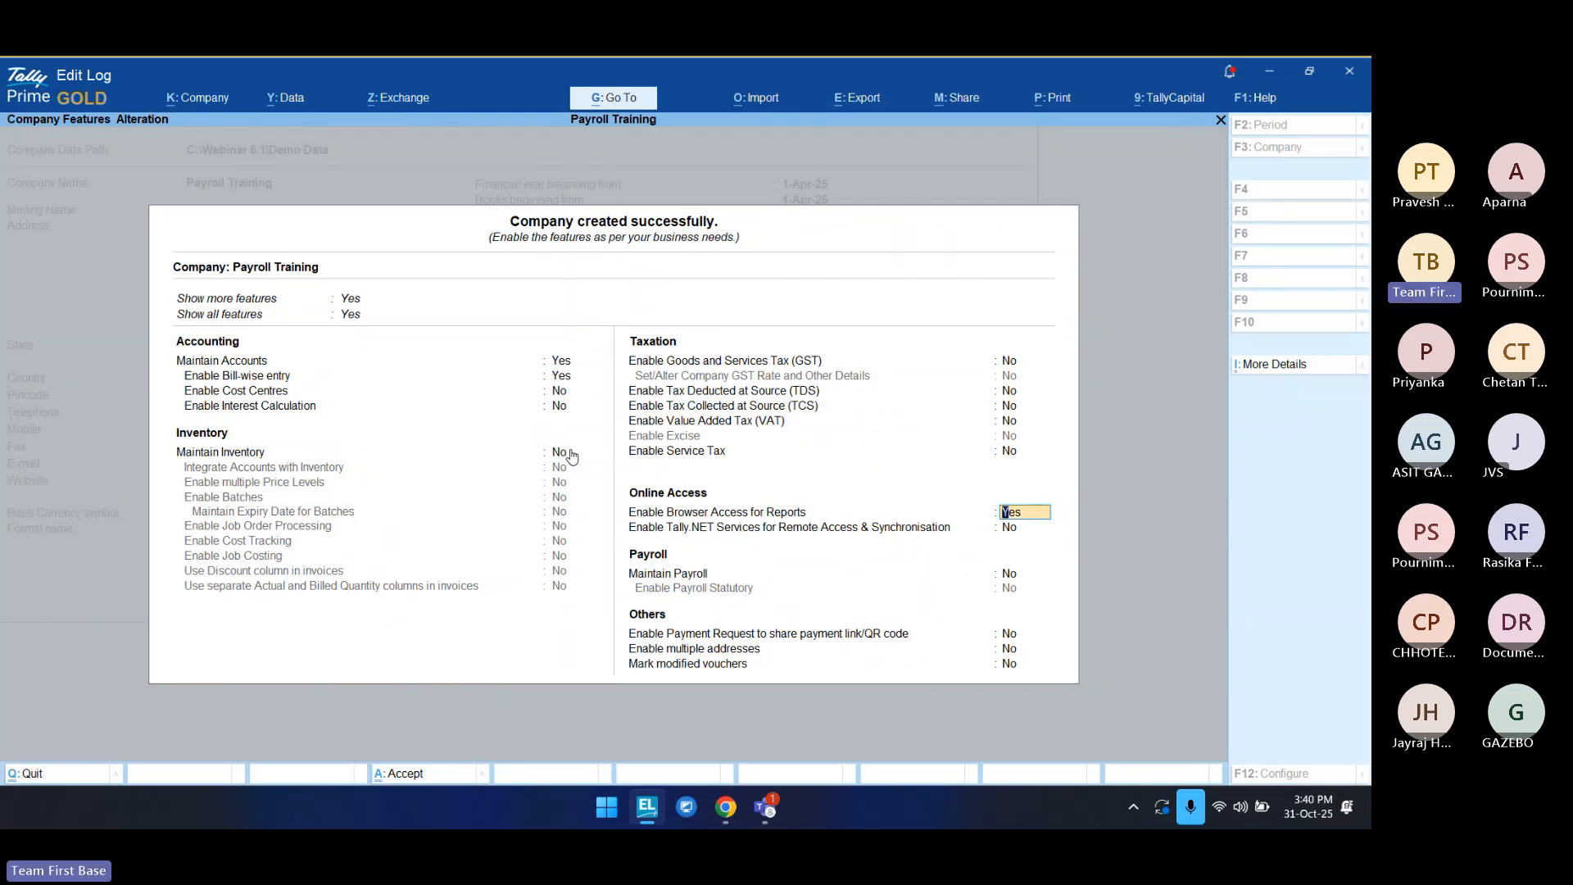
type("n")
key("Return")
key("Return")
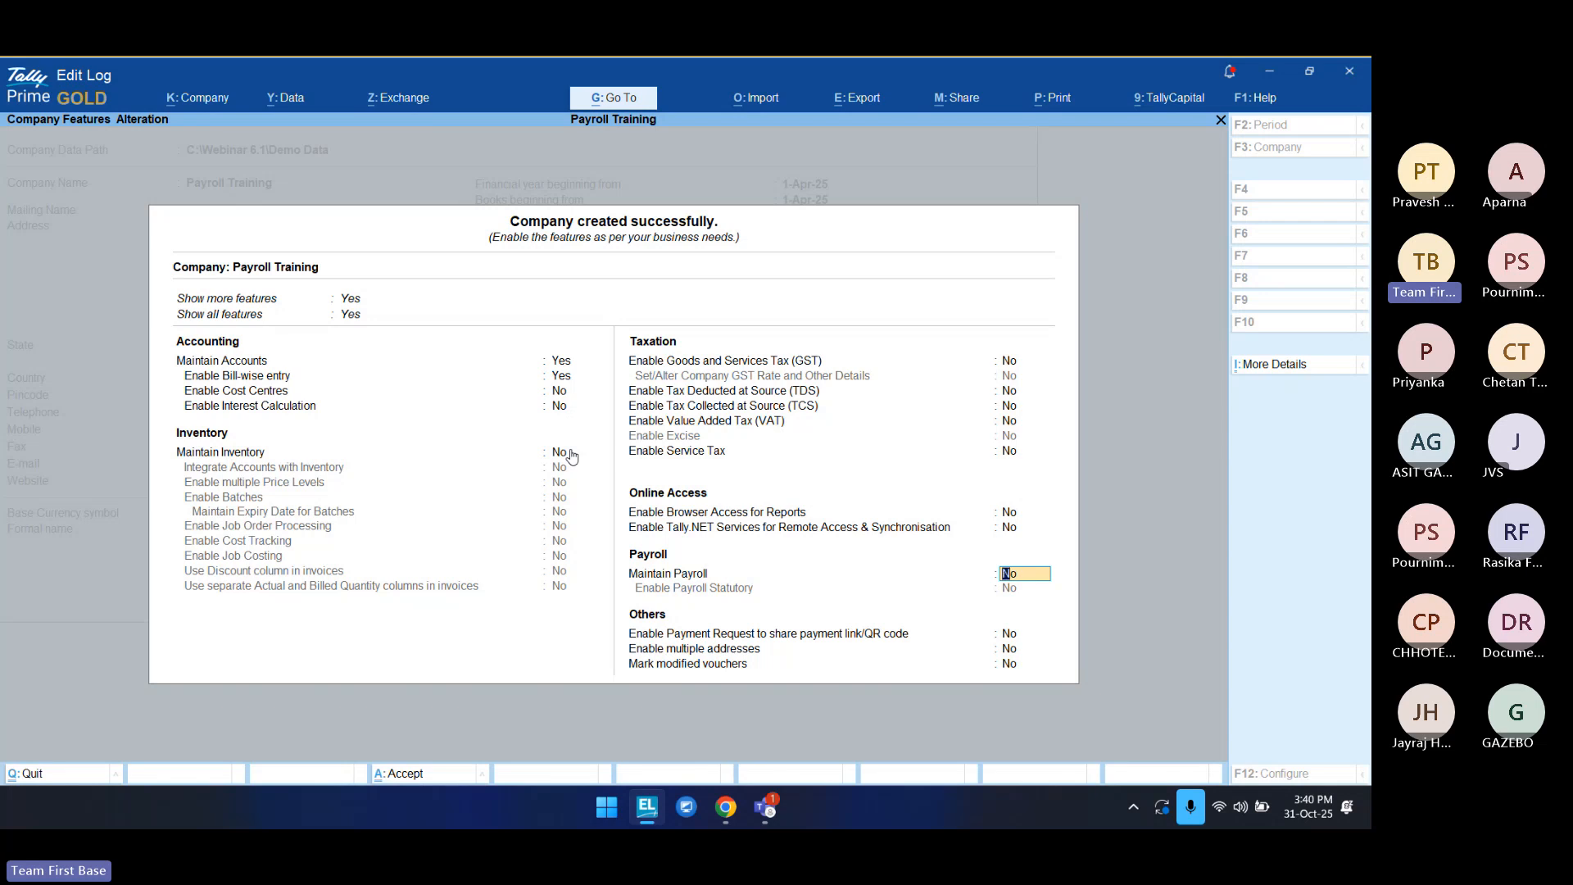
type("y")
key("Escape")
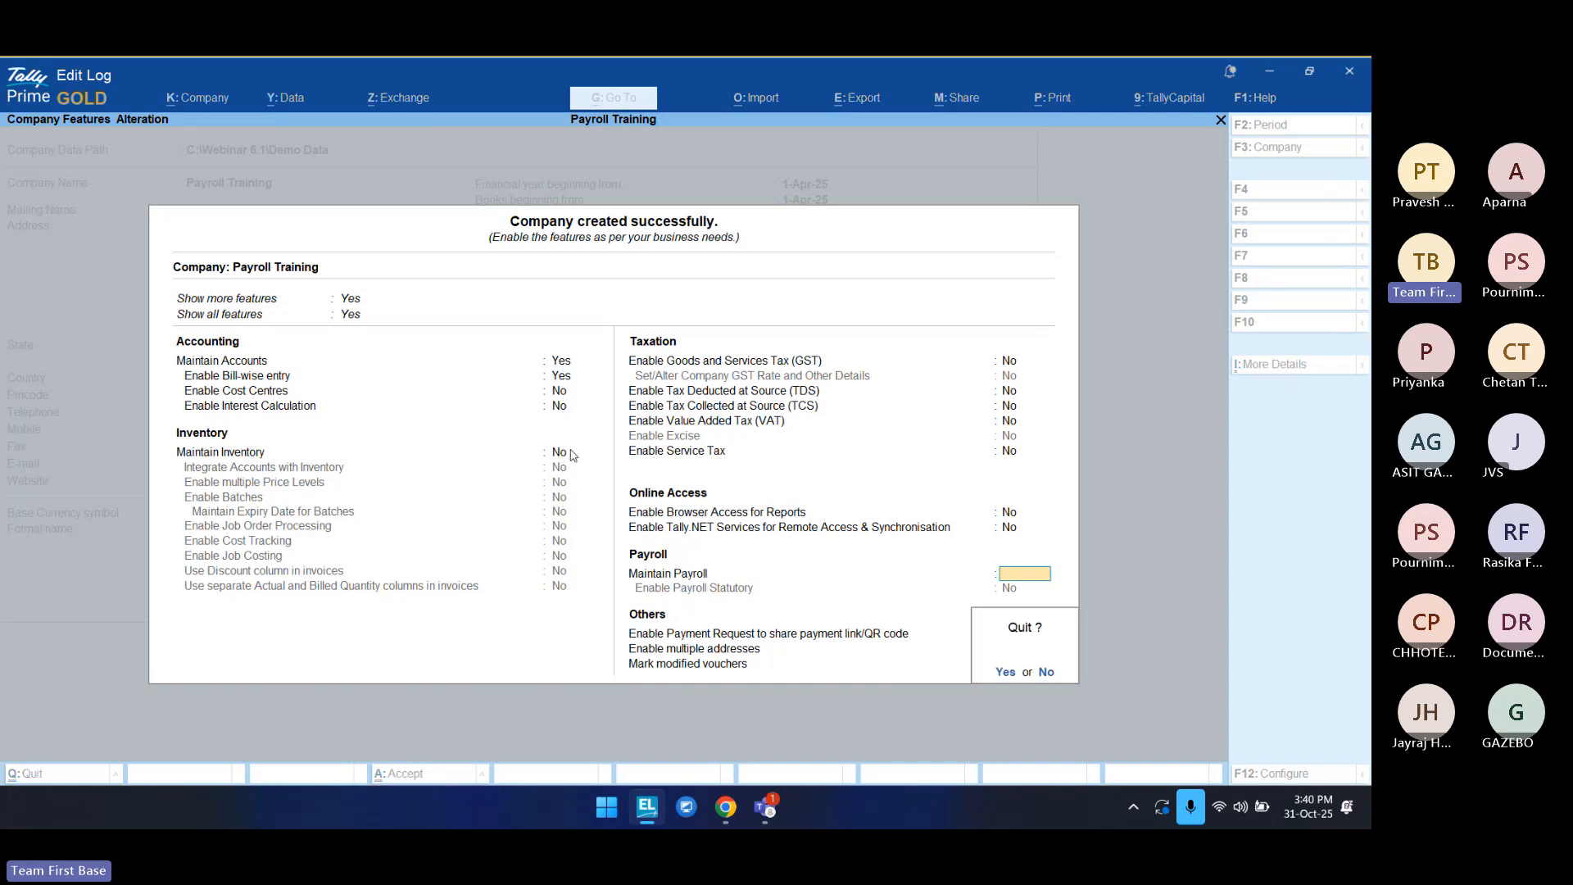
key("y")
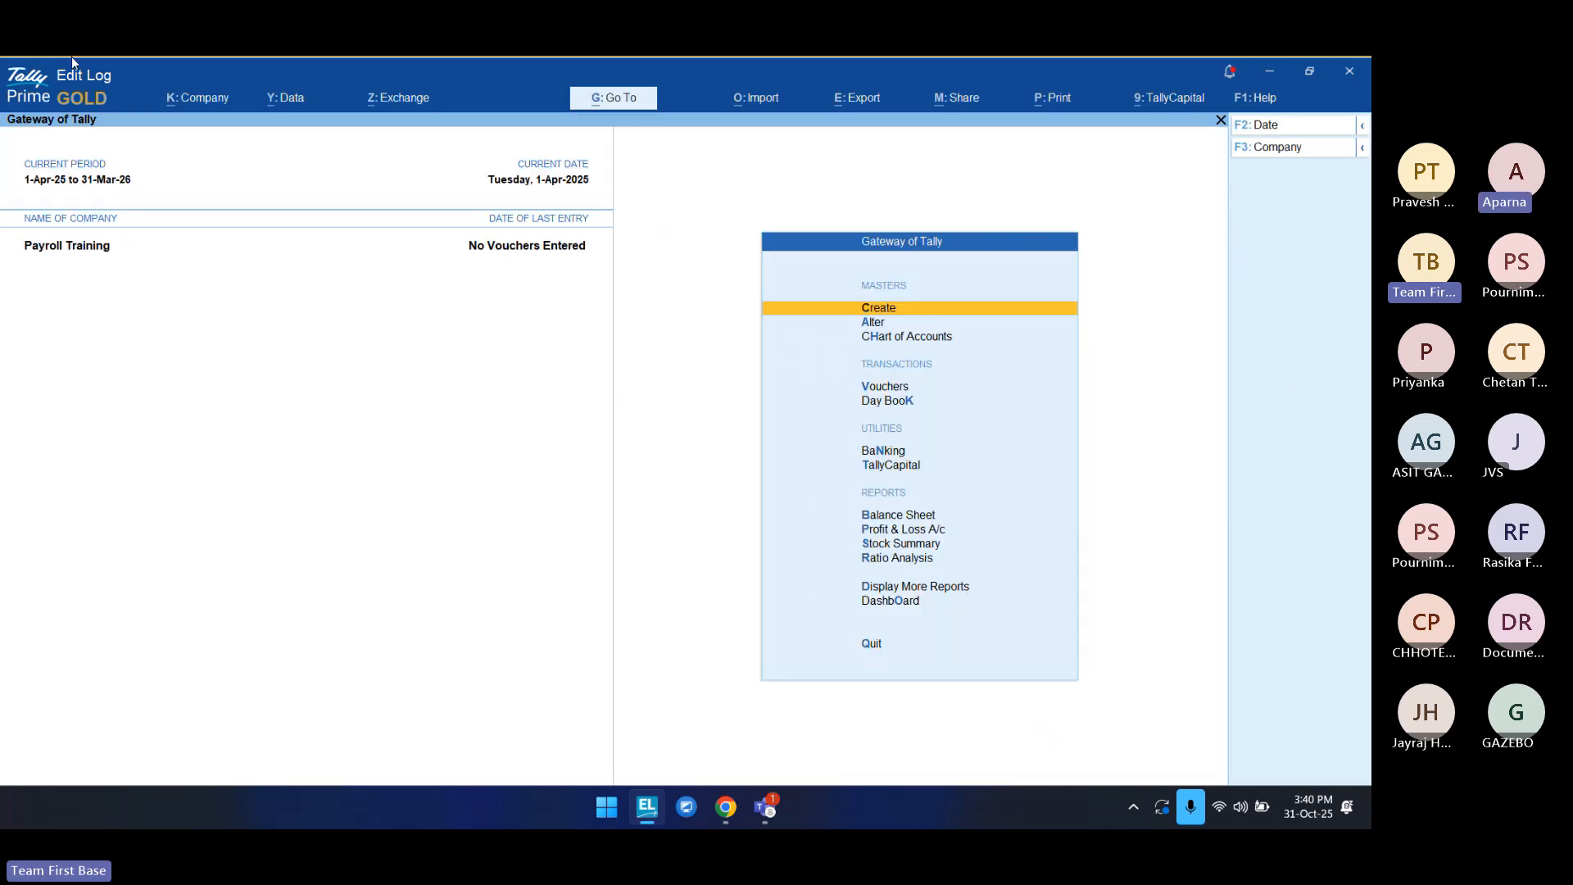
Step: Open the features of the Payroll Training company and set Maintain Inventory to No
left_click(188, 107)
key("Up")
key("Up")
key("Up")
key("Up")
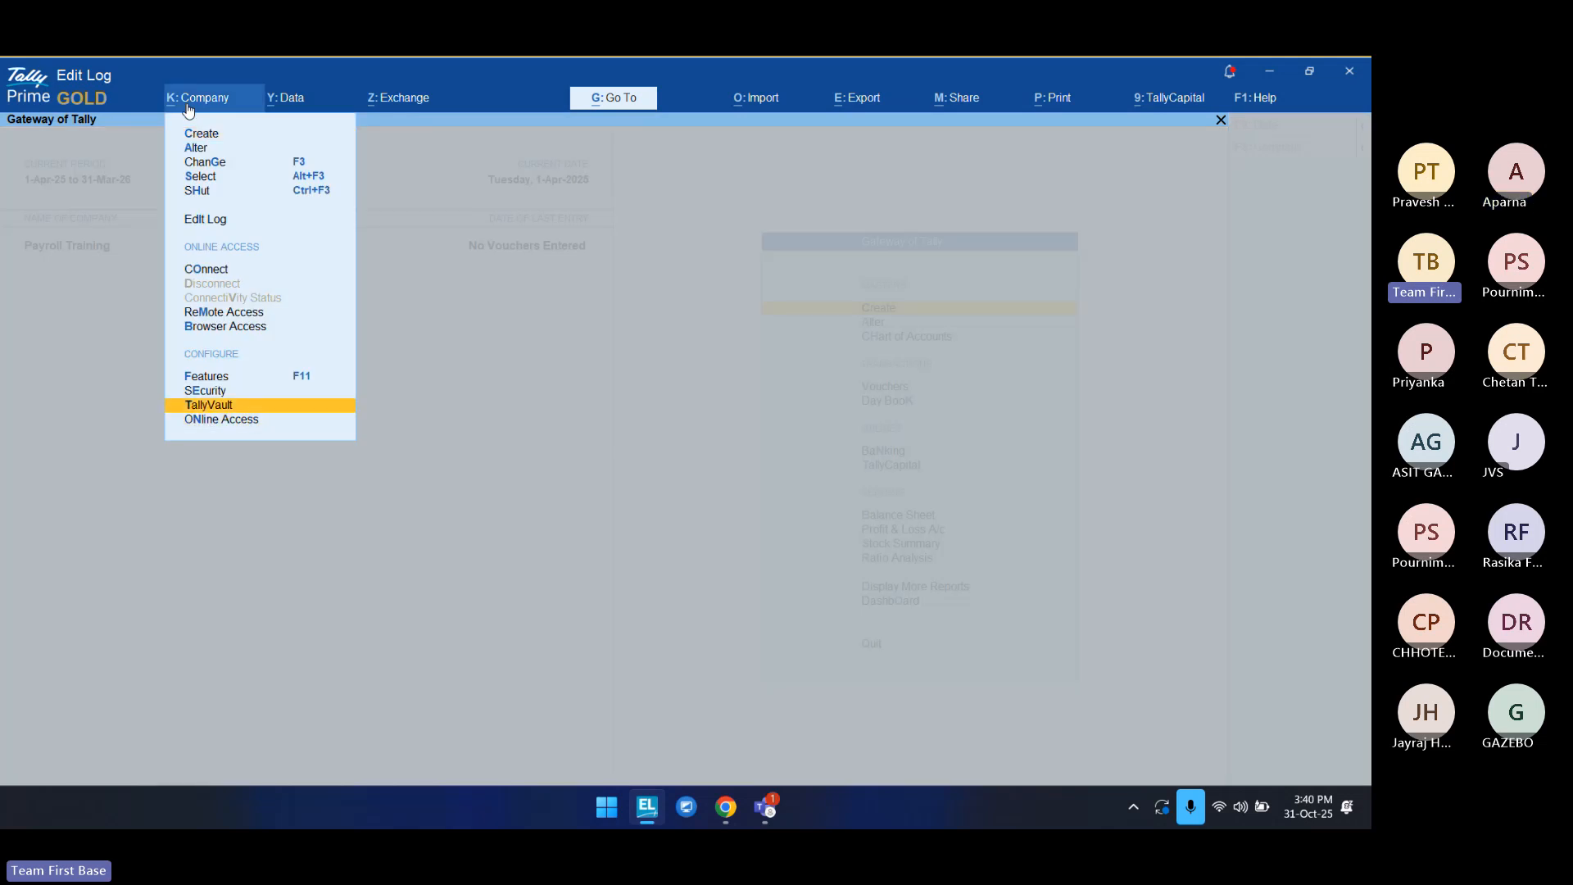
key("Return")
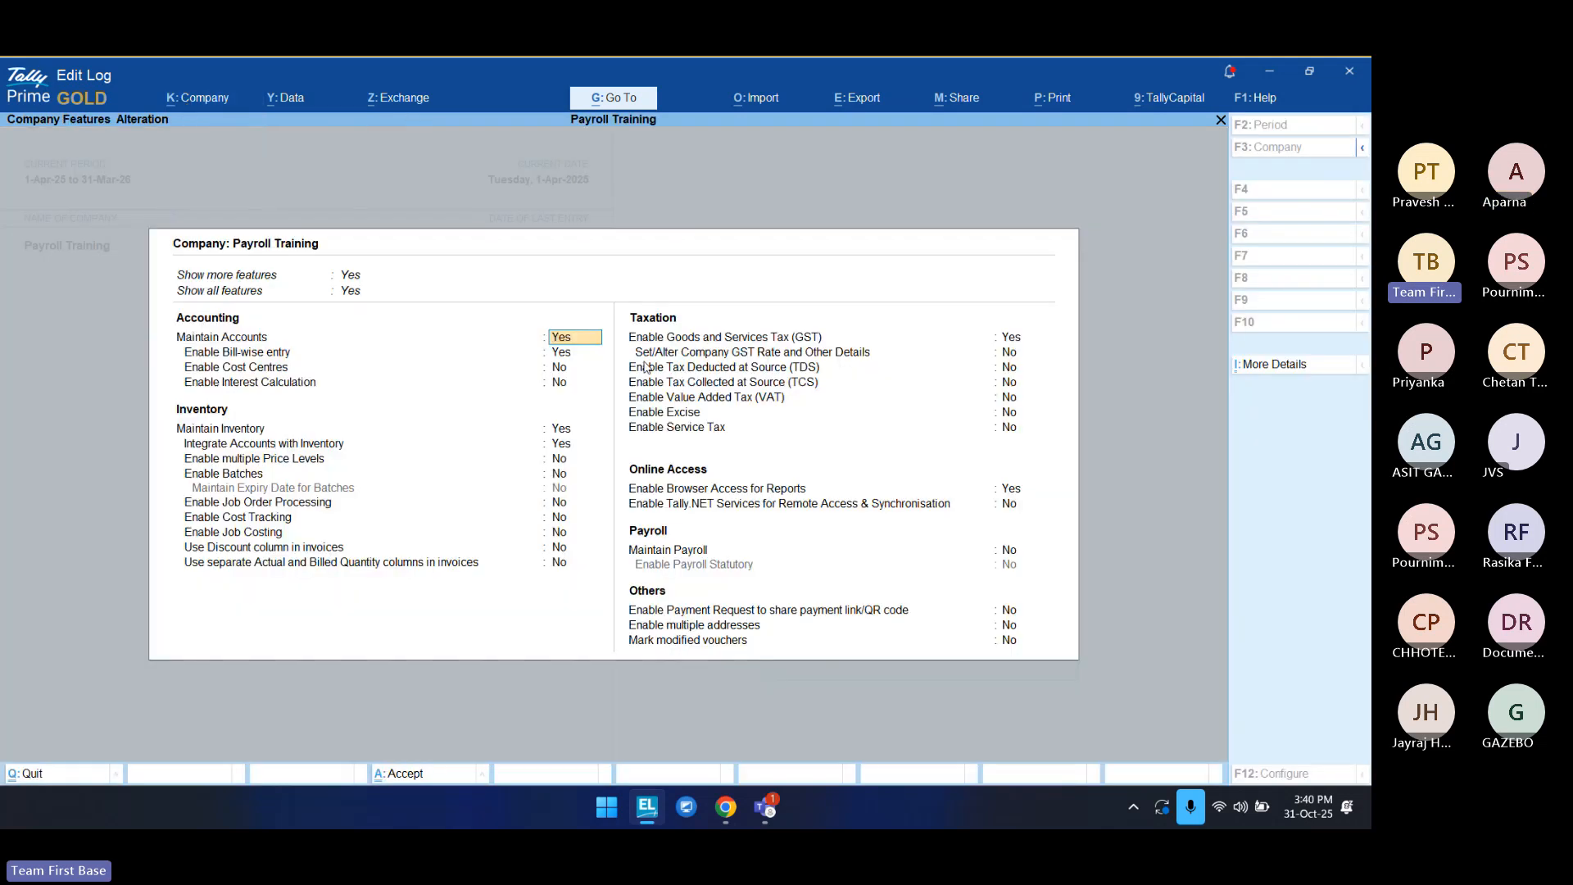
left_click(1010, 553)
left_click(560, 428)
key("n")
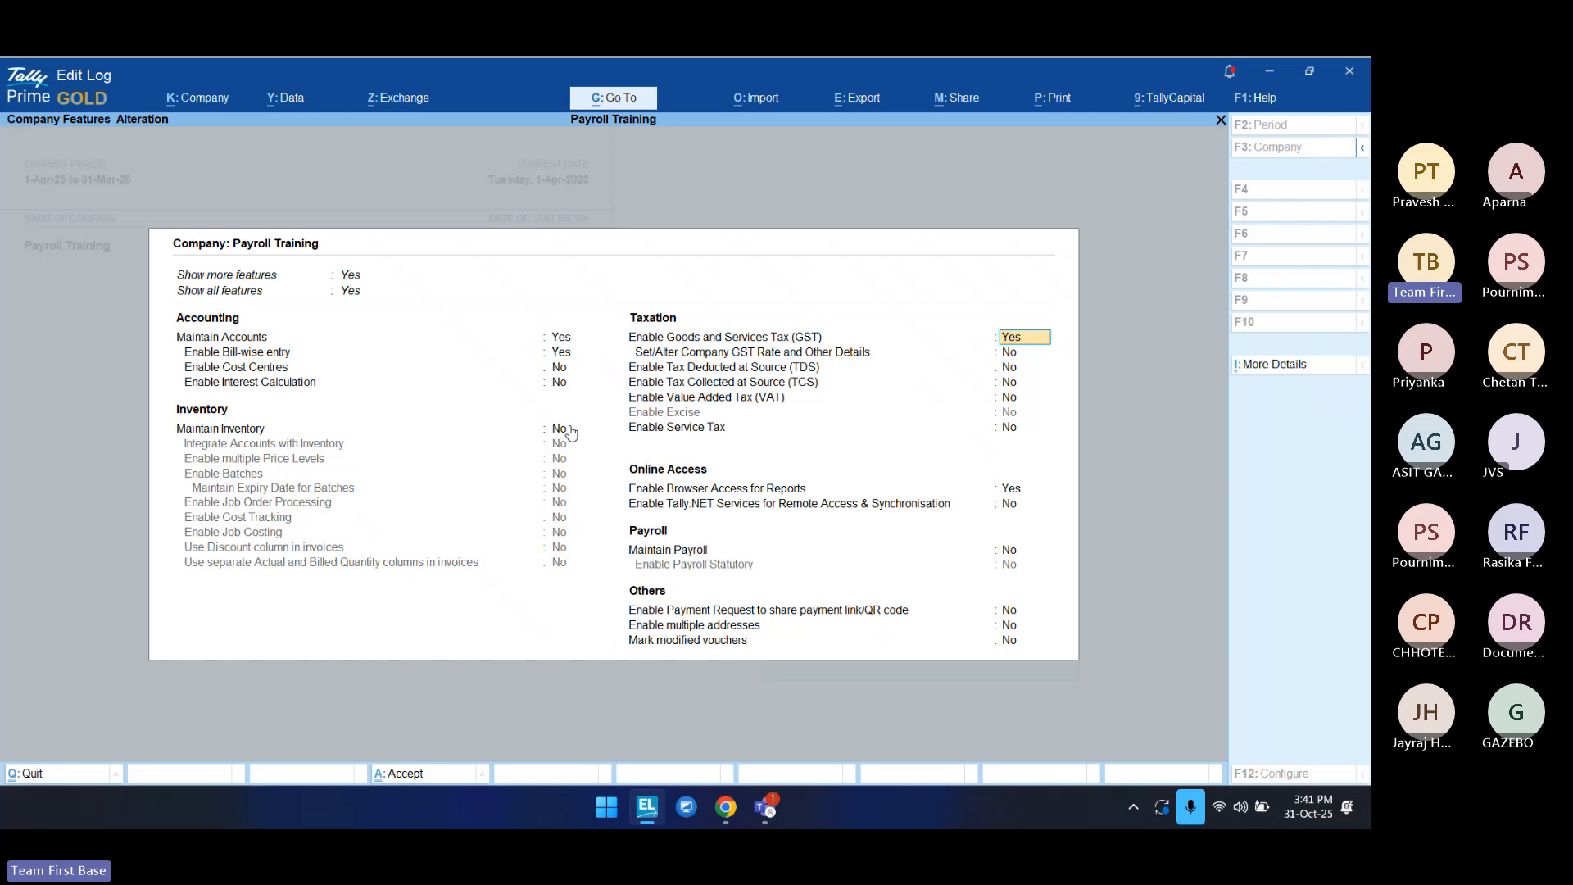
Step: Quit the GST registration details and set Enable Goods and Services Tax (GST) to No
key("Return")
key("shift+Tab")
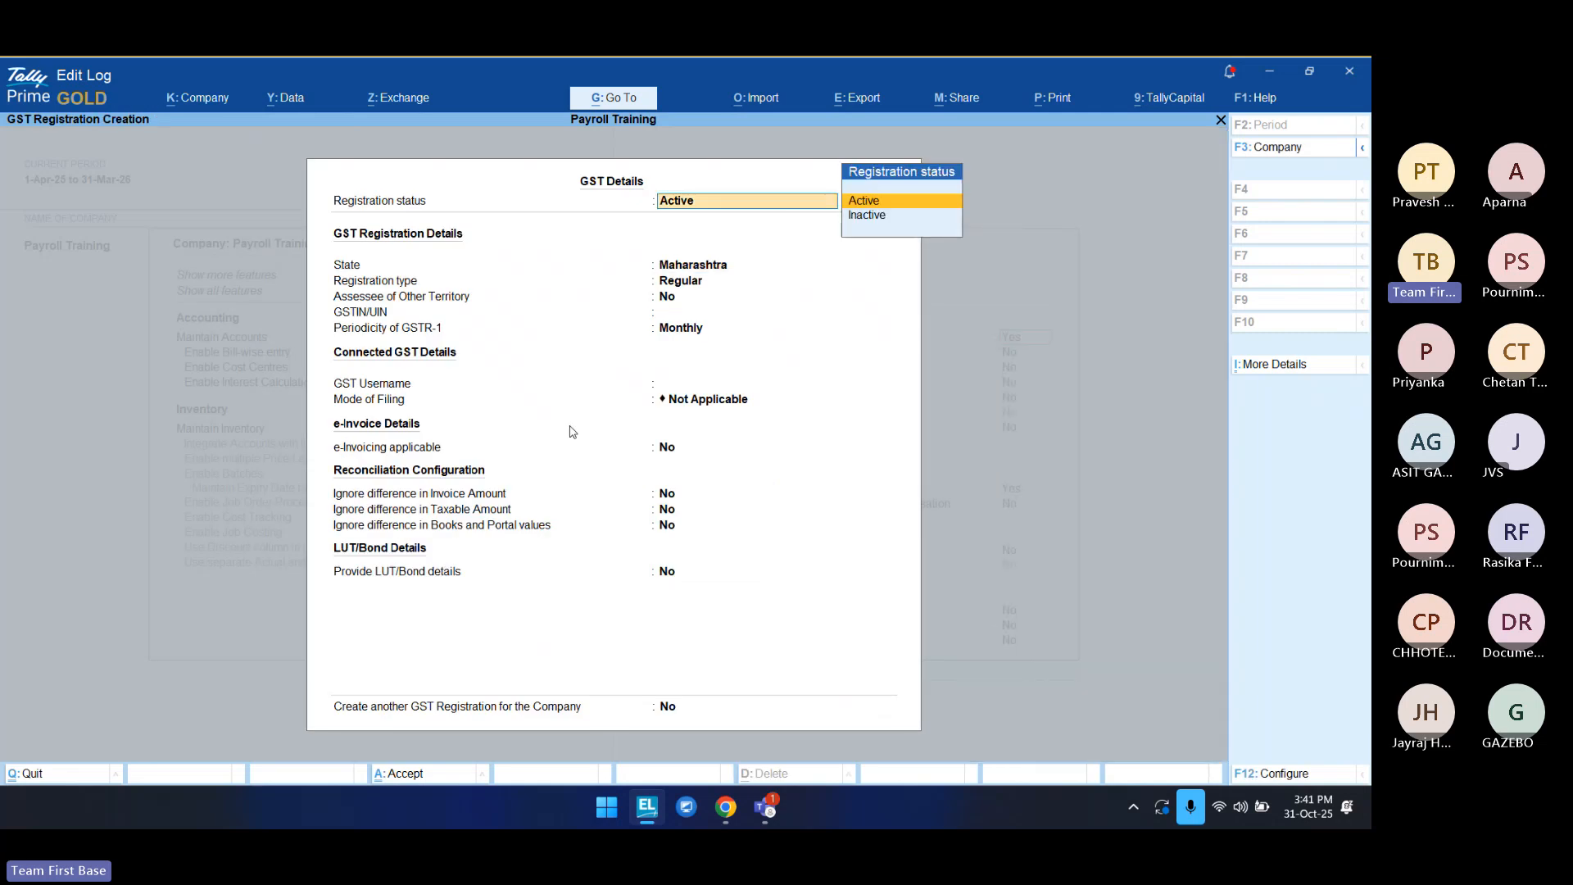
key("BackSpace")
key("Escape")
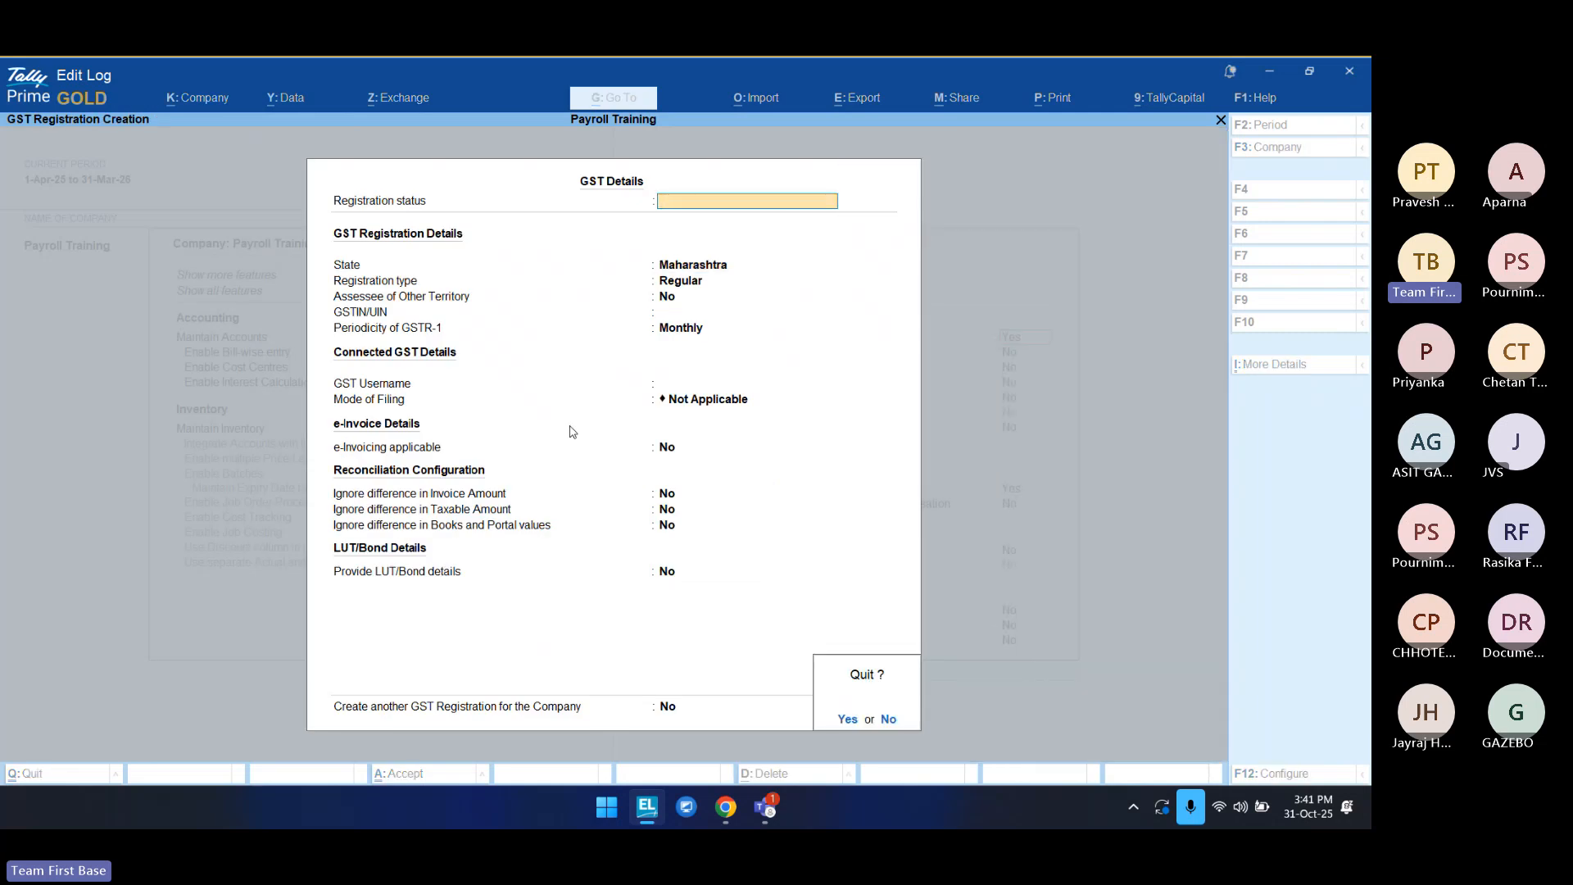
key("Return")
key("BackSpace")
type("n")
key("Return")
key("Return")
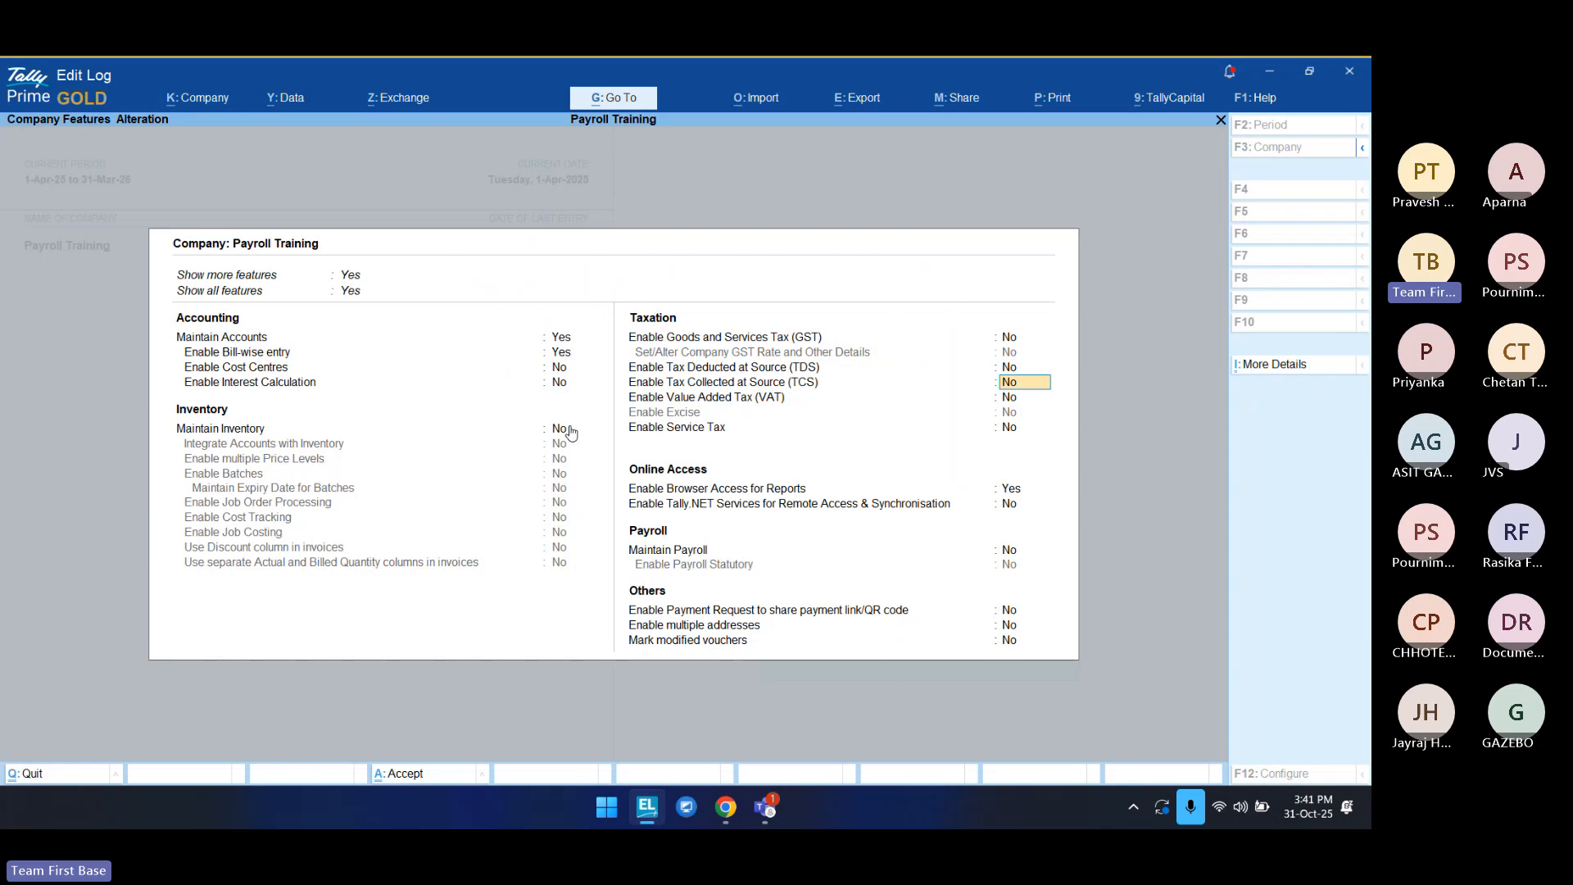
Step: Leave the remaining tax features off and set Enable Browser Access for Reports to No
key("Return")
key("Return")
key("Return")
key("BackSpace")
type("n")
key("Return")
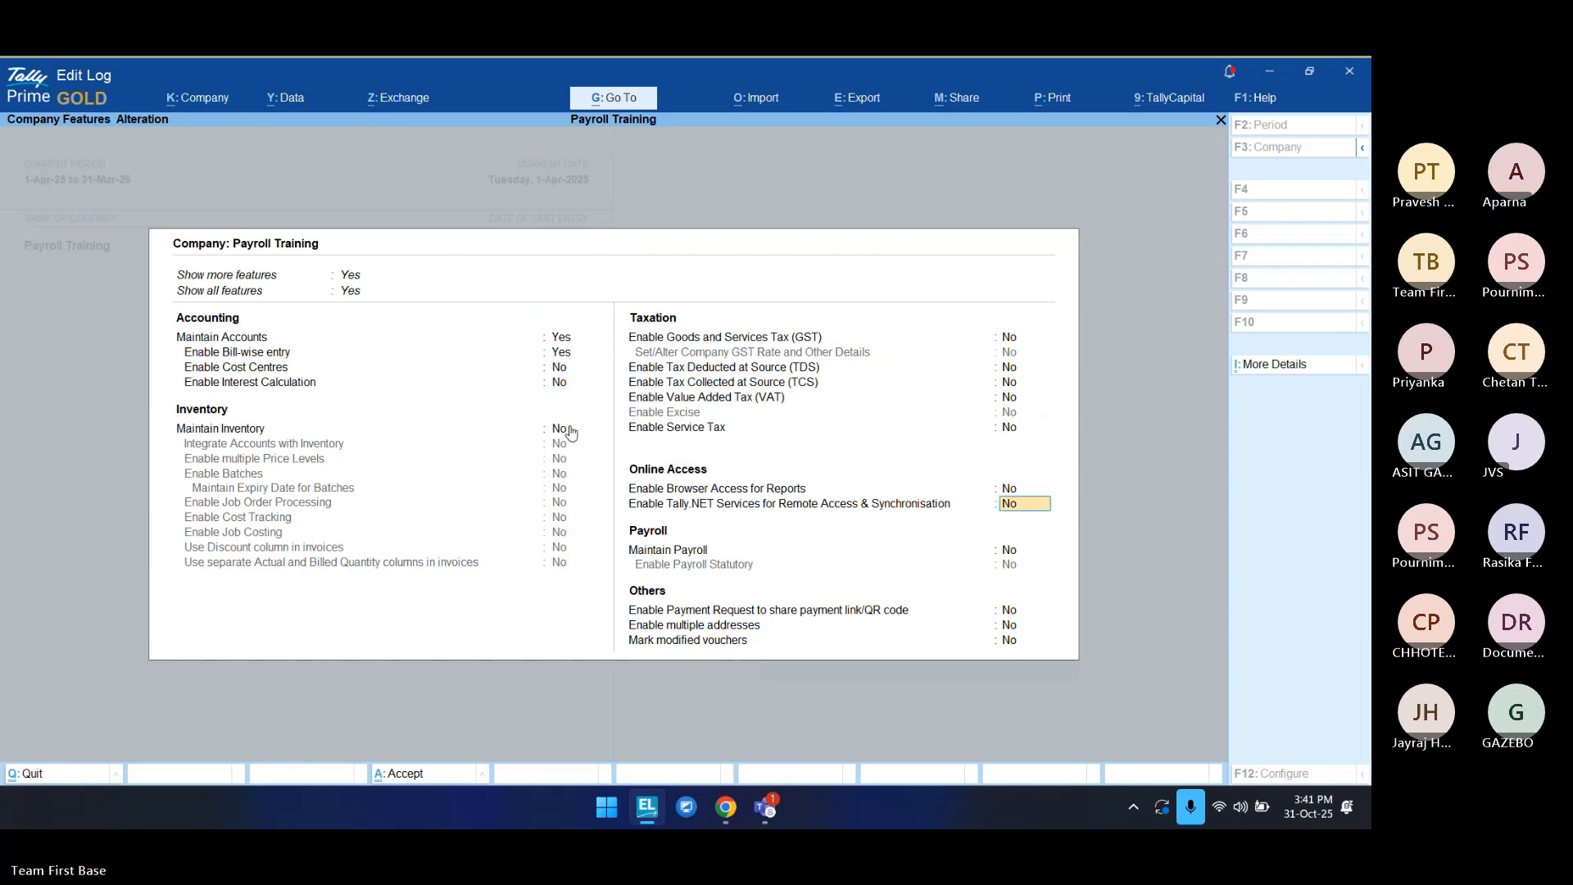
Step: Set both Maintain Payroll and Enable Payroll Statutory to Yes for the company
key("Return")
type("y")
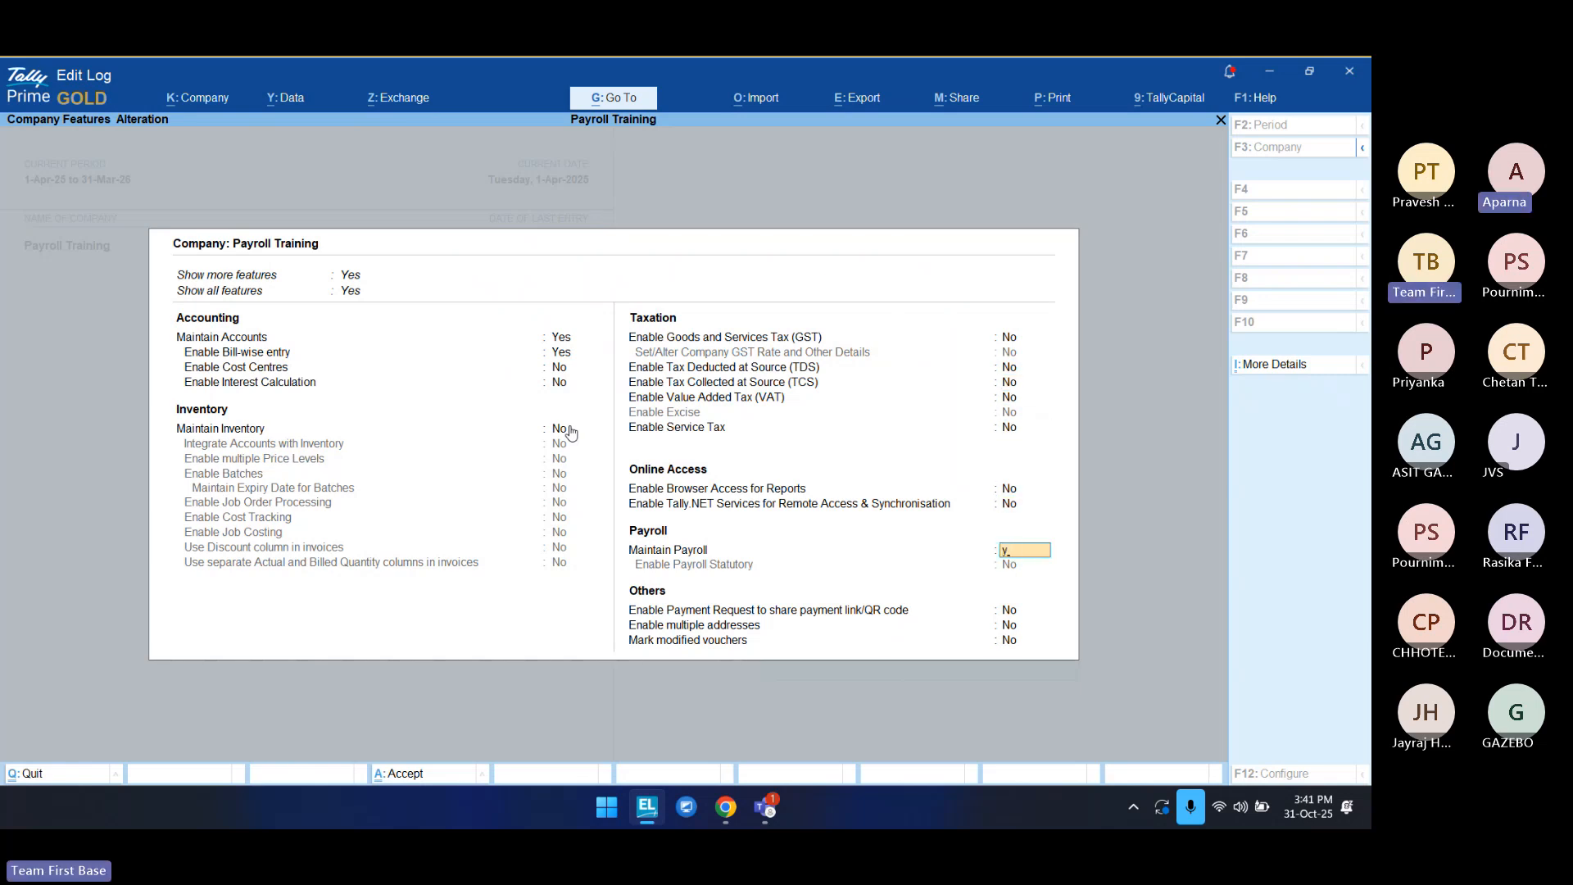
key("Return")
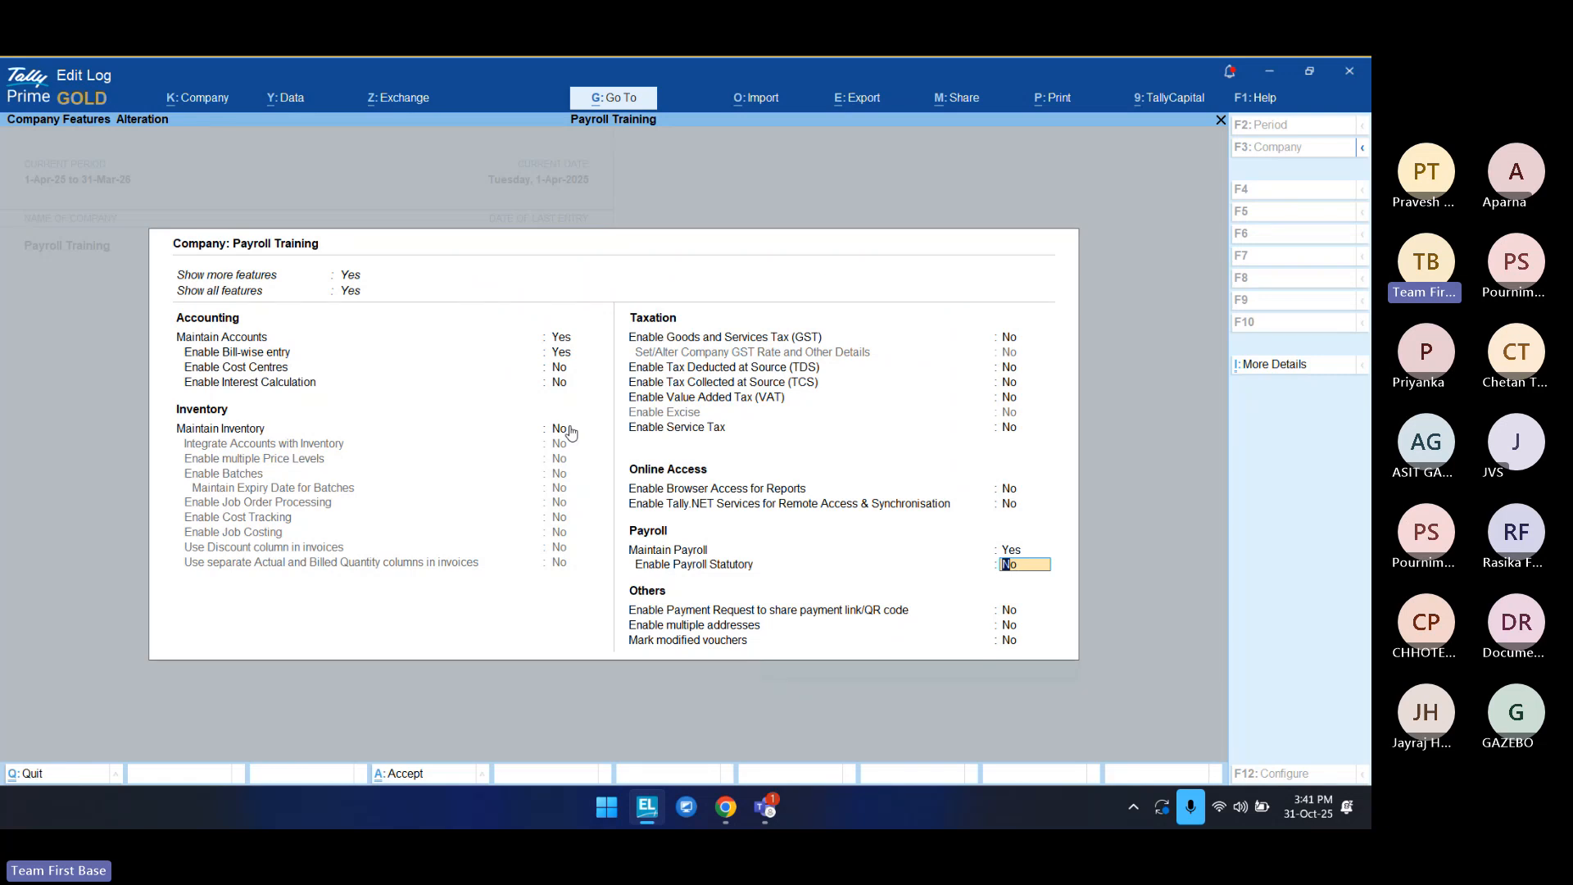
type("y")
key("Return")
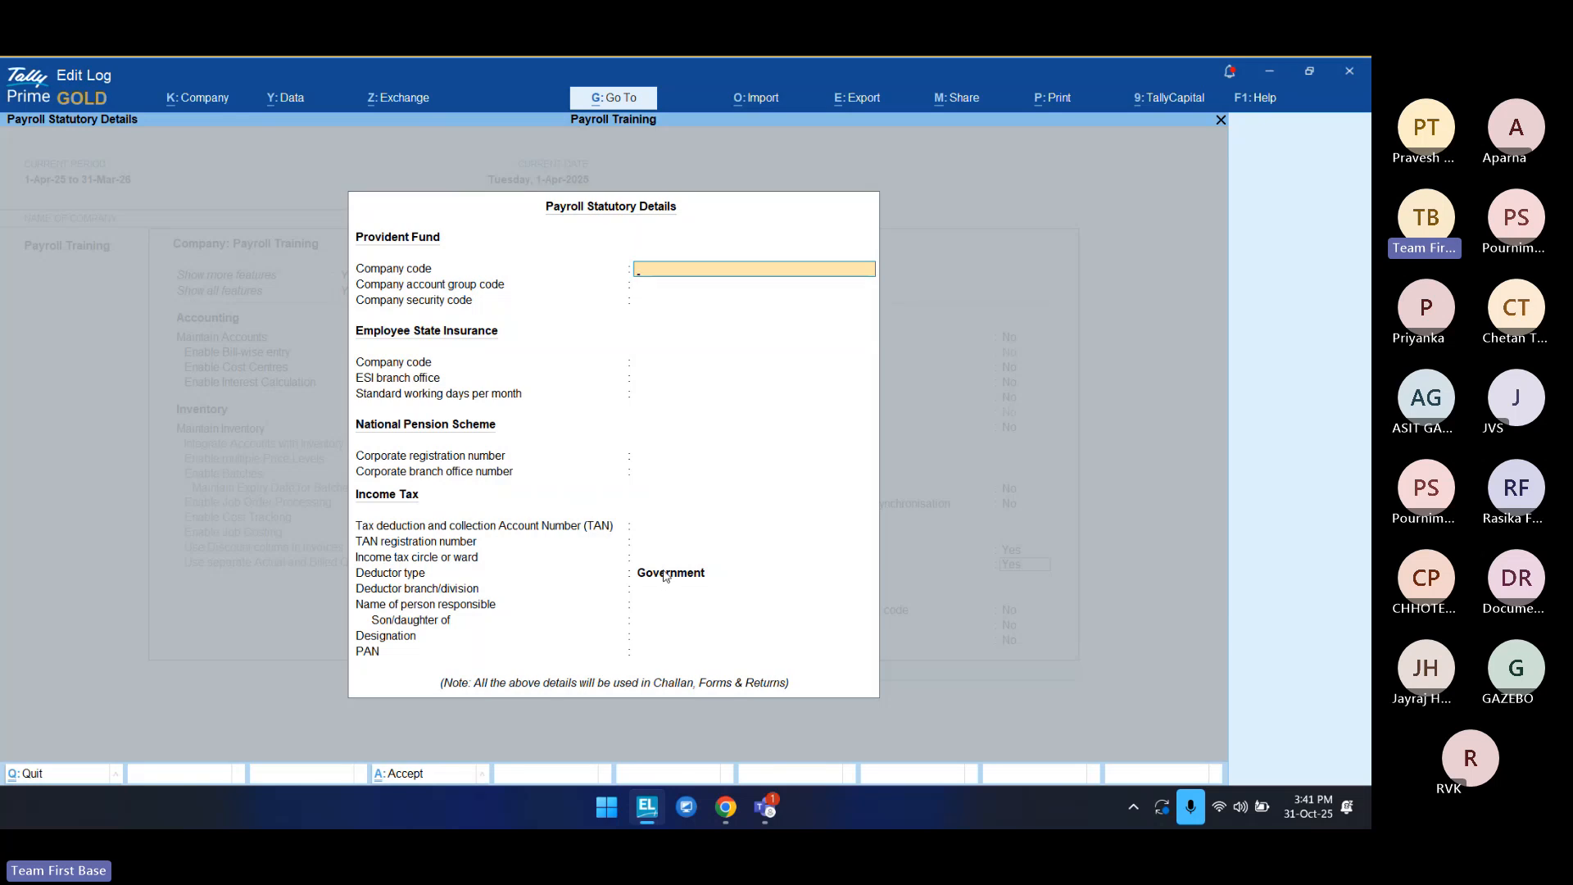
Step: Set the deductor type to Others in the income tax section of the payroll statutory details
left_click(665, 576)
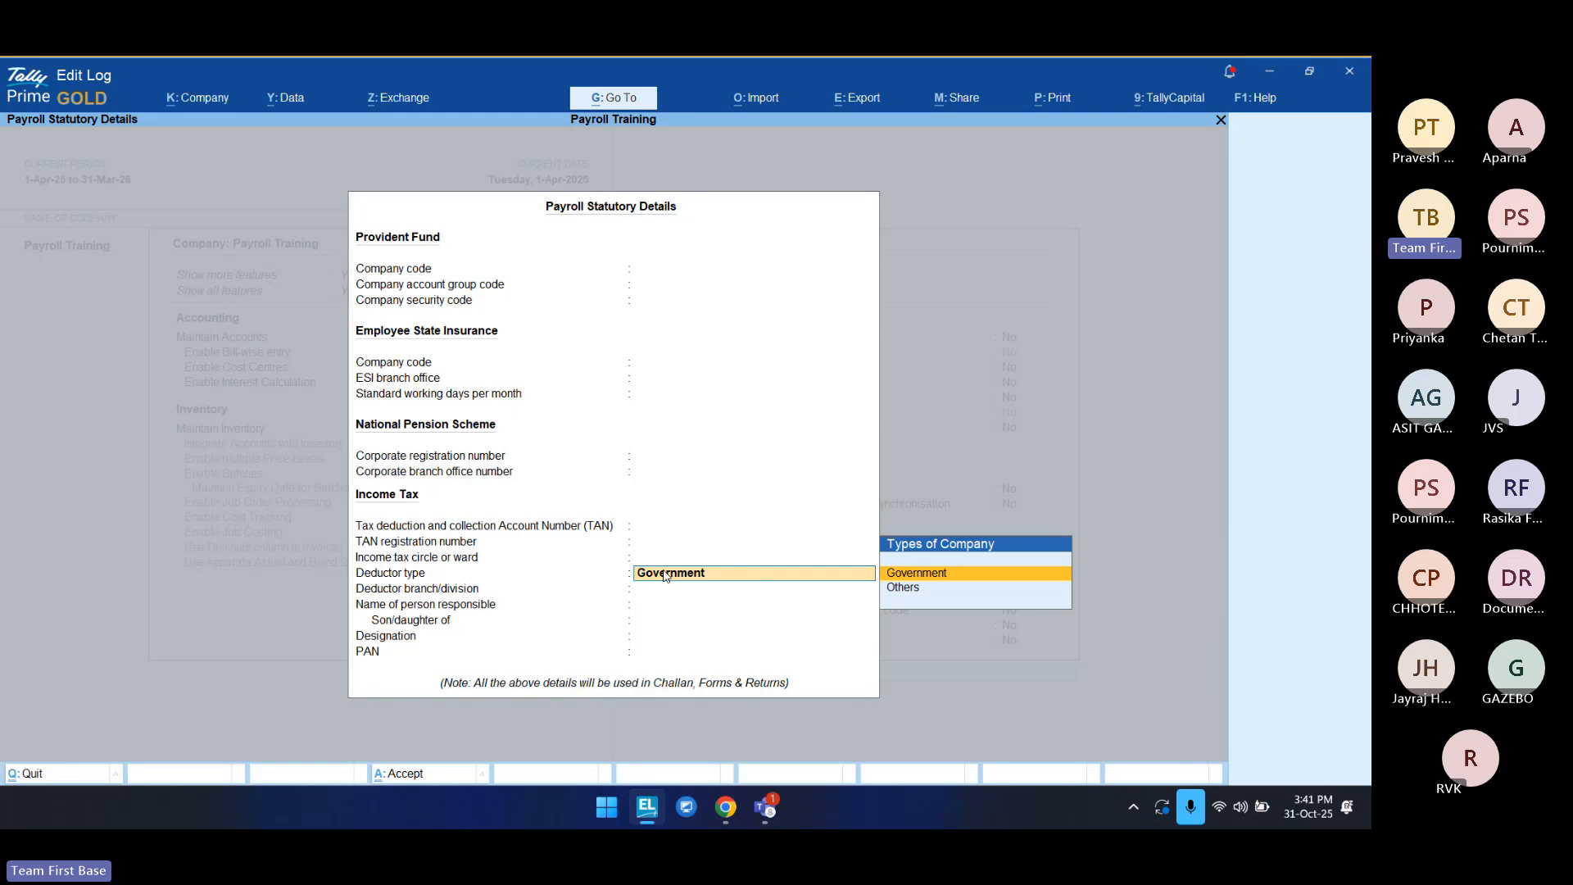
key("Down")
key("Return")
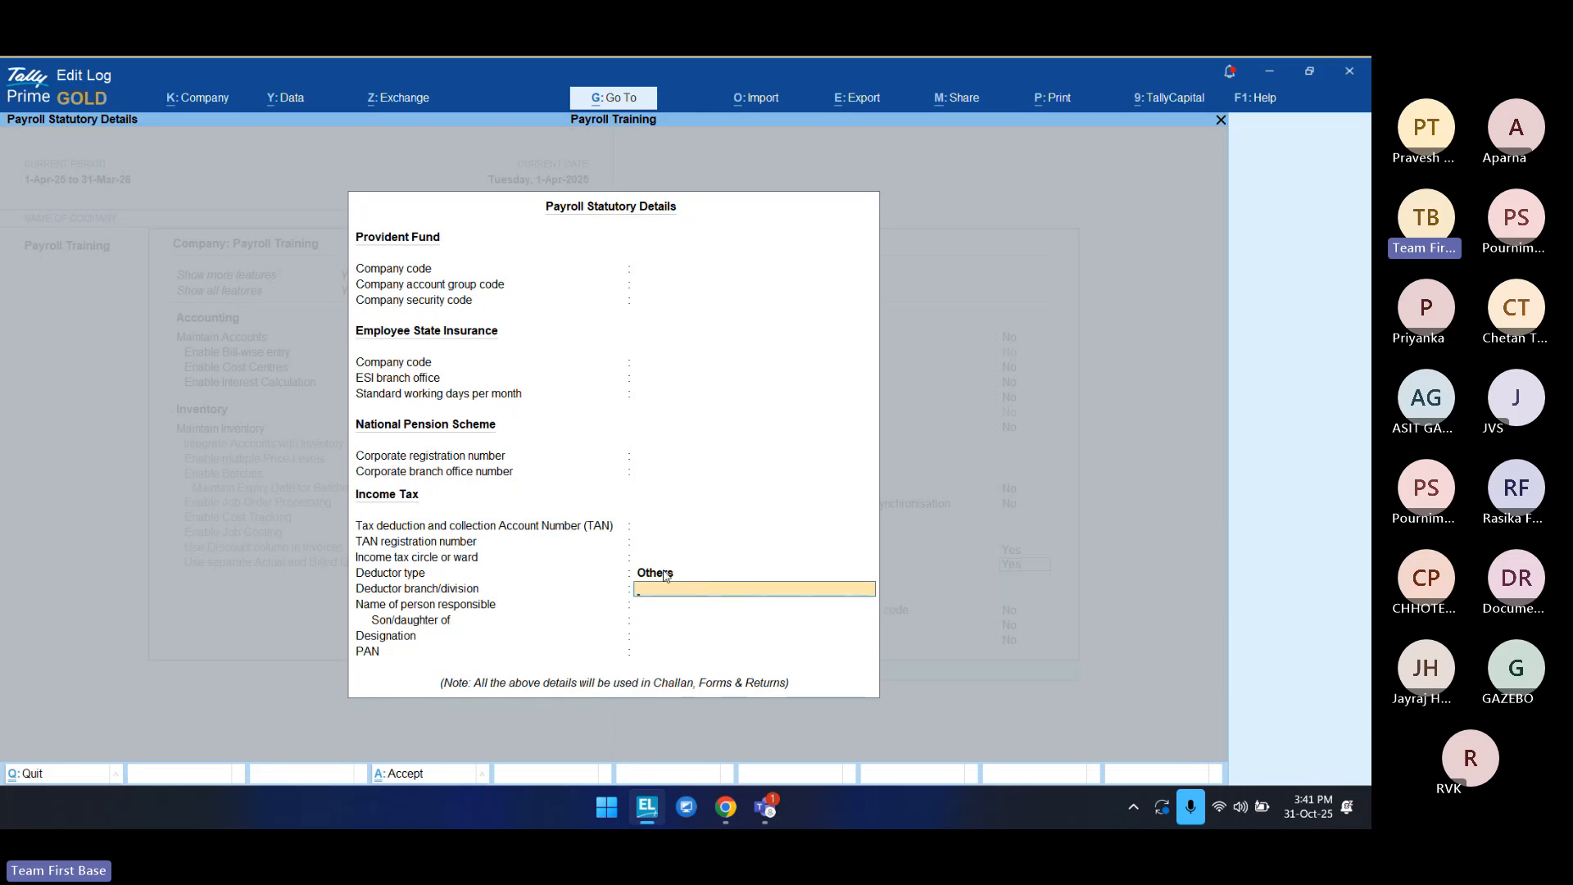
left_click(664, 575)
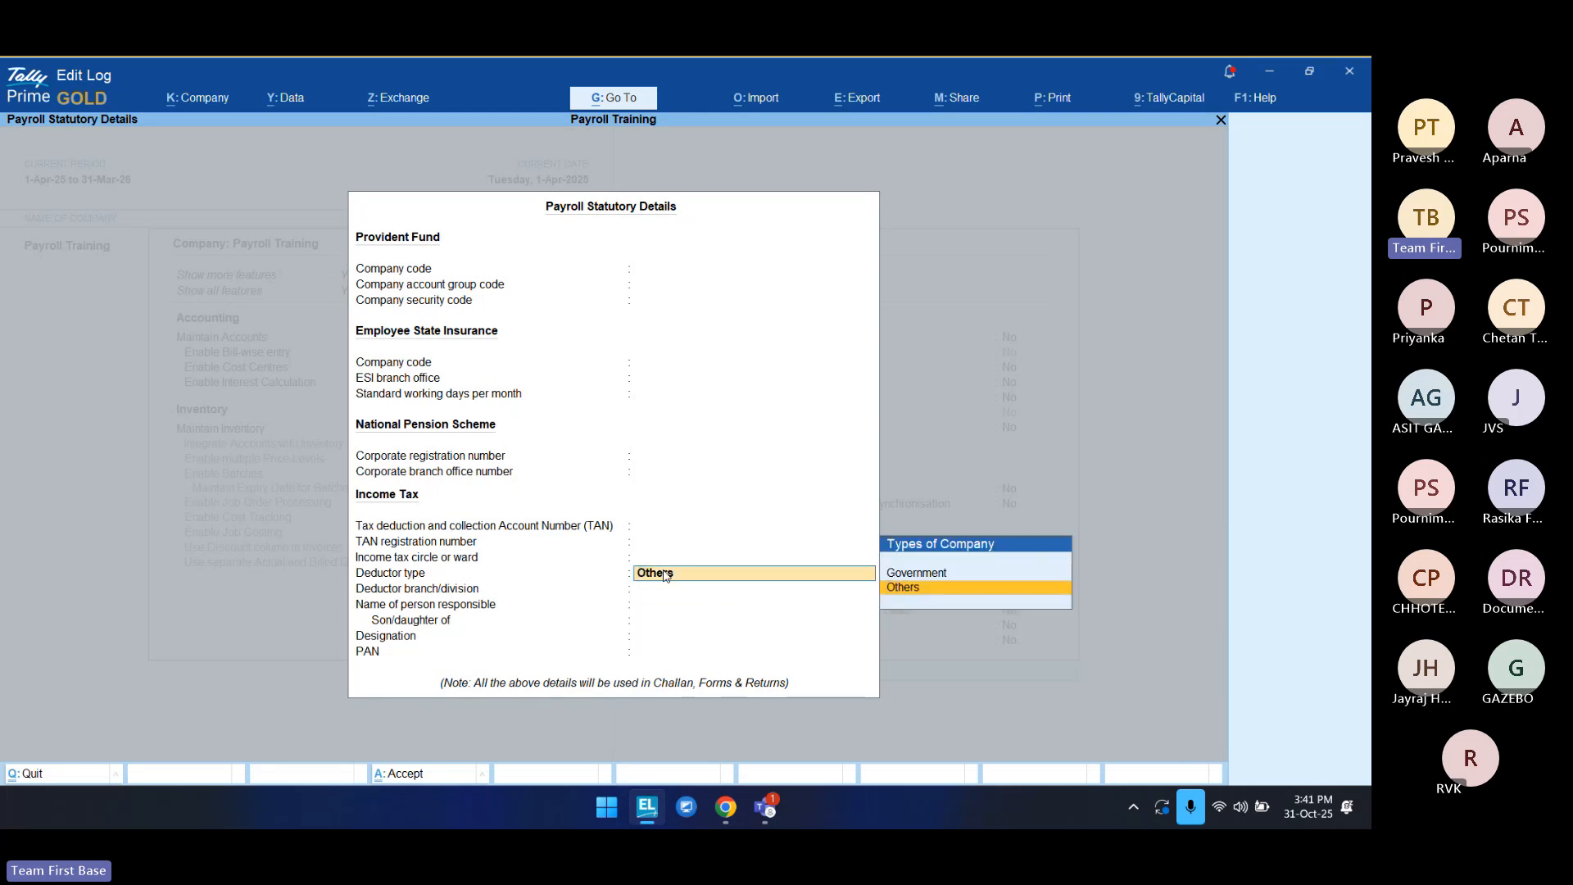
key("Return")
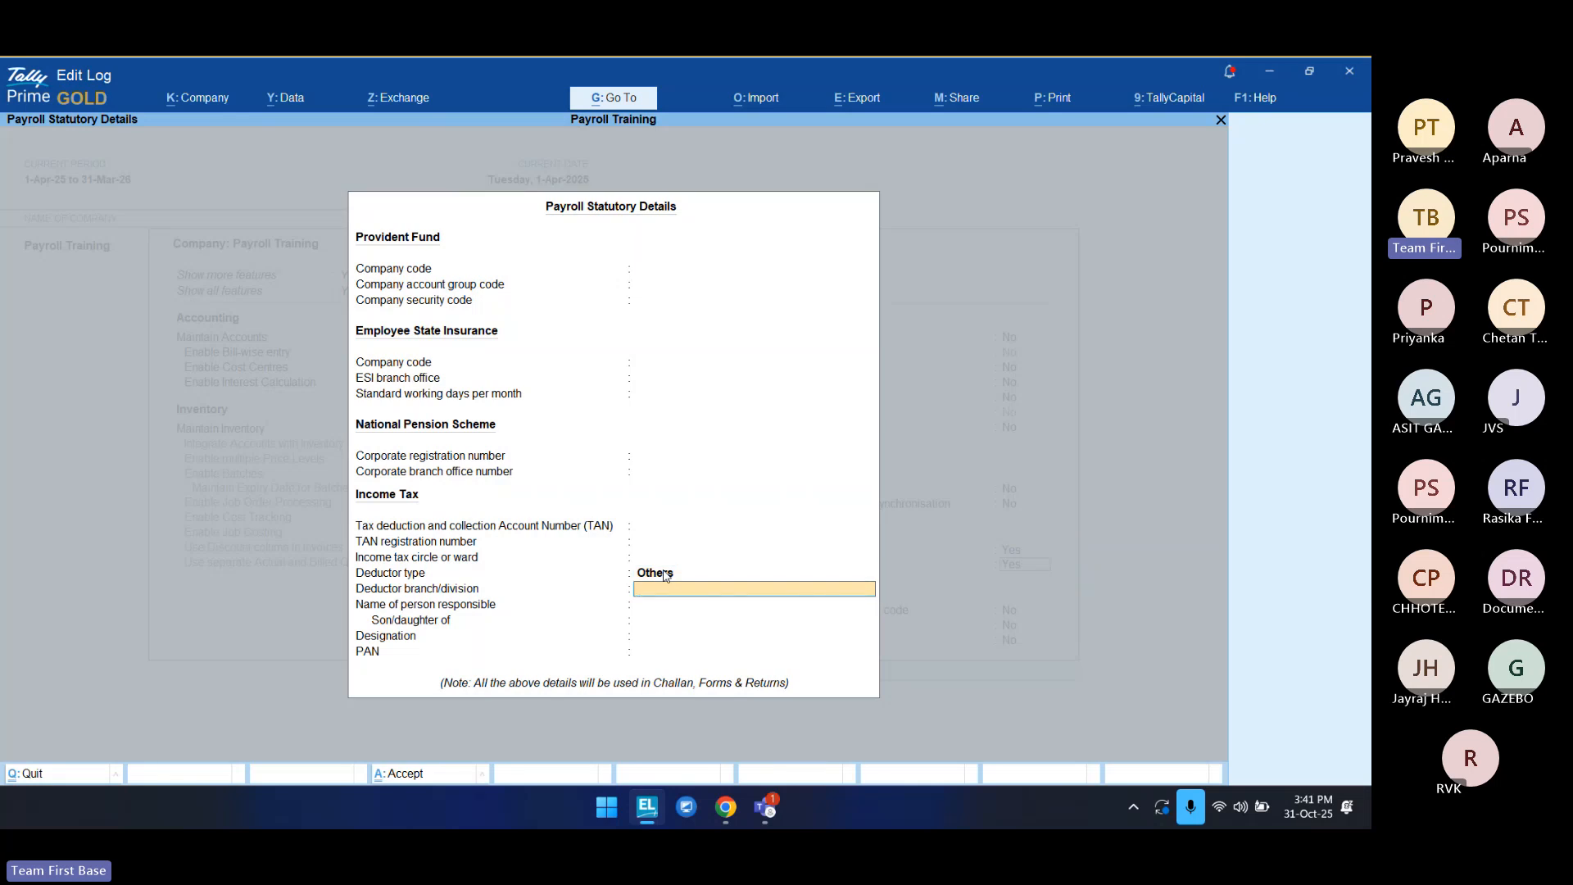
Step: Accept the payroll statutory details with the remaining fields blank and save the company features
key("Return")
key("Return")
key("Return")
key("Return")
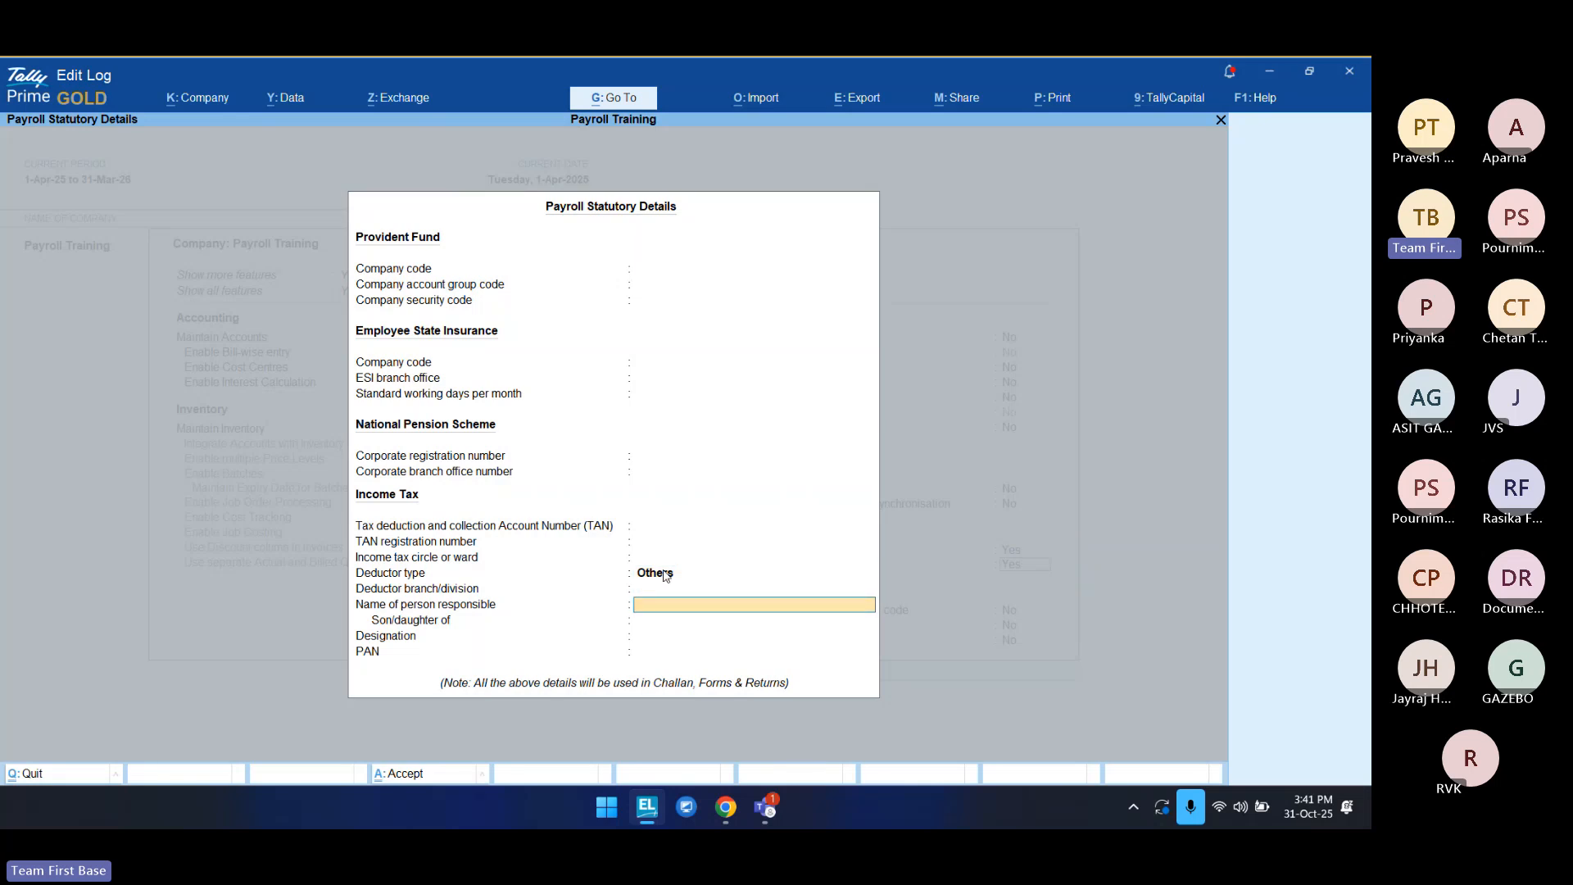
key("Return")
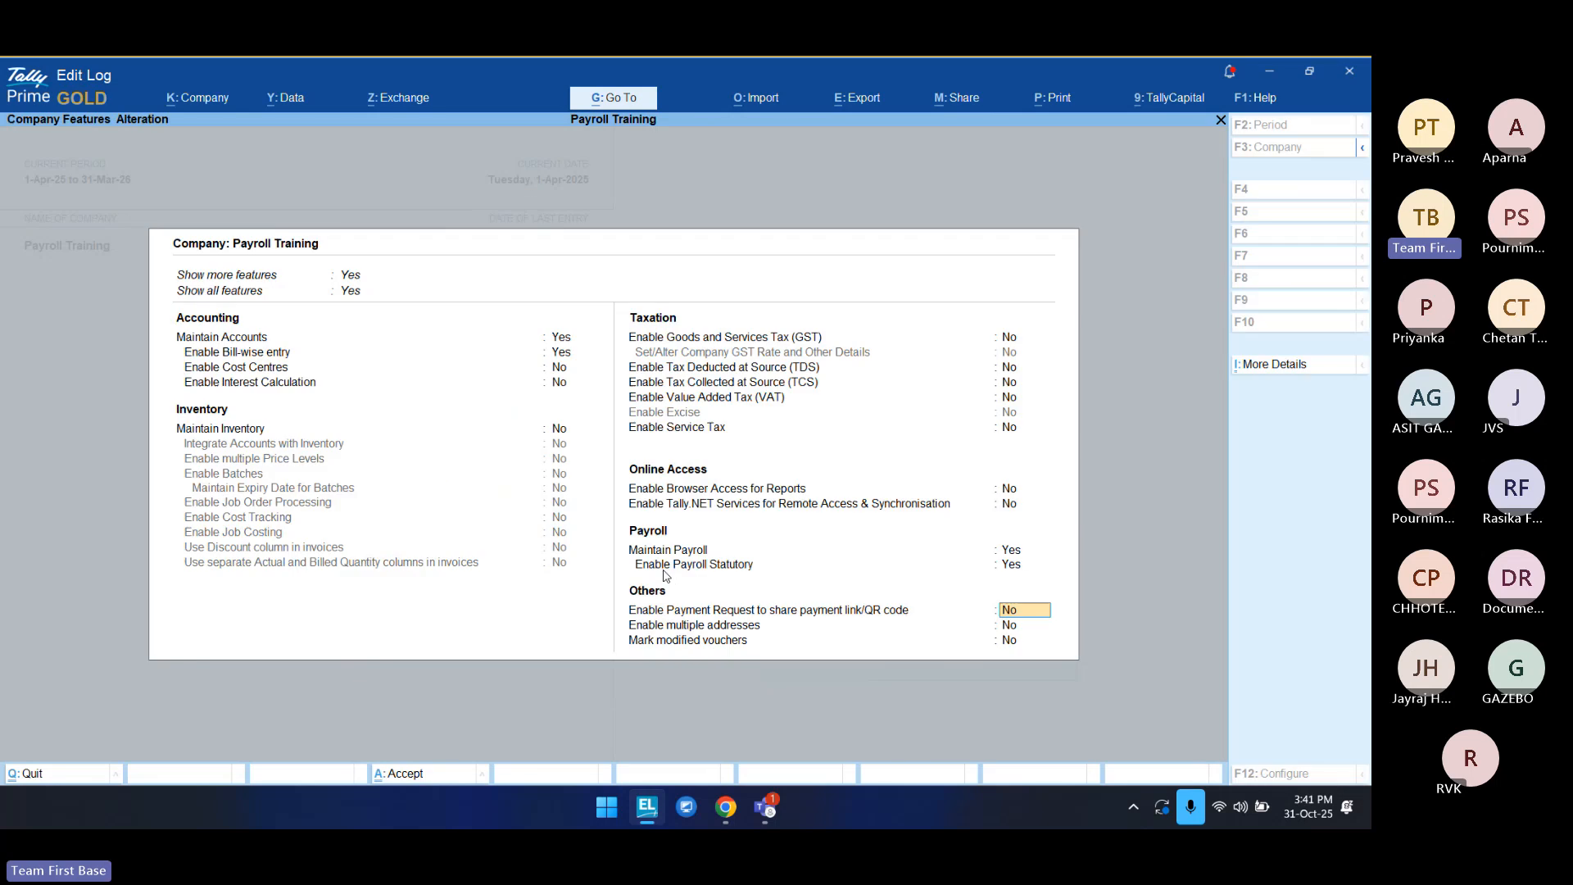
key("ctrl+a")
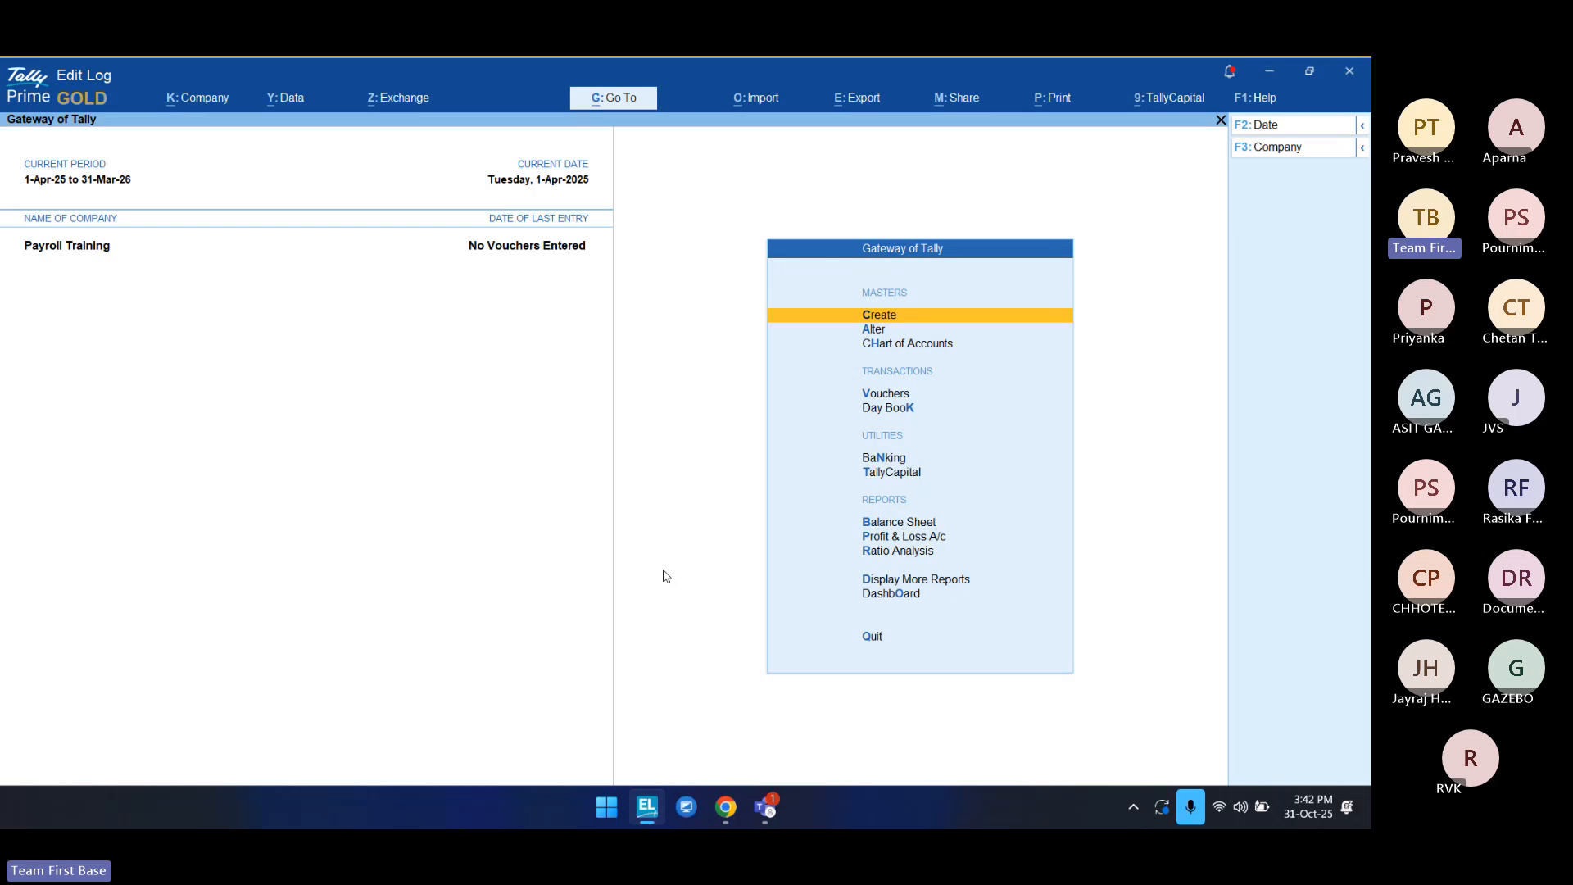
Step: Open the list of masters for creation and briefly check the Teams meeting window before returning to TallyPrime
key("Return")
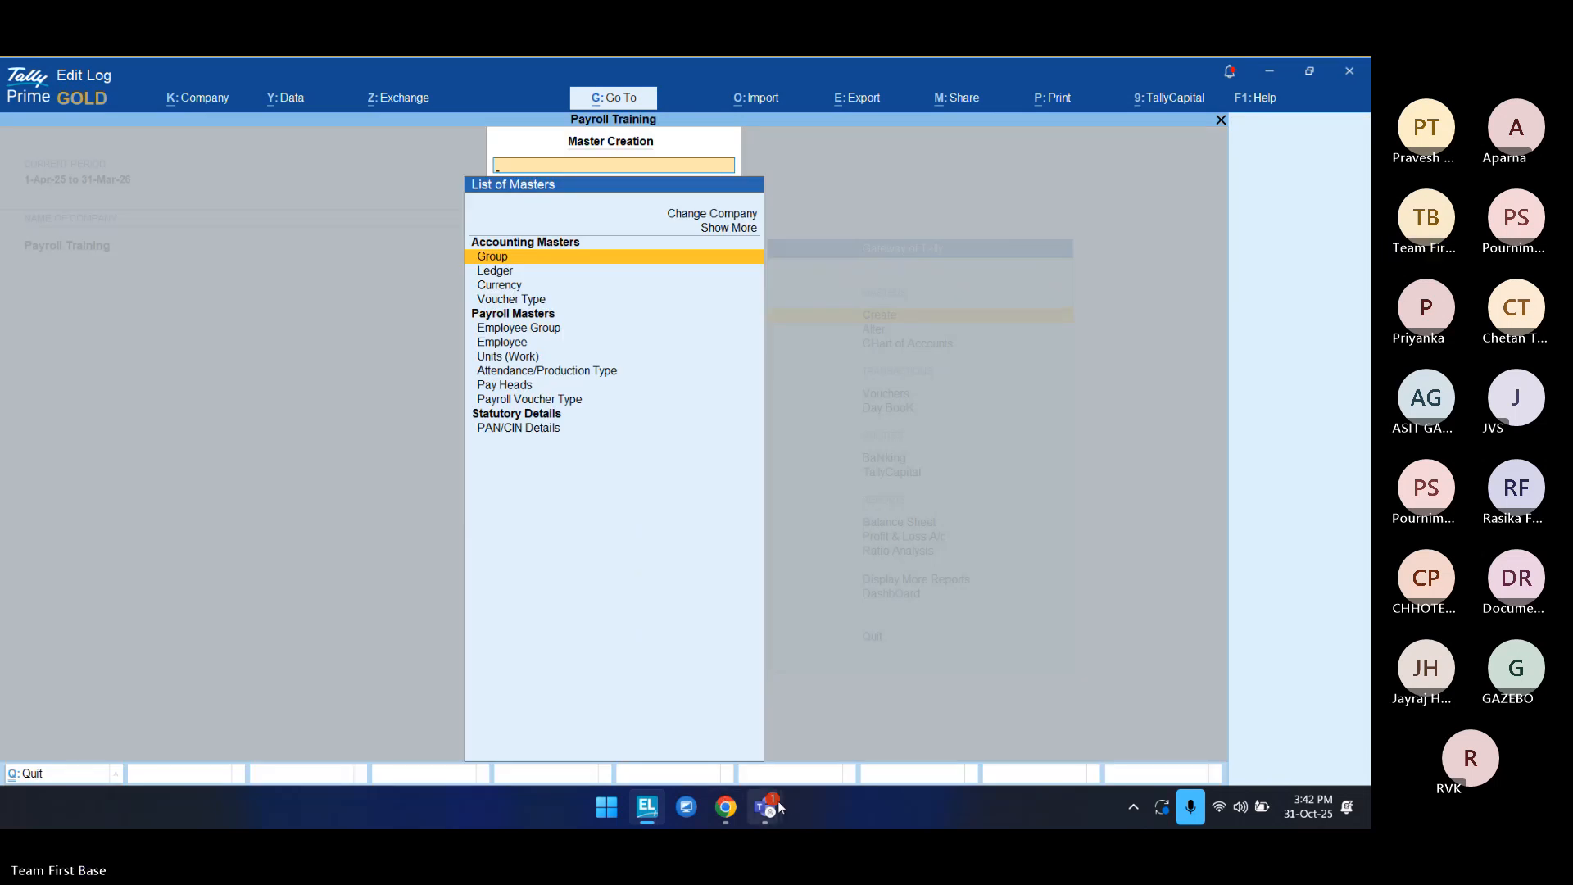
mouse_move(779, 807)
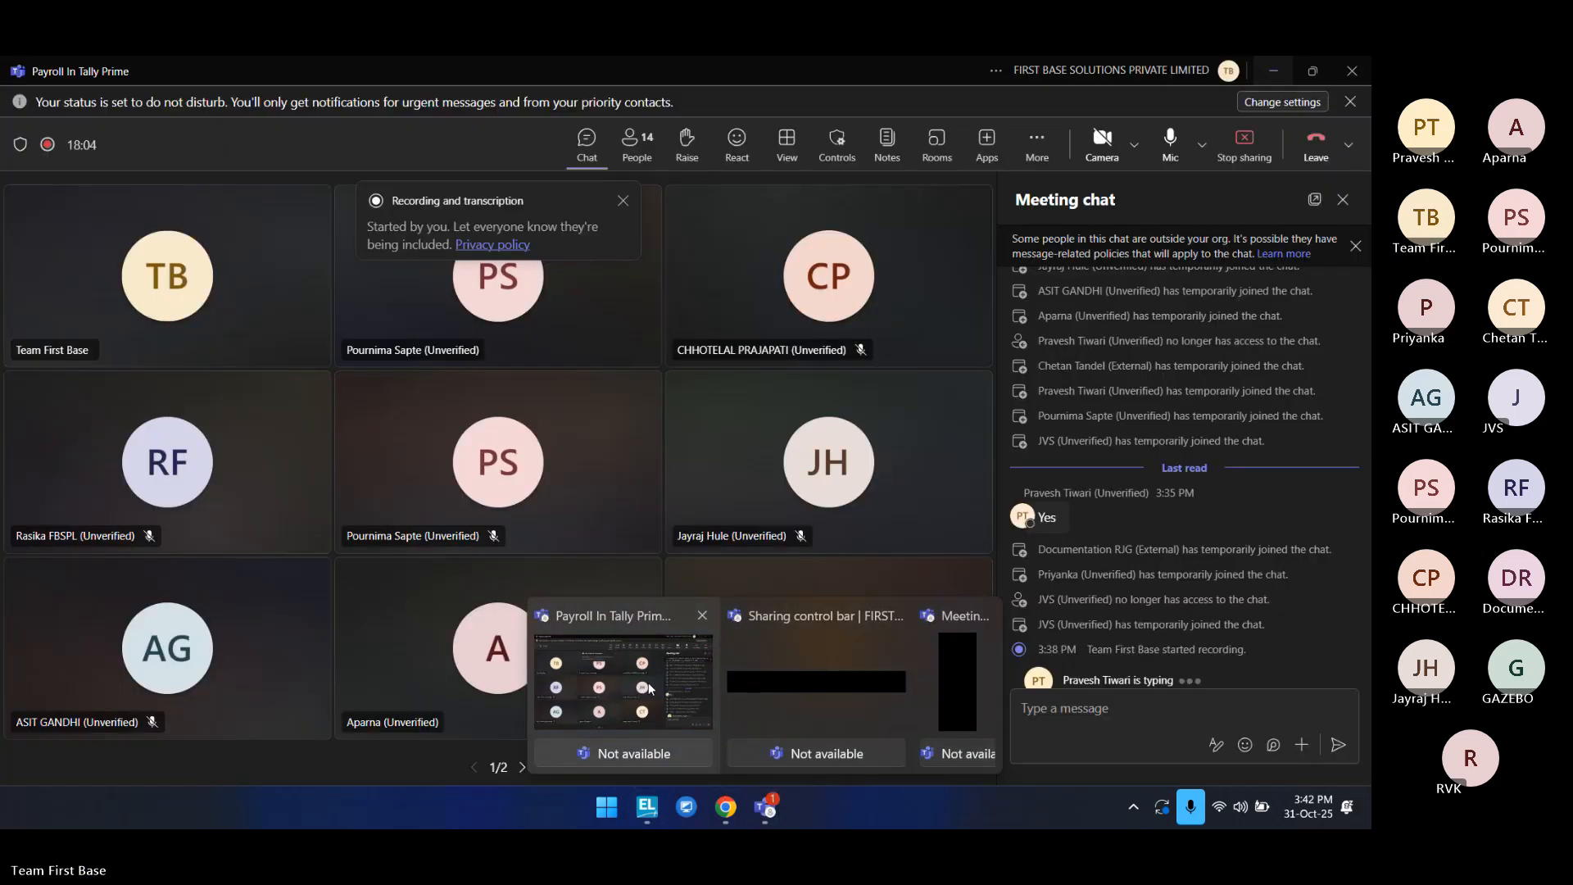
left_click(650, 688)
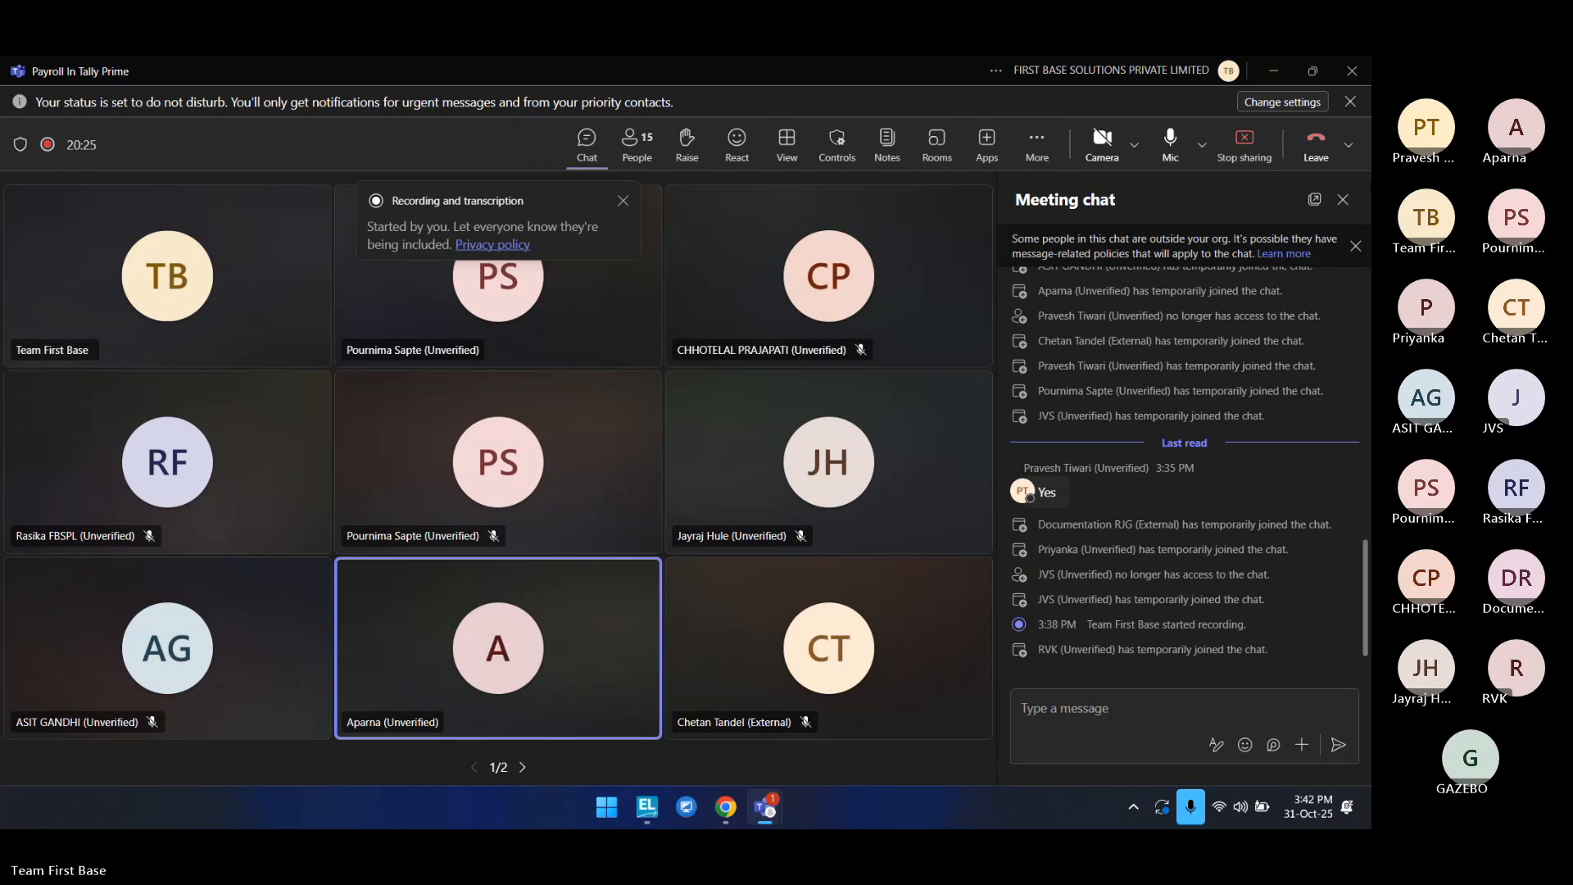
left_click(647, 807)
key("Down")
key("Down")
key("Down")
key("Down")
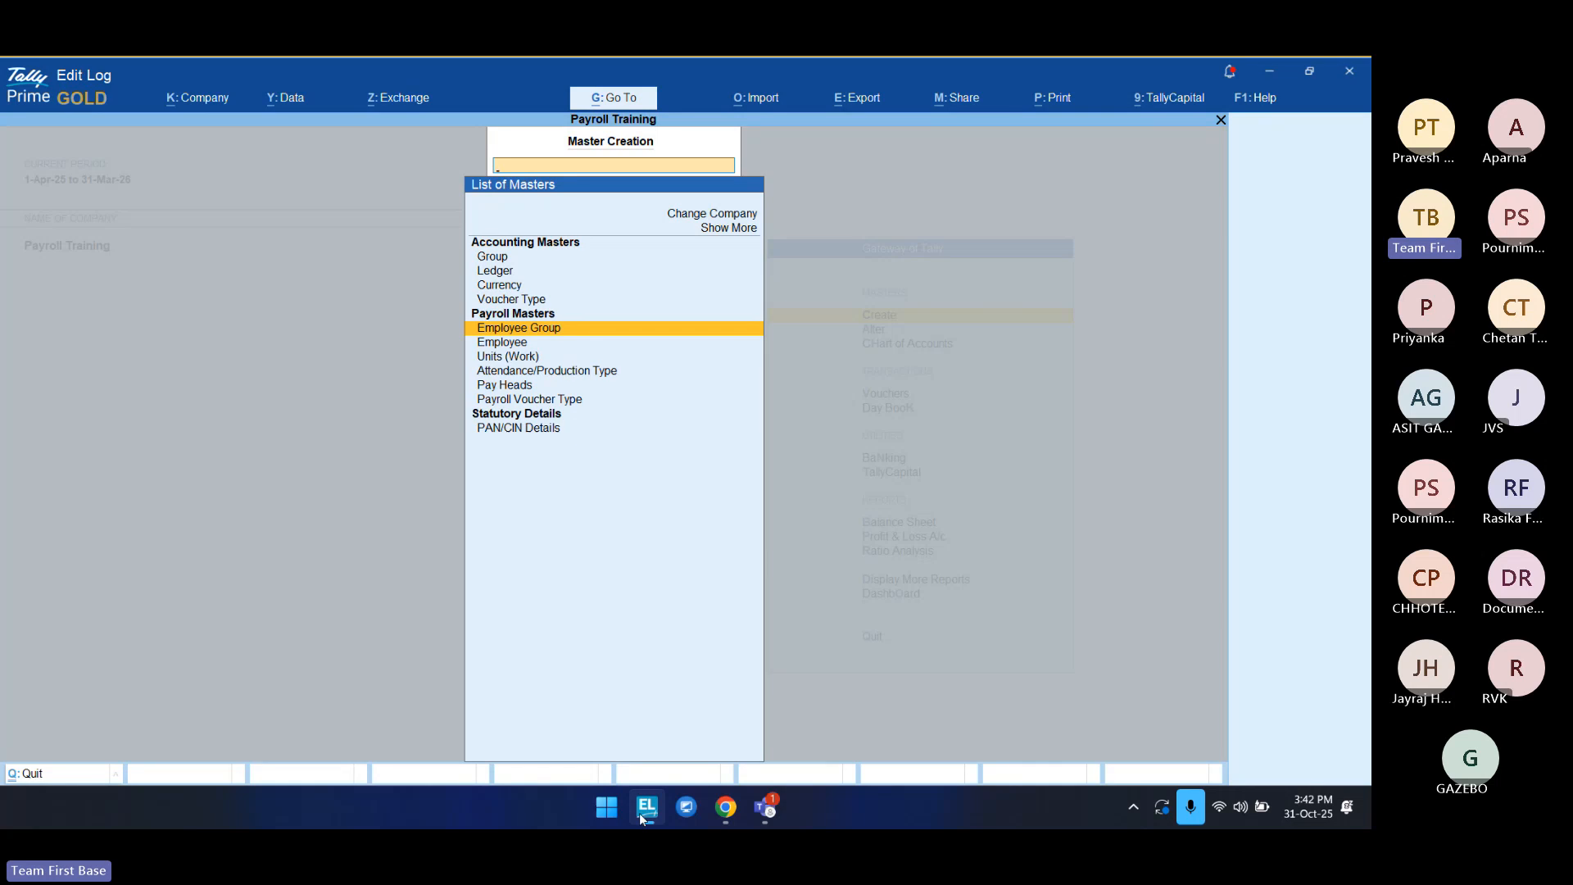
key("Up")
key("Up")
key("Up")
key("Up")
key("Up")
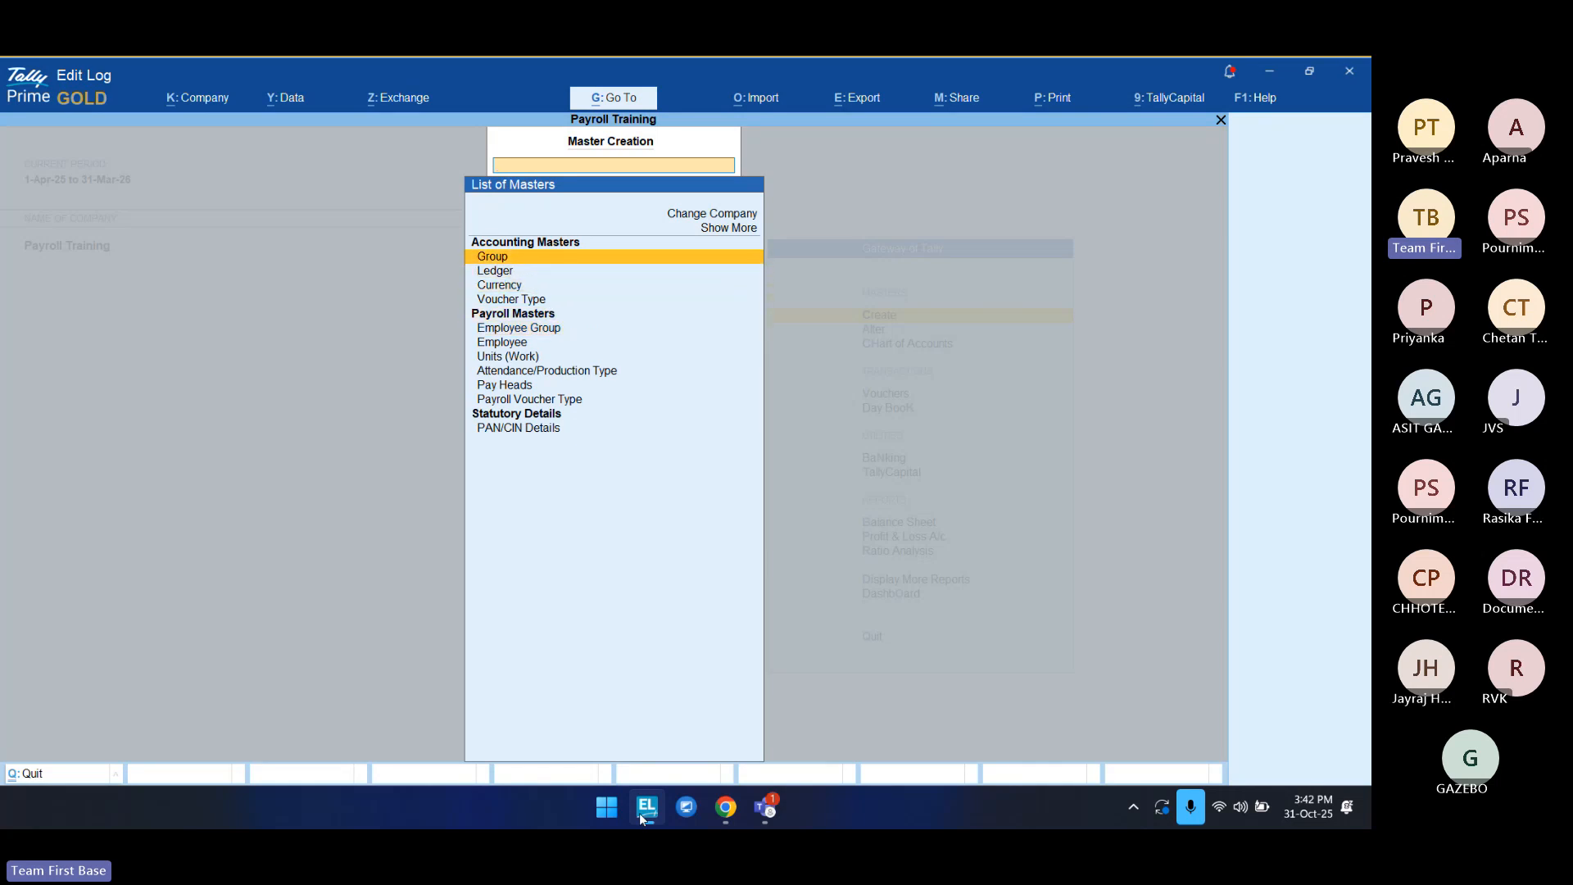
key("Return")
key("Down")
key("Down")
key("Down")
key("Down")
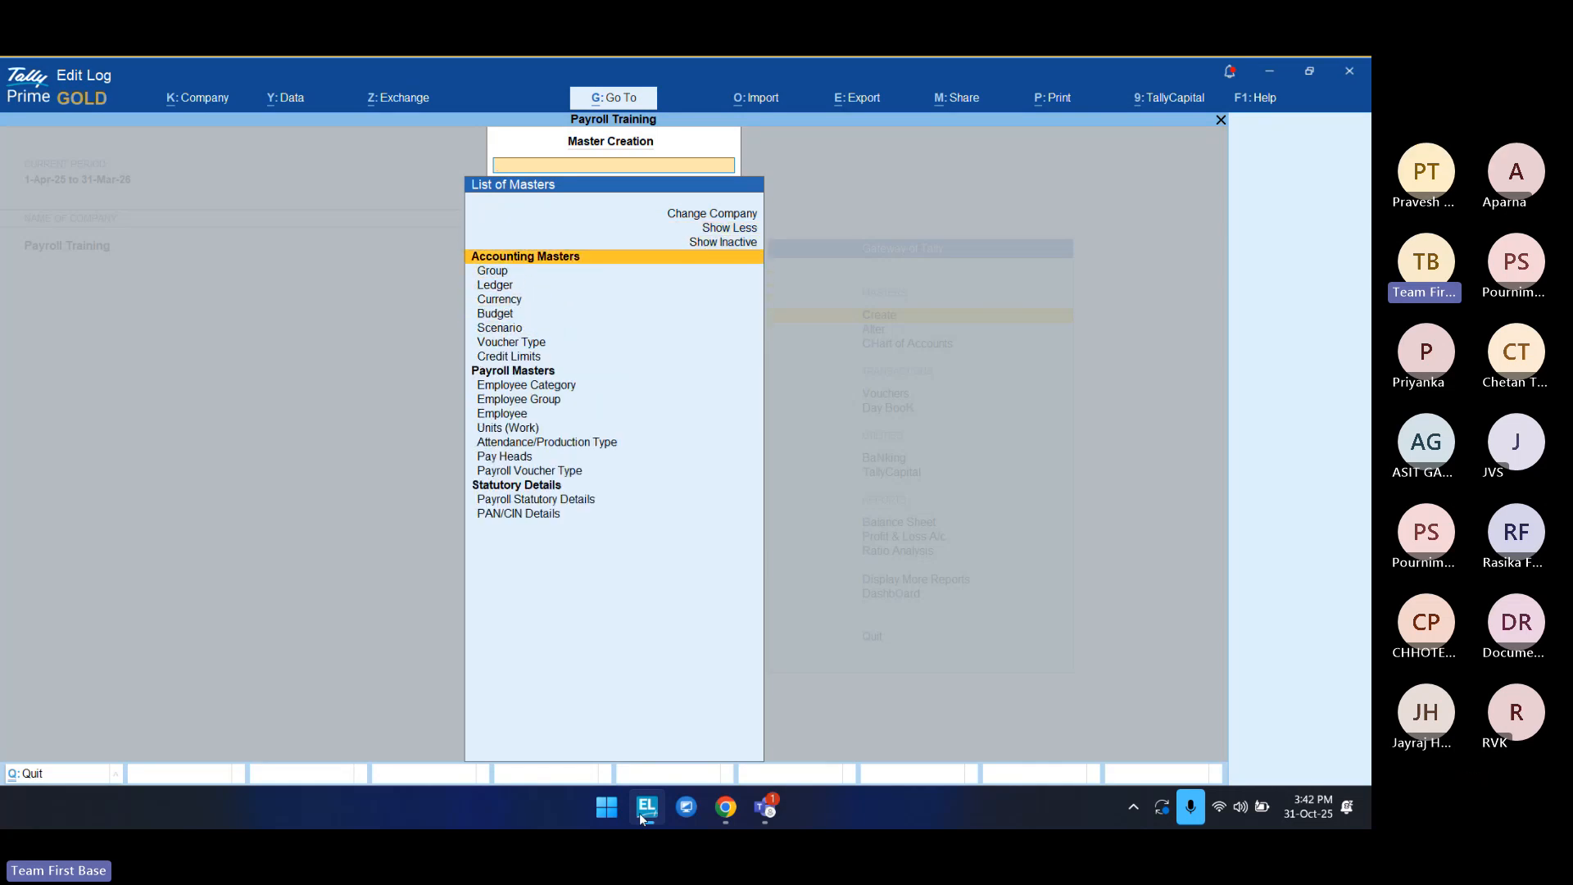
key("Up")
key("Up")
key("Up")
key("Up")
key("Up")
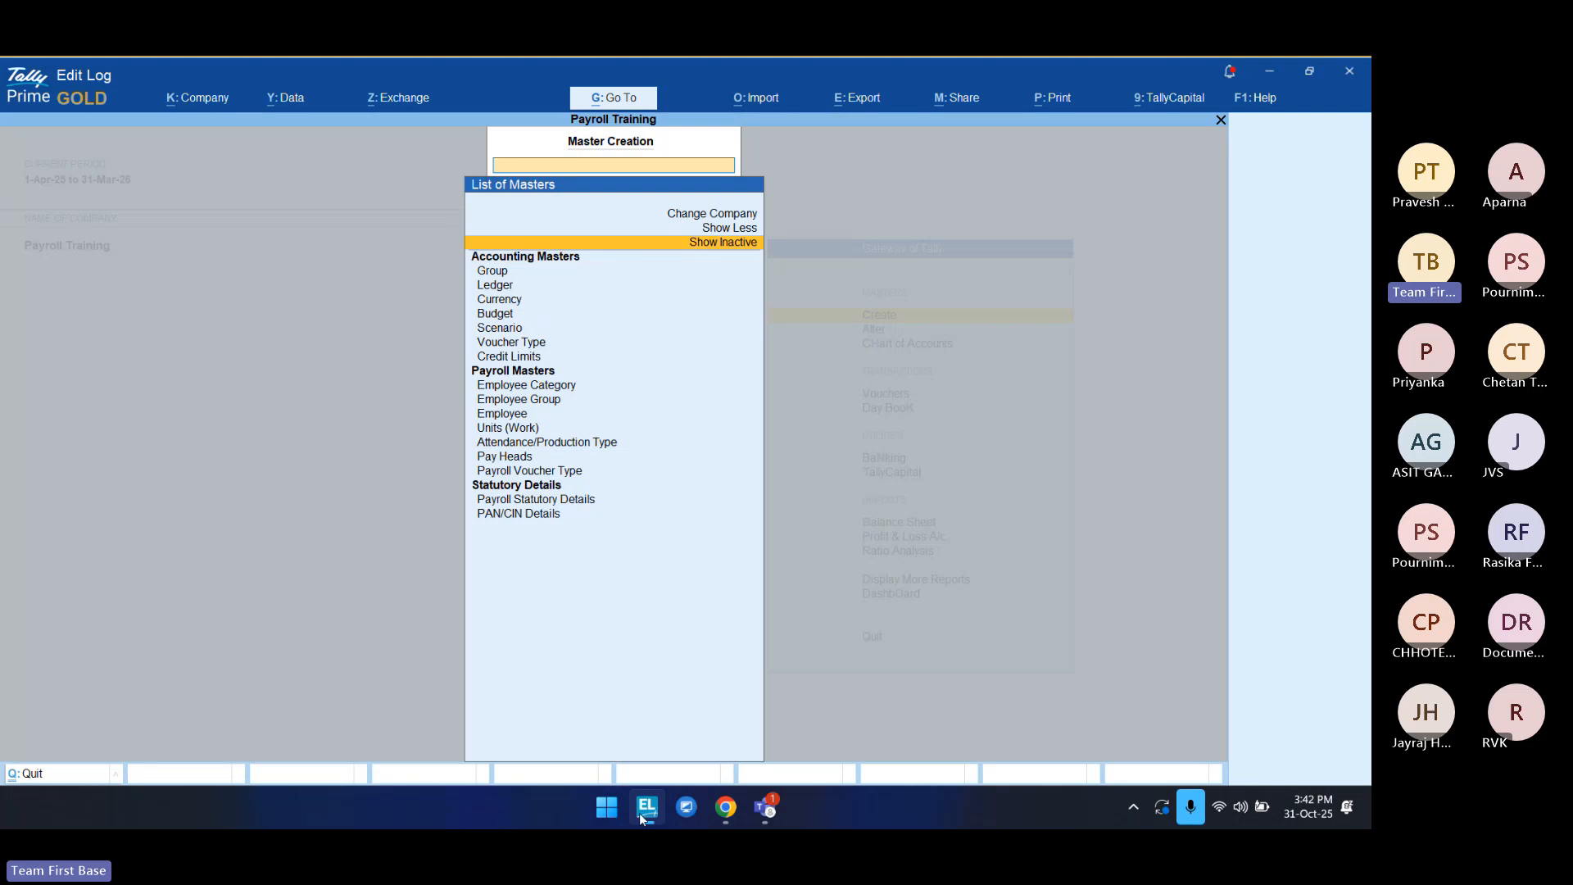
key("Return")
key("Down")
key("Down")
key("Down")
key("Down")
key("Down")
key("Down")
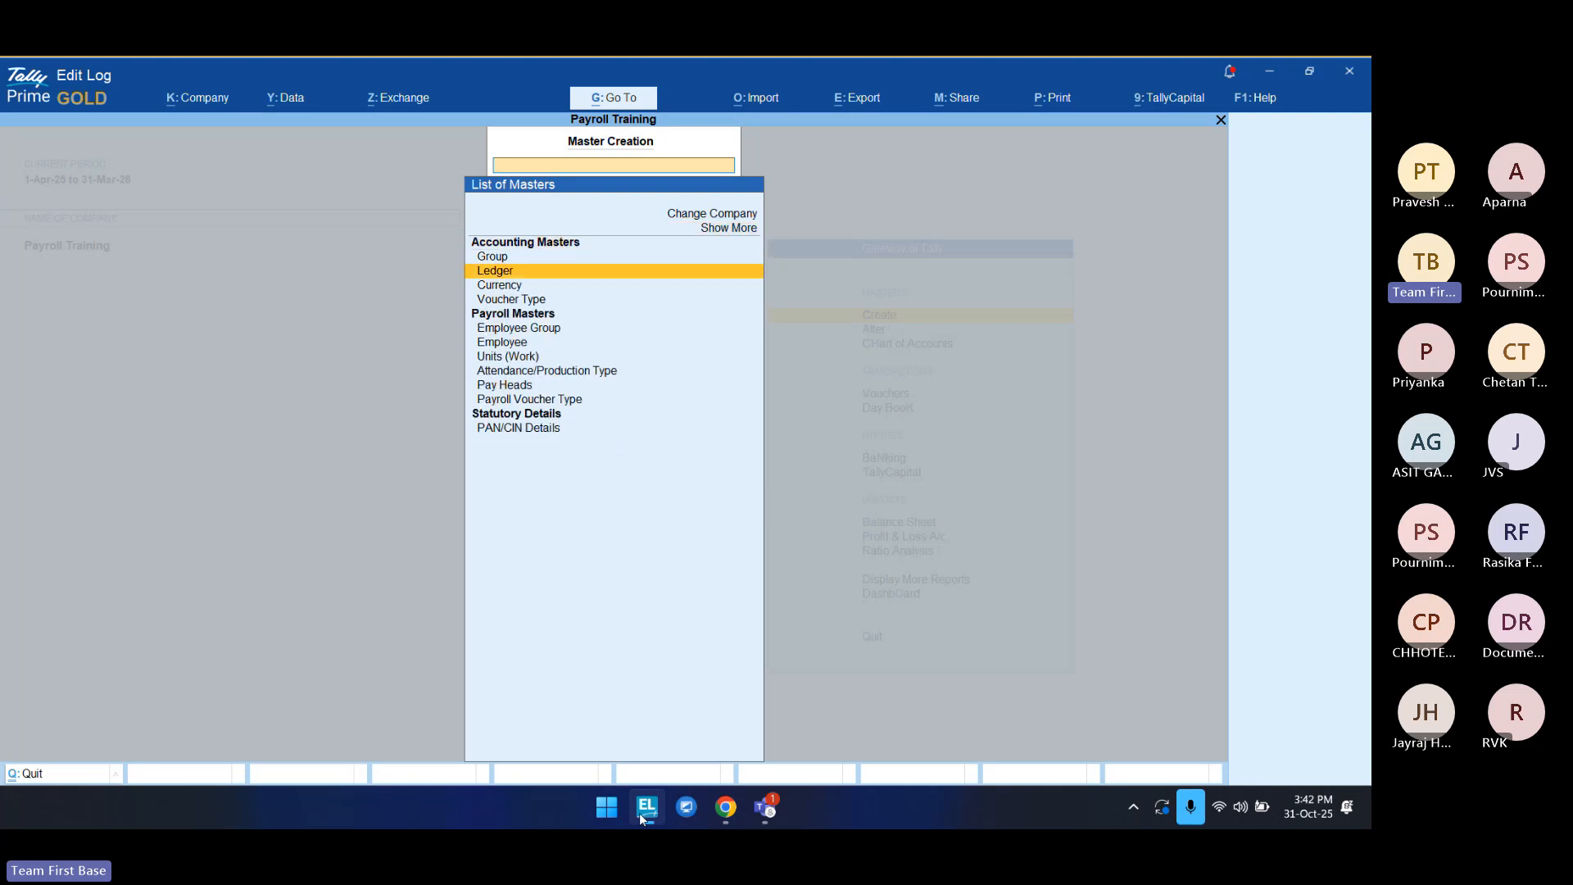
key("Down")
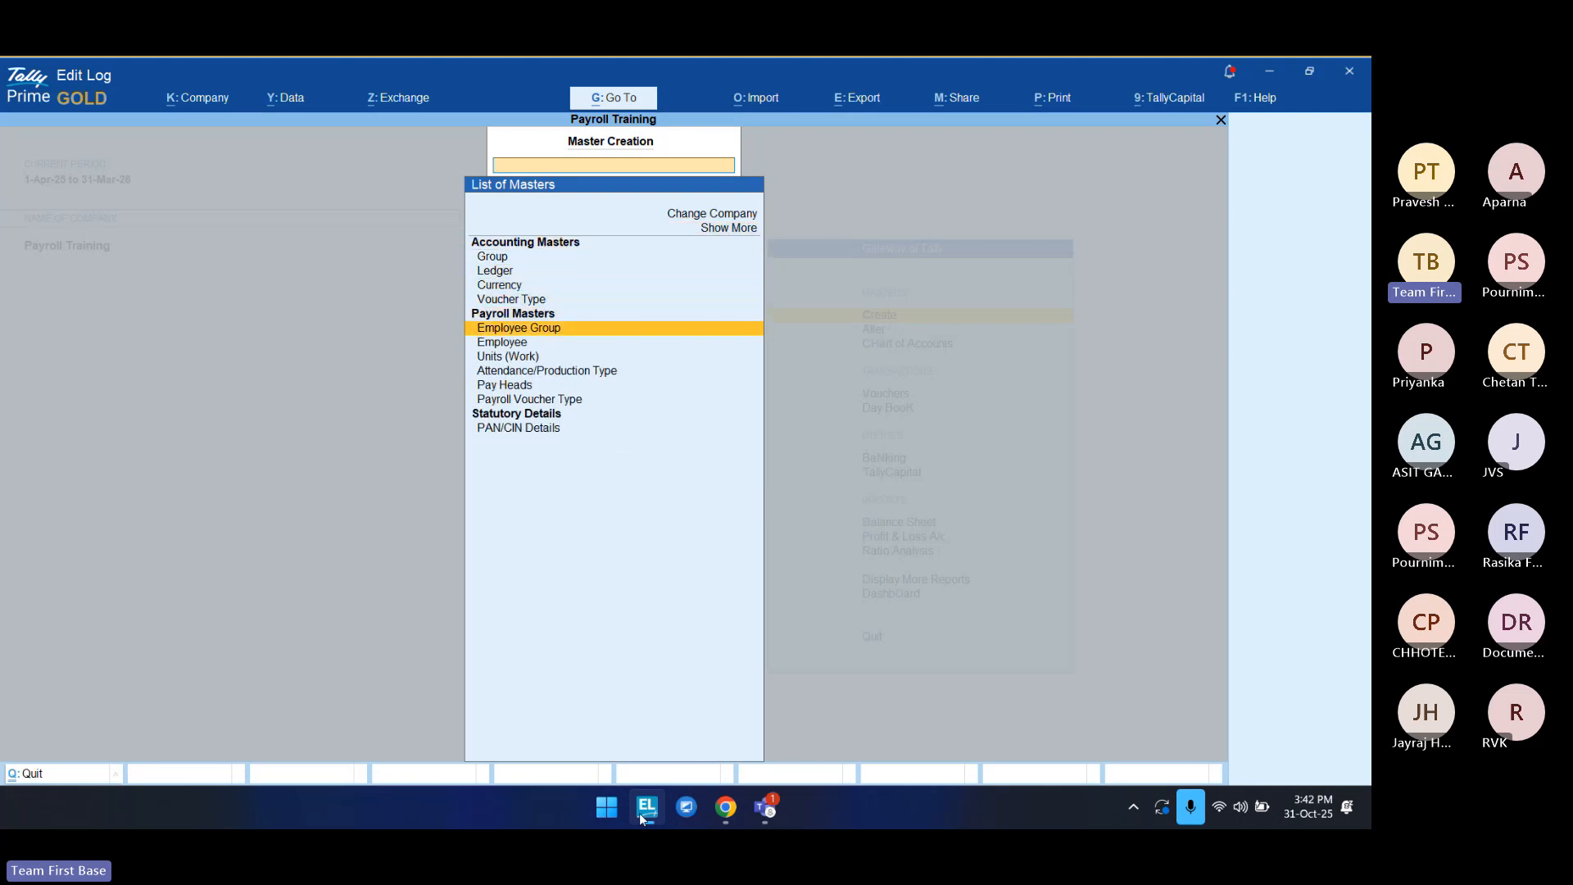
Step: Expand the list of masters to show the additional master types
key("Up")
key("Up")
key("Up")
key("Up")
key("Up")
key("Up")
key("Up")
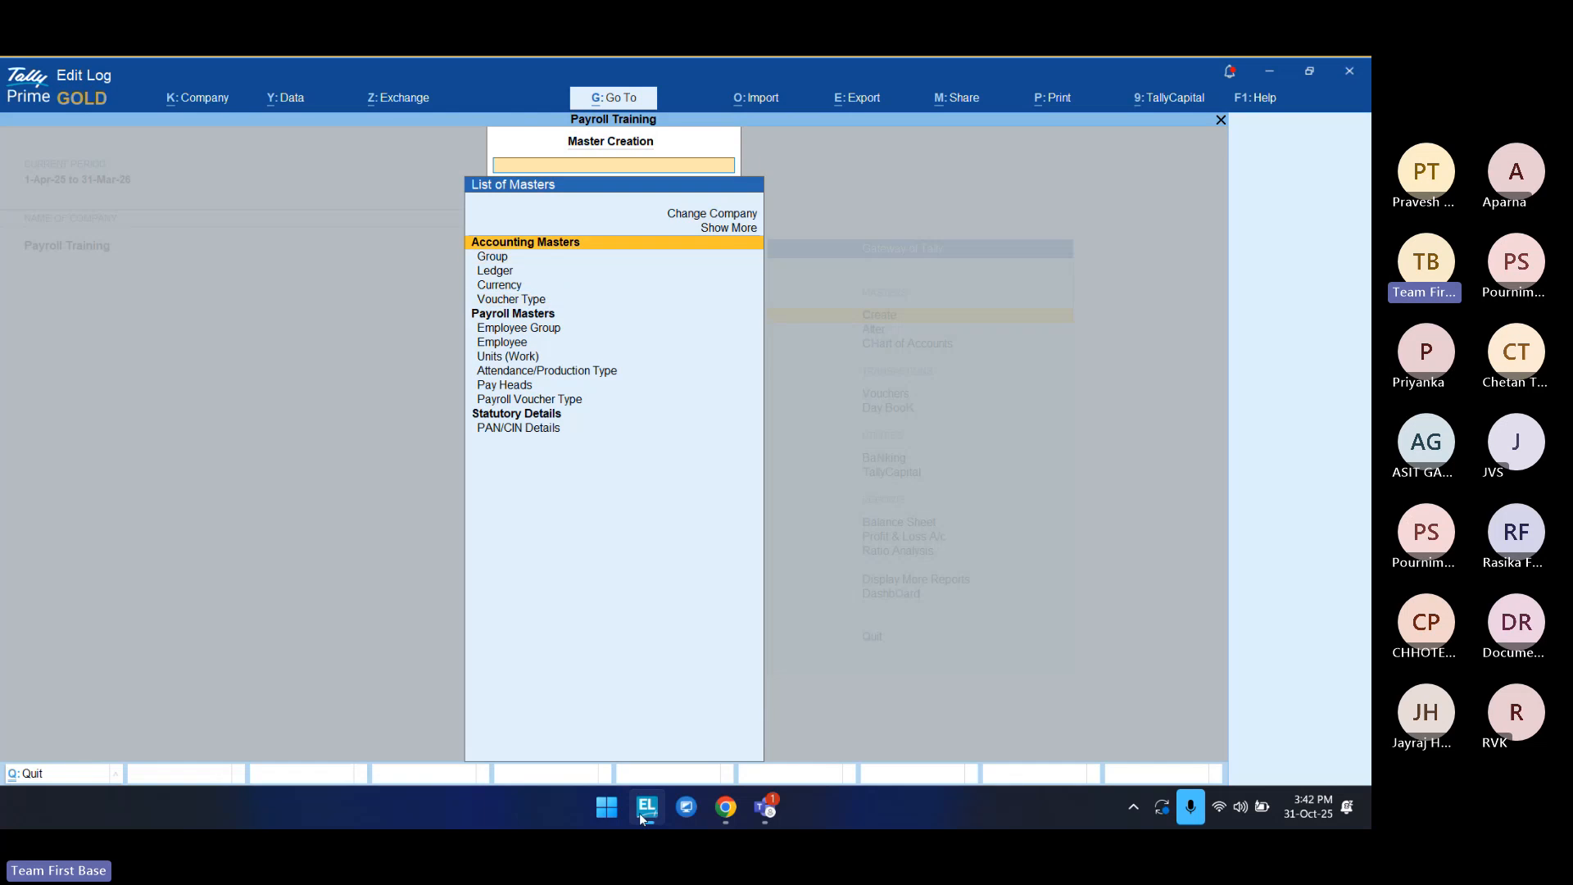
key("Return")
Step: Examine the payroll masters in the expanded list, going through Employee Category, Employee Group and Employee
key("Down")
key("Down")
key("Down")
key("Down")
key("Down")
key("Down")
key("Down")
key("Down")
key("Down")
key("Down")
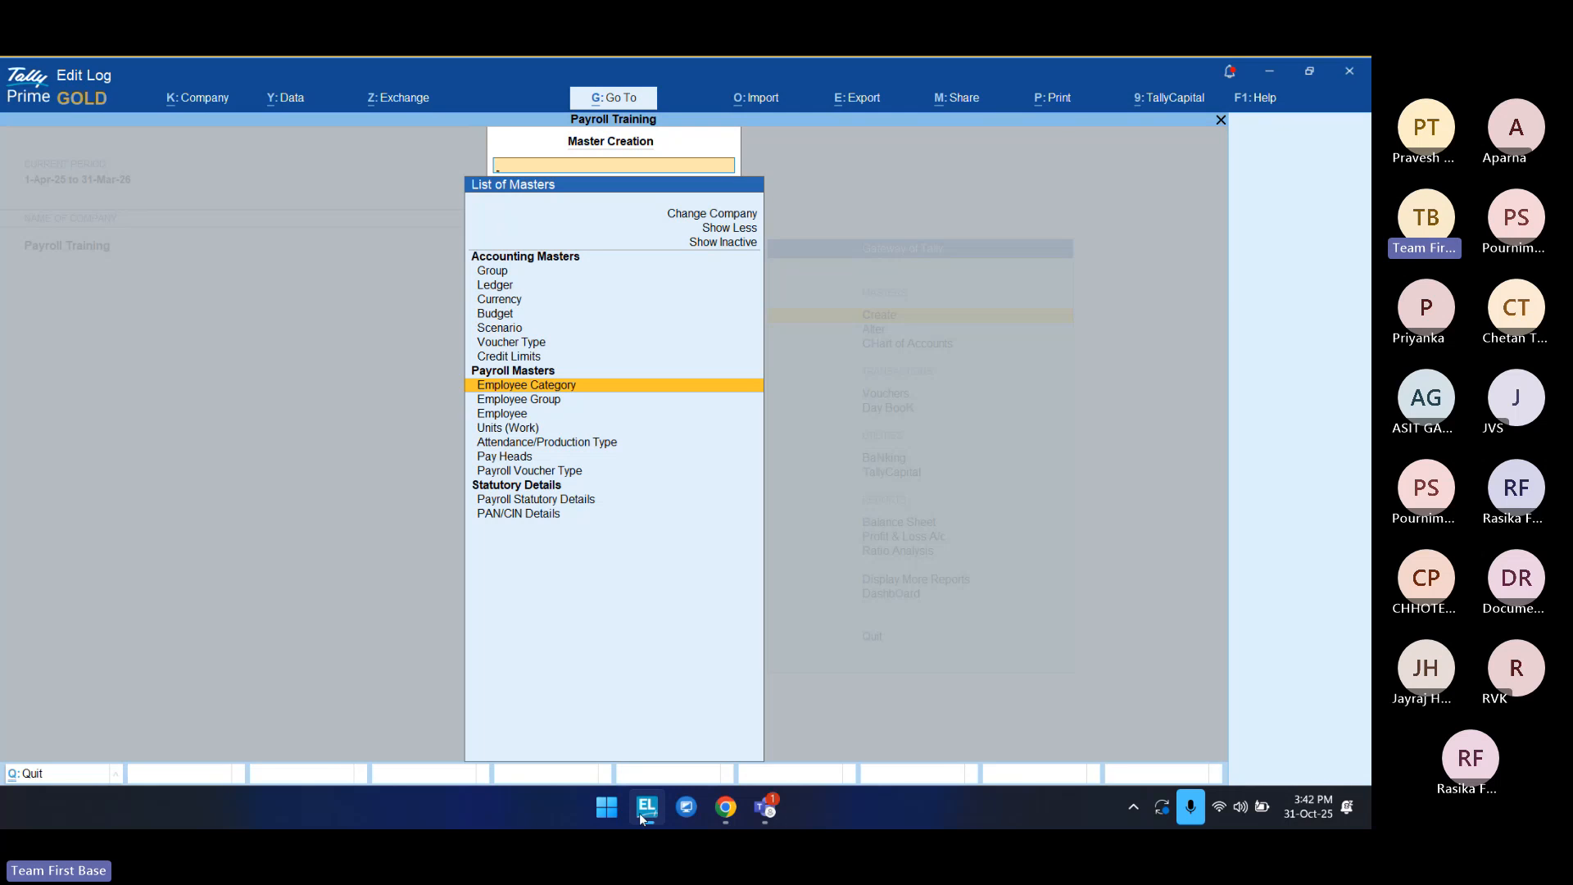
key("Down")
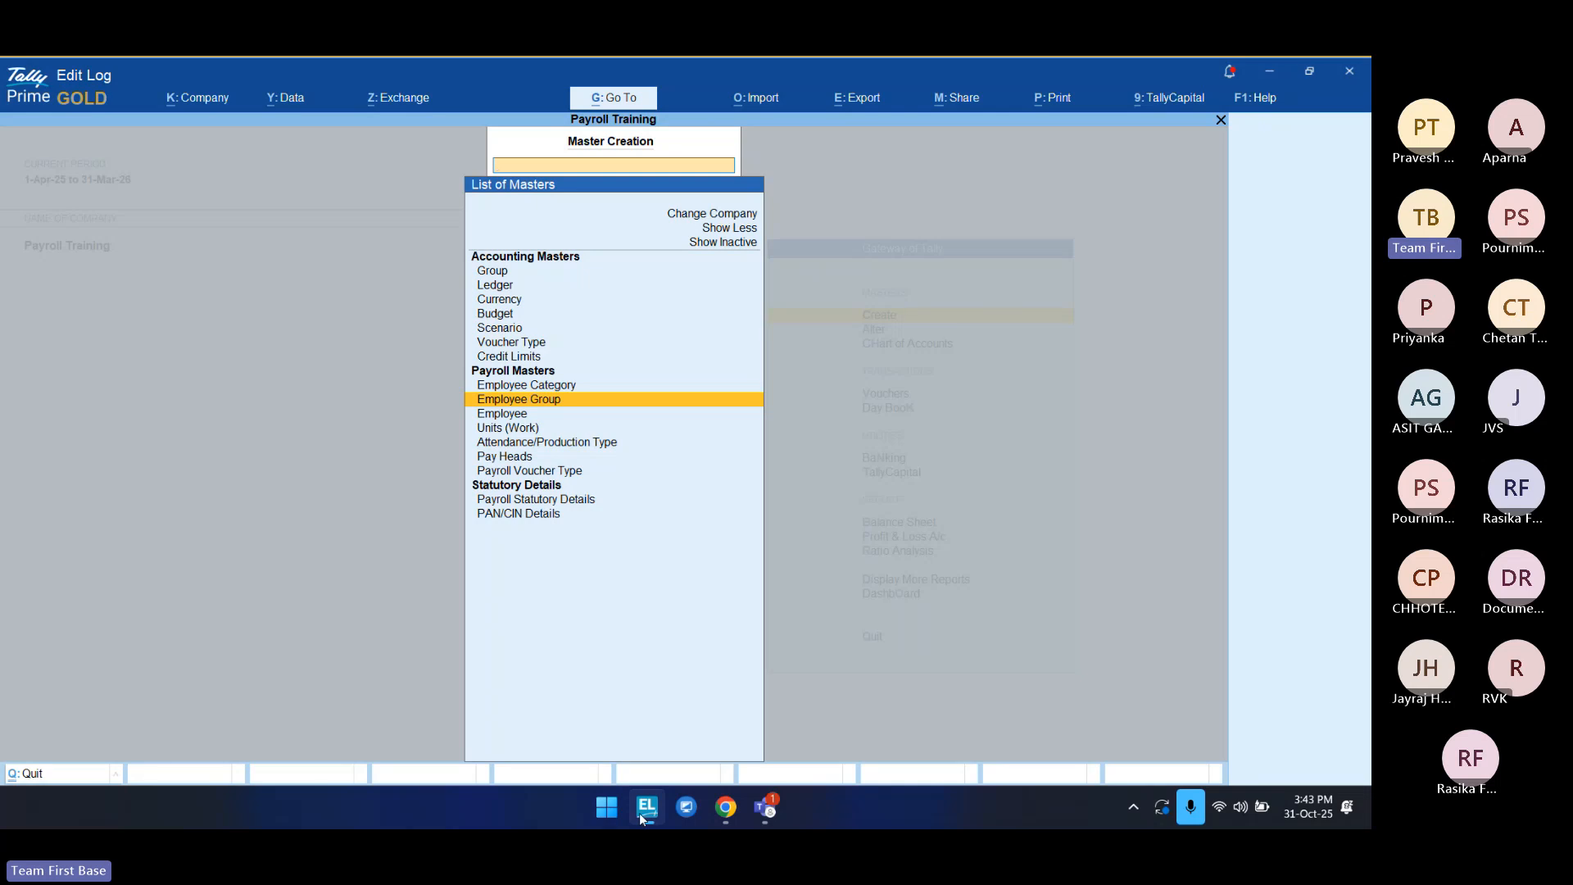
key("Down")
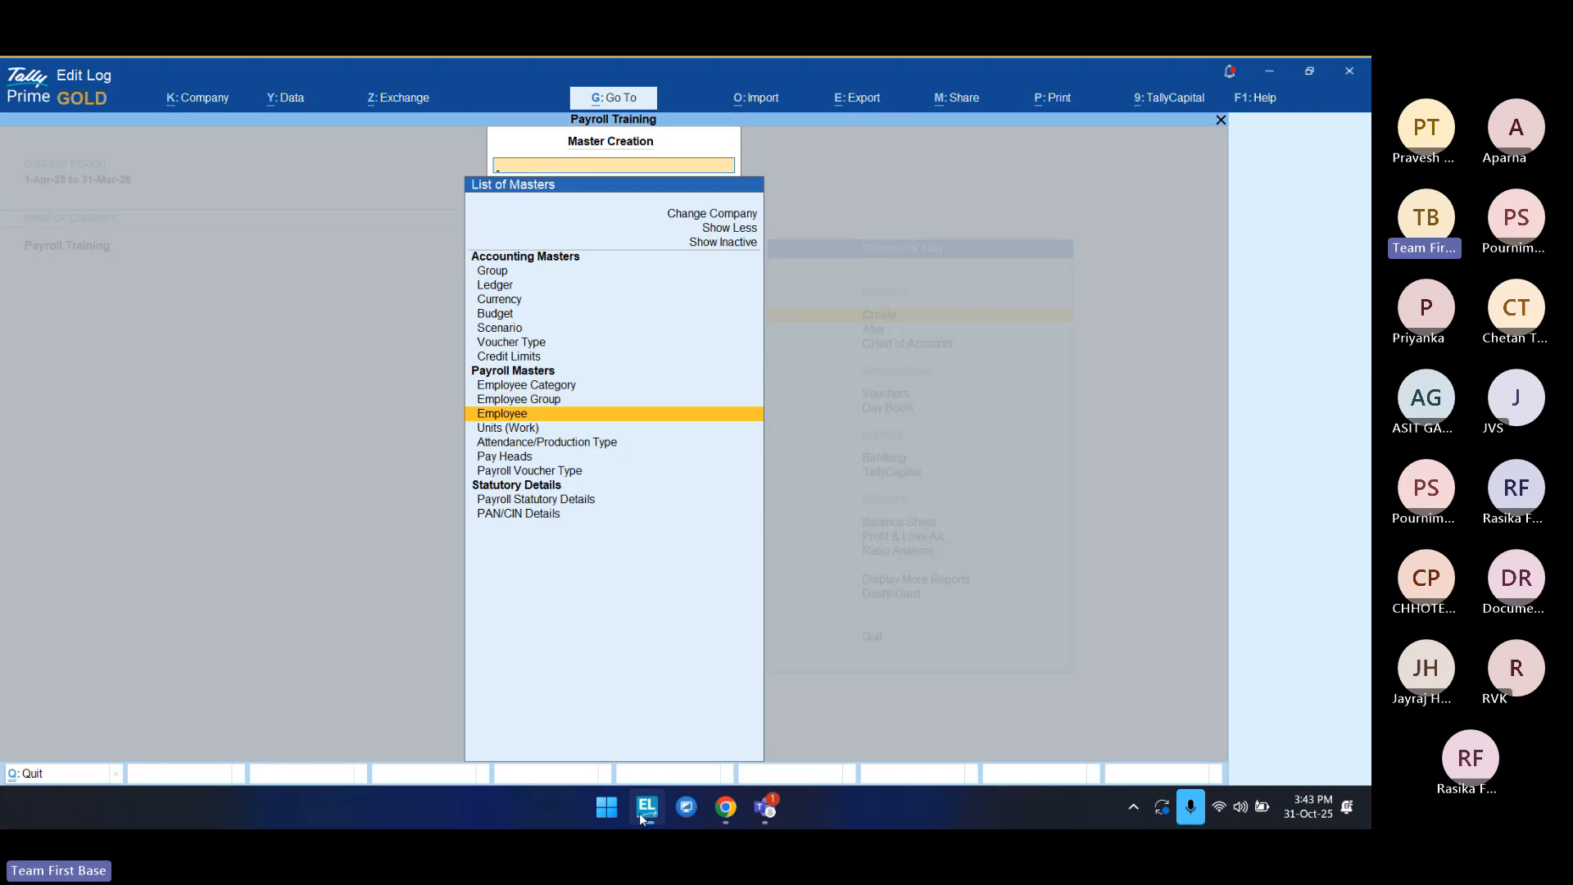
key("Return")
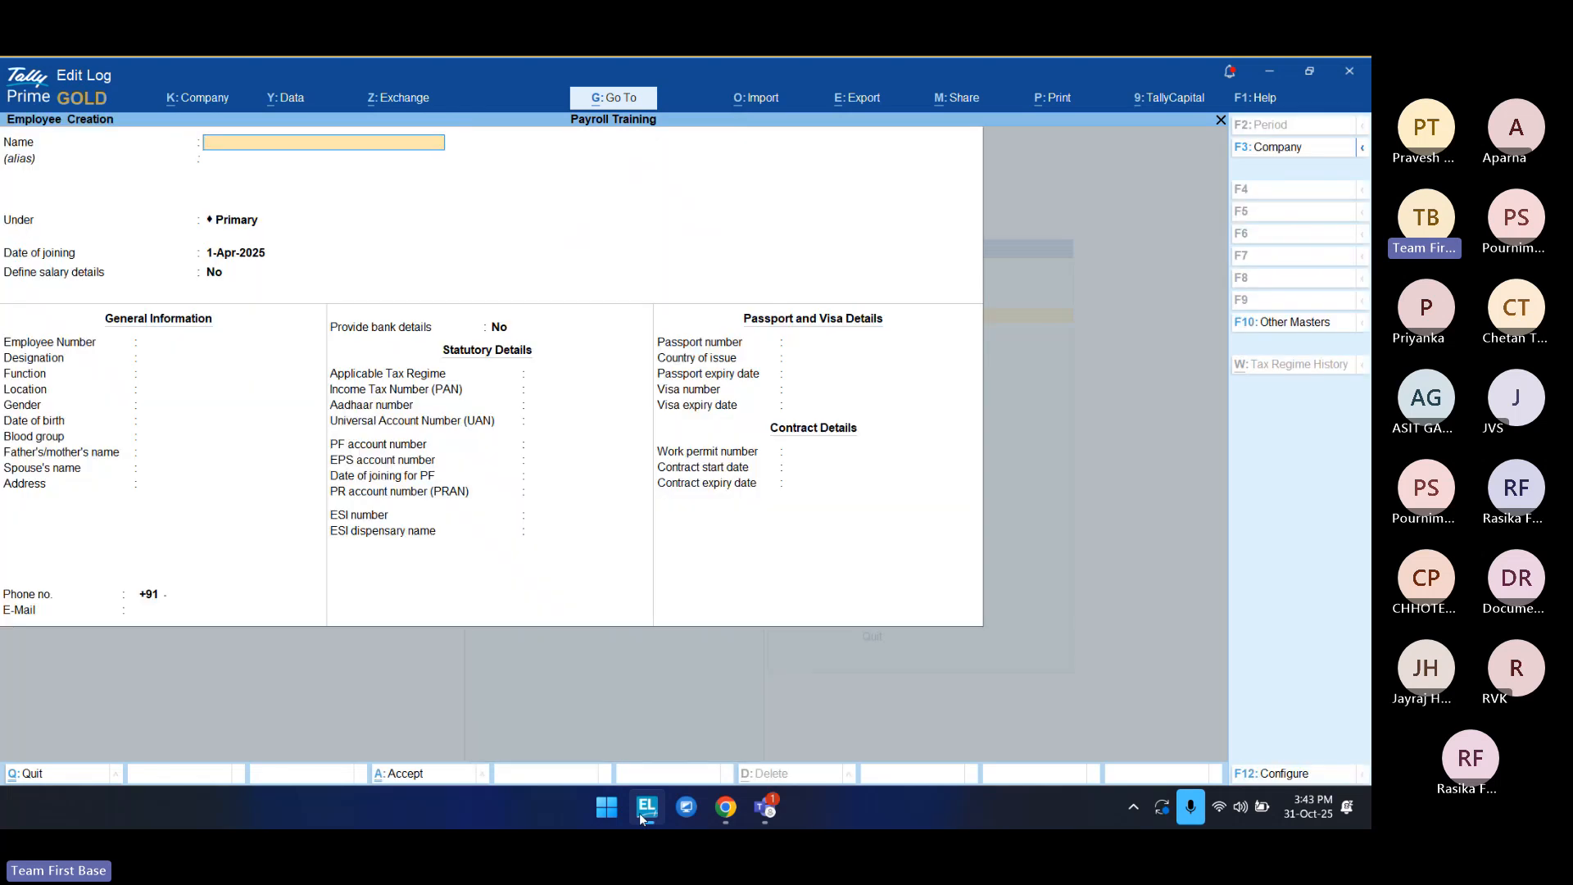
type("Emplouy")
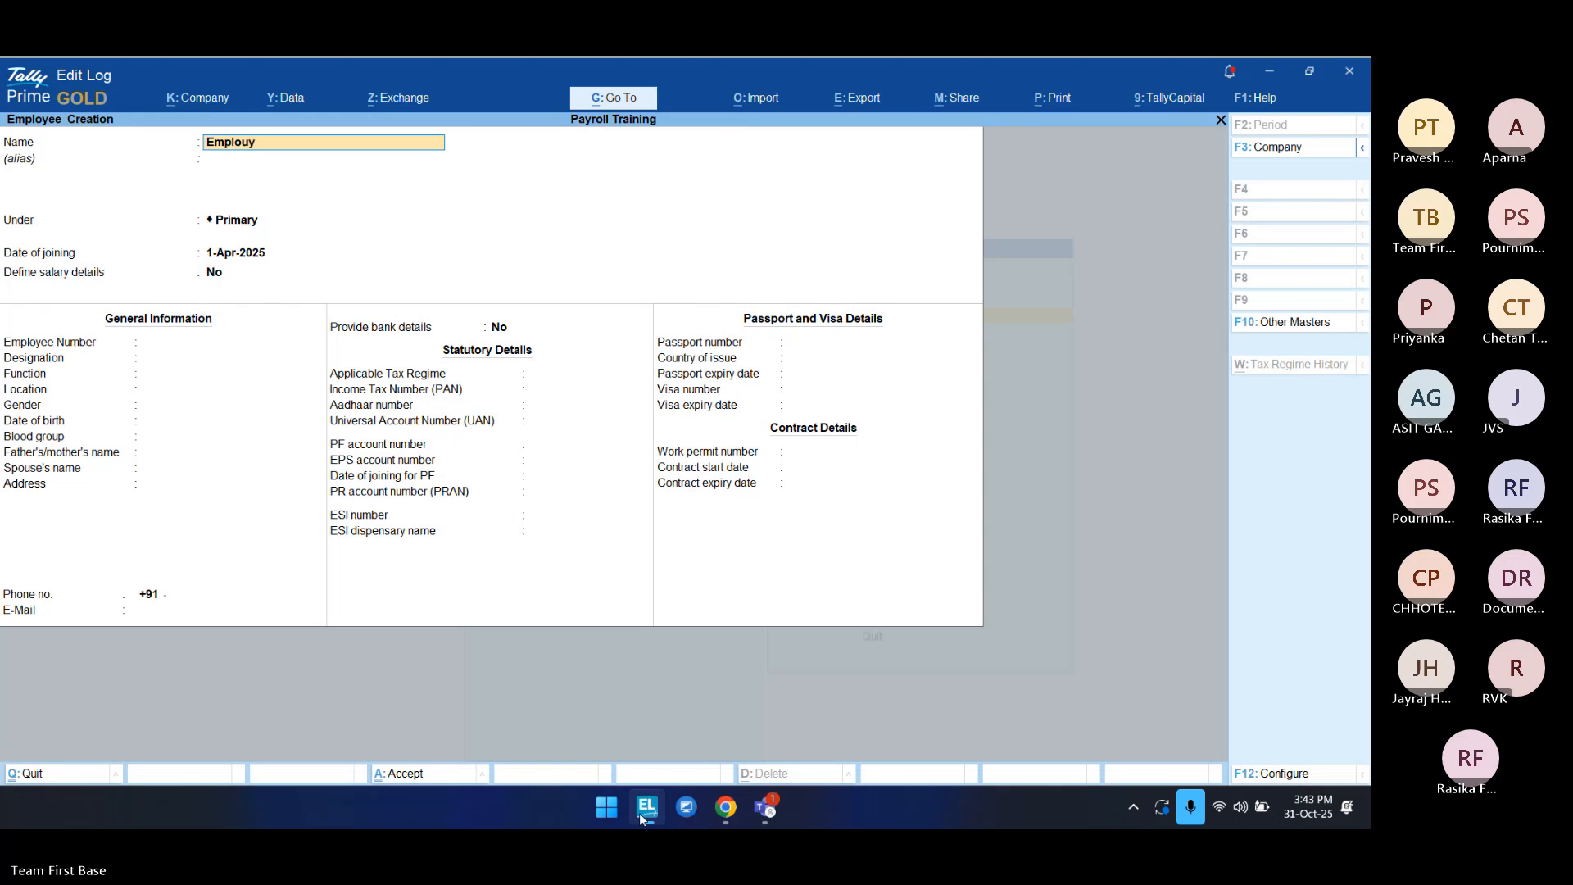
key("BackSpace")
key("BackSpace")
key("BackSpace")
key("BackSpace")
key("BackSpace")
key("BackSpace")
key("BackSpace")
key("Escape")
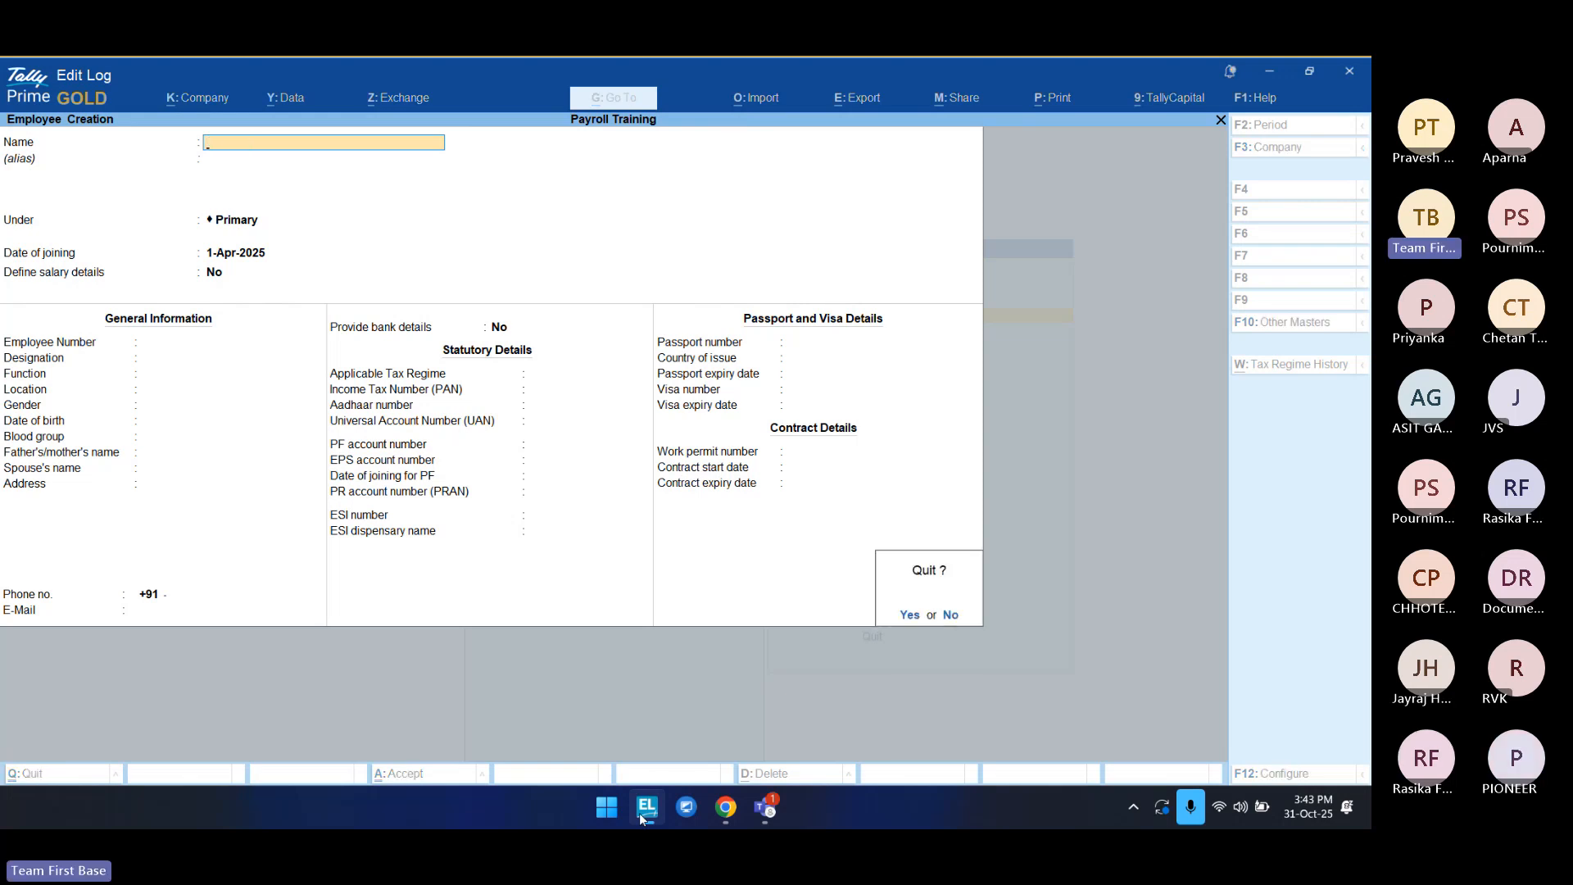
key("y")
Step: Create an employee category named HO Mumbai with no alias and the default revenue allocation settings
key("Up")
key("Up")
key("Return")
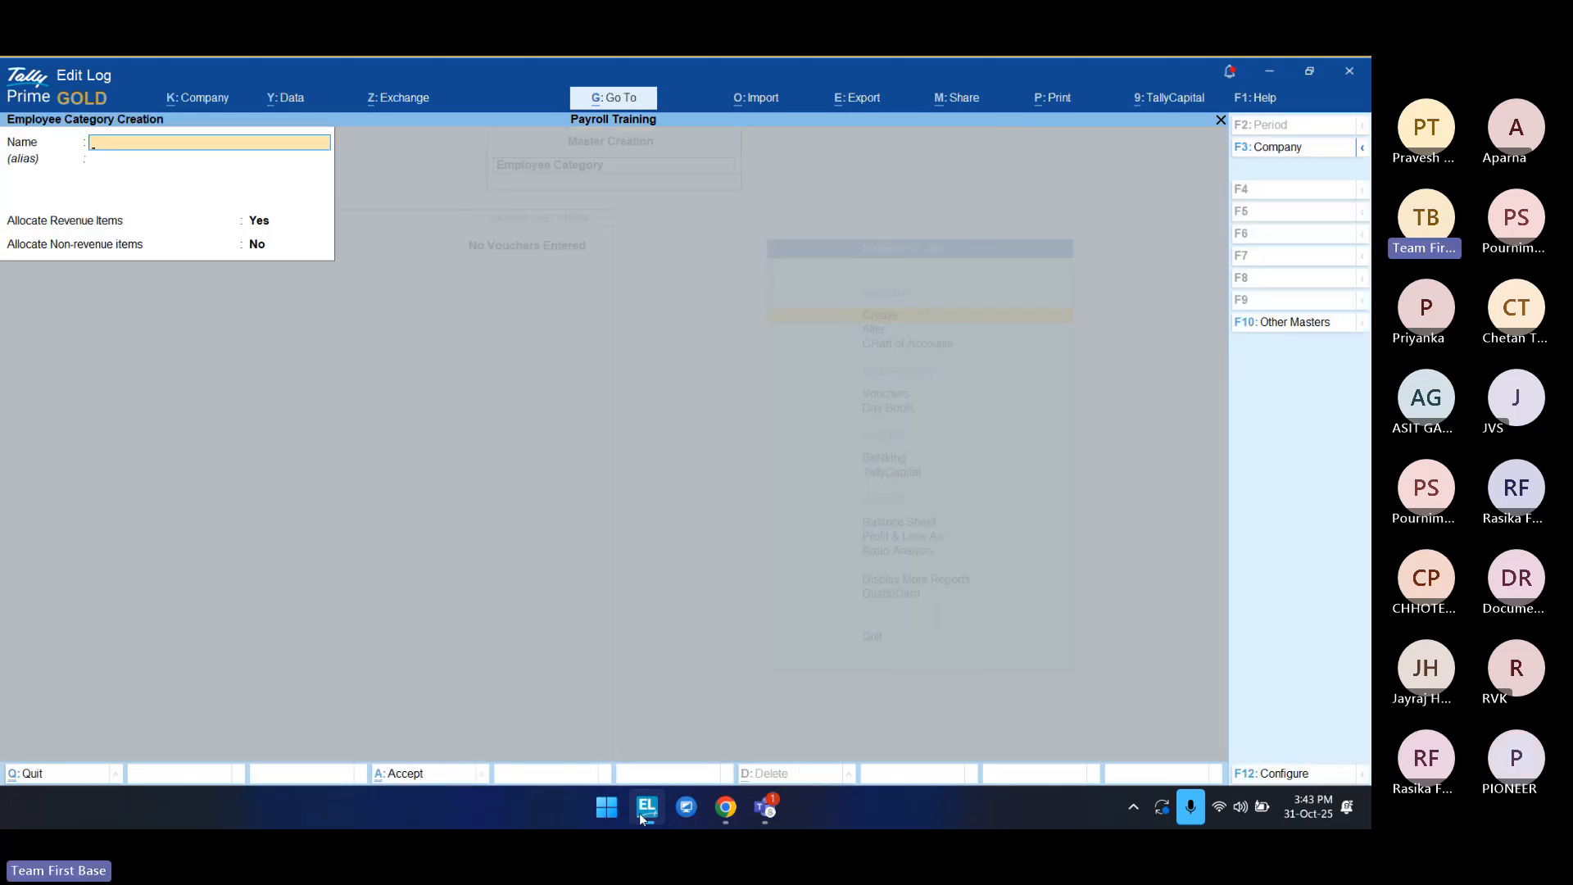
type("Ho - Mumbai")
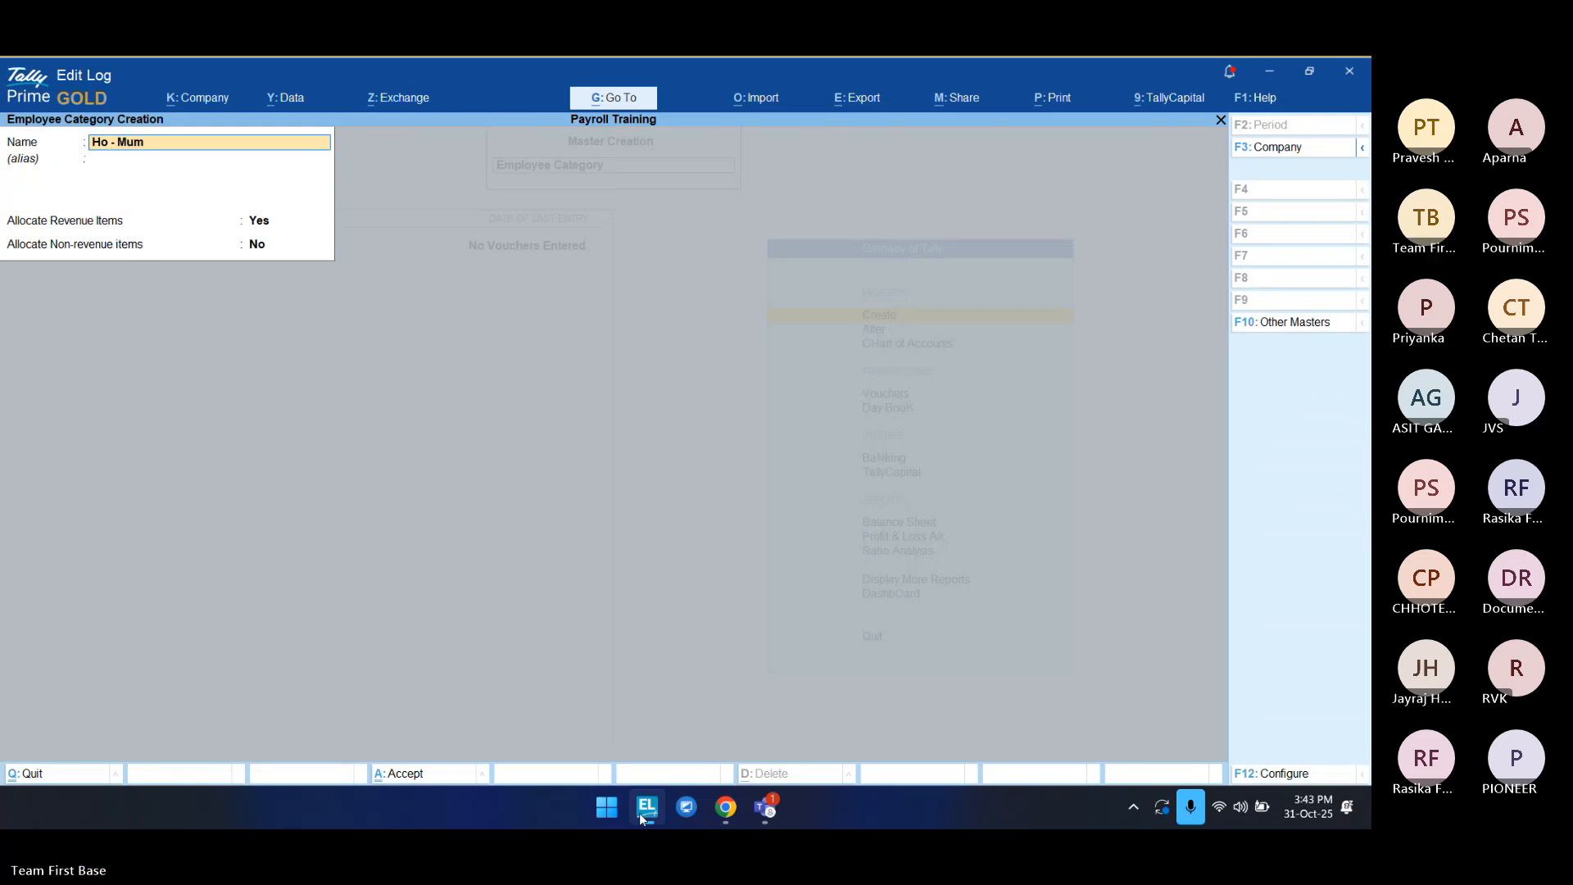
key("BackSpace")
key("BackSpace")
key("BackSpace")
key("BackSpace")
key("BackSpace")
key("BackSpace")
key("BackSpace")
key("BackSpace")
key("BackSpace")
type("O")
key("BackSpace")
type("O Mumbai")
key("Return")
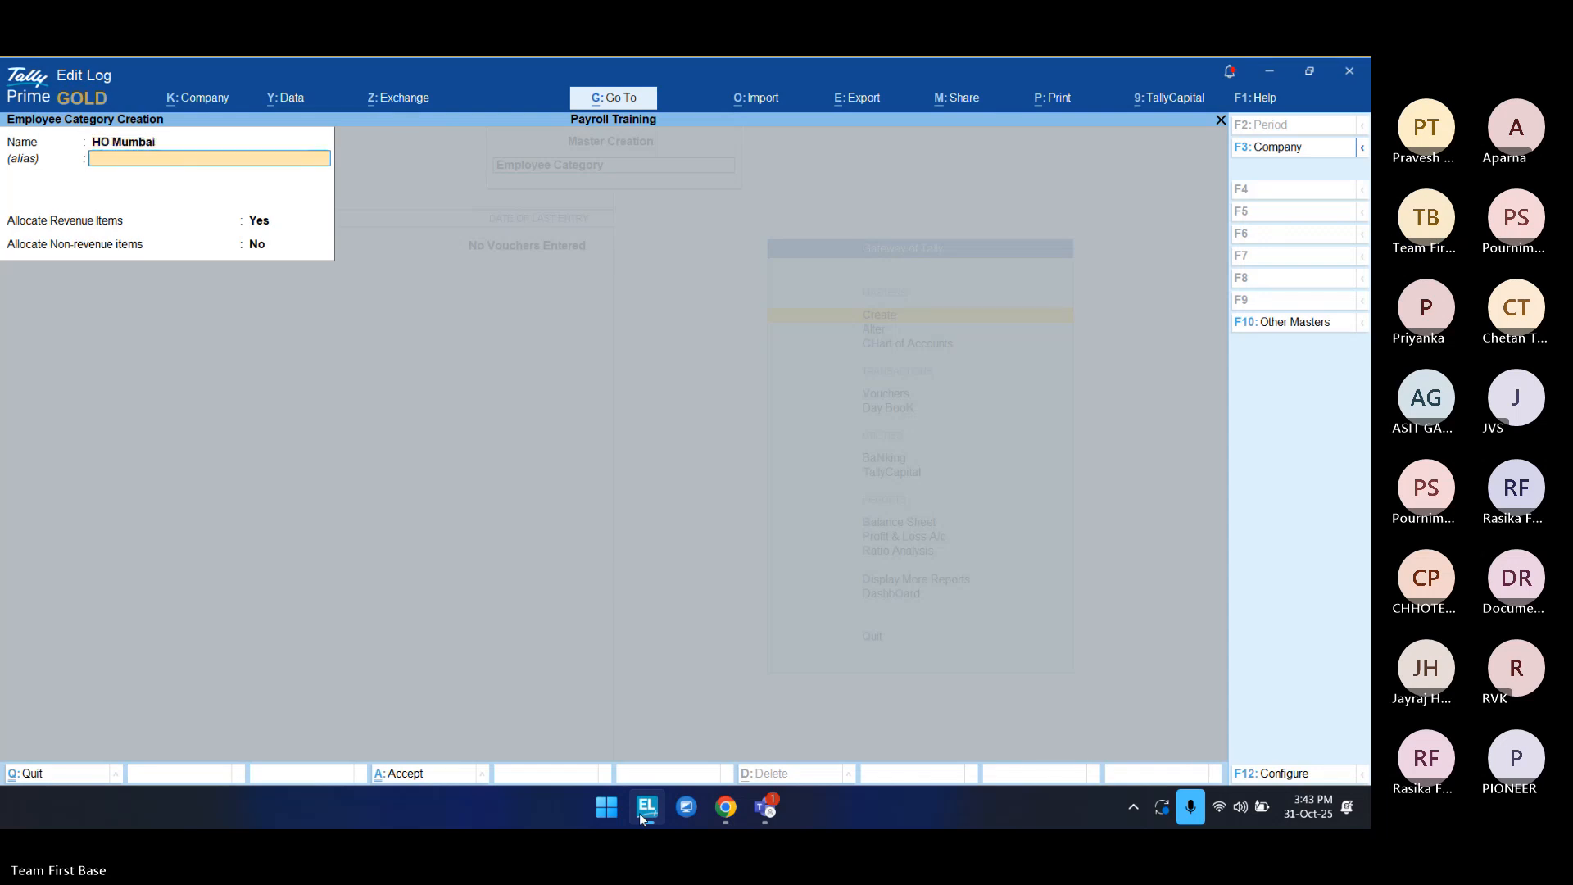
key("Return")
key("Return")
key("Return")
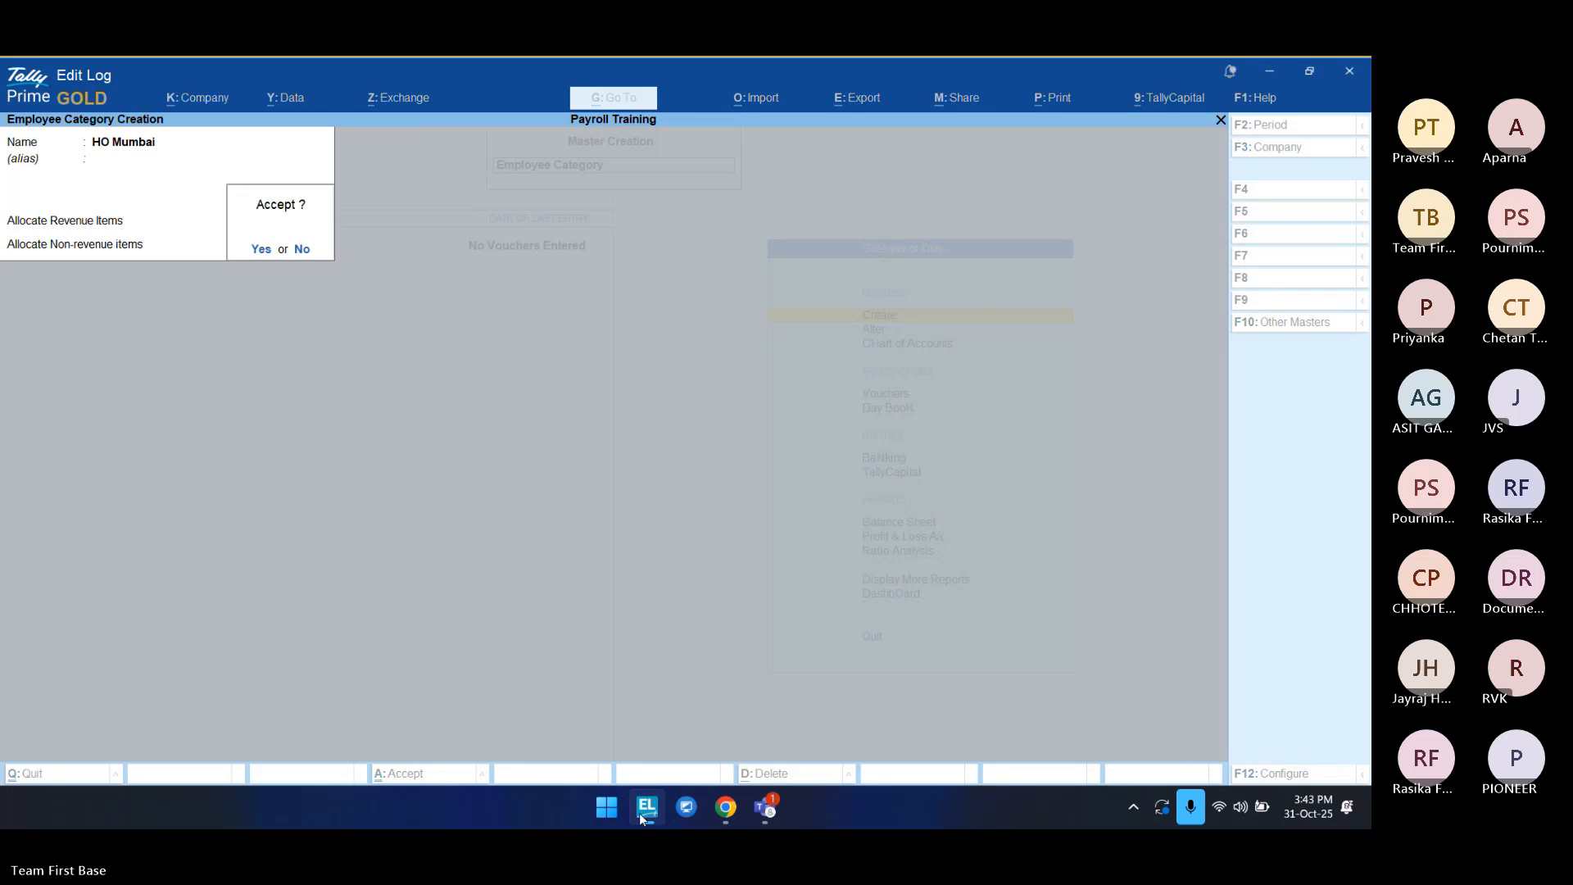
key("Return")
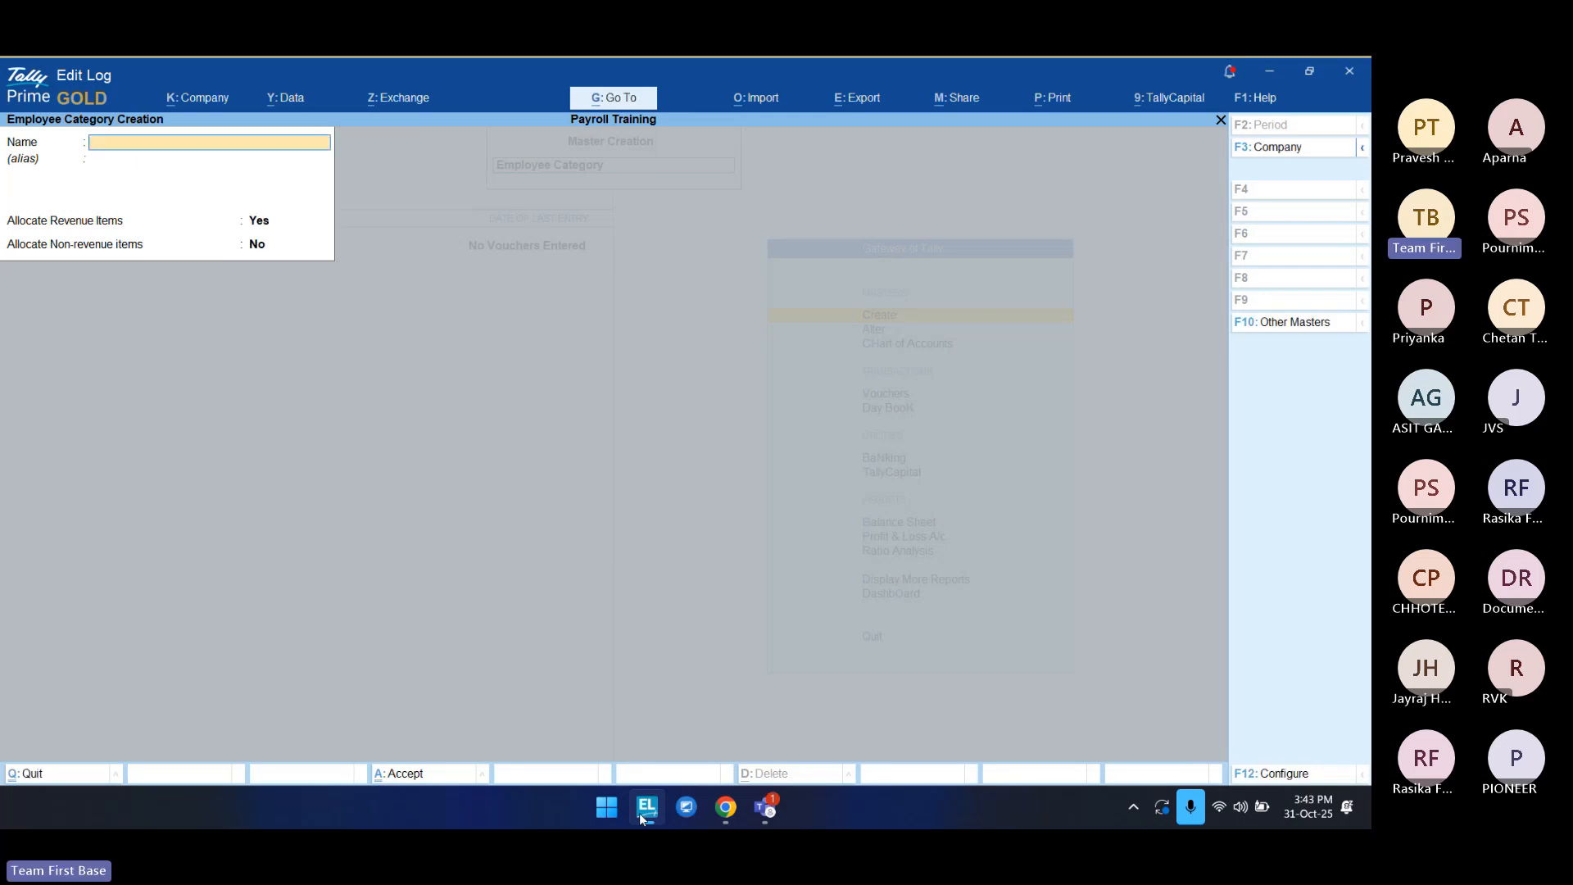
Step: Create a second employee category named Factory - Bhiwandi with the default revenue allocation settings
type("Factory")
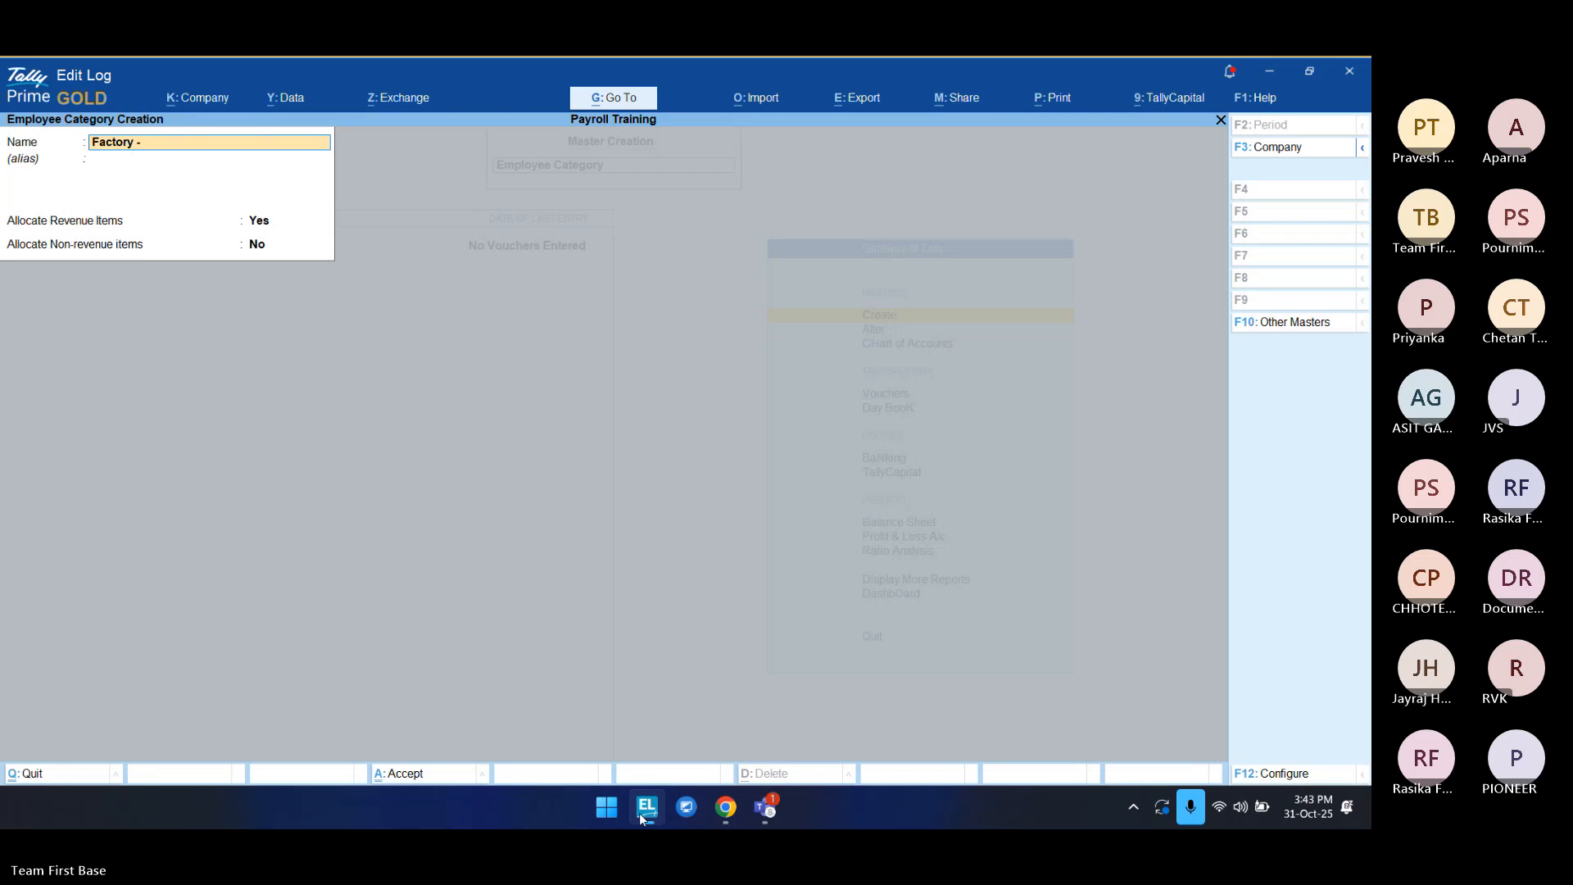
type(" - Bhwandi")
key("Return")
key("BackSpace")
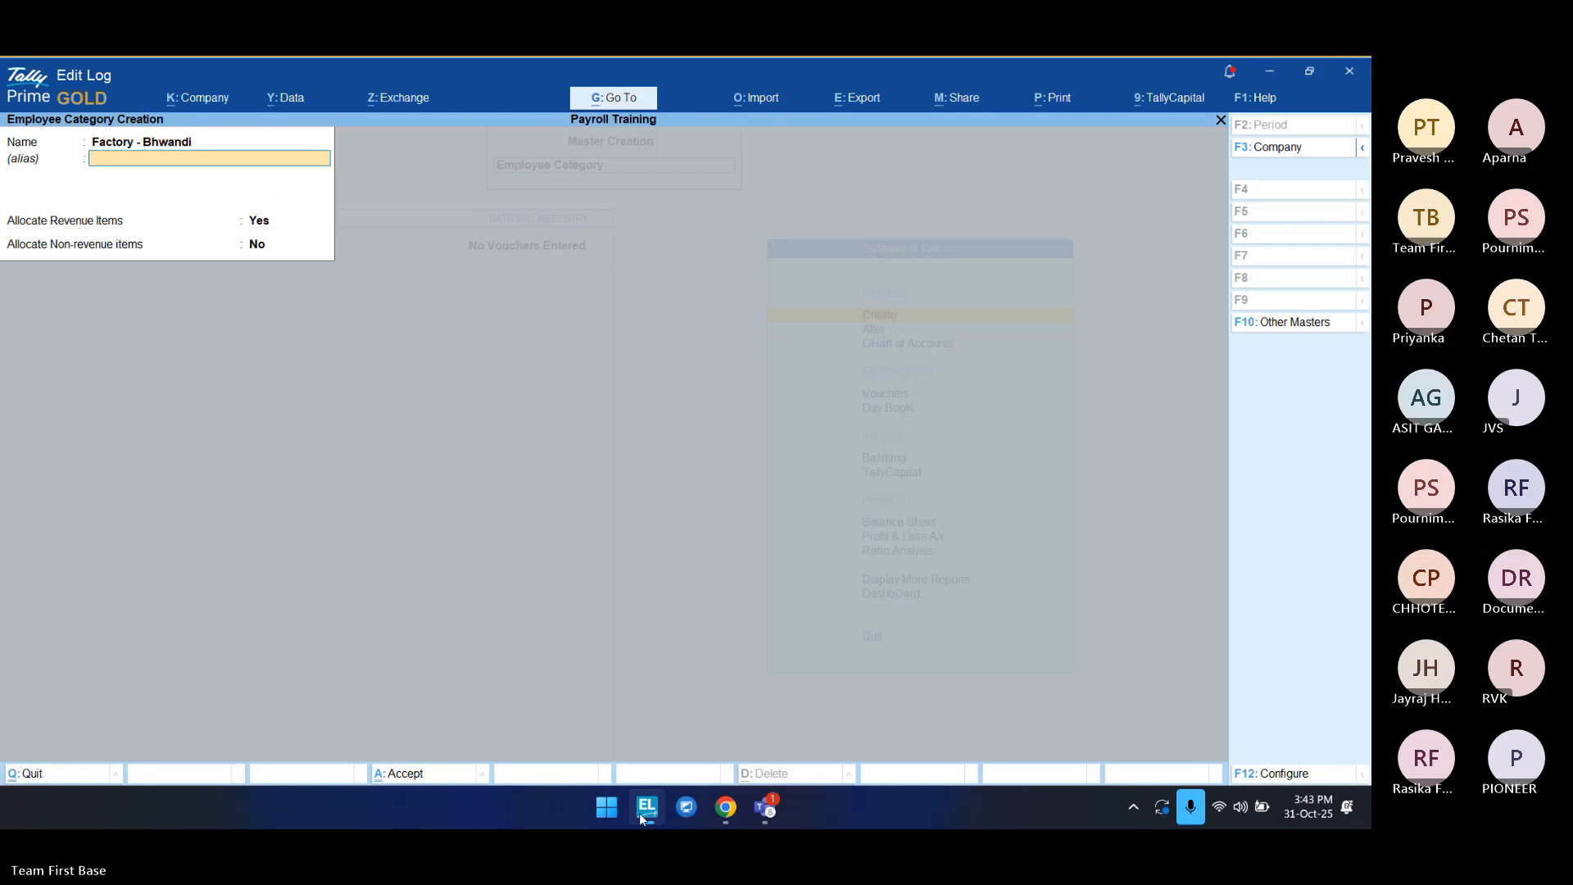
key("ctrl")
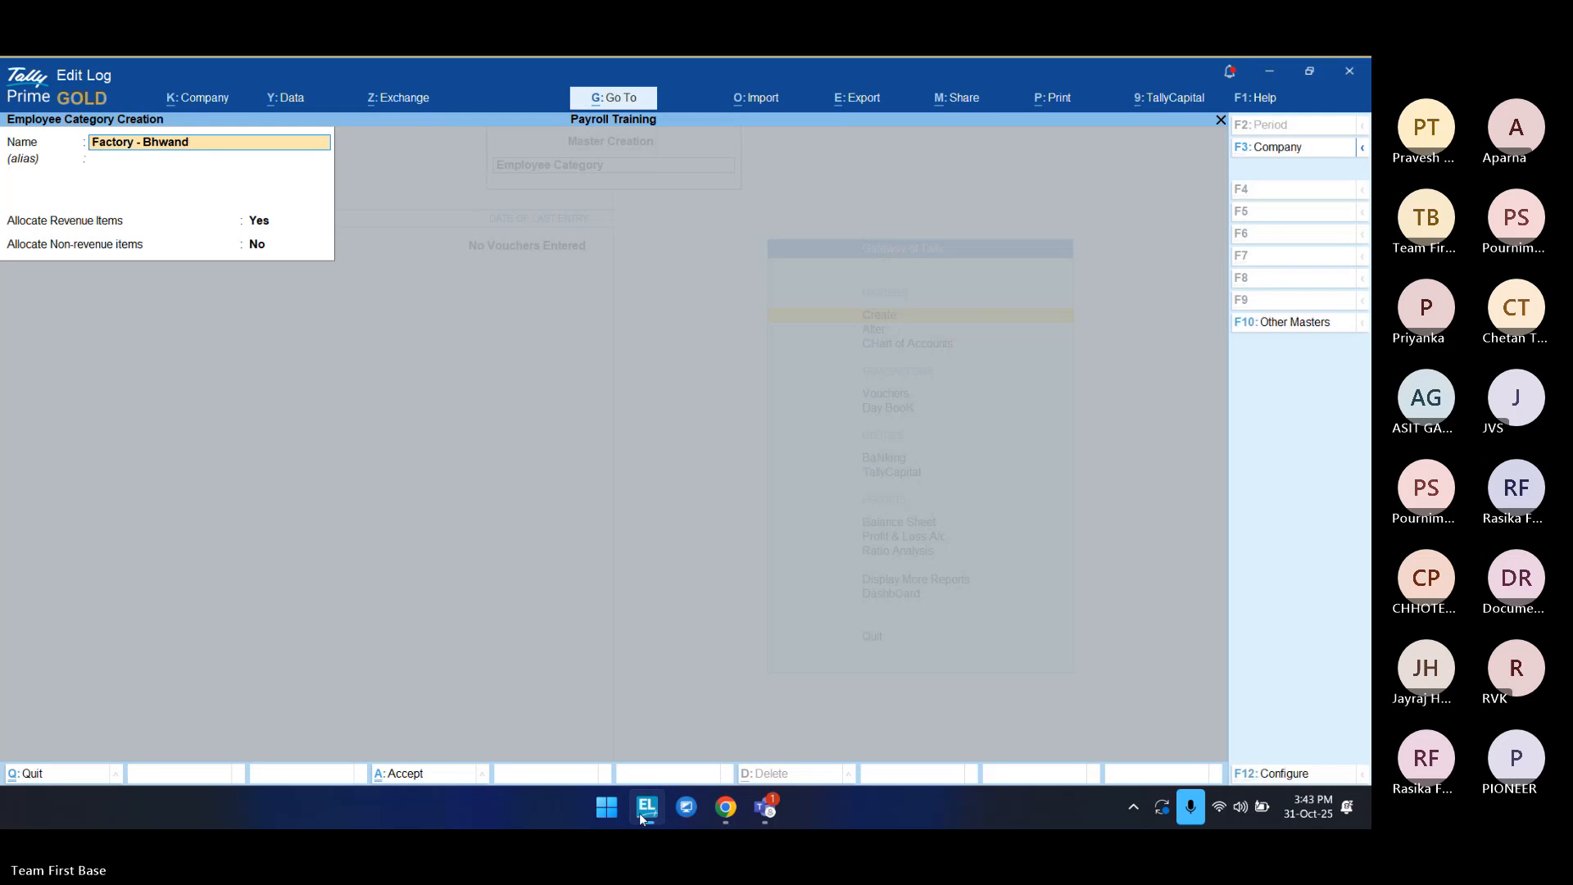
key("BackSpace")
key("BackSpace")
key("BackSpace")
key("BackSpace")
key("BackSpace")
type("iwandi")
key("Return")
key("Return")
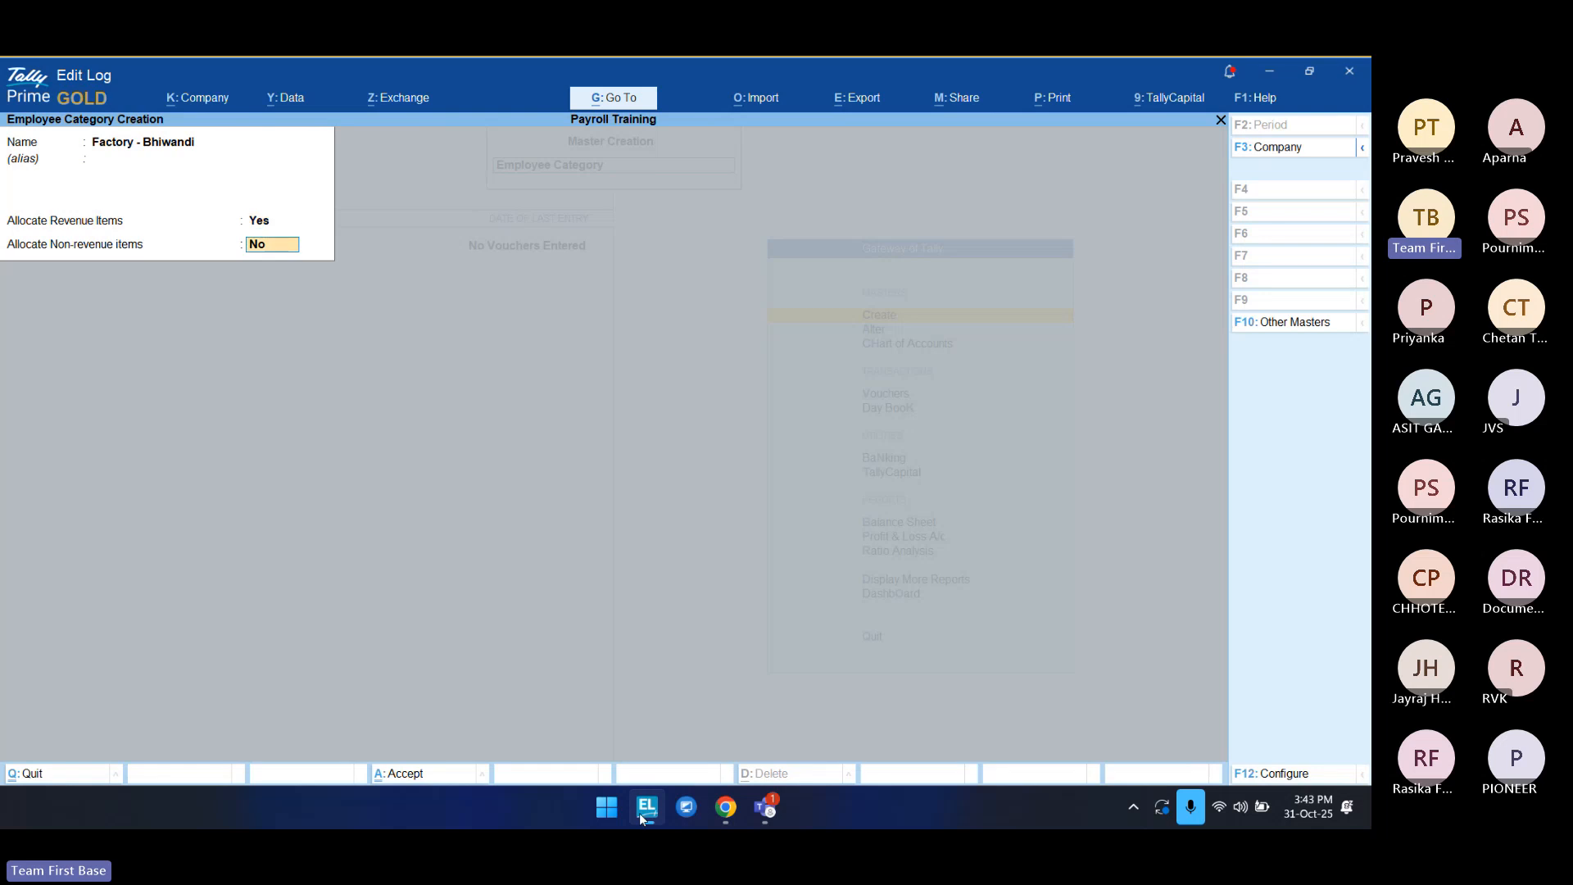
key("Return")
key("Return")
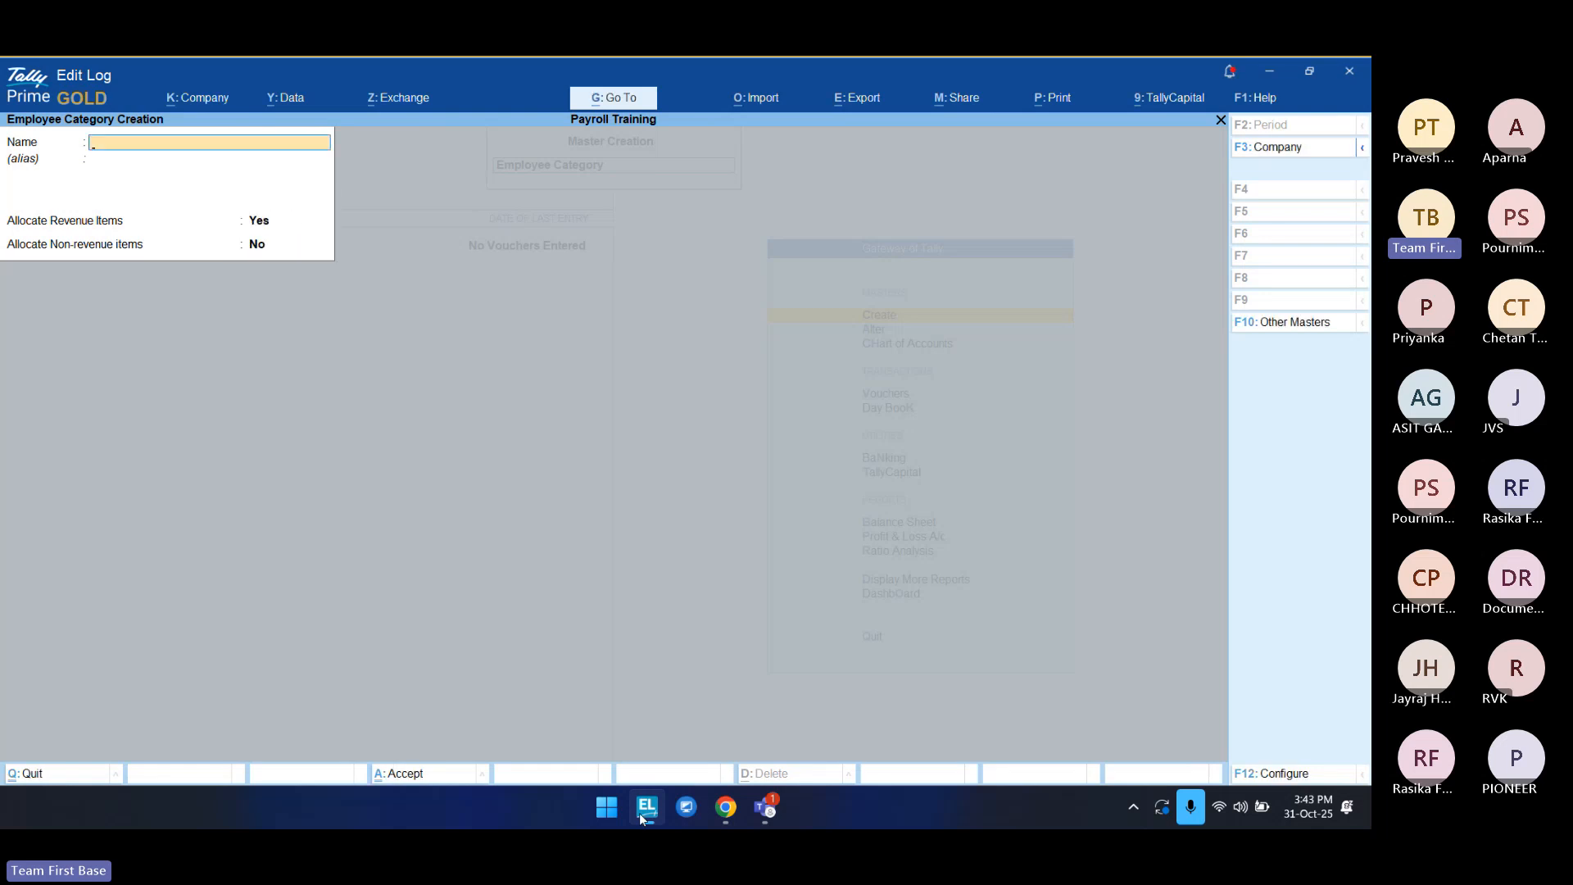
Step: Leave employee category creation and start a new employee group under the HO Mumbai category
key("Escape")
key("Return")
key("Down")
key("Return")
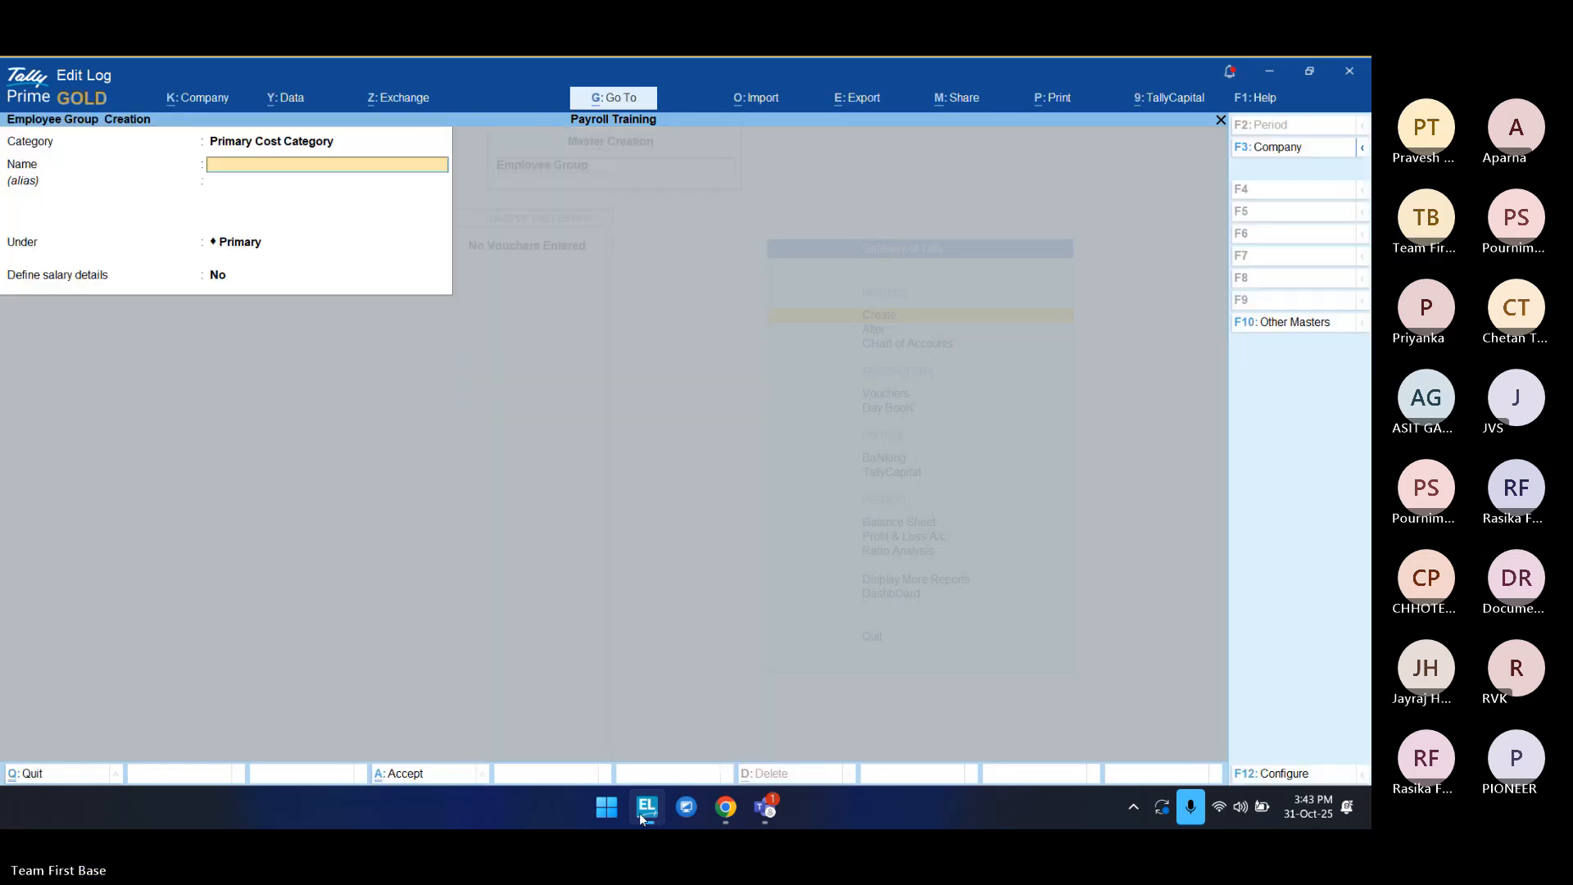
key("BackSpace")
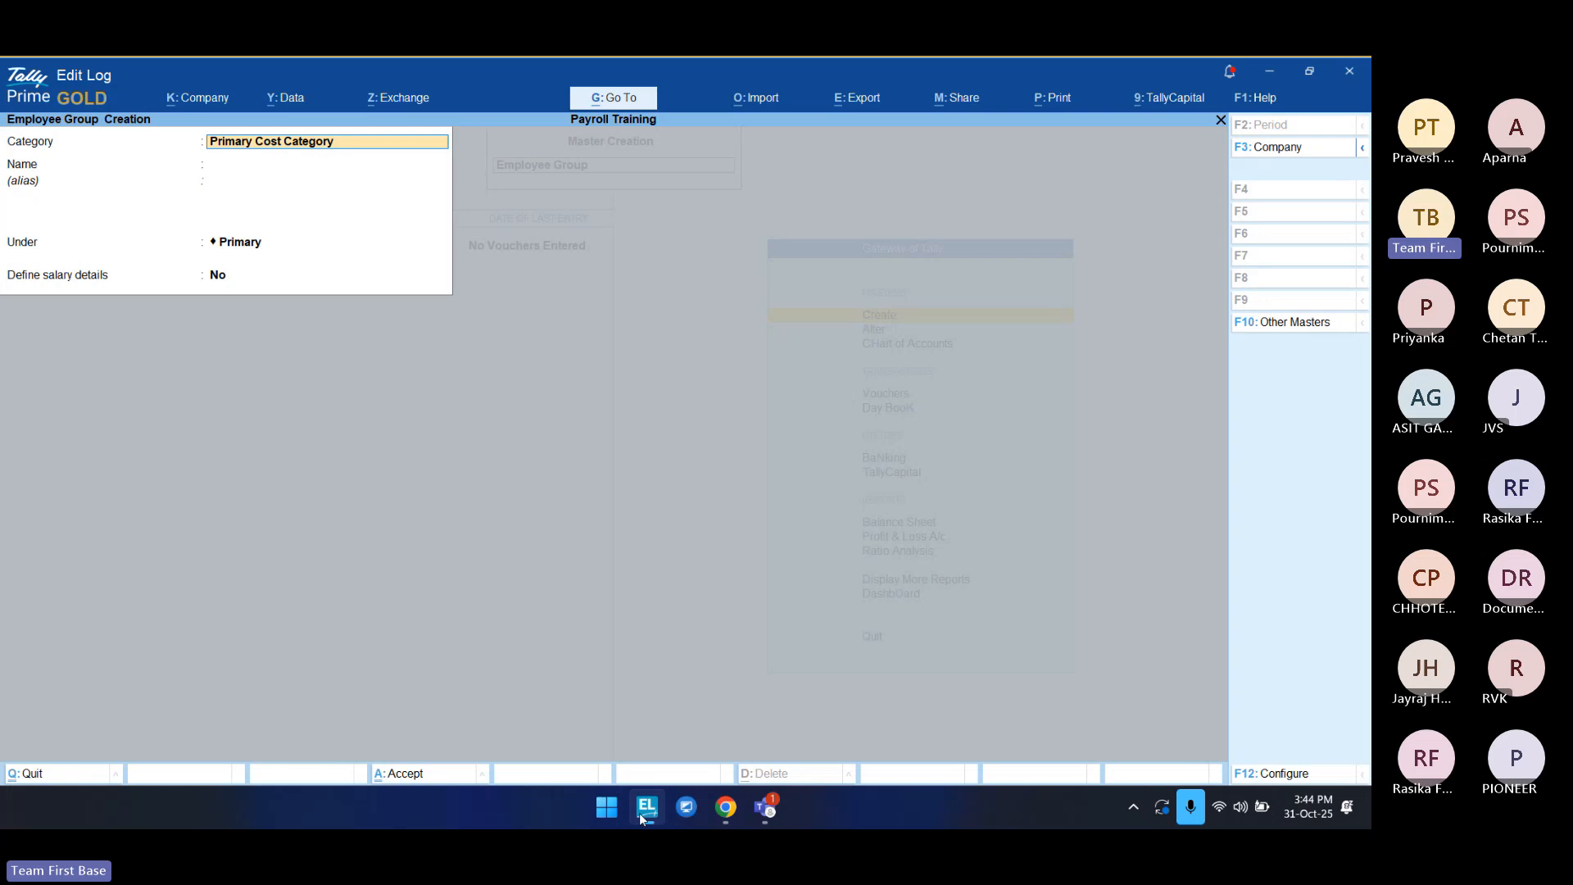
key("BackSpace")
key("Down")
key("Down")
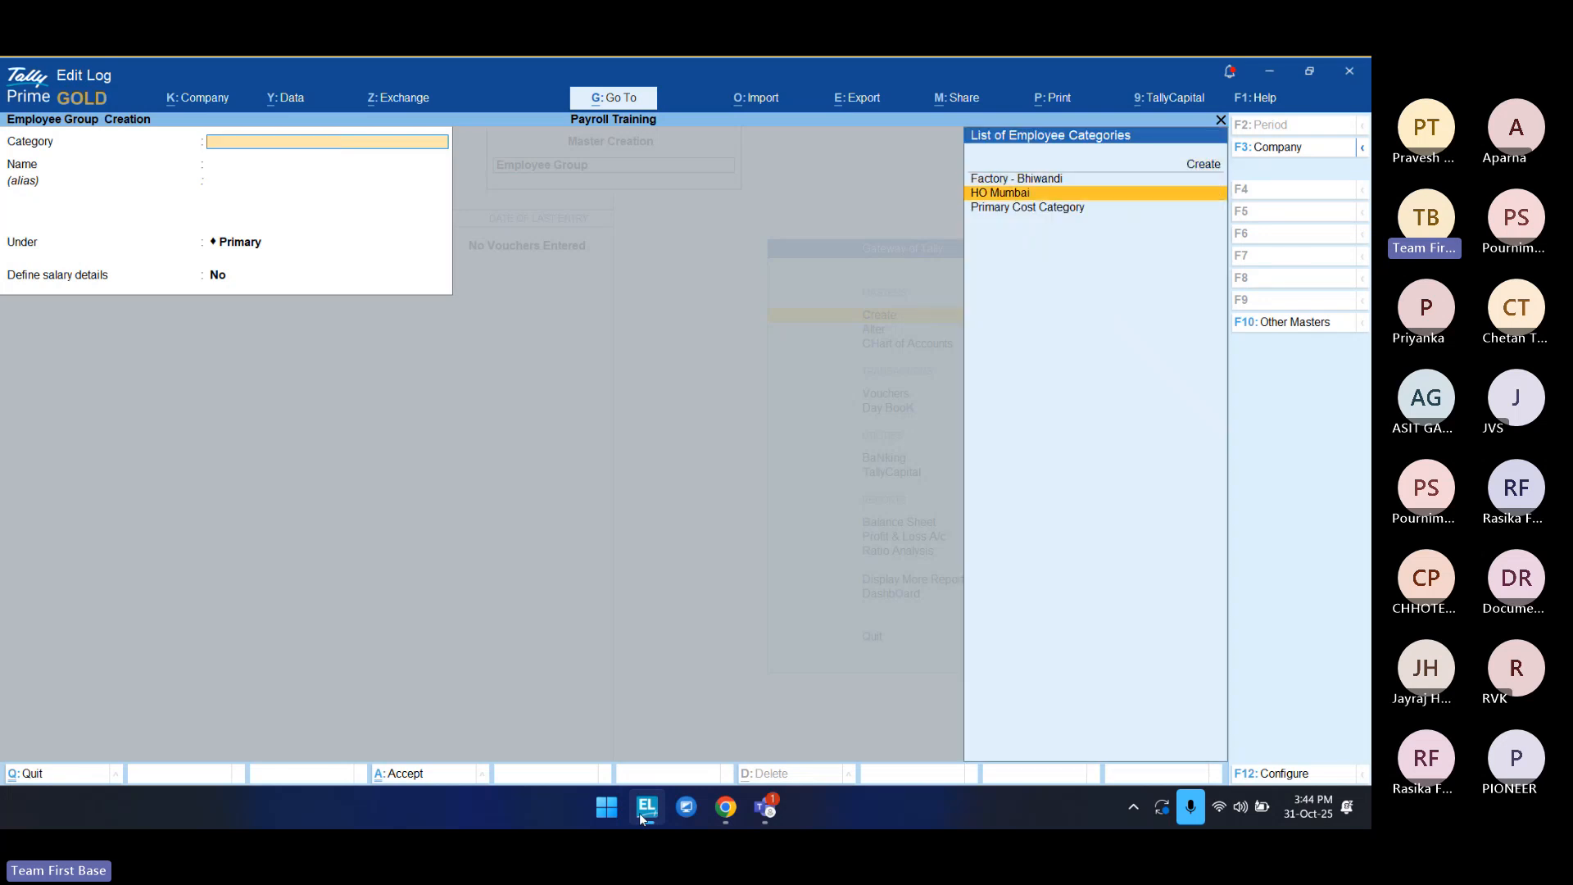
key("Return")
Step: Review the available employee categories for the group and keep HO Mumbai selected
key("BackSpace")
key("Up")
key("Down")
key("Up")
key("Down")
key("Up")
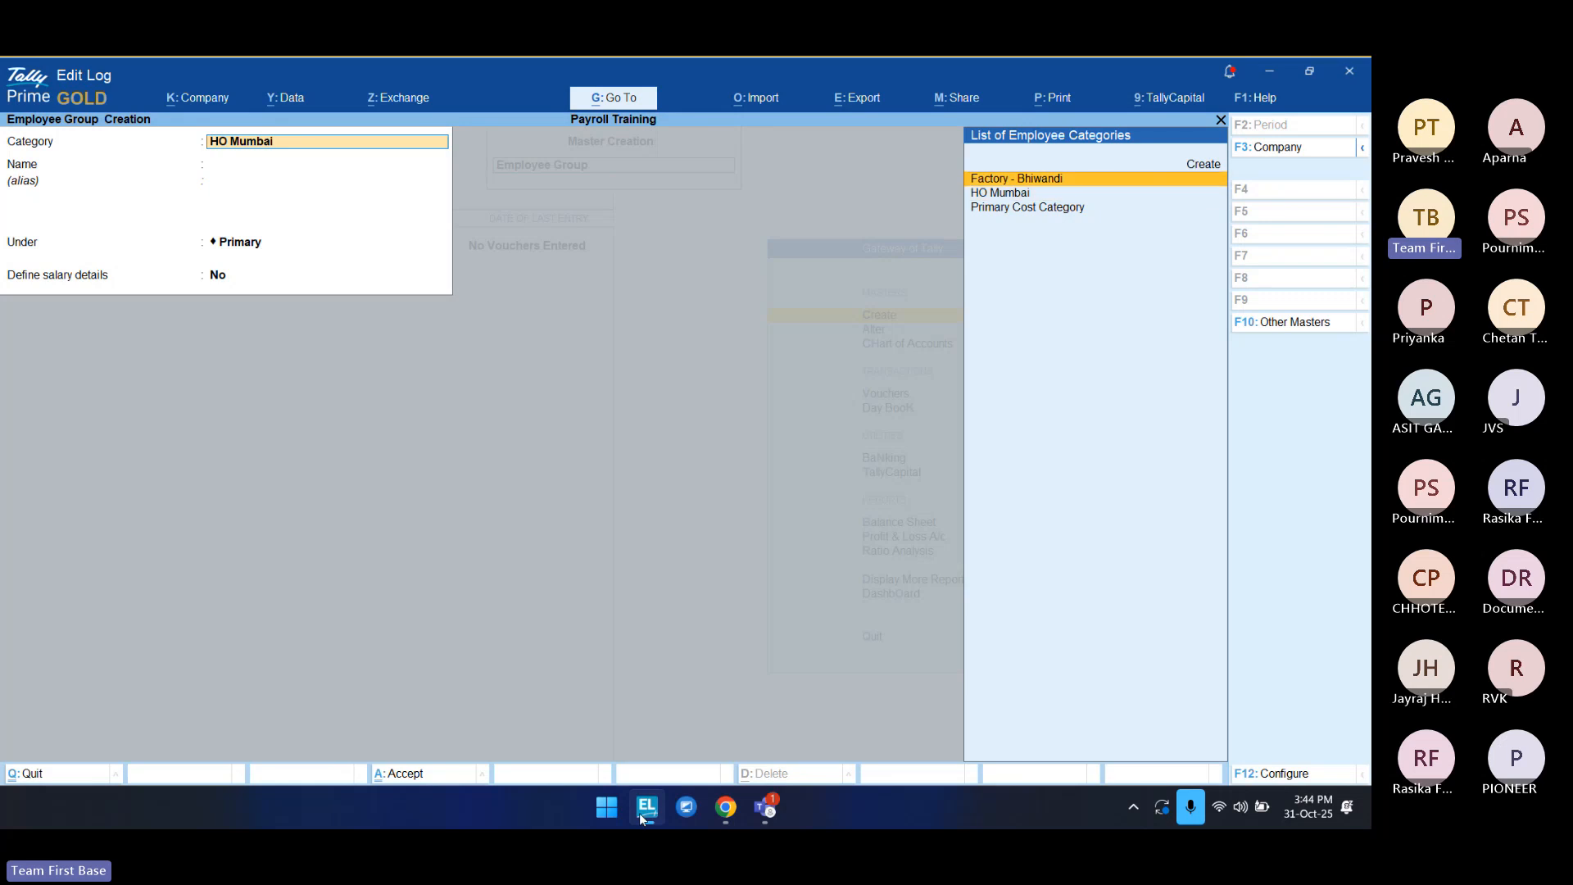
key("Down")
key("Return")
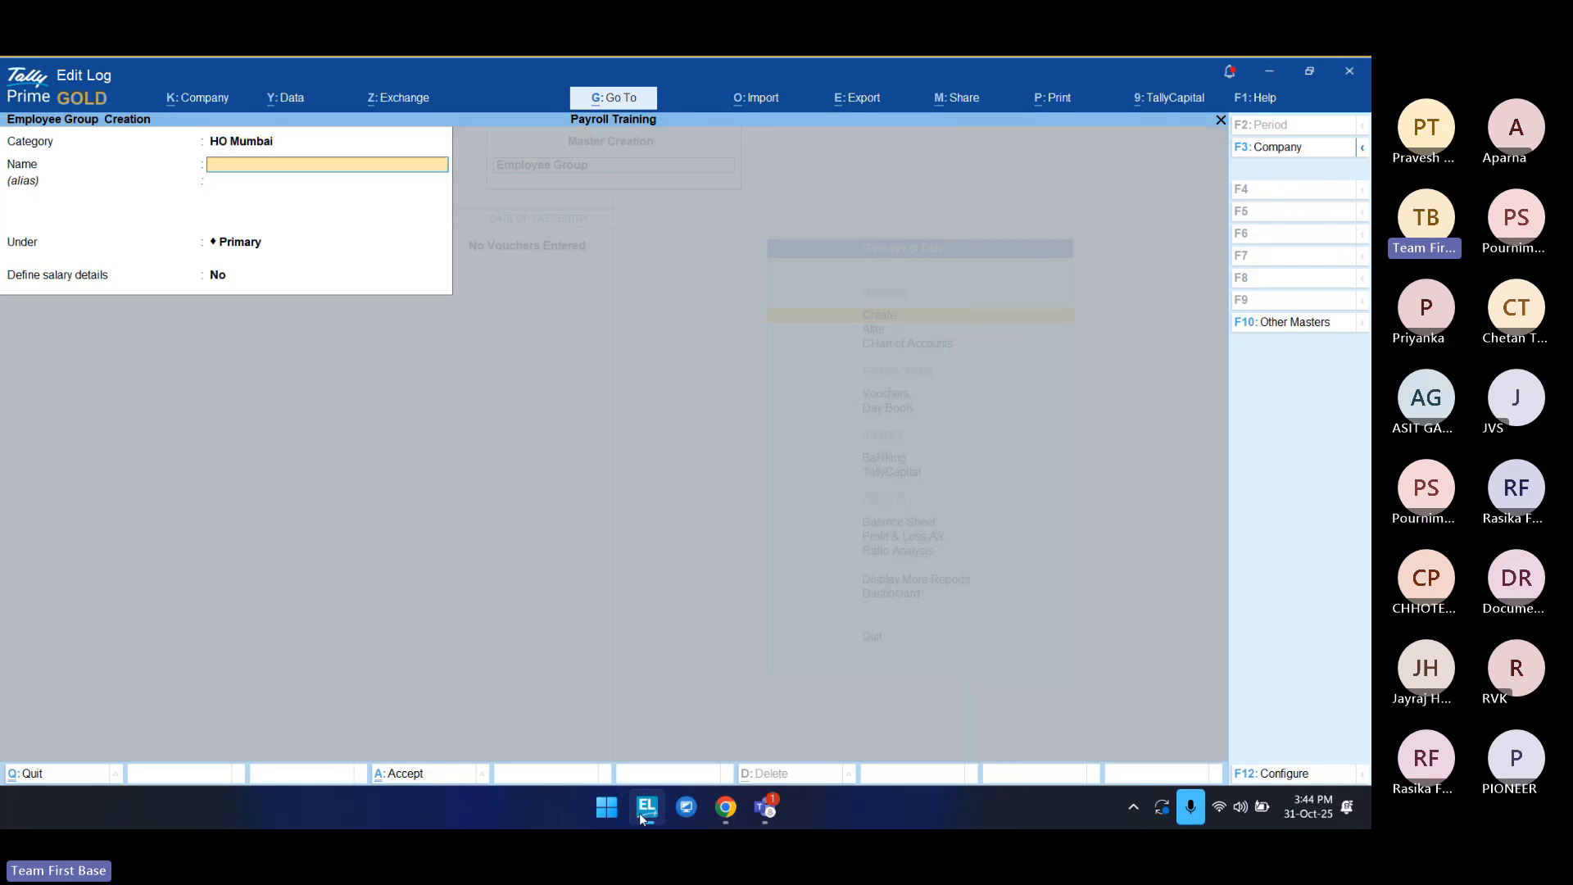
Step: Name the new employee group Accounts Department, leave its alias blank and place it under Primary
type("Accounts")
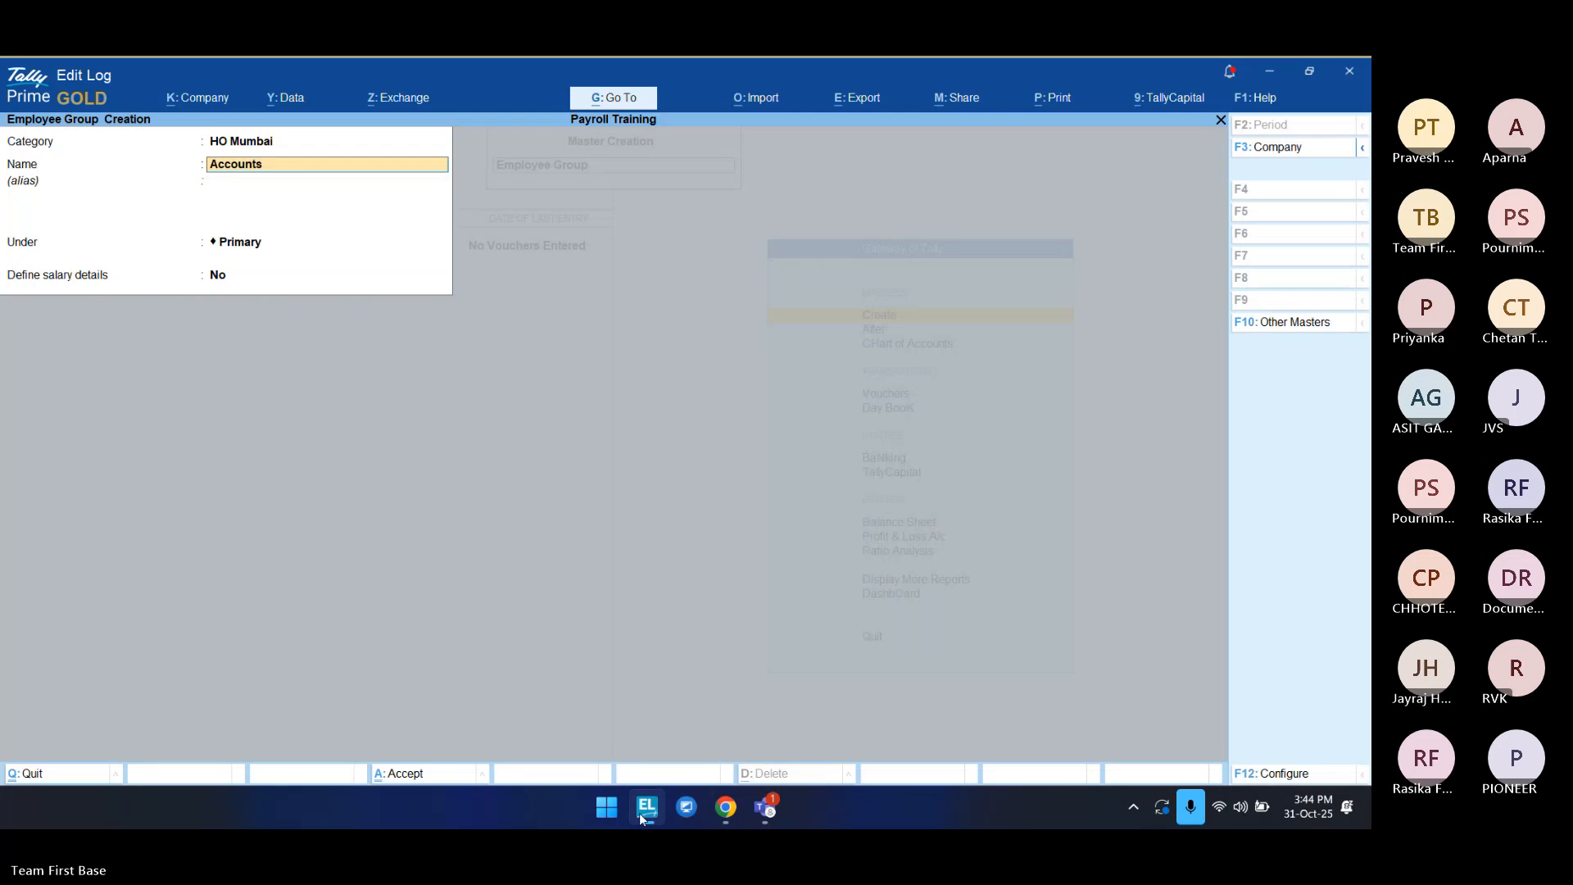
type(" Department")
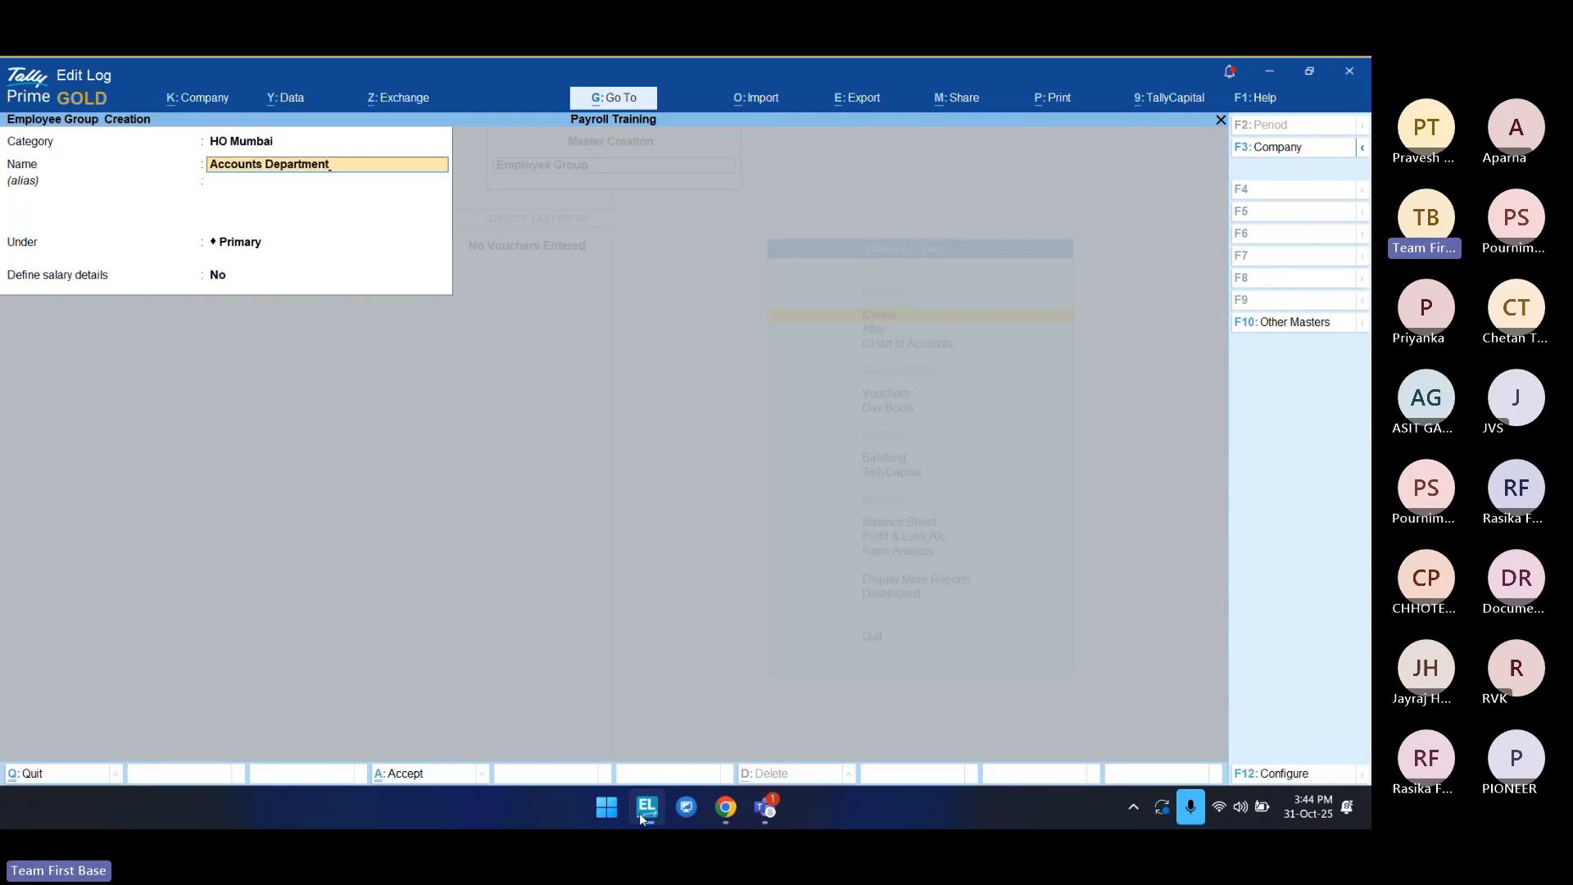
key("Return")
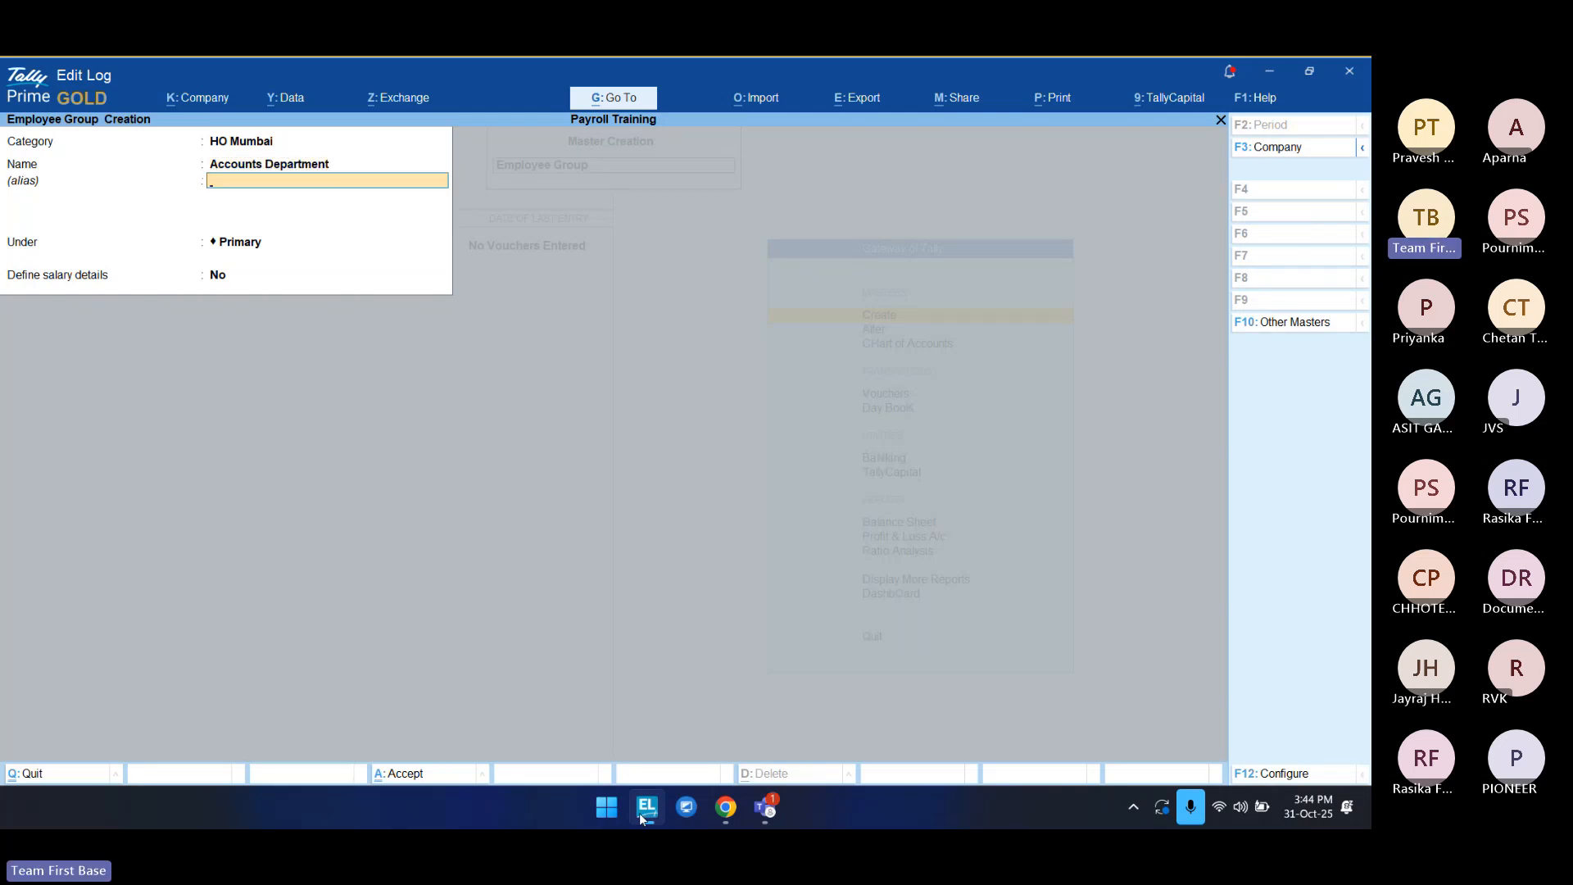
key("Return")
key("BackSpace")
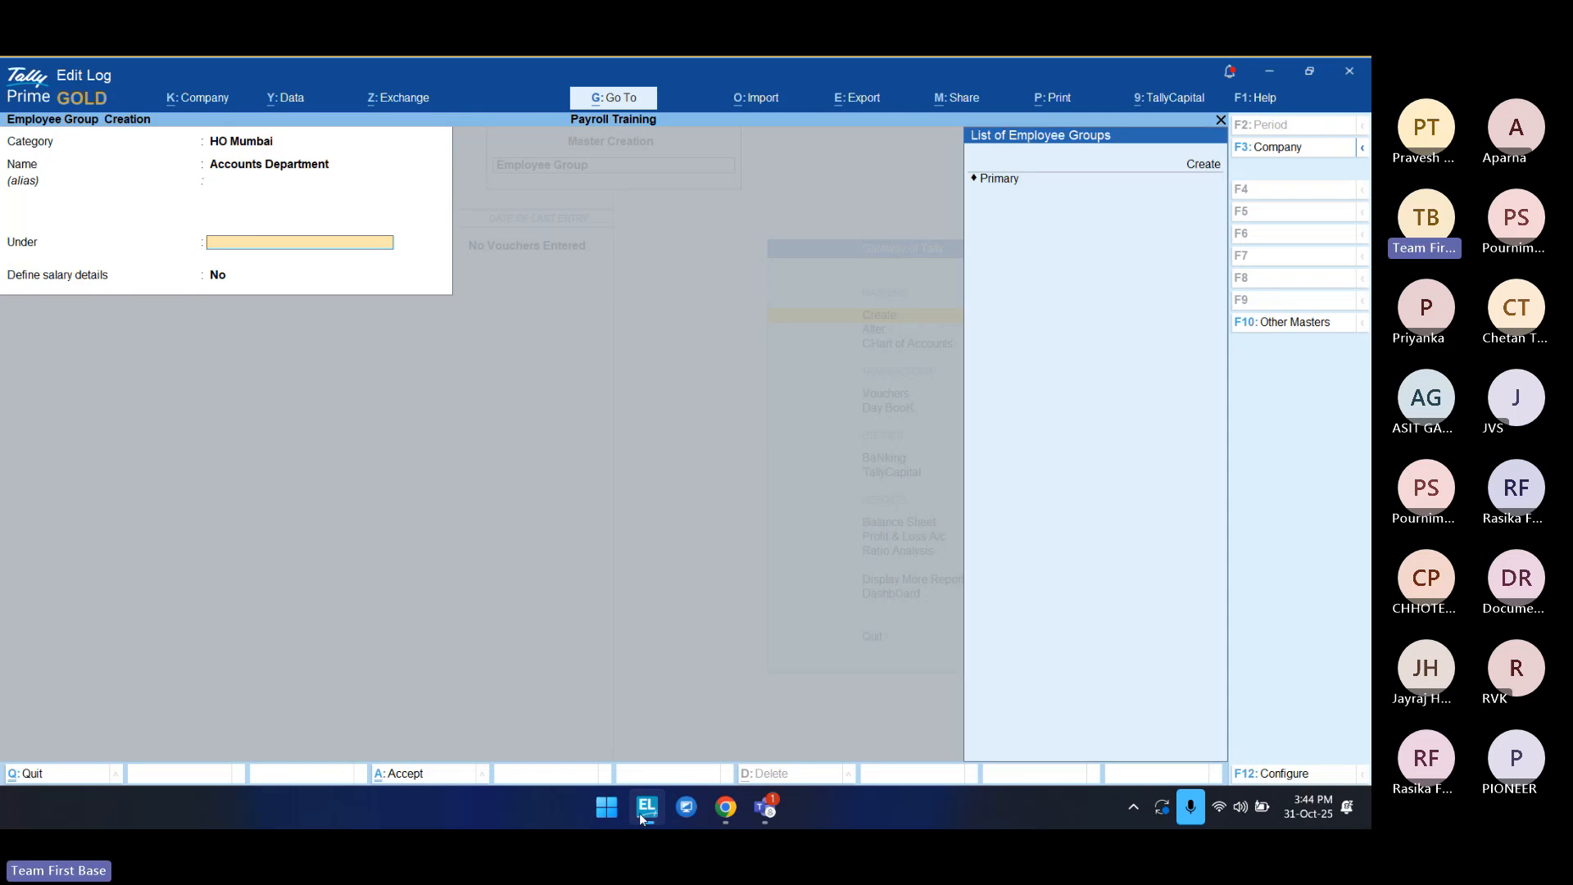
key("Return")
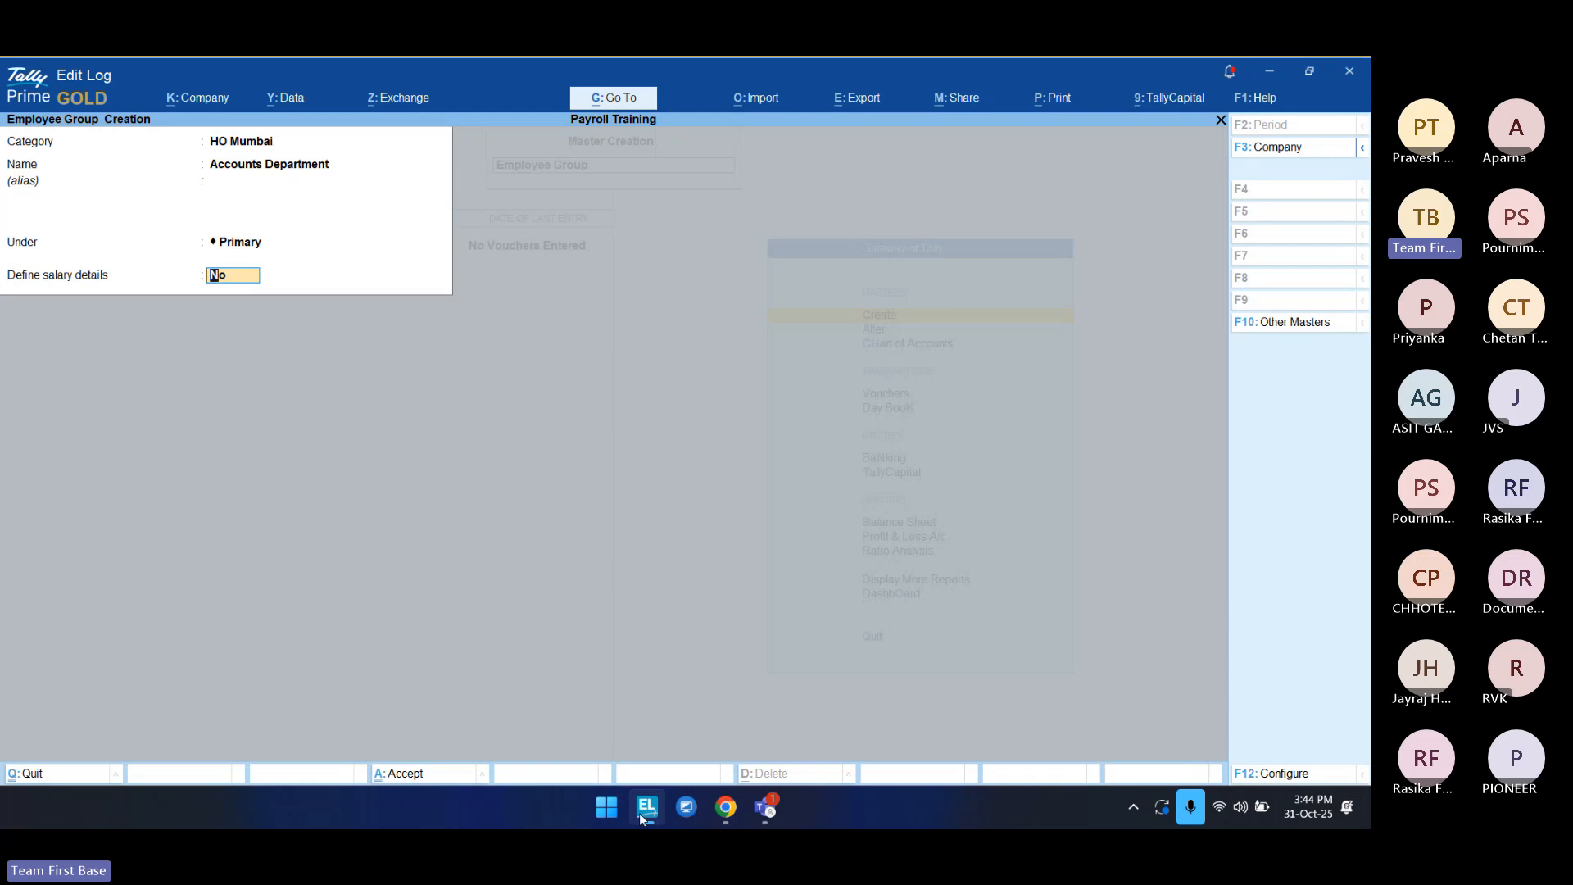
Step: Open the salary details form for the Accounts Department group and quit it without adding any pay heads
left_click(639, 812)
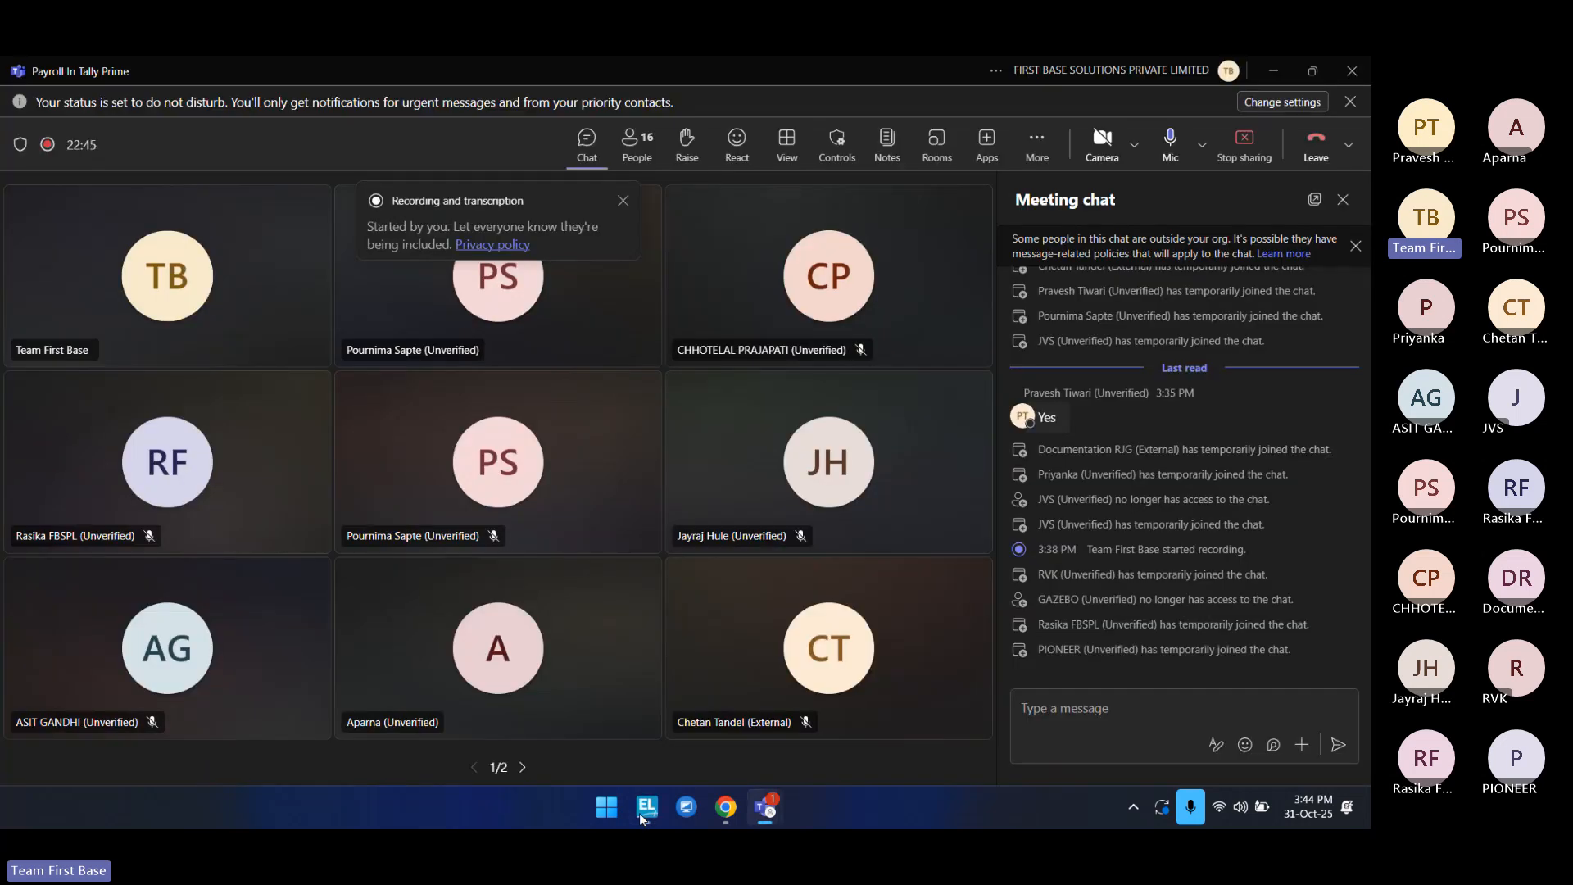
left_click(646, 811)
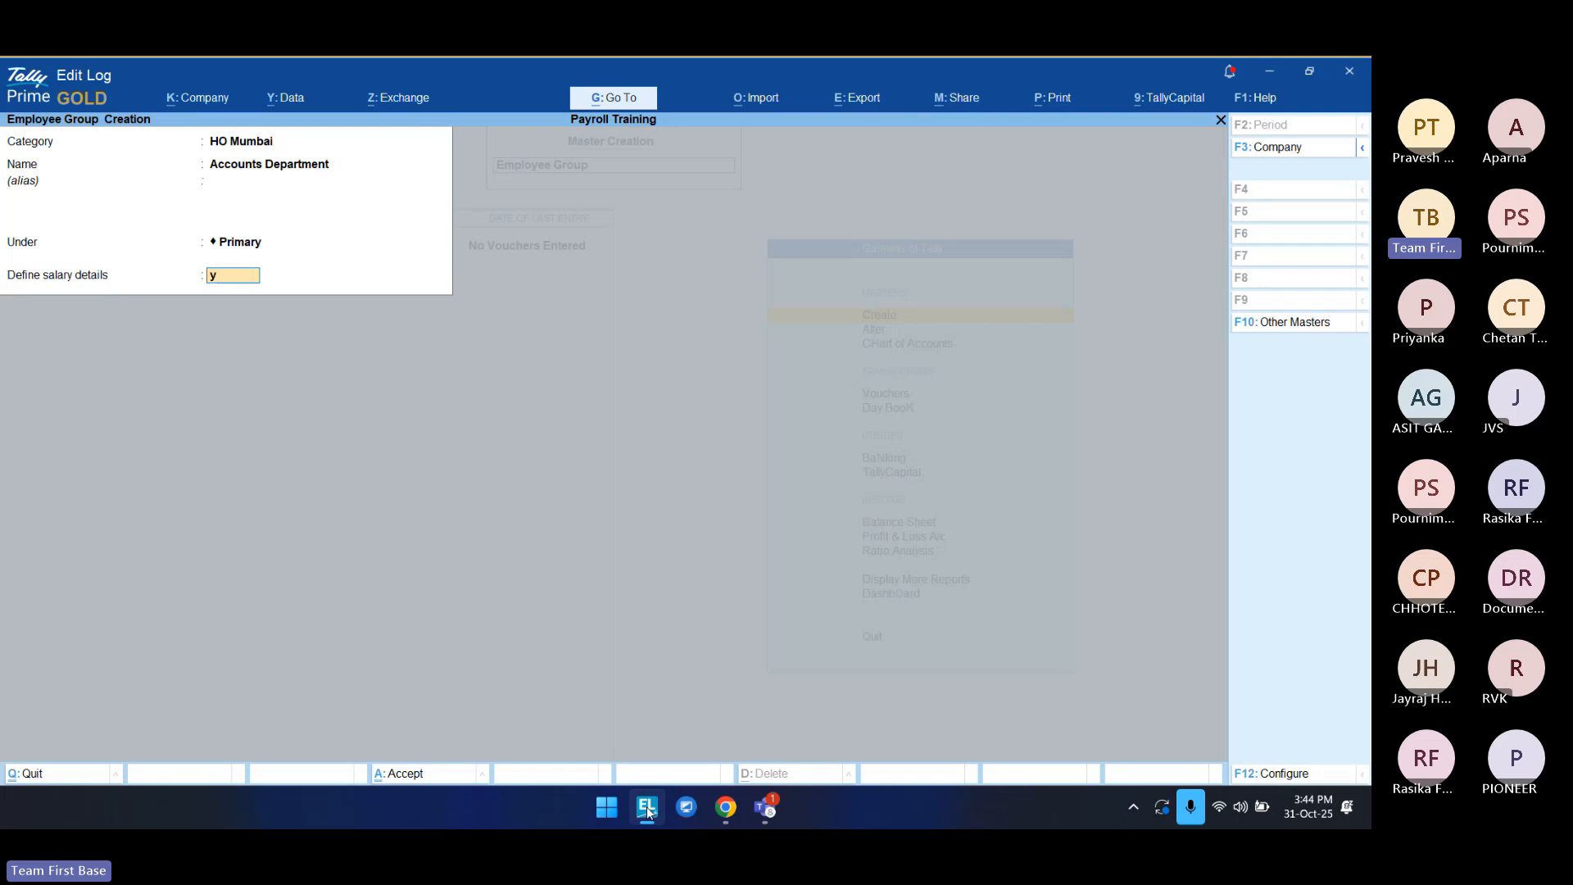
key("y")
key("Escape")
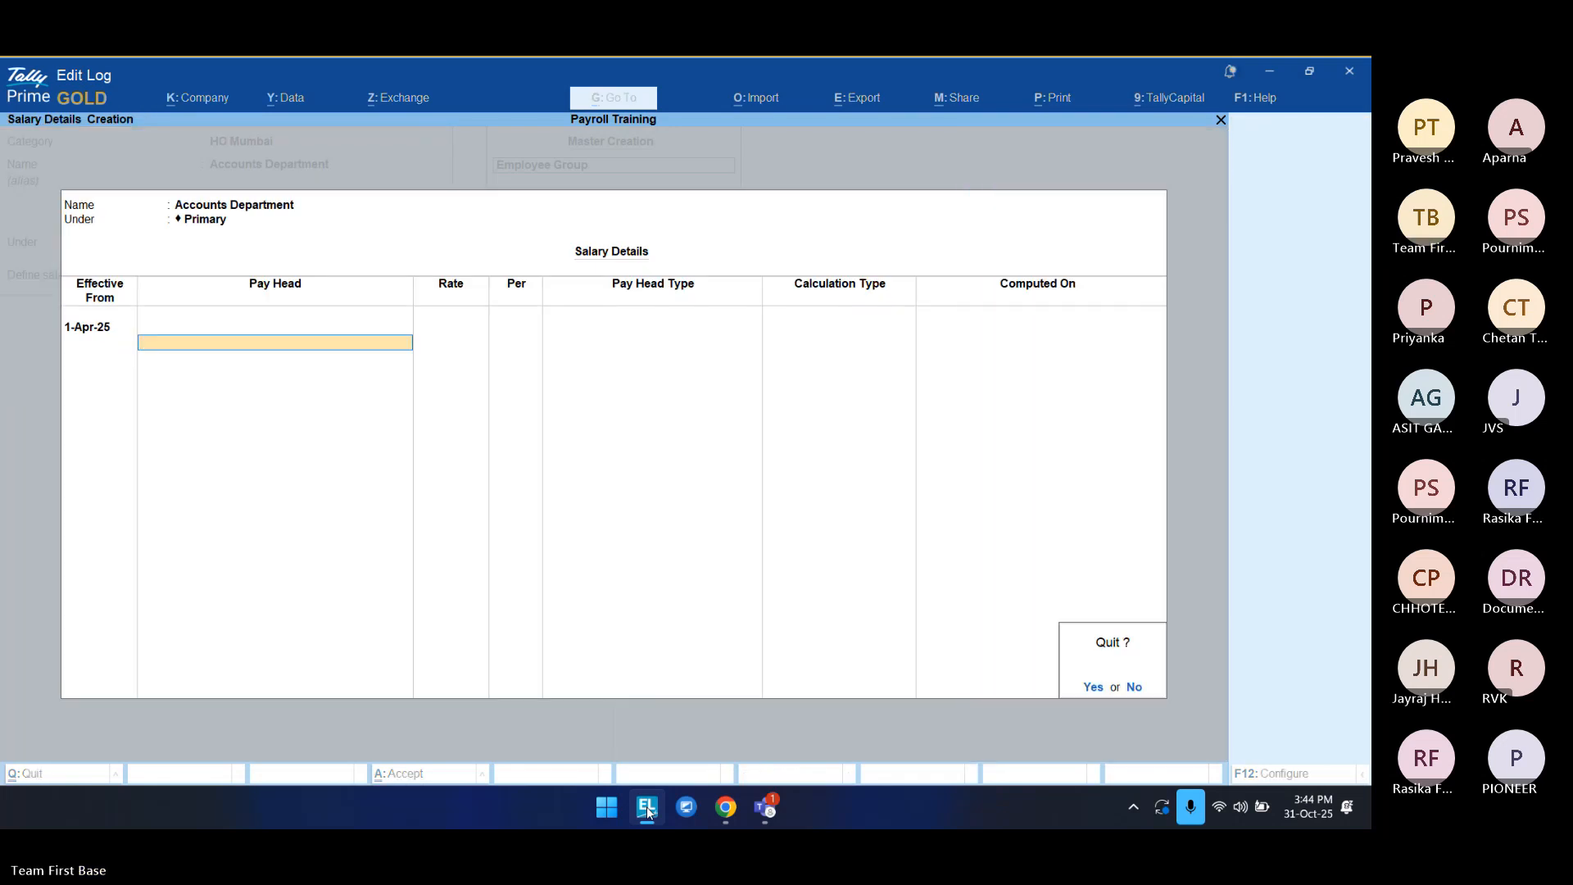
key("y")
Step: Set the salary details option to No and save the Accounts Department group
key("n")
key("Return")
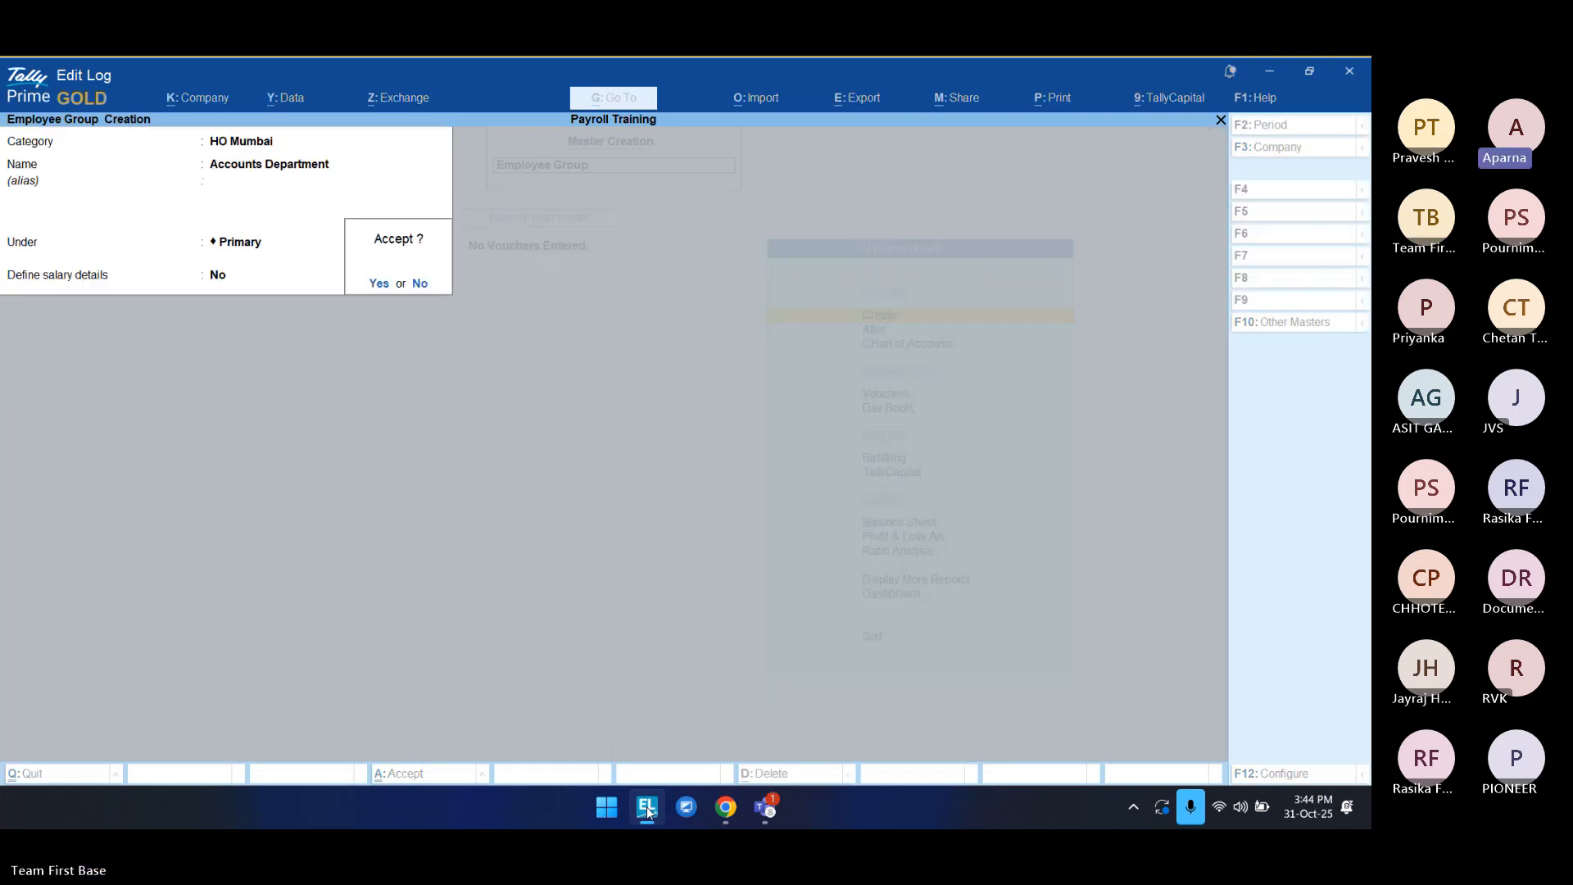
key("y")
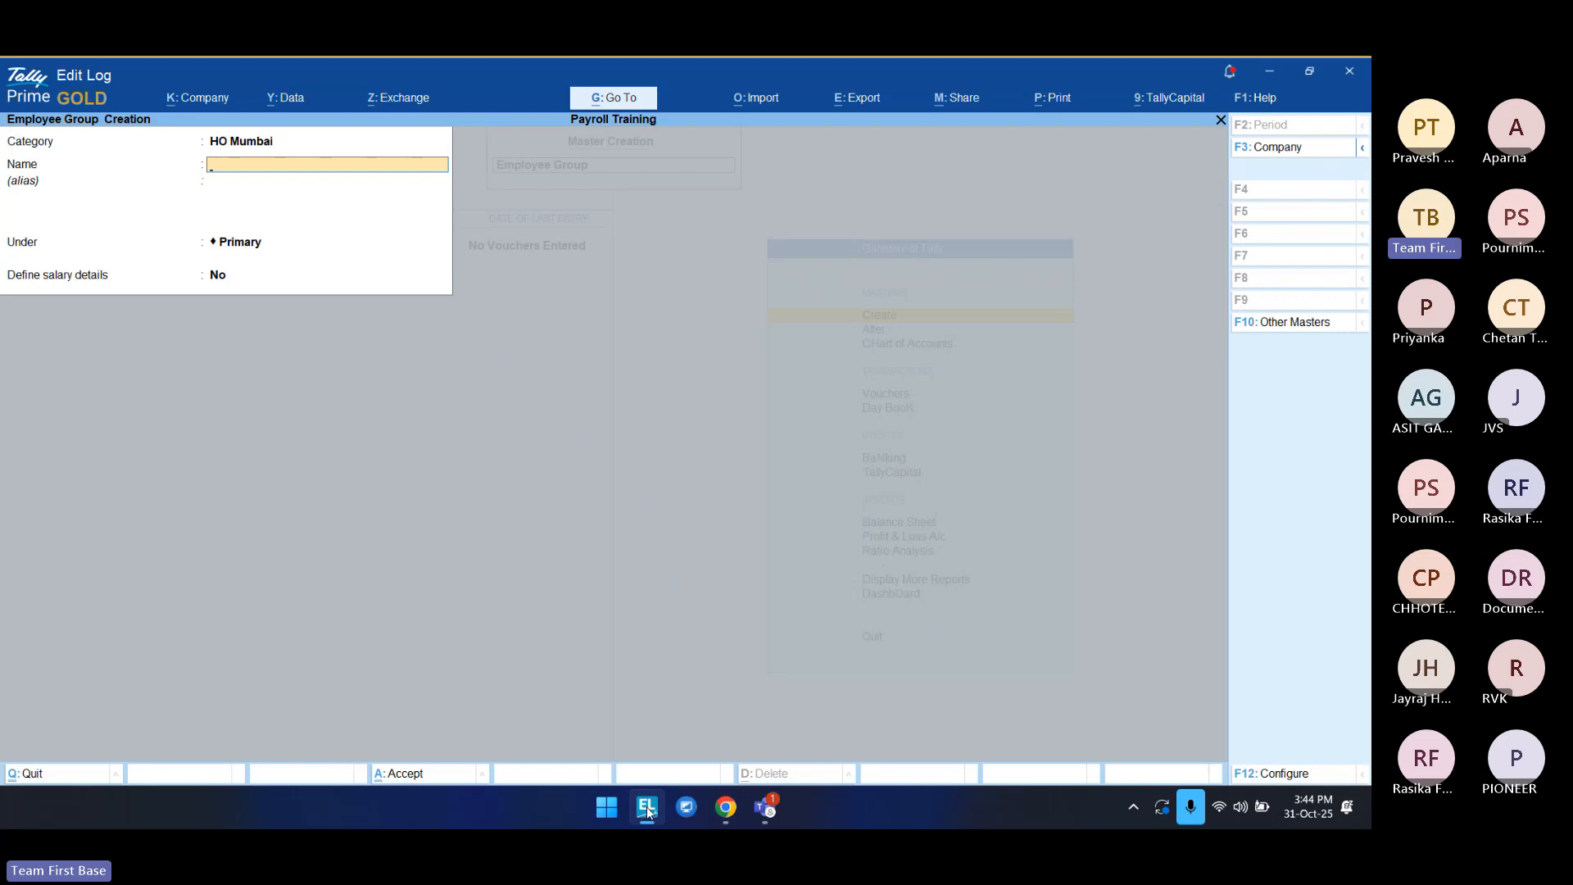
Step: Create a Sales Department employee group in the HO Mumbai category under Primary, with no alias and no salary details
type("Sale")
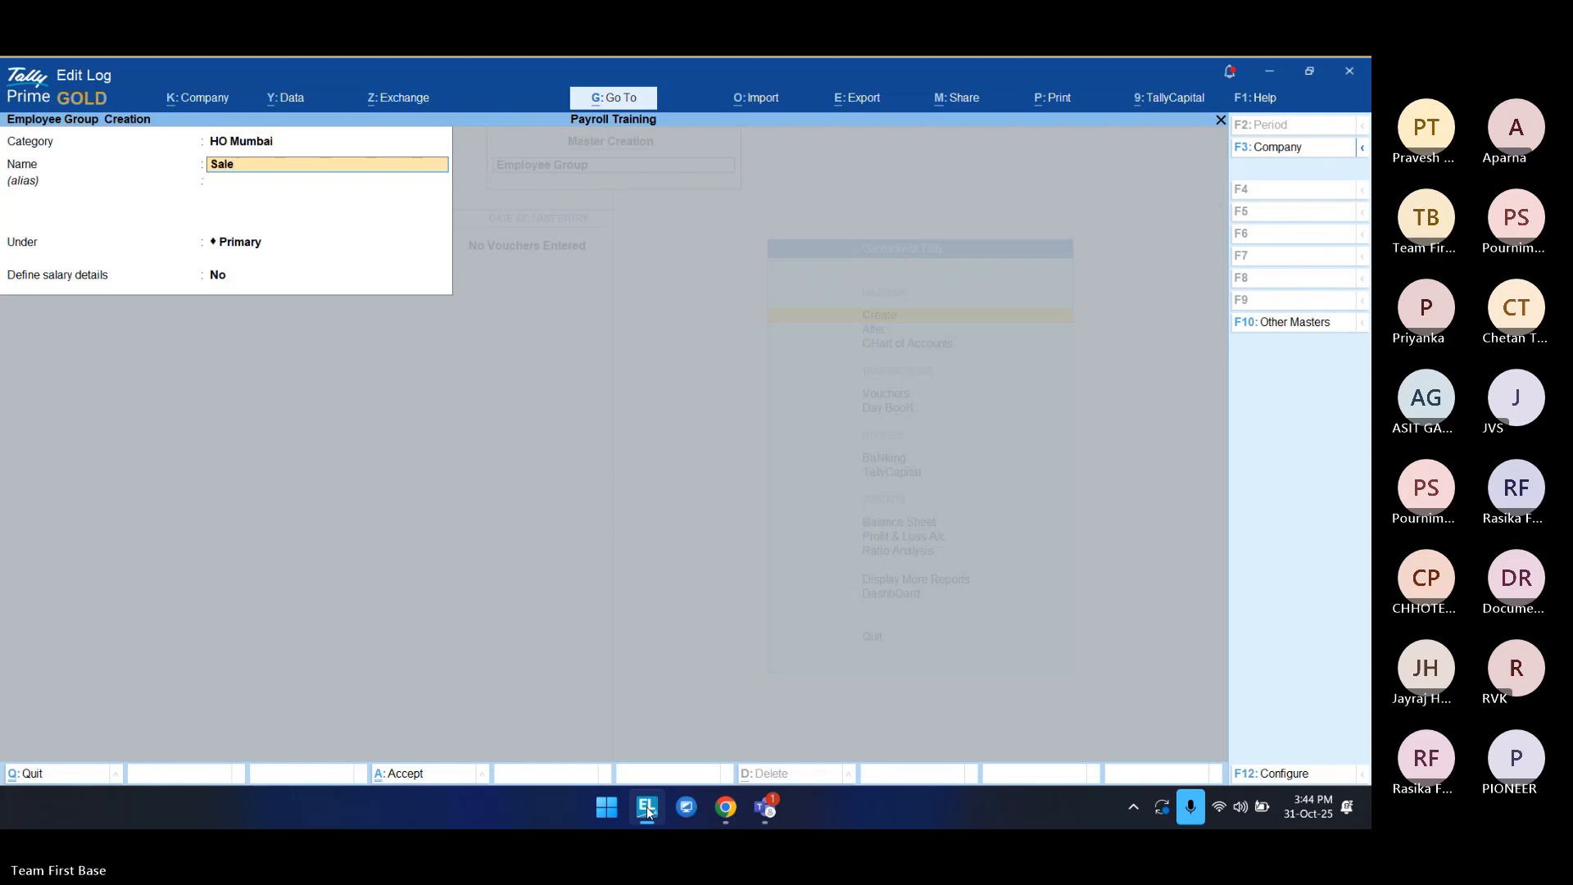
type("s Dpa")
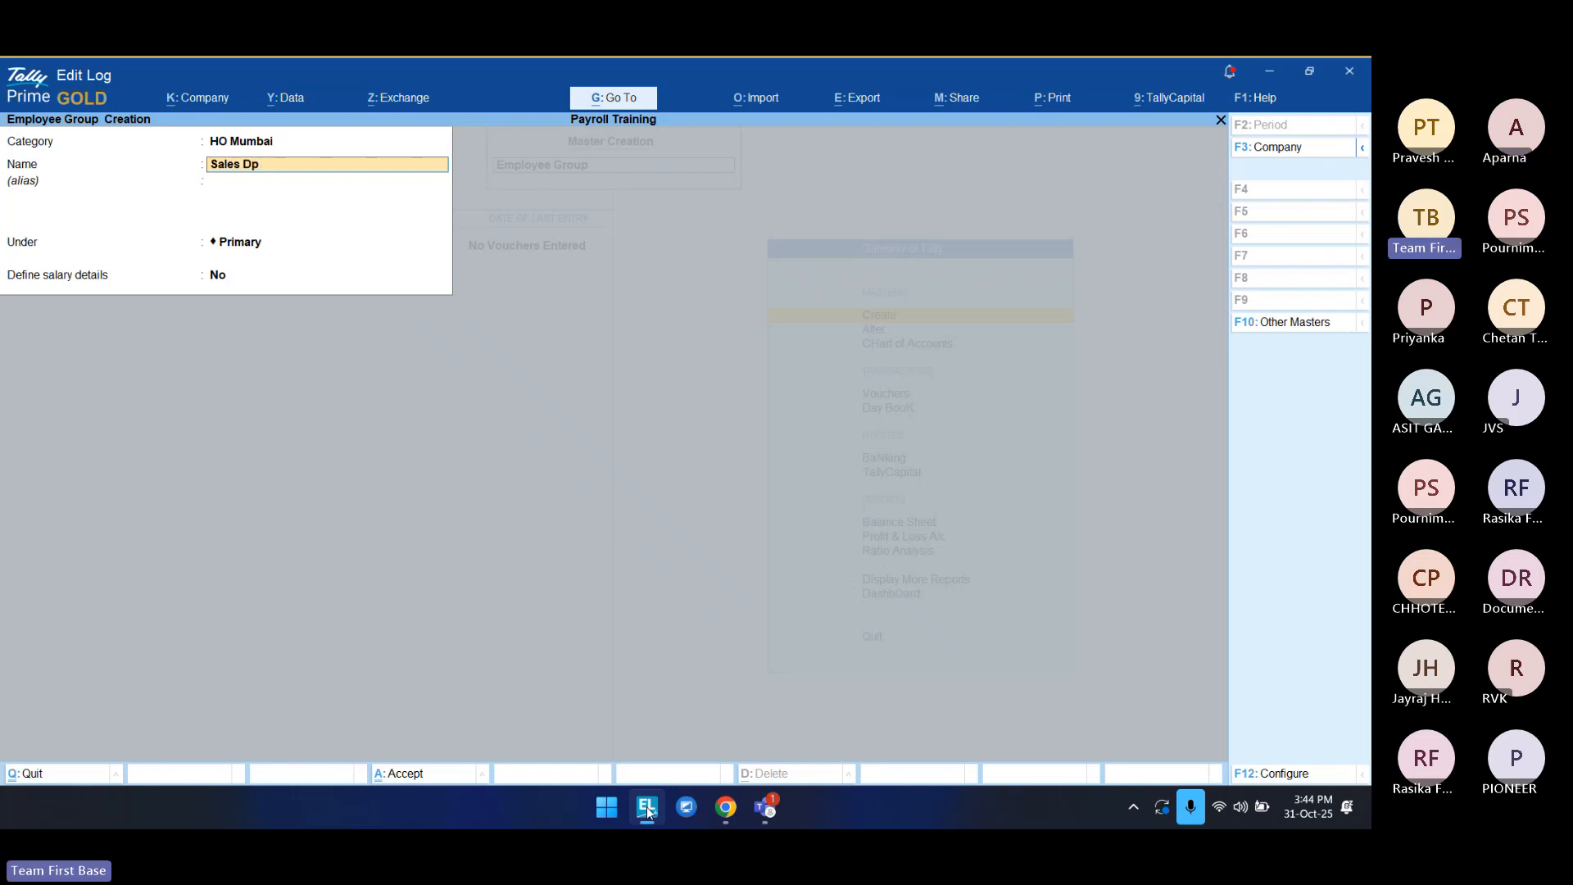
key("BackSpace")
type("epartment")
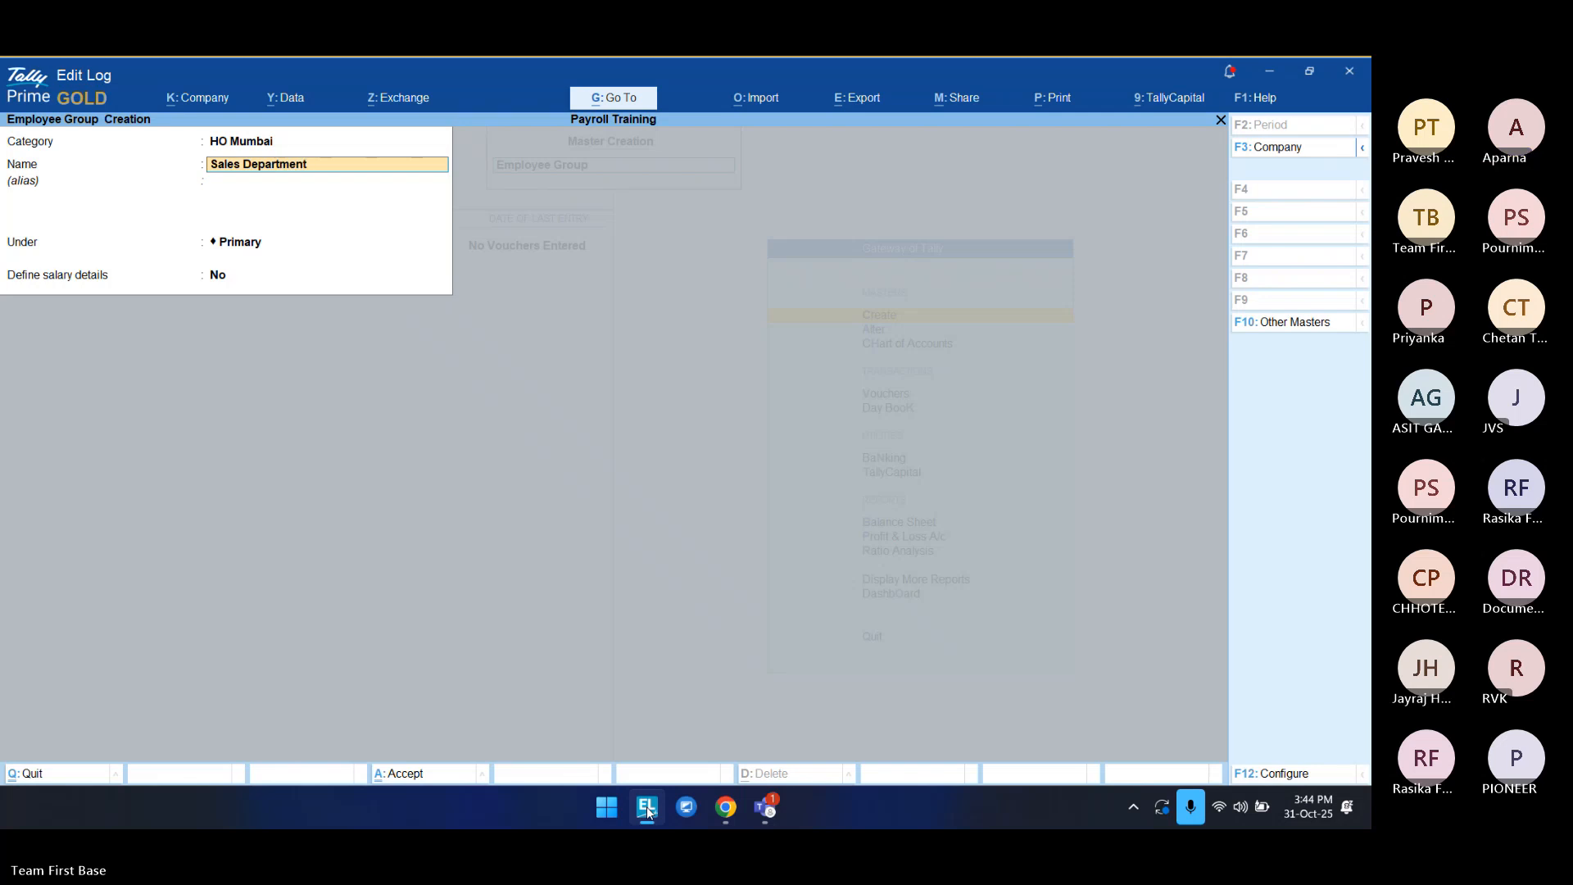
key("Return")
key("Return")
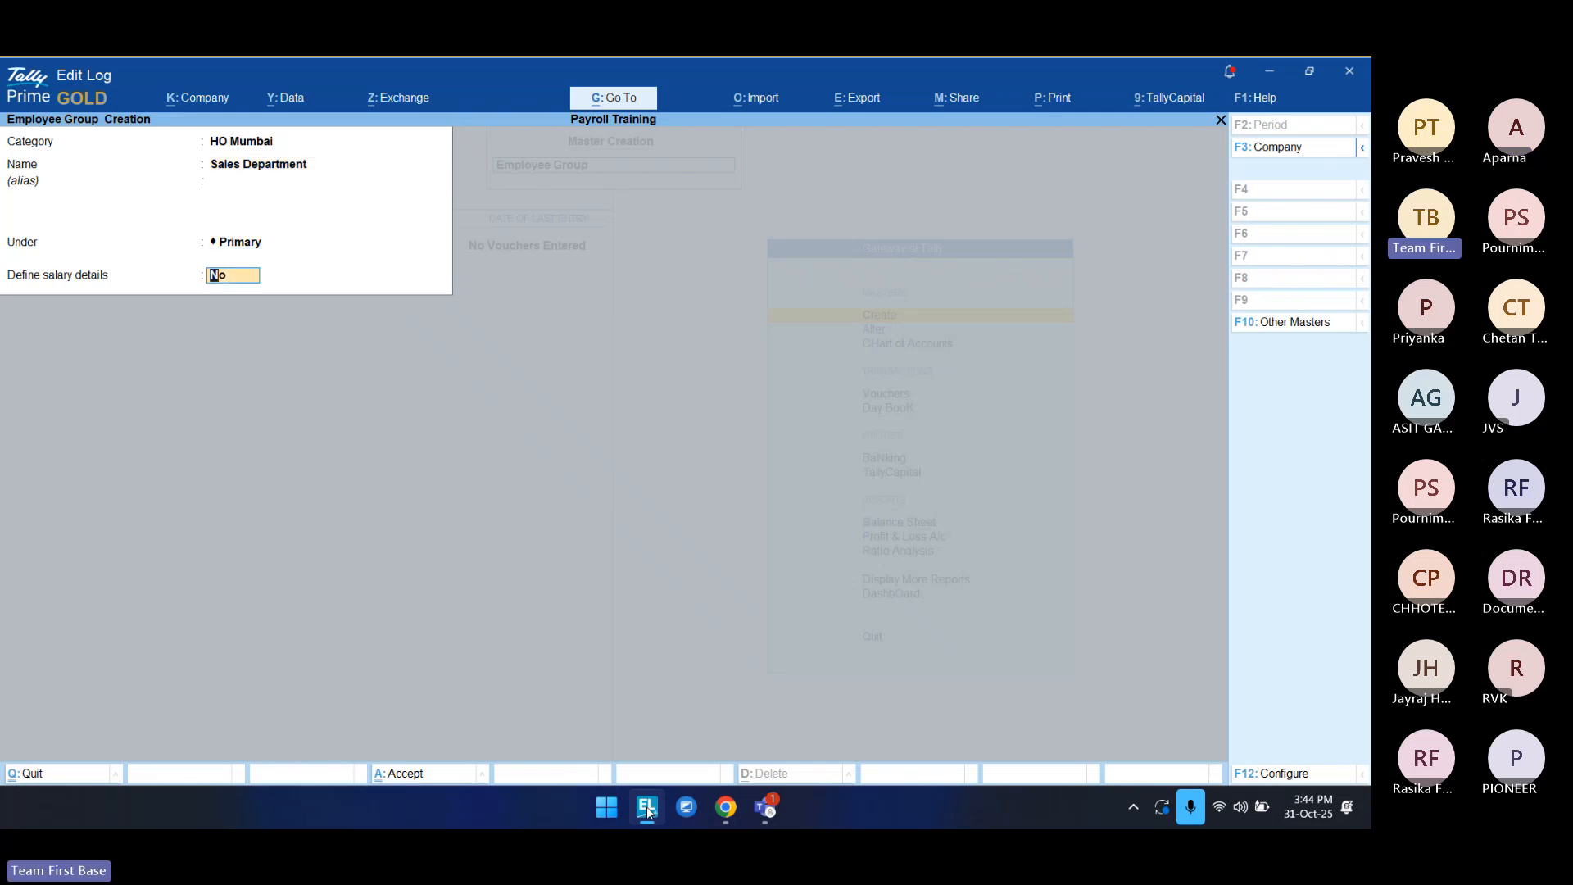
key("Return")
key("Return")
Step: Leave employee group creation and start a new employee master in the HO Mumbai category
key("Escape")
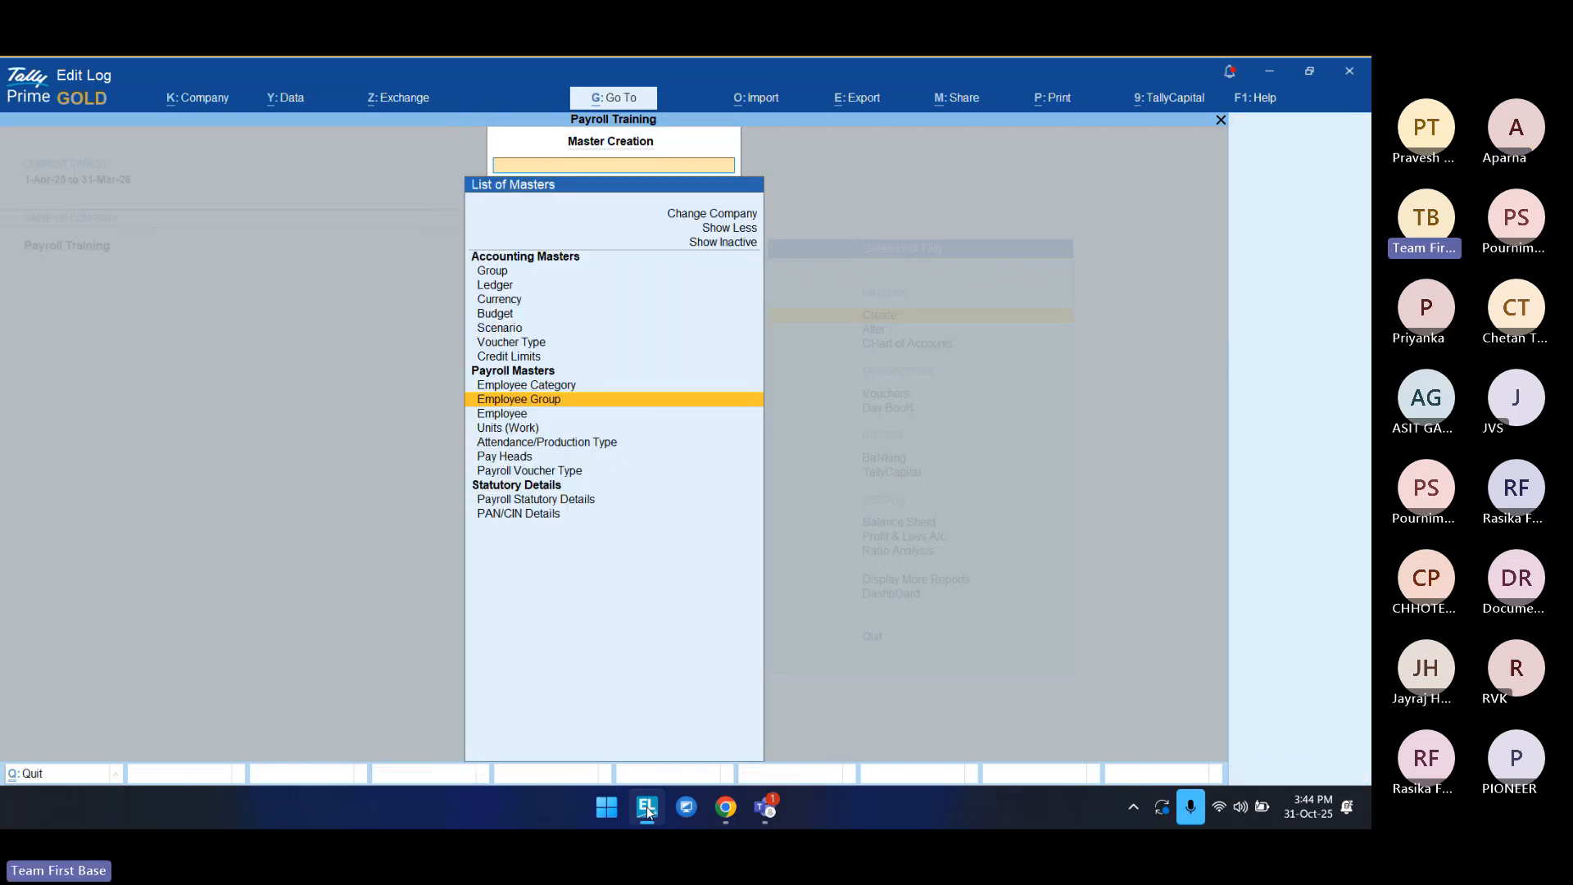
key("Down")
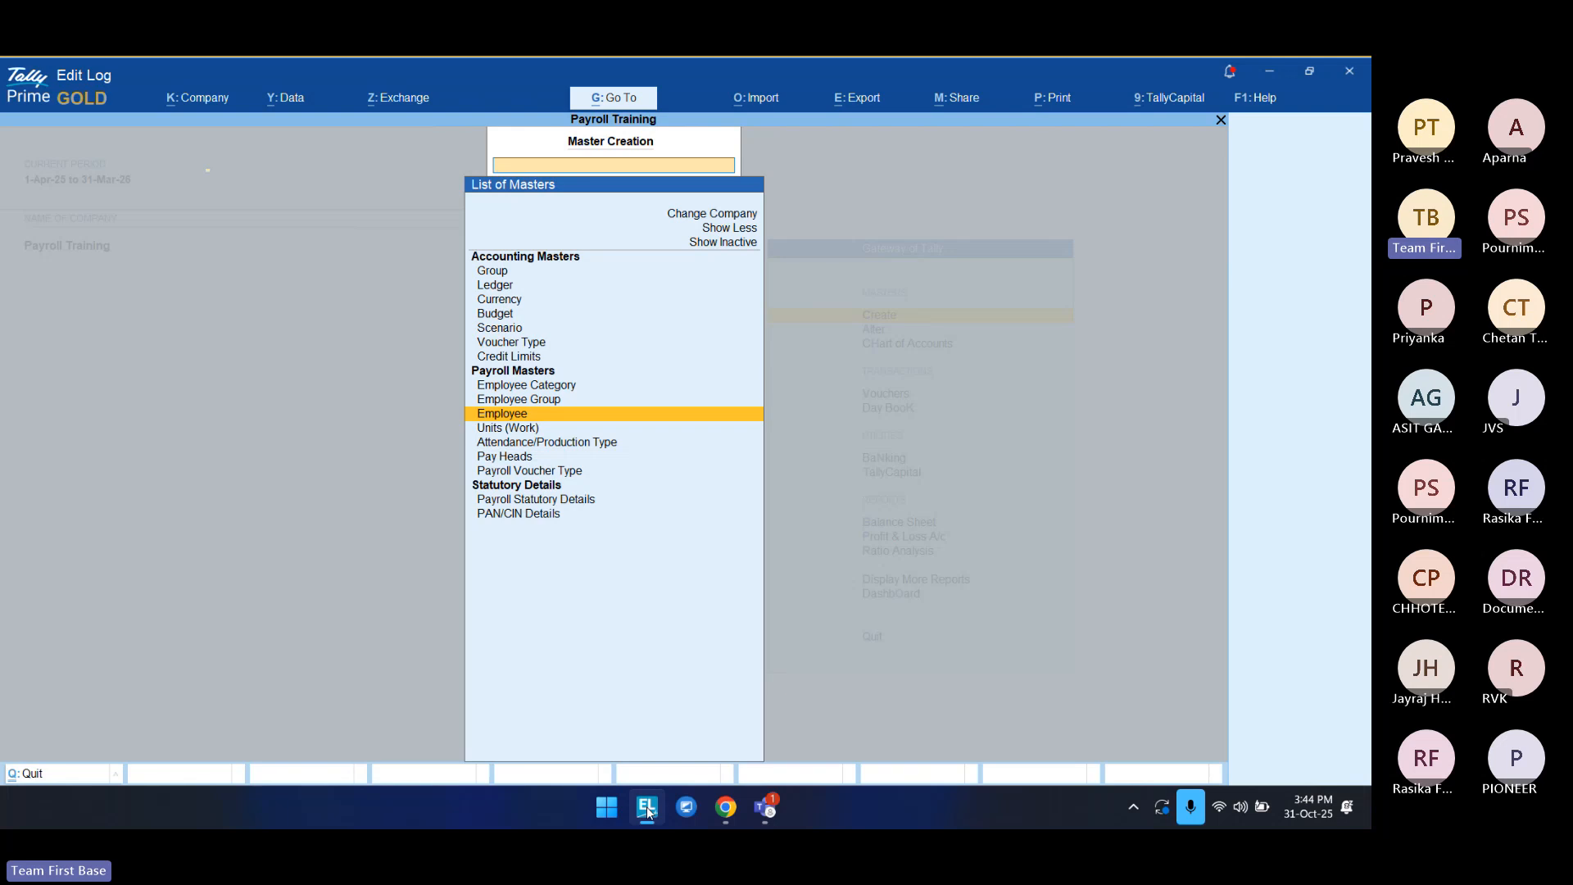
key("Return")
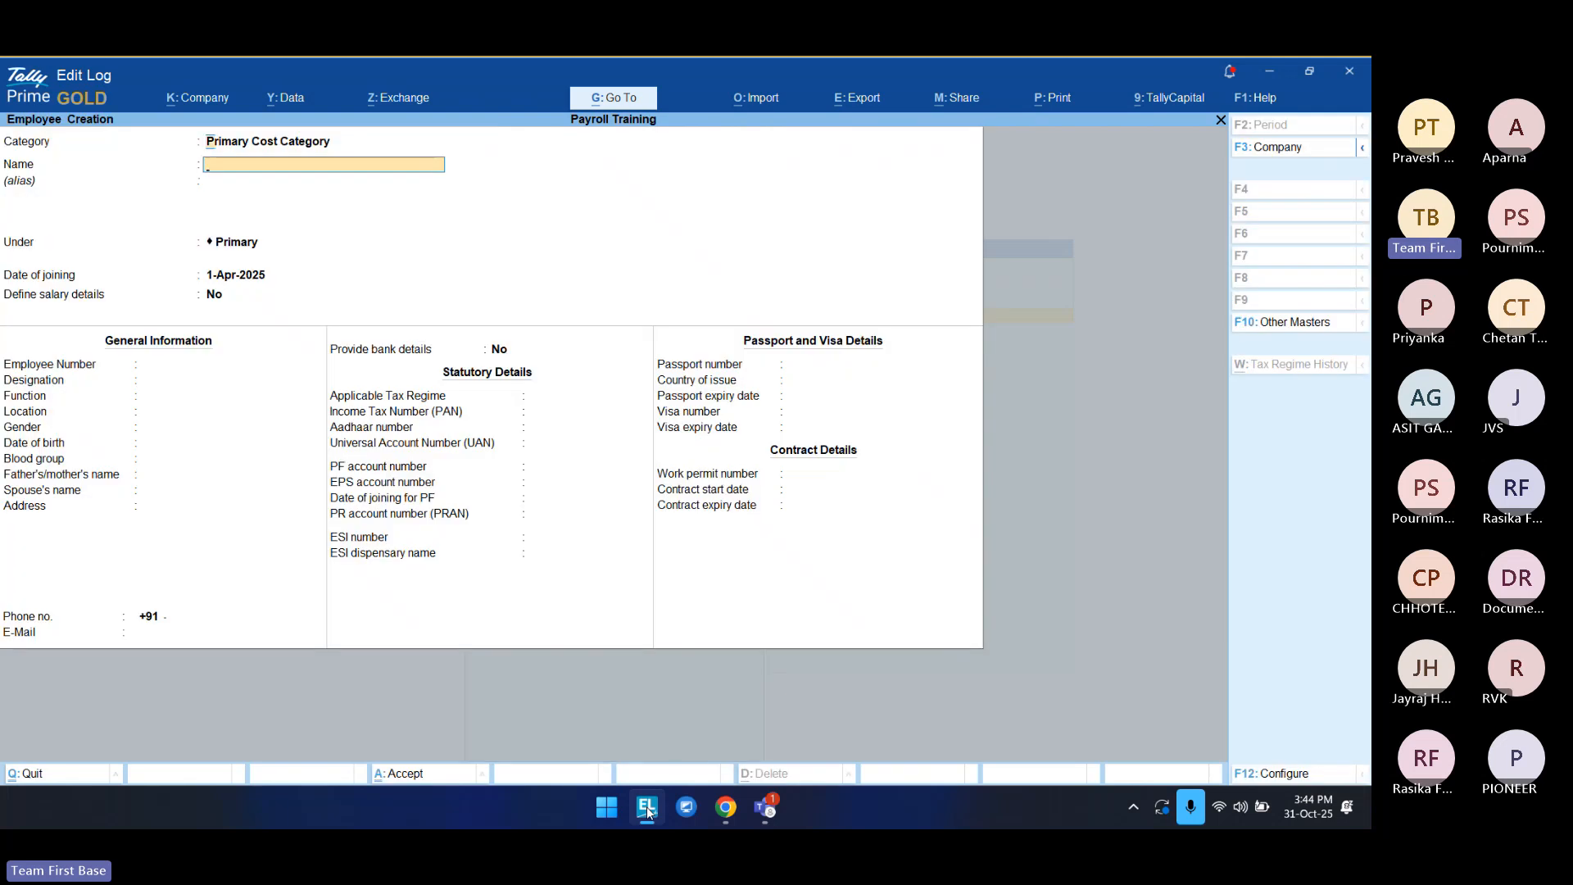
key("BackSpace")
key("BackSpace")
key("Down")
key("Down")
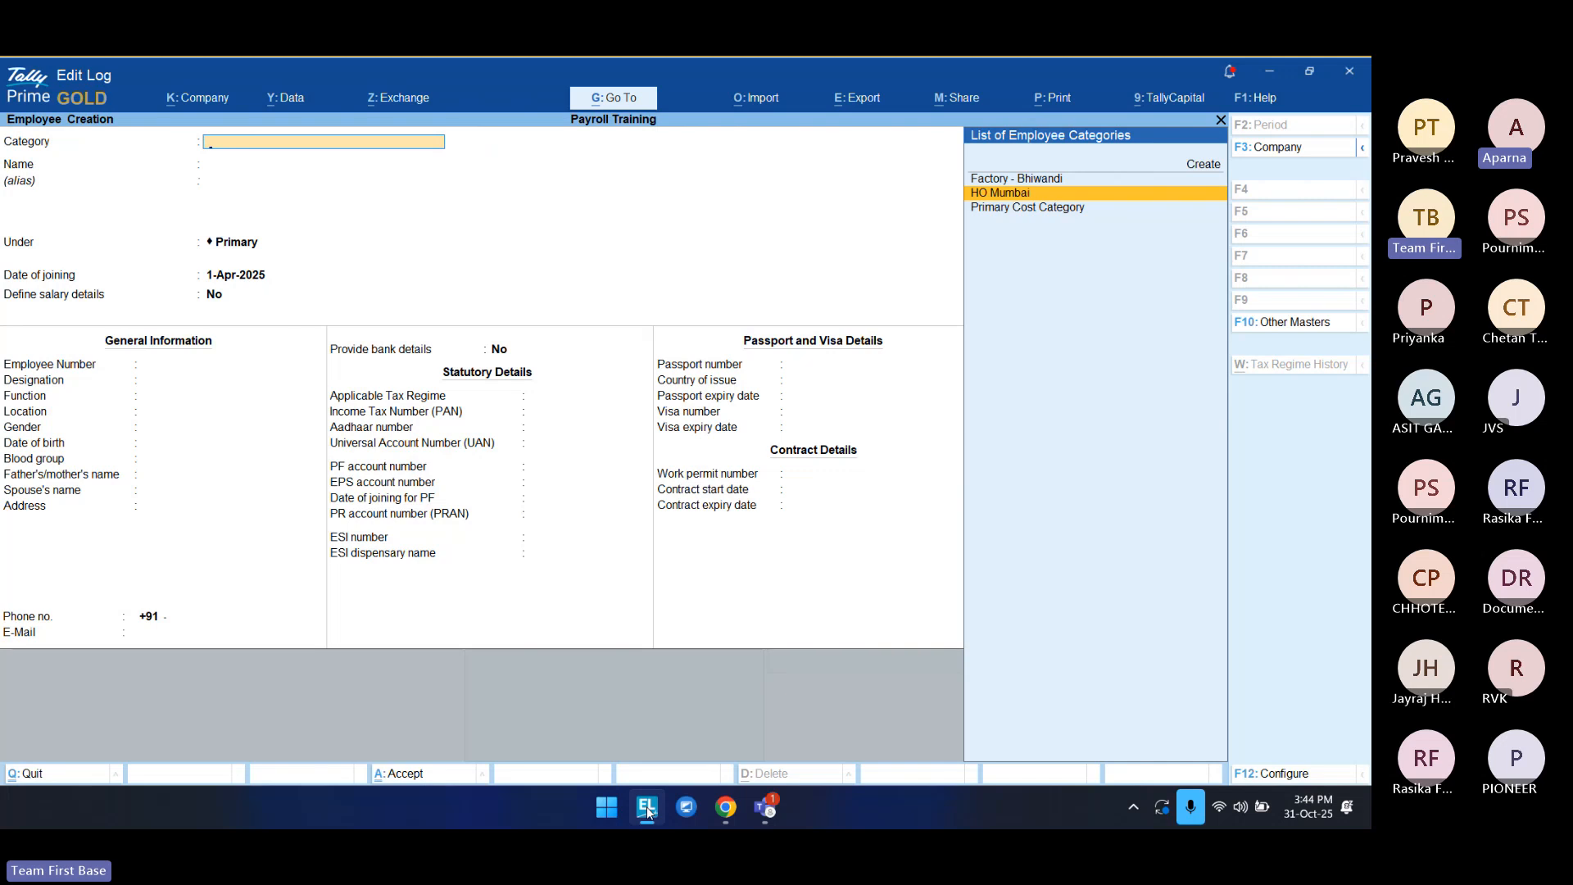
key("Return")
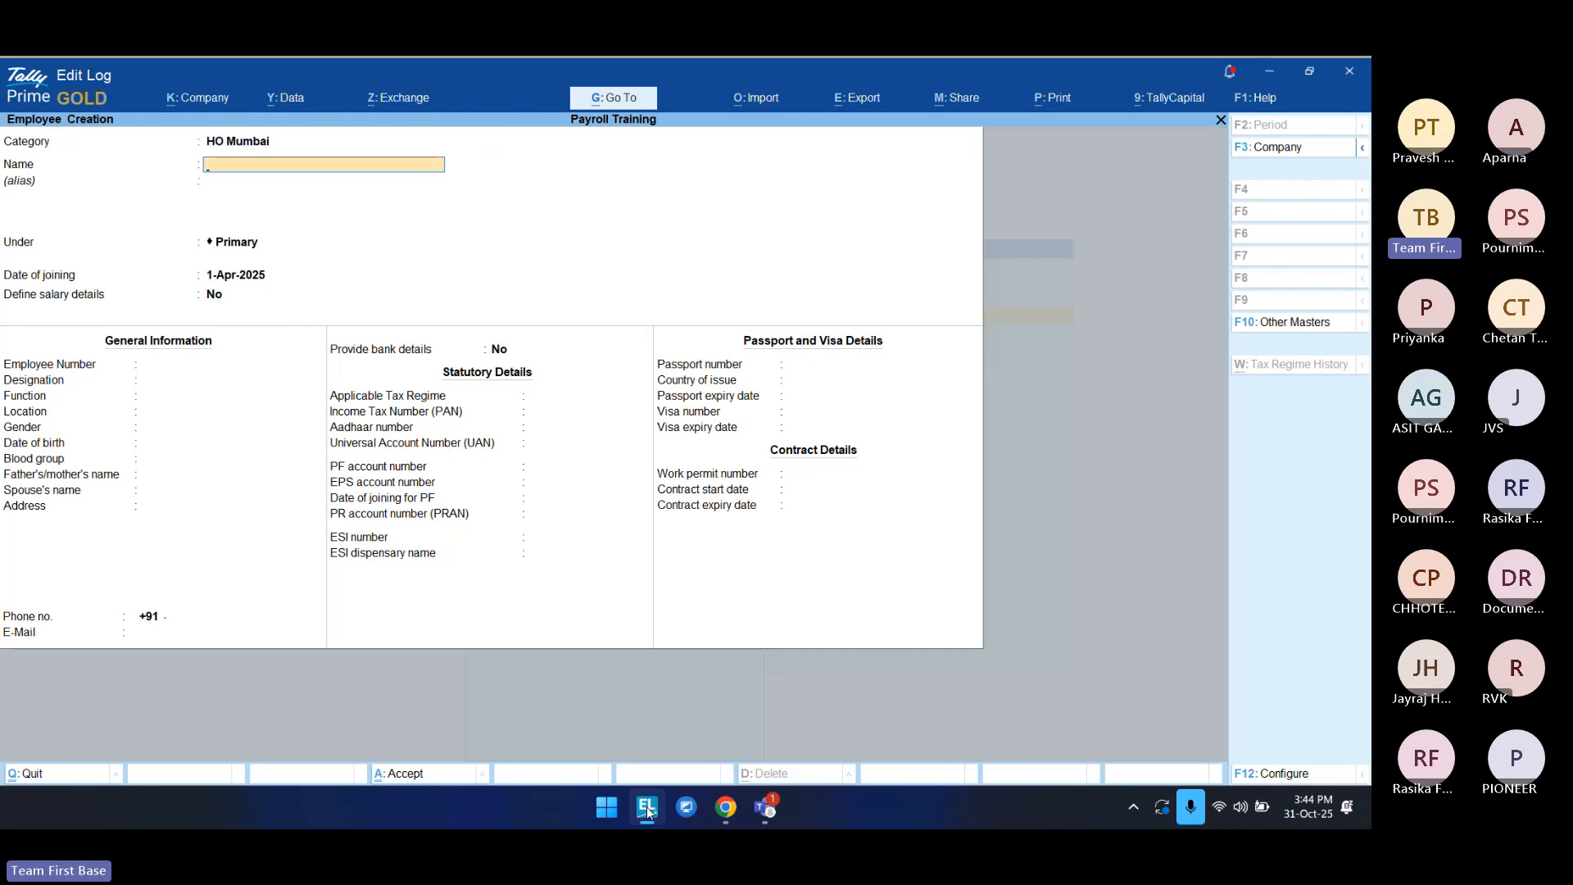
Step: Enter the employee's first name as the master's name and leave the alias blank
type("Employee A")
key("Return")
key("BackSpace")
type("Ami")
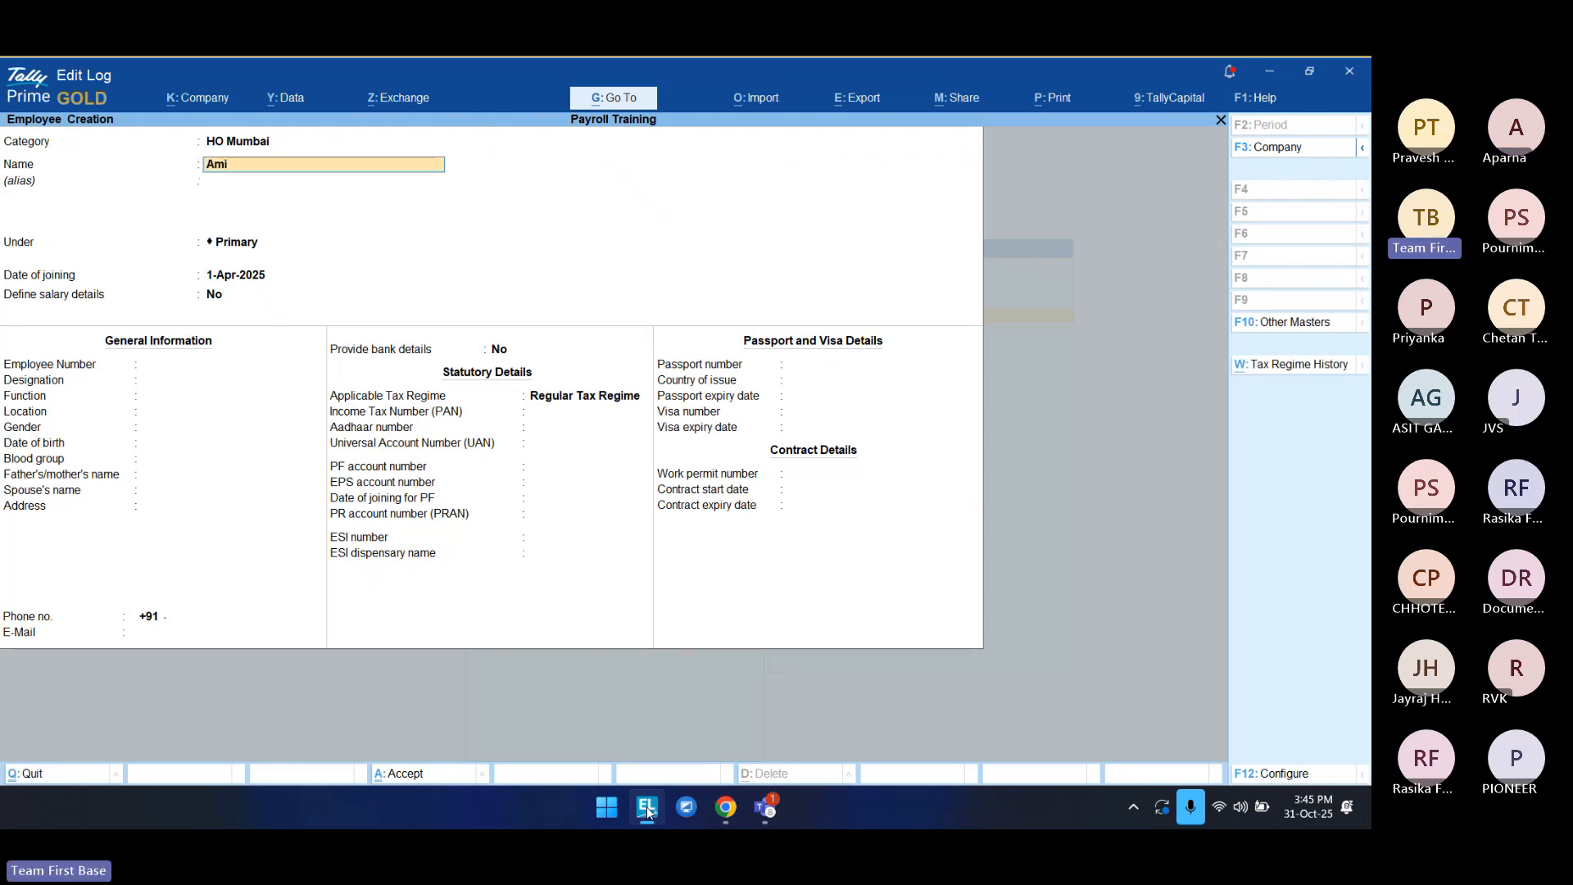
type("tab")
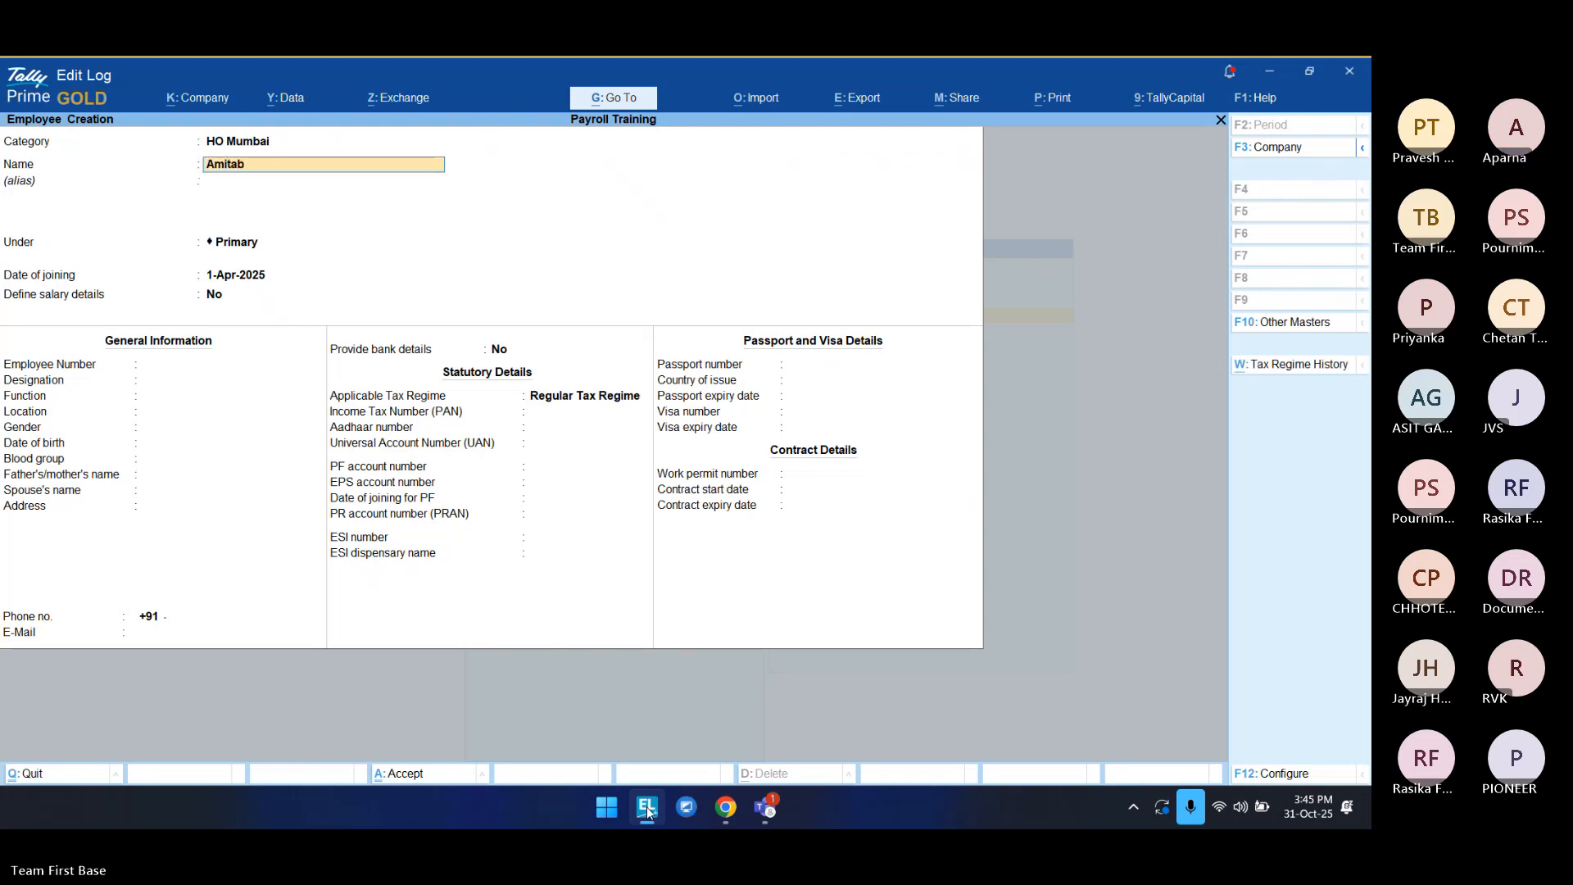
type("h")
key("Return")
key("Return")
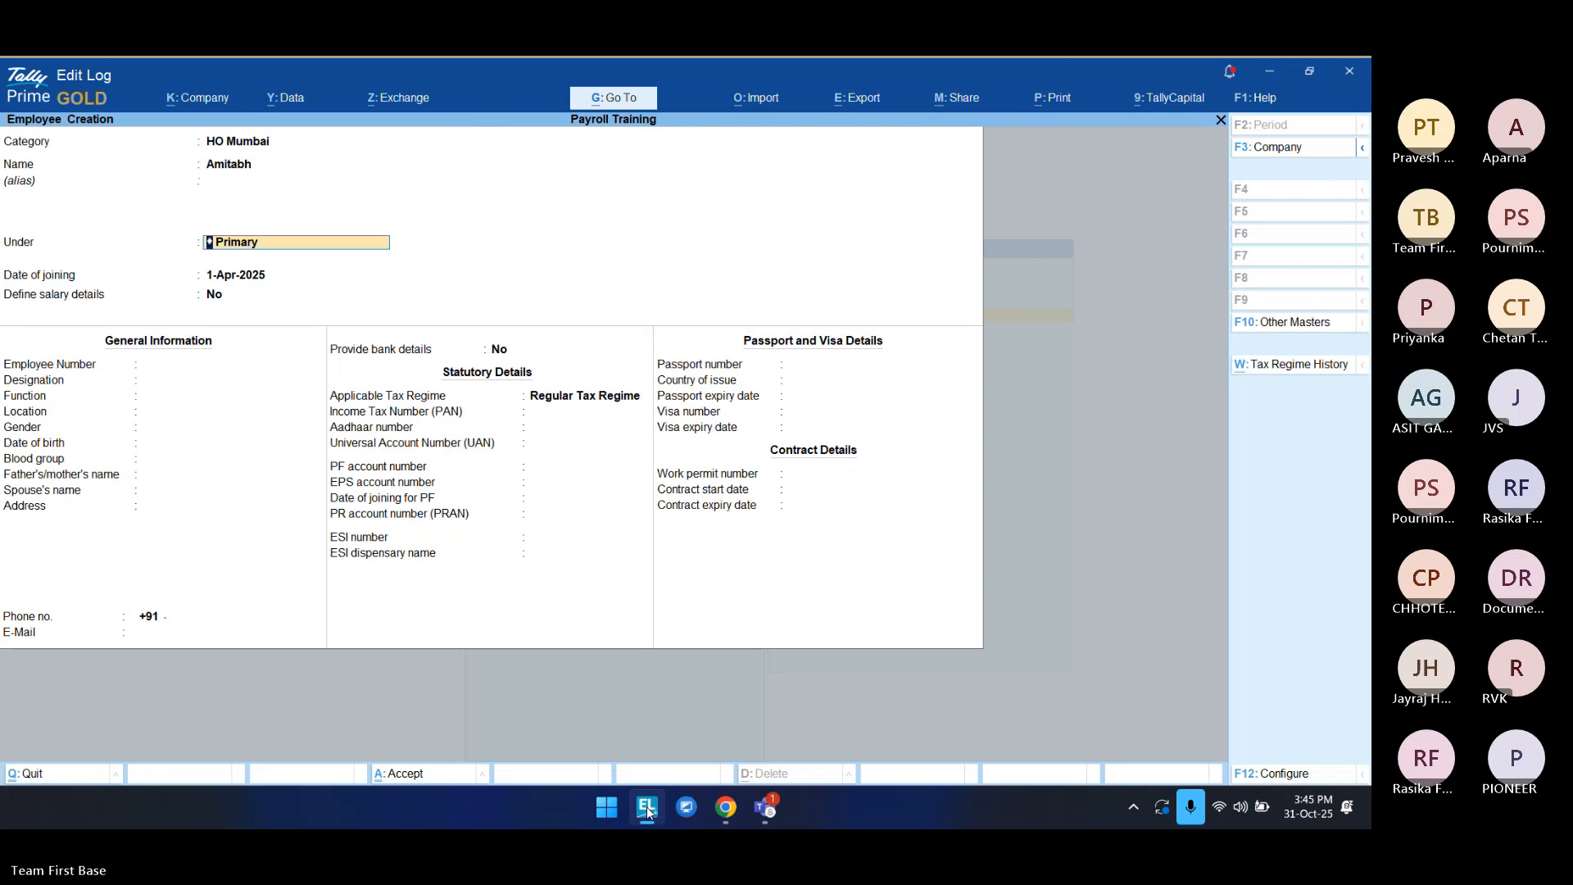
Step: Place the employee under the Sales Department group
key("BackSpace")
key("Down")
key("Down")
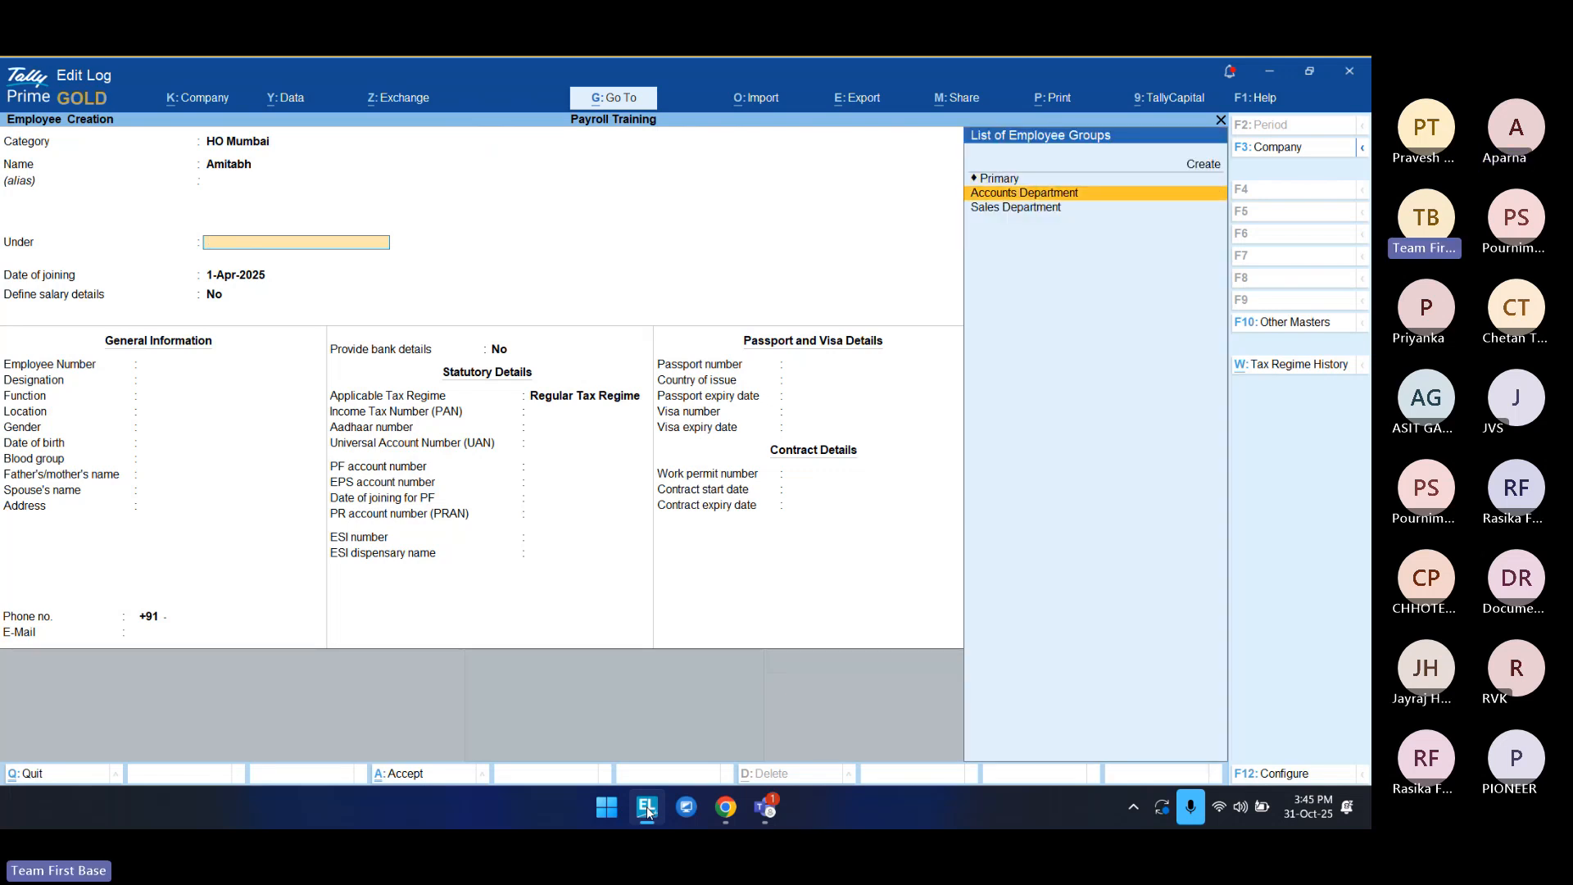
key("Down")
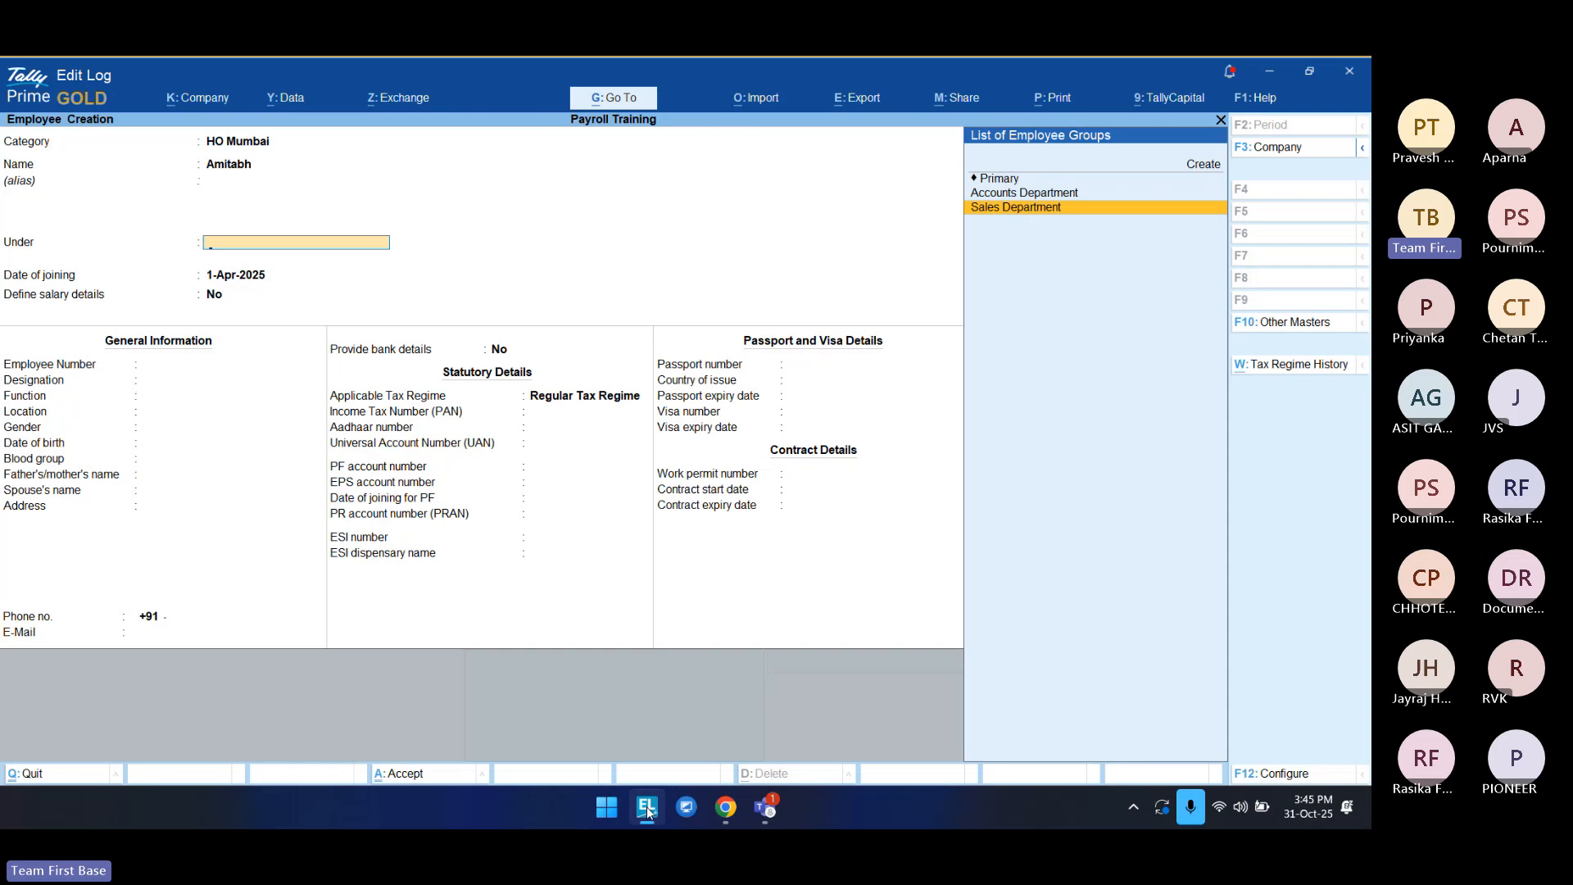
key("Return")
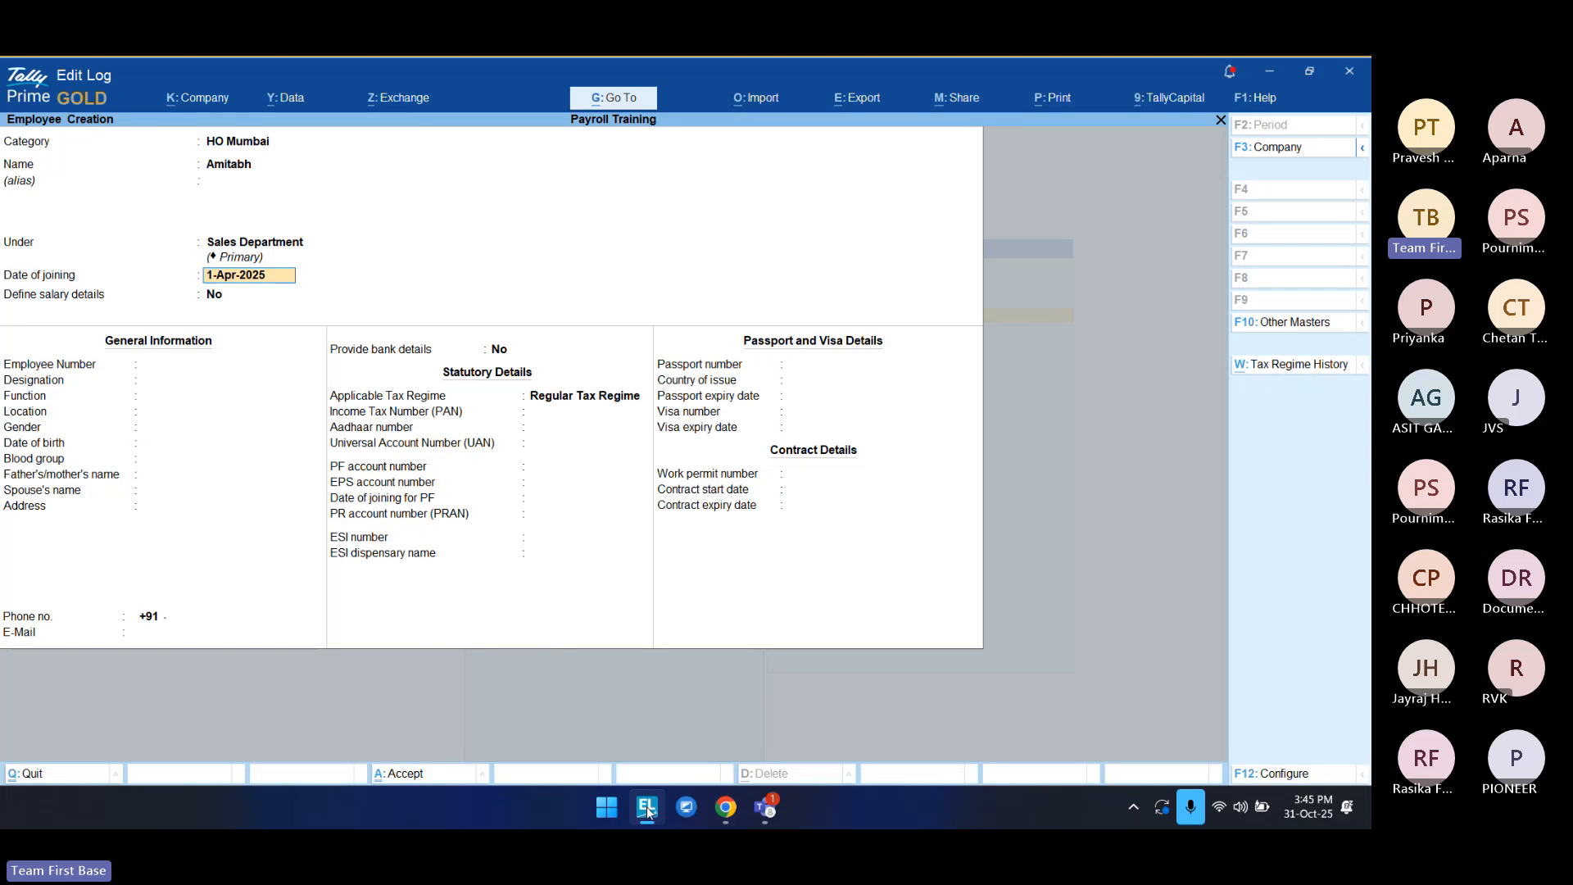
Step: Set the employee's date of joining to 1-Jan-2020 and keep salary details at No
type("1.1.20")
key("Return")
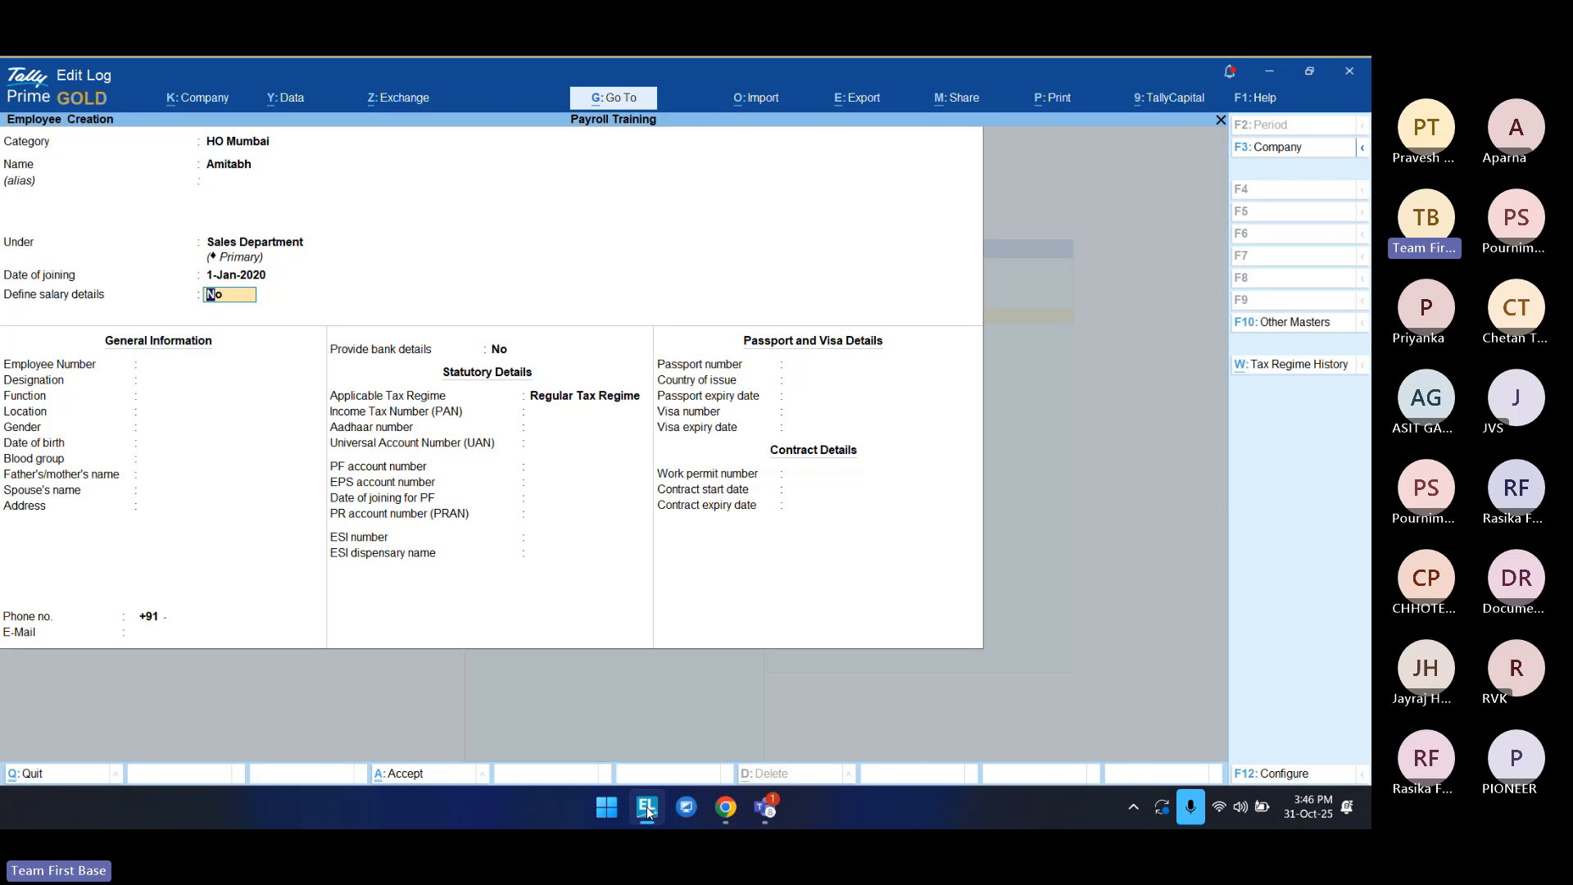
key("Return")
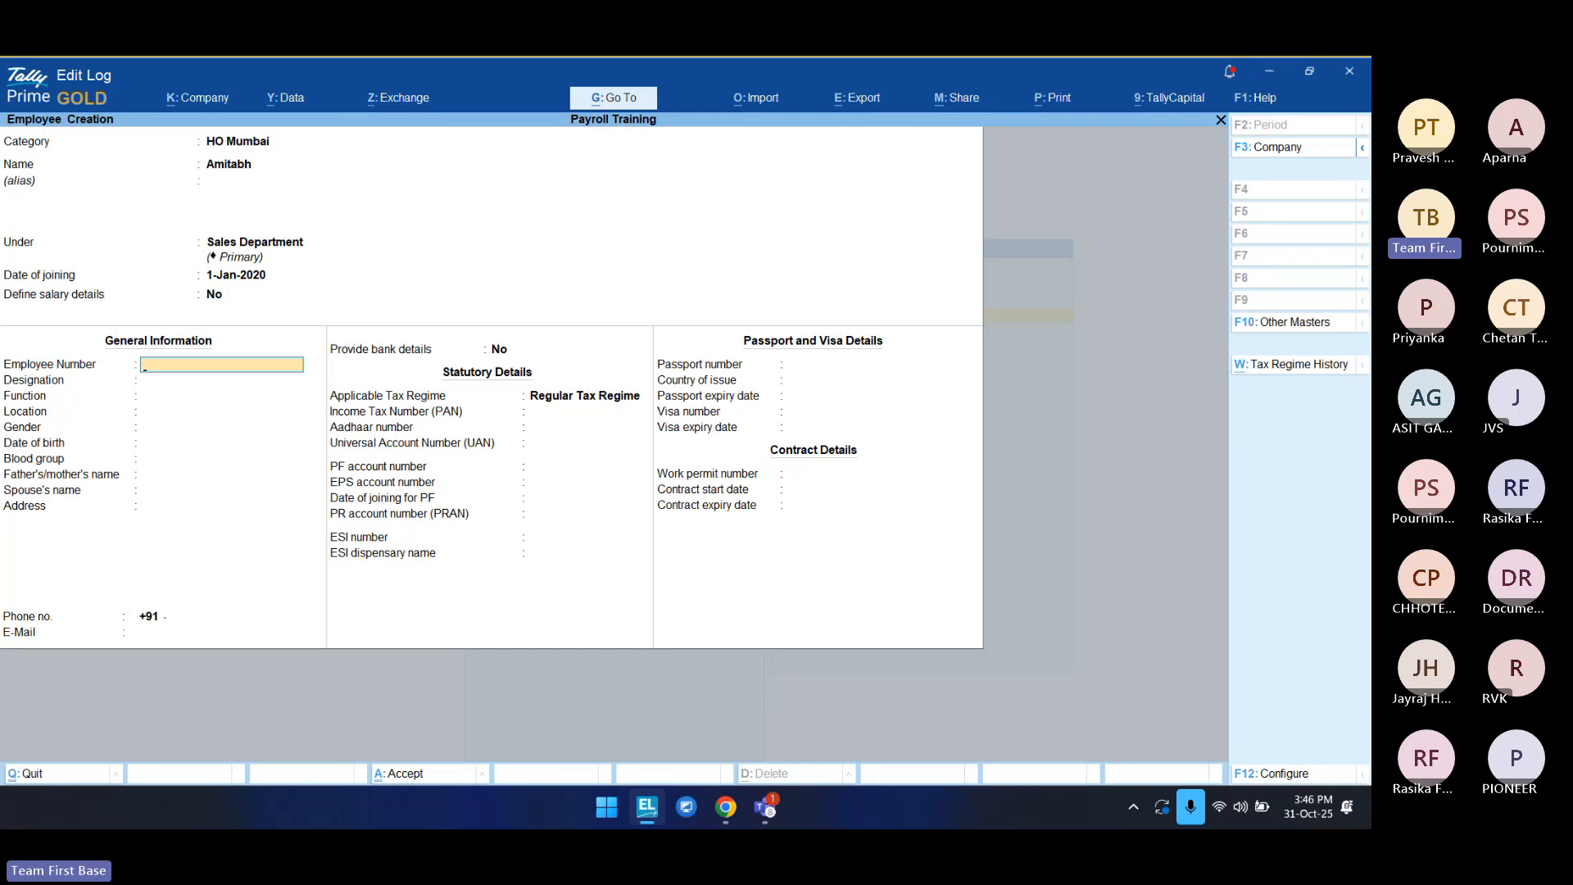
Step: Fill in the employee number and set the designation to Sales Manager
key("Return")
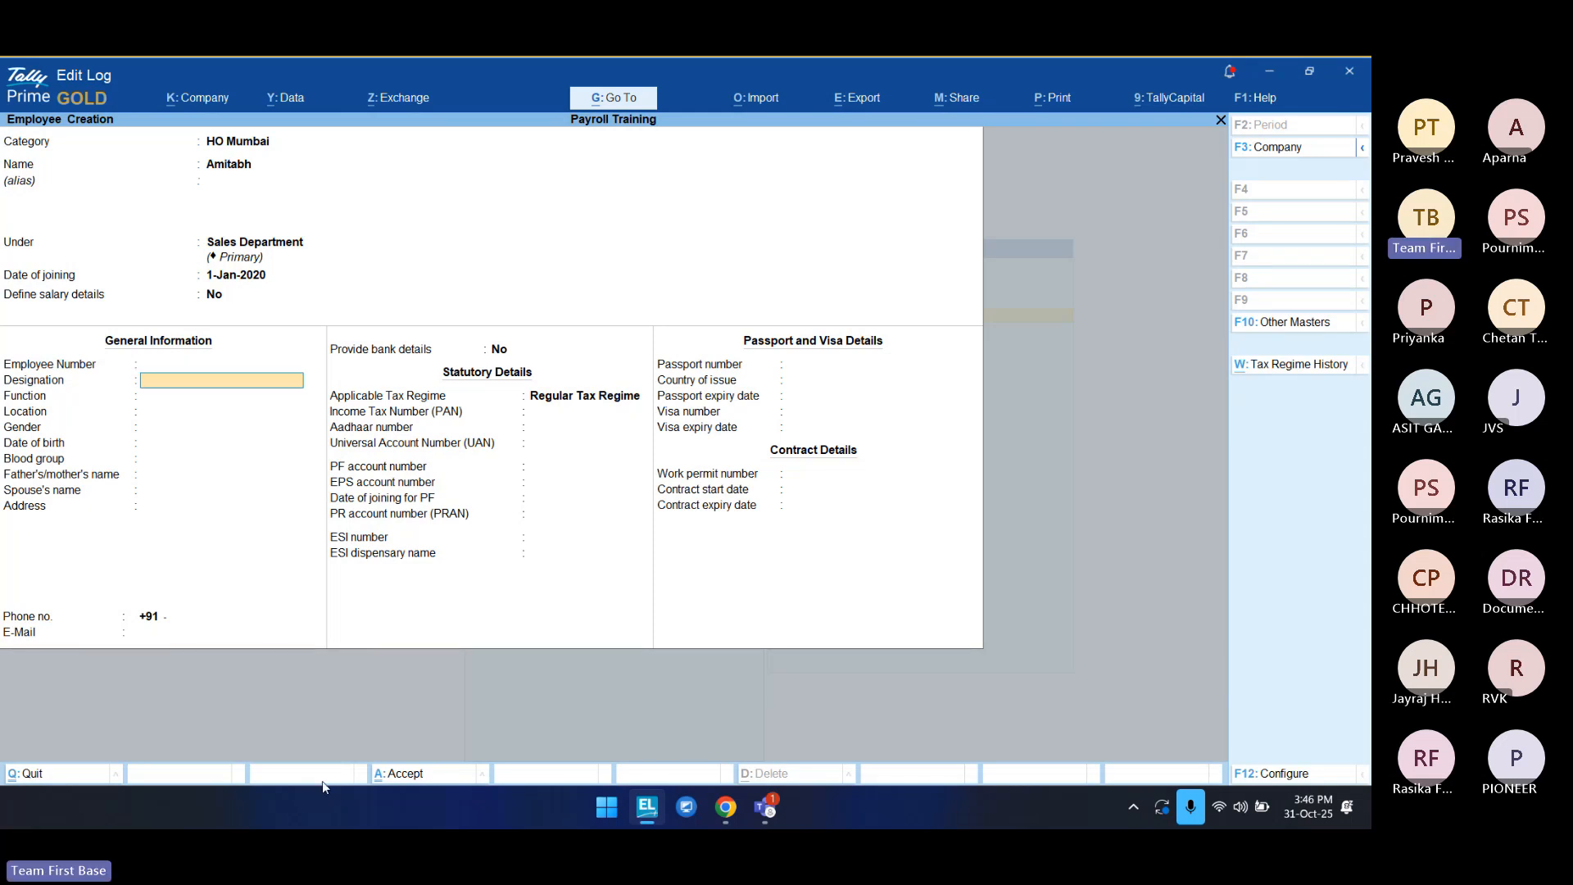
key("Up")
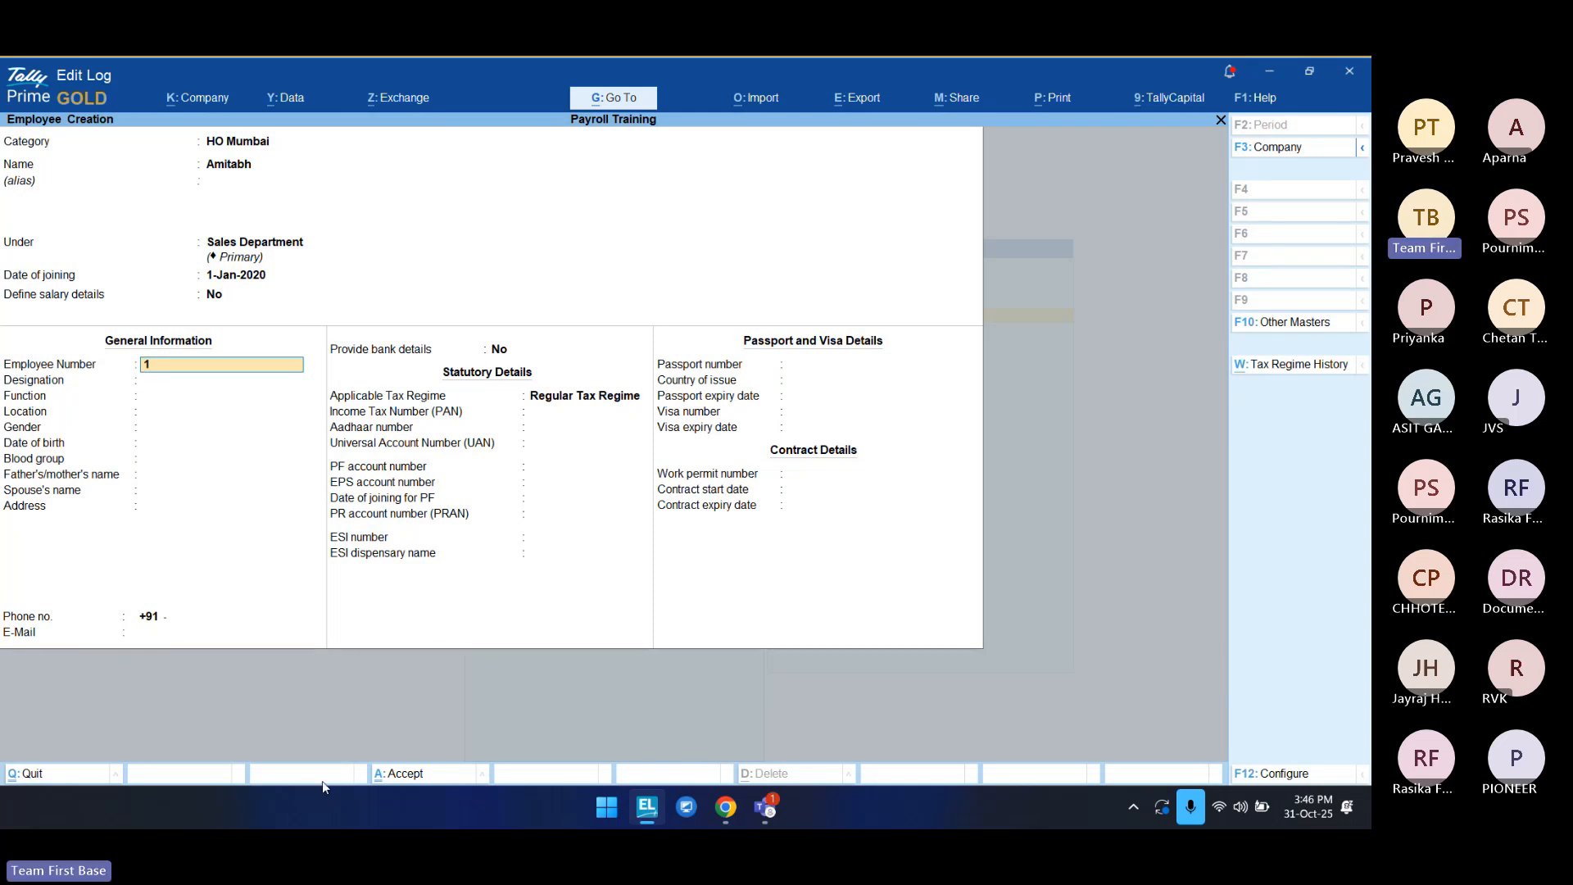
key("Return")
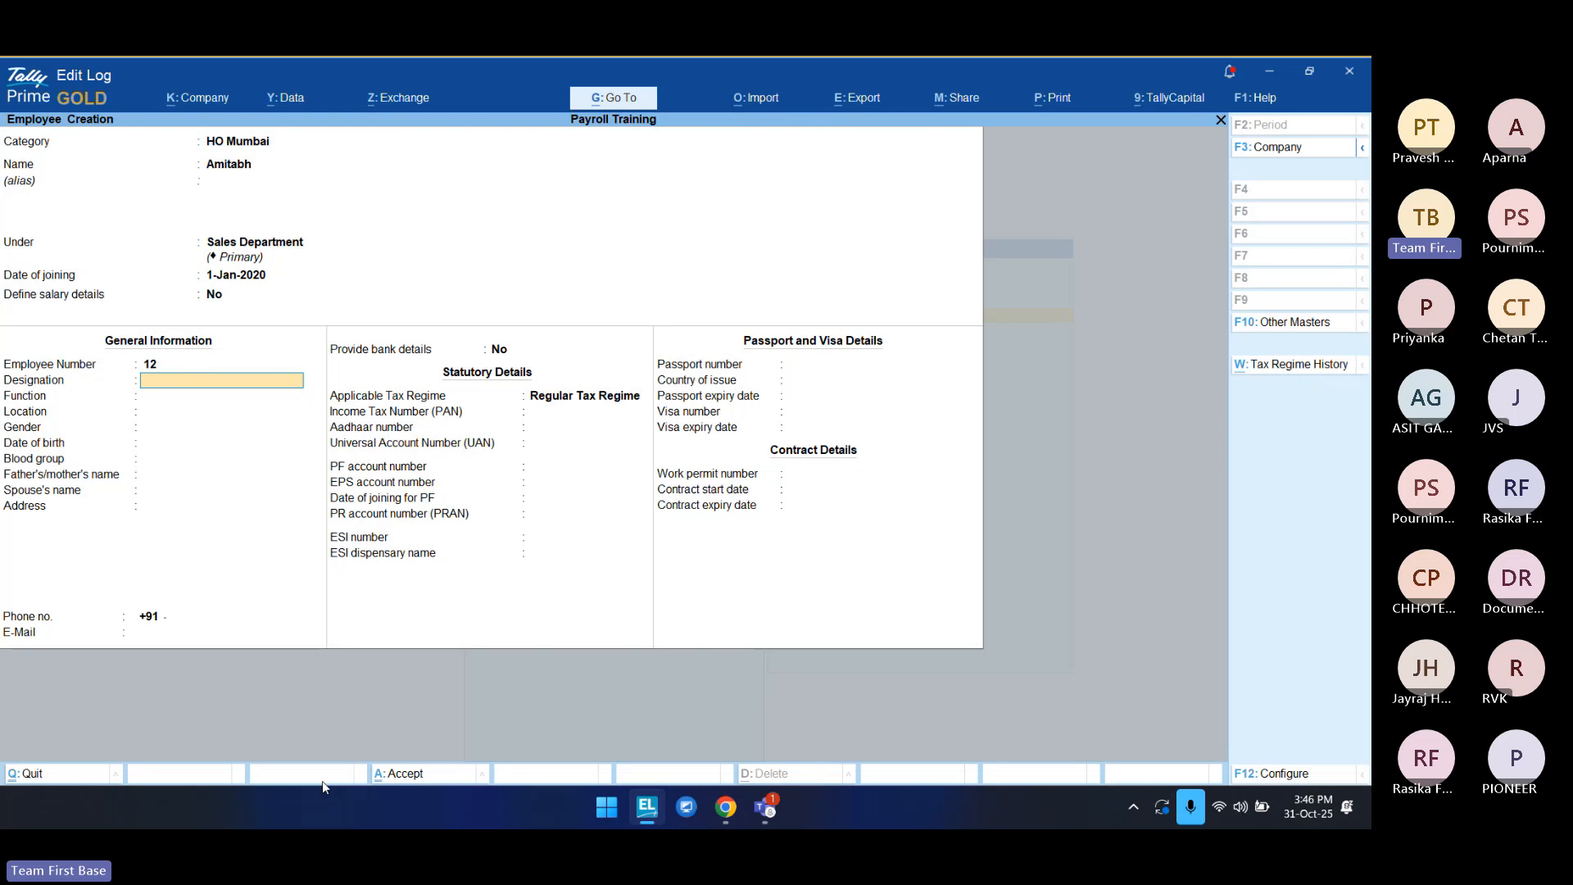
type("Sales Manager")
key("Return")
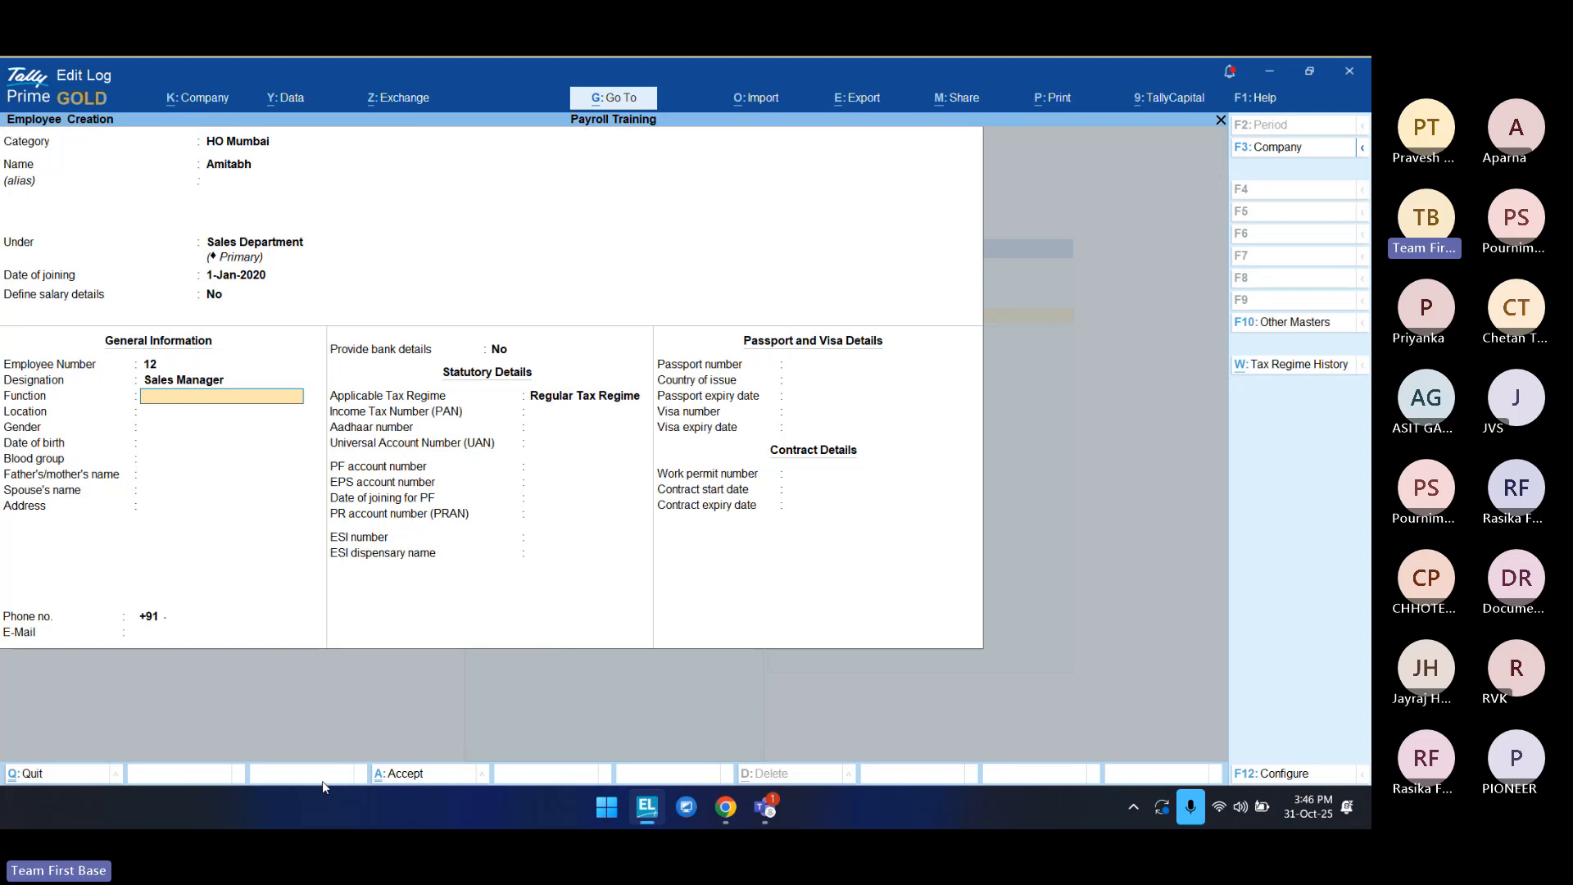
Step: Leave the function blank and set the employee's location to HO and gender to Male
key("Return")
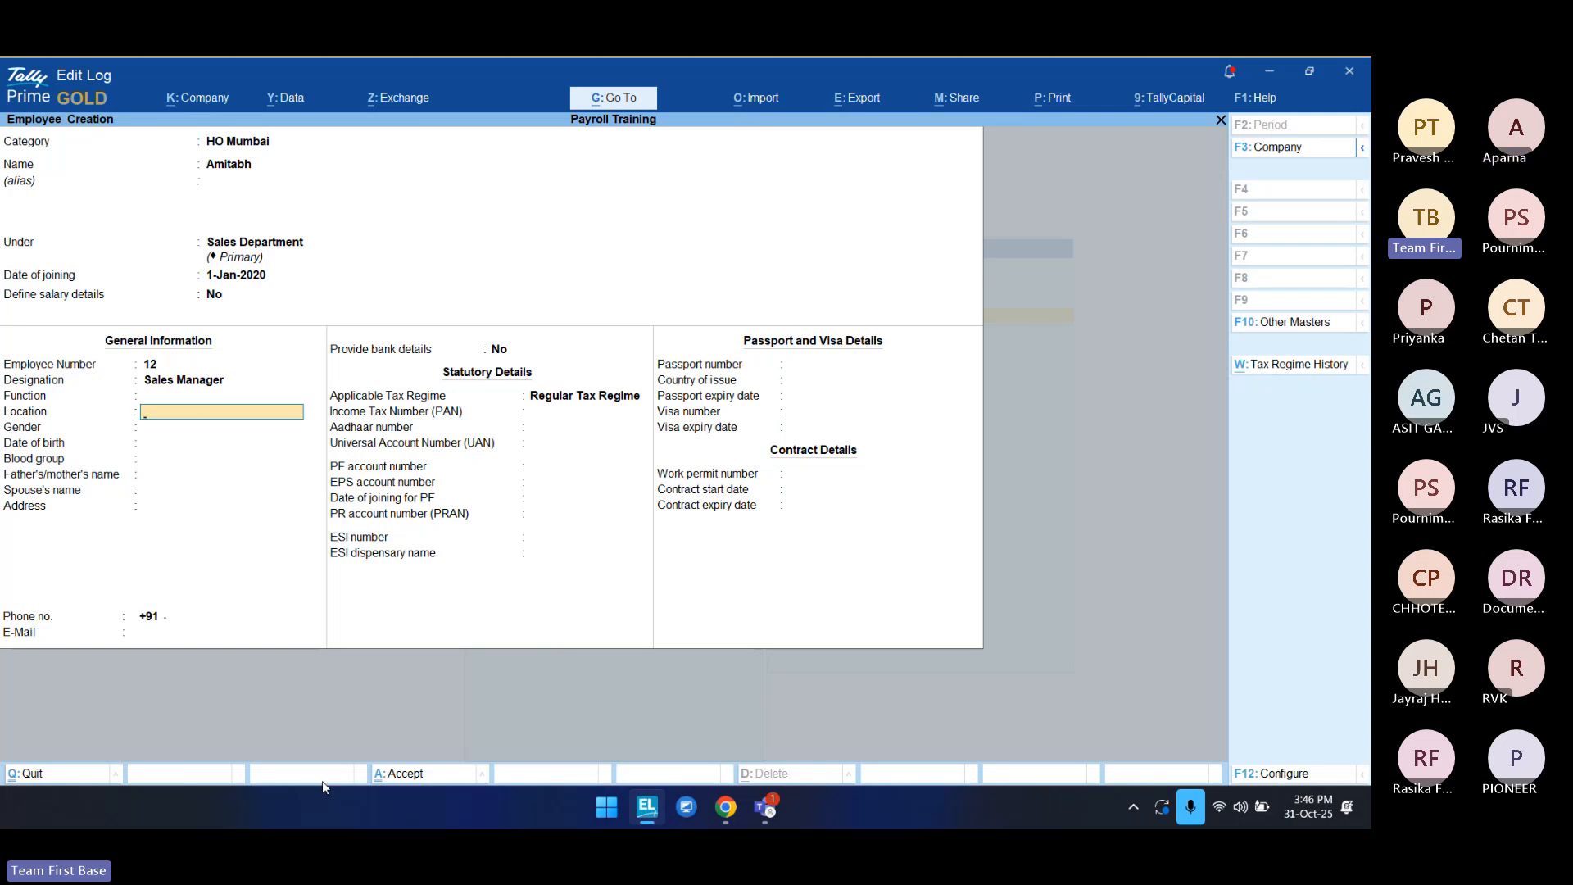
type("HO")
key("Return")
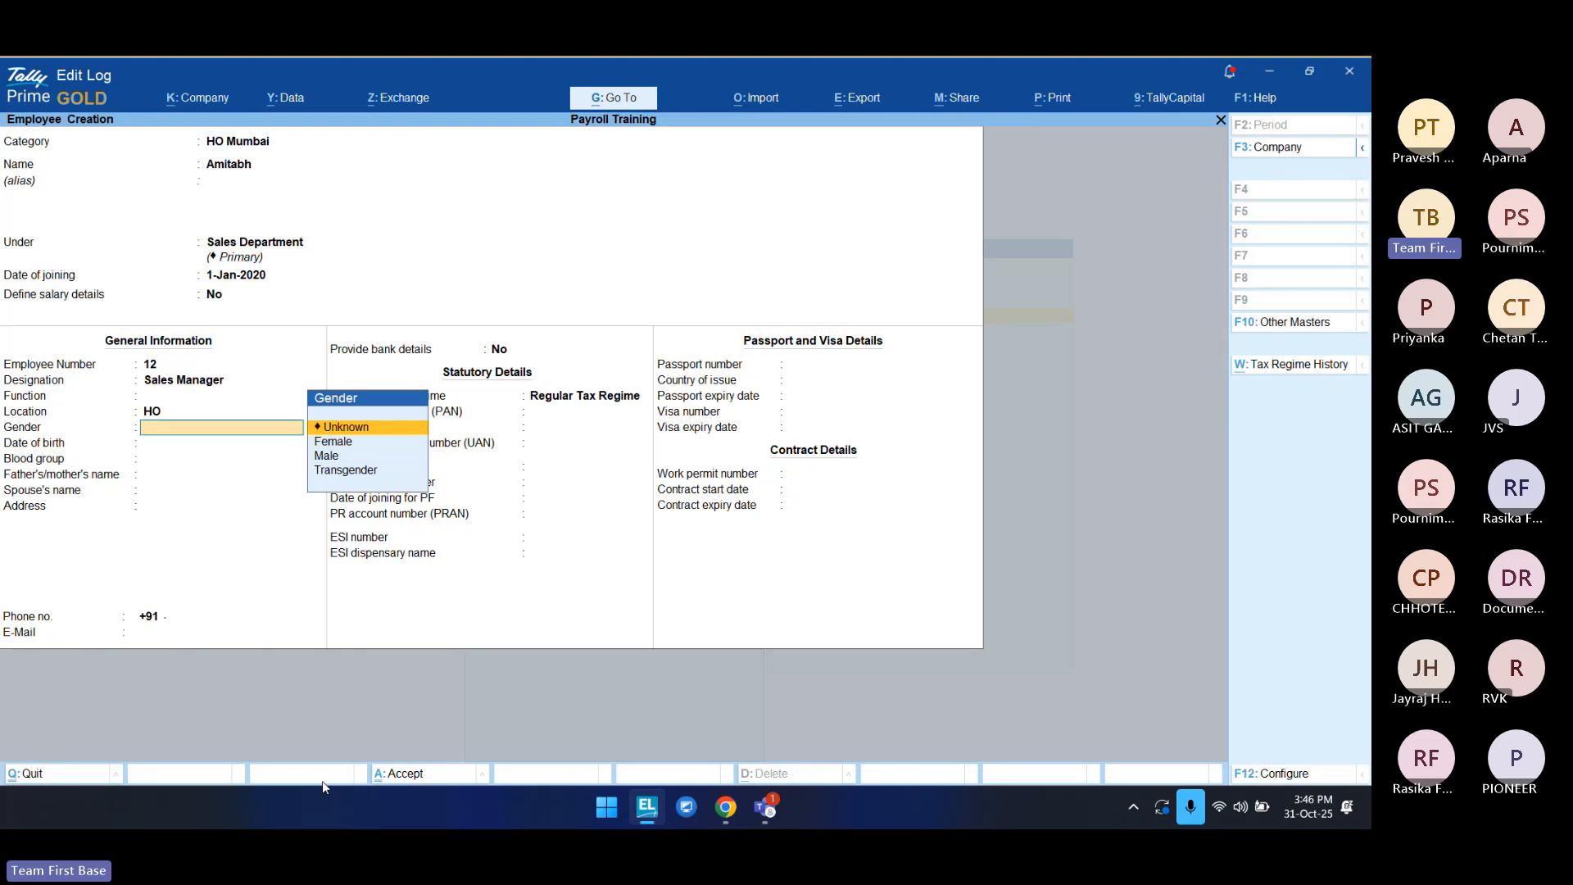
key("Down")
key("Down")
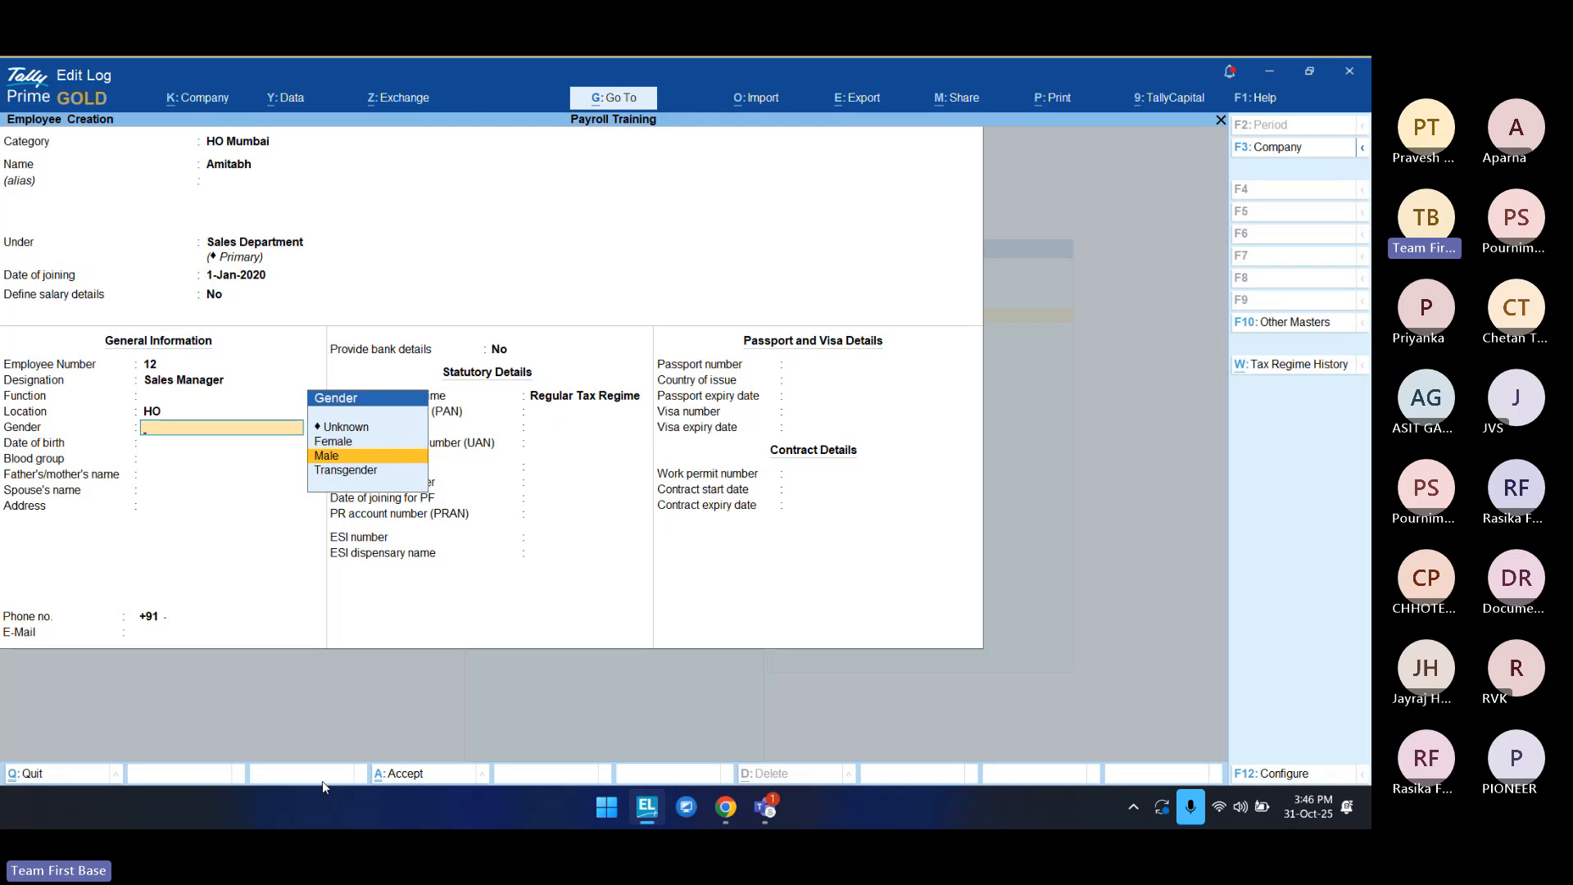
key("Up")
key("Down")
key("Return")
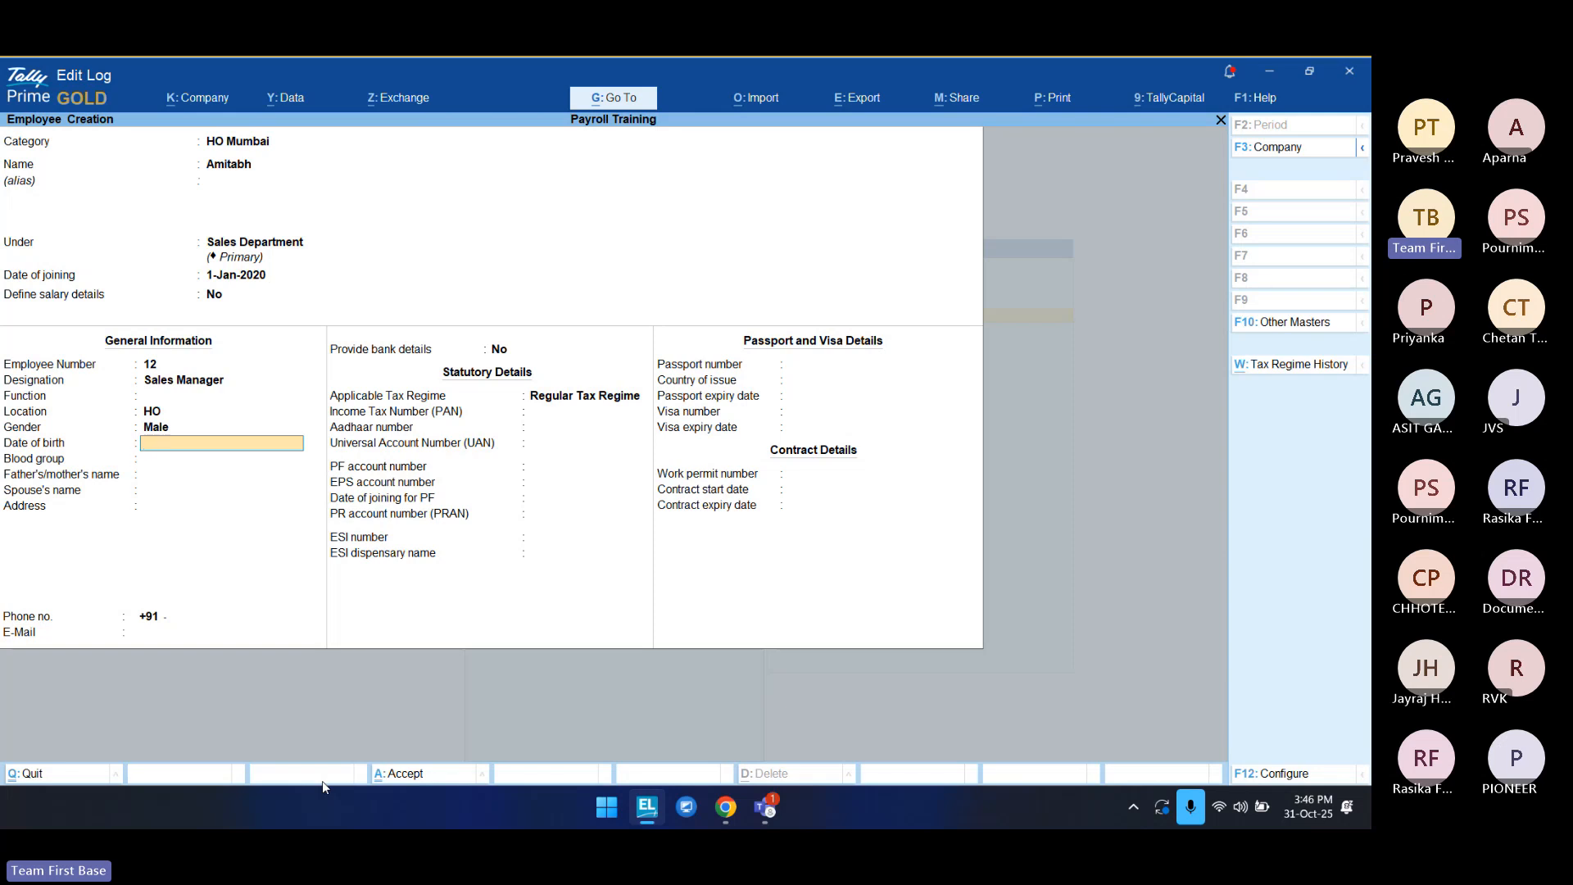
Step: Leave the date of birth, family, address and contact fields blank, and set the blood group to Unknown
key("Return")
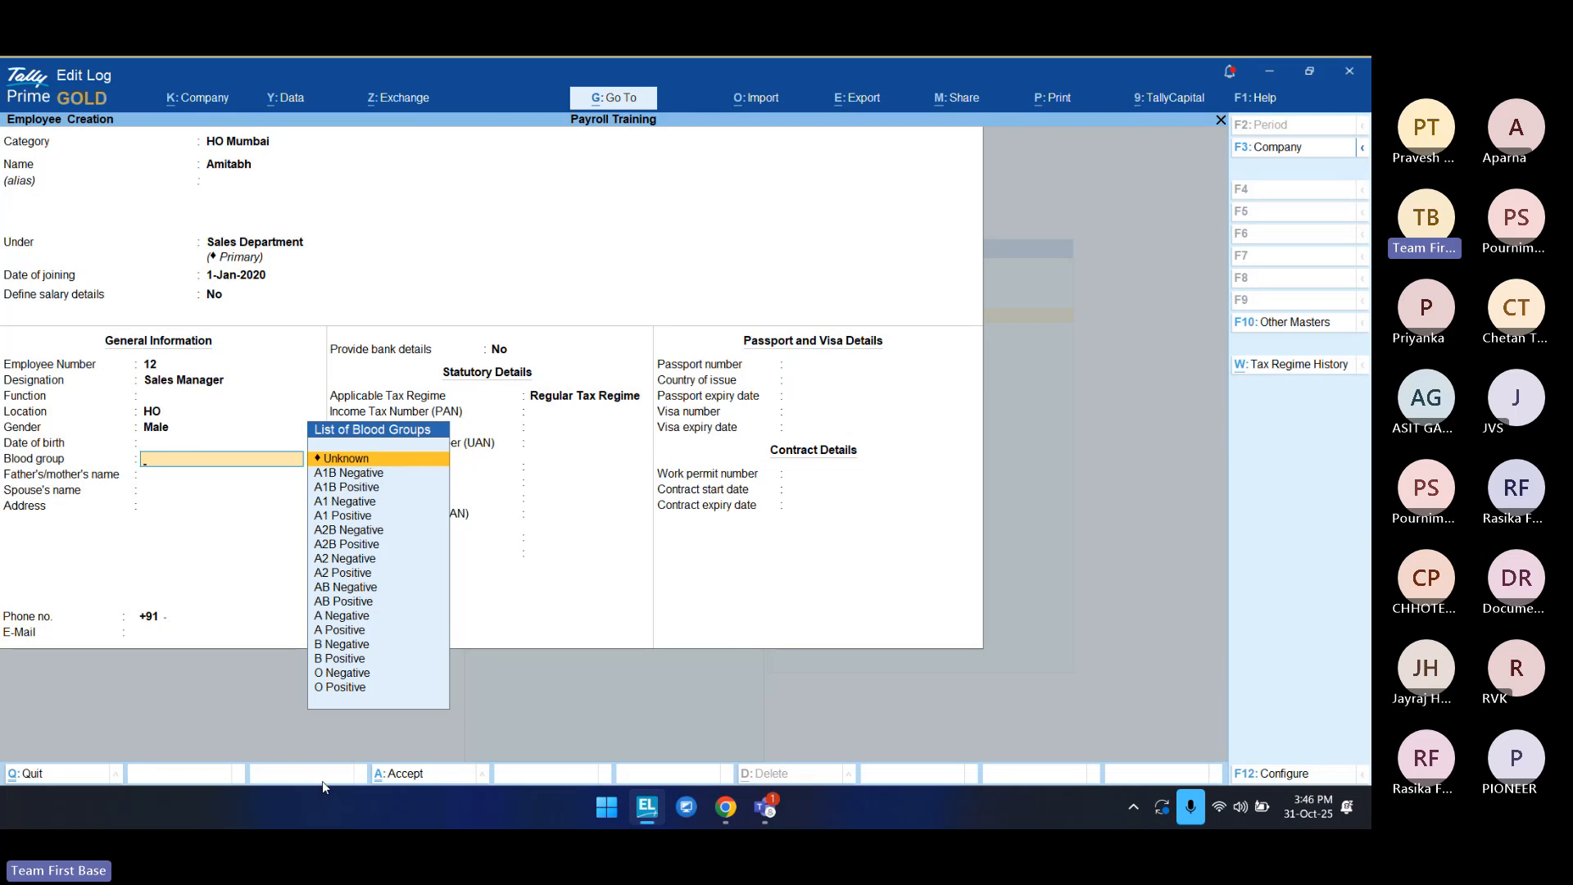
key("Return")
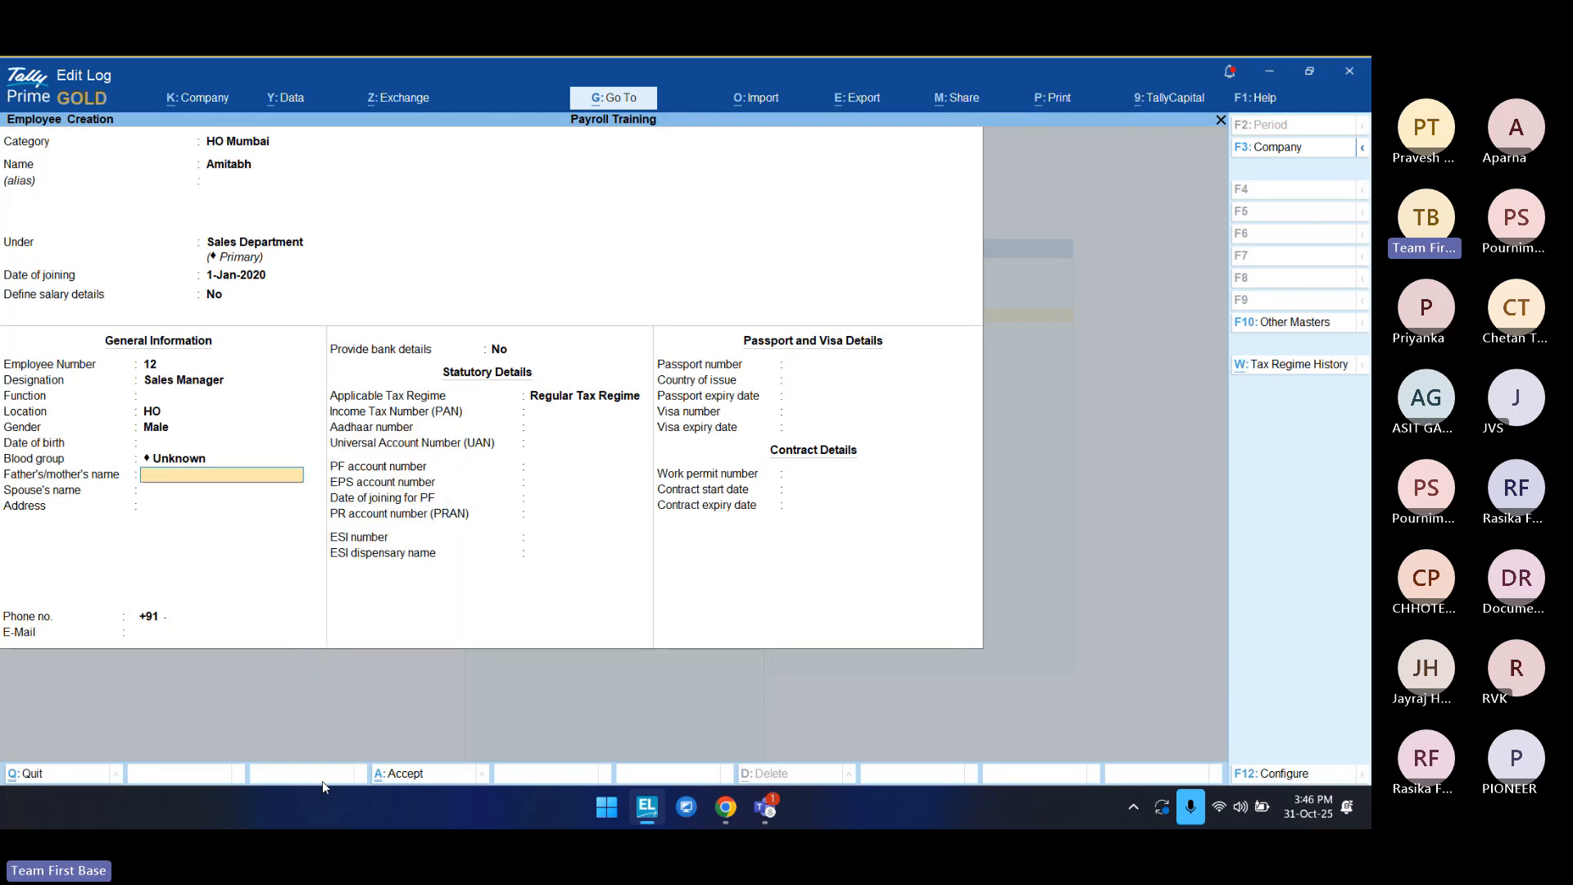
key("Return")
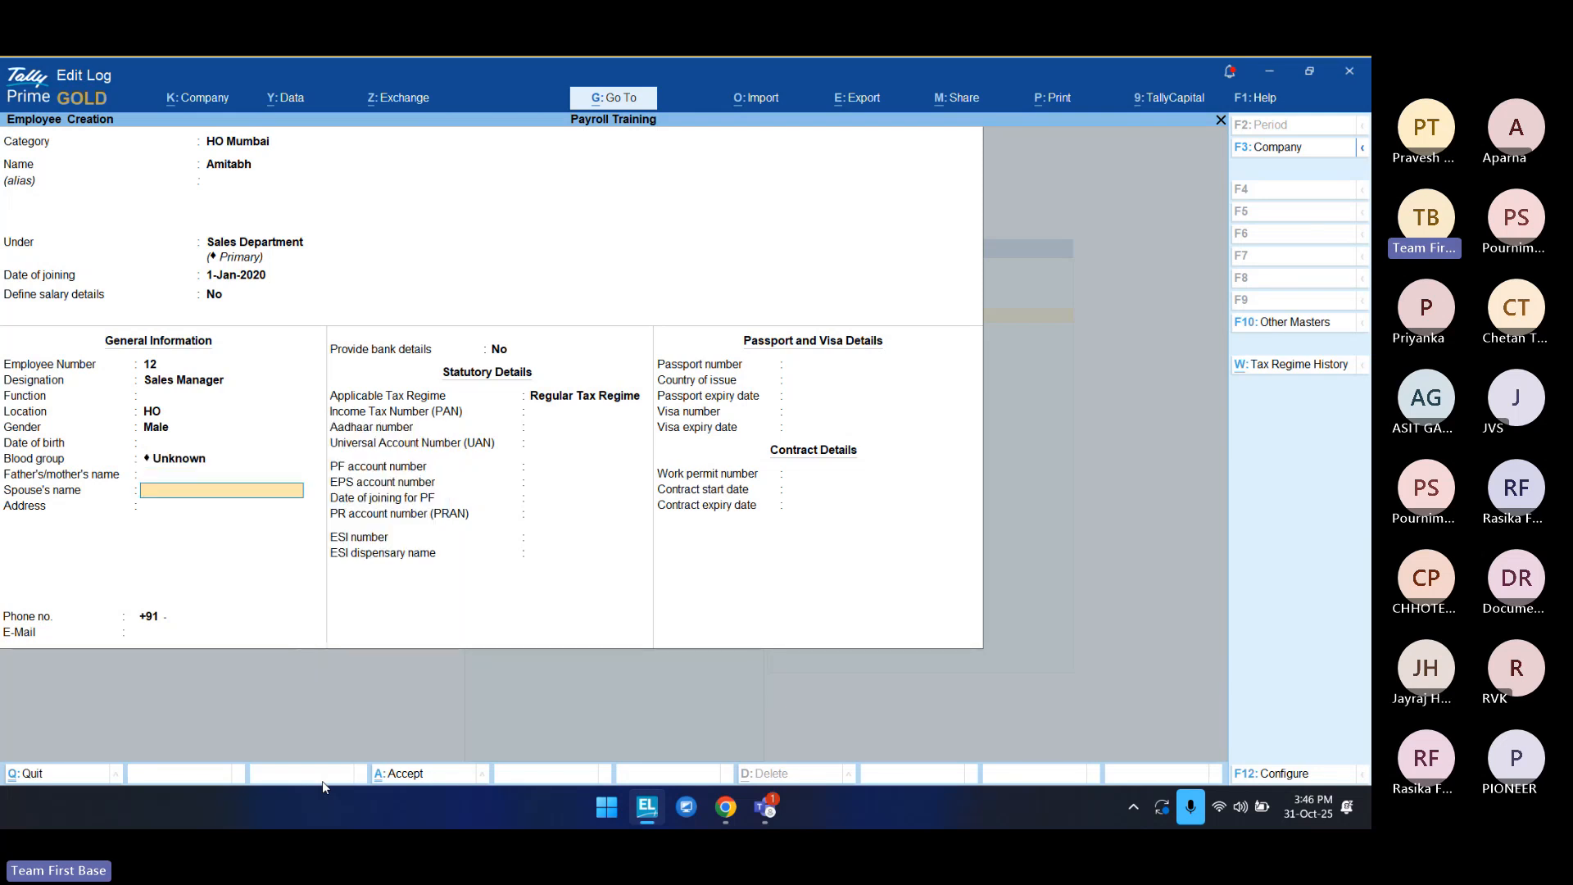
key("Return")
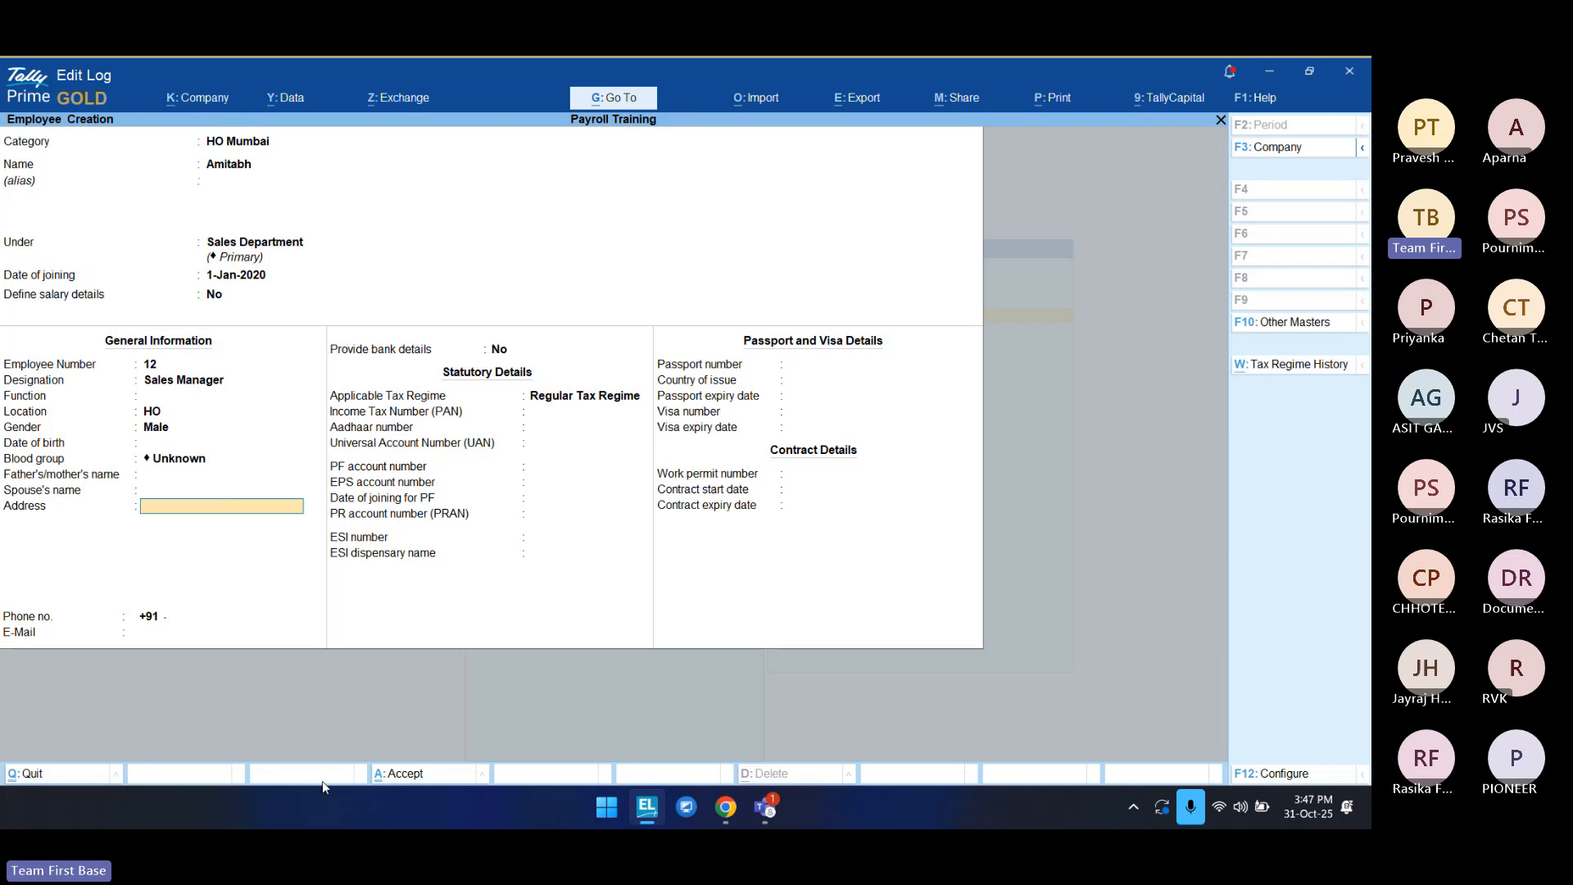
key("Return")
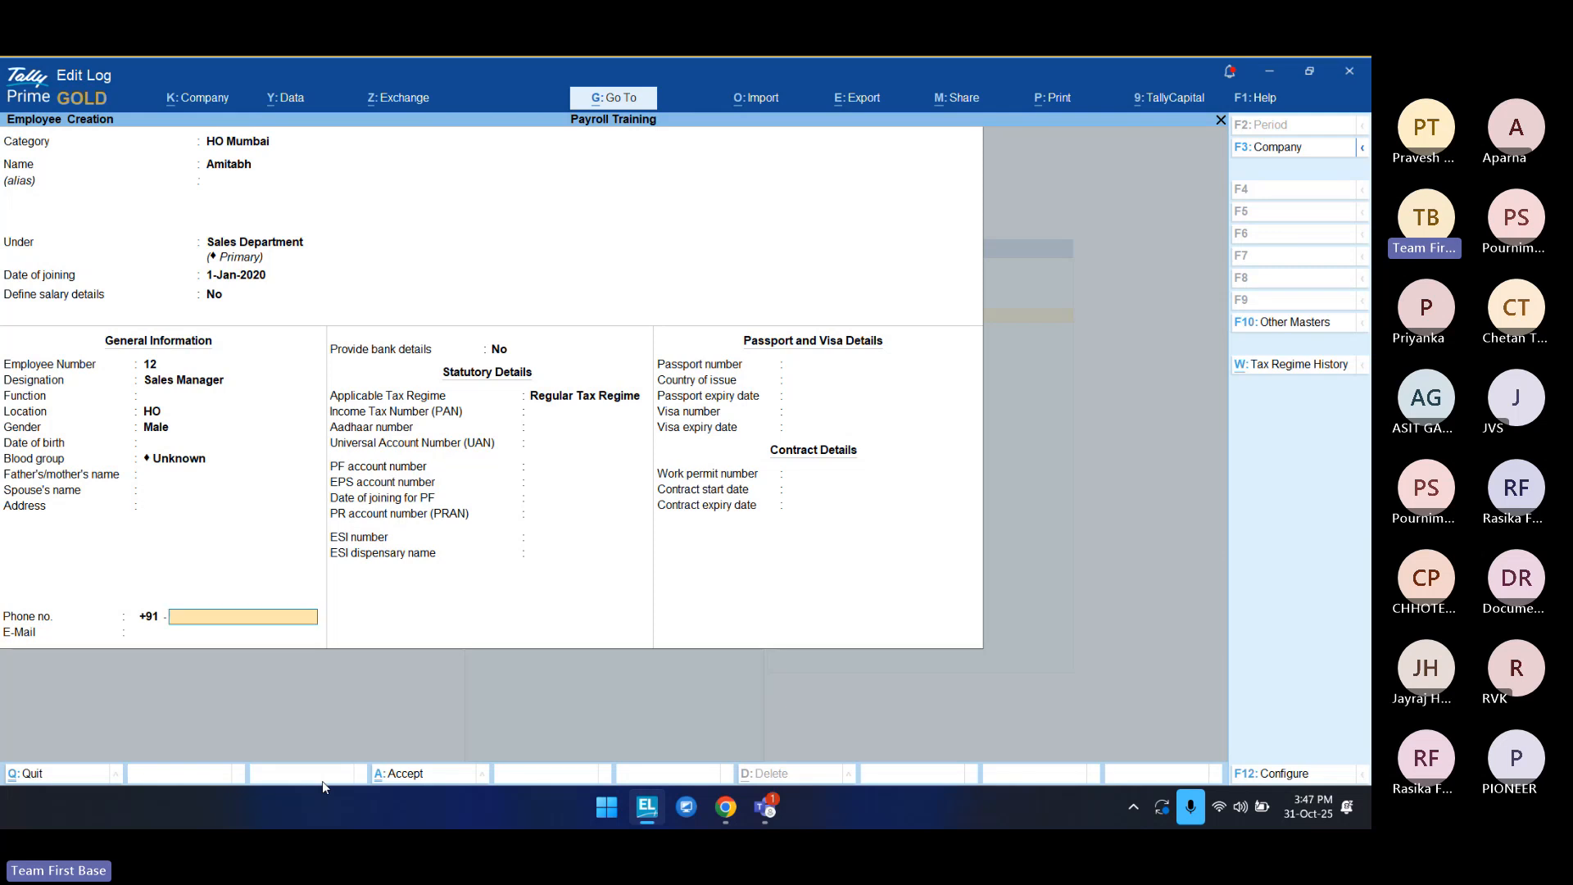
key("Return")
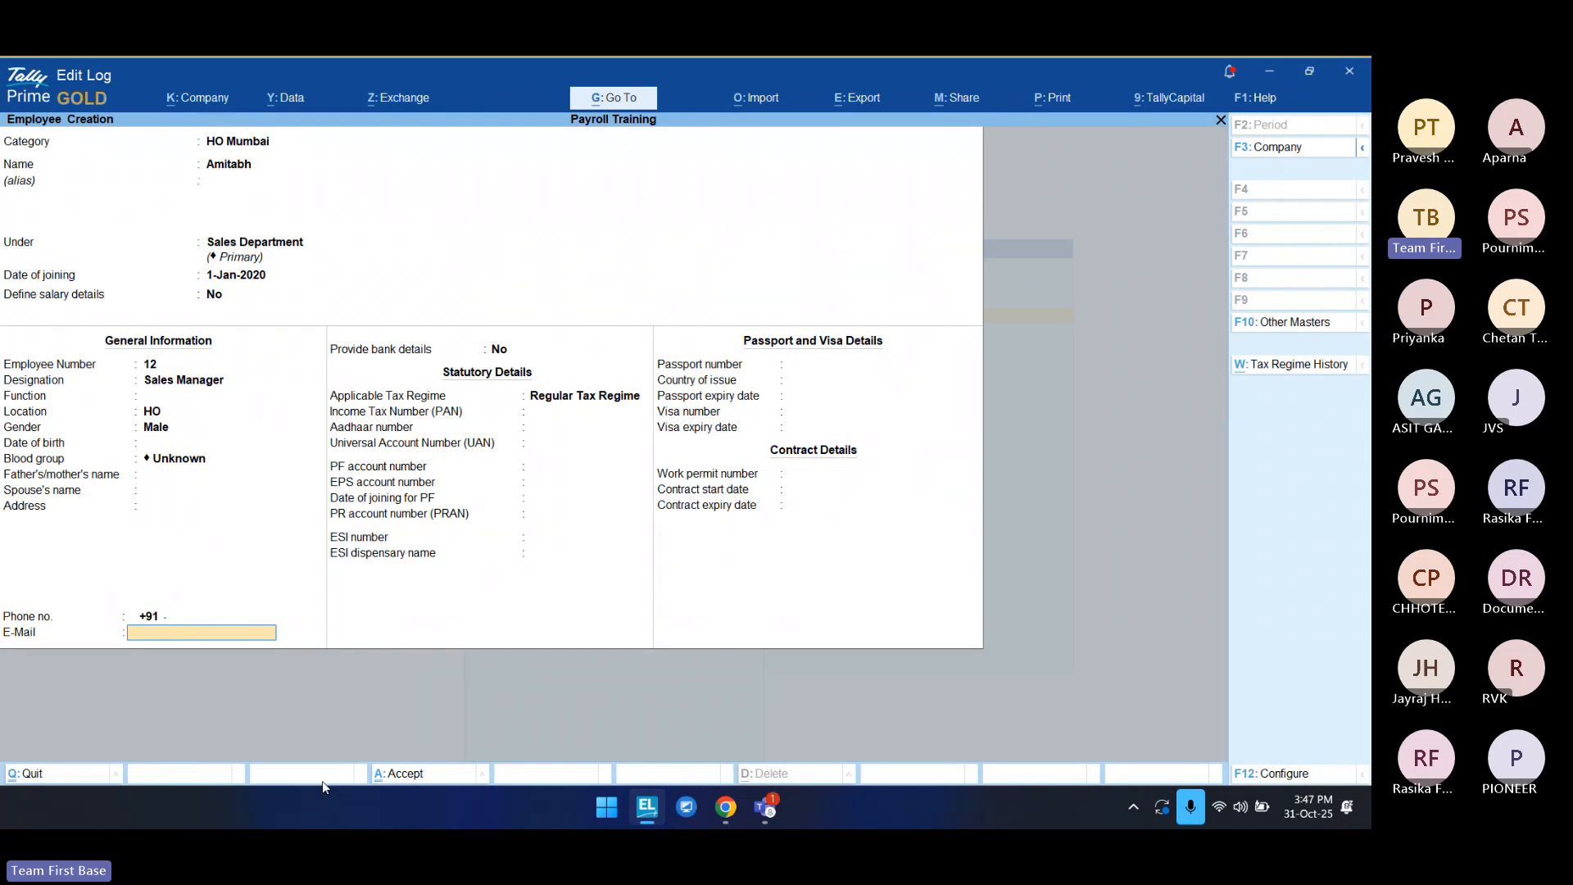
key("Return")
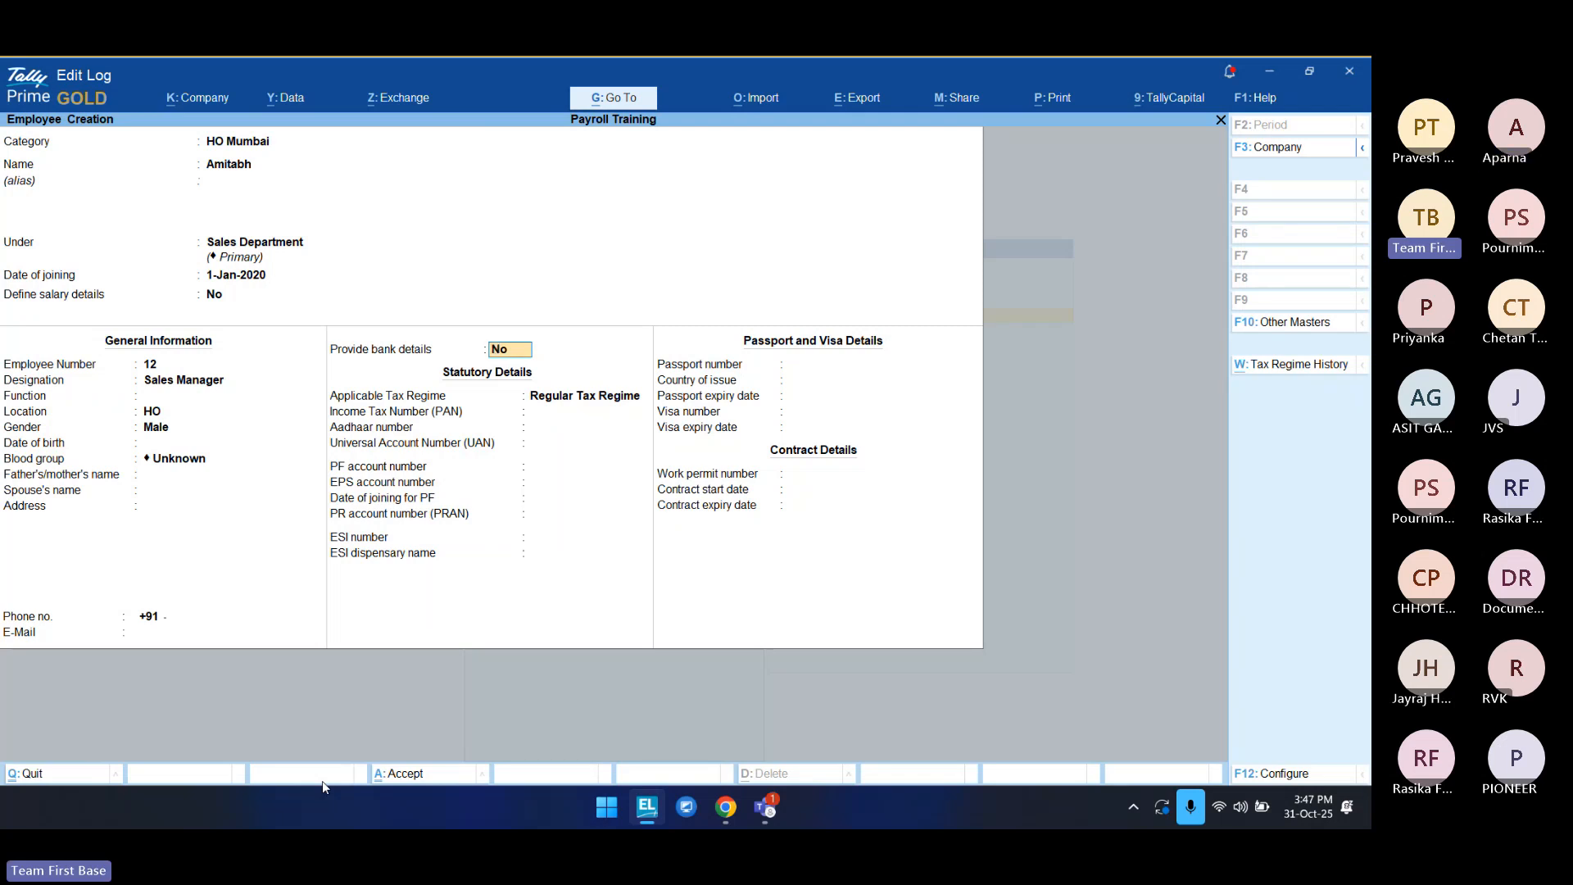
Step: Enable bank details for the employee and enter the bank account number
type("y")
key("Return")
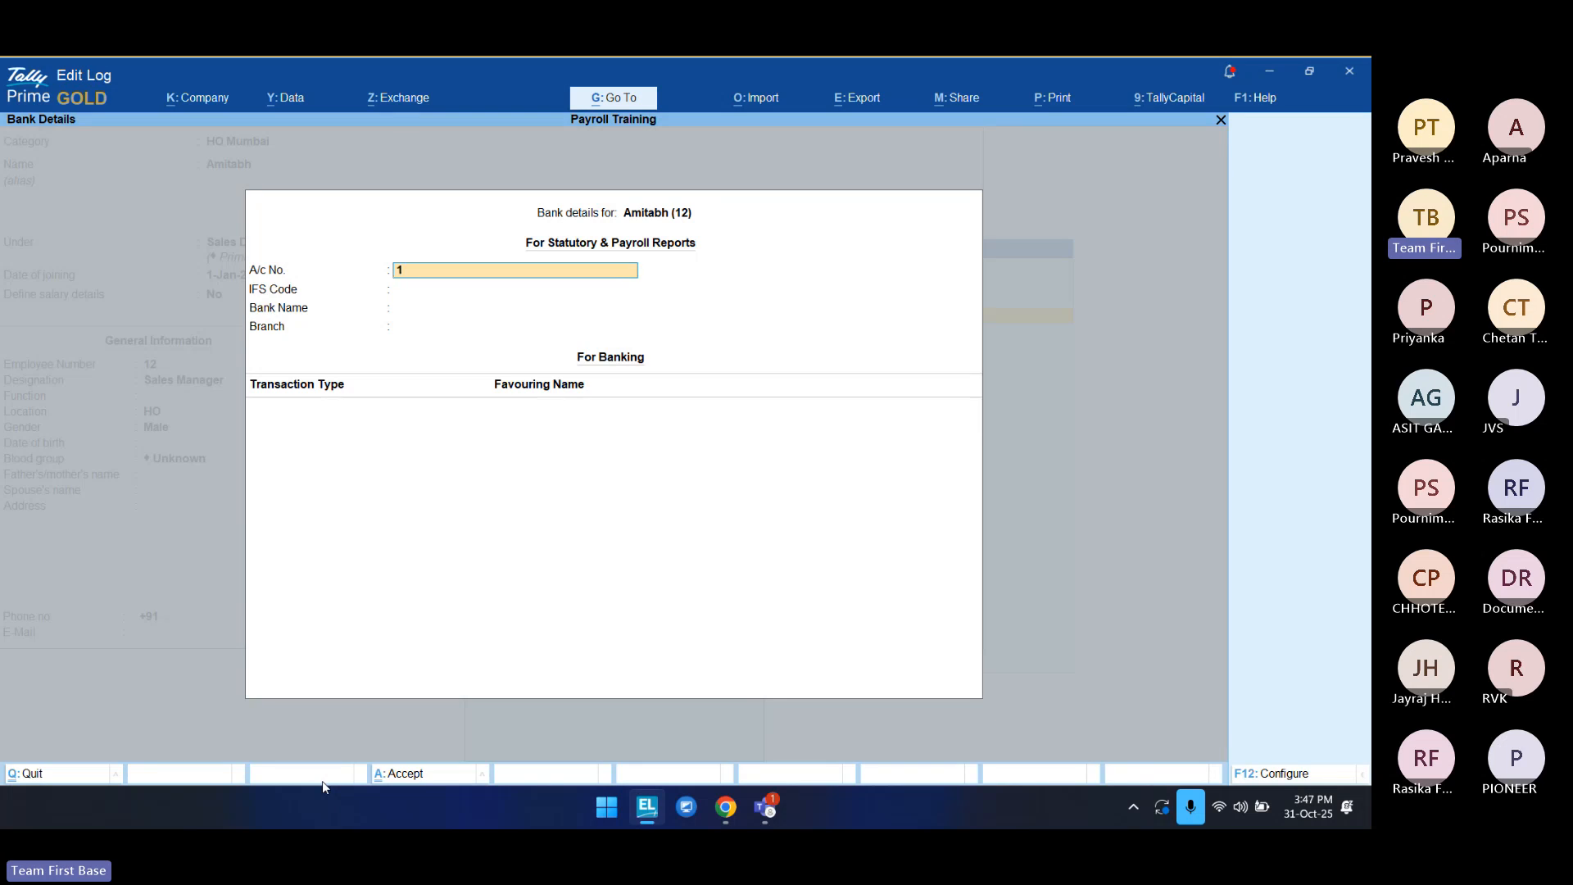
key("Return")
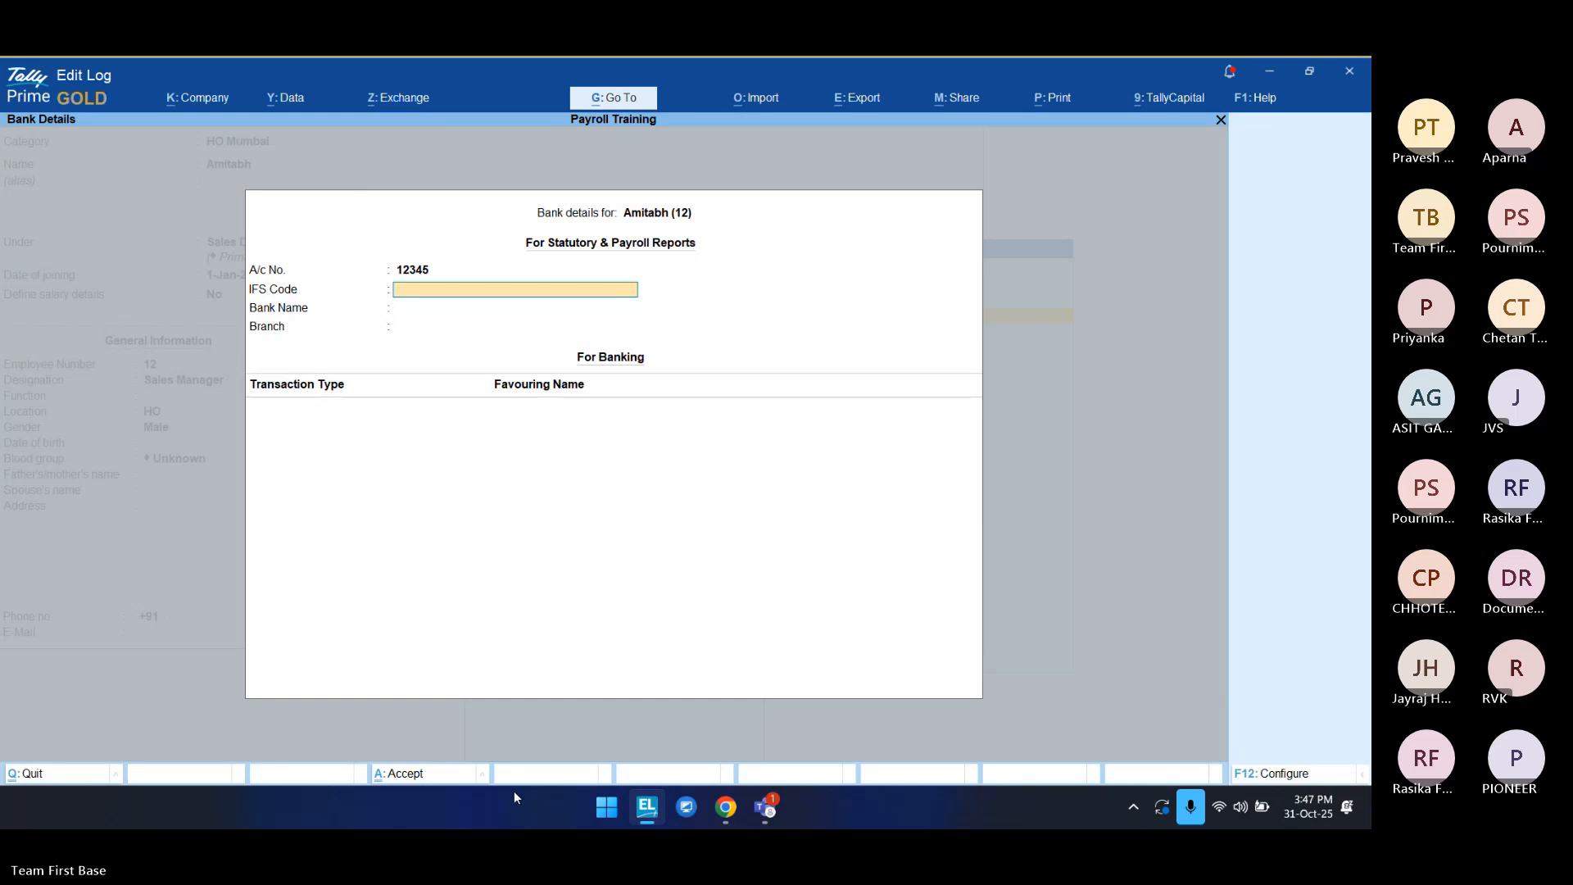
Step: Set the employee's bank name to HDFC Bank (India), leaving the IFS code and branch blank
key("Return")
key("Down")
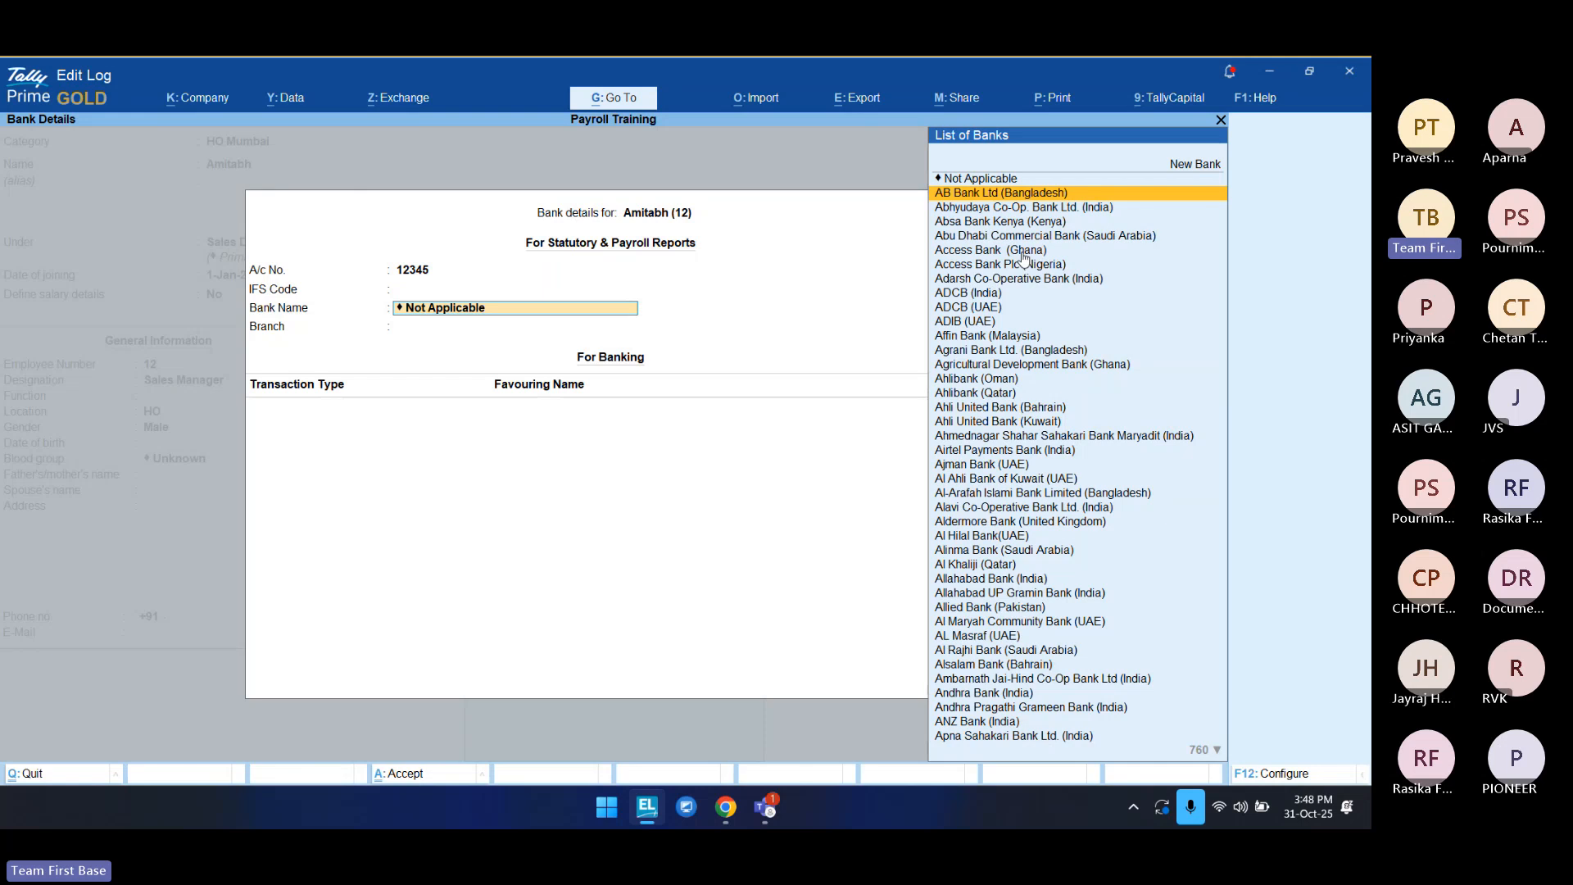
type("Hdfc")
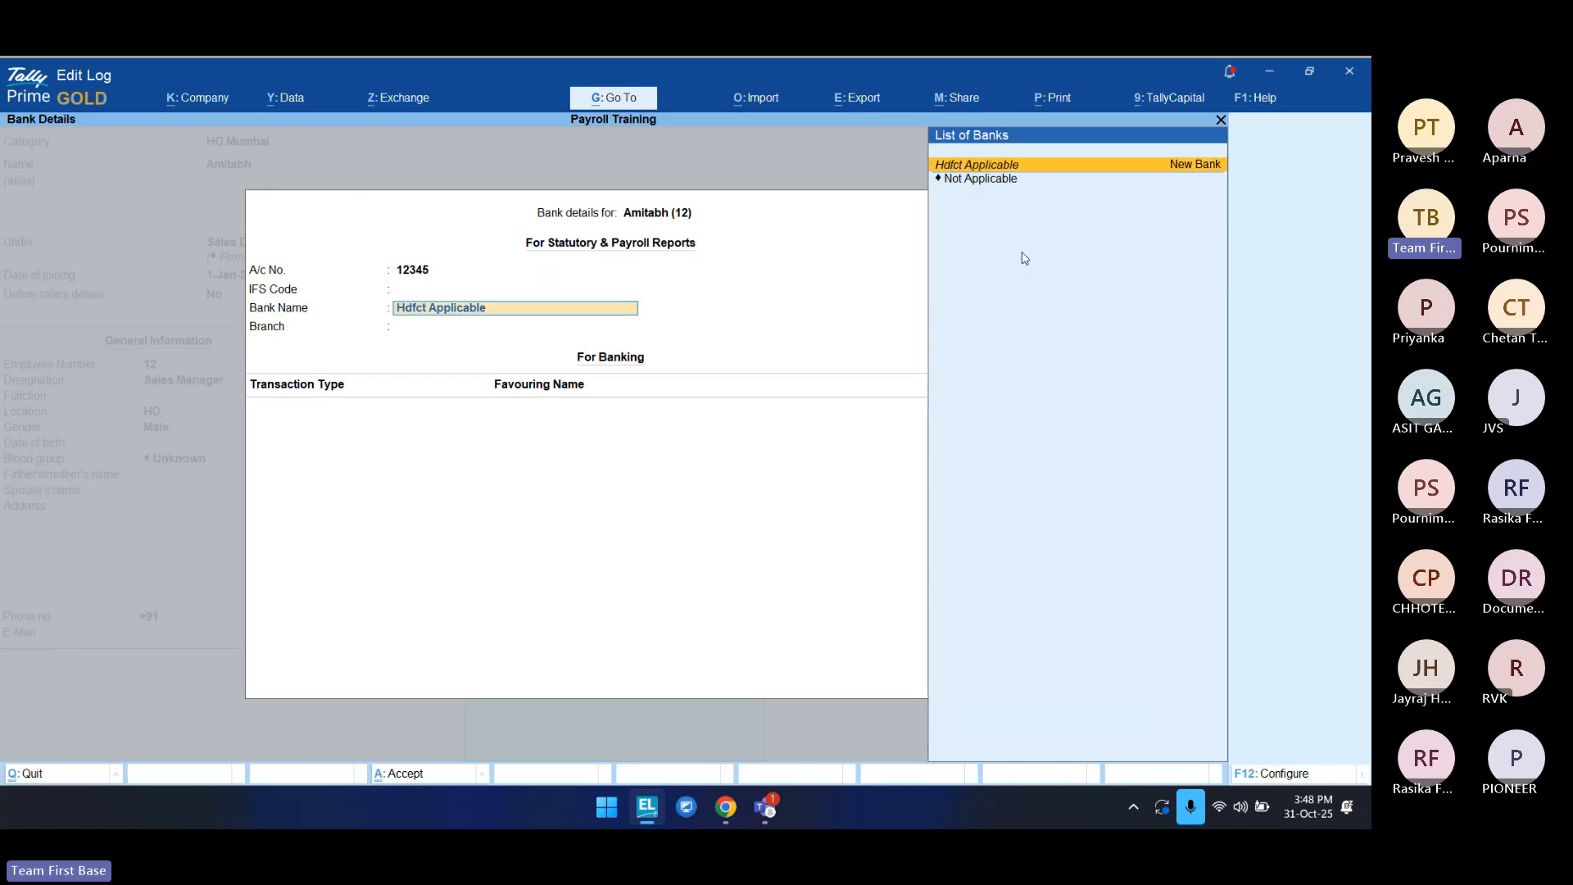
key("BackSpace")
key("BackSpace")
key("BackSpace")
key("BackSpace")
key("BackSpace")
type("Hdf")
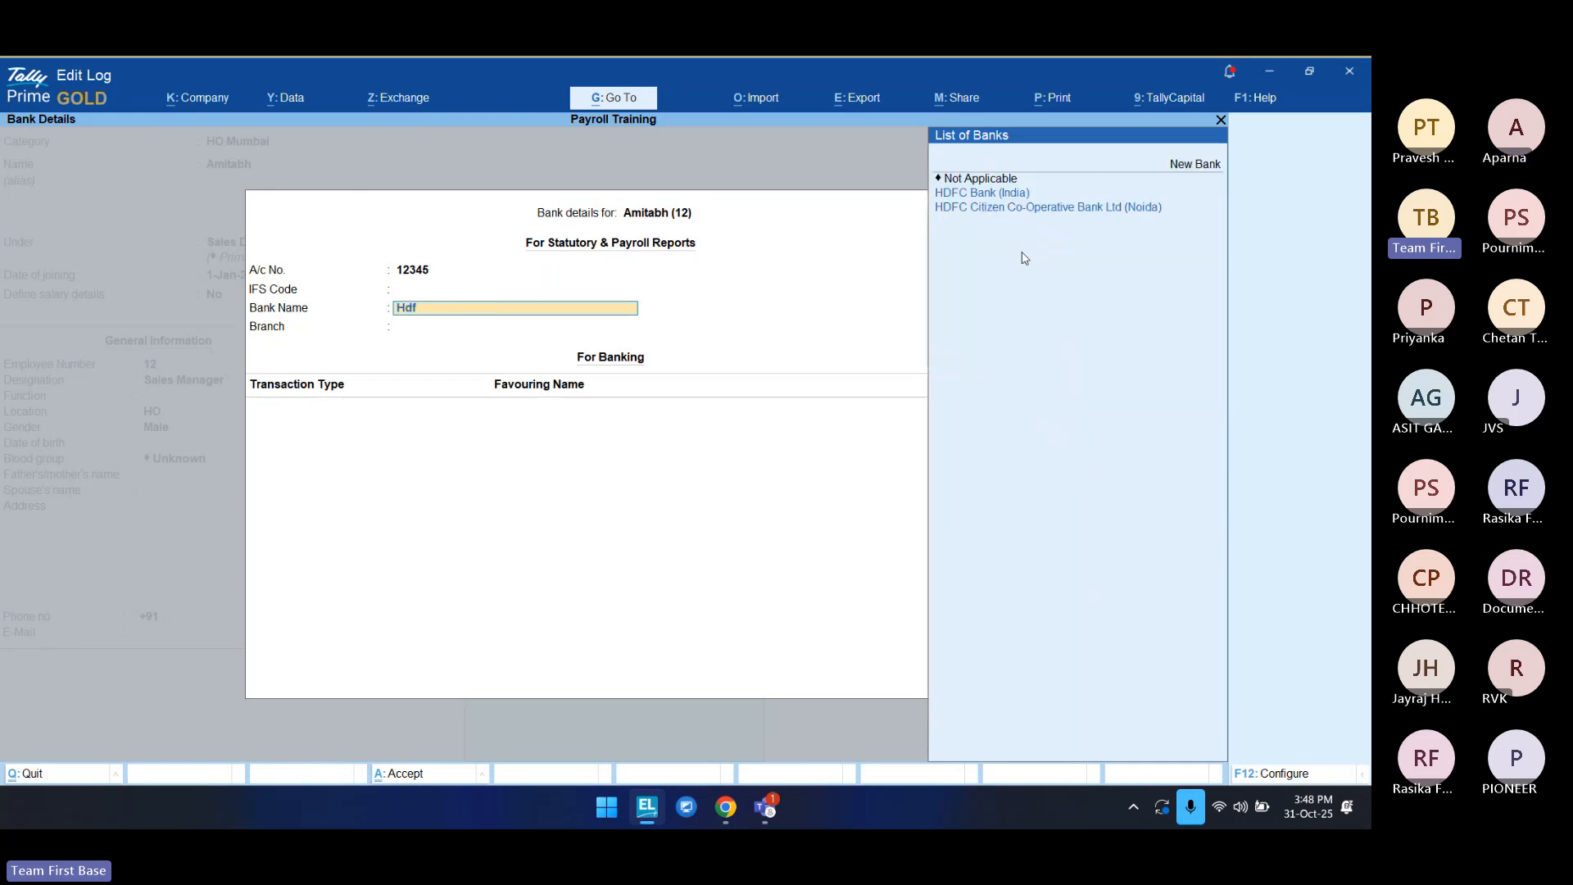
key("Down")
key("Return")
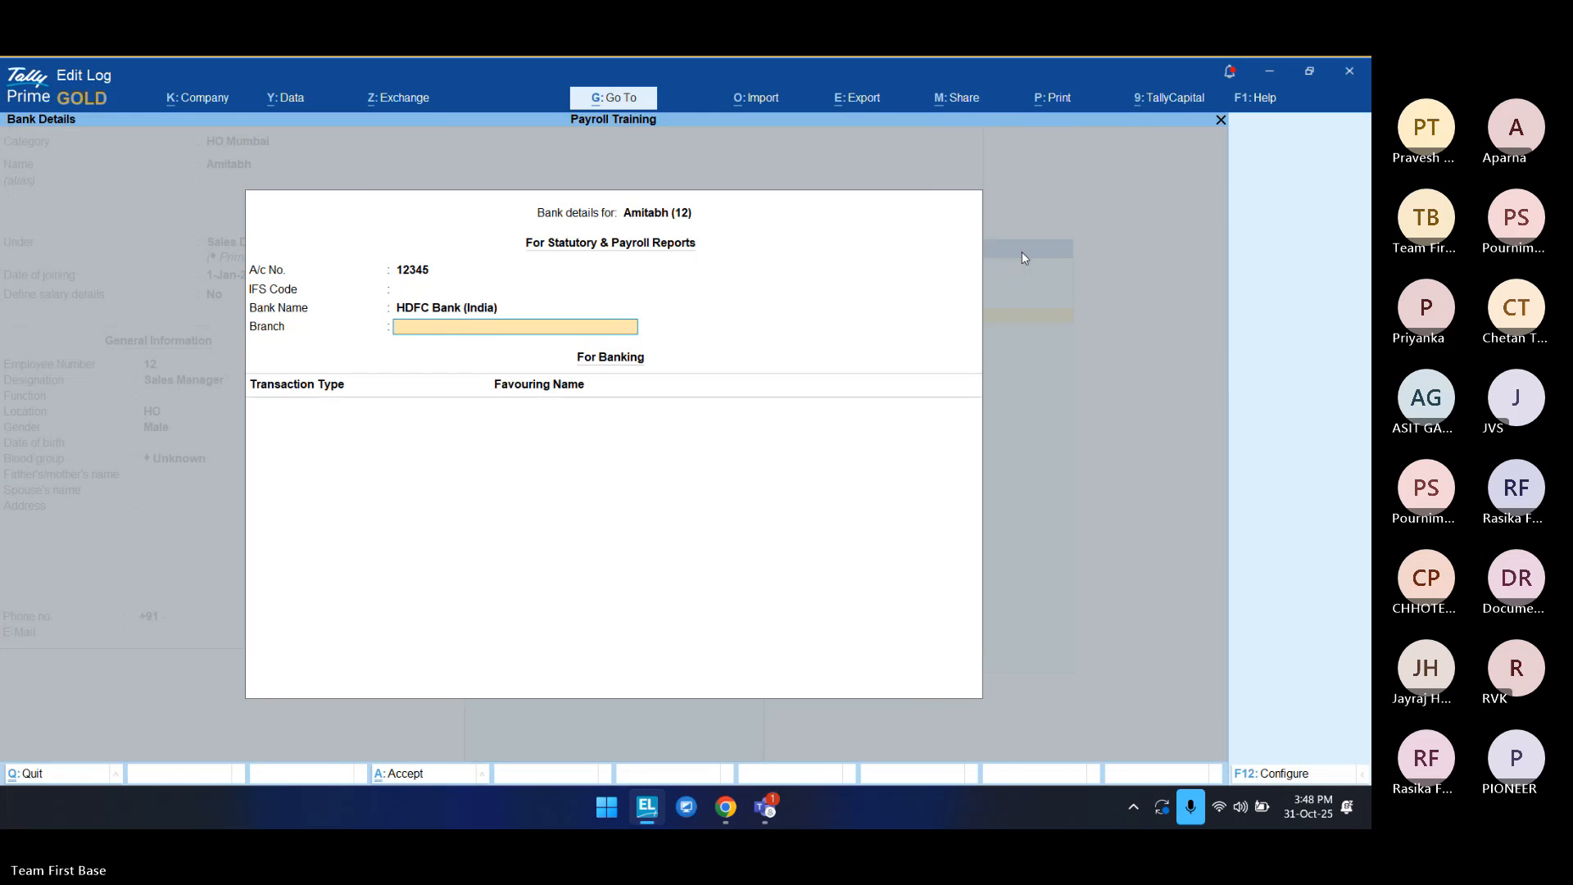
key("Return")
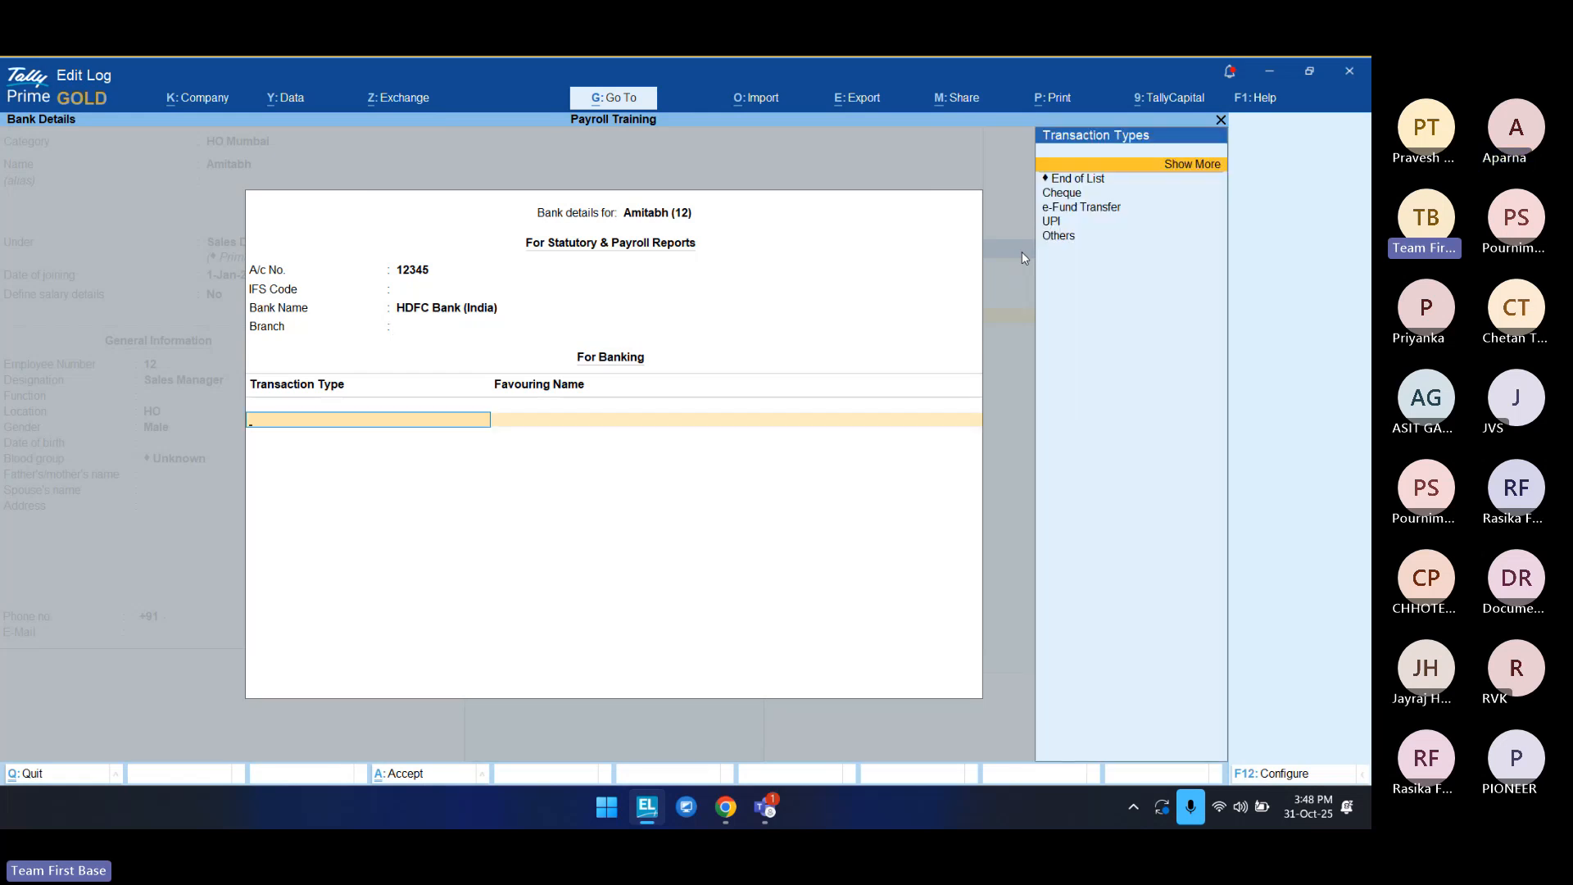
Step: Expand the list of transaction types to show more options
key("Down")
key("Down")
key("Down")
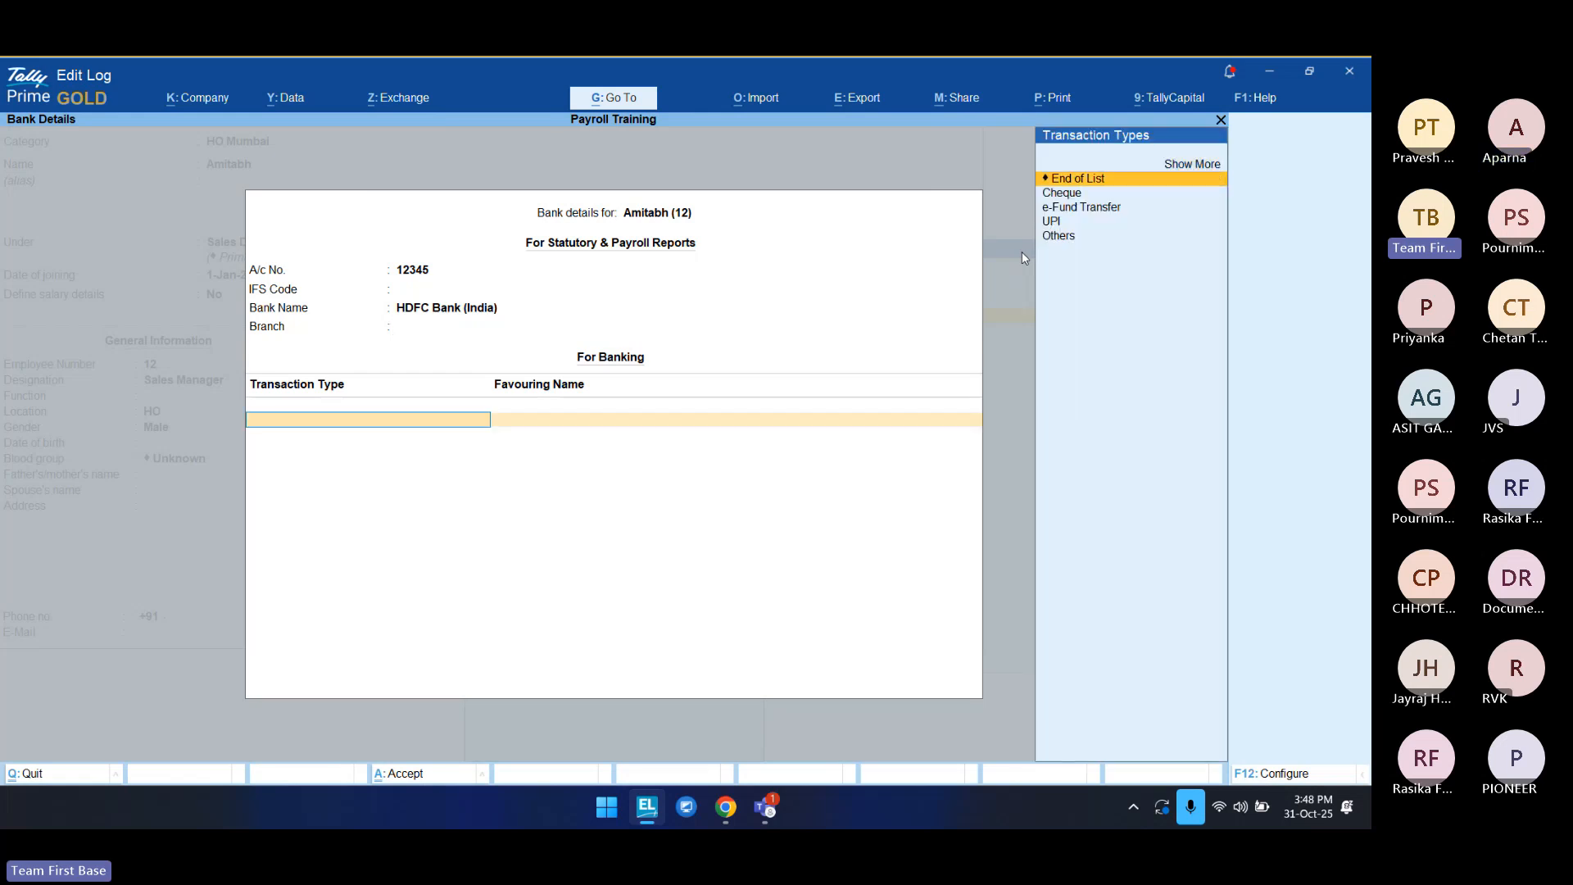
key("Up")
key("Up")
key("Up")
key("Return")
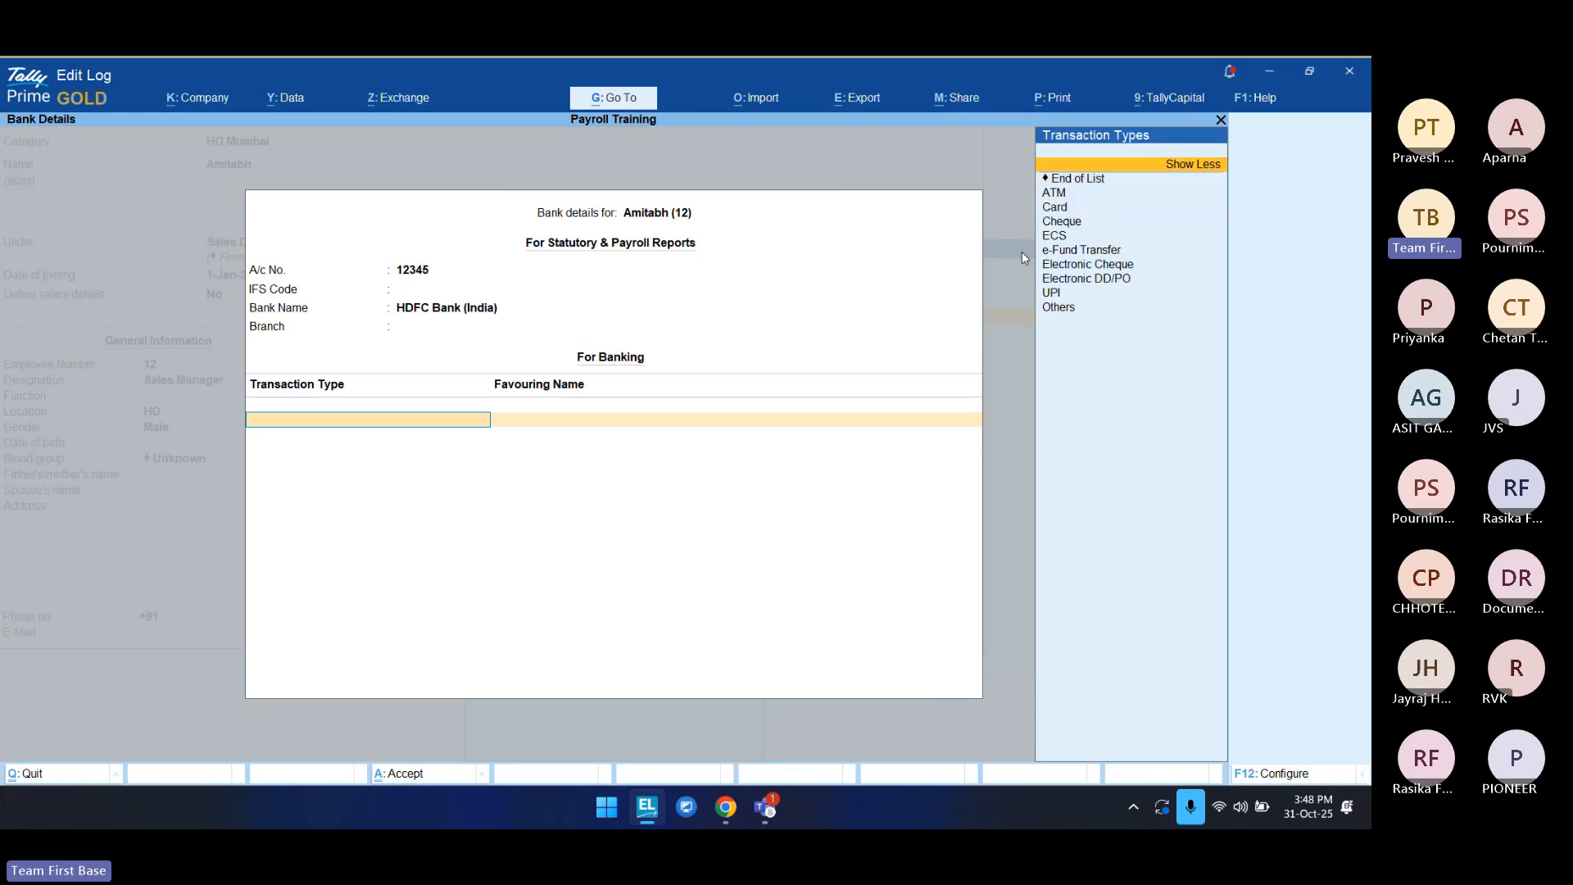
Step: Set the banking transaction type to e-Fund Transfer
key("Down")
key("Down")
key("Down")
key("Down")
key("Down")
key("Down")
key("Down")
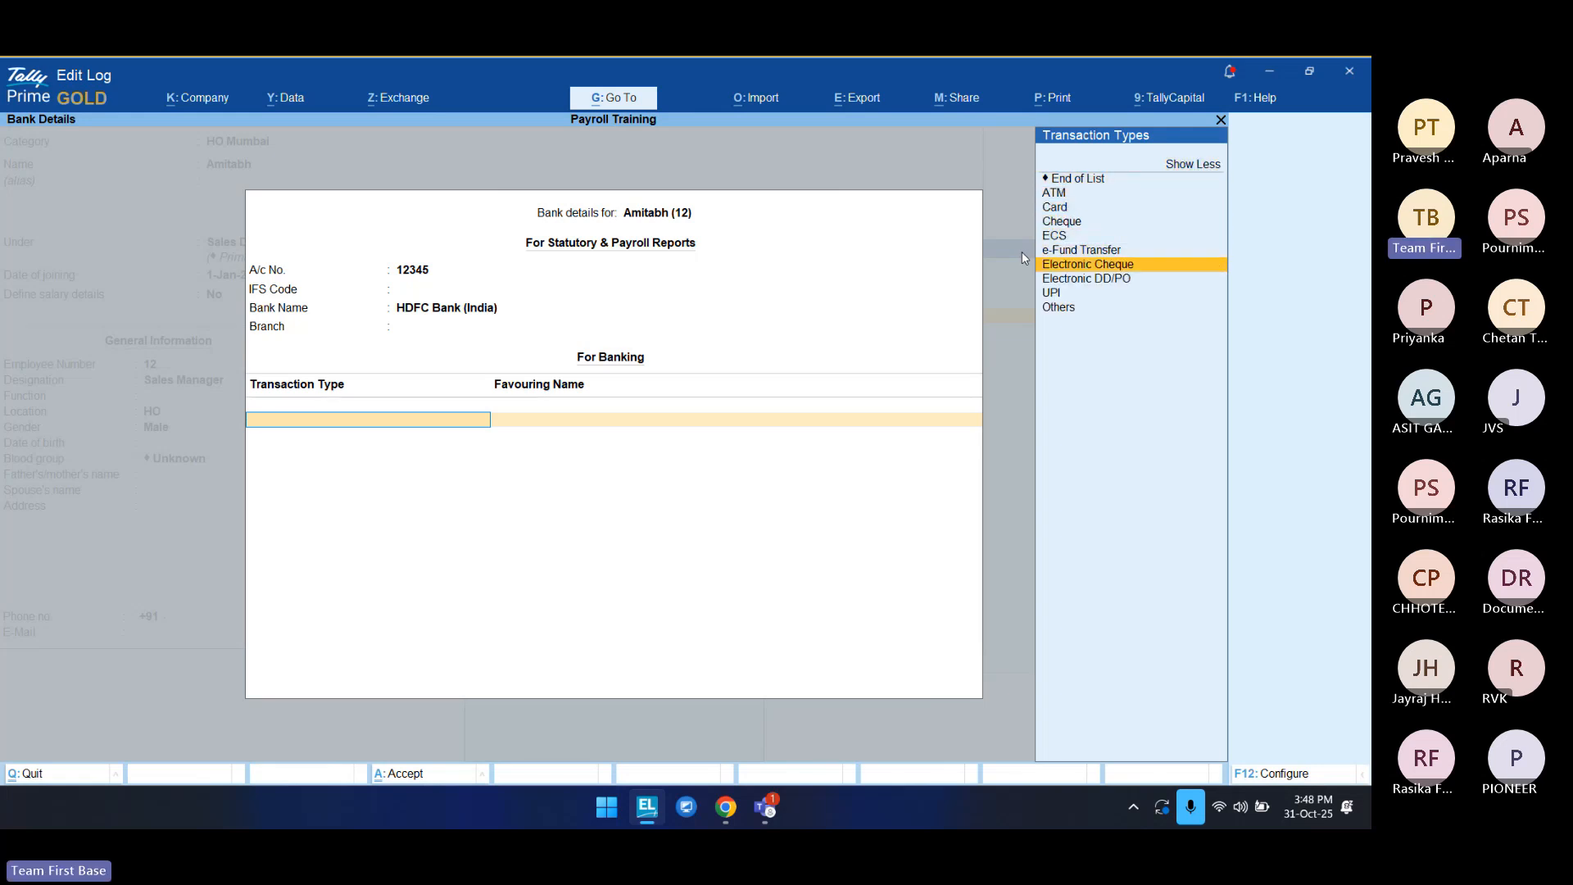
key("Down")
key("Up")
key("Up")
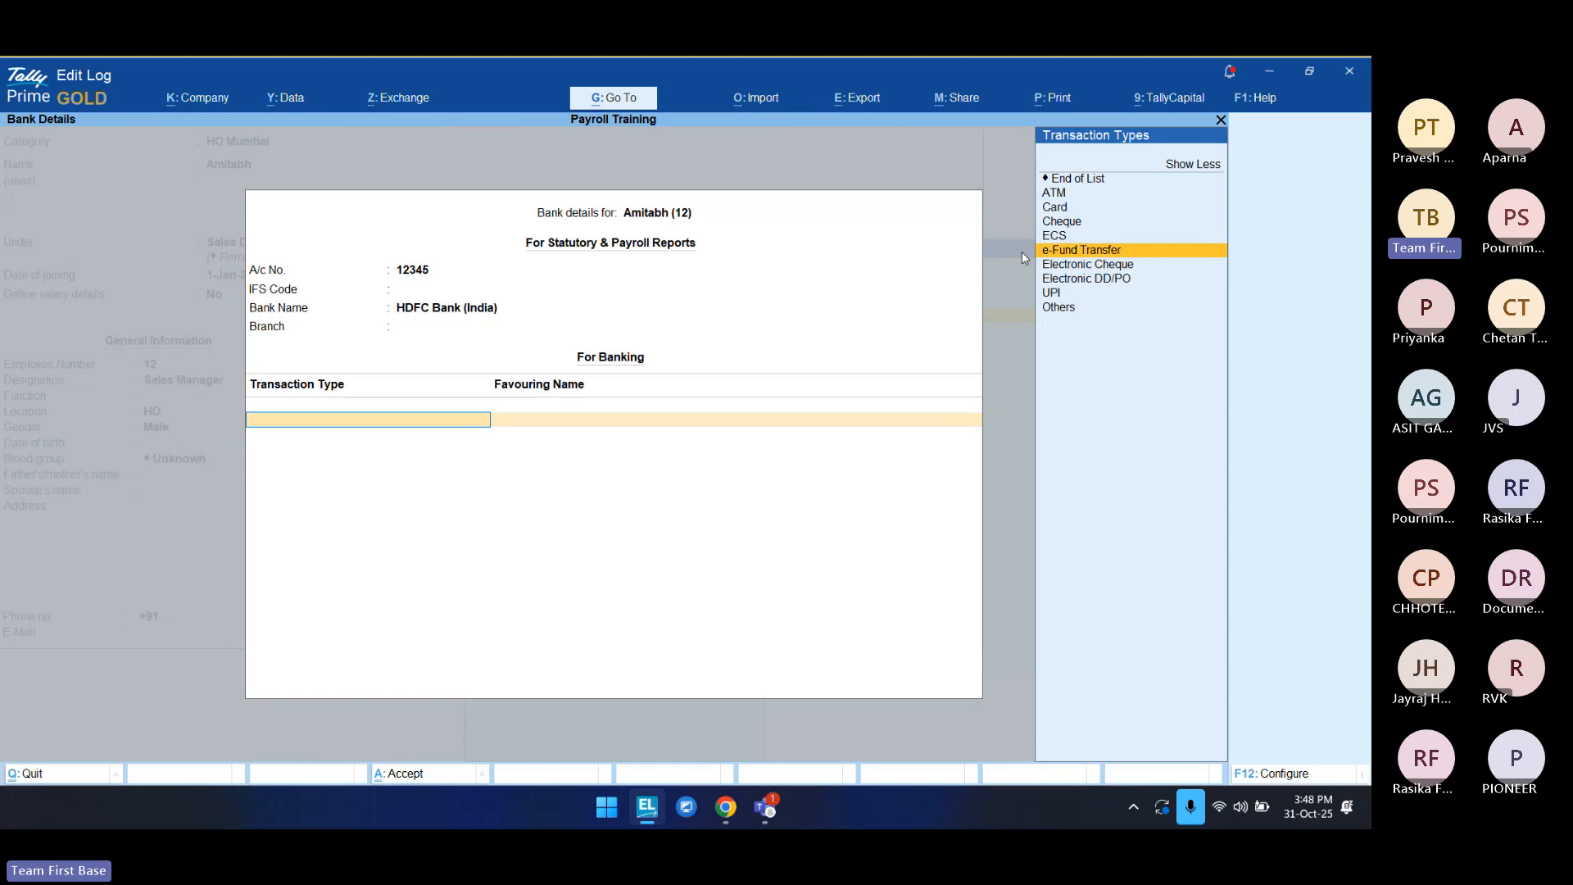
key("Return")
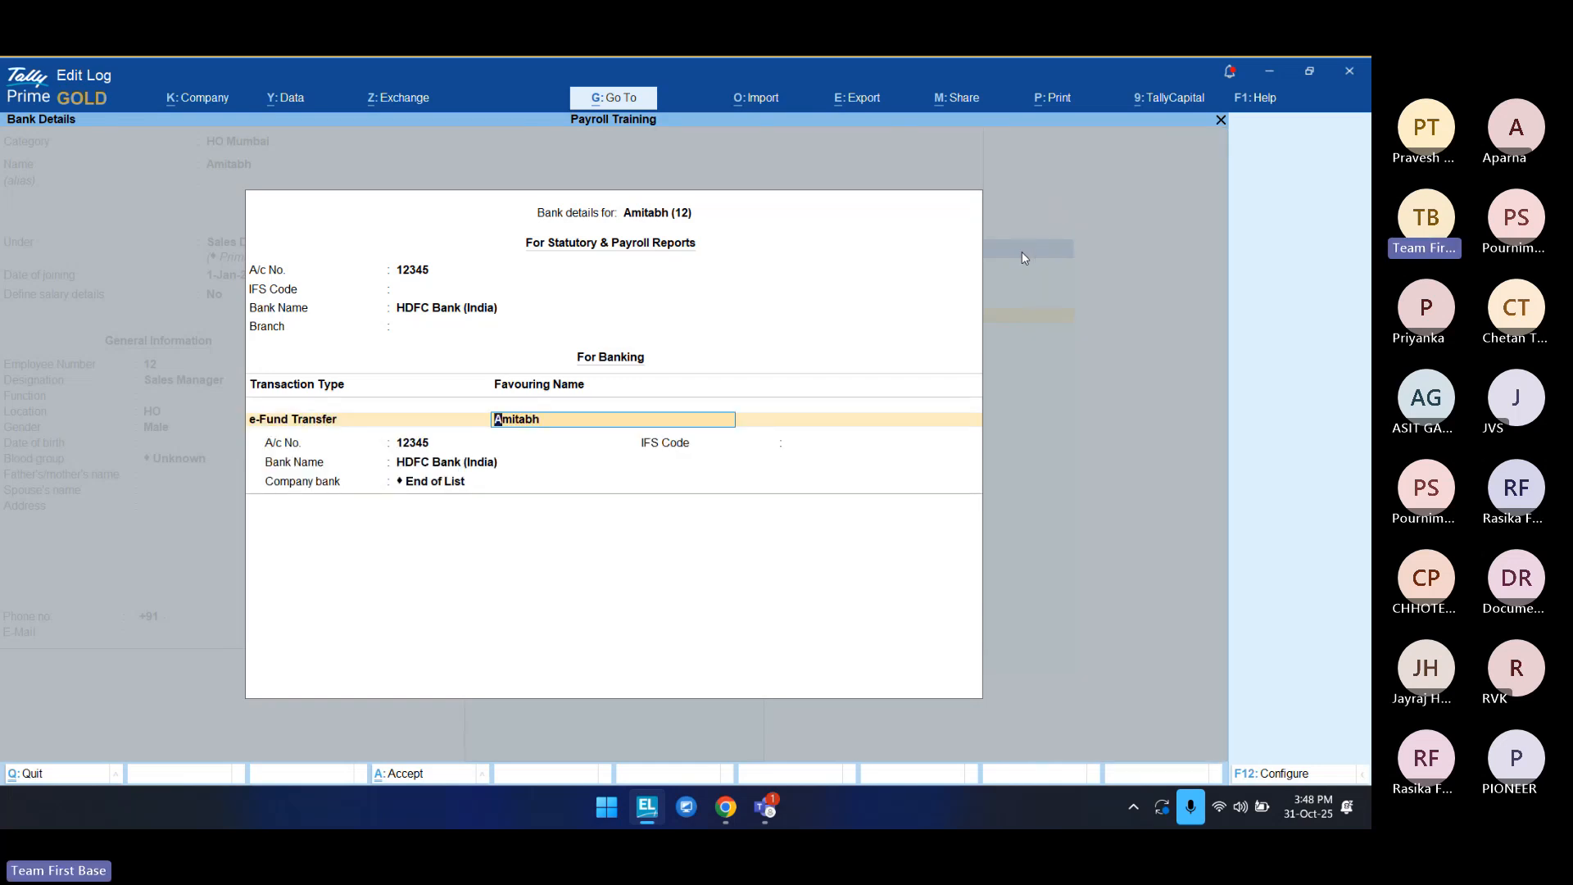
Step: Keep the transfer's favouring name and account details with a blank IFS code, and try to find an HDFC company bank
key("Return")
key("Return")
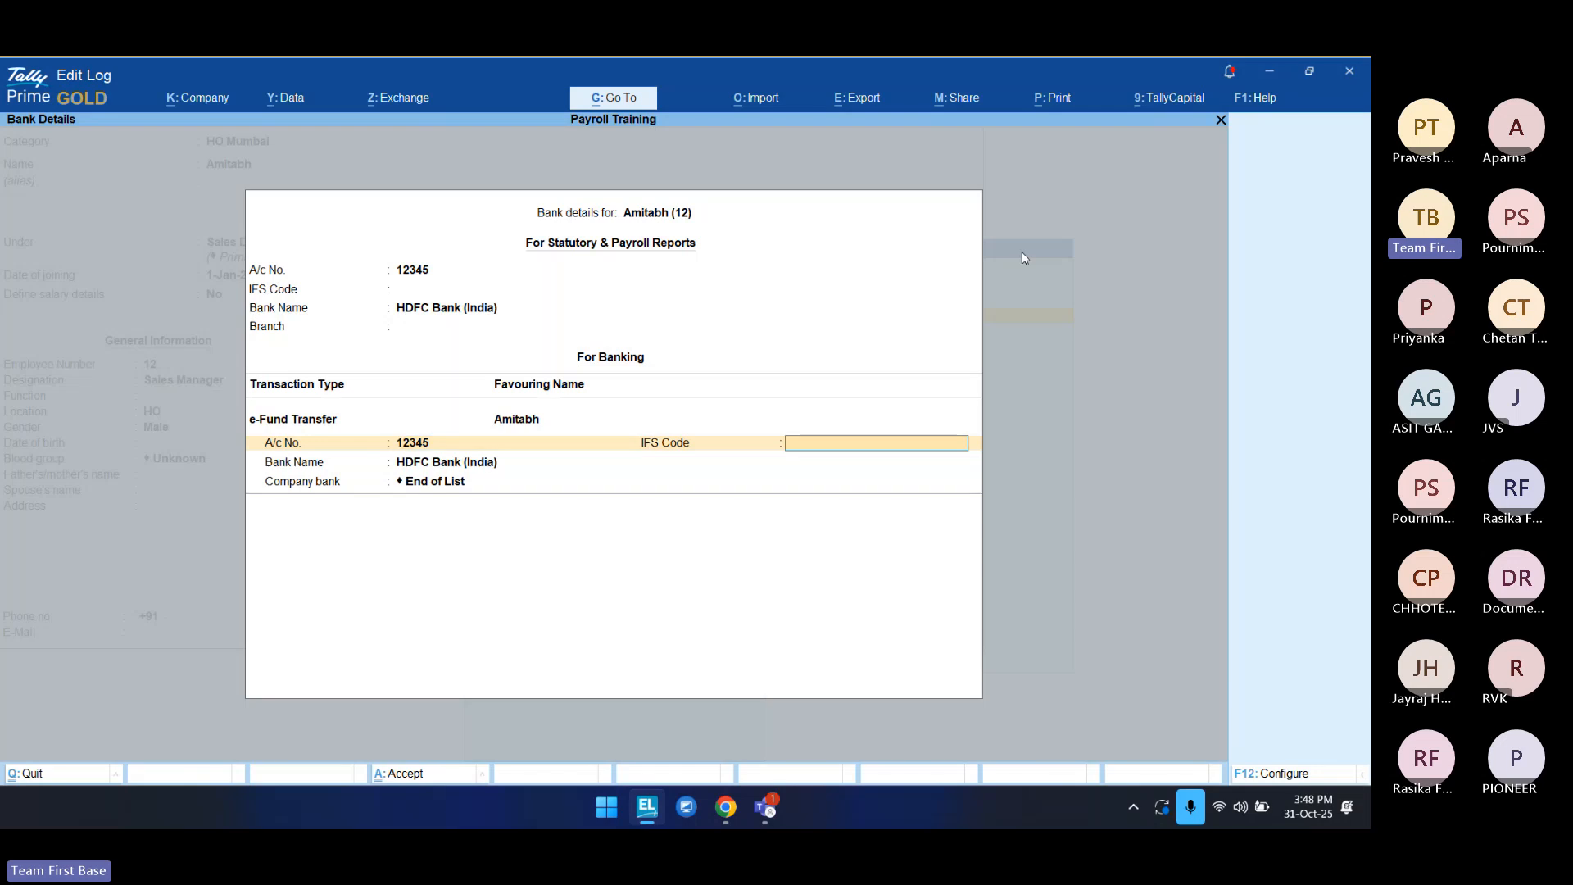
key("Return")
key("Return")
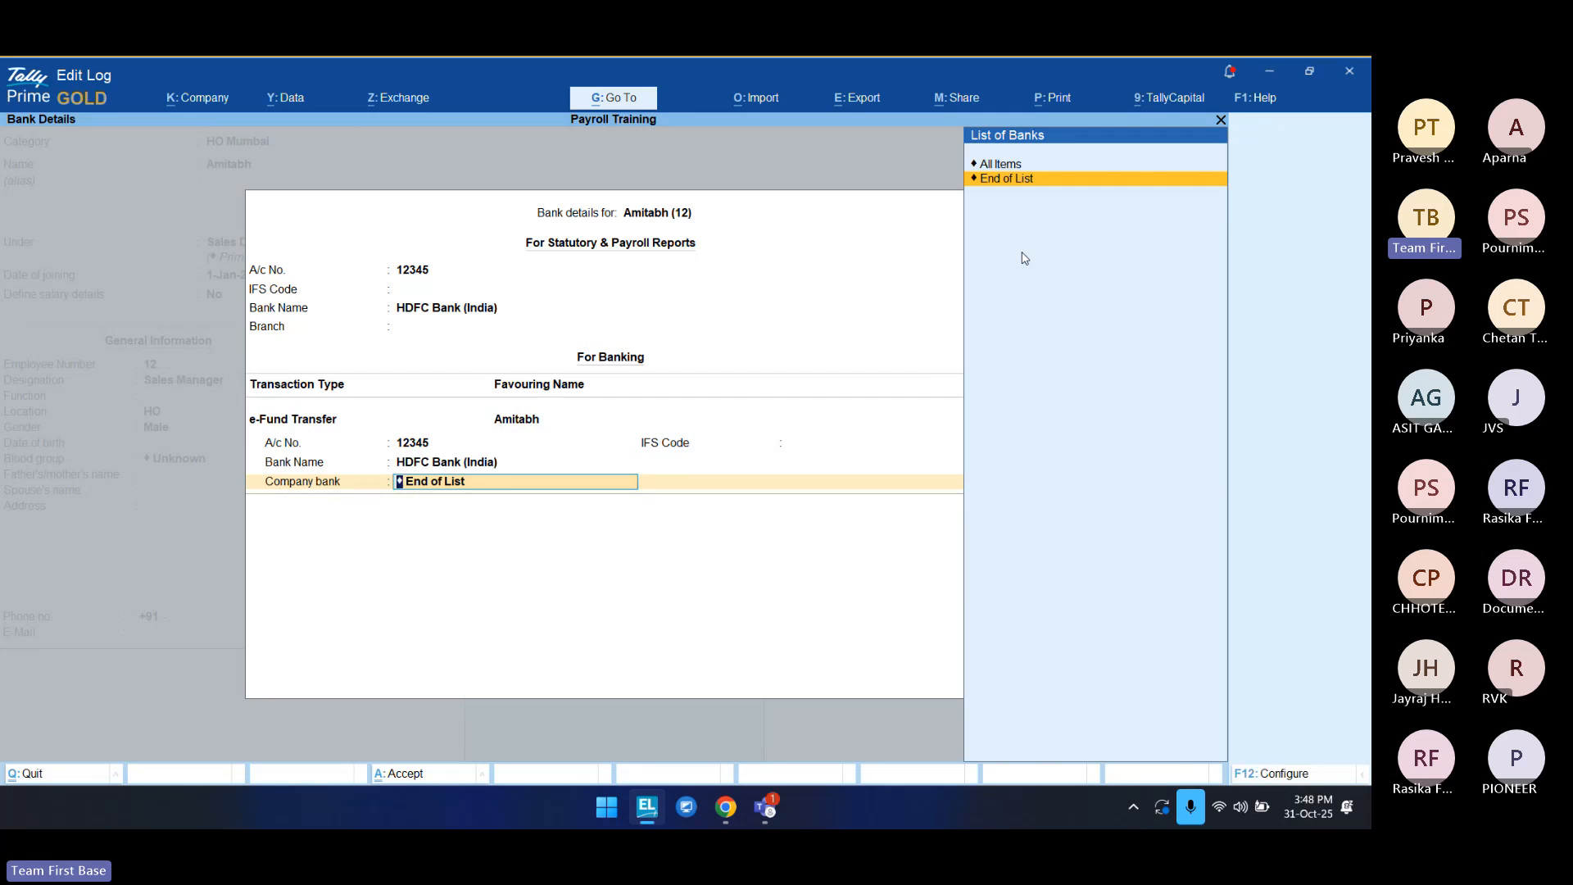
type("hdf")
key("BackSpace")
Step: Open the creation form for a new ledger master without leaving the employee's bank details
key("alt+g")
key("Up")
key("Up")
key("Up")
key("Up")
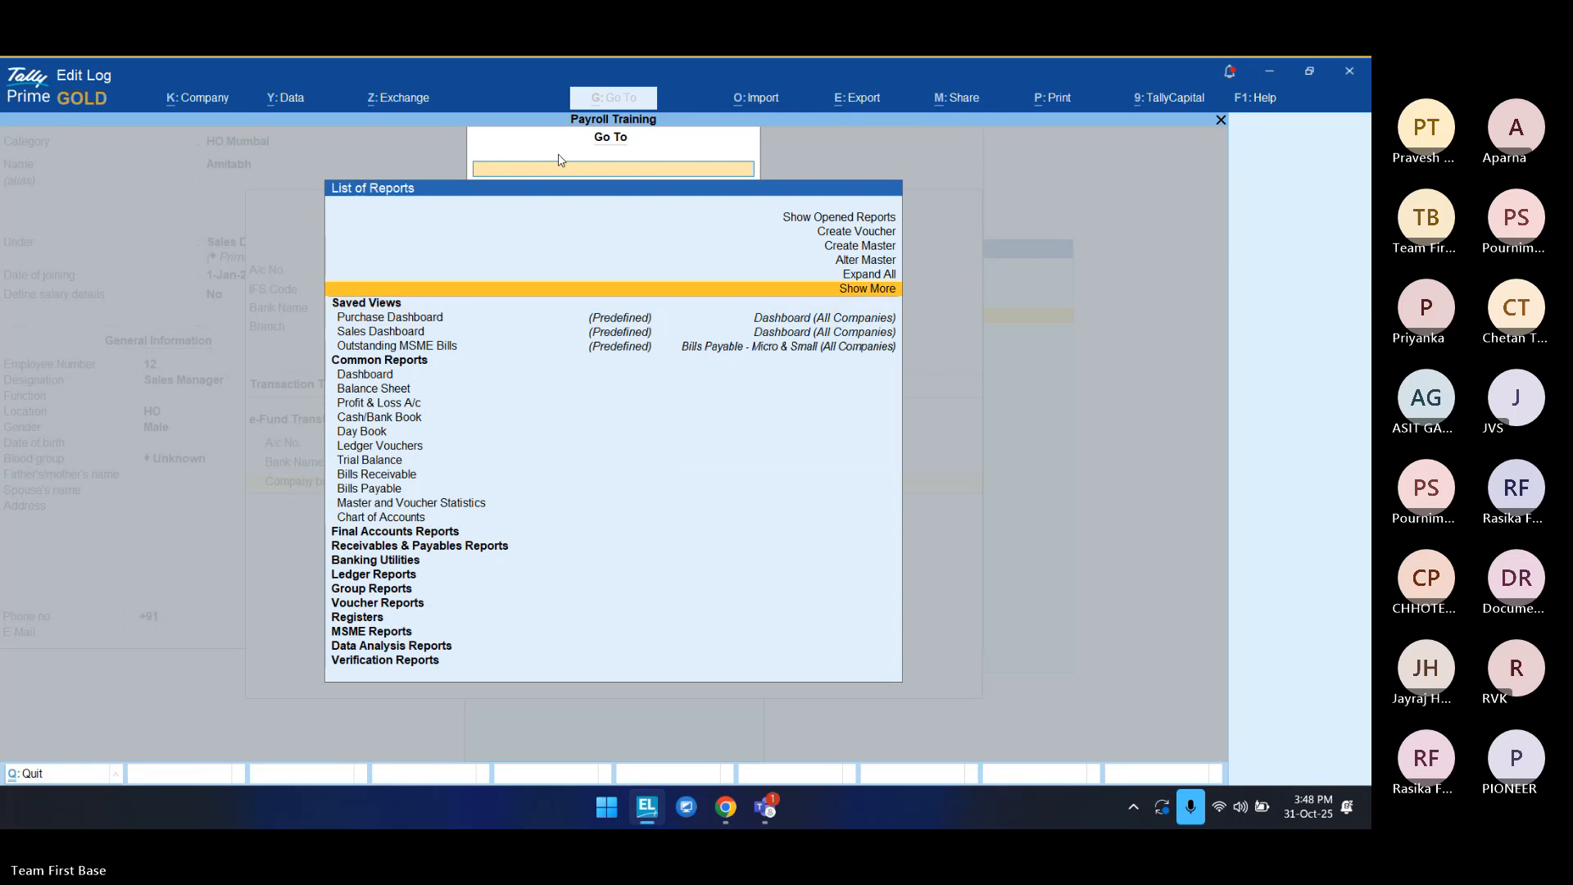
key("Return")
key("Return")
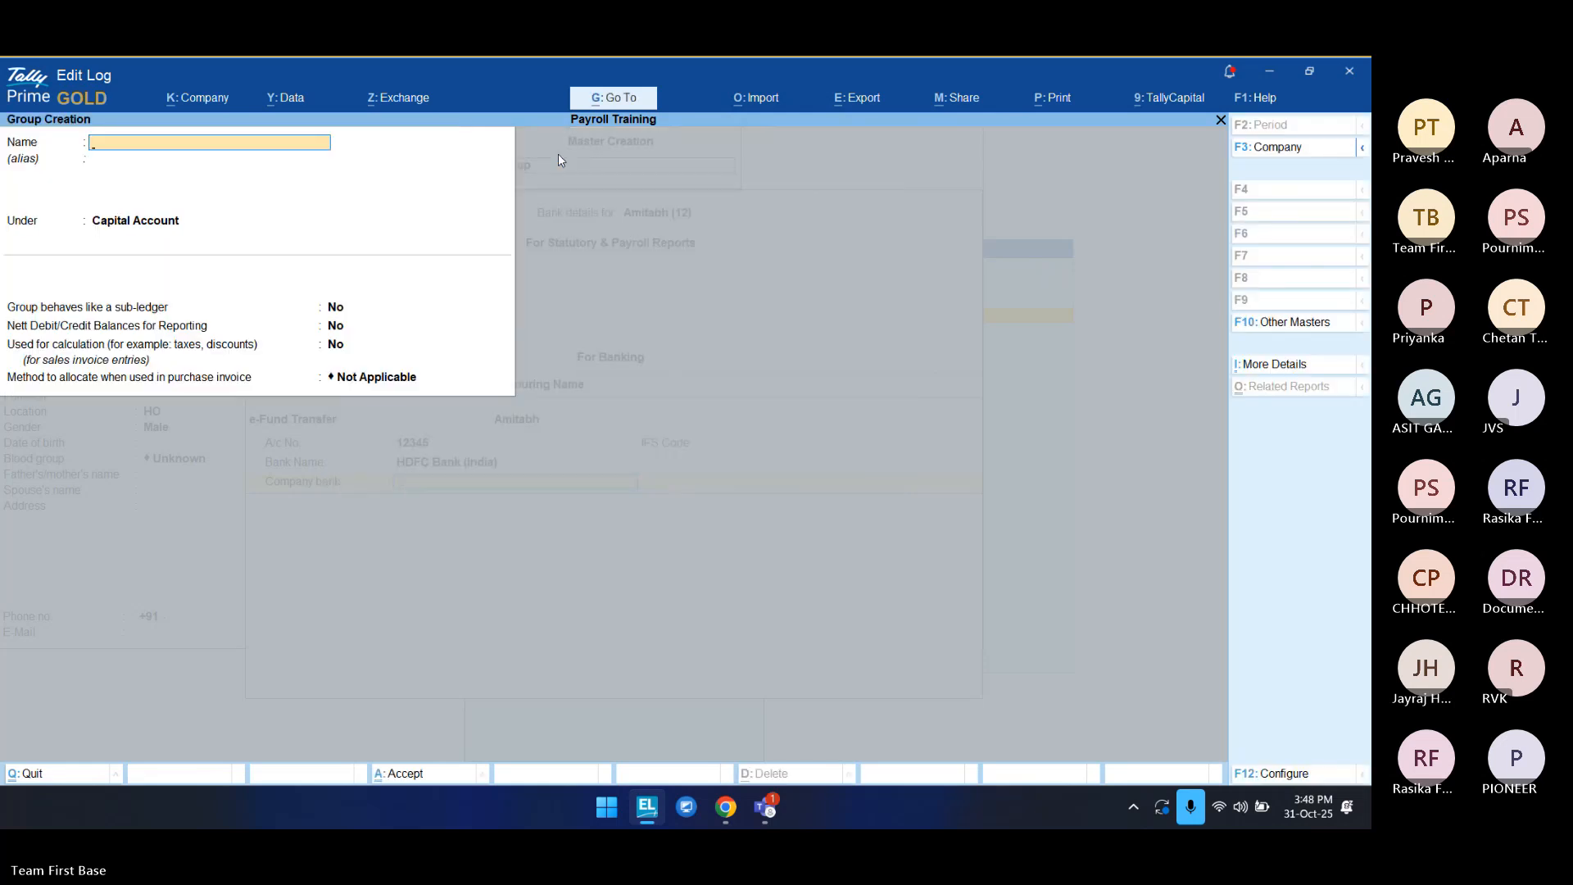
key("Escape")
key("Down")
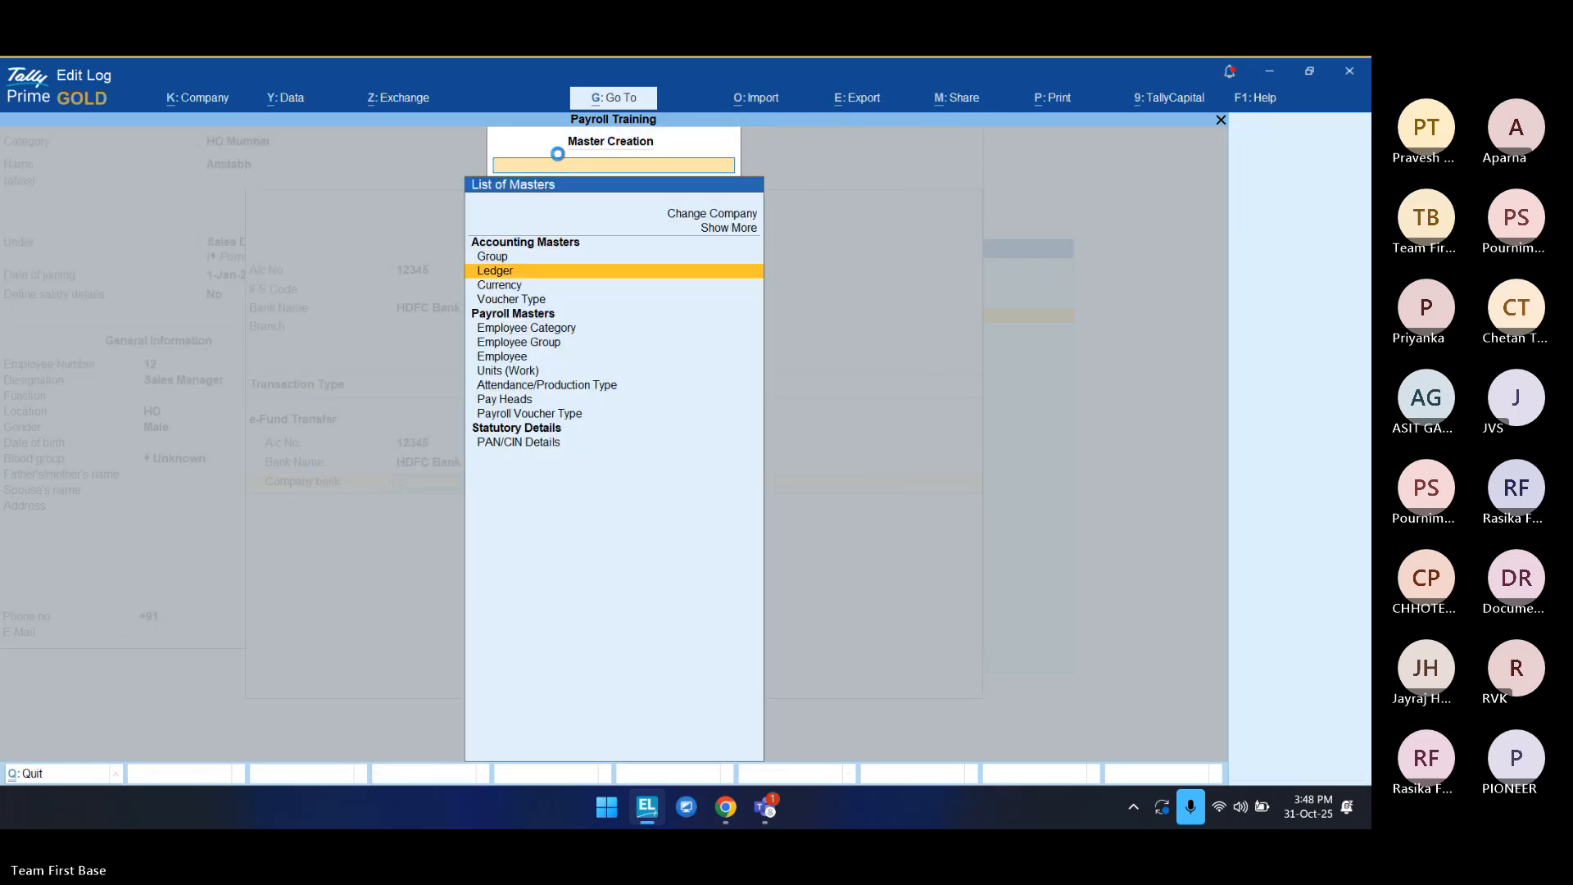
key("Return")
Step: Name the ledger Punjab National Bank and place it under the Bank Accounts group
type("Pun")
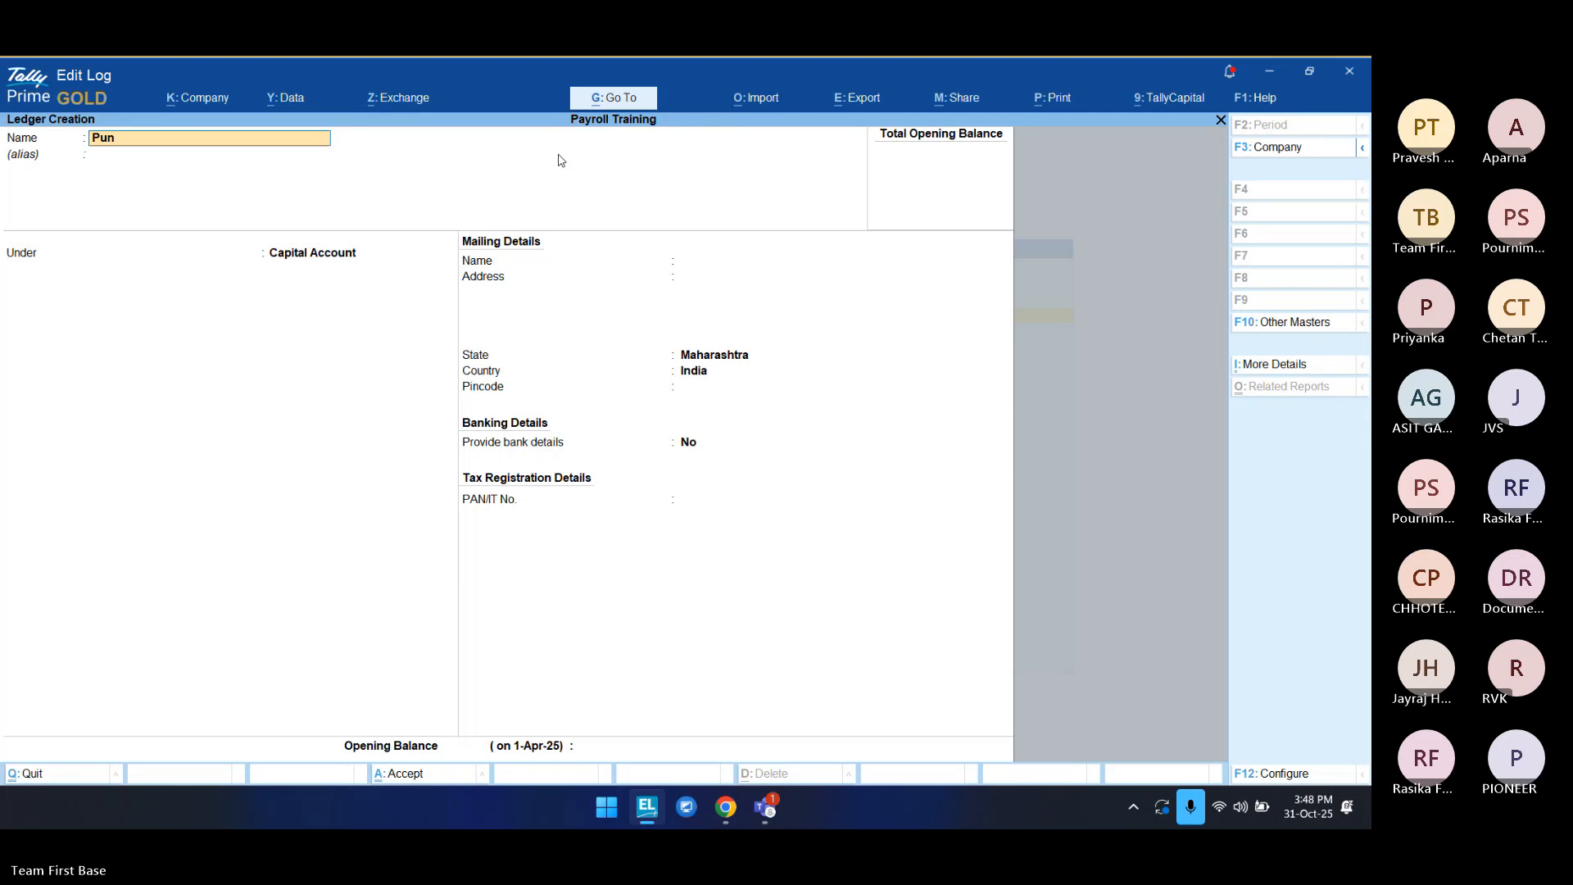
type("jab National Bank")
key("Return")
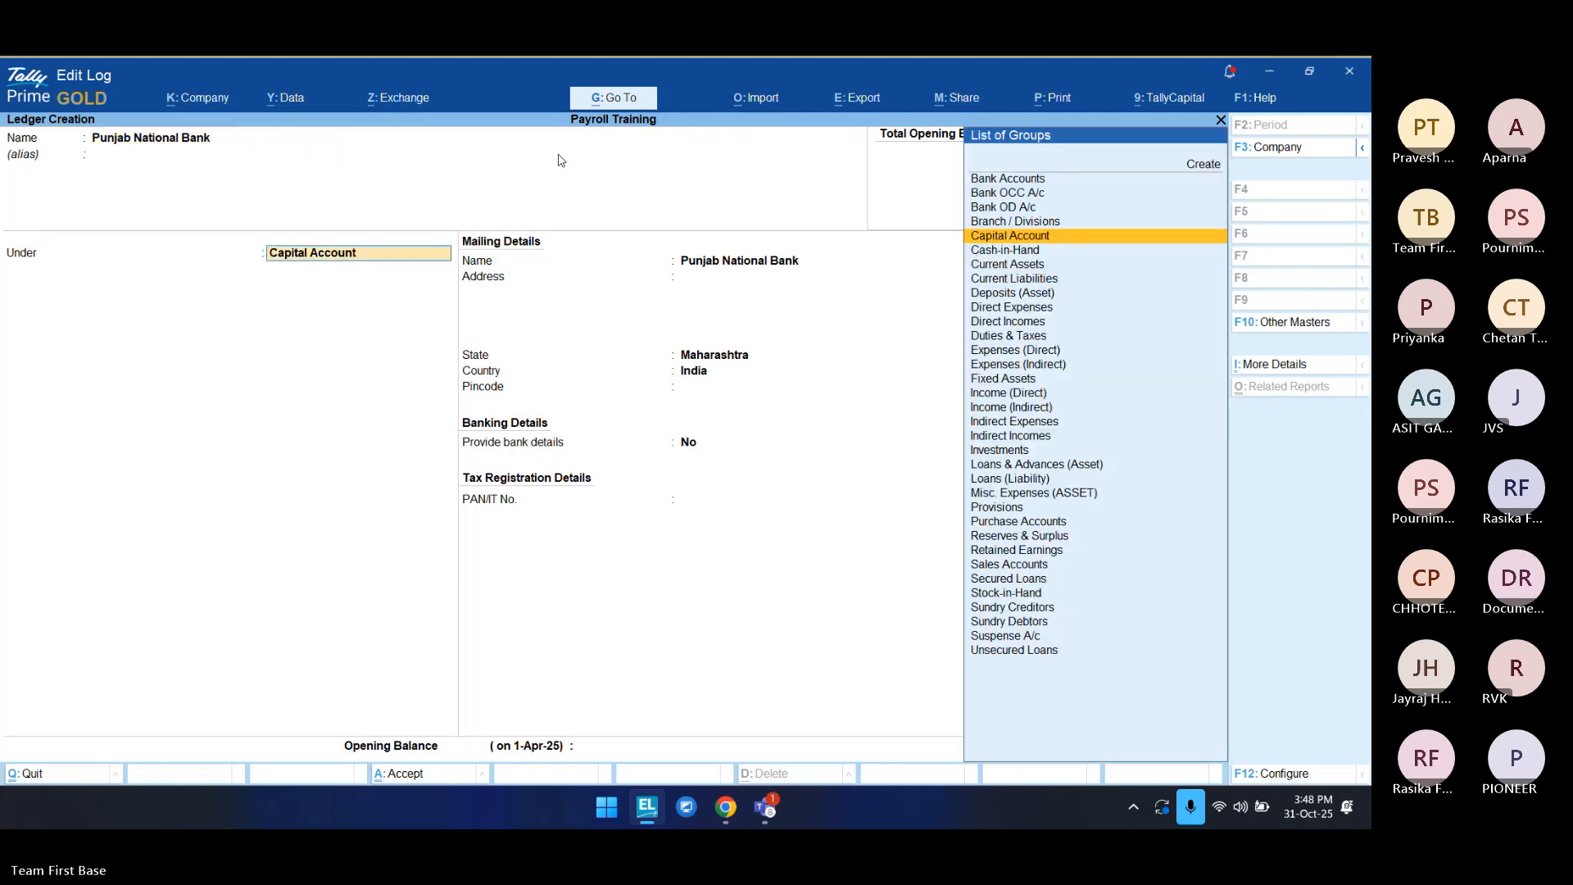
type("Bank")
key("Return")
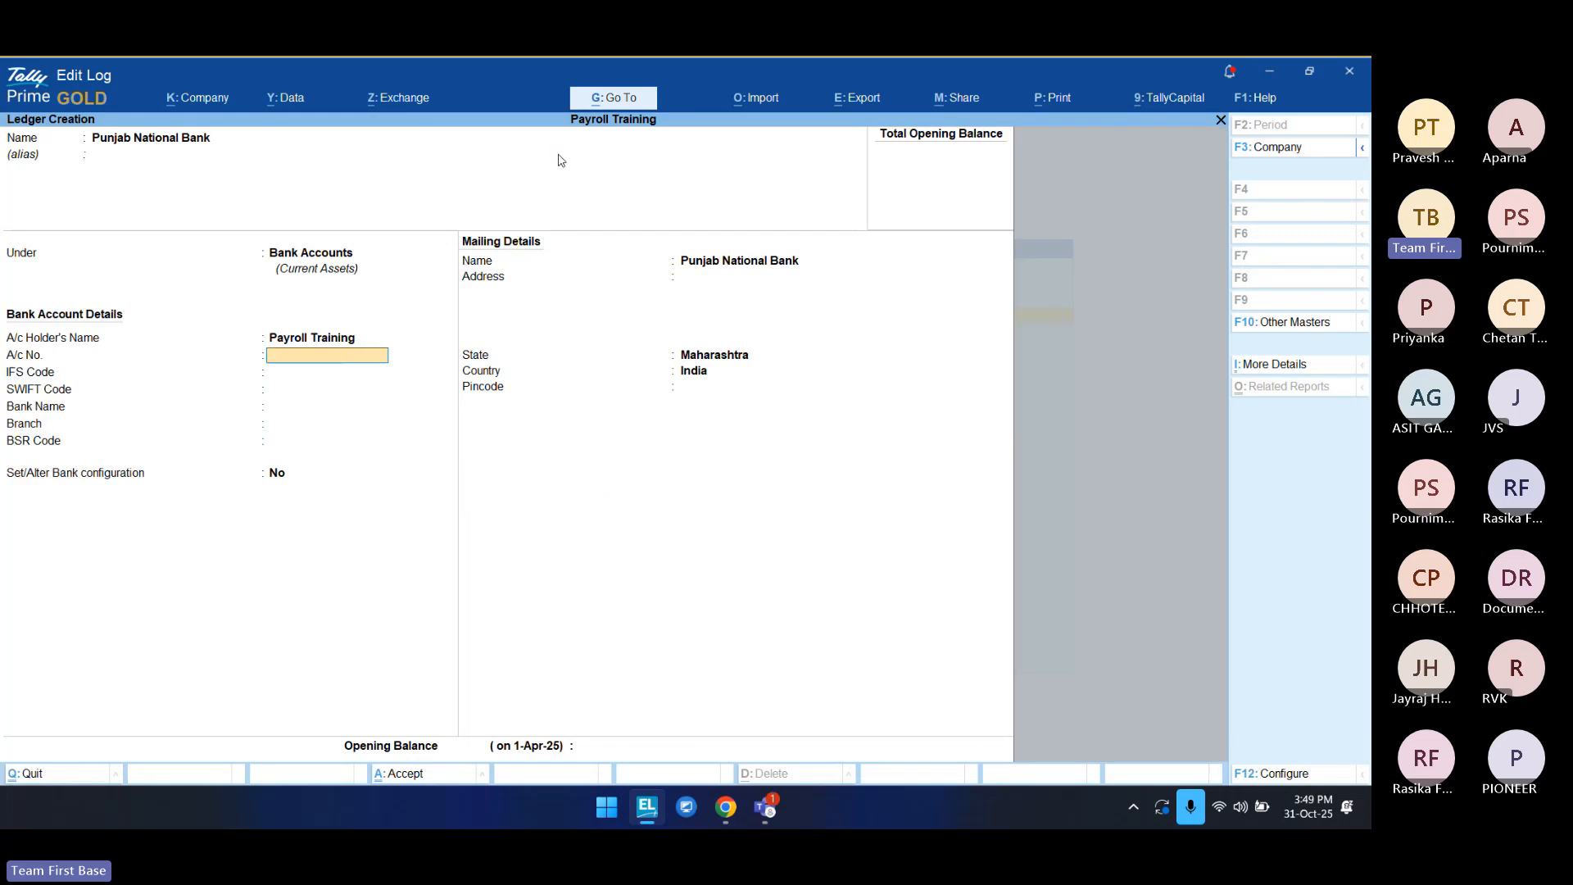
Step: Set the ledger's bank name to Punjab National Bank (India), save the ledger, and return to the employee's bank details
key("Return")
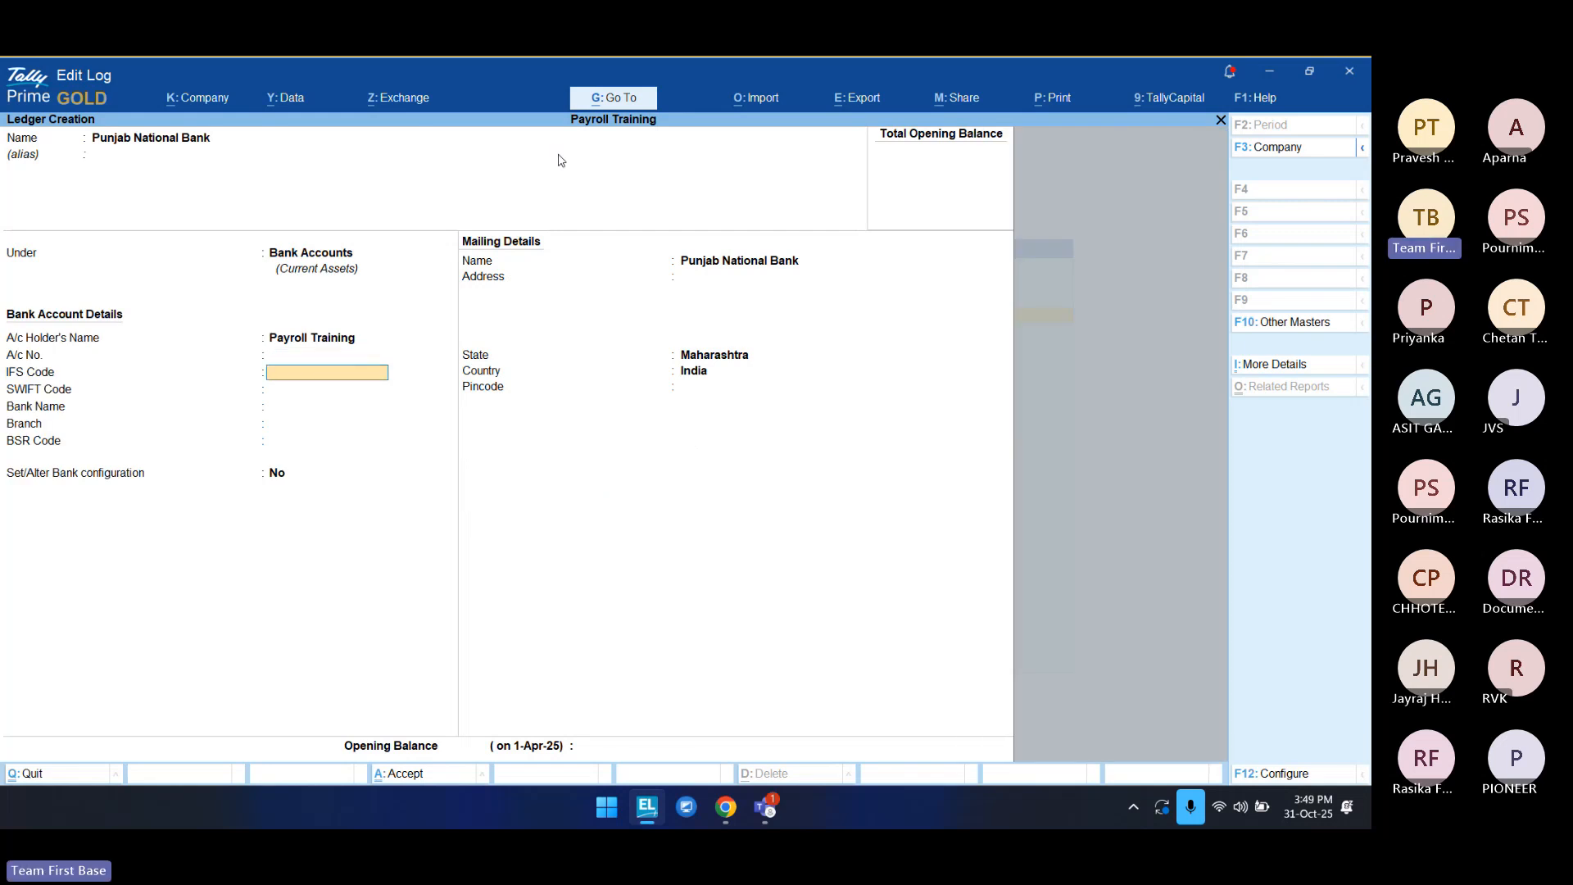
key("Return")
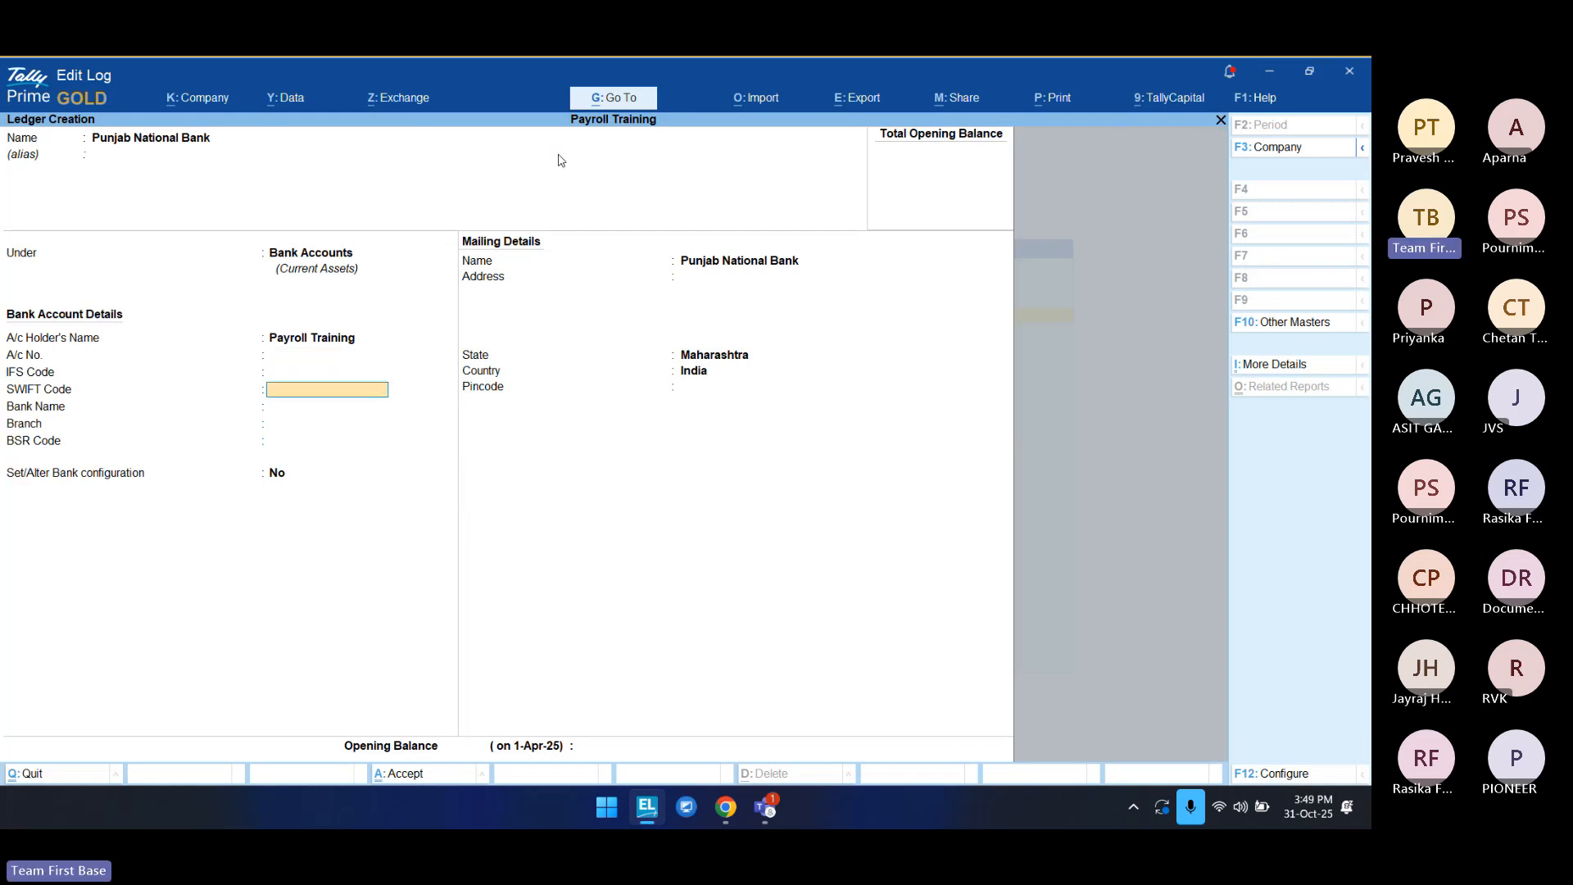
key("Return")
type("Punj")
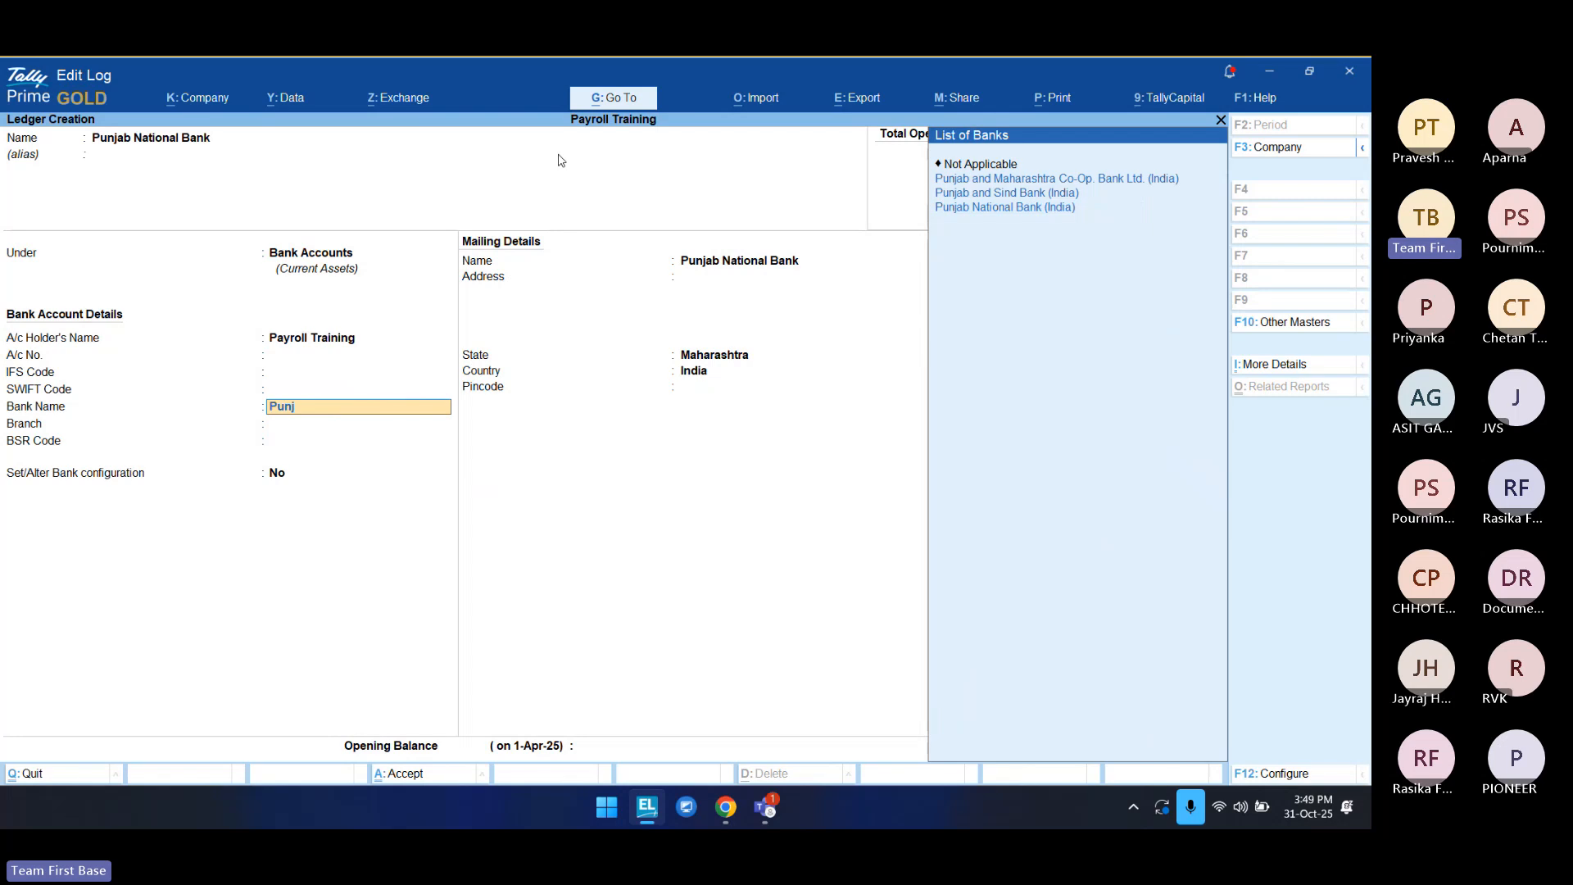
key("Down")
key("Down")
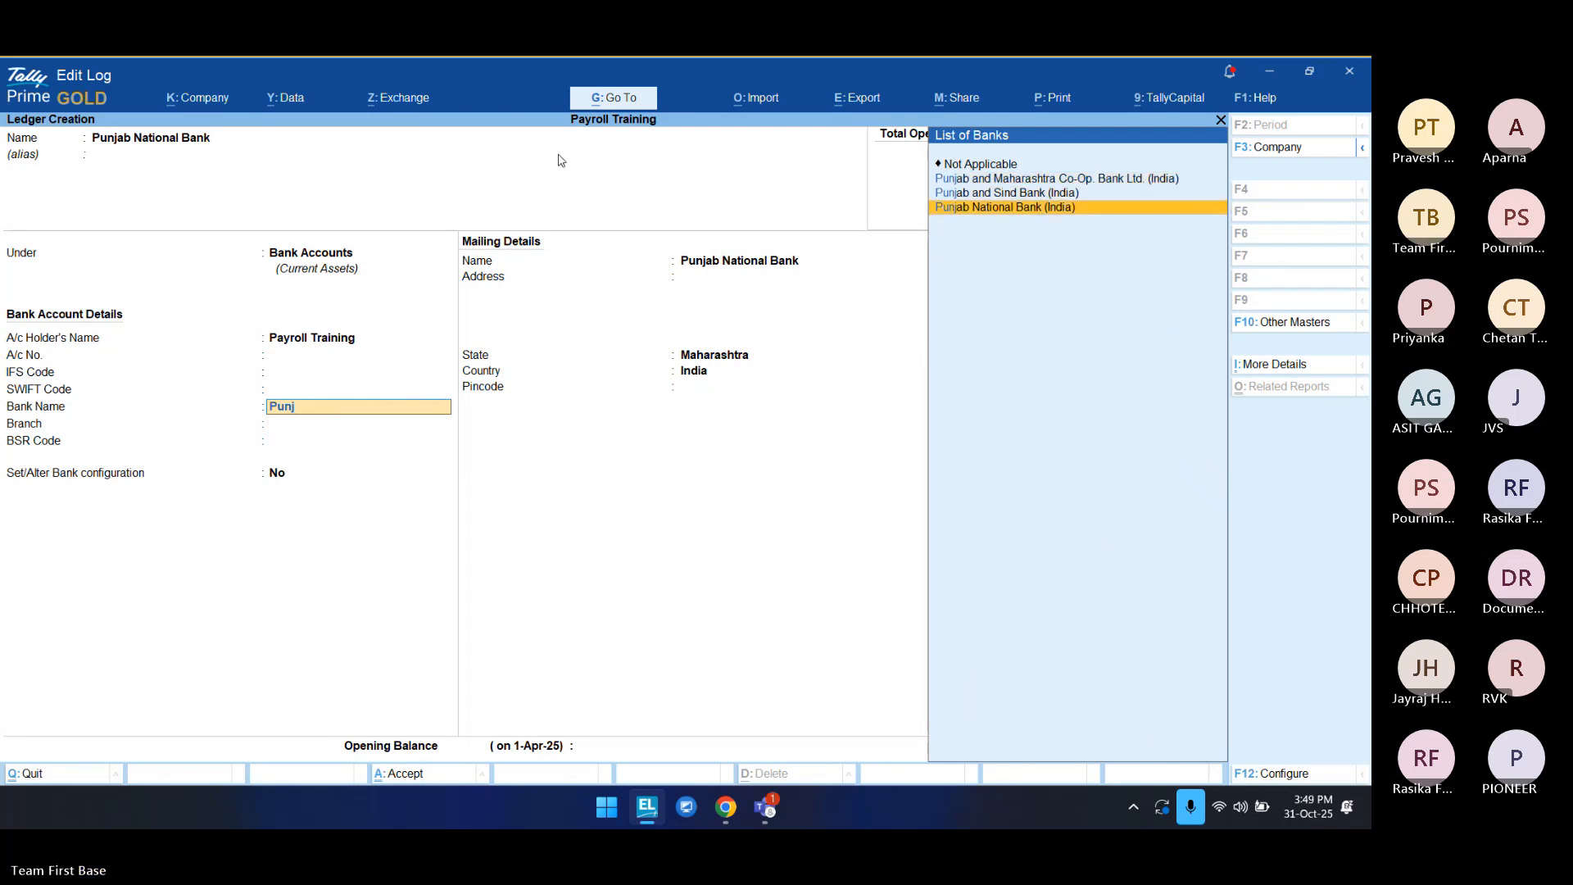
key("Return")
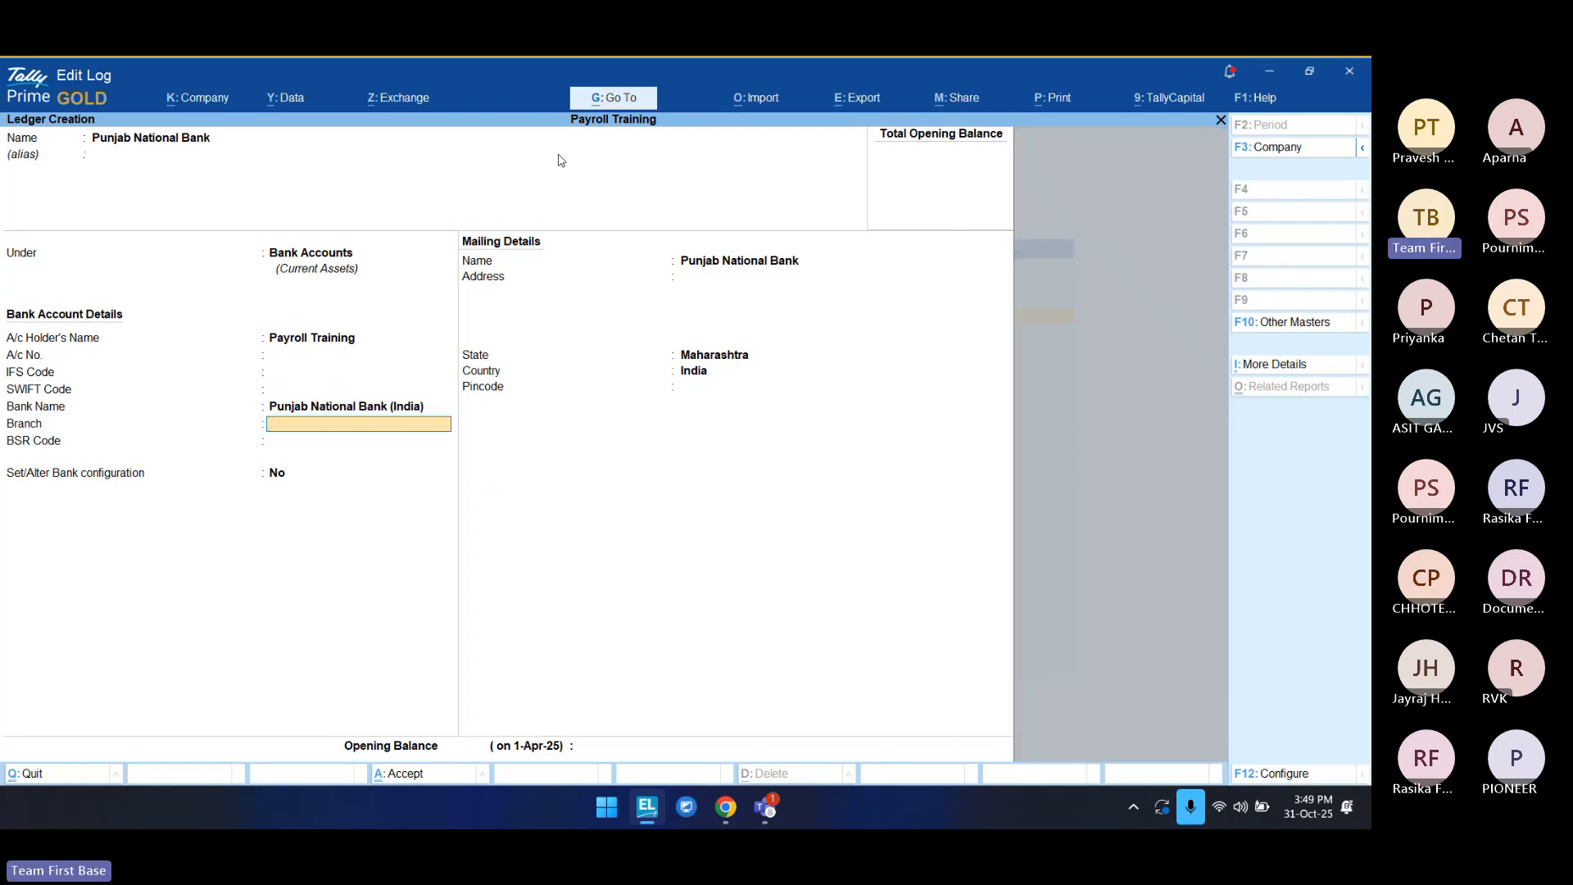
key("ctrl")
key("ctrl+a")
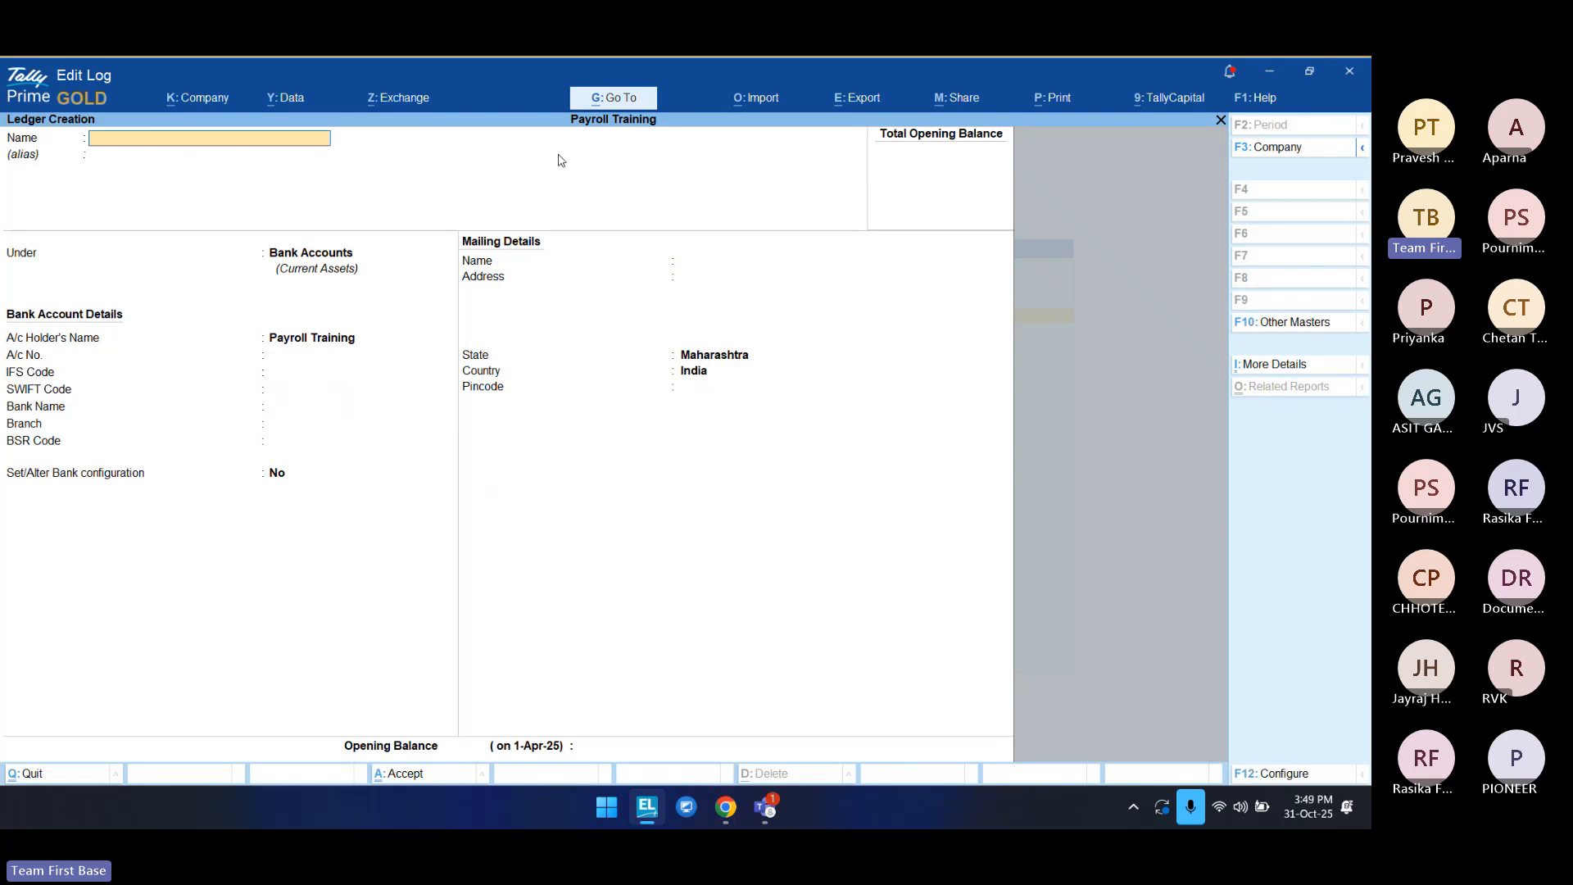
key("Escape")
key("Return")
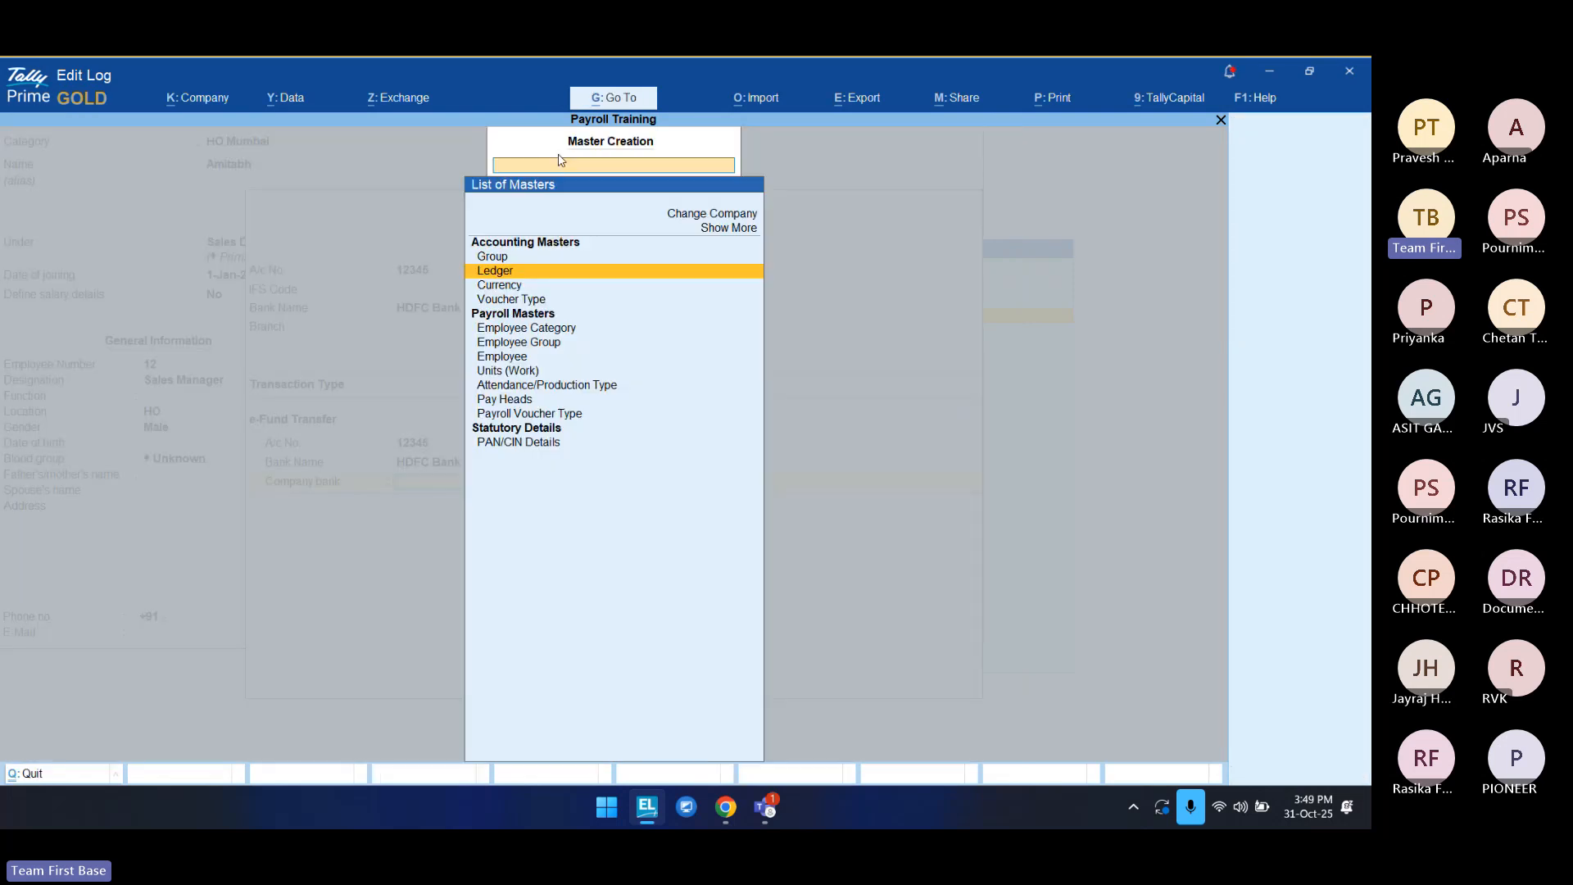
key("Escape")
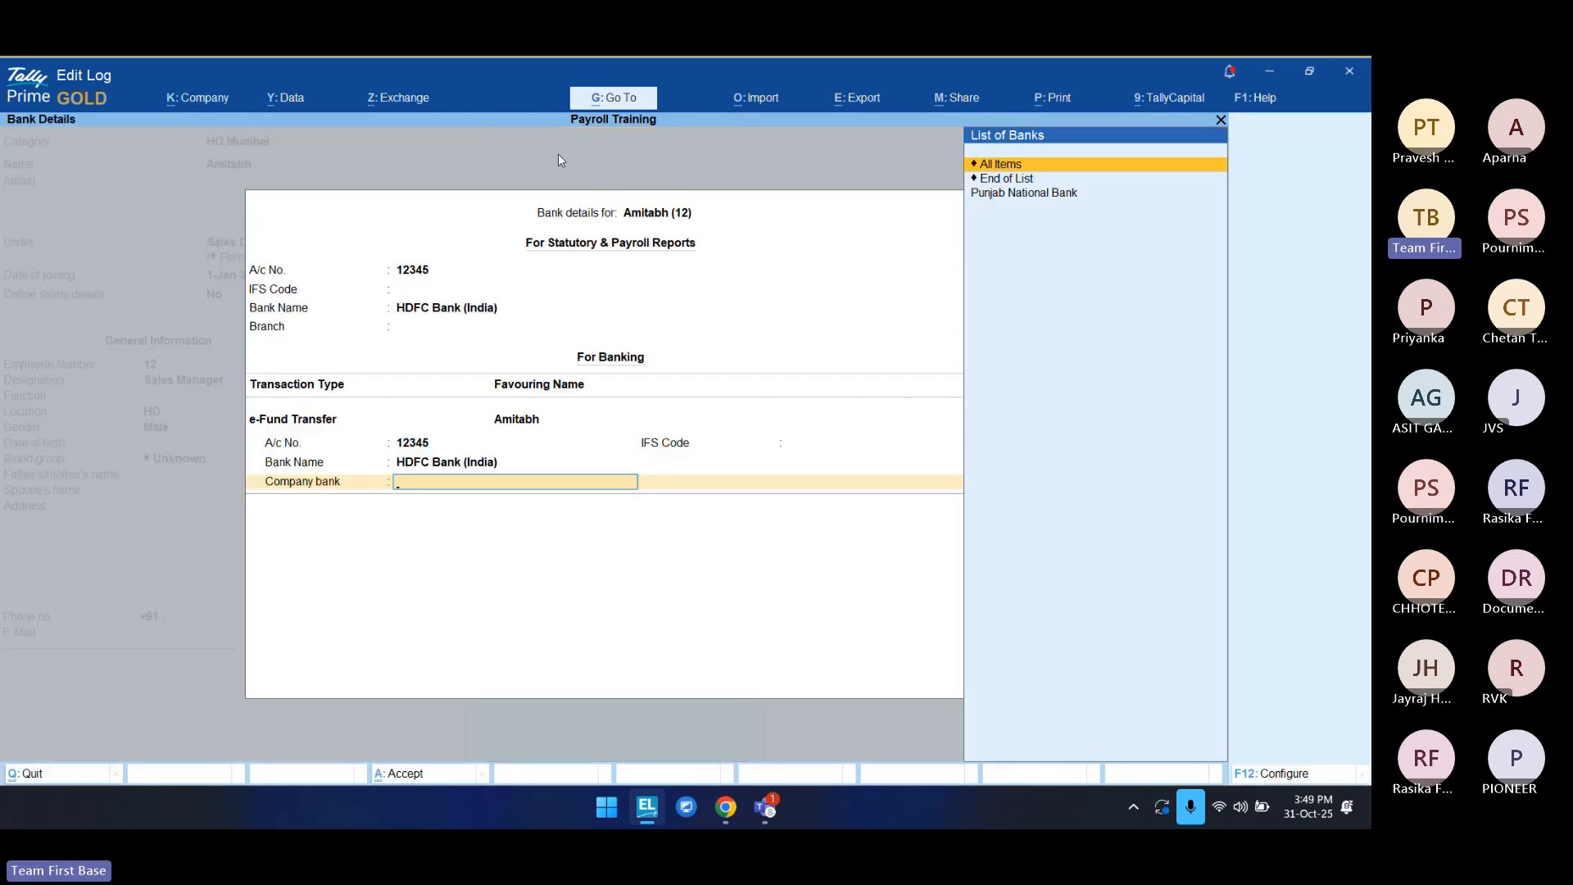
Step: Select Punjab National Bank as the transfer's company bank, leave the beneficiary code blank, and finish the employee's bank details
key("Down")
key("Down")
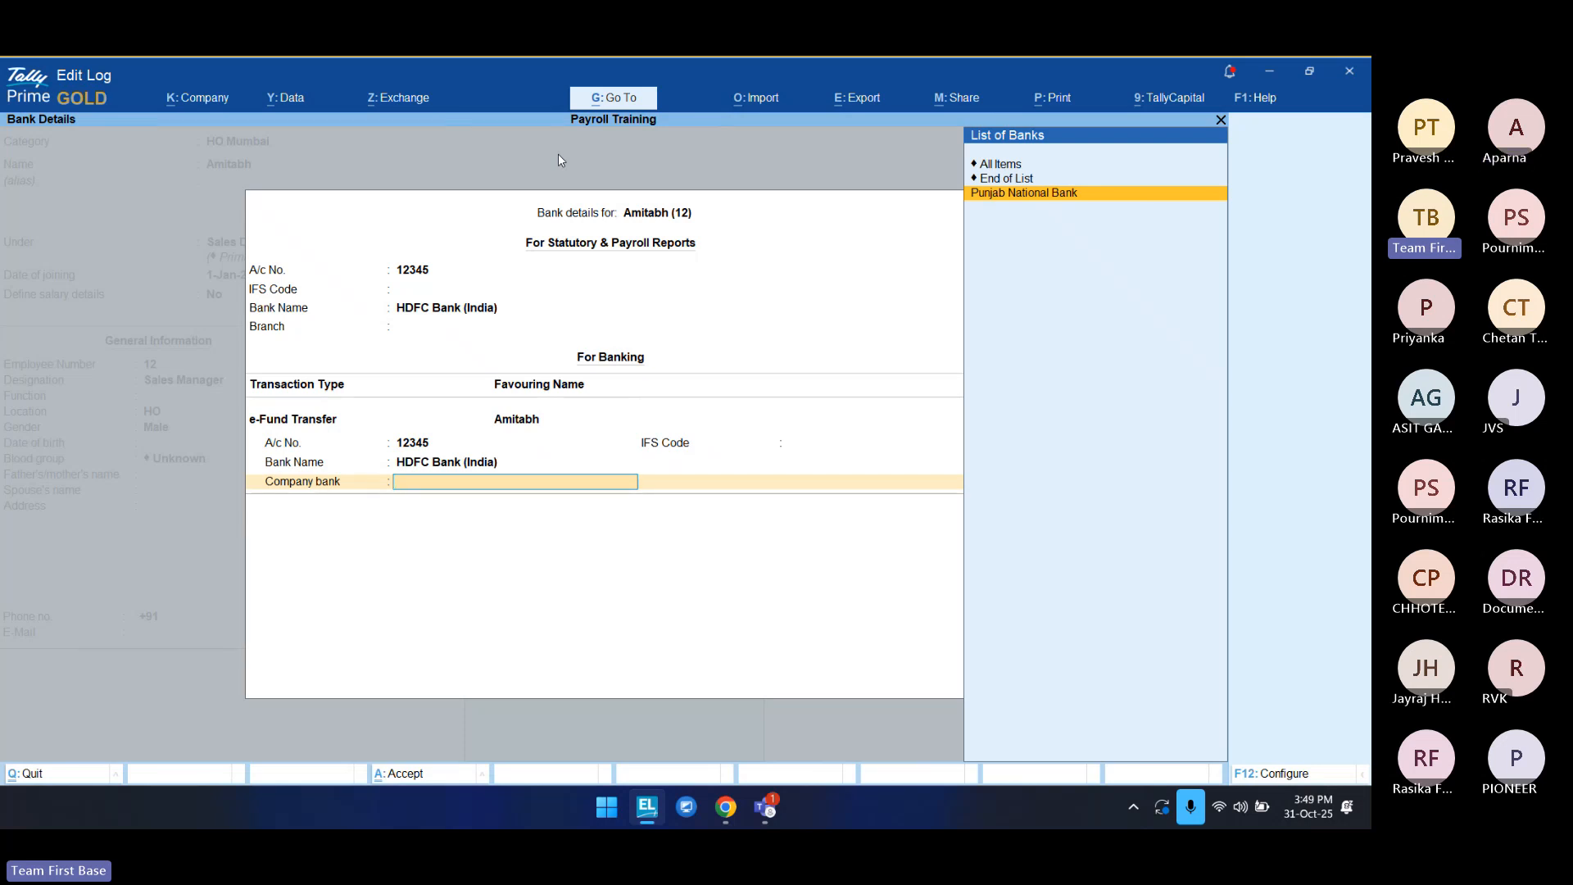
key("Return")
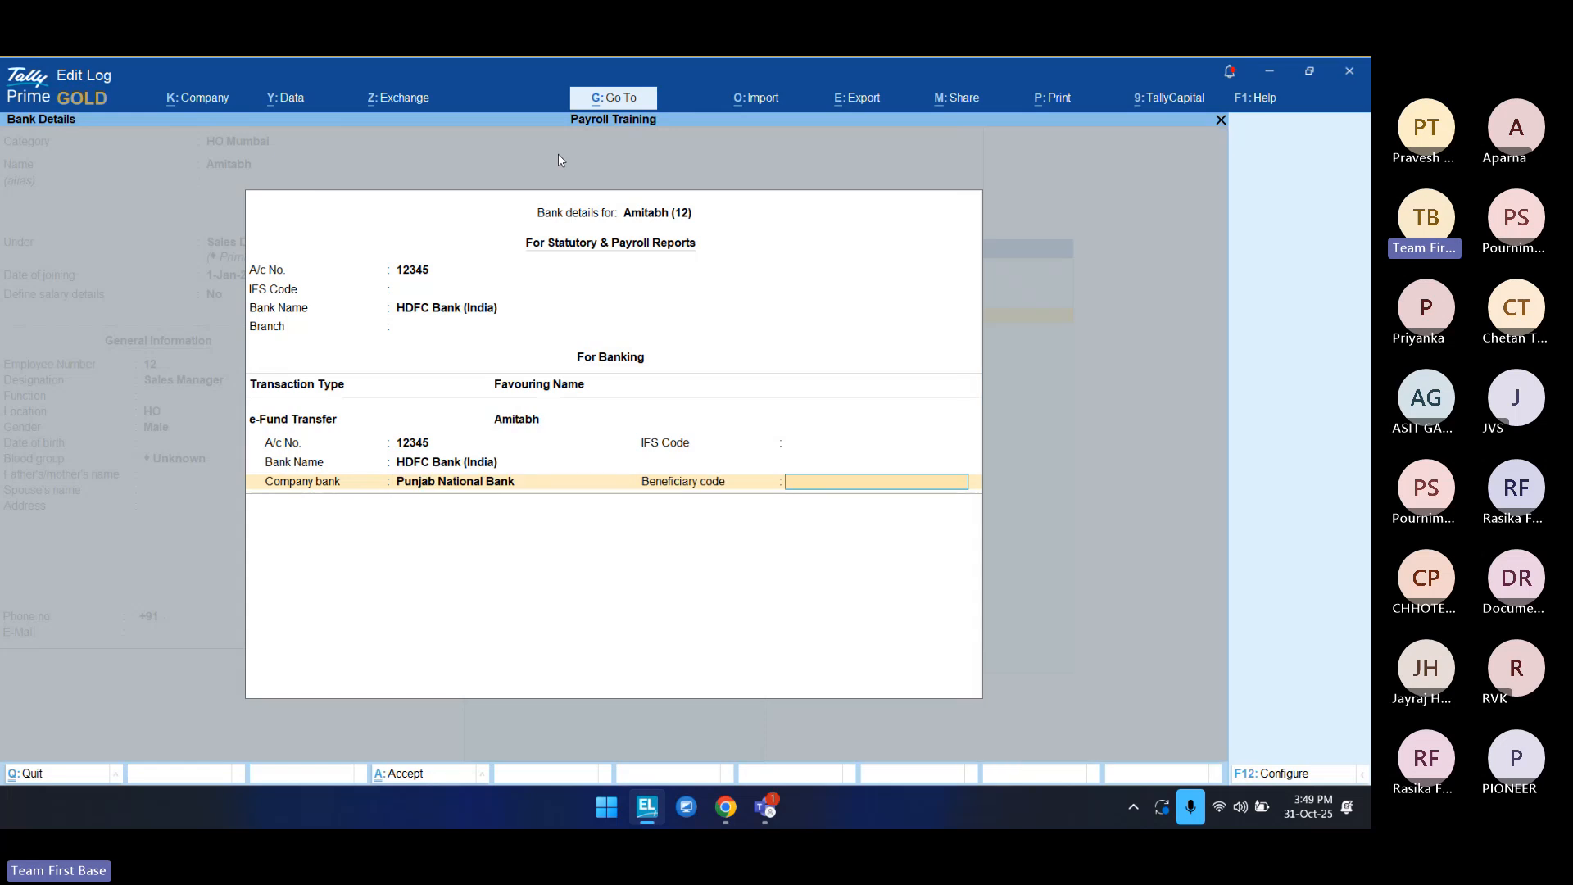
key("Return")
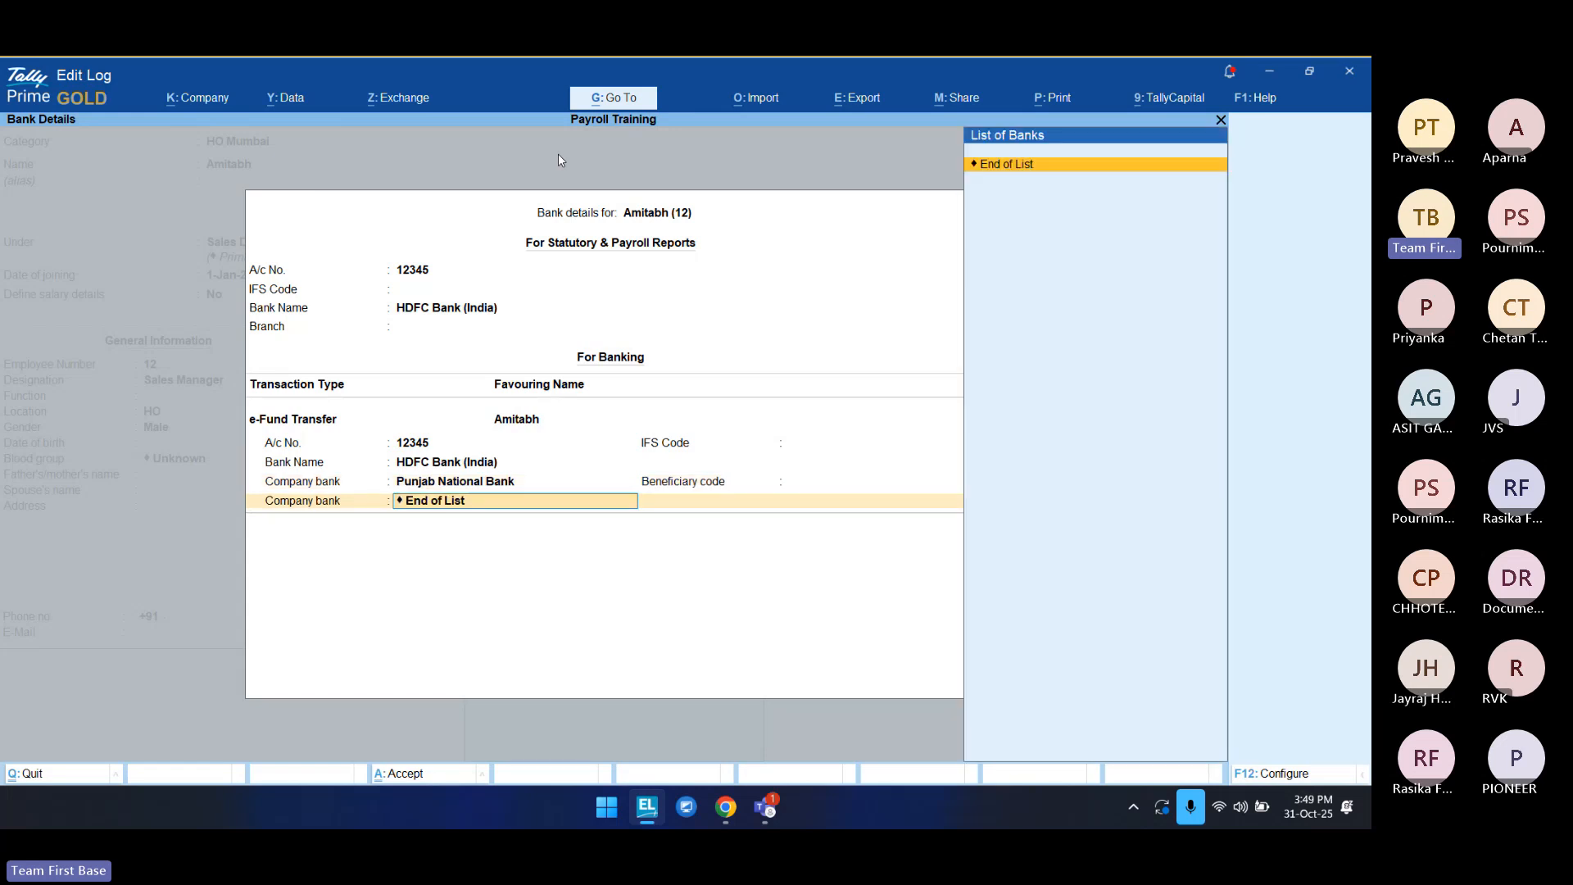
key("Return")
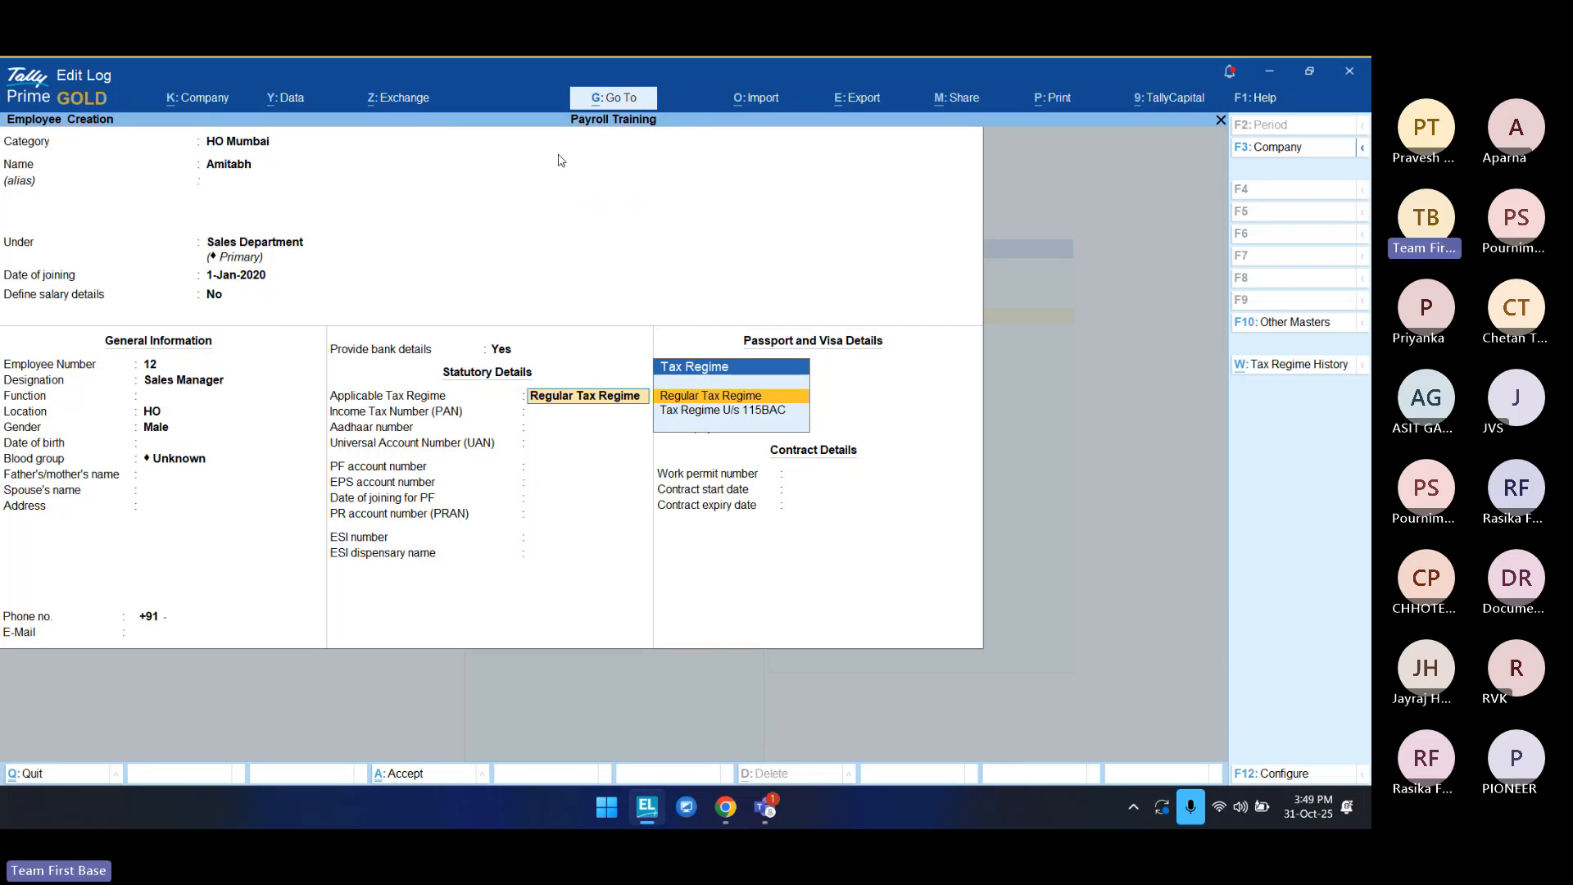
Step: Compare the Regular Tax Regime and Tax Regime U/s 115BAC options for the employee's applicable tax regime
key("Down")
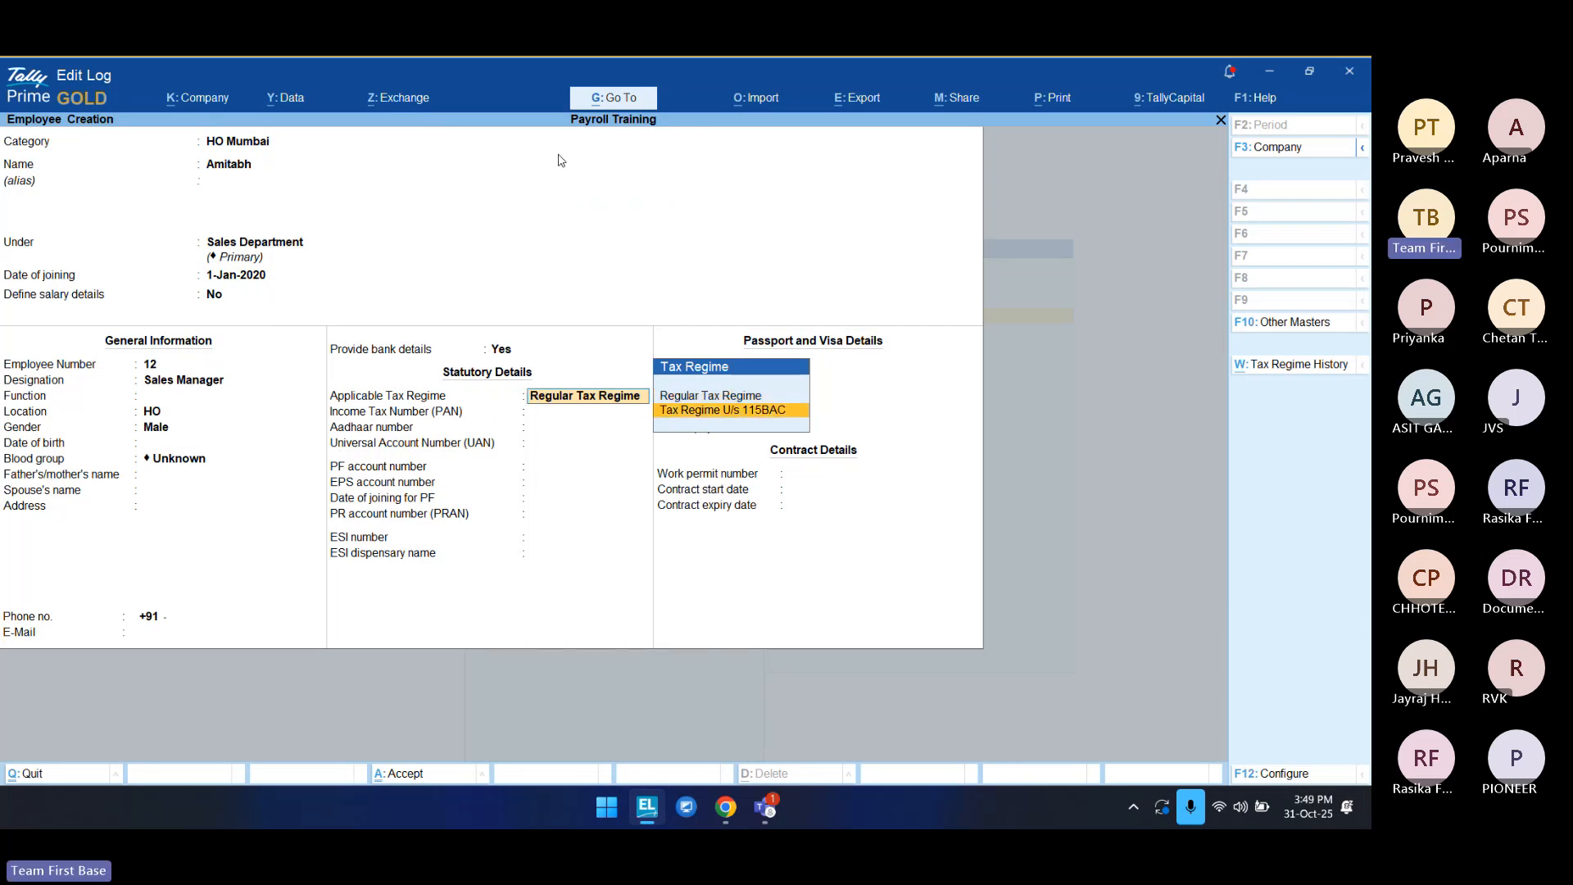
key("Up")
key("Down")
key("Up")
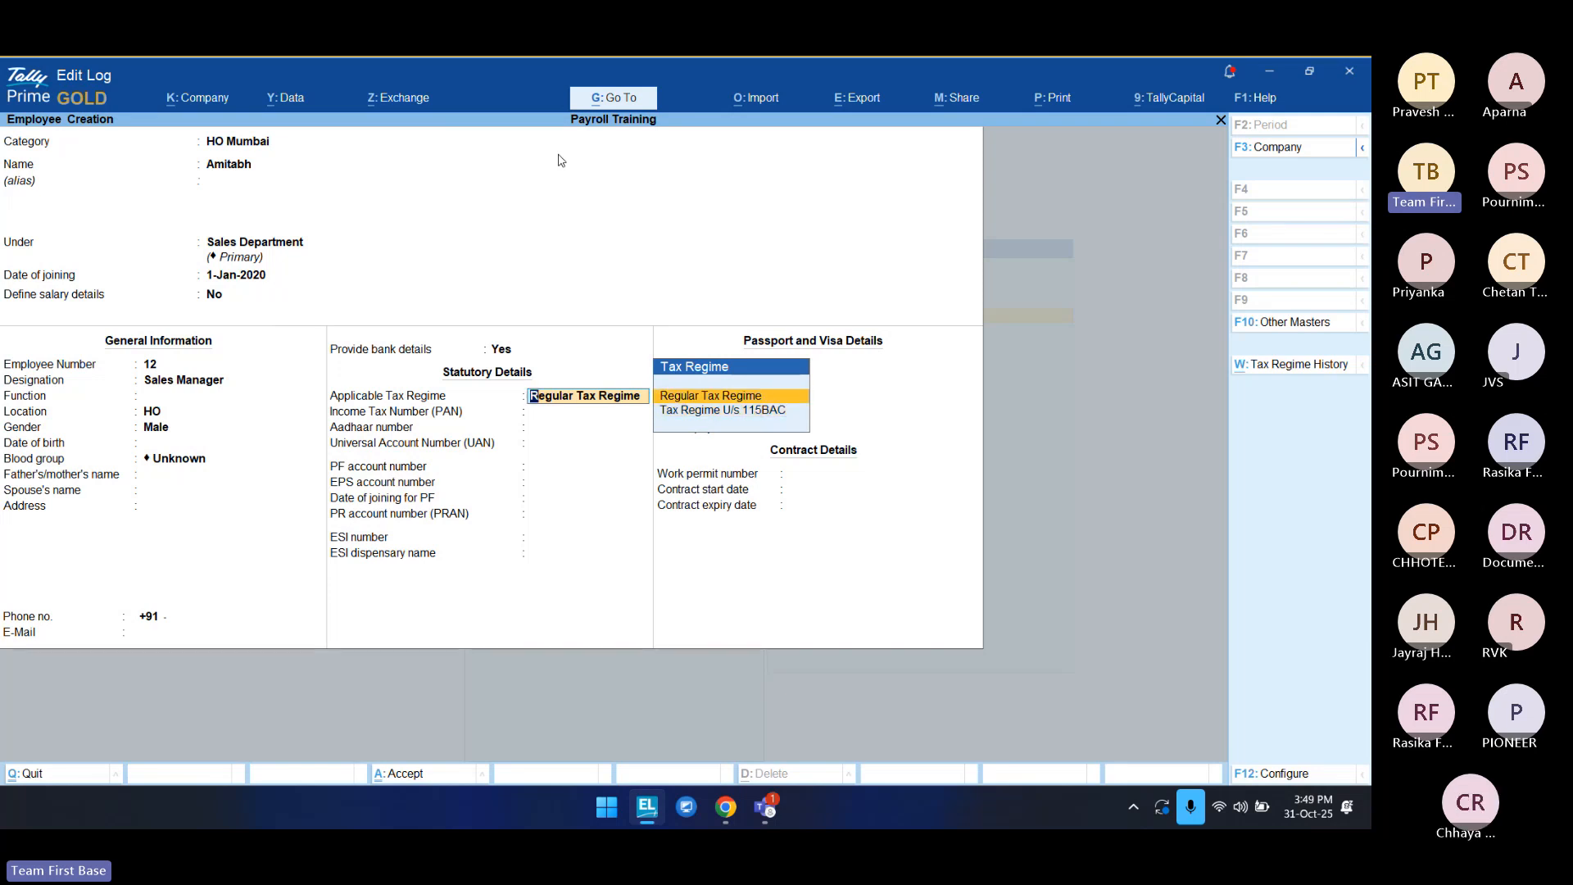
key("Down")
key("Up")
key("Down")
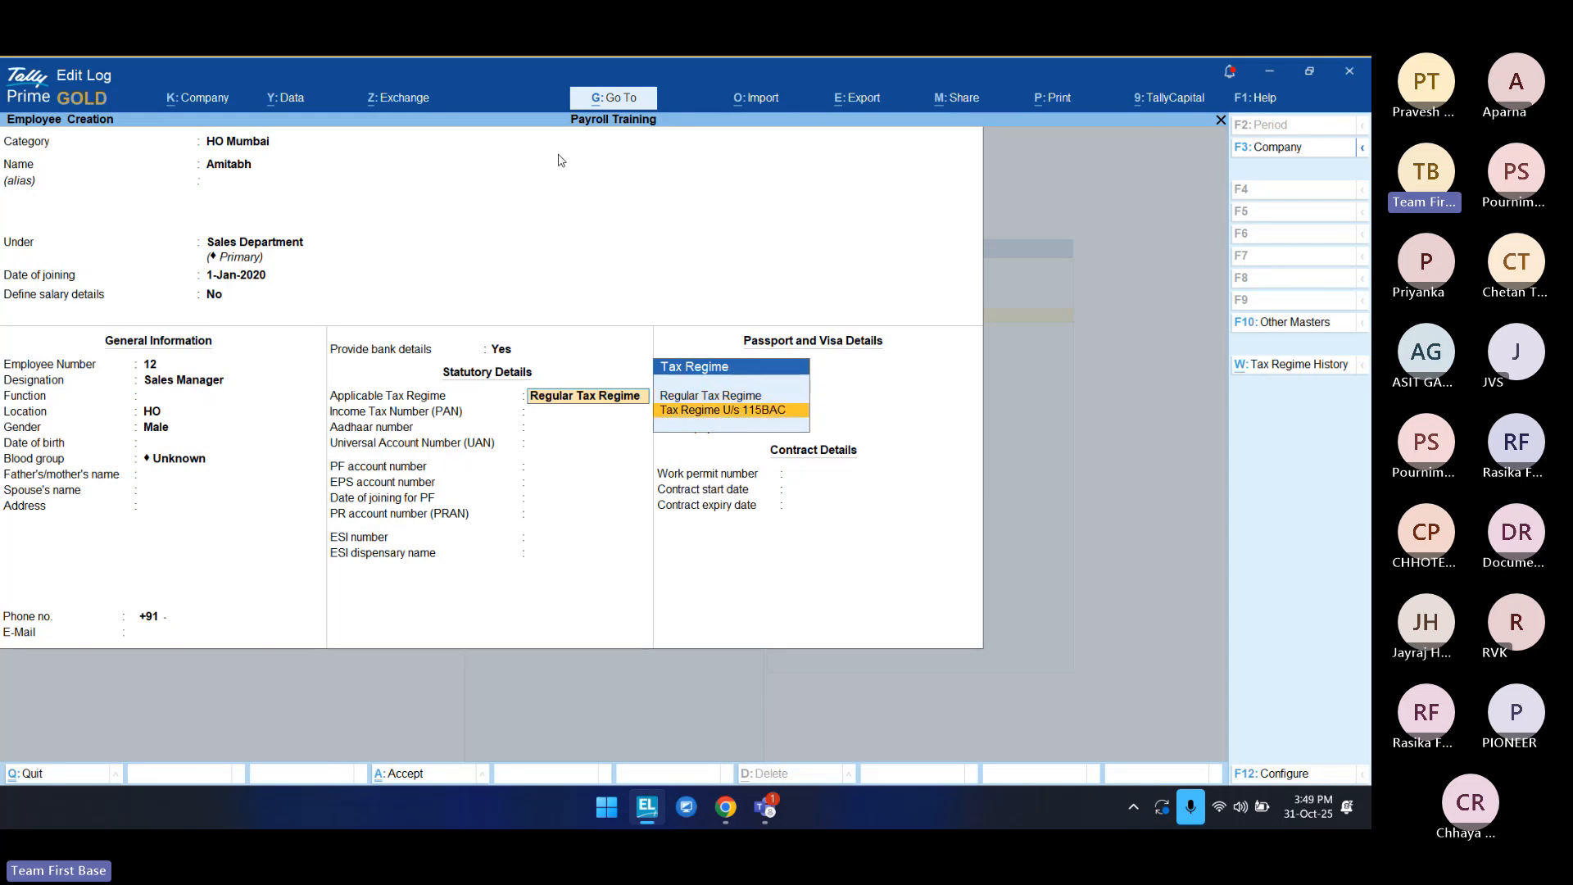
key("Up")
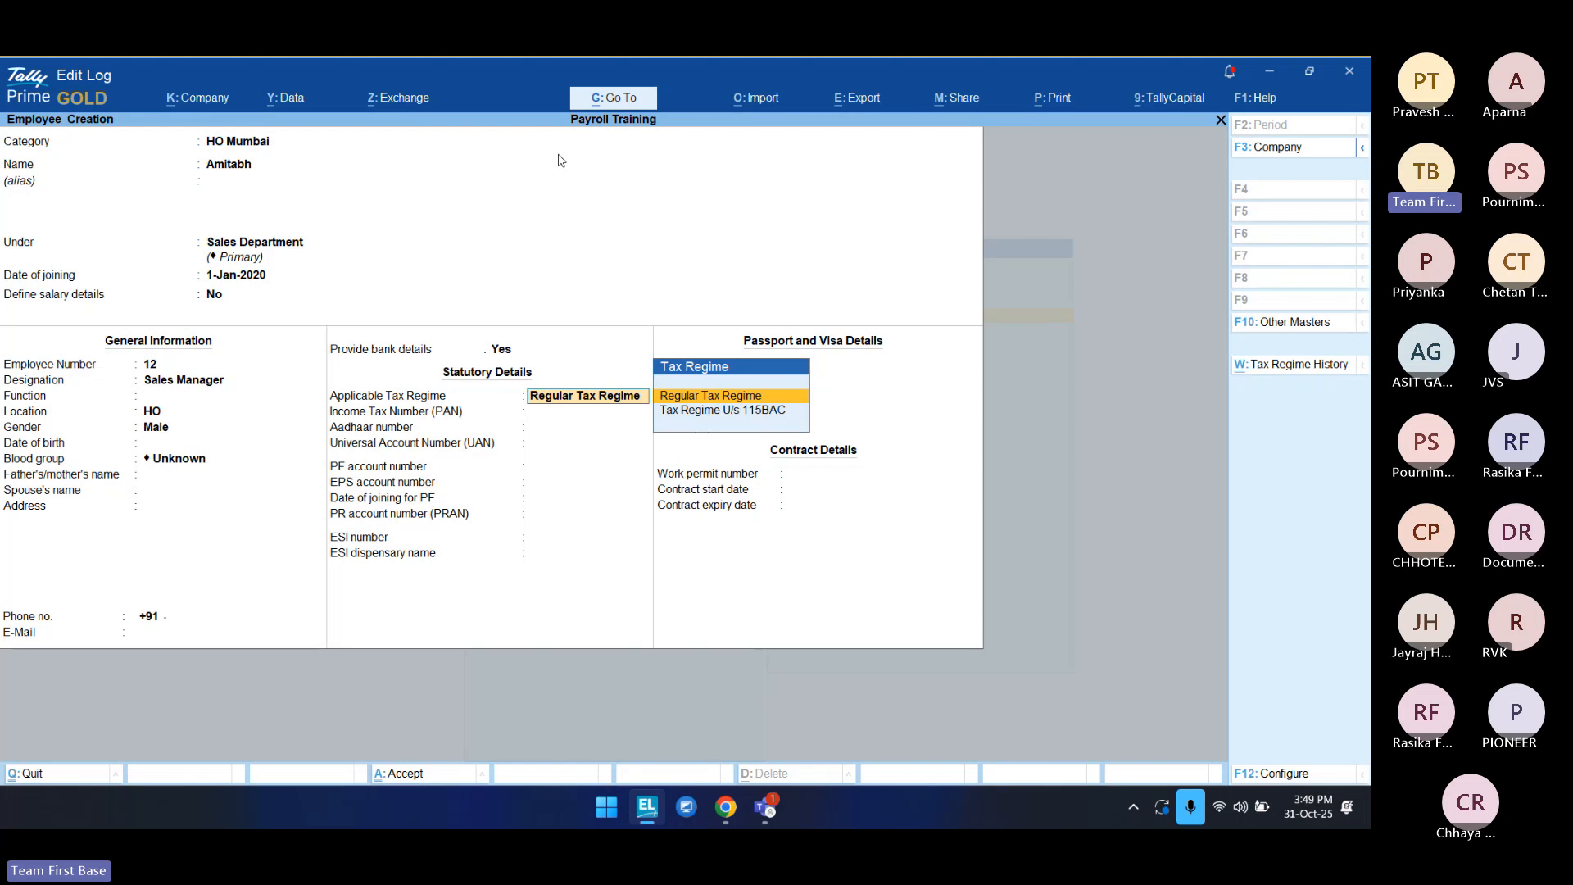
key("Down")
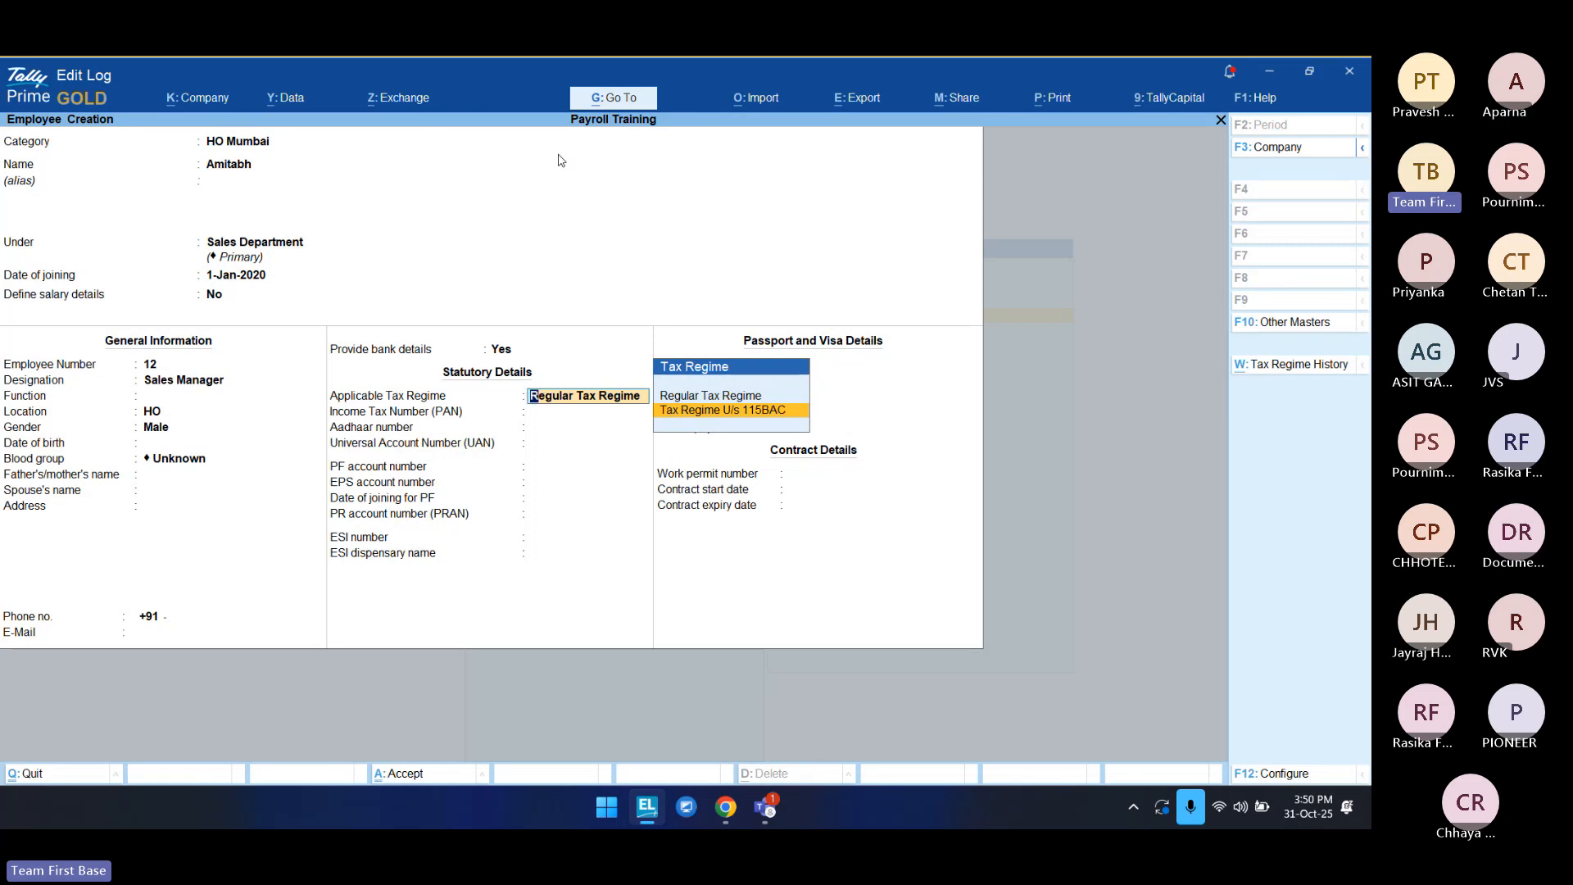
key("Up")
key("Down")
key("Up")
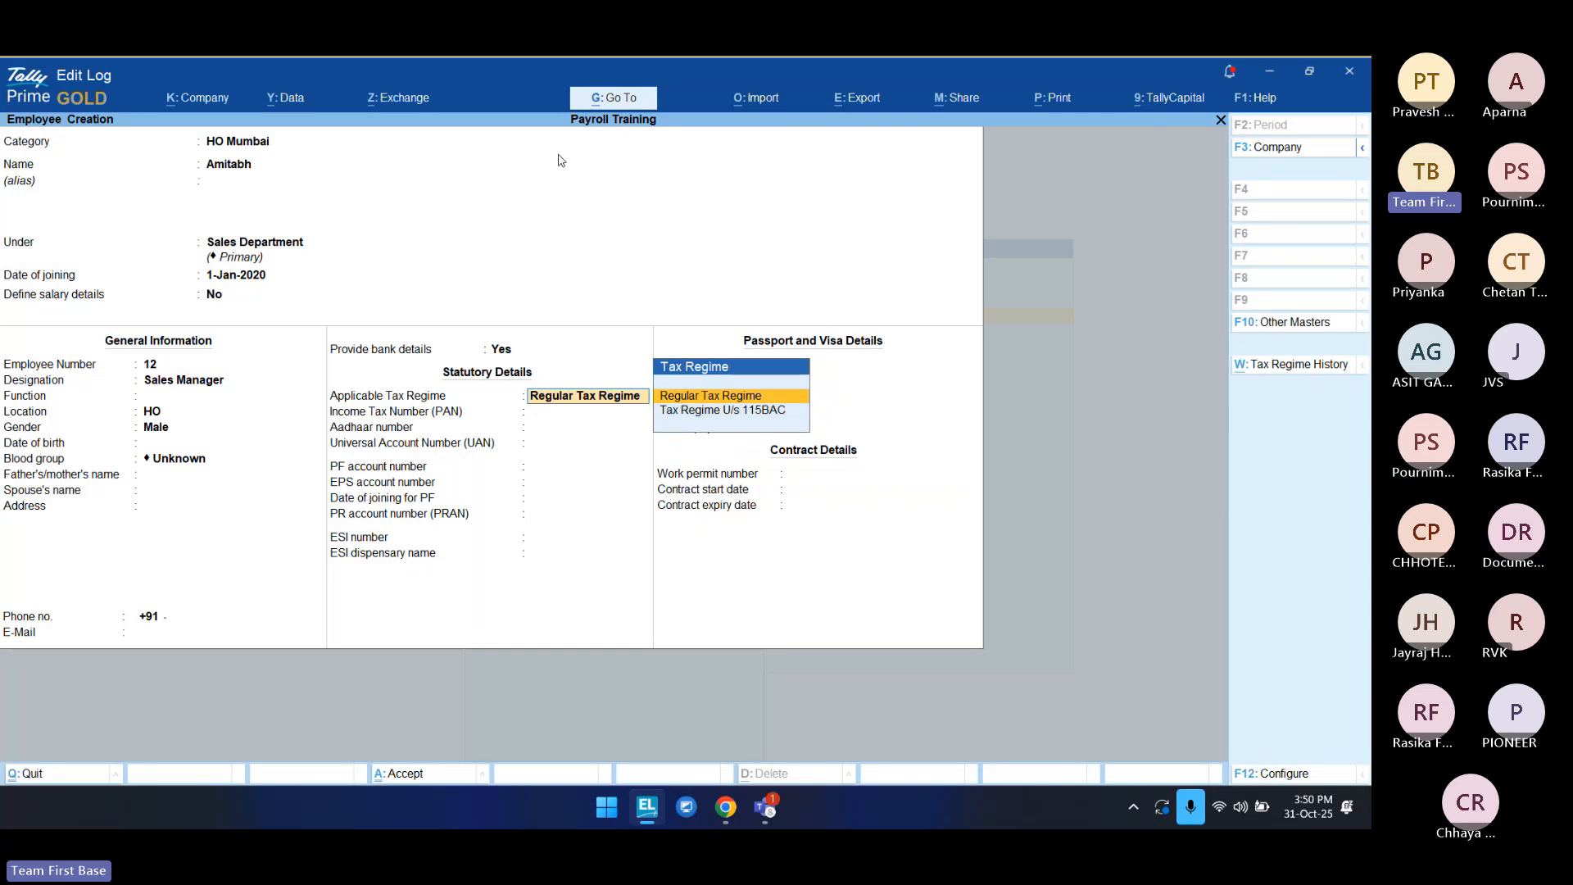
key("Down")
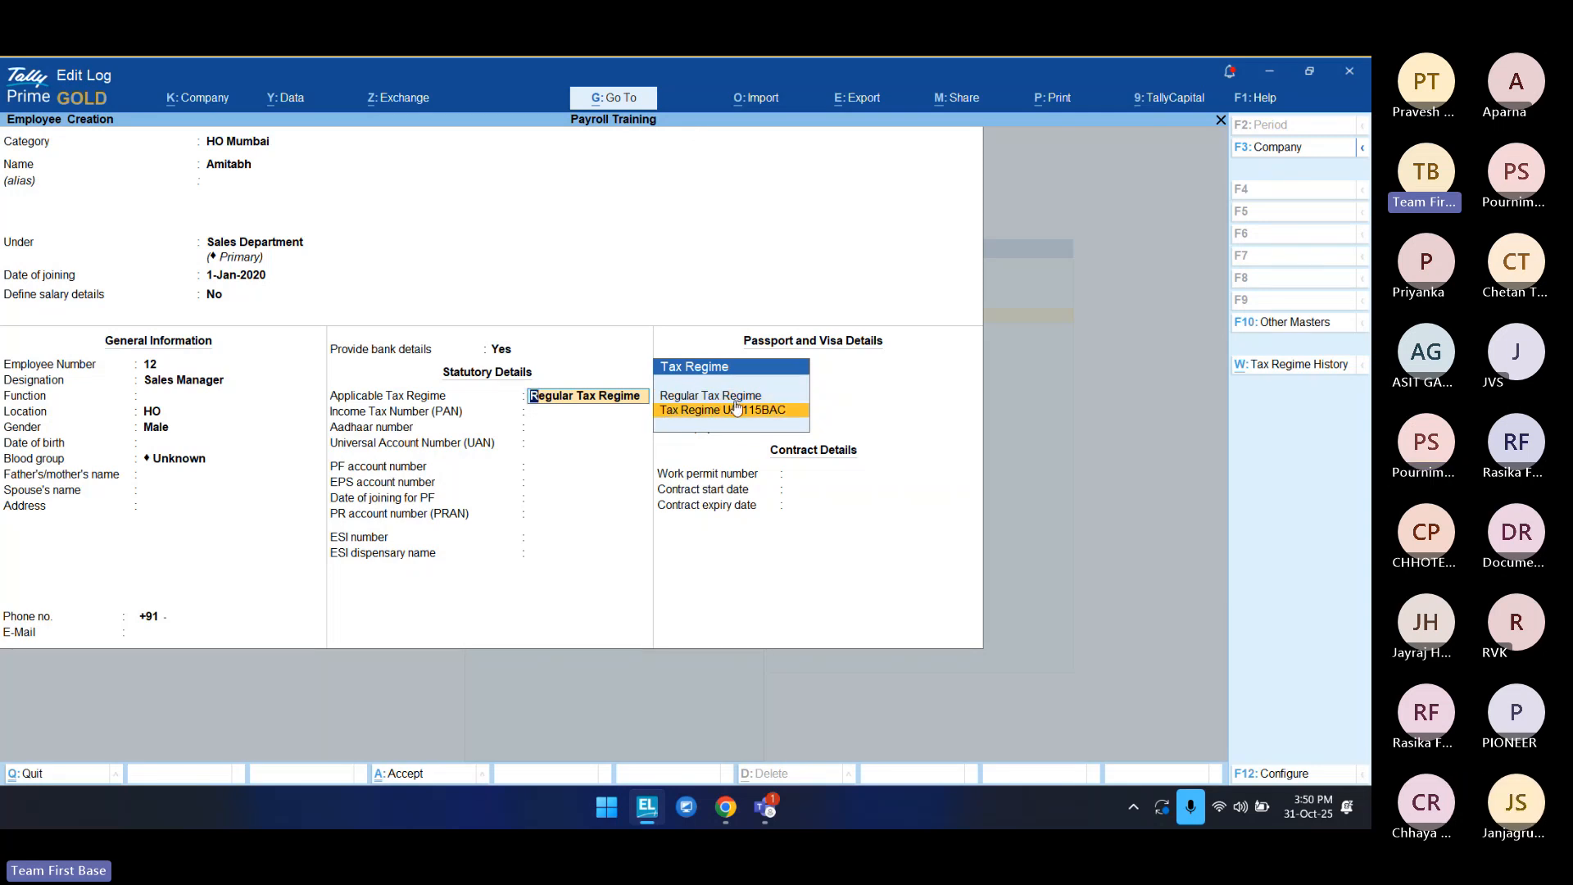
Step: Open the employee's tax regime history and record Regular Tax Regime as applicable from 1-Apr-24
left_click(1280, 369)
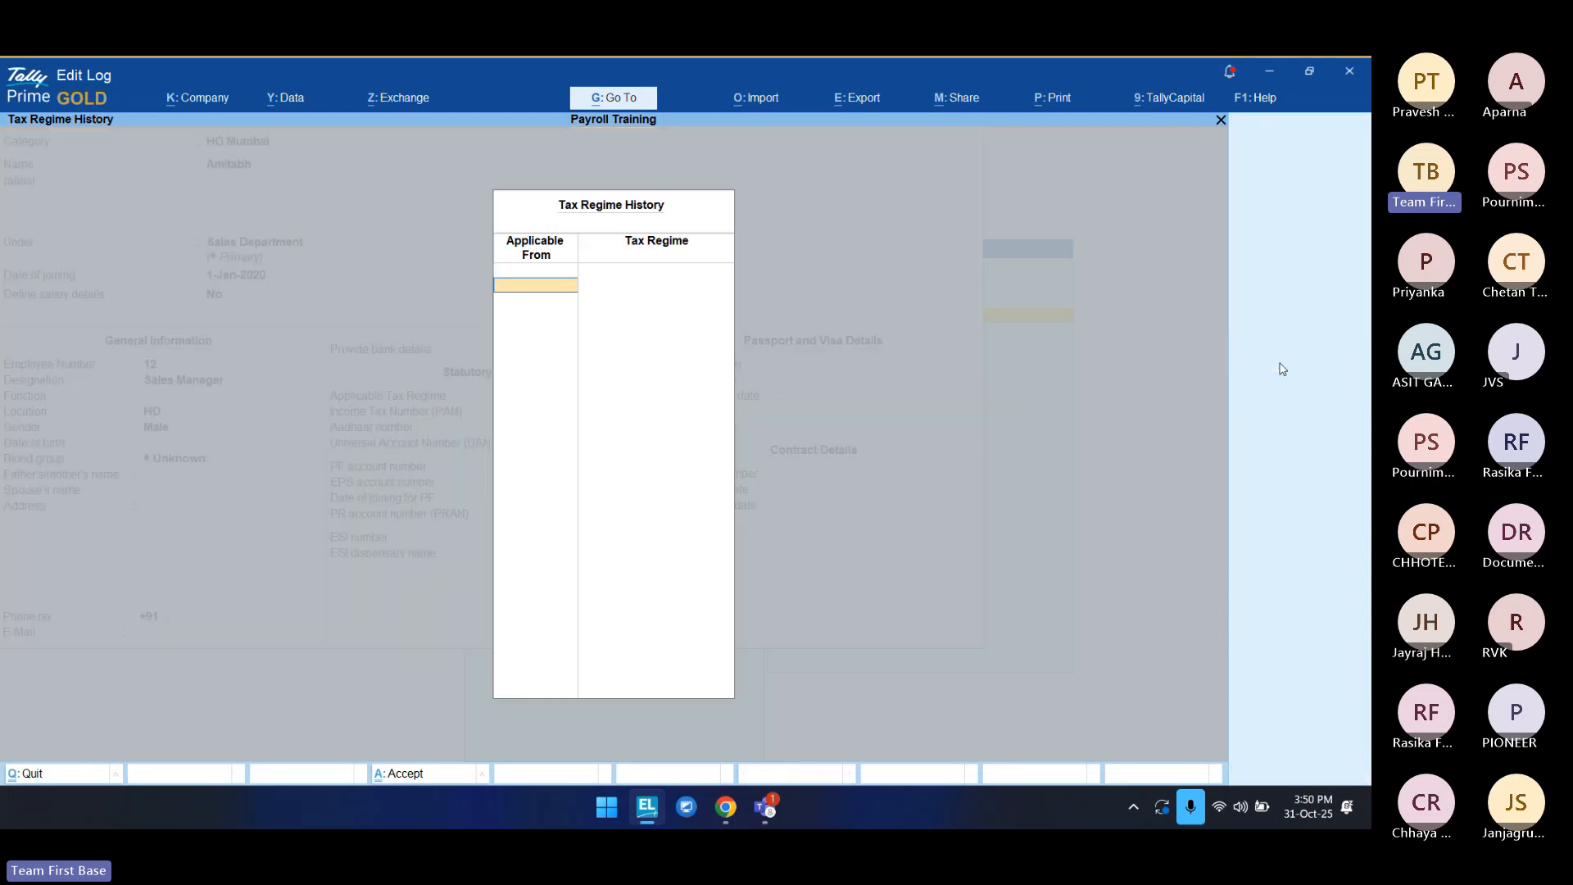
type("1-4")
key("Return")
key("Return")
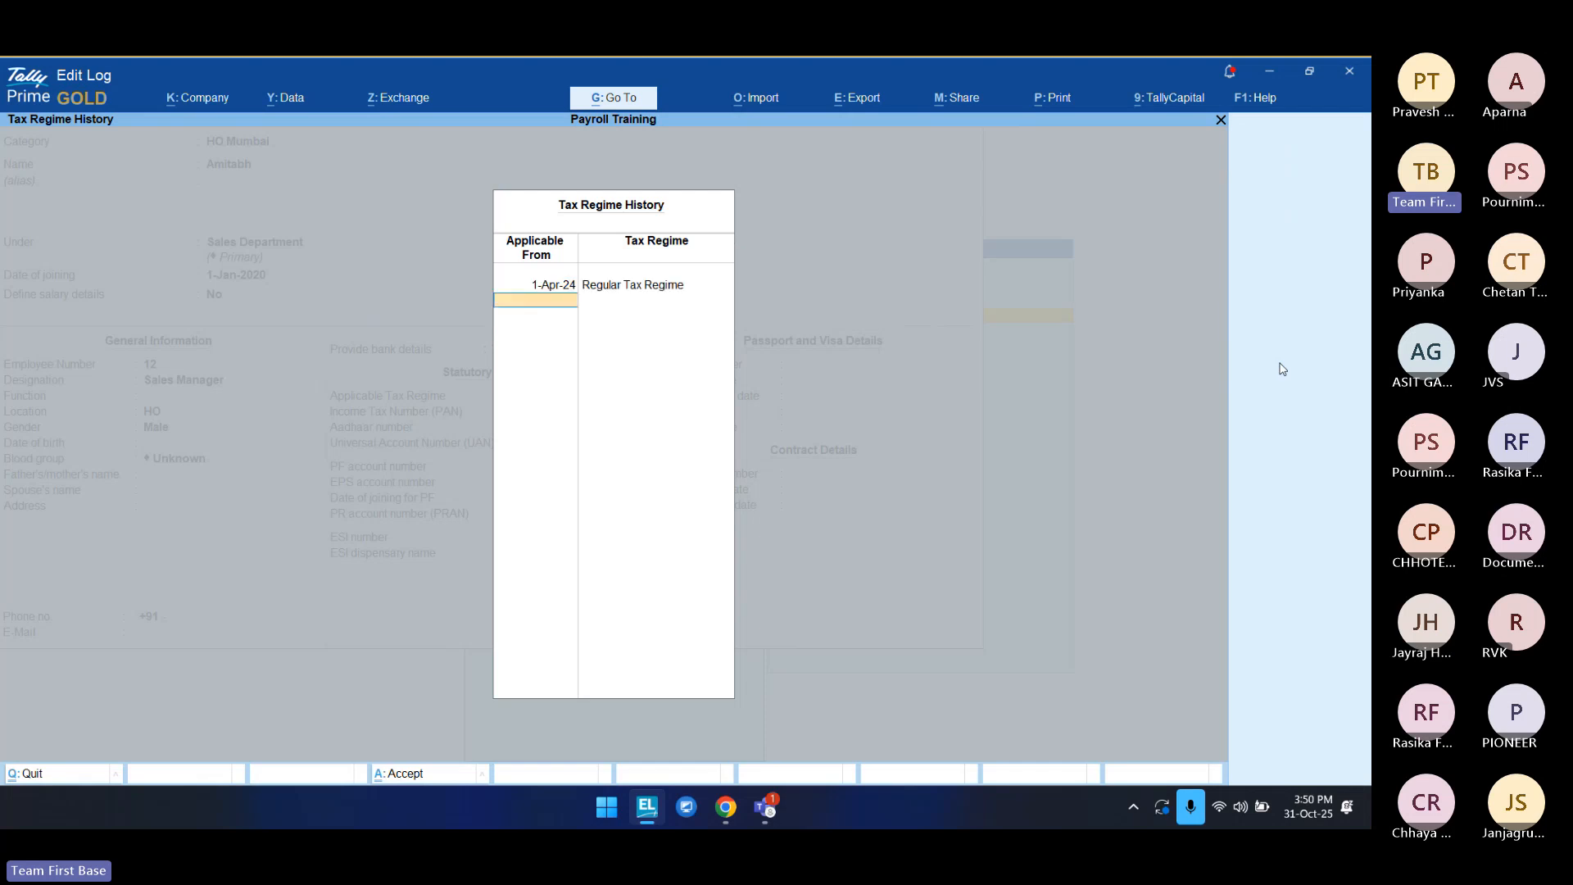
Step: Add Tax Regime U/s 115BAC from 1-Apr-25 to the history and keep it as the employee's applicable regime
type("a25")
key("Return")
key("Down")
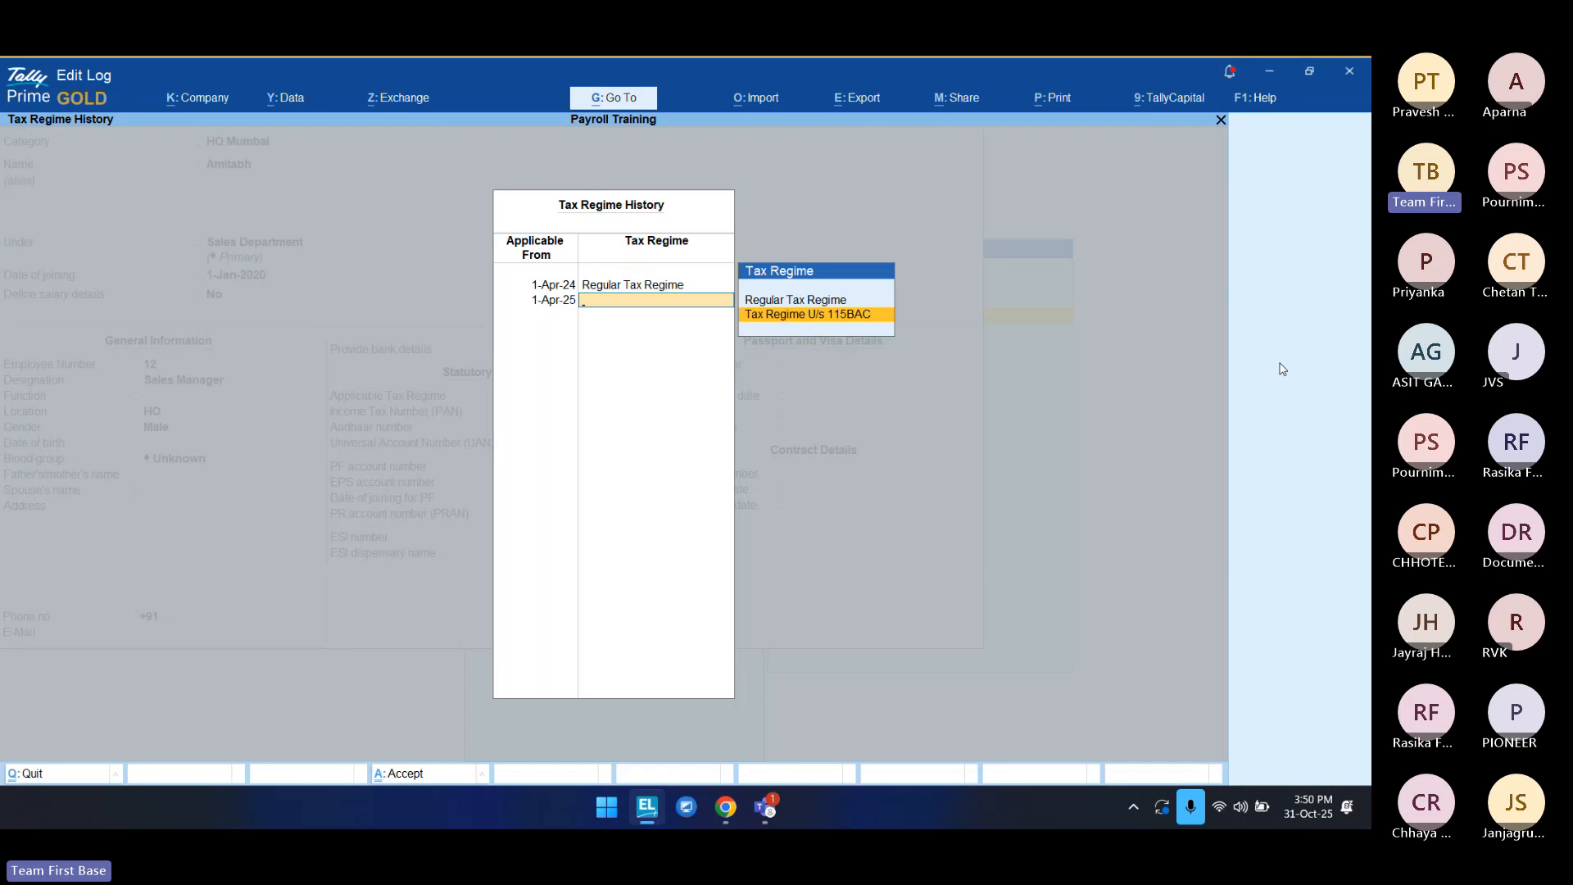
key("Return")
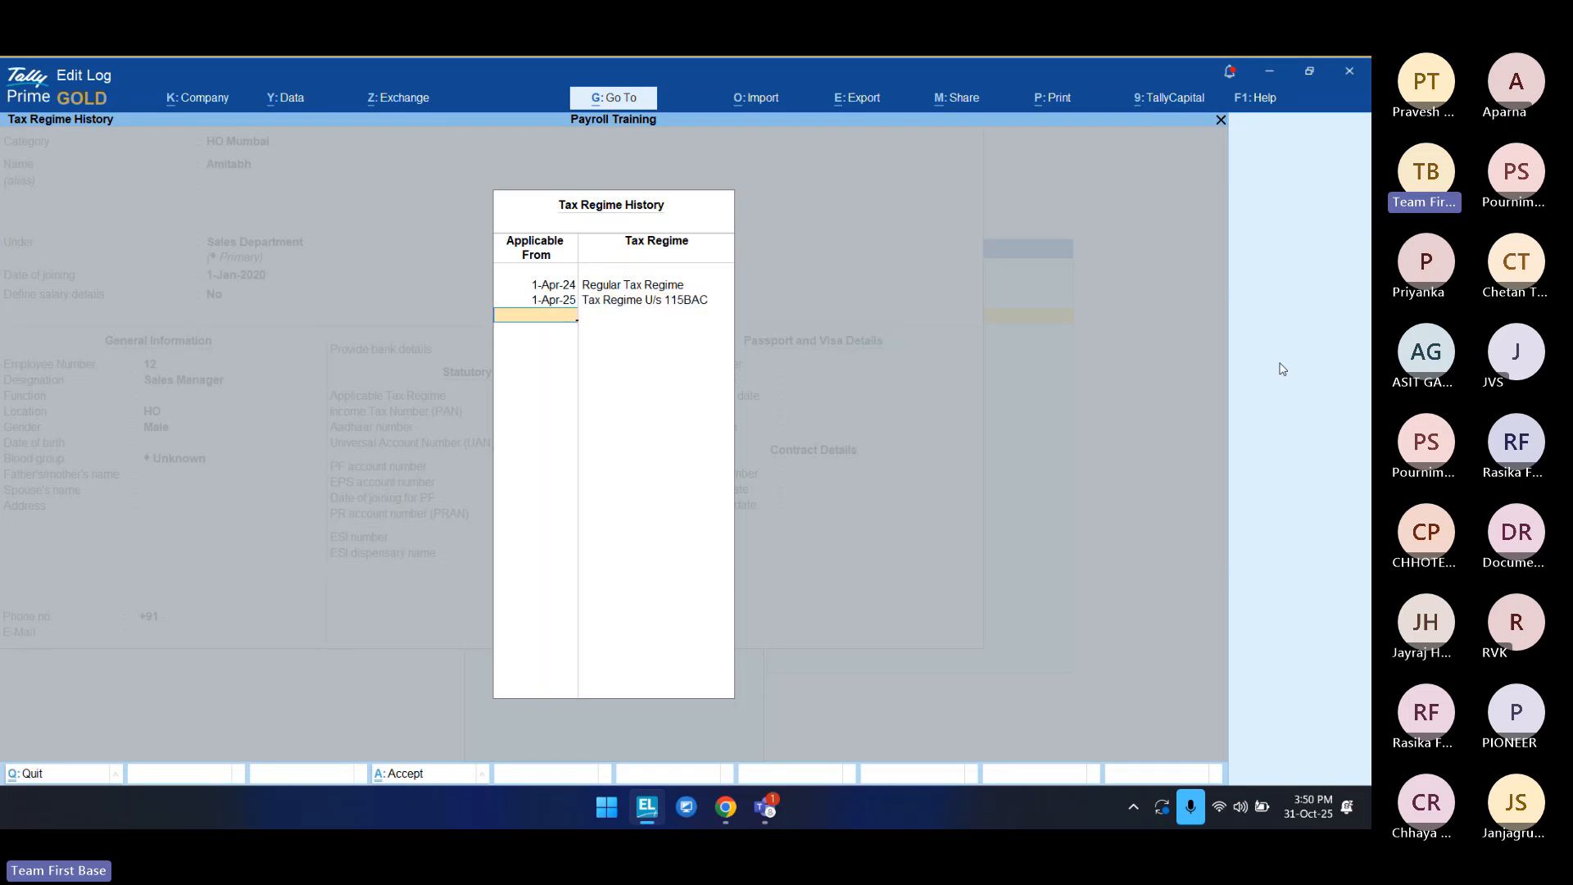
key("Return")
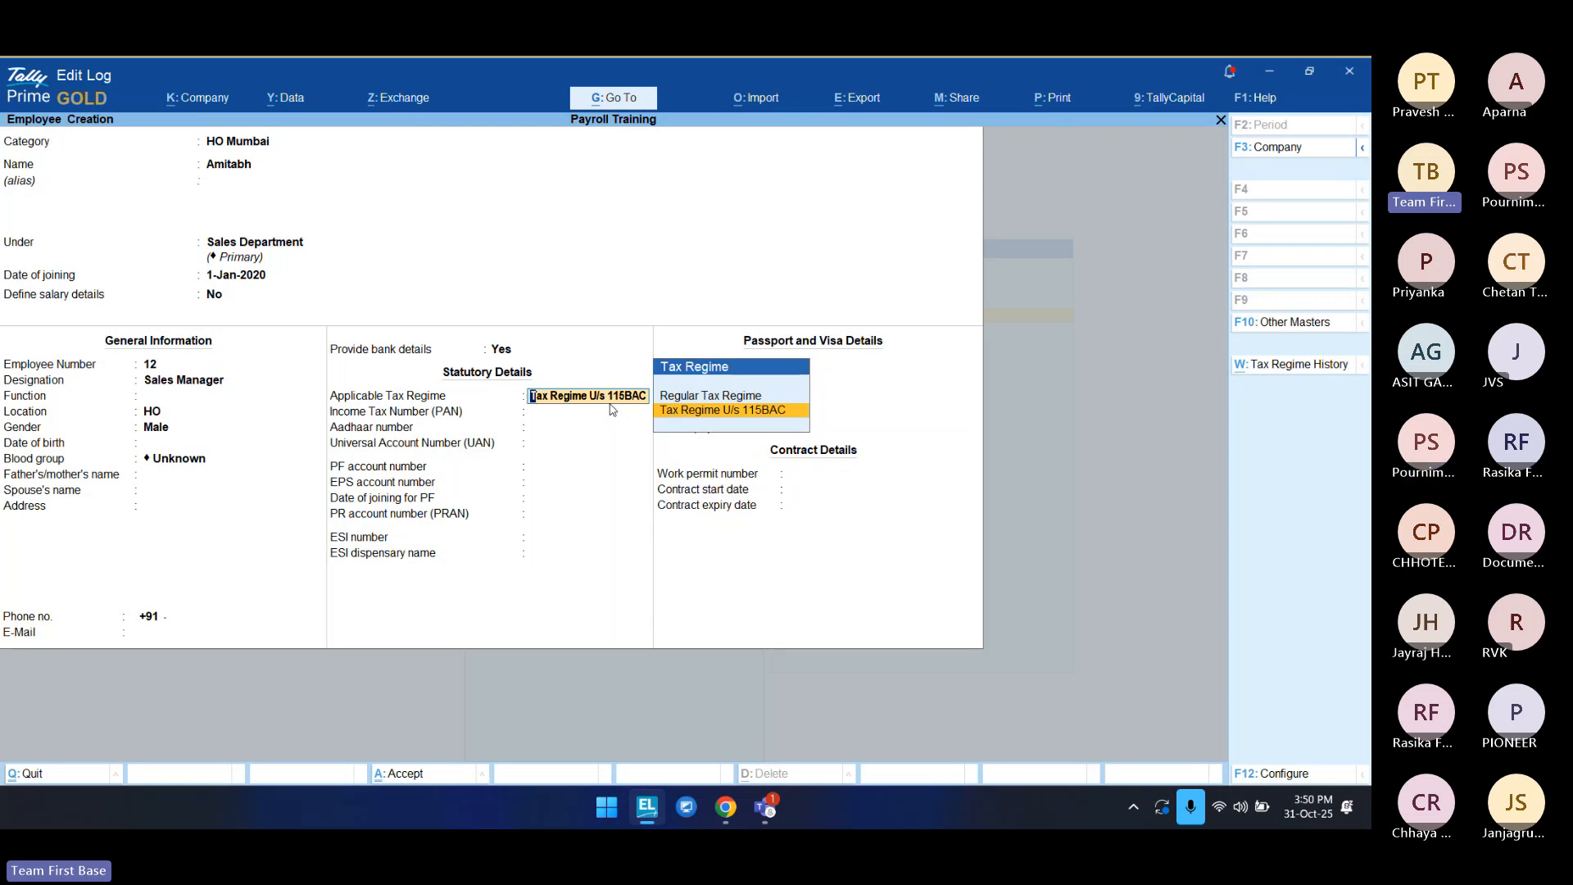
key("Return")
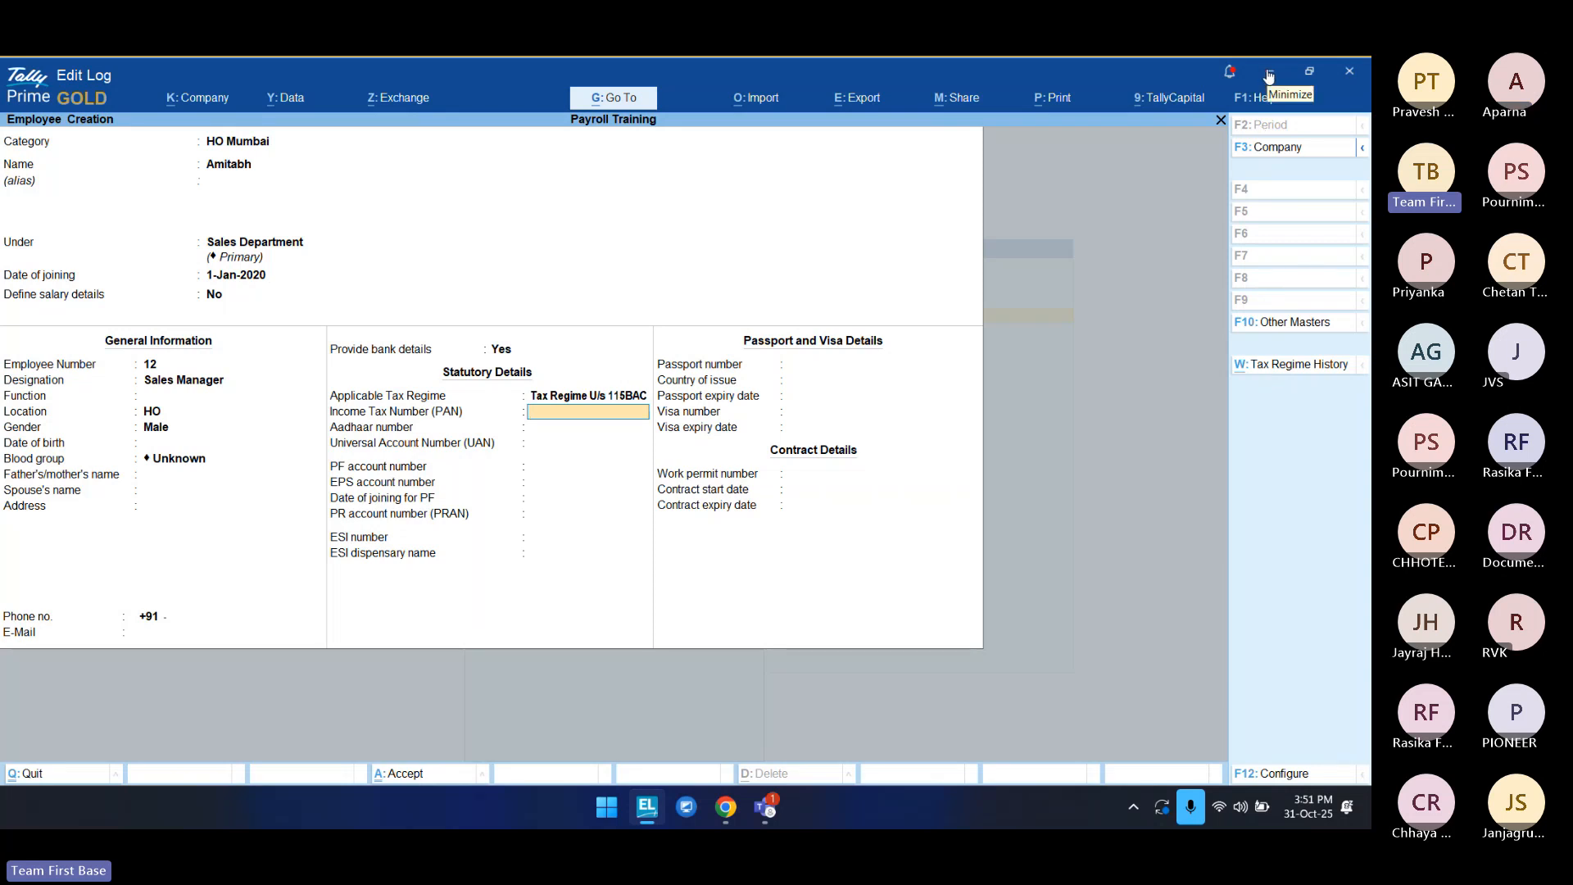
Step: Try to enter the employee's income tax number (PAN)
type("ABCDP1234")
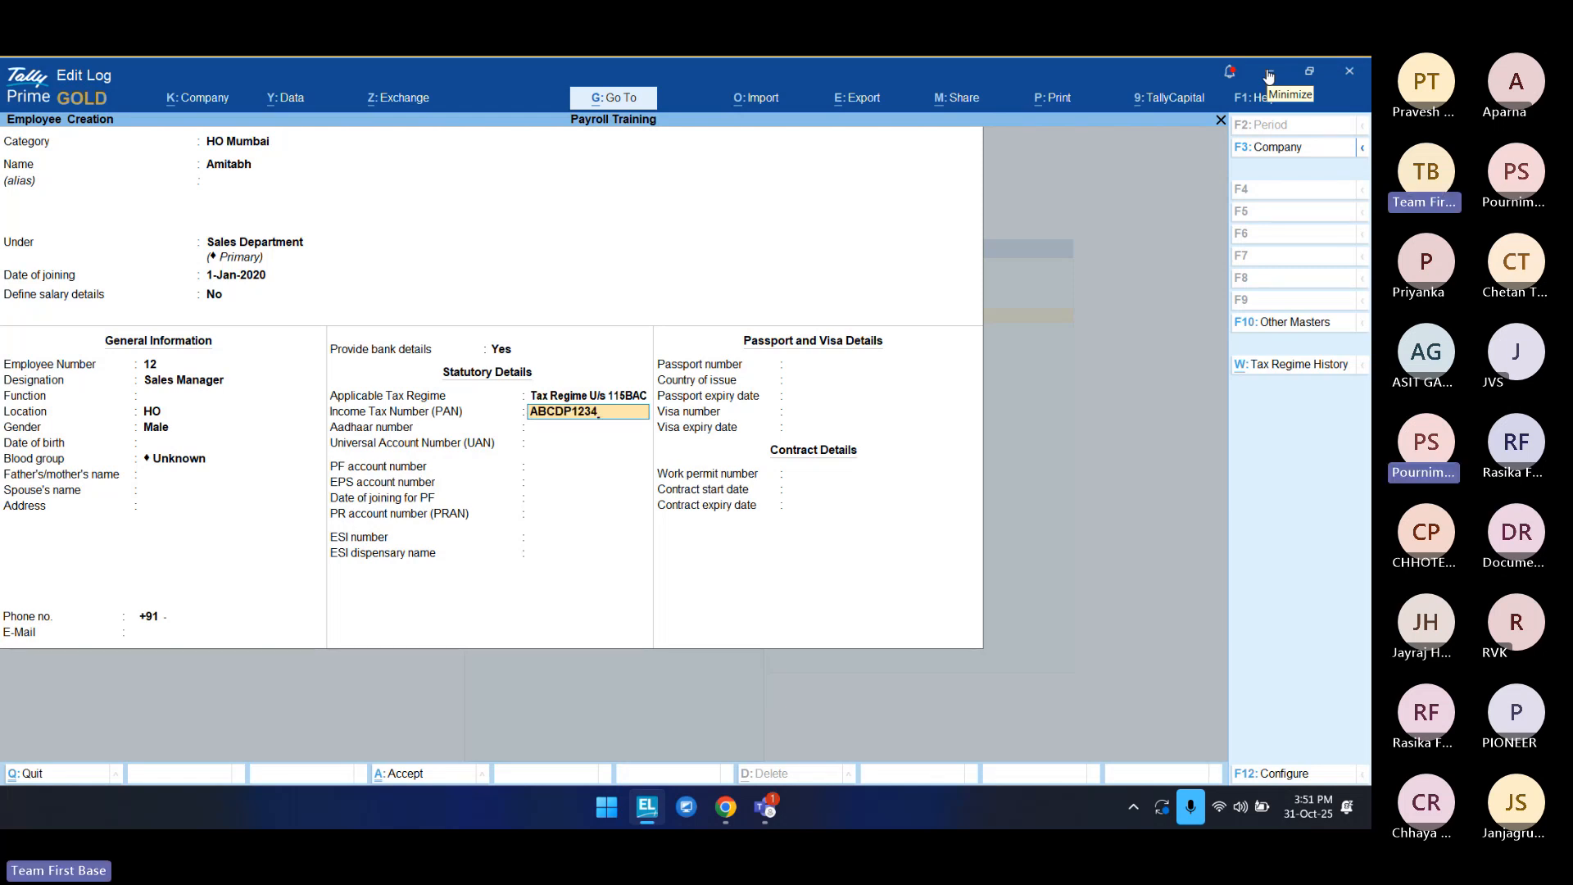
type("E")
key("Return")
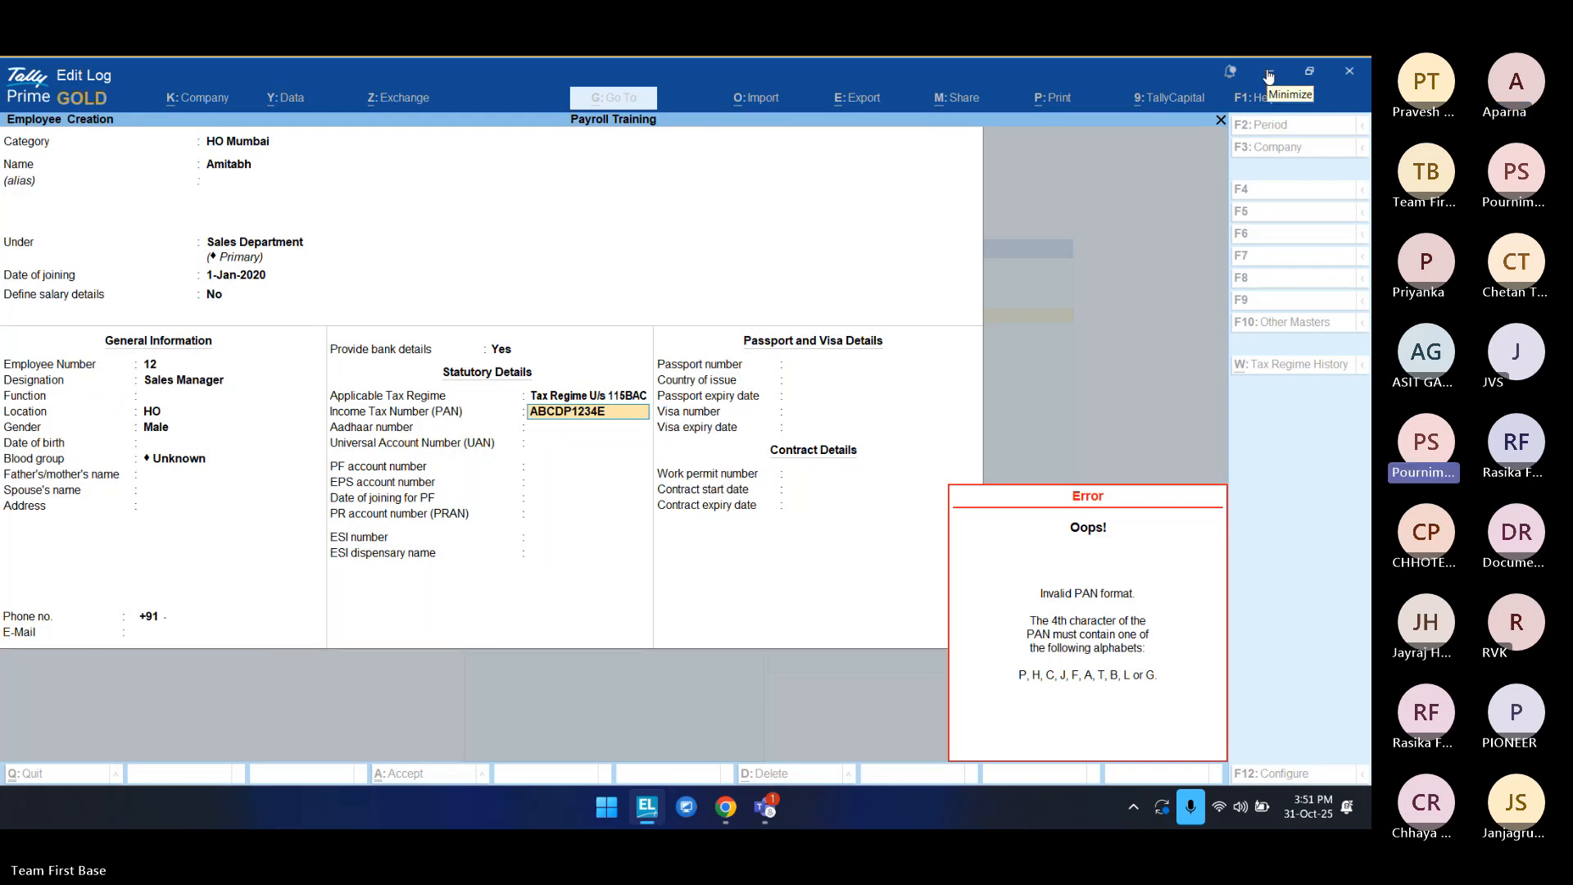
Step: Clear the income tax number and enter a PAN in the required format for the employee
key("Escape")
key("Left")
key("Left")
key("Left")
key("Left")
key("Left")
key("BackSpace")
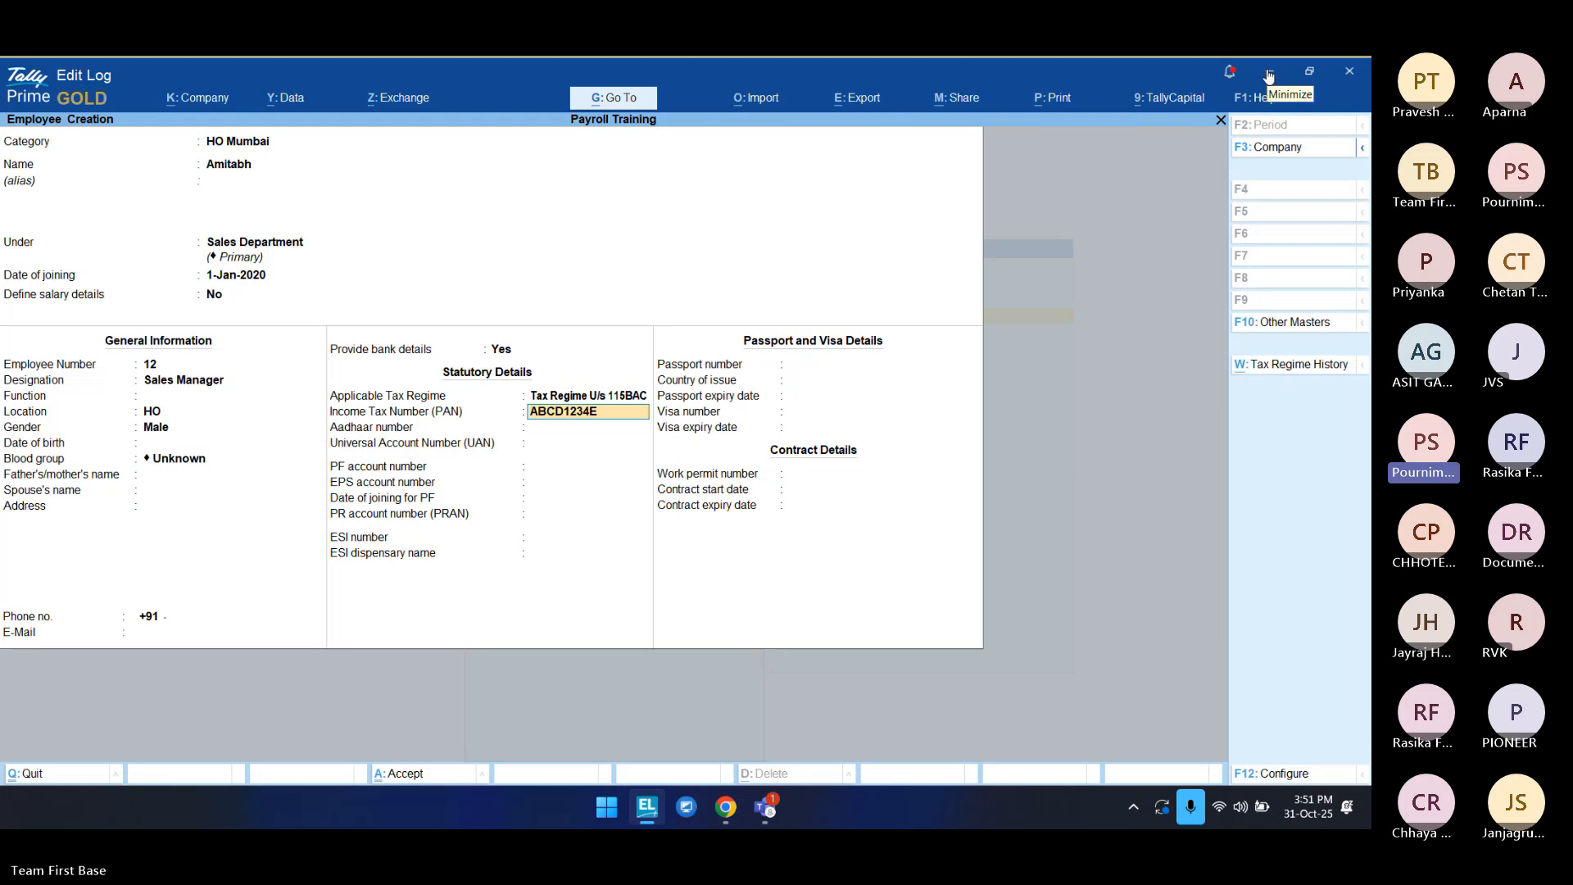
key("Delete")
key("BackSpace")
key("BackSpace")
key("BackSpace")
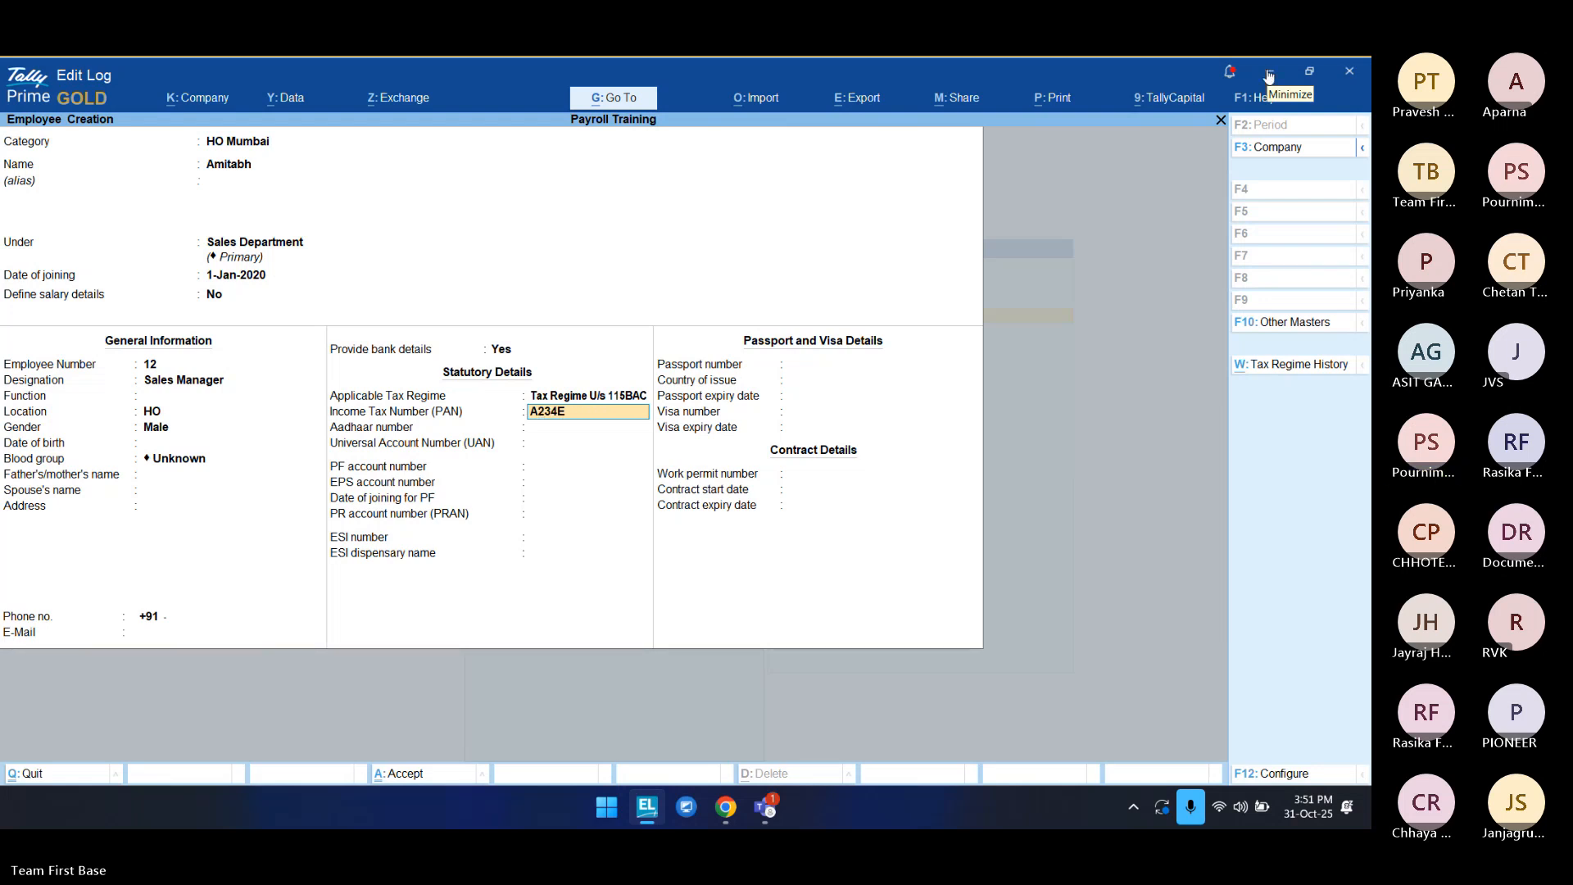
key("BackSpace")
key("BackSpace")
key("BackSpace")
key("BackSpace")
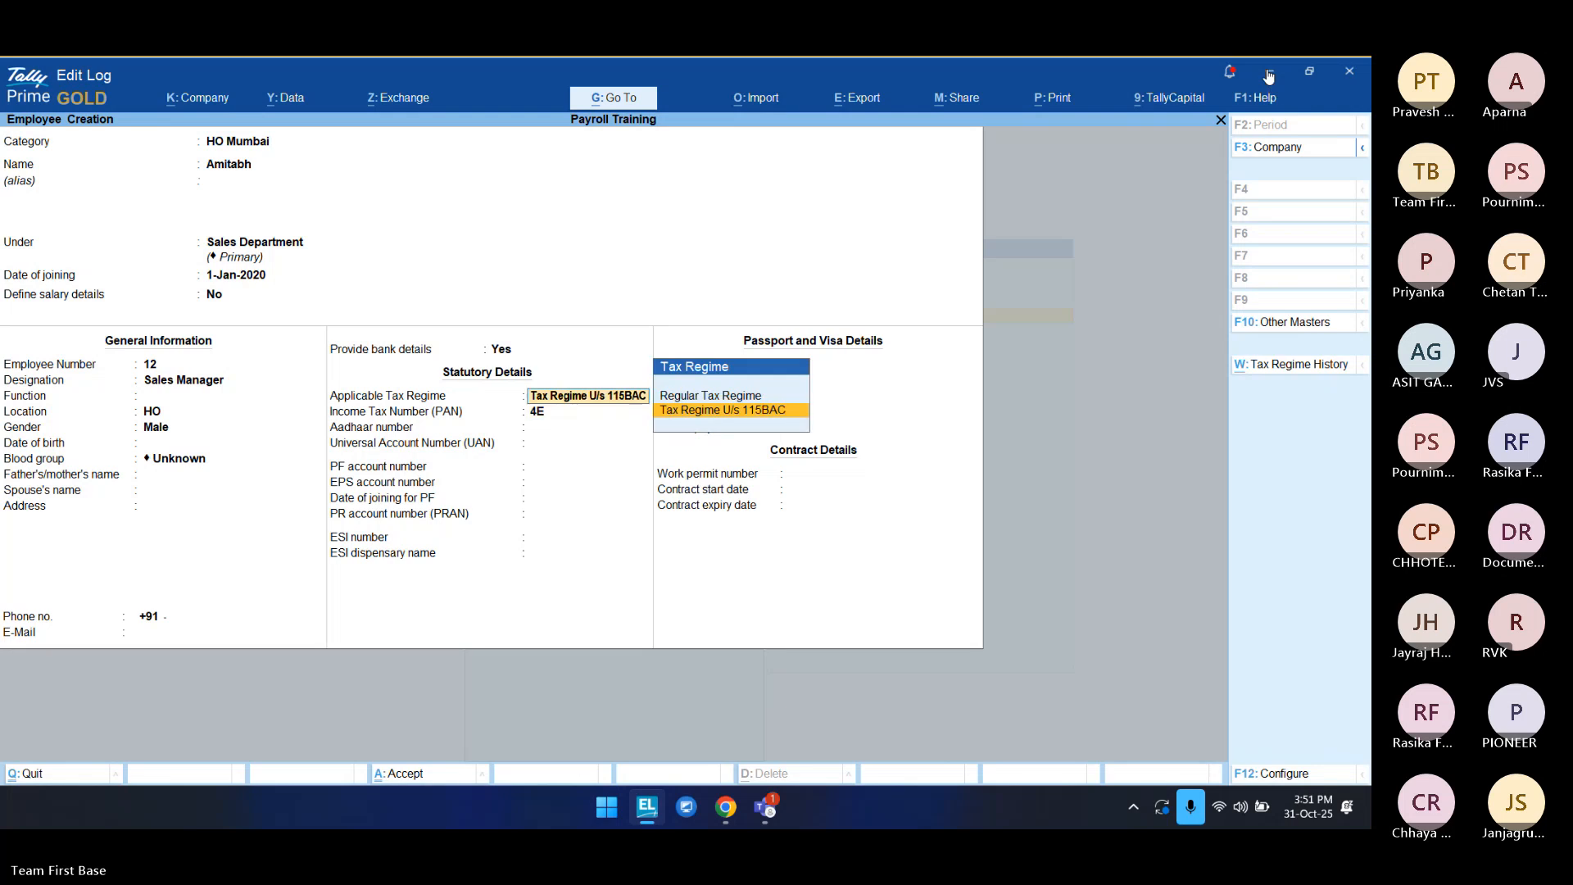
key("Return")
key("BackSpace")
key("BackSpace")
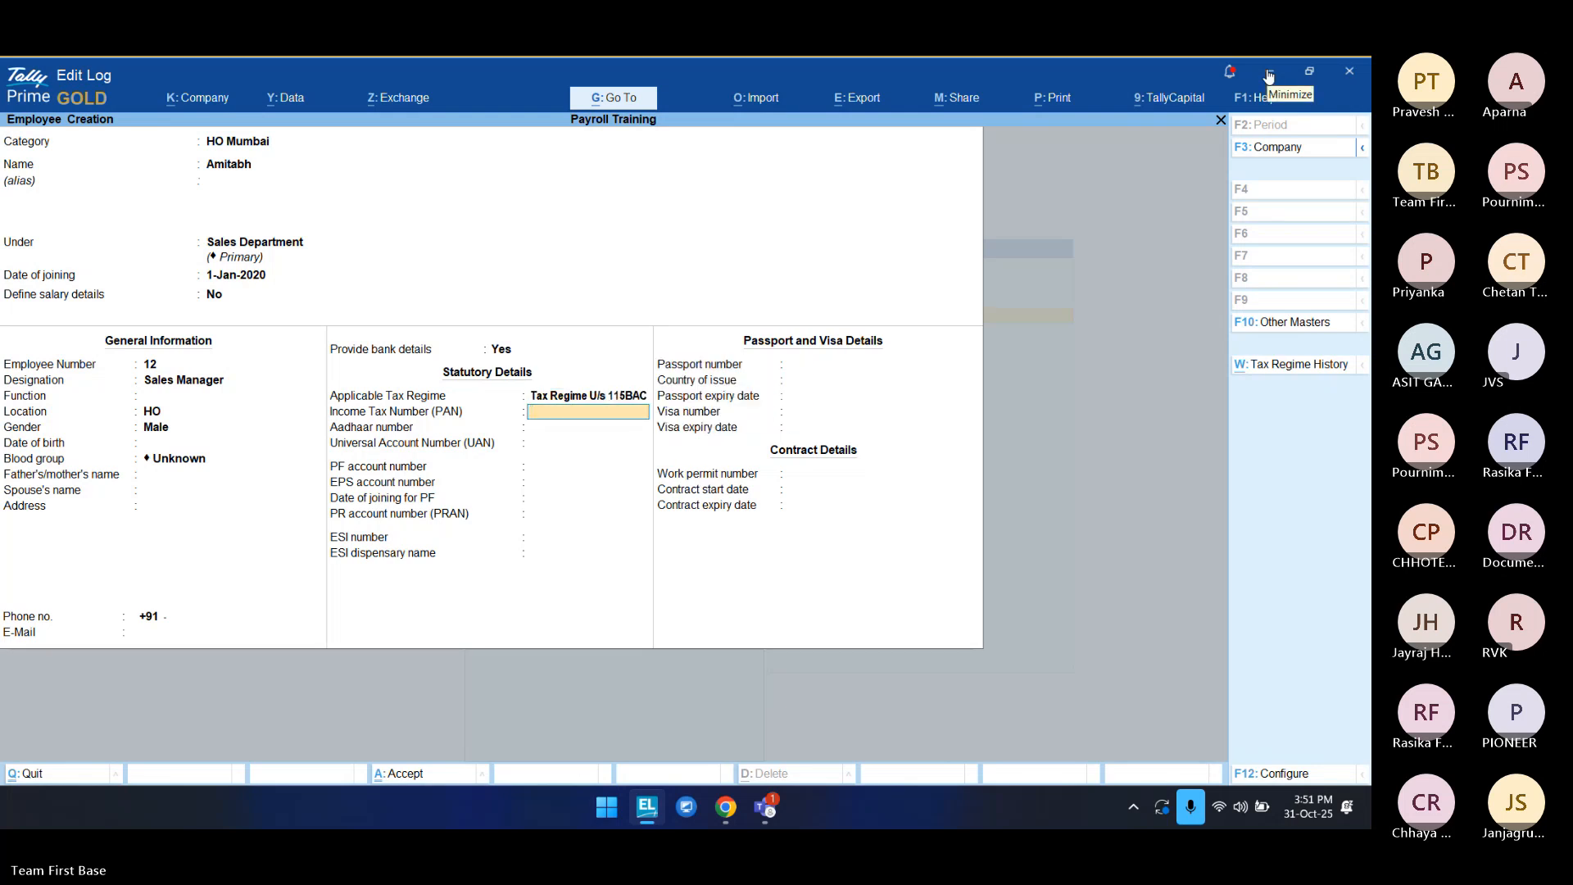
type("ABCPD1234E")
key("Return")
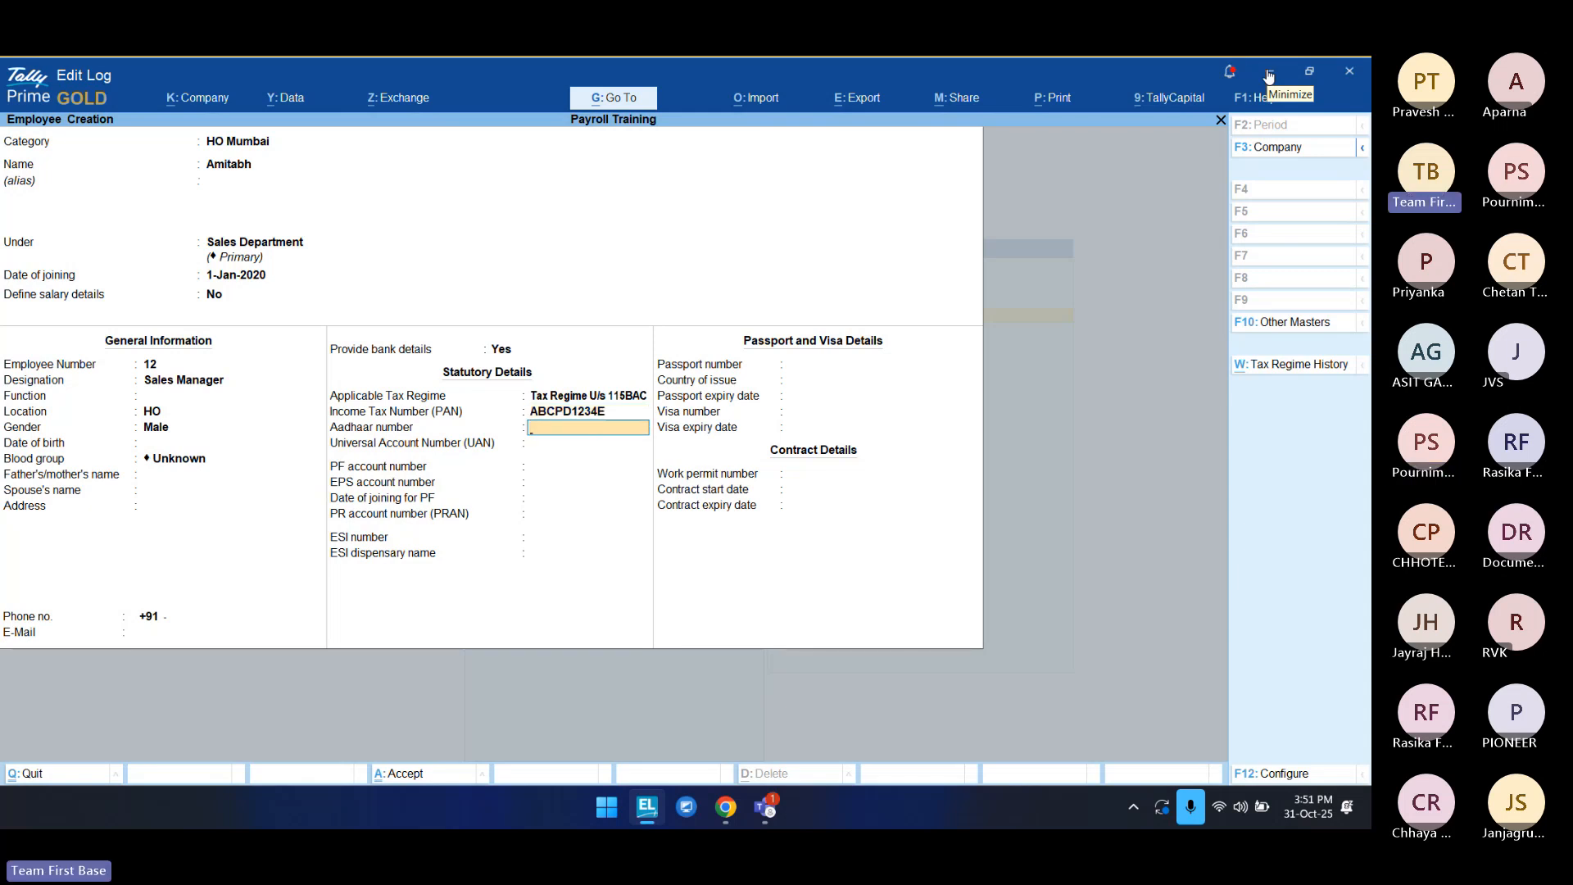
Step: Leave the employee's Aadhaar, UAN, PF, EPS, PF joining date, PRAN and ESI details blank and go on to the passport details
key("Return")
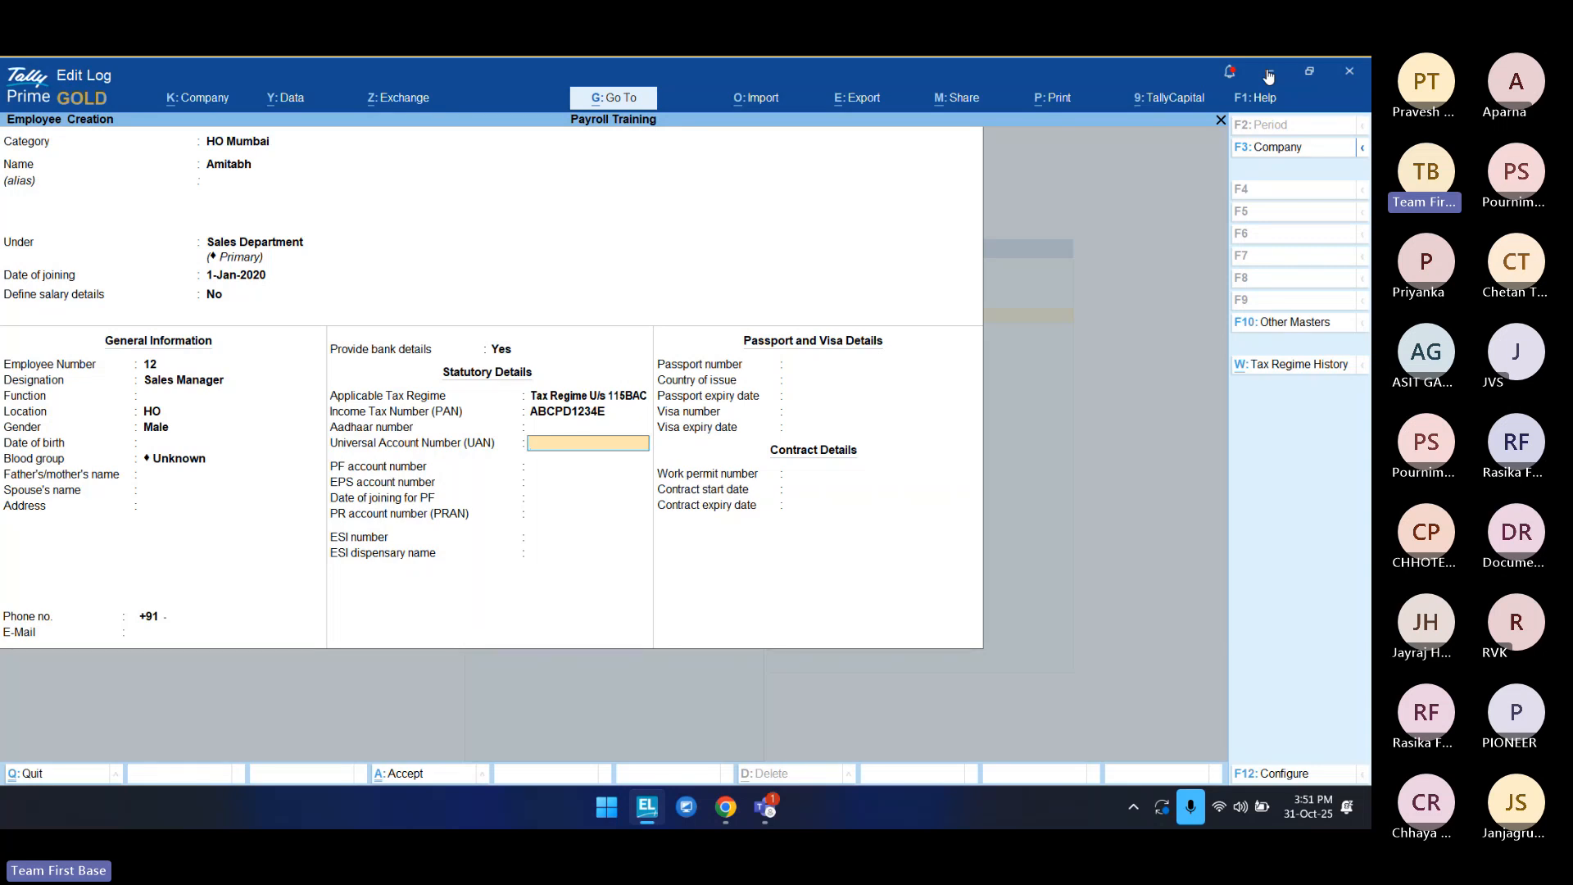
key("Return")
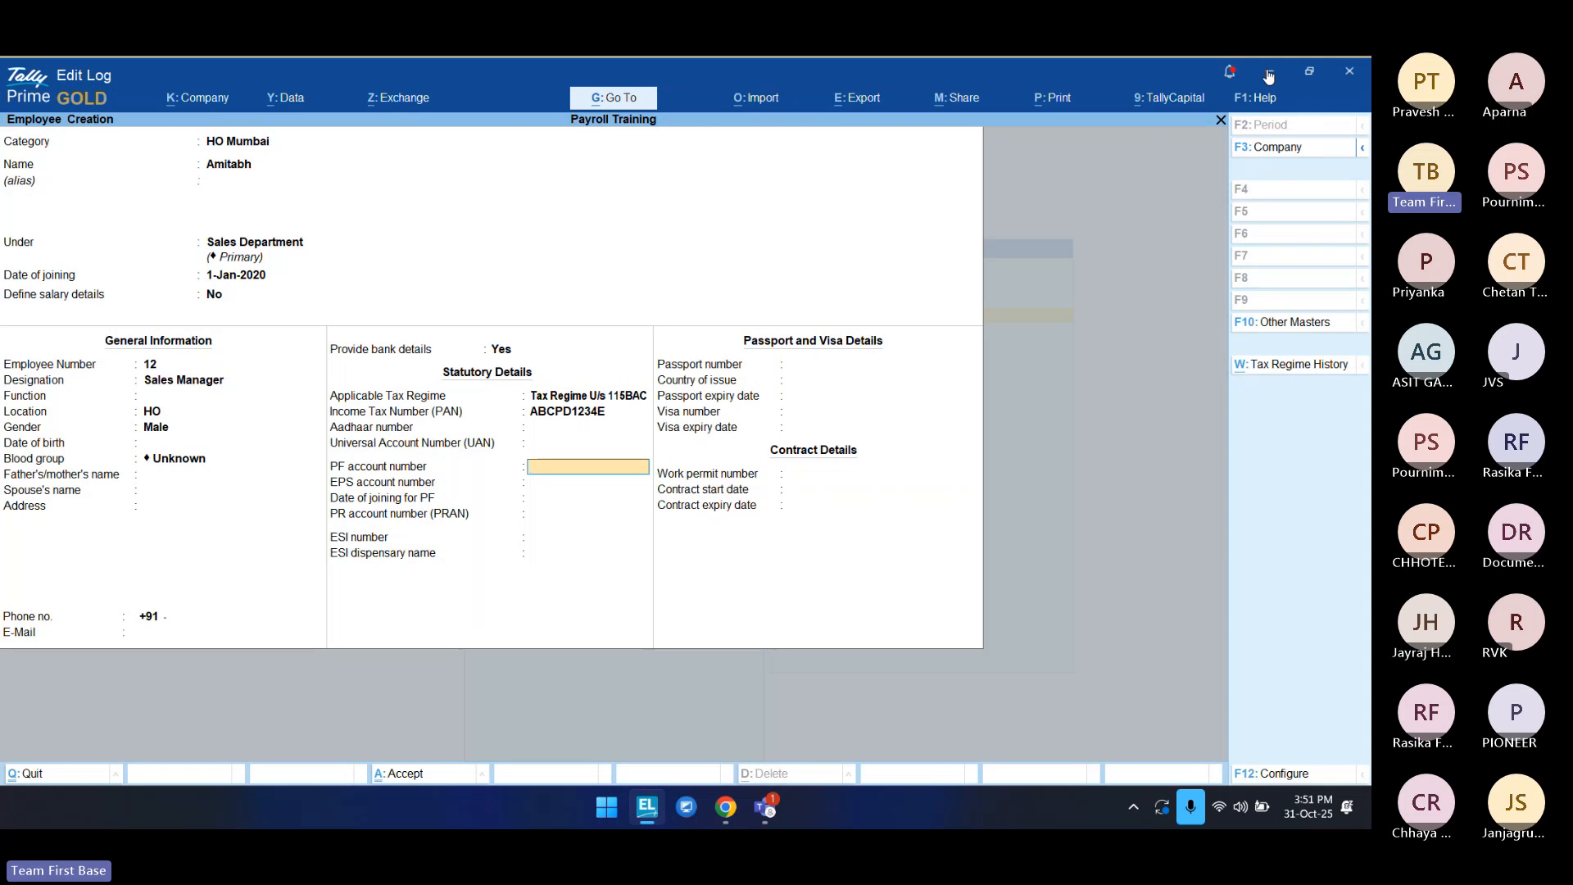
key("Return")
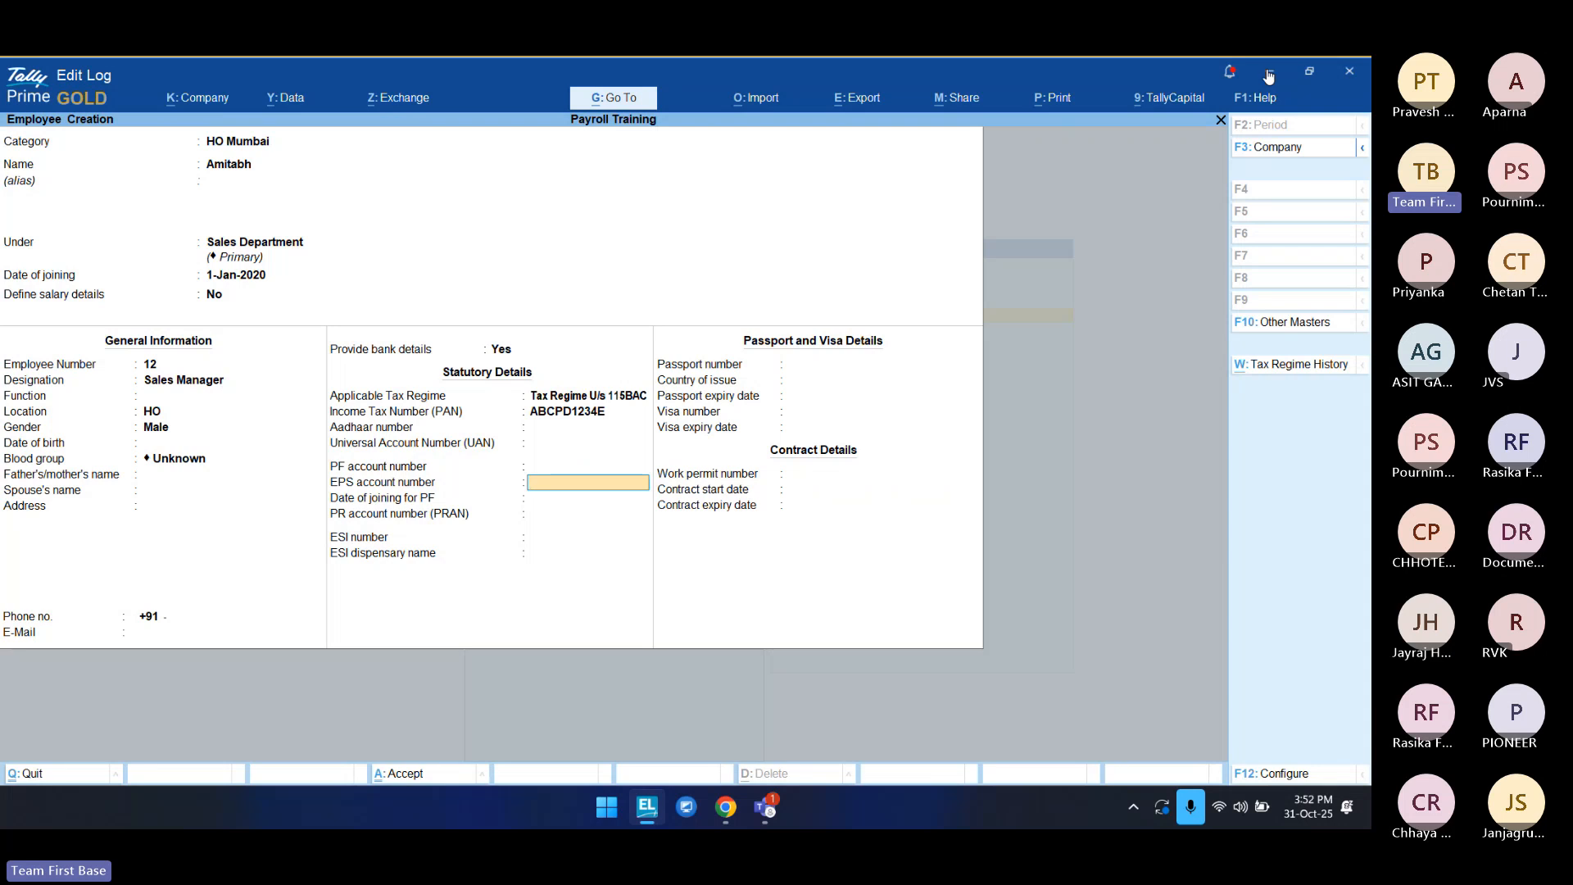
key("Return")
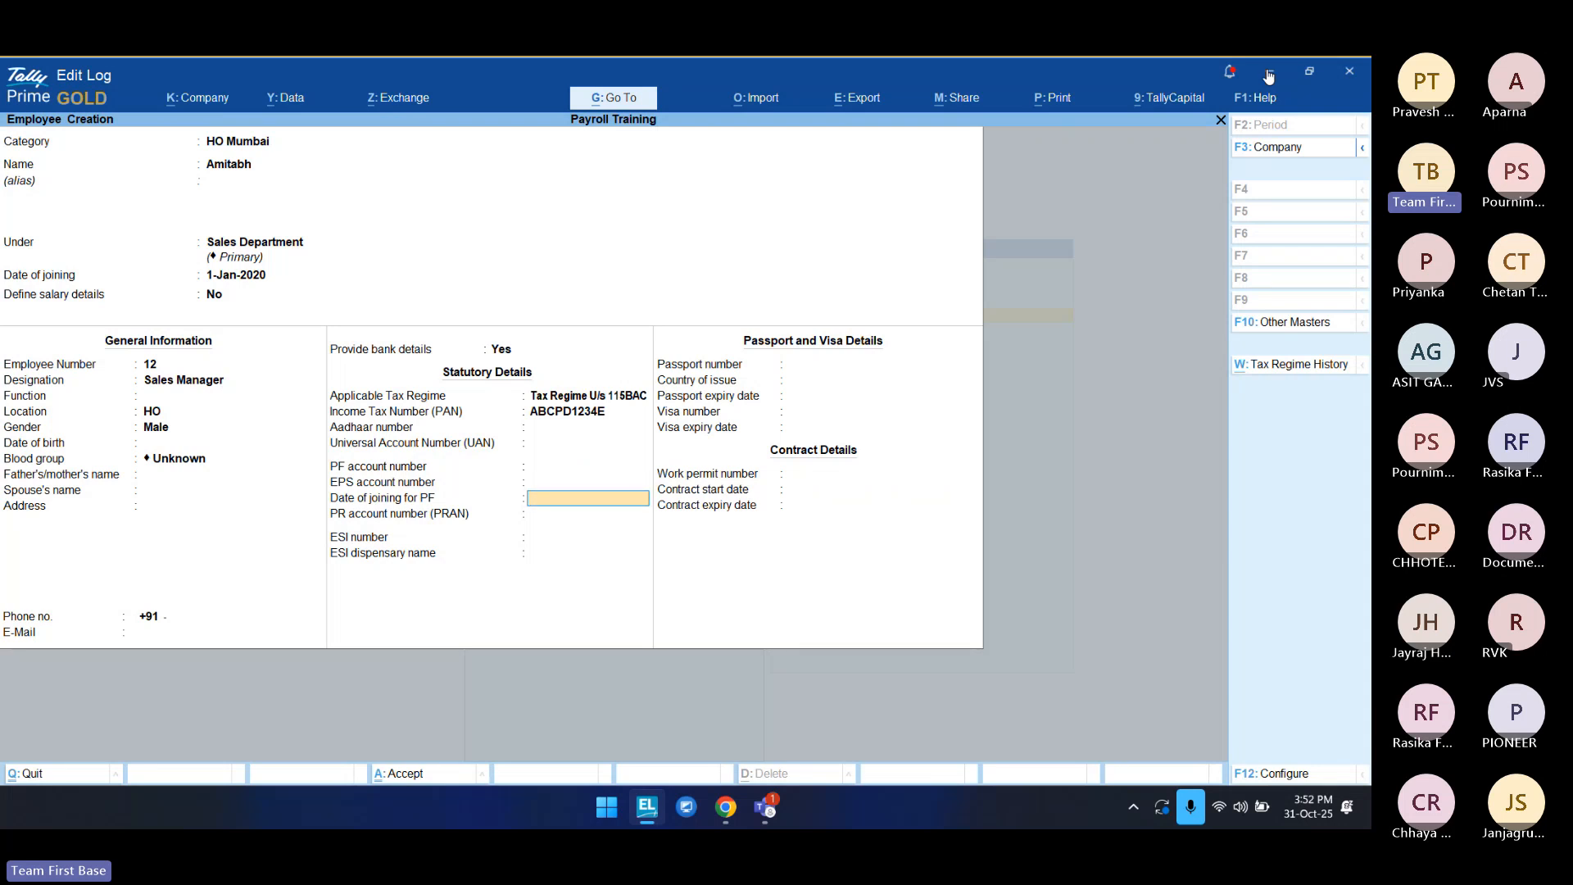
key("Return")
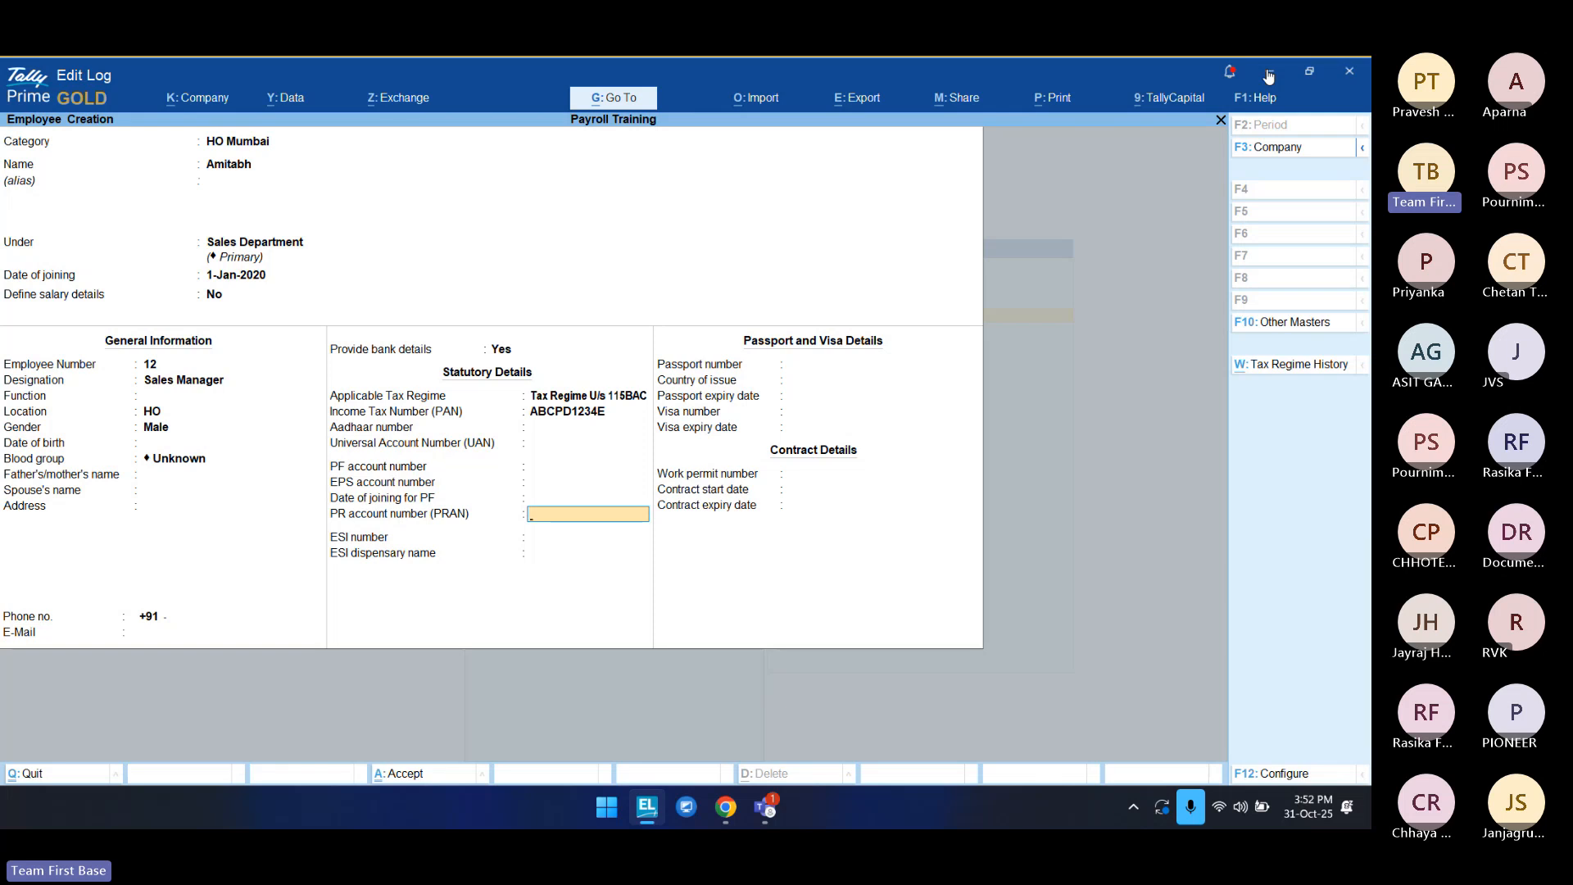
key("Return")
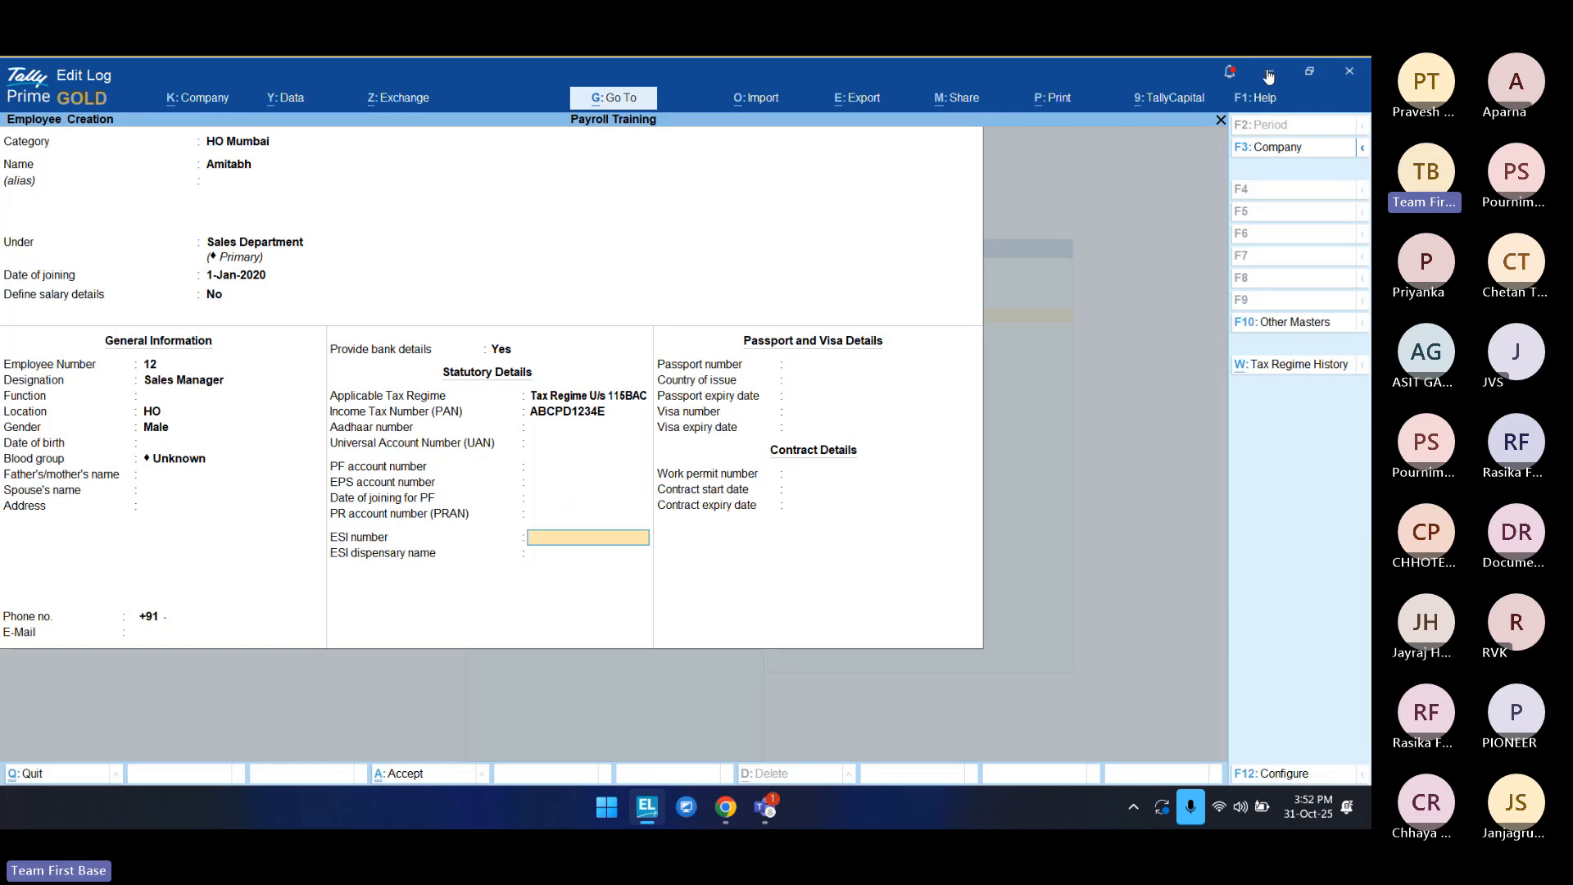
key("Return")
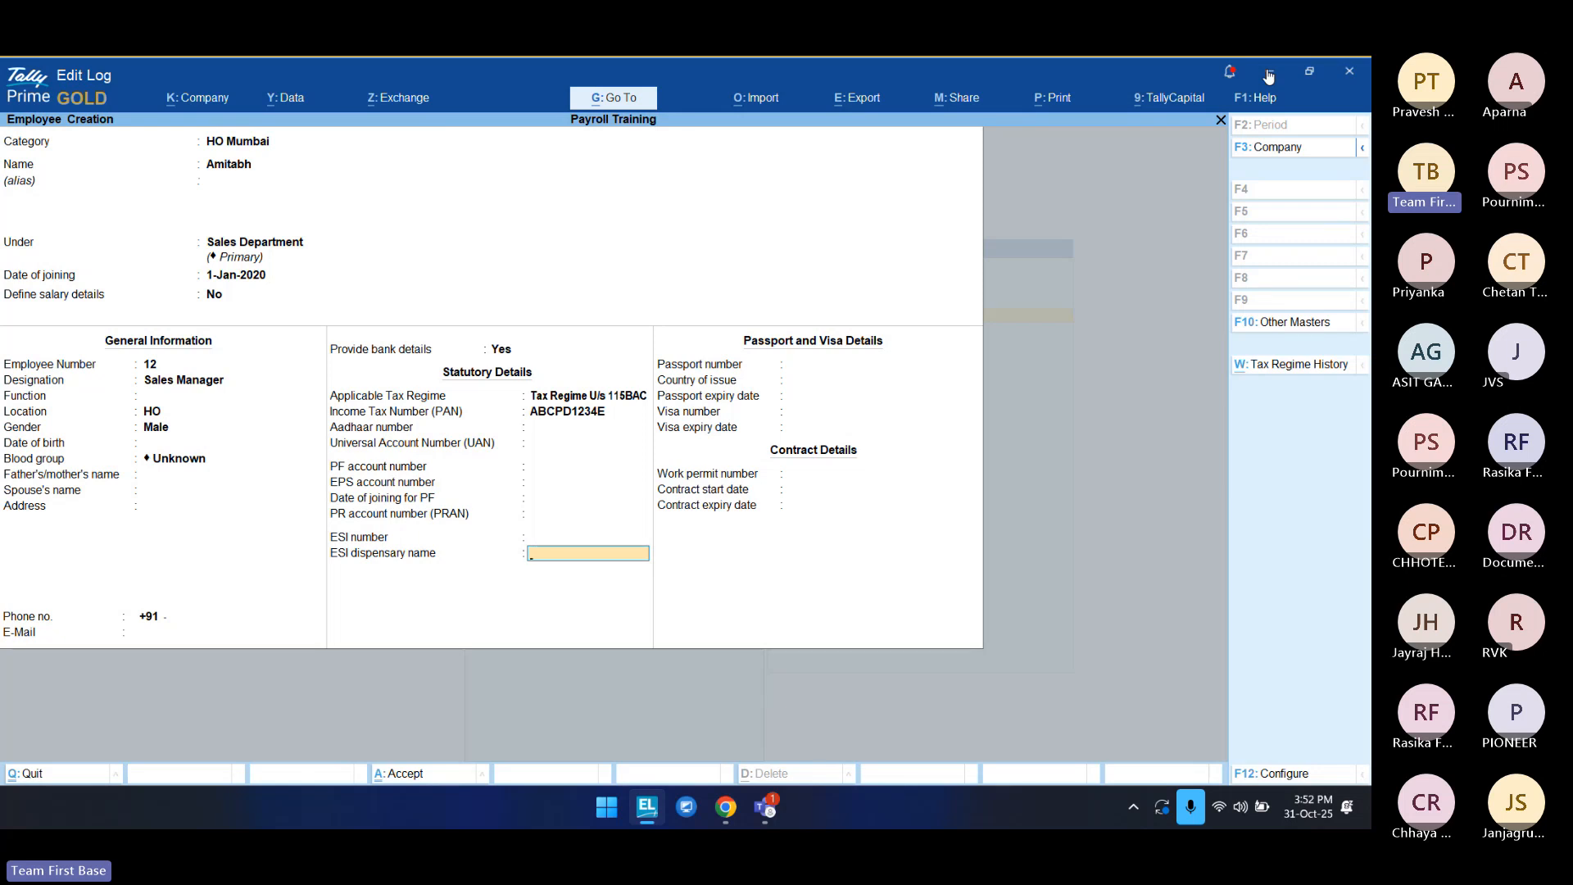
key("Return")
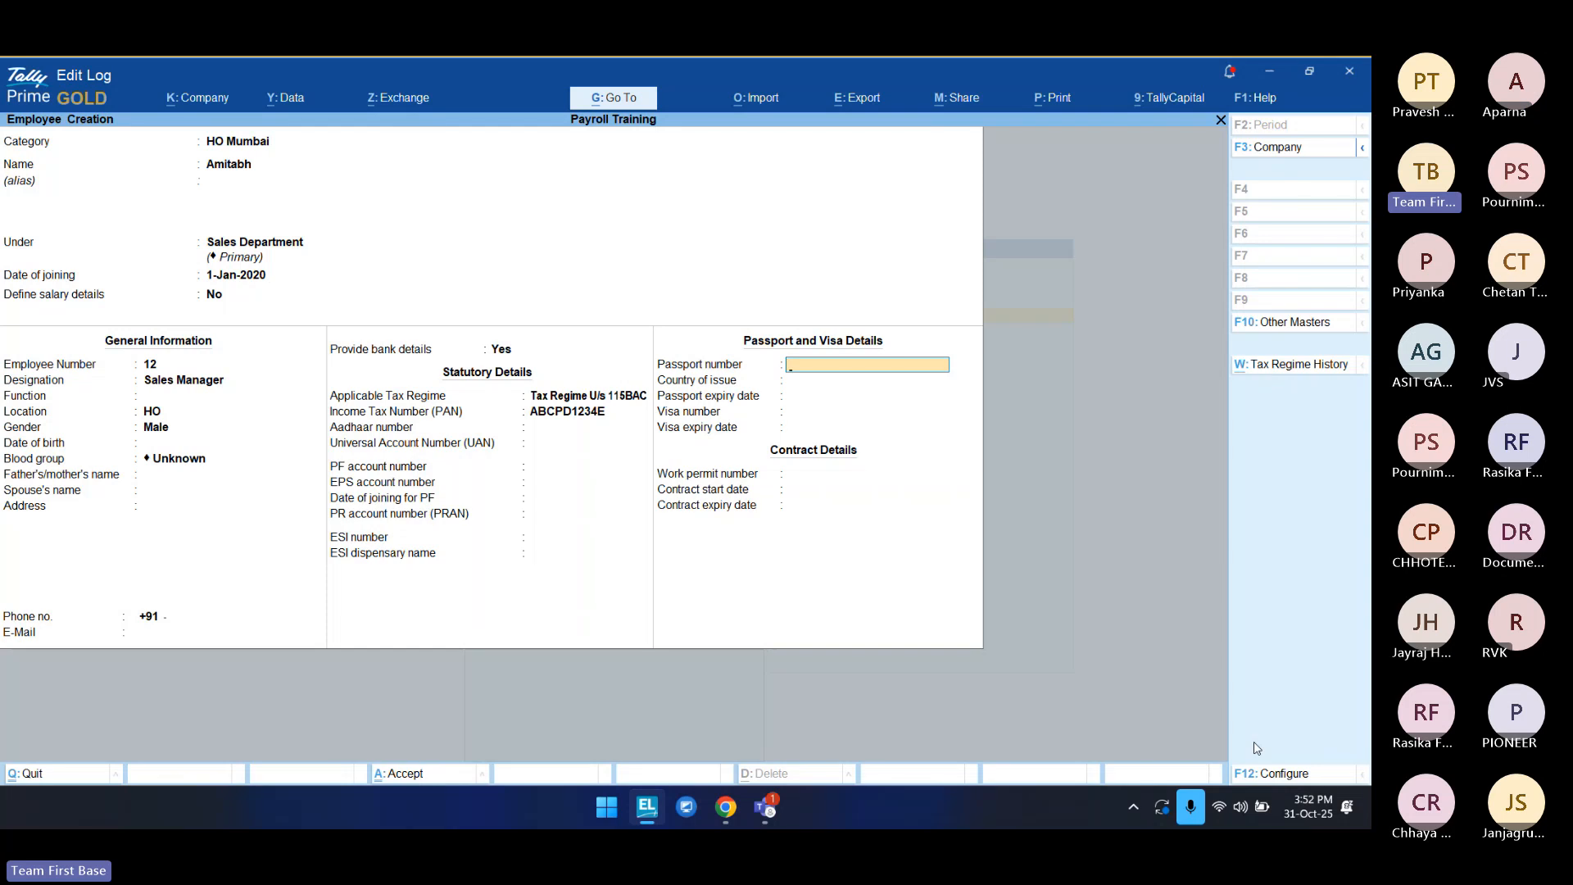
Step: Configure employee creation to omit the passport and visa details and the contract details
left_click(1272, 774)
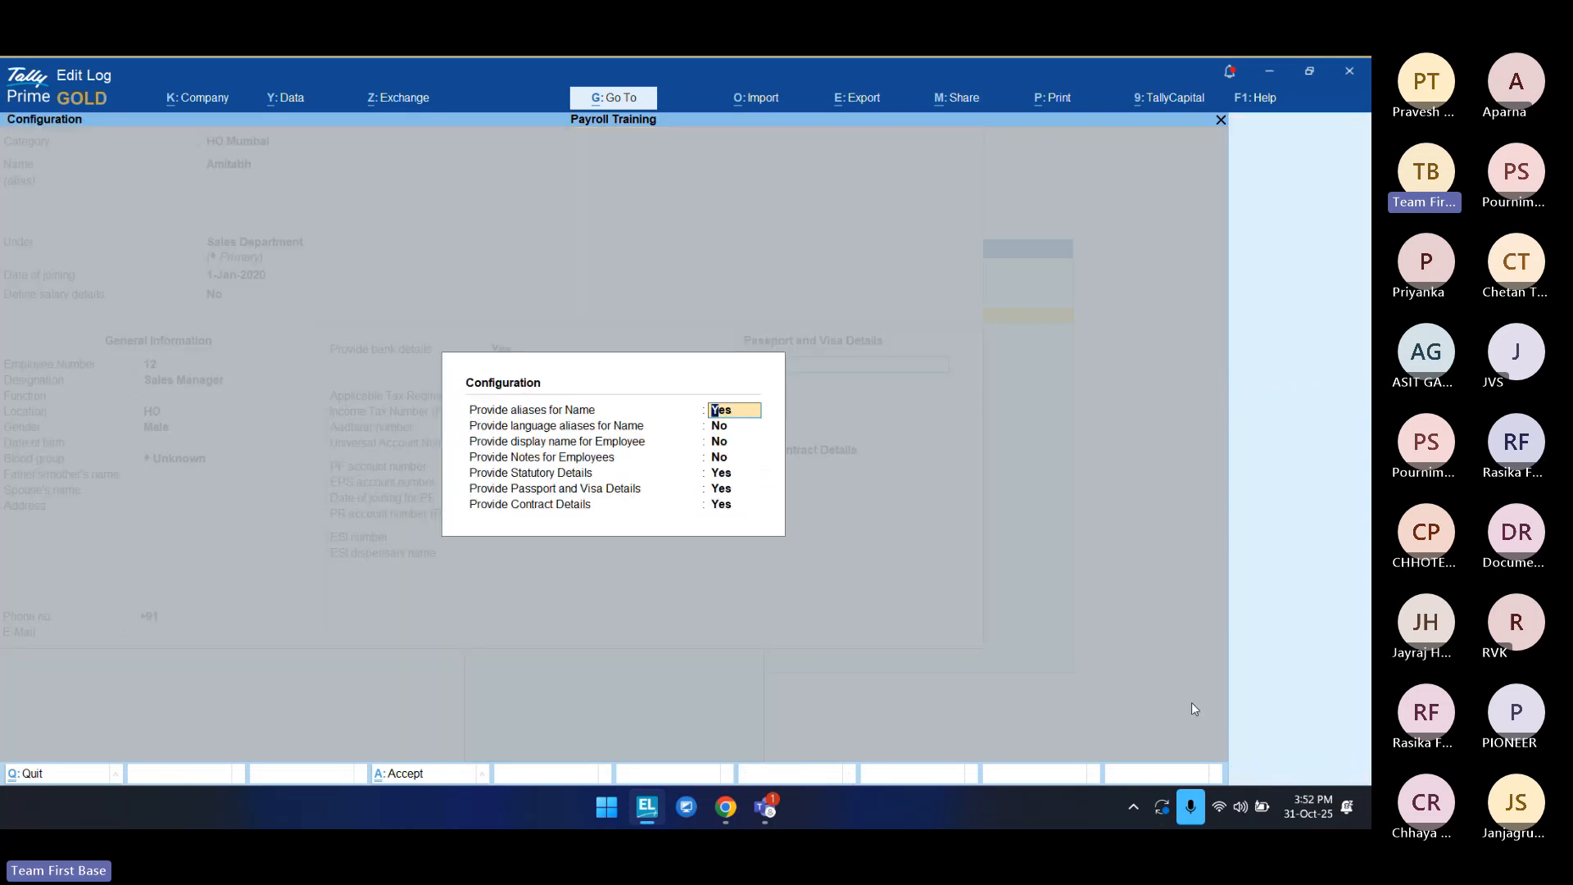
left_click(715, 489)
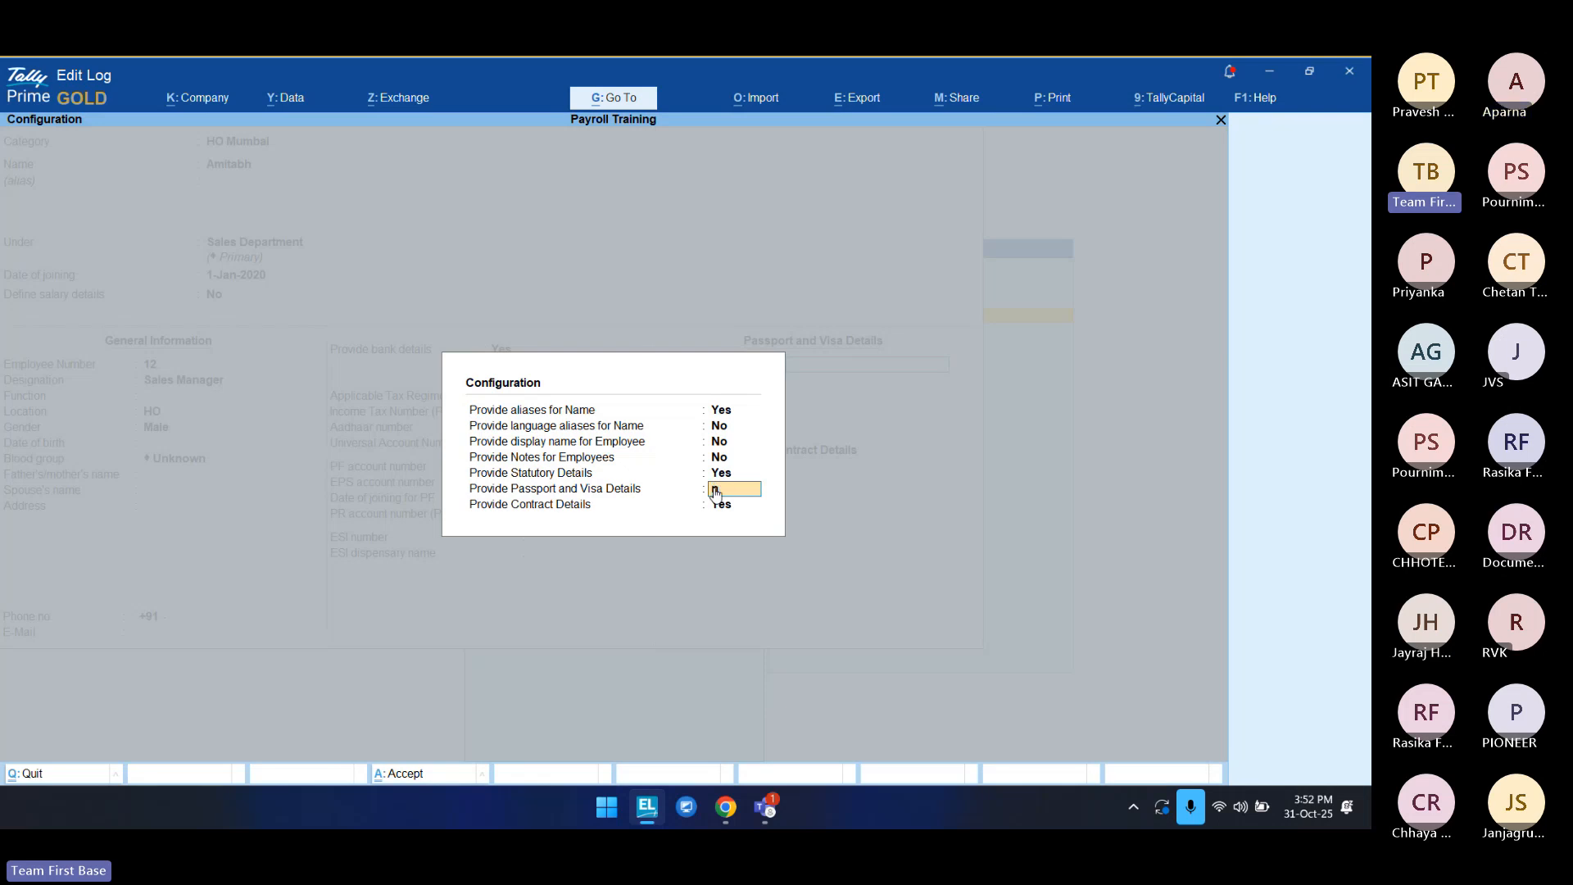
type("nn")
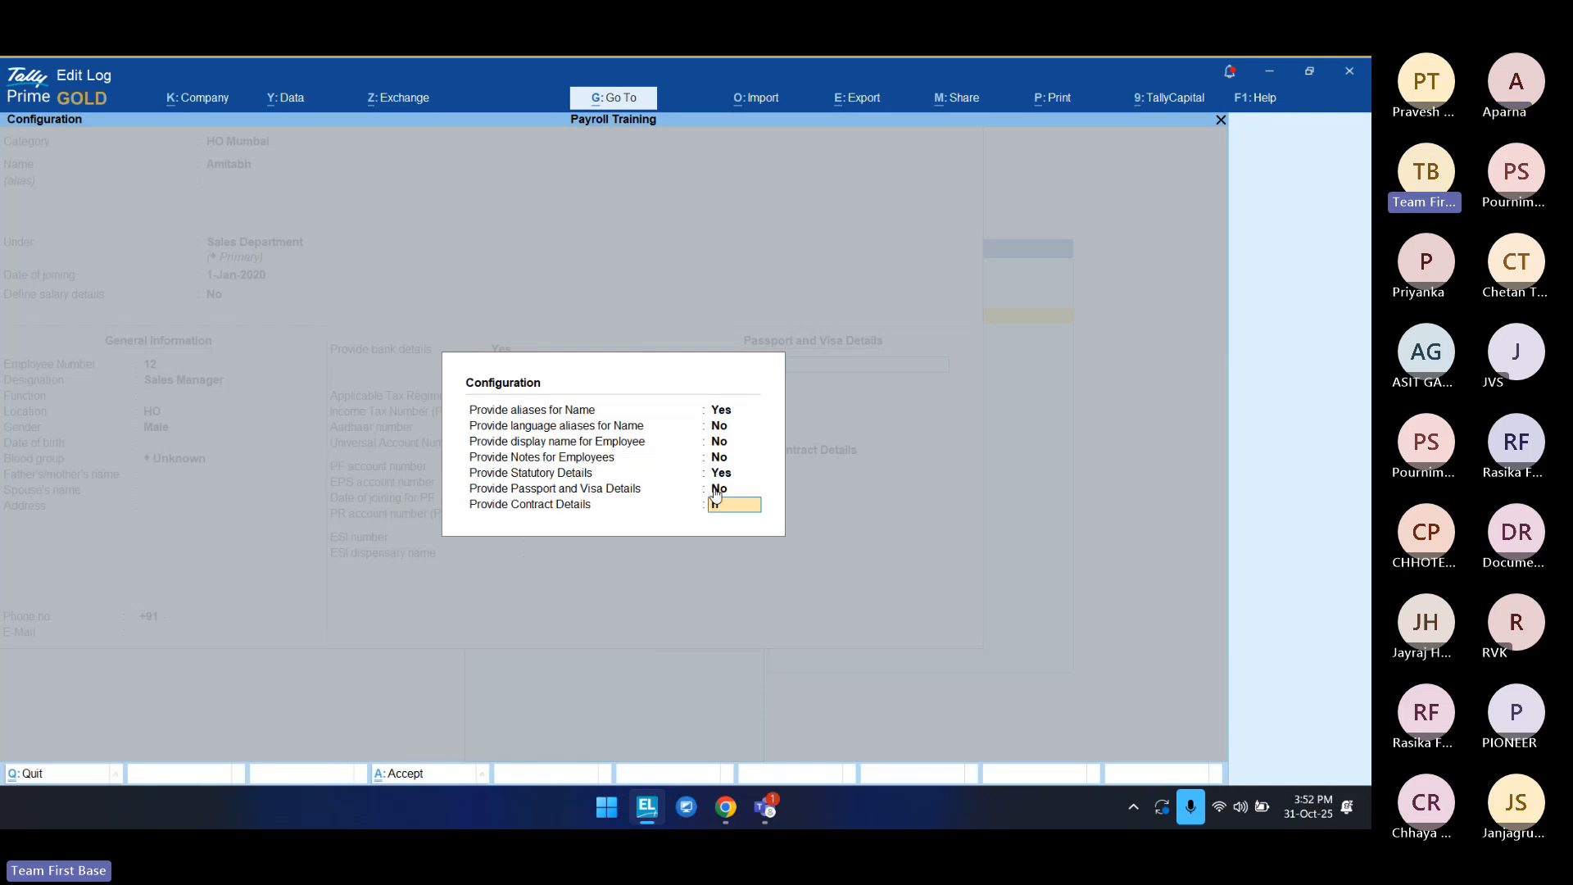
key("Return")
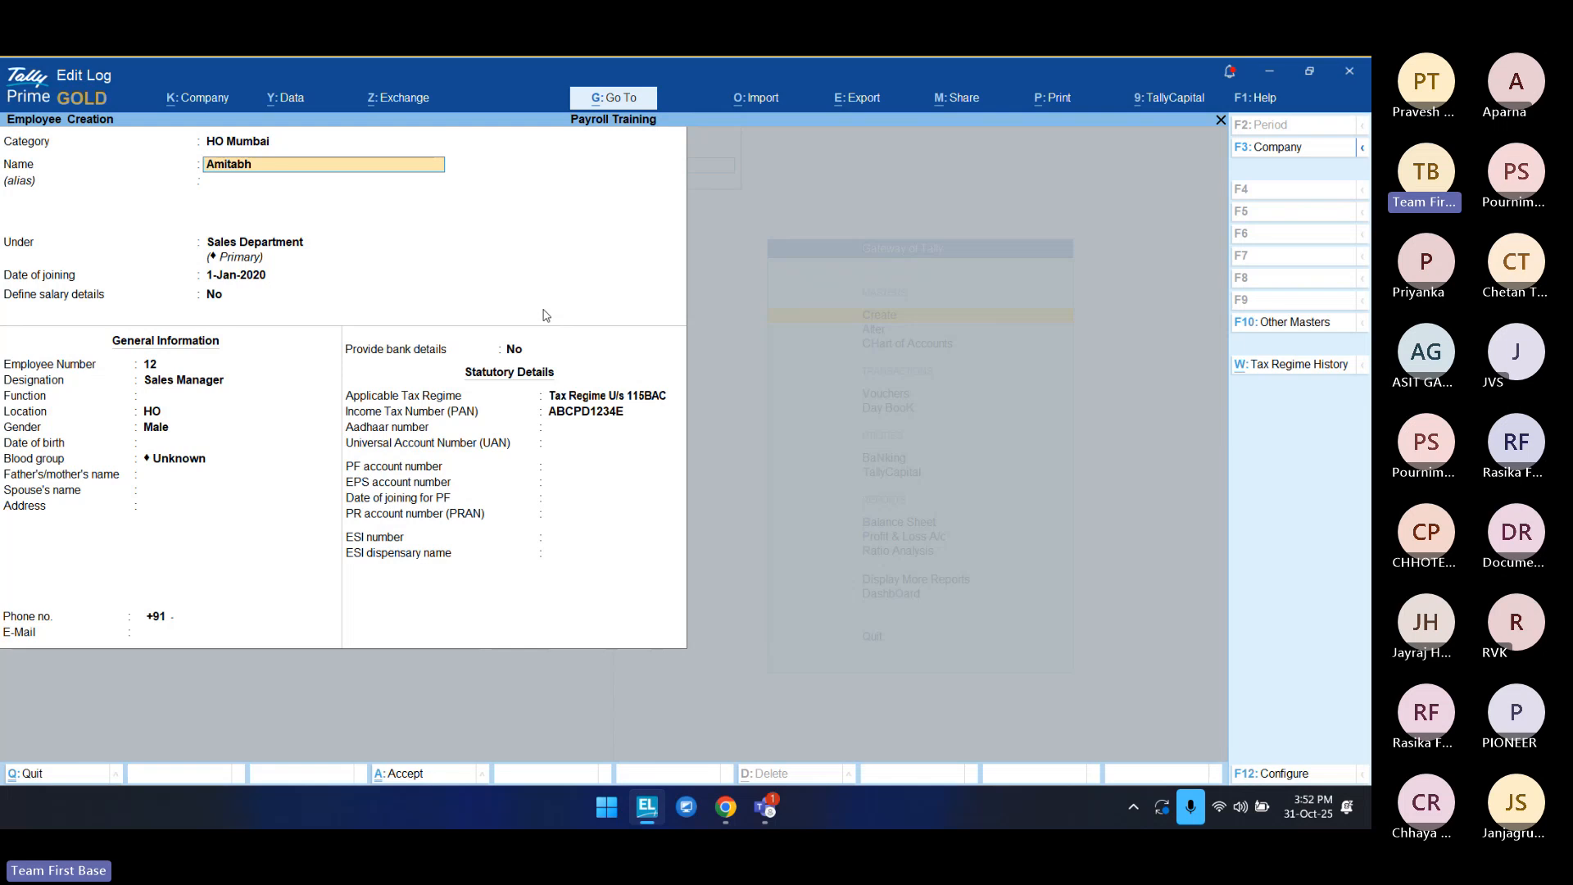
Step: Switch to the Teams meeting window and check its chat and the recording and transcription options
key("alt")
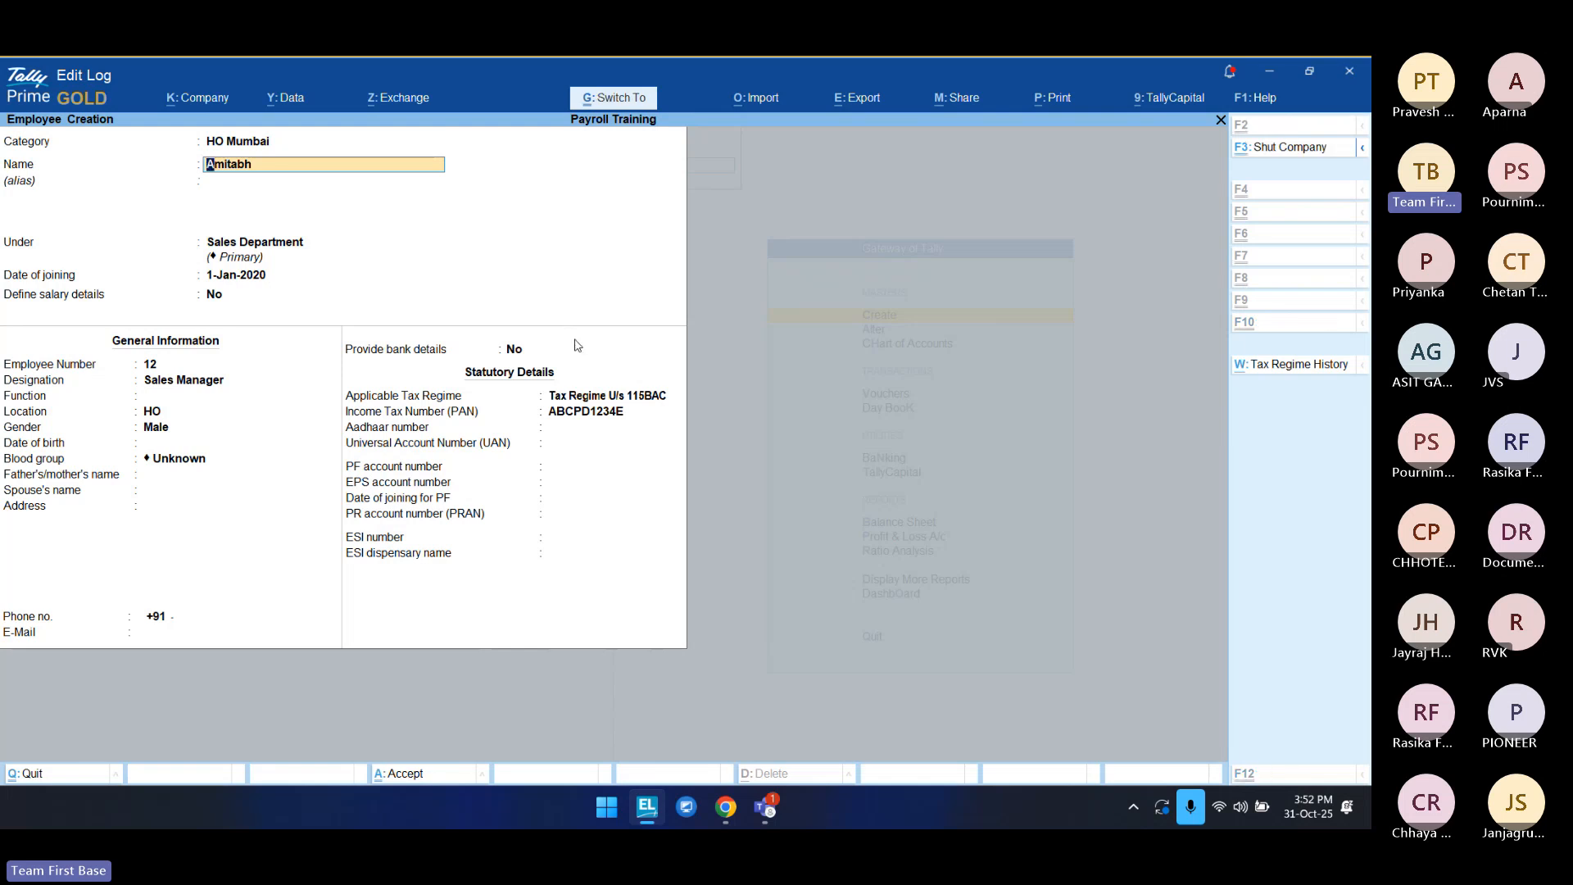
mouse_move(764, 806)
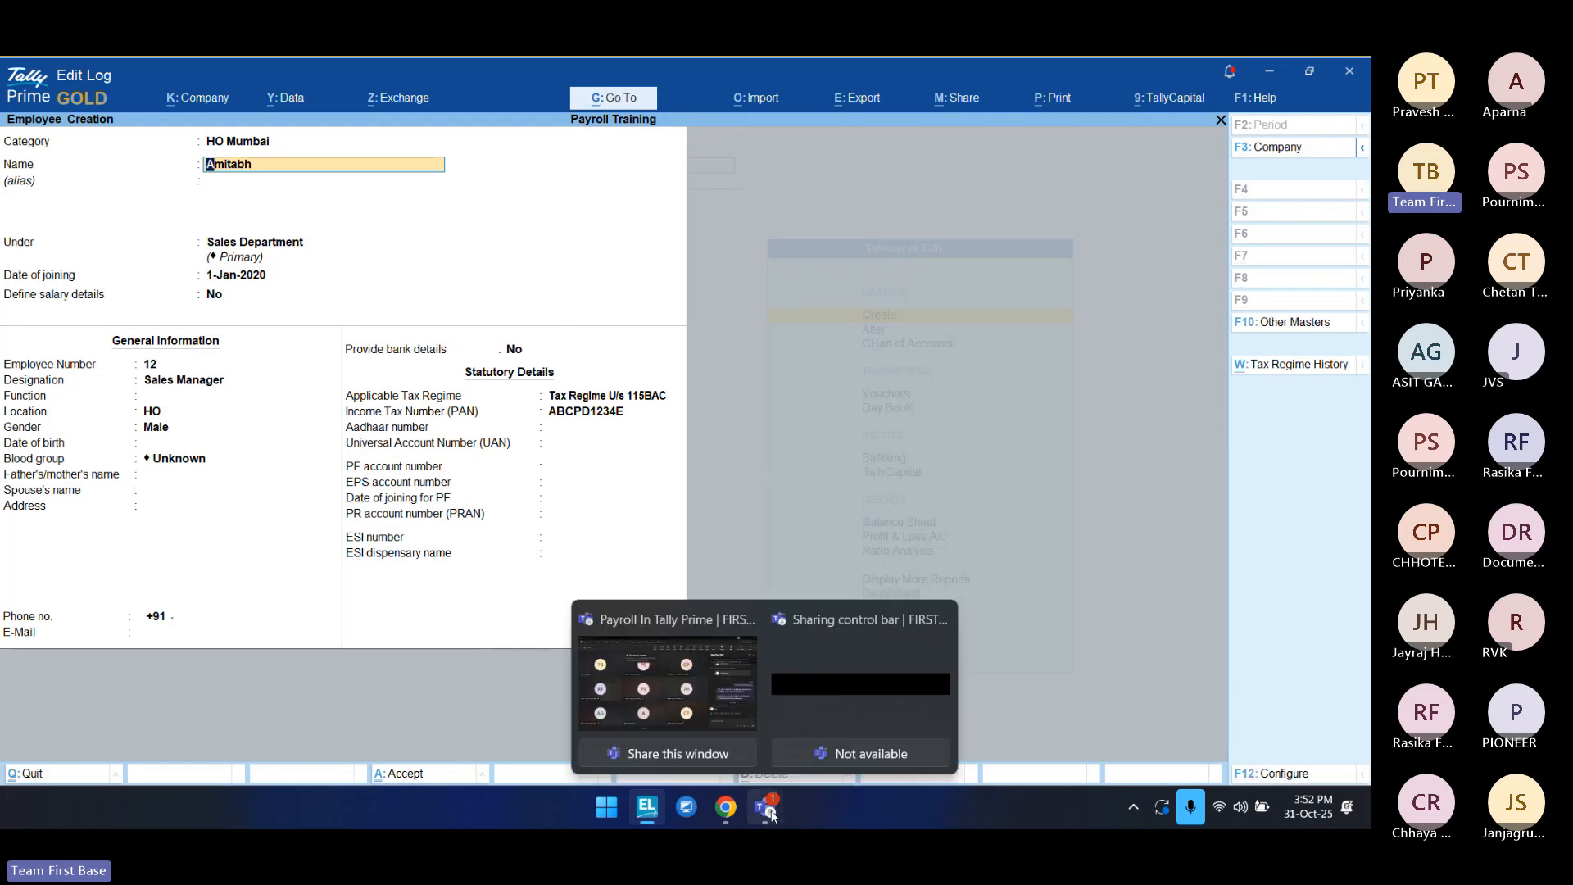
left_click(718, 692)
left_click(717, 692)
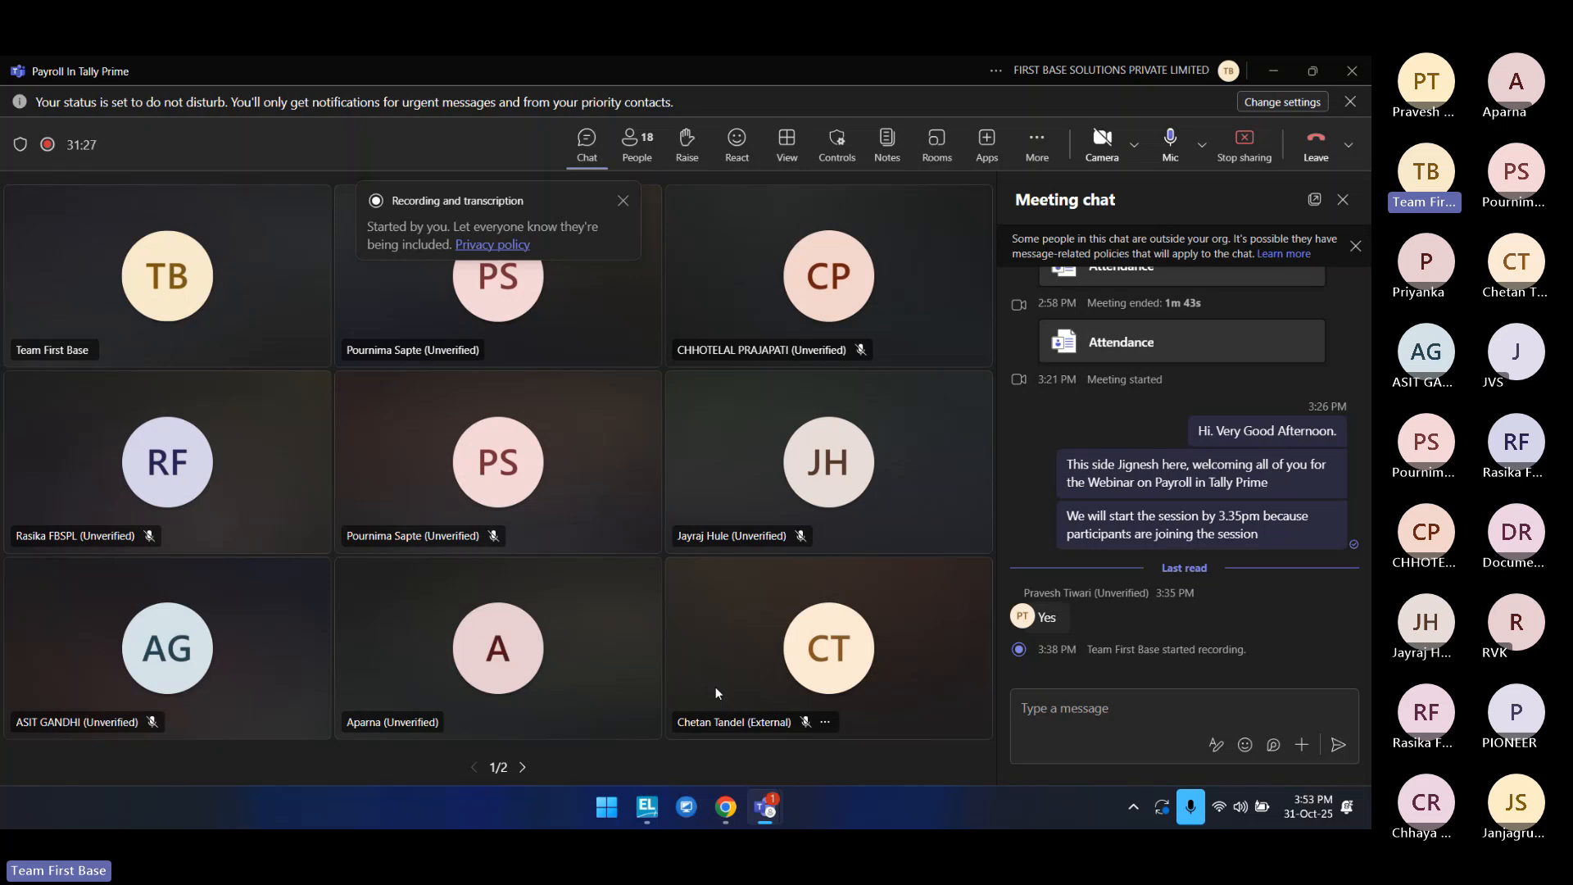
left_click(1046, 153)
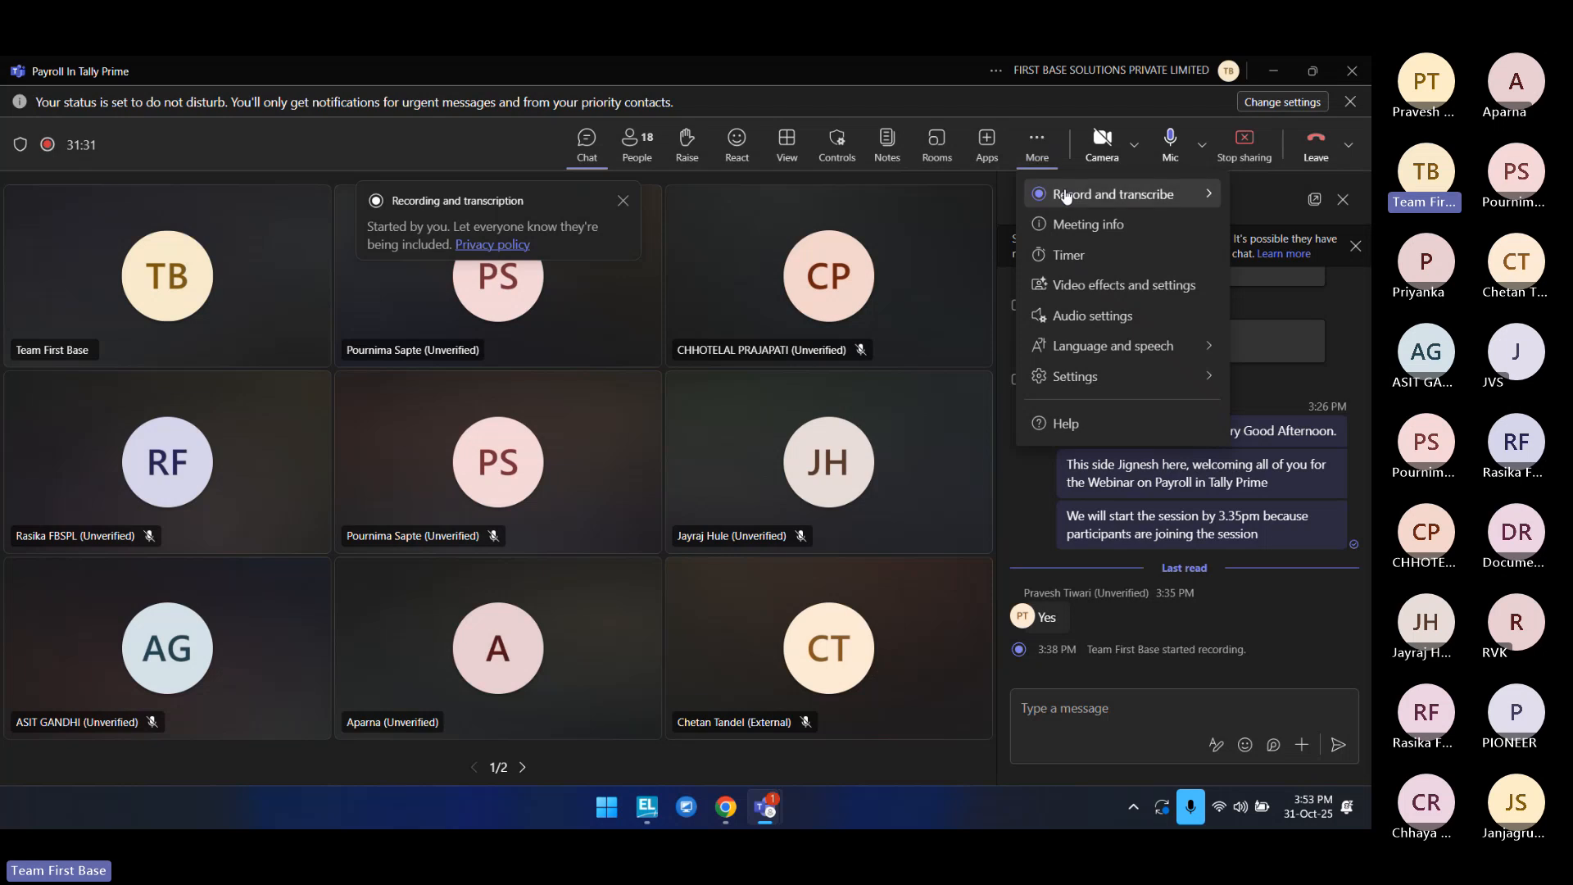
mouse_move(1066, 204)
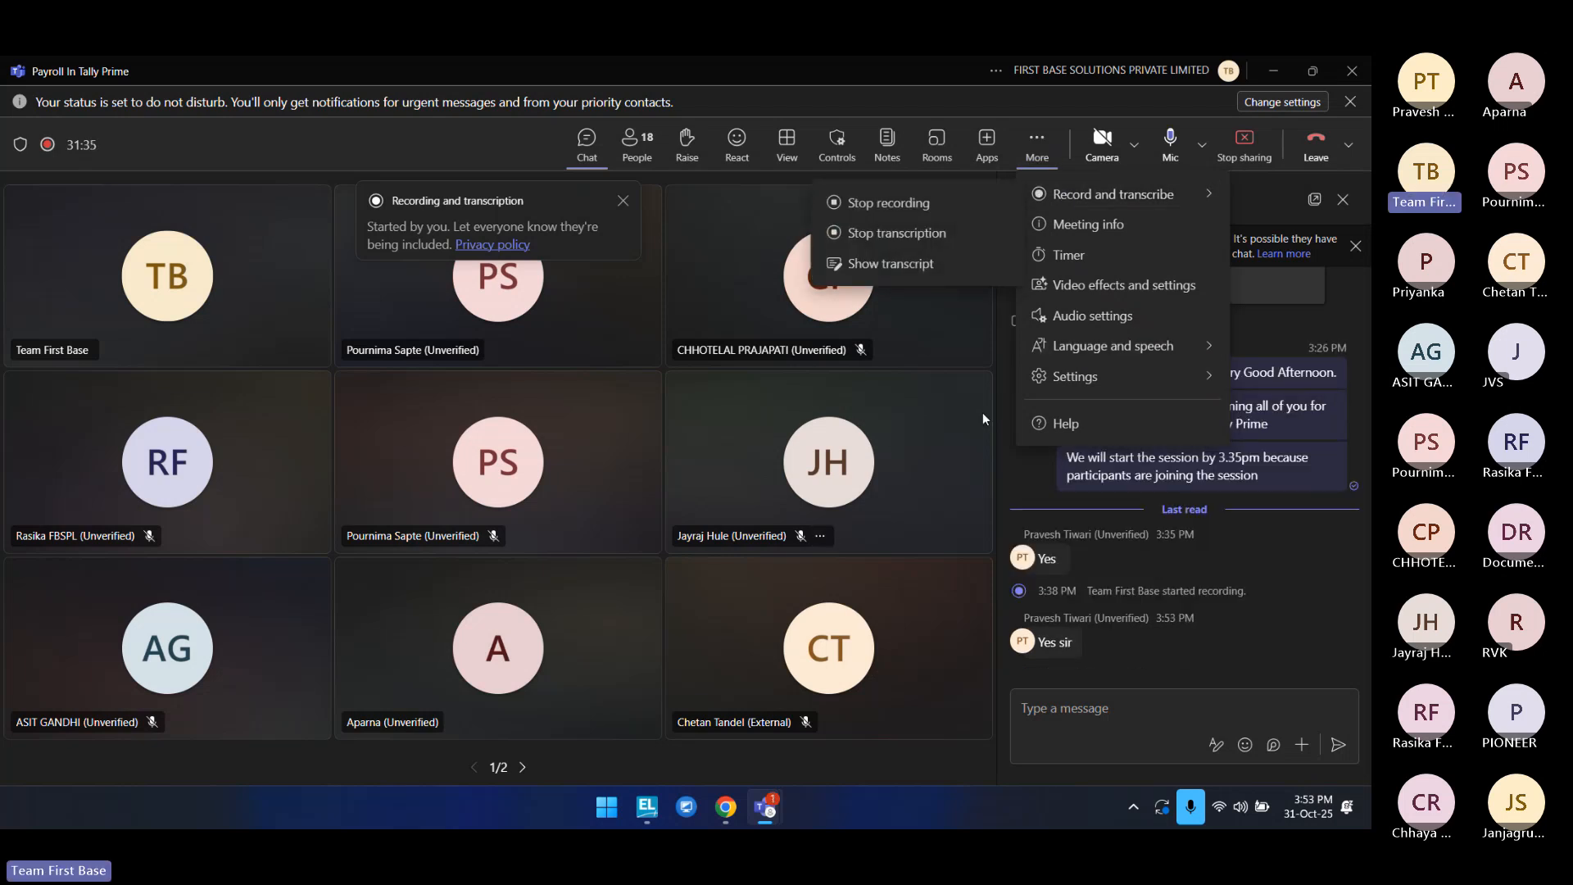
left_click(1021, 460)
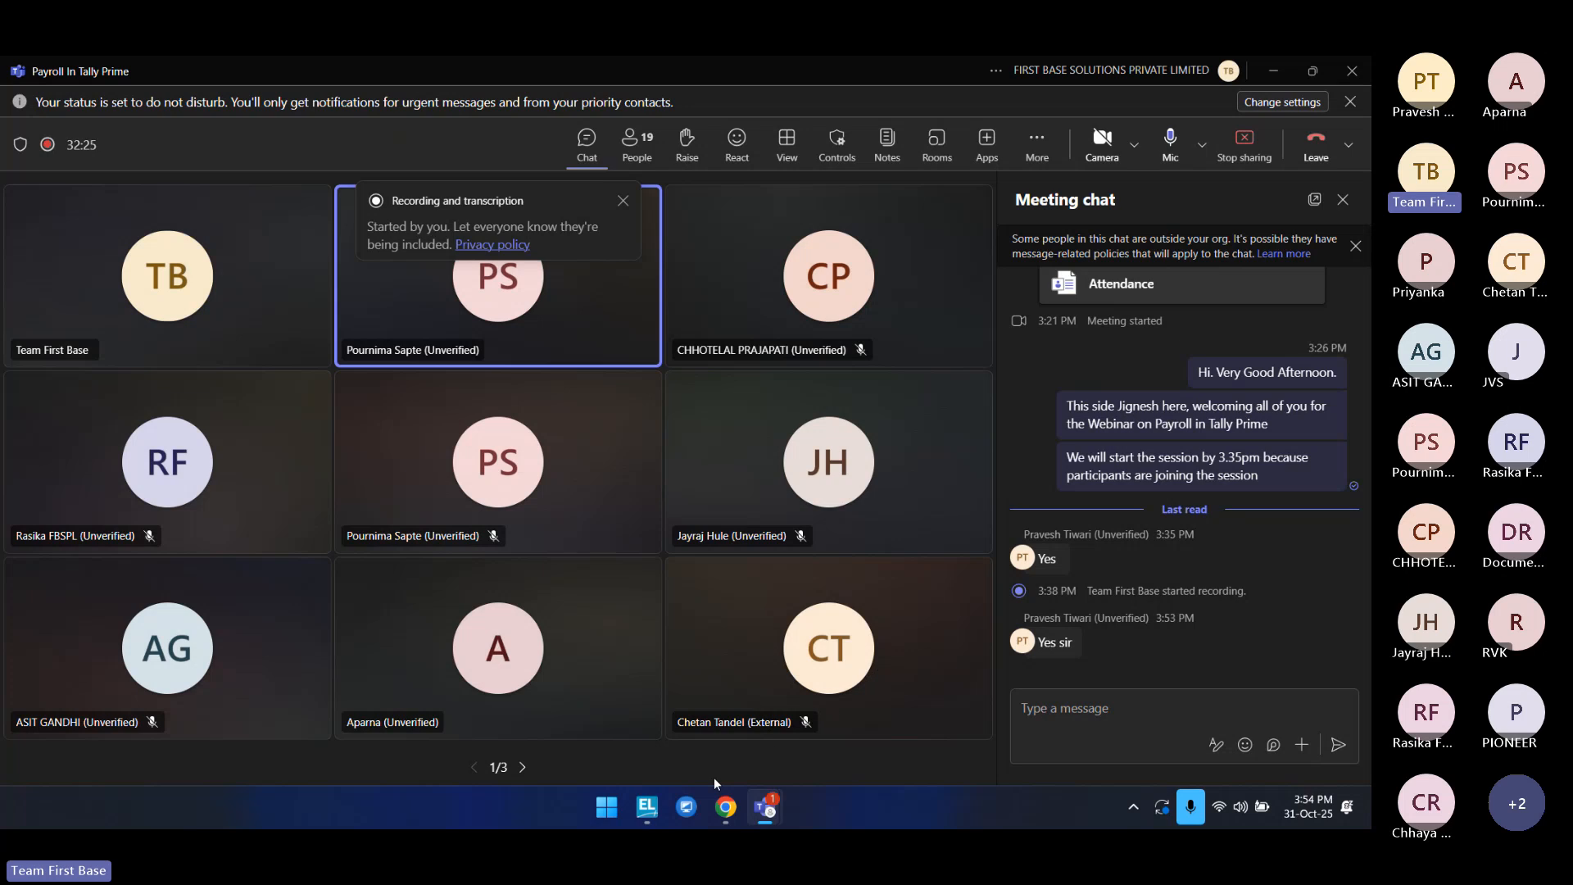
Step: Return to TallyPrime and start a new employee in the Factory - Bhiwandi category, entering the employee's name without an alias
left_click(654, 814)
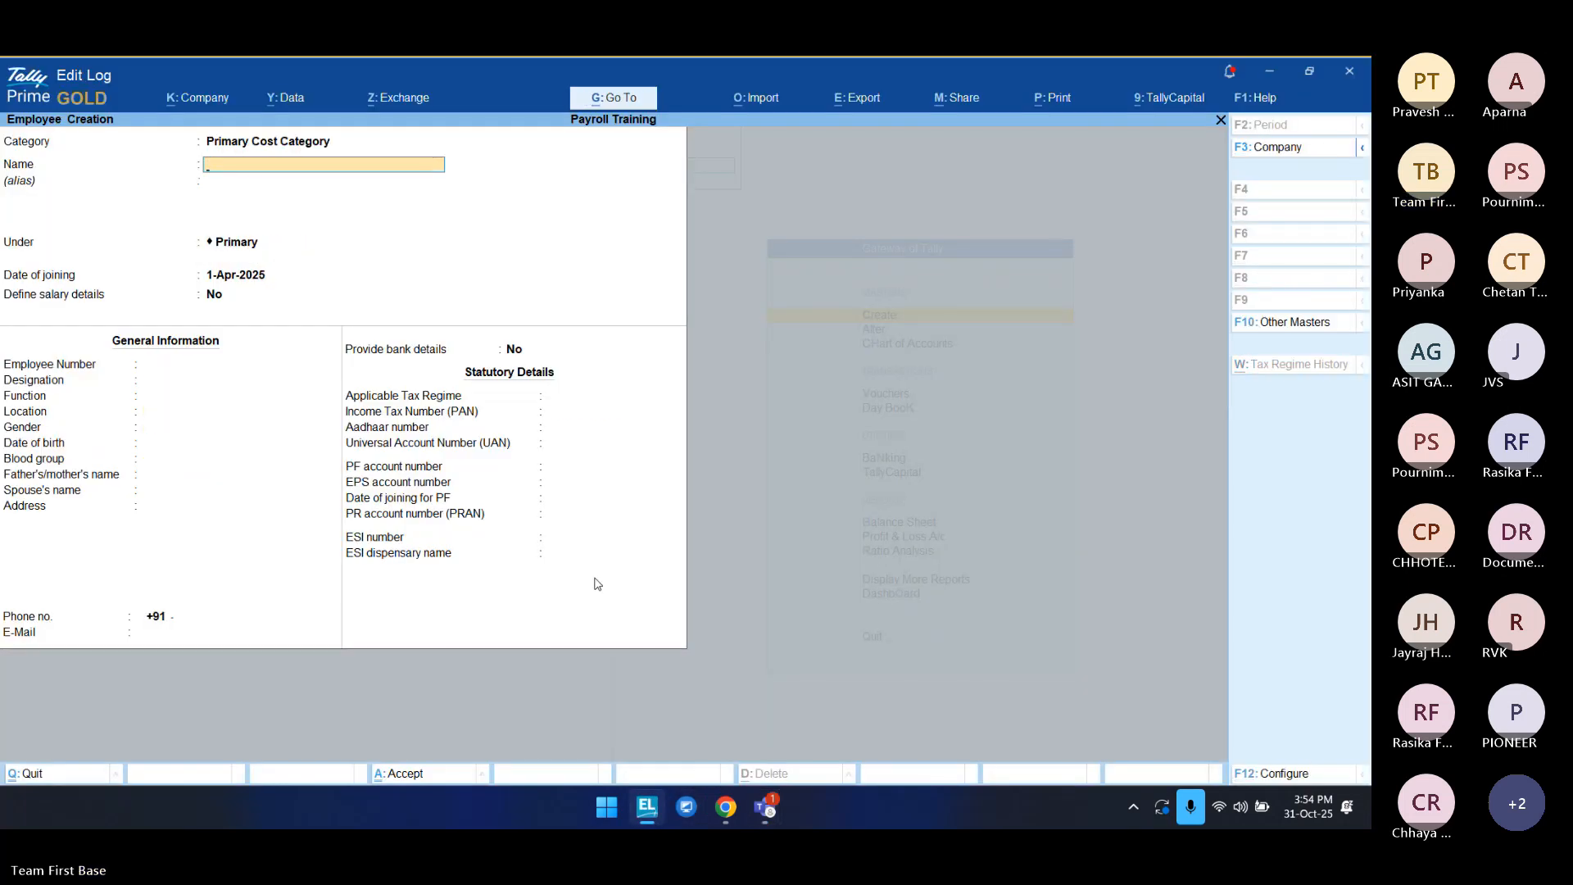
key("BackSpace")
key("space")
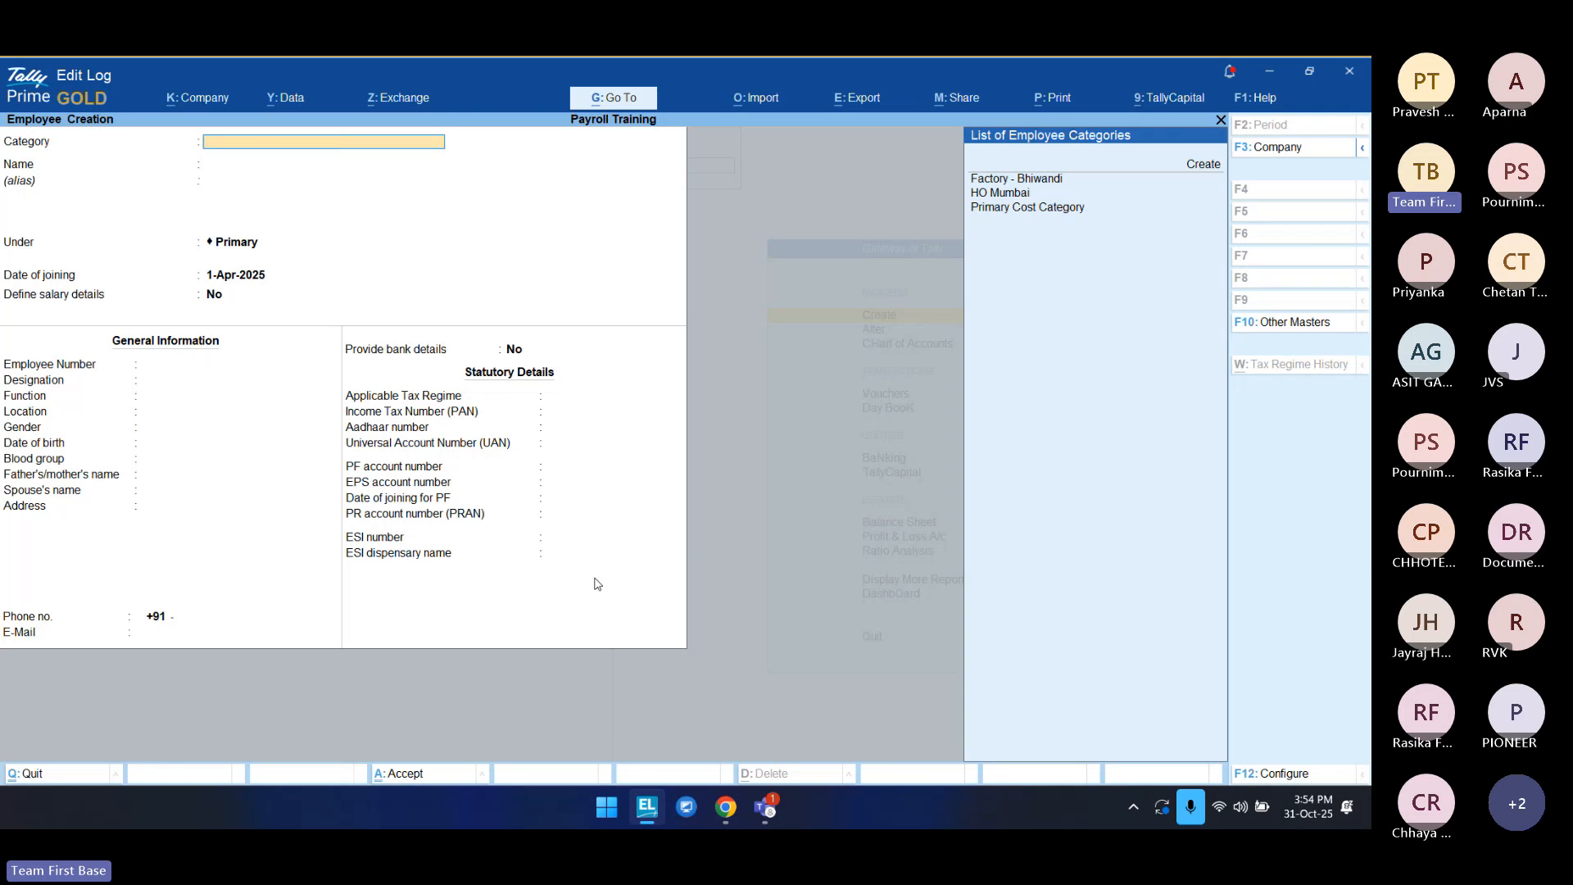
key("Down")
key("Down")
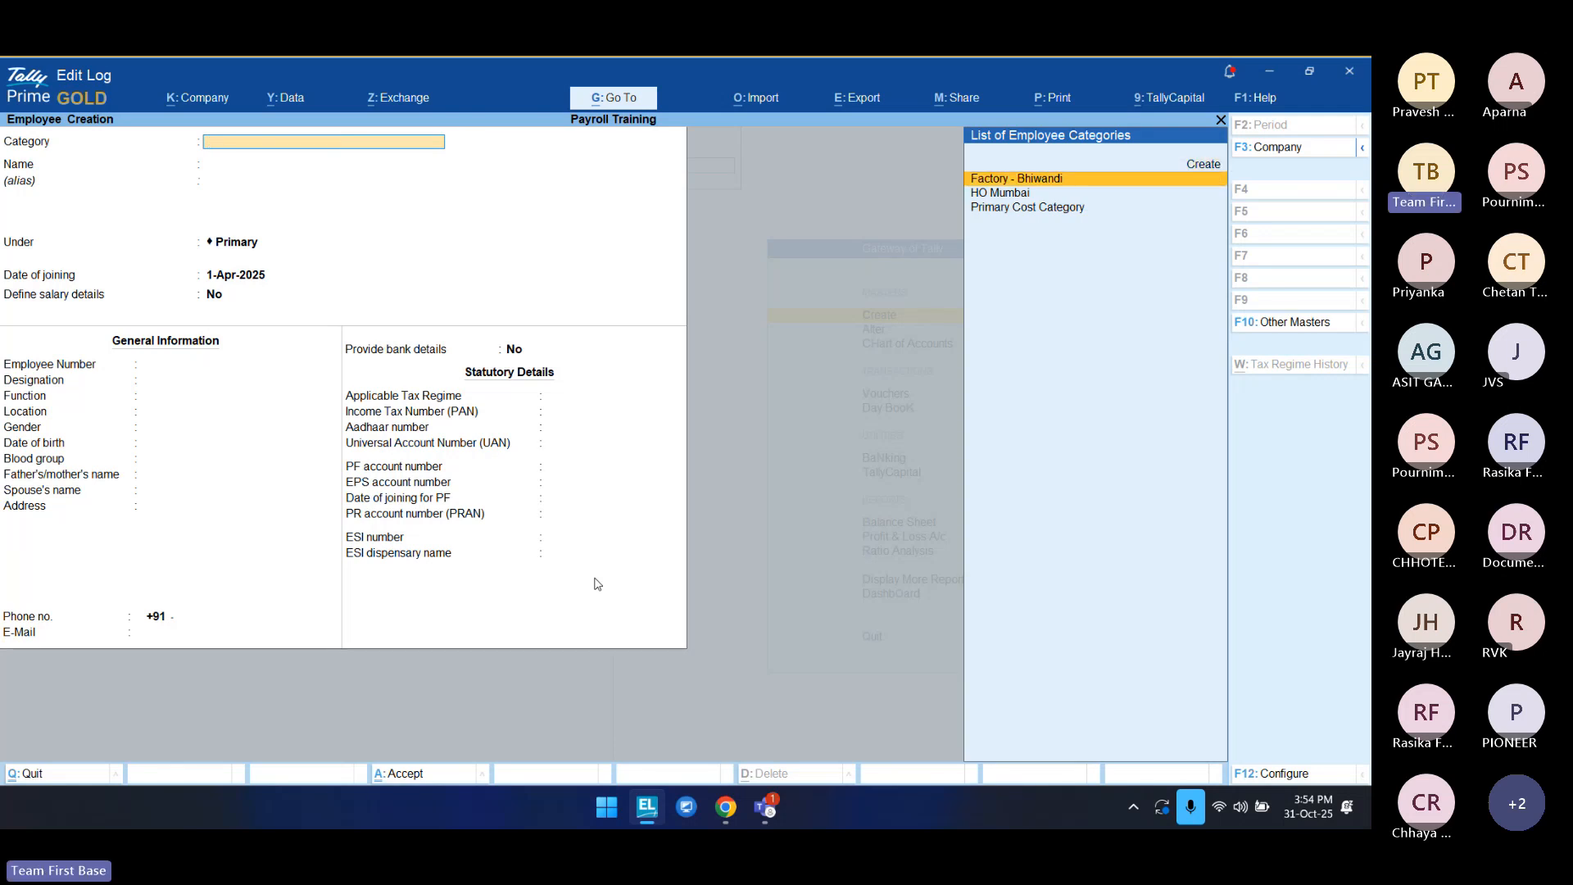
key("Return")
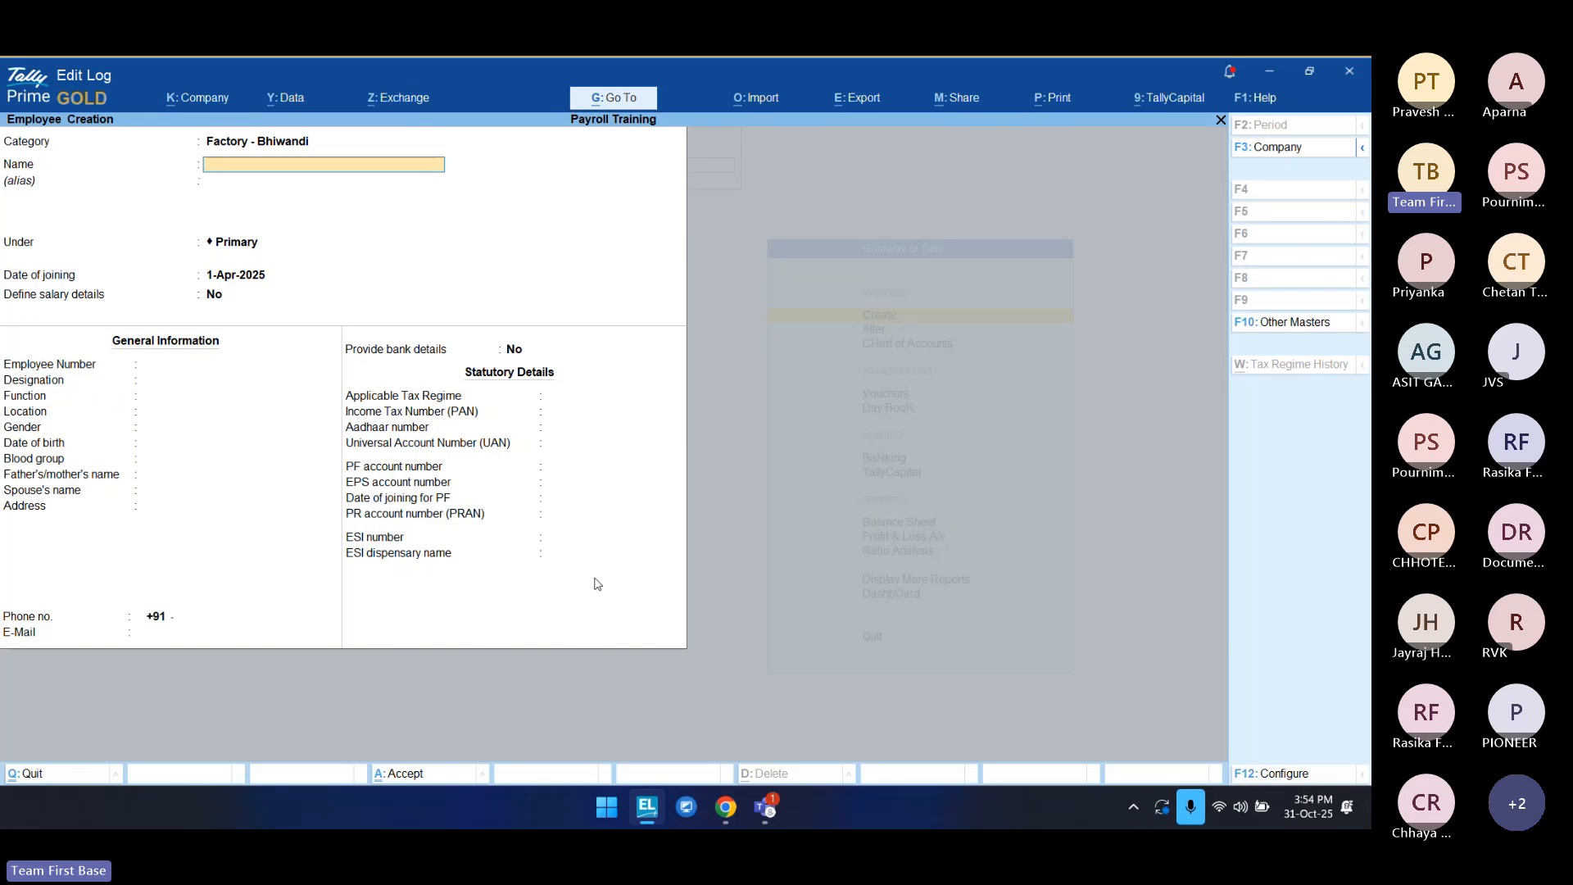
type("Vijaya")
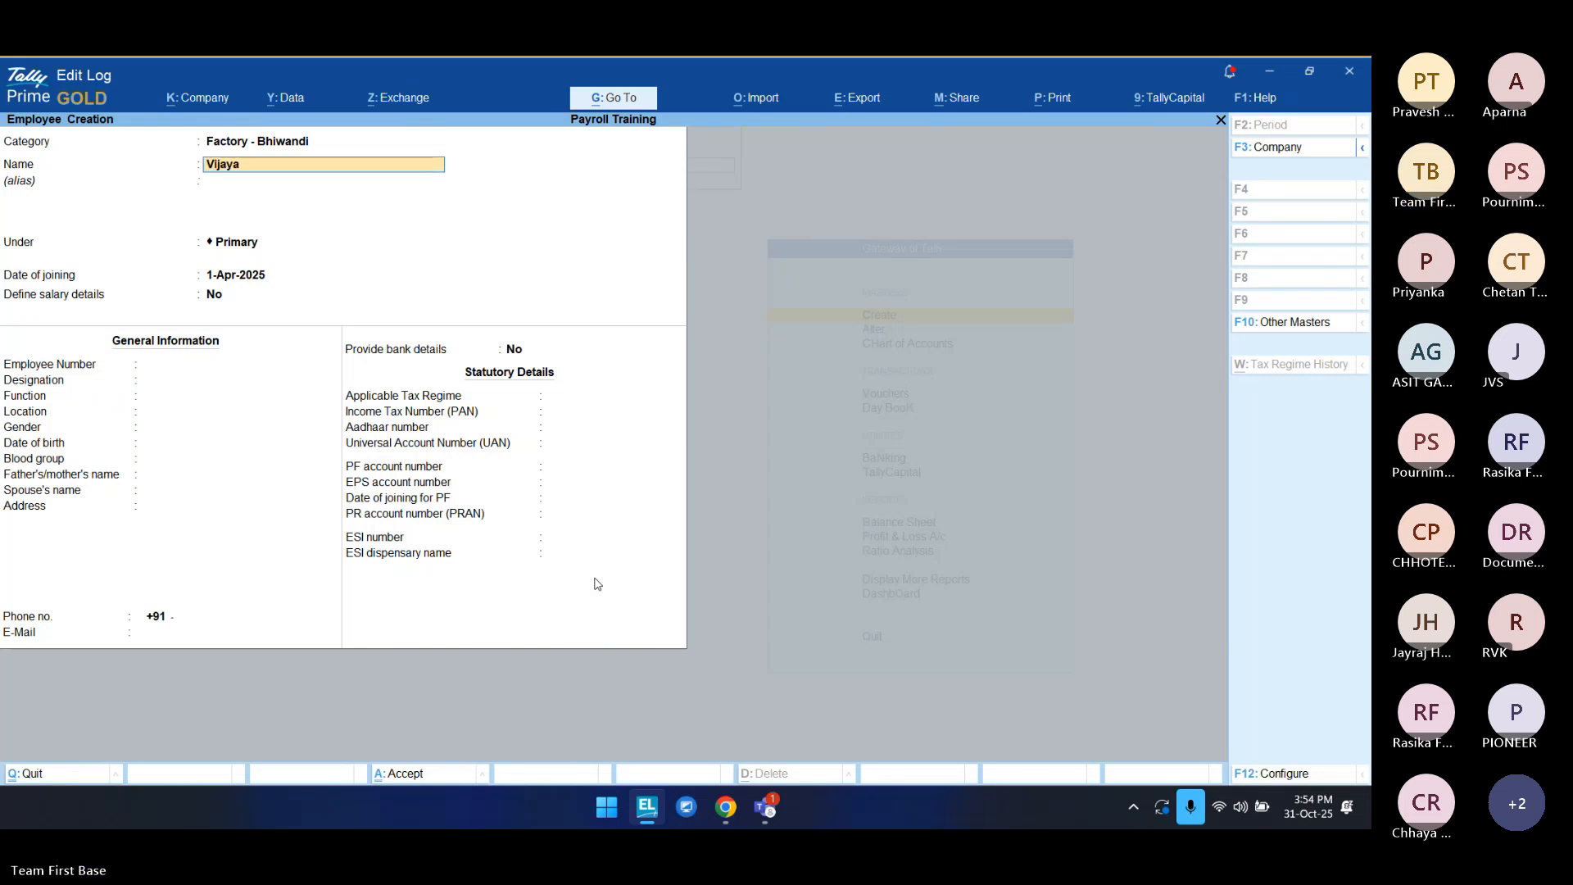
key("Return")
key("Return")
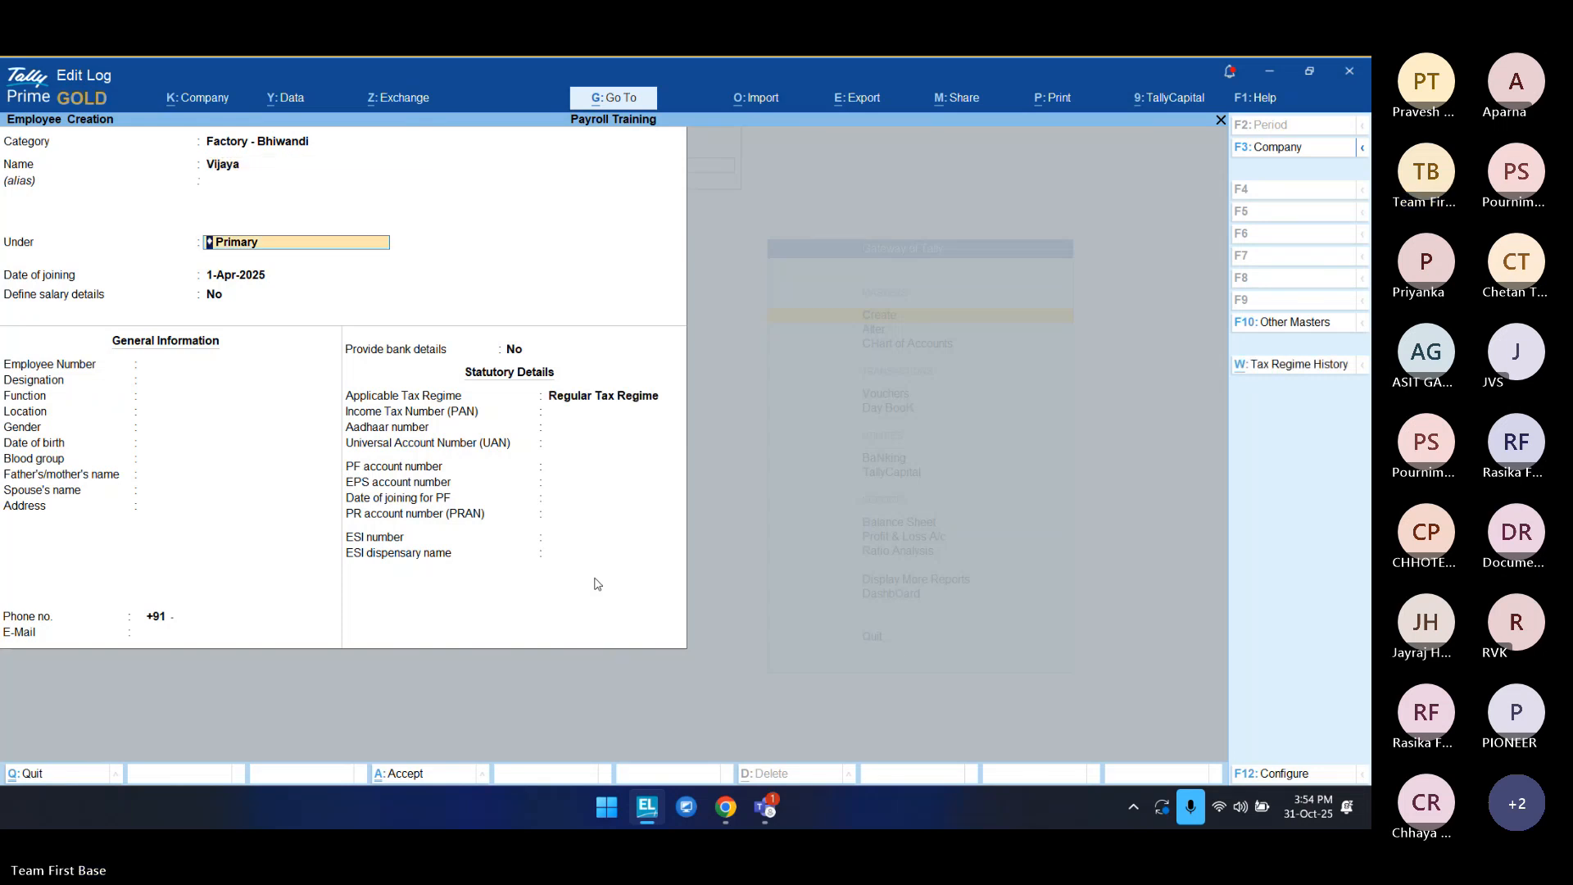
Step: Place the employee under the Primary group, keeping 1-Apr-2025 as the date of joining and No for defining salary details
key("BackSpace")
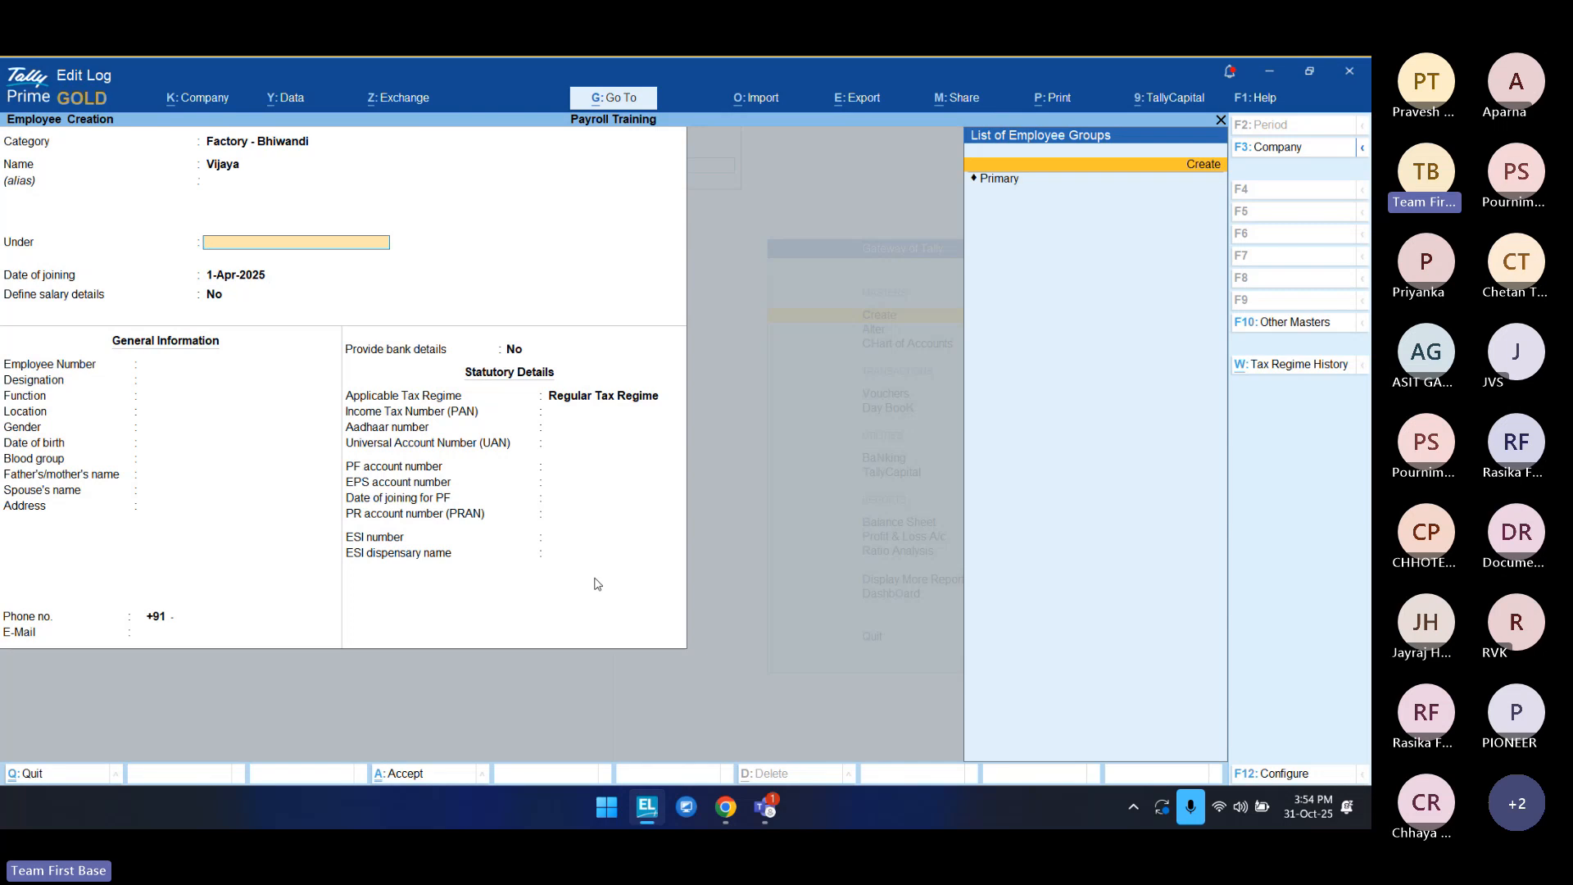
key("Down")
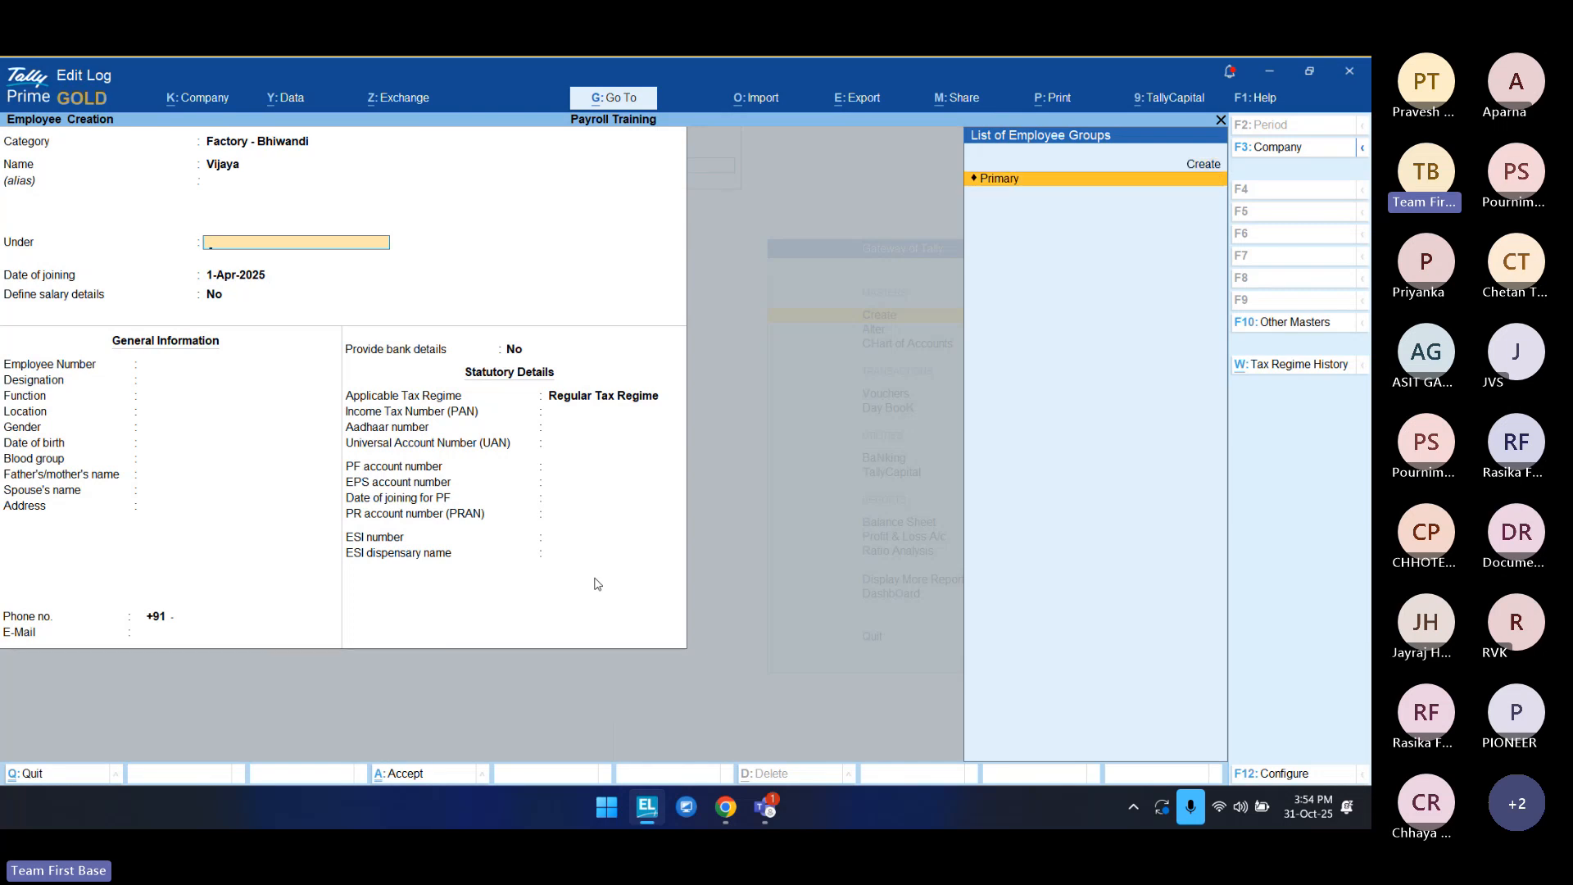
key("Return")
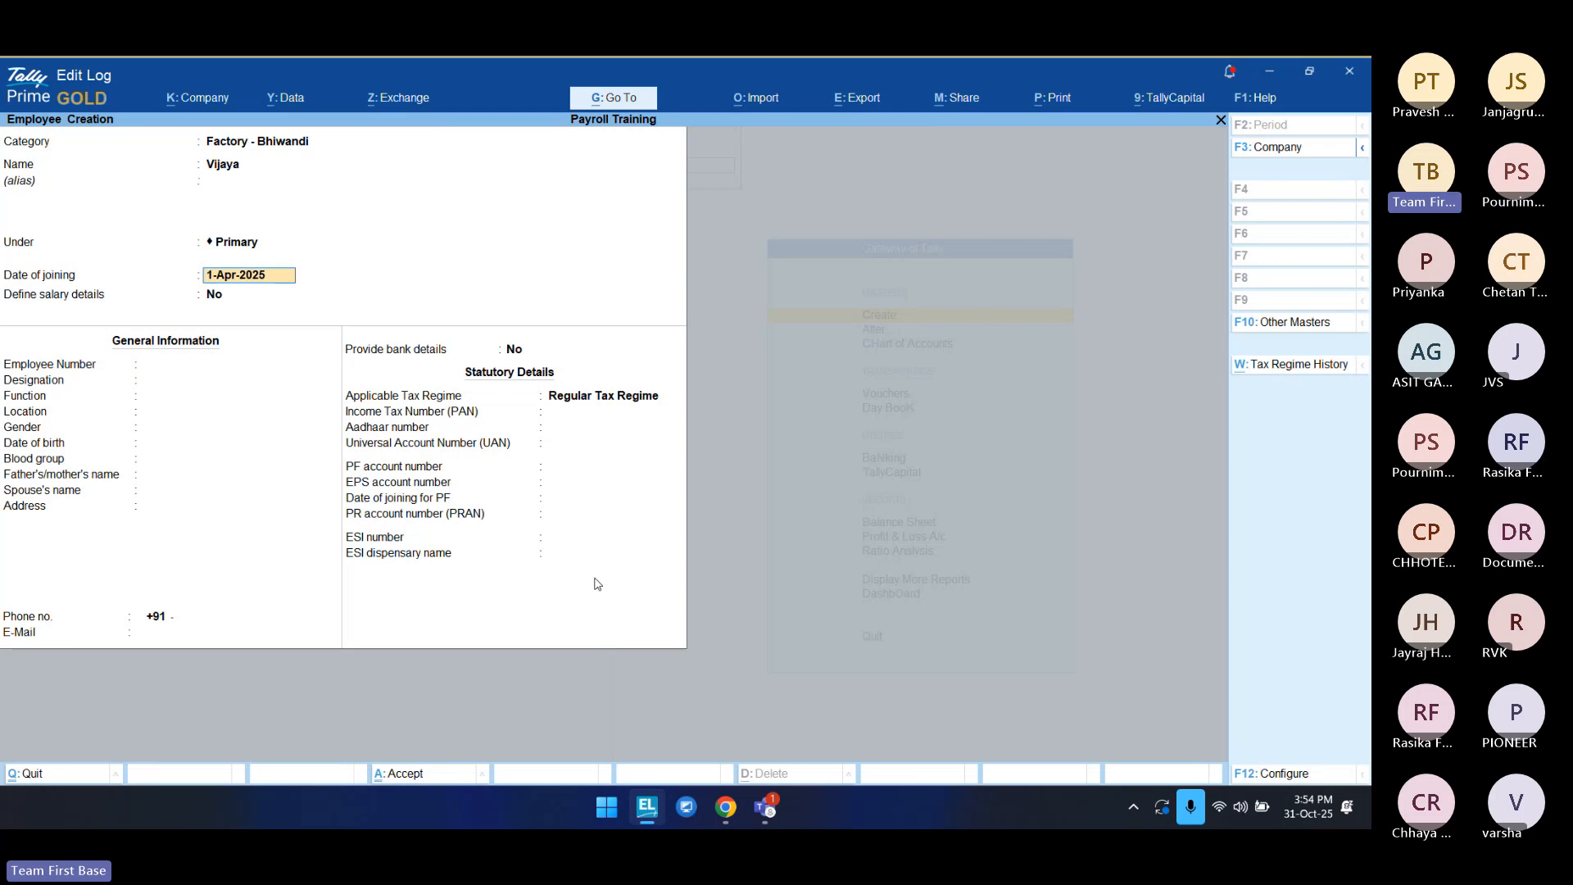
key("Return")
key("Return")
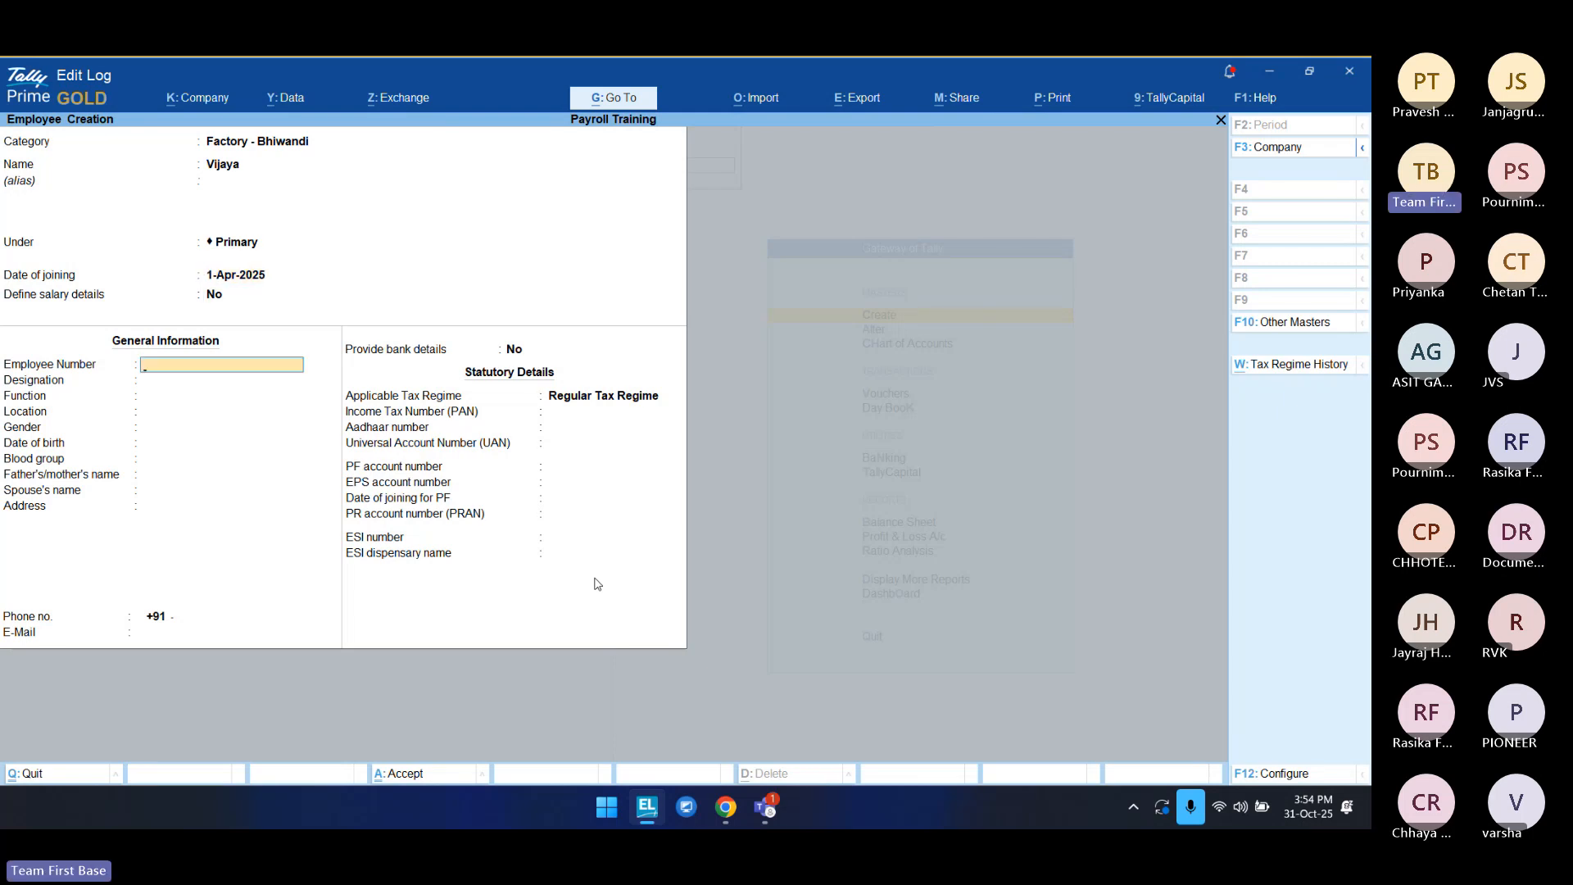
Step: Leave the employee's general information blank with gender and blood group as Unknown, and keep bank details set to No
key("Return")
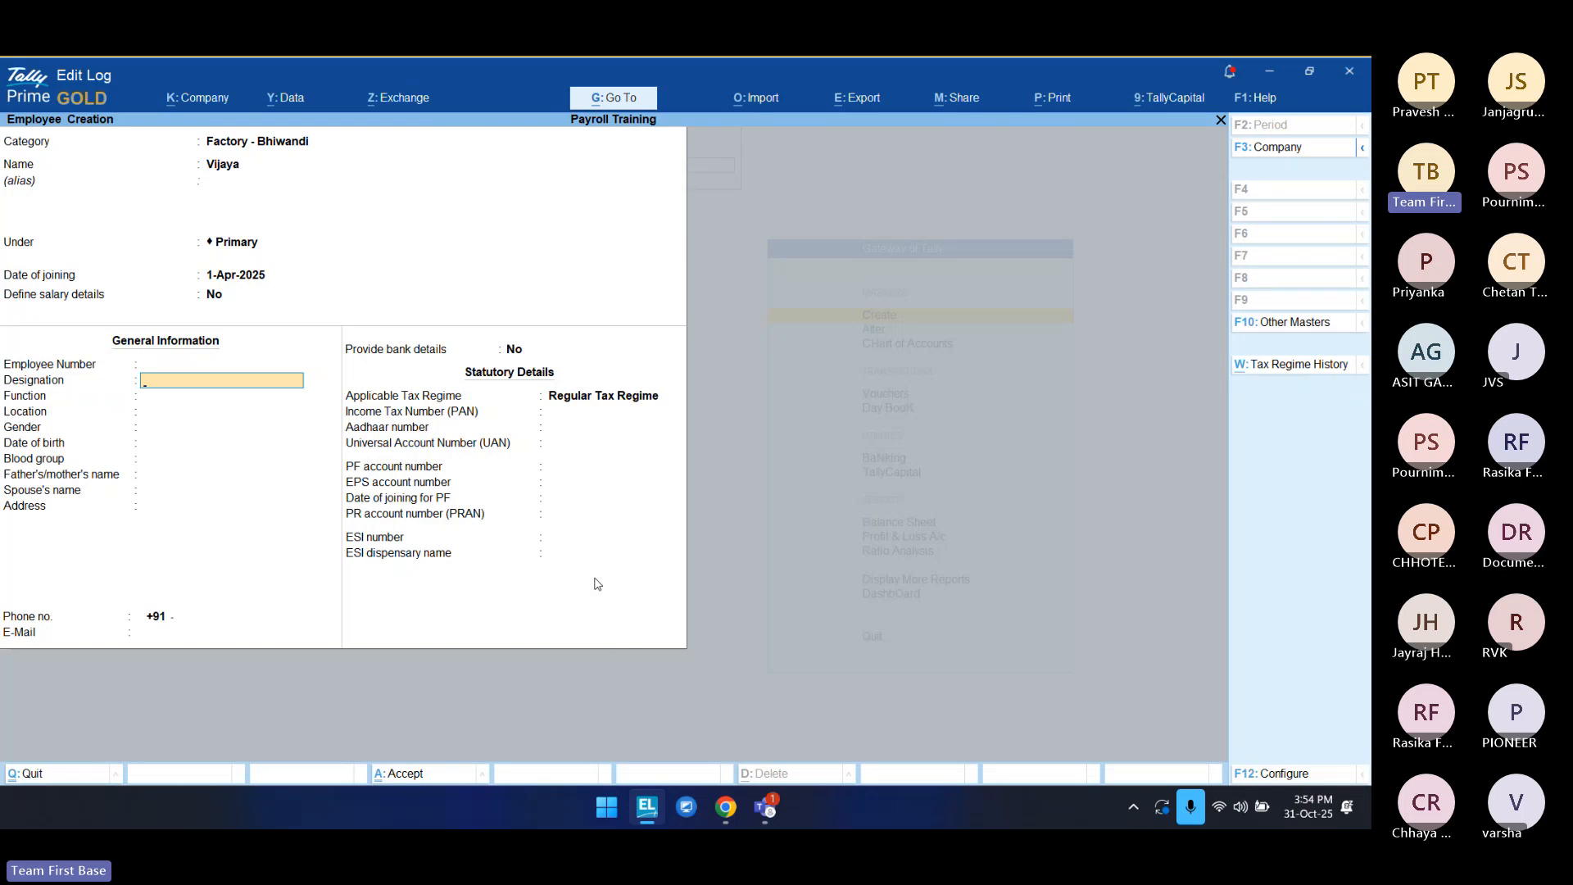
key("Return")
key("Return")
key("Return")
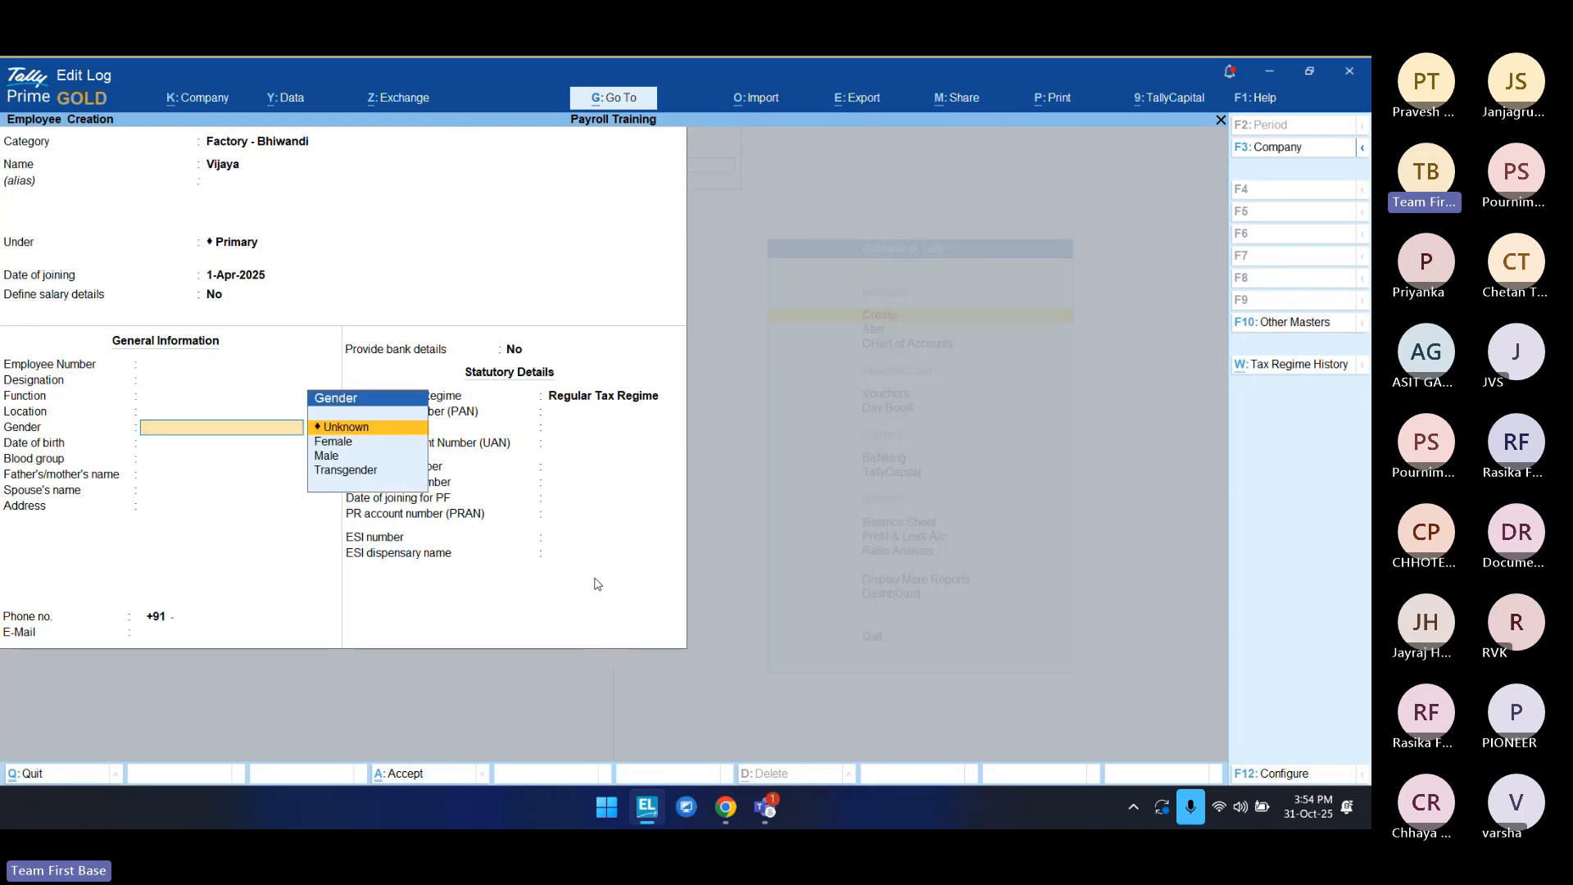
key("Return")
key("Return")
key("Return")
key("Return")
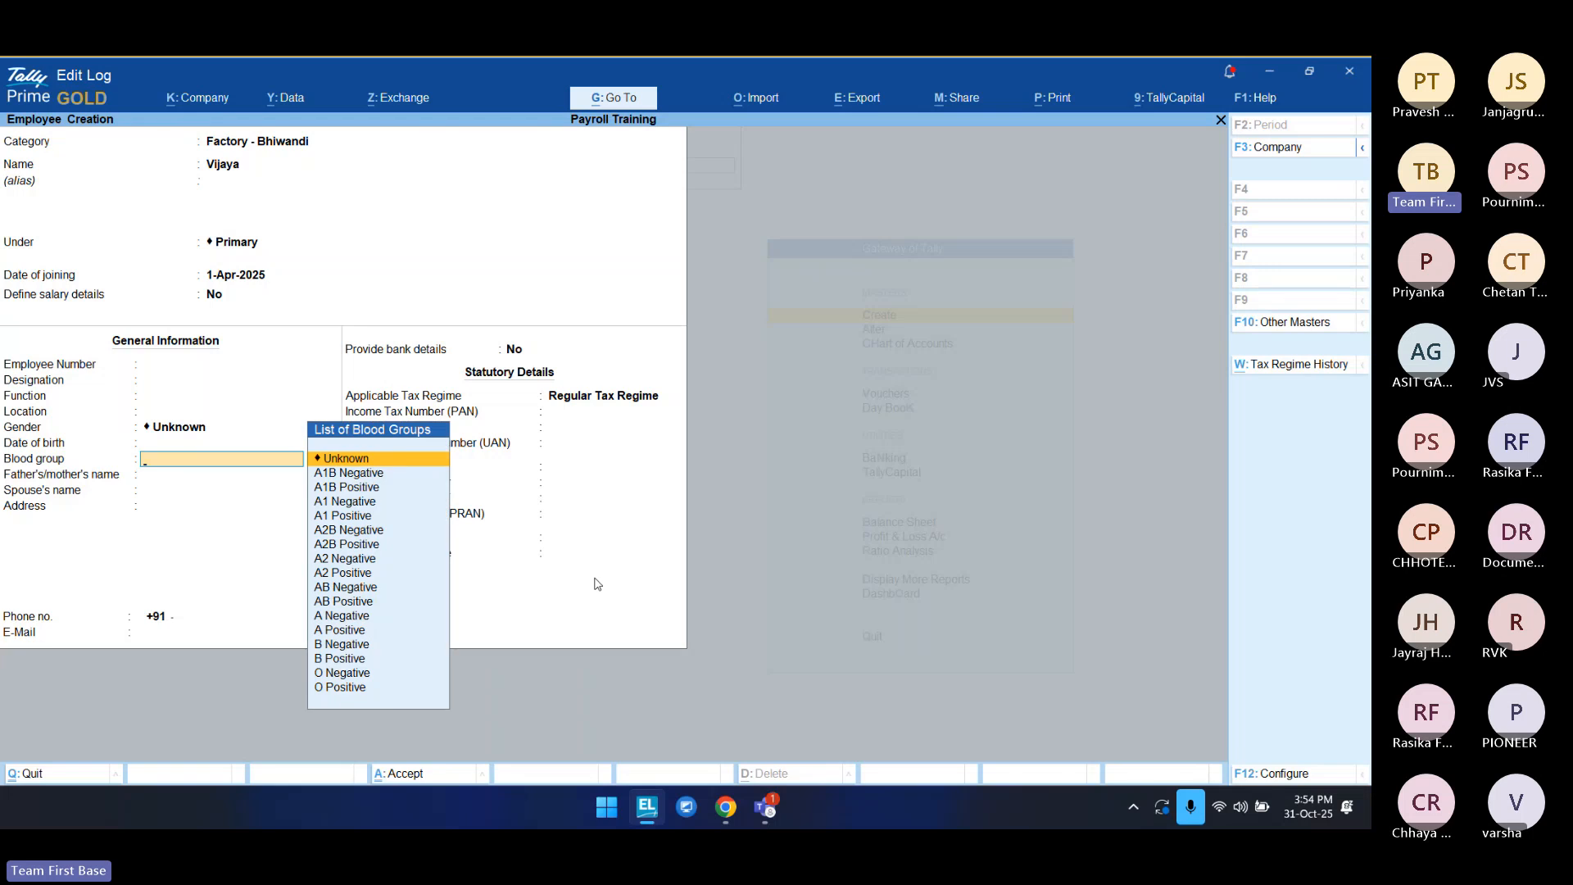
key("Return")
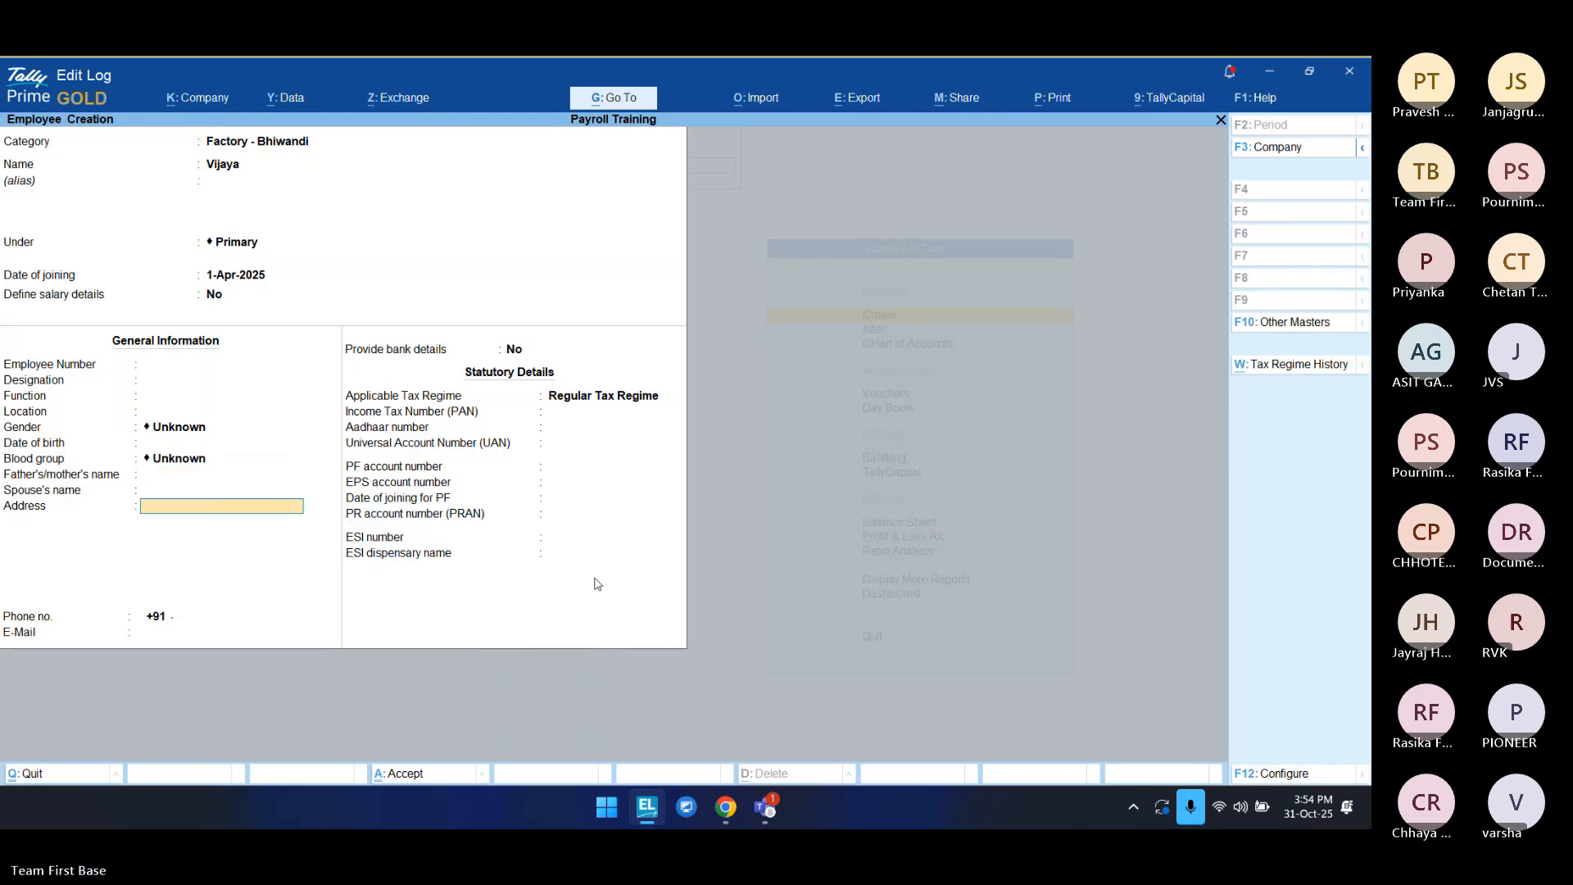
key("Return")
key("Return")
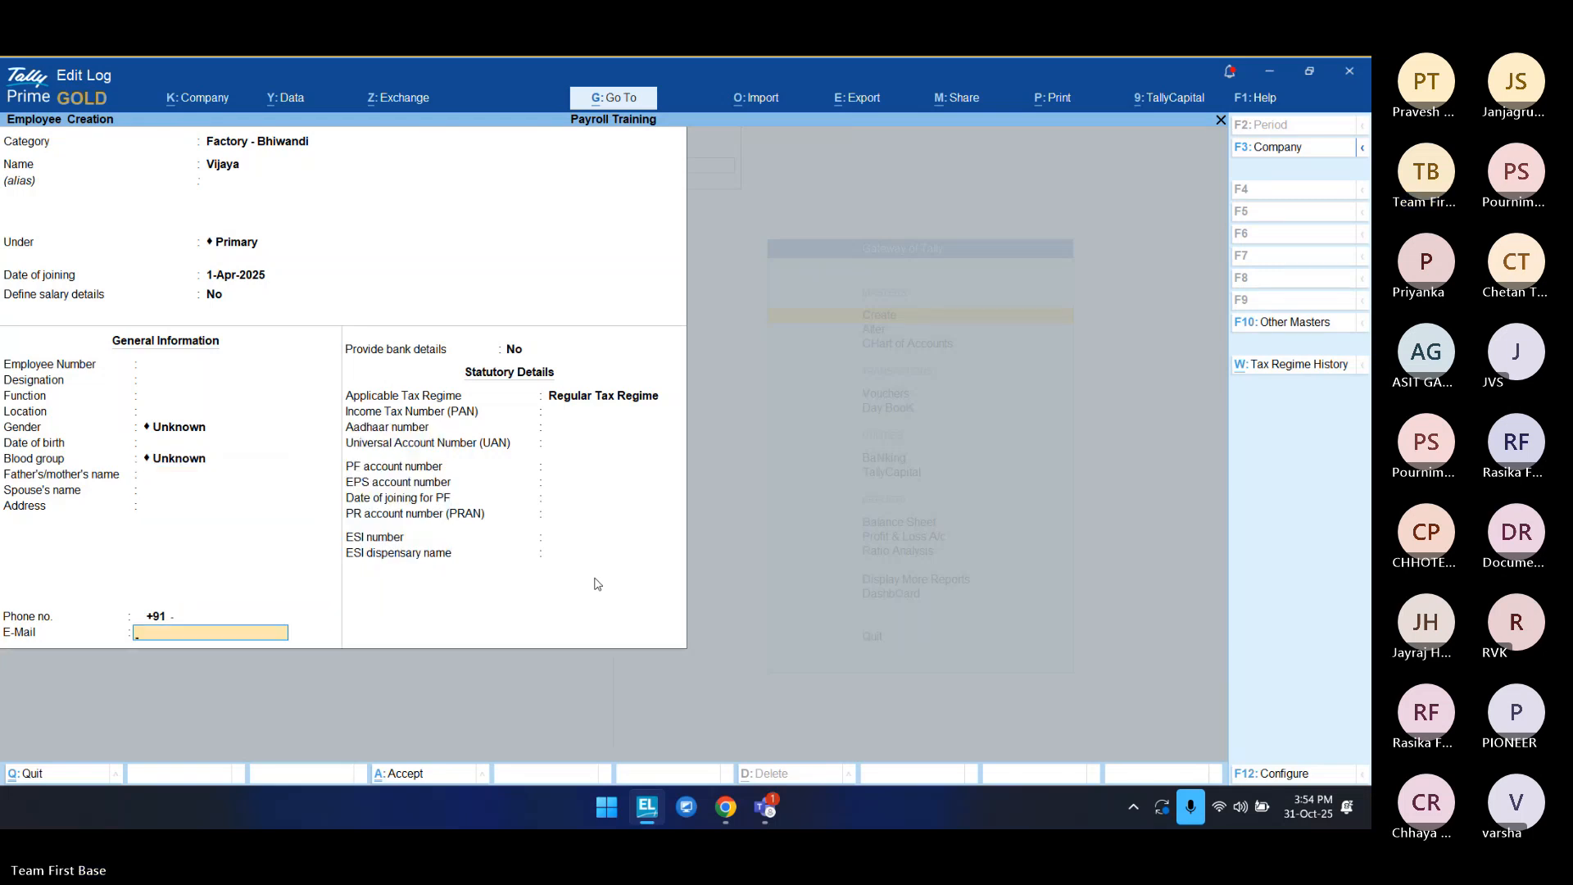
key("Return")
key("Return")
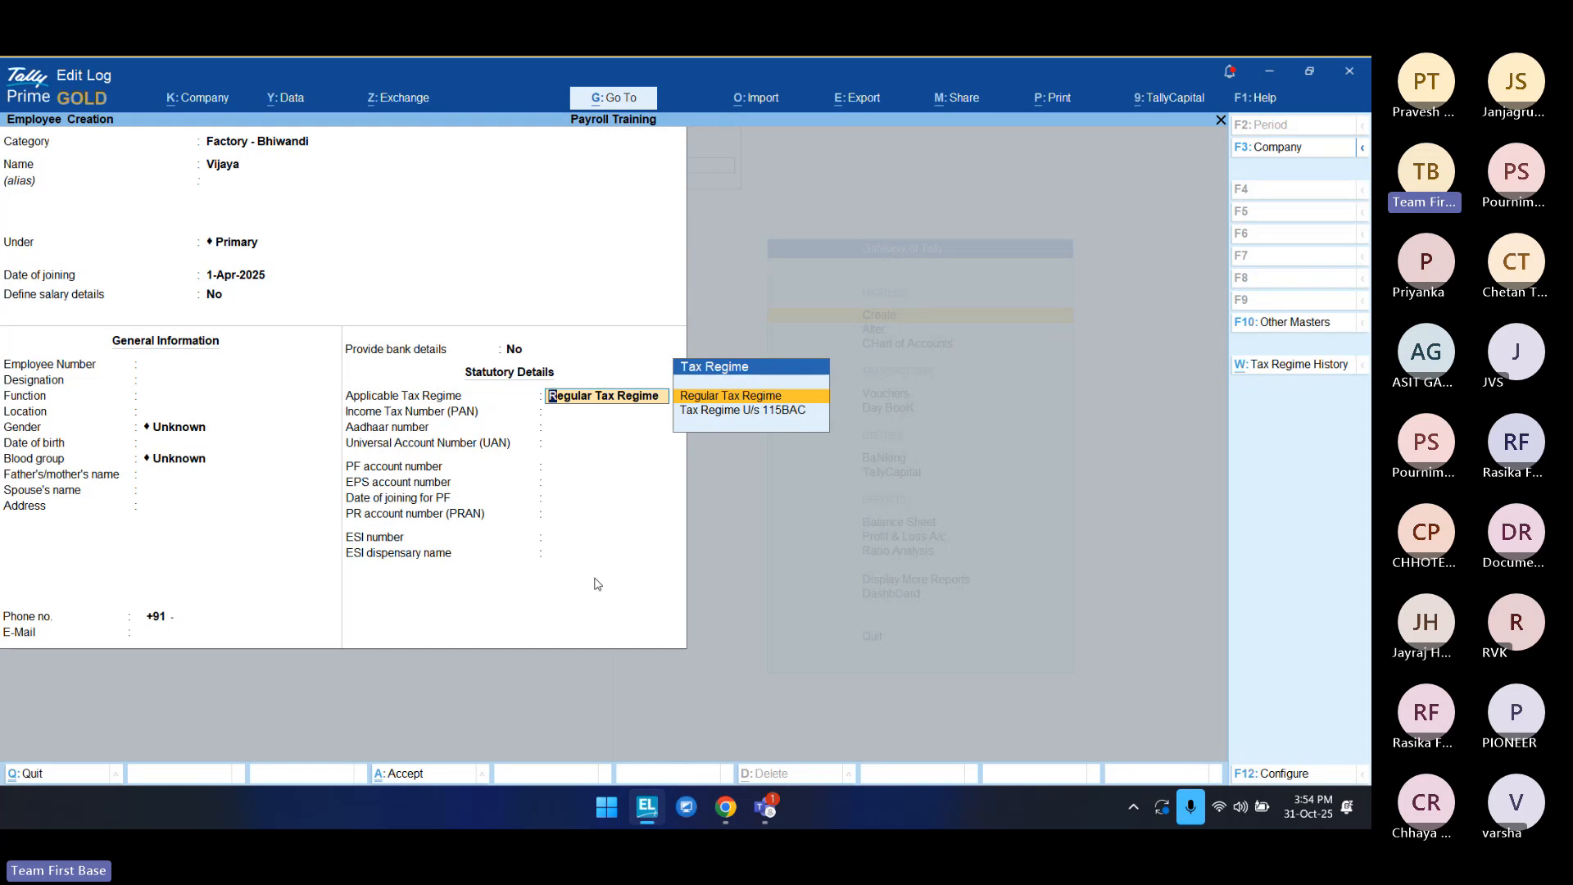
Step: Keep Regular Tax Regime as the employee's applicable regime and enter the income tax number (PAN)
key("Return")
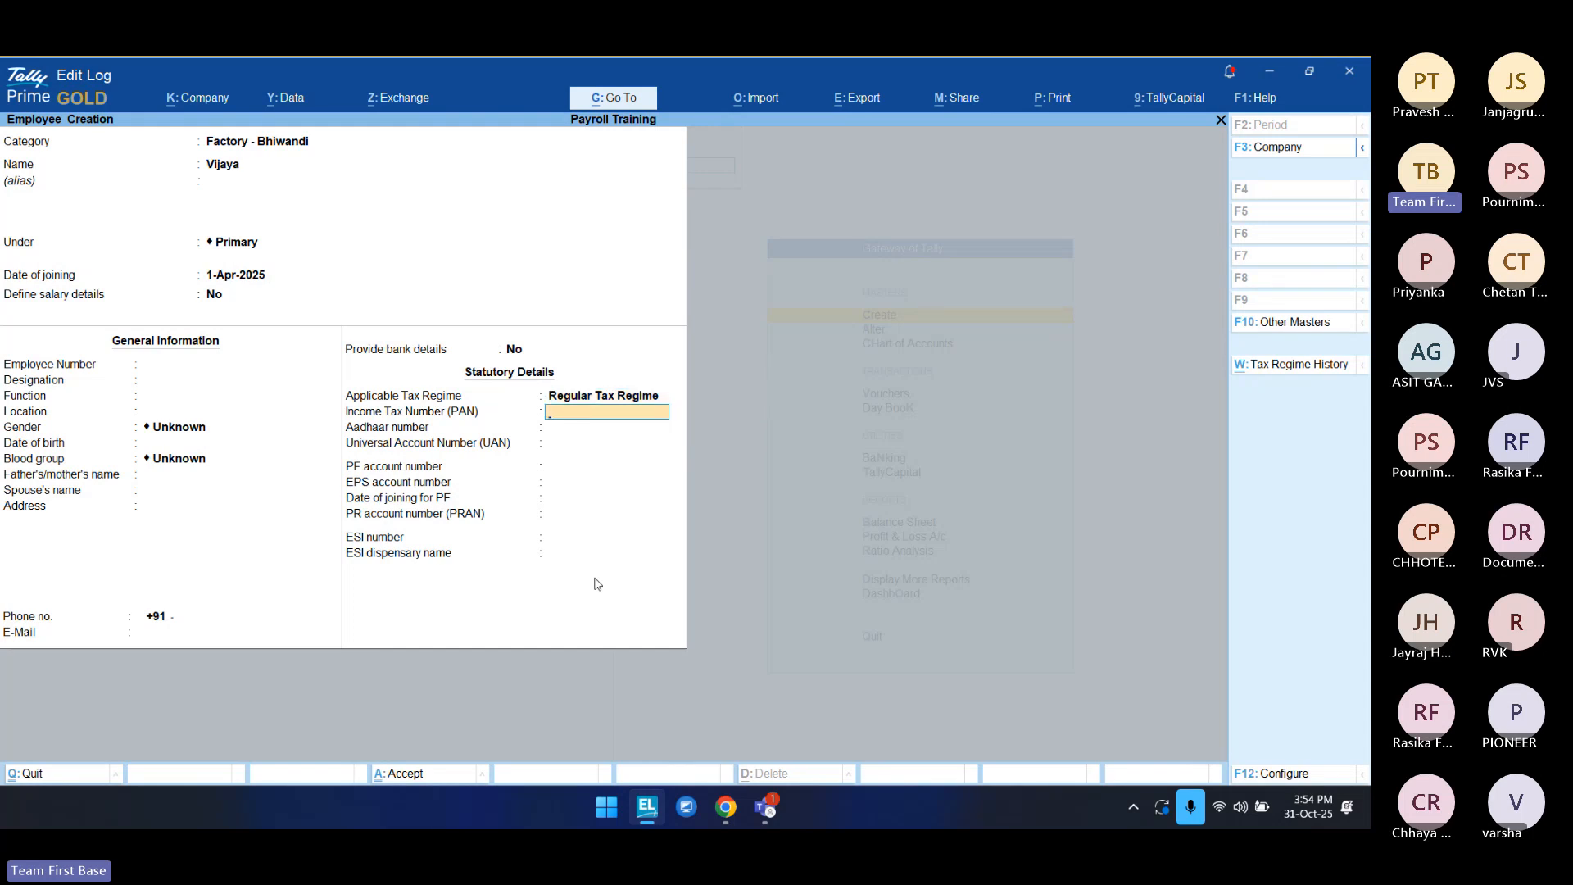
type("AA")
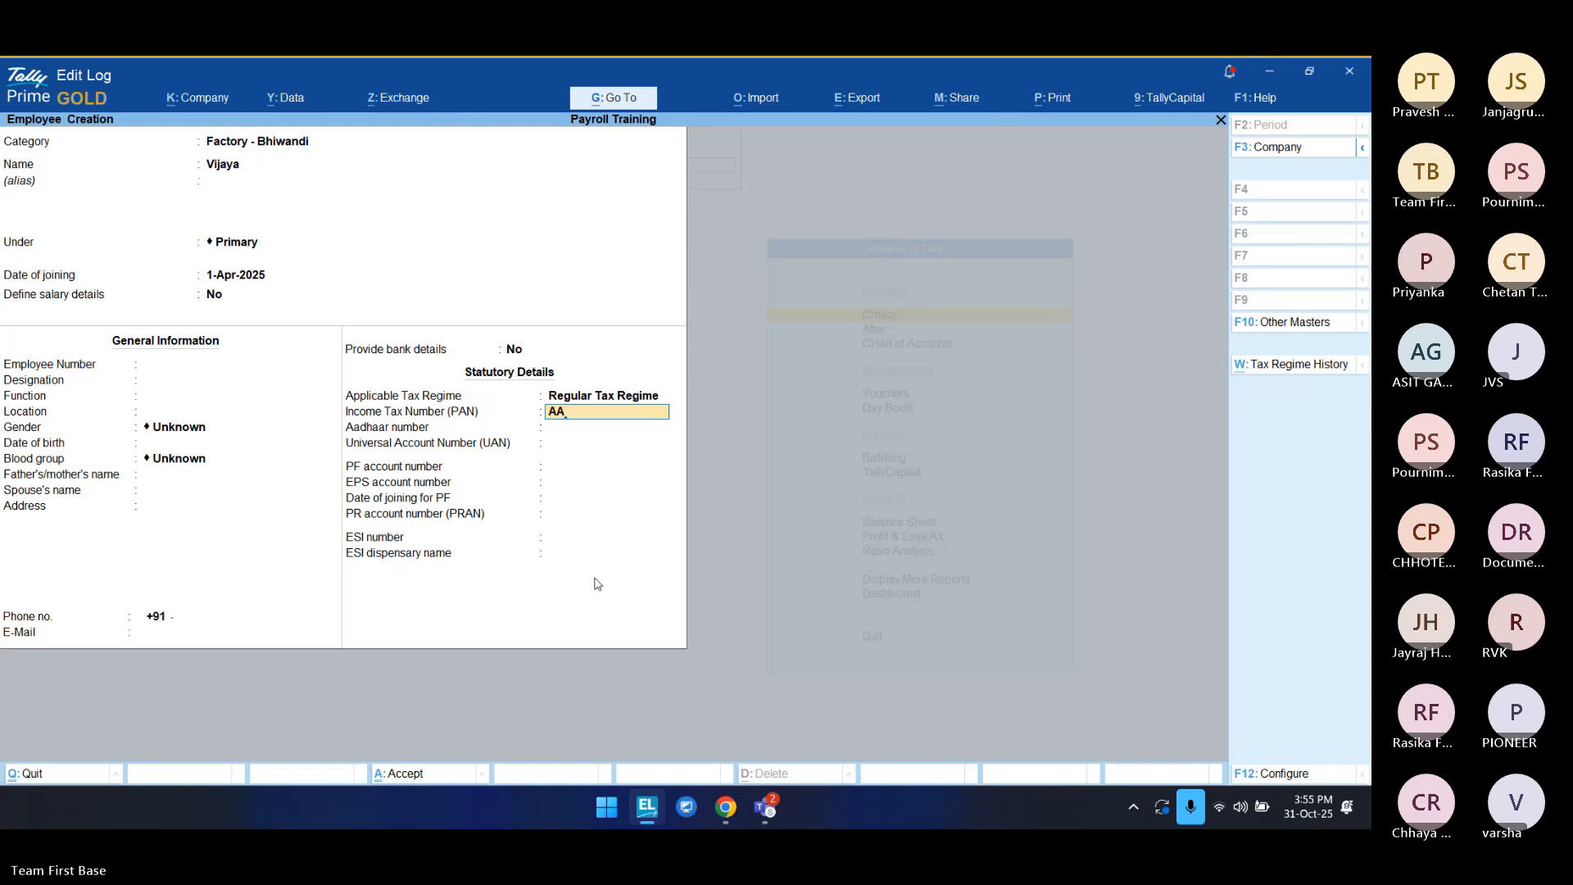
type("BPD1234R")
key("Return")
Step: Leave the remaining statutory details blank, save the employee and exit employee creation
key("Return")
key("Return")
key("Return")
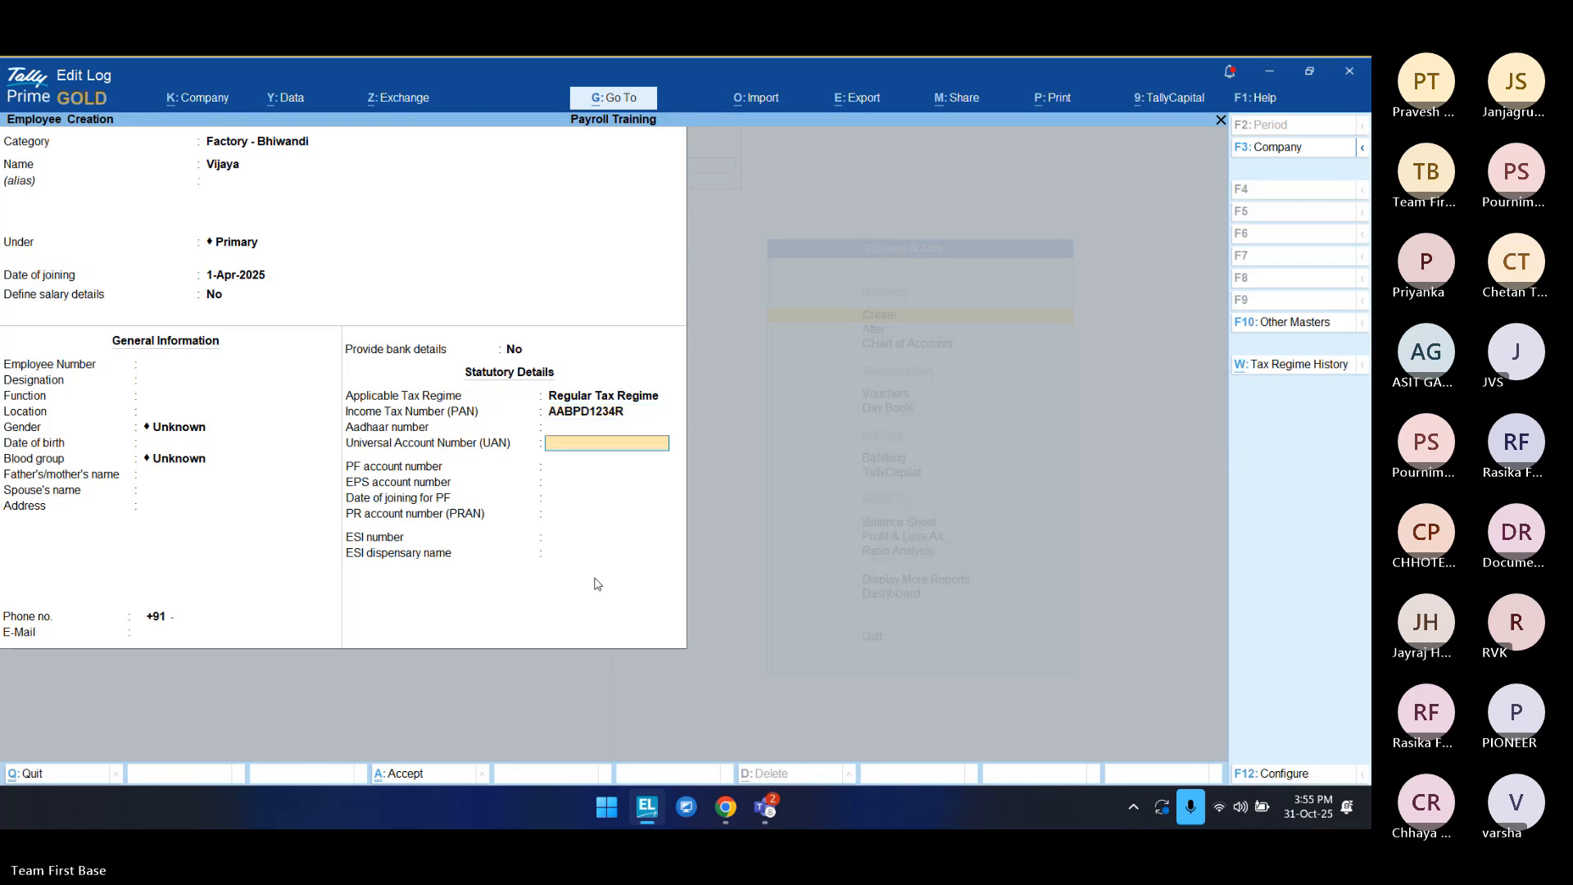
key("Return")
key("Return")
key("Return")
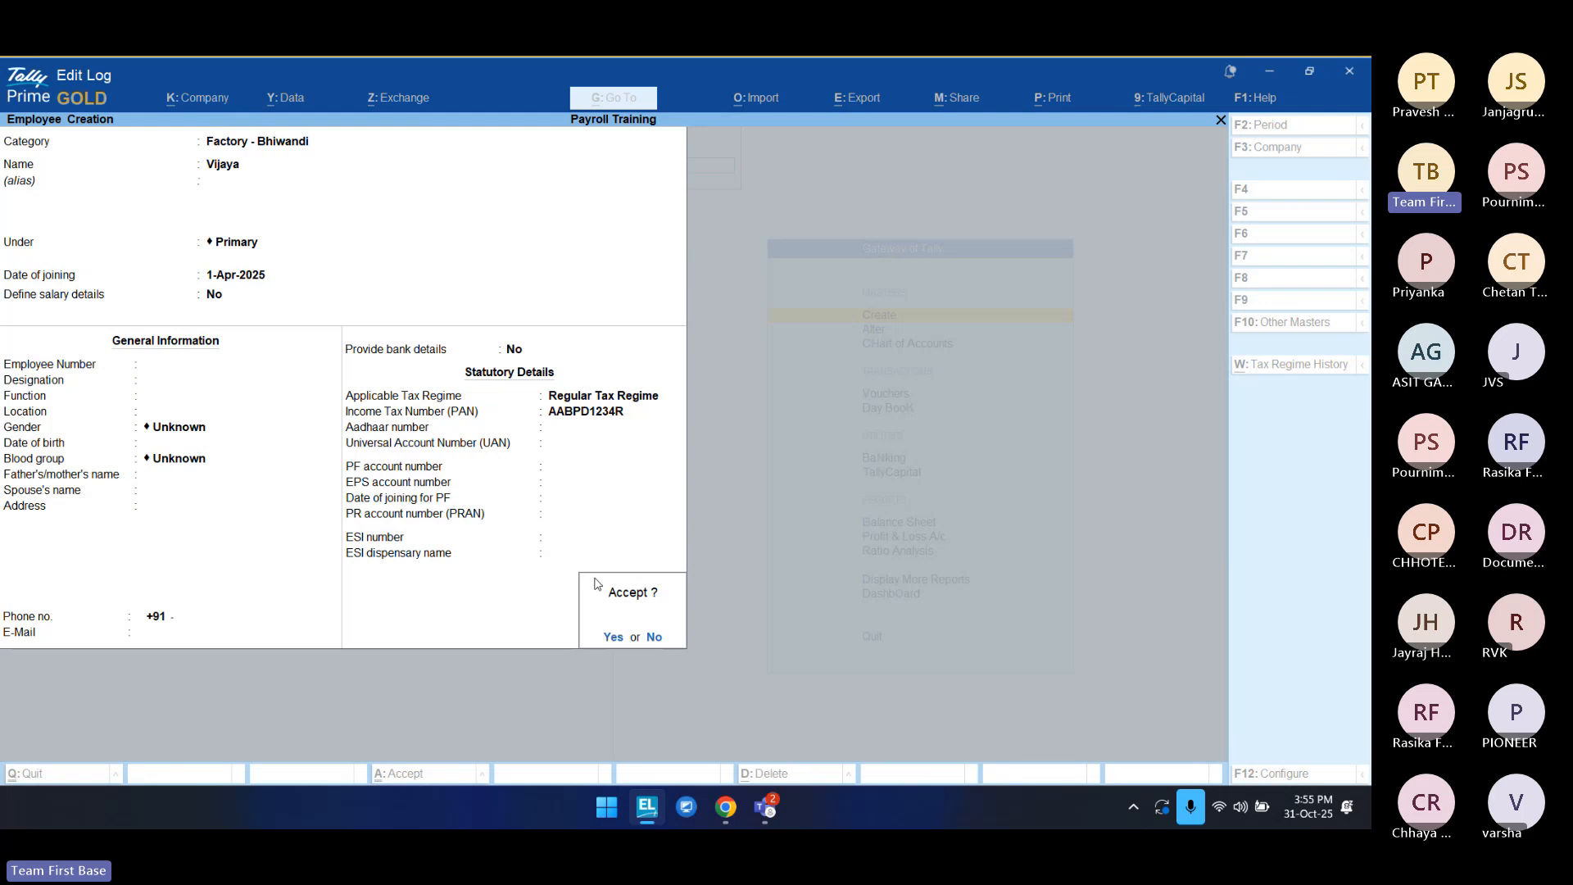
key("Return")
key("Escape")
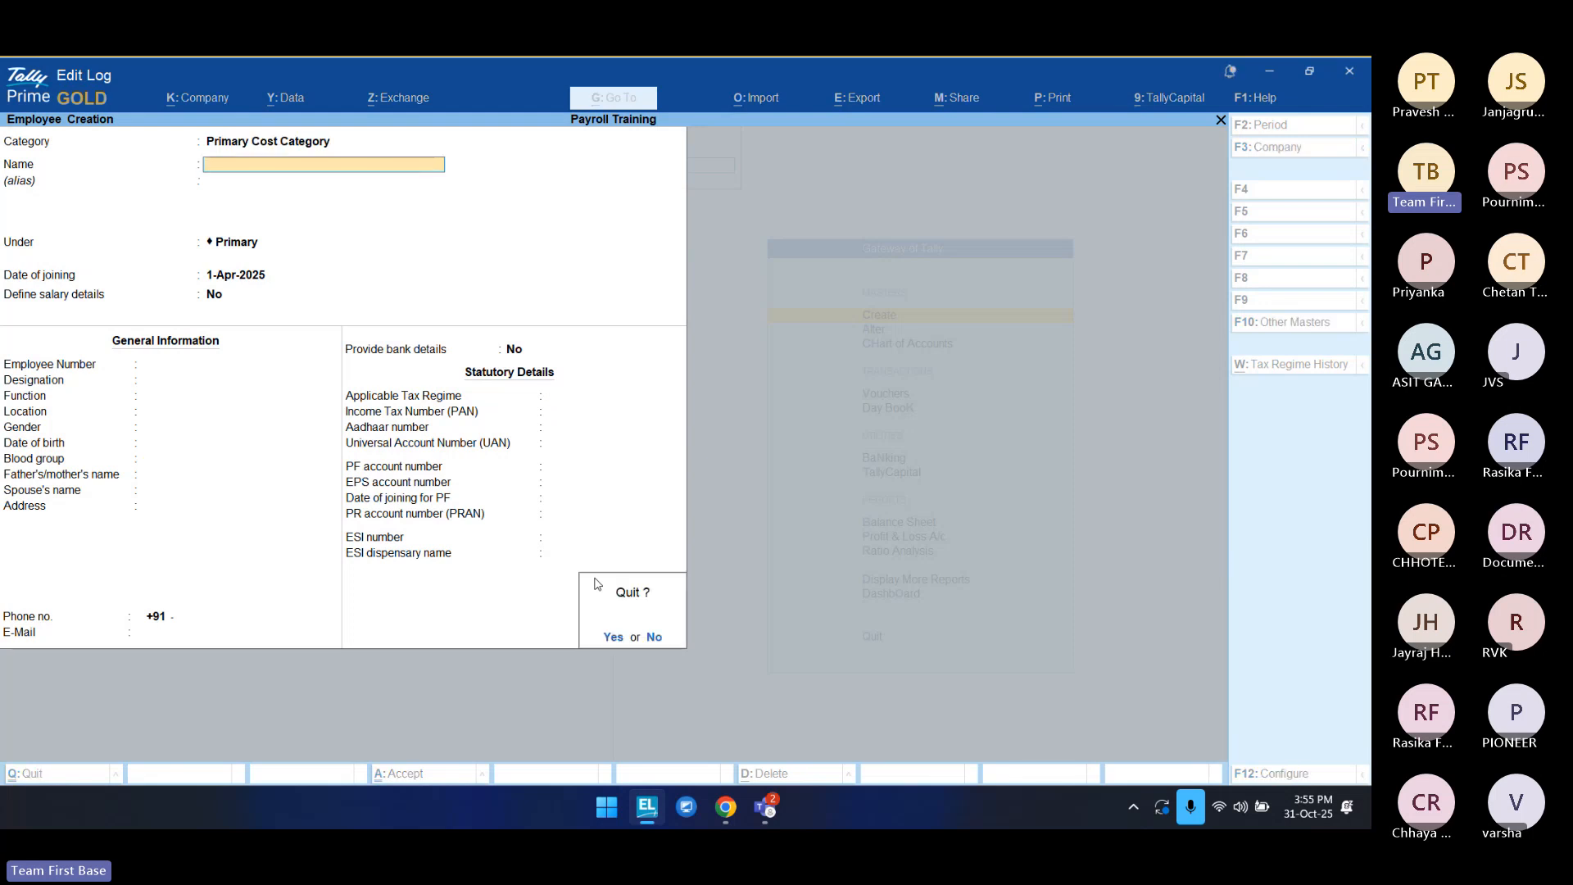
key("Return")
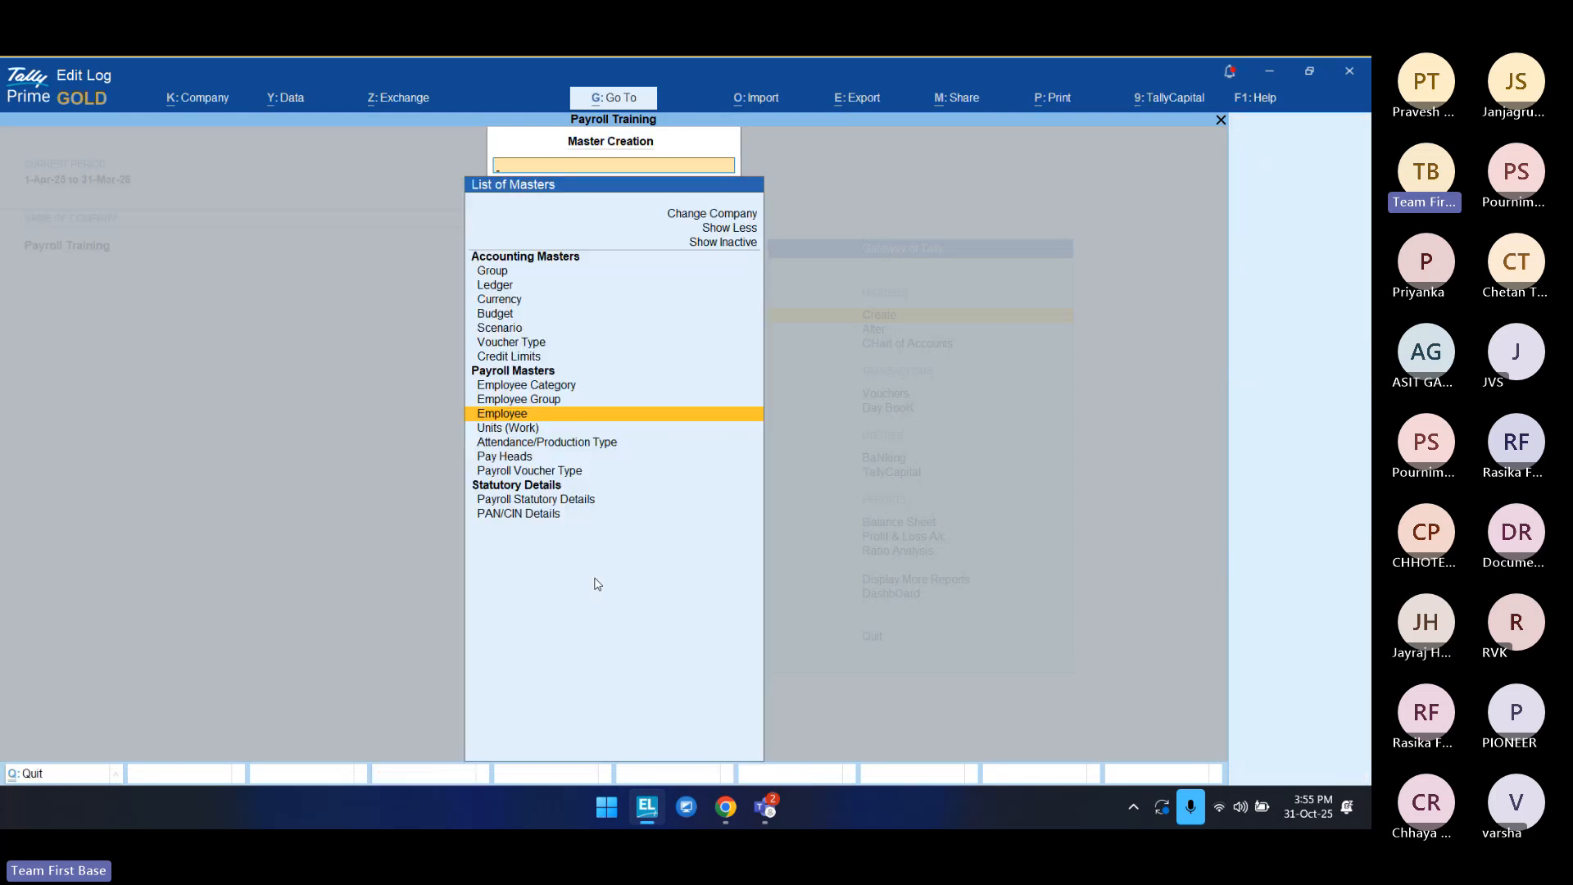
Step: Create a simple work unit with symbol OT, formal name Overtime and 2 decimal places, save it and leave unit creation
key("Down")
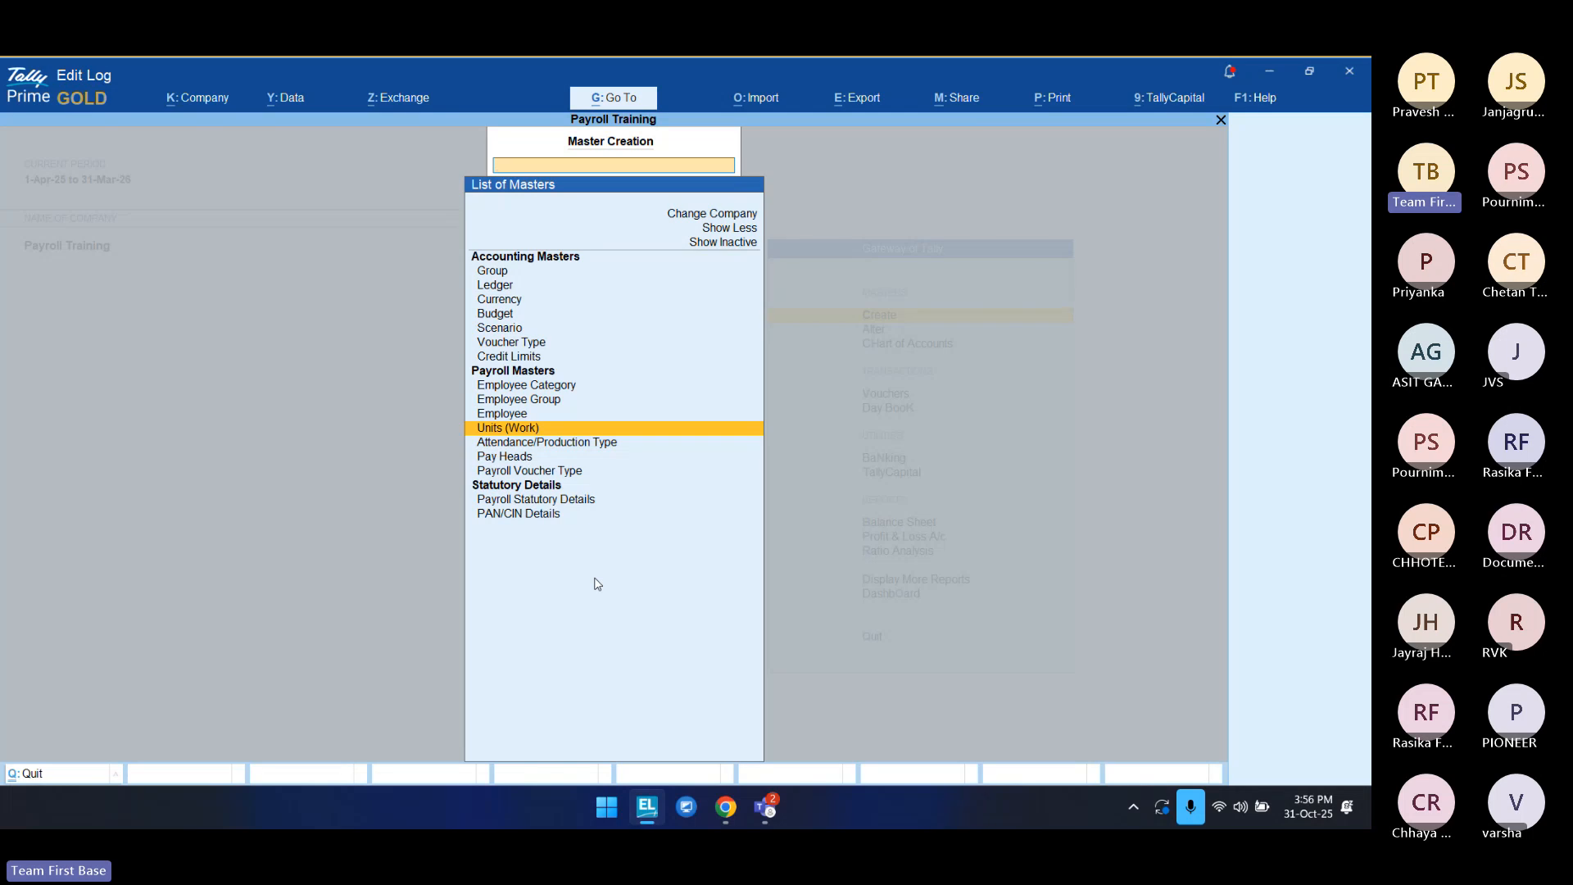
key("Return")
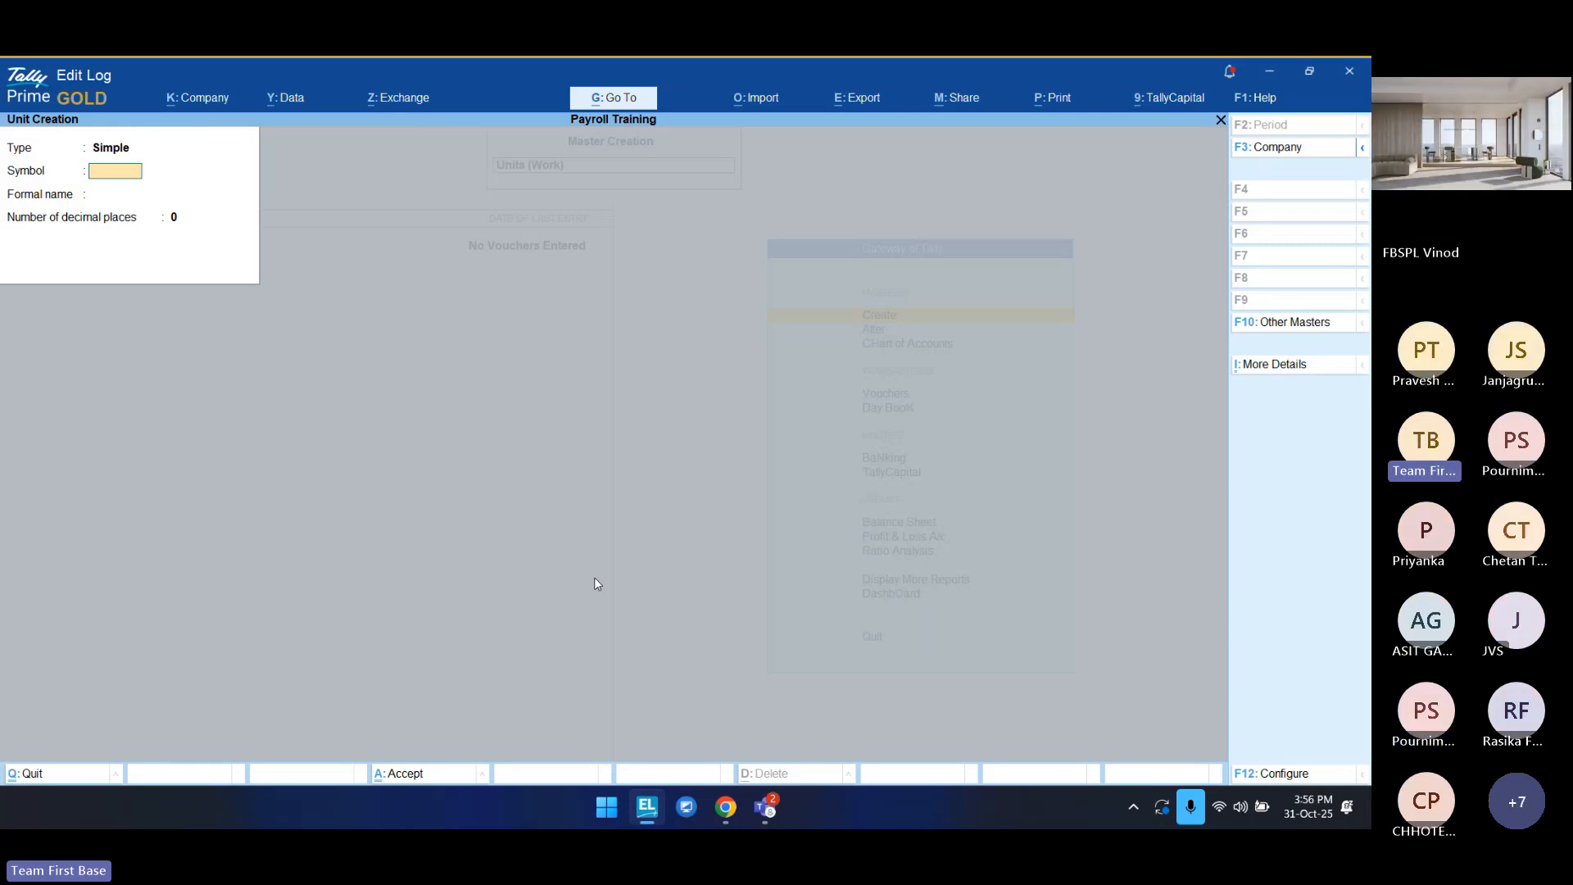
type("OT")
key("Return")
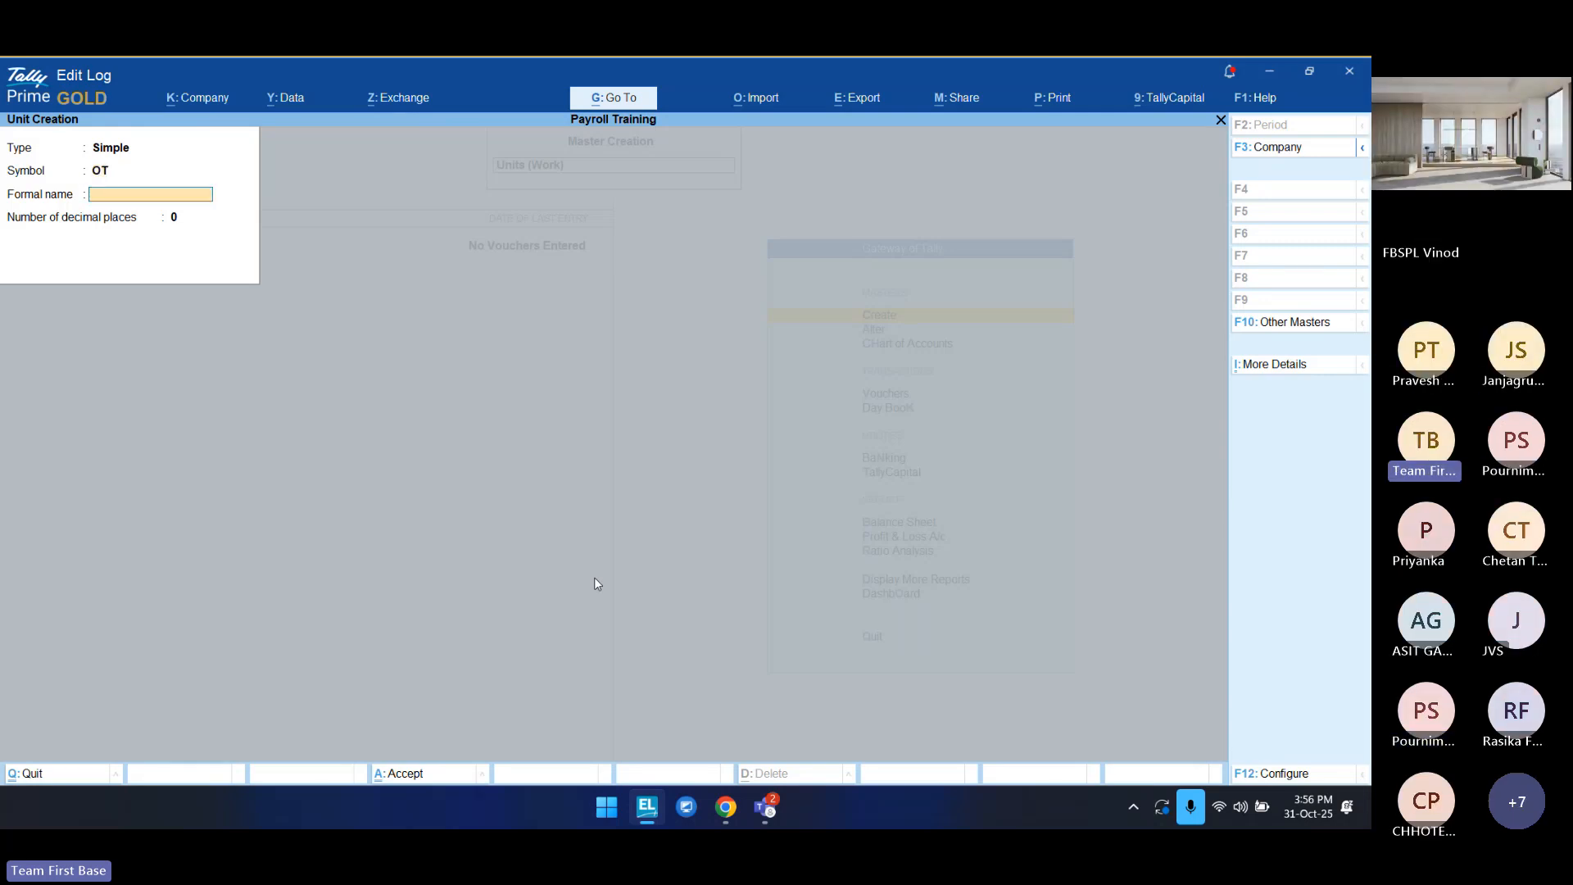
type("Overtime")
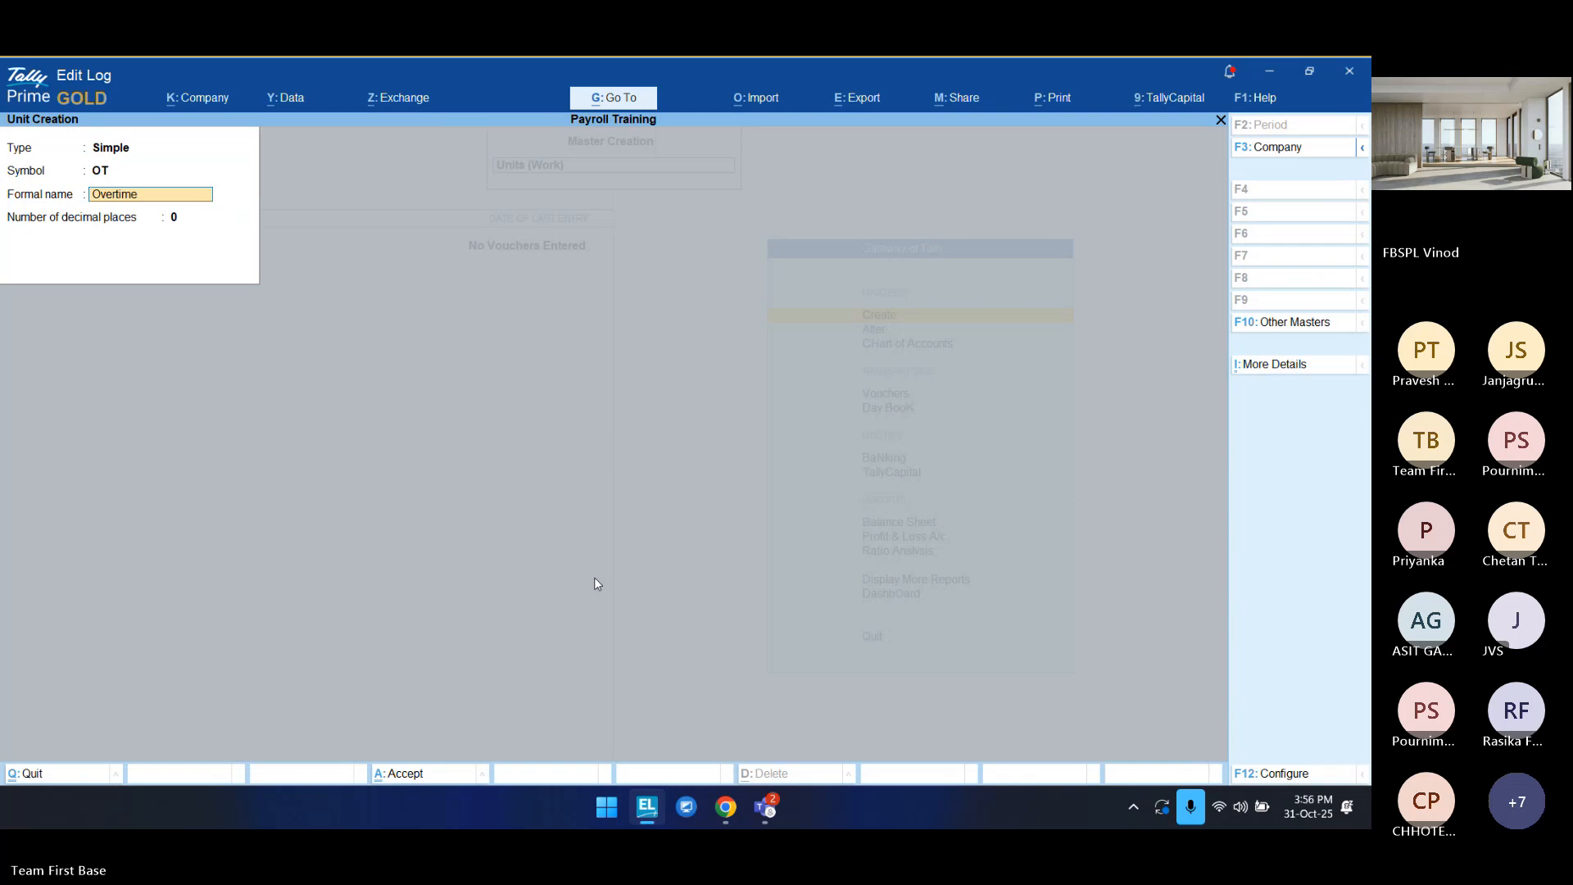
key("Return")
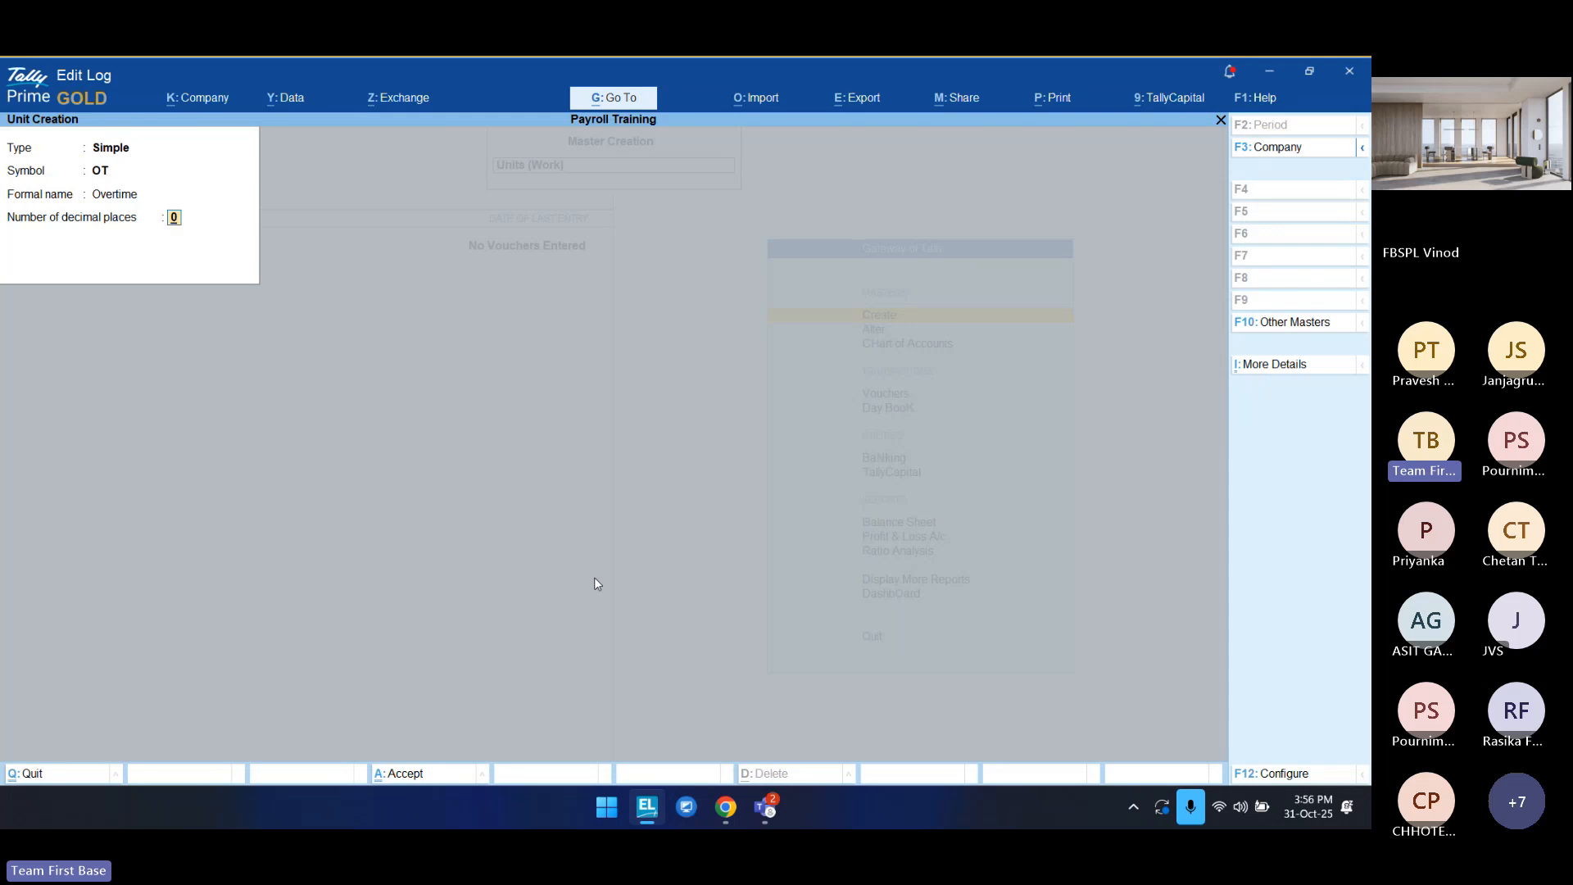
type("2")
key("Return")
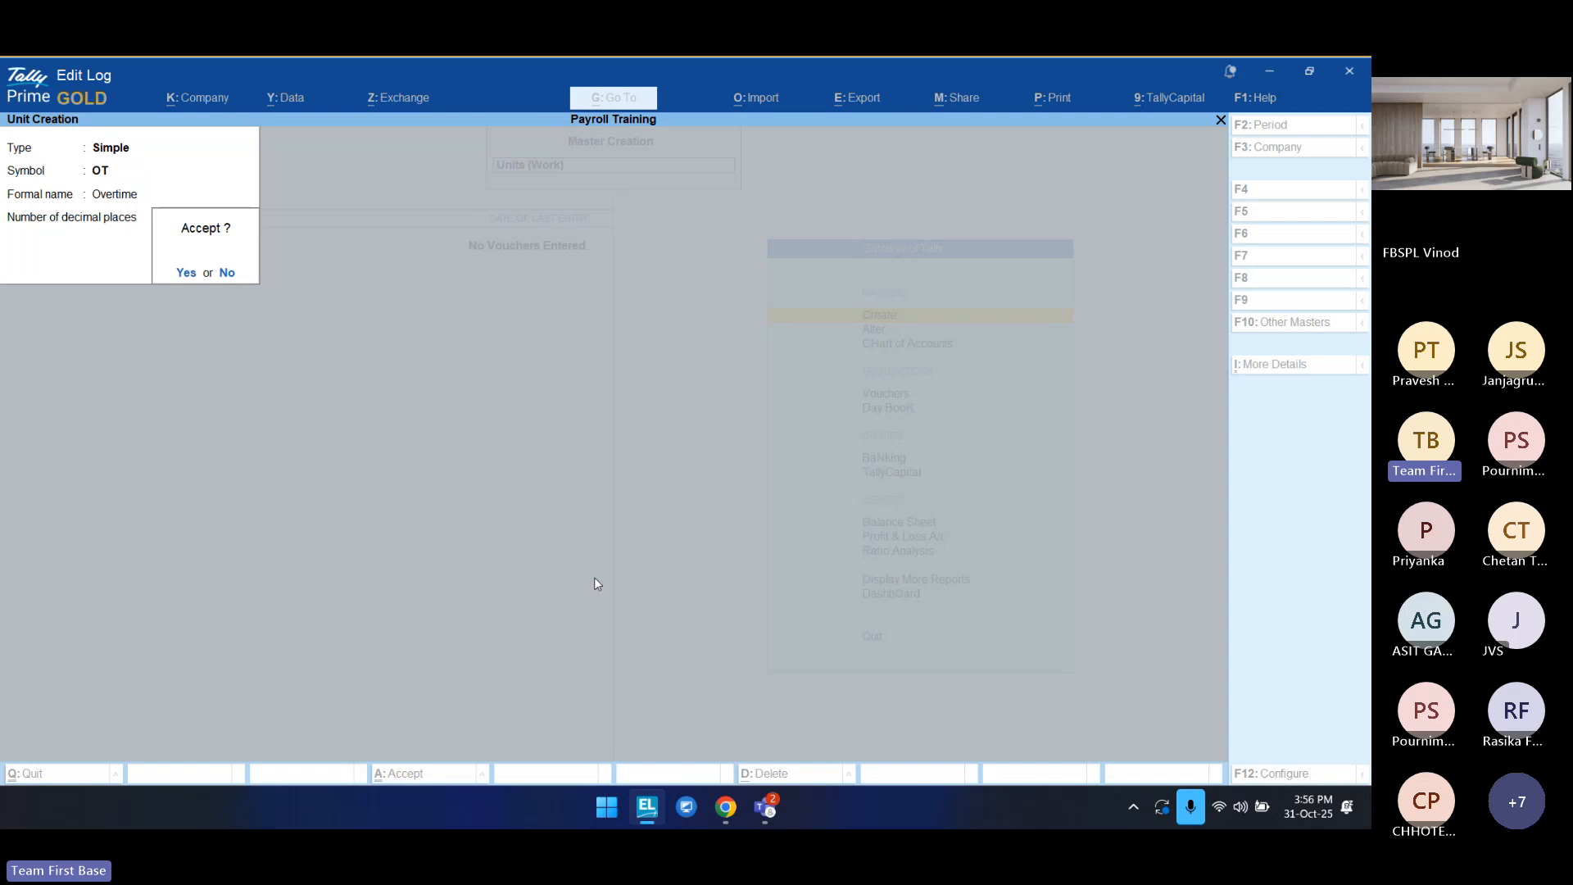
key("Return")
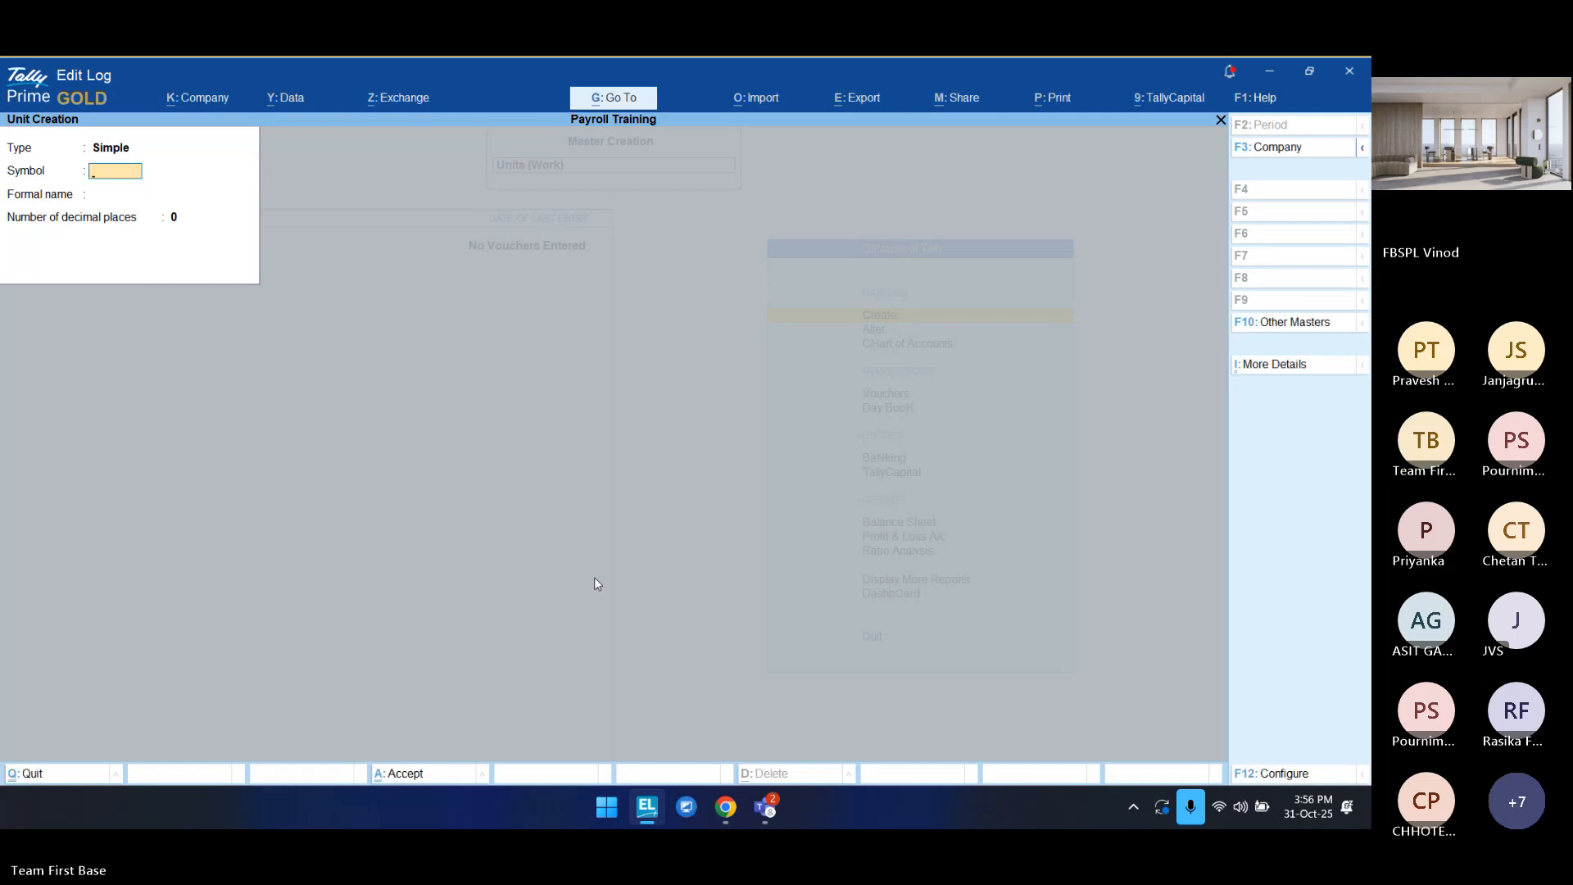
key("Escape")
key("Return")
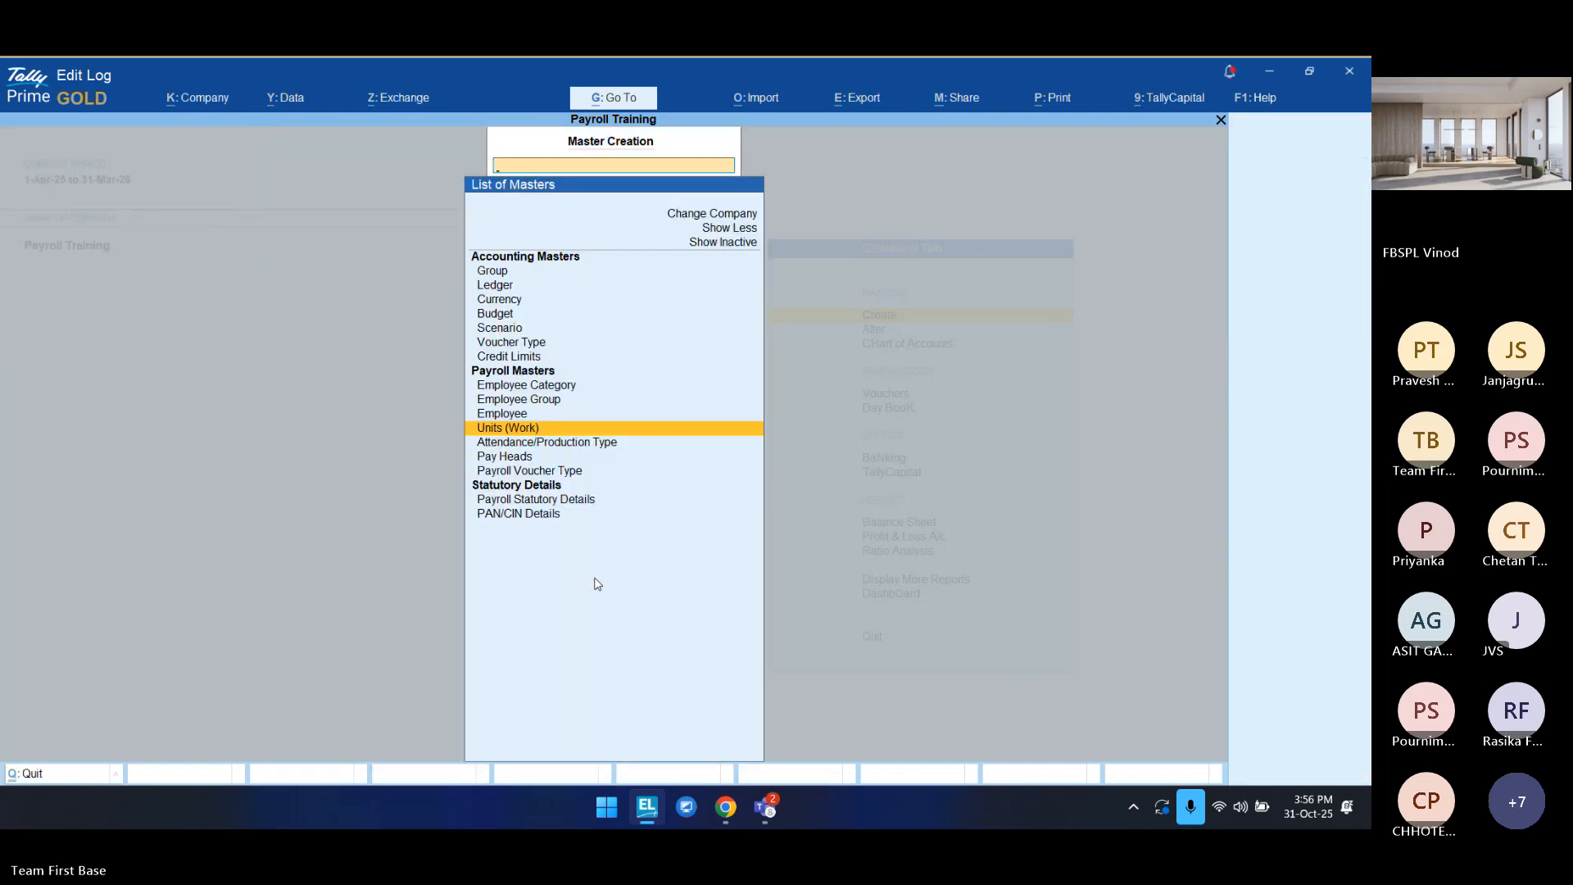
key("Return")
key("Escape")
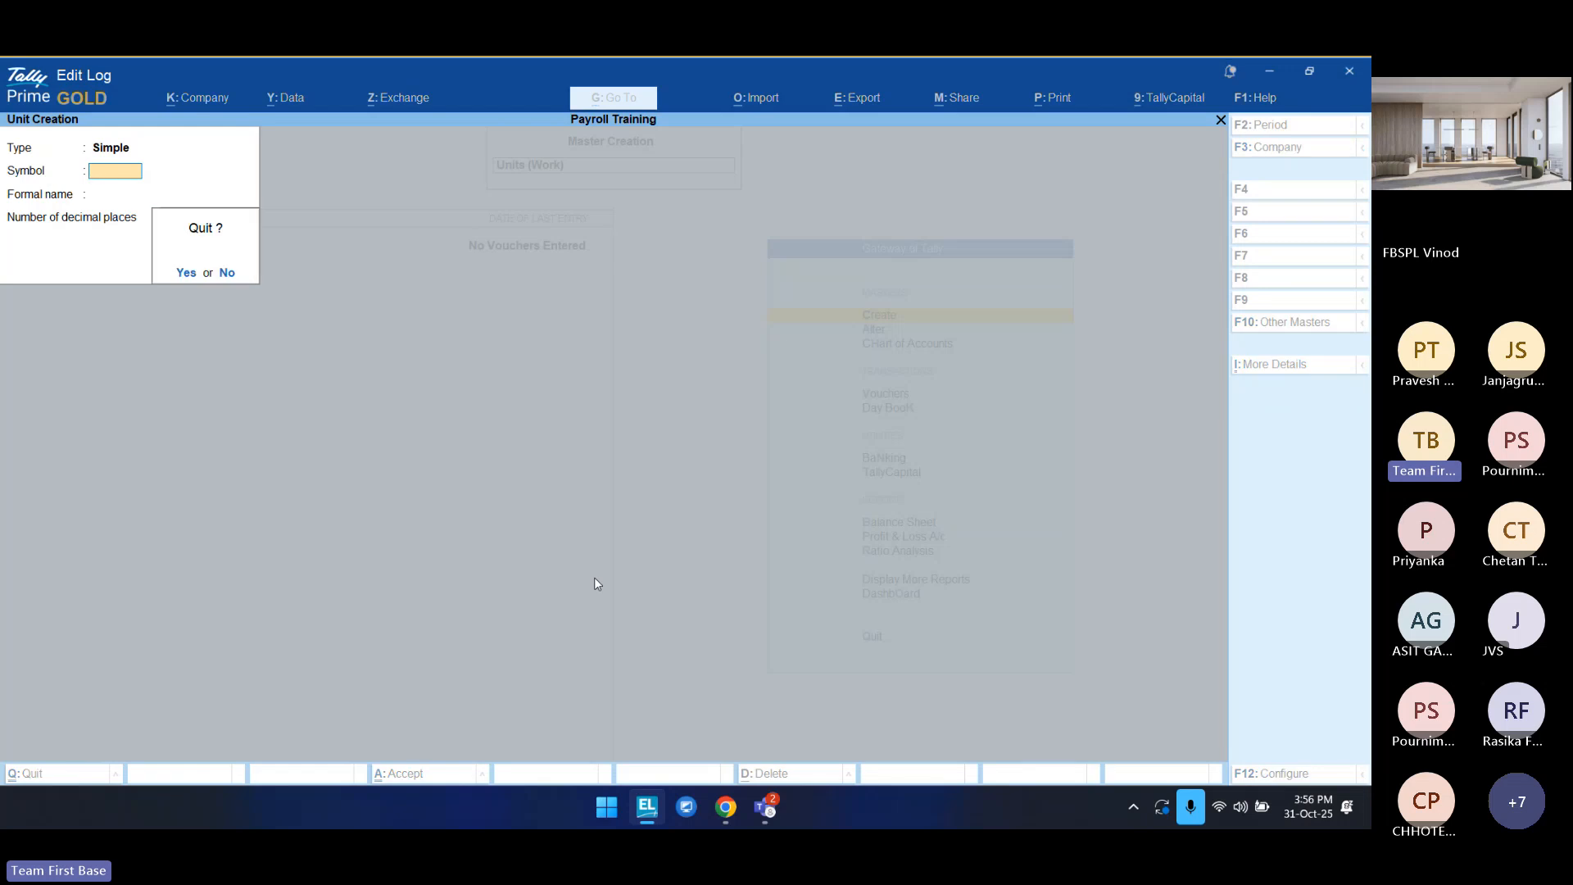
key("Return")
Step: Start a new attendance/production type named Absent, without an alias, under Primary
key("Down")
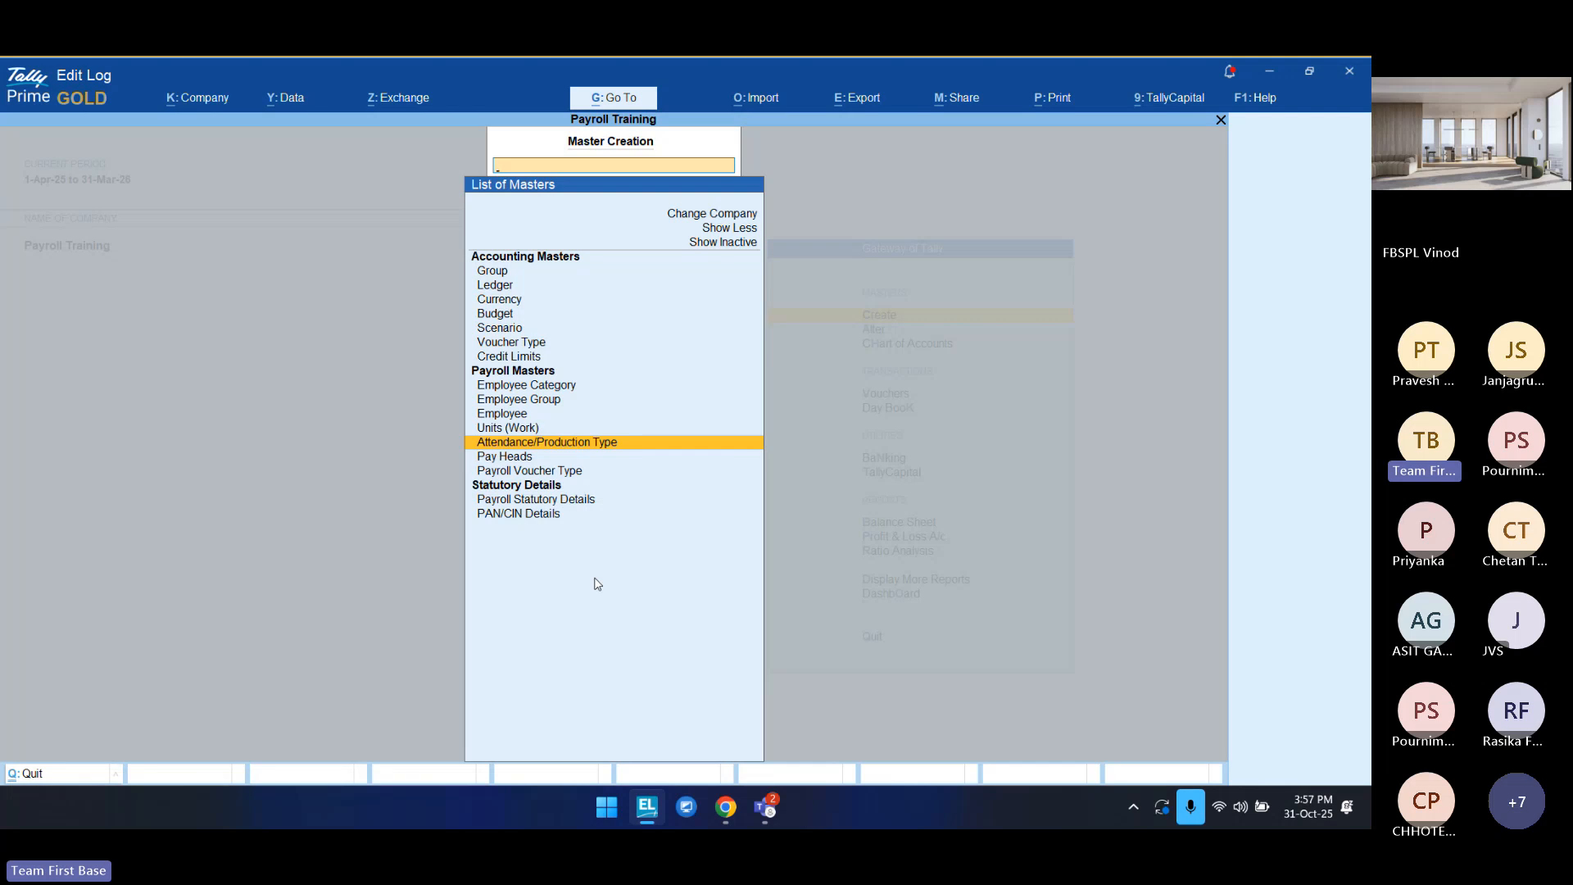
key("Return")
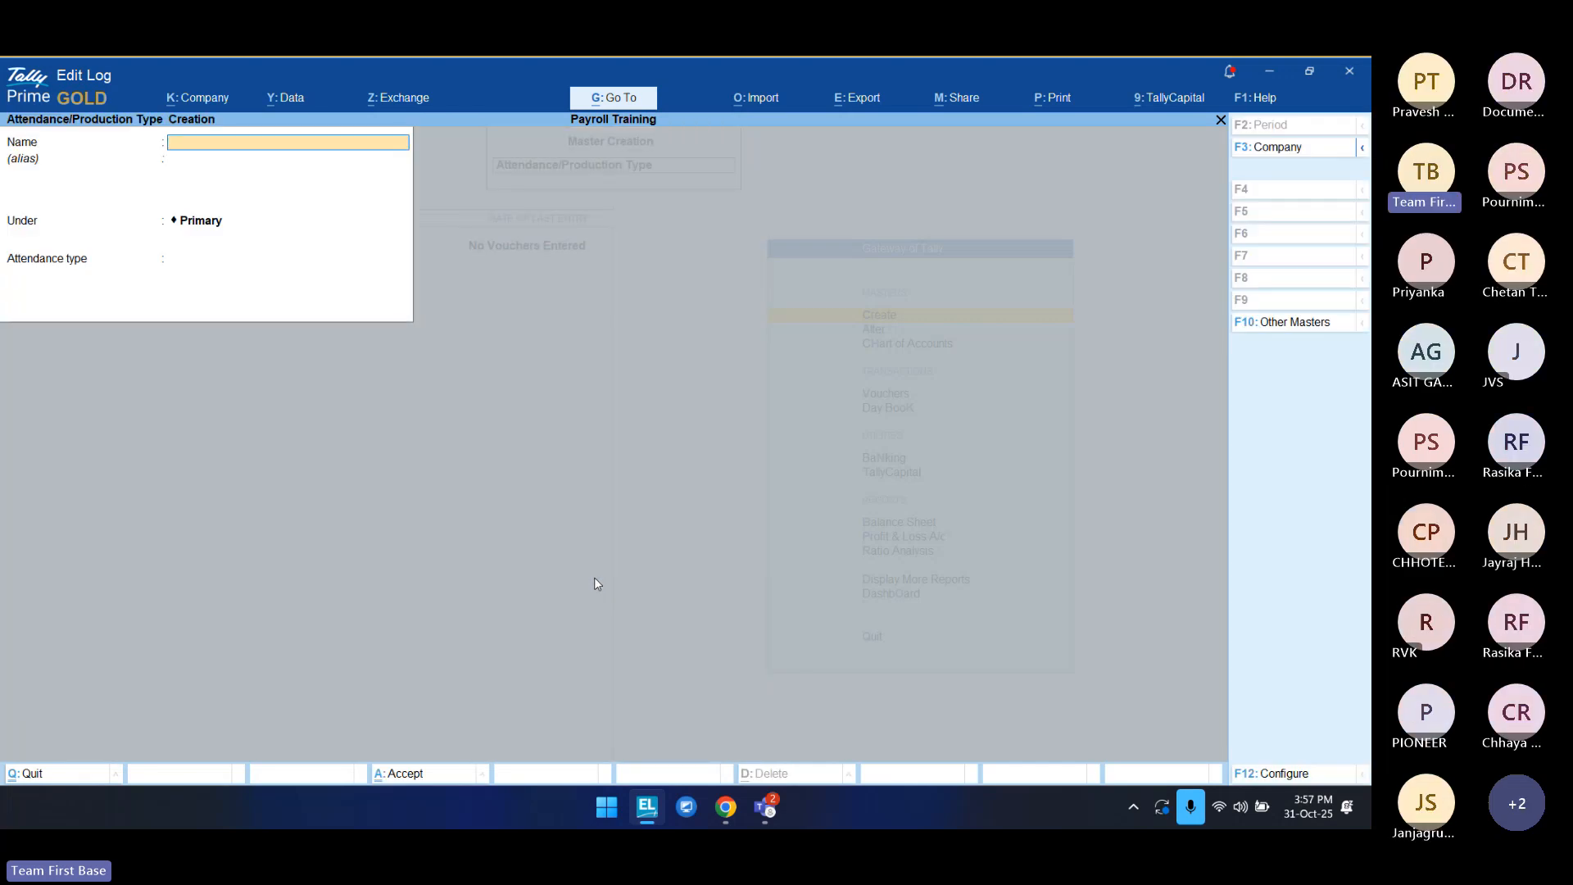
type("Absent")
key("Return")
key("Return")
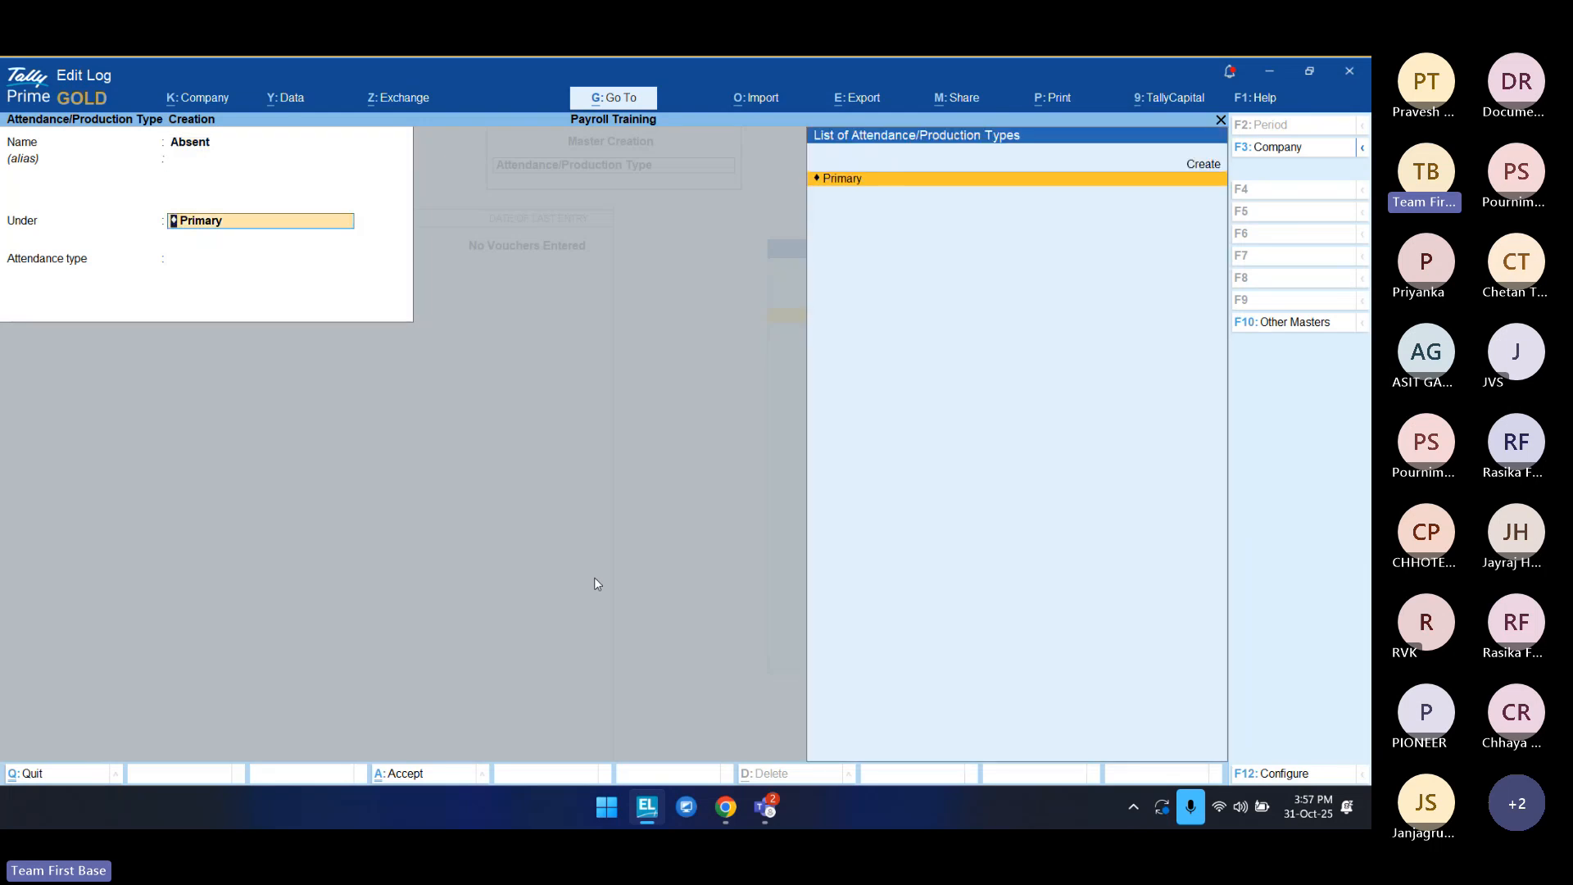
key("Return")
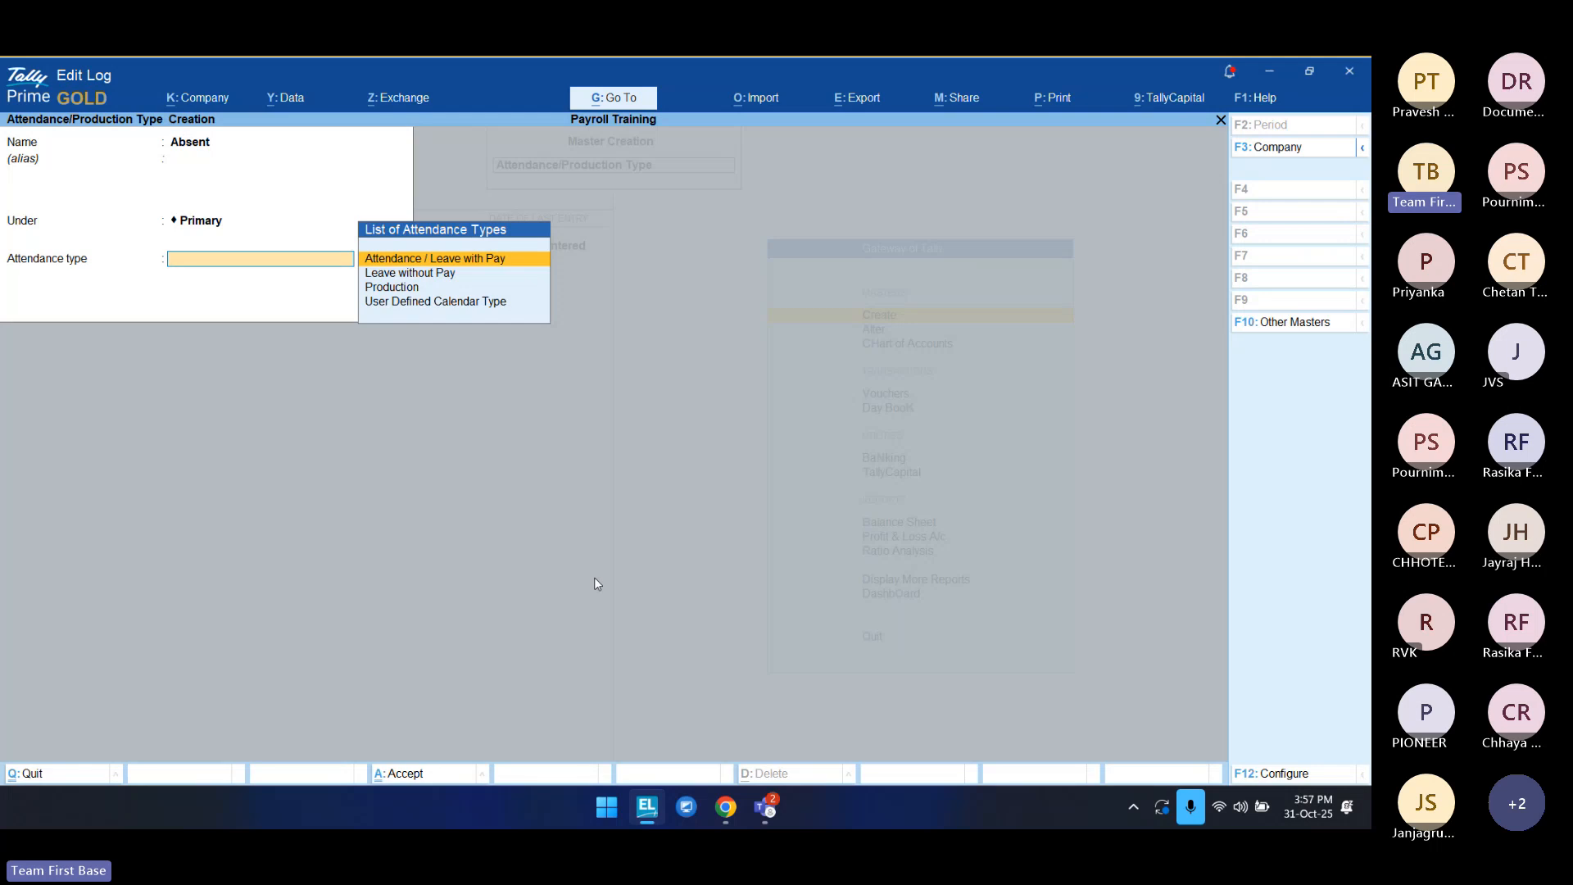
Step: Set Absent's attendance type to Leave without Pay with period type Days, save it and exit the creation form
key("Down")
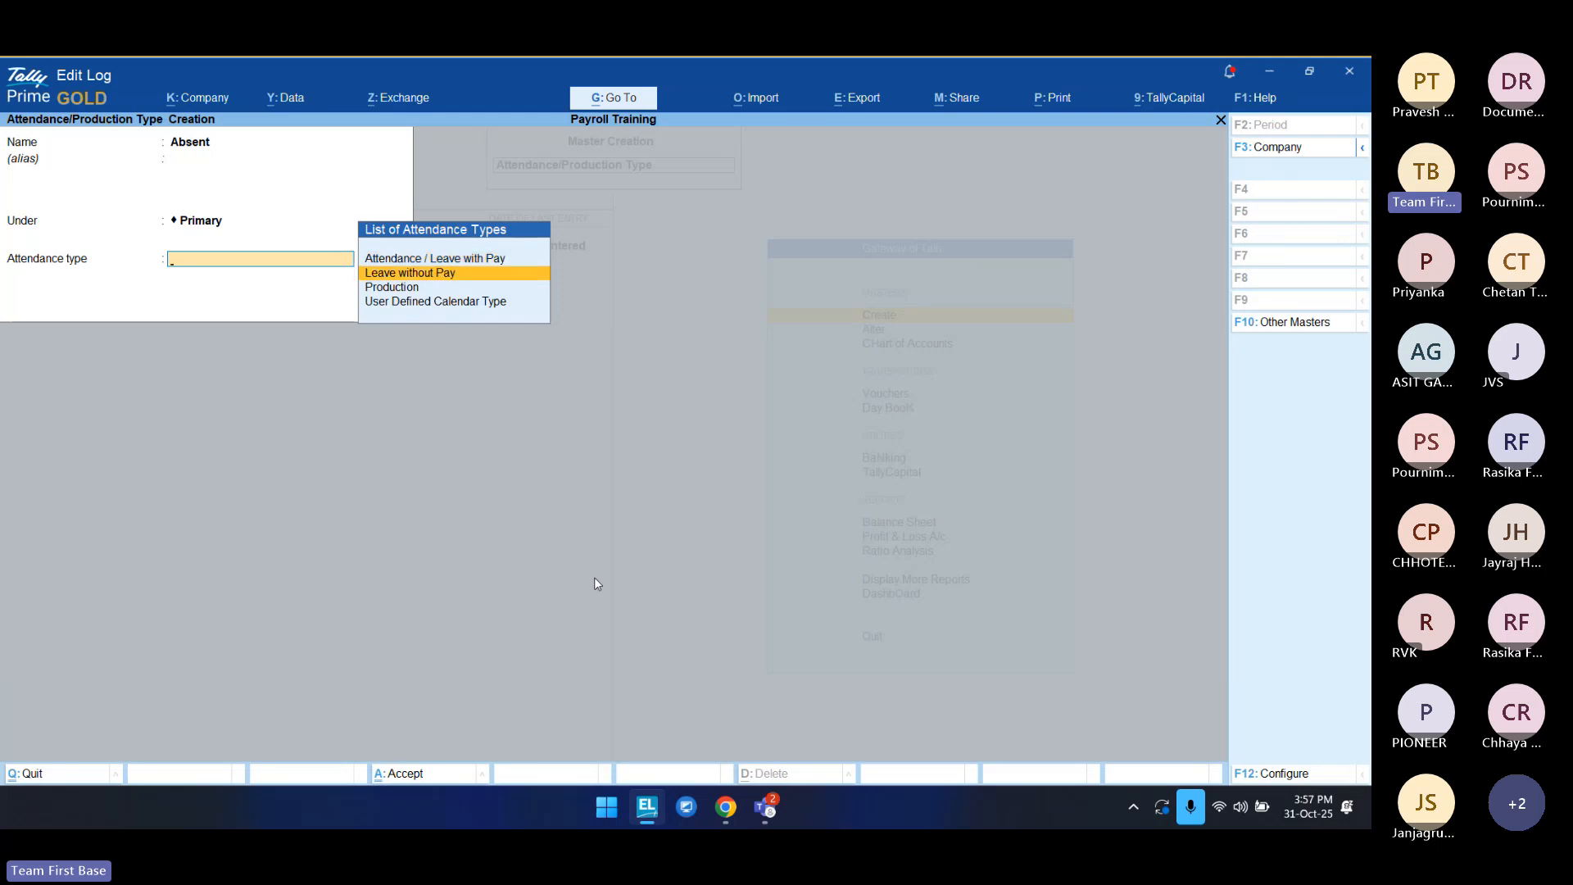
key("Down")
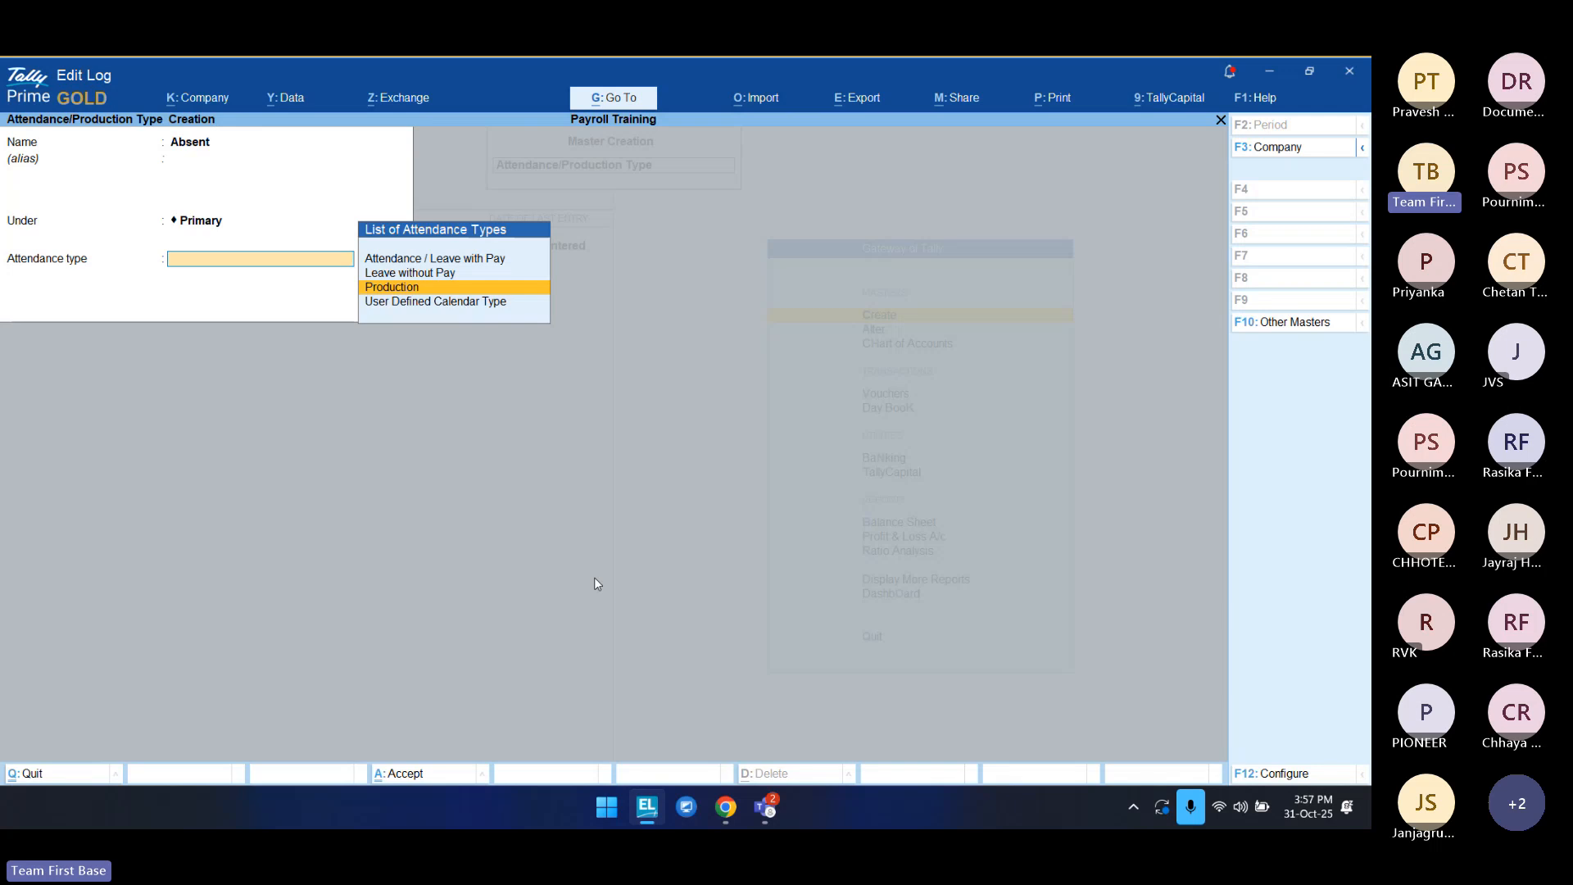
key("Down")
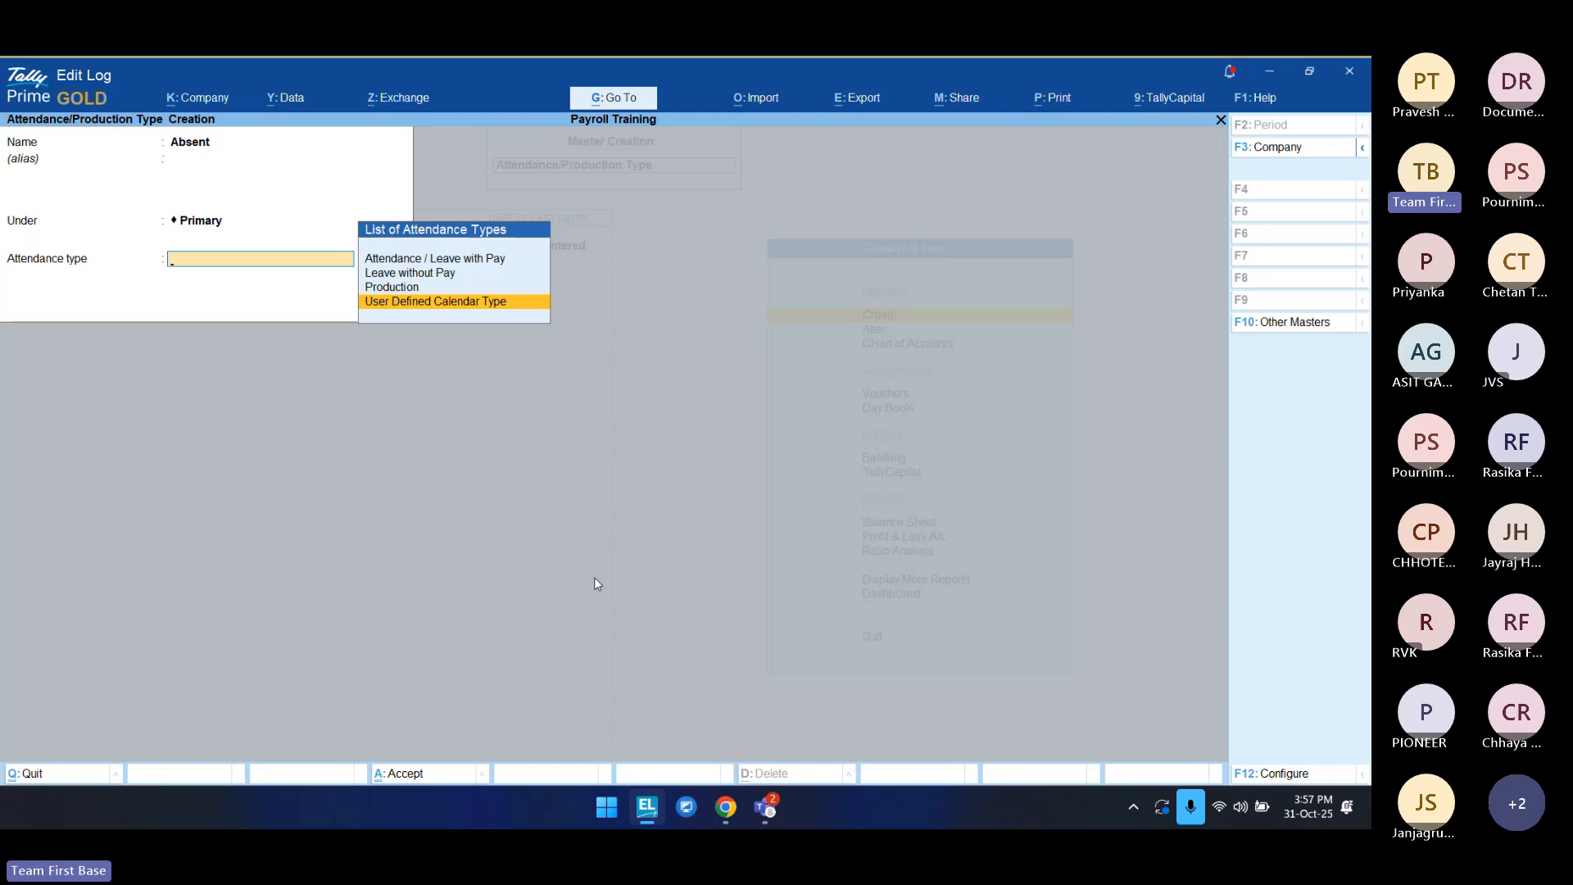
key("Up")
key("Up")
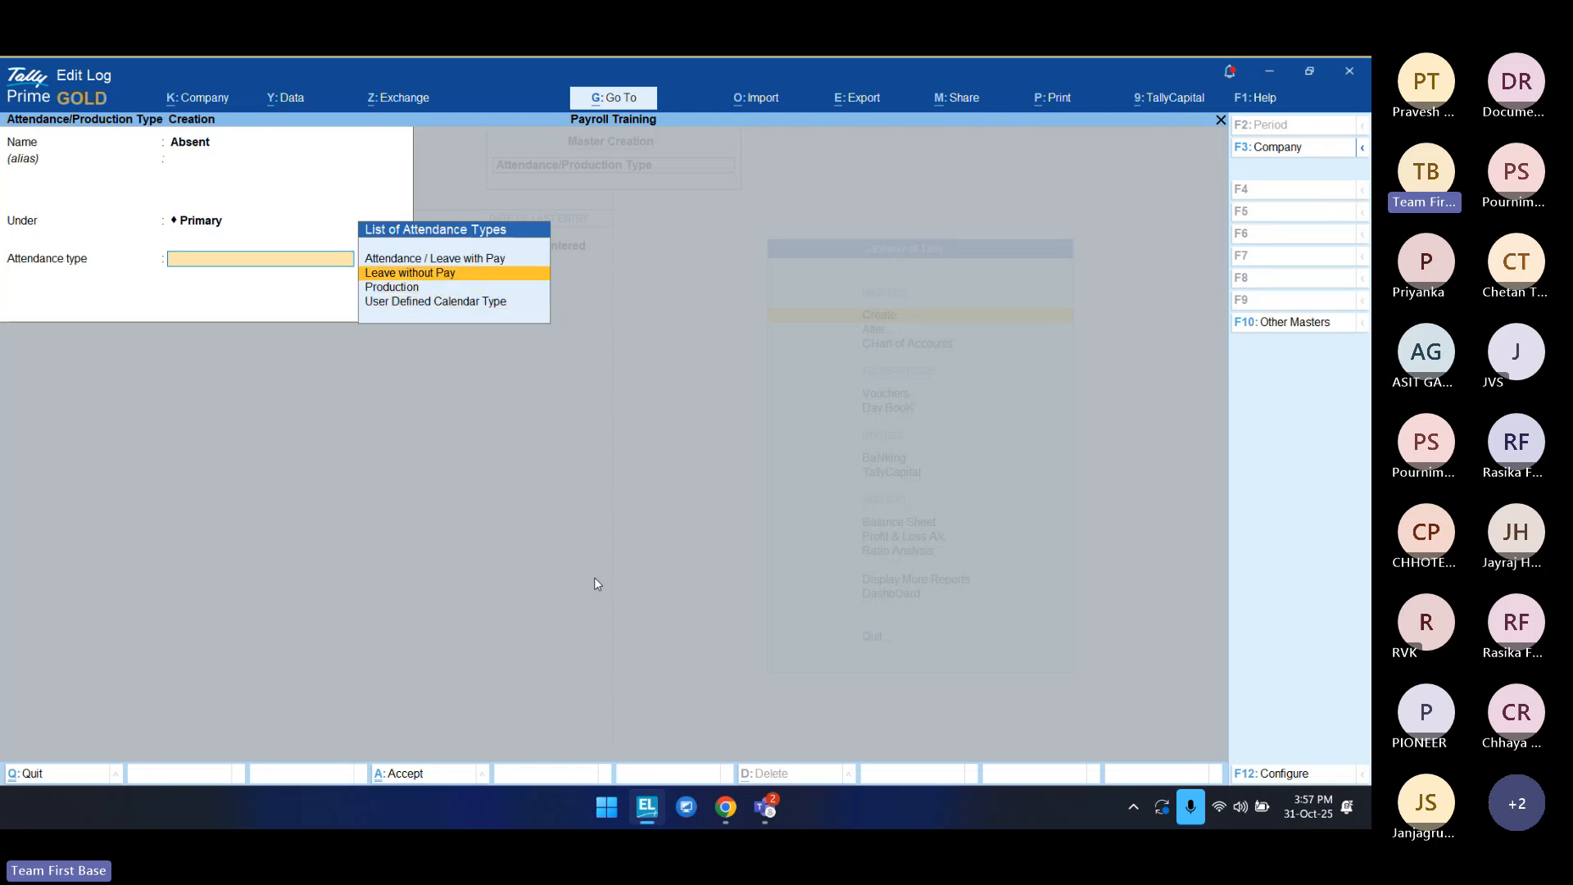
key("Up")
key("Down")
key("Return")
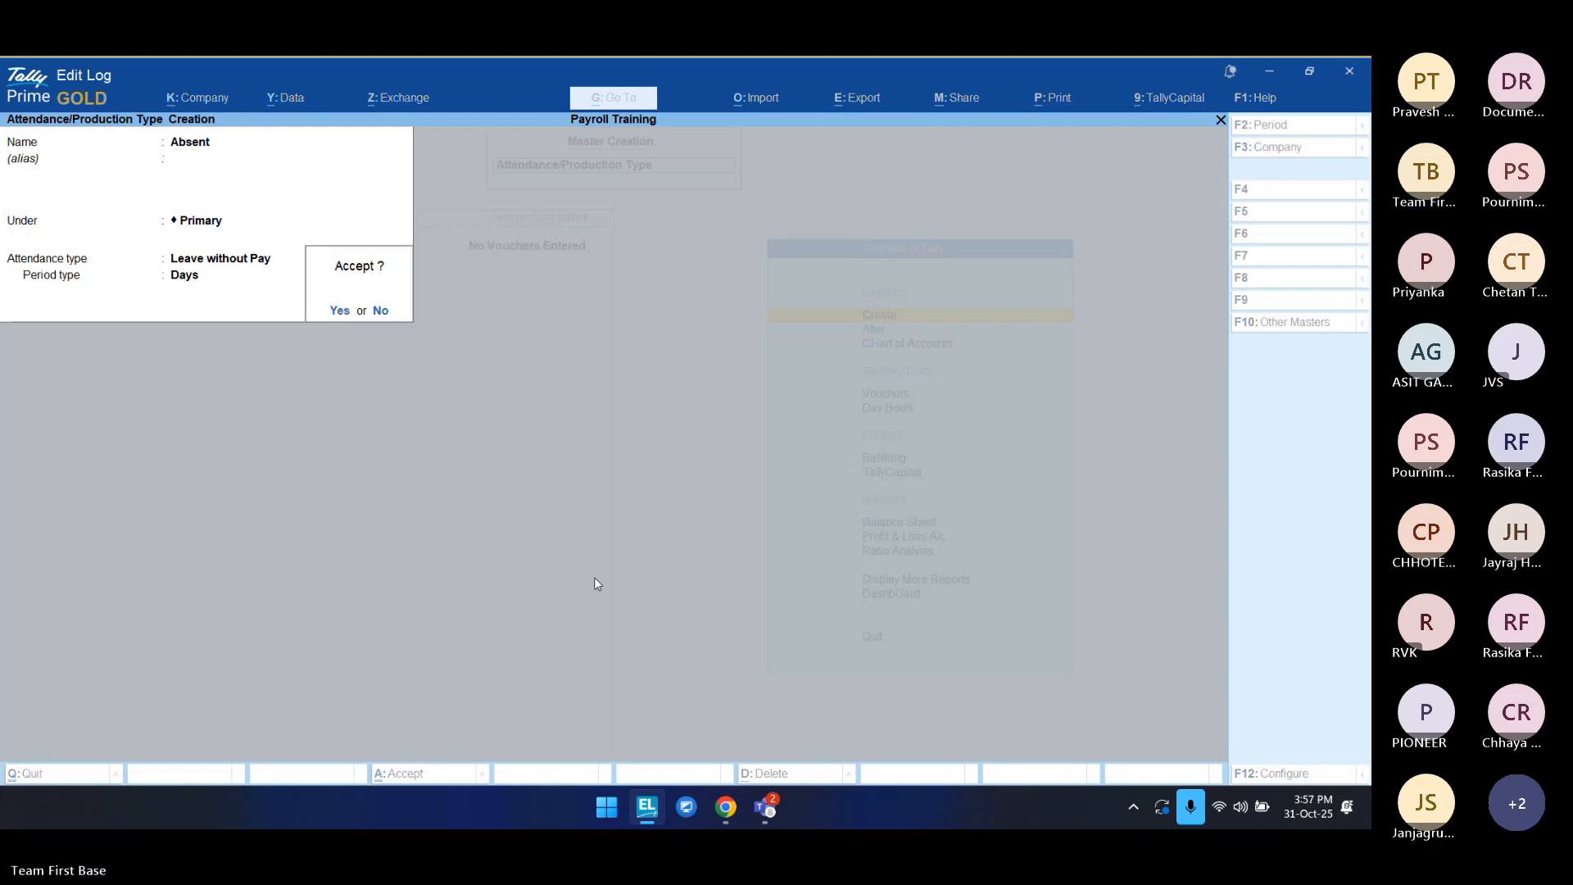
key("Return")
key("Escape")
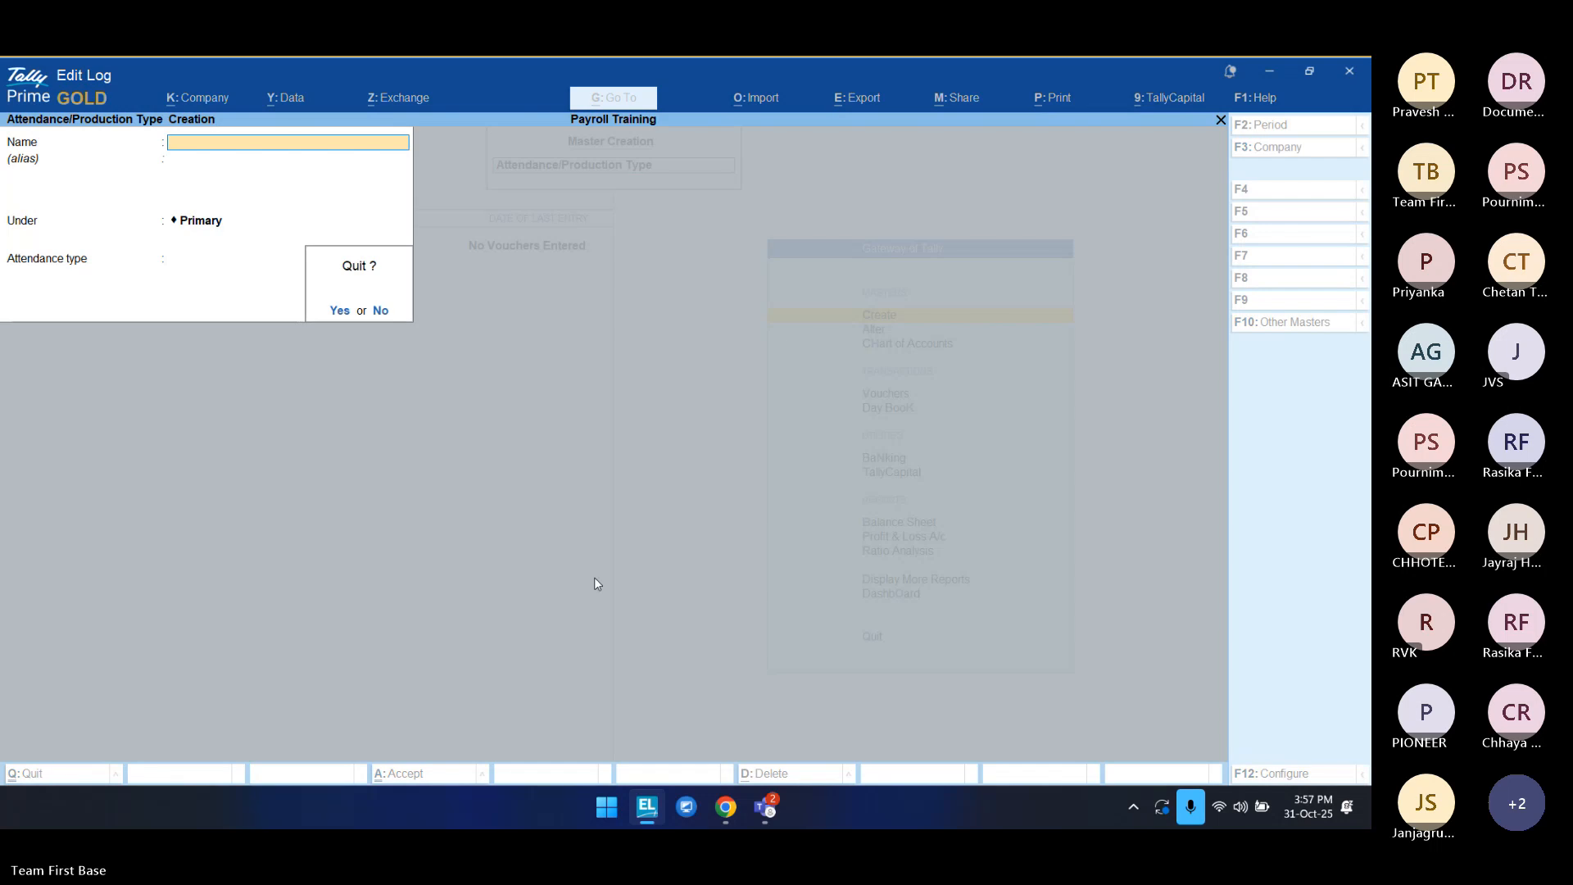
key("Return")
Step: Create the attendance type Paid Leave under Primary as Attendance / Leave with Pay in Days, save it and exit
key("Return")
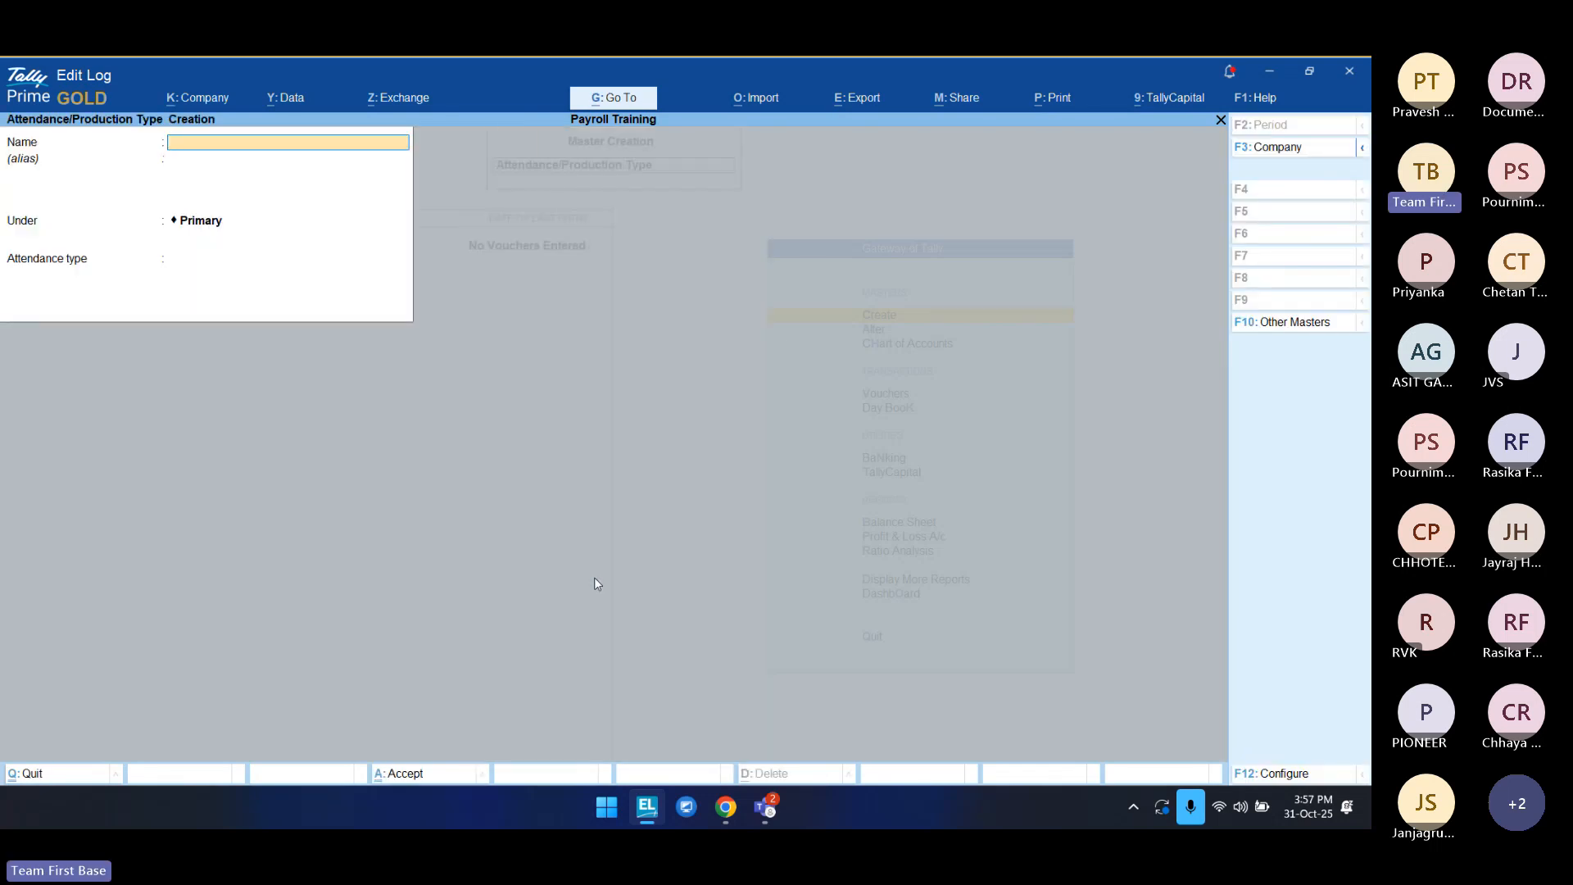
type("Paid Lea")
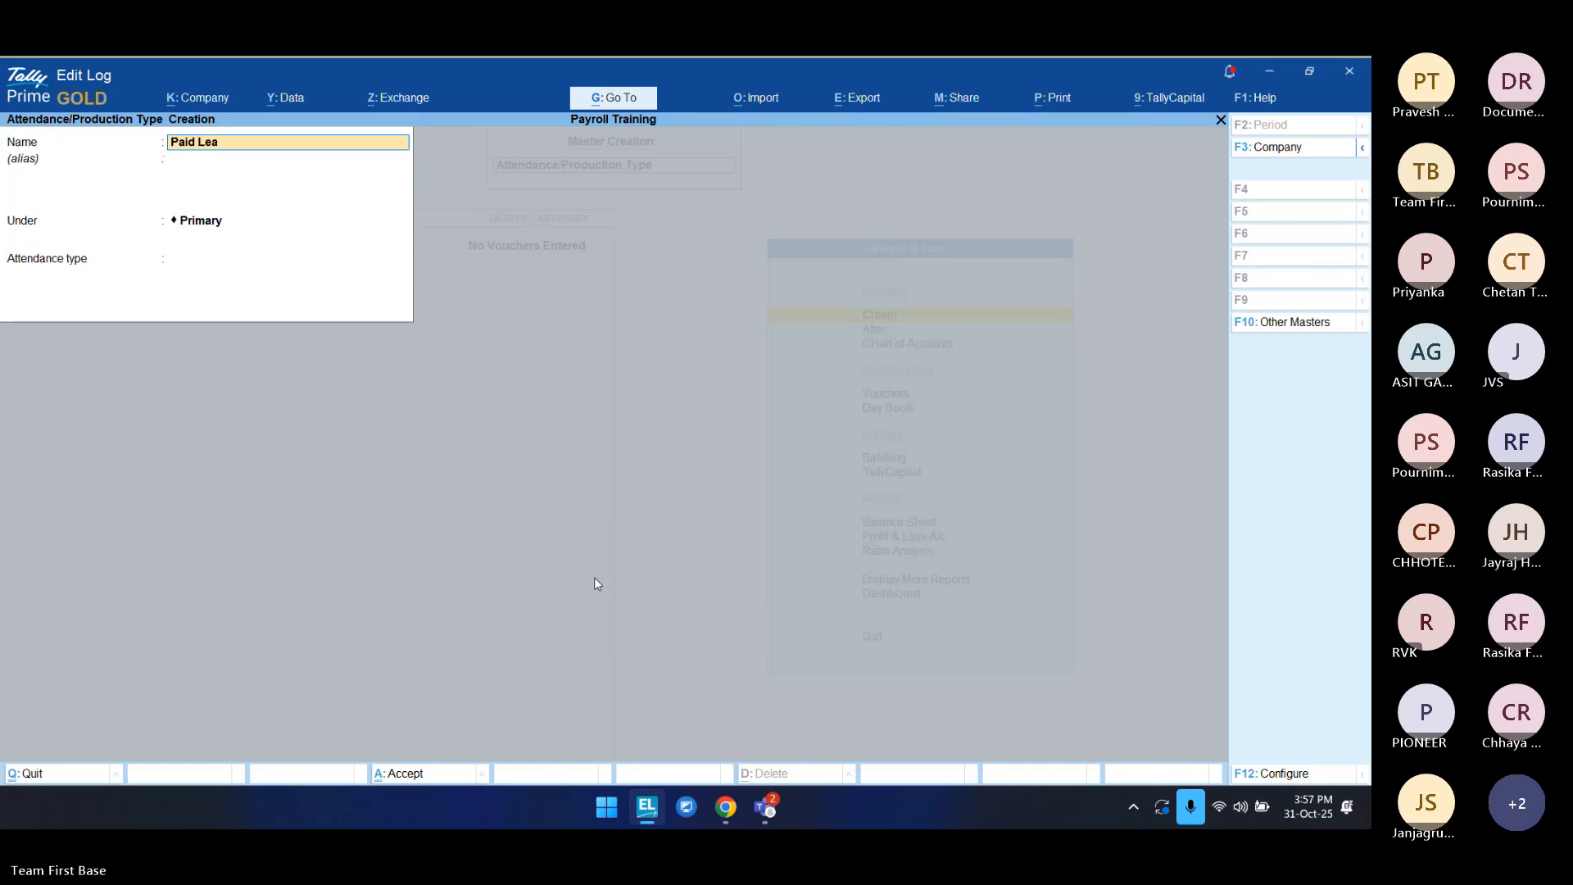
type("ve")
key("Return")
key("Return")
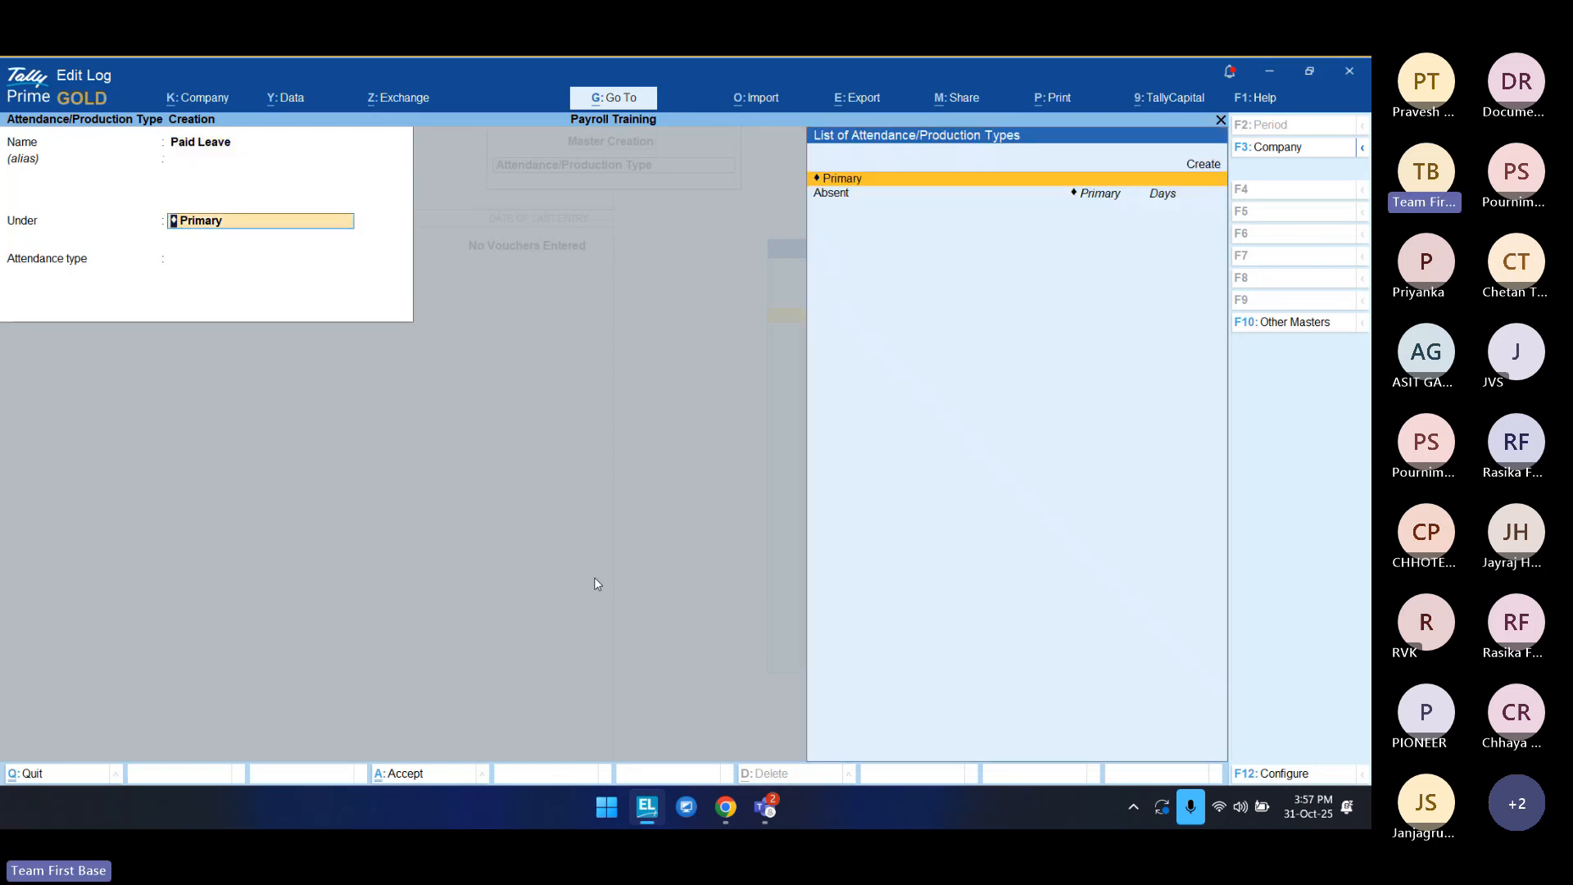
key("Return")
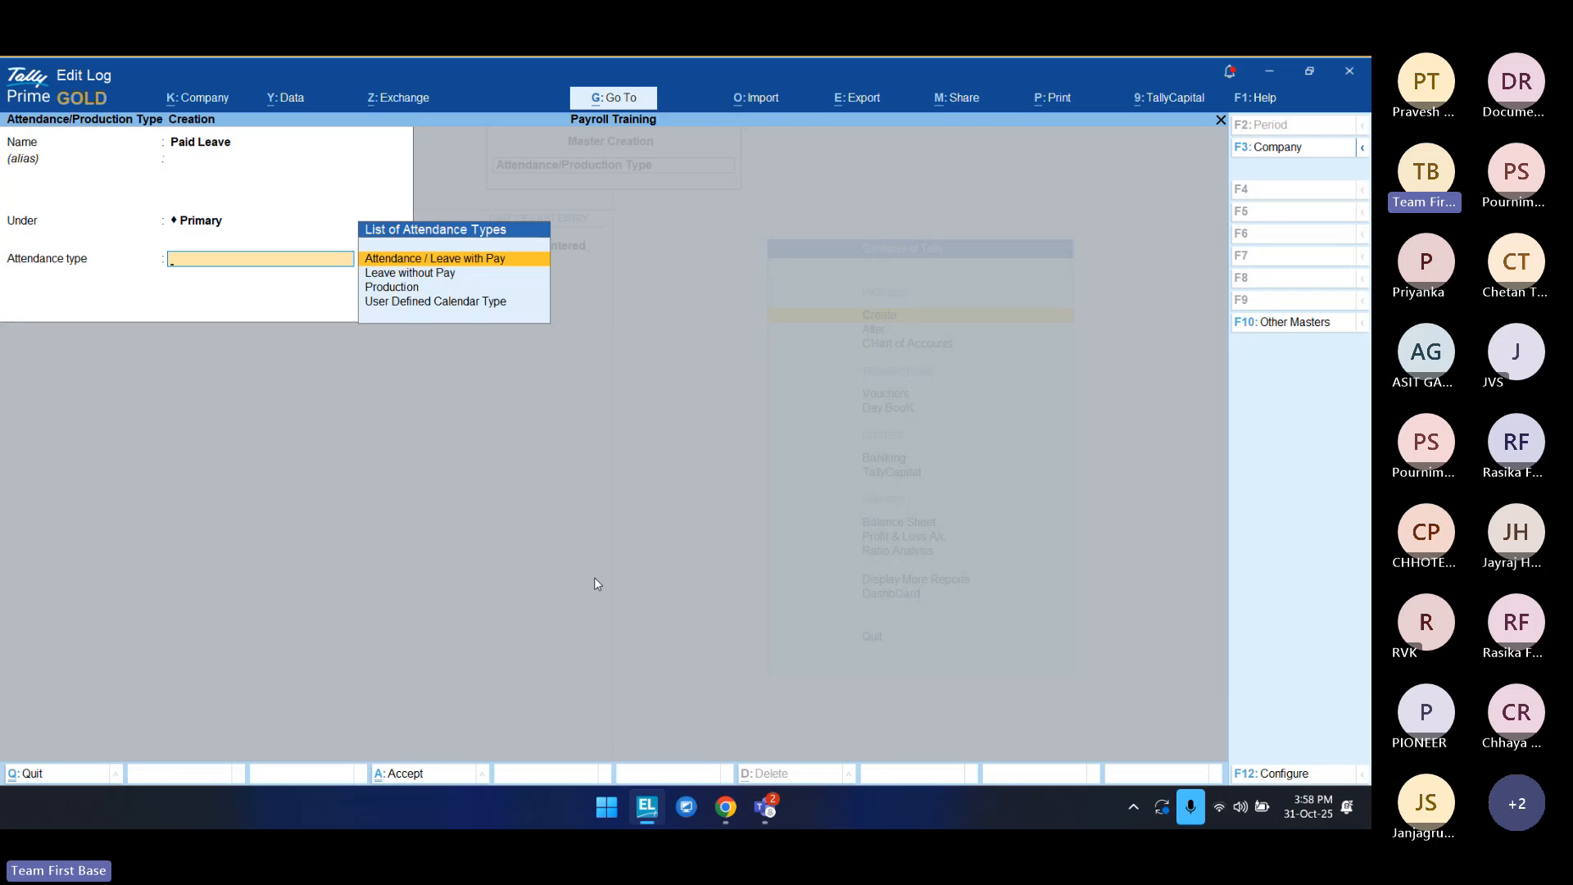
key("Return")
key("Return")
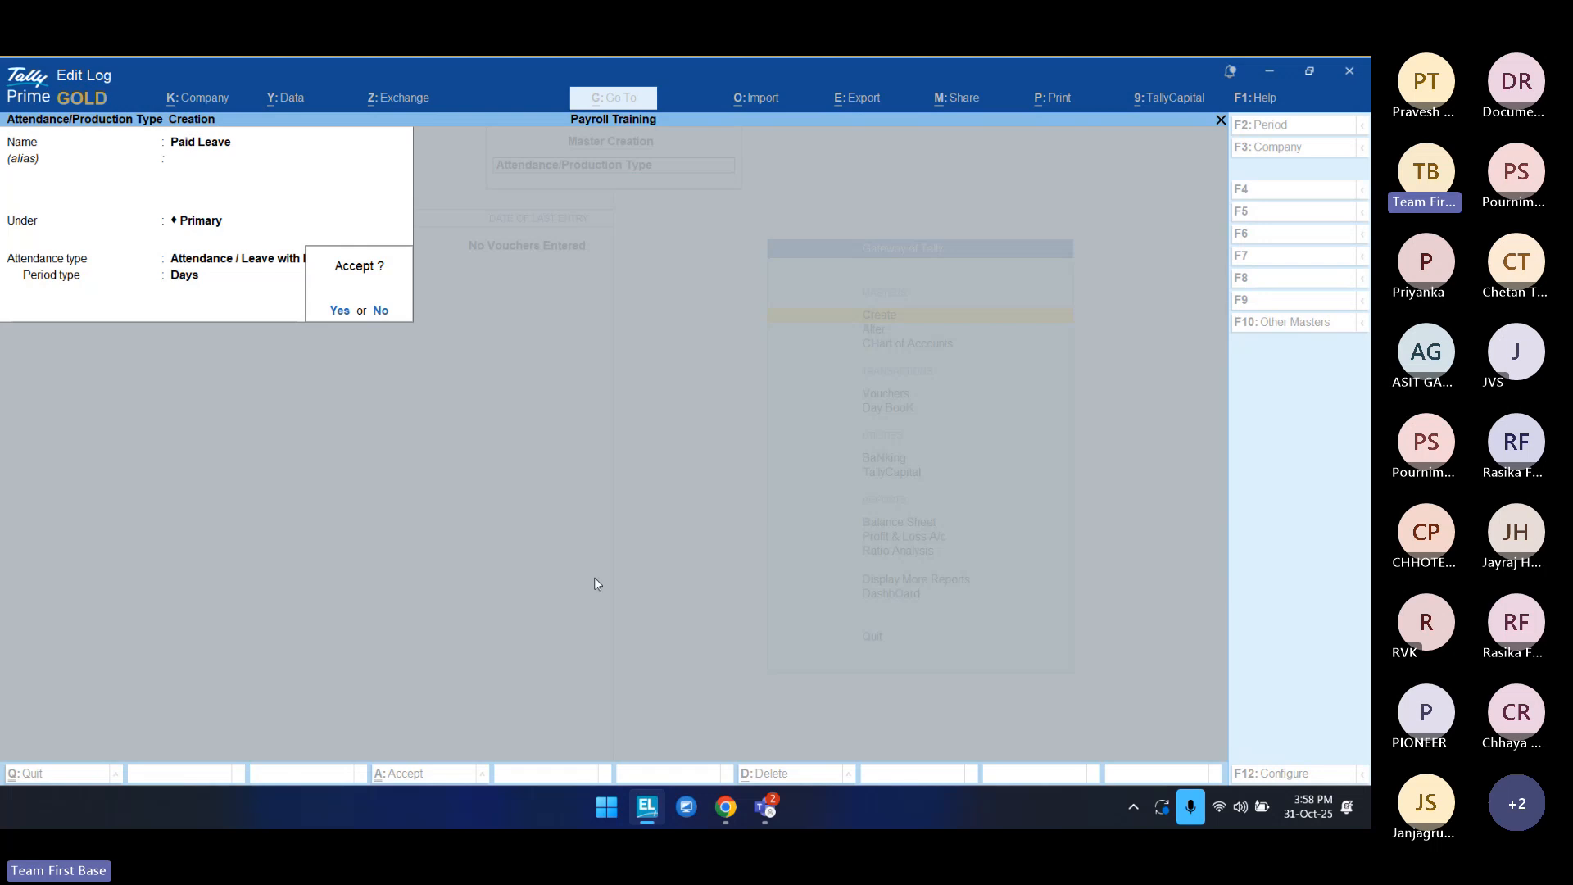
key("Return")
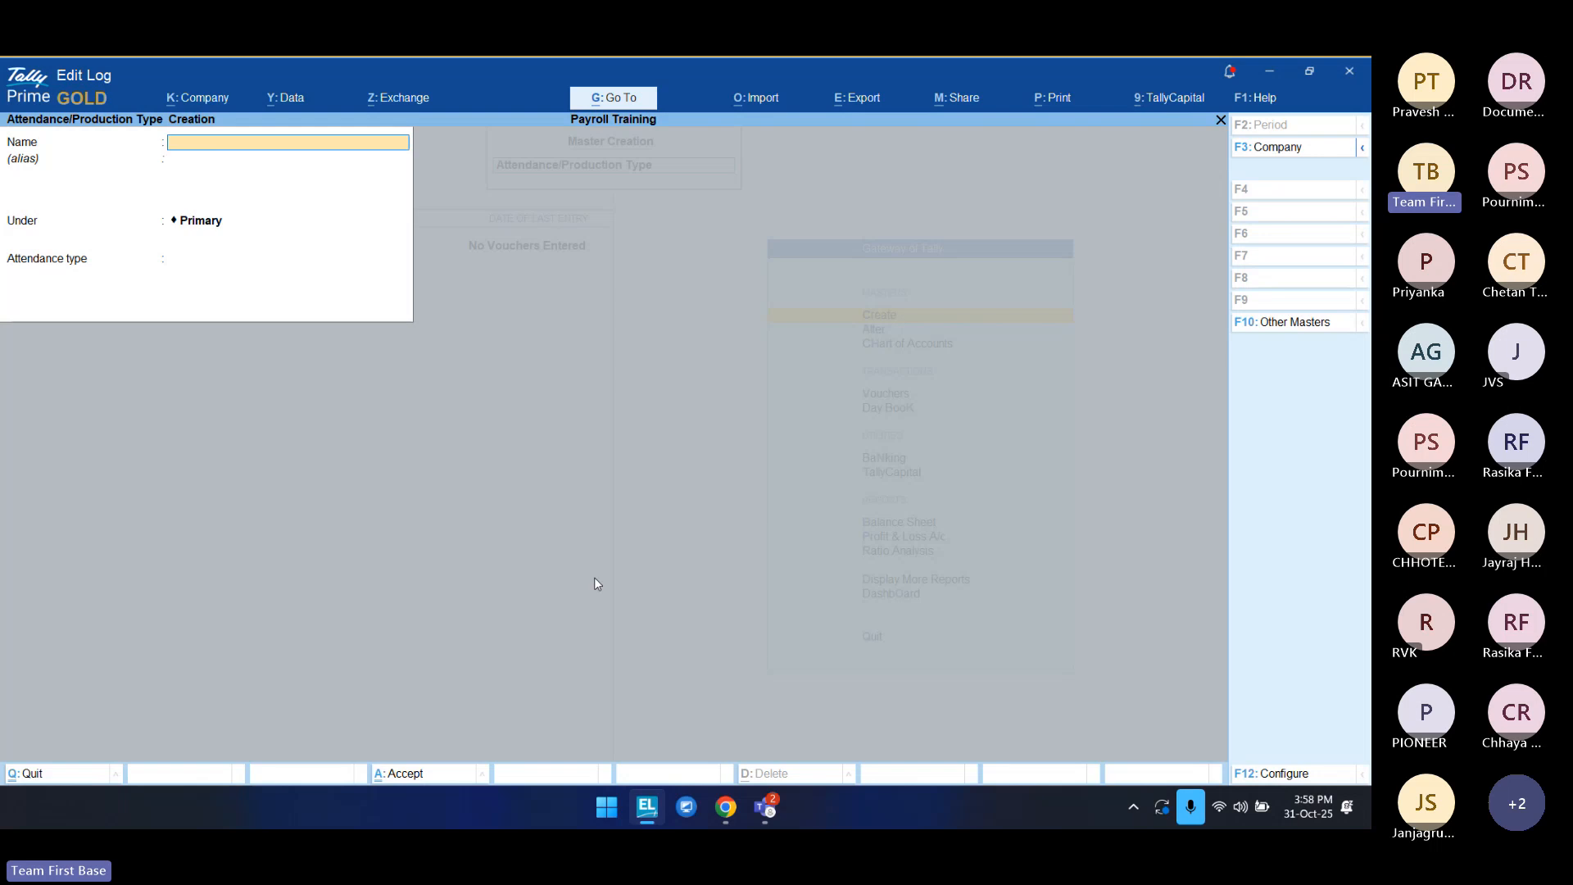
key("Escape")
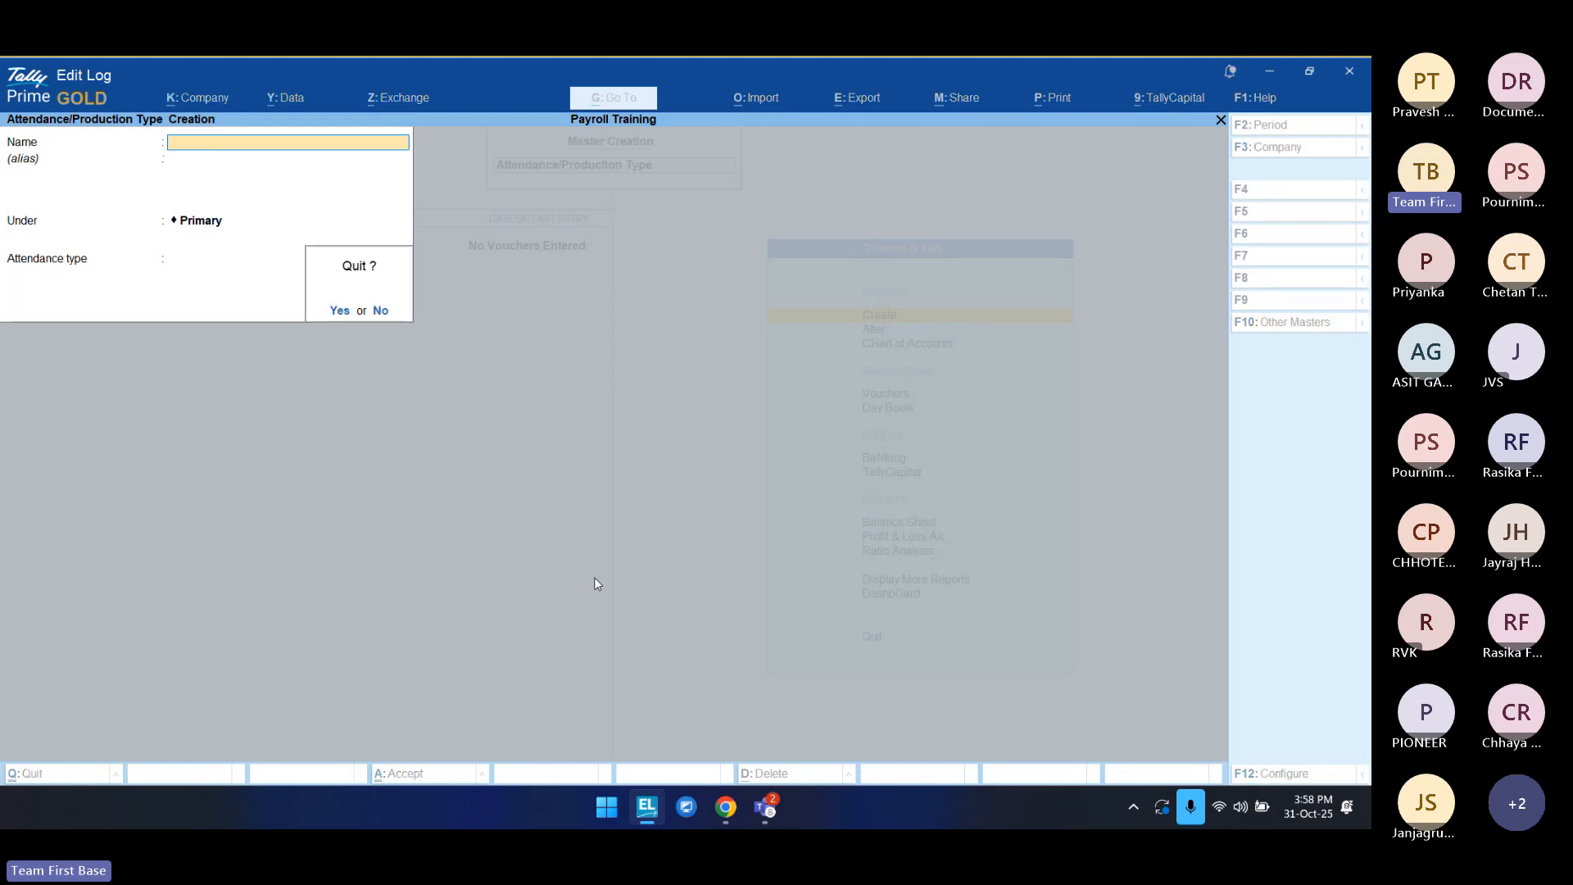
key("Return")
Step: Start a new pay head named Basic Salary without an alias
key("Down")
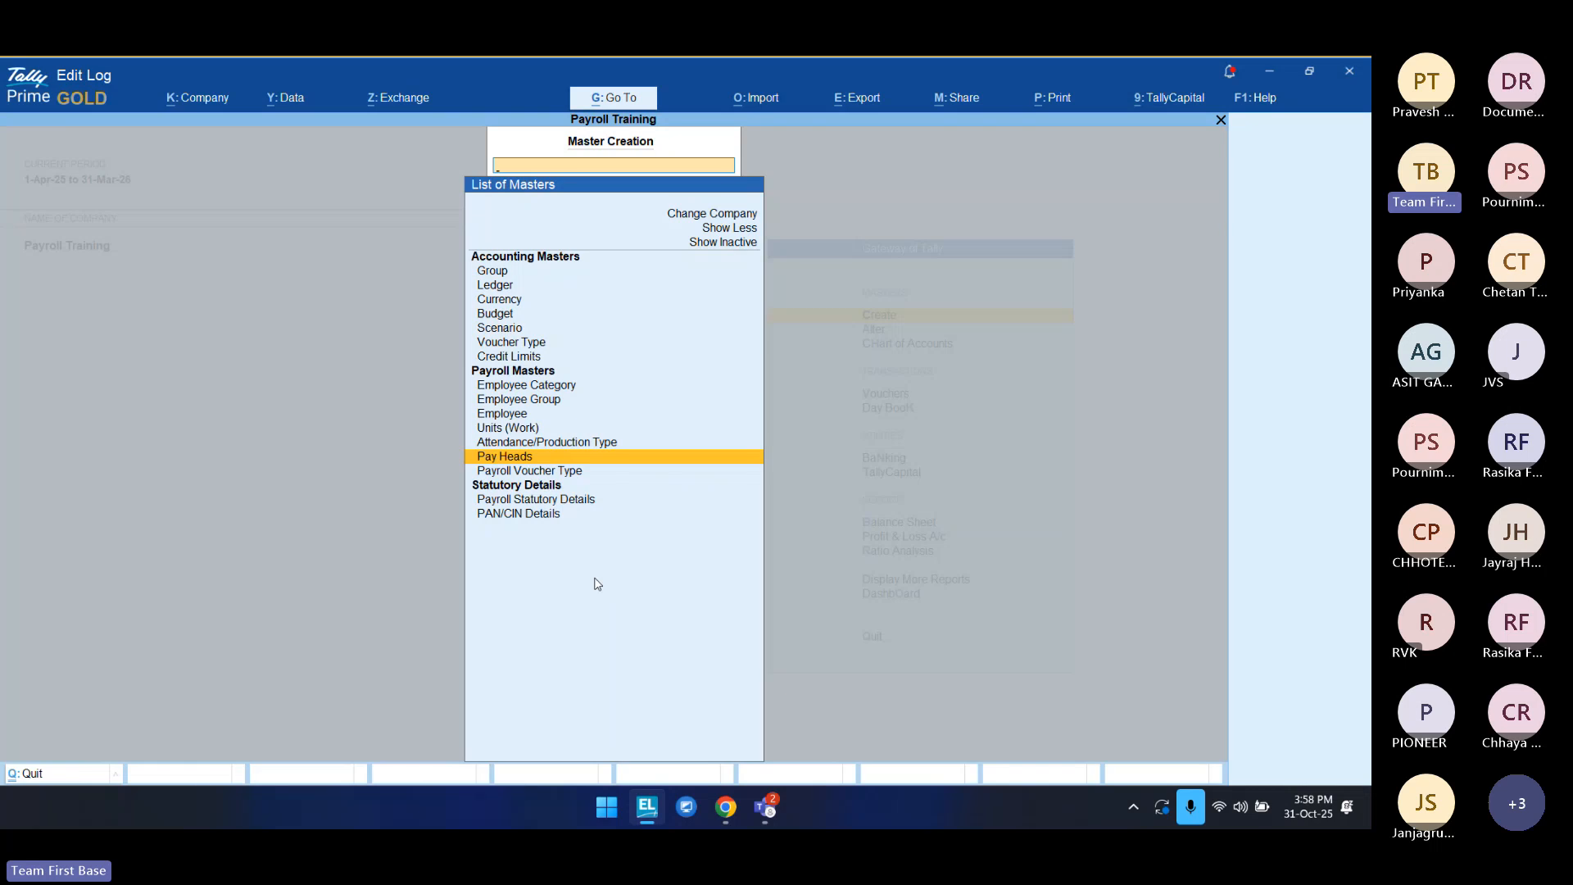
key("Return")
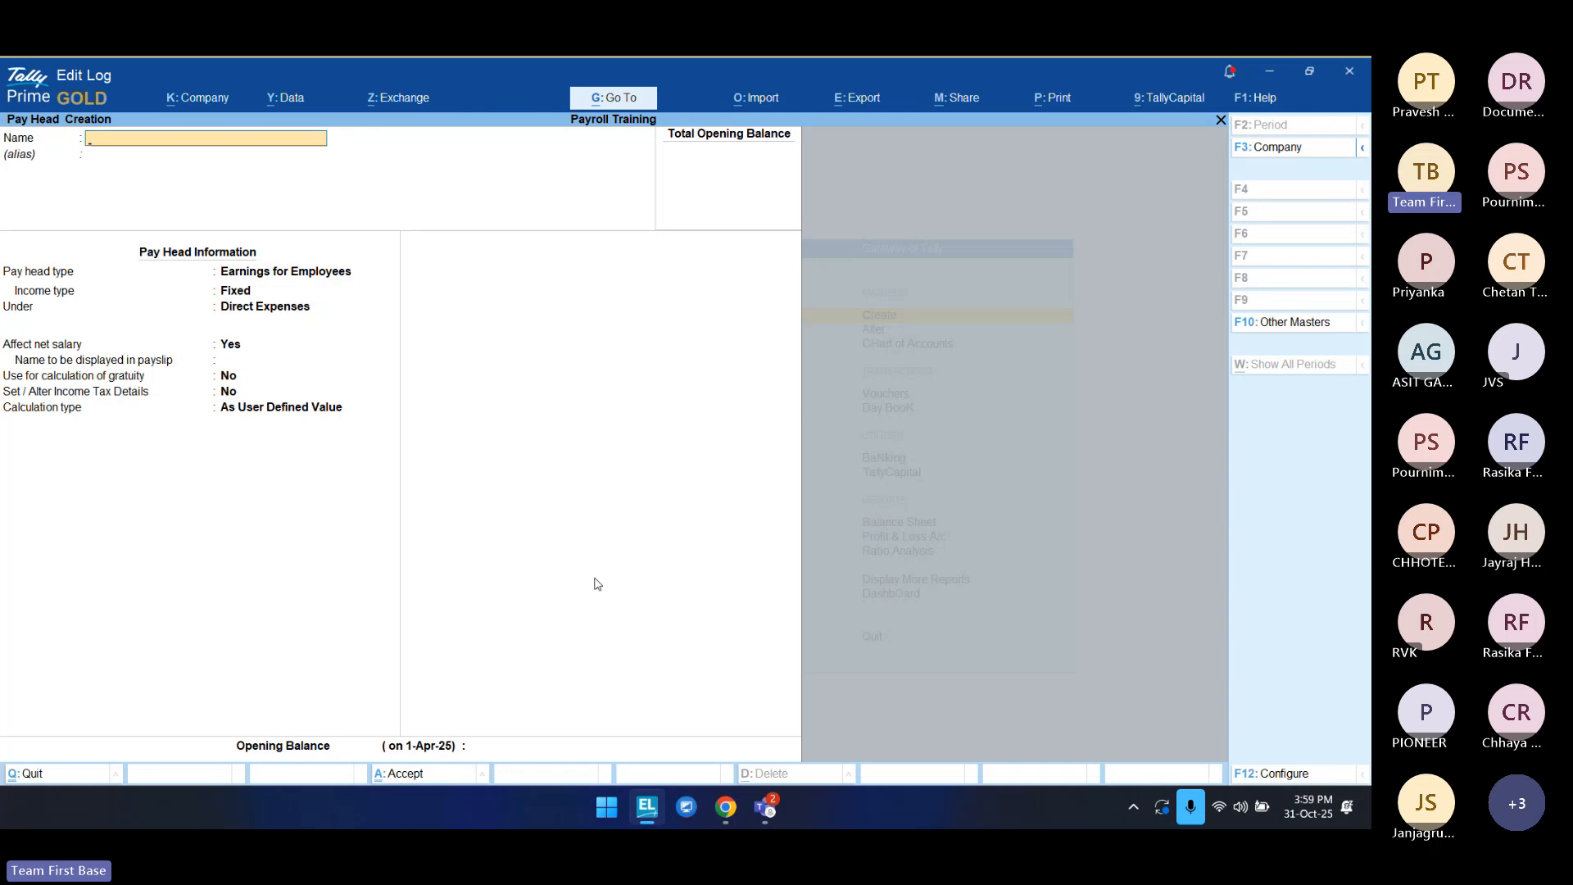
type("Basic Salary")
key("Return")
key("Return")
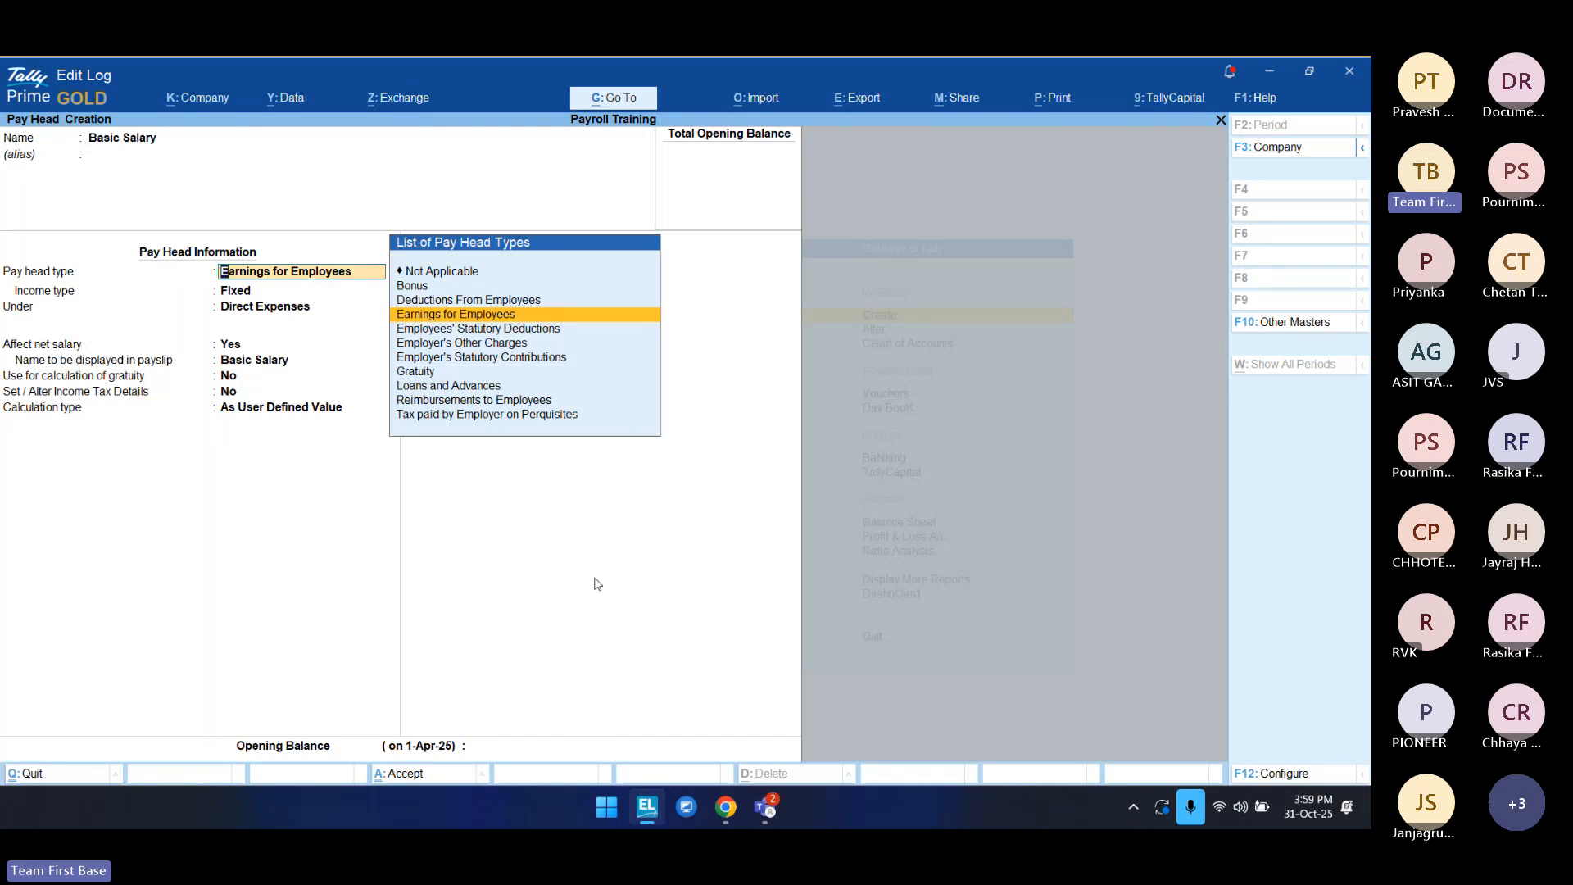
Step: Review the available pay head types for Basic Salary, from Bonus through Earnings for Employees
key("Up")
key("Up")
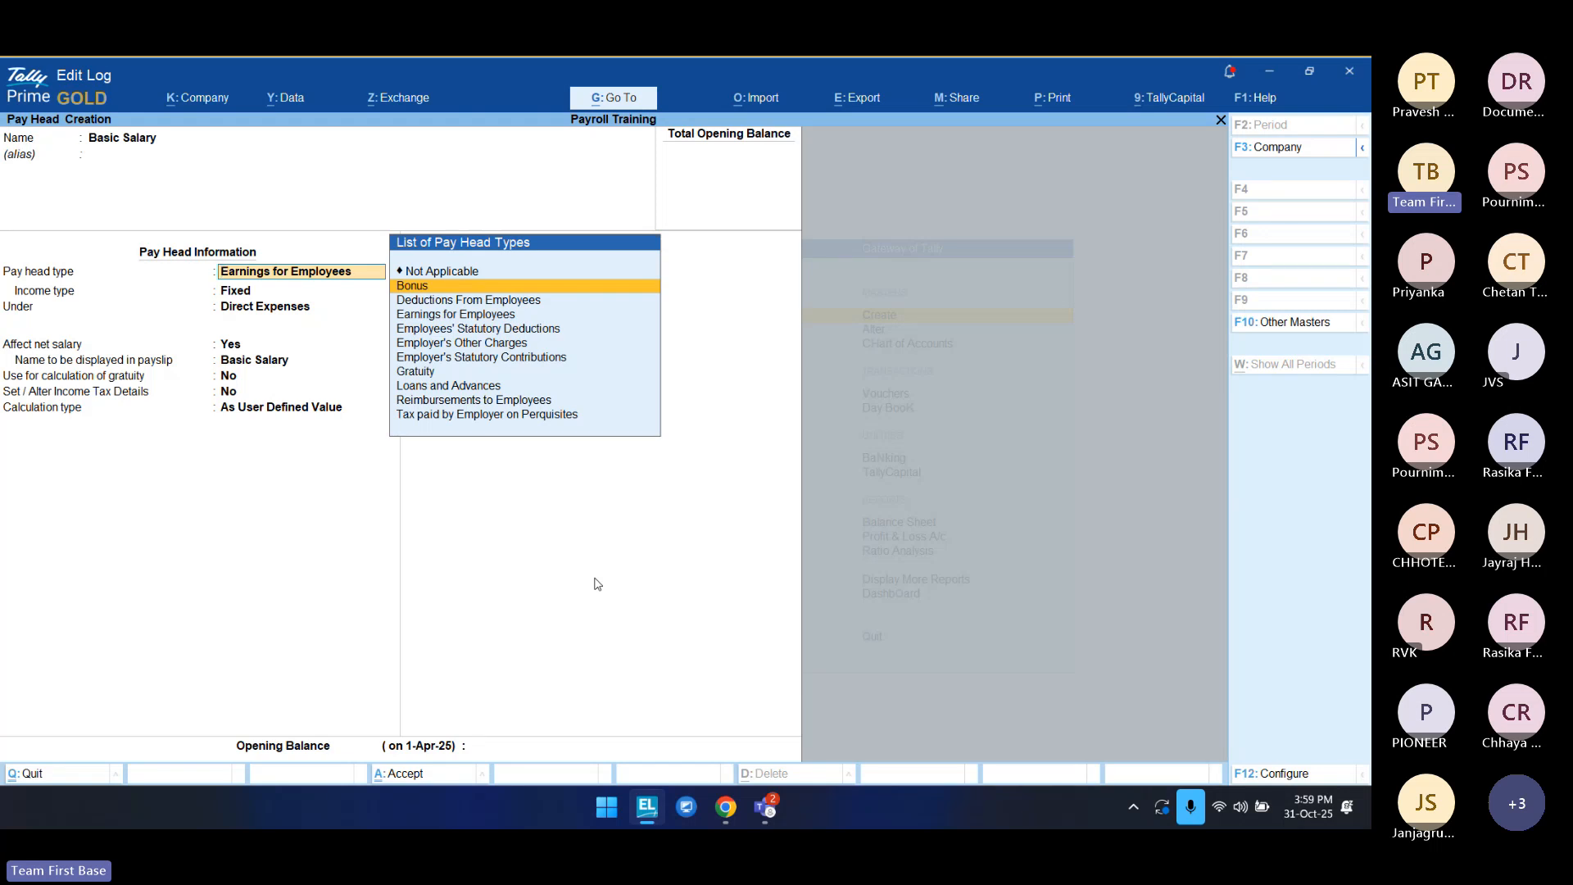
key("Down")
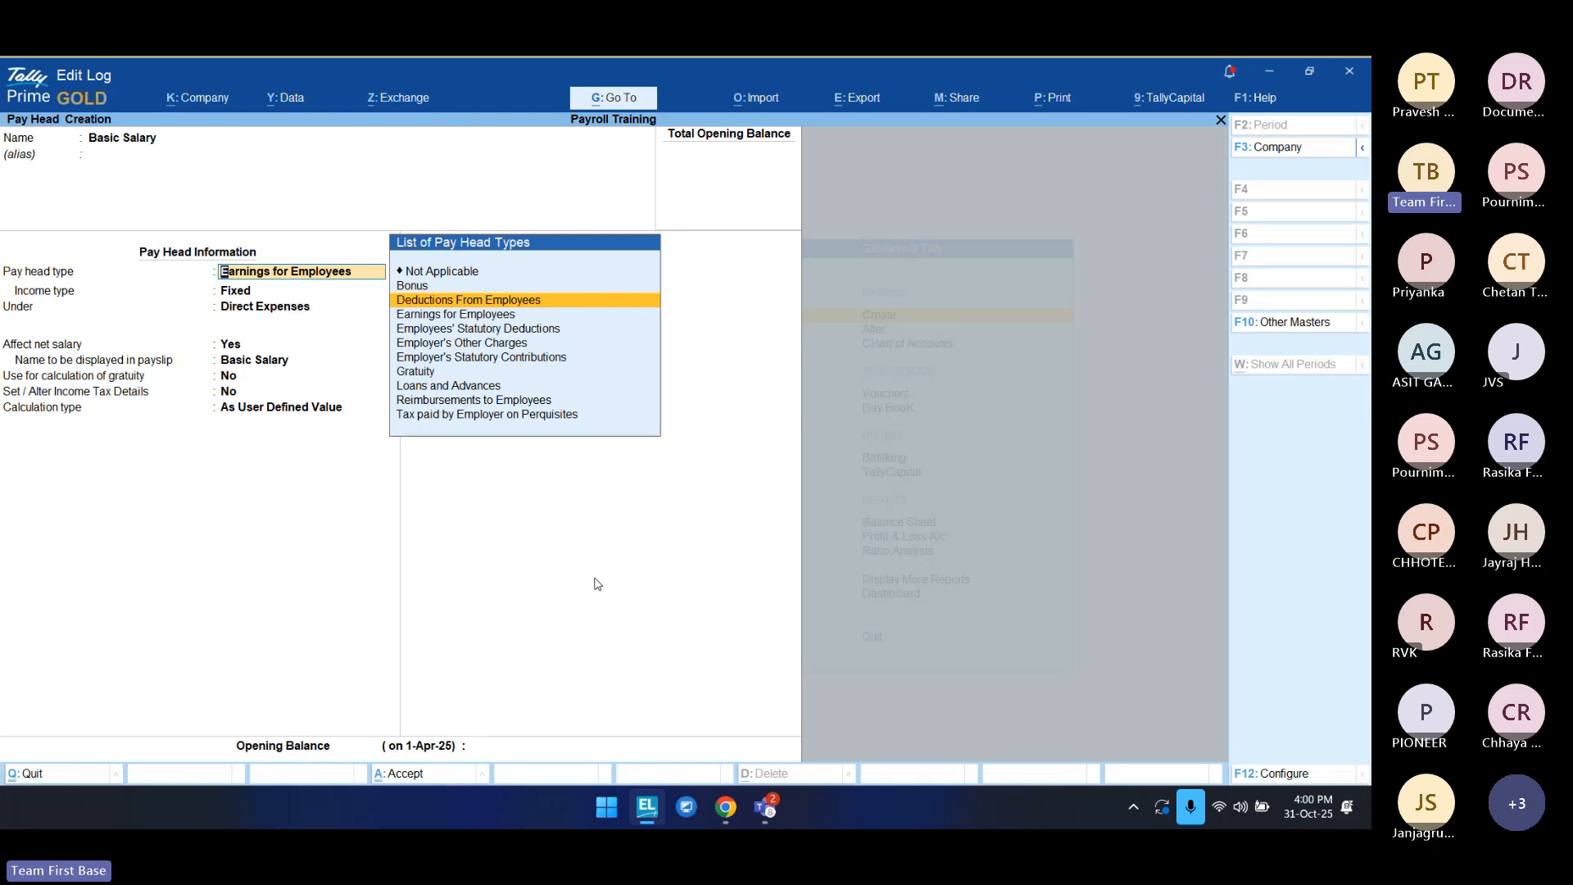
key("Down")
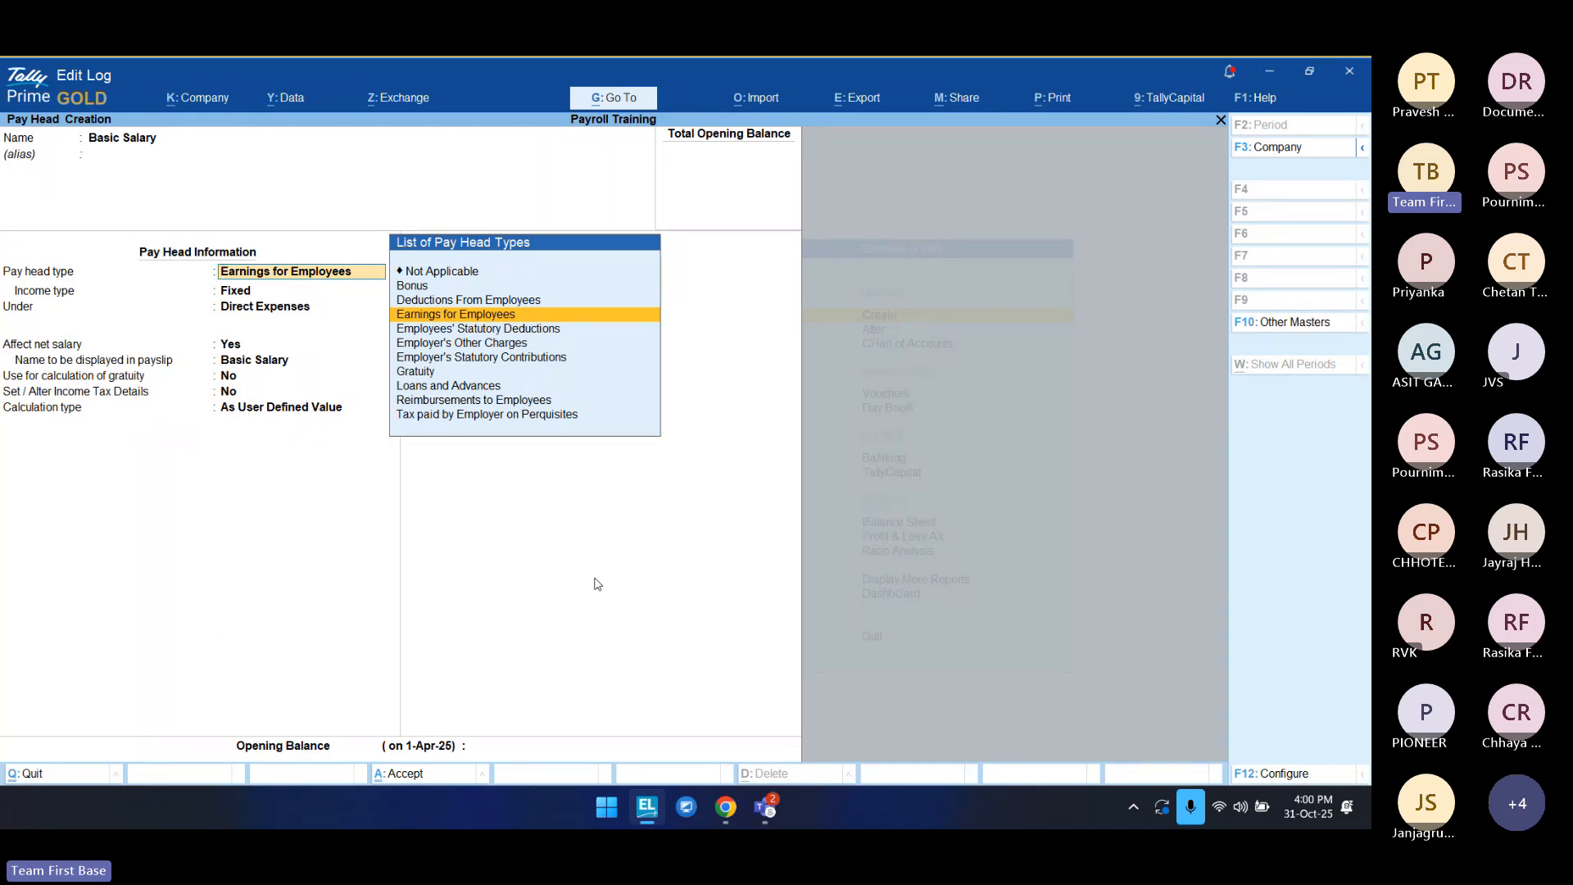
Step: Examine the statutory pay types offered under Employees' Statutory Deductions, including Professional Tax and Voluntary PF, and return to the pay head type
key("Down")
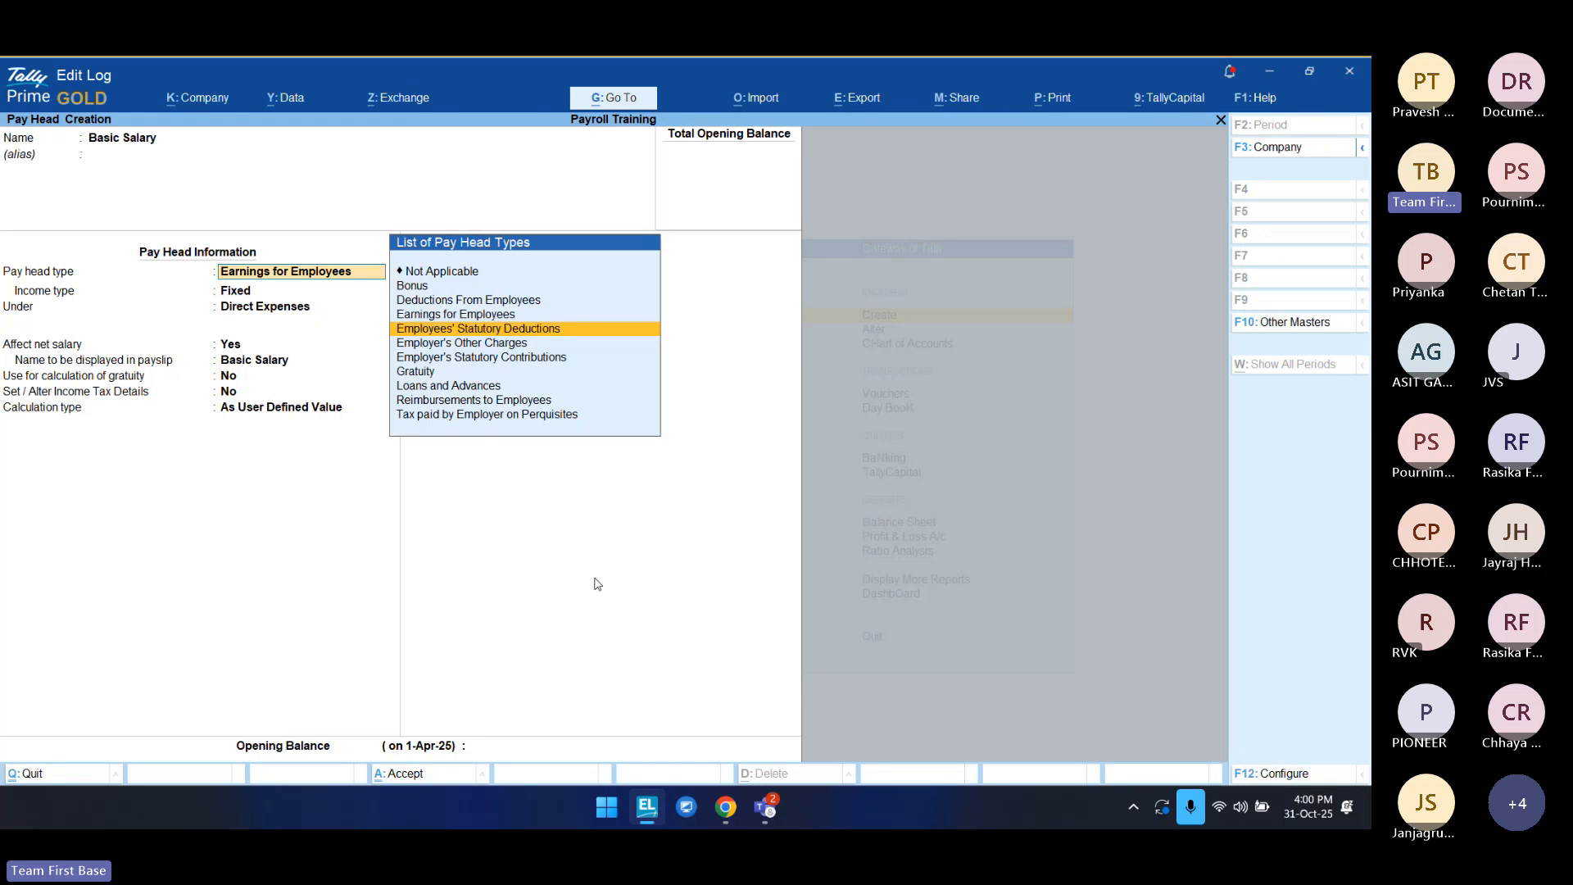
key("Return")
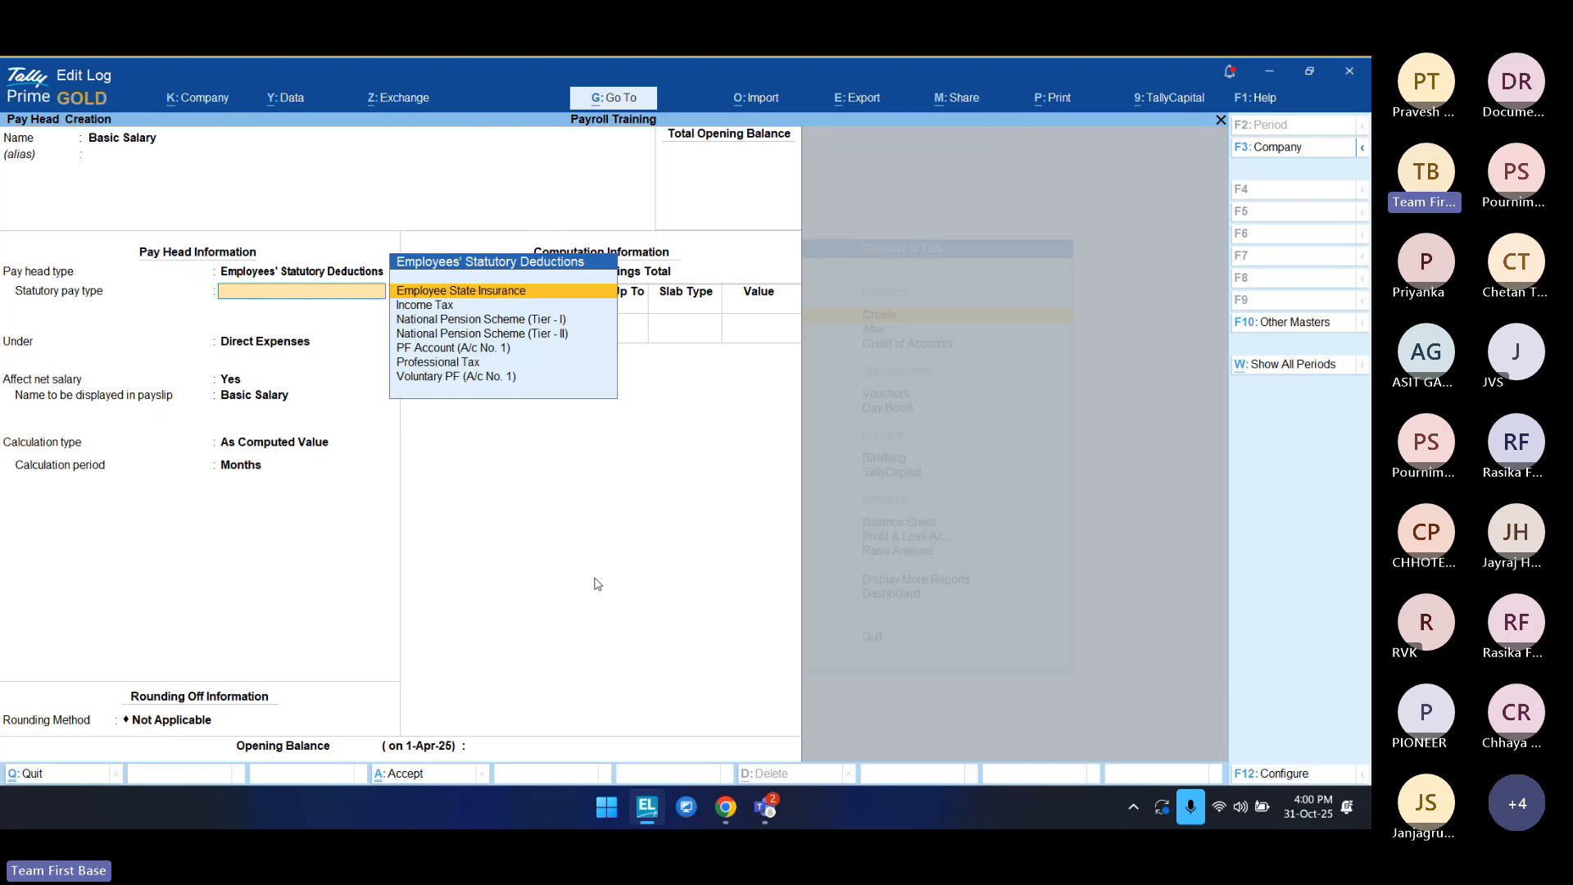
key("Down")
key("Down")
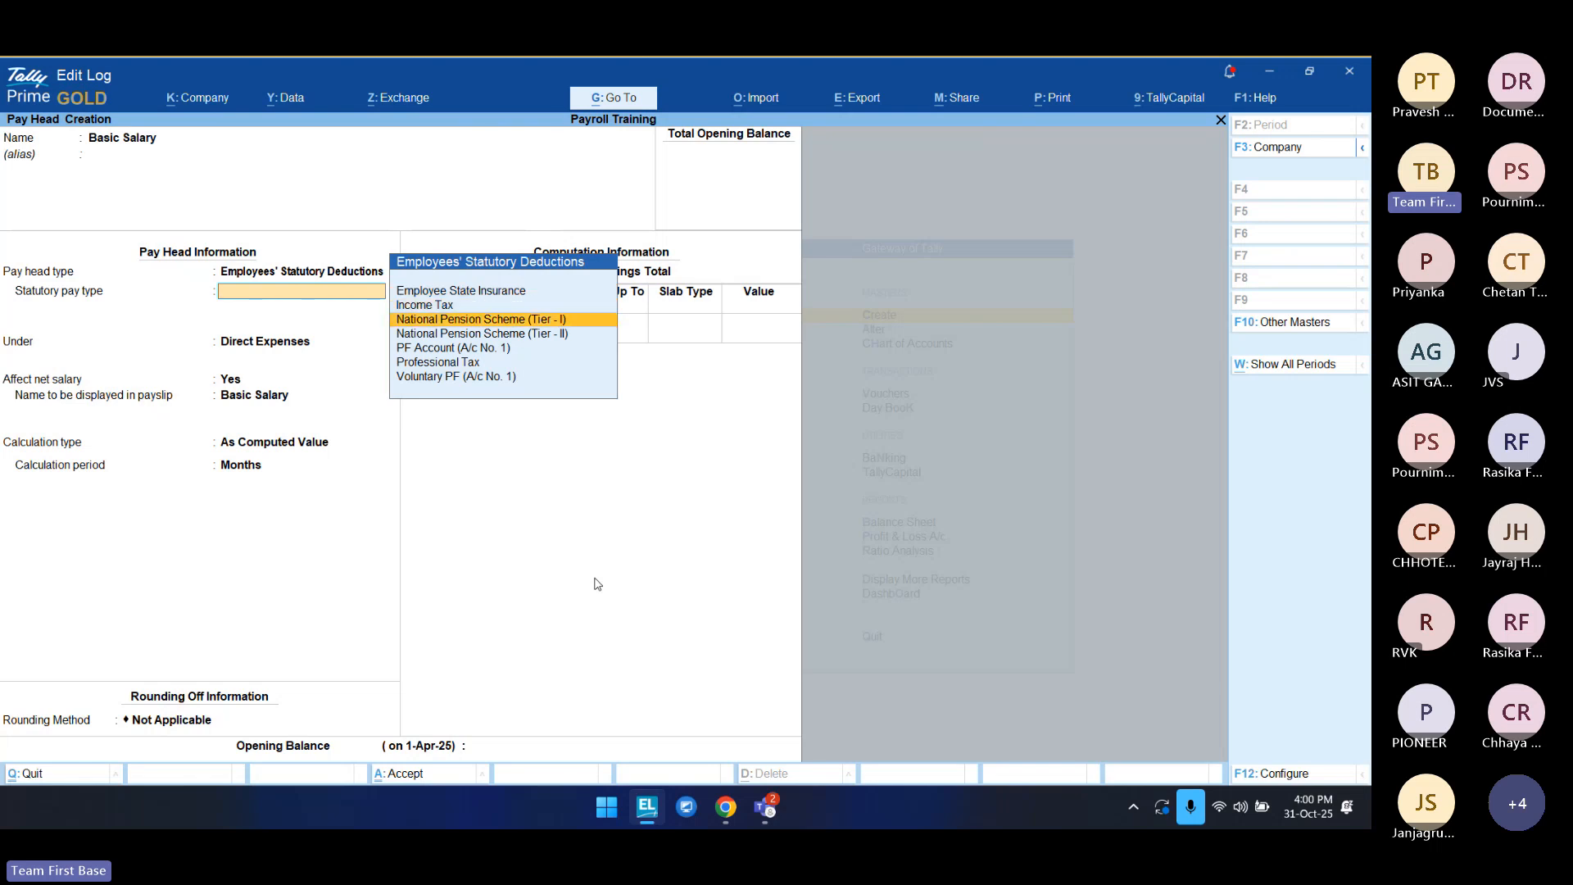
key("Down")
key("Down")
key("Down")
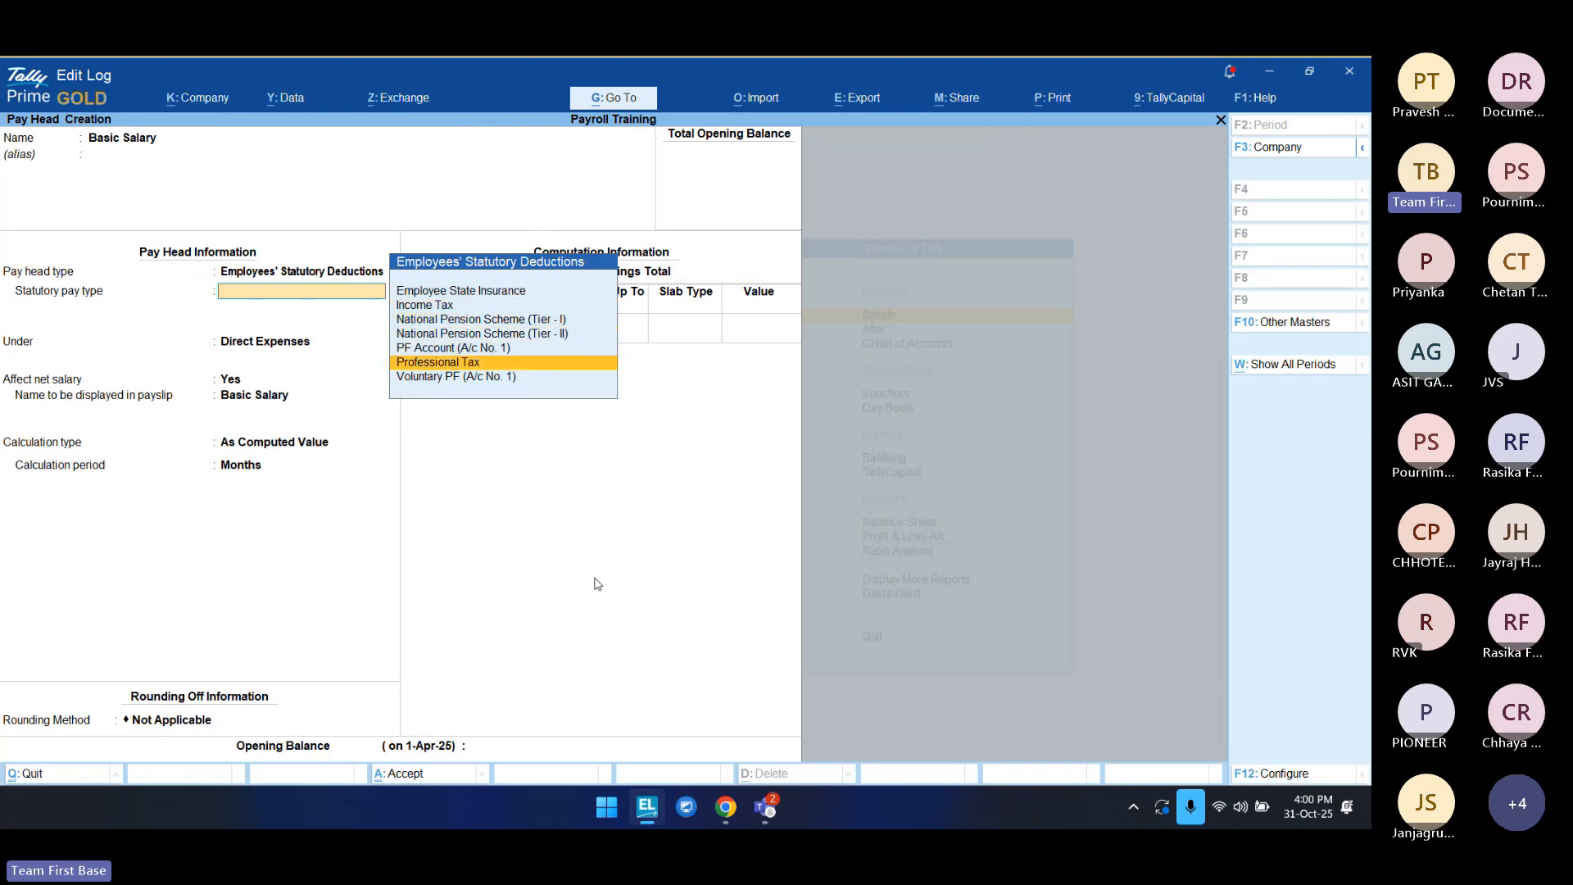
key("Down")
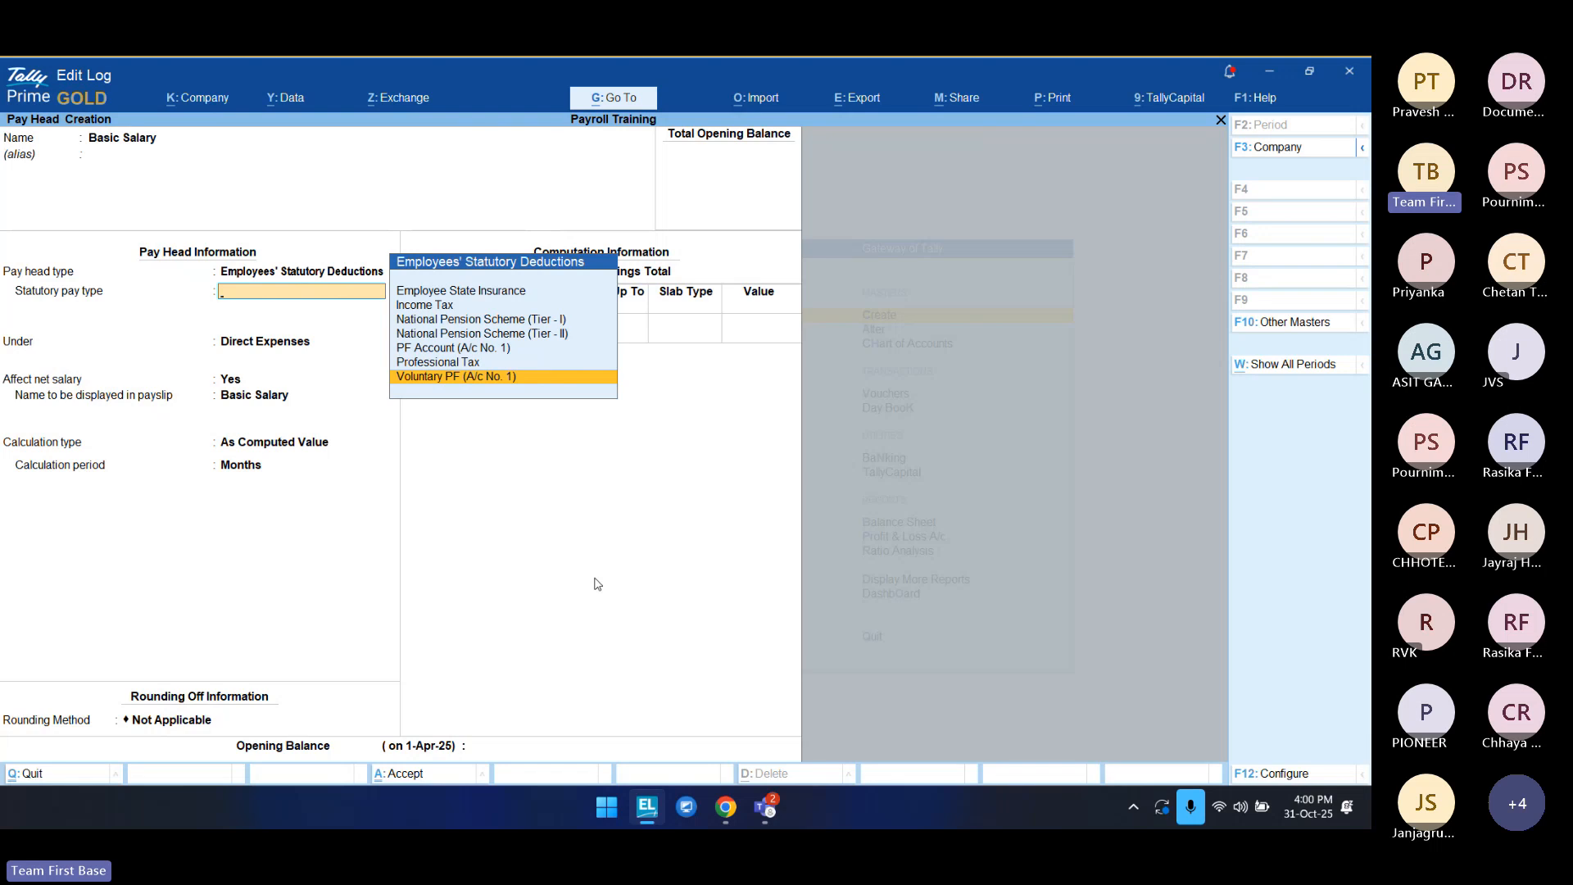
key("Up")
key("Down")
key("BackSpace")
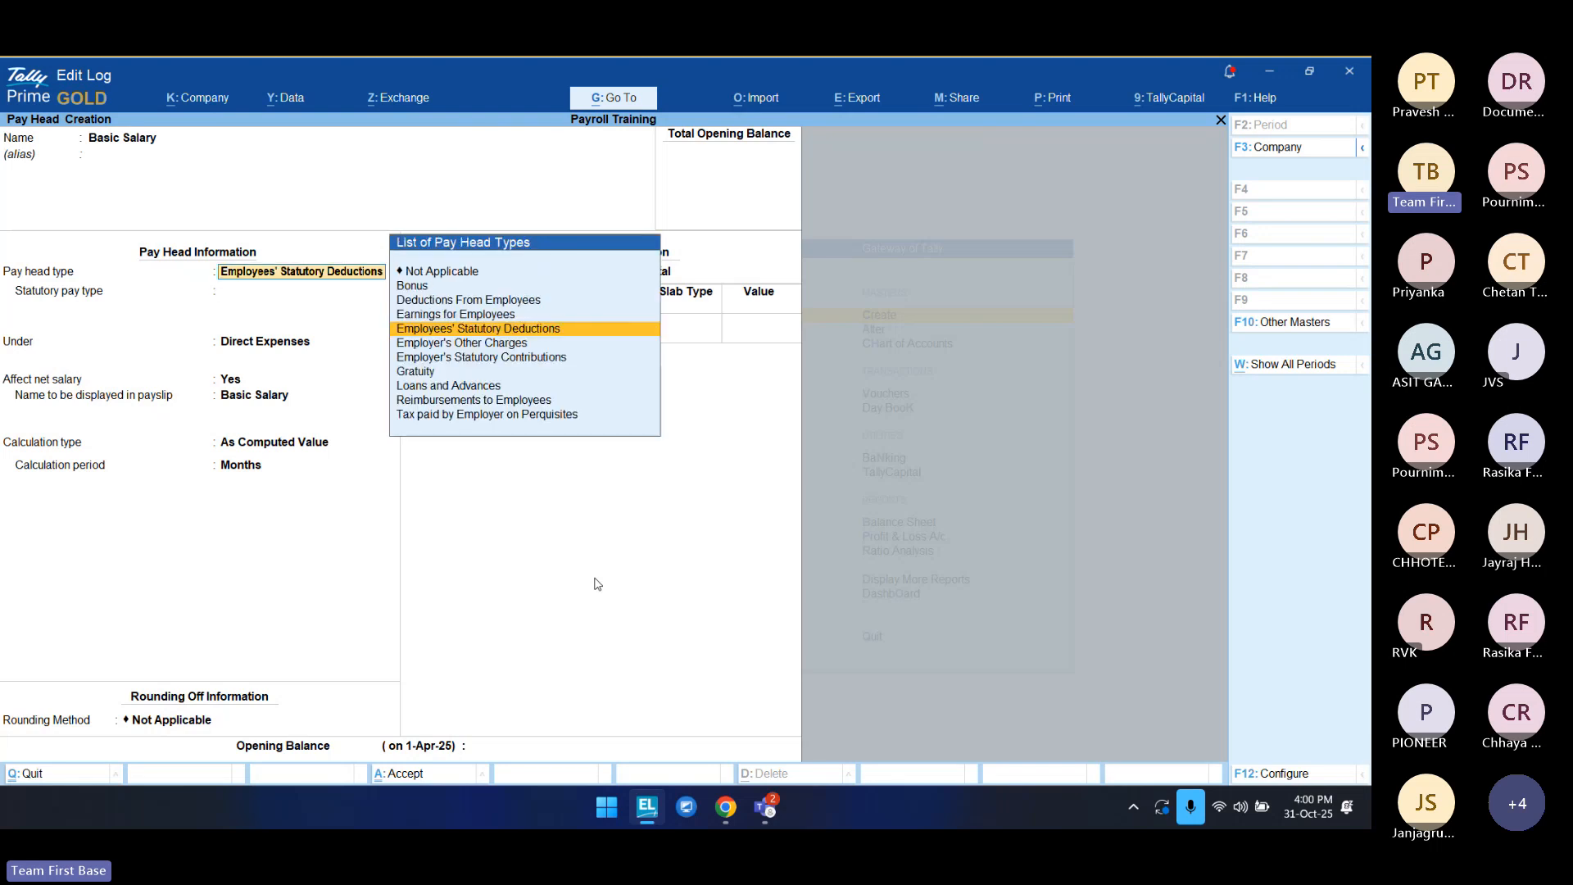
key("BackSpace")
key("Return")
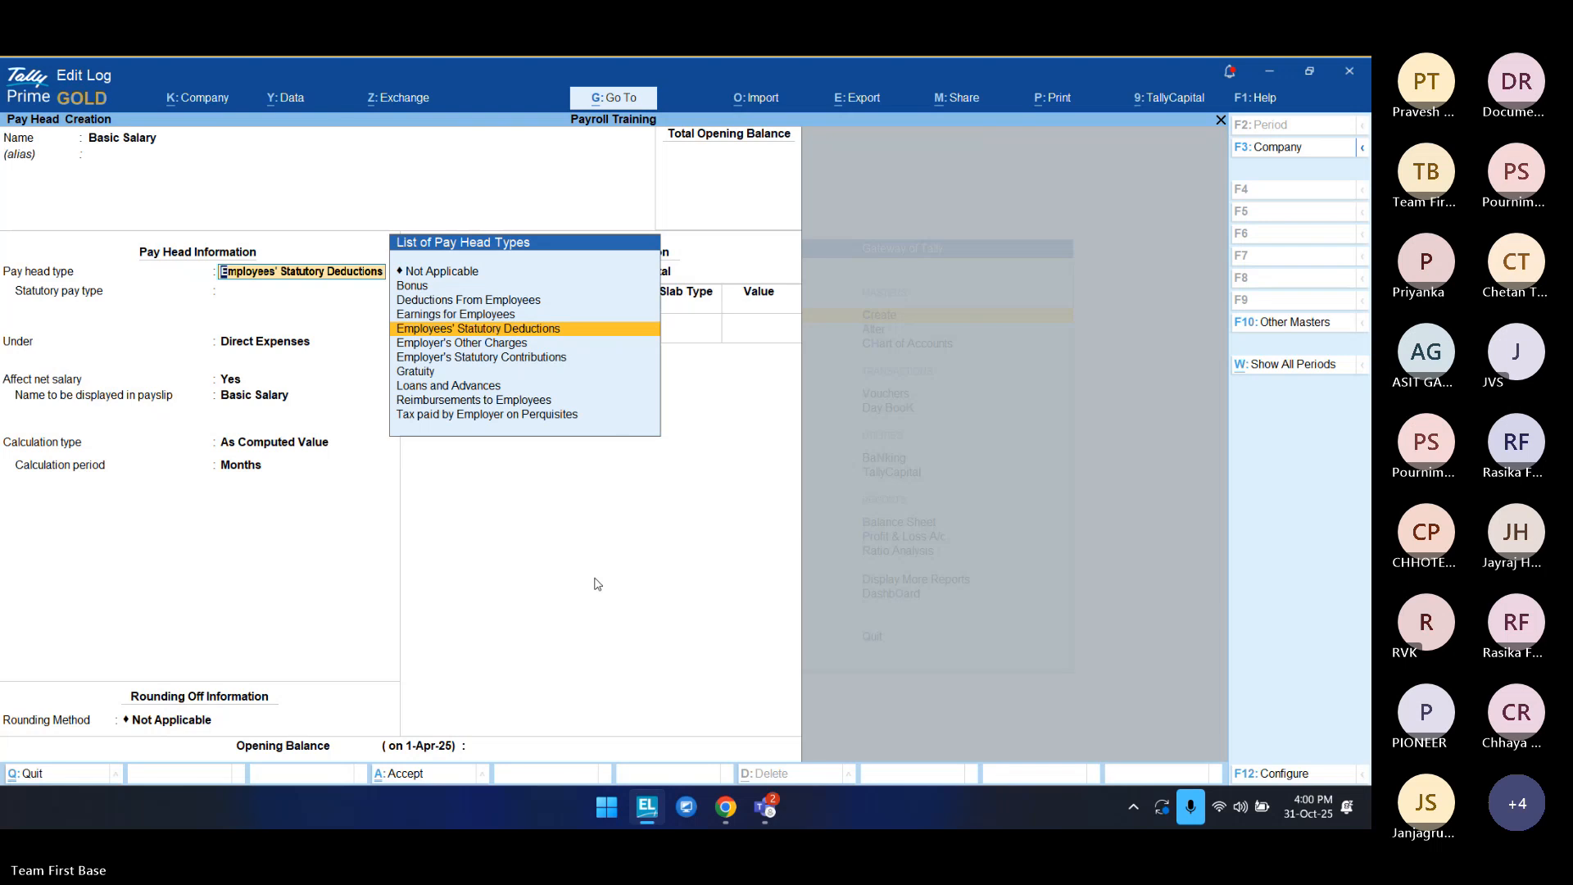
Step: Examine the statutory pay types offered under Employer's Other Charges, such as the EDLI options, and return to the pay head type
key("Down")
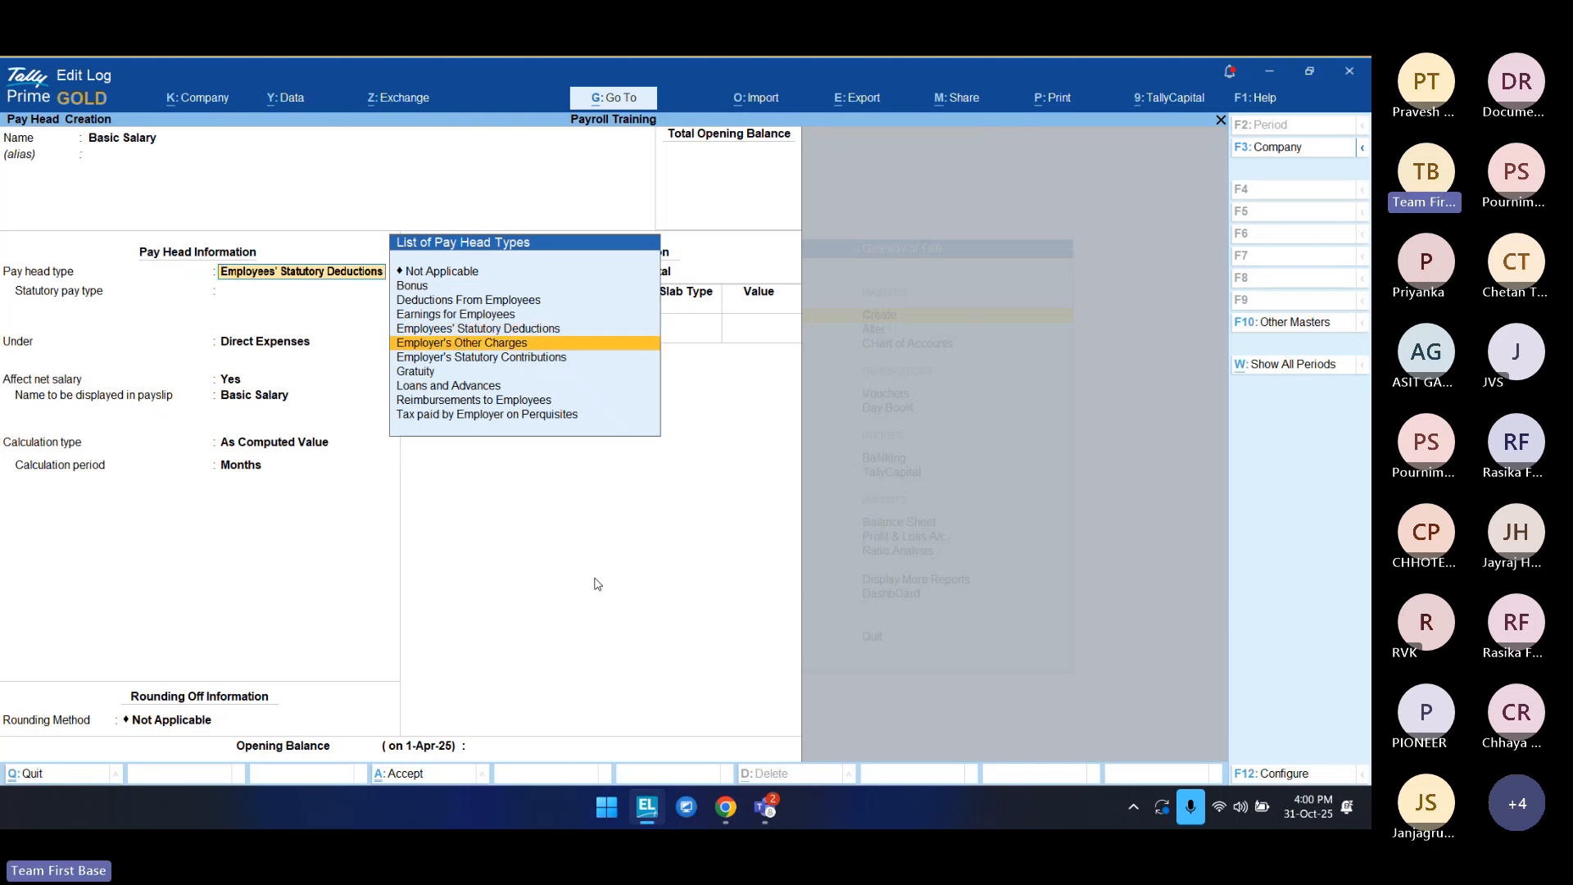
key("Return")
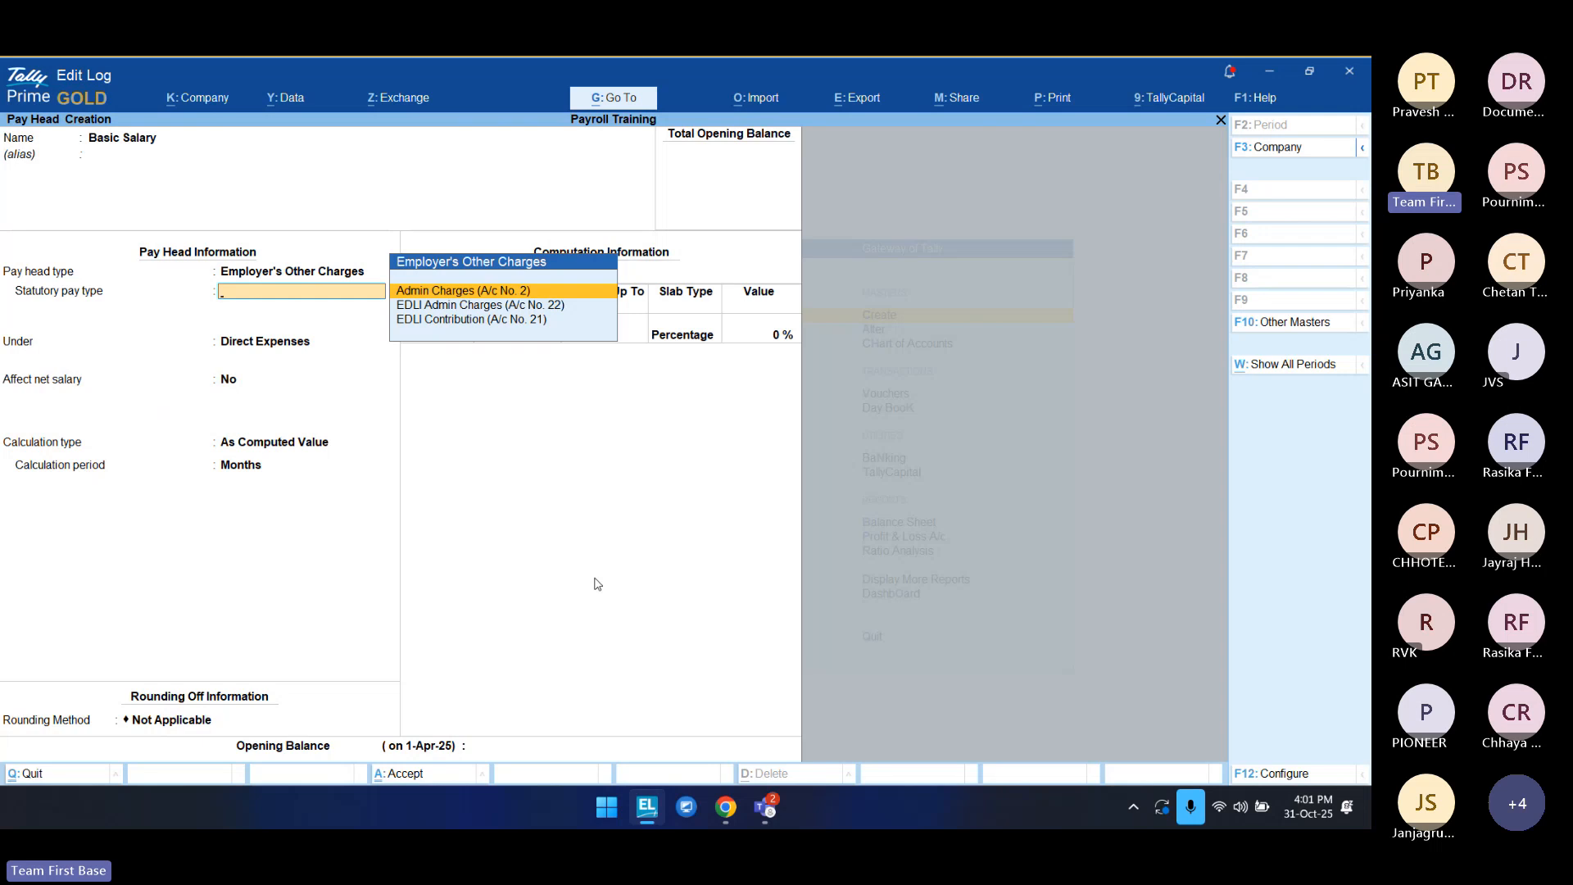
key("Down")
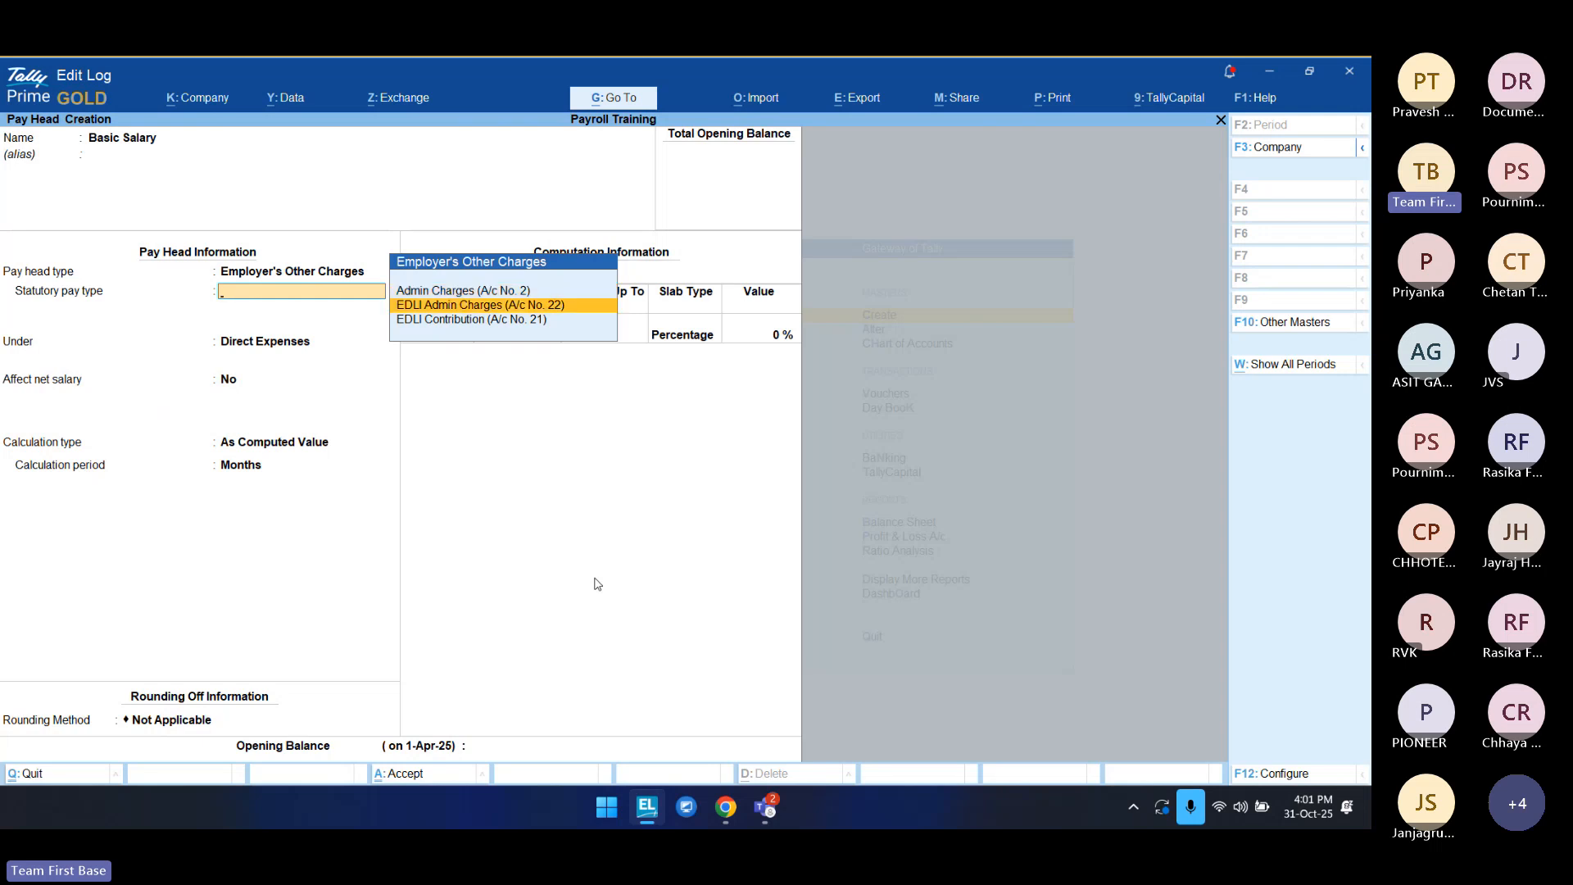
key("Down")
key("Up")
key("Up")
key("Down")
key("Down")
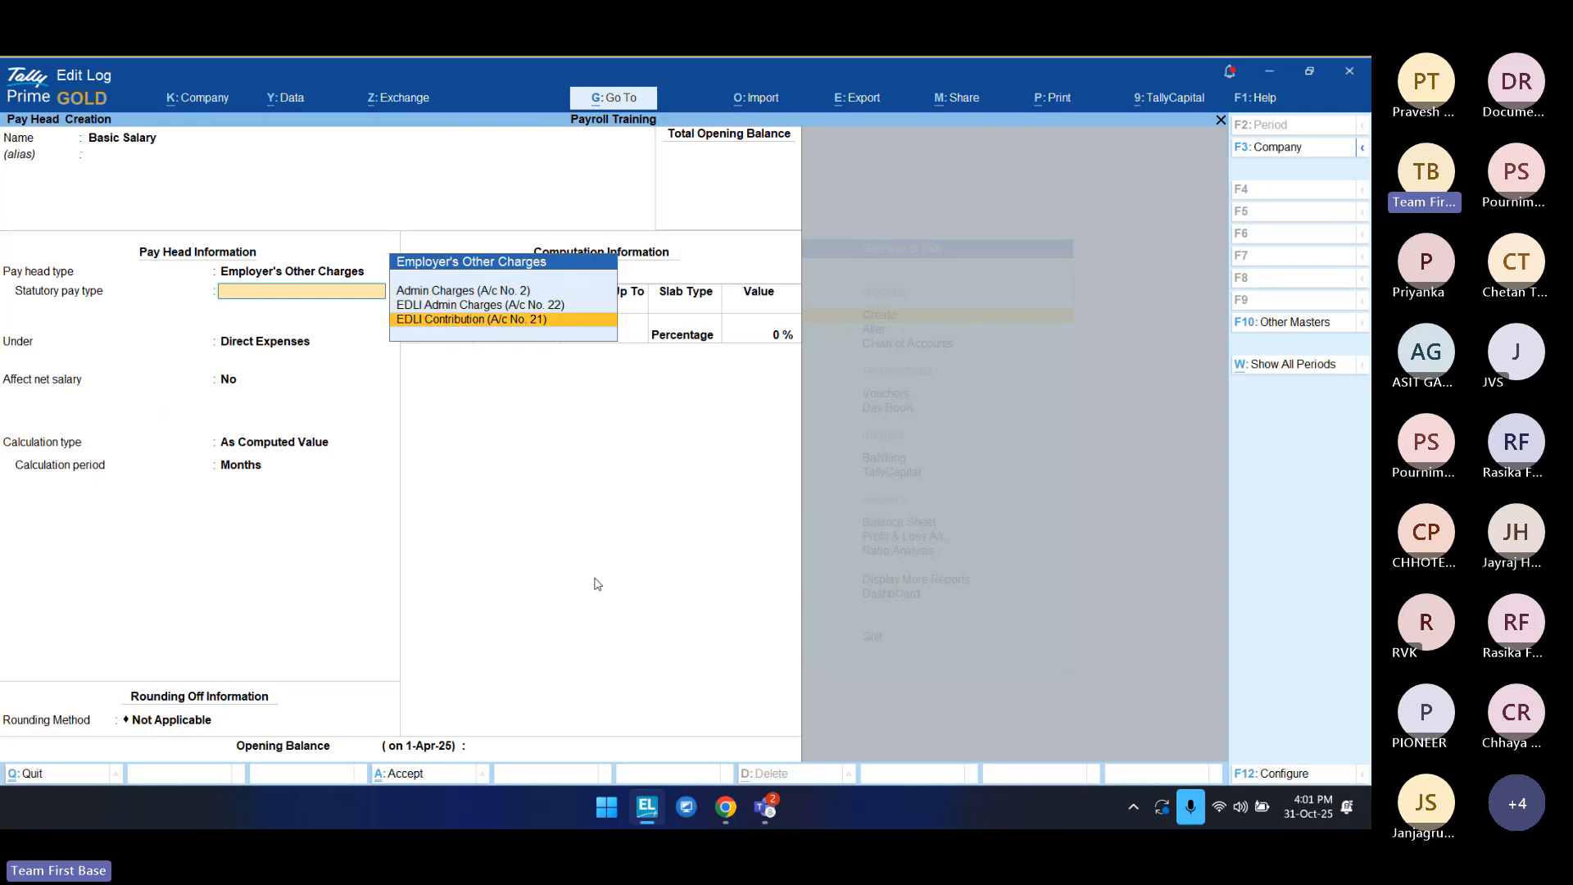
key("Up")
key("Up")
key("Down")
key("Down")
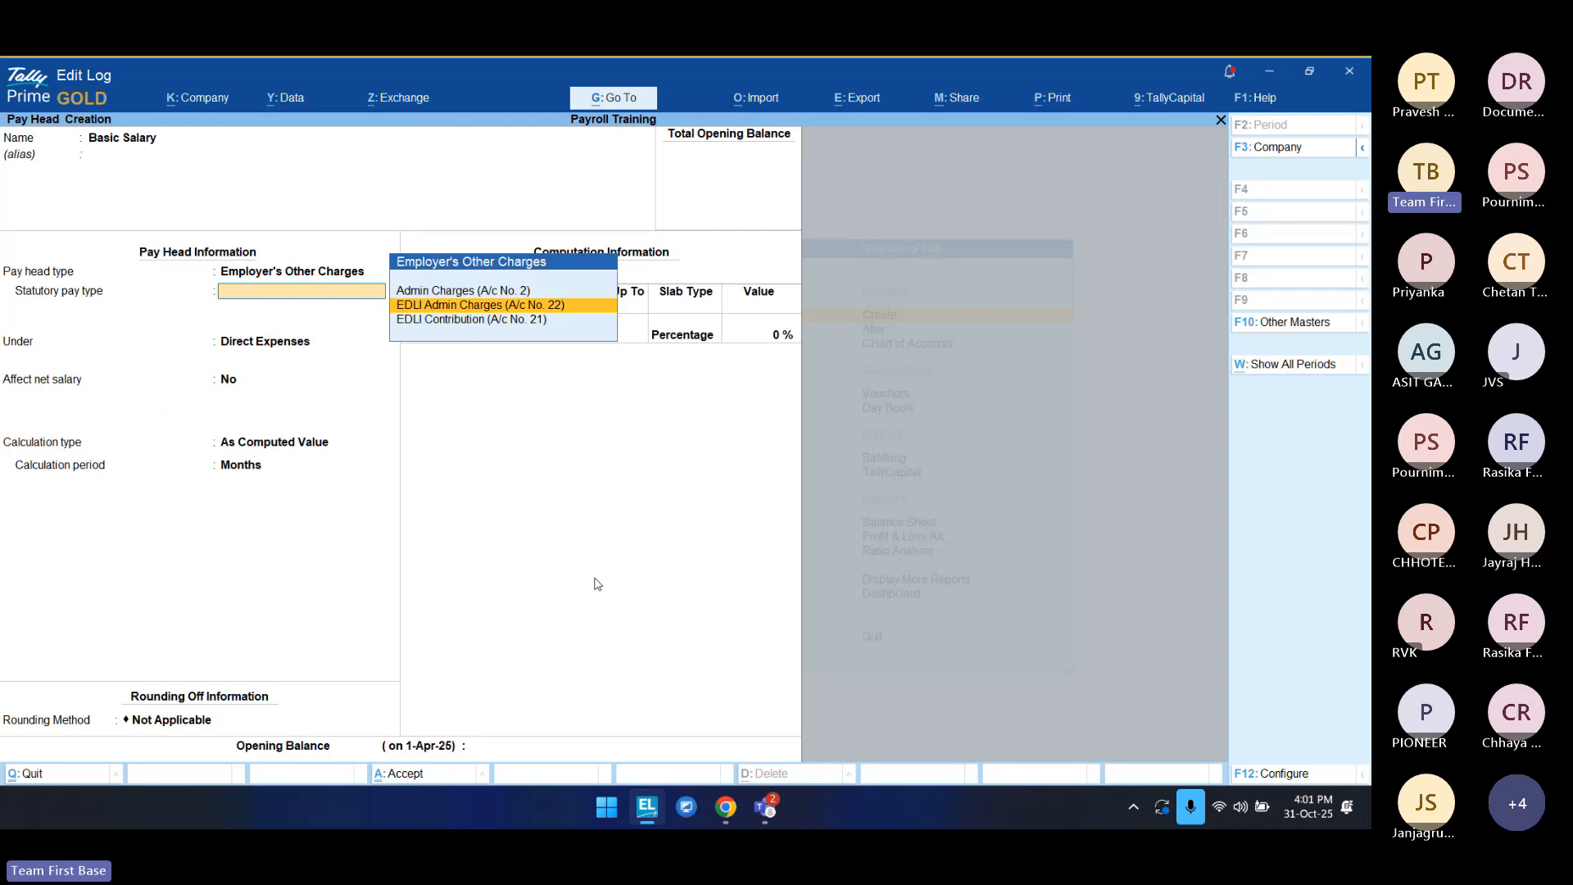
key("BackSpace")
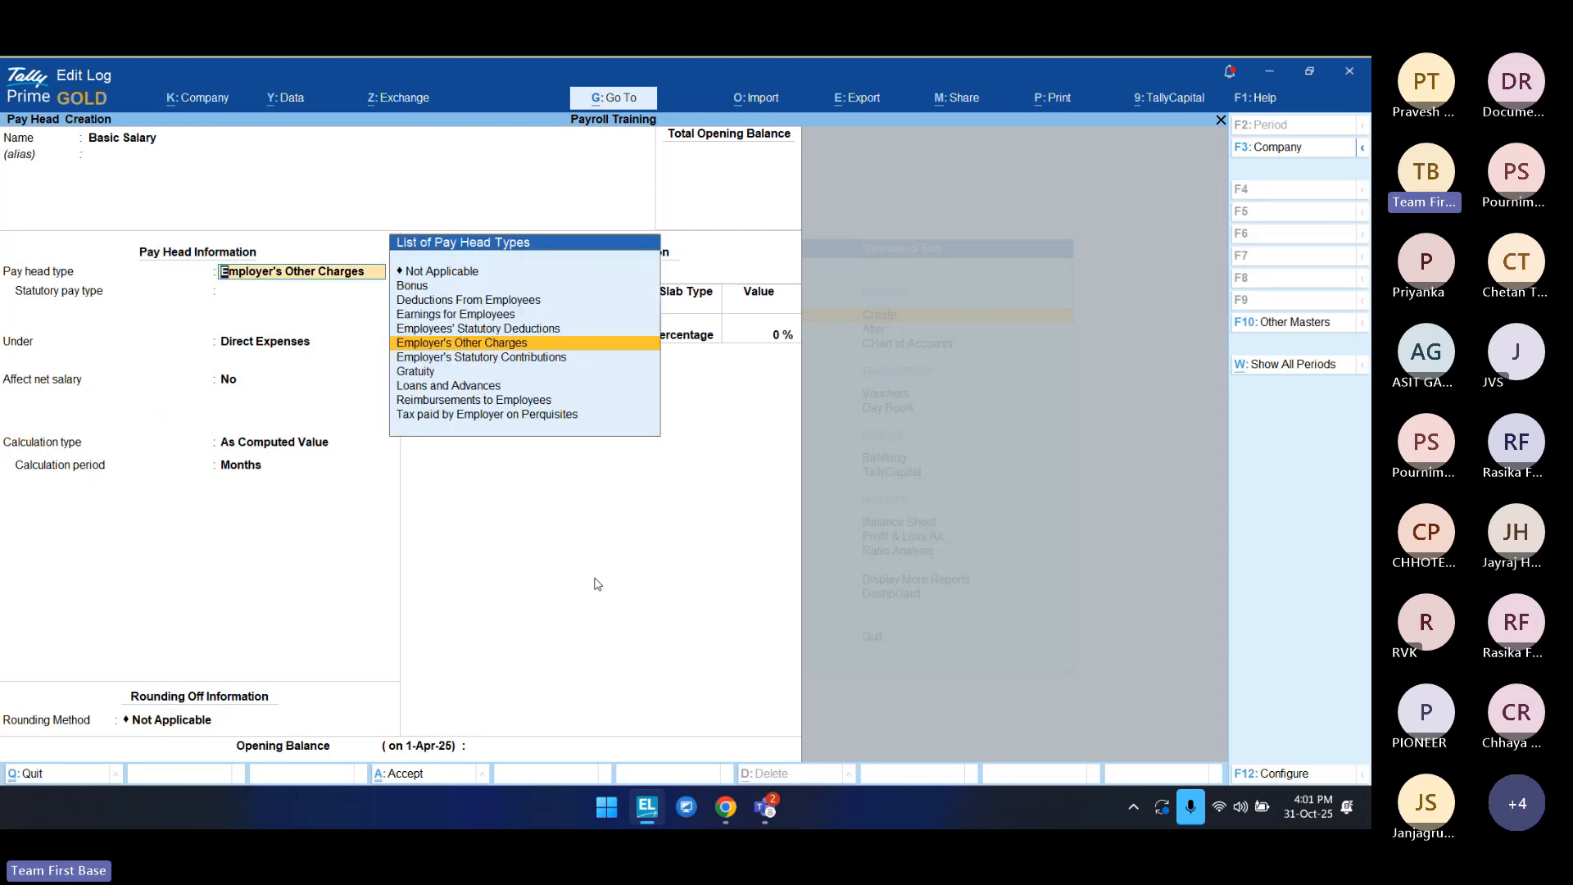
Step: Examine the statutory pay types of Employer's Statutory Contributions and the remaining pay head types through Tax paid by Employer on Perquisites
key("Down")
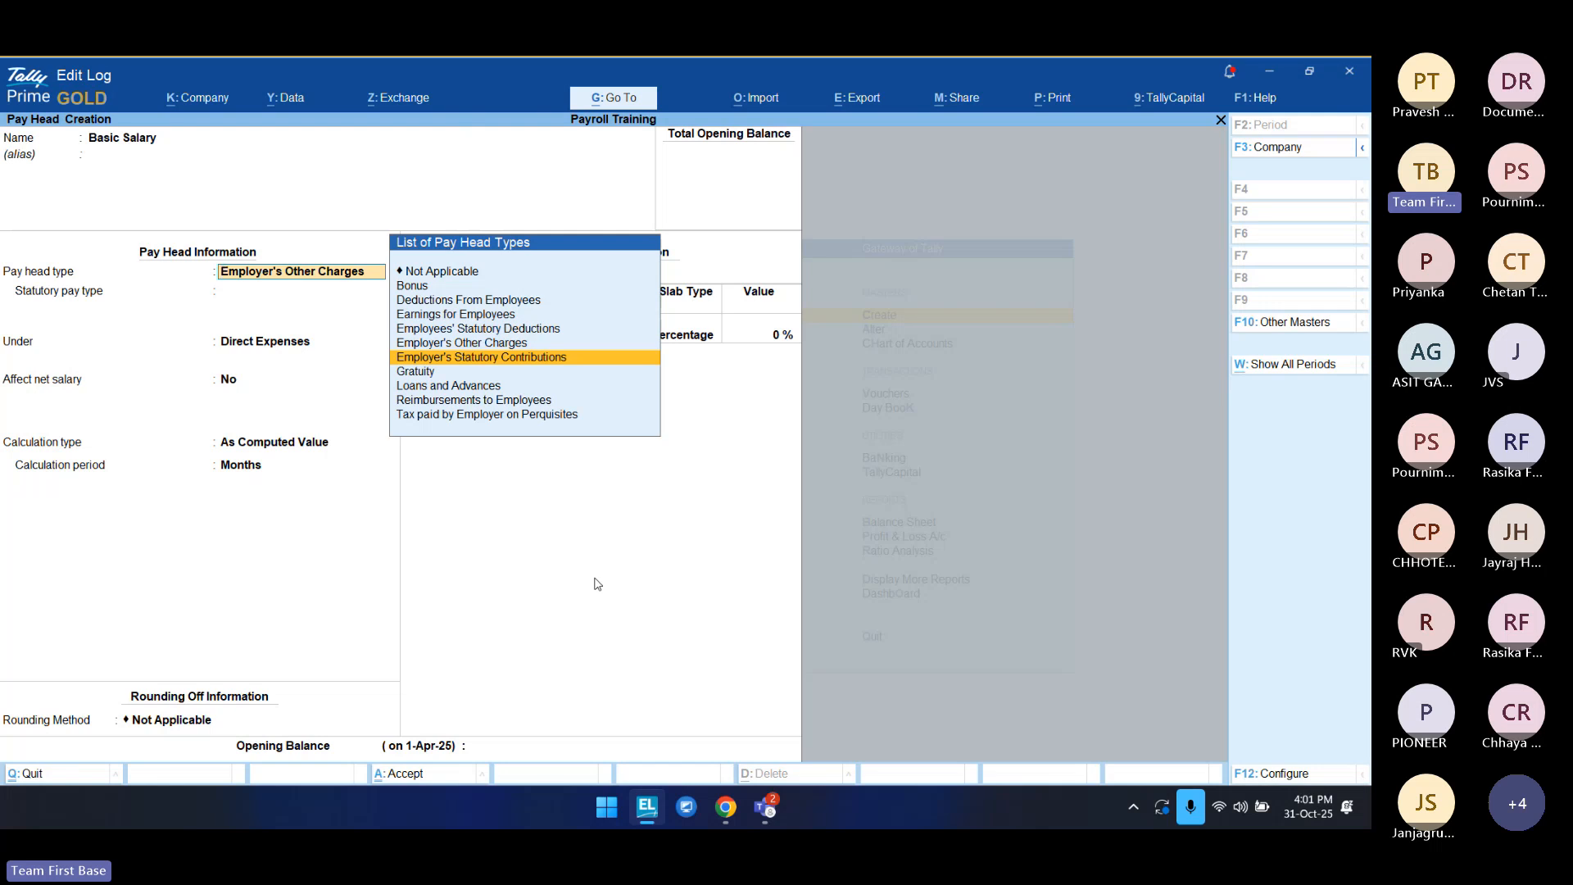
key("Return")
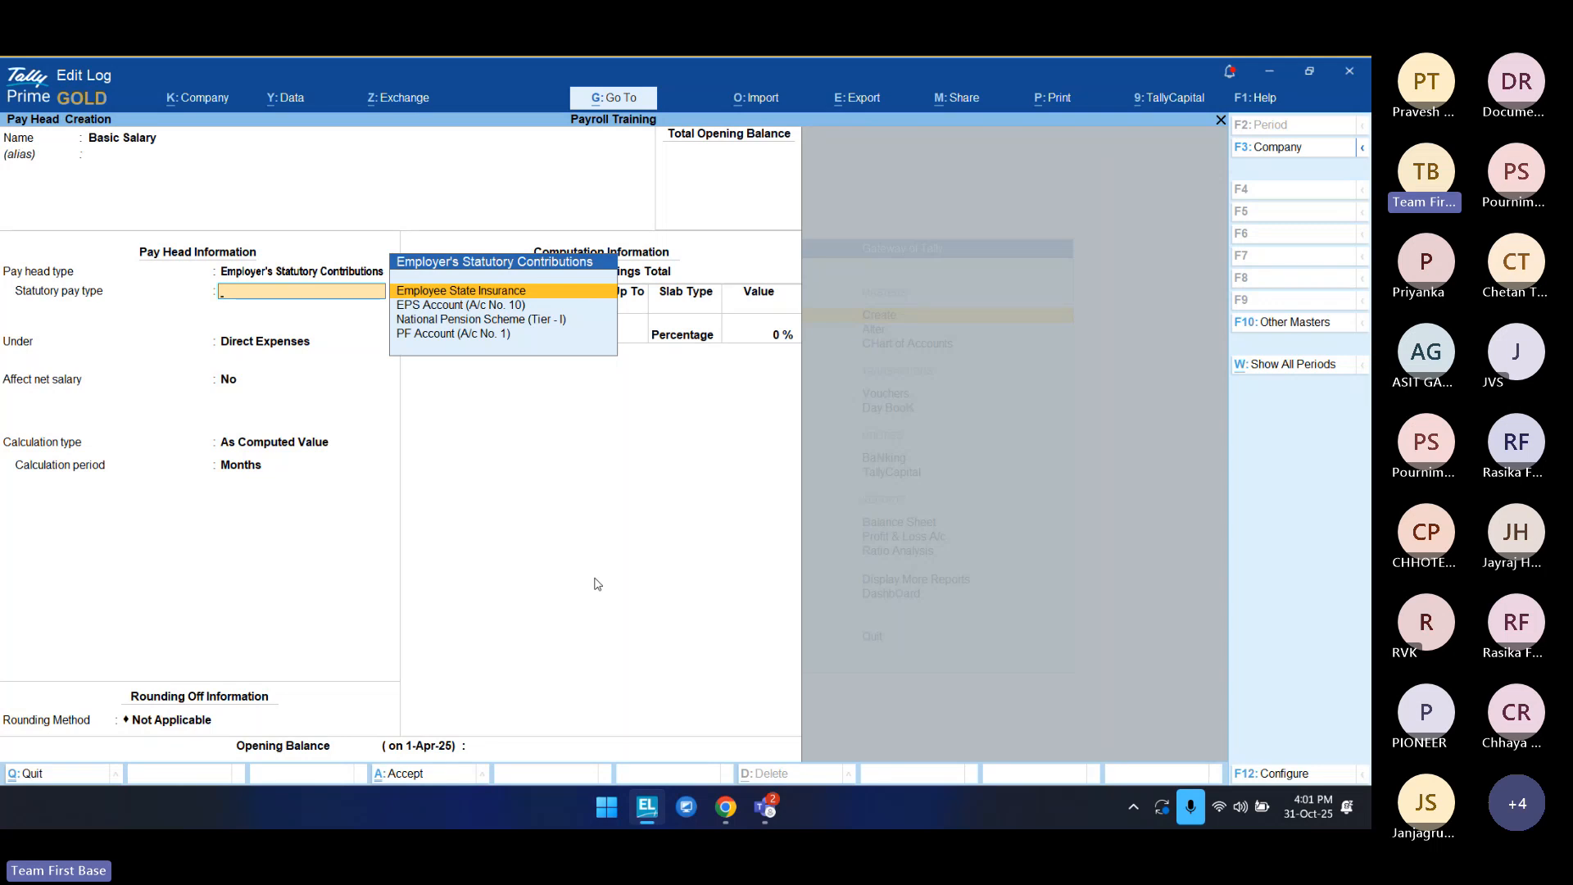
key("BackSpace")
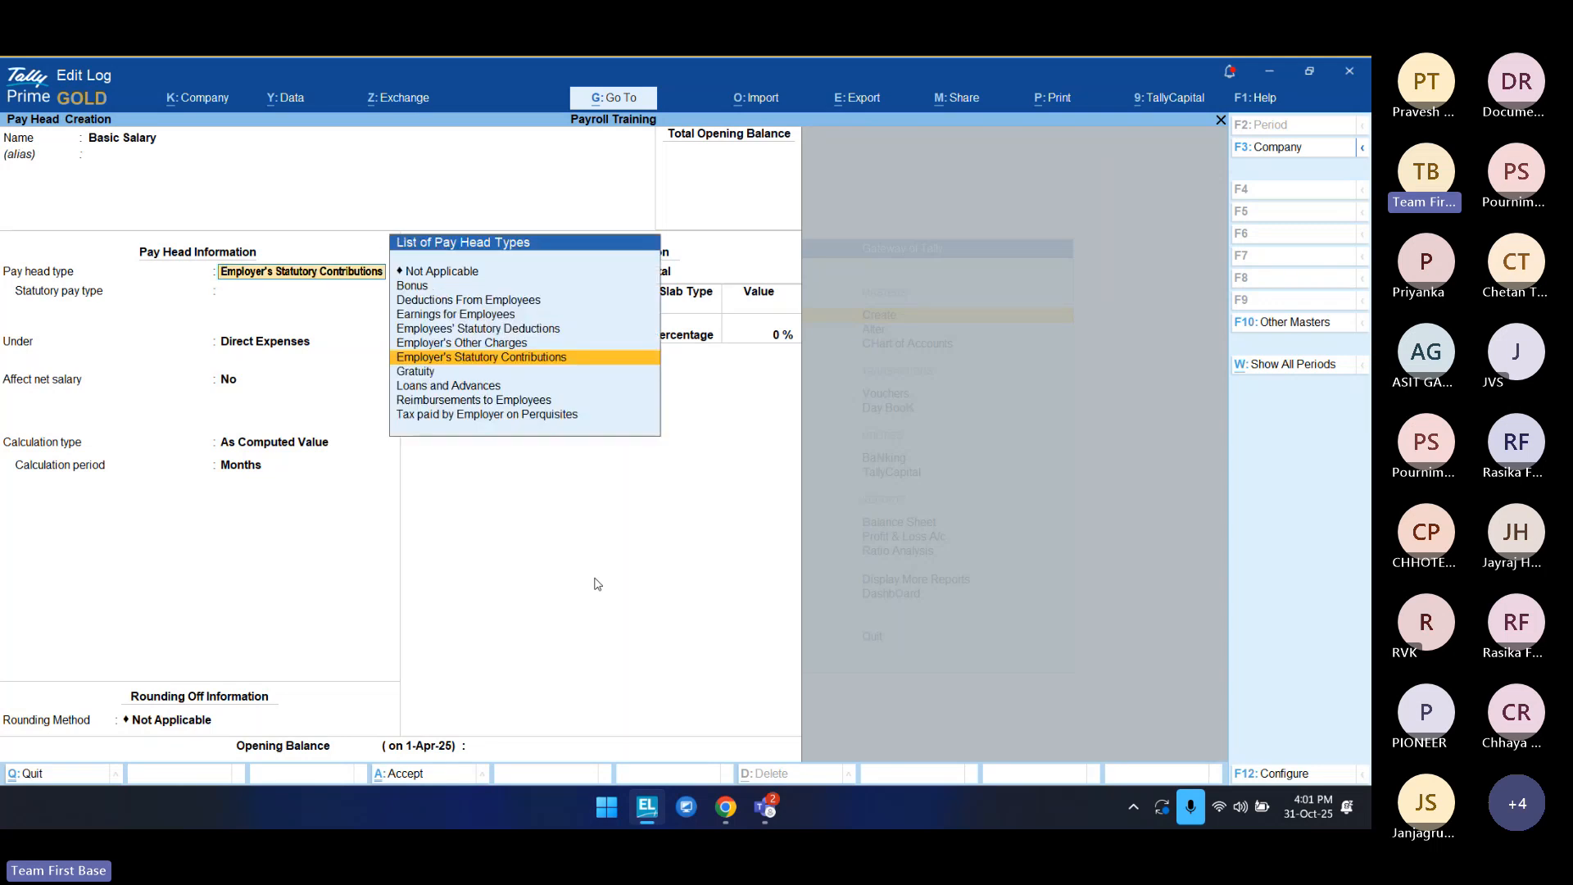
key("Down")
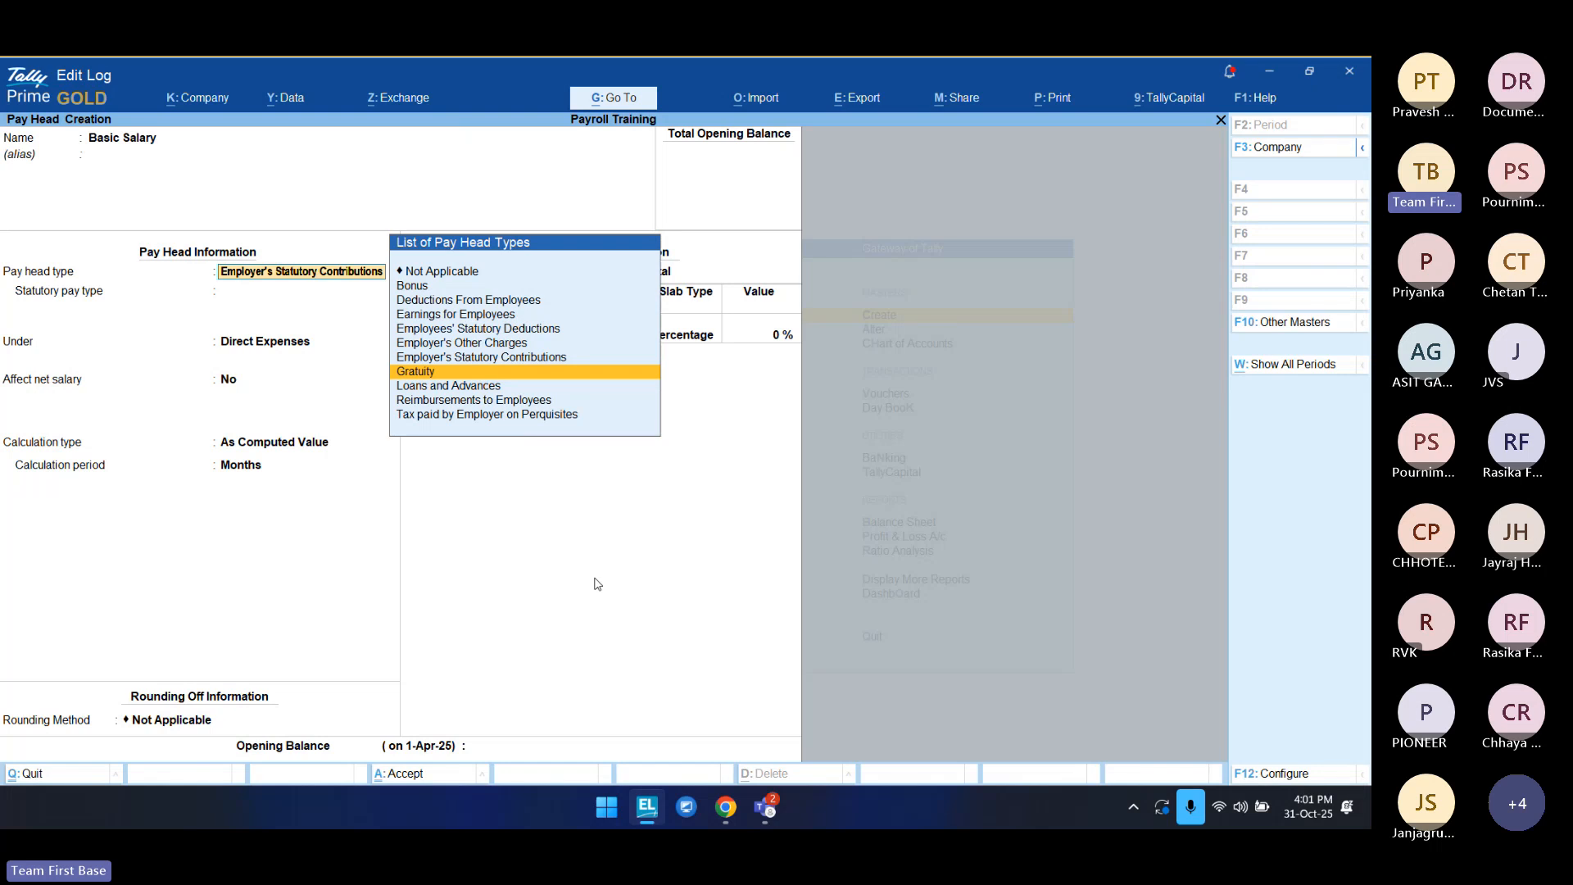
key("Down")
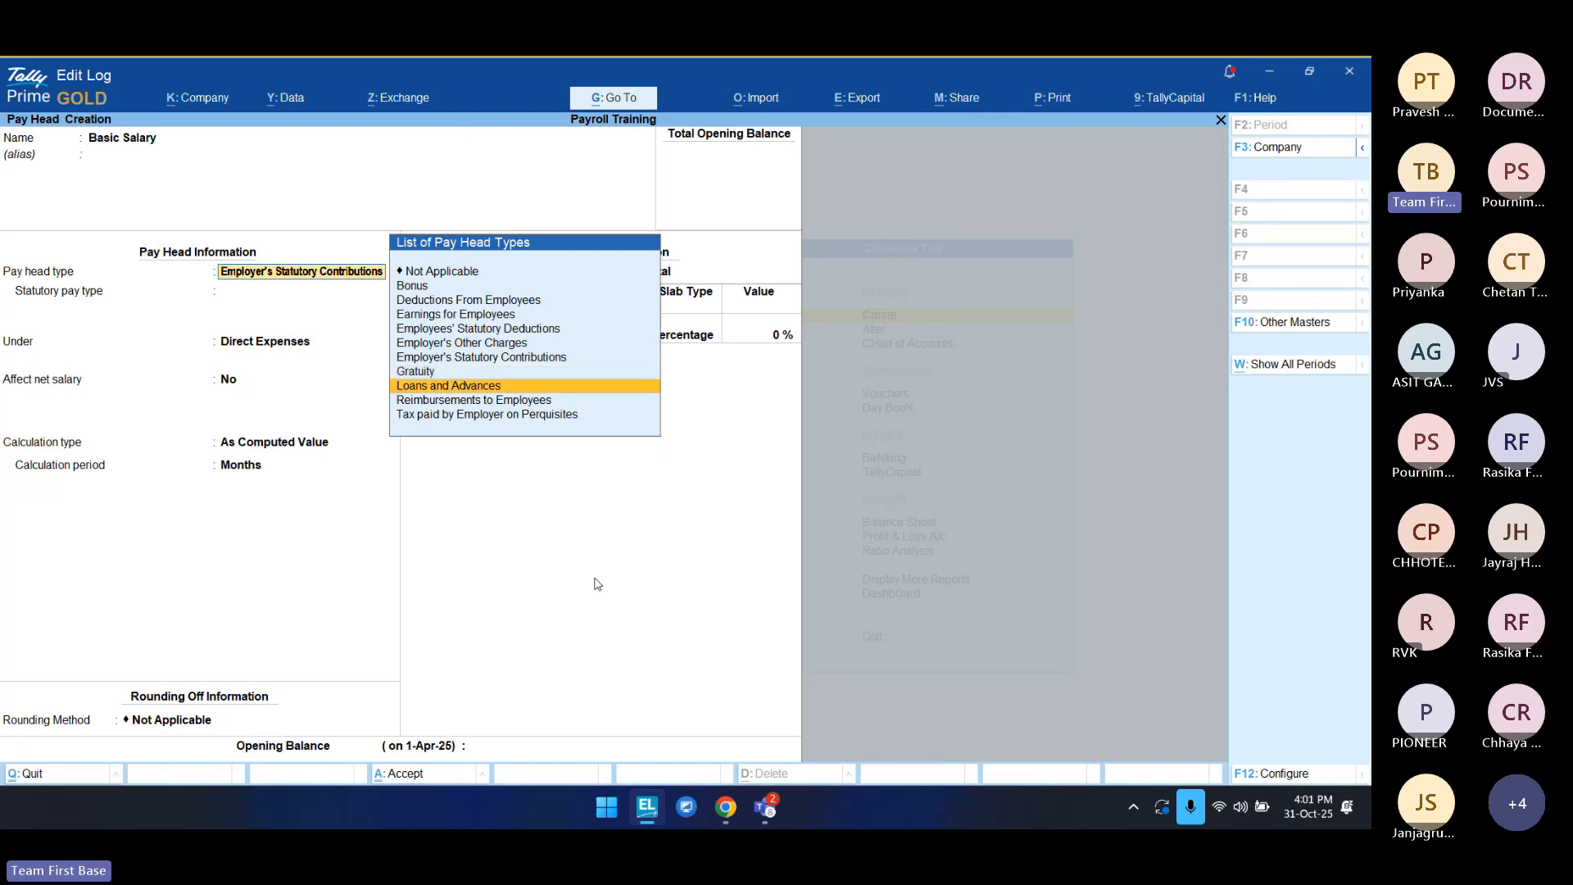
key("Down")
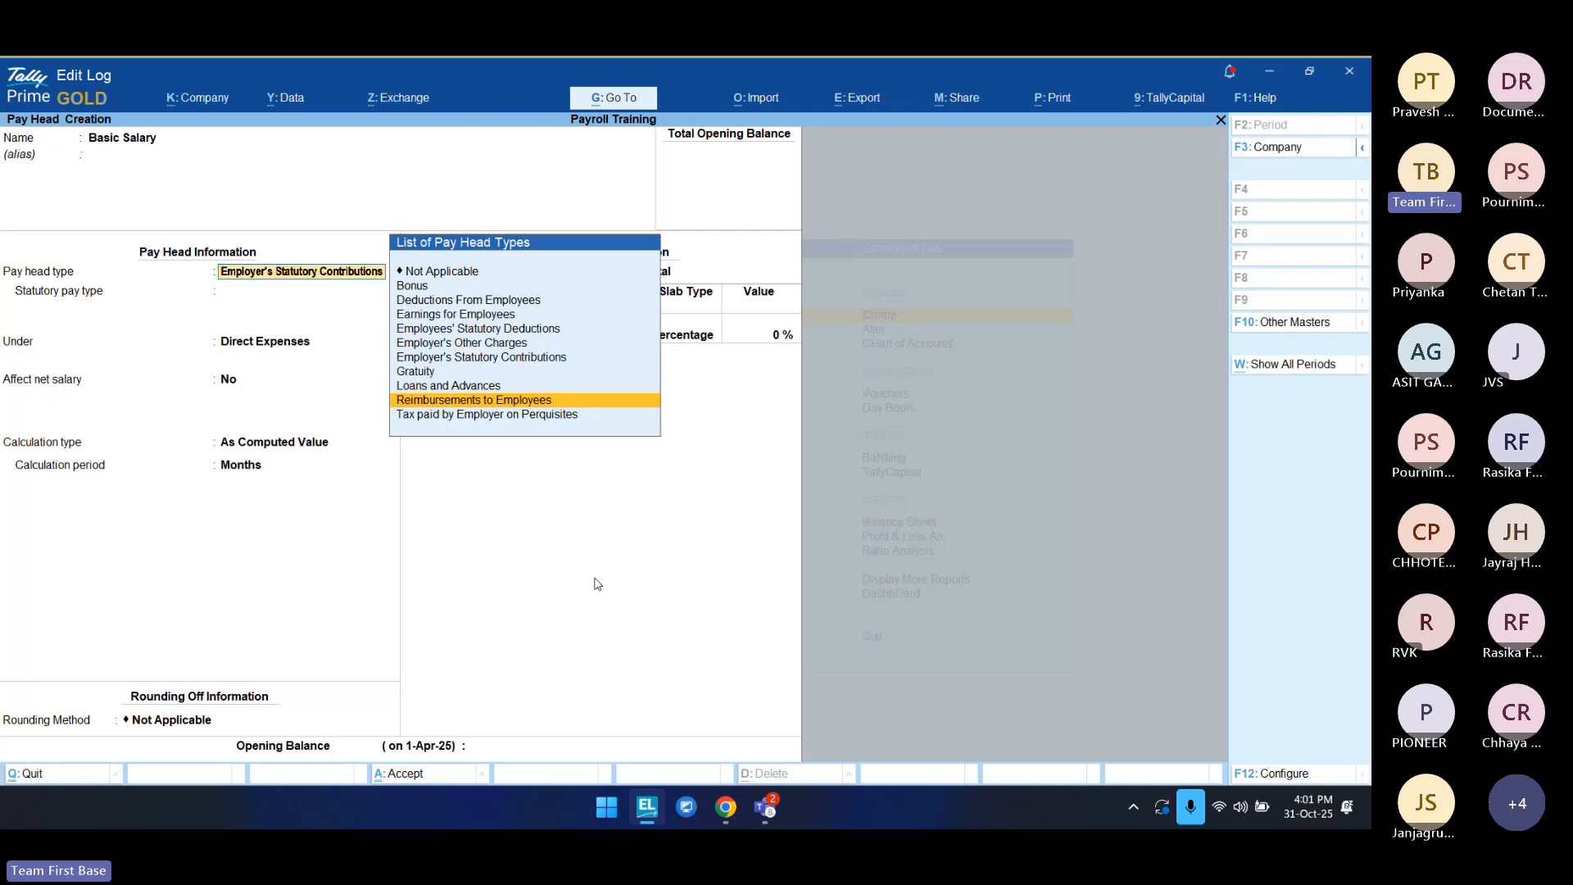
key("Down")
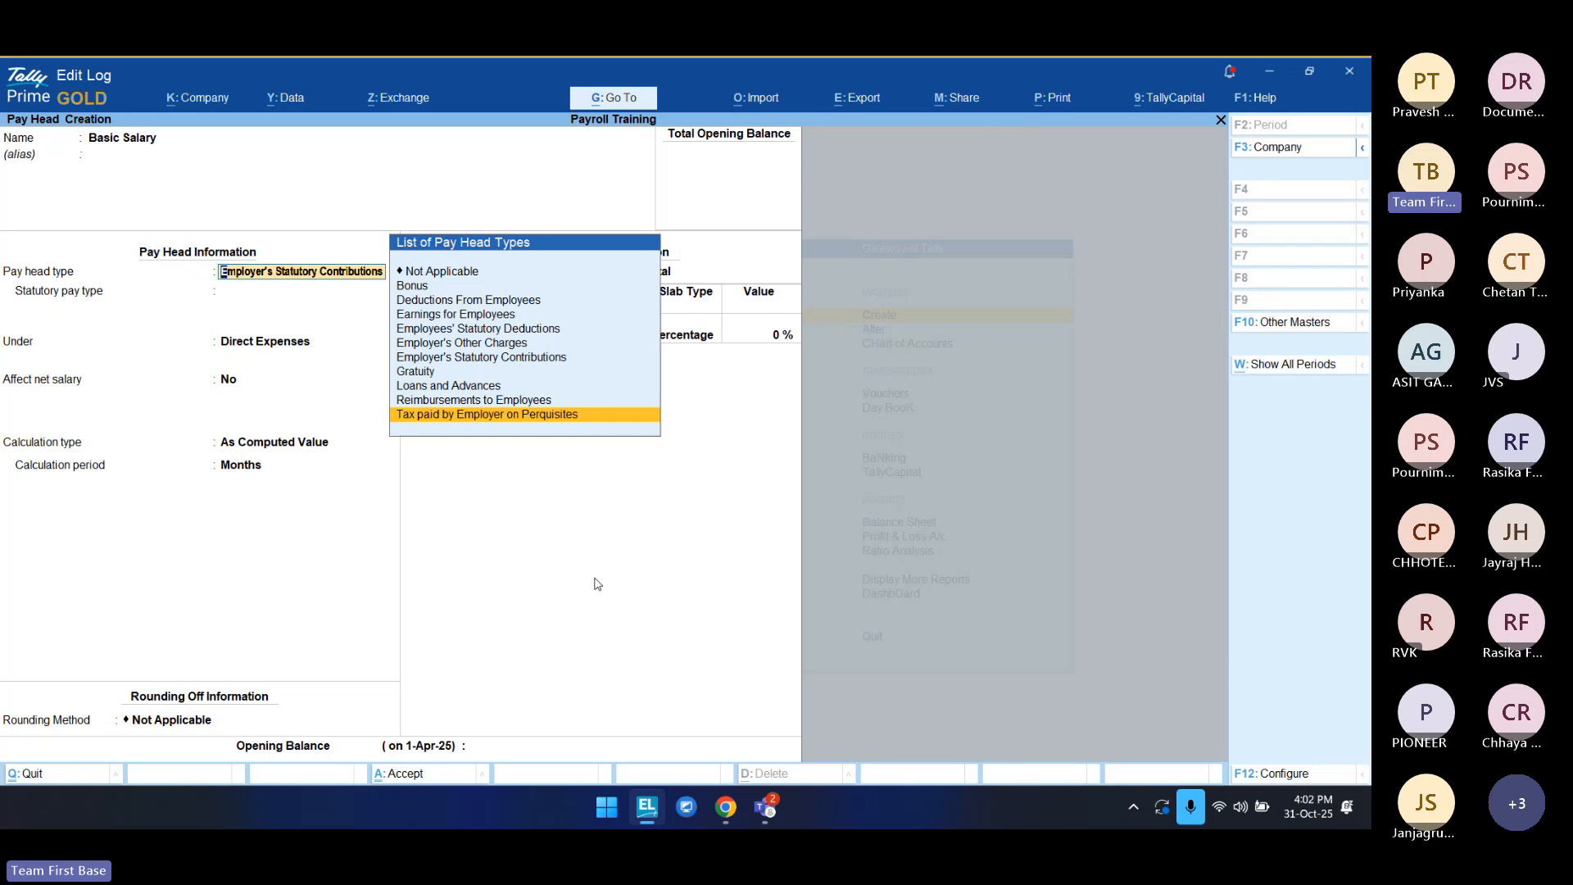
Step: Set Basic Salary's pay head type to Earnings for Employees and its income type to Fixed
key("Up")
key("Up")
key("Up")
key("Up")
key("Up")
key("Up")
key("Up")
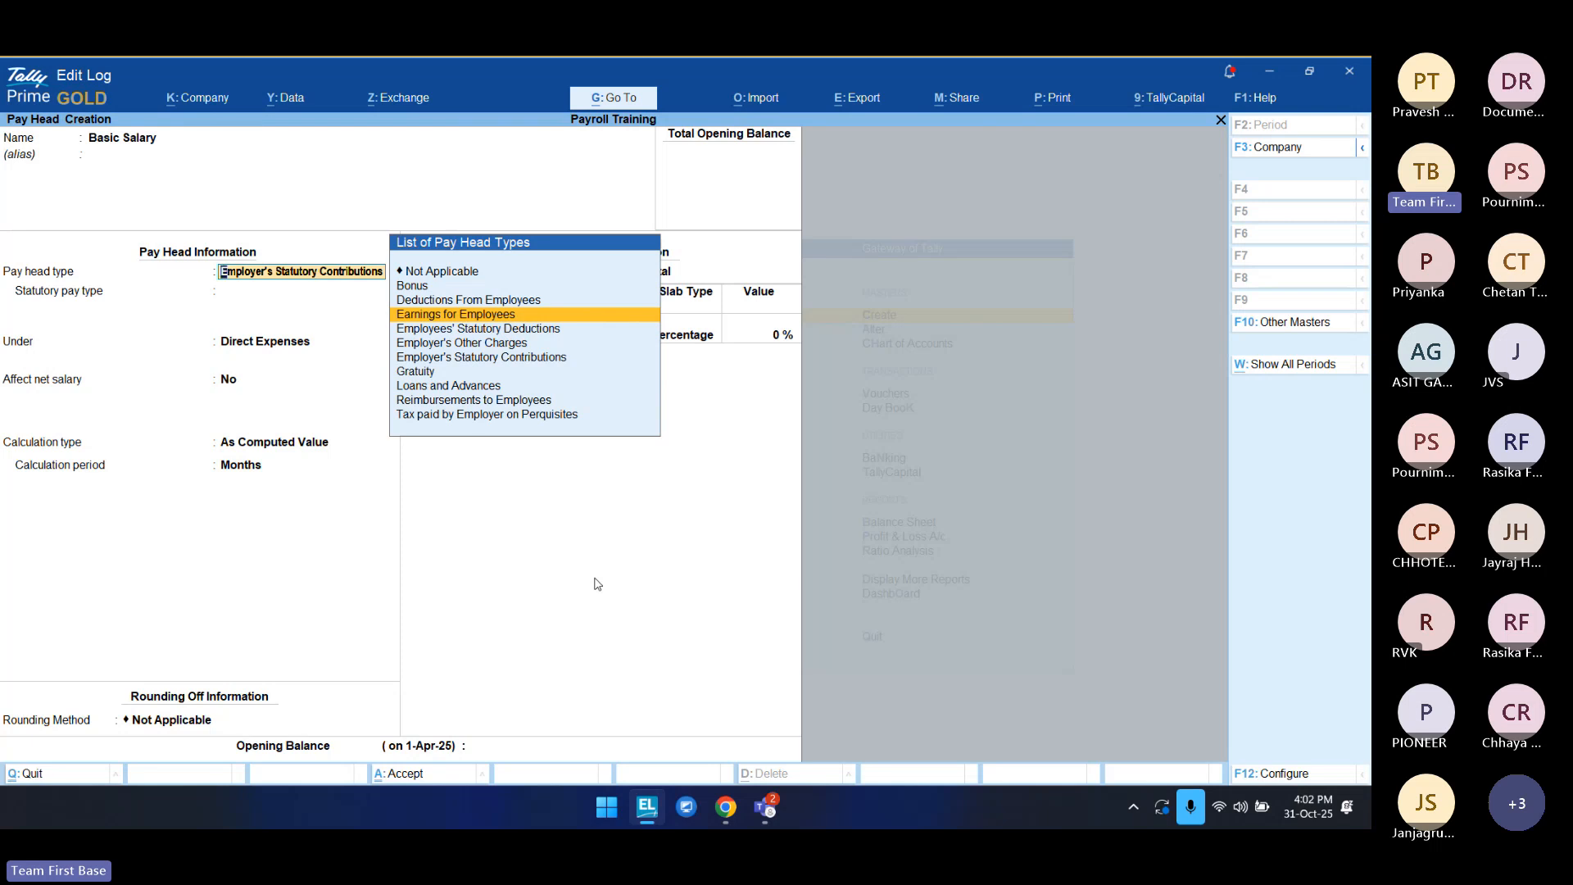
key("Return")
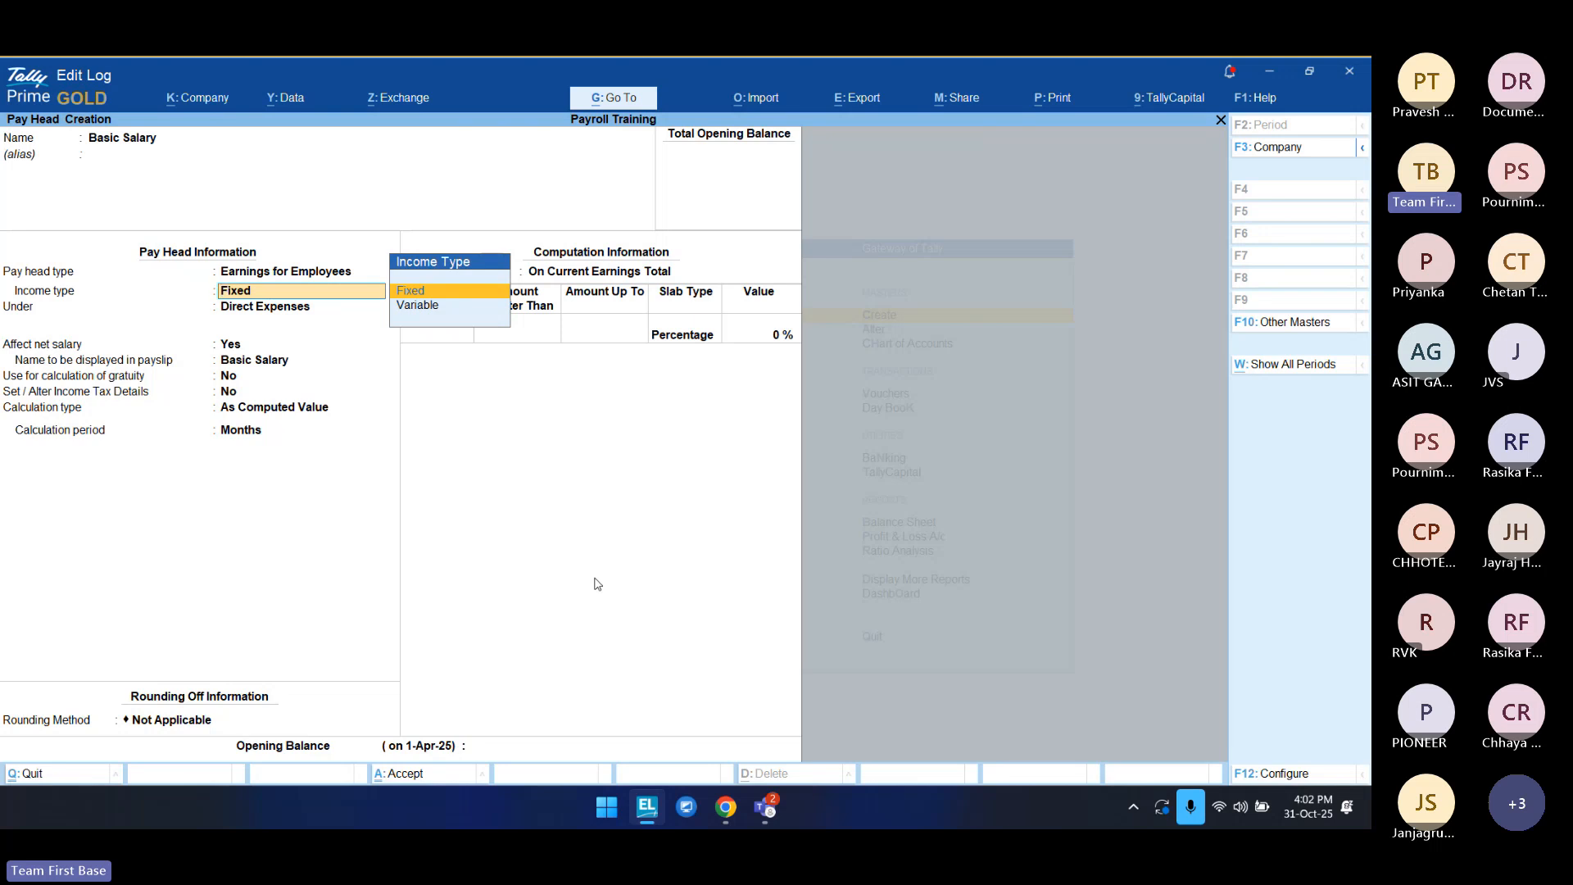
key("Down")
key("Up")
key("Return")
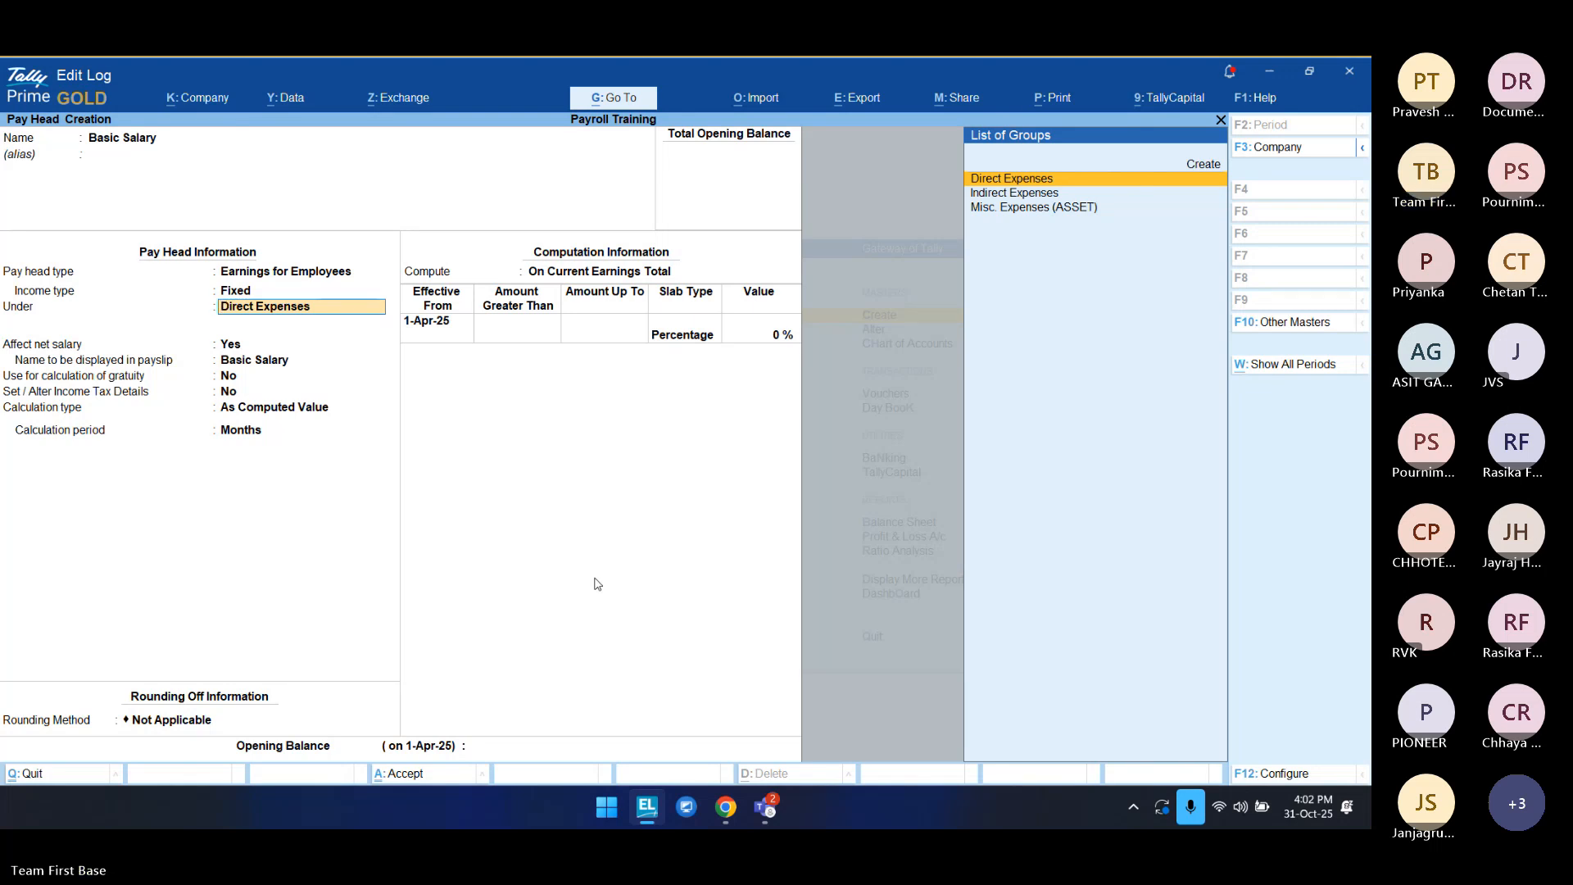
Step: Start a new ledger group named Salaries to Staff, without an alias, from the pay head's Under field
key("Down")
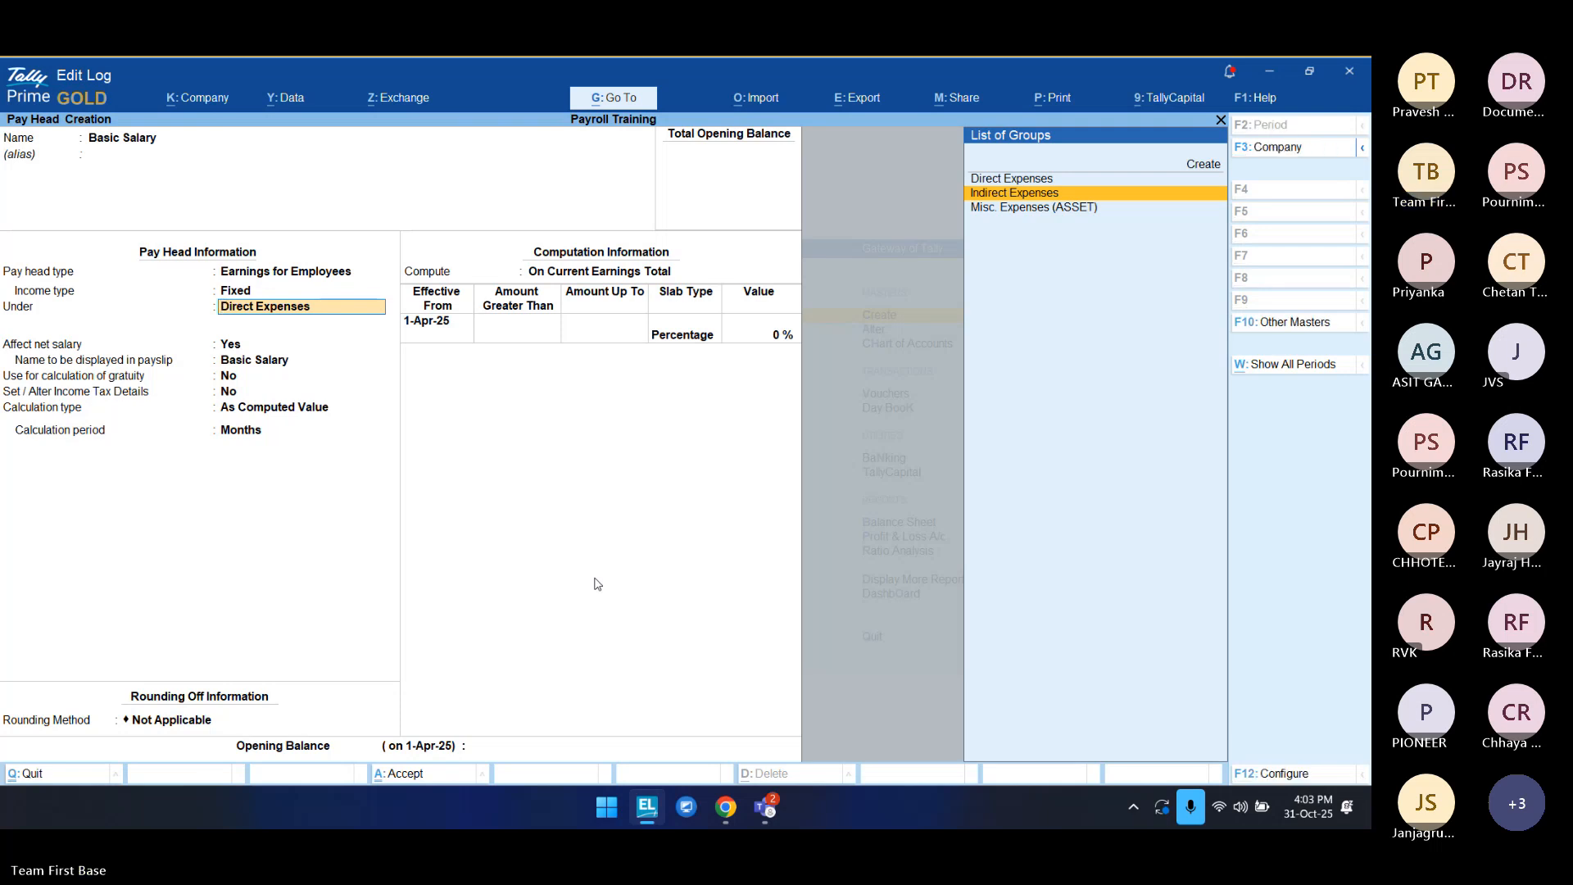
key("alt+c")
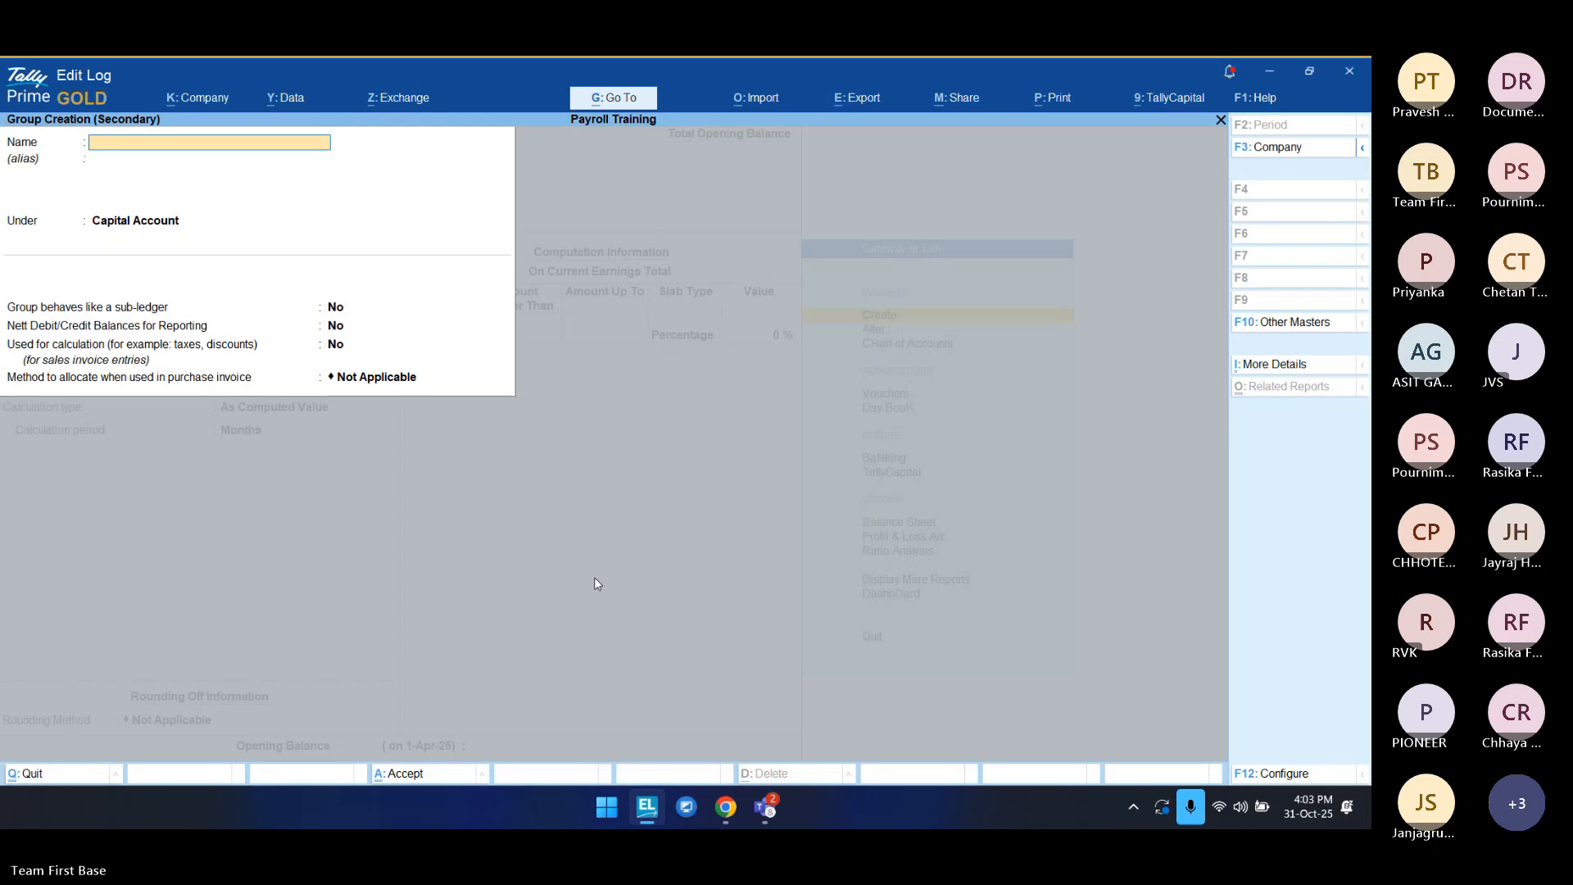
type("S")
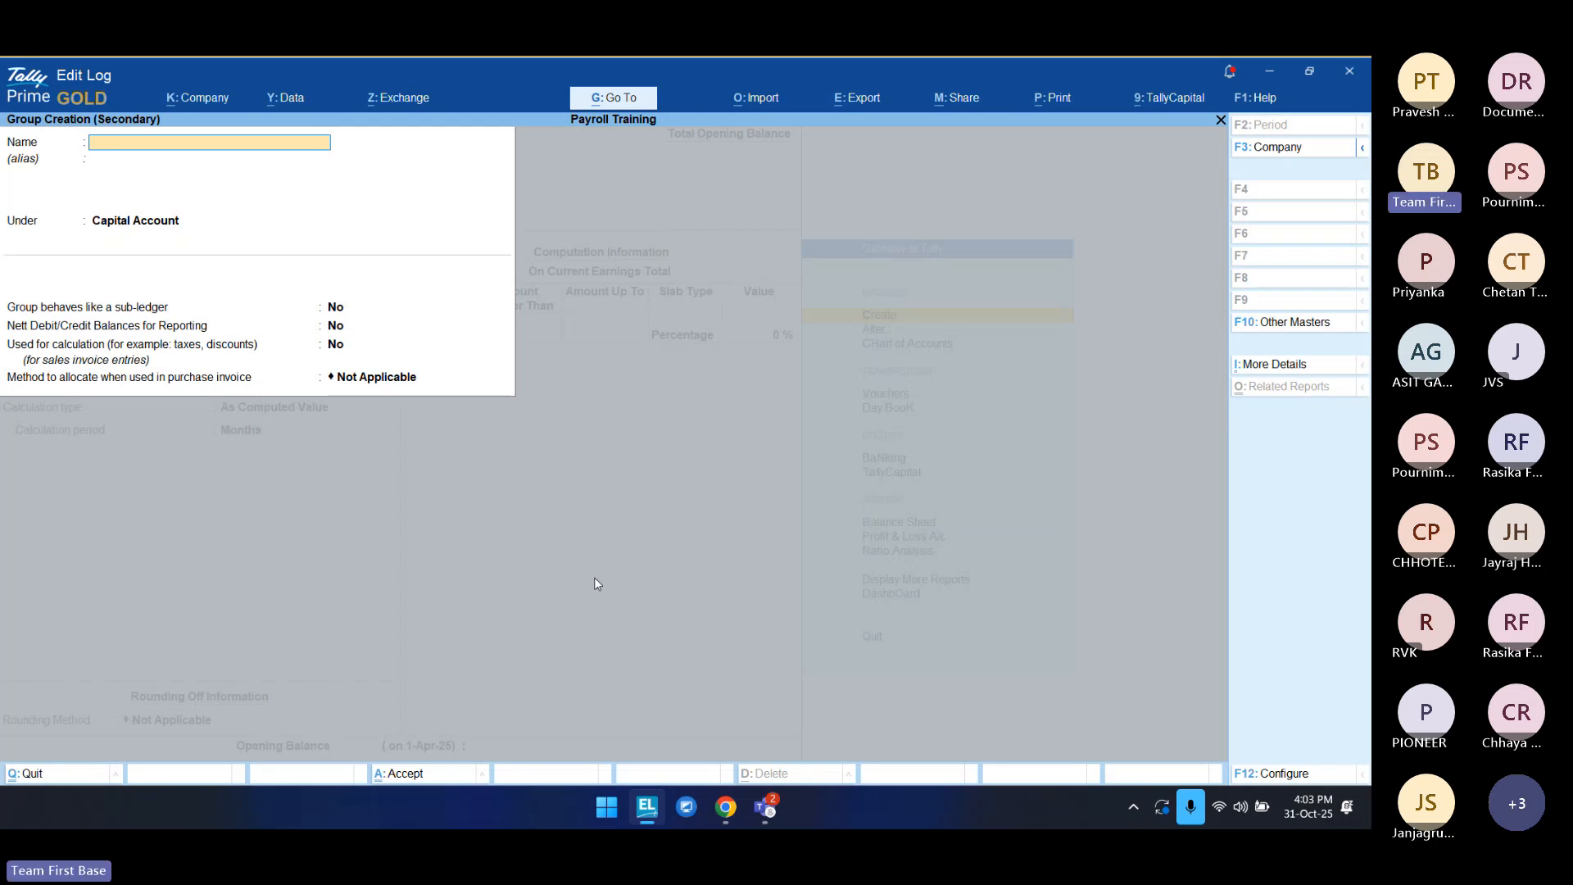
type("alar")
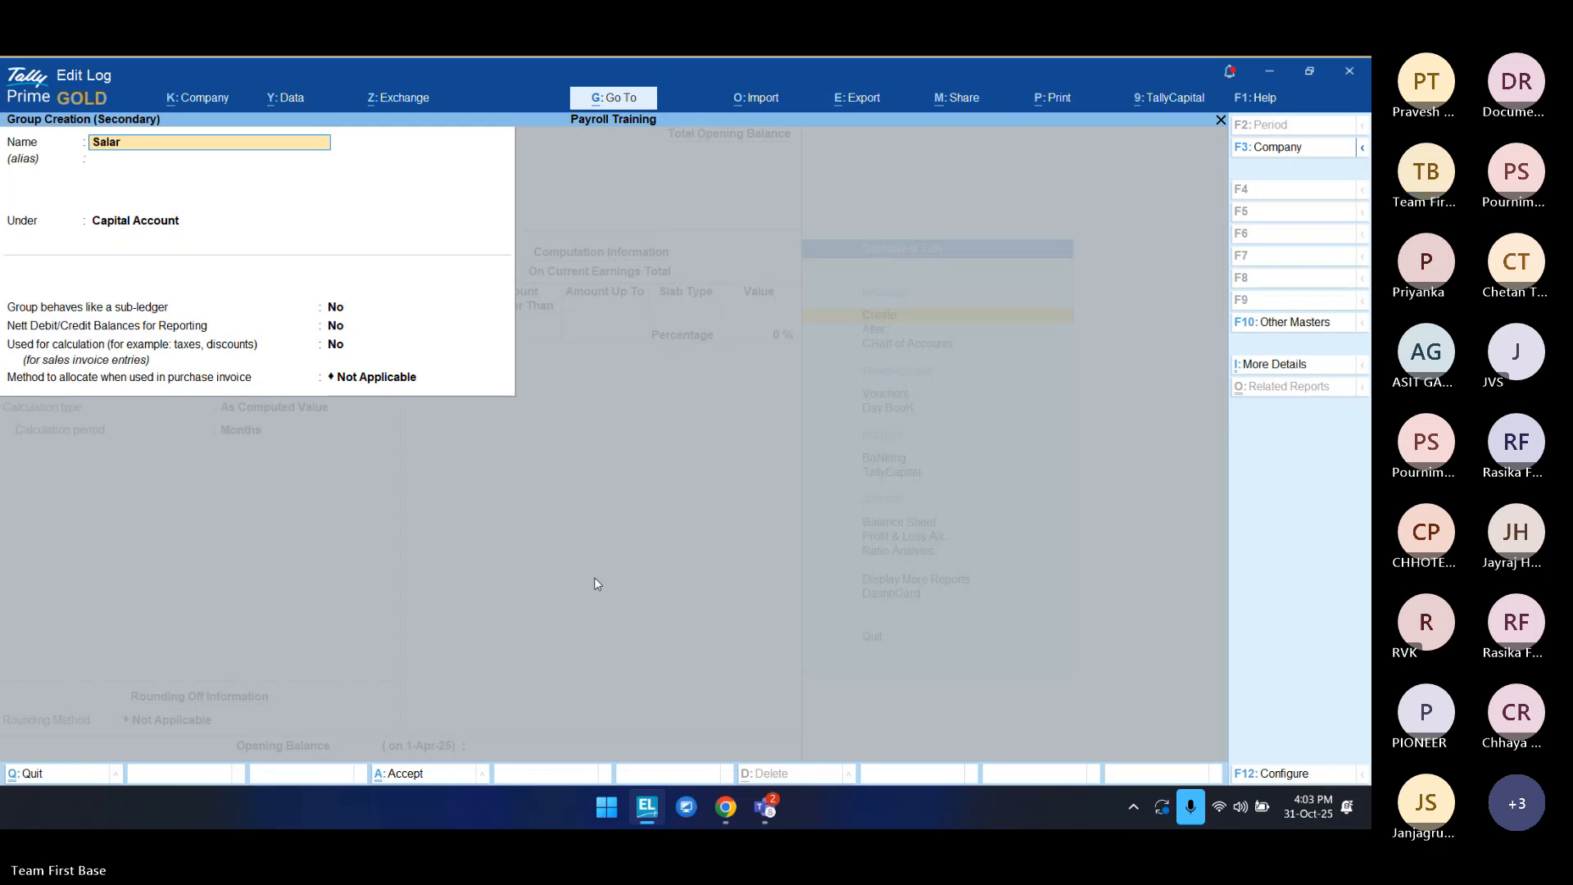
type("ies to Sta")
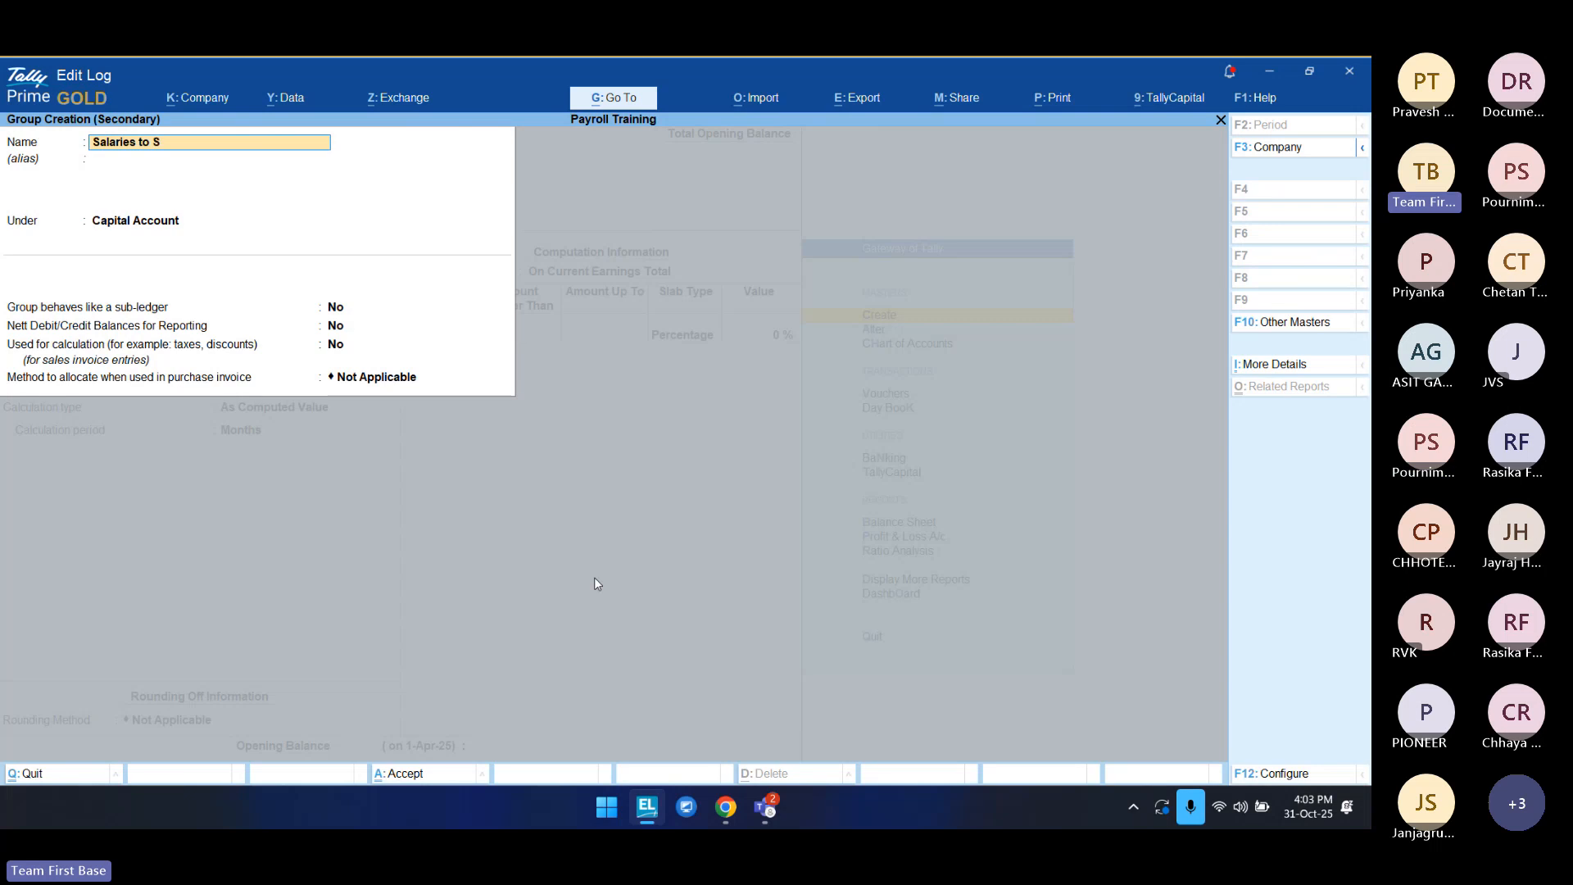
key("Return")
key("Return")
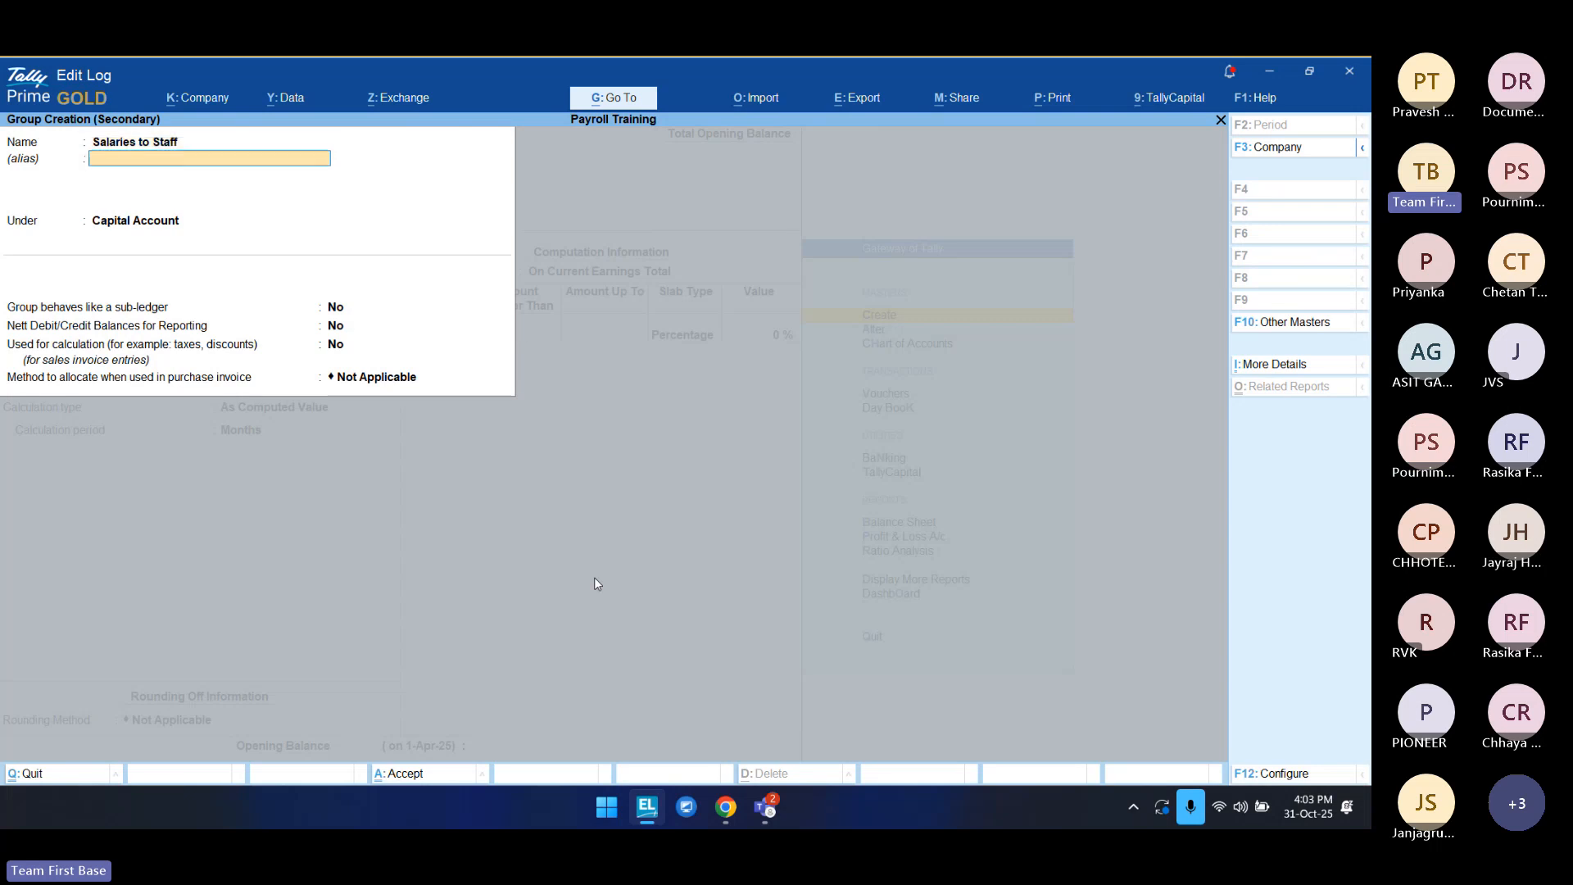
Step: Place Salaries to Staff under Indirect Expenses, keep the other group settings at their defaults, and save it as Basic Salary's group
type("Ind")
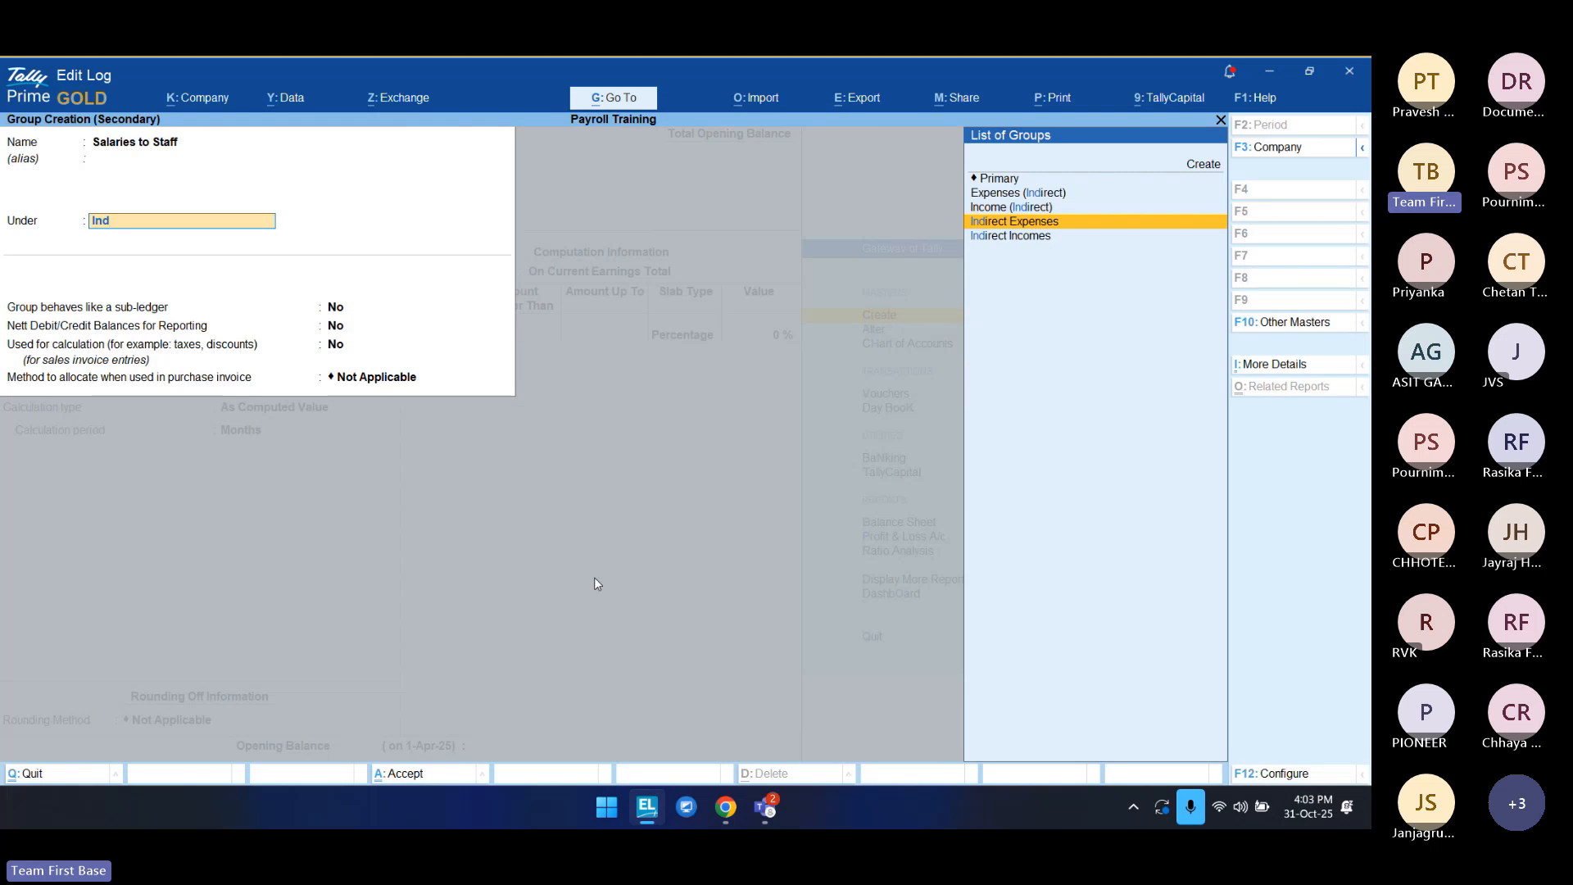
key("Return")
key("Return")
key("Return")
key("Return")
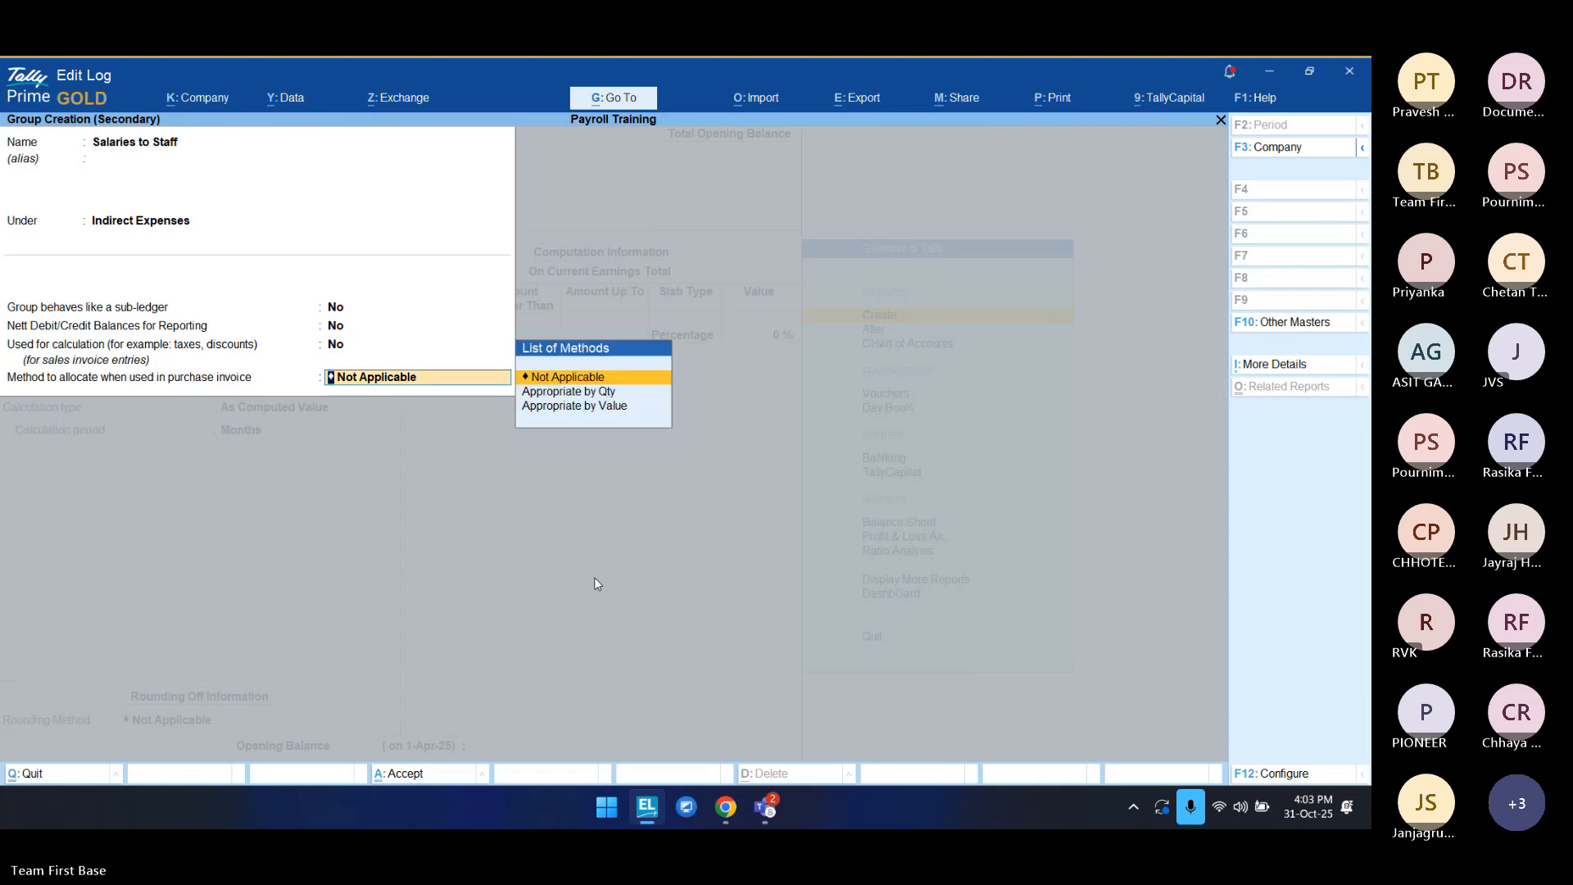
key("Return")
key("Return")
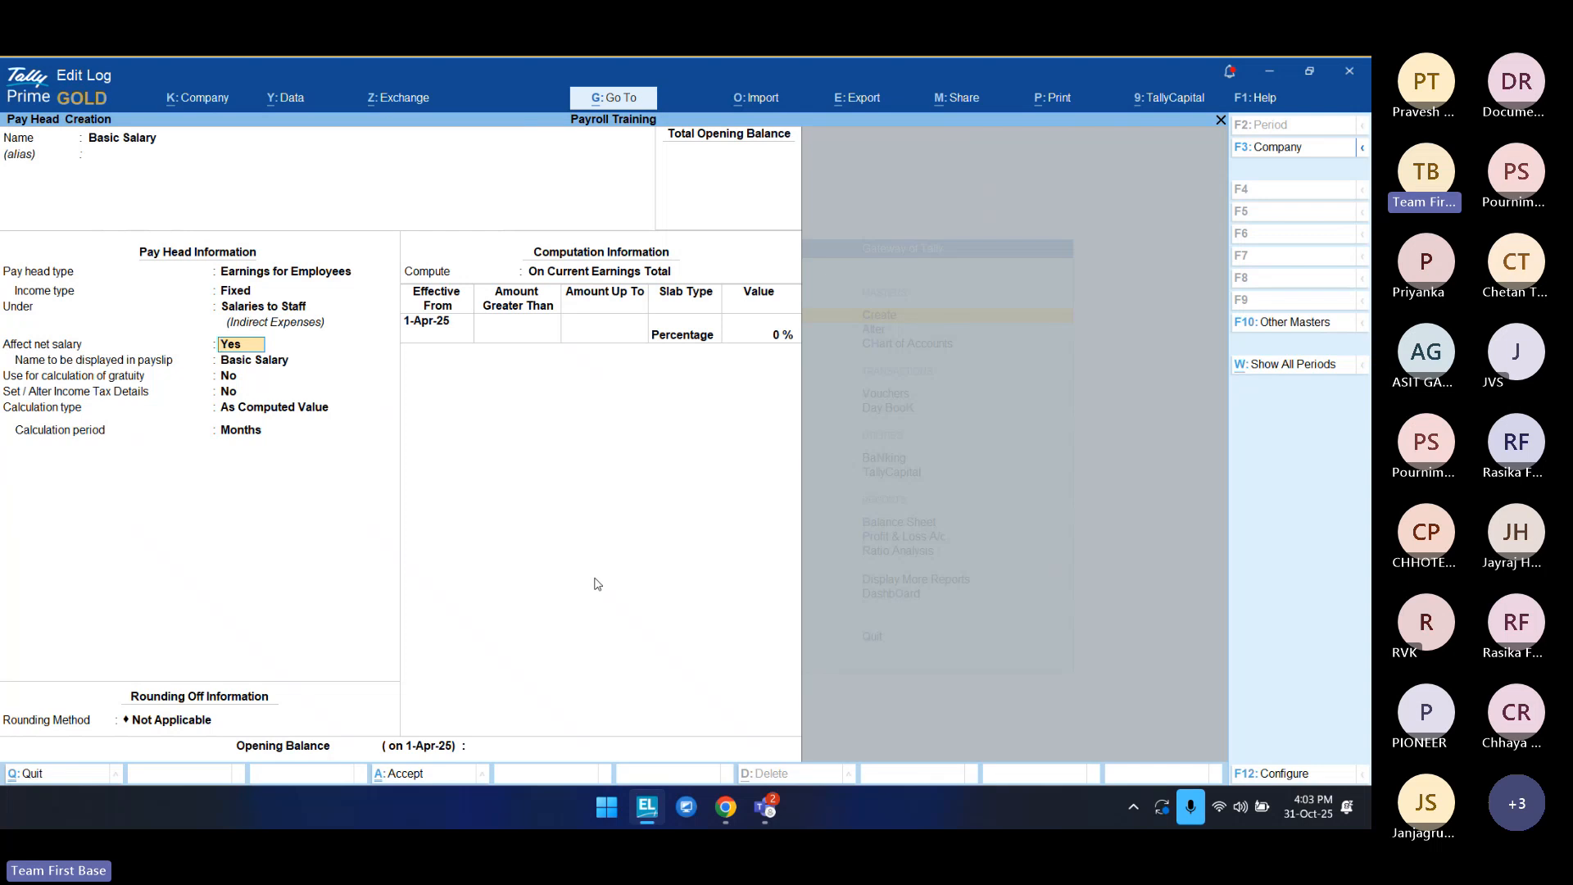
Step: Keep Basic Salary affecting net salary, set its payslip display name to Earned Salary, and enable its use for gratuity calculation
key("Return")
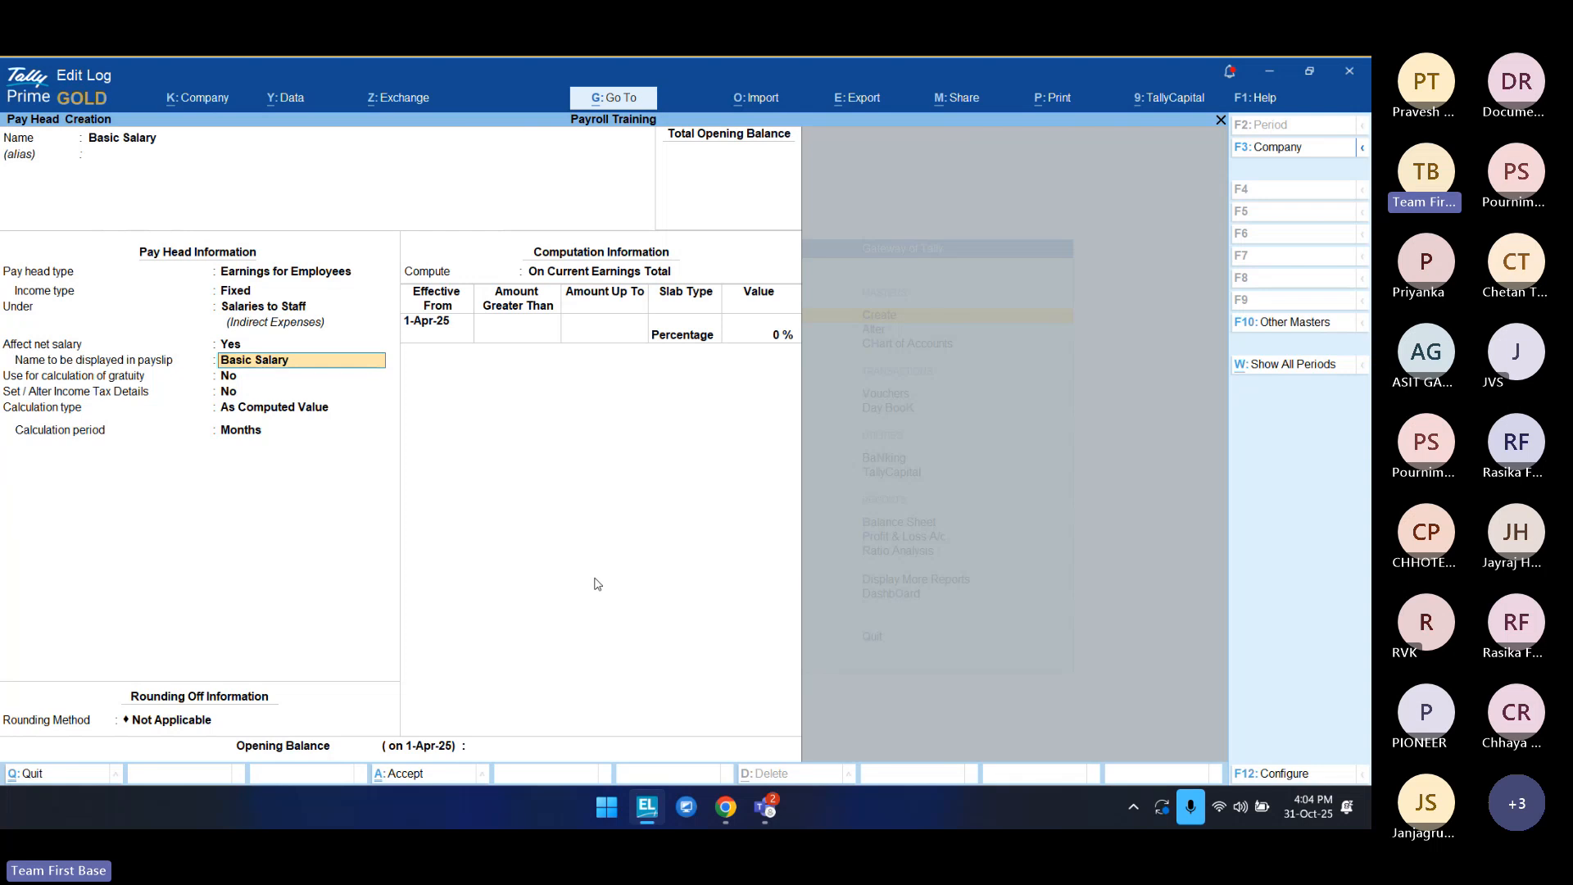
key("Delete")
key("Delete")
key("Delete")
key("Delete")
key("Delete")
type("C")
key("BackSpace")
type("Earned")
key("Return")
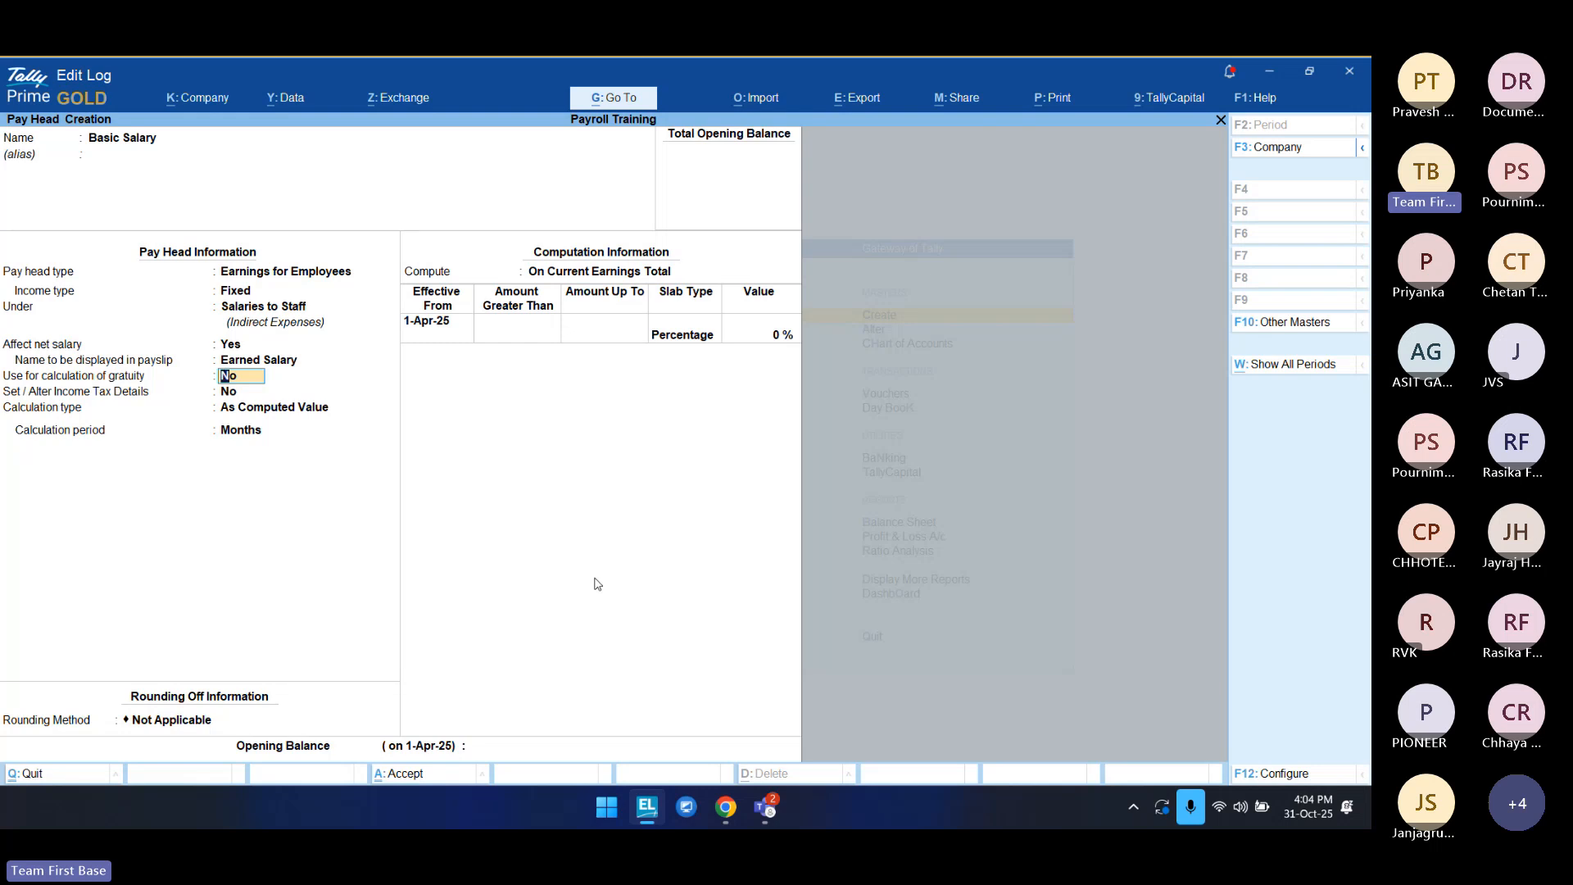
type("y")
key("Return")
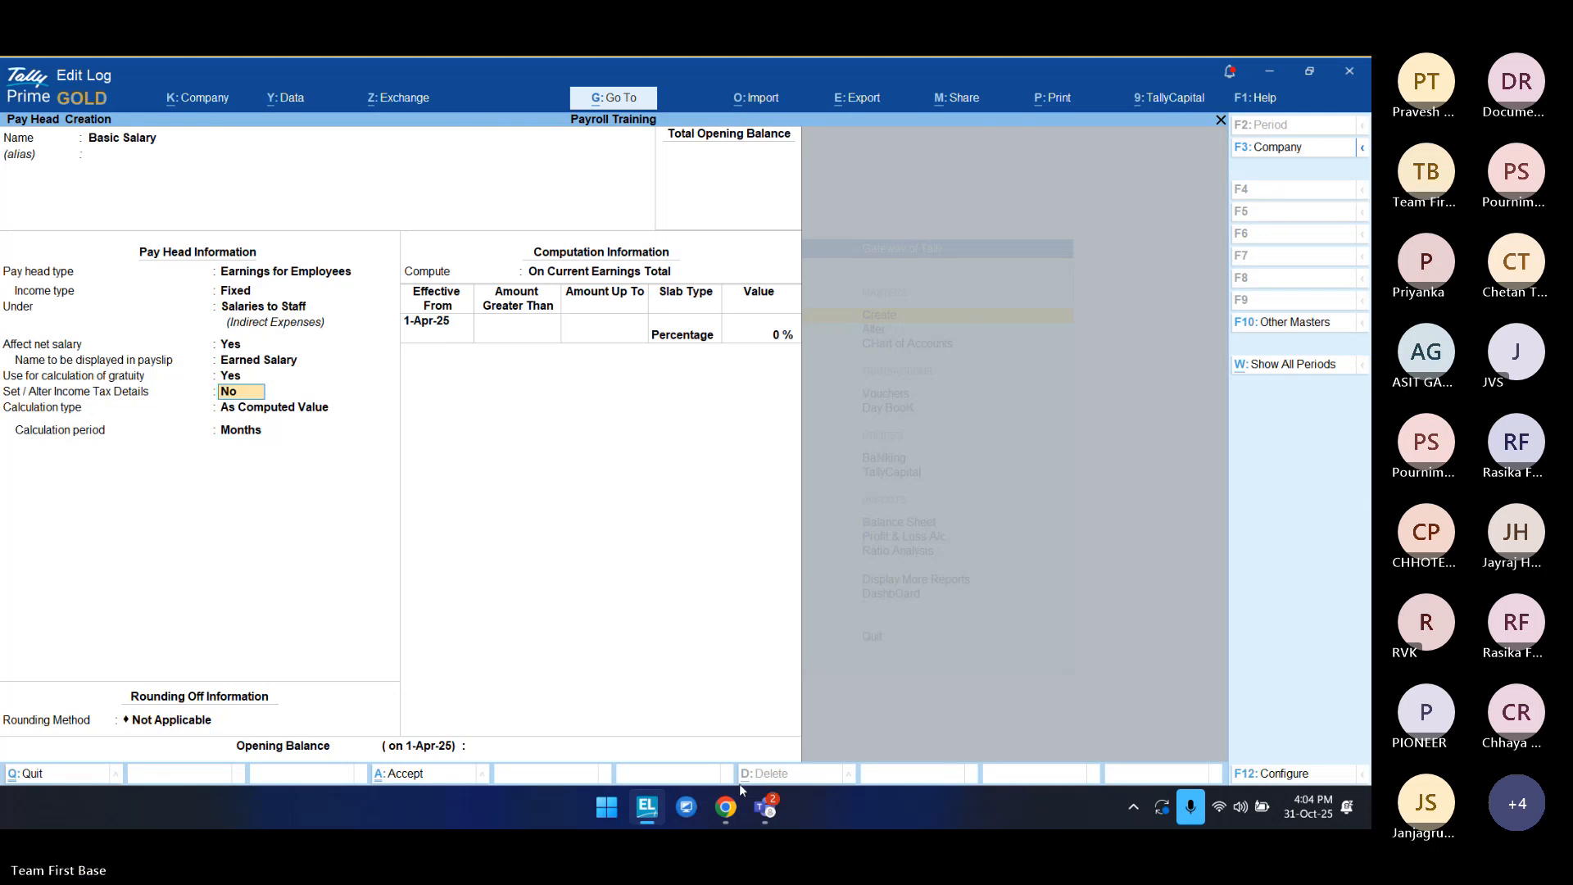
Step: Check the Microsoft Teams meeting window, minimise it, and return to Basic Salary's pay head form in TallyPrime
mouse_move(765, 807)
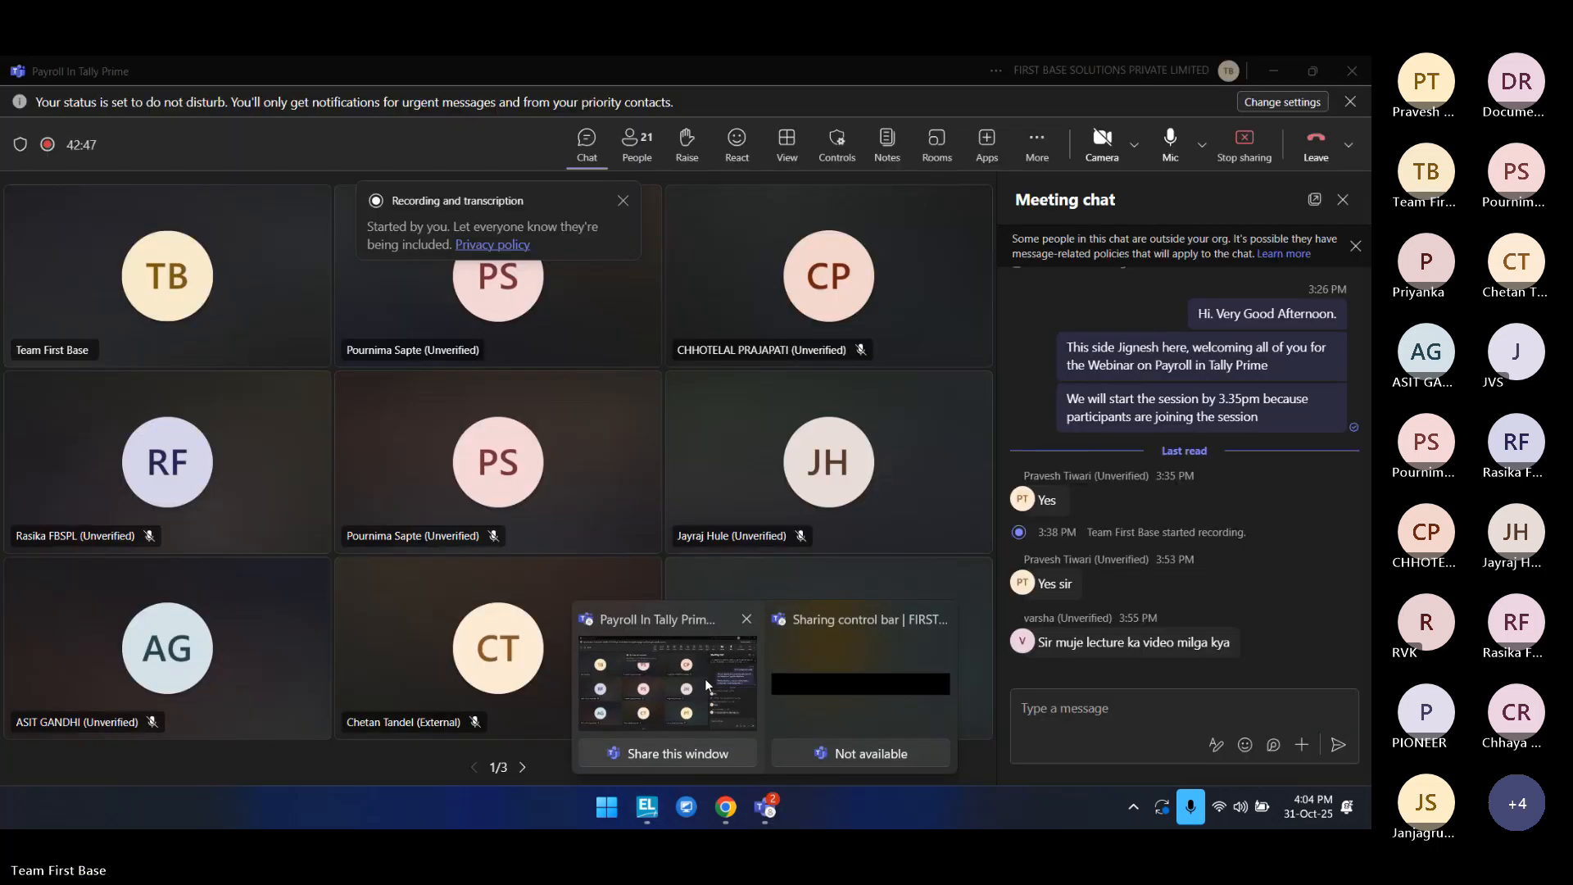
left_click(705, 679)
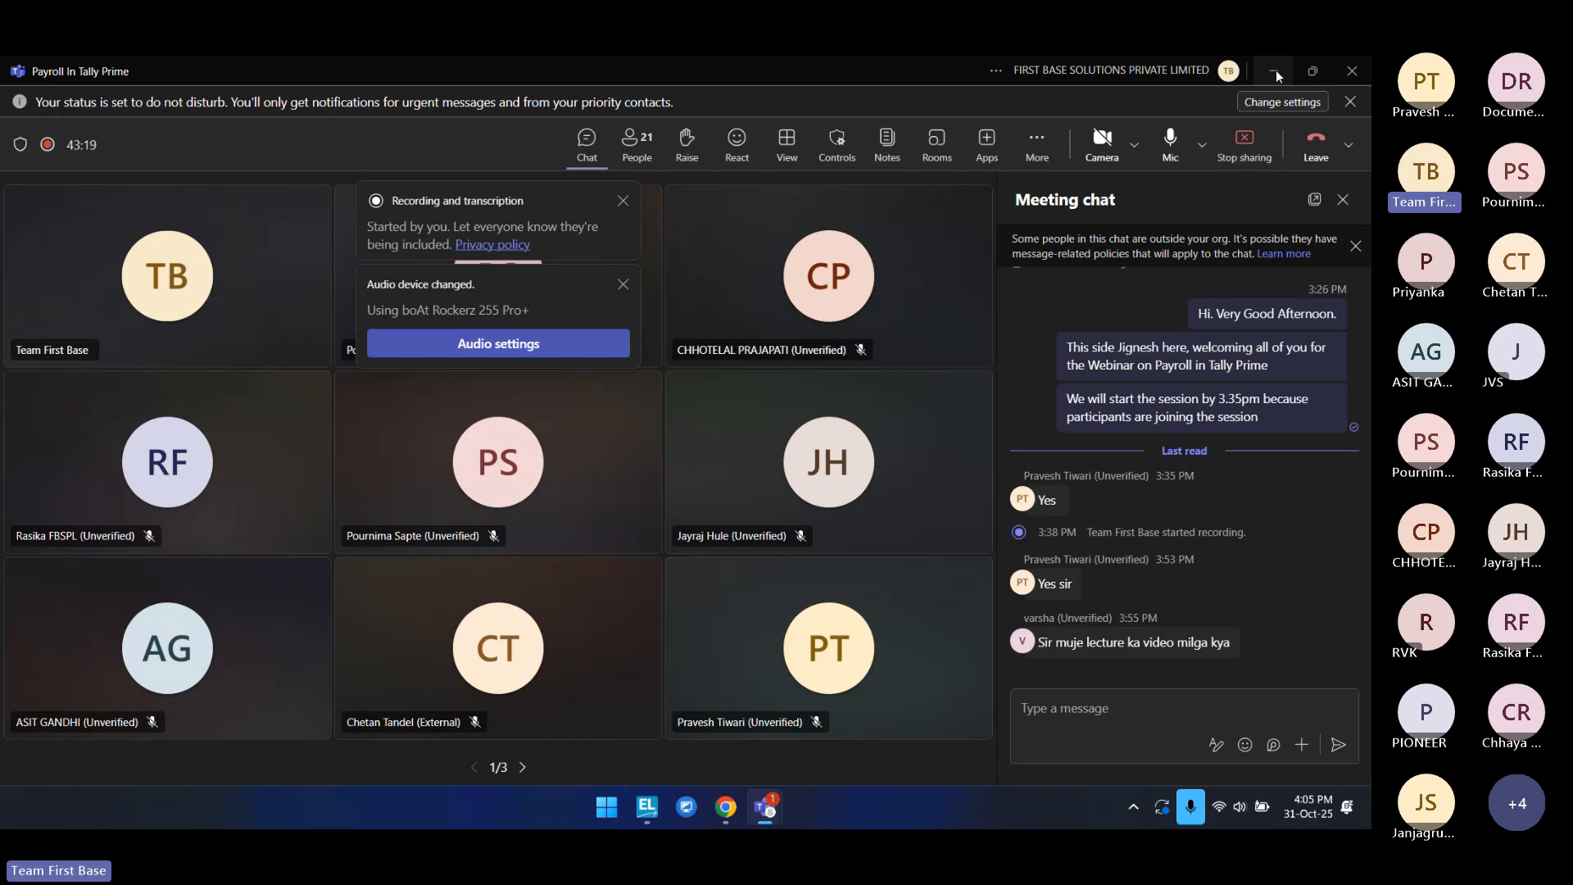
left_click(1275, 70)
left_click(304, 507)
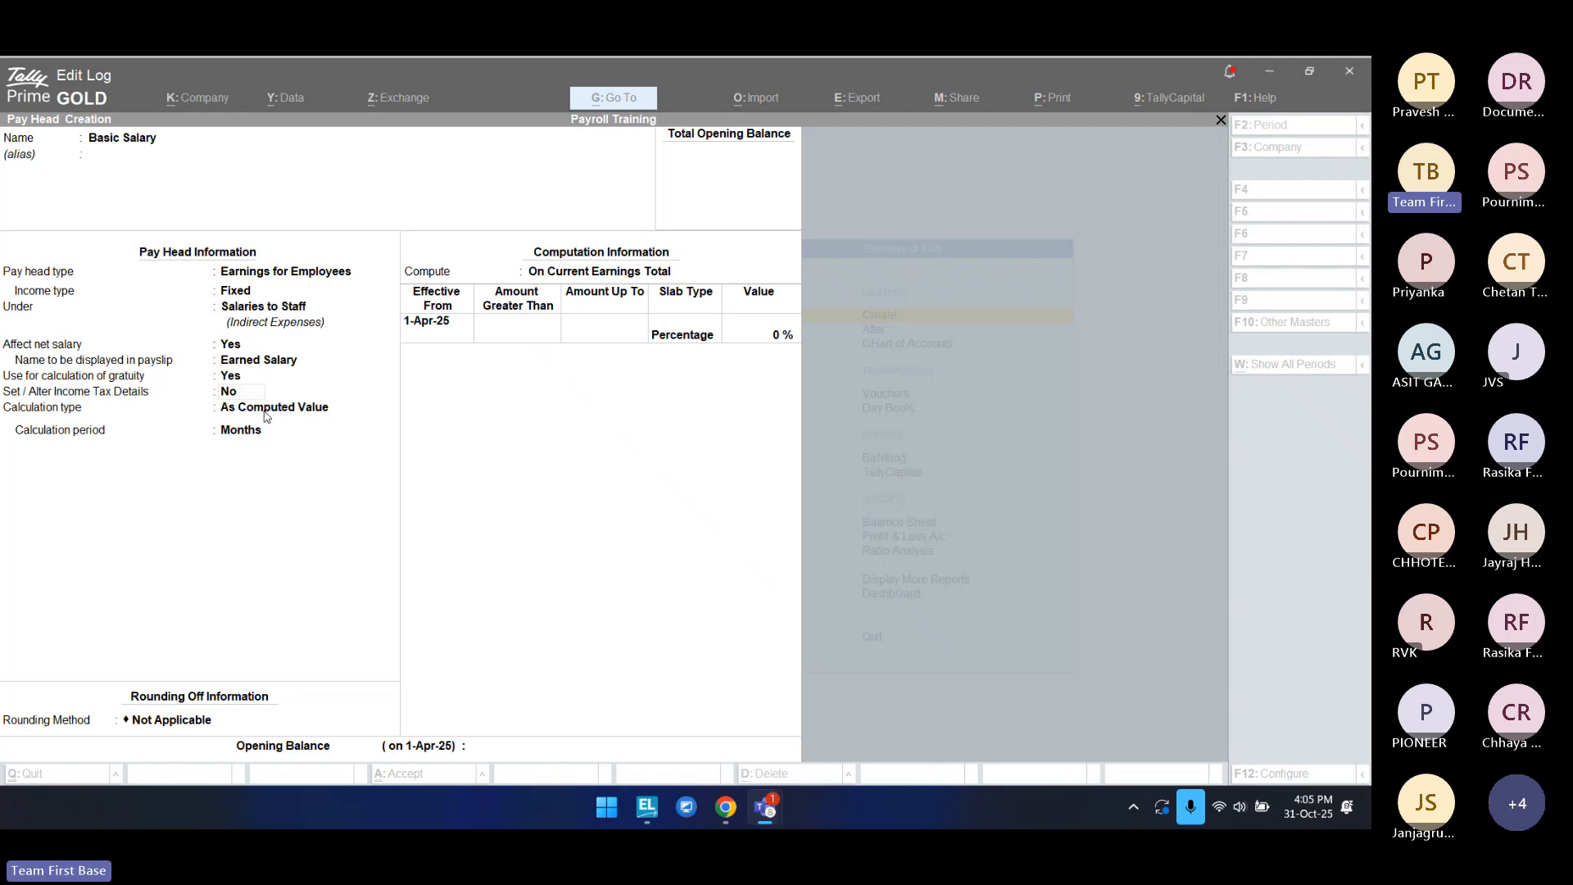
left_click(258, 310)
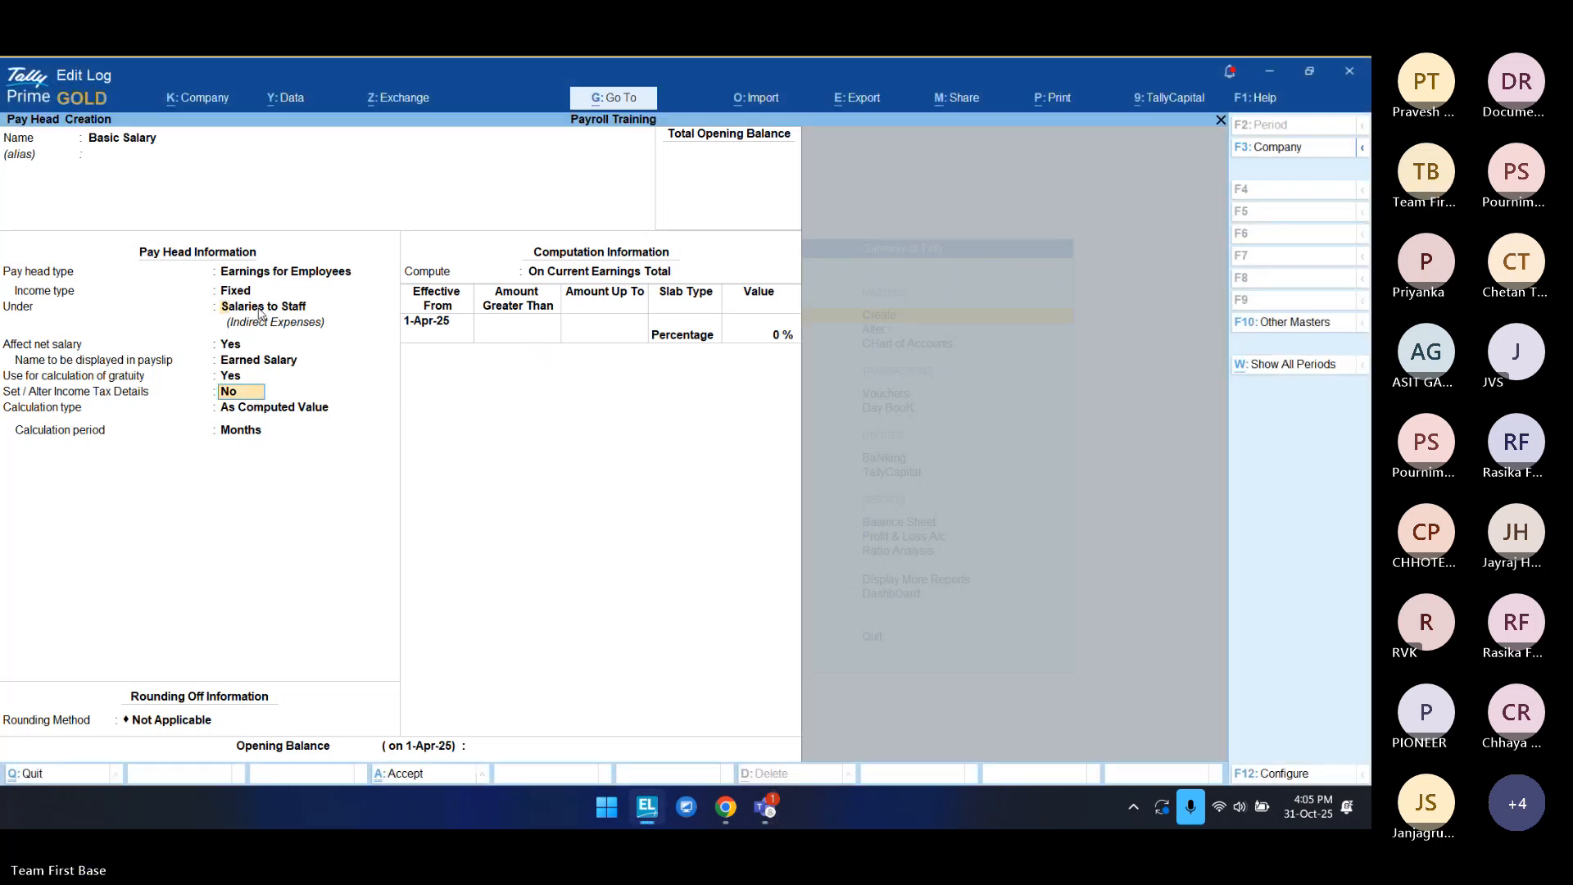
Step: Enable income tax details for Basic Salary and set the income tax component to Basic Salary
key("Return")
key("Return")
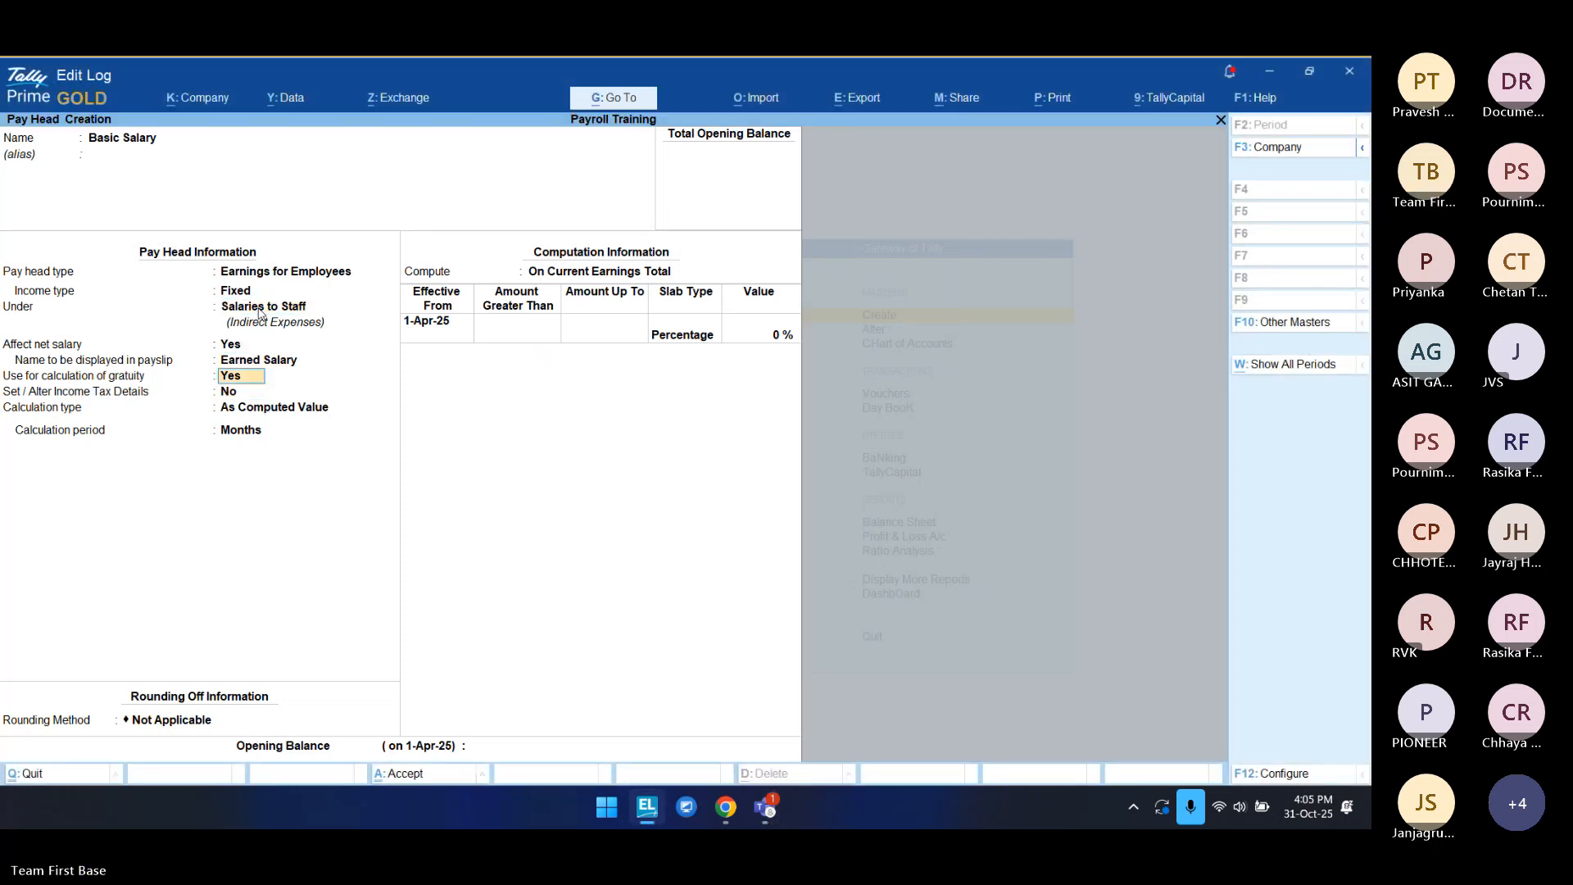
key("Return")
key("BackSpace")
key("Return")
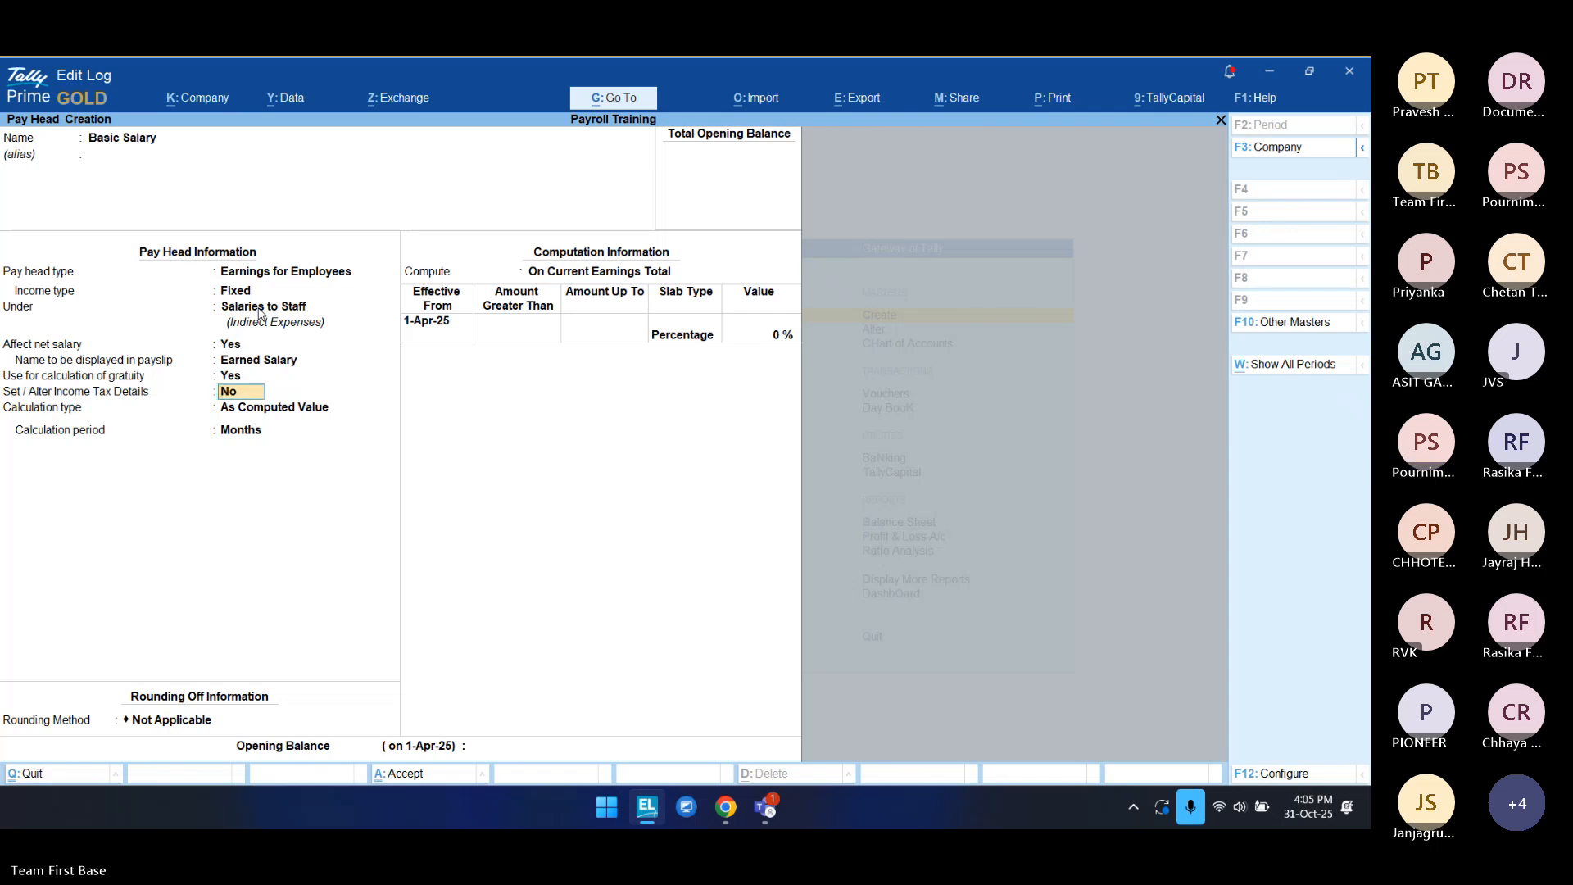
type("y")
key("Return")
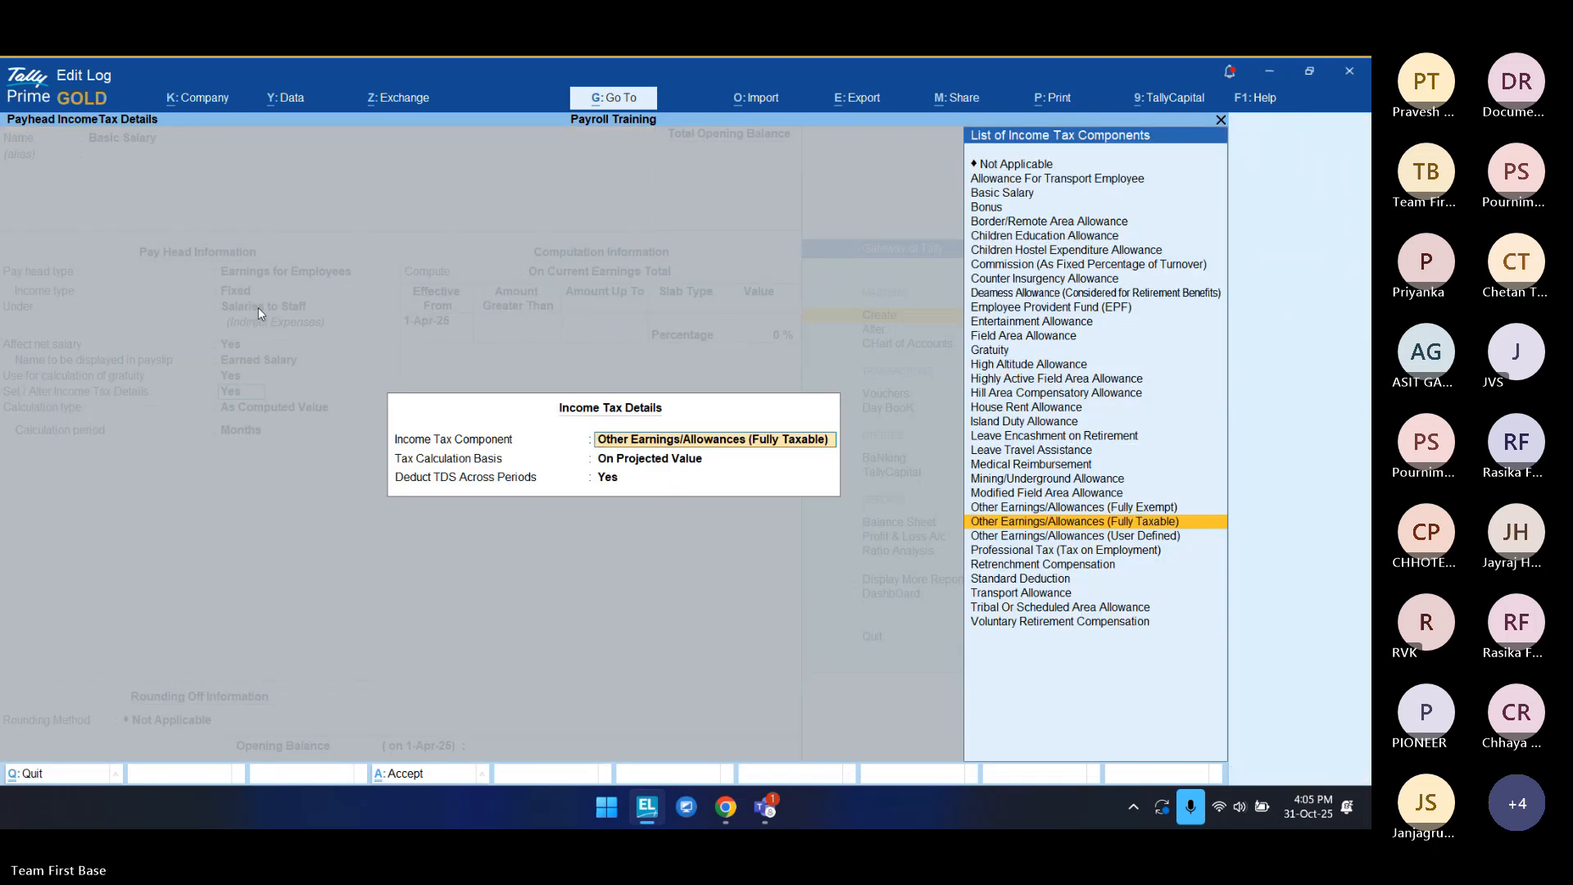
key("Up")
key("Up")
key("Up")
key("Up")
key("Up")
key("Up")
key("Up")
key("Up")
key("Up")
key("Up")
key("Up")
key("Up")
key("Up")
key("Up")
key("Up")
key("Up")
key("Up")
key("Up")
key("Up")
key("Up")
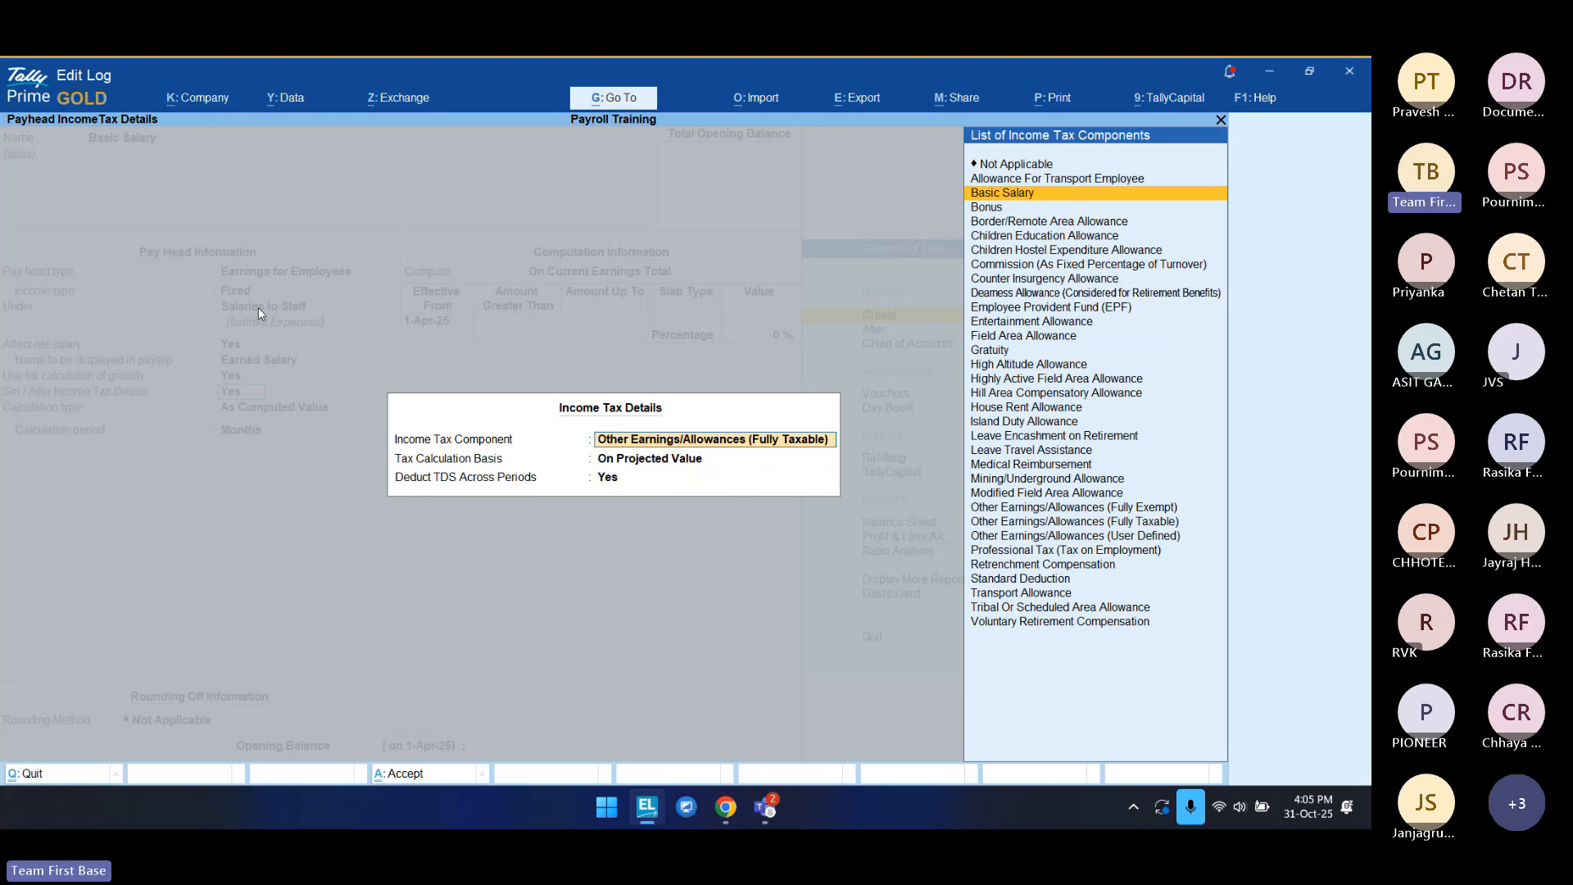
key("Return")
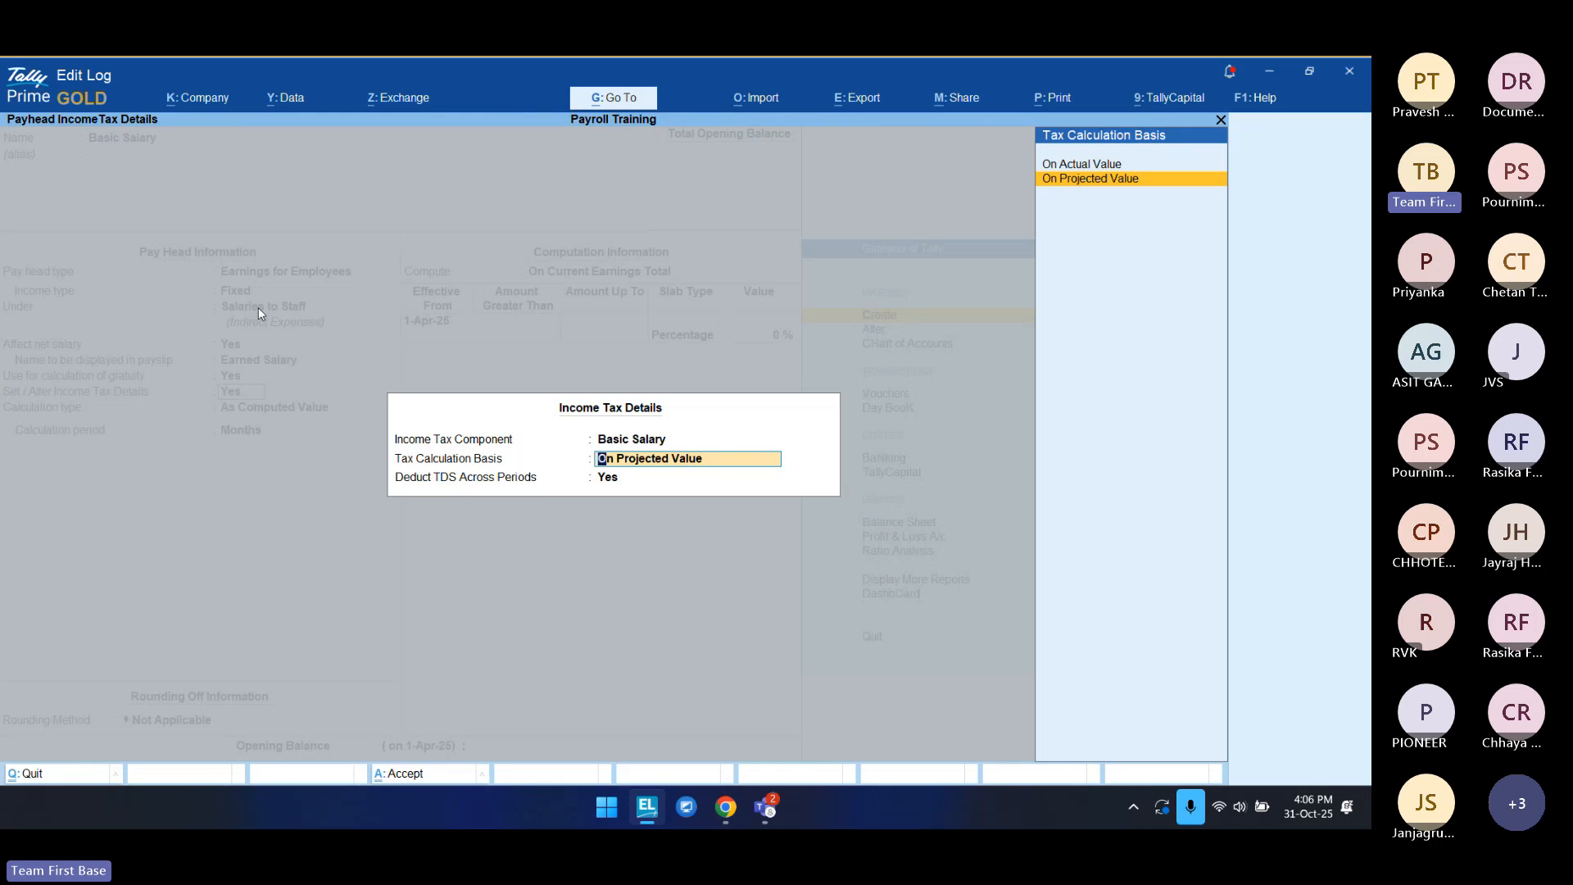
Step: Set the tax calculation basis to On Projected Value, keep Deduct TDS Across Periods at Yes, and accept the income tax details
key("Up")
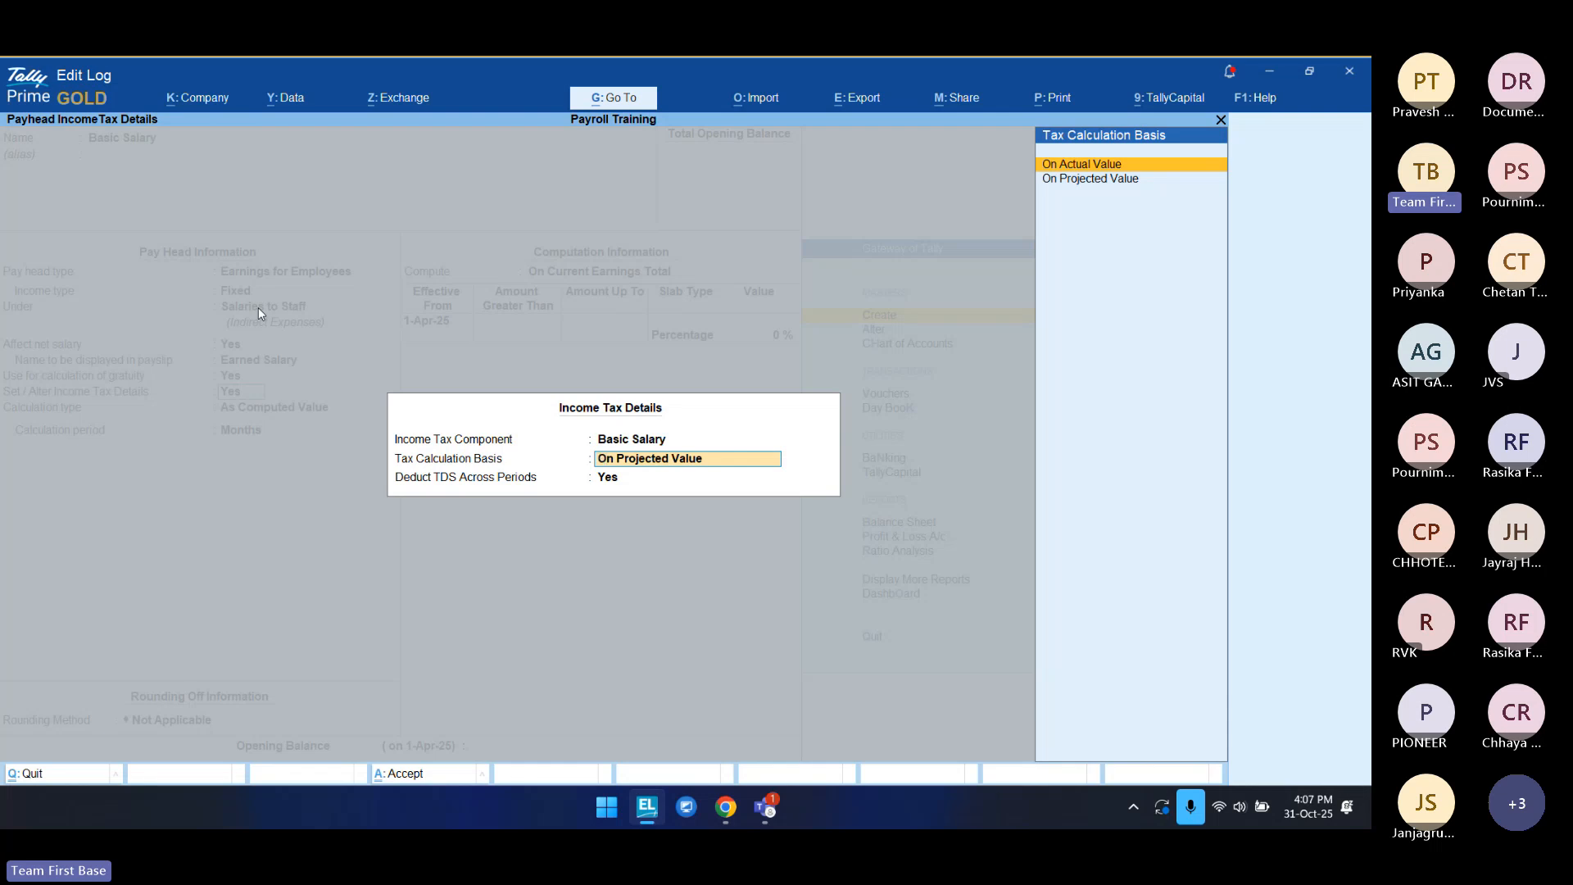
key("Down")
key("Return")
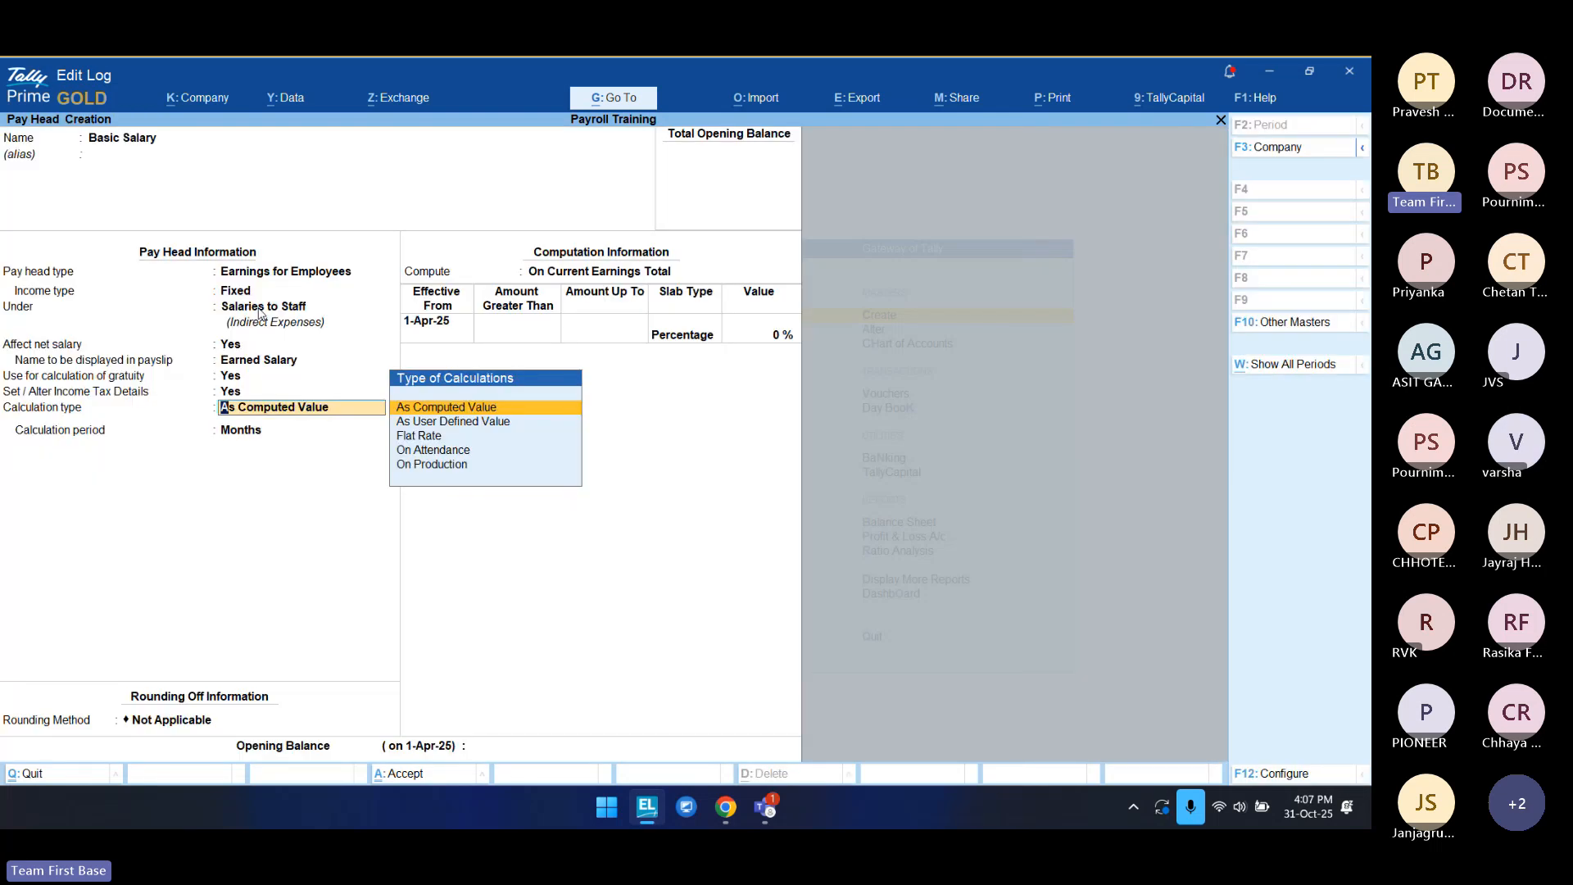
Step: Reopen the income tax details, try On Actual Value as the tax calculation basis, and restore On Projected Value
key("BackSpace")
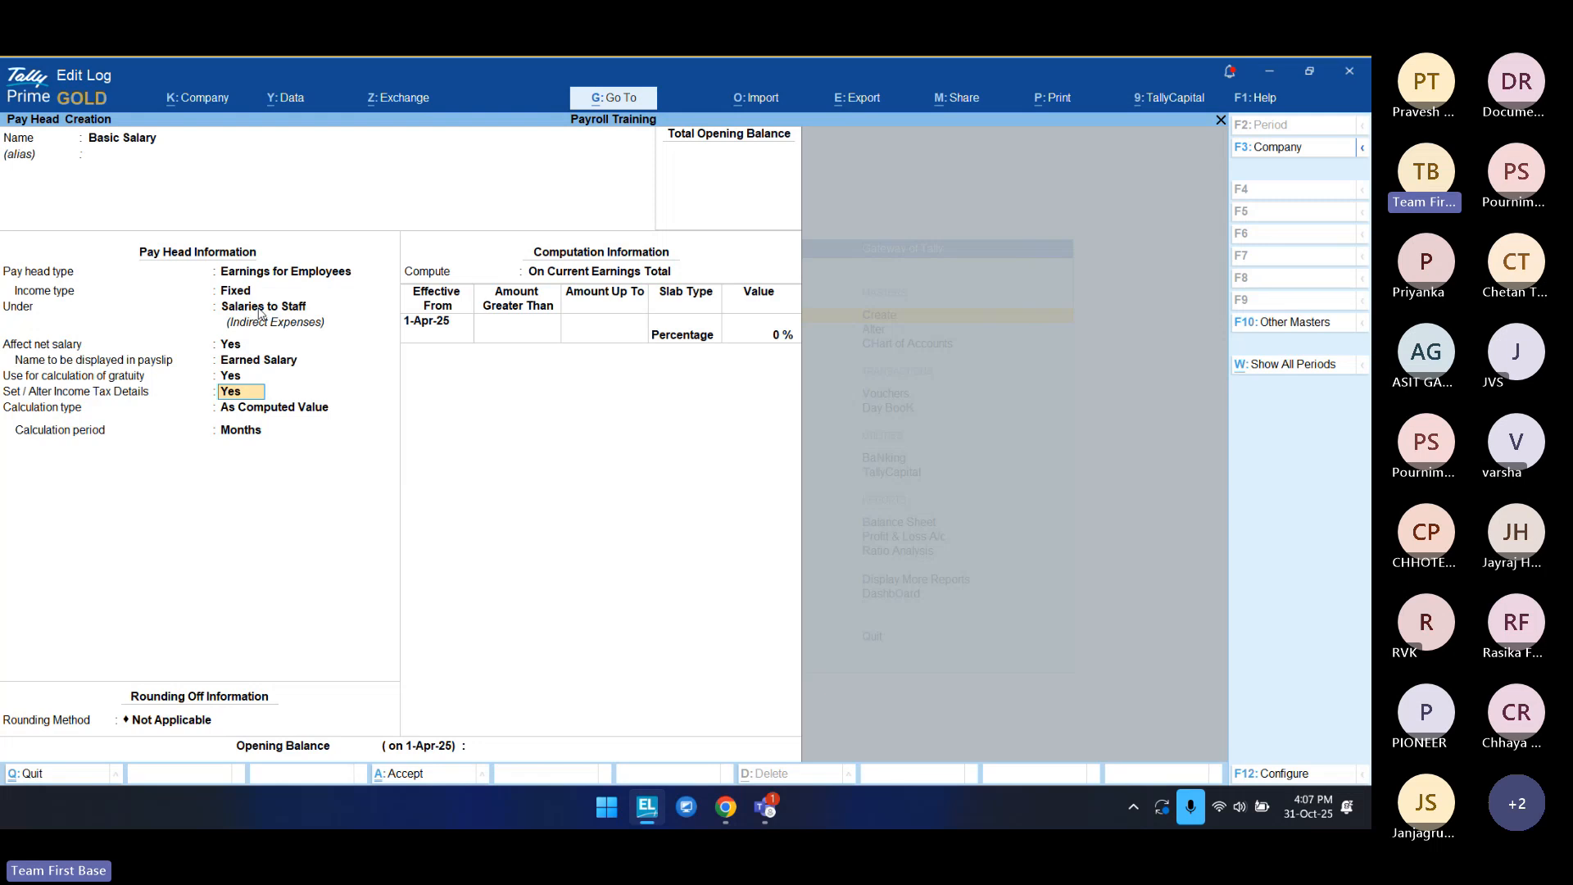
key("Return")
key("Return")
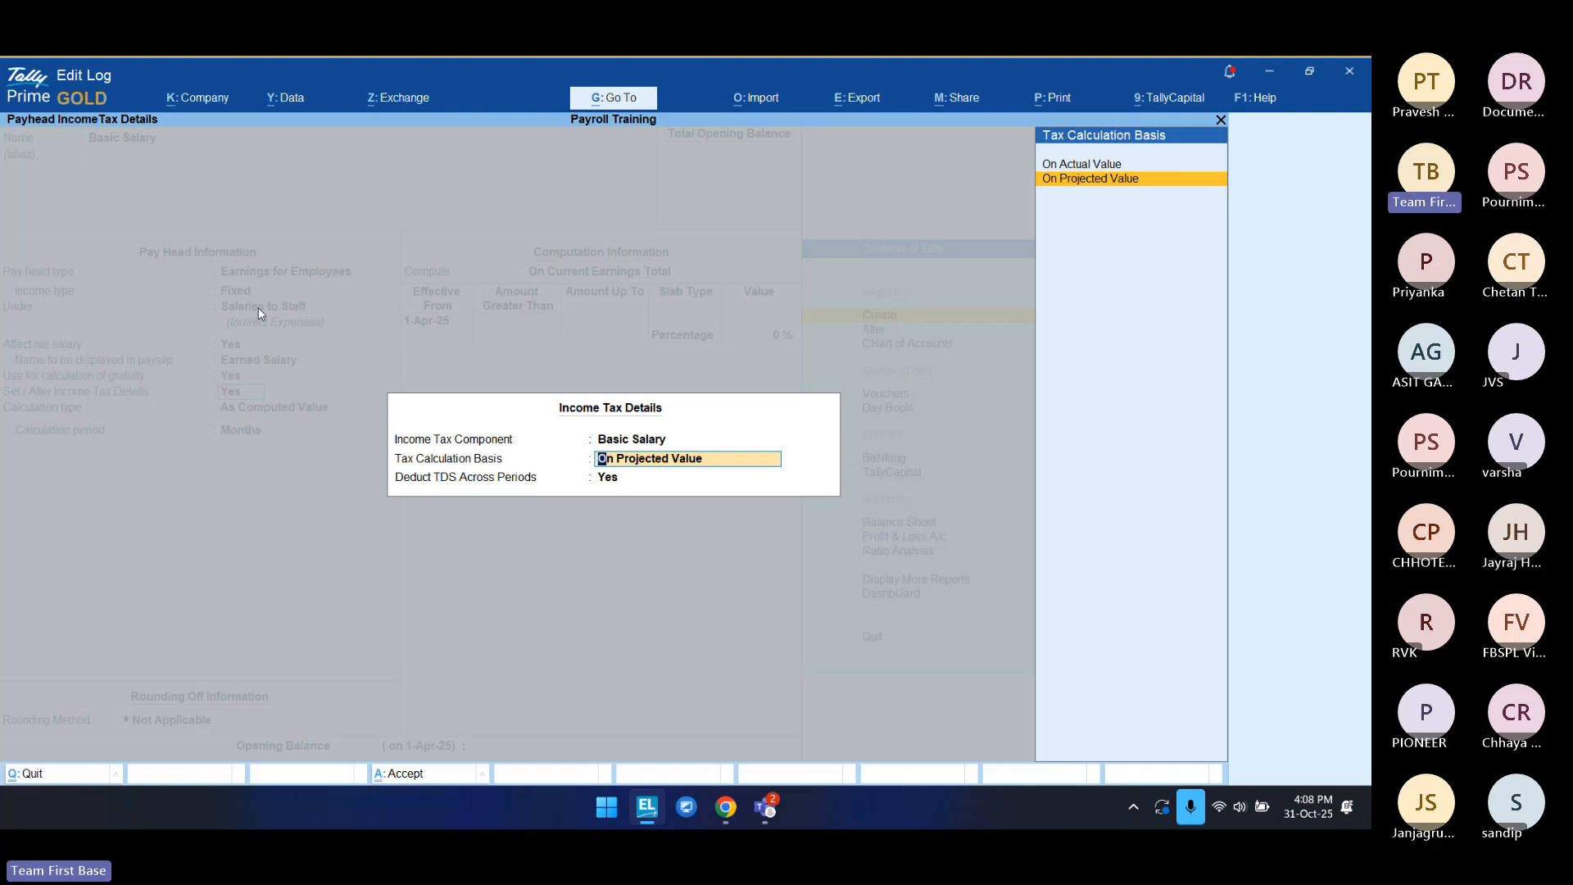
key("Up")
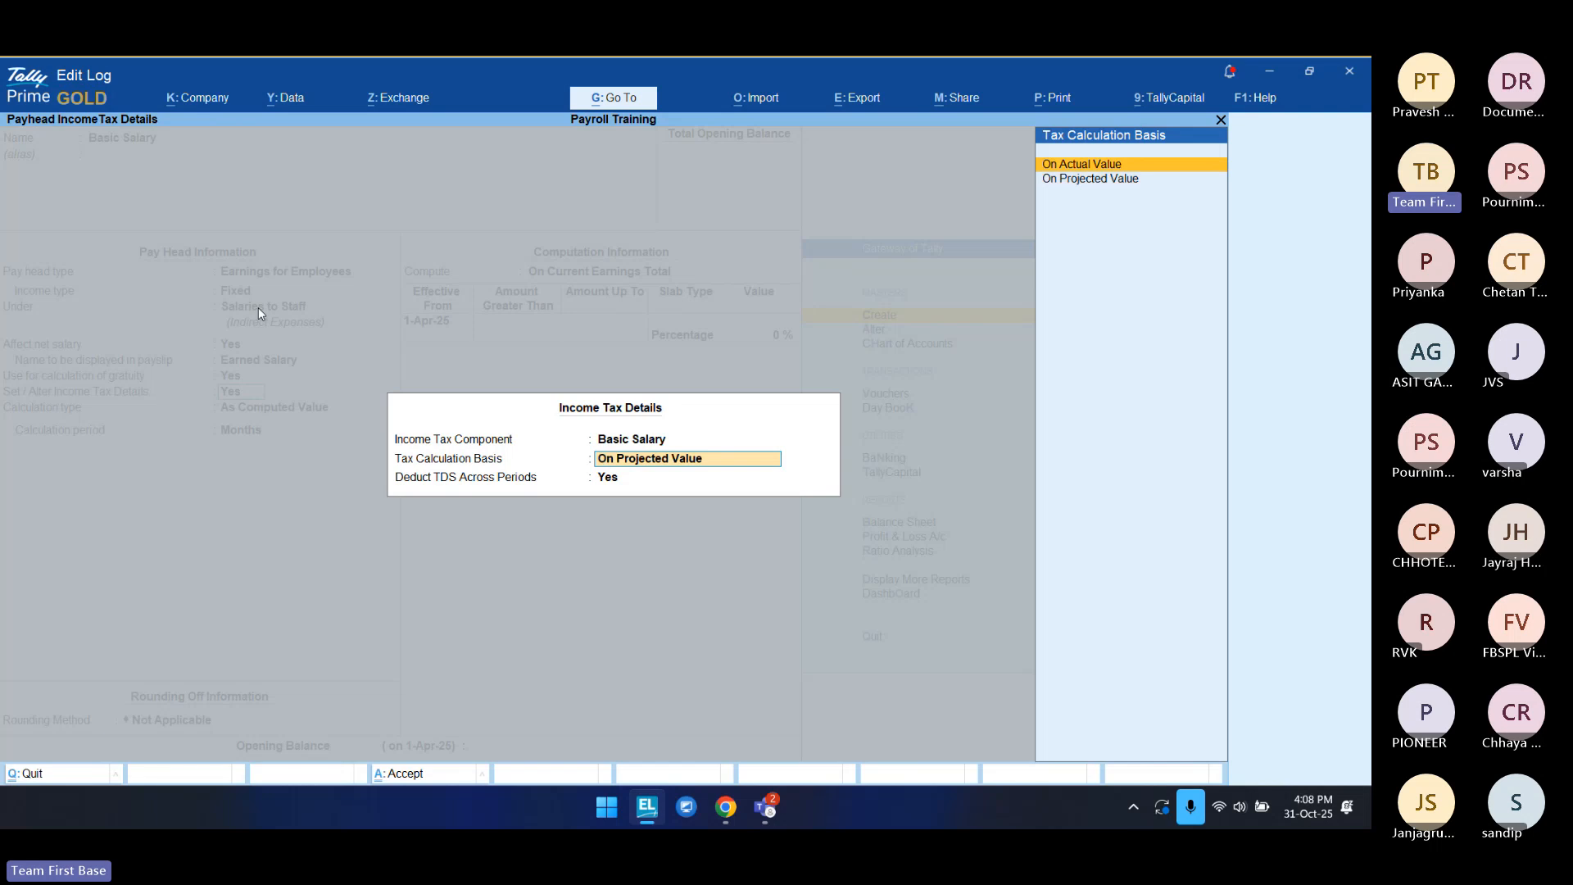
key("Return")
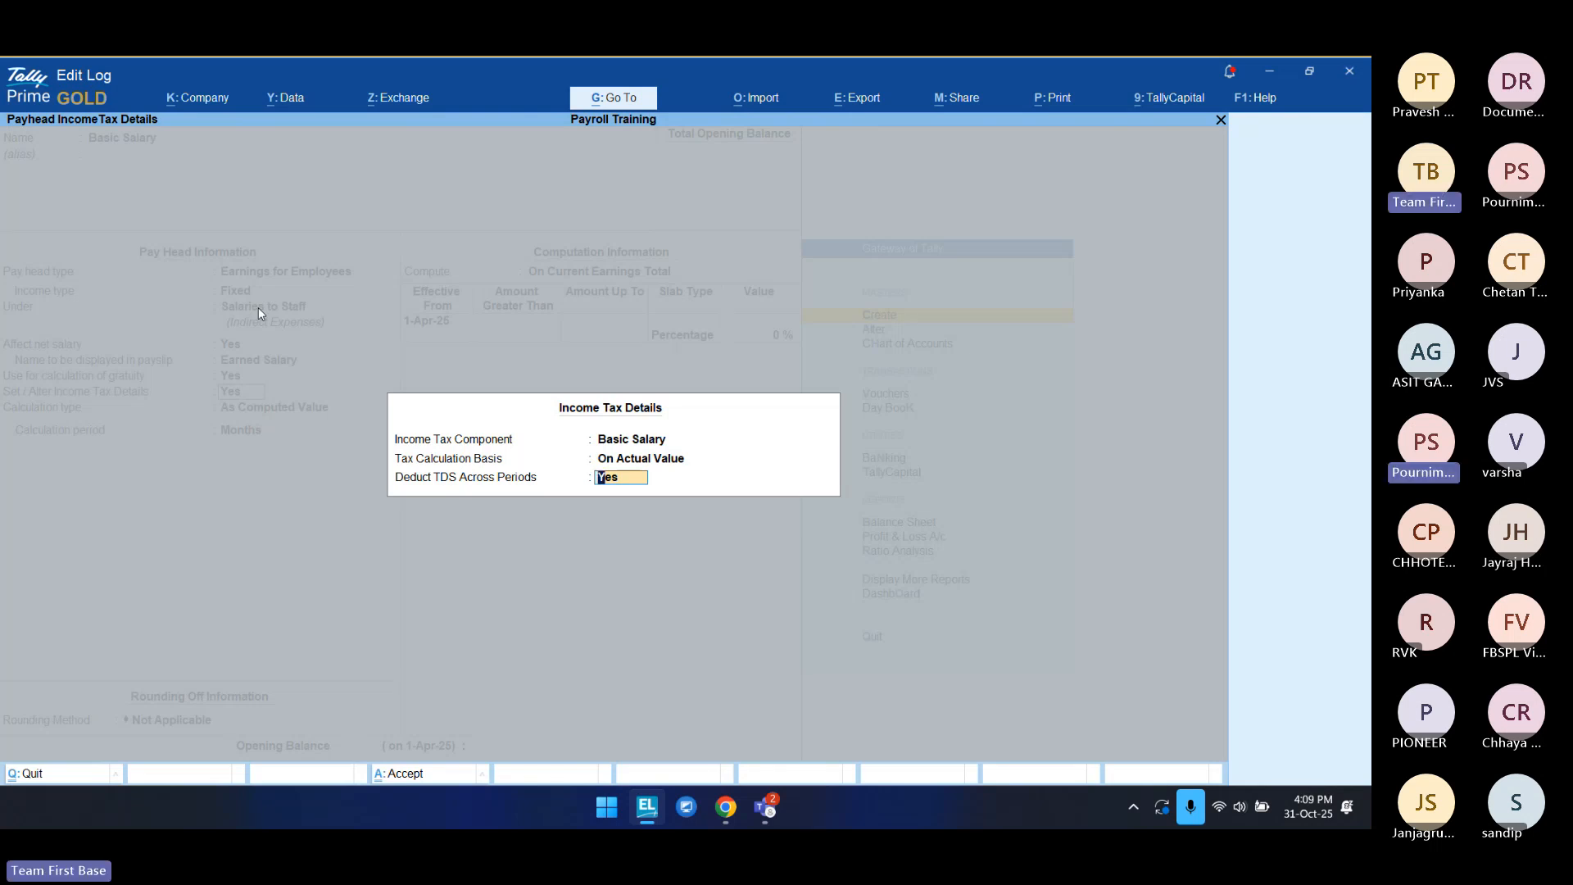
key("BackSpace")
key("Down")
key("Return")
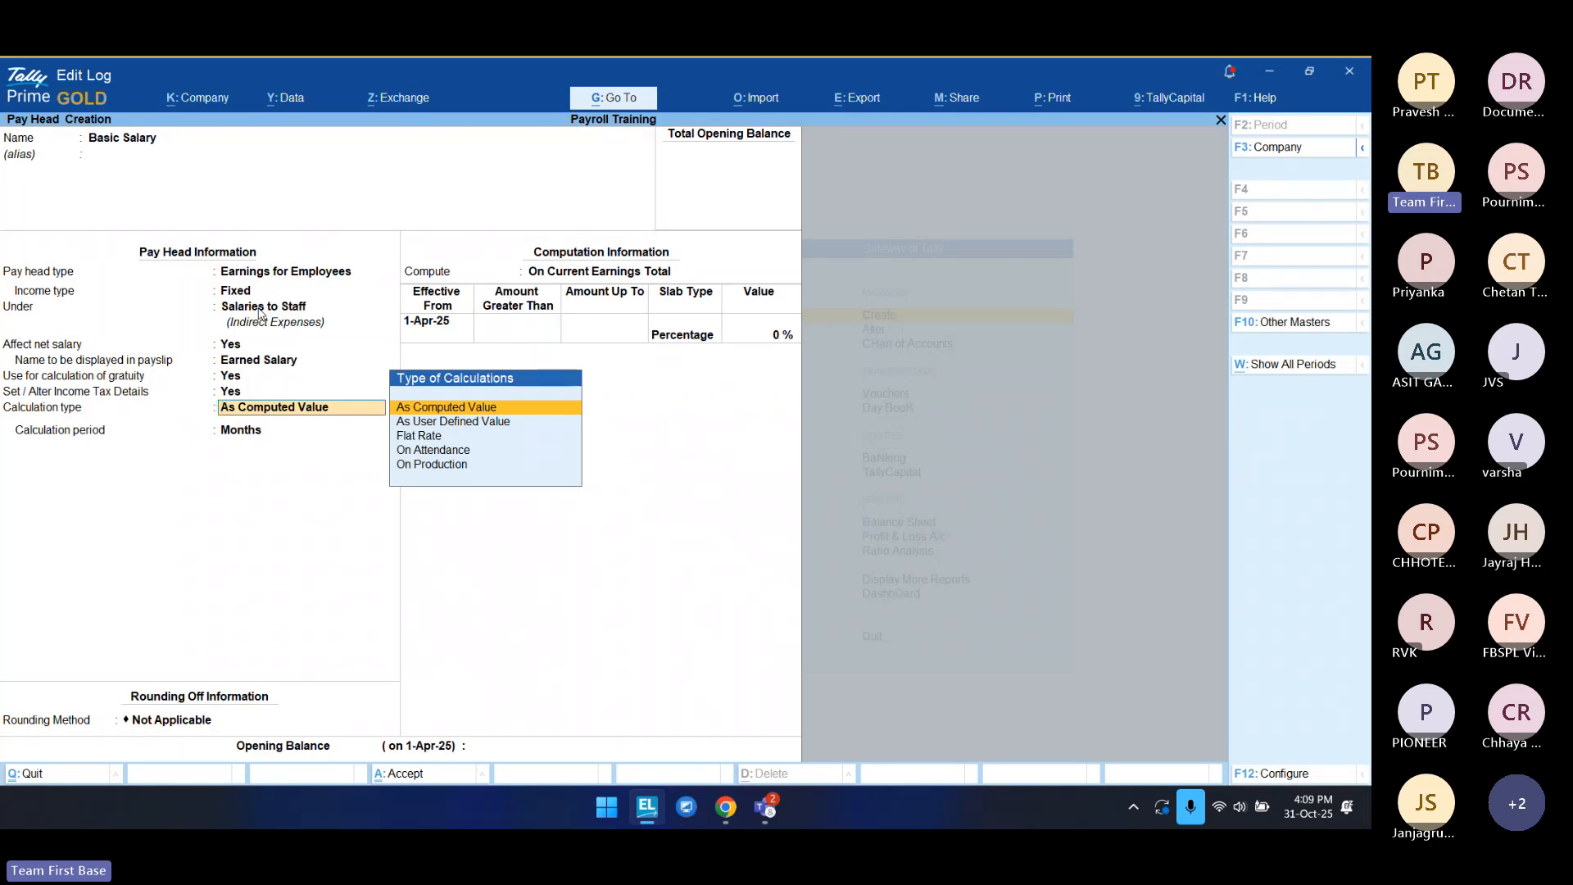
Step: Examine each available calculation type for Basic Salary, from As Computed Value through On Production
key("Down")
key("Down")
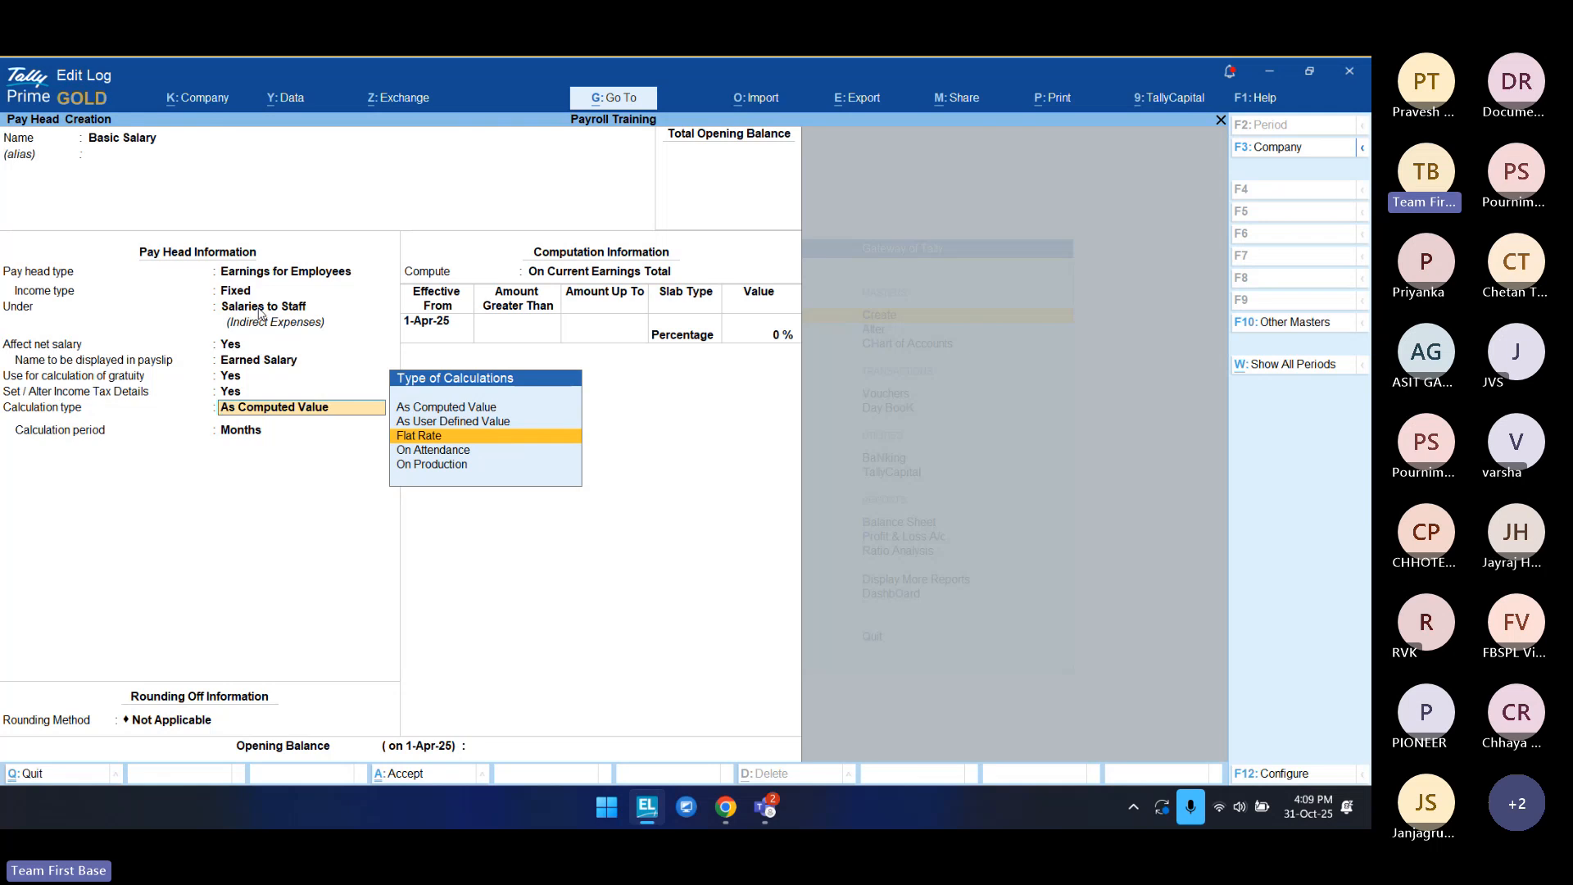
key("Down")
key("Down")
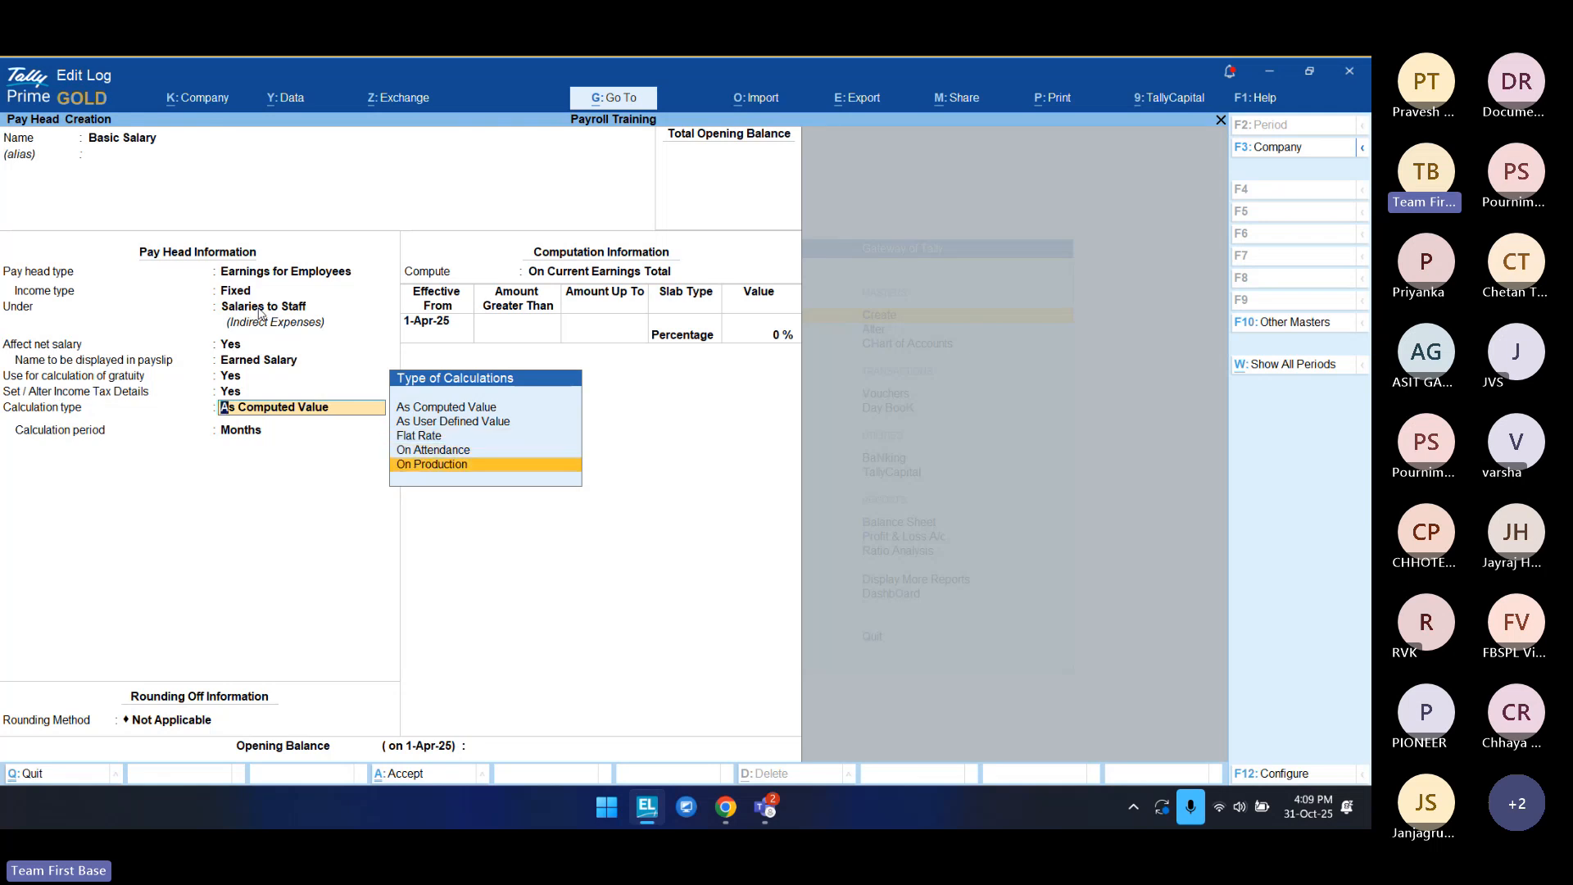
key("Up")
key("Up")
key("Up")
key("Up")
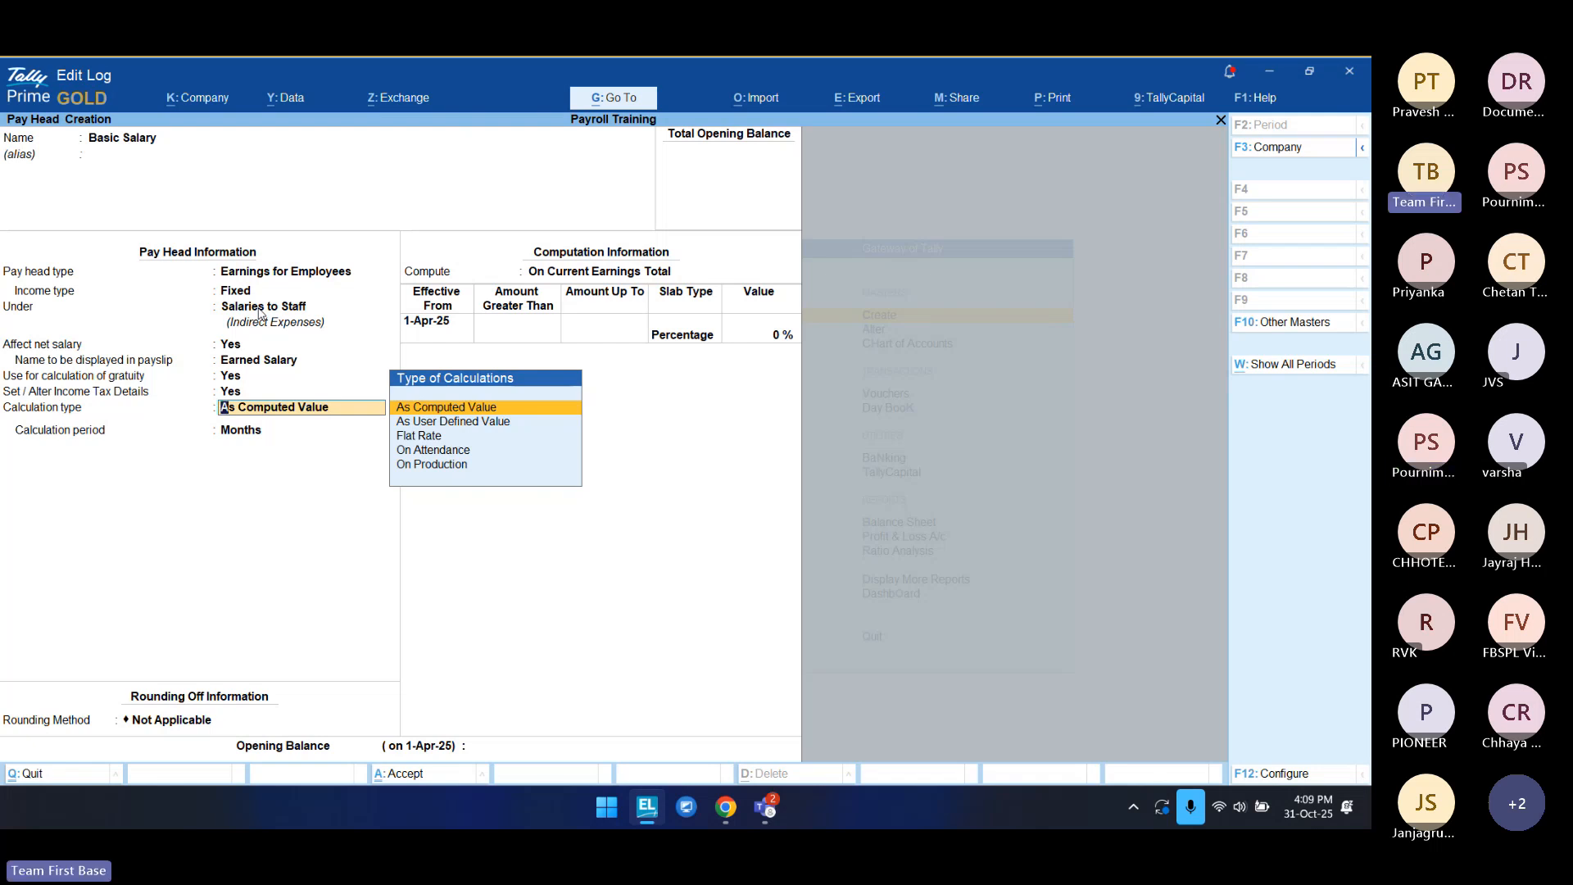
key("Down")
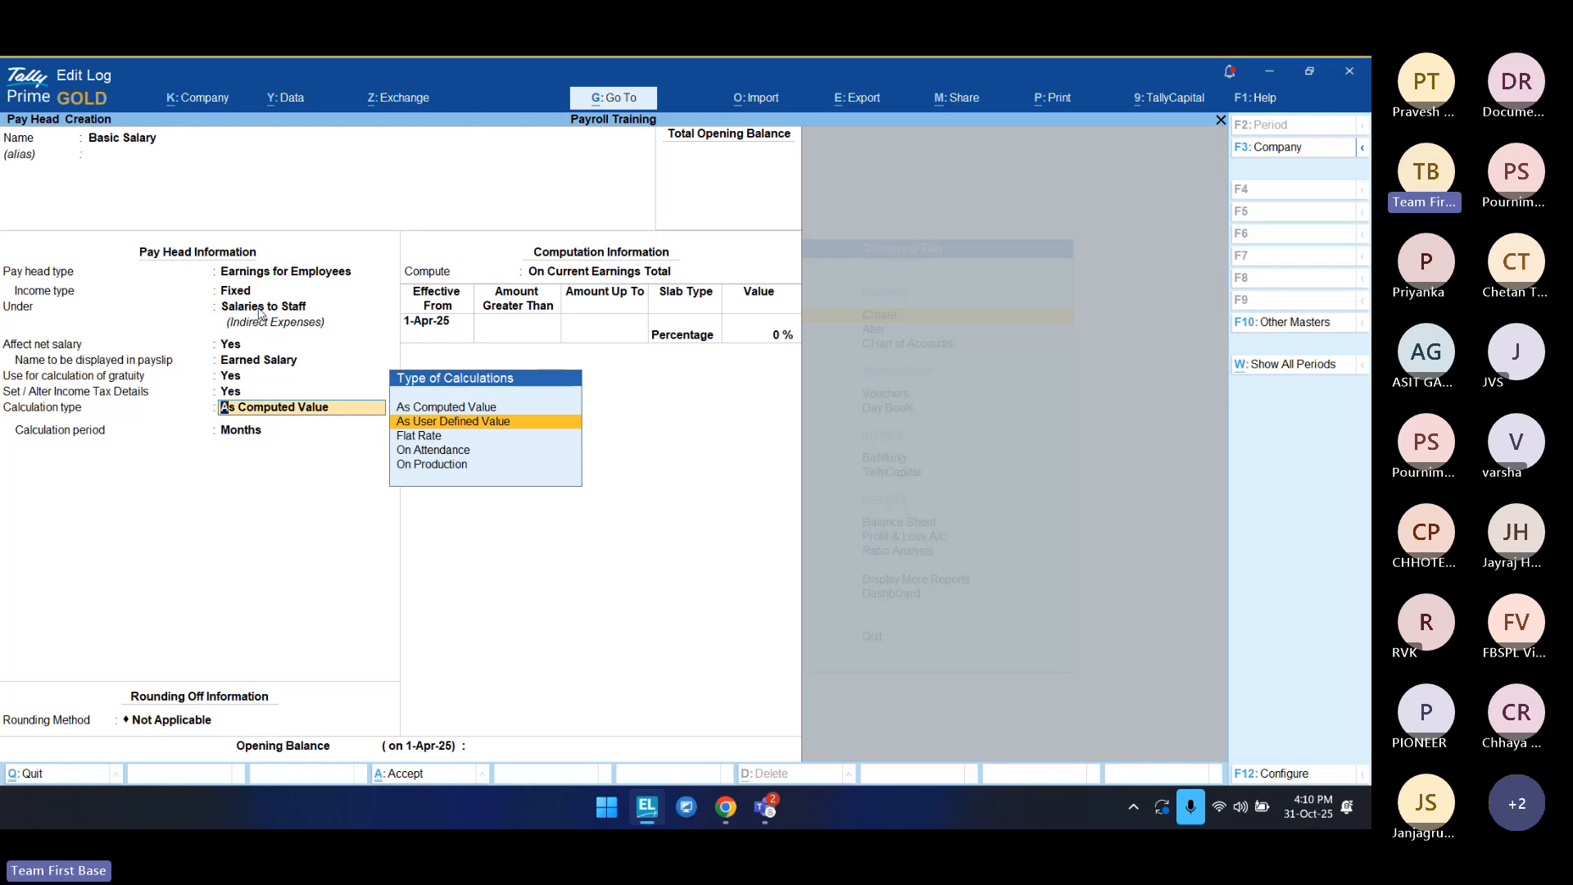
key("Down")
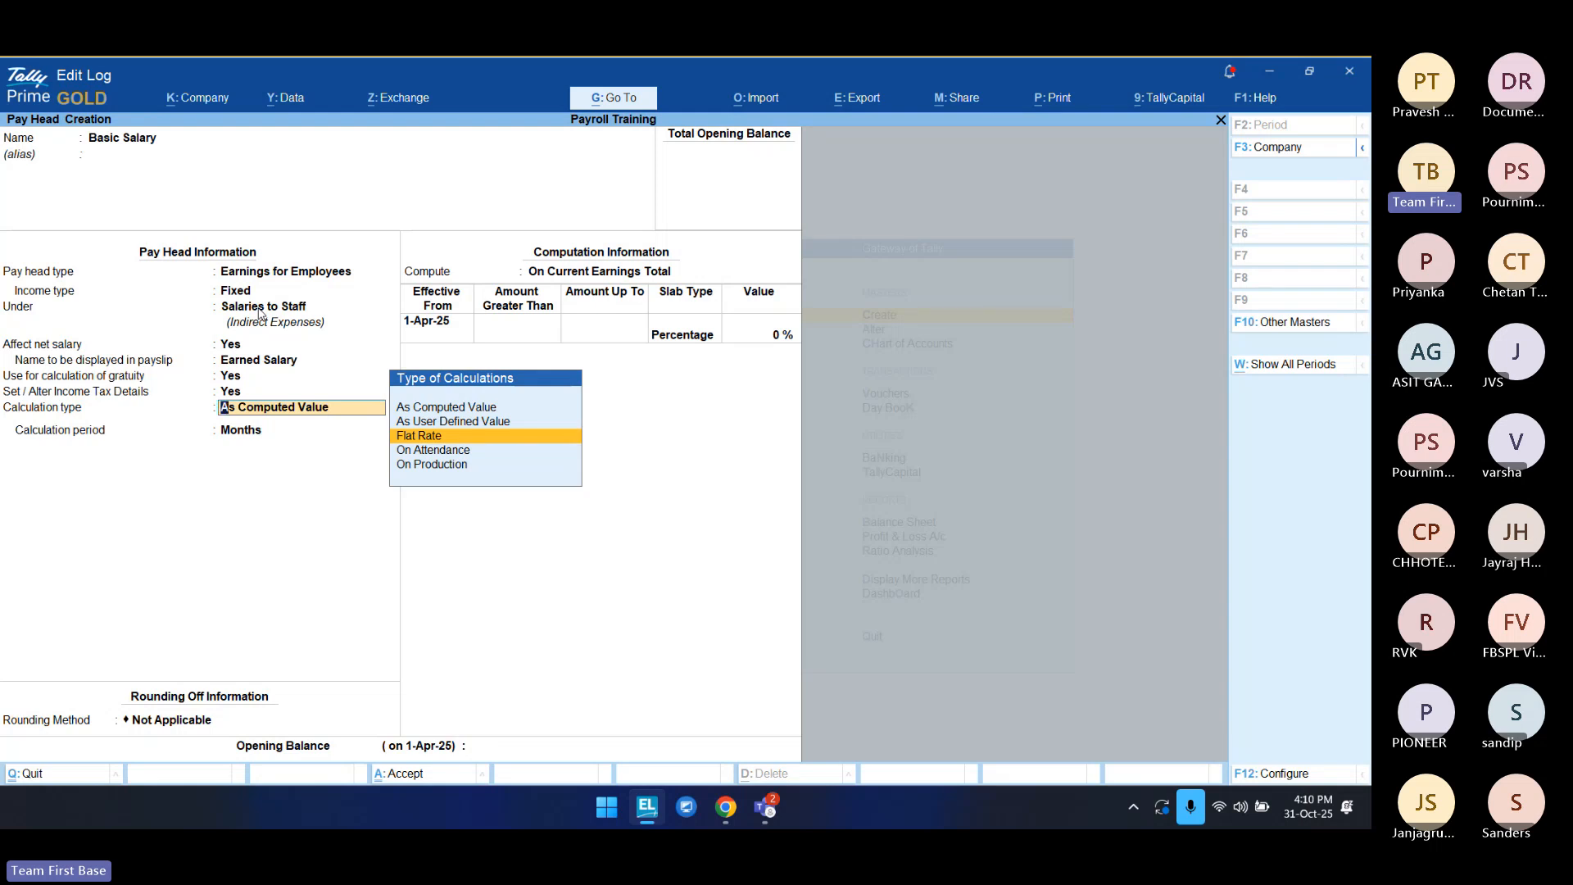
key("Down")
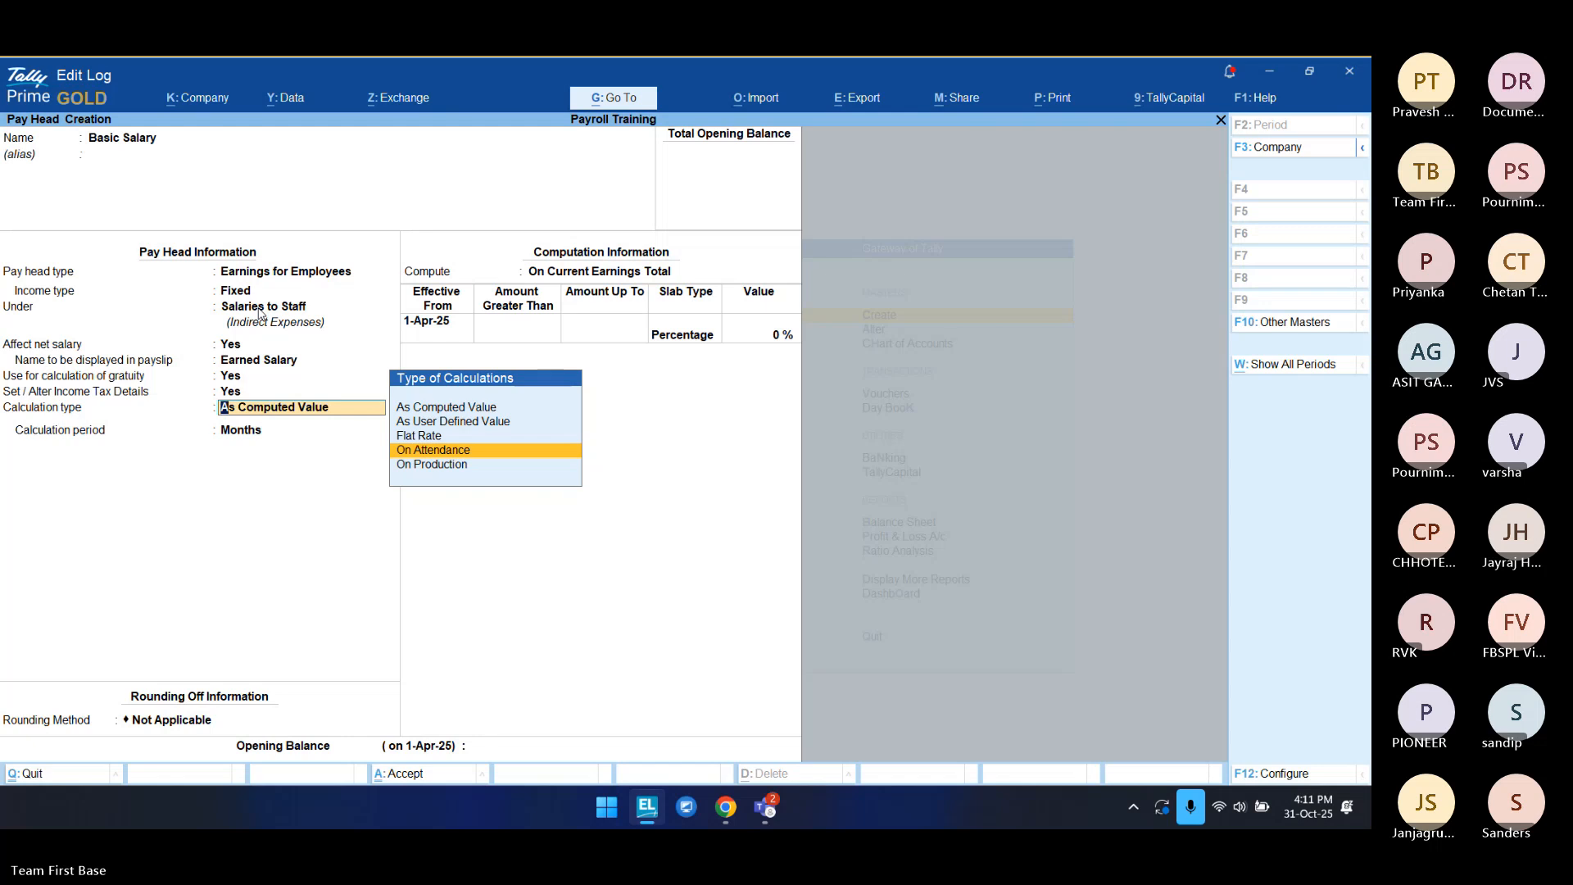
key("Down")
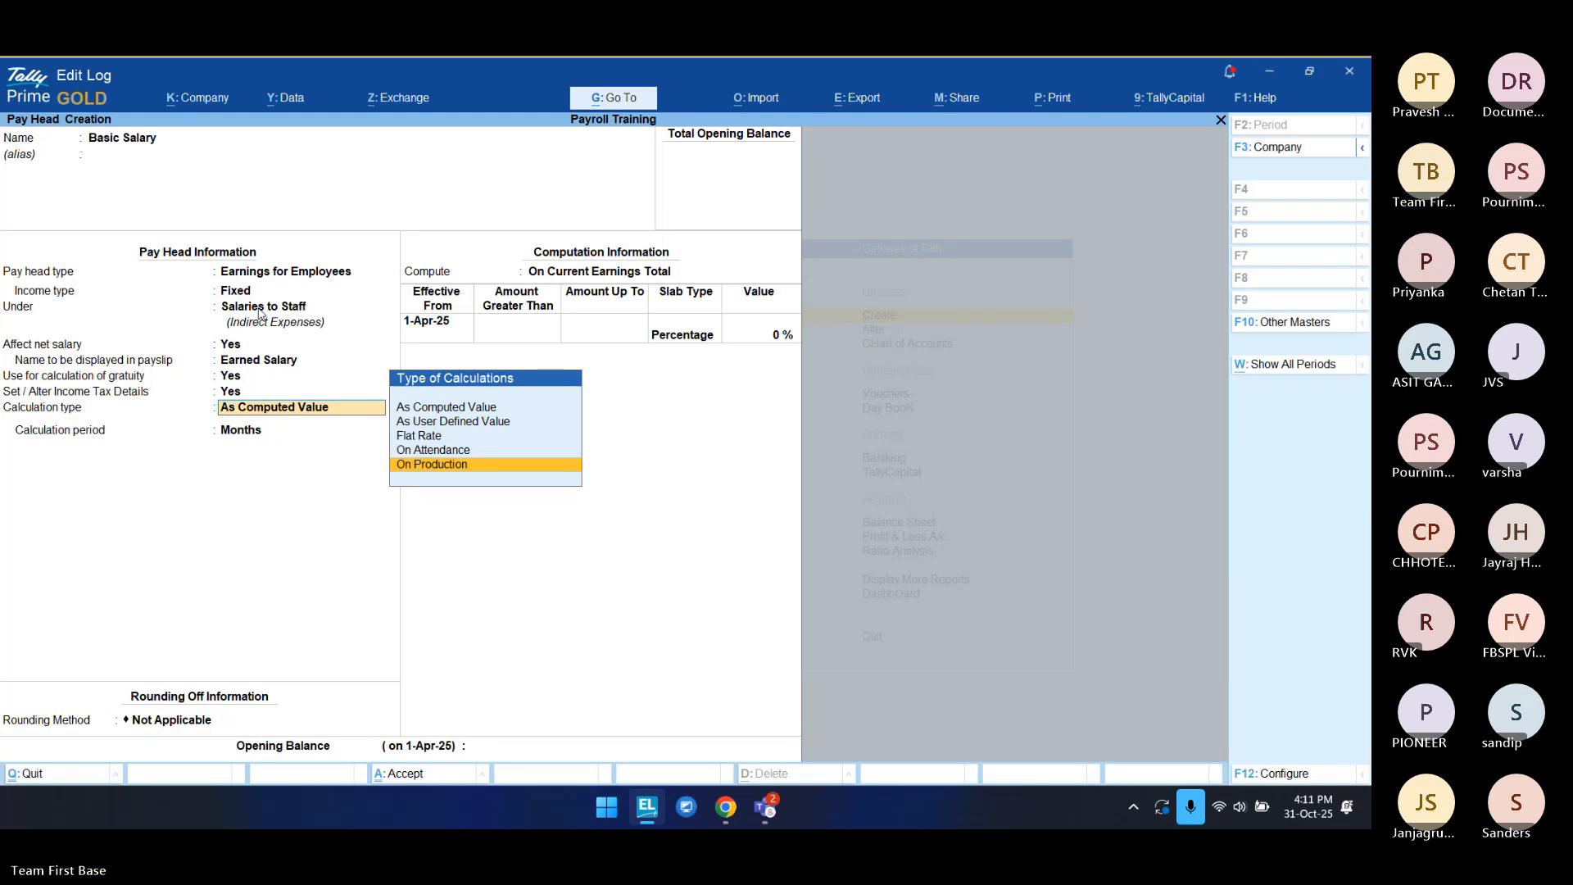
Step: Set Basic Salary's calculation type to On Attendance, with attendance/leave with pay Not Applicable and leave without pay as Absent
key("Up")
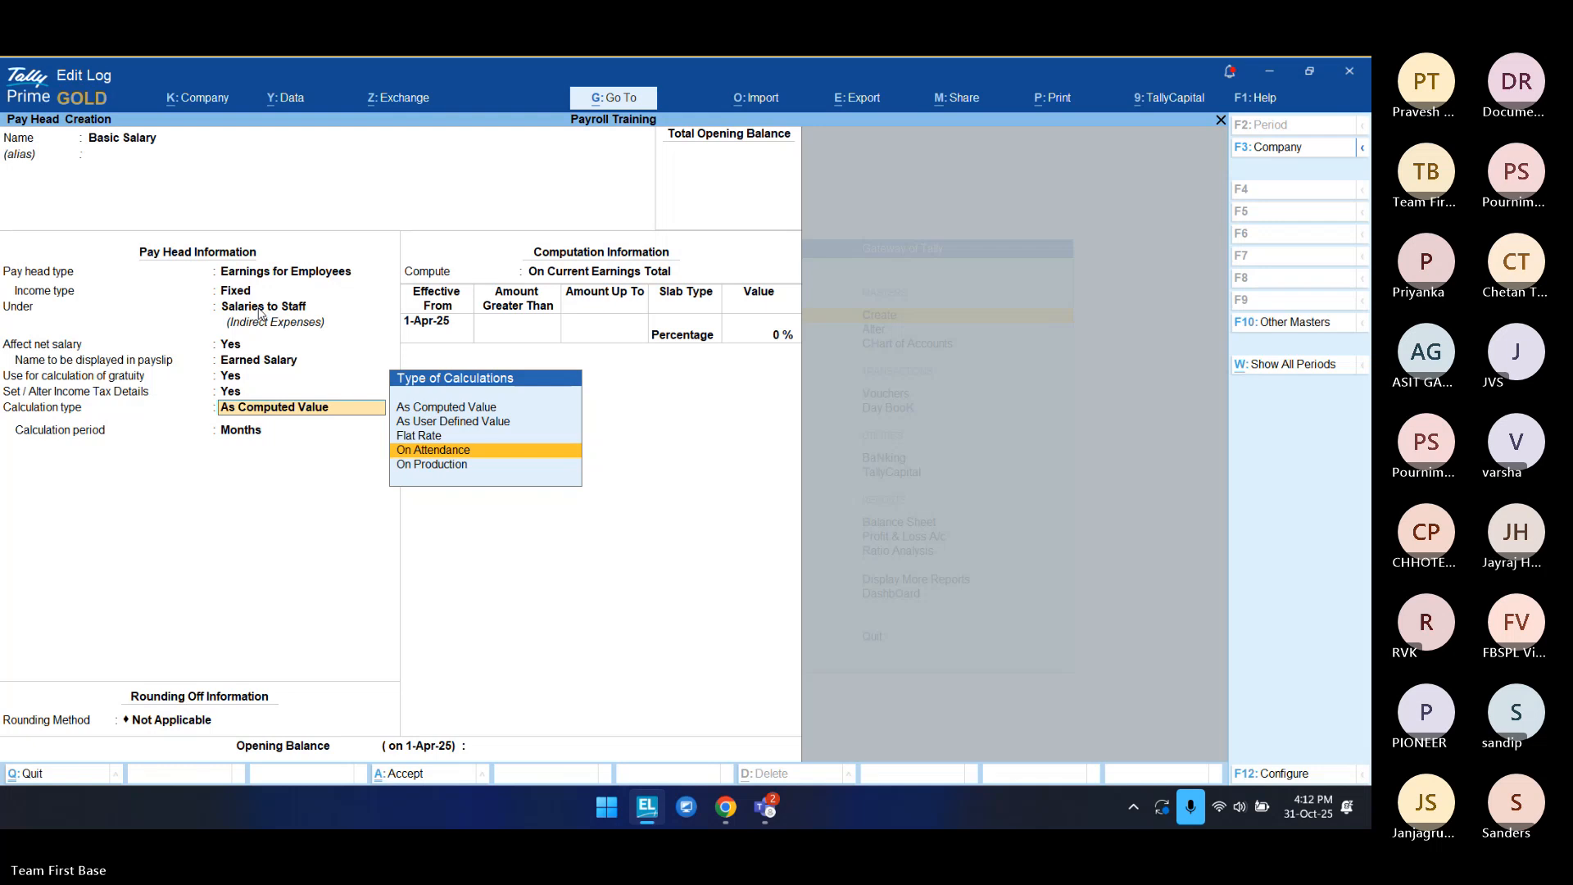
key("Return")
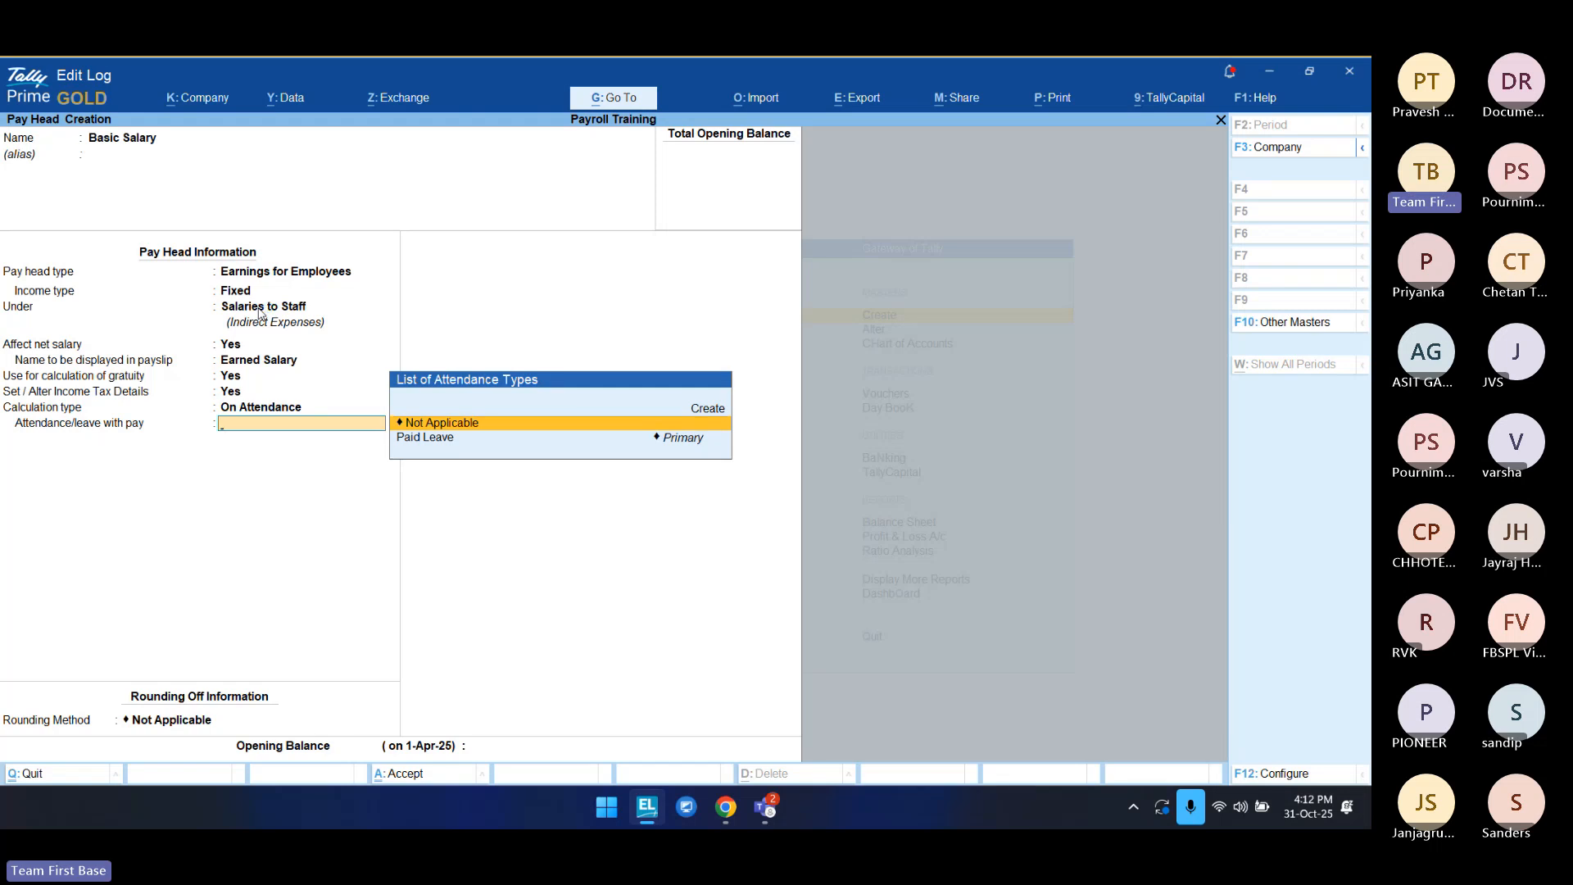
key("Return")
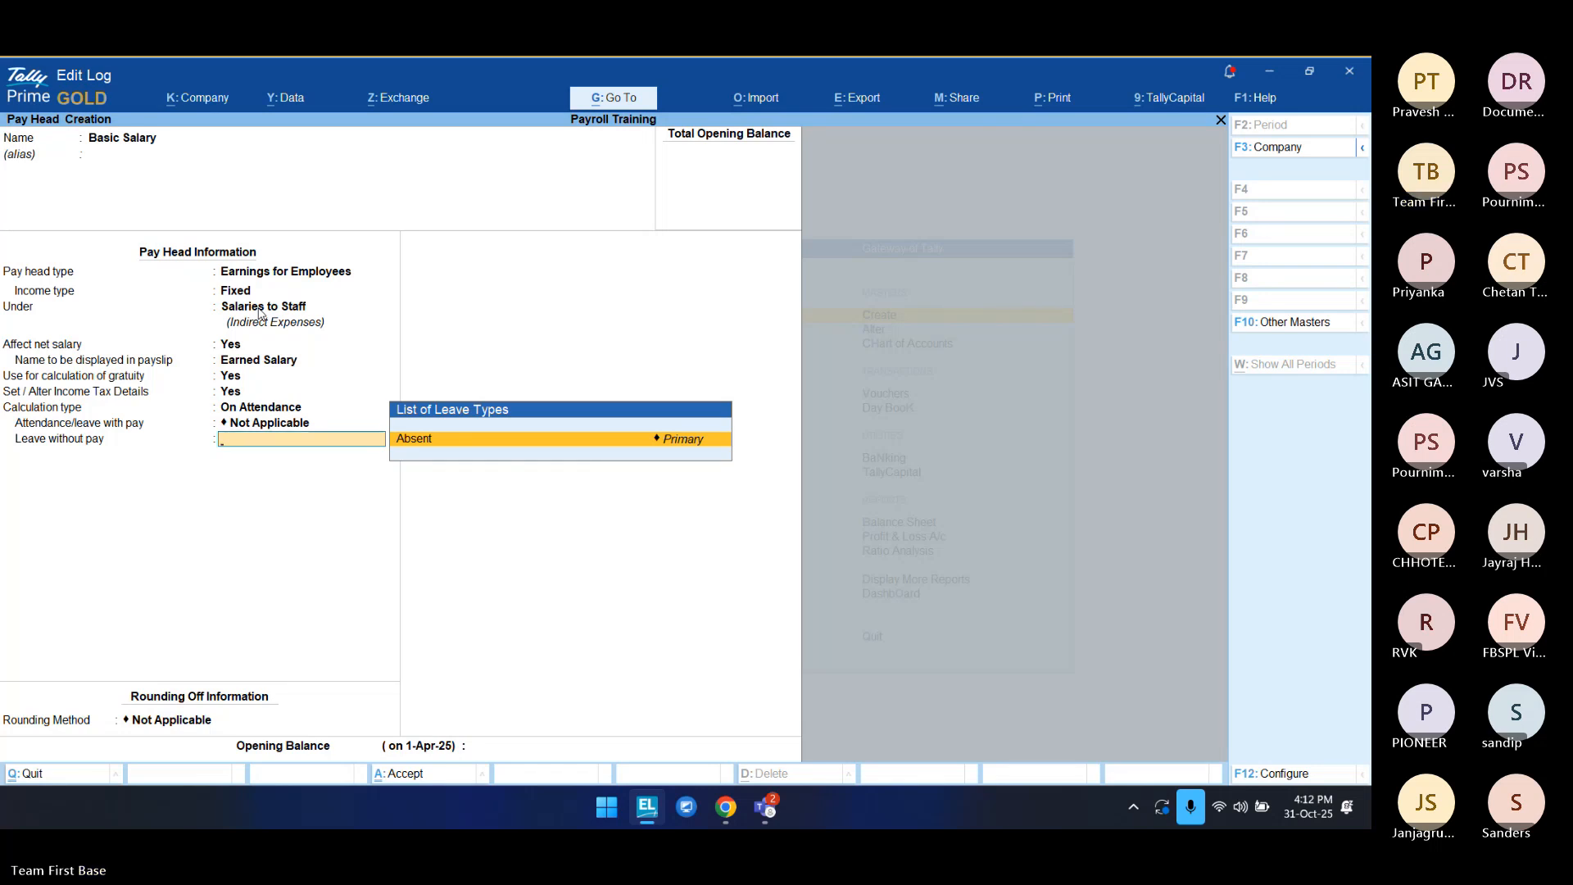
key("Return")
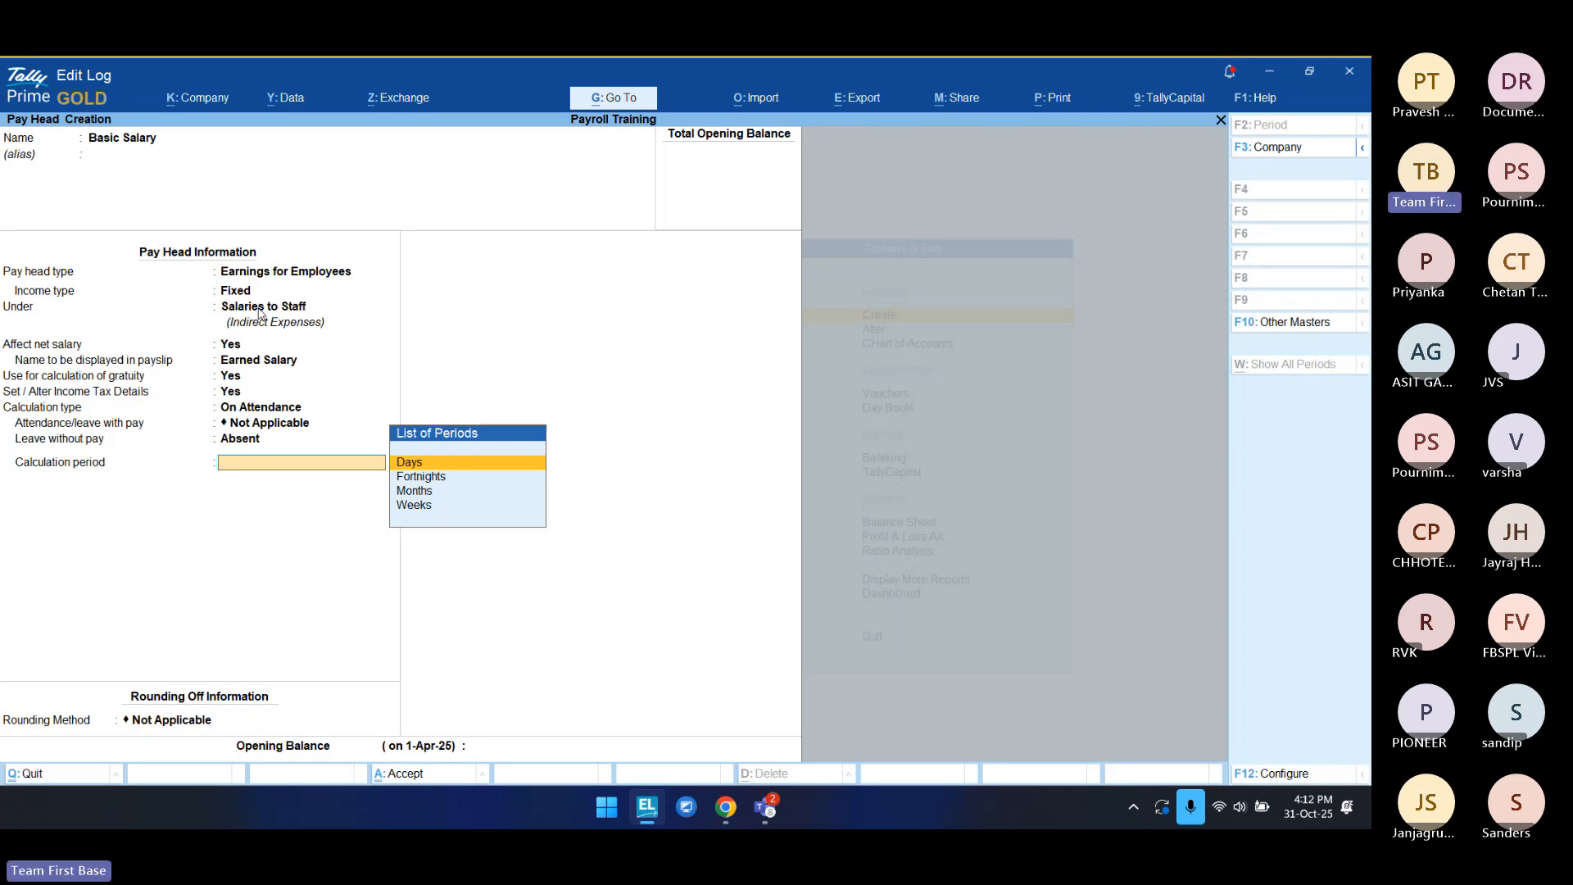
Step: Set Basic Salary's calculation period to Months
key("Down")
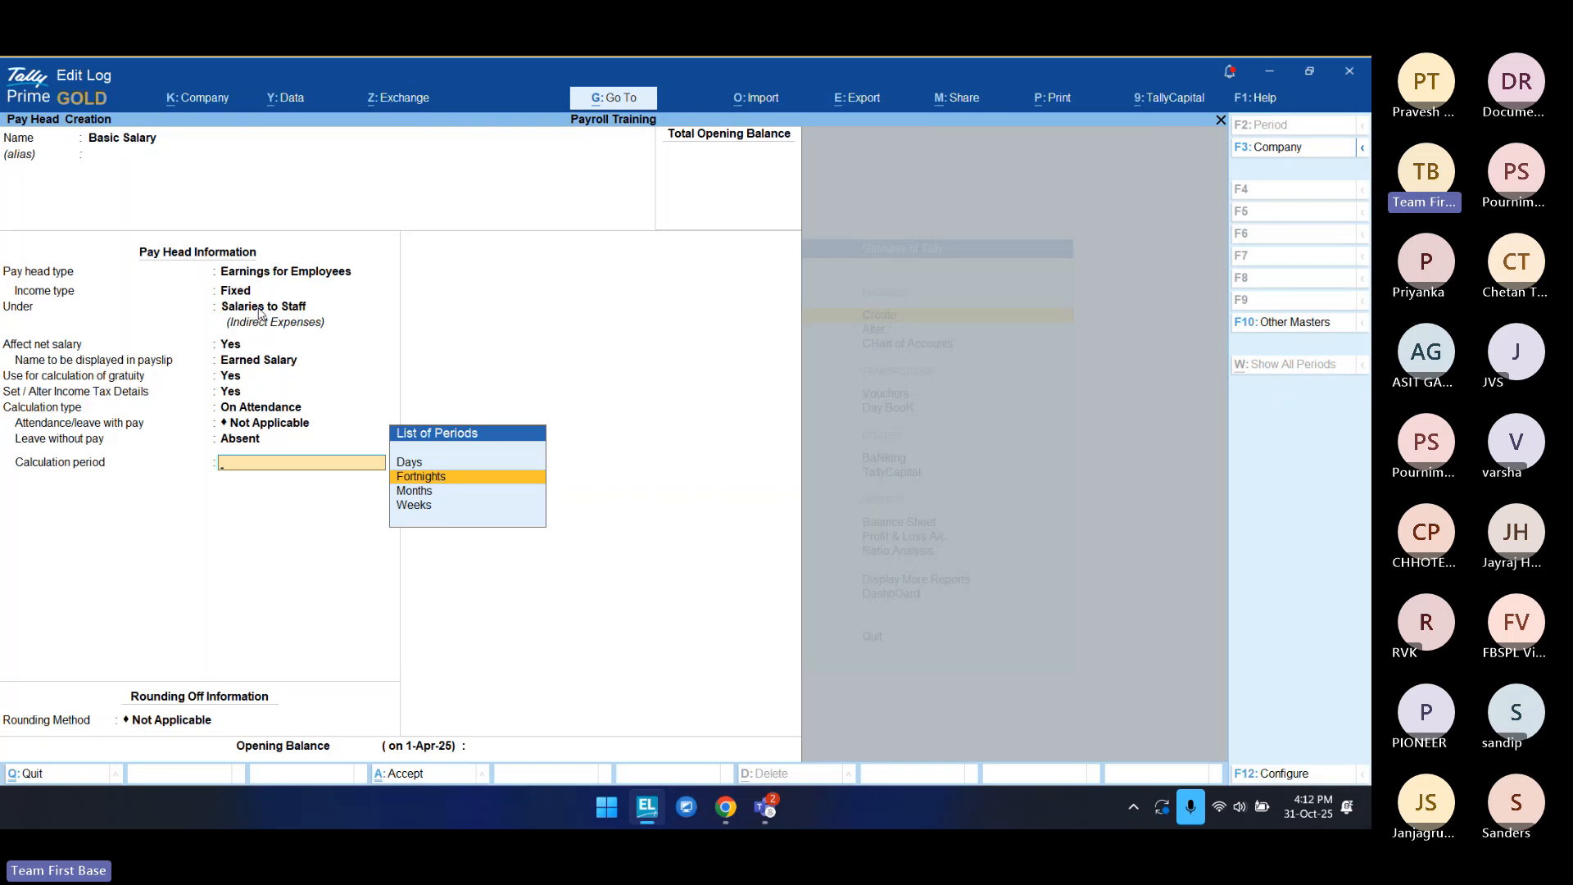
key("Down")
key("Down")
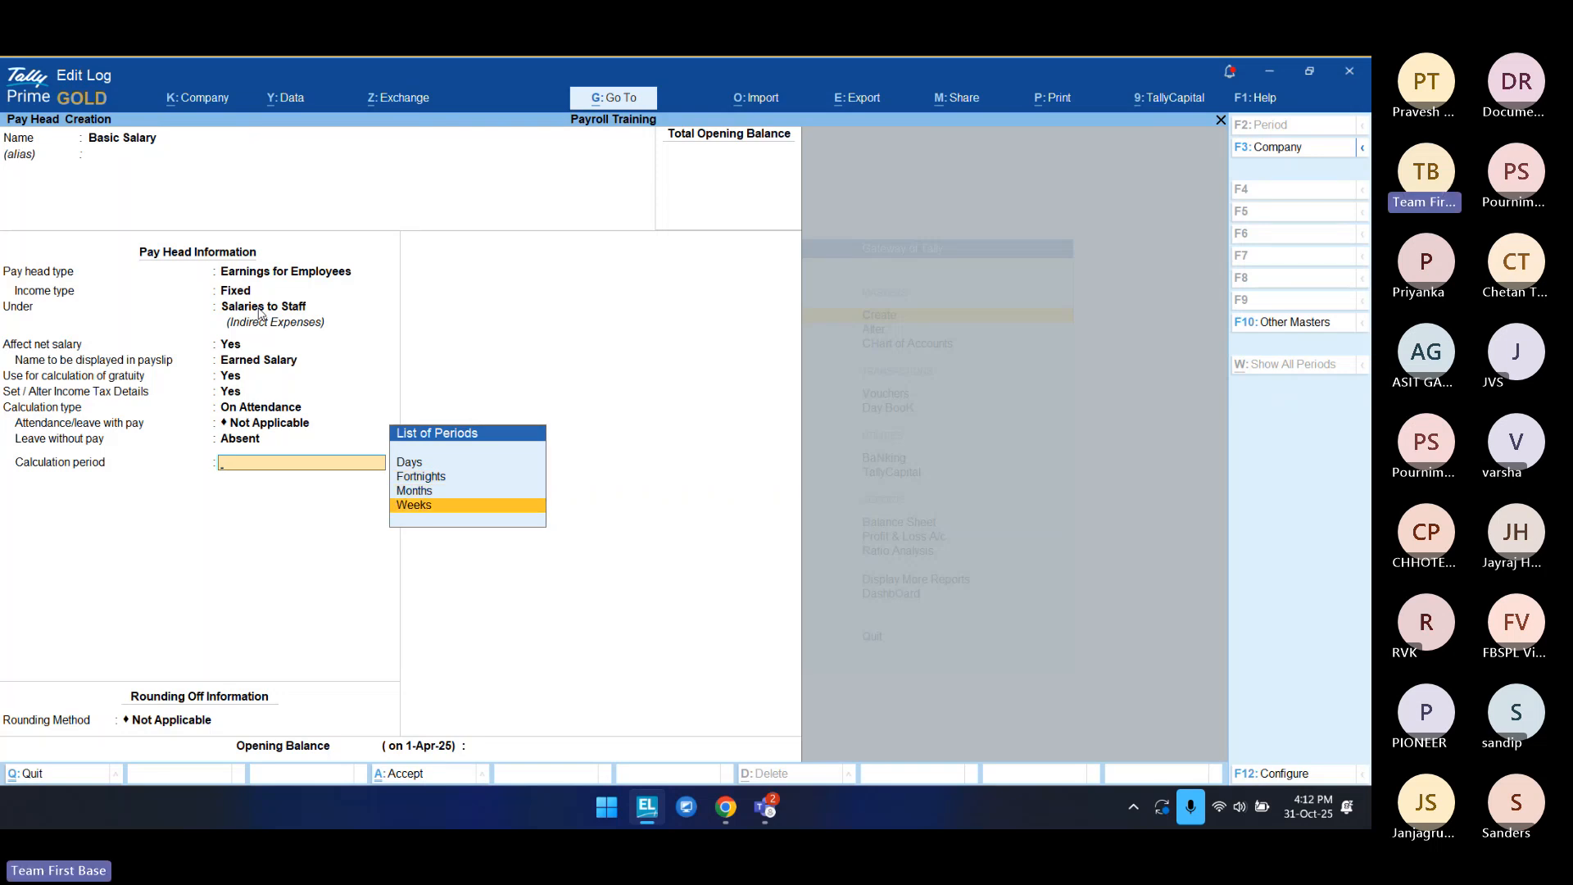
key("Up")
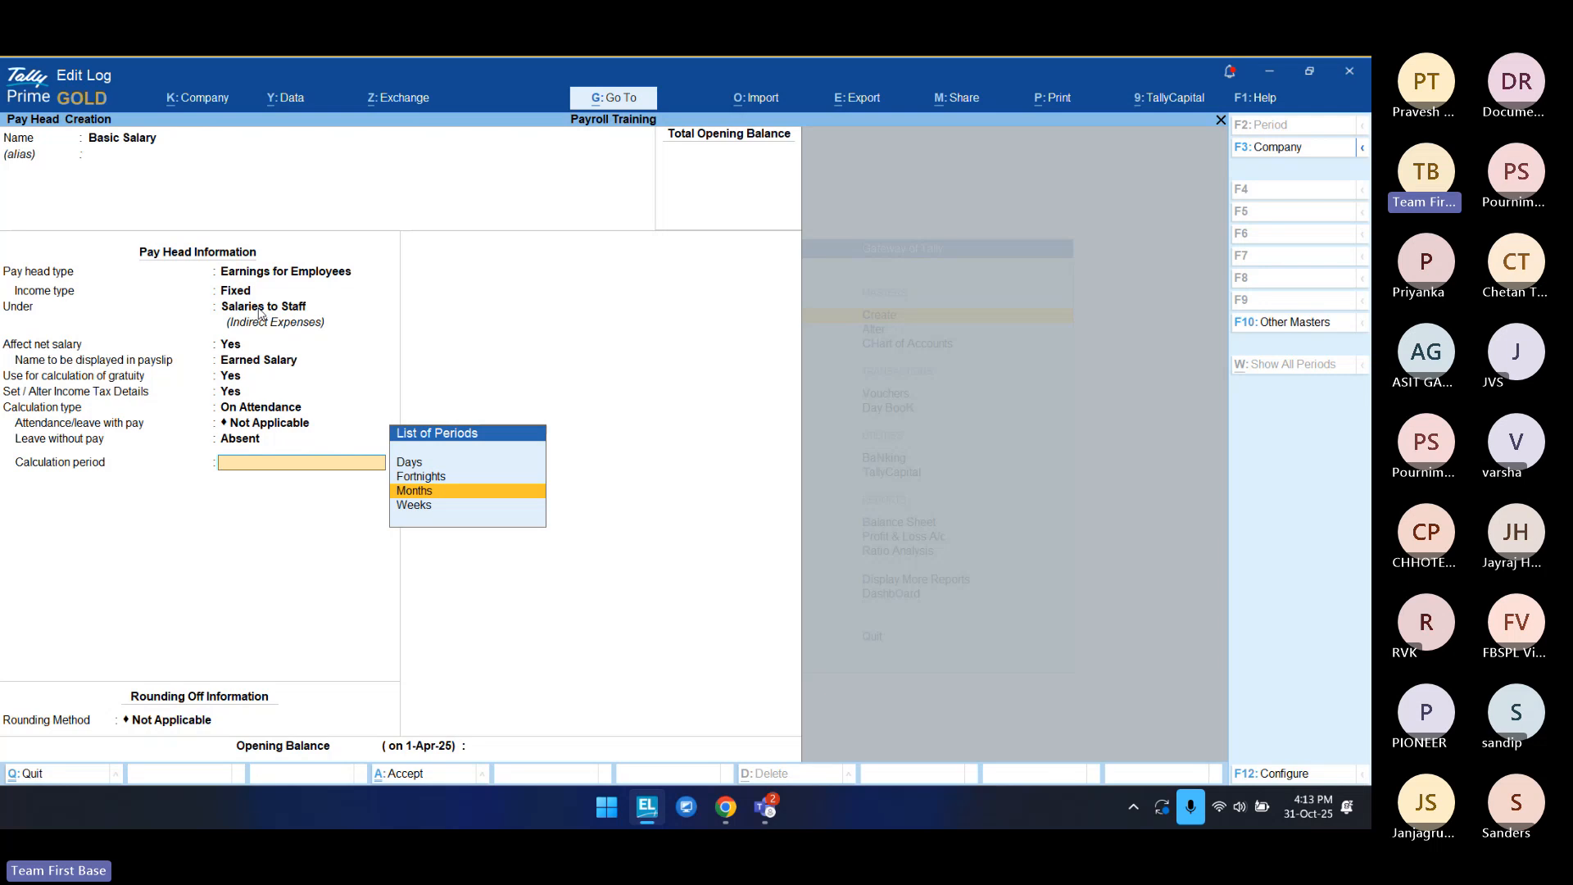
key("Return")
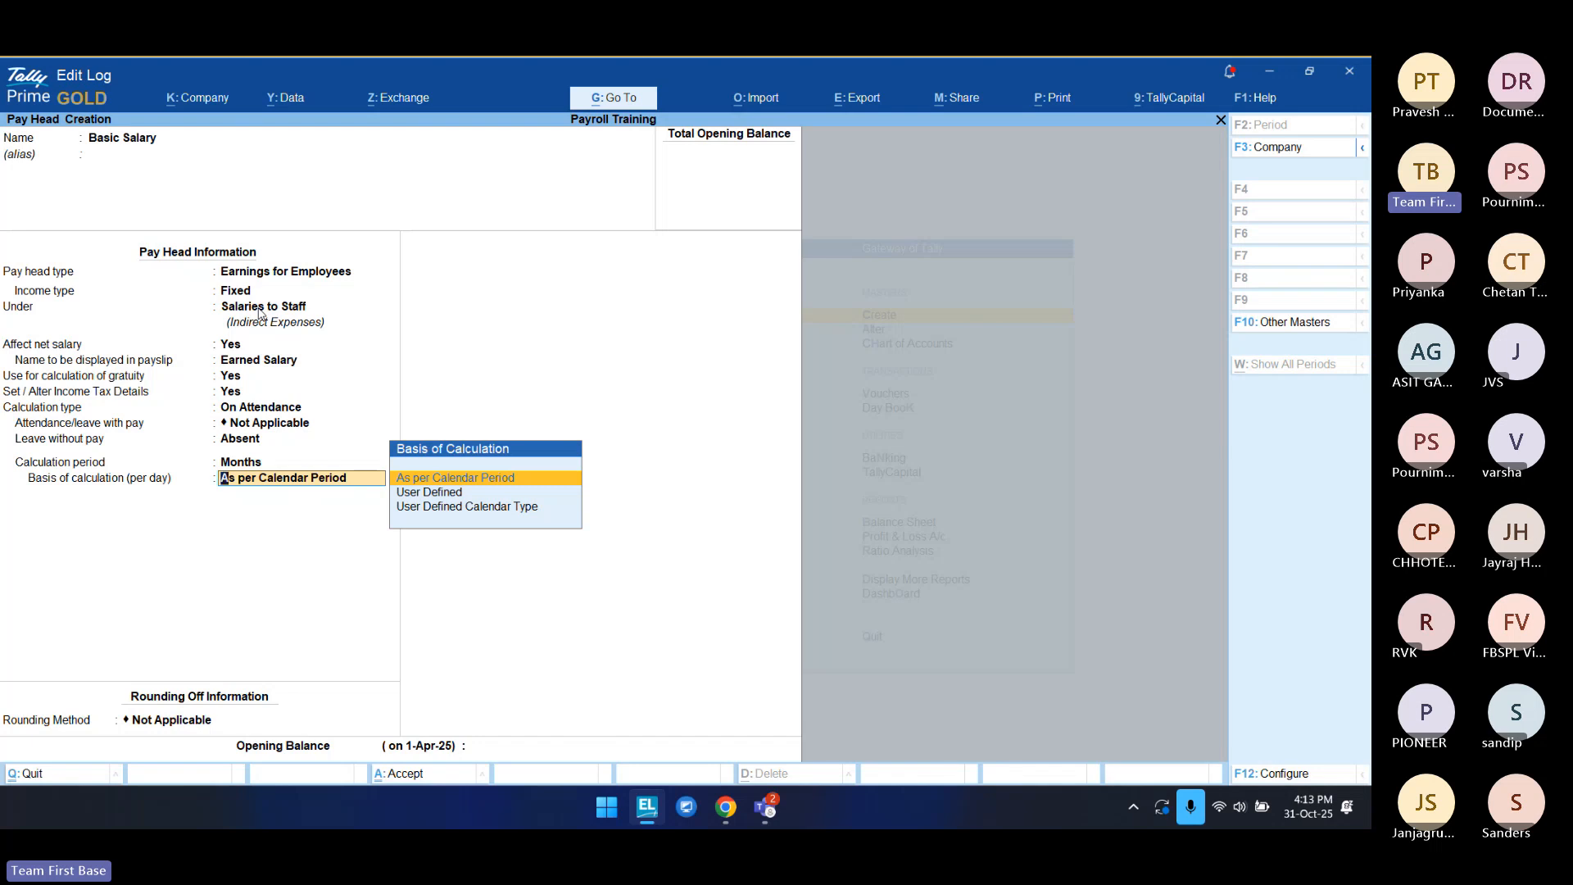
Step: Try User Defined as Basic Salary's per-day basis of calculation and return to that setting
key("Down")
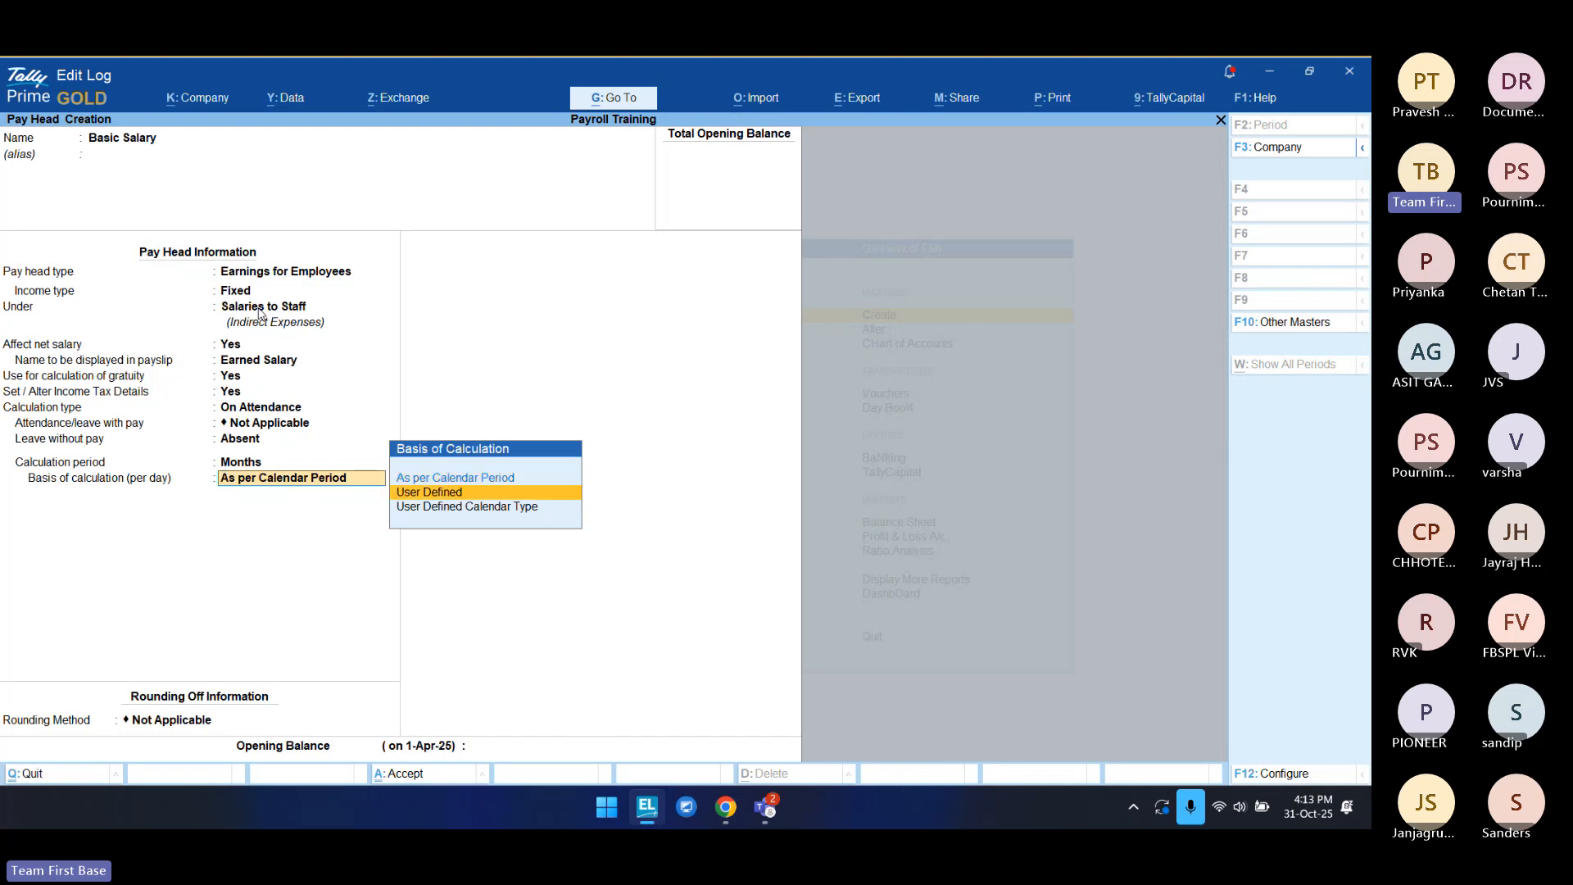
key("Down")
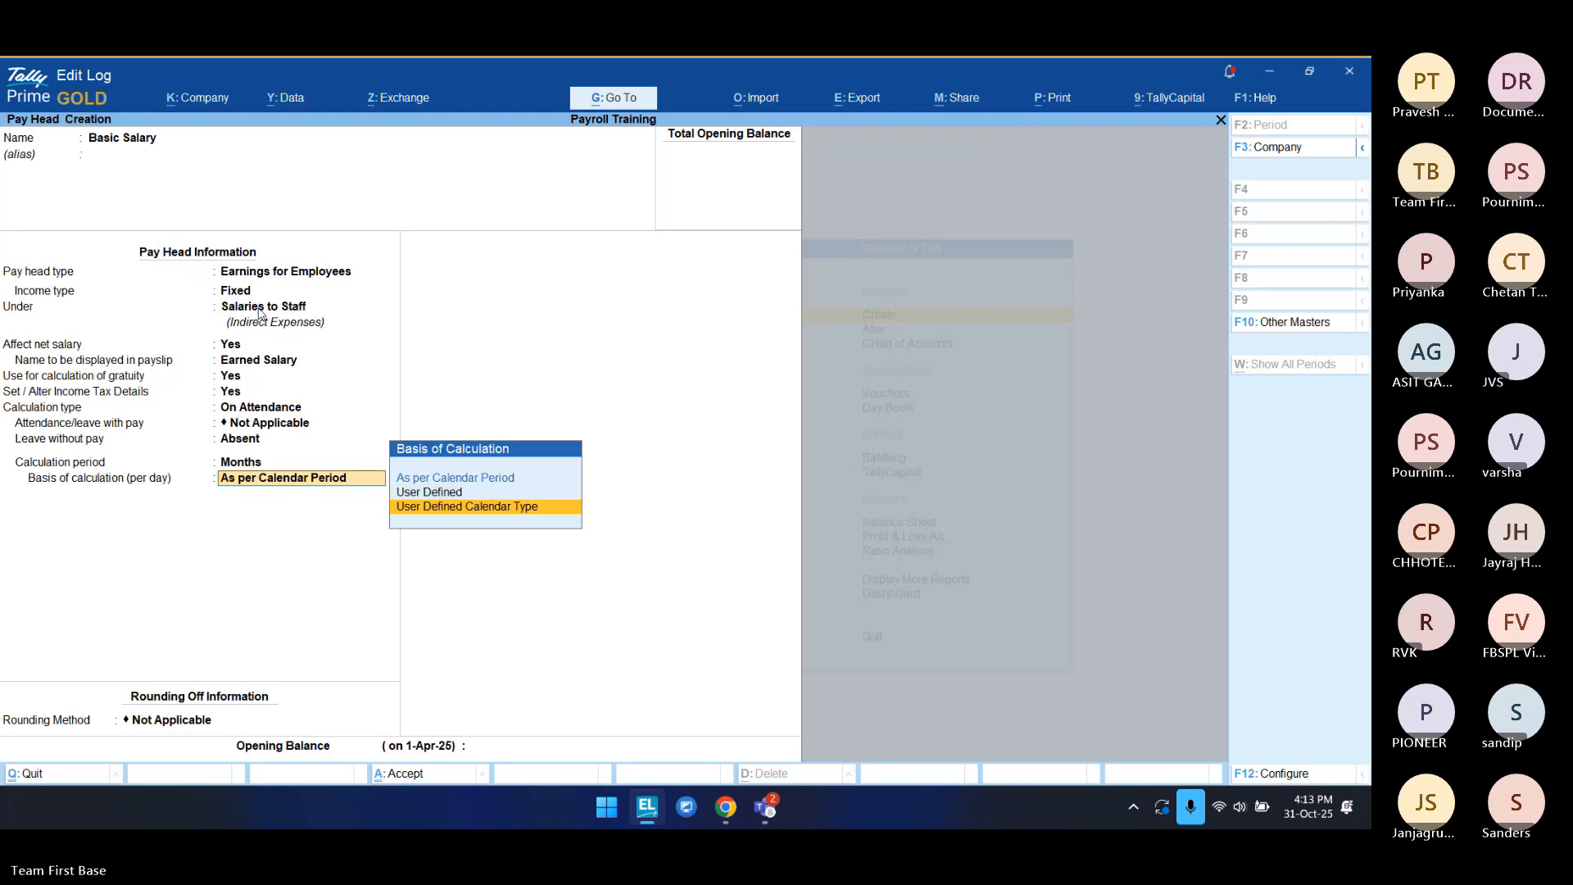
key("Up")
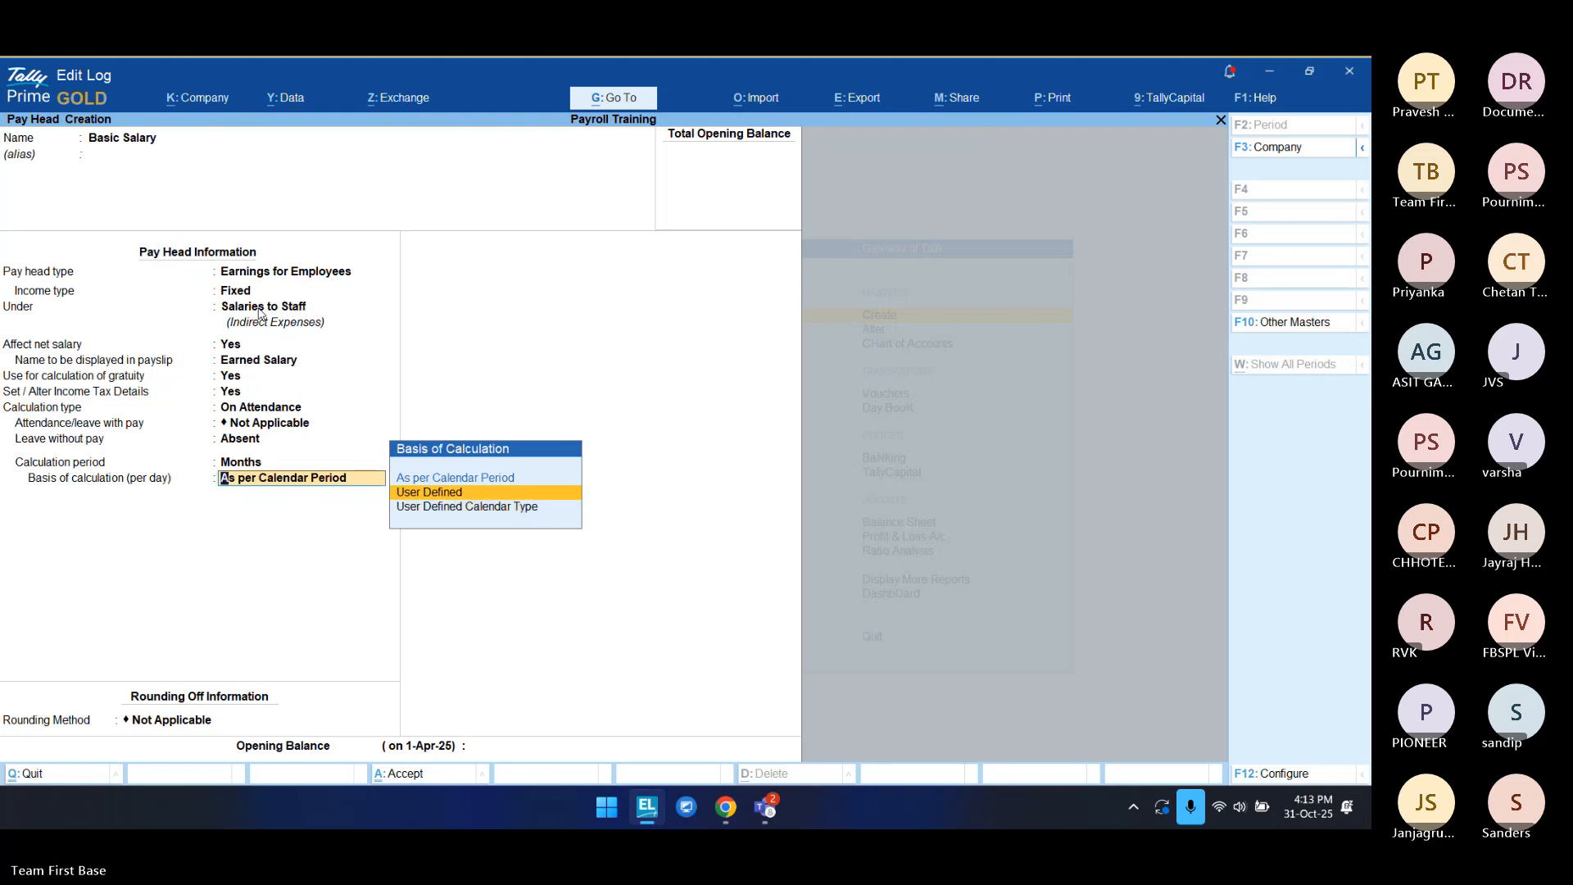
key("Return")
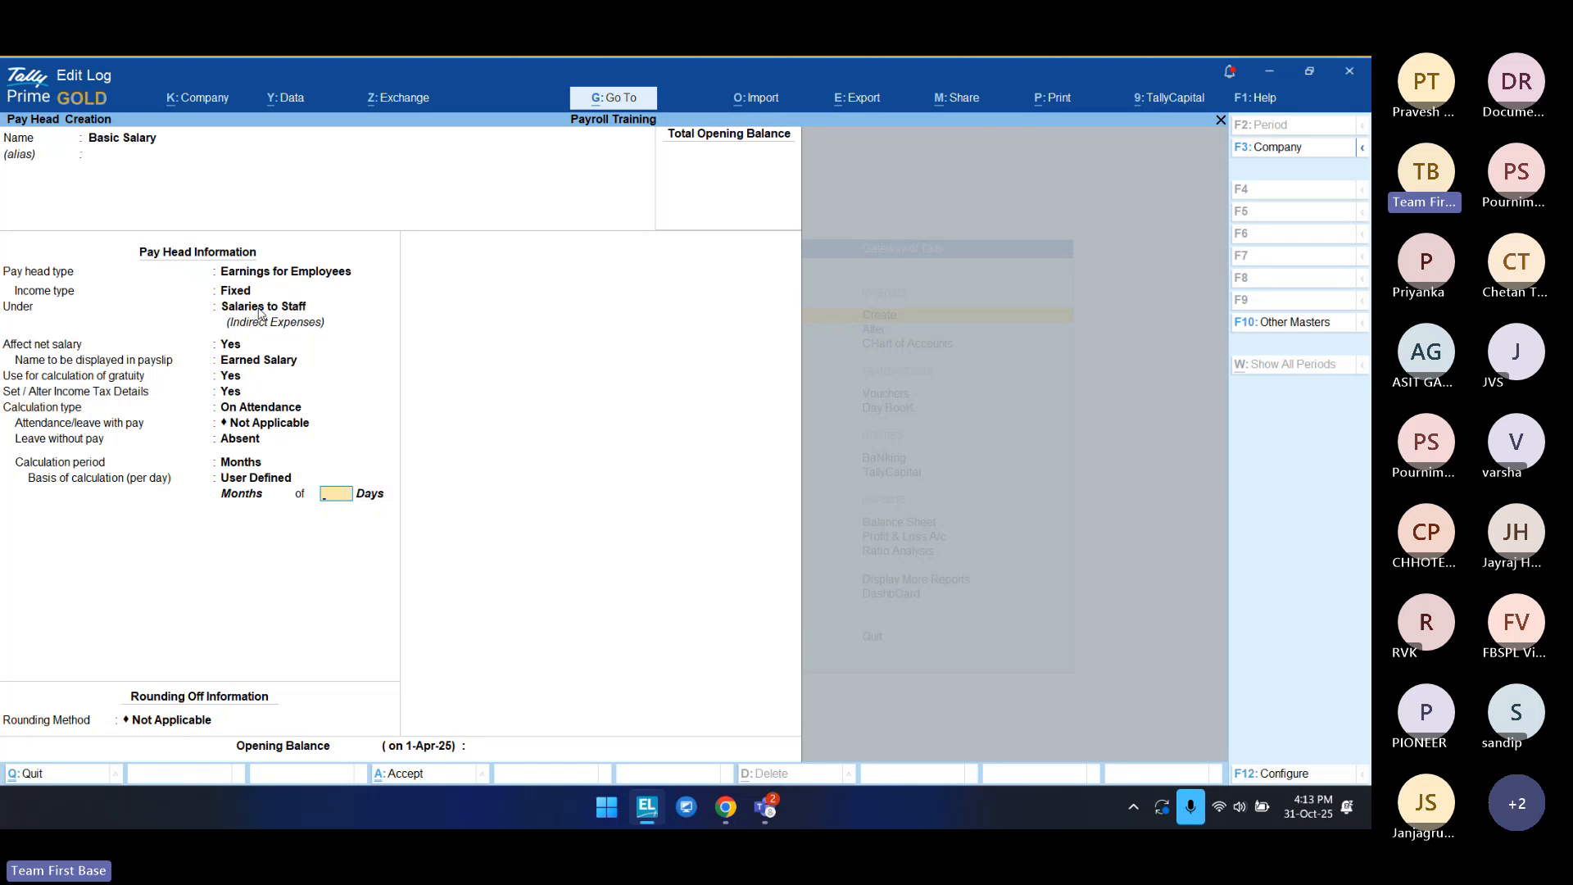
key("BackSpace")
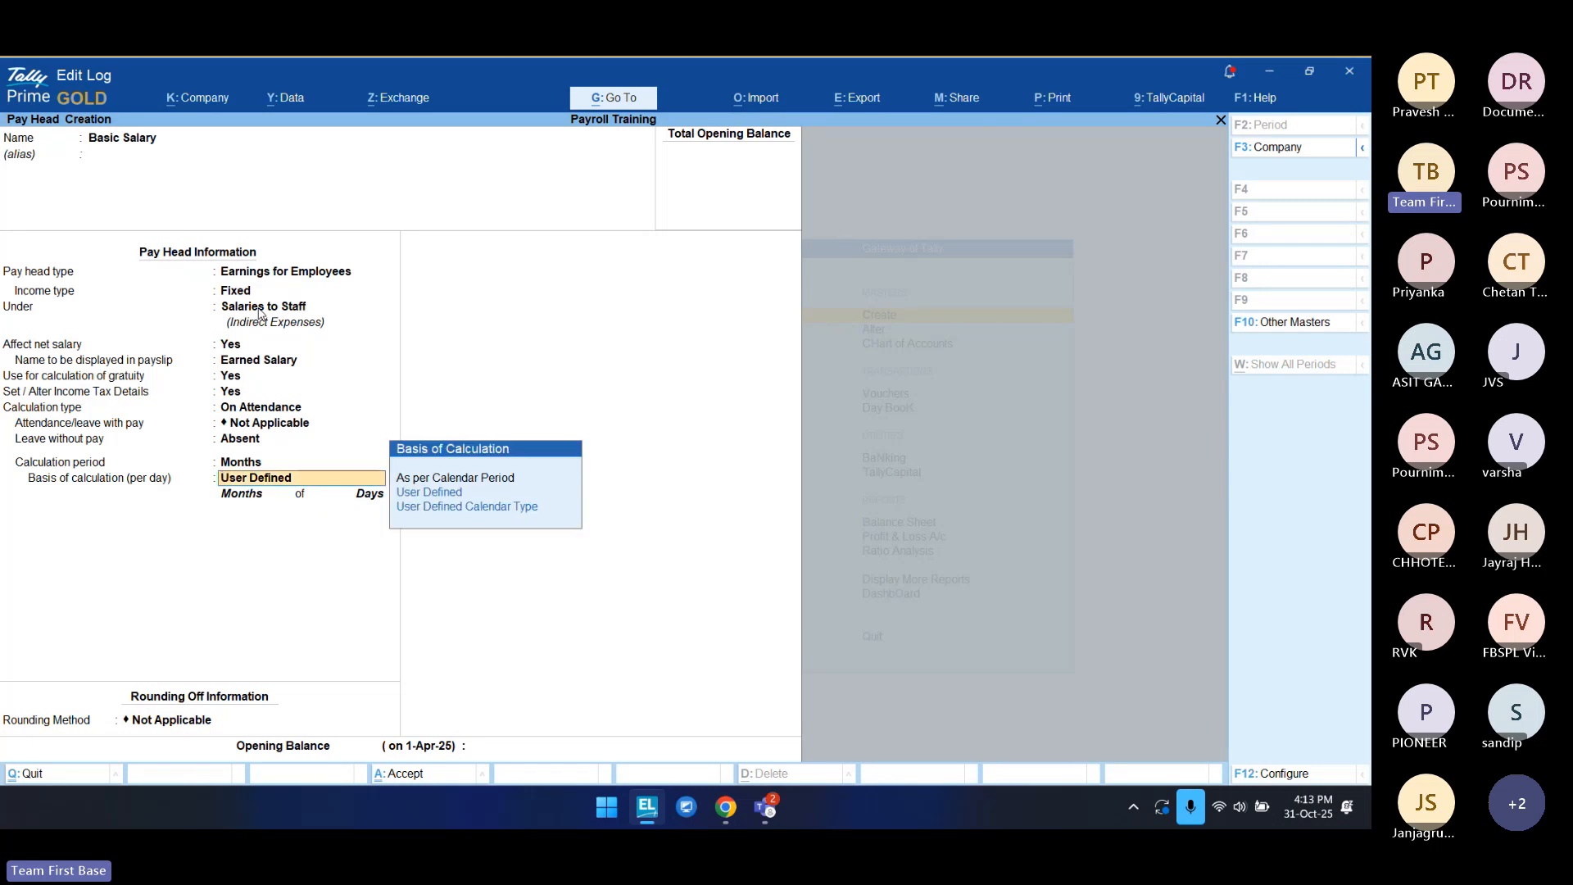
Step: Set Basic Salary's per-day basis of calculation to As per Calendar Period
key("Down")
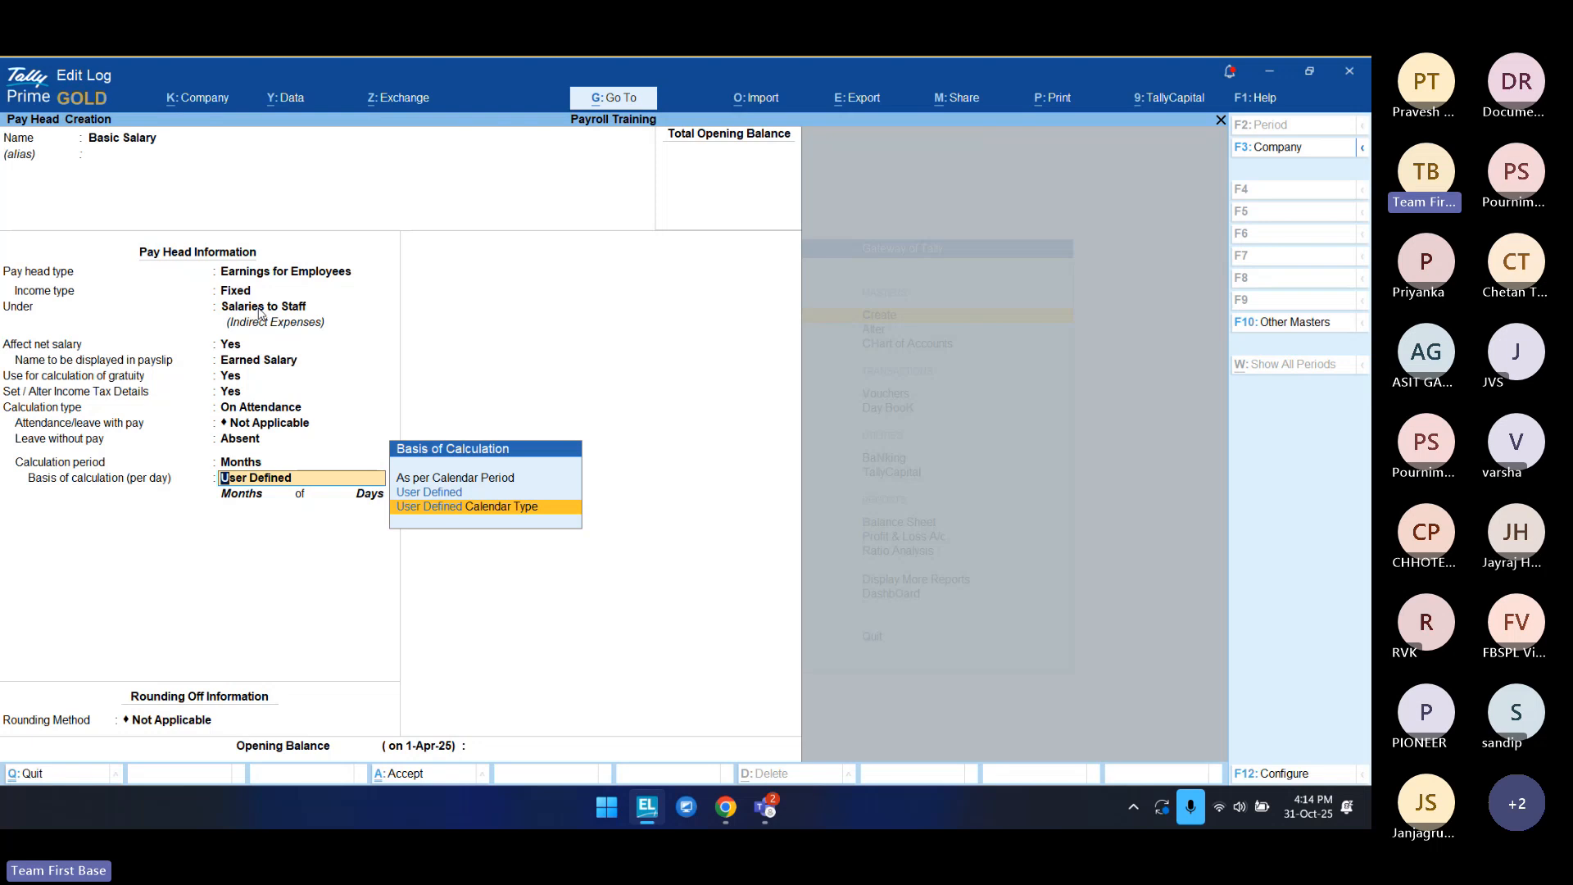
key("Up")
key("Up")
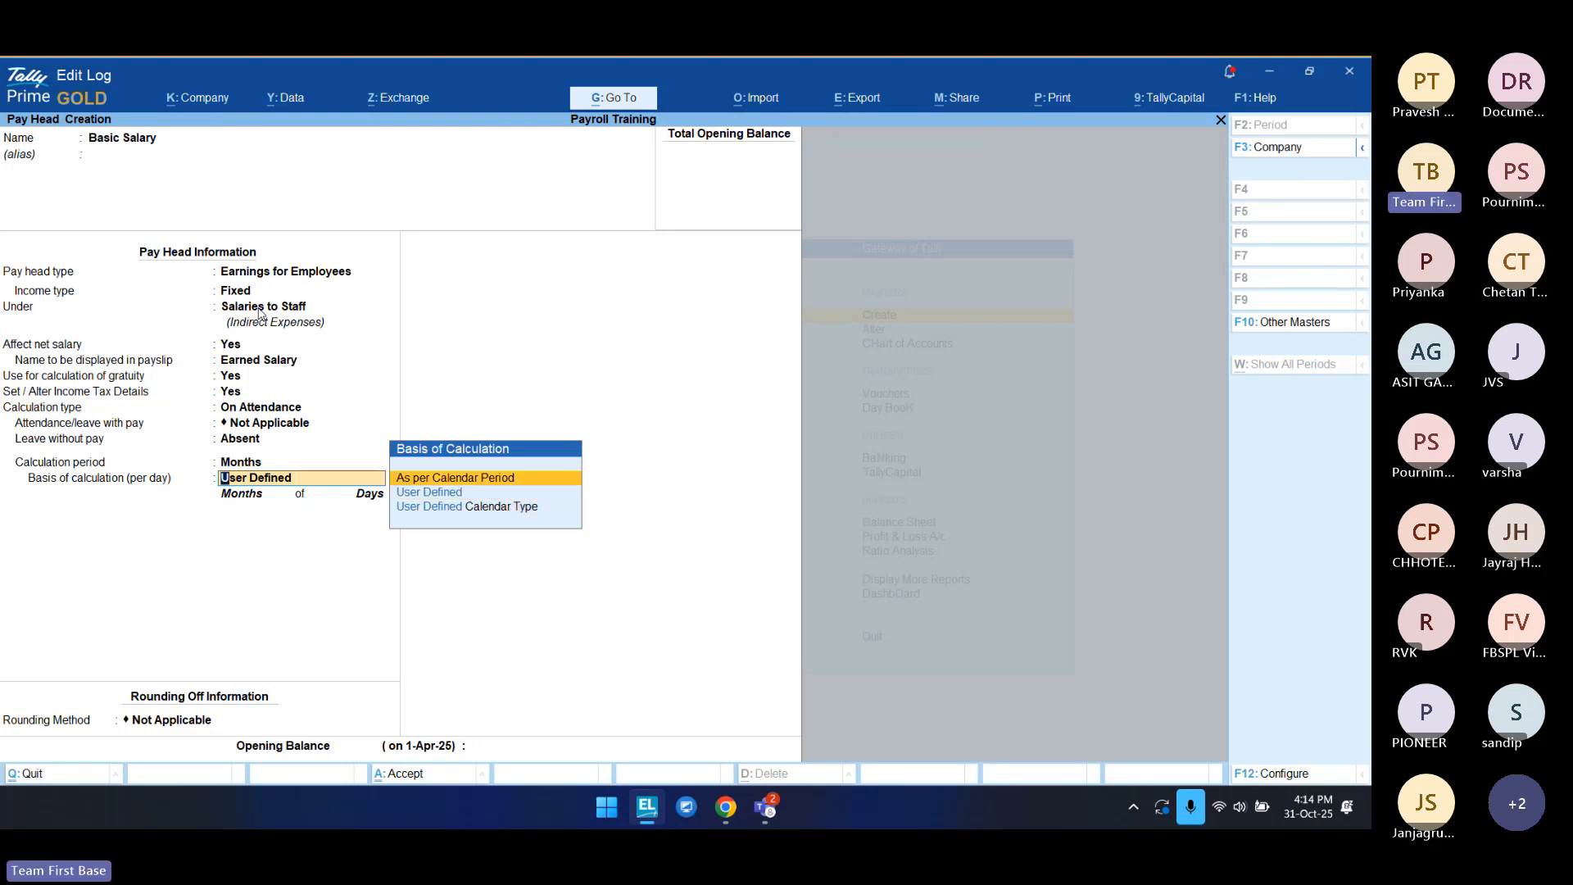
key("Return")
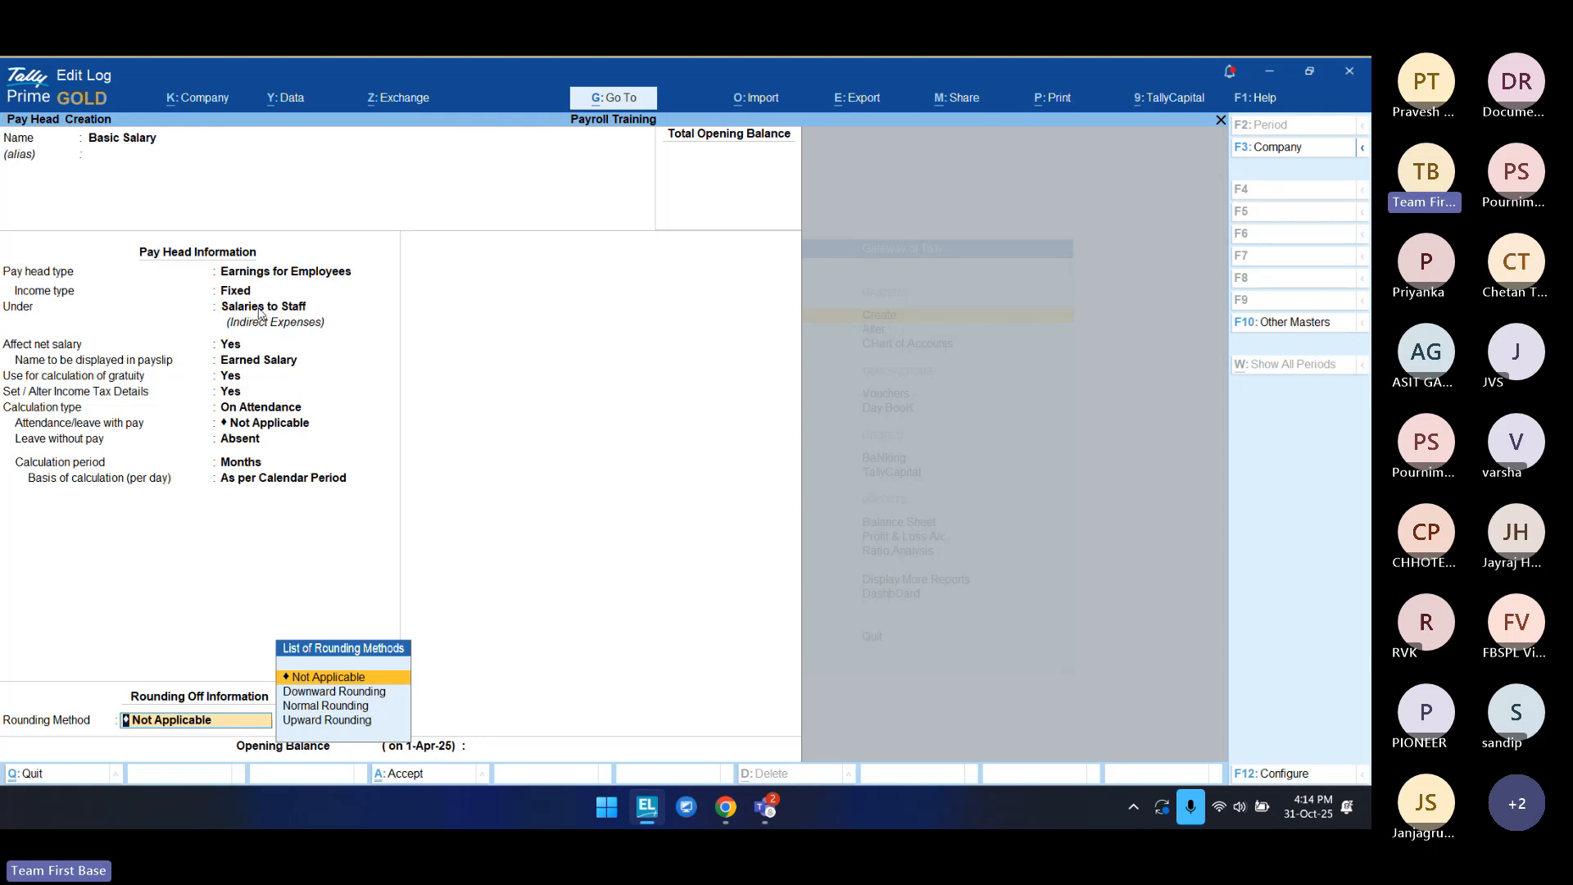
Step: Set Basic Salary's rounding method to Normal Rounding with a limit of 1, leave the opening balance blank, and save the pay head
key("Down")
key("Down")
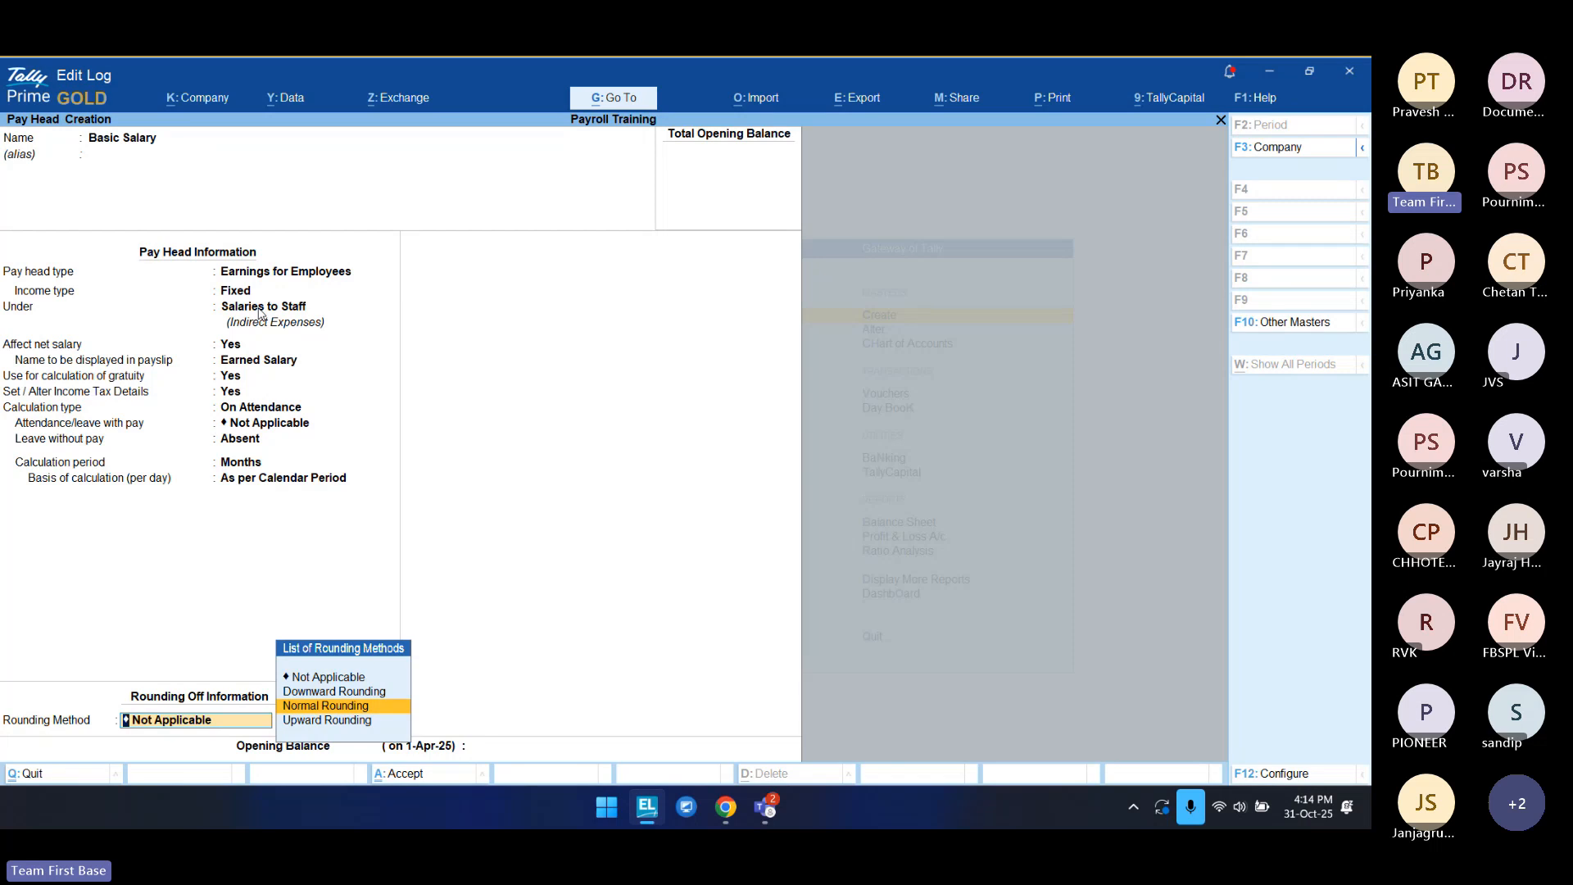
key("Return")
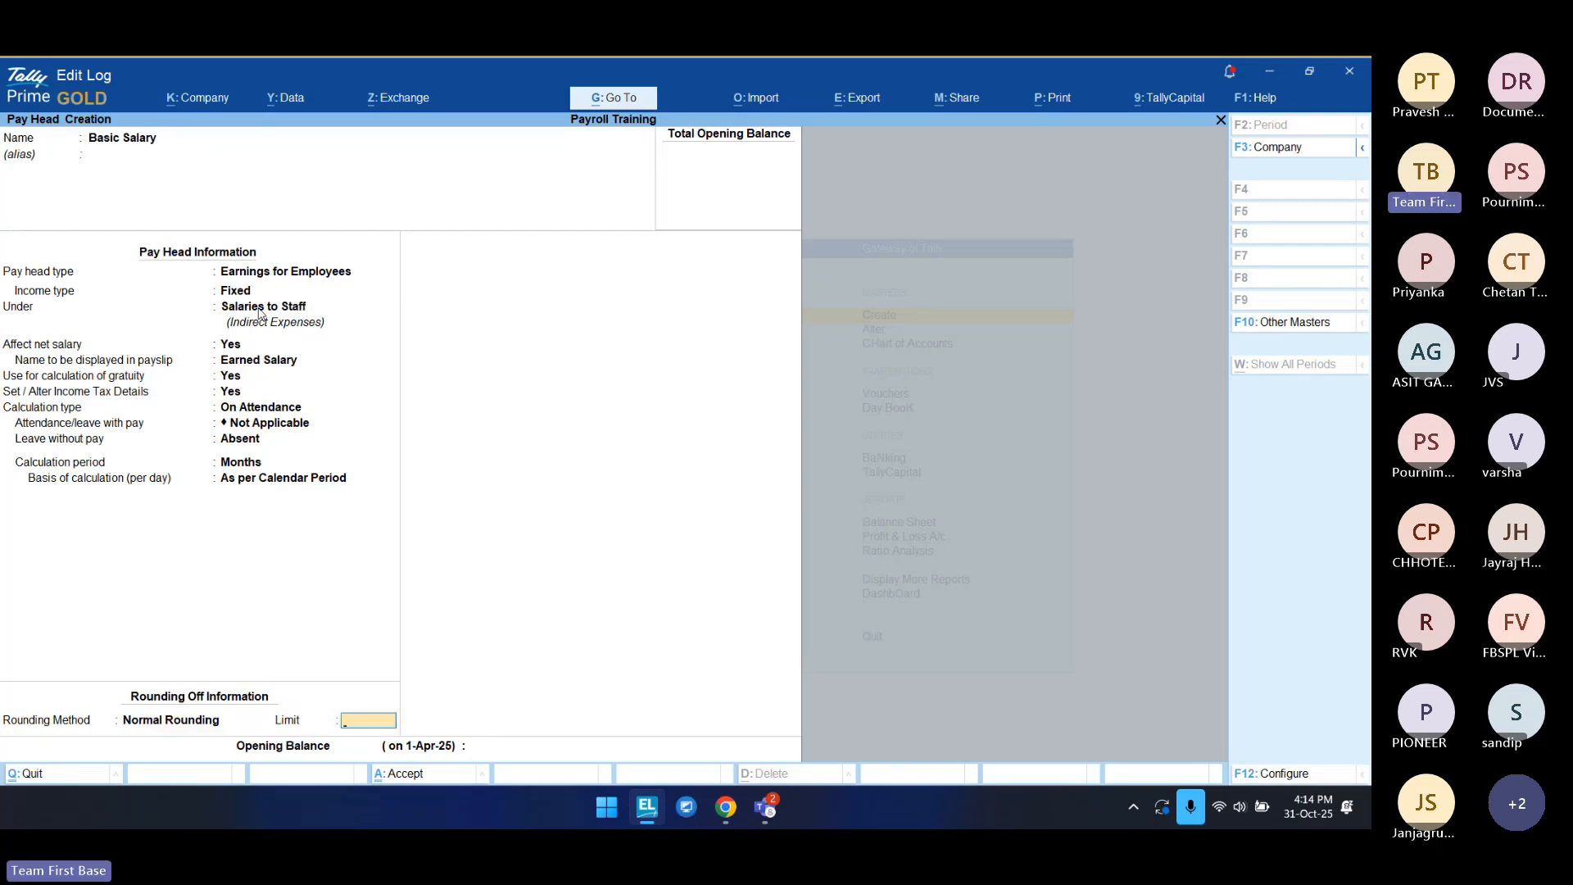
key("Return")
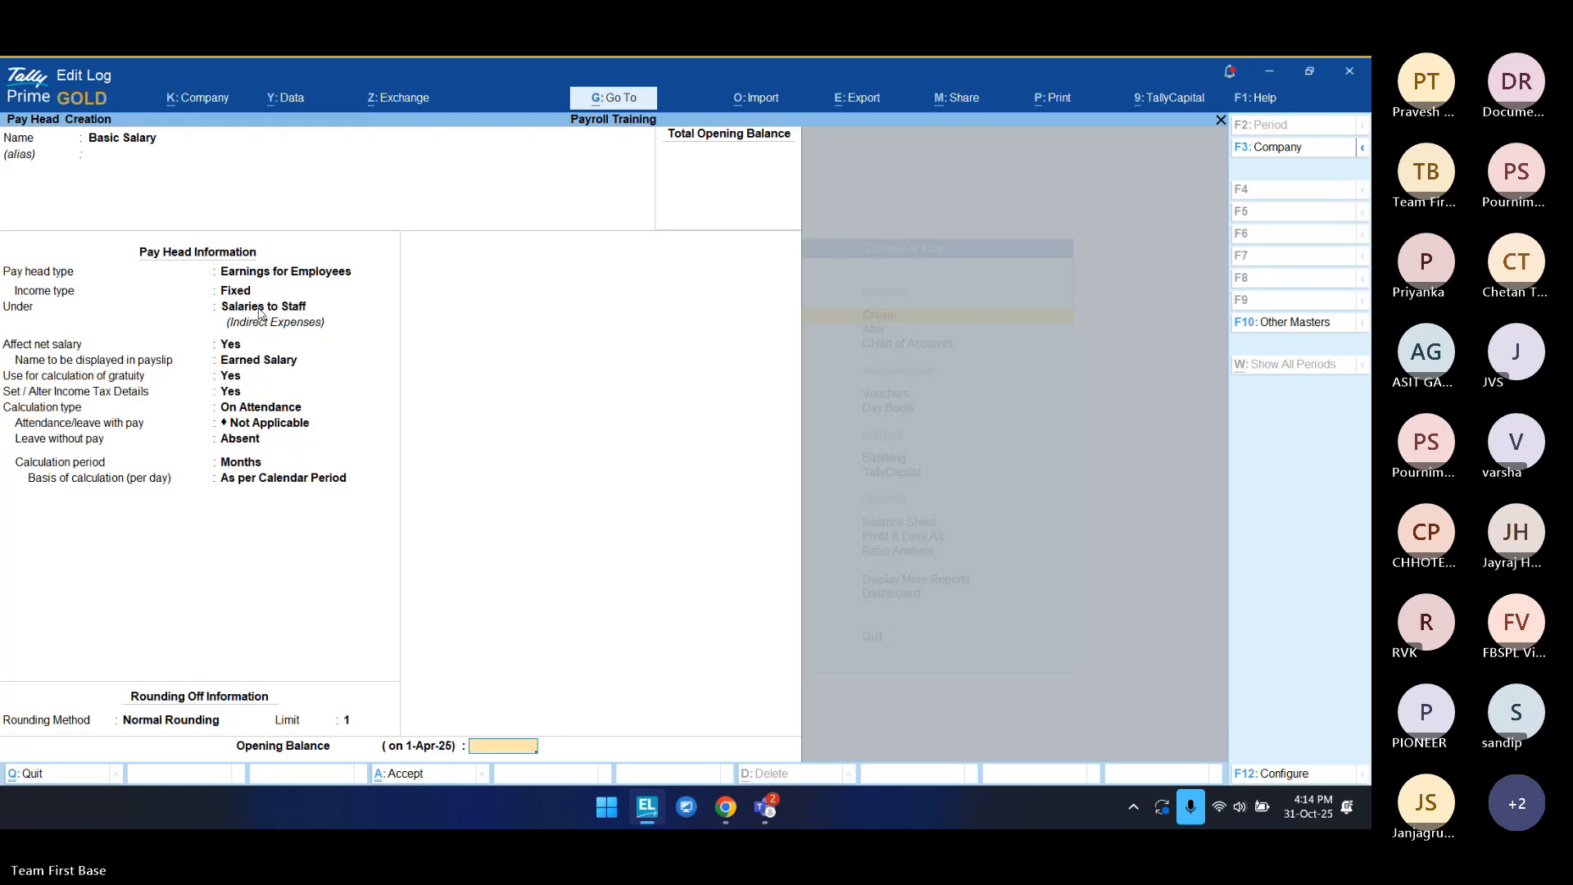
key("Return")
Step: Start a new pay head named DA with type Earnings for Employees and income type Fixed
type("DA")
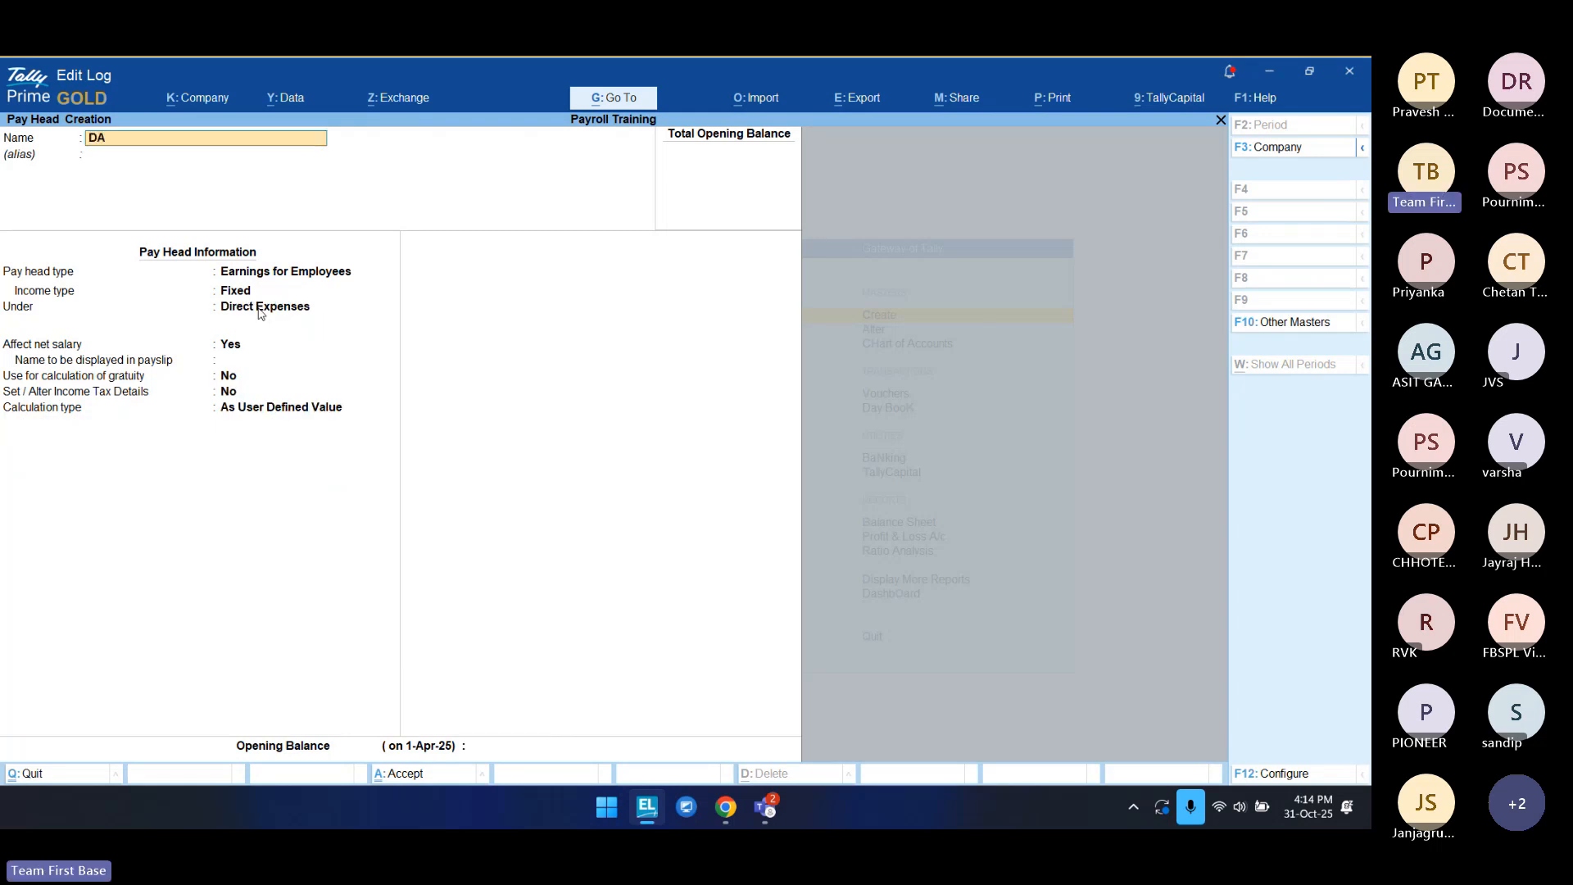
key("BackSpace")
type("A")
key("Return")
key("Return")
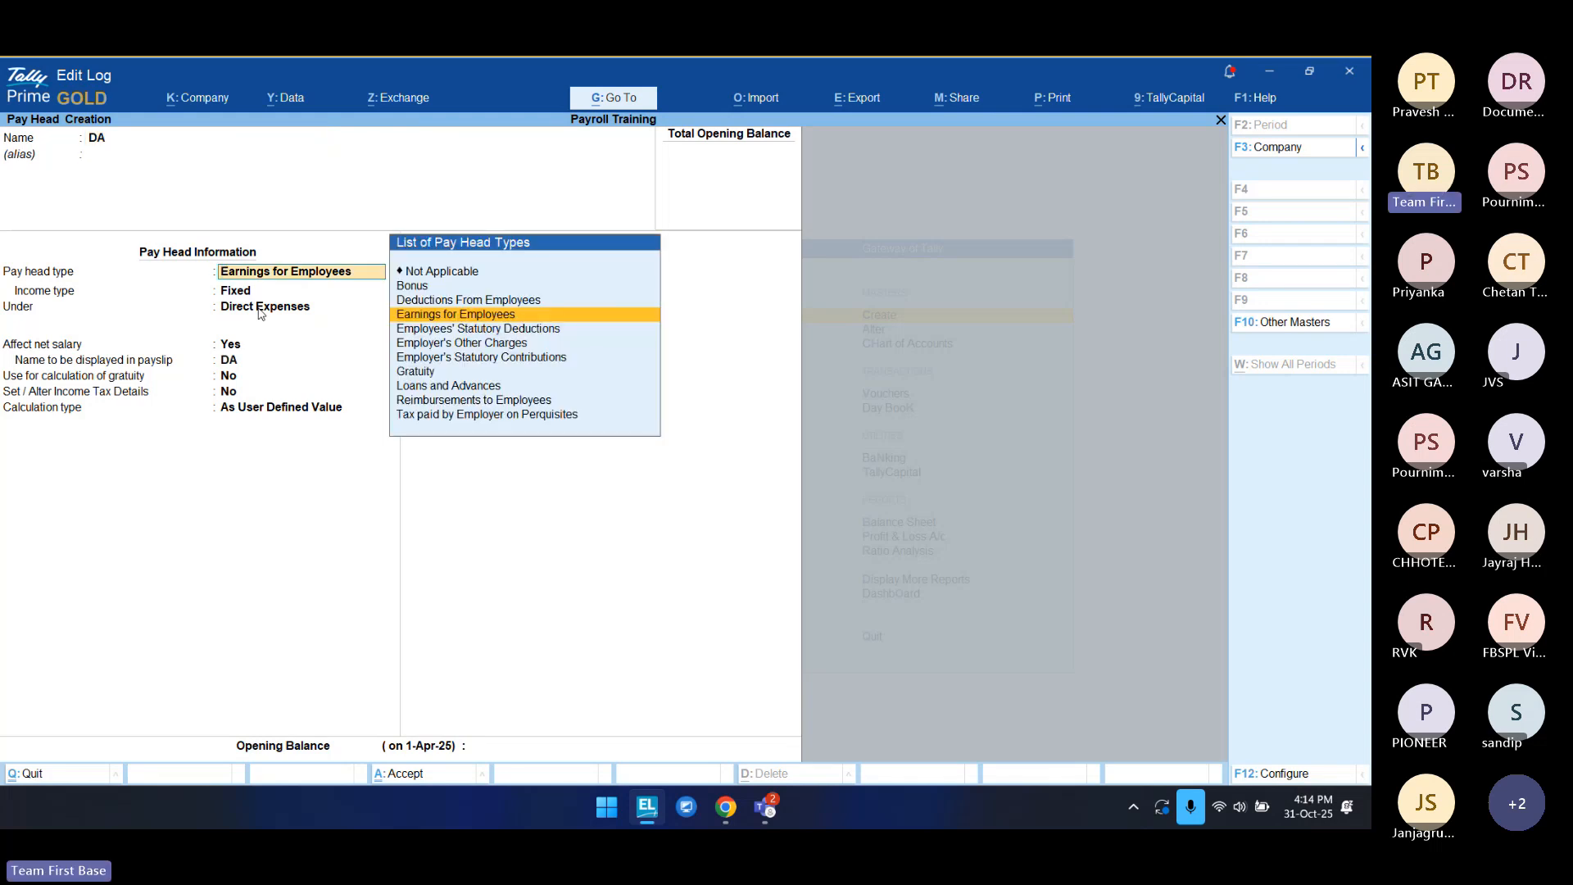
key("Return")
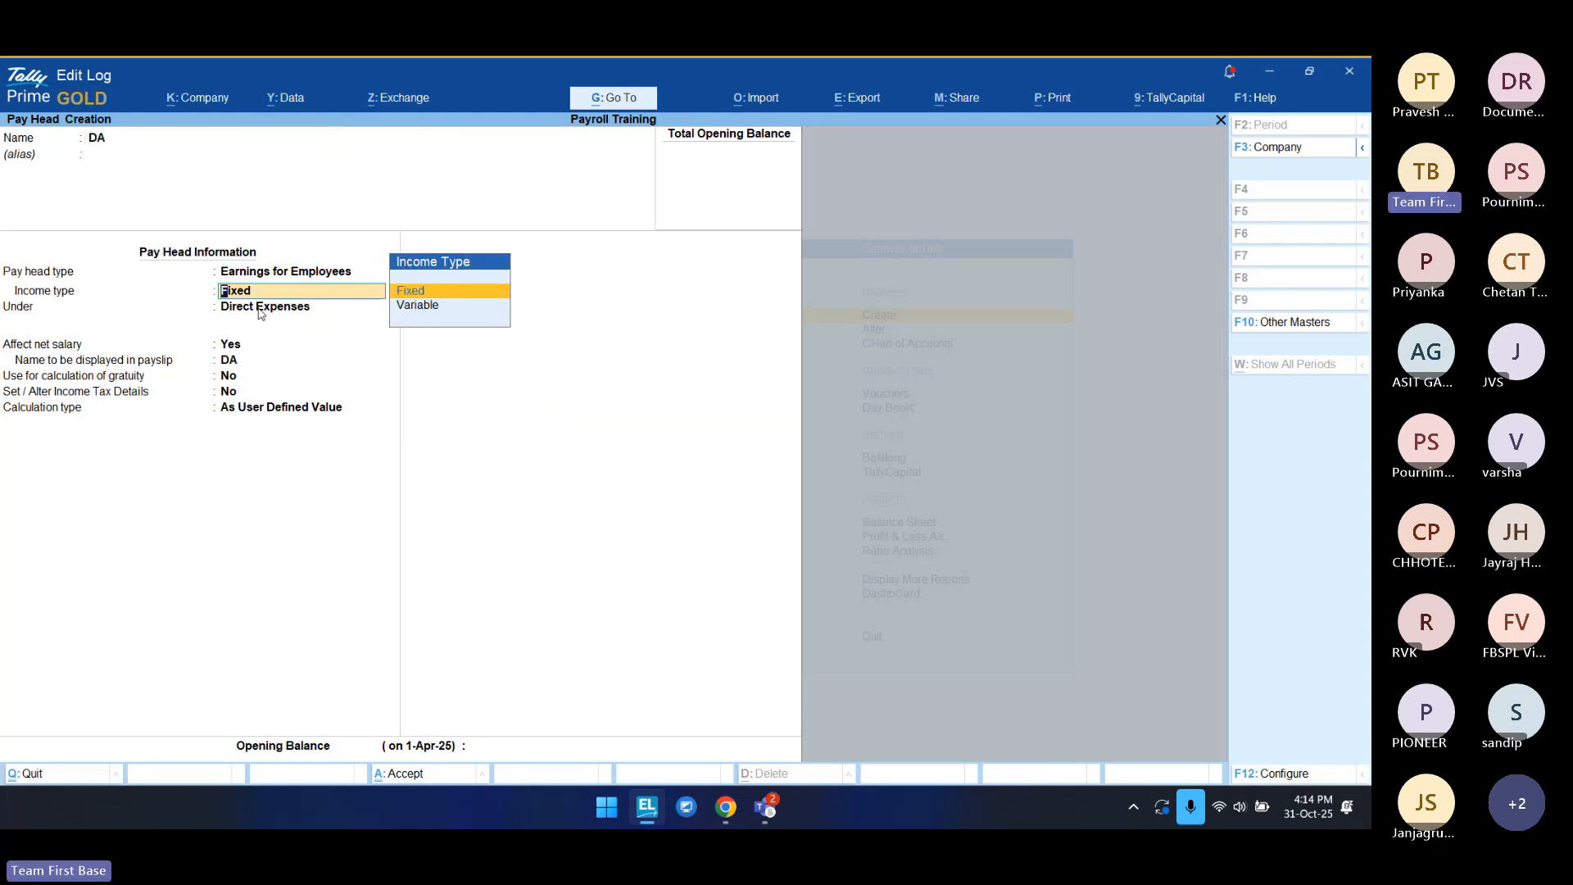
key("Return")
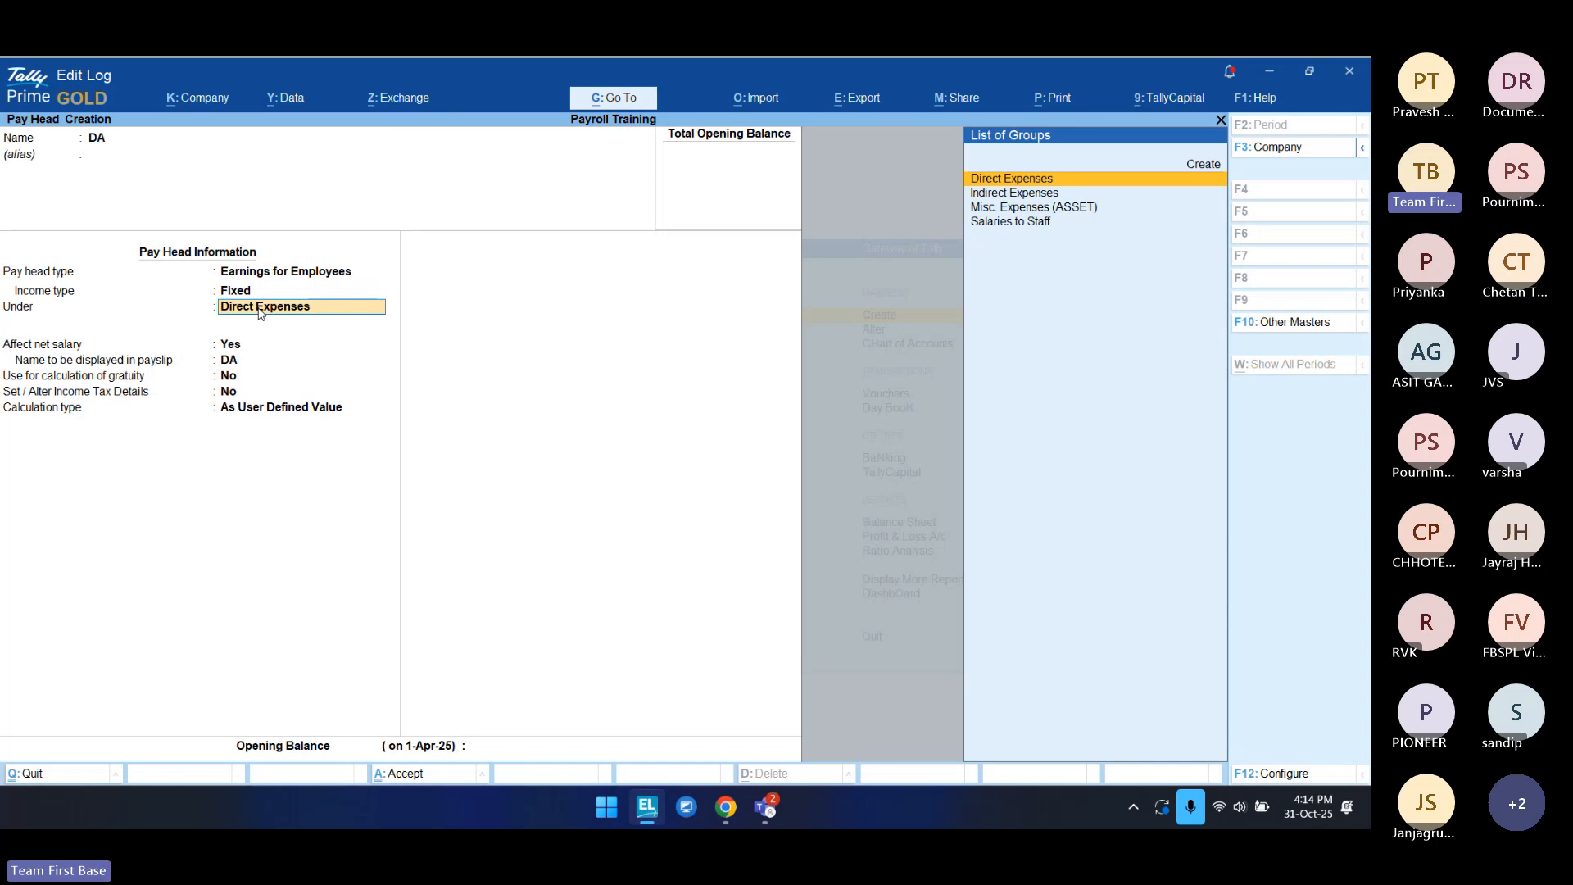
Step: Place the DA pay head under the Salaries to Staff group
type("di")
key("BackSpace")
key("BackSpace")
key("Down")
key("Down")
key("Down")
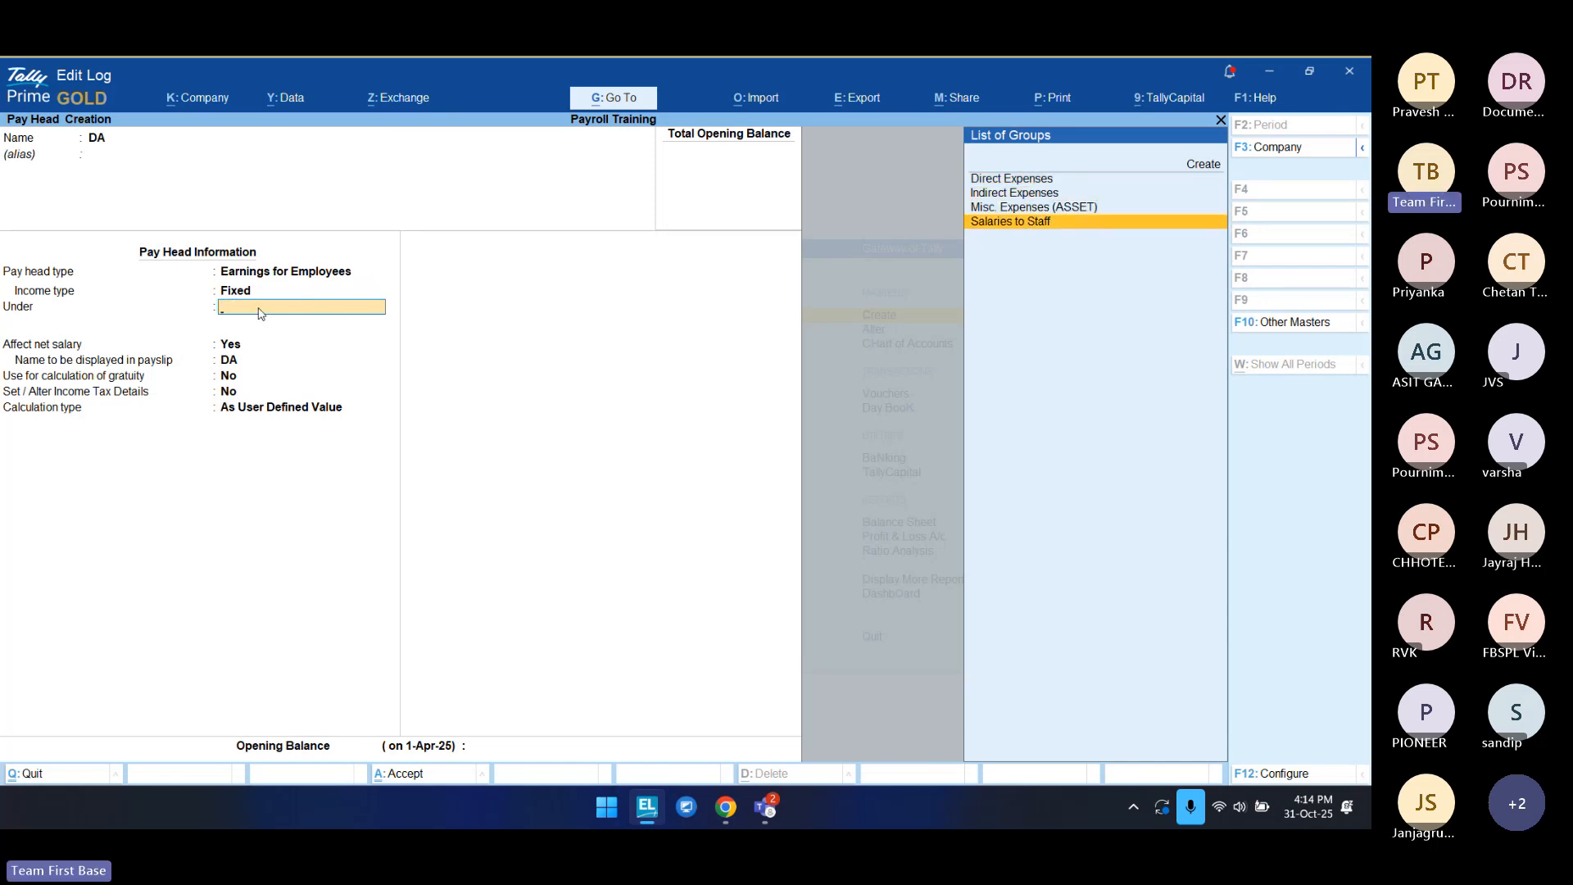
key("Return")
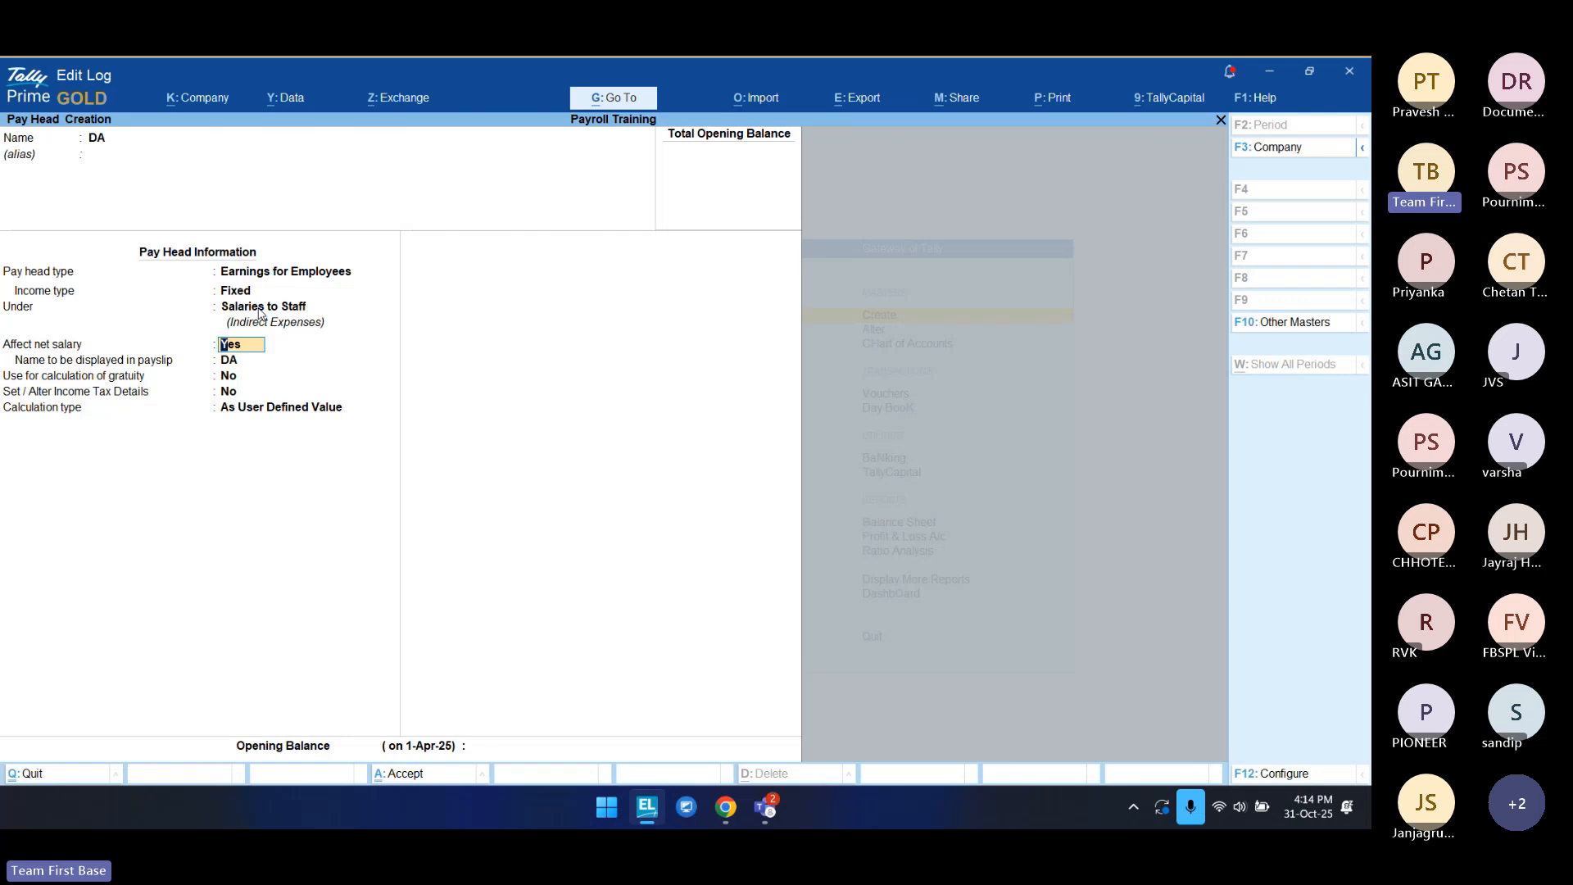
Step: Keep DA's Affect net salary at Yes, its payslip name as DA, and gratuity calculation at No
key("Return")
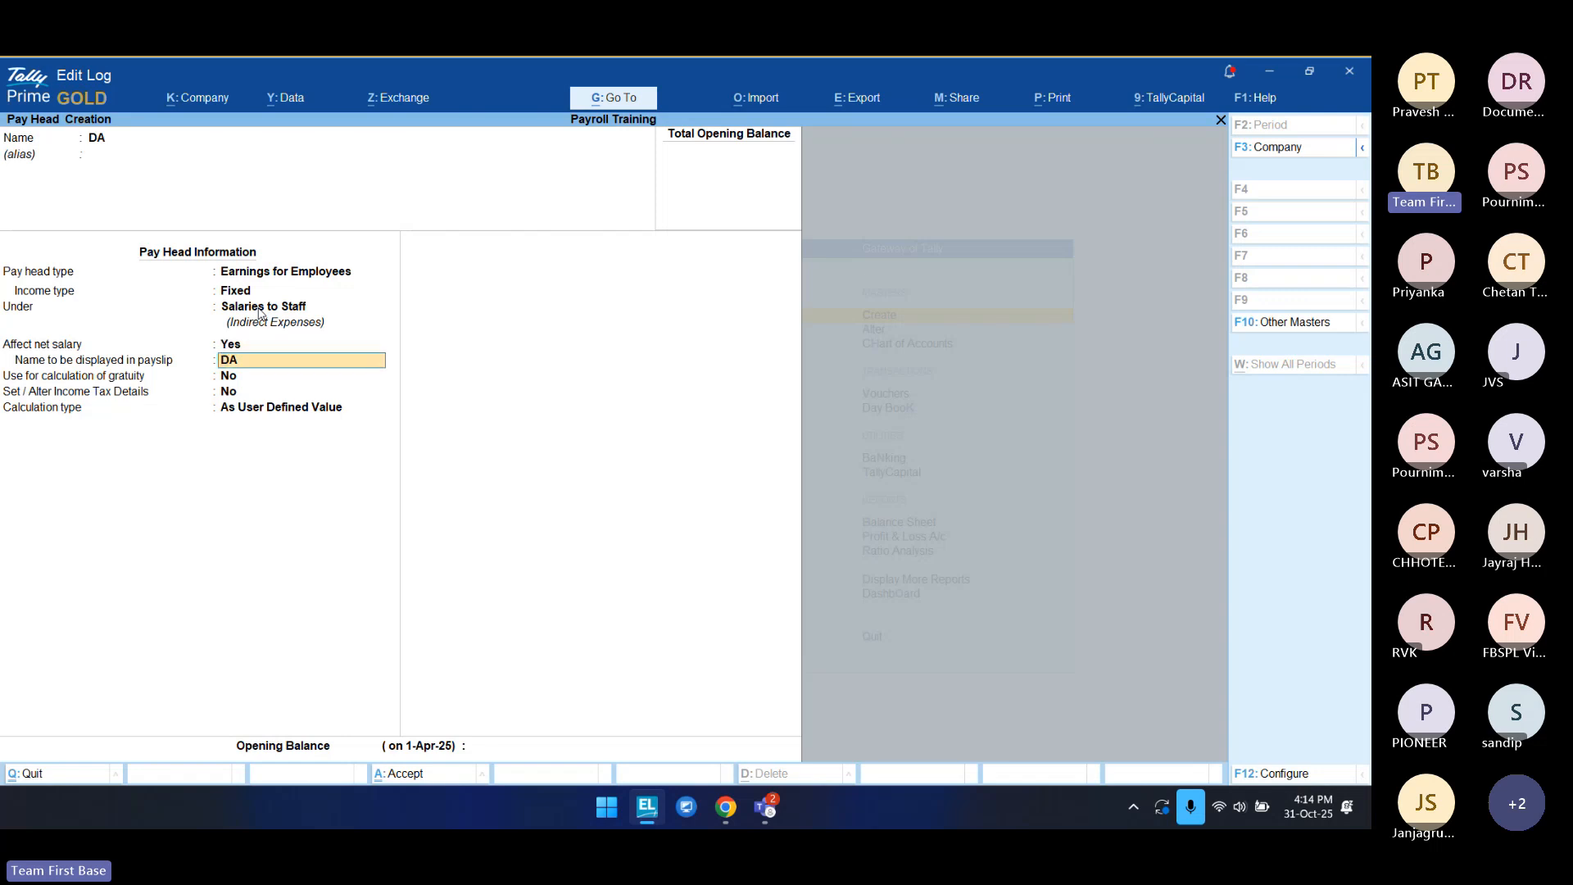
key("Return")
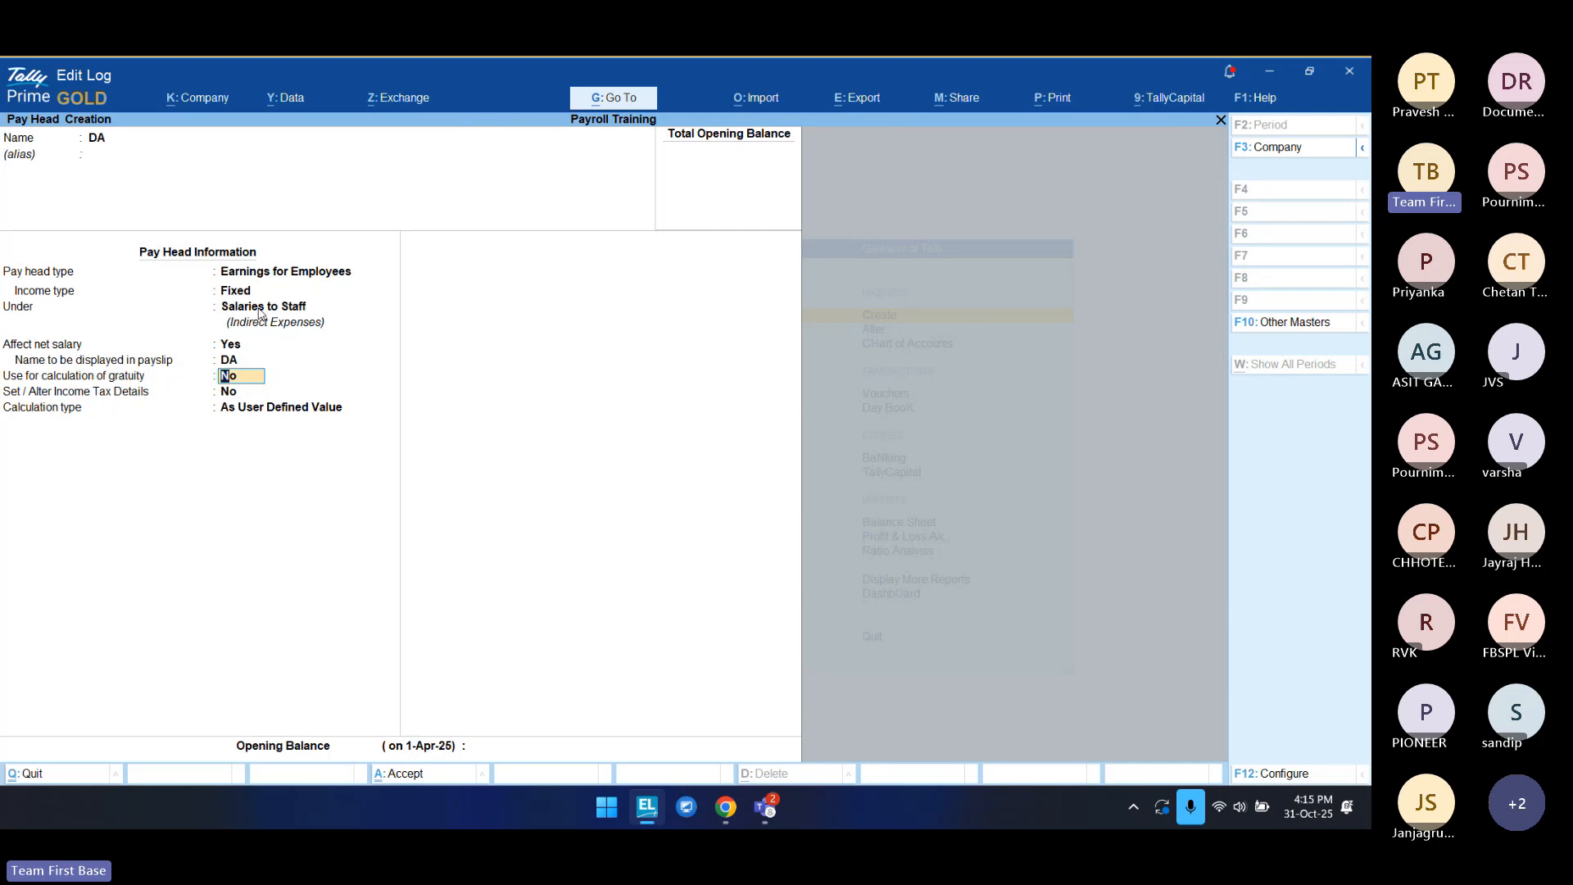
key("Return")
Step: Enable DA's income tax details with component Dearness Allowance (Considered for Retirement Benefits), basis On Projected Value, and Deduct TDS Across Periods Yes
type("y")
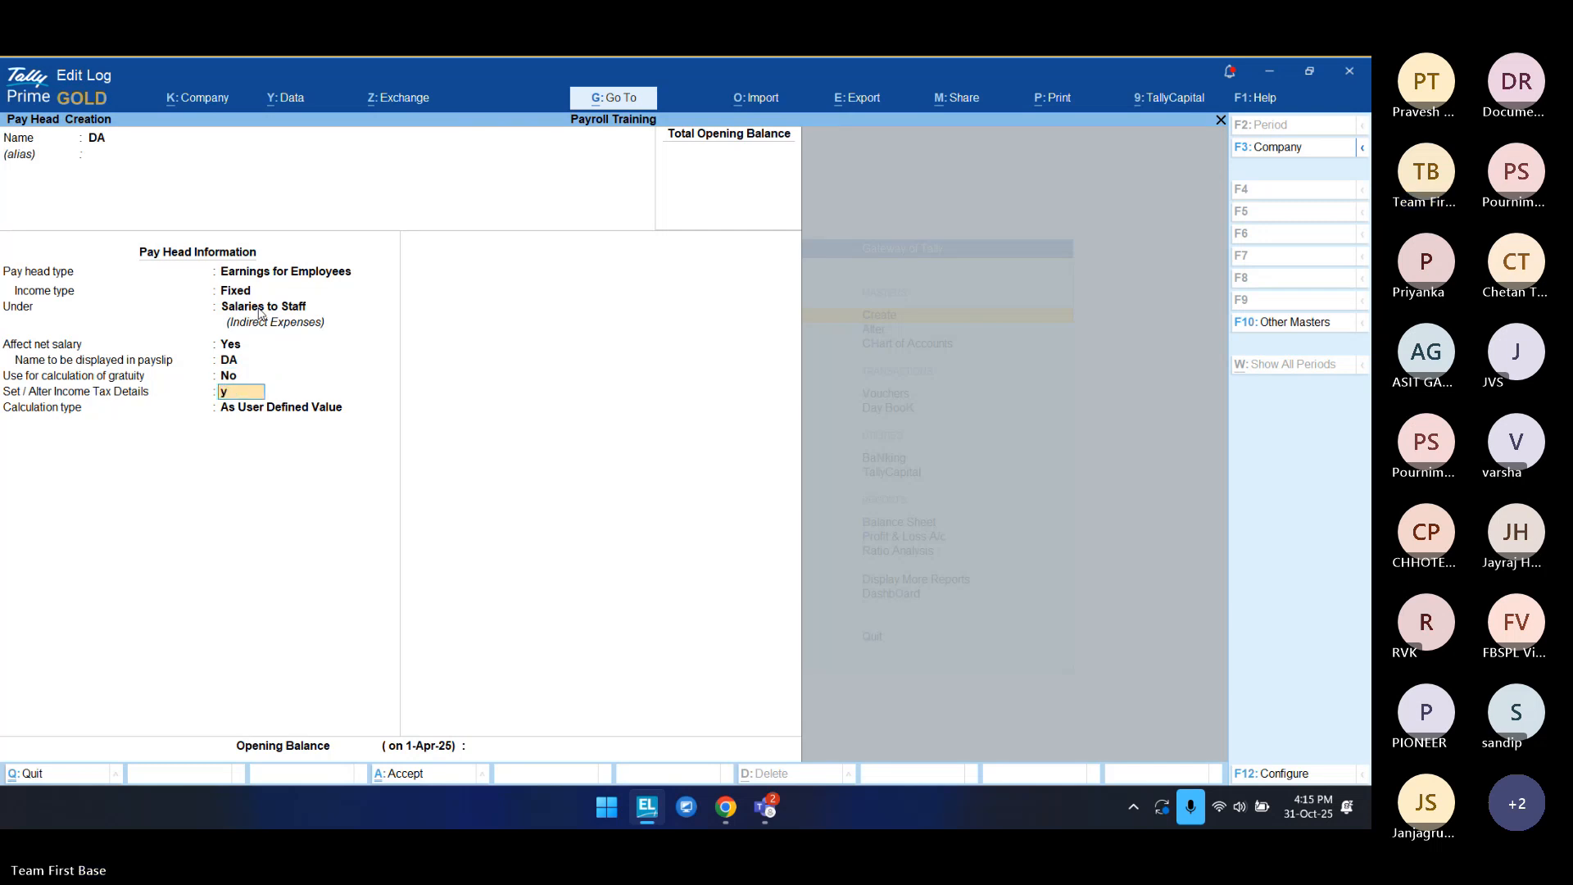
key("Return")
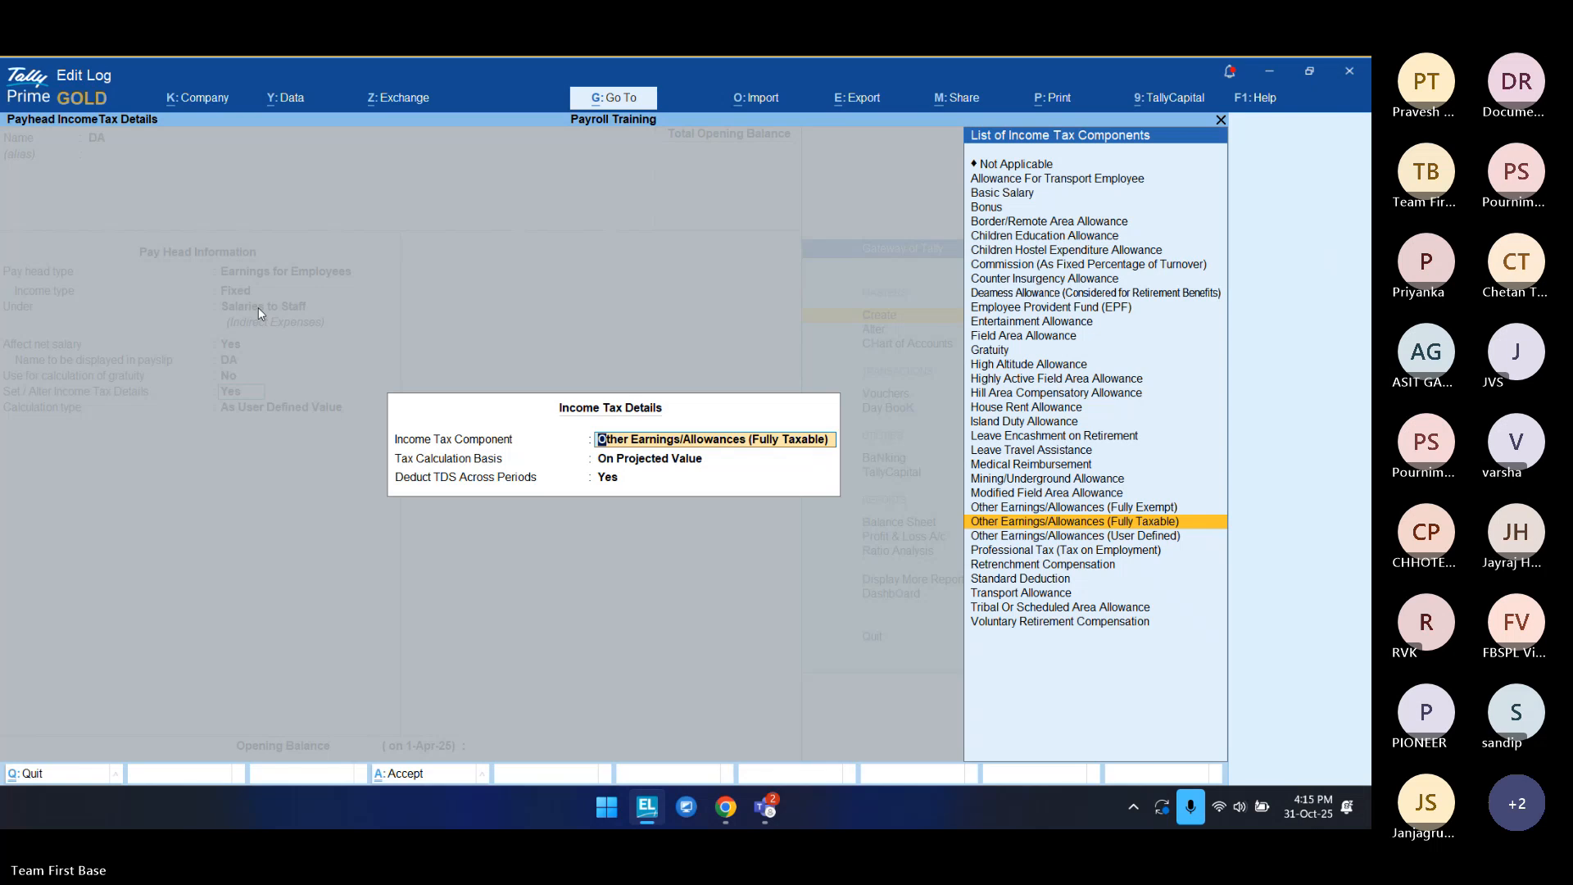
type("Dear")
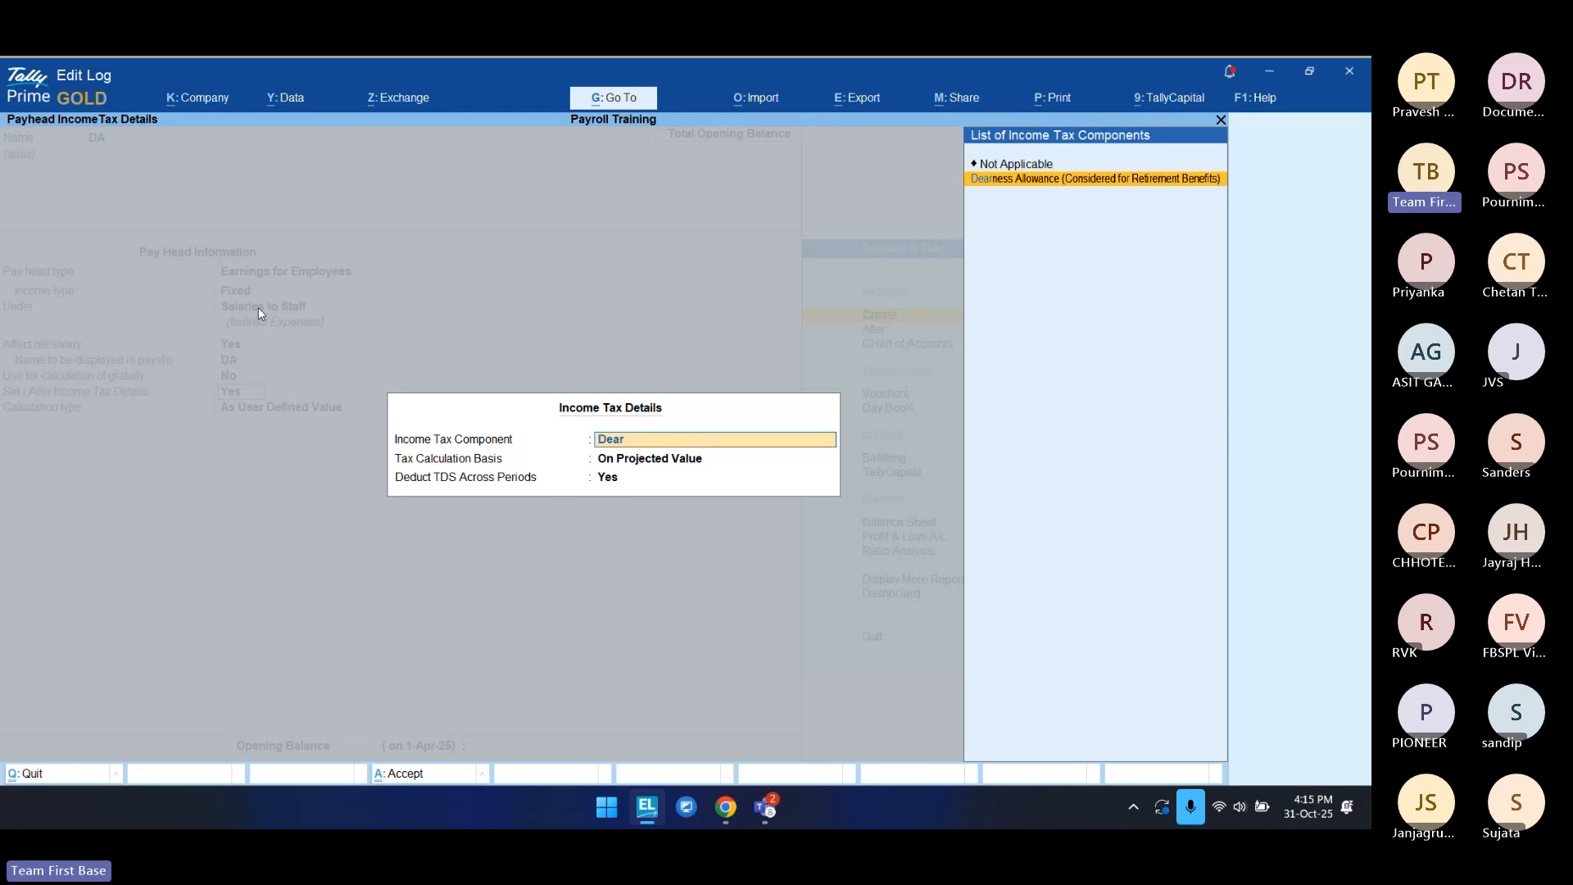
key("Return")
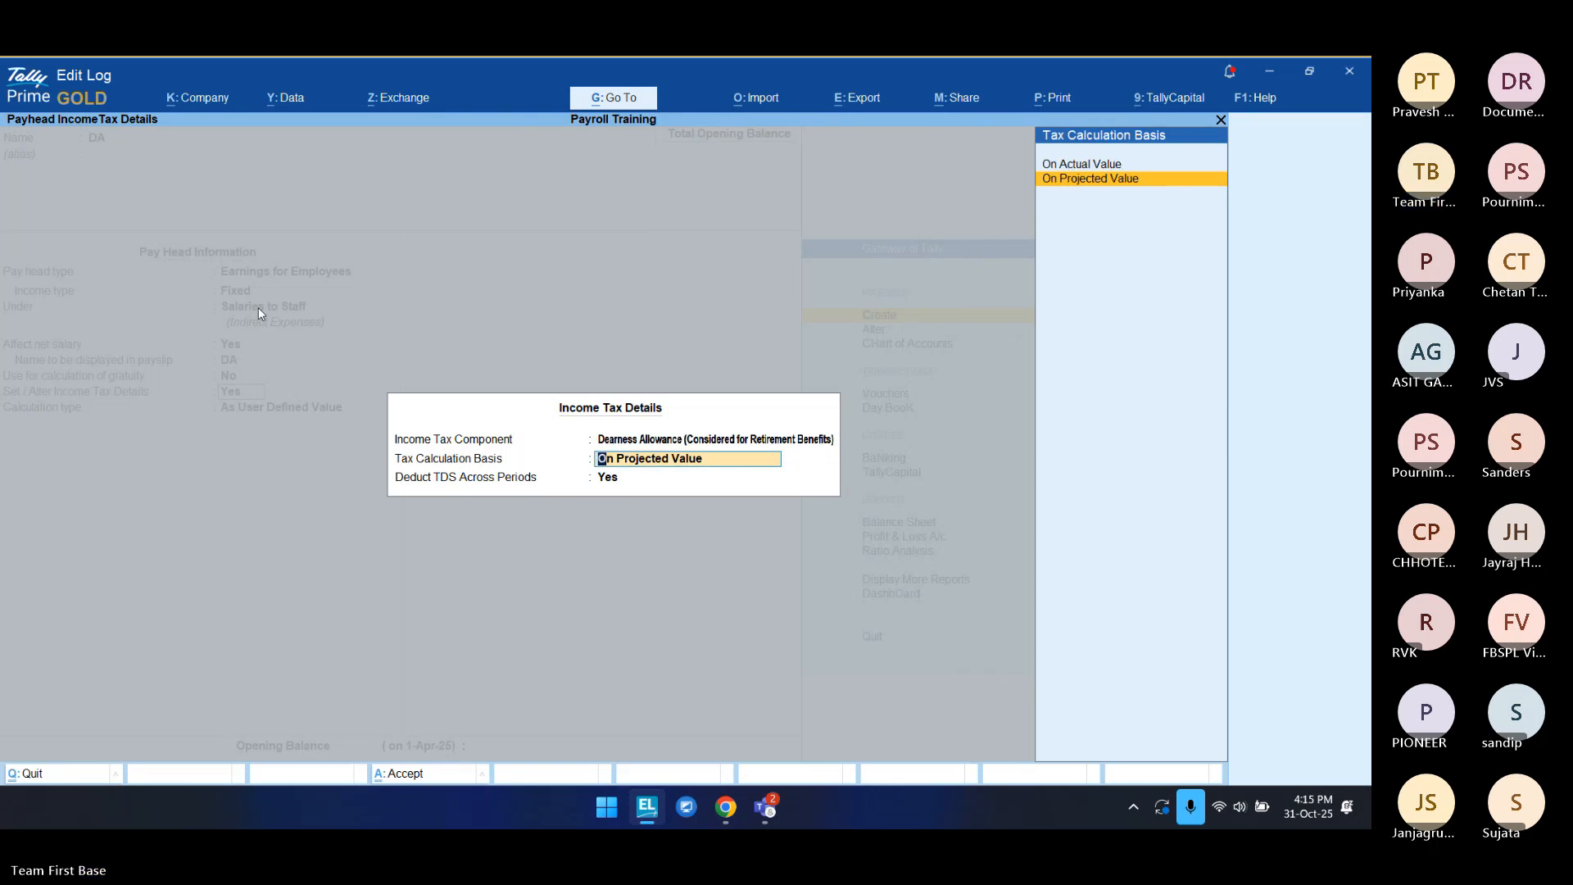
key("Return")
key("Return")
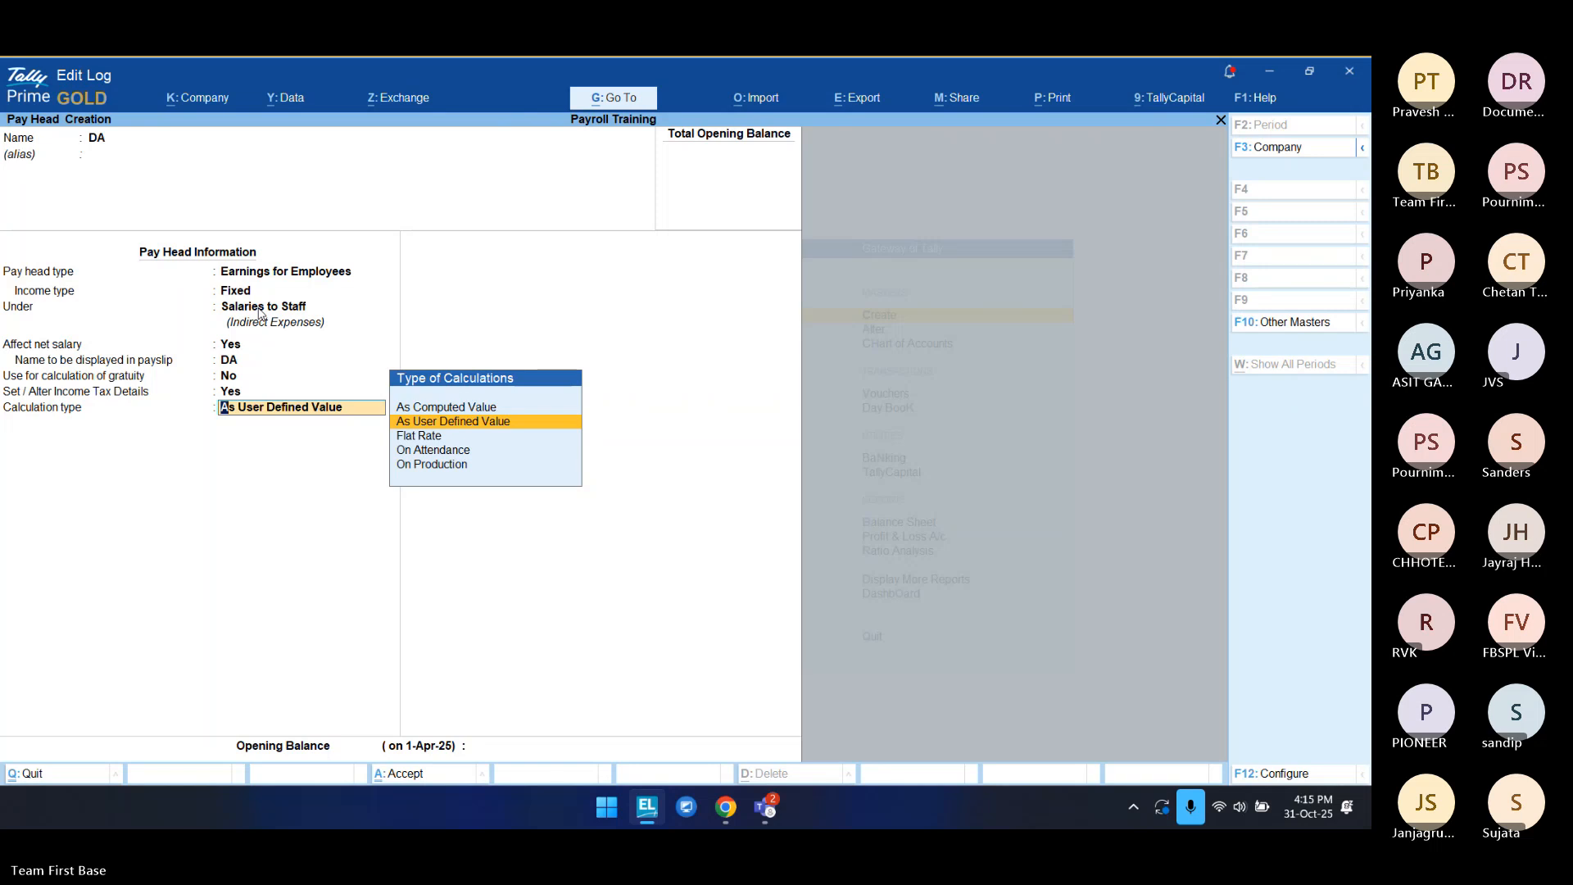
Step: Review the calculation types for DA and choose As Computed Value with Months as the calculation period
key("Down")
key("Down")
key("Down")
key("Up")
key("Up")
key("Up")
key("Up")
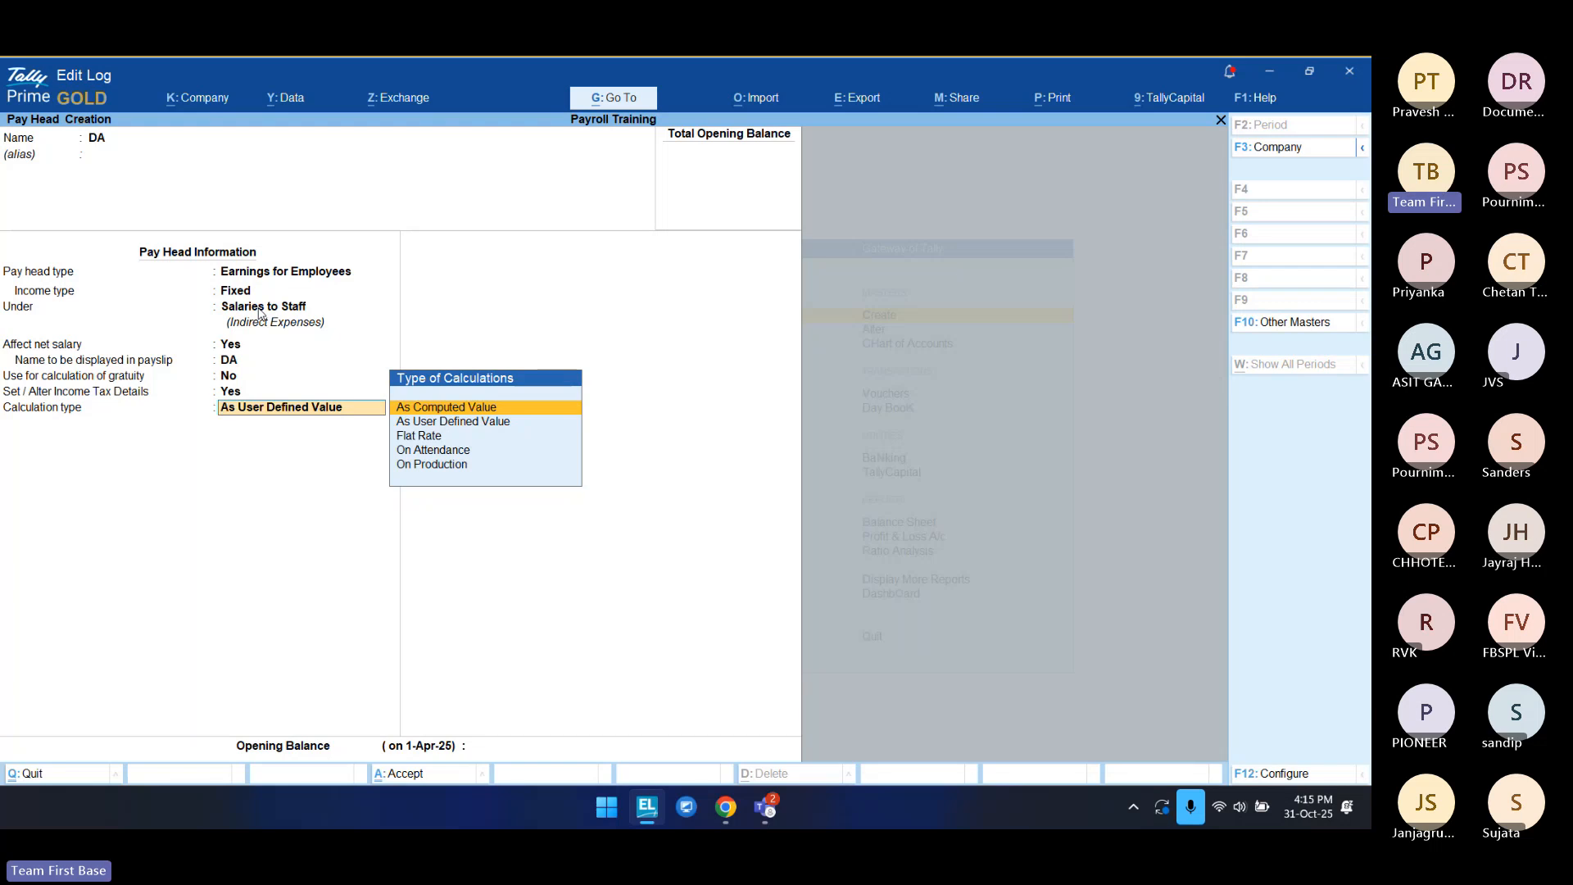
key("Down")
key("Down")
key("Down")
key("Up")
key("Up")
key("Up")
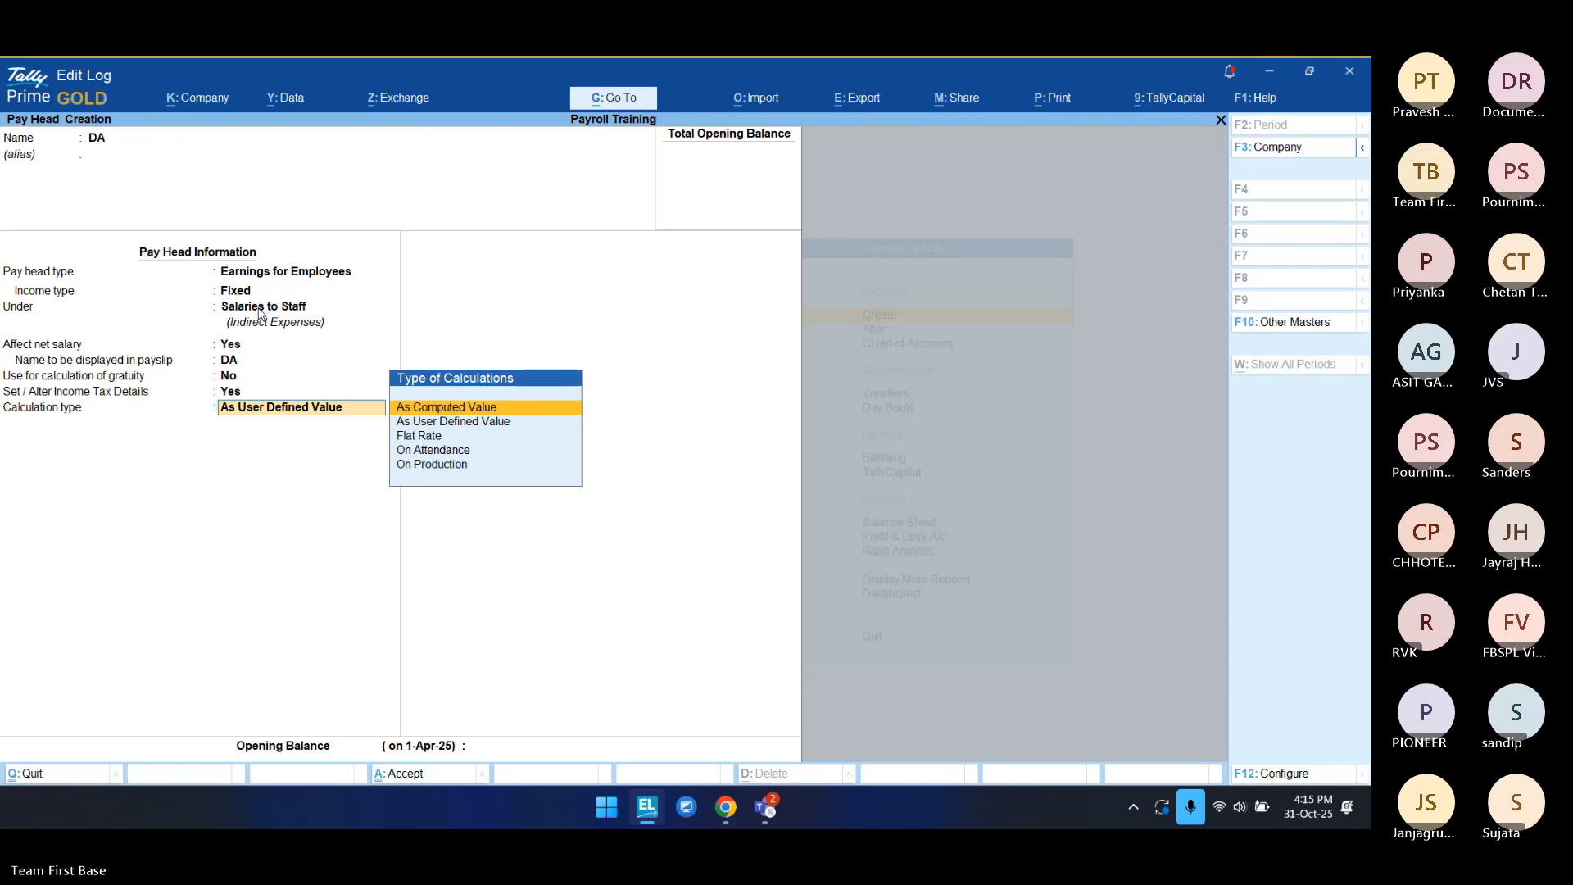
key("Return")
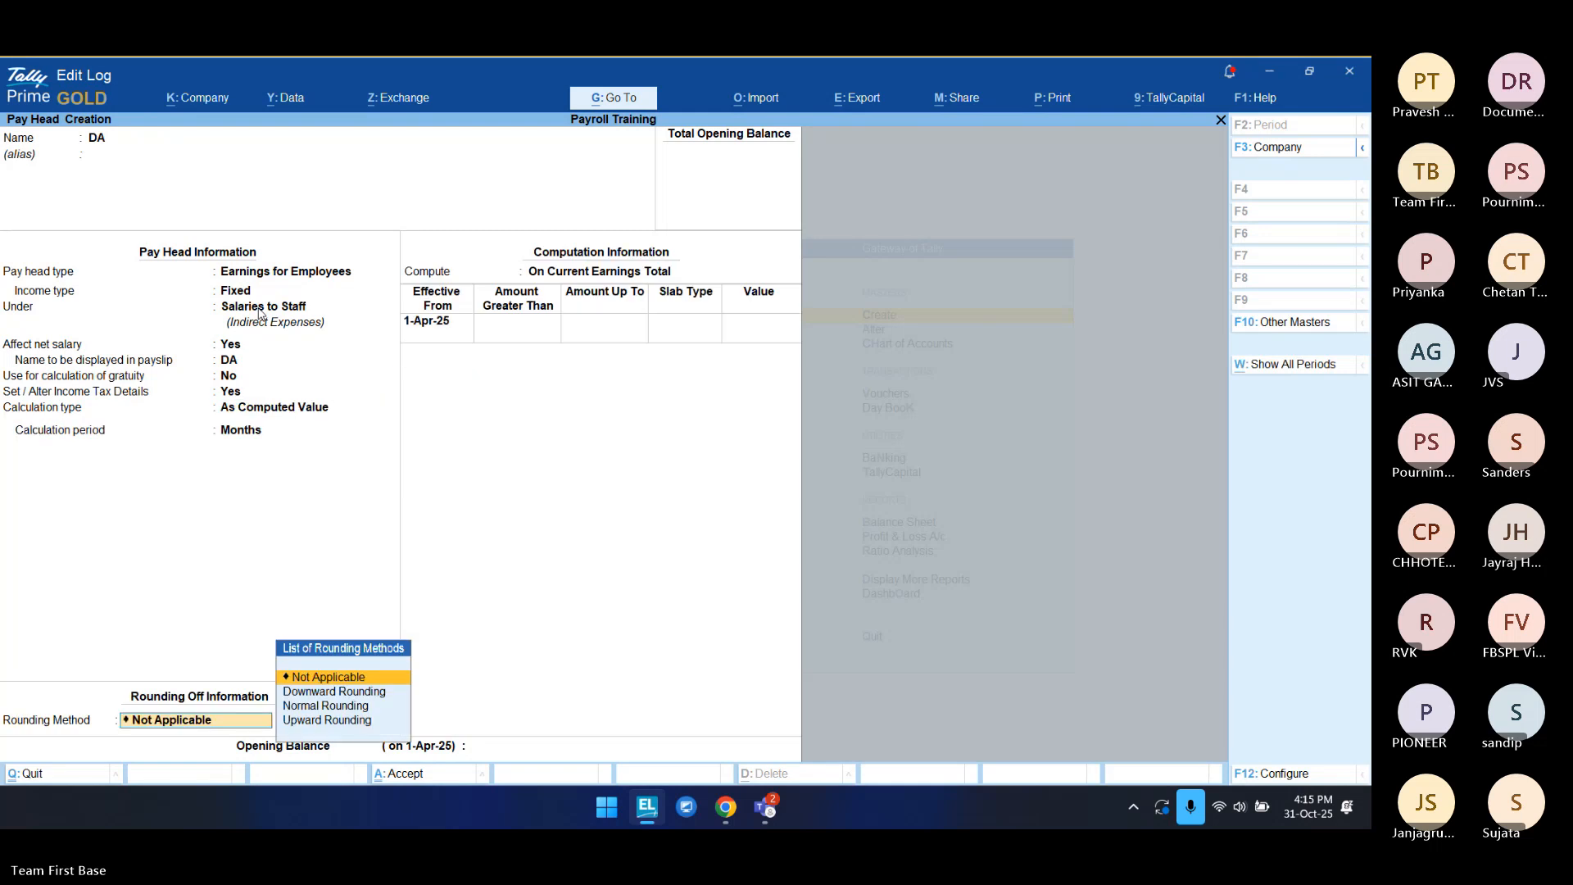
Step: Set DA's rounding method to Normal Rounding with a limit of 1
key("Down")
key("Down")
key("Return")
type("1")
key("Return")
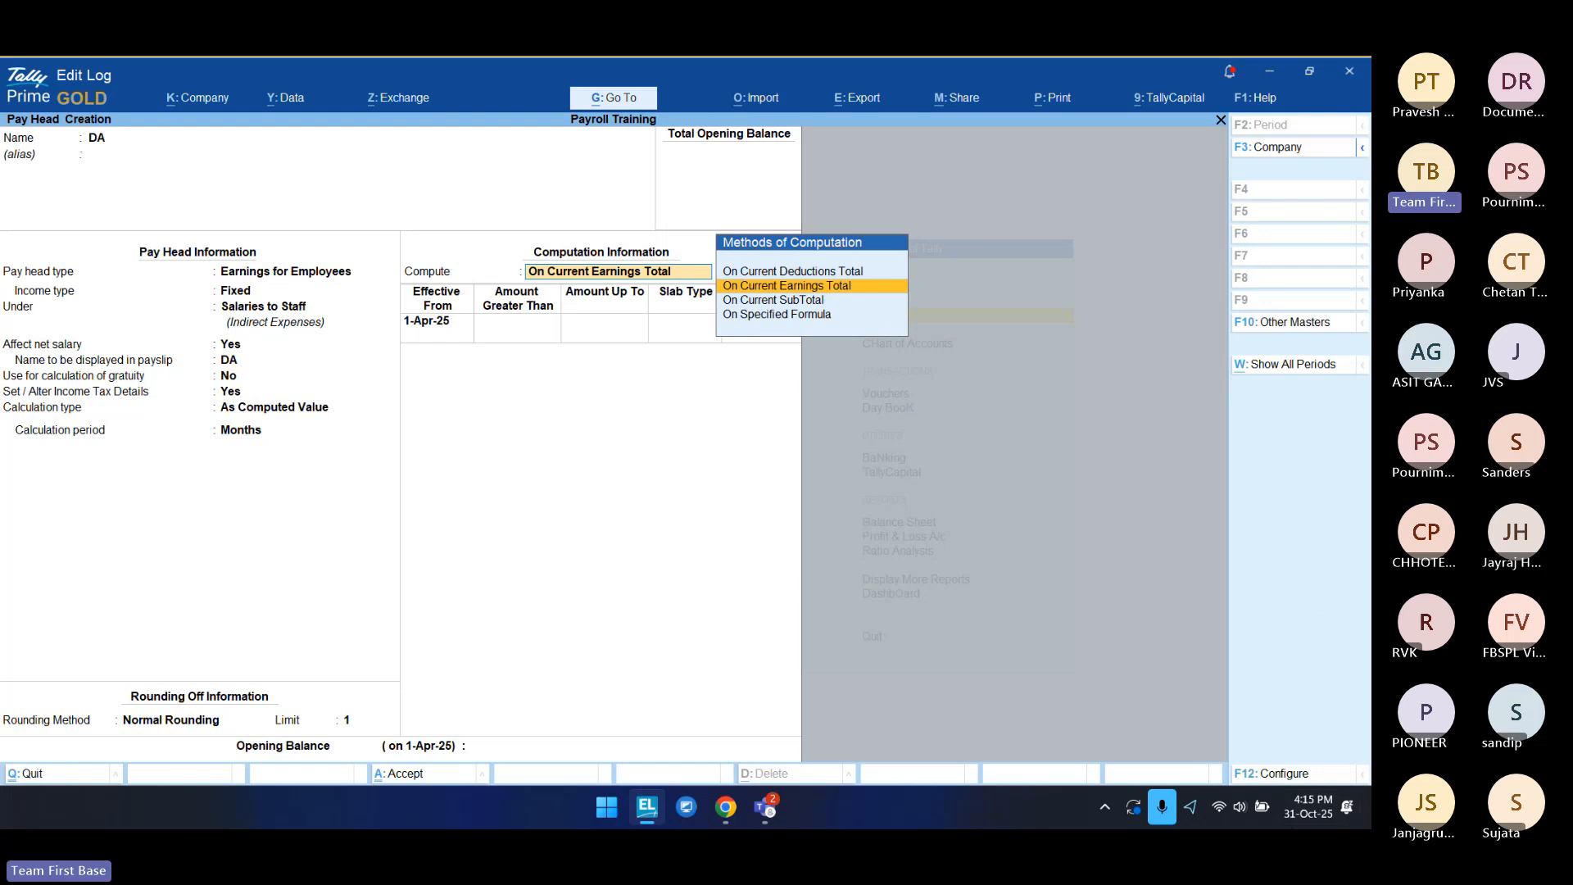
Step: Mute the computer's sound and minimize TallyPrime to switch to the browser
left_click(1239, 809)
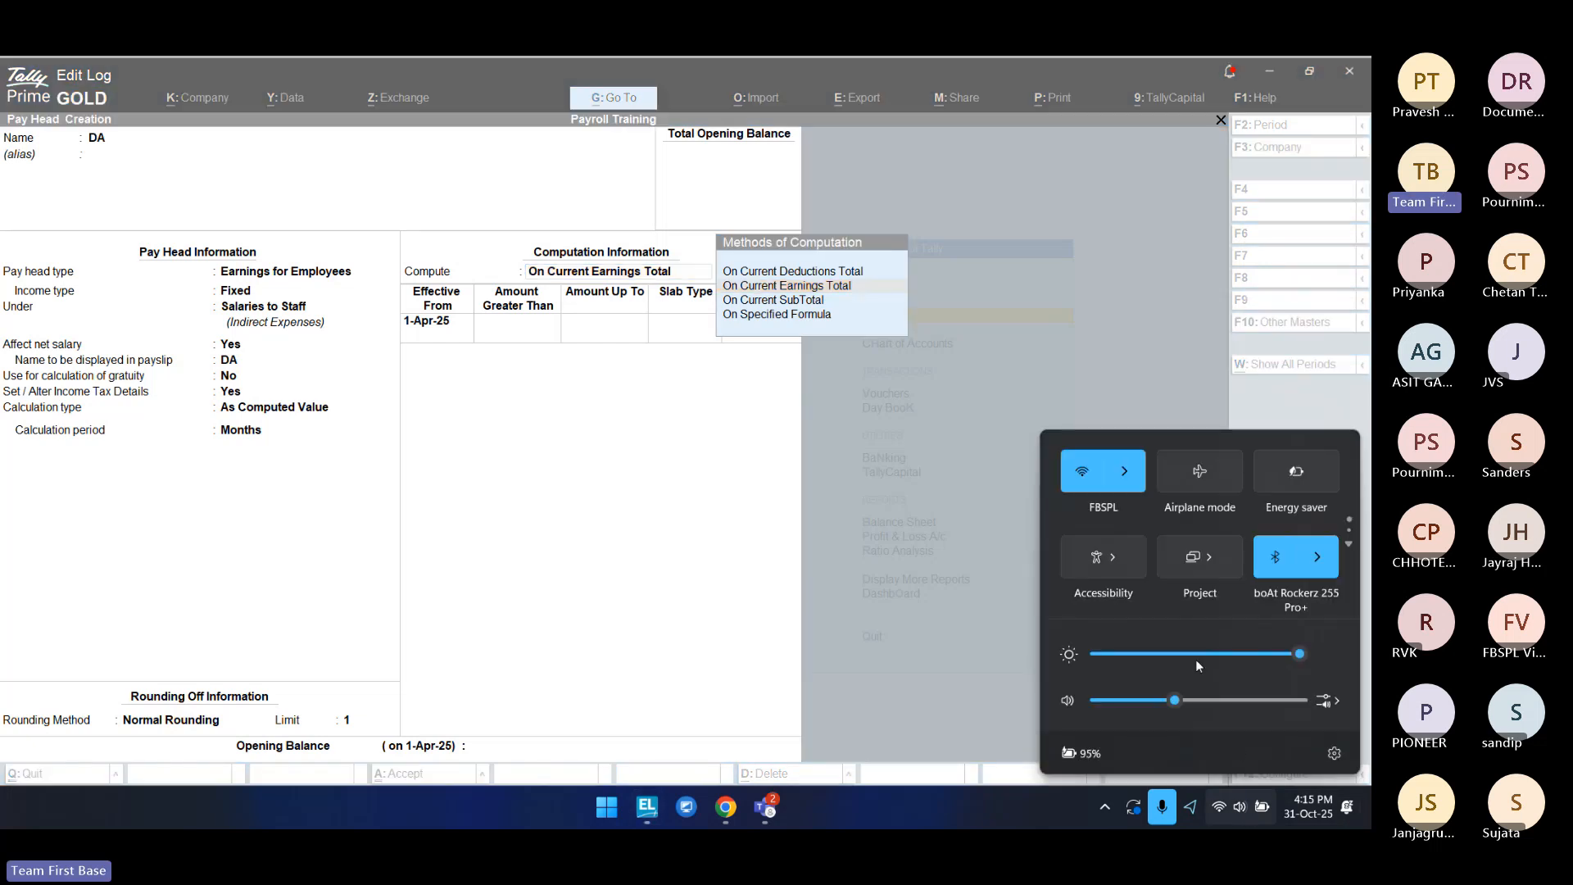
left_click(1068, 701)
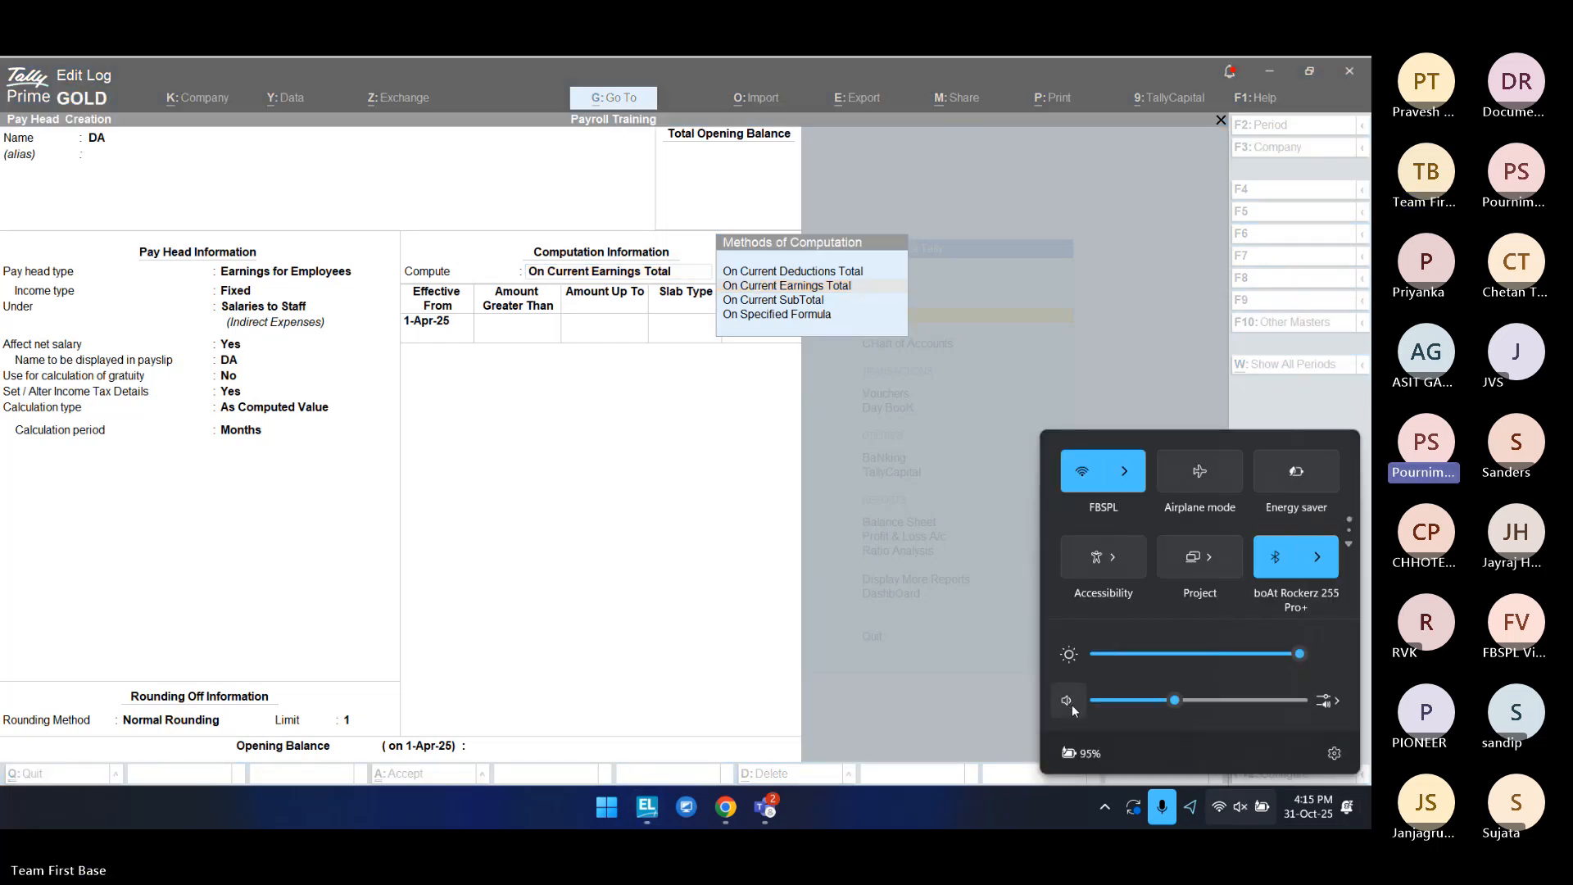
left_click(1269, 71)
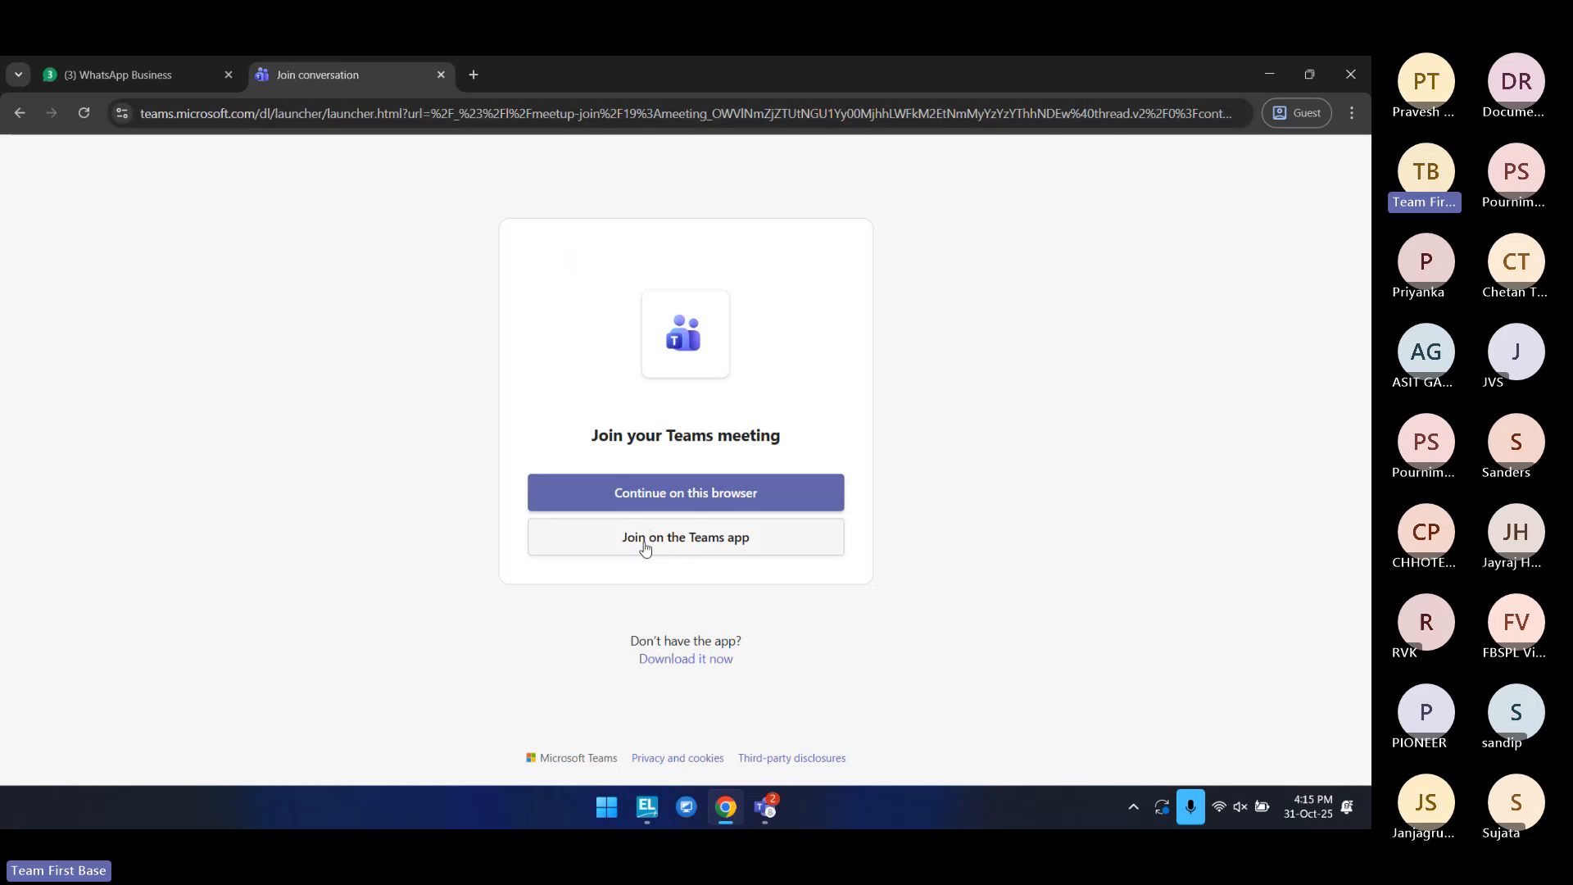
Step: Switch to the Teams meeting window and mute all participants
left_click(770, 809)
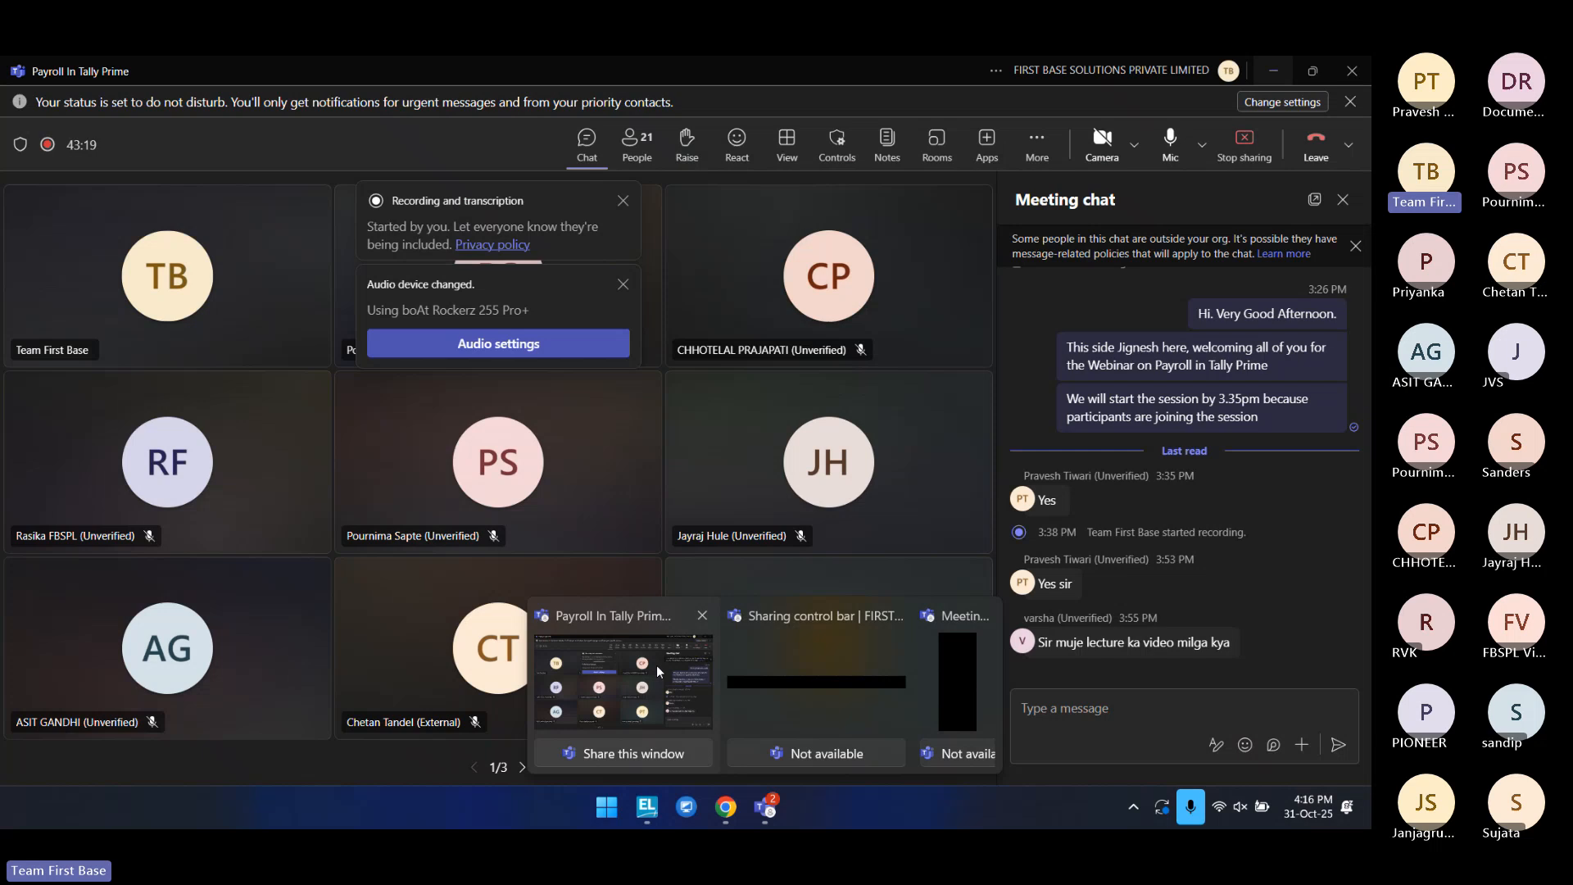
left_click(656, 665)
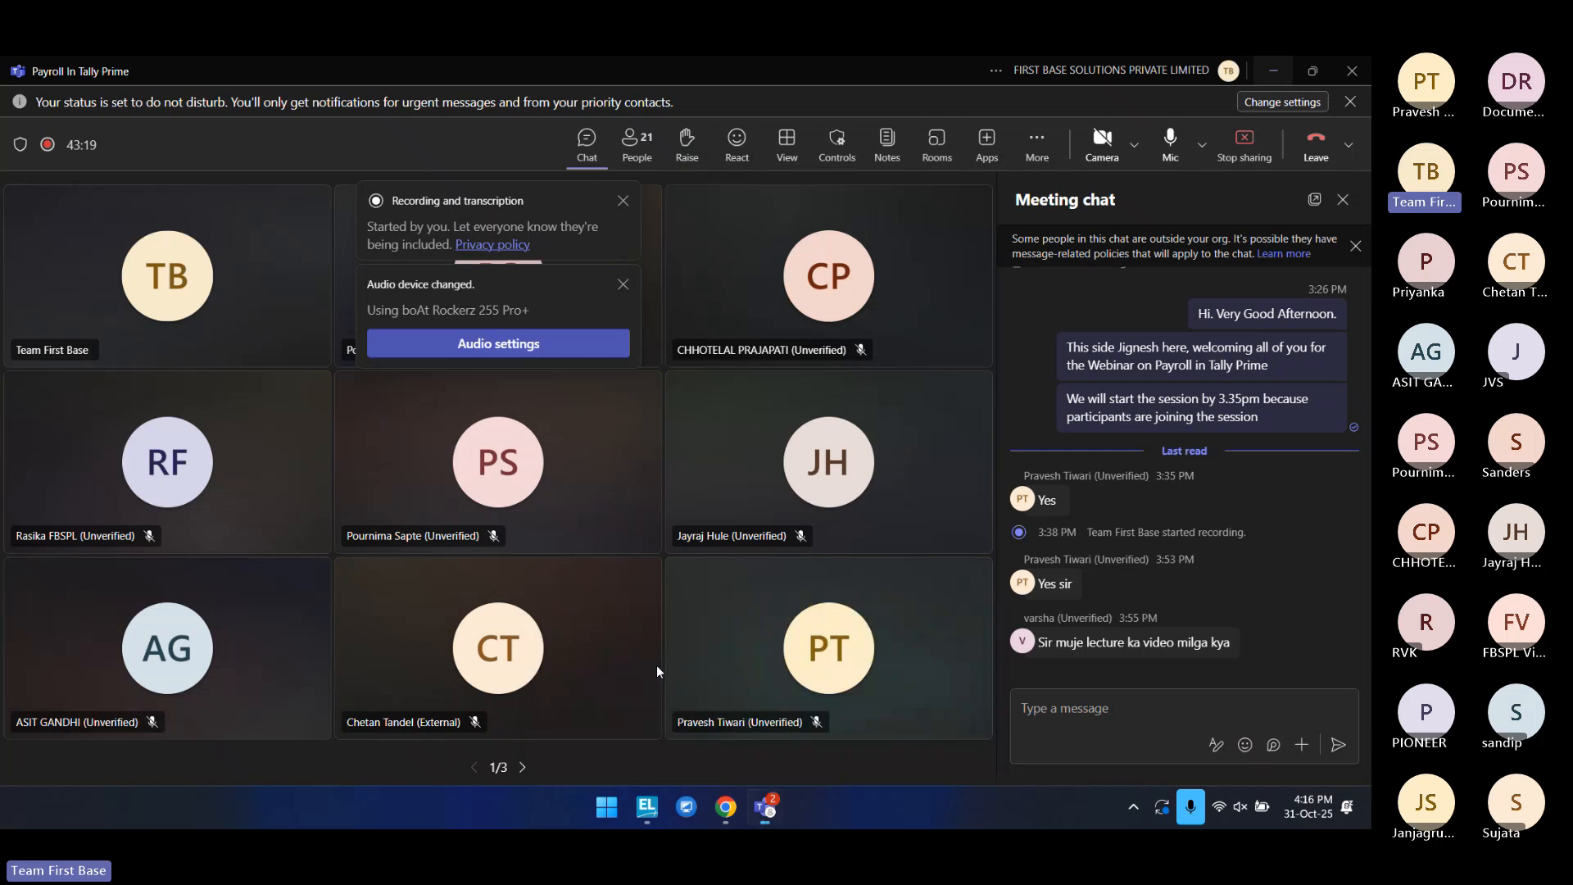
left_click(1170, 146)
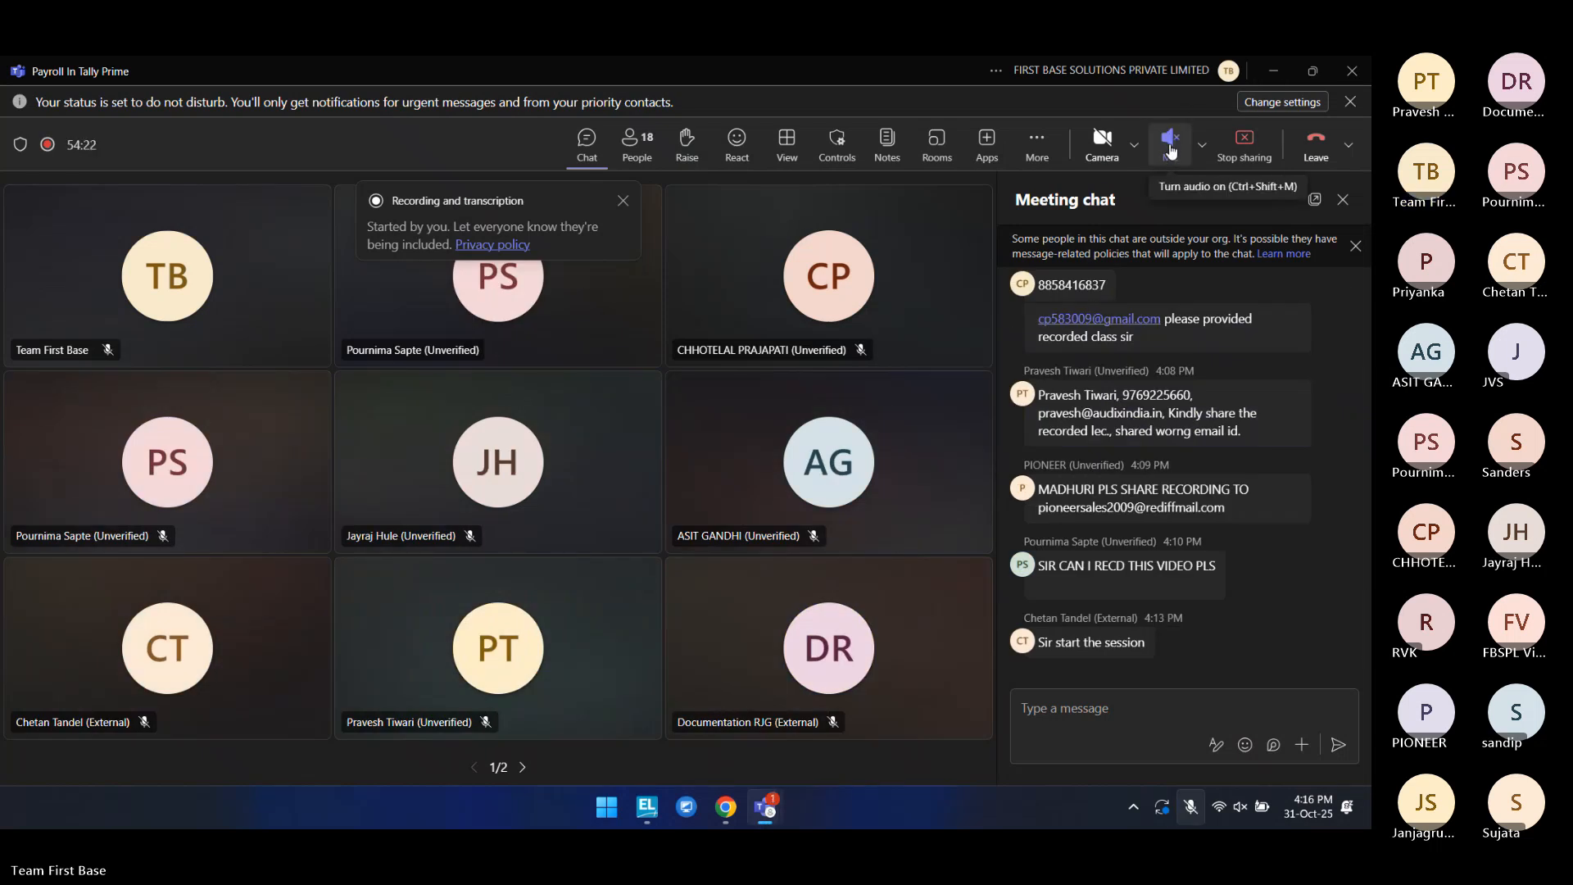
left_click(588, 146)
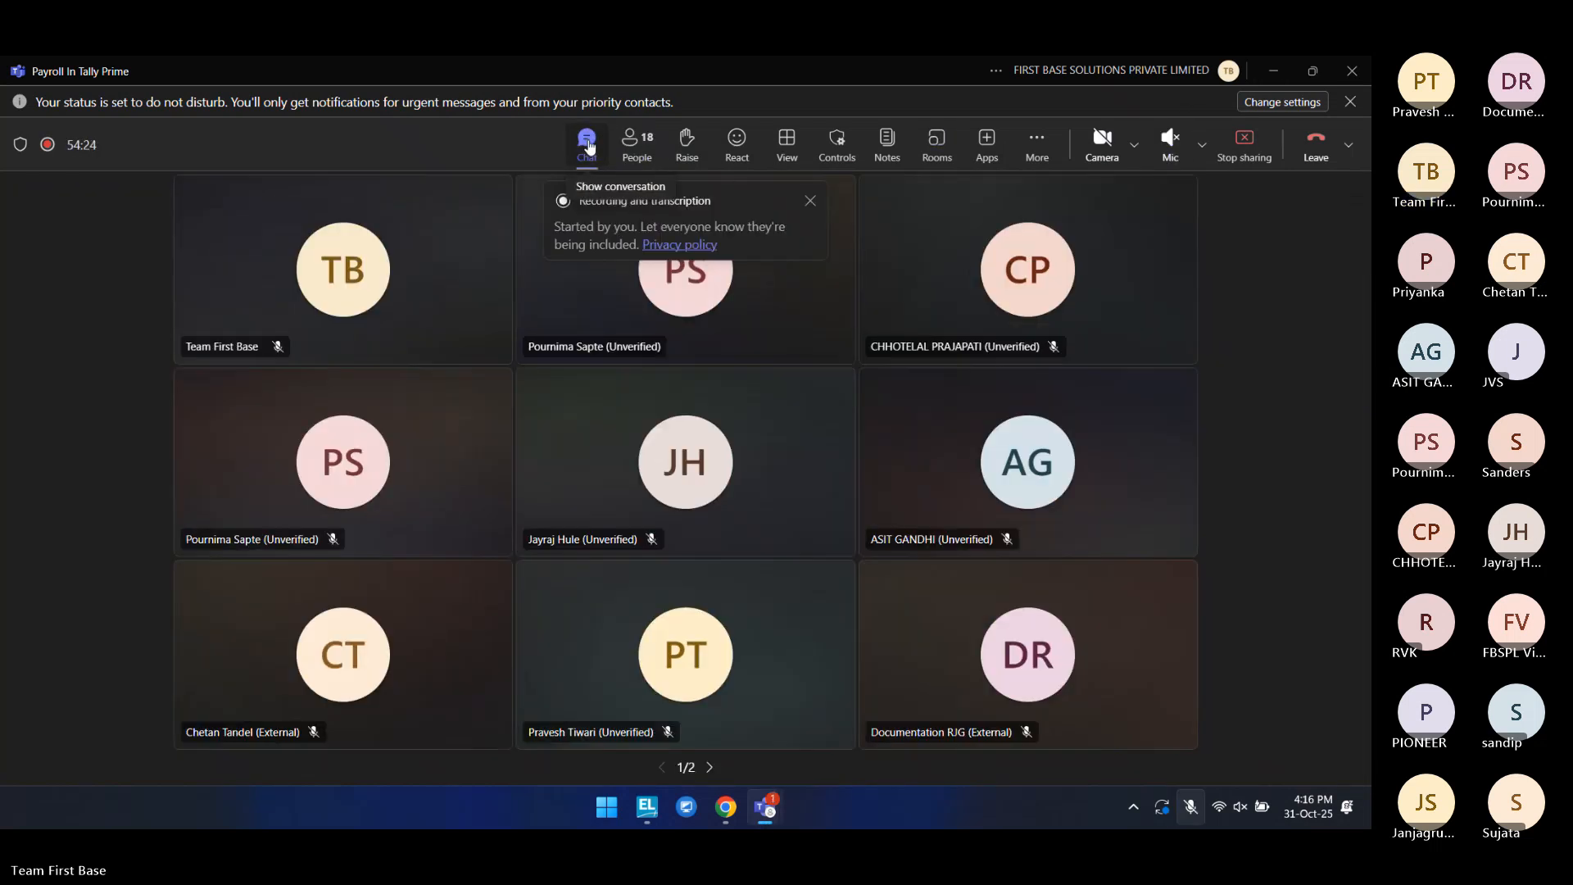
left_click(638, 148)
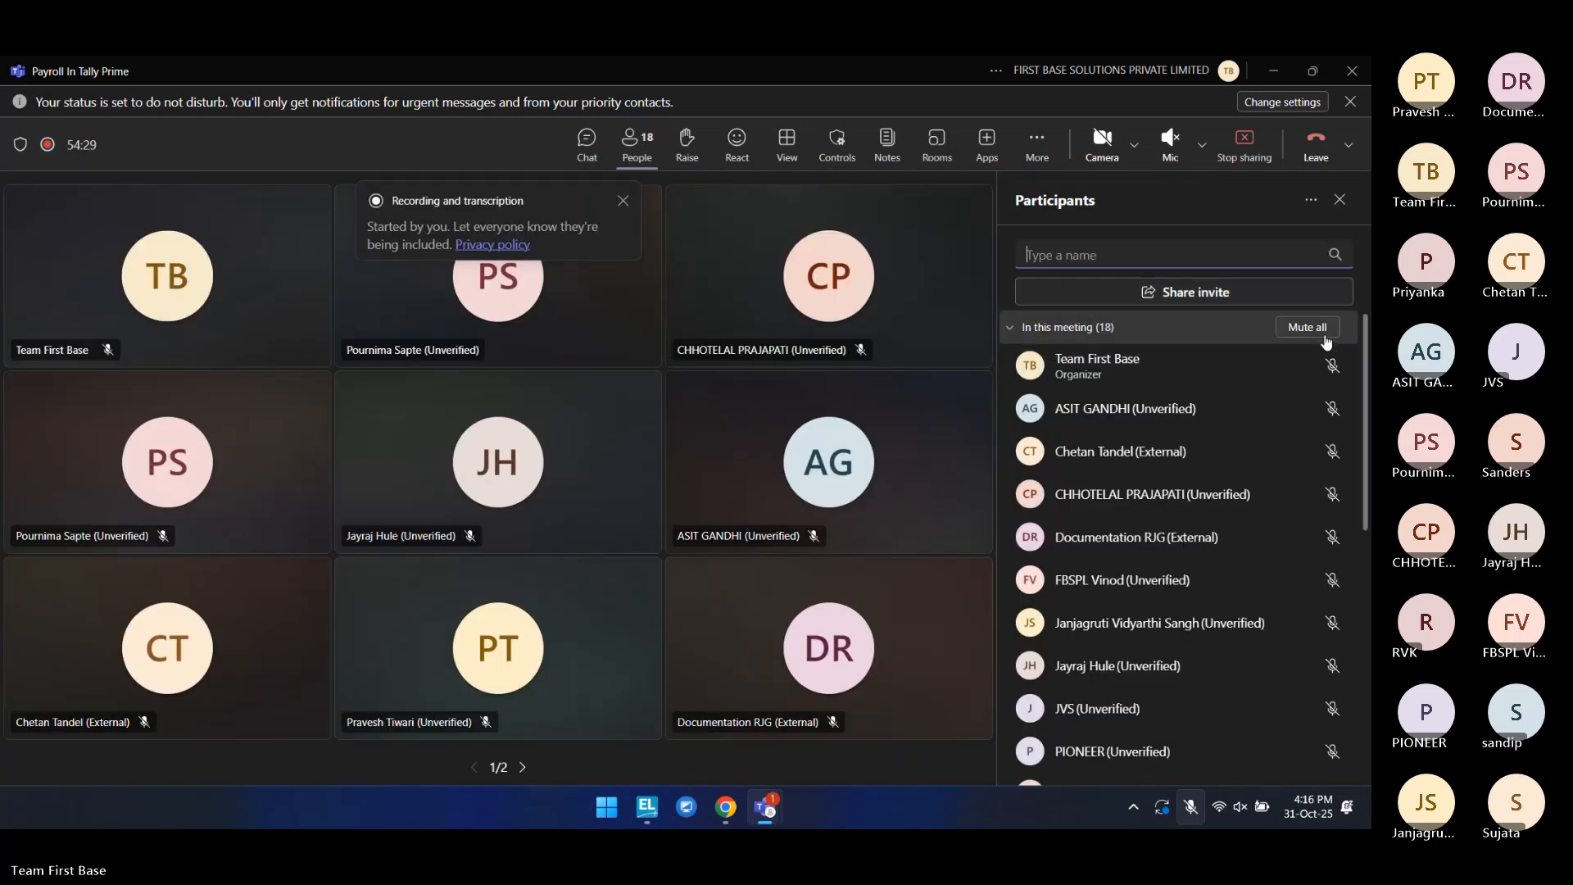
left_click(1324, 332)
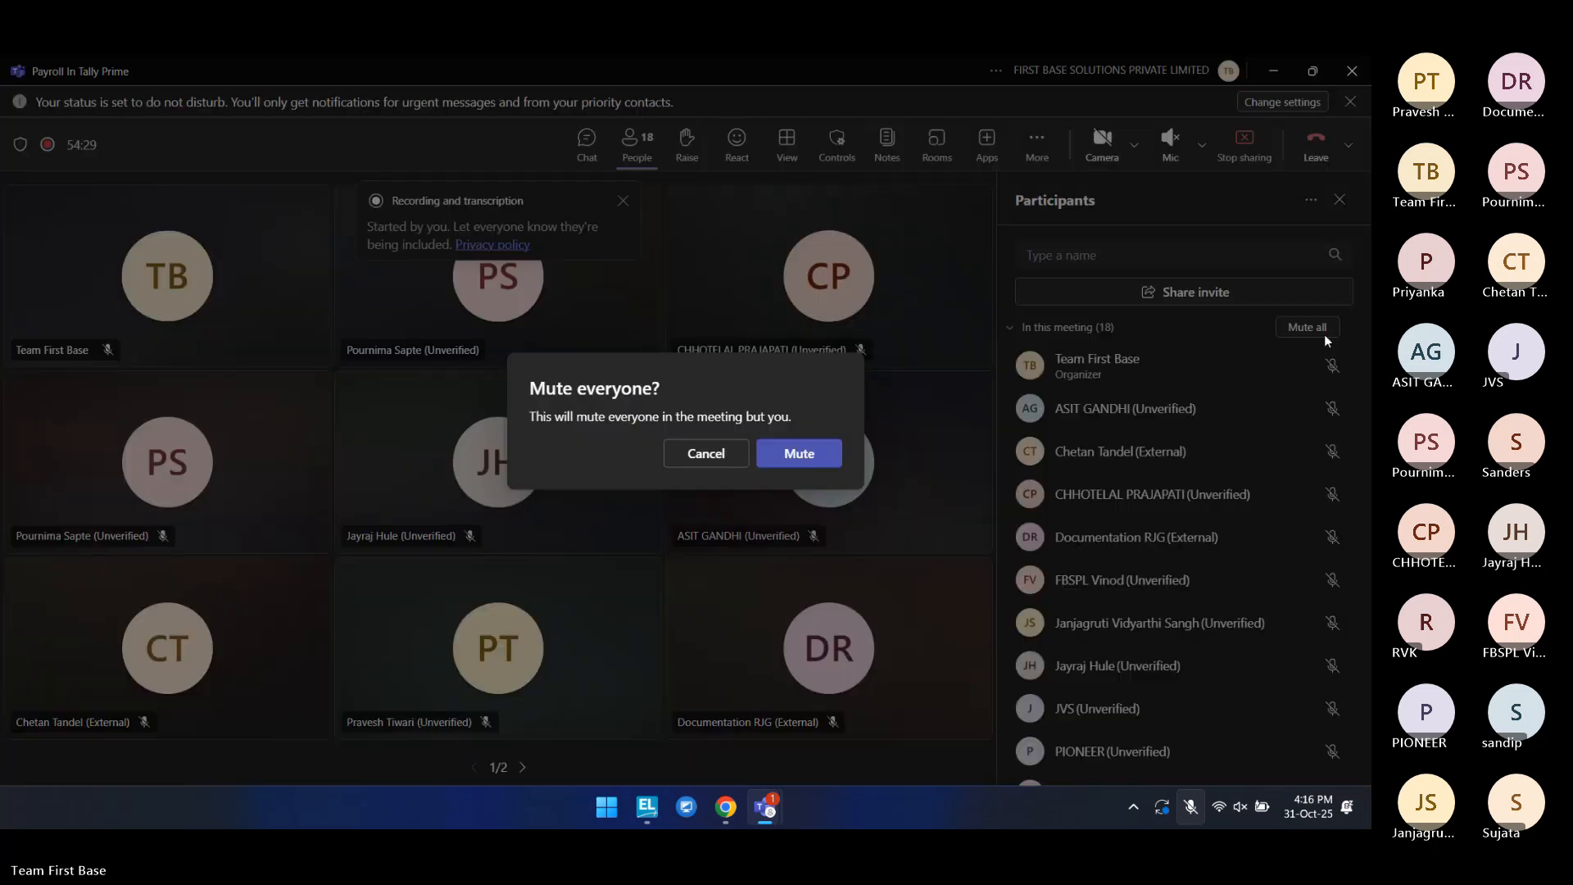
left_click(815, 455)
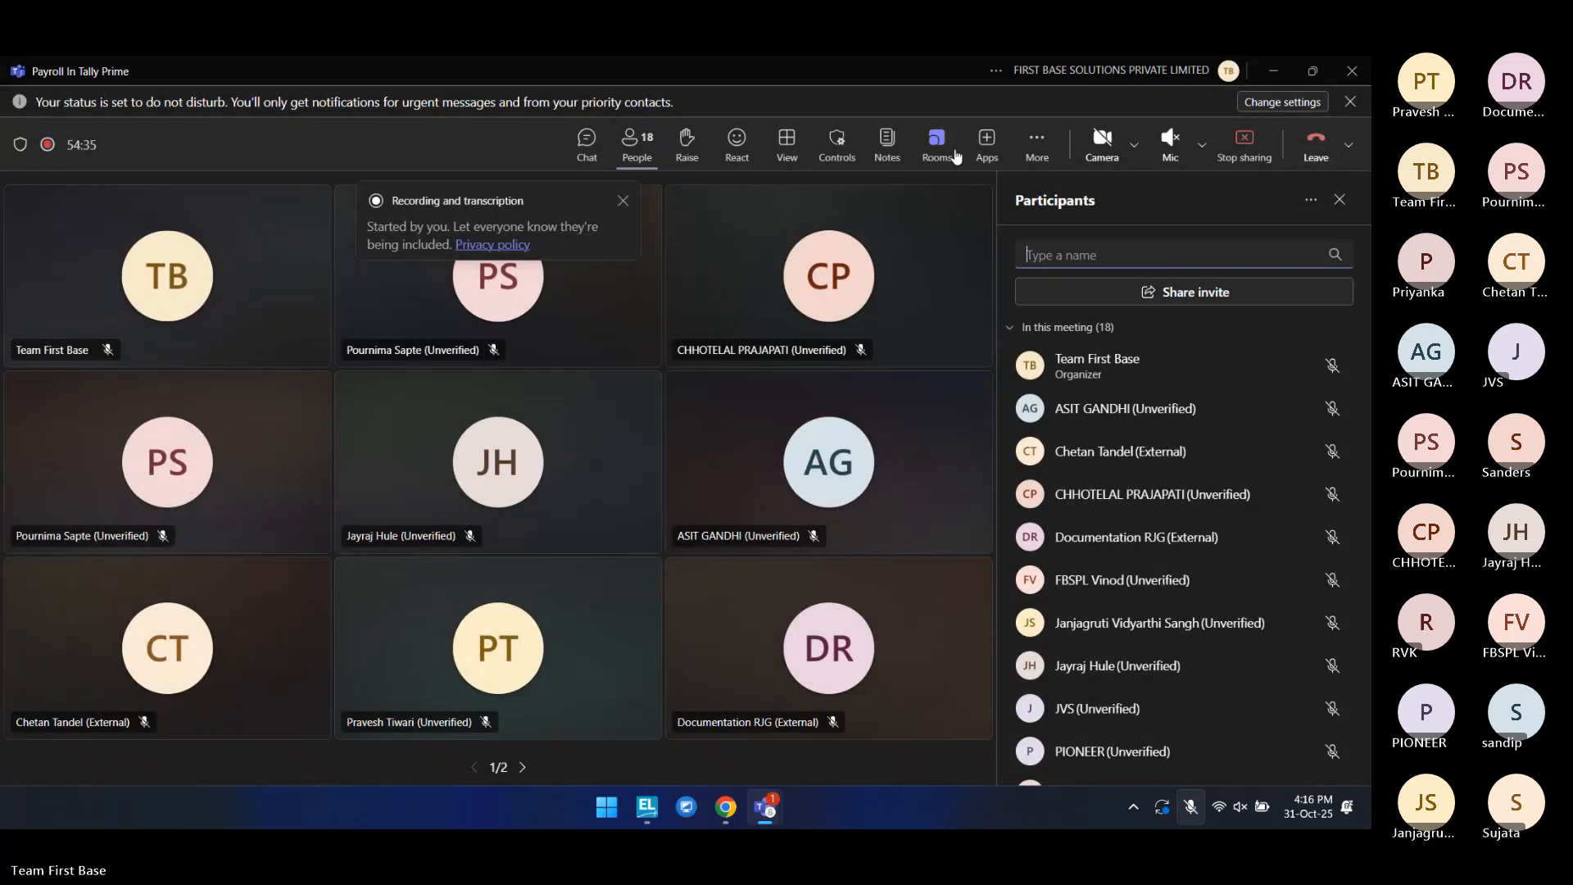
Step: Turn on the meeting audio in Teams and switch back to DA's pay head creation in TallyPrime
left_click(1176, 146)
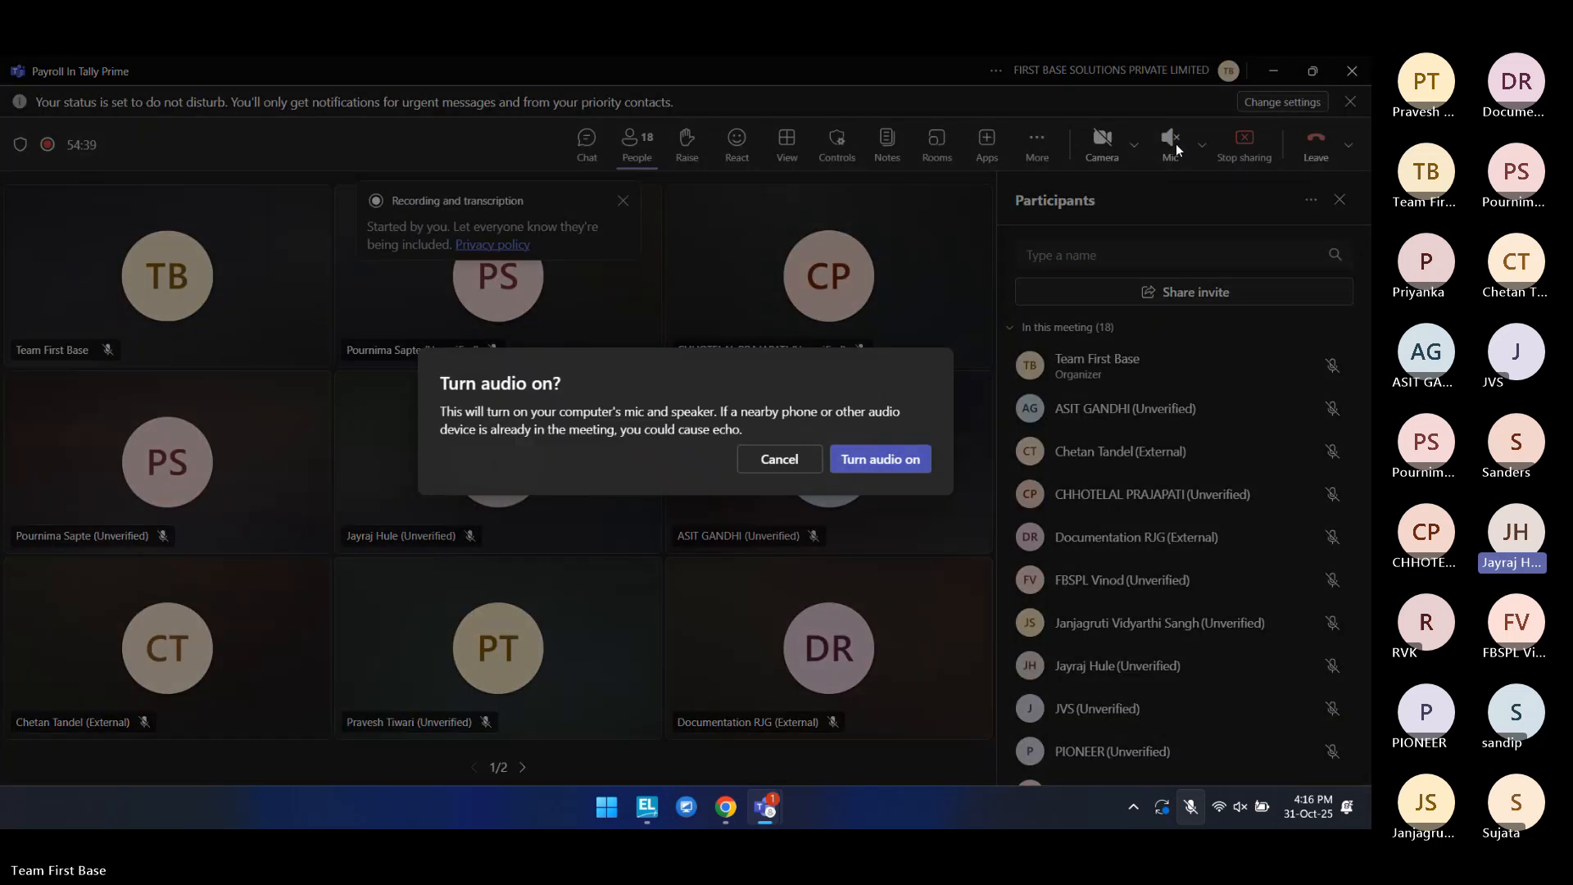
left_click(867, 460)
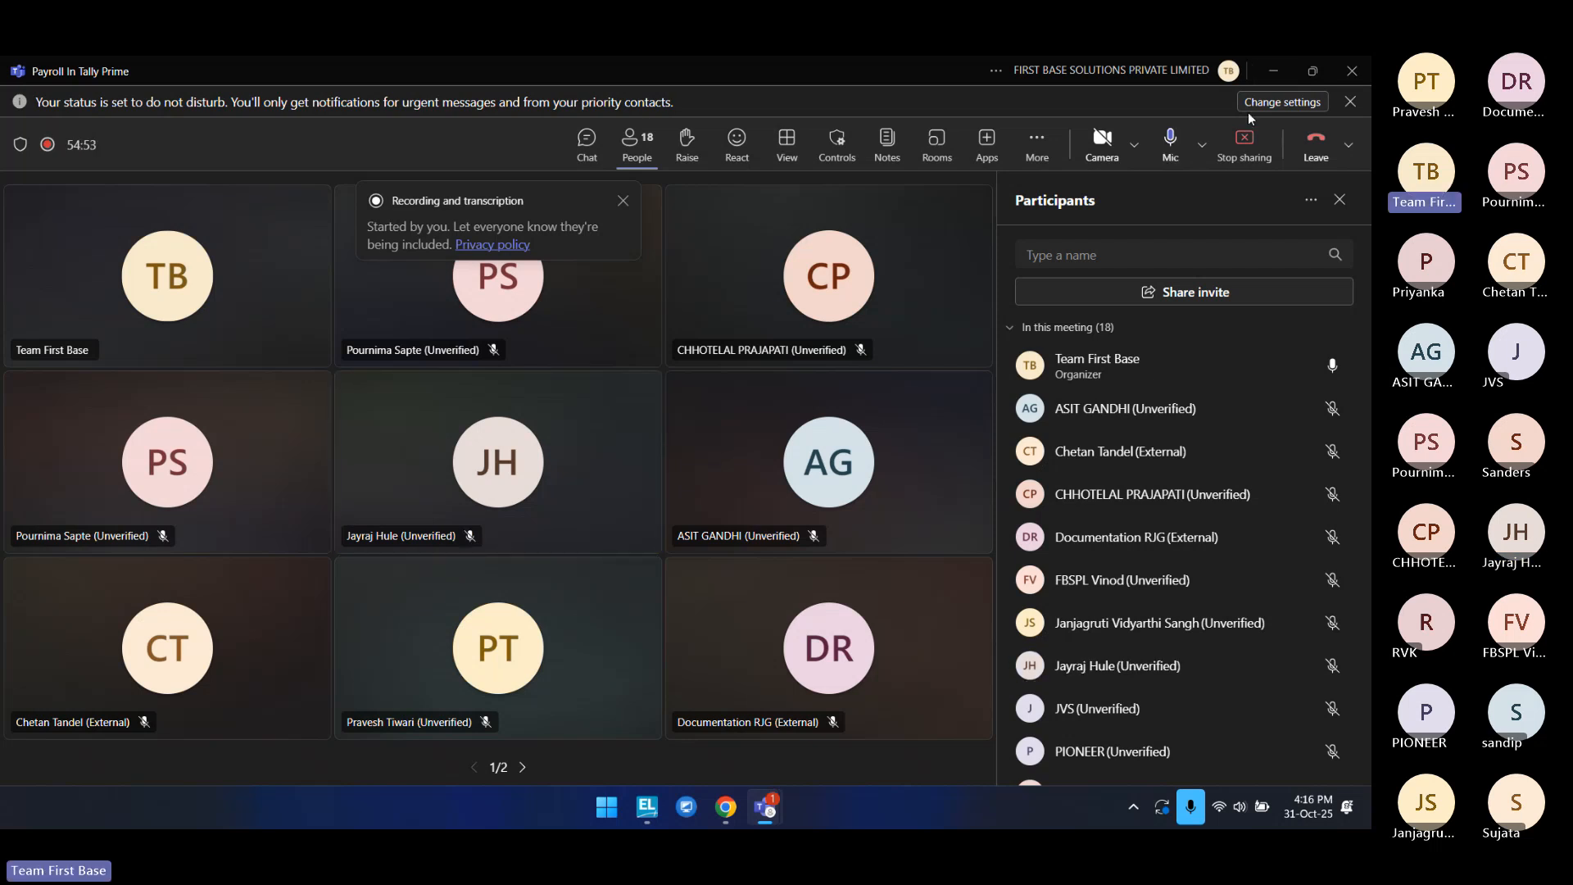
left_click(1265, 71)
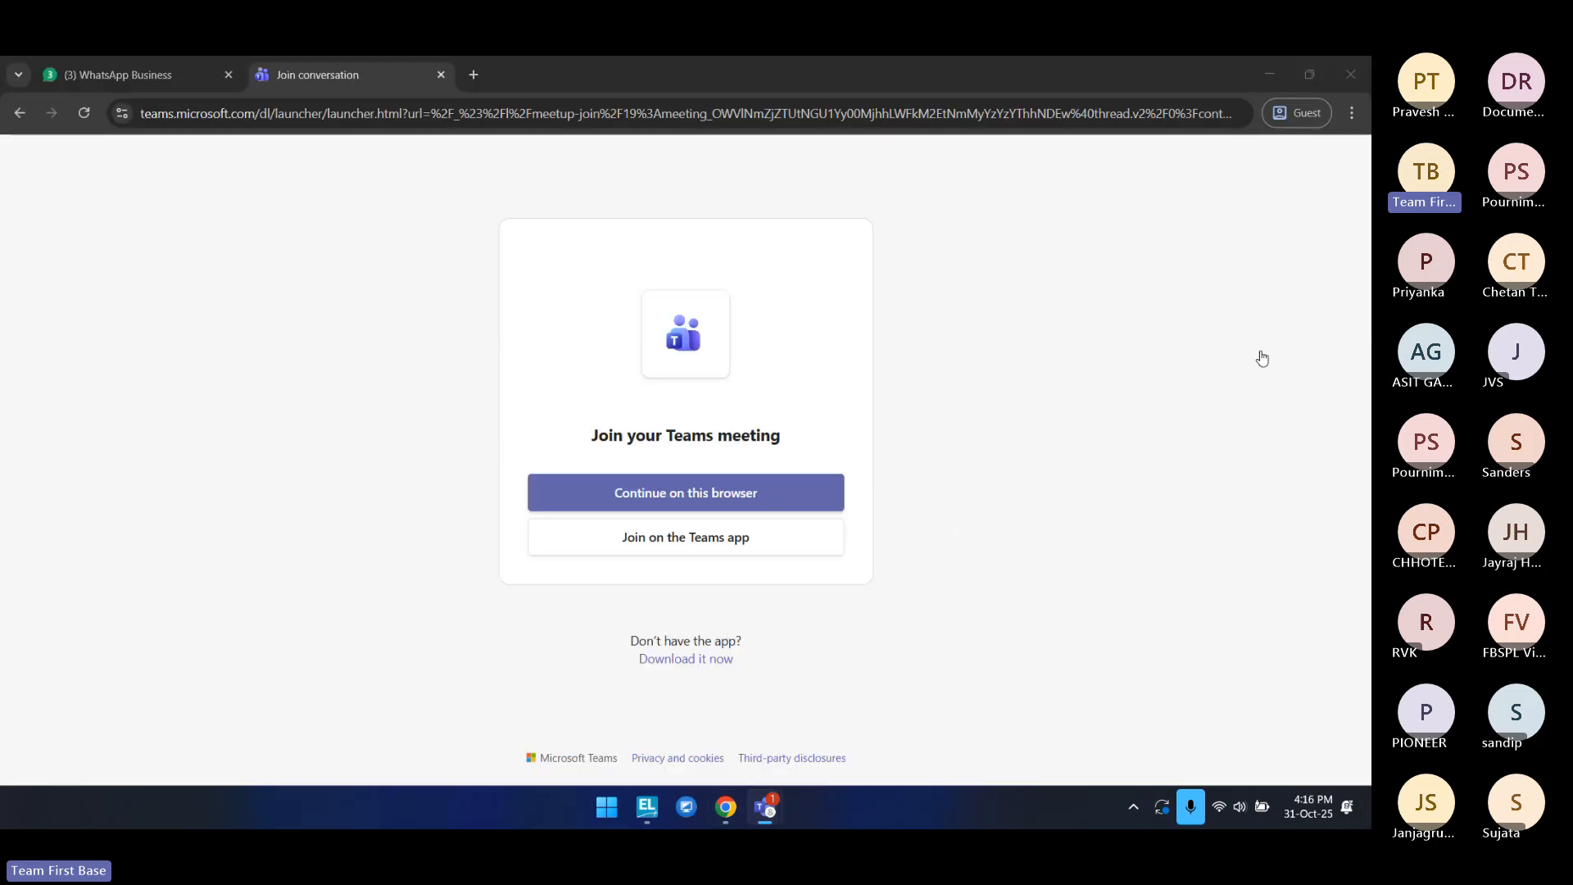
left_click(660, 810)
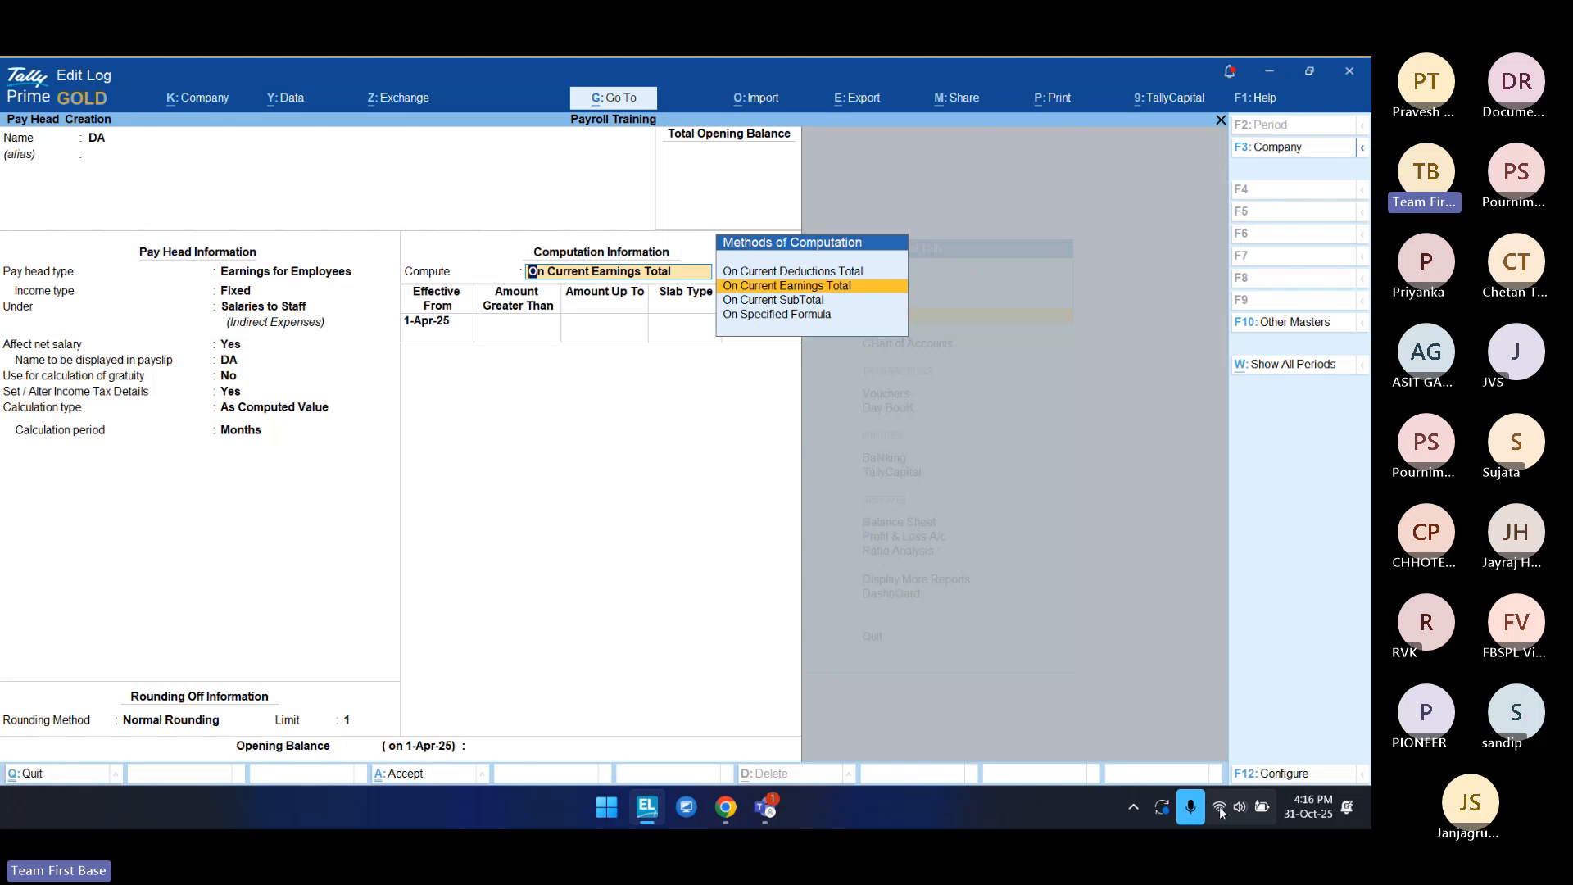
left_click(1133, 813)
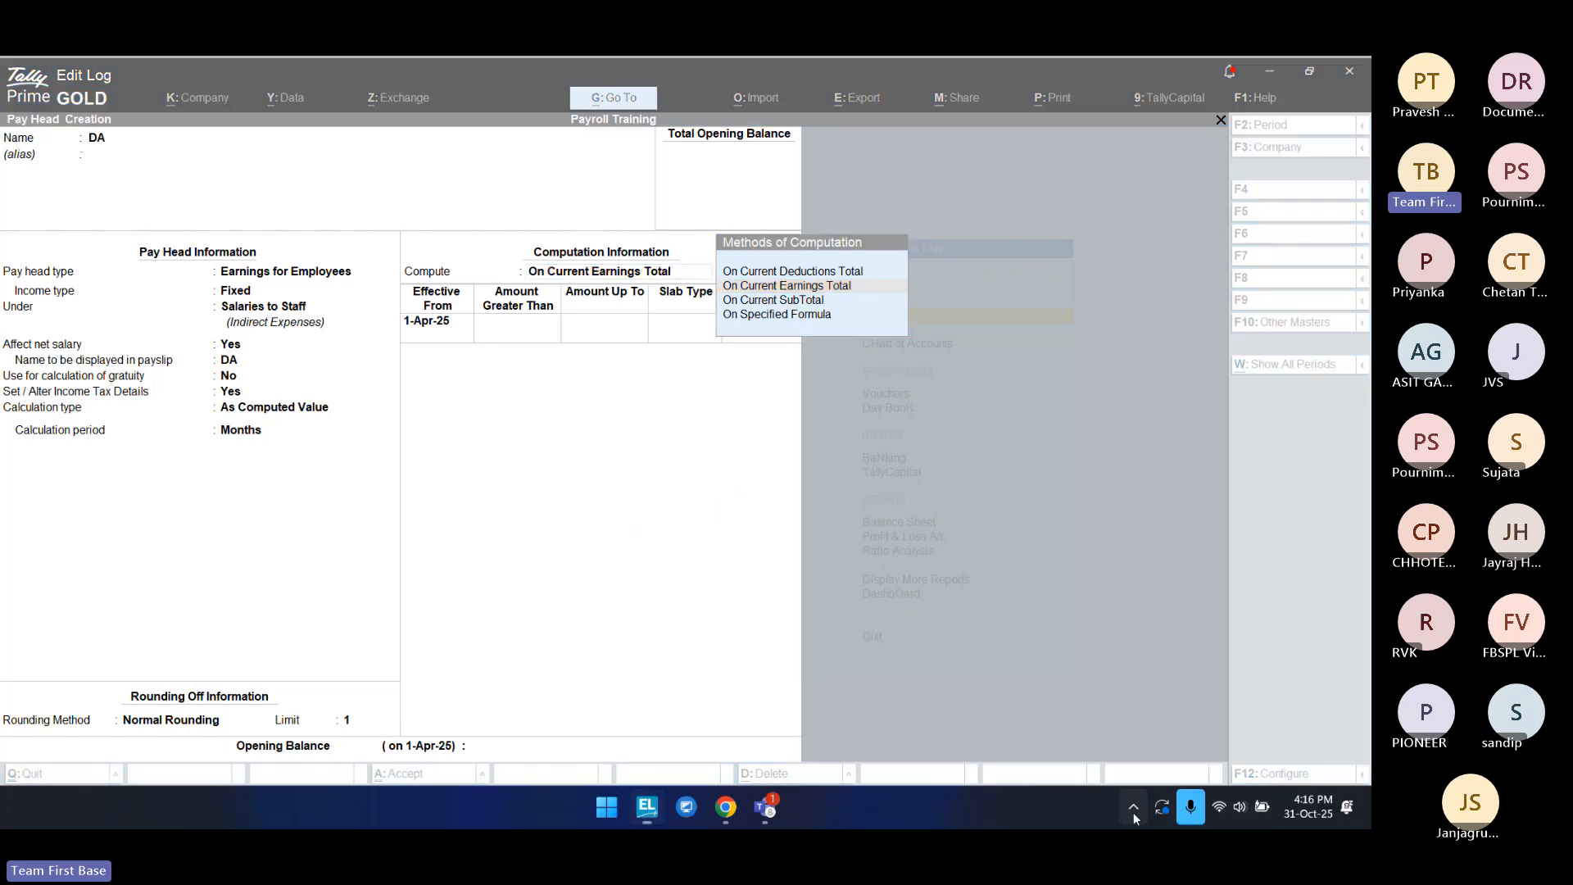
left_click(1108, 535)
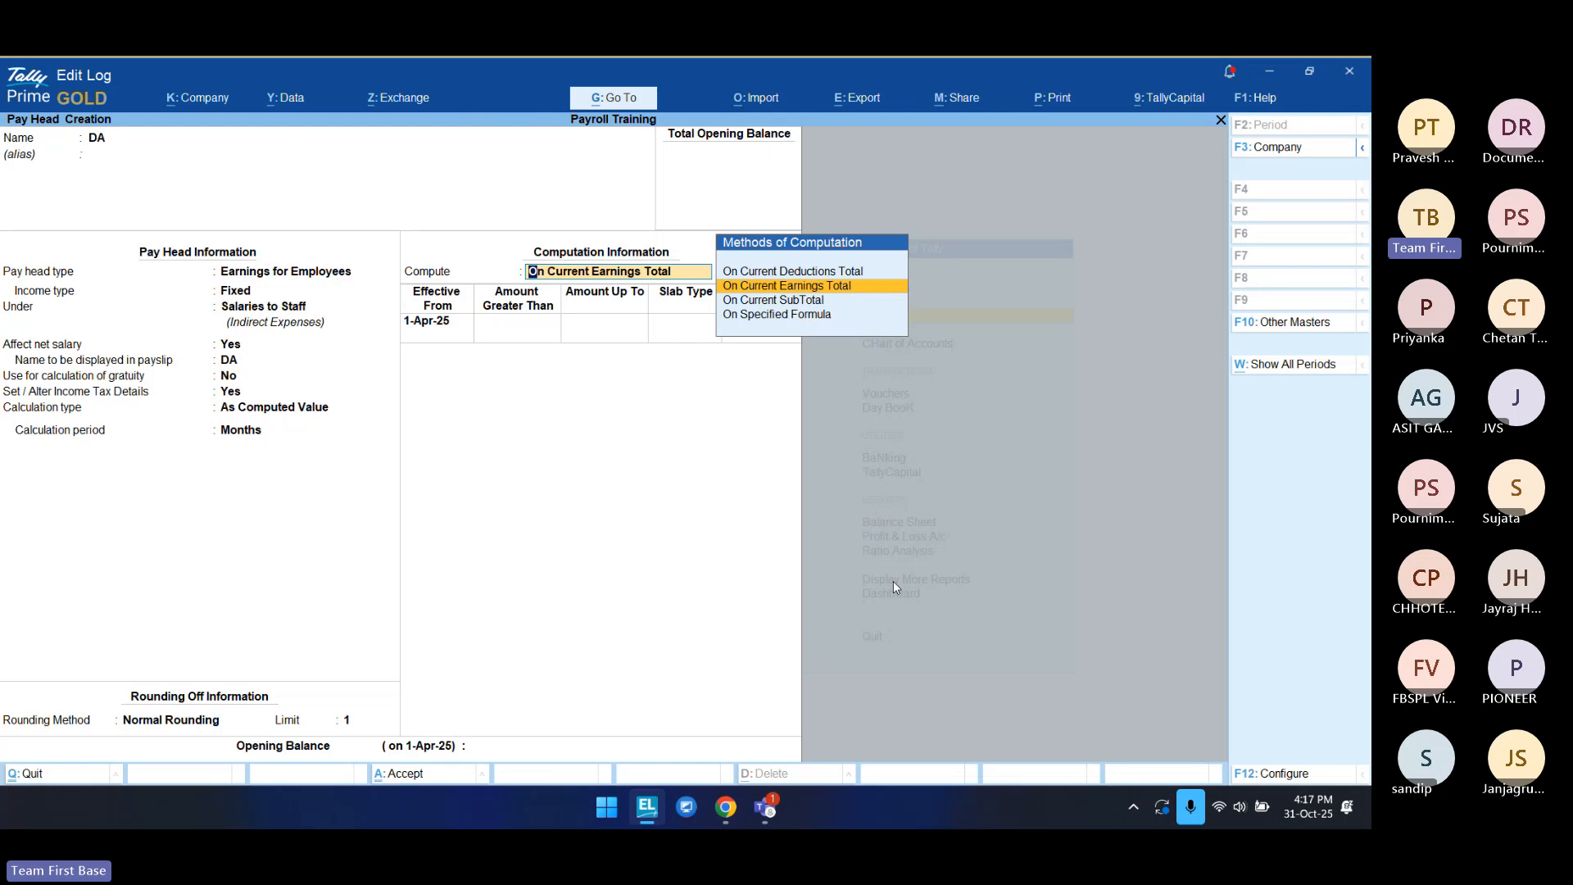
Step: Review the computation methods for DA and highlight On Specified Formula
key("Up")
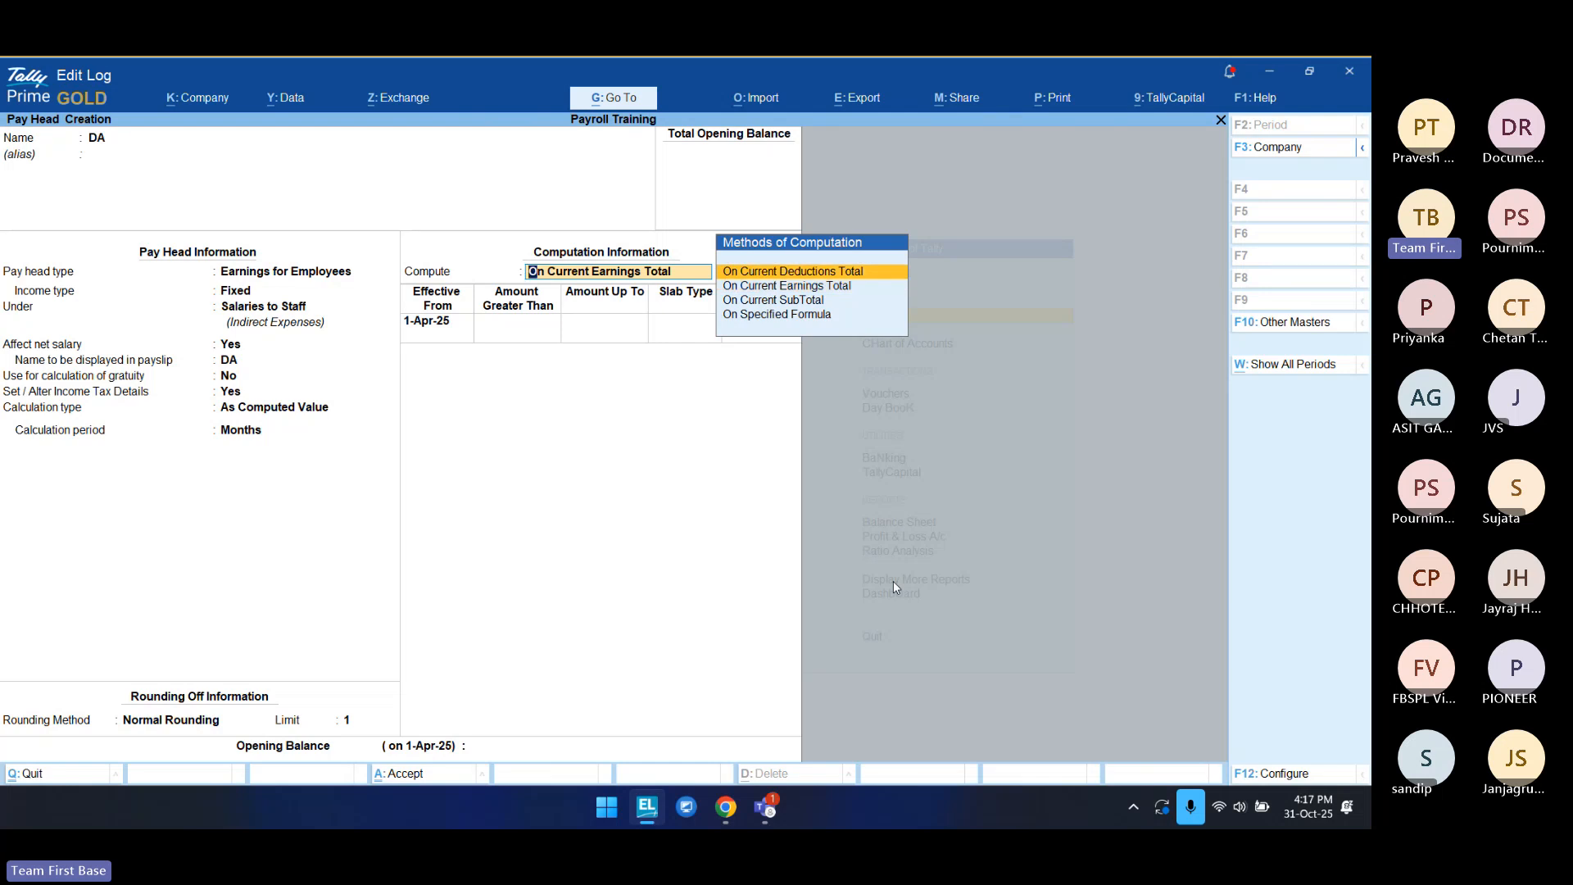
key("Down")
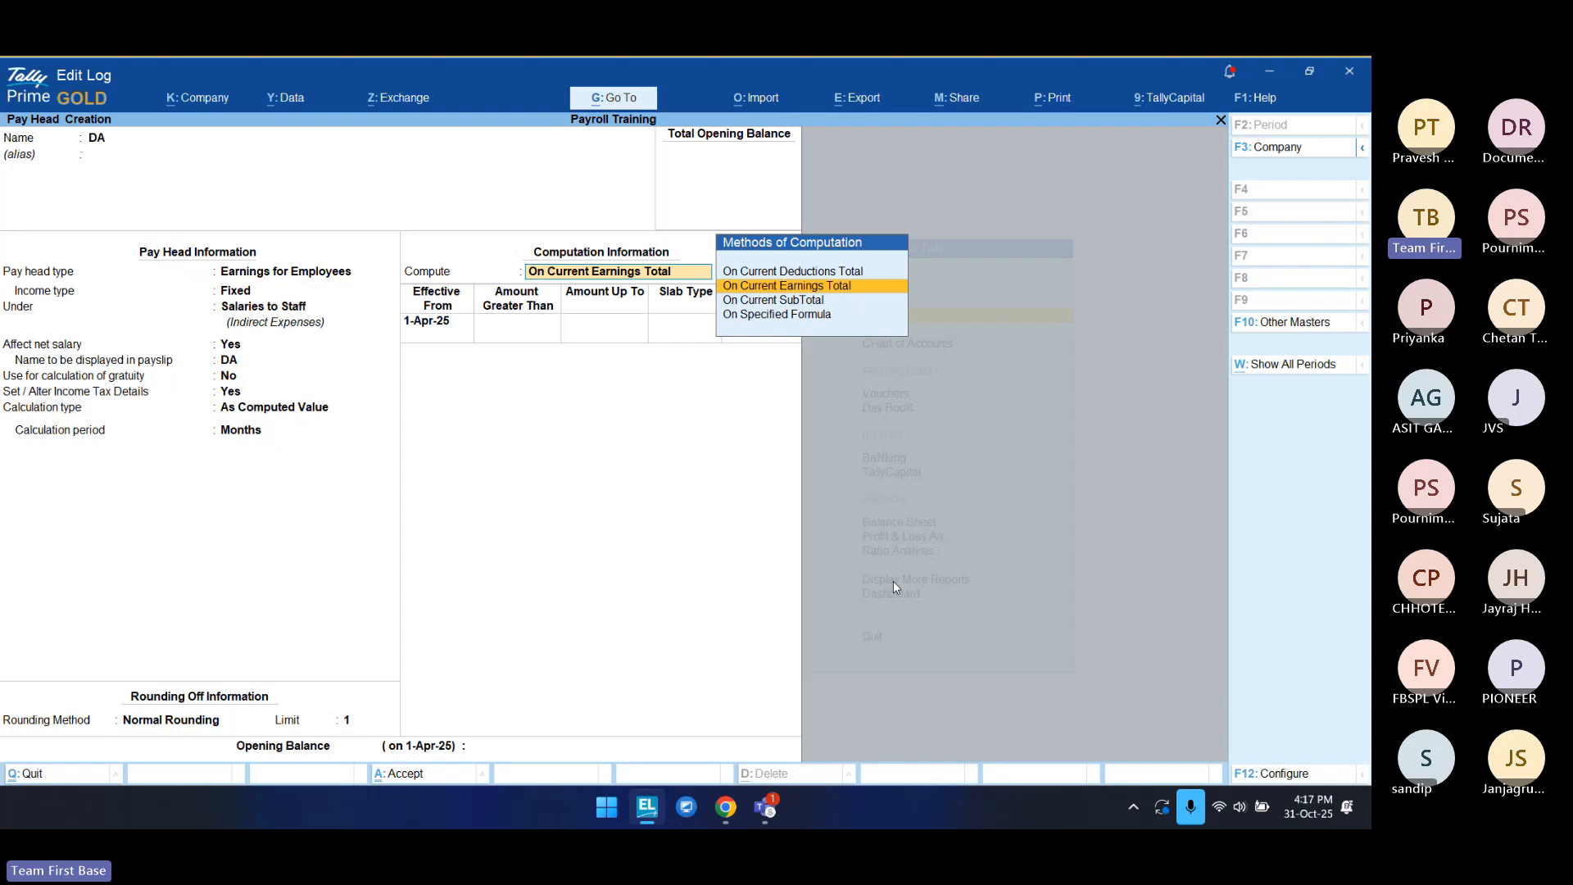
key("Down")
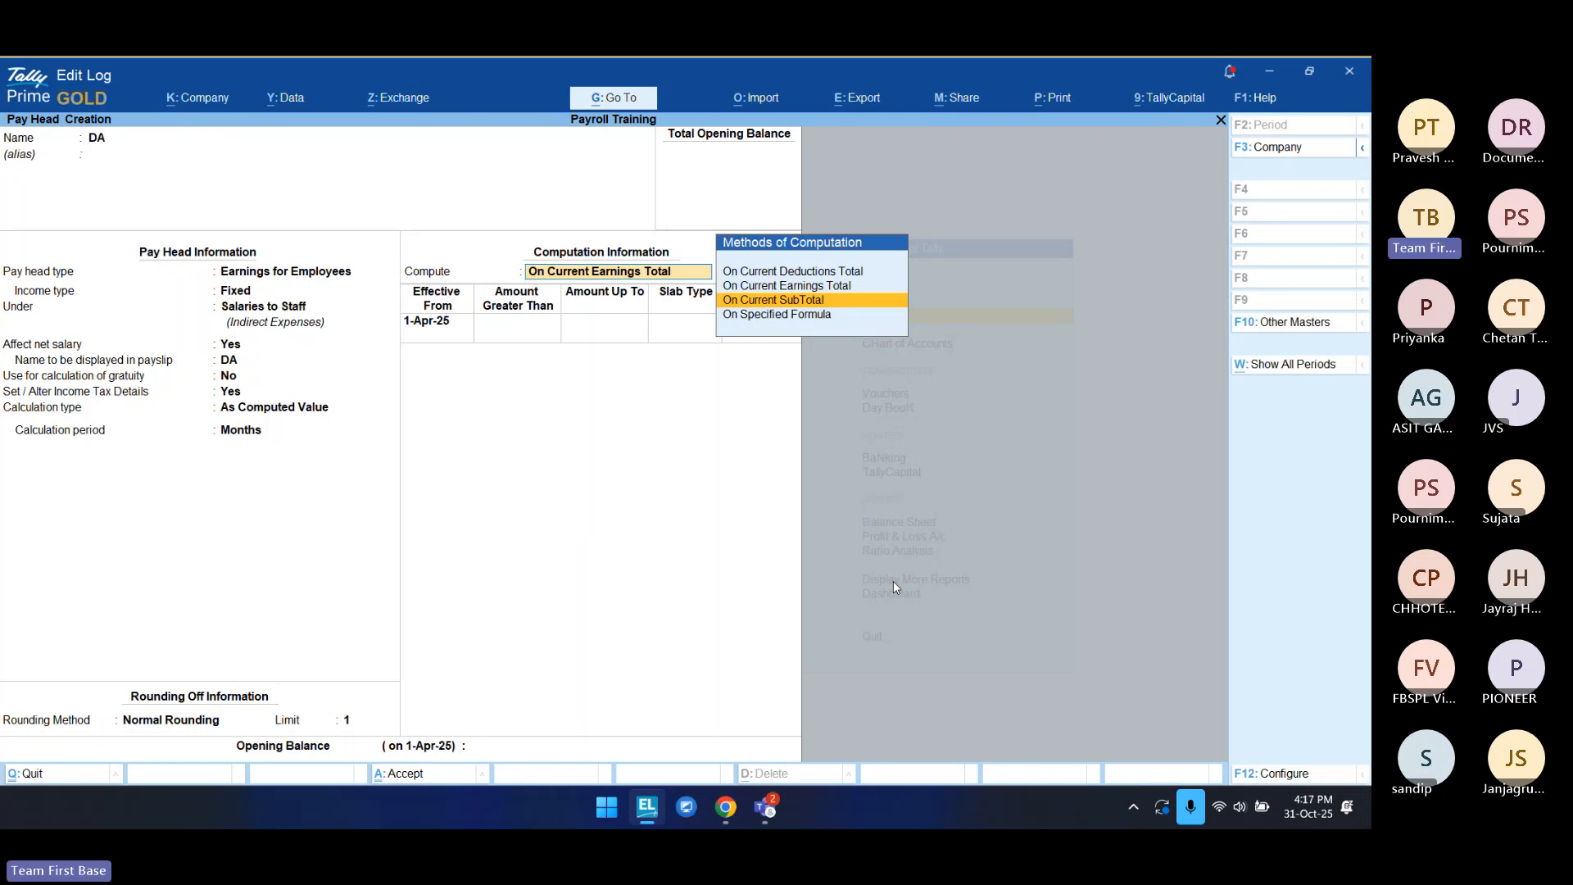
key("Down")
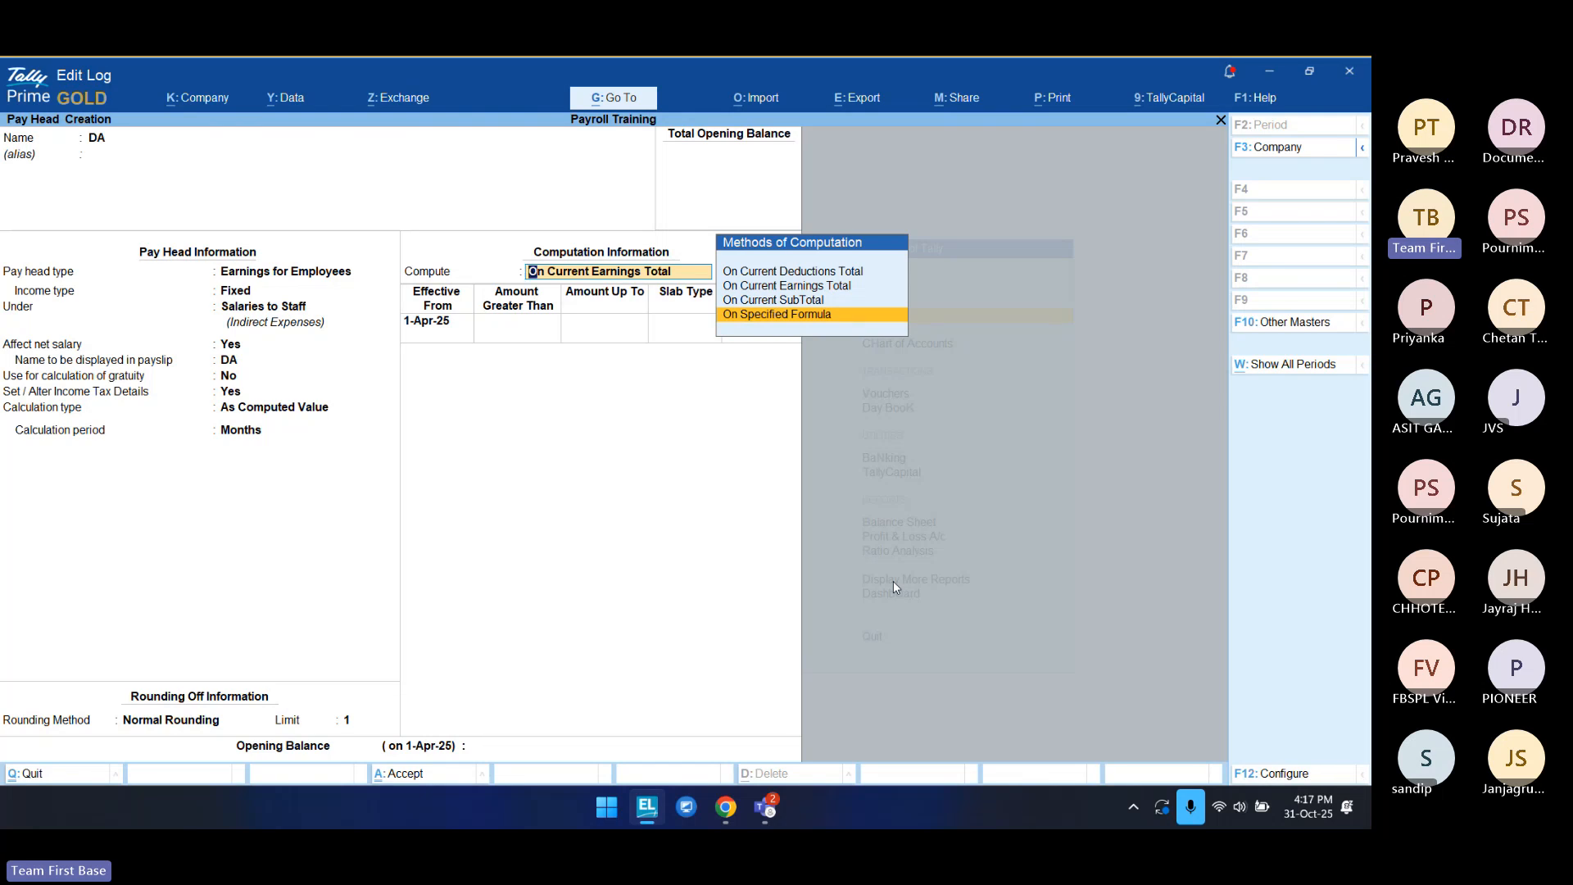
Step: Switch to the Teams meeting, open its chat and reply "Yes" to the participants
left_click(767, 805)
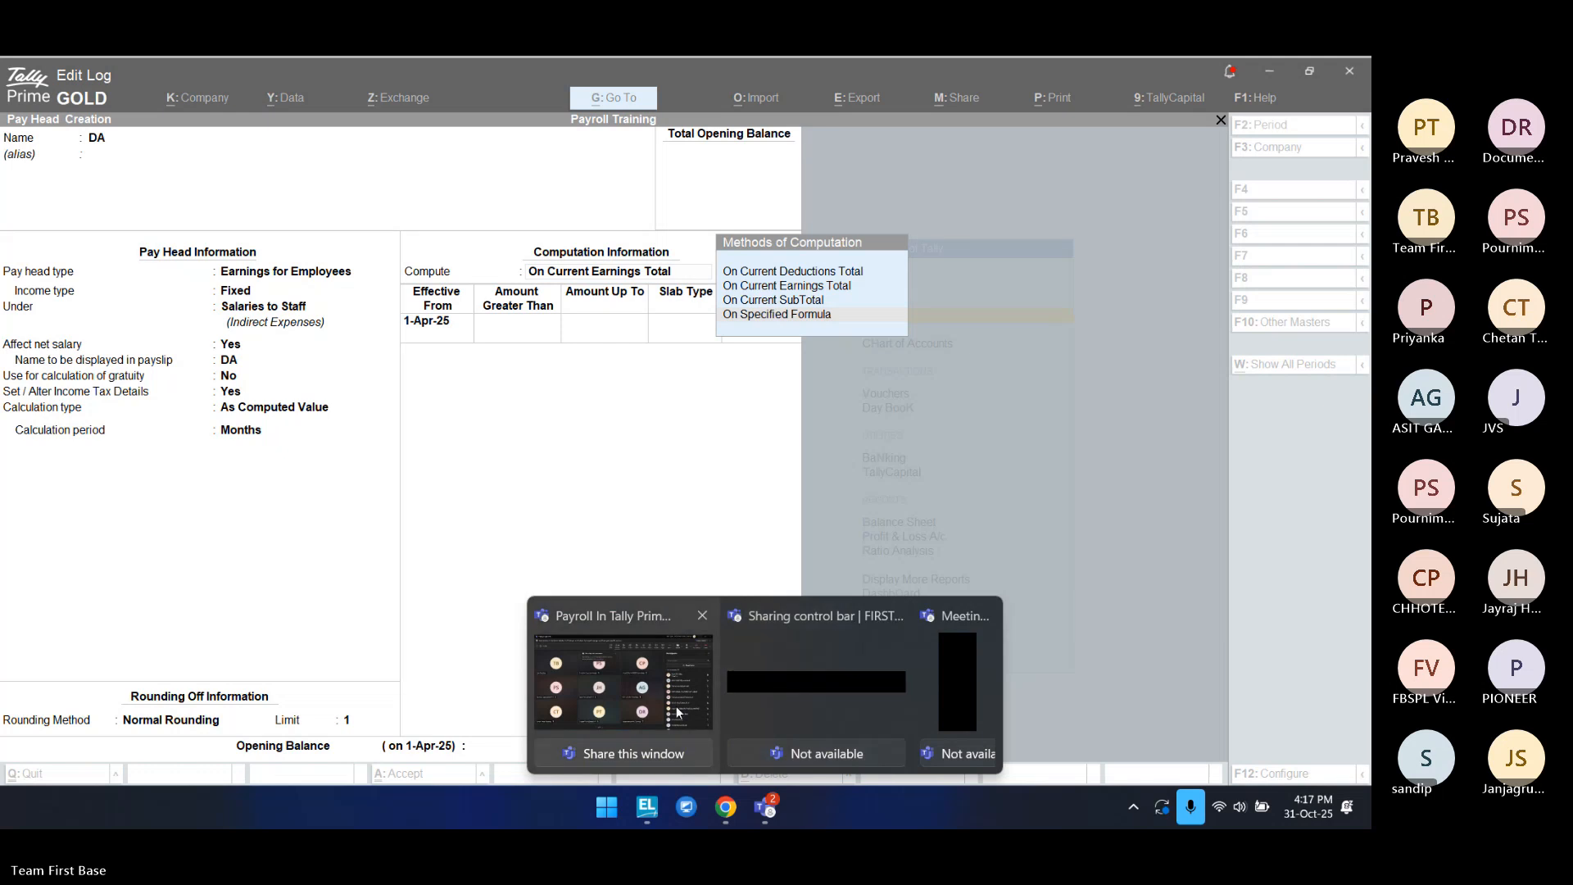
left_click(676, 710)
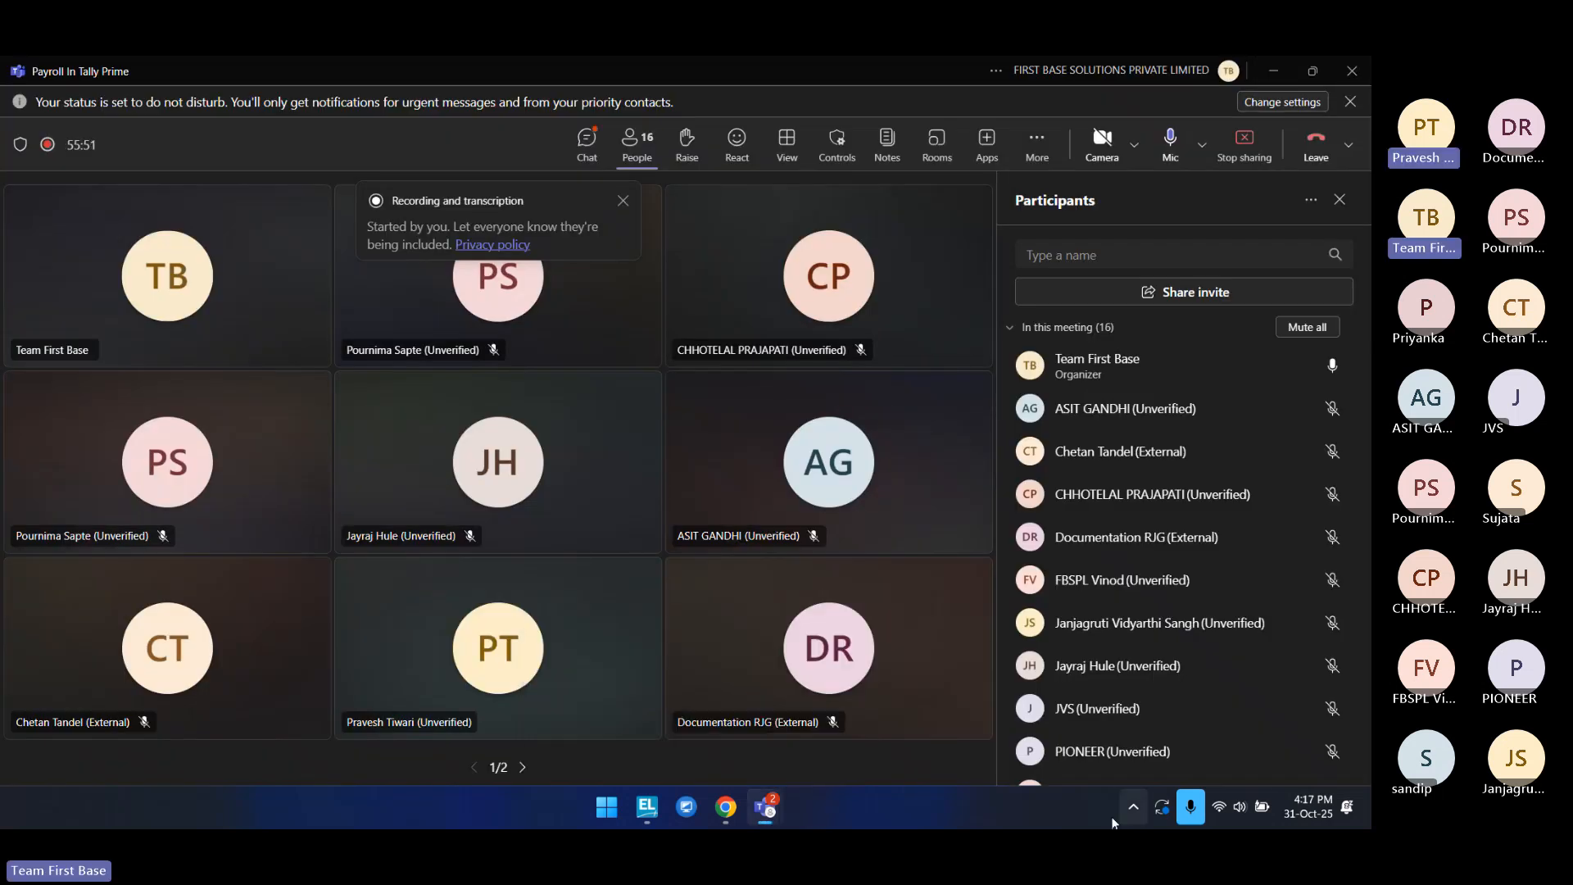
left_click(599, 154)
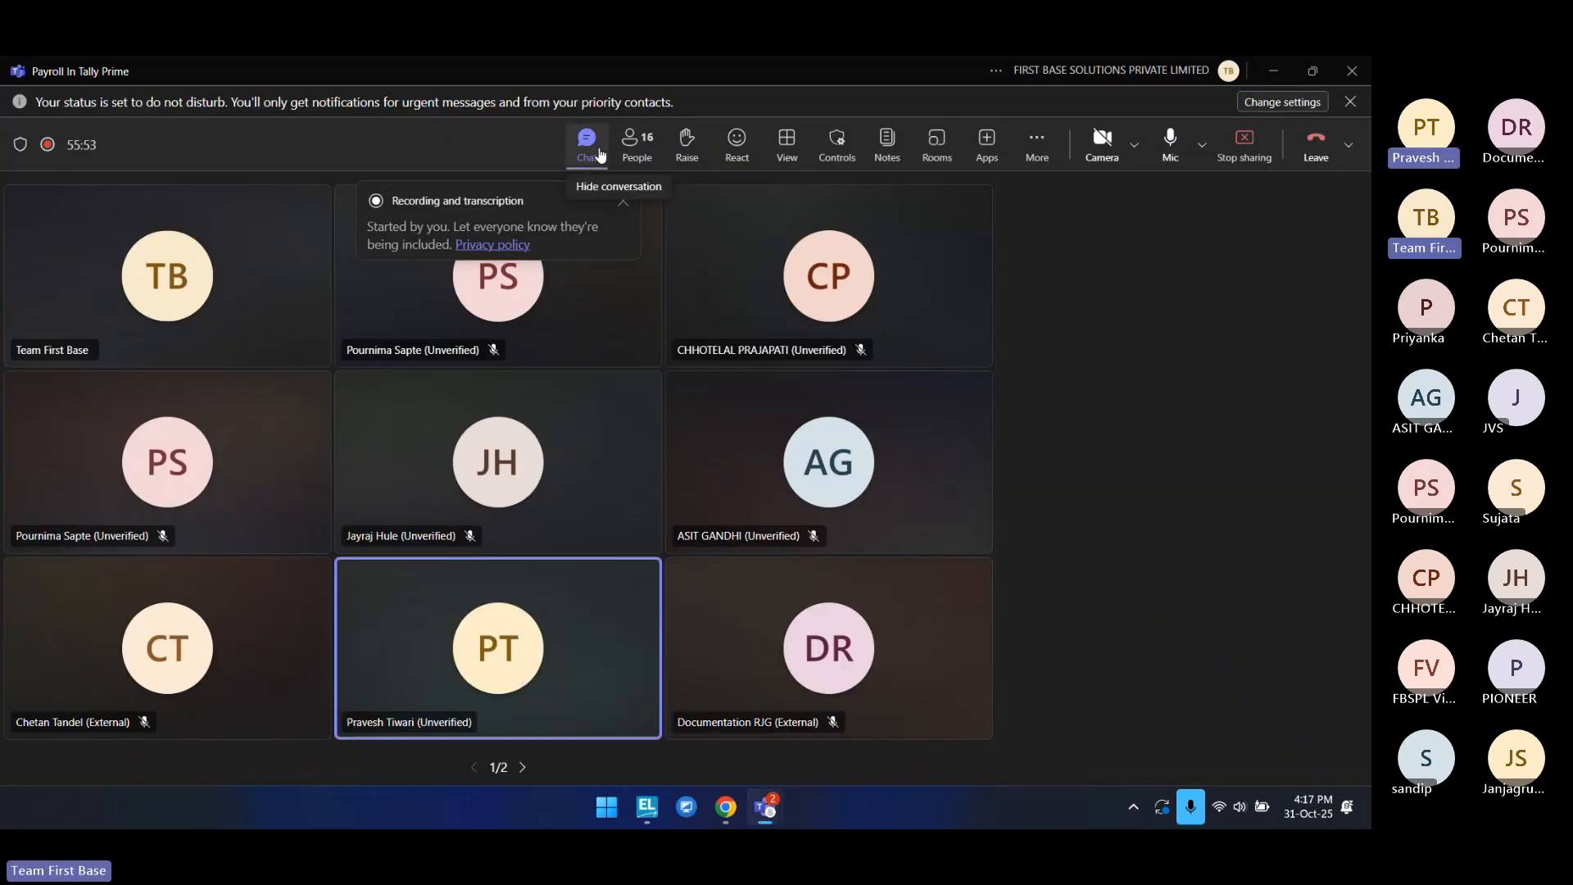
mouse_move(1056, 534)
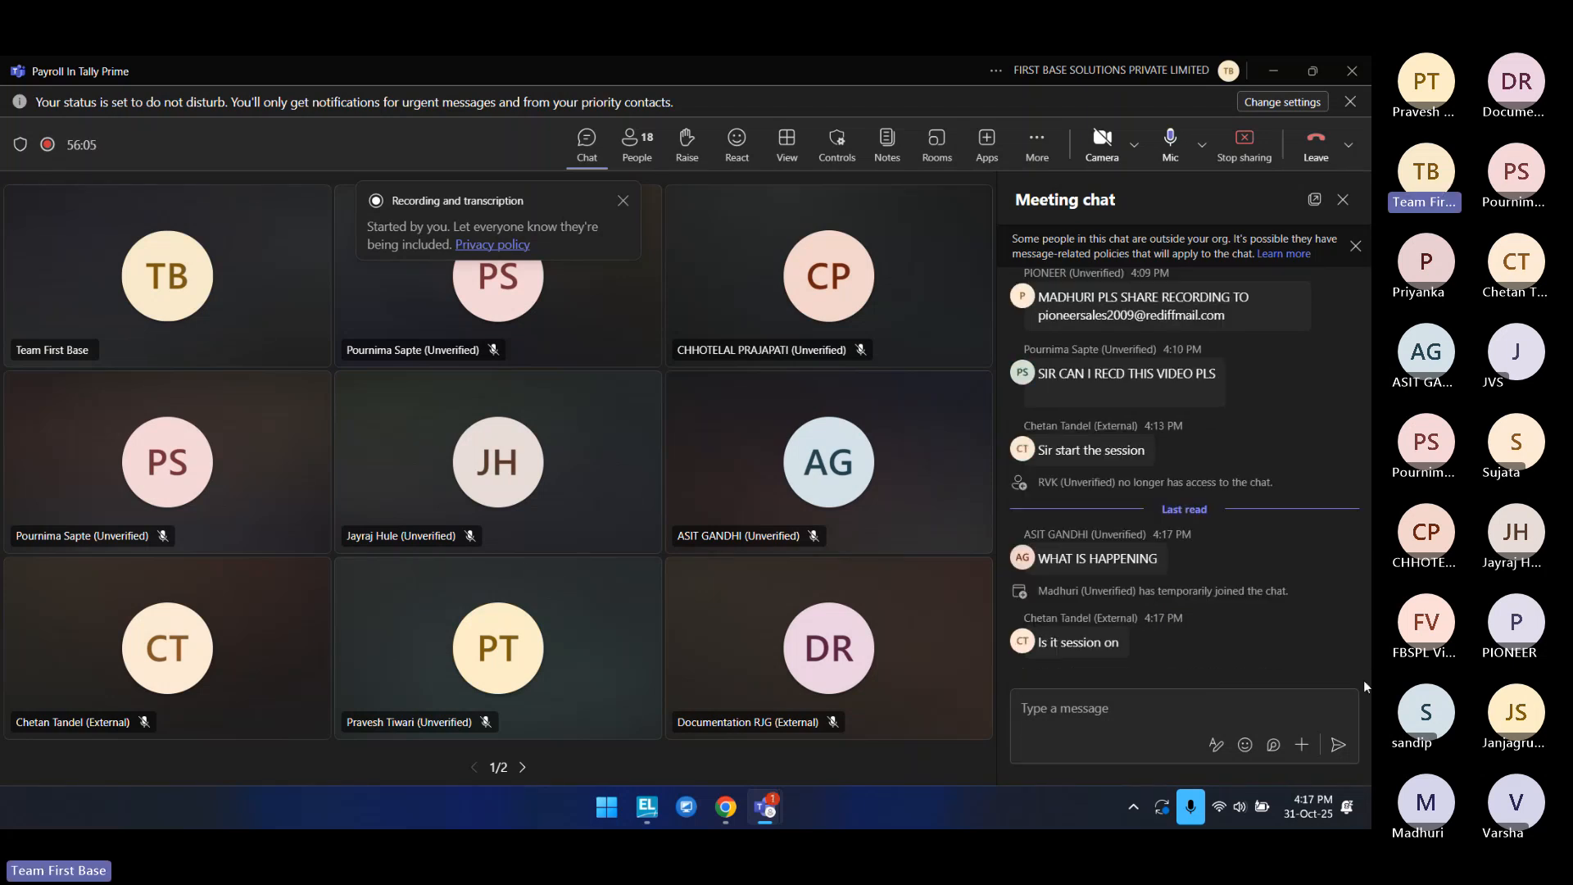
left_click(1092, 719)
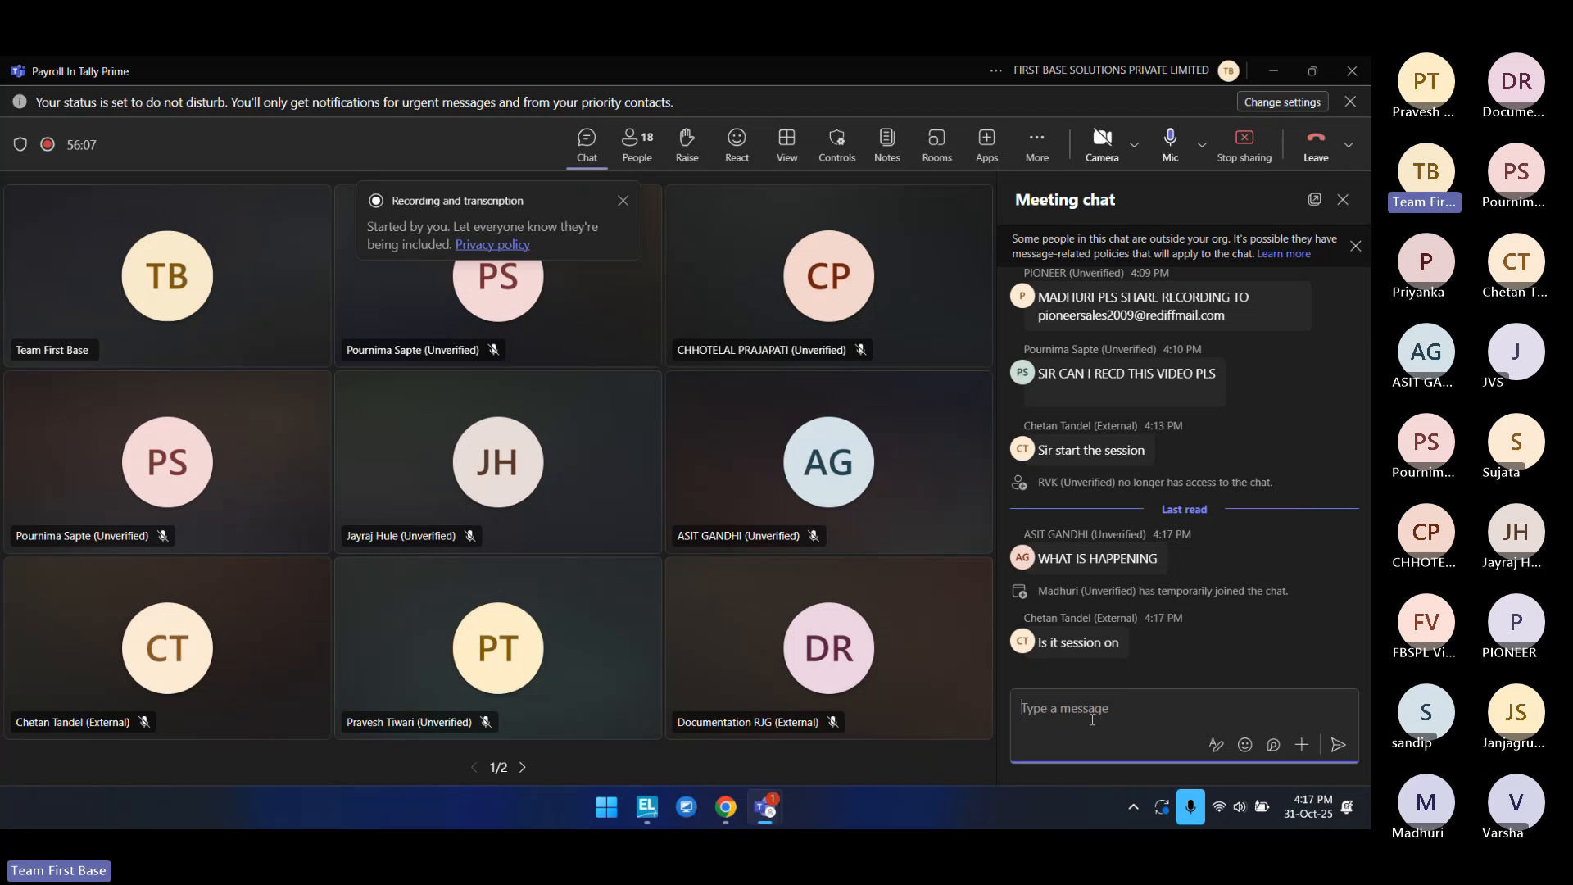
type("Yes")
key("Return")
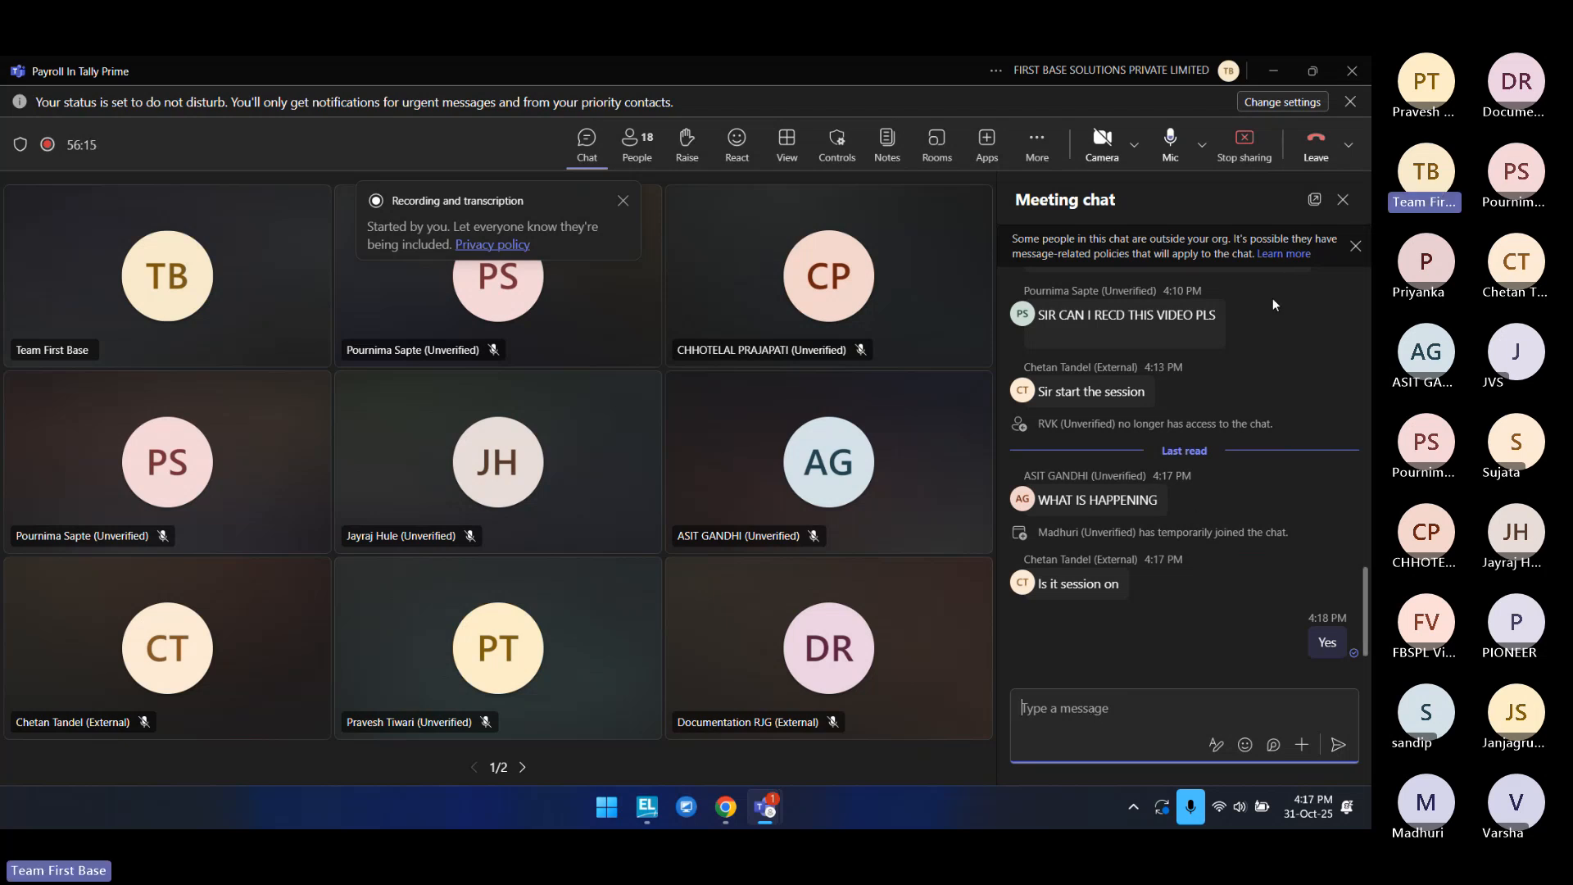
Step: Raise the computer's sound volume to maximum and return to TallyPrime
left_click(1242, 810)
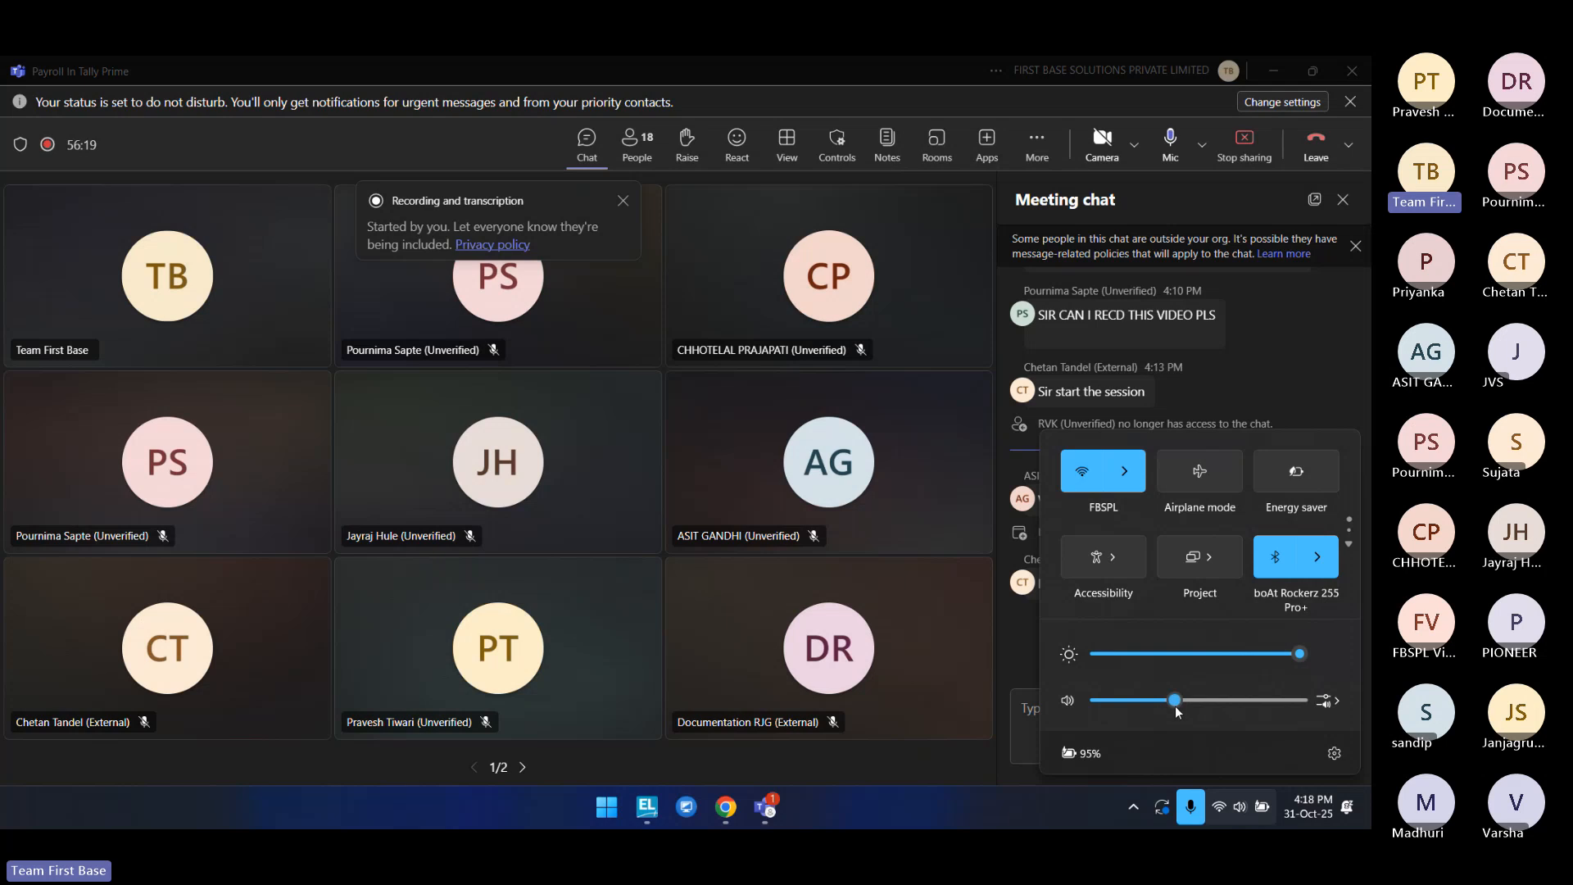
left_click_drag(1174, 706, 1310, 721)
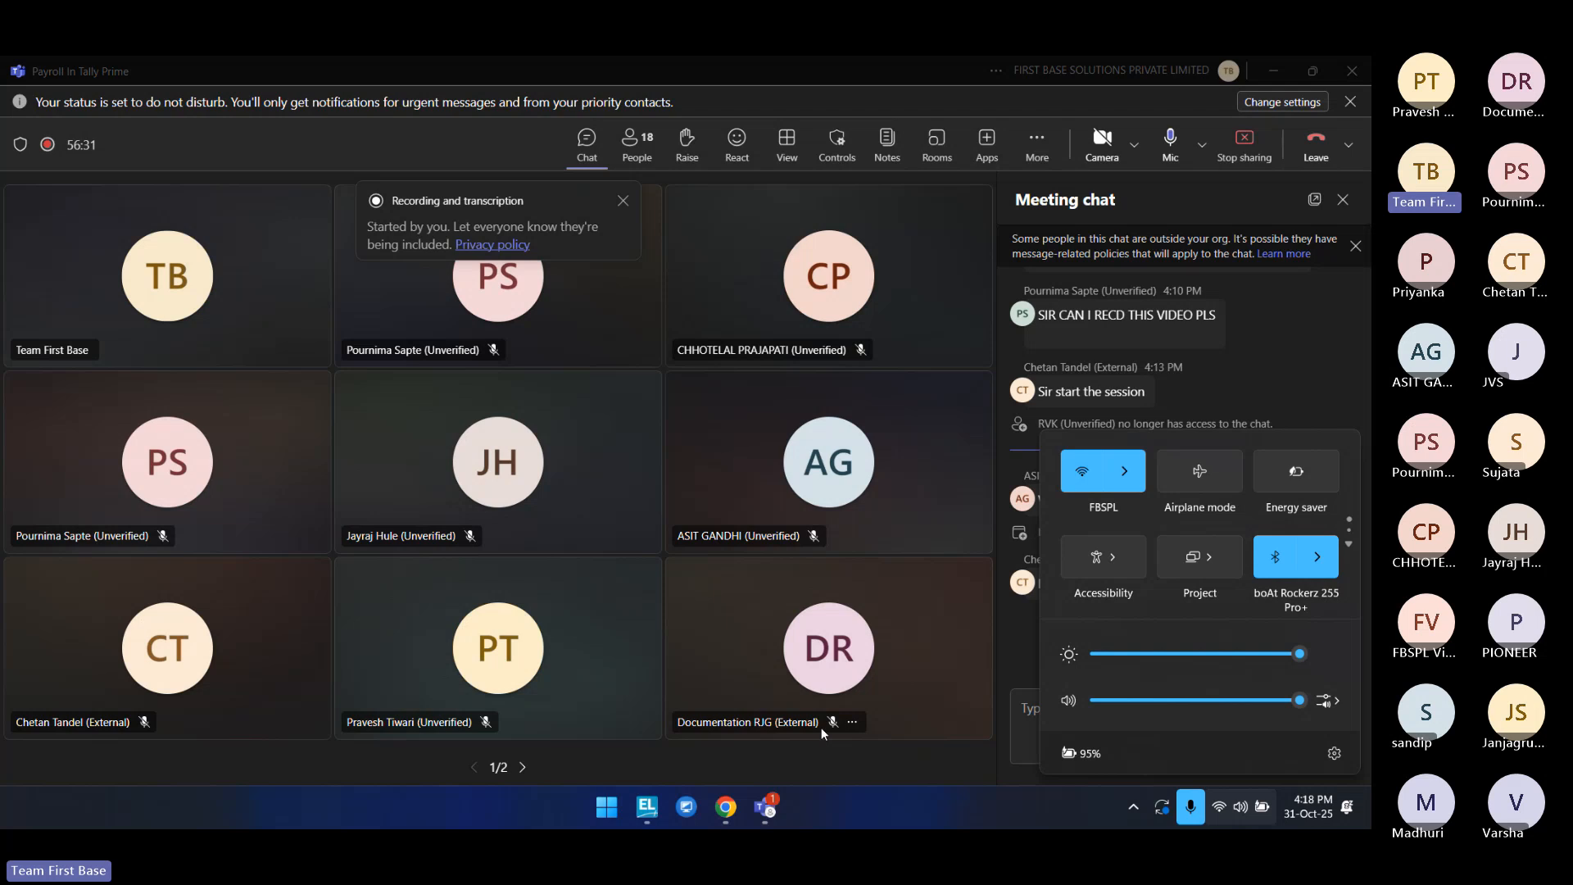
left_click(1325, 319)
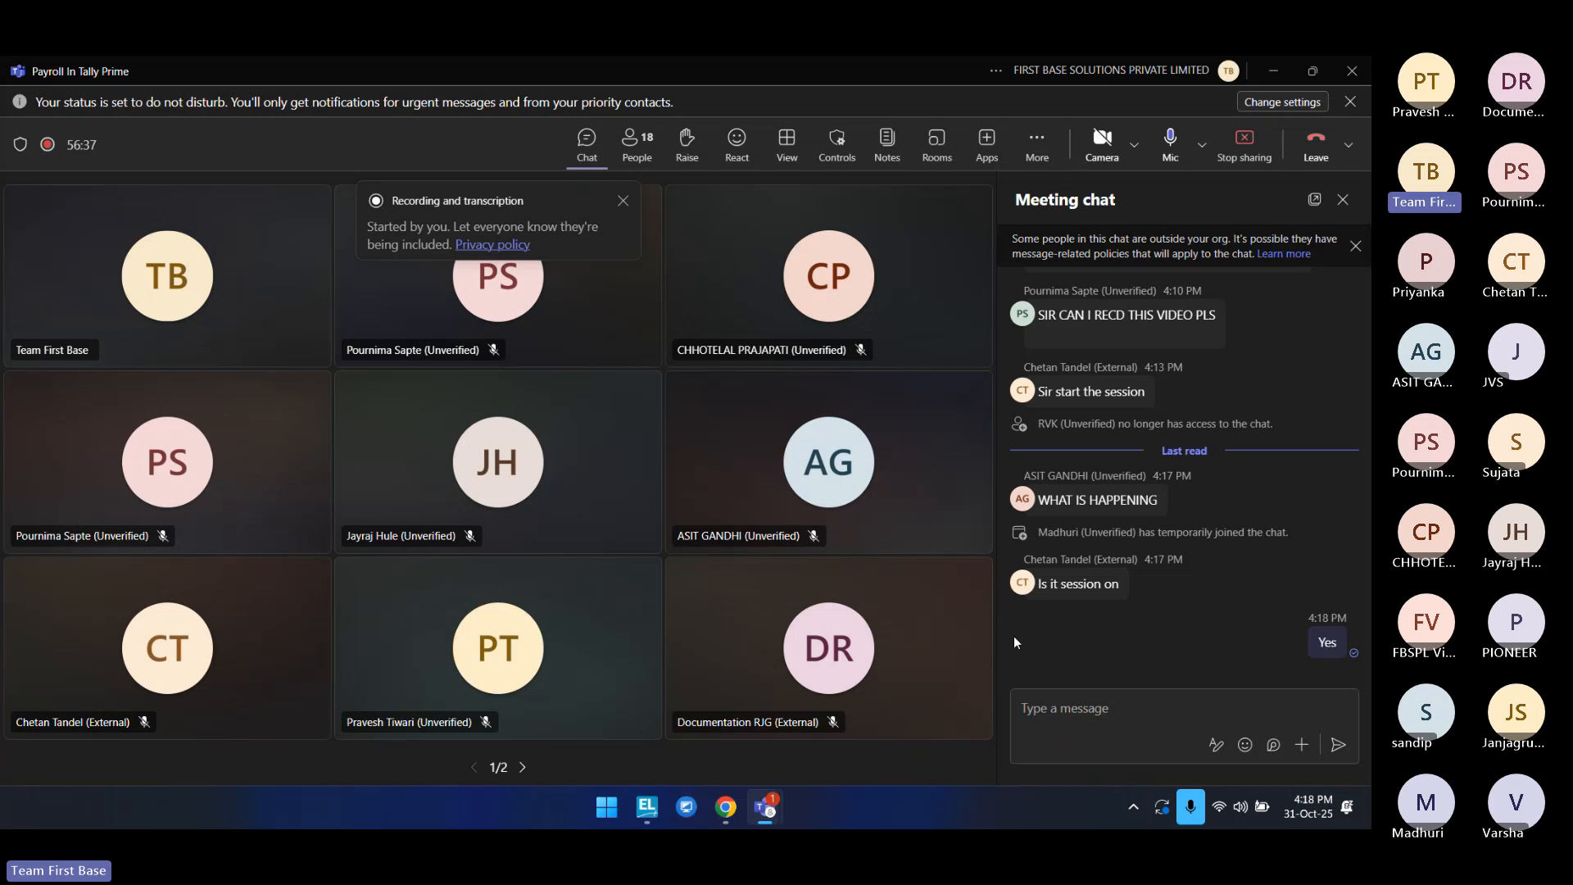
left_click(647, 811)
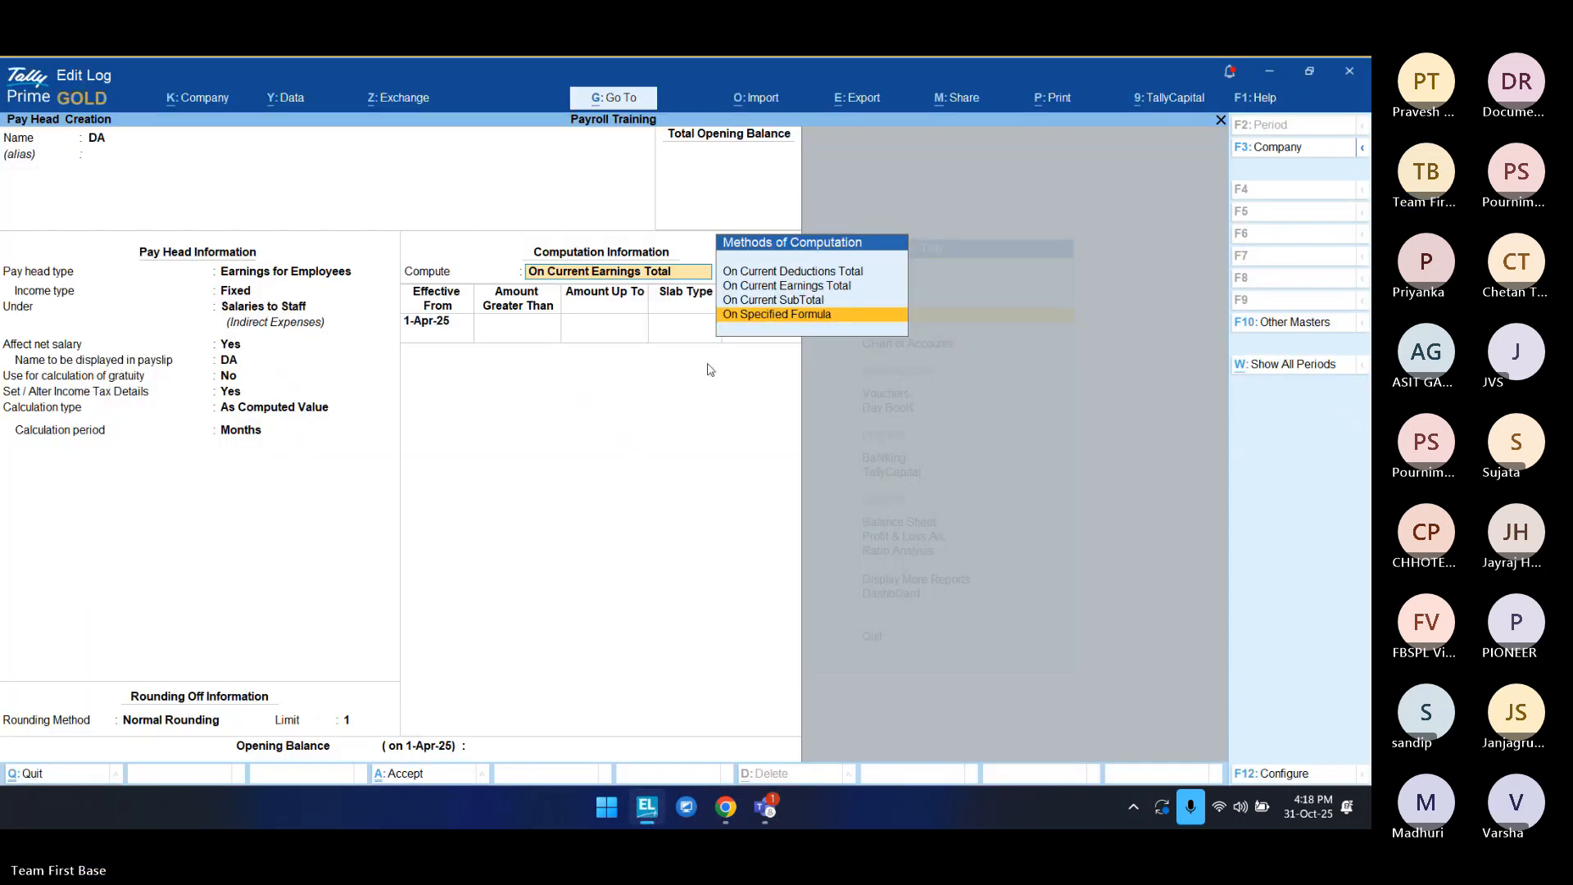
Step: Set the DA pay head to compute on a specified formula that adds the Basic Salary pay head
key("Return")
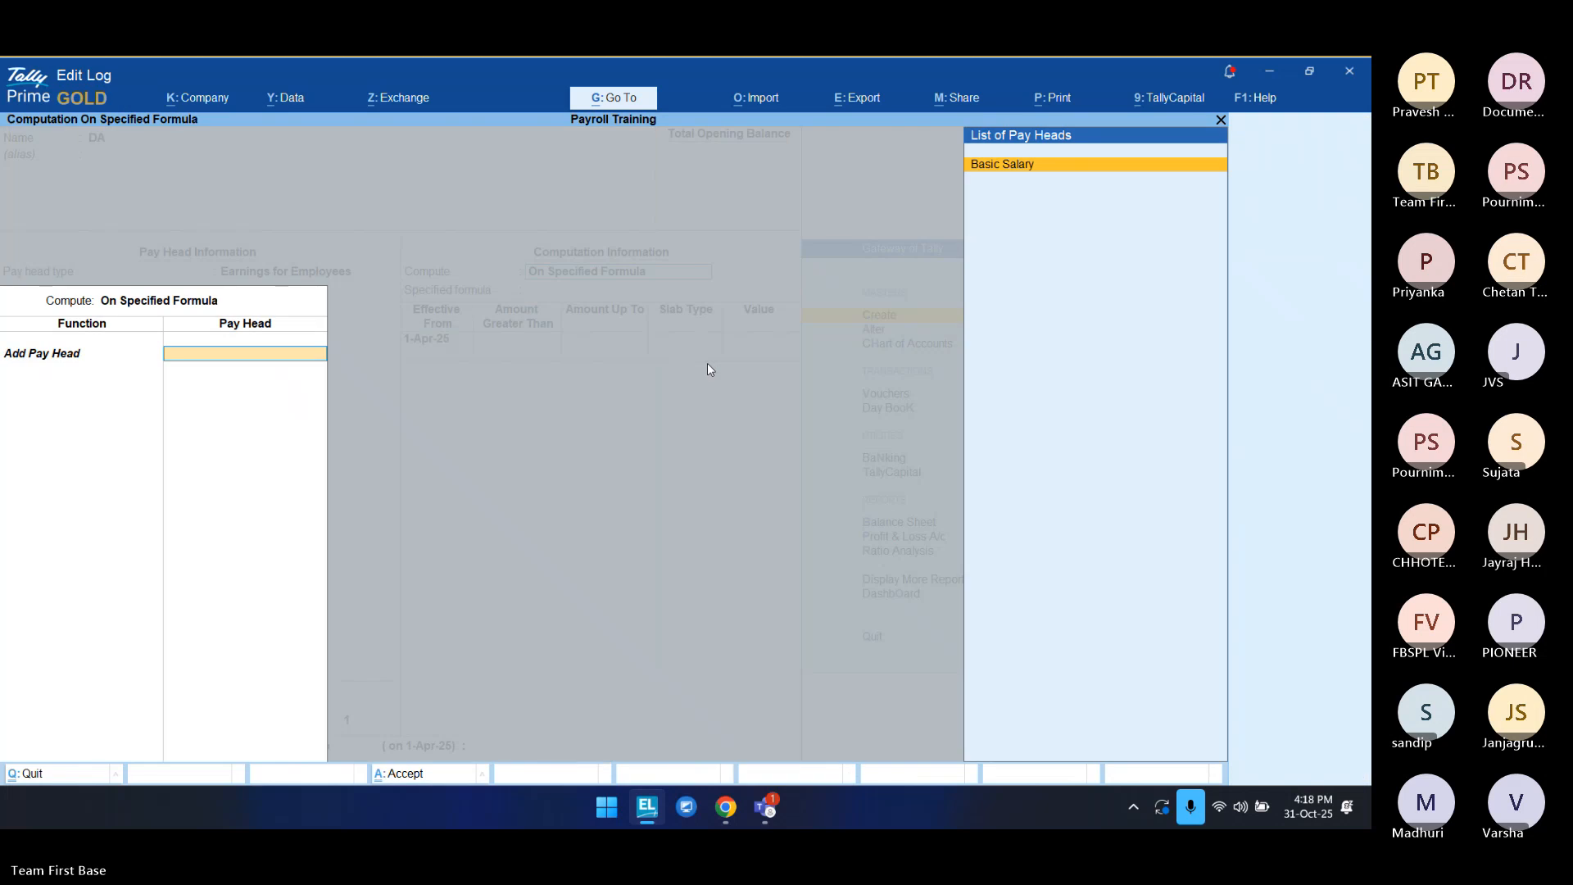
key("Return")
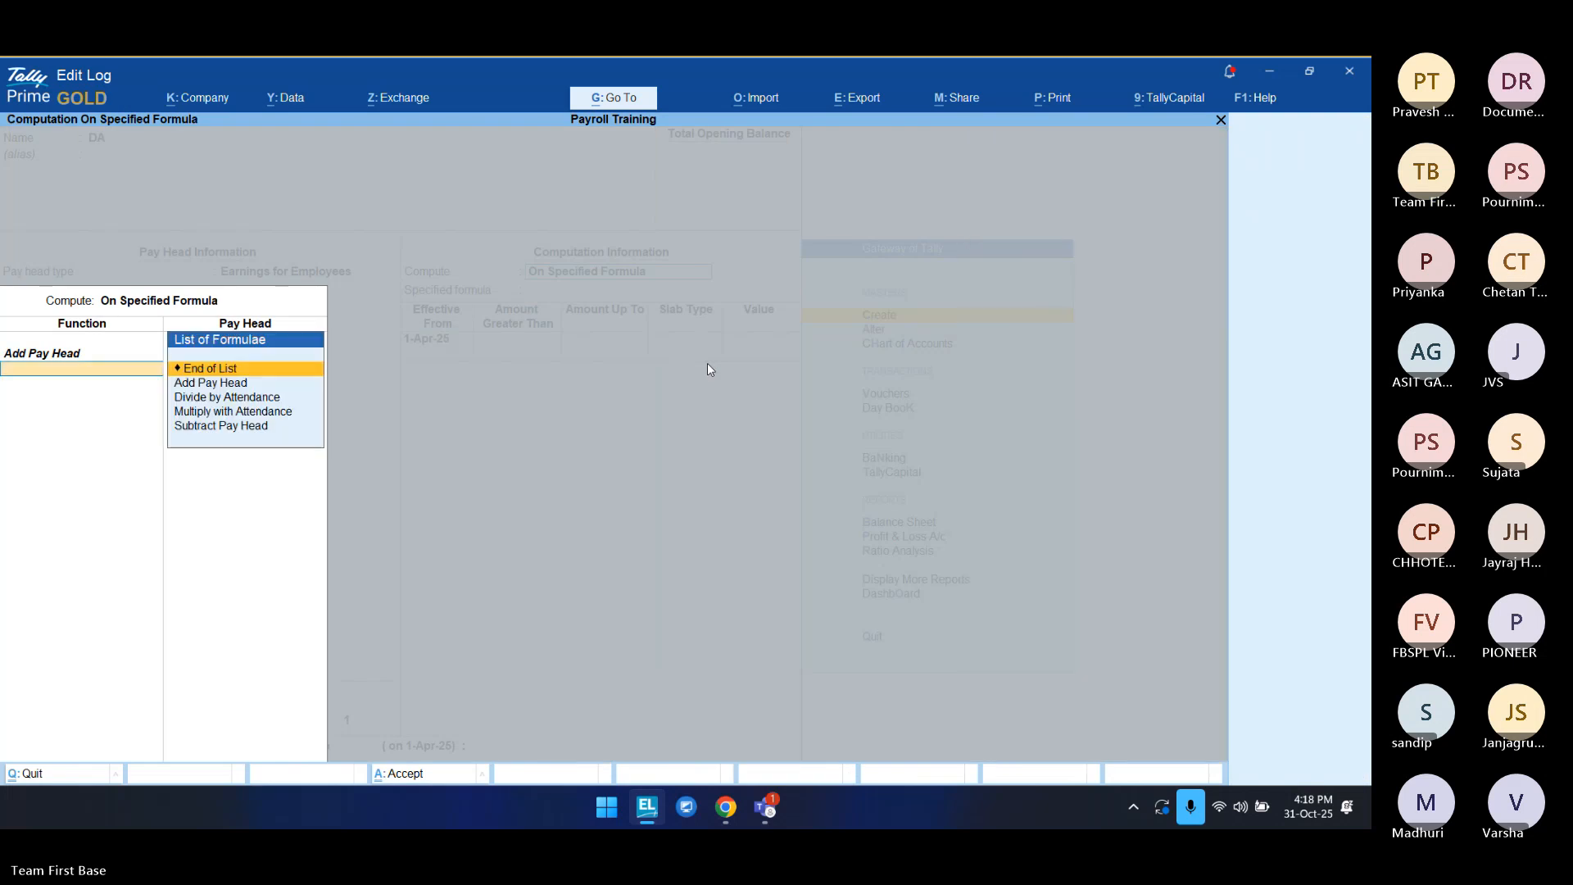
key("BackSpace")
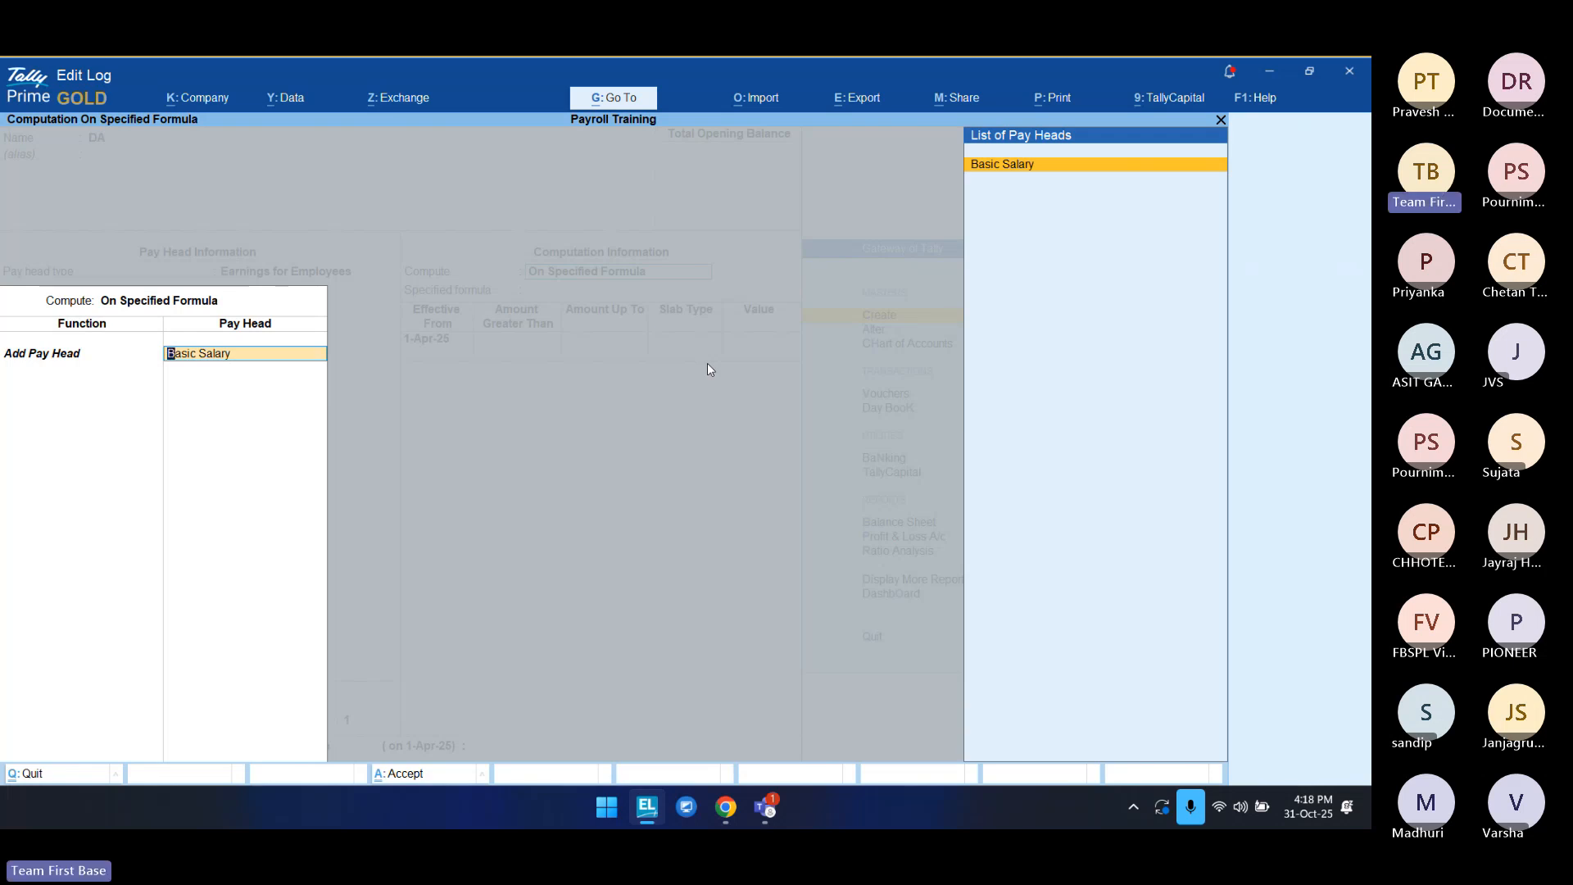
key("Return")
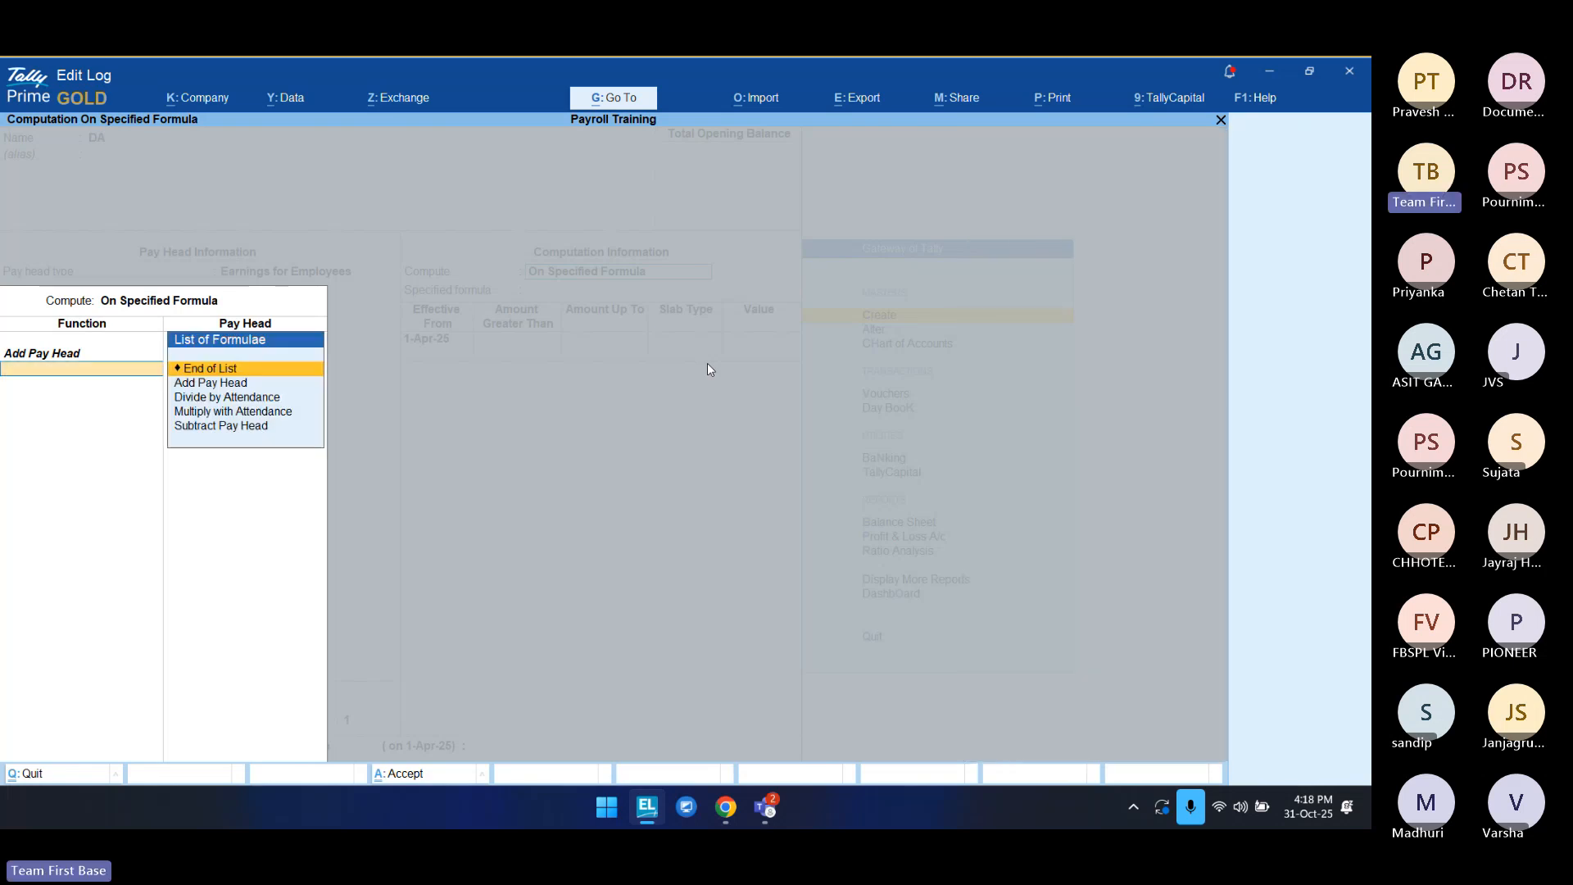
key("Return")
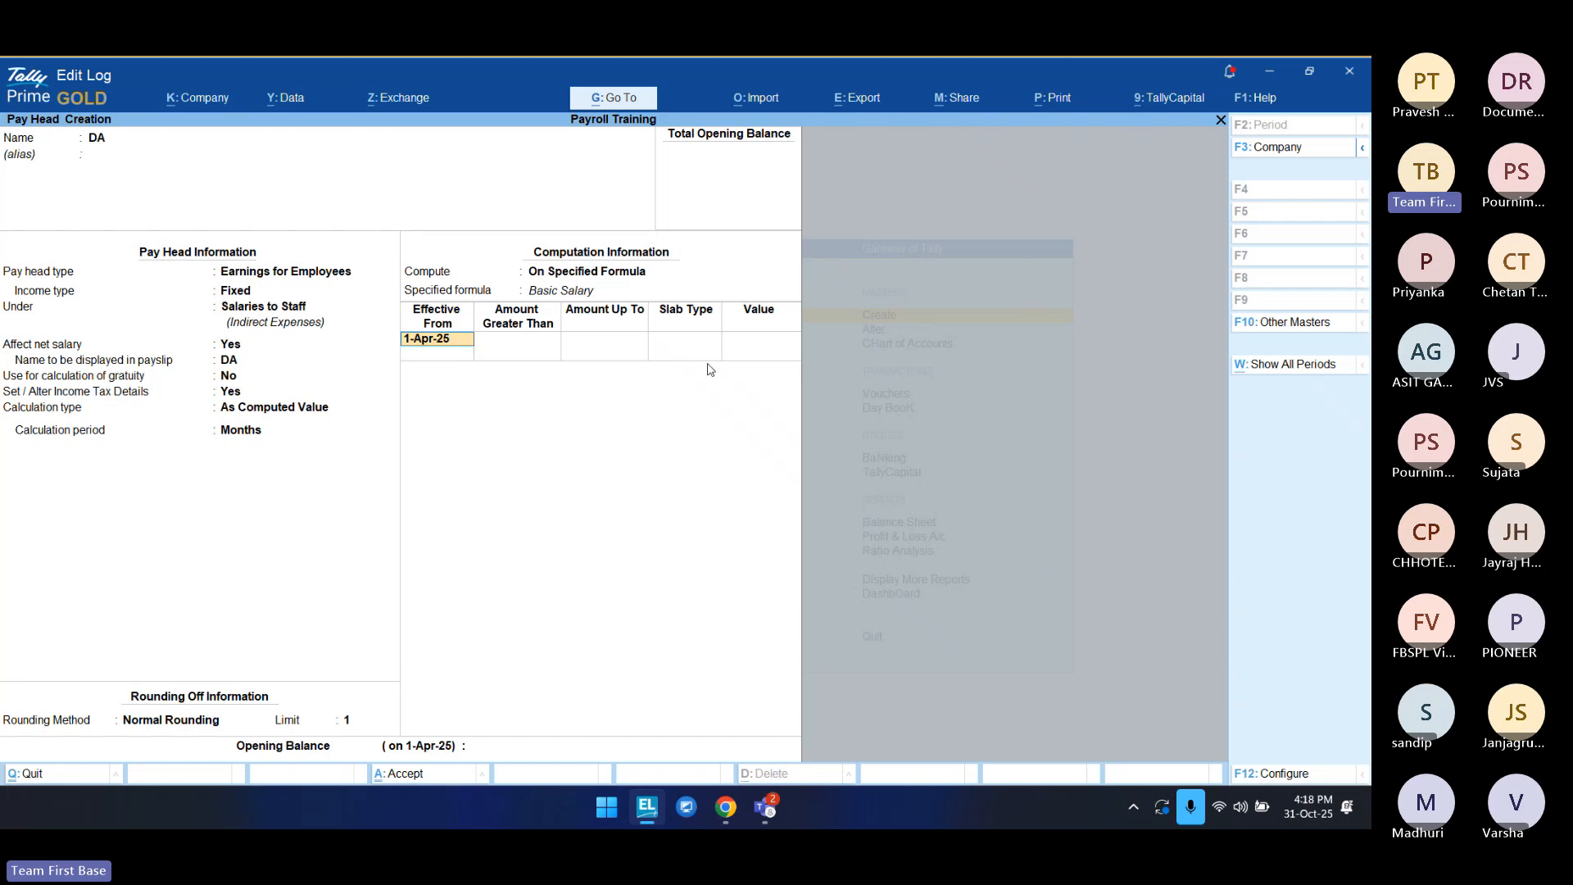
Step: Define a Percentage slab of 15% effective from 1-Apr-25, with no amount limits, for the DA pay head
key("Return")
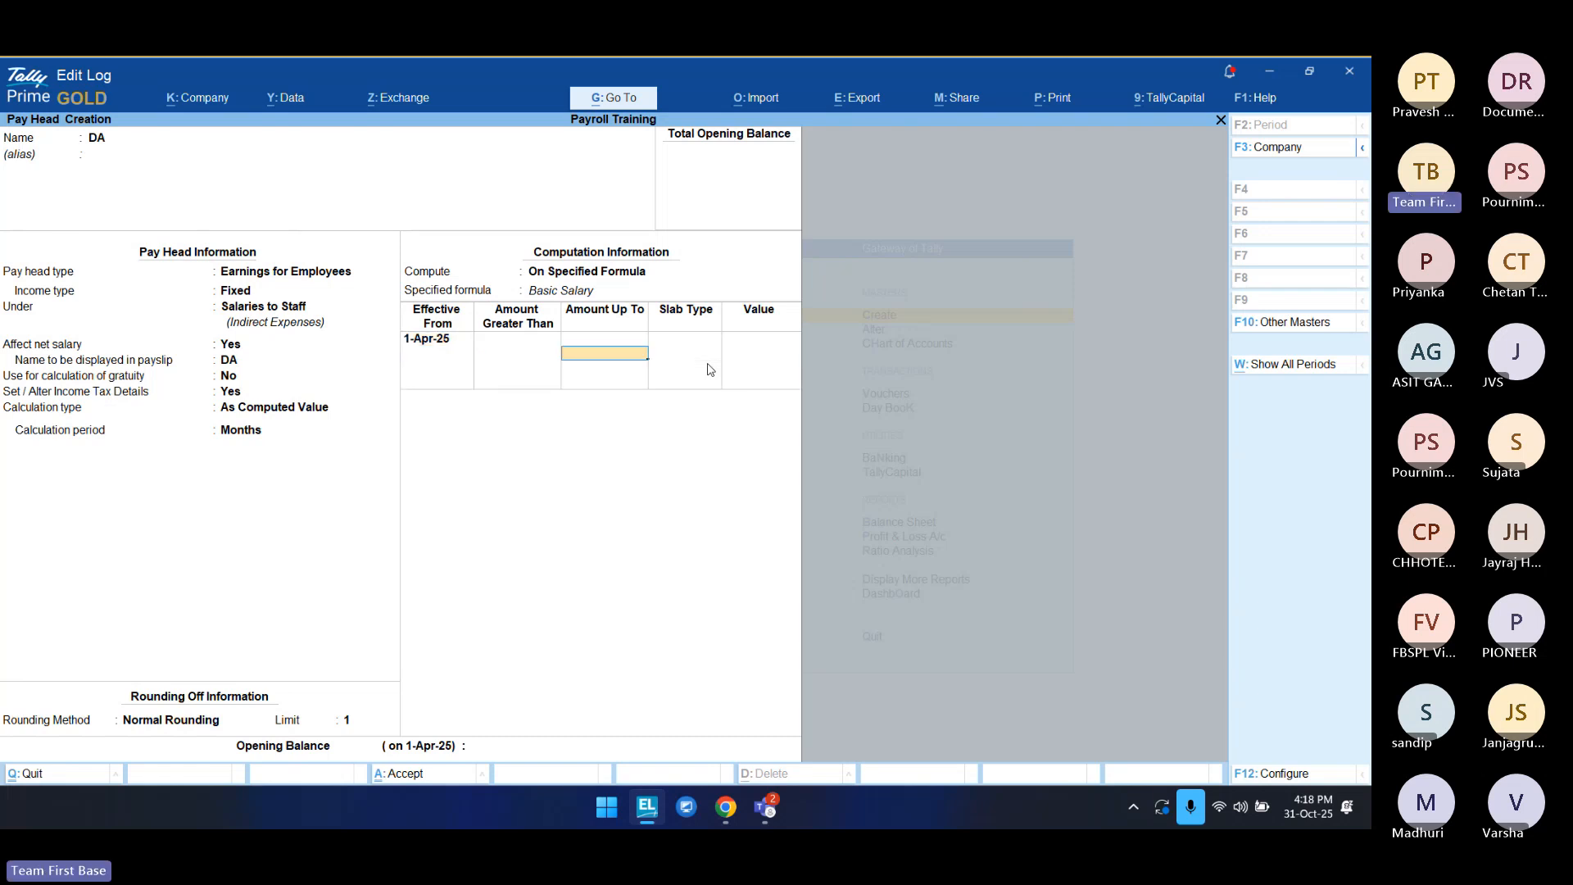
key("Return")
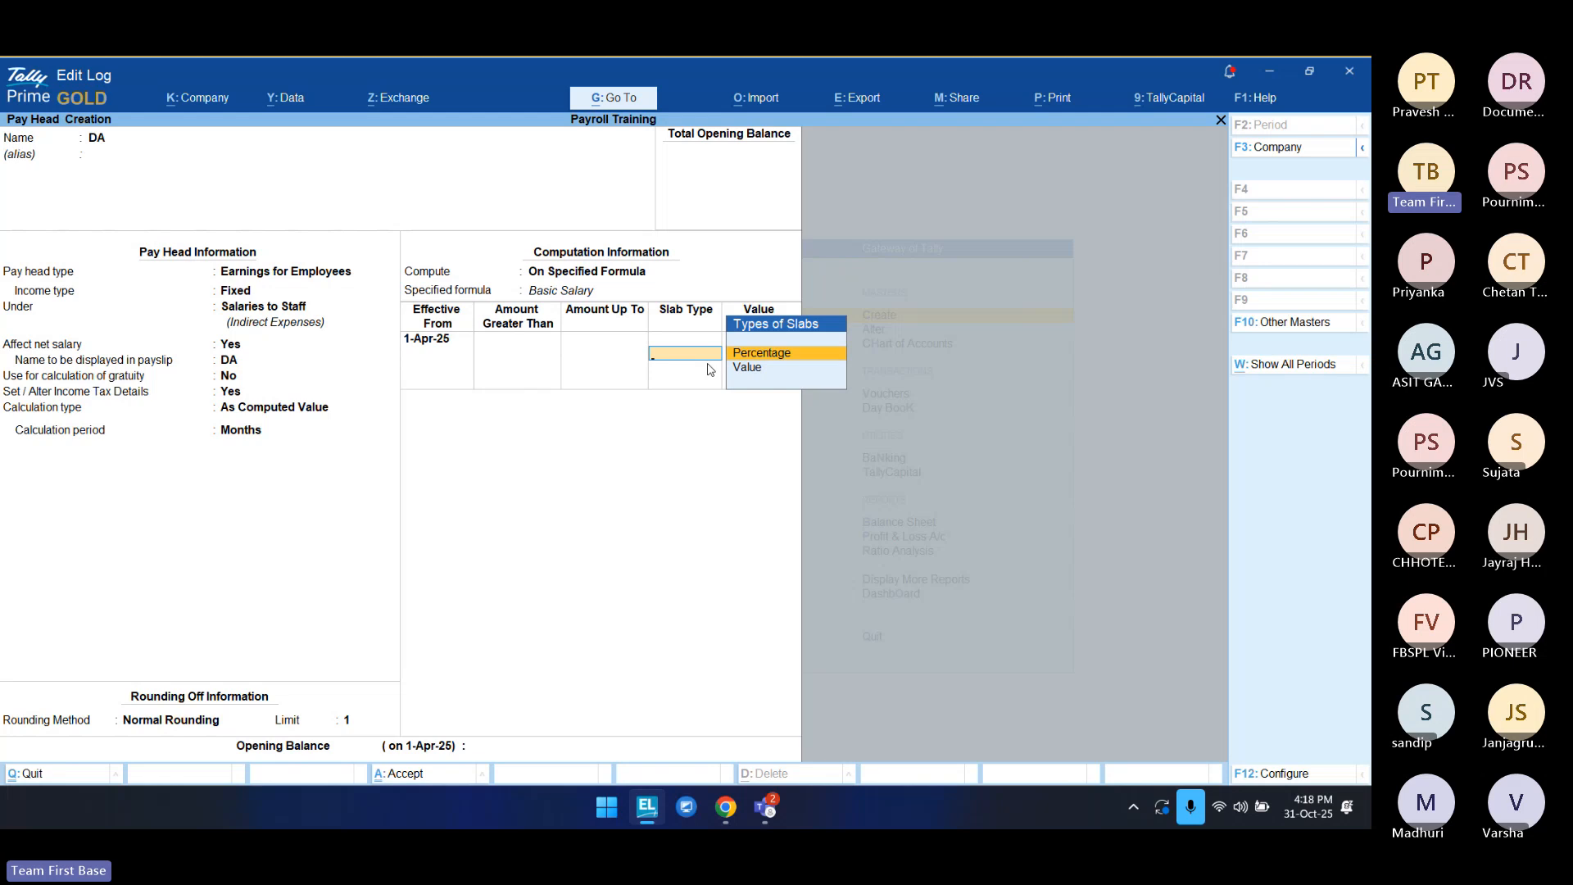
key("Down")
key("Up")
key("Down")
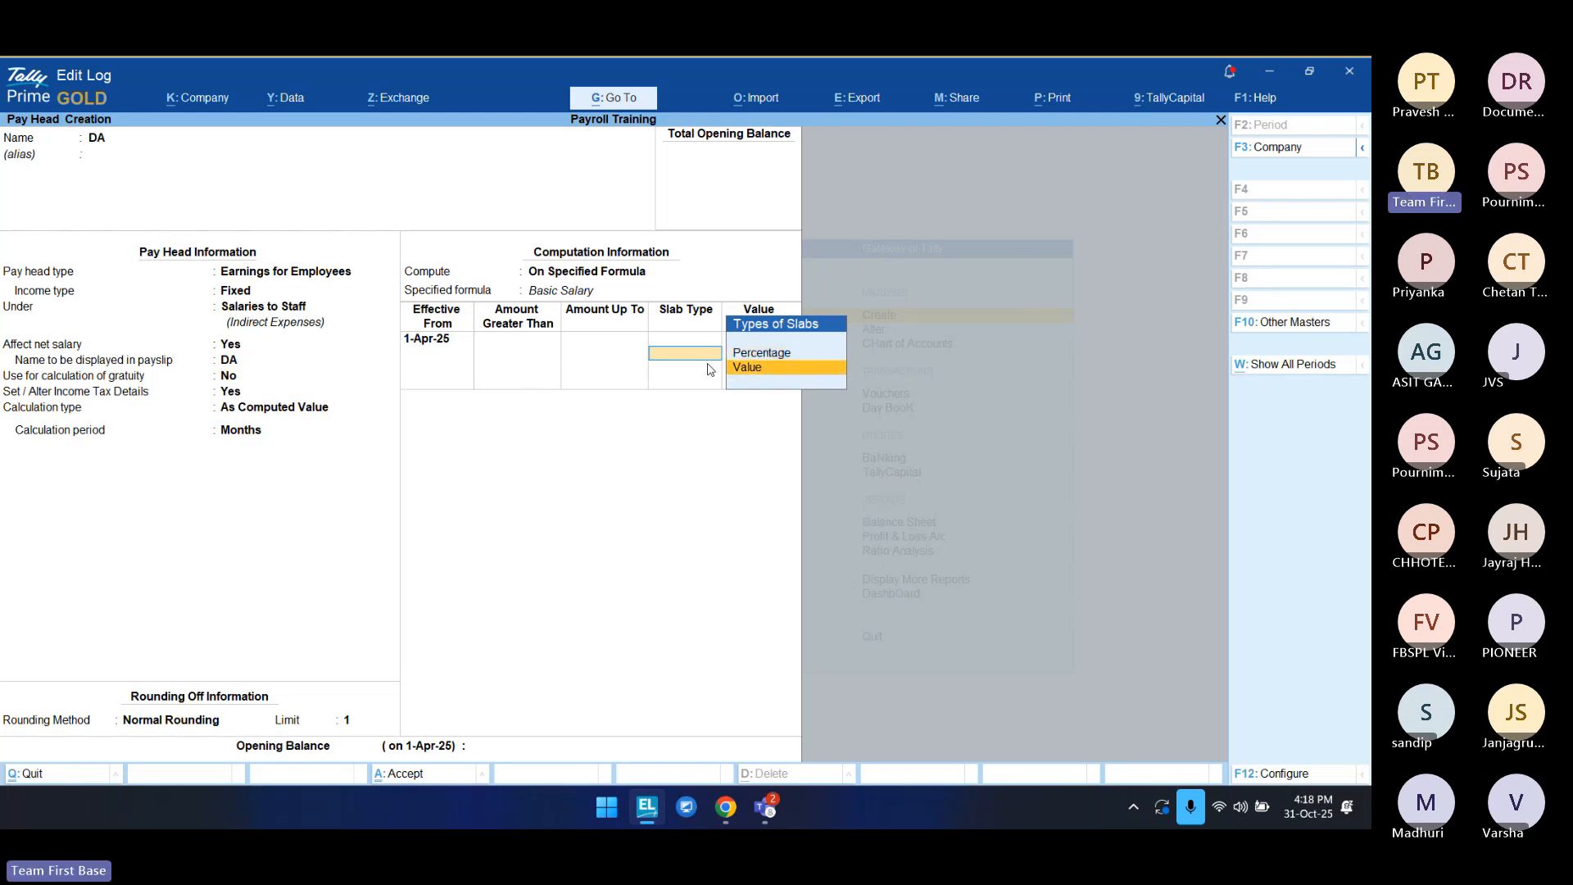
key("Up")
key("Return")
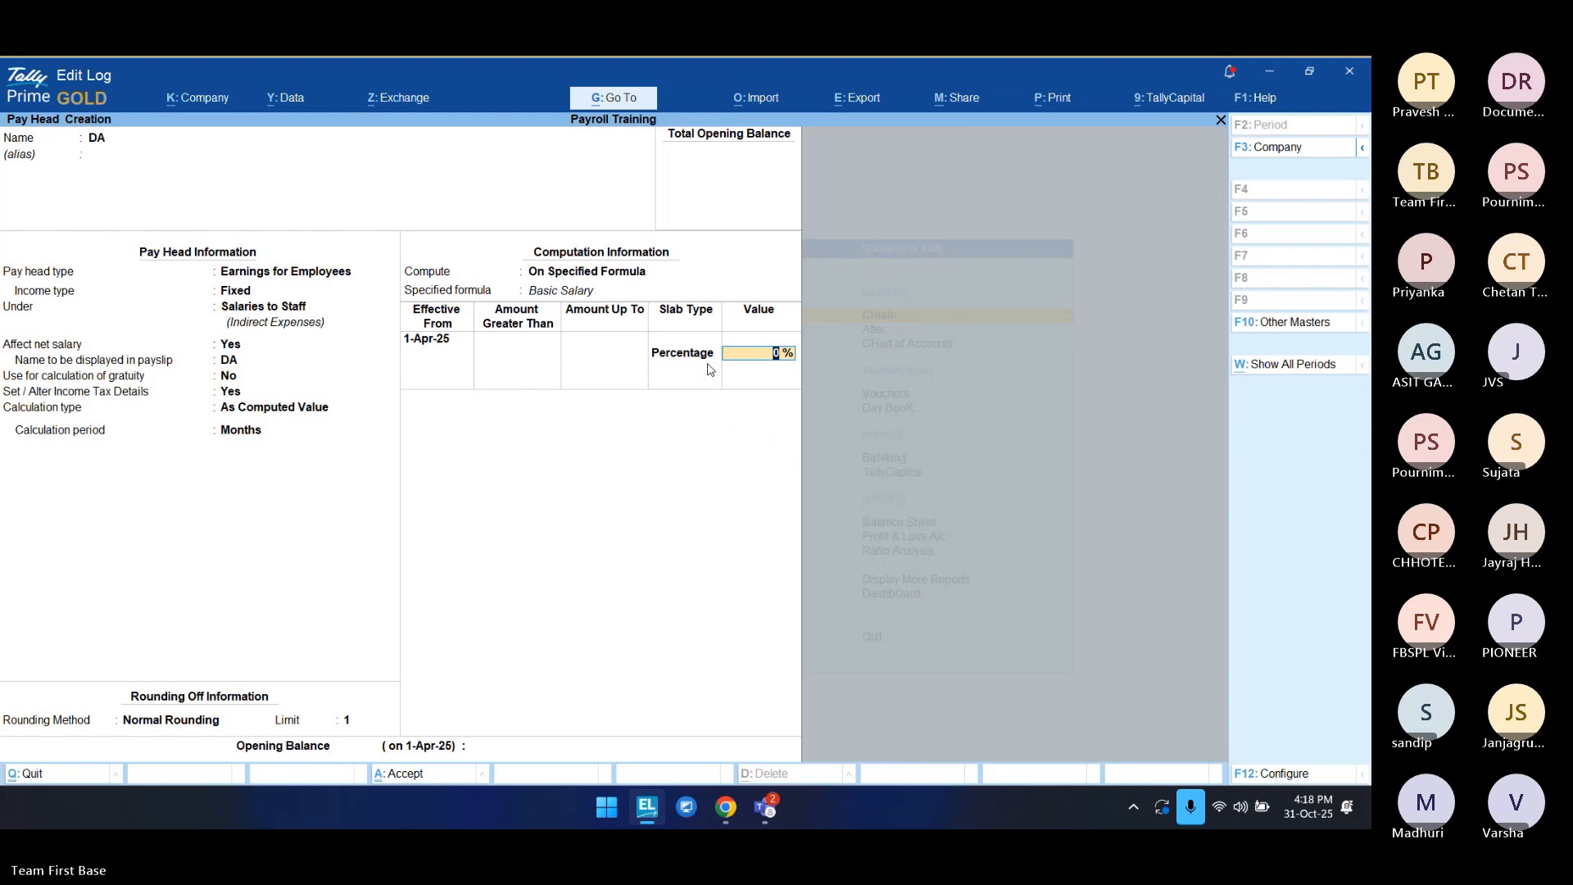
type("15")
key("Return")
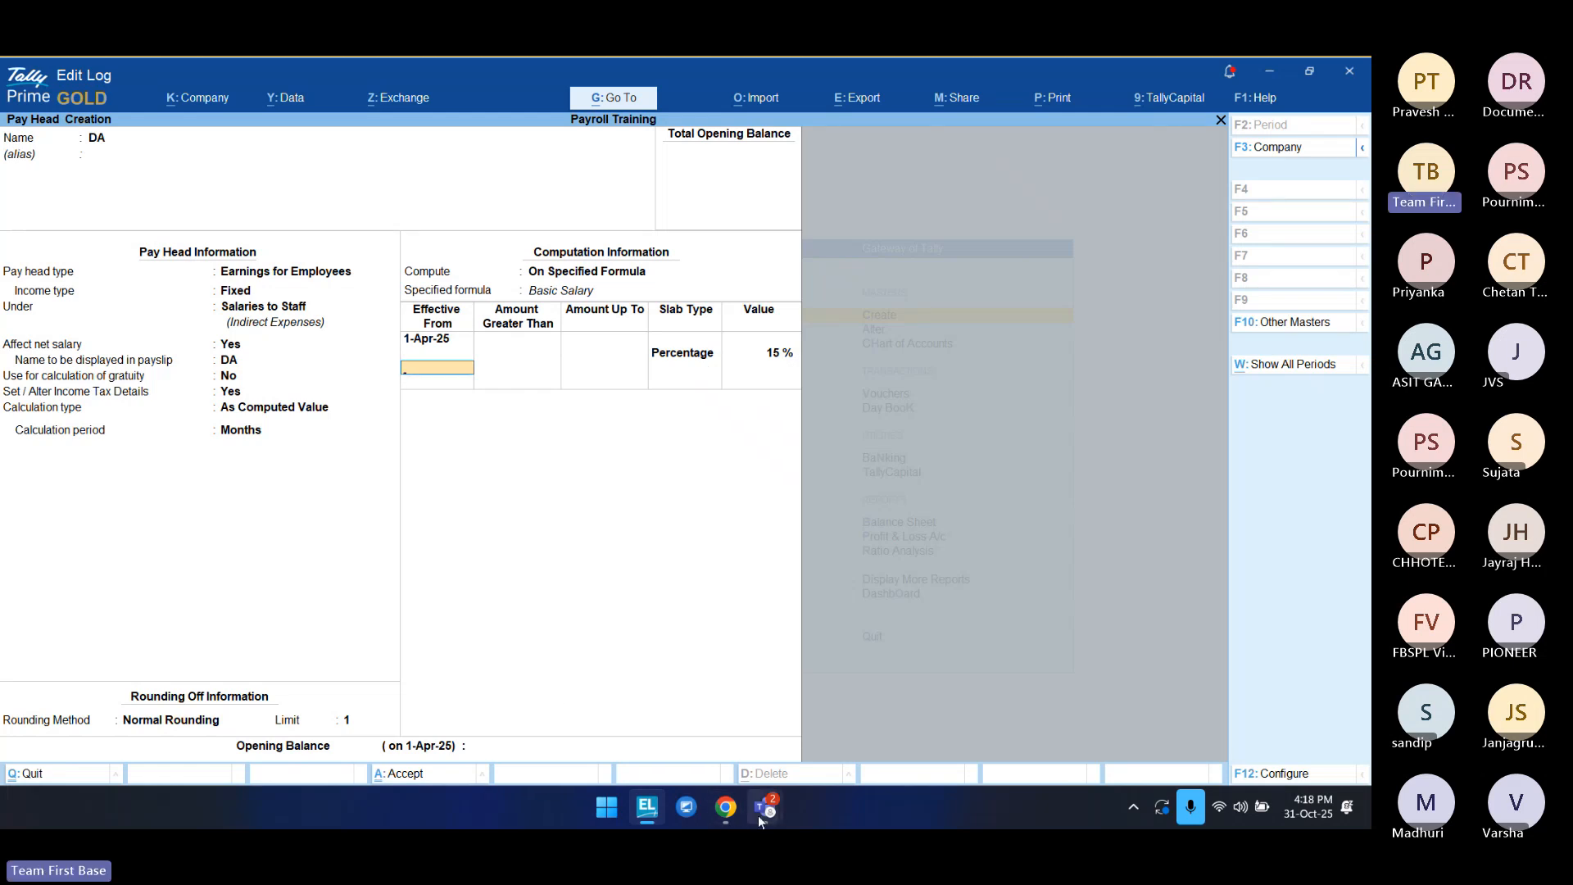
Step: Switch to the Teams meeting and test the microphone by muting and unmuting it
mouse_move(761, 815)
left_click(657, 667)
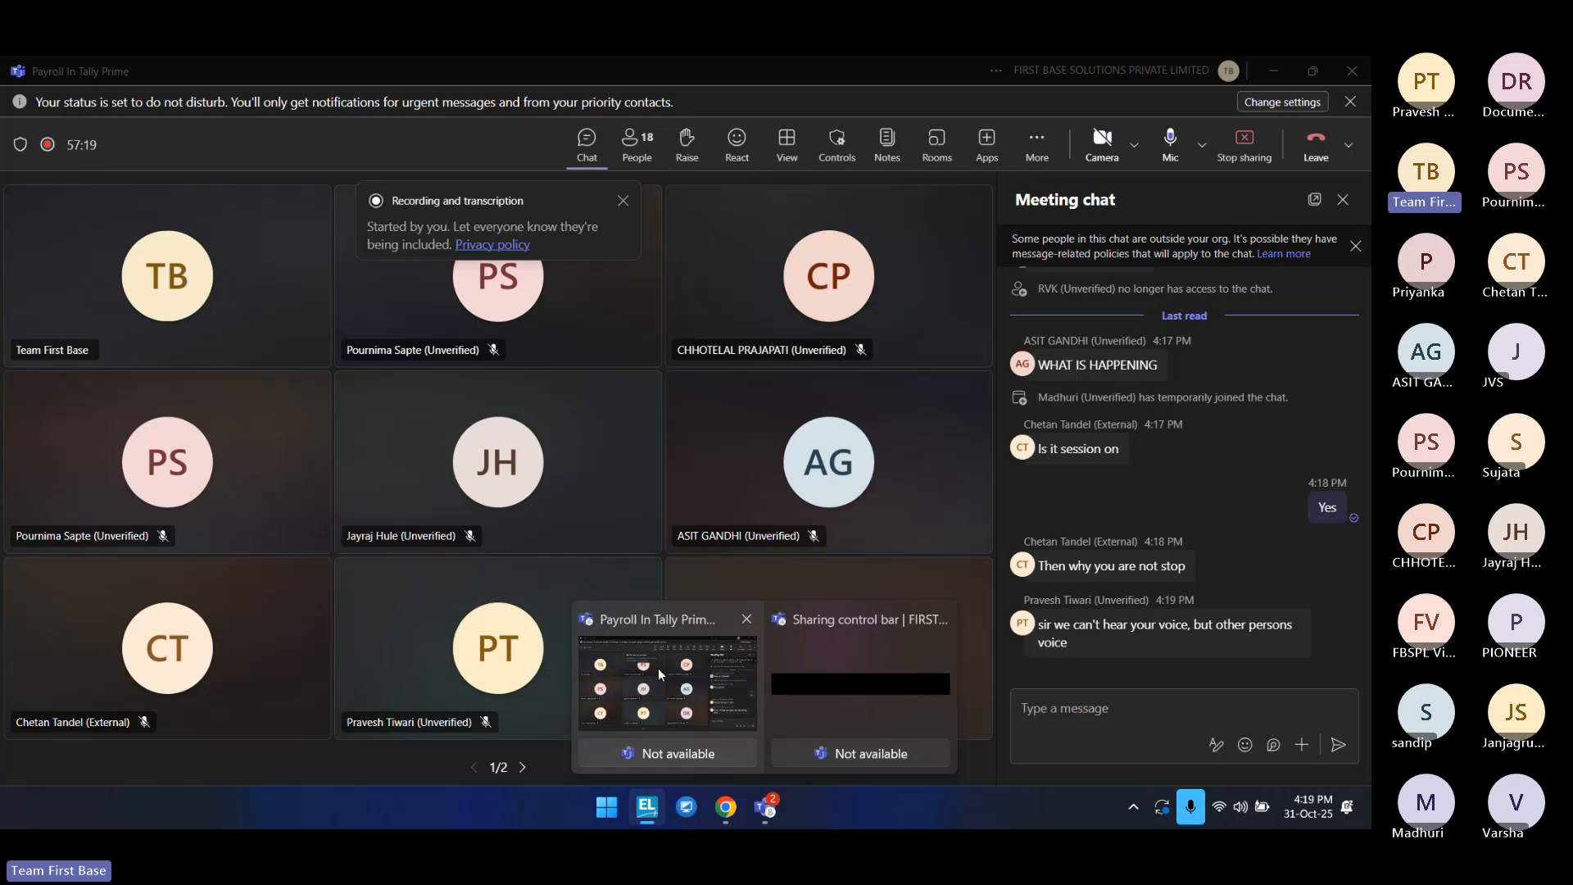
left_click(1089, 719)
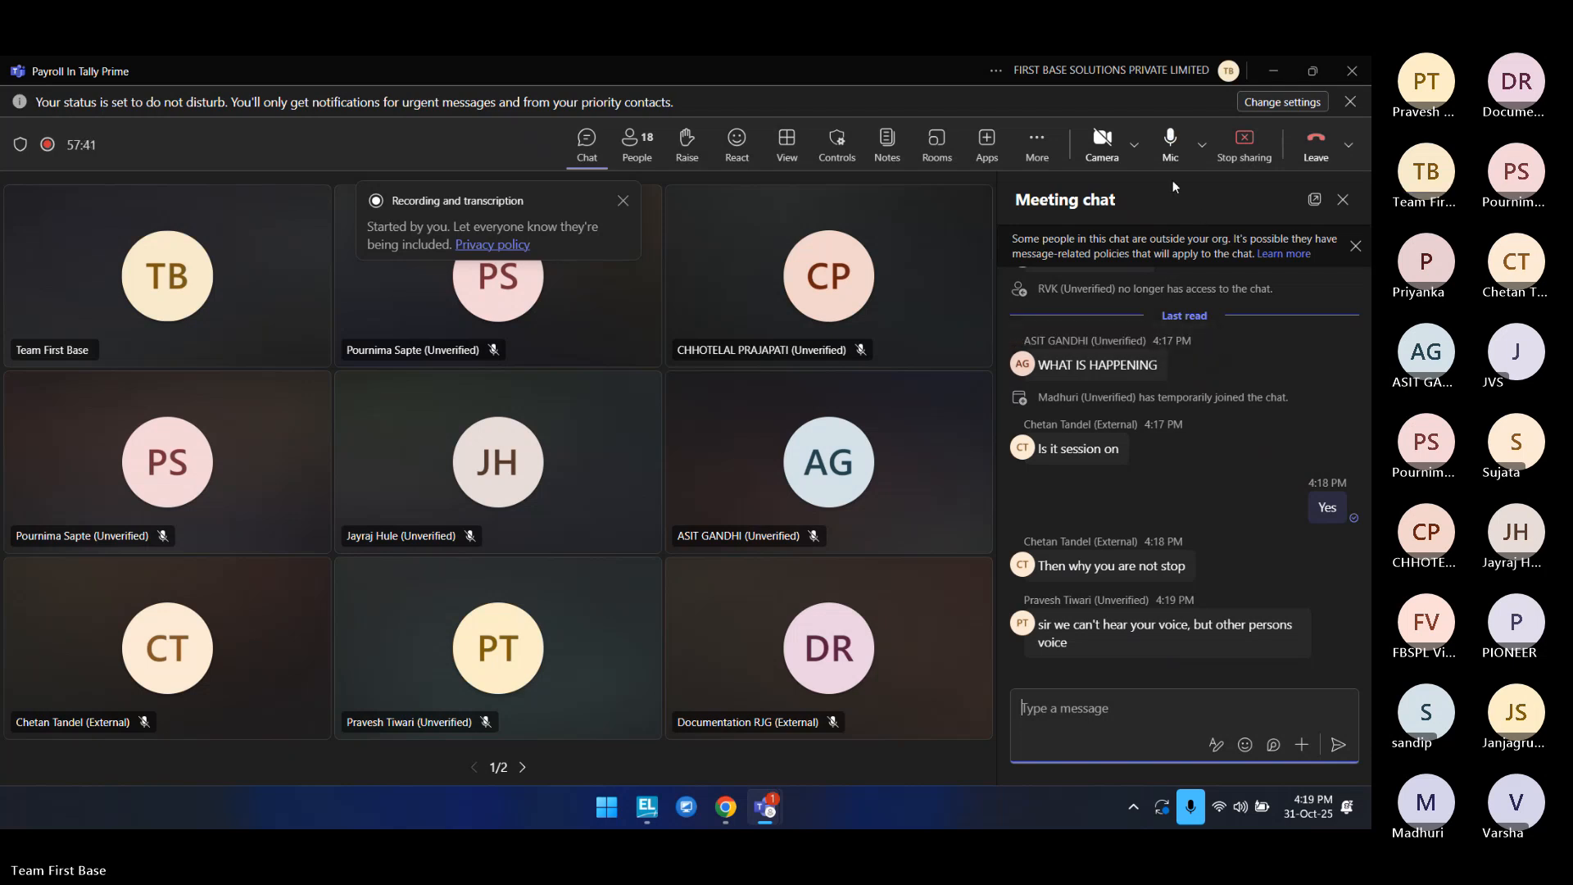
left_click(1173, 147)
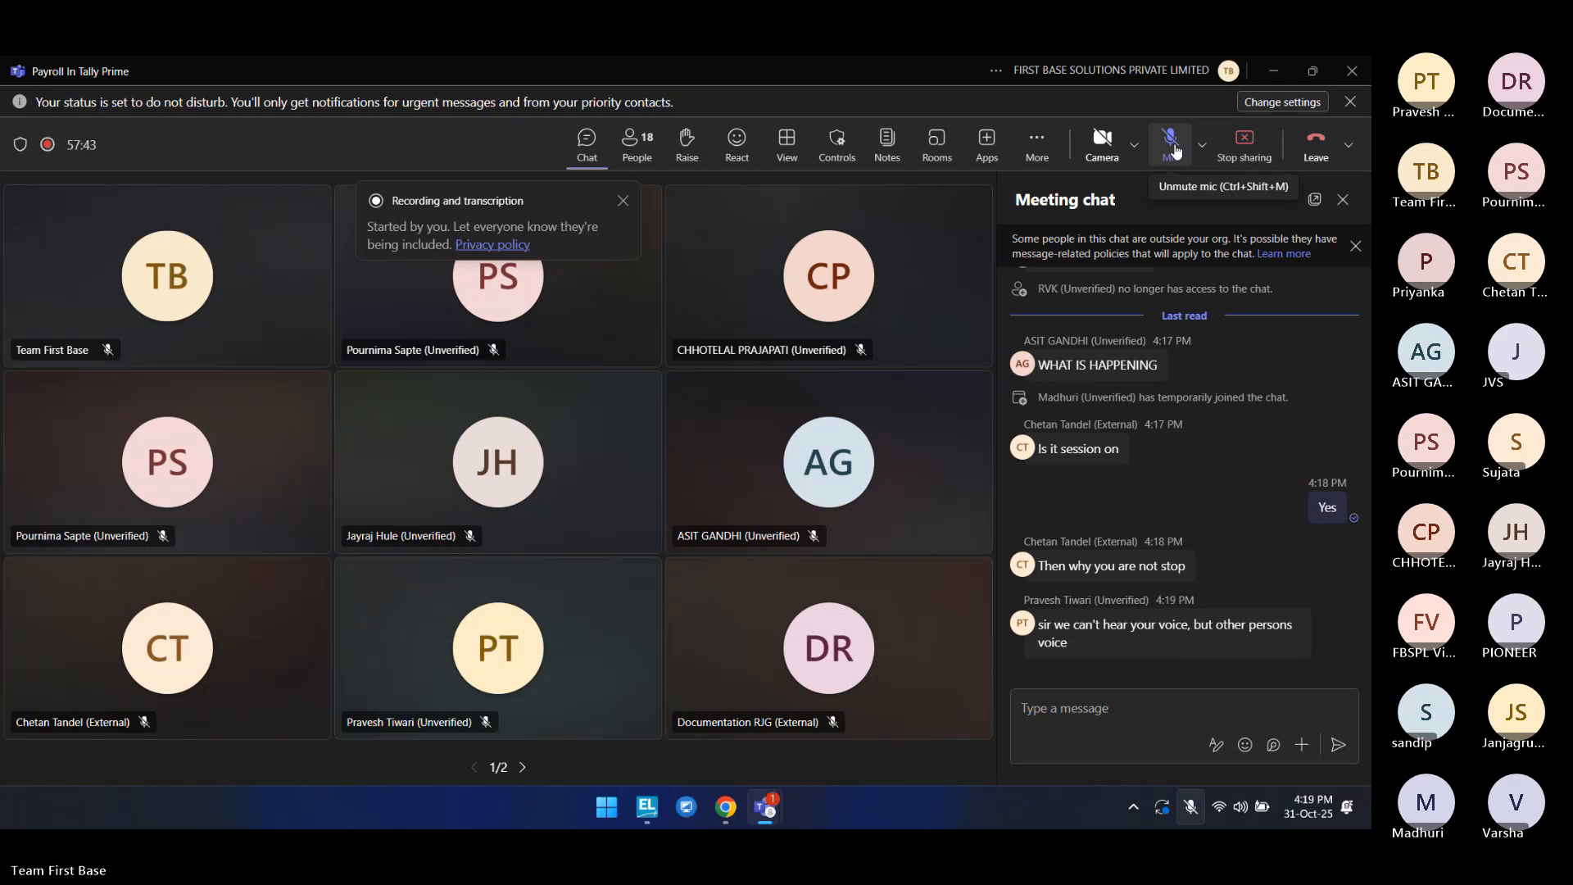
left_click(1173, 147)
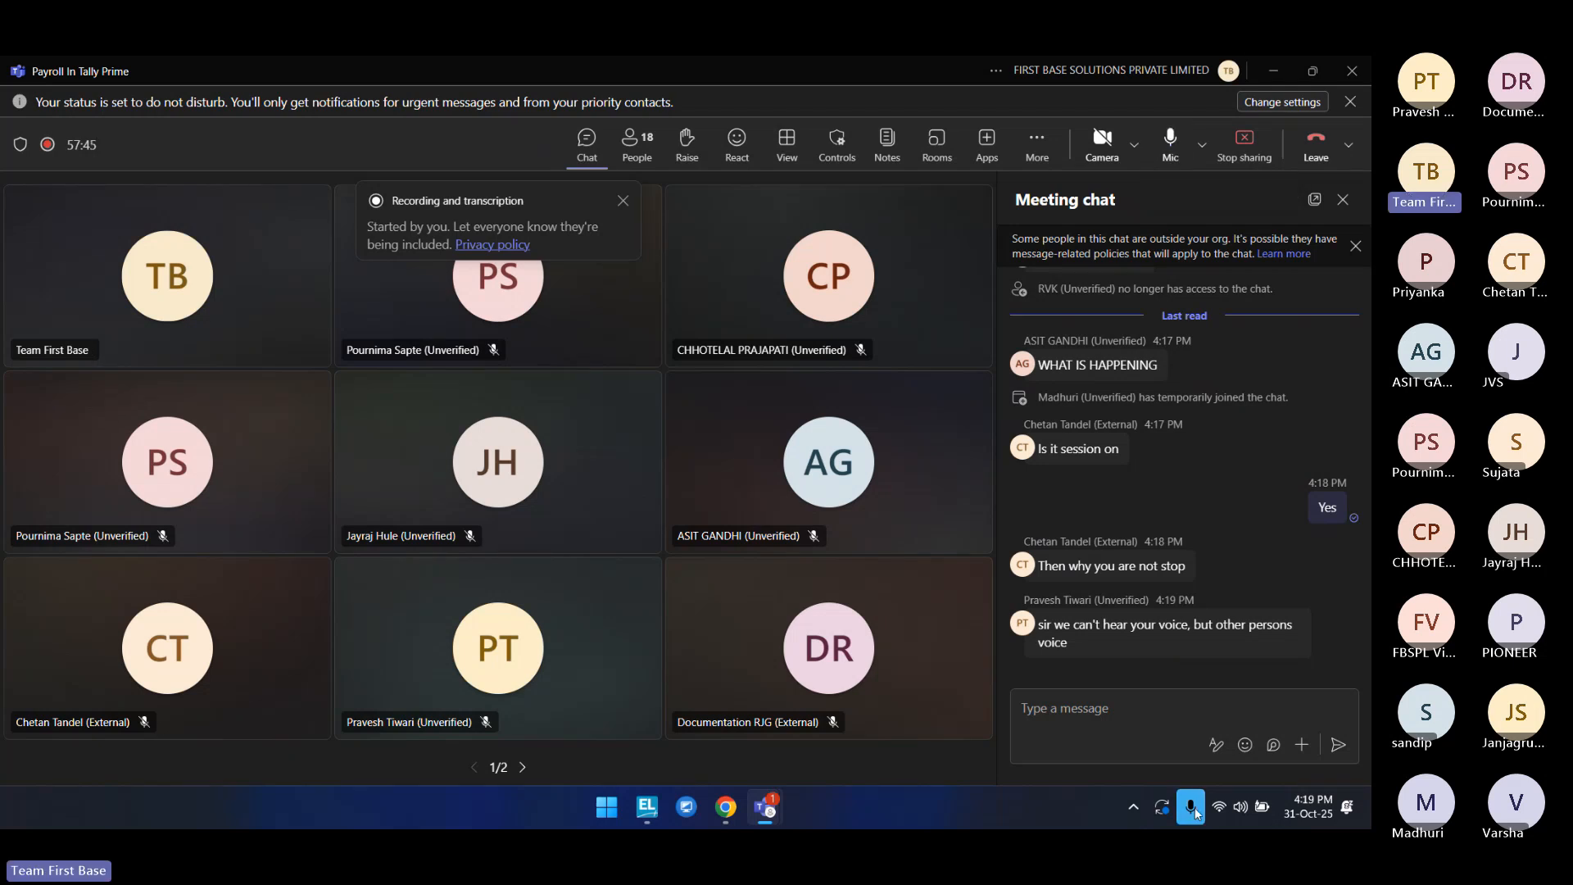
Step: Check the computer's sound quick settings and the meeting's participant list
left_click(1240, 808)
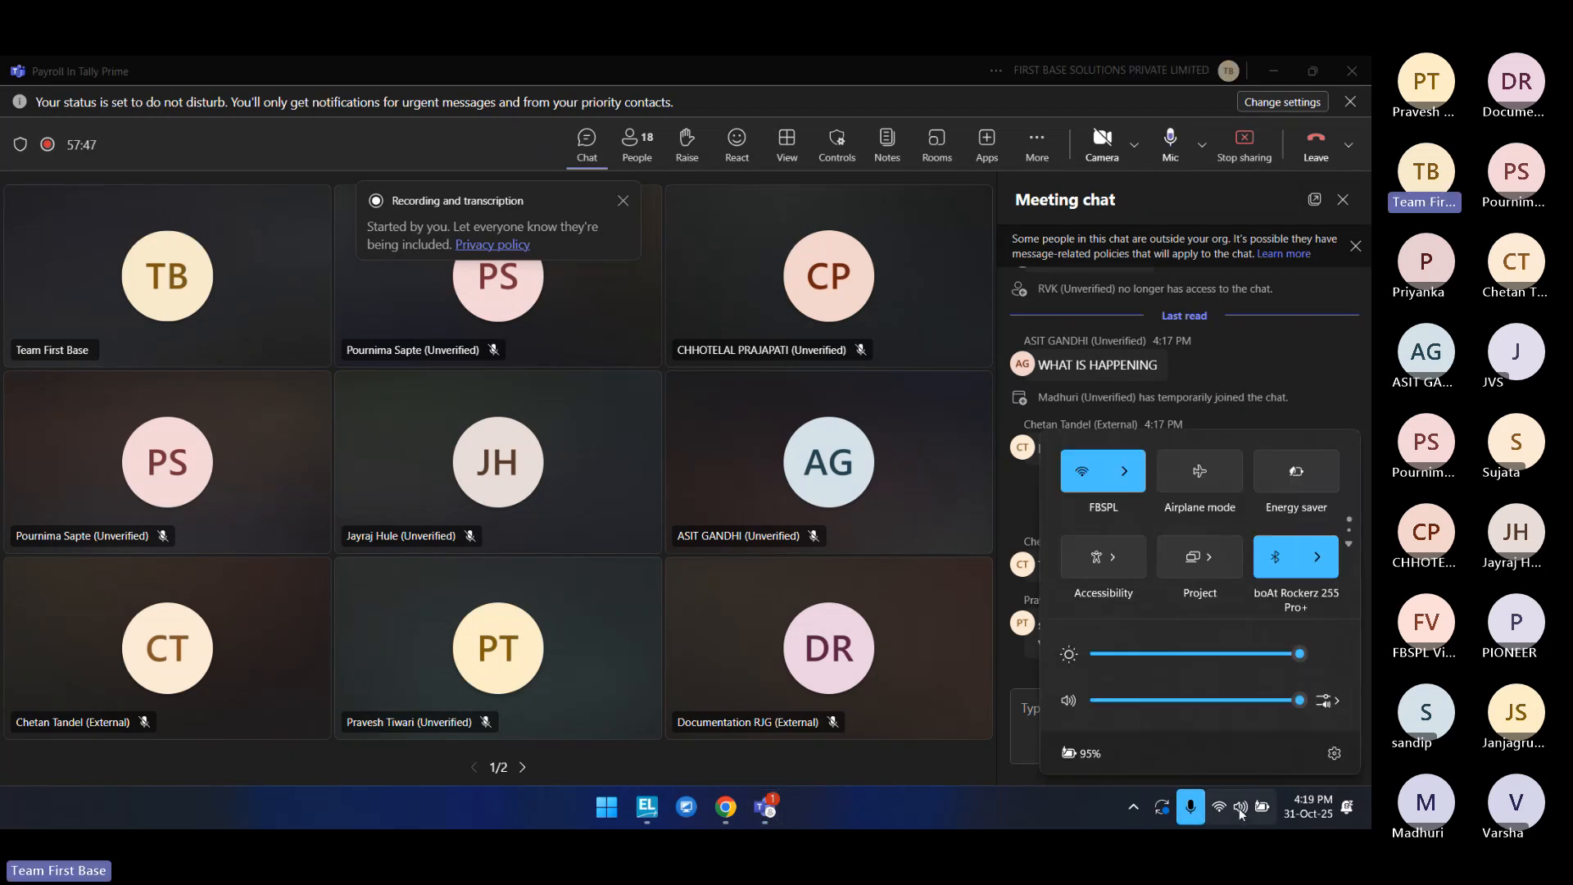
left_click(638, 160)
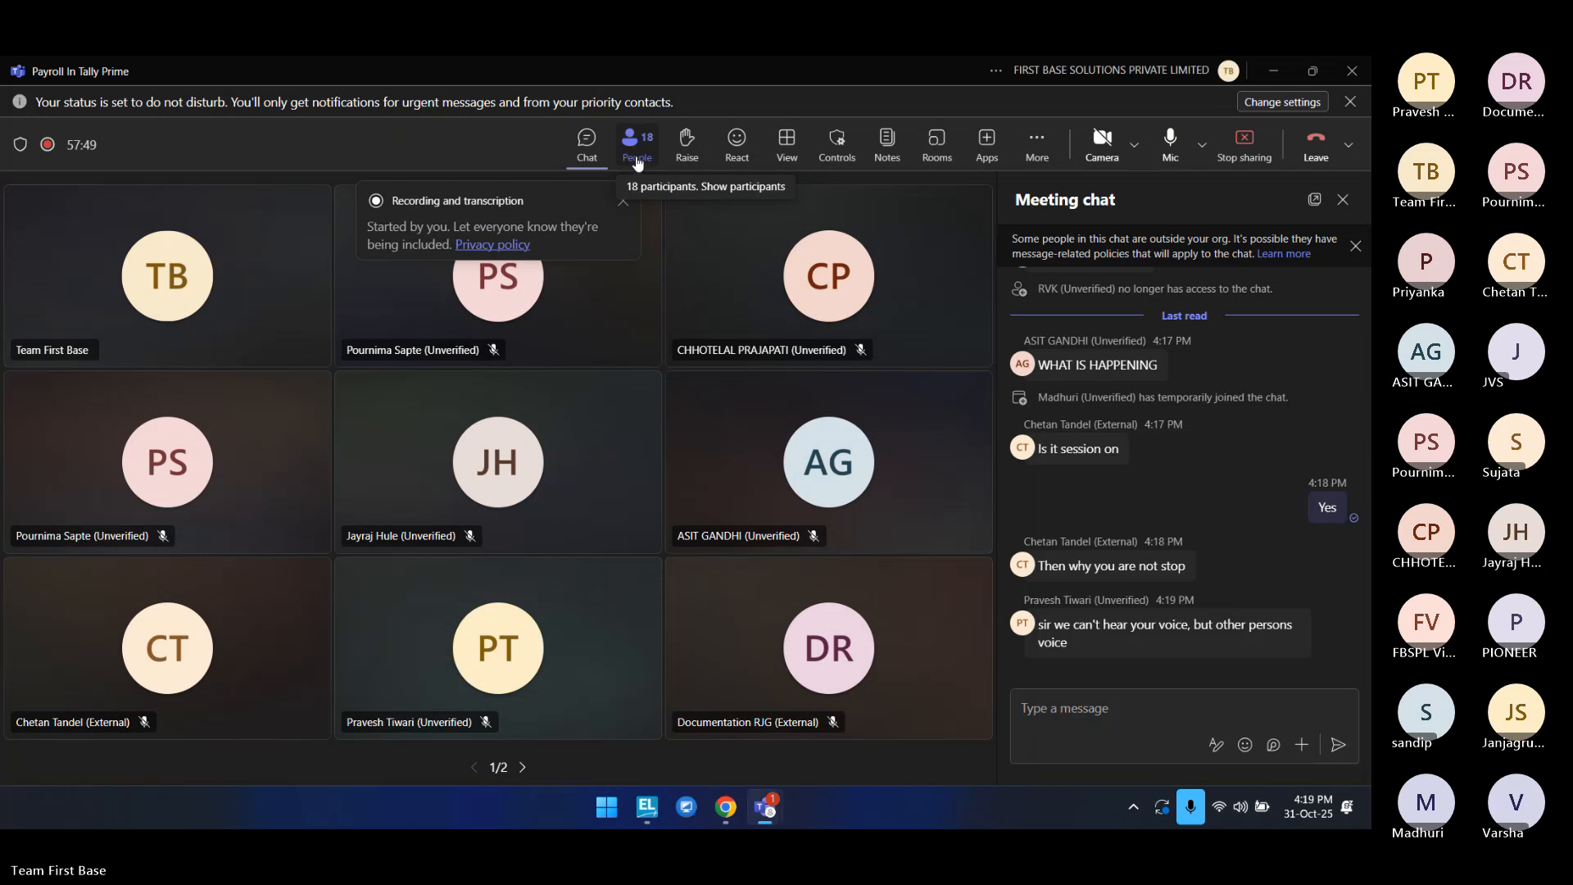
left_click(638, 155)
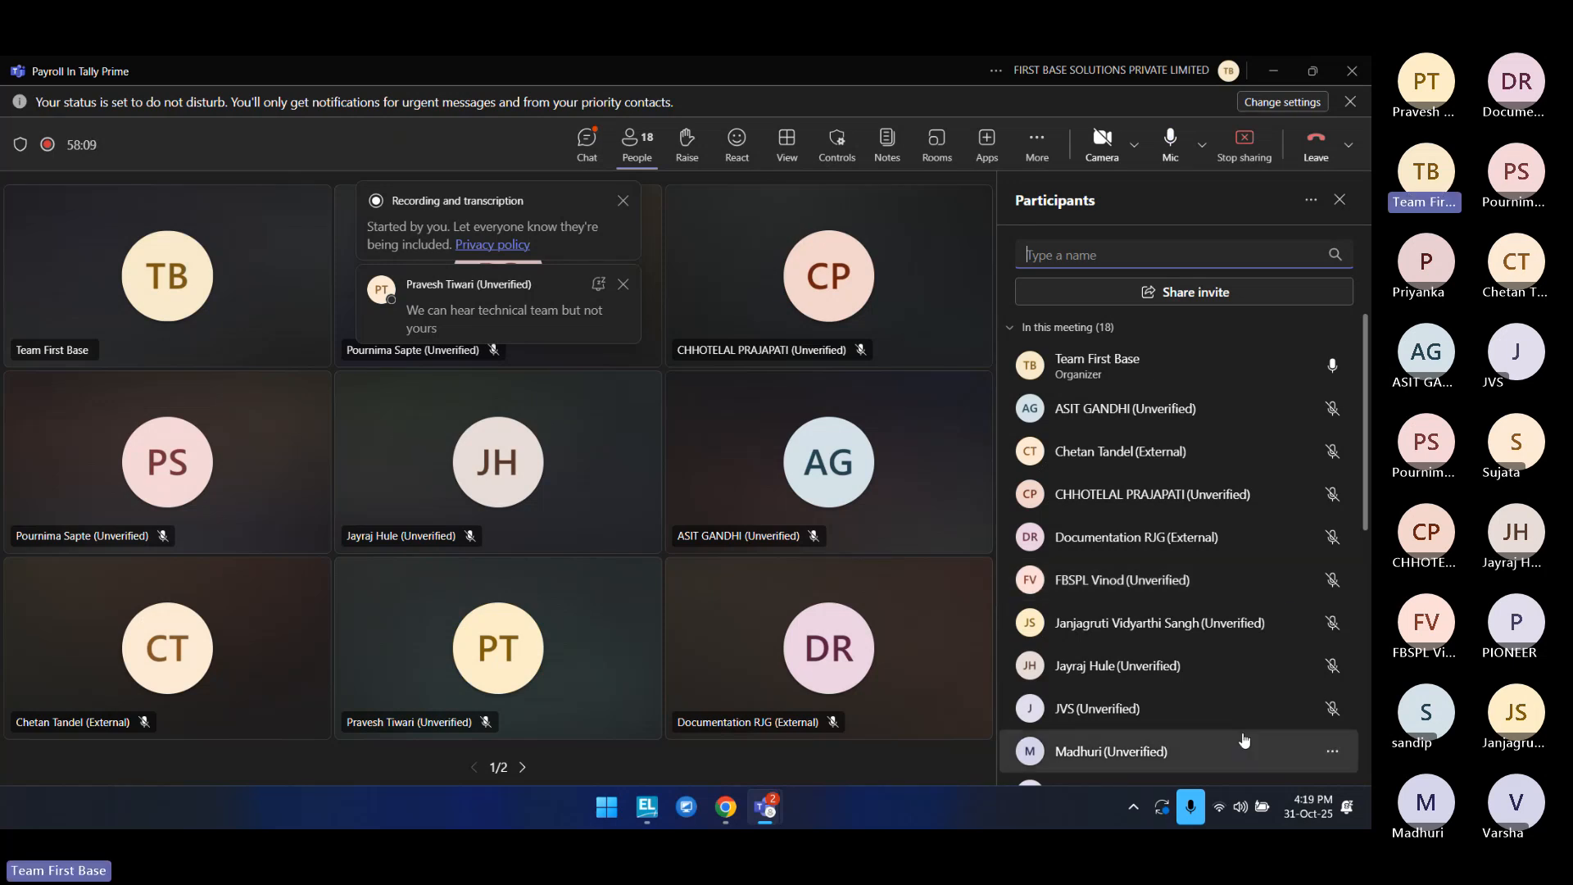
left_click(1240, 810)
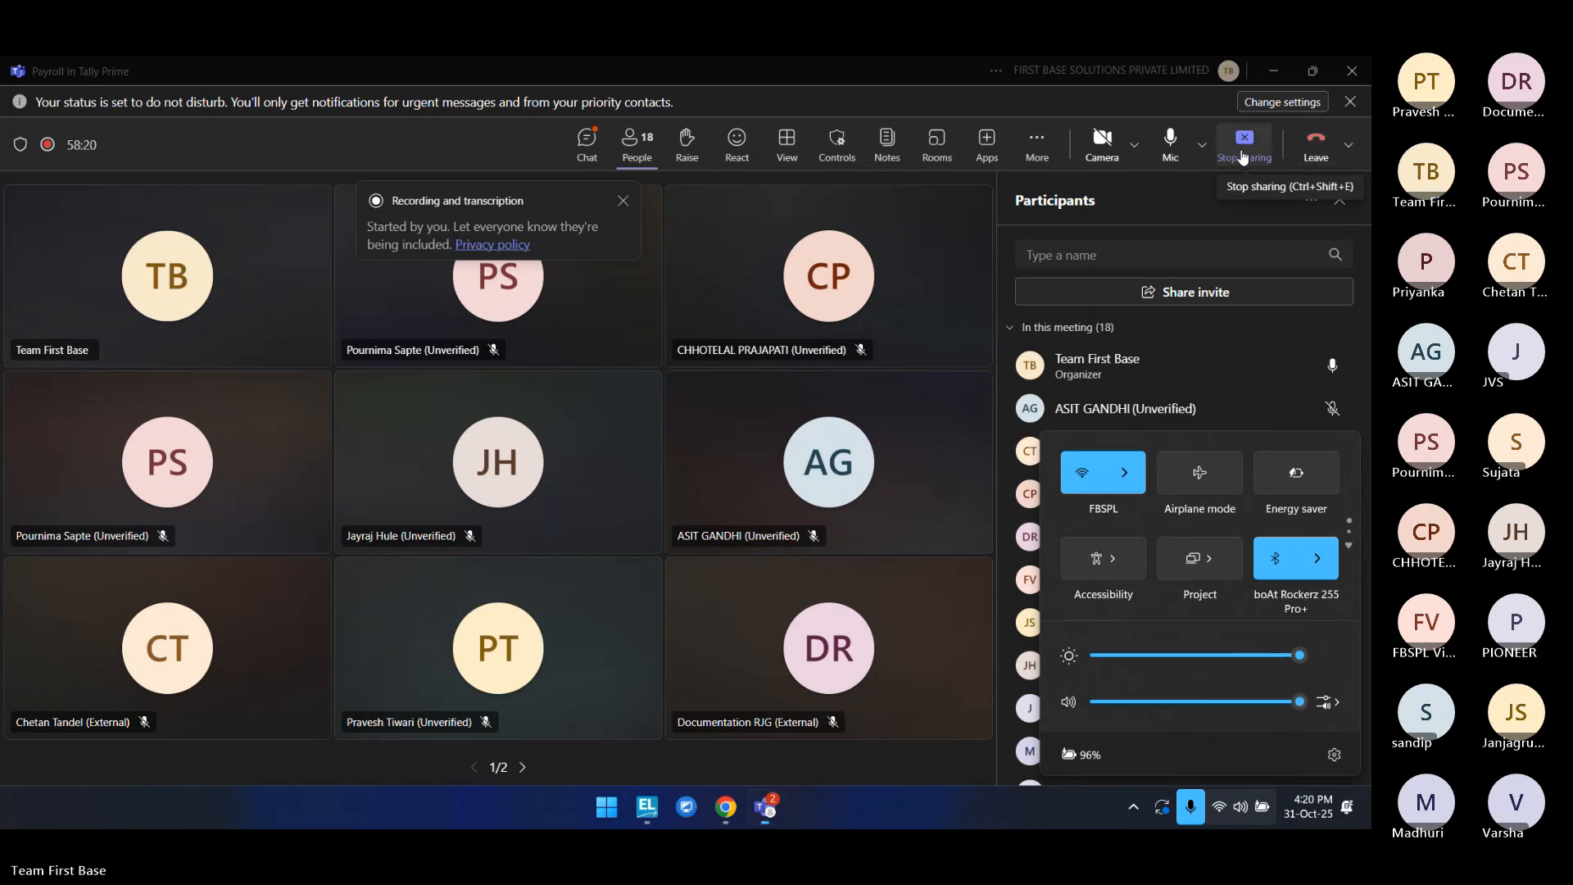
Step: Stop sharing the screen in the meeting and check the computer's sound quick settings again
left_click(1243, 156)
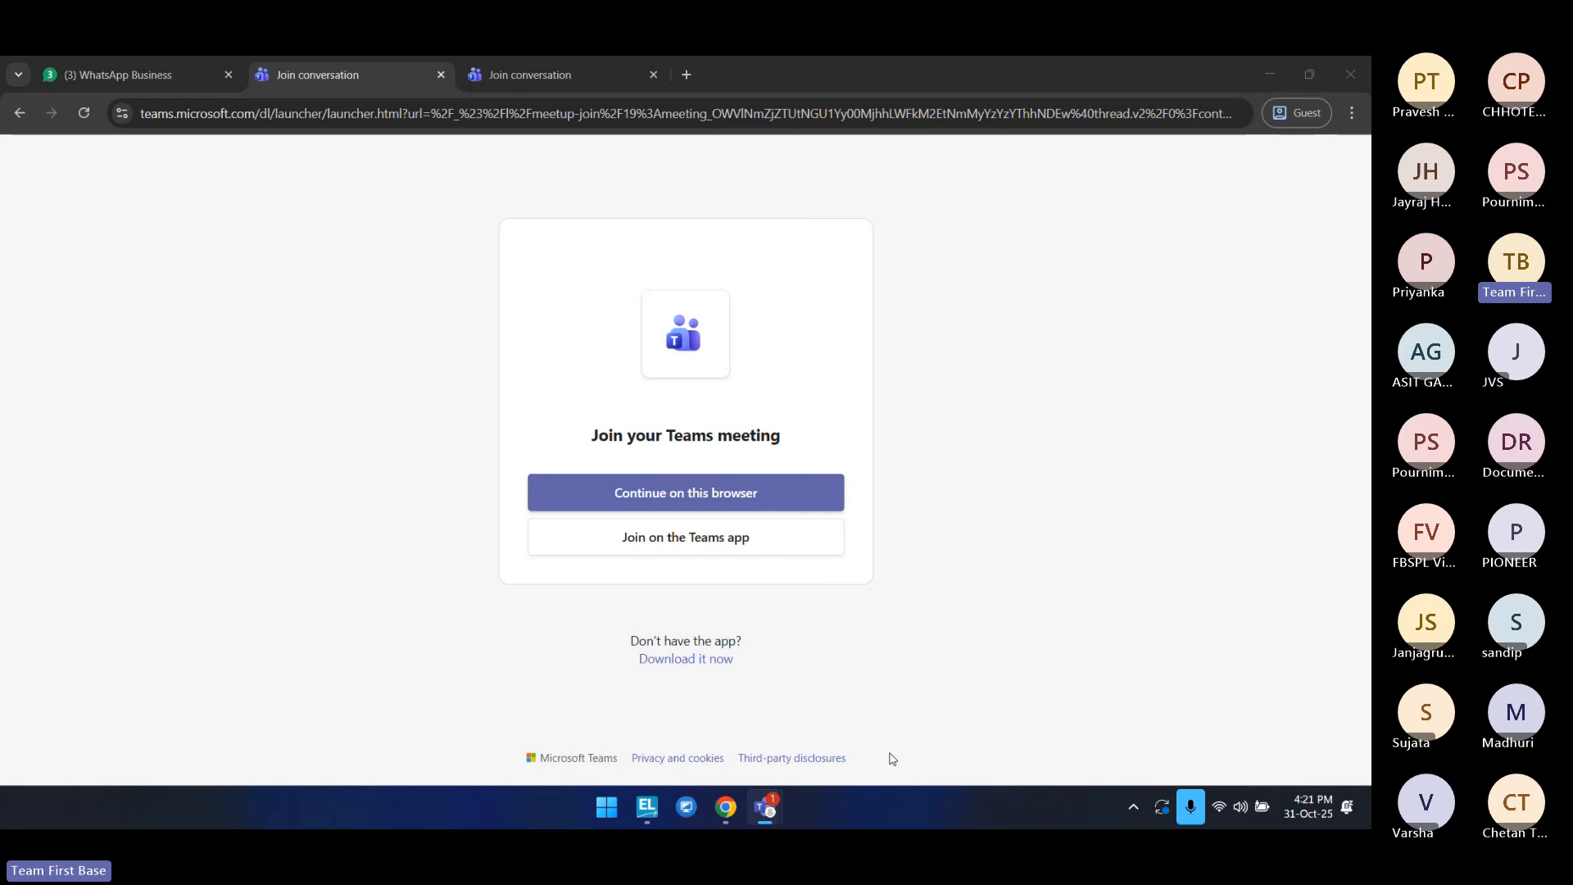
left_click(1239, 807)
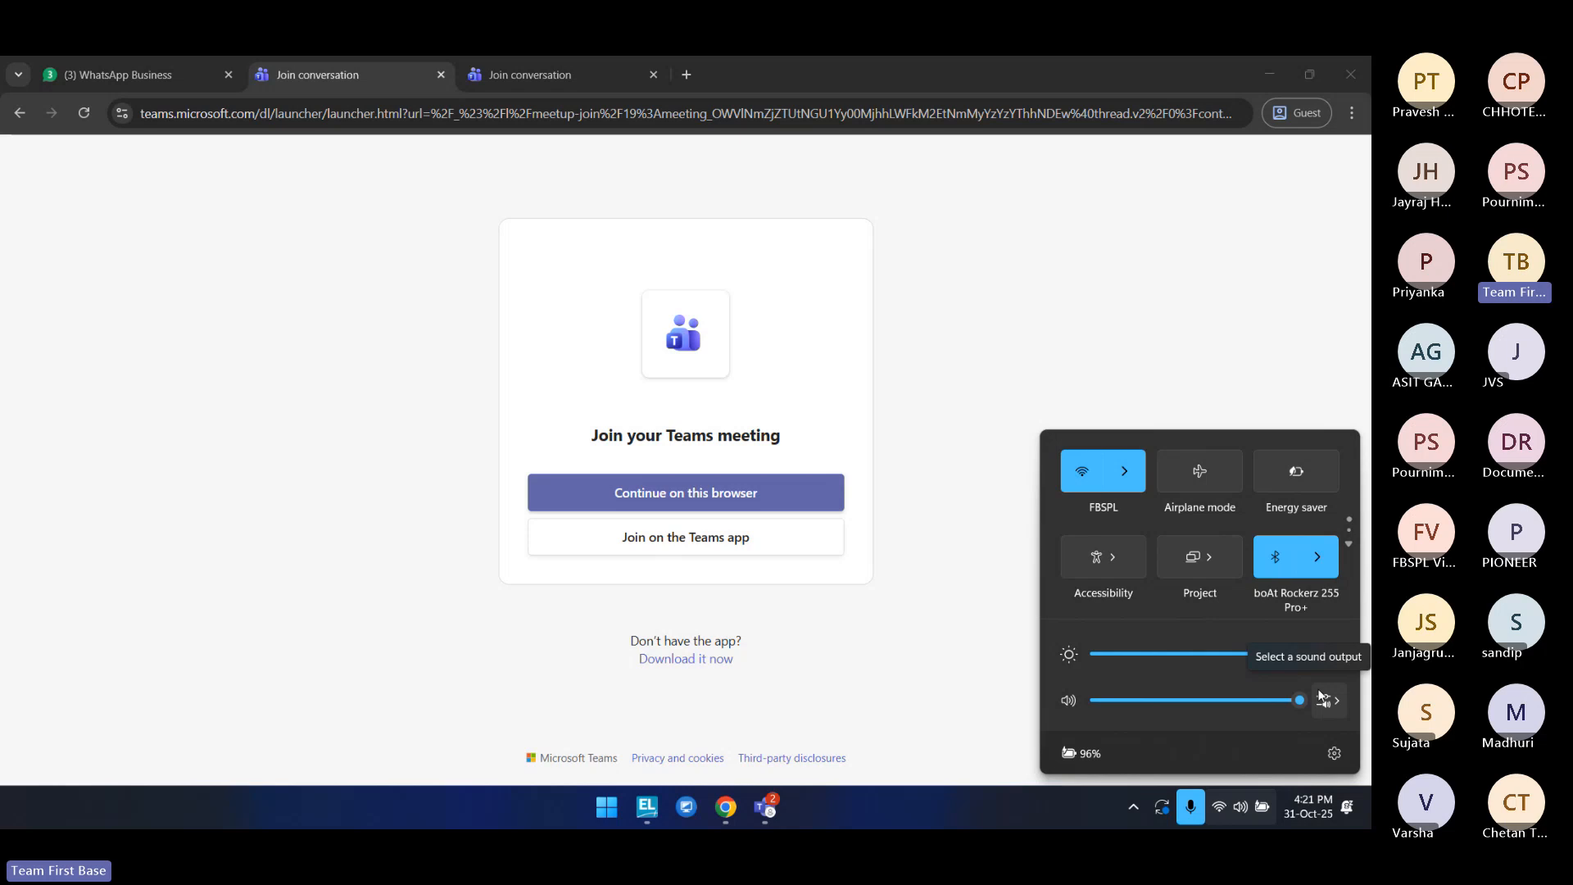
left_click(1116, 218)
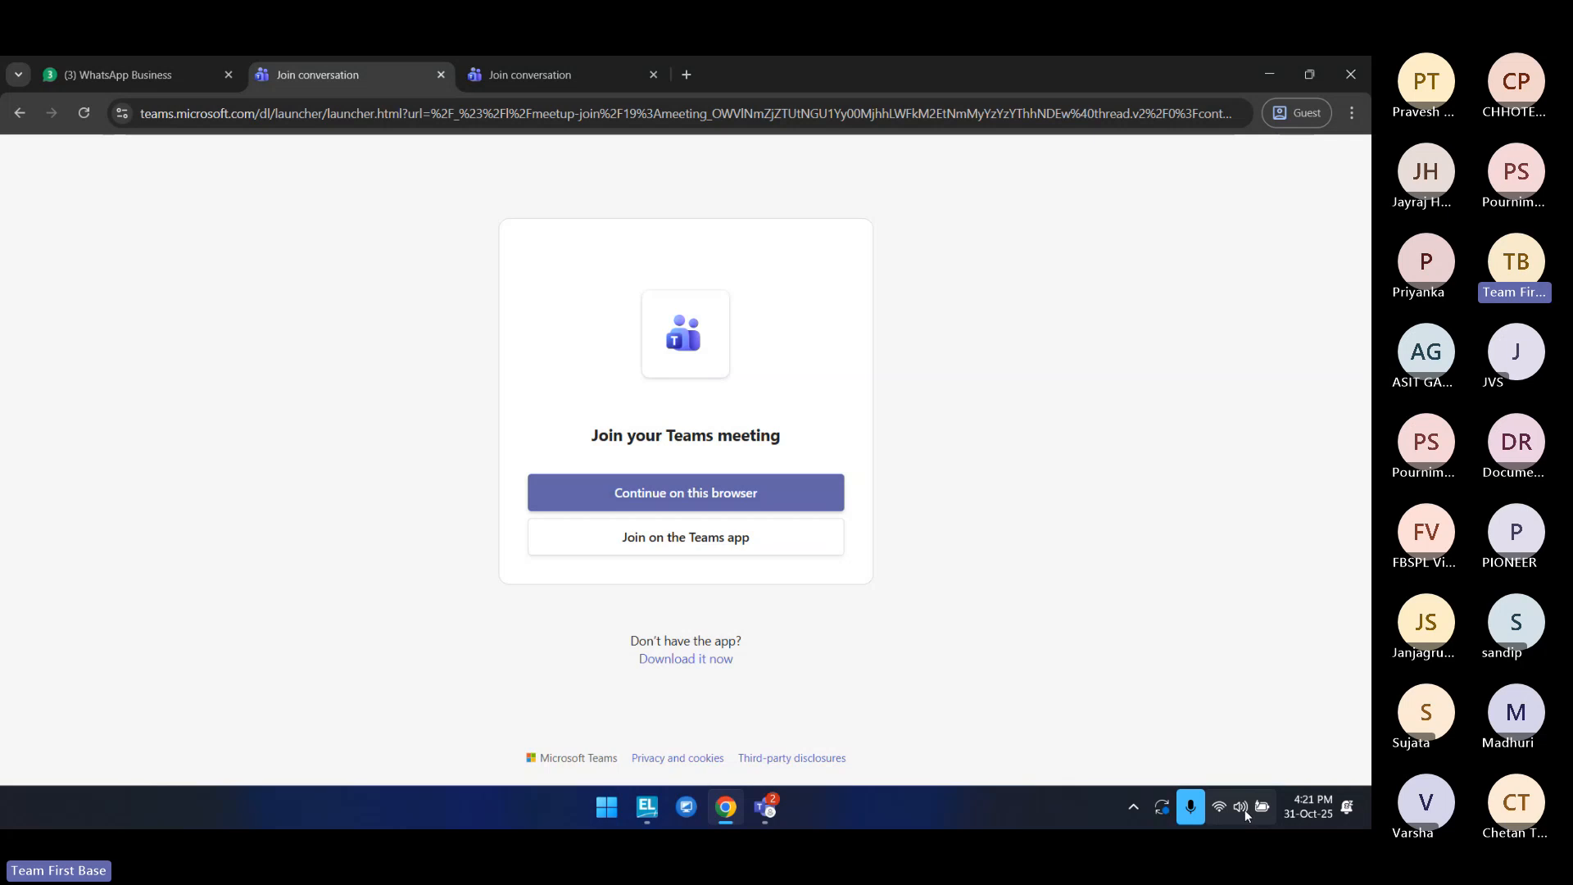
Step: Try to join the Teams meeting from the browser
left_click(479, 77)
left_click(351, 64)
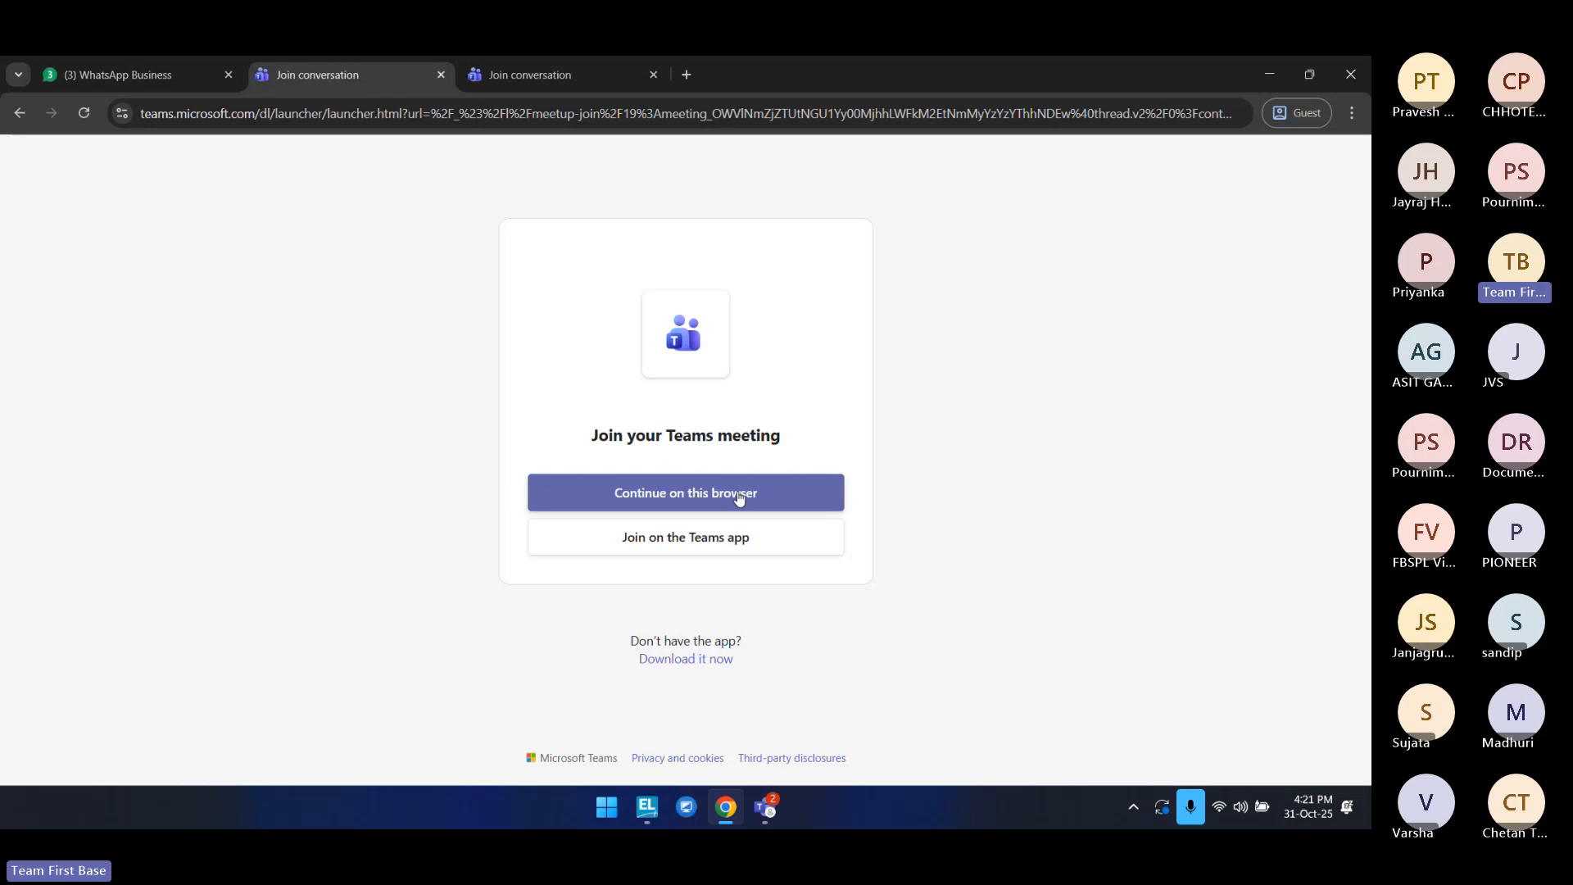
left_click(712, 508)
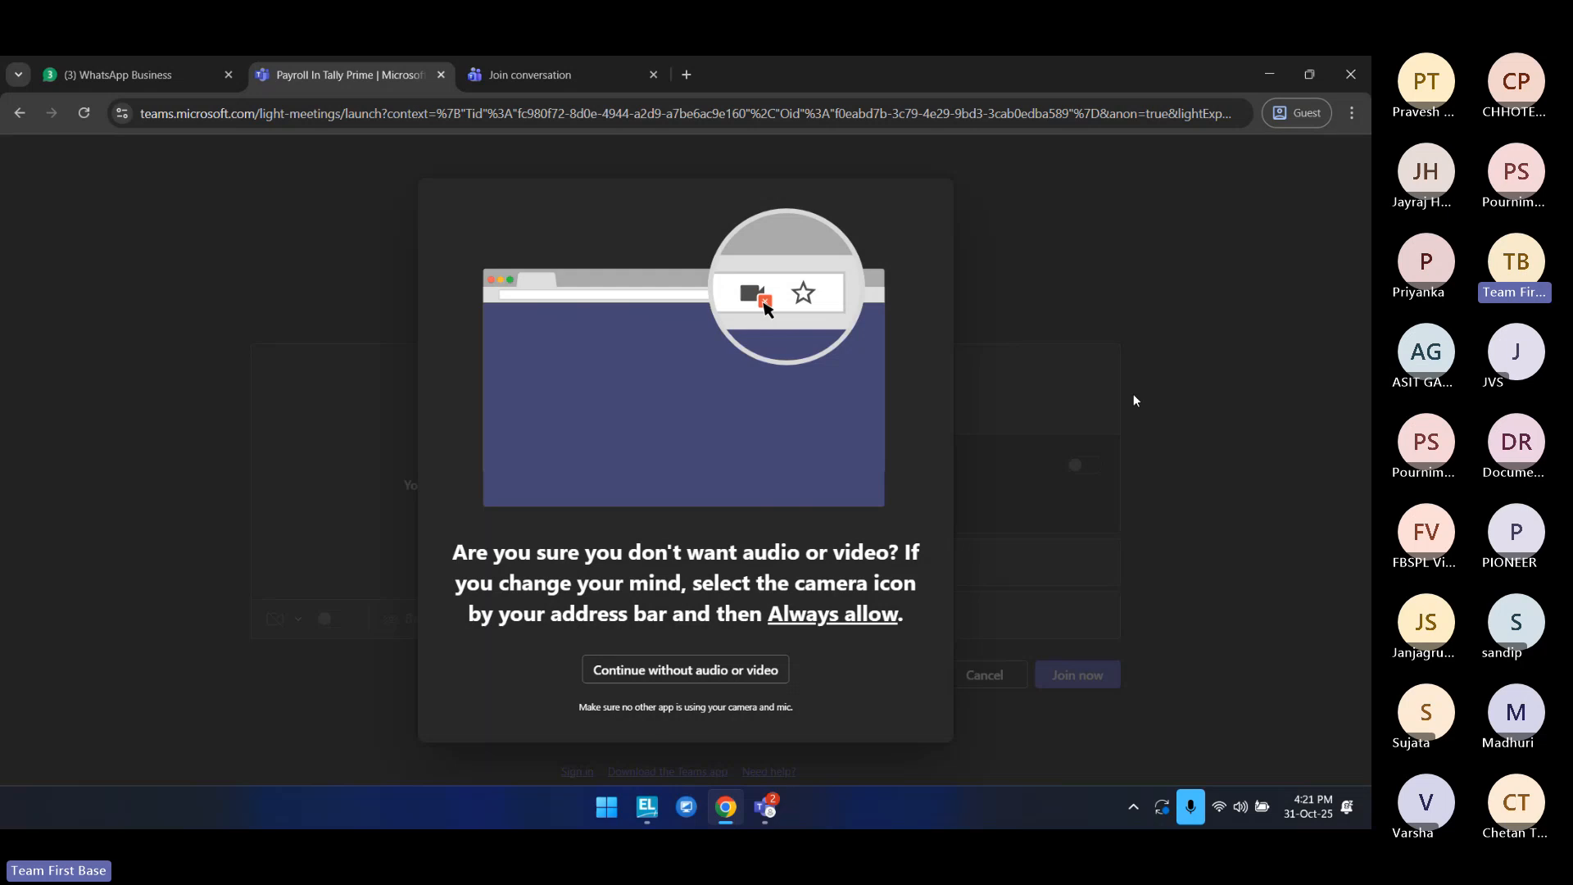
double_click(1073, 281)
left_click(528, 76)
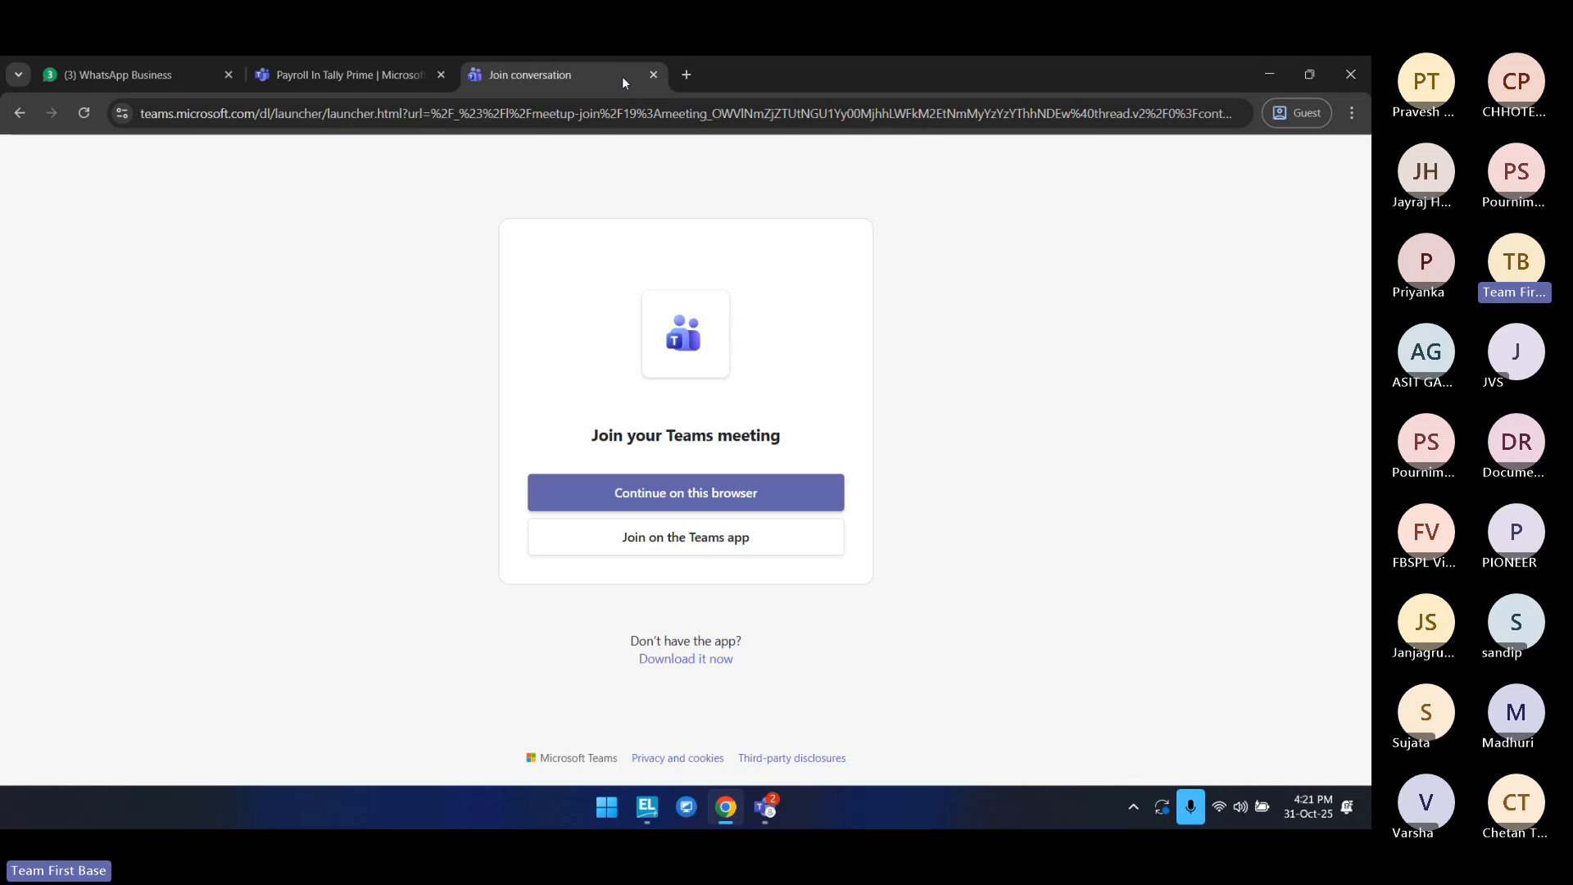
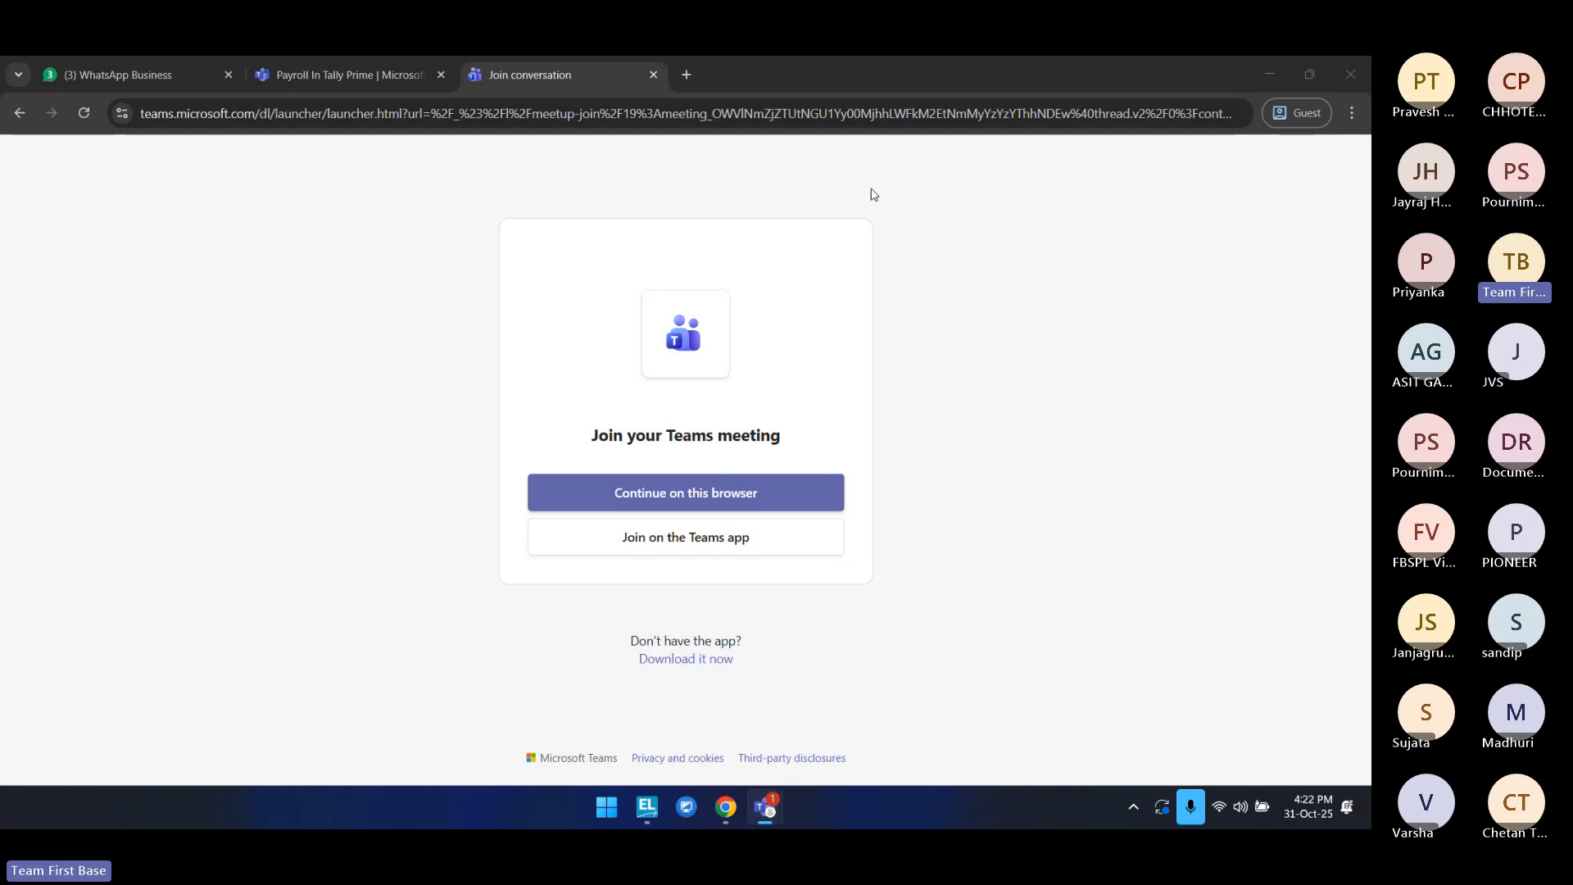
Step: Switch back to TallyPrime and confirm the DA pay head as Earnings for Employees, income type Fixed, under Salaries to Staff
left_click_drag(821, 617, 647, 809)
left_click(647, 809)
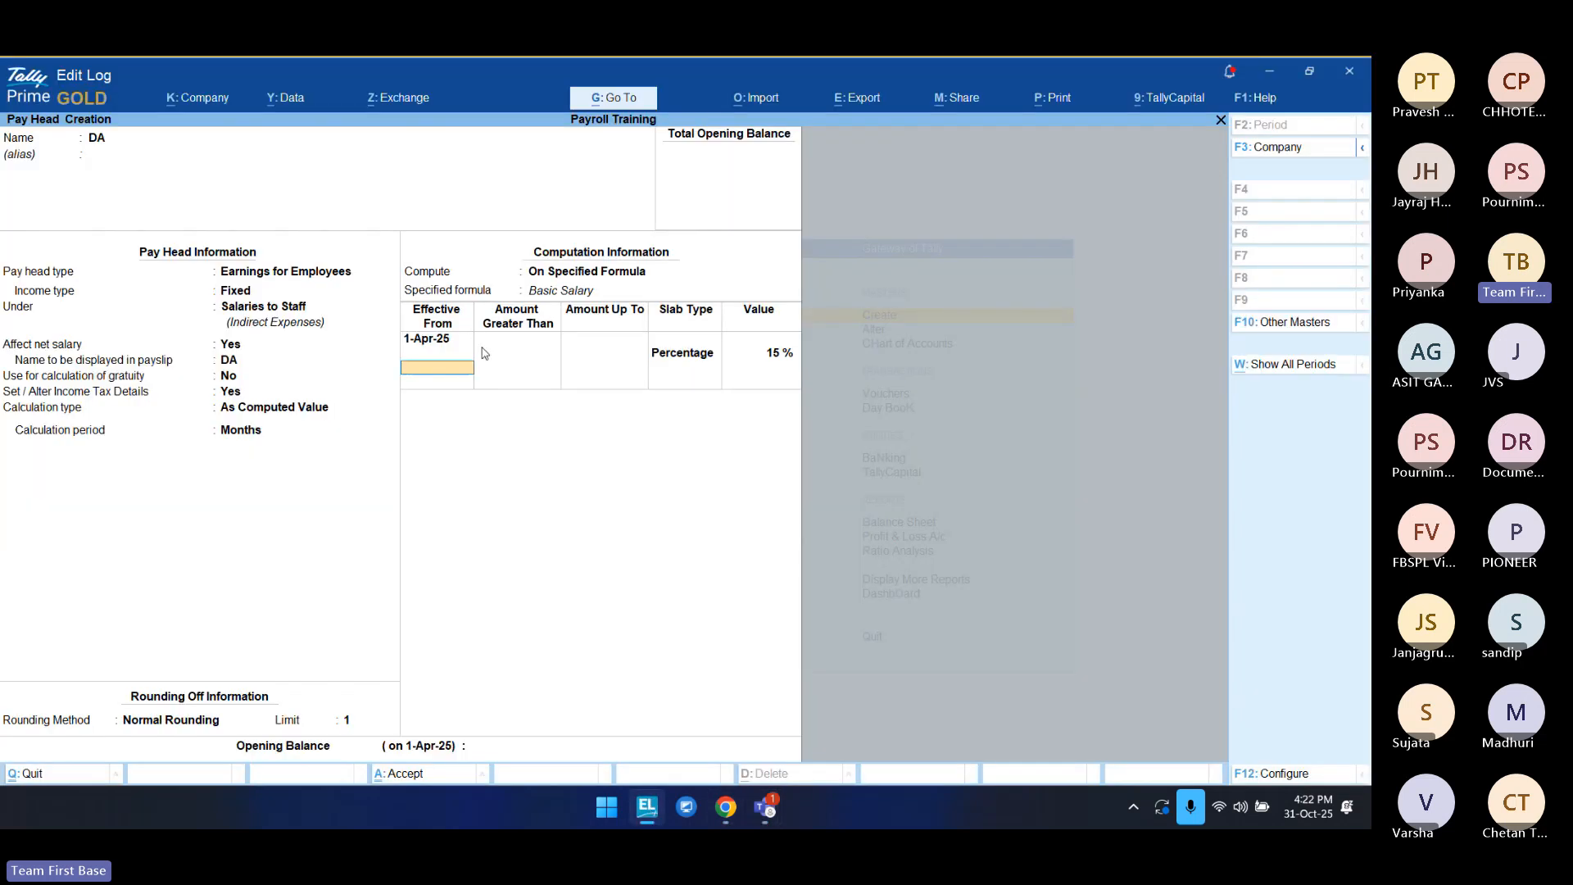
left_click(257, 190)
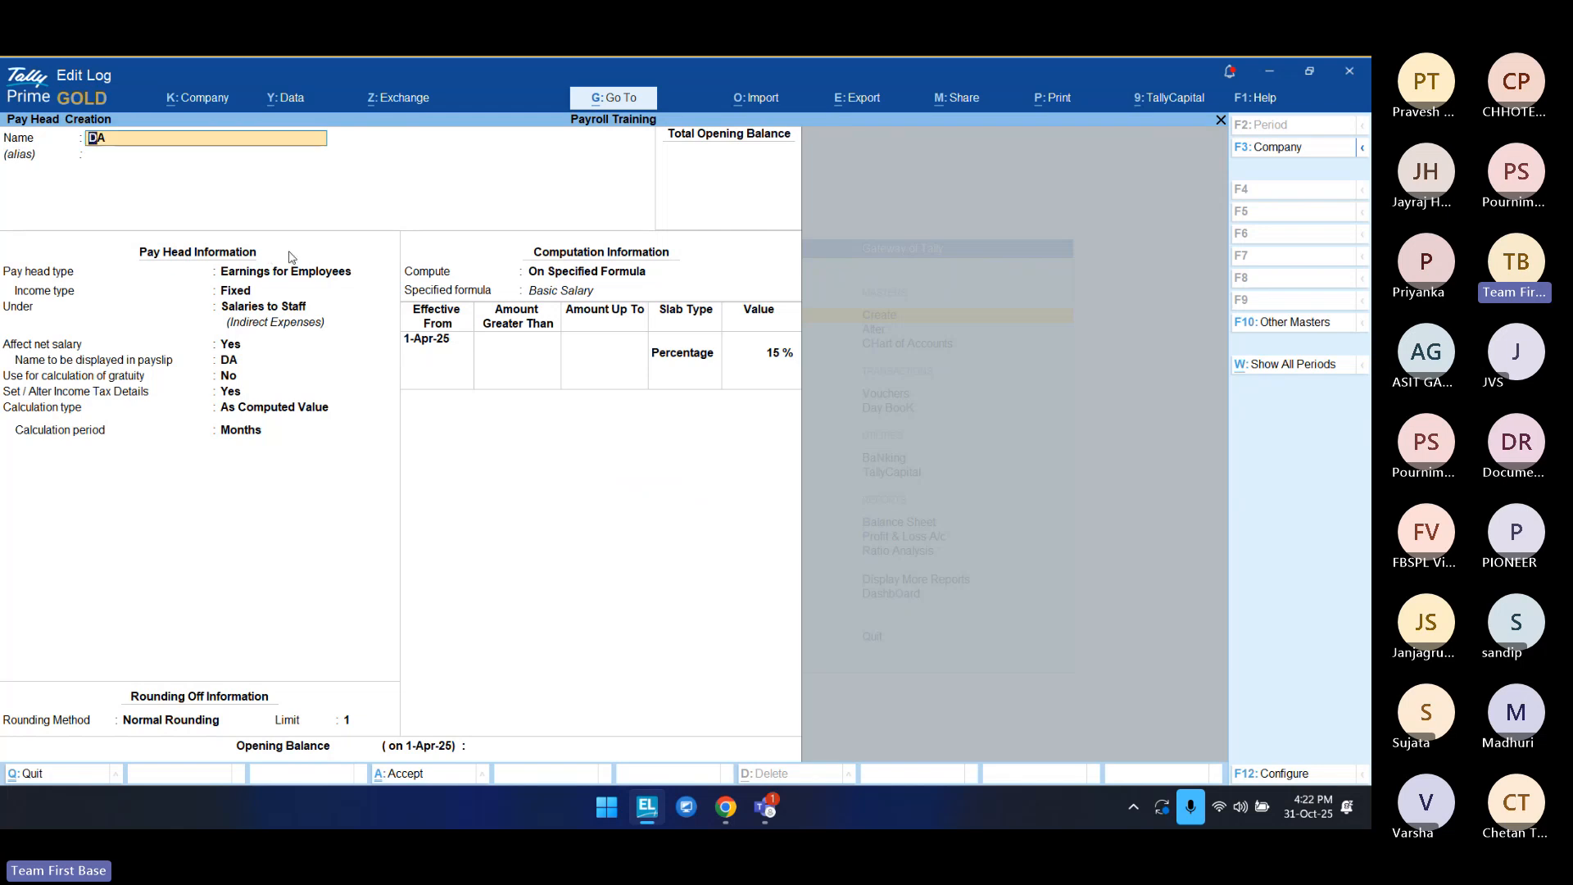
key("Return")
key("Return")
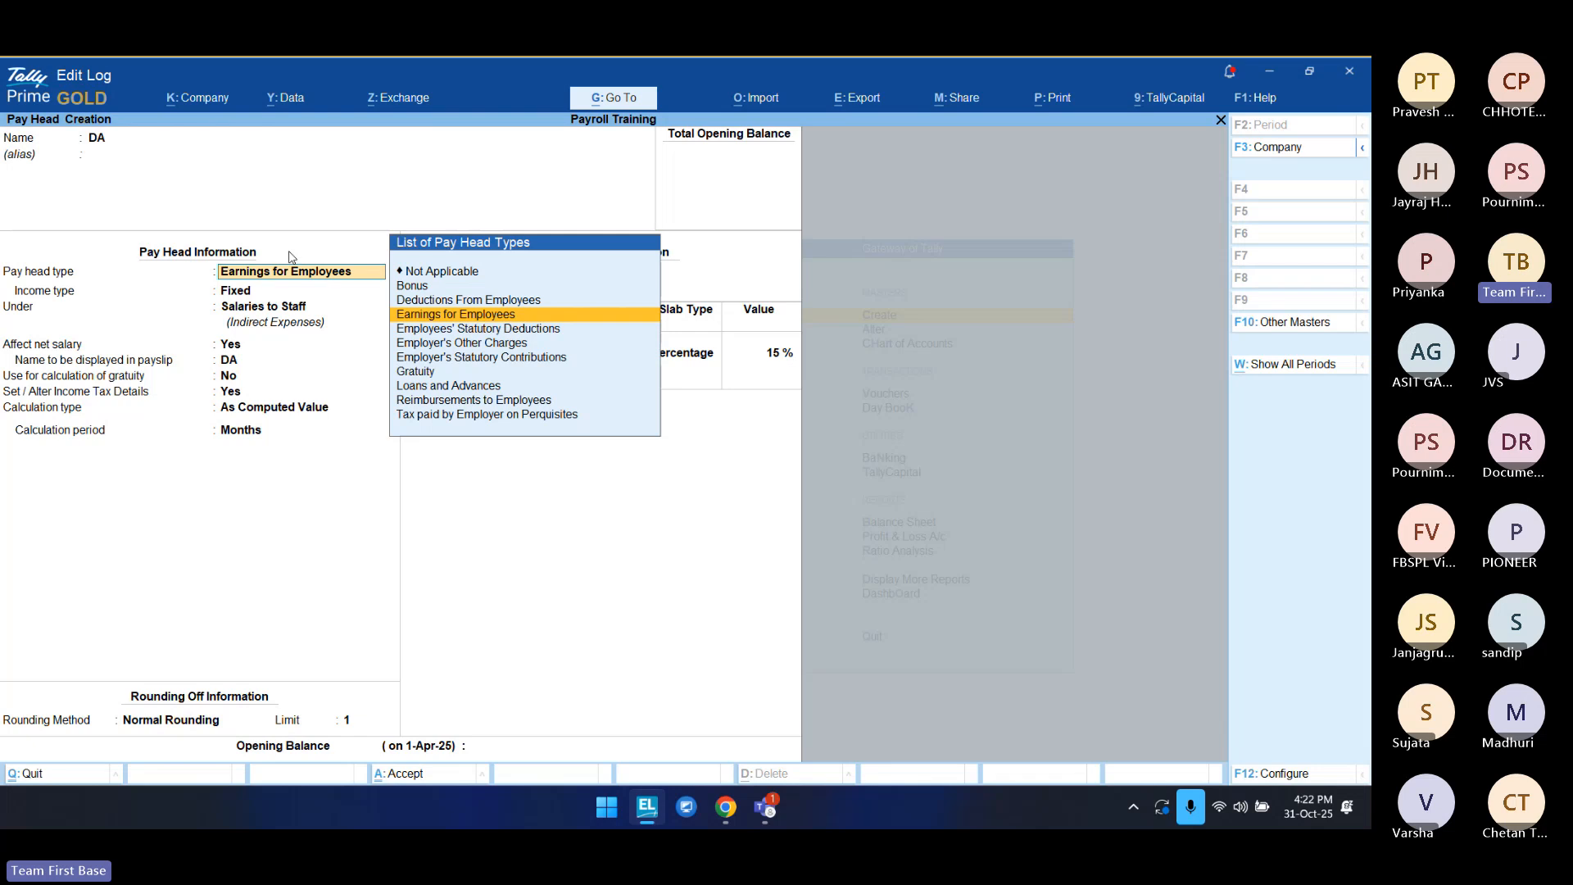
key("Return")
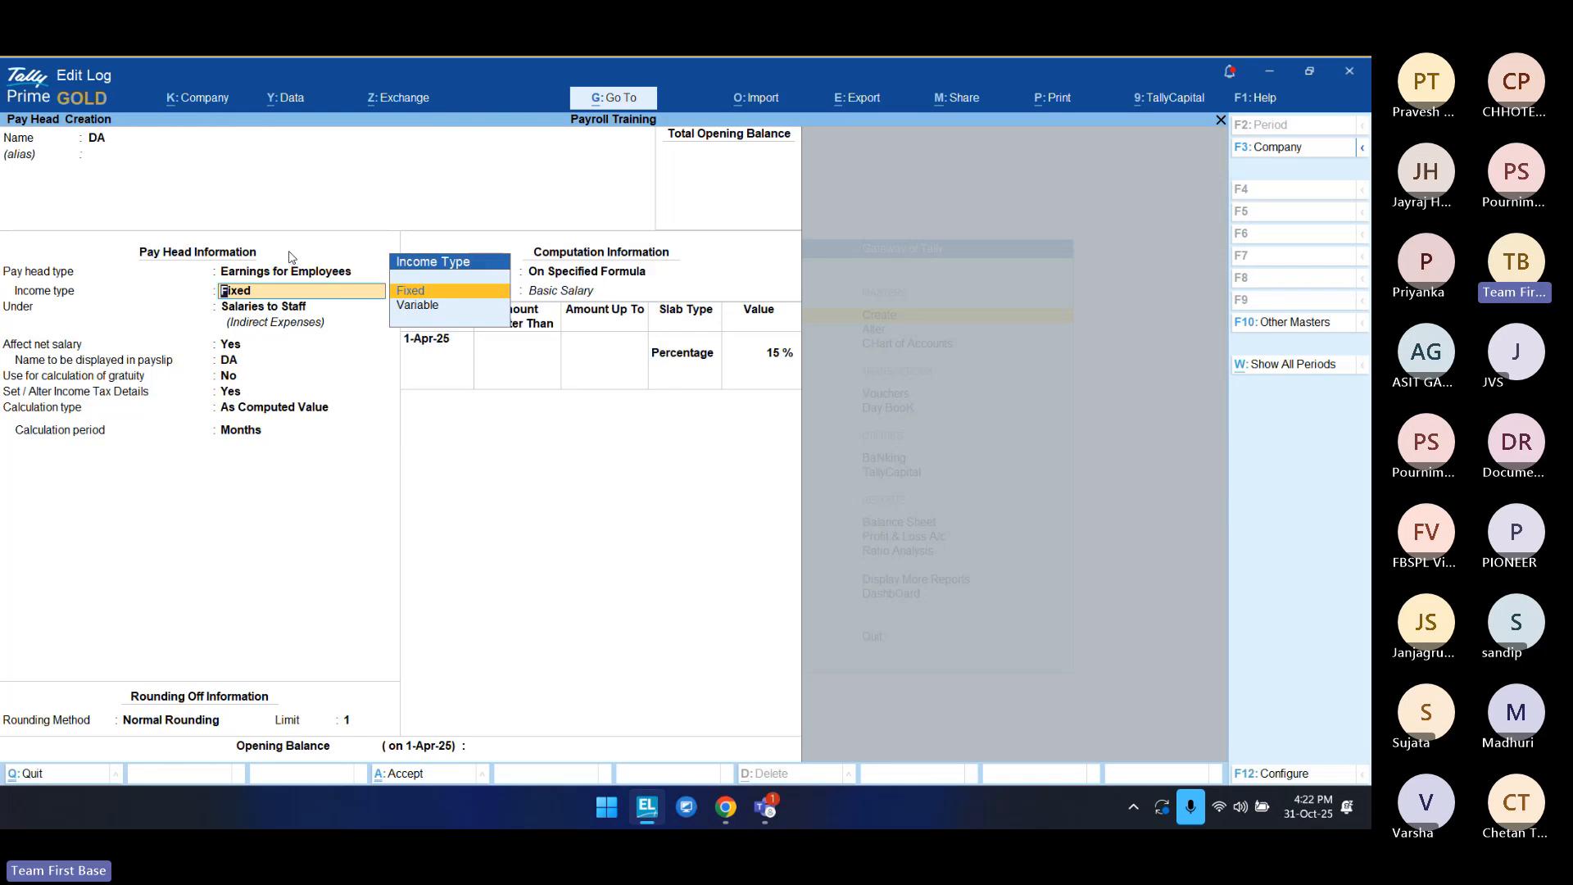
key("Return")
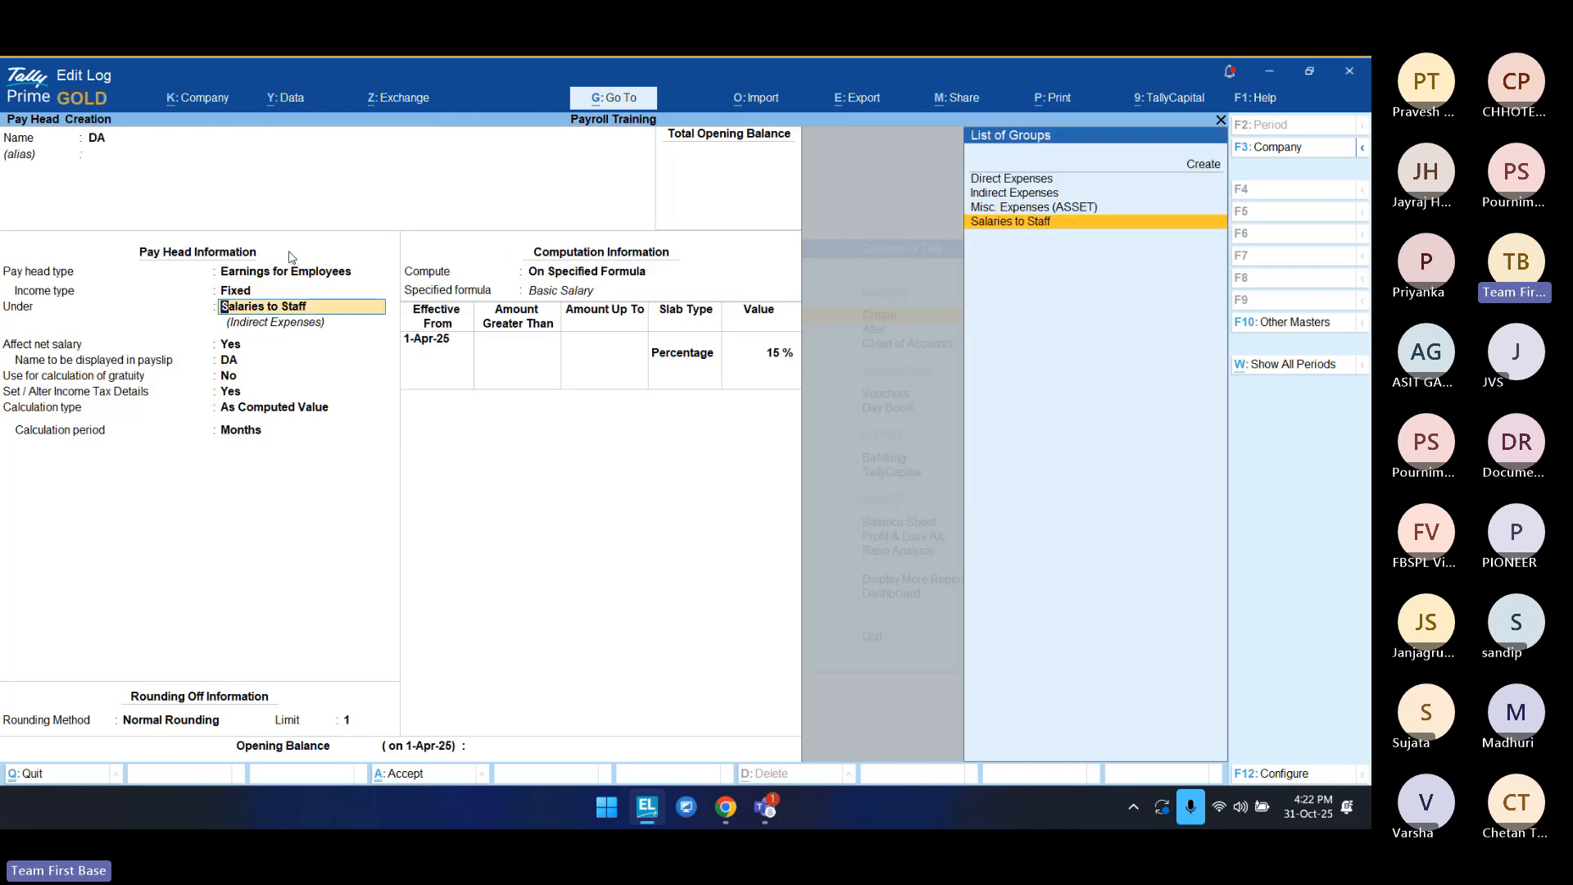
key("Return")
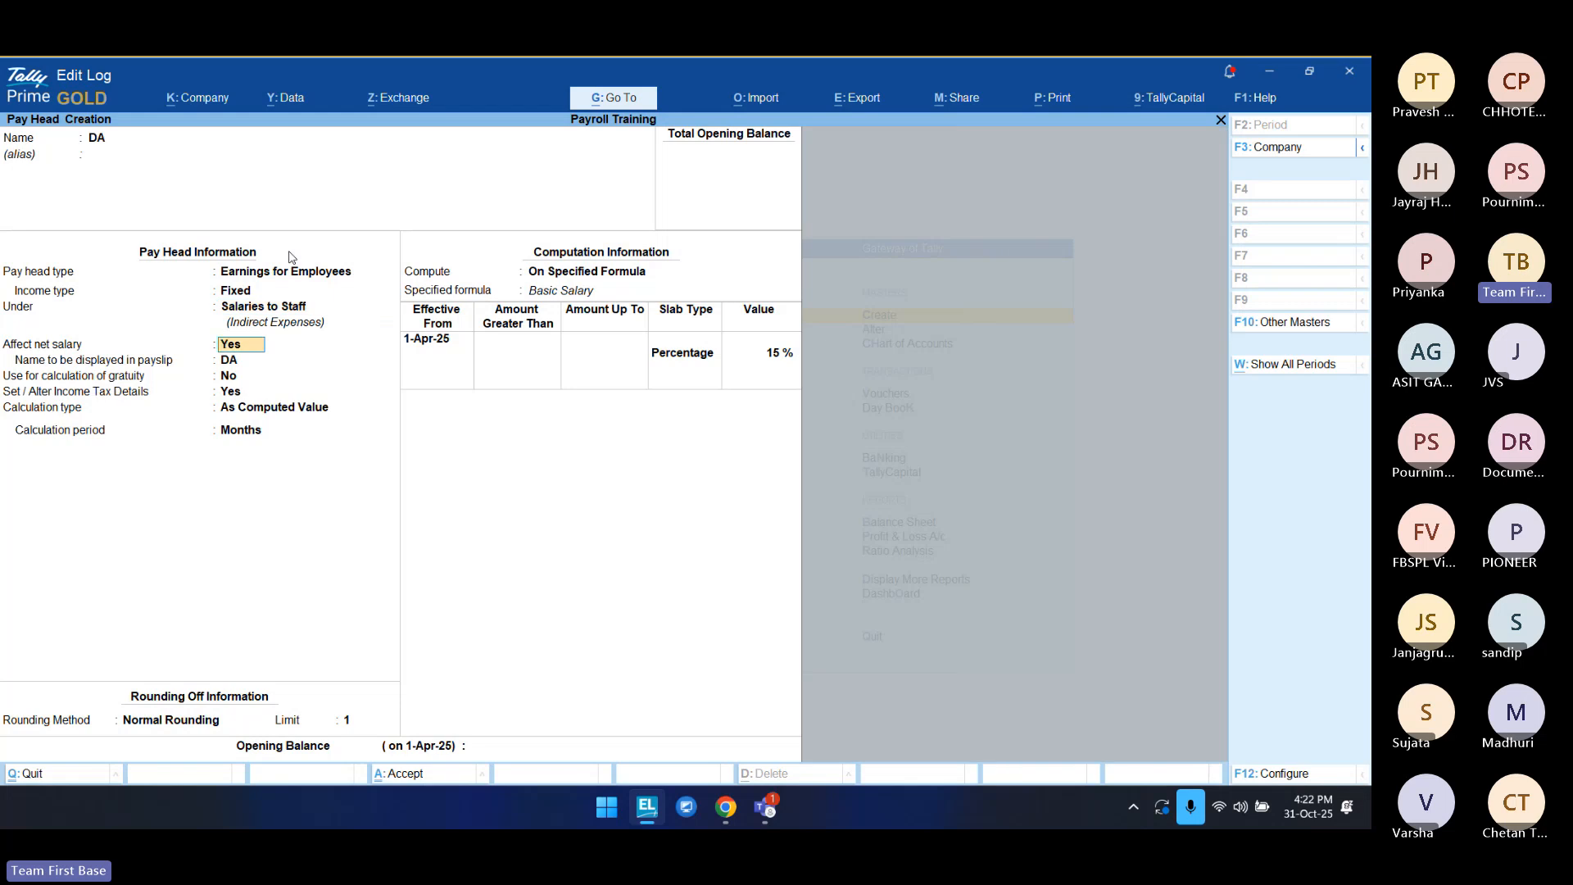
Step: Confirm DA's payslip and gratuity settings, with income tax component Dearness Allowance (Considered for Retirement Benefits) calculated On Projected Value
key("Return")
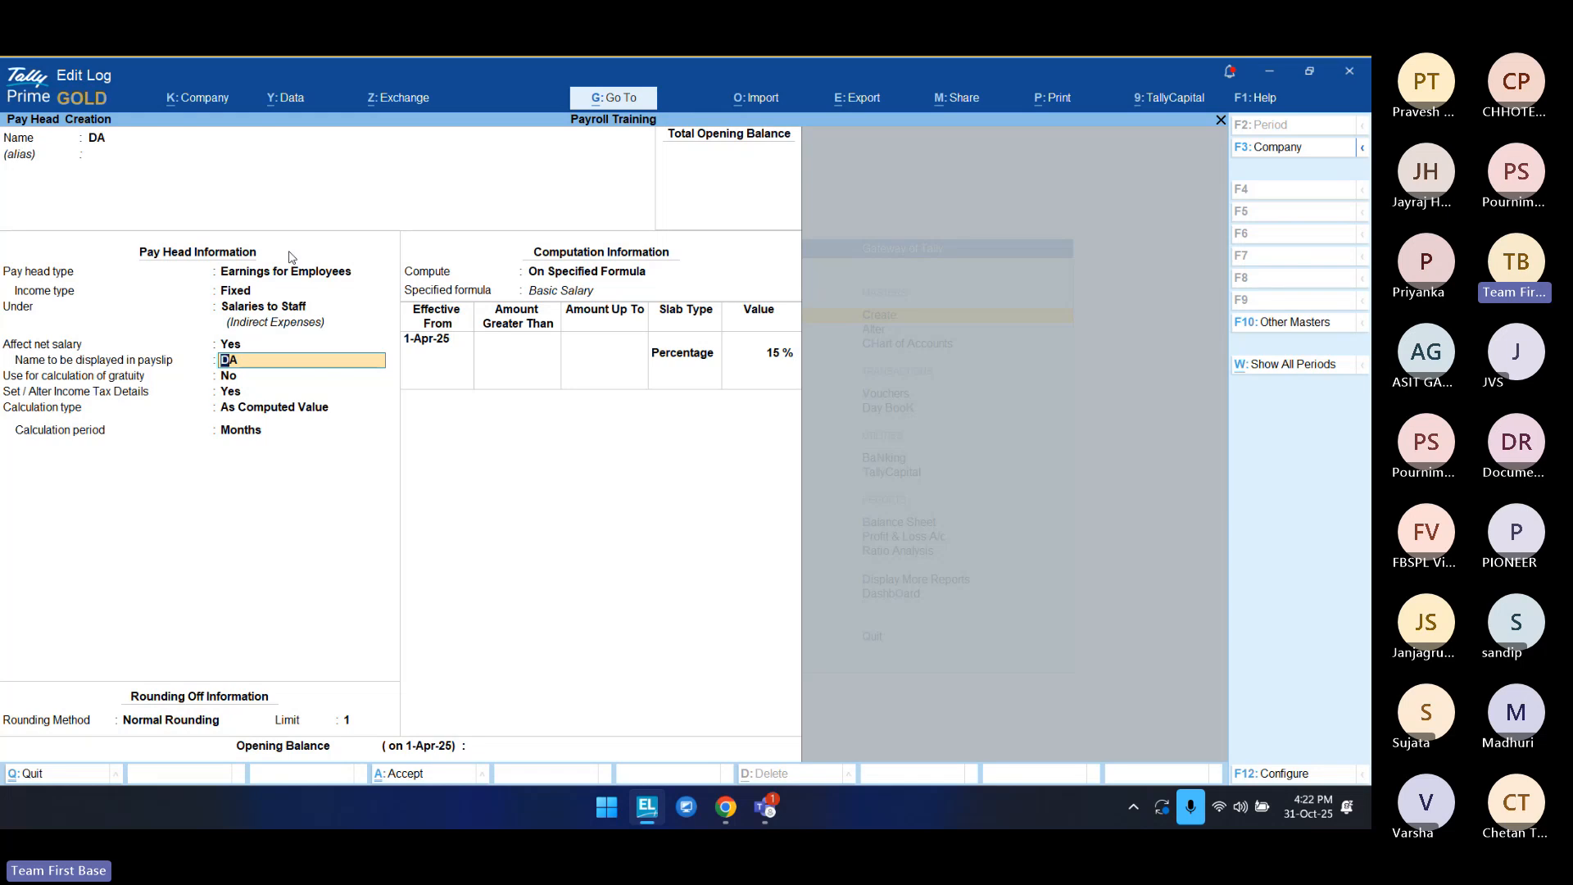
key("Return")
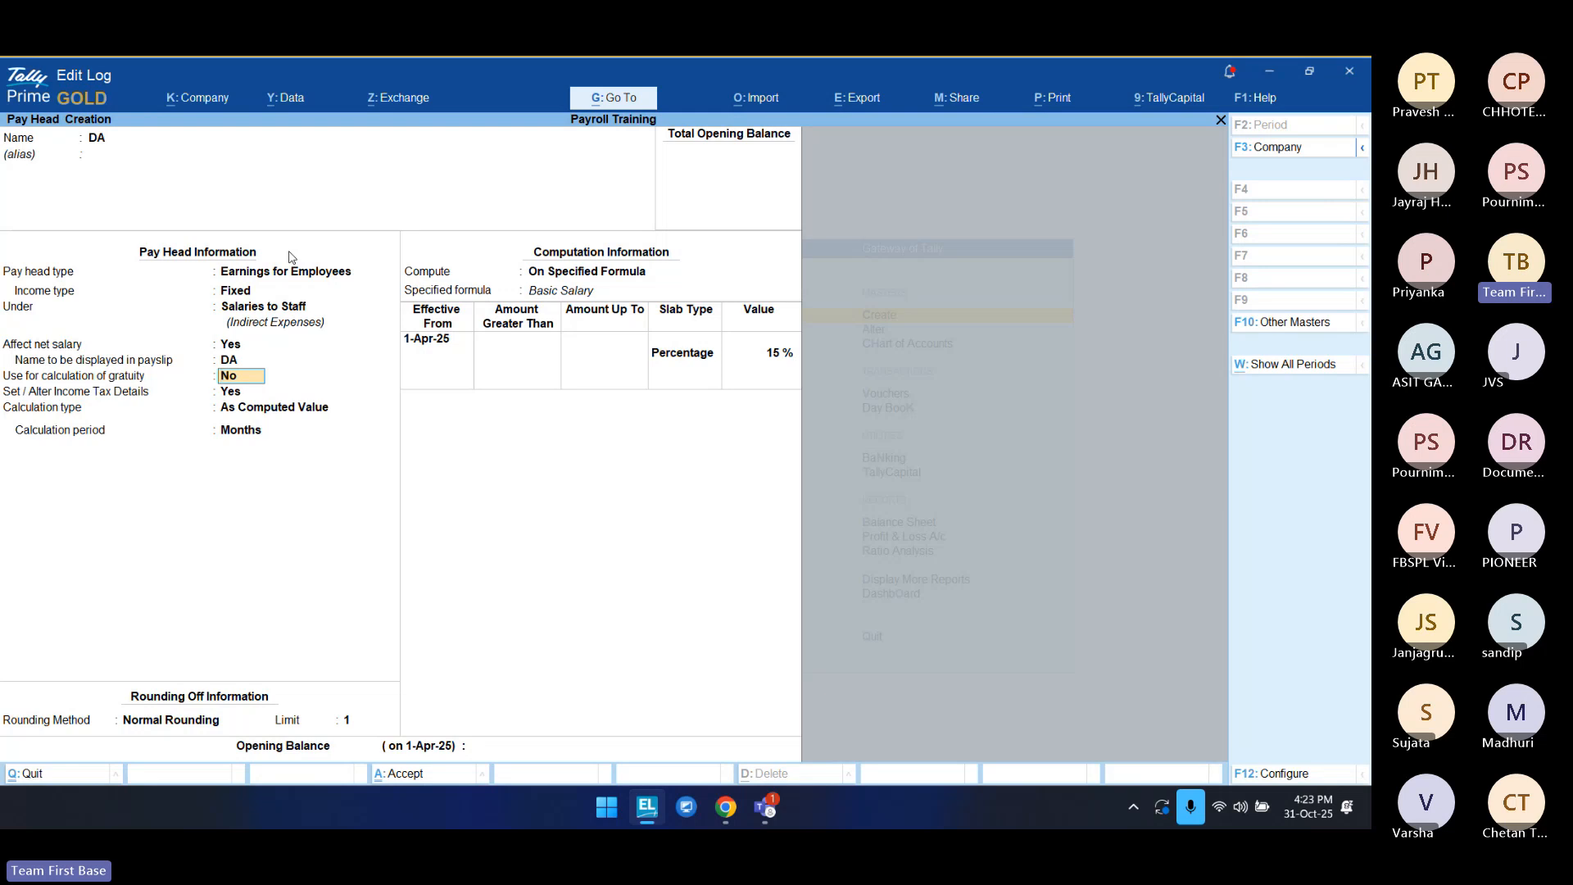
key("Return")
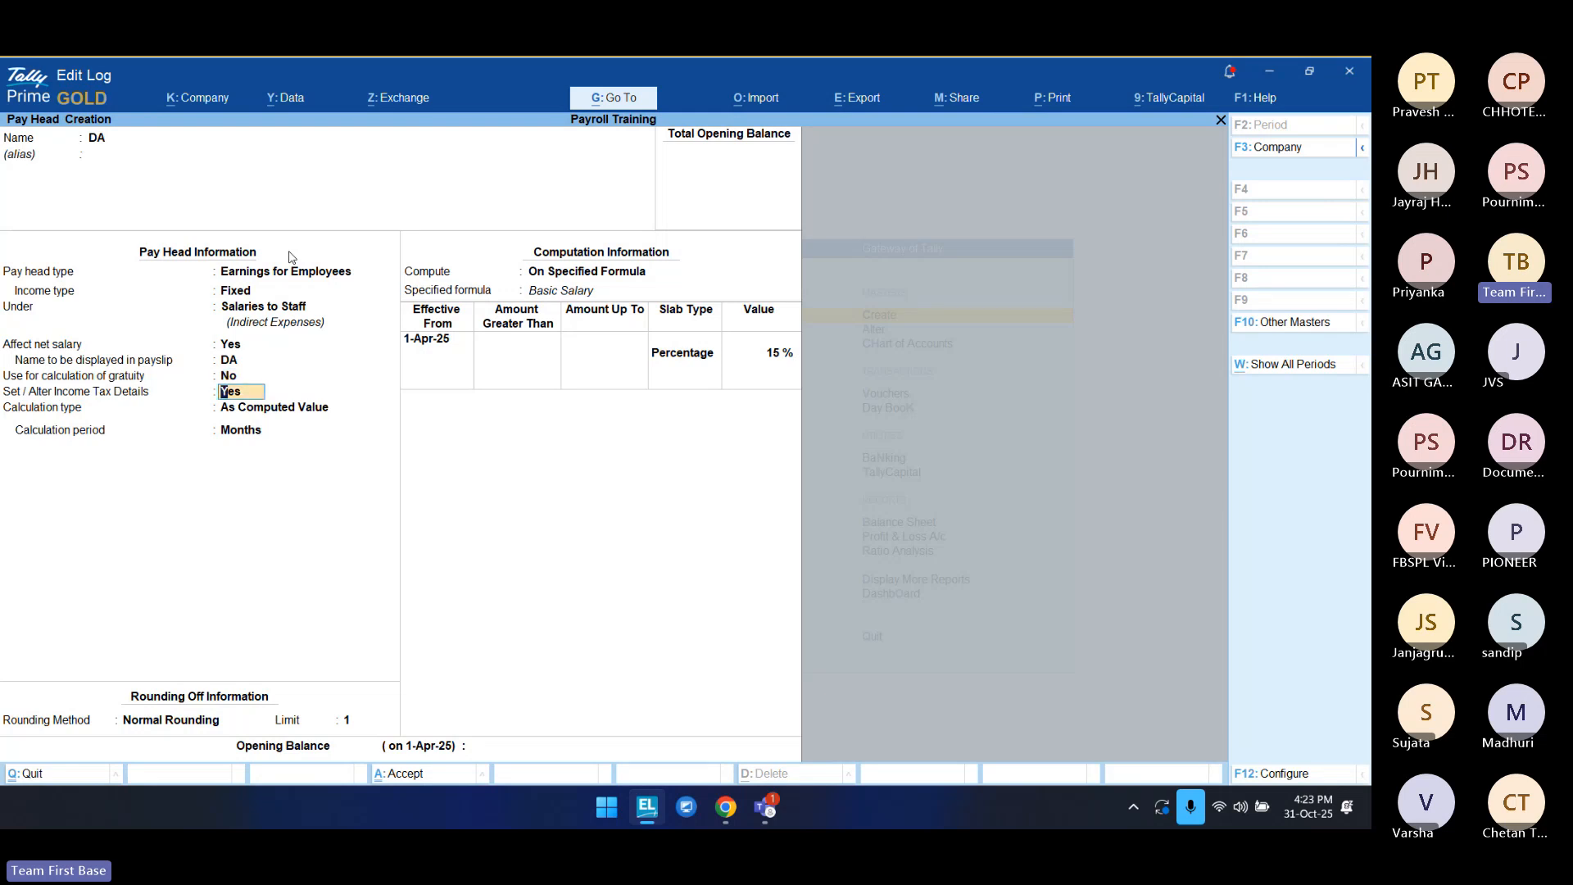
key("Return")
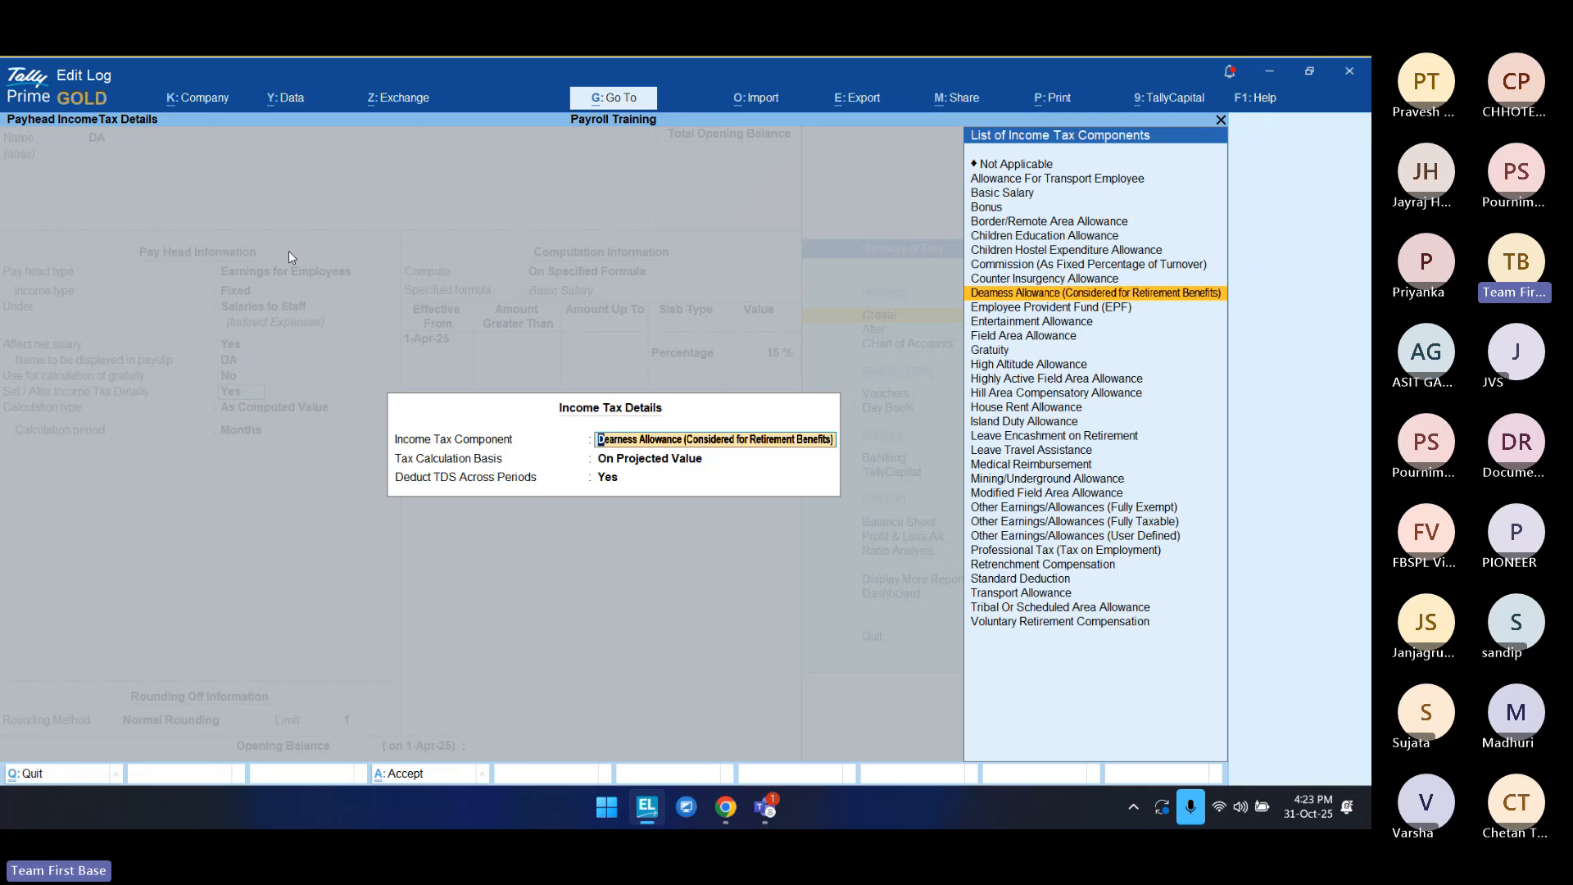
key("Return")
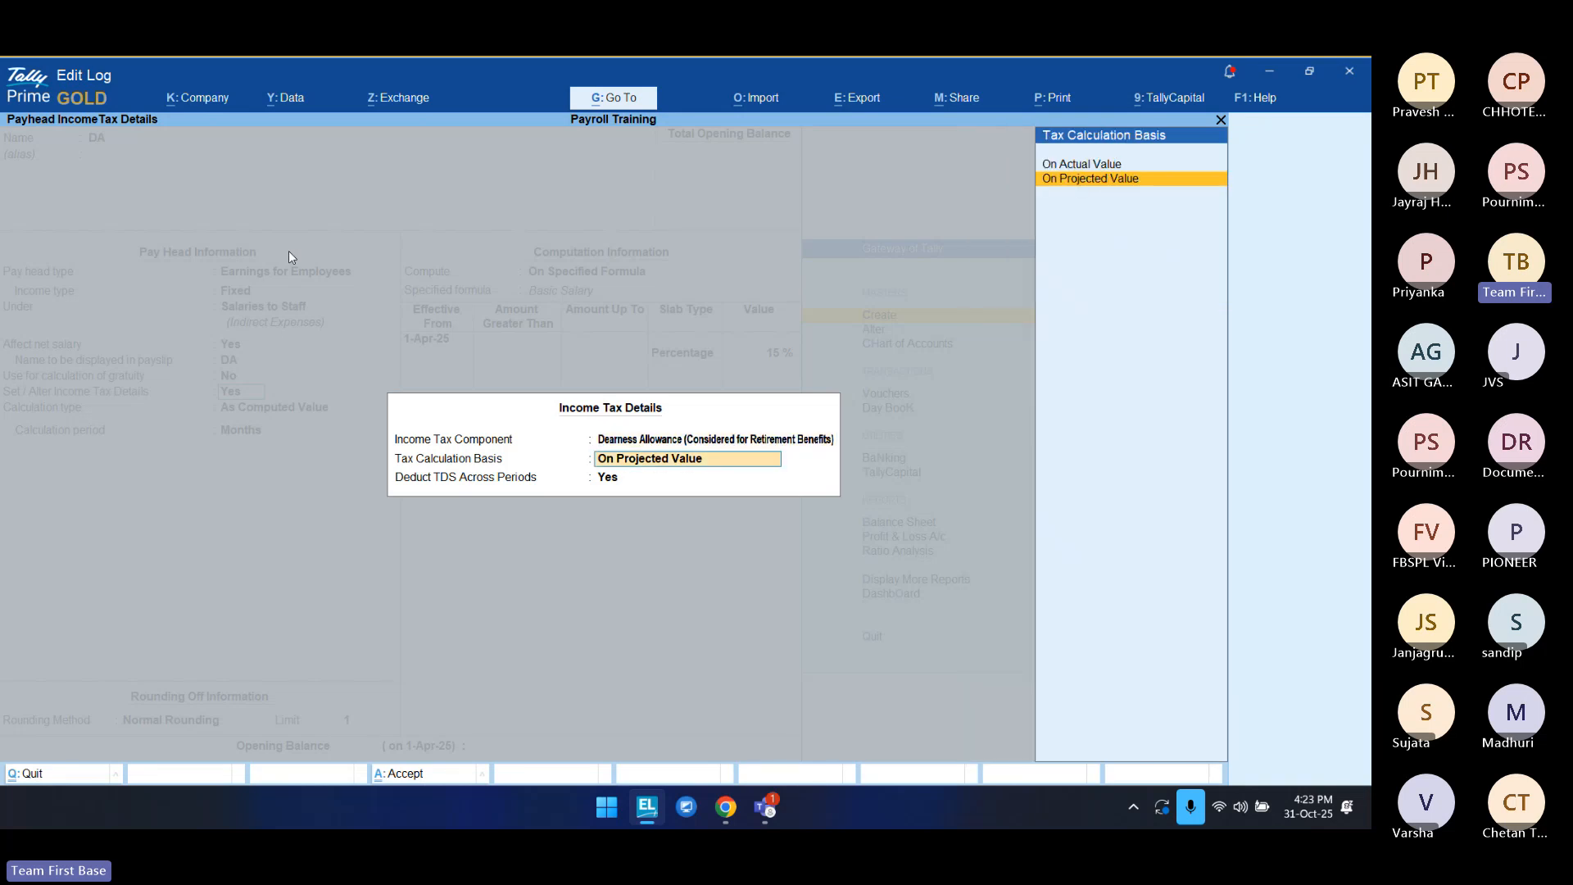
key("Return")
key("Return")
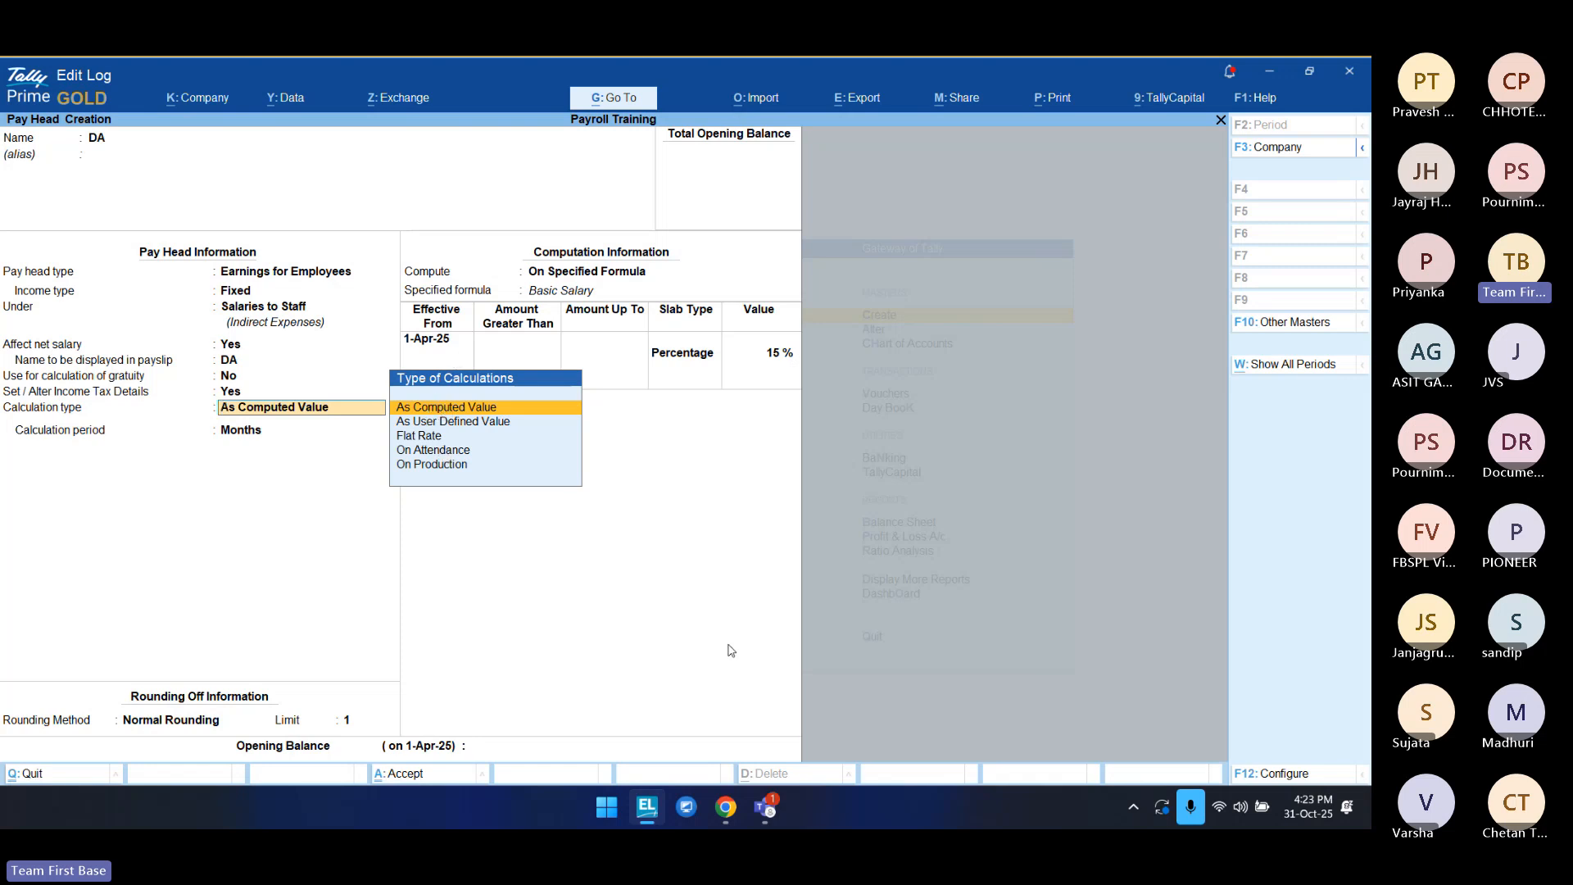
Step: Look at the open Teams meeting windows and return to the DA pay head in TallyPrime
mouse_move(763, 811)
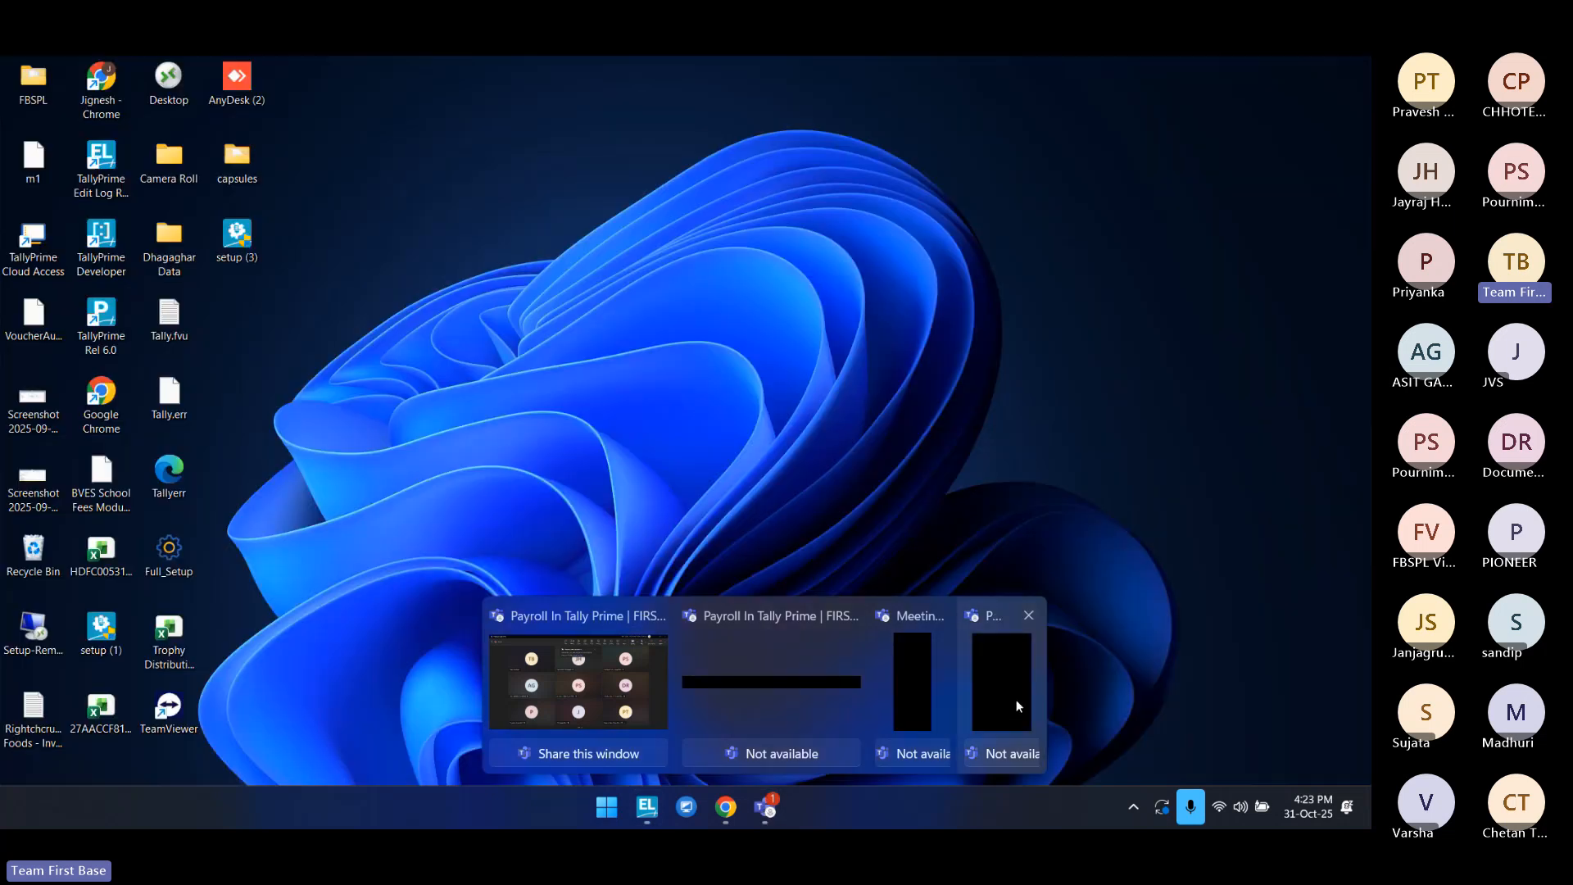
left_click(1016, 699)
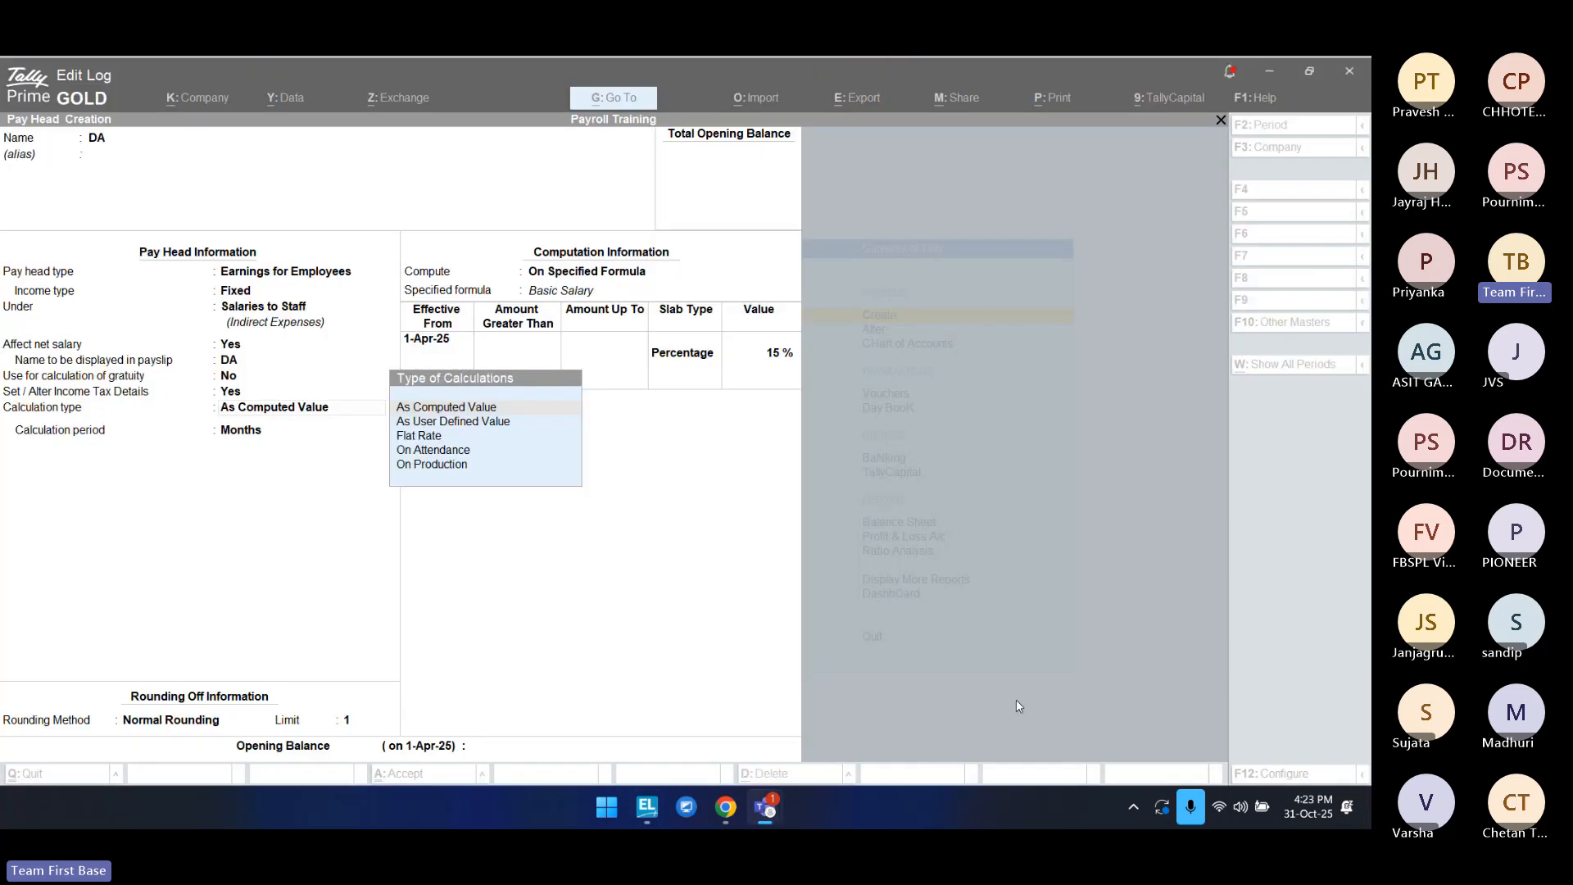
left_click(1051, 205)
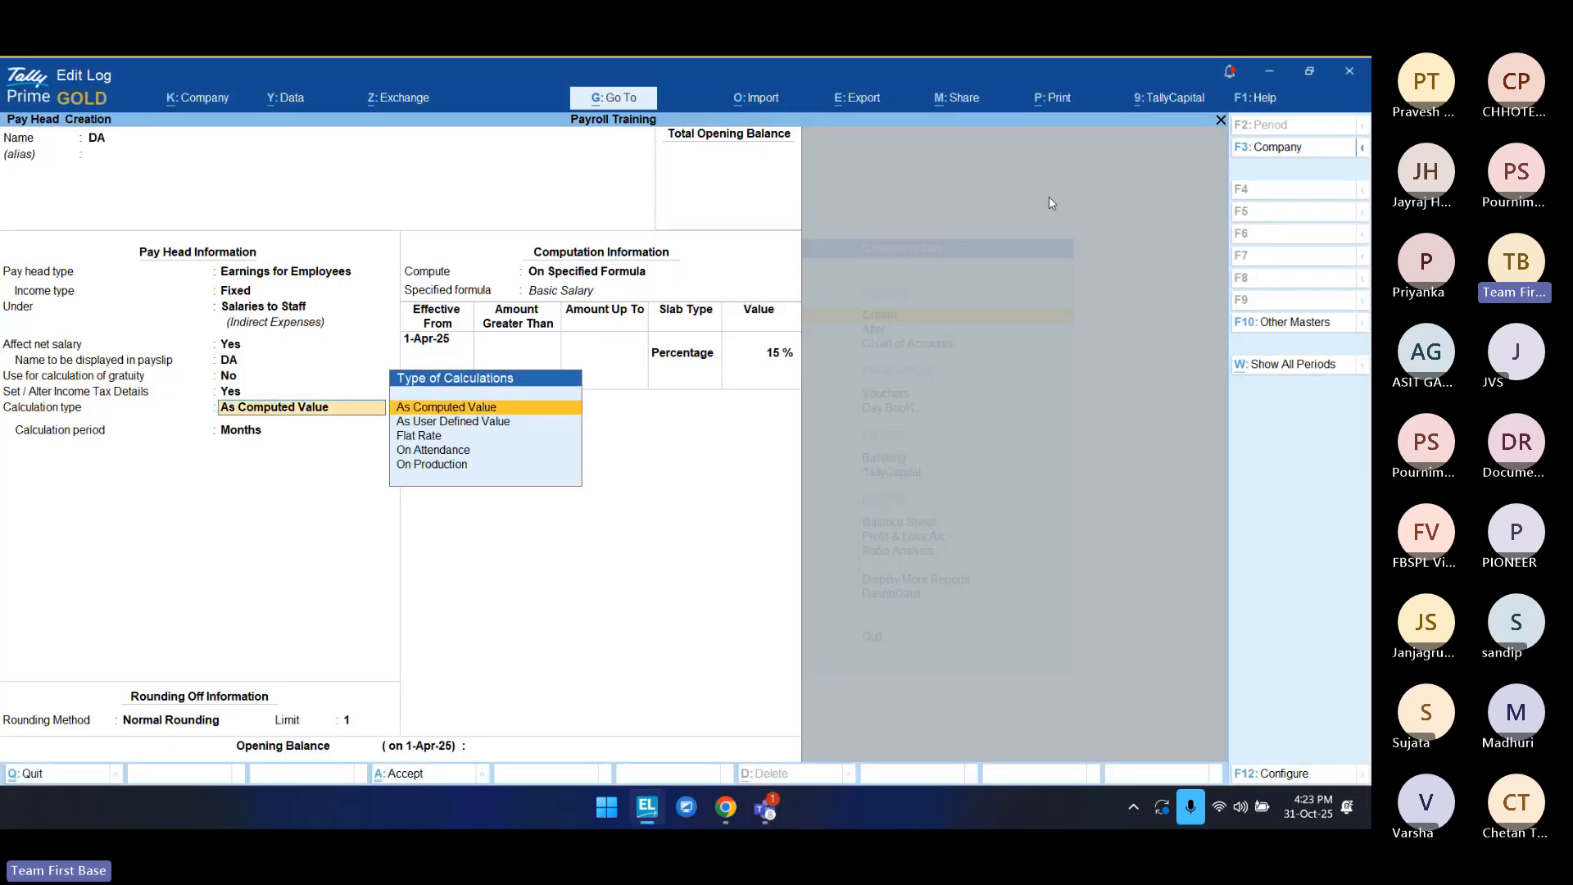
Step: Confirm DA's calculation type As Computed Value and the Normal Rounding method with limit 1
key("Return")
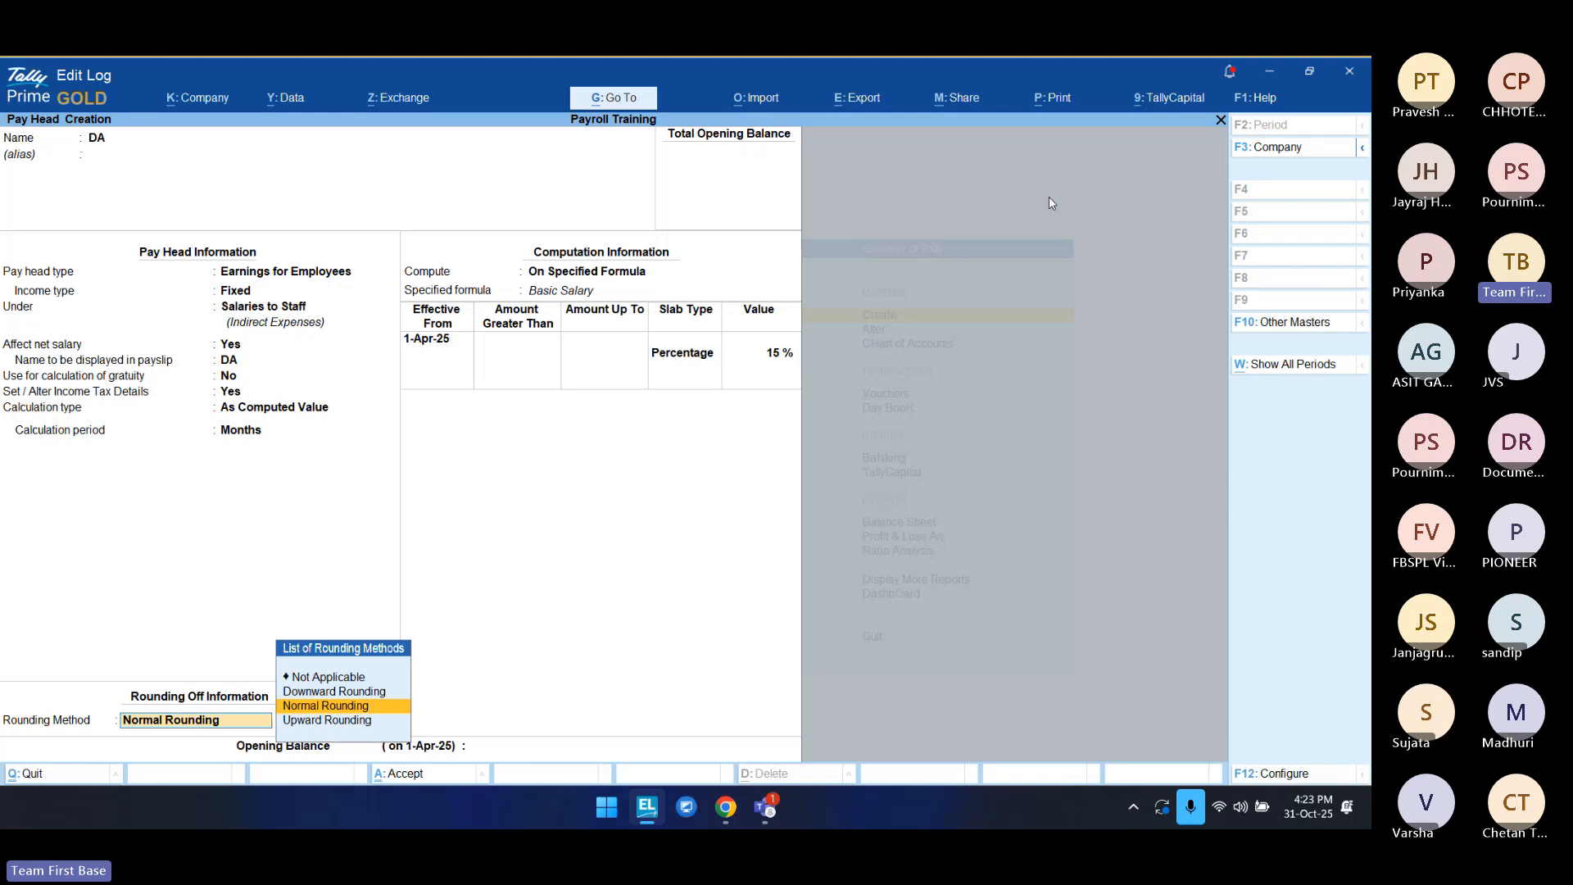
key("Return")
key("Return")
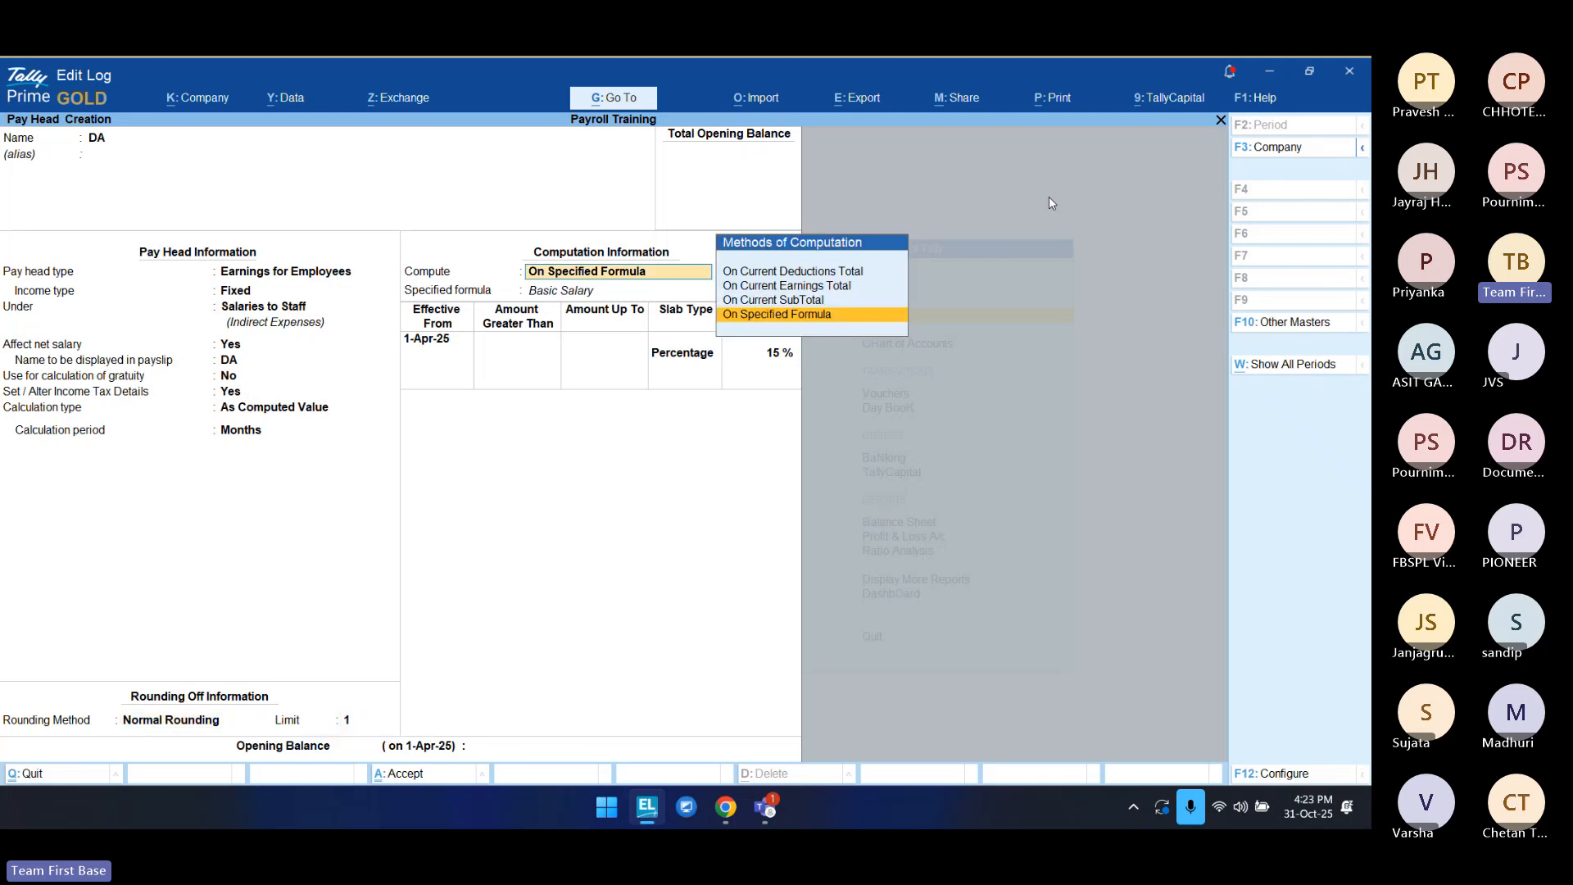
Step: Review the available computation methods for DA, from On Current Deductions Total to On Specified Formula
key("Up")
key("Up")
key("Up")
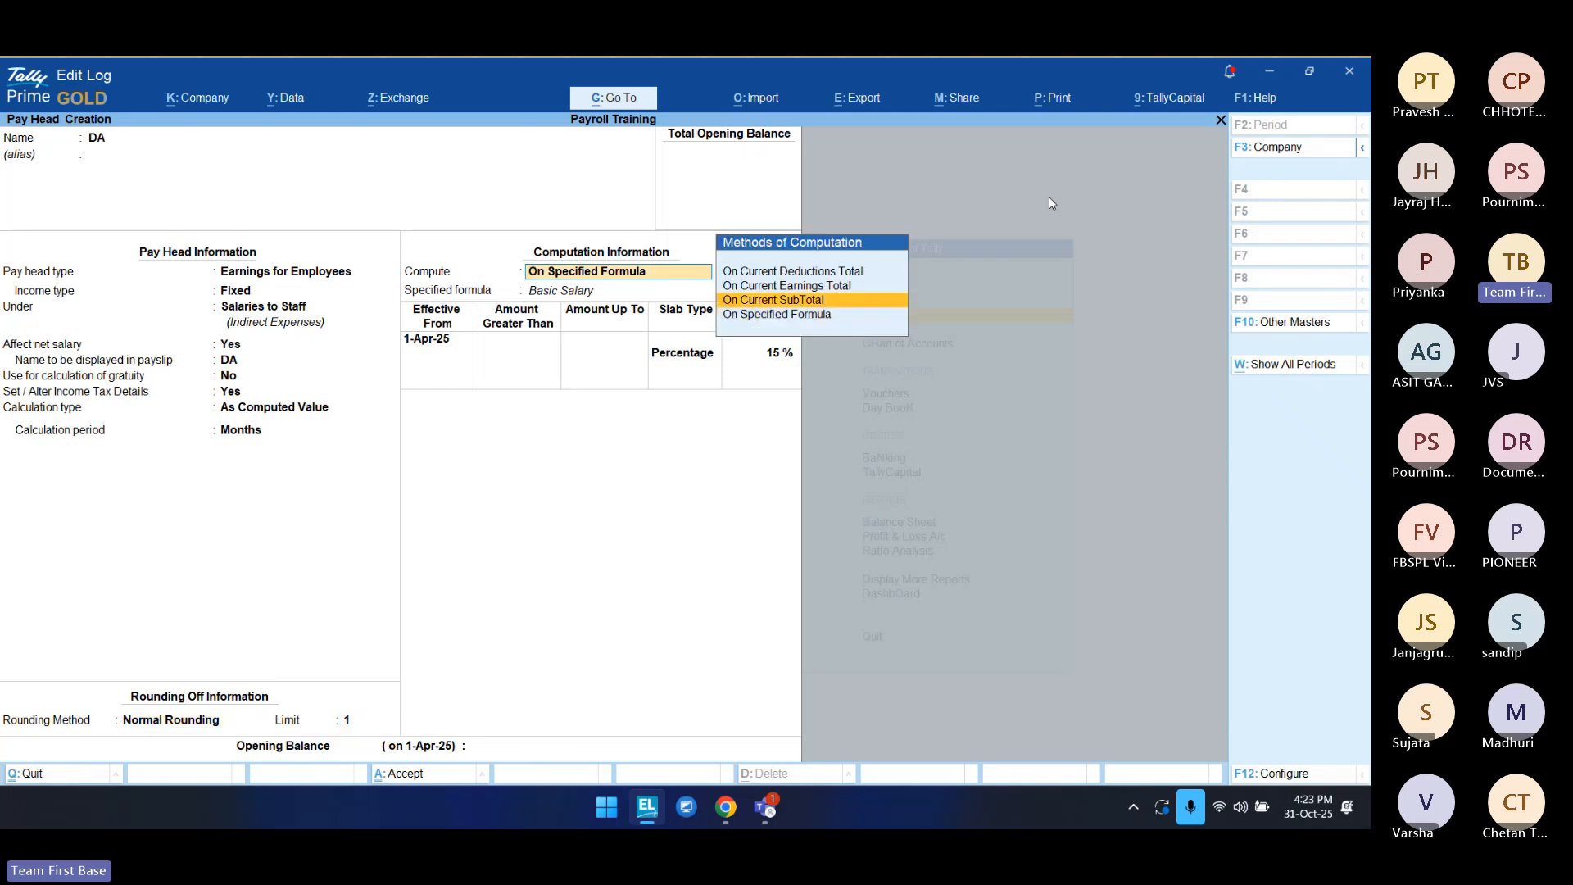
key("Down")
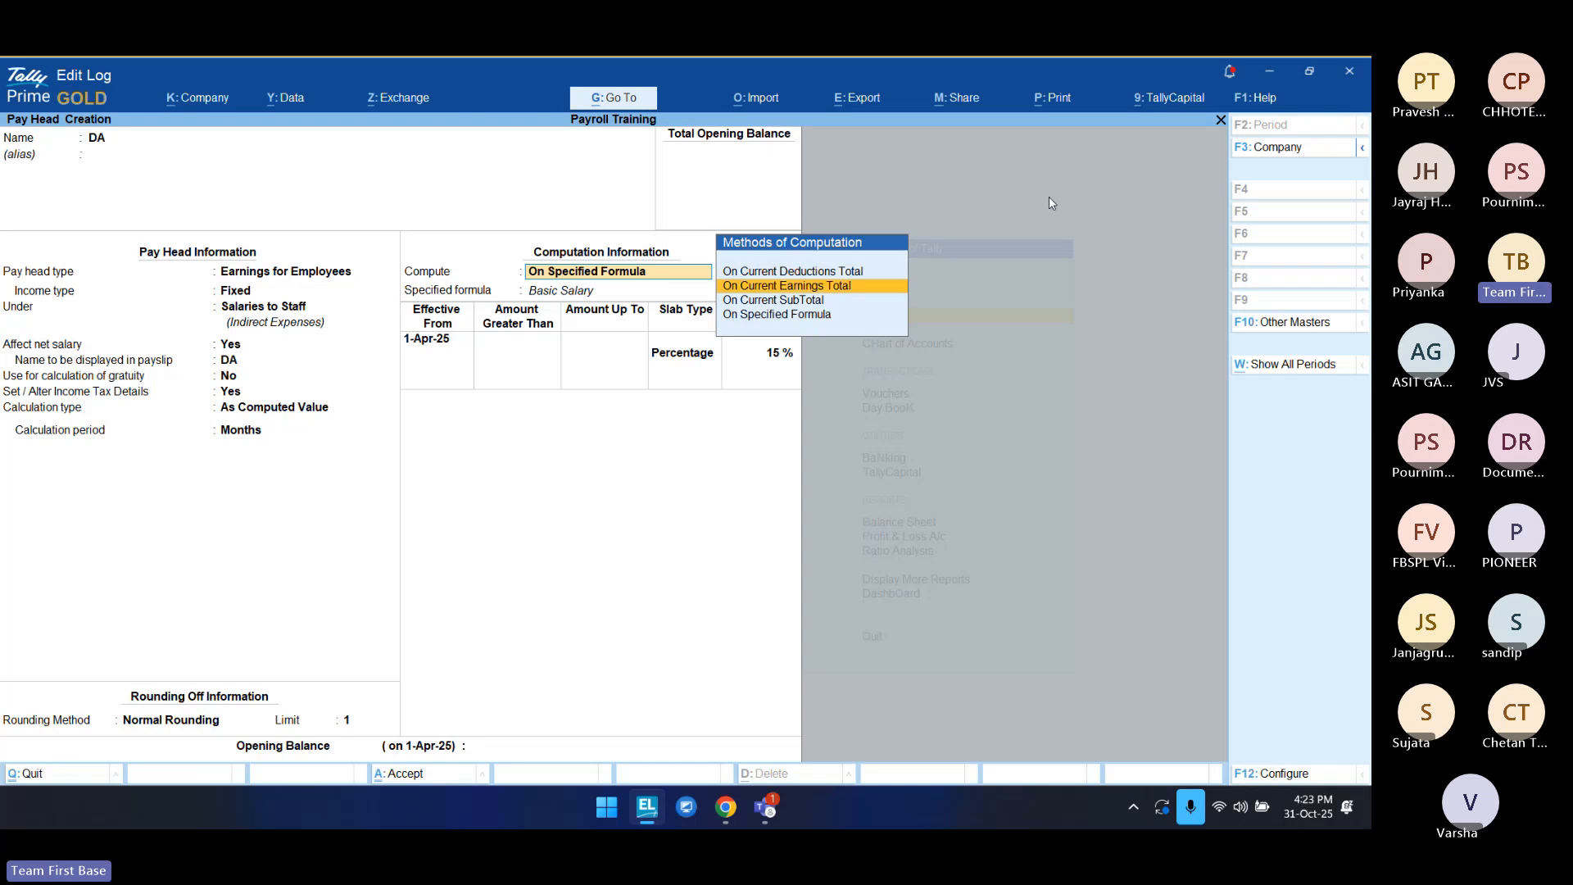
key("Down")
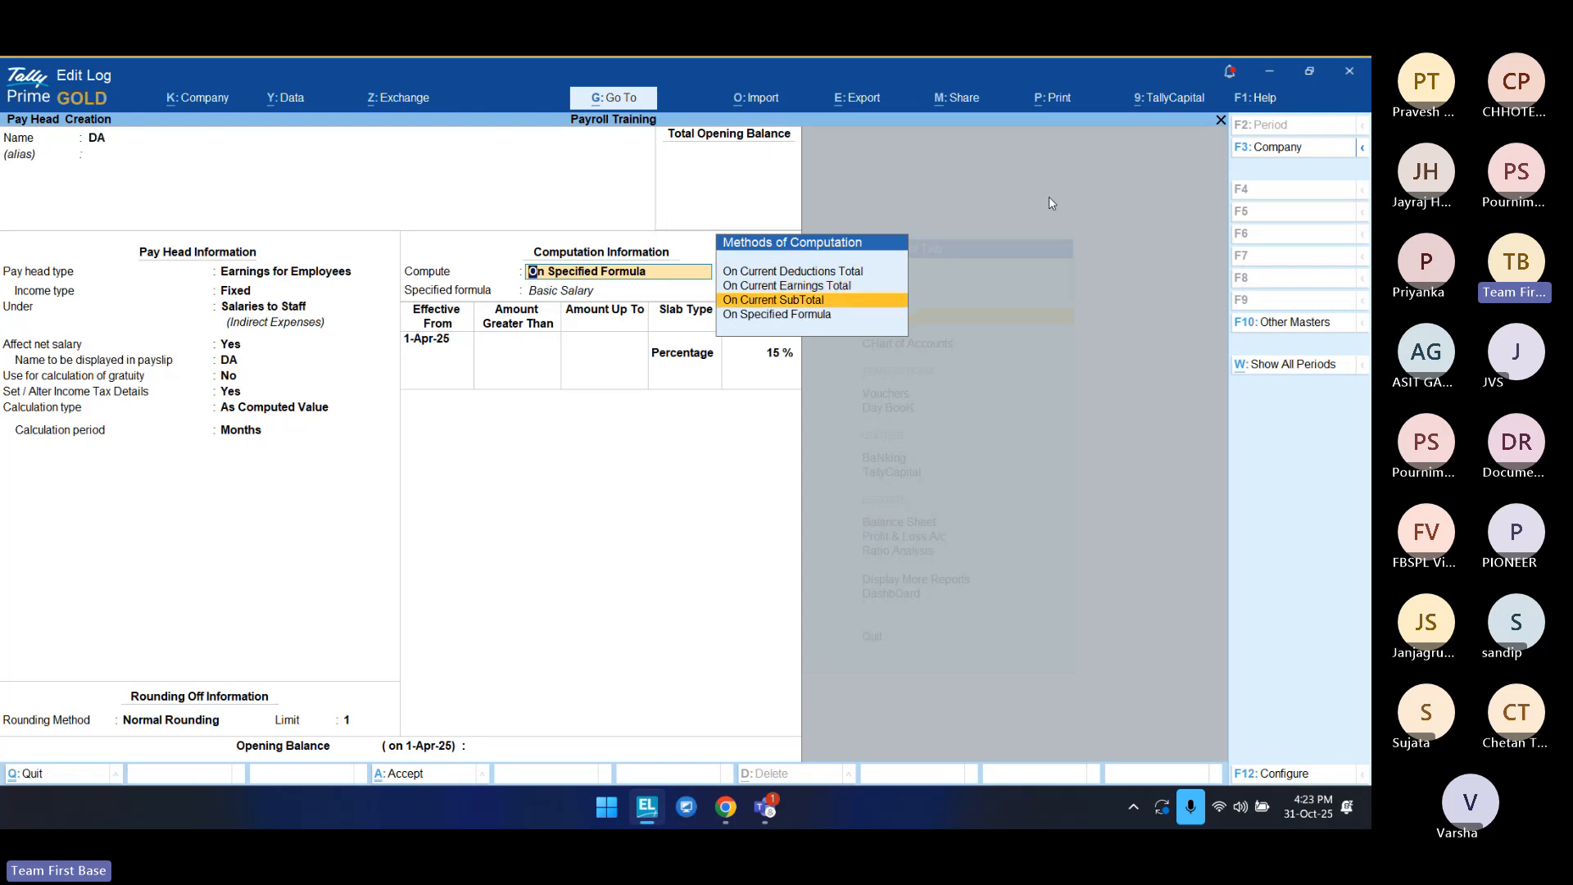
key("Down")
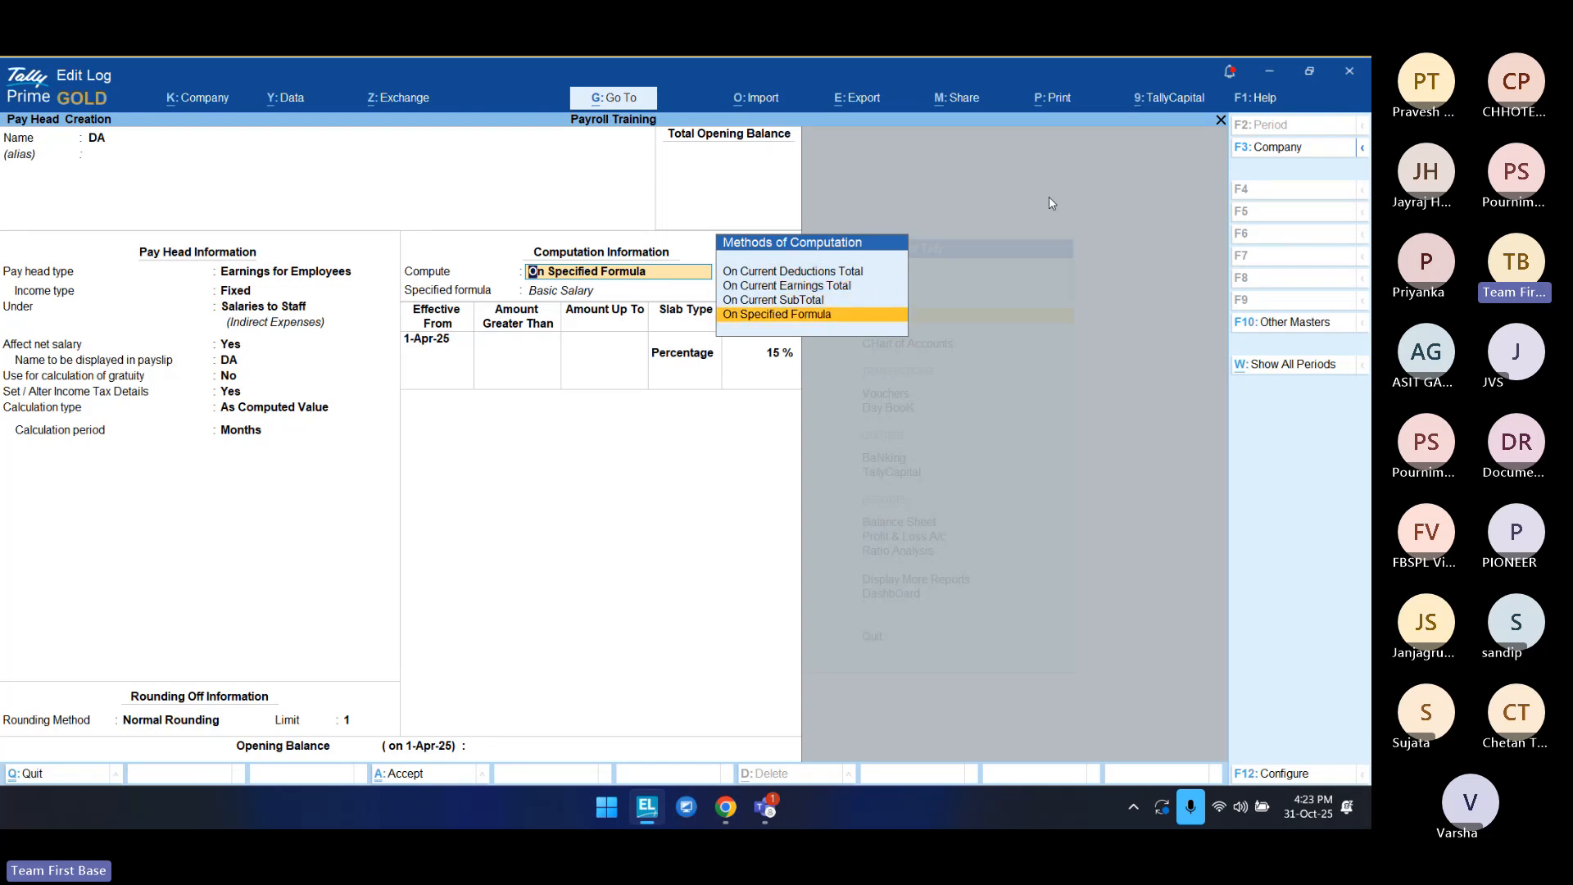
key("Up")
key("Up")
key("Up")
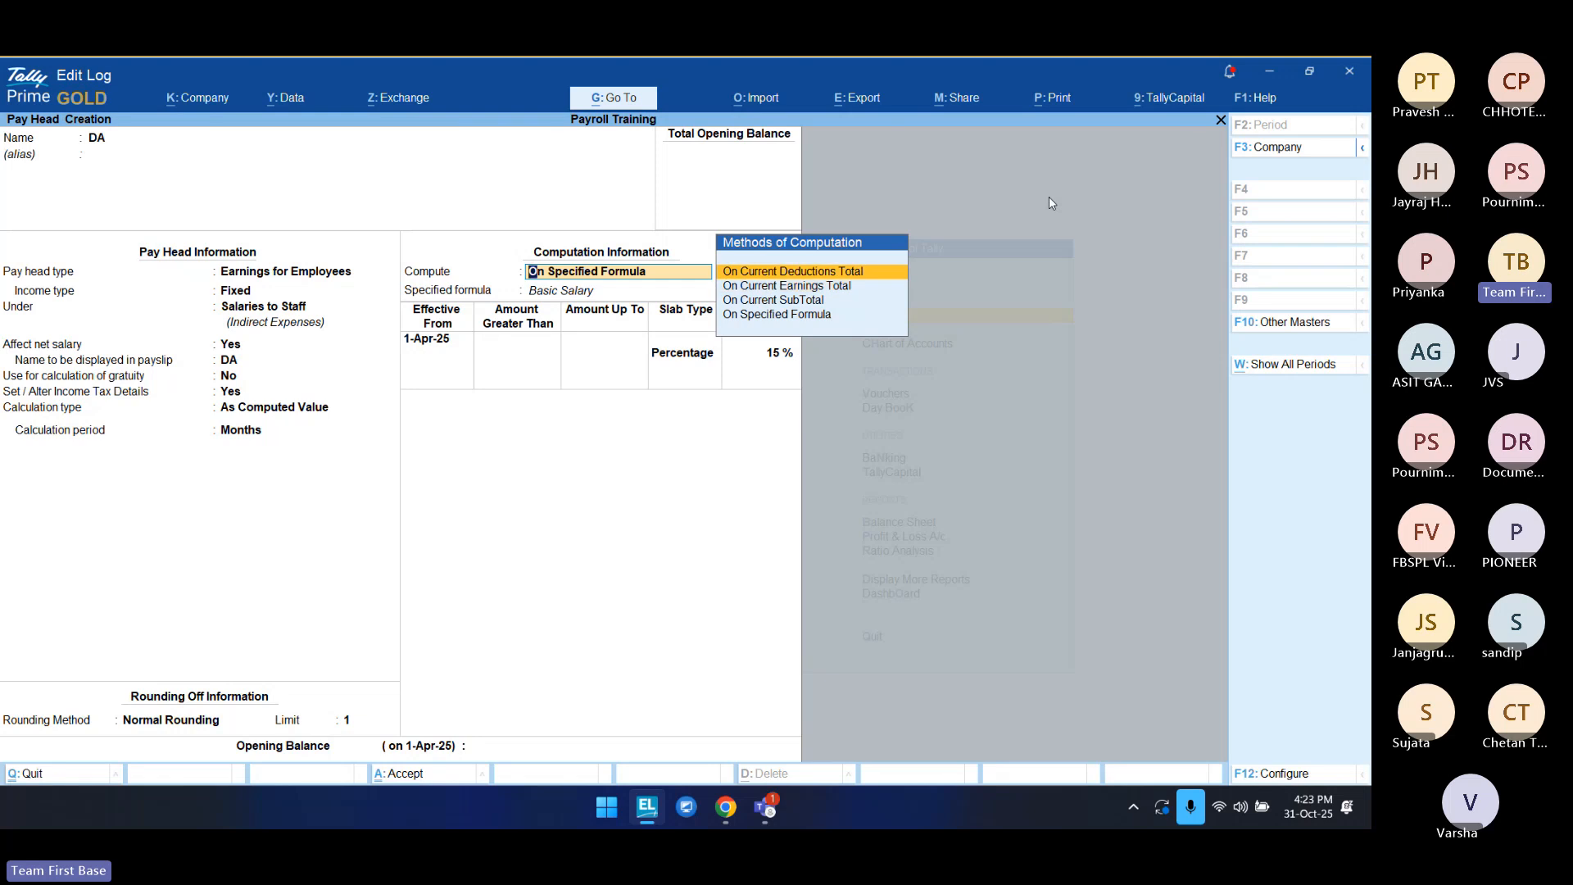
key("Down")
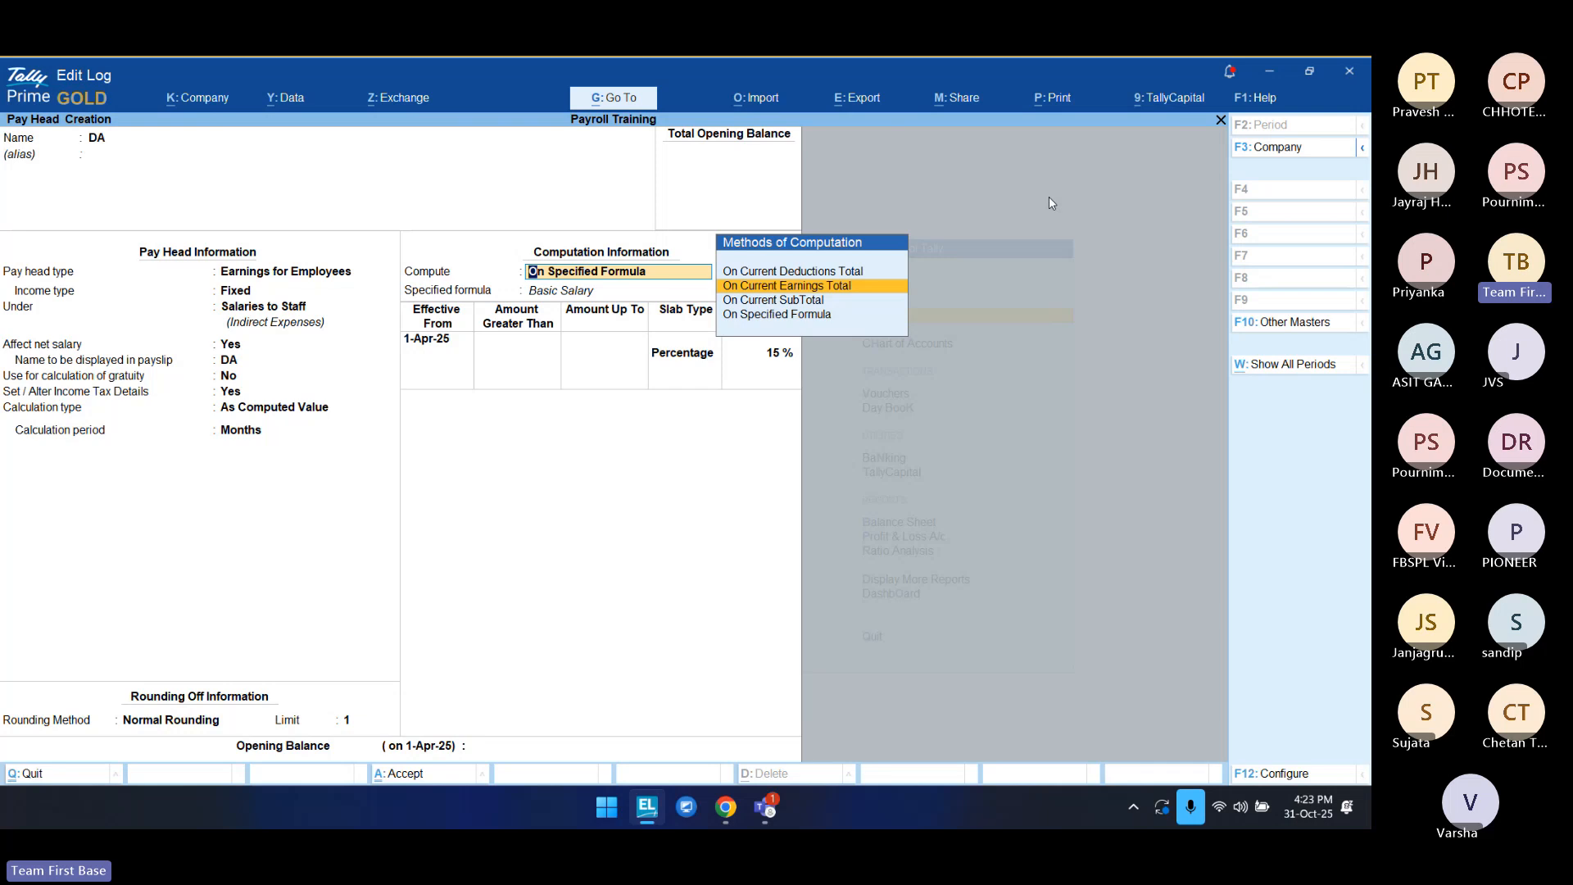
key("Down")
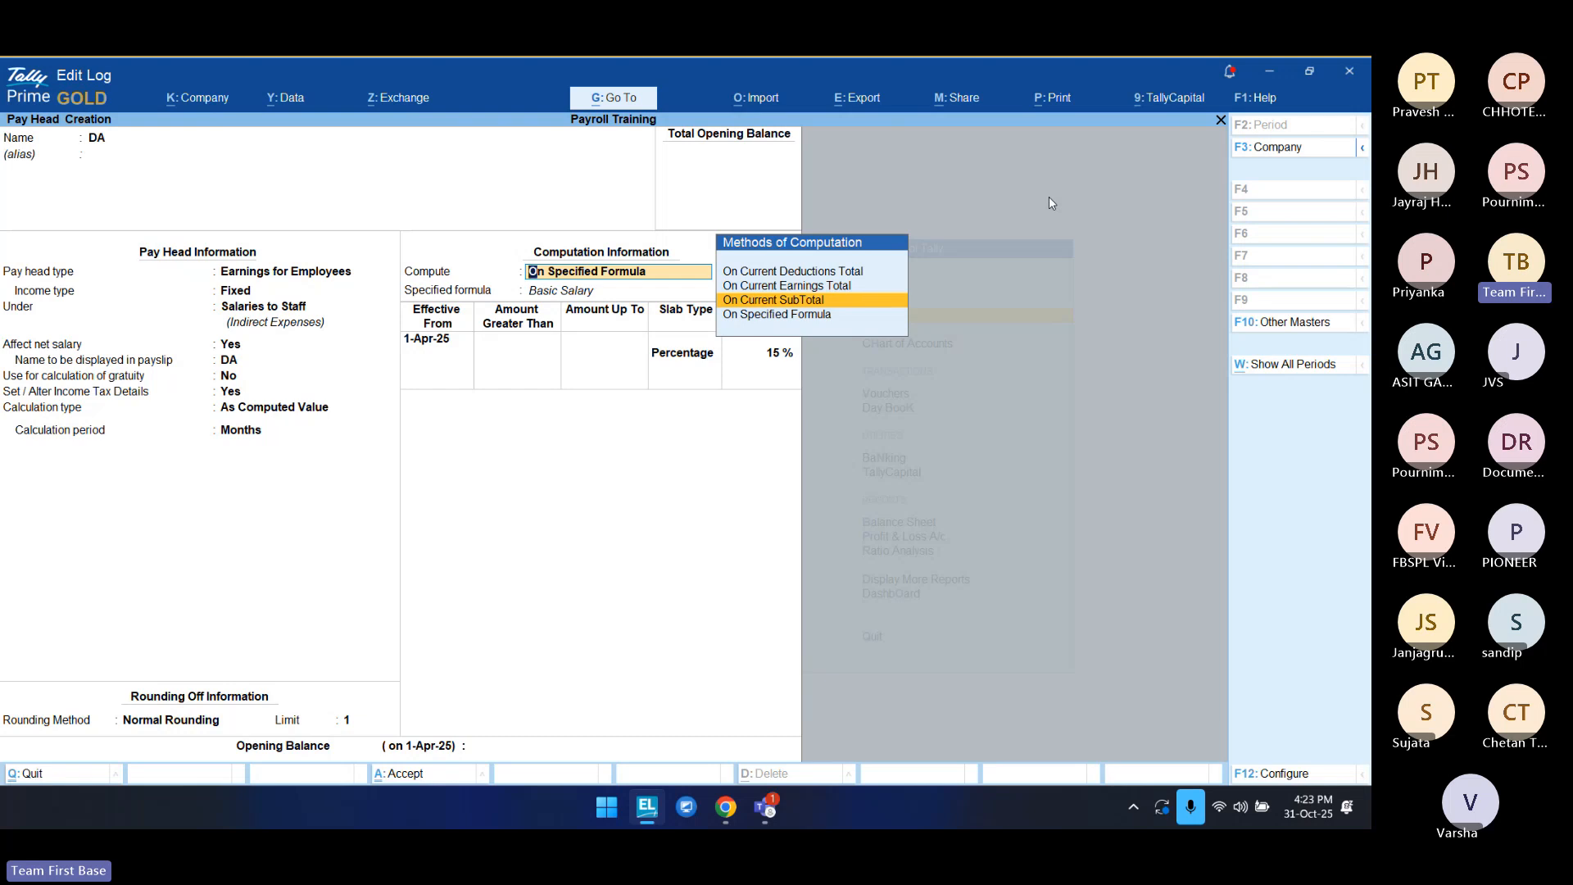
key("Down")
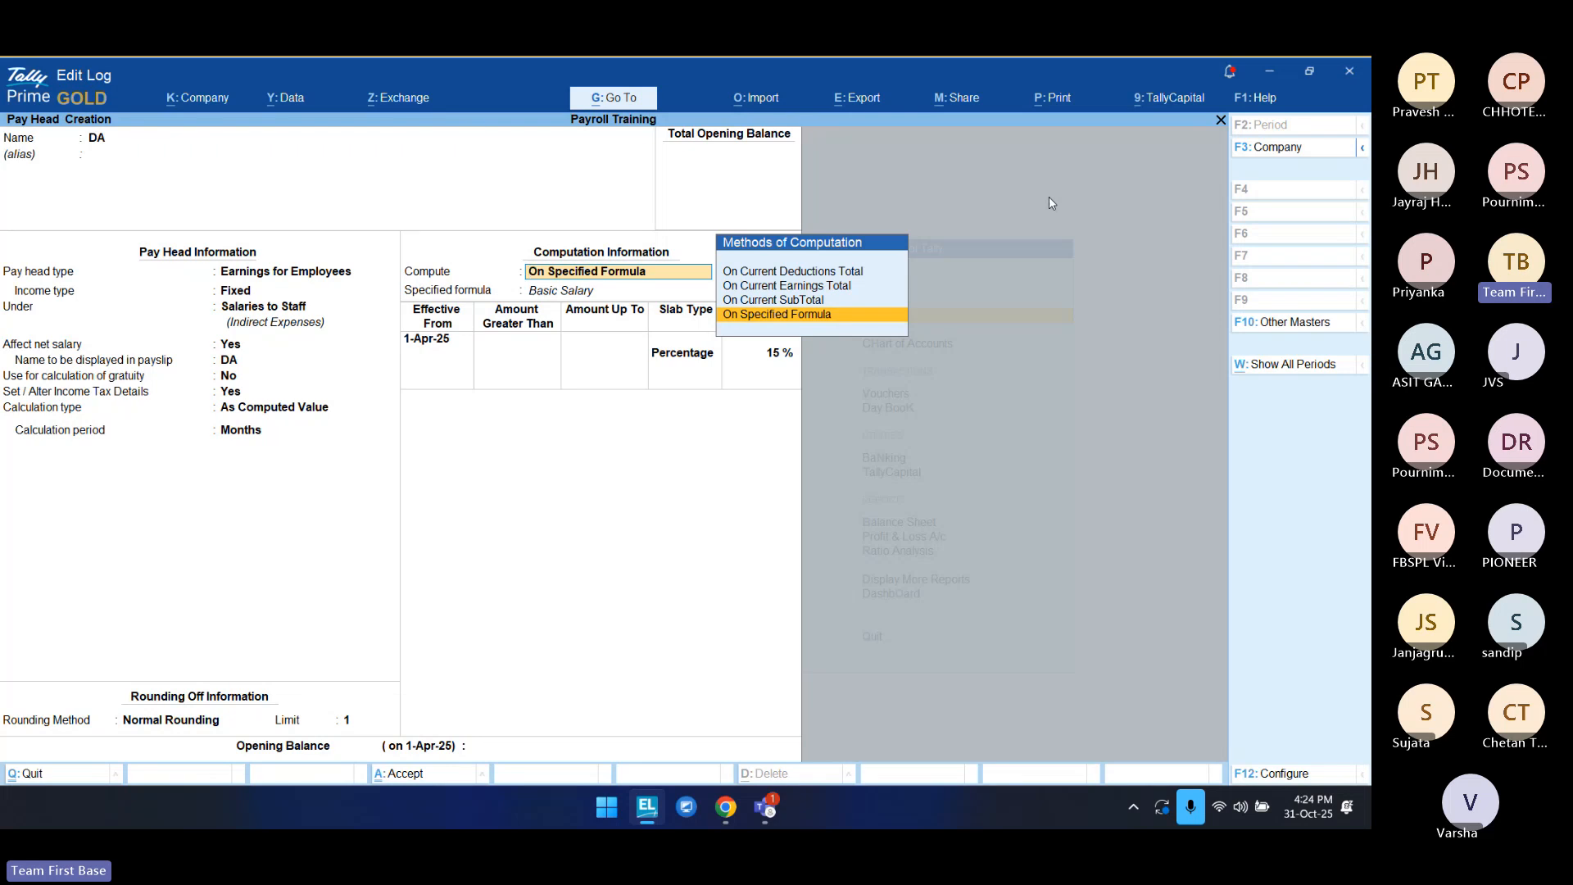
Step: Compute DA On Specified Formula with Basic Salary as the added pay head
key("Return")
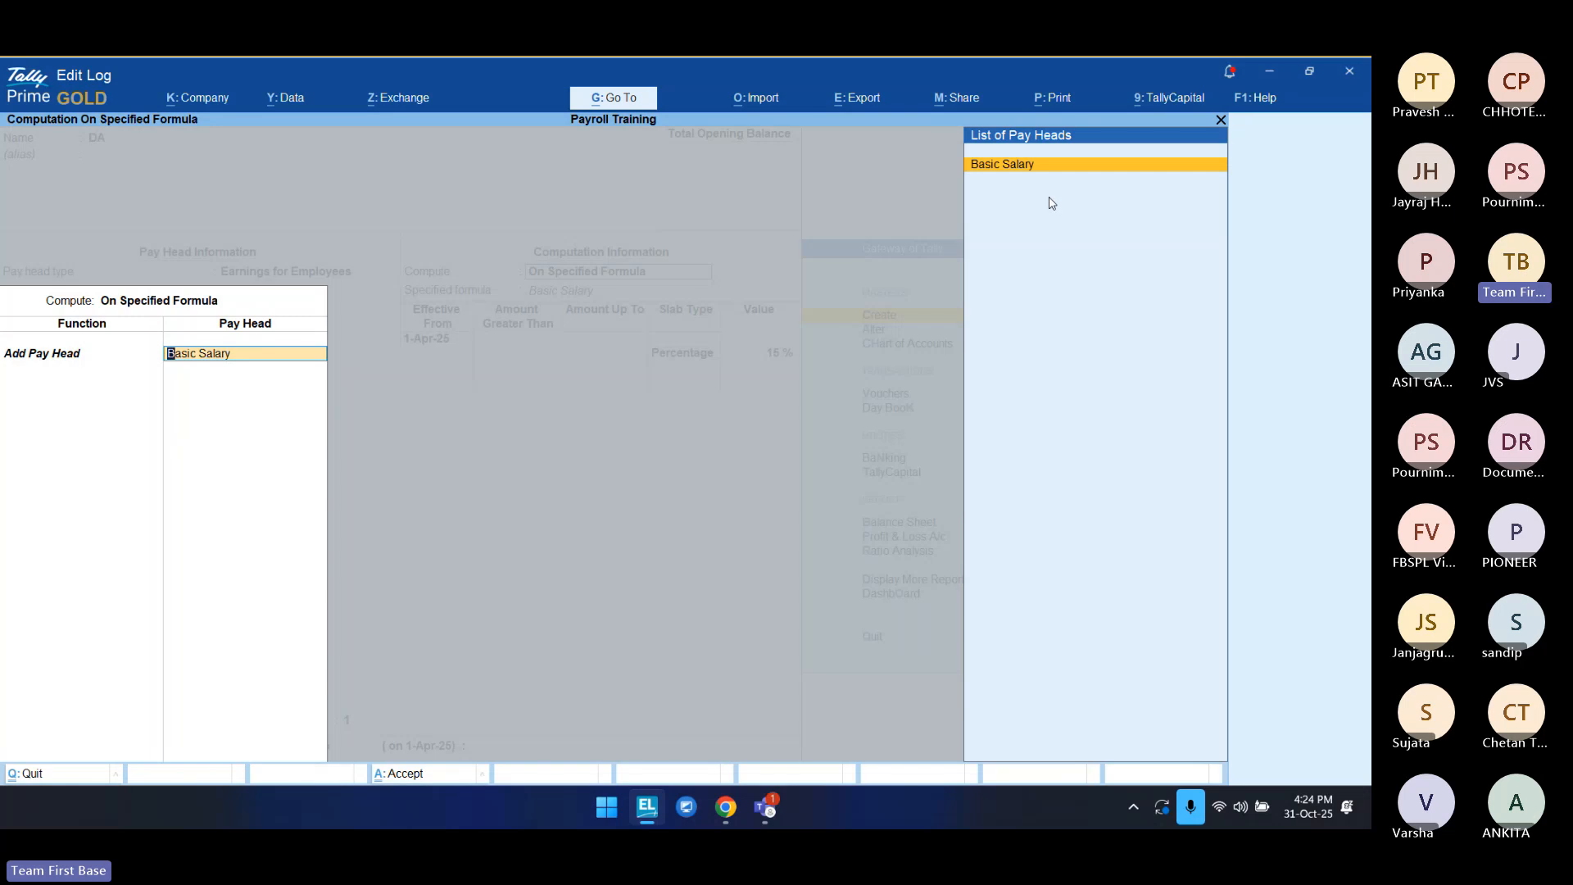
key("Return")
key("Return")
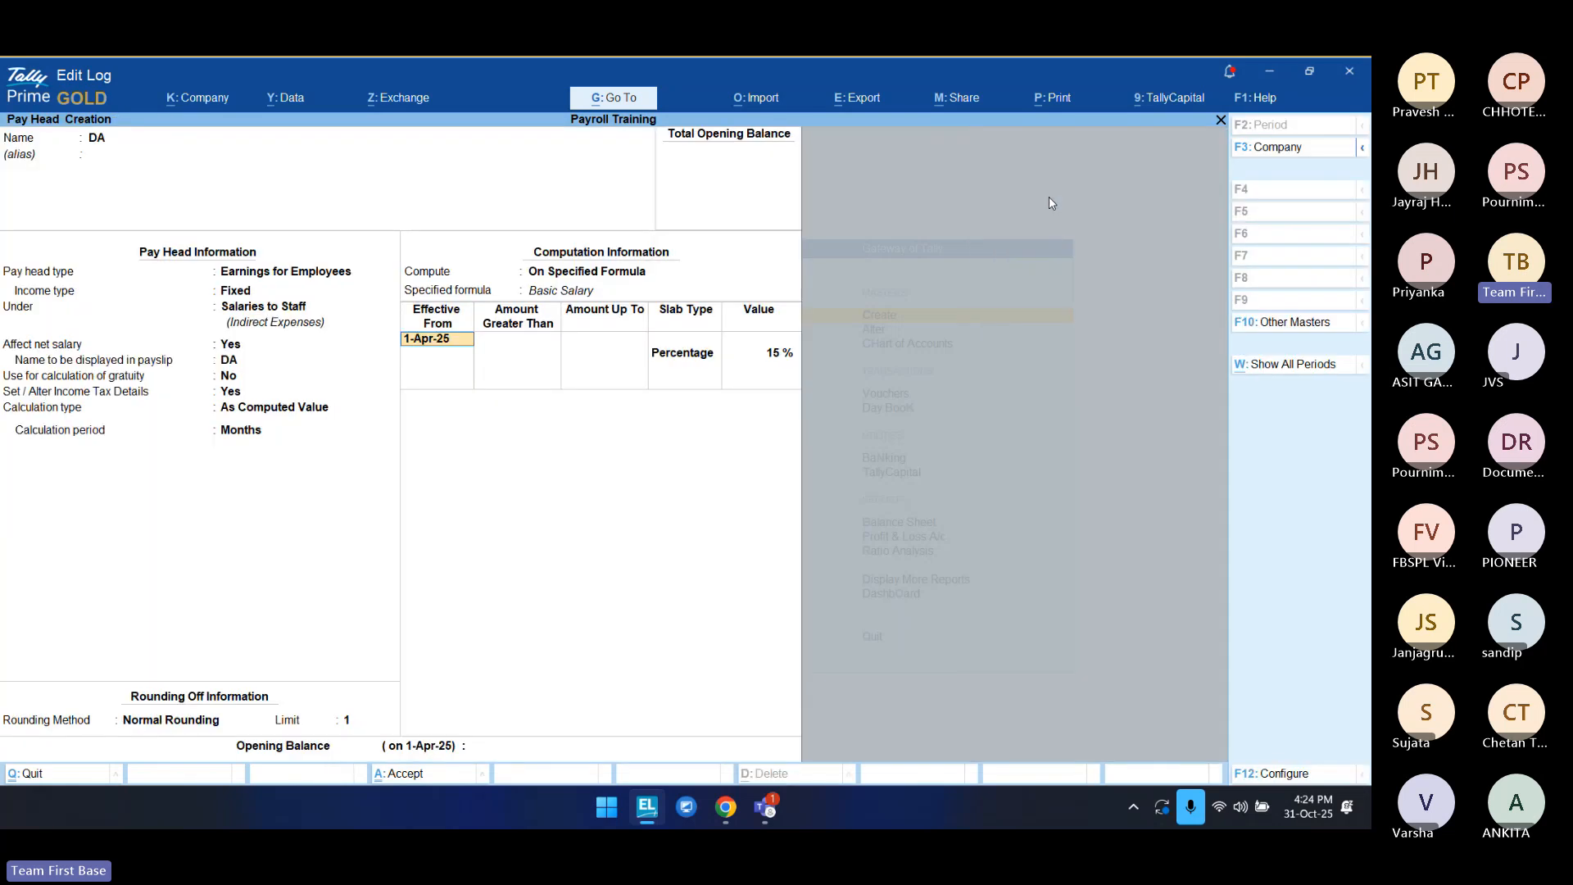
Step: Confirm the DA slab effective from 1-Apr-25 as a Percentage of 15% and save the pay head
key("Return")
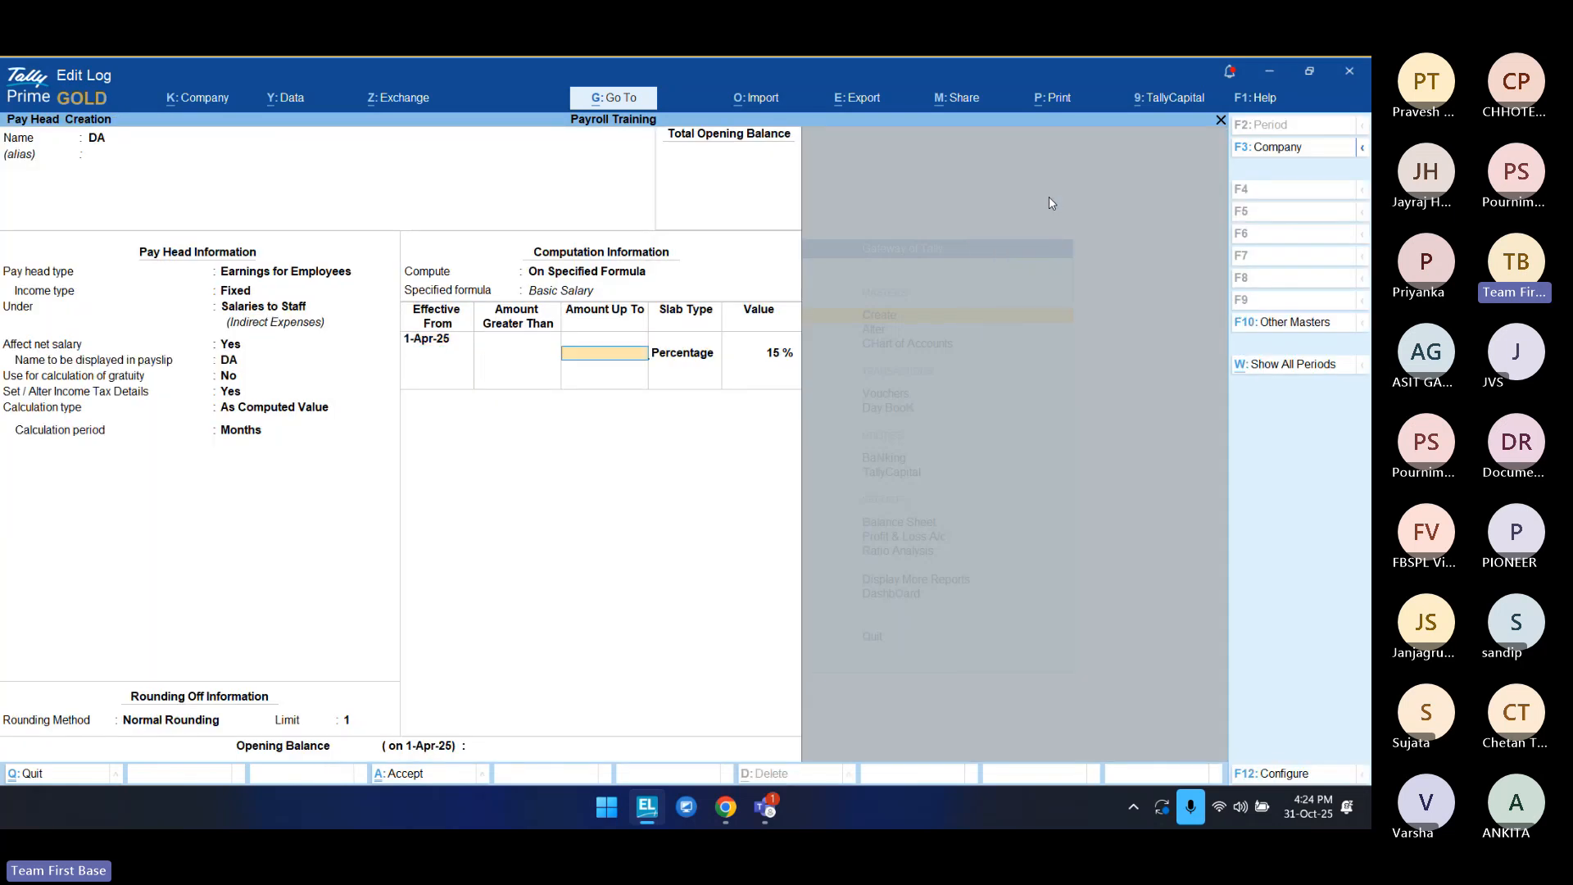
key("Return")
key("Down")
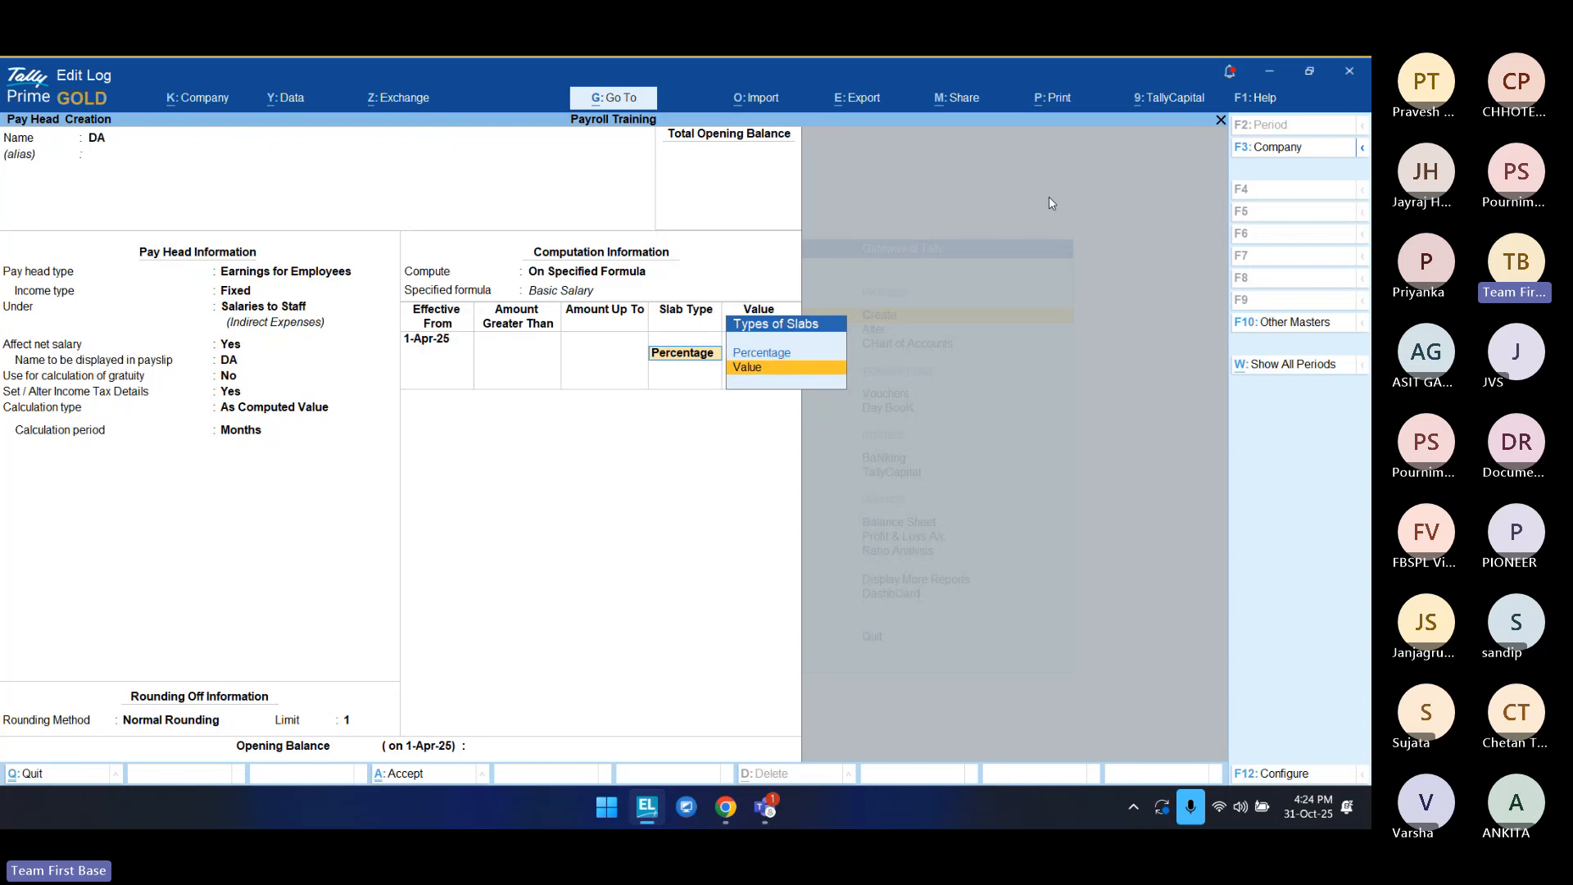
key("Up")
key("Return")
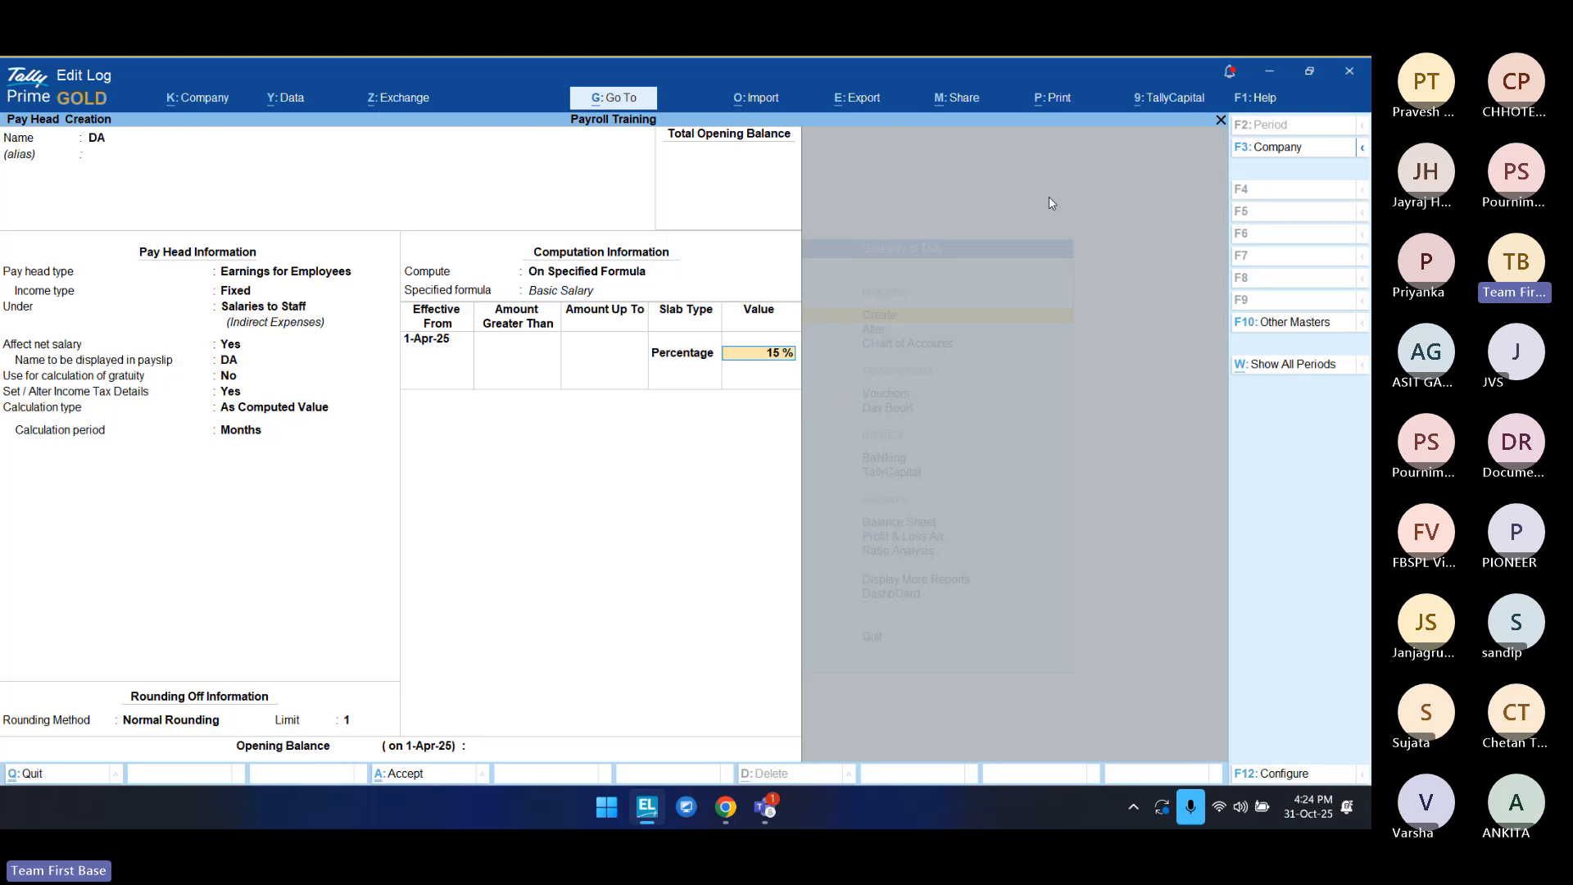
key("Return")
key("Return")
key("Return")
key("Return")
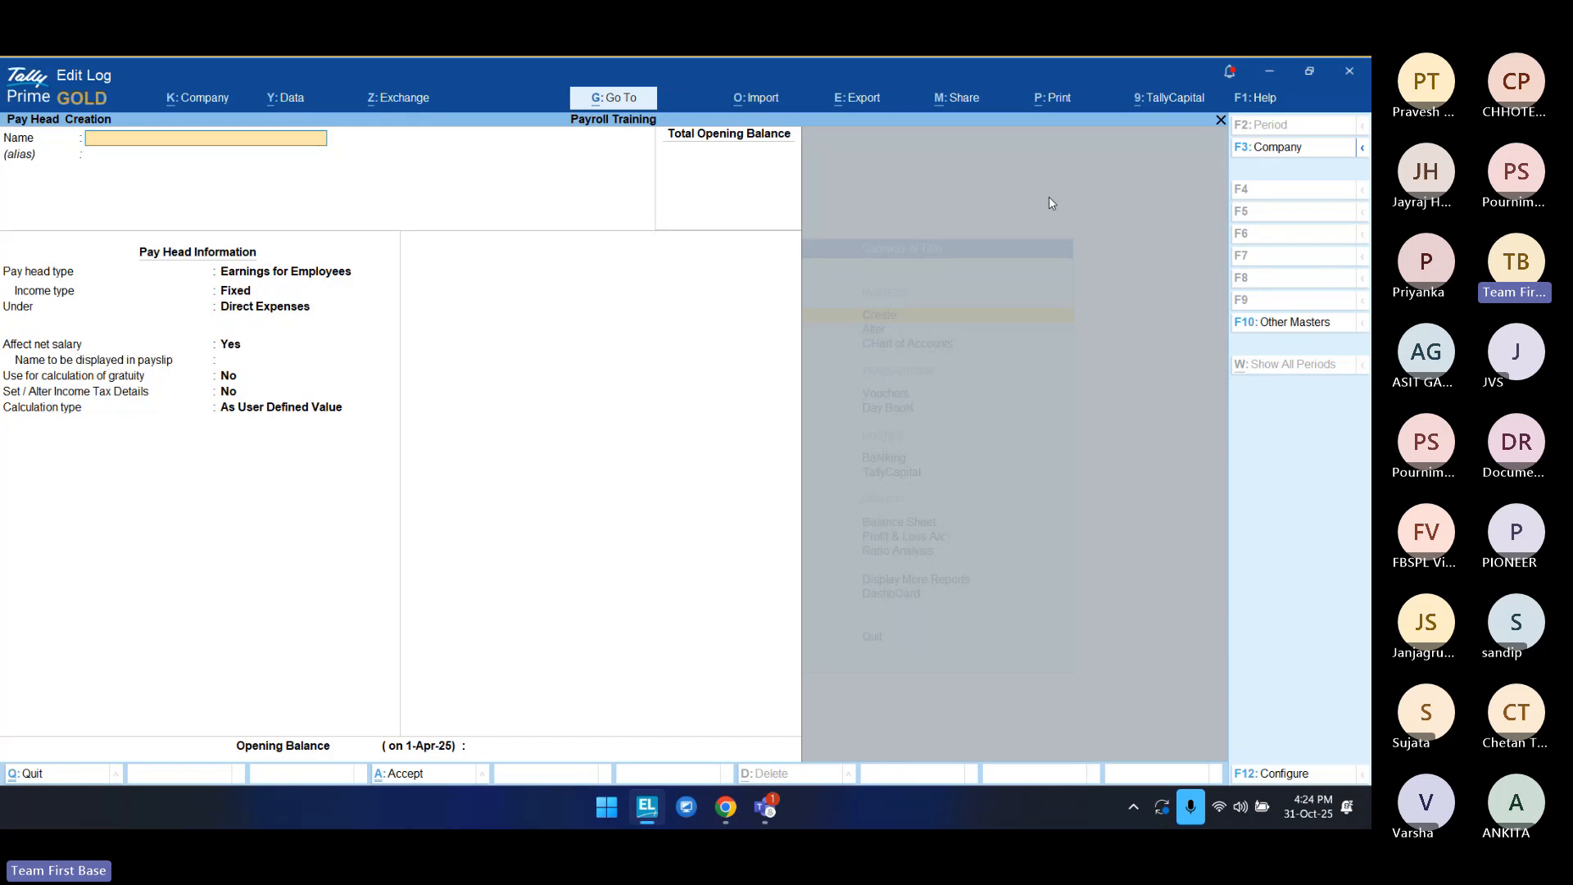
Step: Name the new pay head Other Allowance, with pay head type Earnings for Employees and income type Fixed
type("Other Allowance")
key("Return")
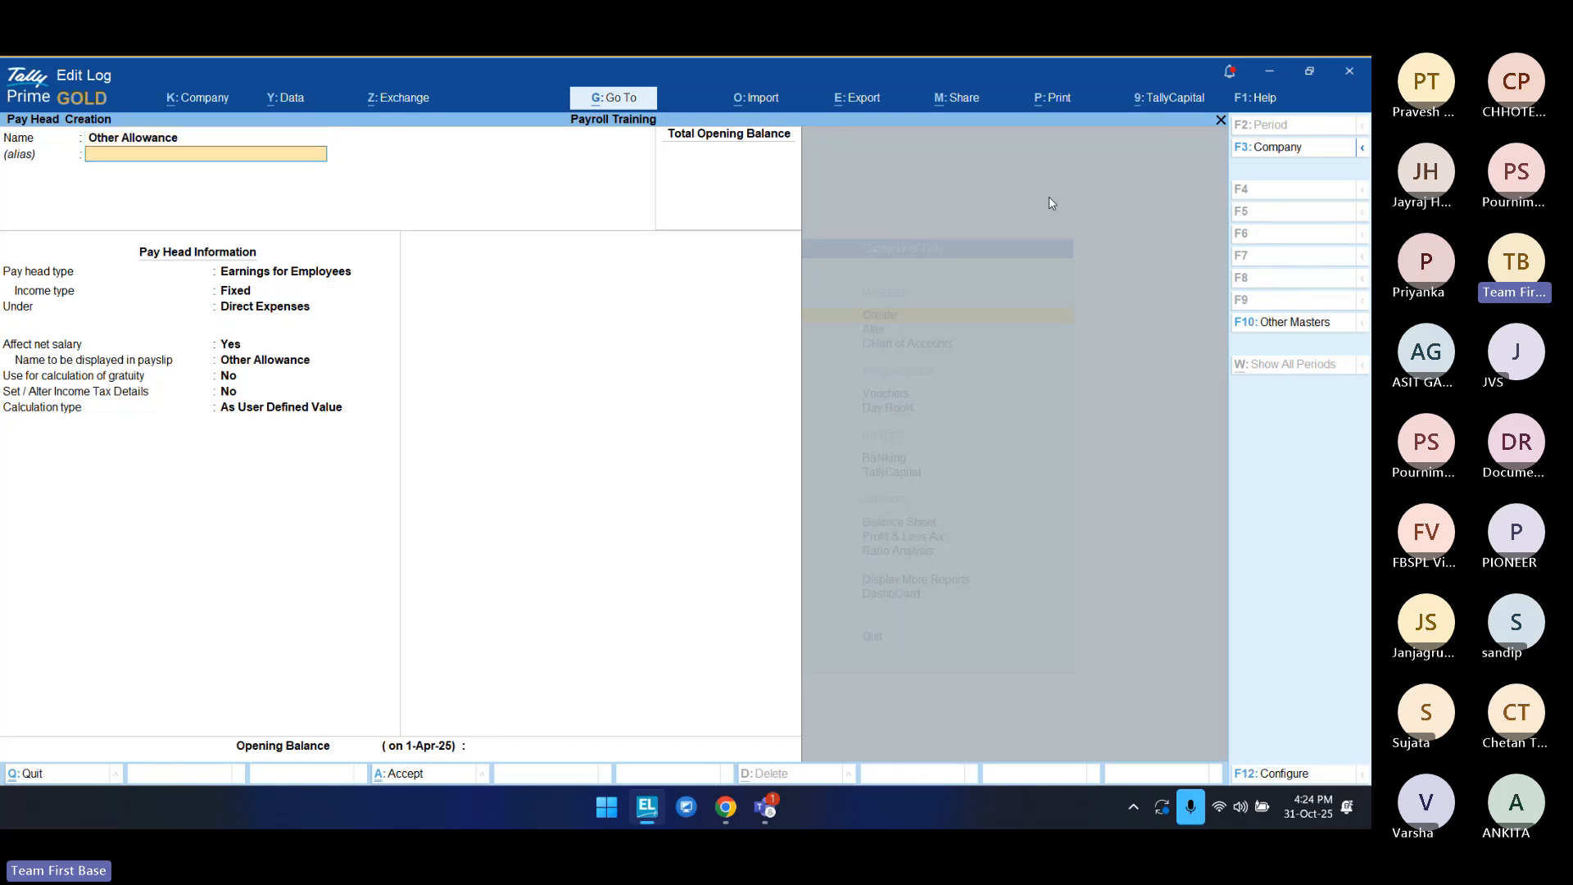
key("Return")
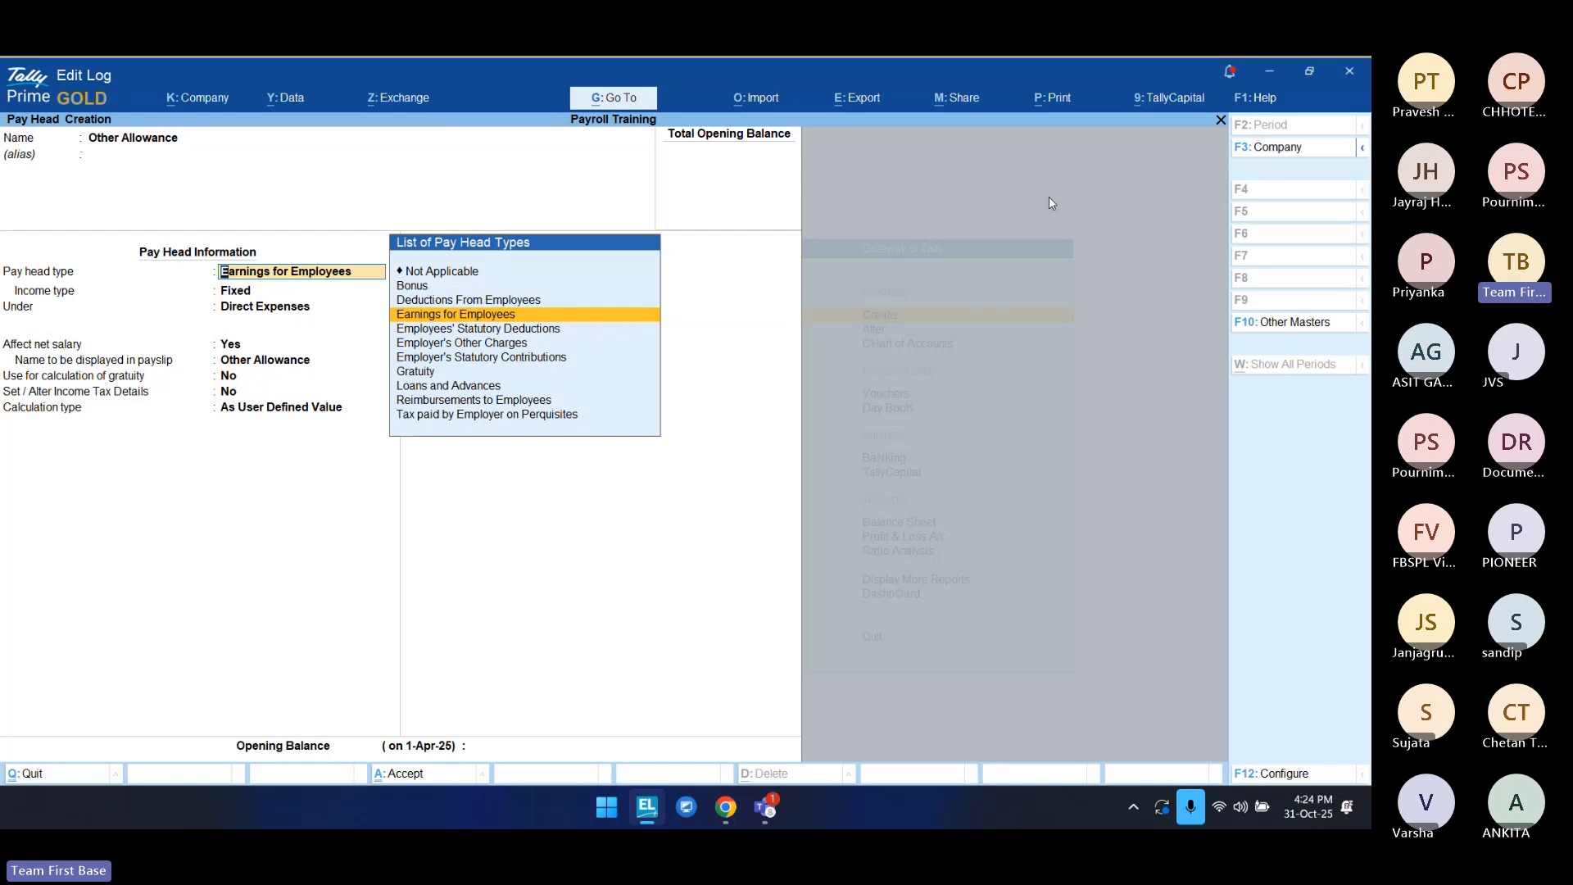
key("Return")
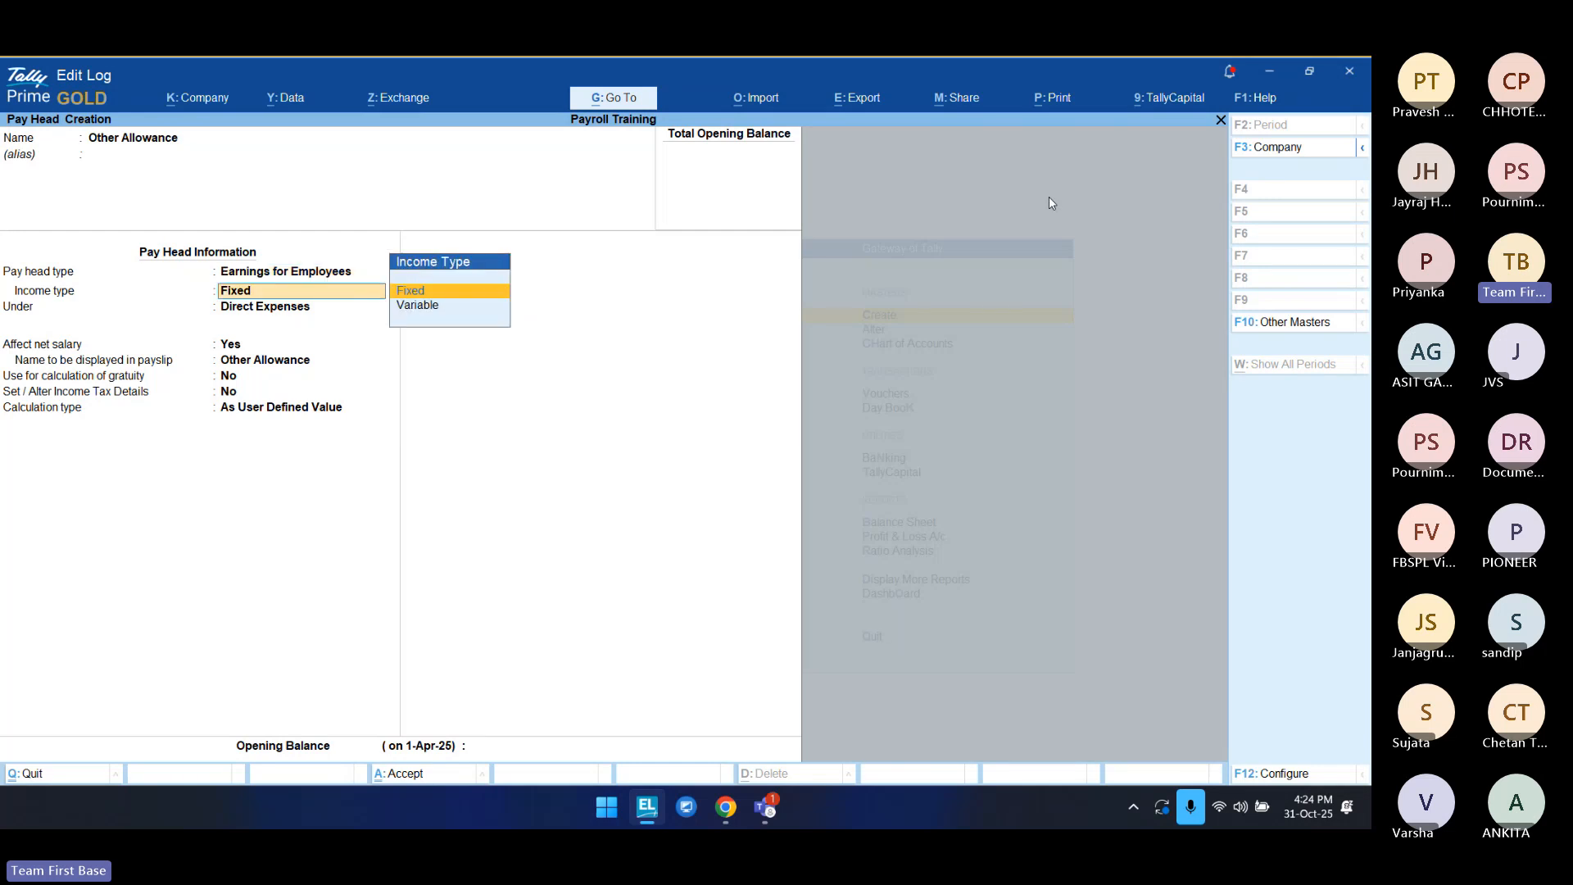
key("Return")
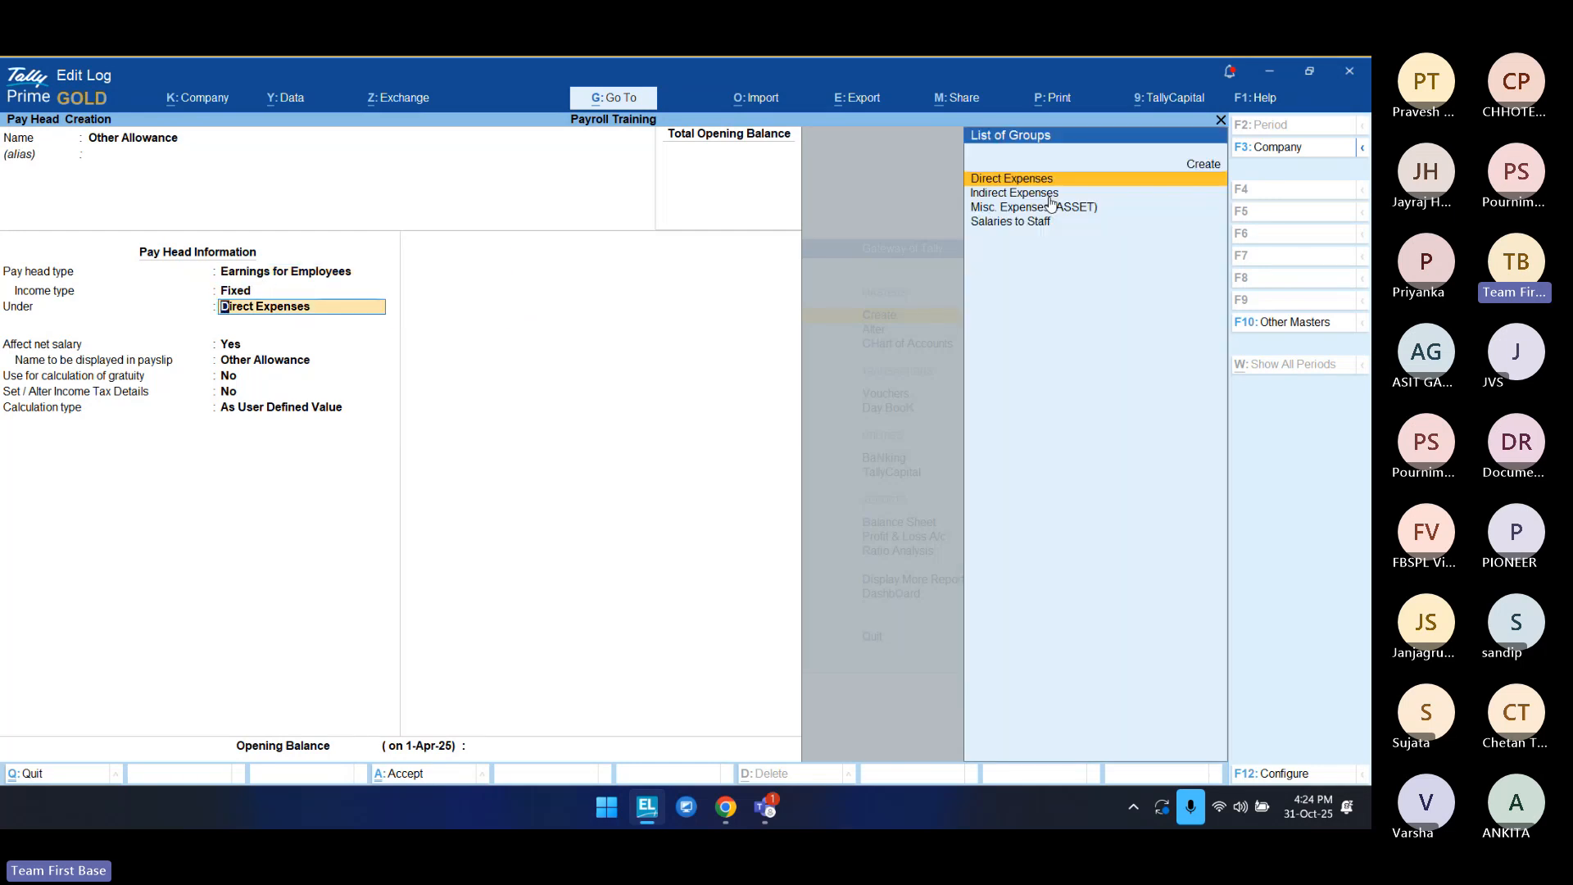
Step: Group Other Allowance under Salaries to Staff, affecting net salary under the same payslip name and excluded from gratuity calculation
key("Down")
key("Return")
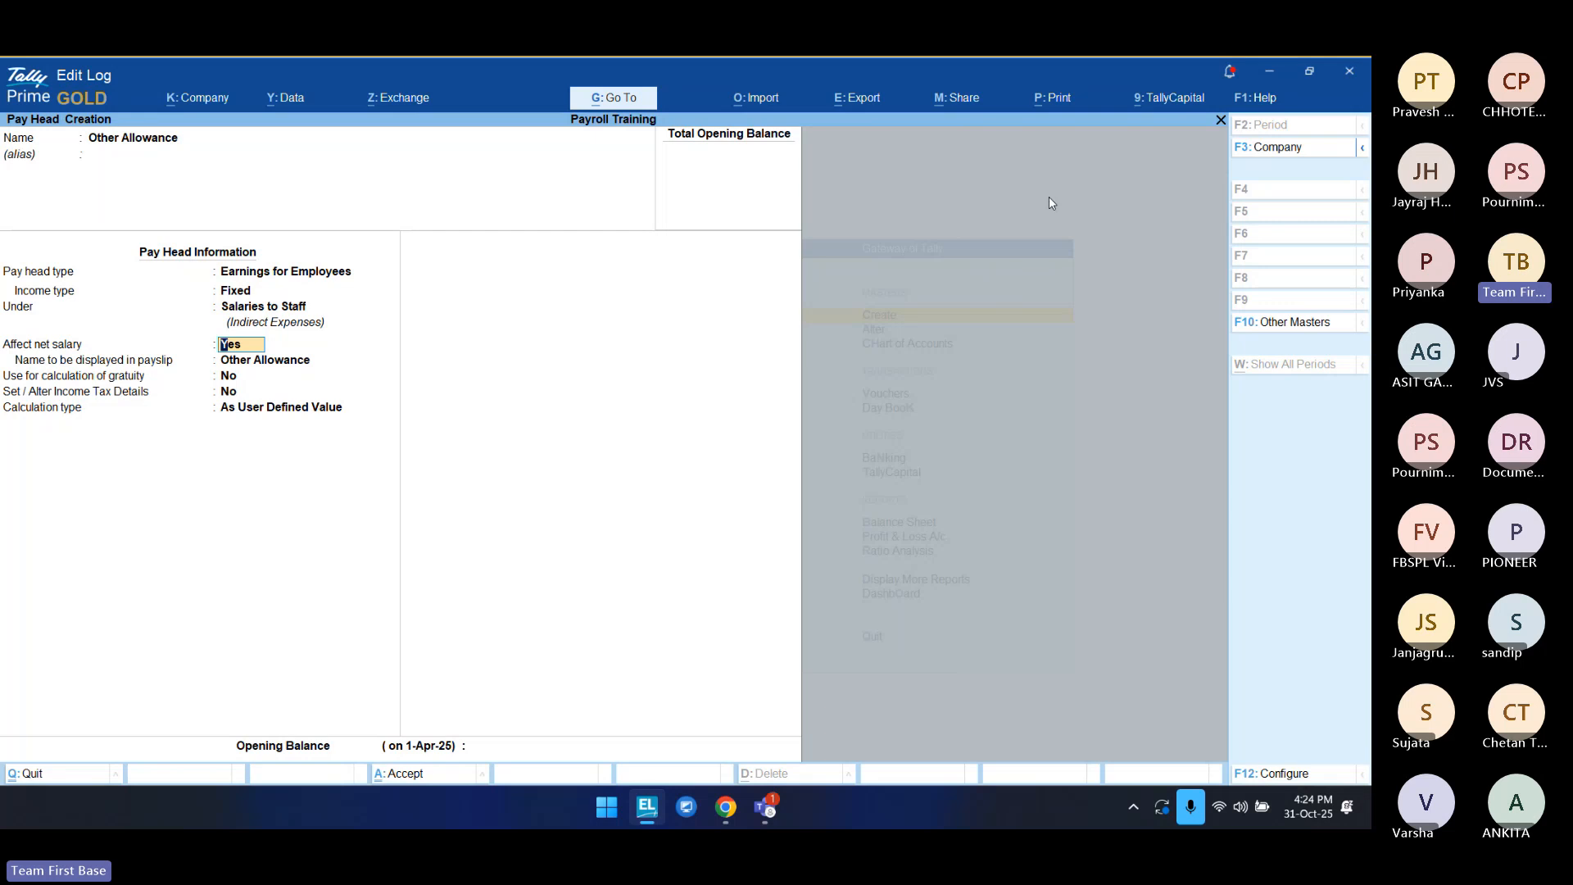
key("Return")
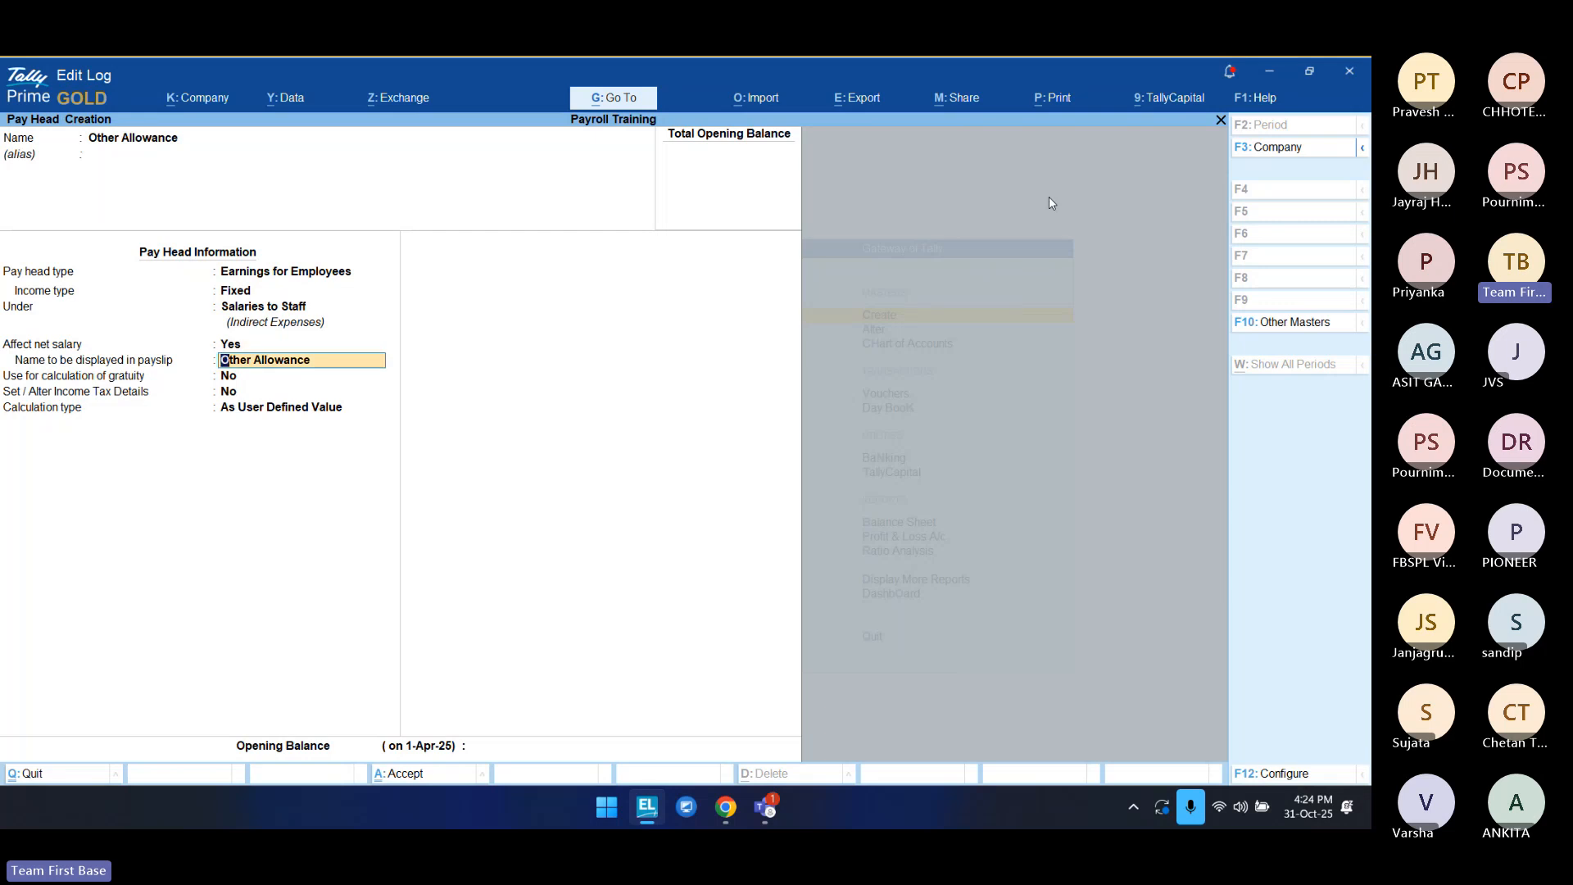
key("Return")
key("Return")
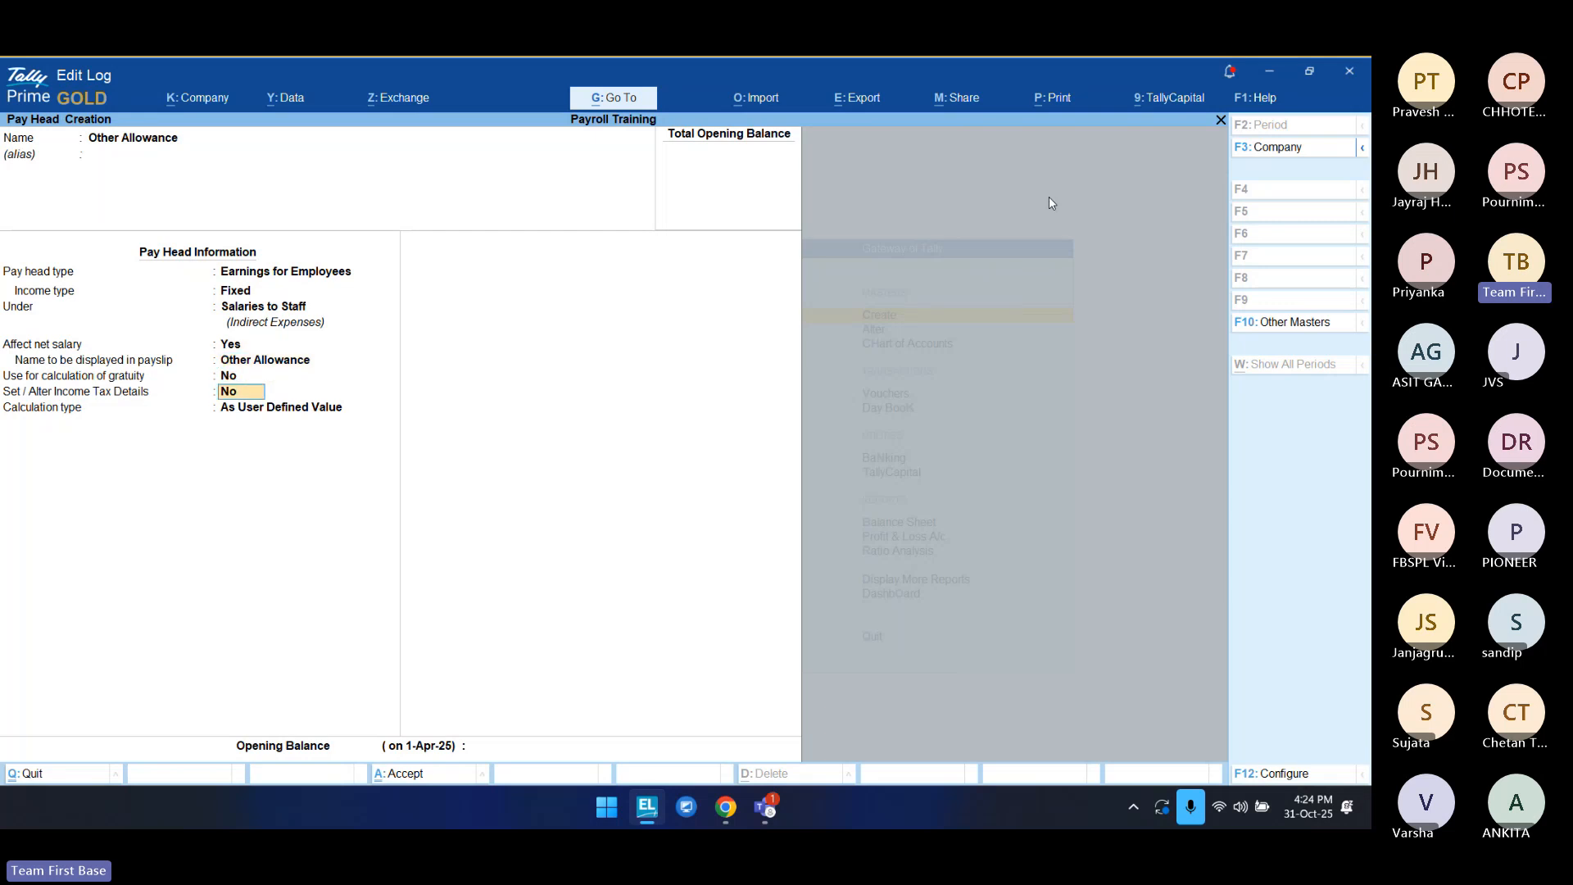
Step: Enable income tax details for Other Allowance as Other Earnings/Allowances (Fully Taxable), On Projected Value, with TDS deducted across periods
key("y")
key("Return")
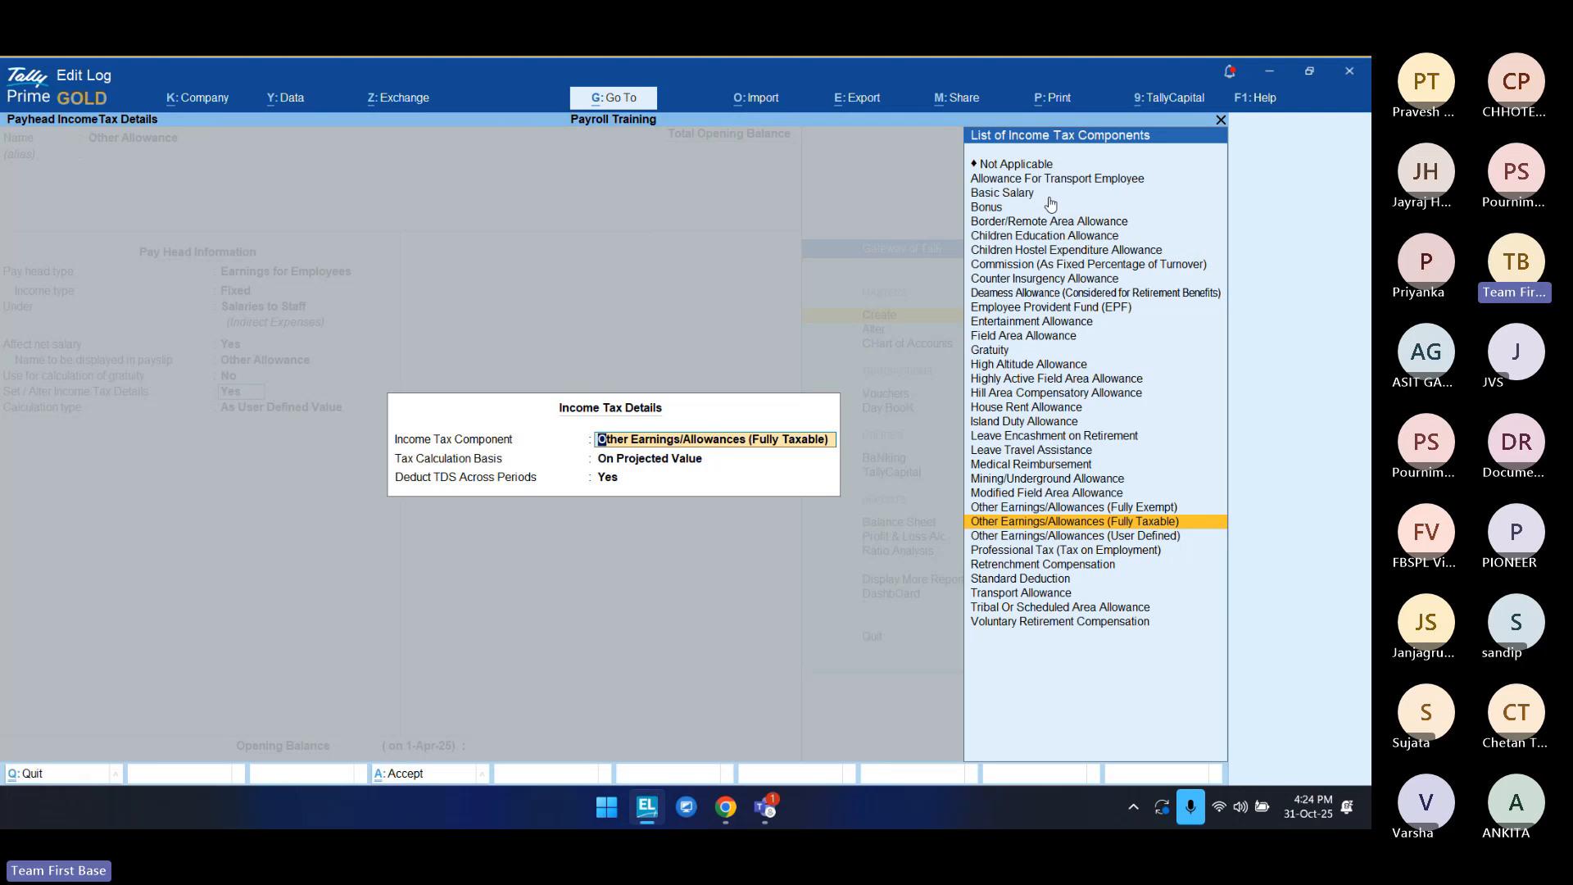
key("Up")
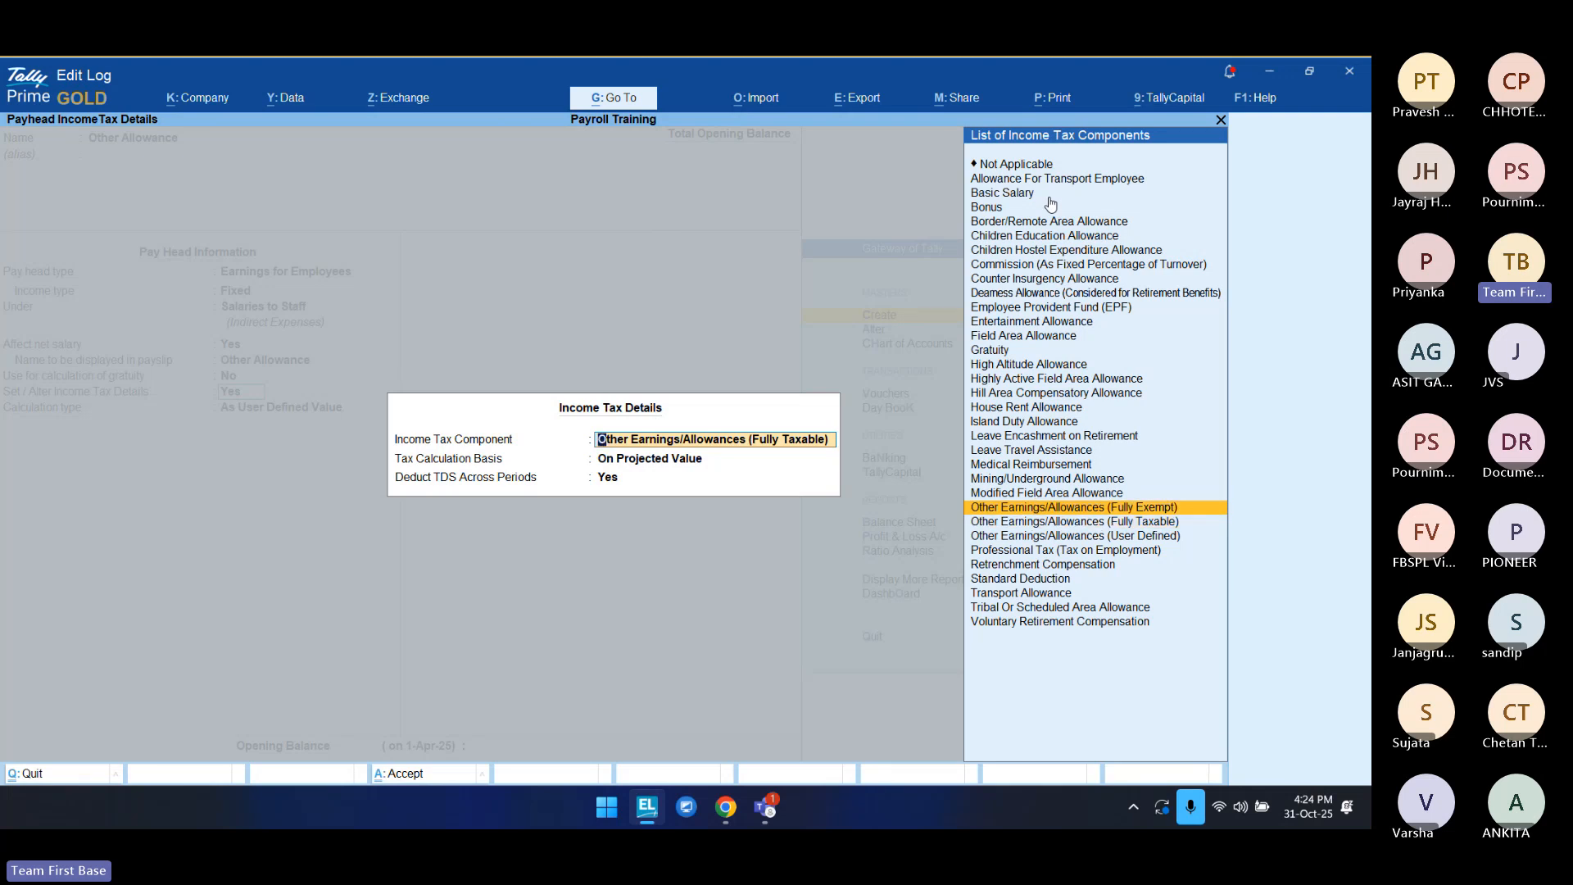
key("Down")
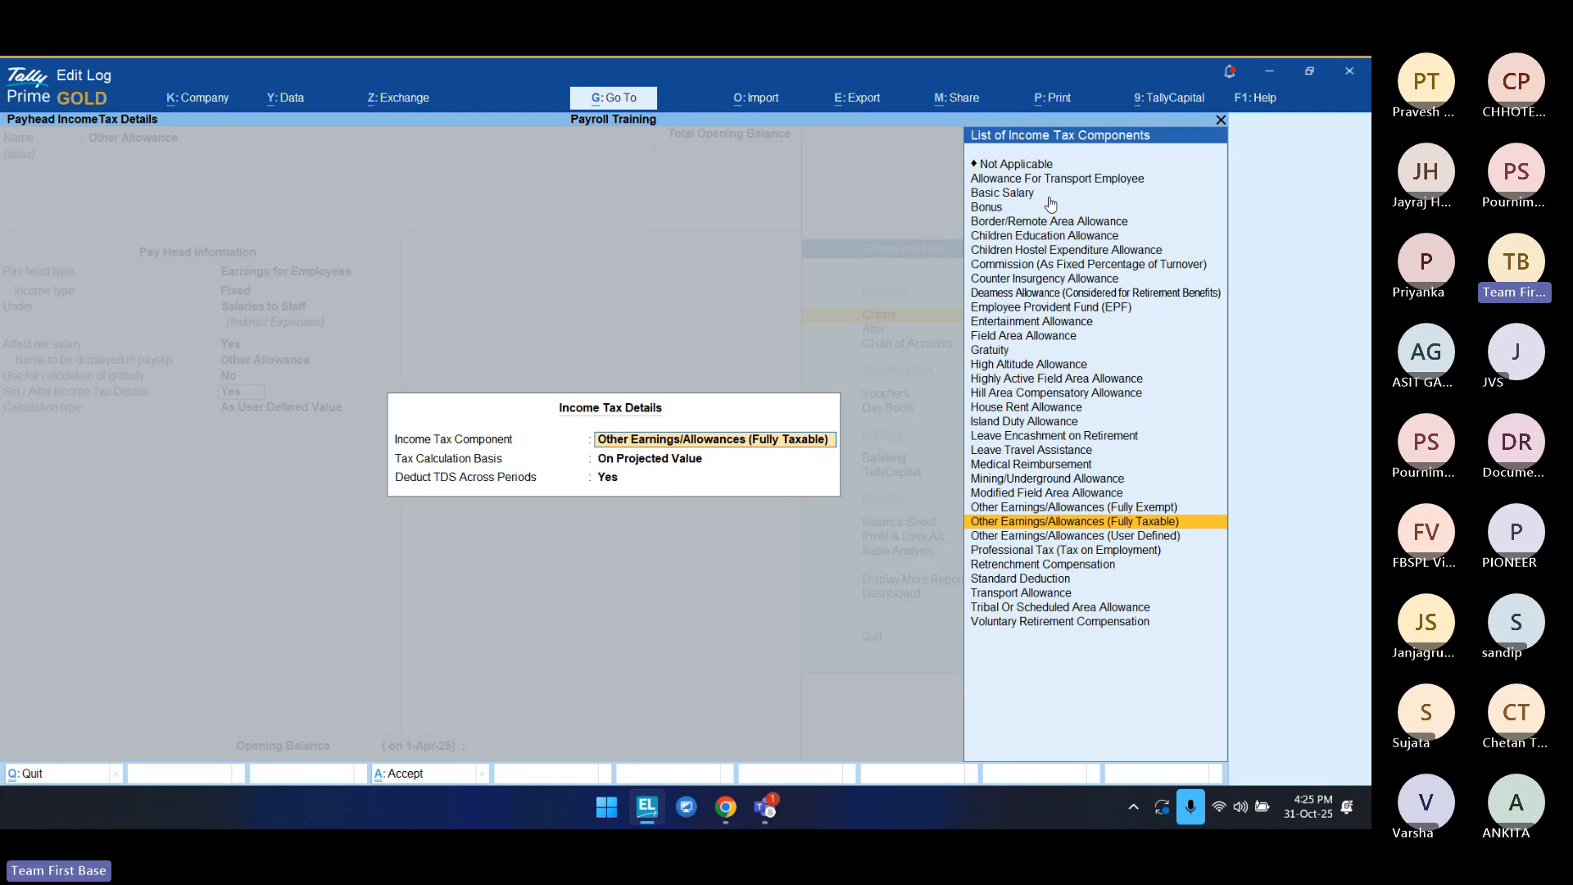
key("Down")
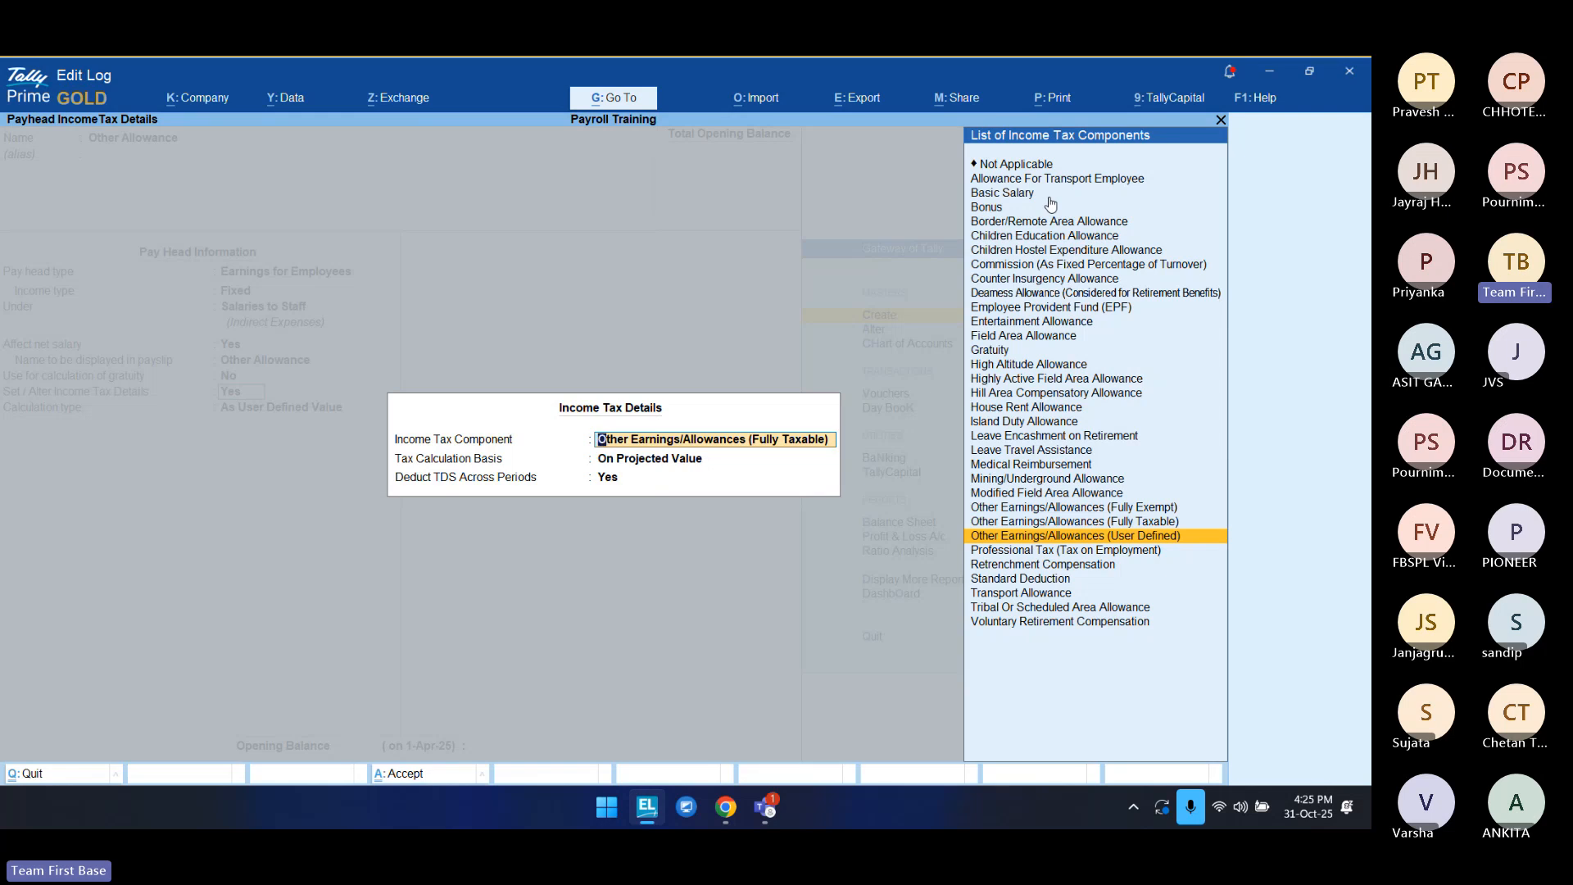
key("Up")
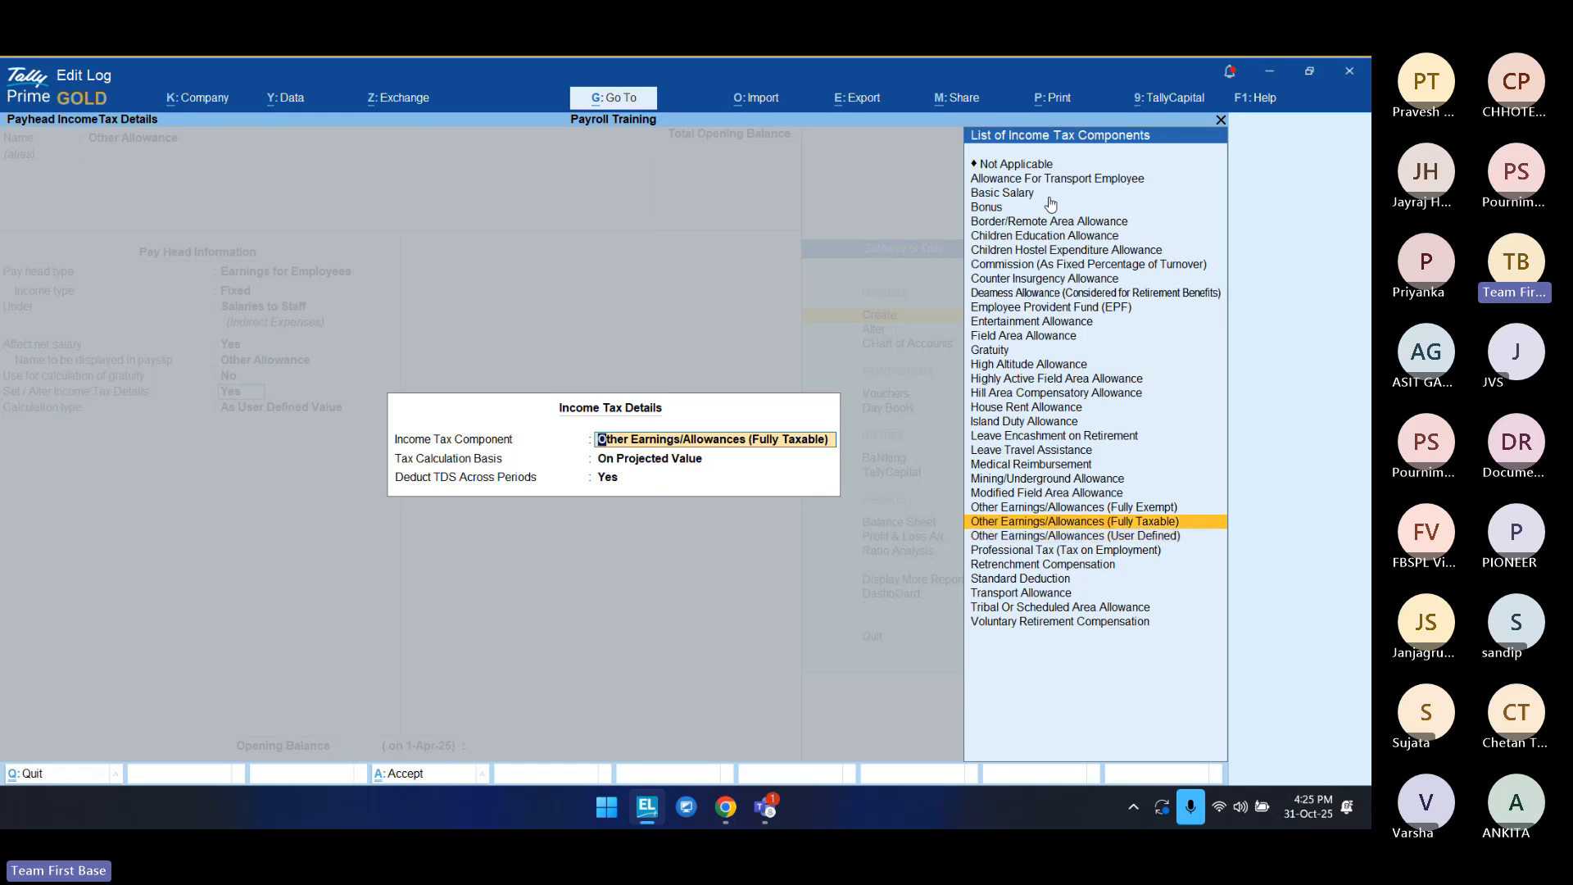
key("Return")
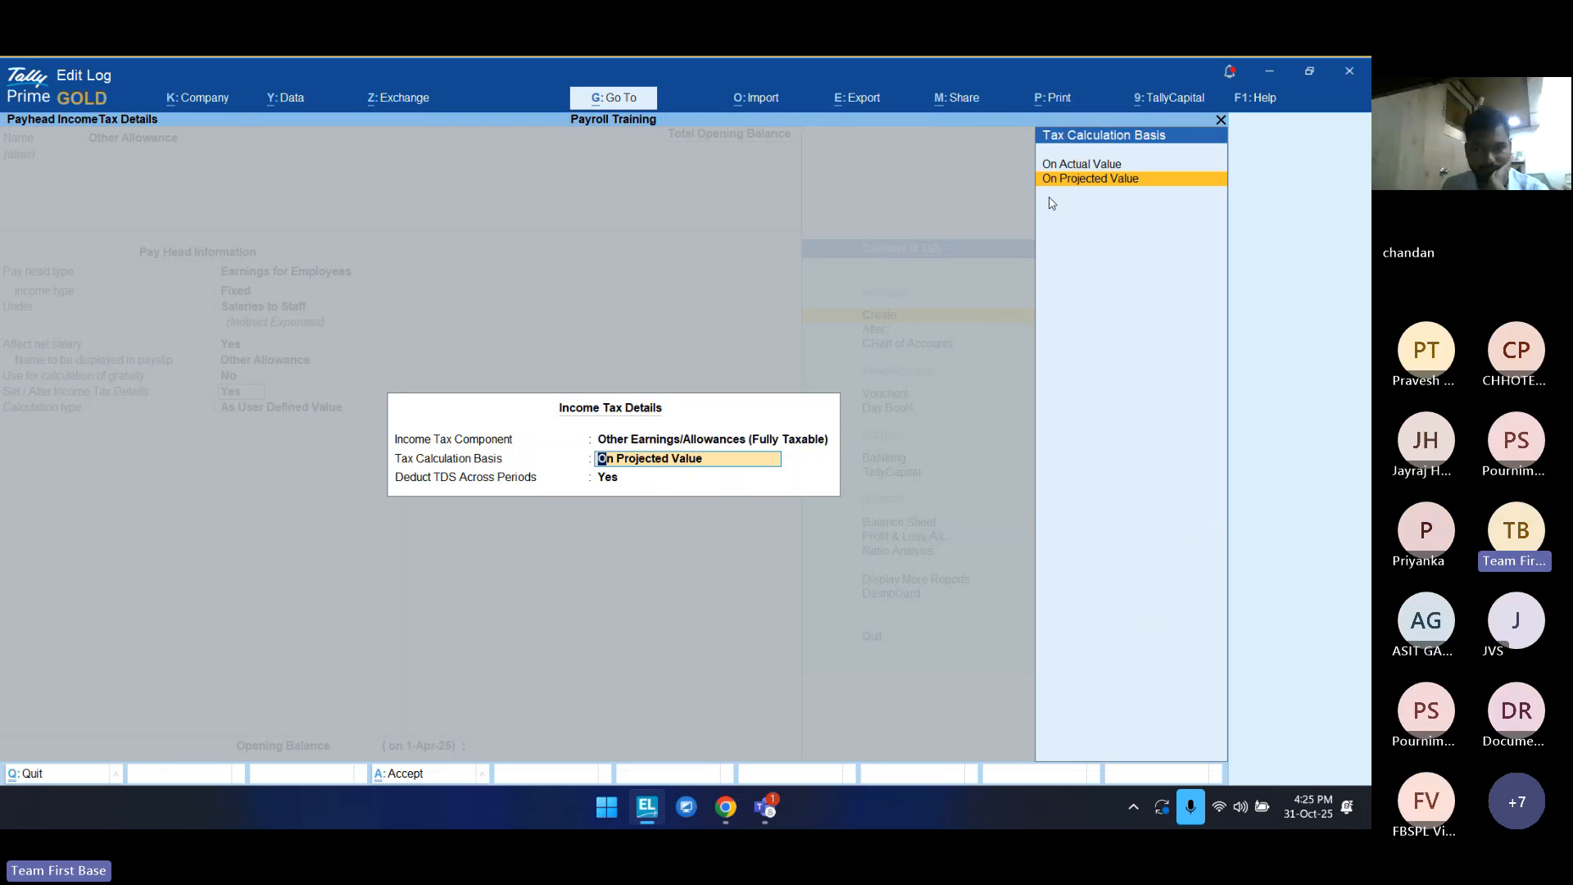
key("Return")
key("Return")
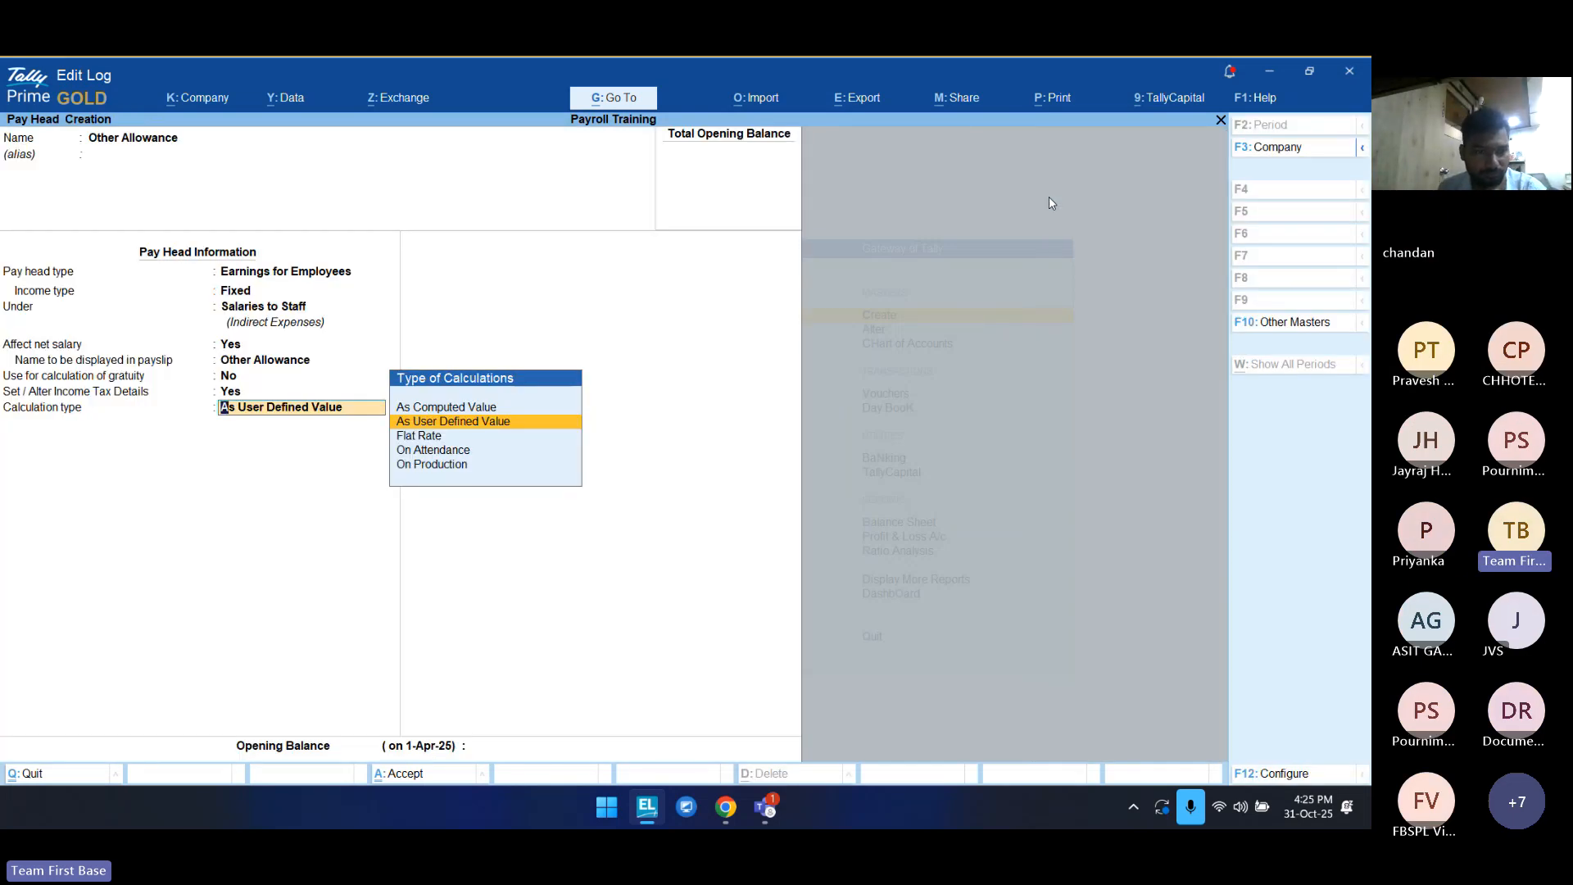
Step: Set the Other Allowance calculation type to Flat Rate with a calculation period of Months
key("Down")
key("Return")
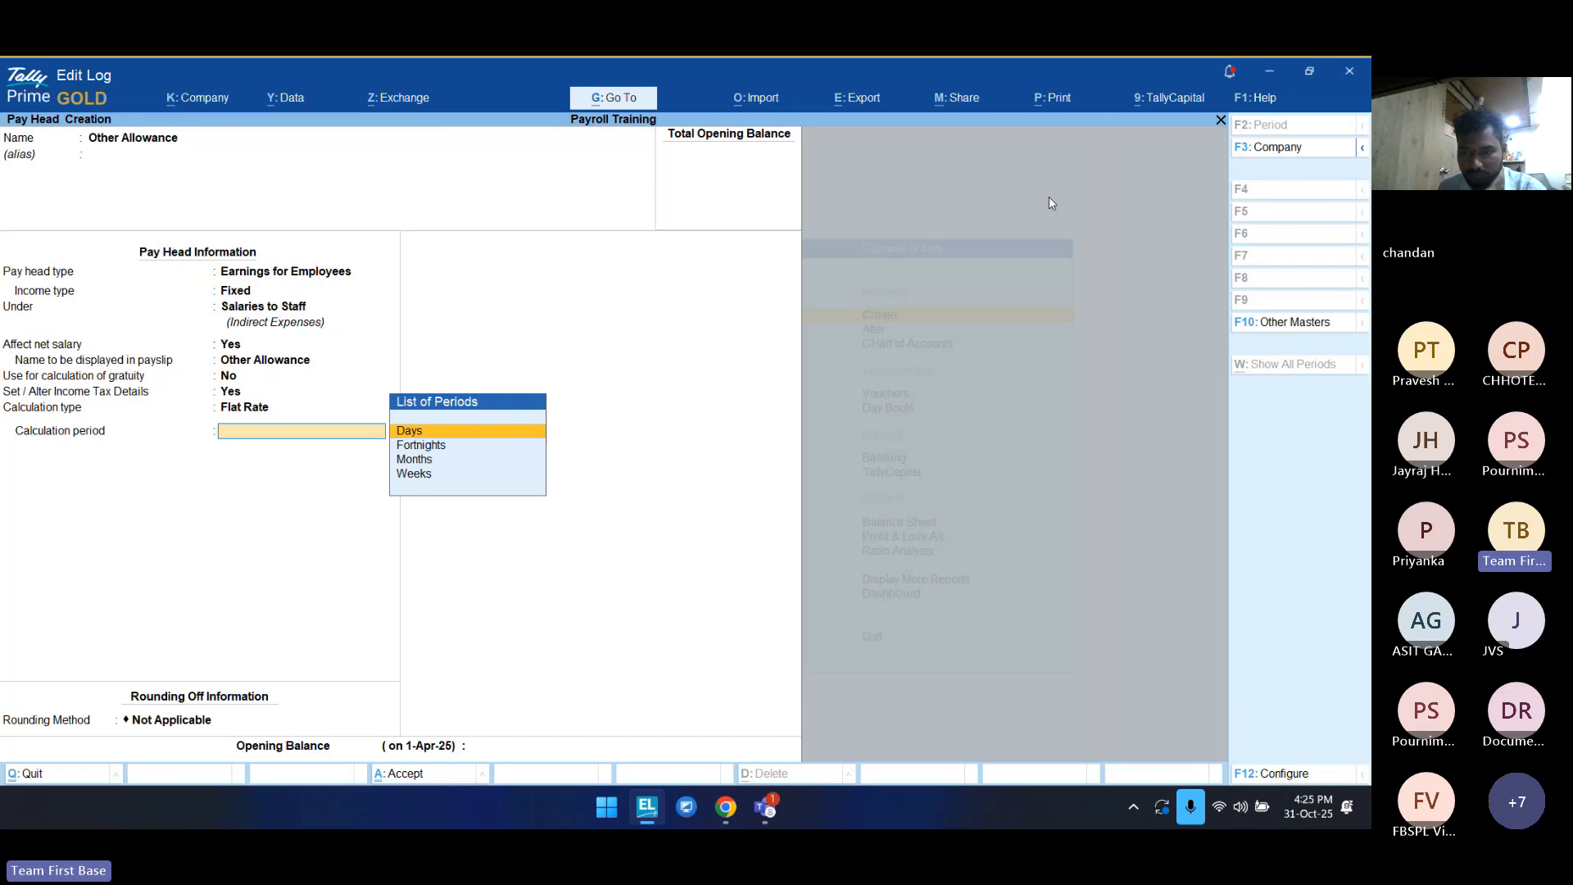
key("Down")
key("Down")
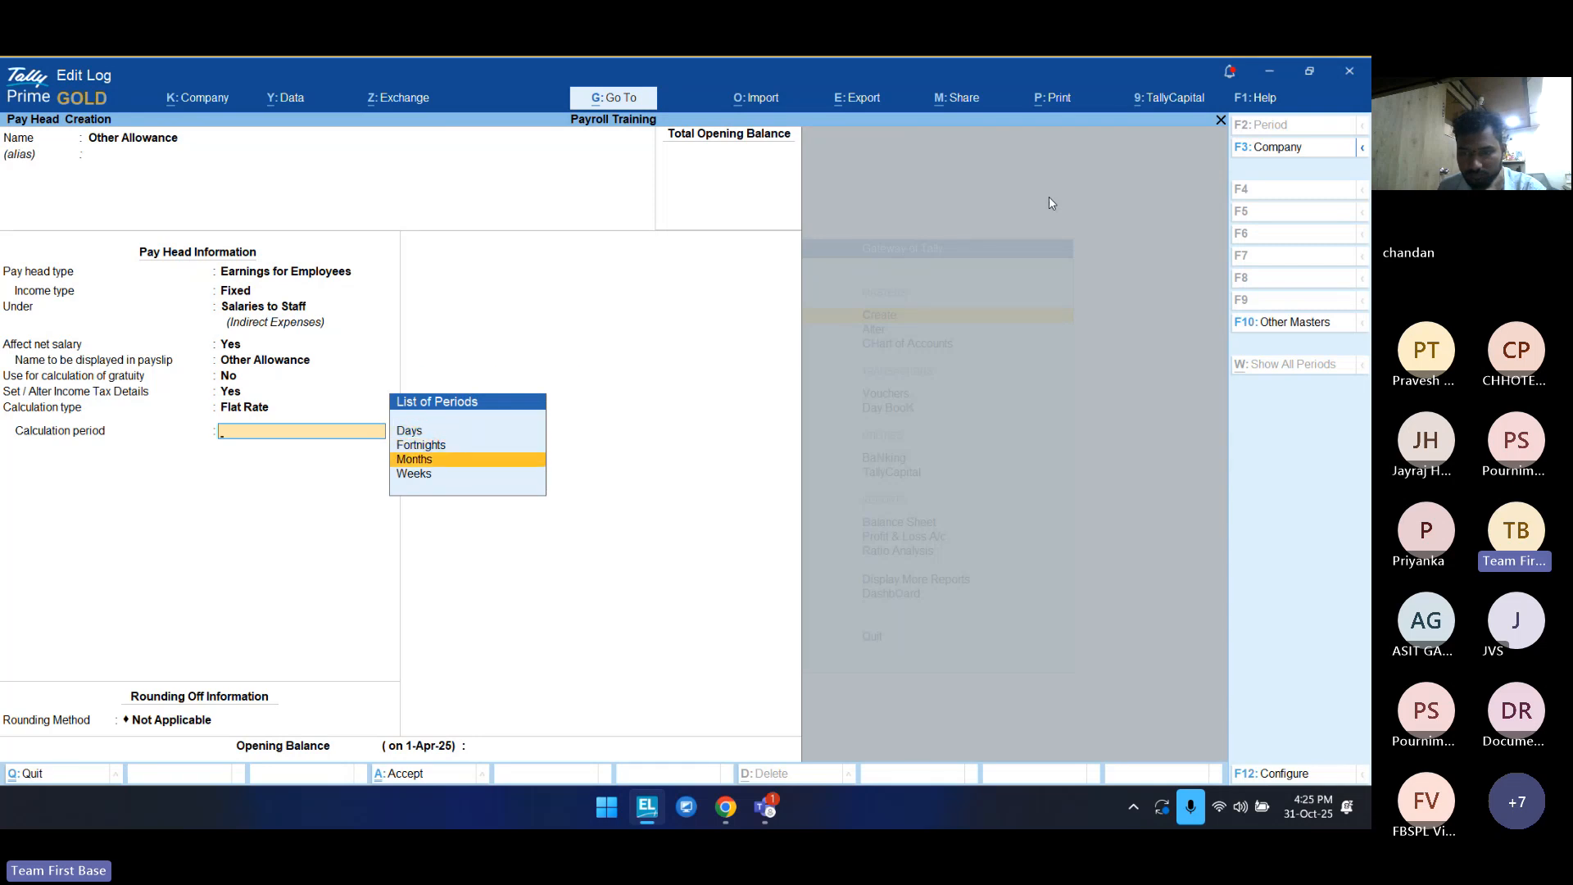
key("Return")
Step: Apply Normal Rounding with a limit of 1 to Other Allowance and save the pay head without an opening balance
key("Down")
key("Down")
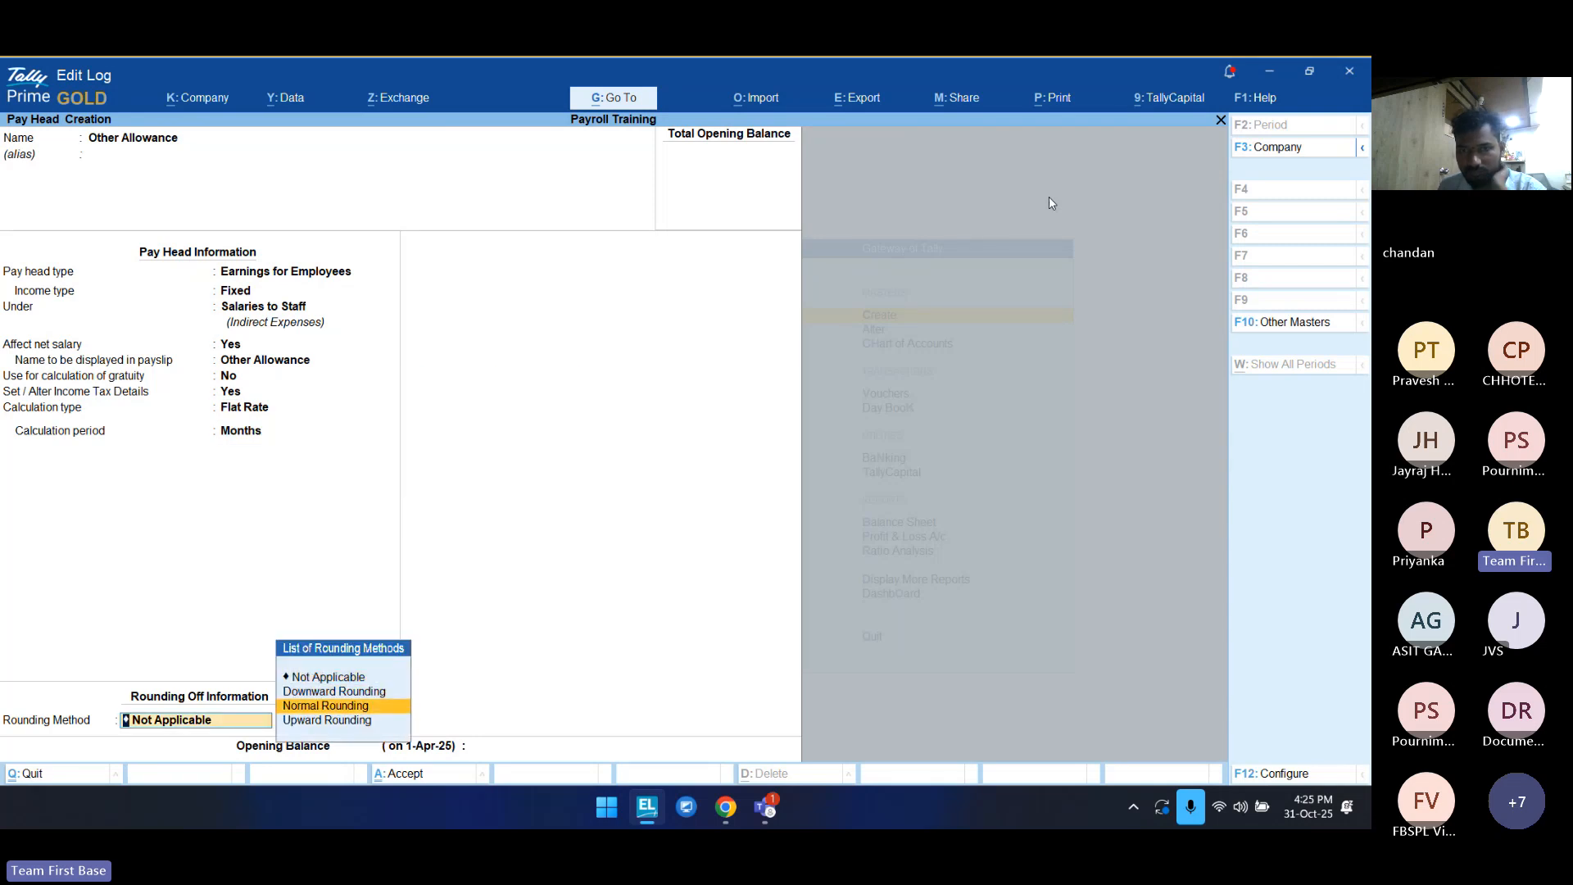
key("Return")
type("1")
key("Return")
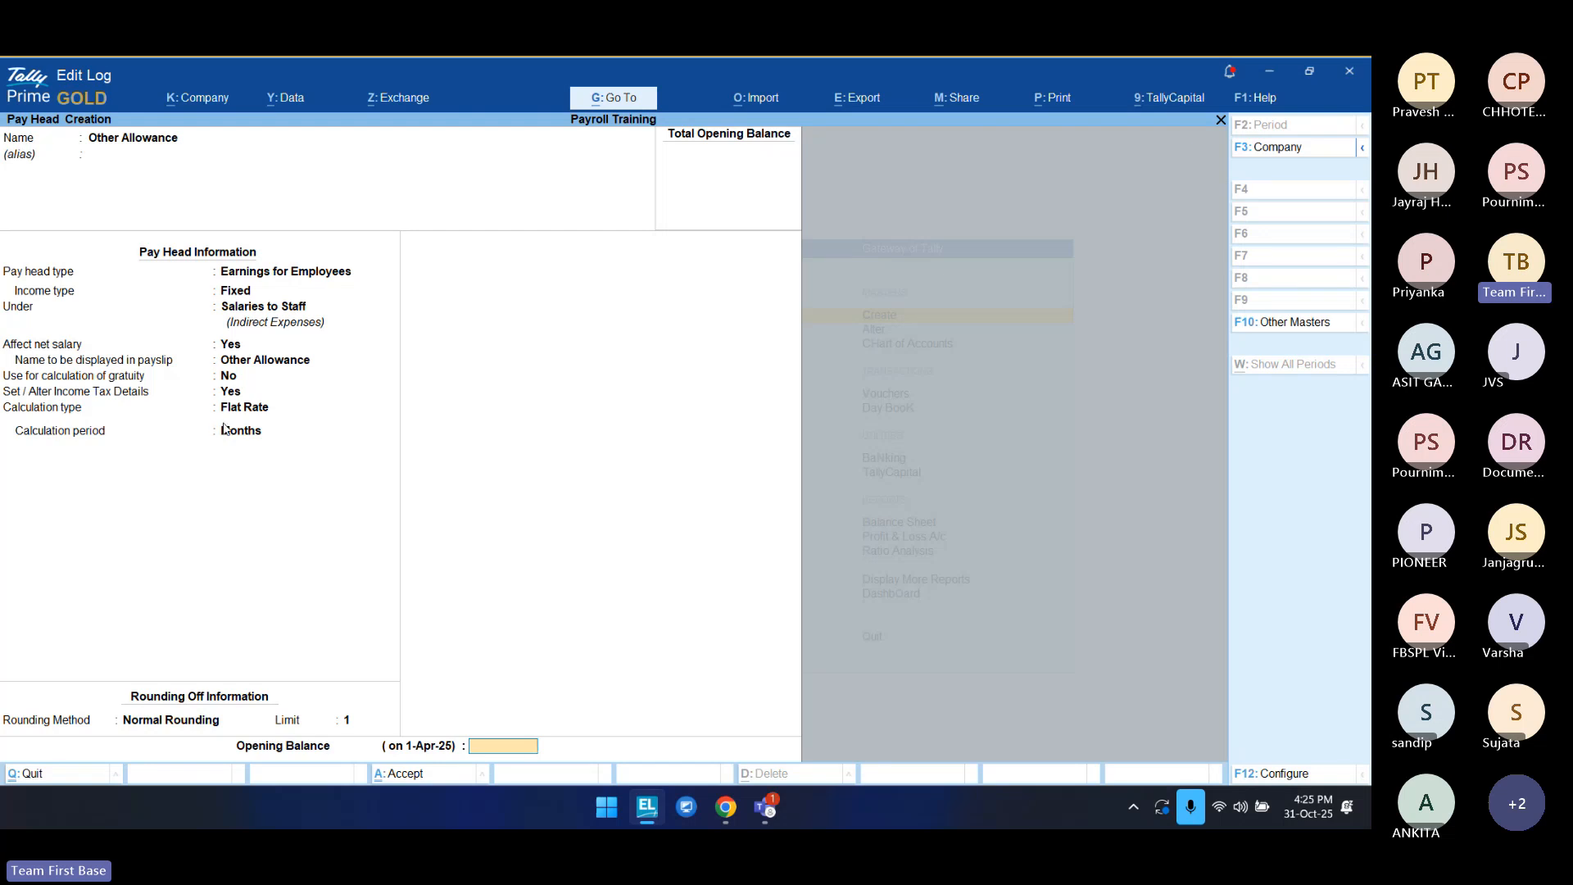
key("Return")
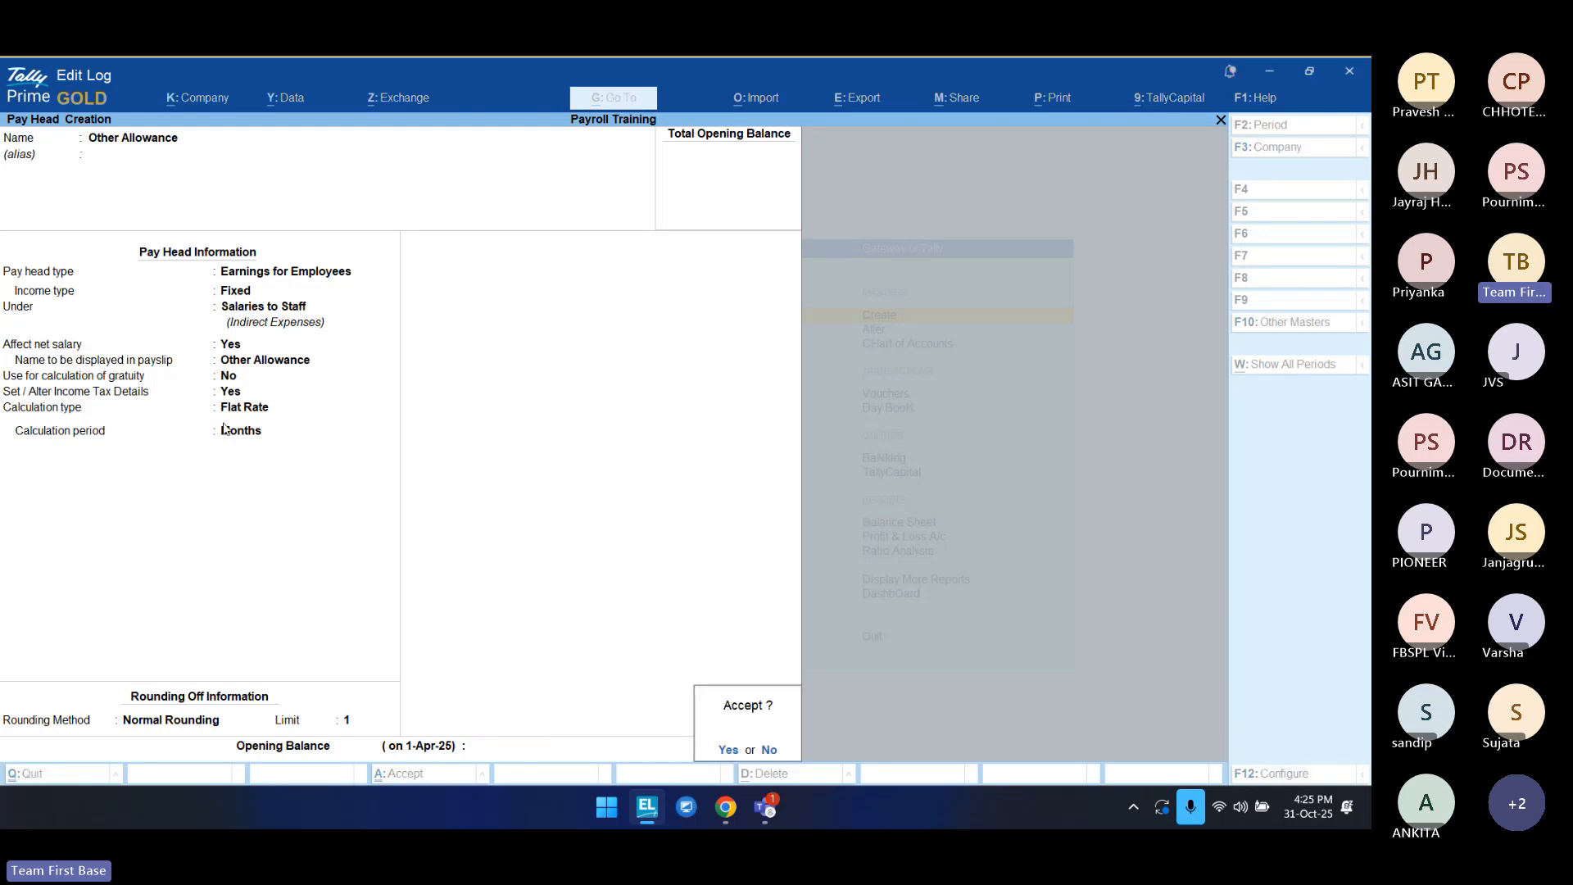
key("Return")
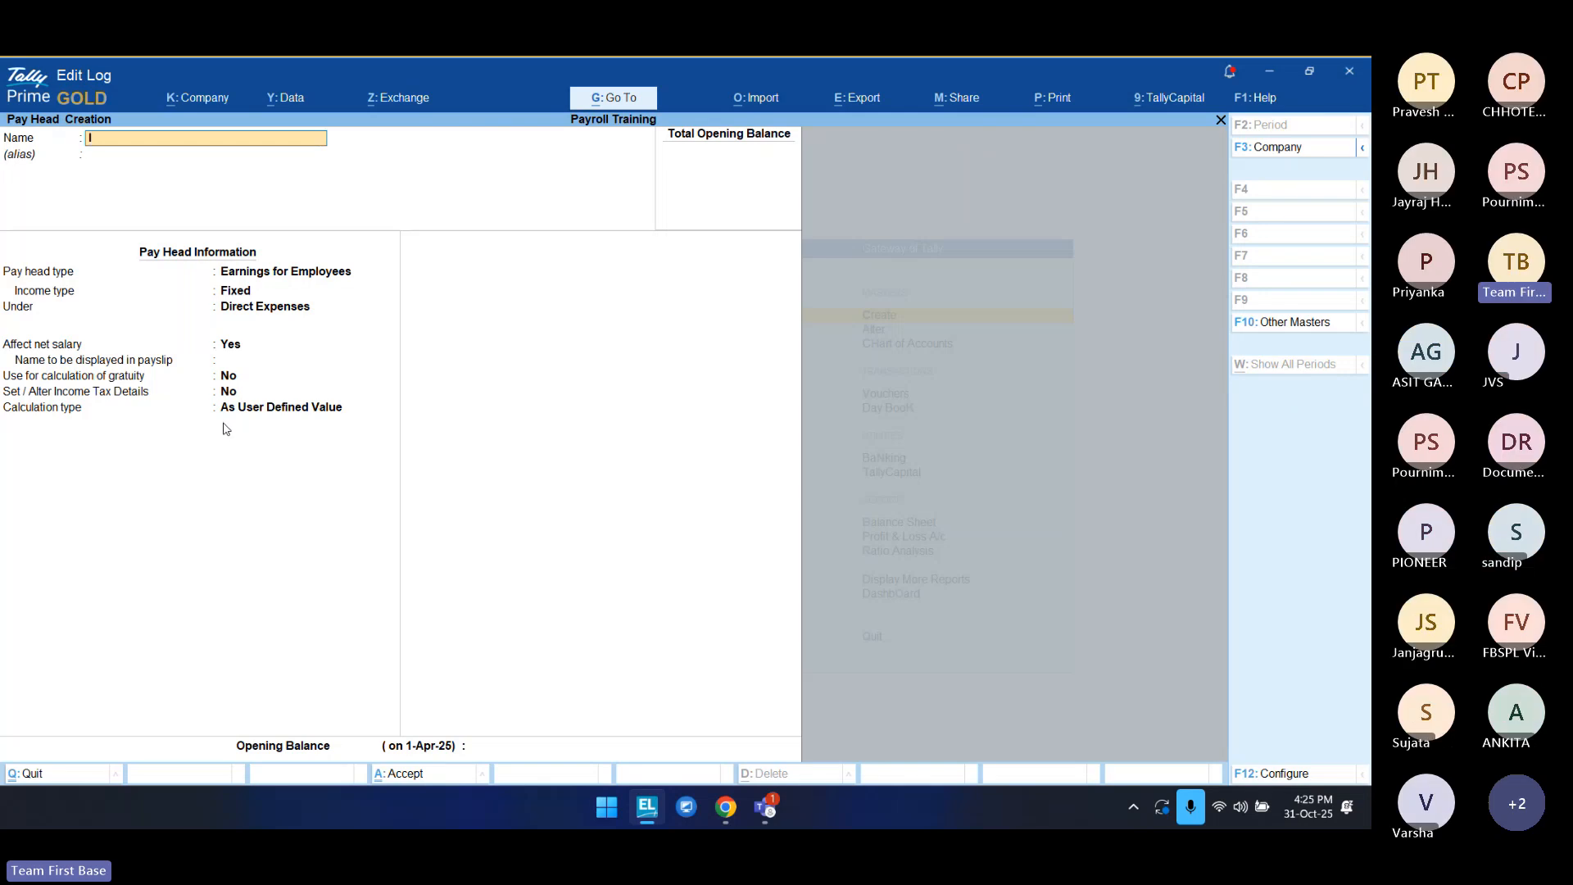
Step: Name the new pay head Over TIme, with pay head type Earnings for Employees and income type Fixed
type("Over Time")
key("Return")
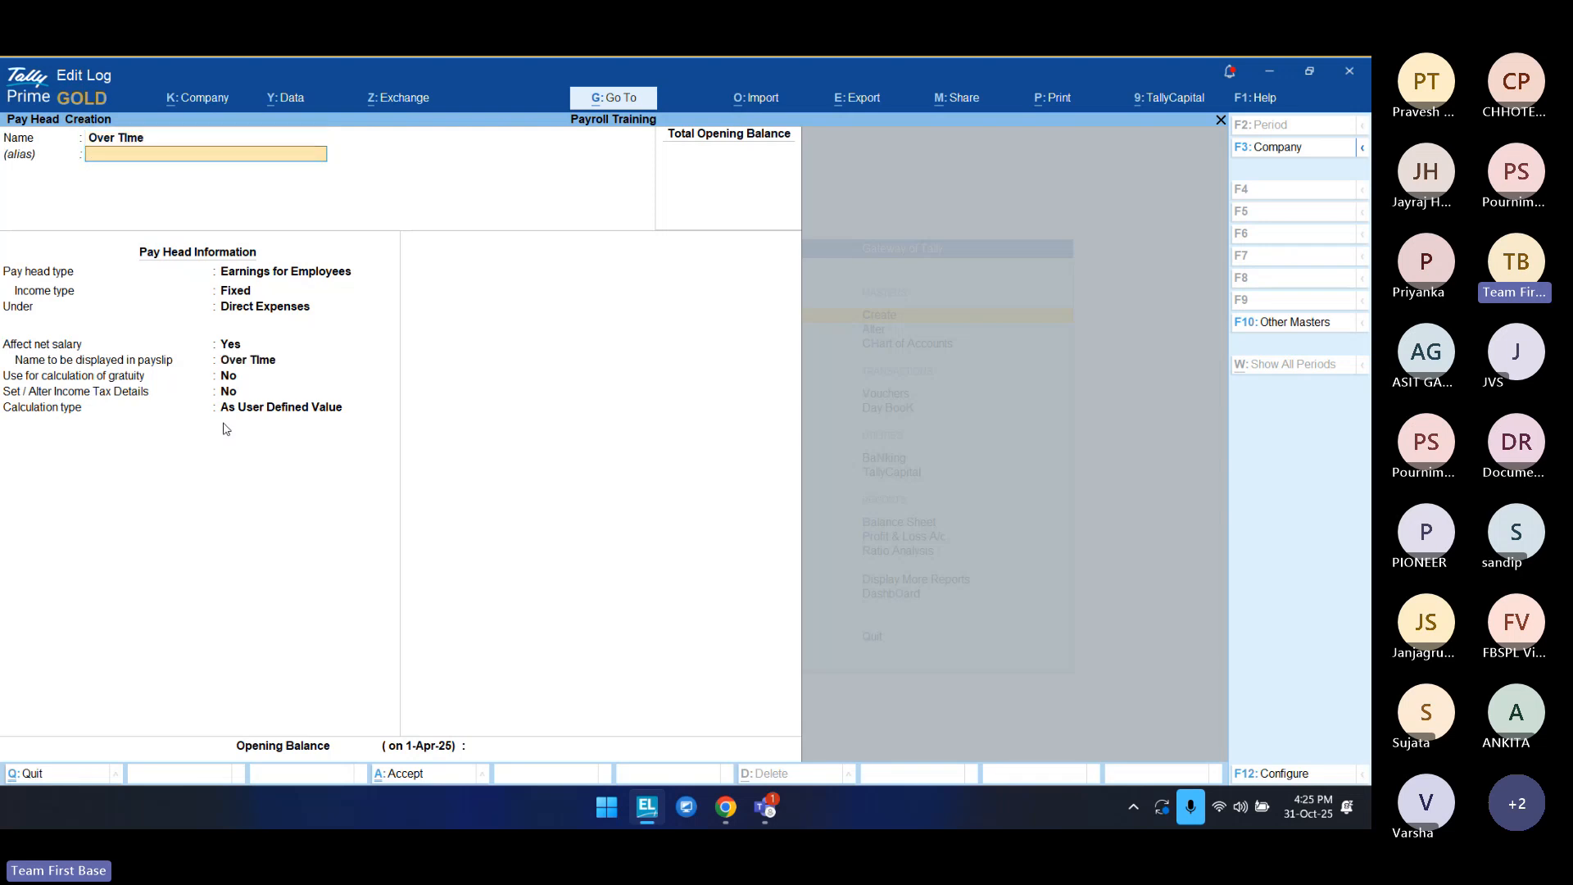
key("Return")
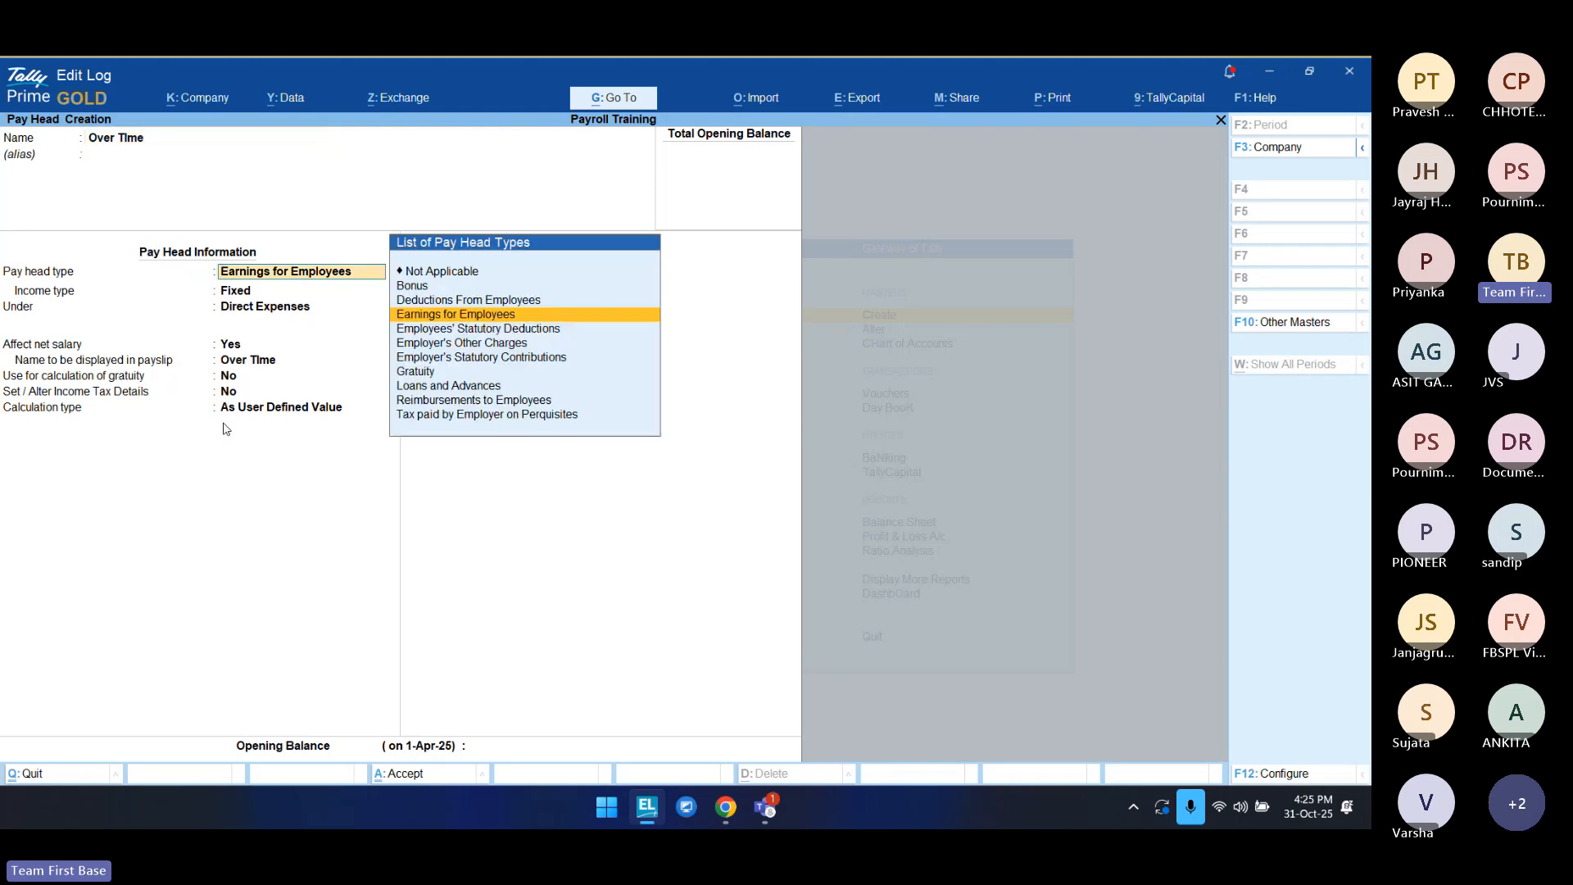
key("Return")
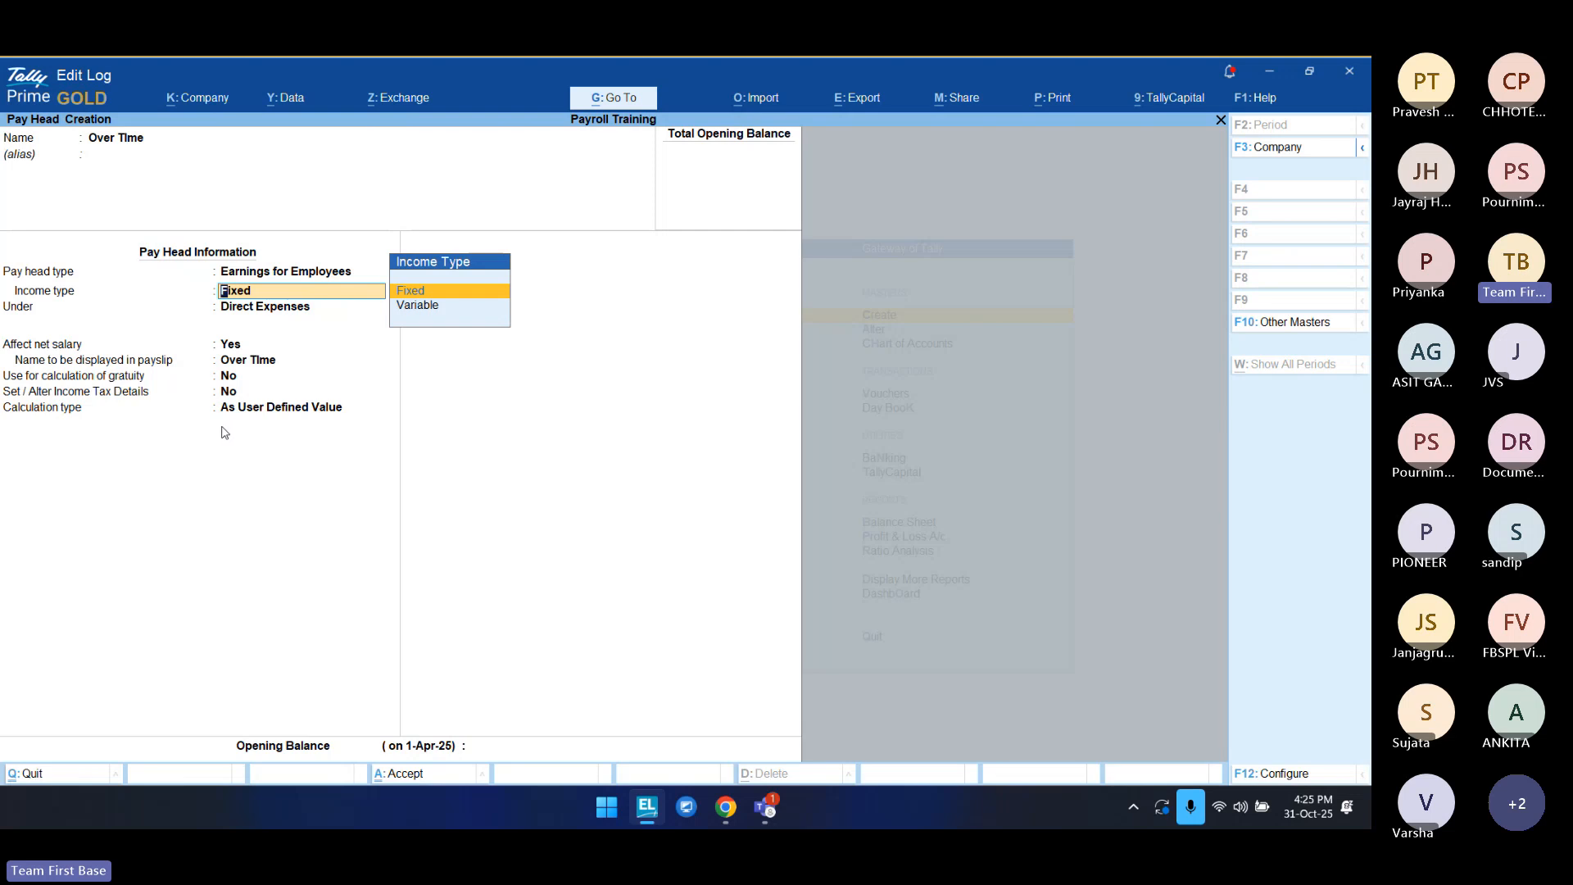
key("Return")
Step: Group the overtime pay head under Salaries to Staff, affecting net salary under the same payslip name and excluded from gratuity calculation
key("Down")
key("Down")
key("Down")
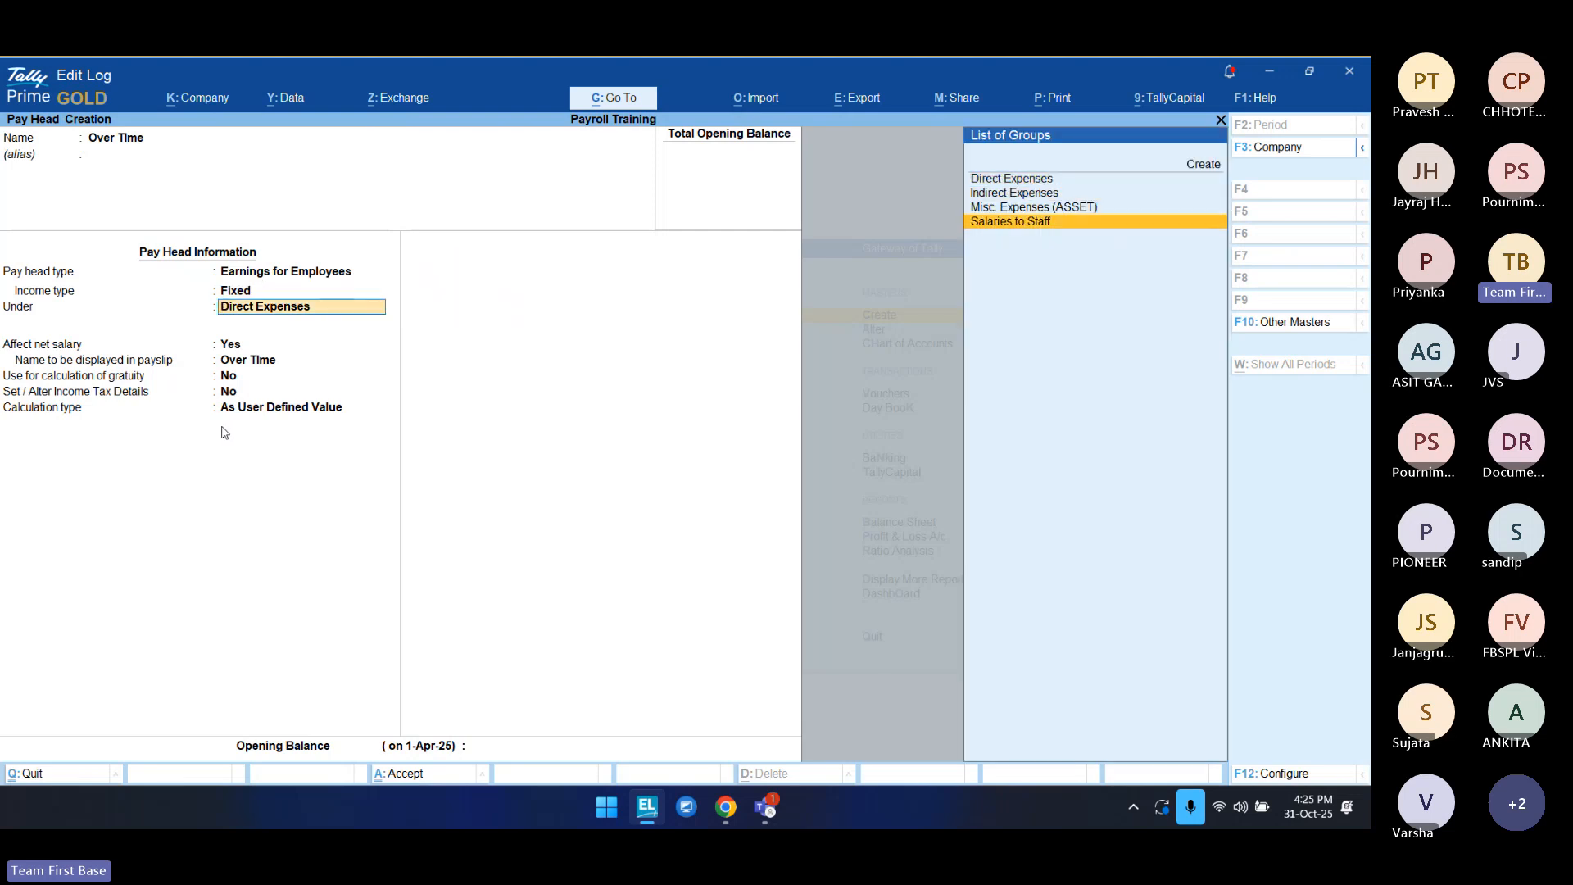
key("Return")
key("Return")
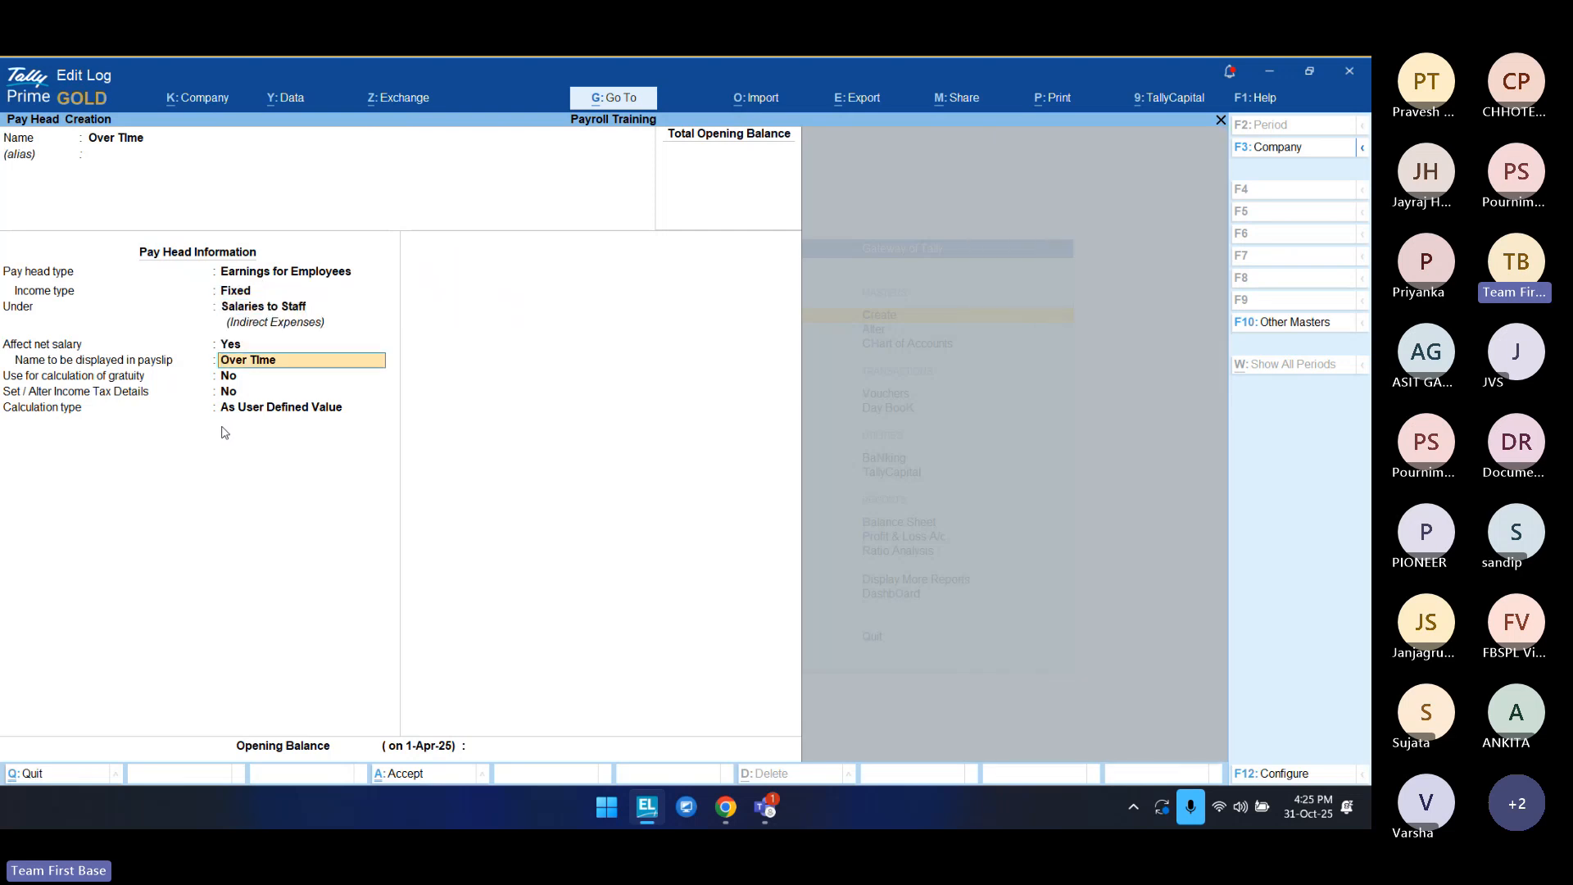
key("Return")
key("Return")
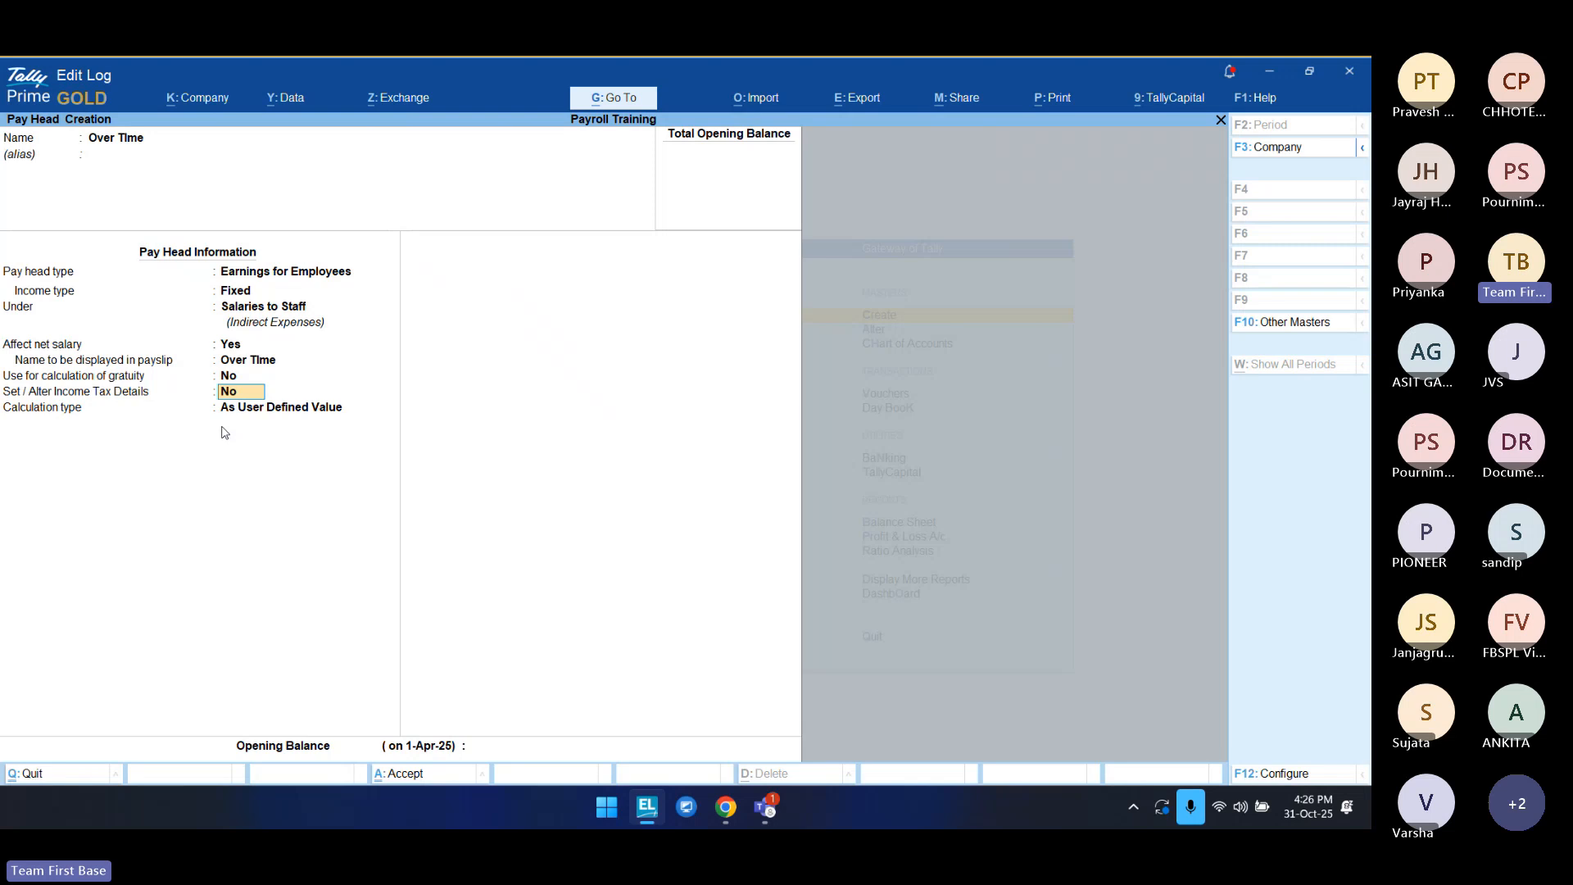
Step: Enable income tax details for the overtime pay head as Other Earnings/Allowances (Fully Taxable), On Projected Value, with TDS deducted across periods
type("y")
key("Return")
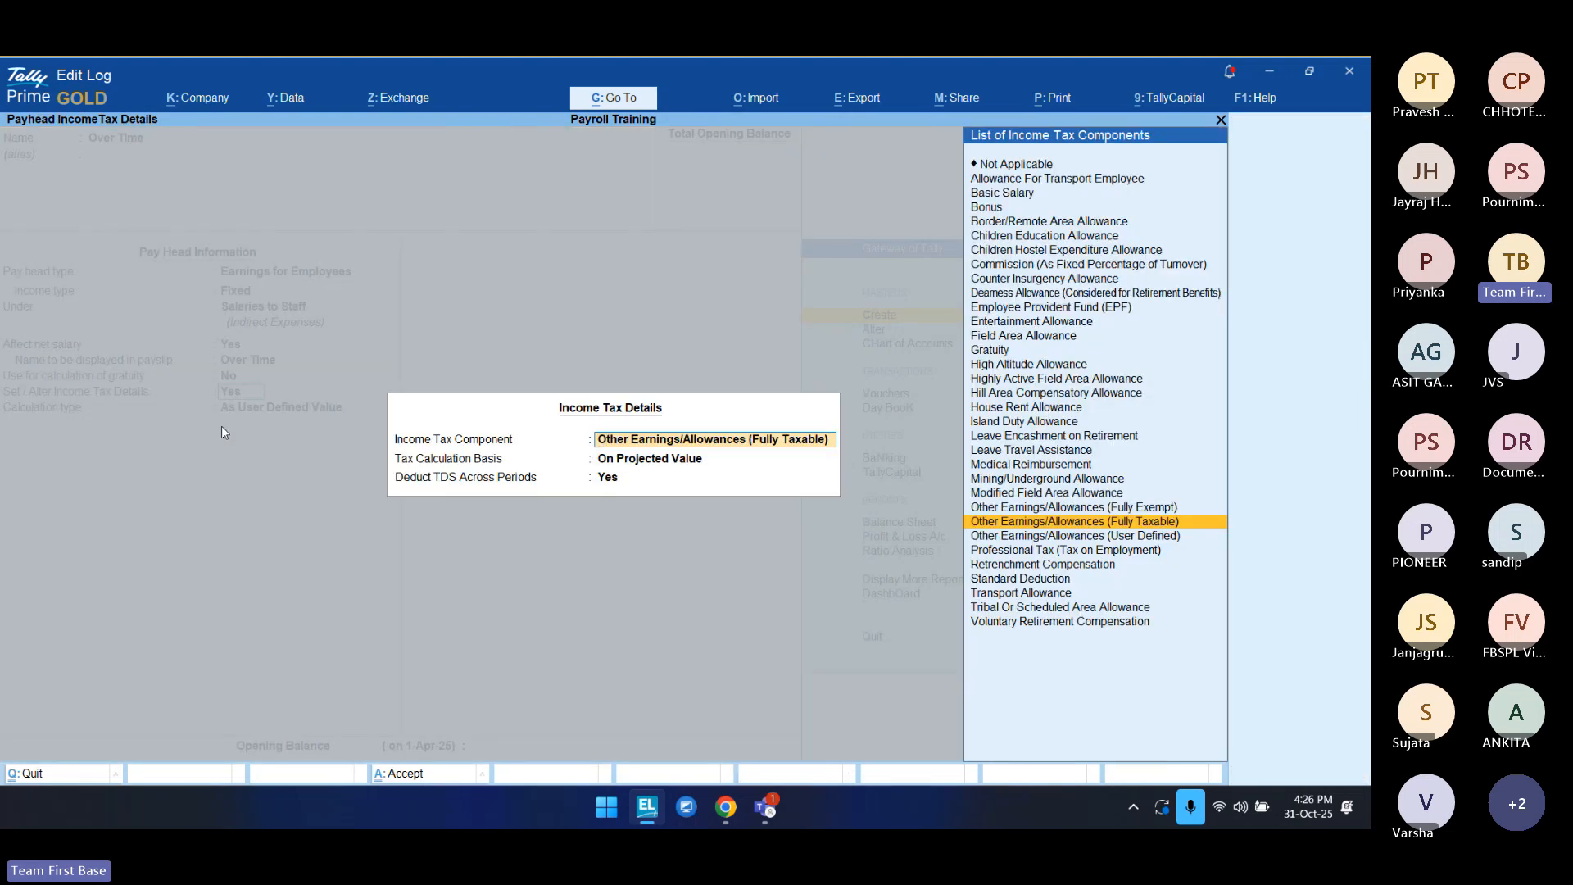
key("Return")
key("Return")
key("Return")
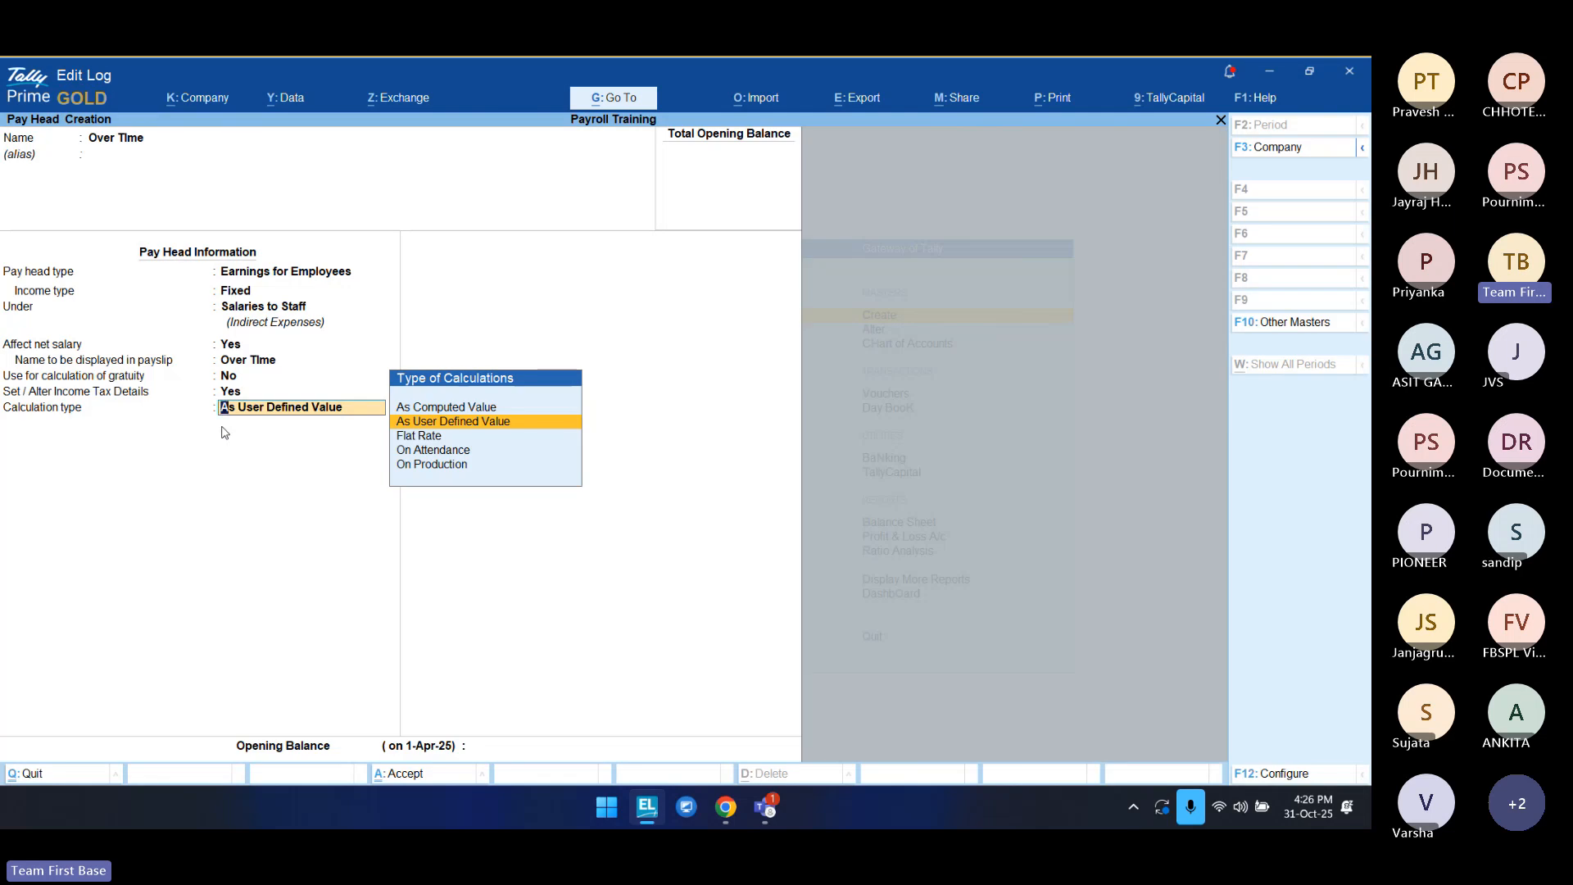
Step: Set the overtime pay head's calculation type to On Production
key("Down")
key("Down")
key("Down")
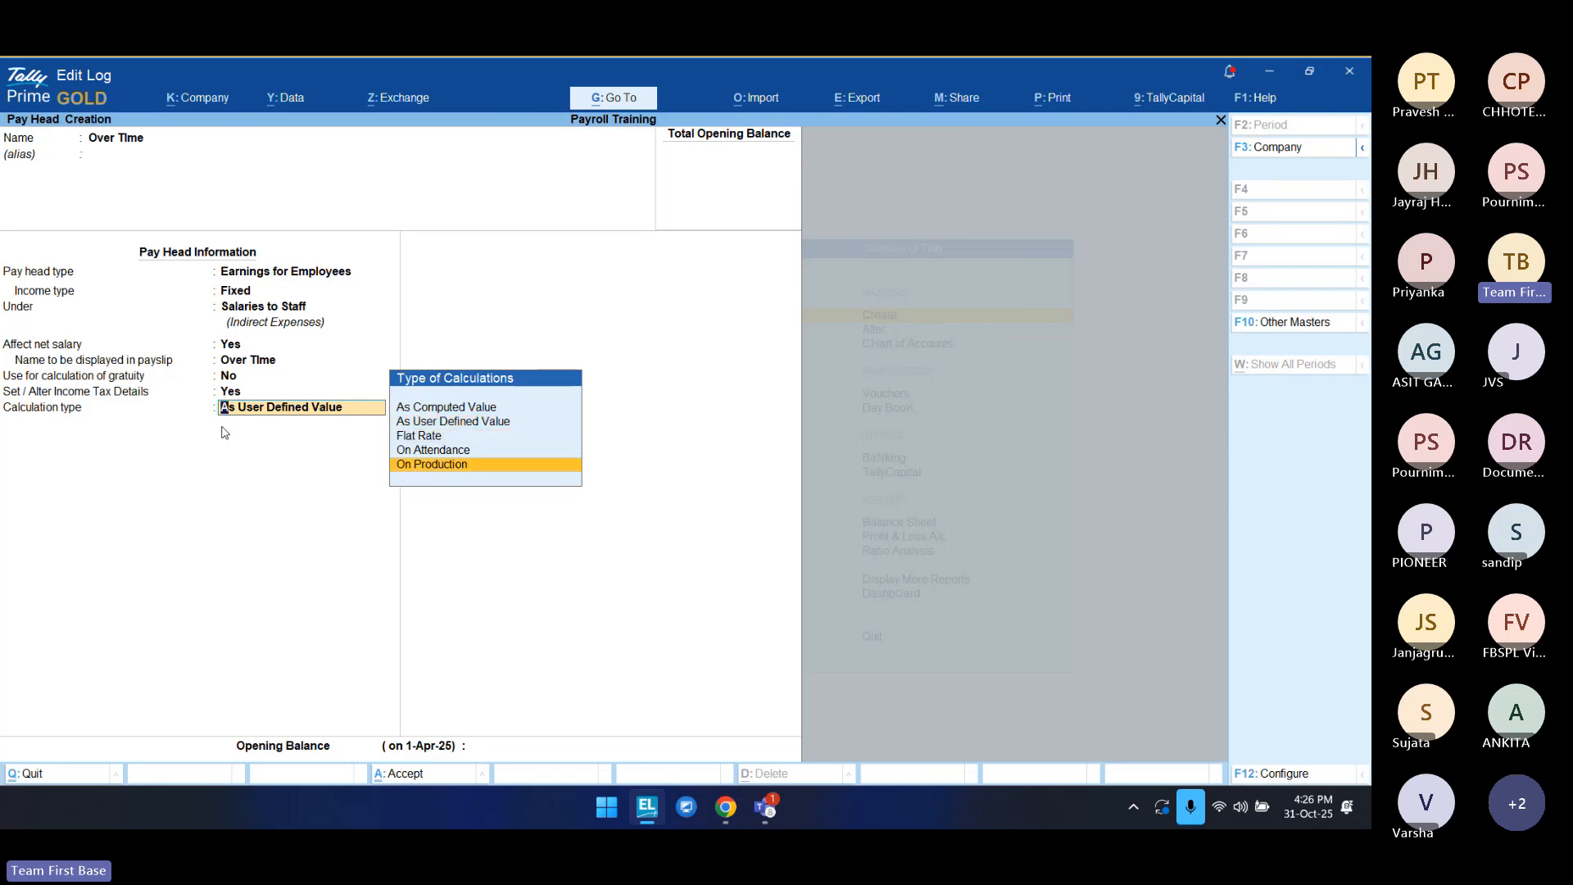
key("Return")
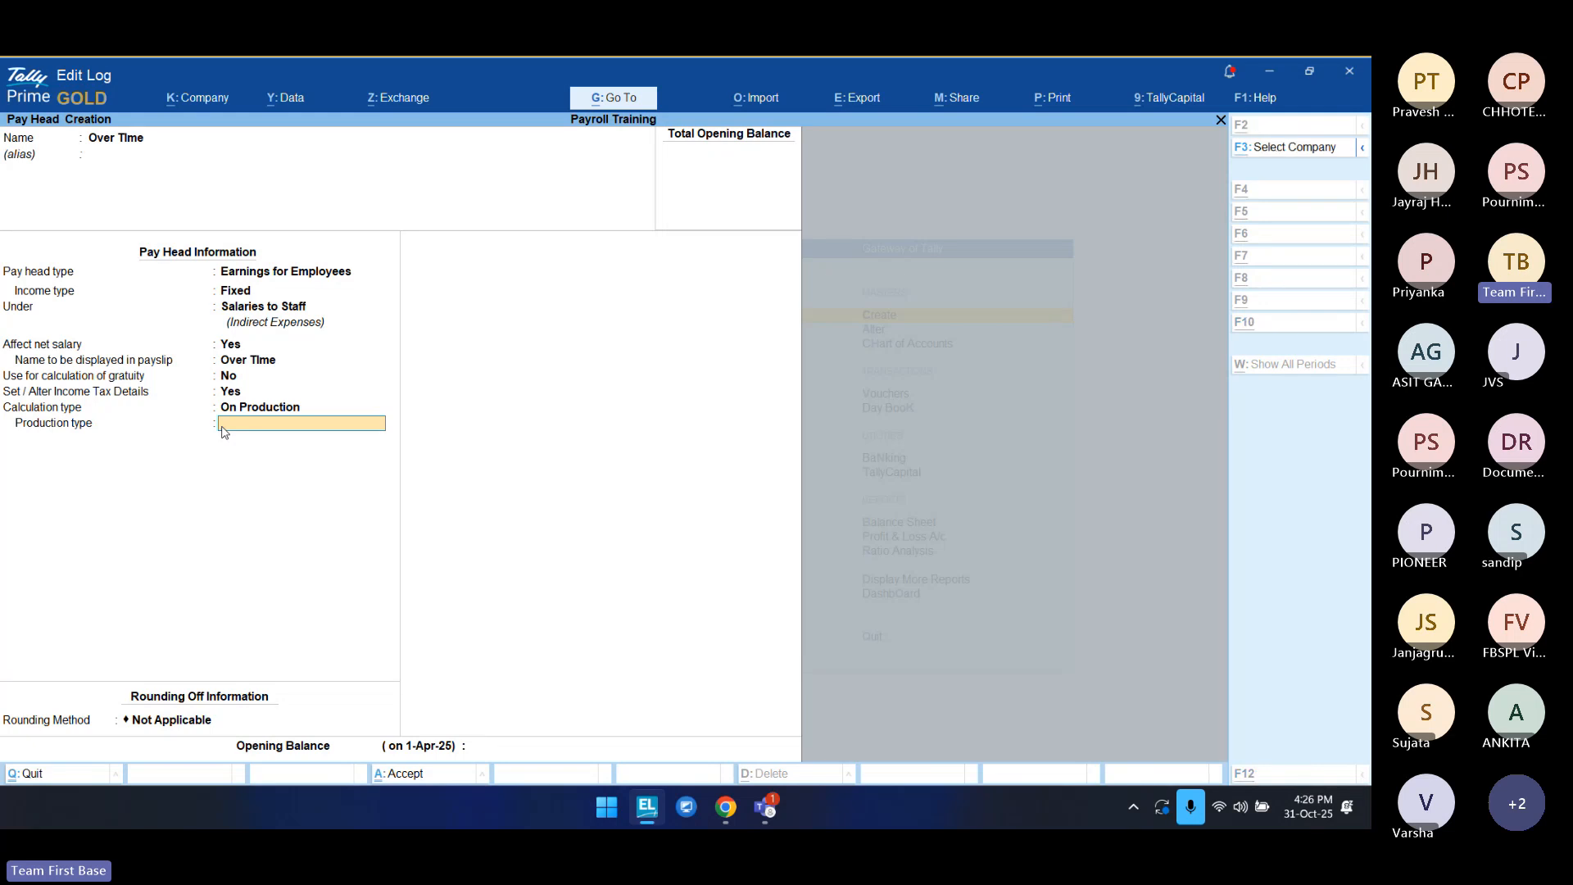
Step: Create a production type named Hrs under Primary with unit OT and assign it to the overtime pay head
key("alt+c")
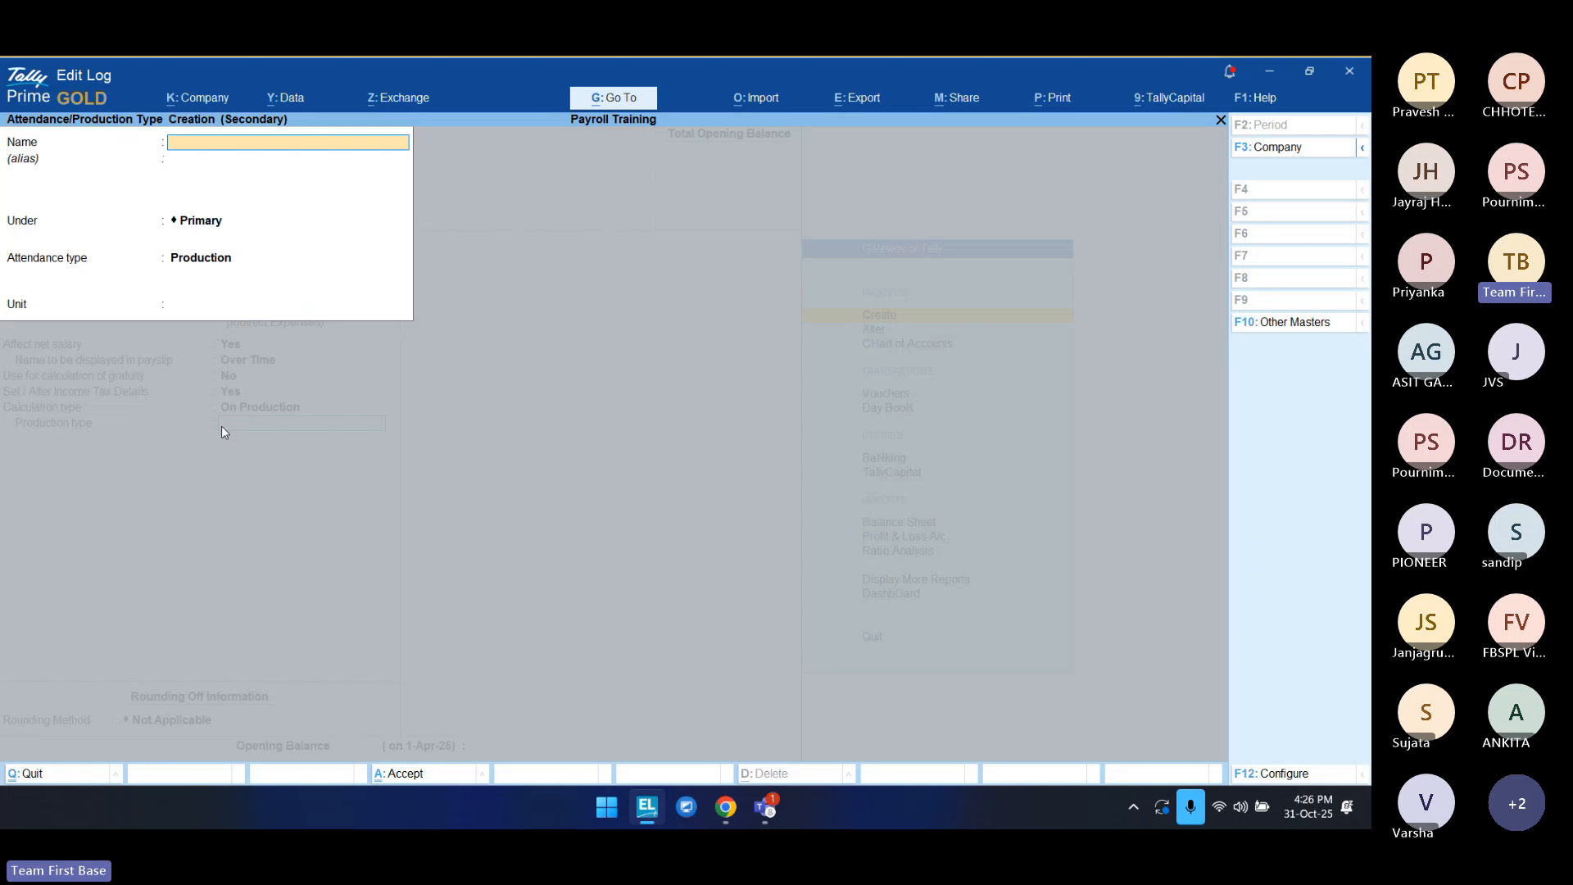
type("Hrs")
key("Return")
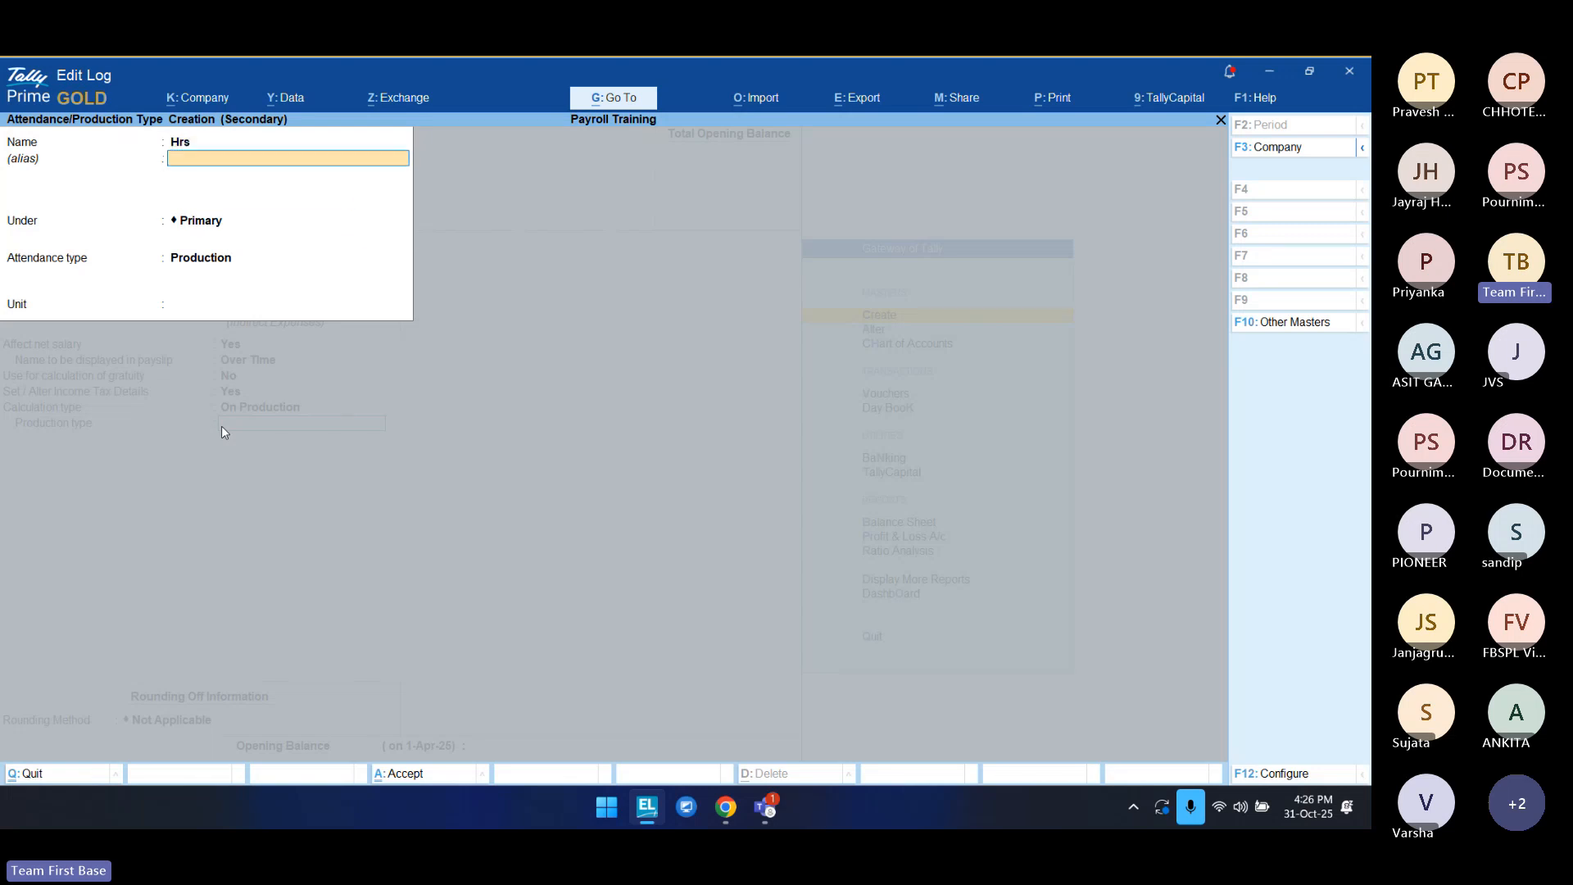
key("Return")
key("Return")
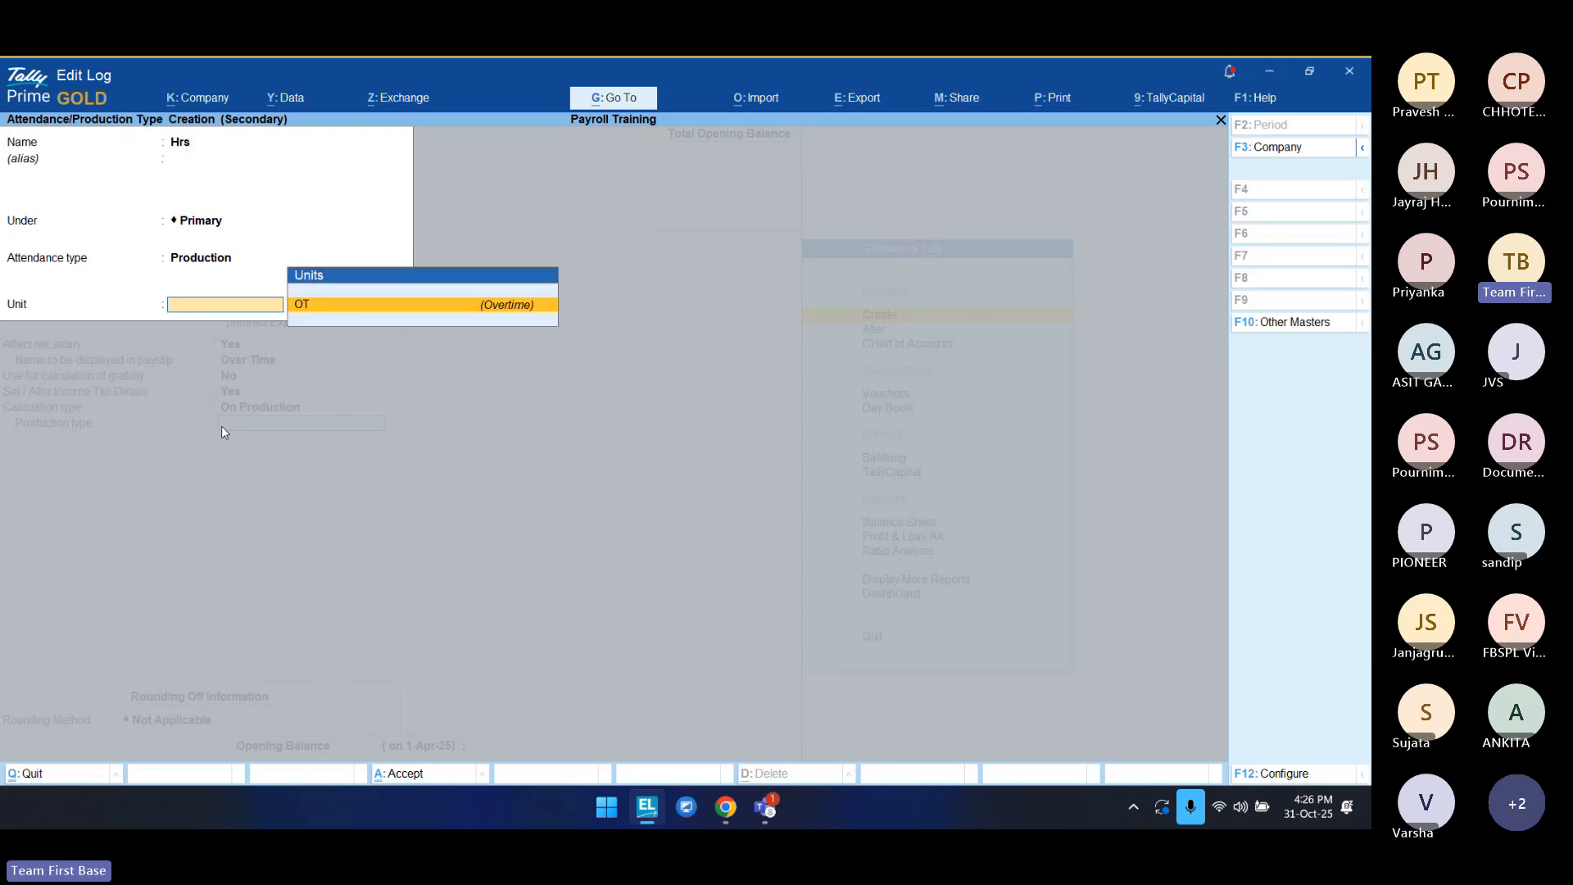
key("Return")
key("Return")
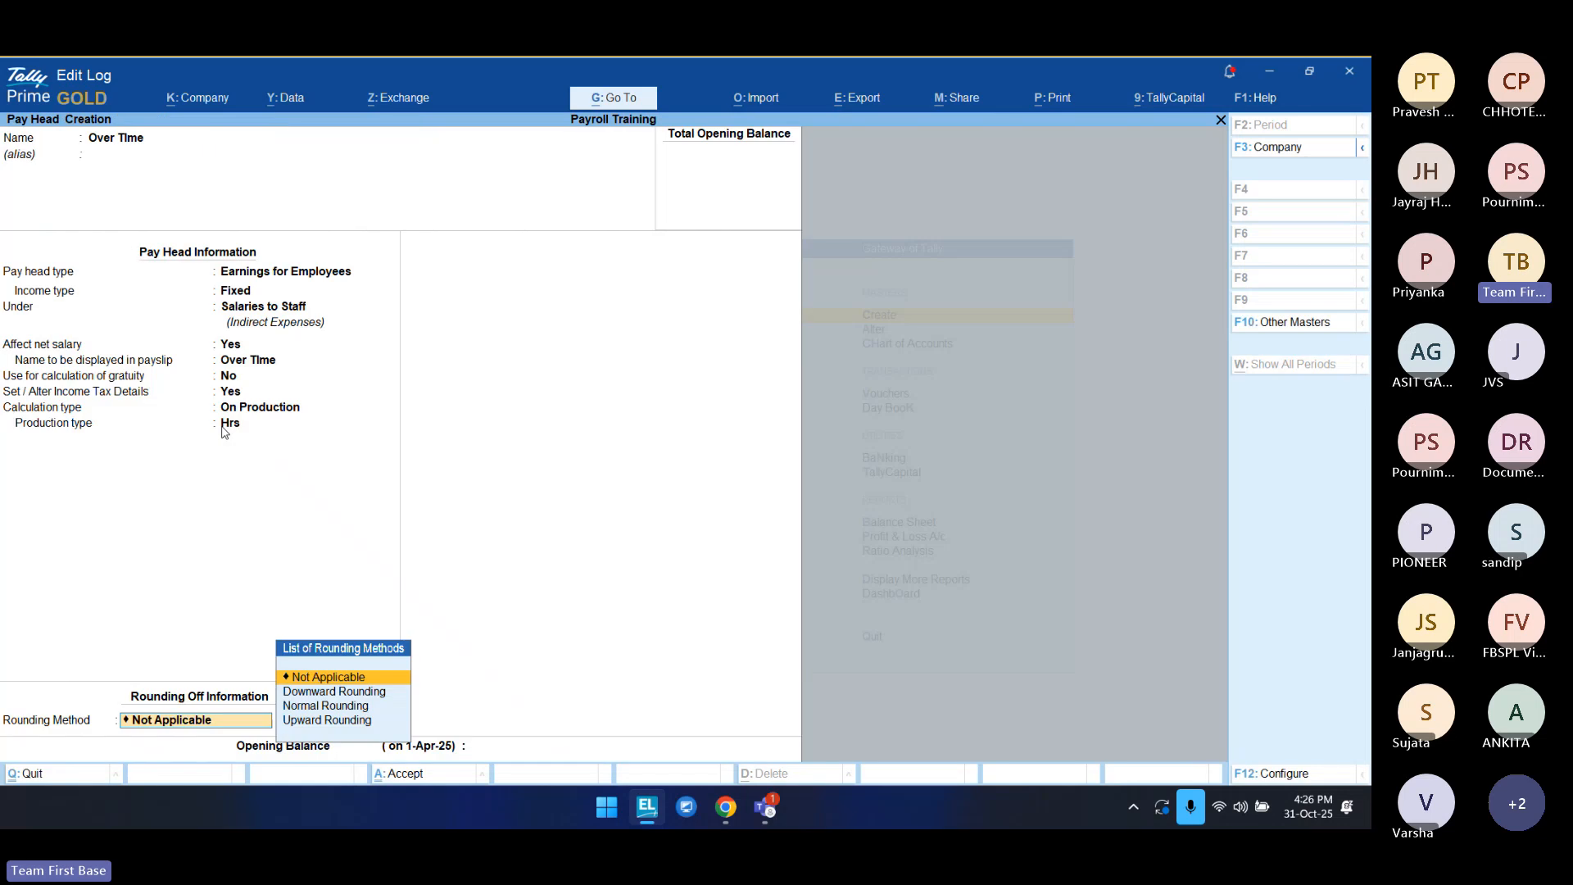
Step: Apply Normal Rounding with a limit of 1 to the overtime pay head and save it without an opening balance
key("Down")
key("Down")
key("Return")
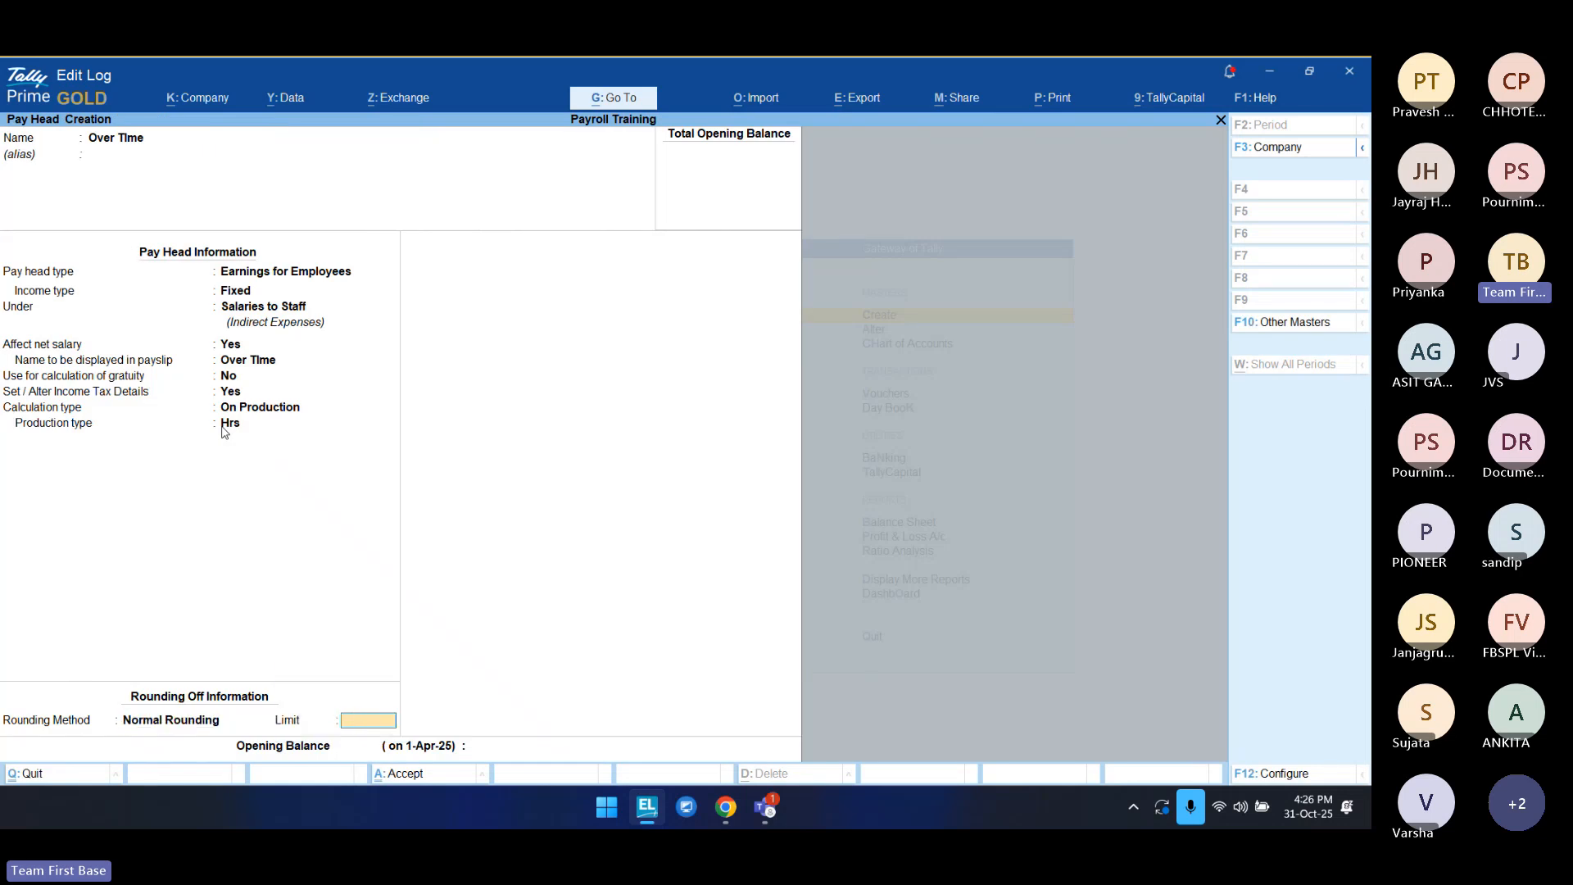
type("1")
key("Return")
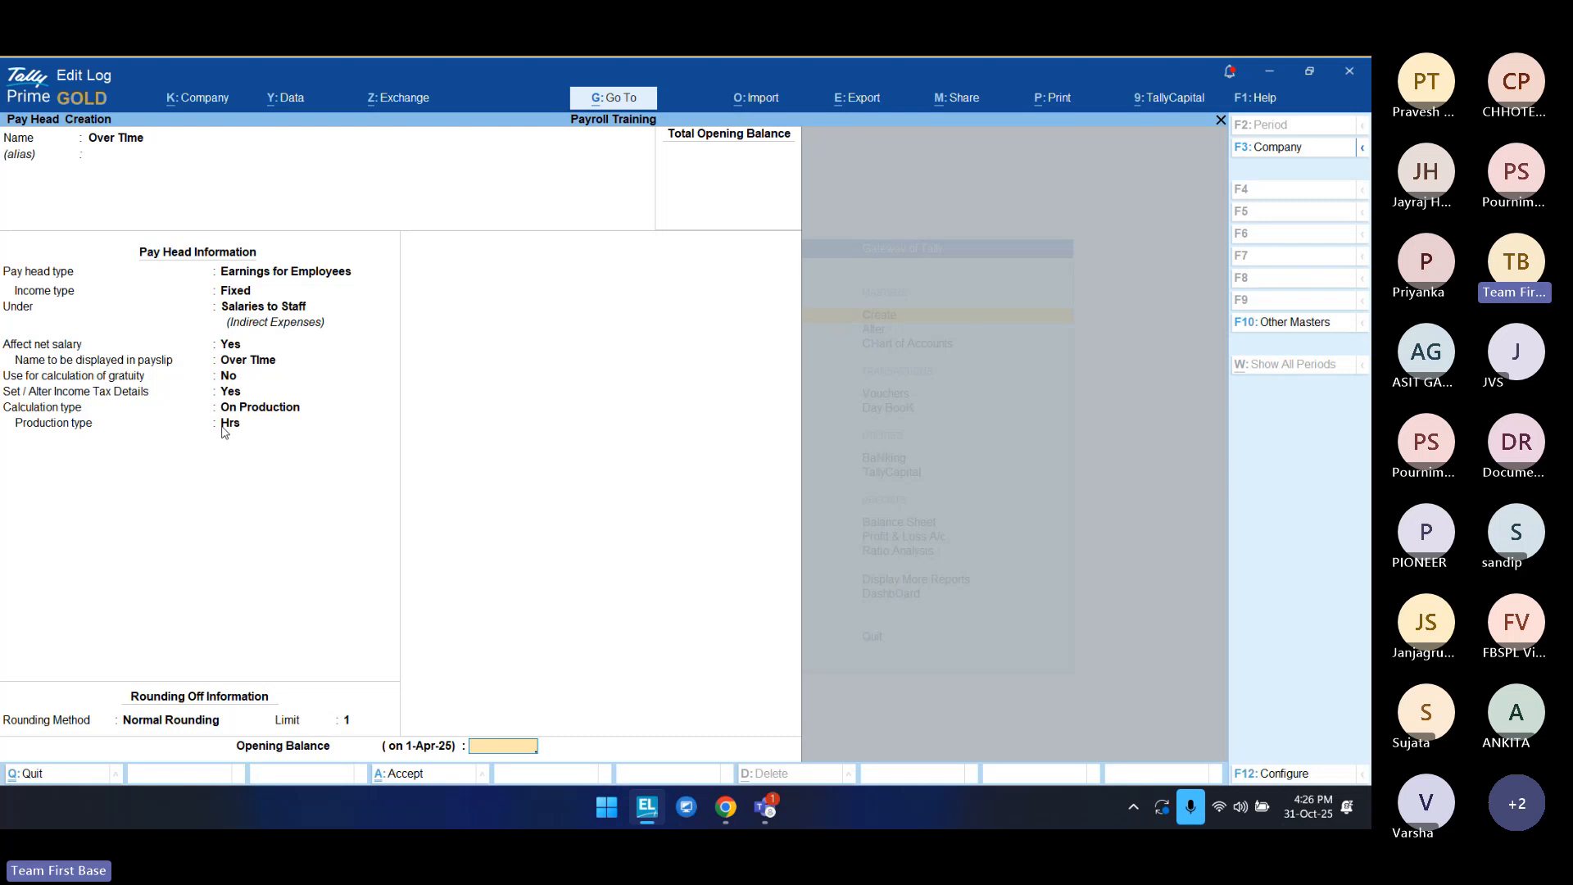
key("Return")
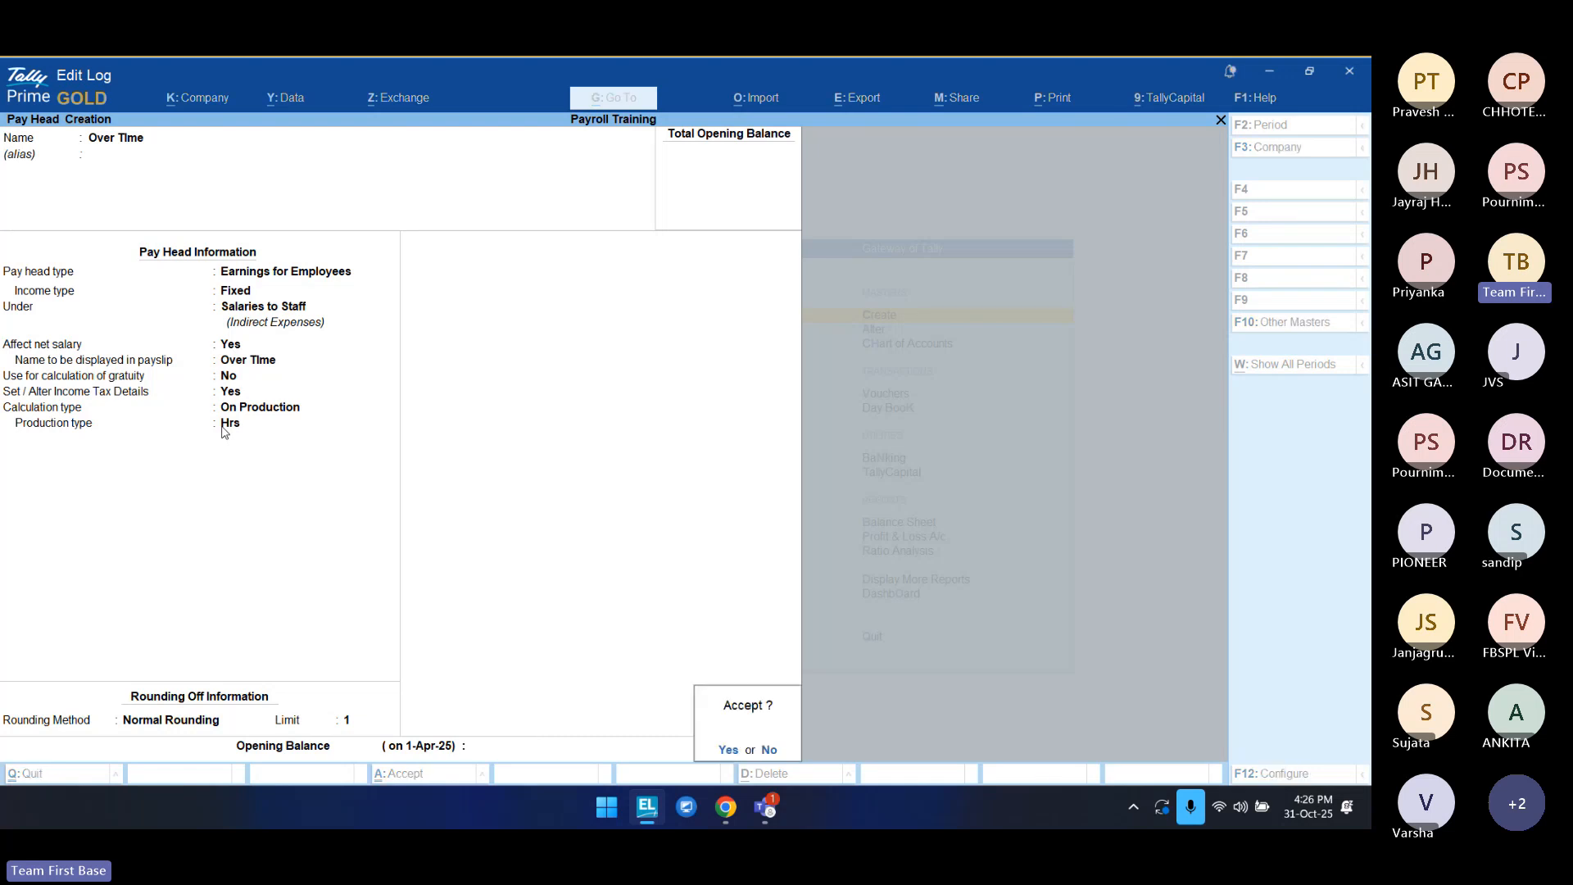
key("Return")
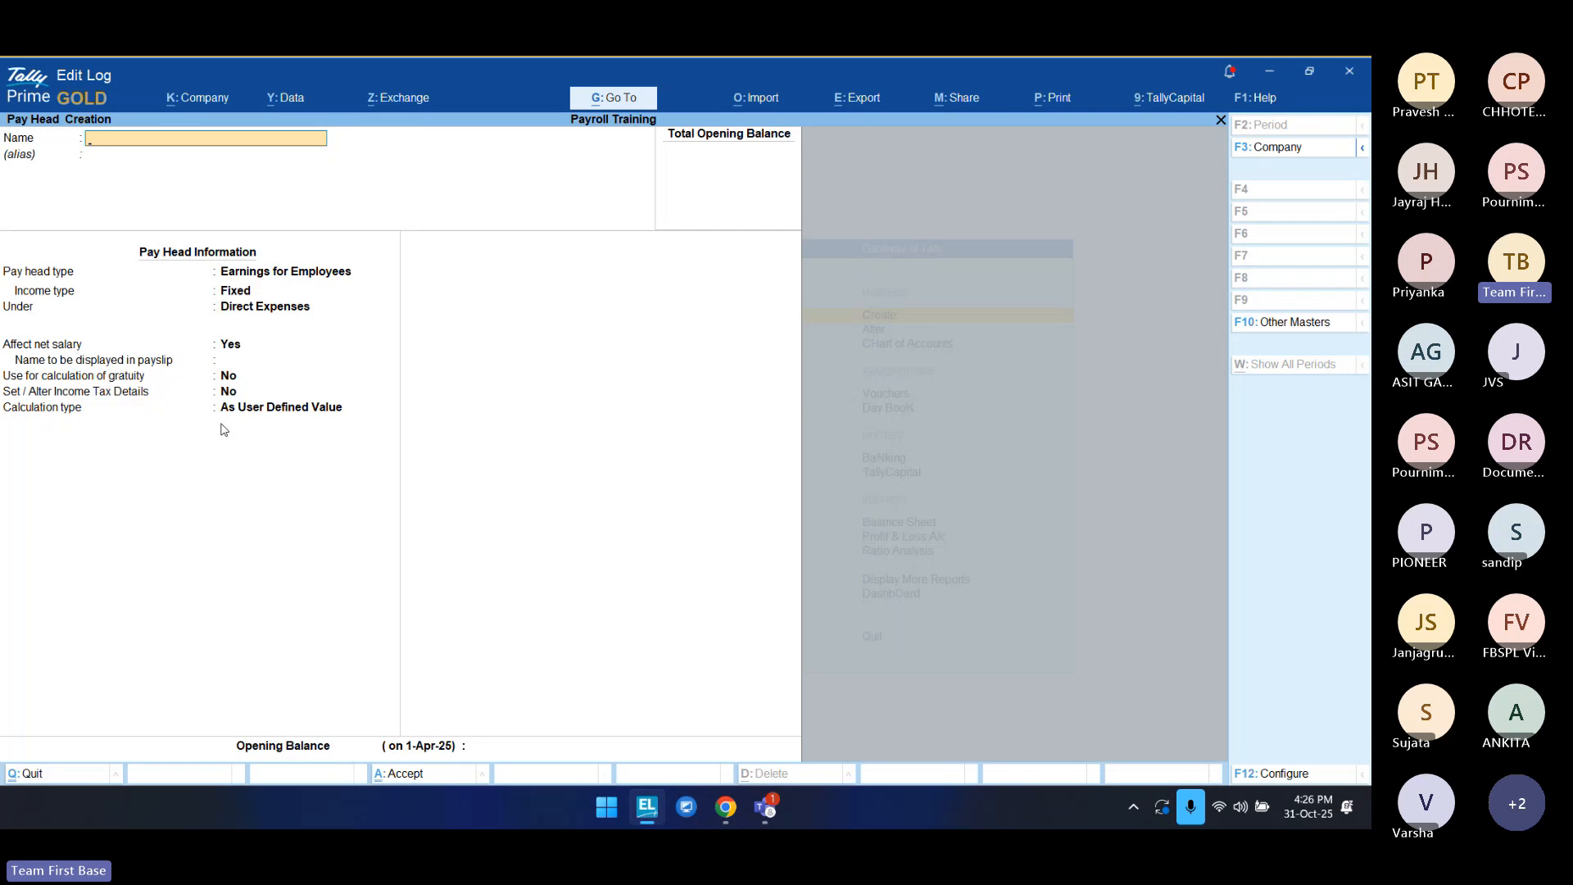
Step: Name the new pay head Variable Allowance, with Earnings for Employees as its type and Fixed as its income type
type("Variable Allowance")
key("Return")
key("Return")
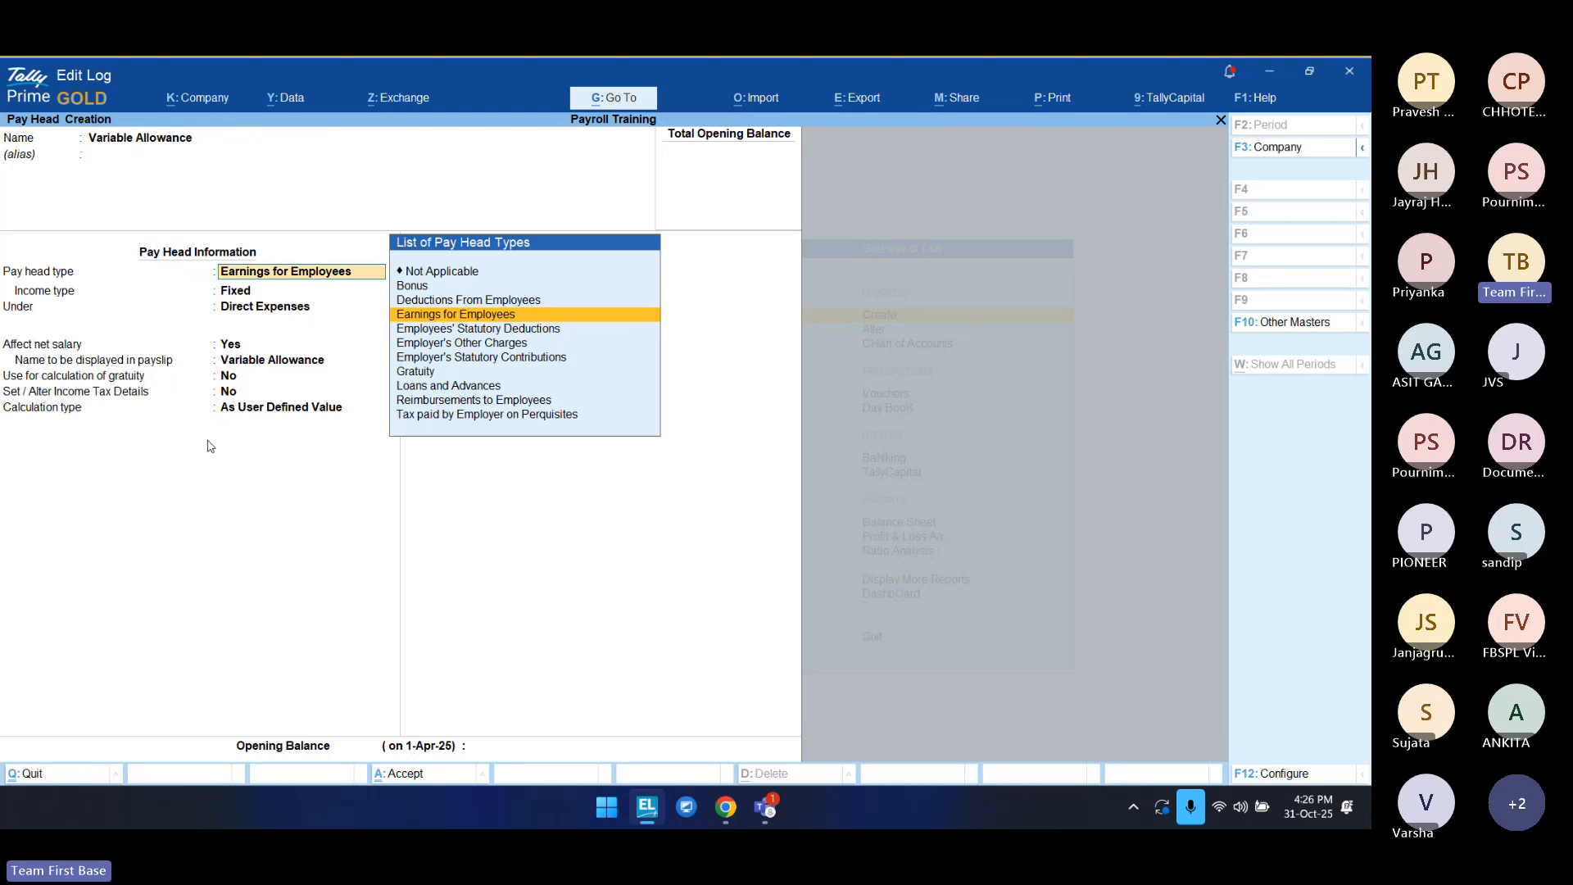
key("Return")
key("Return")
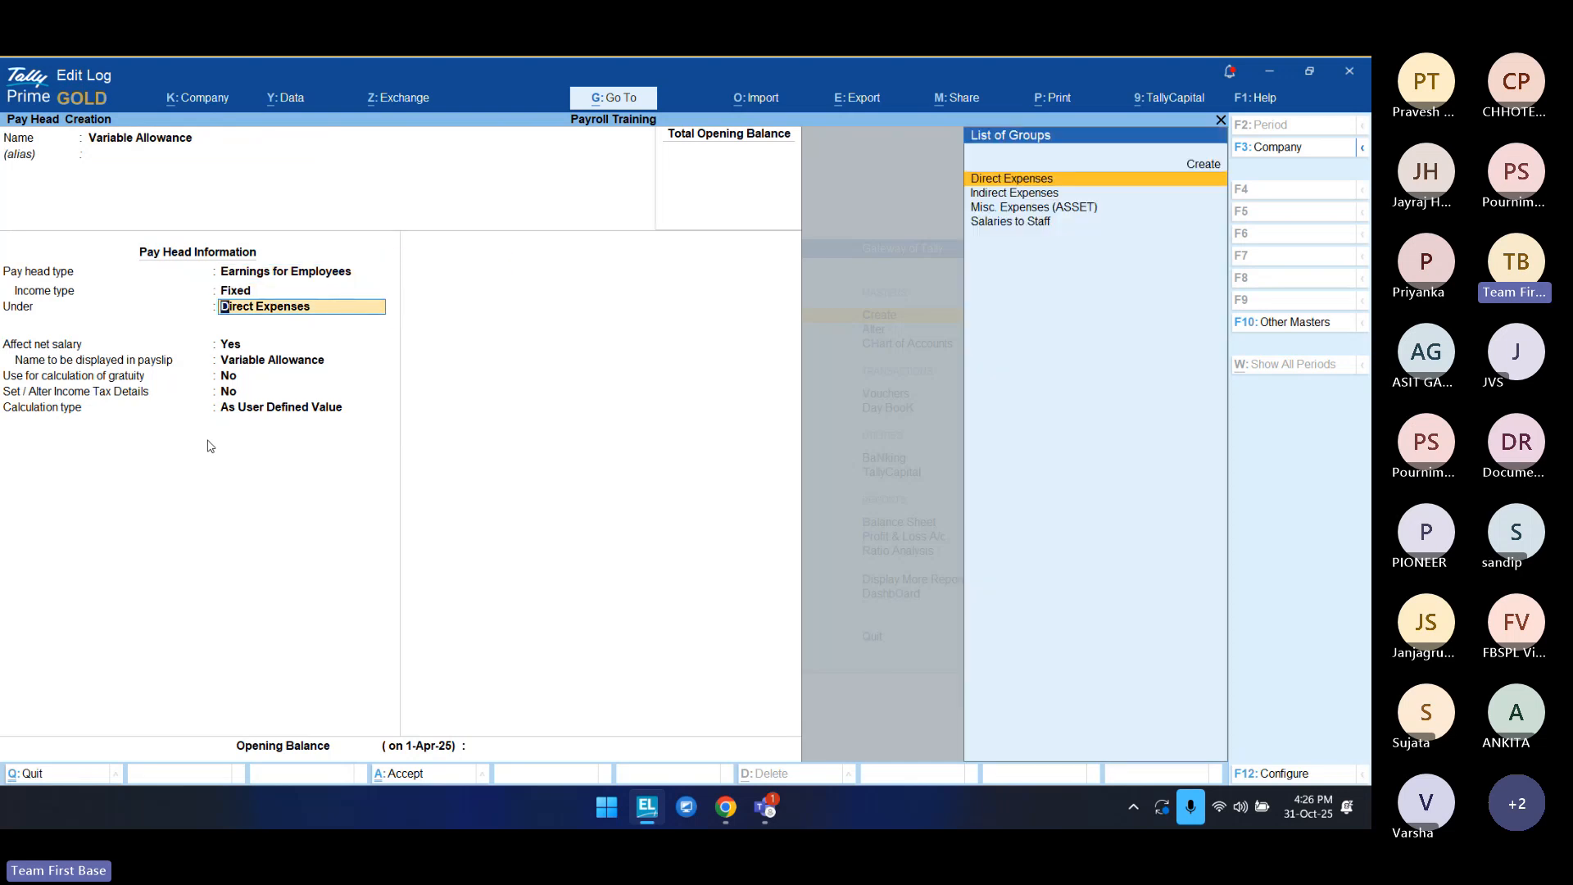
Step: Place the Variable Allowance pay head under Salaries to Staff, calculate it As User Defined Value, and save it
key("Down")
key("Down")
key("Down")
key("Return")
key("Return")
key("Return")
key("Return")
key("Return")
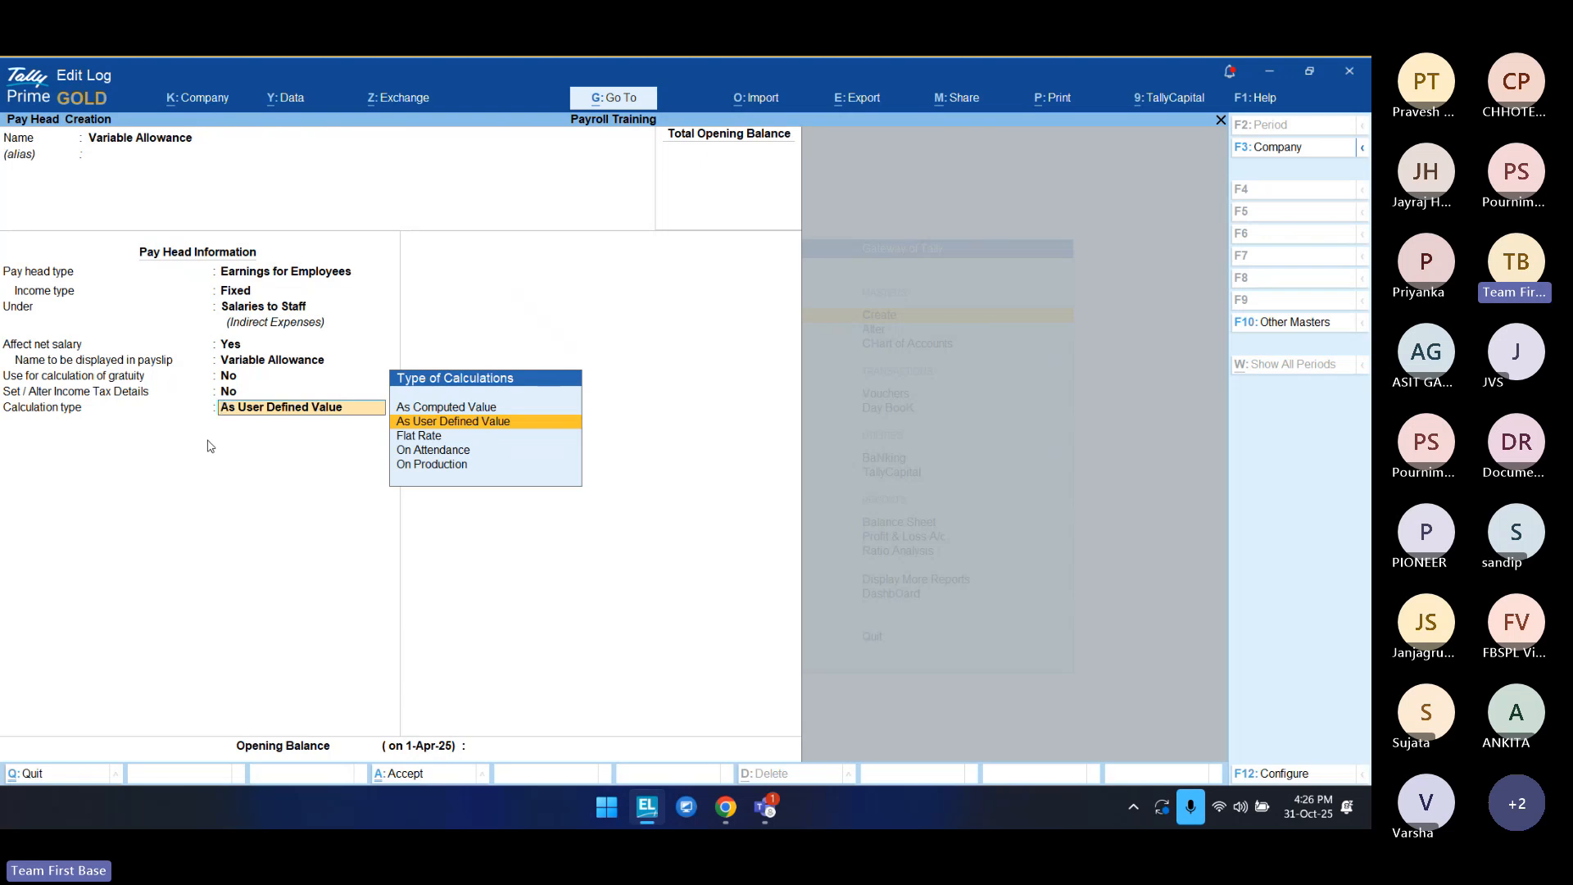
key("Return")
key("Return")
key("Return")
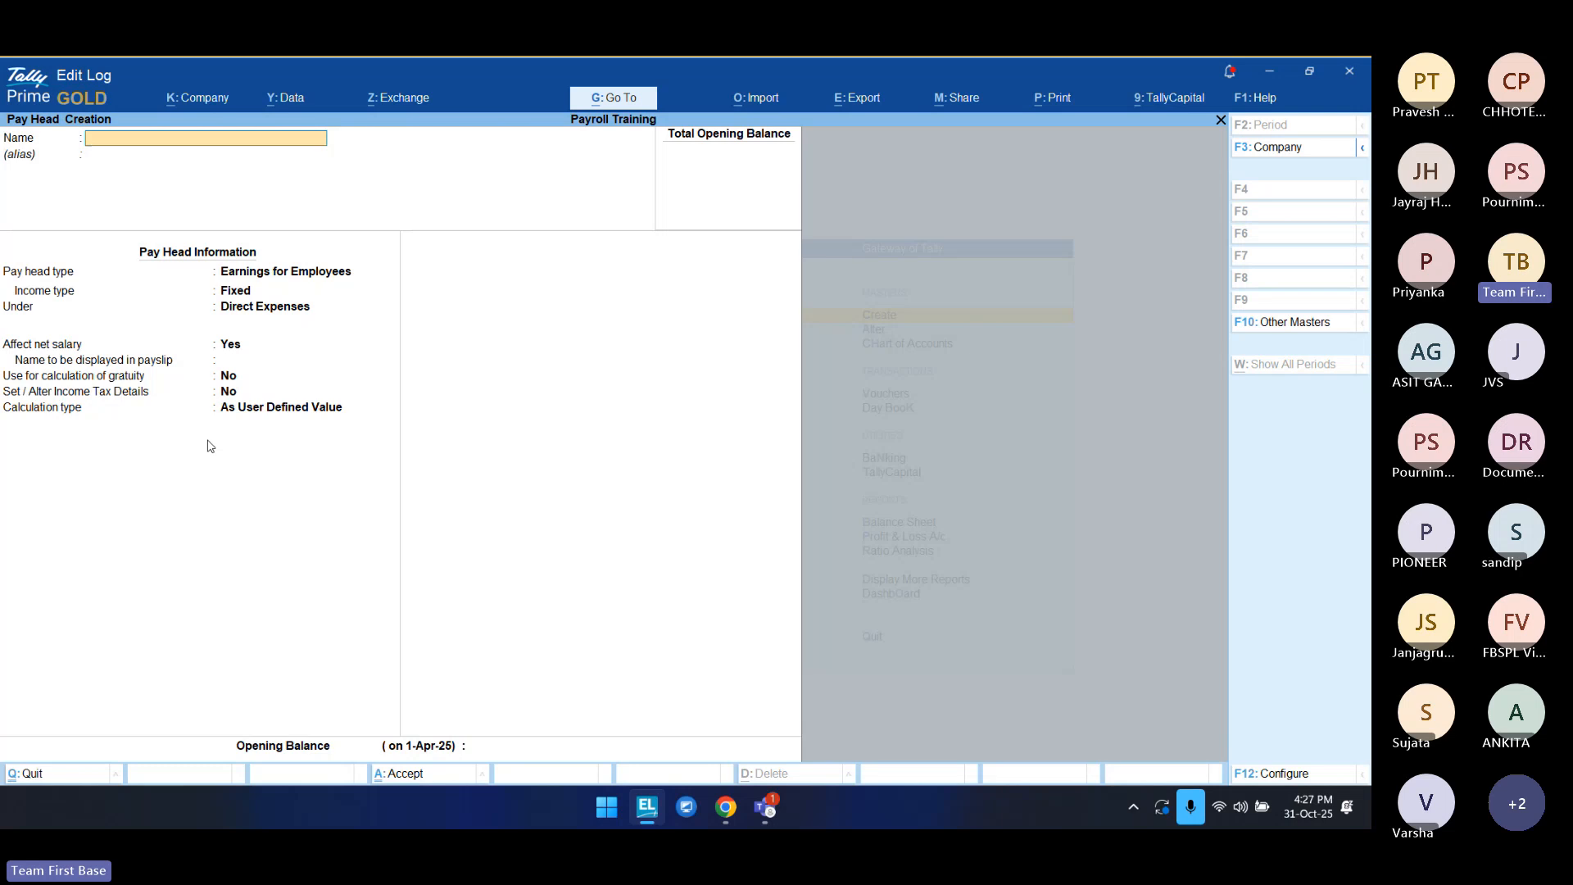
Step: Name the next pay head PT on Salary and set its pay head type to Employees' Statutory Deductions
type("PT on Salary")
key("Return")
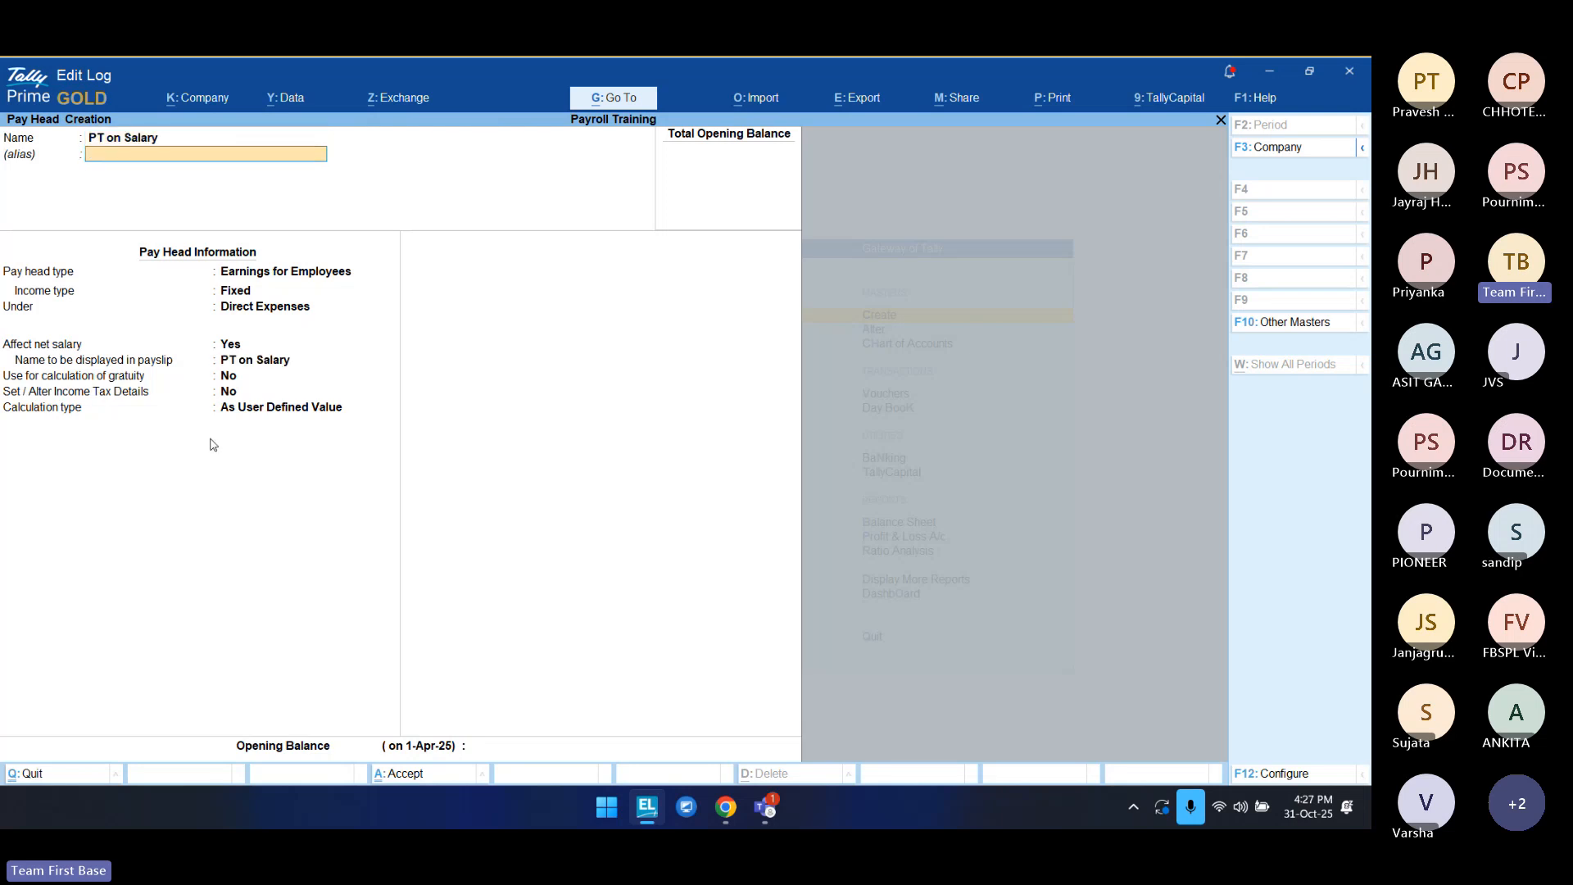
key("Return")
key("Down")
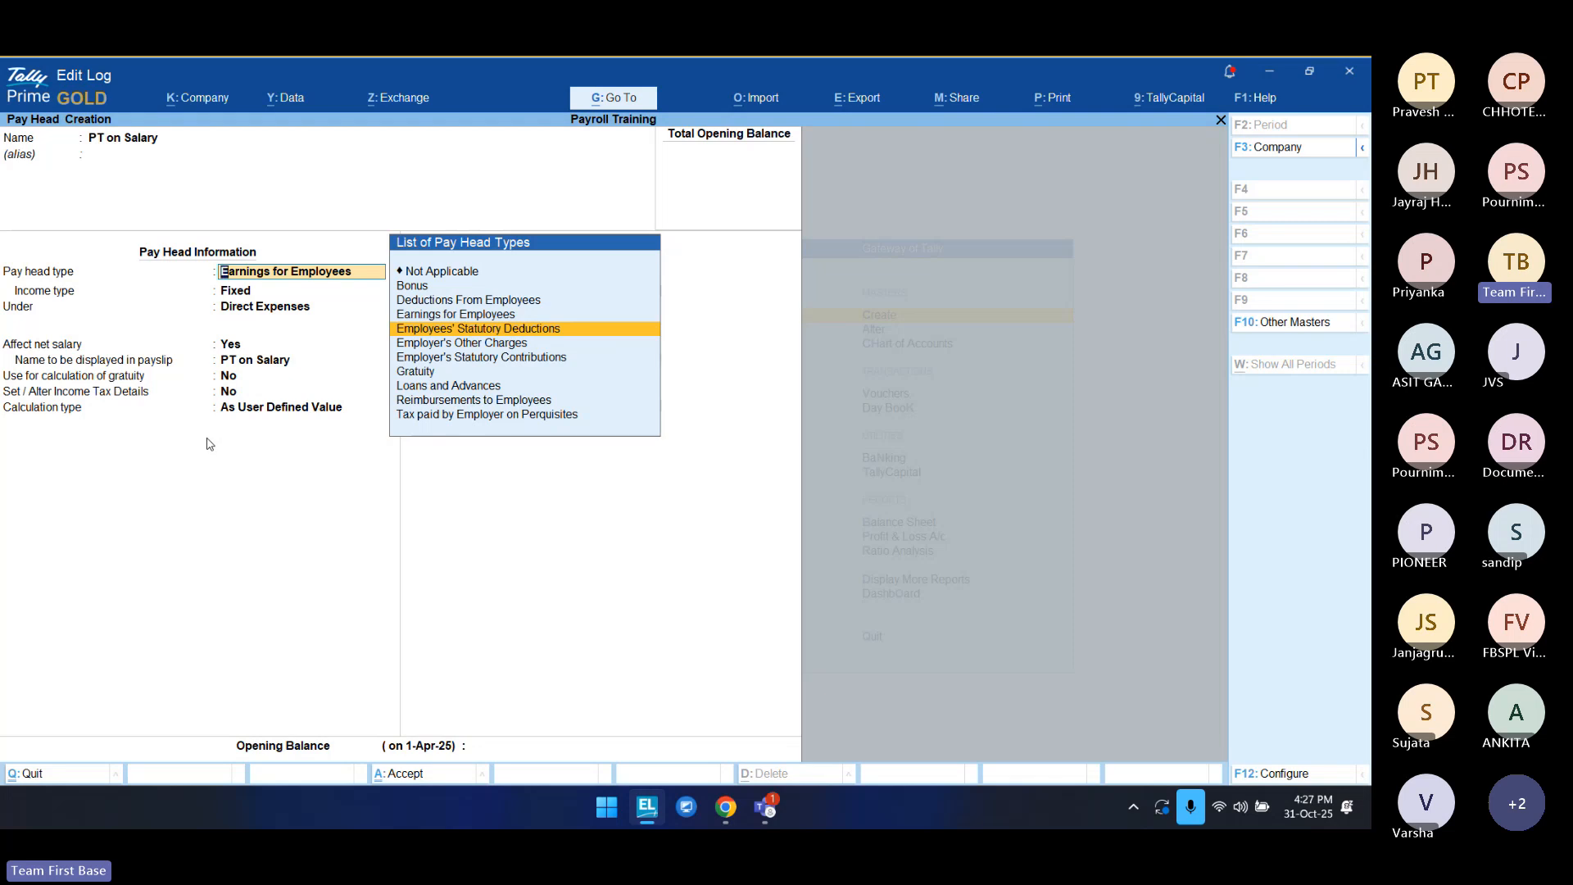
key("Return")
Step: Set the statutory pay type to Professional Tax and leave the registration number blank
key("Down")
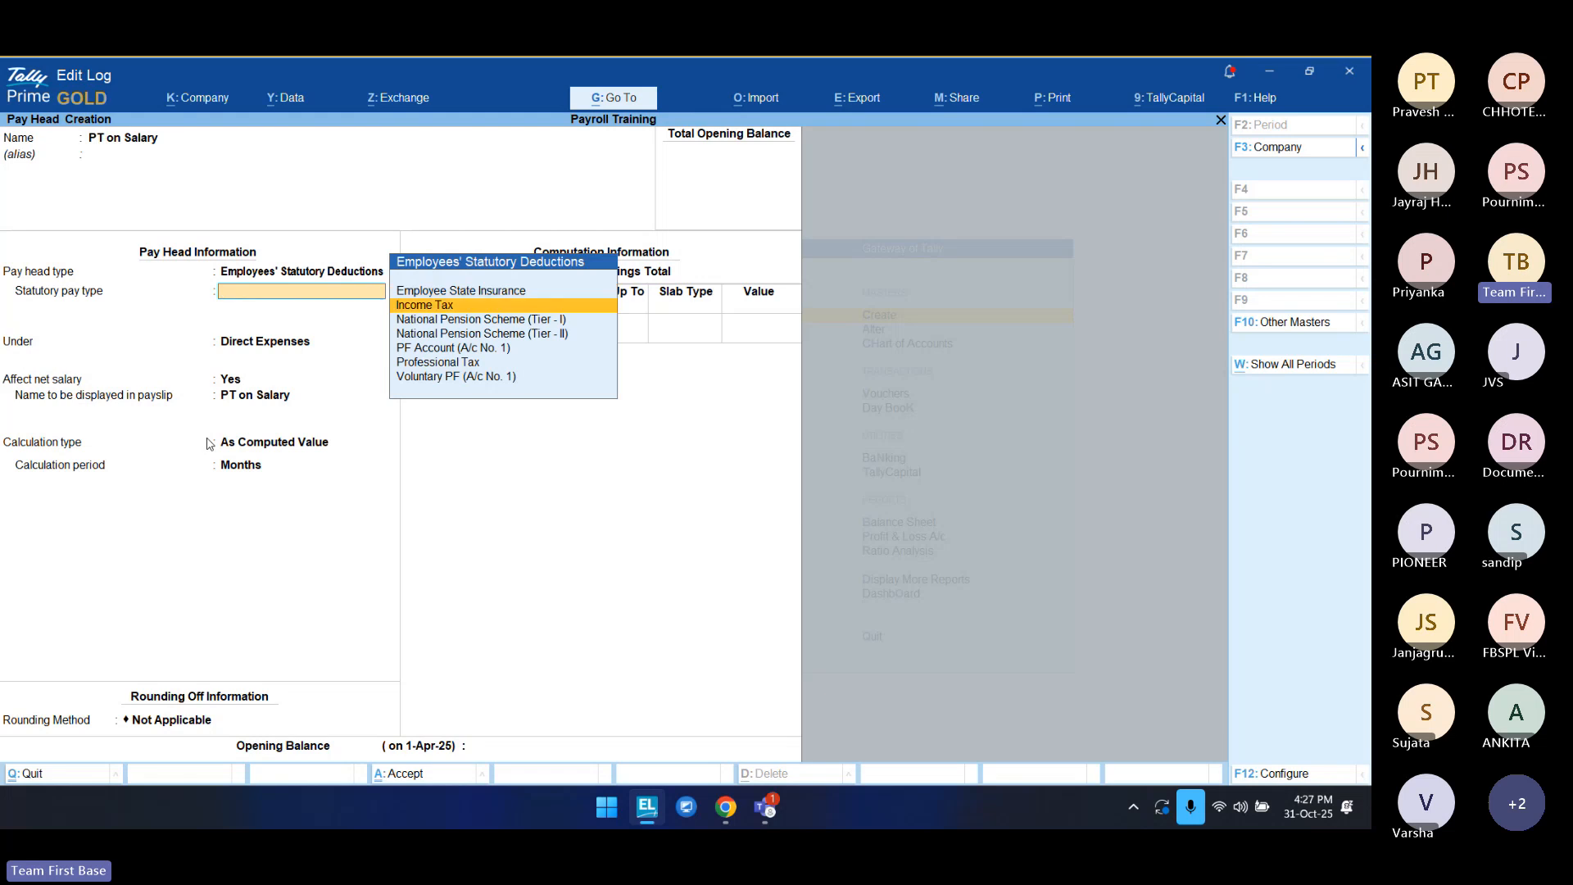
key("Down")
key("Down")
key("Down")
key("Down")
key("Down")
key("Up")
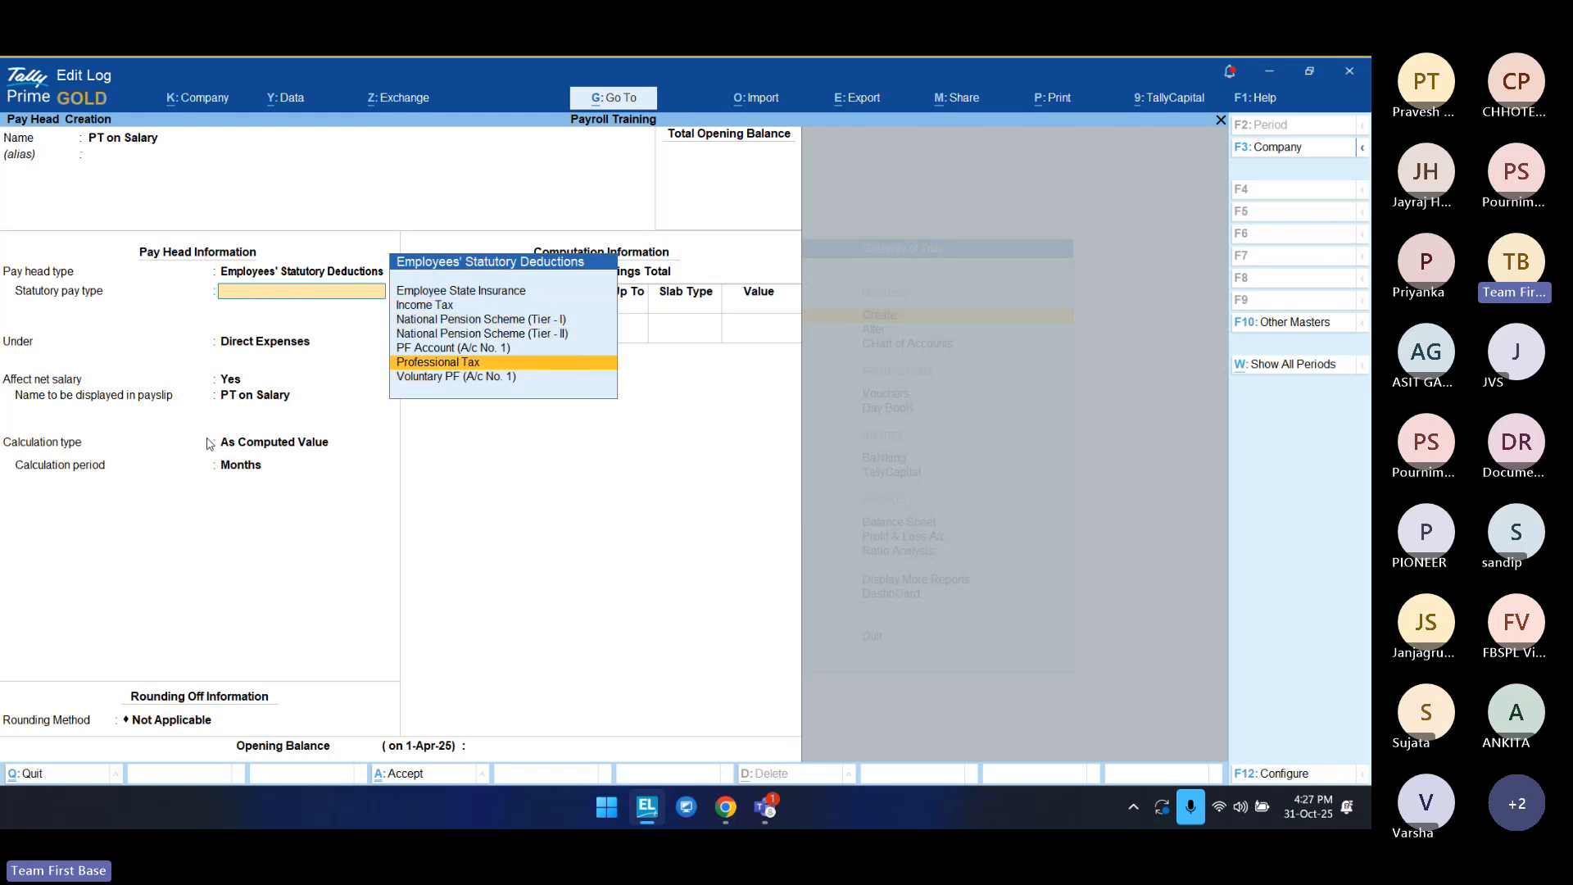
key("Return")
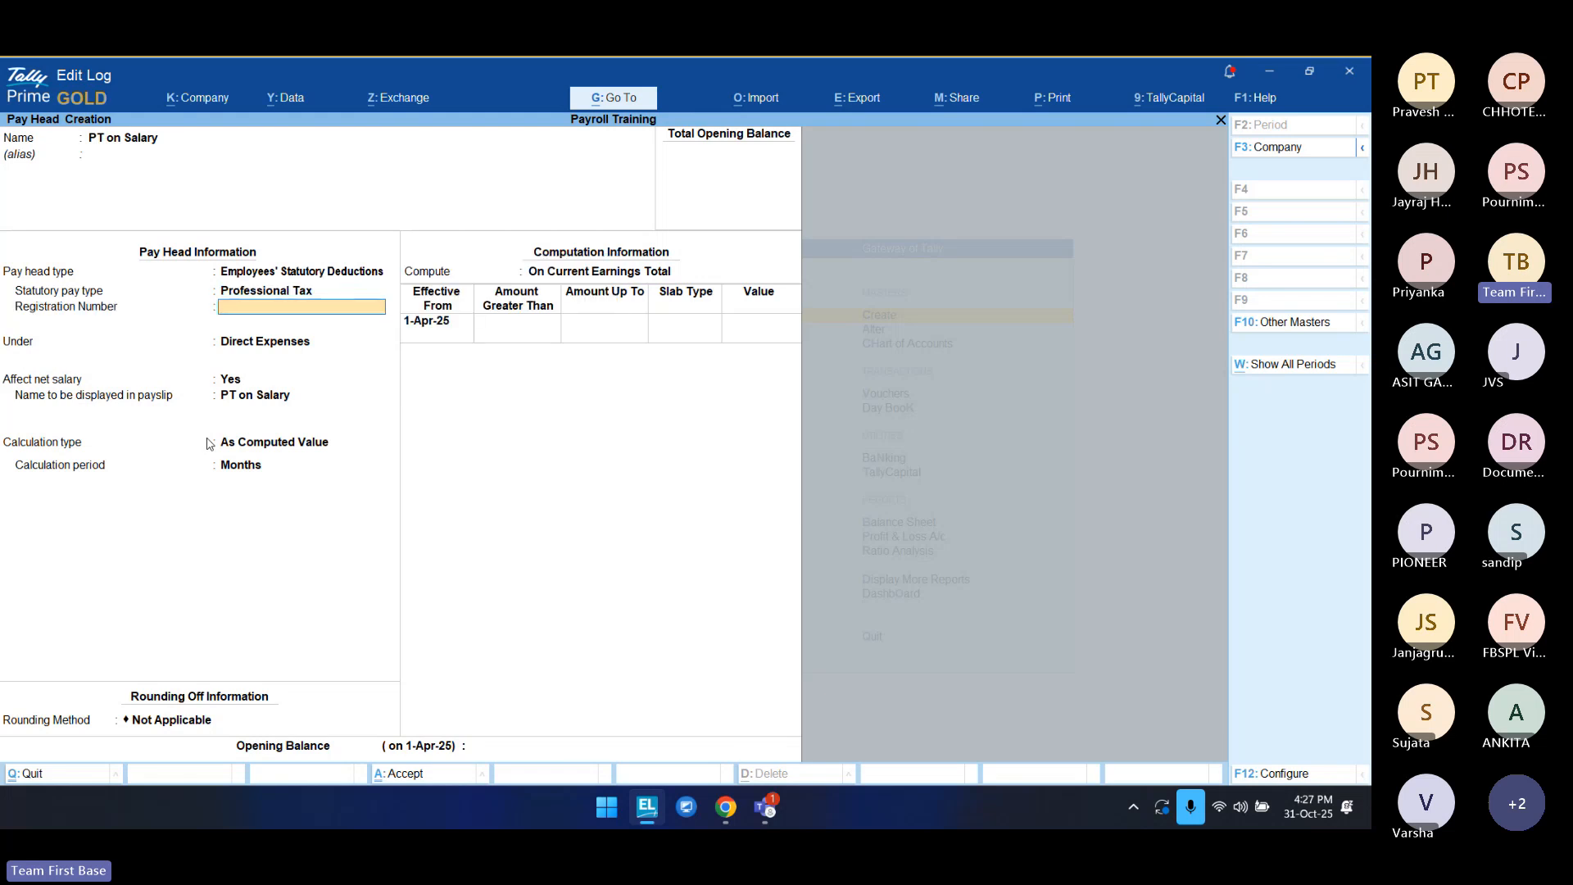
key("Return")
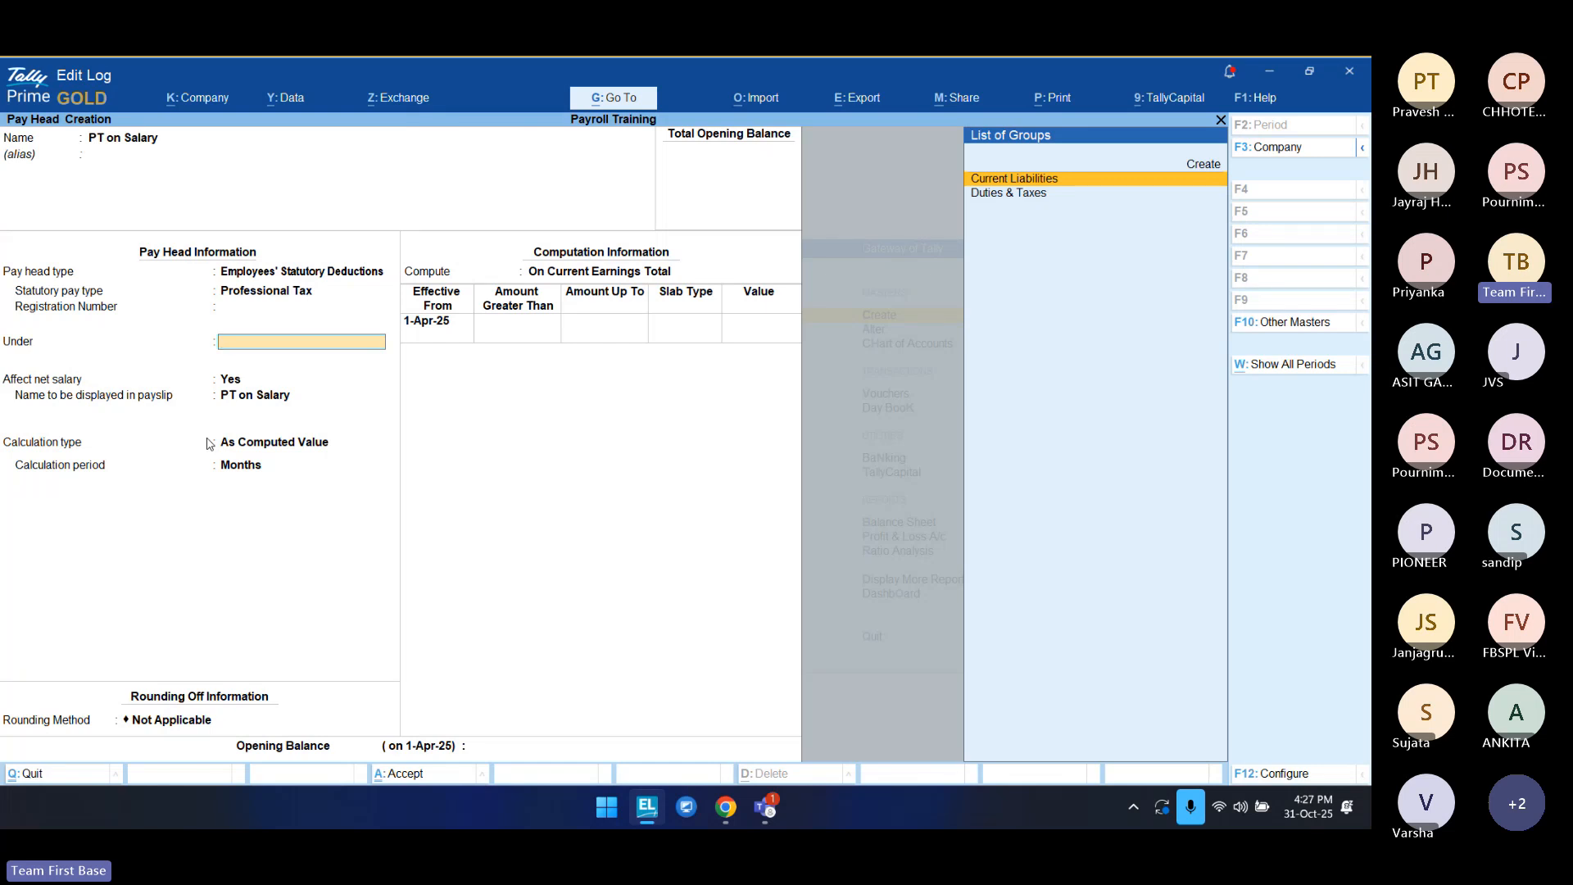
Step: Group PT on Salary under Current Liabilities, affecting net salary, with a calculation period of Months
key("Return")
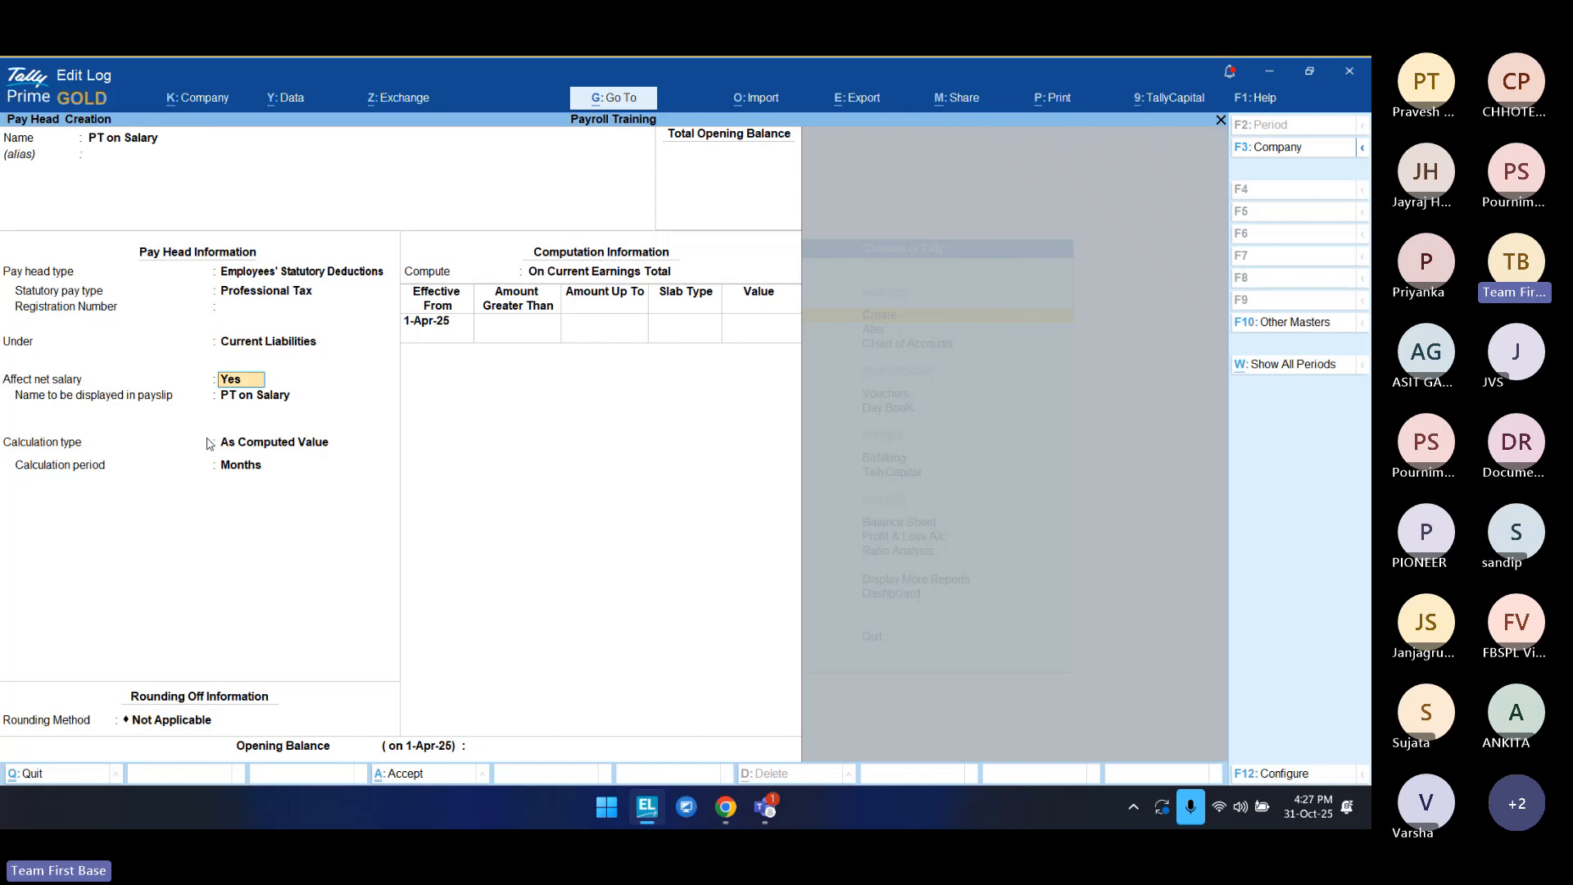
key("Return")
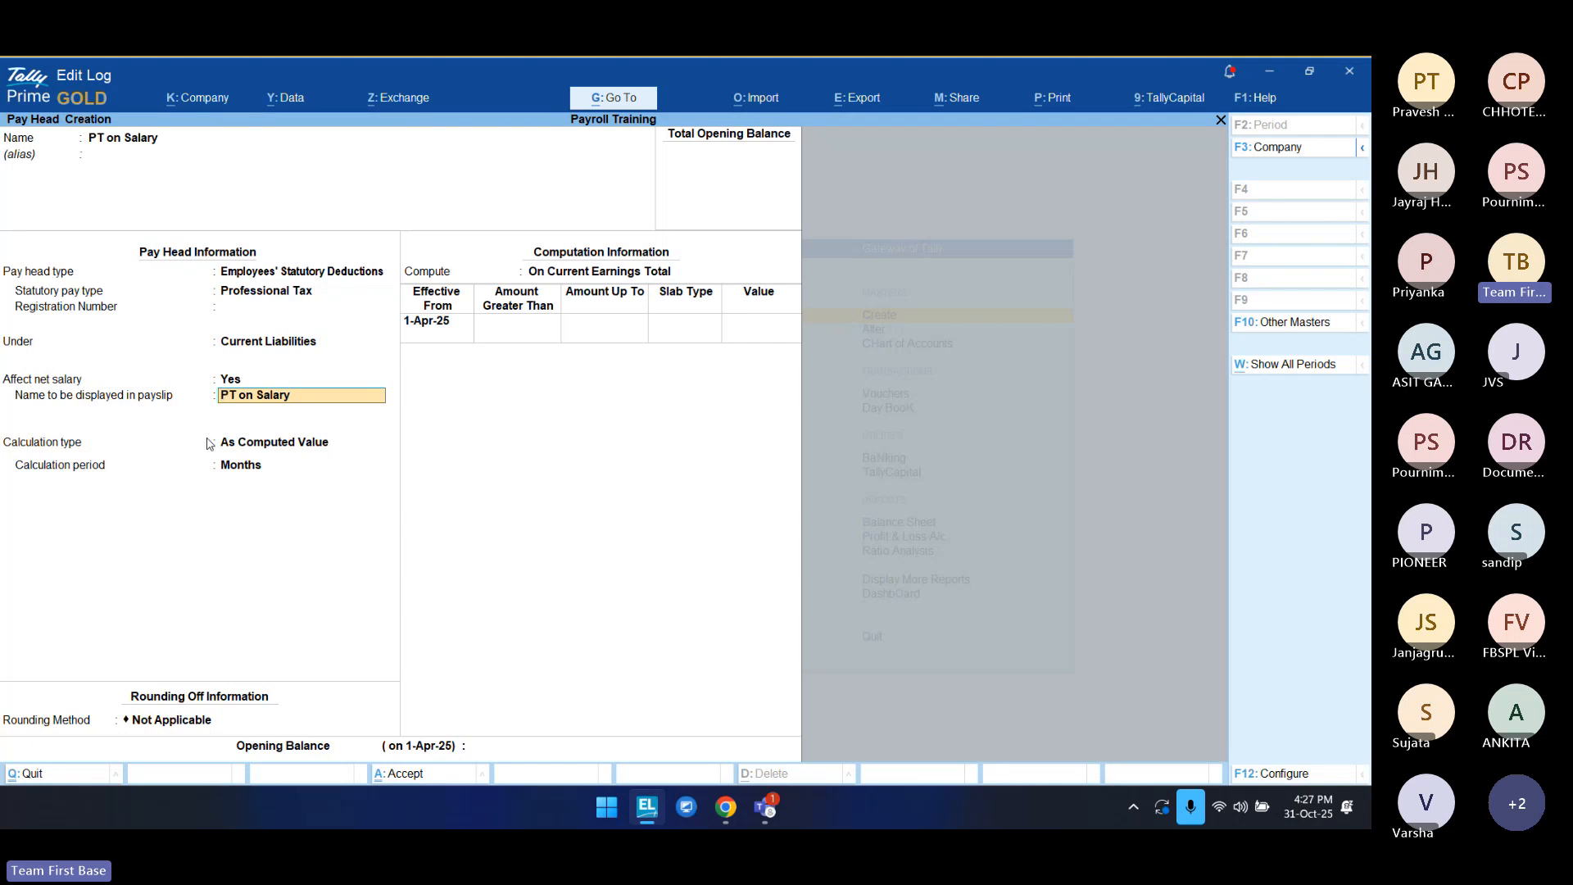
key("Return")
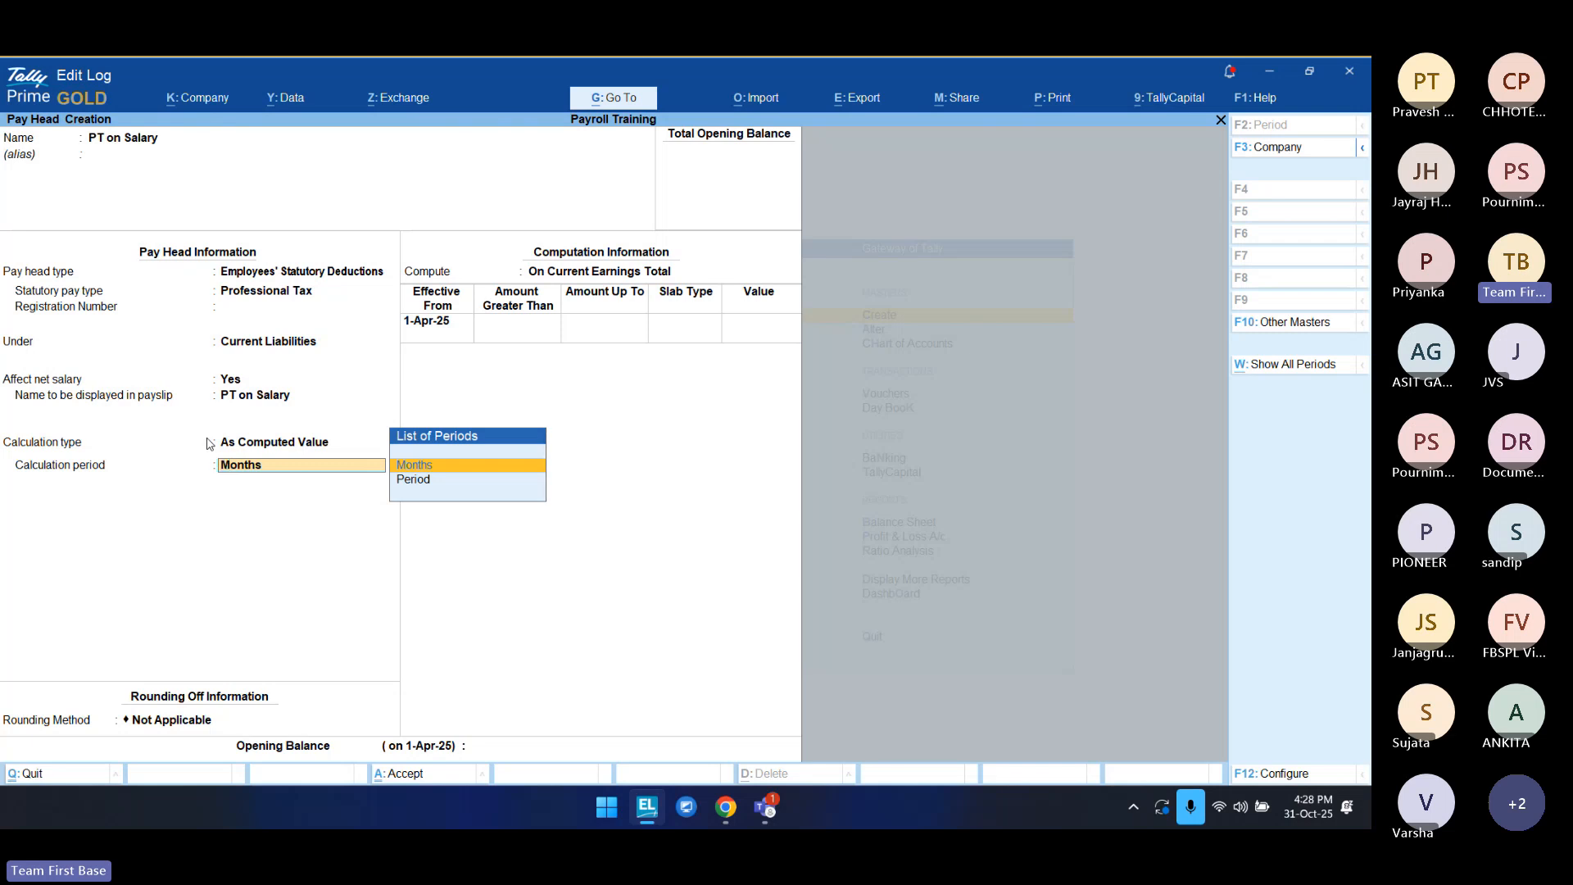
key("Return")
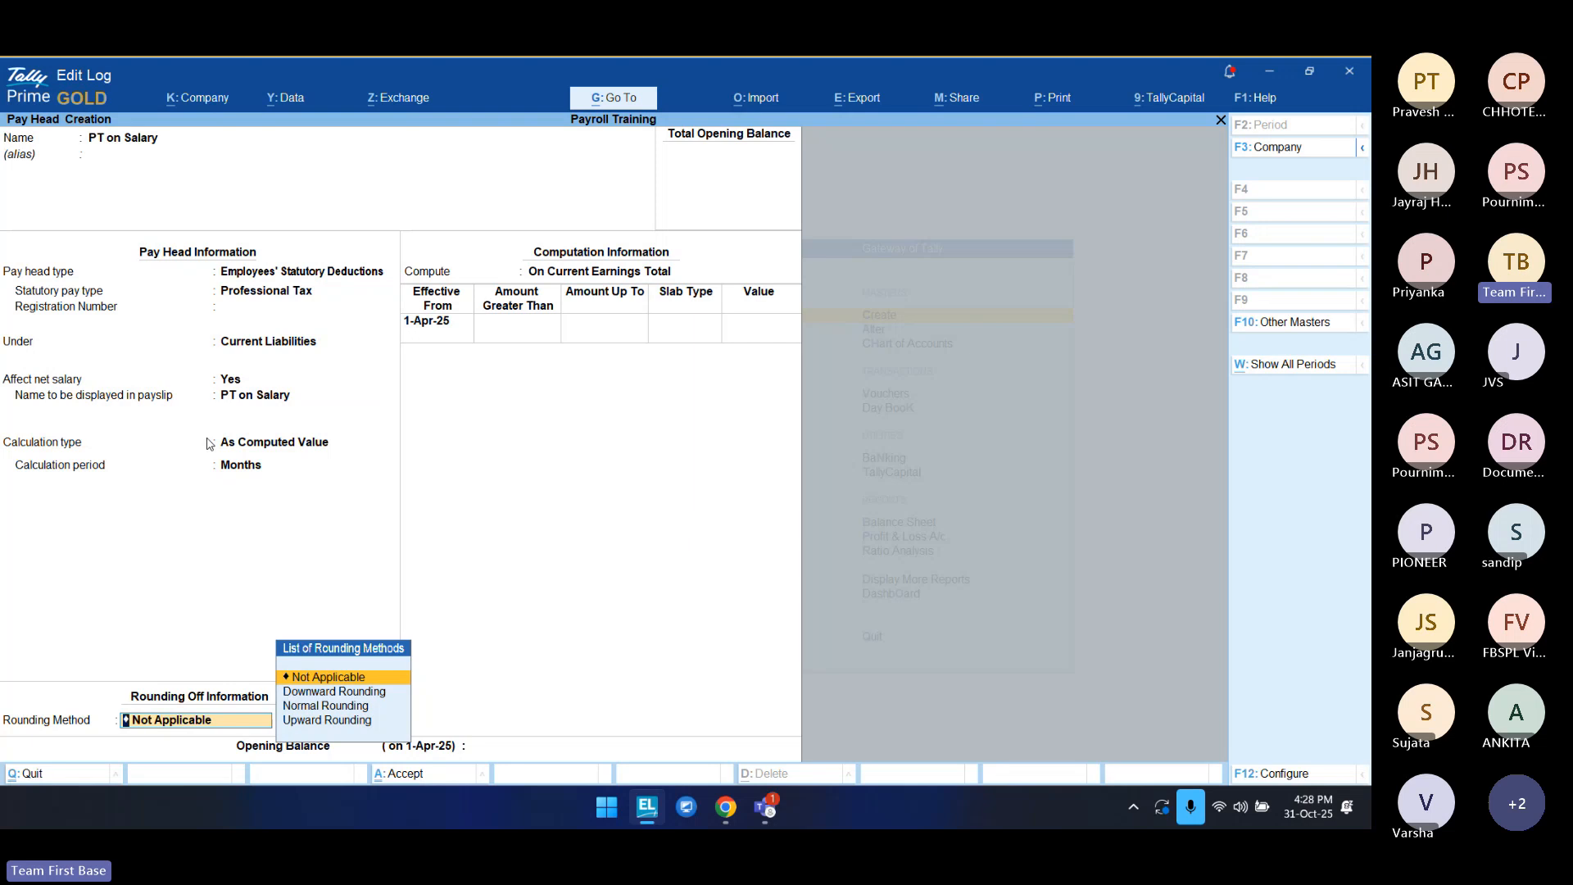
Step: Apply Normal Rounding with a limit of 1 to PT on Salary
key("Down")
key("Down")
key("Return")
key("Return")
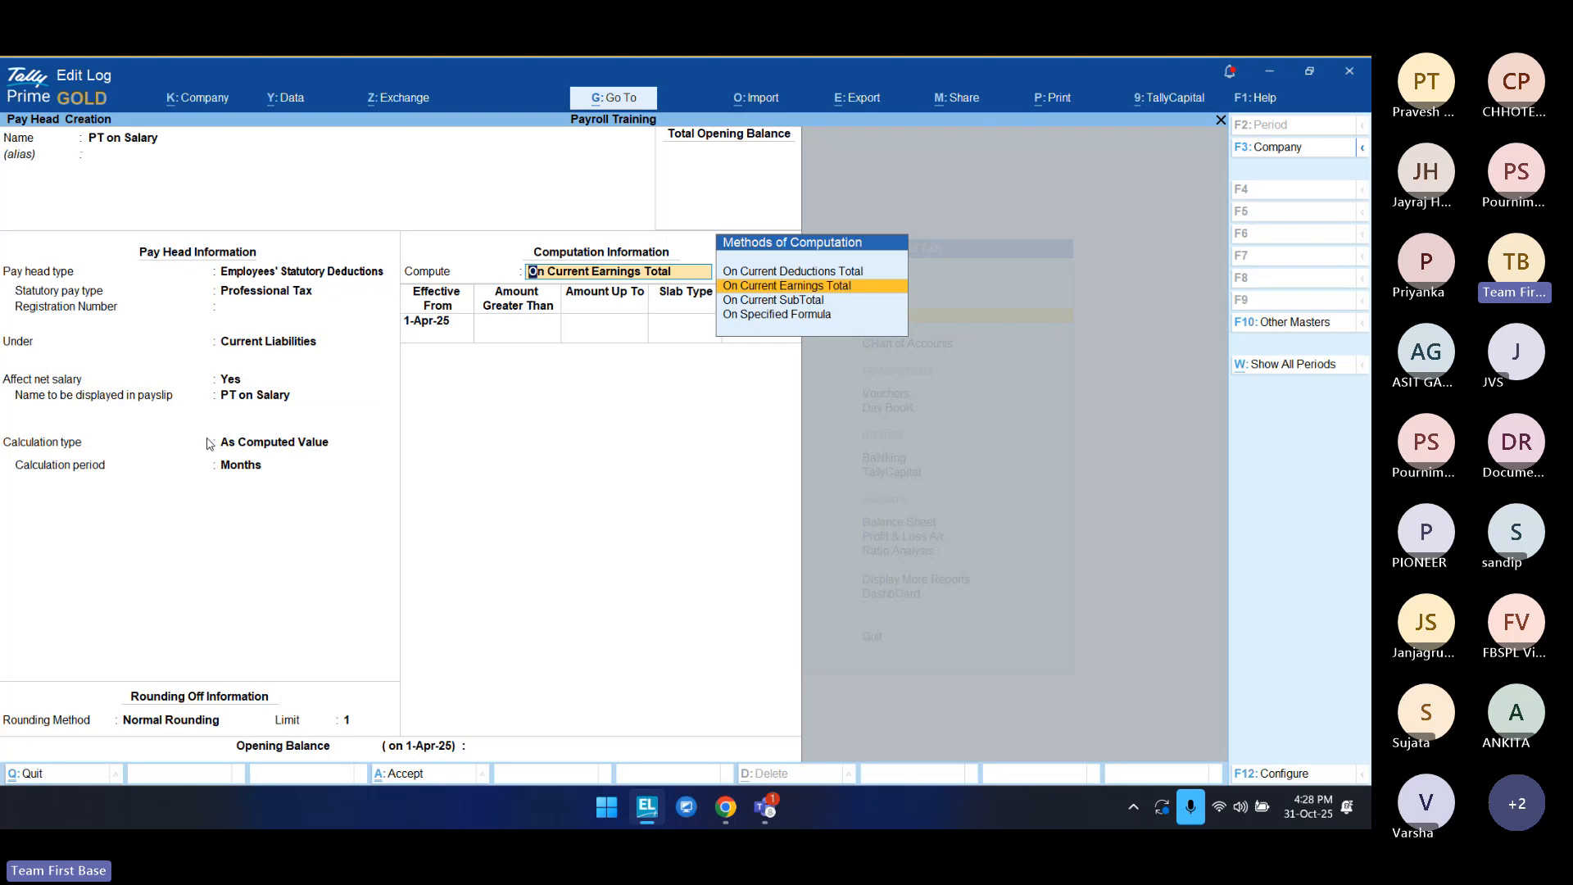
Step: Compute PT on Current Earnings Total effective 1-Apr-25, with a first Value slab of 0 for amounts up to 7,500
key("Return")
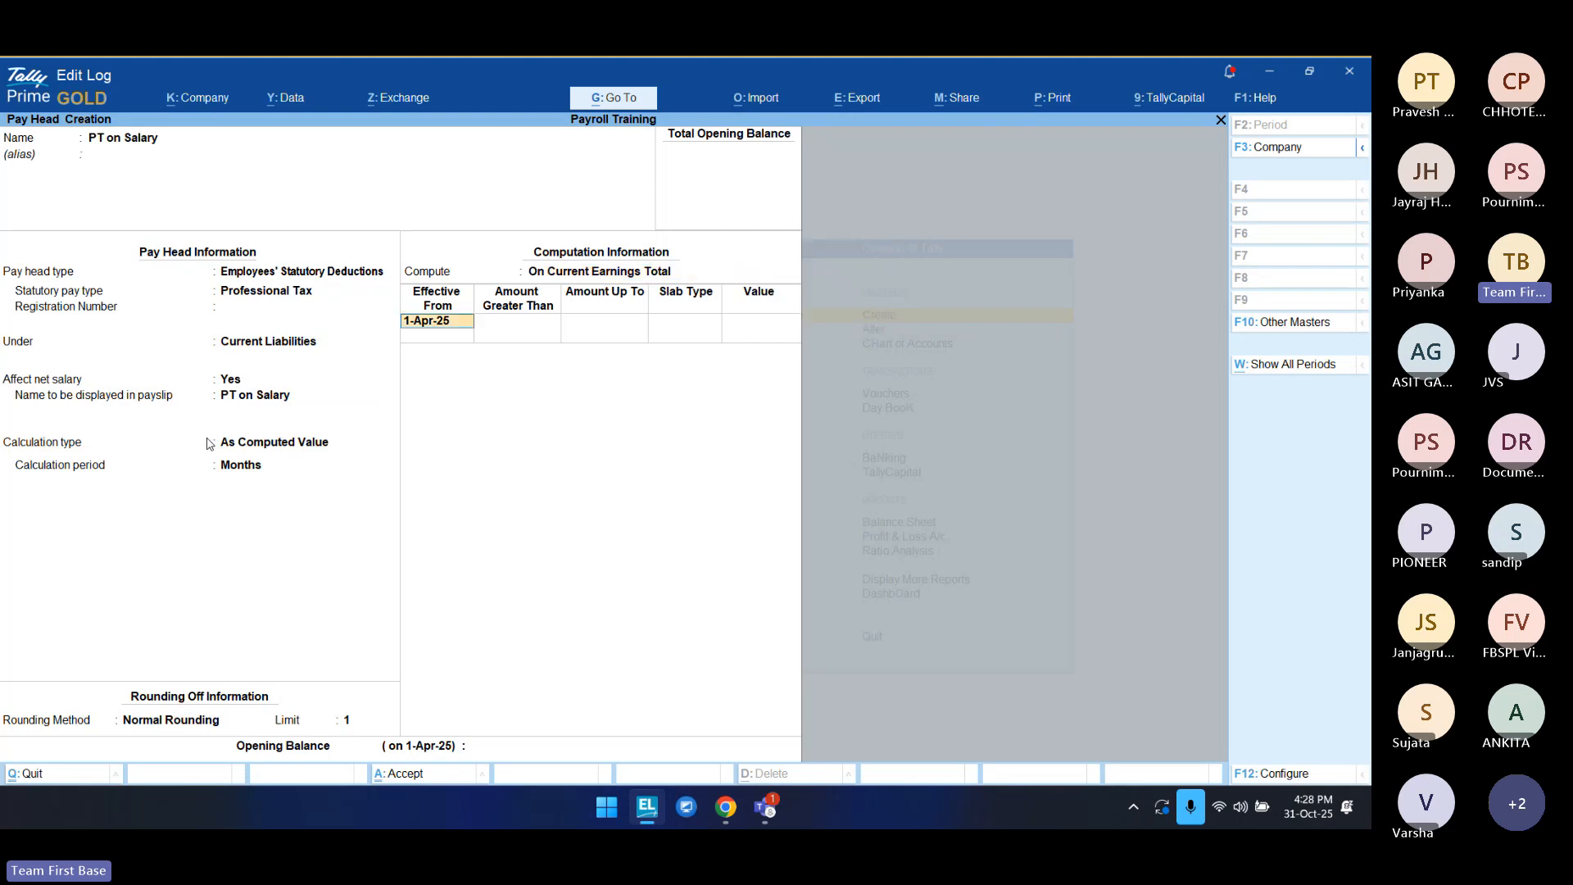
key("Return")
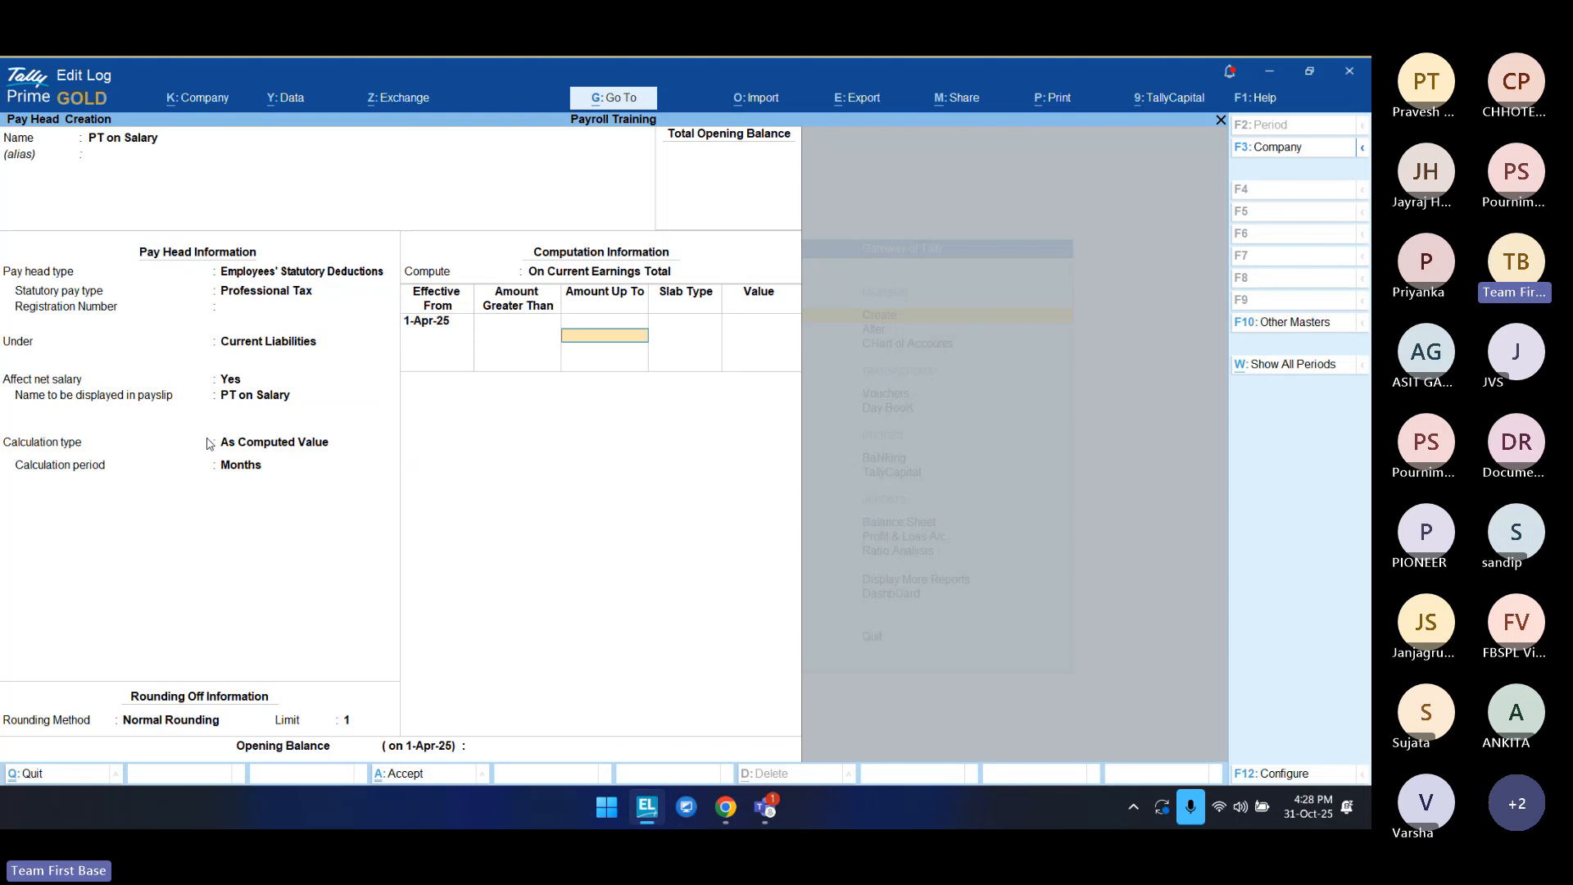
type("759")
key("BackSpace")
type("00")
key("Return")
key("Down")
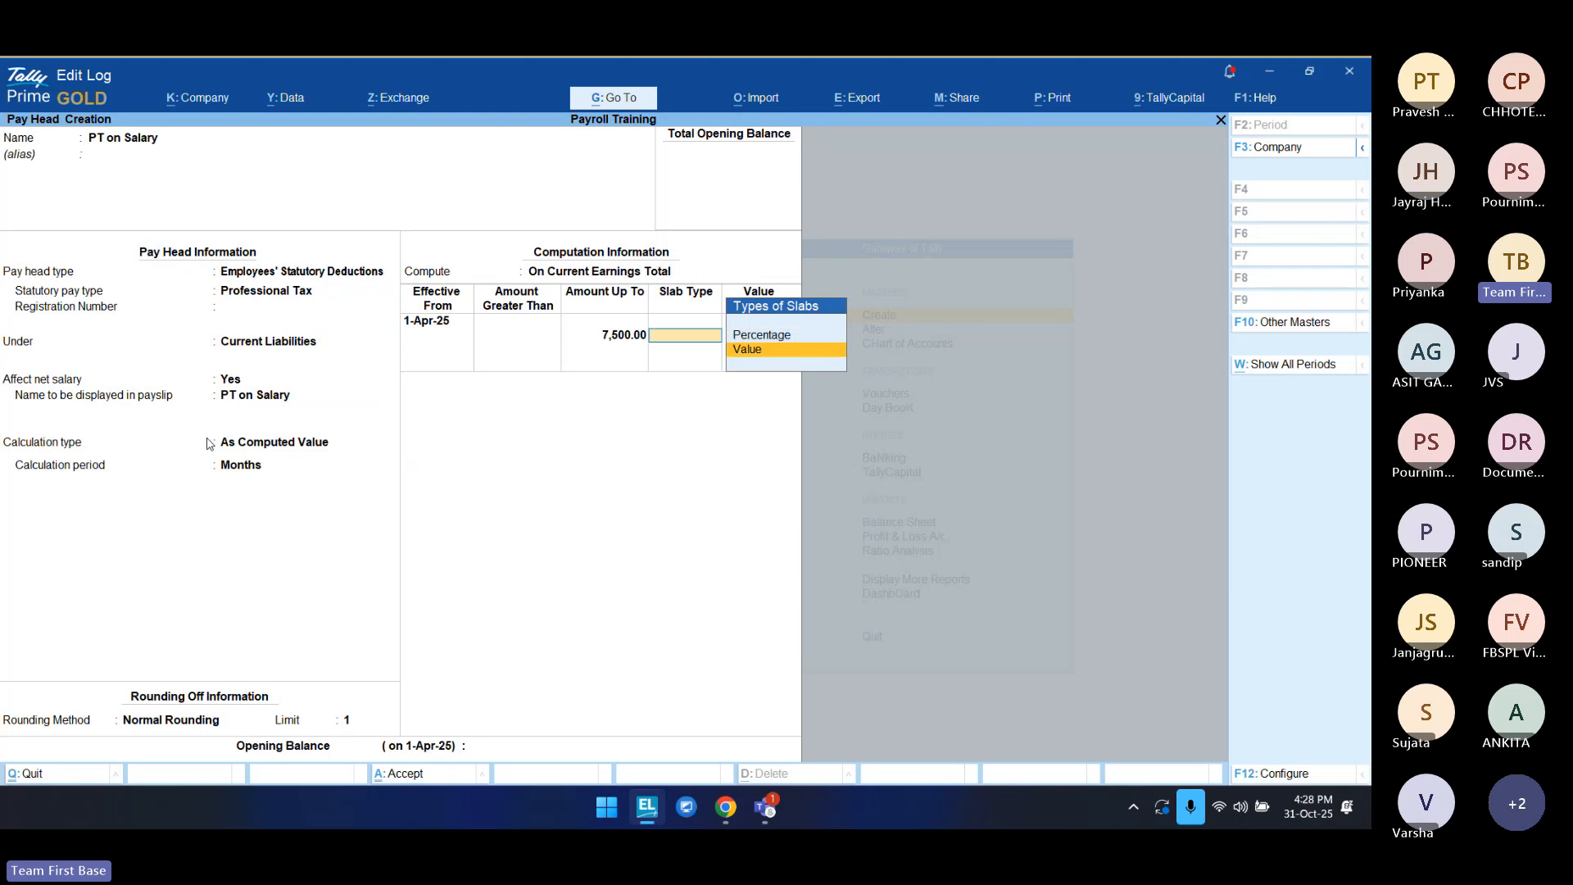
key("Return")
key("Return")
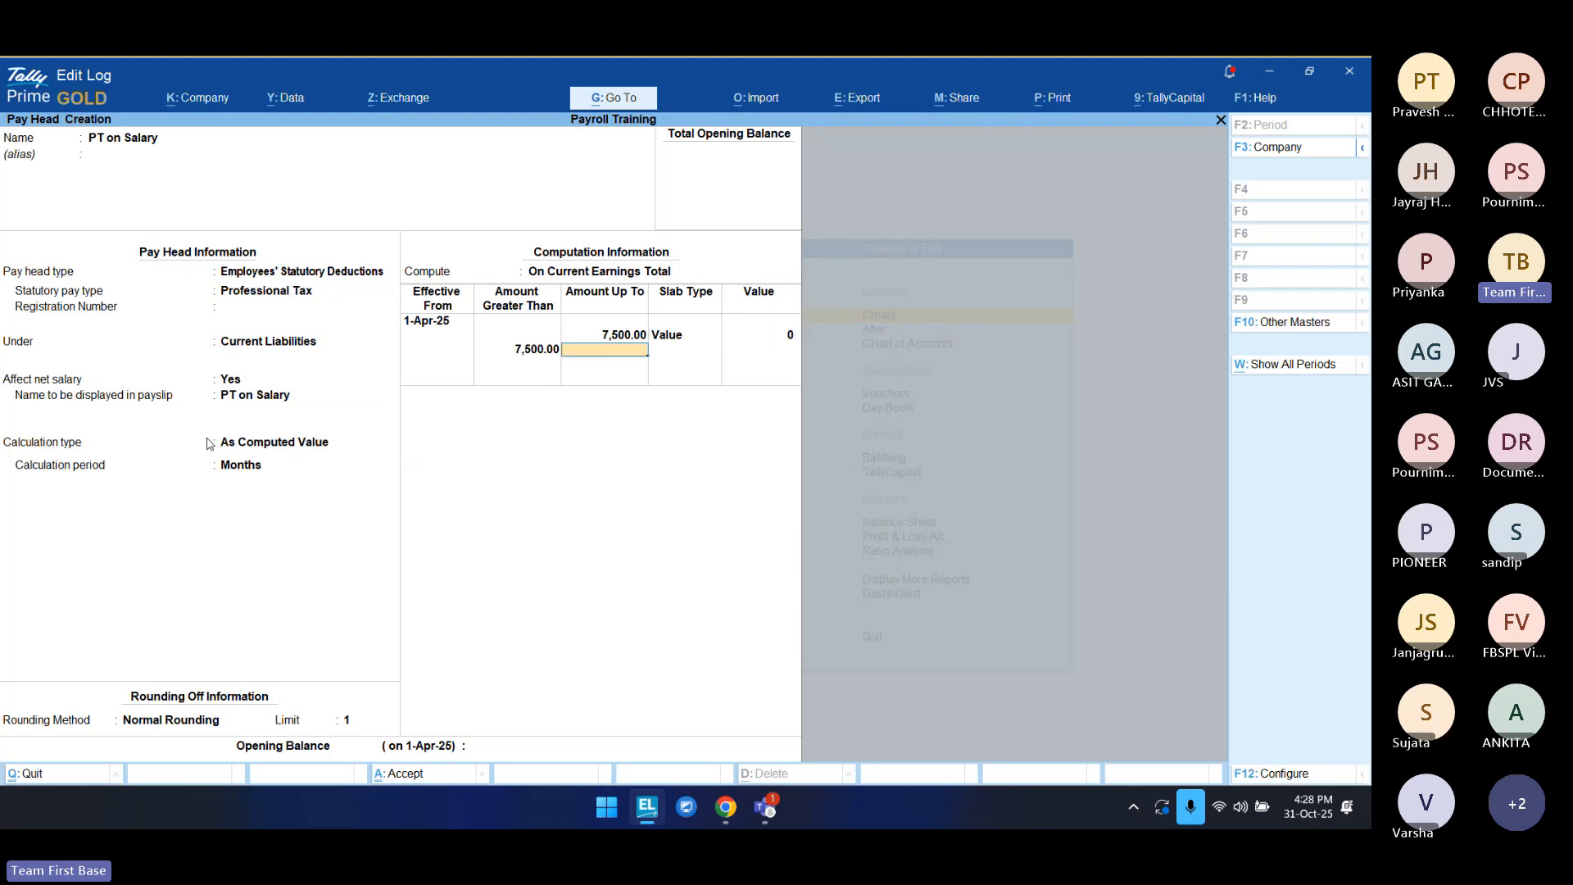
Step: Add a Value slab of 175 for amounts from 7,500 up to 10,000
type("10,000")
key("Return")
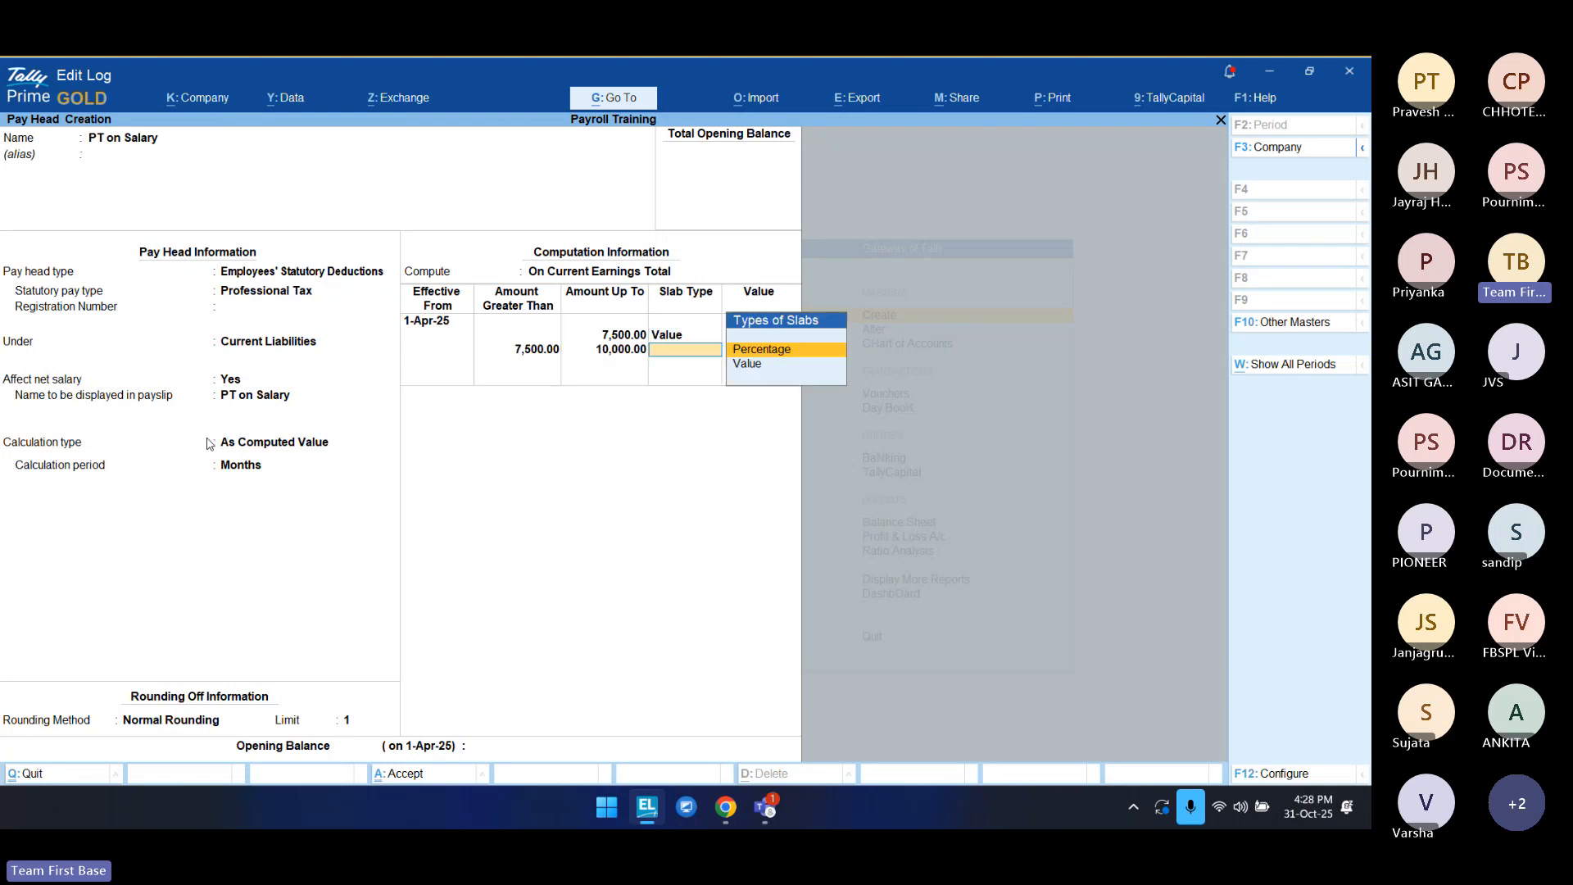
key("Down")
key("Return")
type("17")
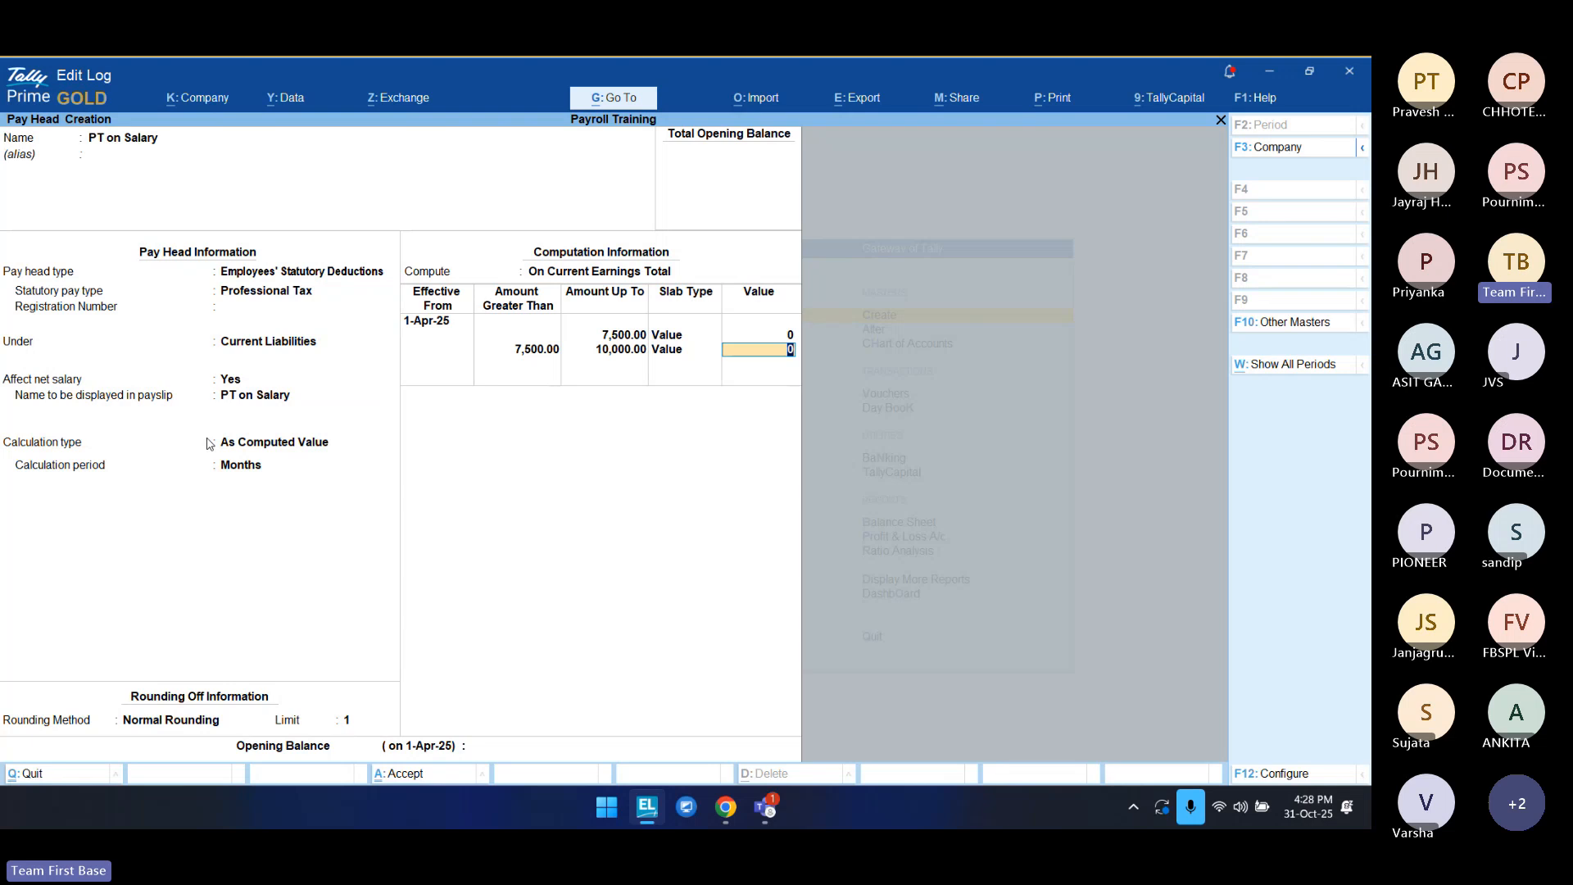
type("5")
key("Return")
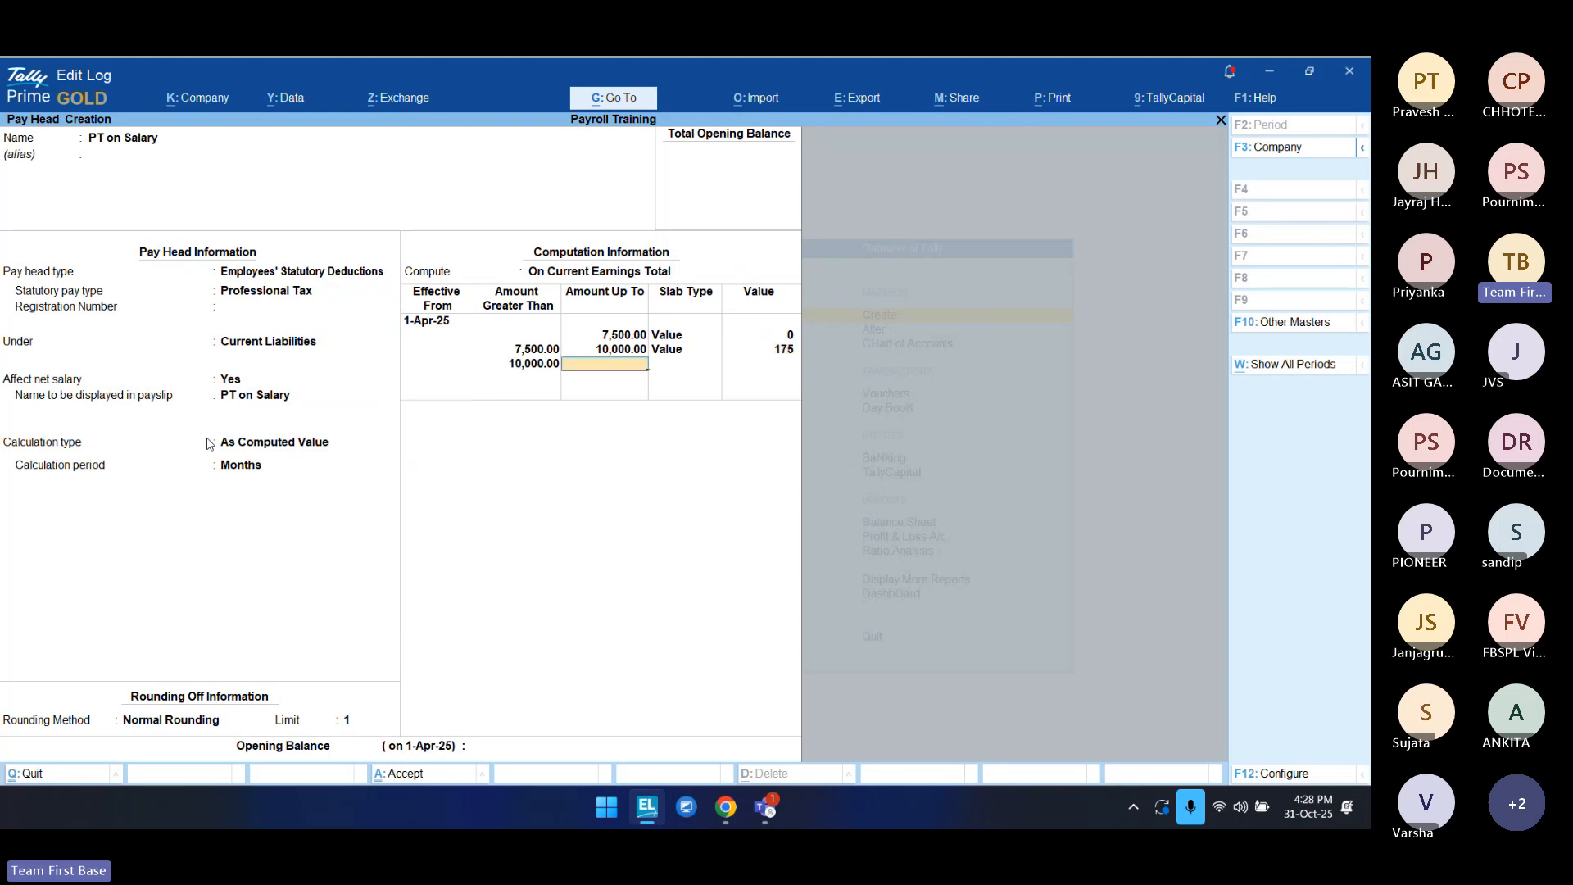
Step: Add an open-ended Value slab of 200 for amounts greater than 10,000
key("Return")
key("Down")
key("Return")
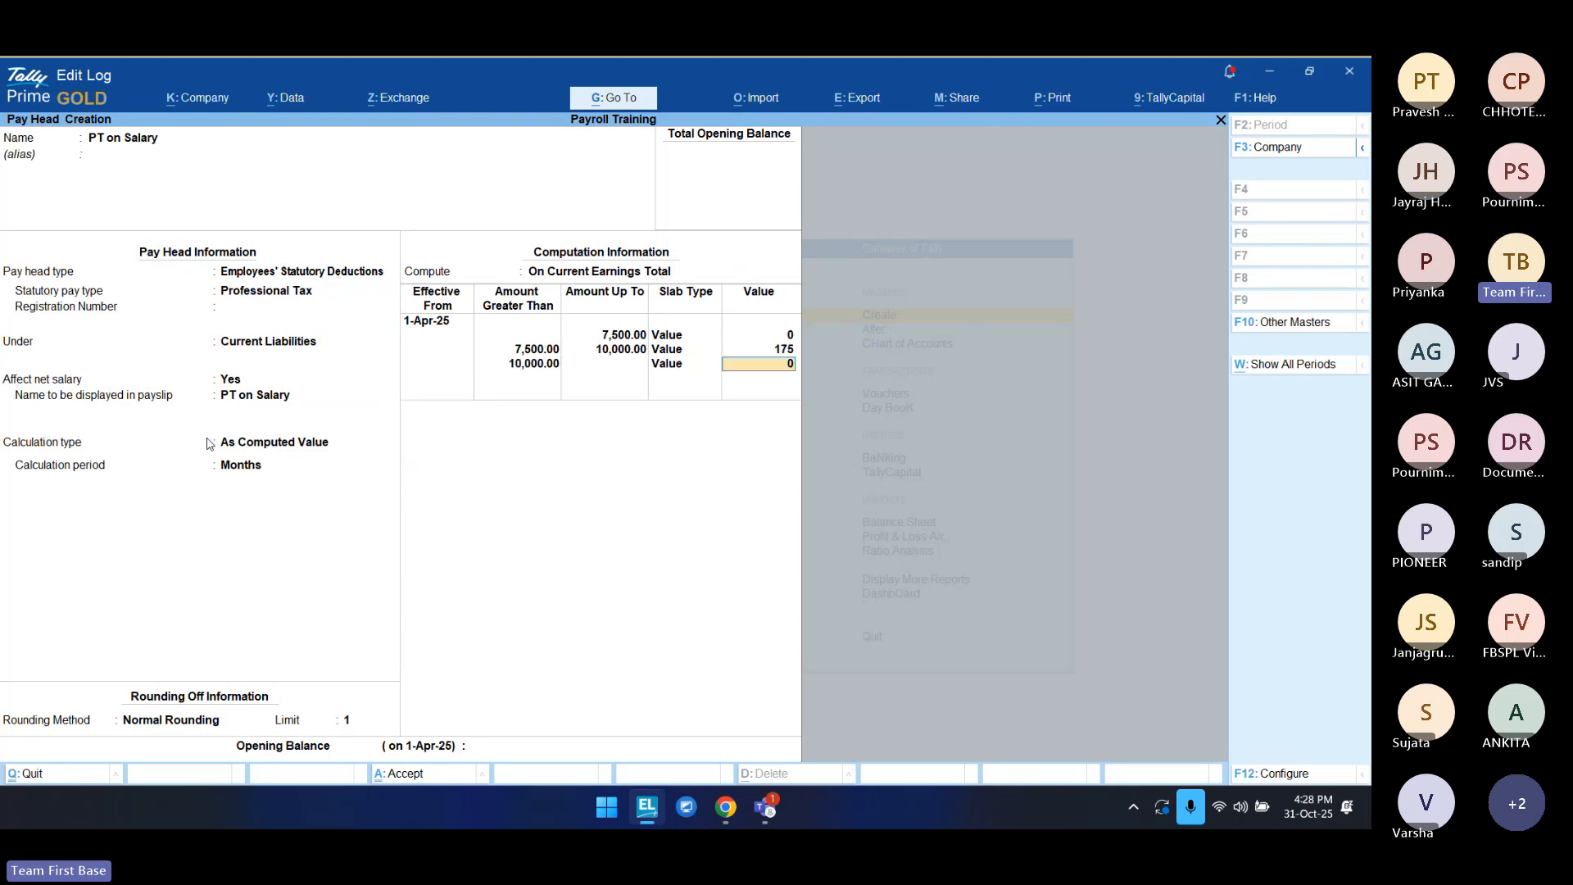
type("200")
key("Return")
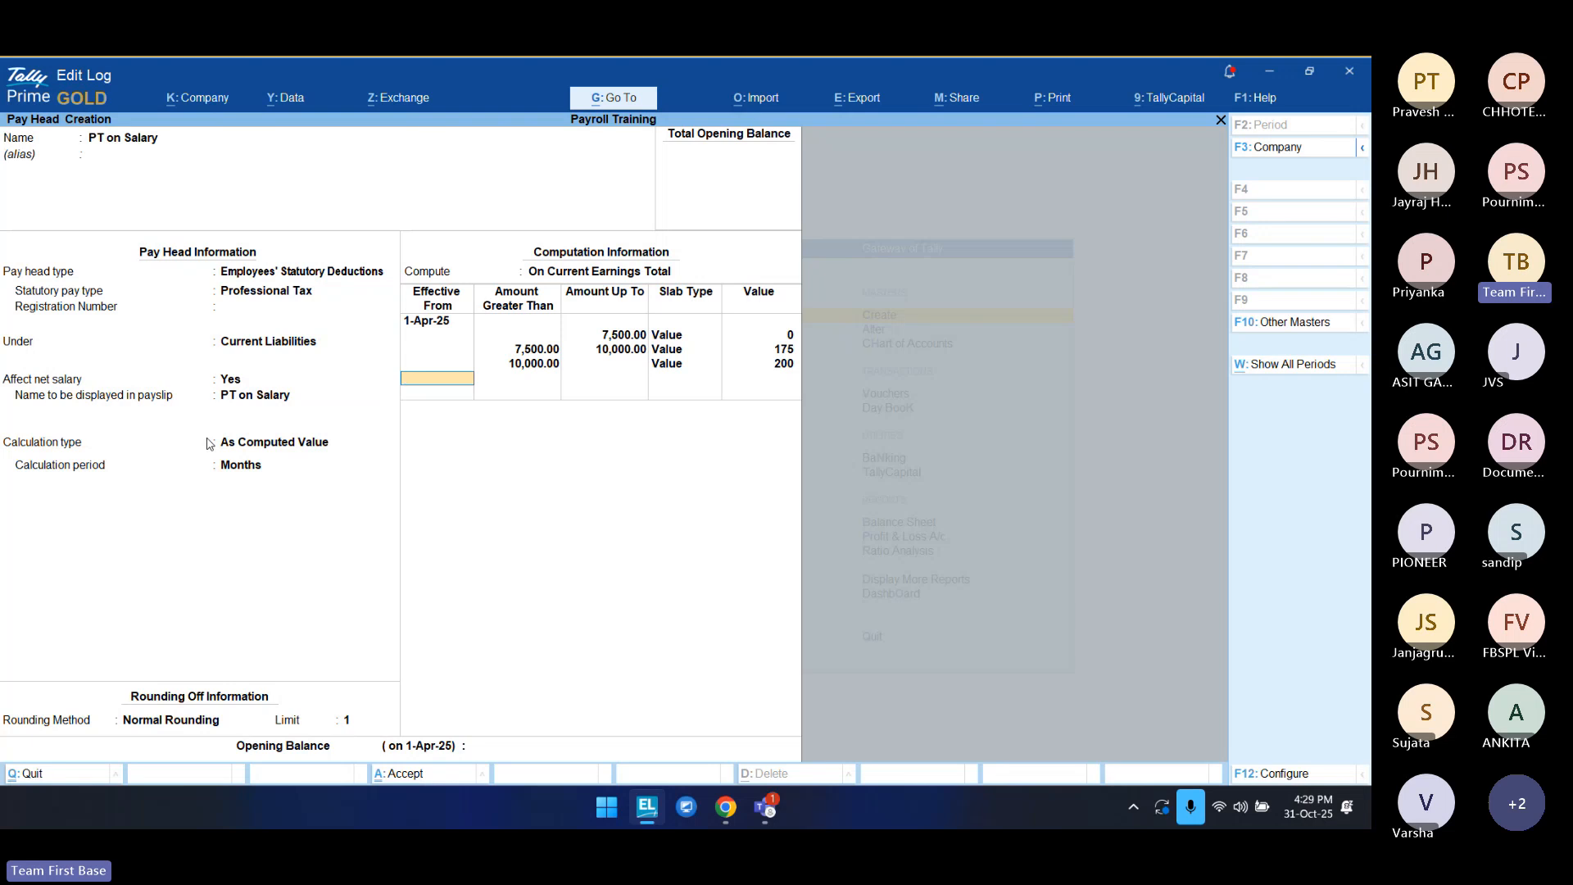
Step: Add a set of slabs effective 1-Feb-26 using Copy From Previous Value
type("26")
key("Return")
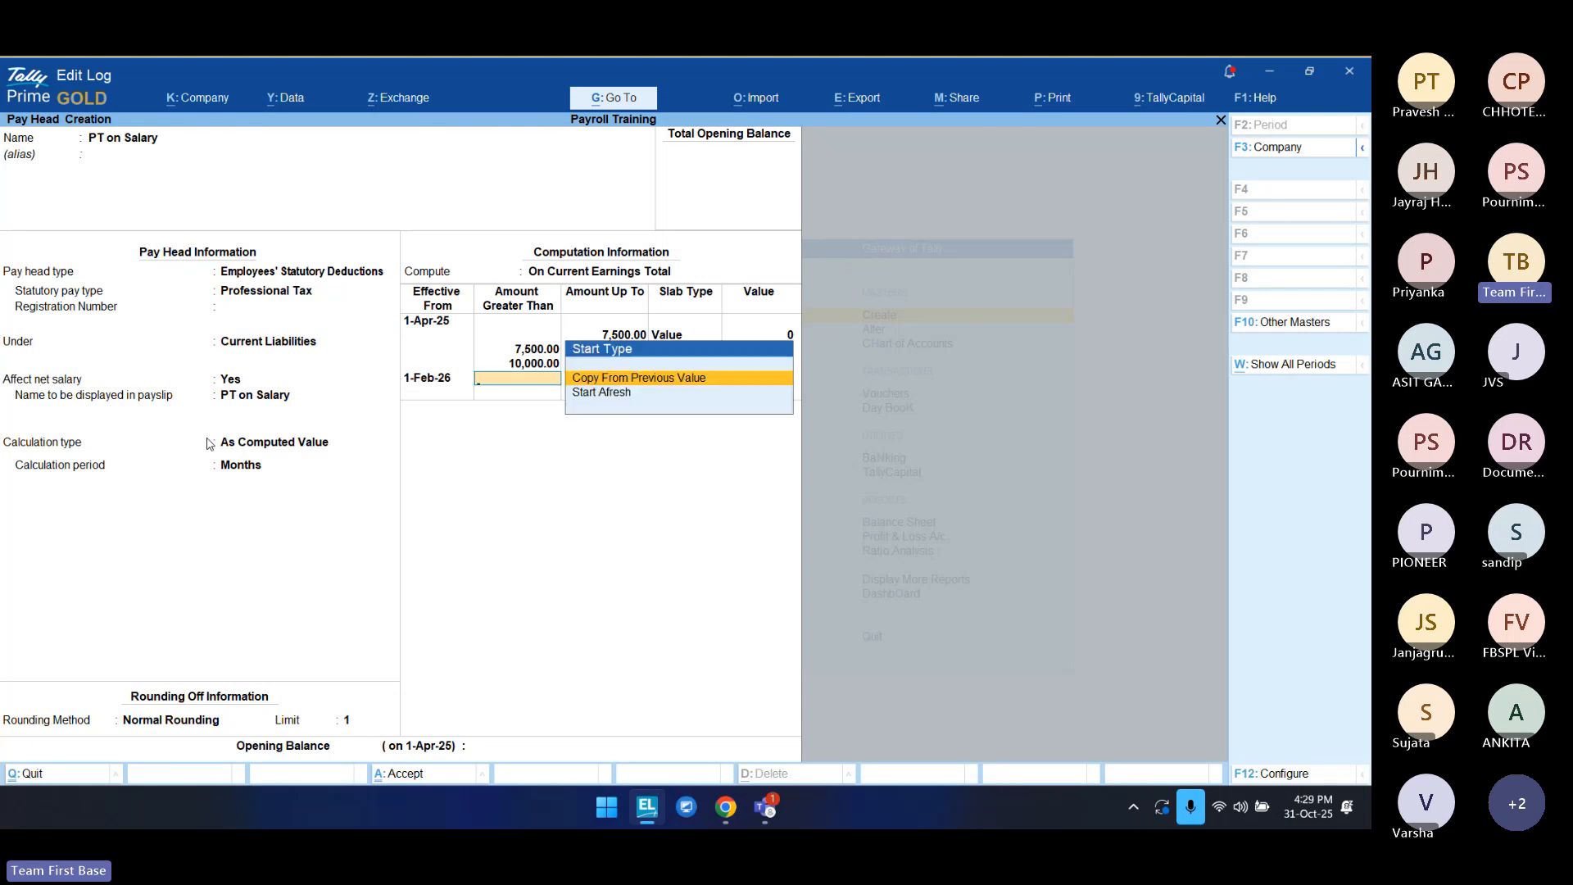
key("Down")
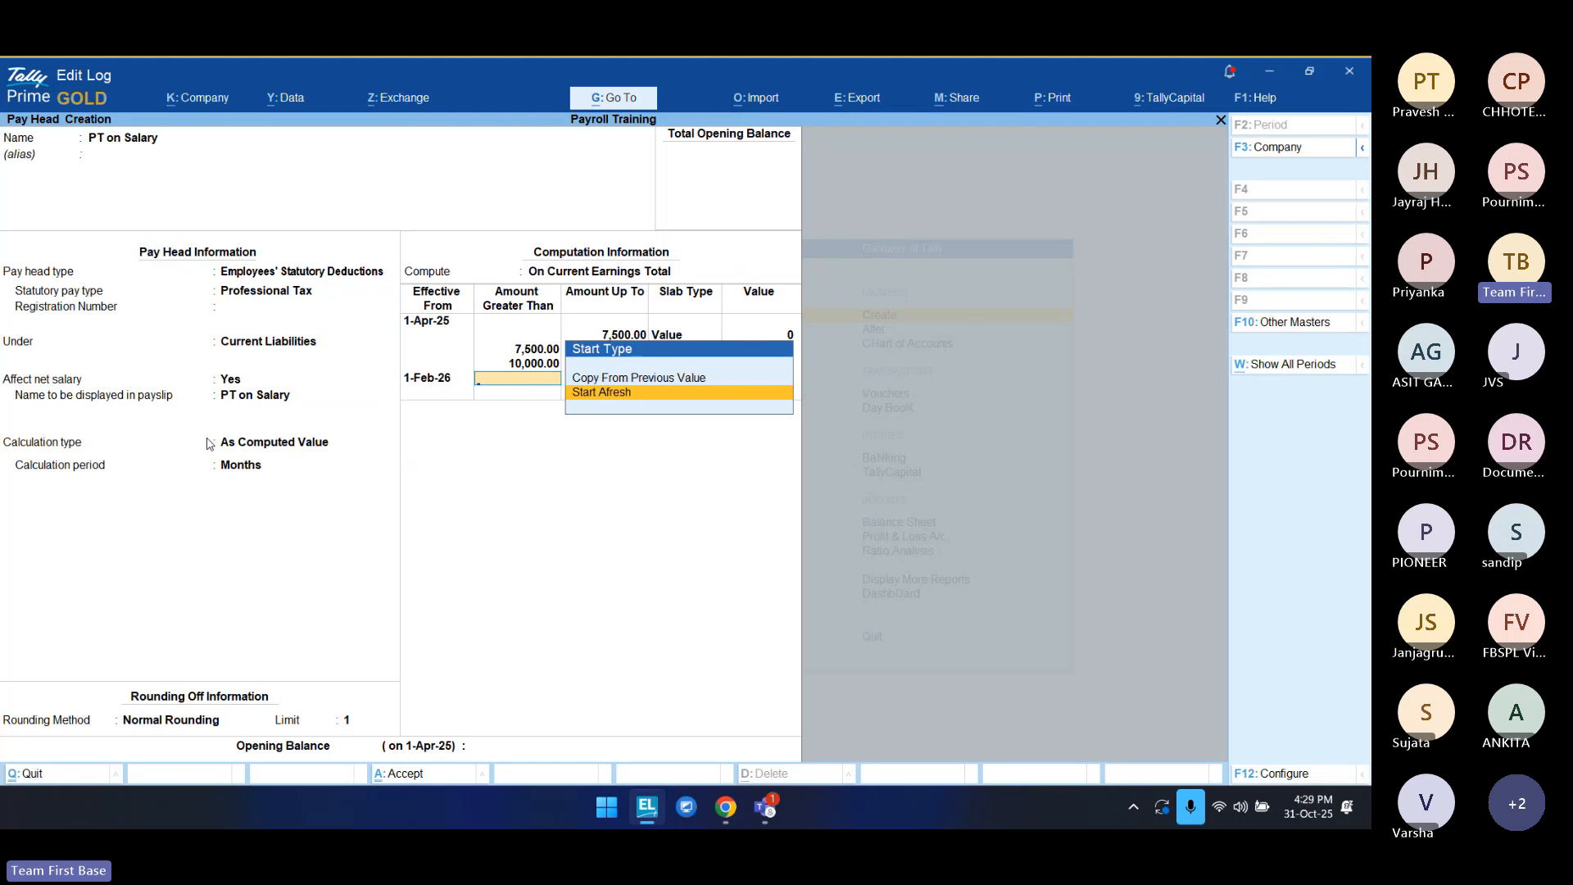
key("Up")
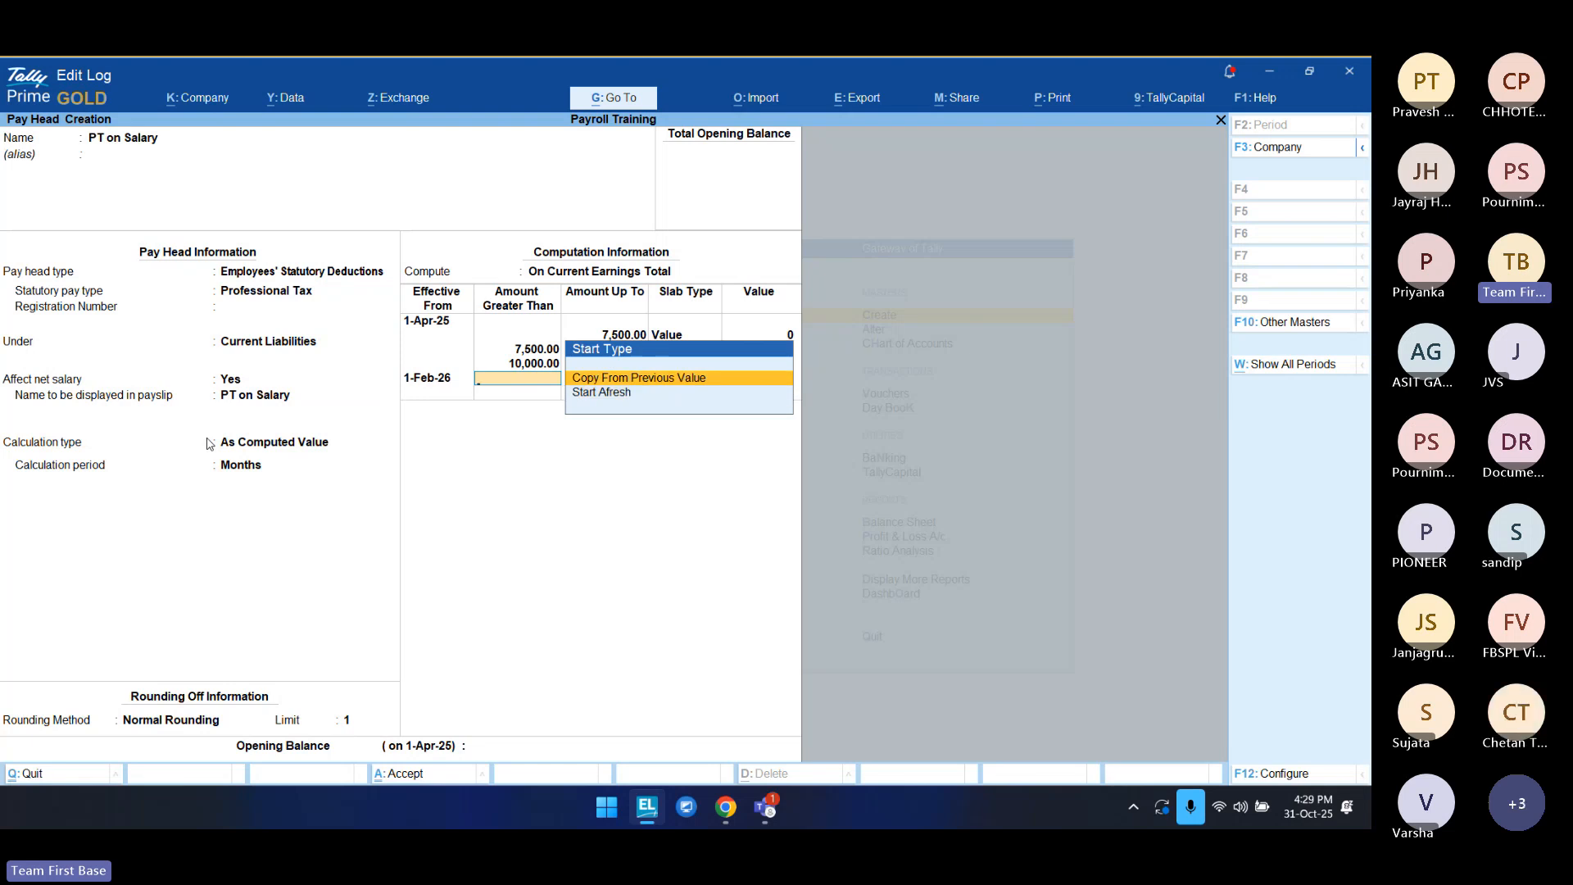
key("Down")
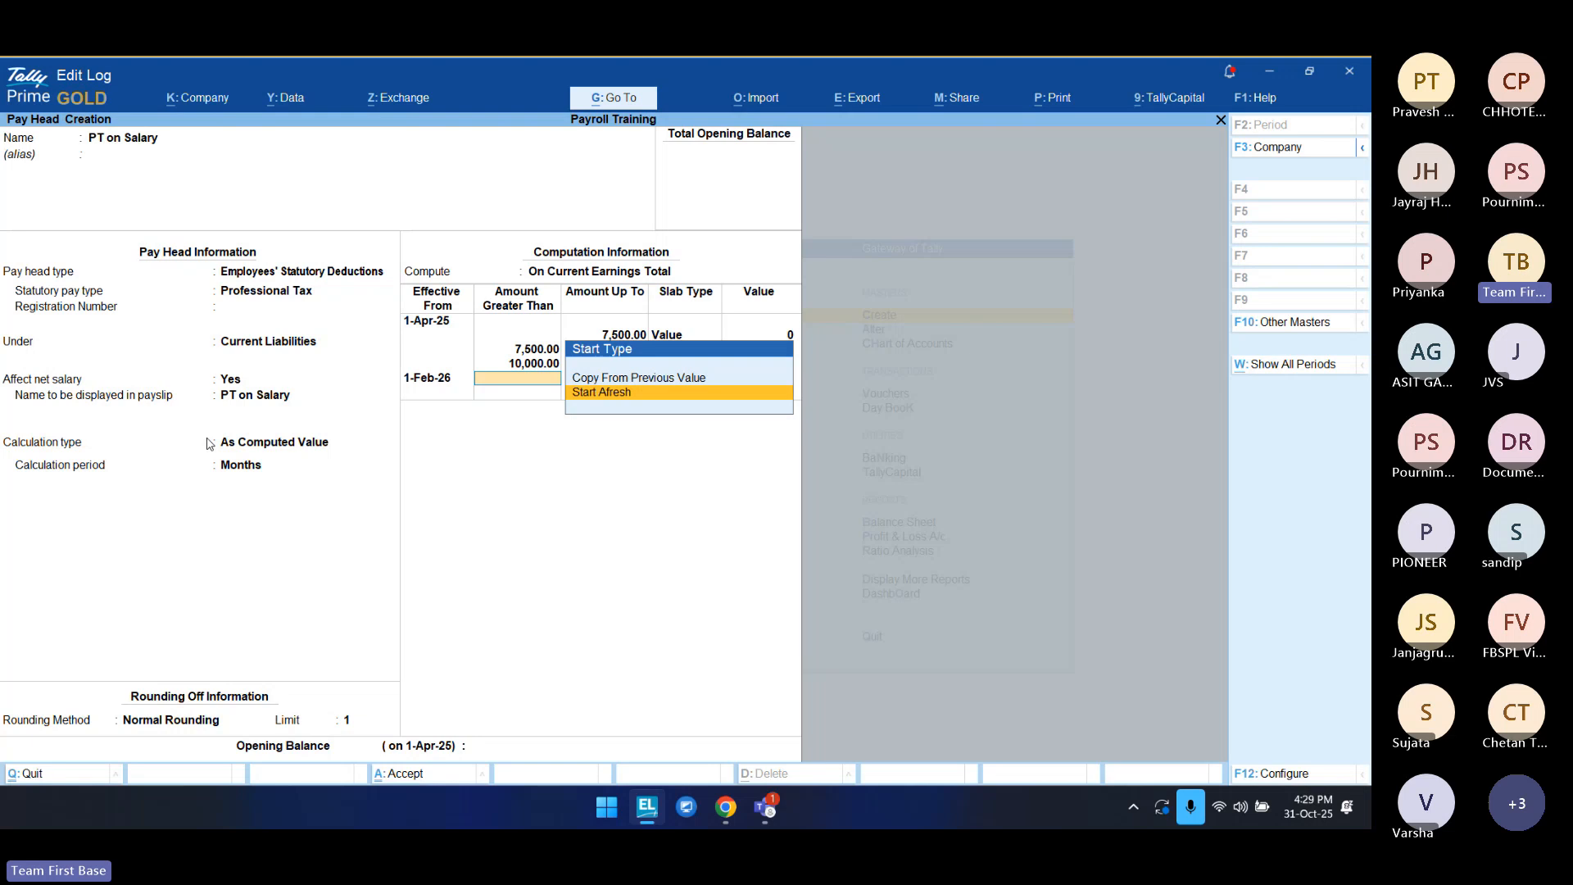
key("Up")
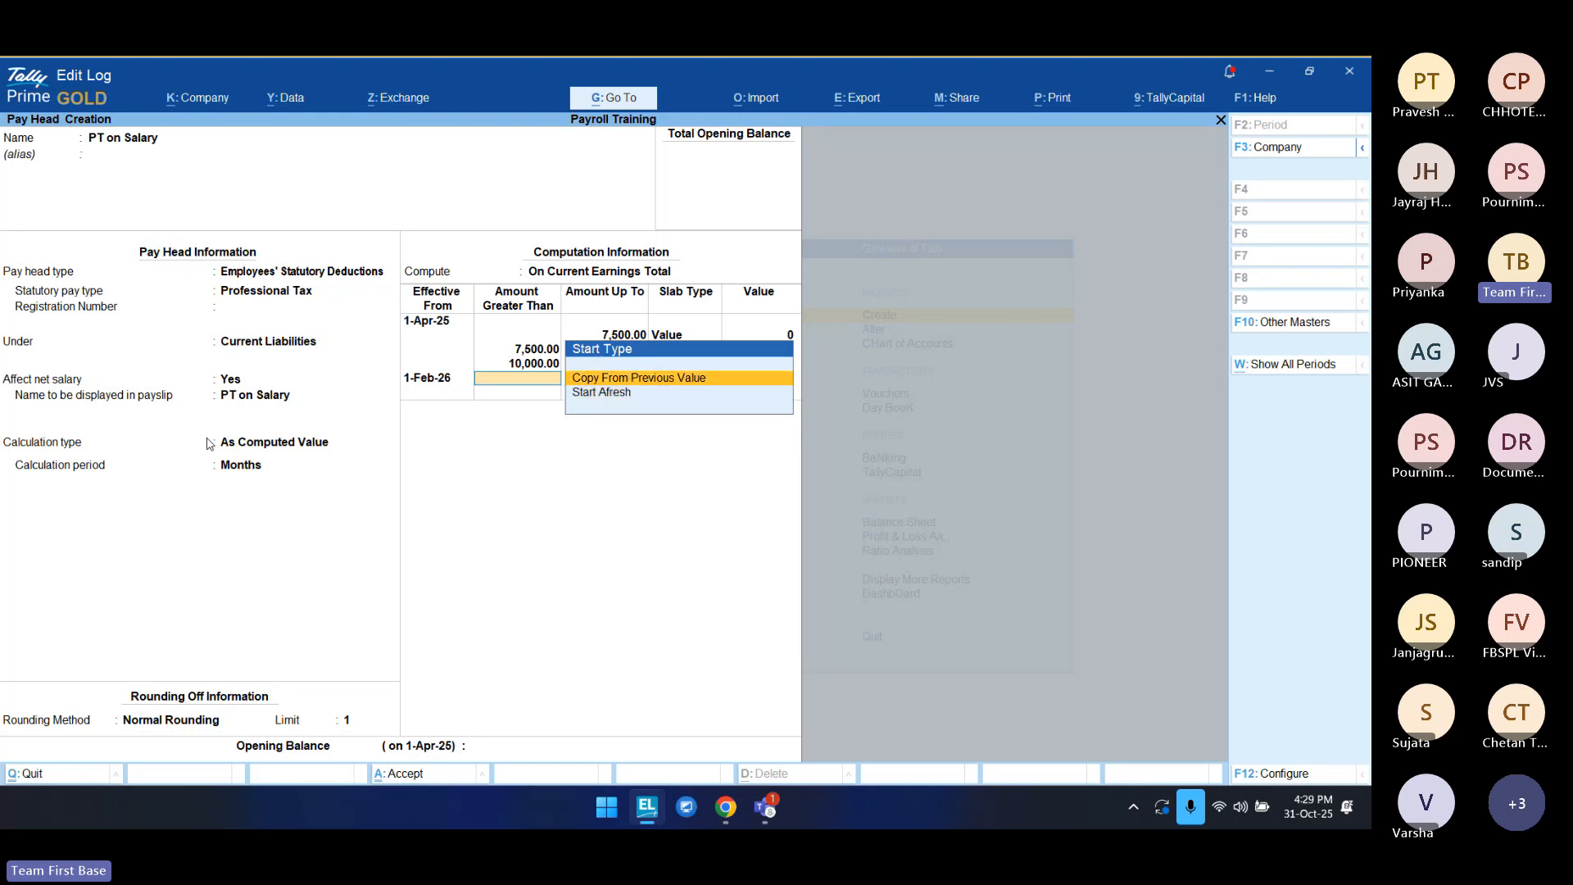
key("Return")
Step: Set the 1-Feb-26 slab value for amounts greater than 10,000 to 300
key("Return")
key("Return")
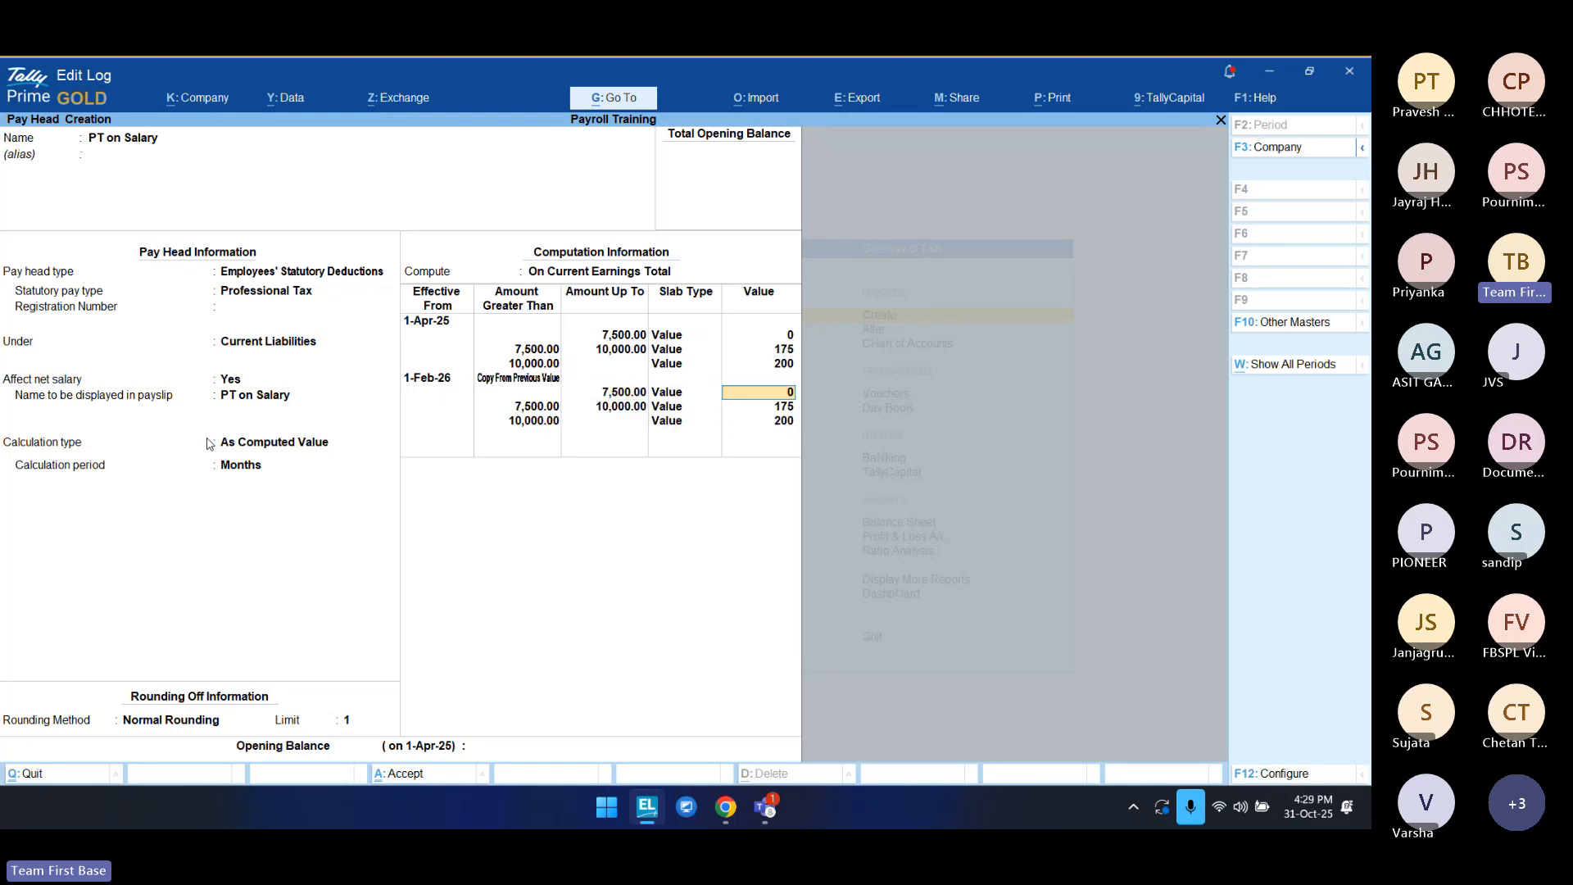
key("Return")
key("Return")
key("Return")
key("Return")
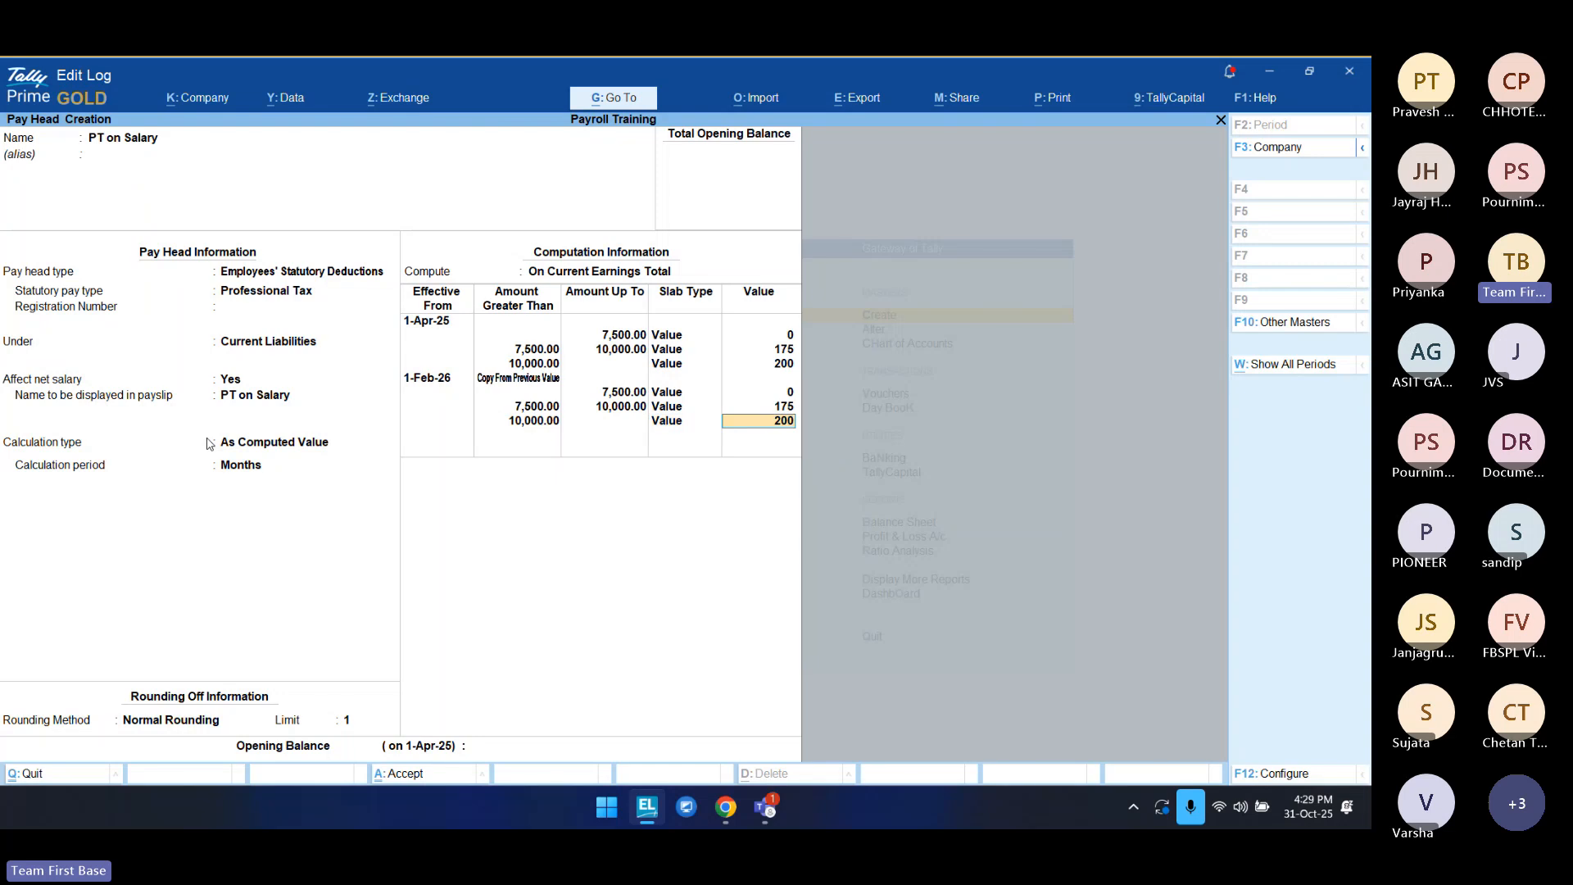
type("300")
key("Return")
Step: Add a set of slabs effective 1-Mar-26 using Copy From Previous Value
type("m26")
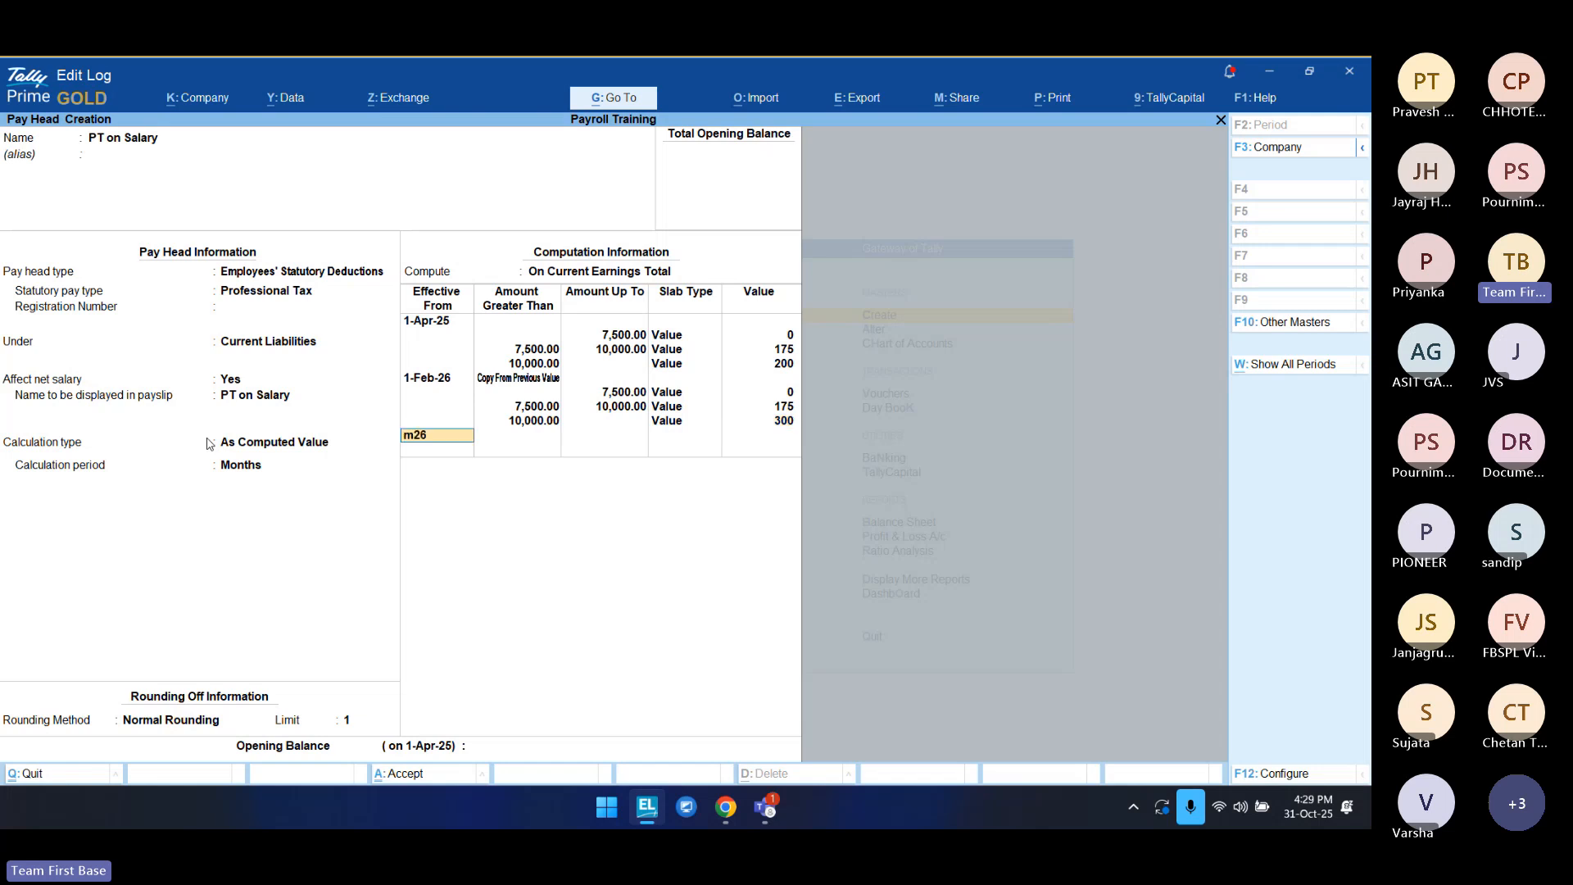
key("Return")
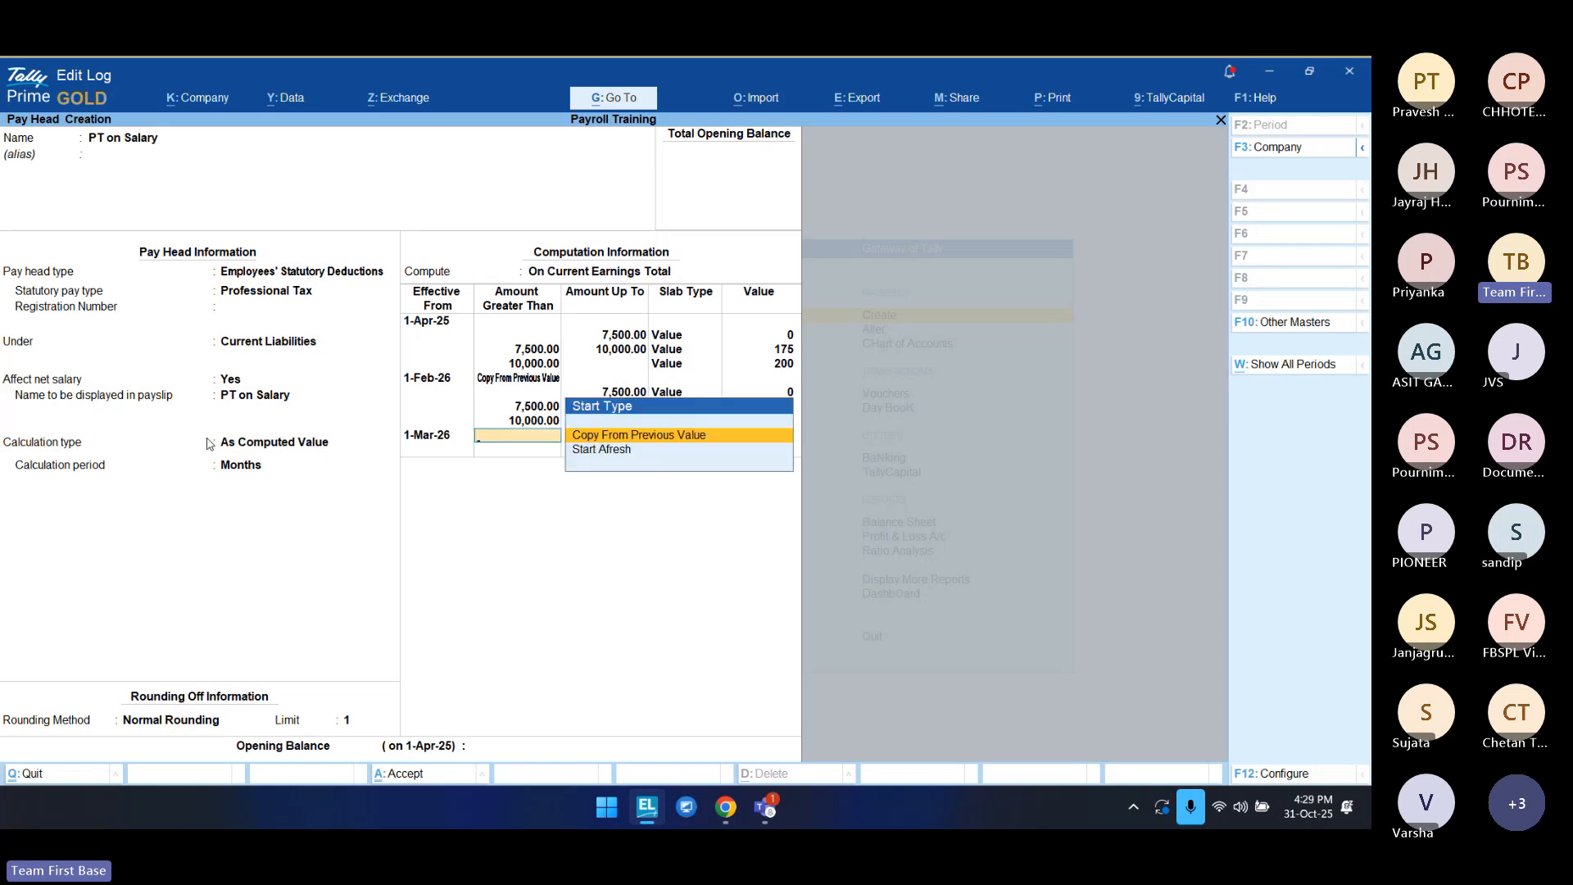
key("Return")
Step: Set the 1-Mar-26 slab value for amounts greater than 10,000 to 200
key("Return")
key("Return")
key("Return")
key("Return")
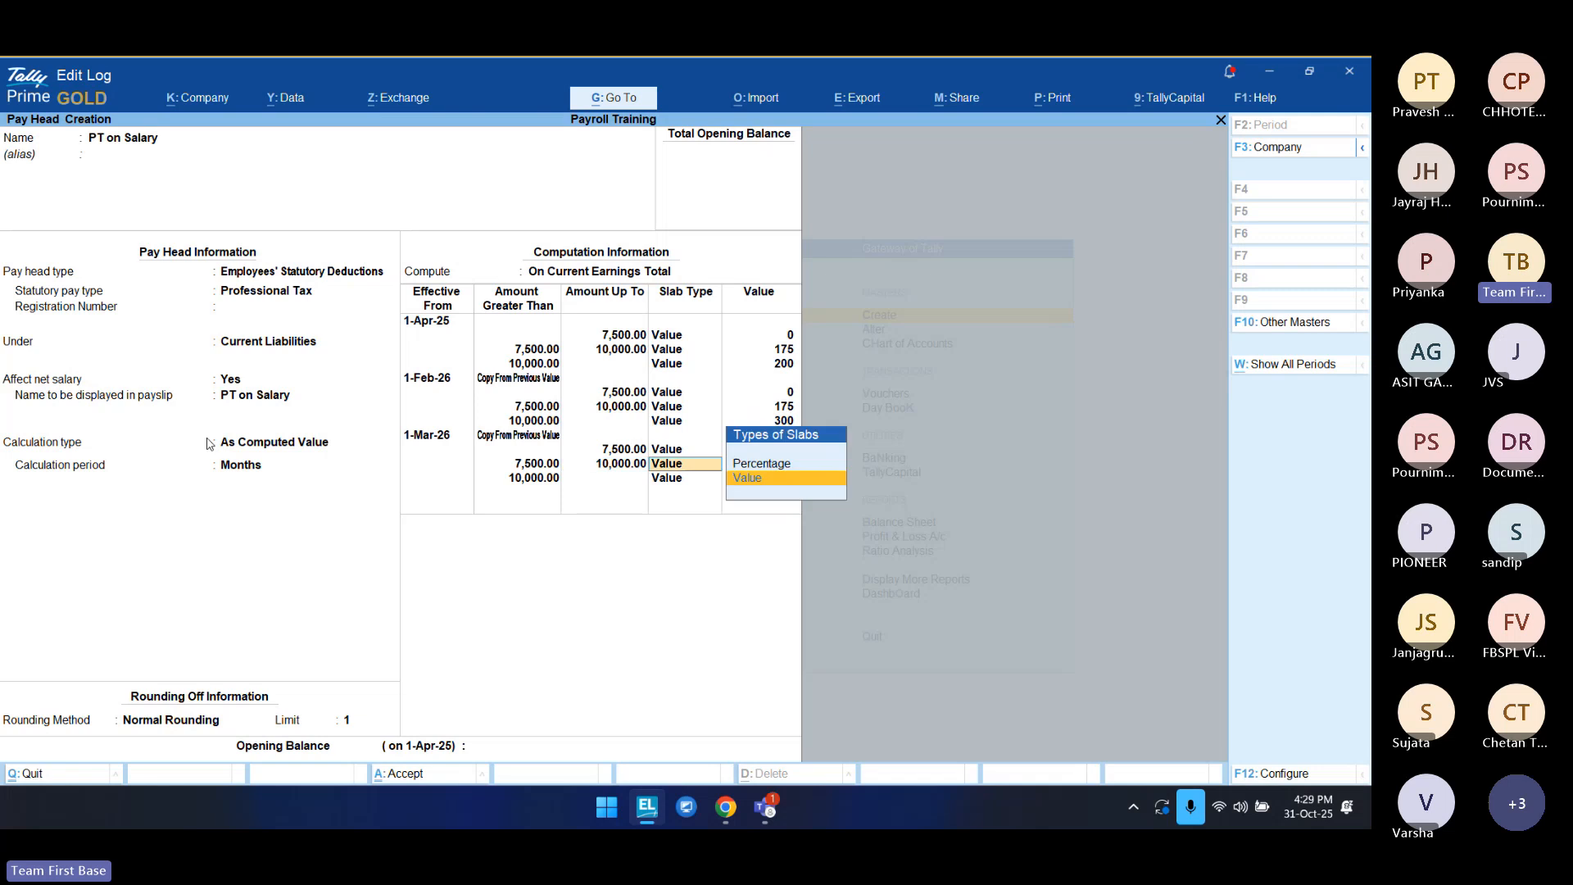
key("Return")
key("Return")
key("Return")
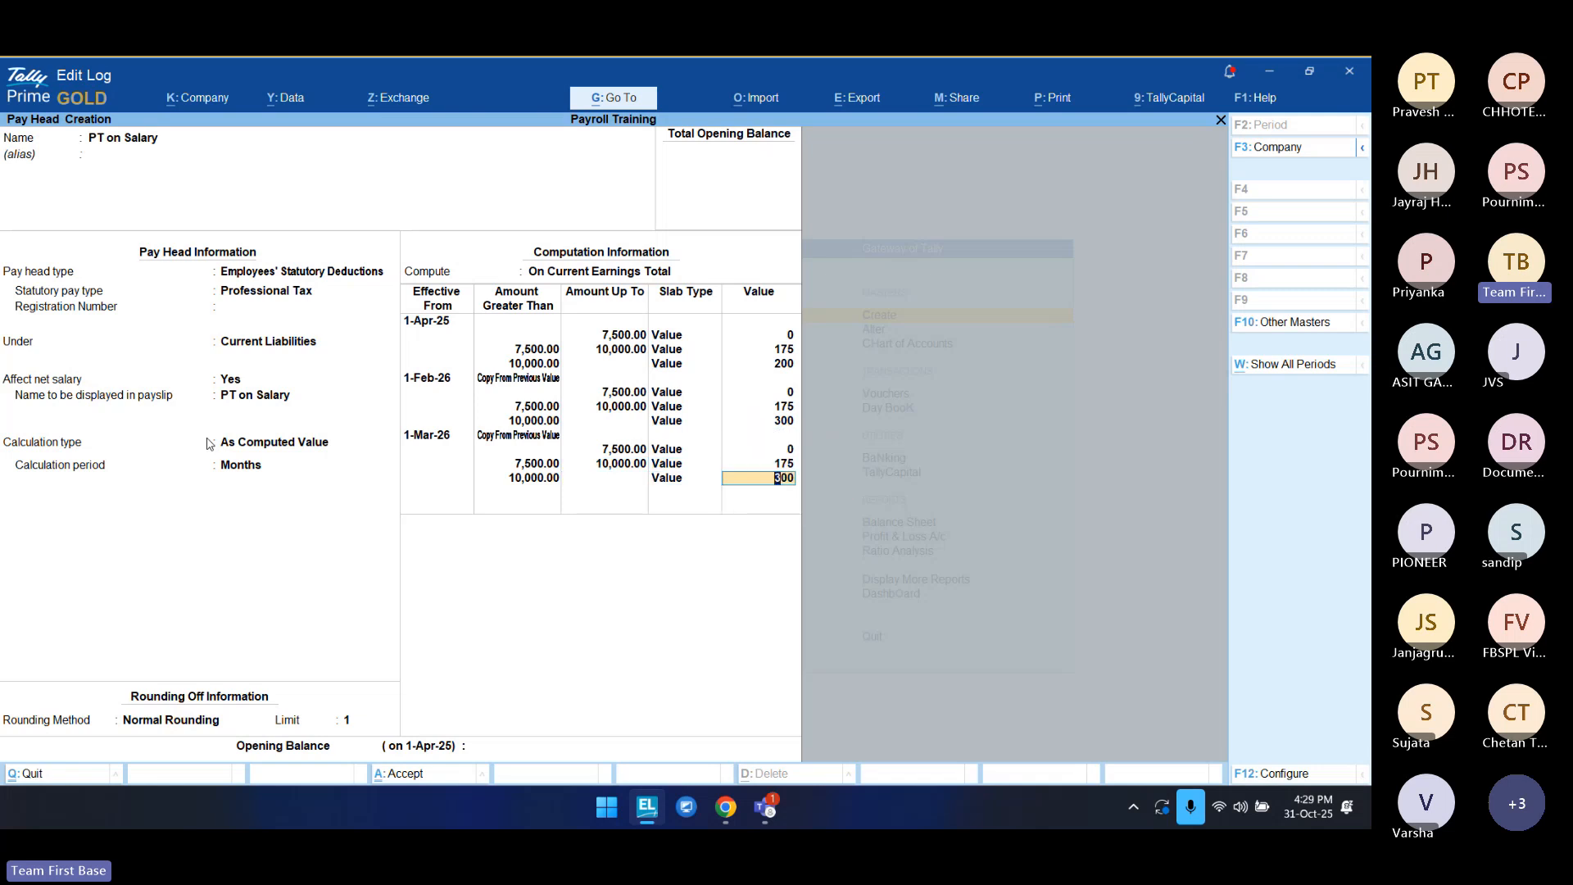
type("200")
key("Return")
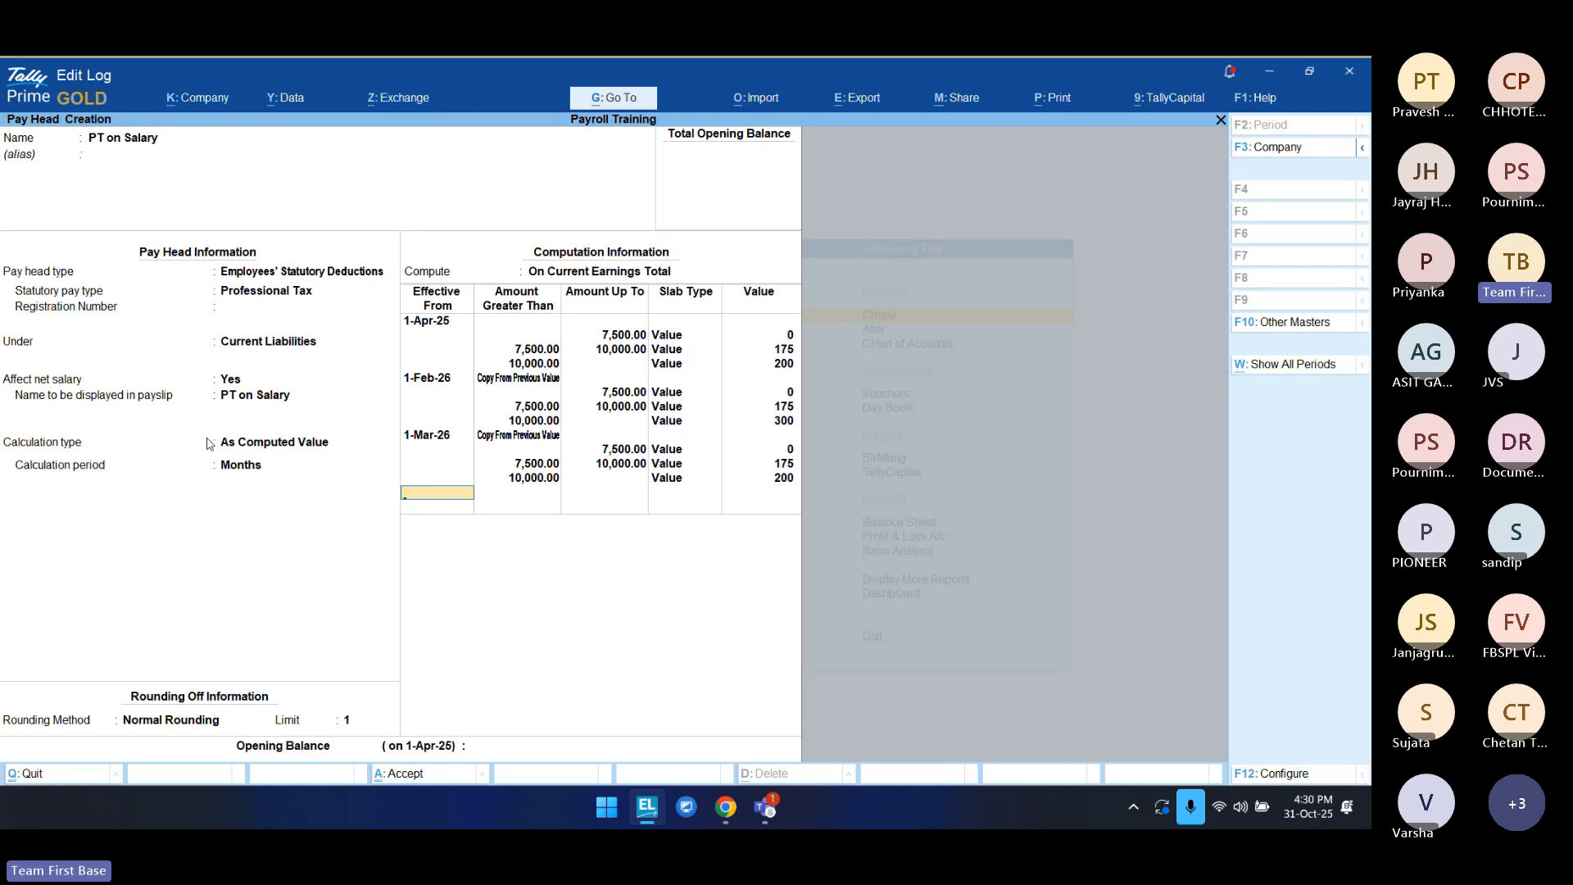
Step: End the slab list and save the PT on Salary pay head
key("Return")
key("Return")
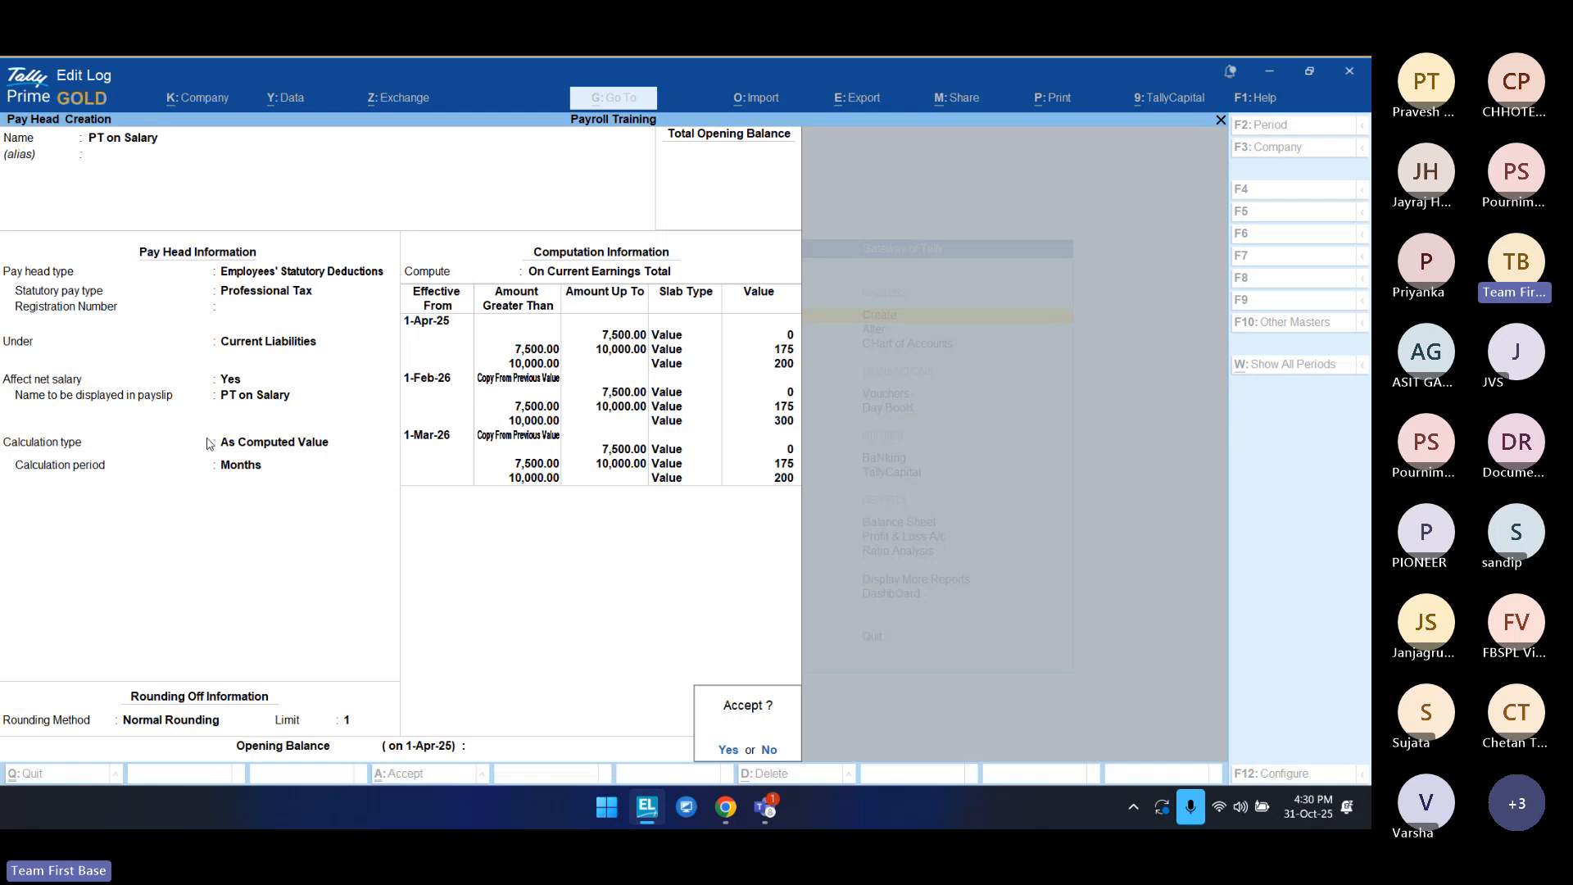
key("Return")
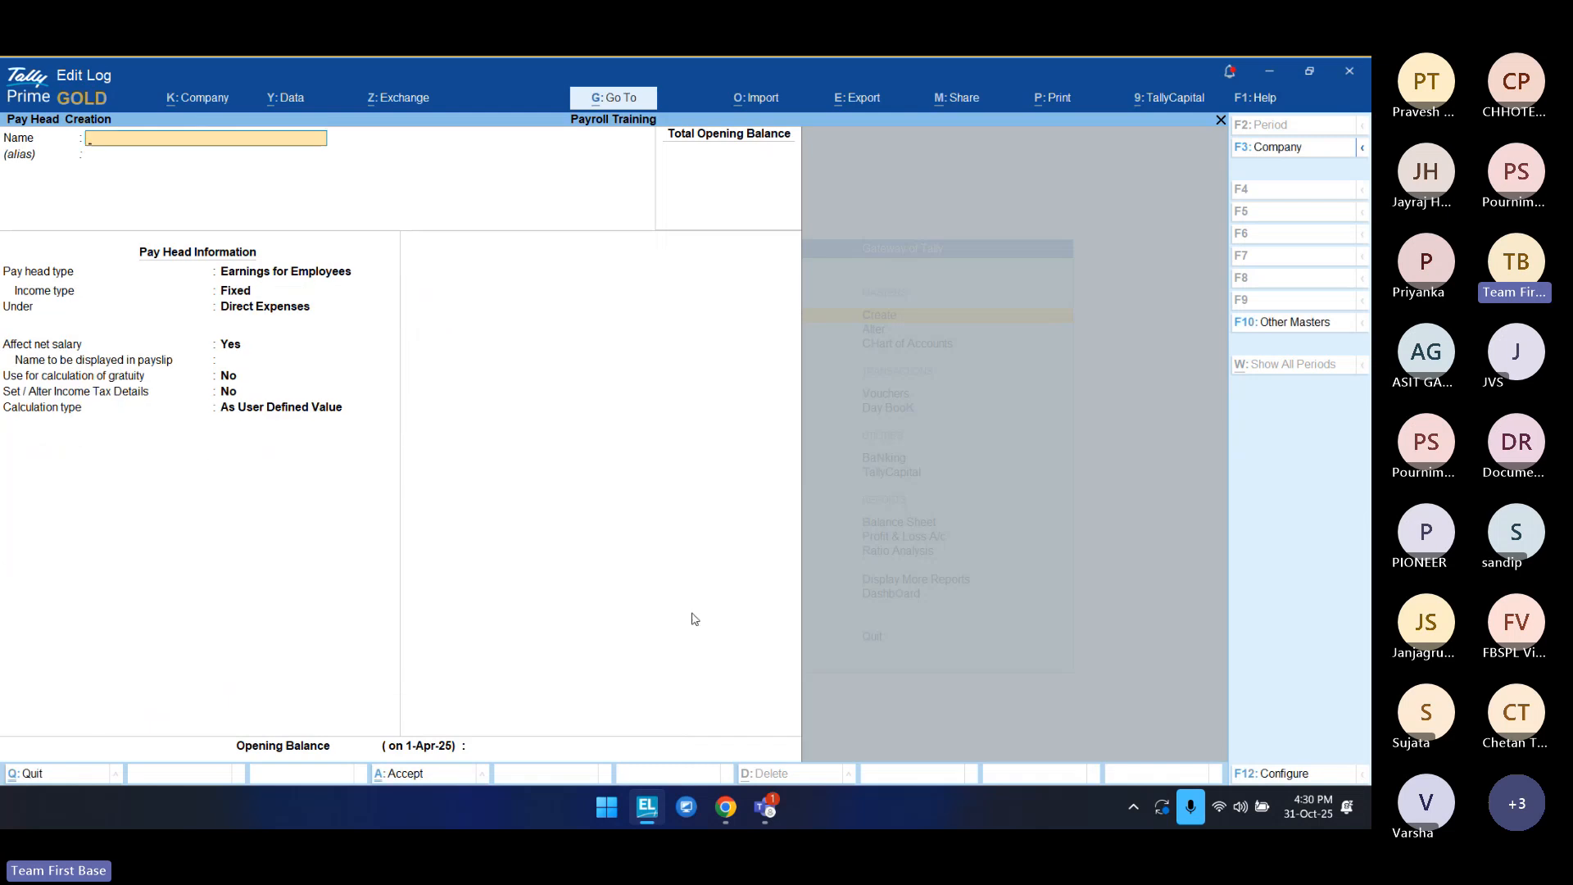
mouse_move(771, 801)
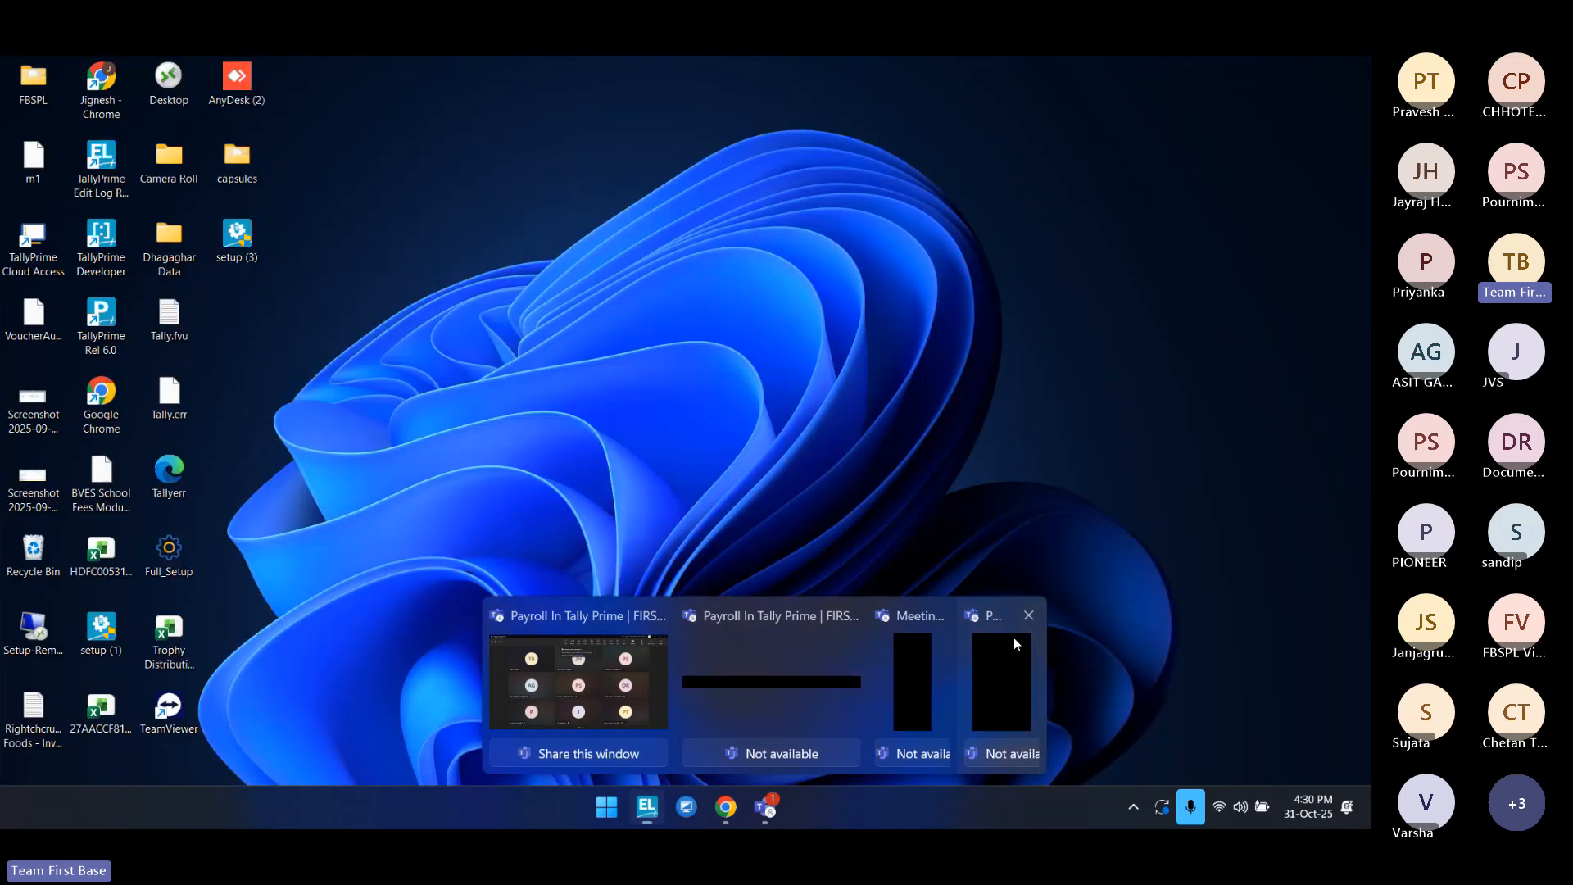
left_click(1014, 638)
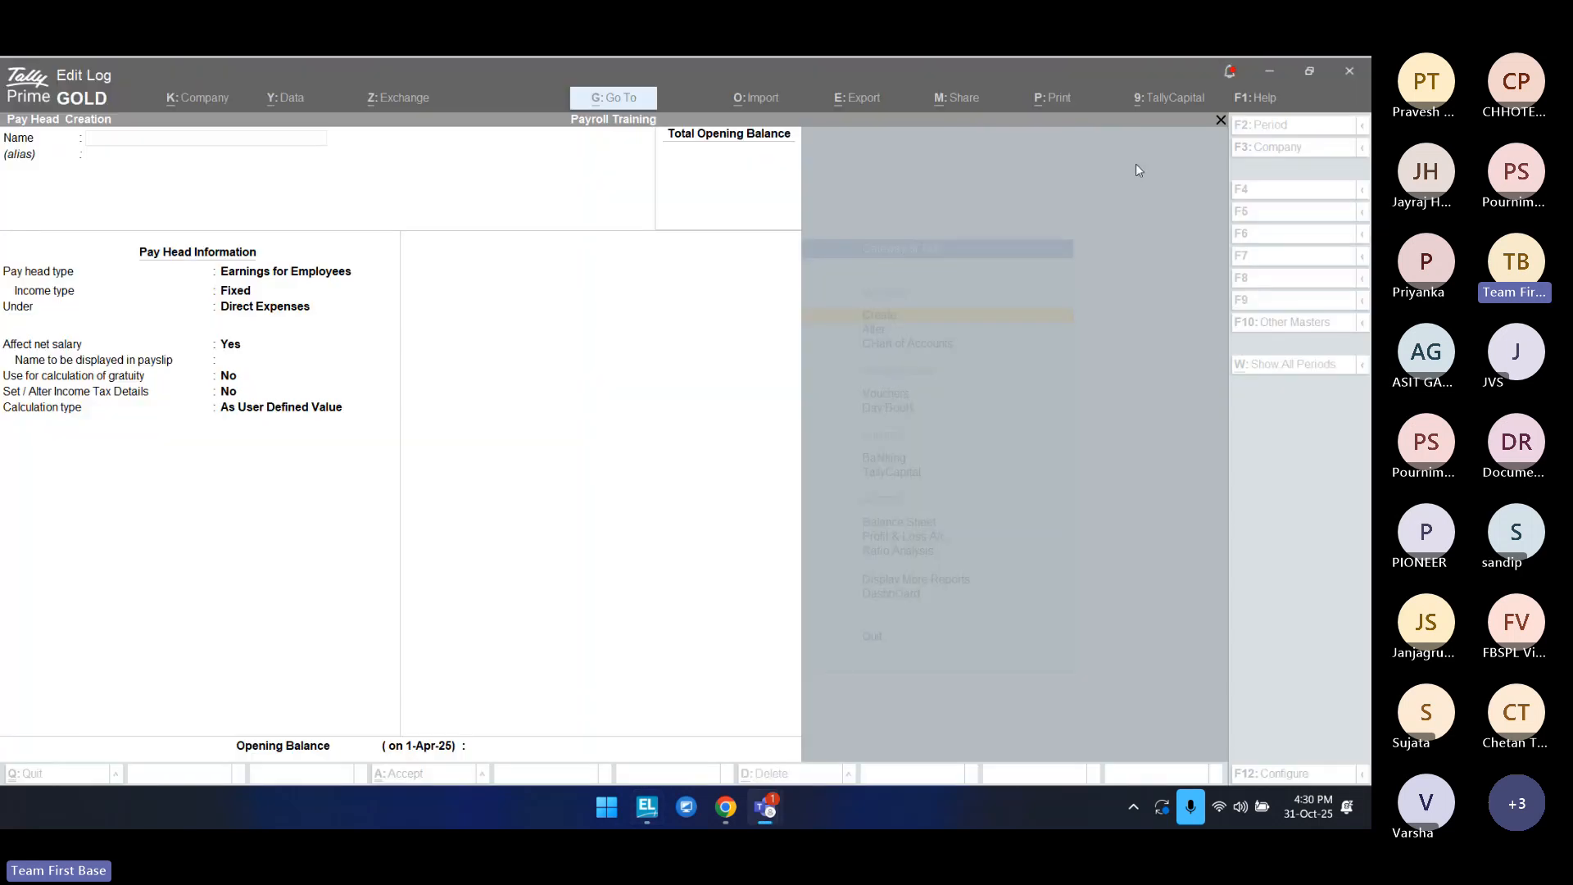
left_click(1051, 199)
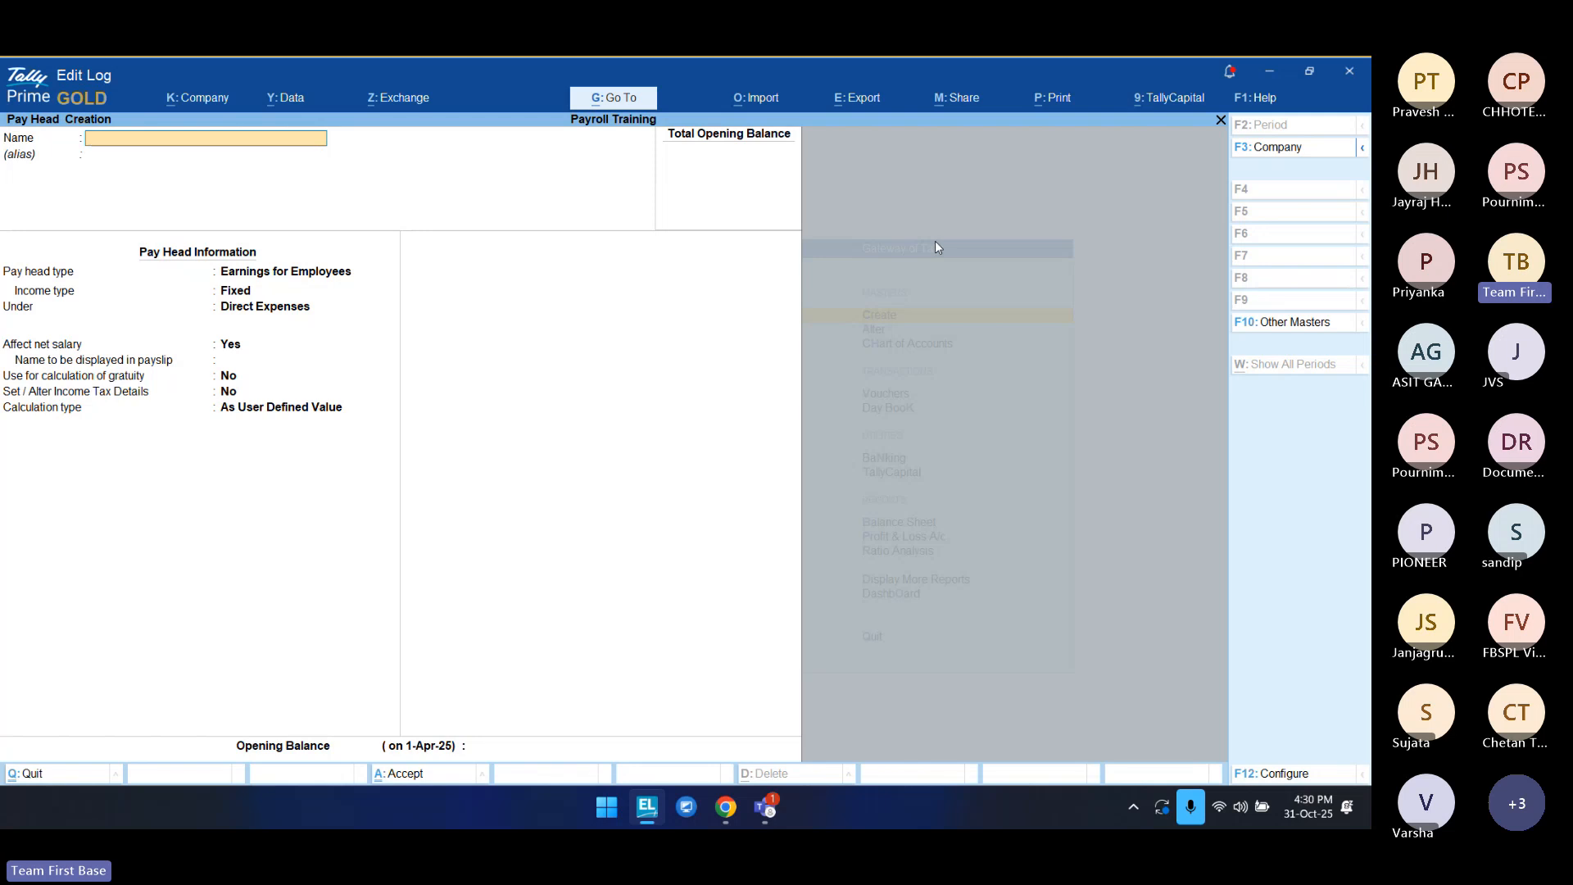
Step: Start a new pay head named Advance to Staff with pay head type Loans and Advances
type("Advance to Staff")
key("Return")
key("Return")
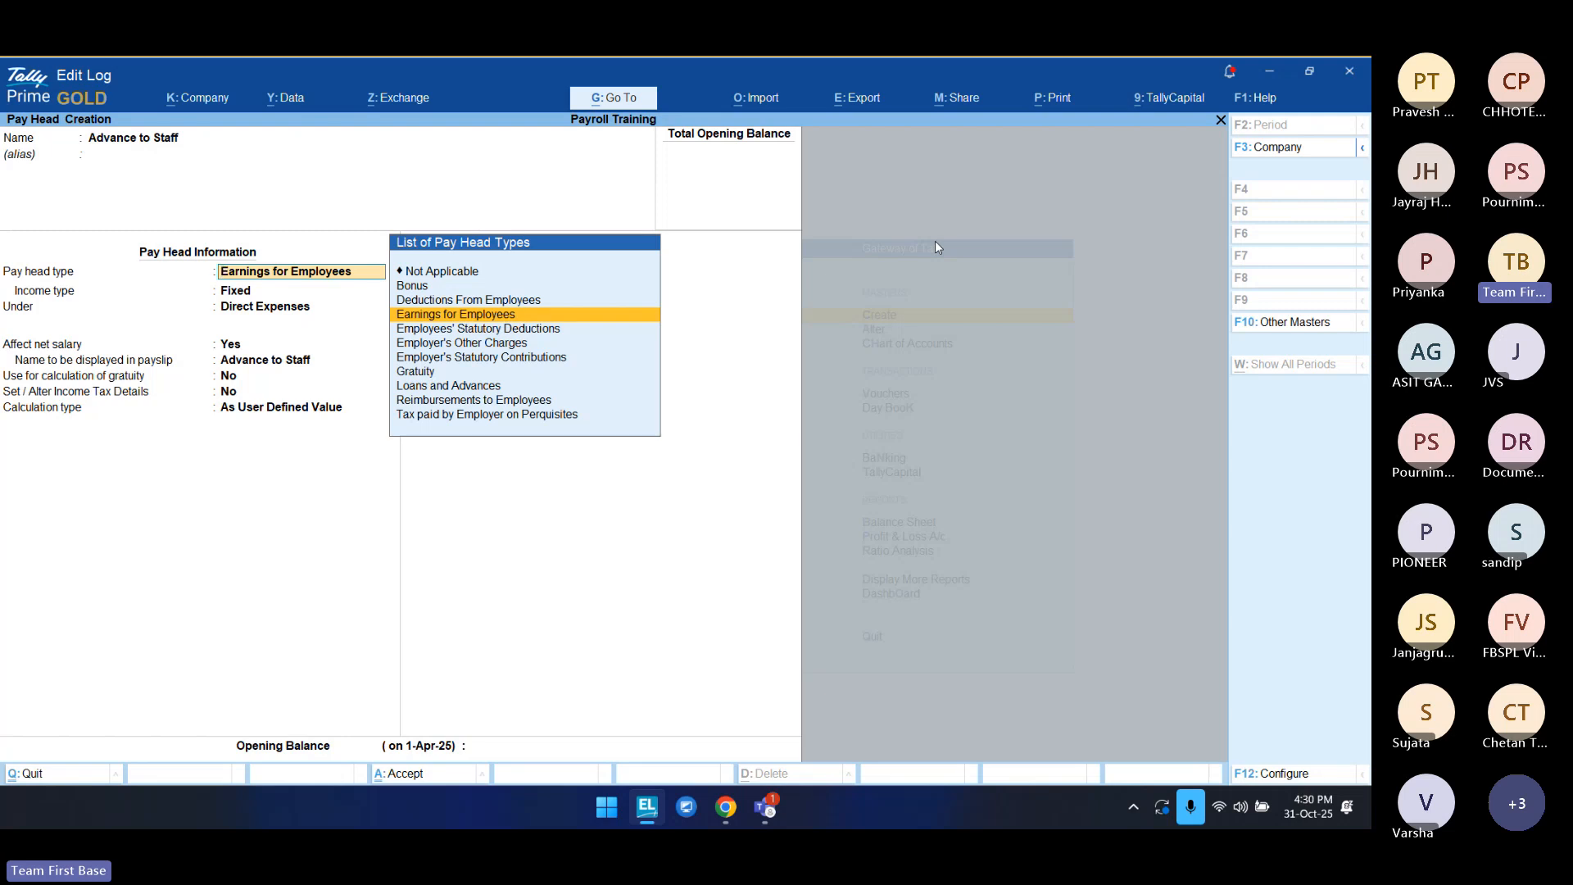
key("Down")
key("Down")
key("Down")
key("Down")
key("Down")
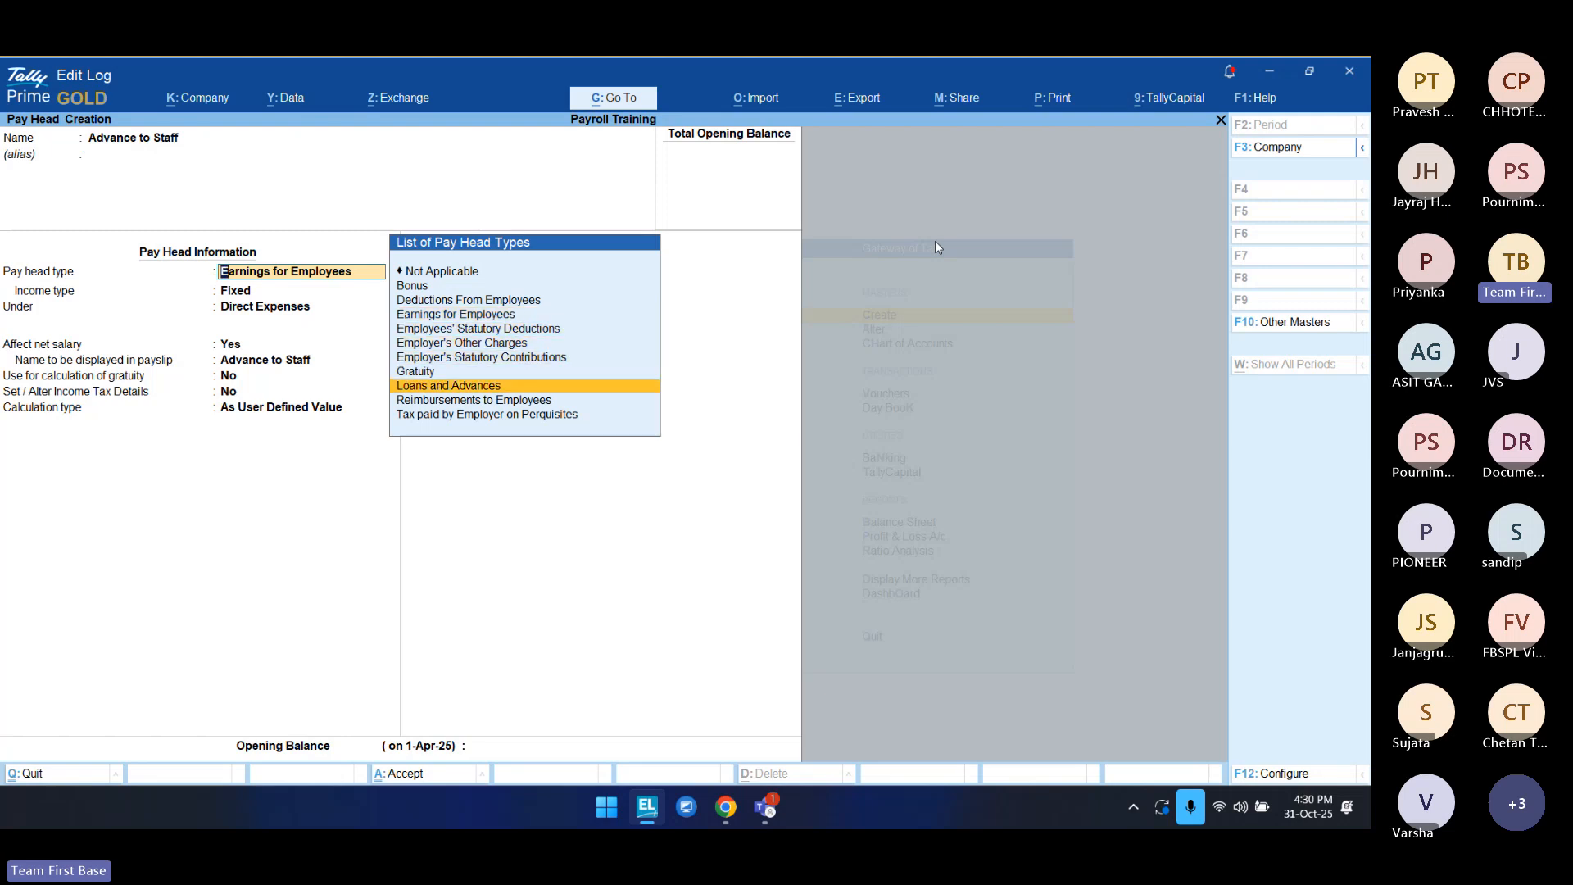
key("Return")
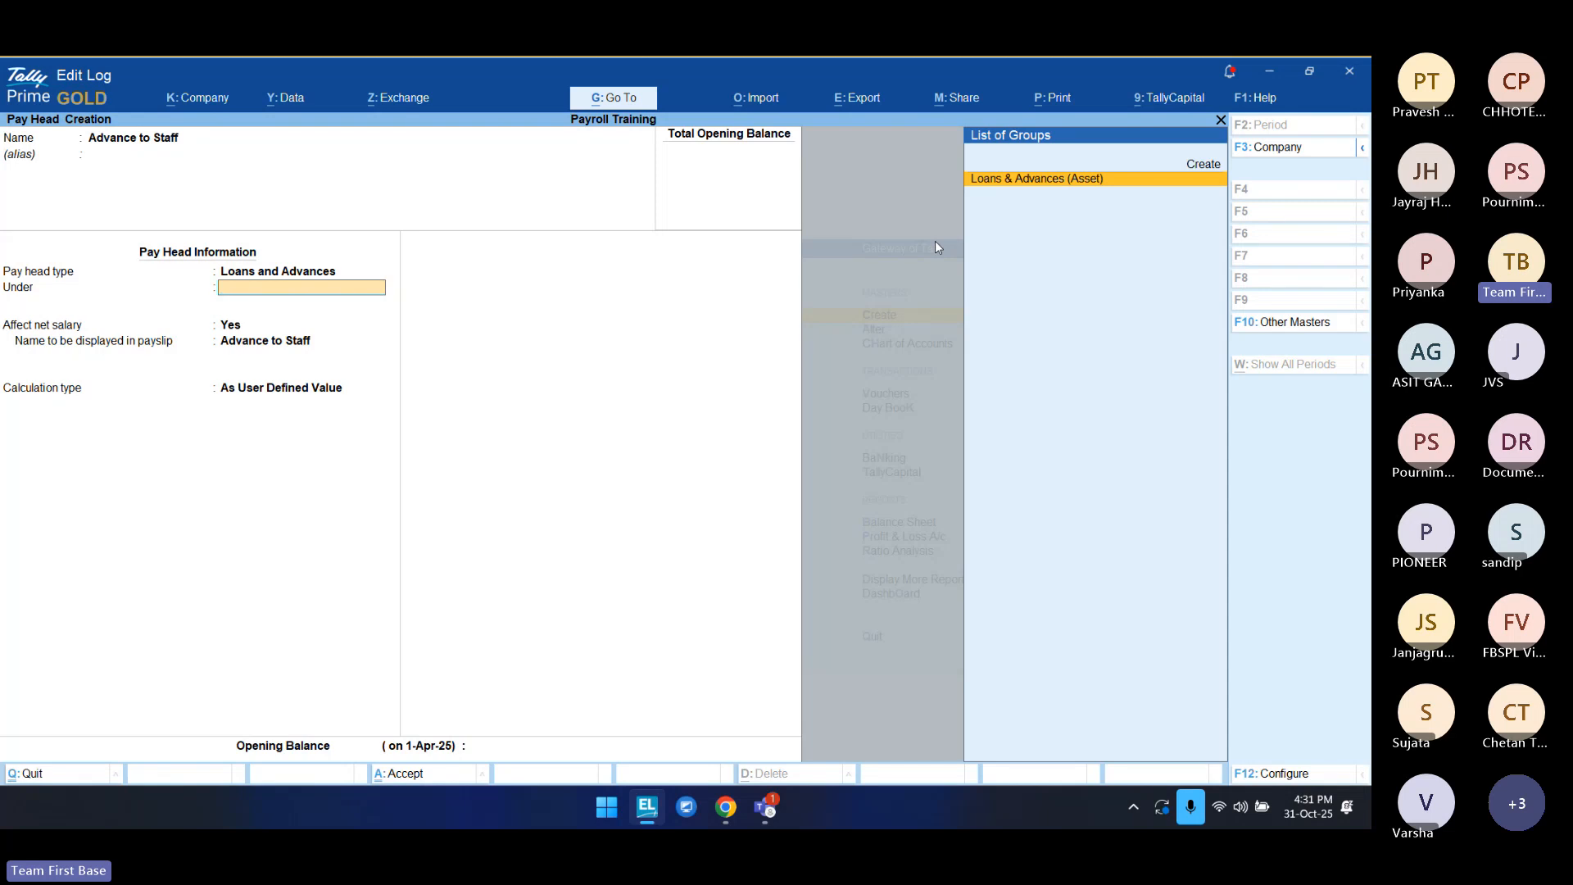
Step: Put Advance to Staff under Loans & Advances (Asset), calculated As User Defined Value, and save it without an opening balance
key("Return")
key("Return")
key("Return")
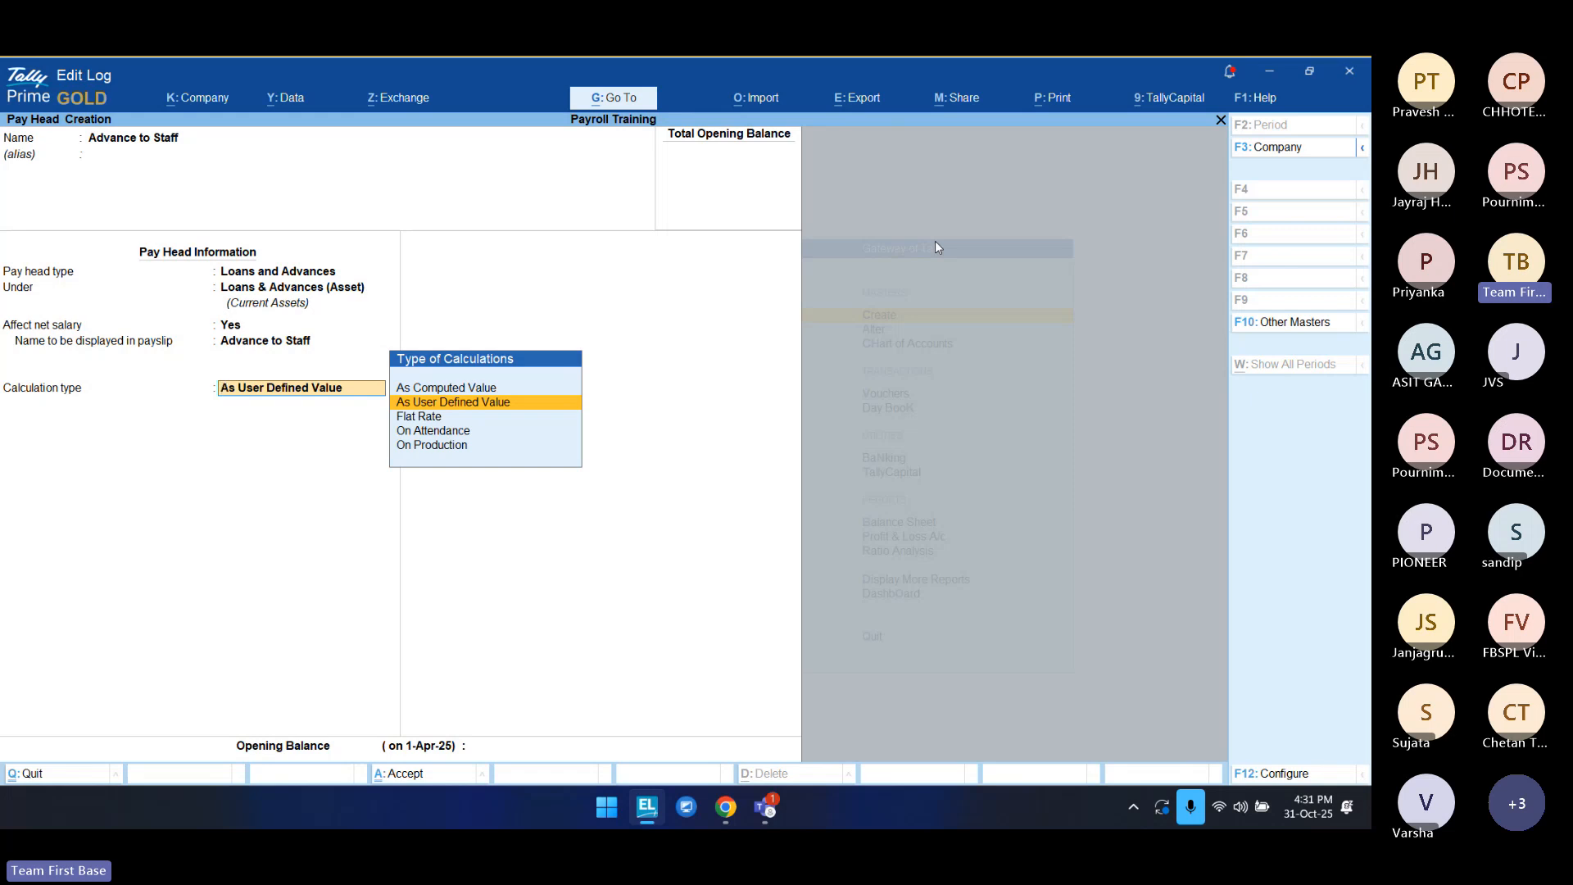
key("Return")
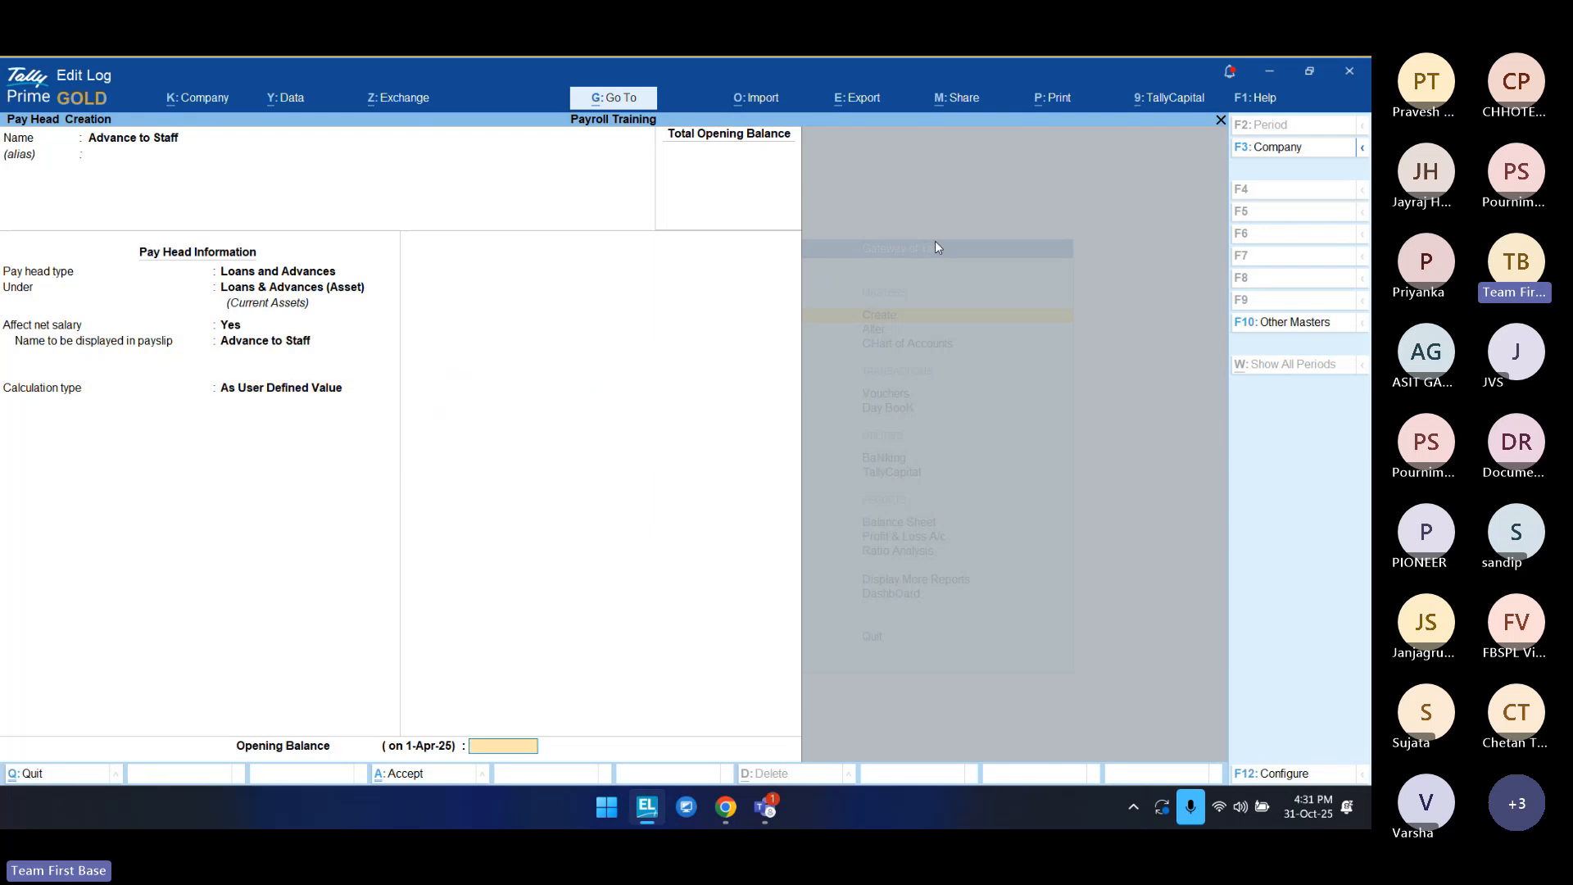
key("Return")
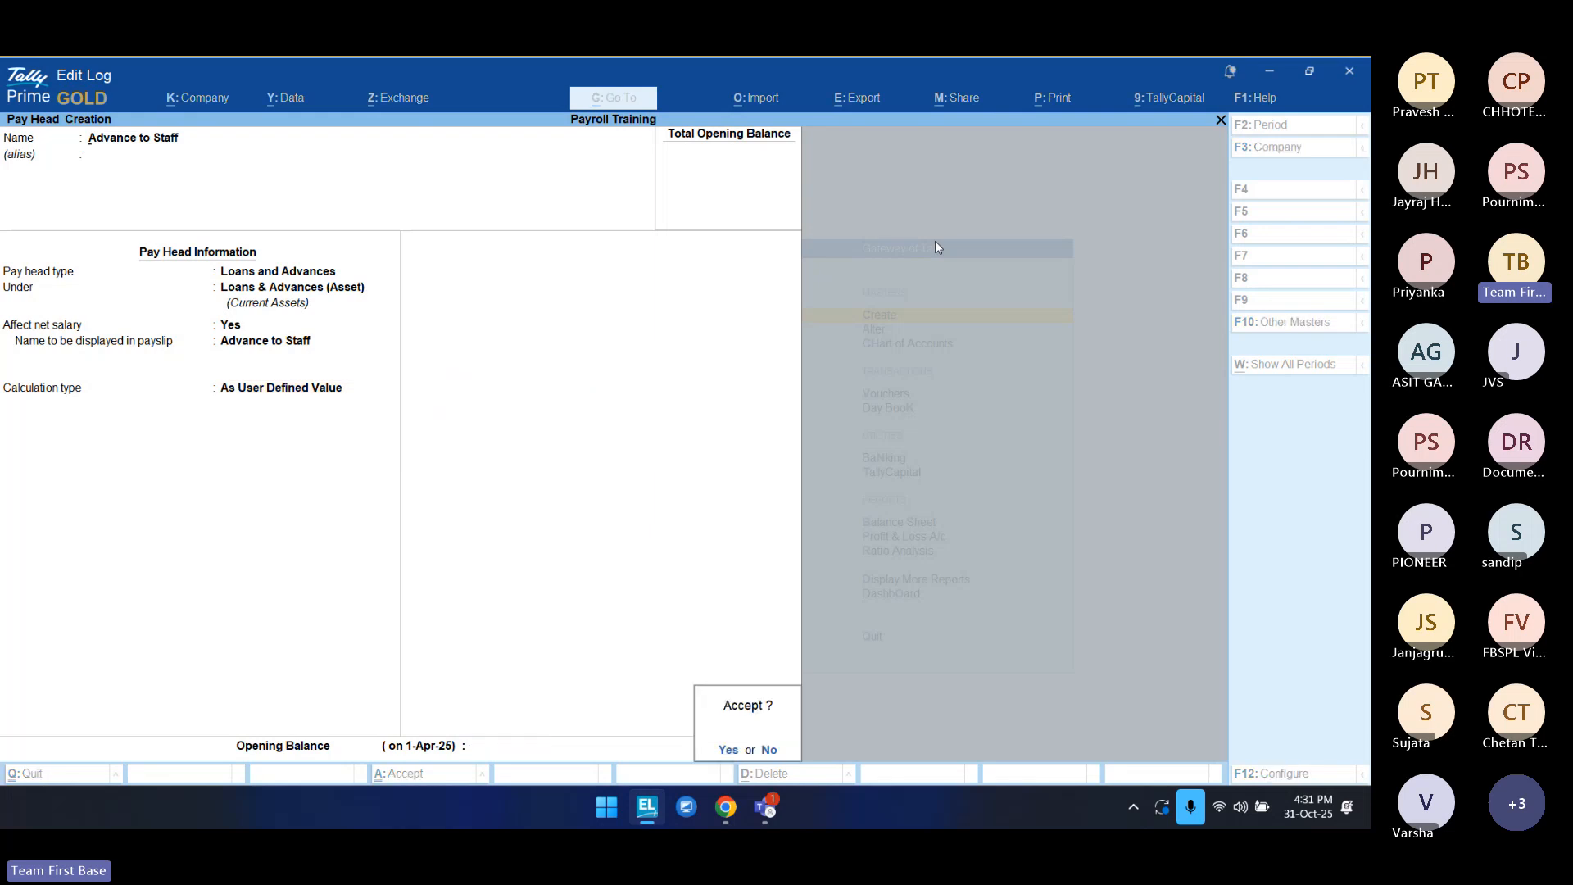
key("Return")
Step: Start a new pay head named Loan to Staff with pay head type Loans and Advances
type("Loan")
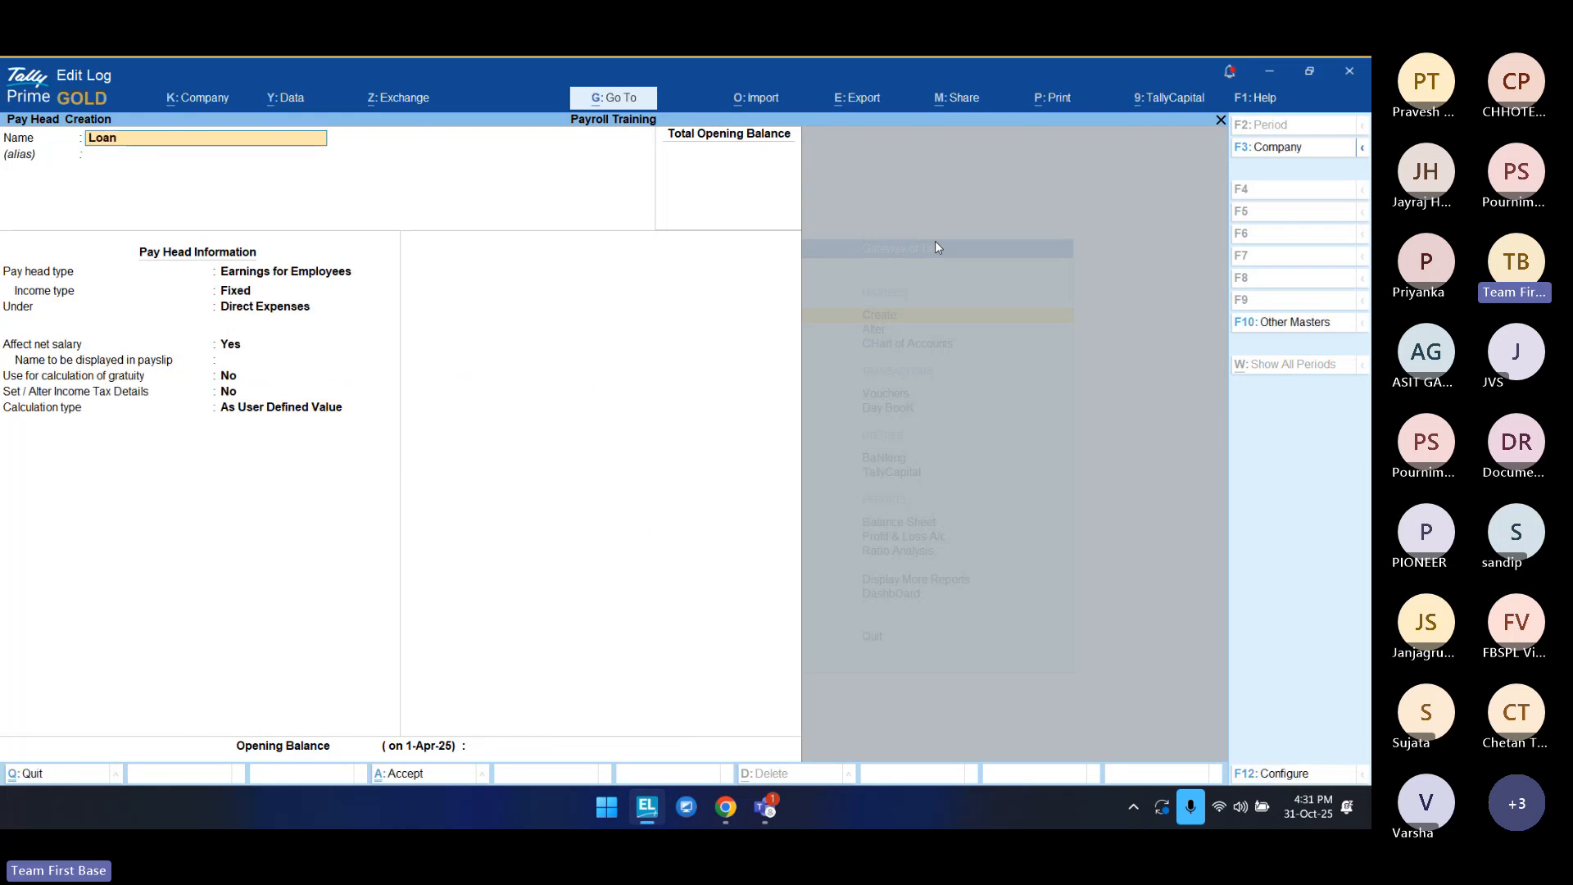
type(" to Staff")
key("Return")
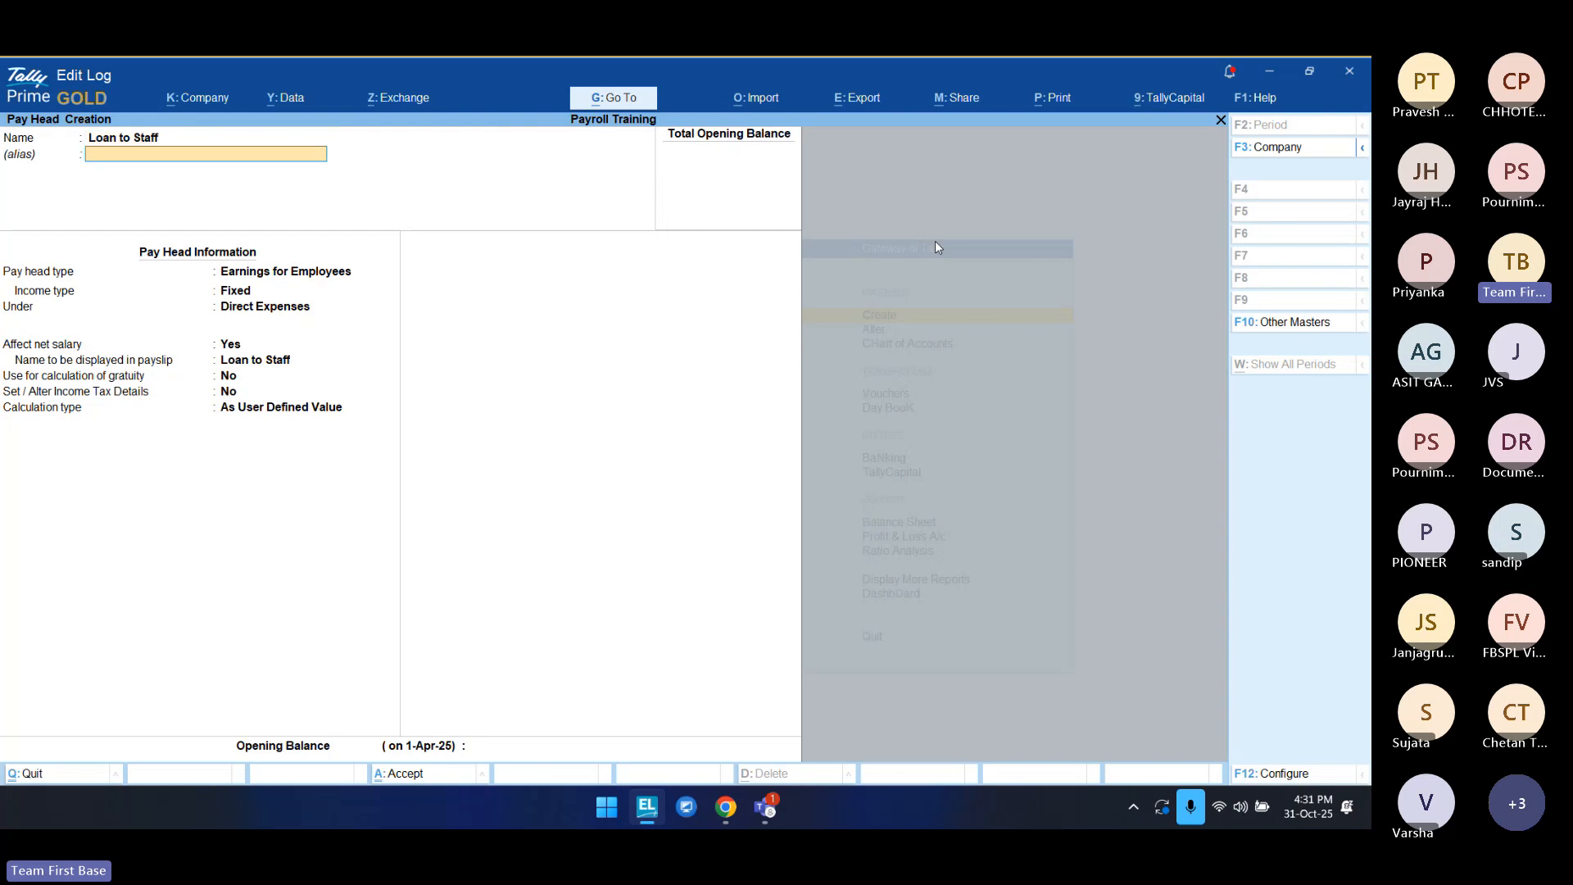
key("Return")
key("Down")
key("Down")
key("Down")
key("Down")
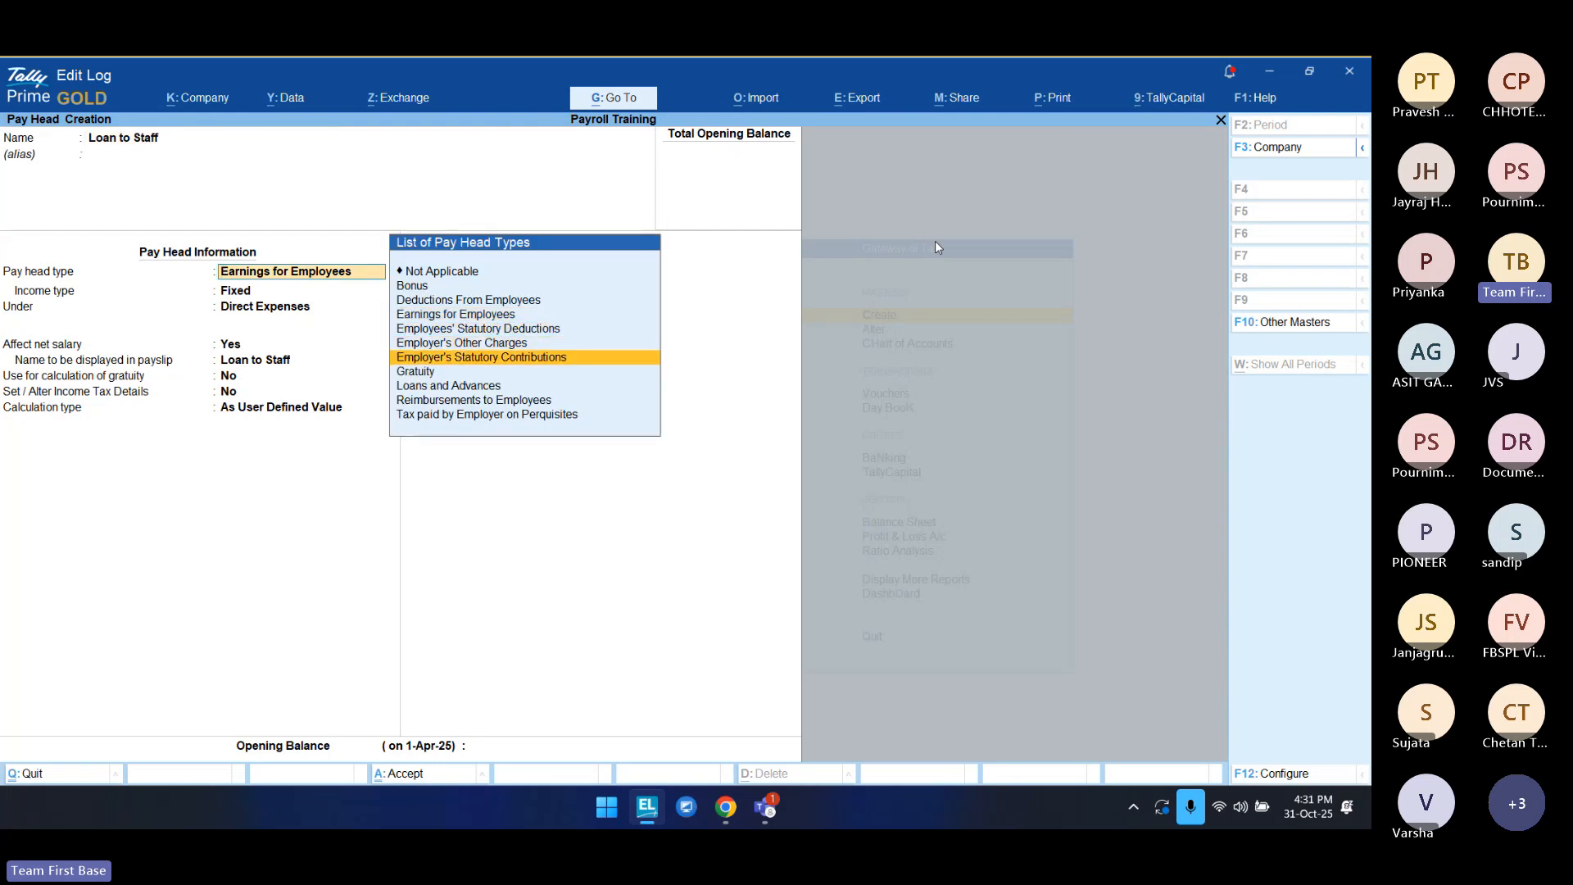
key("Return")
Step: Put Loan to Staff under Loans & Advances (Asset), affecting net salary, with a Flat Rate calculation per Months
key("Return")
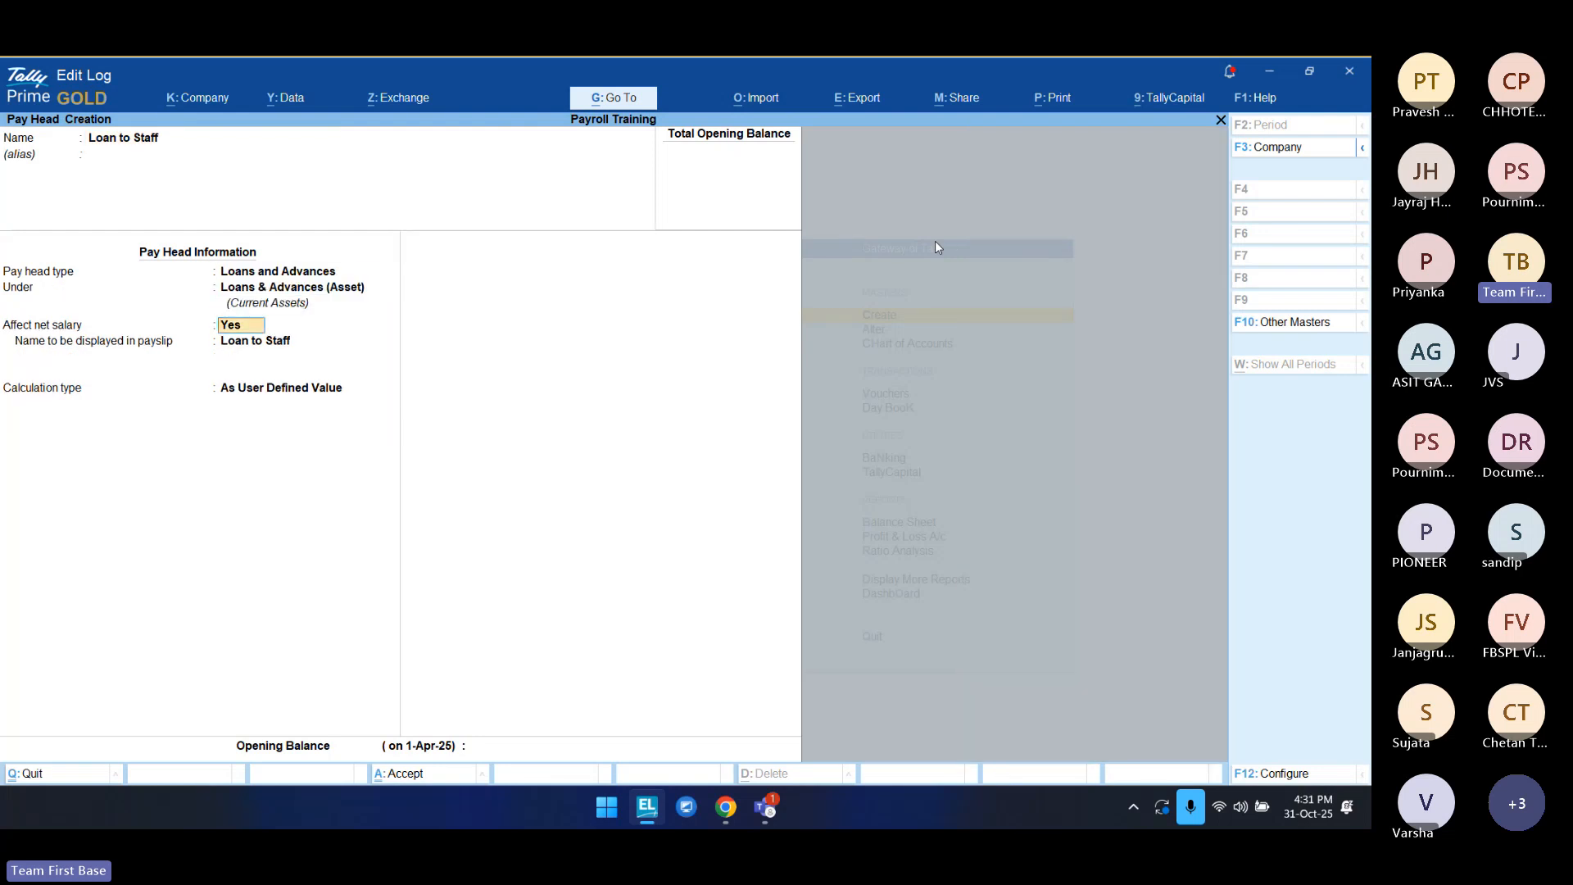
key("Return")
key("Return")
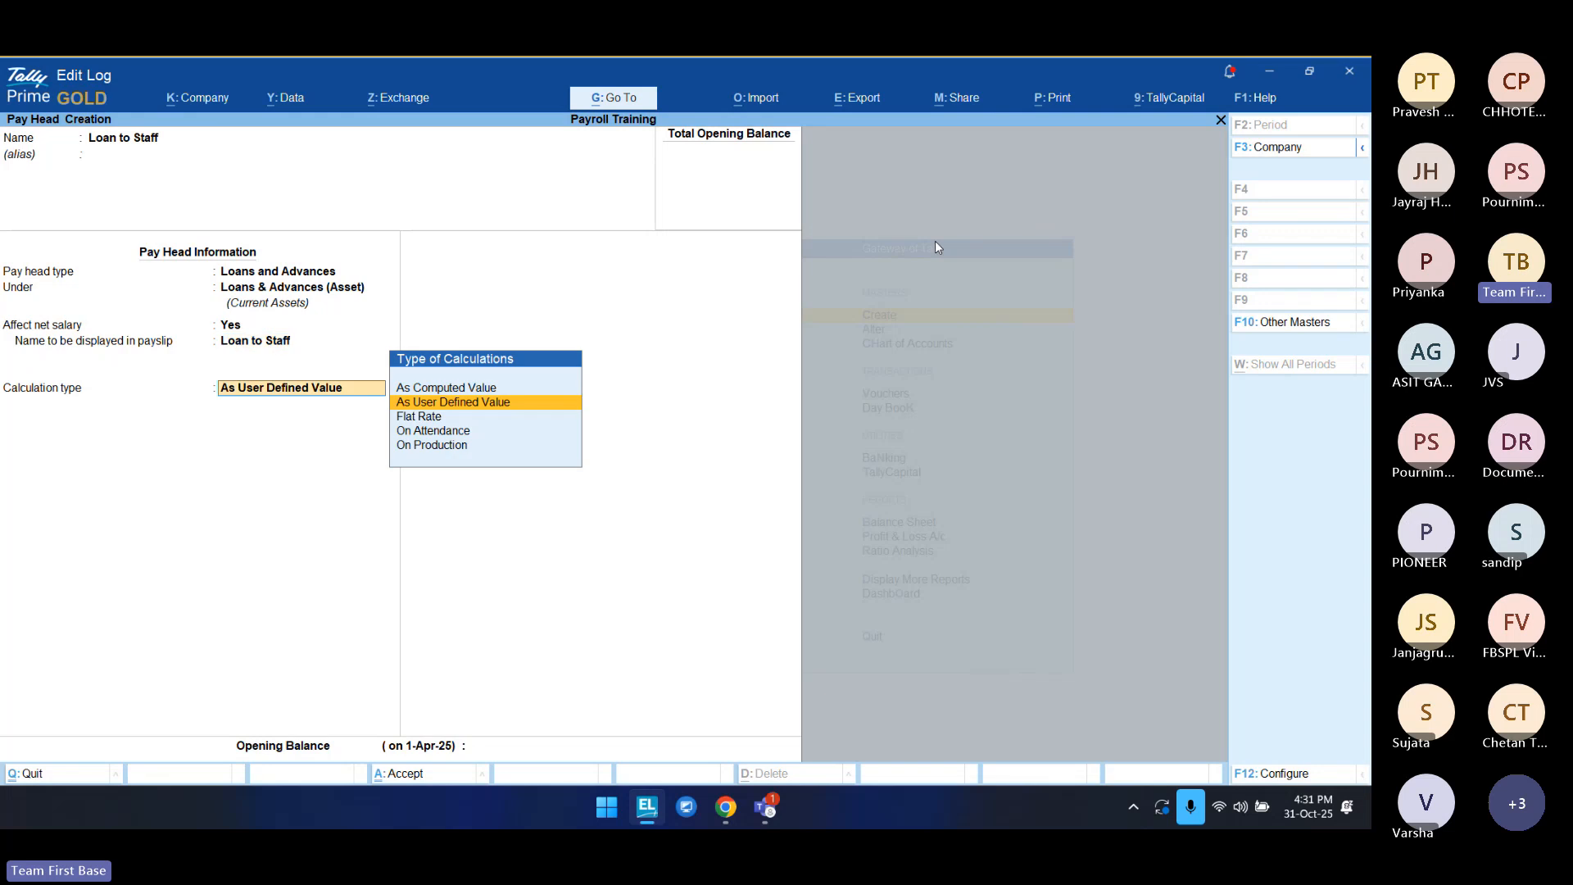
key("Down")
key("Return")
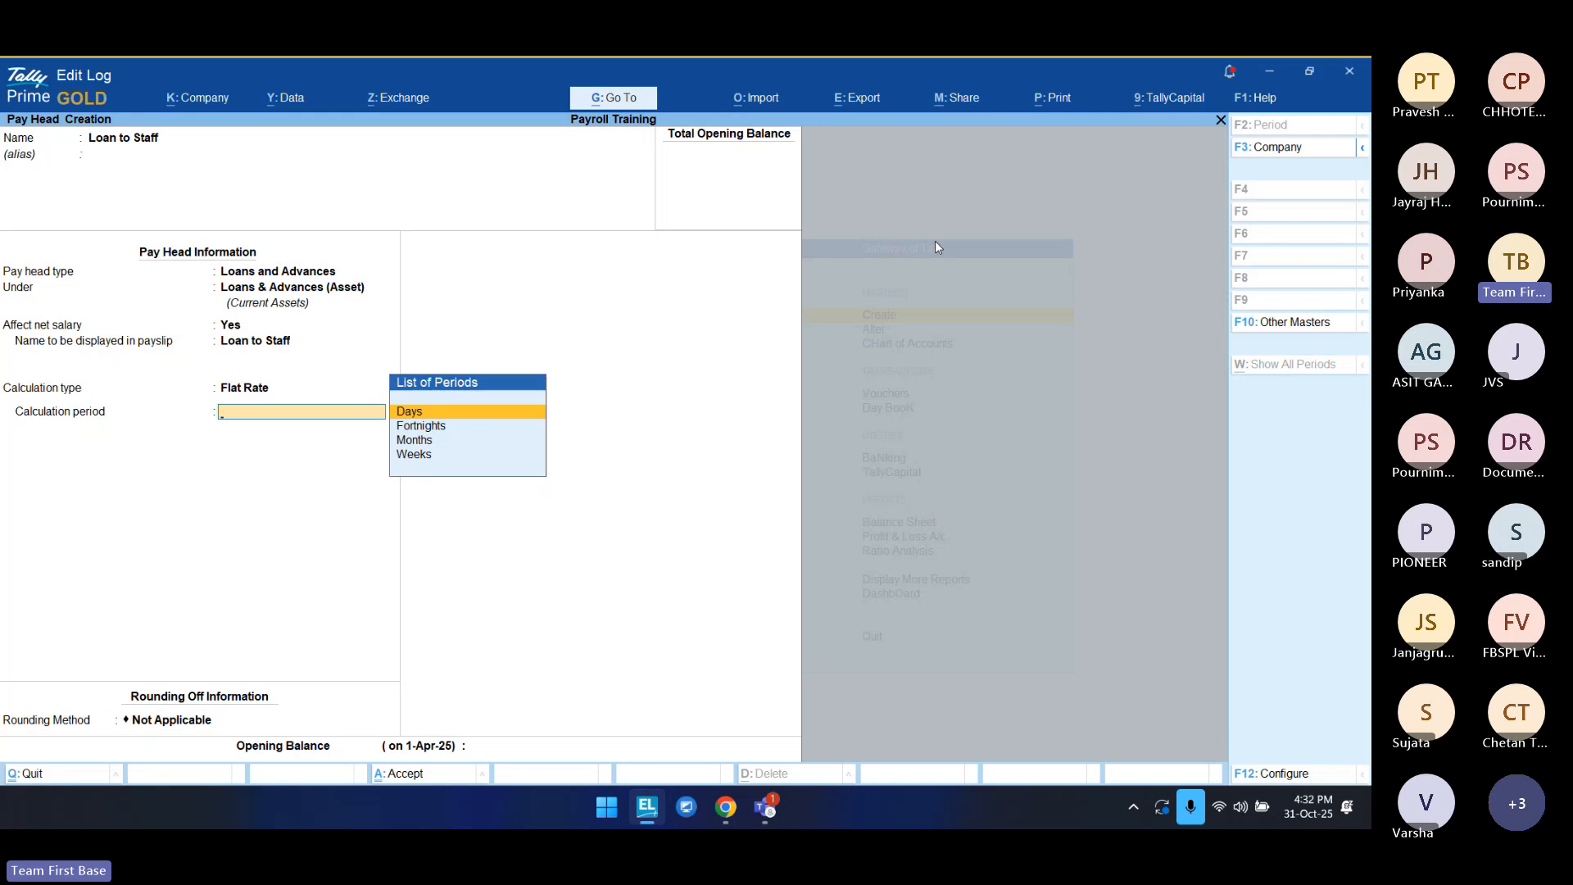
key("Down")
key("Down")
key("Return")
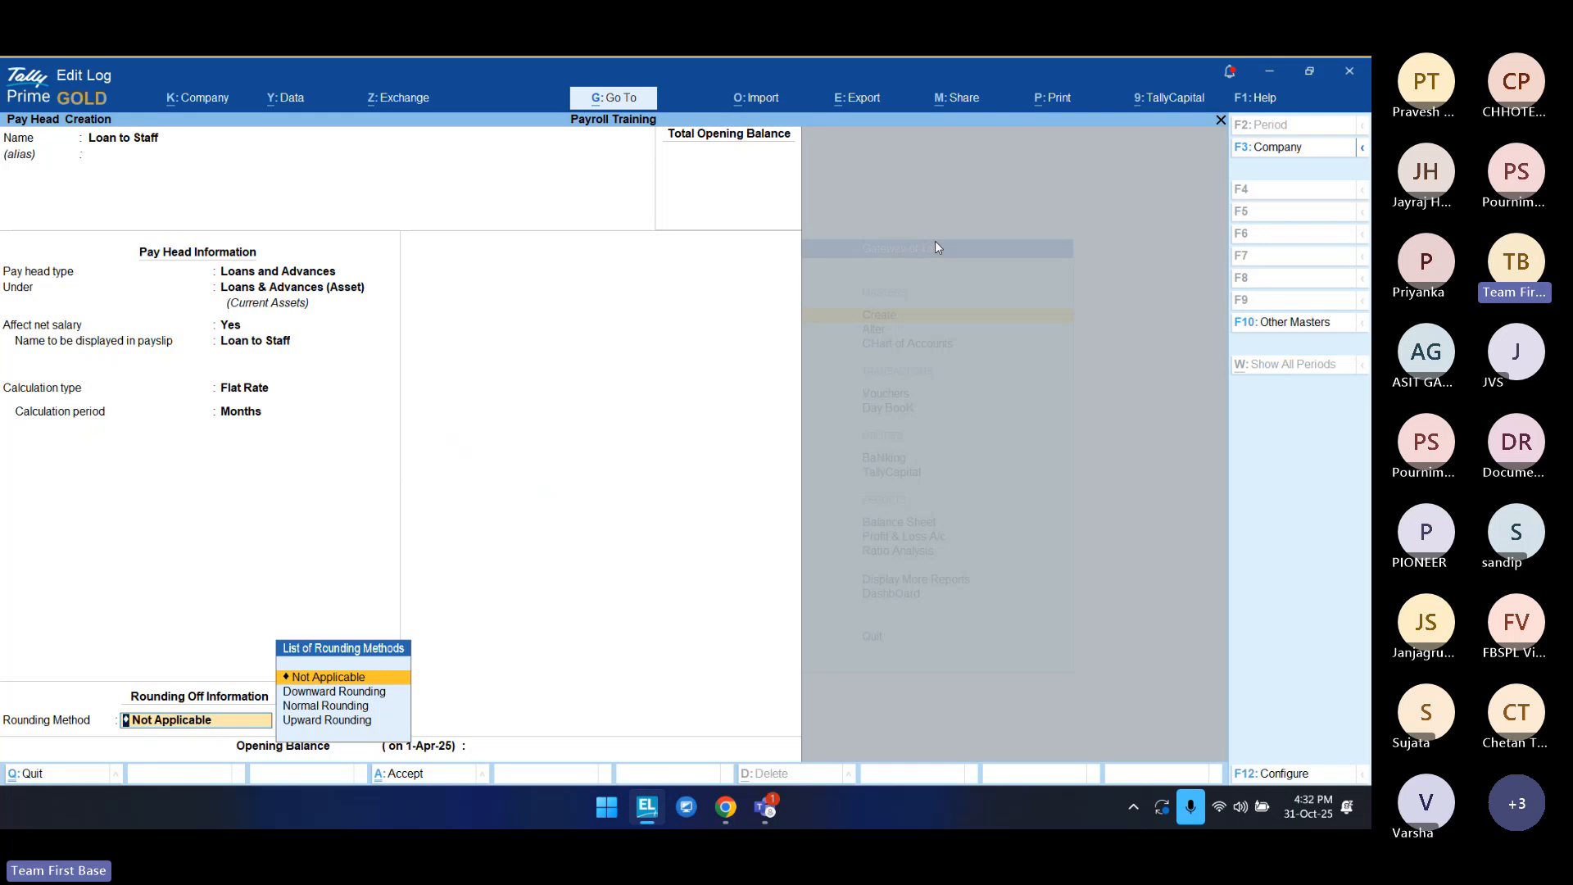
Step: Apply Normal Rounding with a limit of 1 and save the Loan to Staff pay head without an opening balance
key("Down")
key("Down")
key("Down")
key("Up")
key("Return")
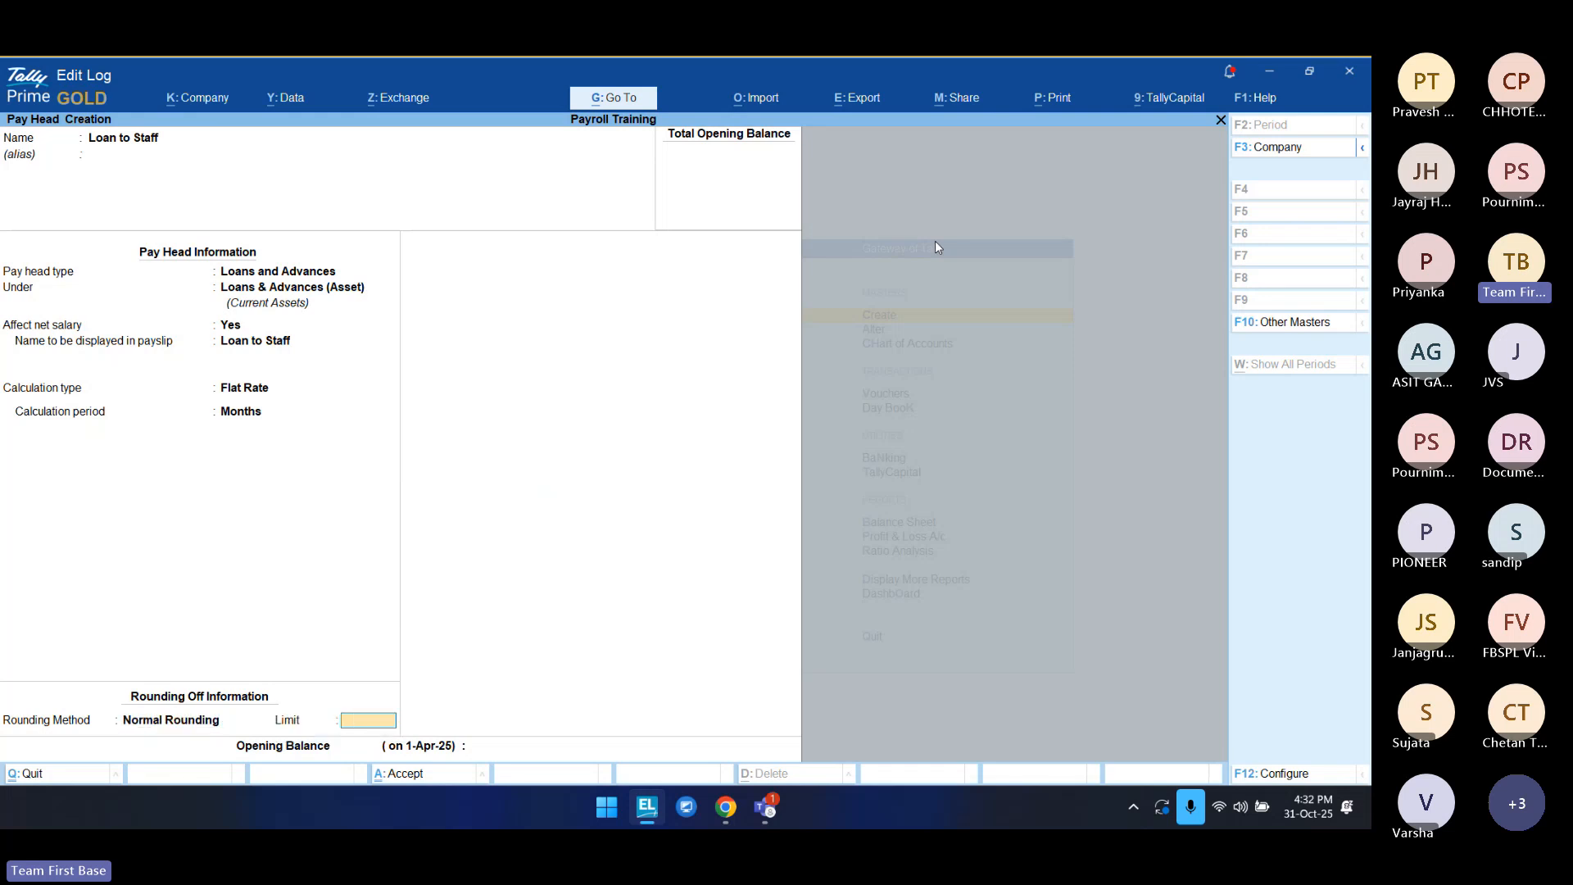
type("1")
key("Return")
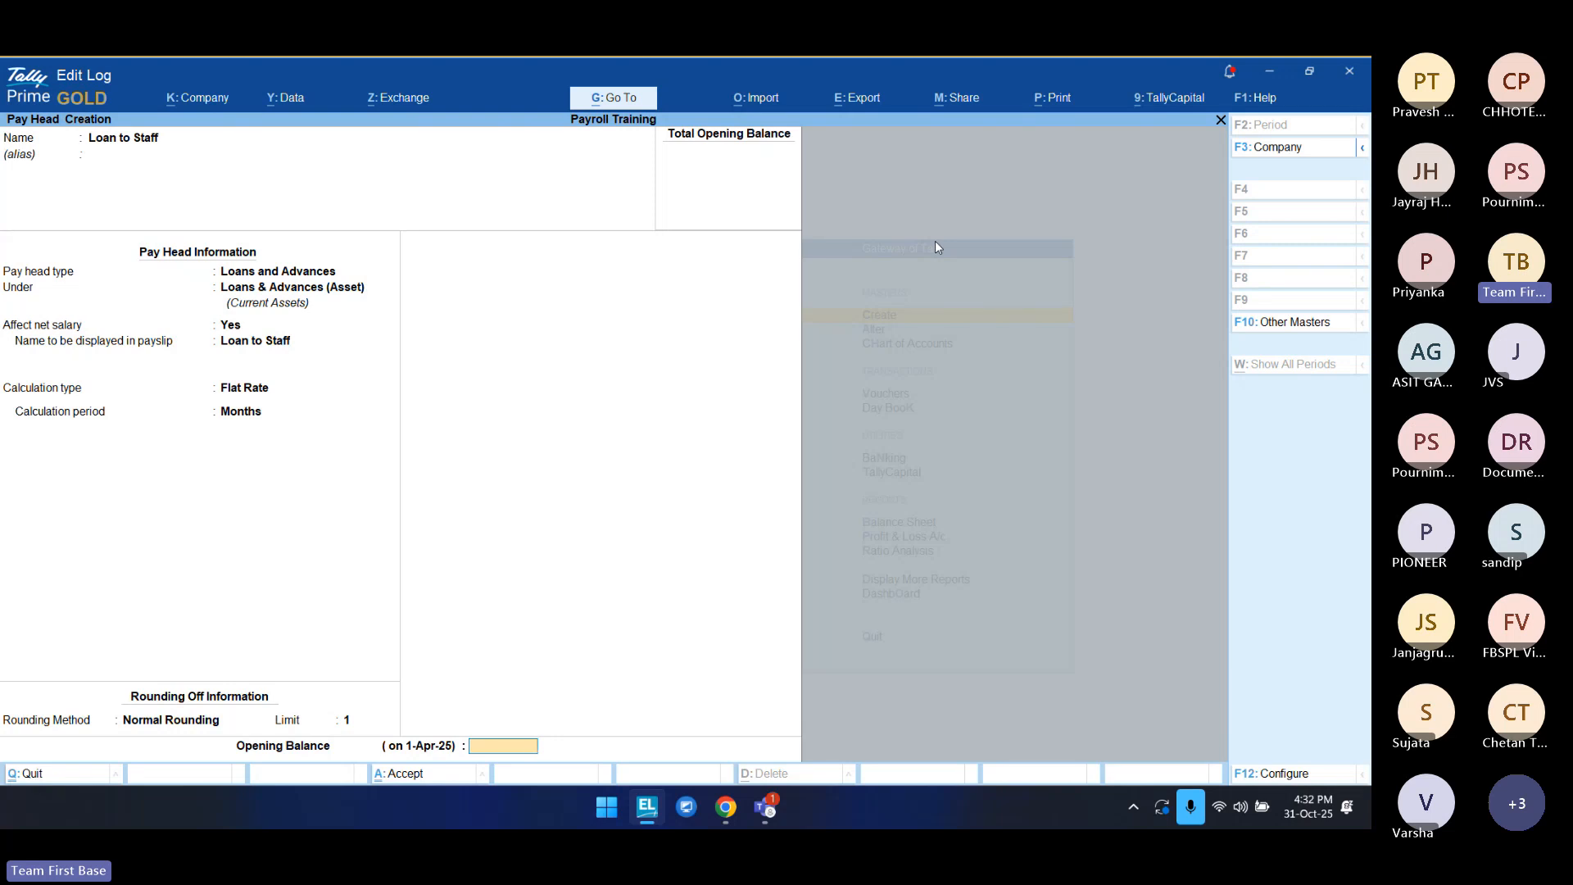
key("Return")
key("Return")
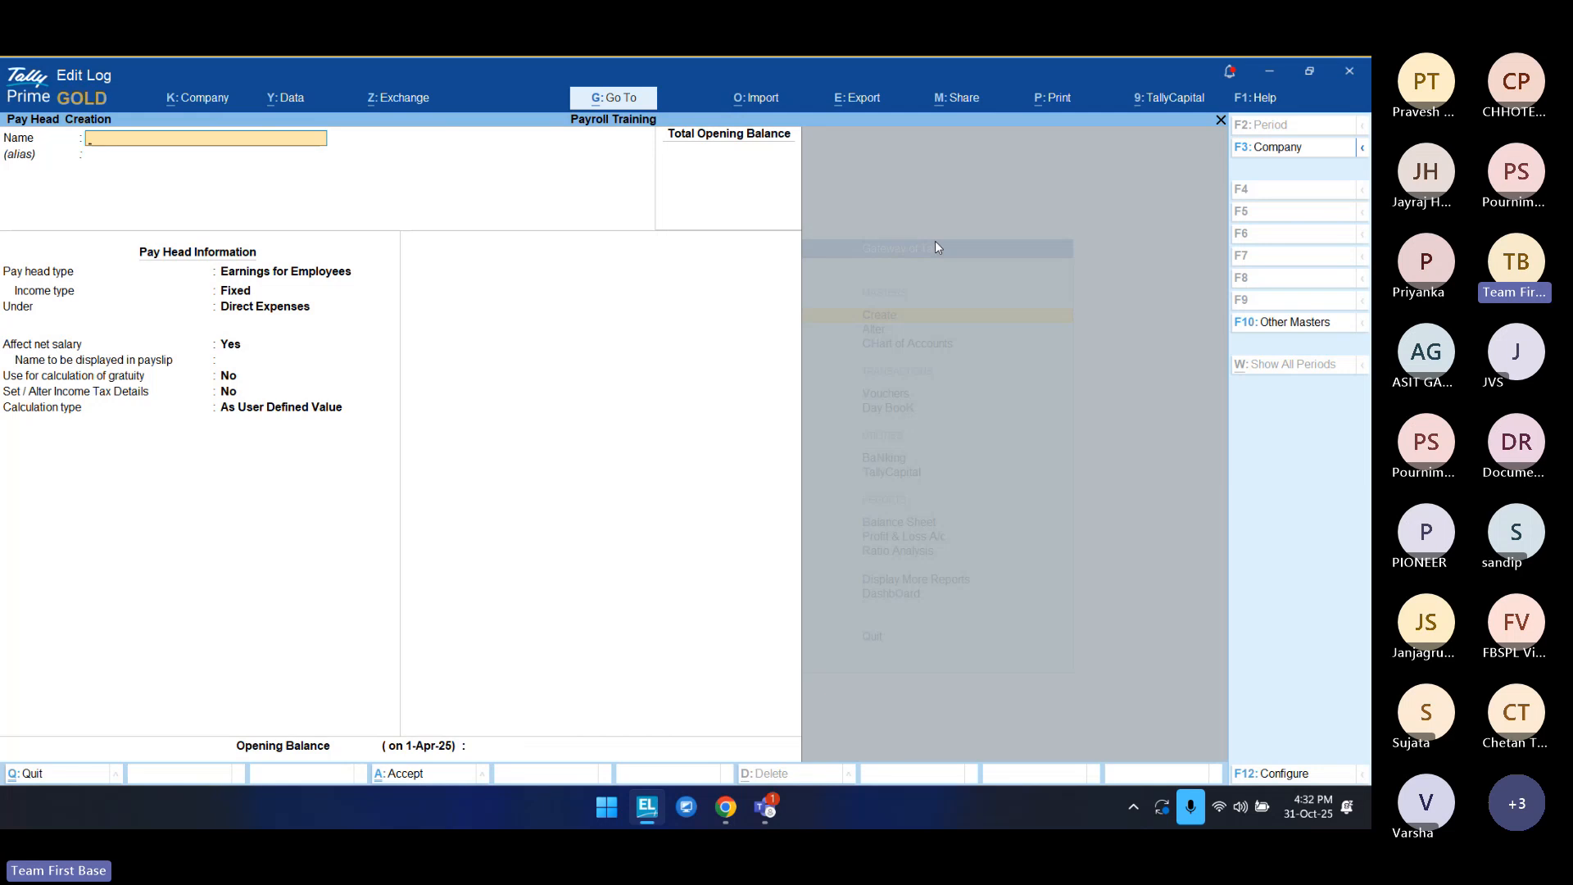
Step: Start a new pay head named TDS on Salaries as an Employees' Statutory Deductions type with statutory pay type Income Tax
type("TDS on Salaries")
key("Return")
key("Return")
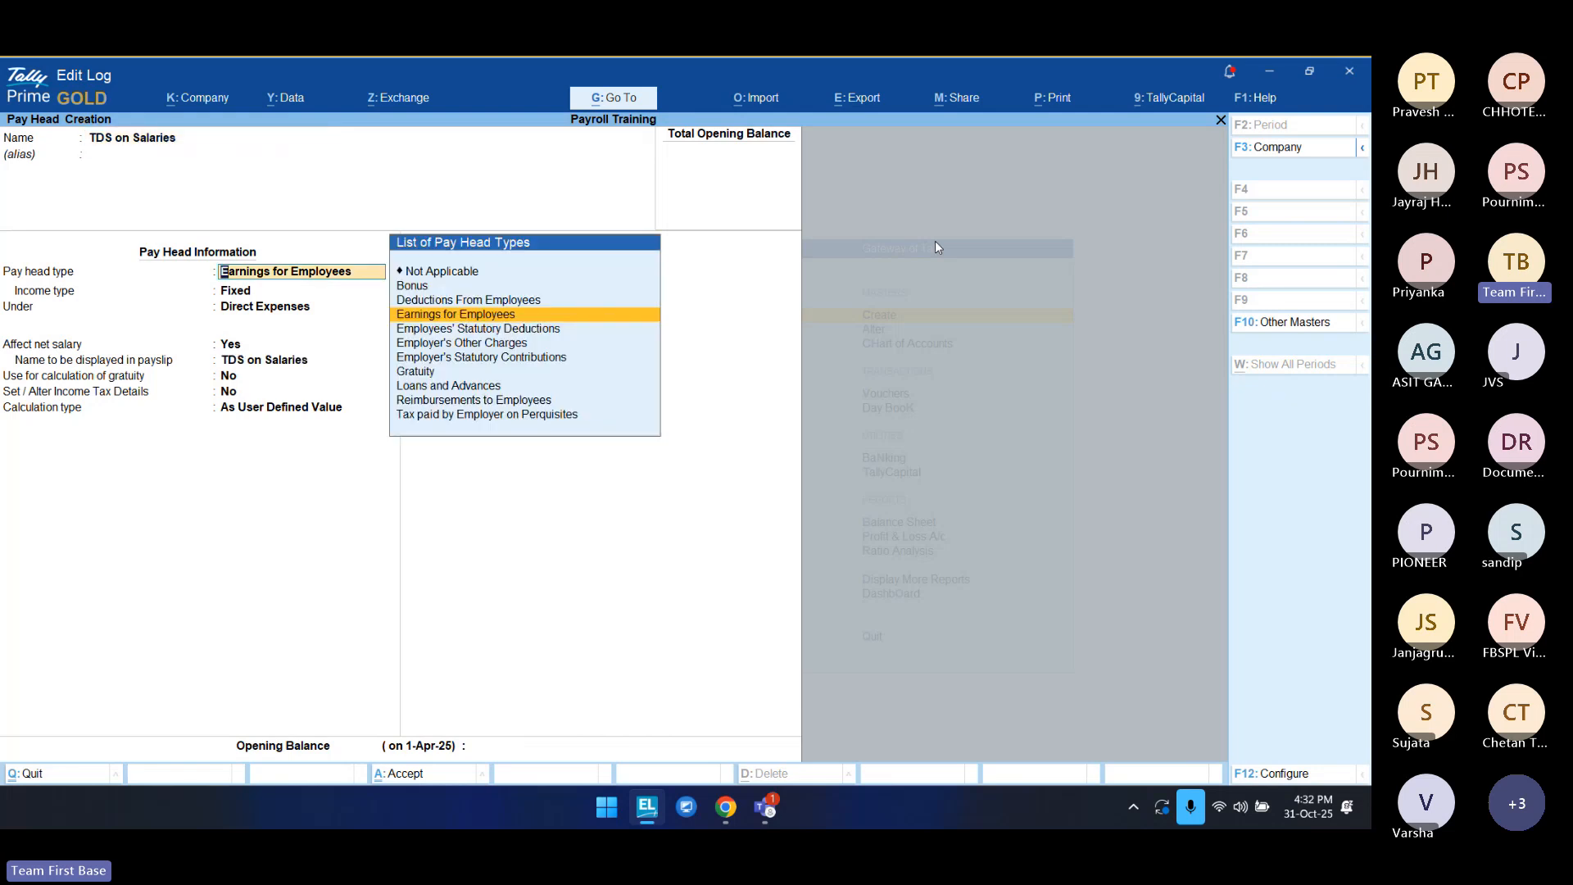
key("Down")
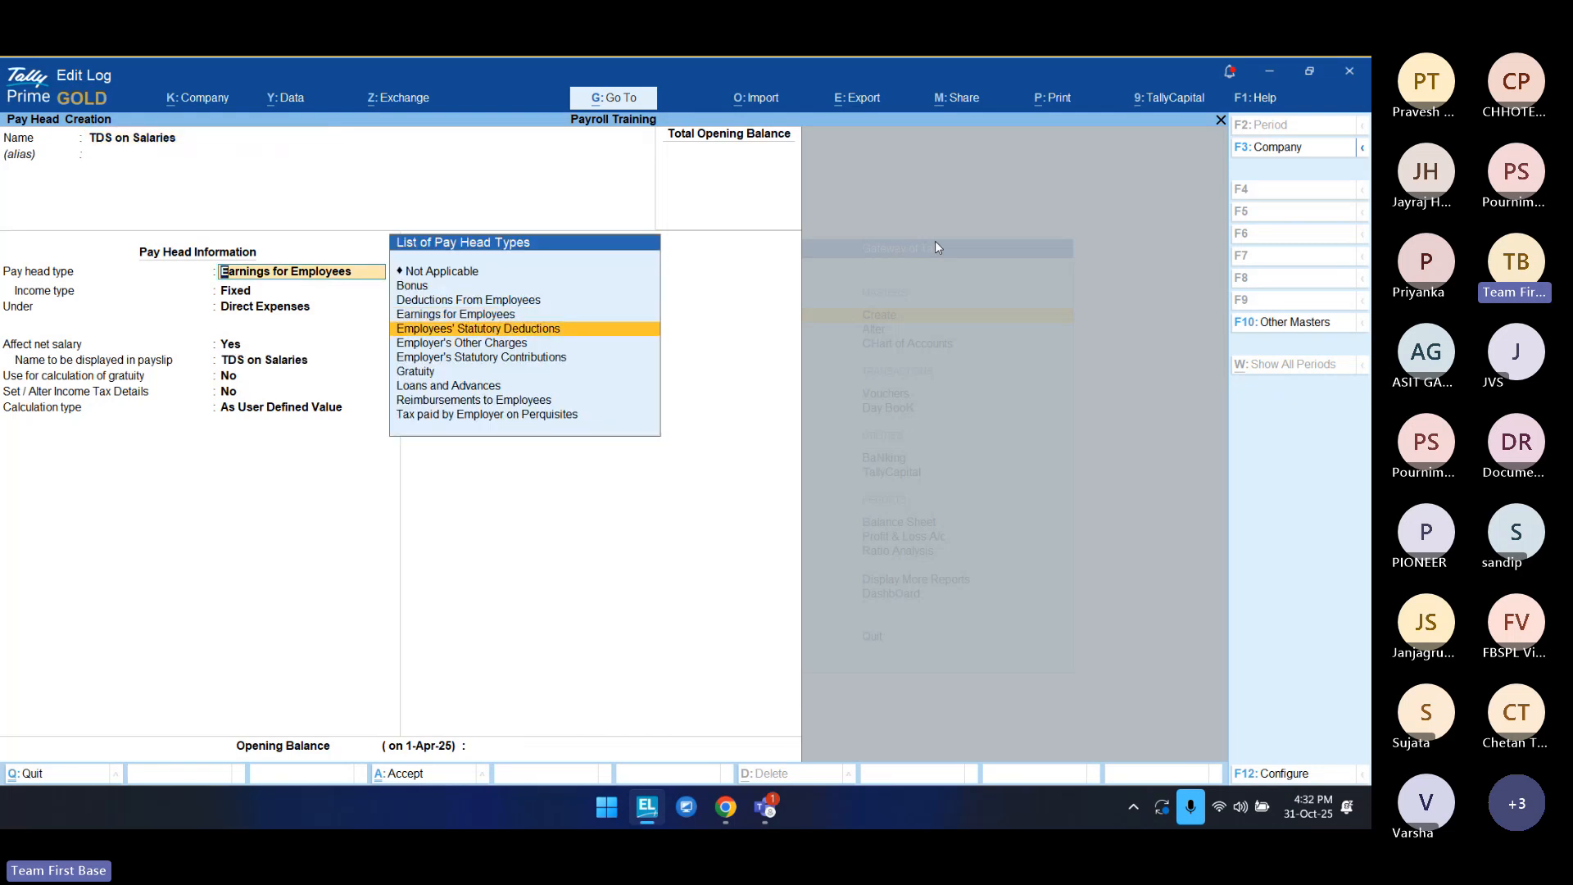
key("Return")
key("Down")
key("Return")
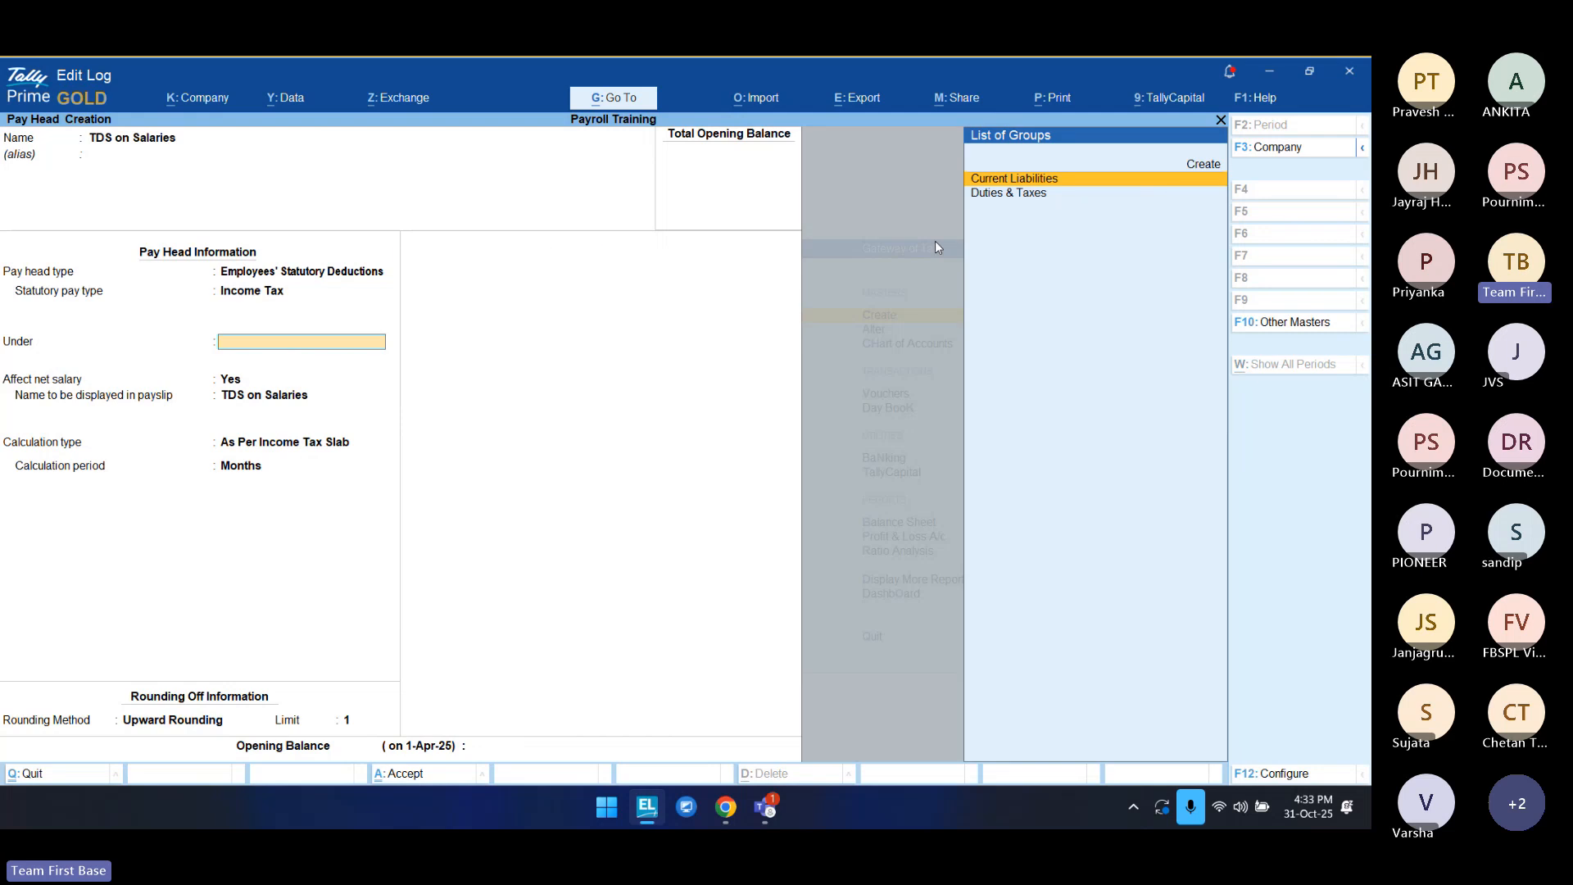
Step: Put TDS on Salaries under Current Liabilities with a Months calculation period and save it without an opening balance
key("Return")
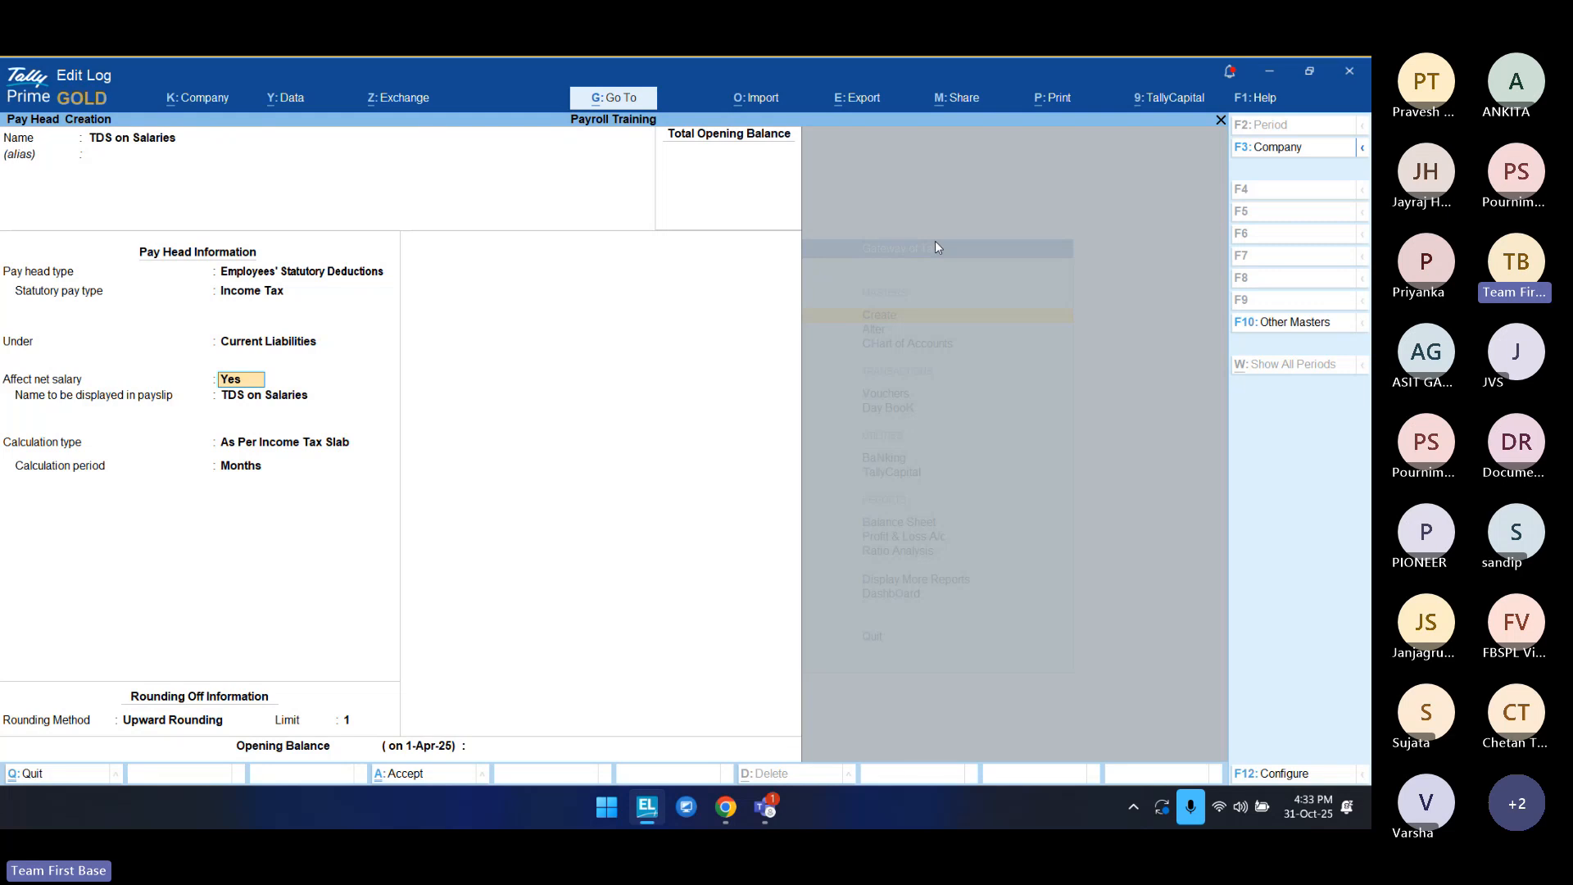
key("Return")
key("Return")
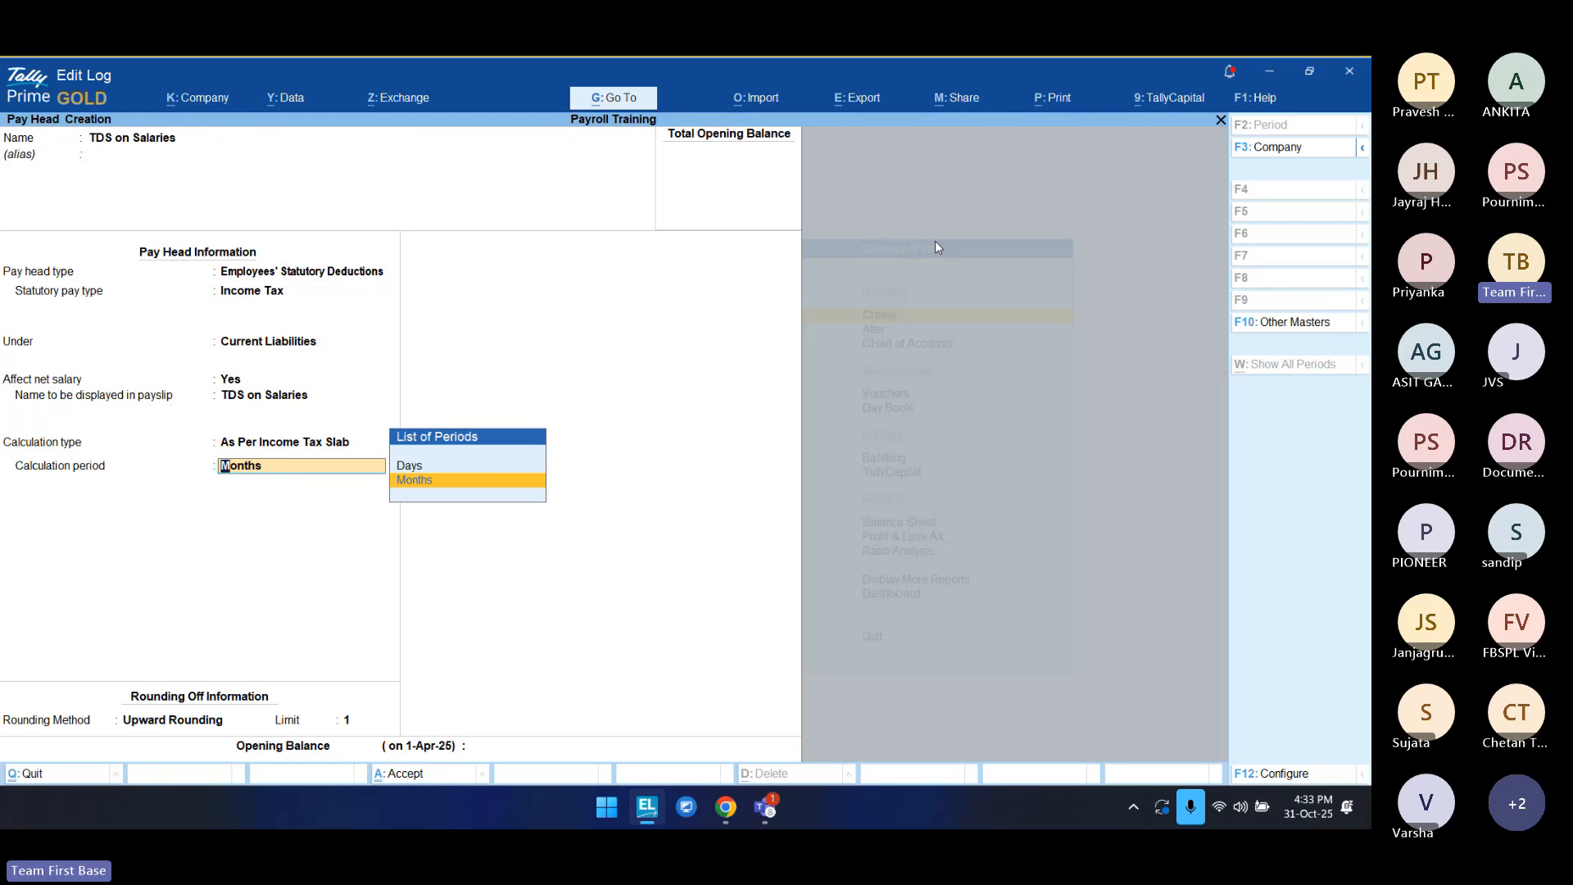
key("Return")
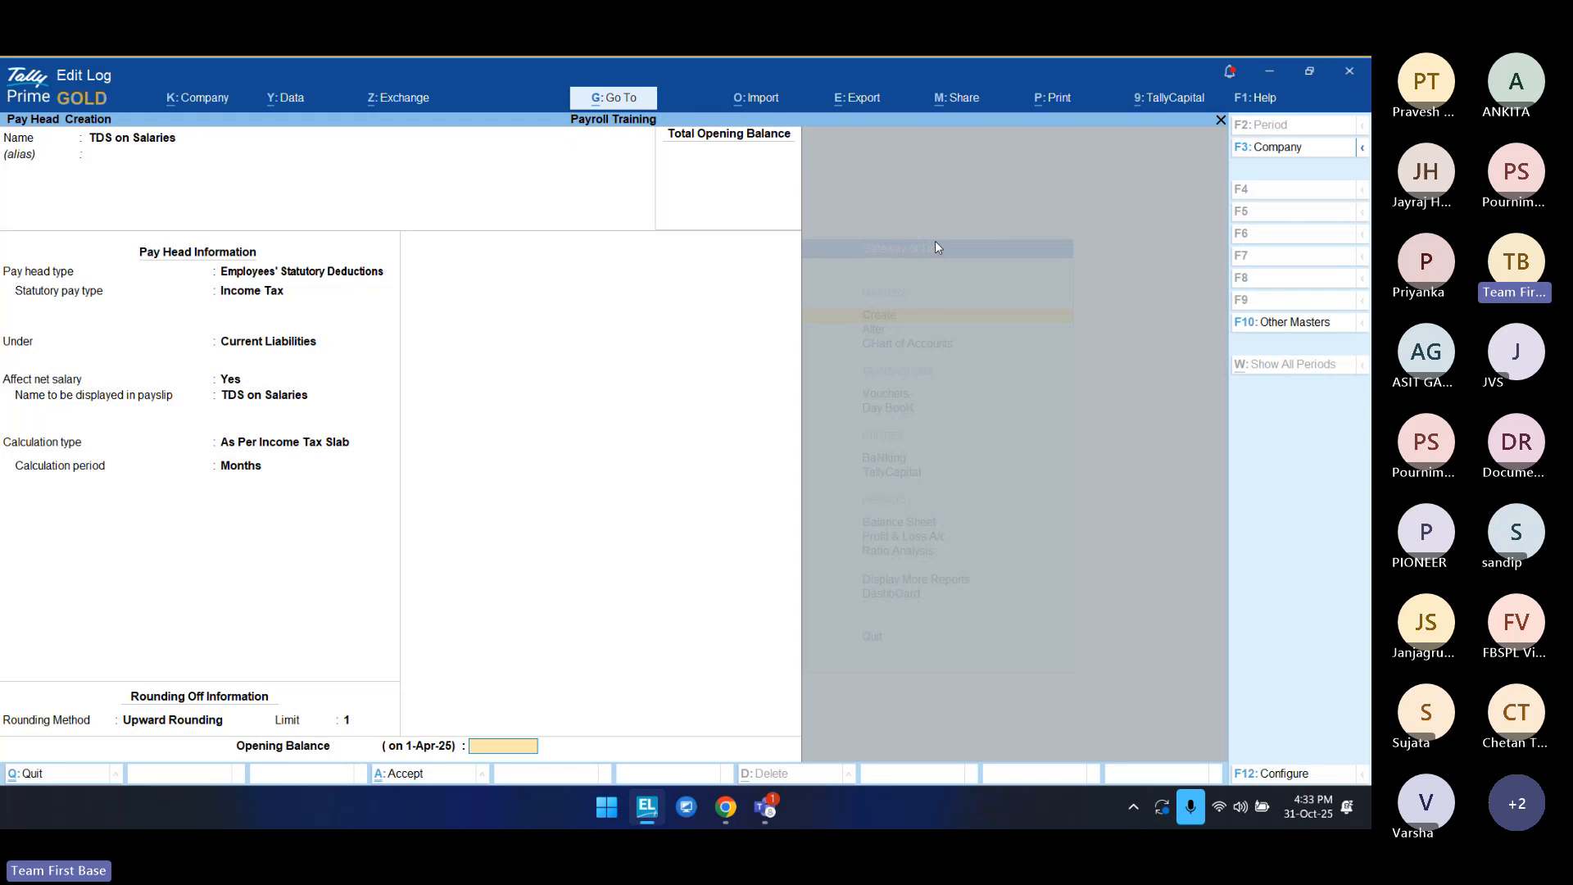
key("Return")
key("Return")
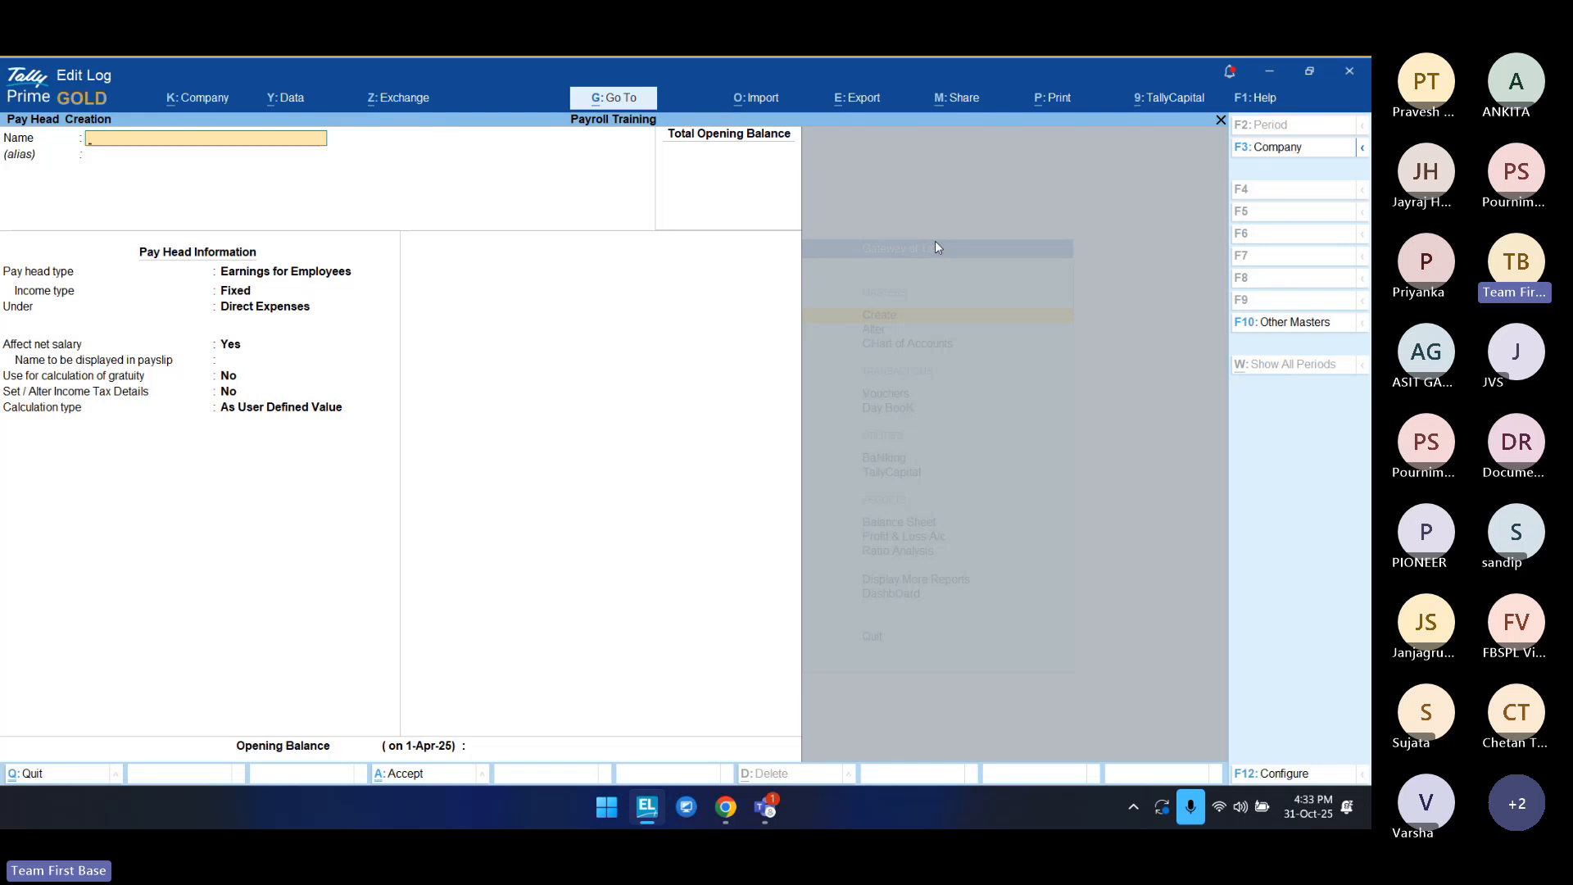
Step: Close the blank pay head creation form and return to the Gateway of Tally
key("Escape")
key("Return")
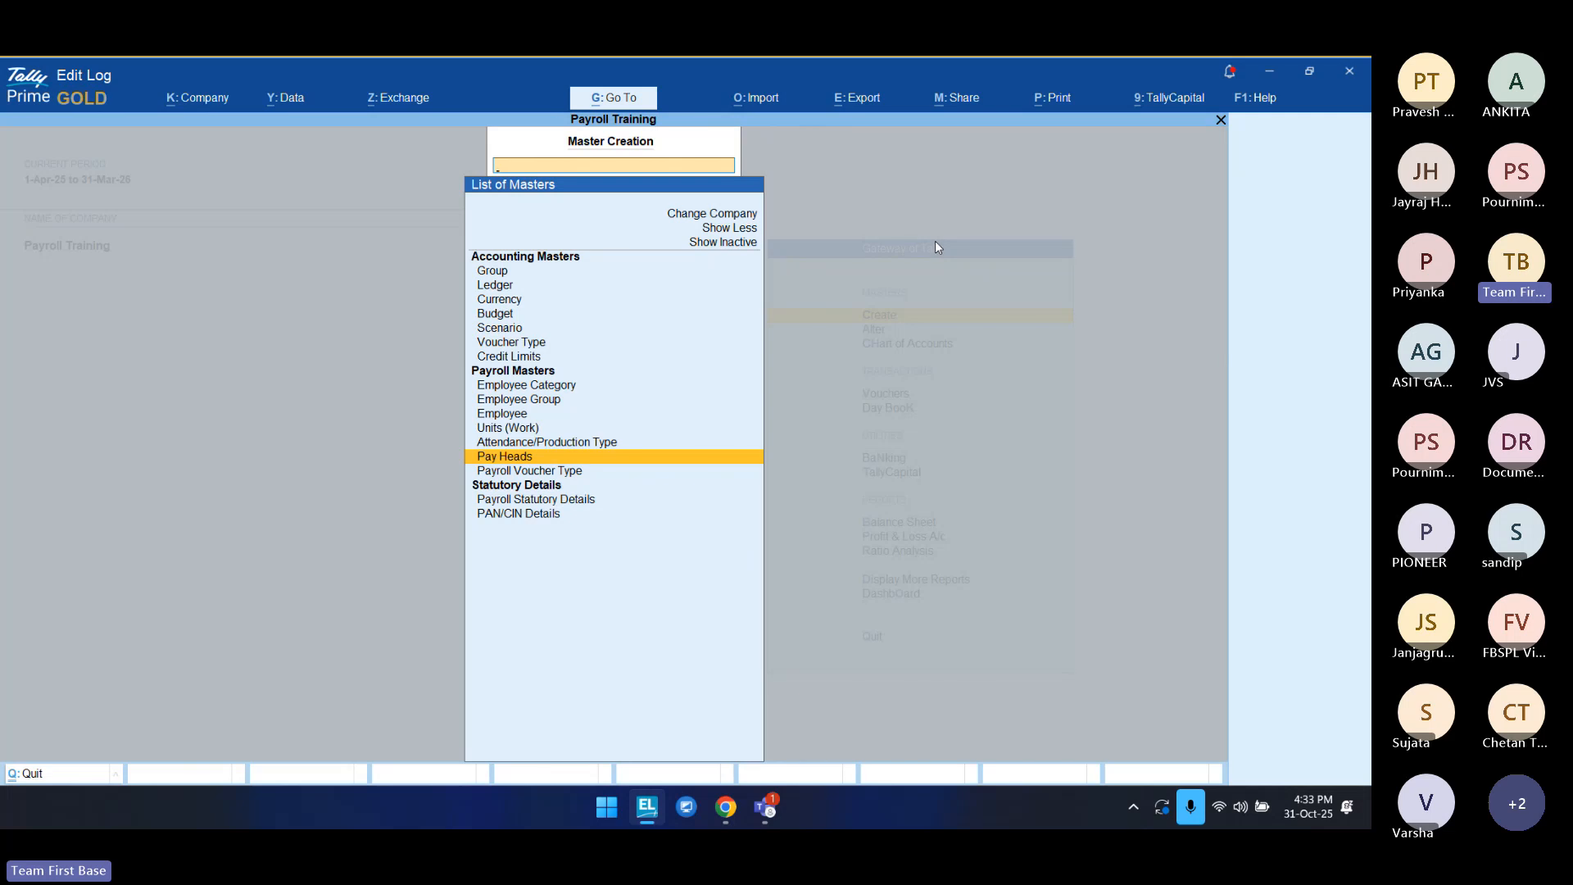
key("Up")
key("Up")
key("Up")
key("Up")
key("Up")
key("Up")
key("Up")
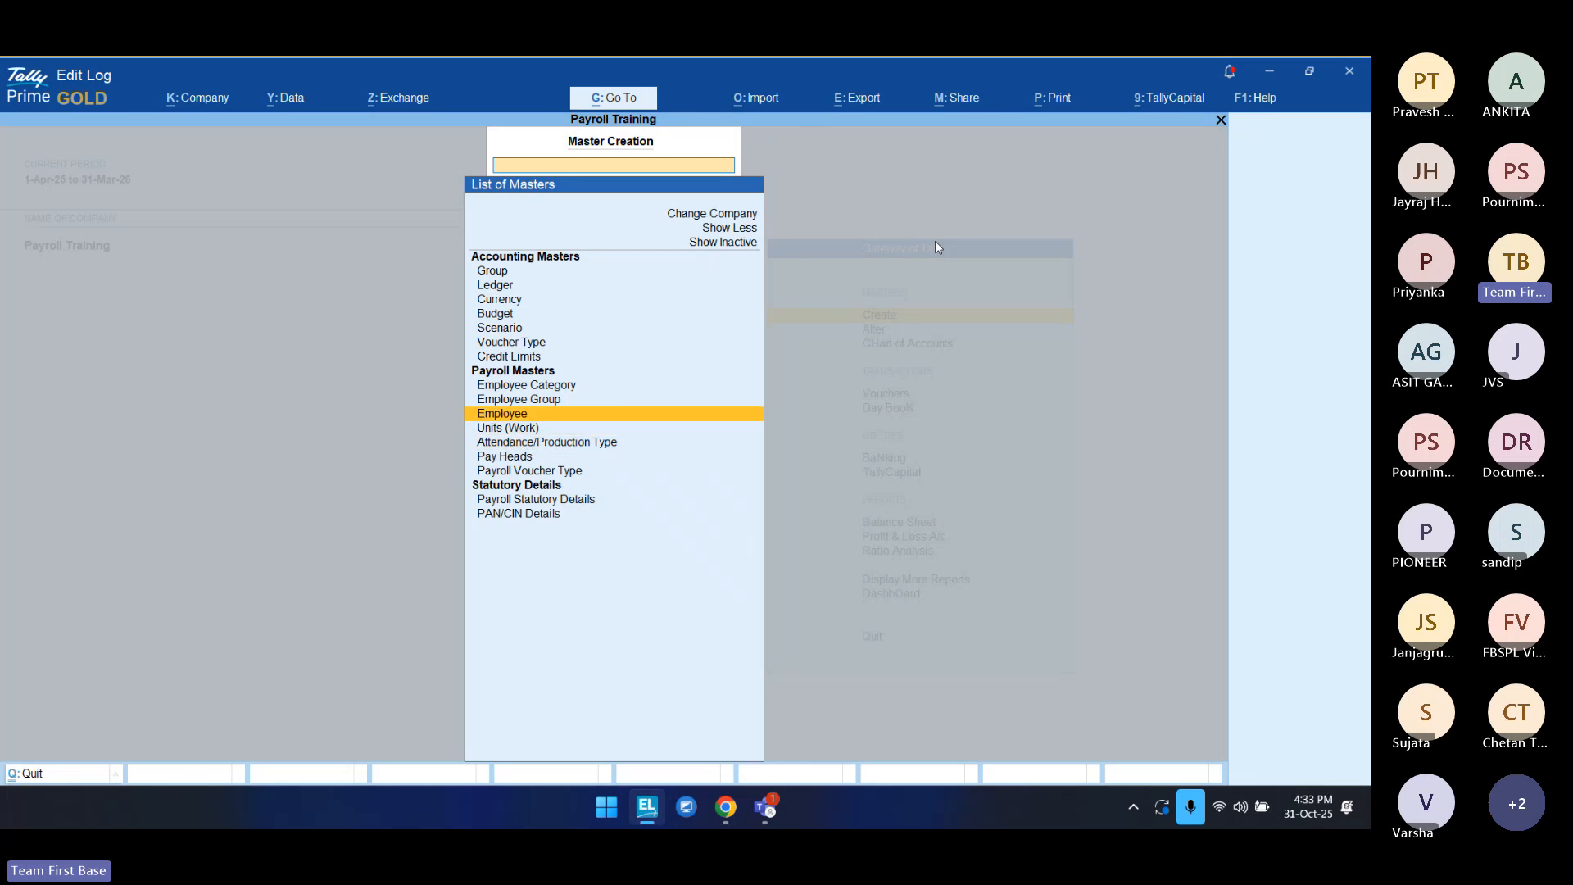
key("Down")
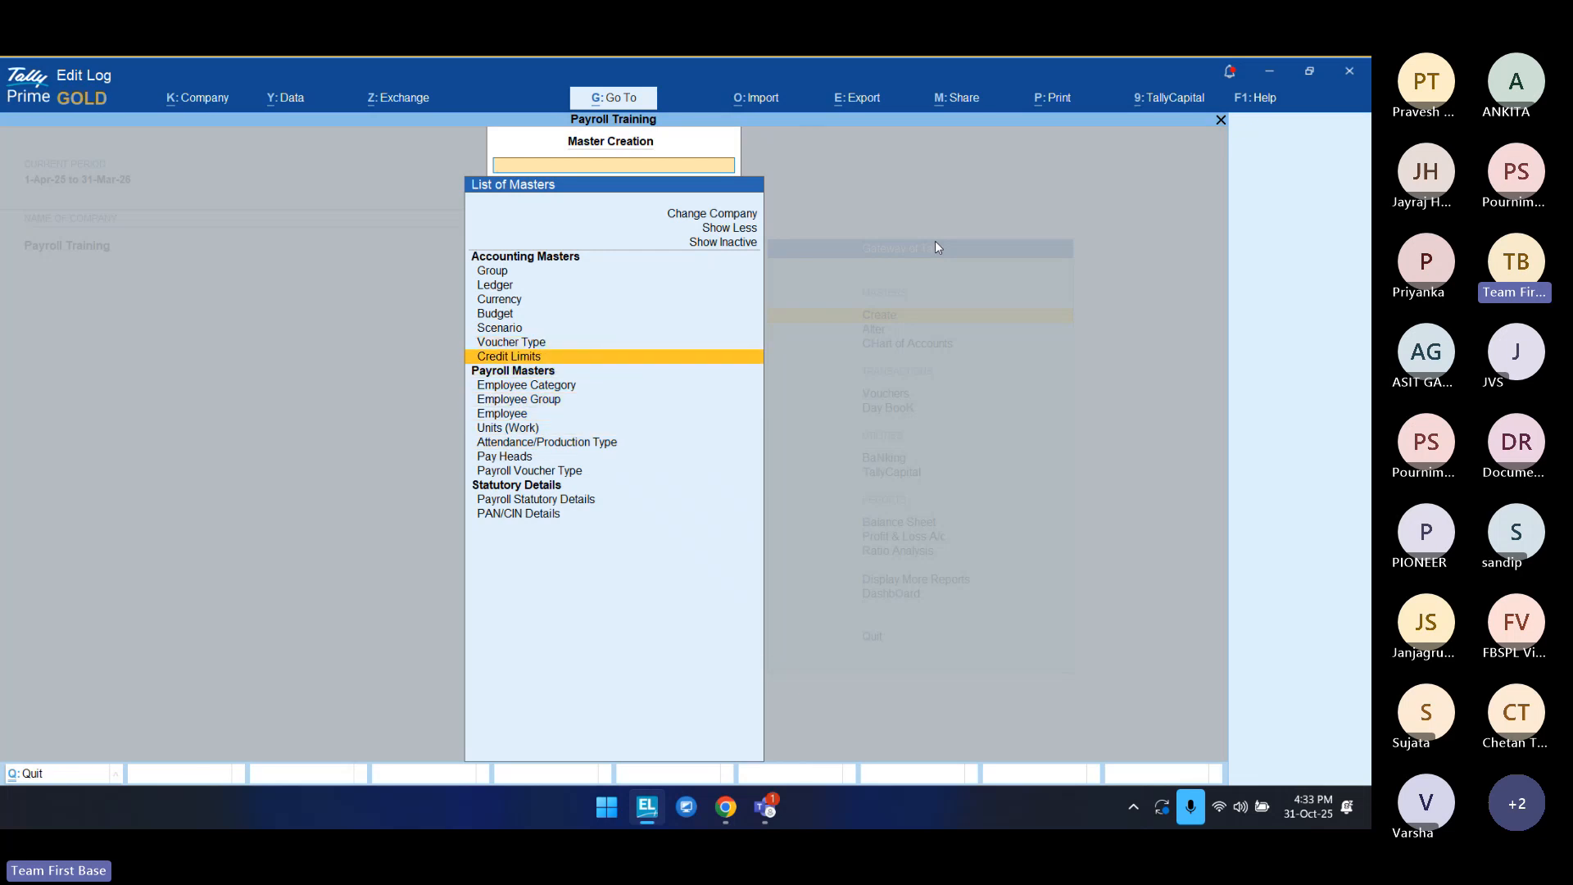
key("Escape")
key("Down")
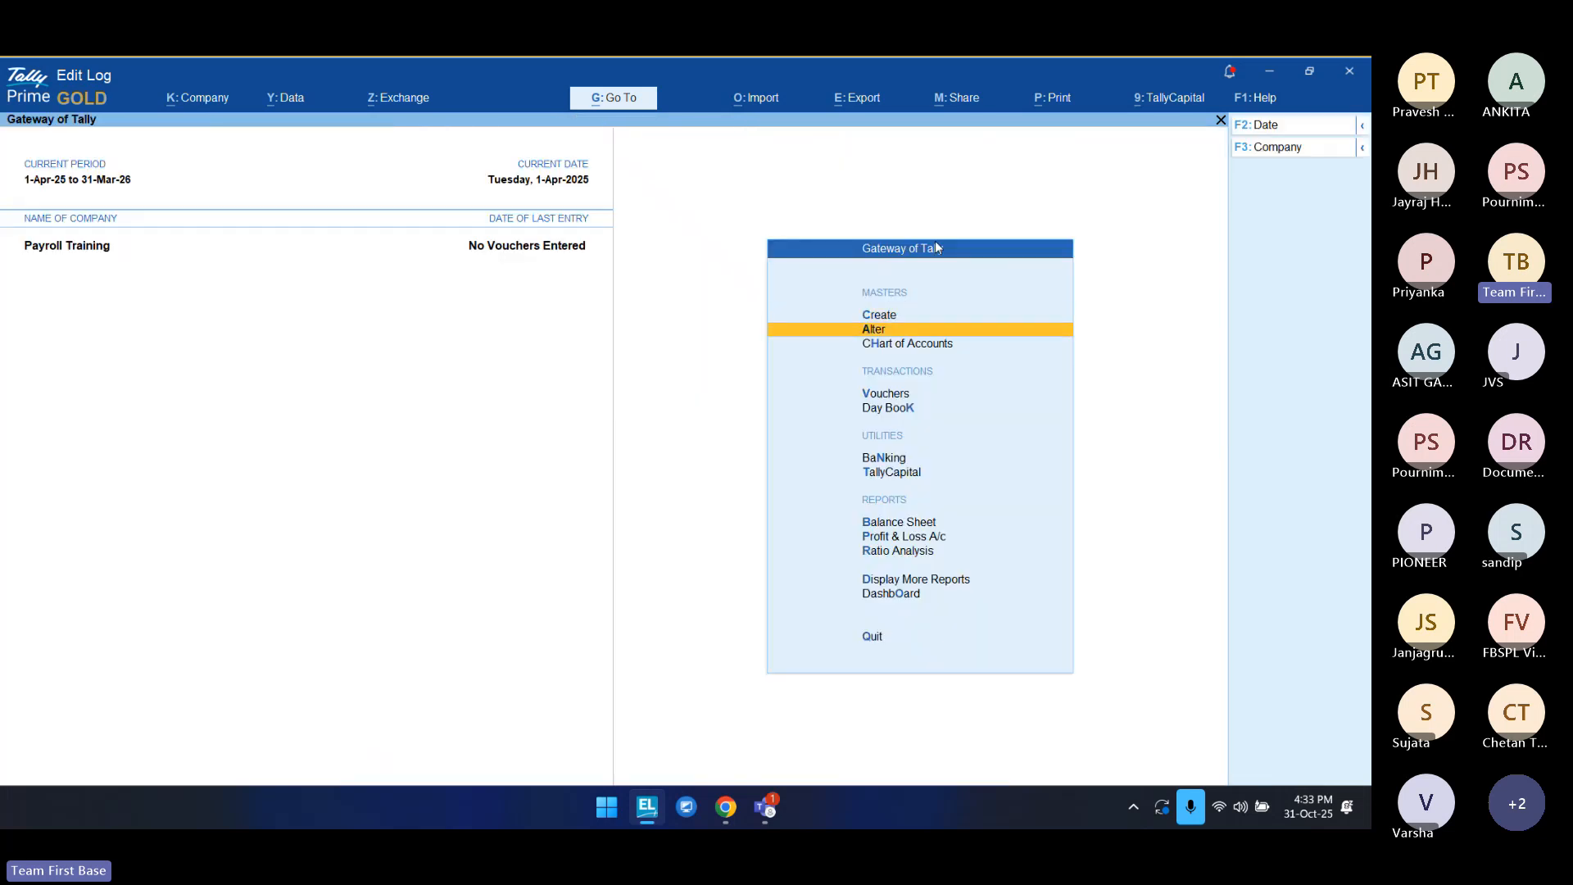
key("Return")
key("Escape")
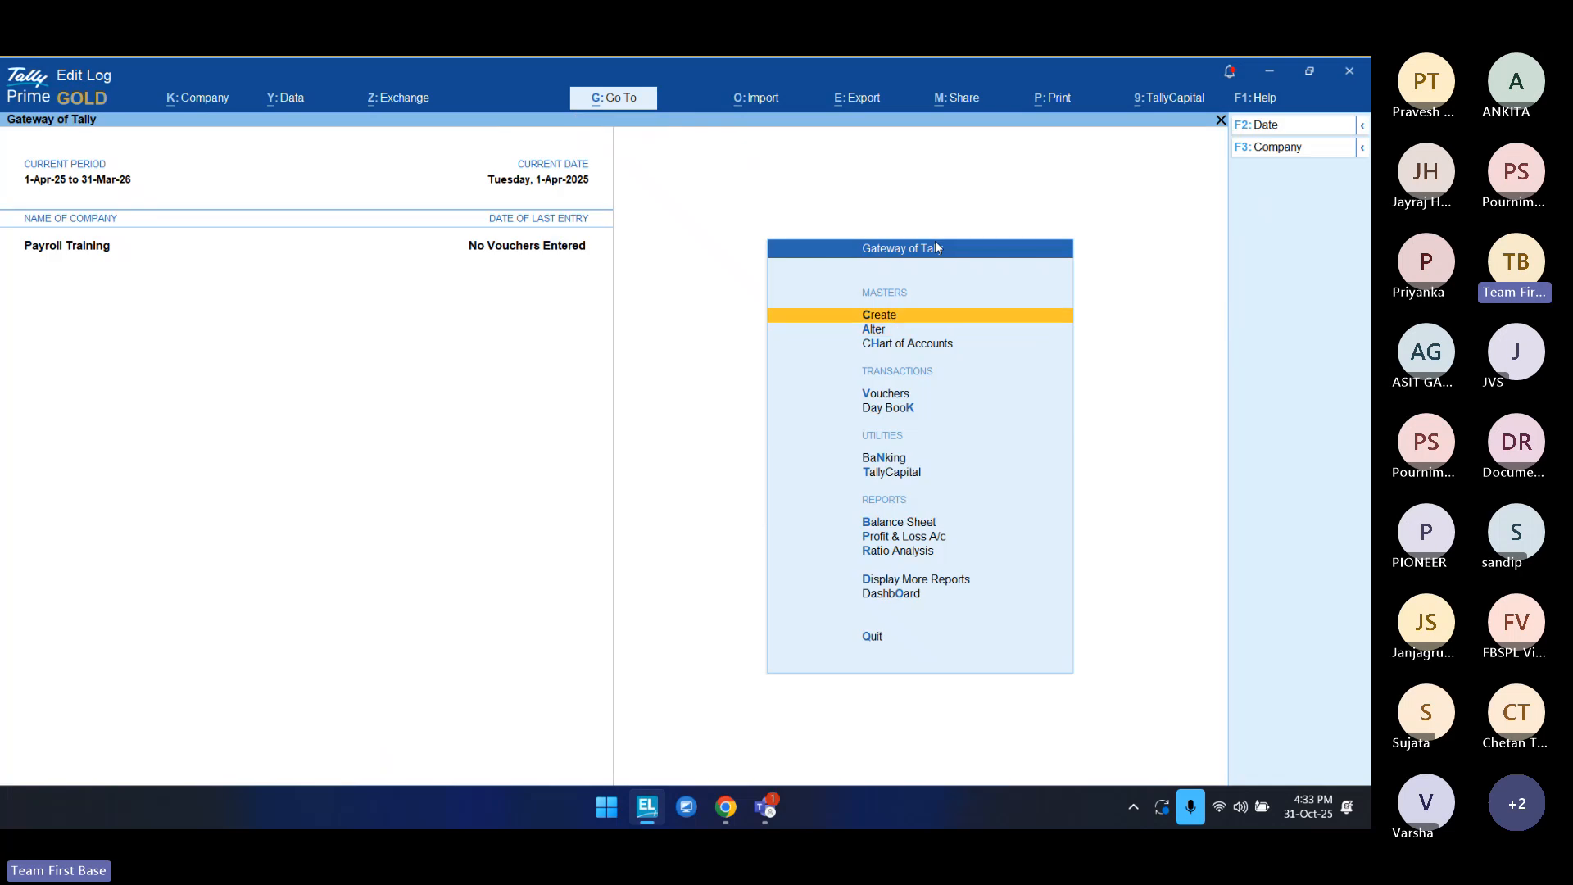
key("Return")
key("Down")
key("Down")
key("Down")
key("Down")
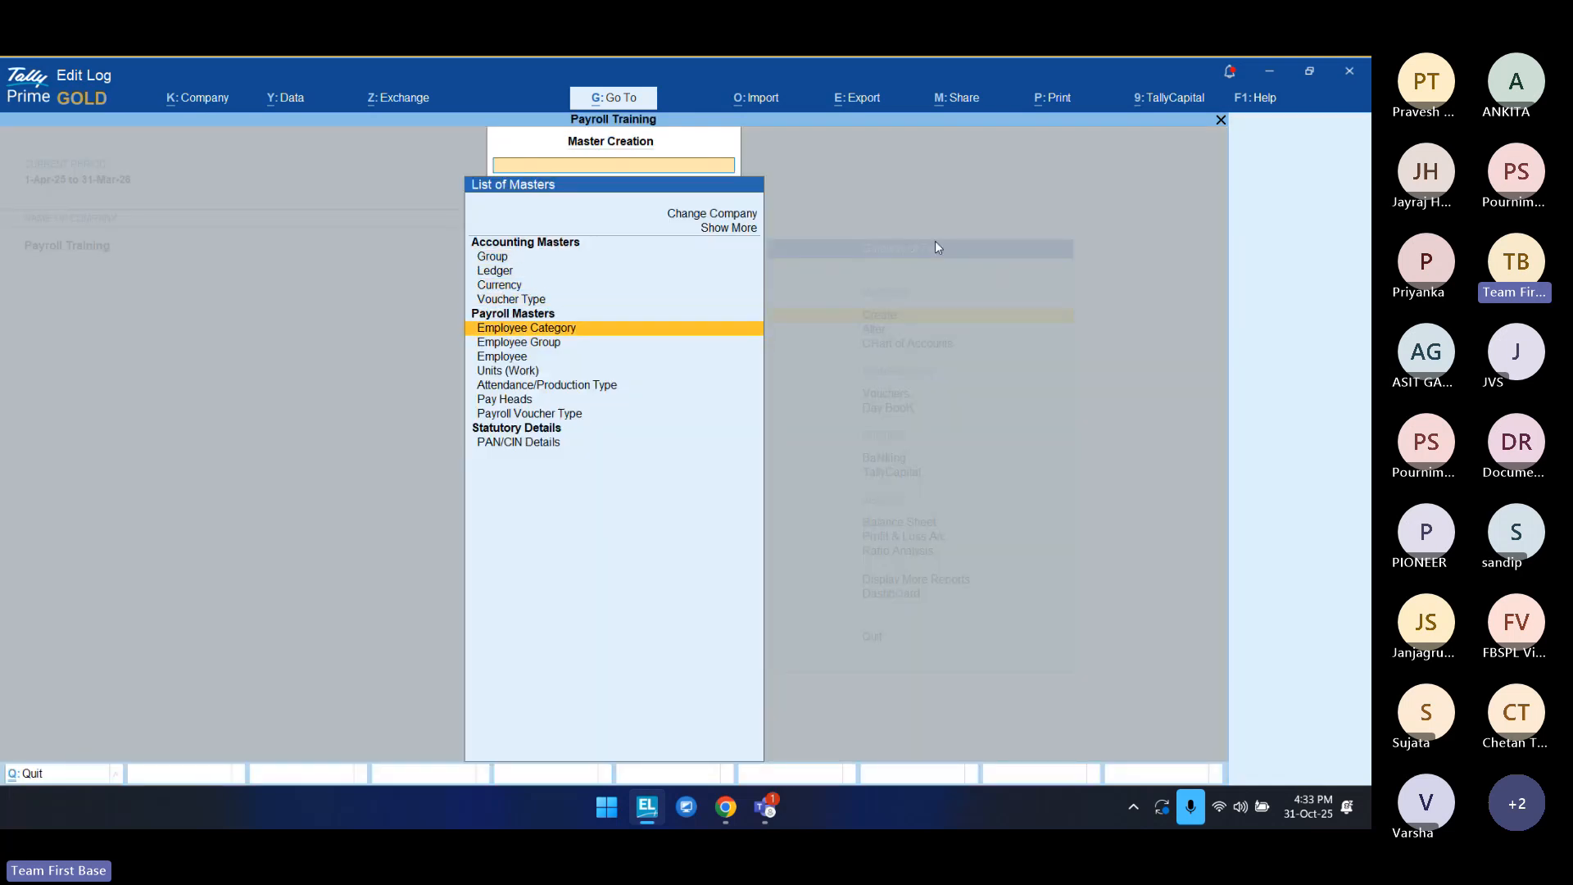
key("Down")
key("Down")
key("Down")
key("Down")
key("Down")
key("Down")
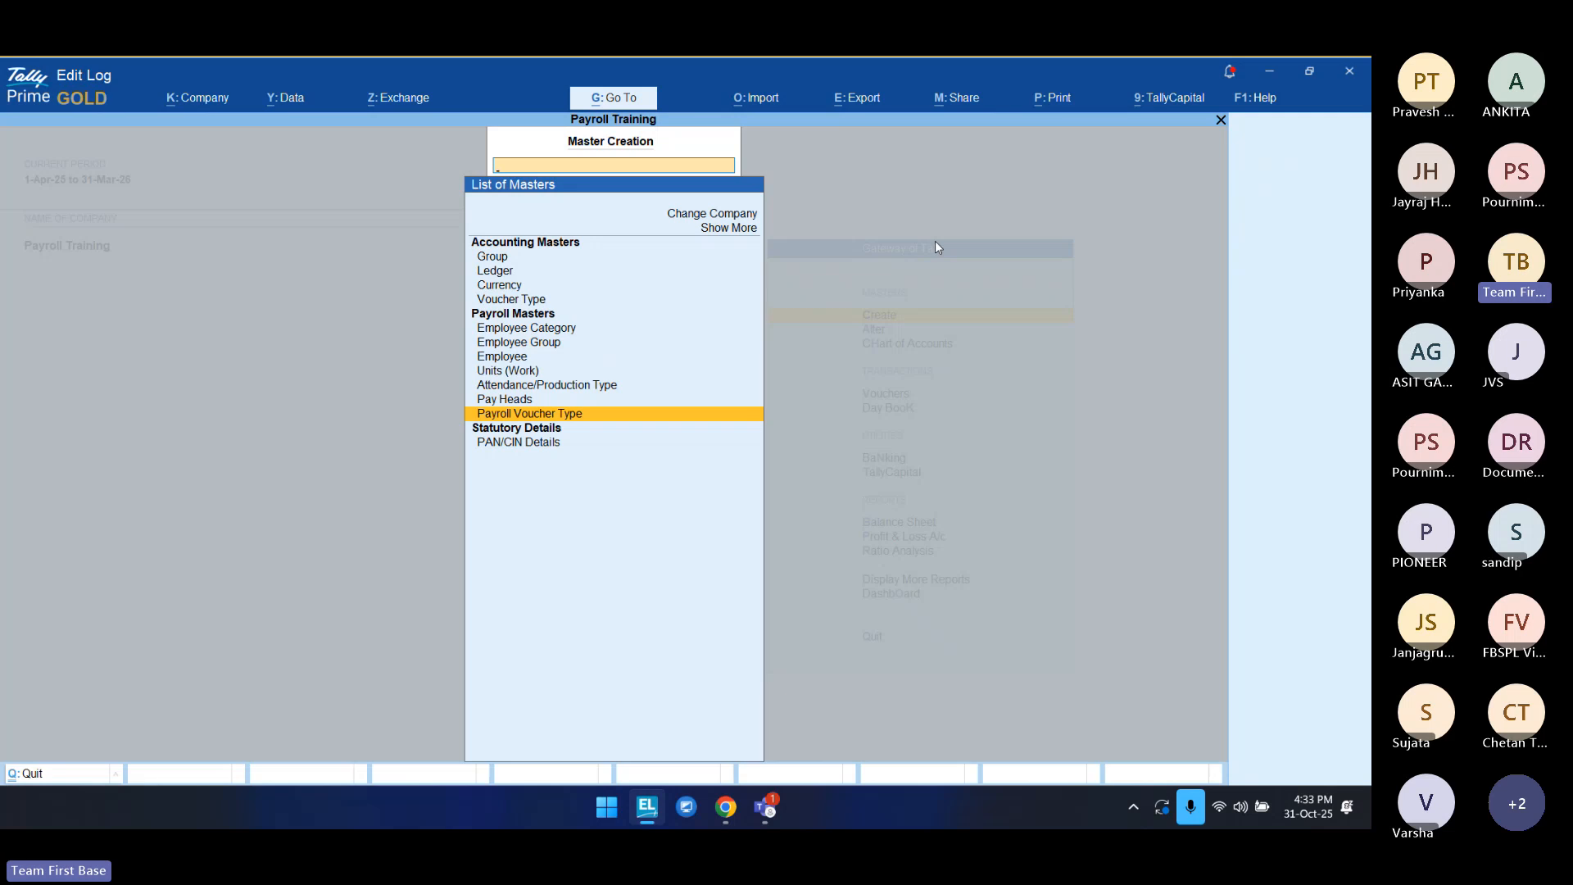
key("Escape")
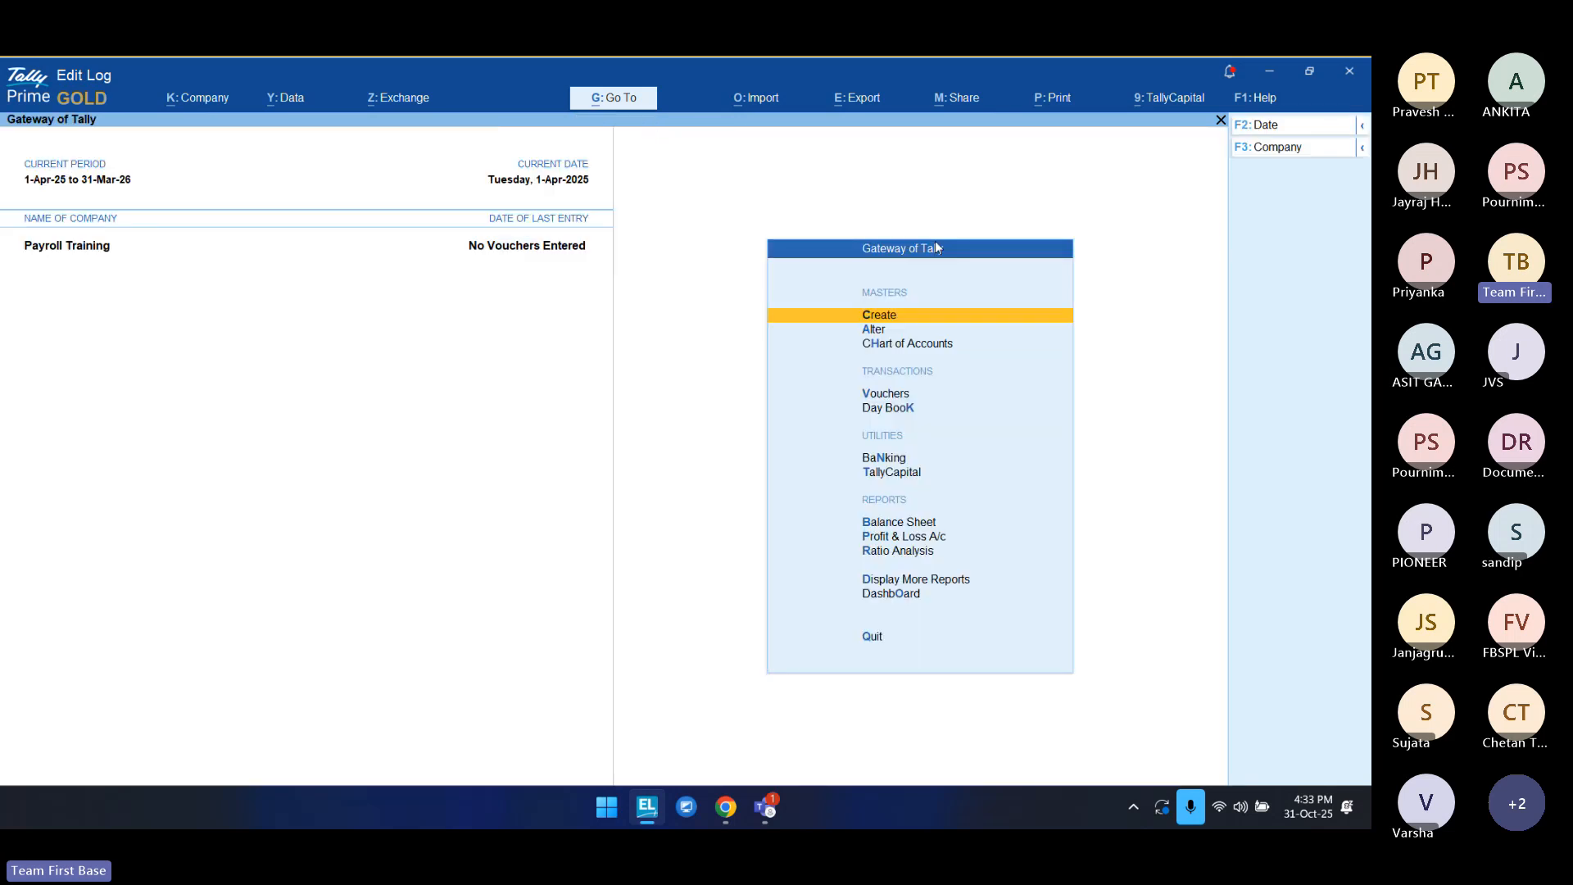
Step: Open Define Salary under master alteration for the Sales Department employee in the HO Mumbai category
key("Down")
key("Return")
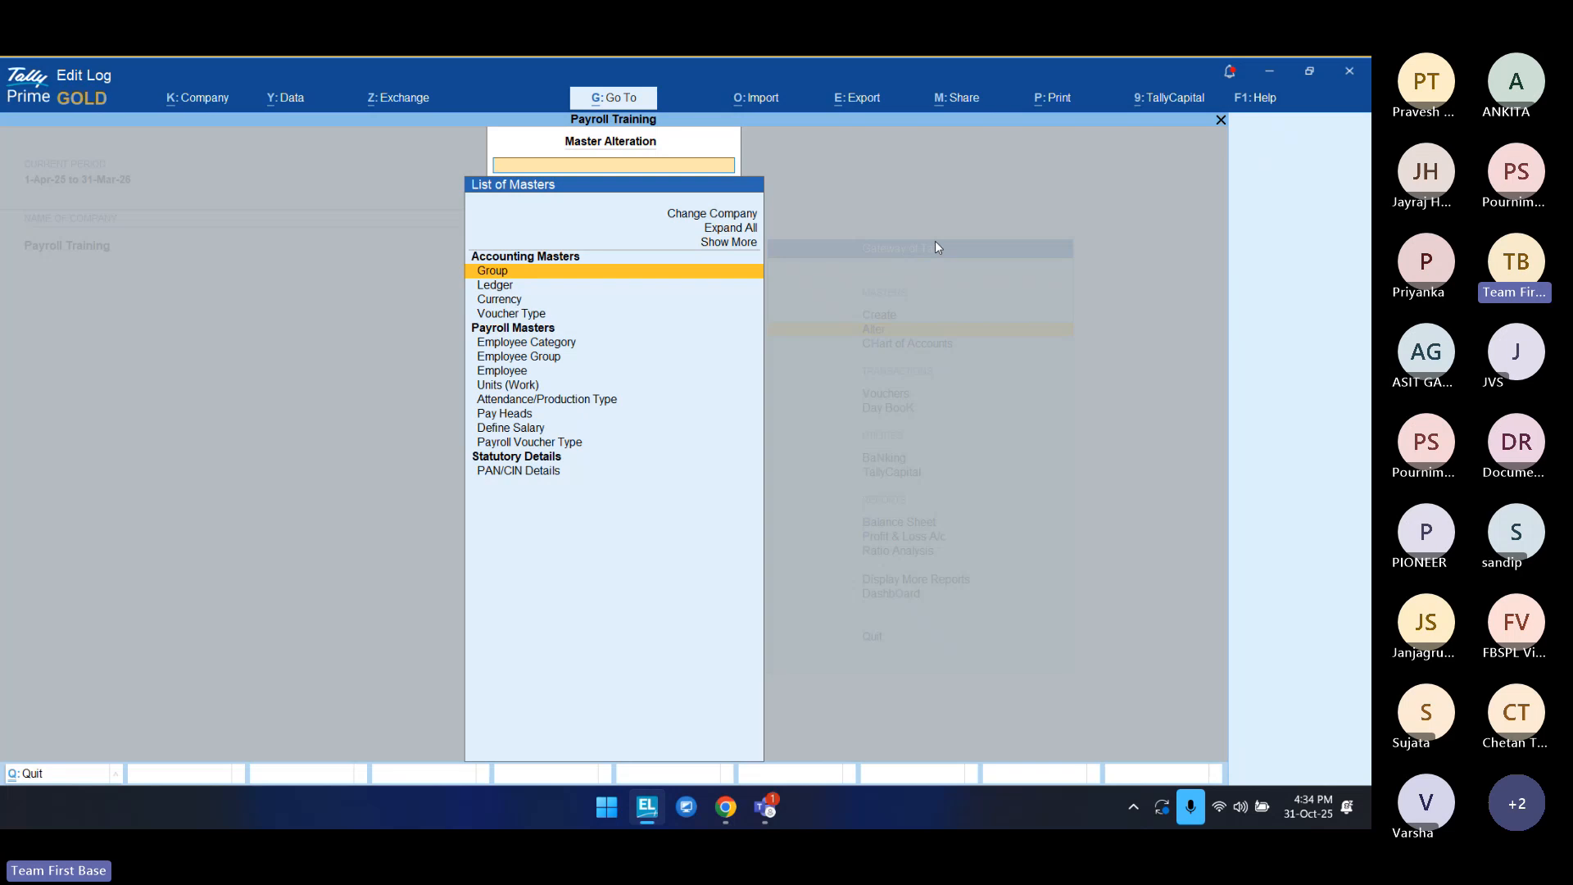
key("Down")
key("Down")
key("Down")
key("Down")
key("Down")
key("Down")
key("Down")
key("Down")
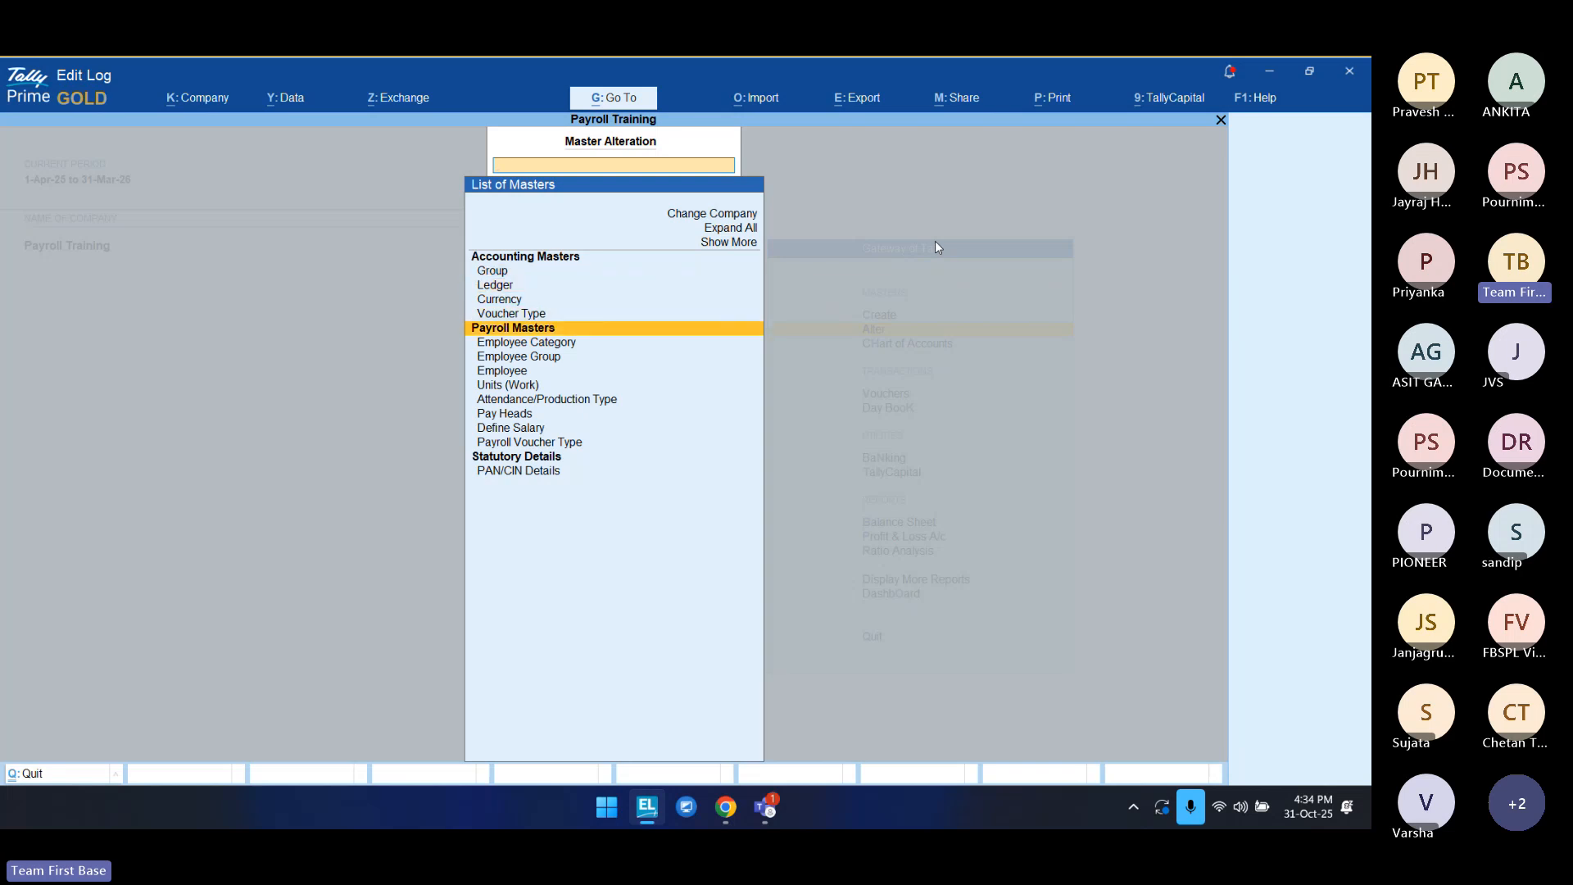
key("Down")
key("Down")
key("Down")
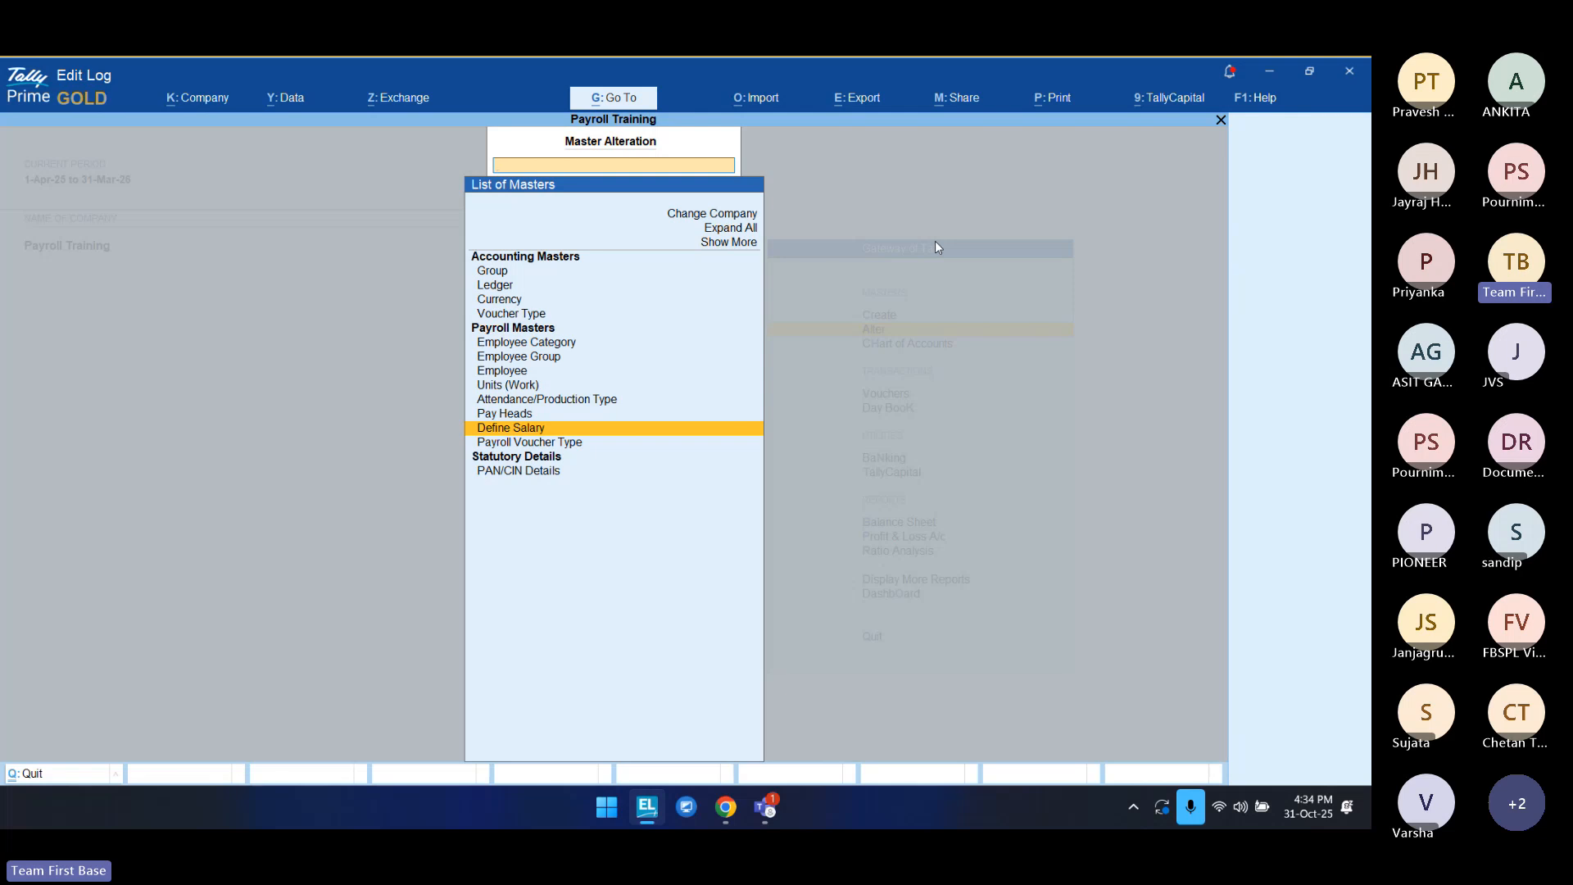
key("Return")
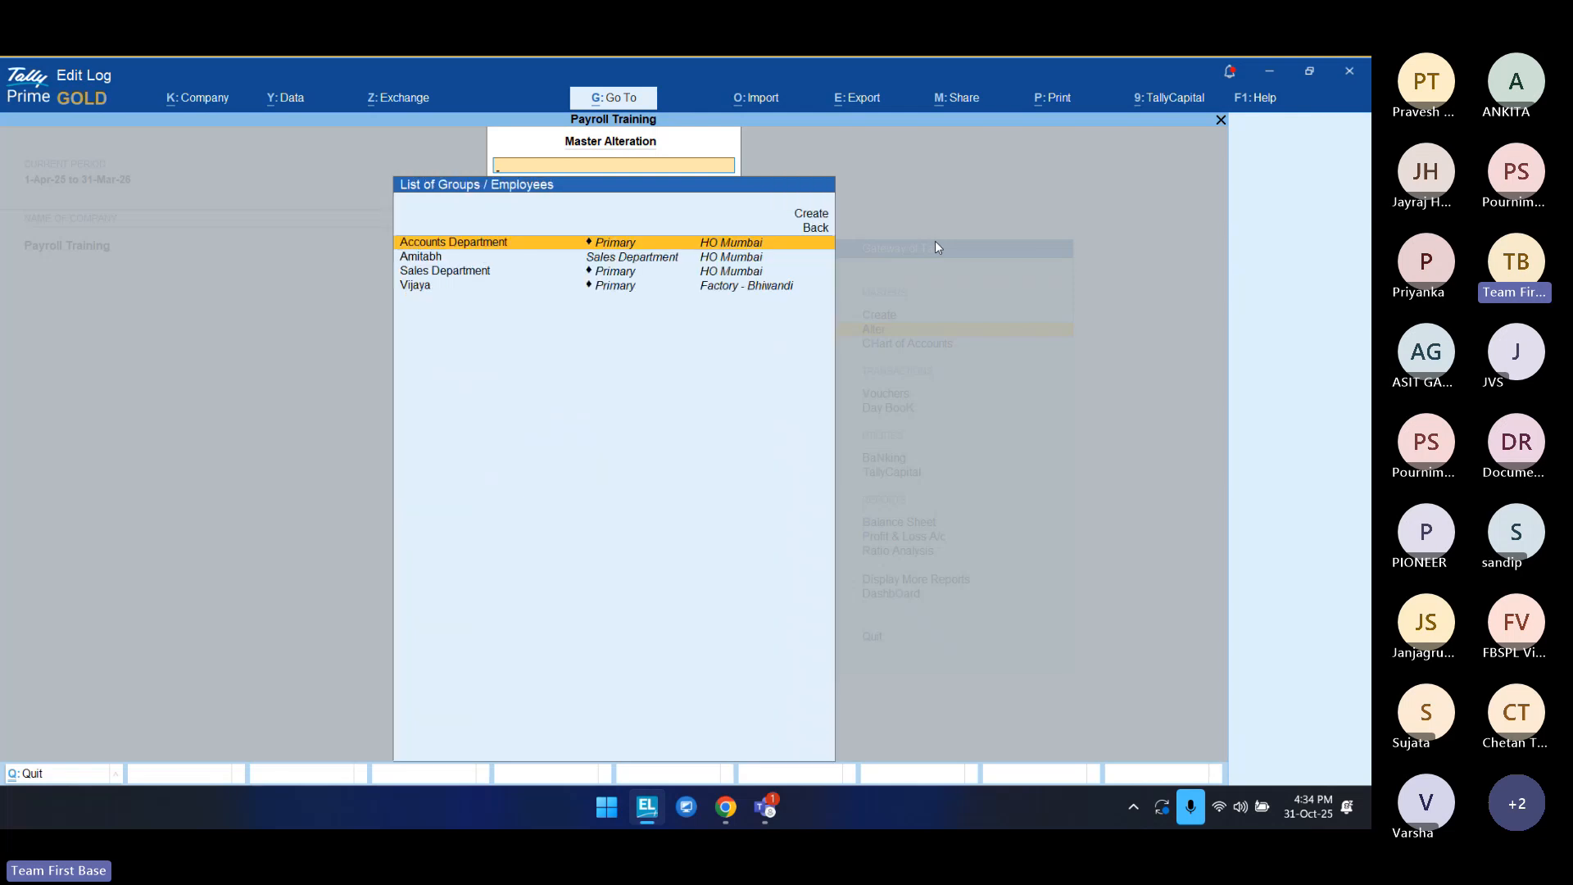
key("Down")
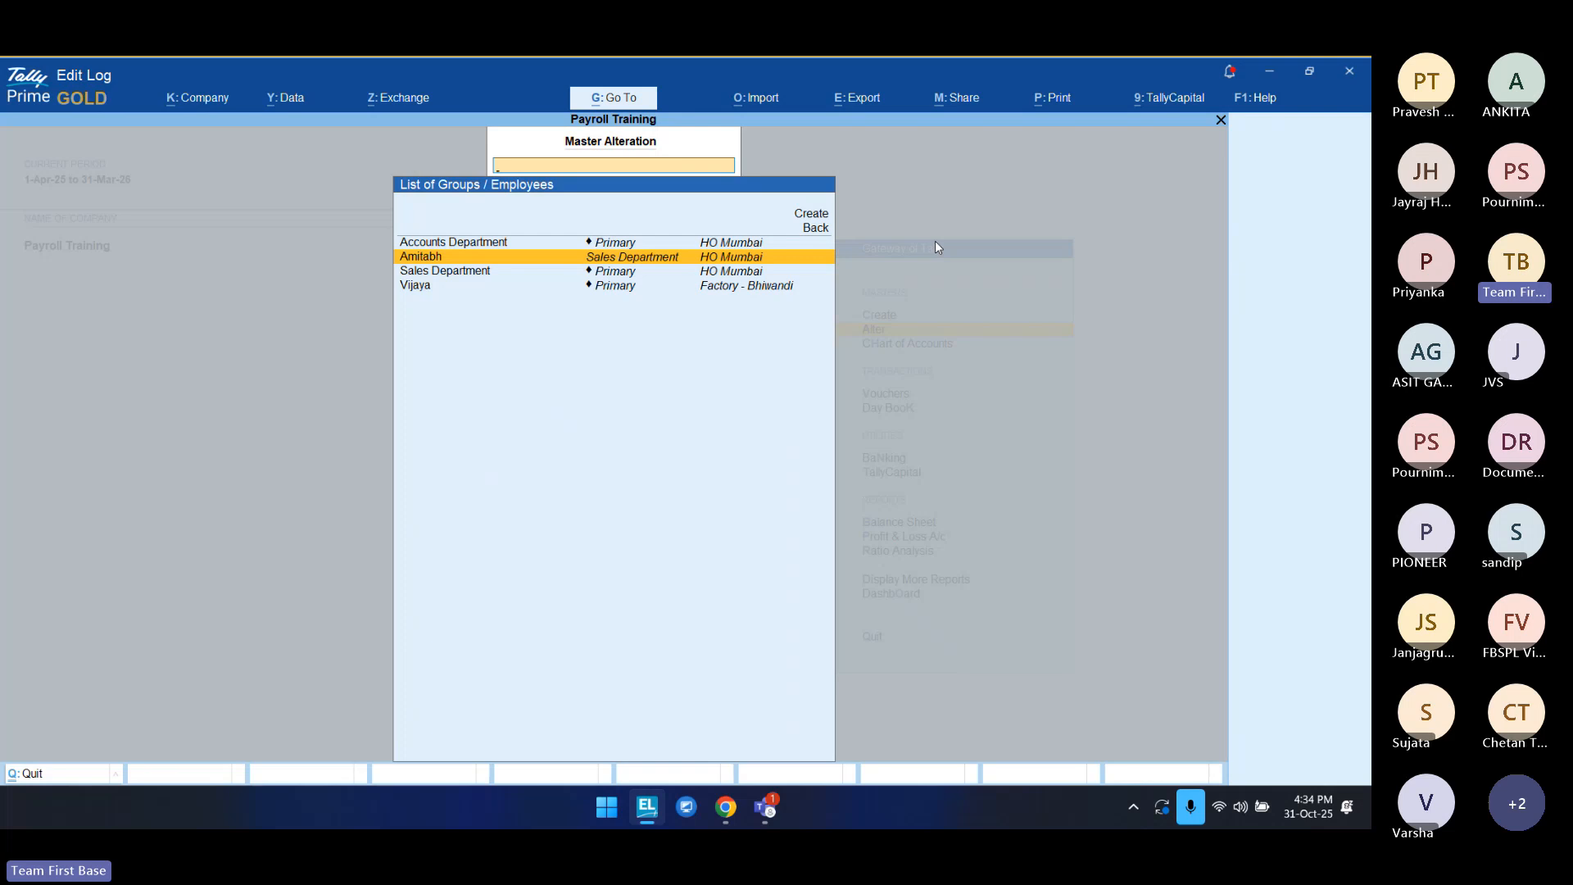
key("Return")
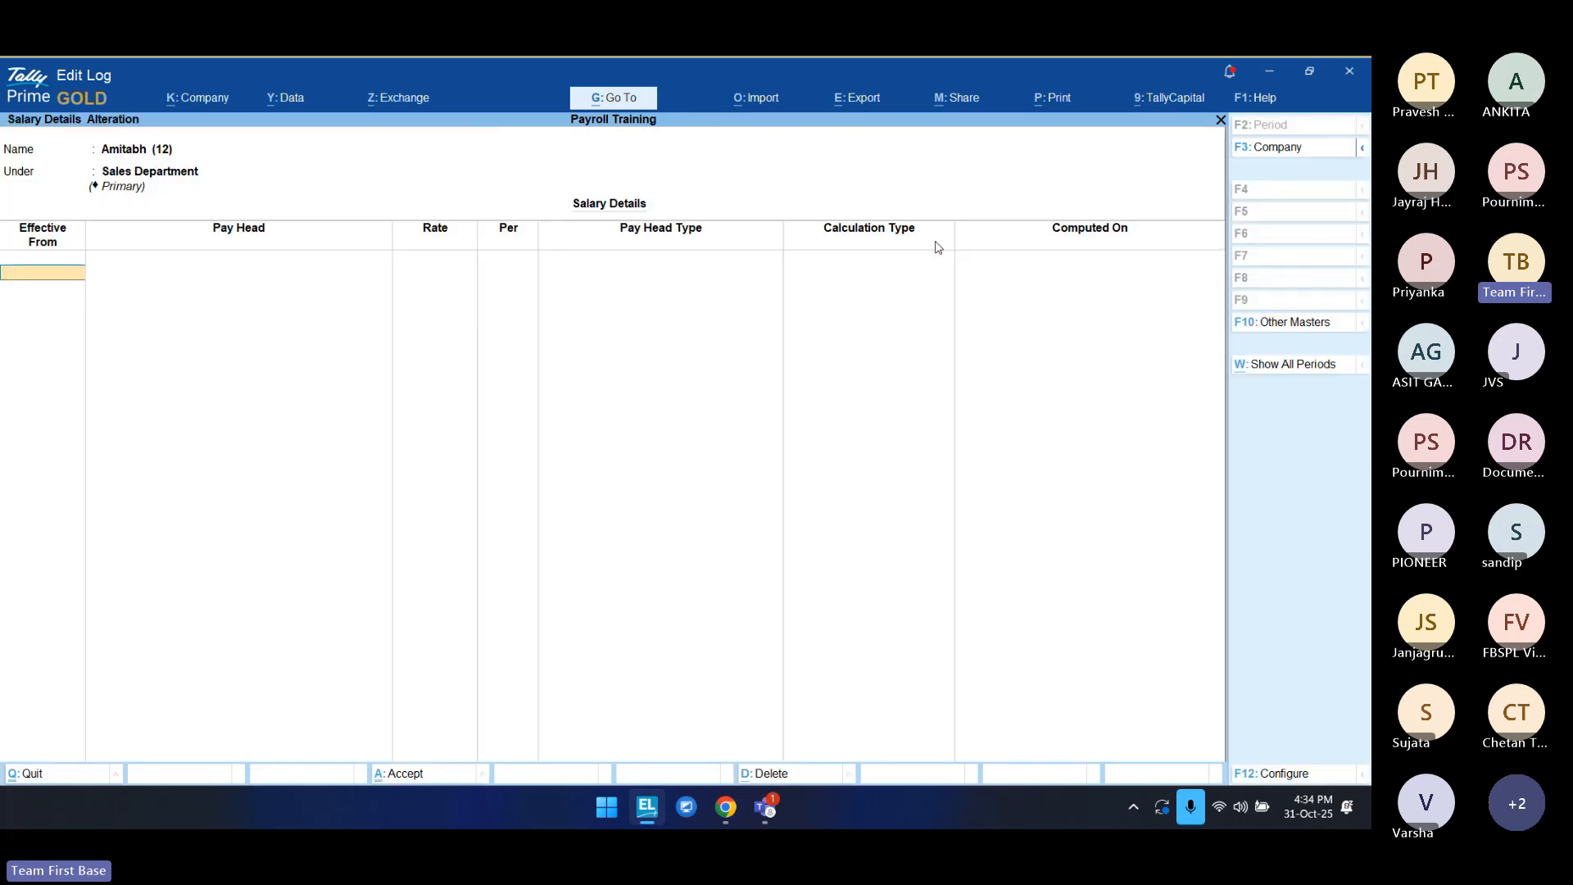
Step: Make the salary details effective from 1-Apr-25 and add Basic Salary at 35,000 per month
type("a25")
key("Return")
key("Down")
key("Down")
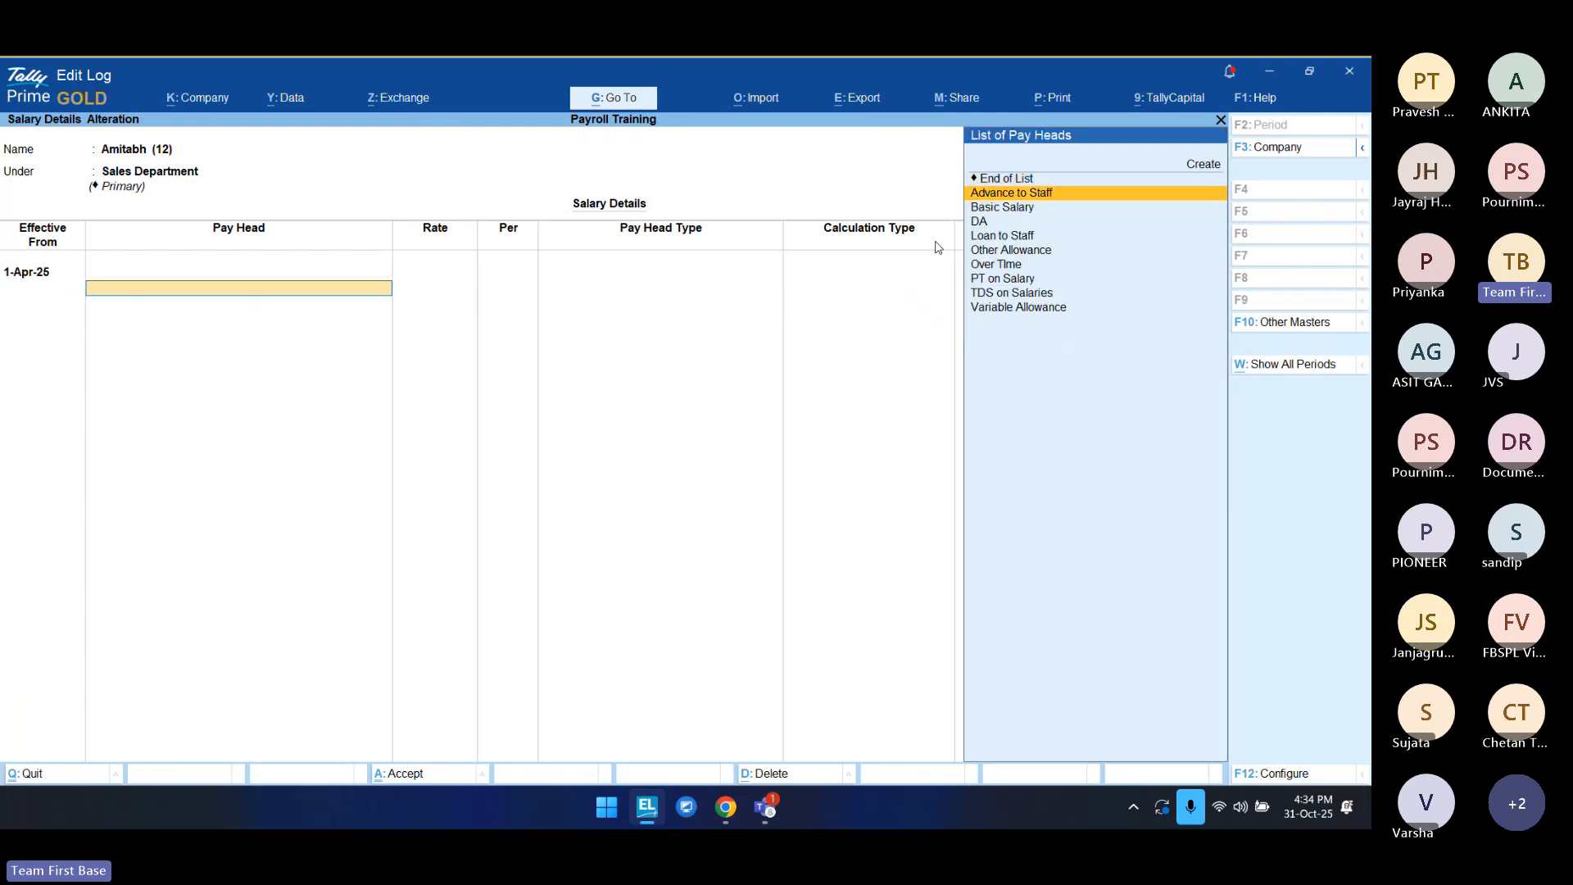
key("Return")
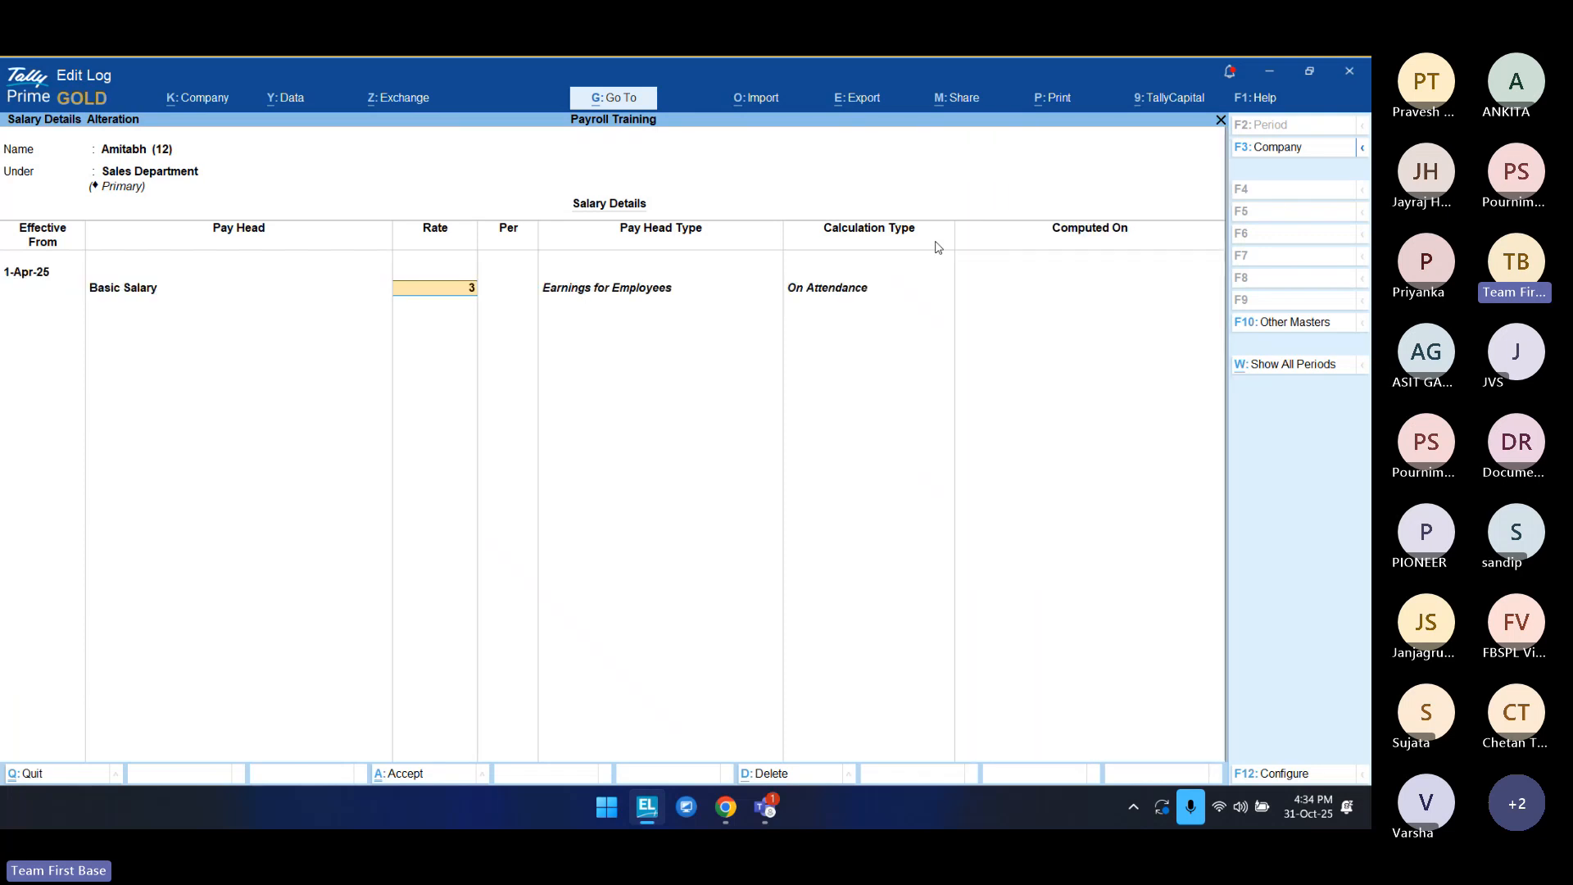
type("35,000")
key("Return")
key("Return")
Step: Add DA and Other Allowance to the salary details, with Other Allowance at 3,500 per month
key("Down")
key("Down")
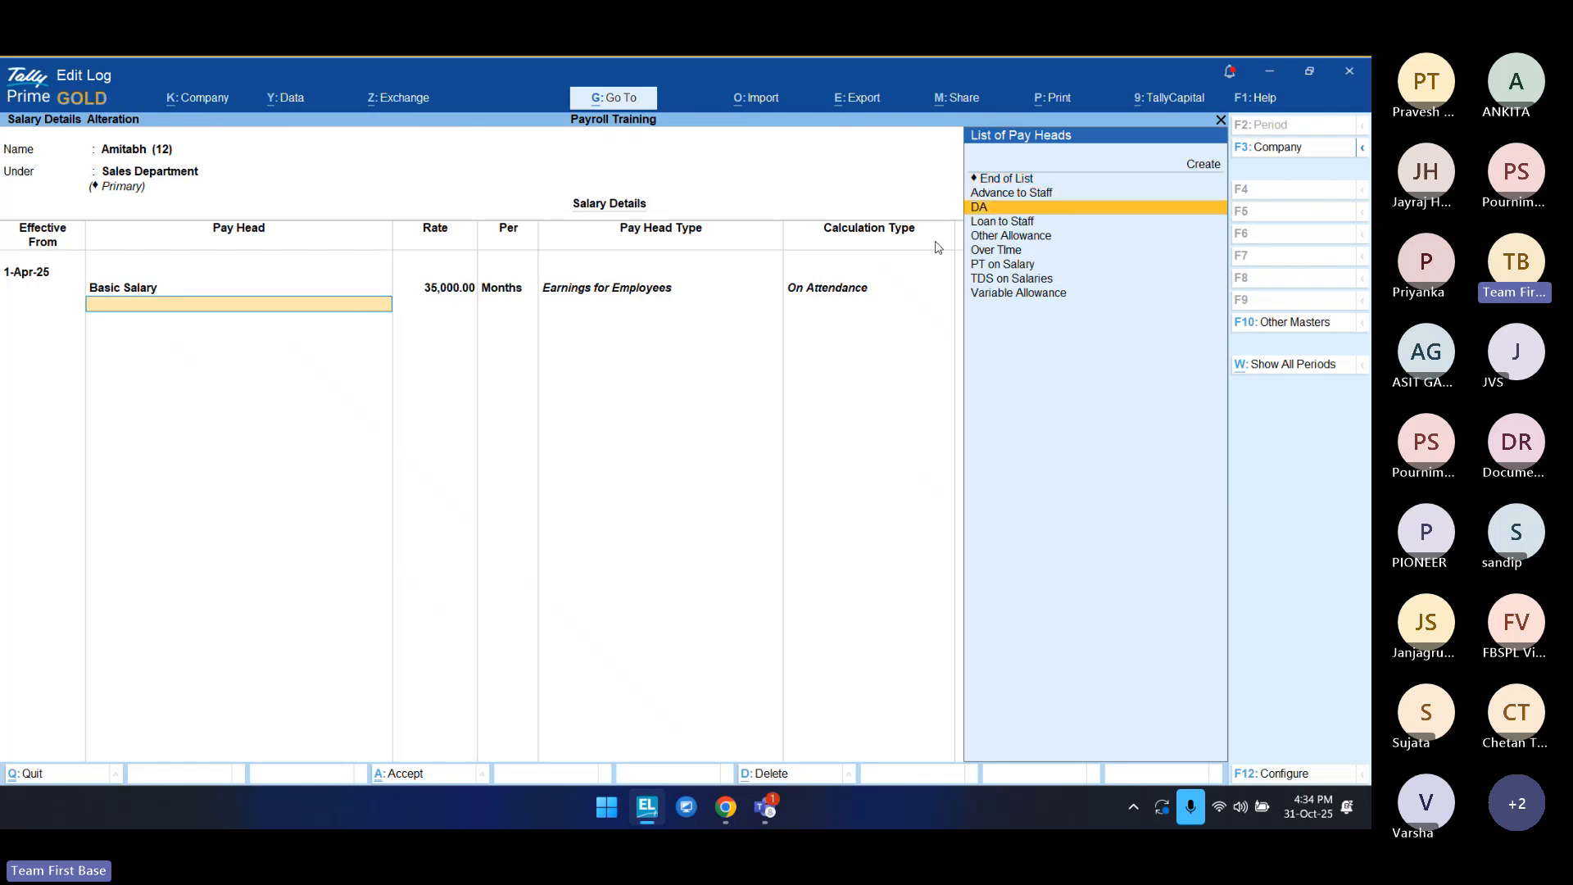
key("Return")
key("Down")
key("Down")
key("Down")
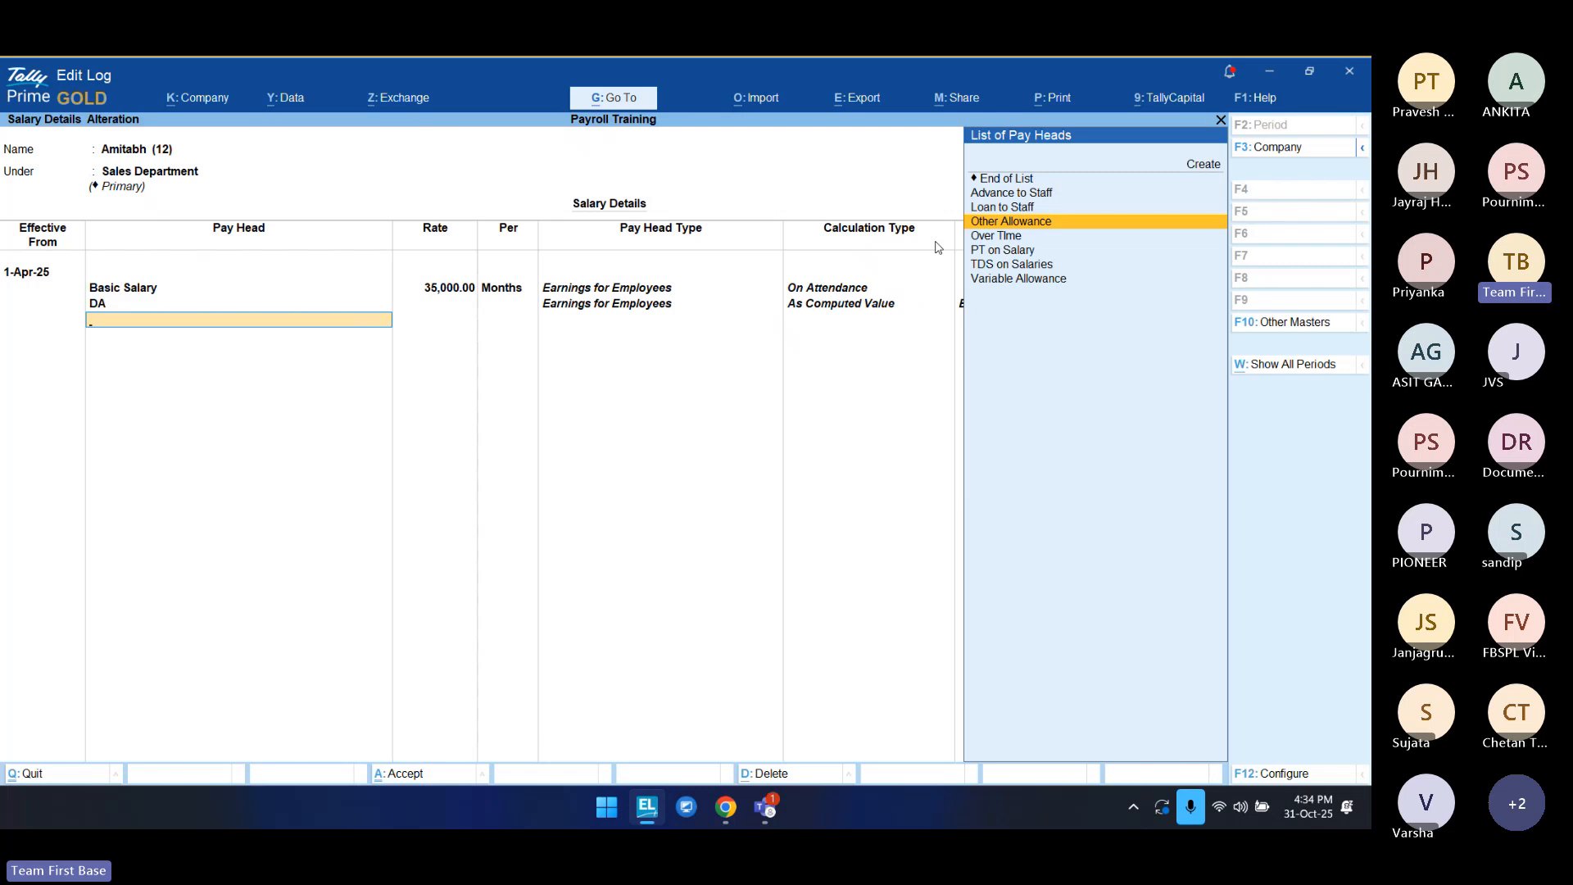
key("Return")
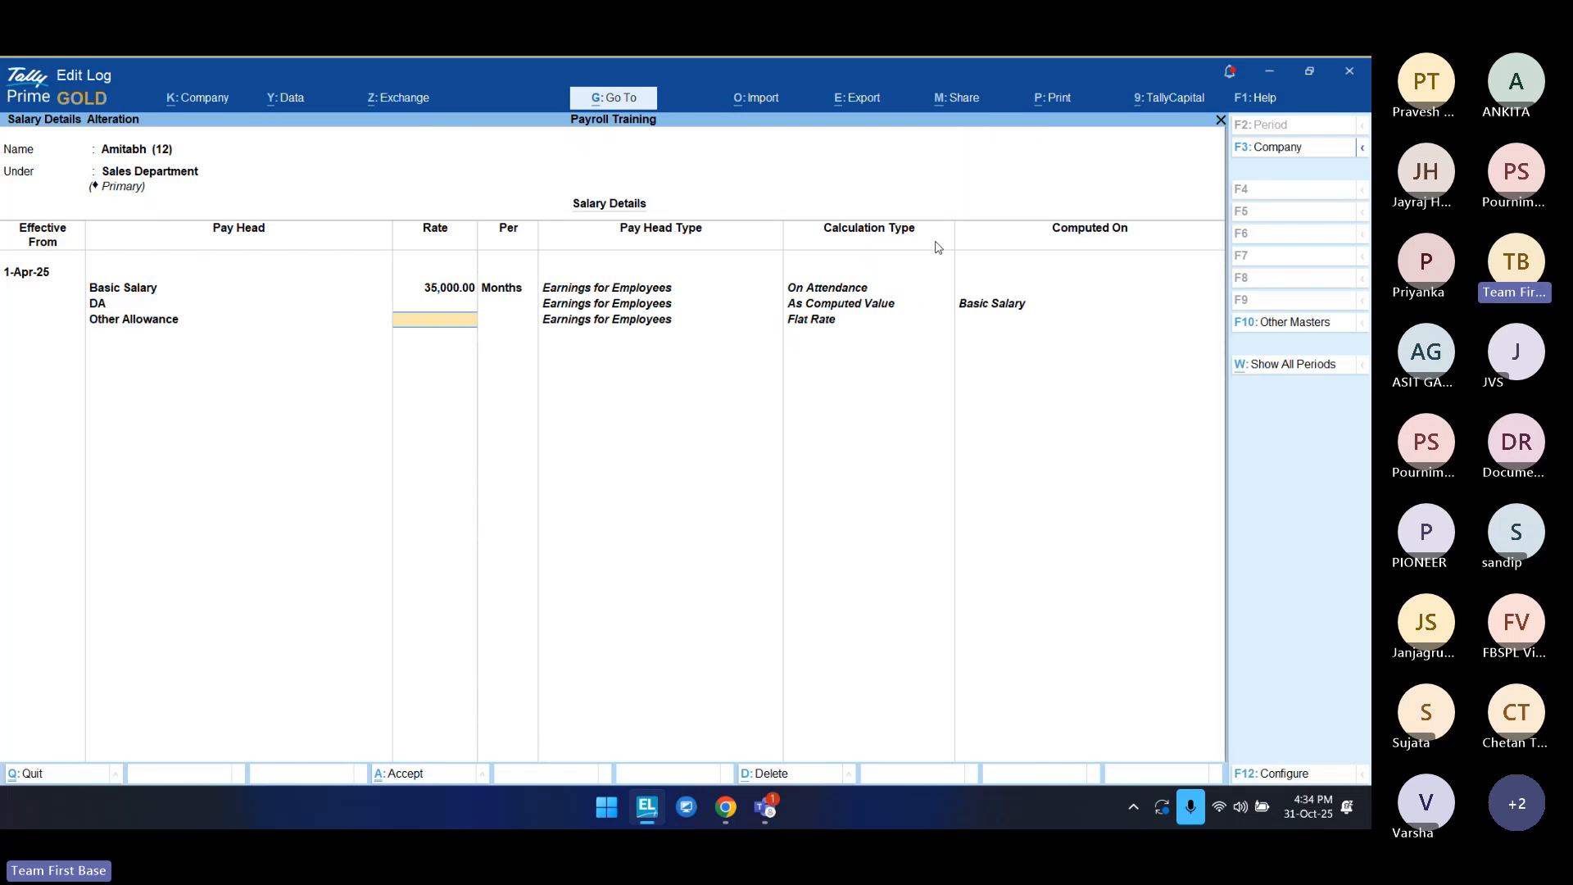
type("3500")
key("Return")
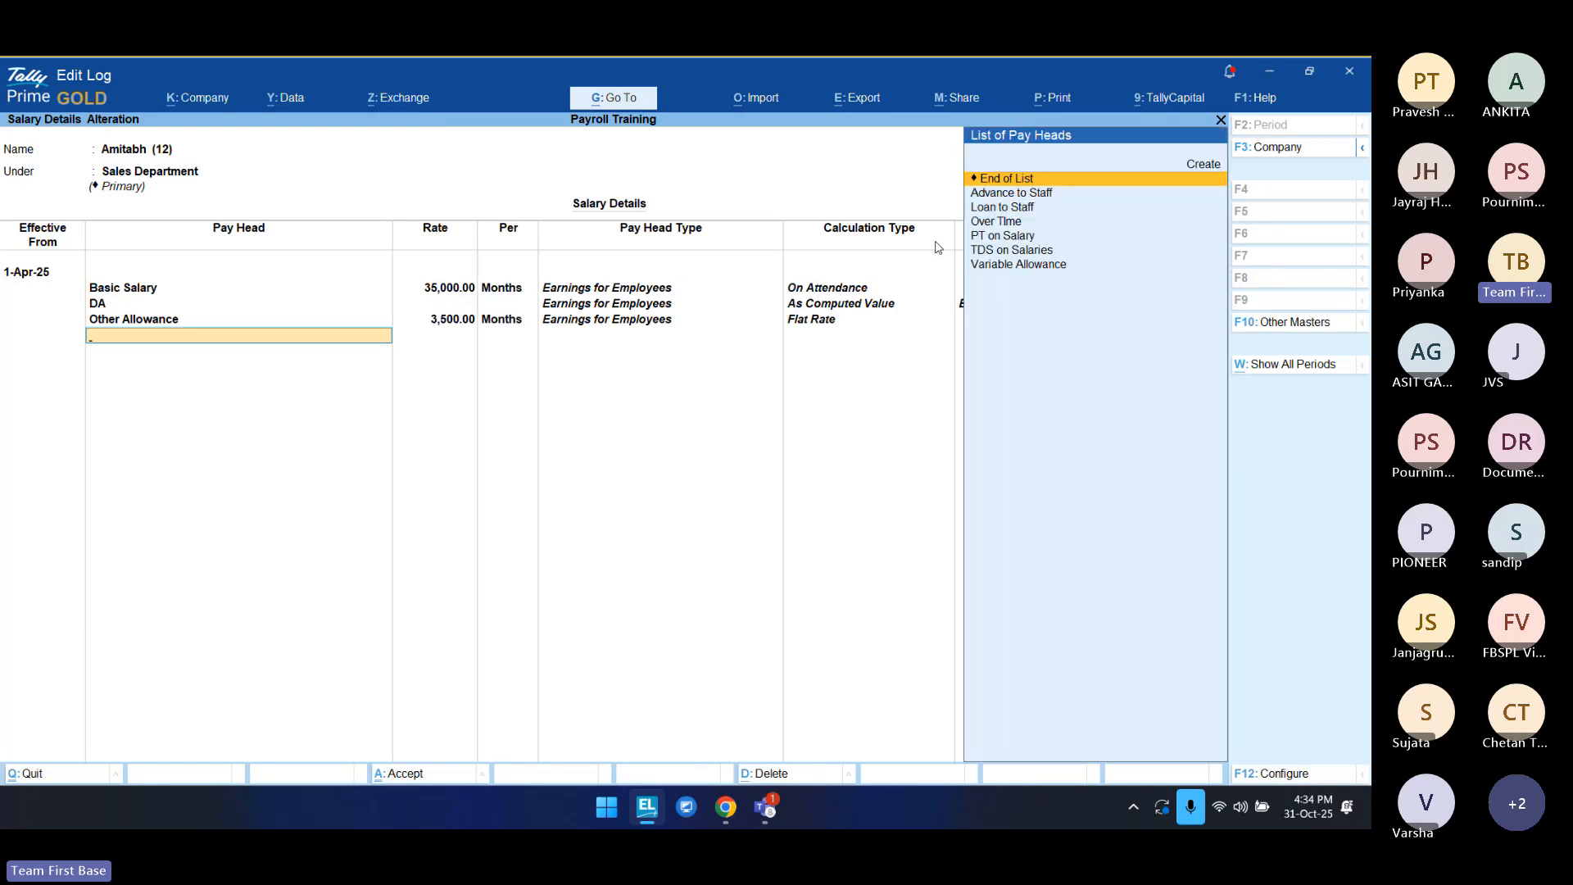
Step: Add the Variable Allowance pay head to the employee's salary details
key("Down")
key("Down")
key("Down")
key("Down")
key("Down")
key("Down")
key("Return")
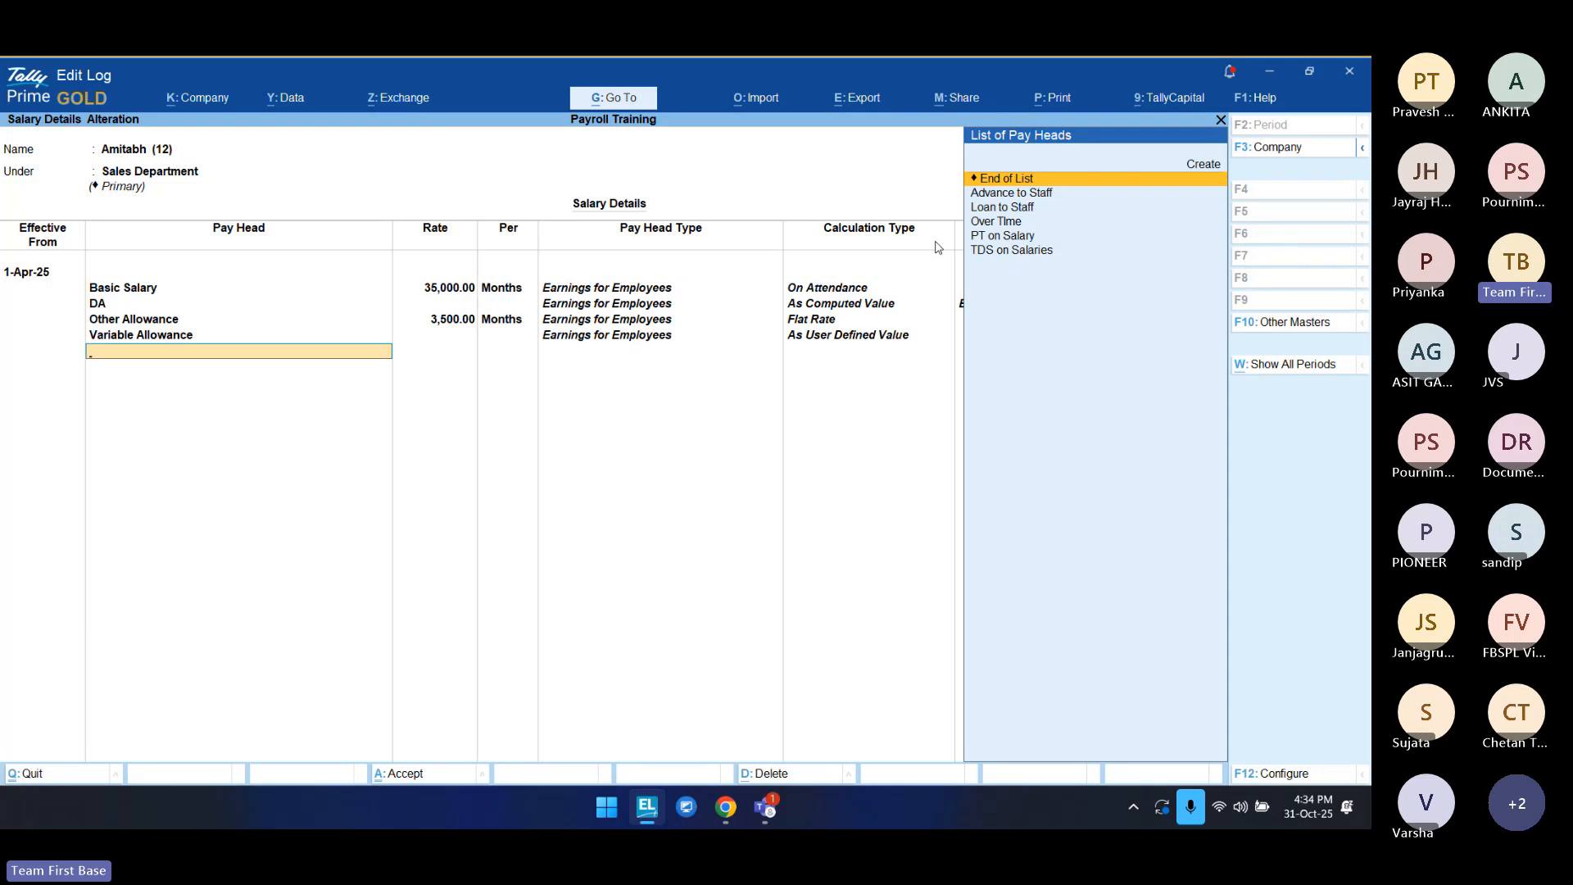
Step: Add the Advance to Staff and Loan to Staff pay heads, leaving the loan rate blank
key("Down")
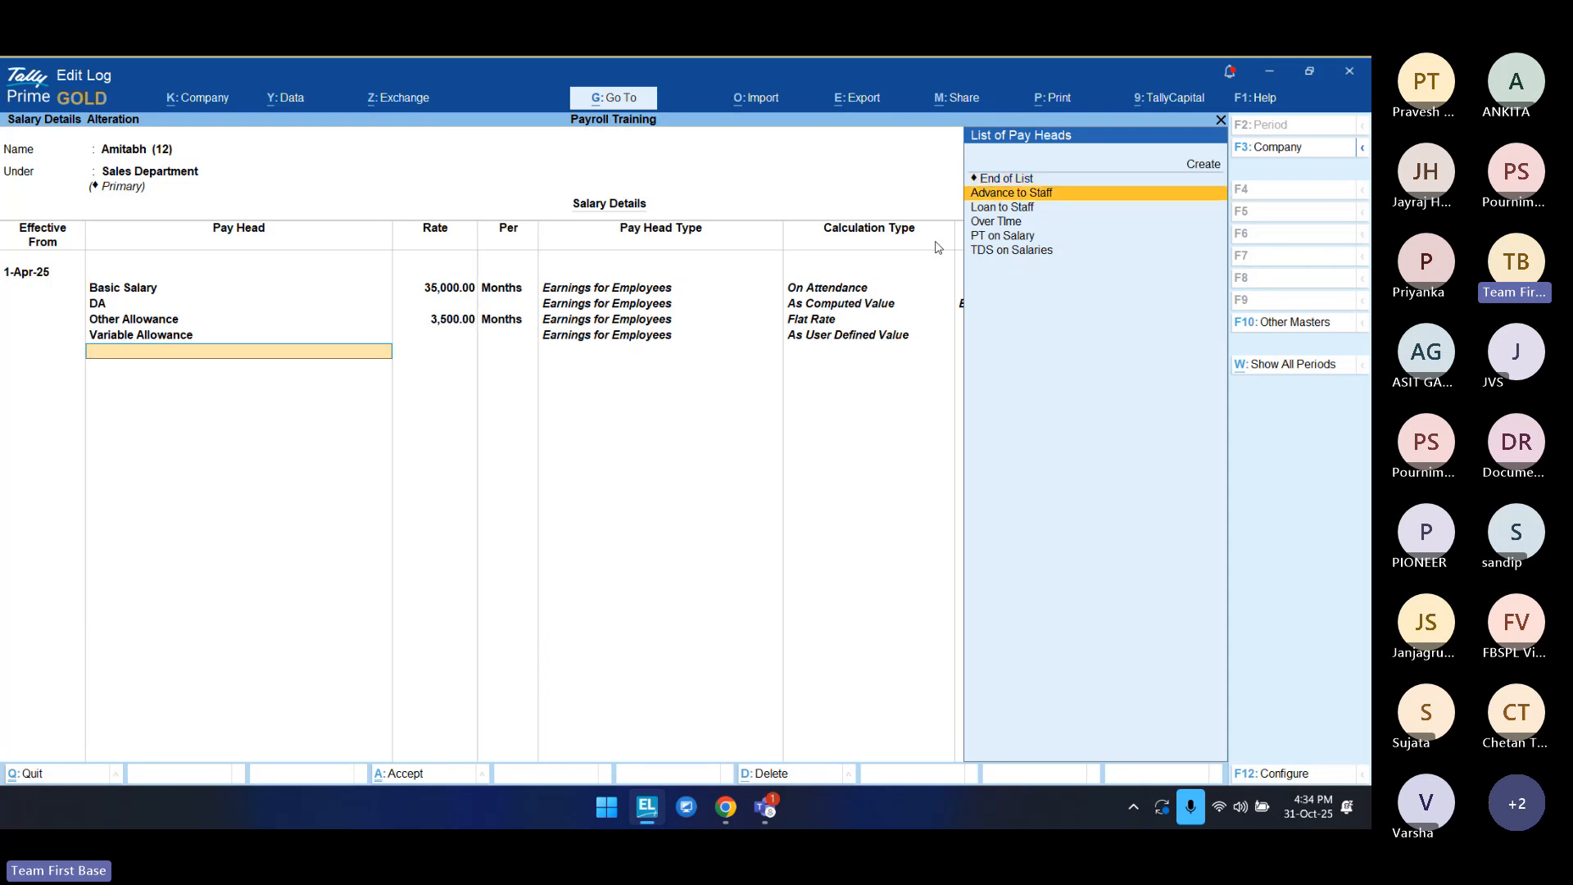
key("Down")
key("Down")
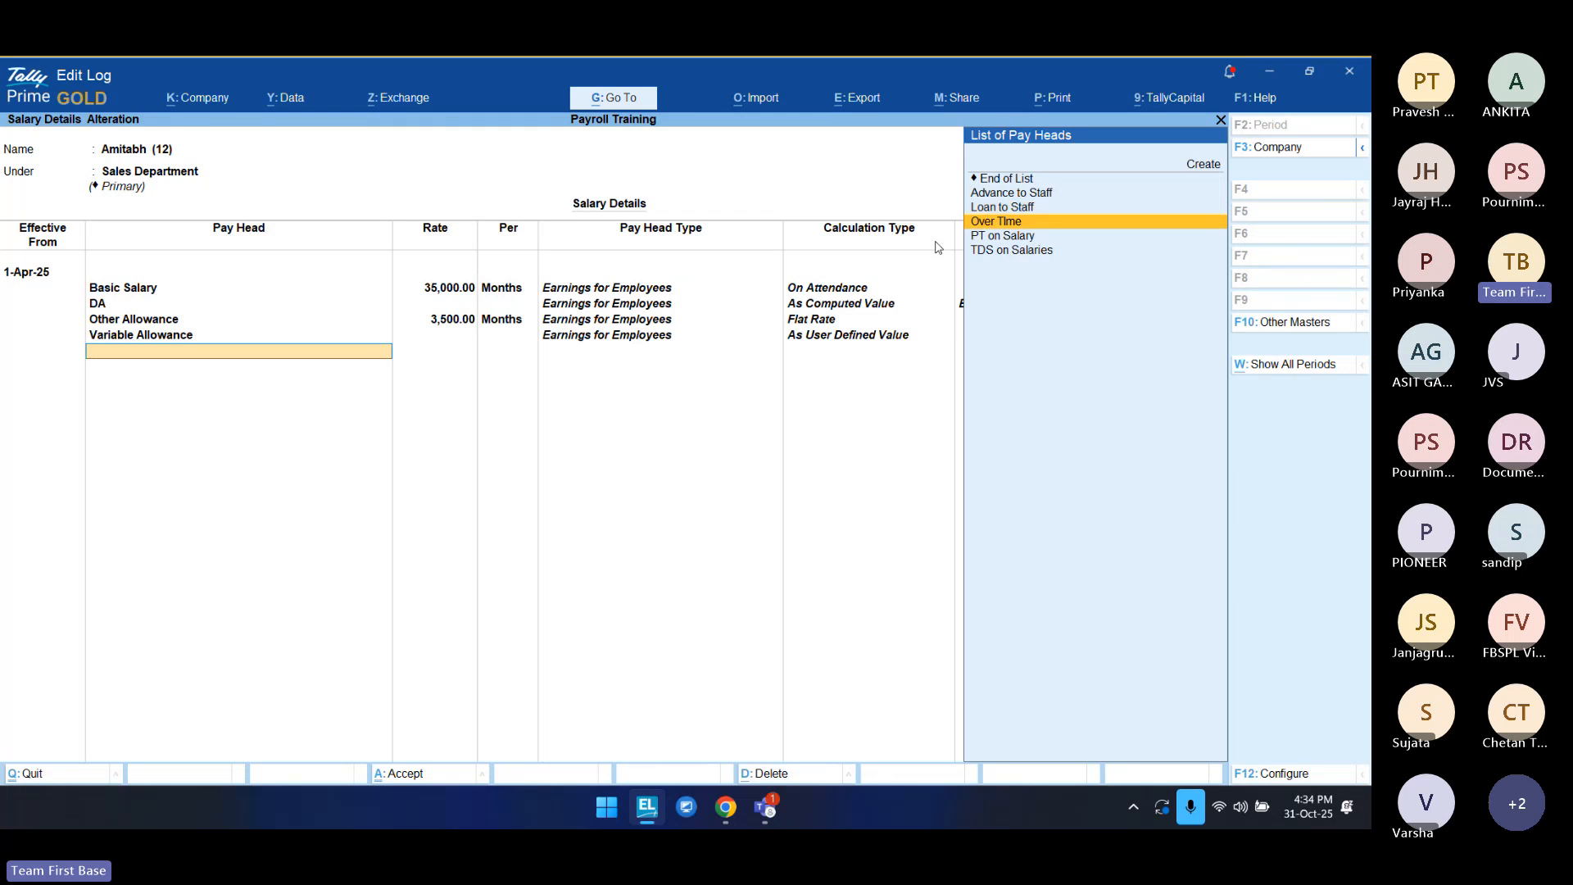
key("Up")
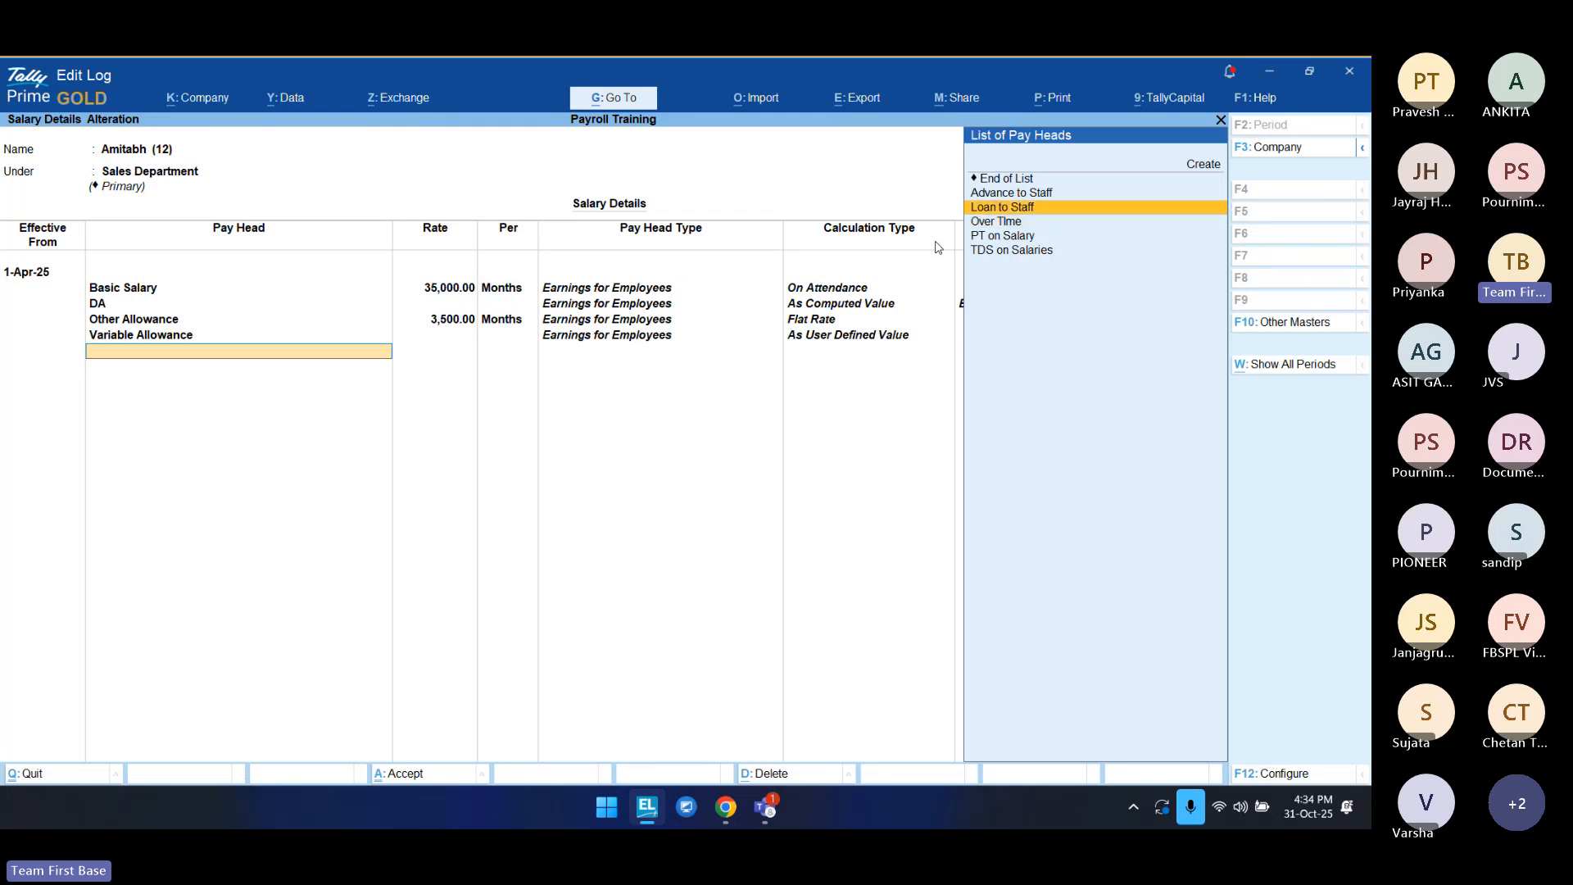
key("Up")
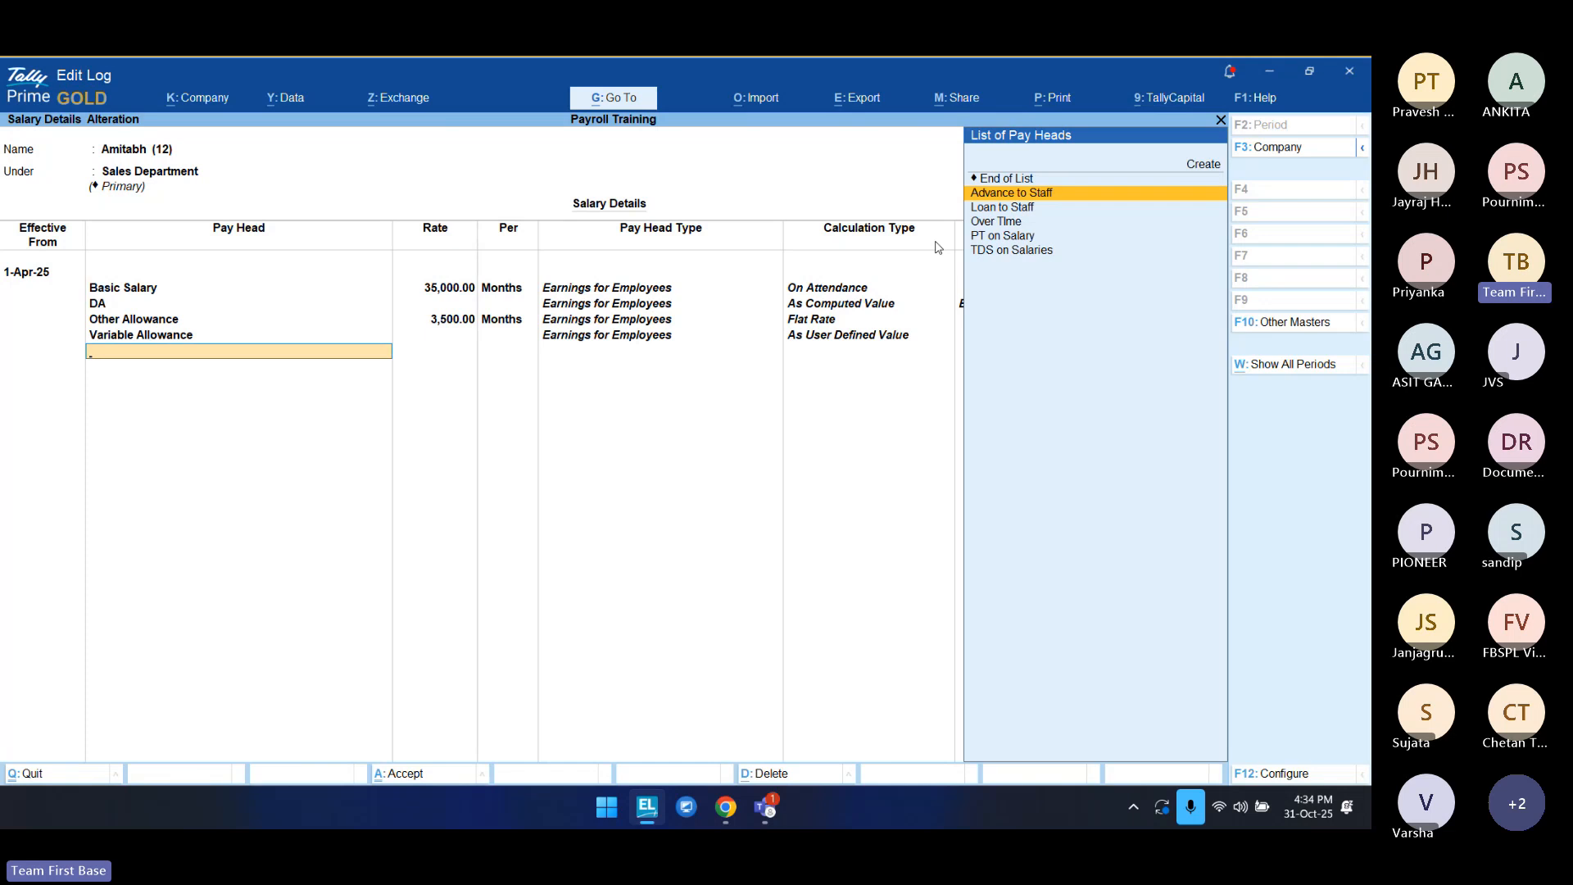
key("Return")
key("Down")
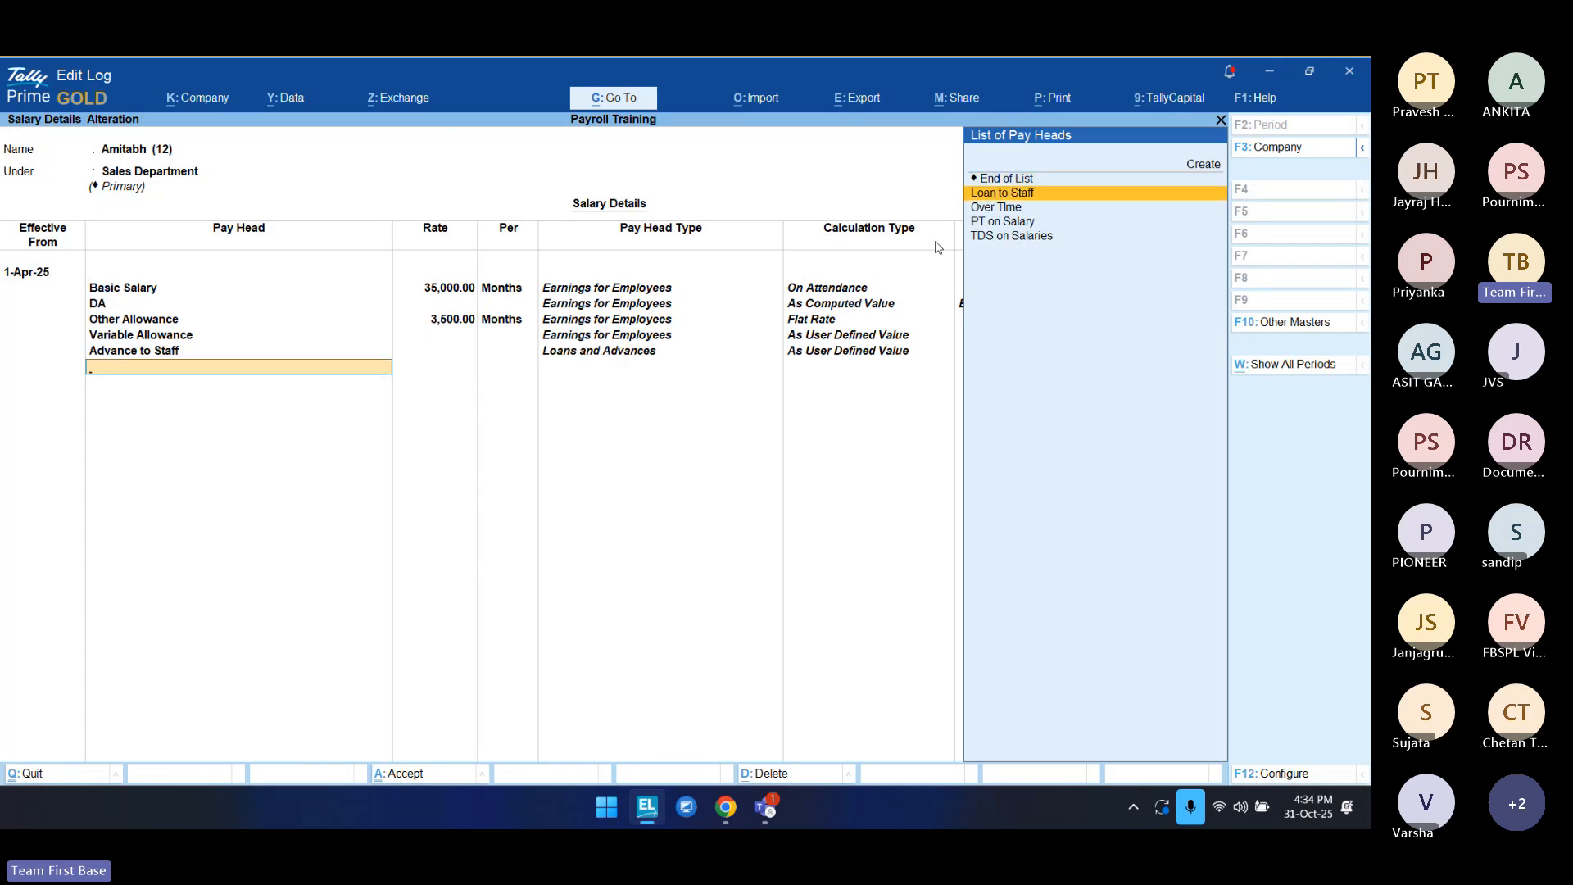
key("Return")
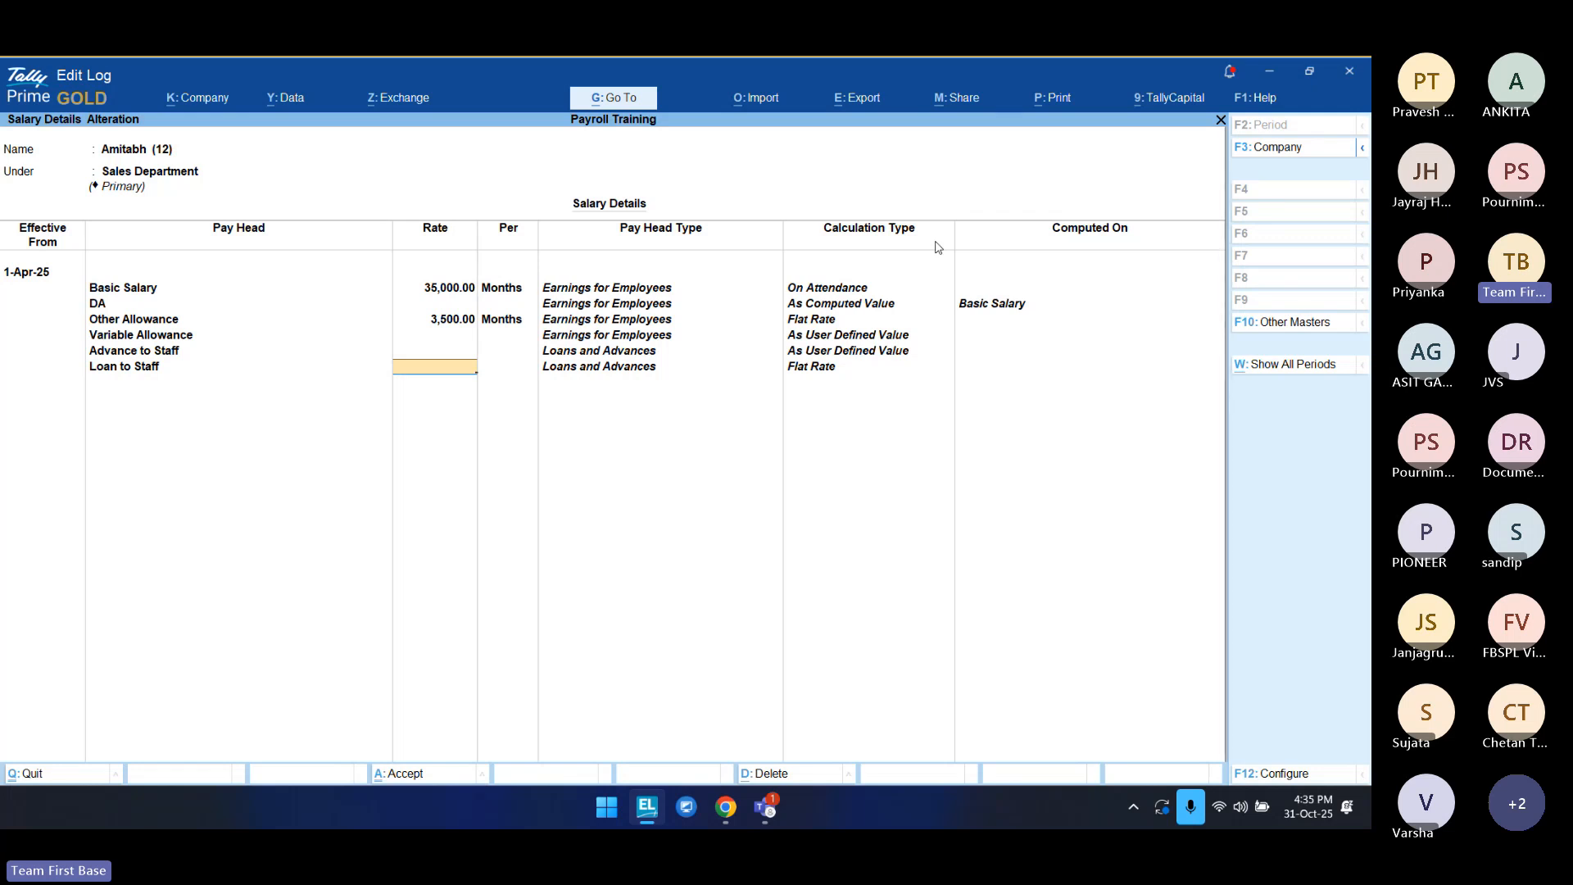
key("Return")
Step: Add the PT on Salary and TDS on Salaries pay heads and save the employee's salary details
key("Down")
key("Down")
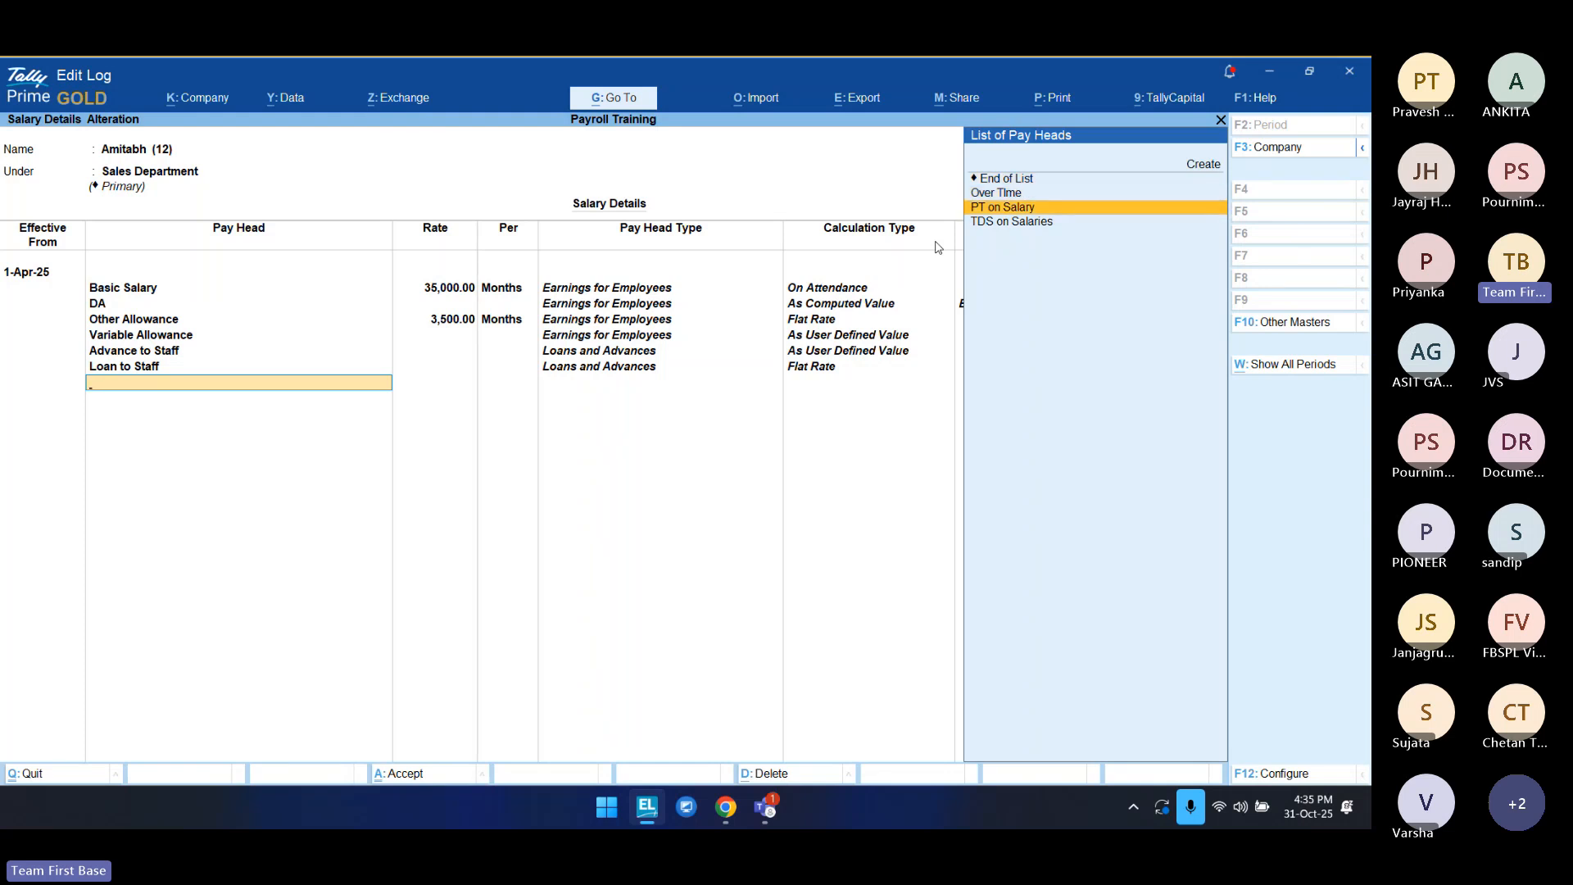
key("Return")
key("Down")
key("Down")
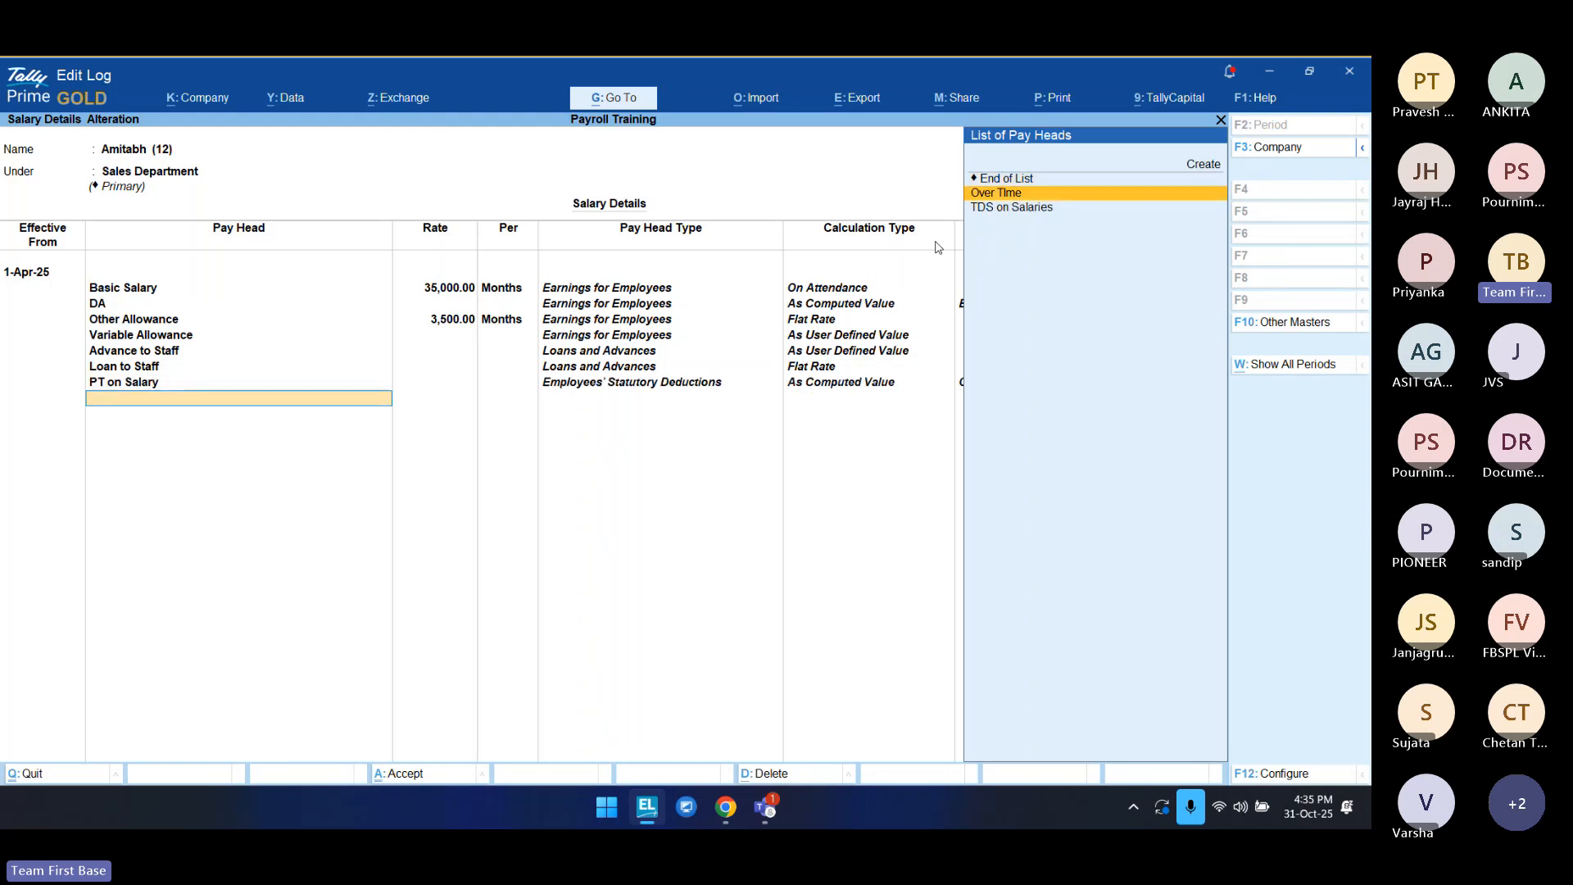
key("Return")
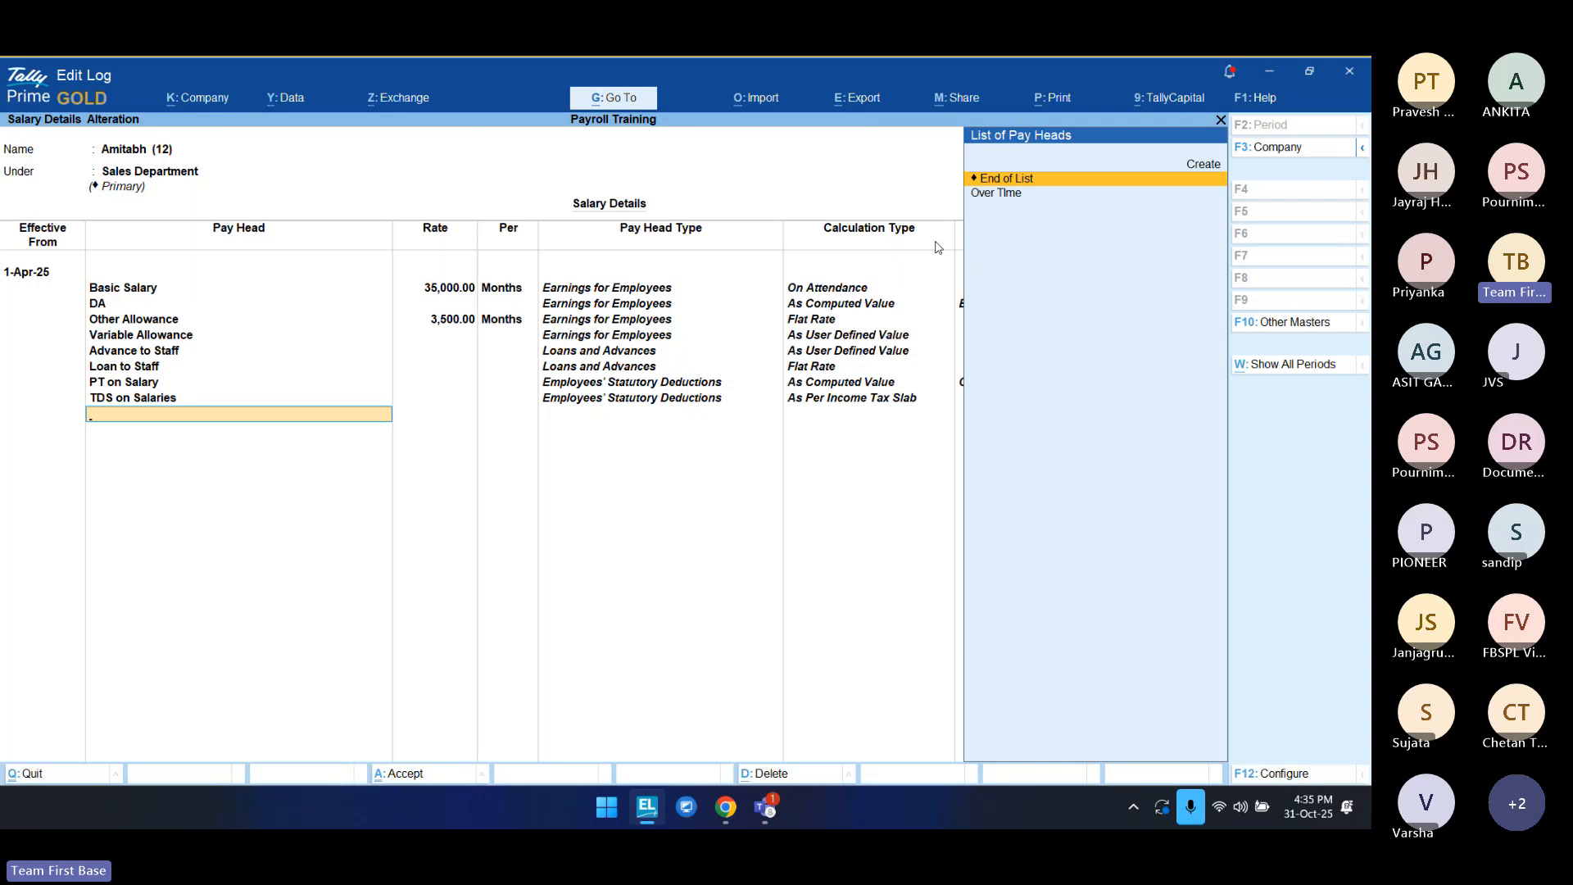
key("Return")
key("Return")
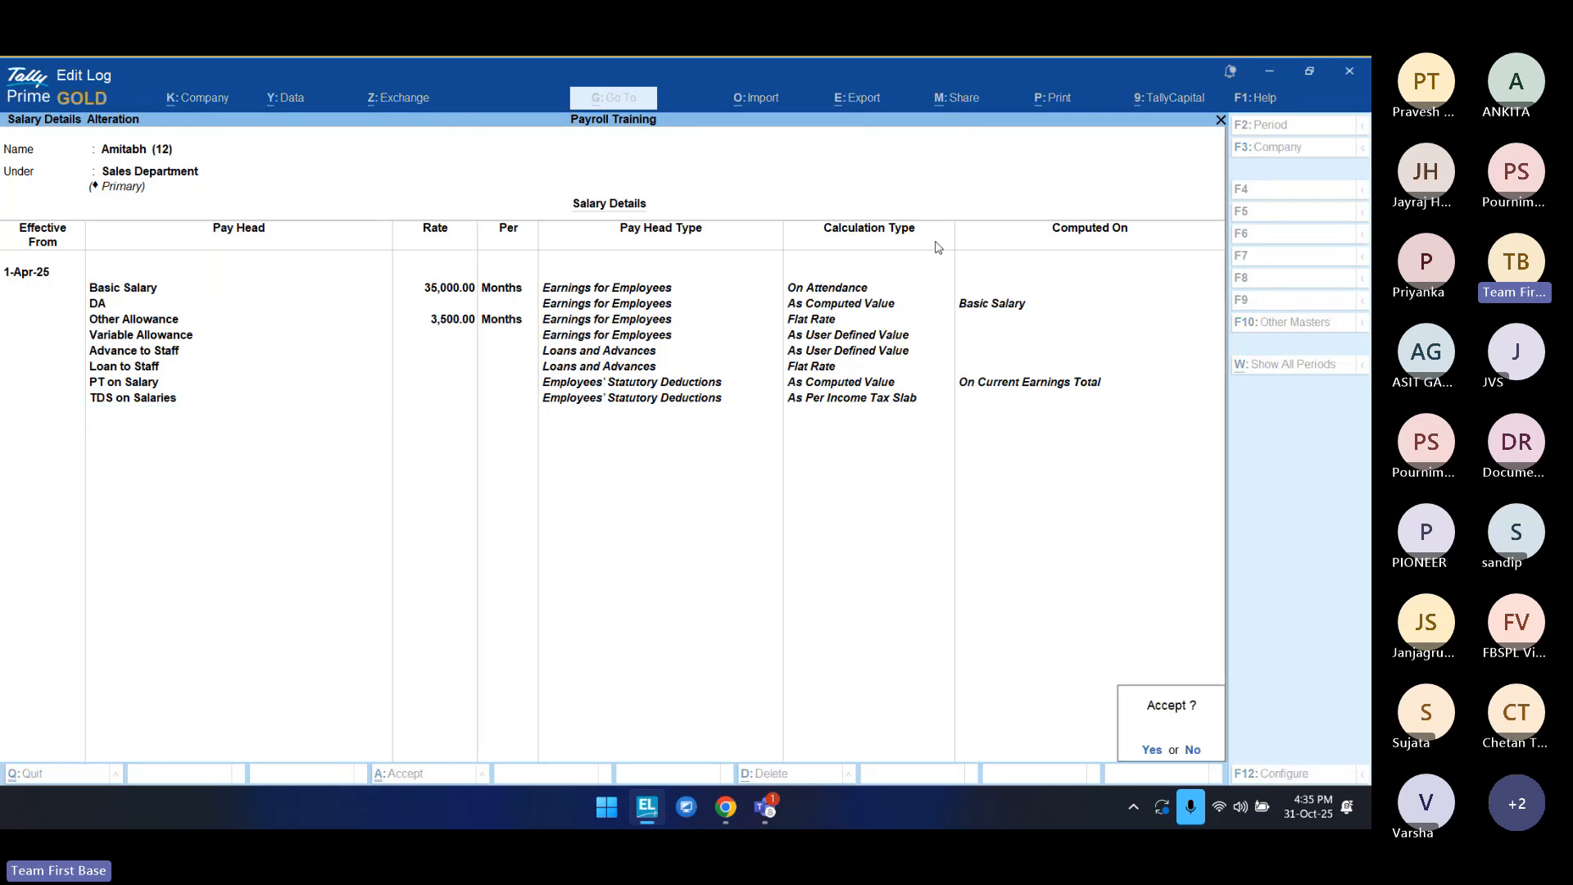
key("Return")
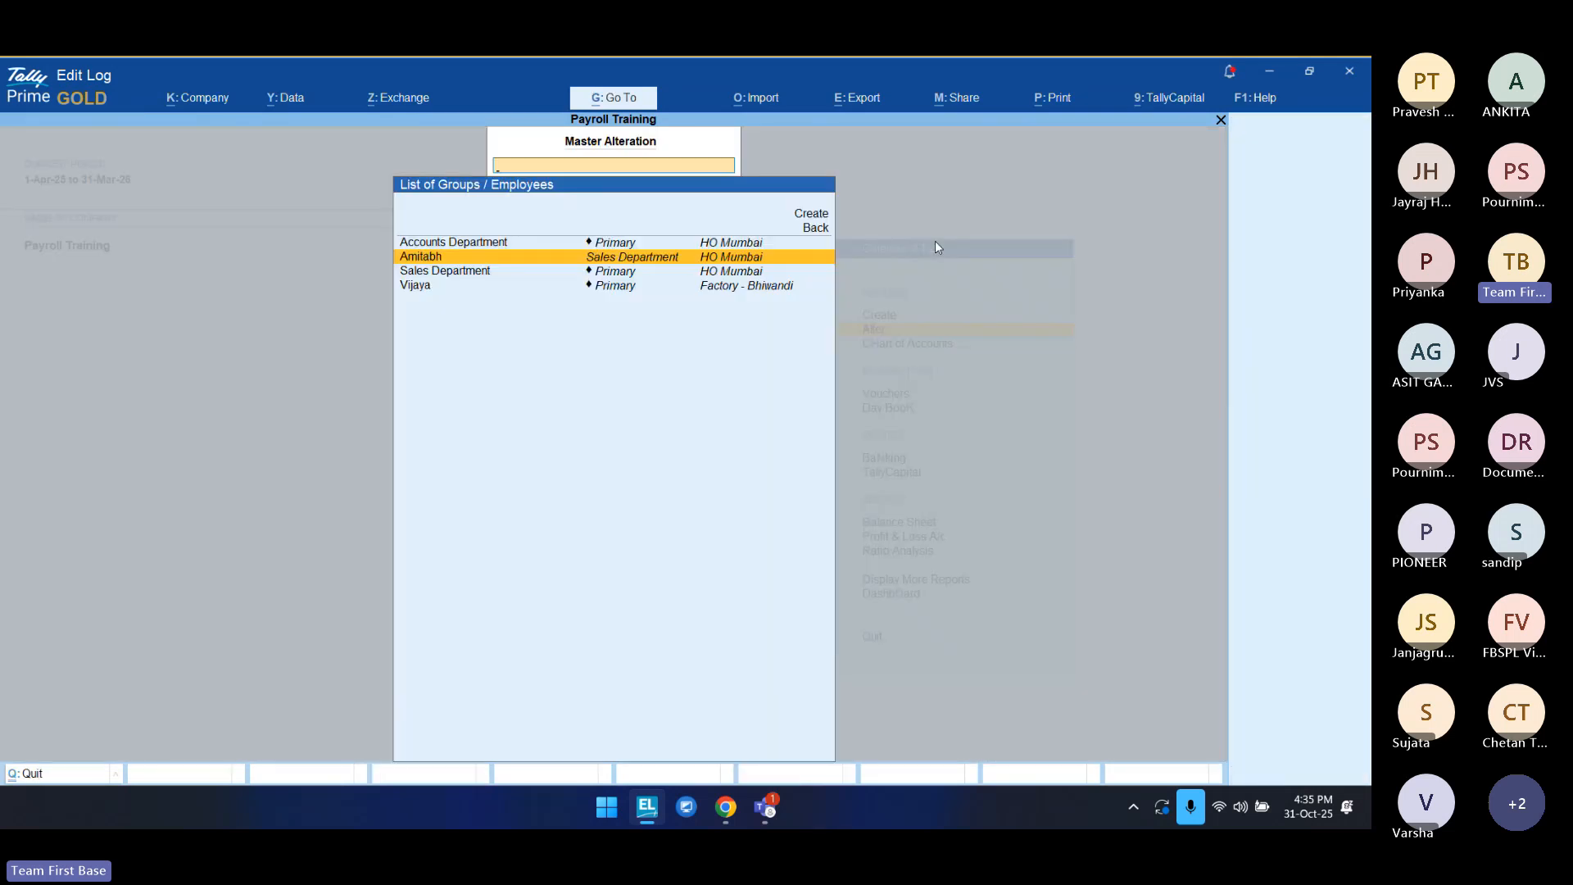
Step: Open the salary details of the Factory - Bhiwandi employee and make them effective from 1-Apr-25
key("Down")
key("Down")
key("Return")
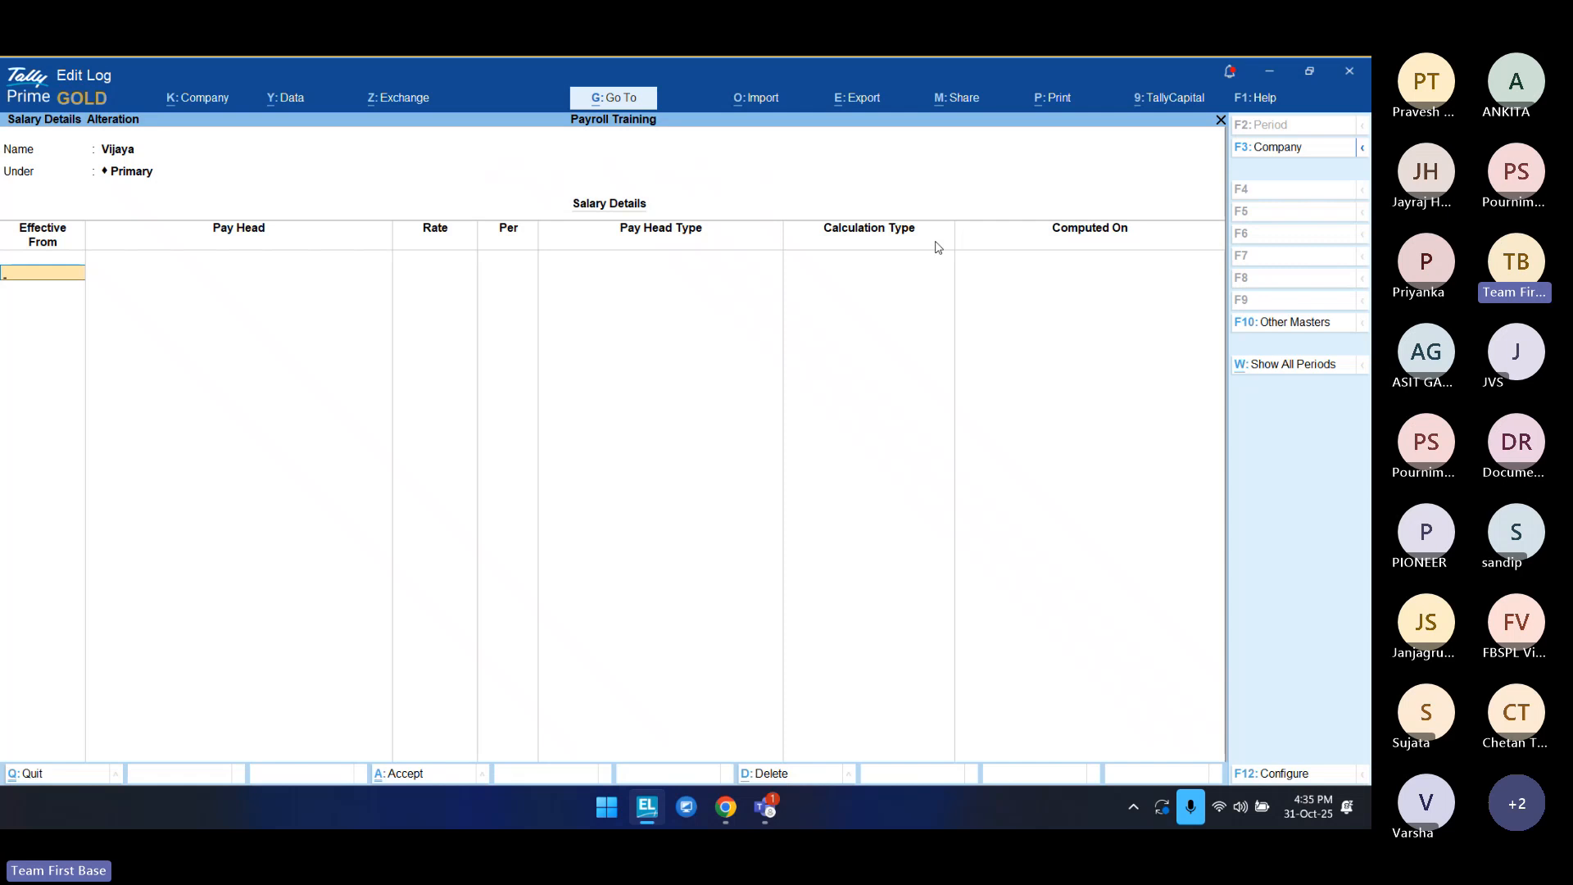
type("a25")
key("Return")
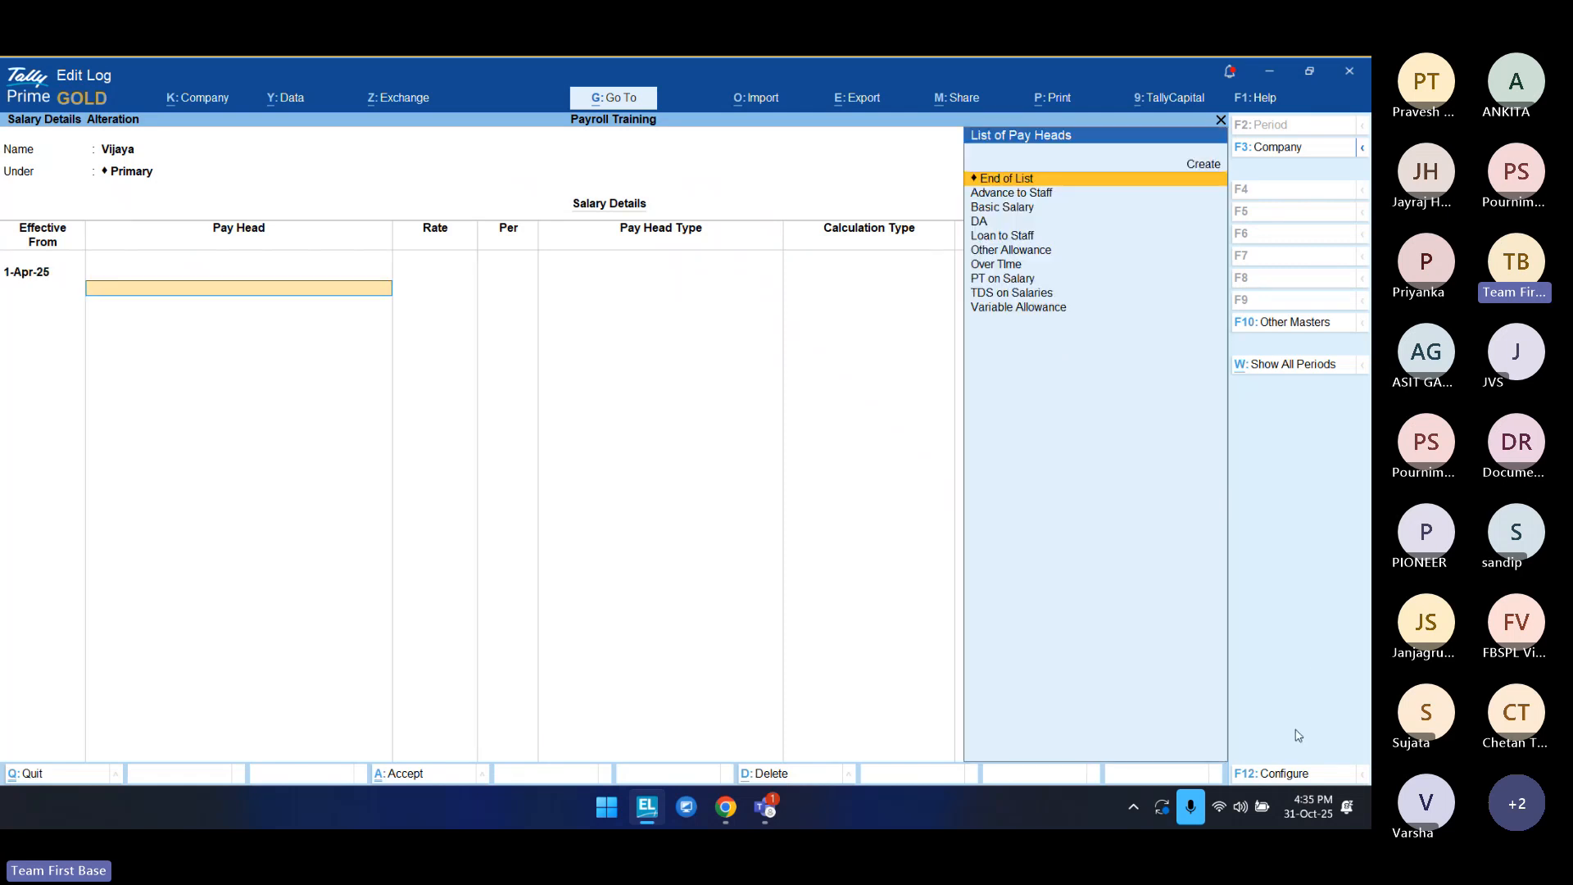
Step: Enable copying from another employee in the salary details configuration
left_click(1270, 776)
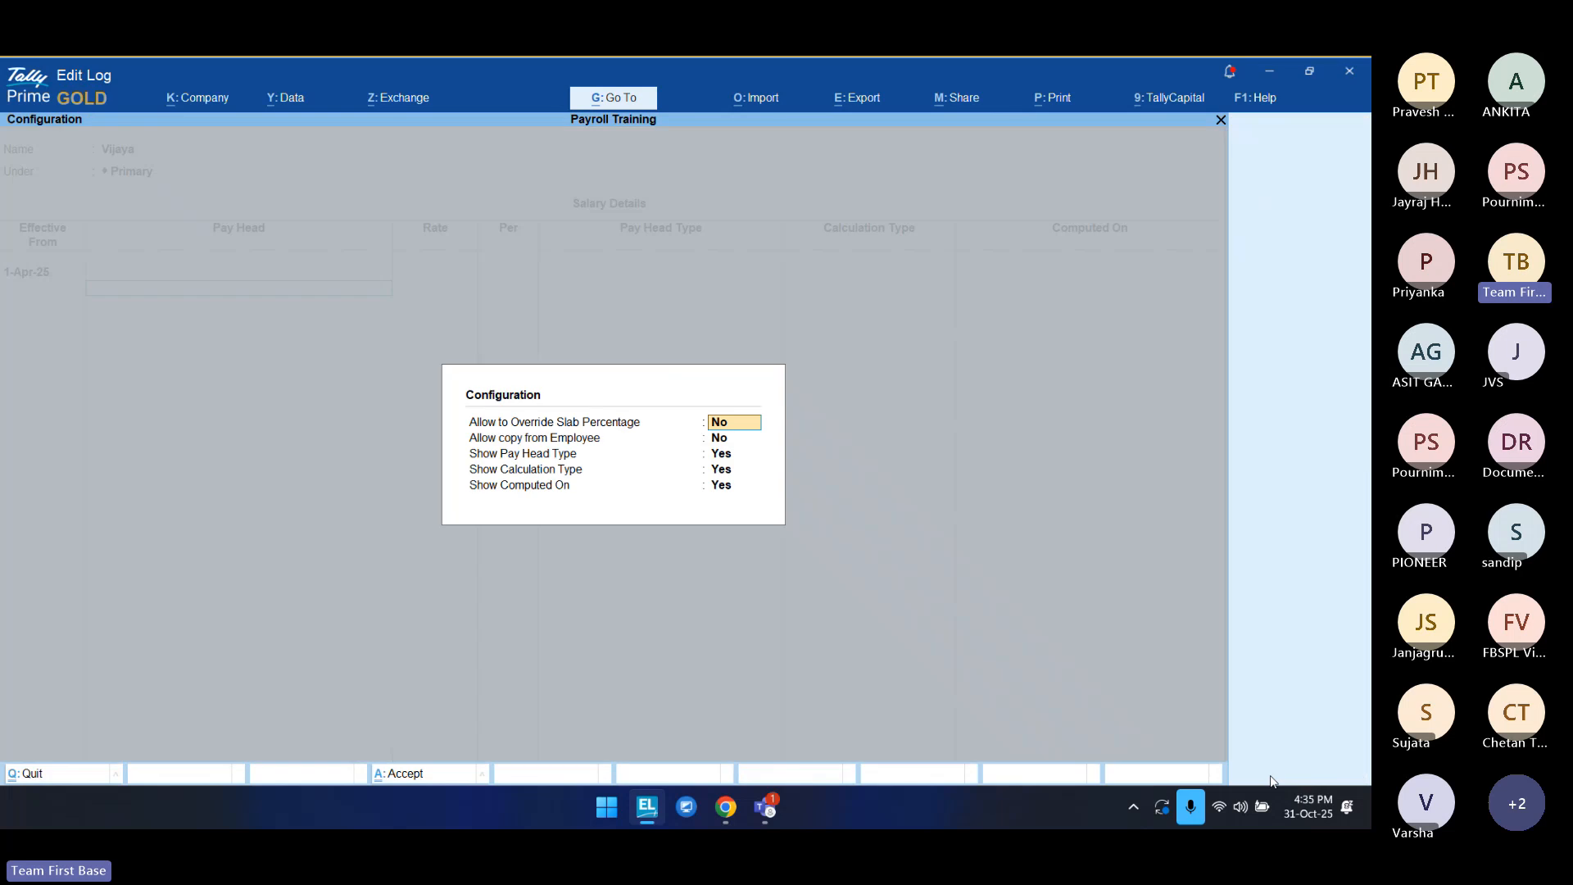
left_click(717, 439)
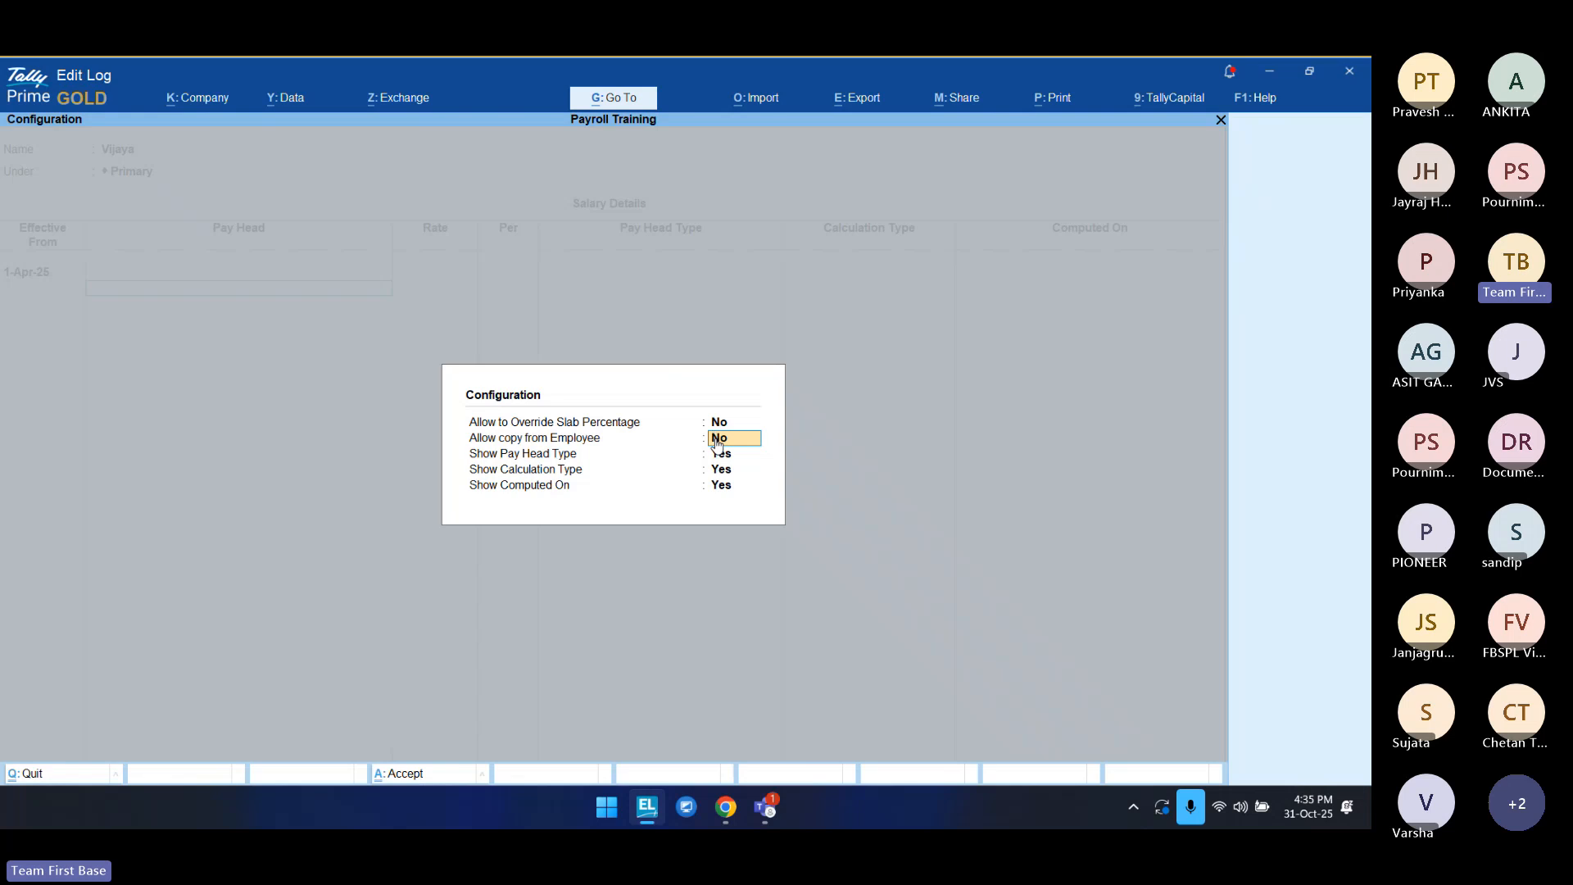
type("y")
key("Return")
key("Return")
key("Return")
key("Return")
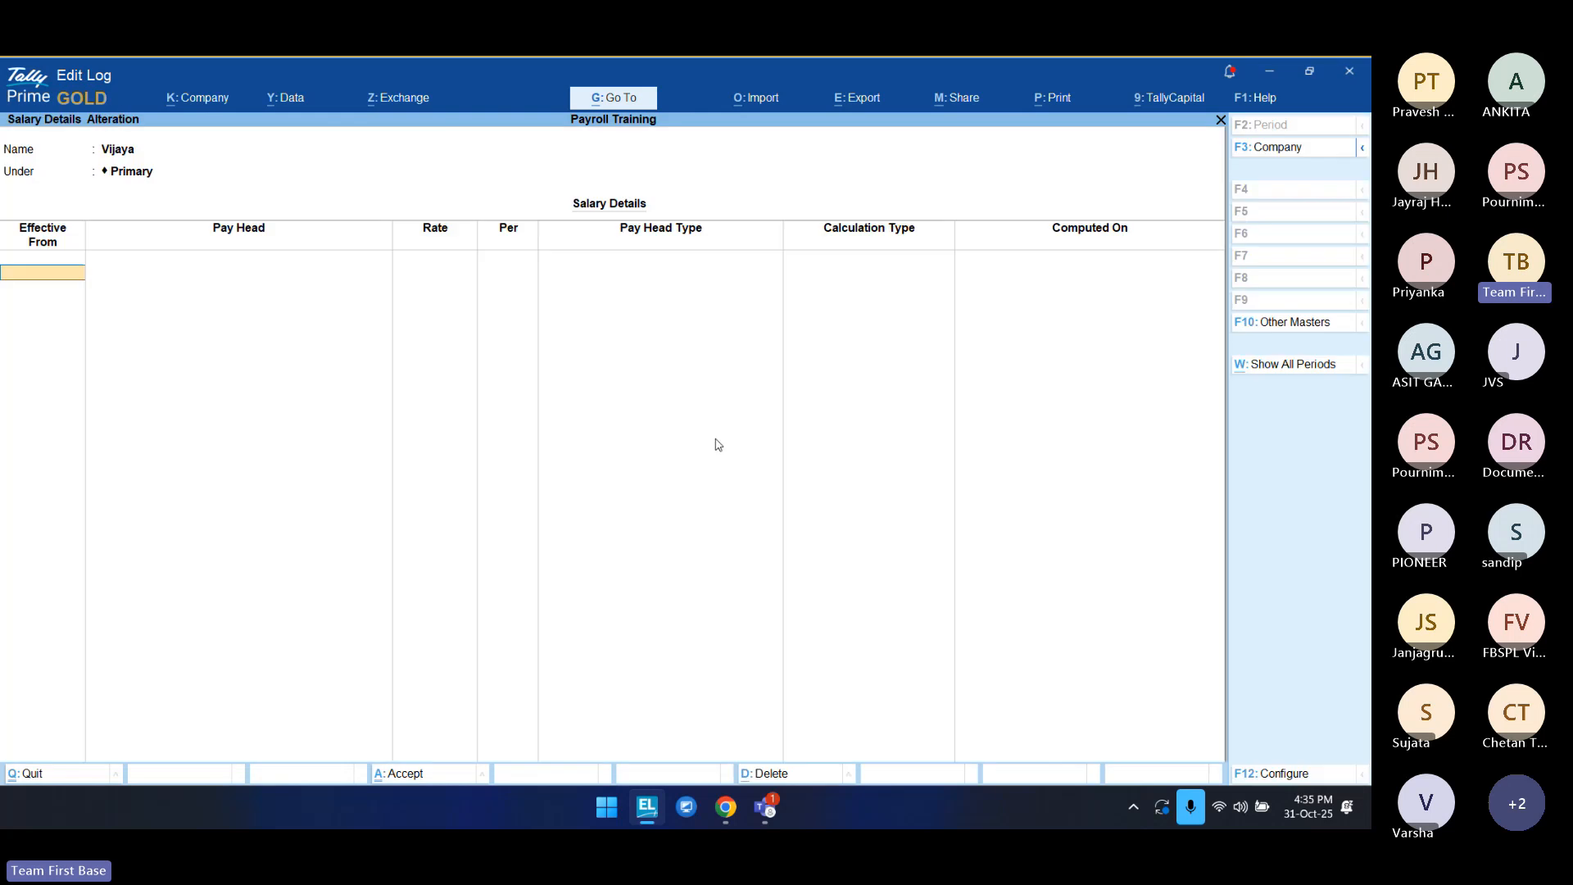
type("a25")
key("Return")
key("Escape")
key("y")
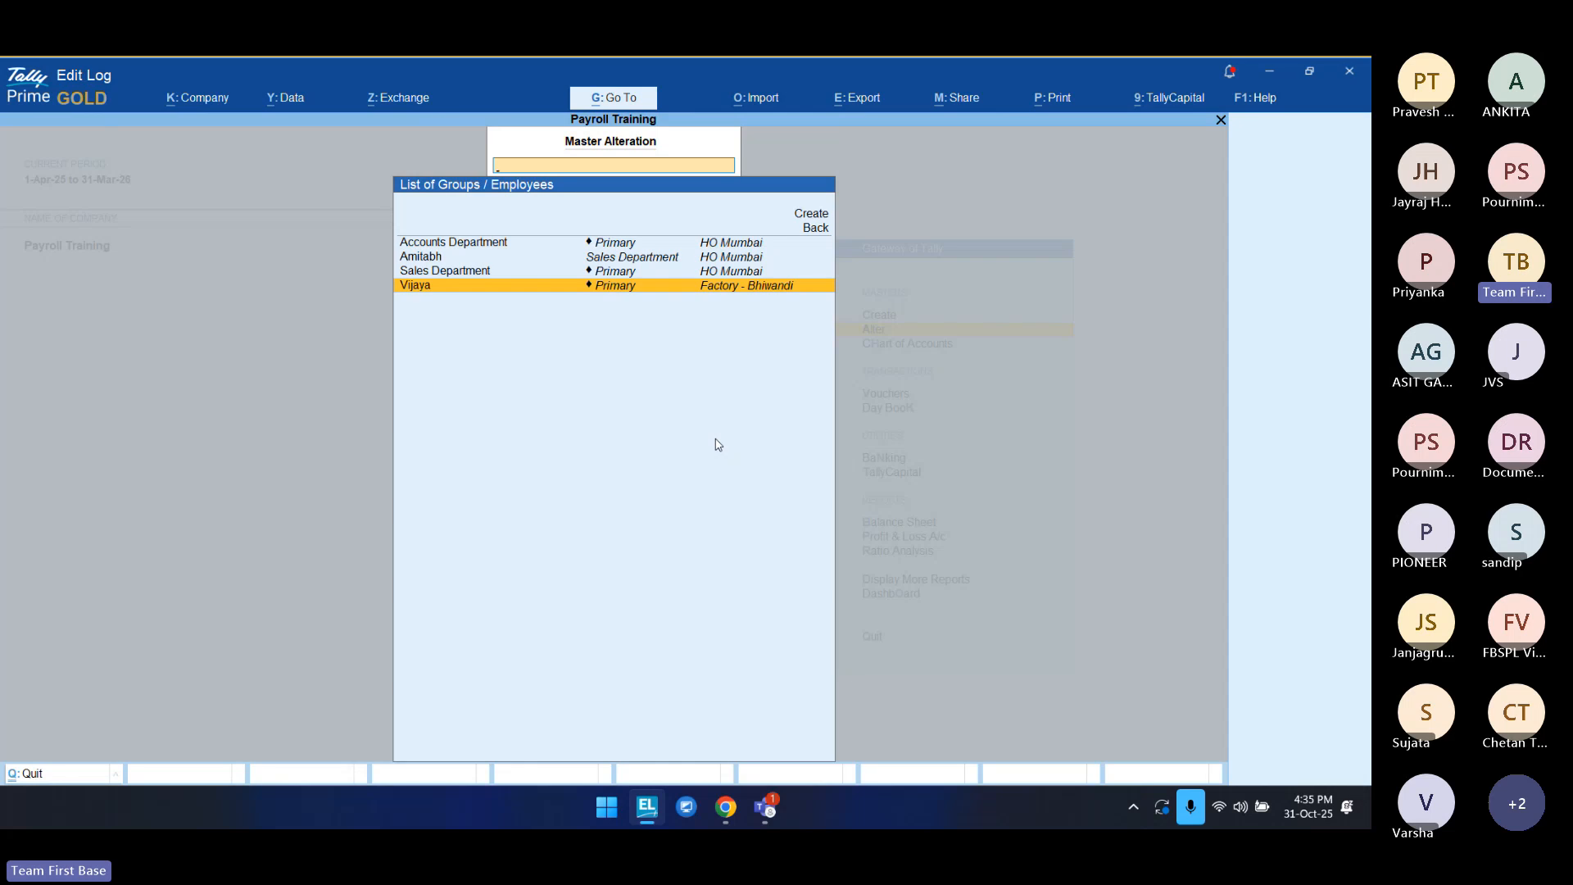
Step: Reopen the Factory - Bhiwandi employee's salary details, effective 1-Apr-25, and copy the pay structure from the Sales Department employee
key("Return")
type("a25")
key("Return")
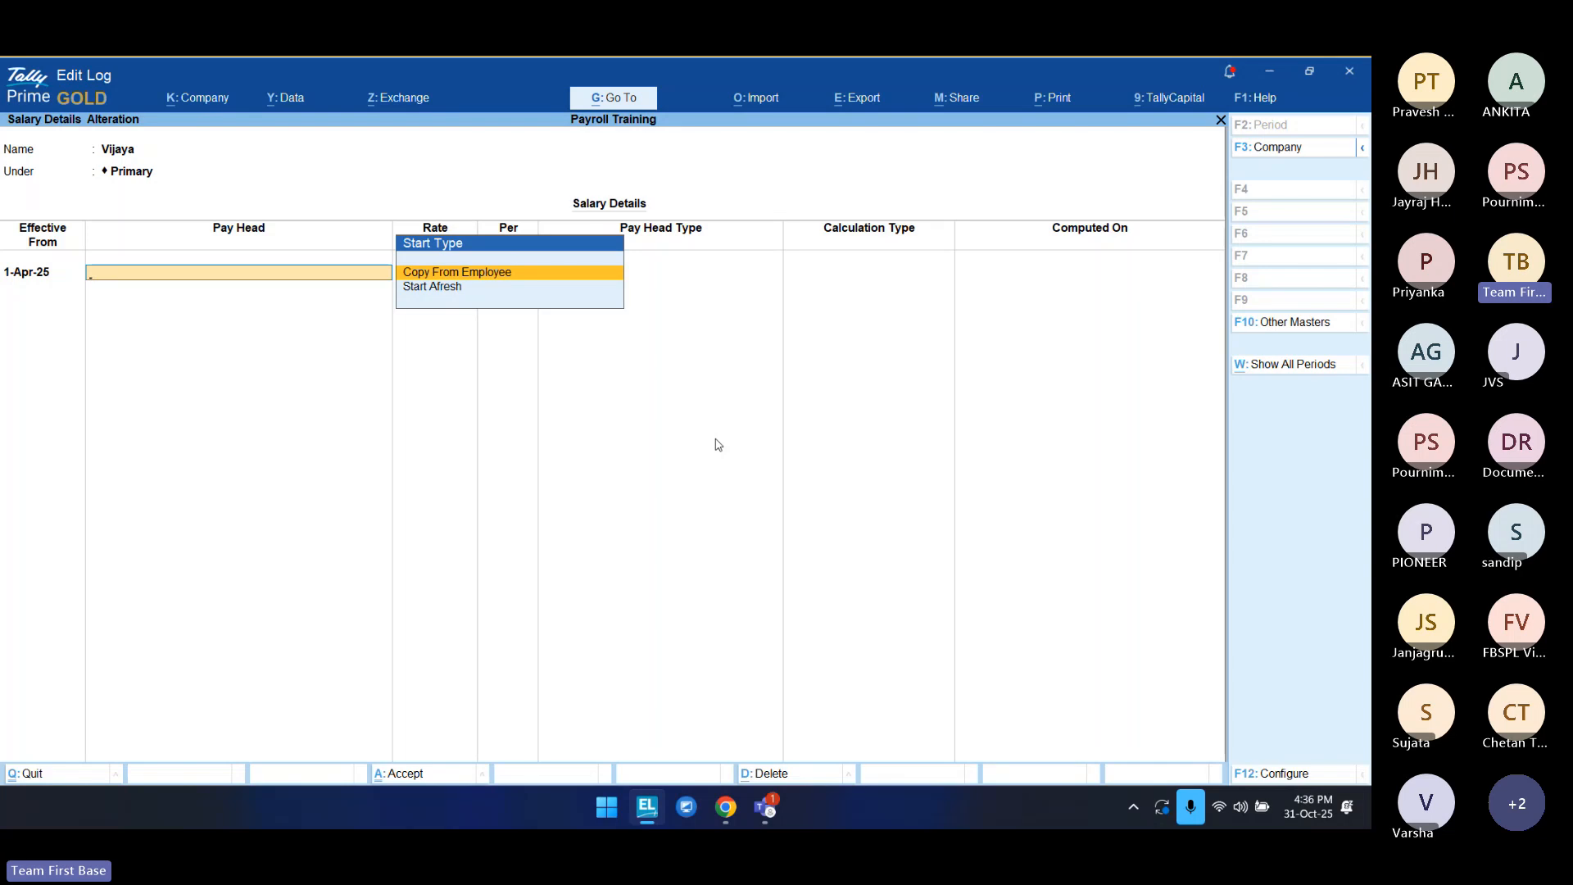
key("Down")
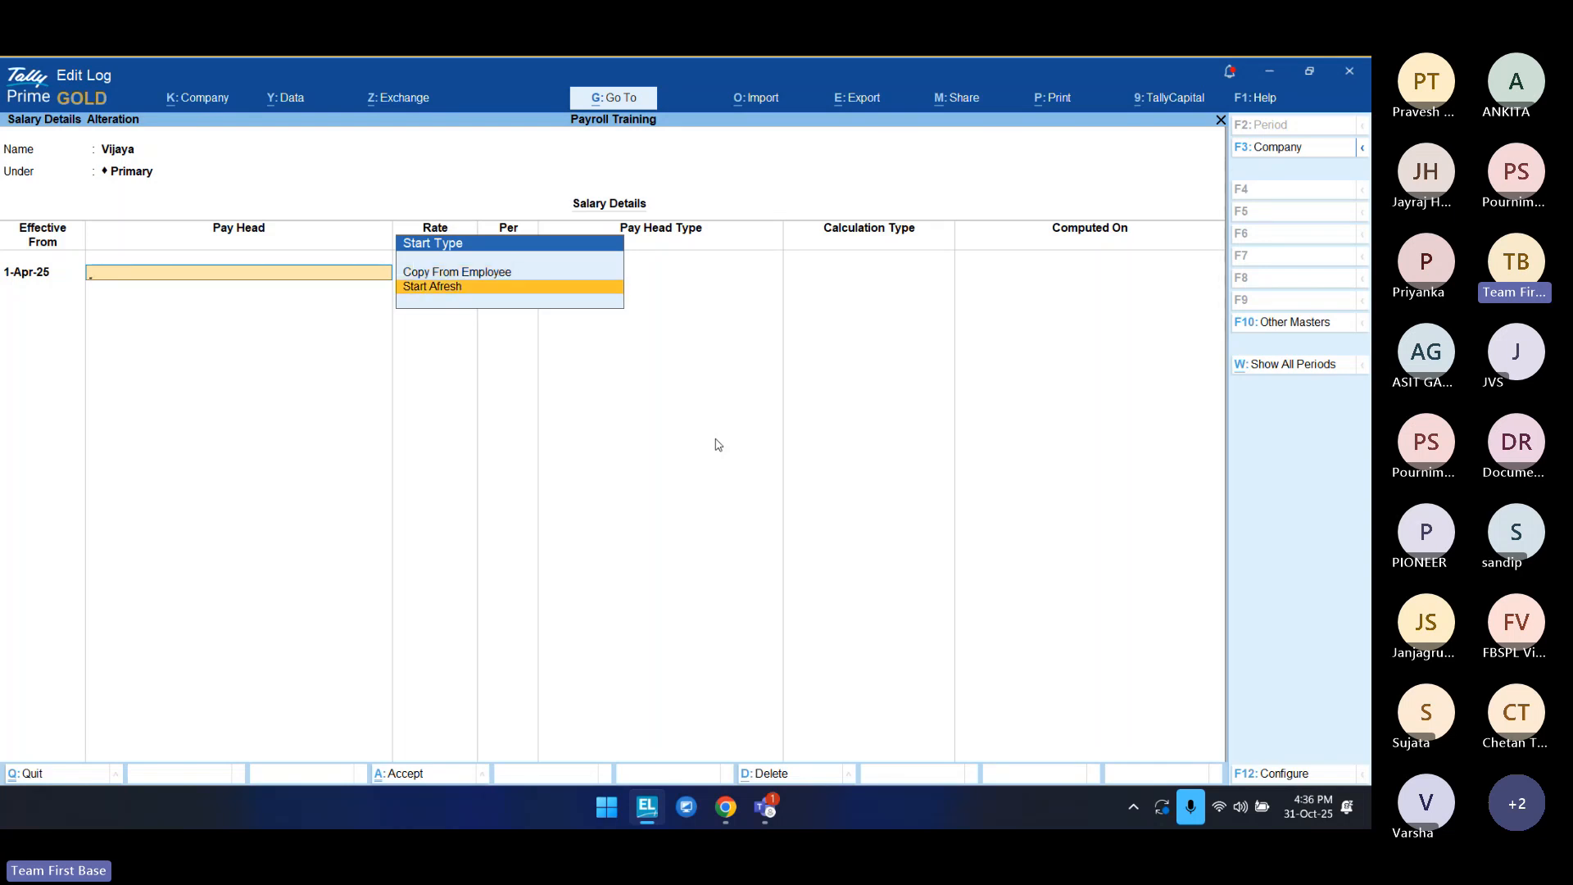
key("Up")
key("Return")
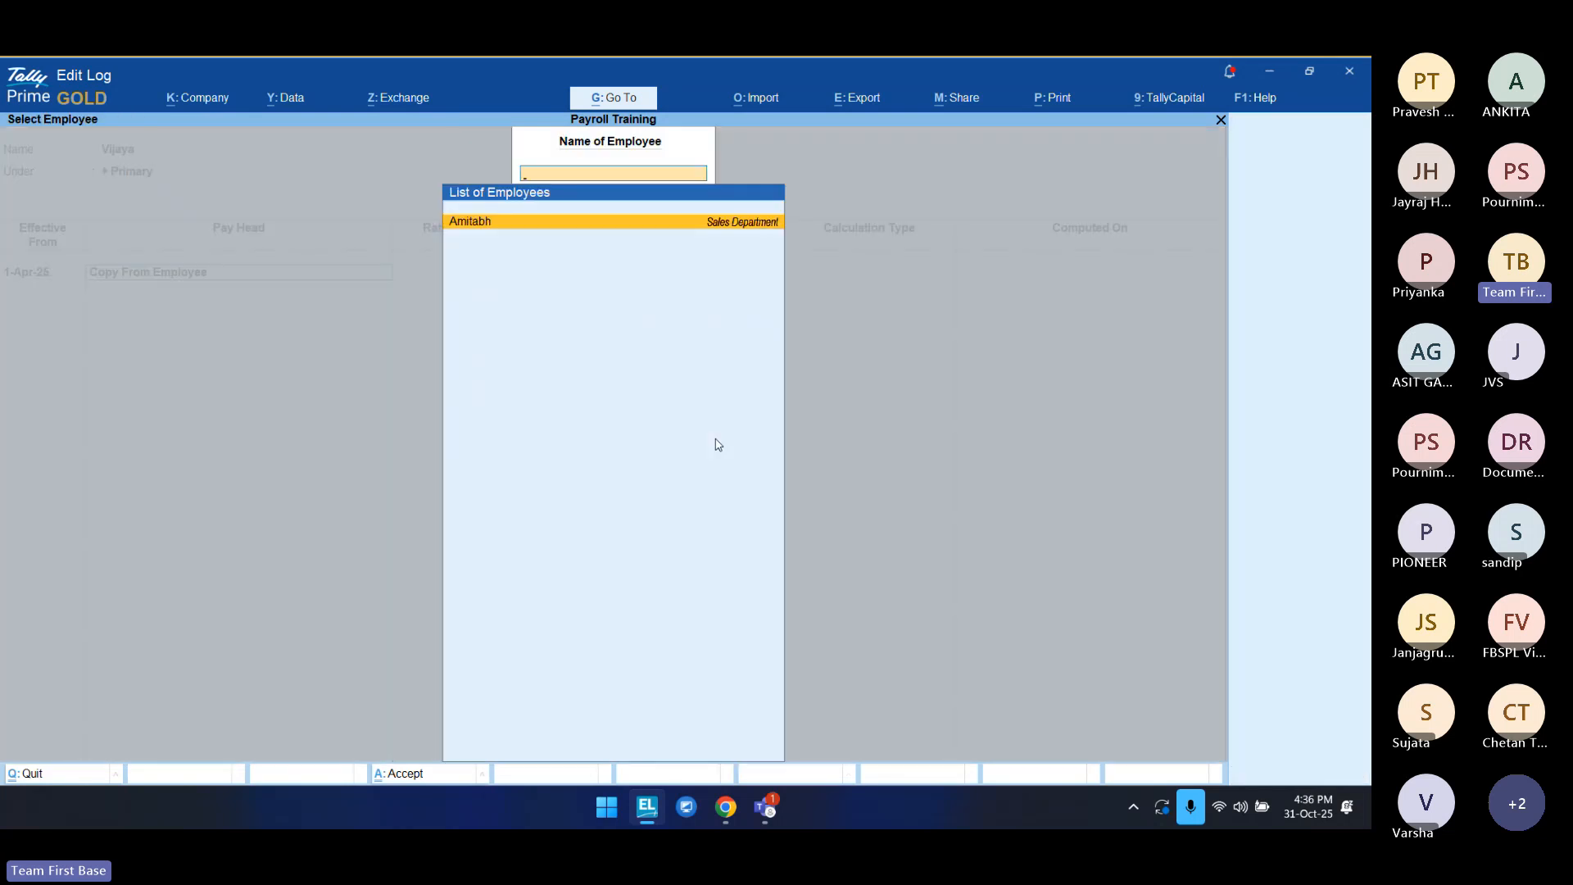
key("Return")
Step: Accept the copied pay heads and add the Over Time pay head at the end of the list
key("Return")
key("Return")
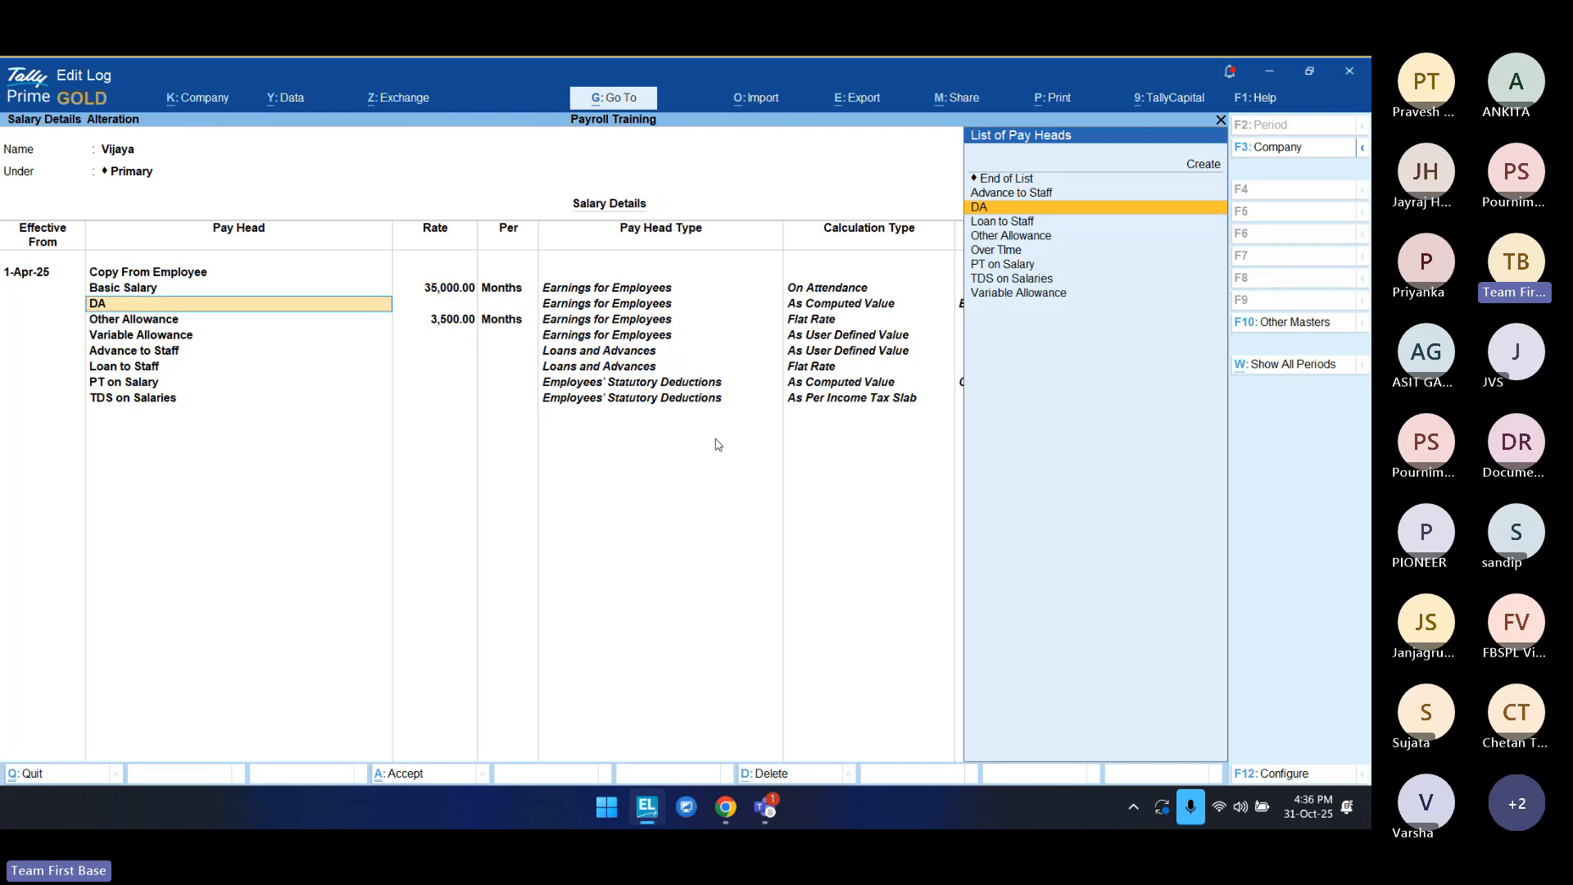
key("Return")
key("Return")
key("Return")
key("Return")
key("Return")
key("Return")
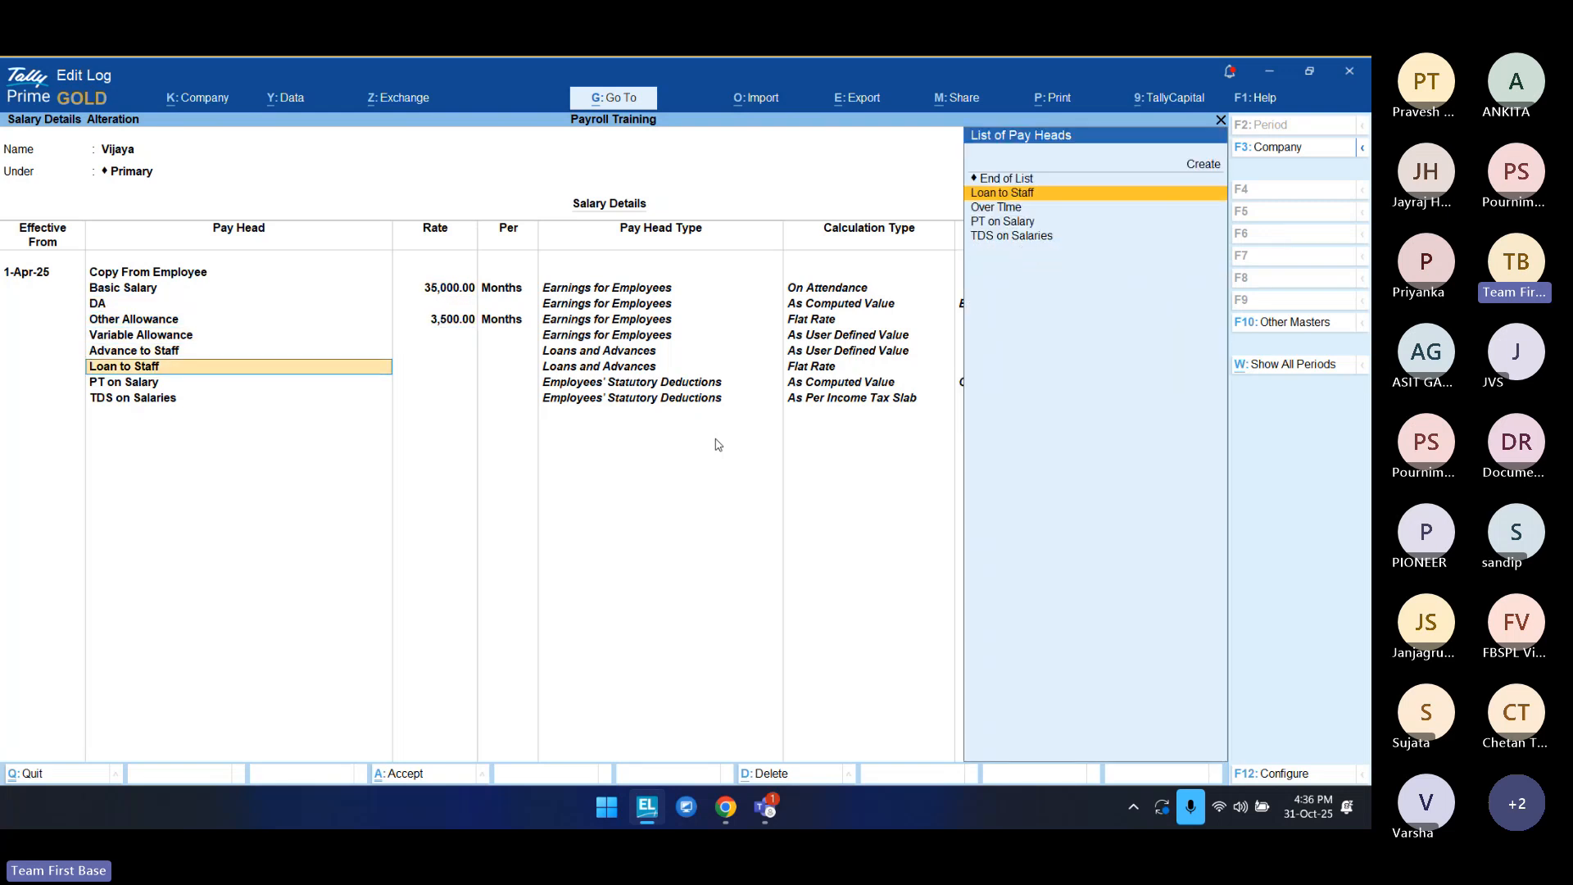
key("Return")
key("Return")
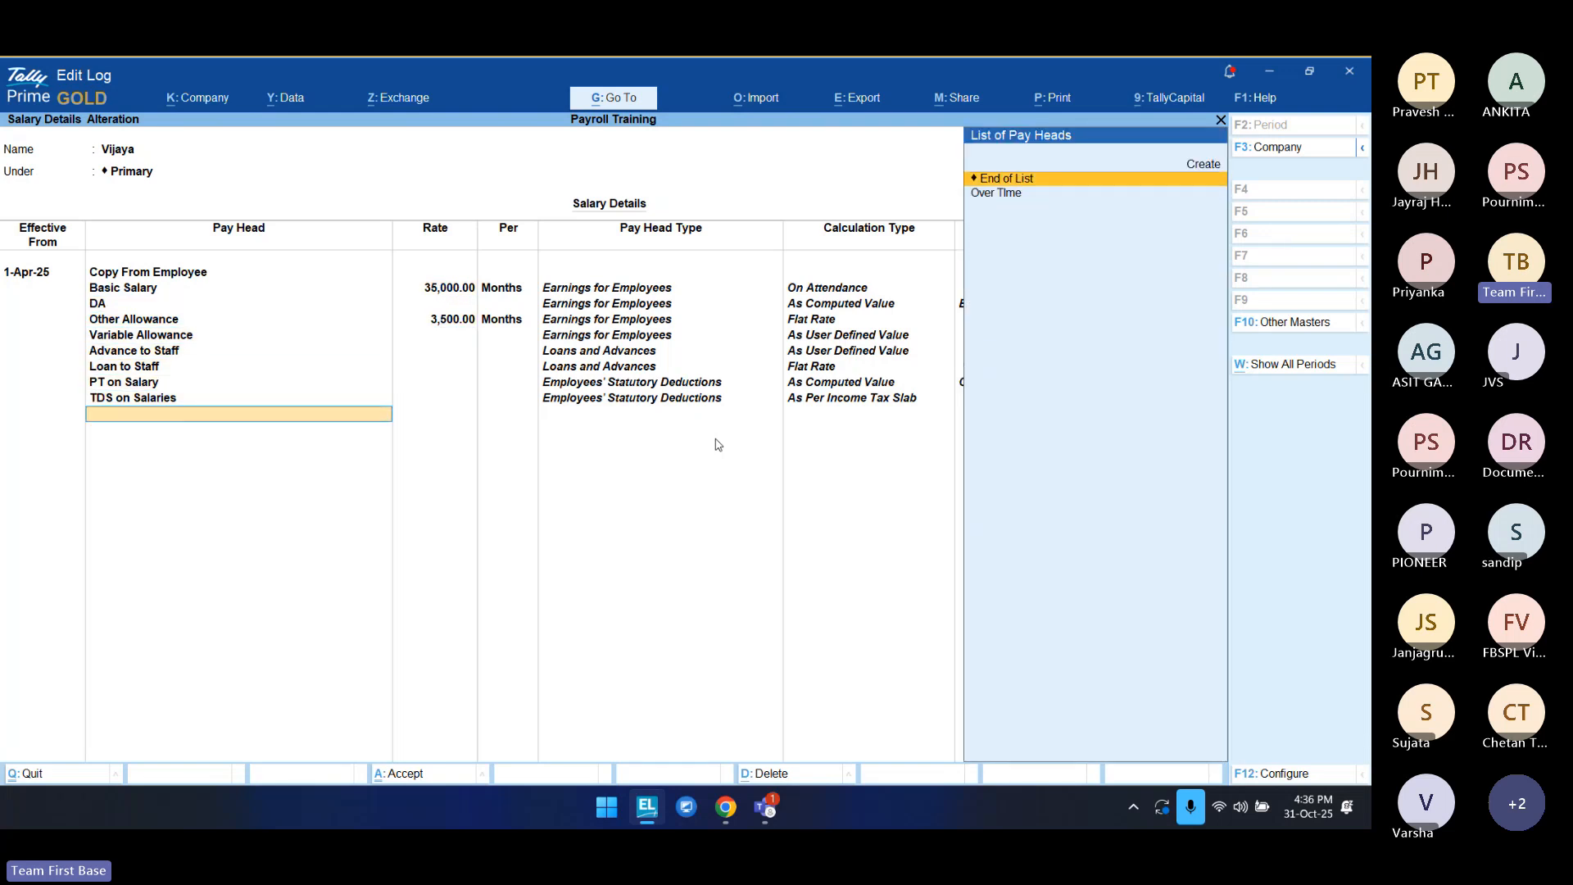
key("Down")
key("Return")
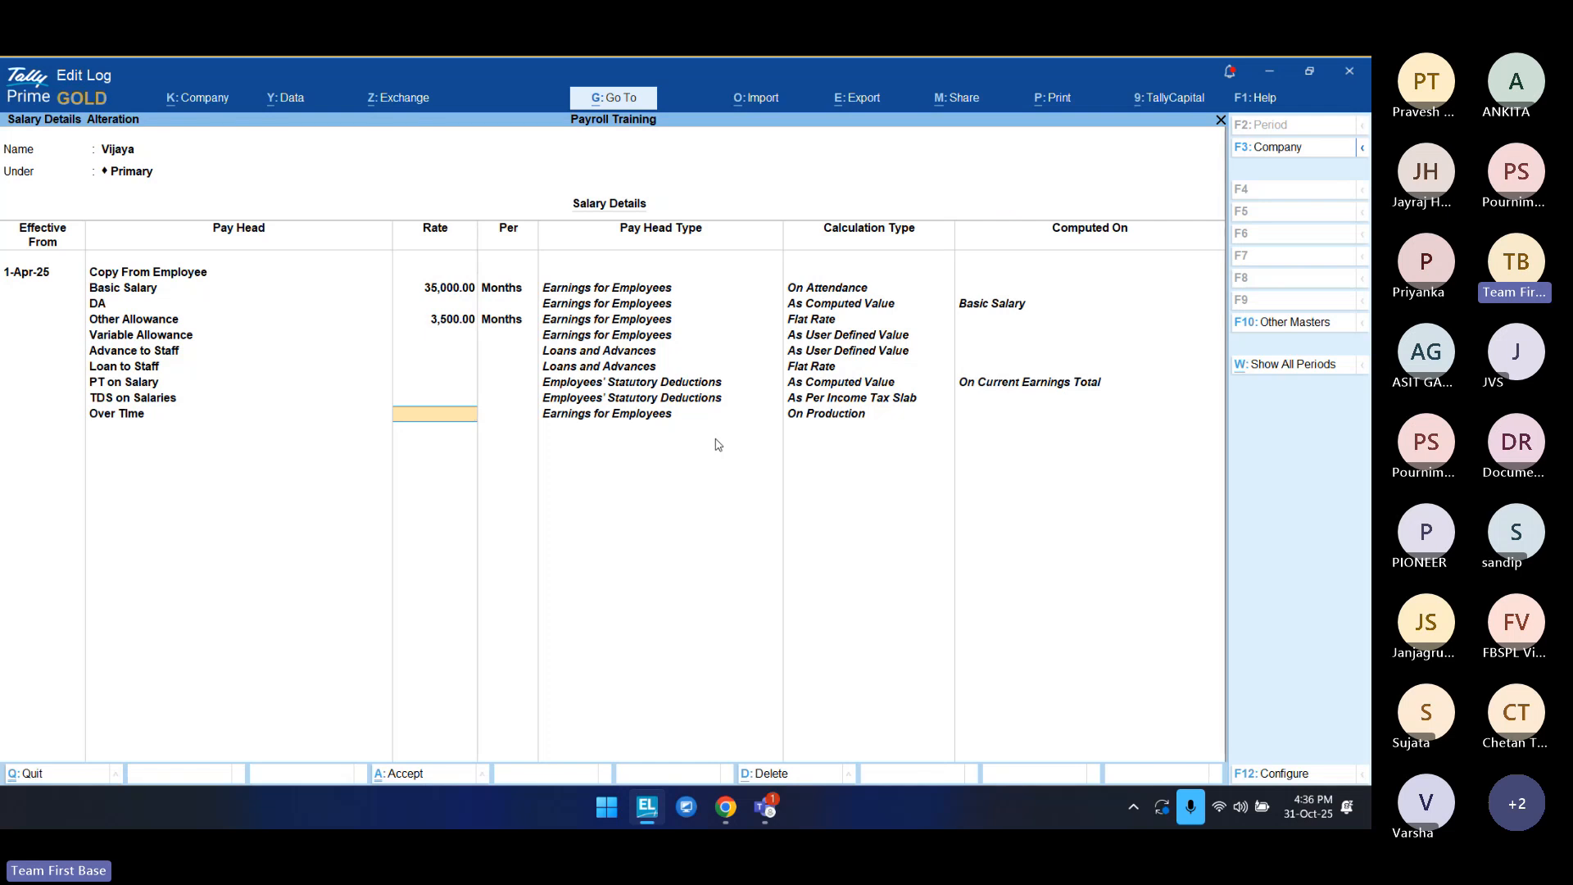
Step: Set the employee's Basic Salary rate to 18,000 per month
key("Up")
key("Up")
key("Up")
key("Up")
key("Up")
key("Up")
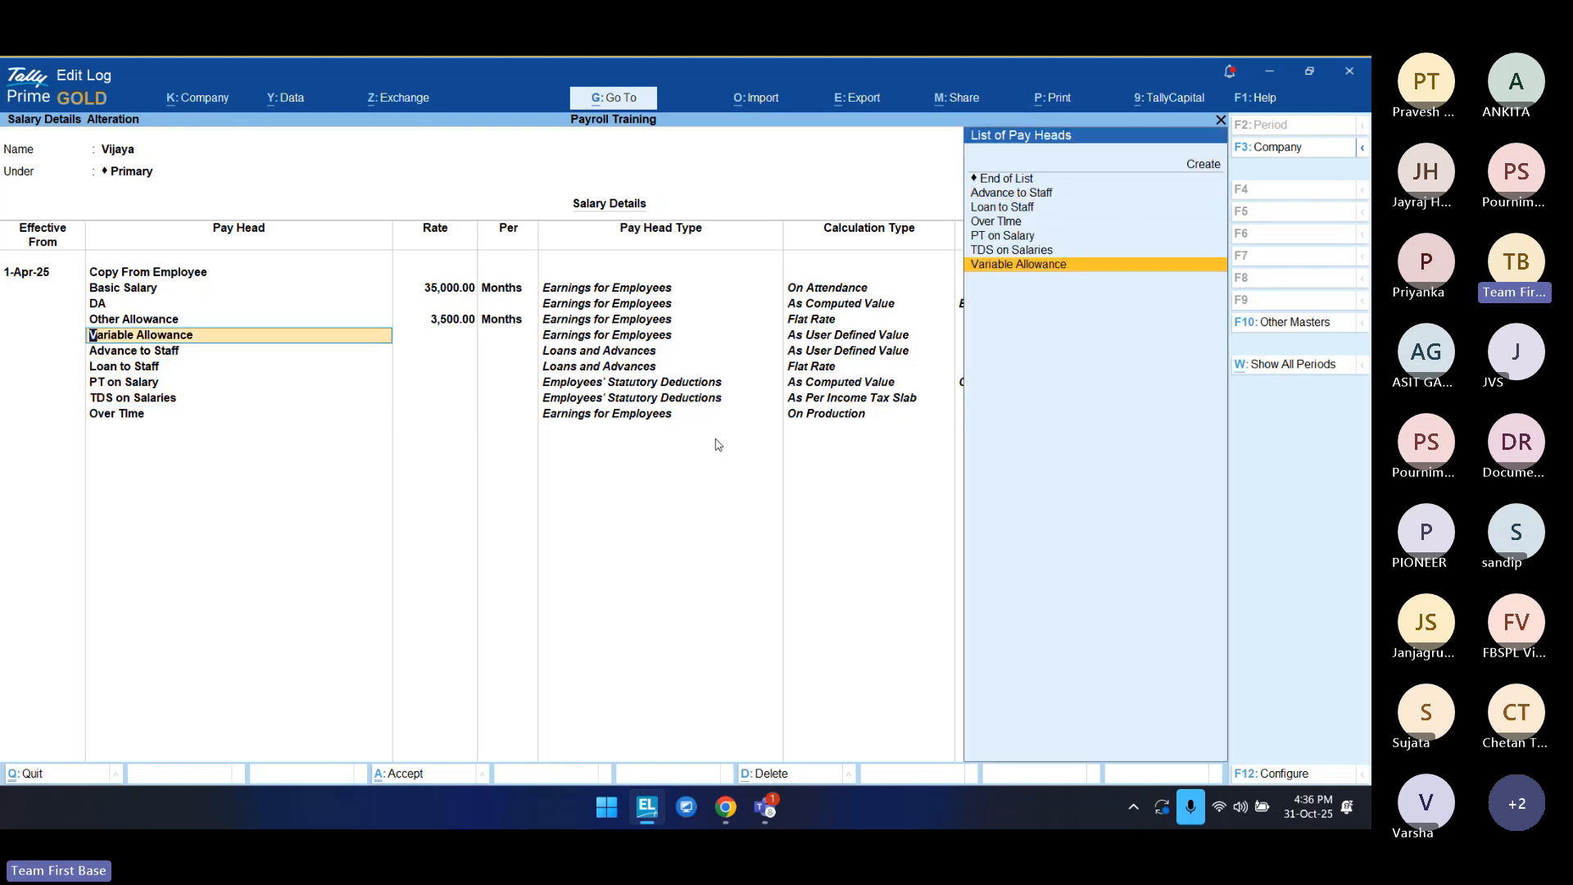
key("Up")
key("Up")
key("Up")
key("Up")
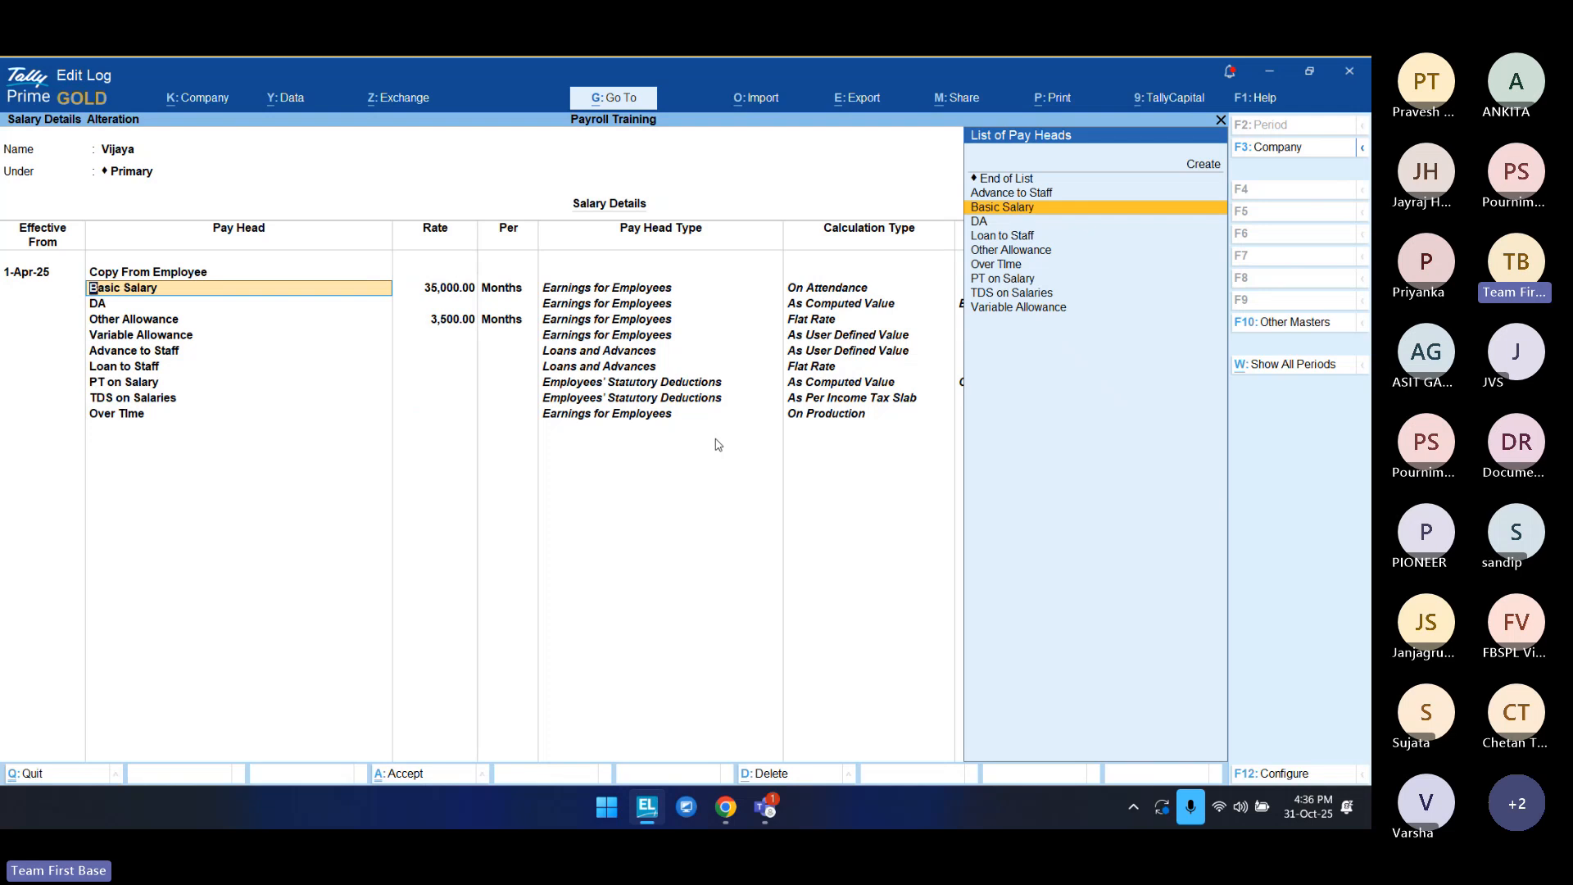
key("Return")
key("BackSpace")
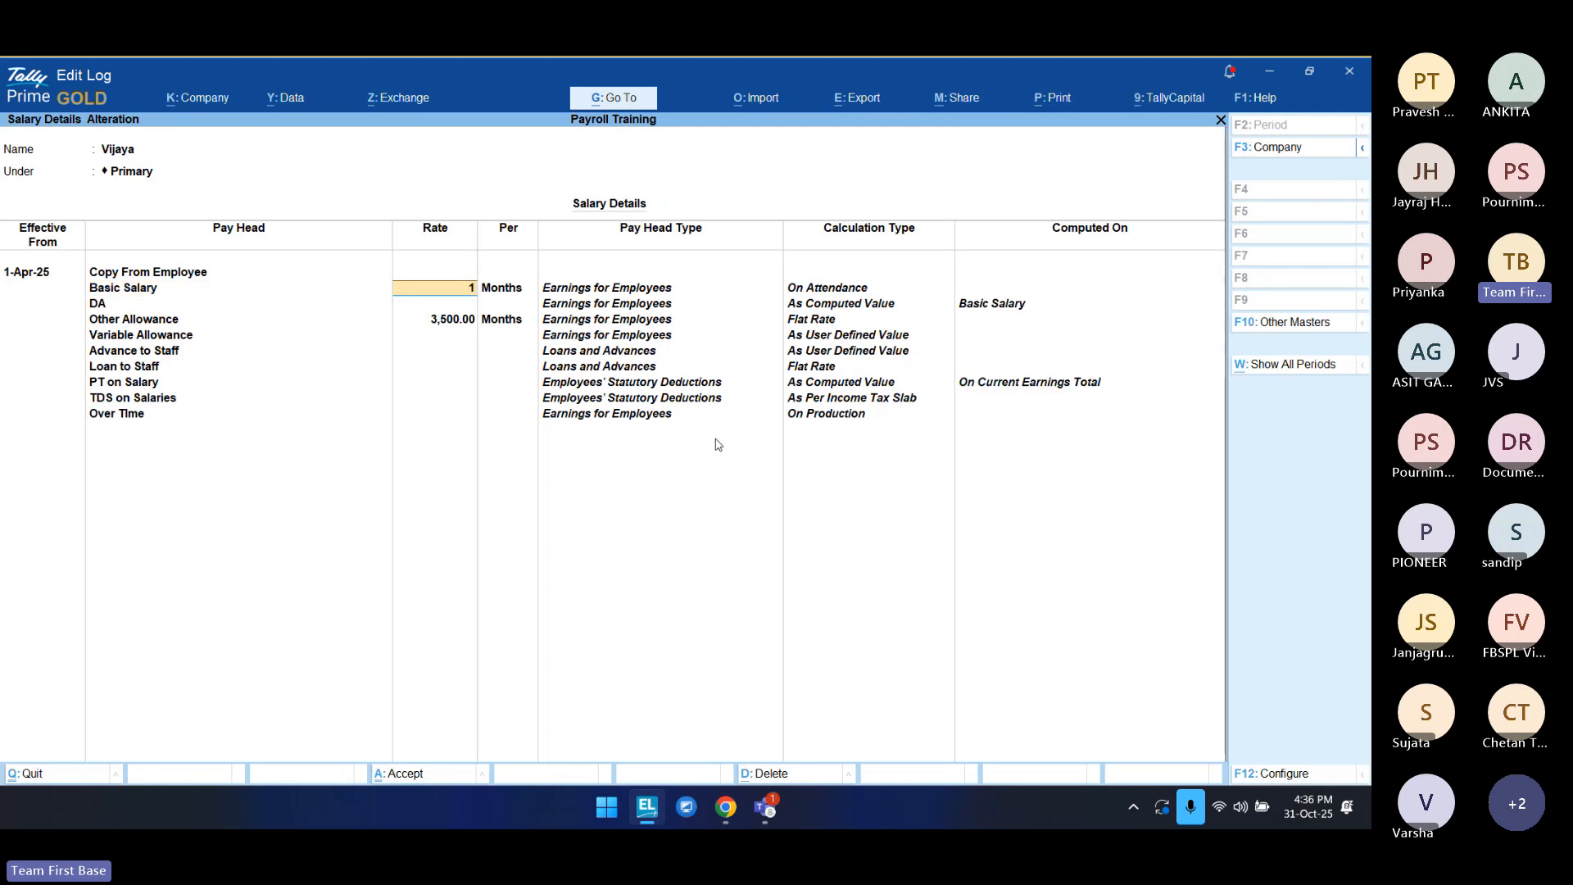
type("18,000")
key("Return")
key("Return")
Step: Open the DA pay head's definition to examine its computation percentage, and return to the salary details without changes
key("Down")
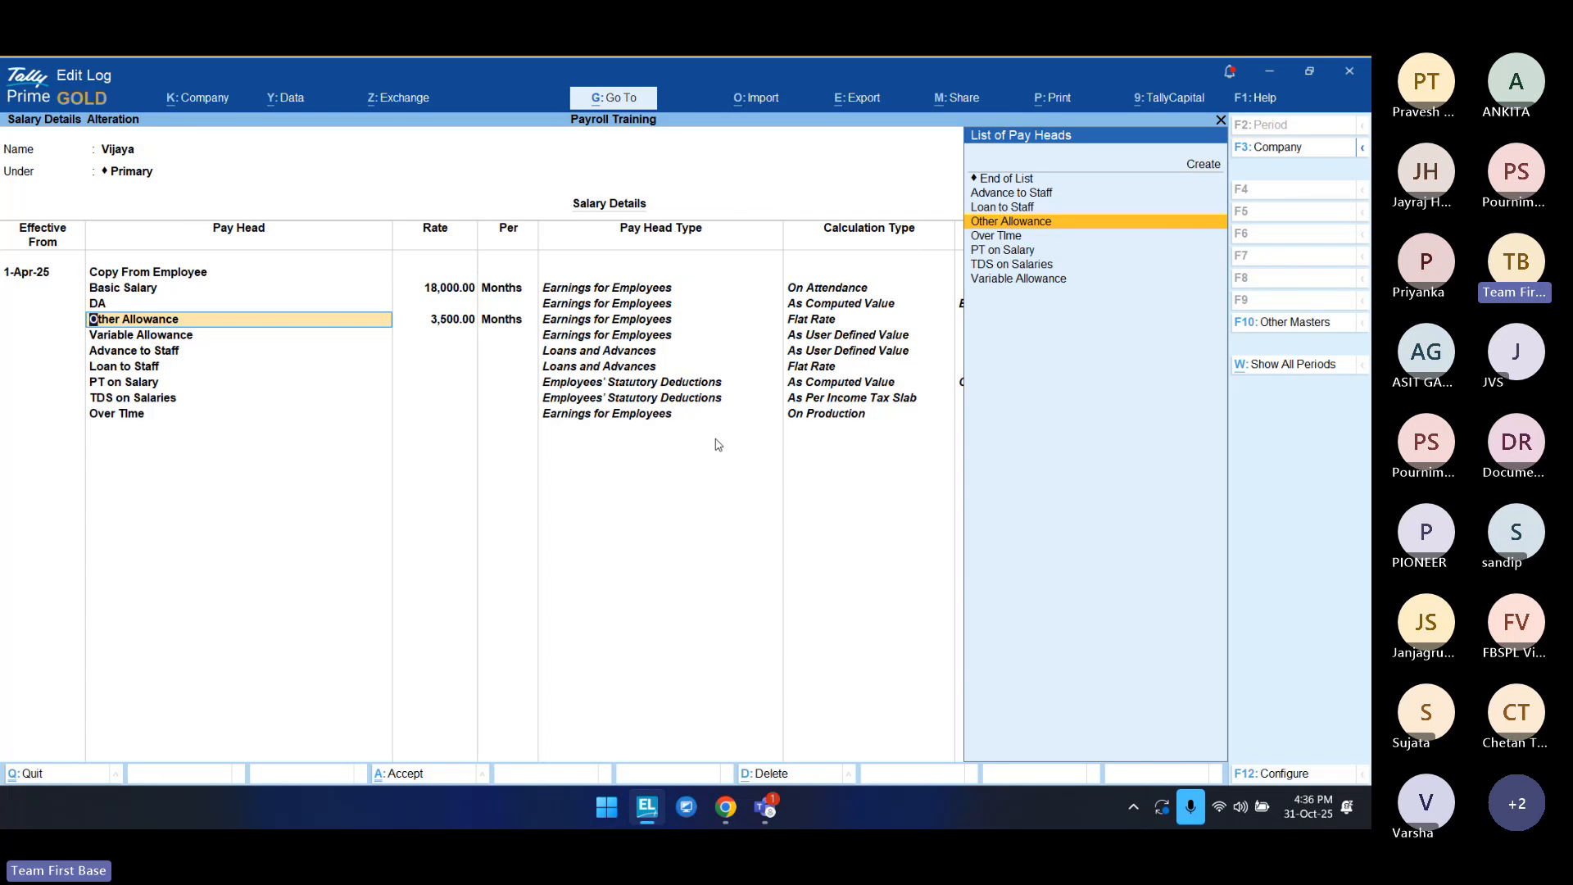
key("Up")
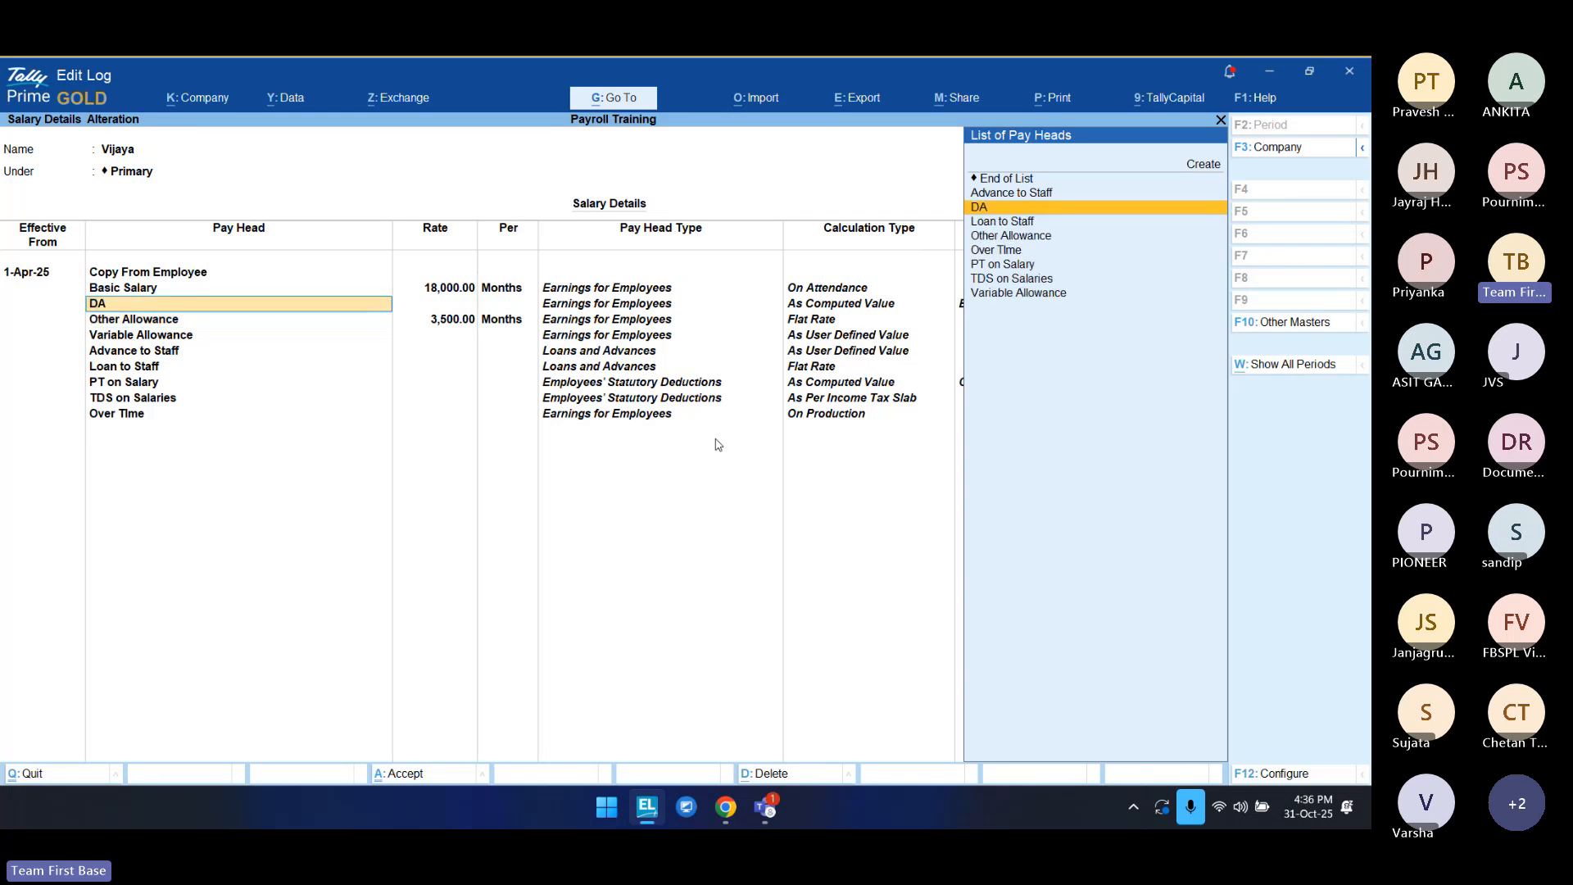
key("ctrl")
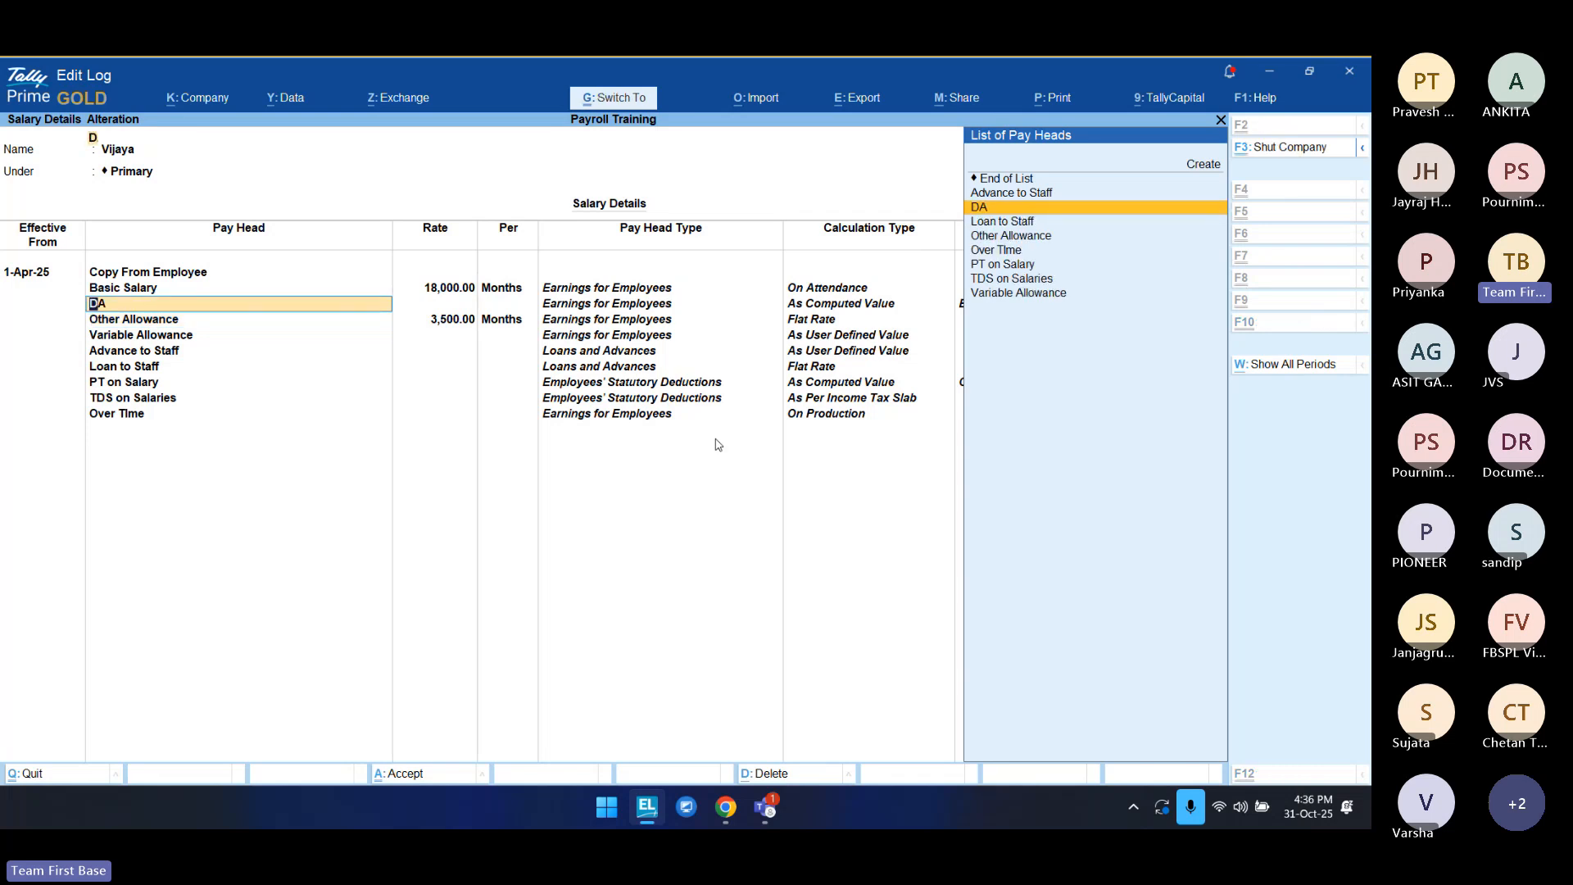
key("ctrl+Return")
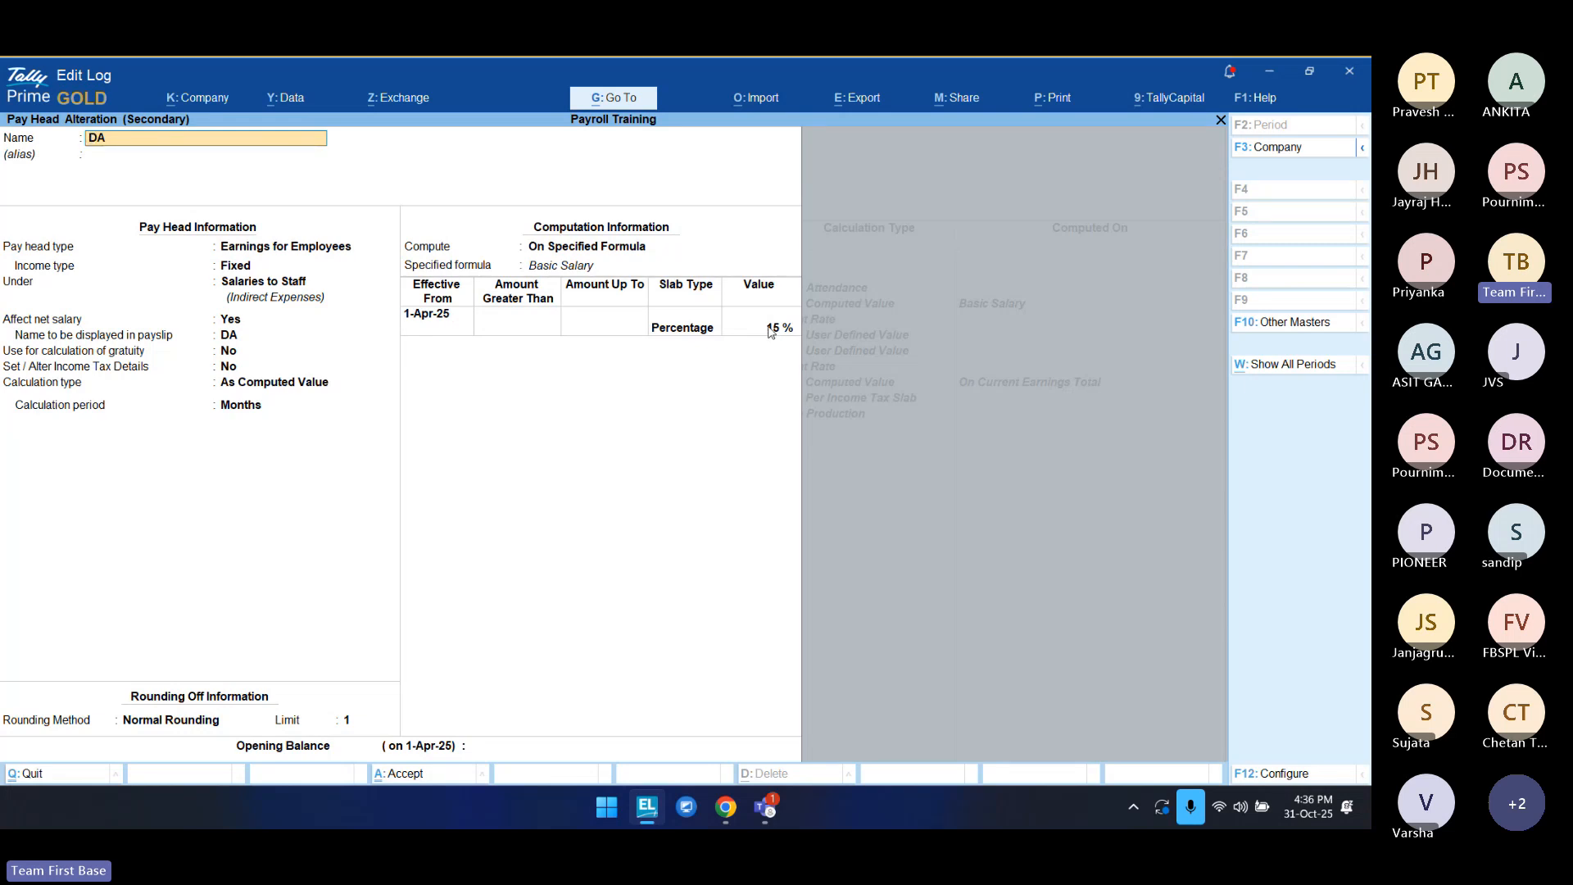
key("Escape")
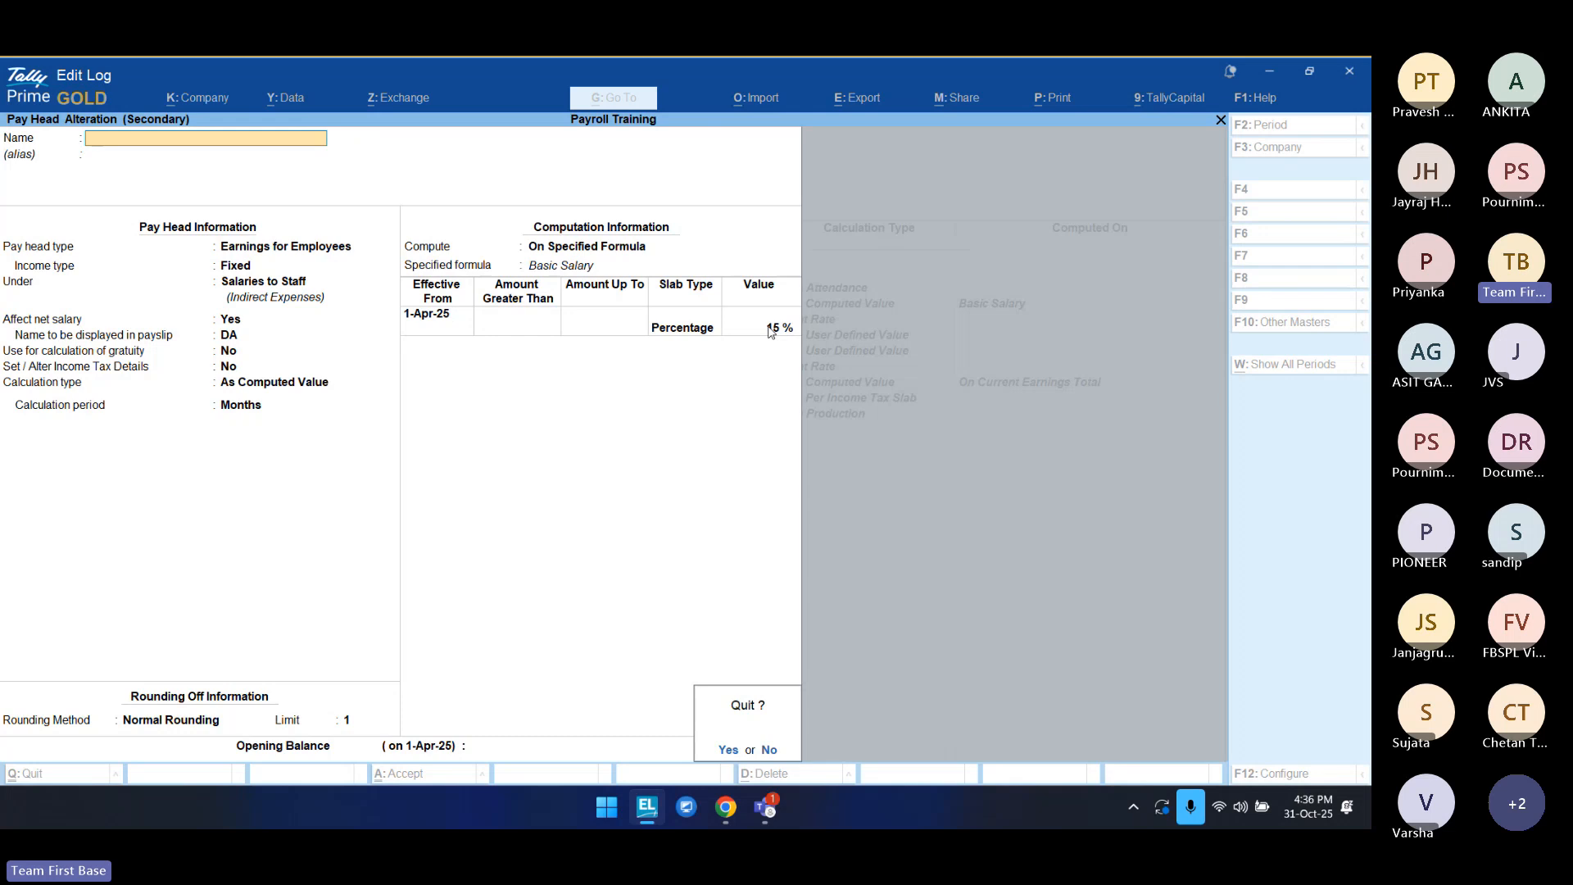
key("y")
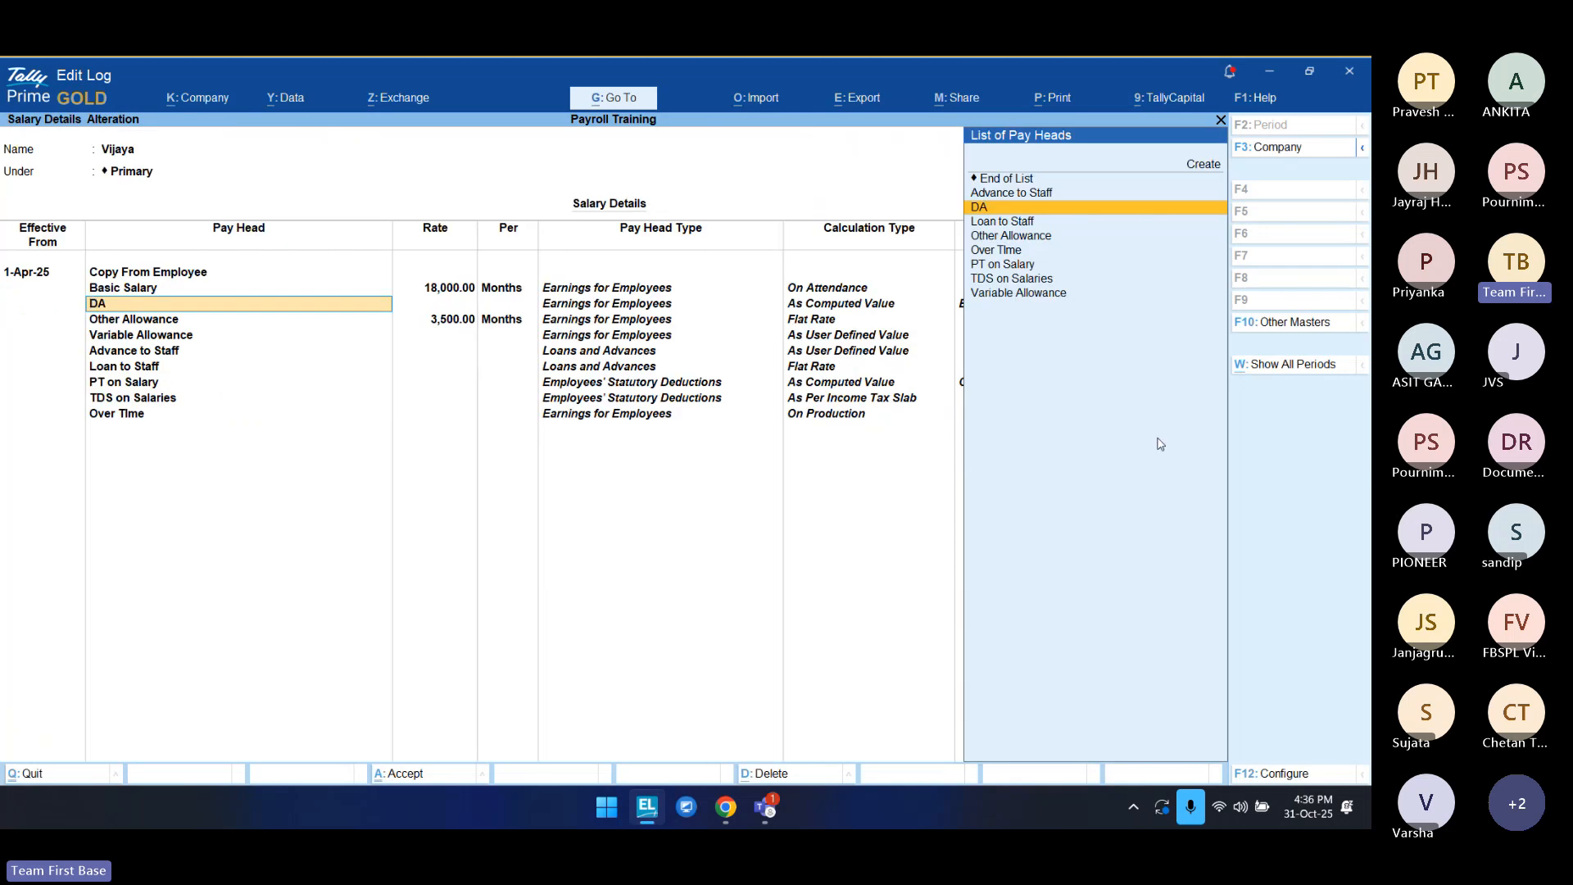
Step: Allow the slab percentage to be overridden in the salary details configuration
left_click(1272, 774)
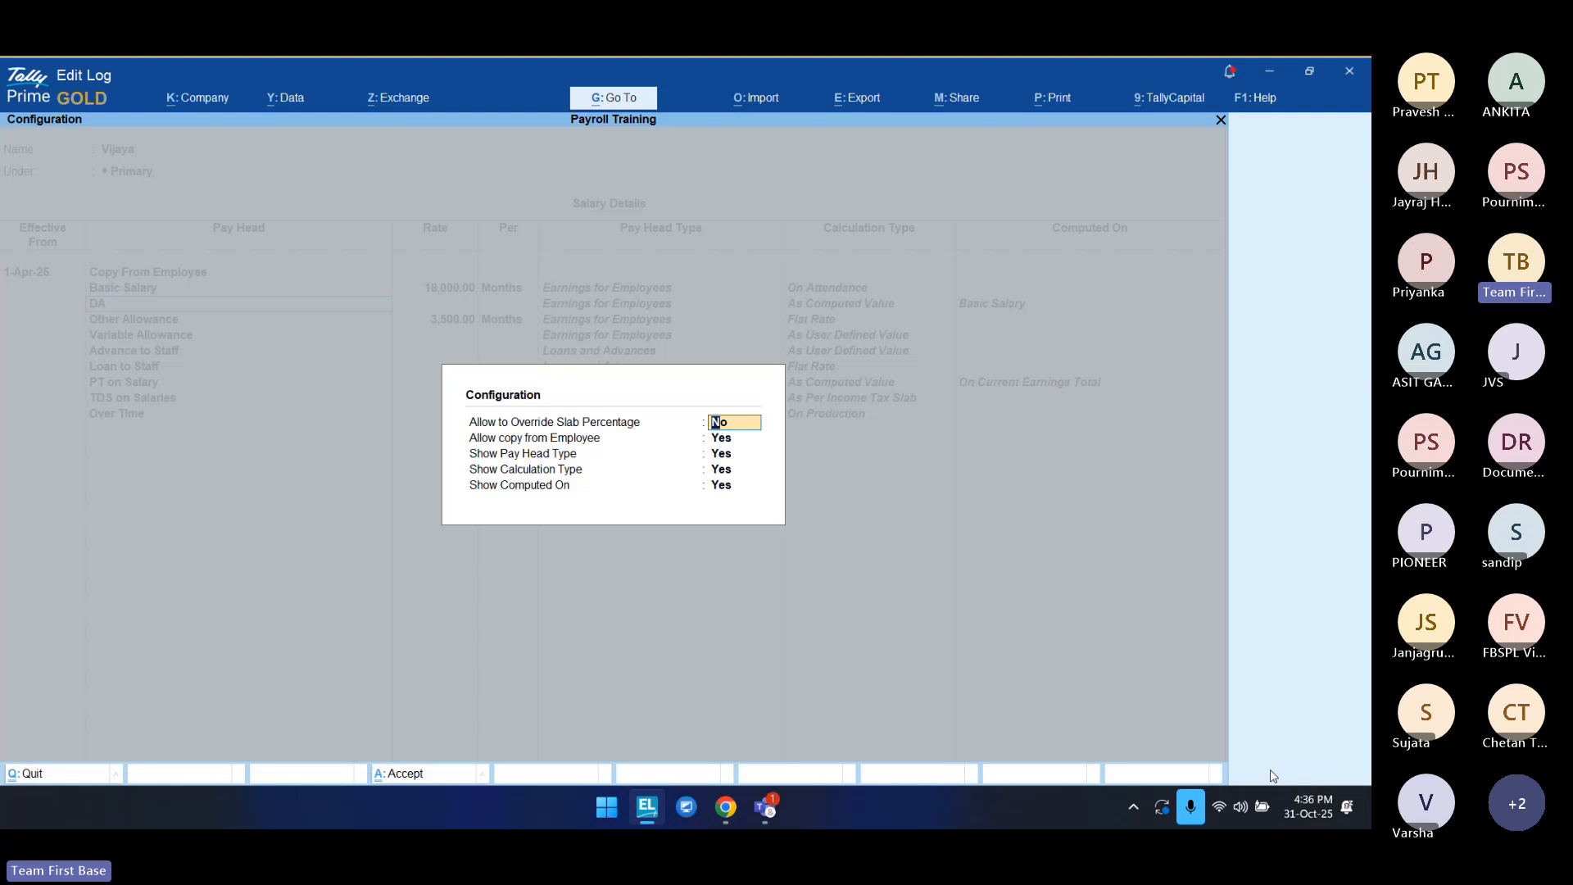
type("y")
key("Return")
key("ctrl+a")
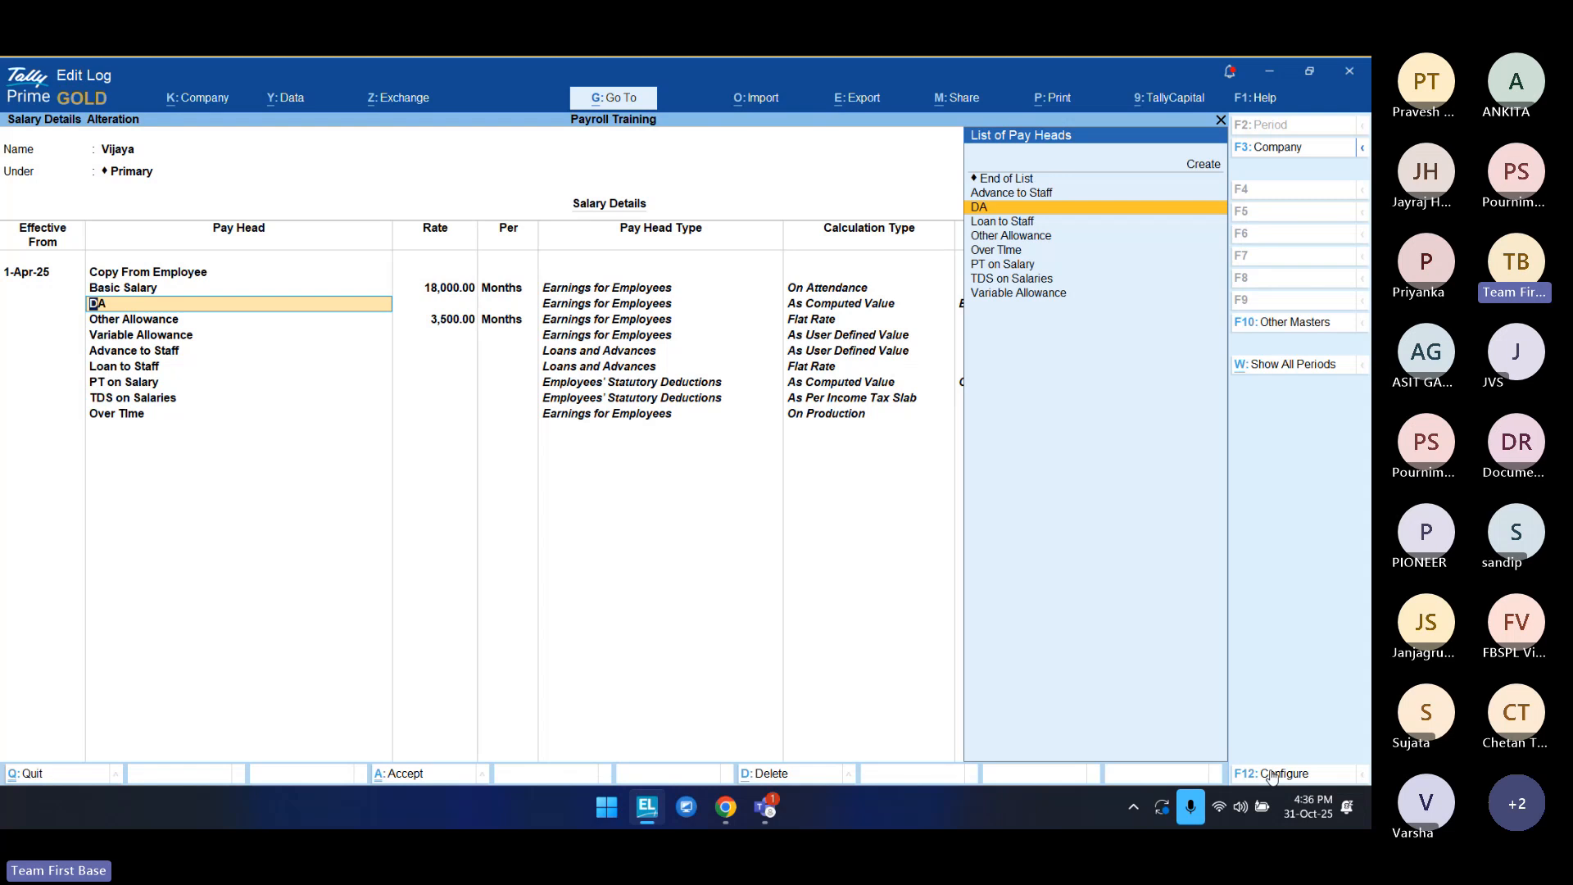
Step: Set the DA rate to 11% and the Other Allowance rate to 1,200 per month
key("Return")
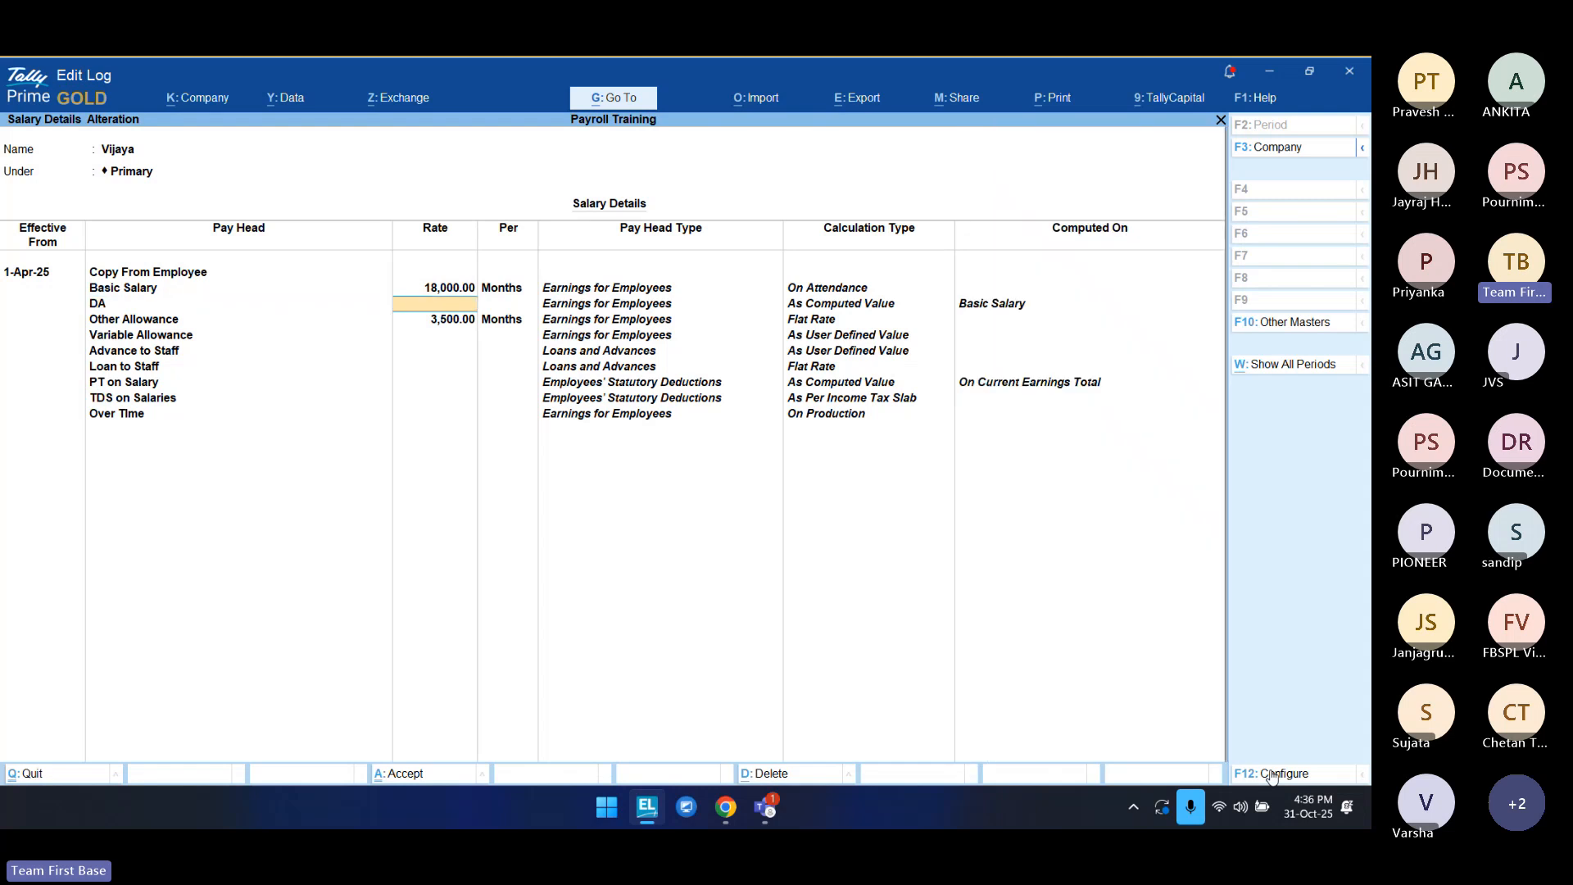
type("11")
key("Return")
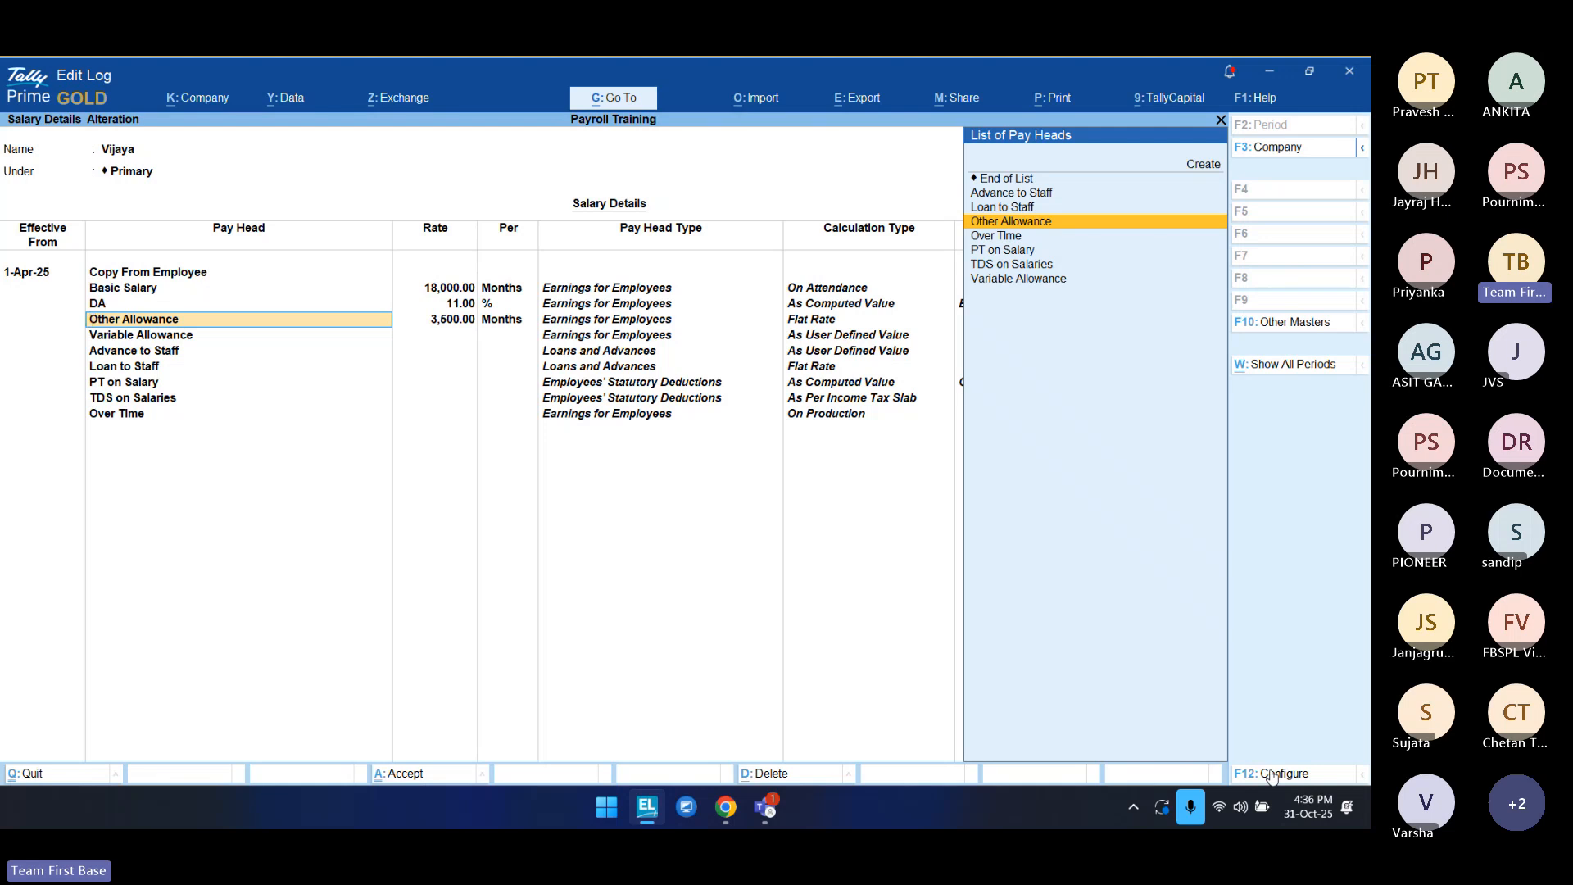
key("Return")
type("1200")
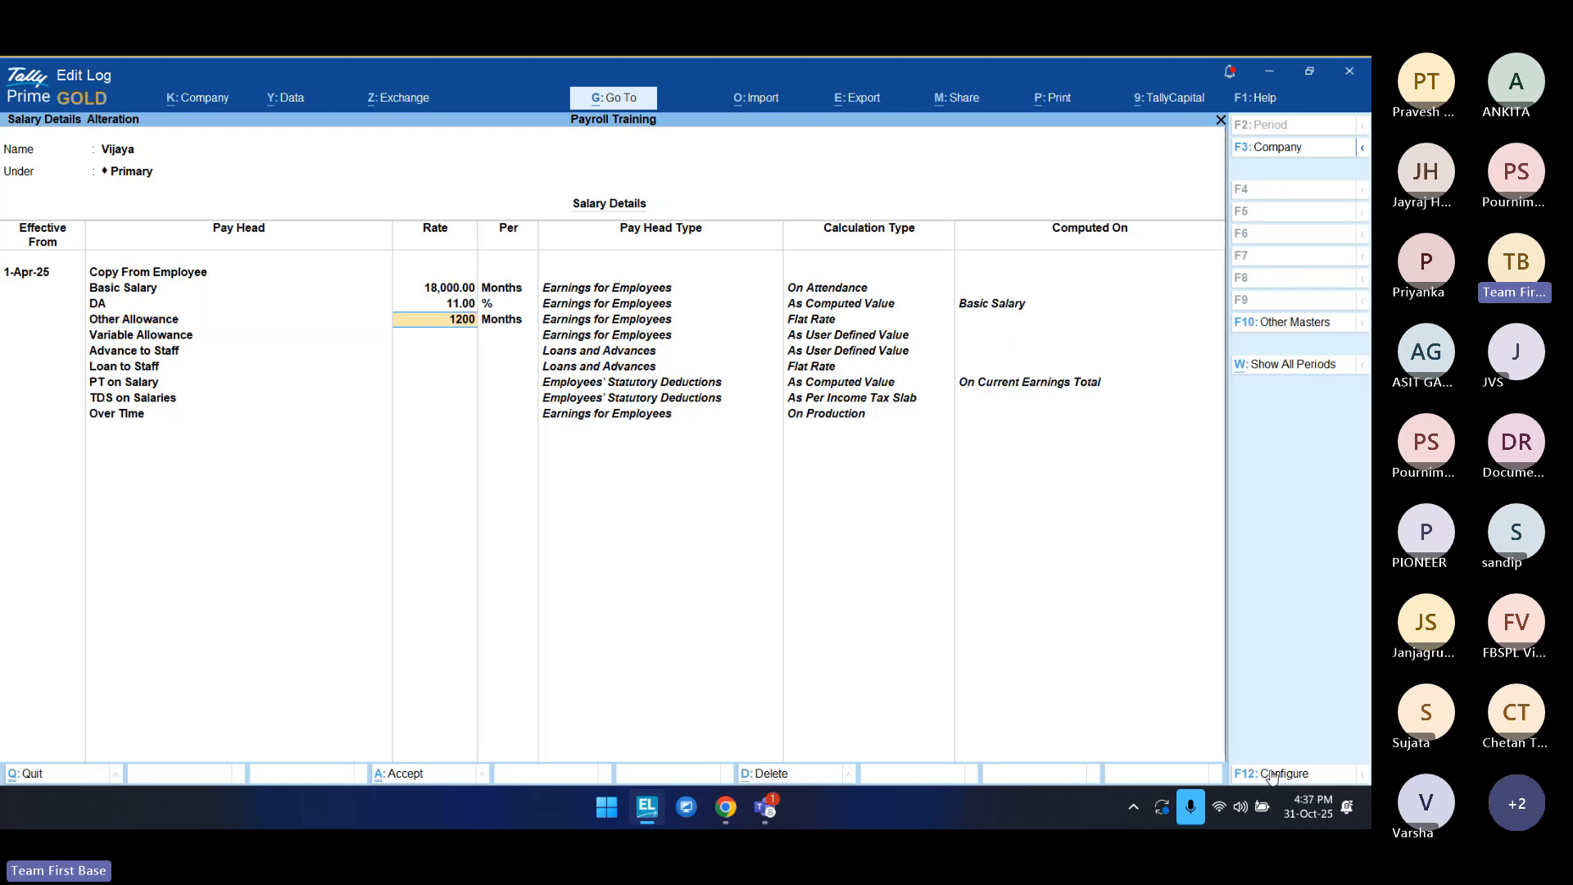
key("Return")
key("Return")
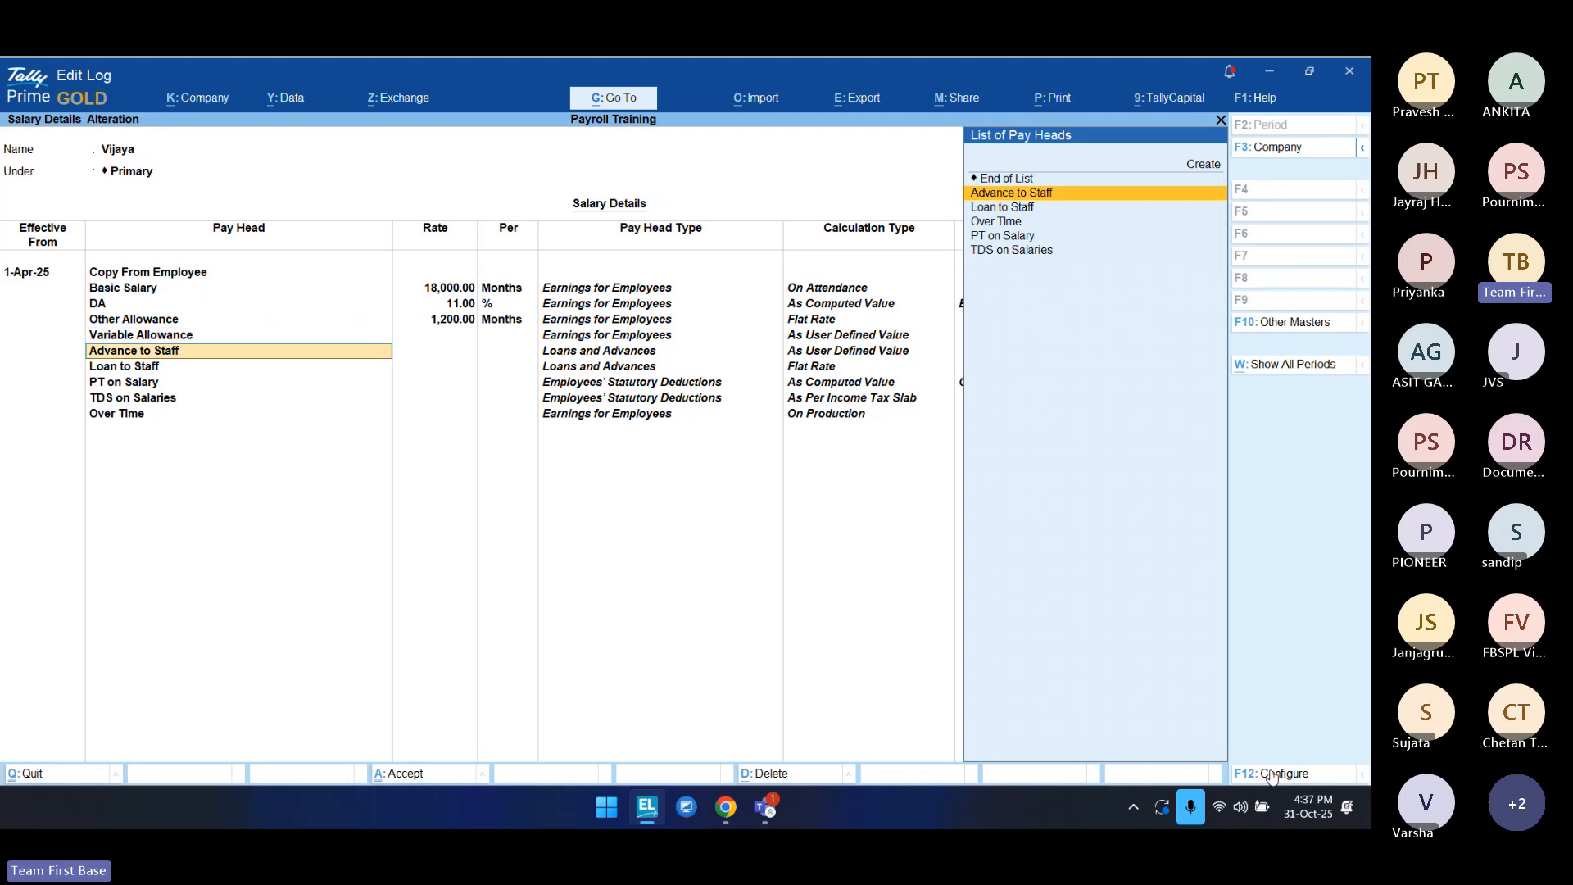
Step: Set the Loan to Staff rate to 1,500 per month
key("Return")
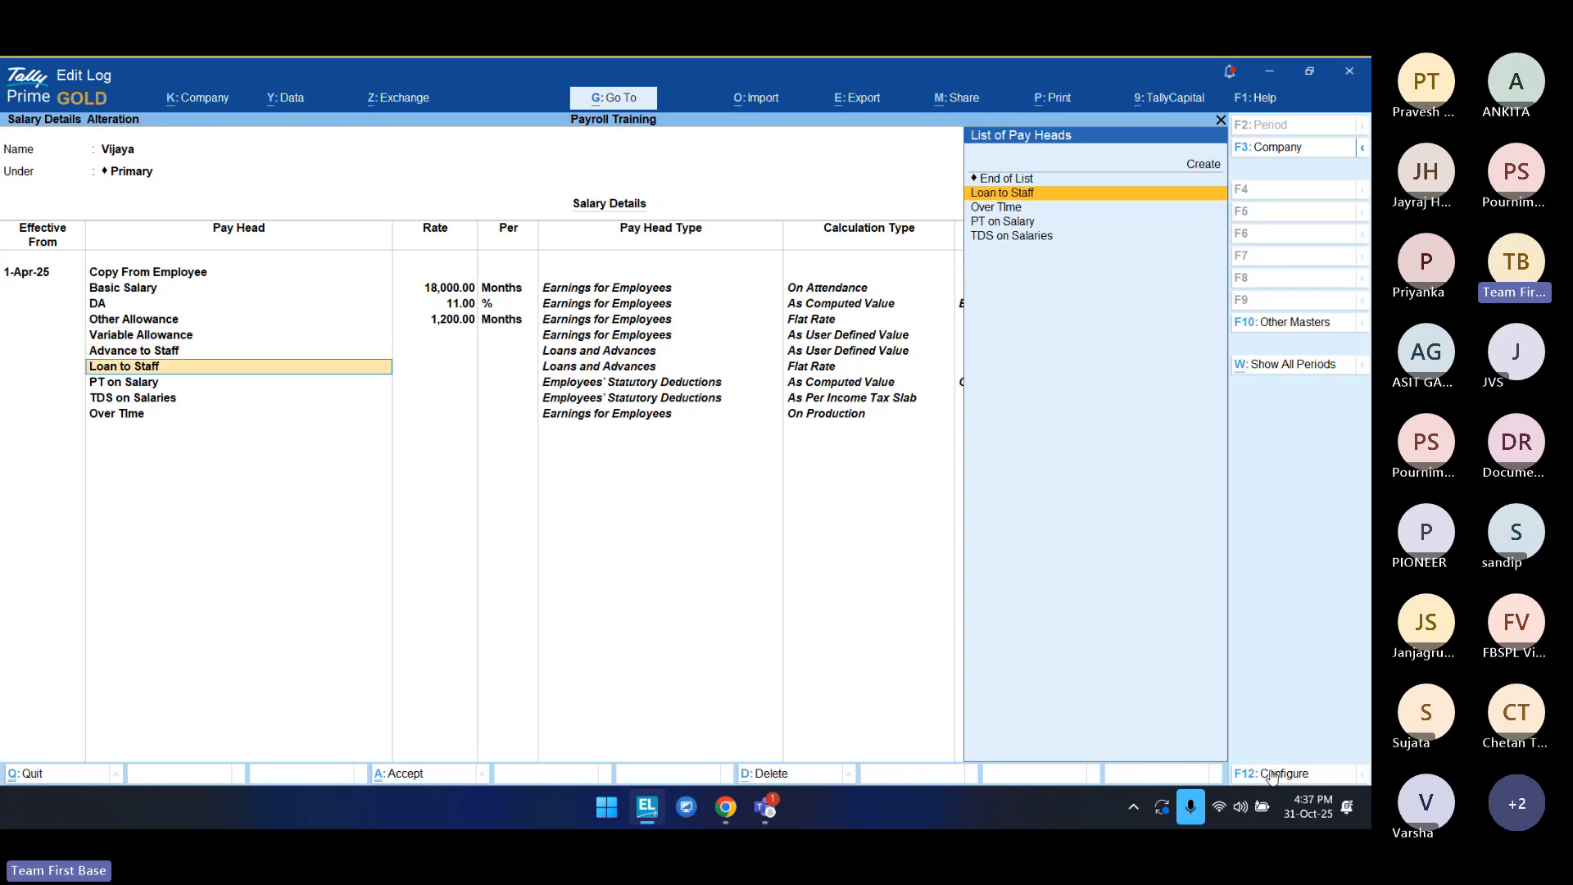
key("Return")
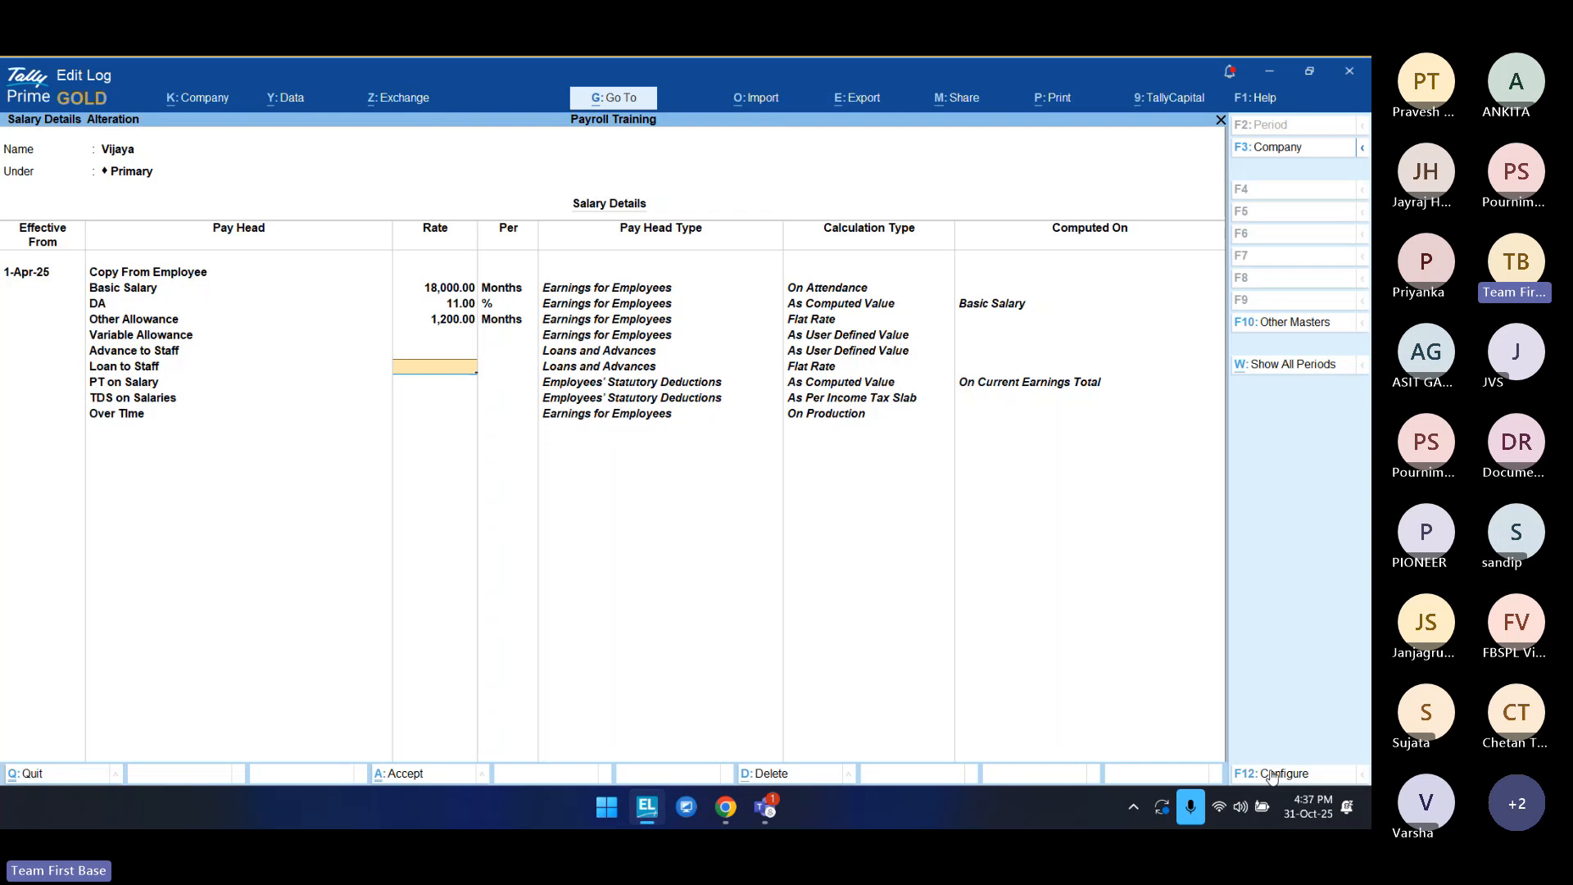
type("1500")
key("Return")
key("Return")
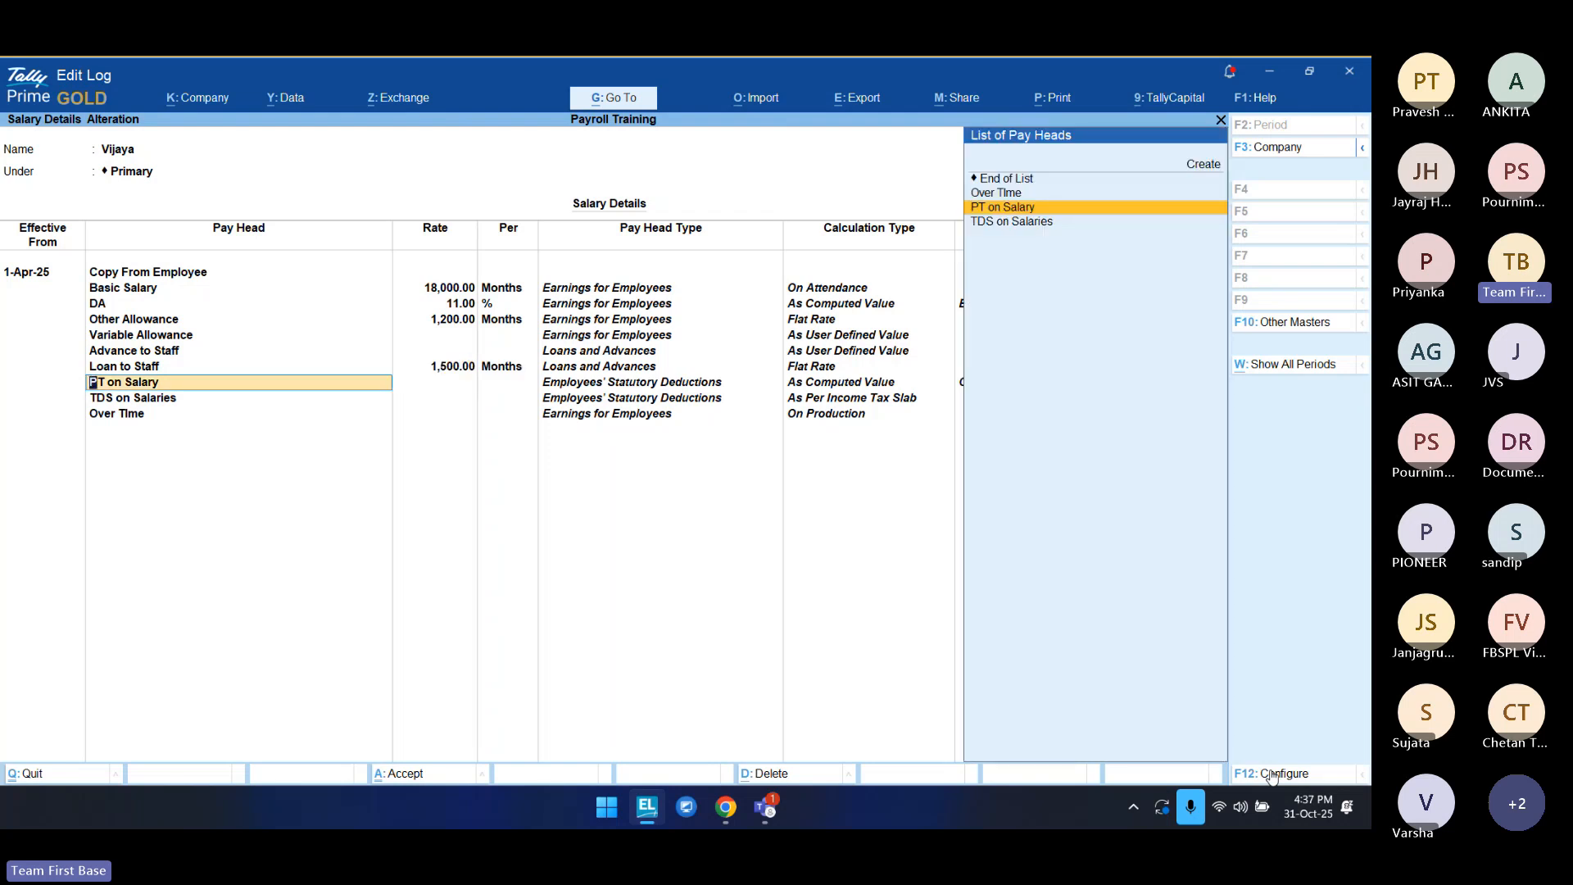
Step: Leave the PT on Salary and TDS on Salaries rates blank and proceed to the Over Time rate
key("Return")
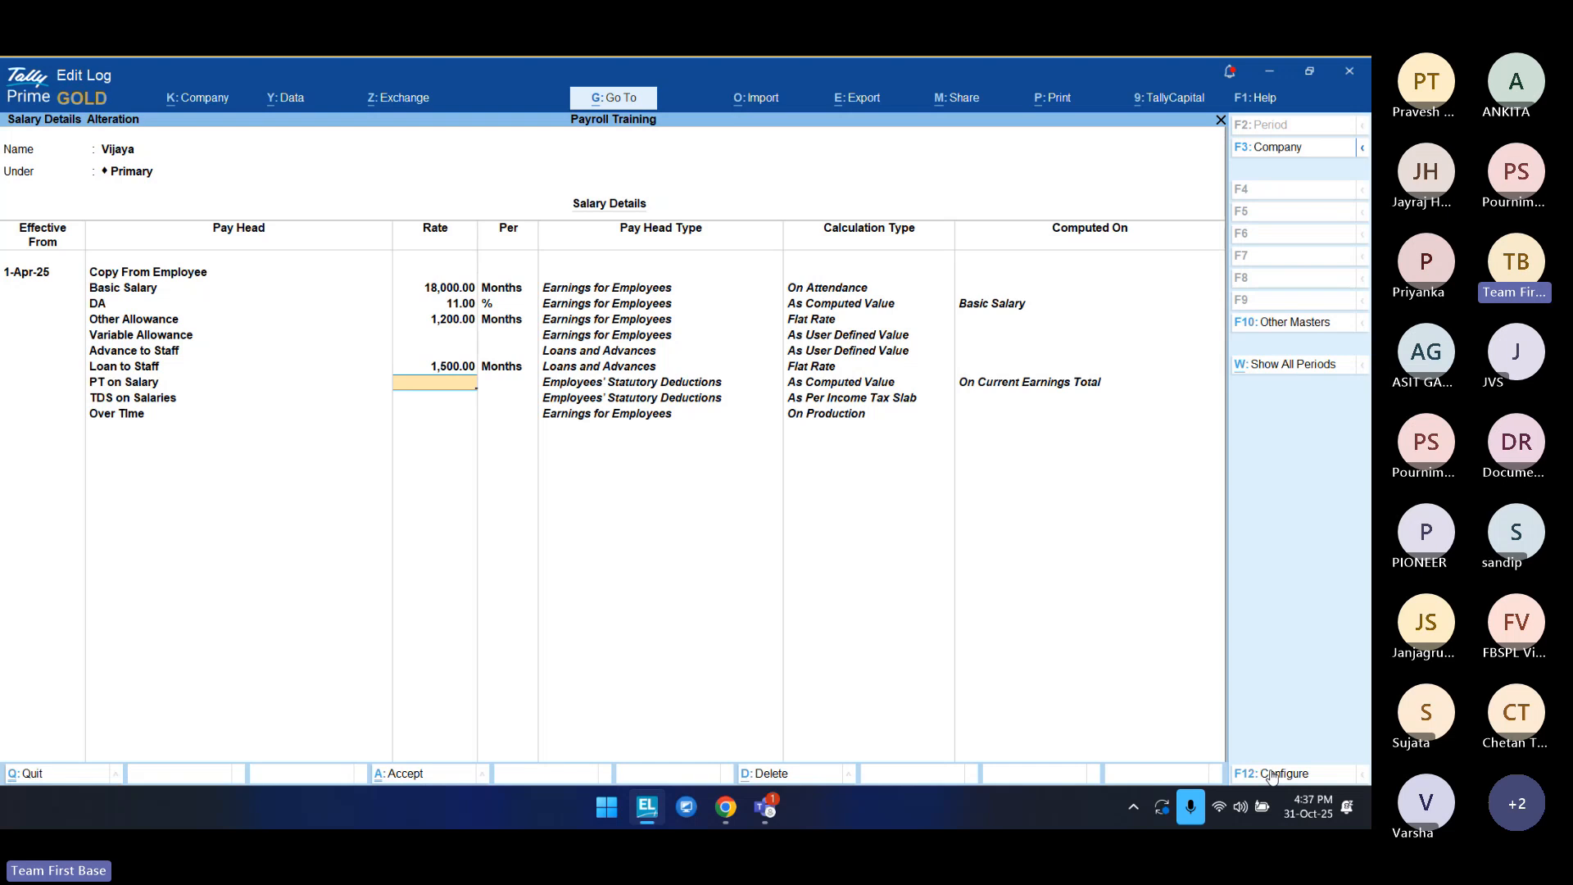
key("Return")
key("Return")
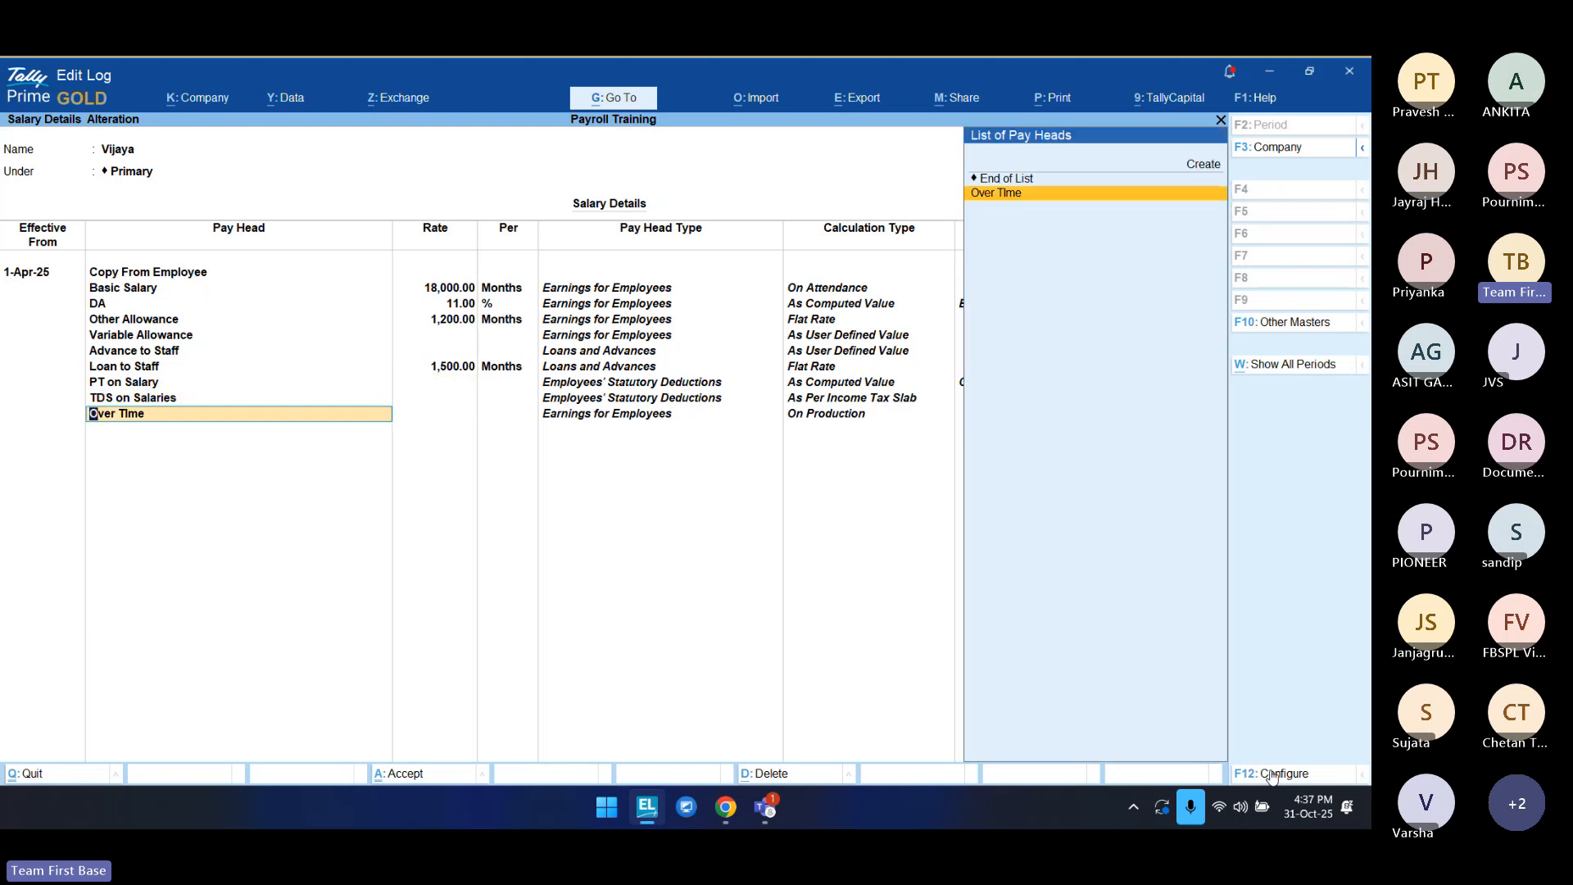
key("Return")
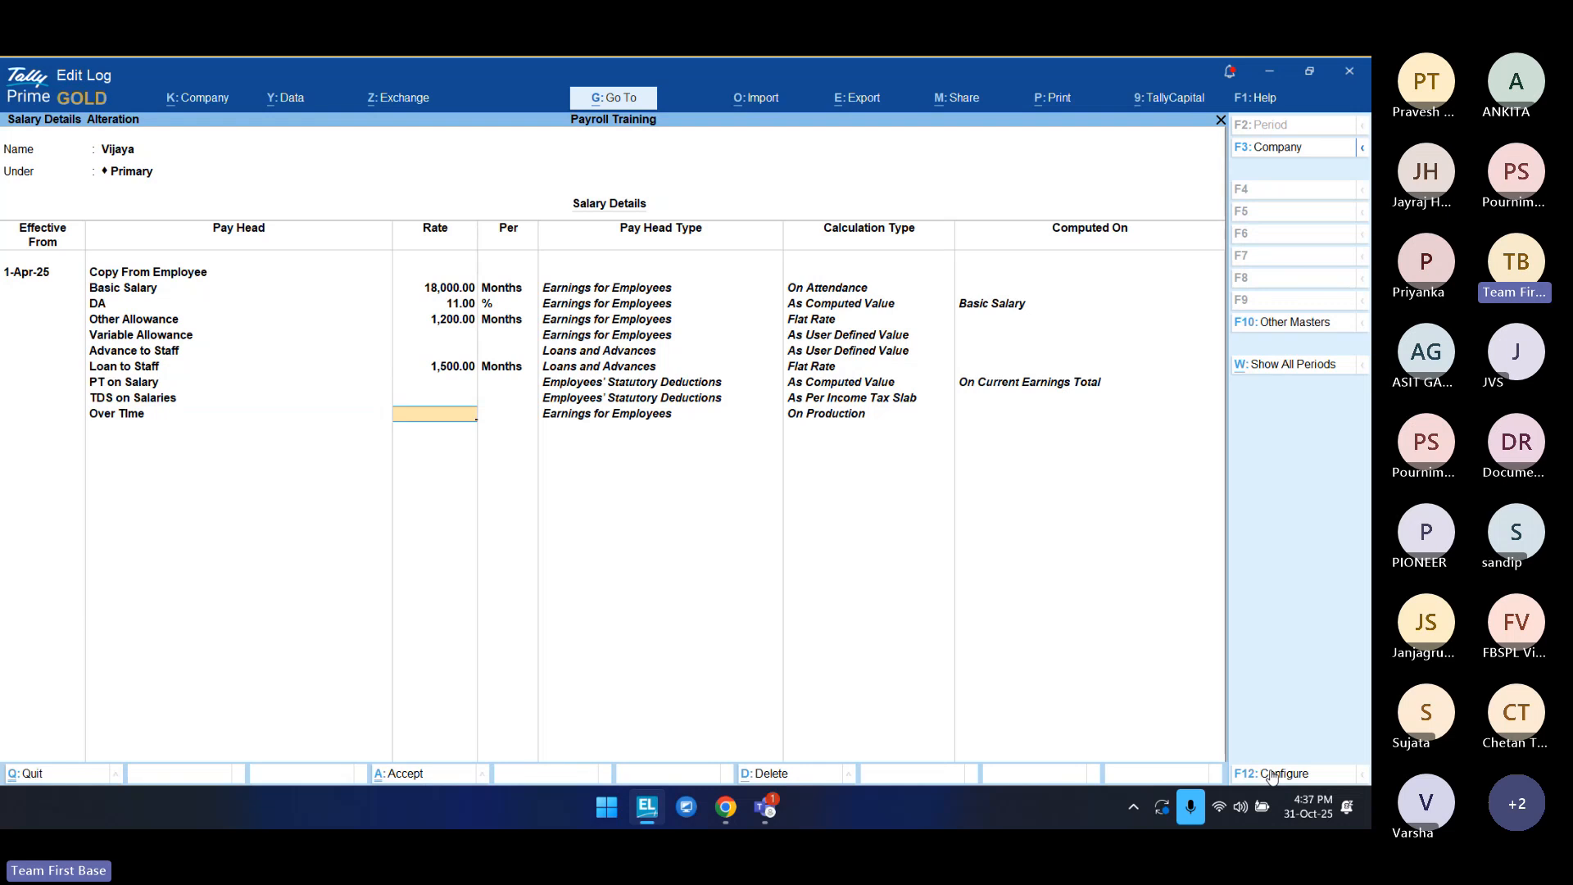
Step: Enter 3 per OT as the Over Time rate, and return to that rate for correction
type("3")
key("Return")
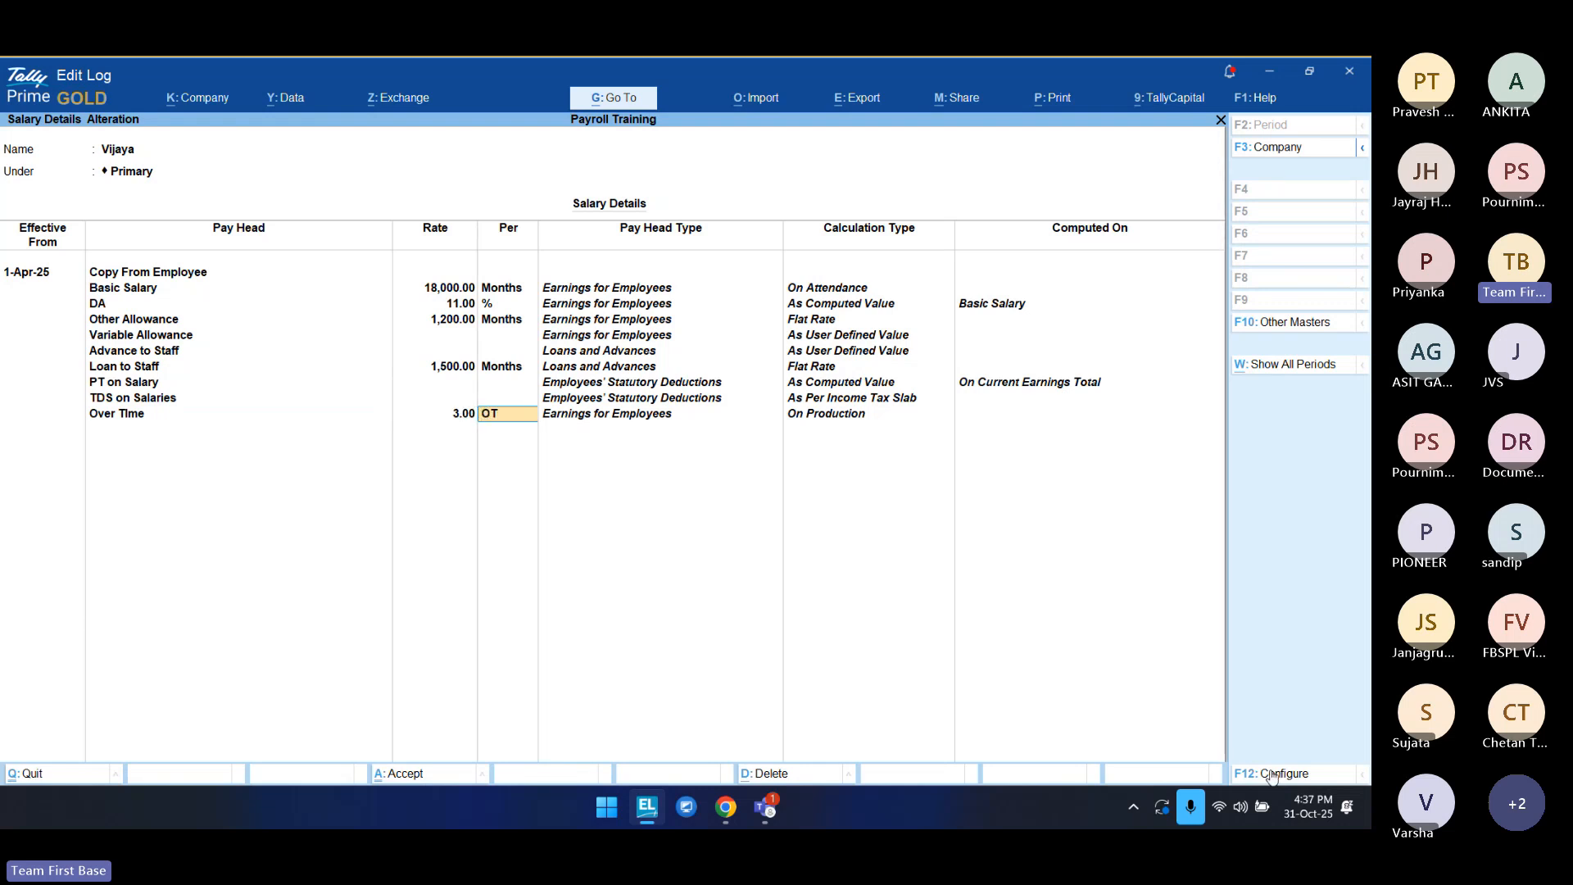
key("Return")
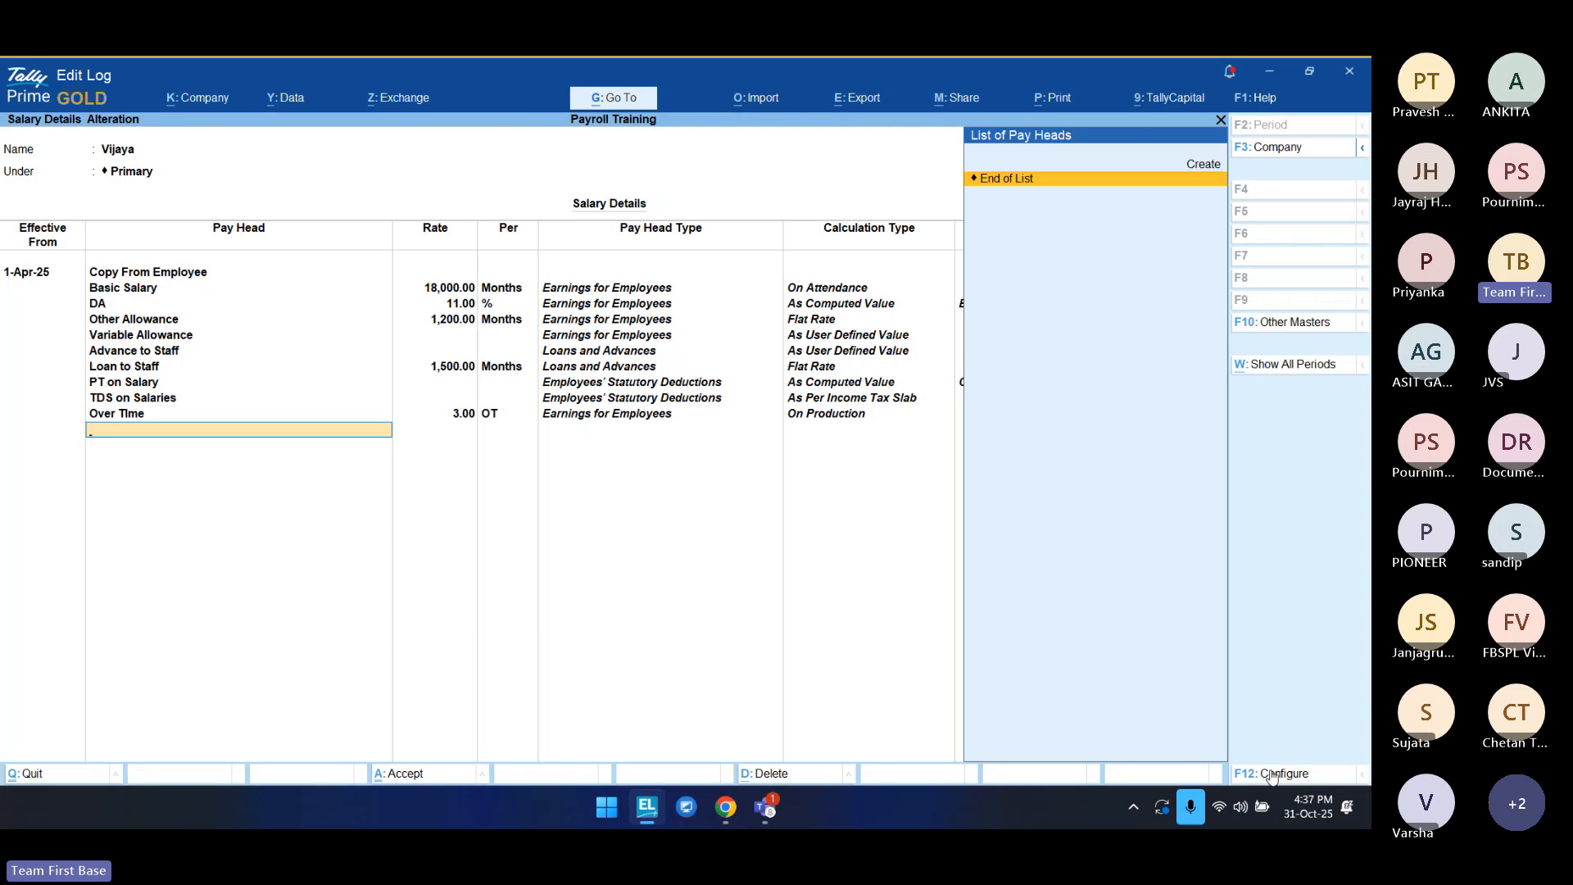
key("BackSpace")
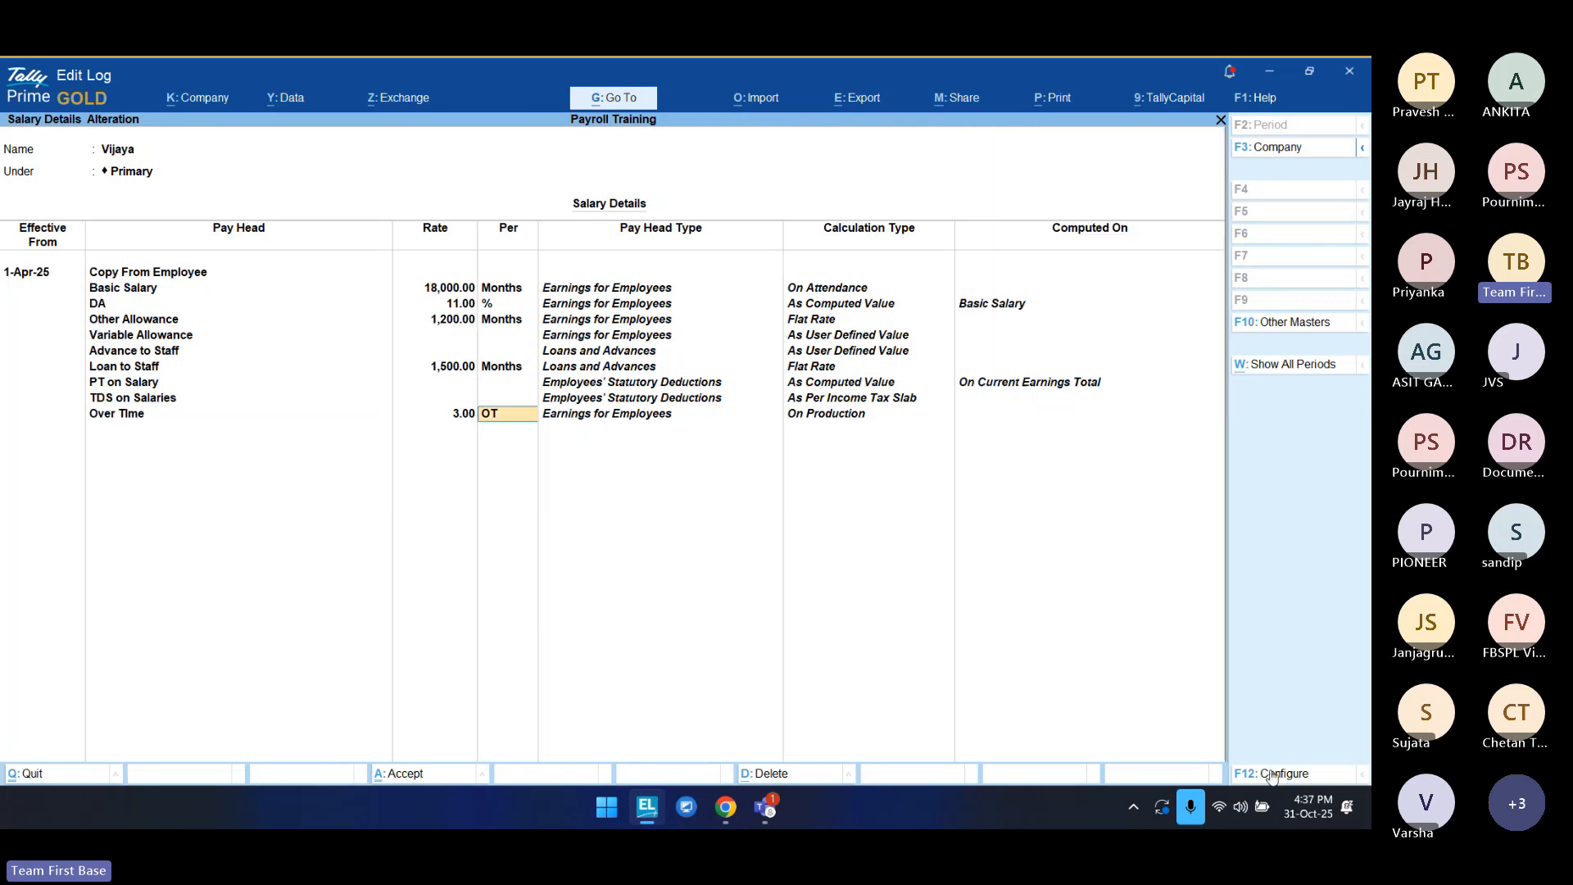
key("BackSpace")
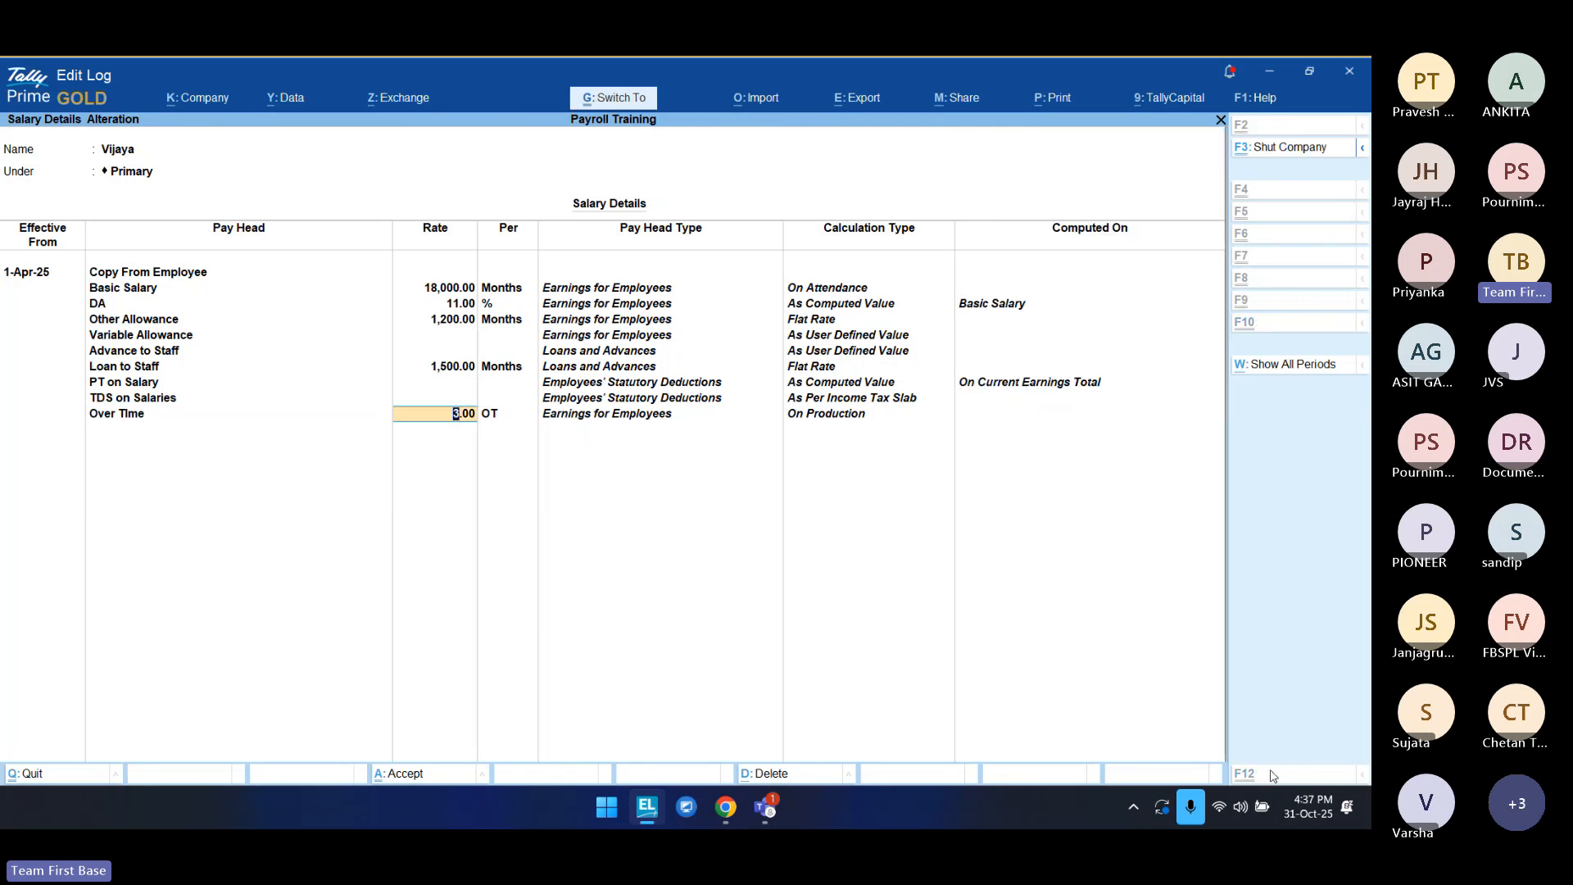
Step: Calculate the hourly pay from the basic salary in the calculator as 18000/30 and 600/8
key("ctrl+n")
type("18000")
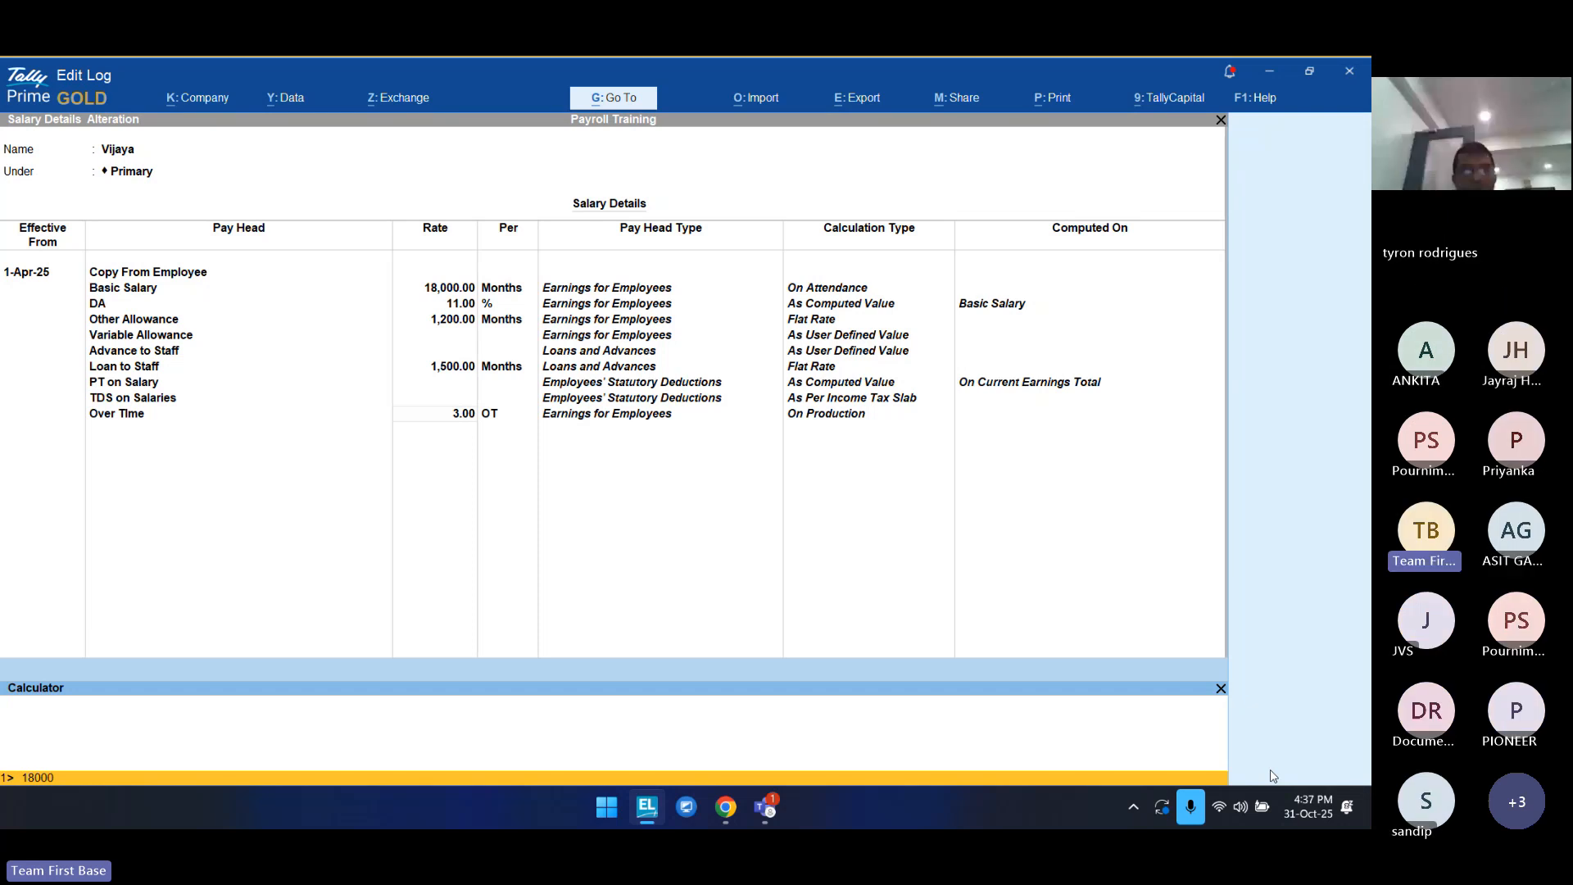
type("/30")
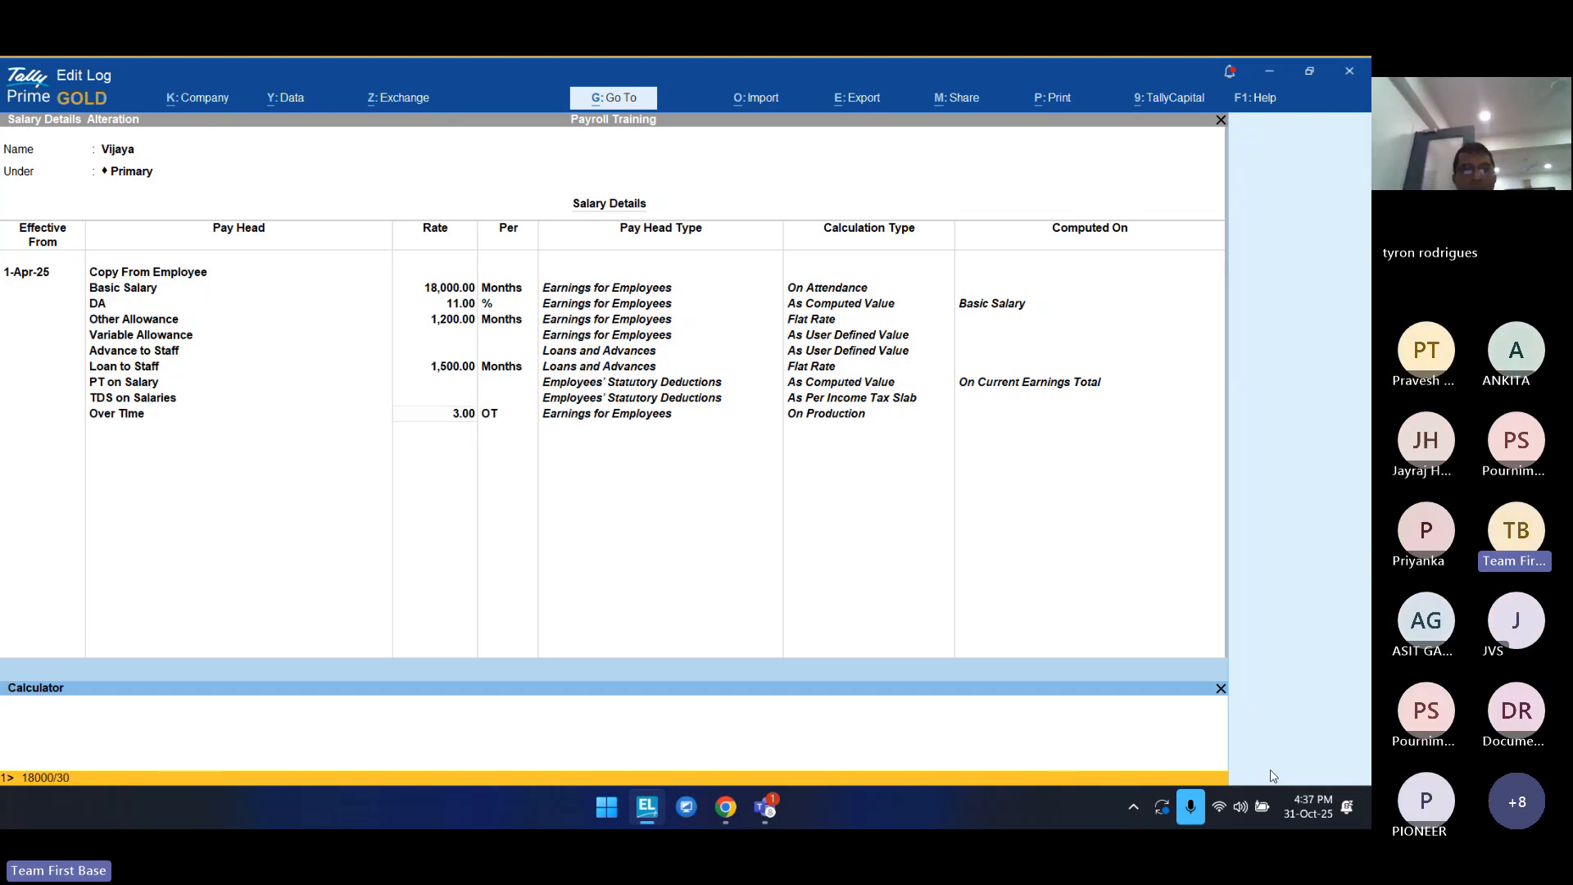
key("Return")
key("Return")
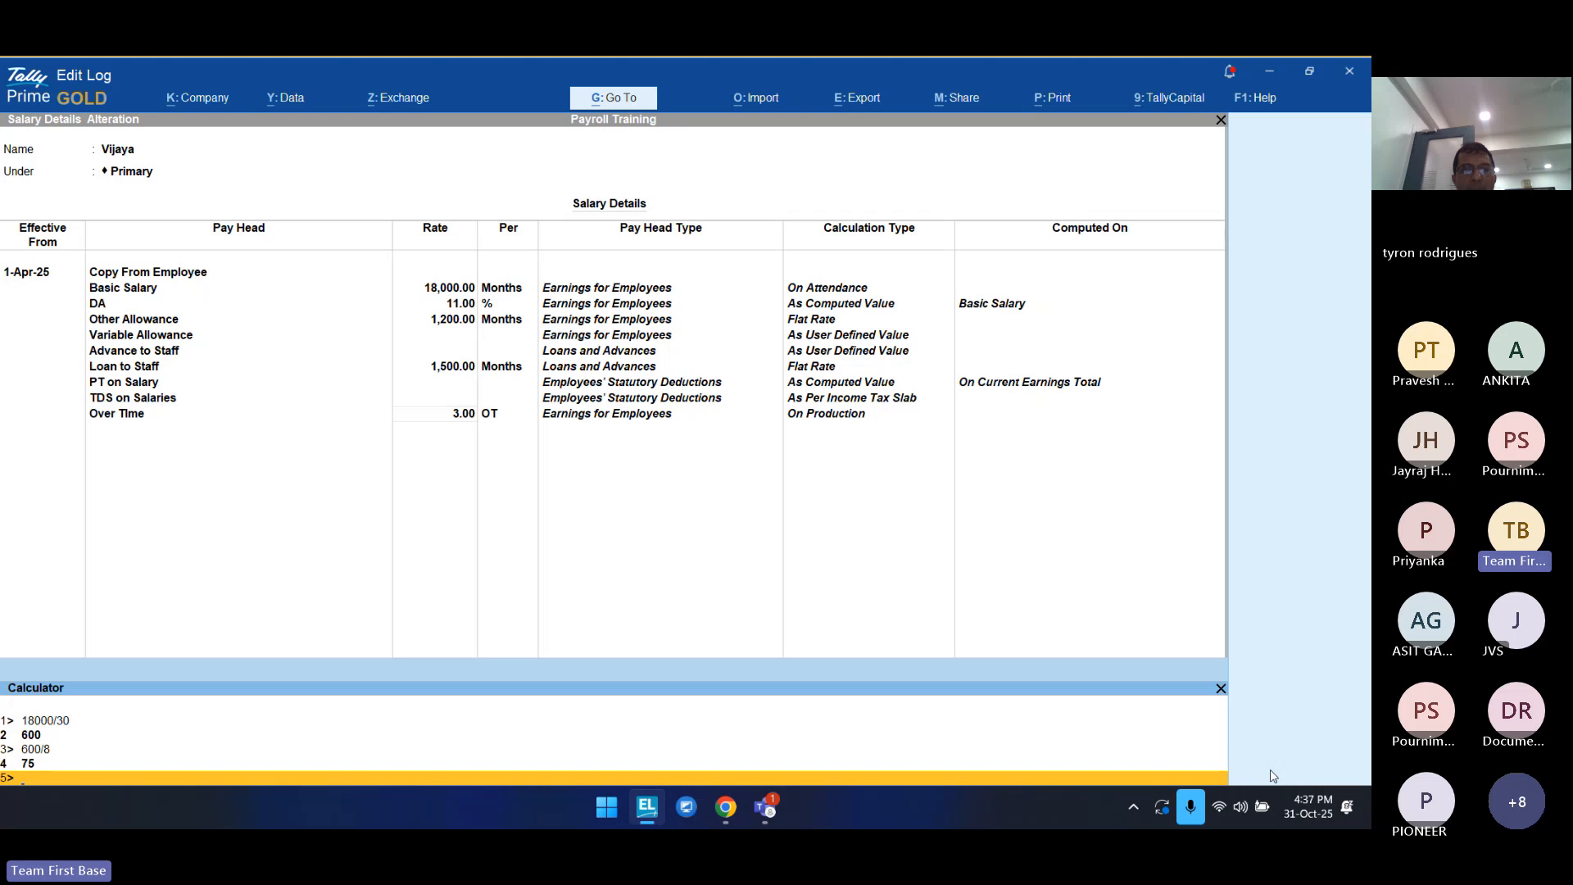
Step: Set the Over Time rate to 75 per OT, finish the pay head list and save the salary details
key("ctrl+m")
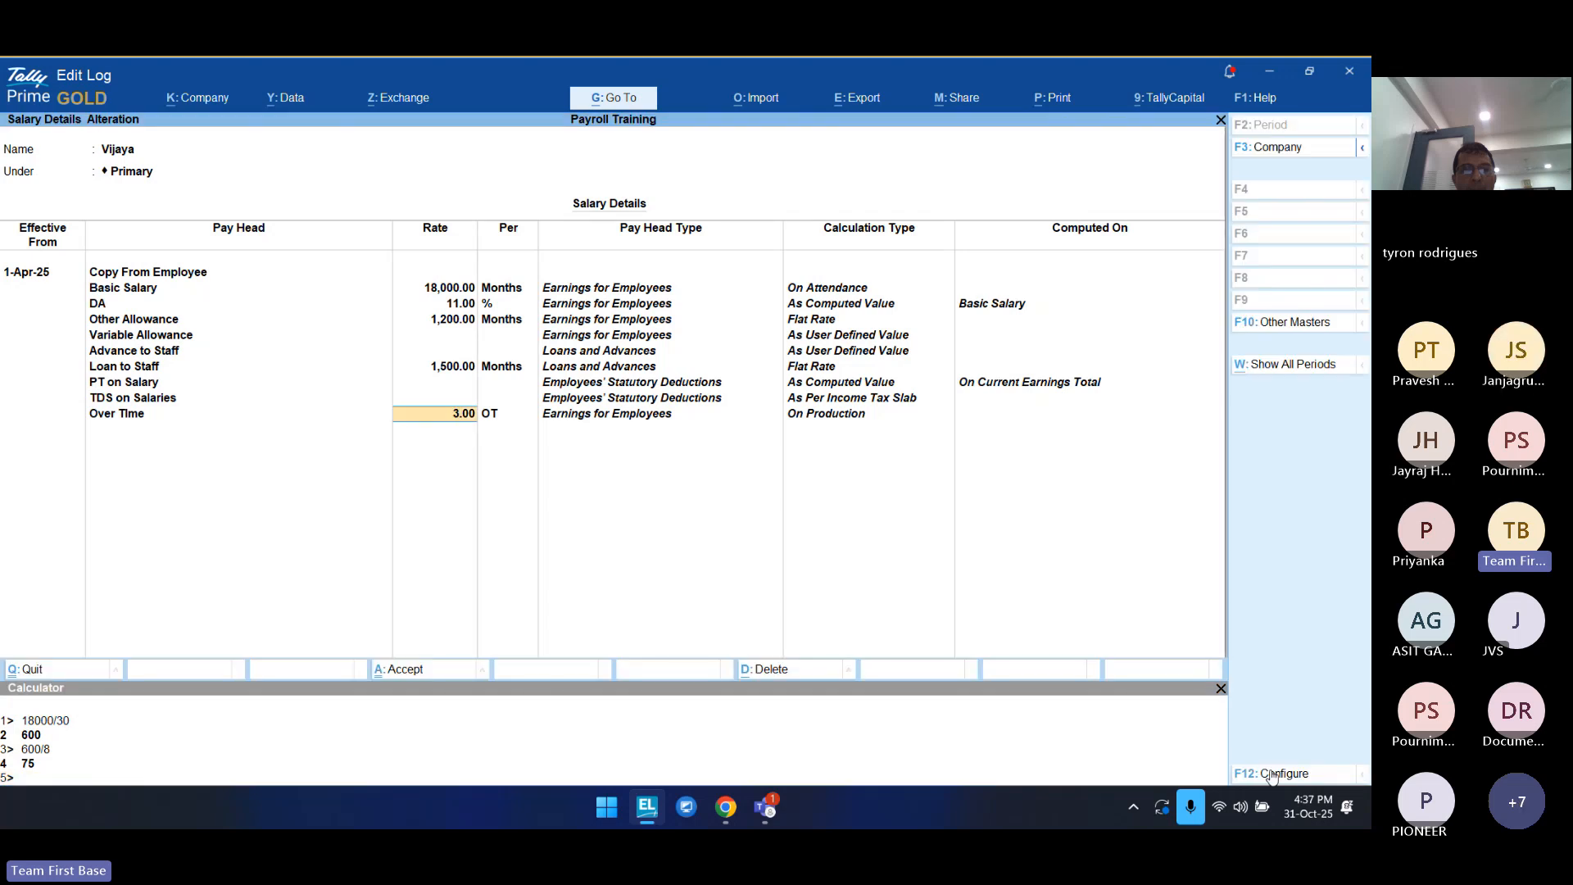
type("75")
key("Return")
key("Return")
key("Return")
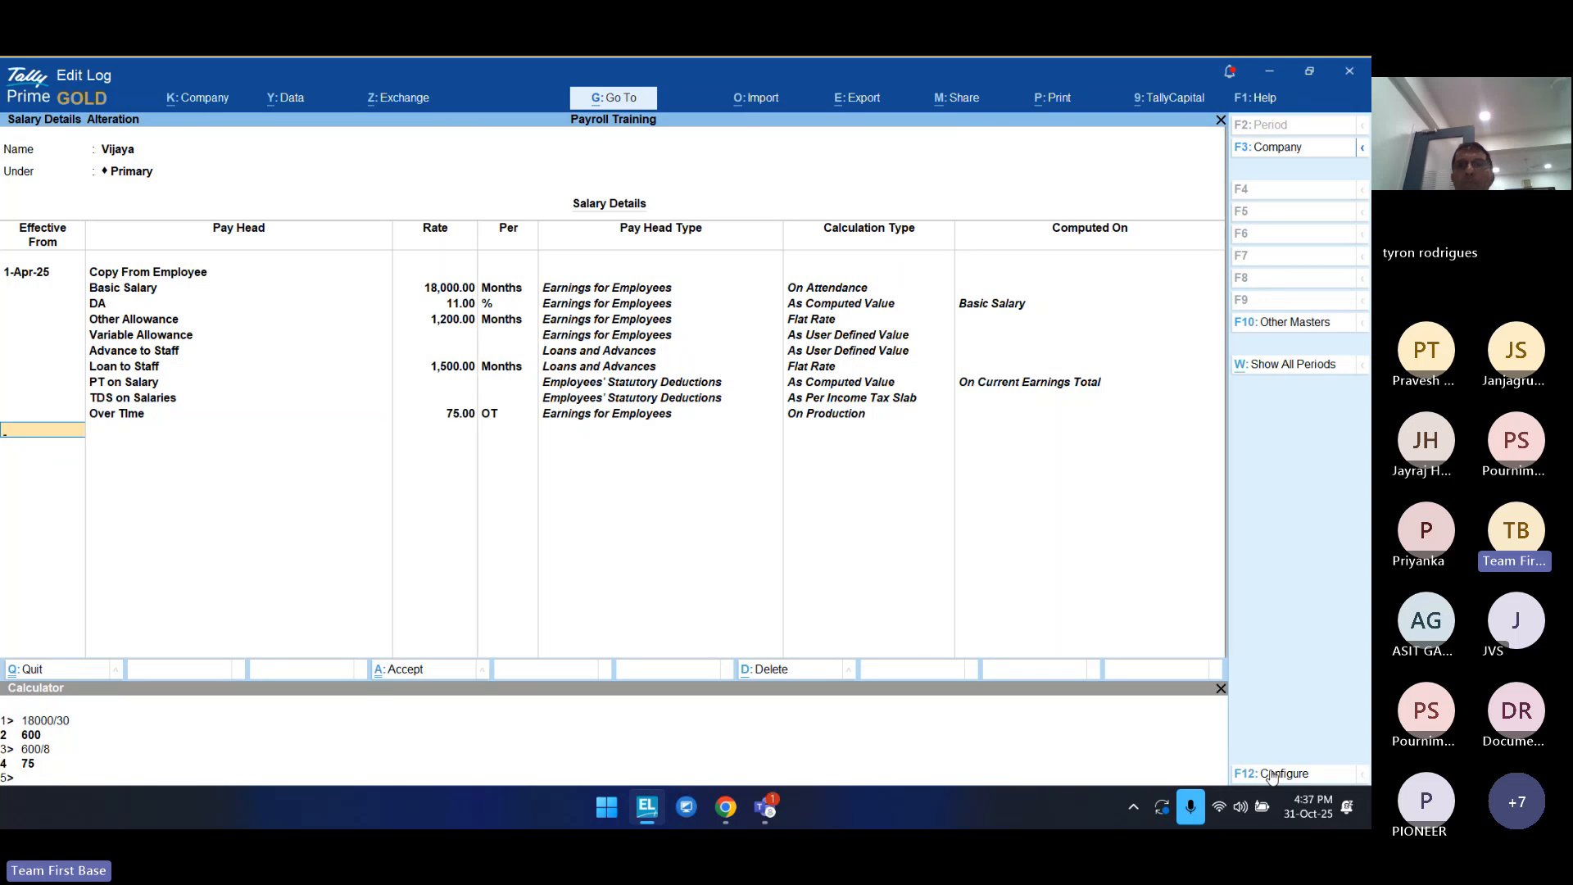
key("Return")
key("Return")
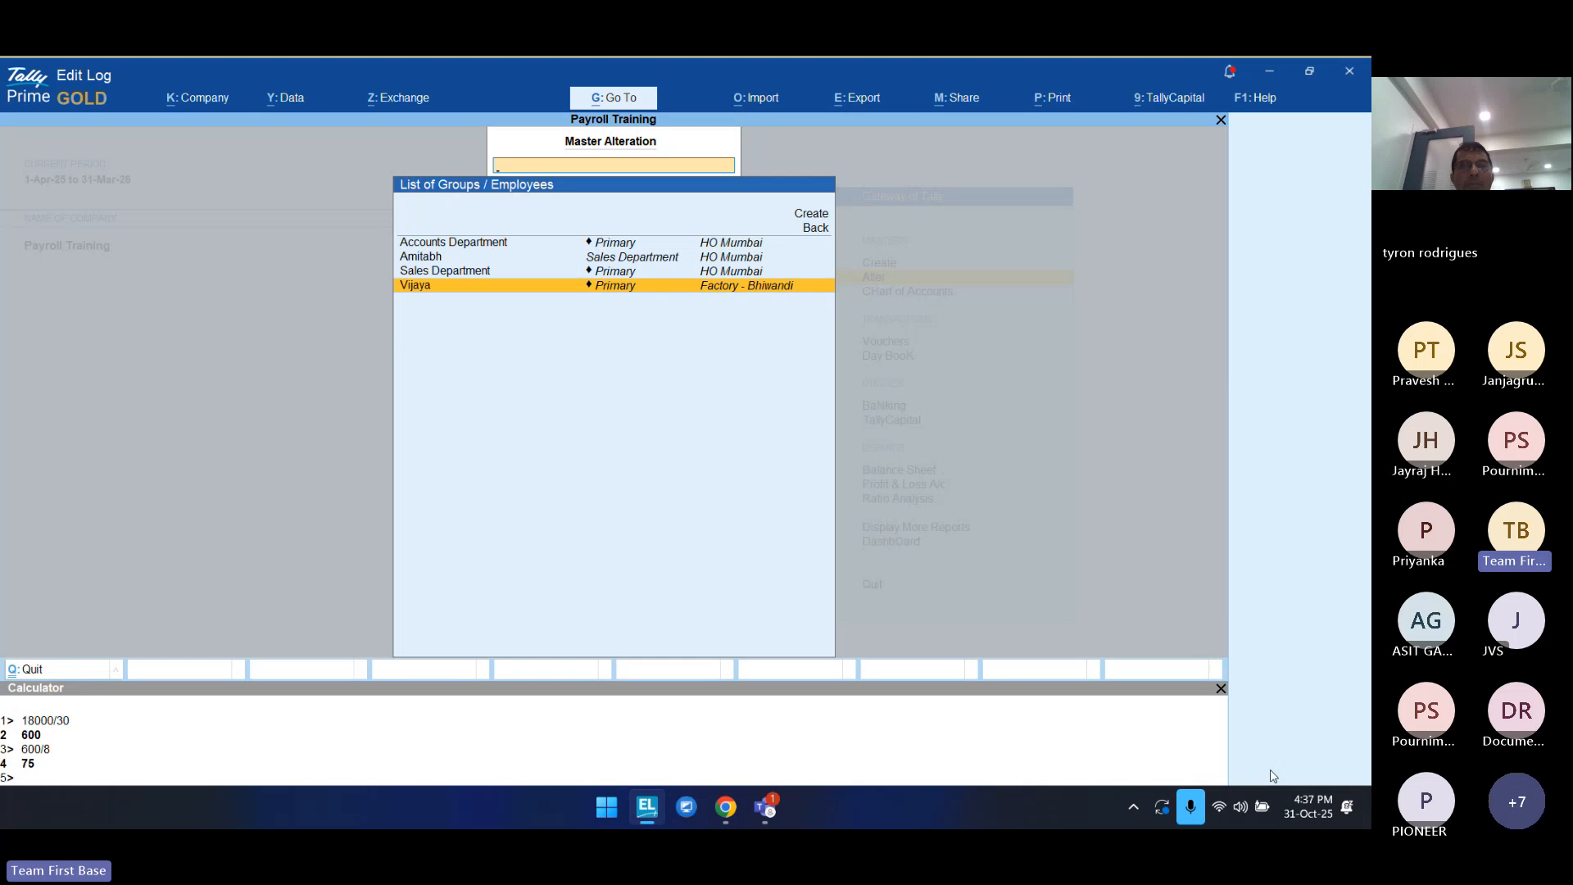
Step: Leave the master alteration and open the Statutory Reports among the additional reports
key("Escape")
key("Escape")
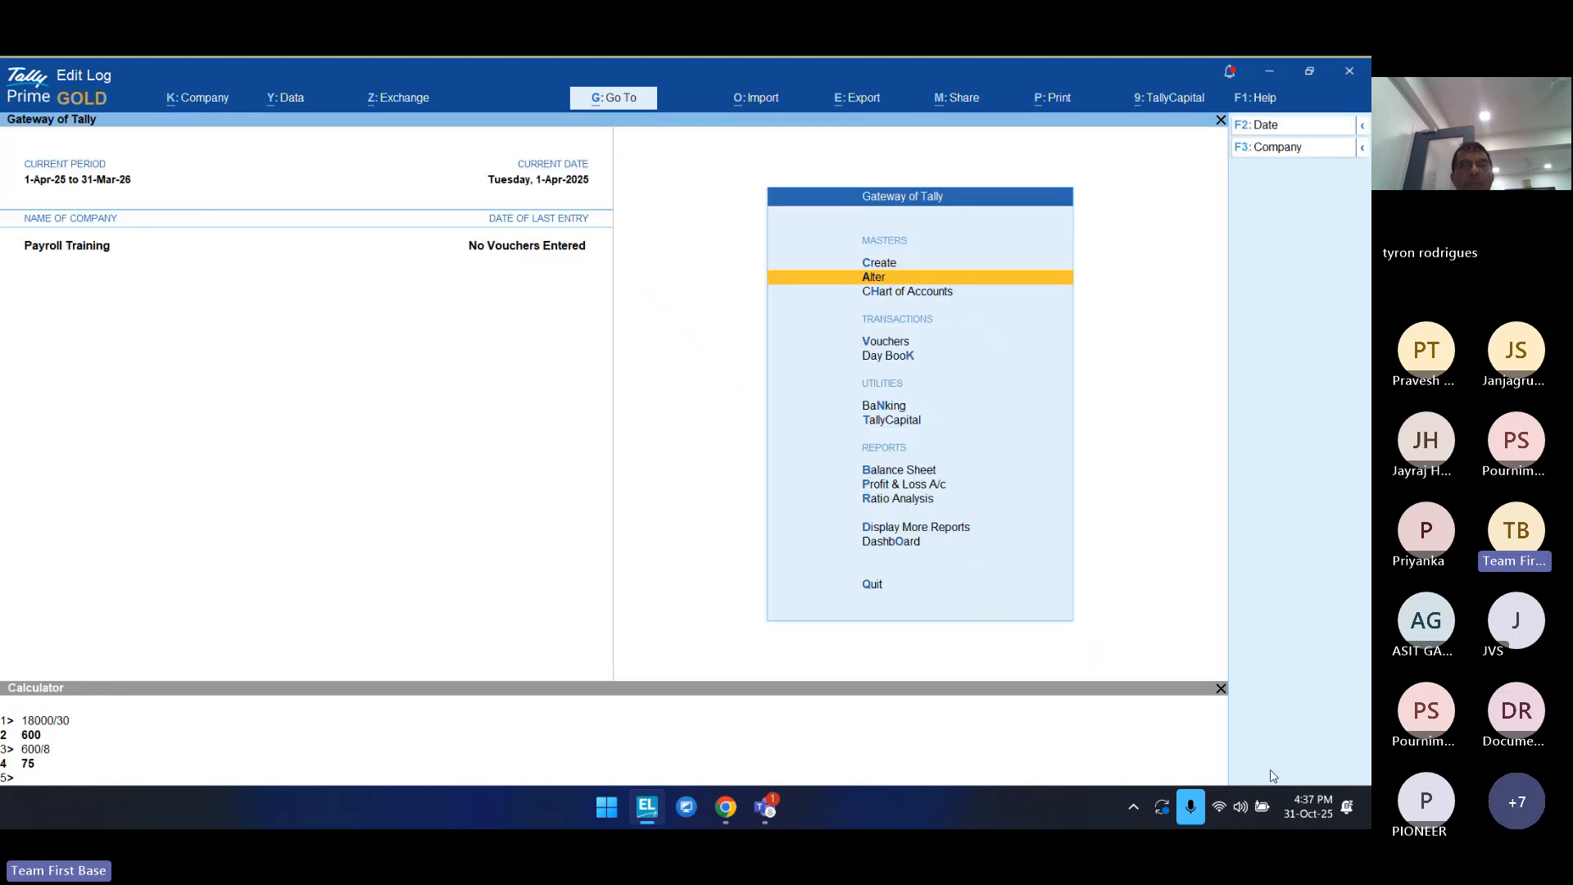
key("Up")
key("Up")
key("Up")
key("Up")
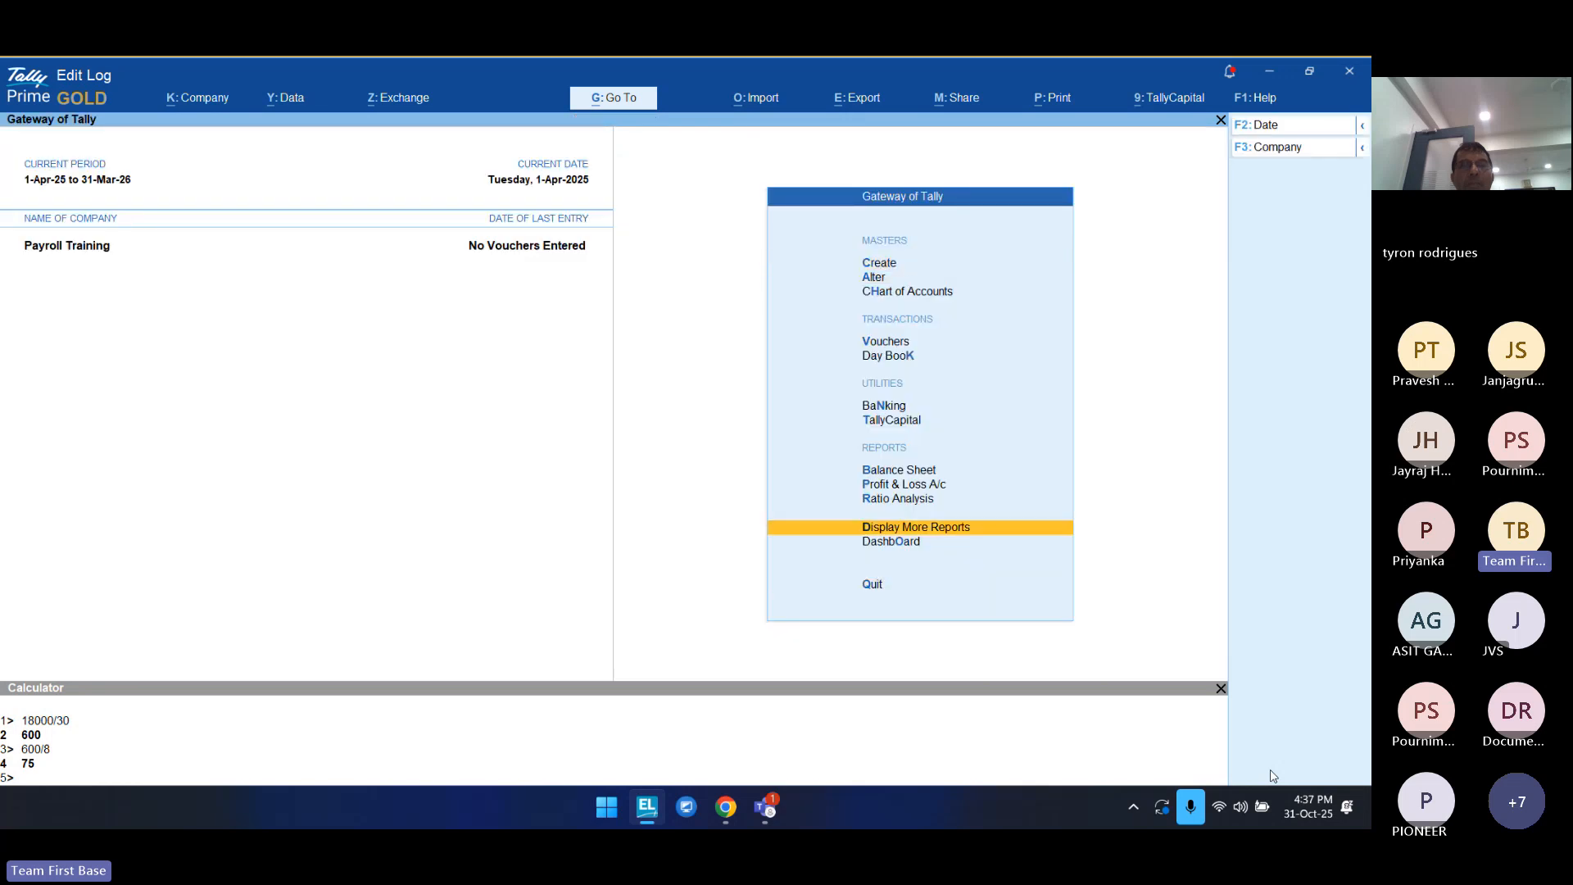
key("Return")
key("Down")
key("Down")
key("Down")
key("Down")
key("Down")
key("Down")
key("Down")
key("Down")
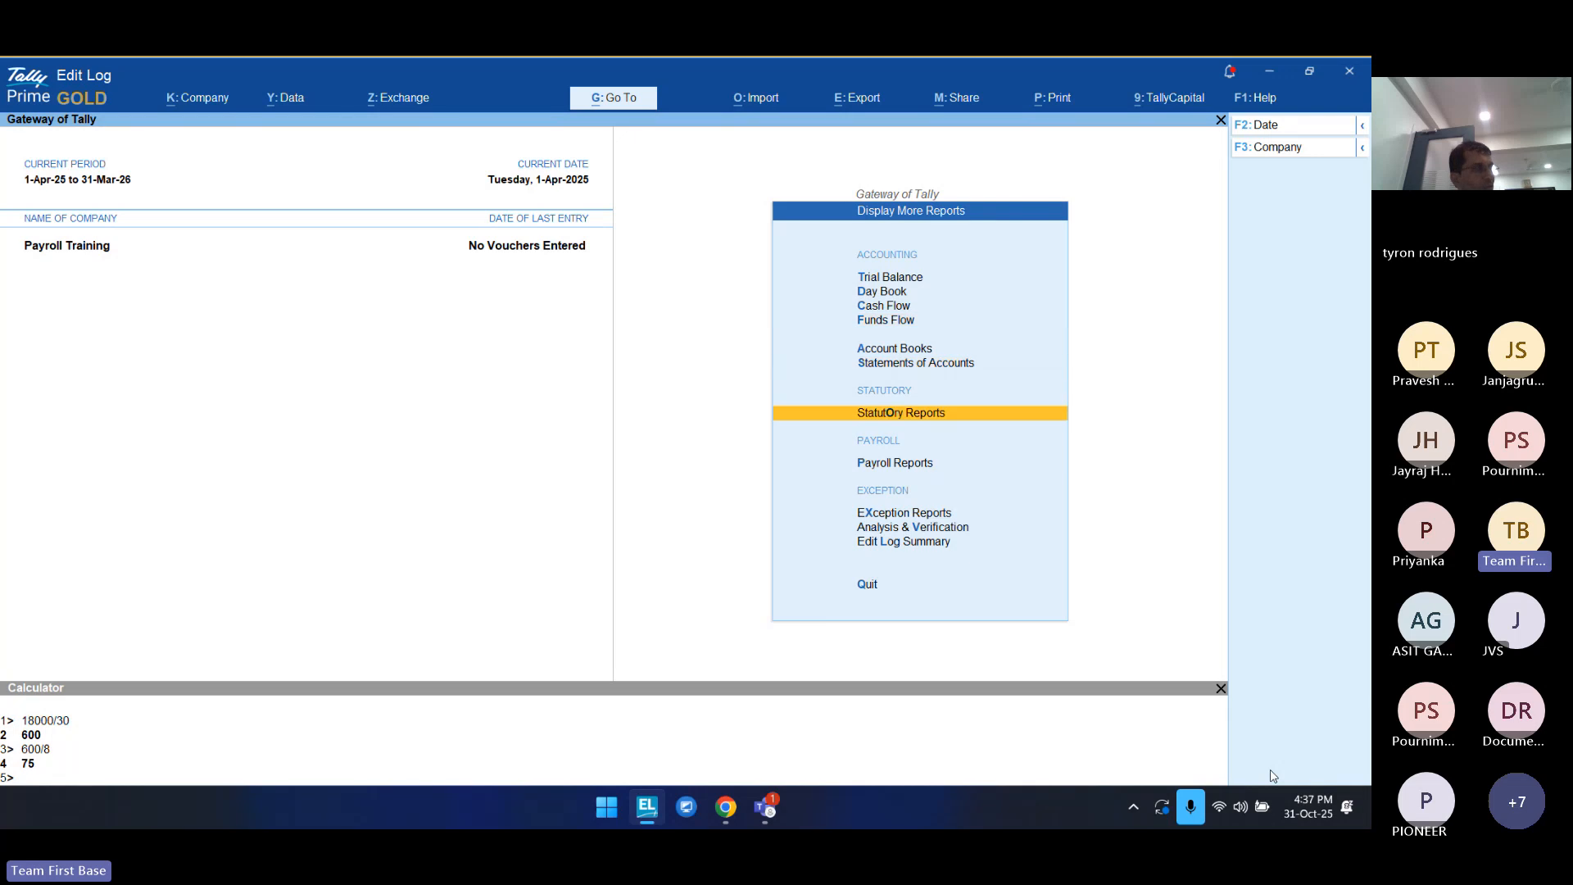
key("Up")
key("Return")
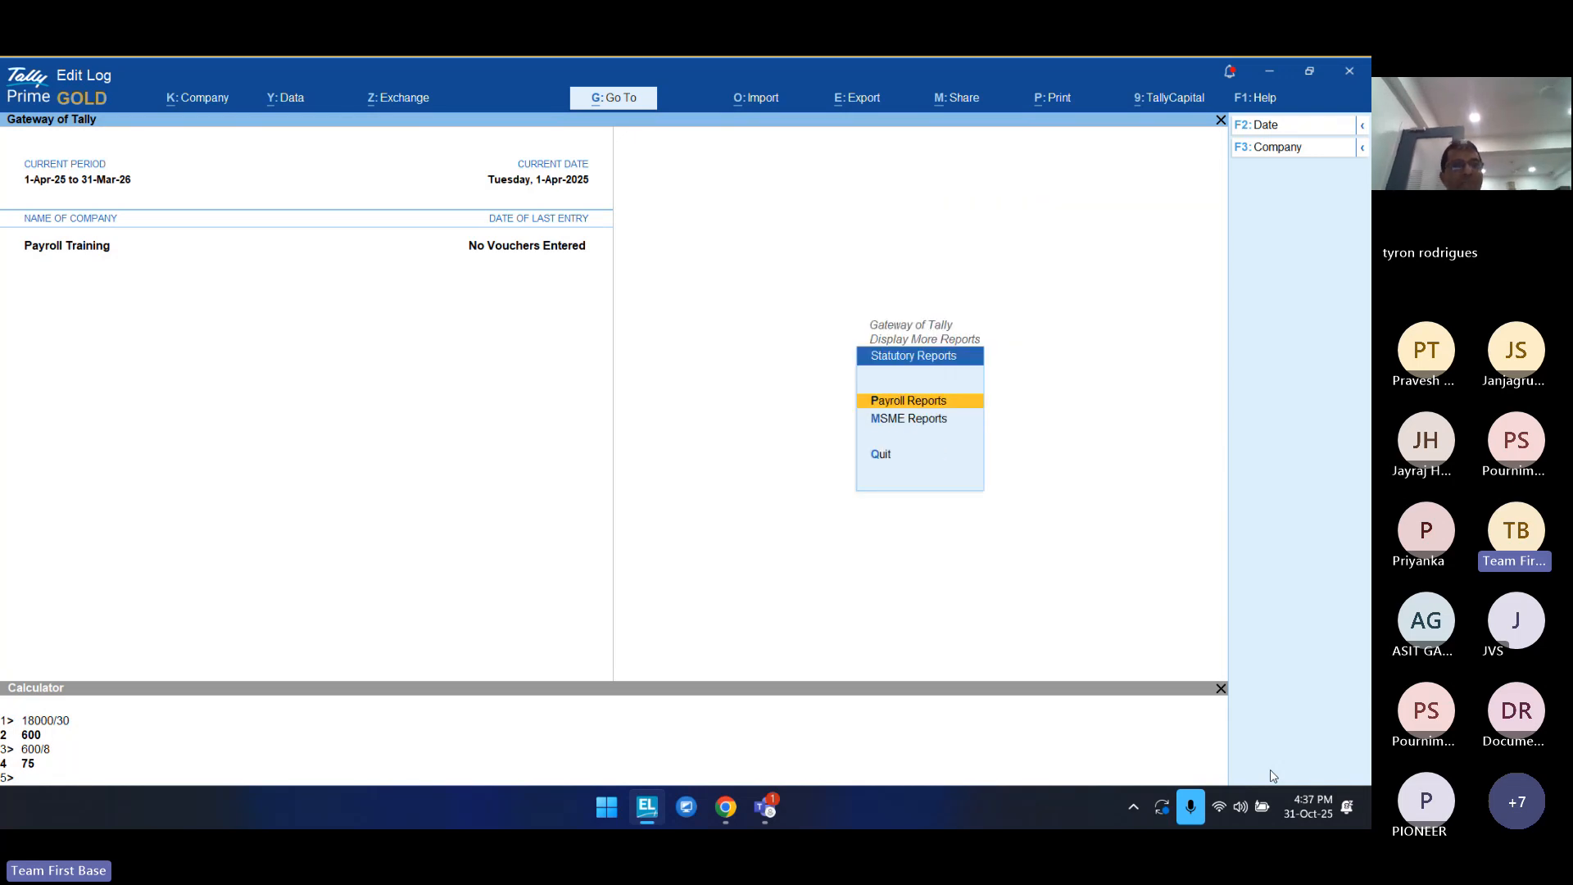
Step: Open the payroll Income Tax Computation report for the Sales Department employee
key("Return")
key("Up")
key("Up")
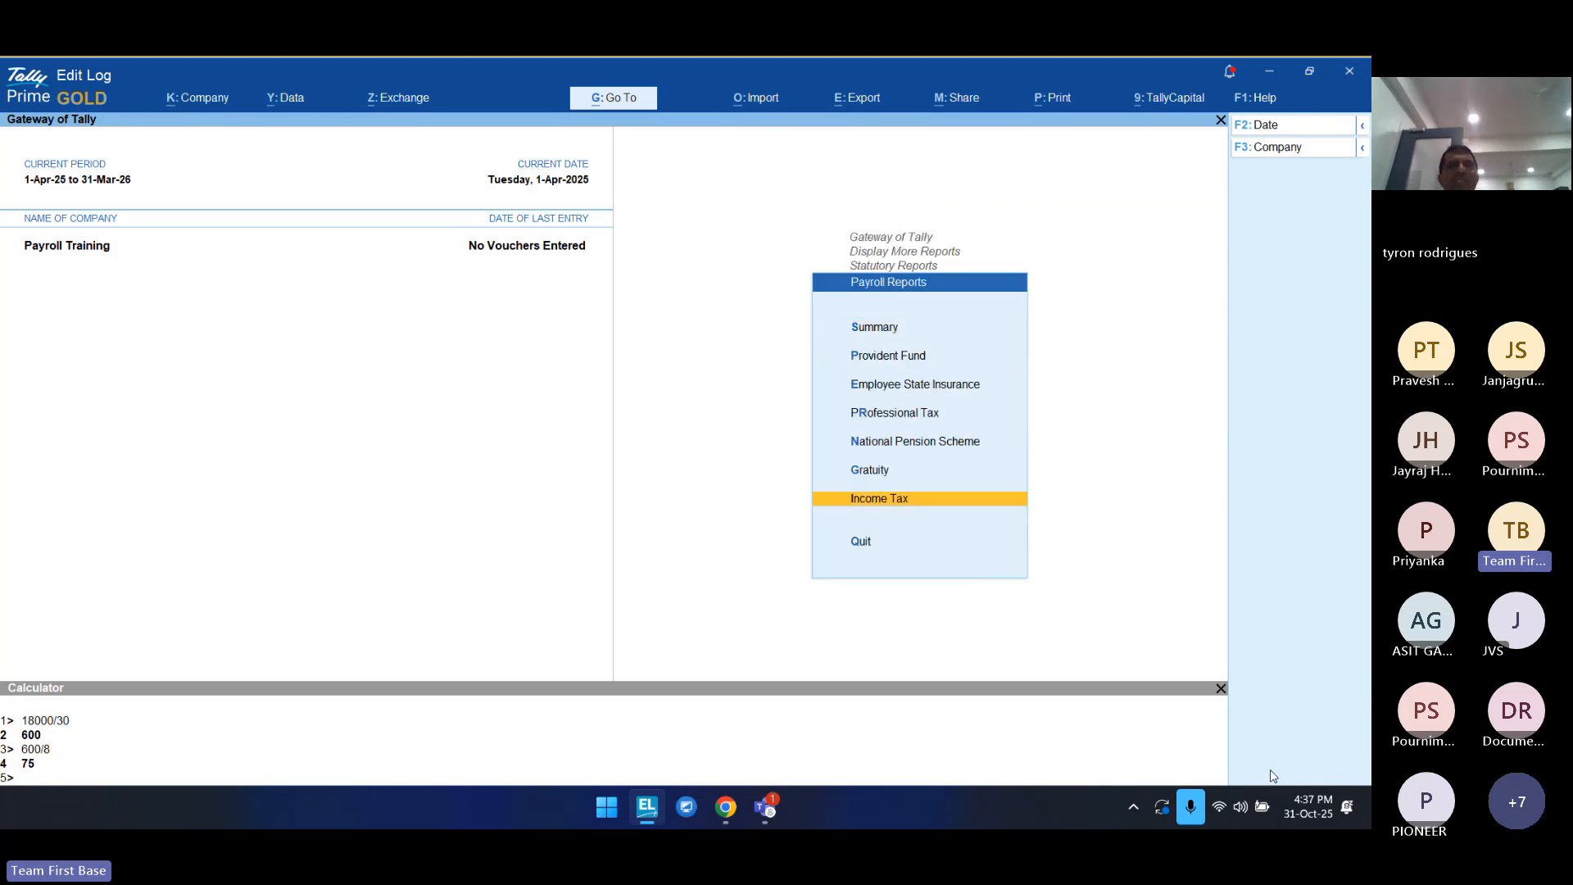
key("Return")
key("Return")
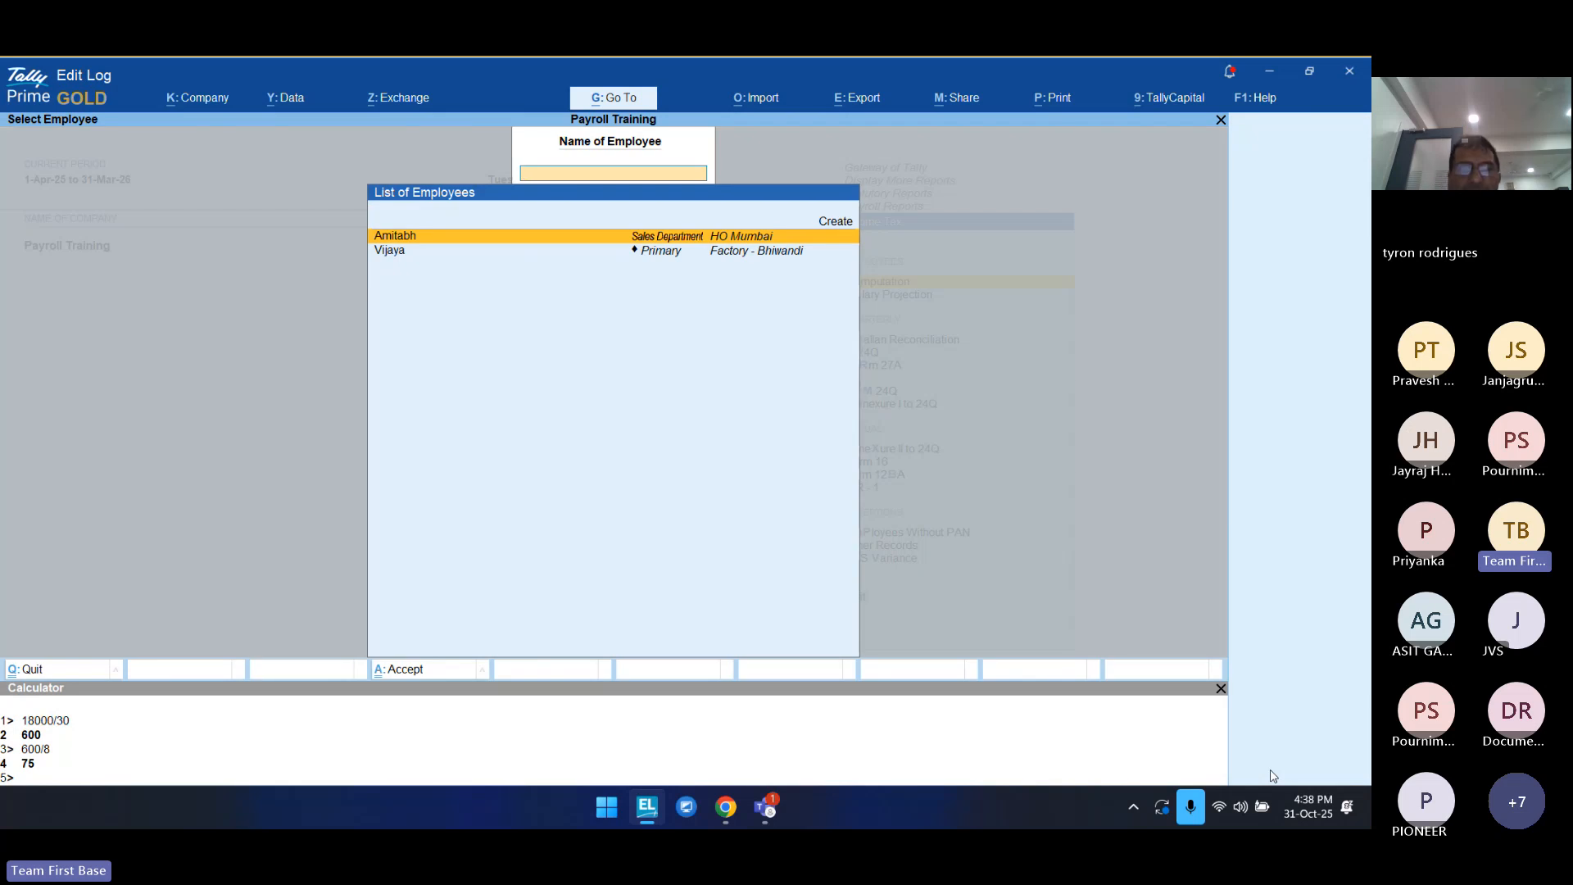
key("Return")
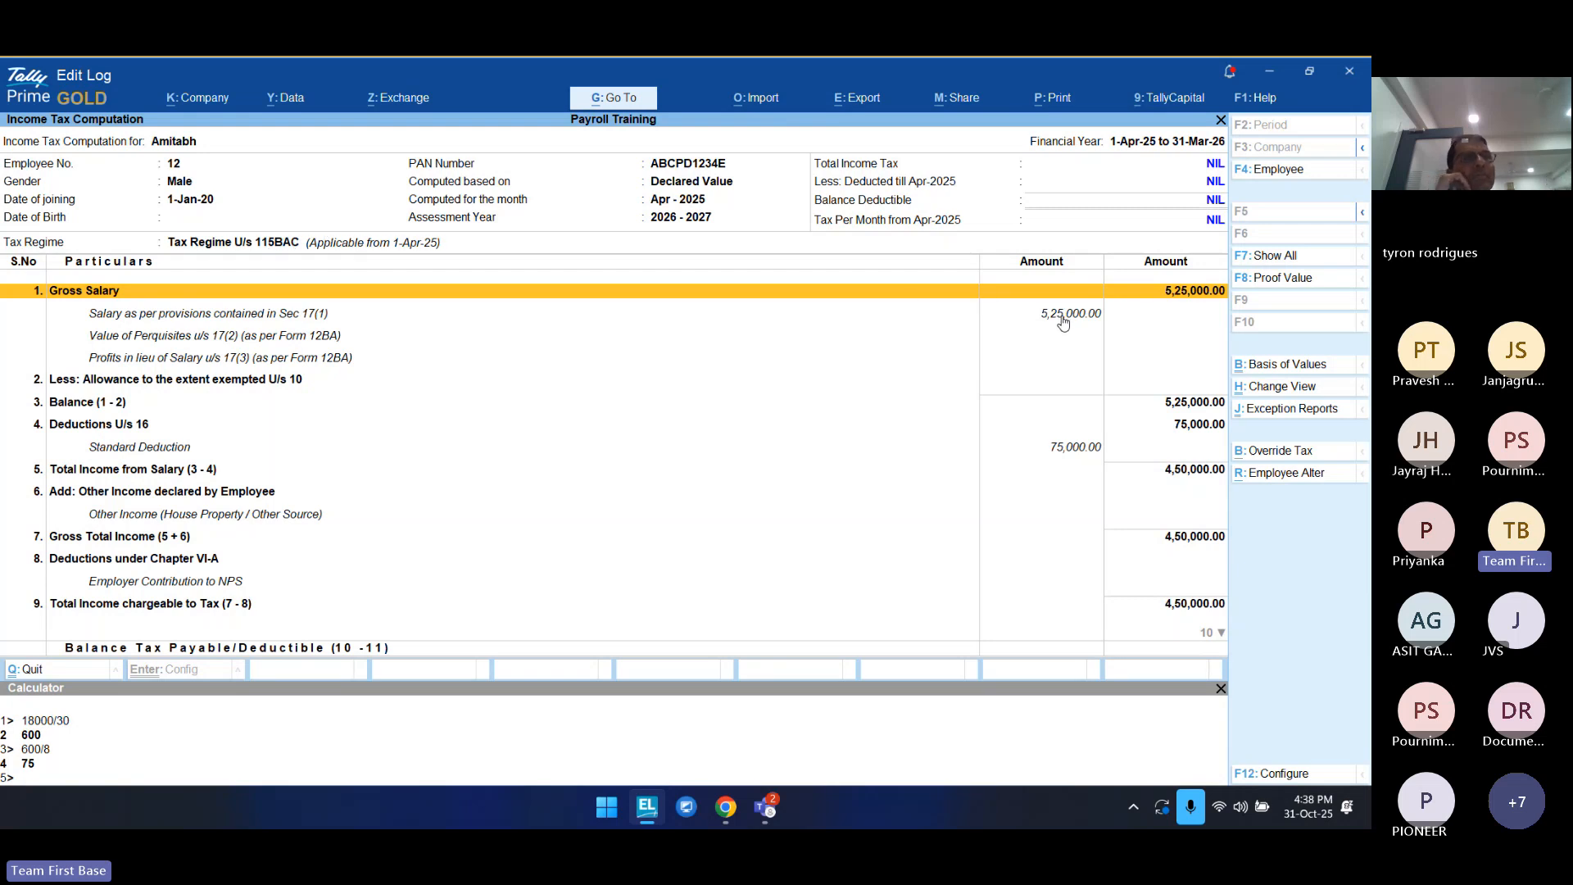
Step: Examine the Sales Department employee's income tax computation from gross salary through the deductions to the tax deducted lines
key("Down")
key("Down")
key("Down")
key("Down")
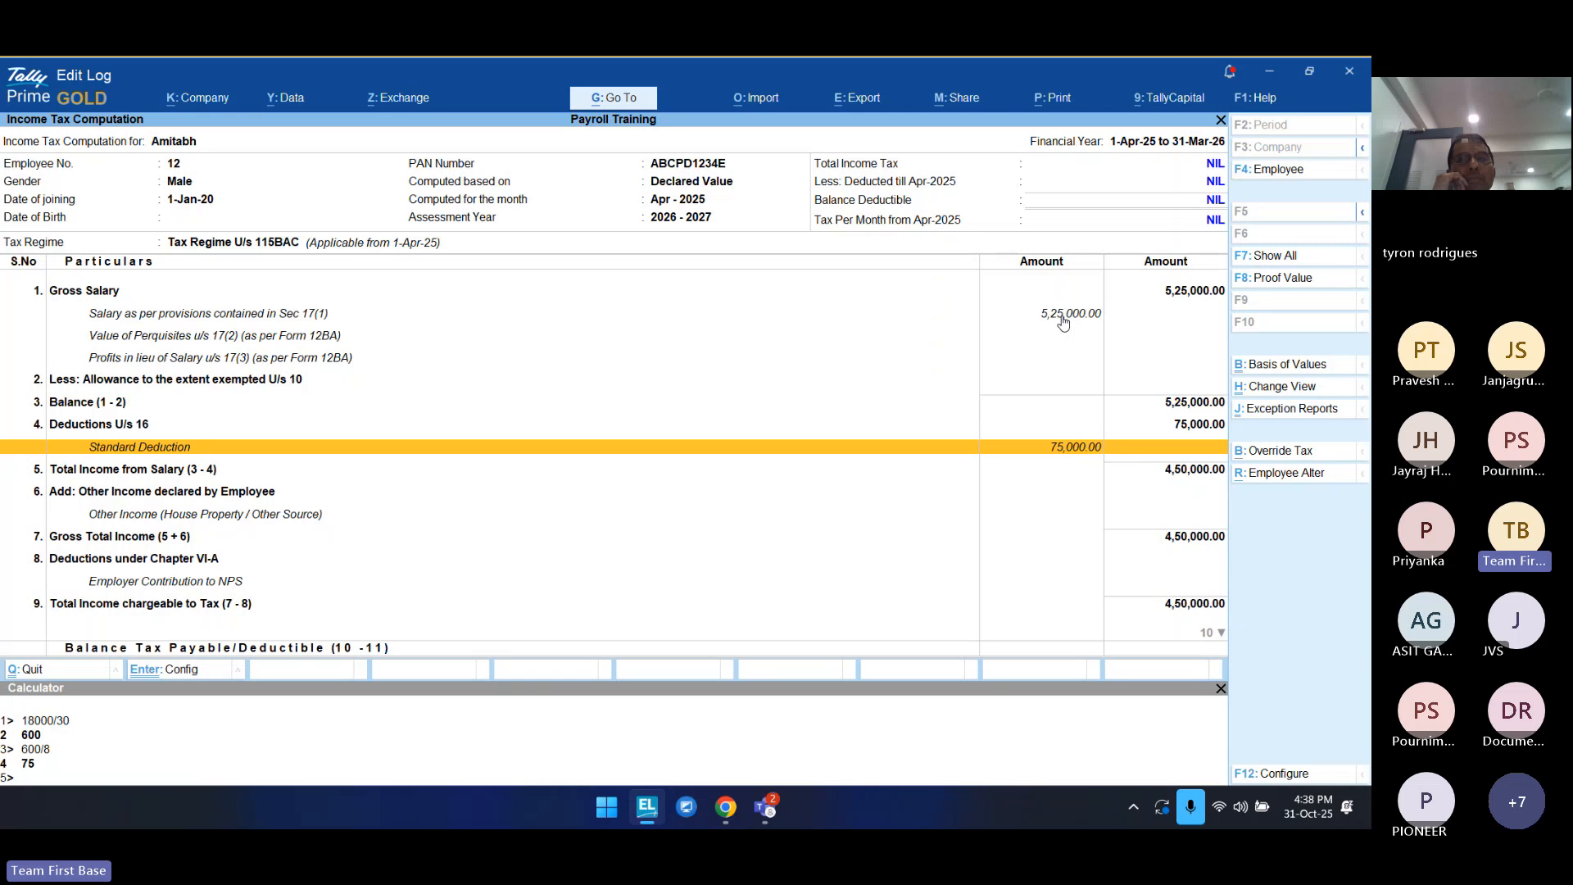
key("Down")
key("Down")
key("Down")
key("Down")
key("Down")
key("Down")
key("Down")
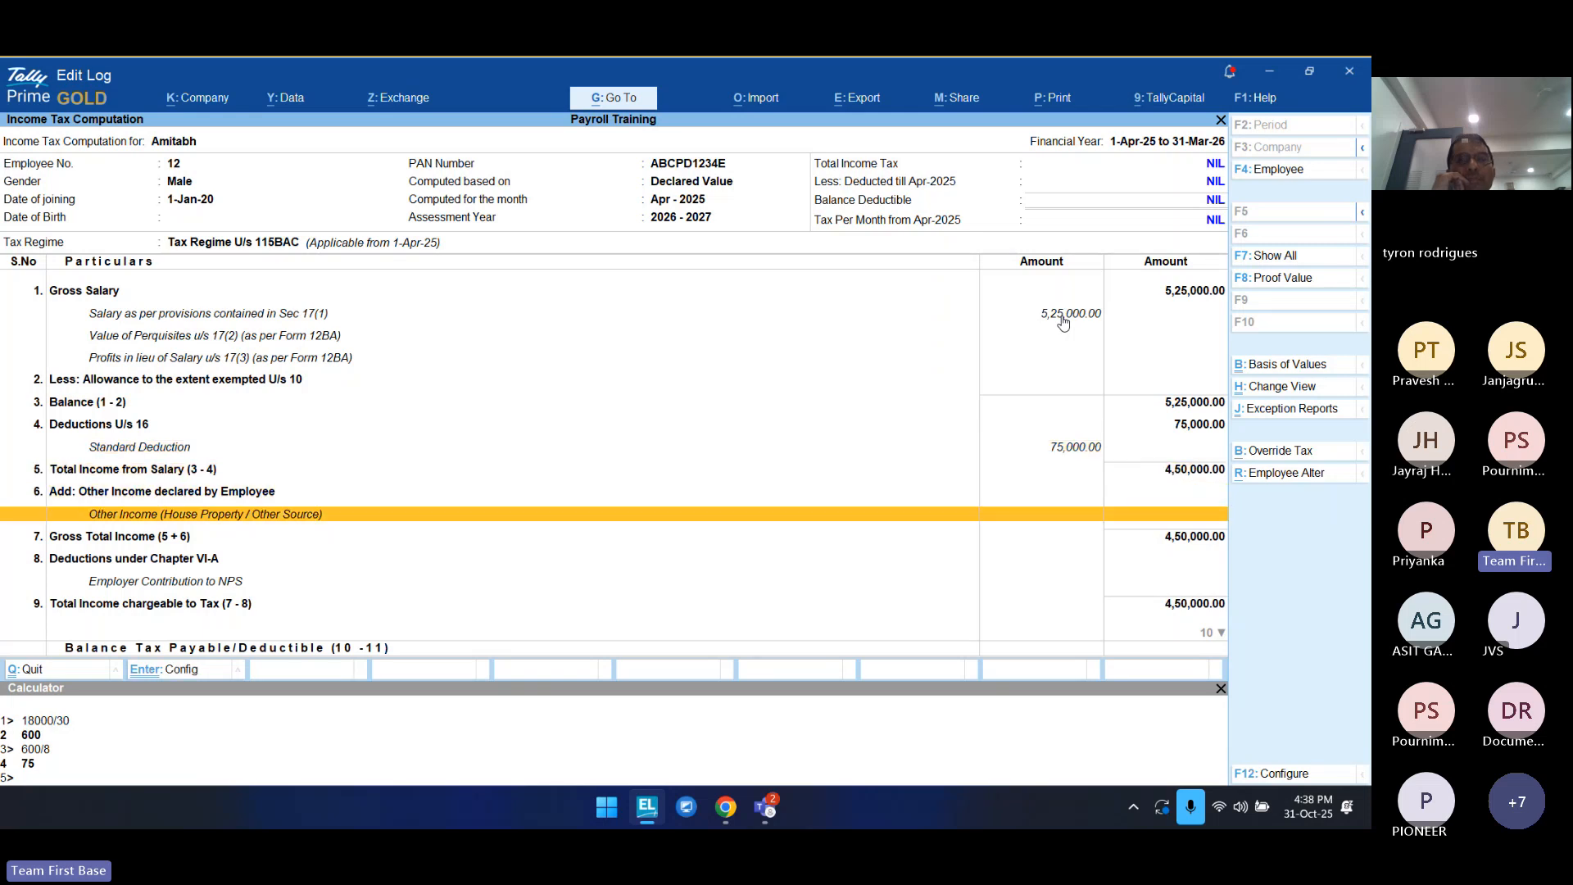
key("Down")
key("Down")
key("Down")
key("Down")
key("Down")
key("Down")
key("Down")
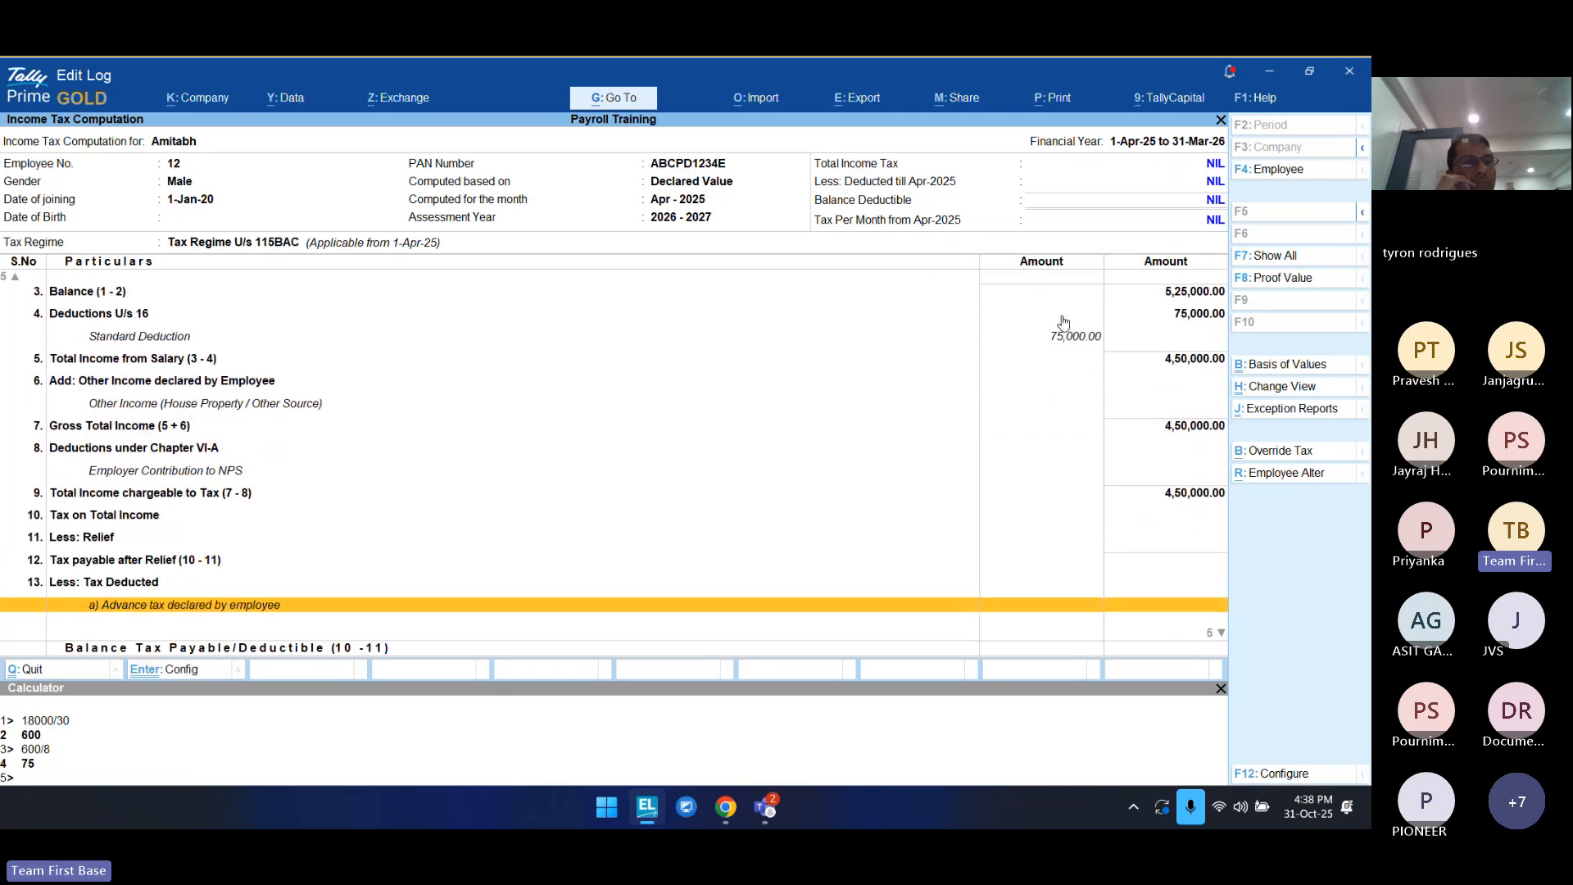
key("Up")
key("Up")
key("Up")
key("Up")
key("Up")
key("Up")
key("Up")
key("Up")
key("Up")
key("Up")
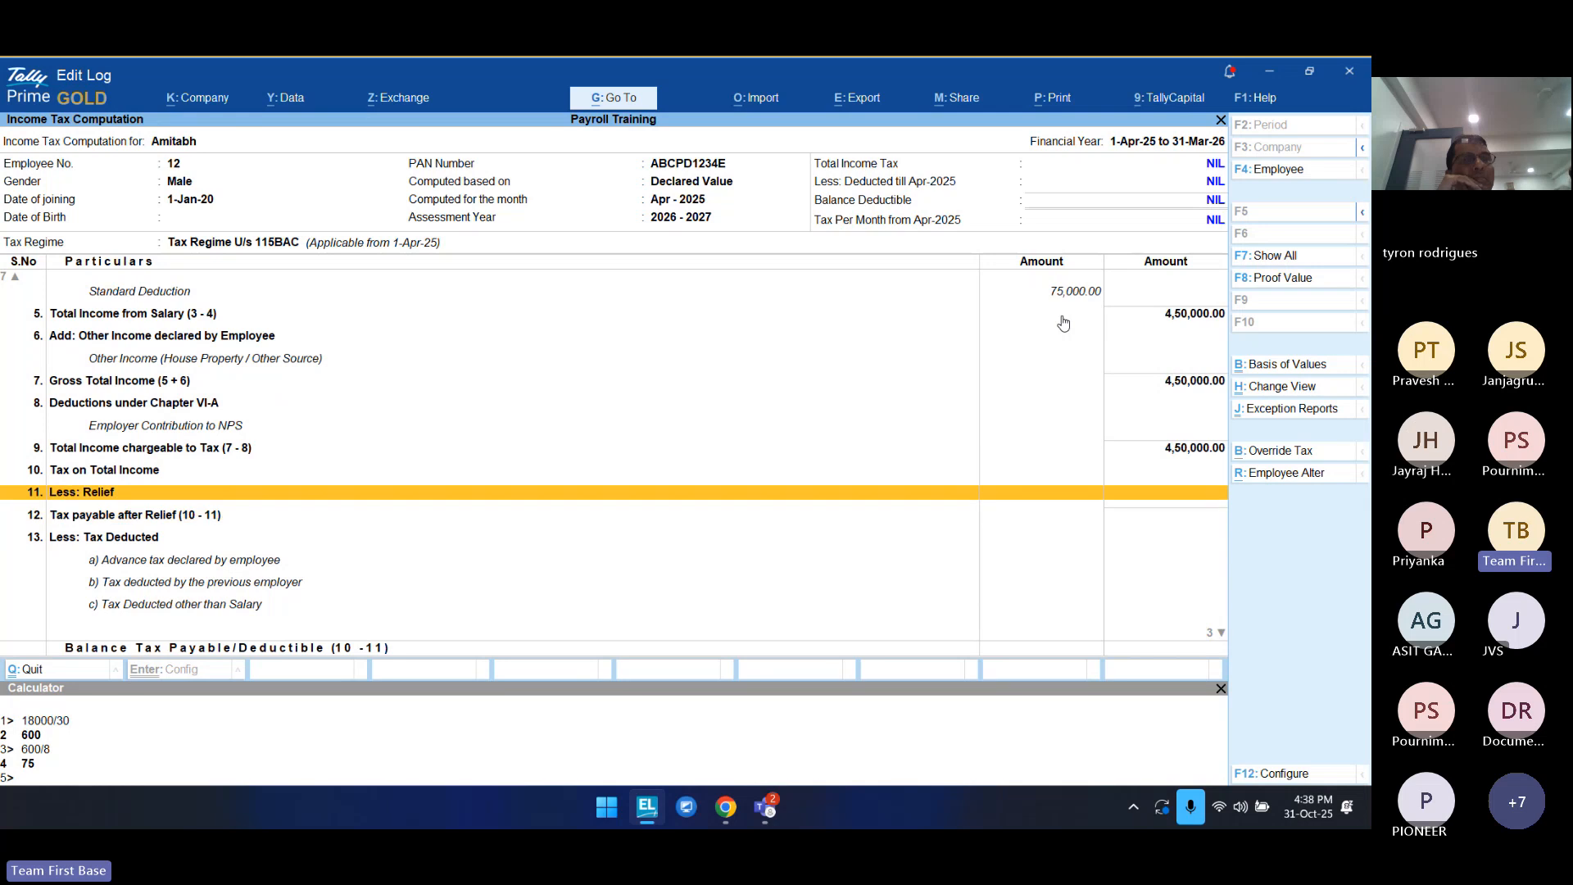
key("Up")
key("Up")
key("Up")
key("Up")
key("Up")
key("Up")
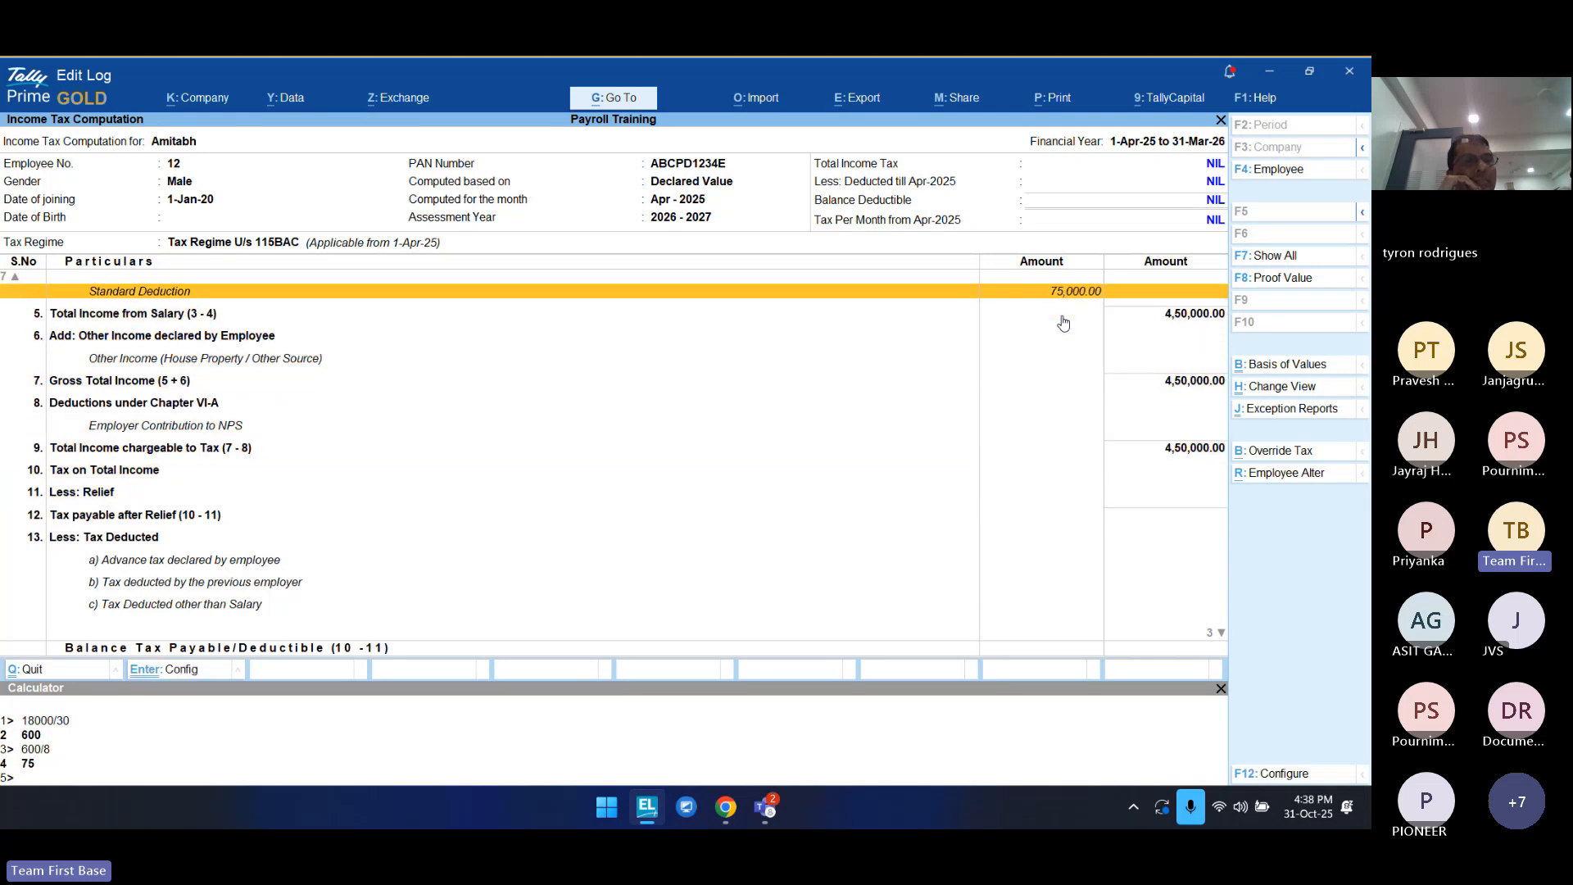
Step: Examine the slab-wise Tax on Total Income breakdown for the Sales Department employee, and return to the computation
key("Down")
key("Down")
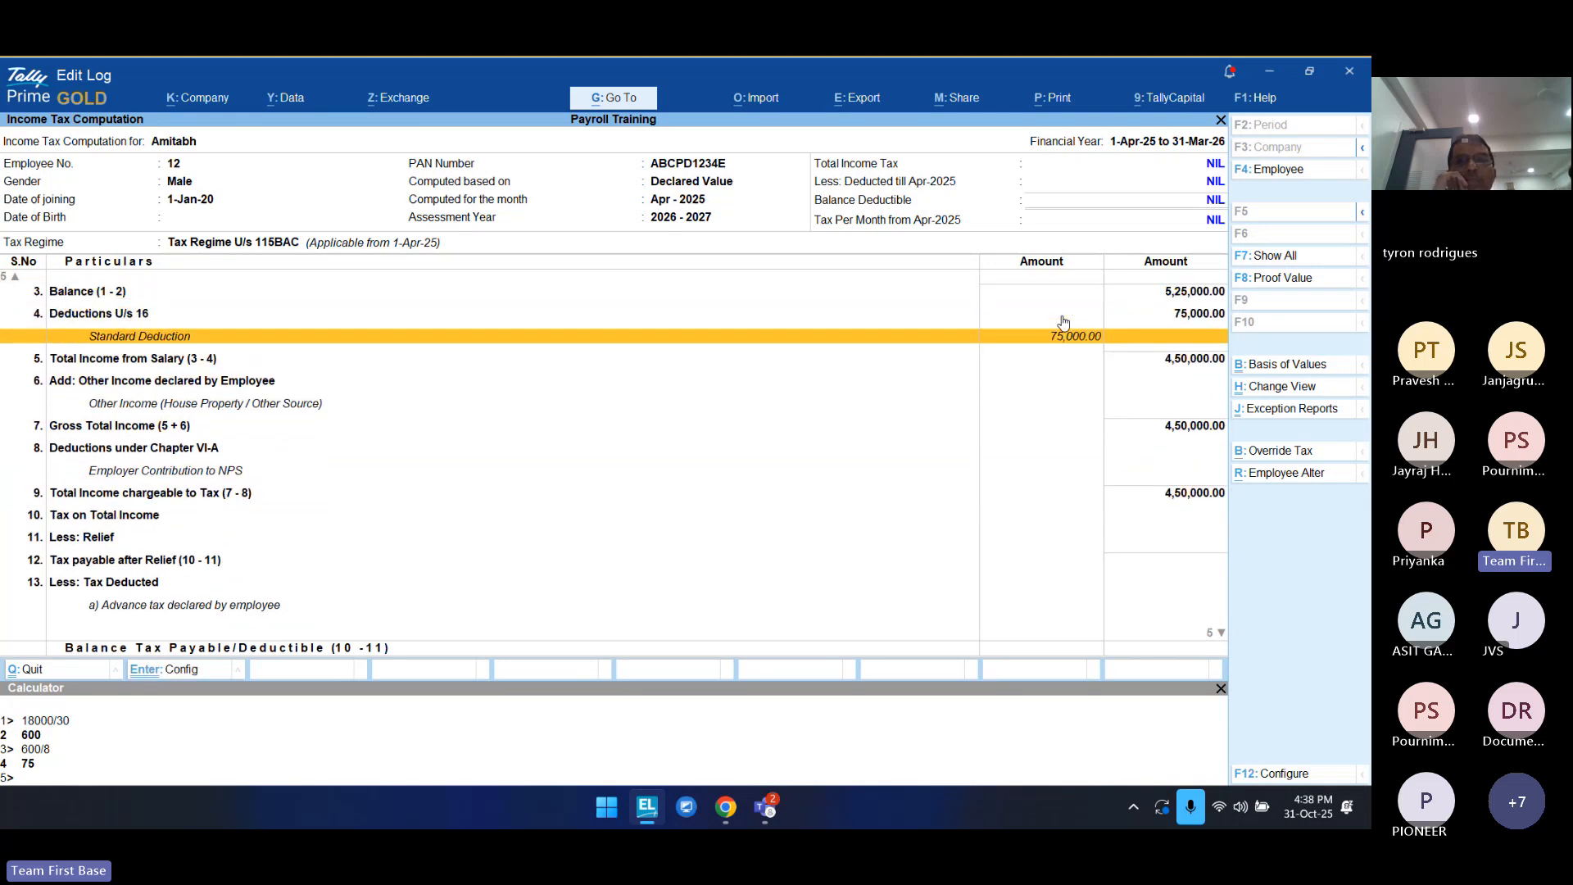
key("Down")
key("Down")
key("Down")
key("Down")
key("Down")
key("Down")
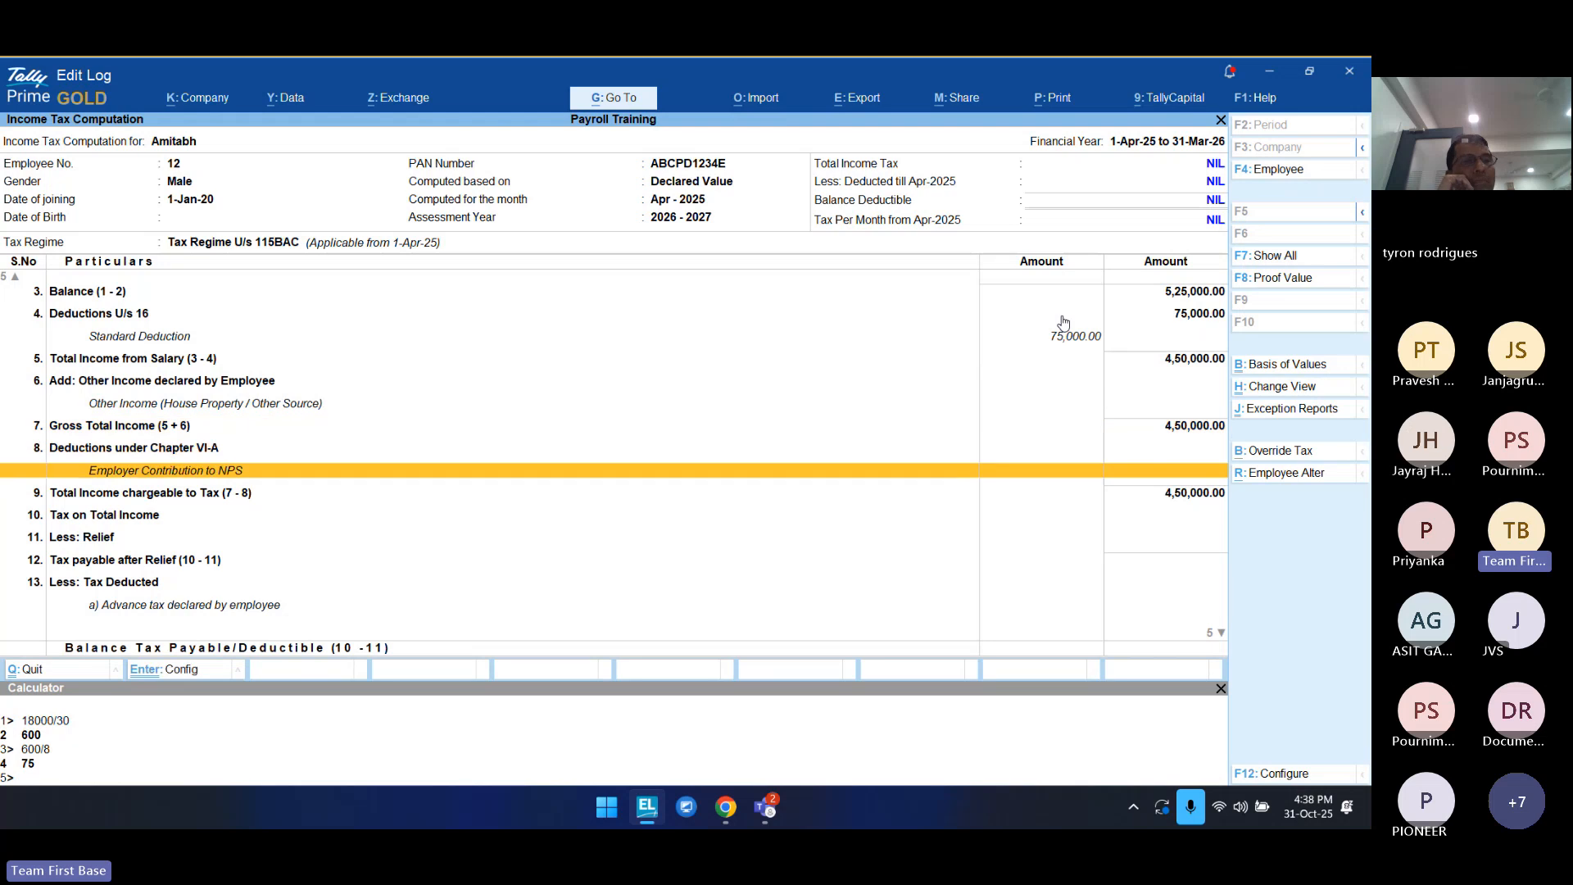
key("Return")
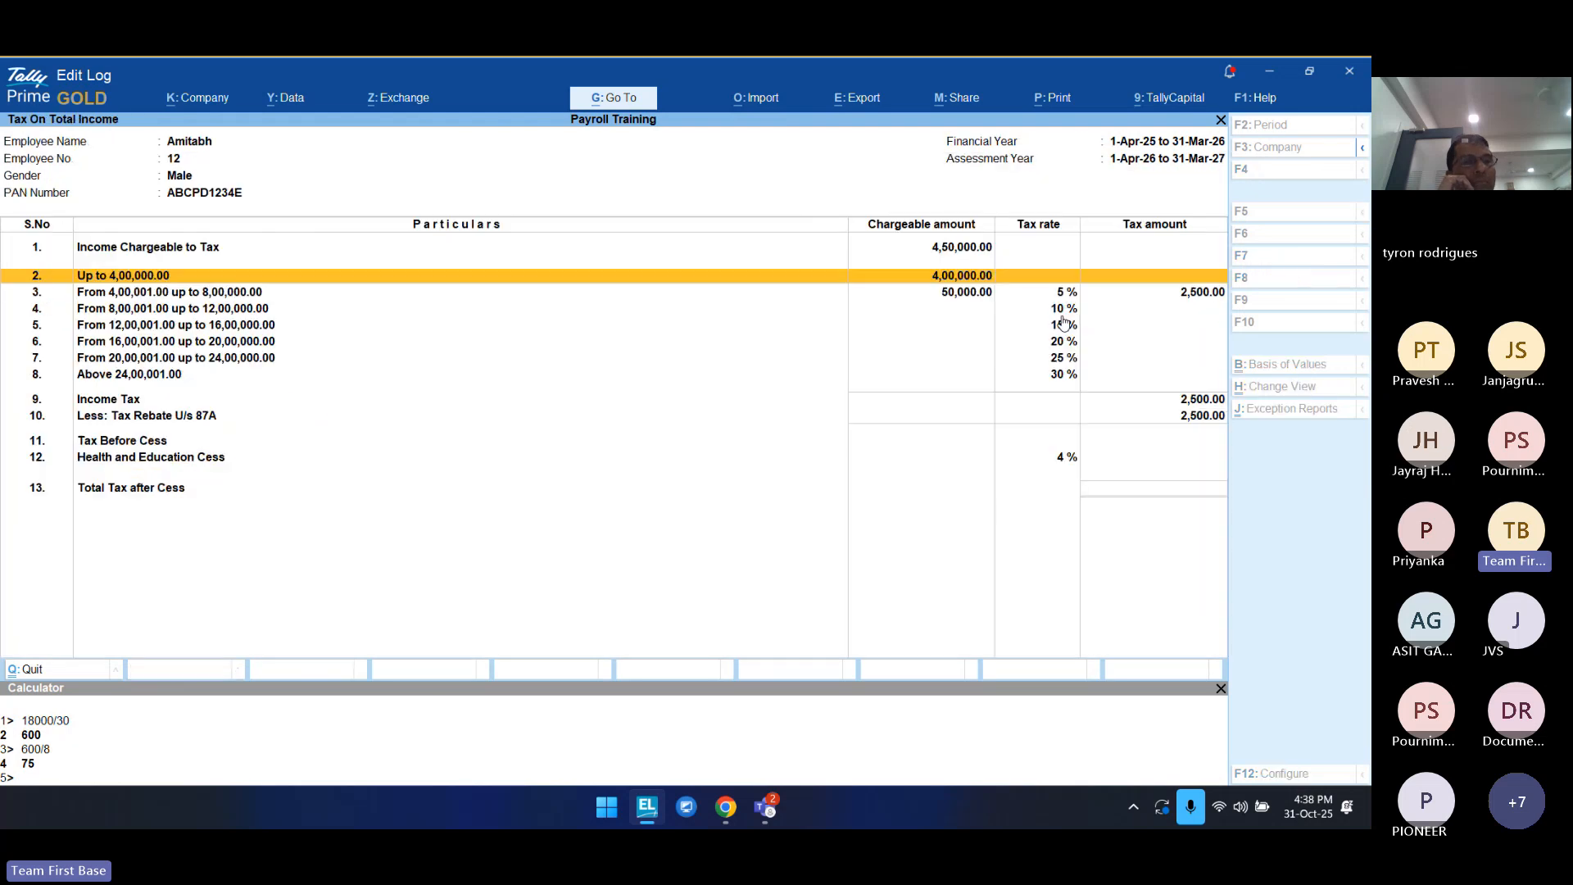
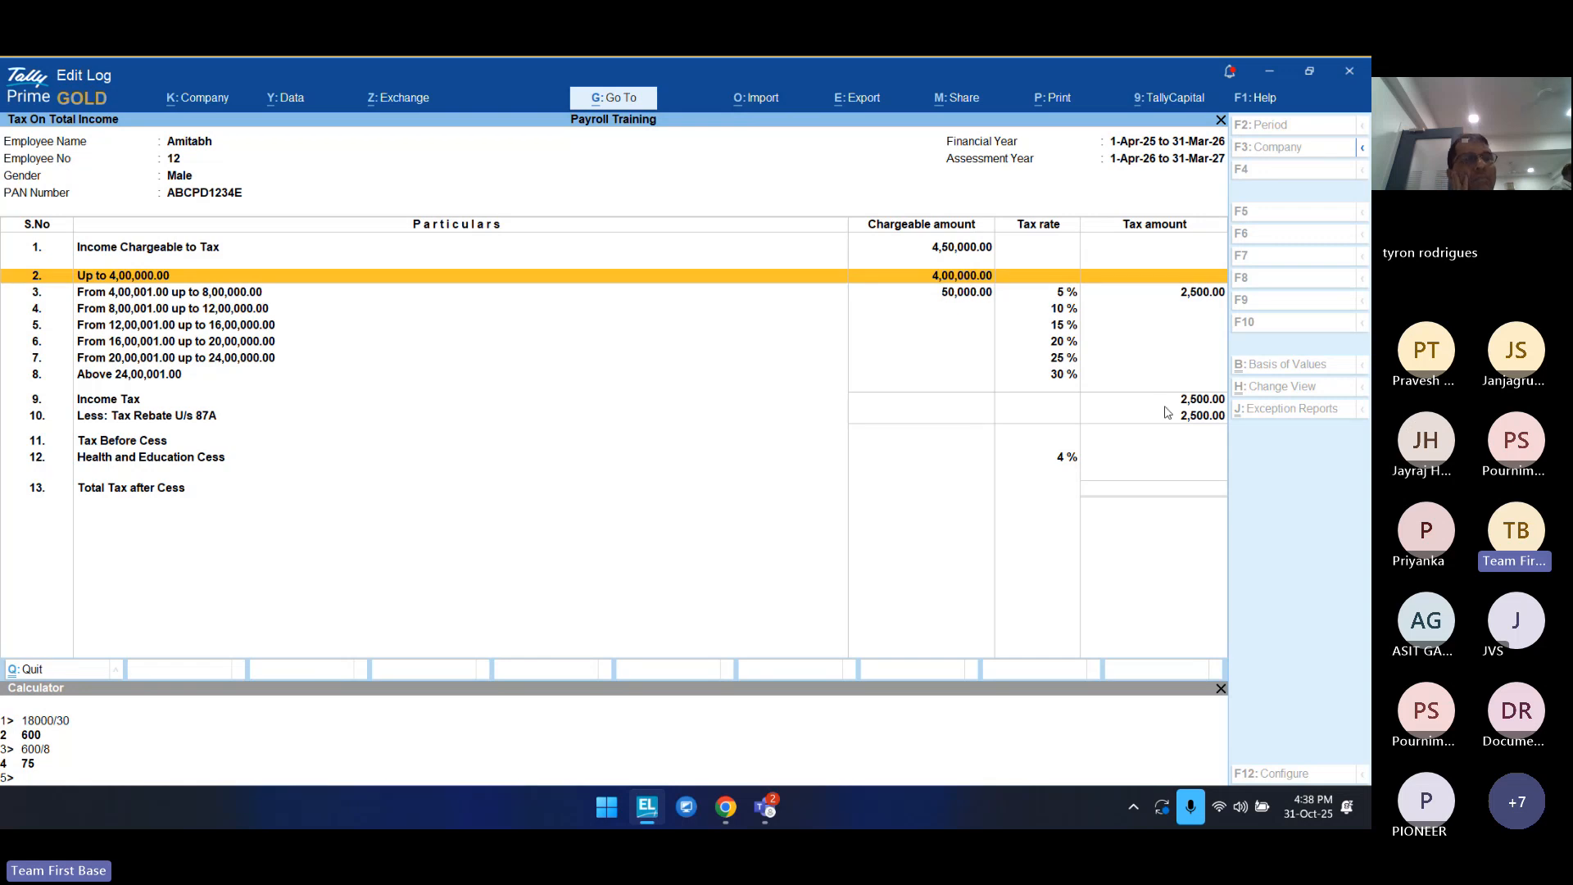
key("Escape")
key("Up")
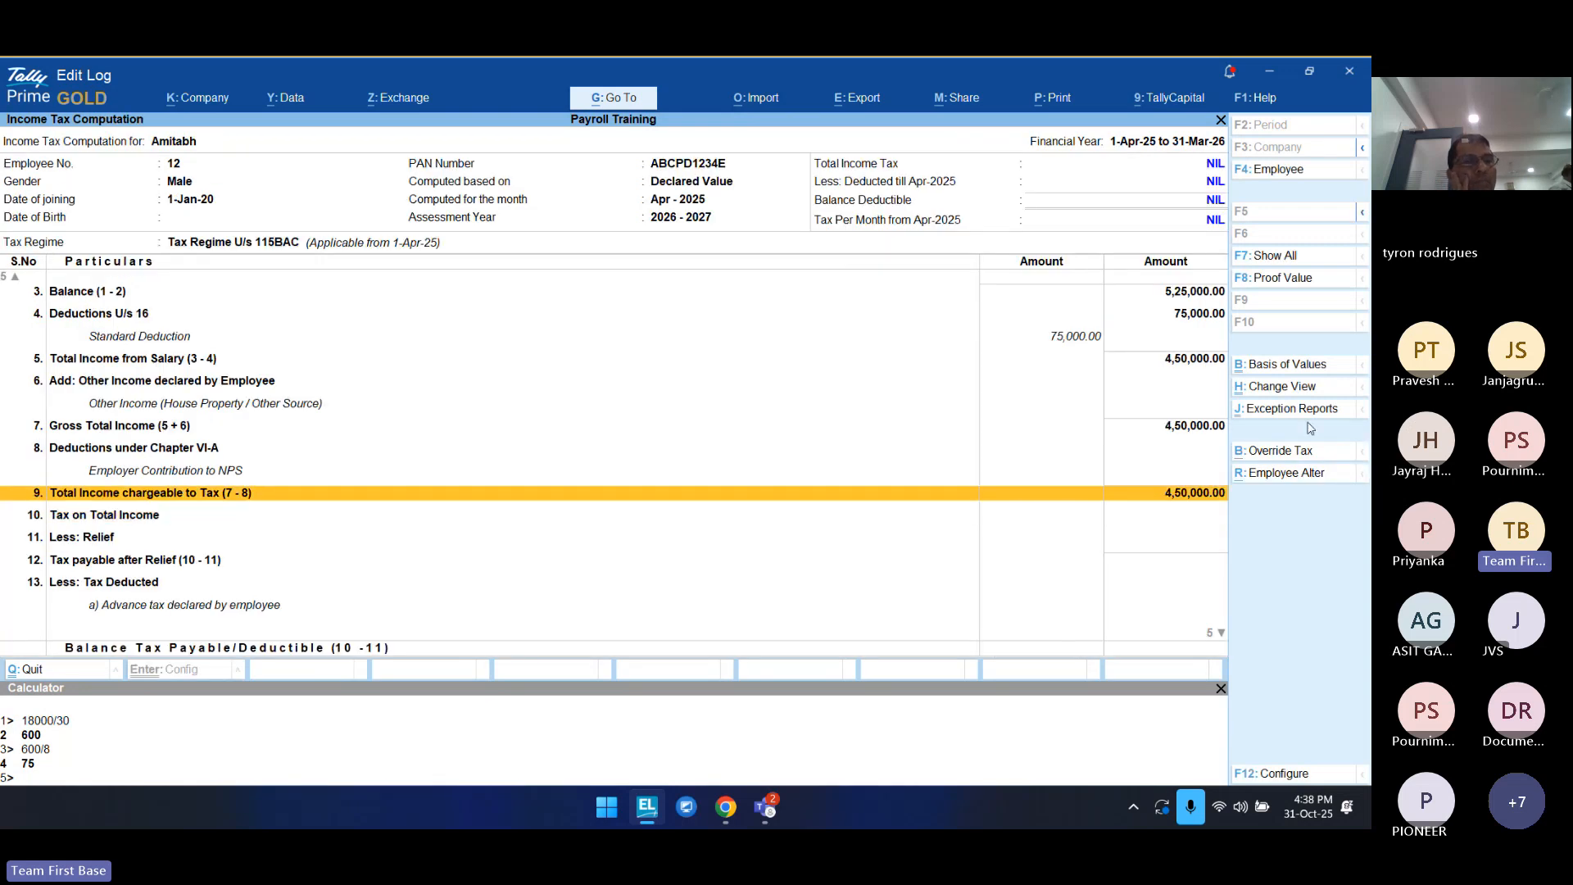
Step: Switch the Income Tax Computation to the Factory - Bhiwandi employee and examine the salary figures
left_click(1278, 172)
key("Down")
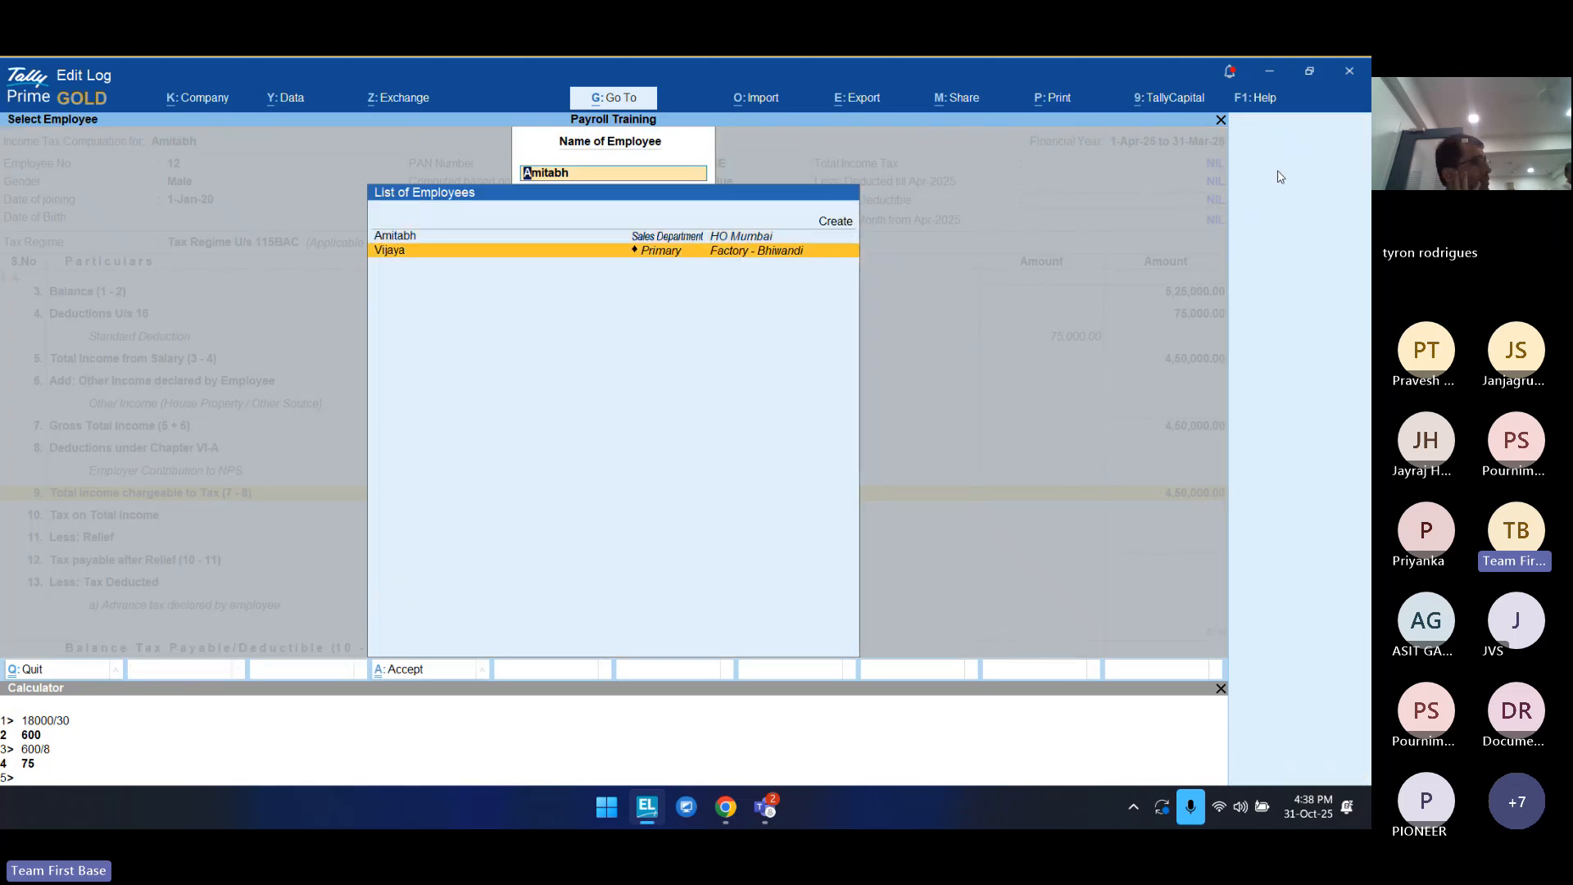
key("Return")
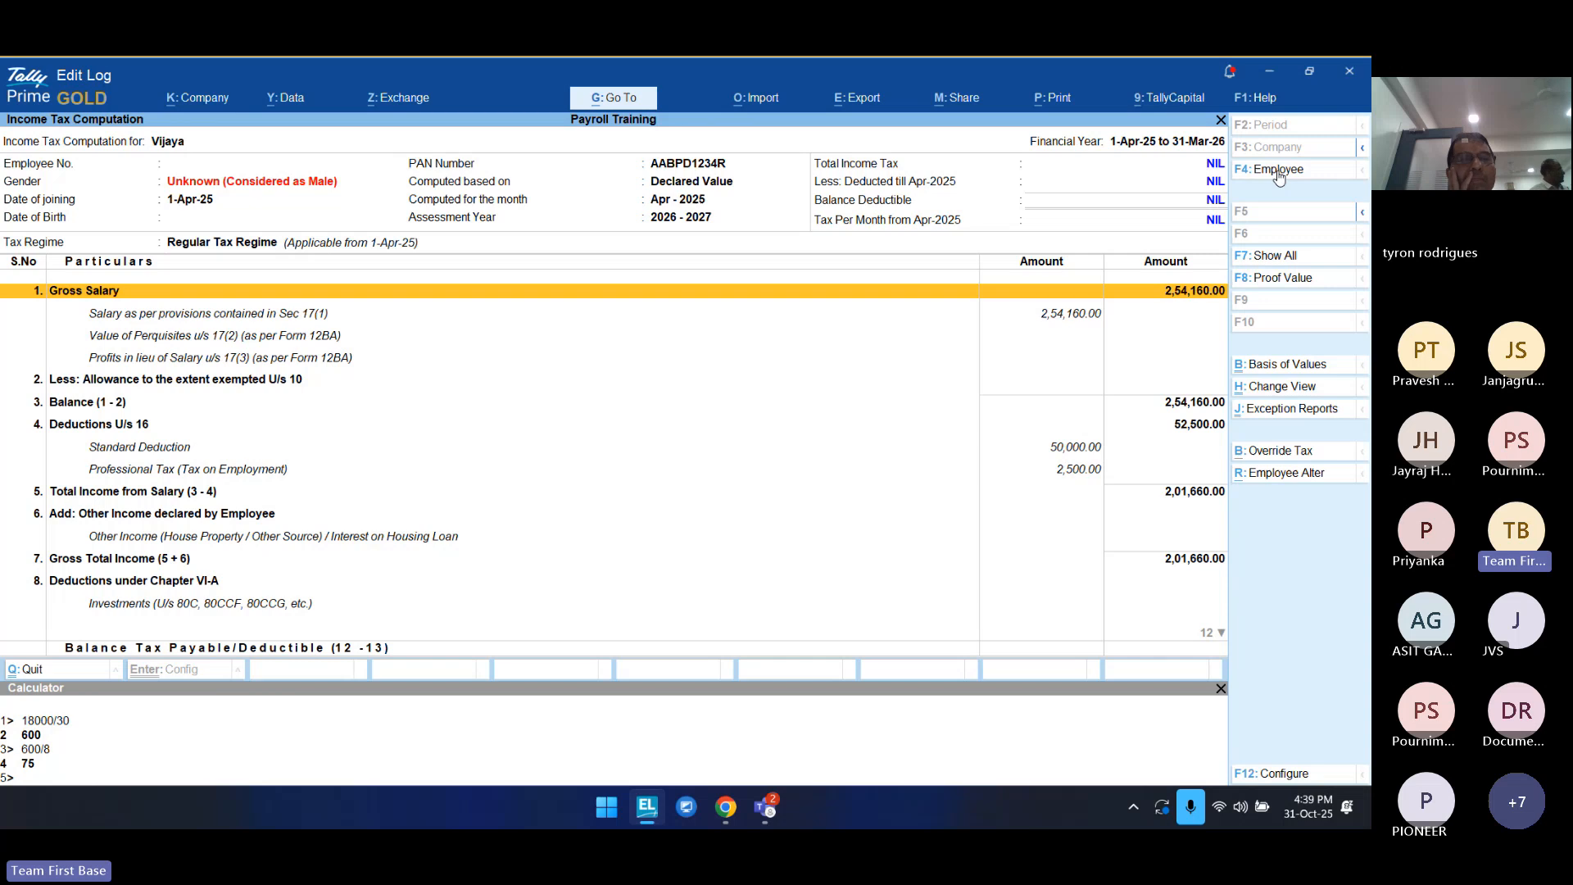
key("Down")
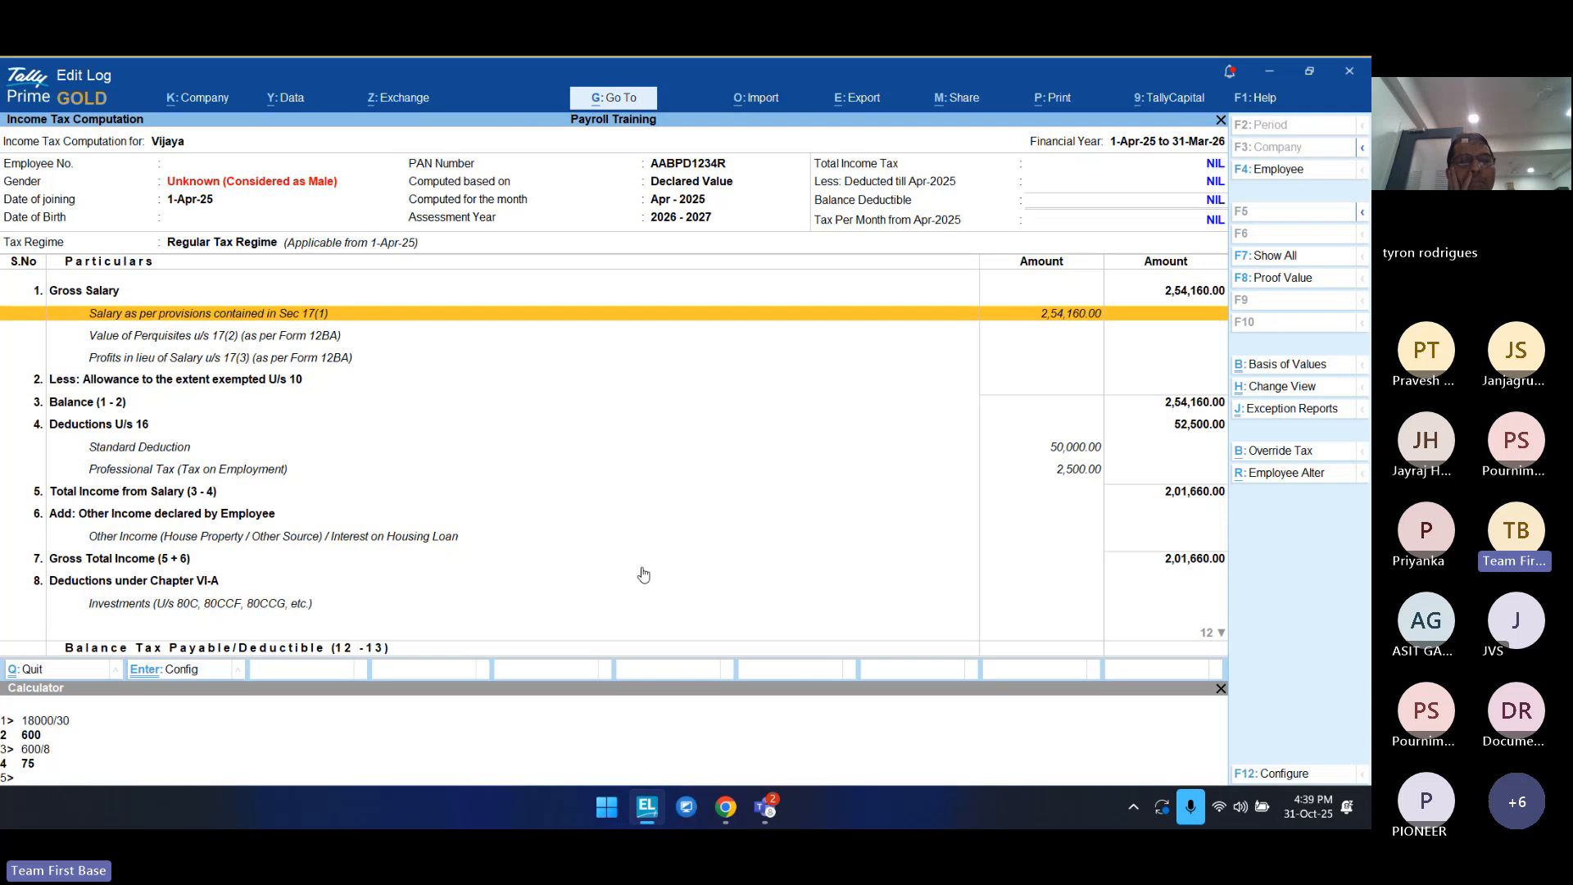
Step: Open the slab-wise Tax on Total Income breakdown for the Factory - Bhiwandi employee
left_click(309, 611)
scroll(308, 611, "down", 4)
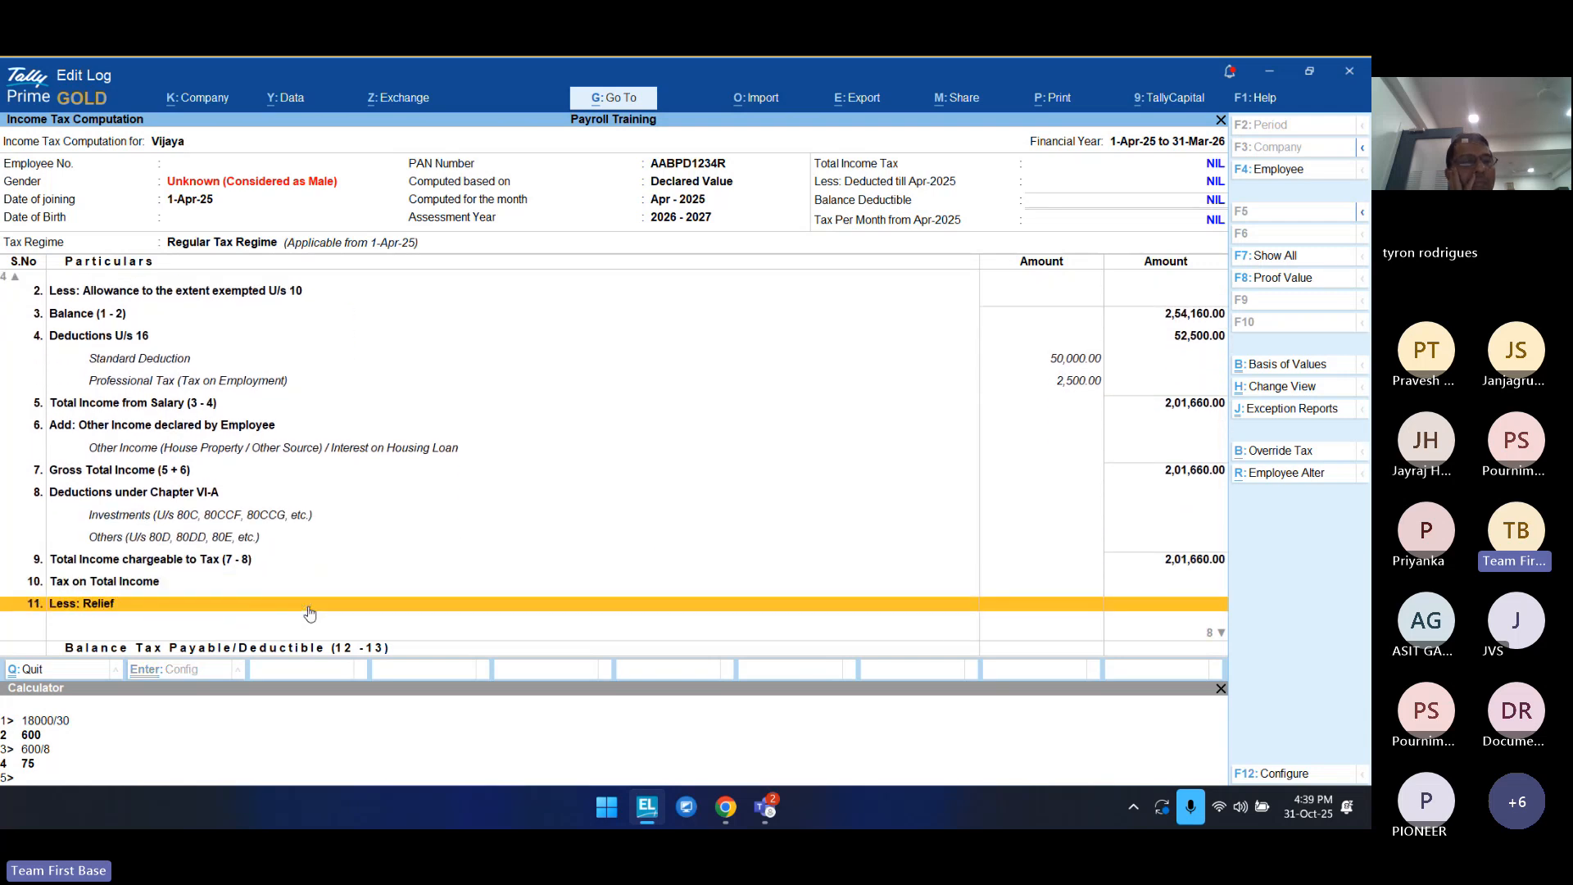
key("Up")
key("Return")
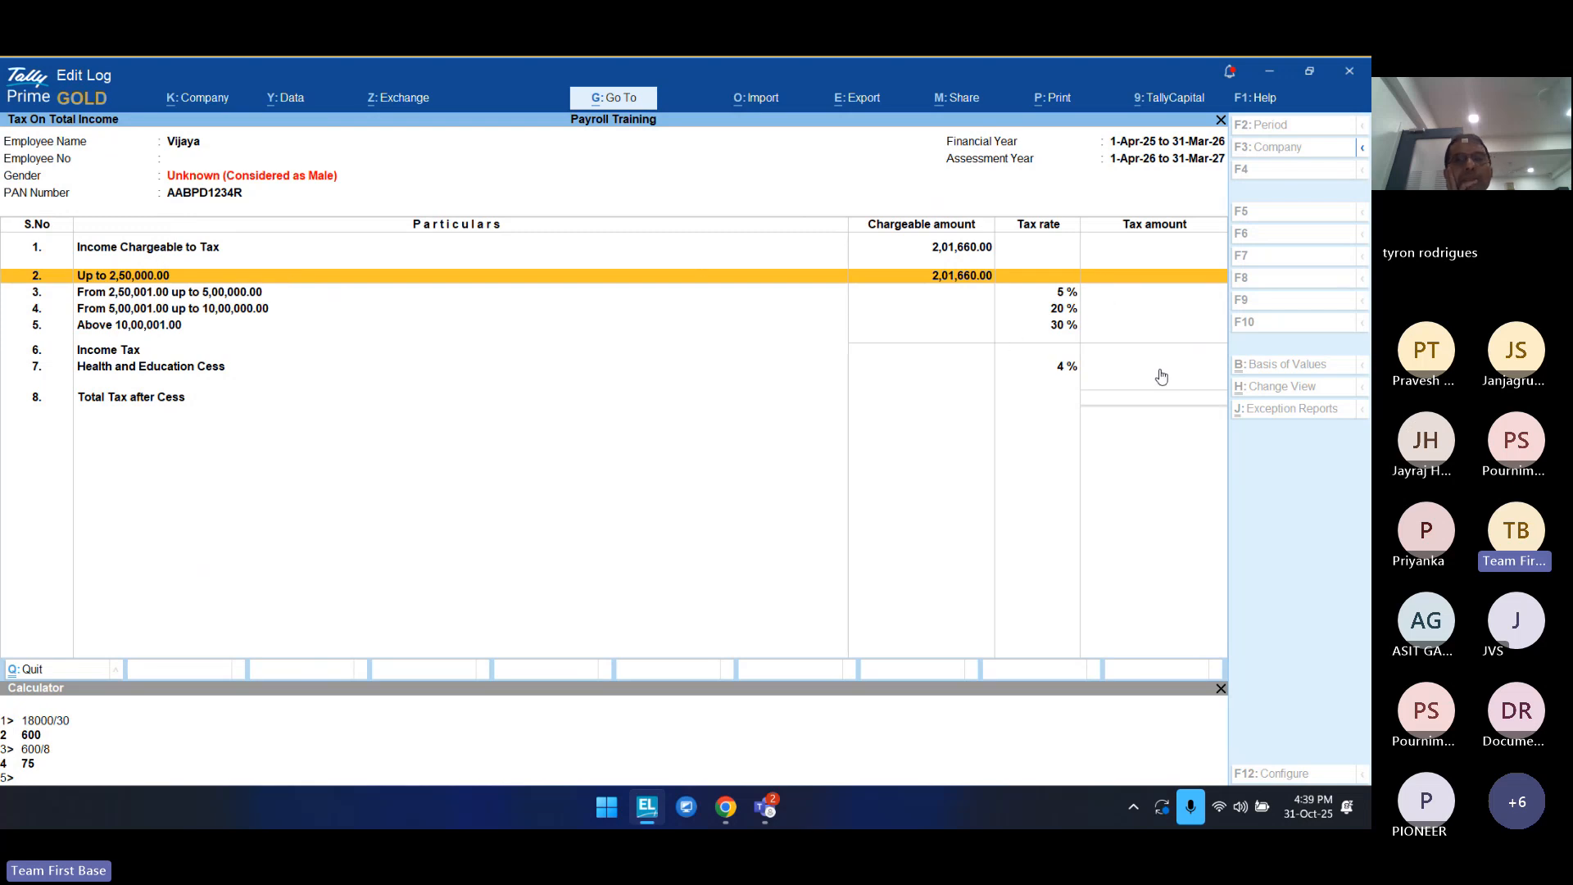
Step: Close the Tax on Total Income breakdown and leave the employee's computation, returning to the Income Tax reports list
key("Escape")
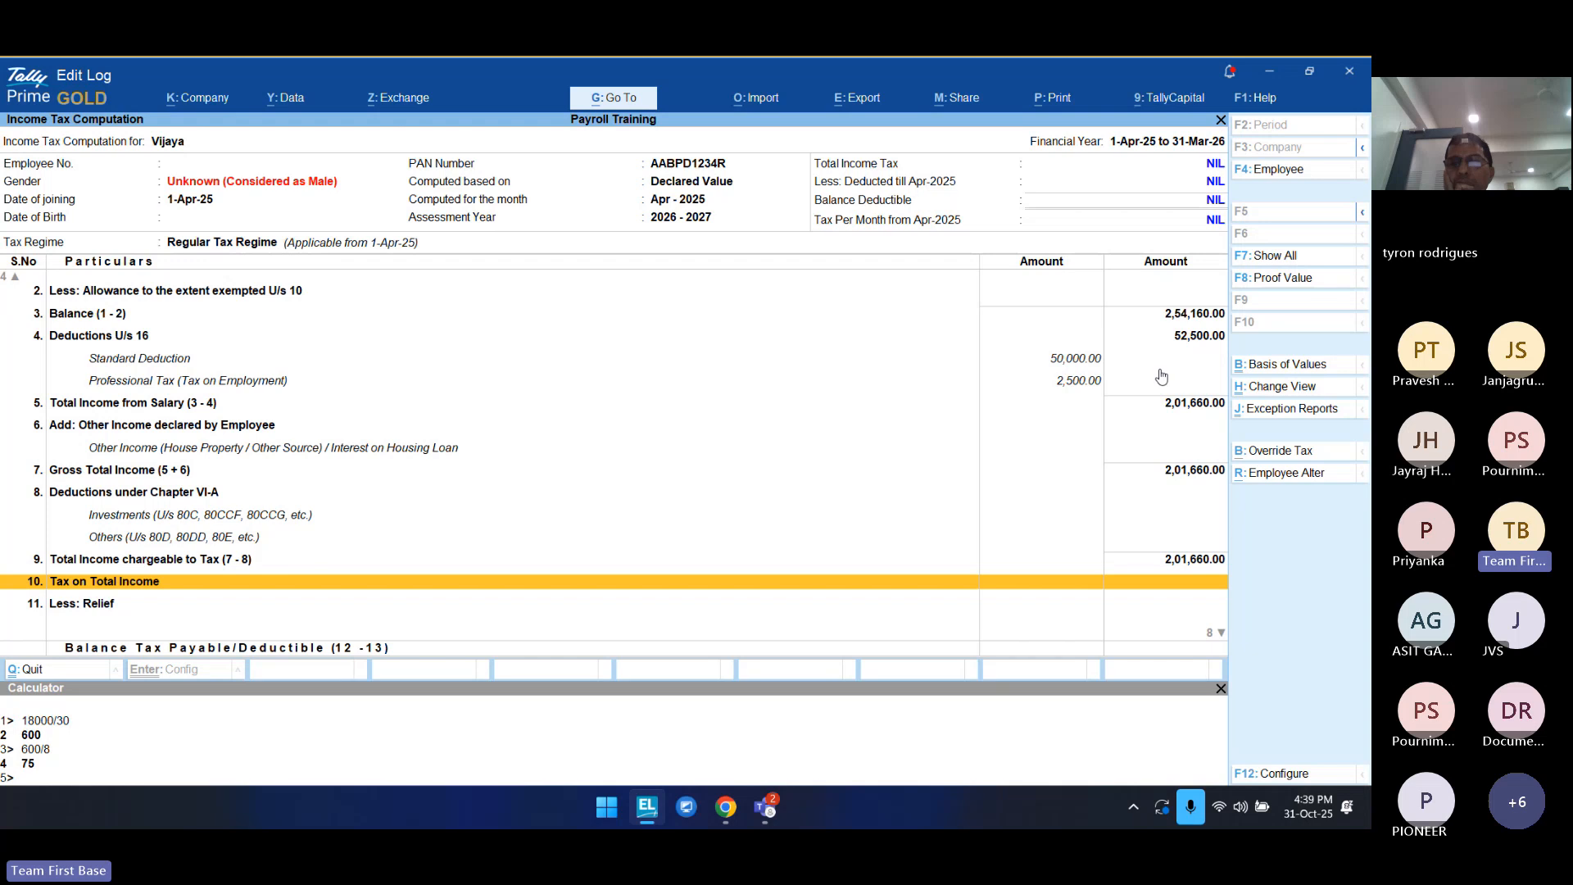
left_click(768, 809)
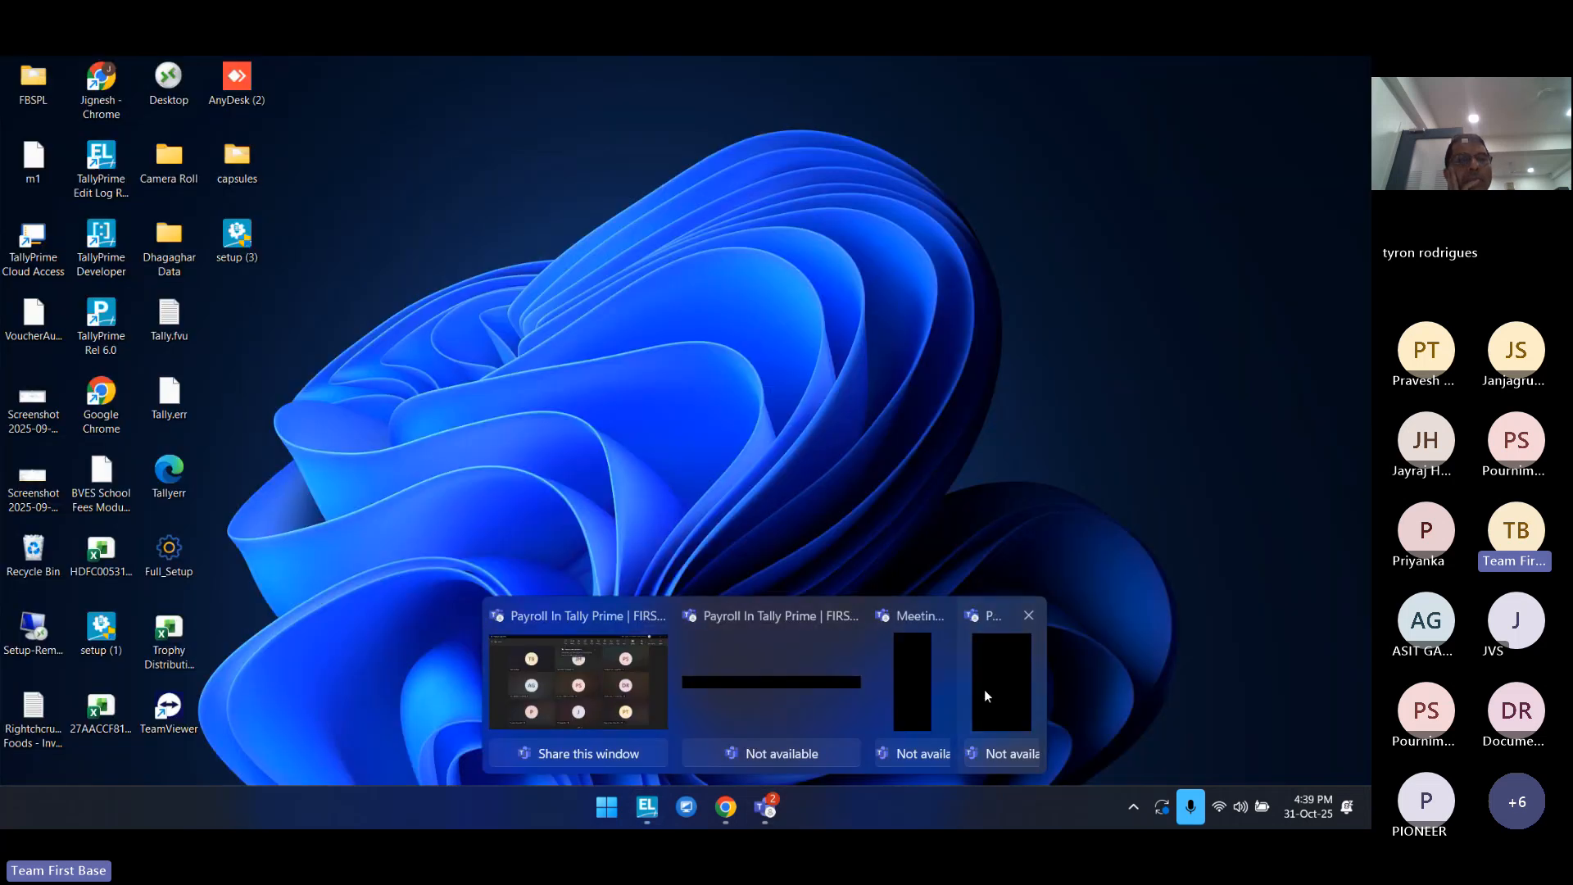
left_click(984, 690)
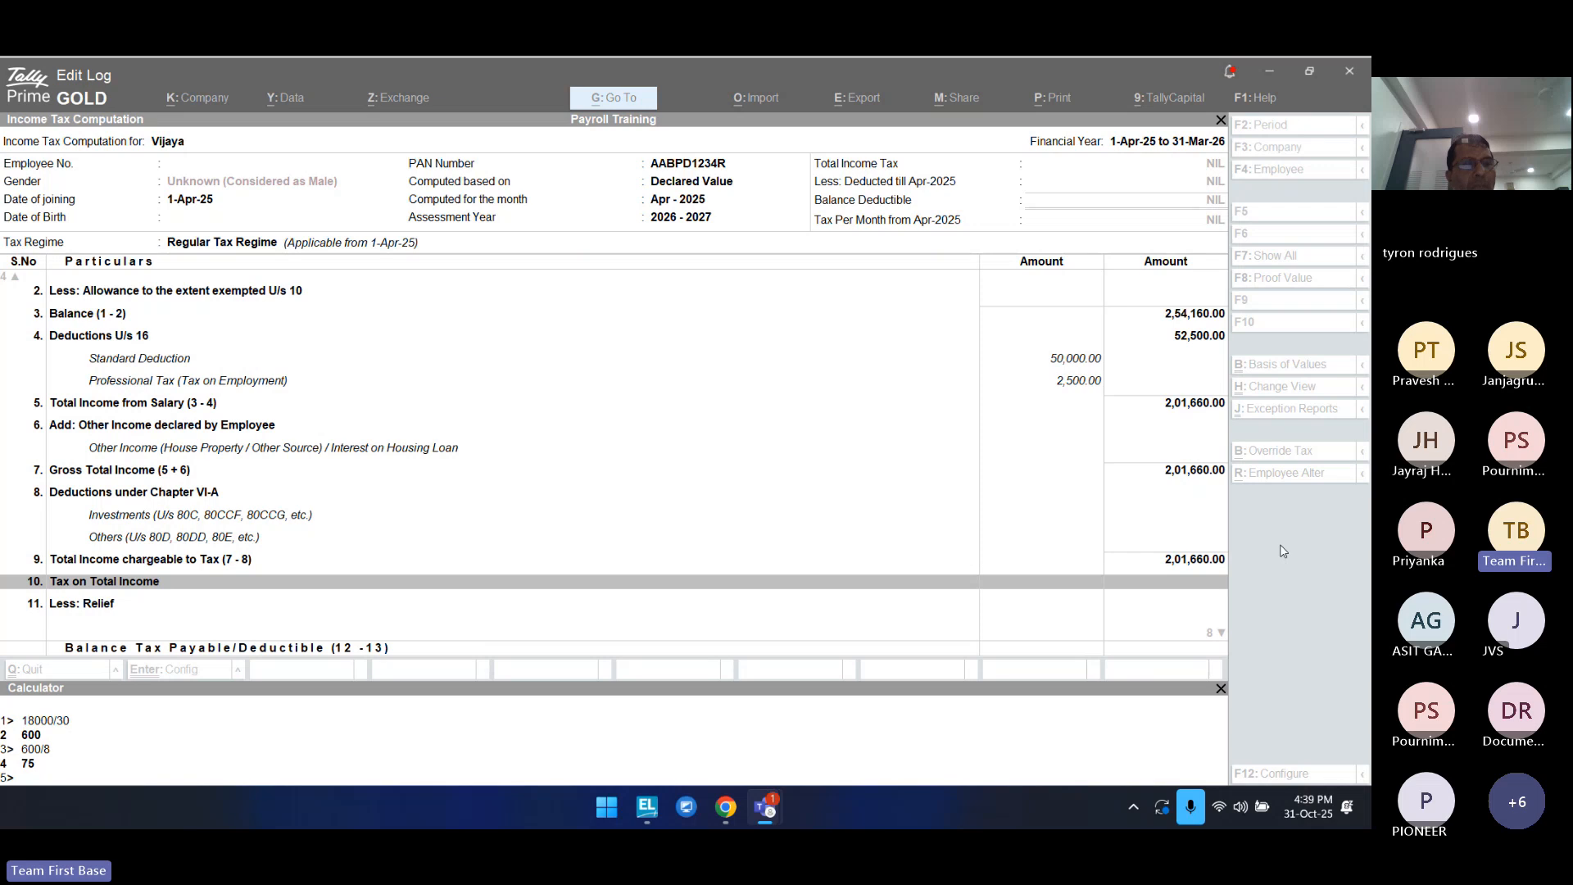
left_click(1033, 211)
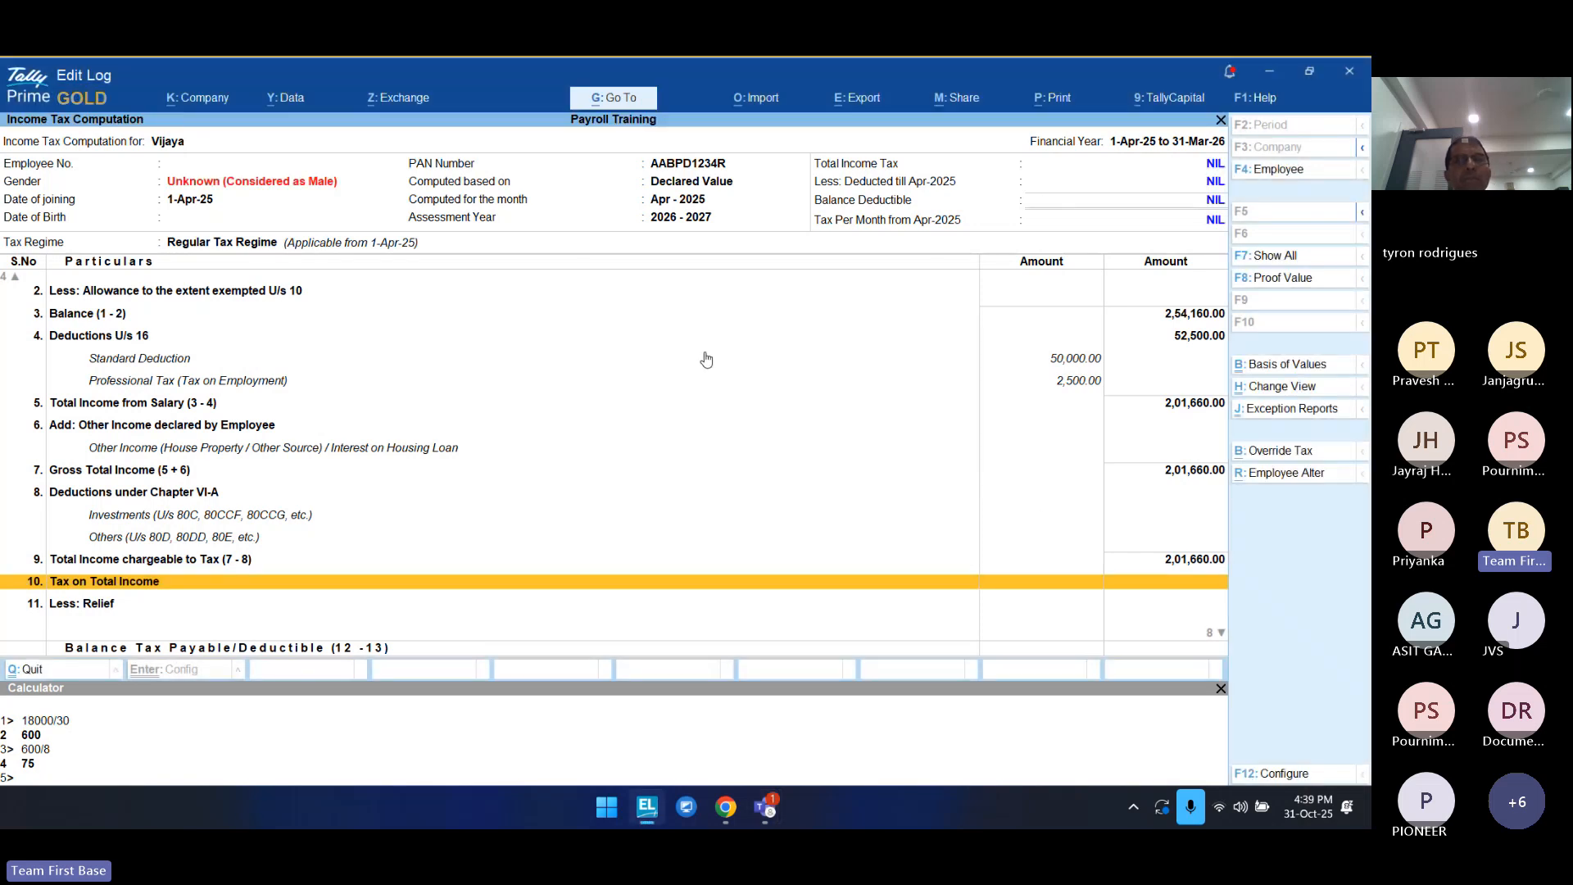
key("Escape")
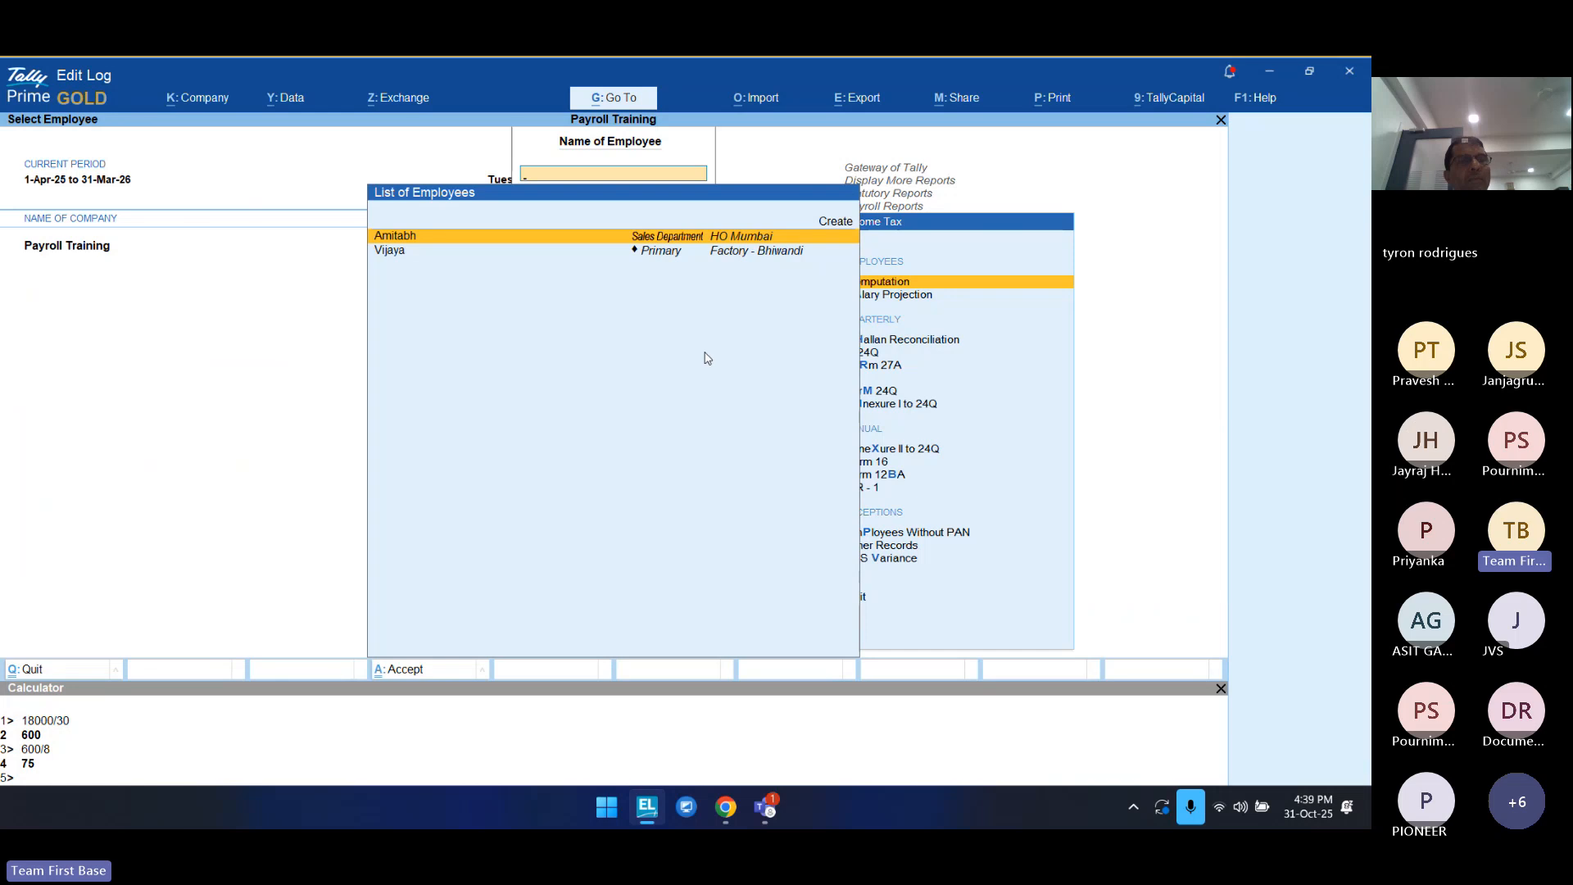
key("Escape")
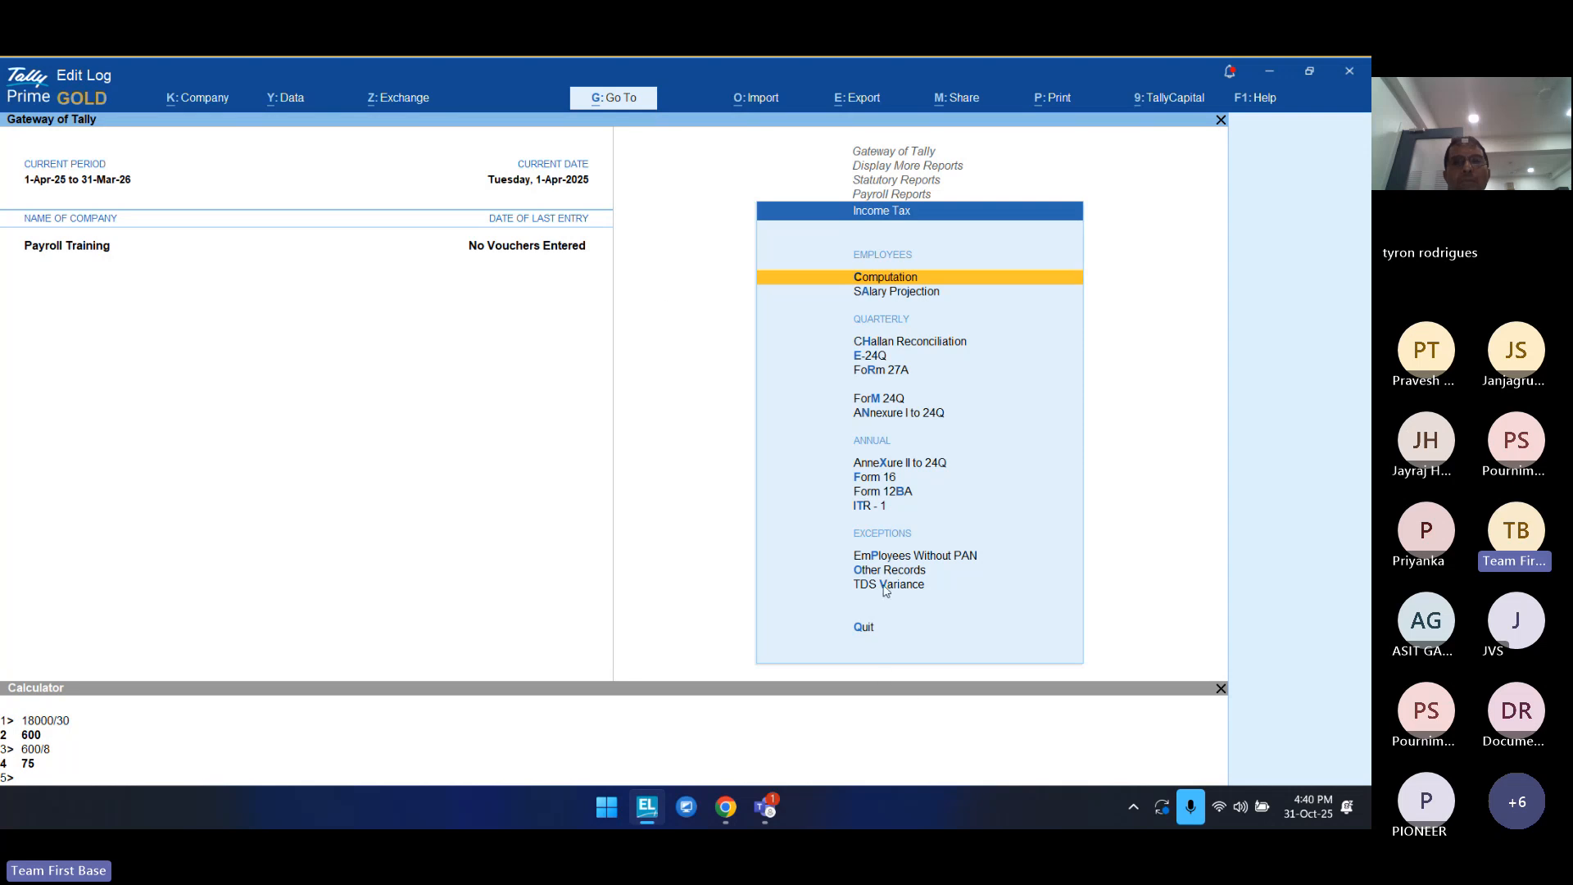
key("alt+Tab")
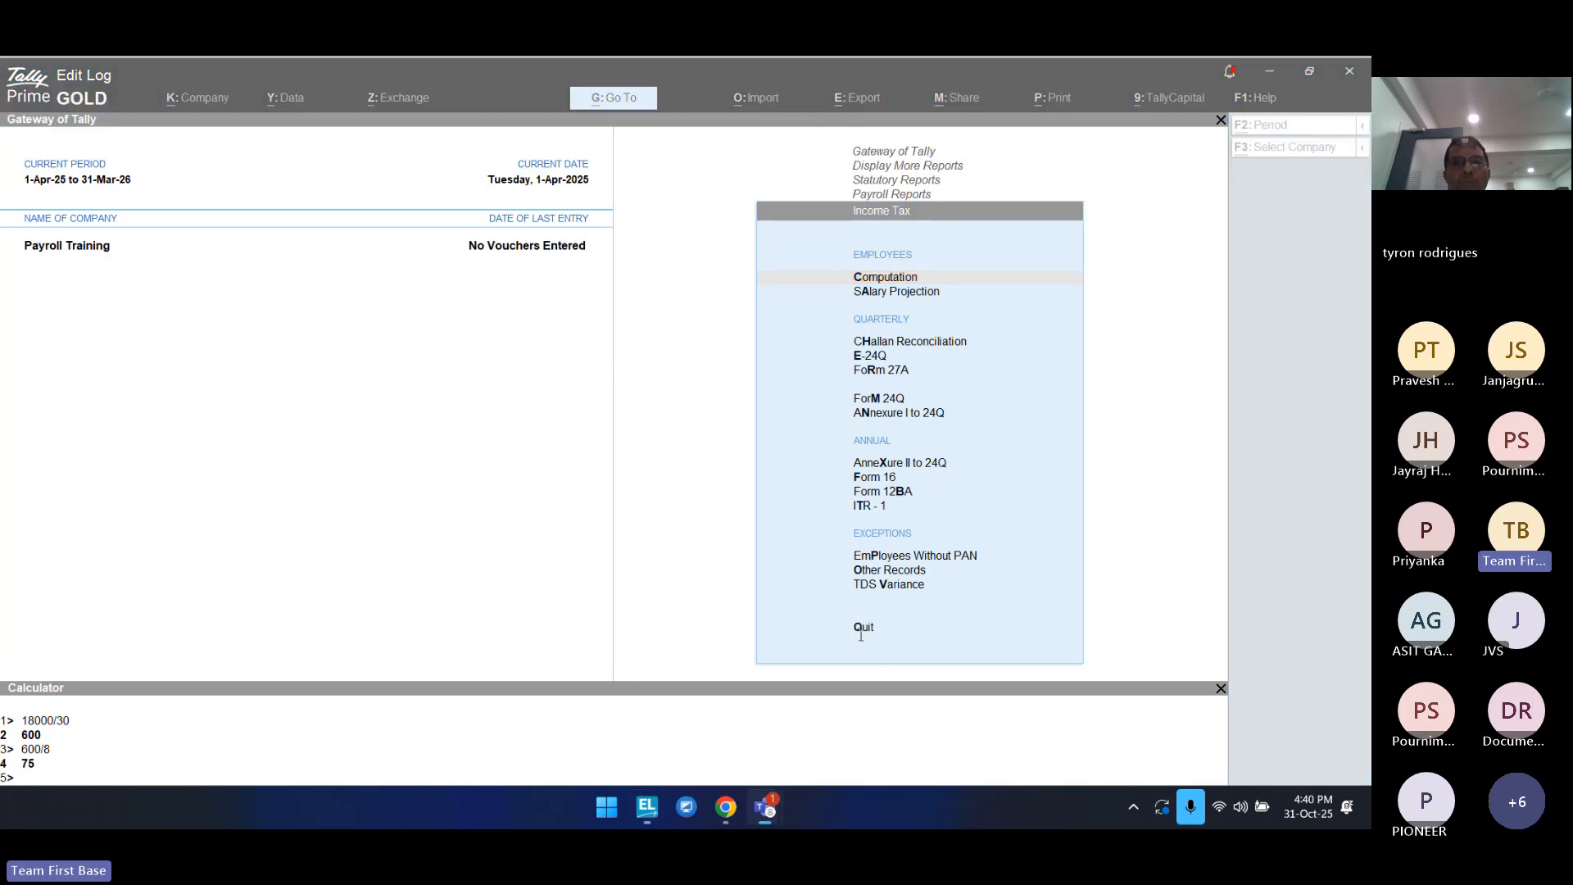
key("alt+Tab")
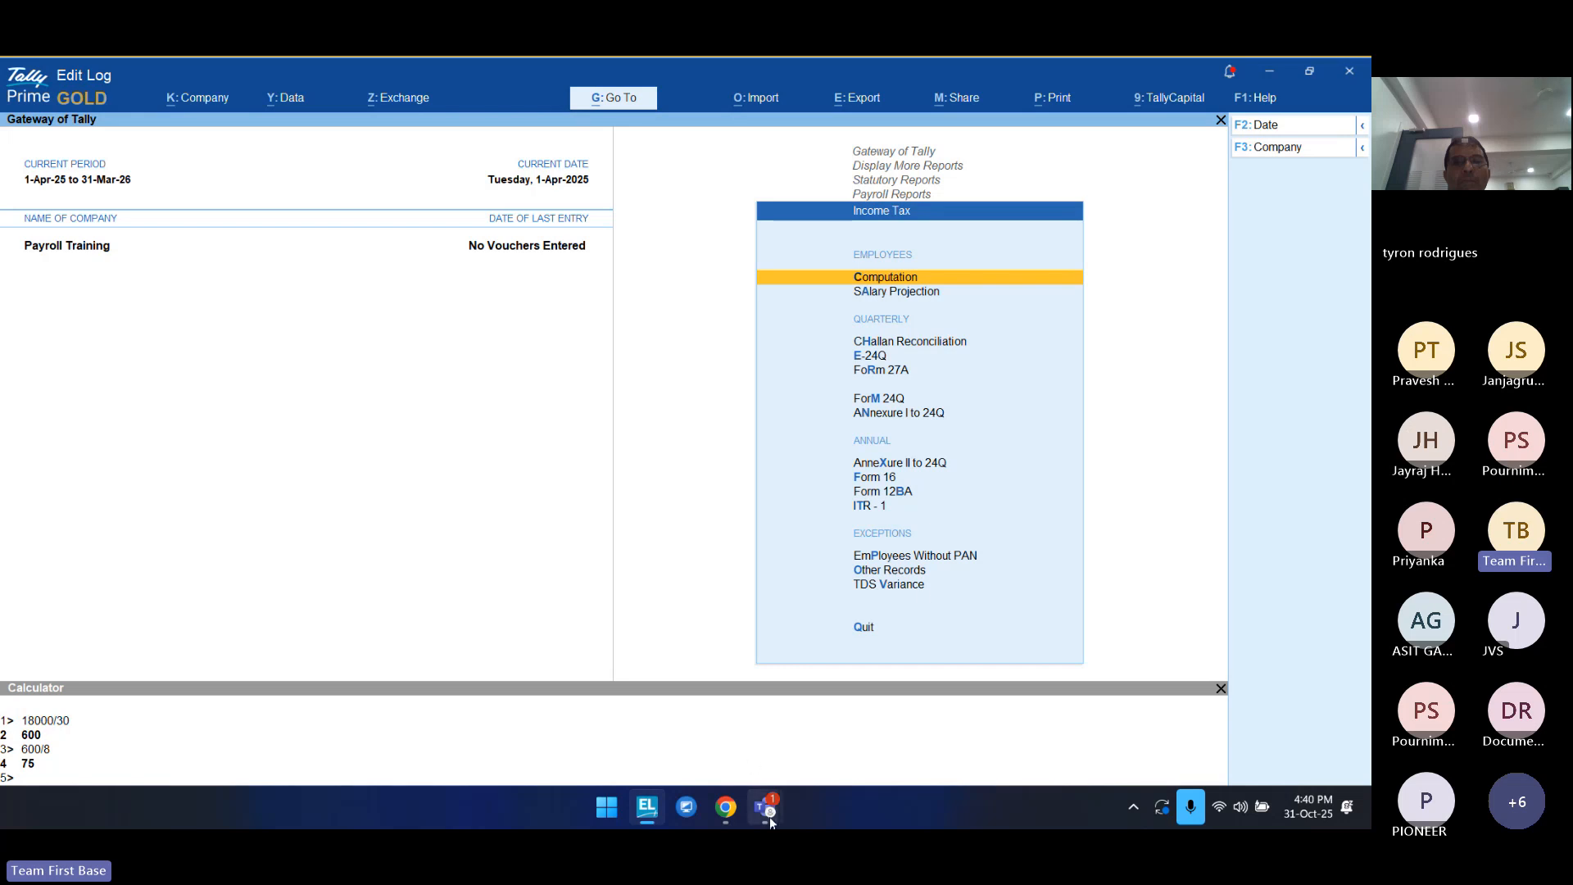
mouse_move(769, 817)
left_click(655, 677)
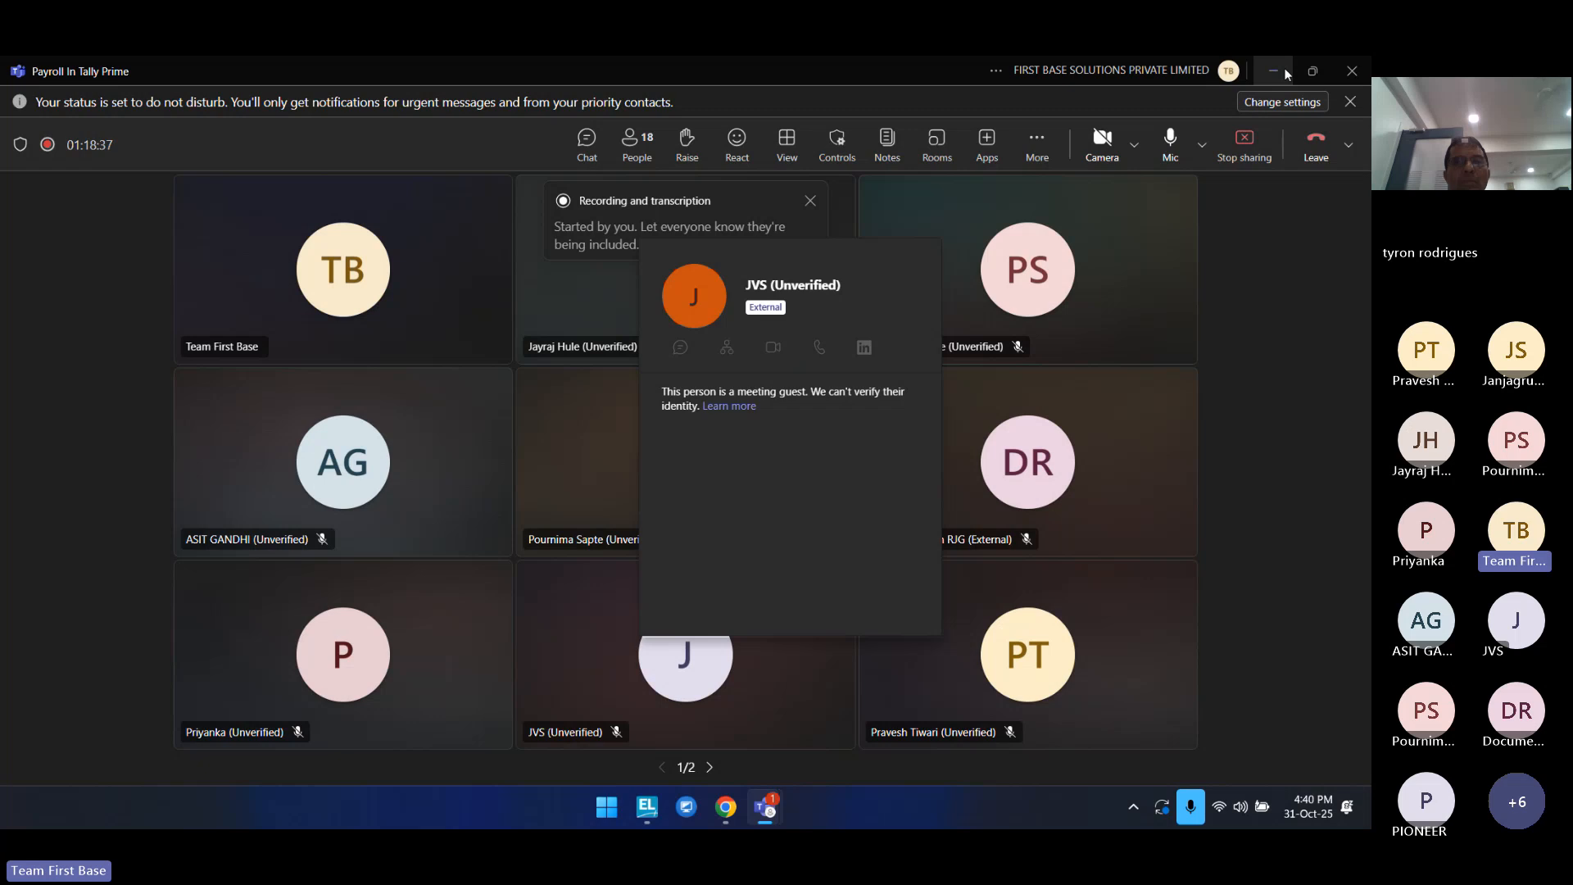
left_click(1282, 71)
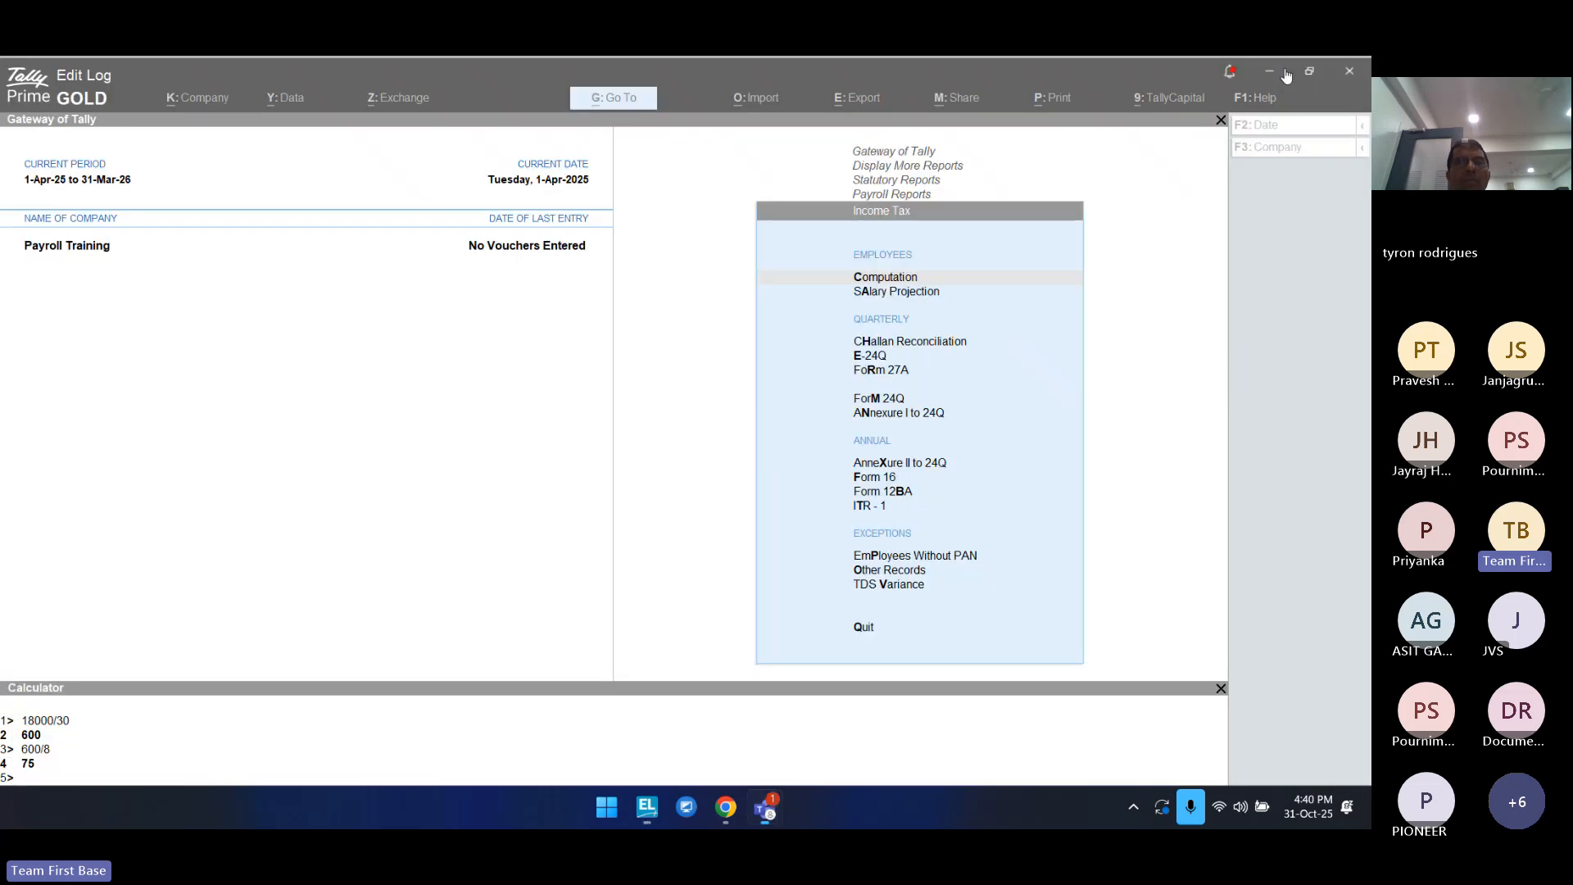
left_click(809, 331)
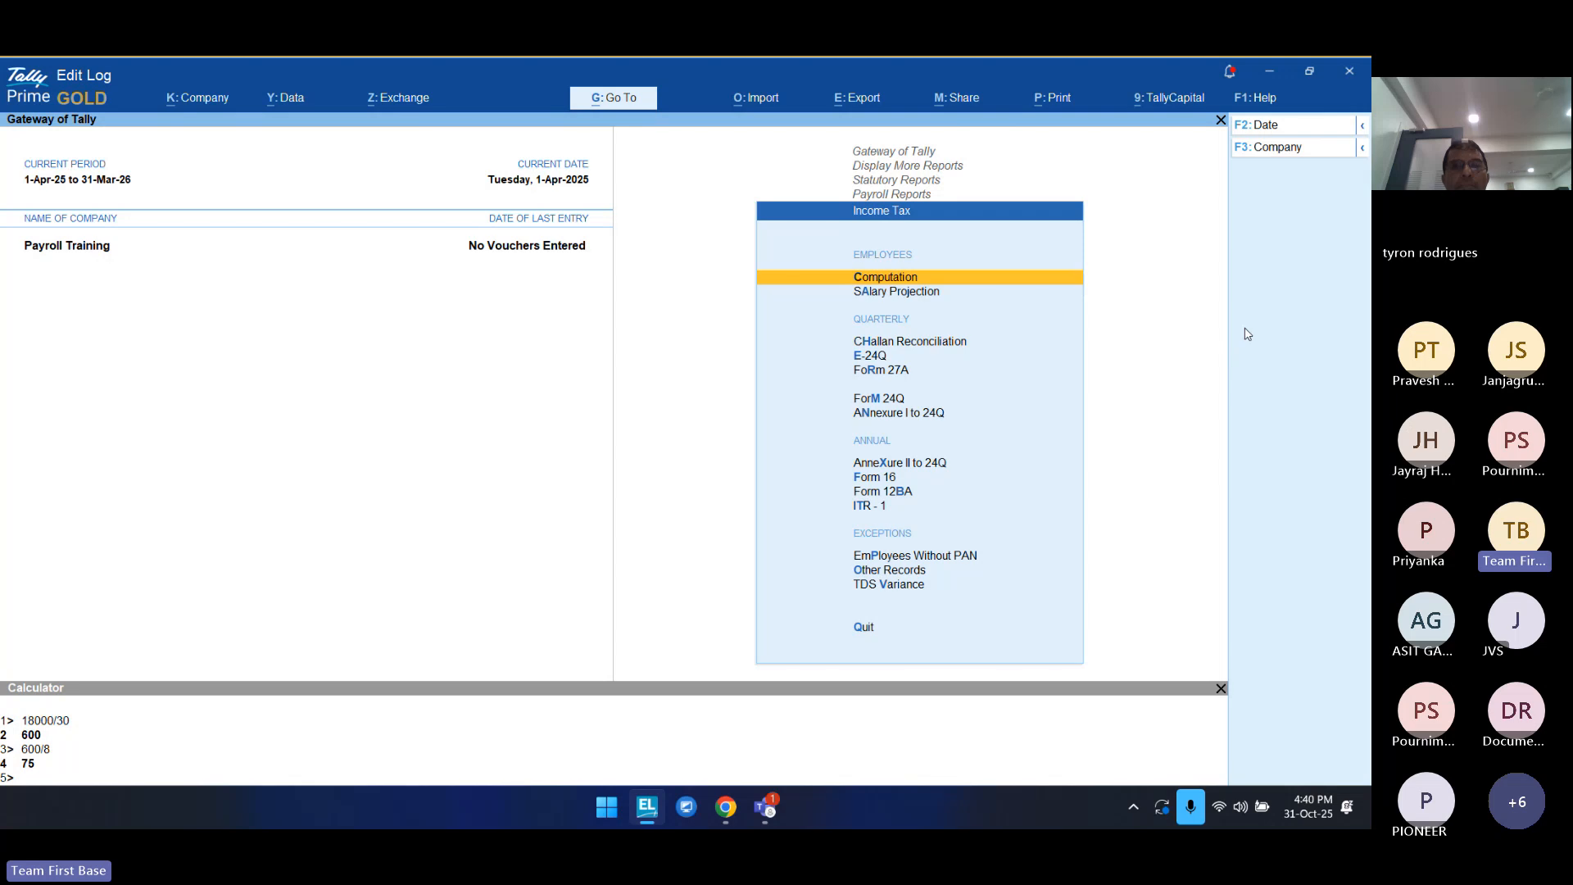
left_click(1149, 377)
key("alt")
Step: Quit TallyPrime from the Income Tax reports list, and minimize the browser window showing the Teams join page
left_click(1350, 73)
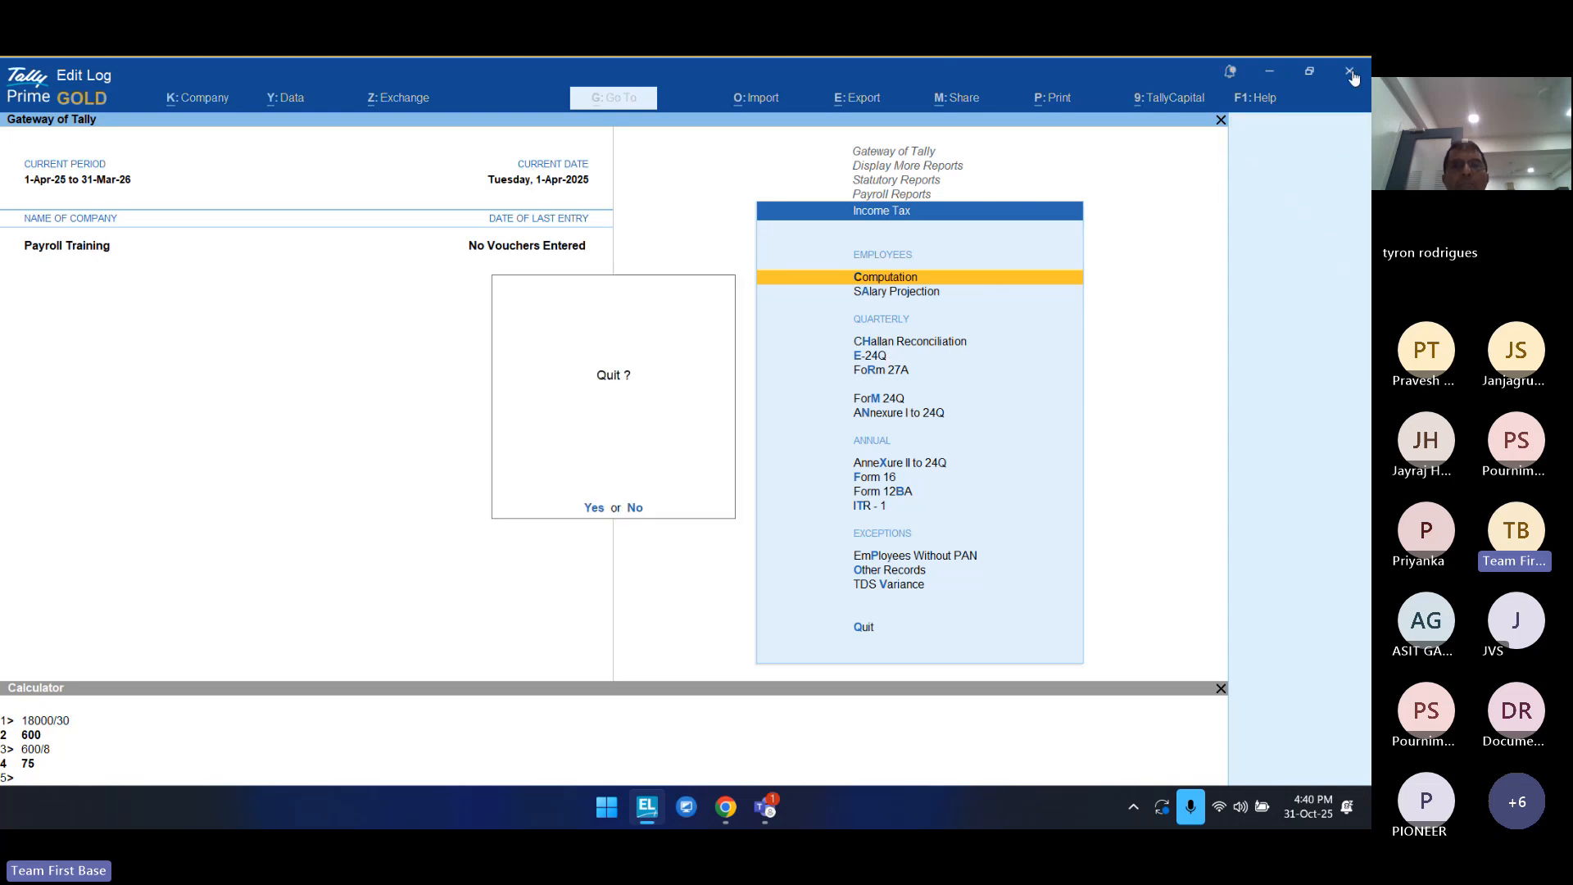
key("Escape")
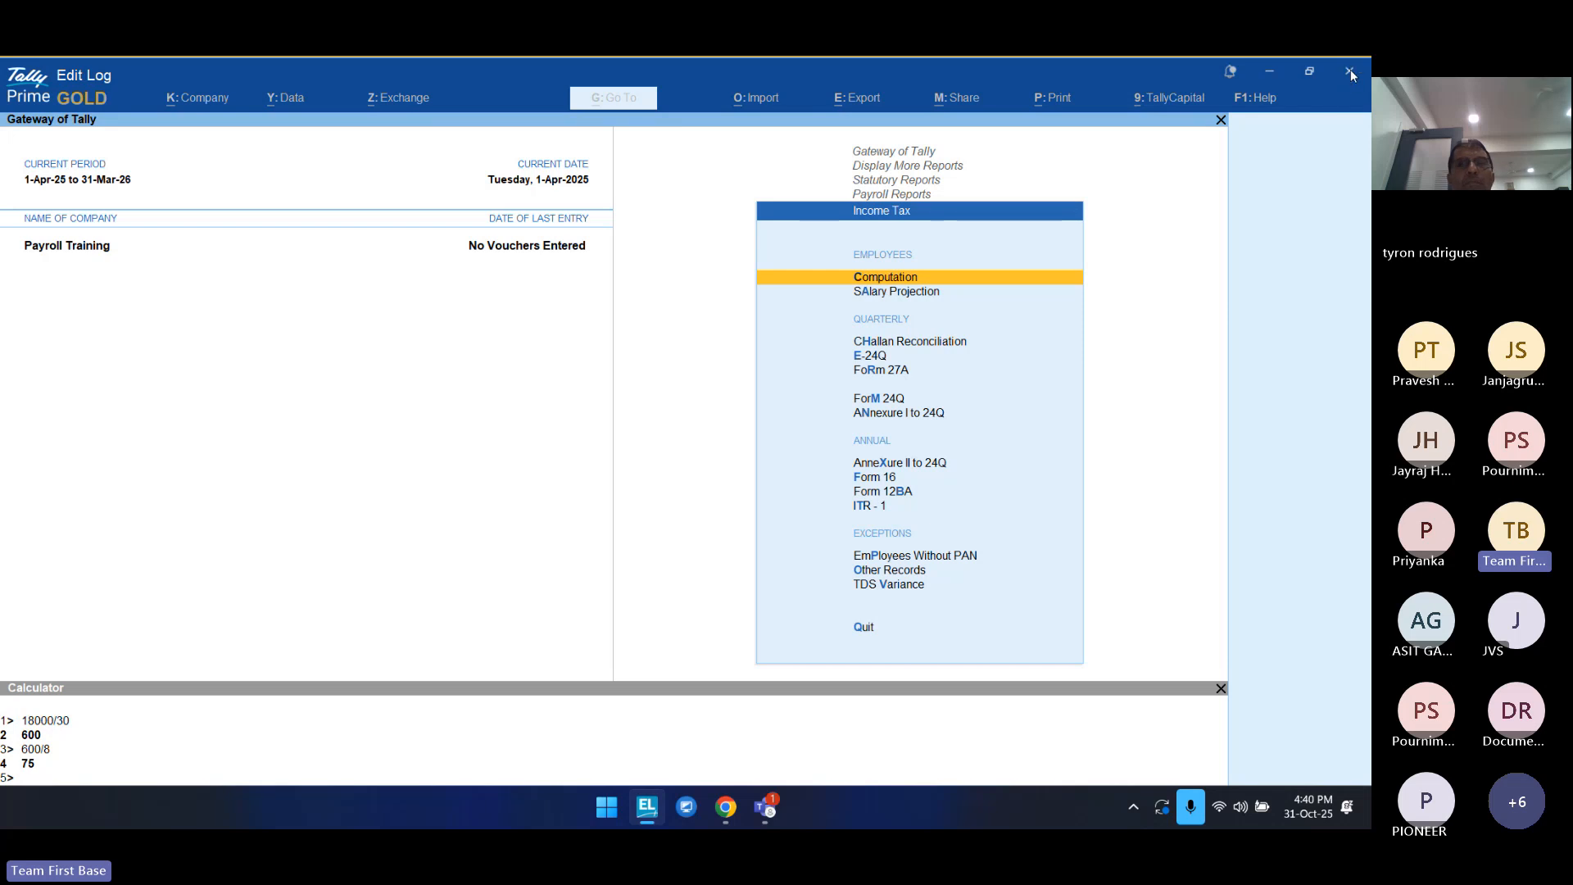
left_click(647, 815)
right_click(646, 815)
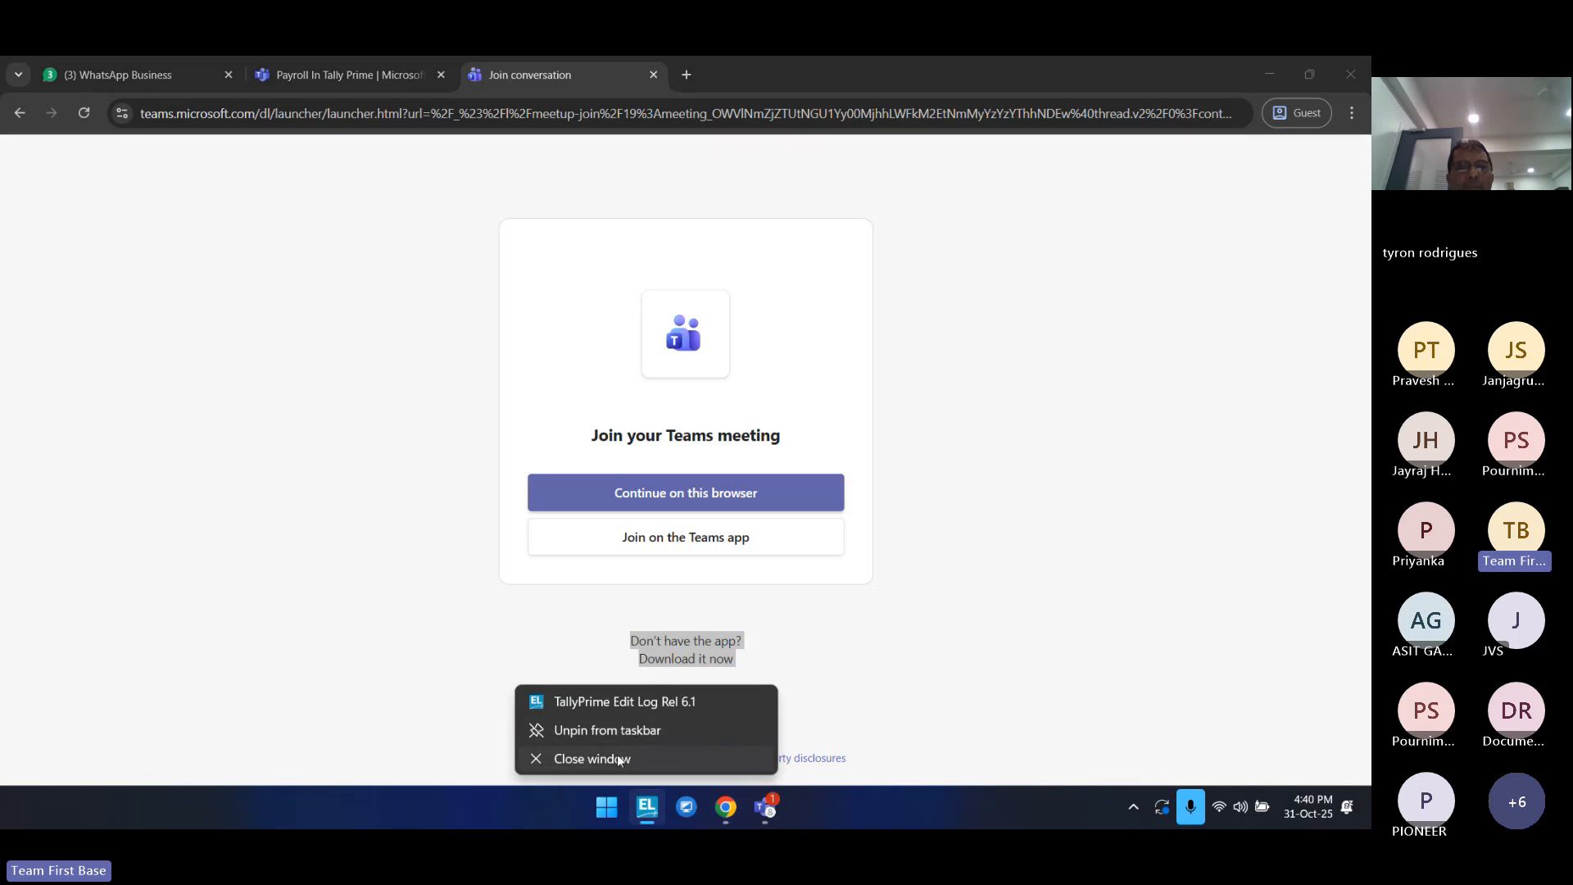
left_click(616, 755)
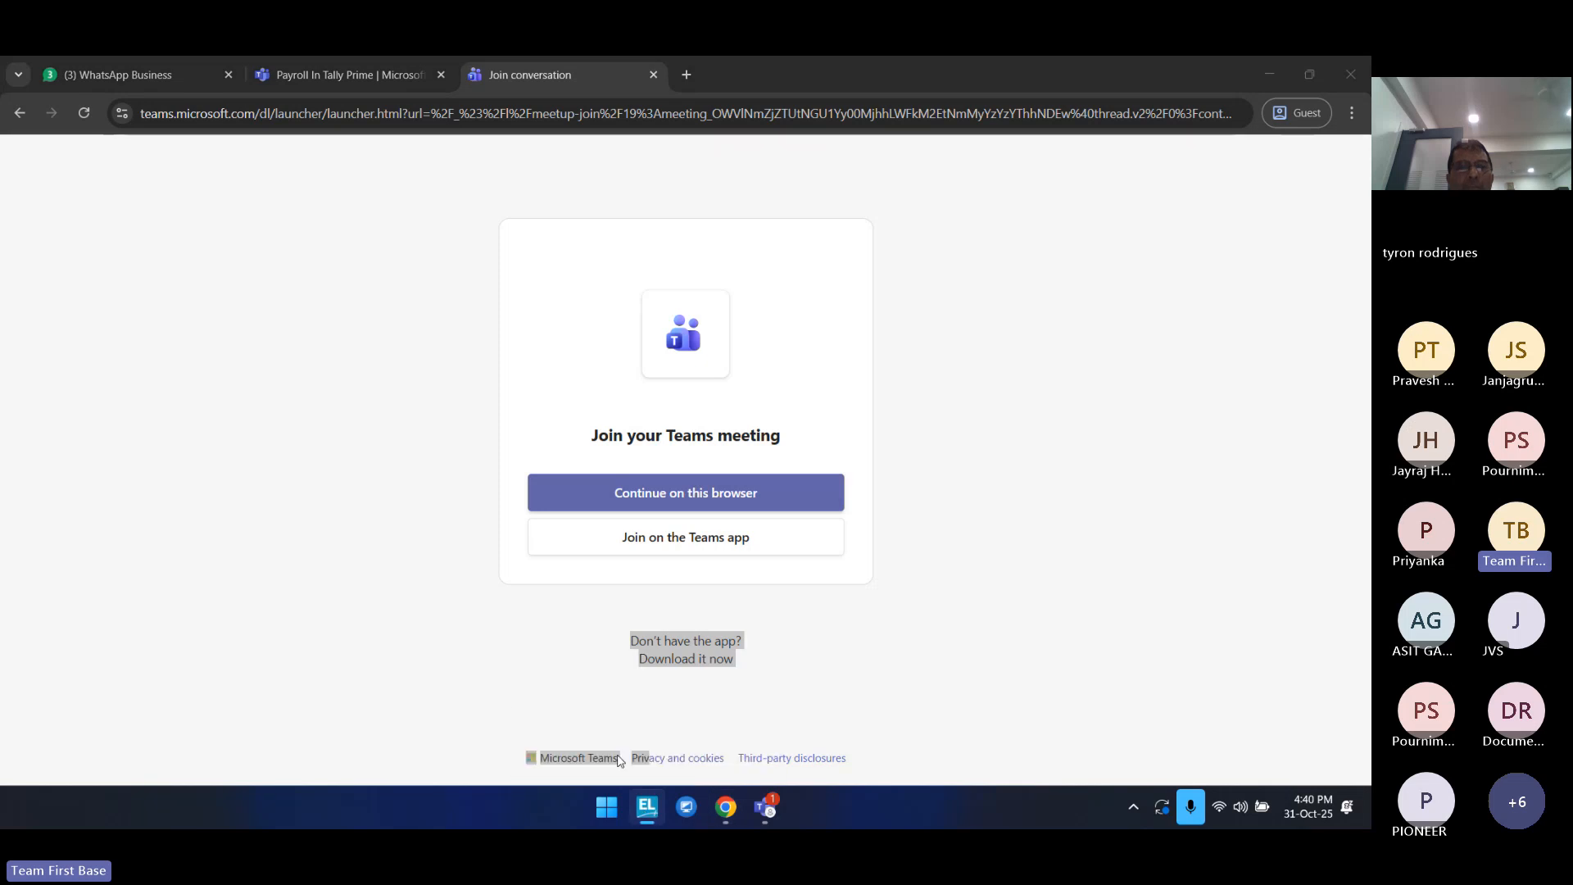
left_click(1265, 77)
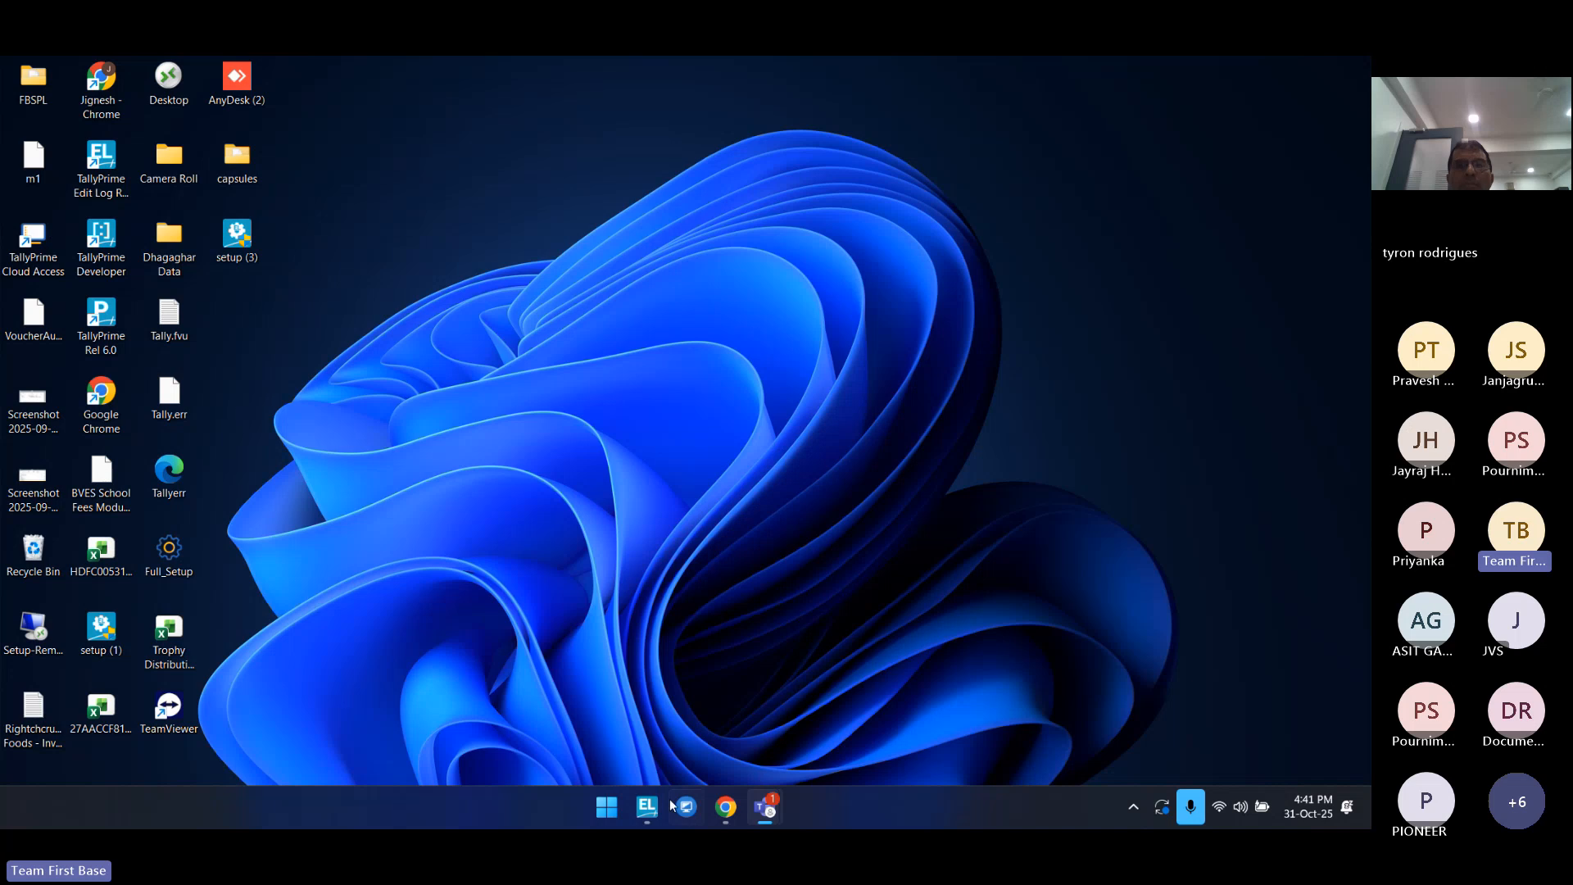
left_click(647, 807)
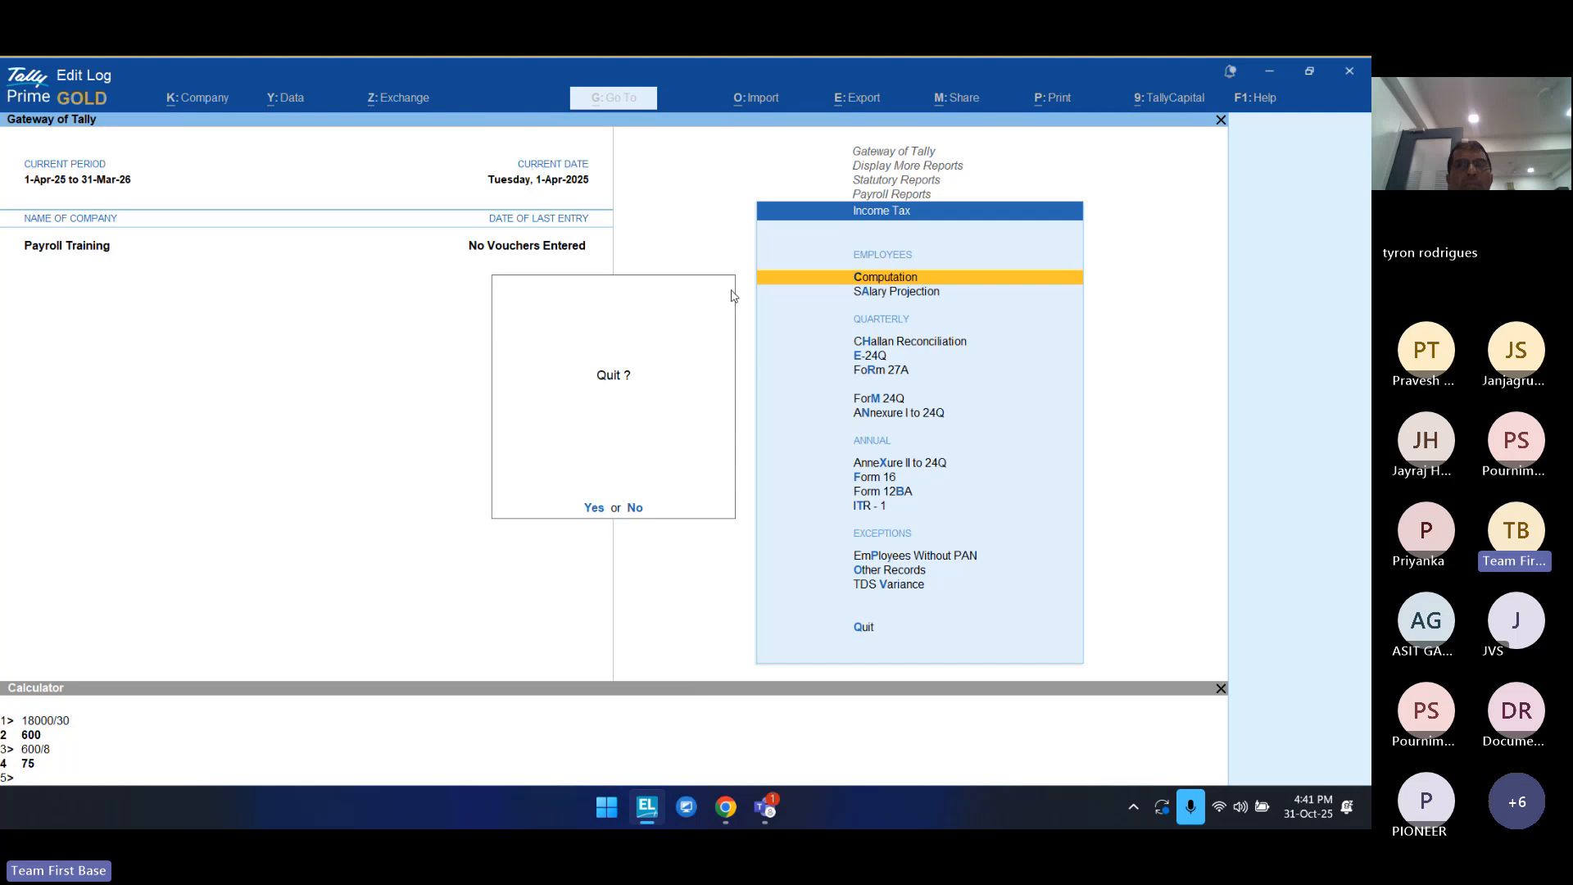
left_click(594, 509)
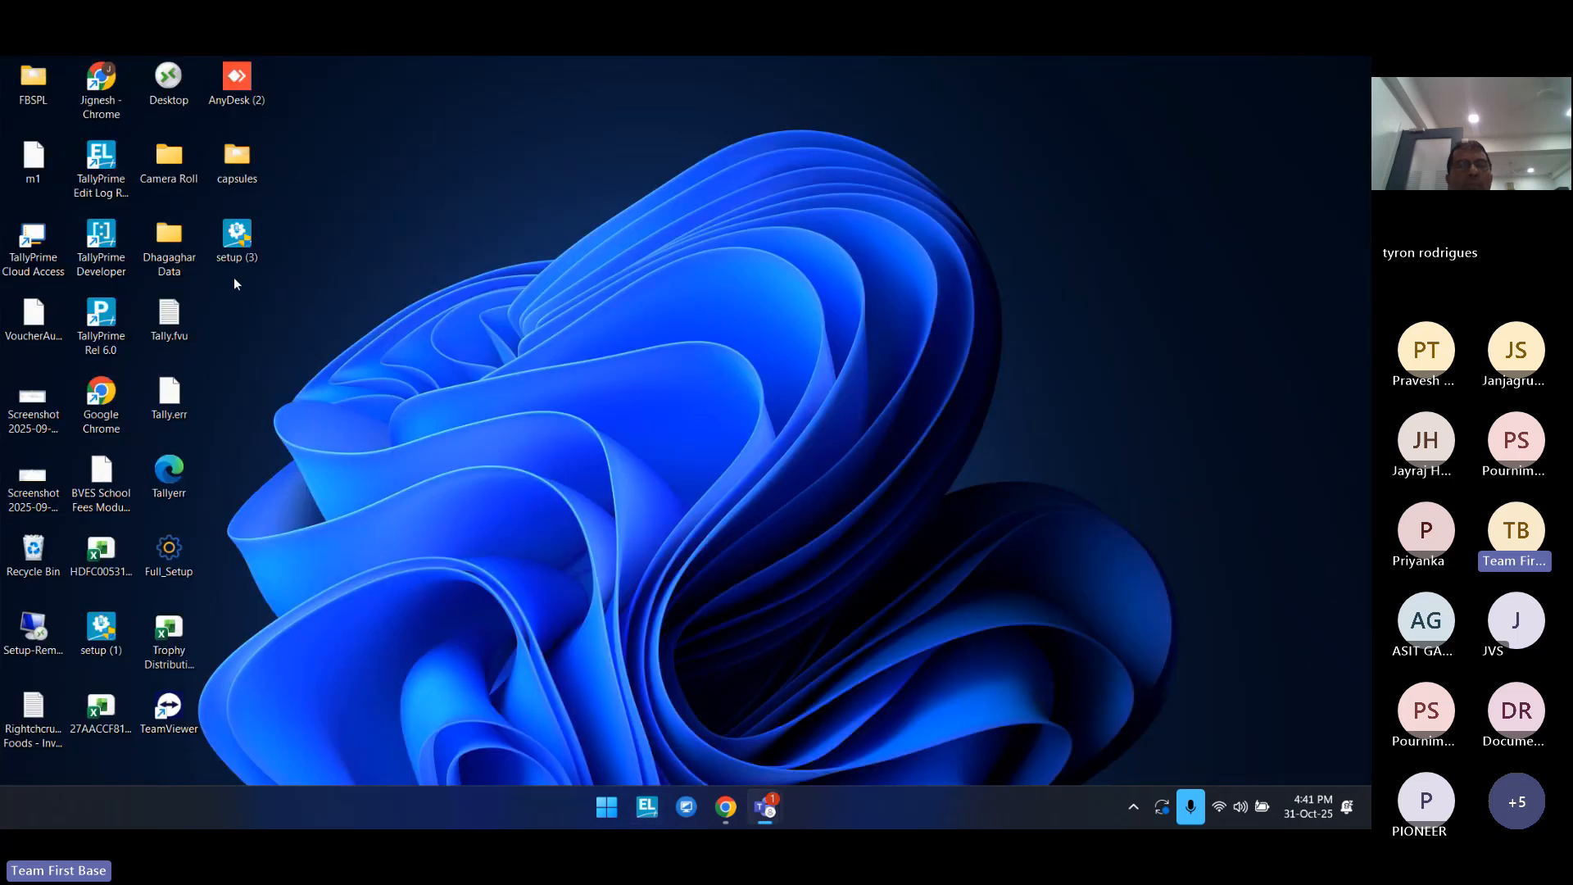
Step: Relaunch TallyPrime Edit Log from the desktop with the Payroll Training company loaded
double_click(114, 182)
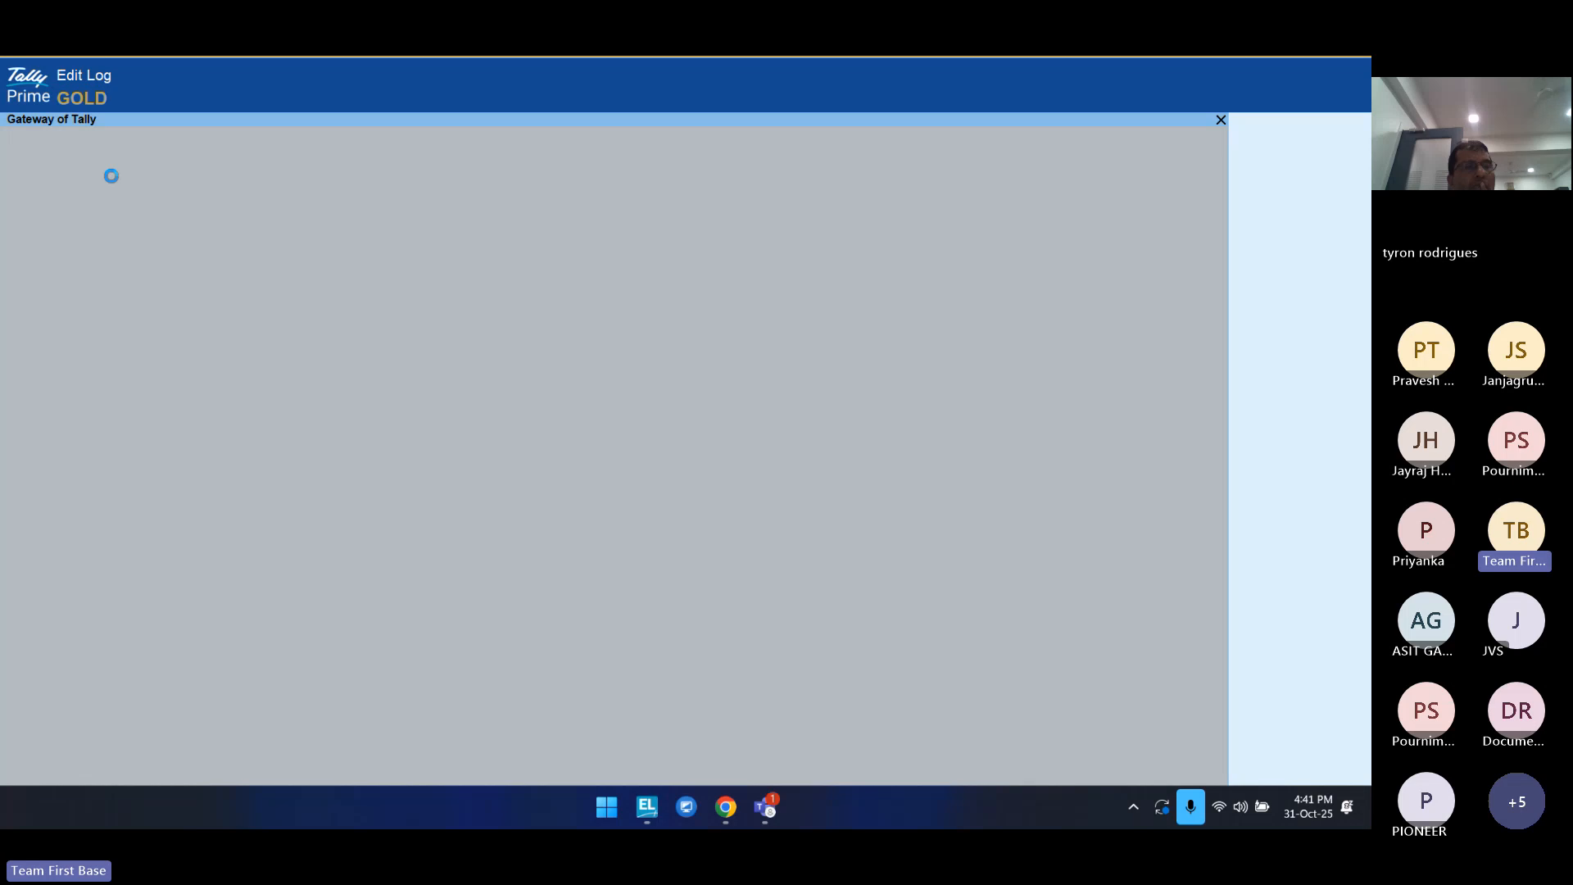
key("Down")
key("Down")
key("Return")
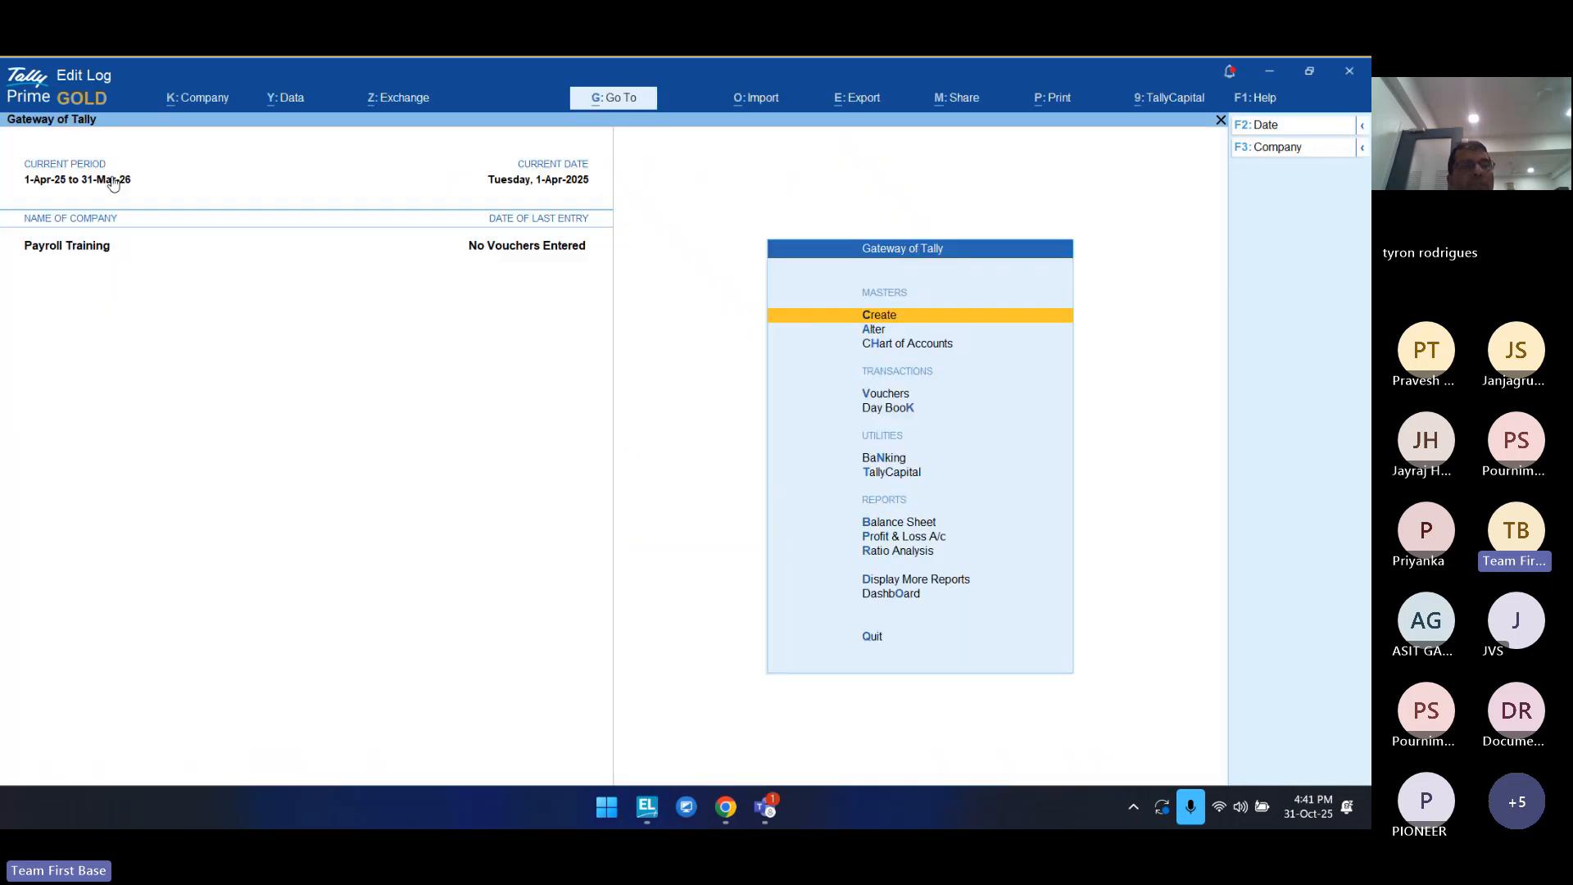
Step: Open the Sales Department employee's Define Salary master for alteration
key("Down")
key("Down")
key("Up")
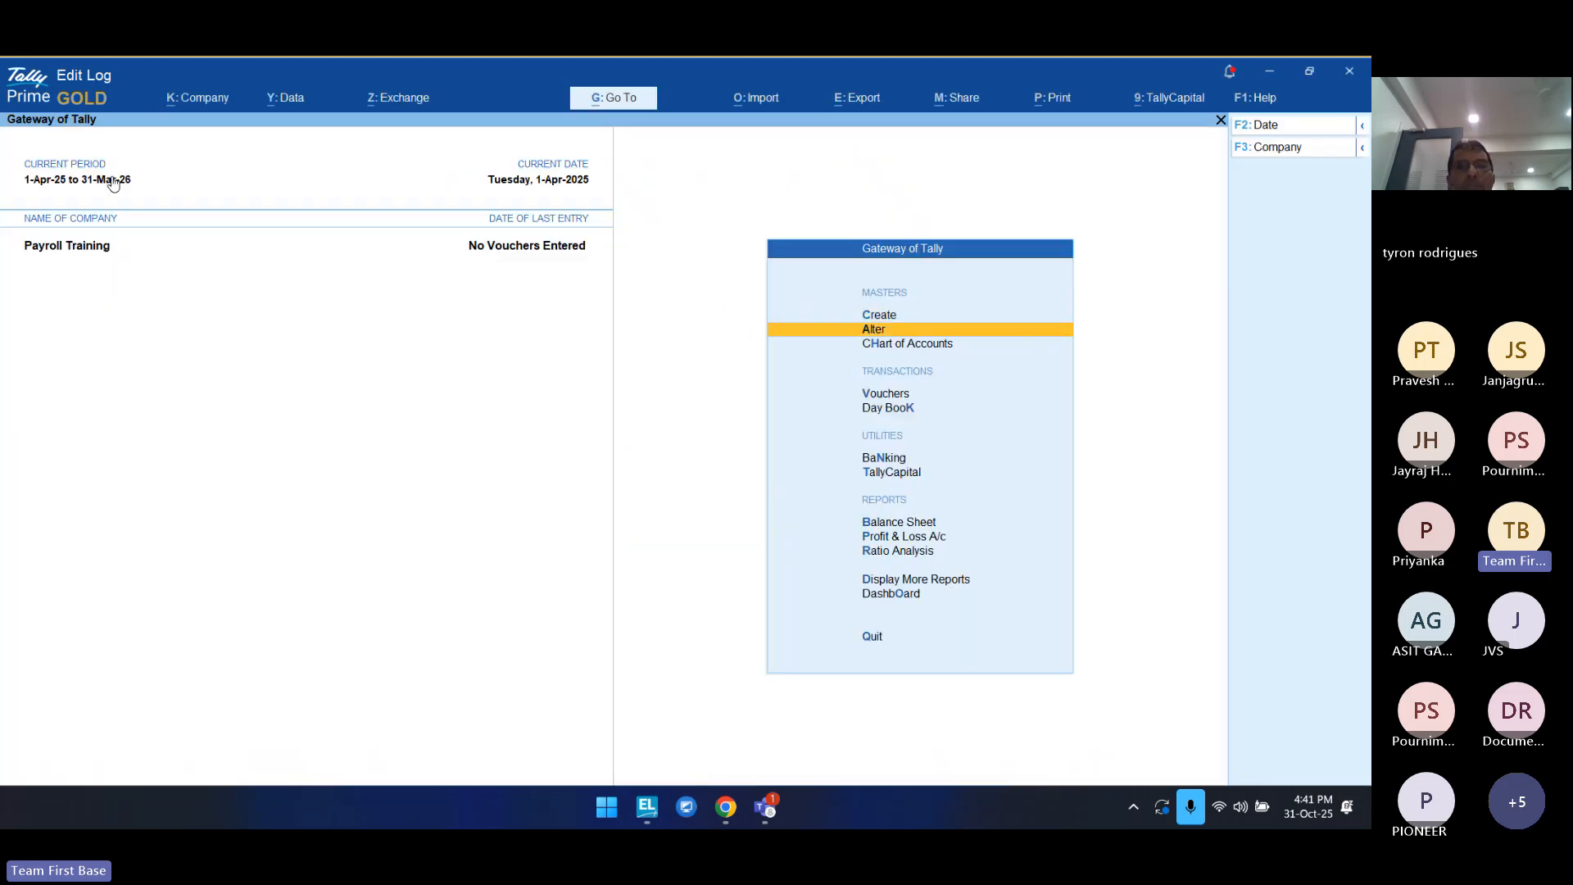
key("Return")
key("Down")
key("Down")
key("Down")
key("Down")
key("Down")
key("Down")
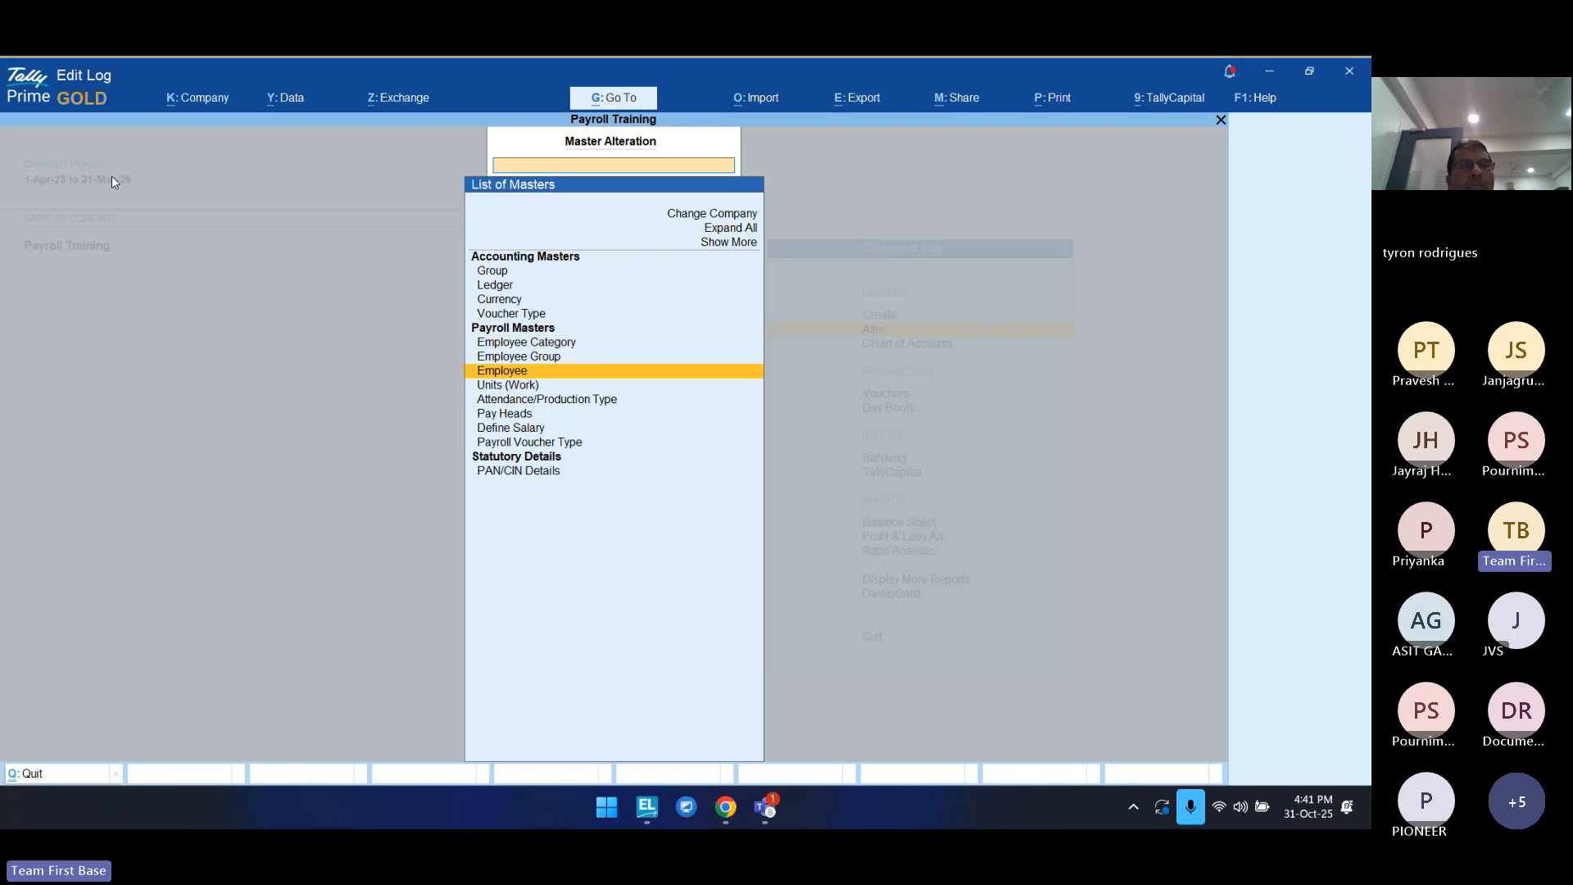
key("Down")
key("Down")
key("Down")
key("Down")
key("Return")
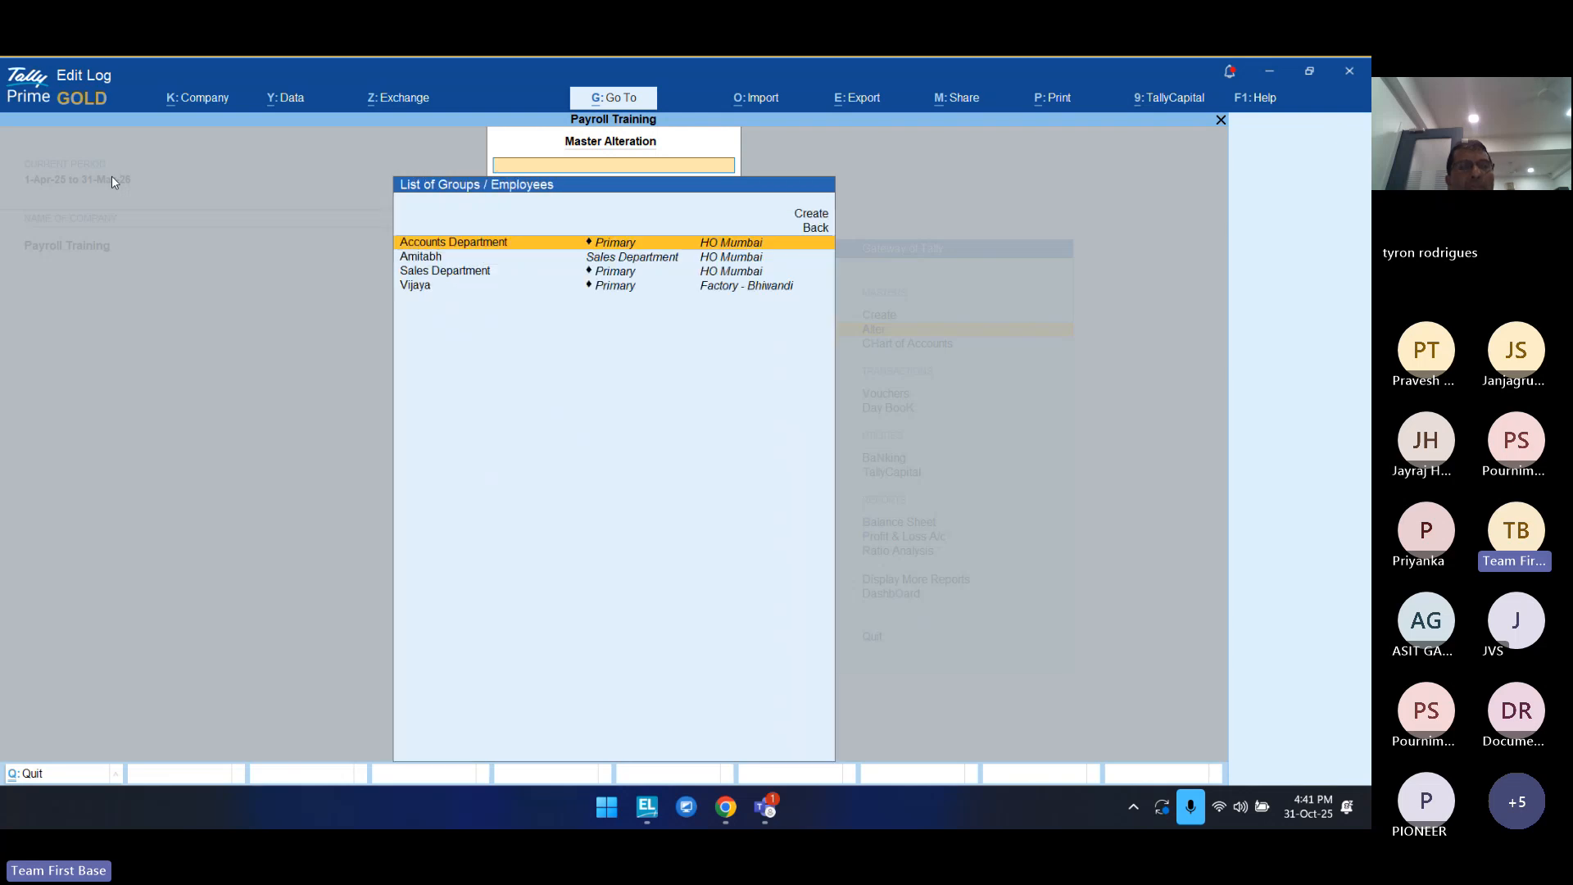
key("Down")
key("Return")
key("Return")
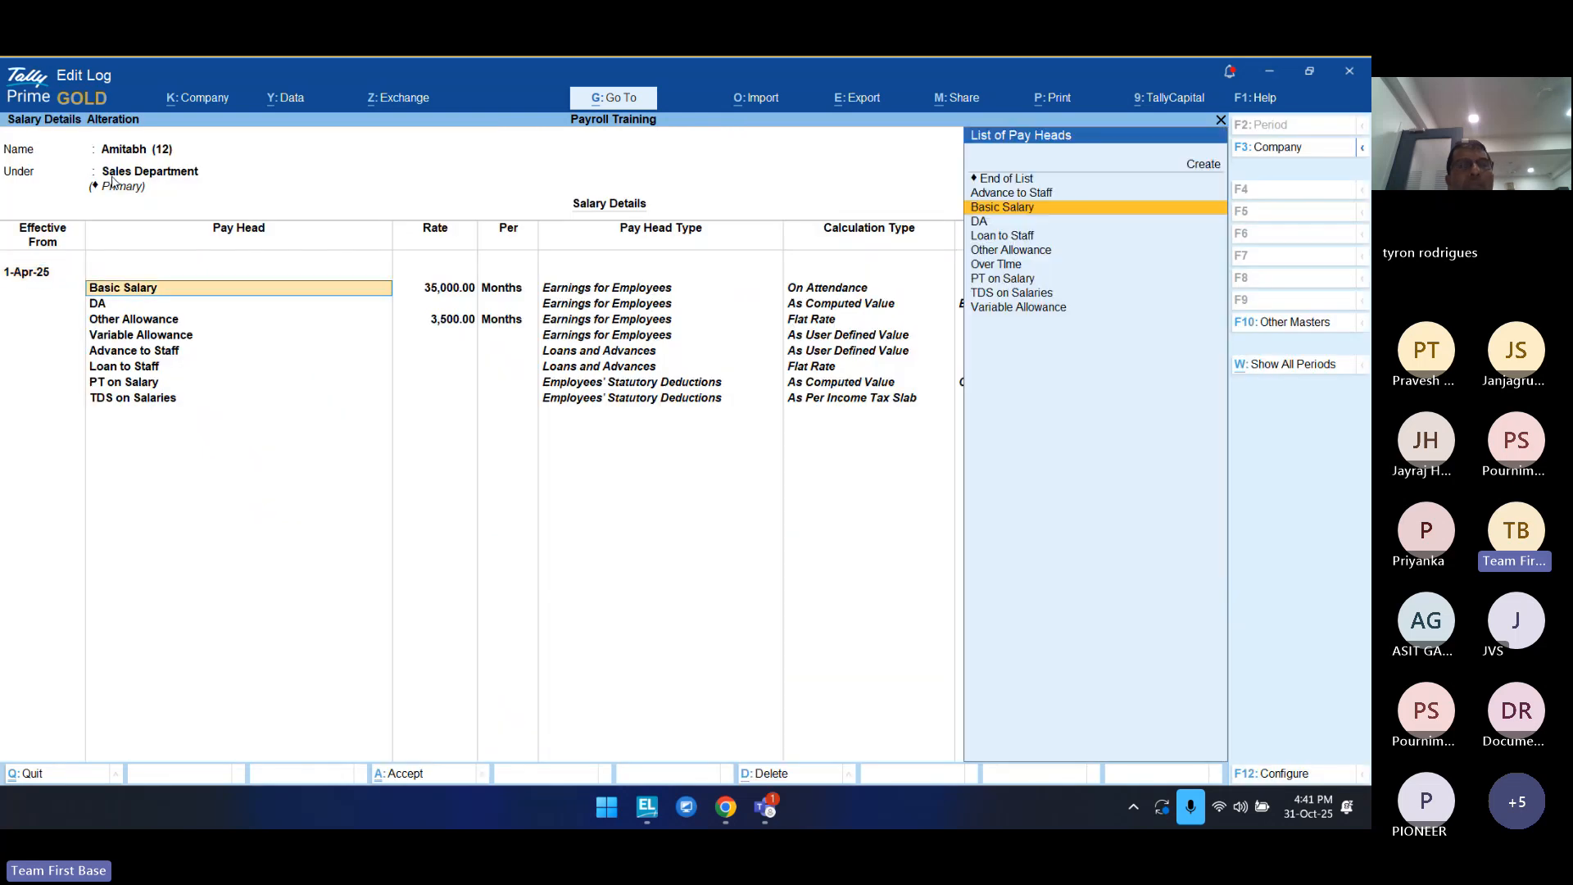
Step: Set the Sales Department employee's Basic Salary to 1,25,000 per month, save the salary details and return to the Gateway
key("Return")
type("7")
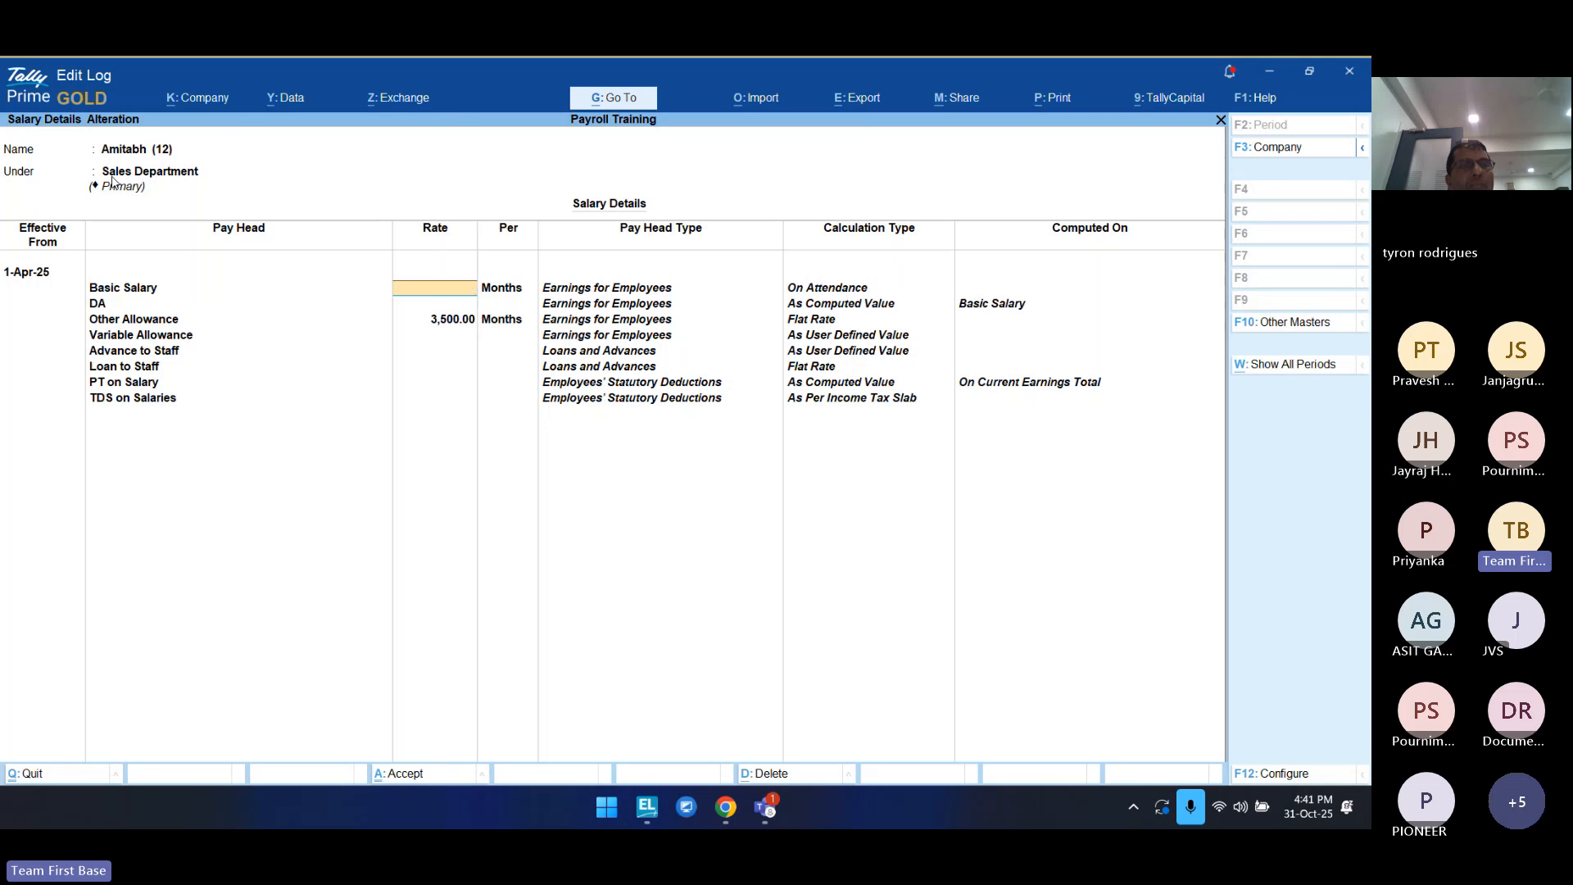
type("125000")
key("Return")
key("Return")
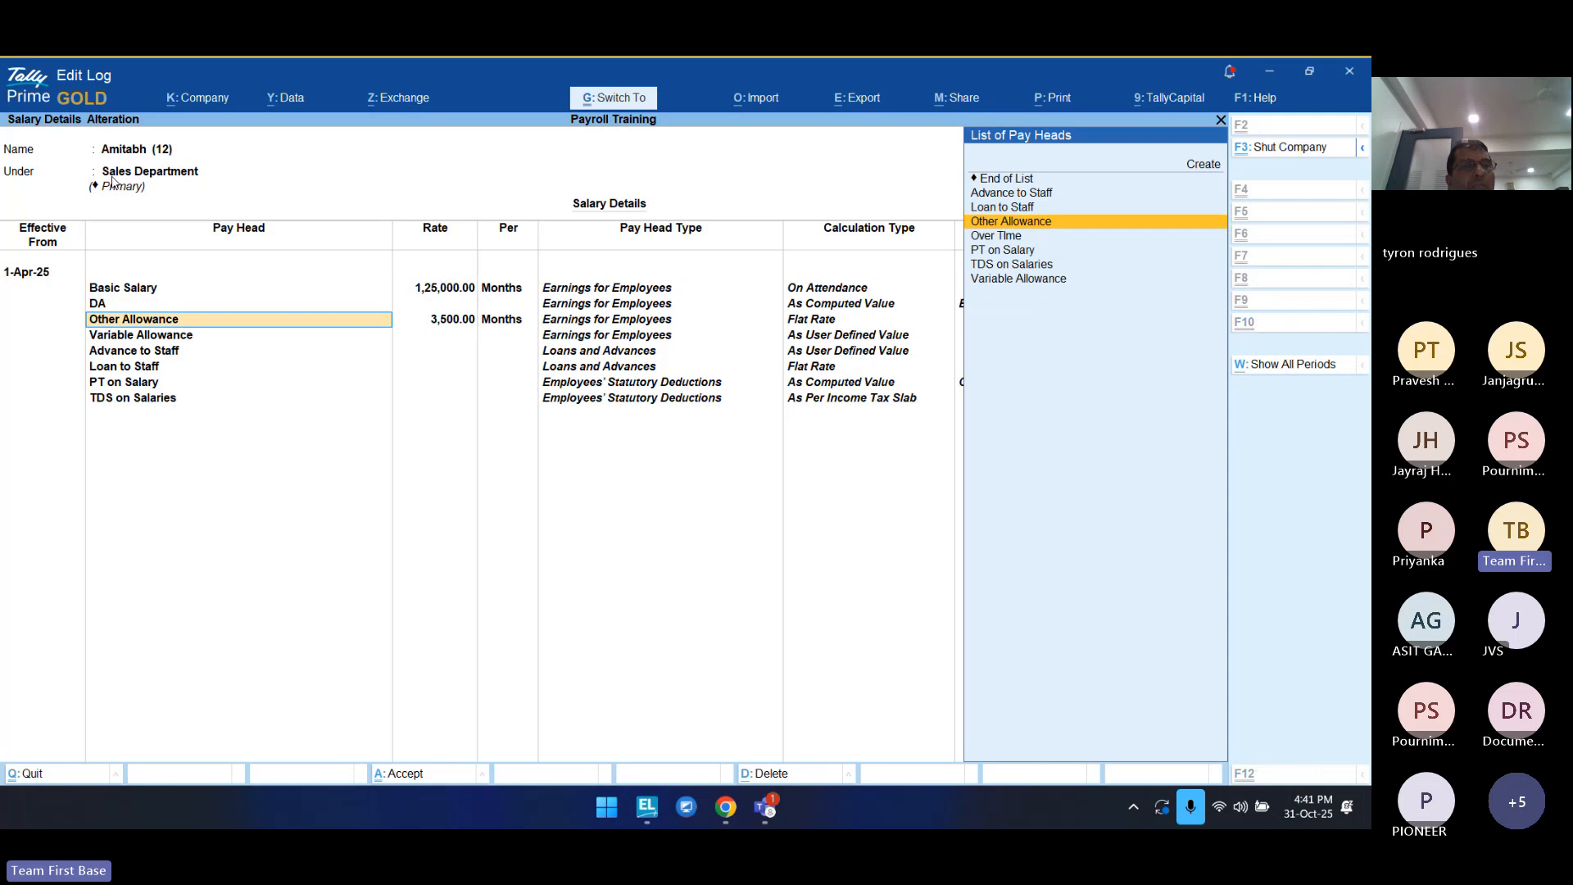
key("ctrl+a")
key("Escape")
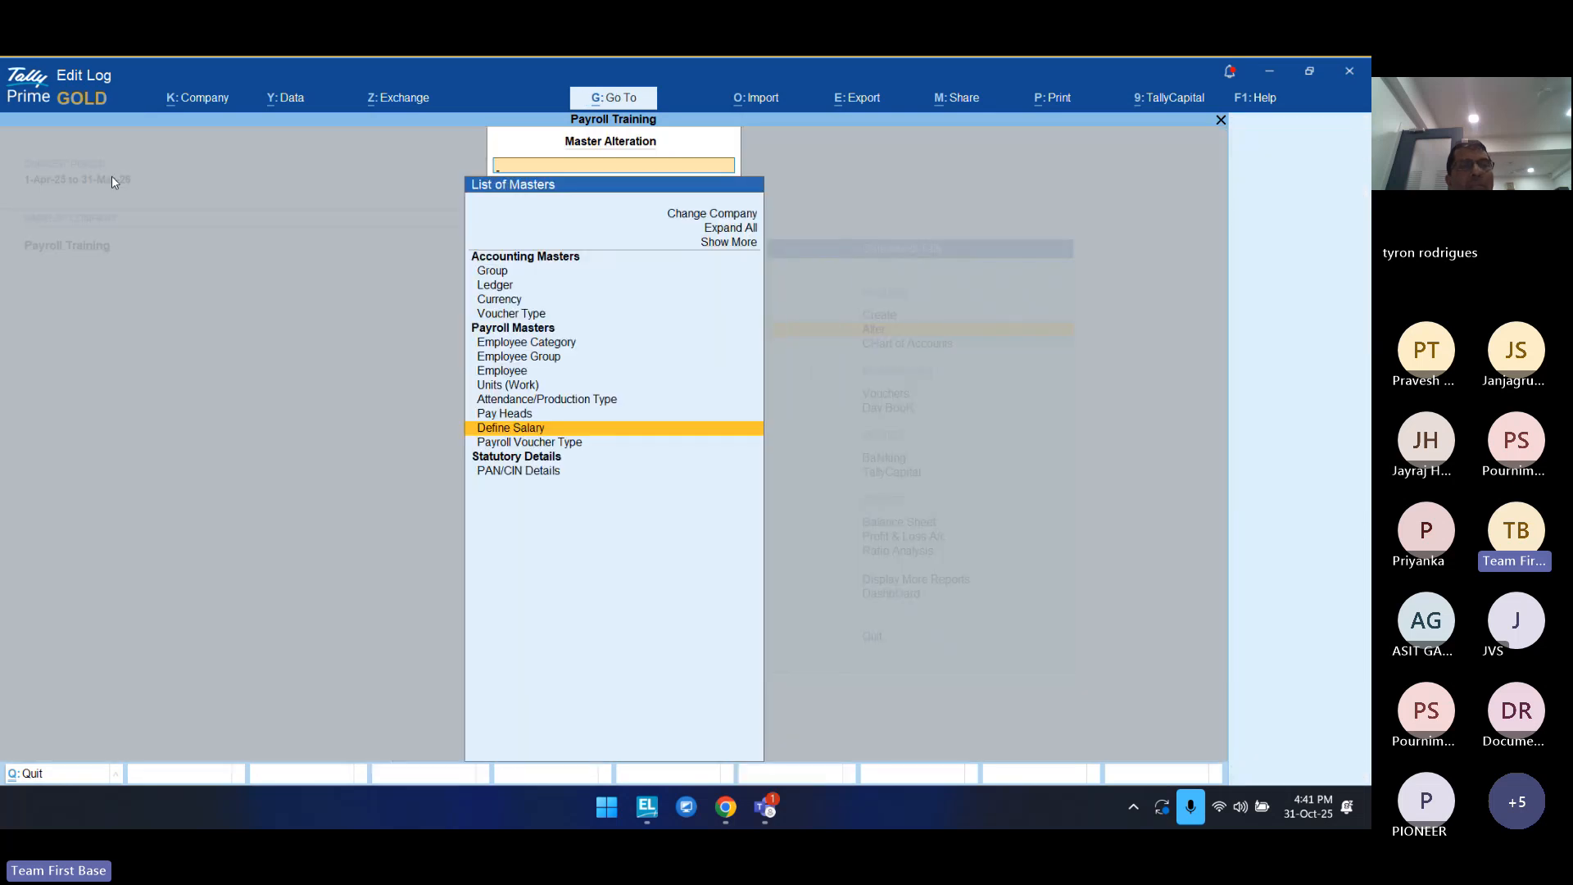
key("Escape")
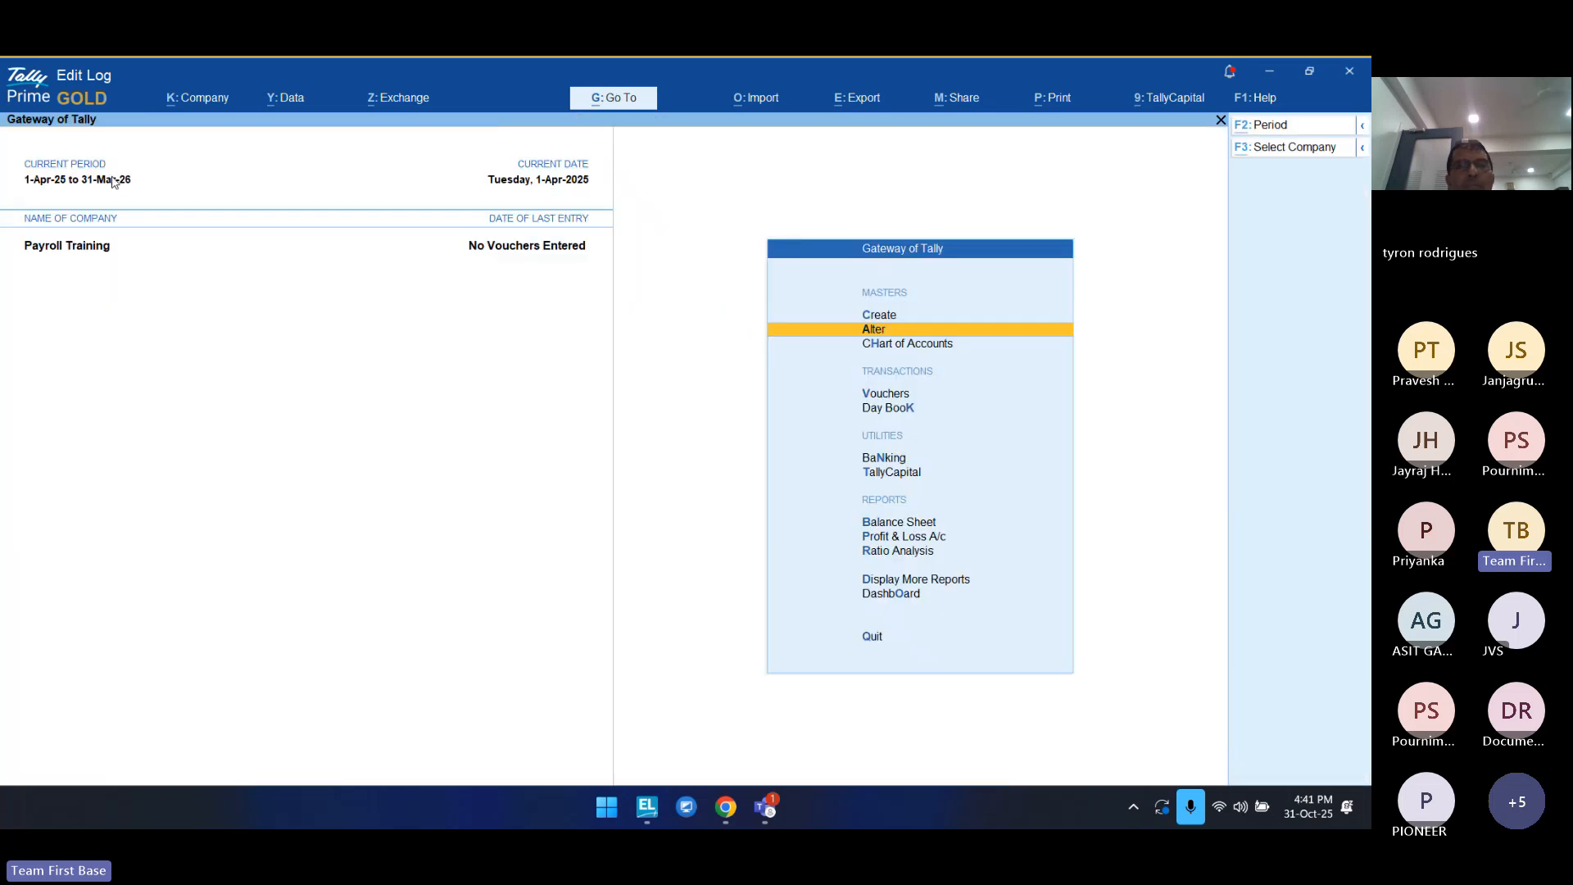
Step: Open the income tax Computation report for the Sales Department employee
key("alt+g")
type("Compu")
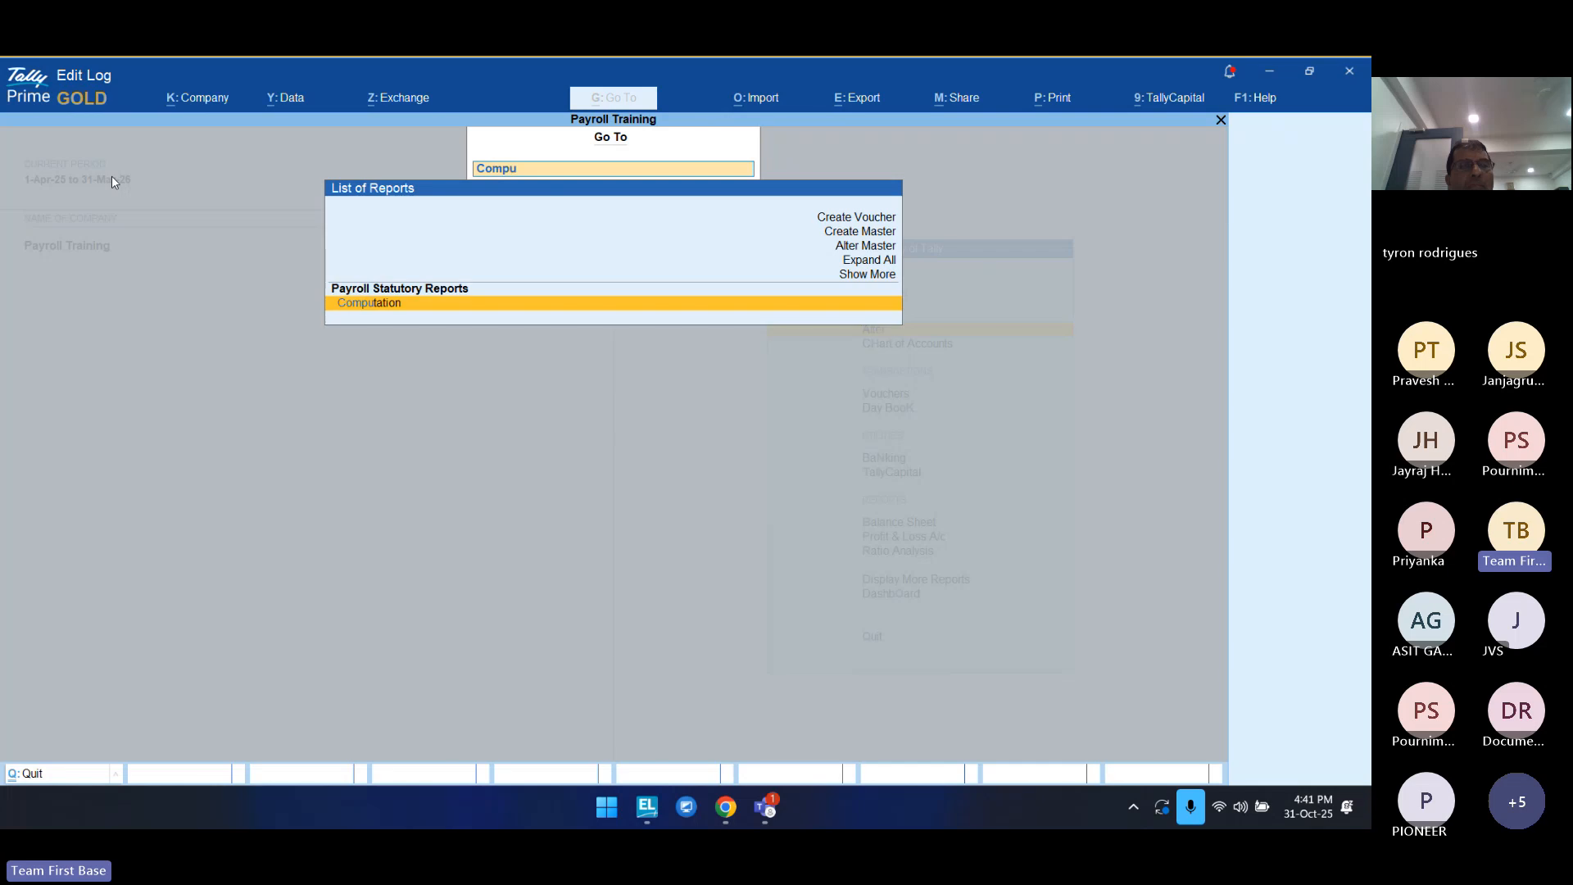
key("Return")
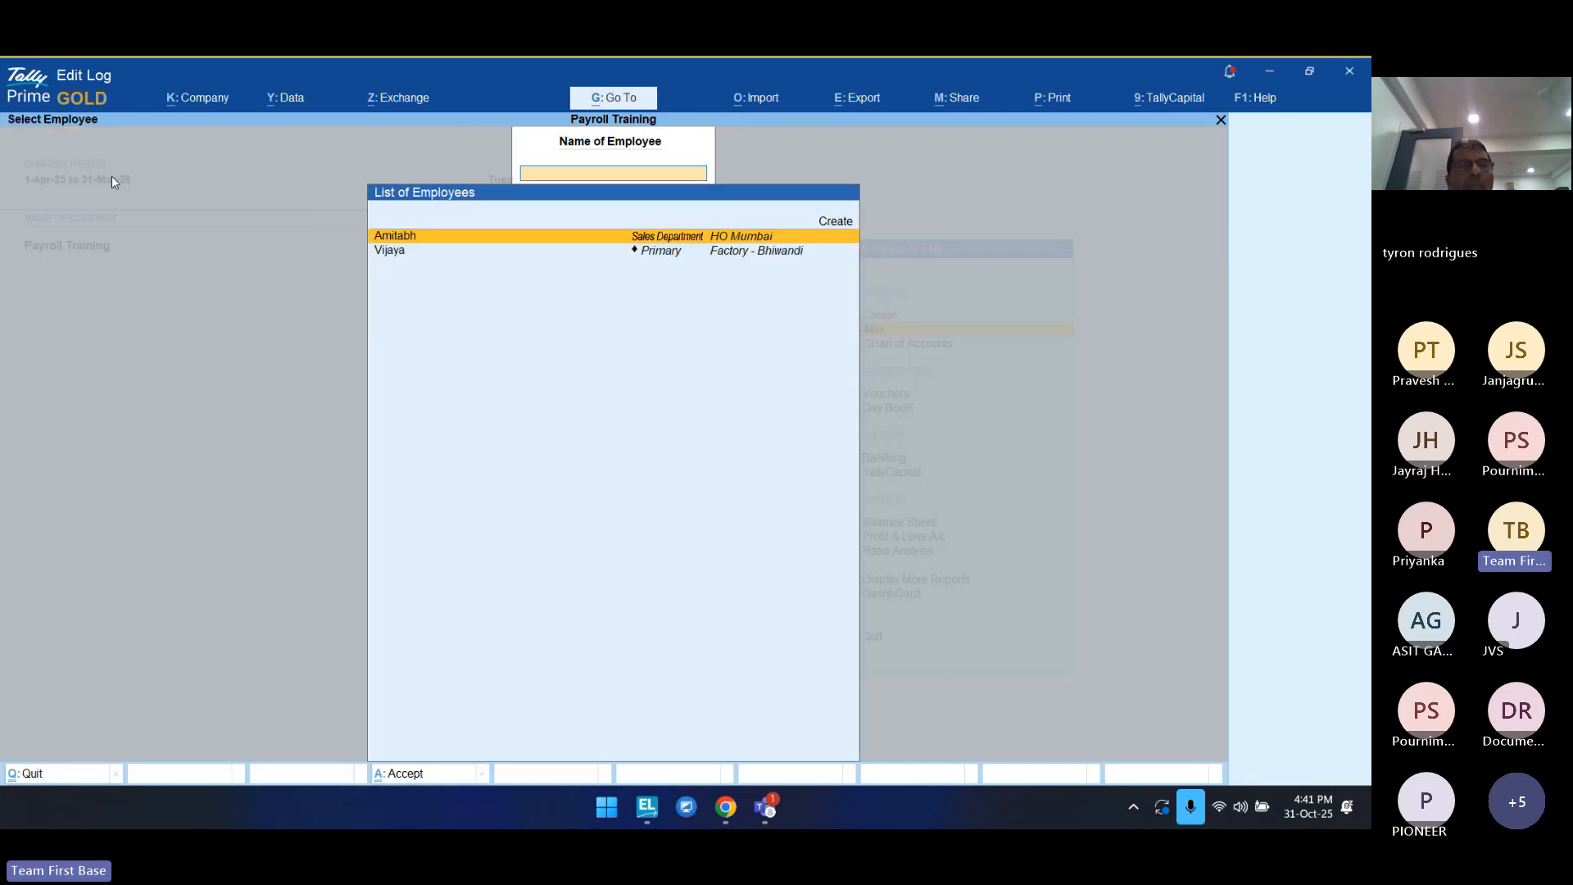
key("Return")
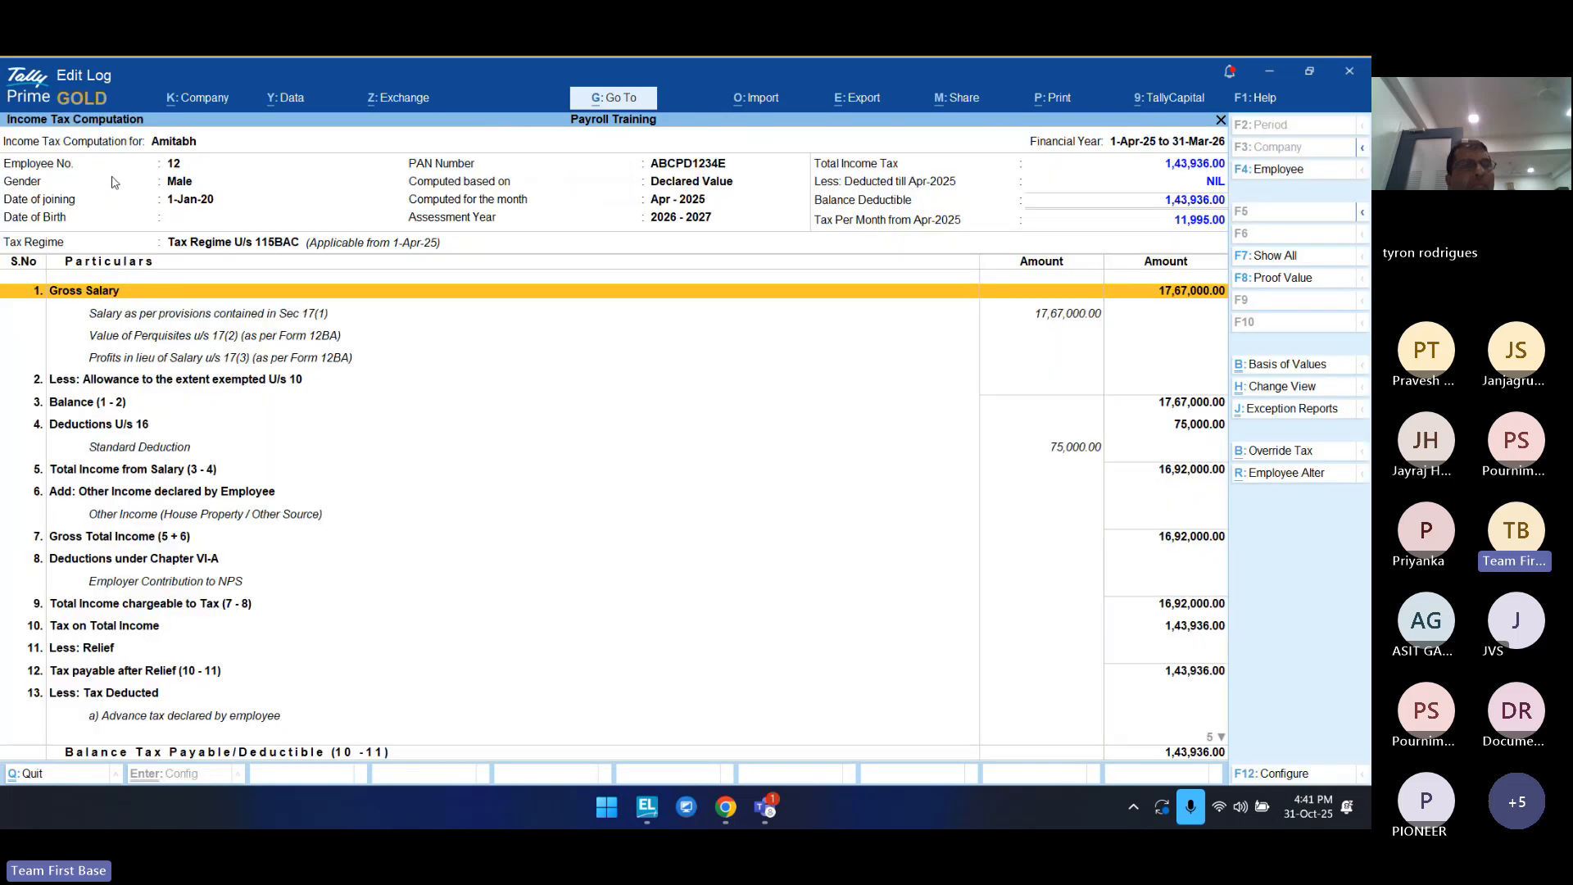
Step: Examine the Sales Department employee's computation from gross salary through the standard deduction to Tax on Total Income
key("Down")
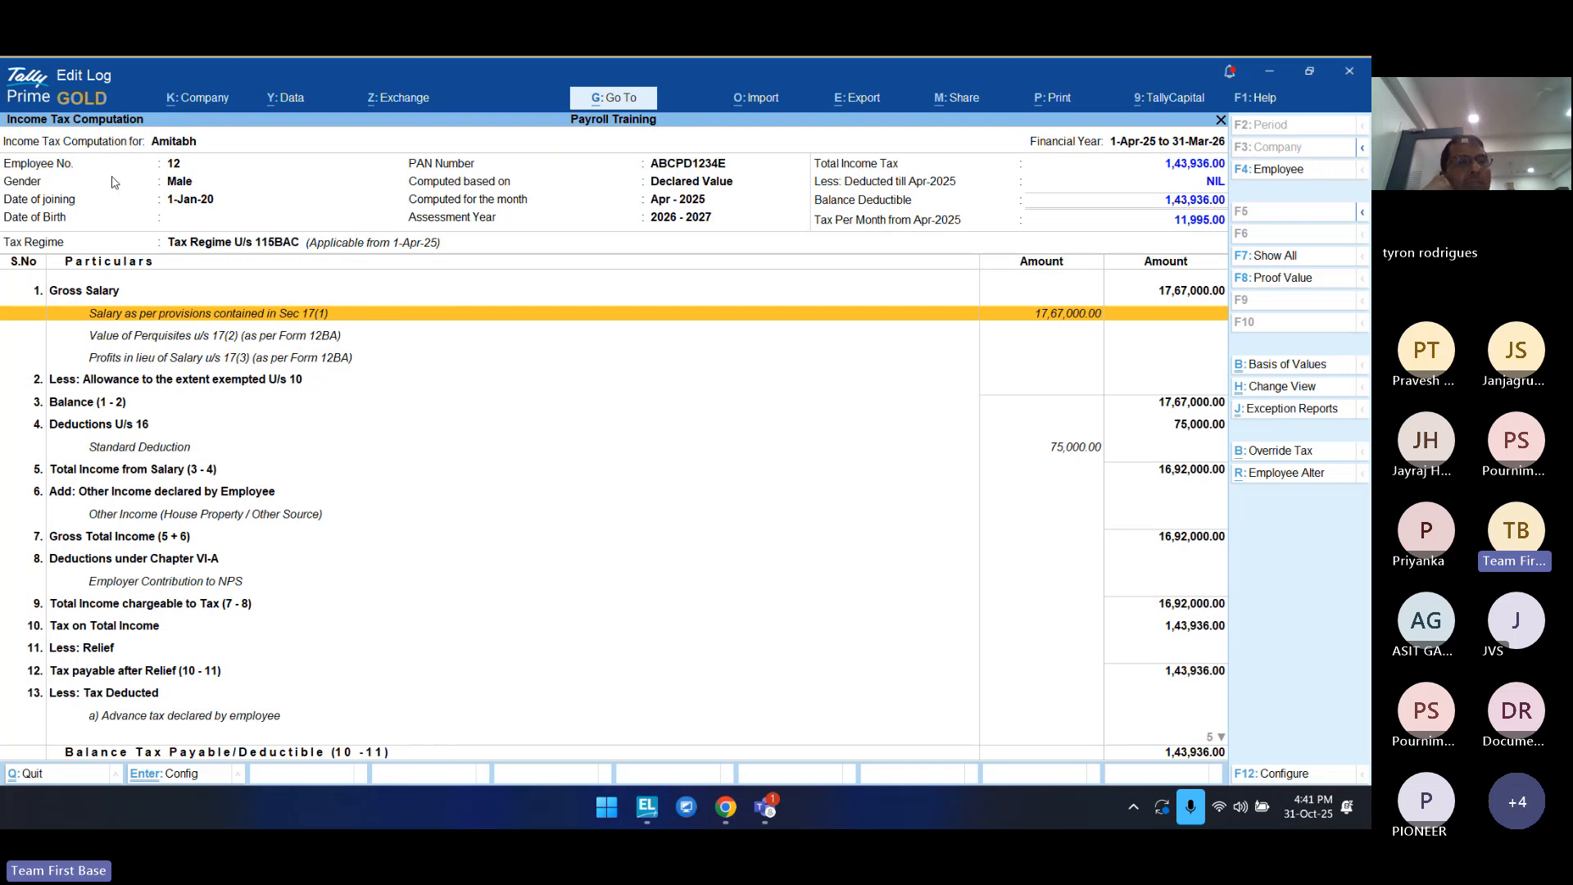
key("Down")
key("Down")
key("Down")
key("Down")
key("Down")
key("Down")
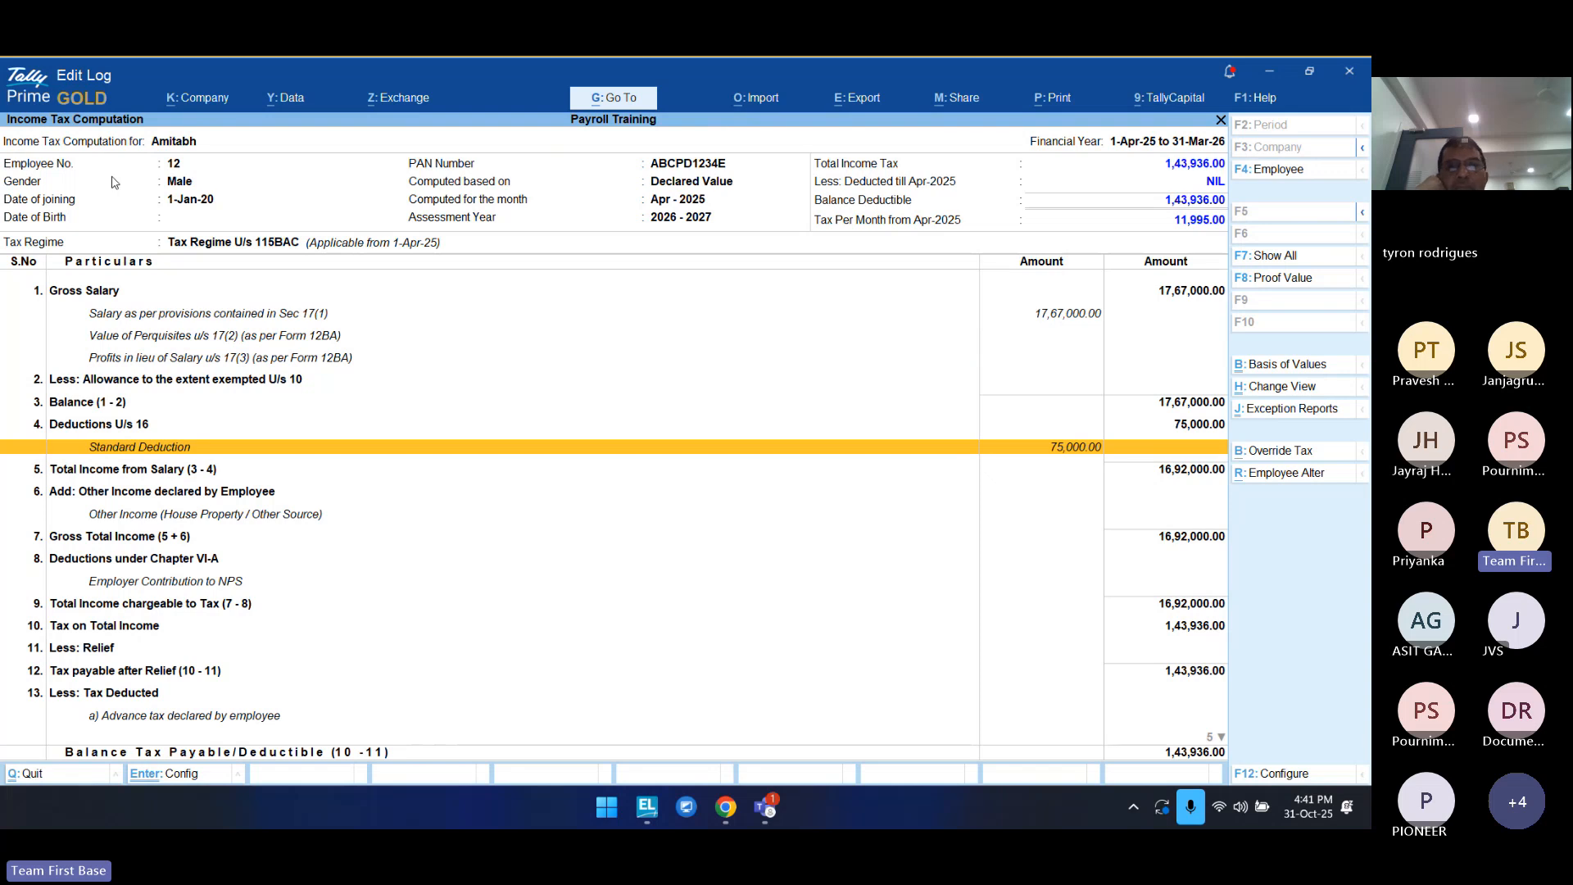
key("Down")
key("Down")
key("Down")
key("Down")
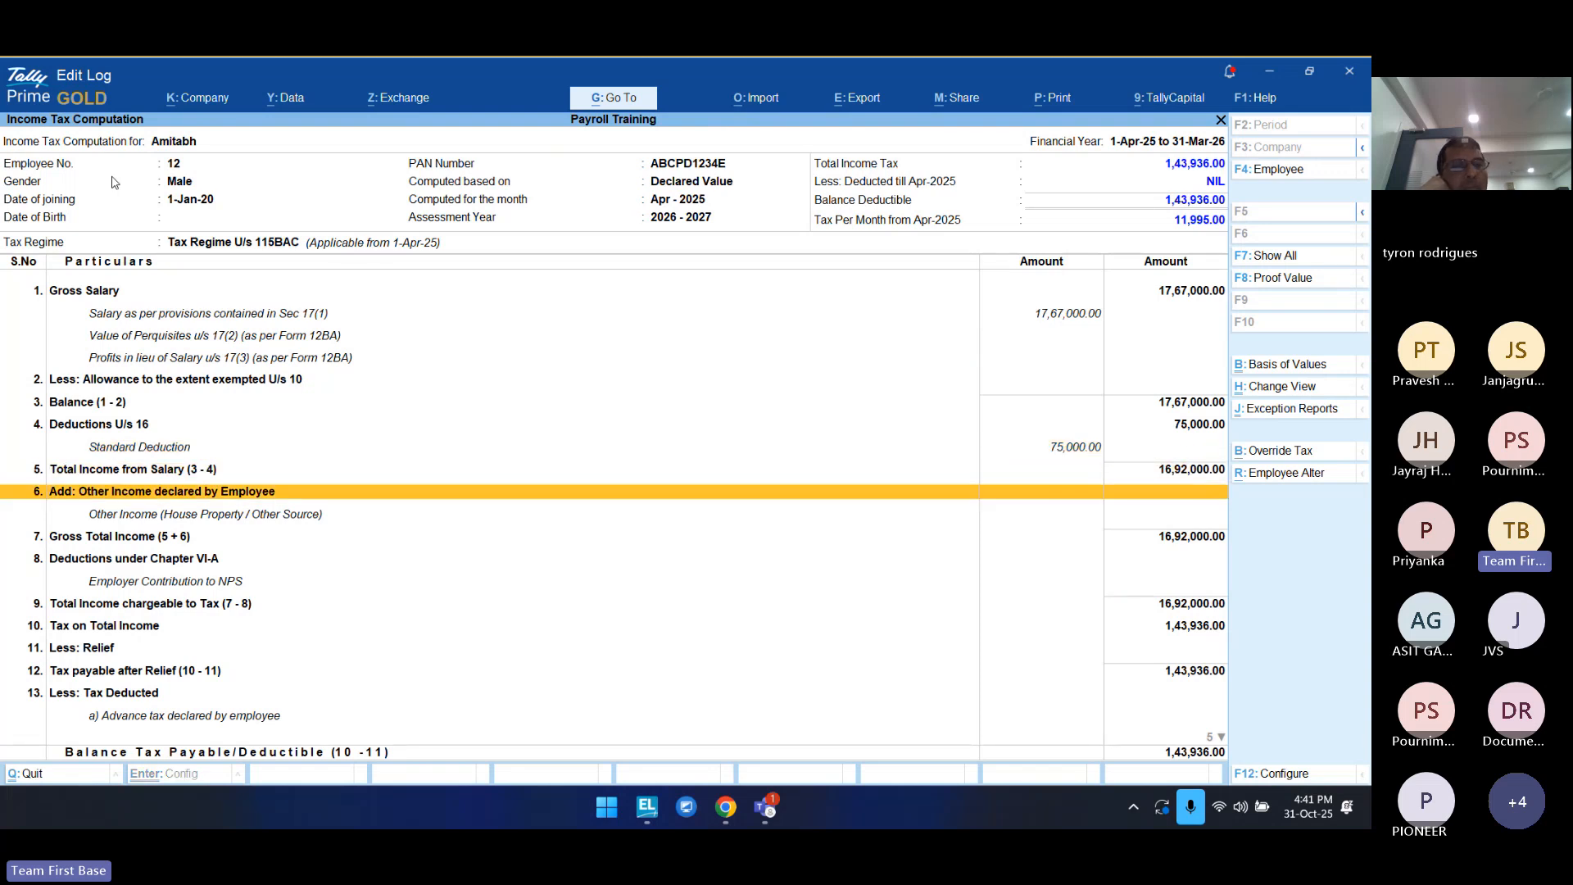
key("Down")
key("Down")
key("Down")
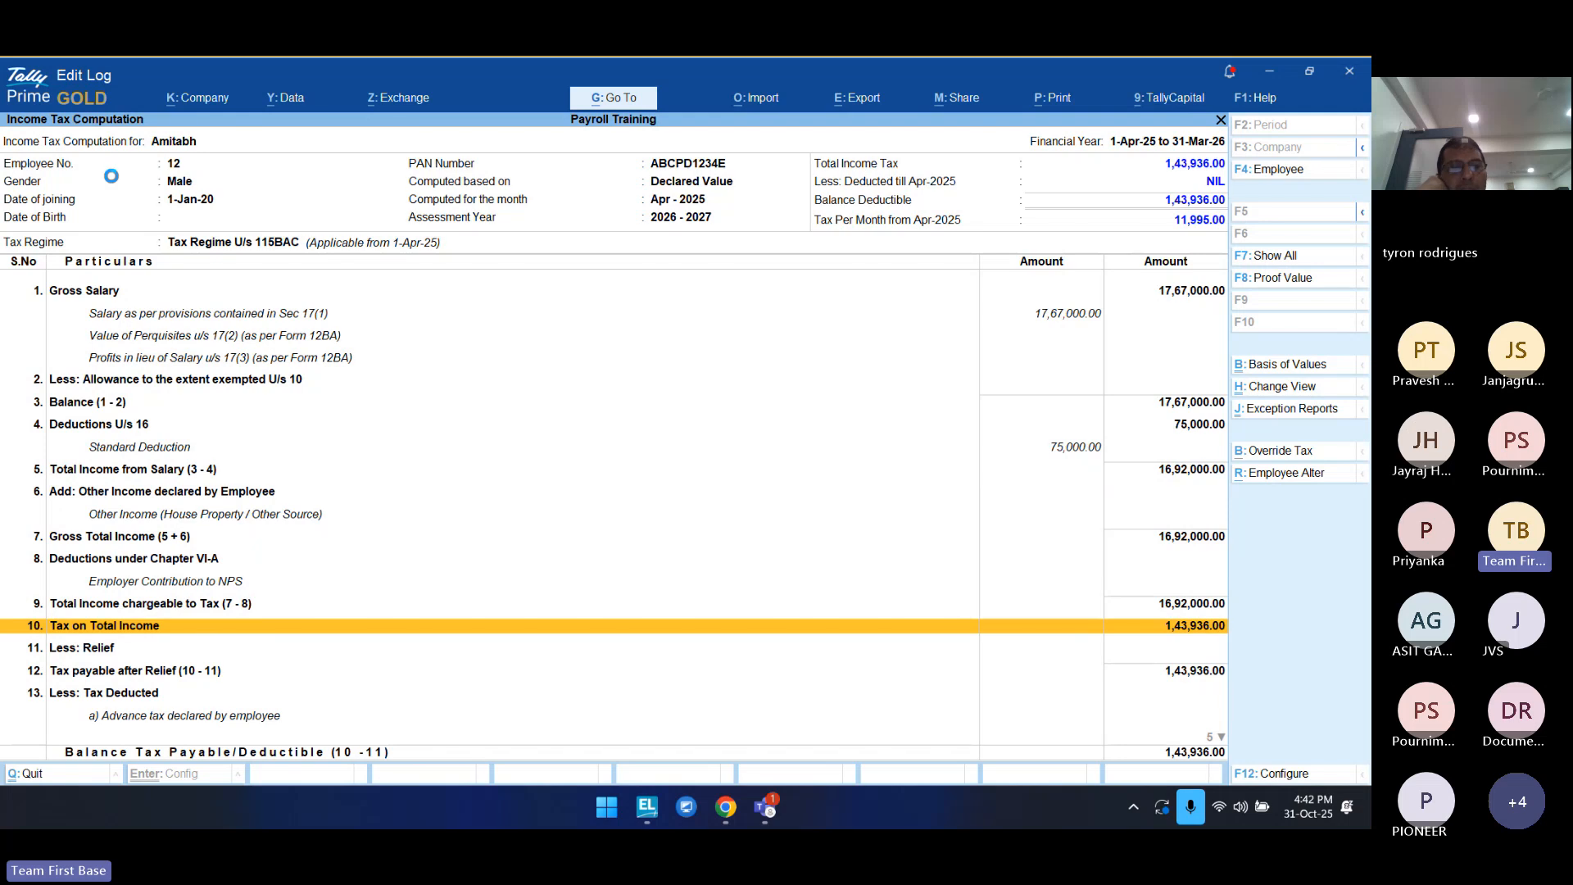
Step: Examine the slab-wise breakdown of Tax on Total Income, including the health and education cess, and return to the computation
key("Return")
key("Down")
key("Down")
key("Down")
key("Down")
key("Down")
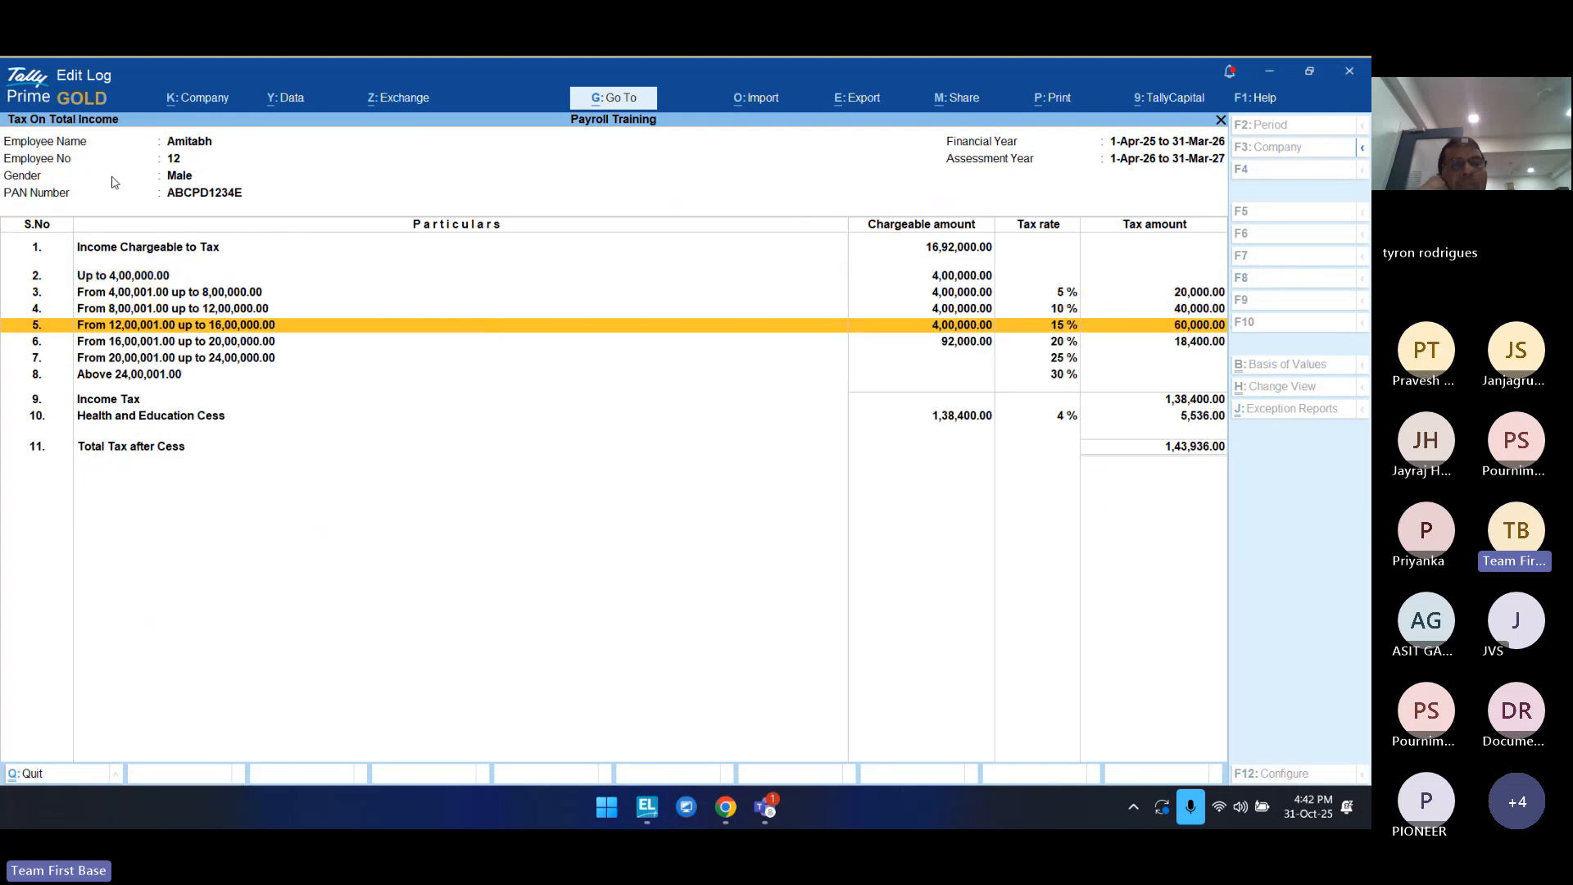
key("Down")
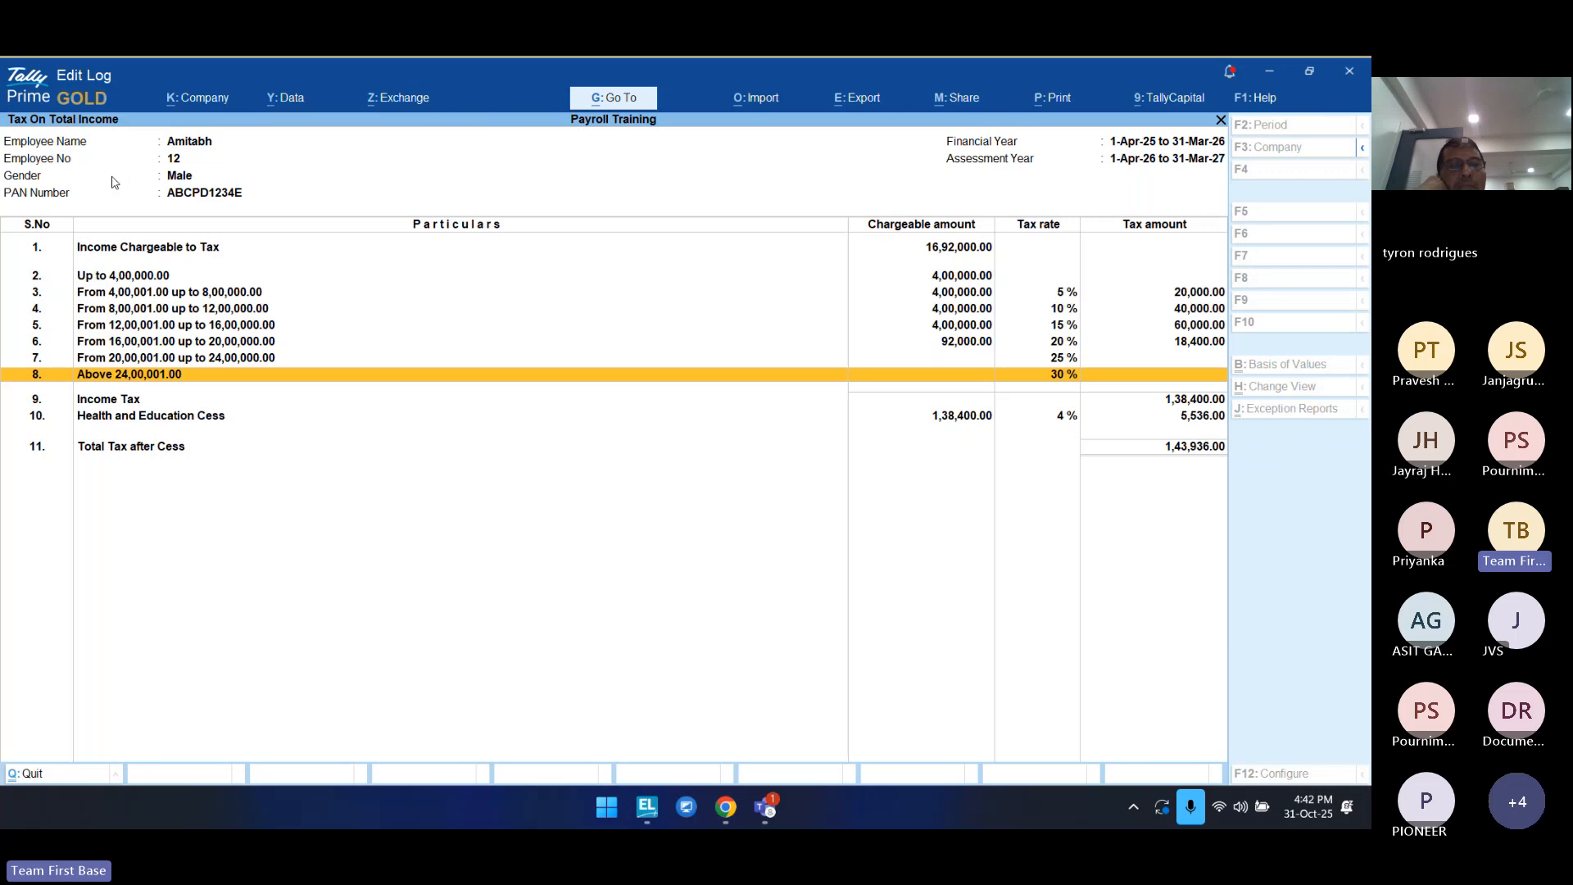
key("Down")
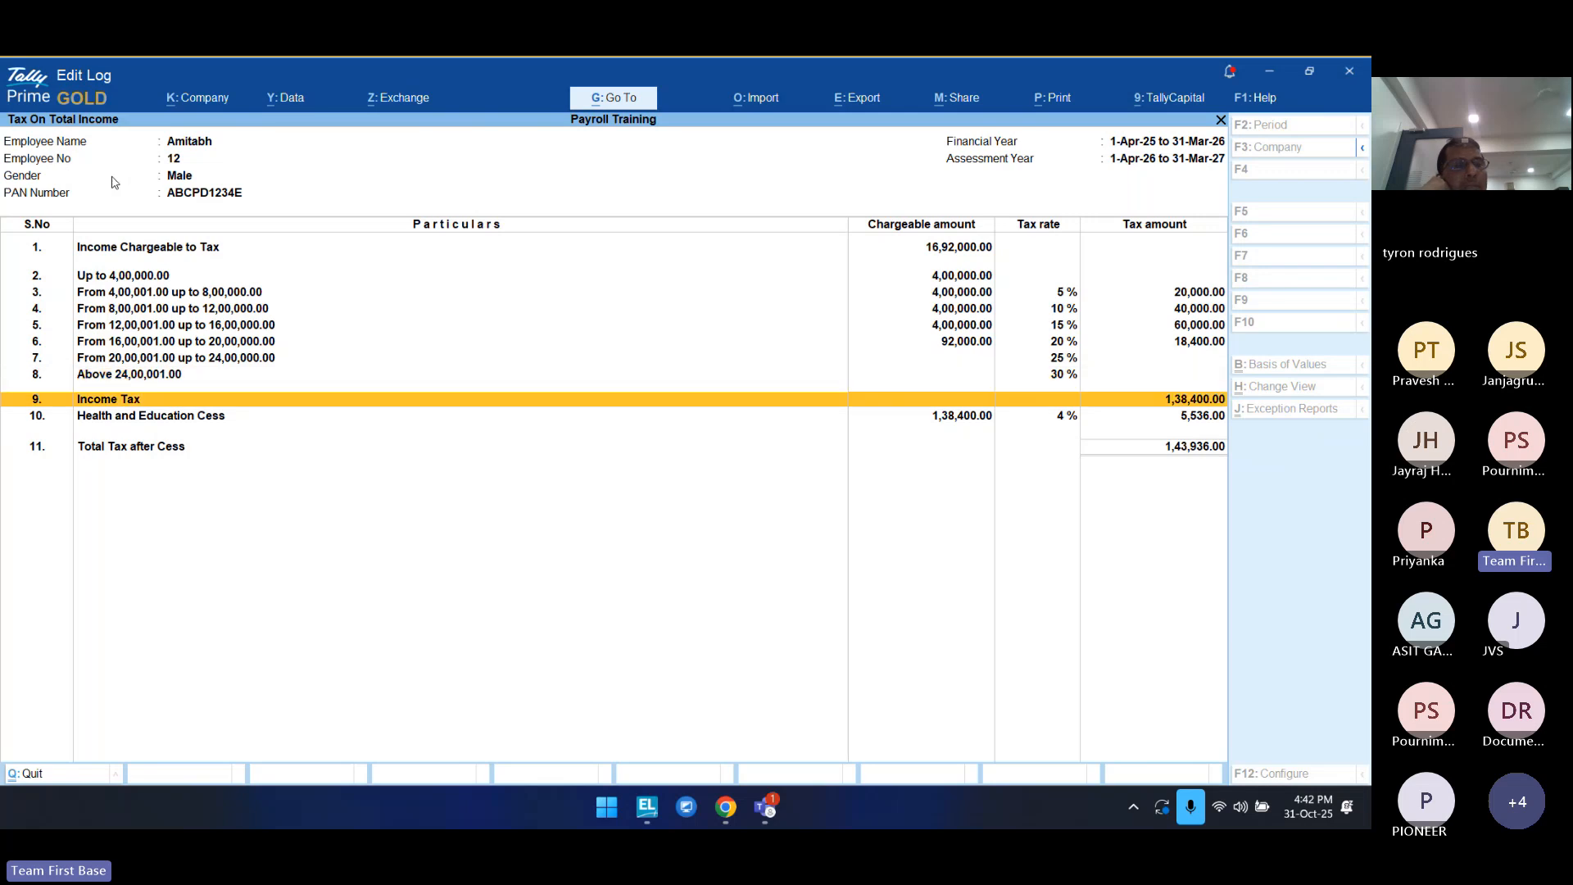
key("Down")
key("Down")
key("Up")
key("Up")
key("Down")
key("Down")
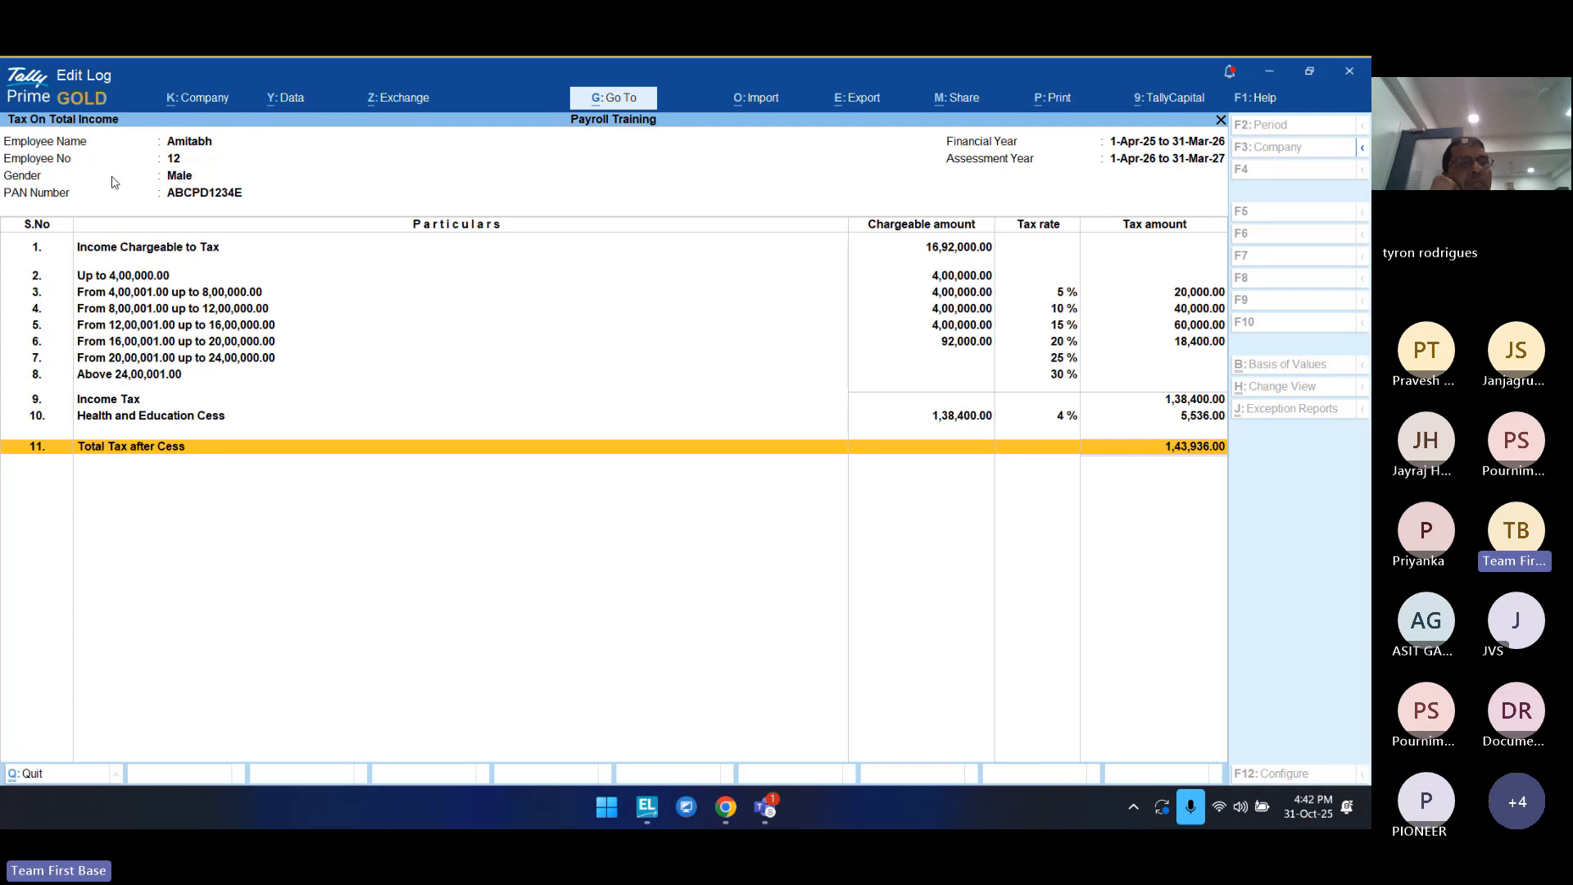
key("Escape")
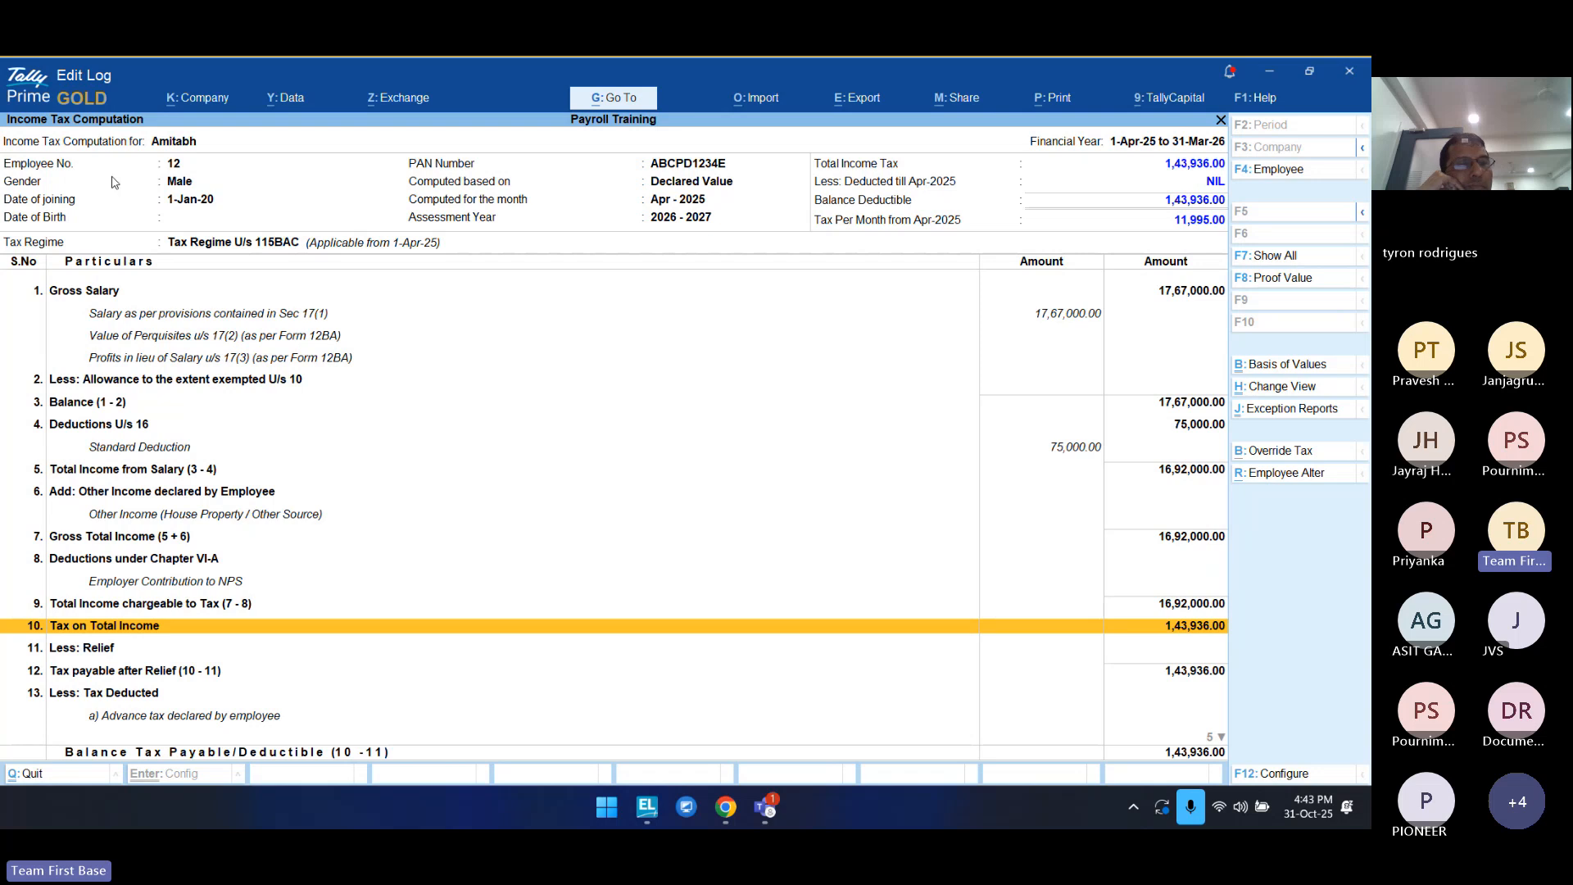
Step: Review the relief and tax deducted lines of the income tax computation, and return to the Gateway
key("Down")
key("Down")
key("Down")
key("Down")
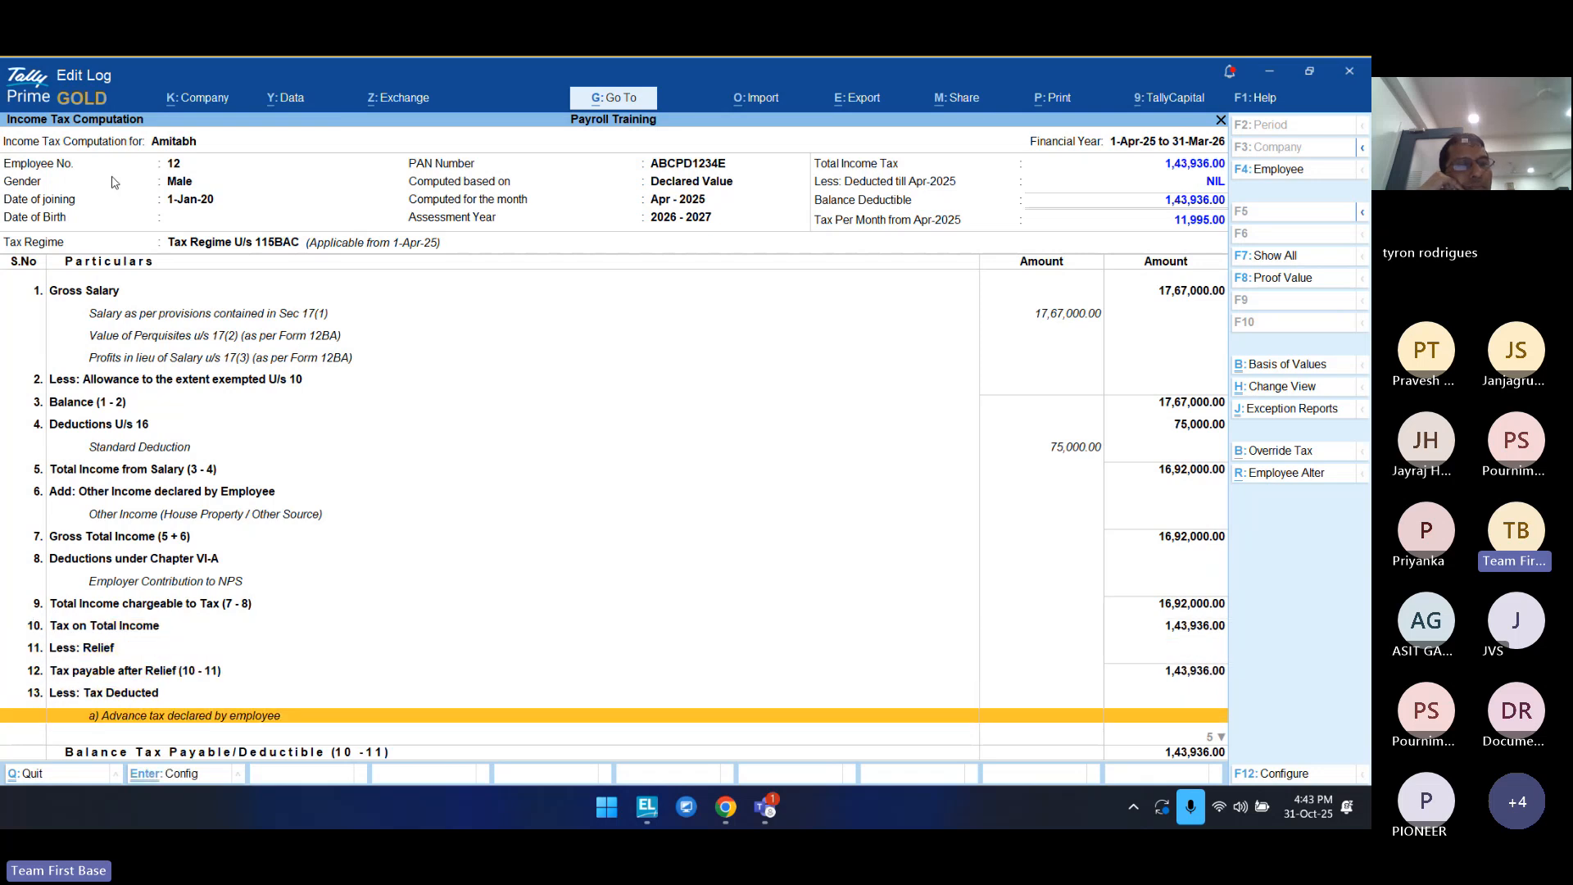
key("Up")
key("Up")
key("Up")
key("Escape")
key("Escape")
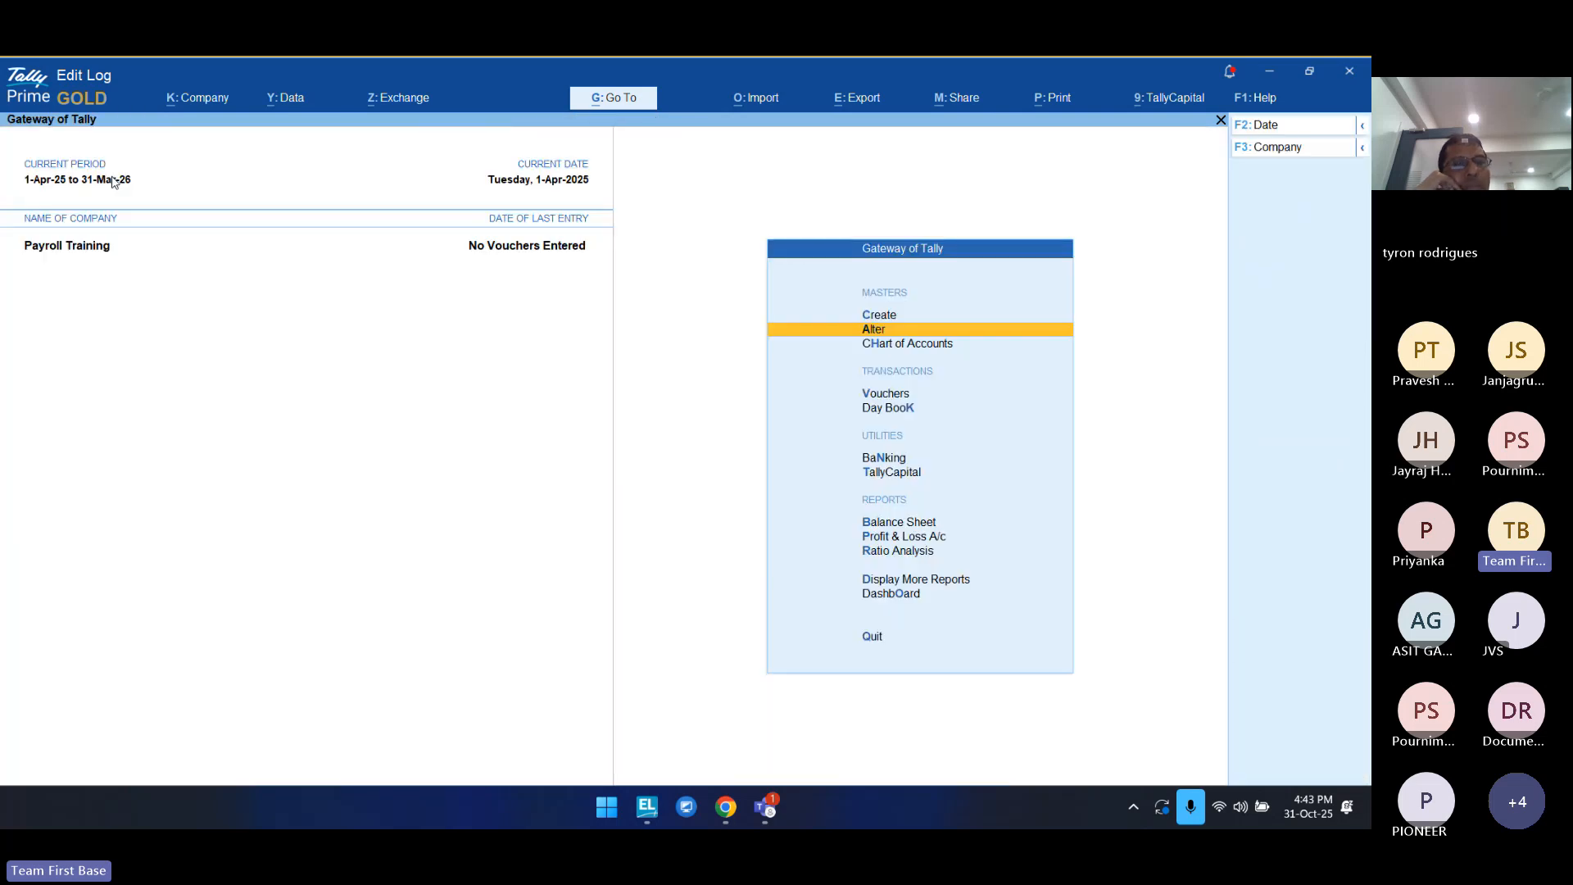
key("Escape")
key("Escape")
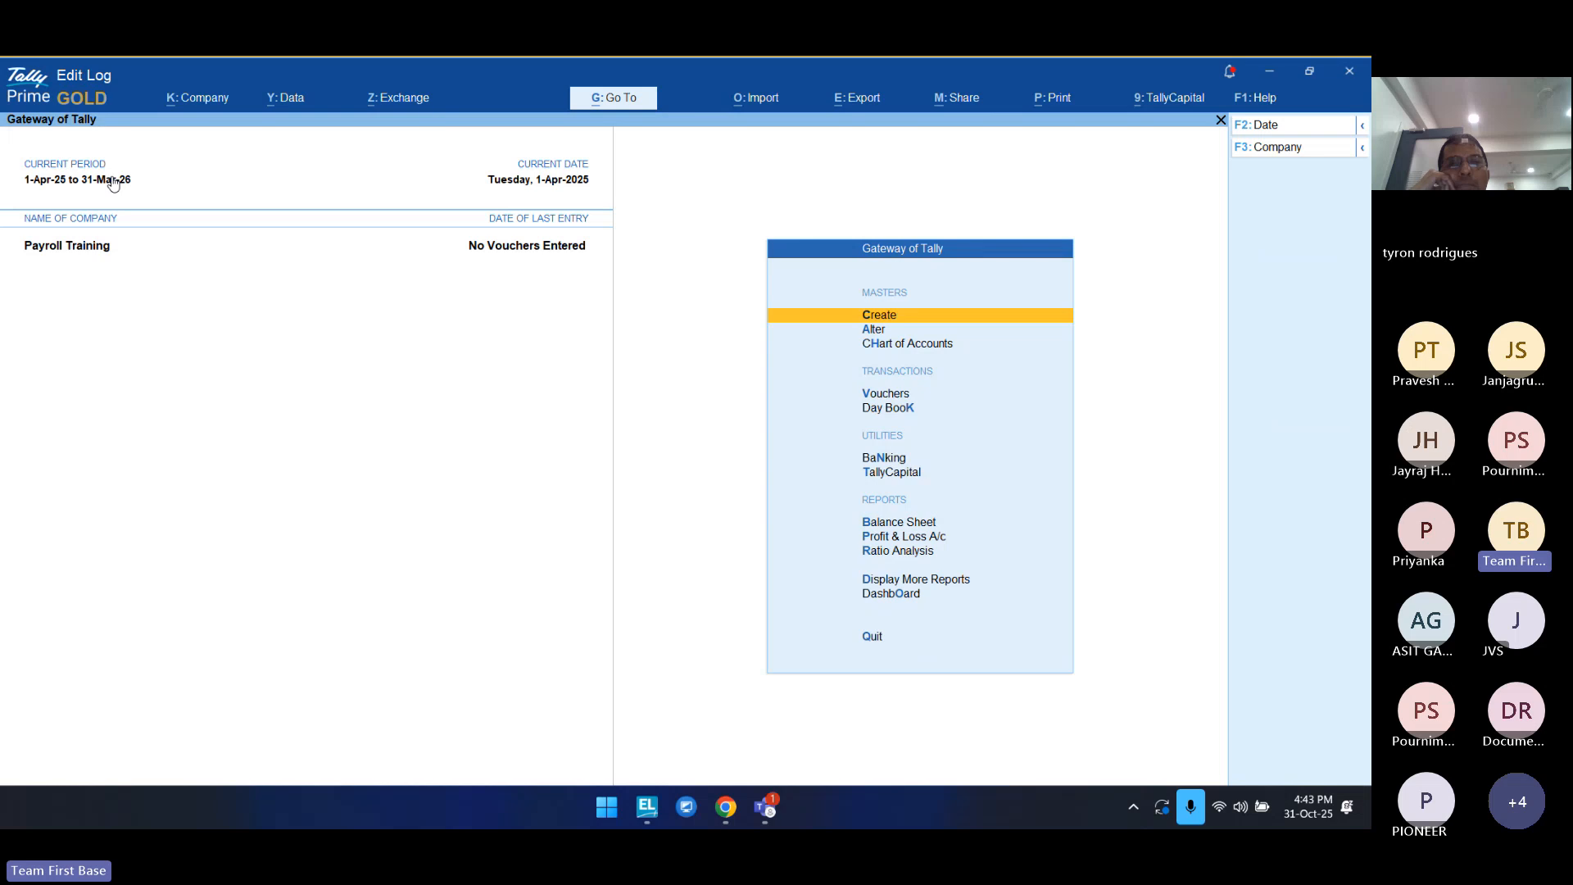
Step: Start a payment voucher dated 12-Apr-25 with Cash as the paying account
key("Down")
key("Down")
key("Down")
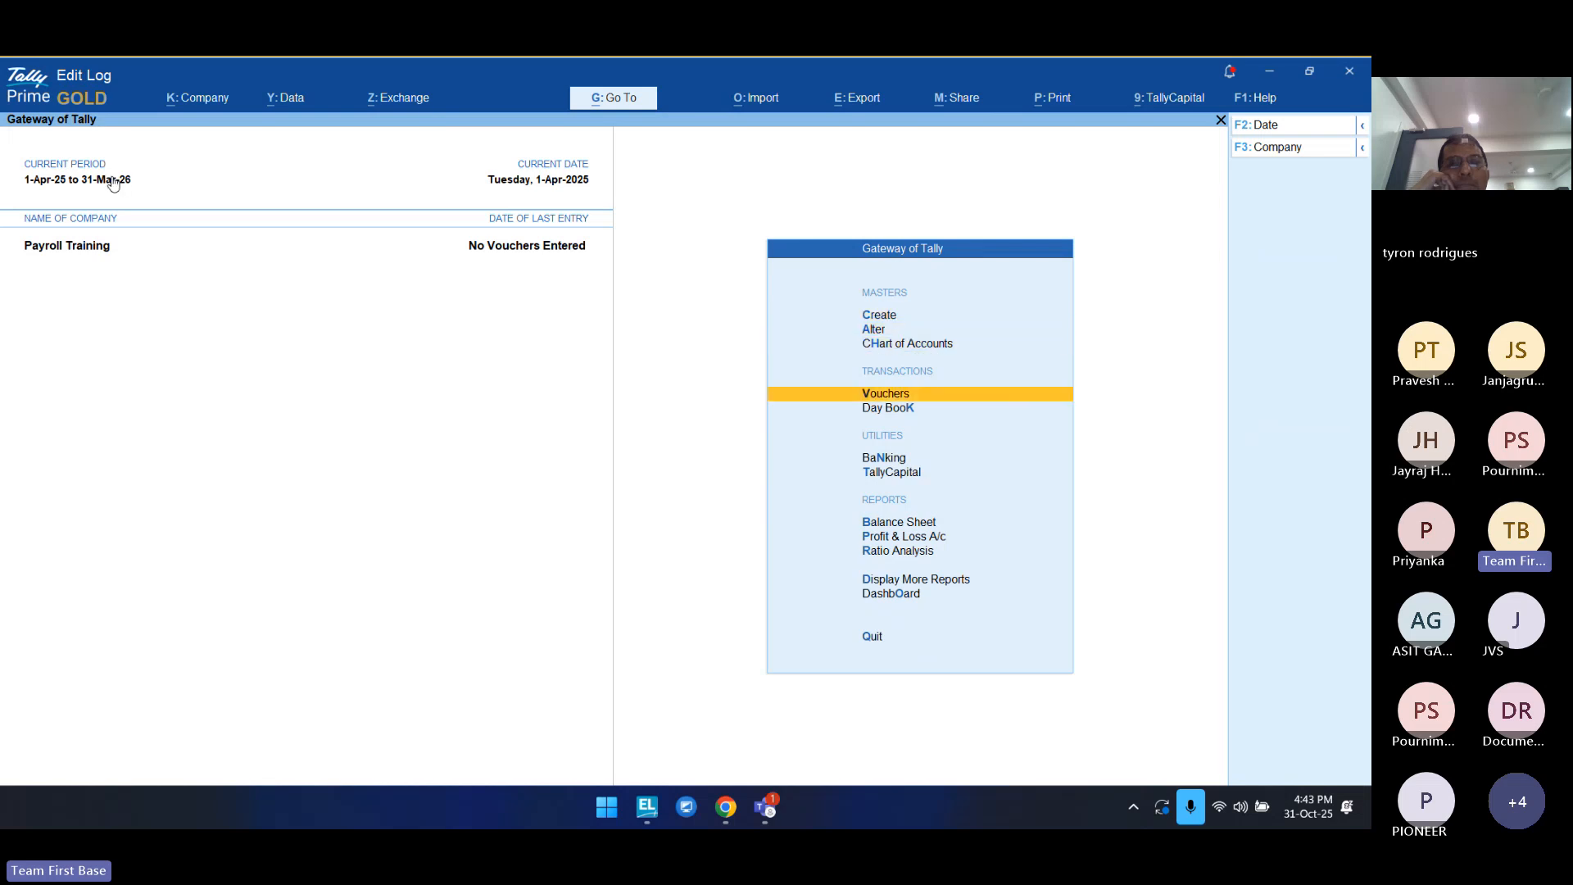
key("Return")
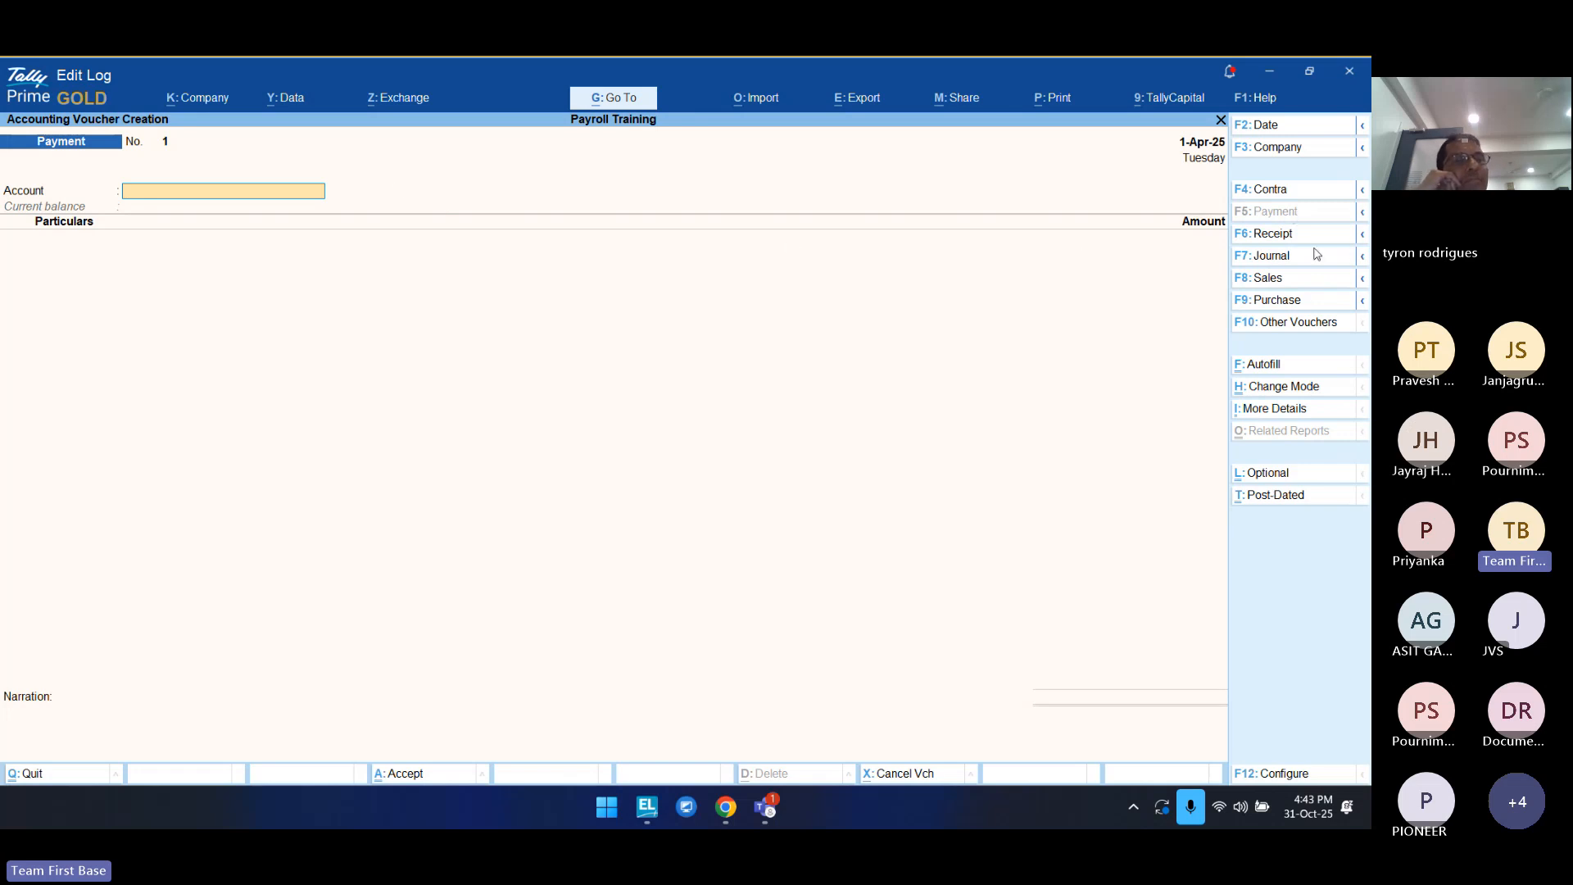
left_click(1282, 134)
type("12")
key("Return")
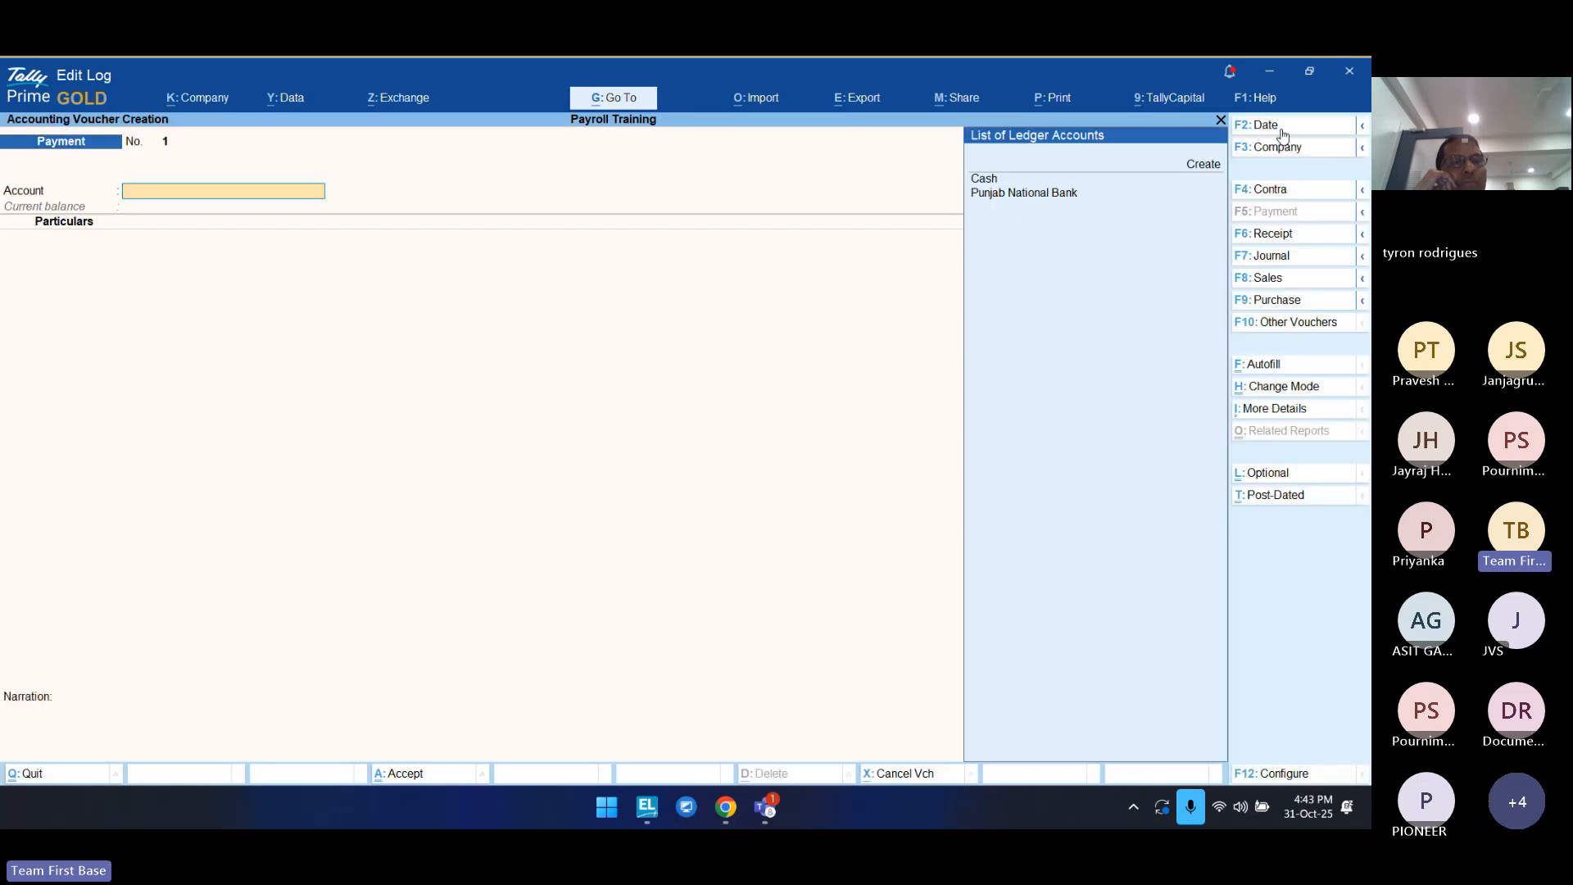
key("Down")
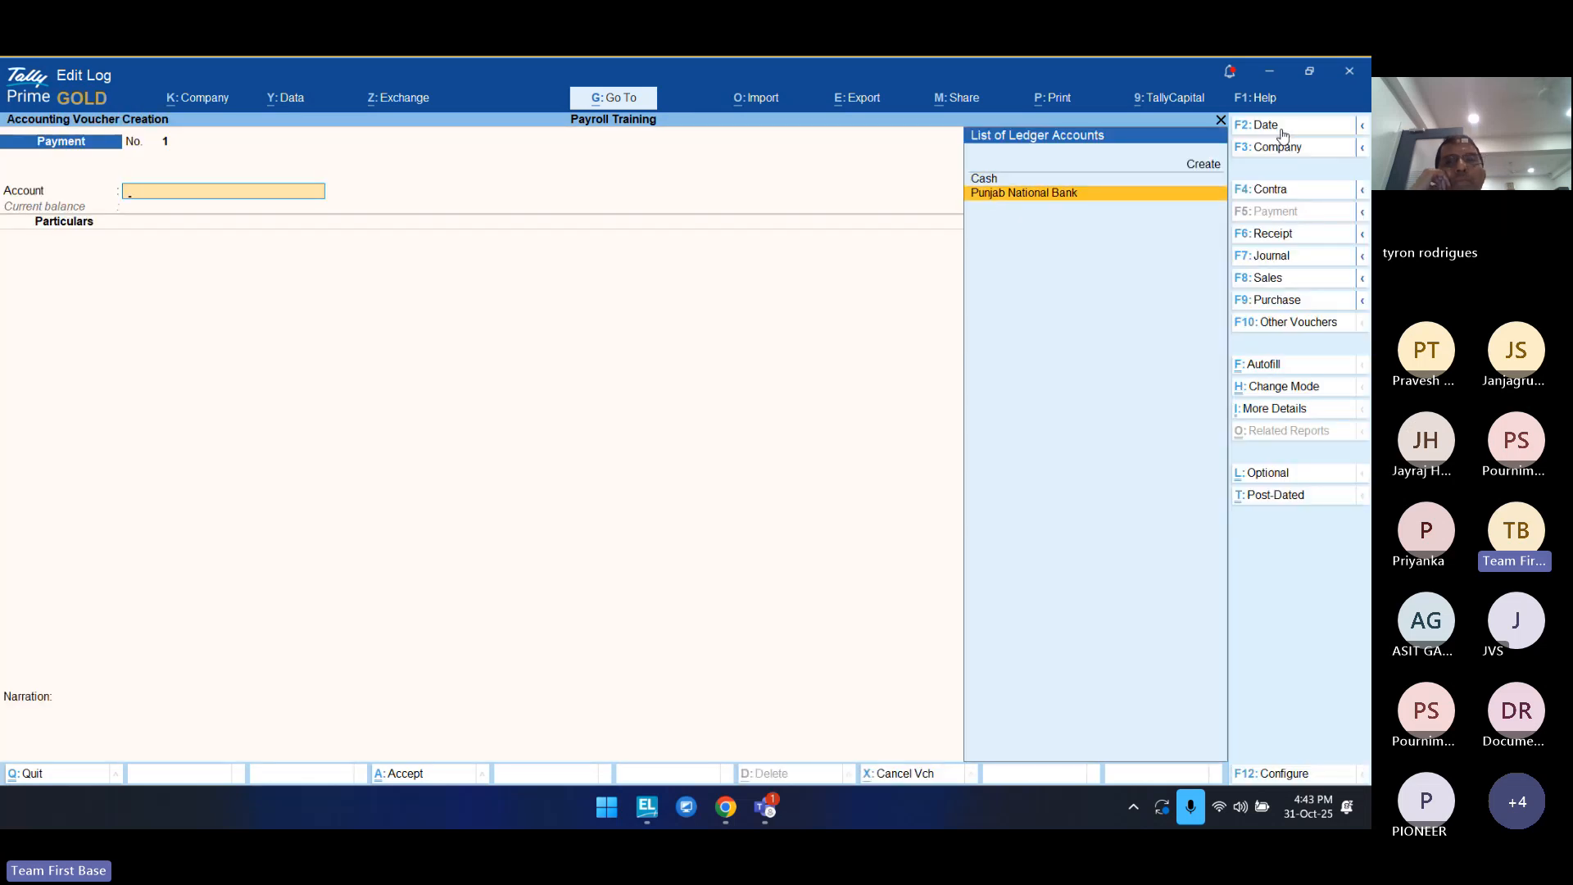
key("Up")
key("Return")
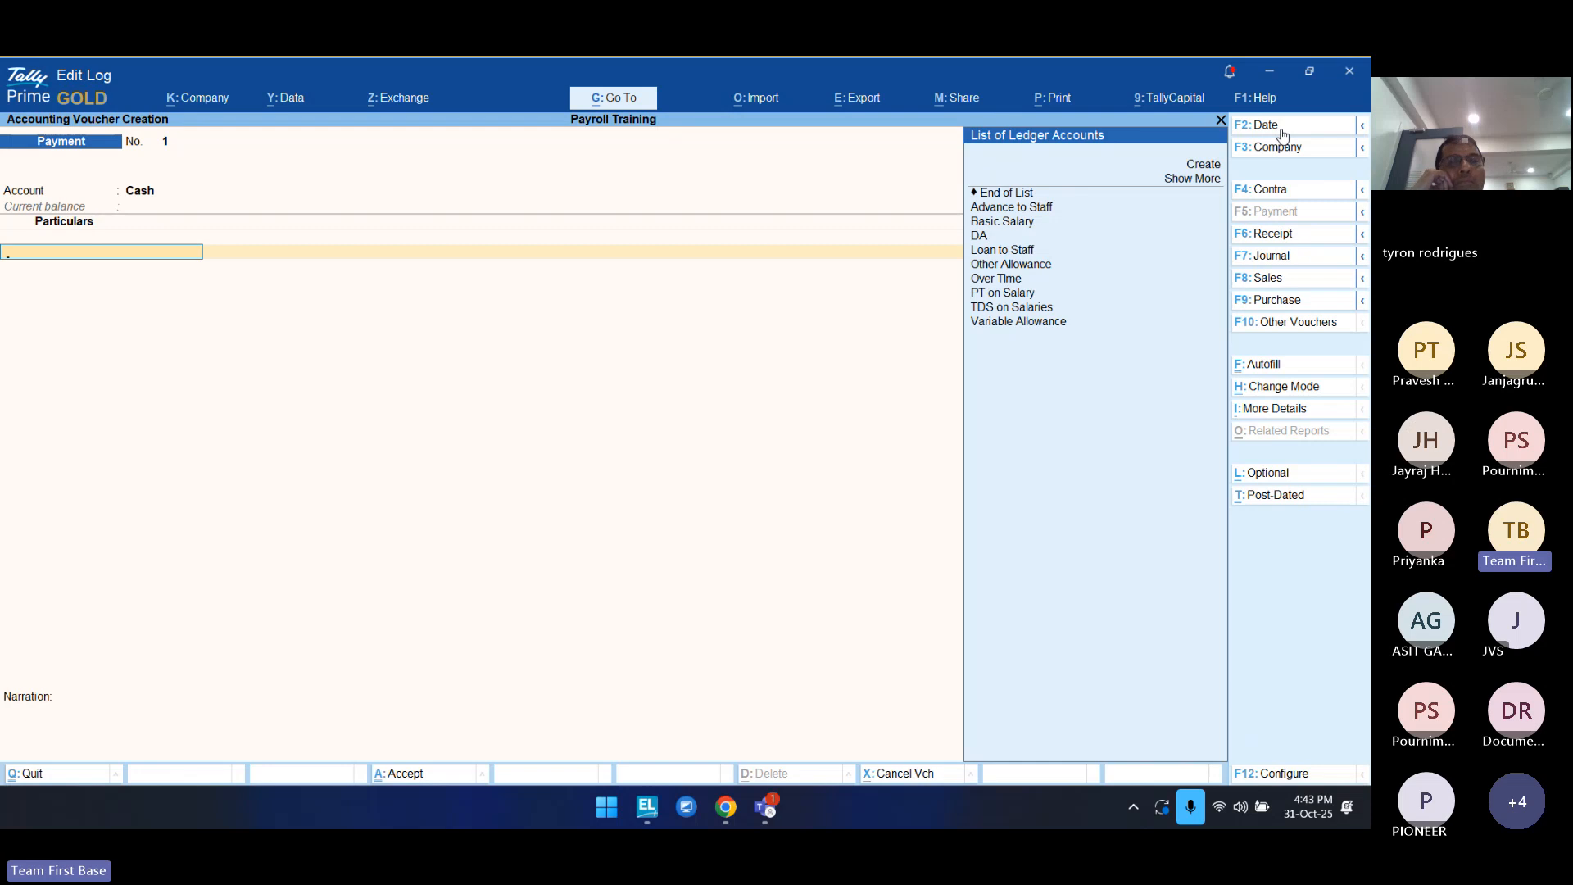
Step: Enter Advance to Staff in the payment voucher's particulars with an amount of 25,000
key("Down")
key("Down")
key("Down")
key("Down")
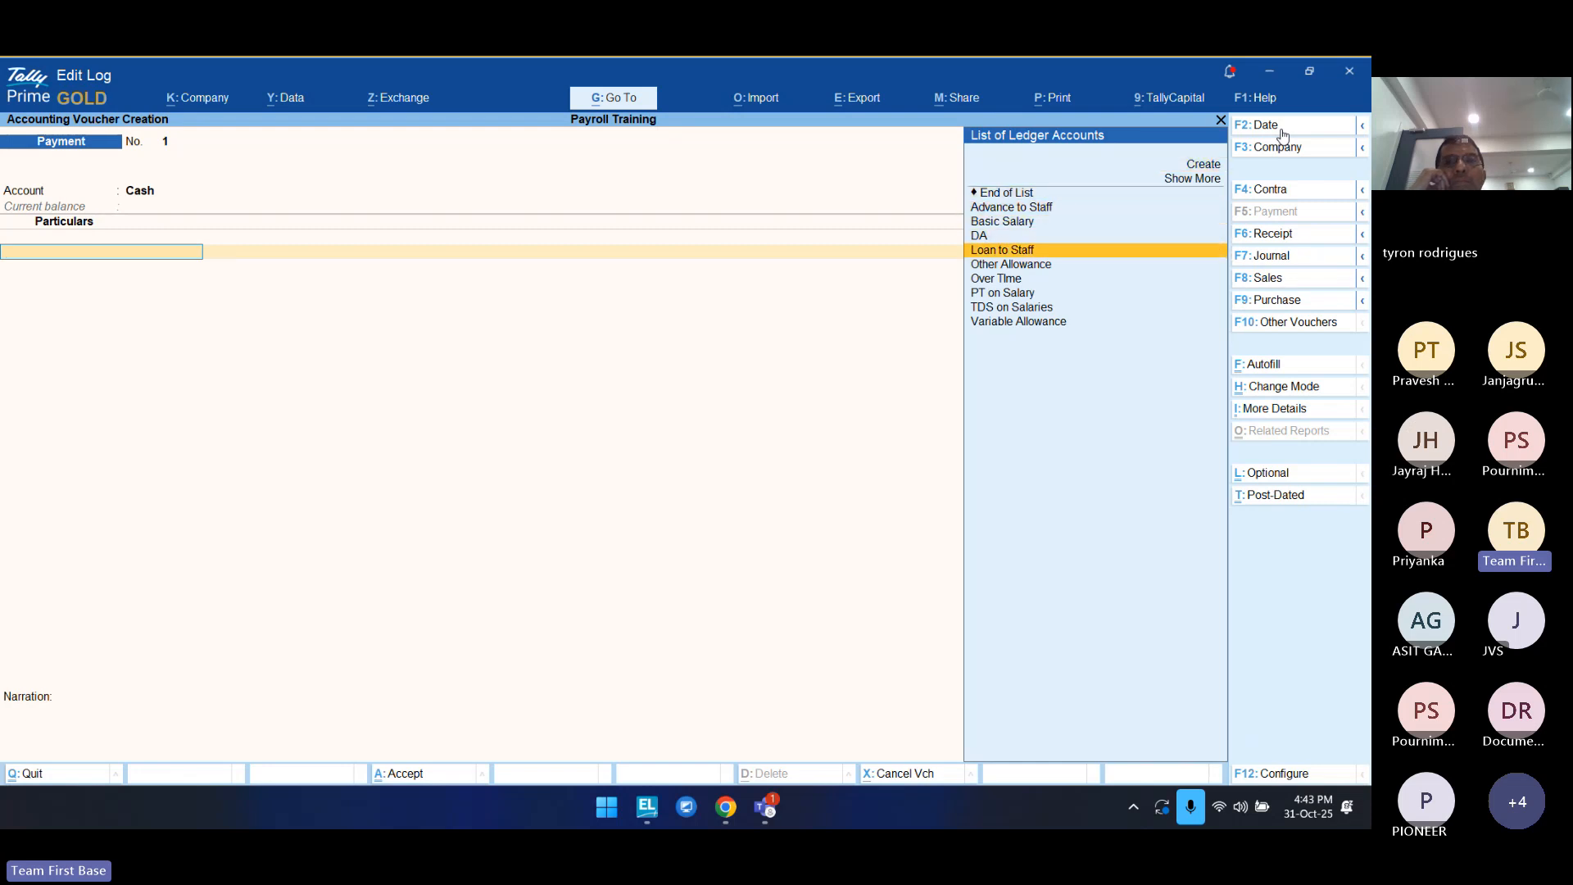
key("Down")
key("Down")
key("Down")
key("Up")
key("Up")
key("Up")
key("Up")
key("Up")
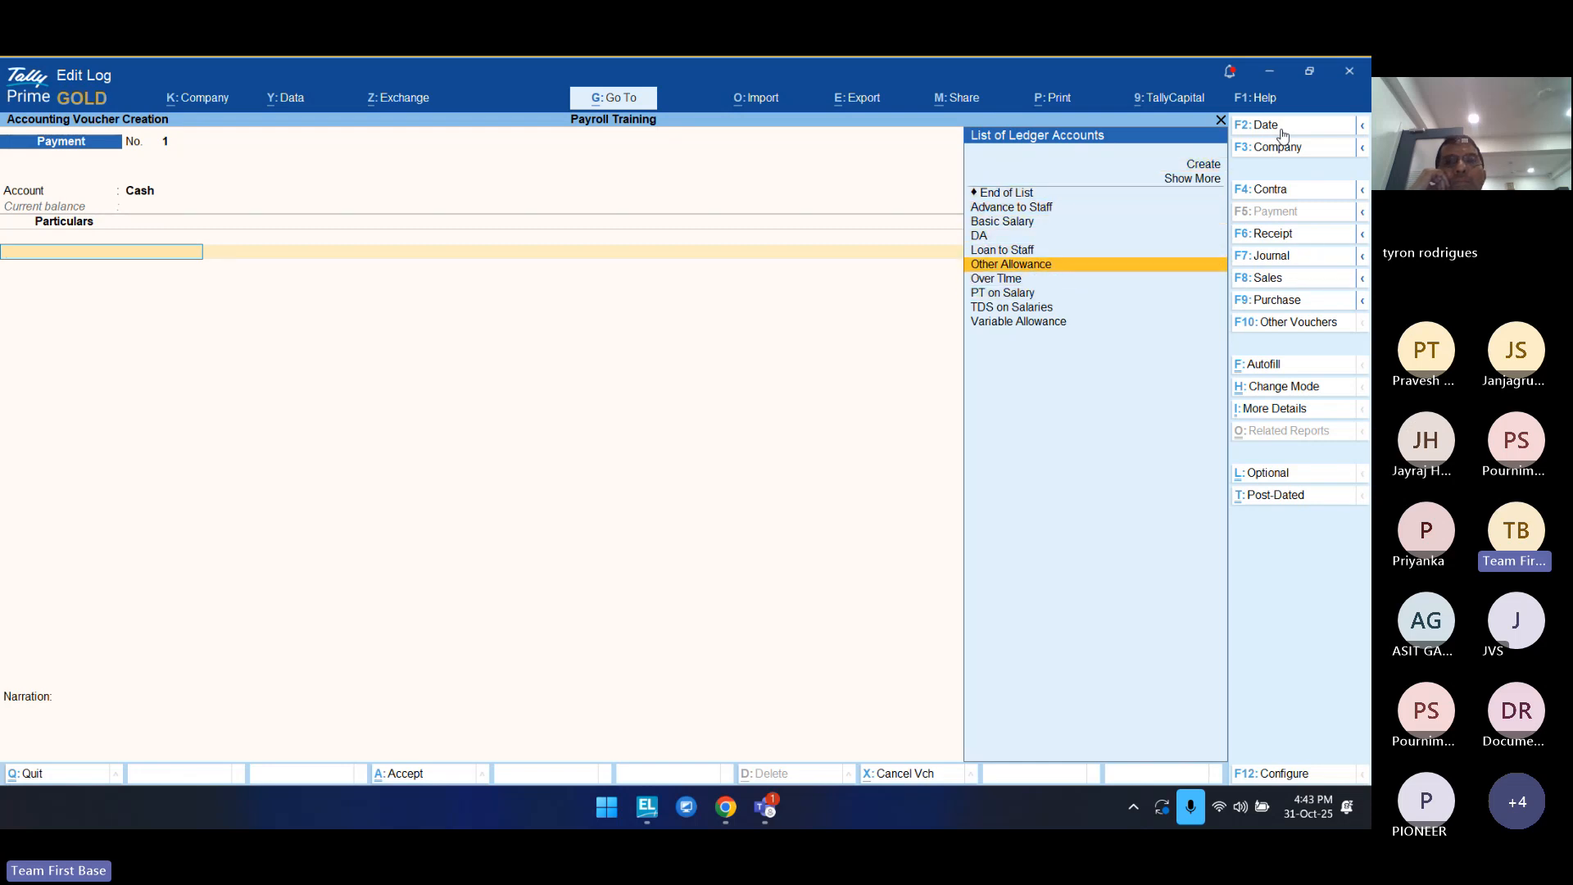
key("Up")
key("Return")
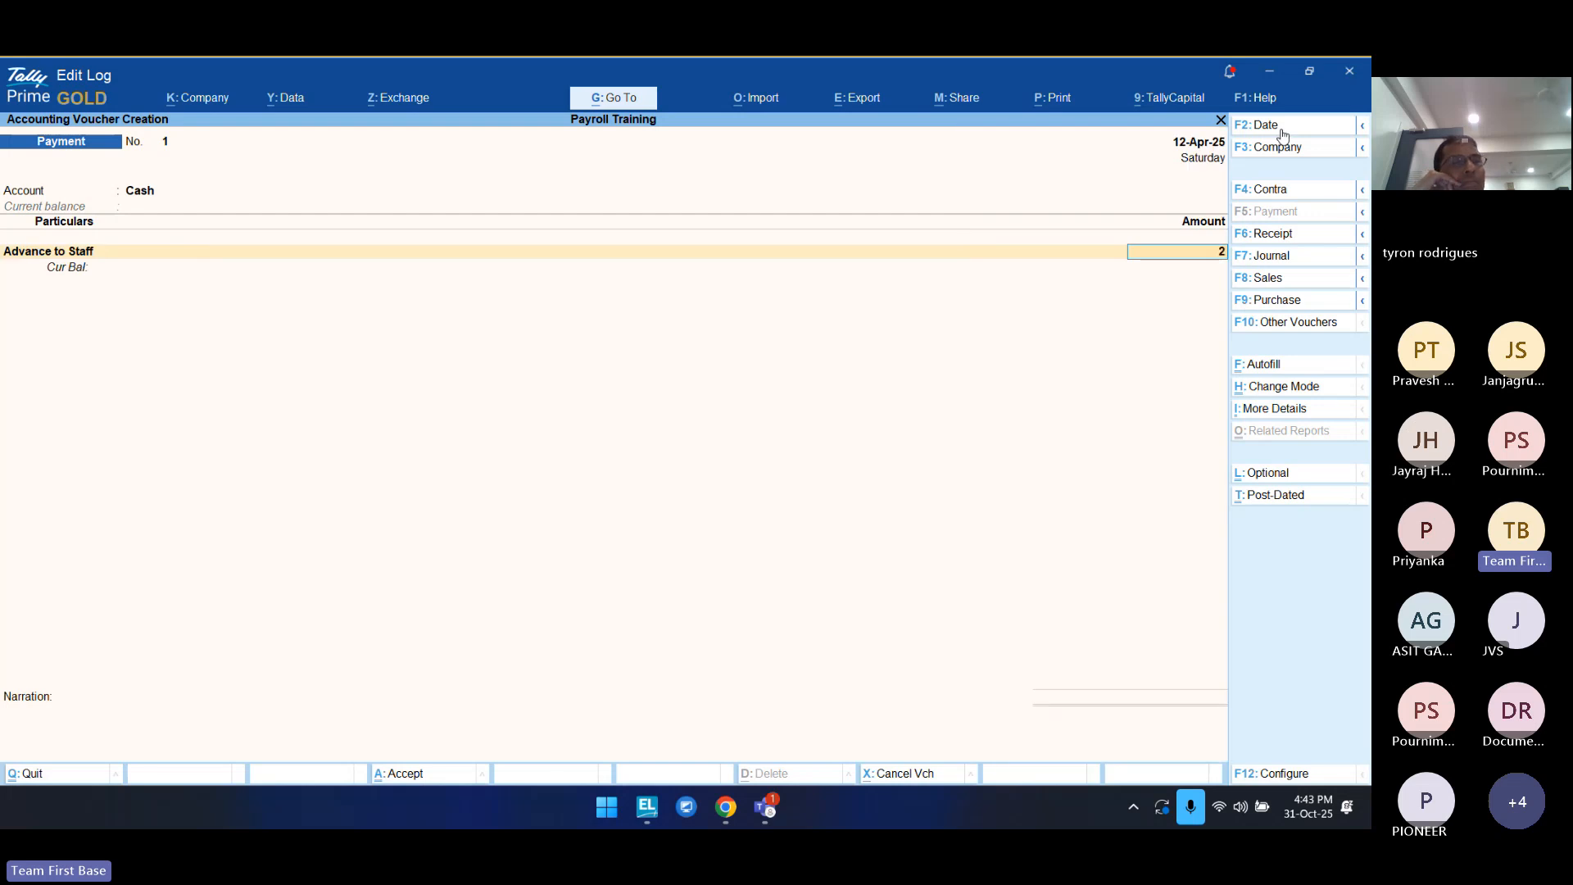
type("25000")
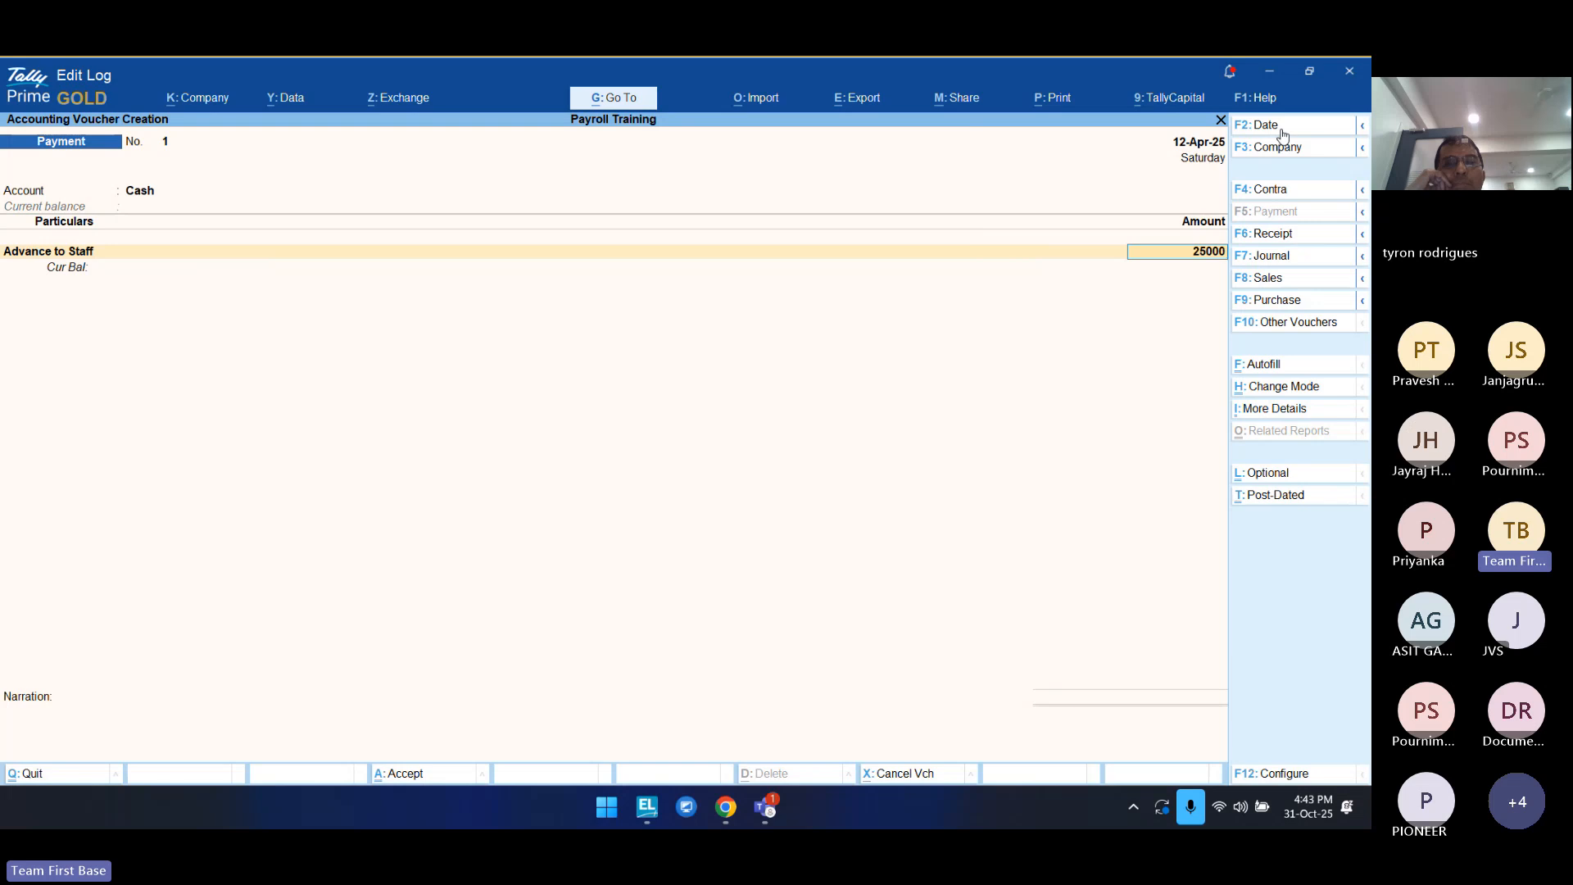
key("Return")
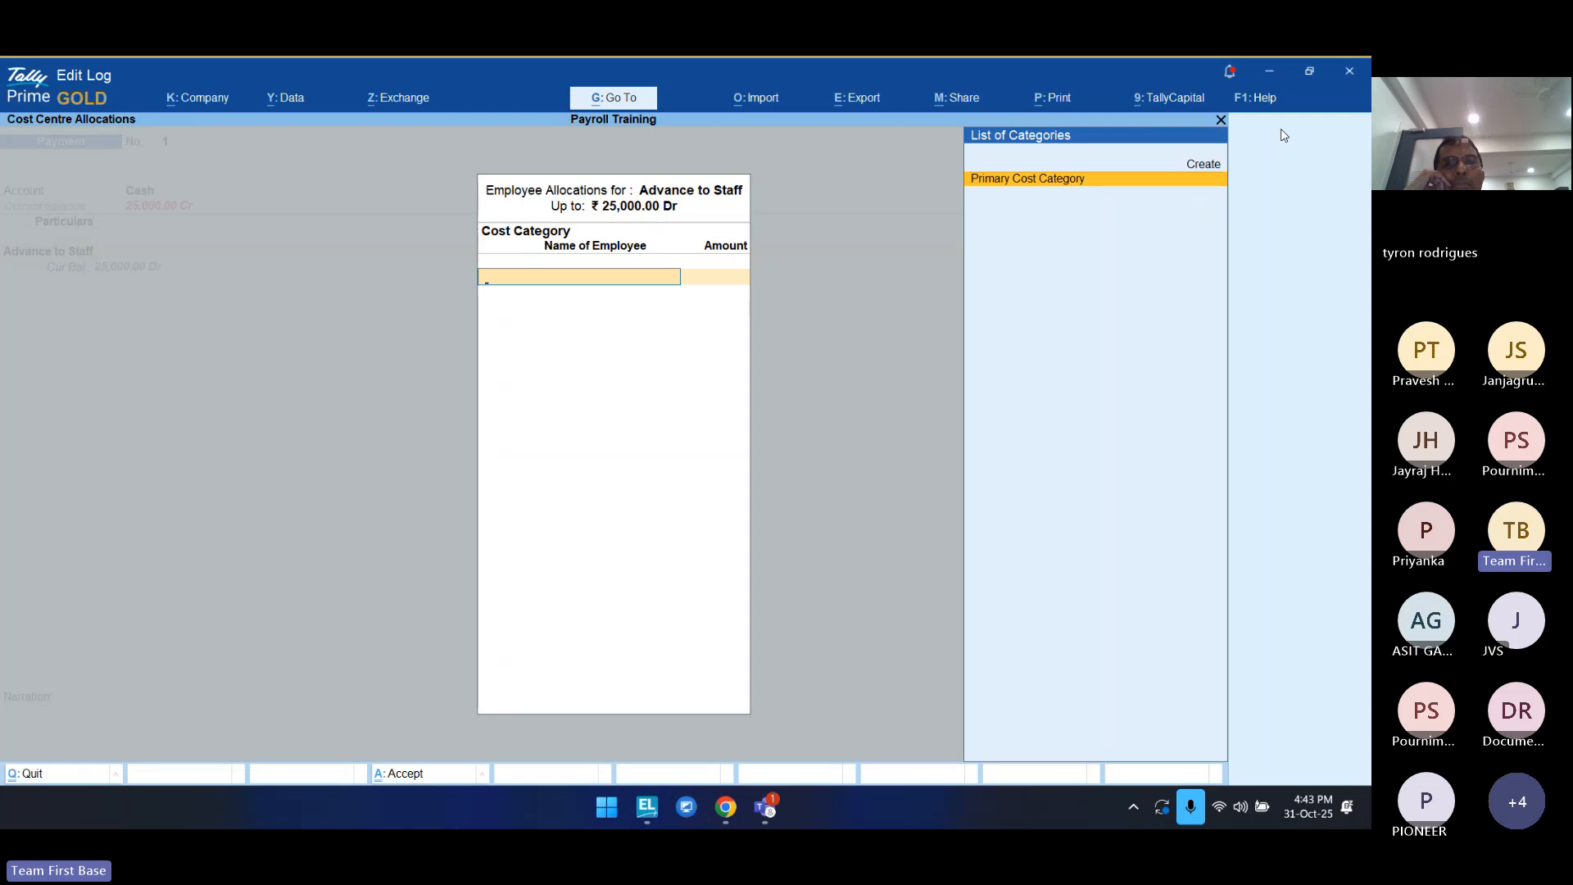
Step: Try to allocate the staff advance to an employee under Primary Cost Category
key("Return")
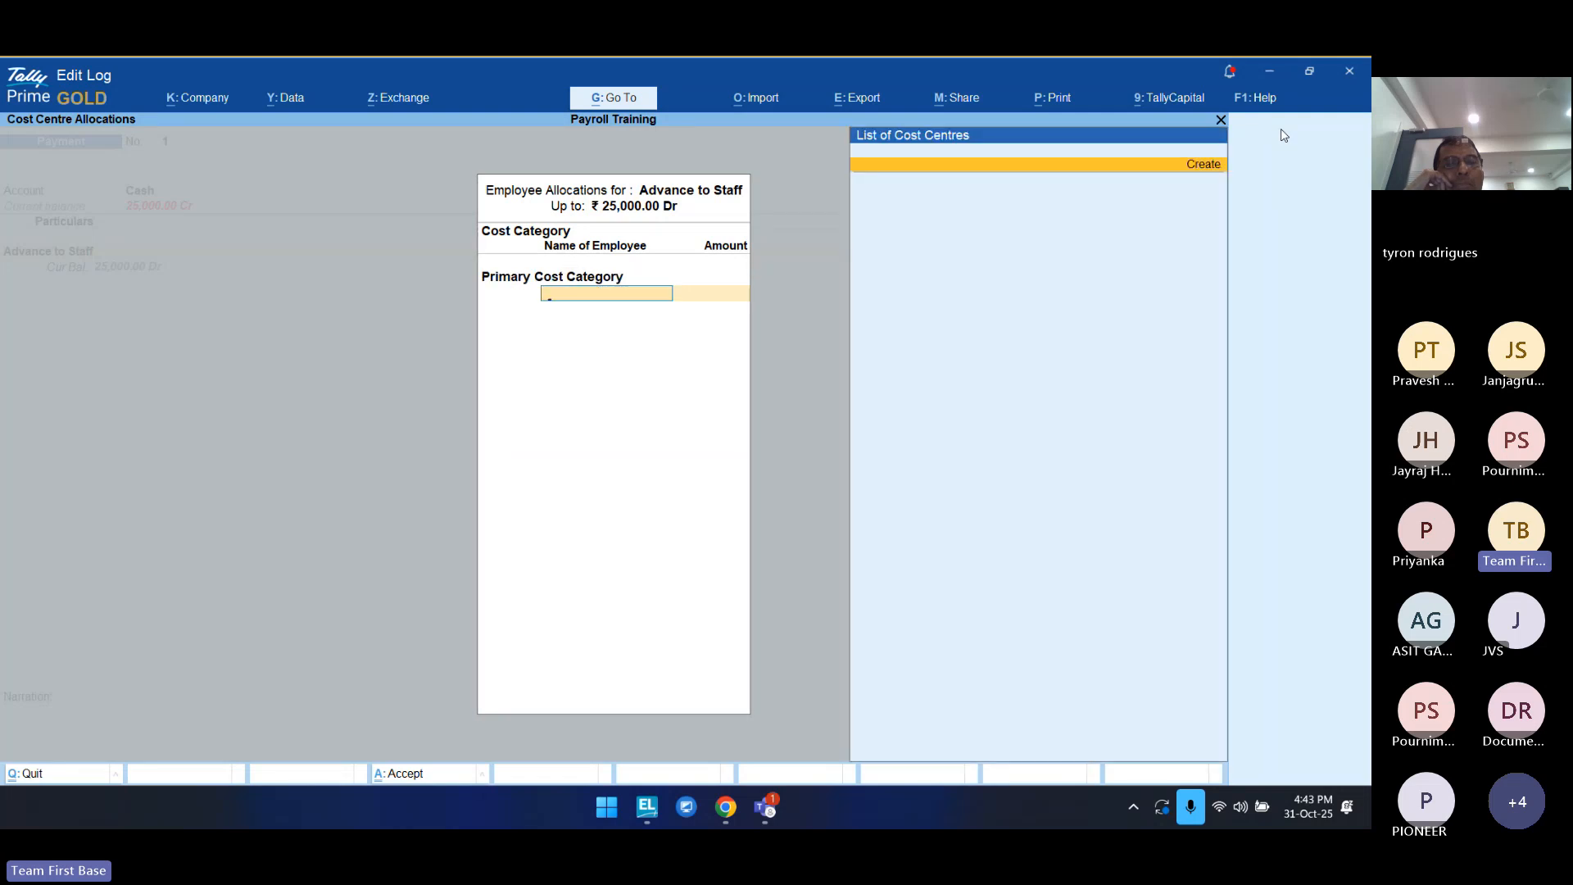
key("Escape")
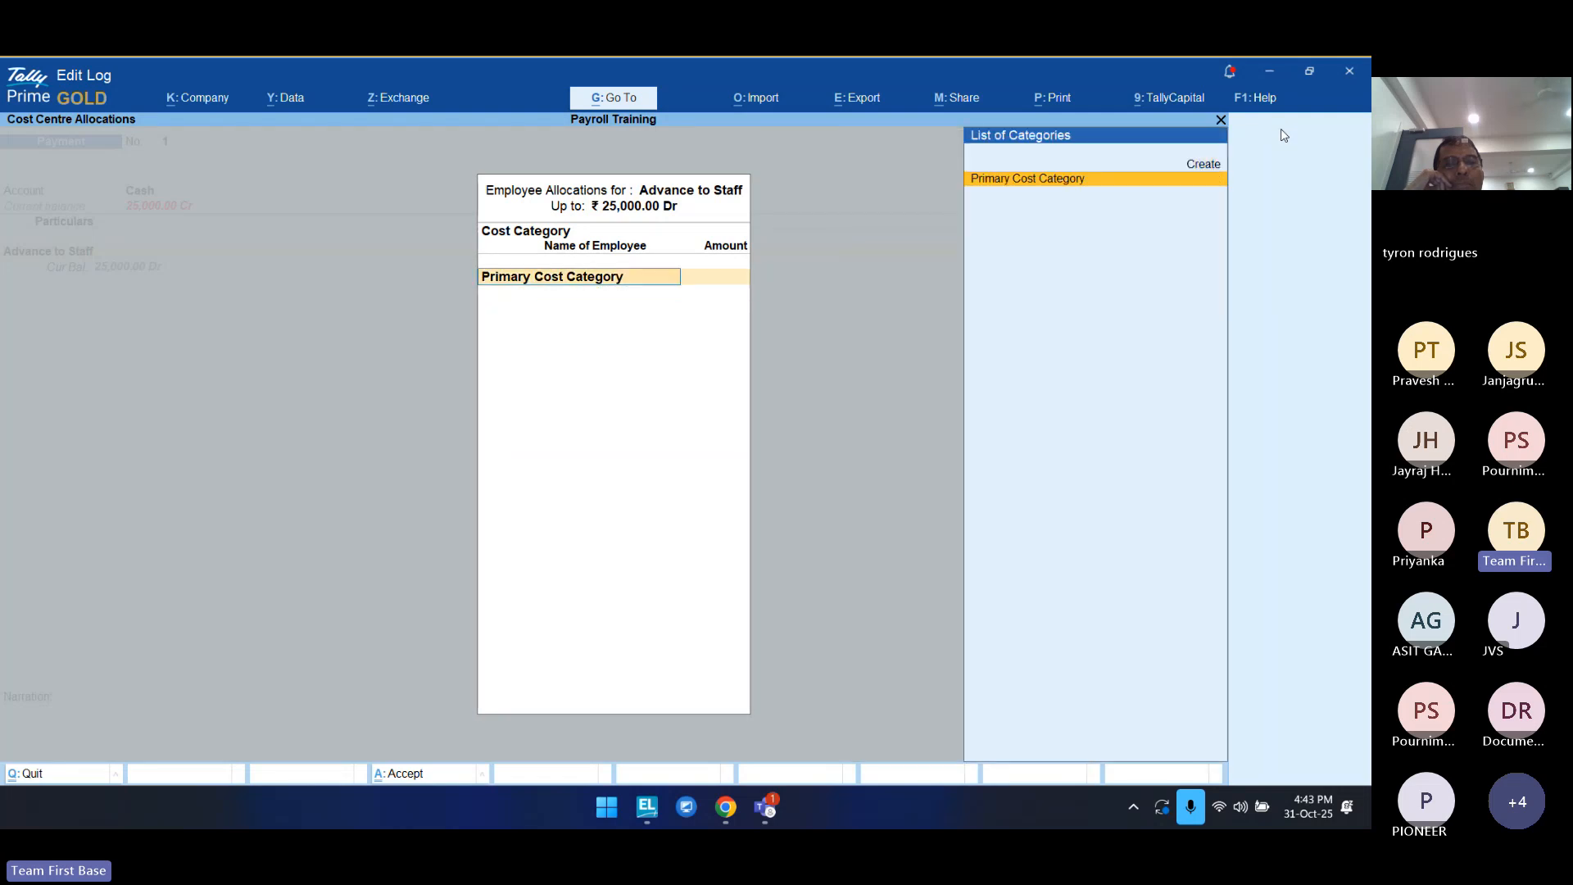
key("Escape")
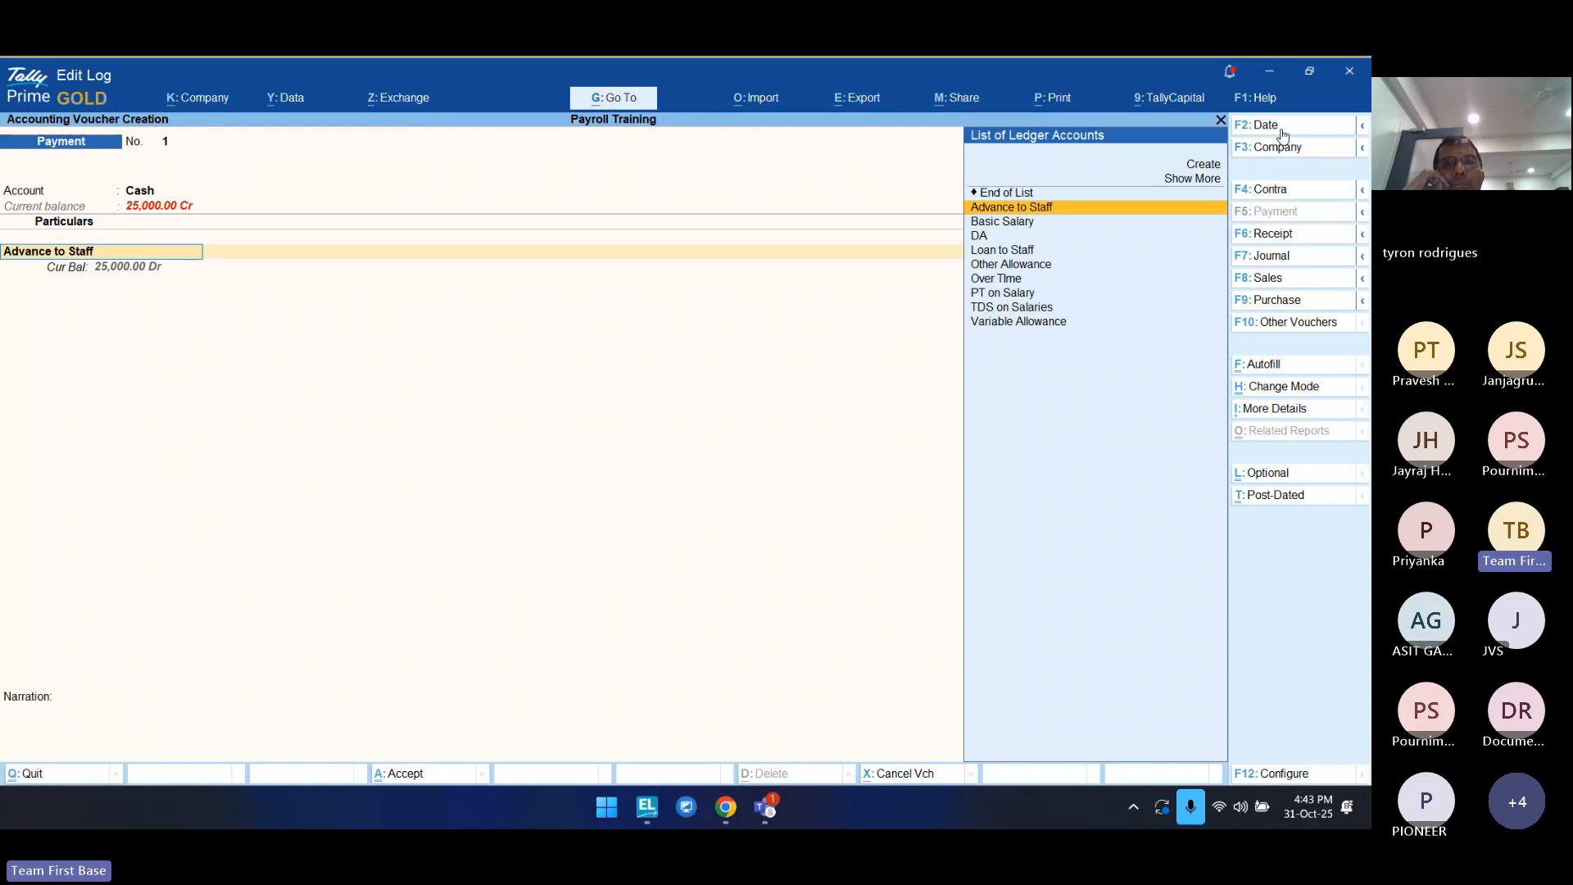
Step: Open the Advance to Staff ledger from the voucher and display its extended list of ledger details
key("ctrl+Return")
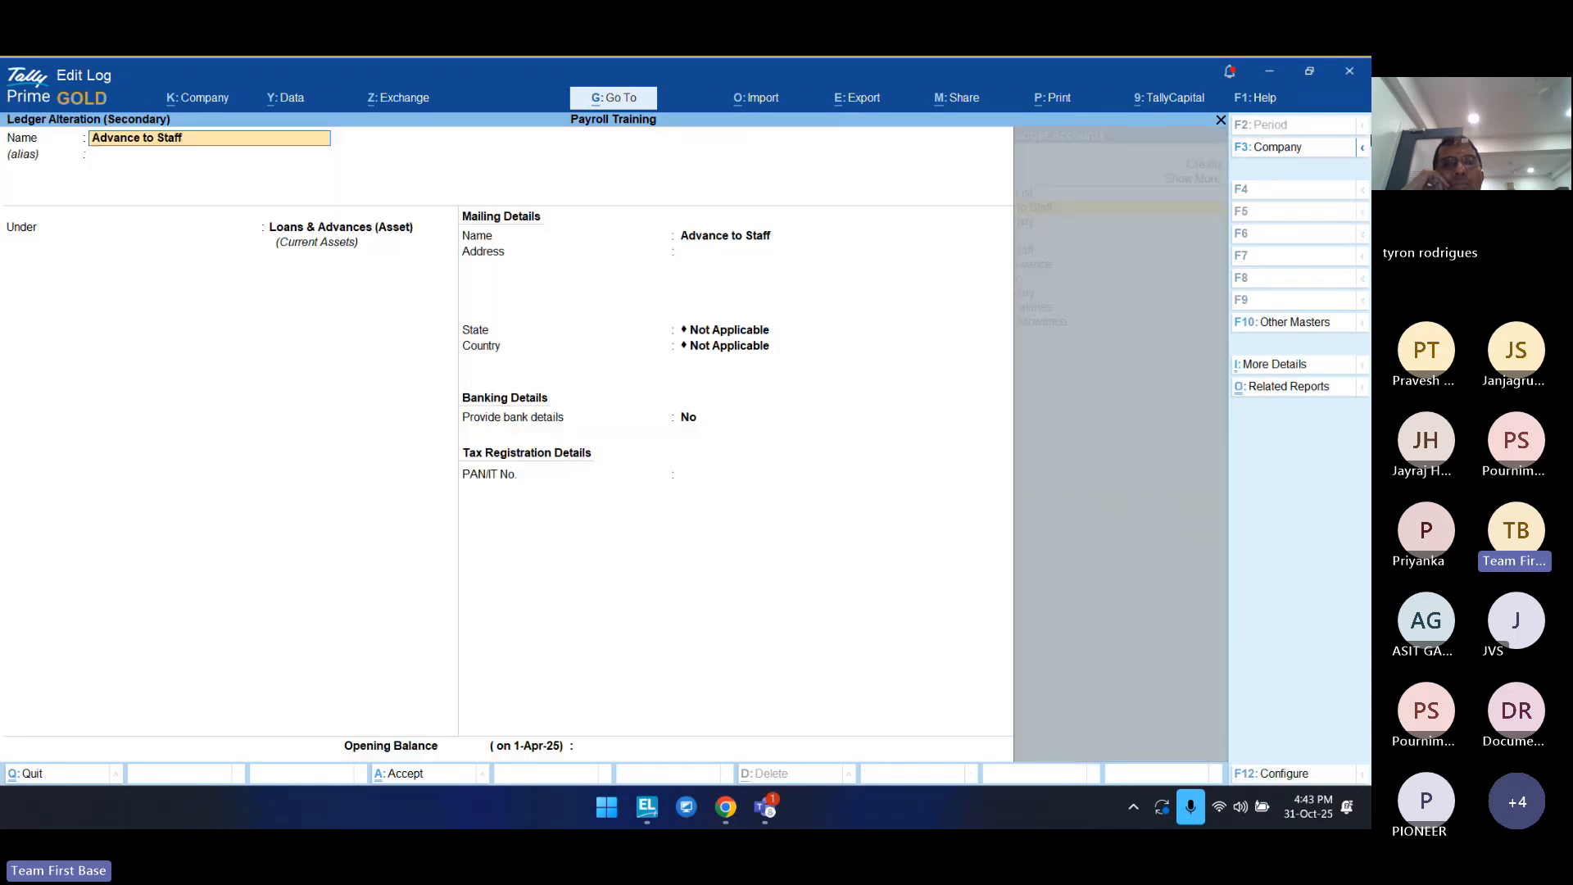
left_click(1274, 362)
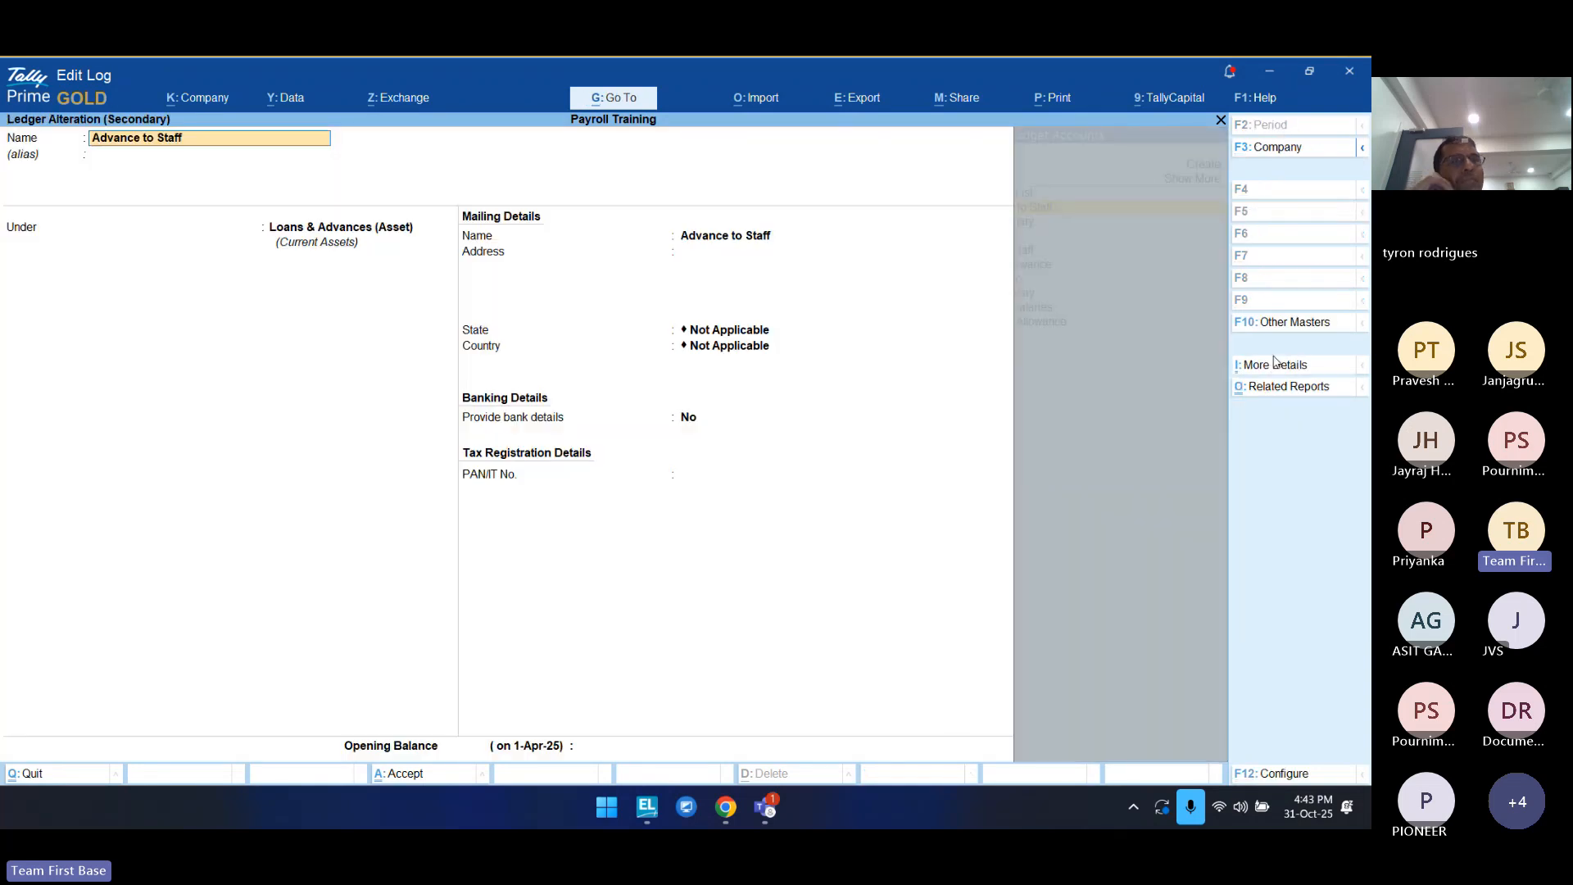
key("Down")
key("Down")
key("Up")
key("Up")
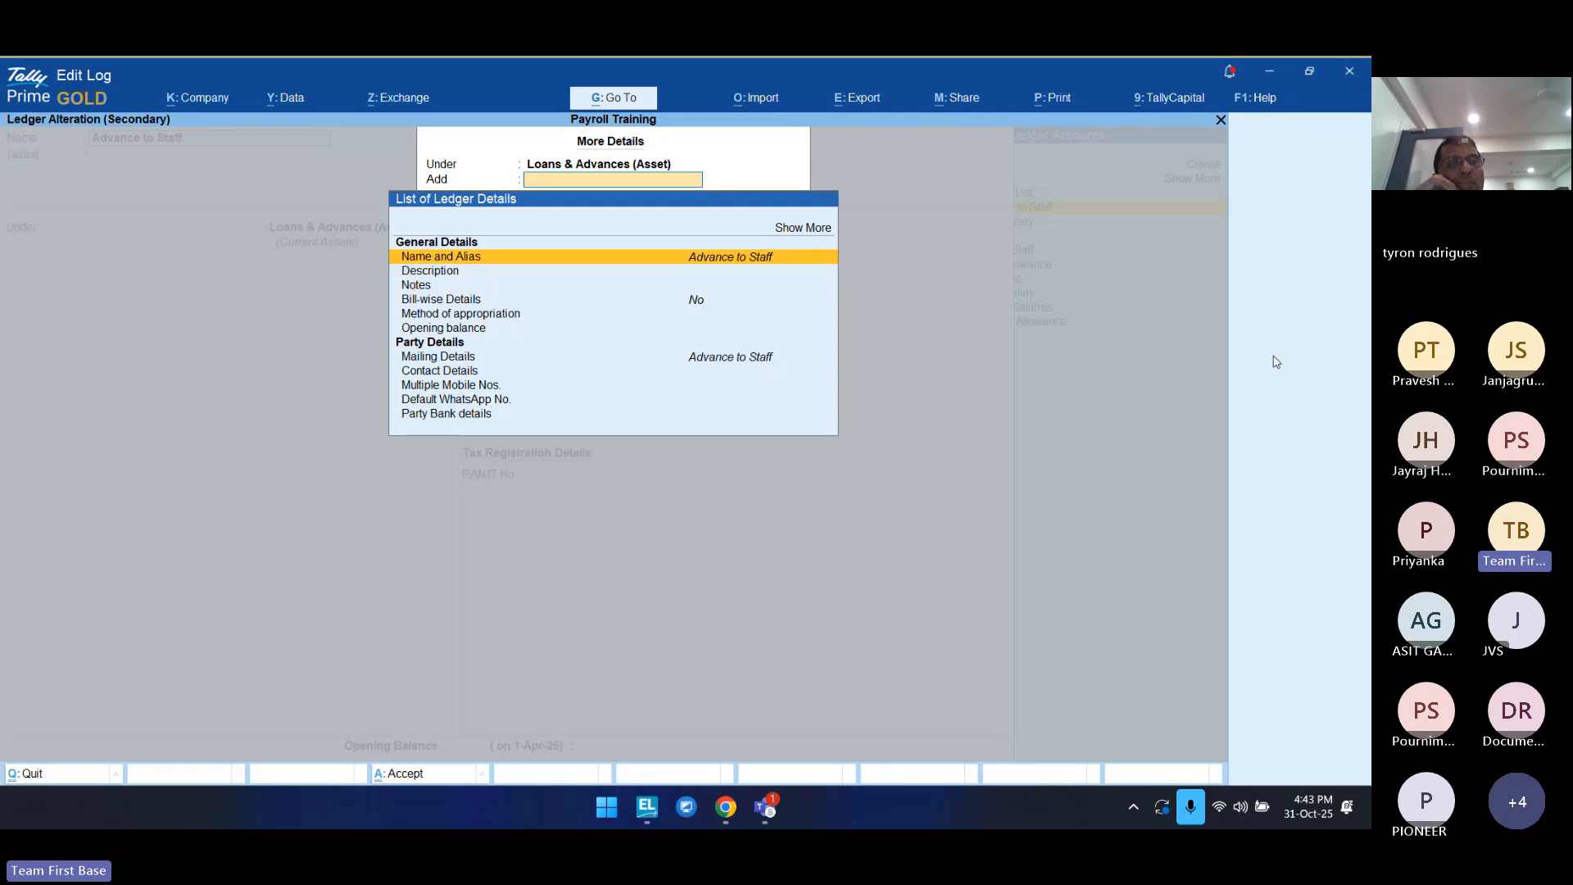
key("Up")
key("Return")
key("Up")
key("Return")
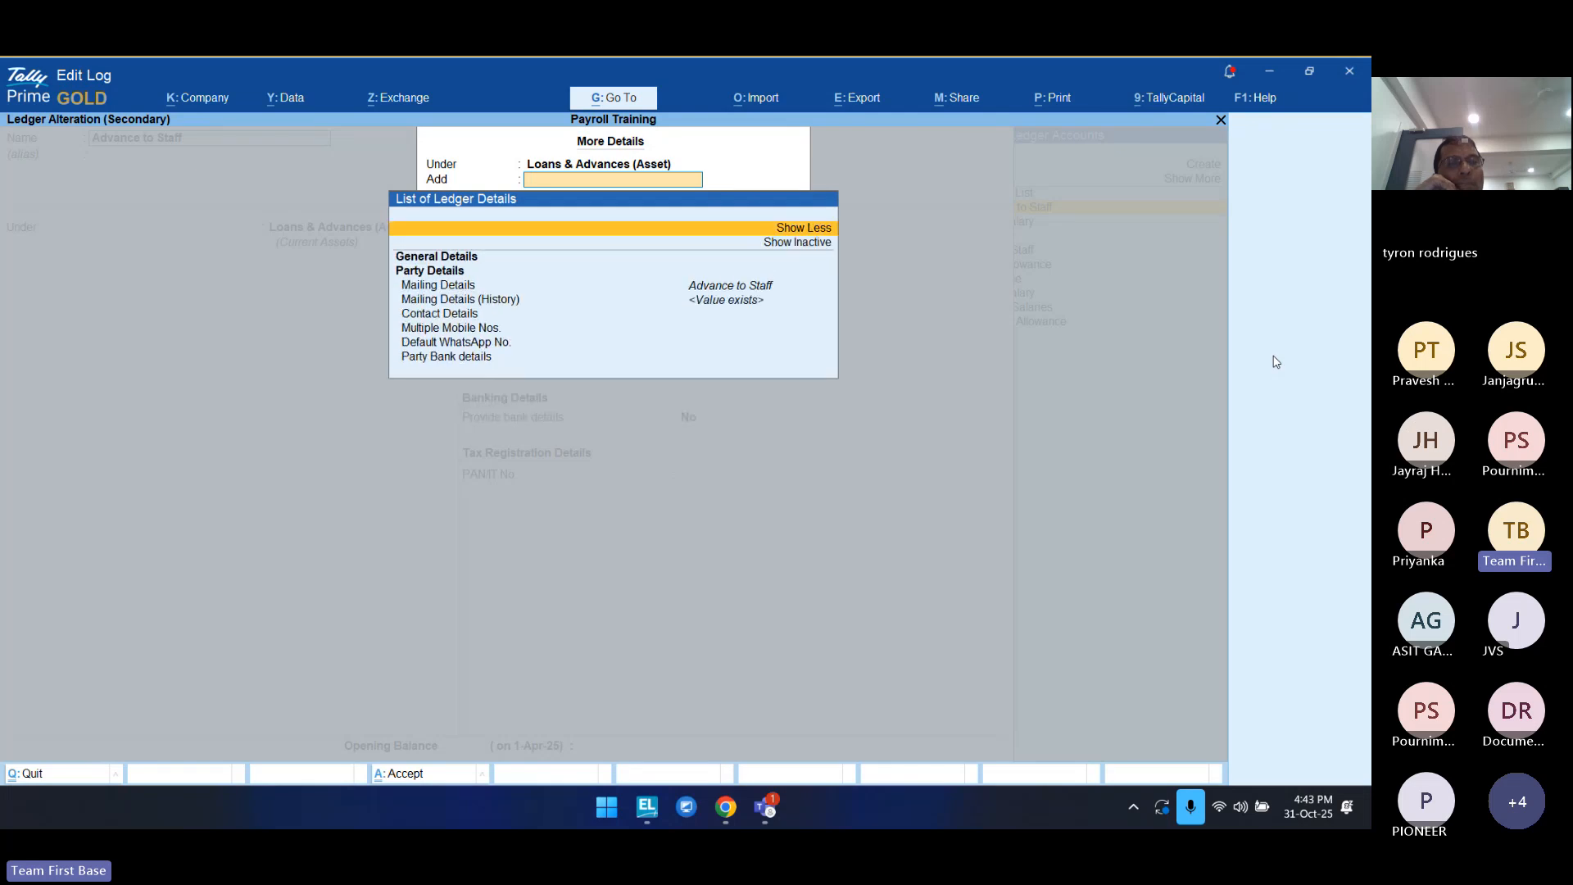
Step: Check the ledger's Use for Payroll setting among the General Details, and close the ledger without saving
key("Down")
key("Down")
key("Down")
key("Down")
key("Down")
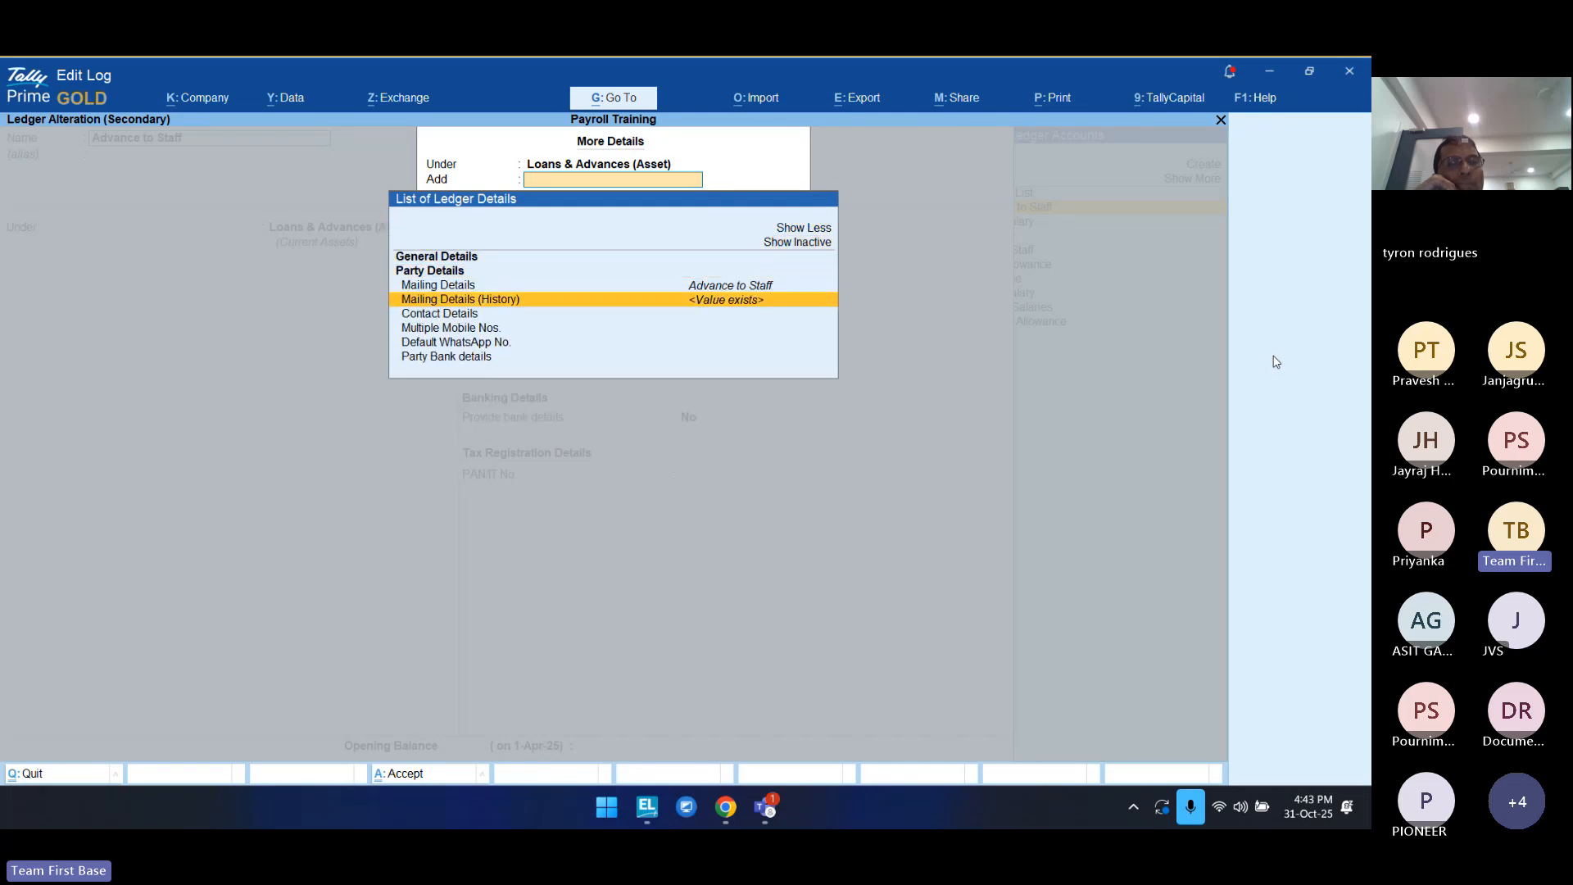
key("Up")
key("Up")
key("Up")
key("Return")
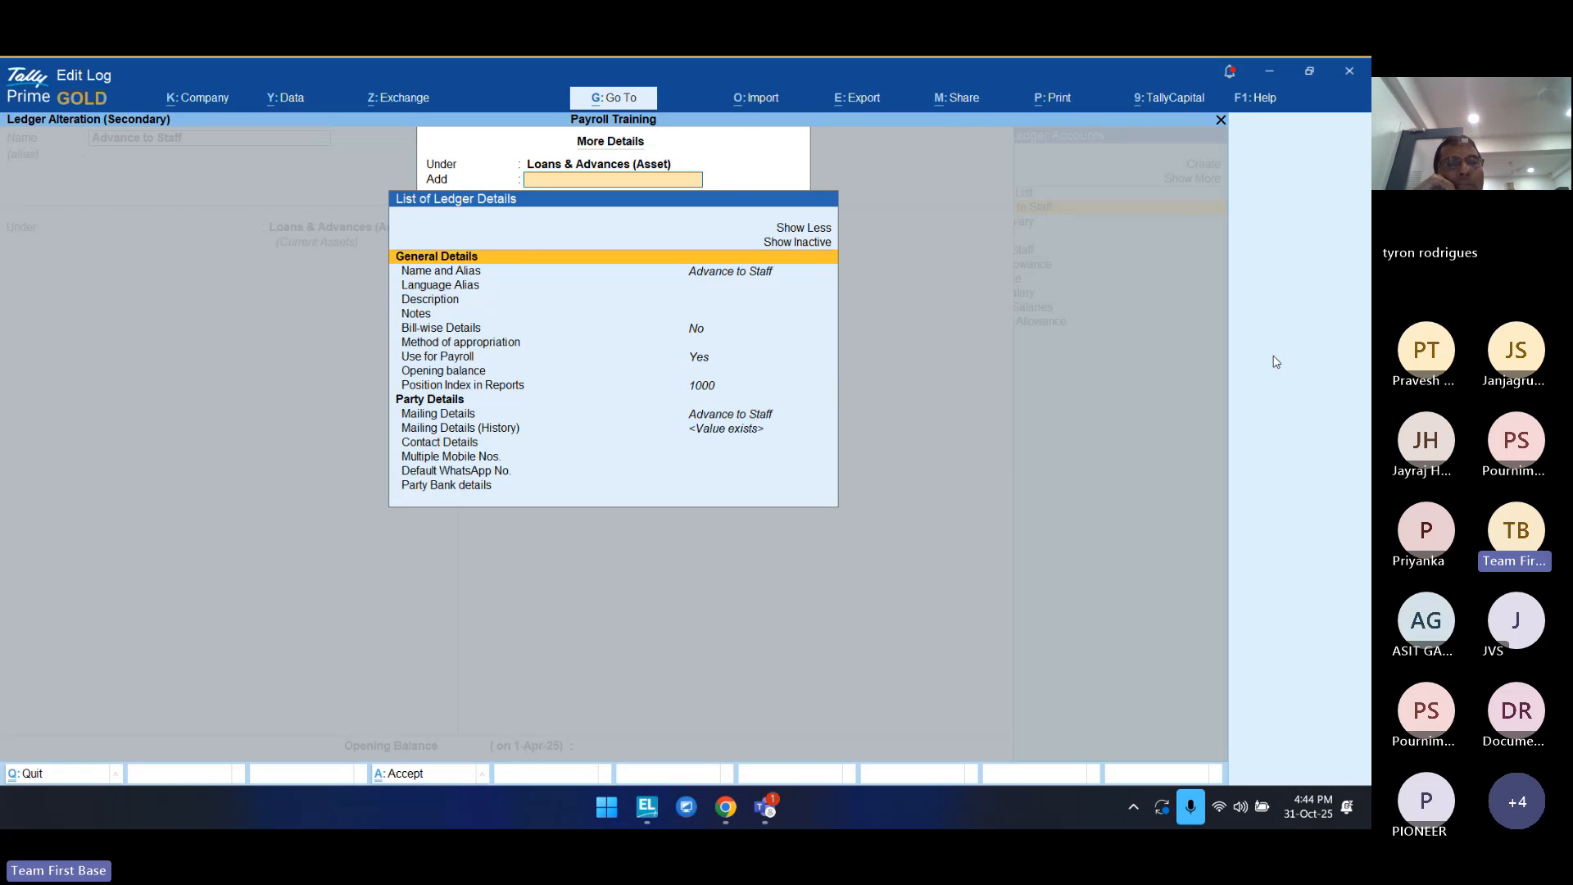
key("Down")
key("Down")
key("Down")
key("Down")
key("Down")
key("Down")
key("Down")
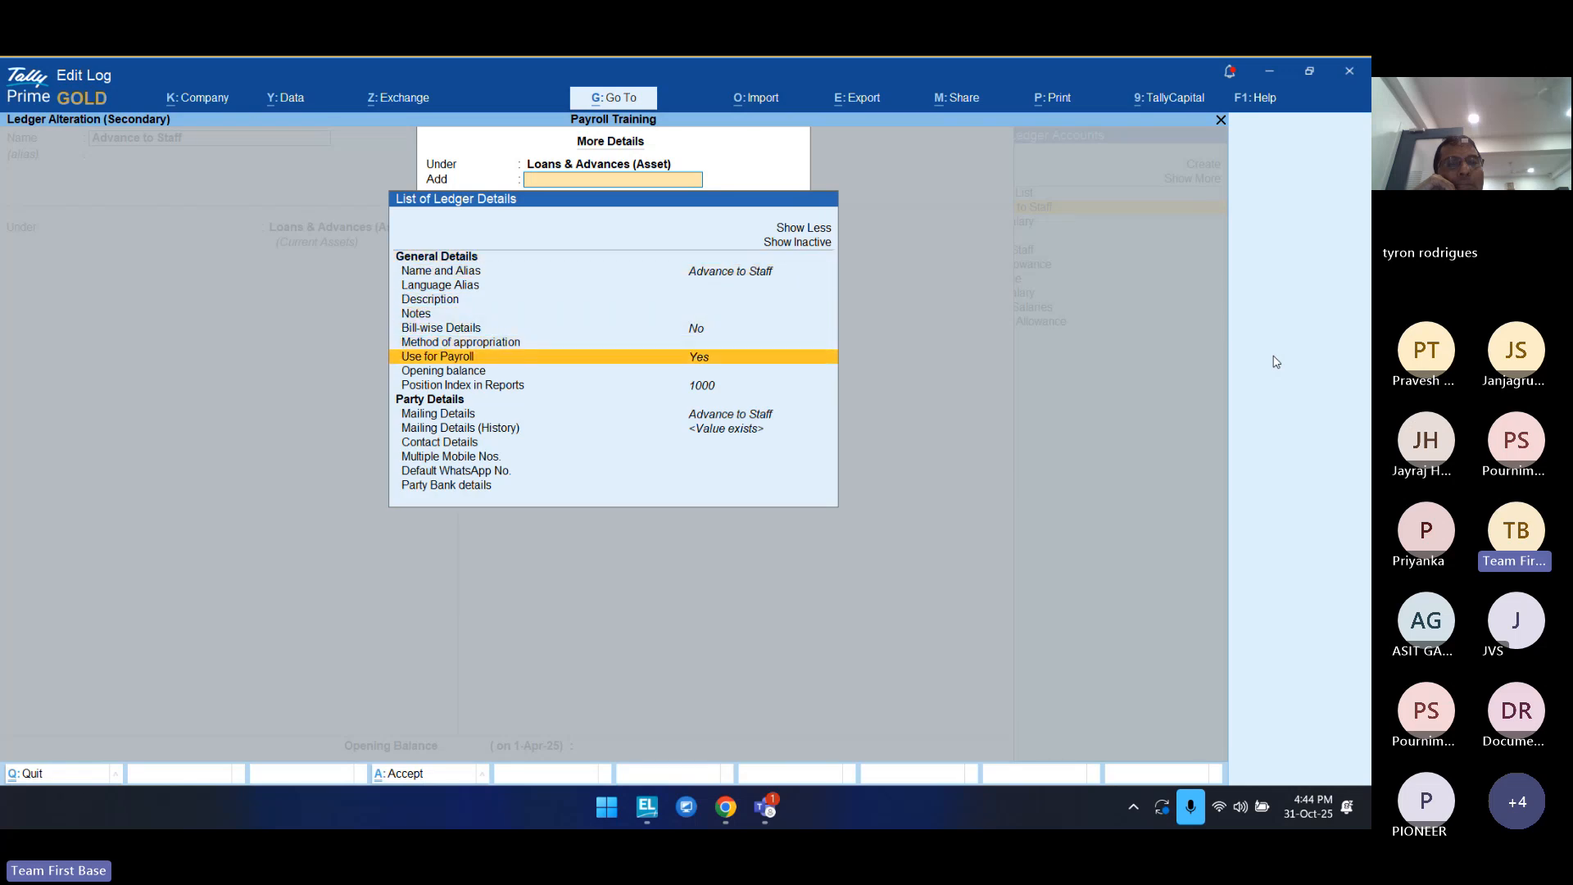
key("Escape")
key("Escape")
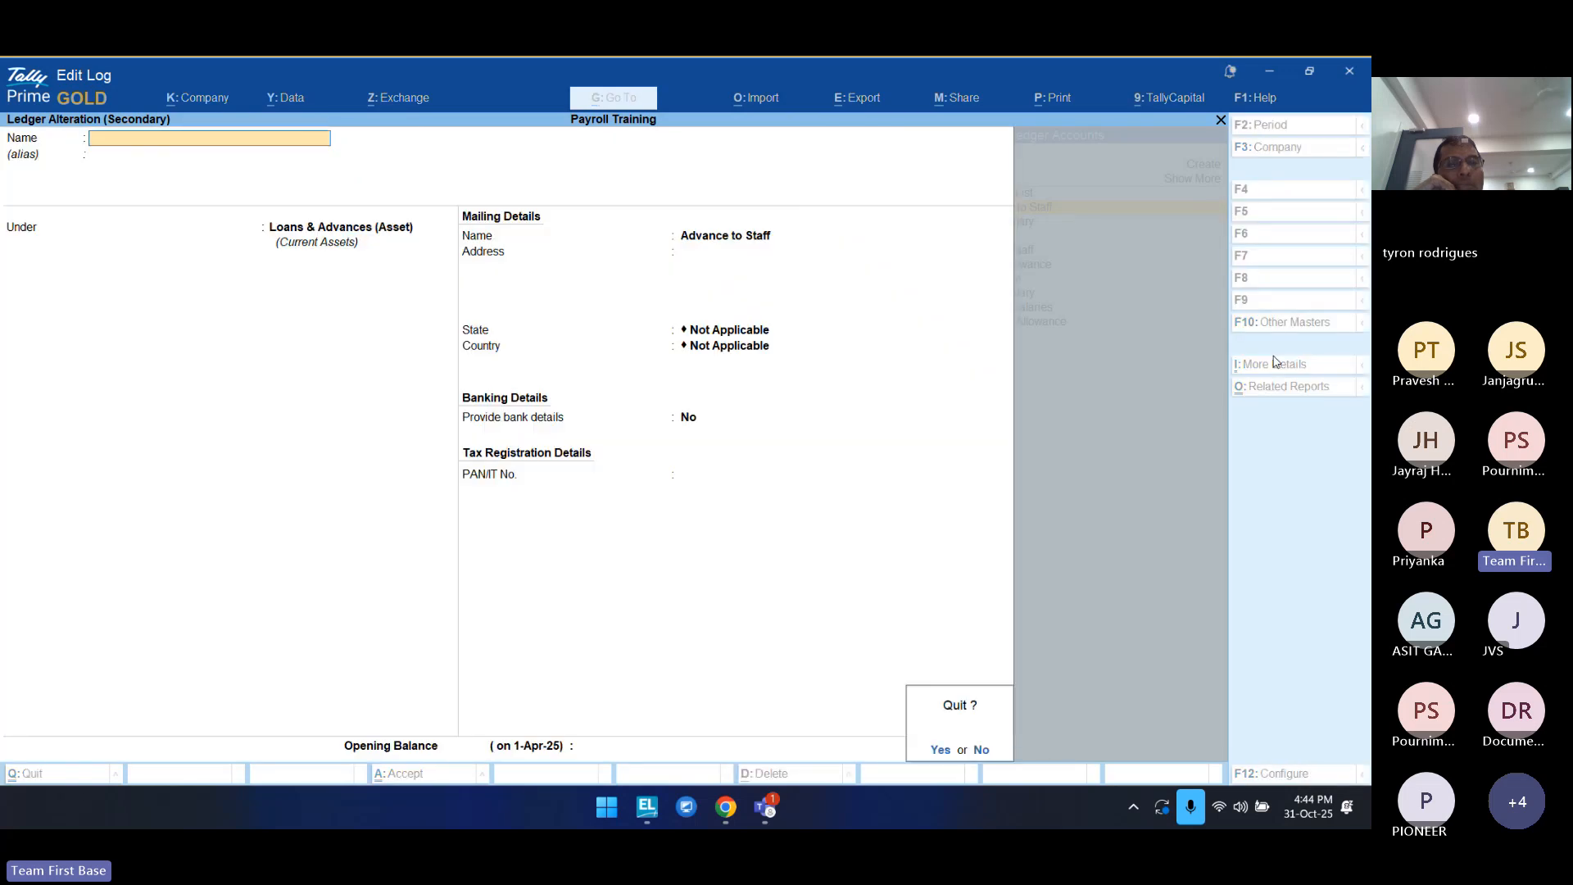
key("y")
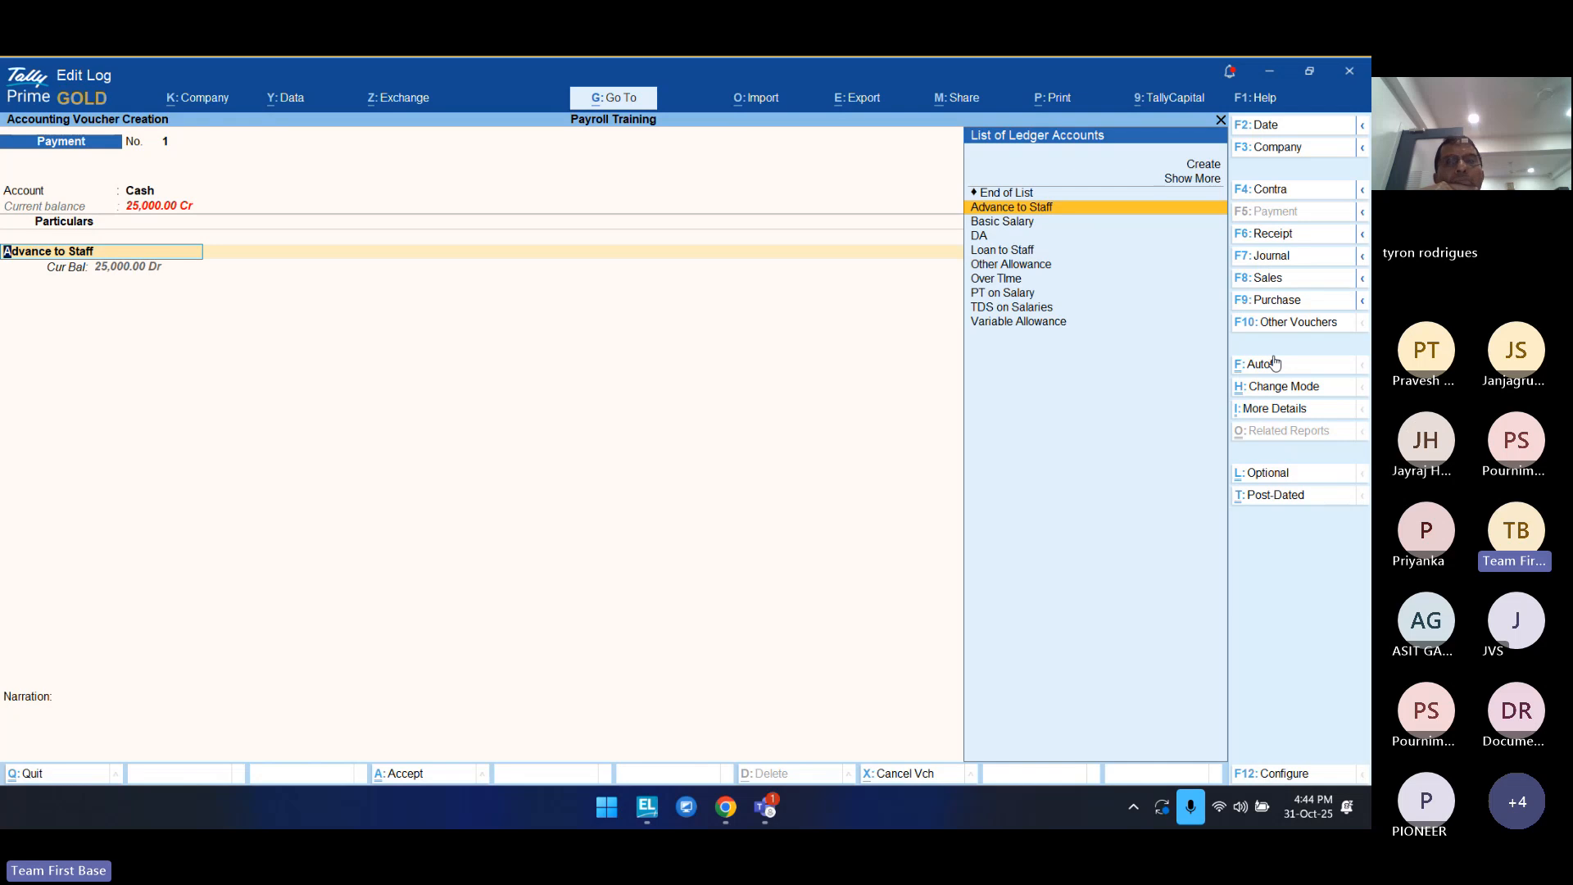
Step: Reopen the employee allocations for the 25,000 advance and choose Primary Cost Category
key("Return")
key("Return")
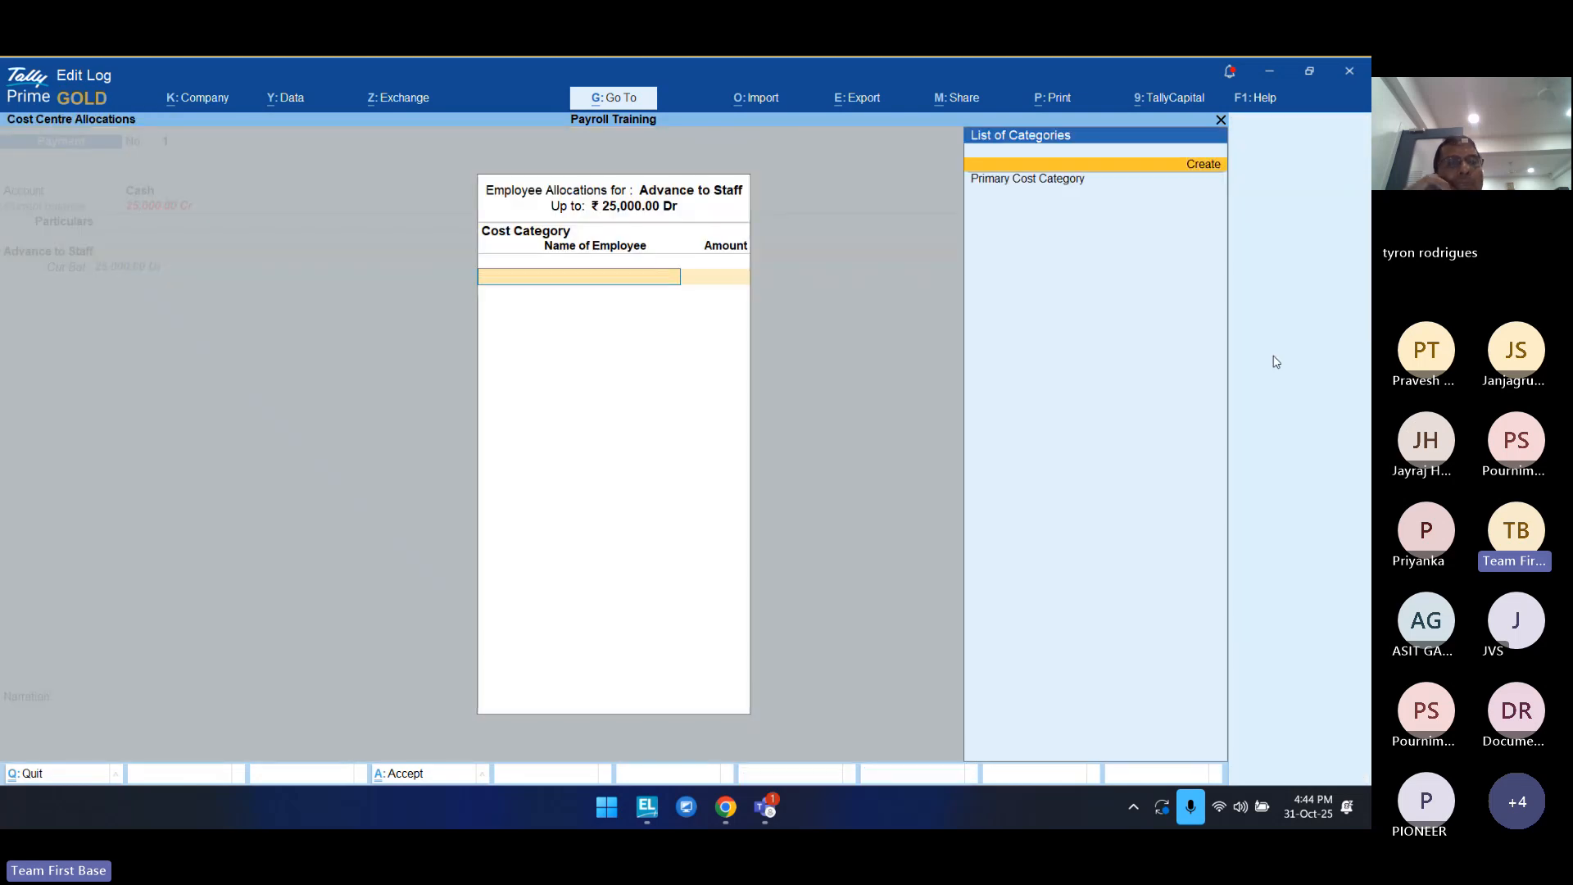
key("Return")
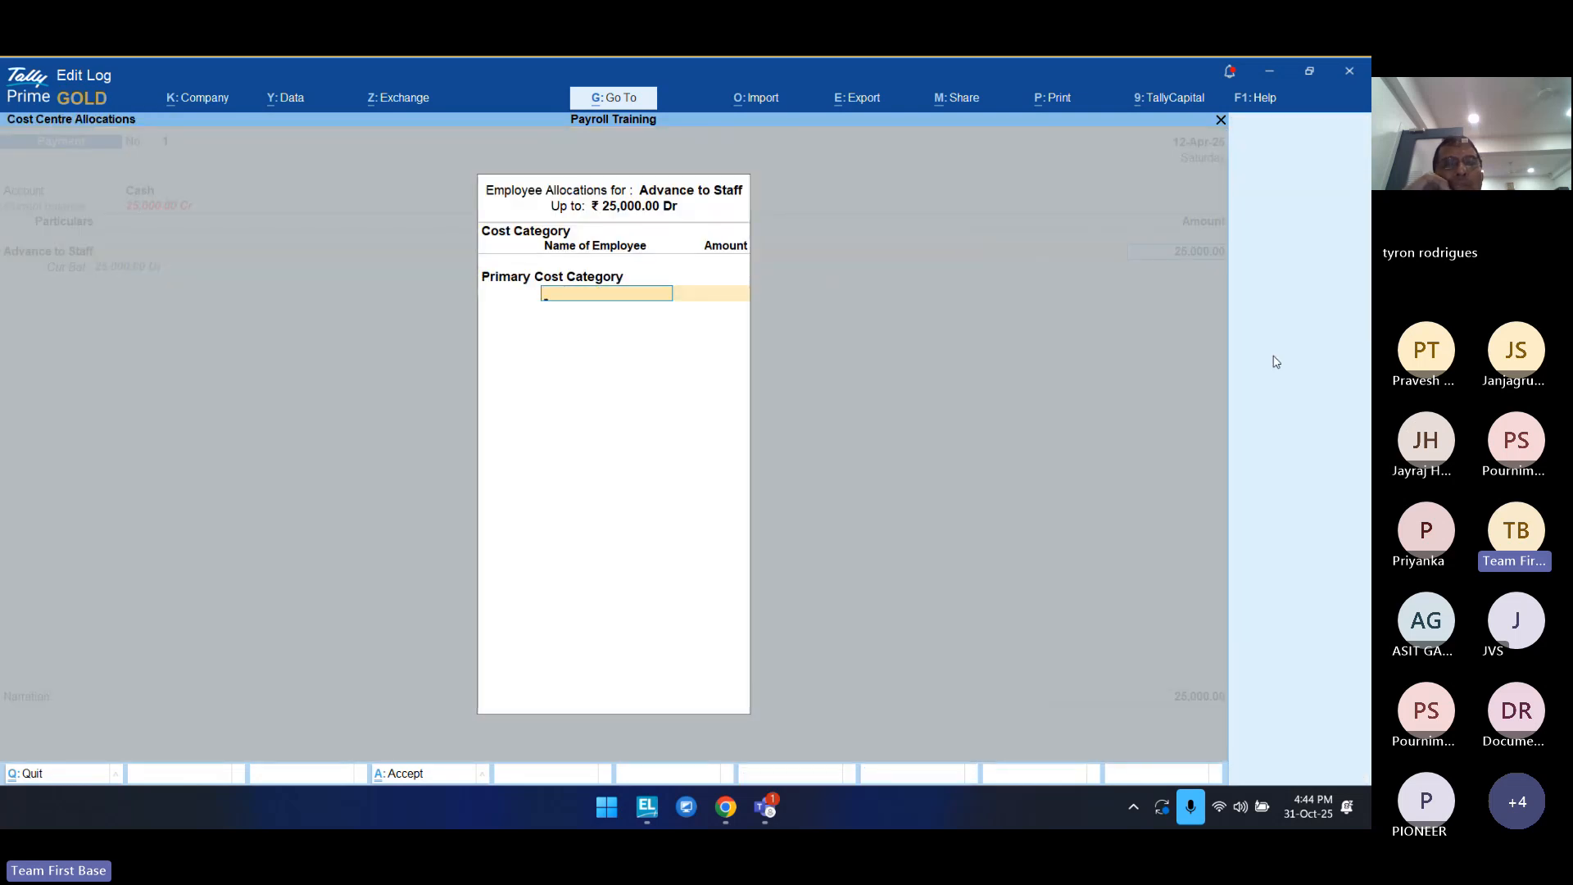
Step: Check the employee master under the Factory - Bhiwandi category, and return to the voucher's employee allocations without changing it
key("alt+g")
key("Up")
key("Up")
key("Up")
key("Up")
key("Return")
key("Down")
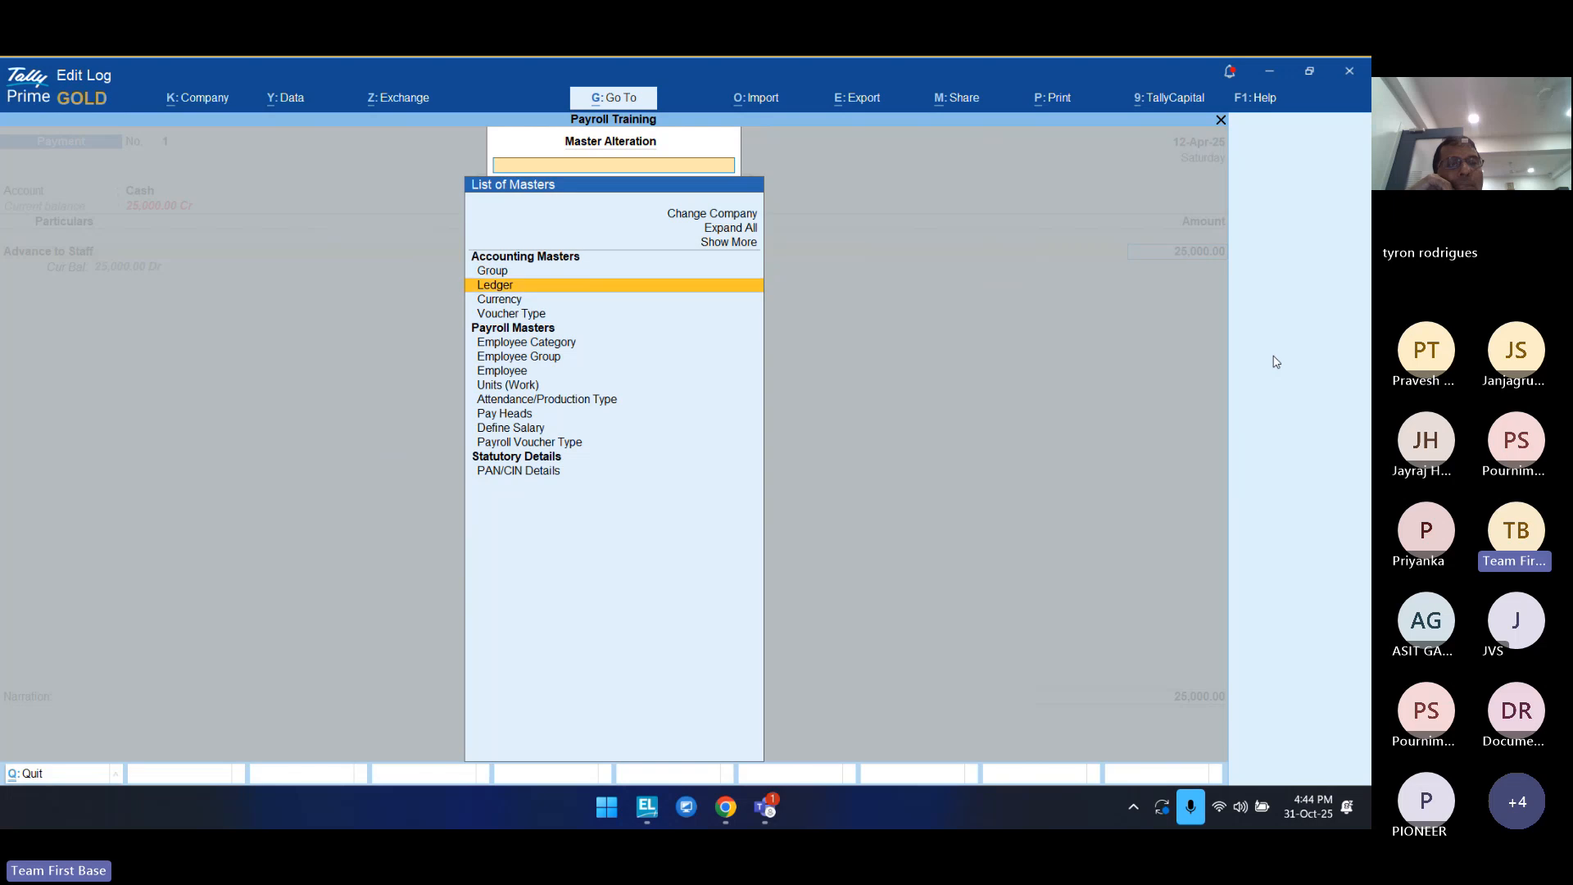
key("Down")
key("Down")
key("Down")
key("Down")
key("Down")
key("Return")
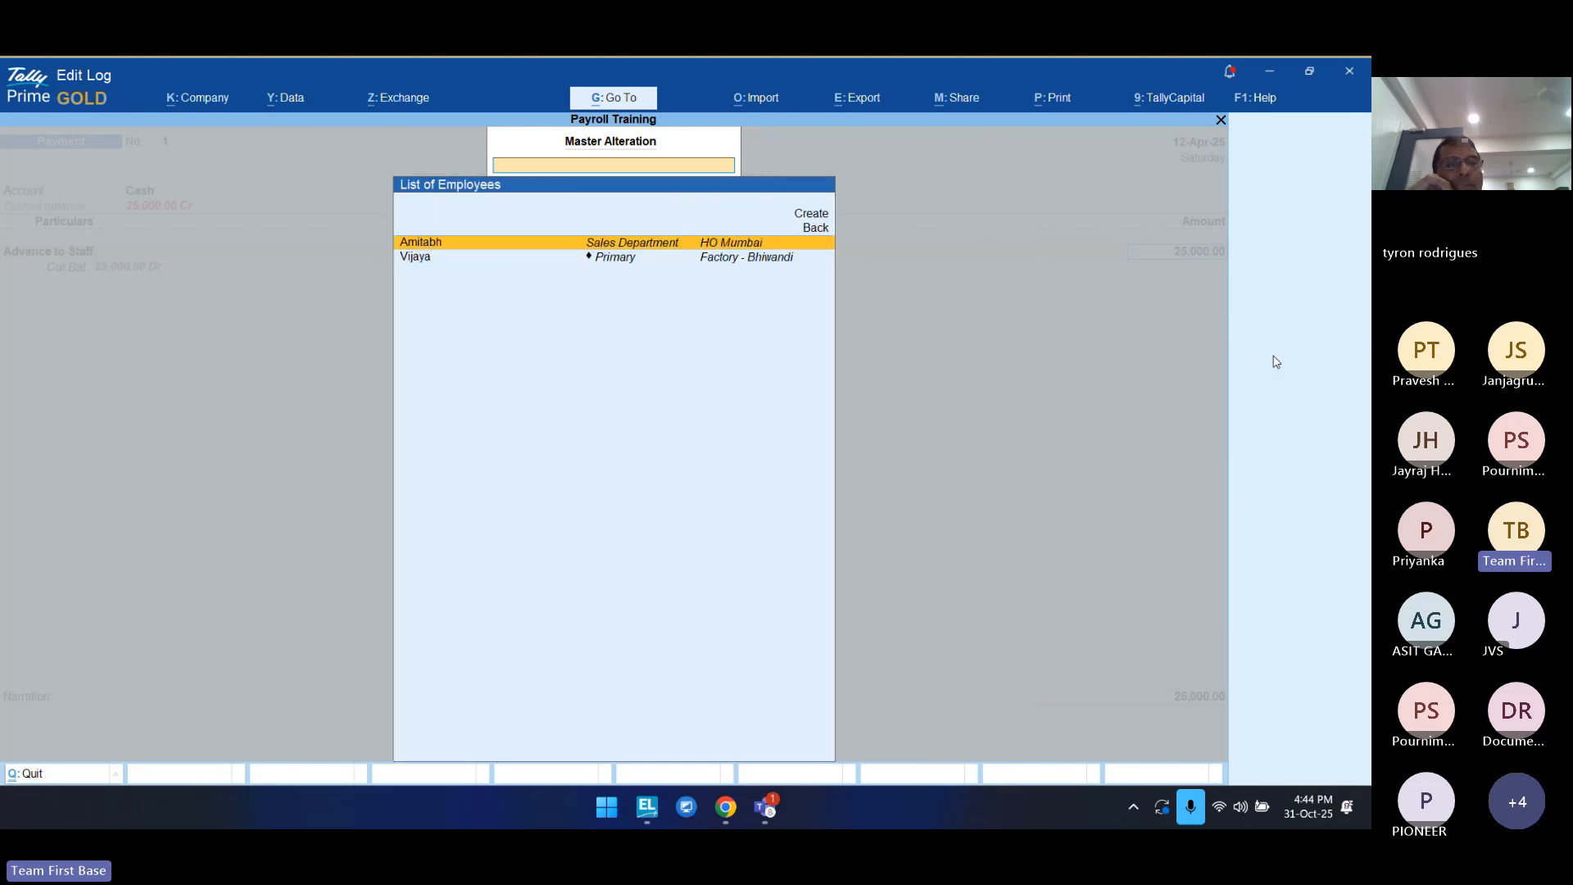
key("Down")
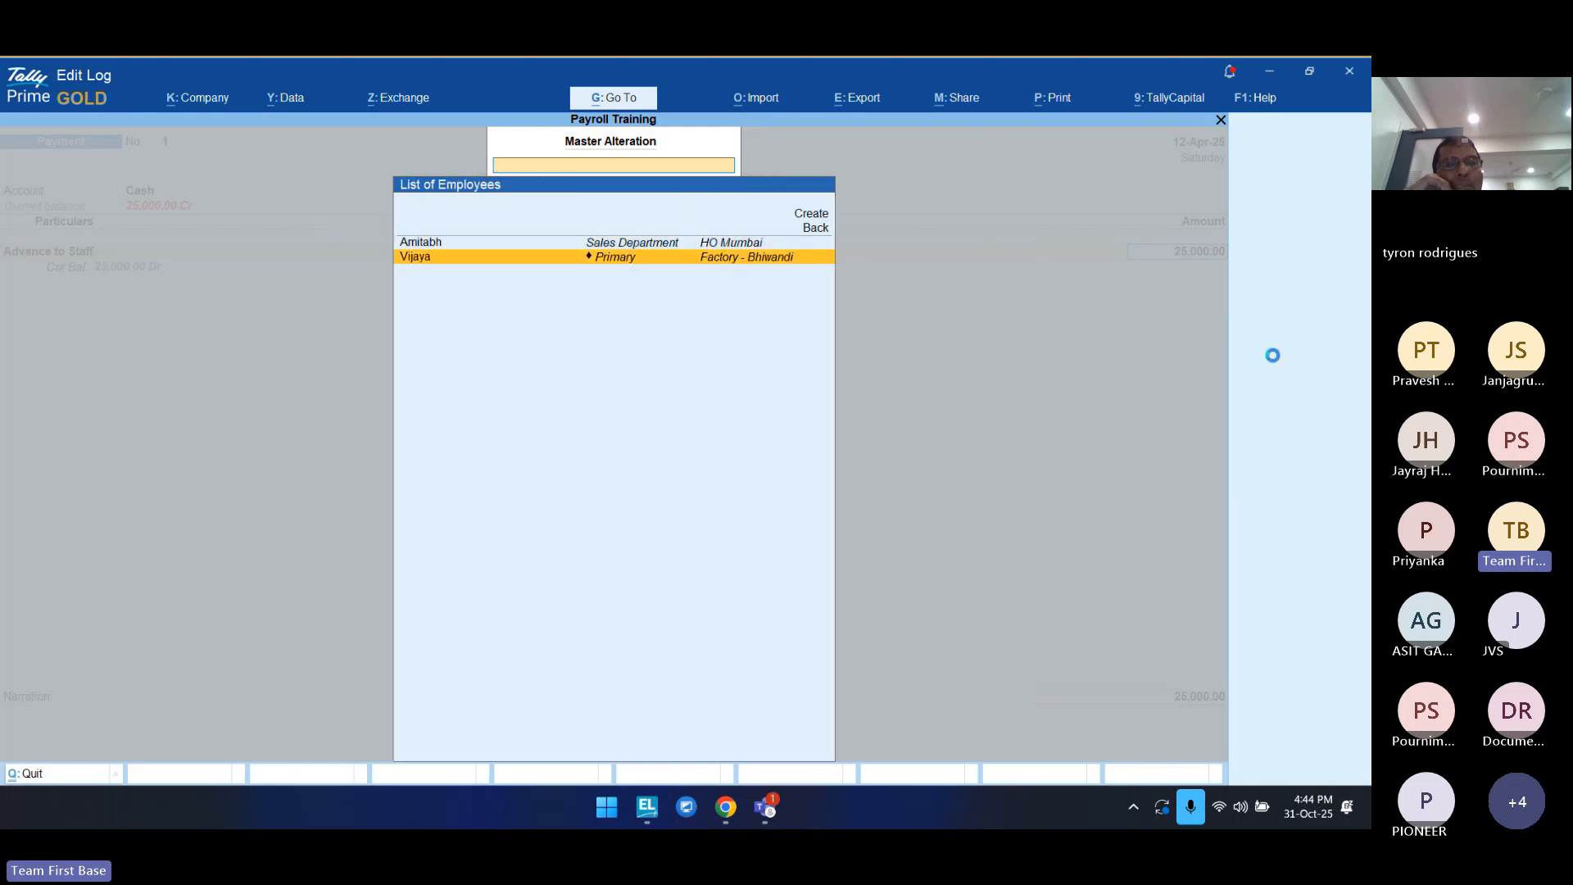
key("Return")
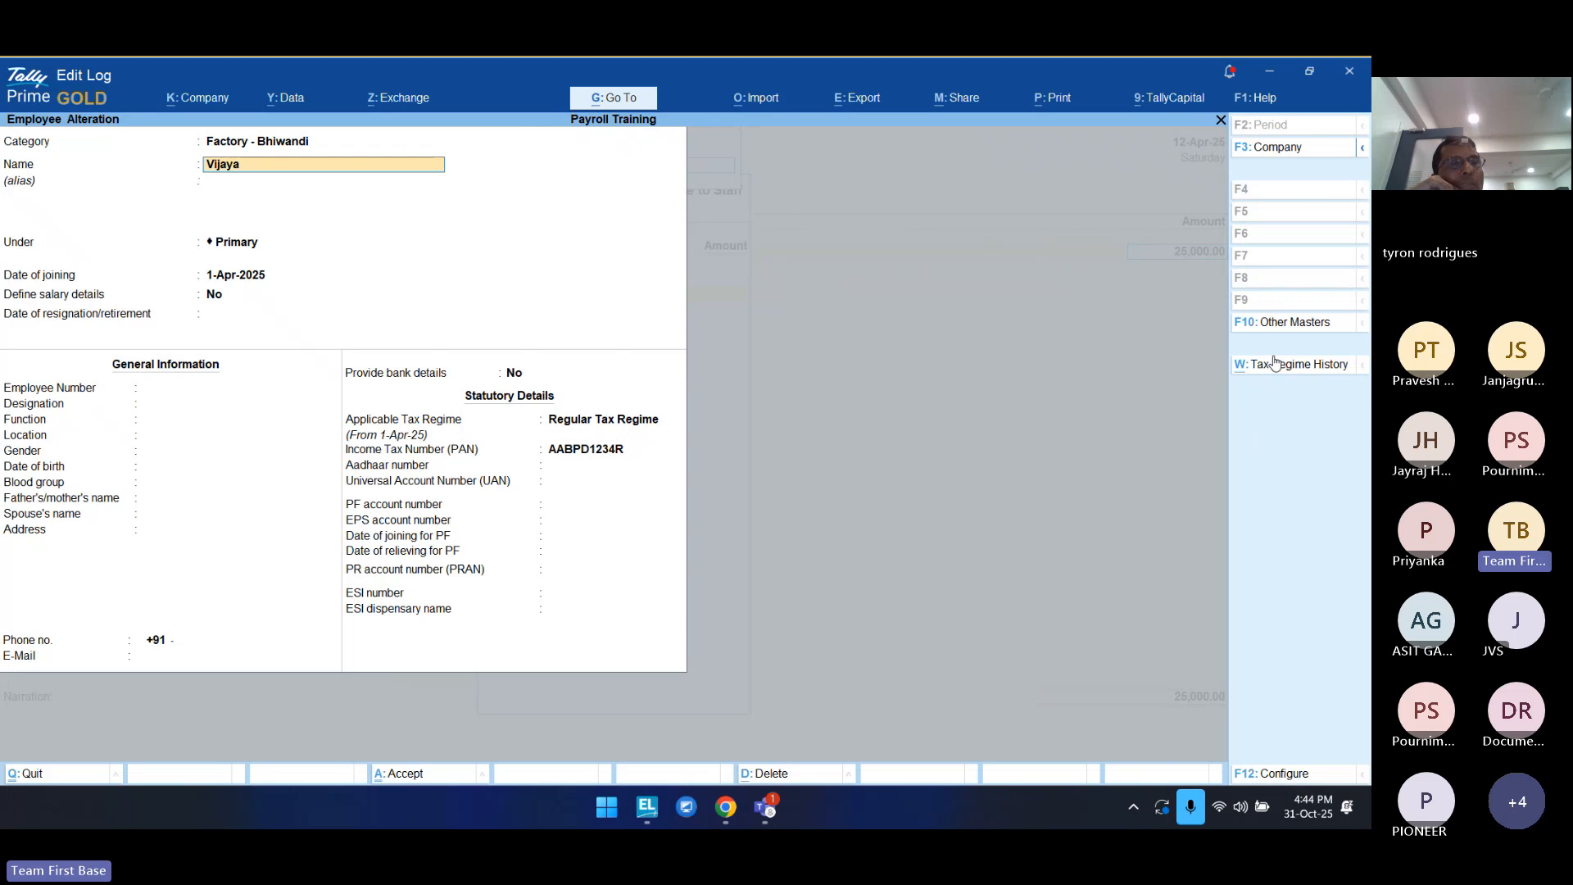
key("Escape")
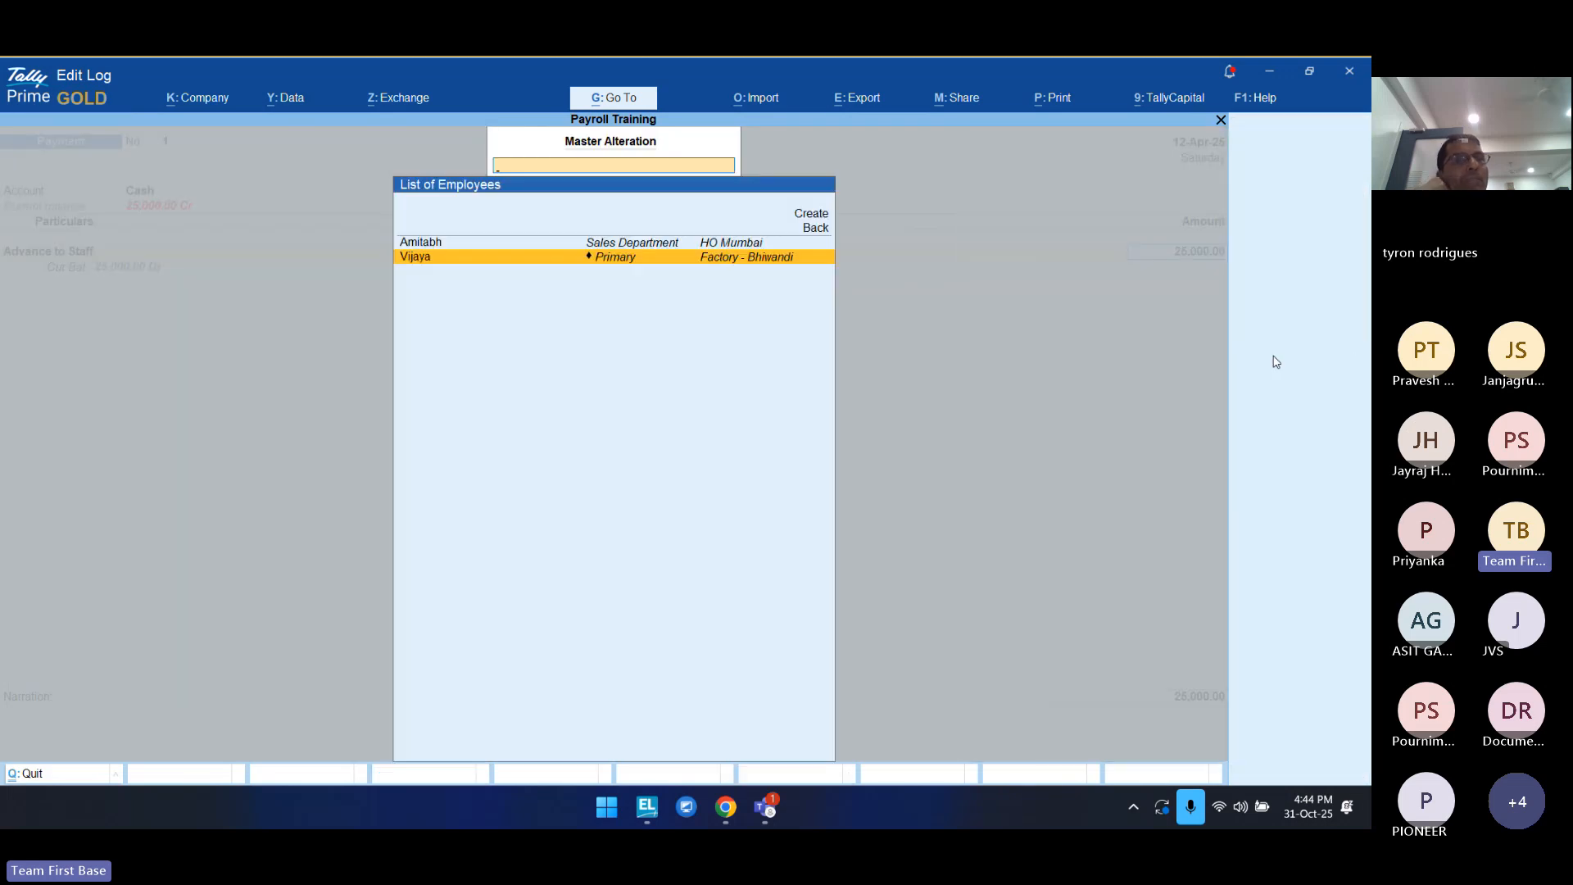
key("Escape")
key("Escape")
Step: Clear Primary Cost Category from the employee allocations for Advance to Staff
key("BackSpace")
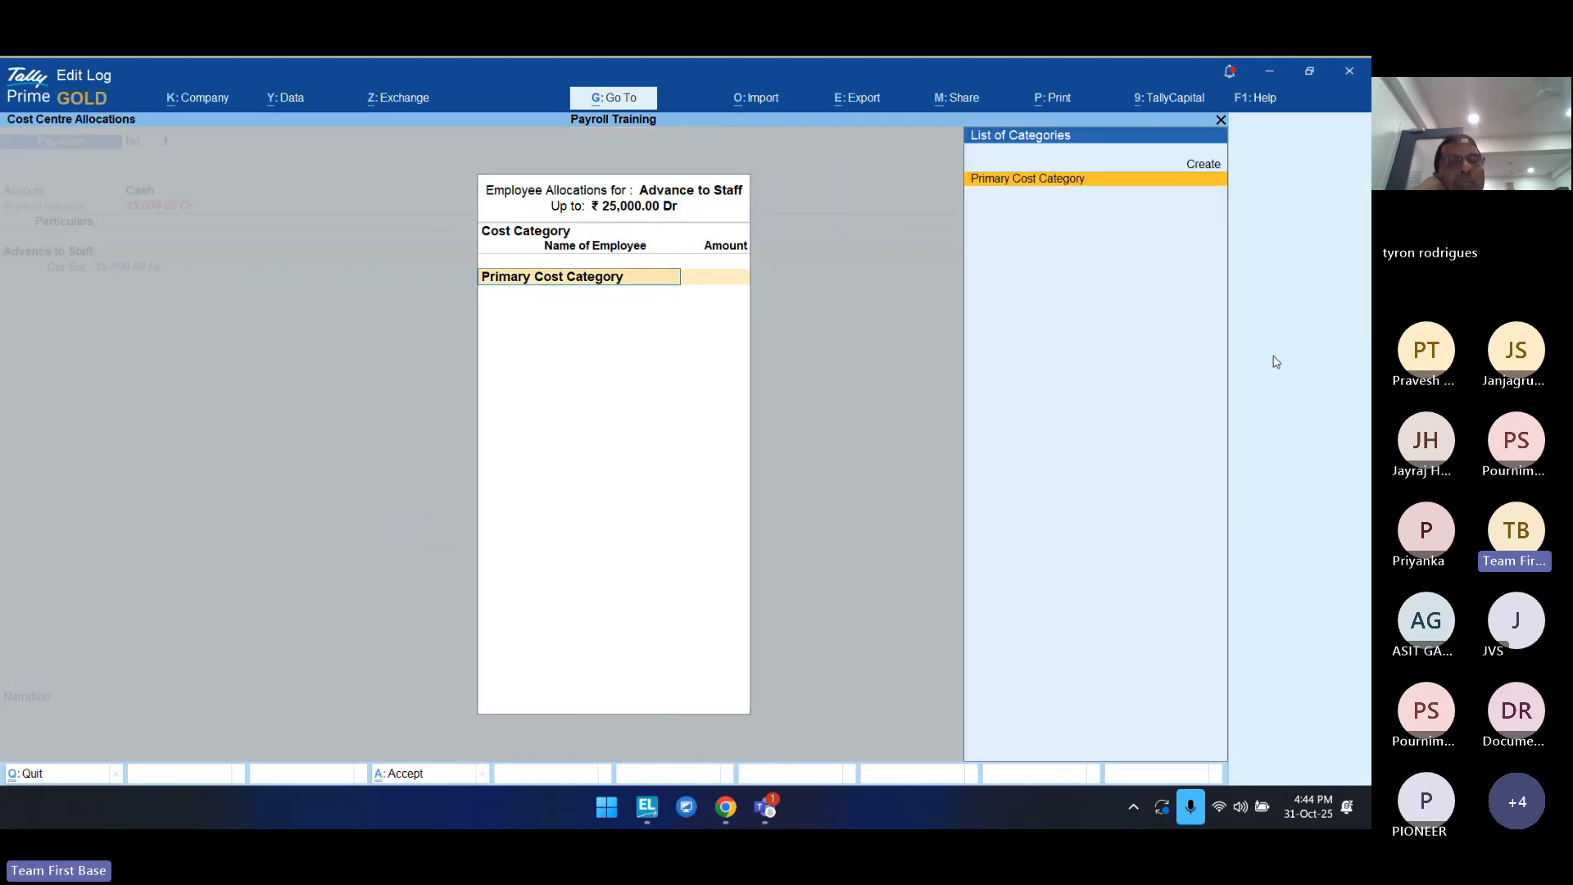
key("BackSpace")
key("Return")
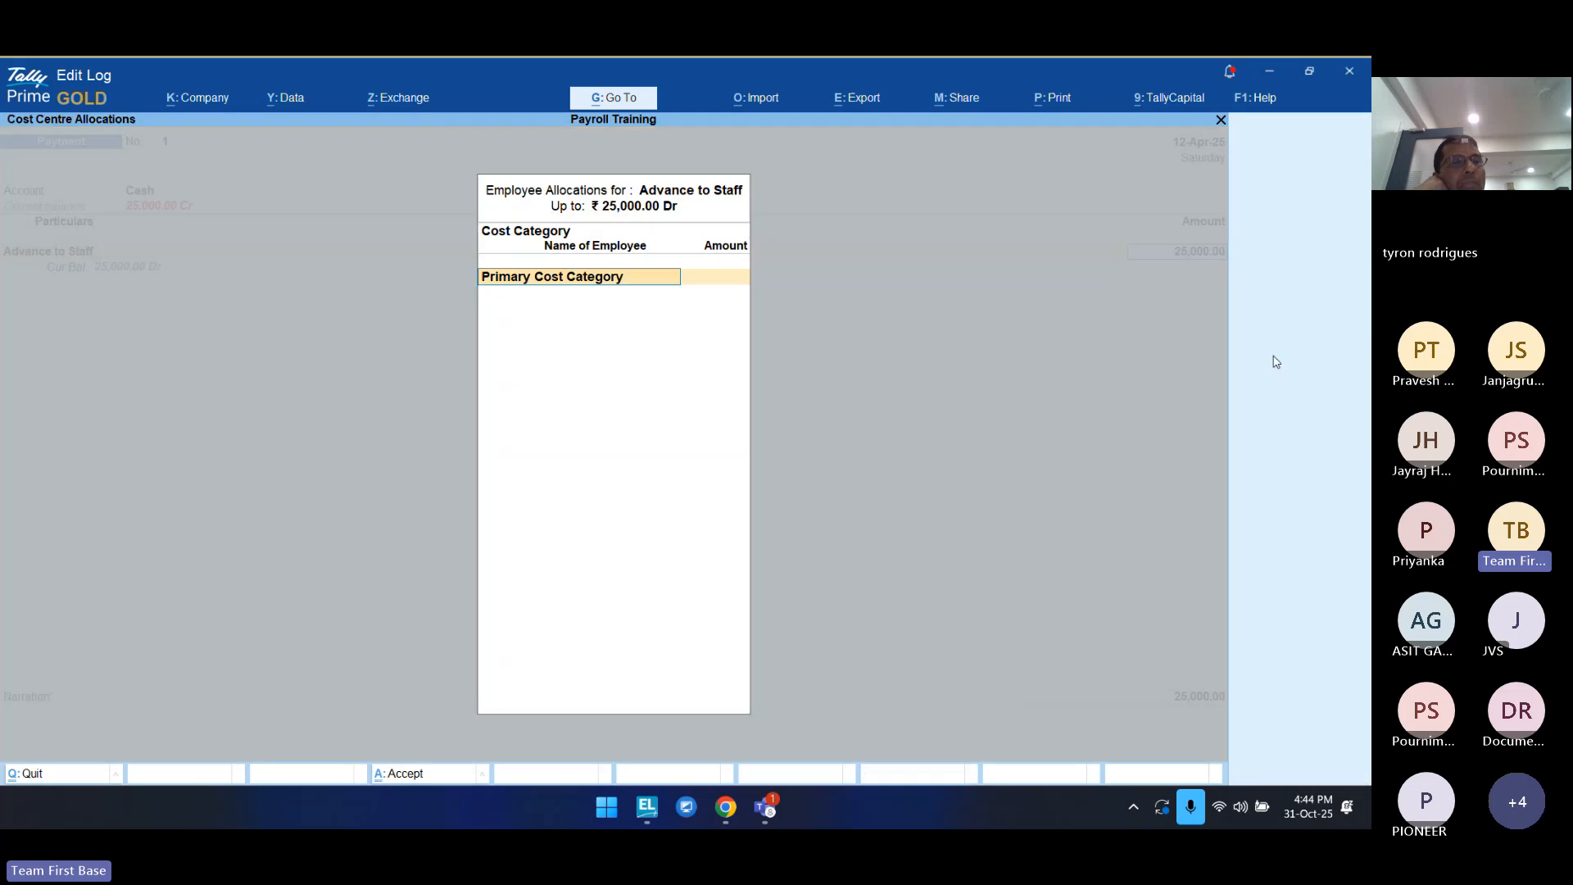
key("Escape")
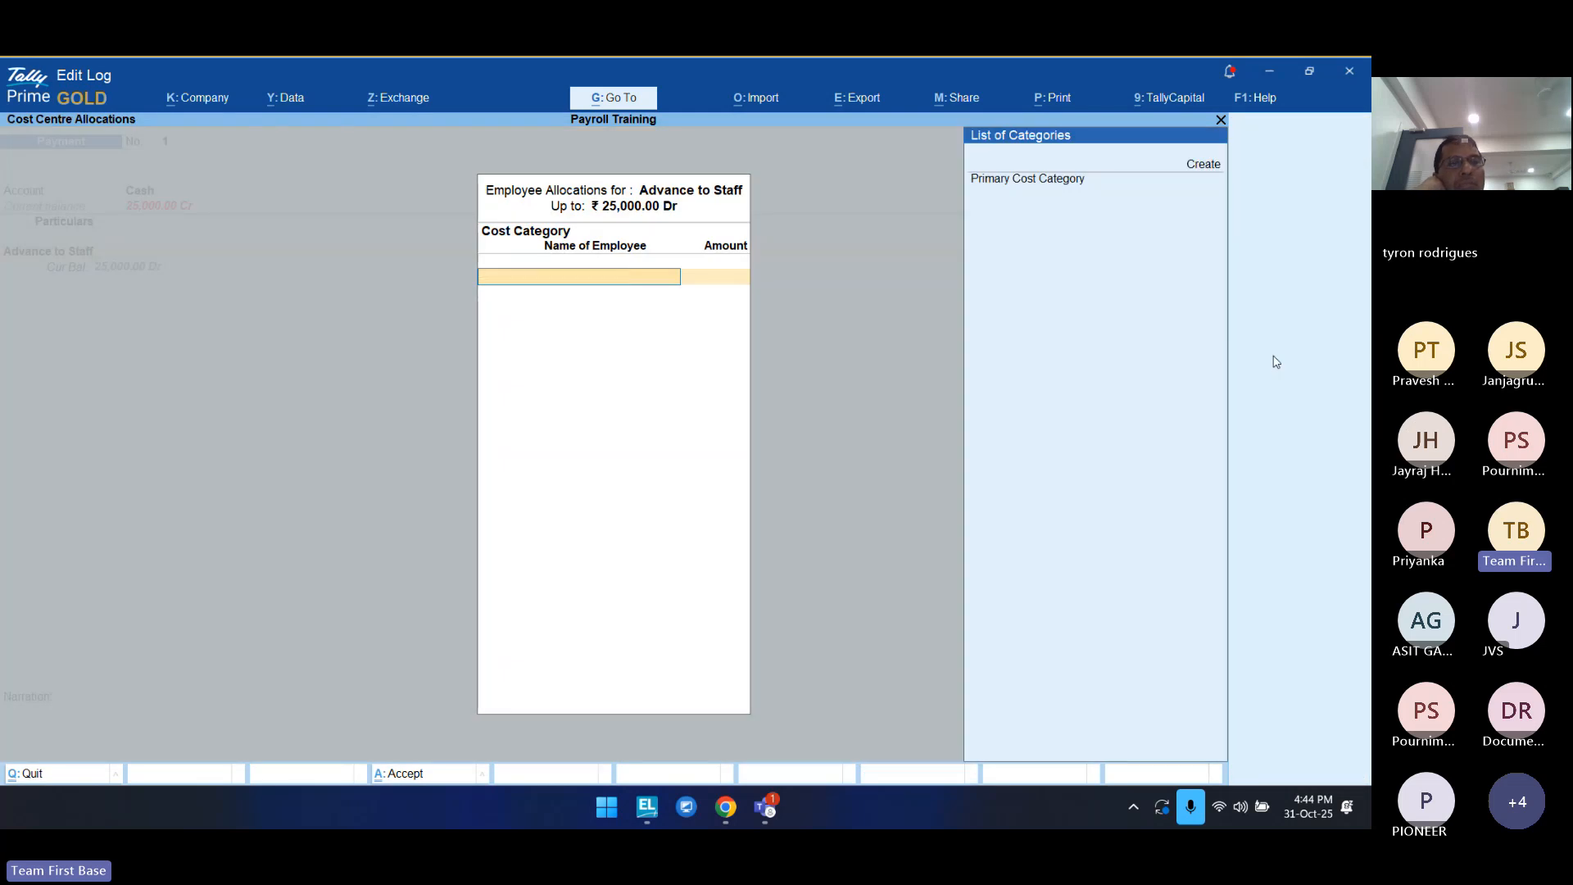
Step: Open the list of employee categories for alteration while keeping the payment voucher open
key("alt+g")
key("Up")
key("Up")
key("Up")
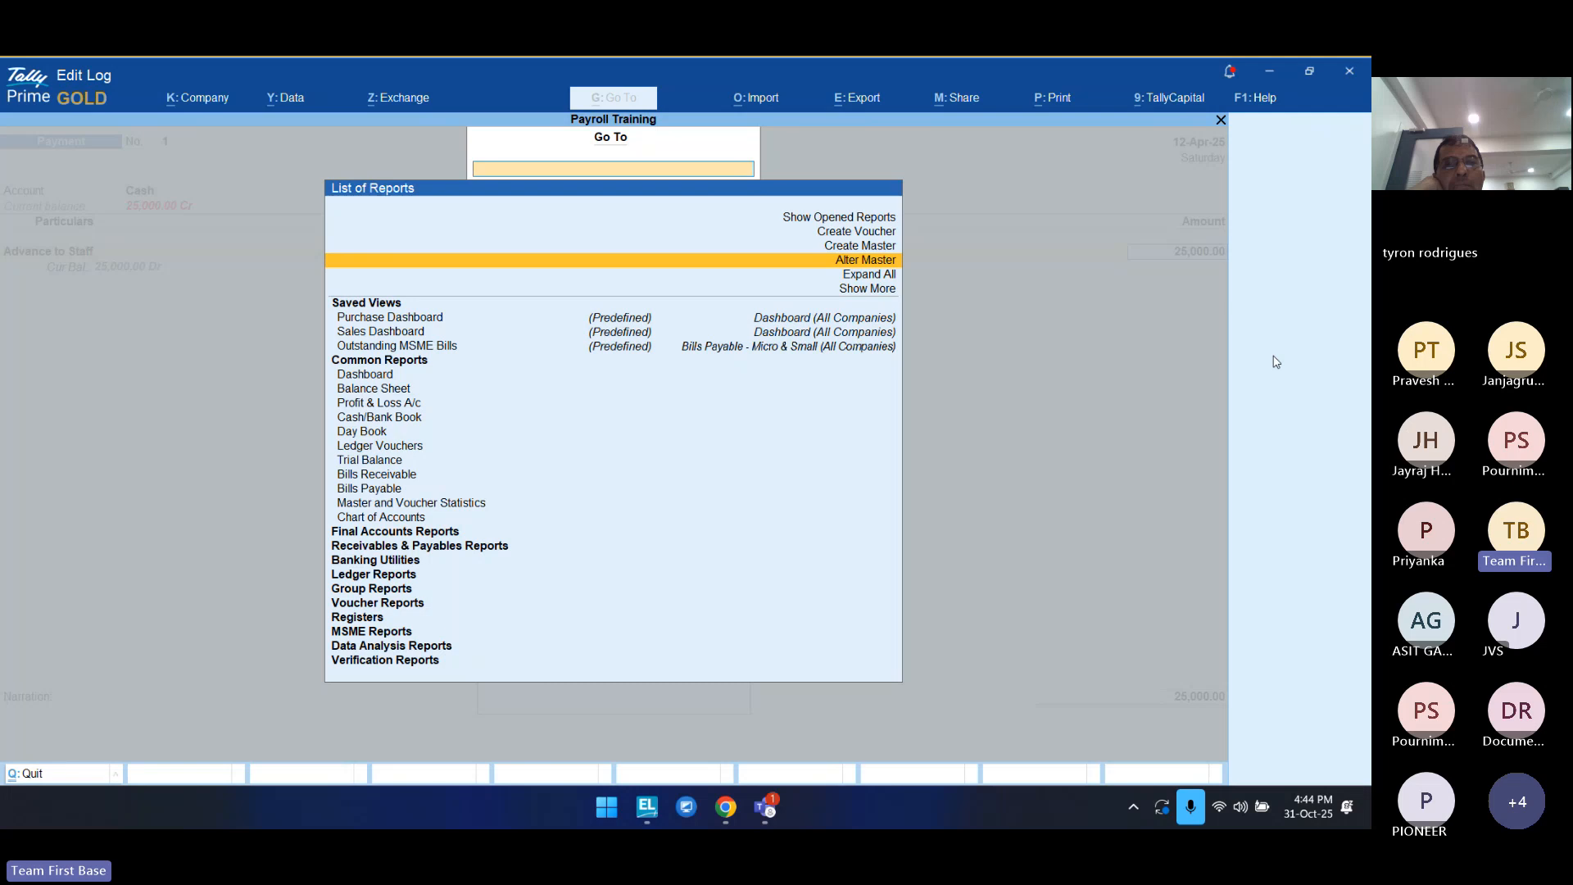
key("Return")
key("Down")
key("Down")
key("Down")
key("Down")
key("Down")
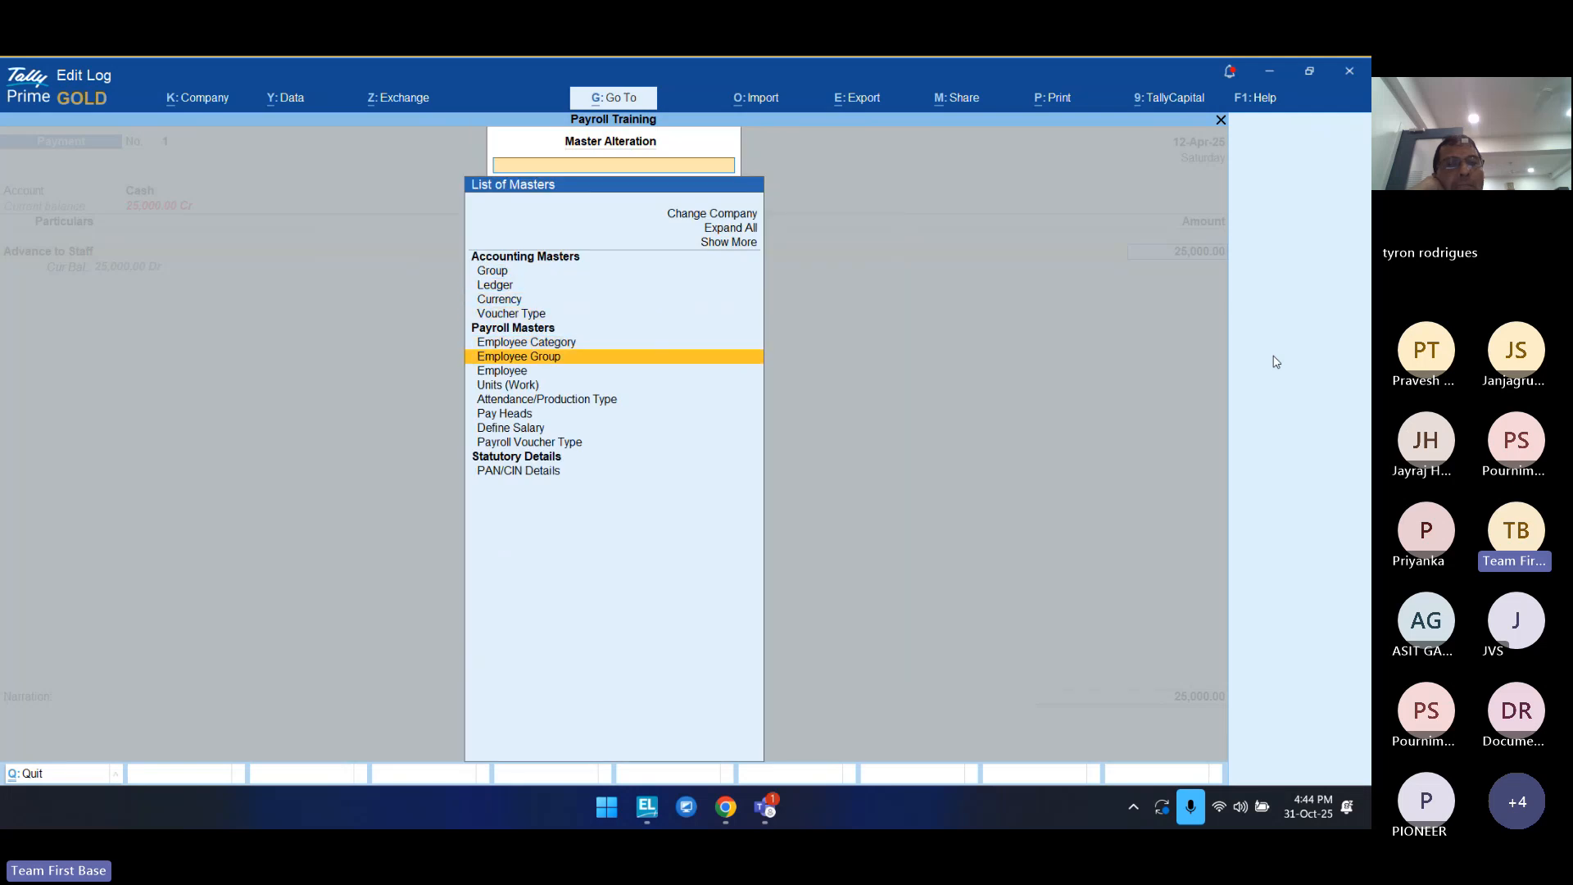
key("Up")
key("Return")
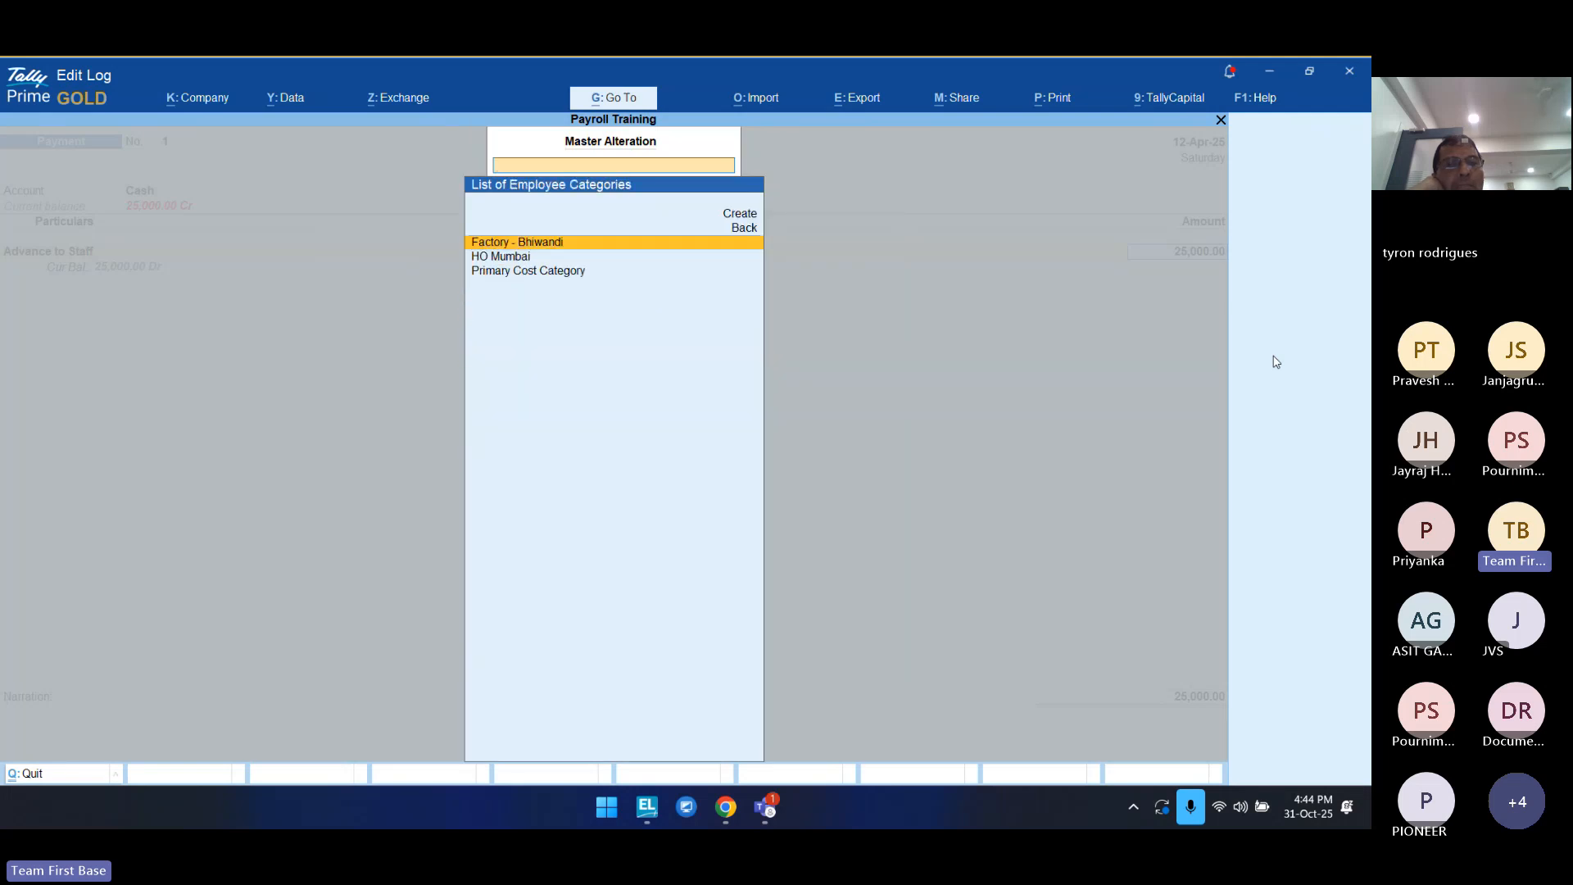
Step: Set Allocate Non-revenue items to Yes for the Factory - Bhiwandi employee category and save it
key("Return")
key("Return")
key("Return")
key("Return")
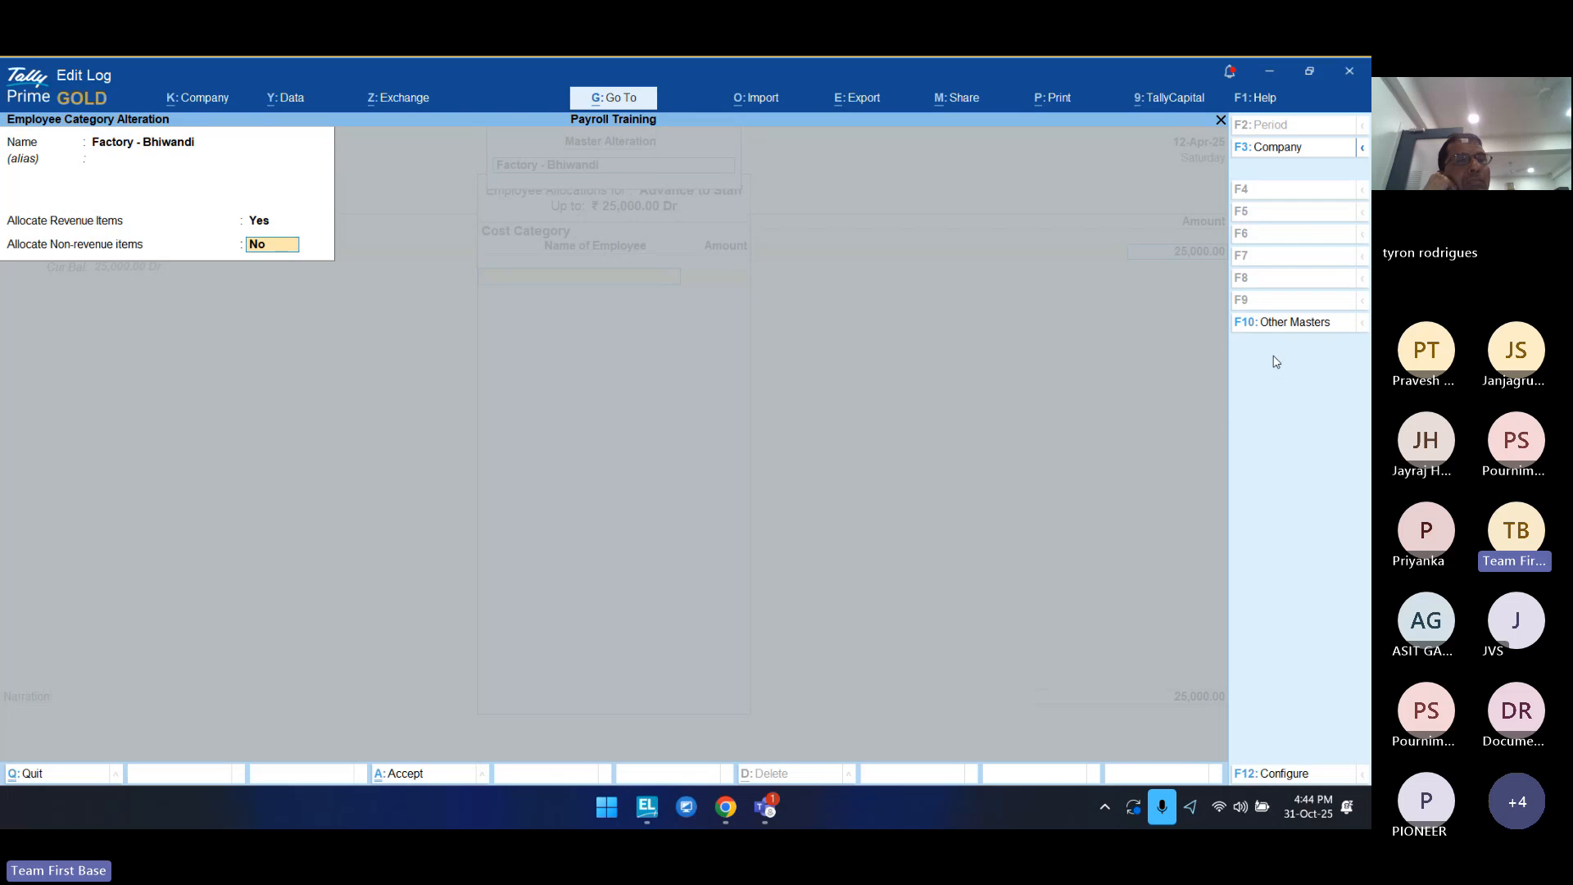
type("y")
key("Return")
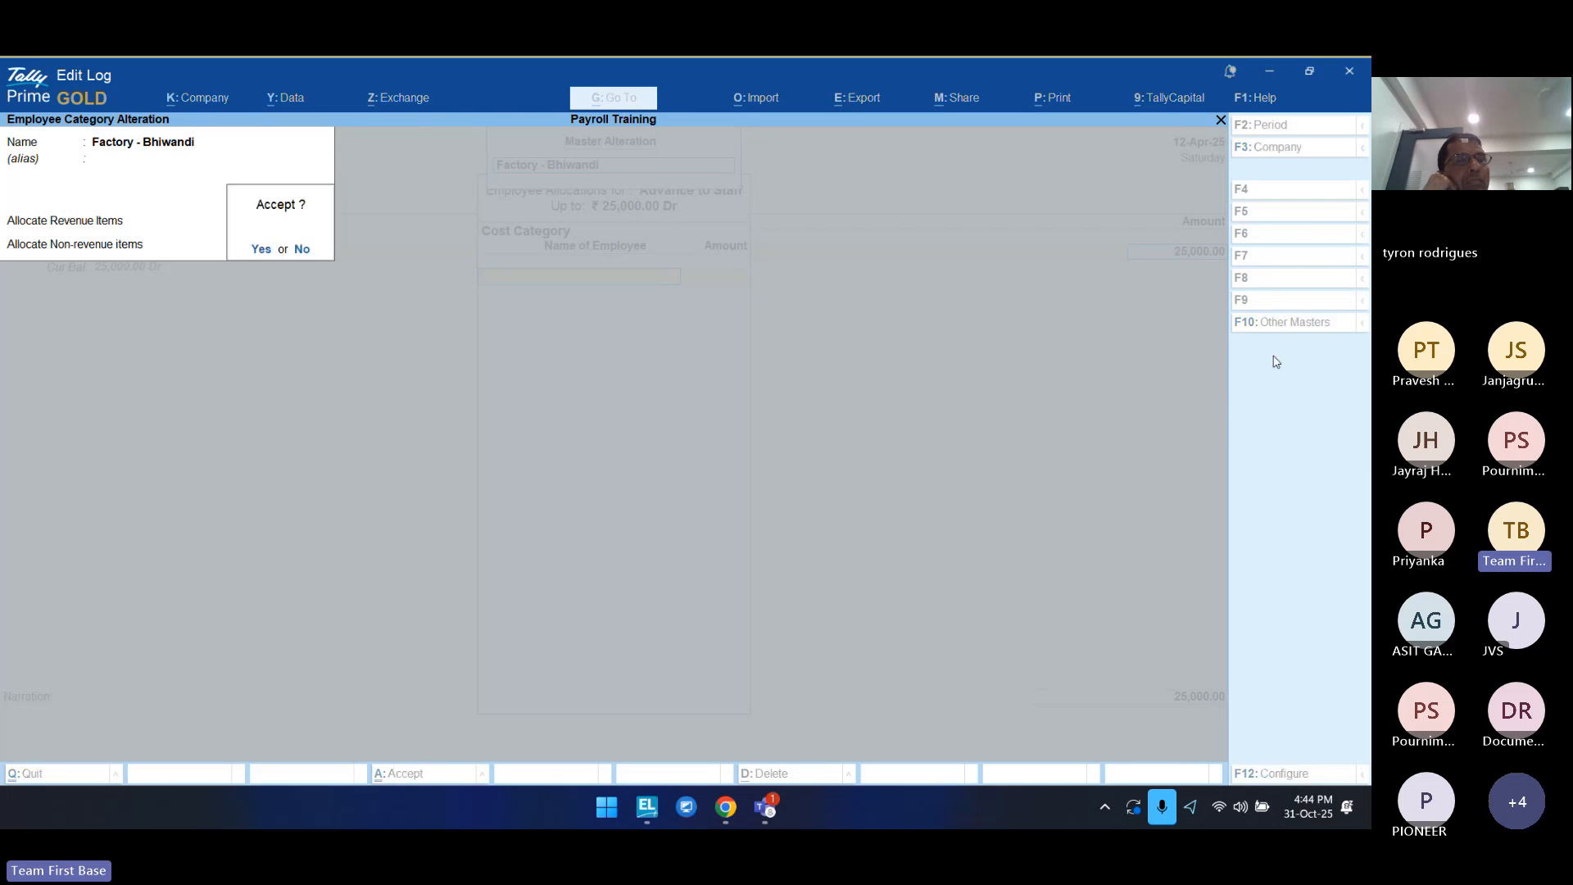
key("y")
Step: Set Allocate Non-revenue items to Yes for the HO Mumbai employee category, save it, and return to the employee allocations
key("Down")
key("Down")
key("Up")
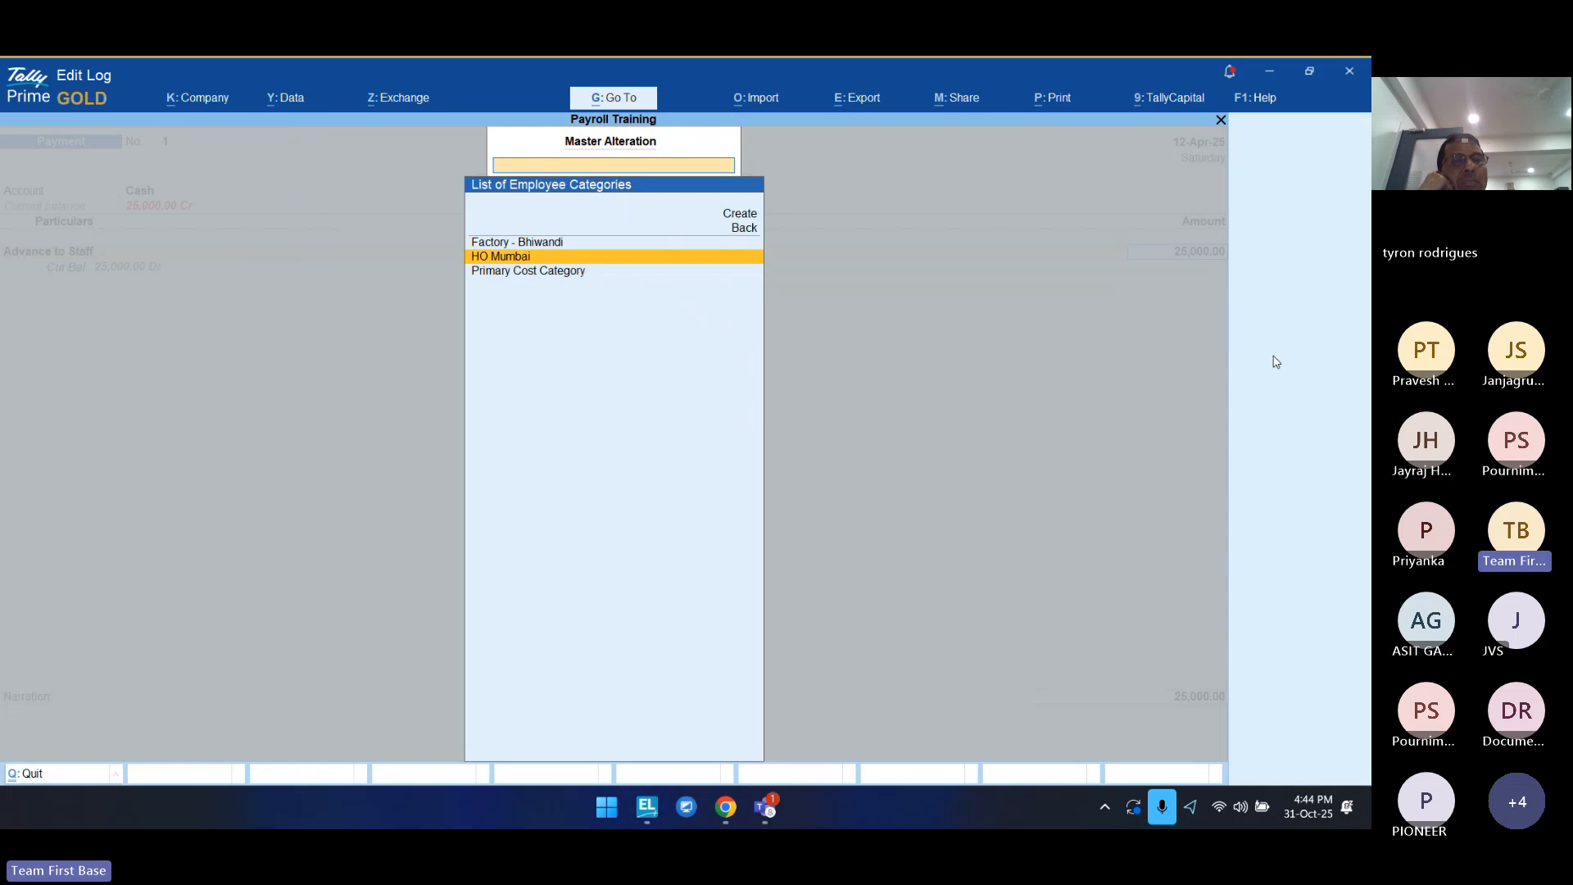
key("Return")
key("Return")
key("Return")
key("Return")
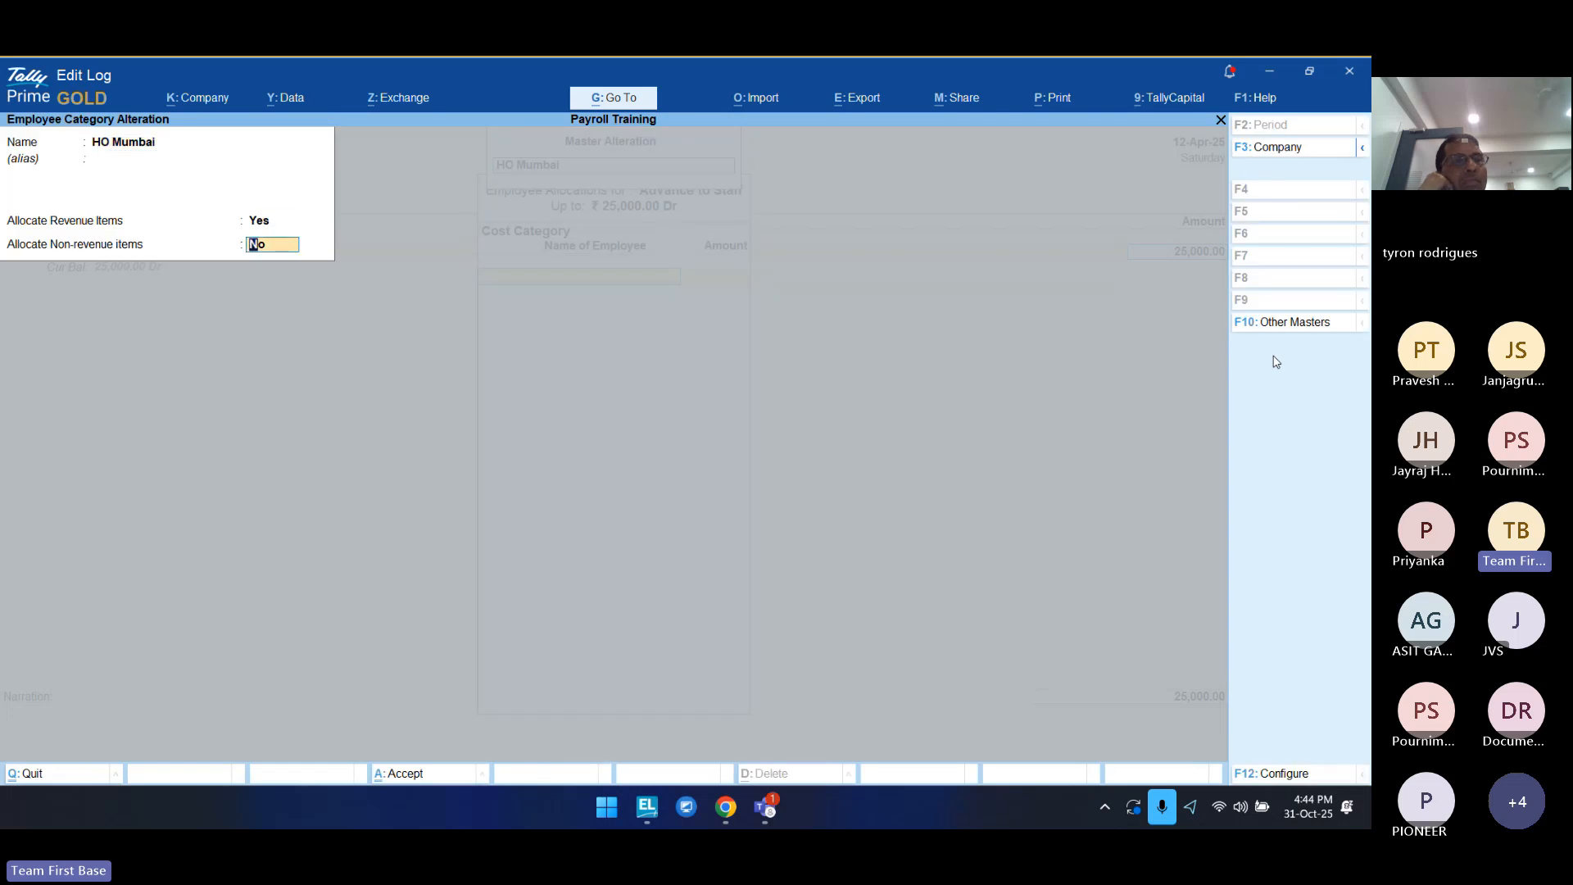
key("Return")
key("y")
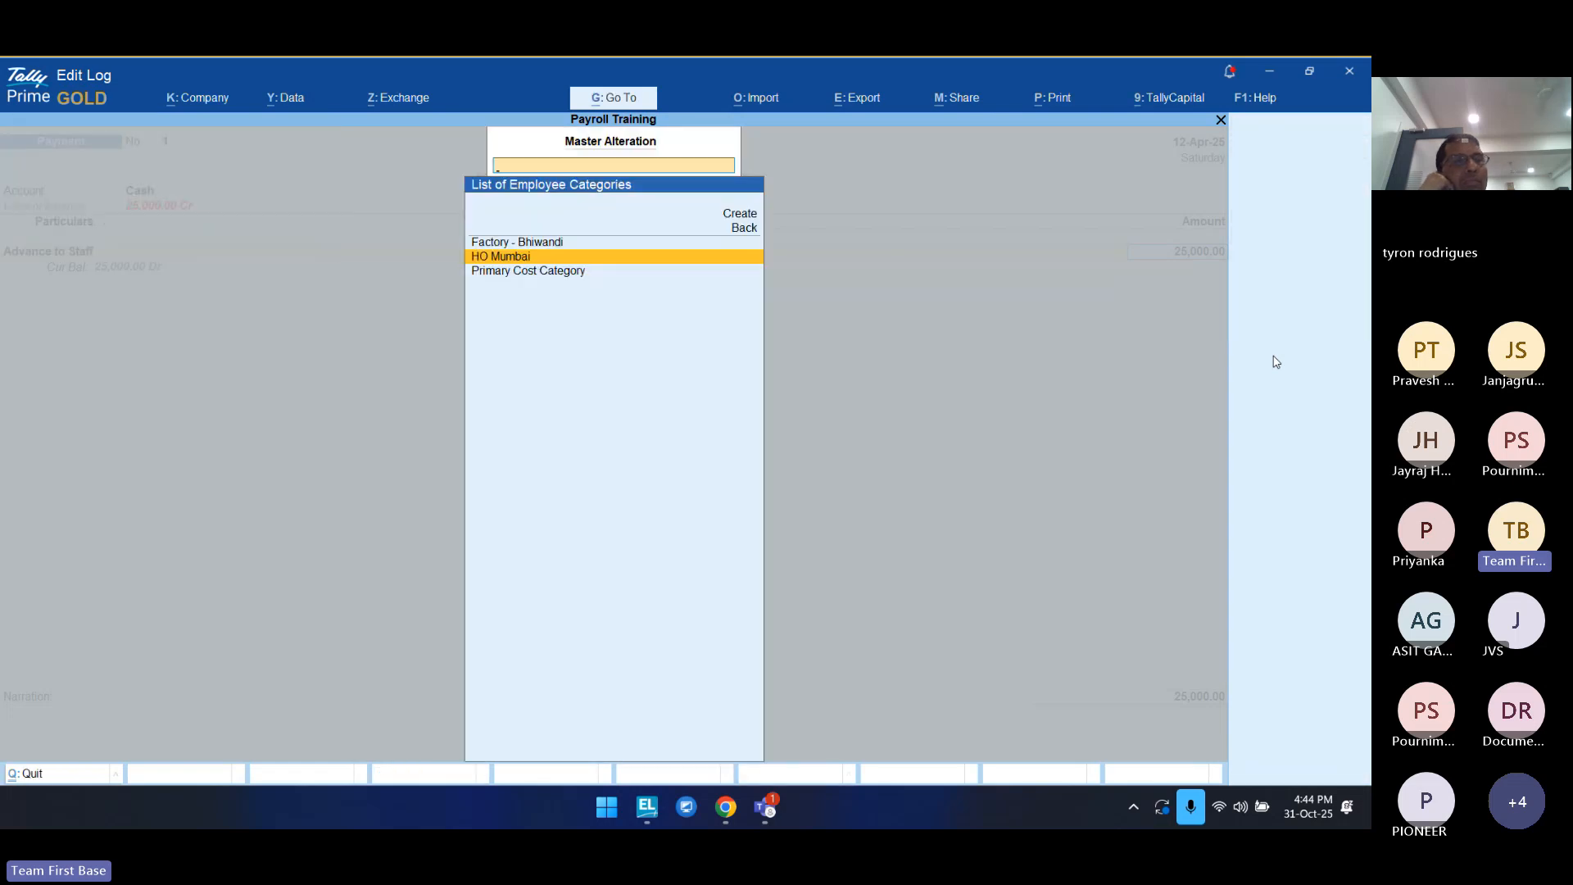
key("Escape")
key("Escape")
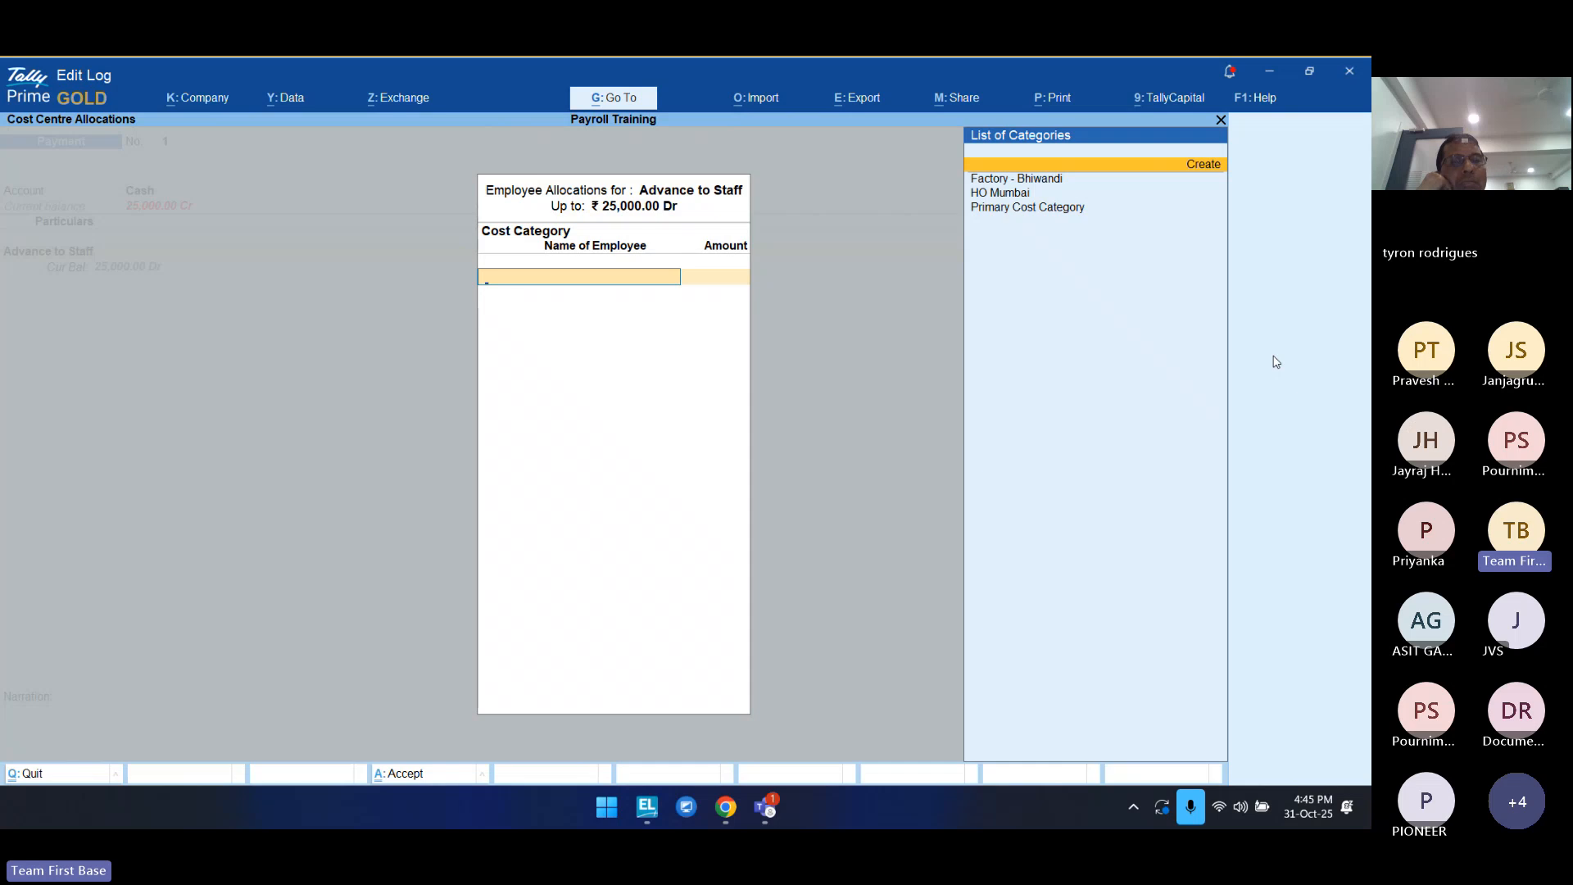
Step: Allocate the 25,000 staff advance to the employee under Factory - Bhiwandi and save the payment voucher without narration
key("Down")
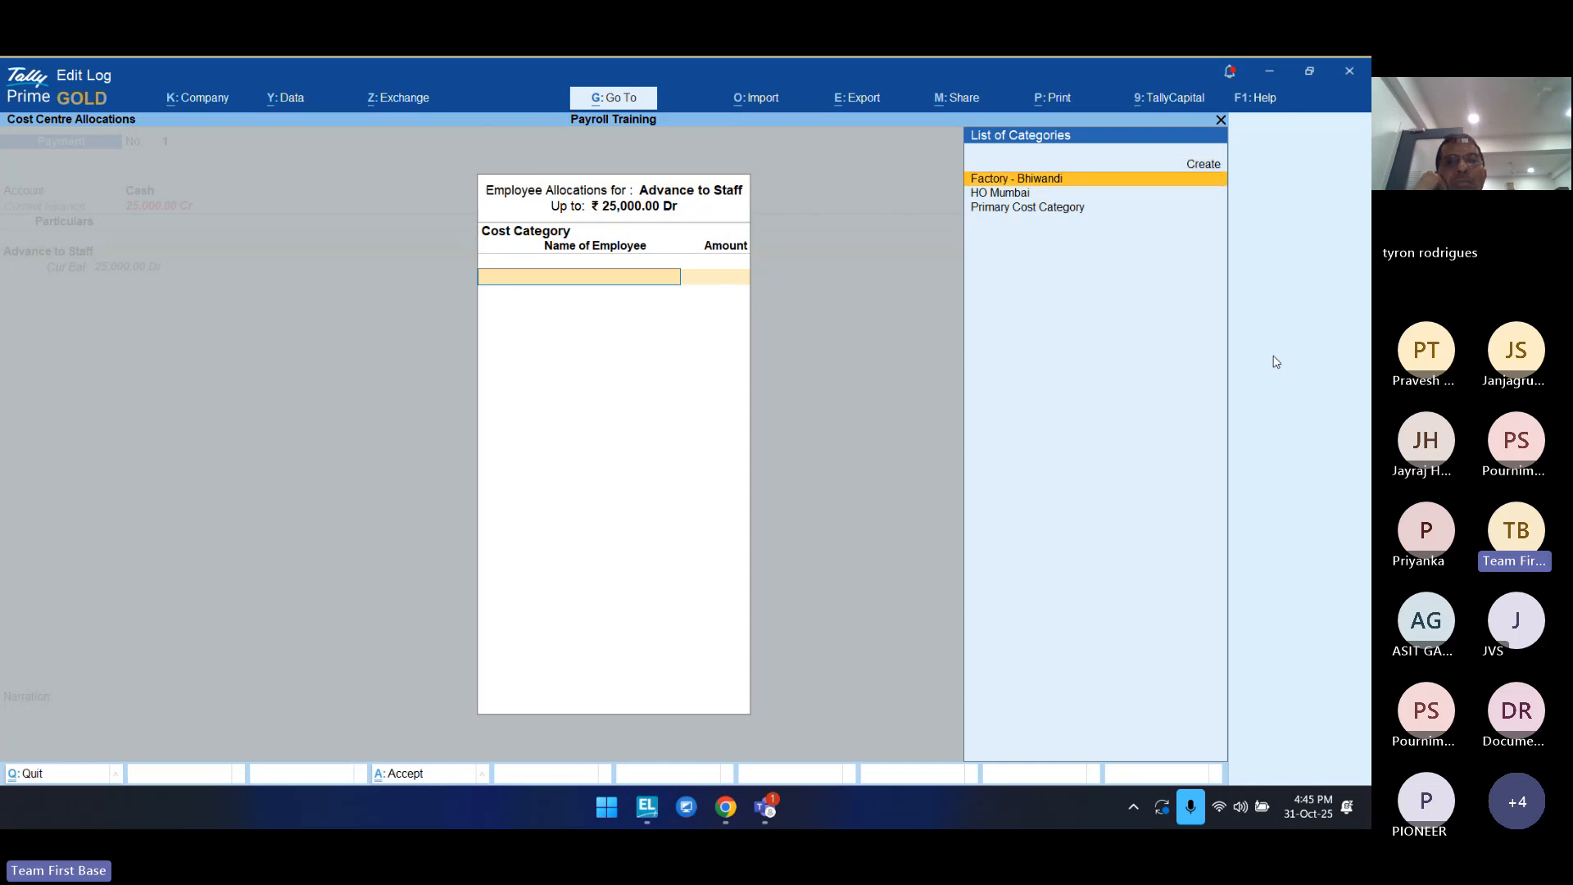
key("Return")
key("Down")
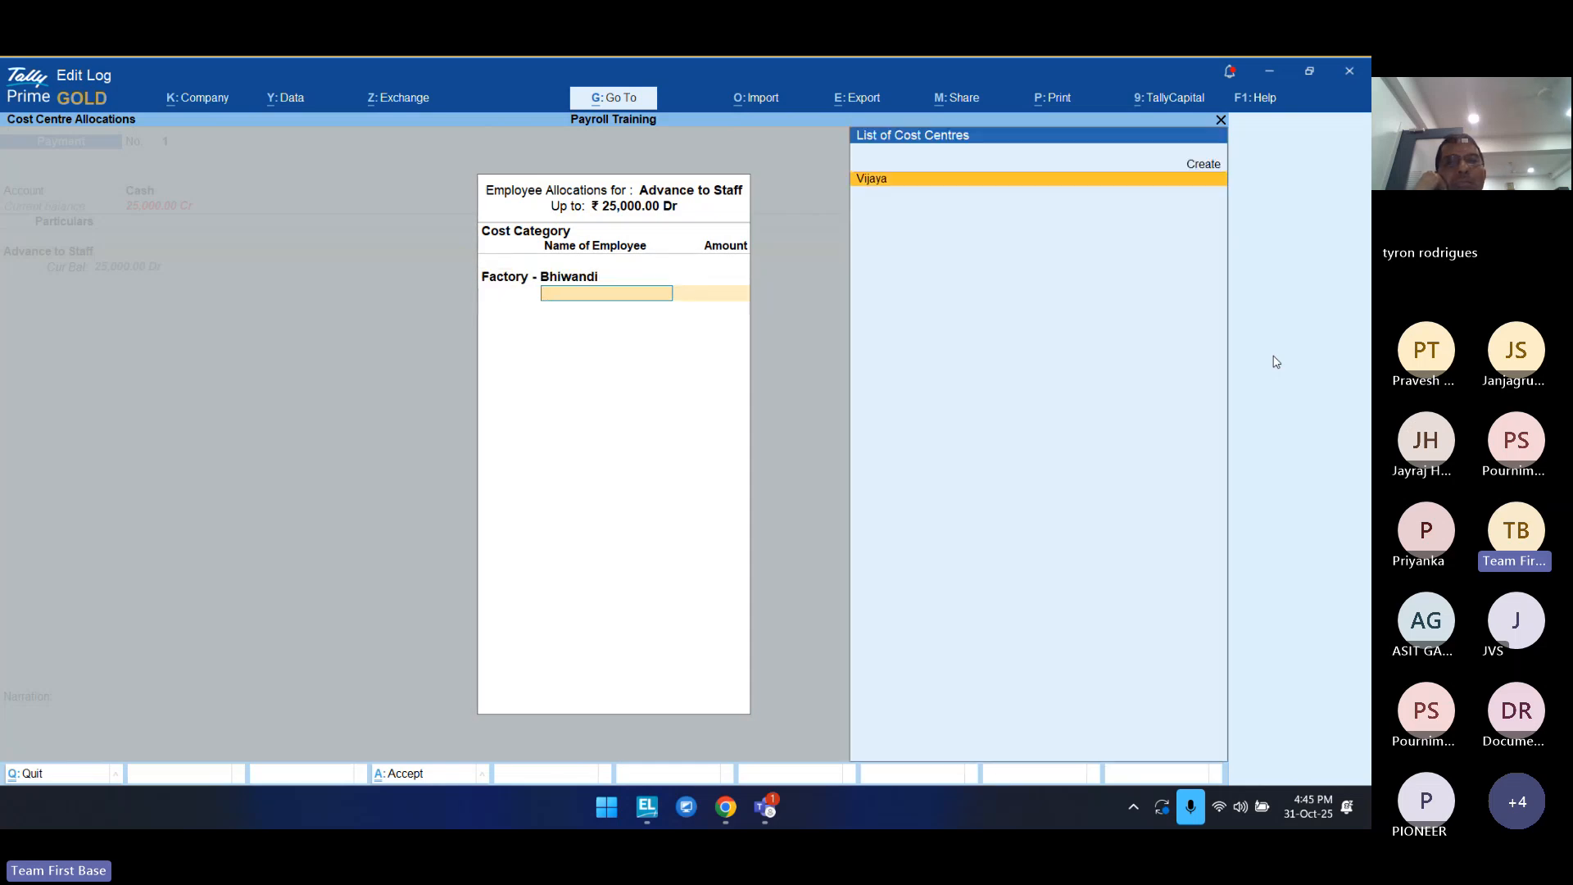
key("Return")
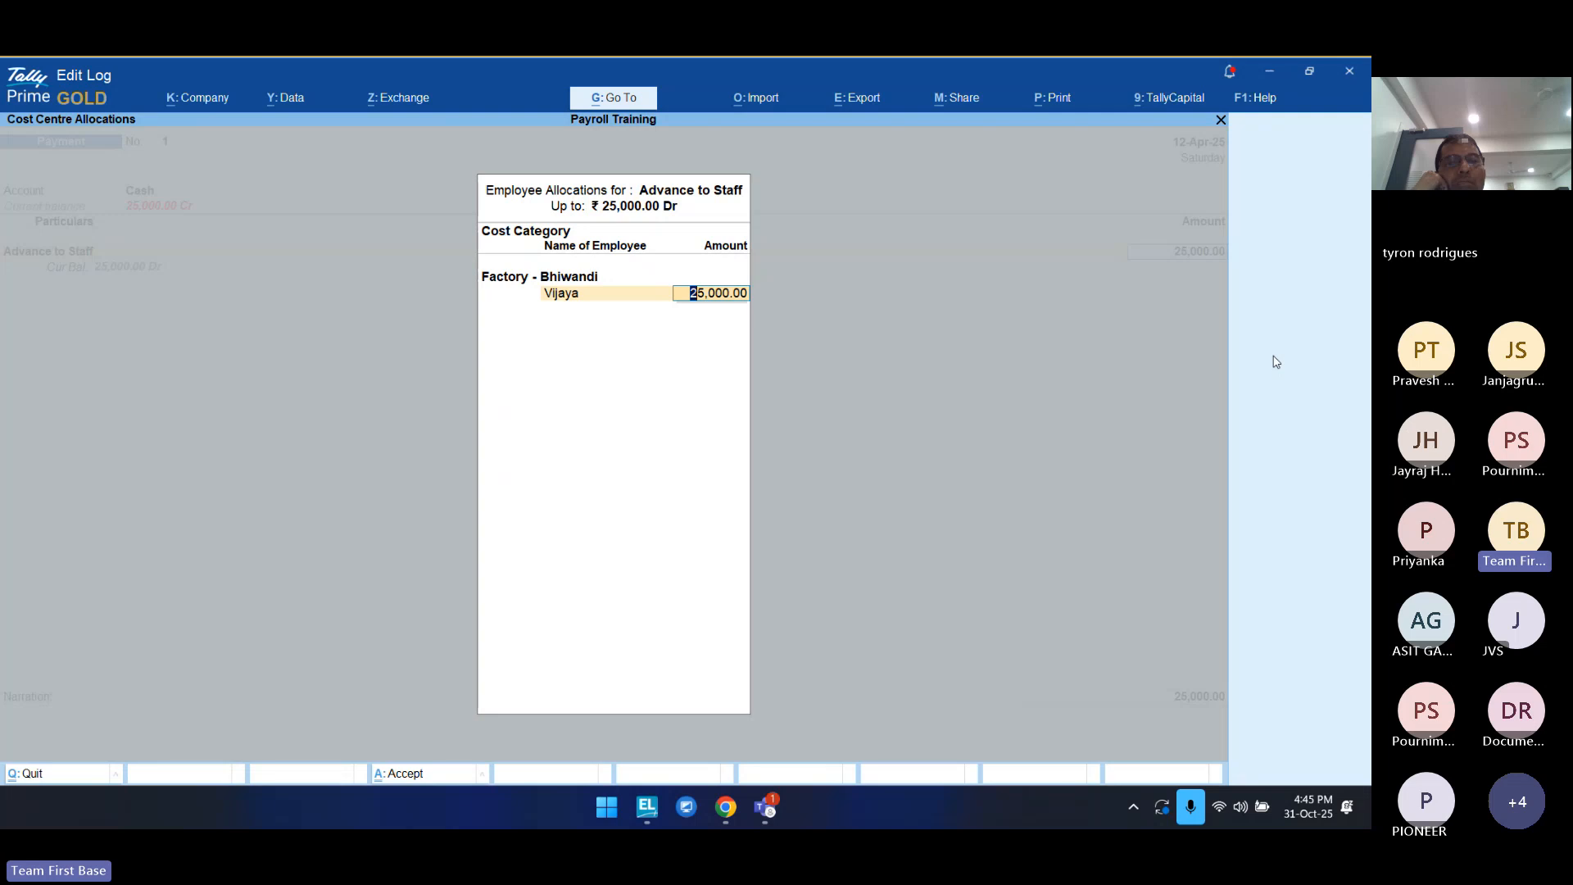
key("Return")
key("Return")
key("Return")
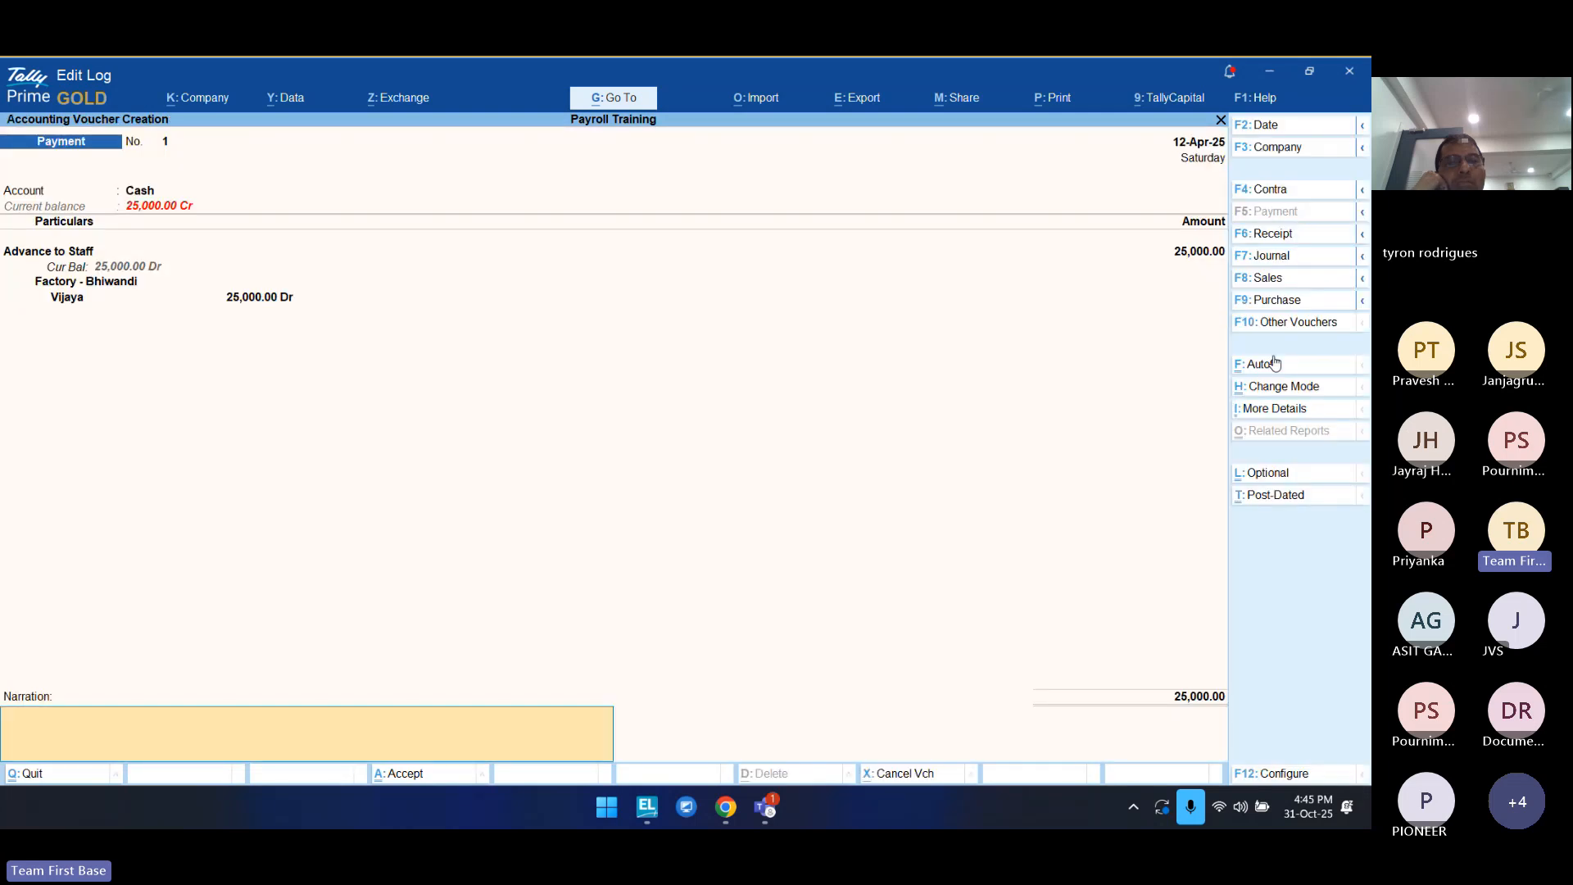
key("Return")
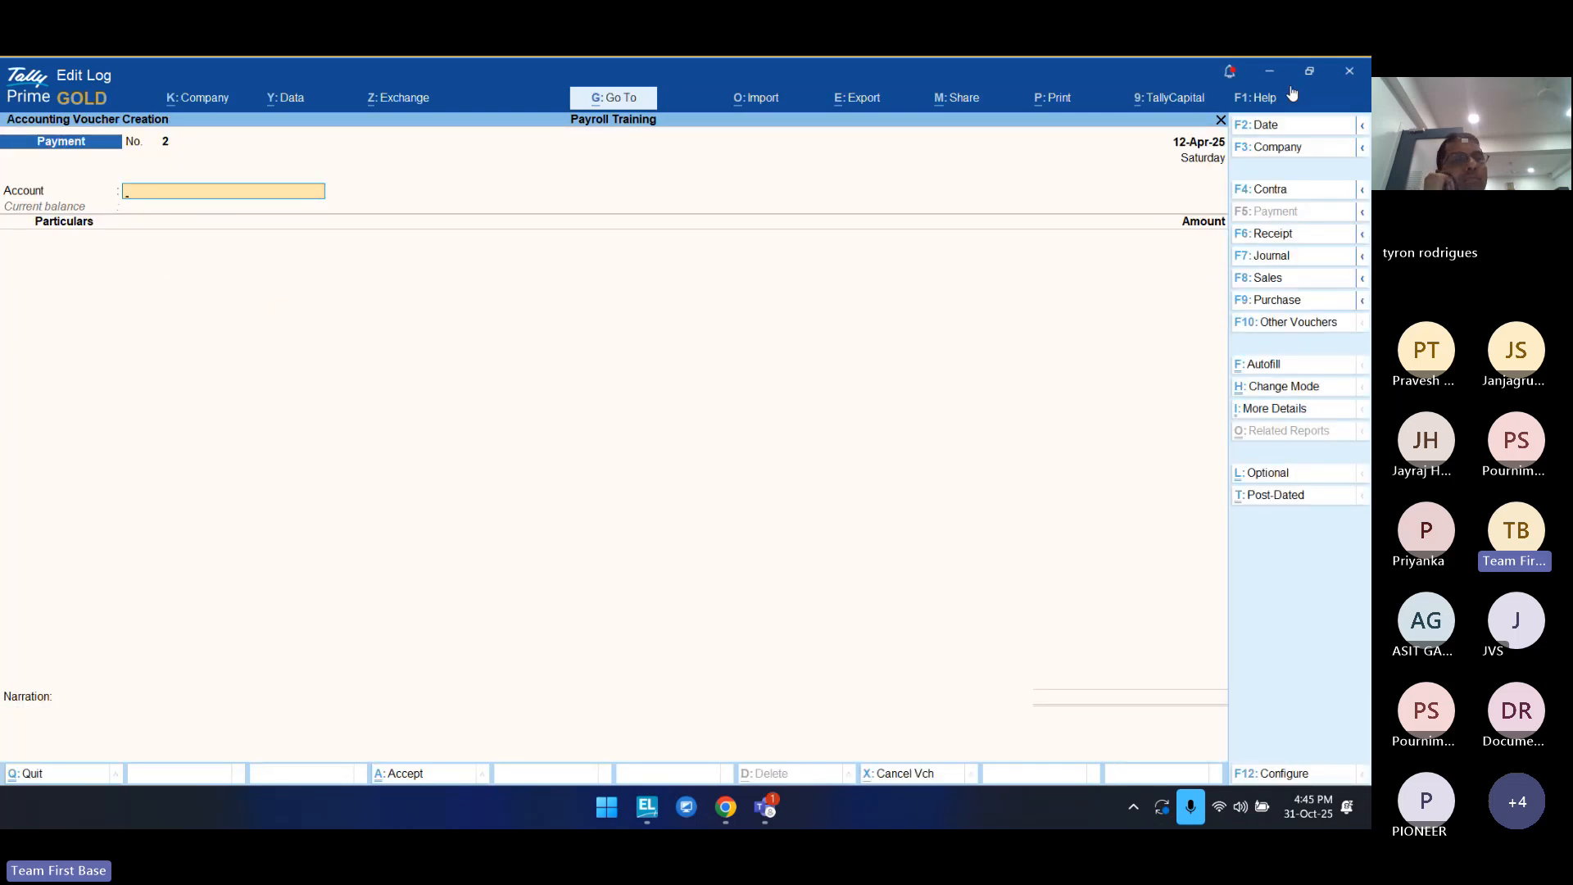
left_click(1266, 124)
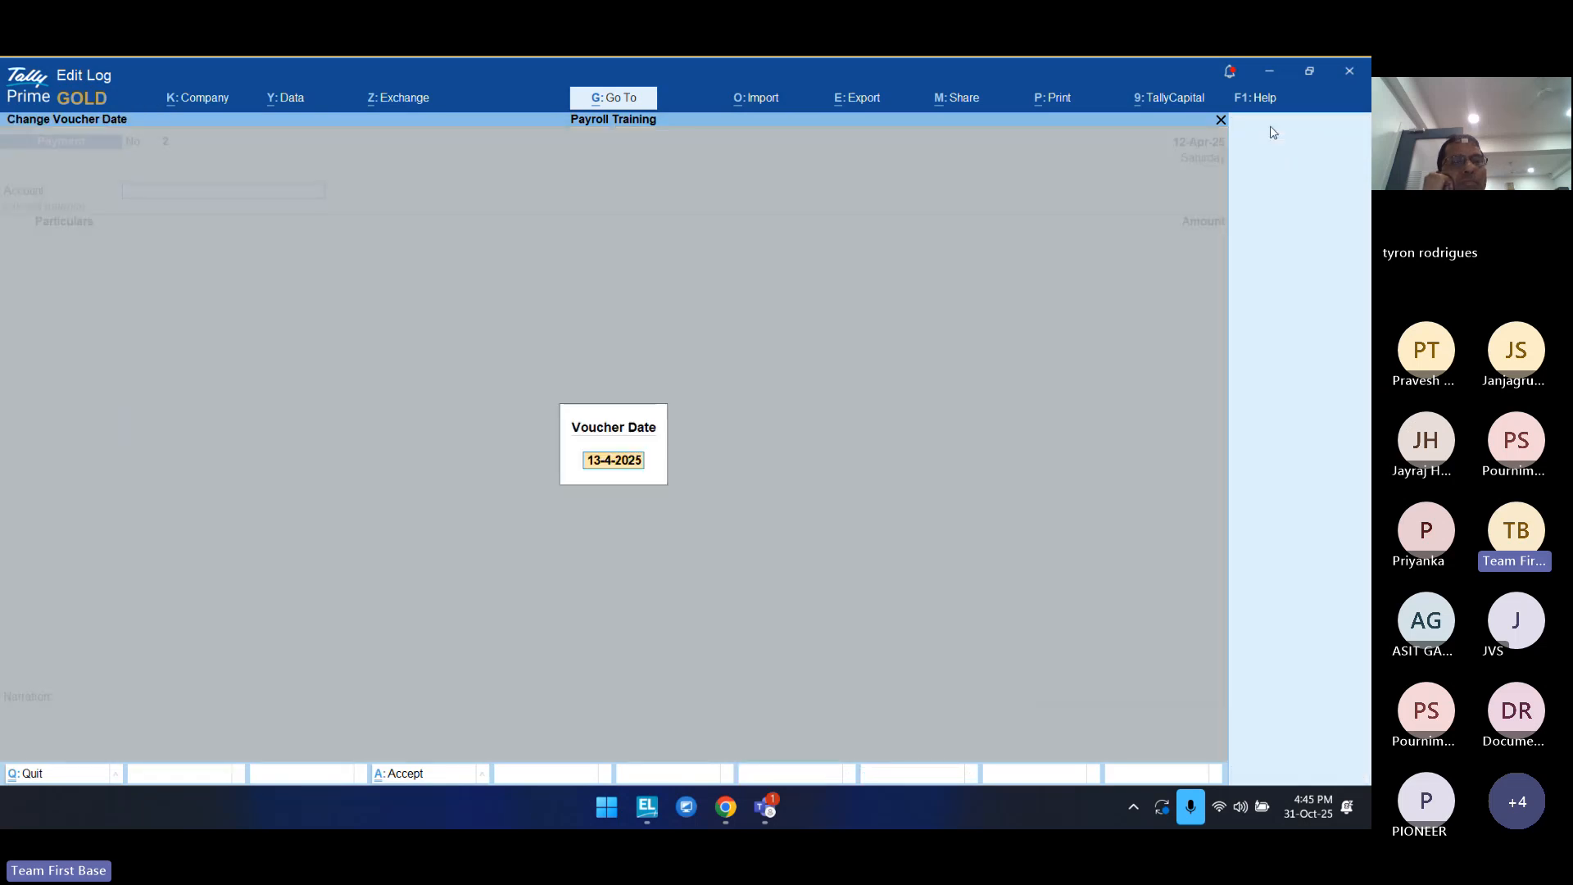
type("22")
key("BackSpace")
type("3")
key("Return")
key("Down")
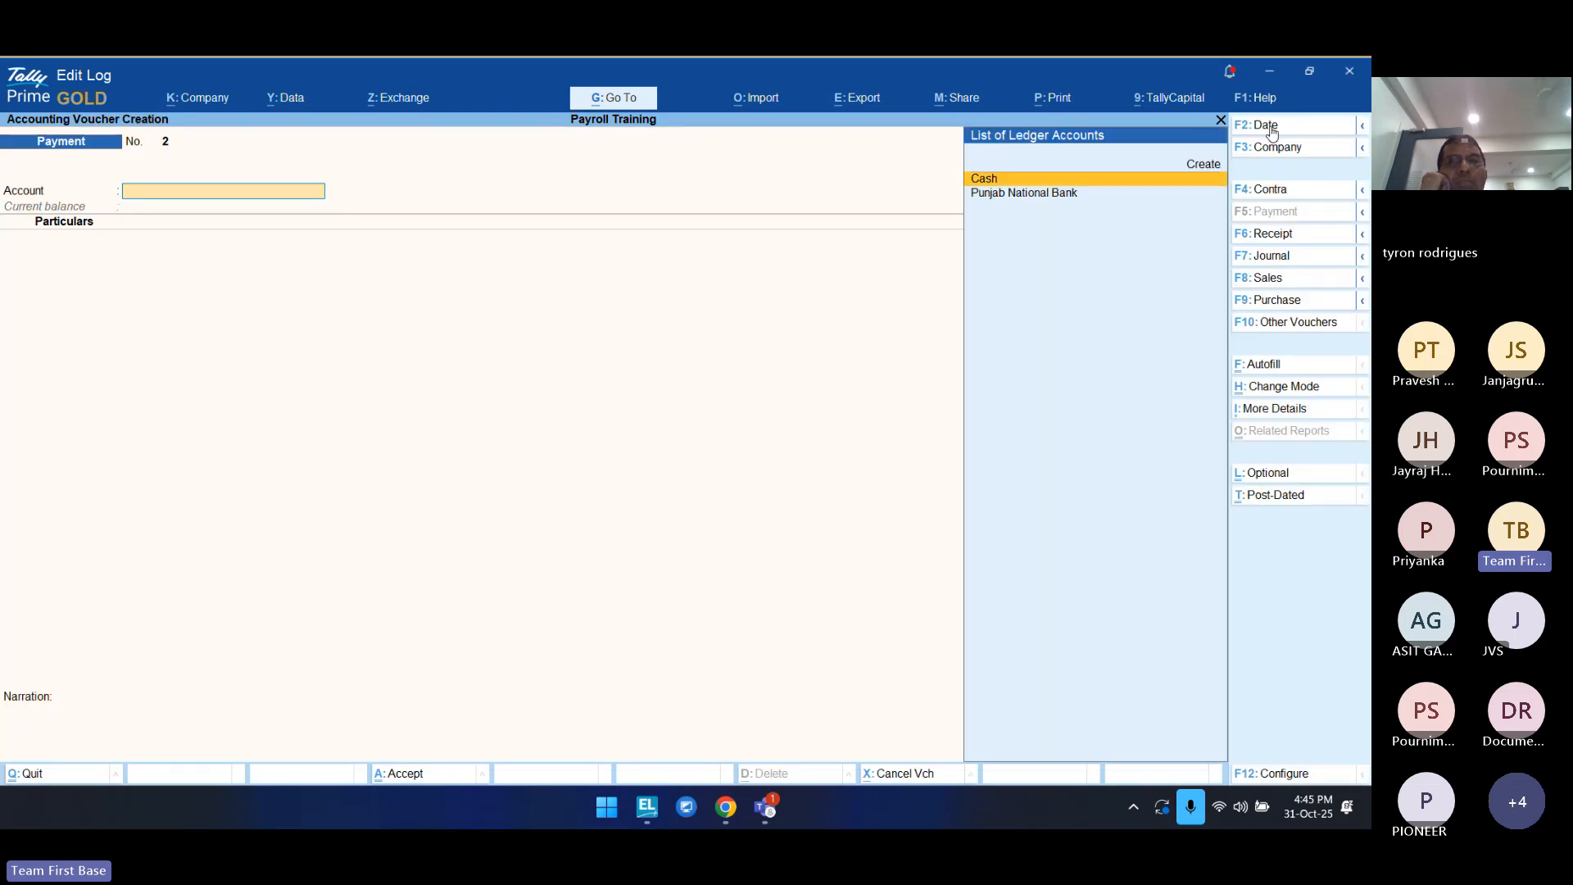
key("Return")
type("Ad")
key("BackSpace")
key("BackSpace")
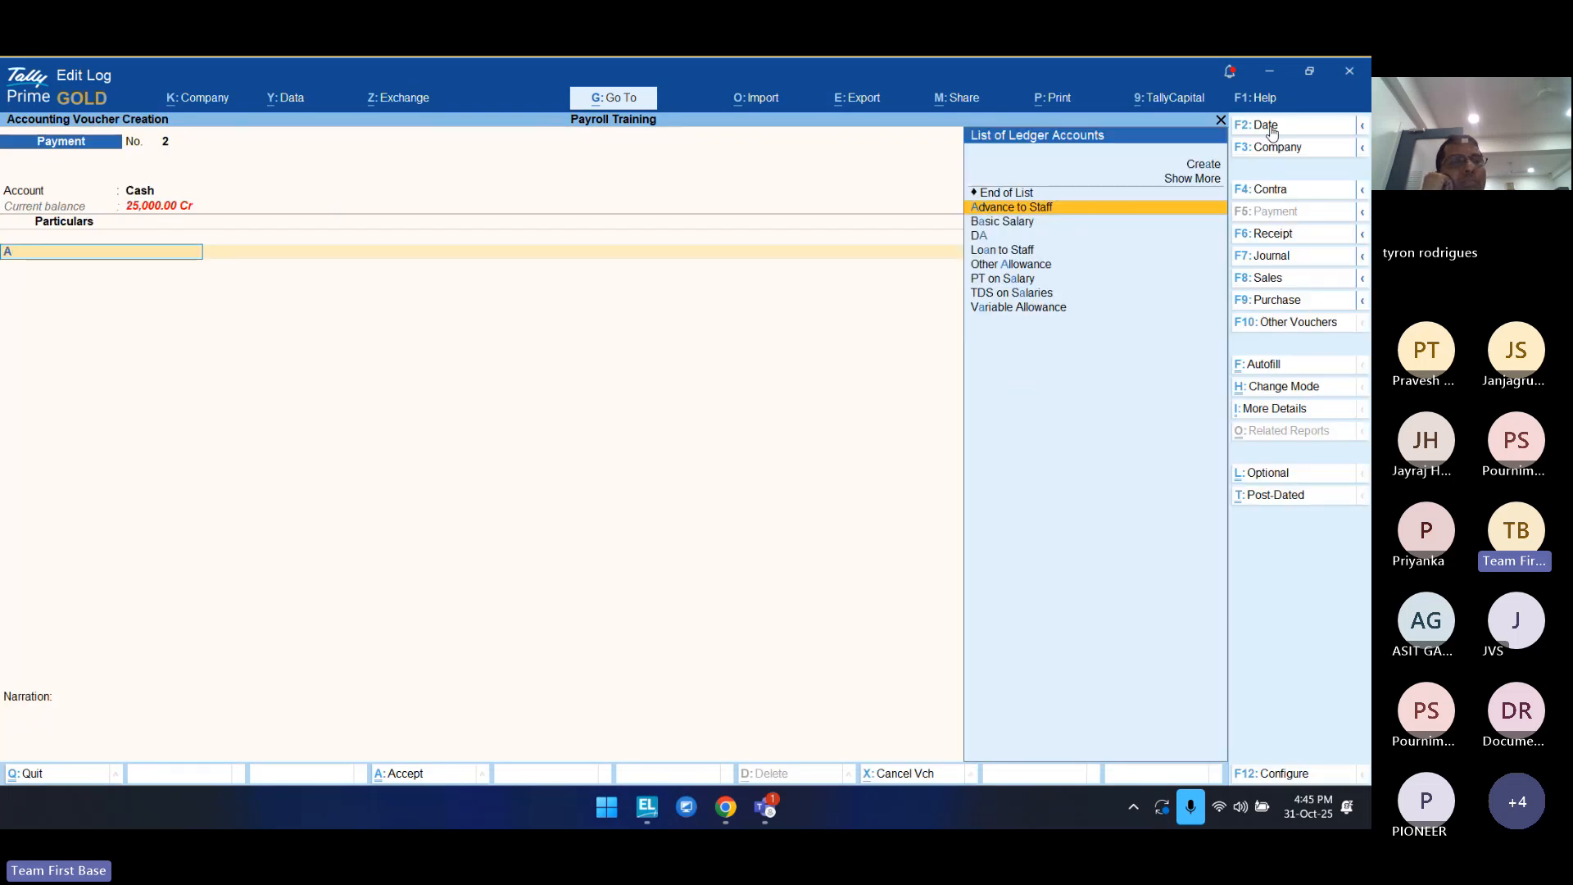
key("Escape")
key("Return")
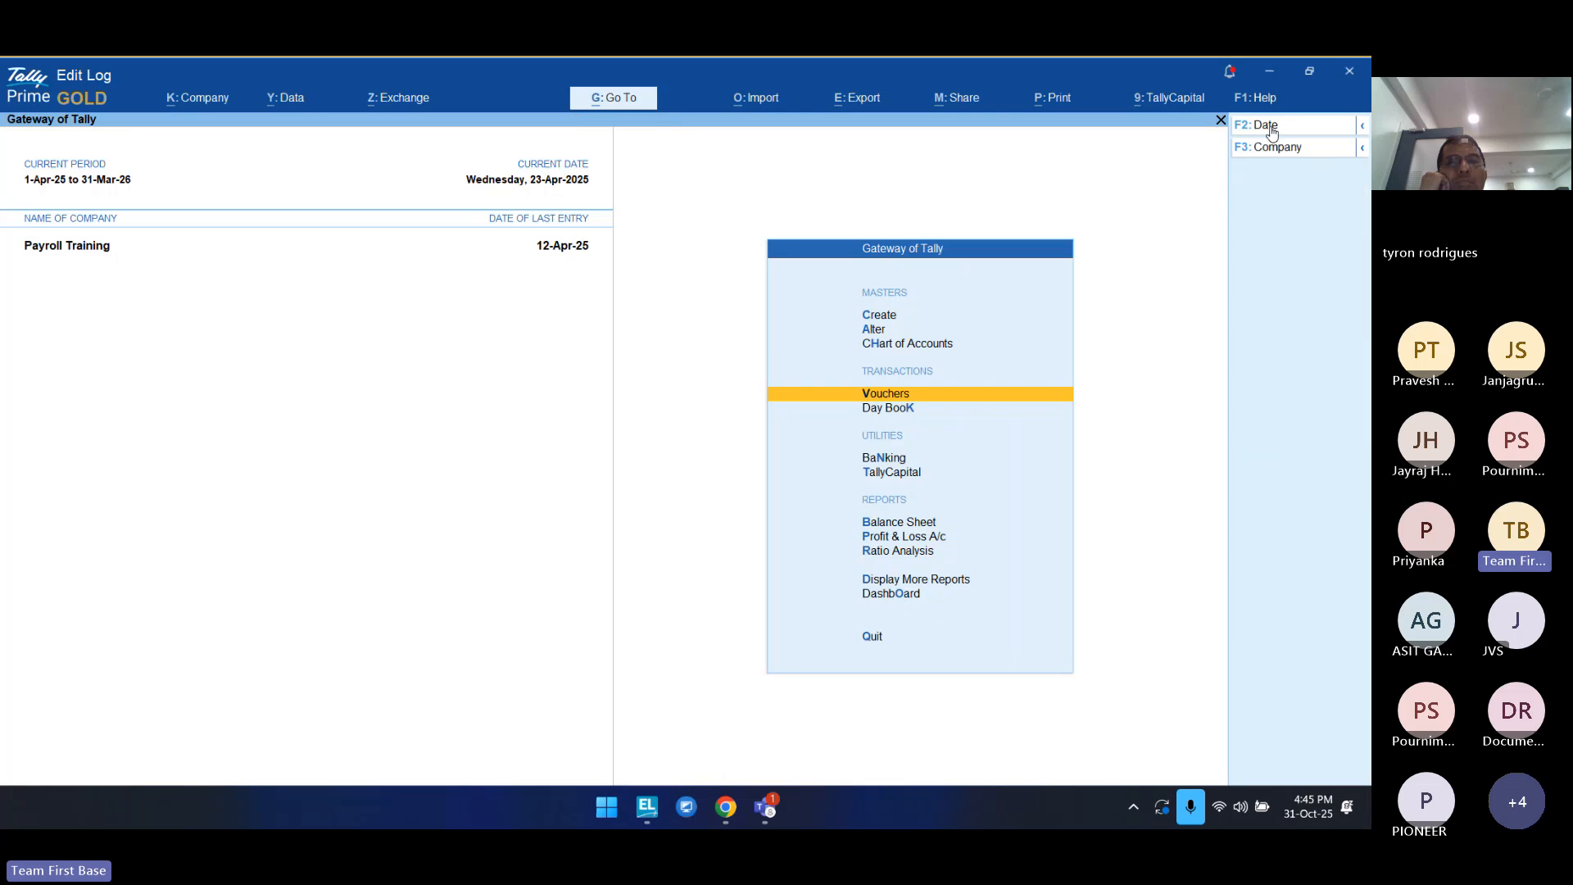
Step: Open the April payment voucher register by drilling down from the voucher statistics
key("d")
key("s")
key("s")
key("p")
key("Down")
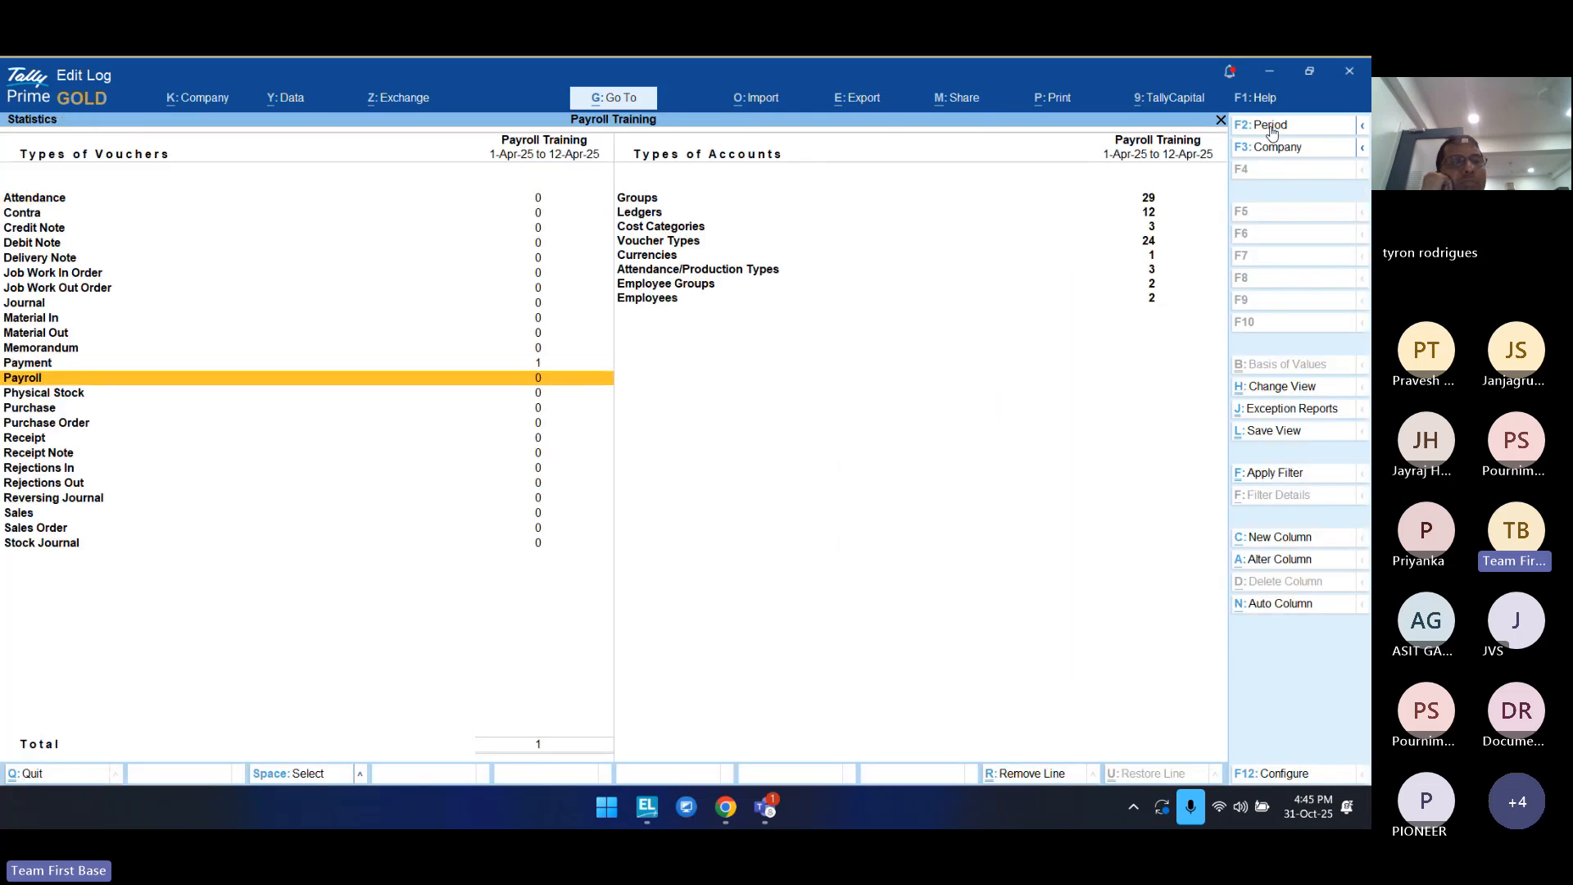
key("Up")
key("Return")
key("Return")
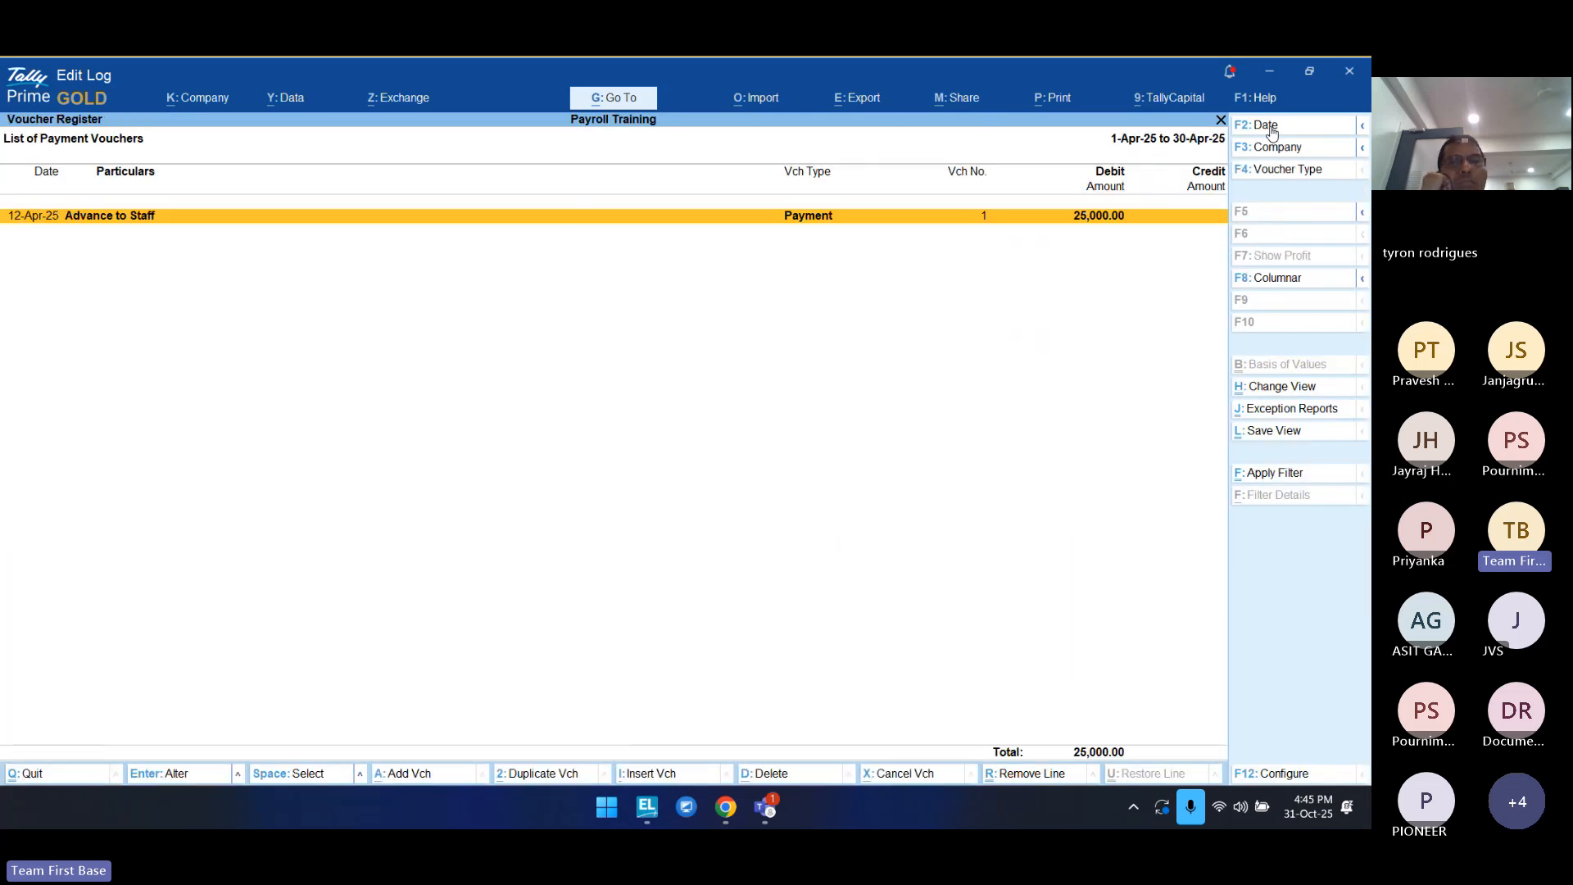
Step: Change the ledger in the 12-Apr-25 payment voucher to Loan to Staff and save the voucher
key("Return")
key("Return")
type("Loa")
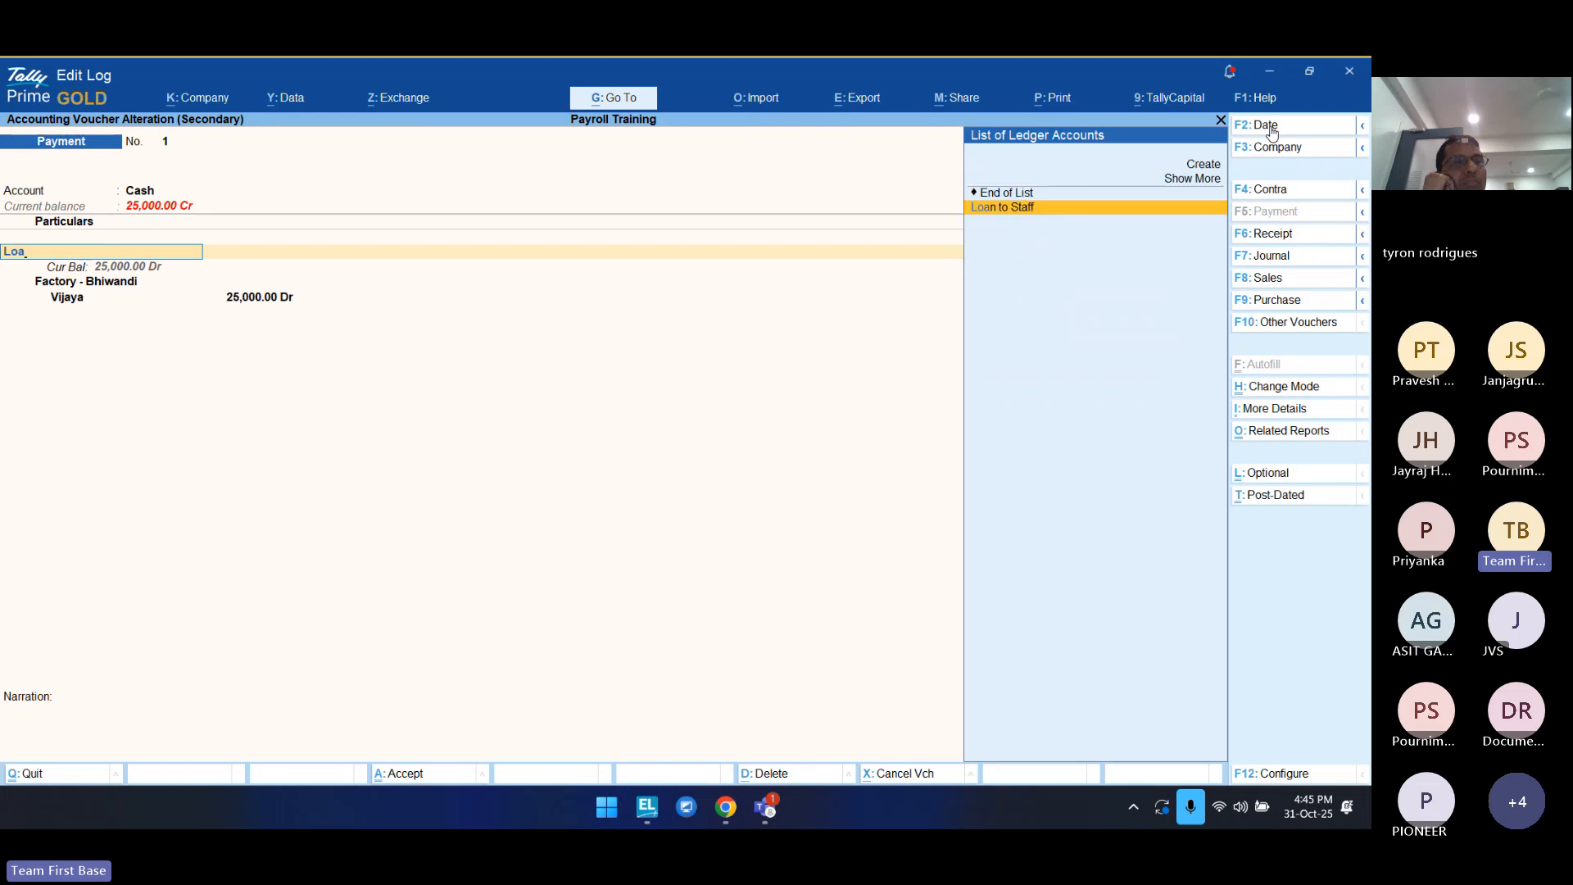
key("Return")
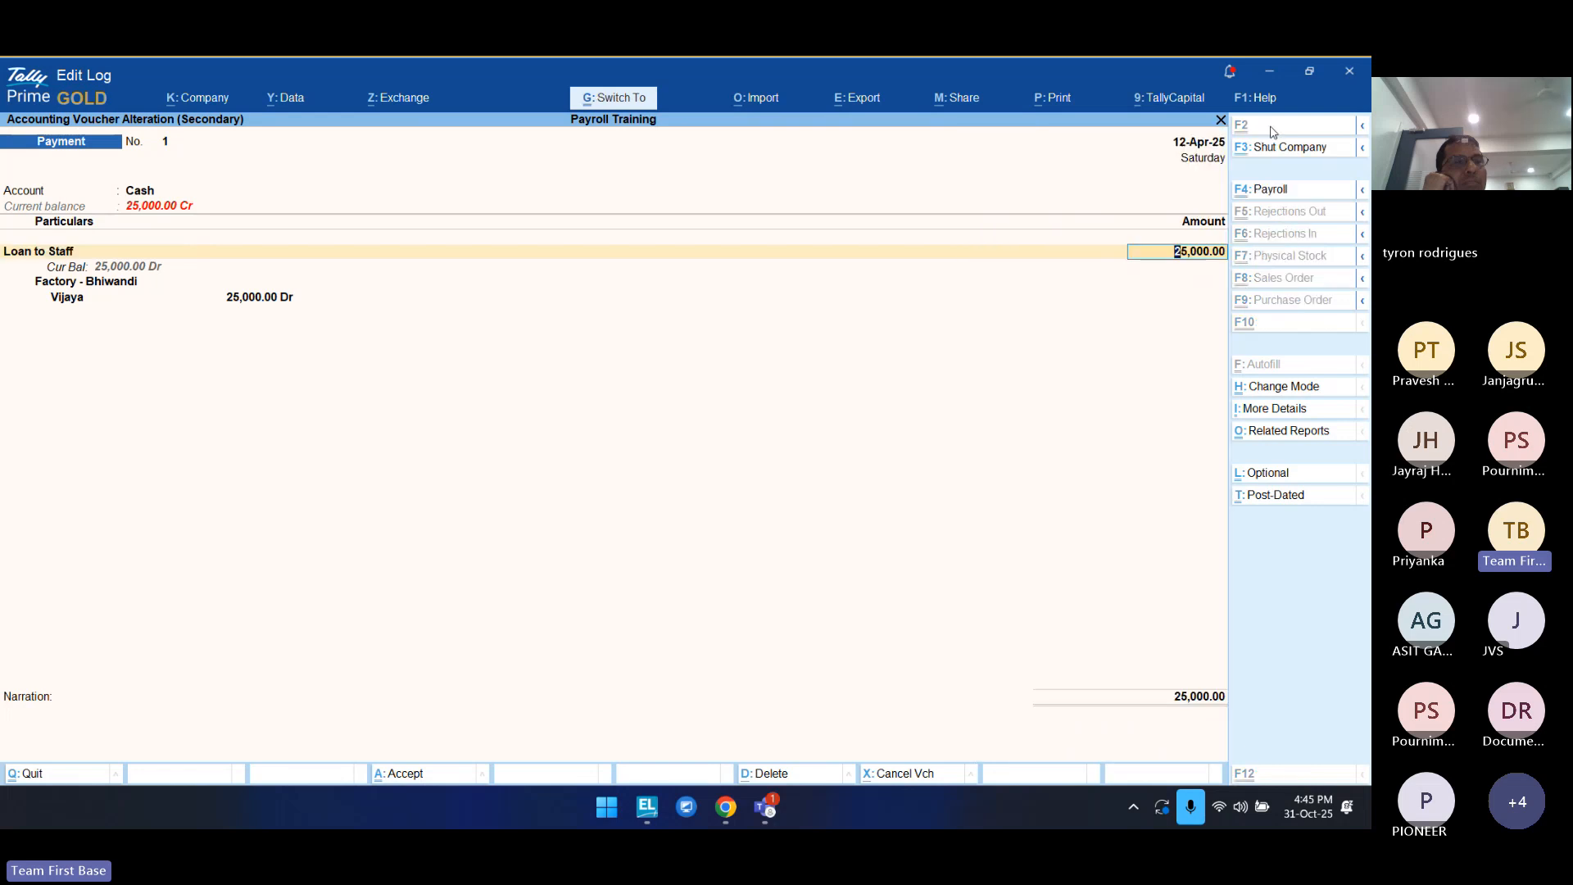
key("ctrl+a")
key("Return")
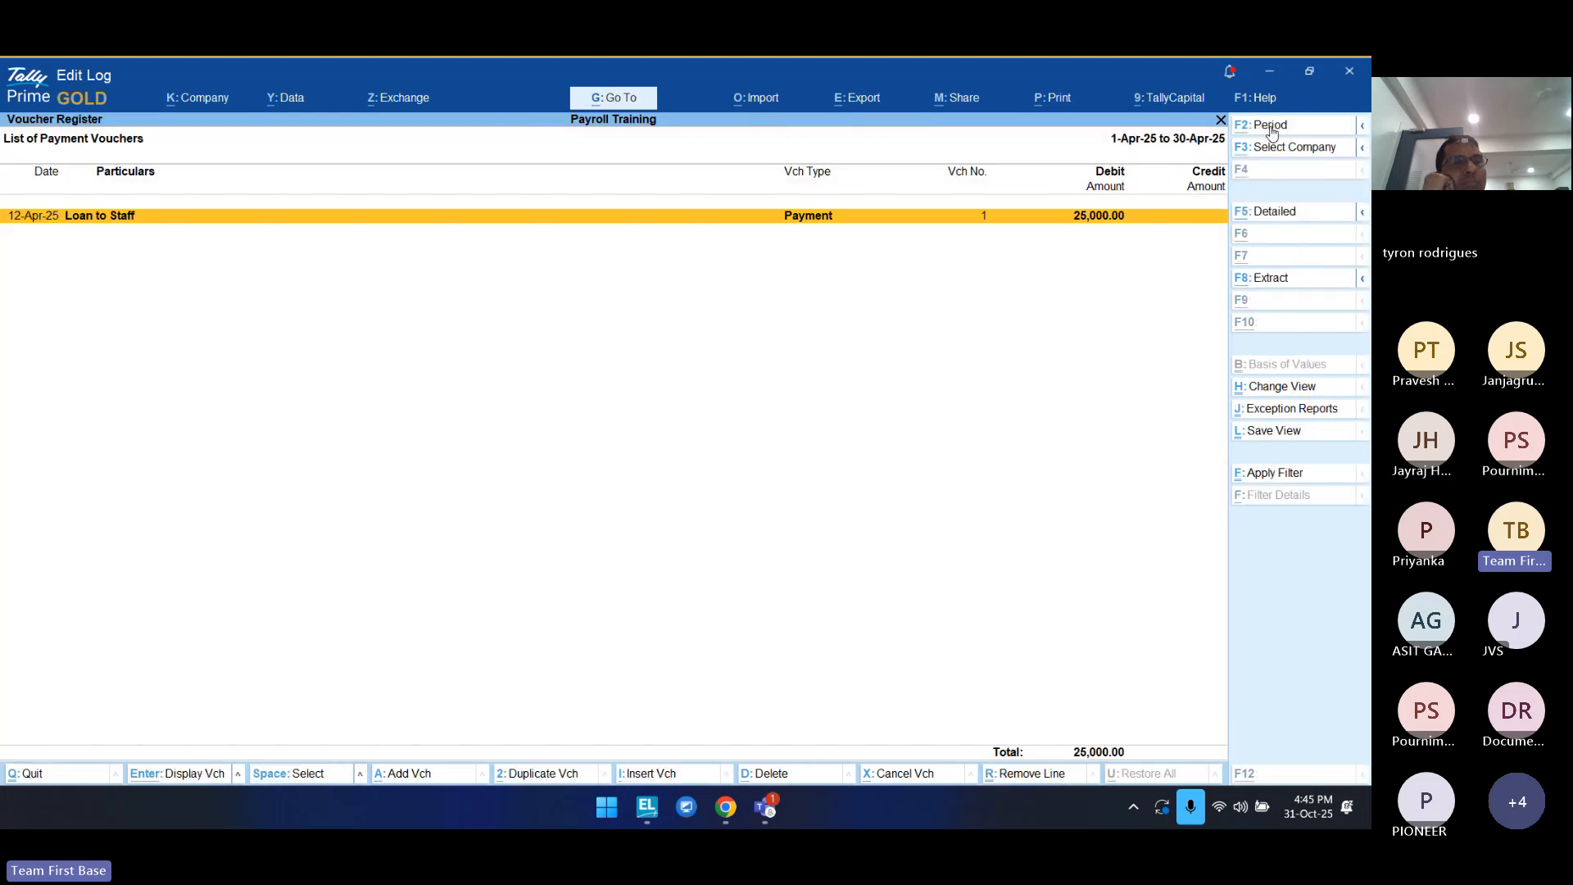
Step: Start a new payment voucher from the register and date it 28-Apr-25
key("F2")
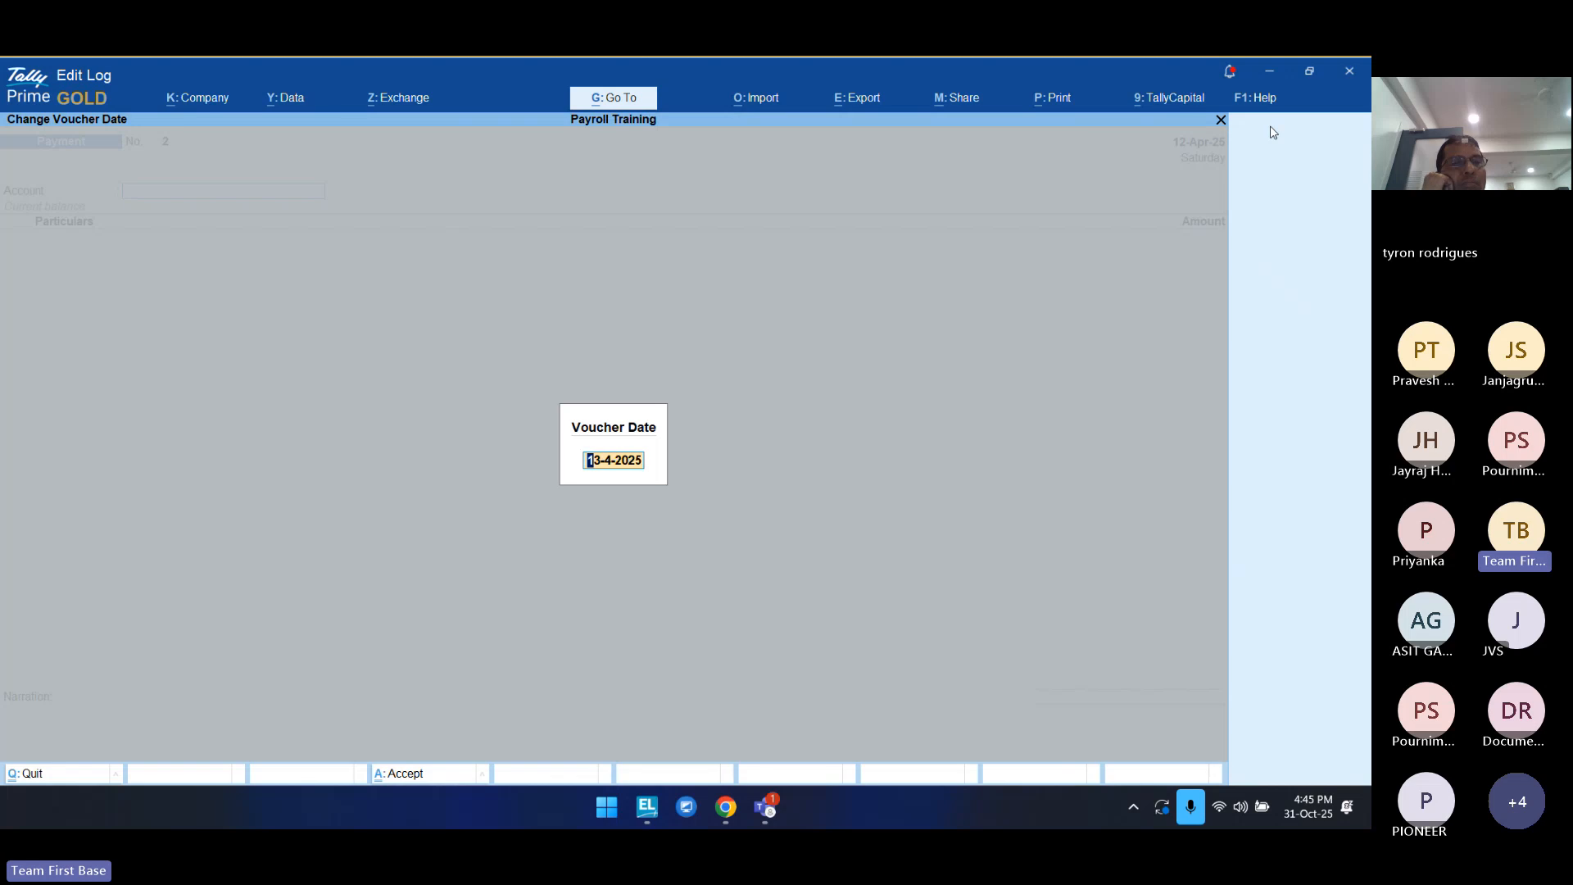
type("28")
key("Return")
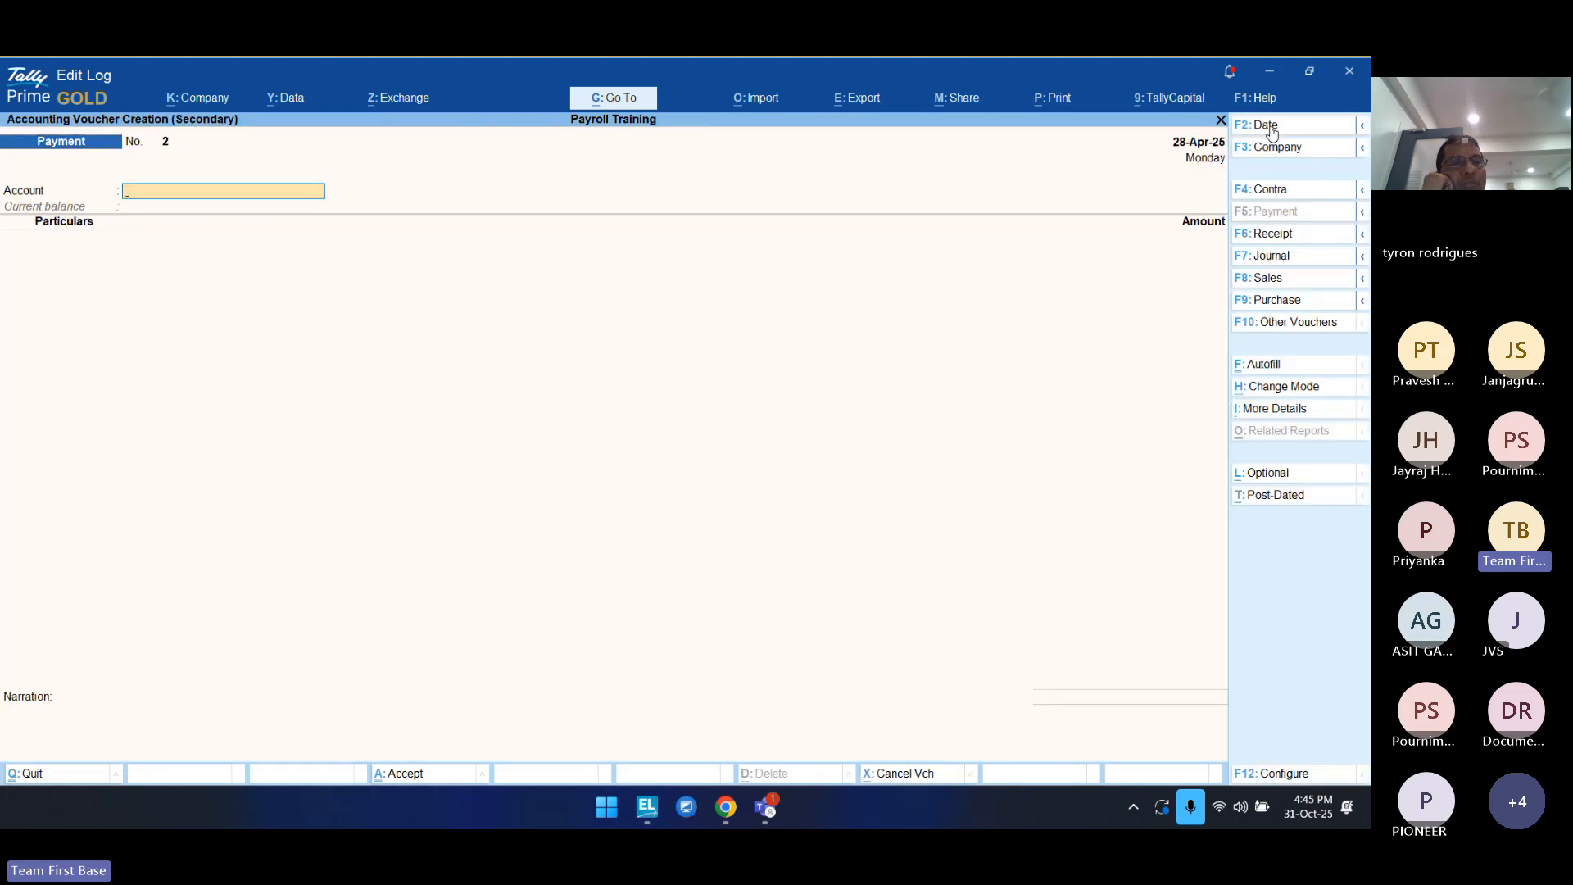
Step: Enter a payment of 3,000 from Cash to the Advance to Staff ledger
key("Return")
type("Ad")
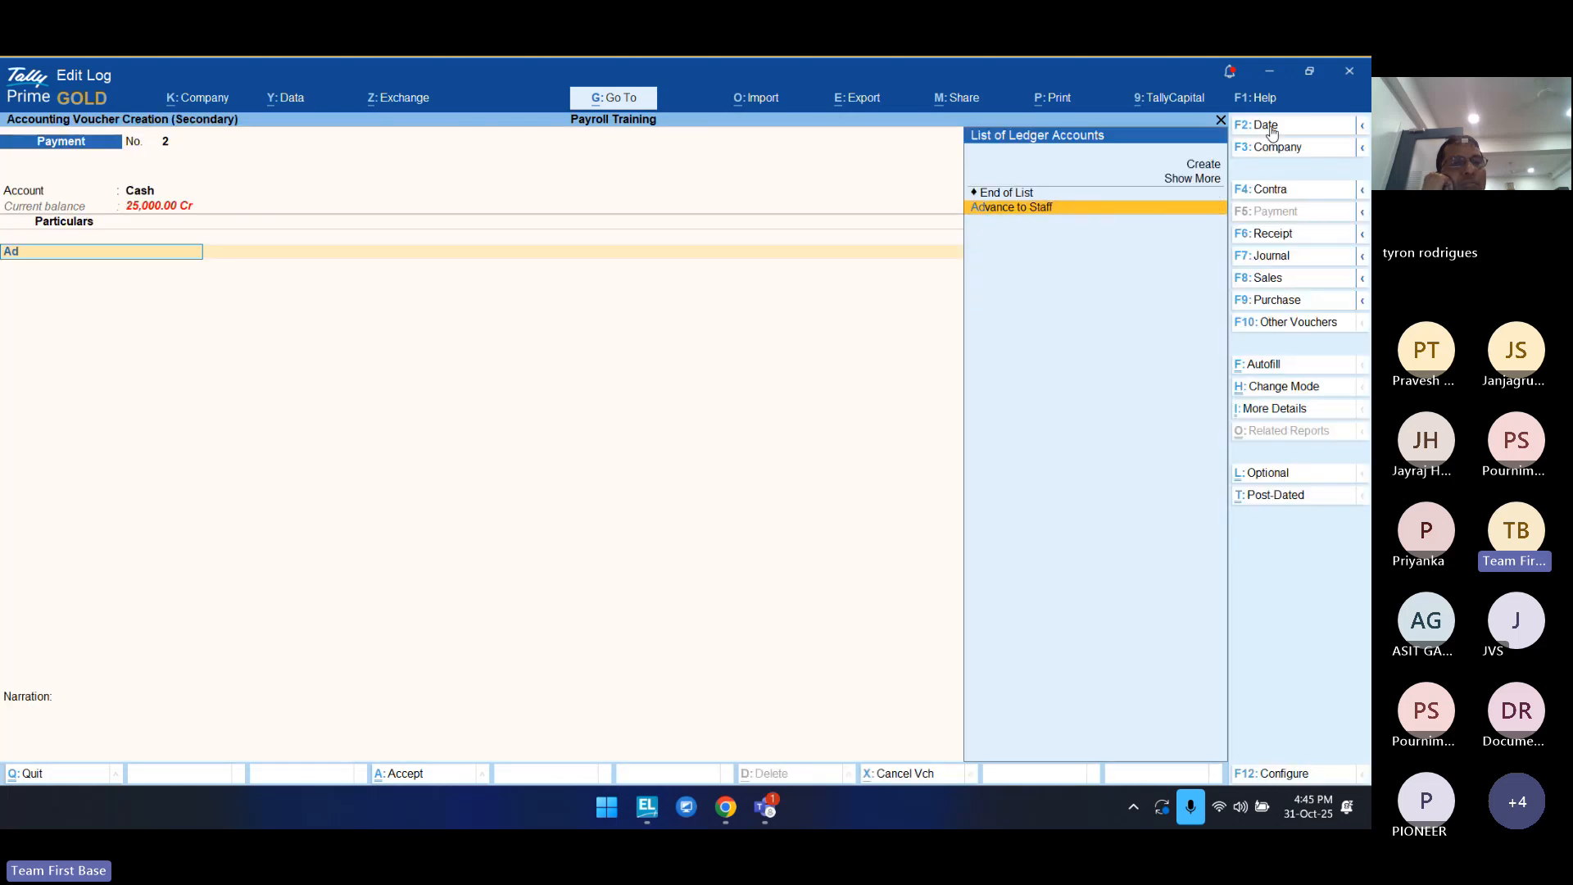
key("Return")
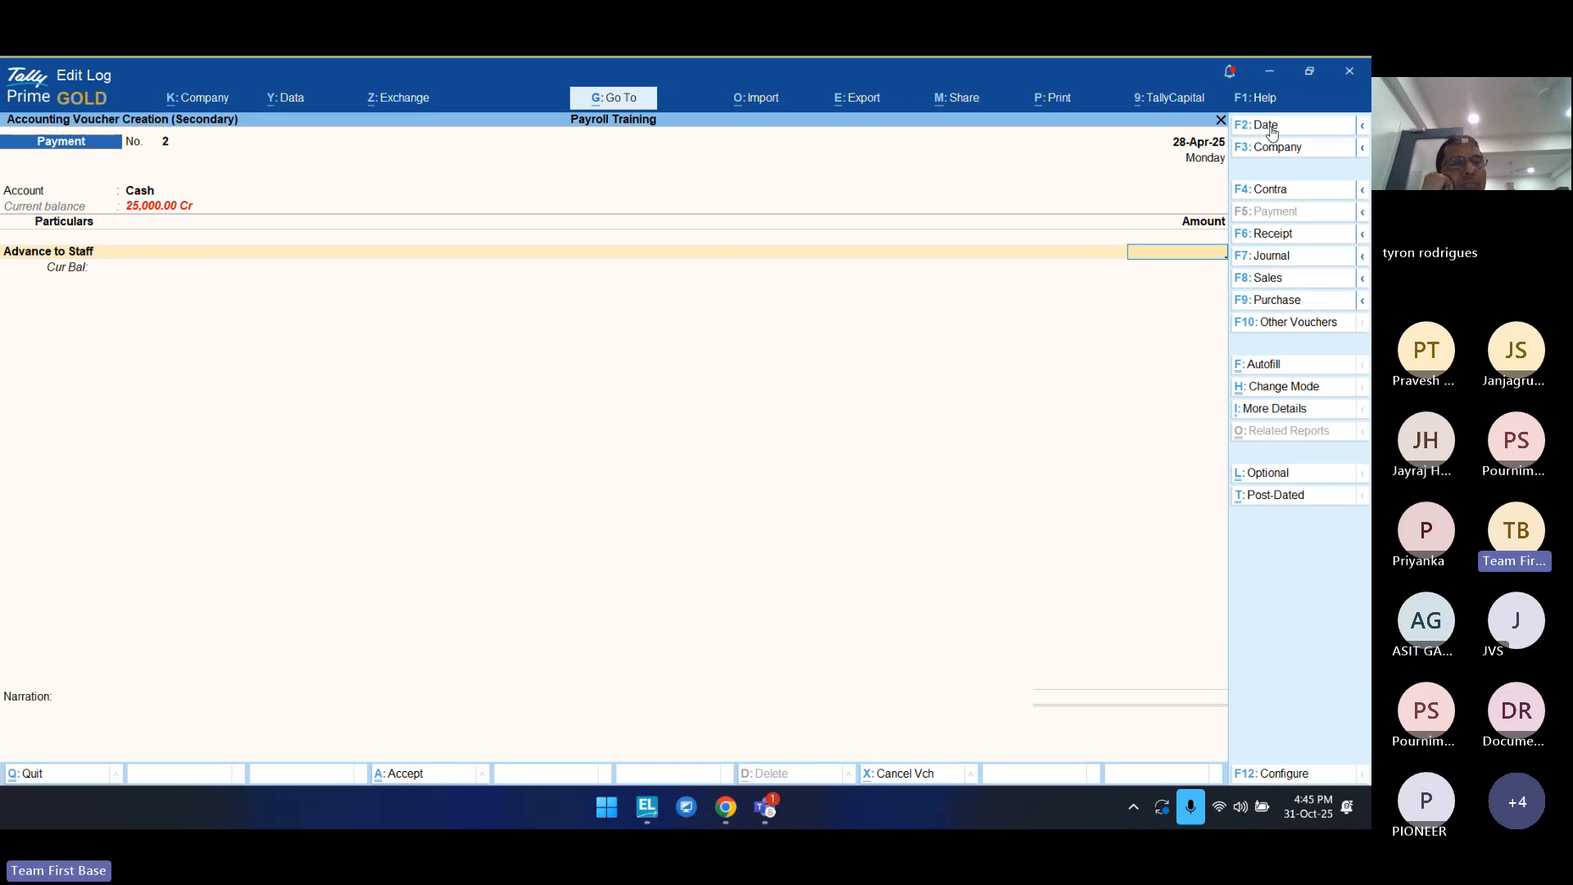
type("3,0")
type("0")
type("00")
key("Return")
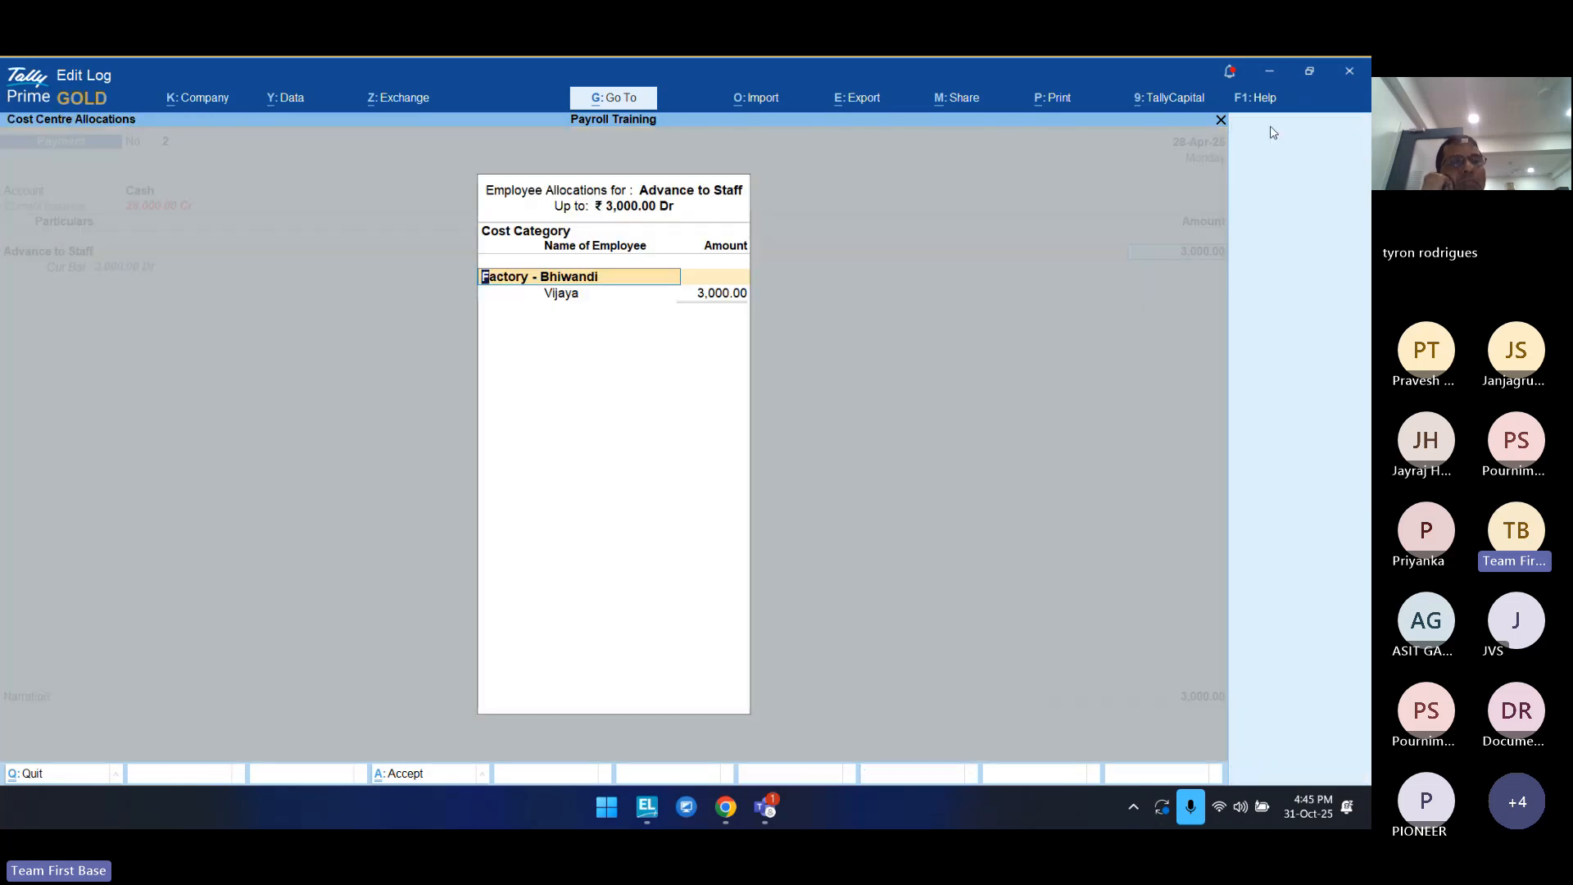
Step: Allocate the full 3,000 advance to the Factory - Bhiwandi employee and save the payment voucher without a narration
key("Return")
key("Return")
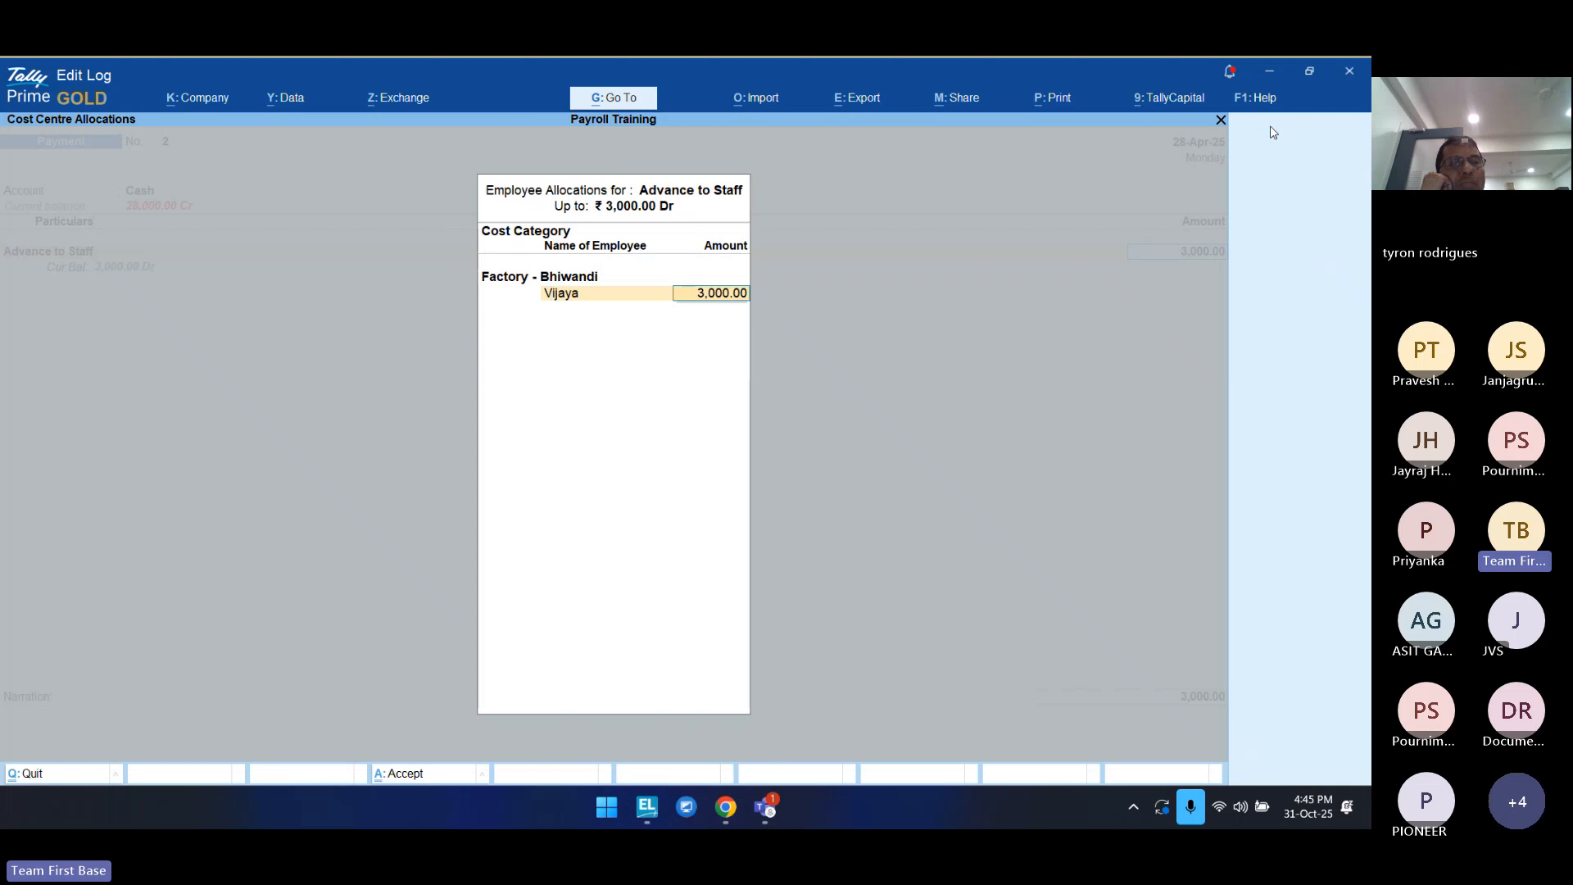
key("Return")
key("Return")
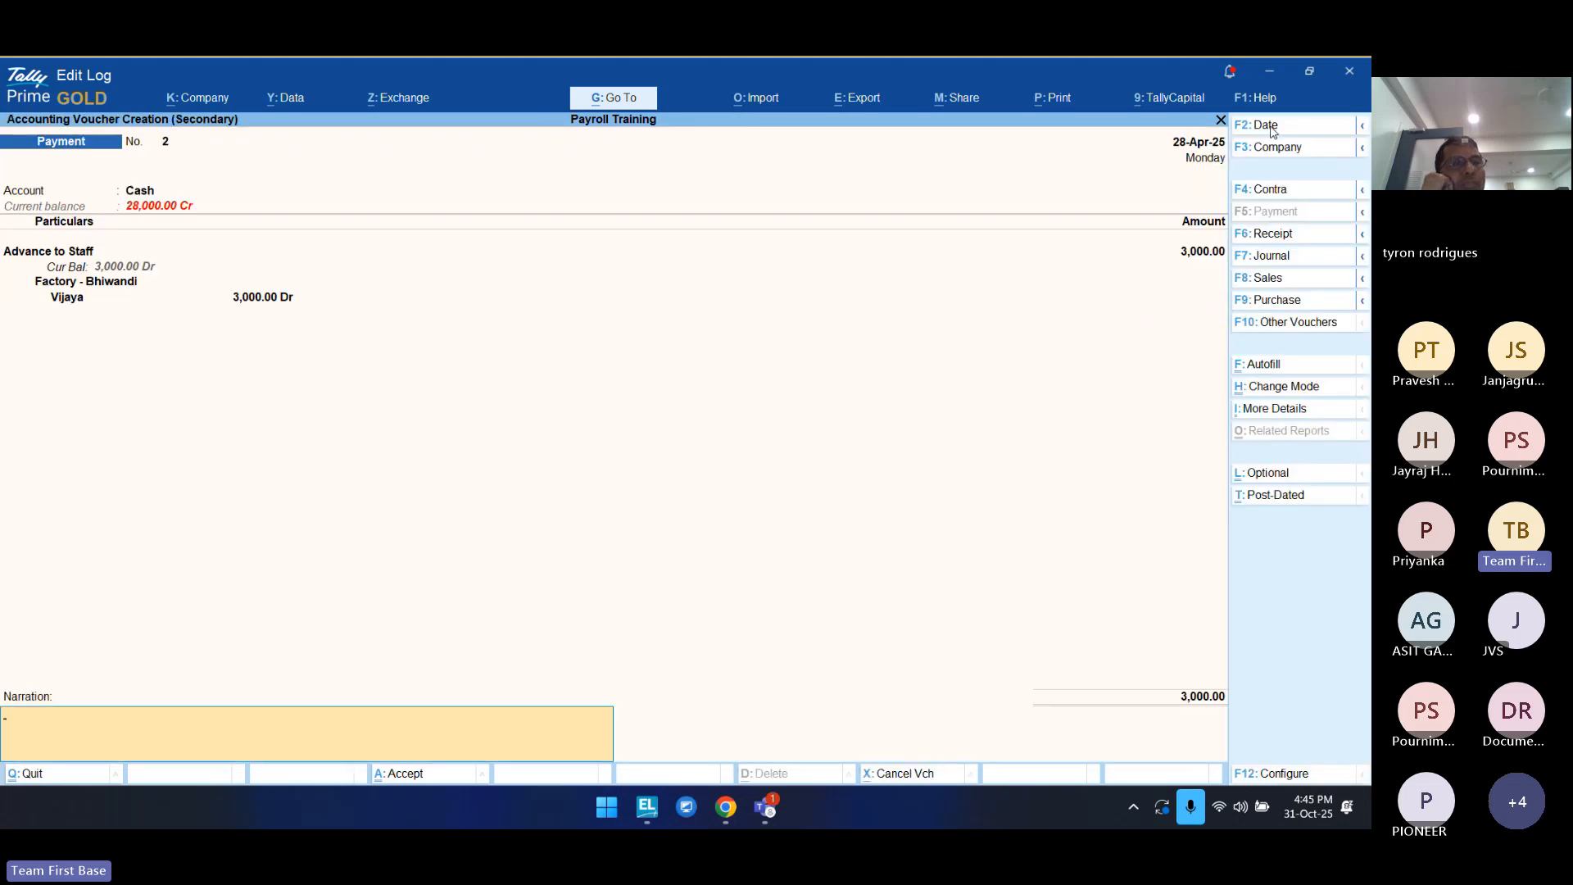
key("Return")
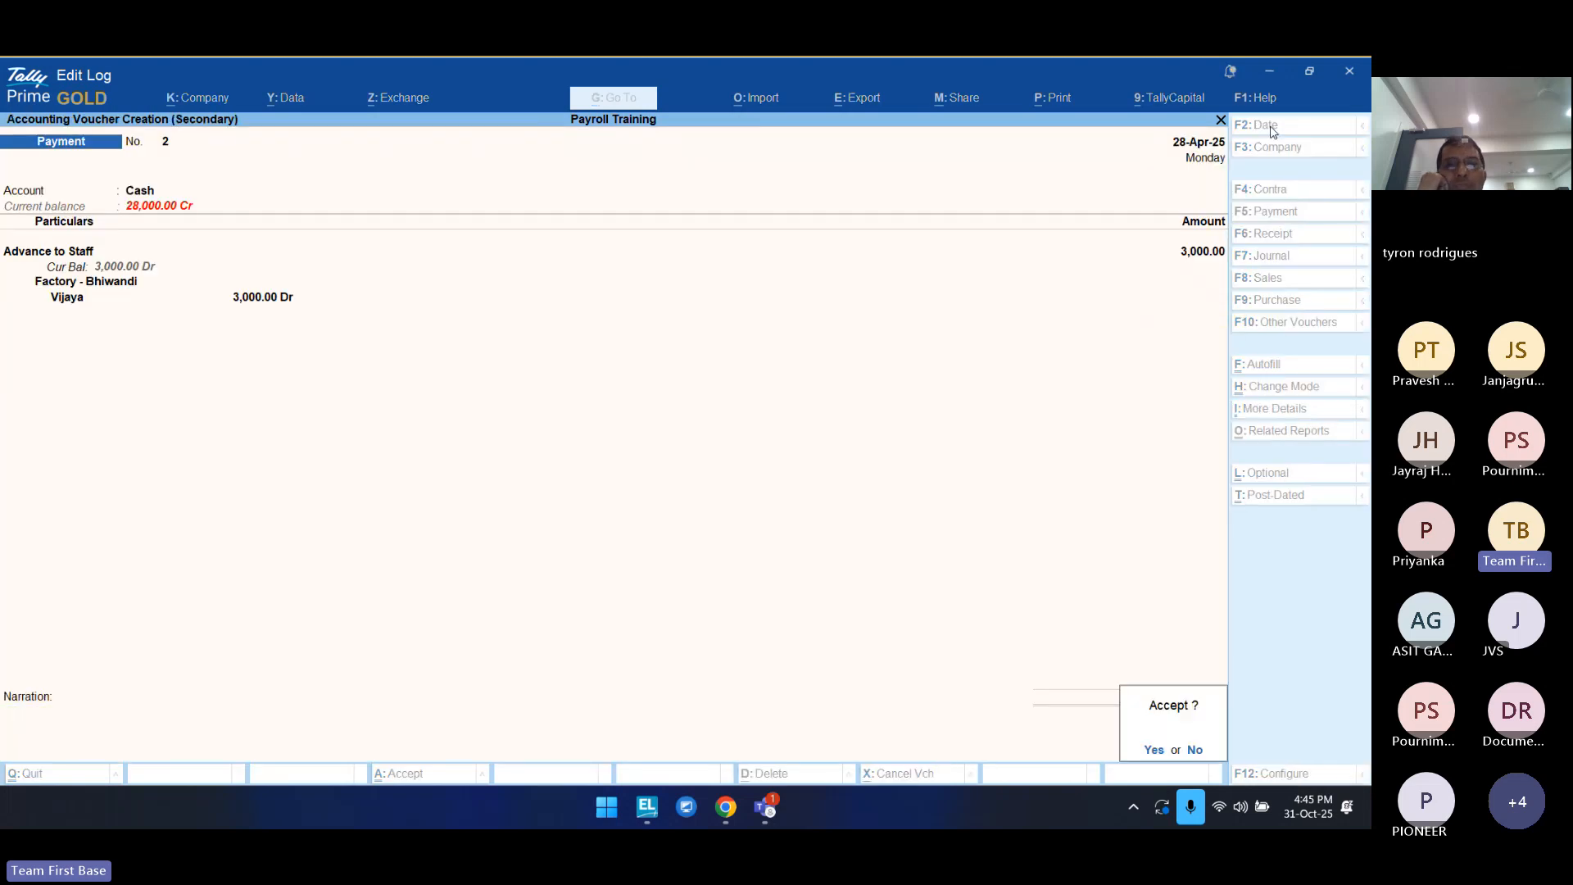
key("Return")
Step: Leave the voucher entry and the monthly payment register and go back to the main Gateway of Tally menu
key("Escape")
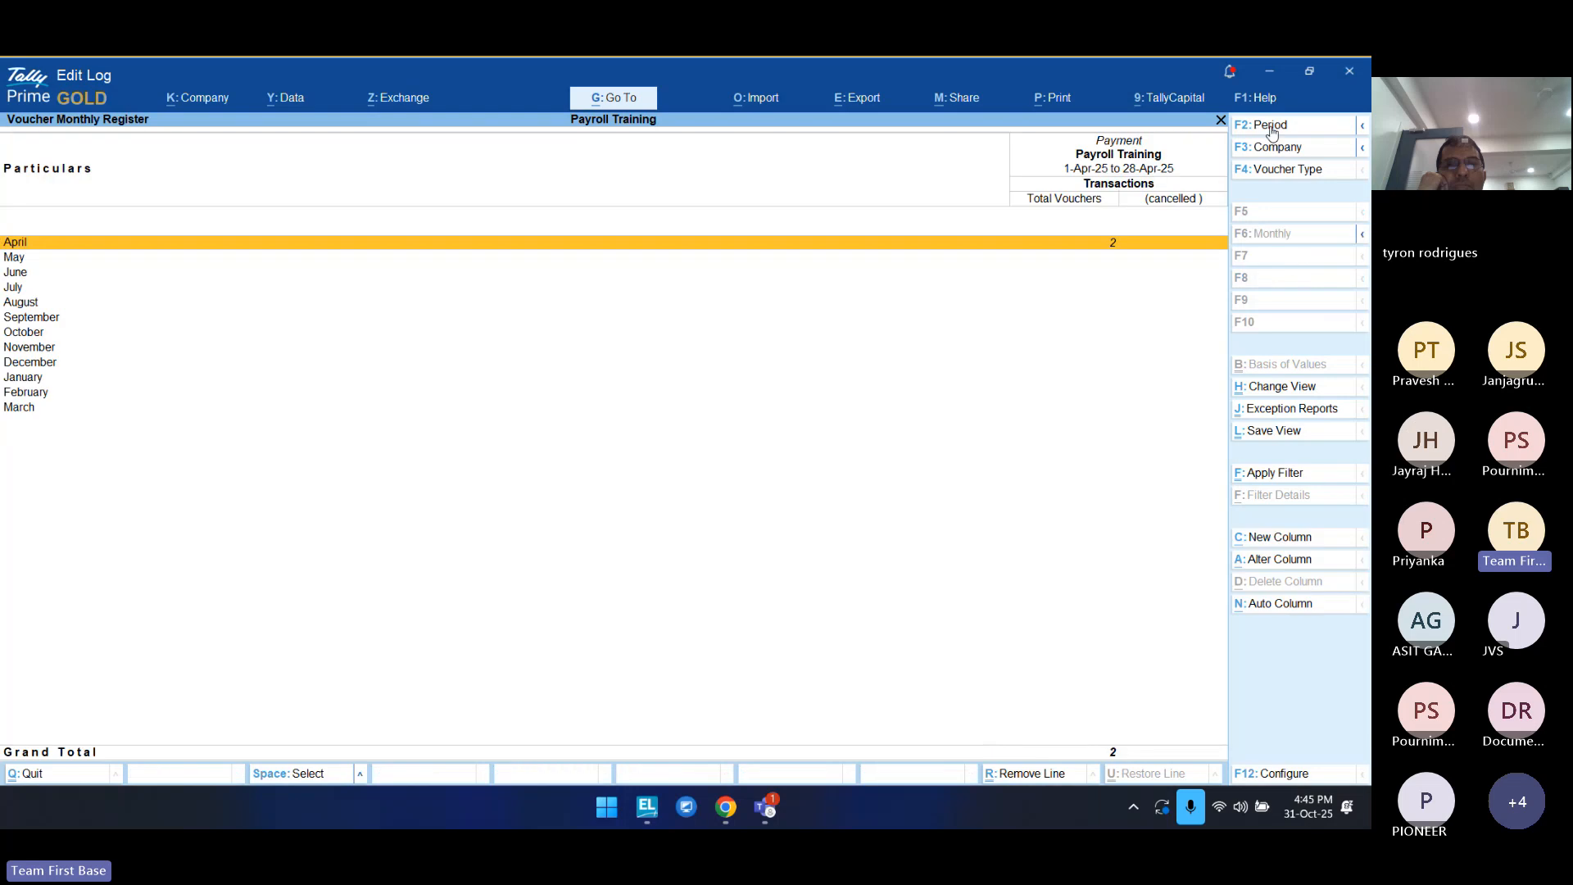
key("Escape")
key("Escape")
key("Escape")
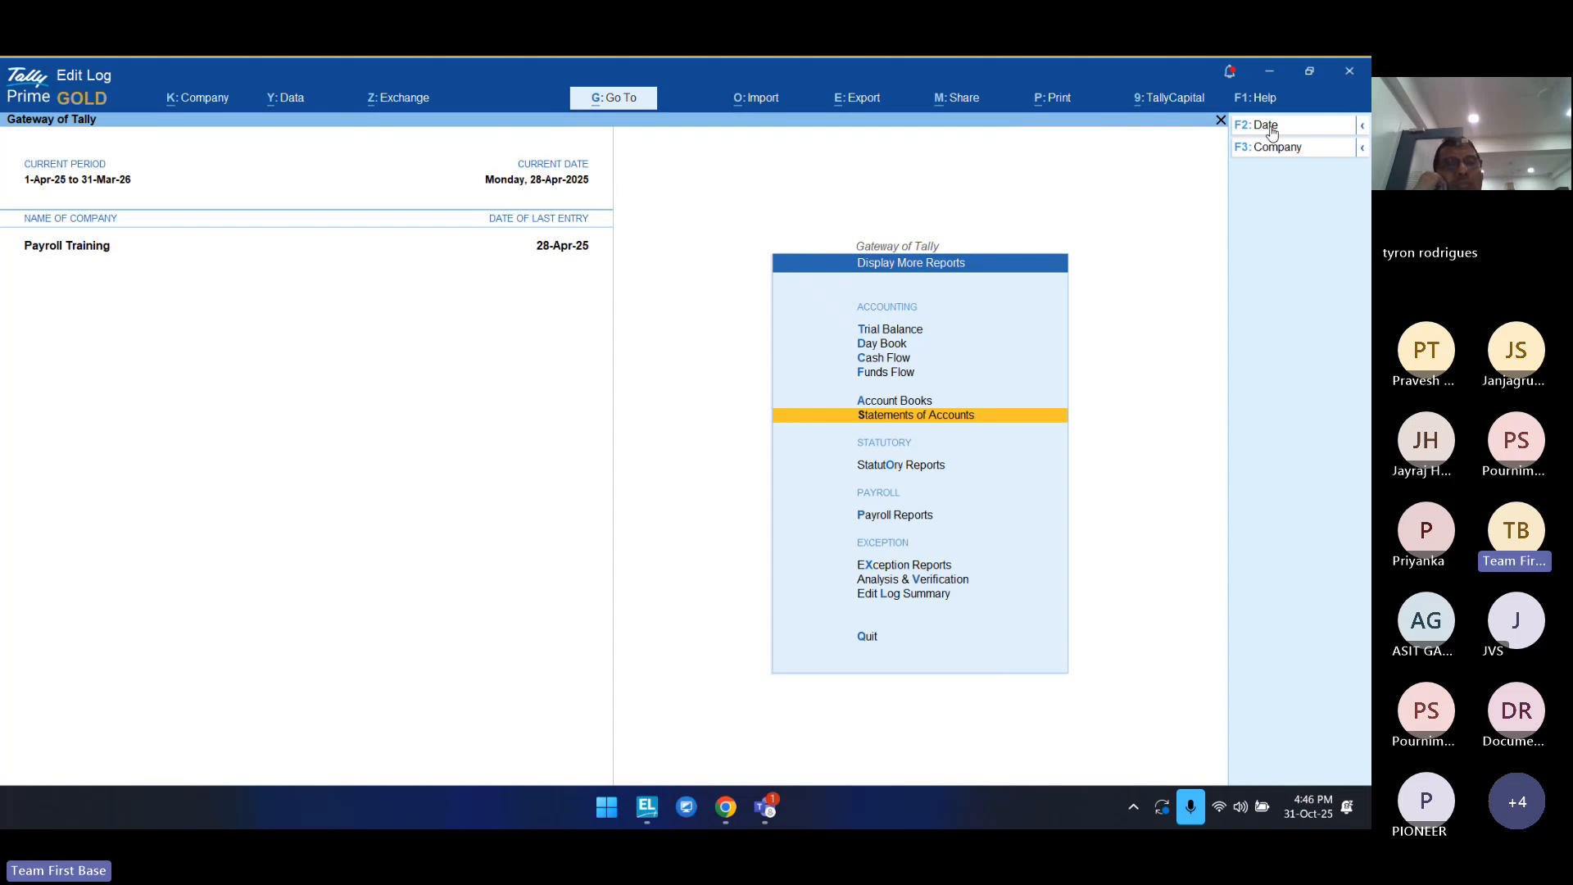
key("Escape")
key("Escape")
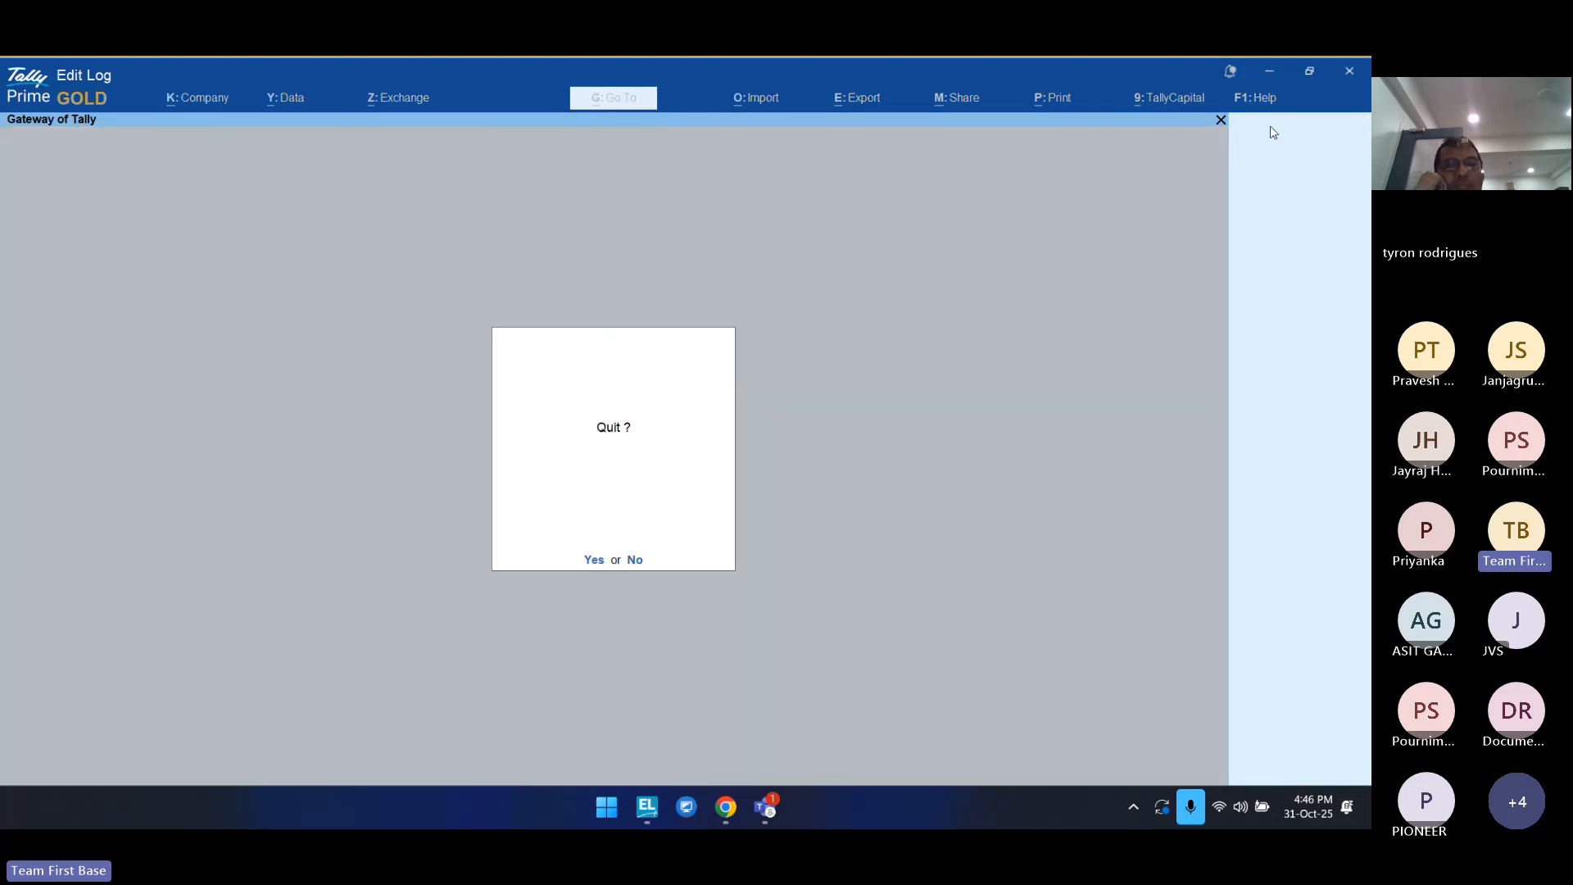
key("n")
Step: Check which reports are offered under Statements of Accounts in Display More Reports
key("d")
key("Down")
key("Down")
key("Down")
key("Down")
key("Down")
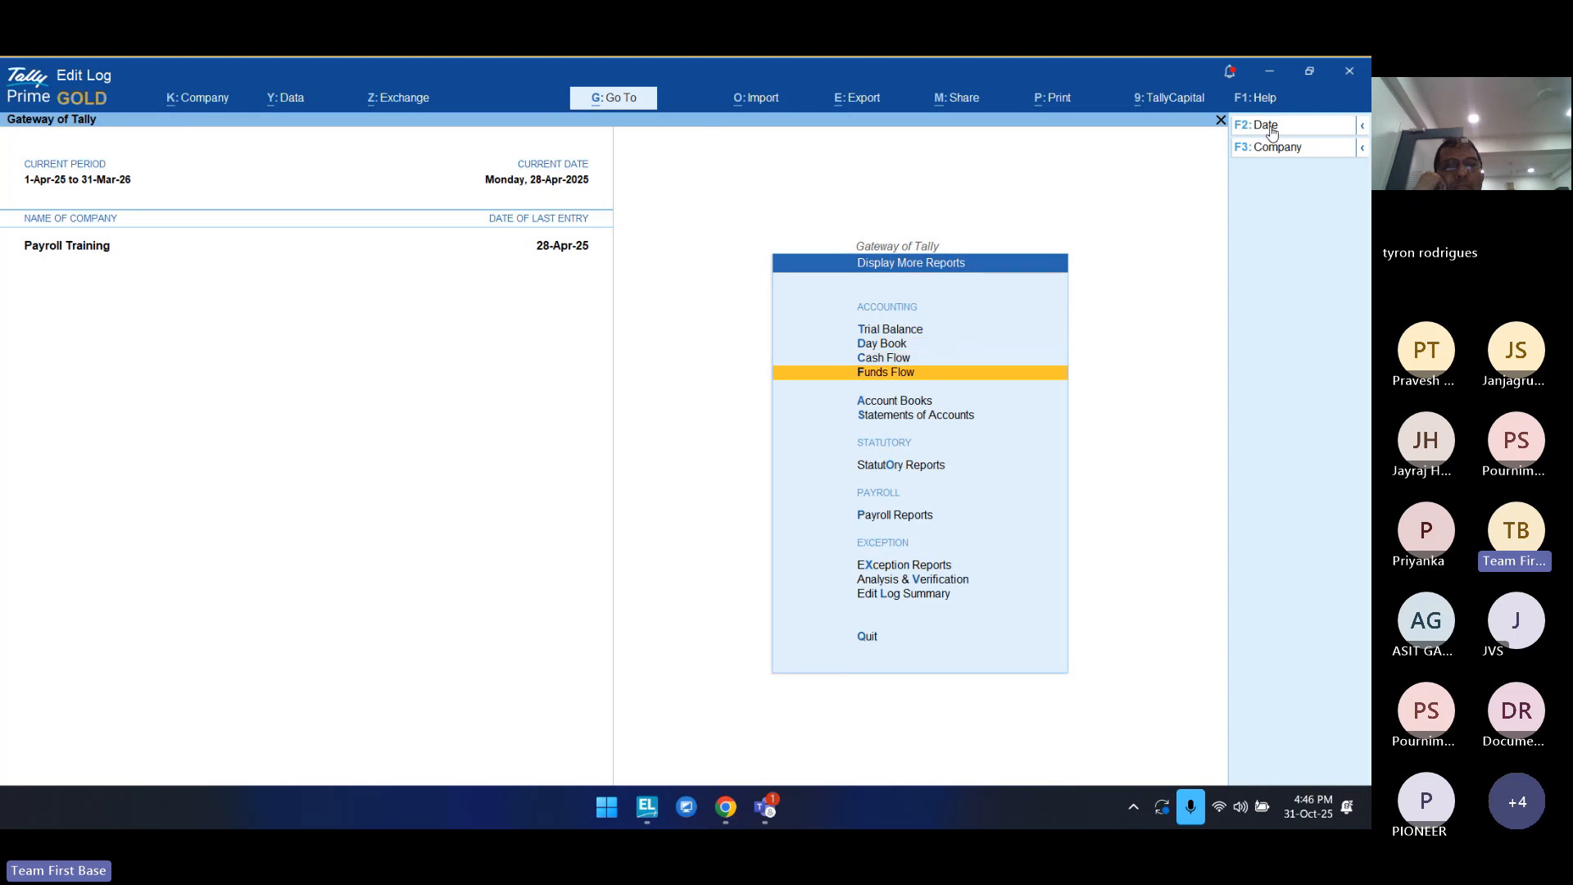
key("Return")
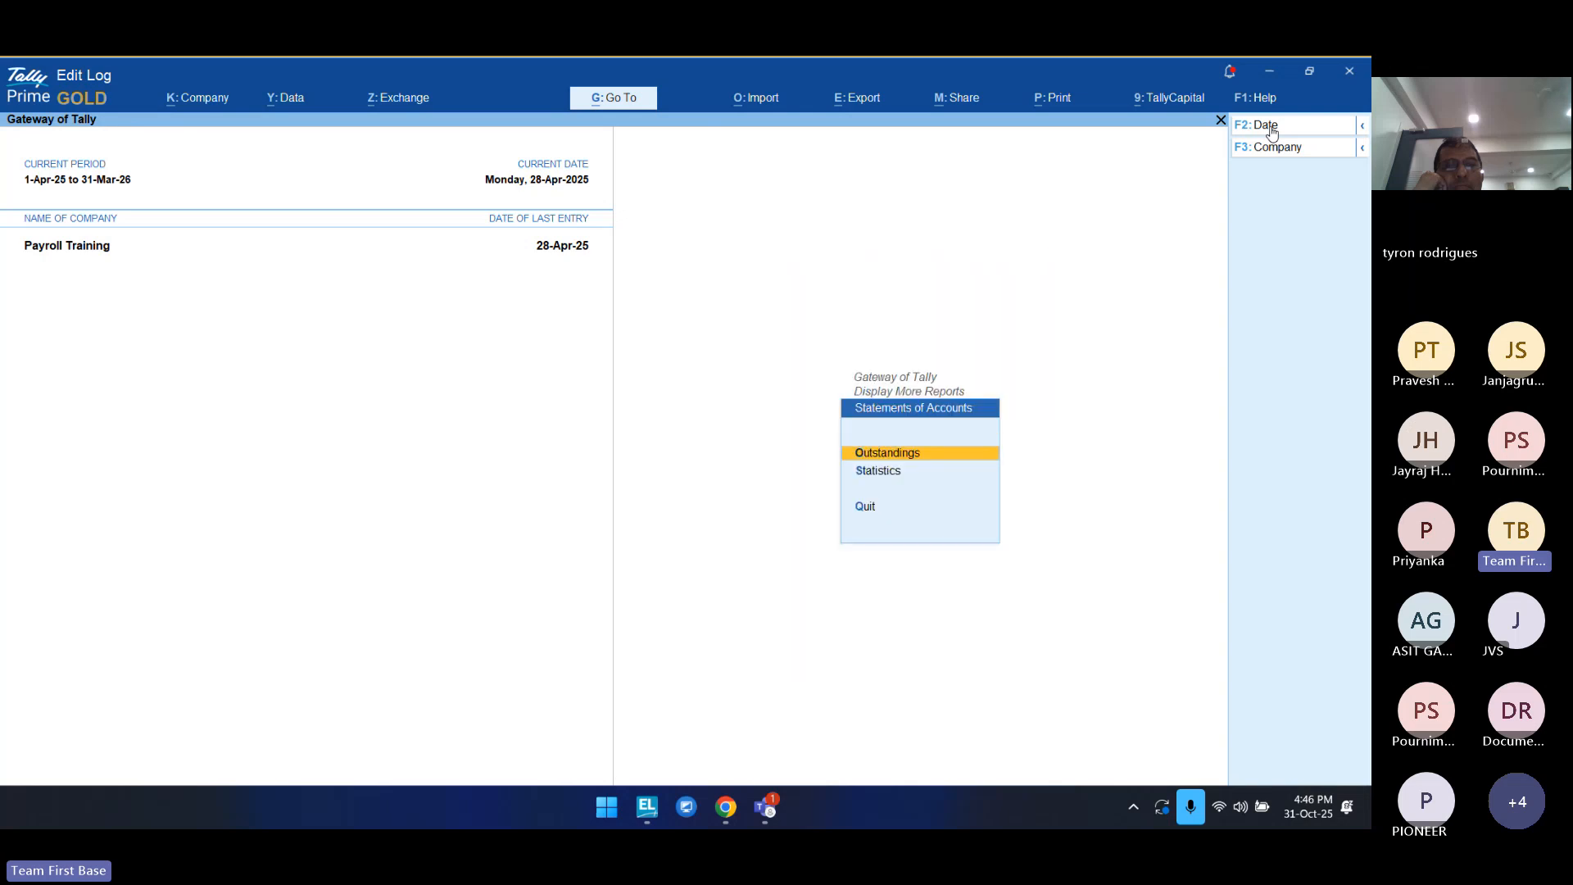
key("Escape")
key("Up")
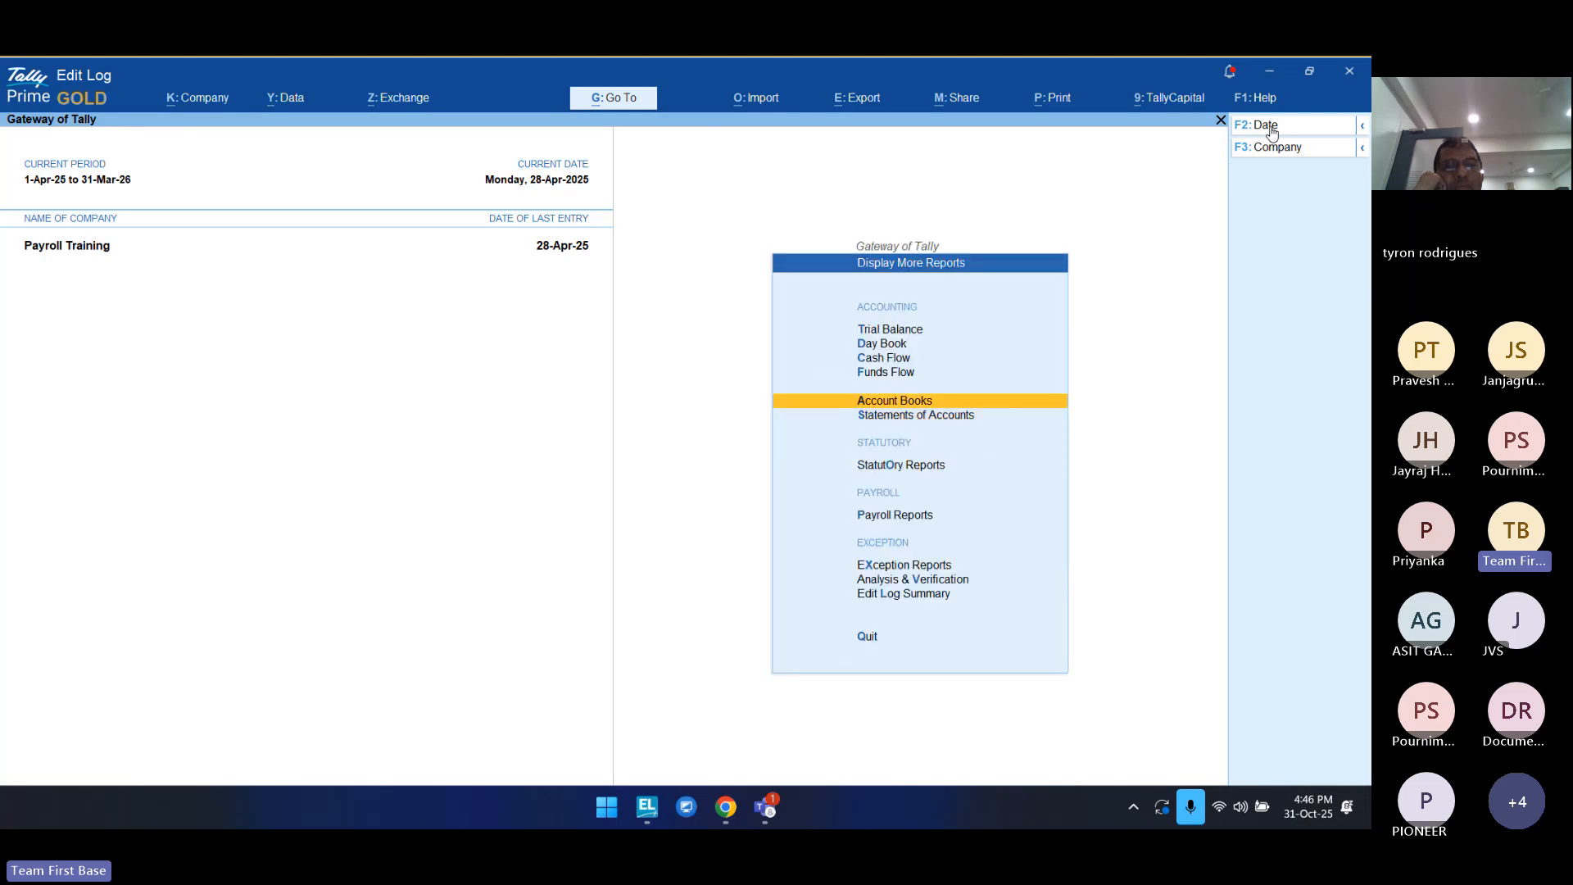
key("Down")
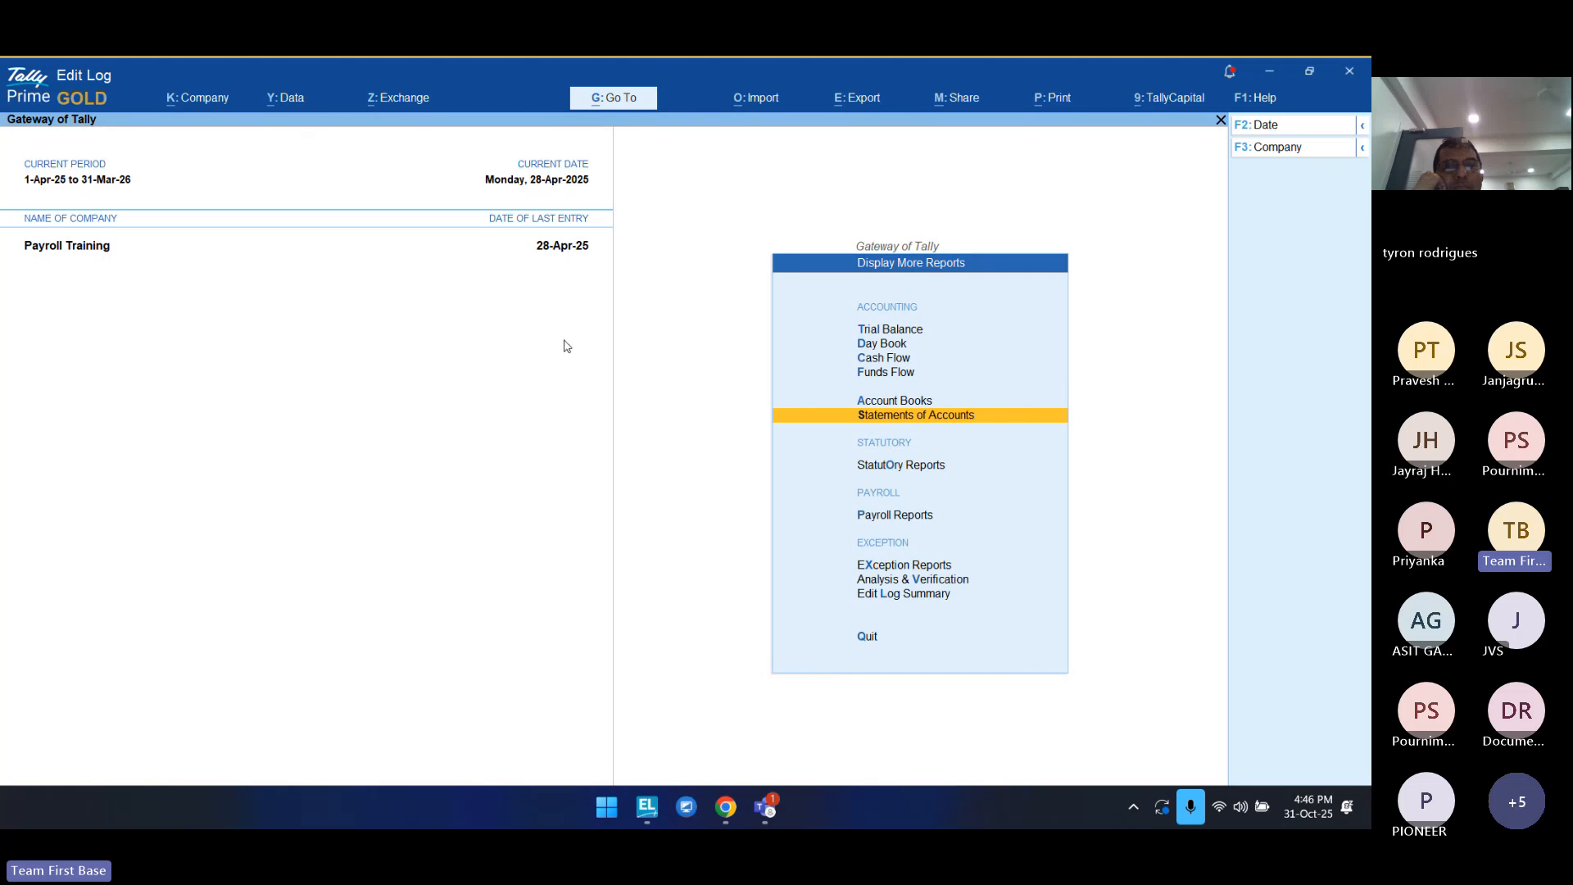
Step: Enable Cost Centres in the company features of Payroll Training and save the features
left_click(195, 109)
key("Down")
key("Down")
key("Down")
key("Down")
key("Down")
key("Down")
key("Down")
key("Down")
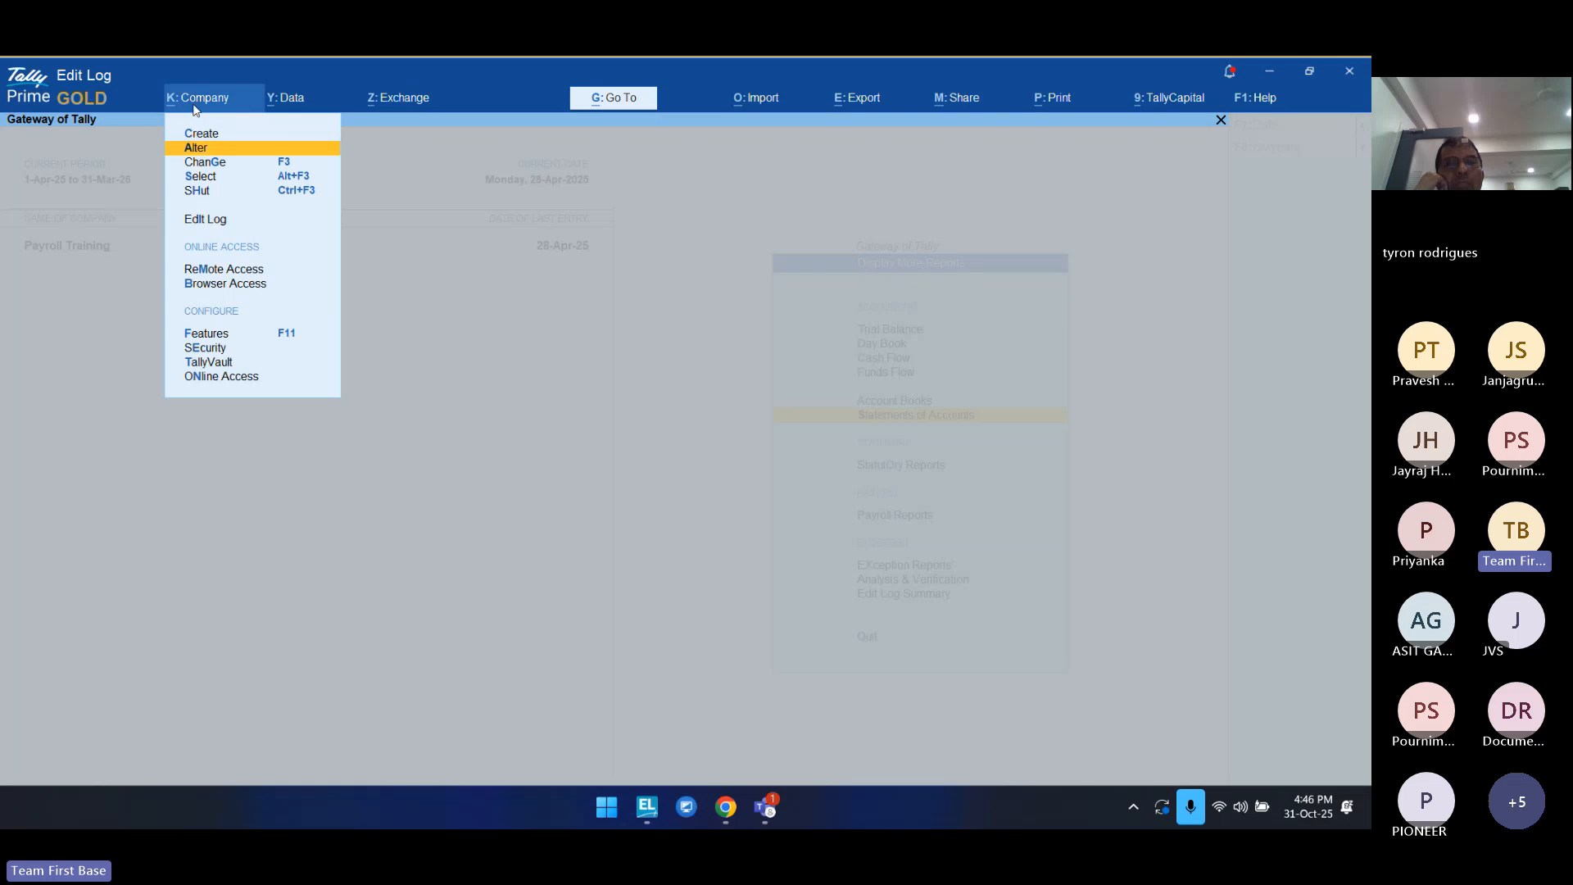
key("Return")
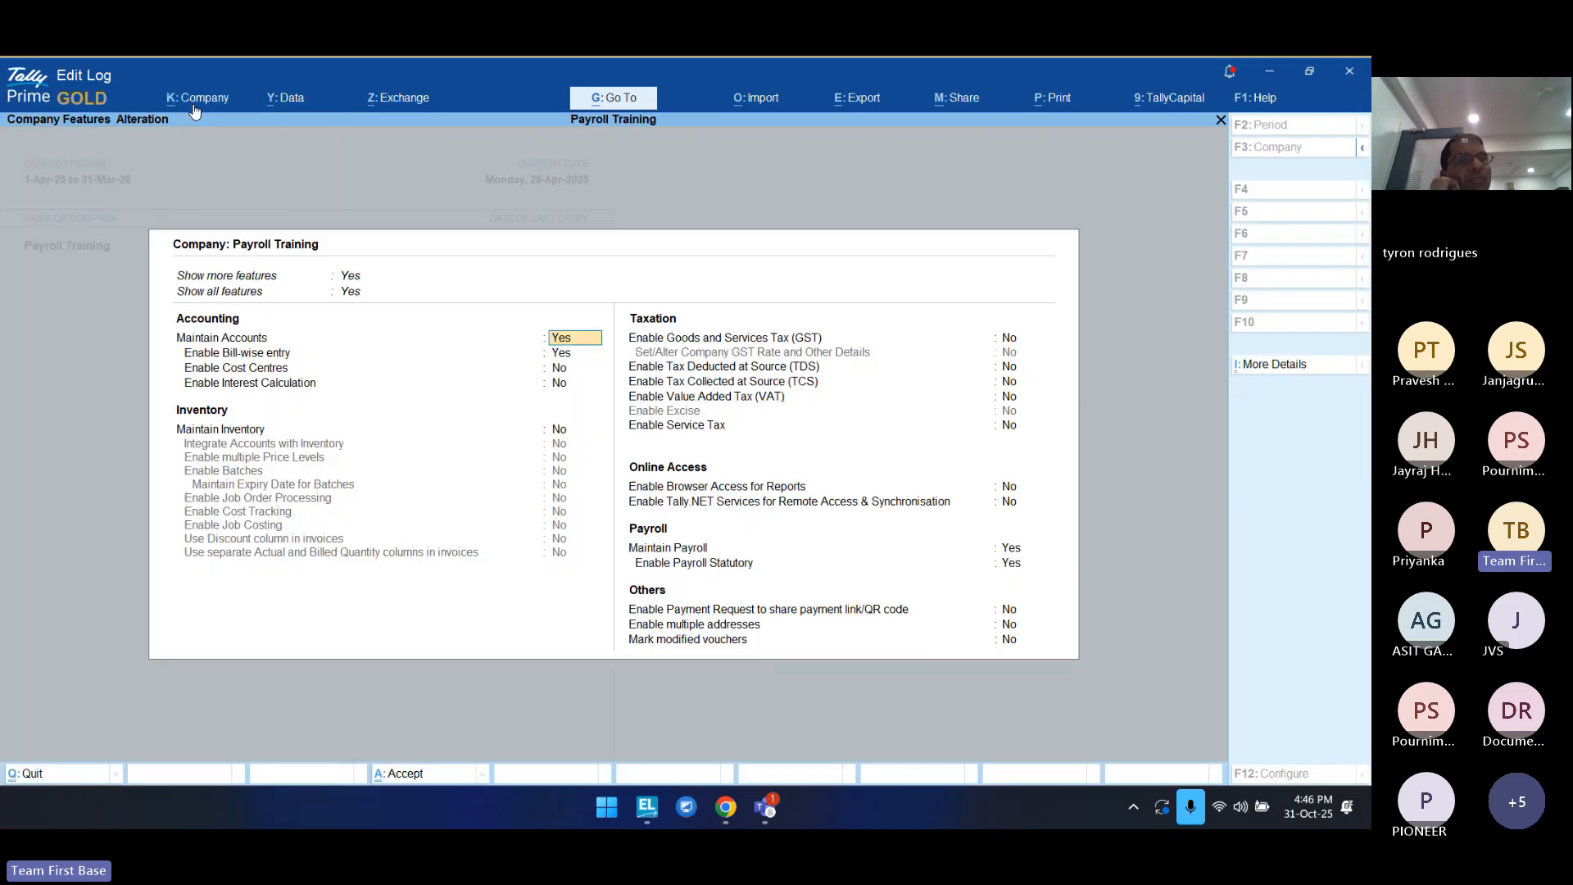
key("Return")
key("Return")
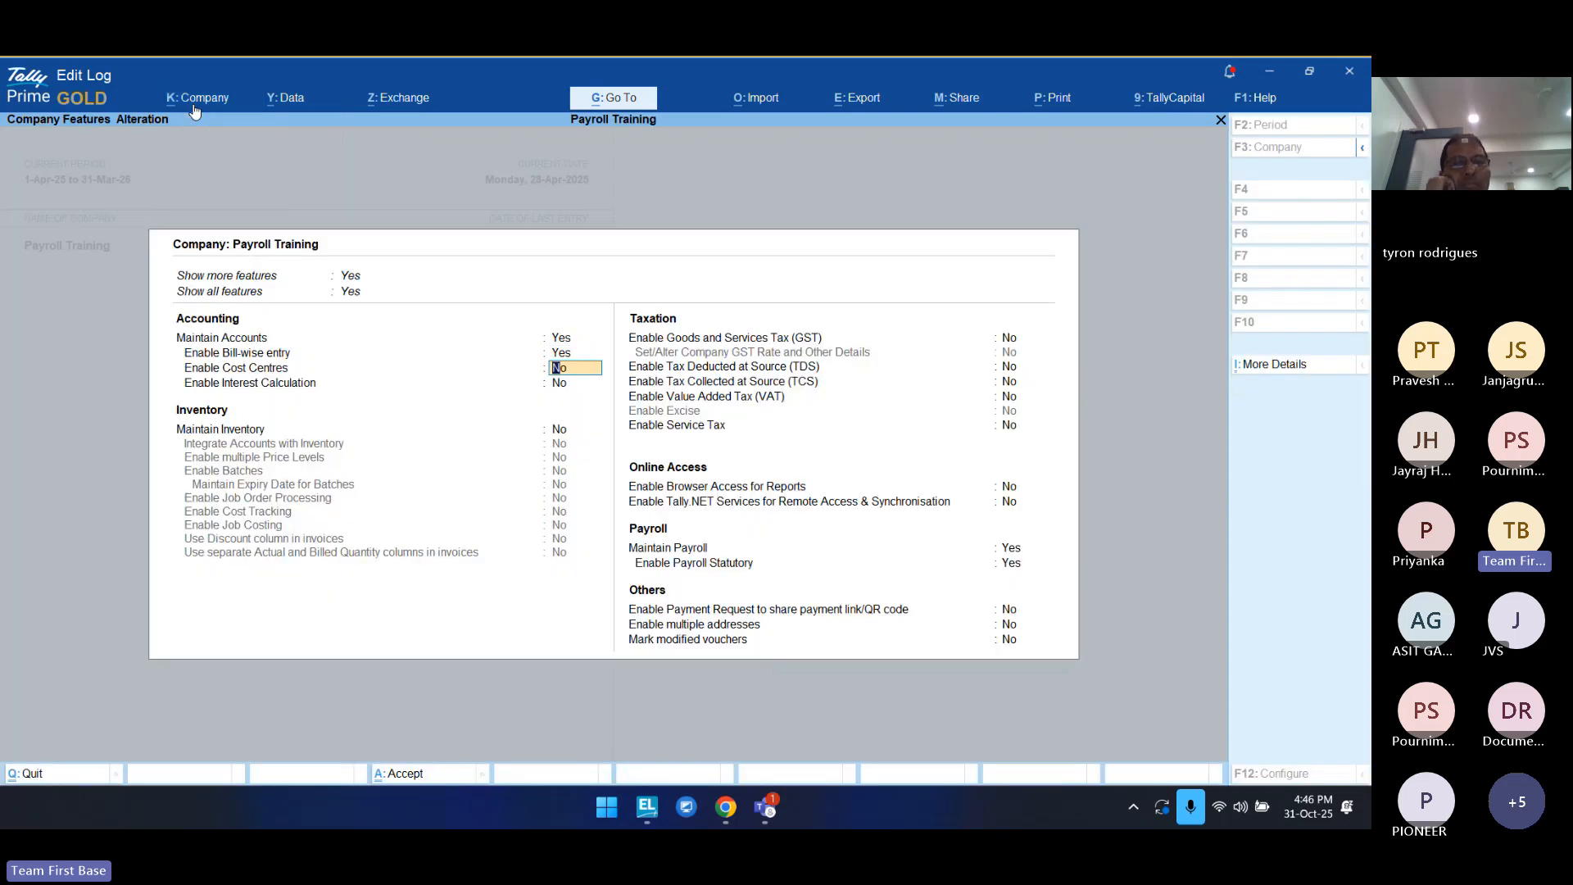
type("y")
key("Return")
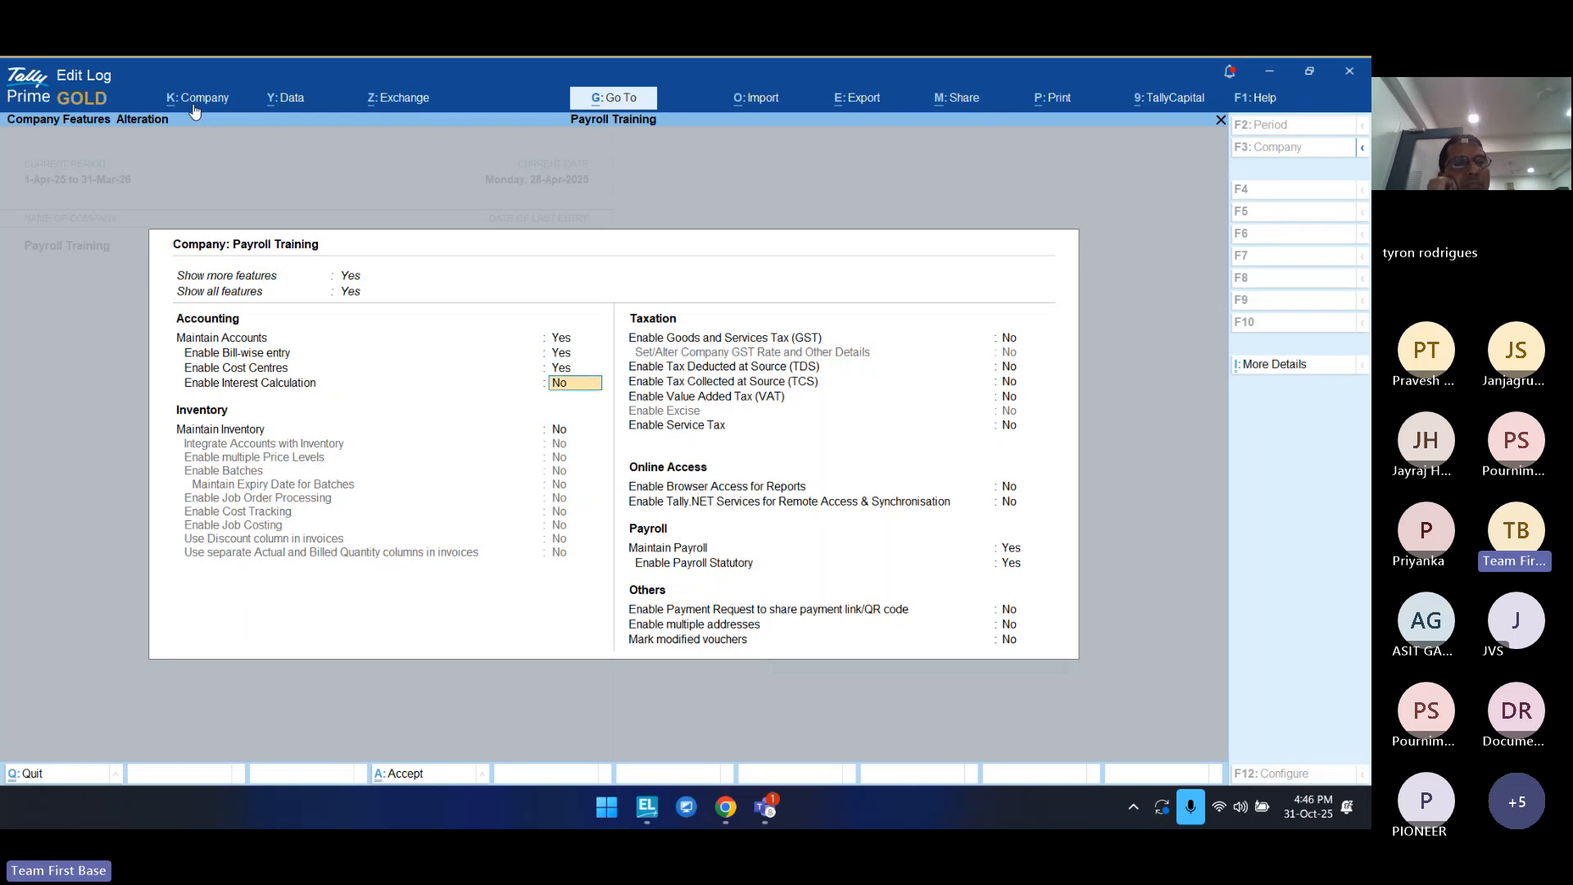
key("ctrl+a")
Step: View the cost centre ledger break-up for Advance to Staff in Statements of Accounts
key("Return")
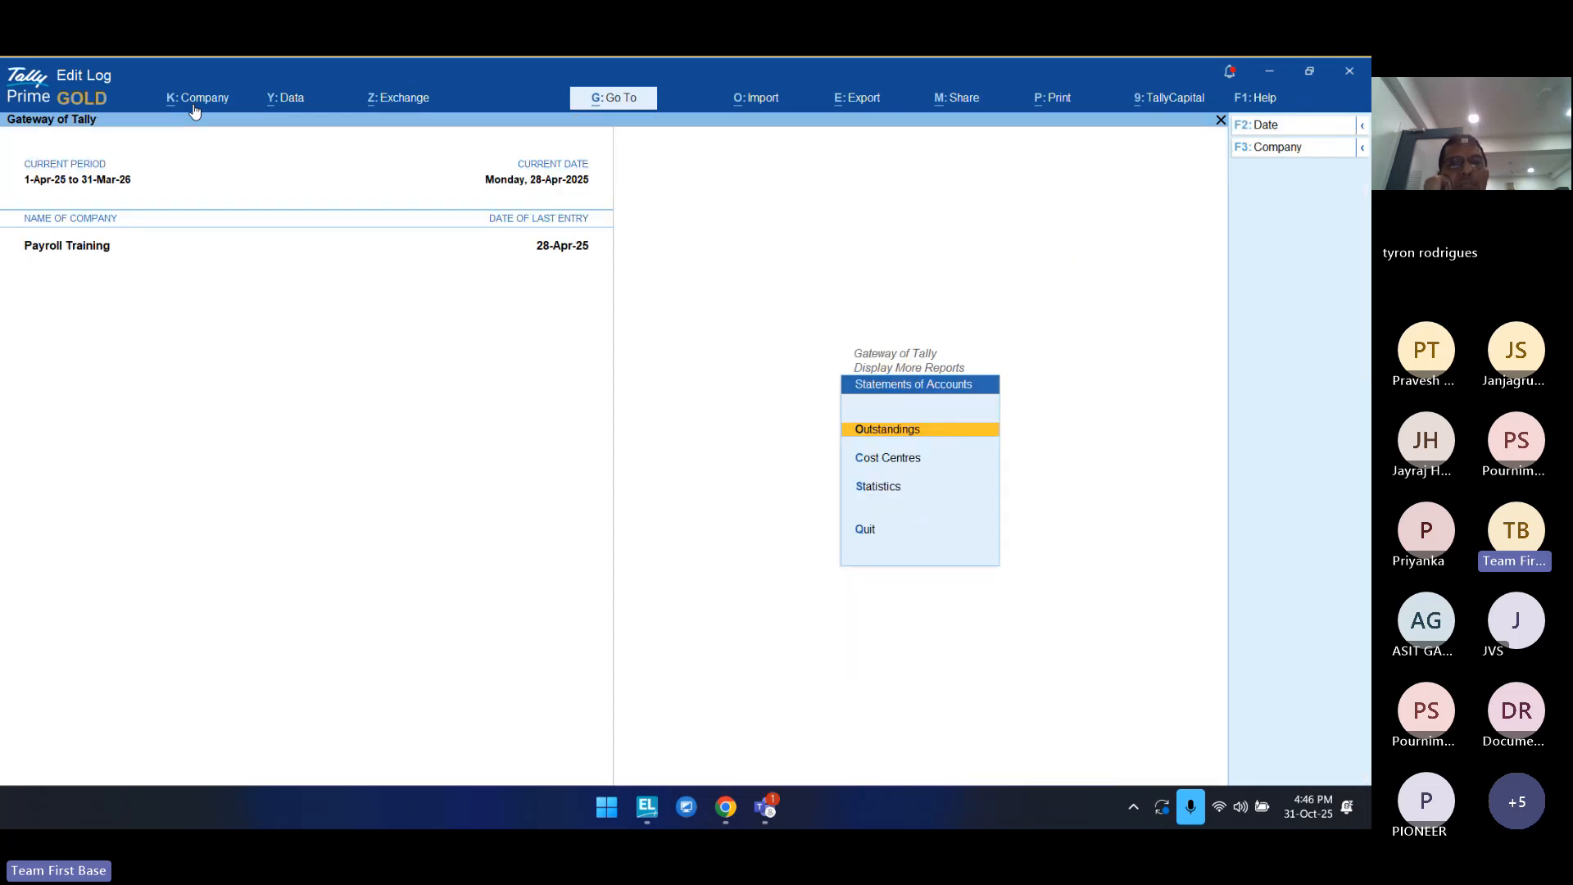
key("Down")
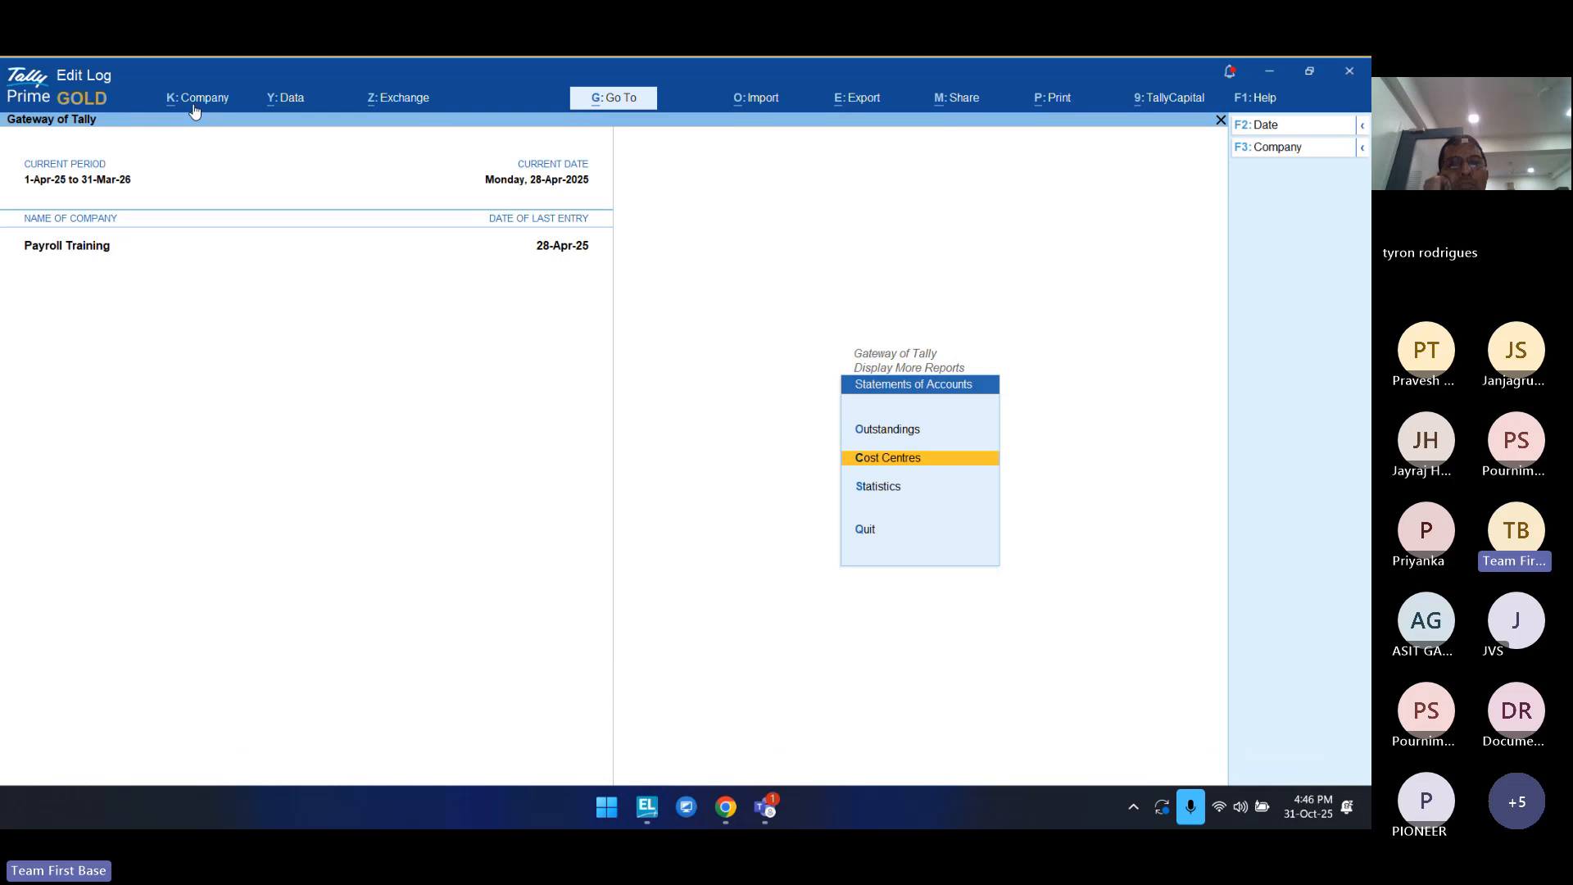
key("Return")
key("Down")
key("Down")
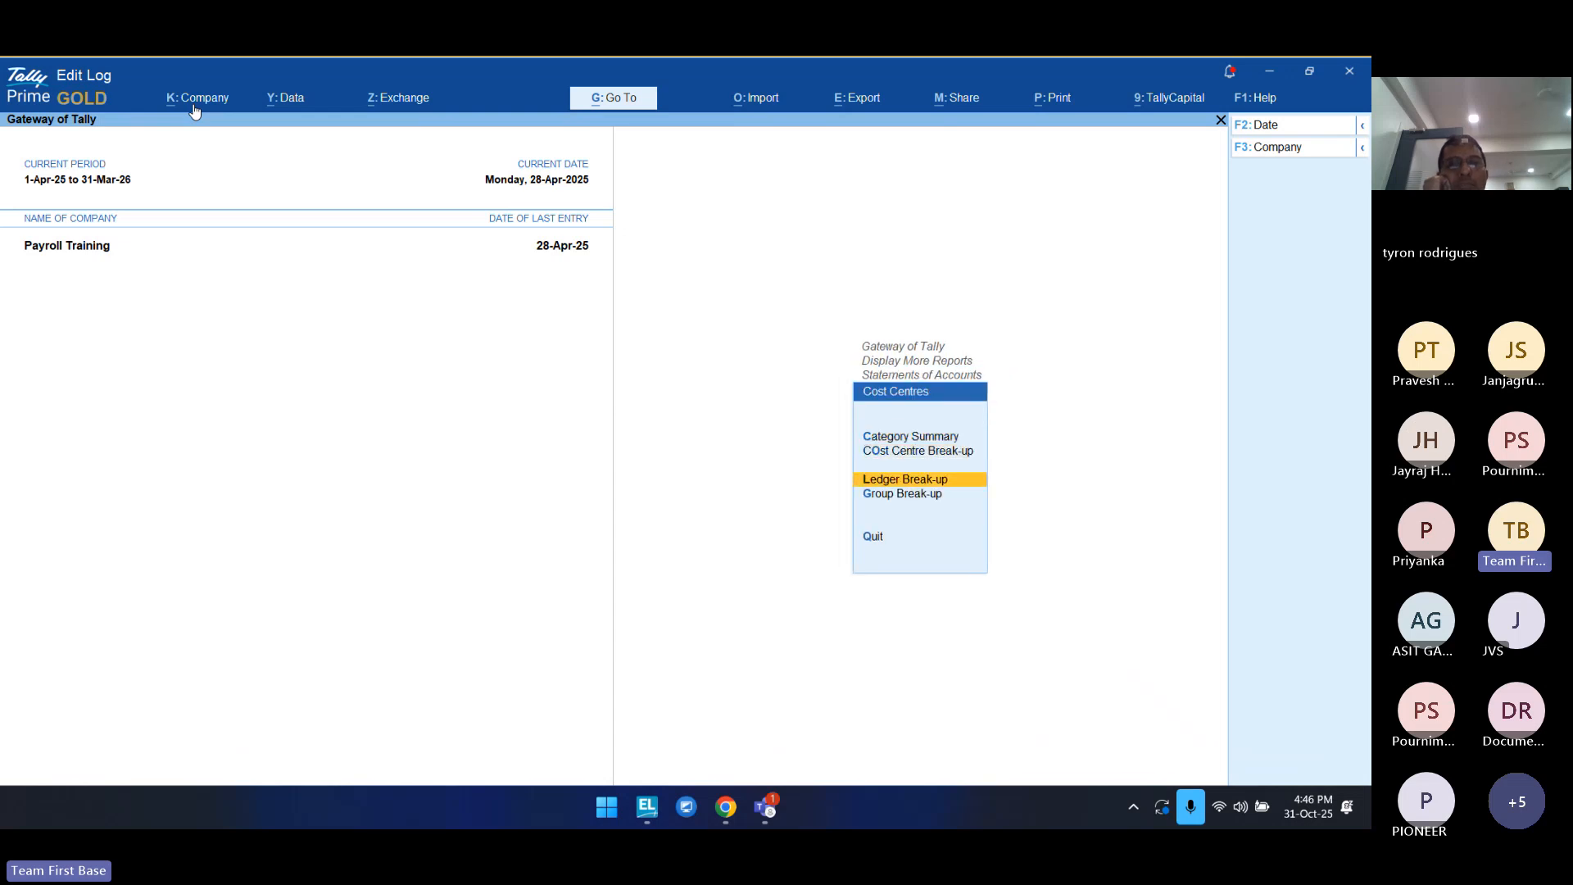
key("Return")
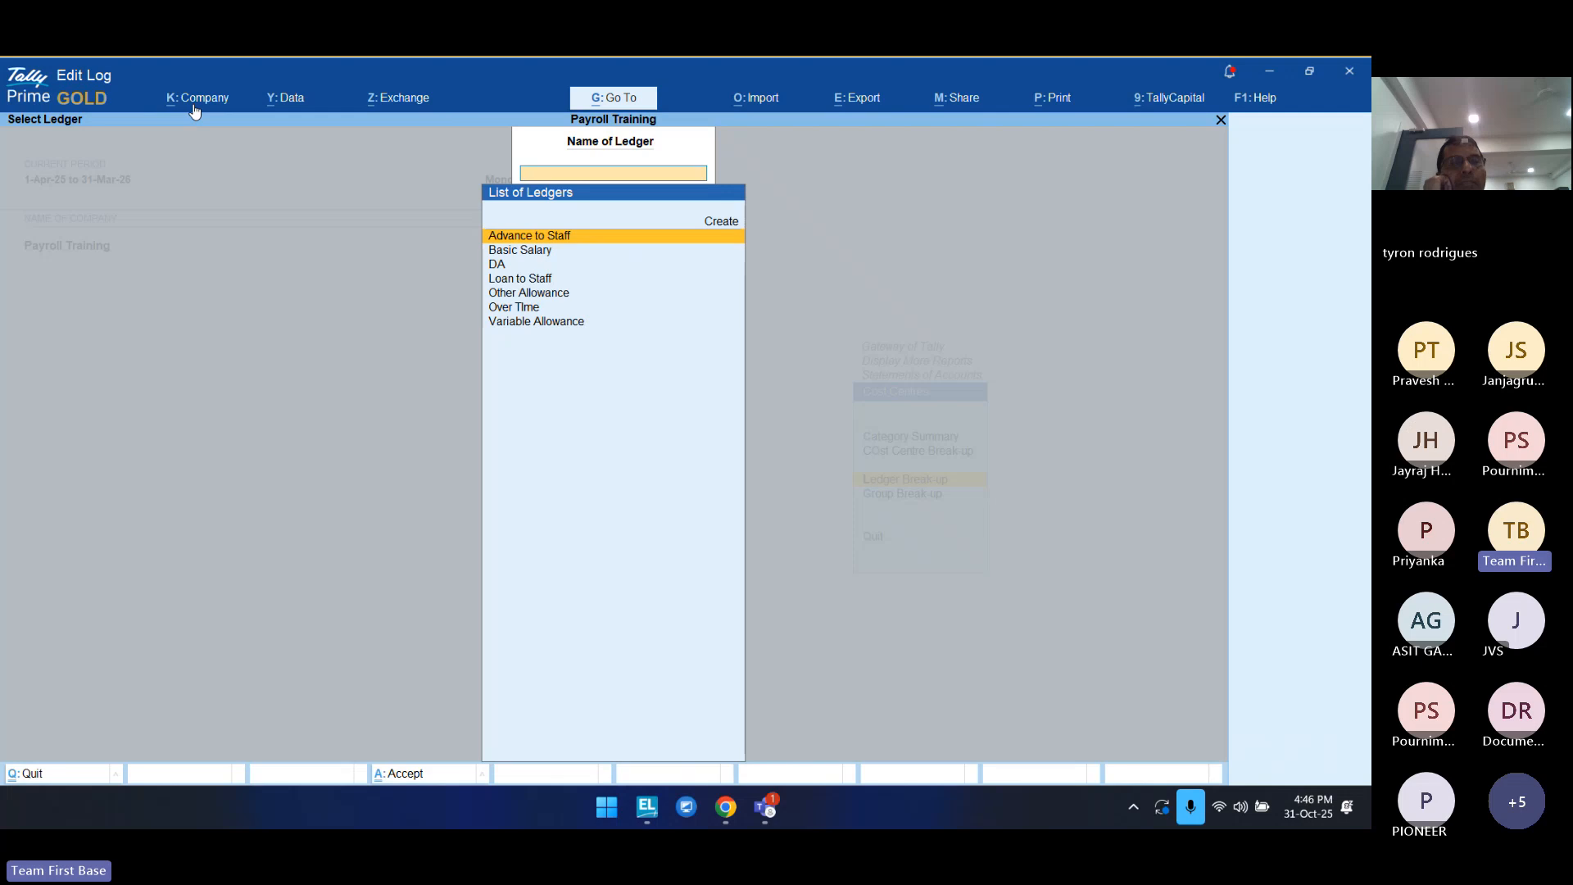
key("Return")
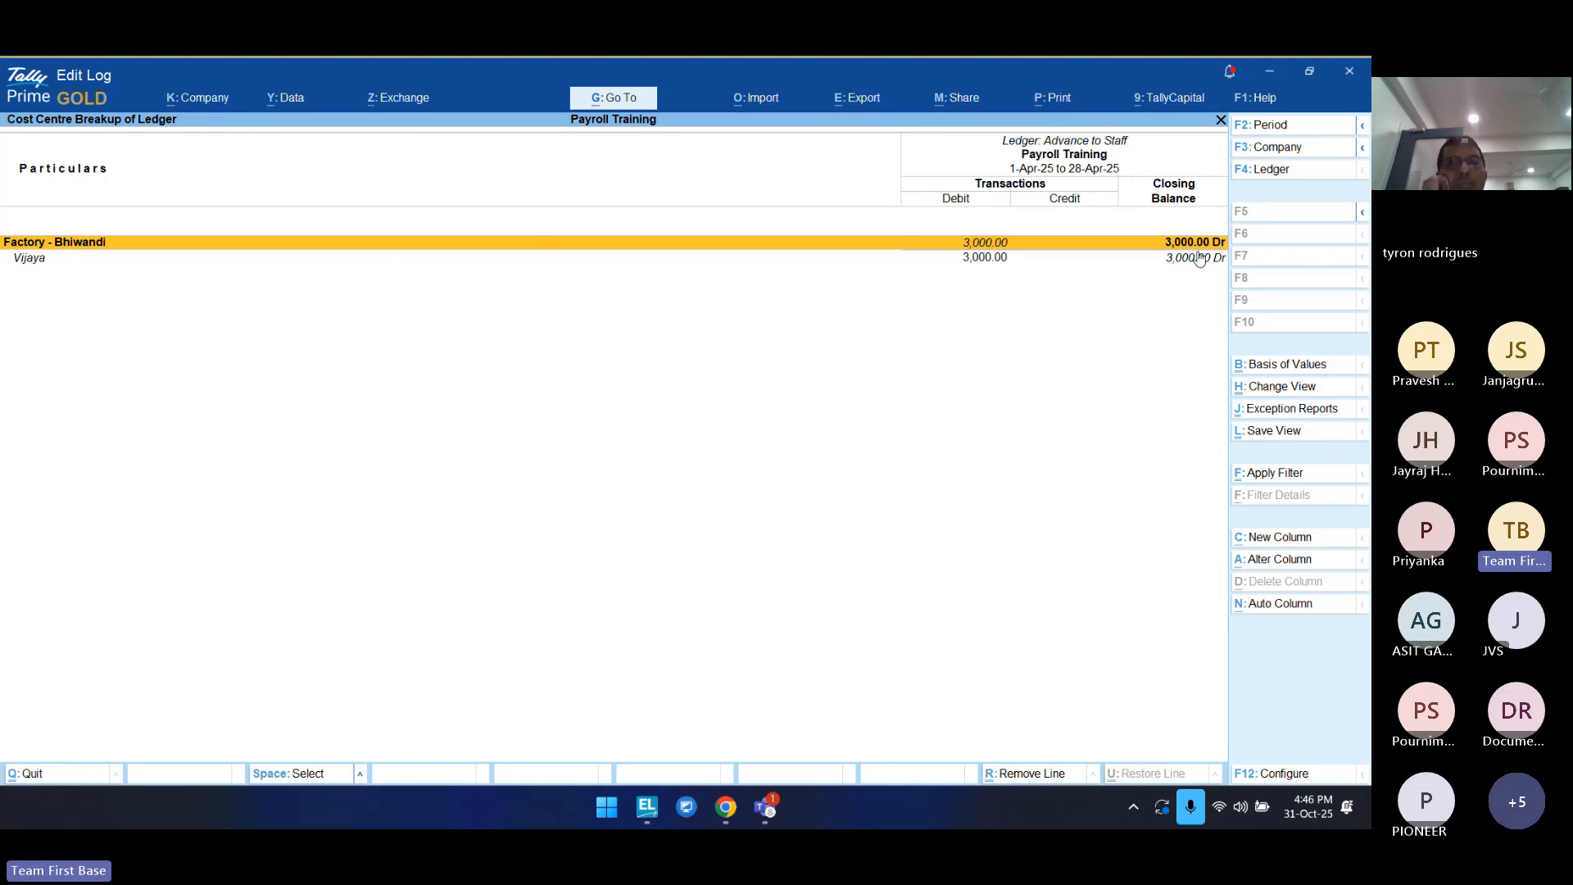
Step: Switch the cost centre break-up to the Loan to Staff ledger, review it and return to the main Gateway menu
left_click(1277, 174)
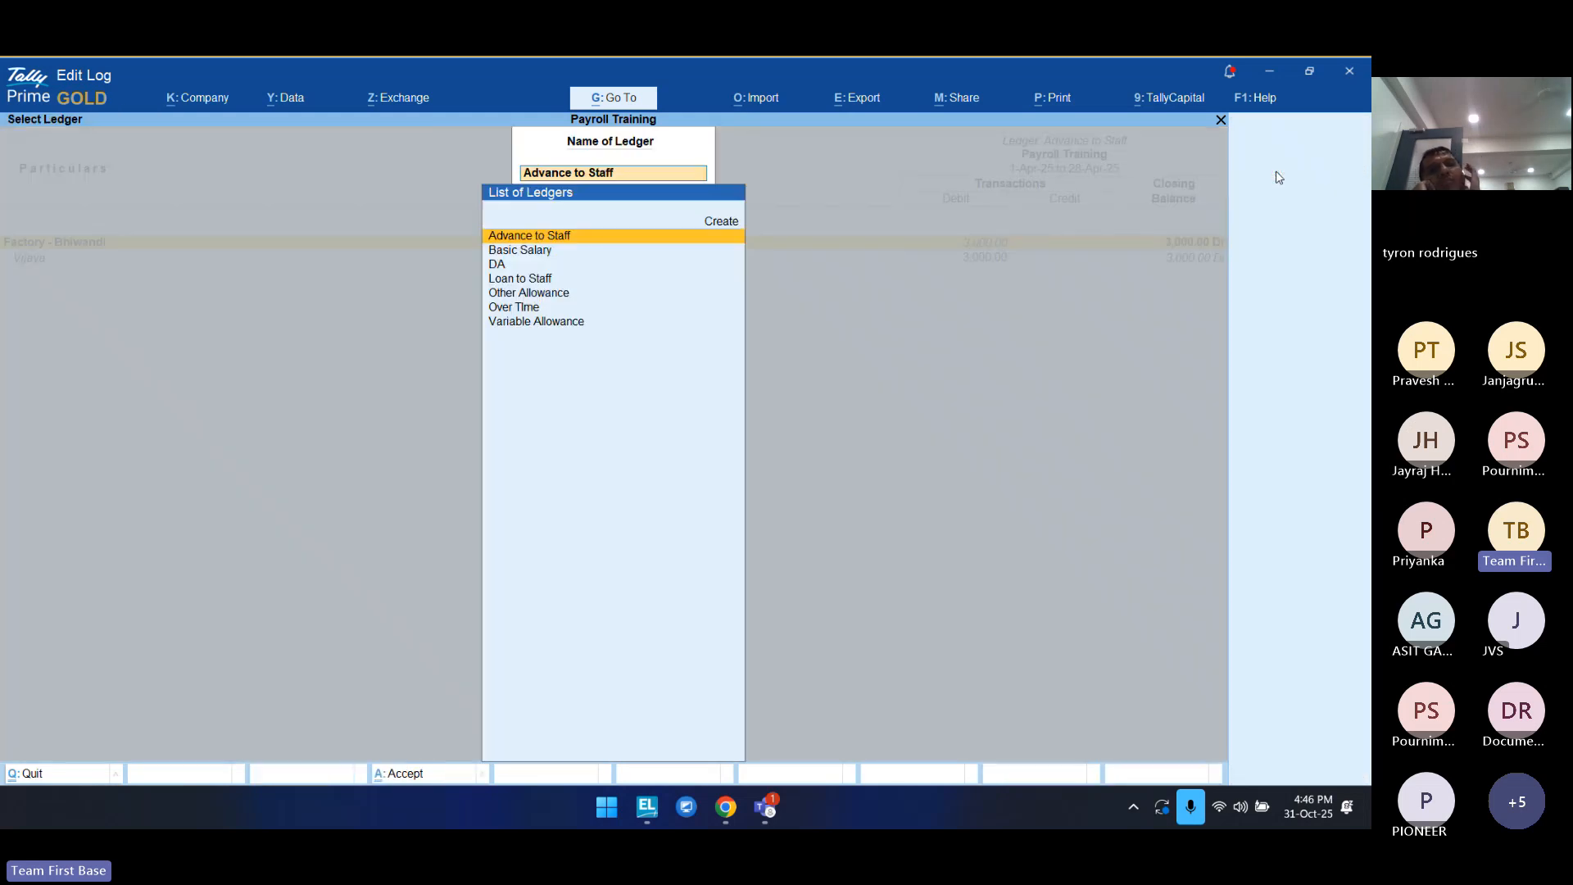
type("Loa")
key("Return")
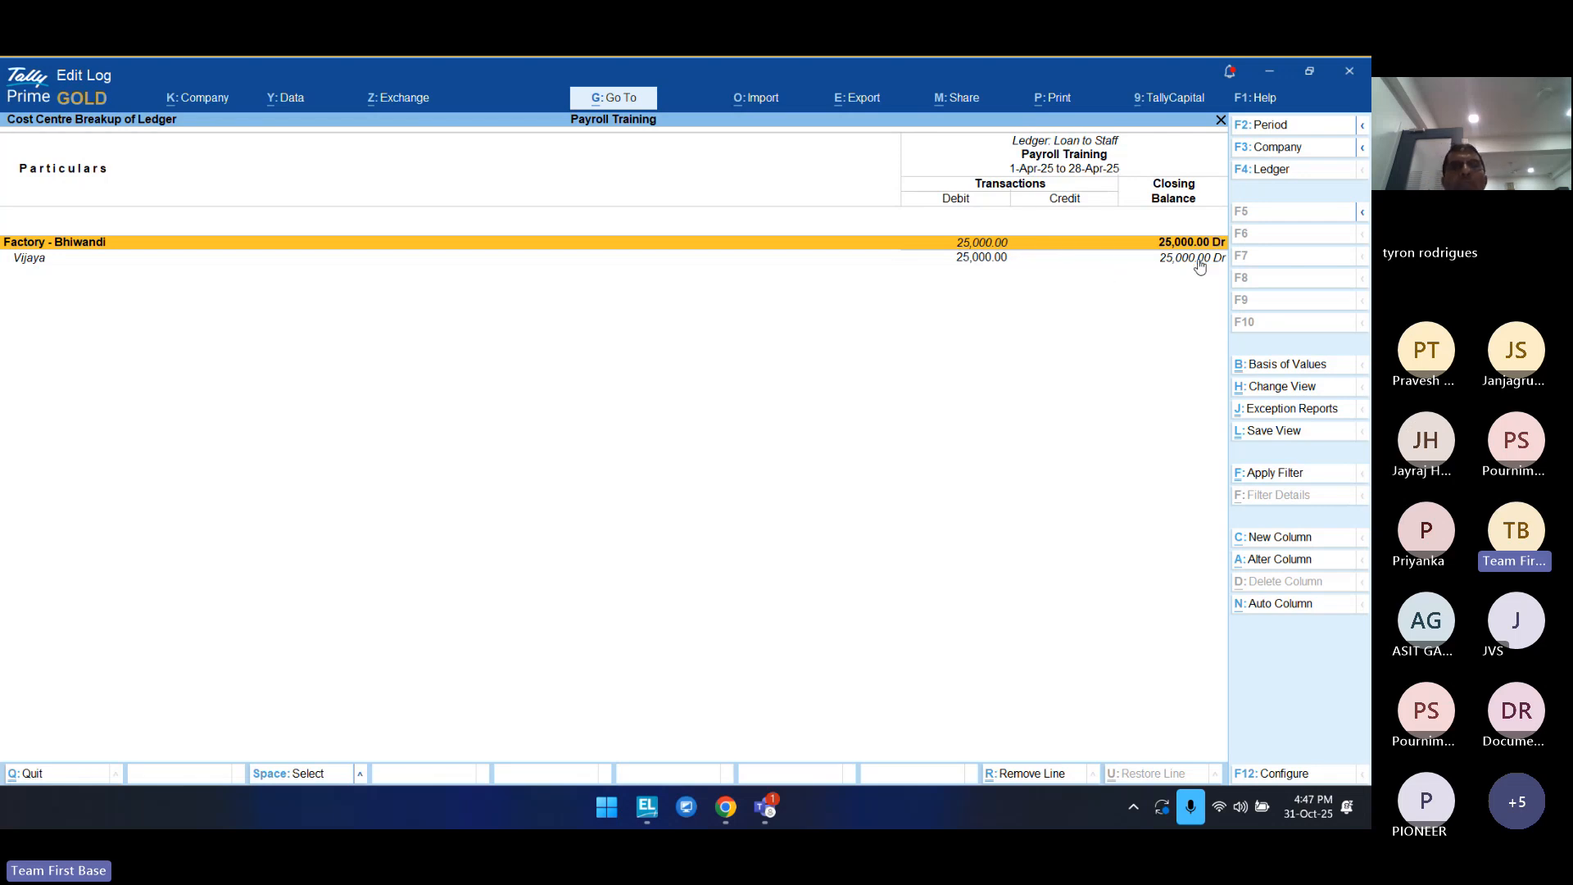
key("Escape")
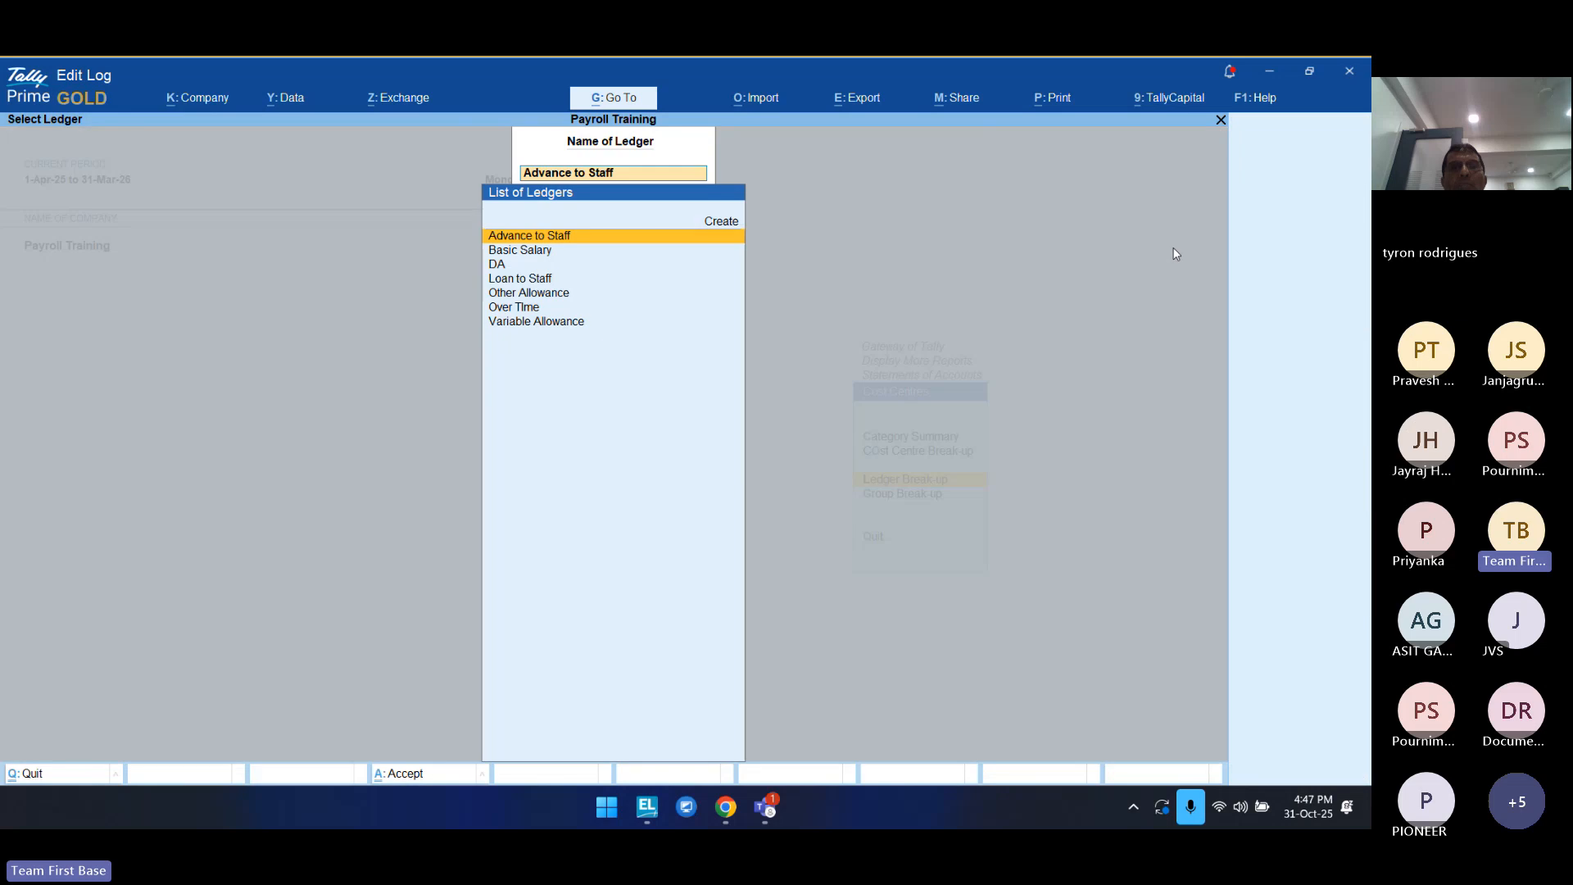
key("Escape")
key("Escape")
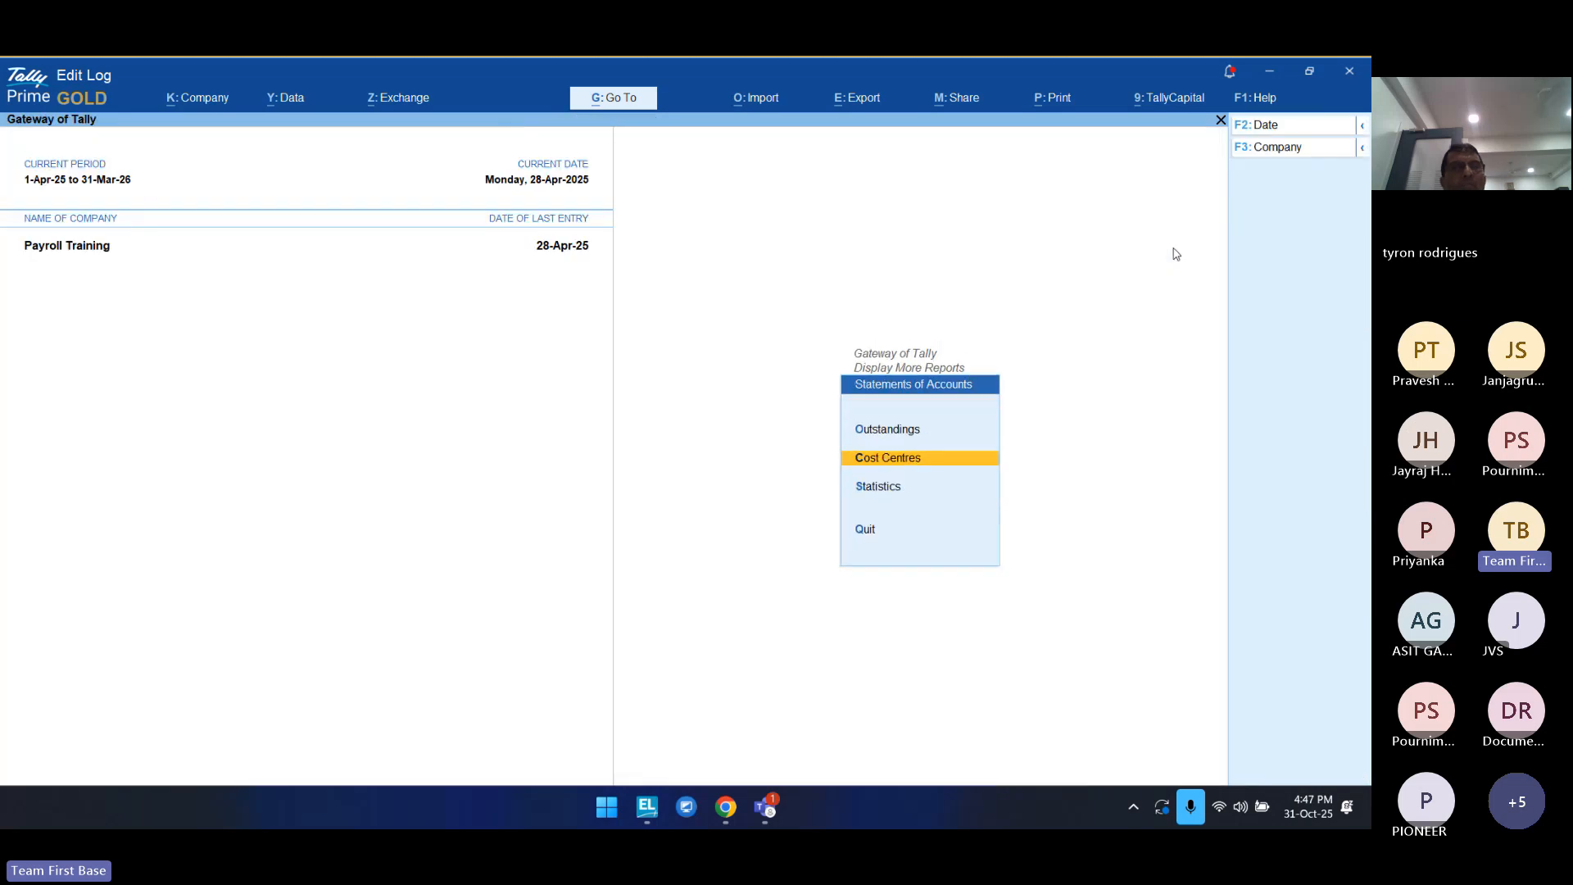
key("Escape")
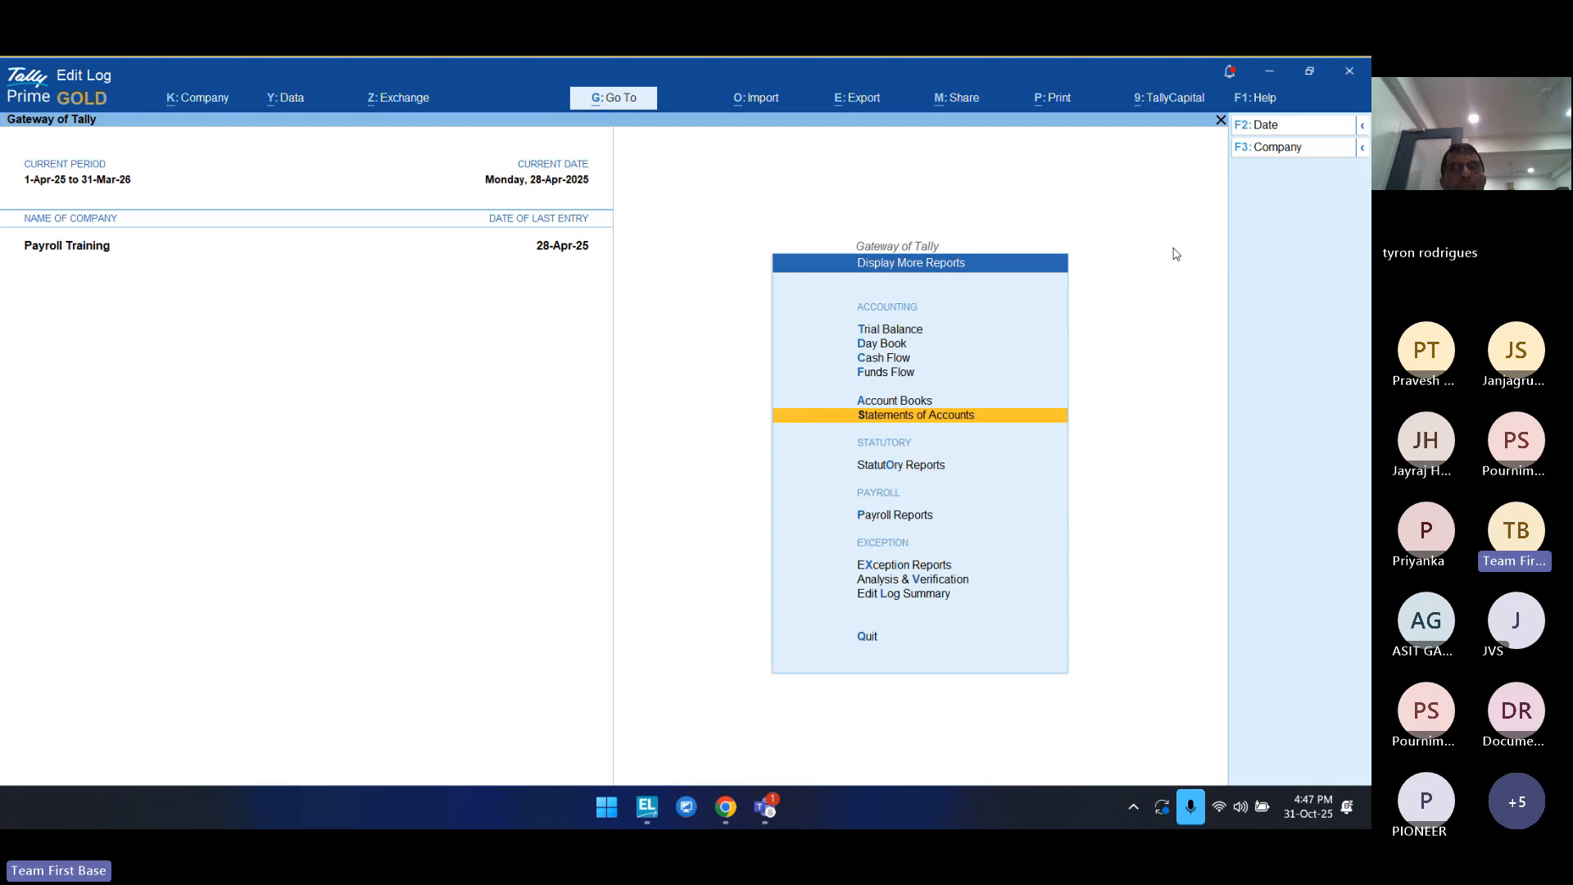
key("Escape")
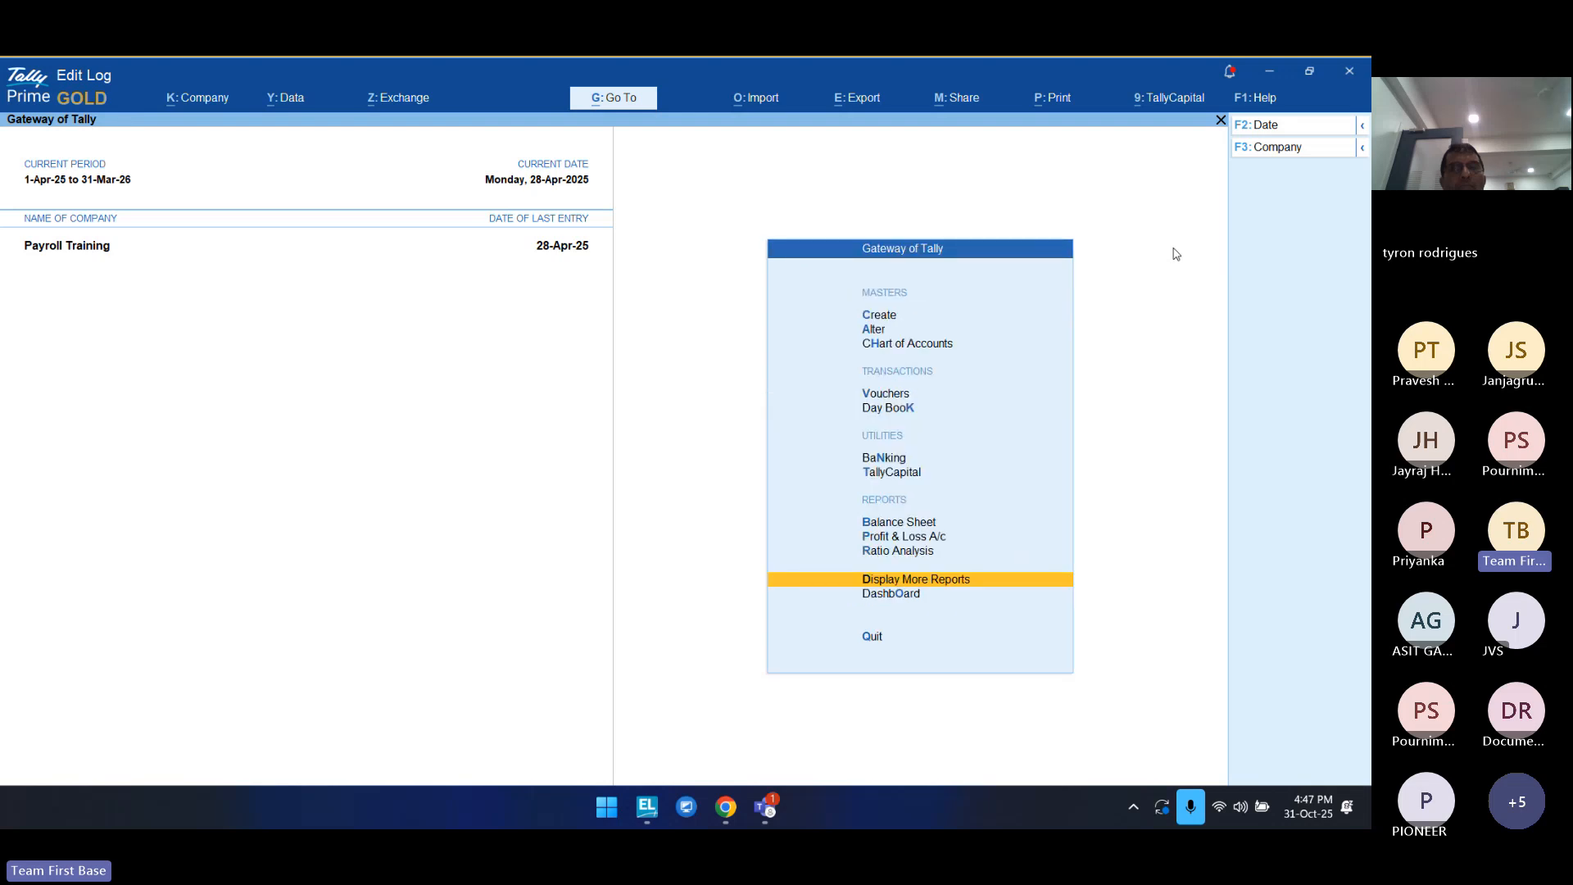
Step: Start a new voucher and set its date to 30-Apr-25
key("Up")
key("Up")
key("Up")
key("Up")
key("Up")
key("Up")
key("Up")
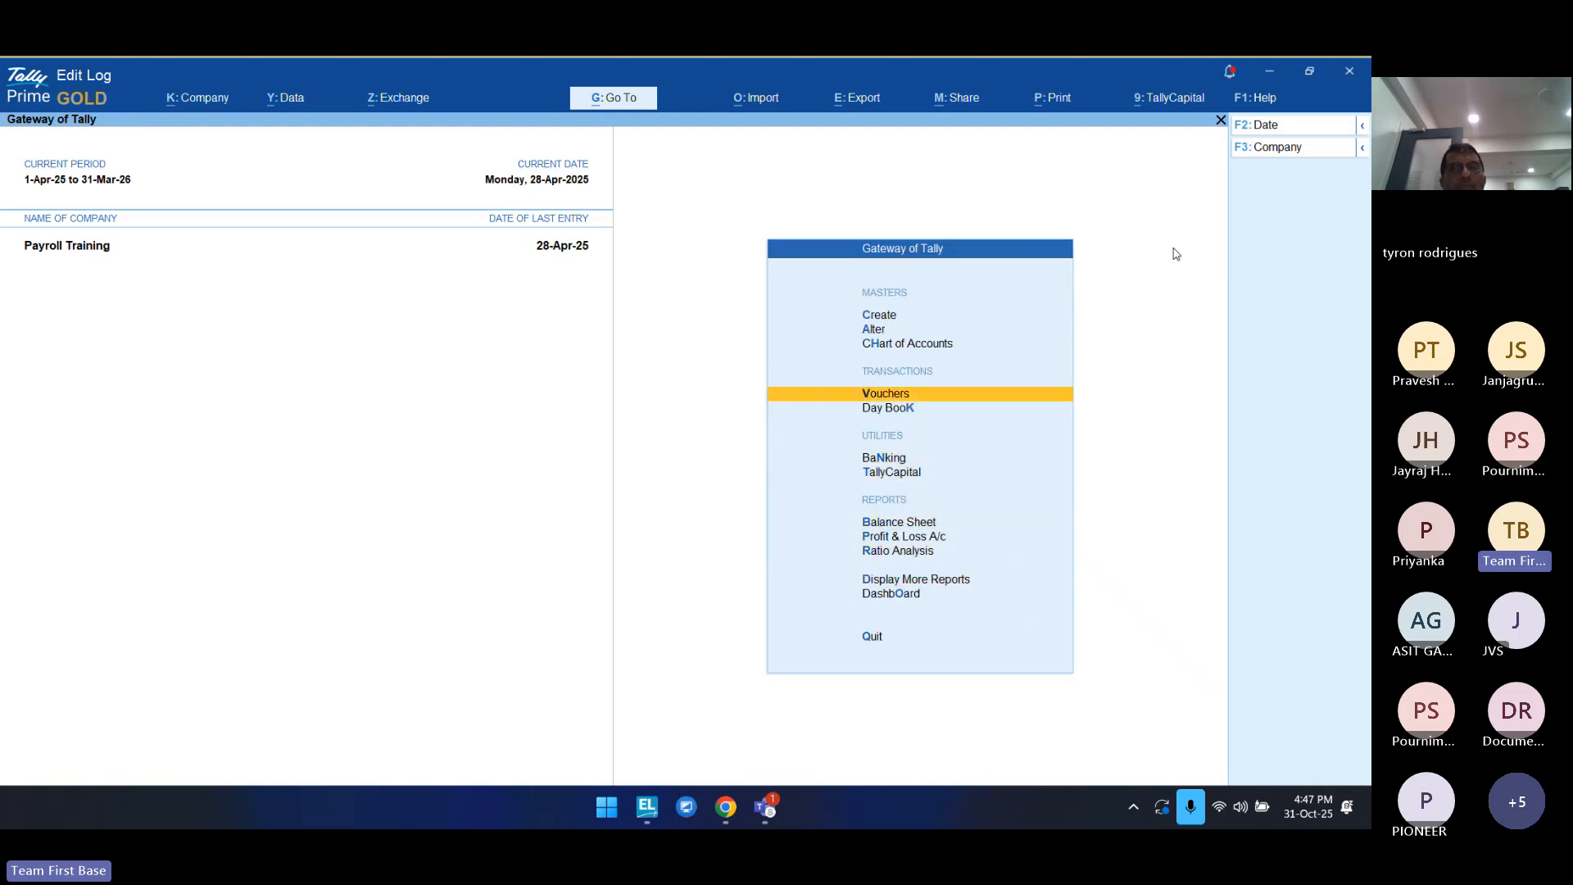
key("Return")
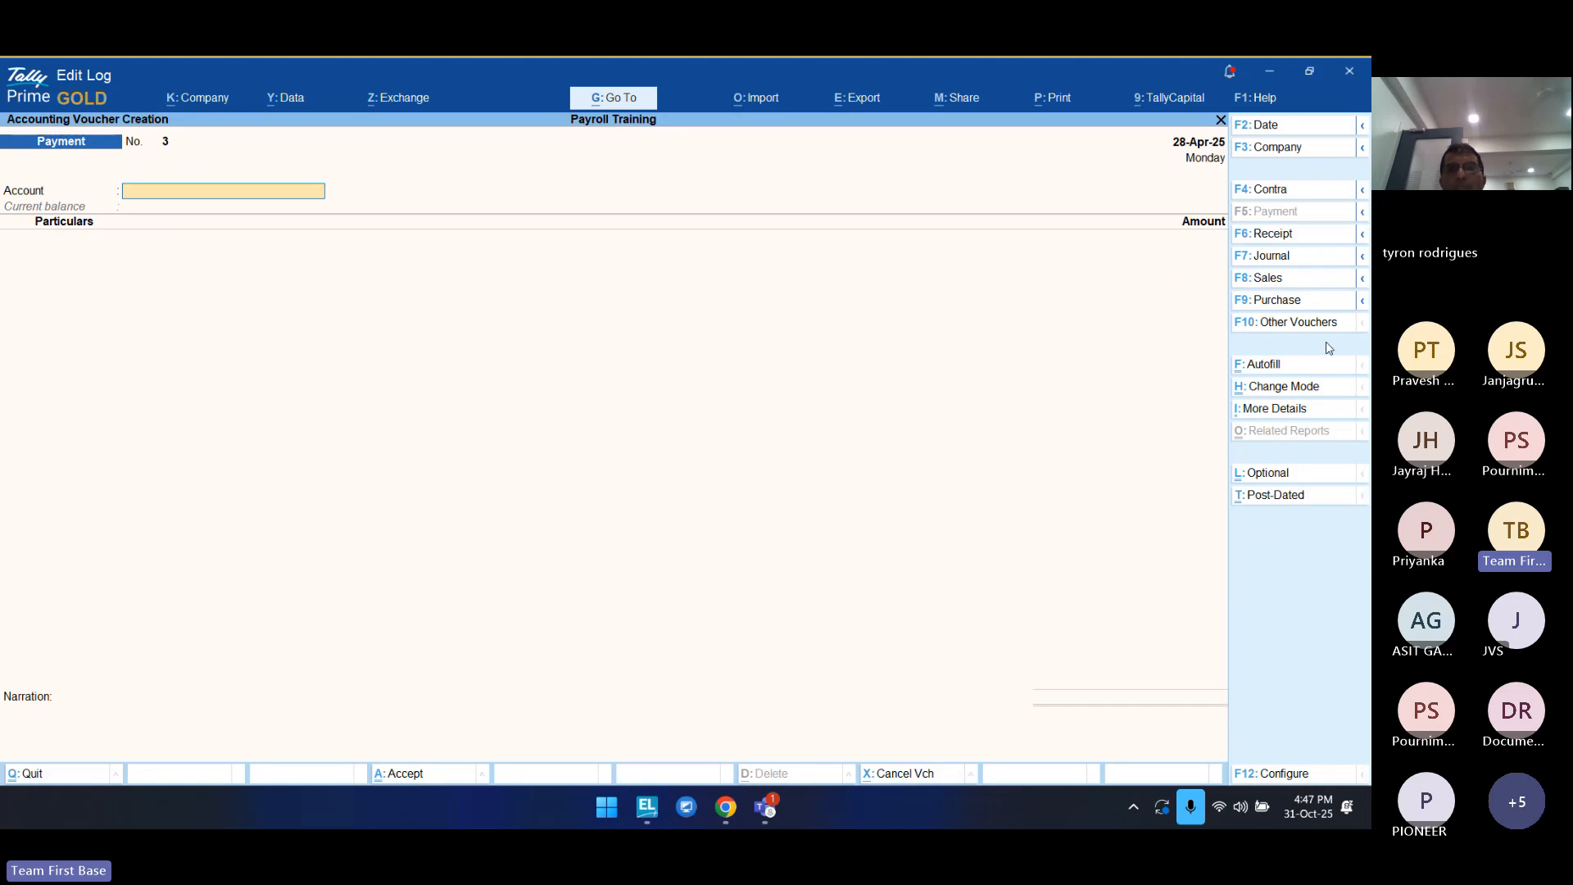
left_click(1262, 130)
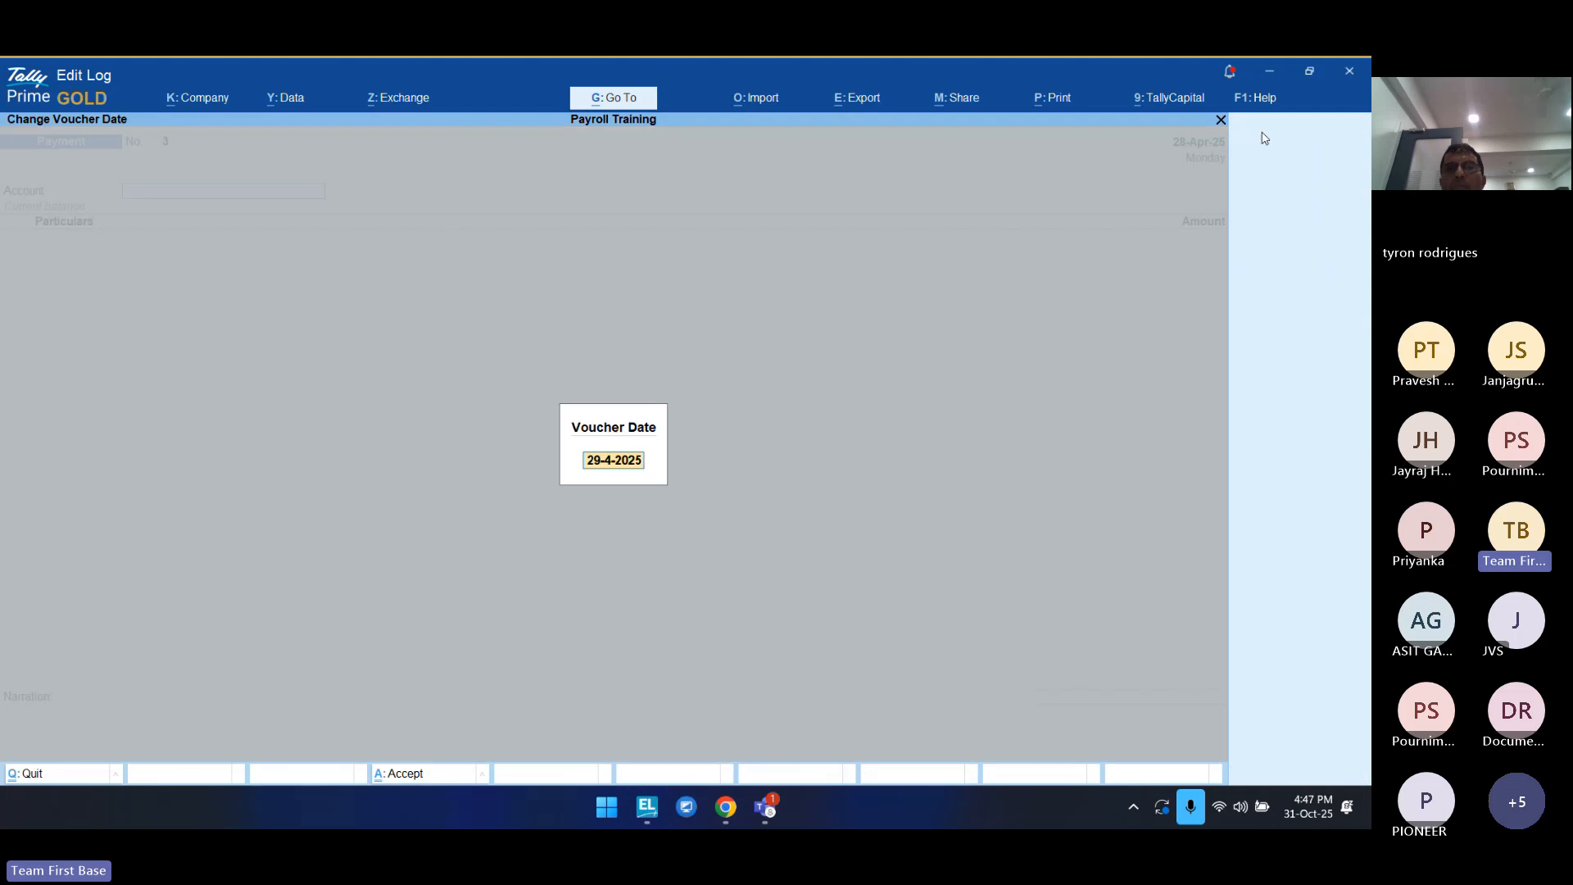
type("30")
key("Return")
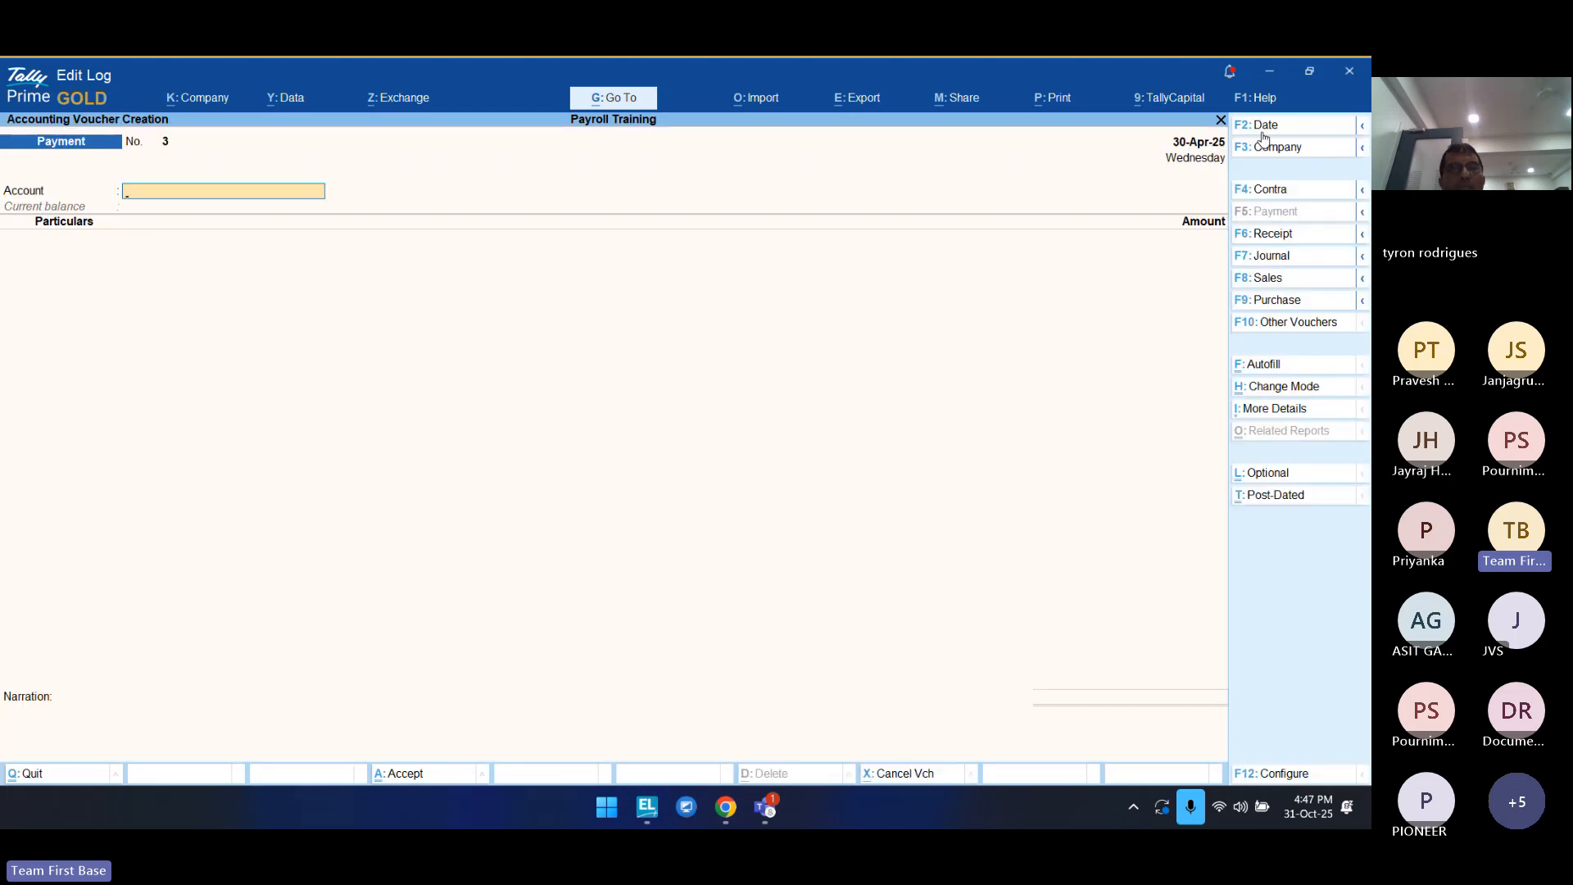
Step: Change the voucher type to Attendance under Payroll Vouchers
left_click(1267, 331)
key("Down")
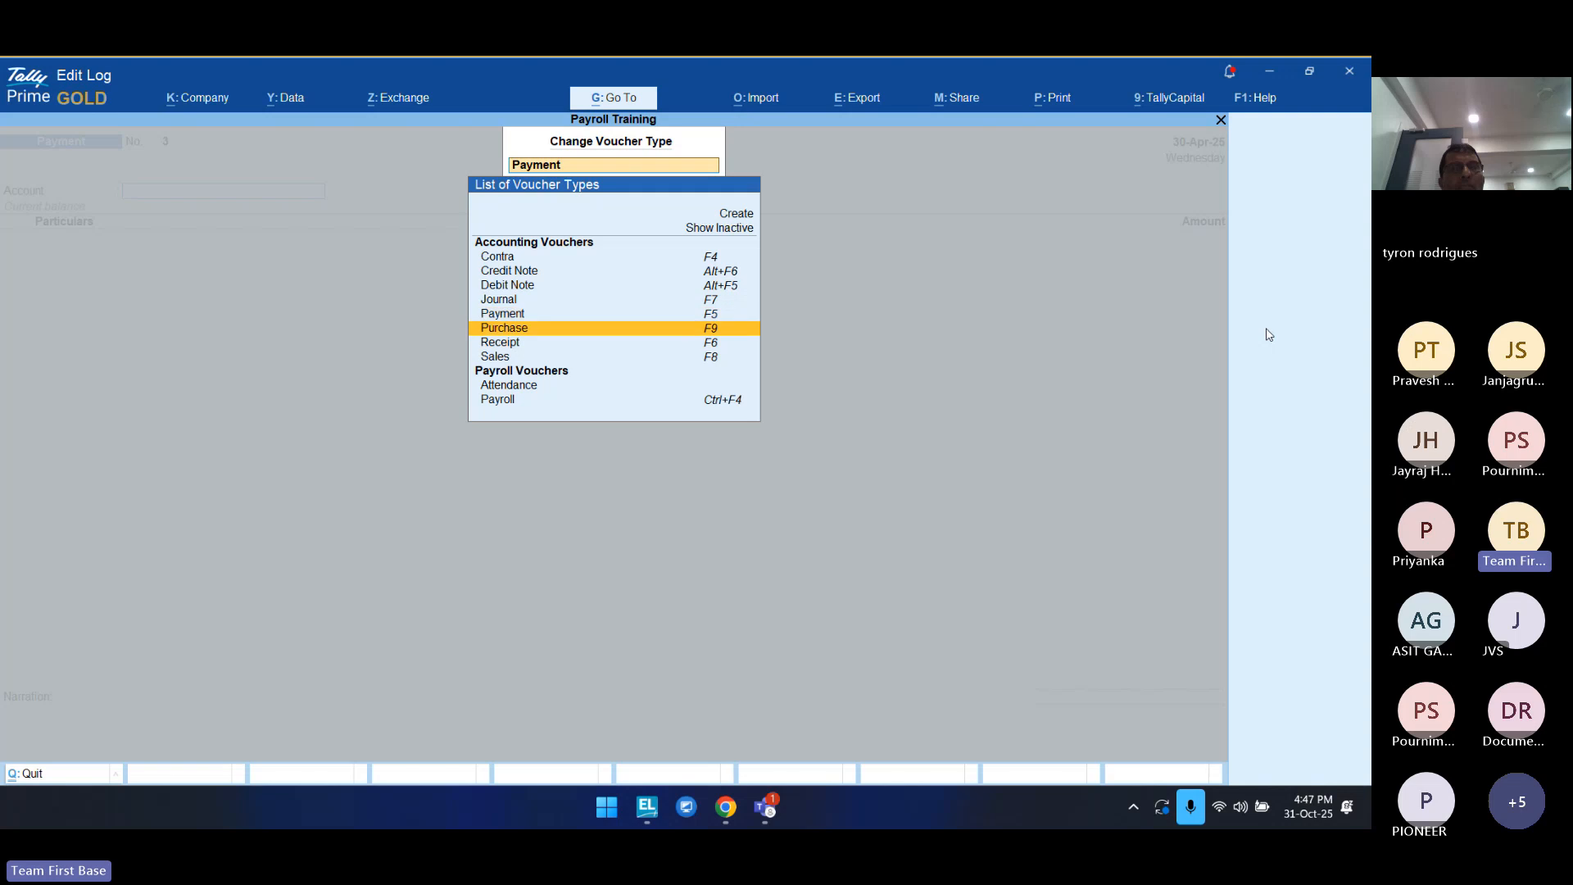
key("Down")
key("Down")
key("Down")
key("Return")
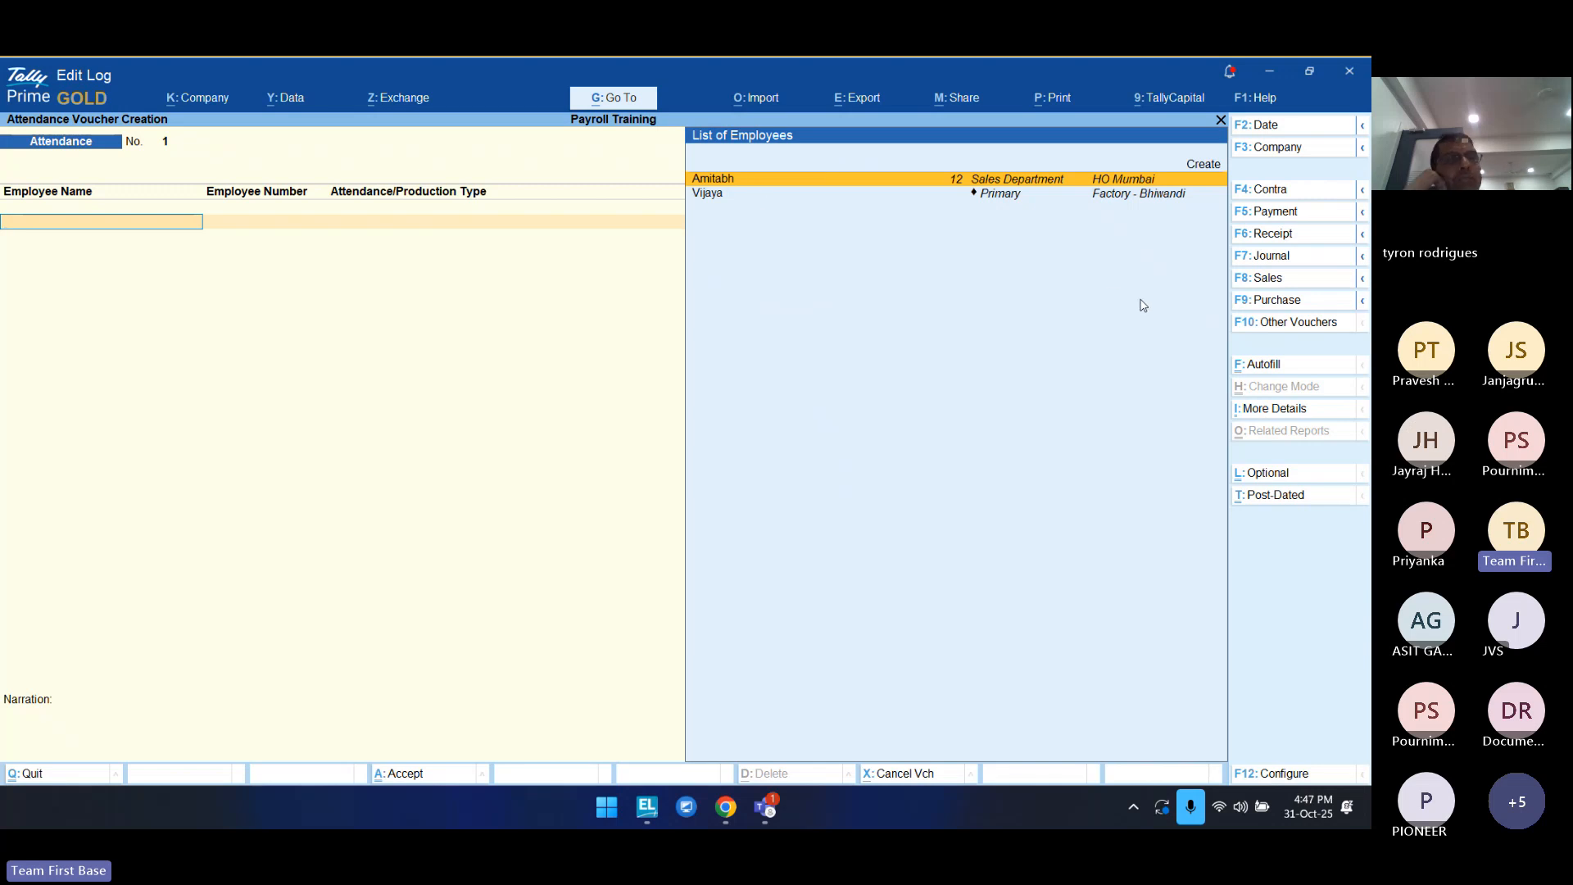
Step: Start an Attendance Autofill for voucher date 30-4-2025 with the employee category set to All Items
left_click(1278, 368)
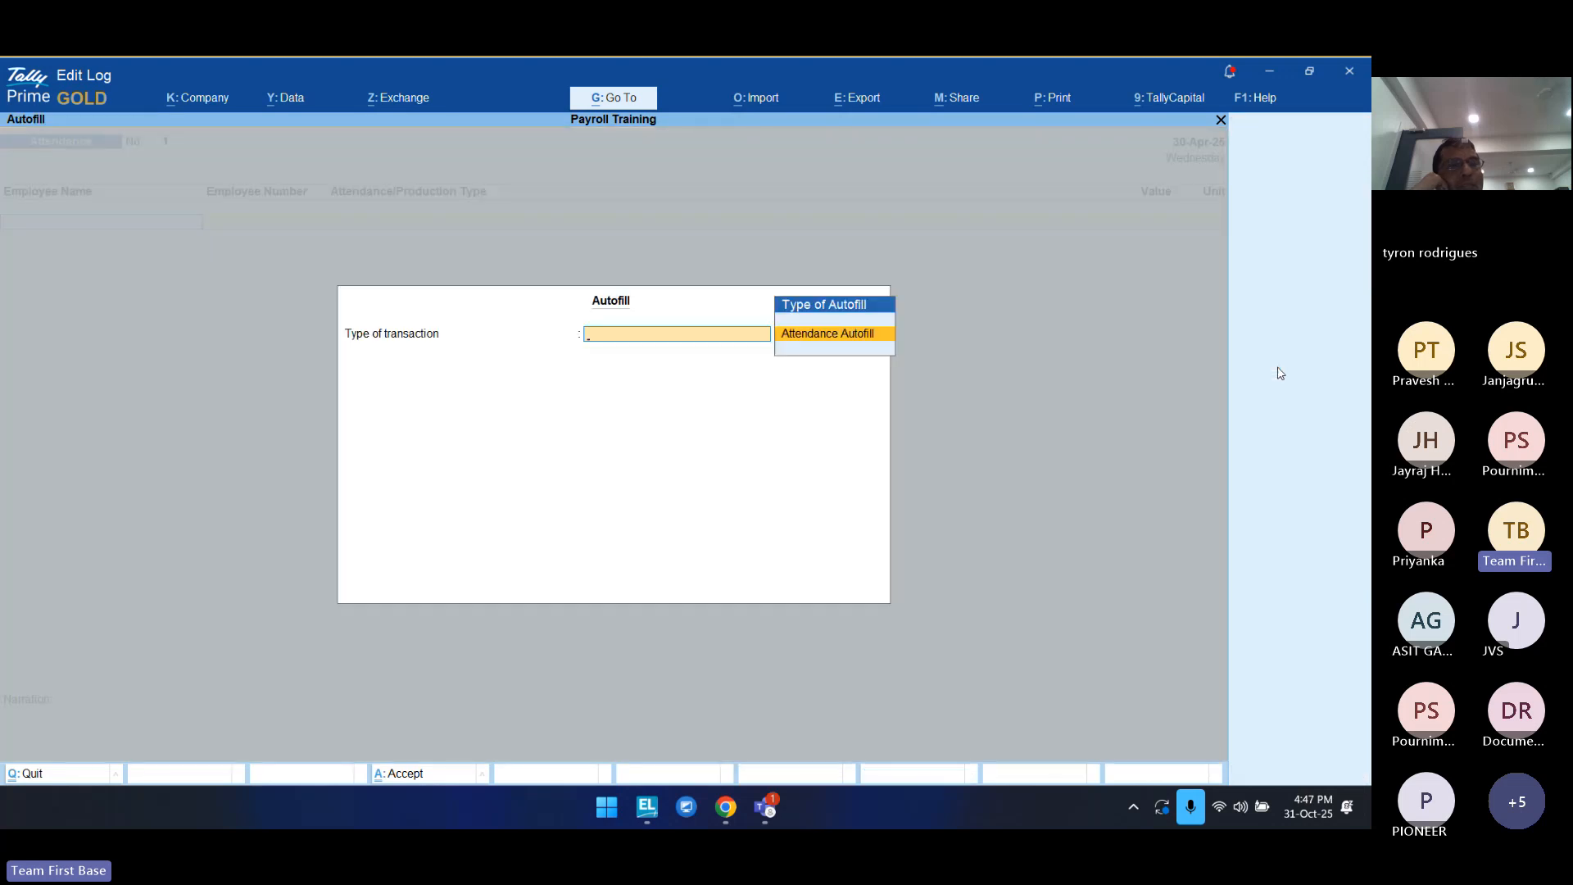
key("Return")
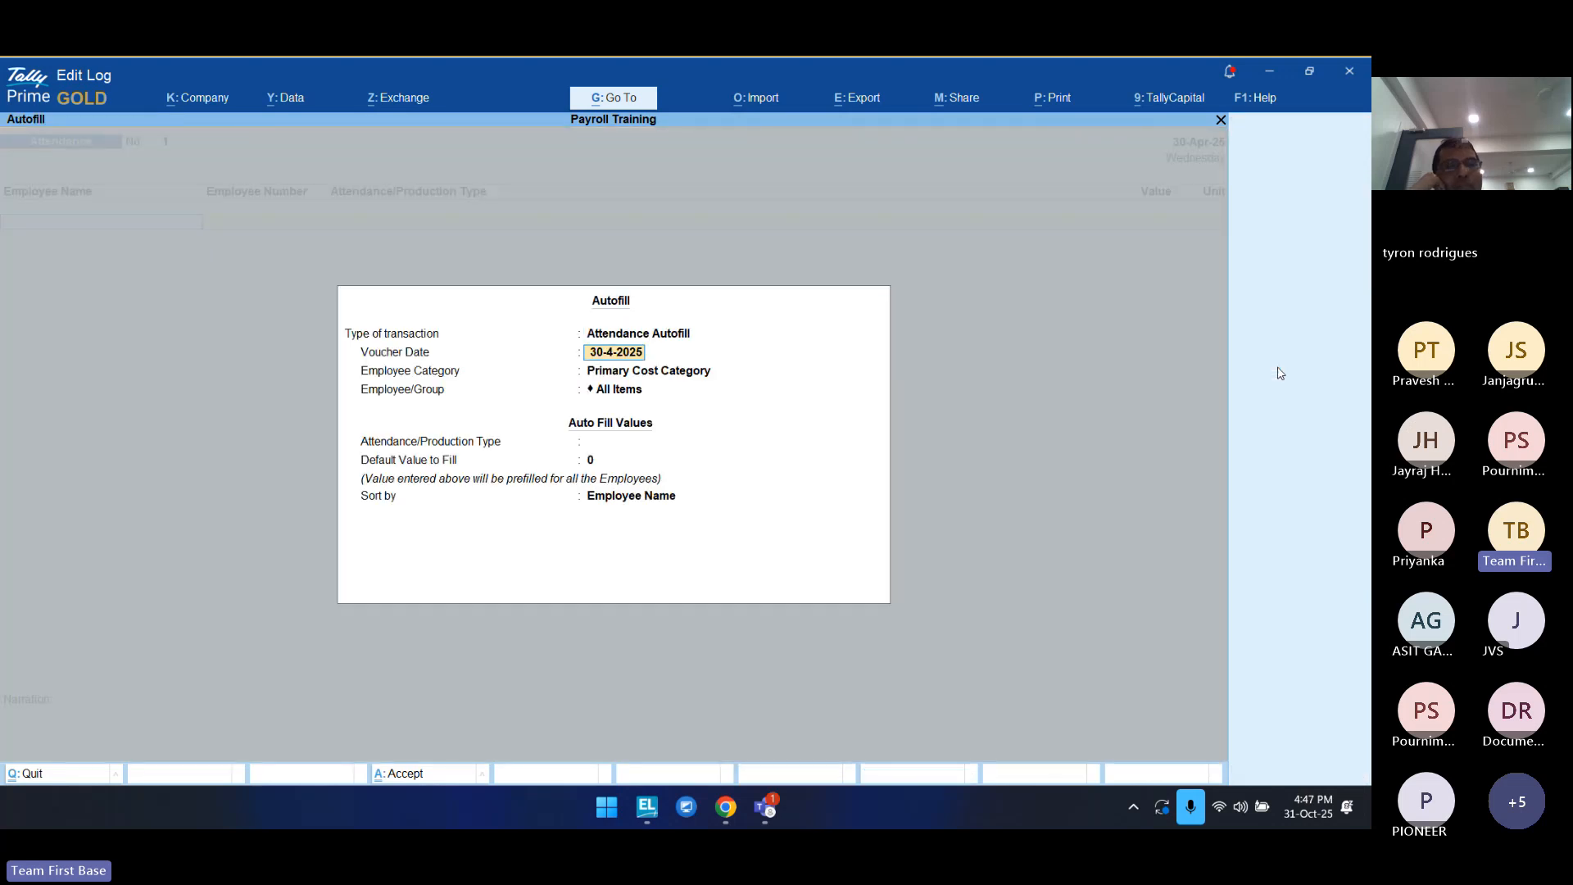
key("Return")
key("Up")
key("Up")
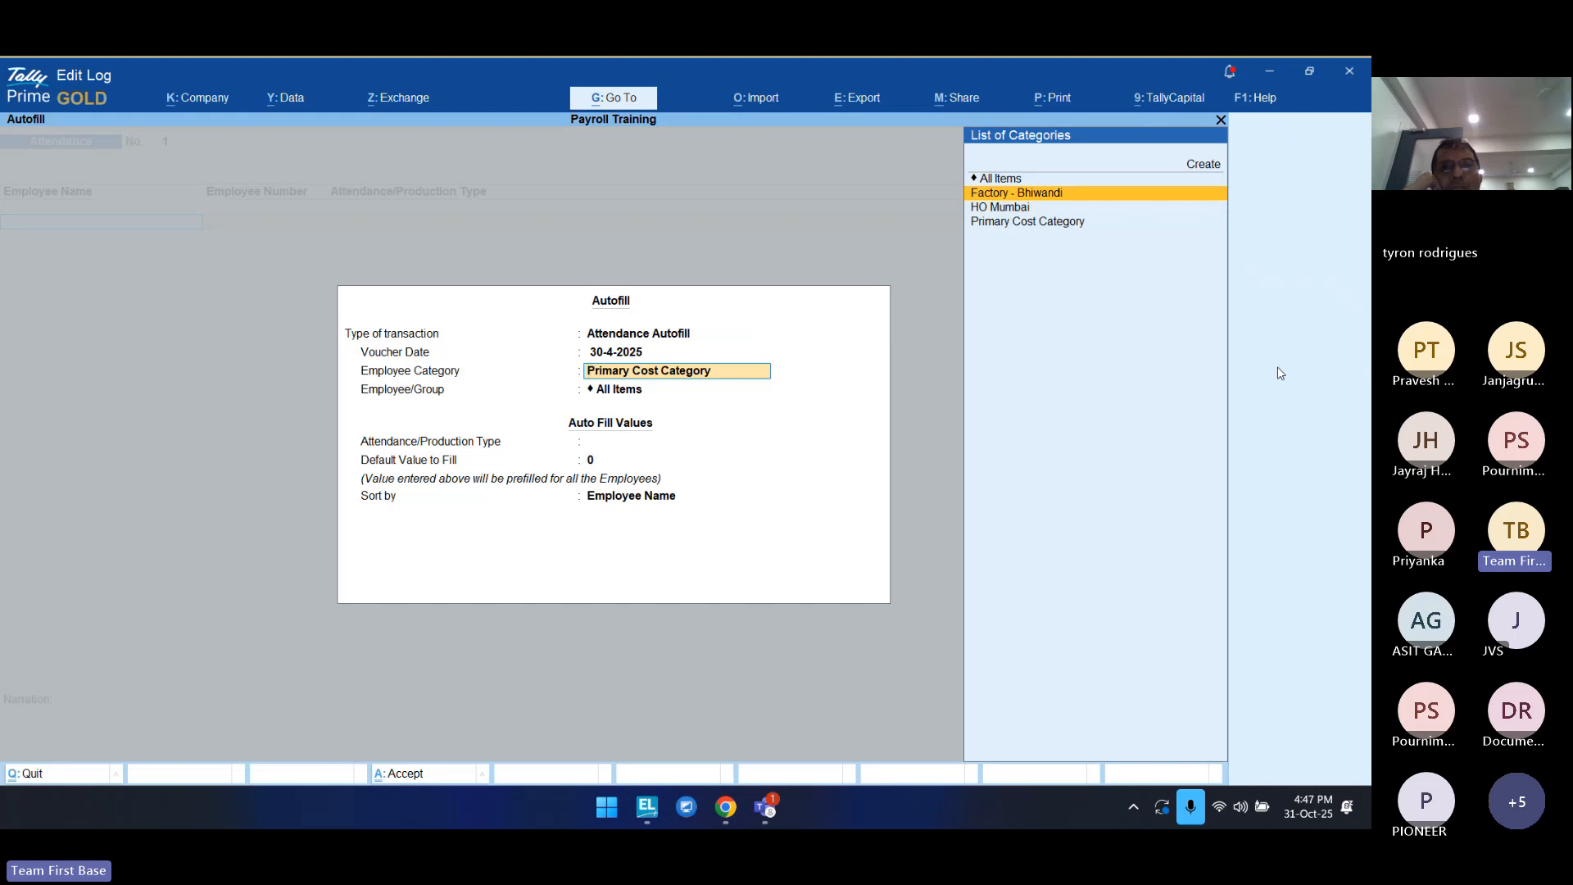
key("Down")
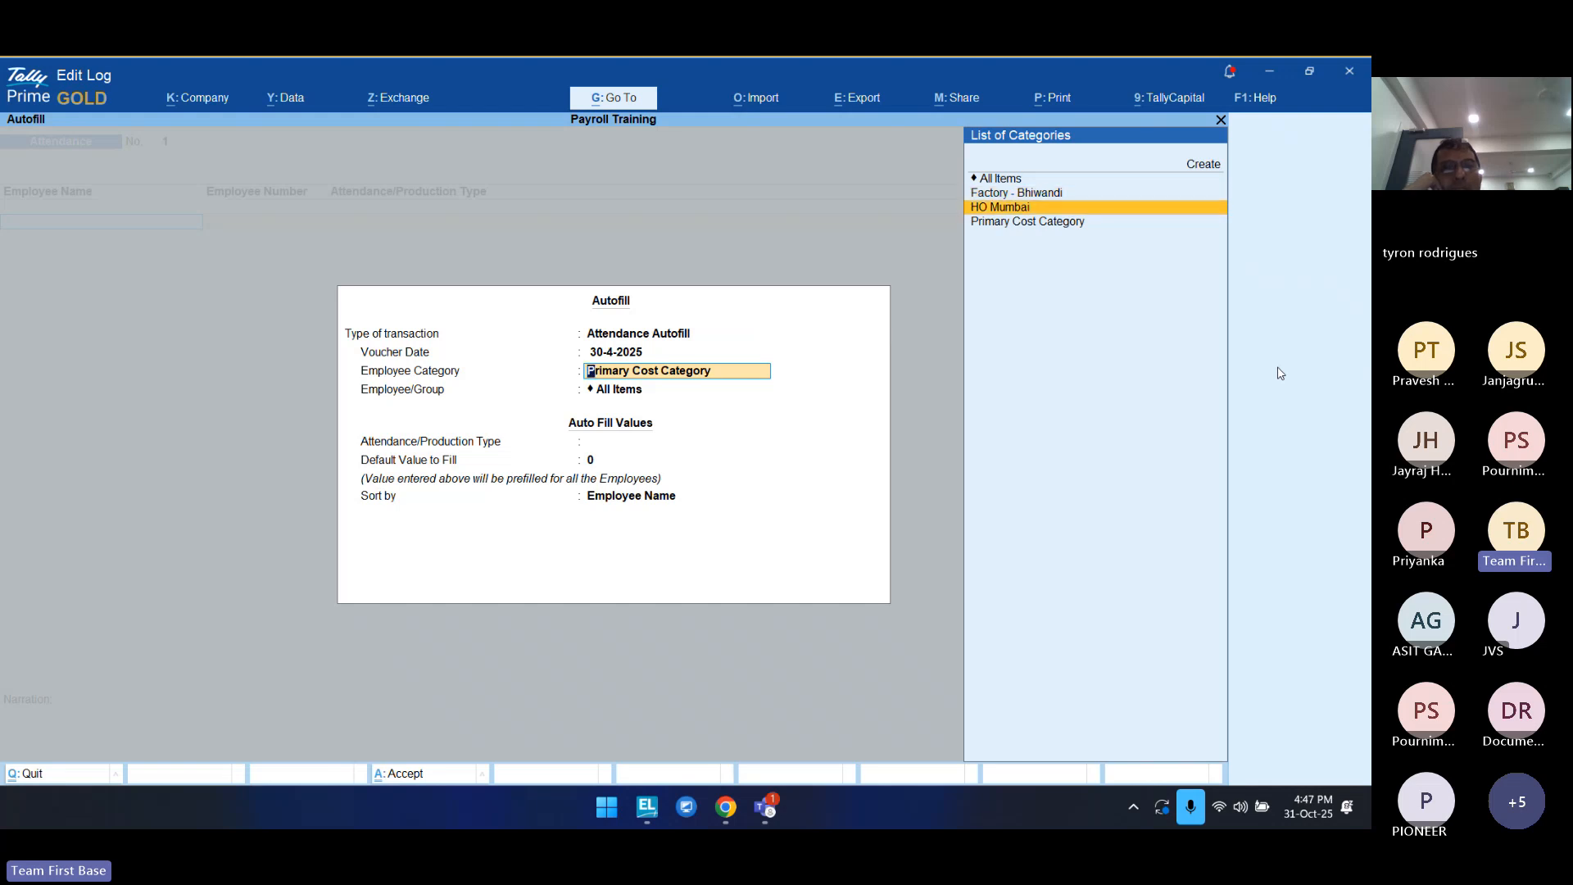
key("Up")
key("Up")
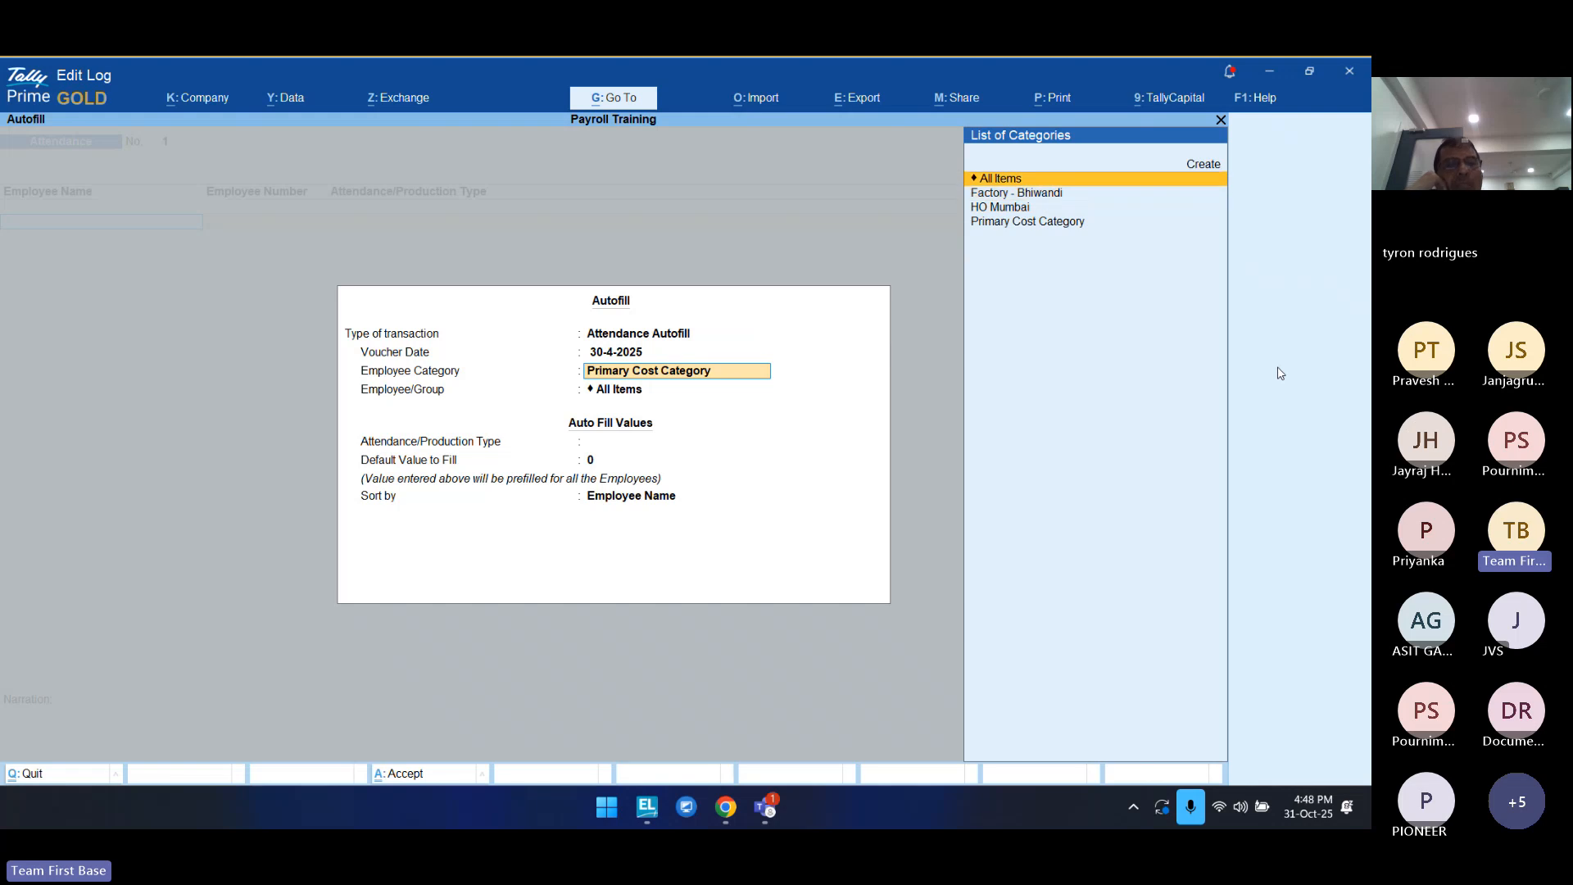
key("Return")
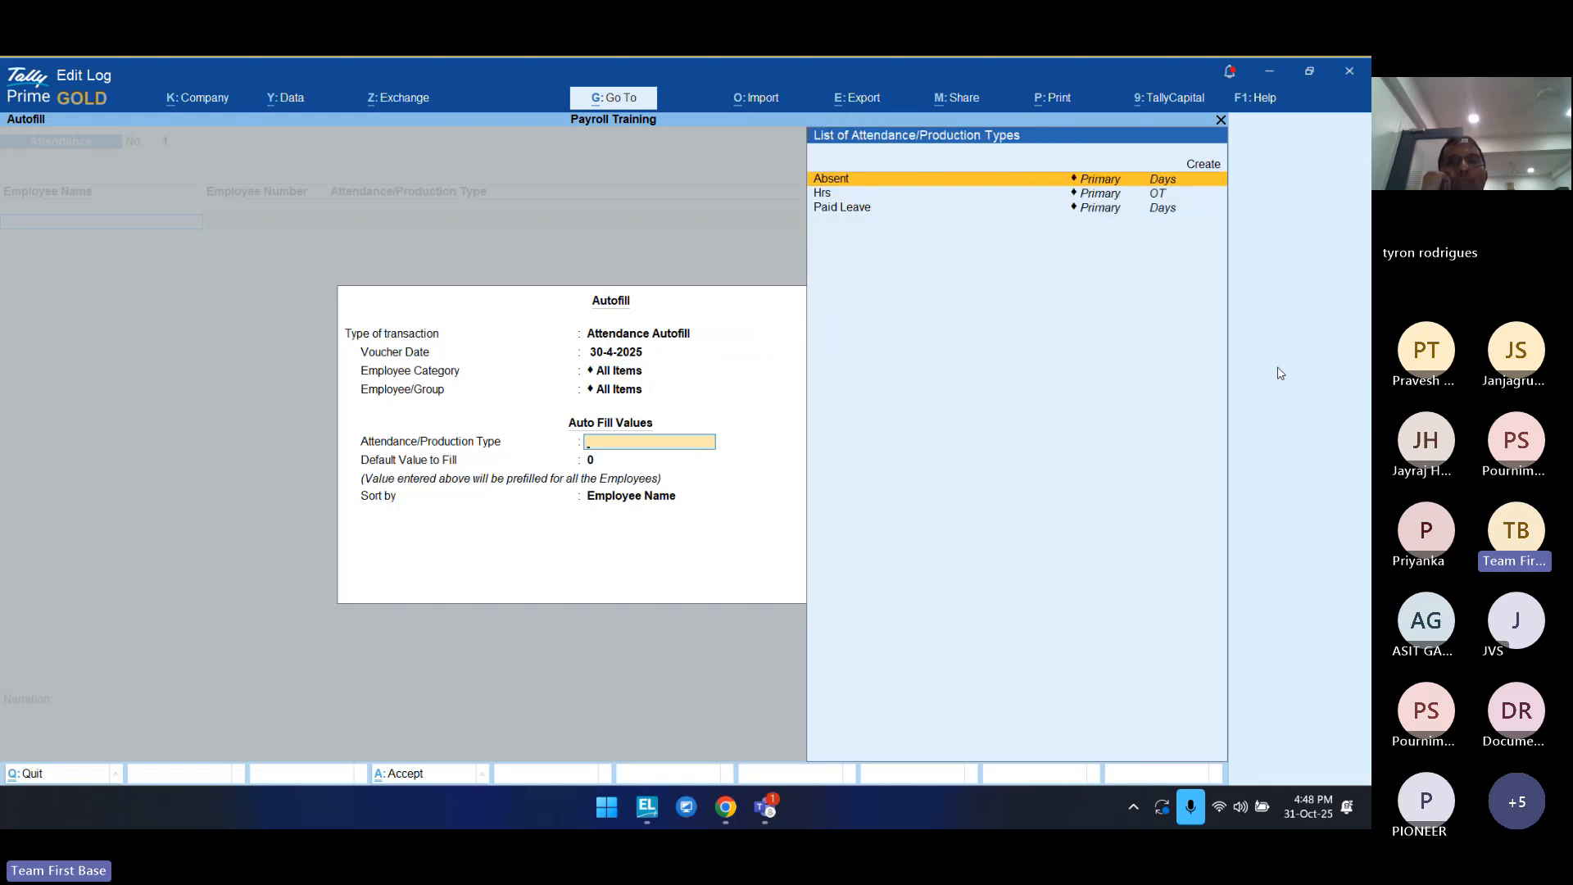
Step: Autofill the Absent attendance type with a default value of 2, sorted by Employee Name
key("Down")
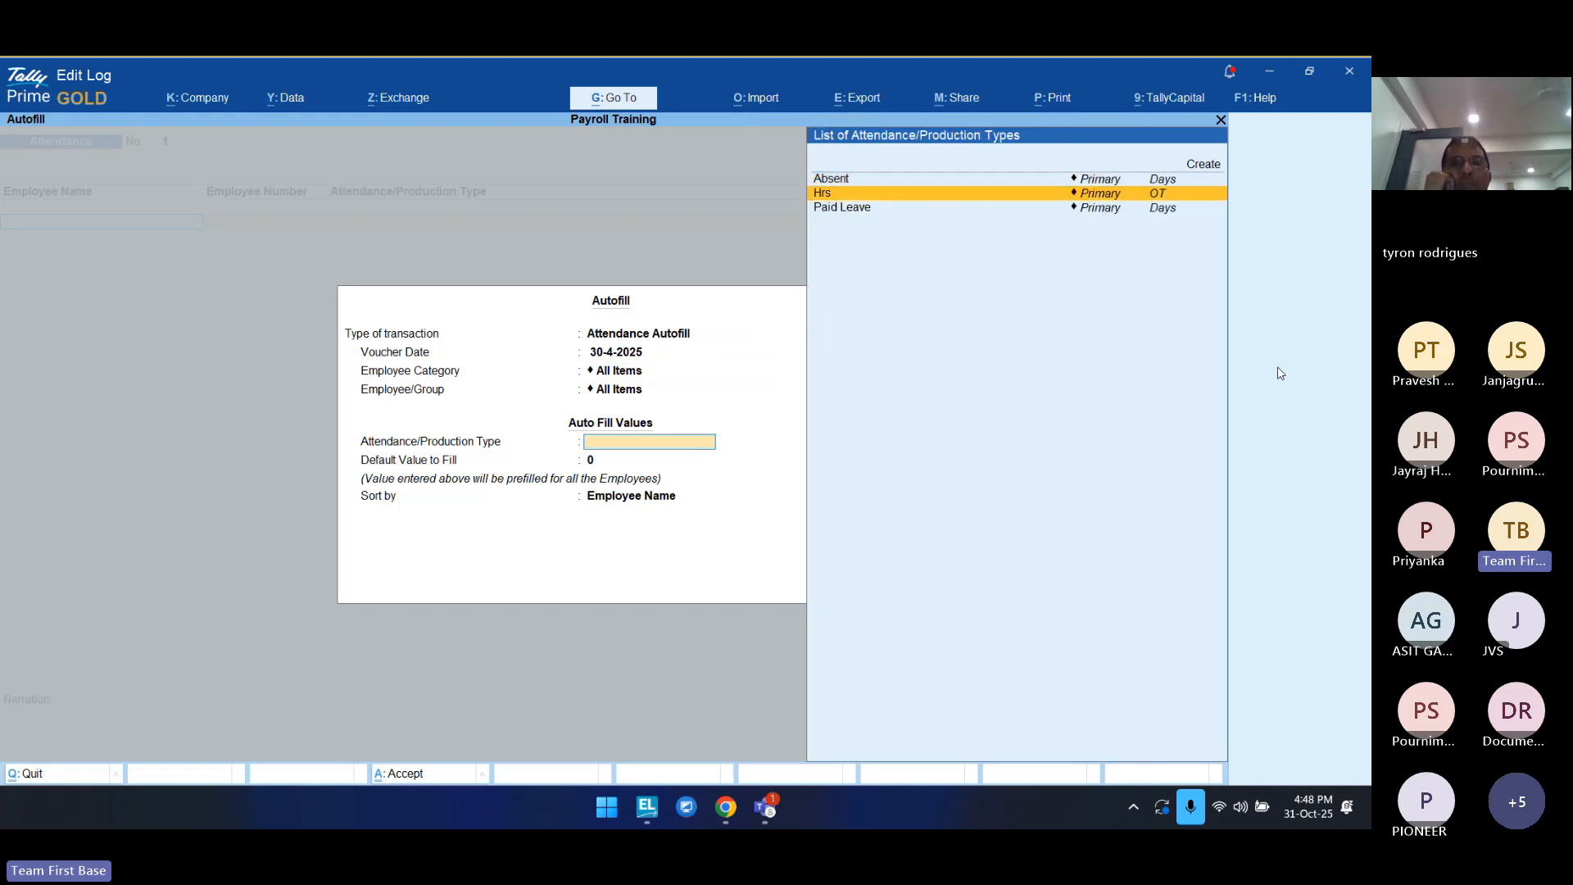
key("Up")
key("Down")
key("Down")
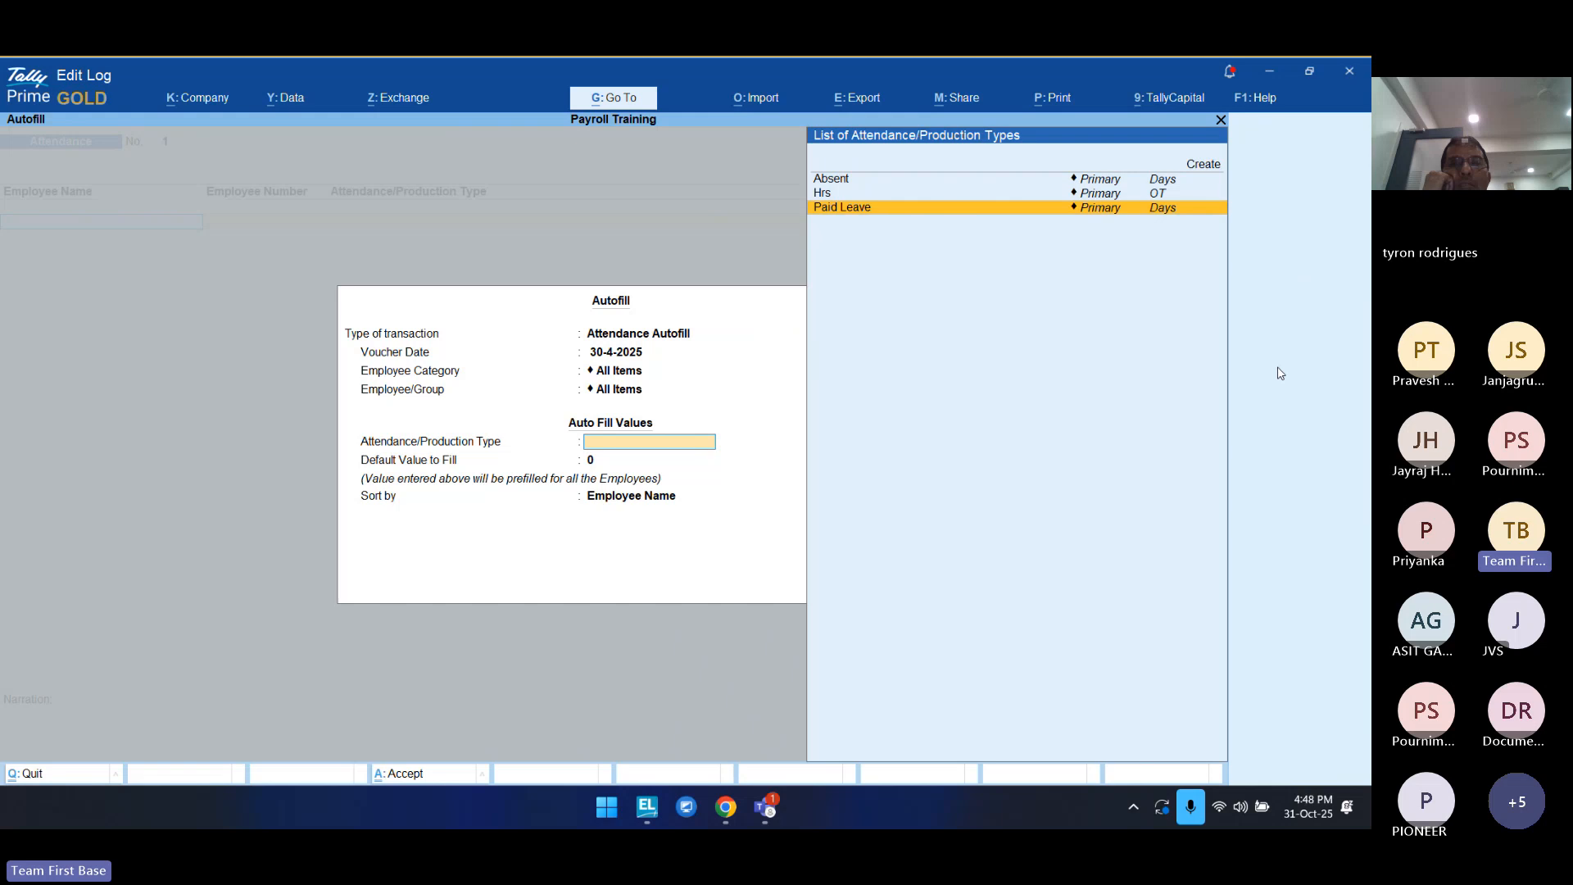
key("Up")
key("Up")
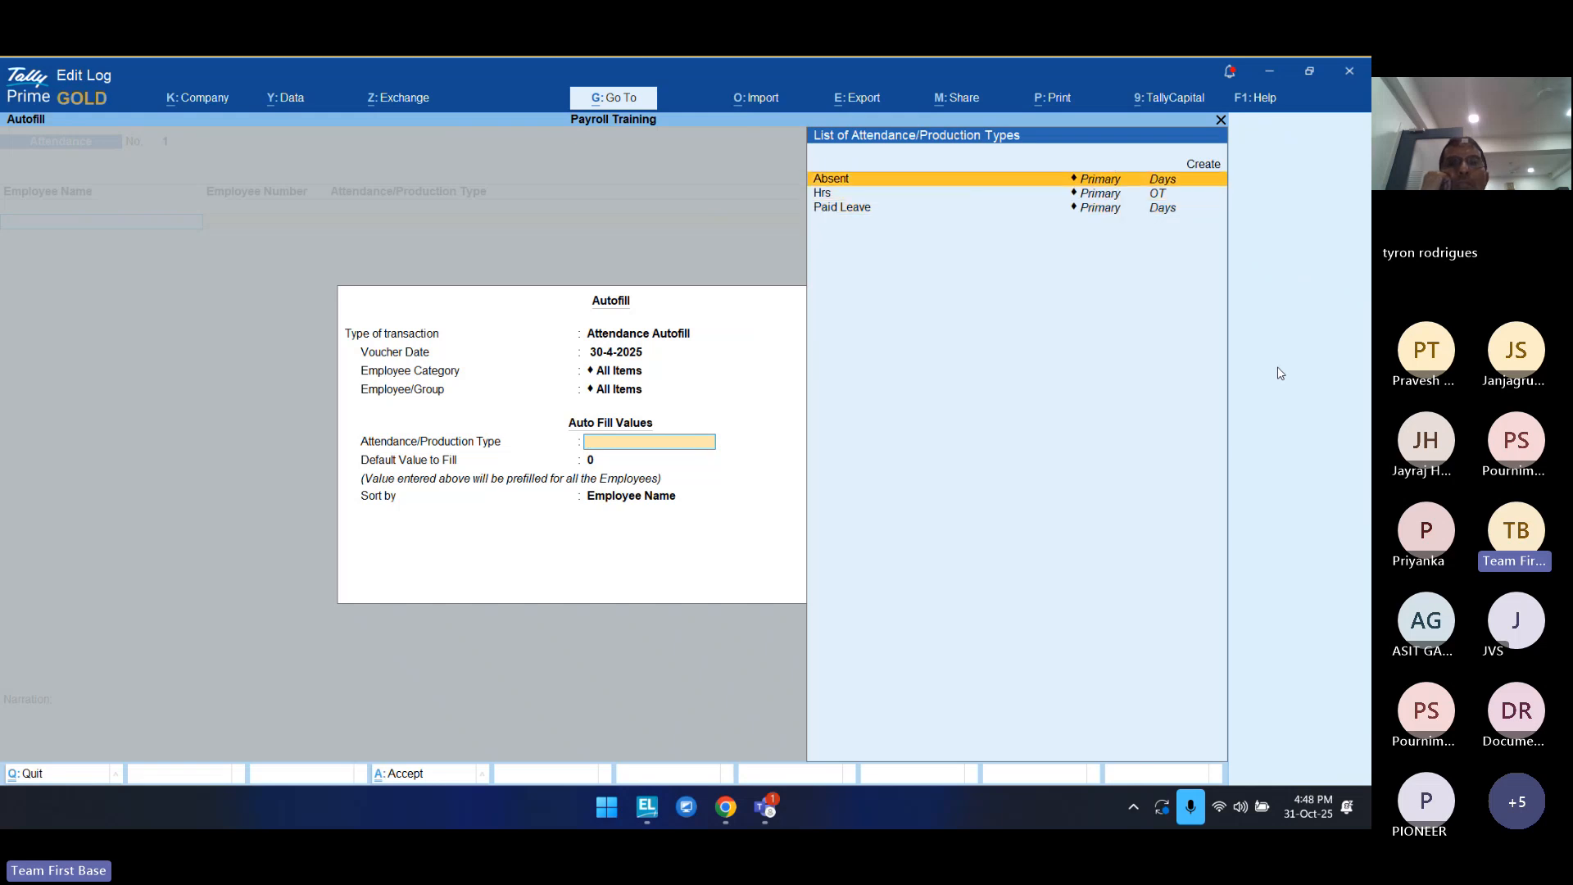
key("Return")
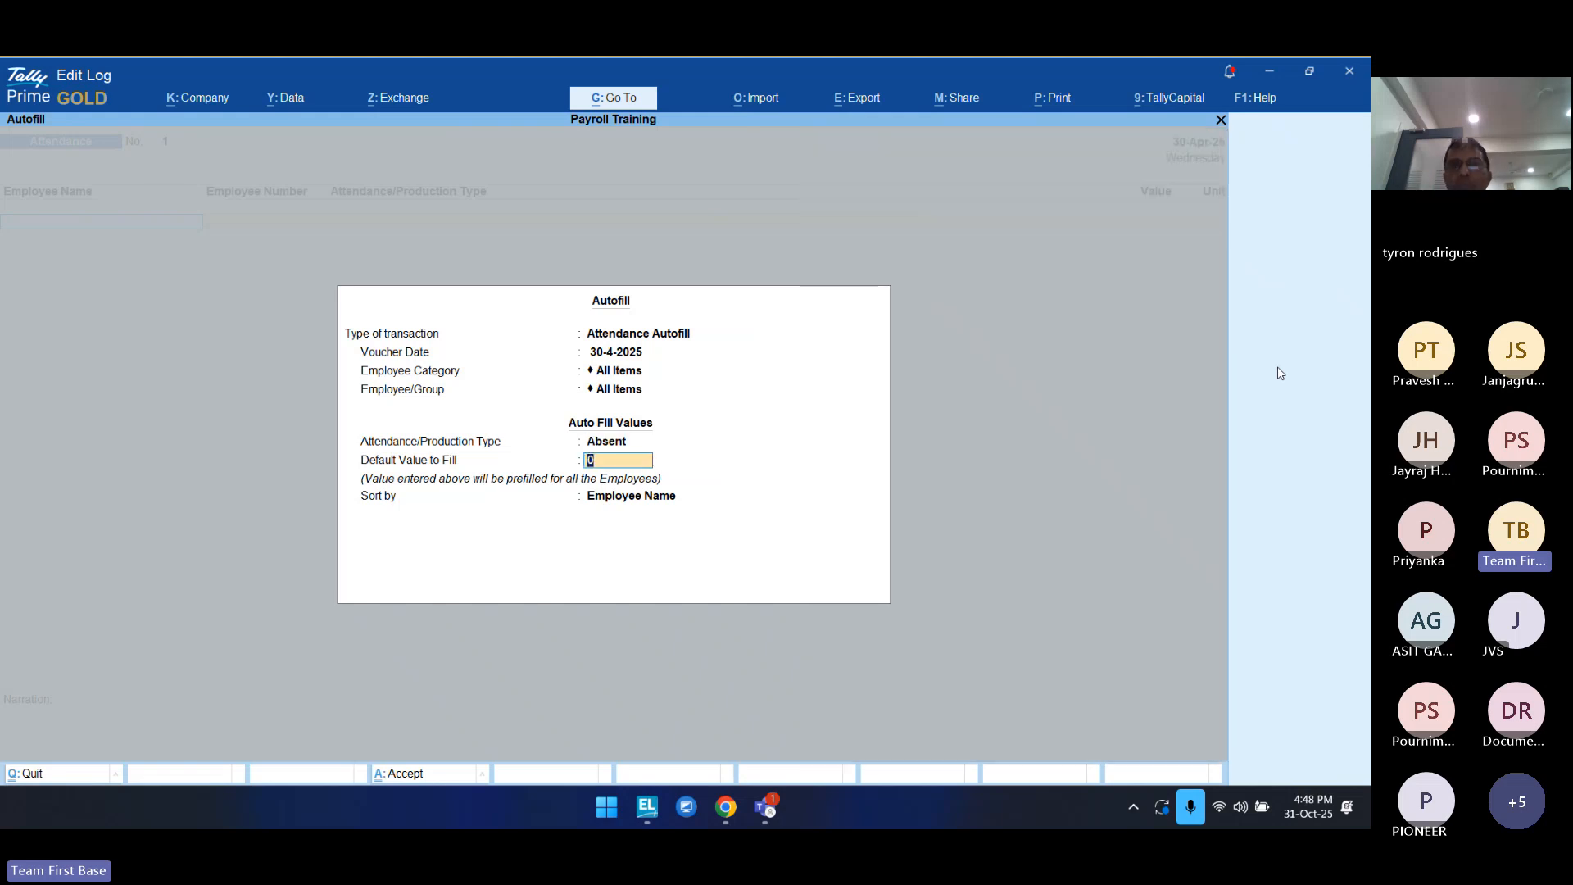
type("2")
key("Return")
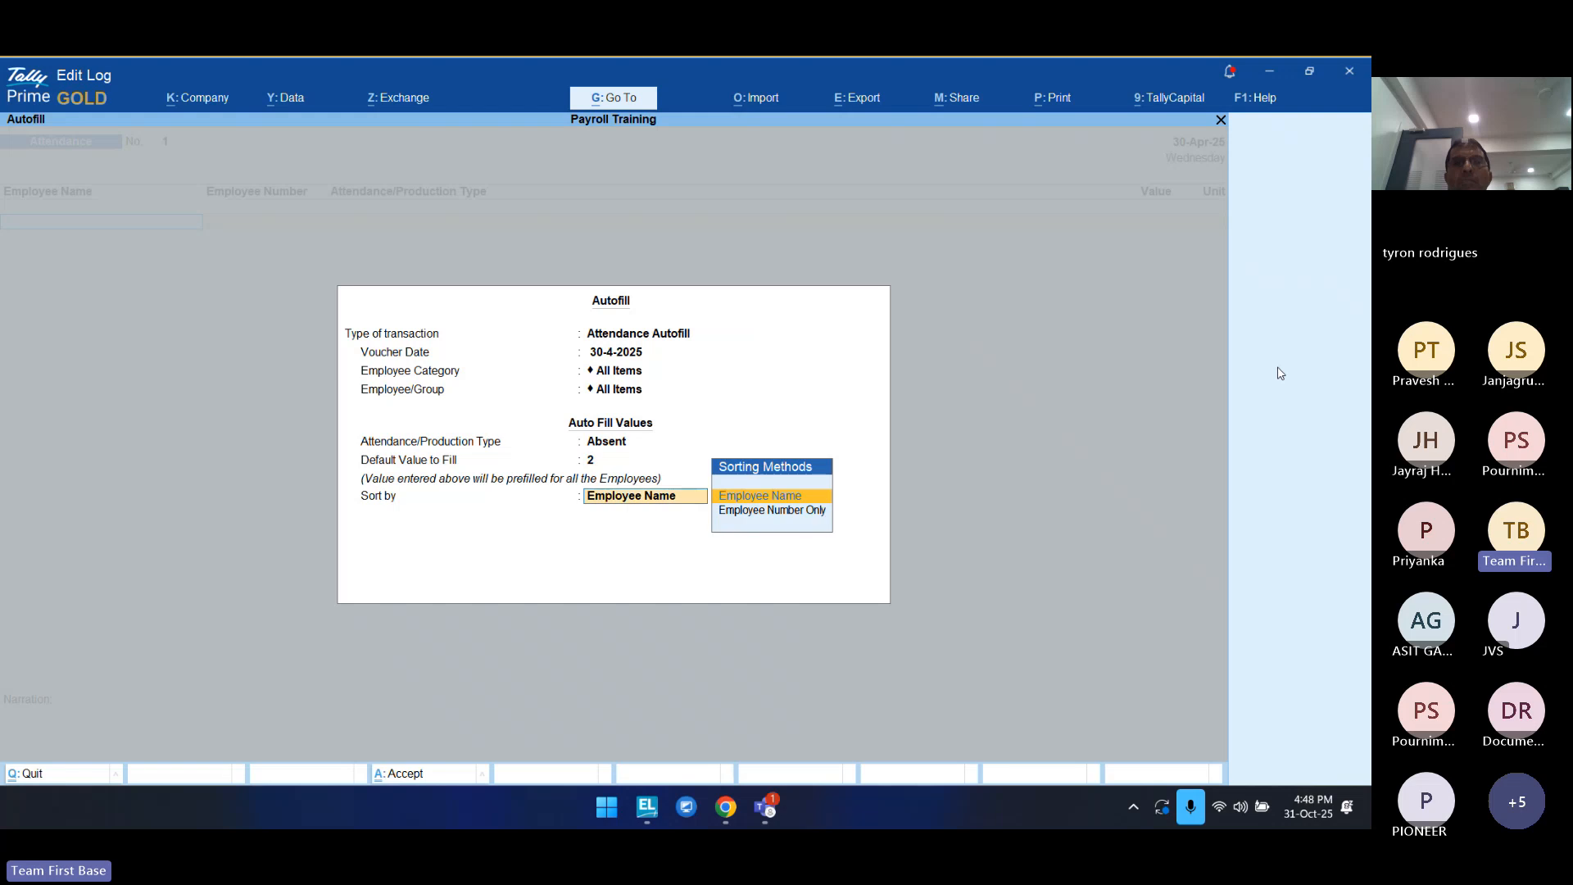
key("Return")
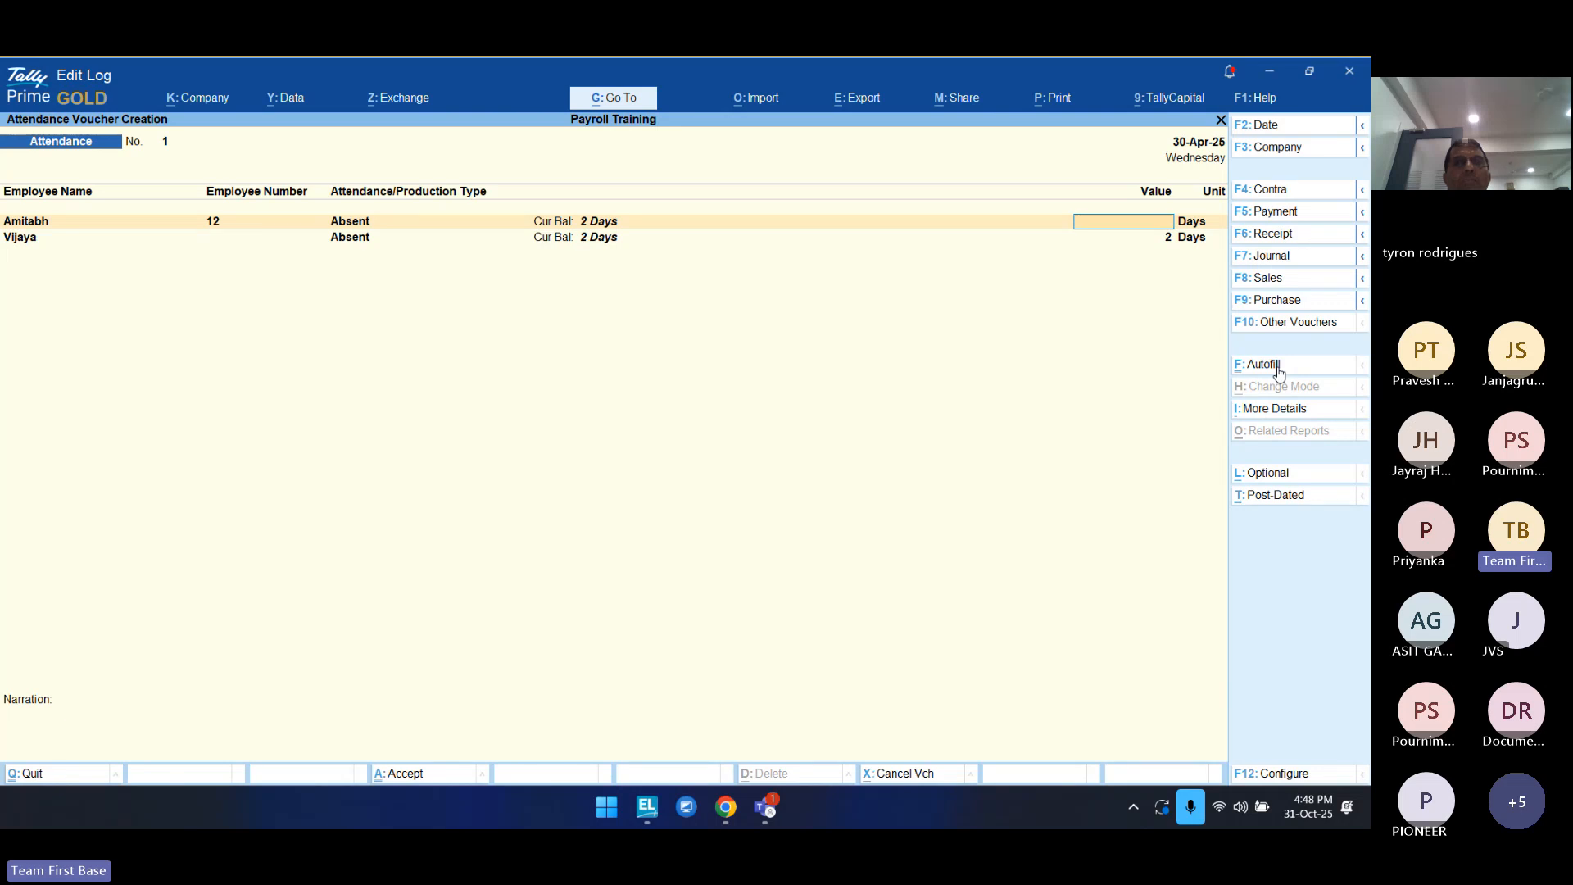
Step: Clear the absent days of the HO Mumbai employee, keep 2 days for the other employee and save the attendance voucher
key("Return")
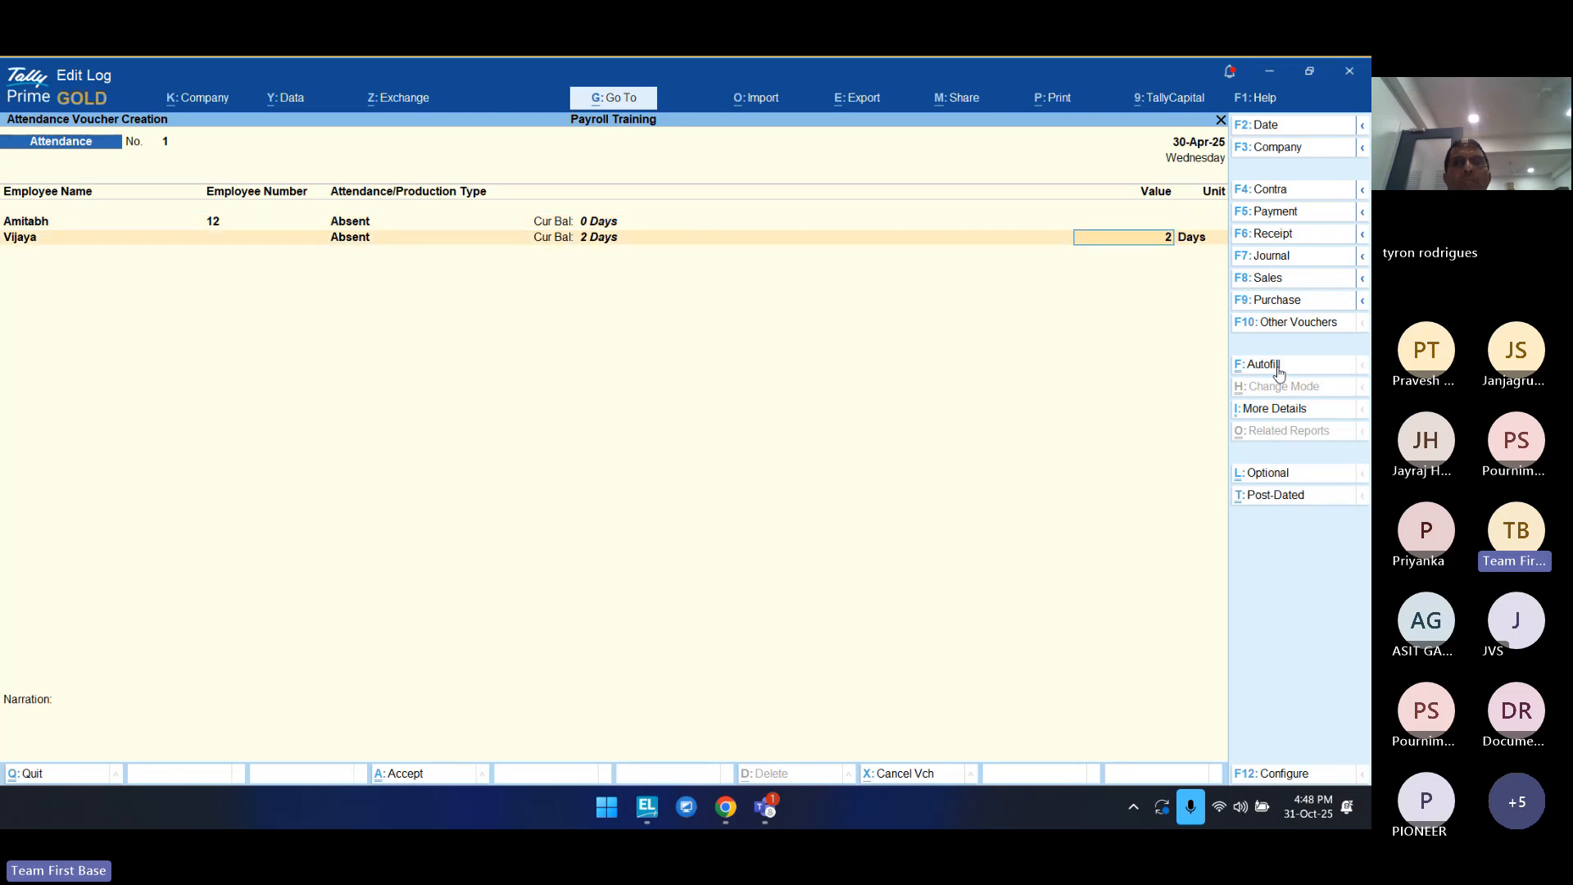
key("Return")
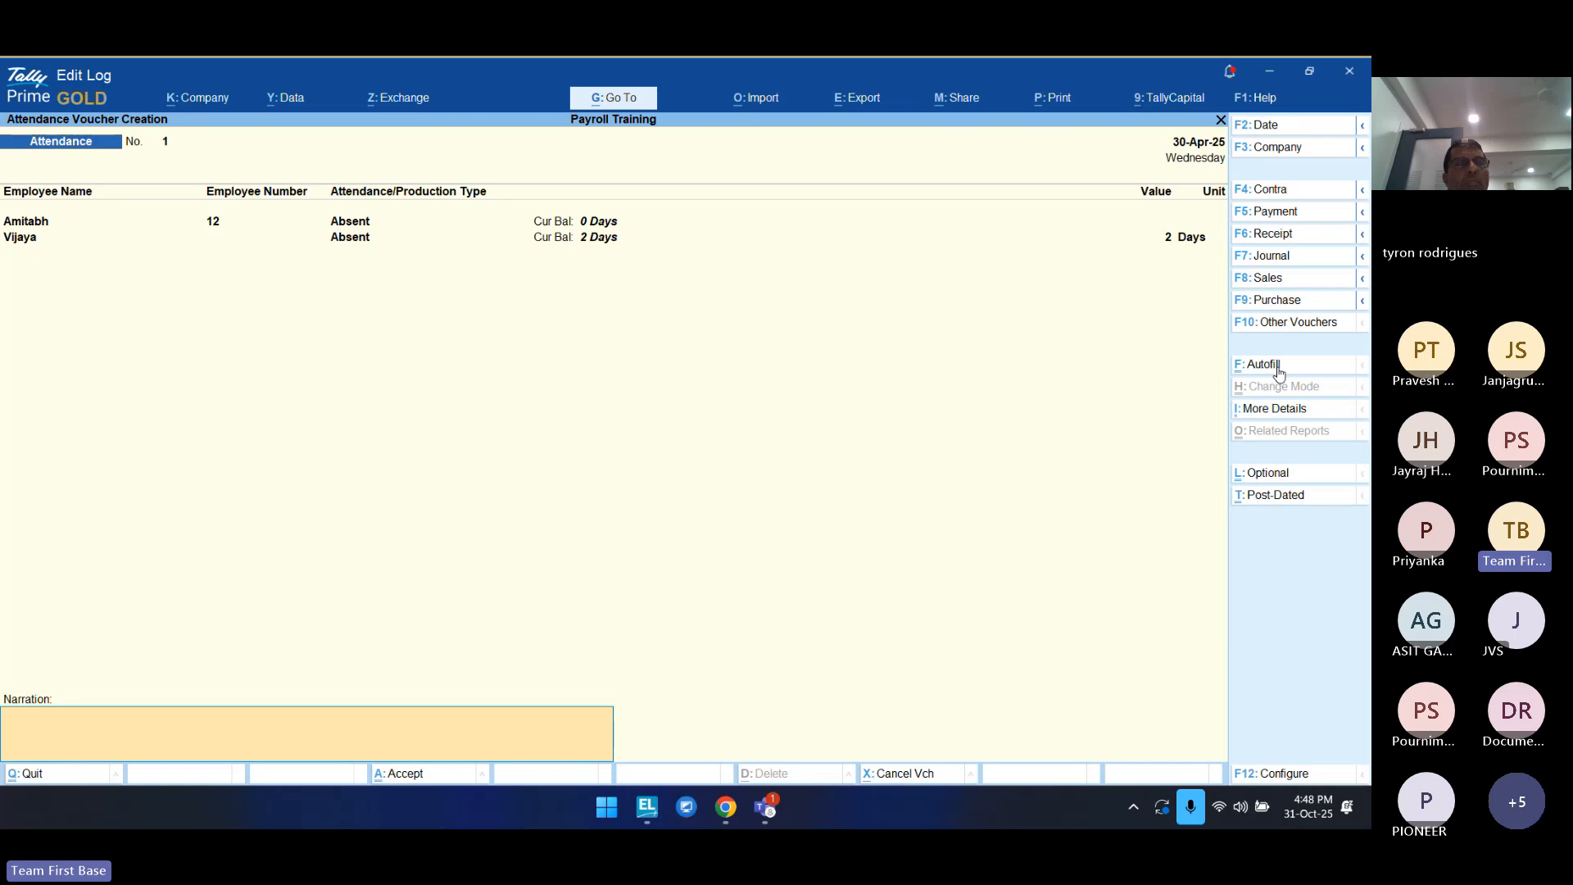
key("Return")
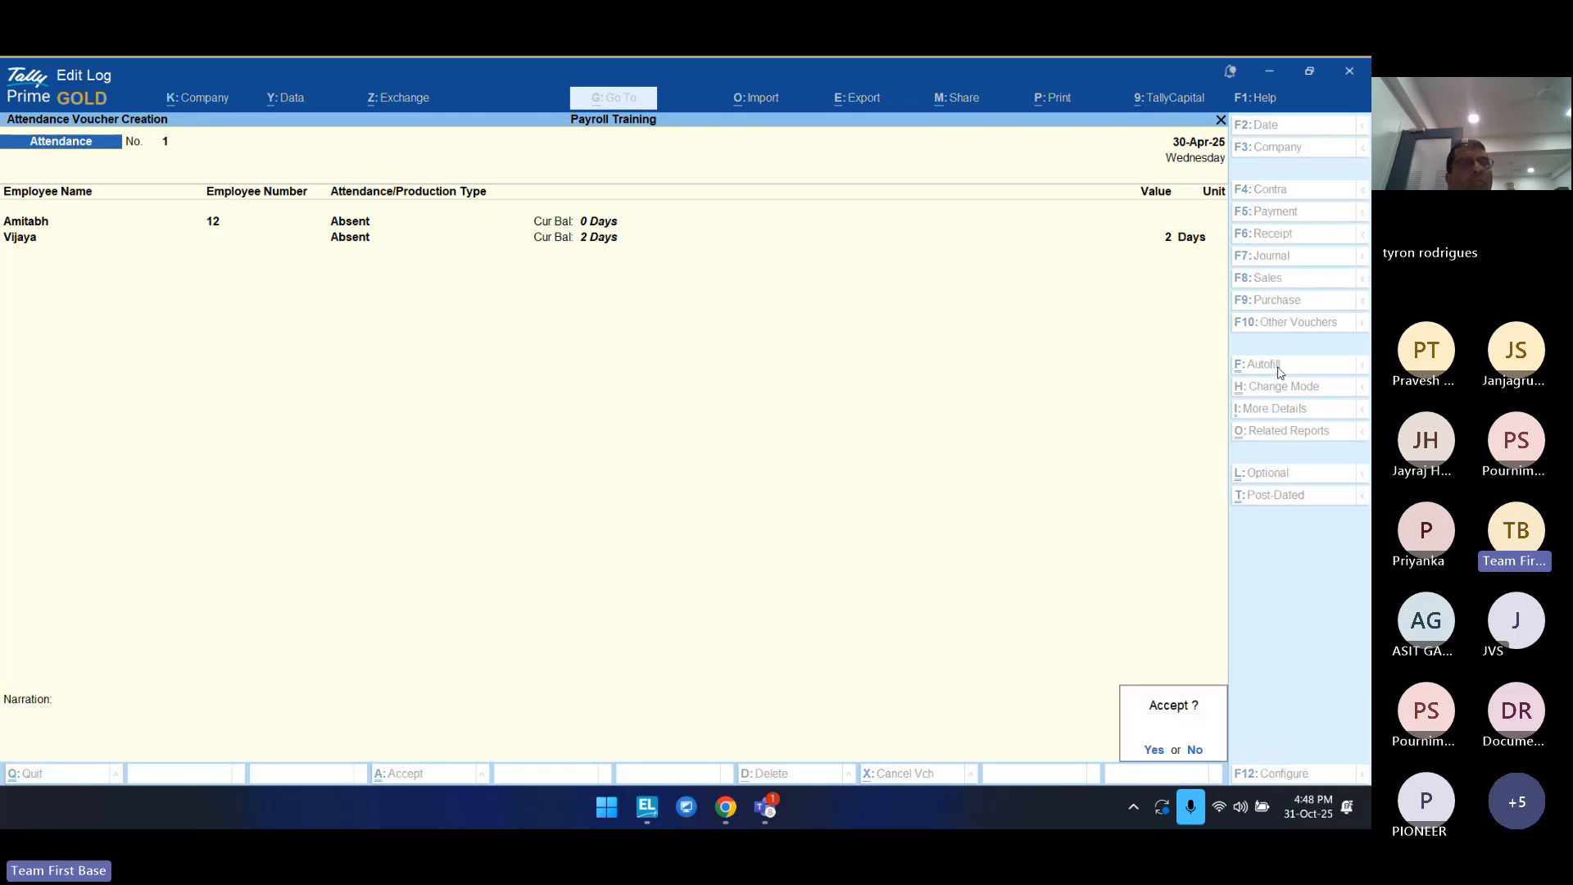
key("Return")
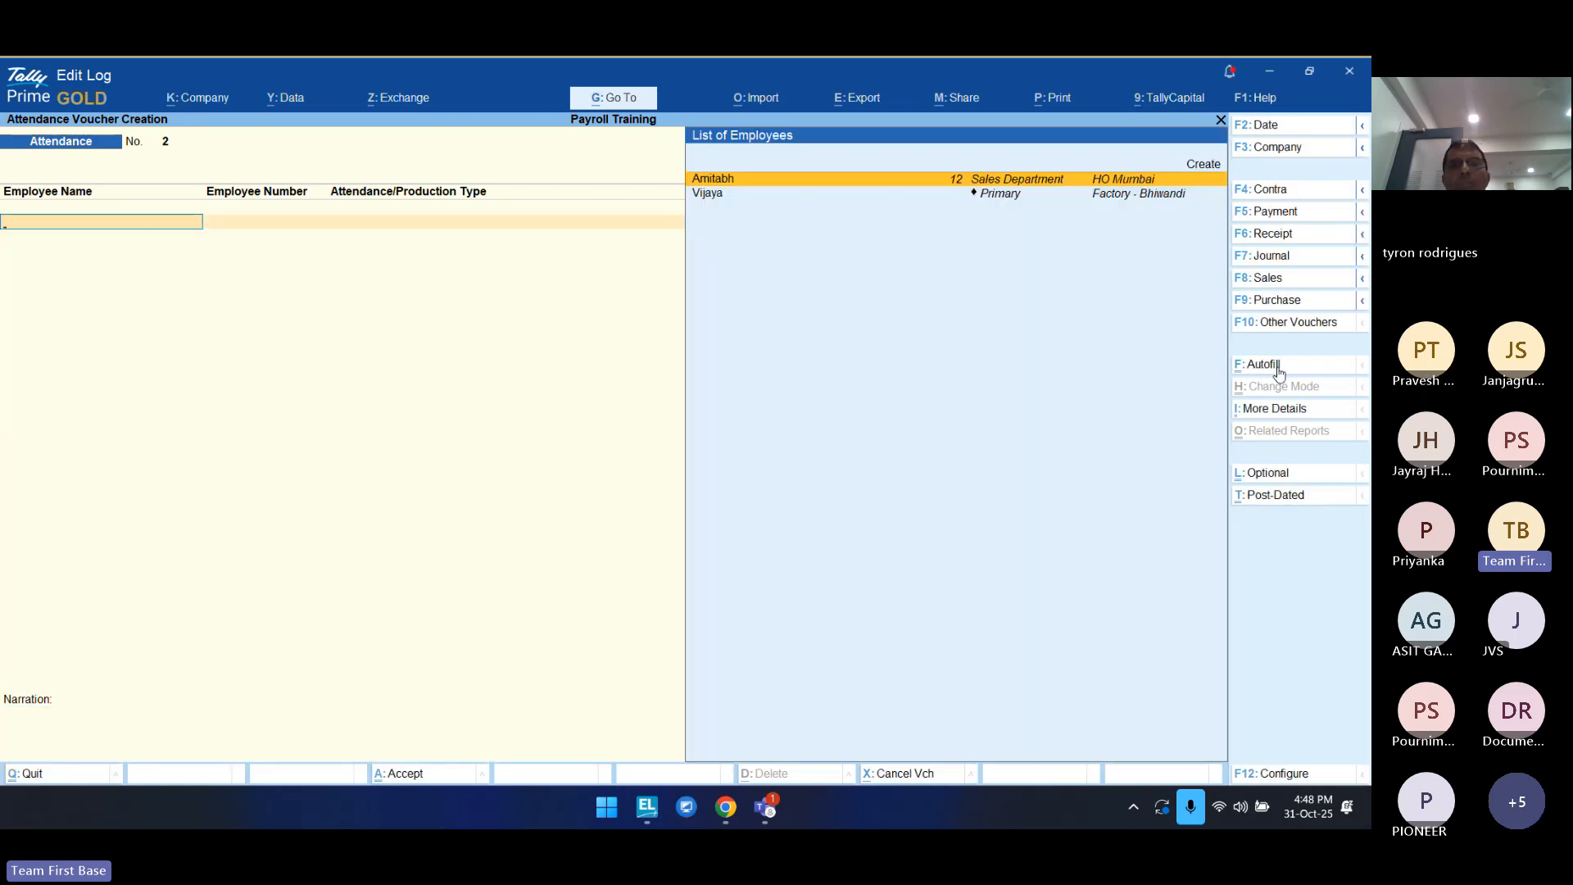
Step: Record 1 day of Paid Leave for the Factory - Bhiwandi employee in a second attendance voucher and save it
key("Up")
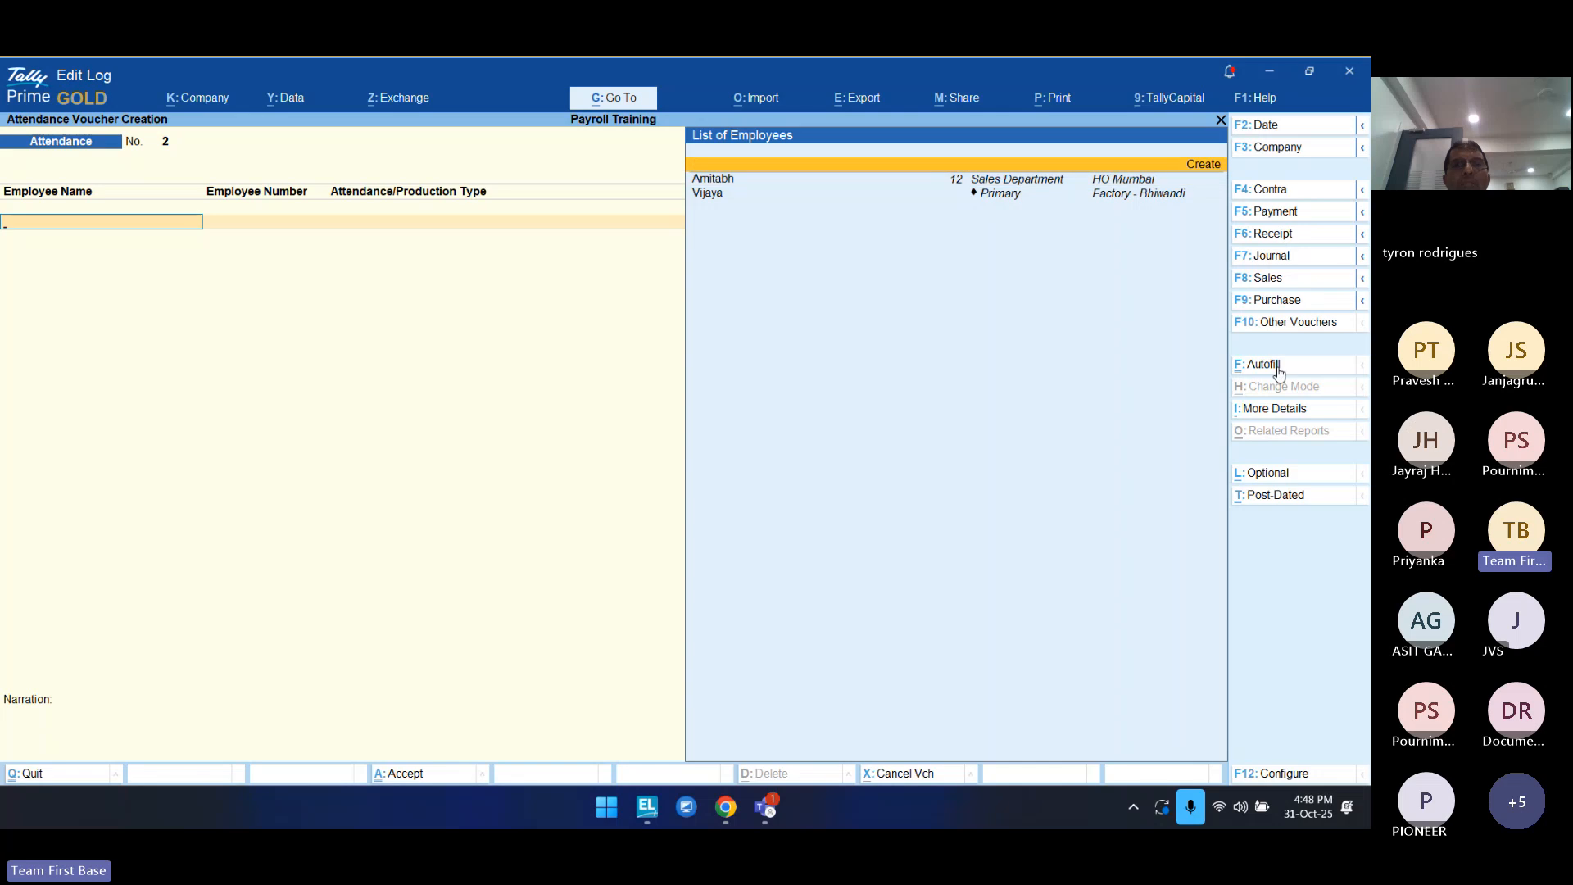
key("Down")
key("Down")
key("Return")
key("Down")
key("Down")
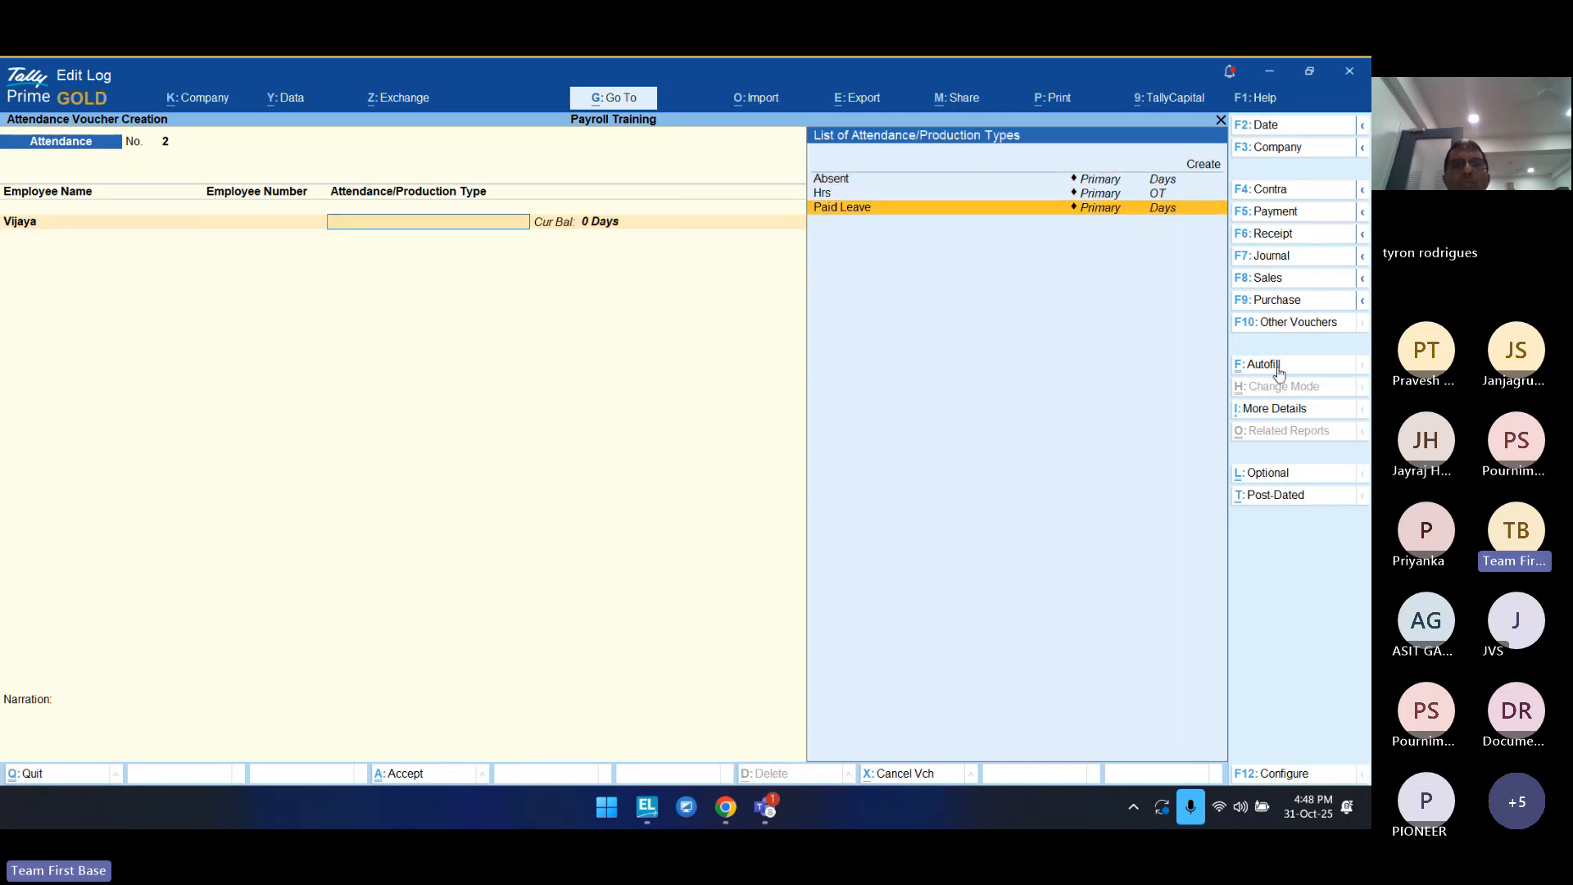
key("Return")
type("1")
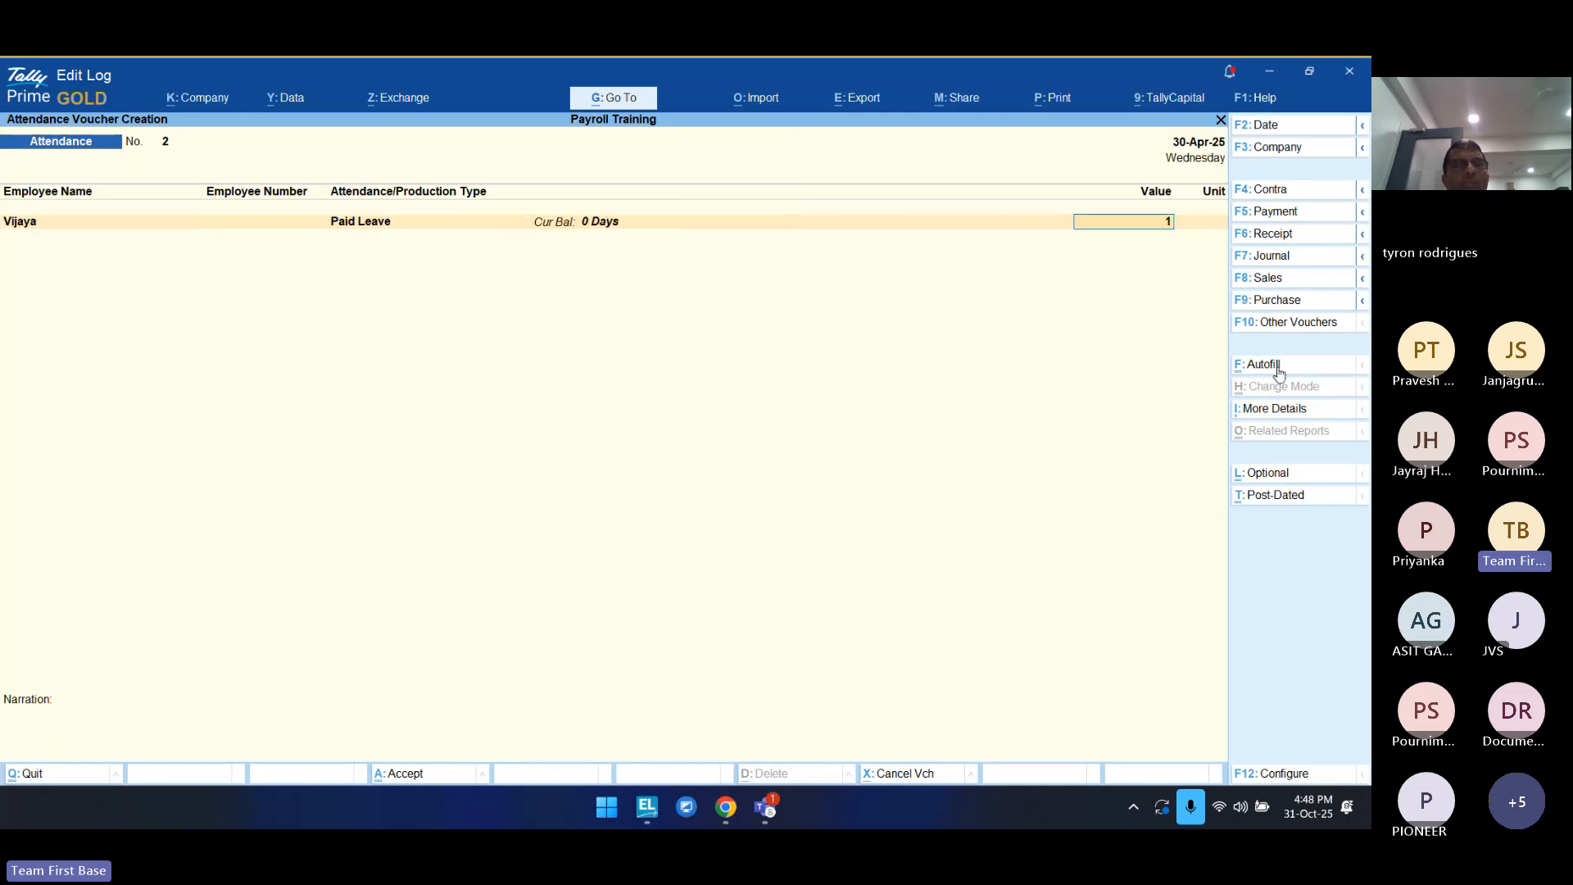
key("Return")
key("Return")
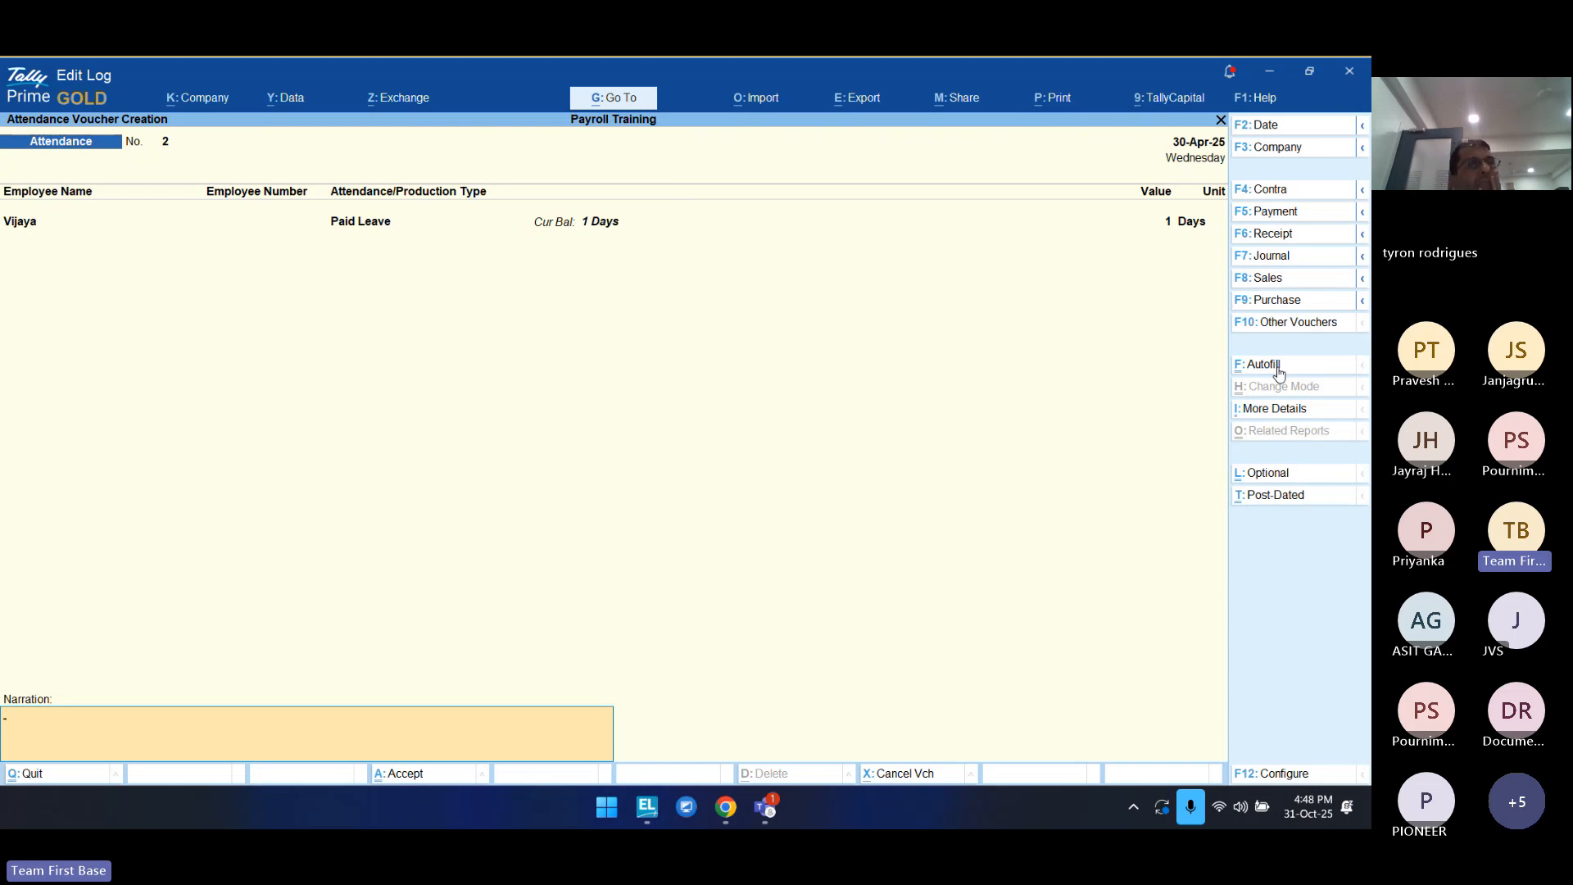
key("Return")
key("Return")
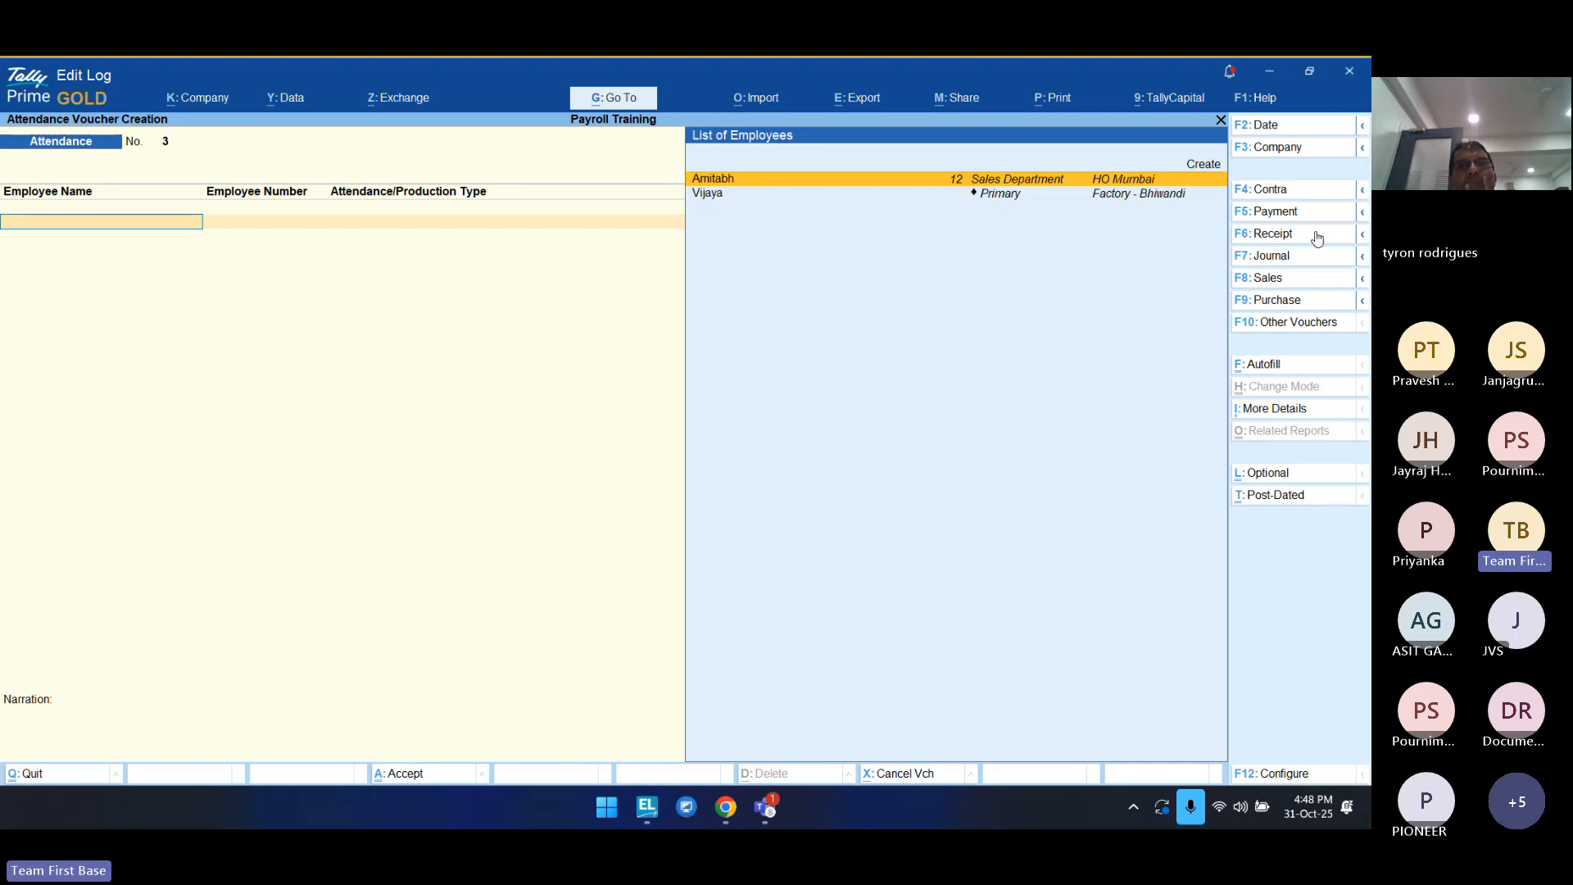
Step: Change the voucher type to Payroll and start a Payroll Autofill
left_click(1277, 323)
key("Down")
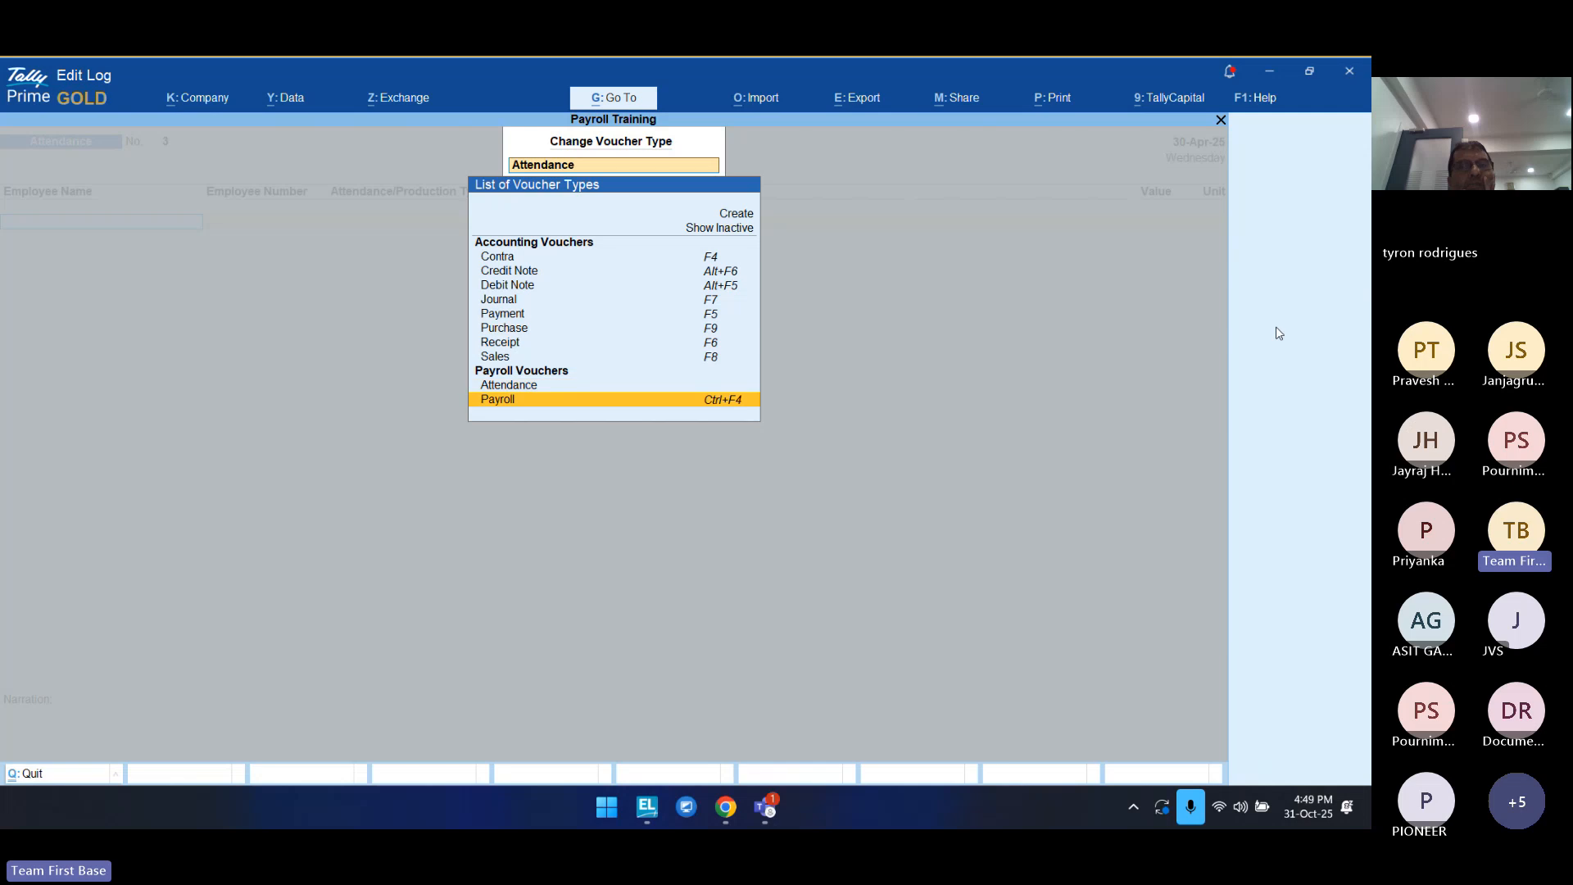
key("Return")
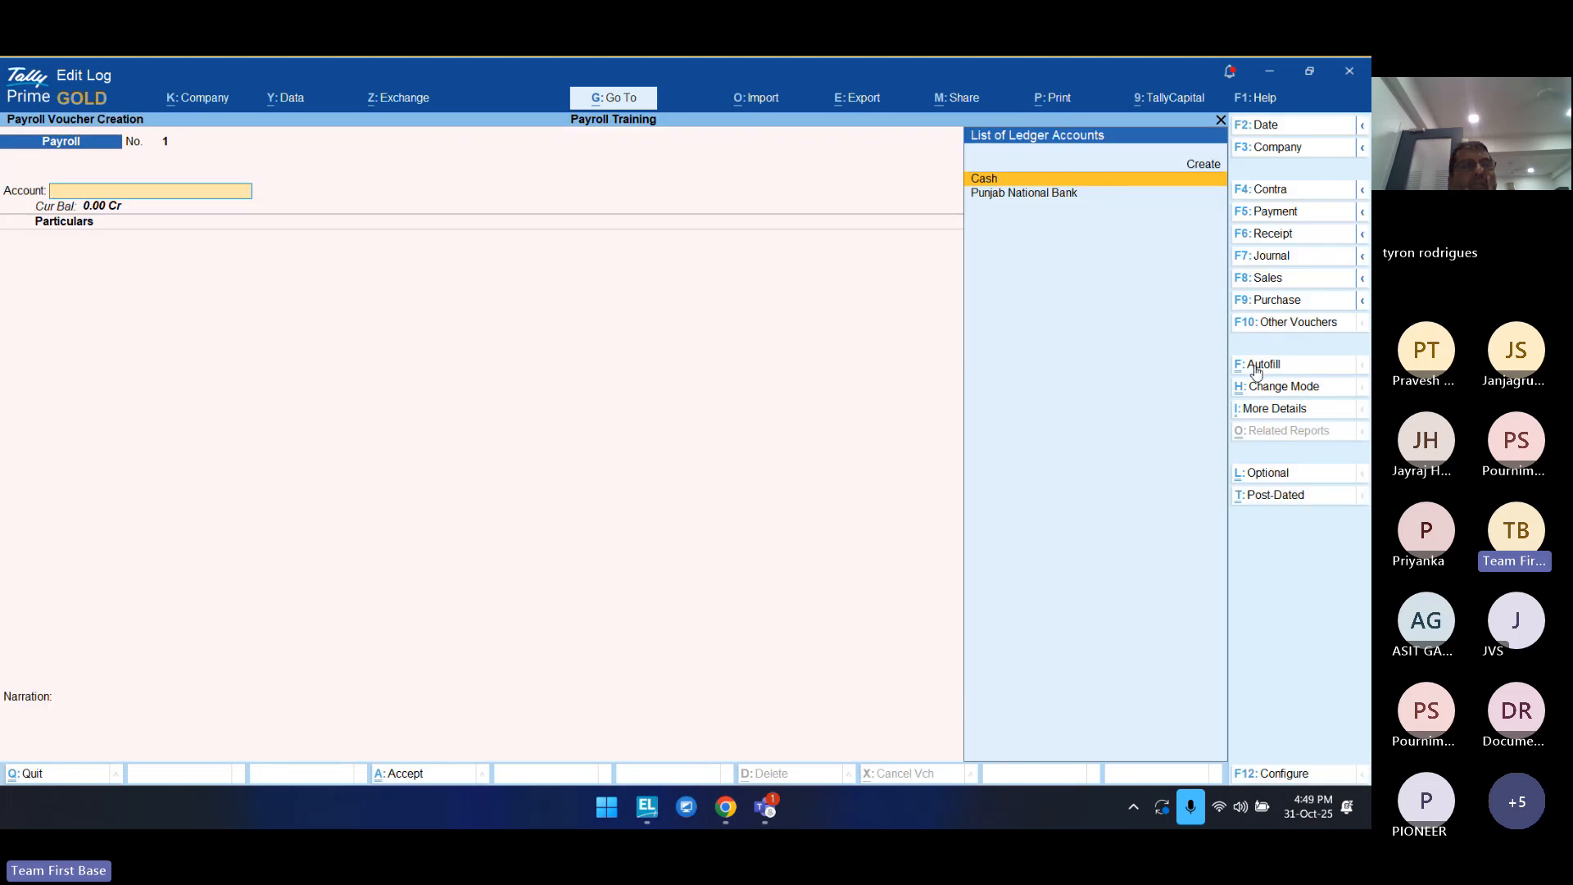
left_click(1262, 364)
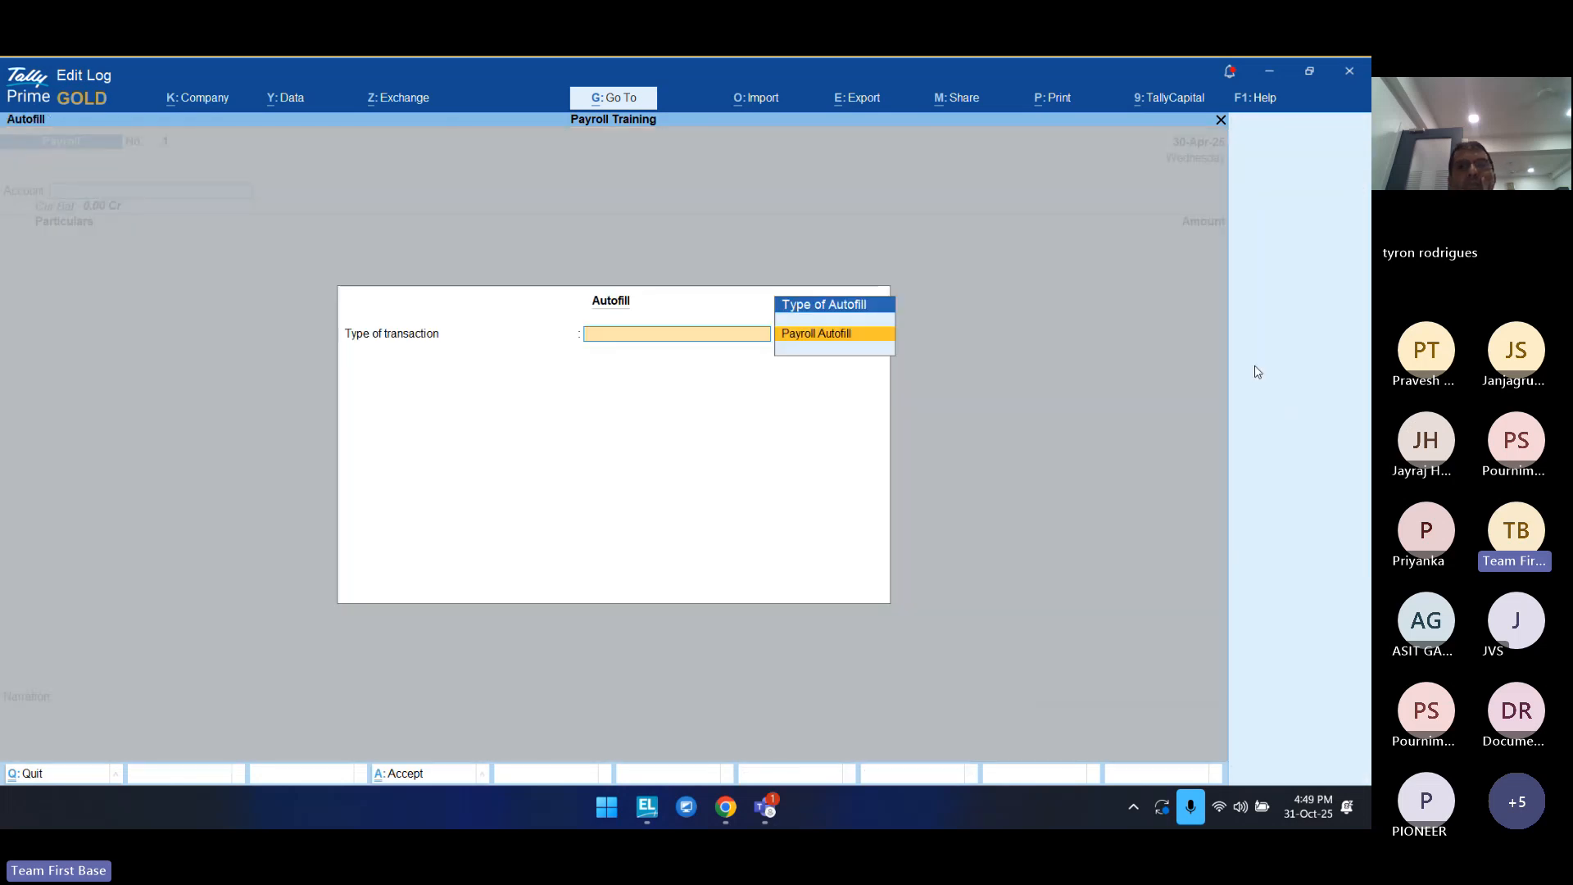
key("Return")
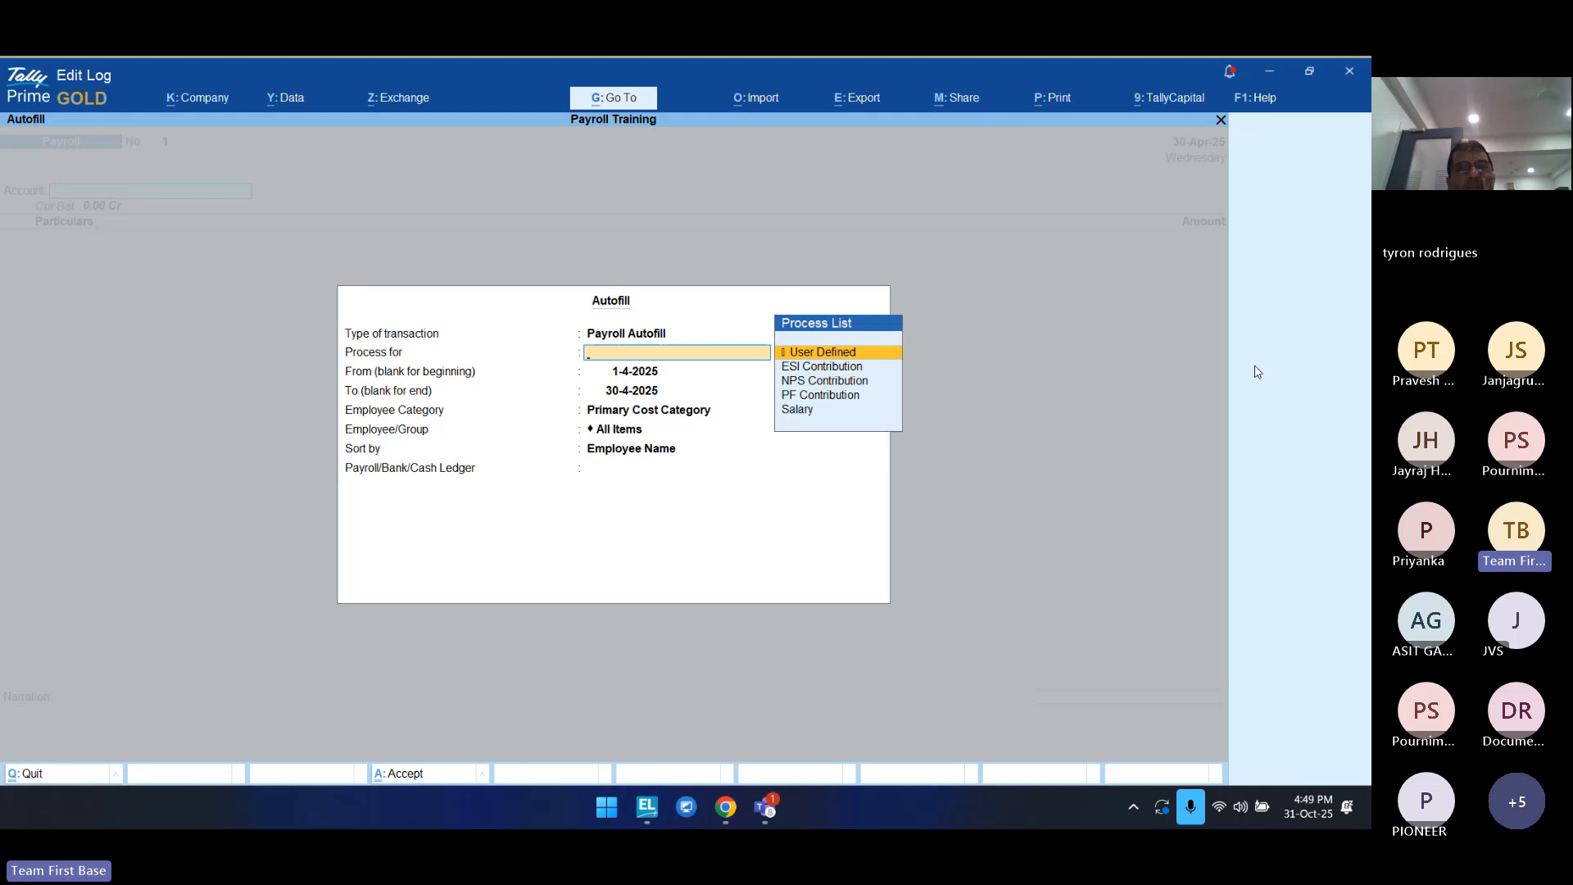
Step: Set the payroll process to User Defined for the period 1-4-2025 to 30-4-2025
key("Down")
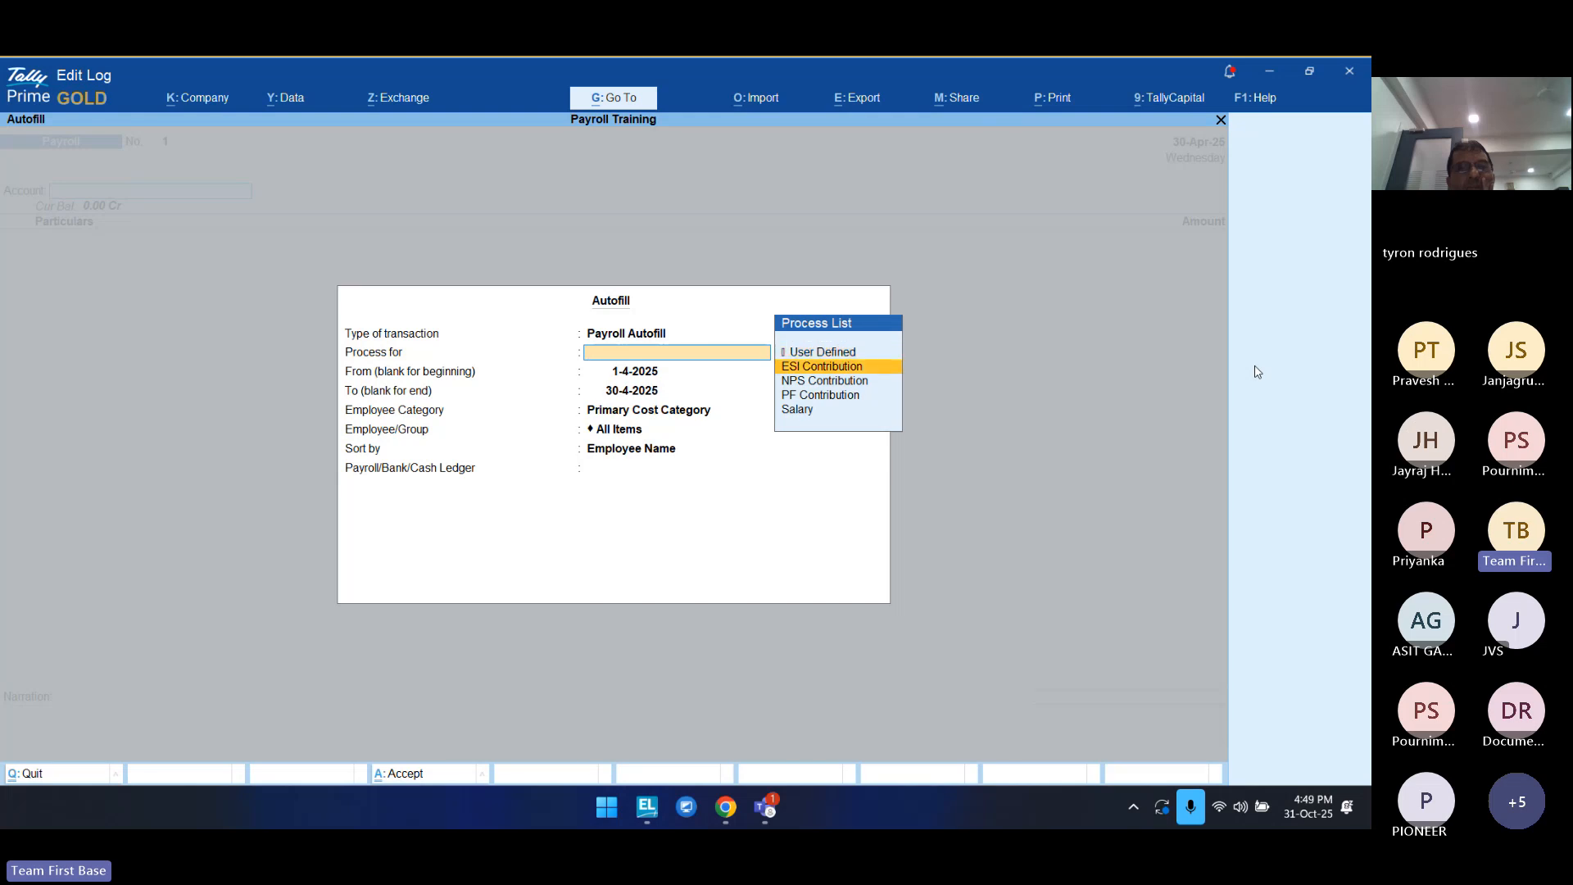
key("Down")
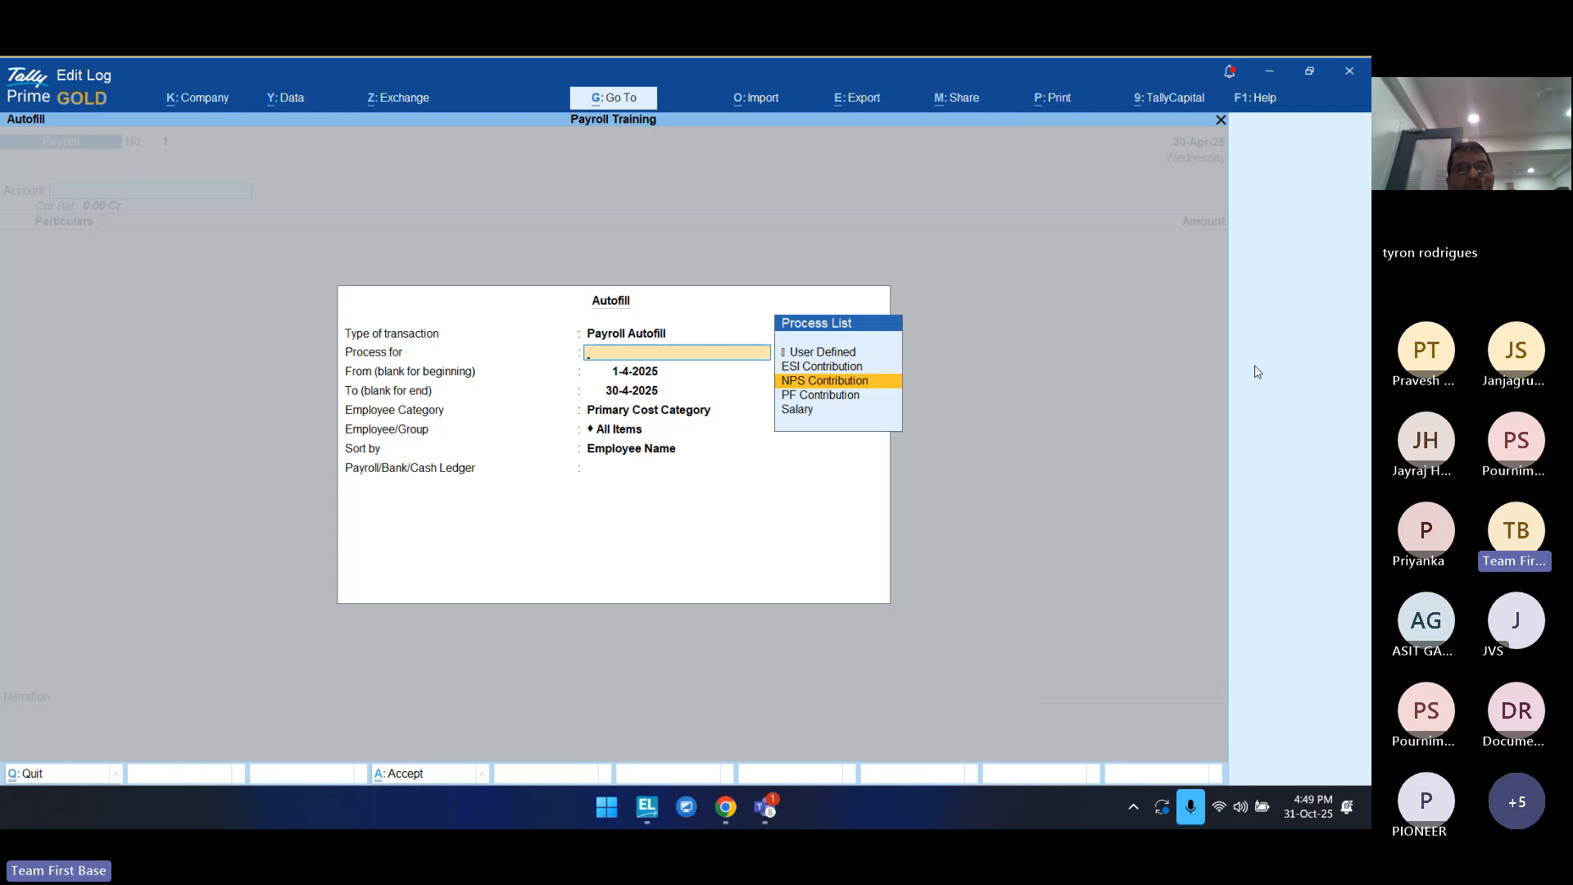
key("Down")
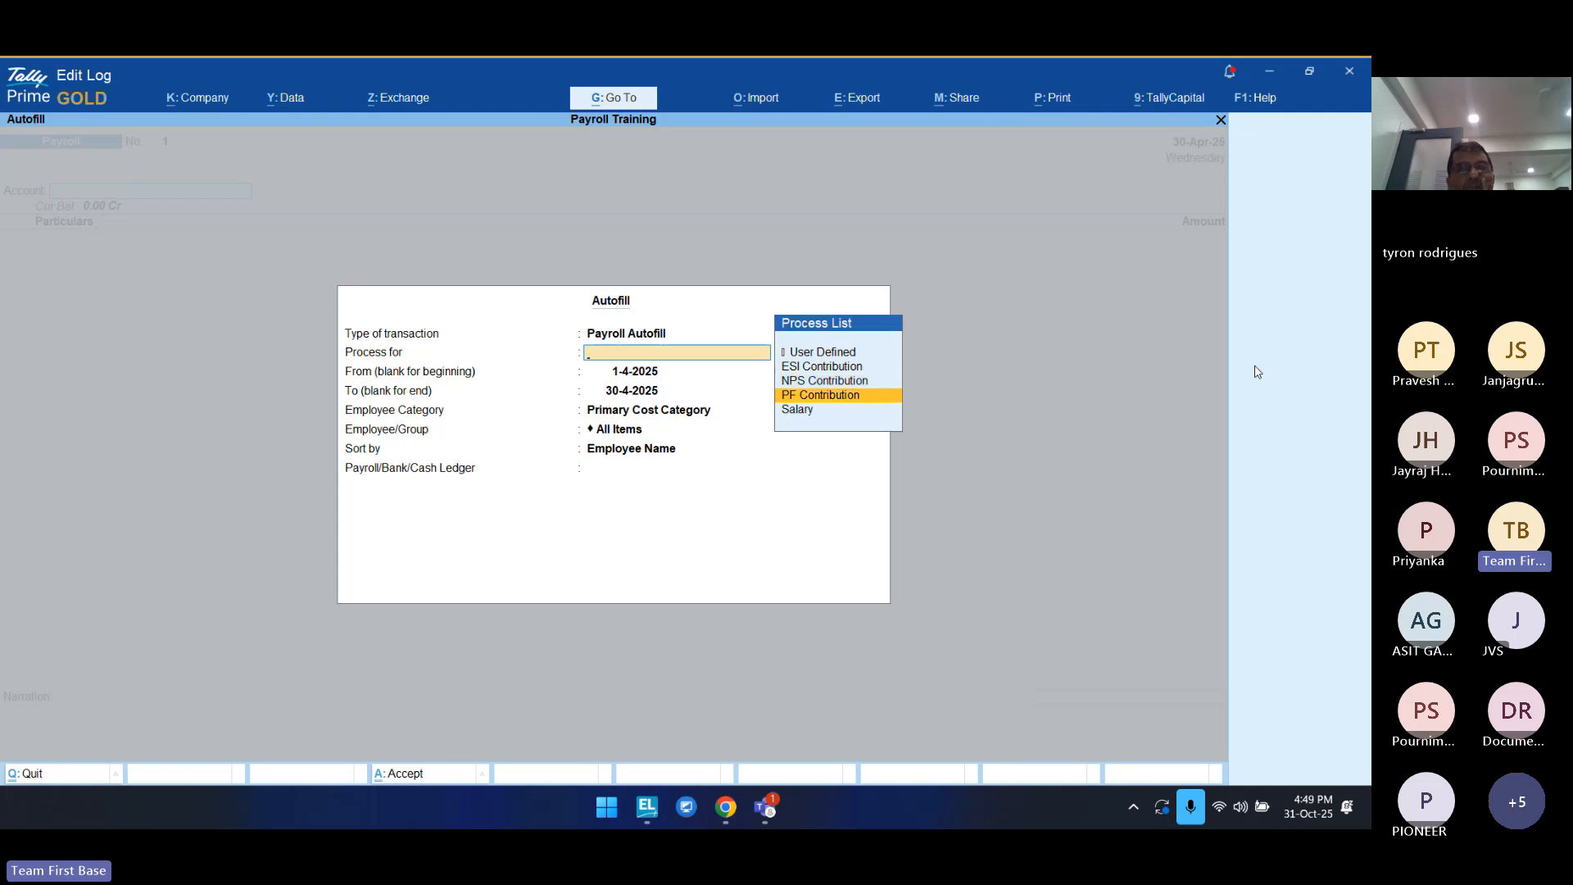
key("Down")
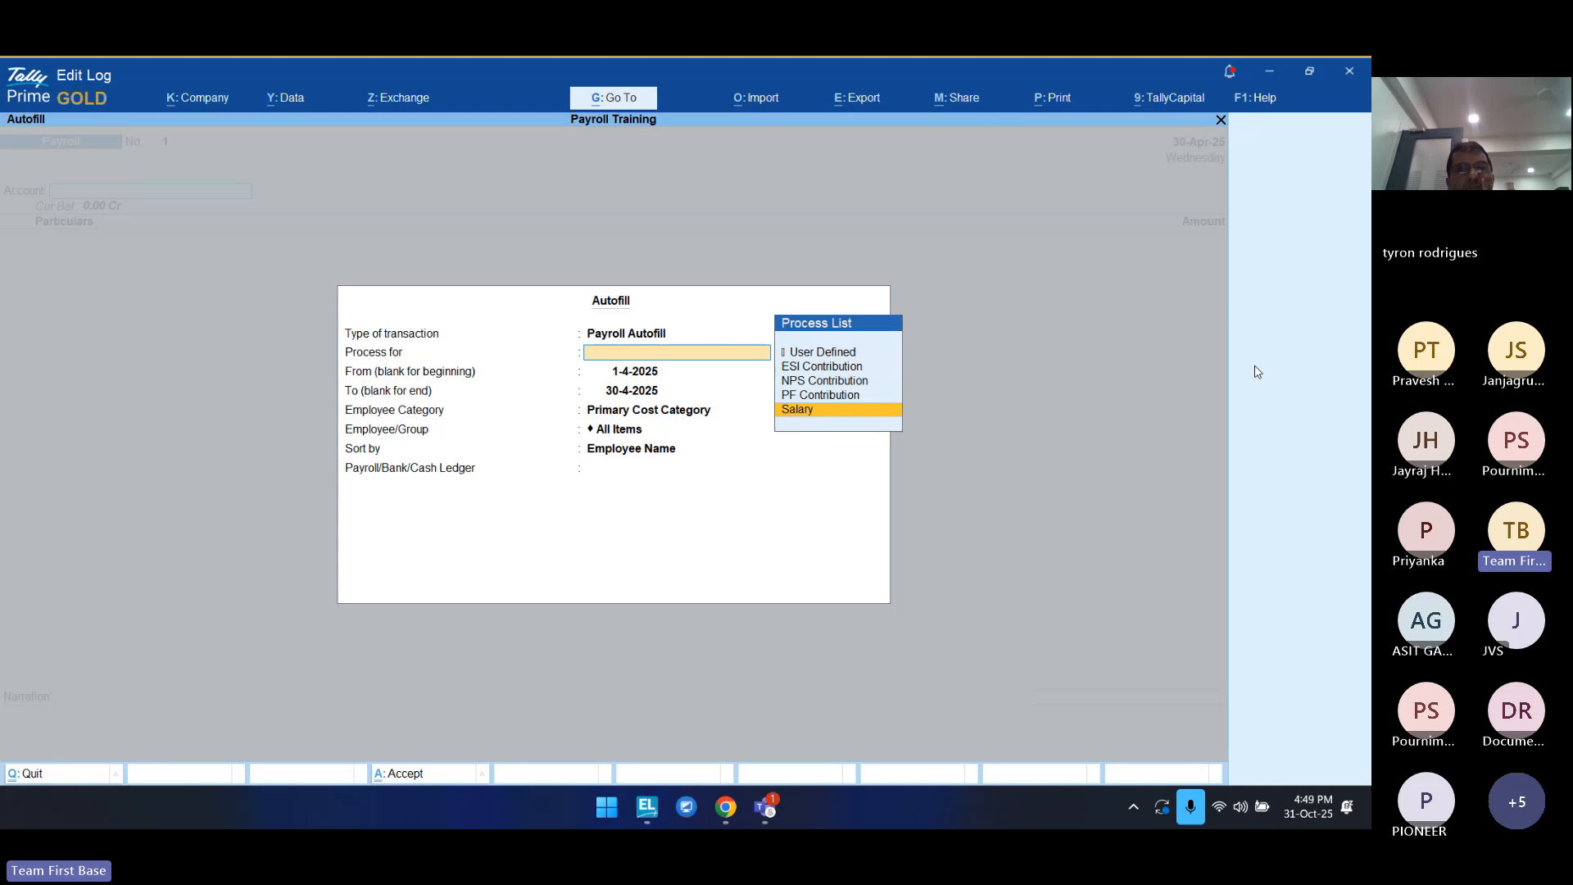
key("Up")
key("Up")
key("Up")
key("Up")
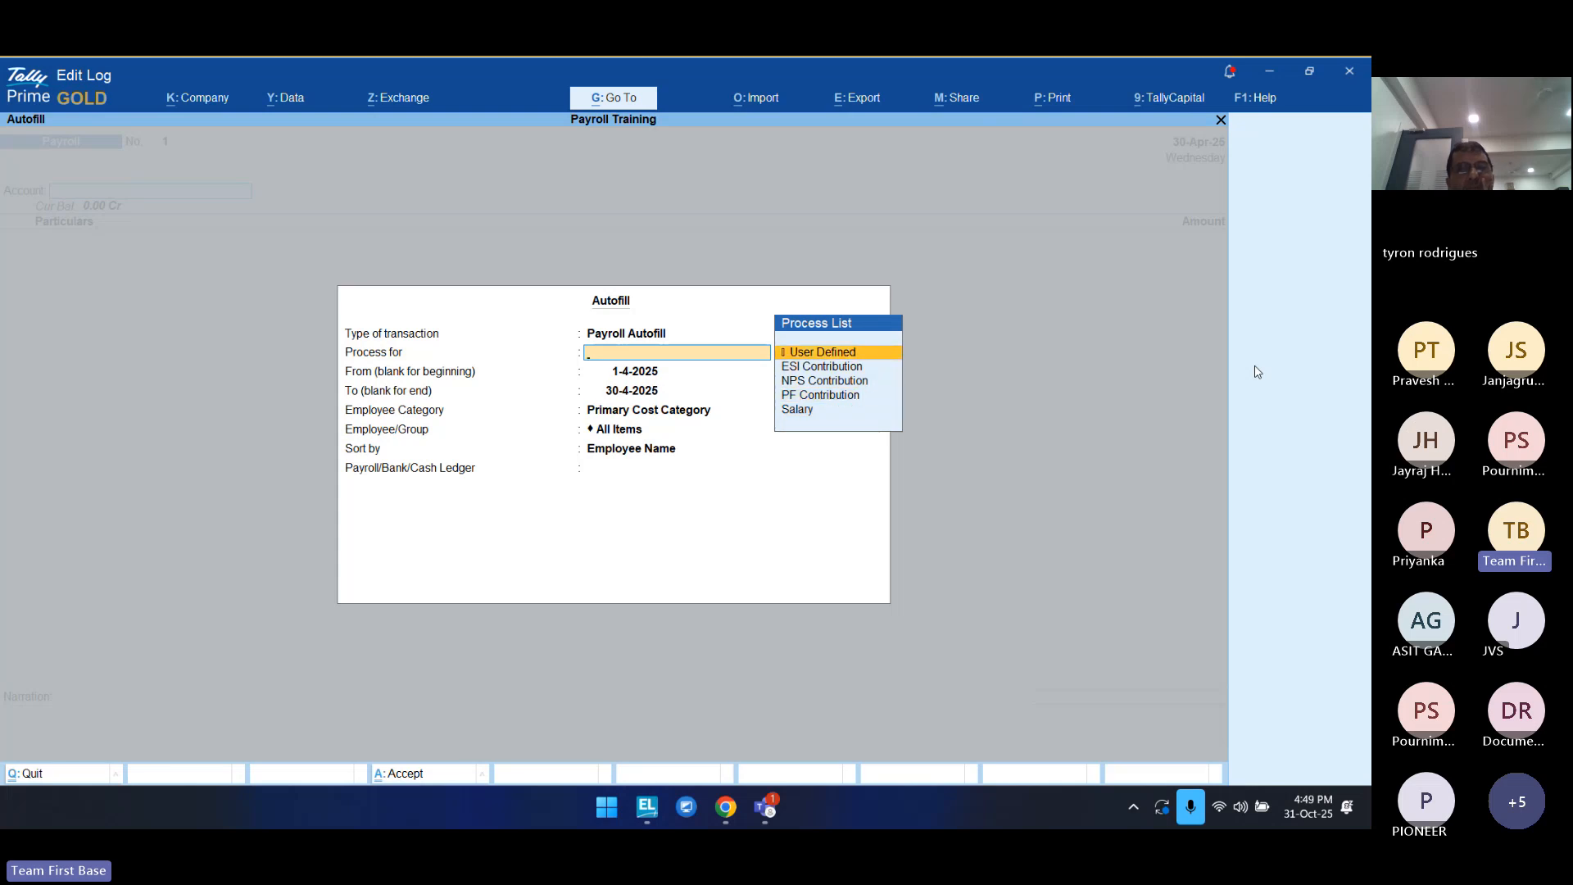
key("Return")
key("Return")
key("Return")
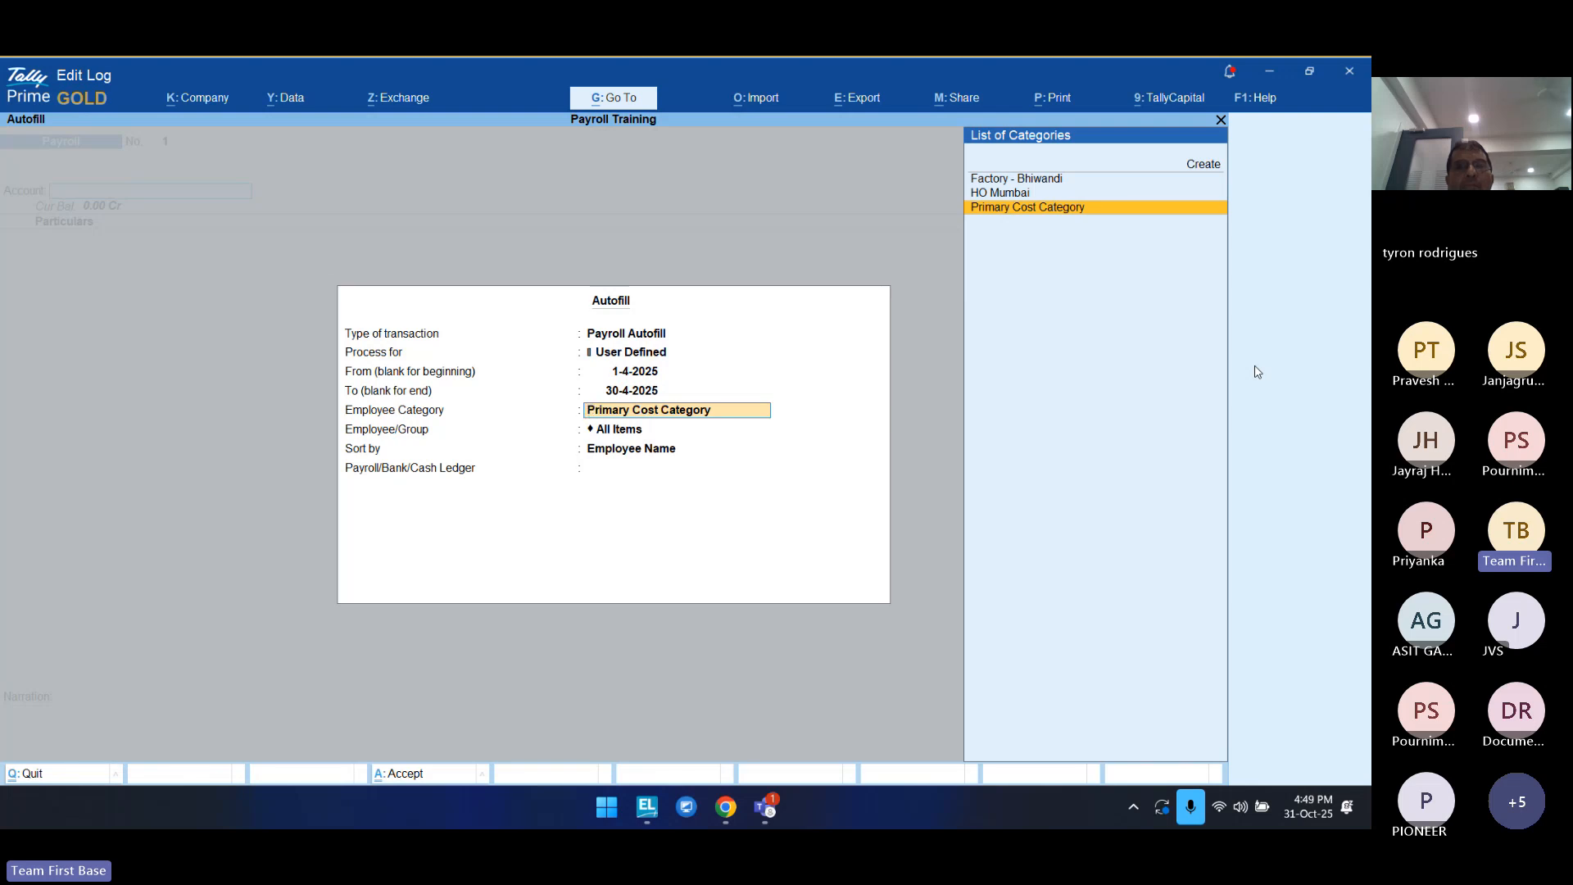
Step: Set the autofill to the Factory - Bhiwandi employee category with All Items, sorted by Employee Name
key("Up")
key("Up")
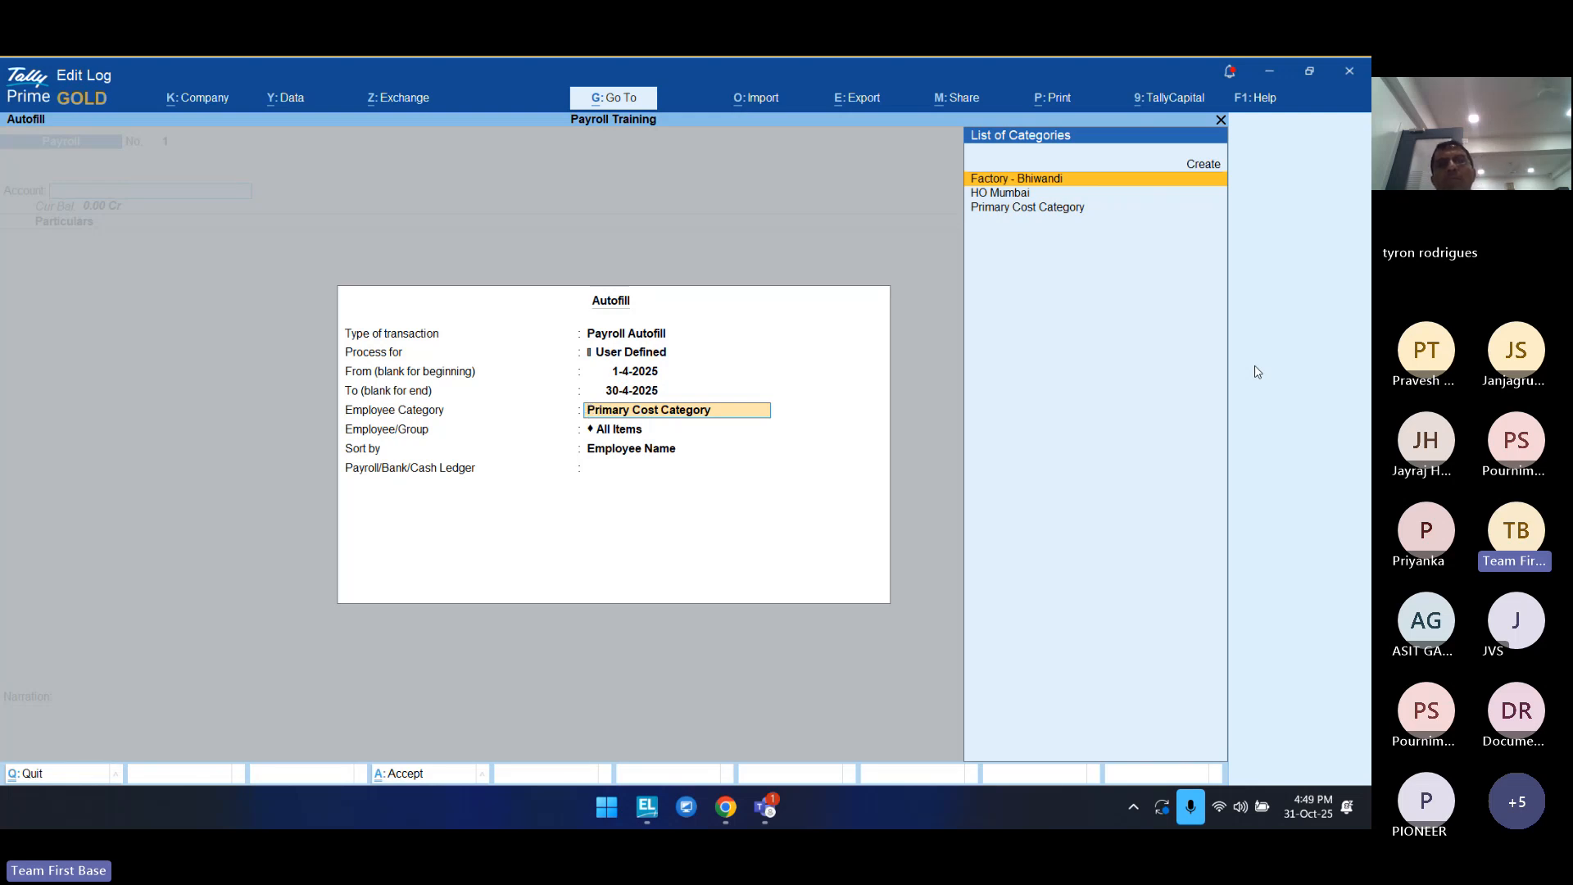
key("Return")
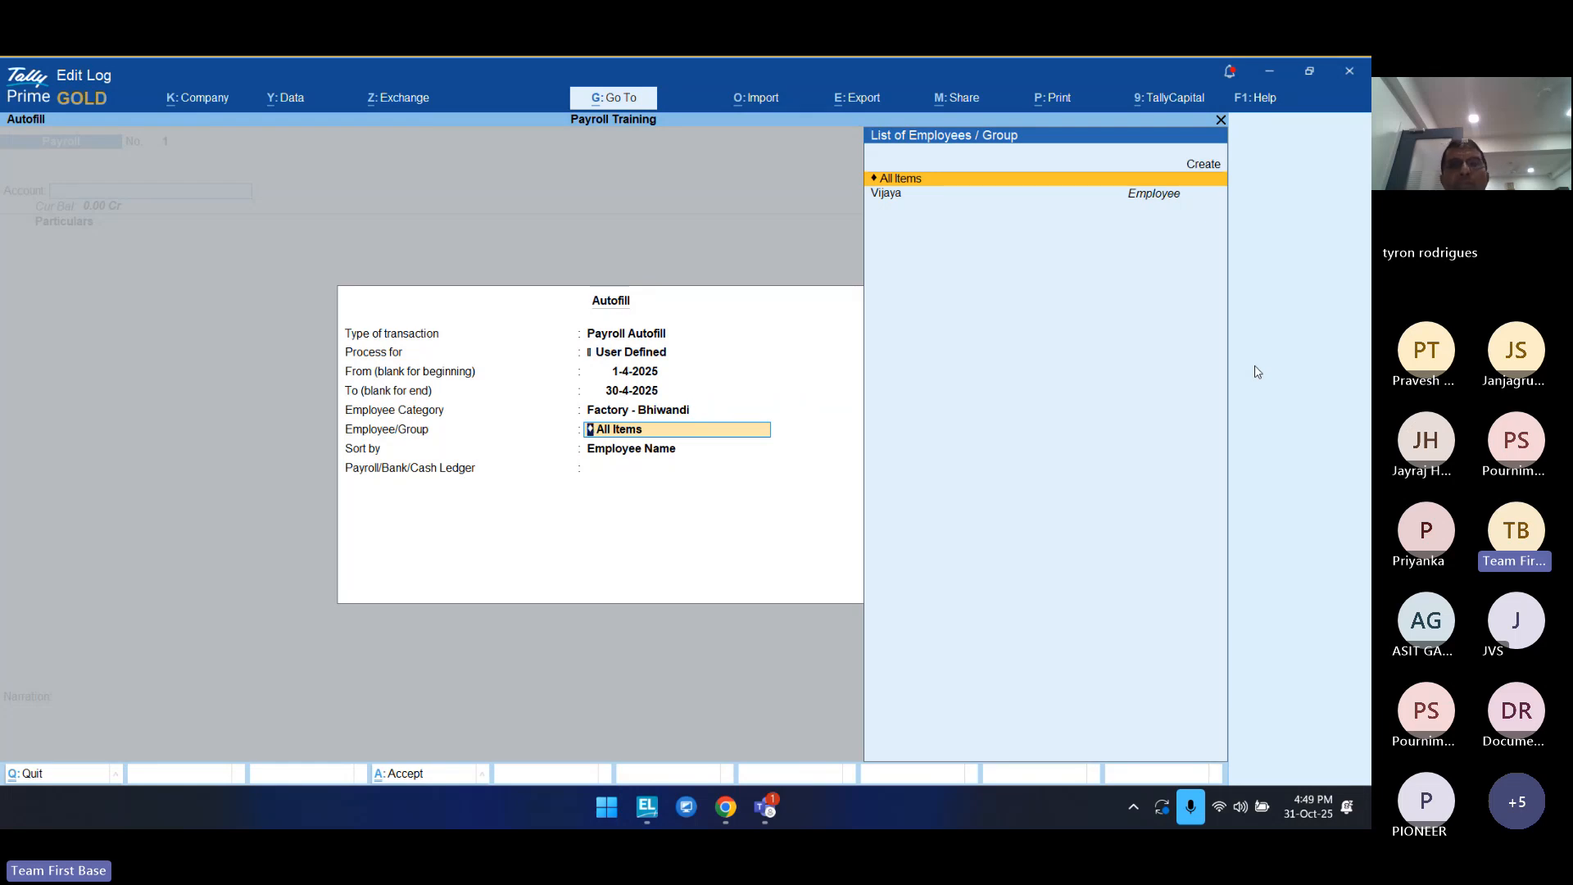
key("Down")
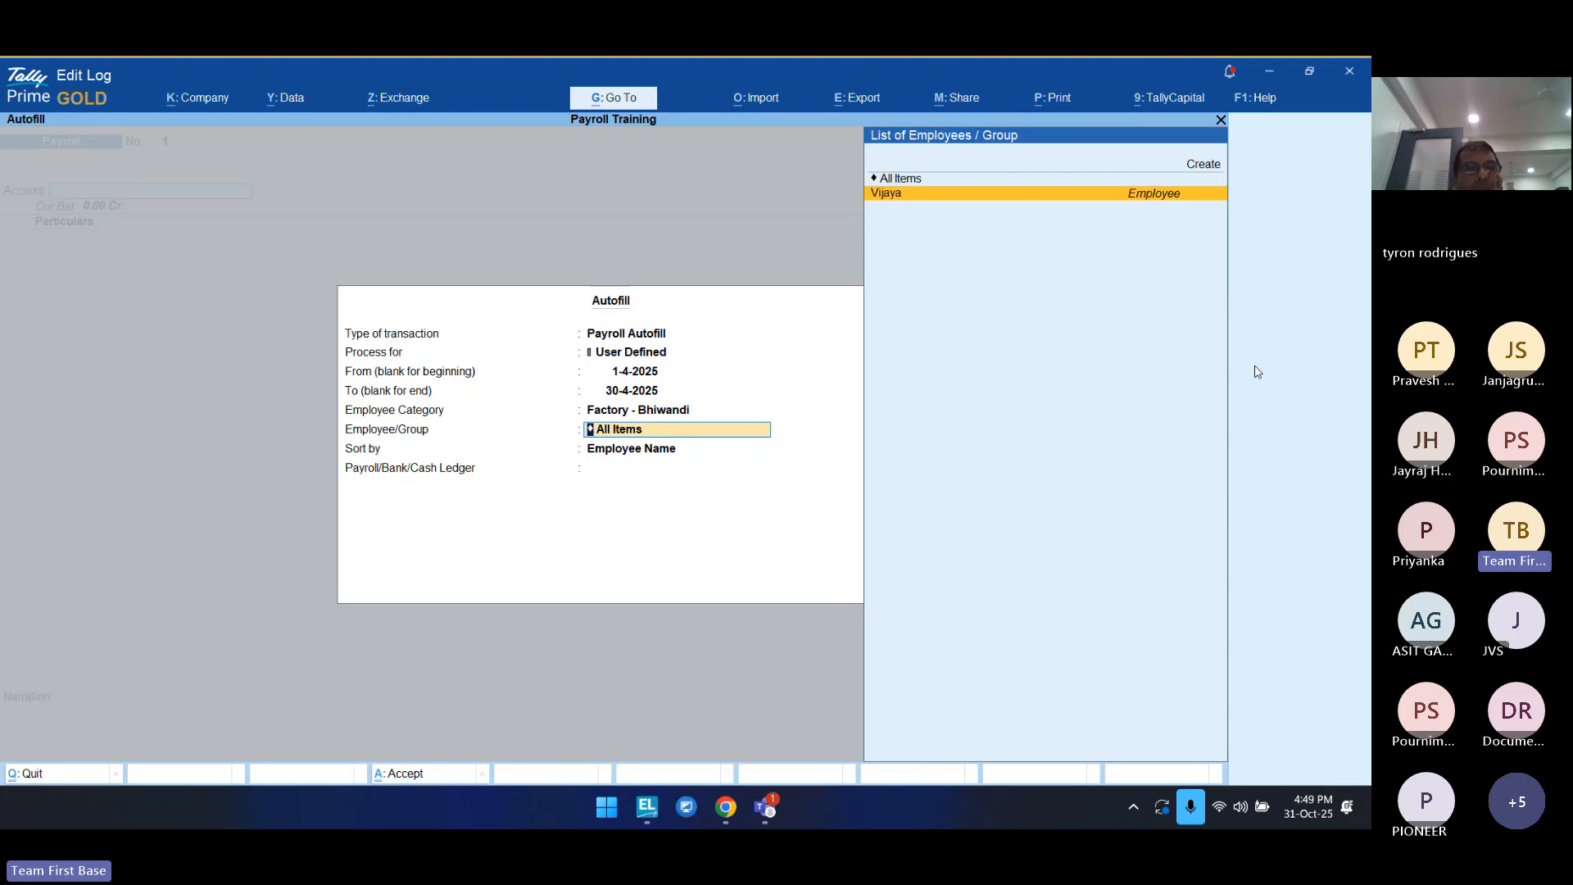
key("Return")
key("BackSpace")
key("Up")
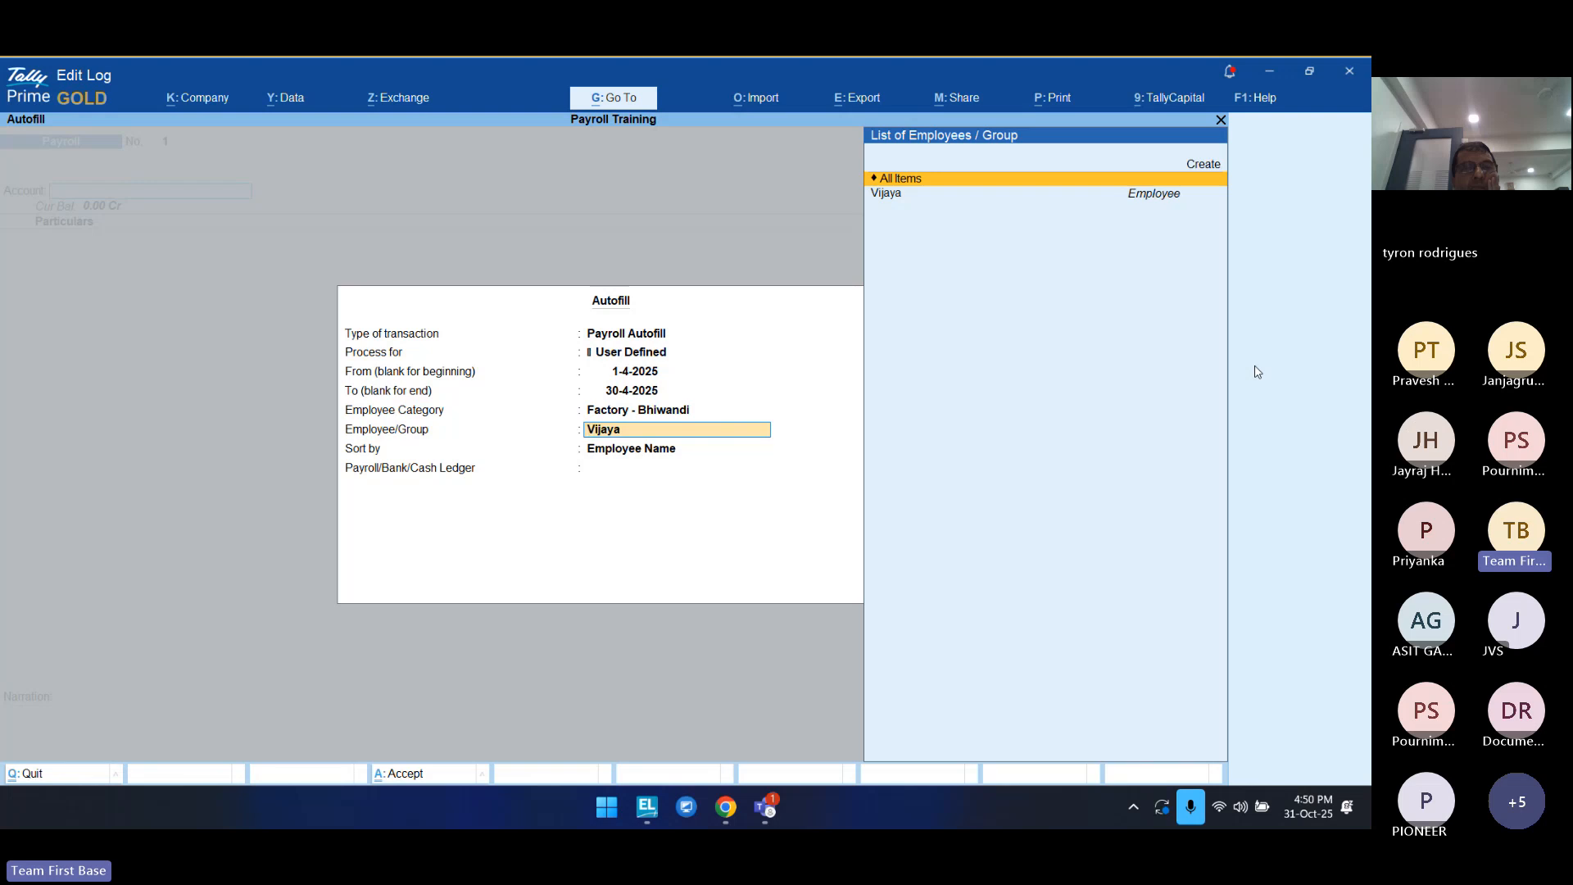
key("Return")
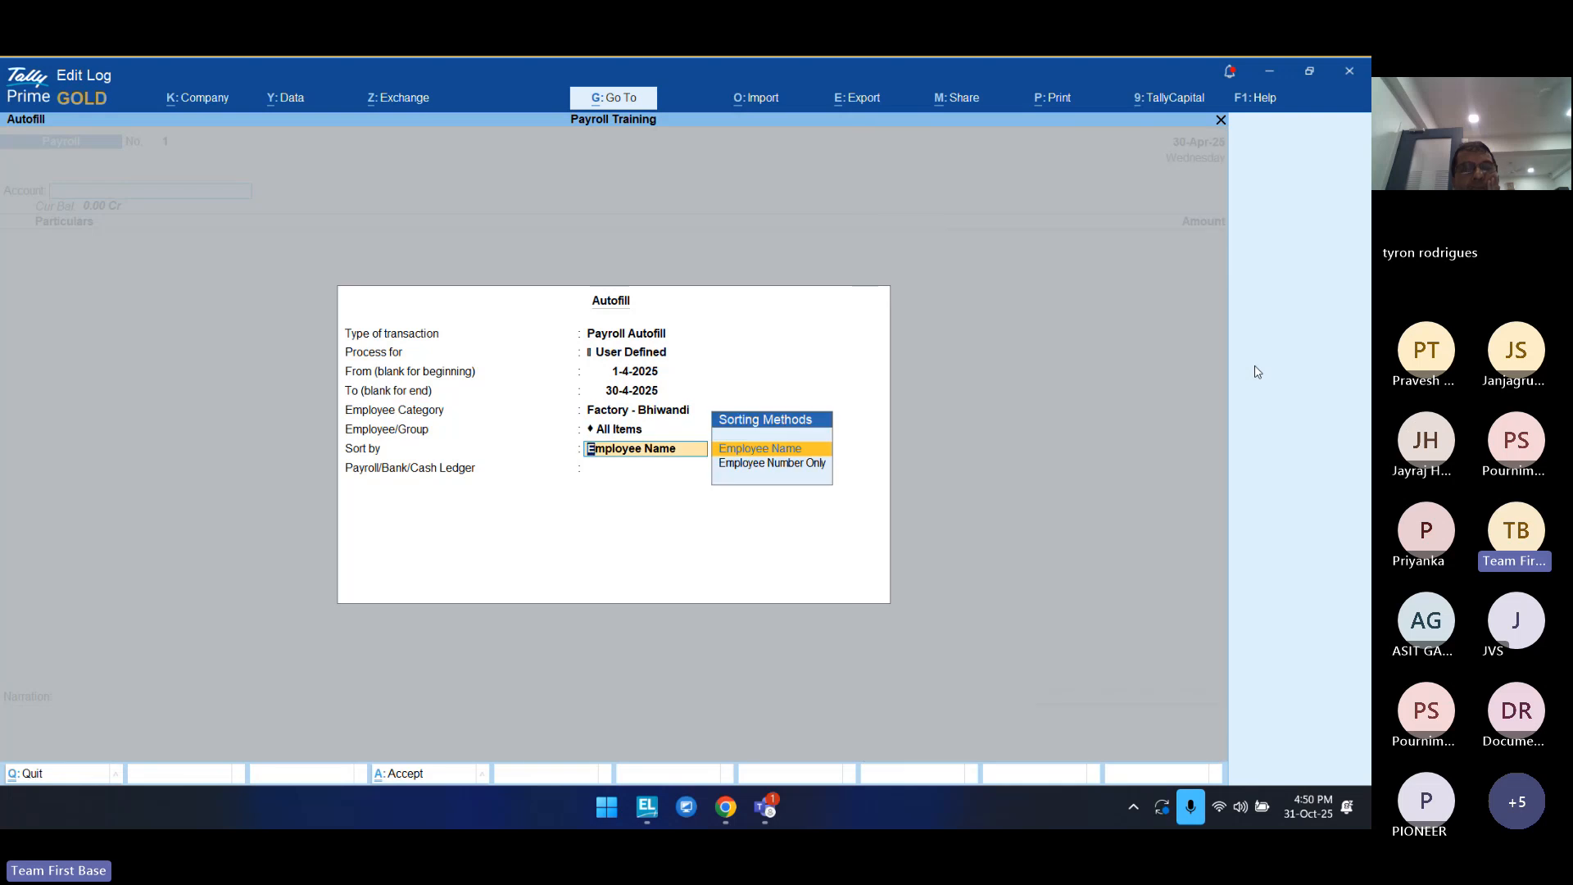
key("Down")
key("Up")
key("Return")
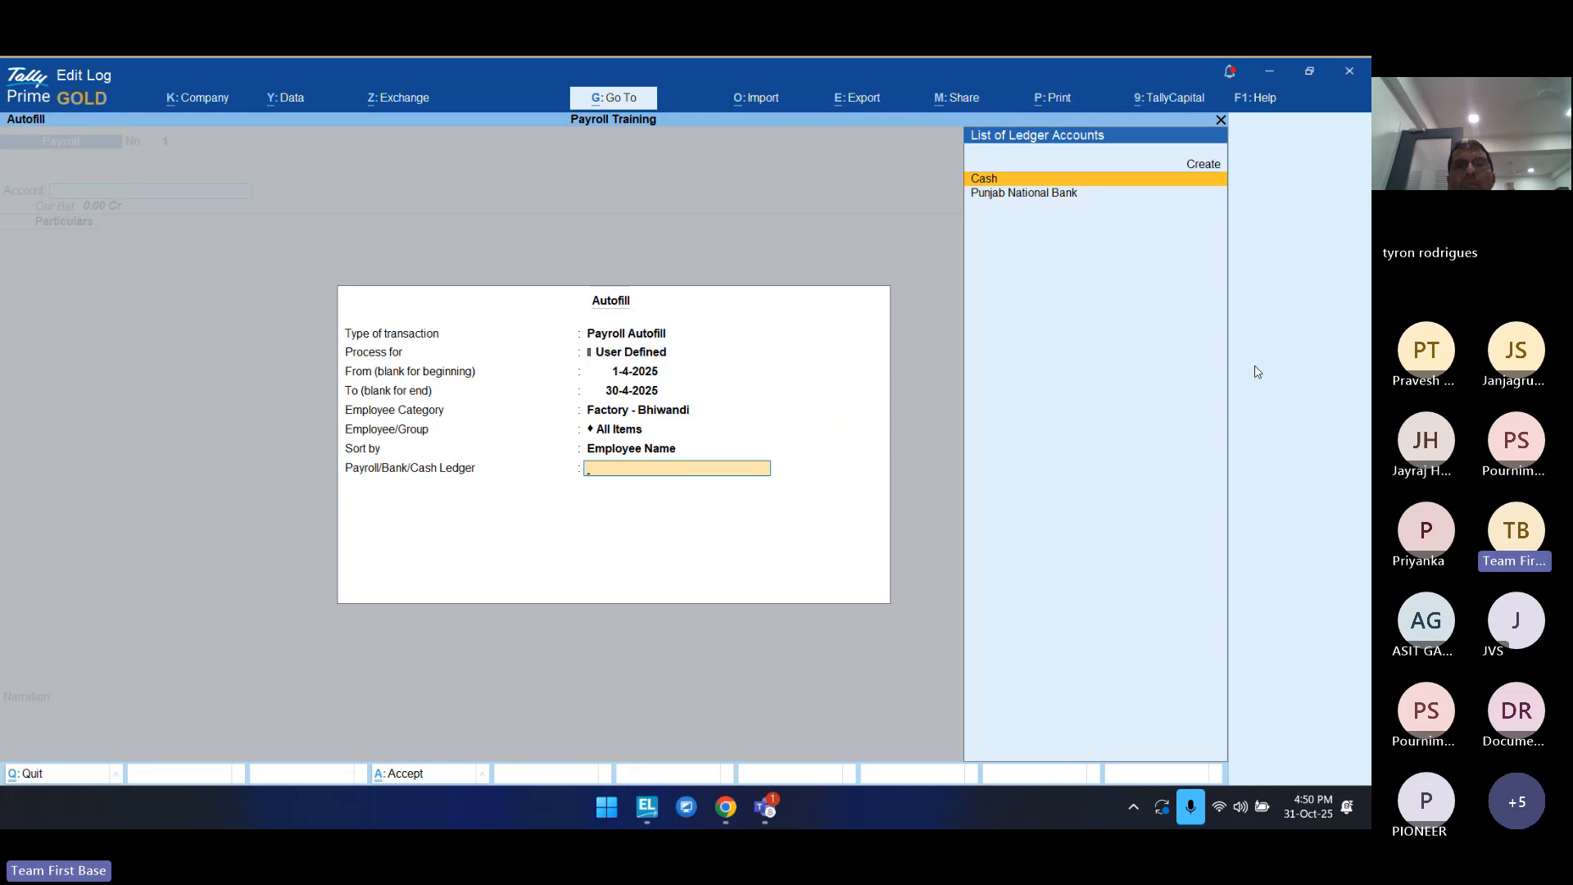
Step: Create a new payroll ledger for the autofill, named Salary Payable without an alias
key("Up")
key("Return")
type("S")
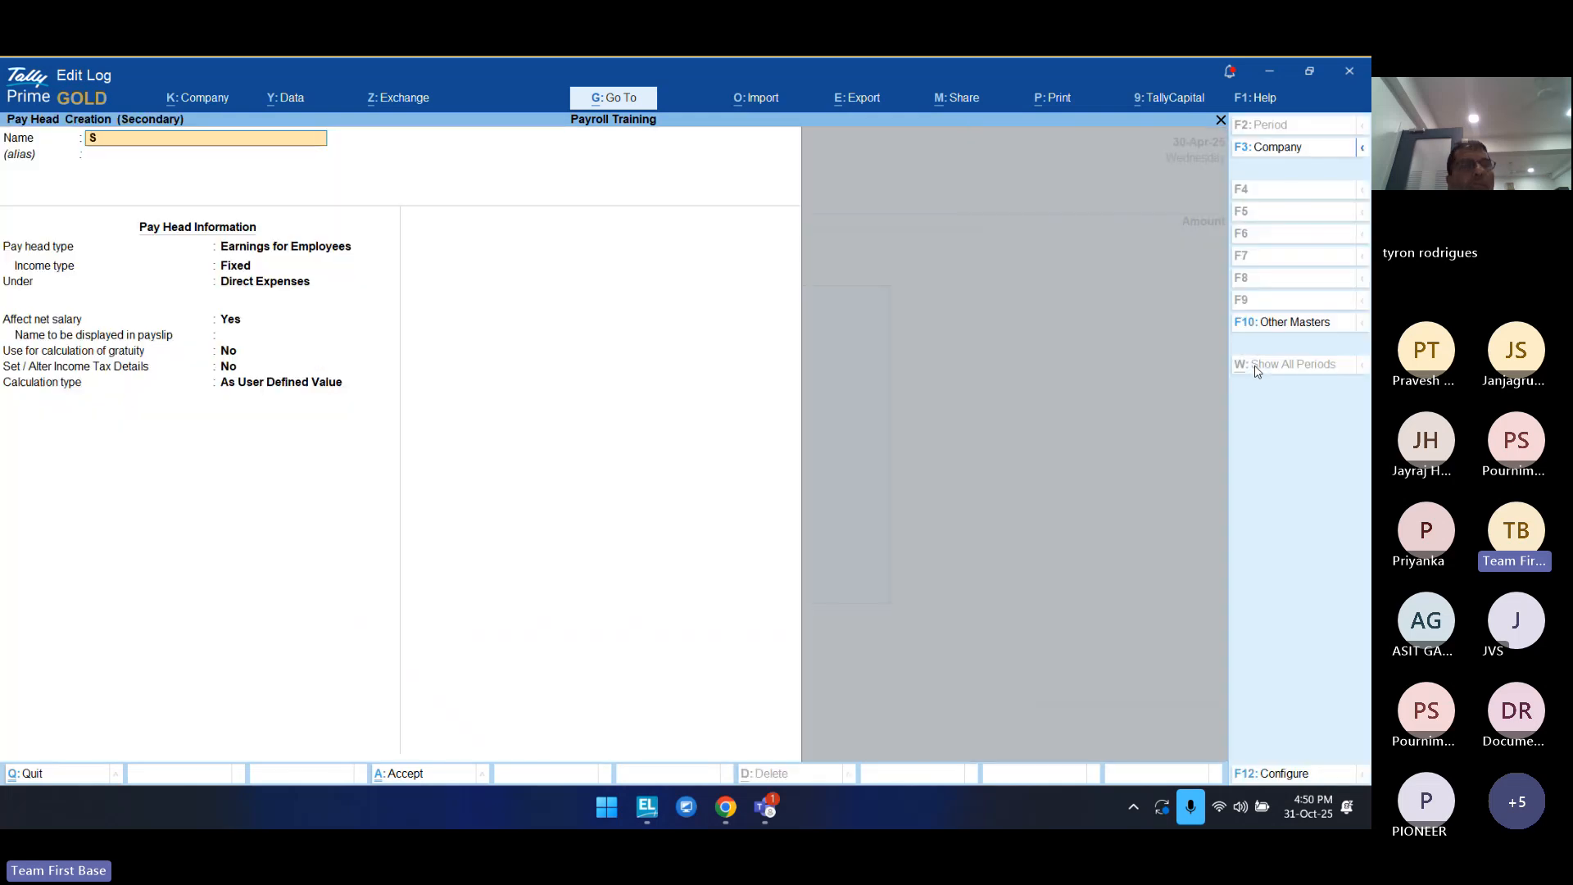
type("alary Payable")
key("Return")
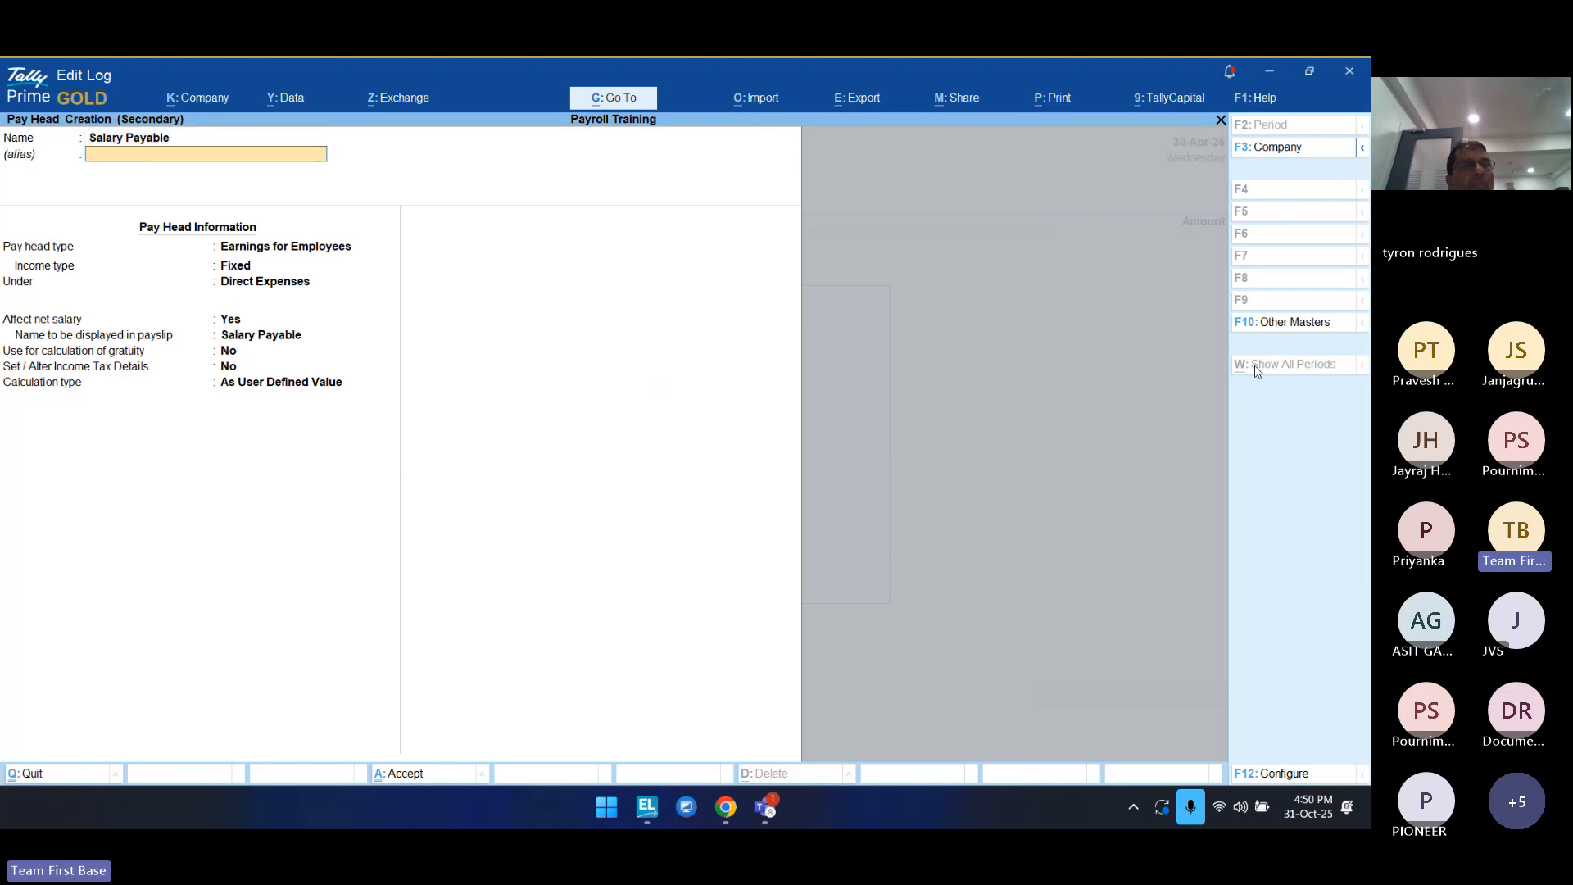
key("Return")
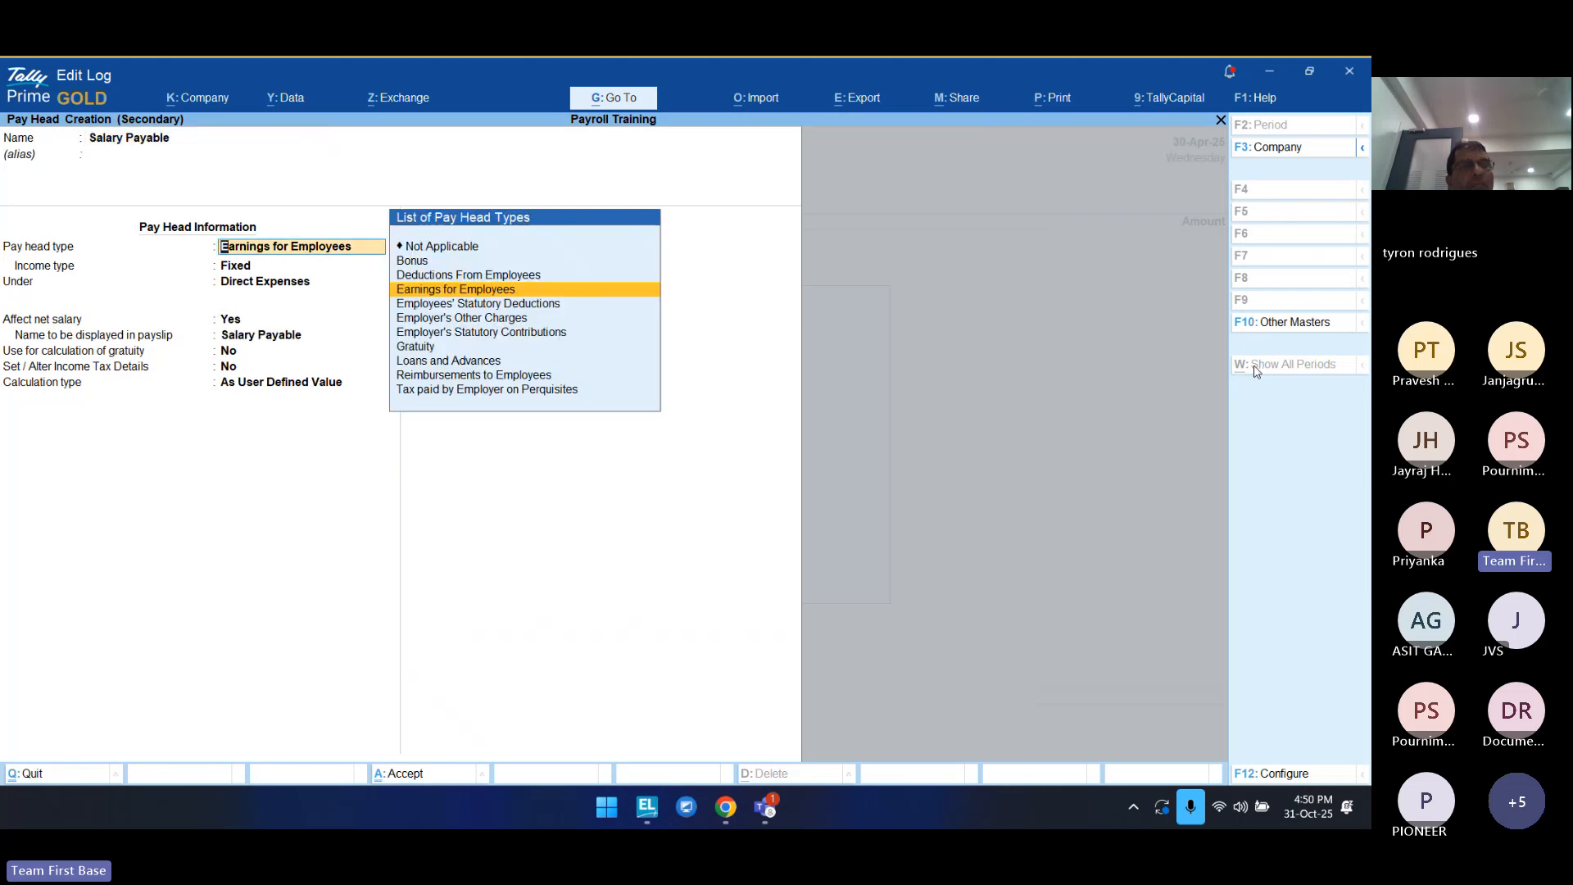
Step: Set the Salary Payable pay head type to Not Applicable under Current Liabilities, then save it to fill the voucher
type("cu")
key("BackSpace")
key("BackSpace")
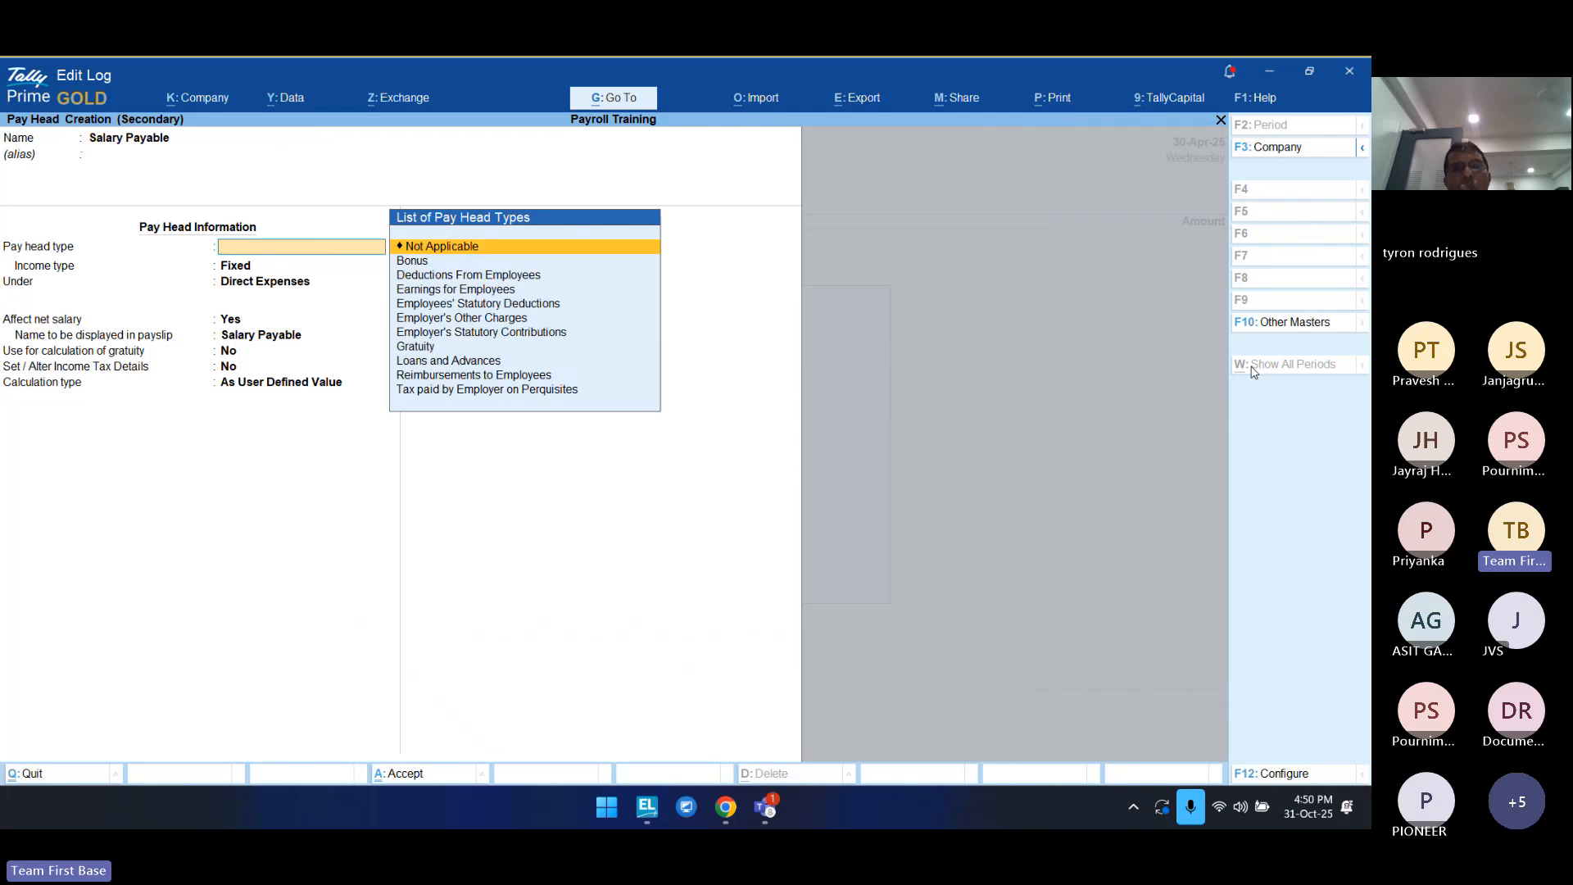
key("Down")
key("Up")
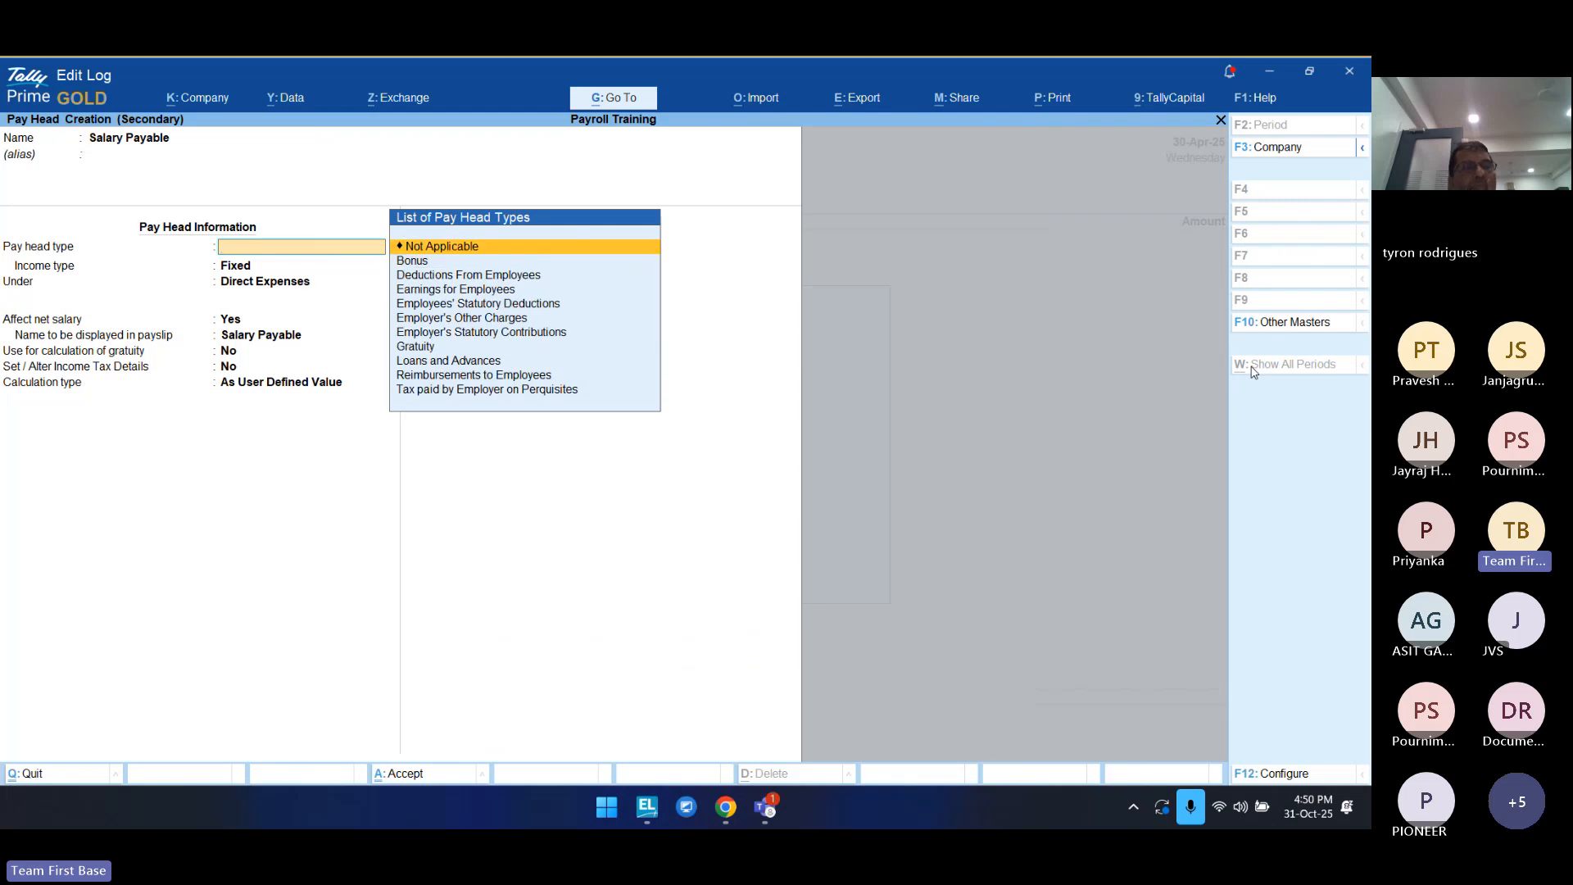
key("Return")
key("Return")
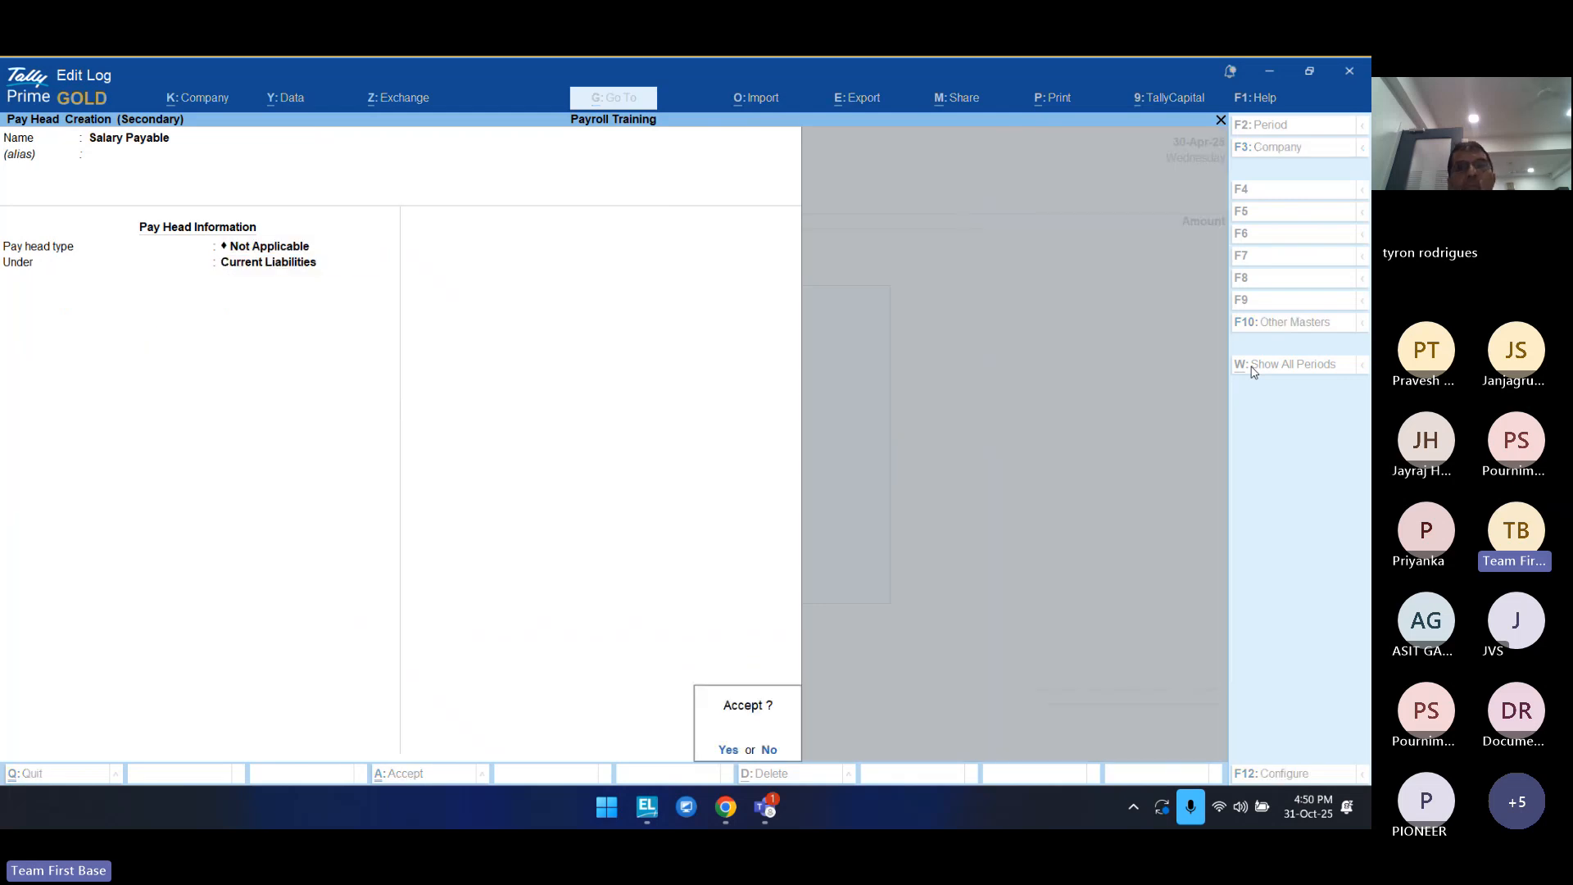
key("Return")
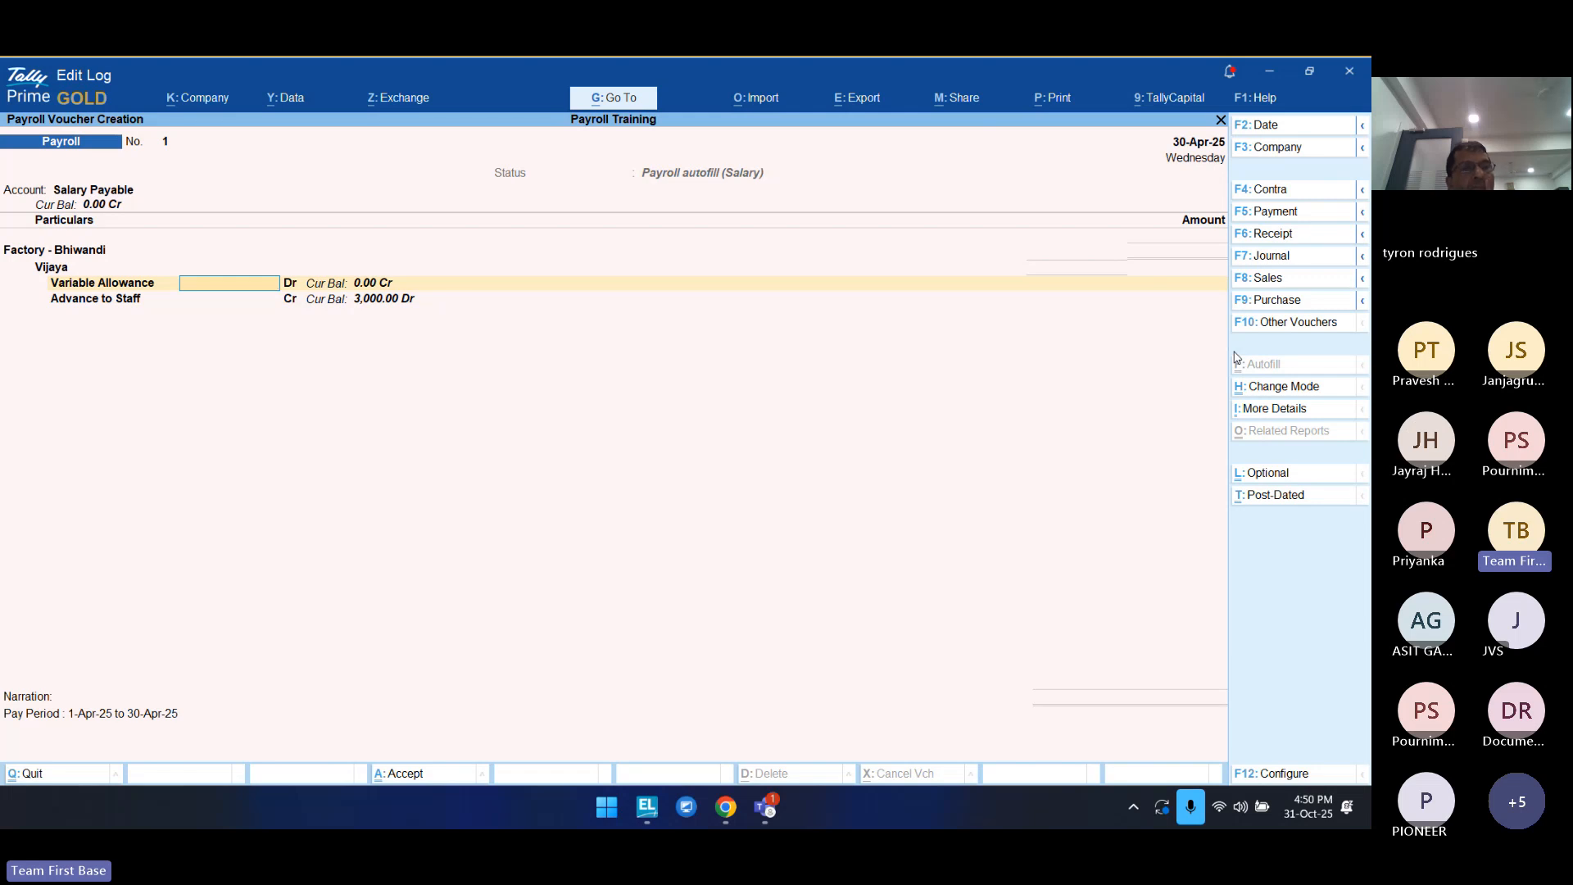
Step: Enter a Variable Allowance of 1,000 and an Advance to Staff of 1,500 for the Factory - Bhiwandi employee and save the payroll voucher
type("1")
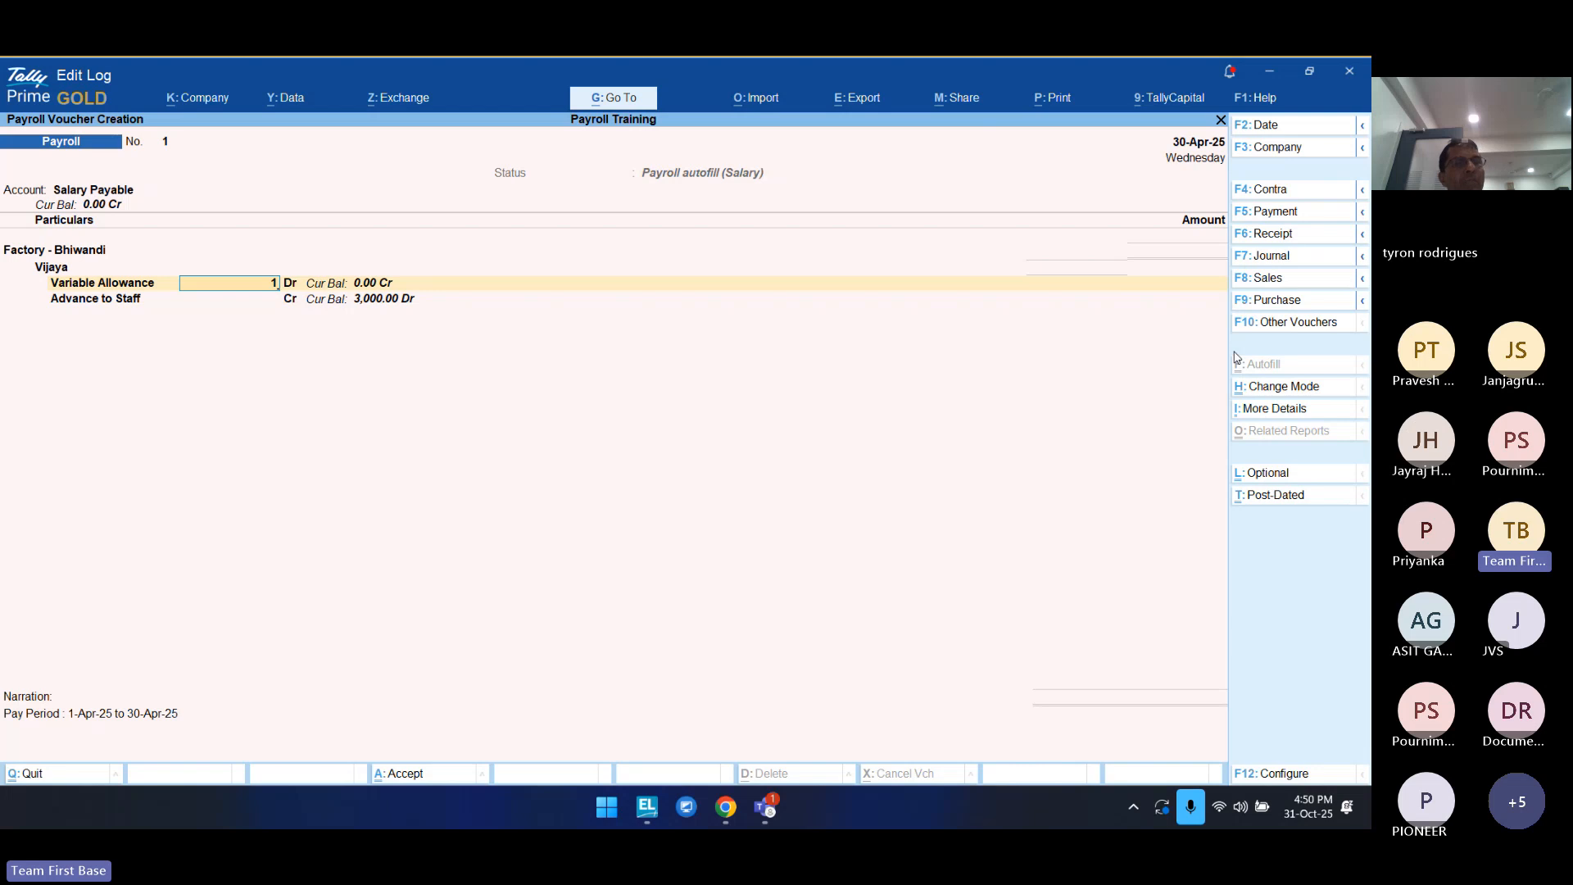
type(",000")
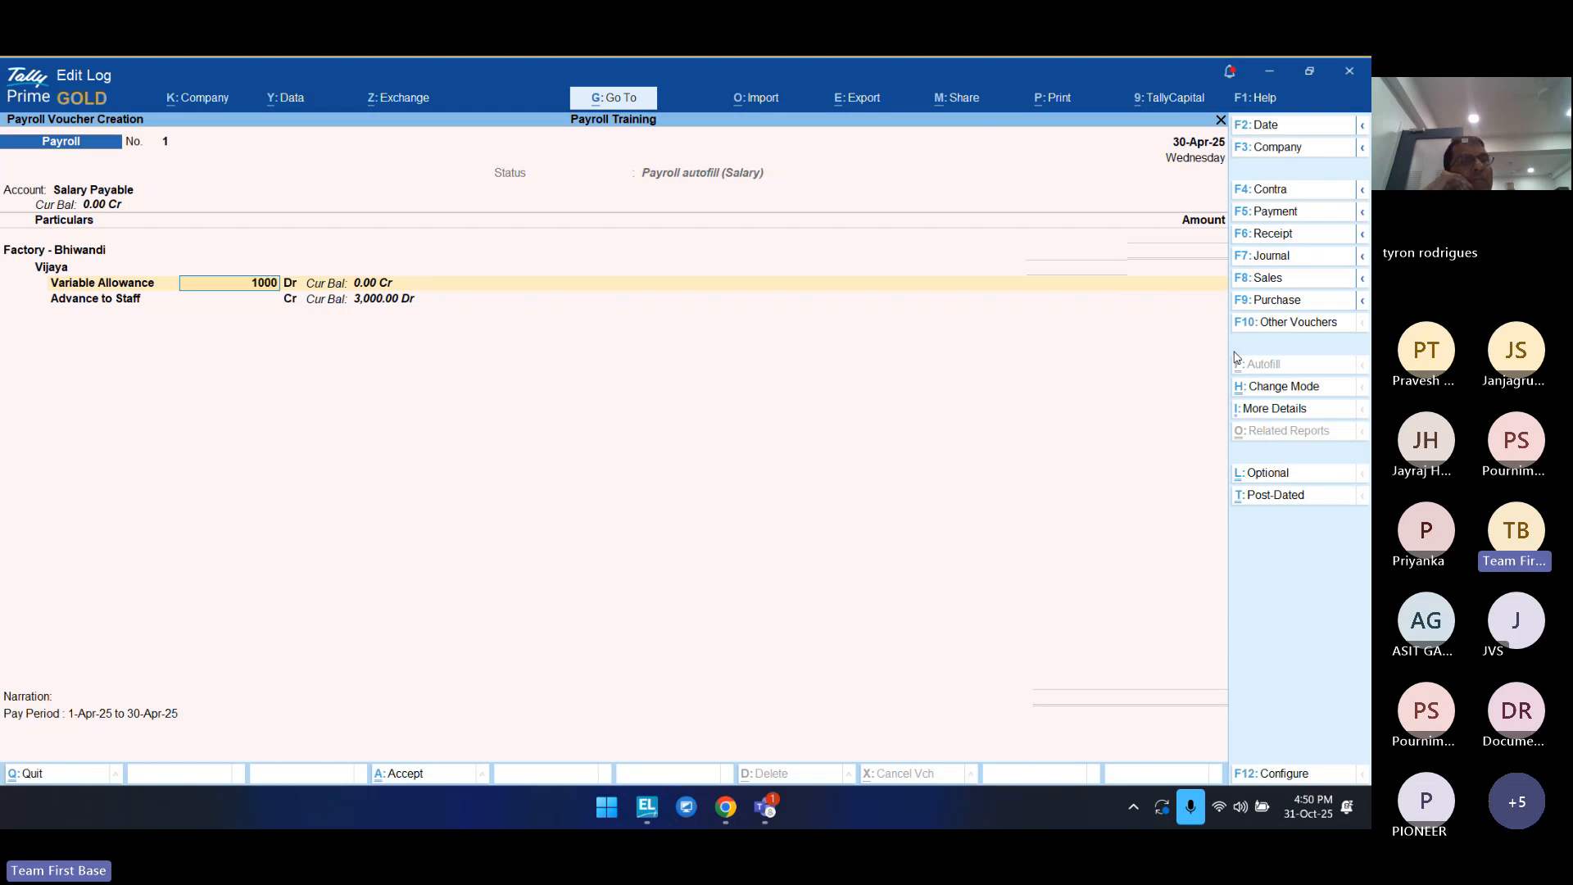
key("Return")
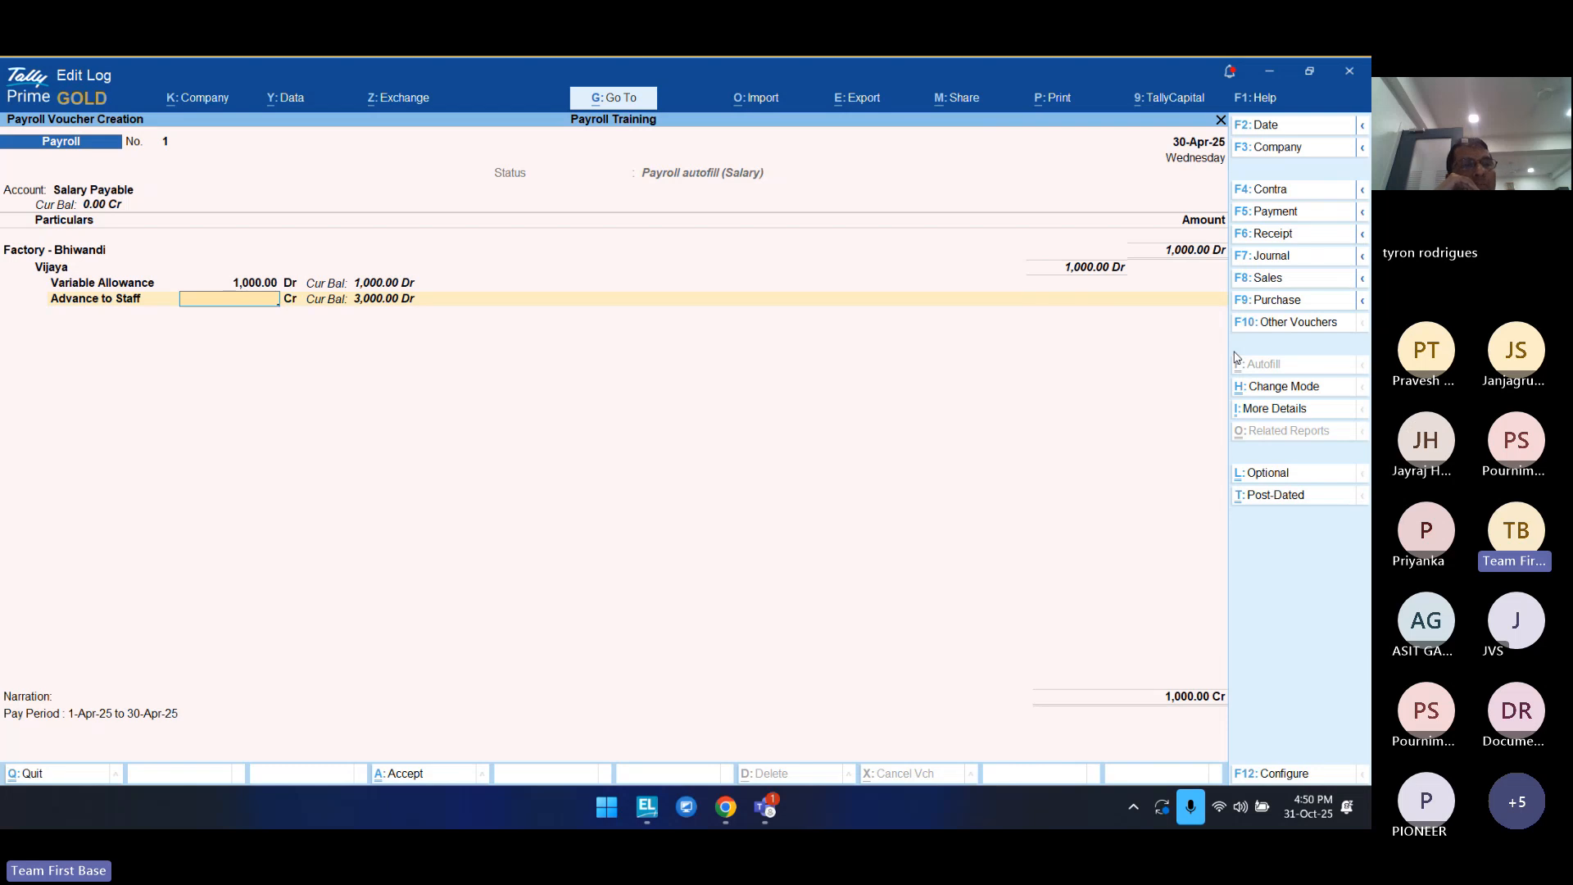
type("1500")
key("Return")
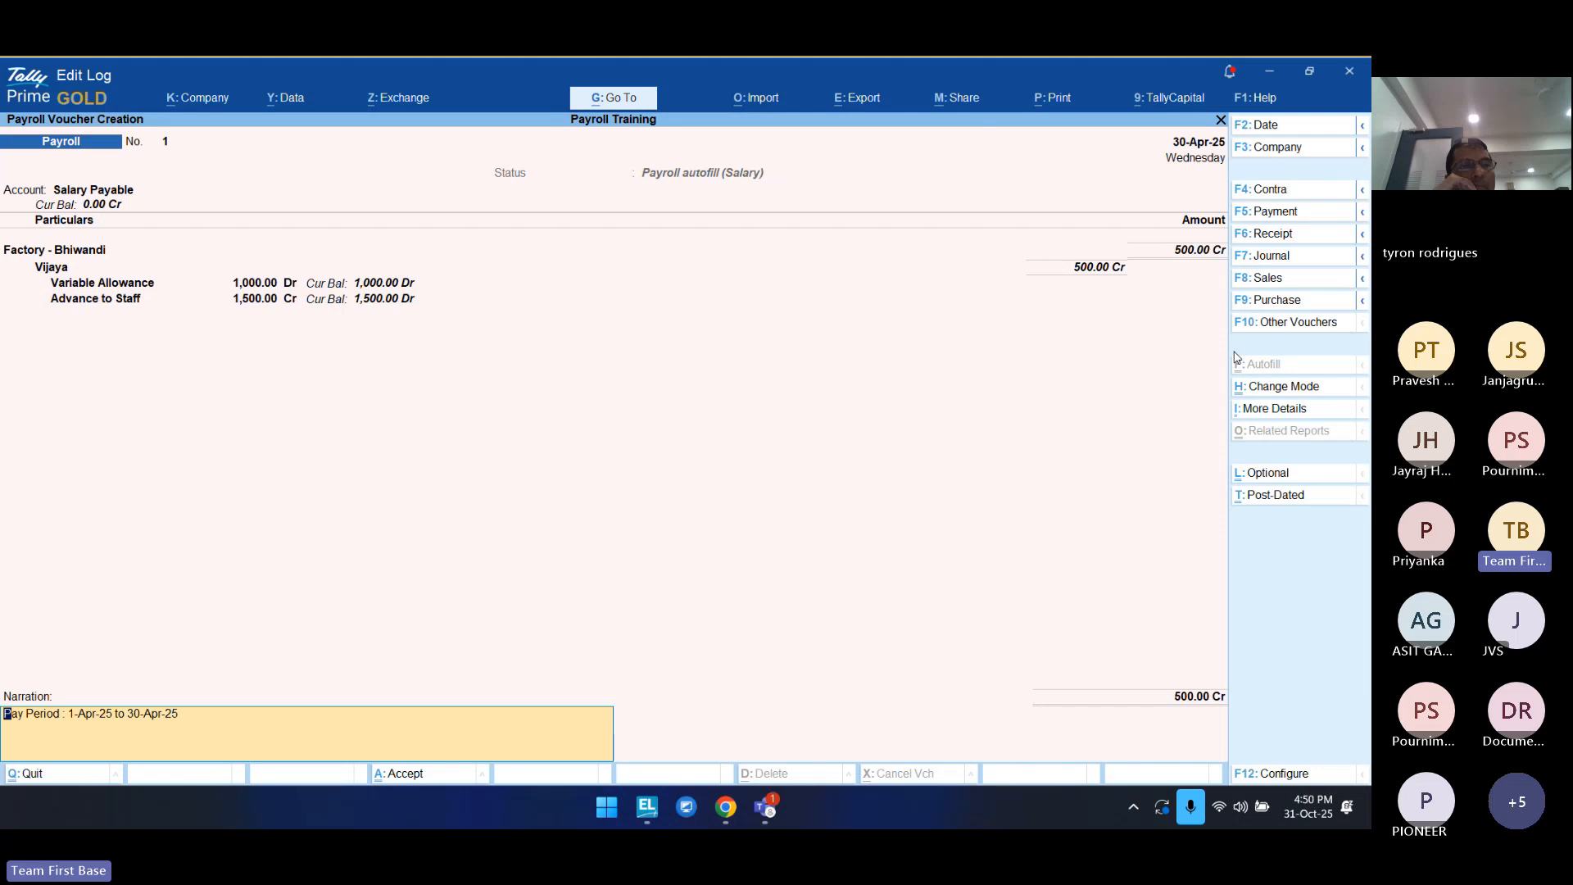
key("Return")
key("Return")
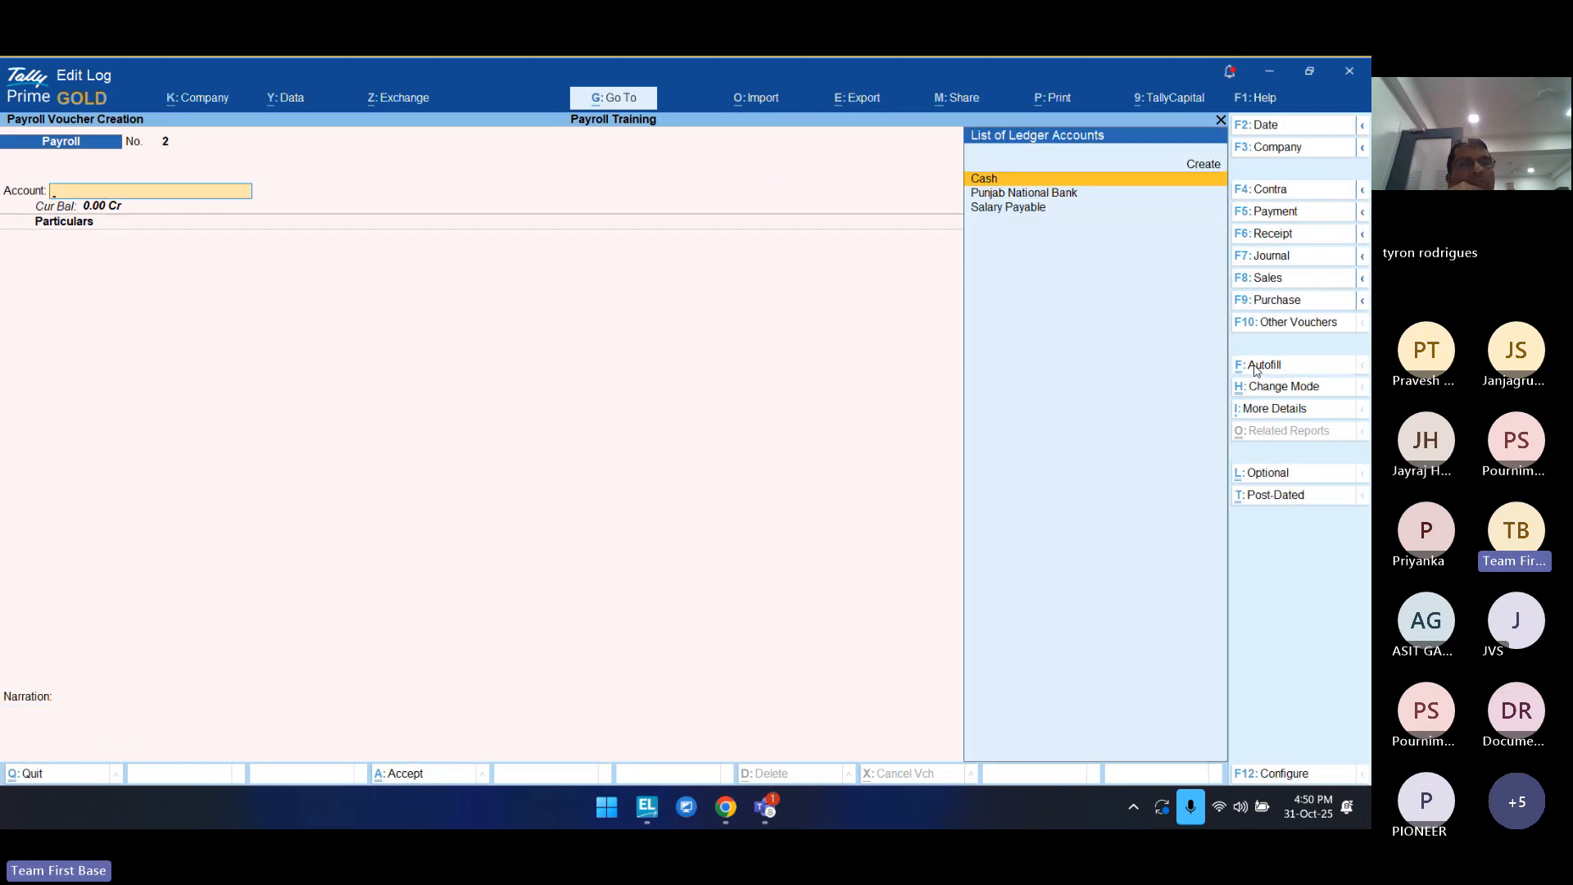
Step: Start a Payroll Autofill for Salary with income tax computed on Declared Value, for 1-4-2025 to 30-4-2025
left_click(1262, 365)
key("Return")
key("Down")
key("Down")
key("Down")
key("Down")
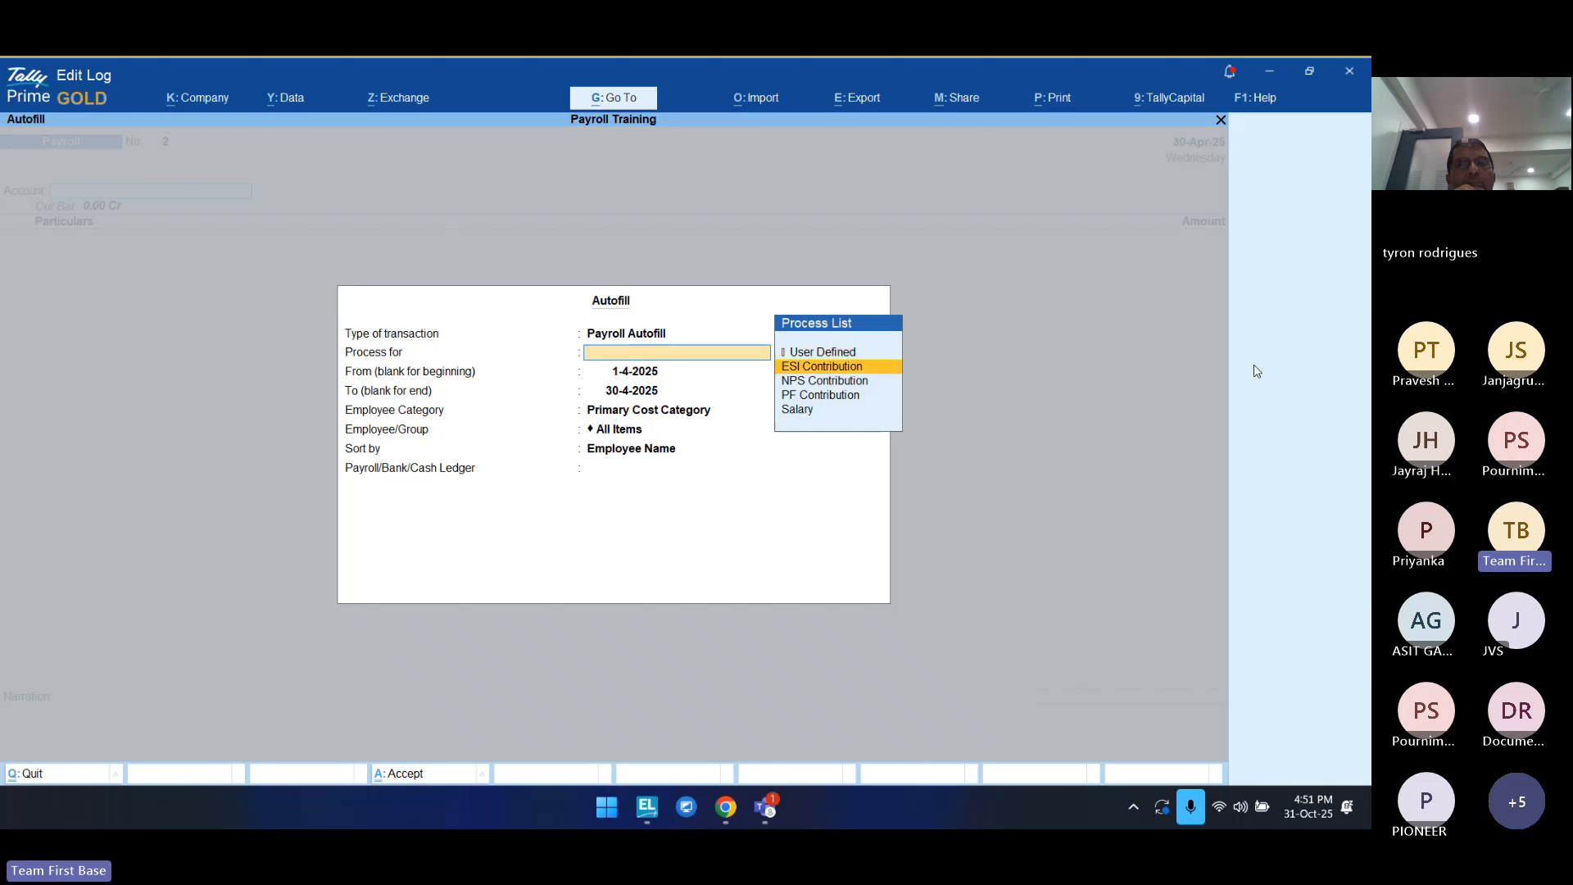
key("Return")
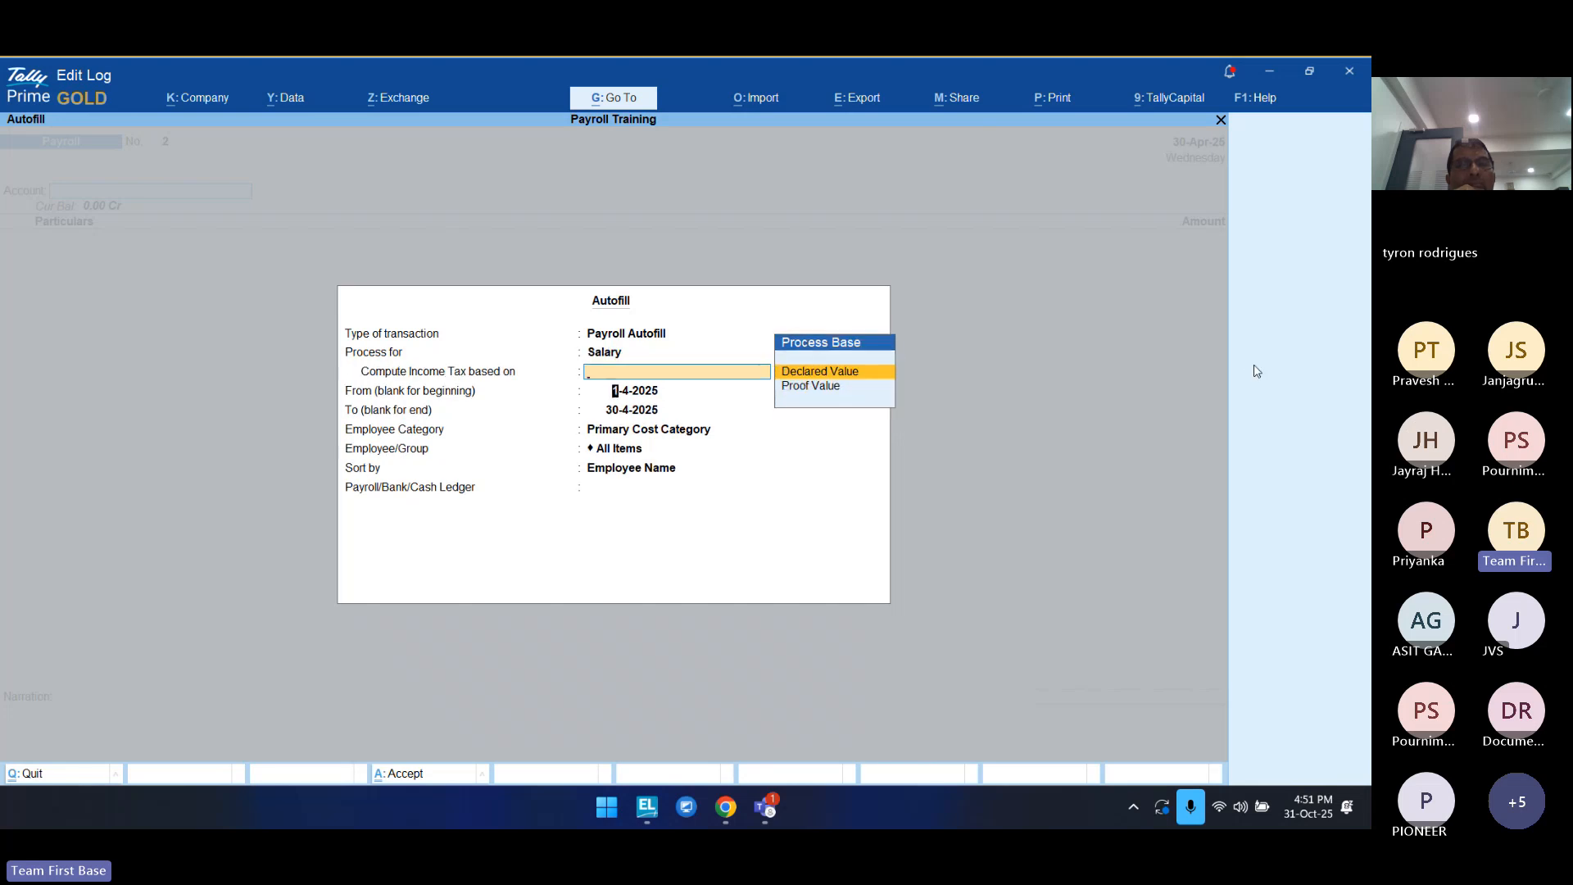
key("Return")
key("Return")
key("Return")
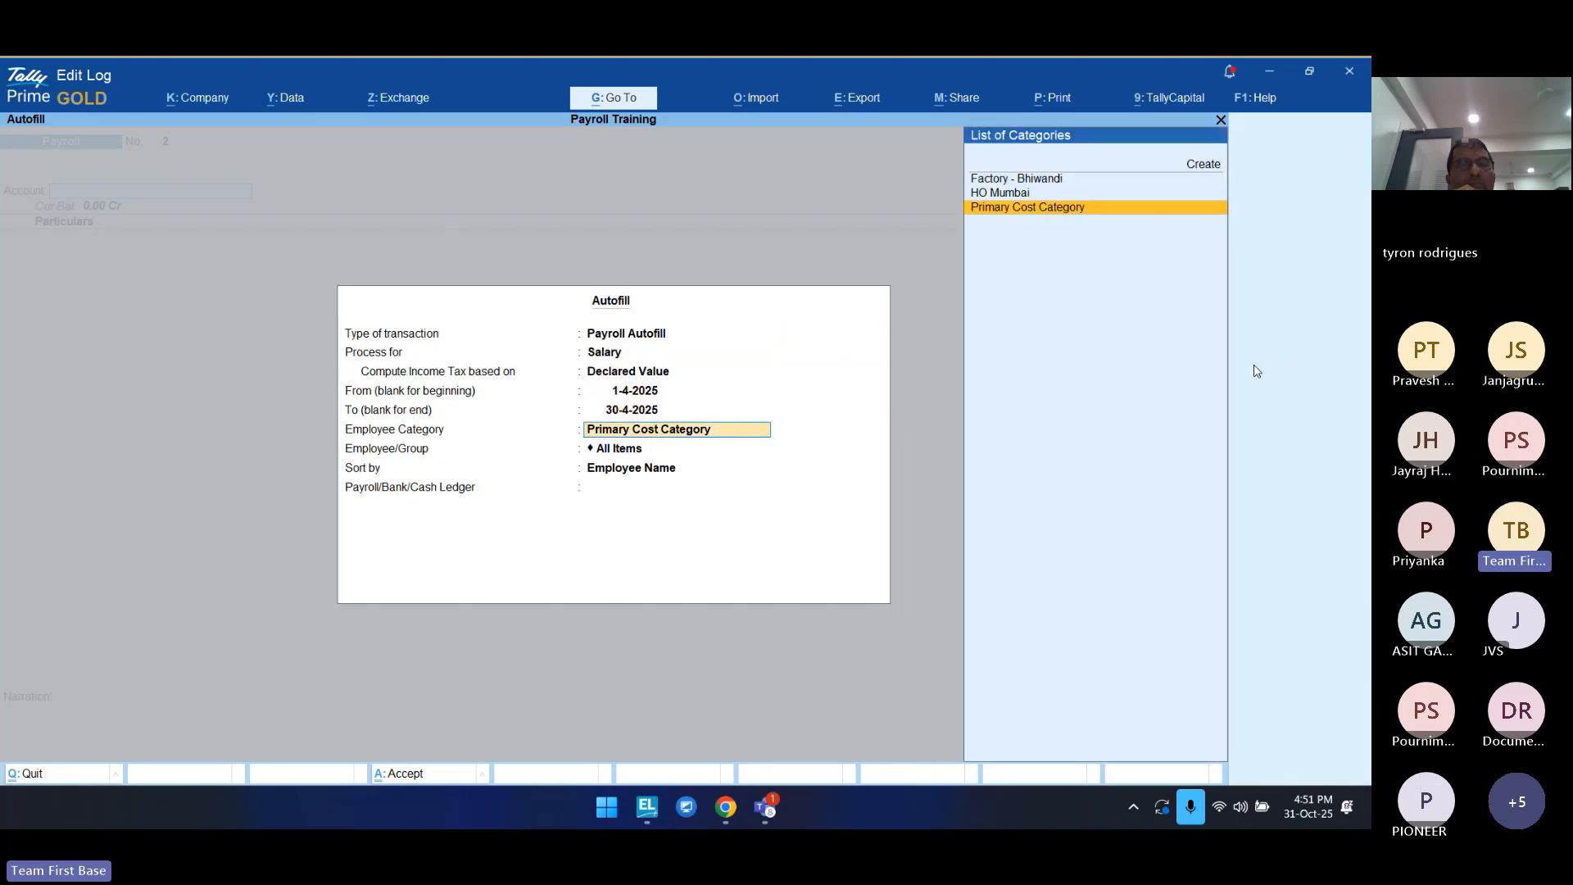
Step: Try to fill the salary voucher for the HO Mumbai Accounts Department against Salary Payable, then discard the voucher
key("Up")
key("Return")
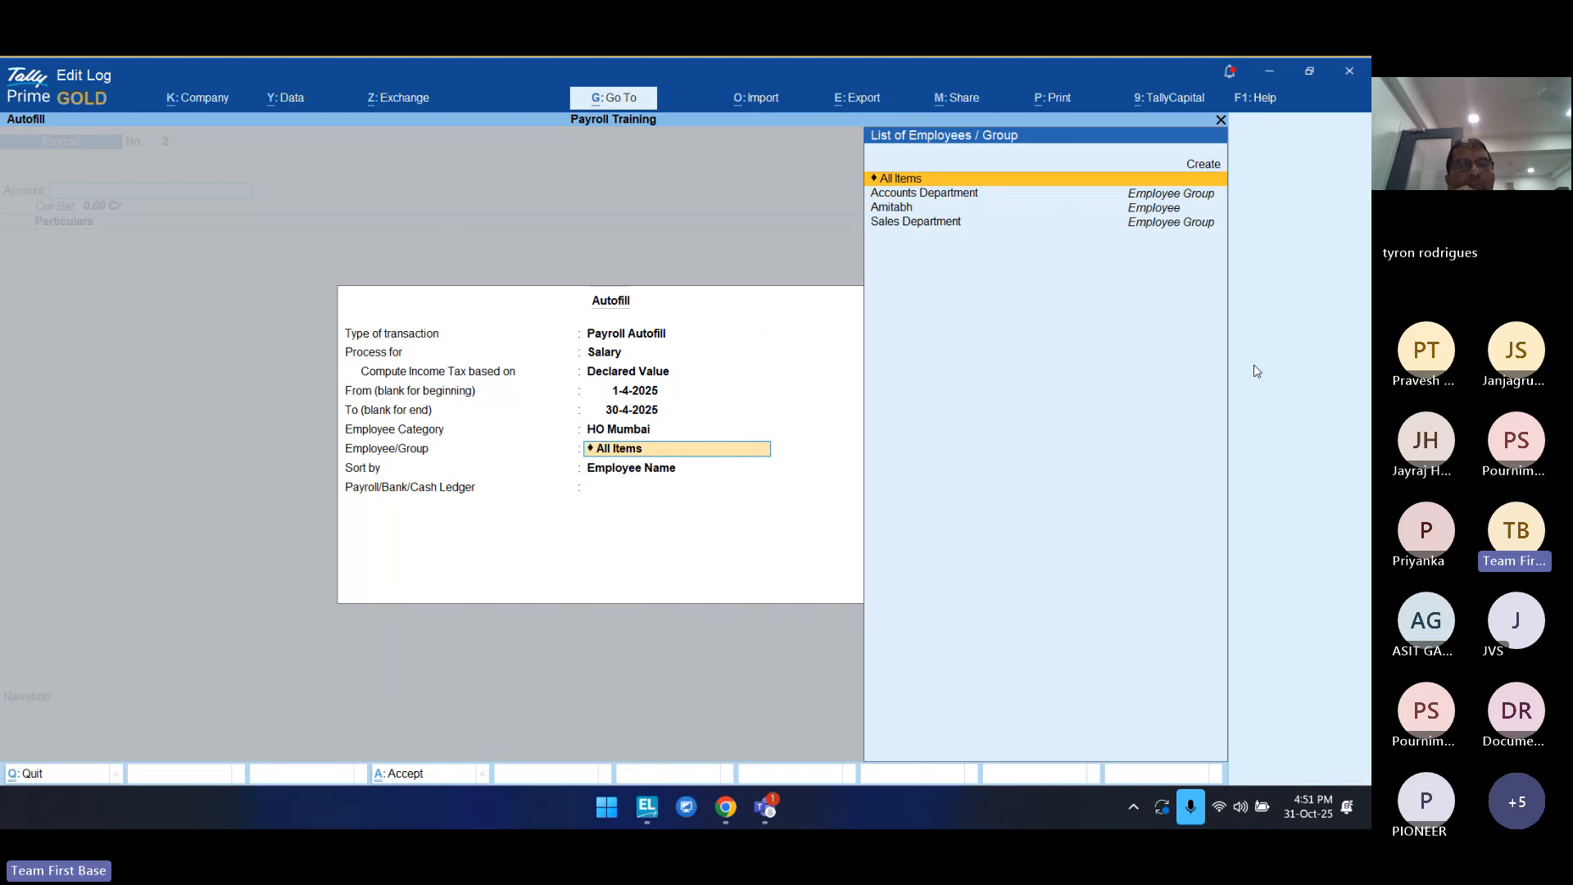
key("Down")
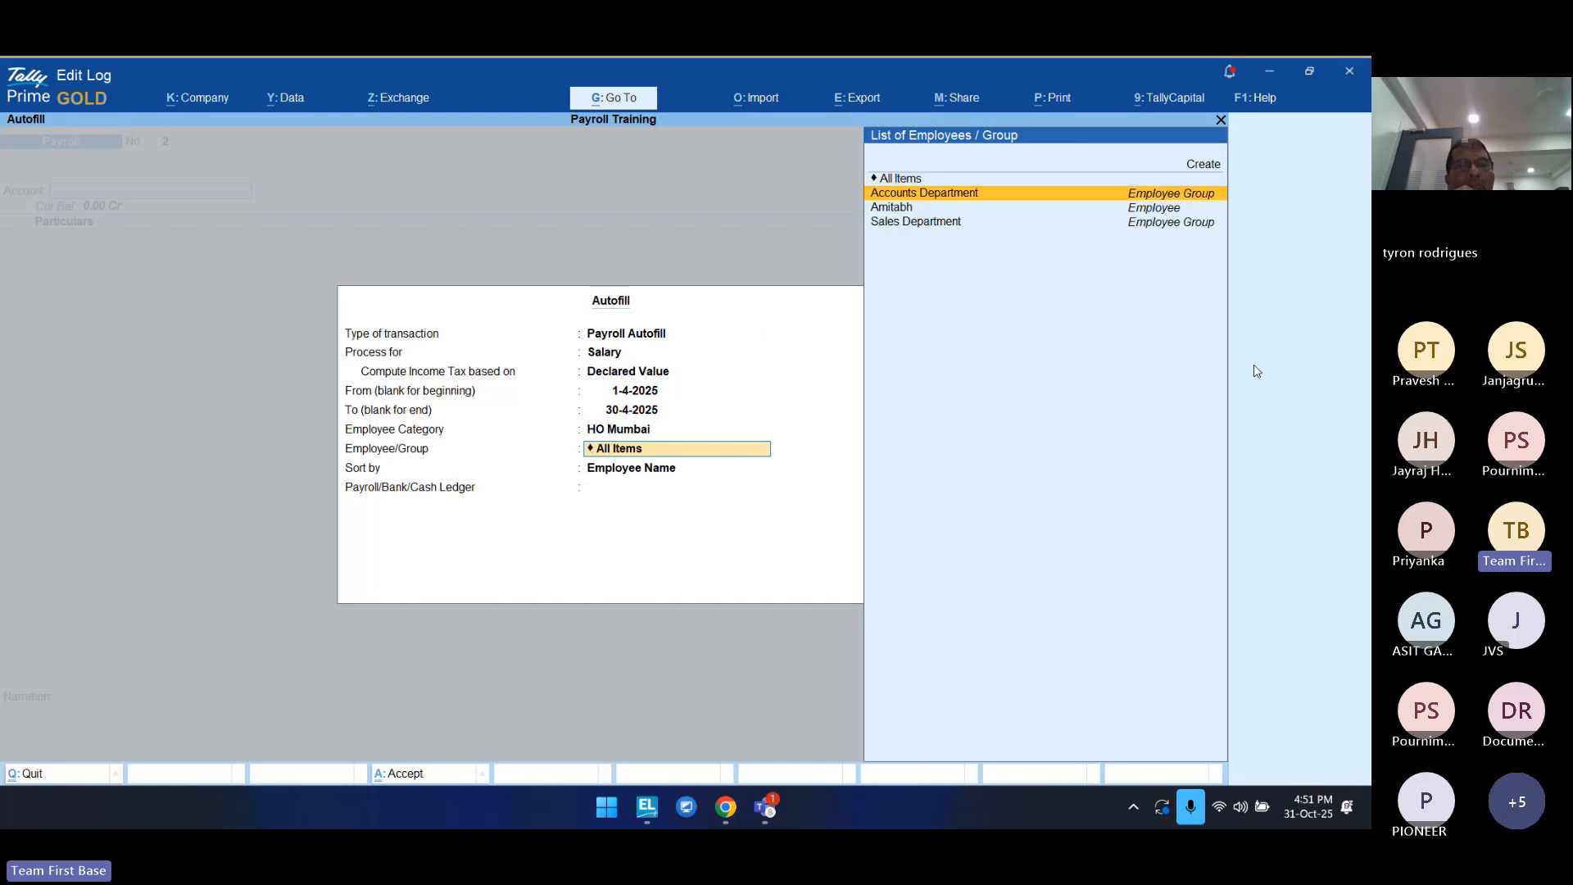
key("Return")
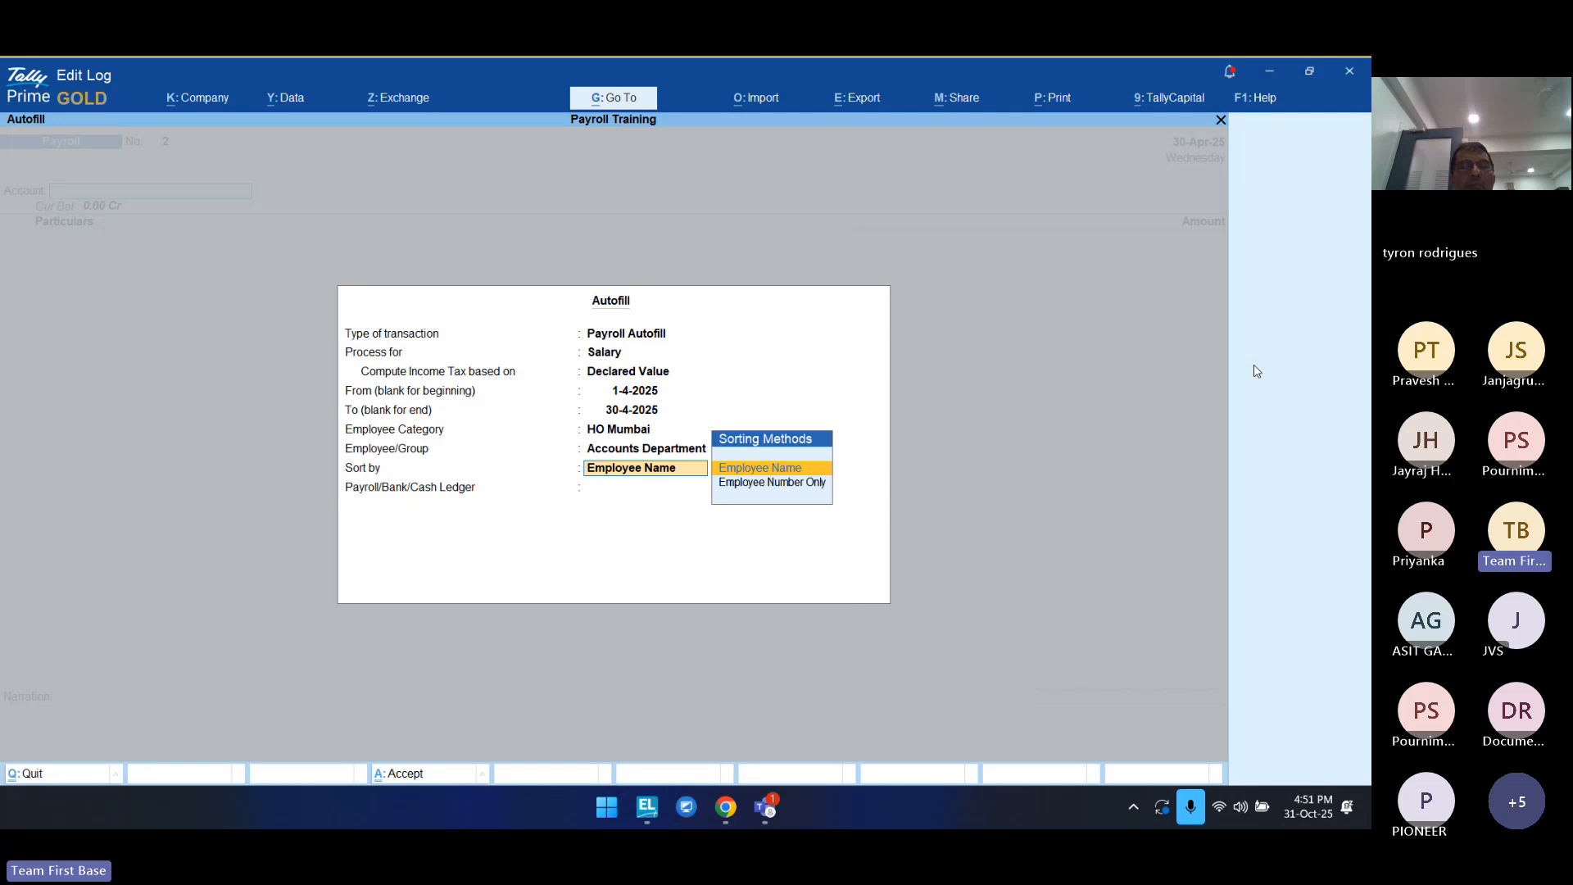
key("Return")
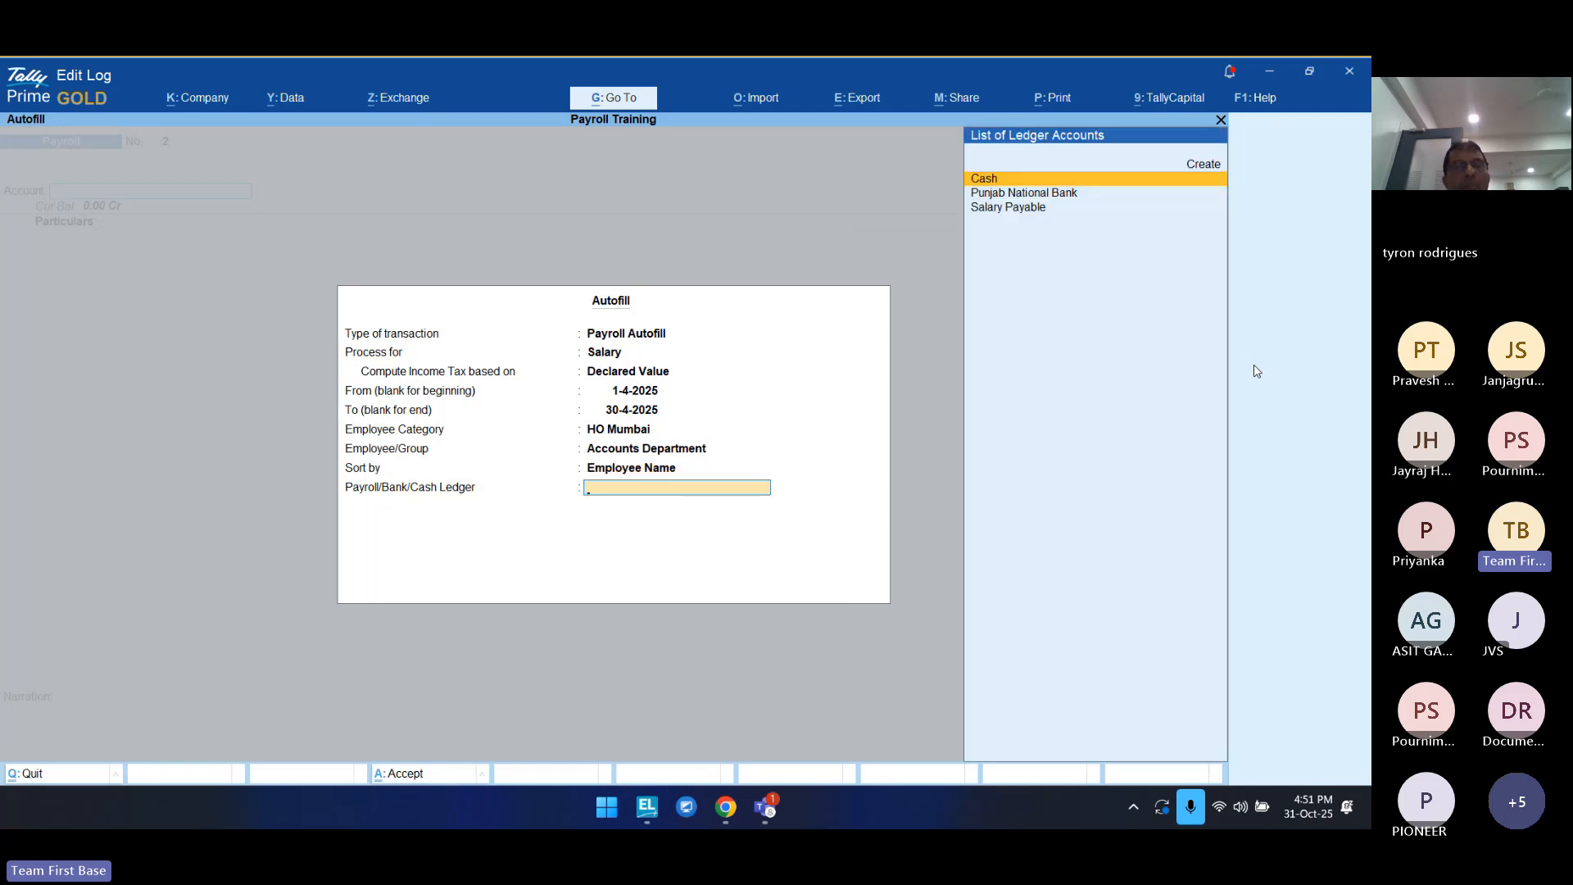
key("Down")
key("Down")
key("Return")
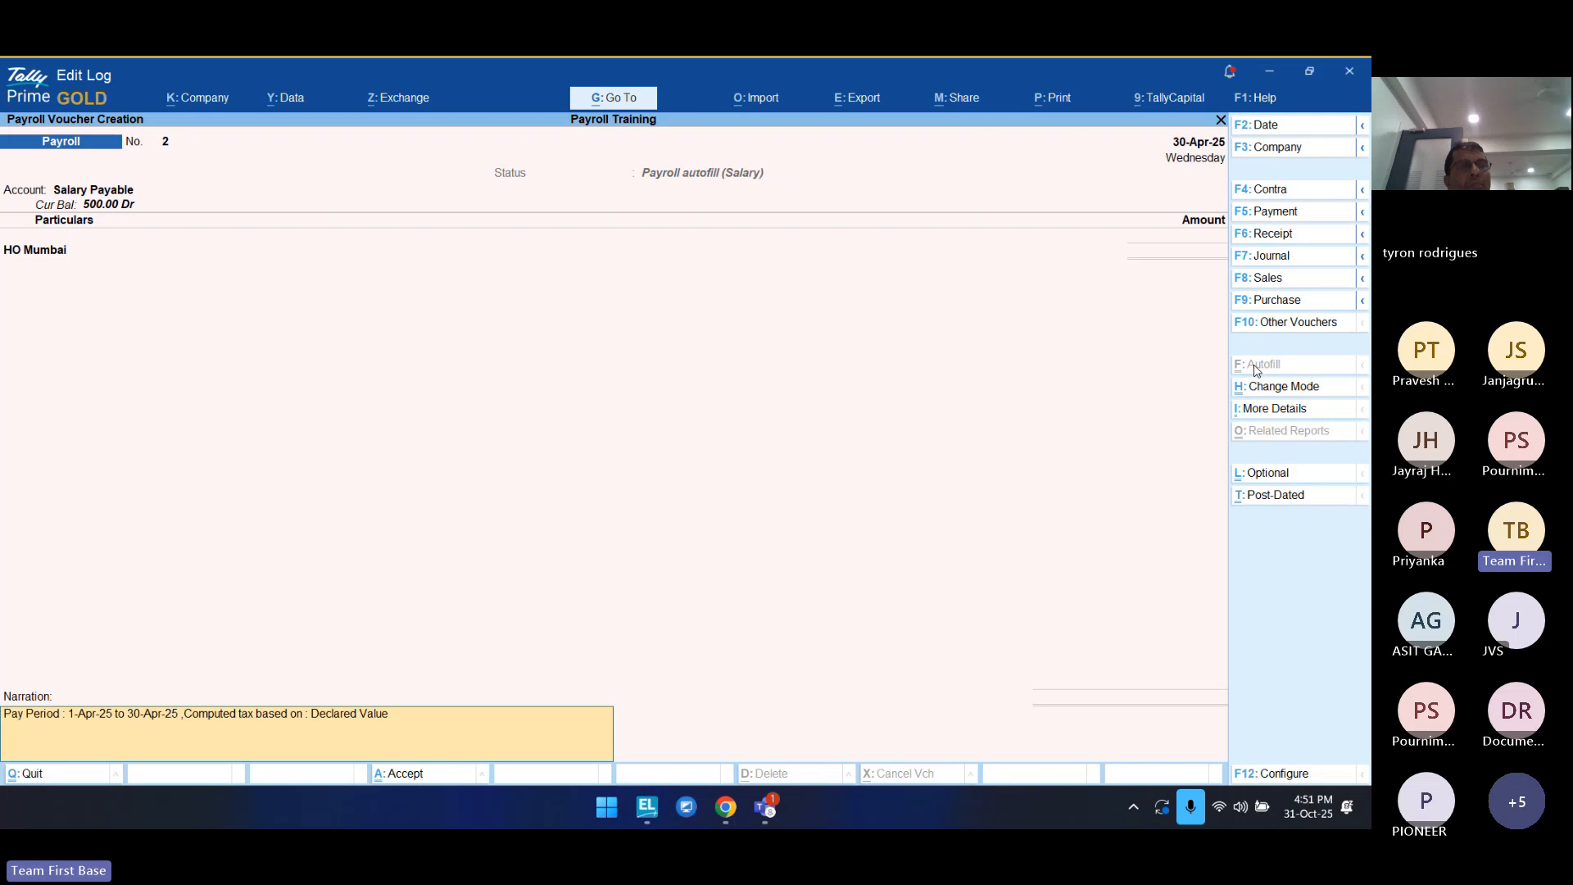
key("Escape")
key("Escape")
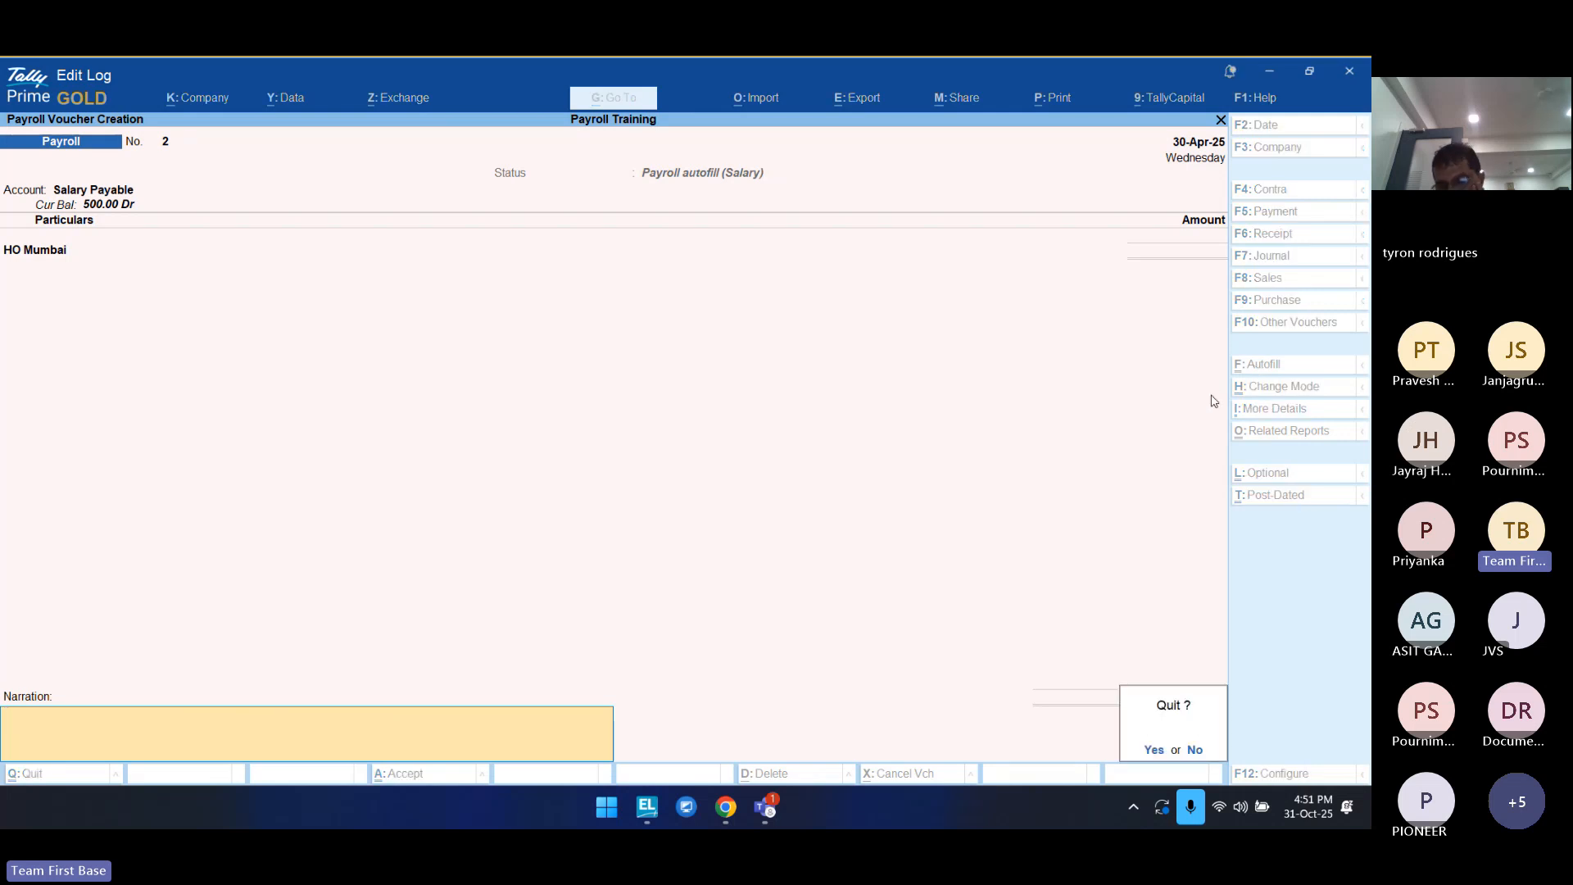
key("y")
key("Return")
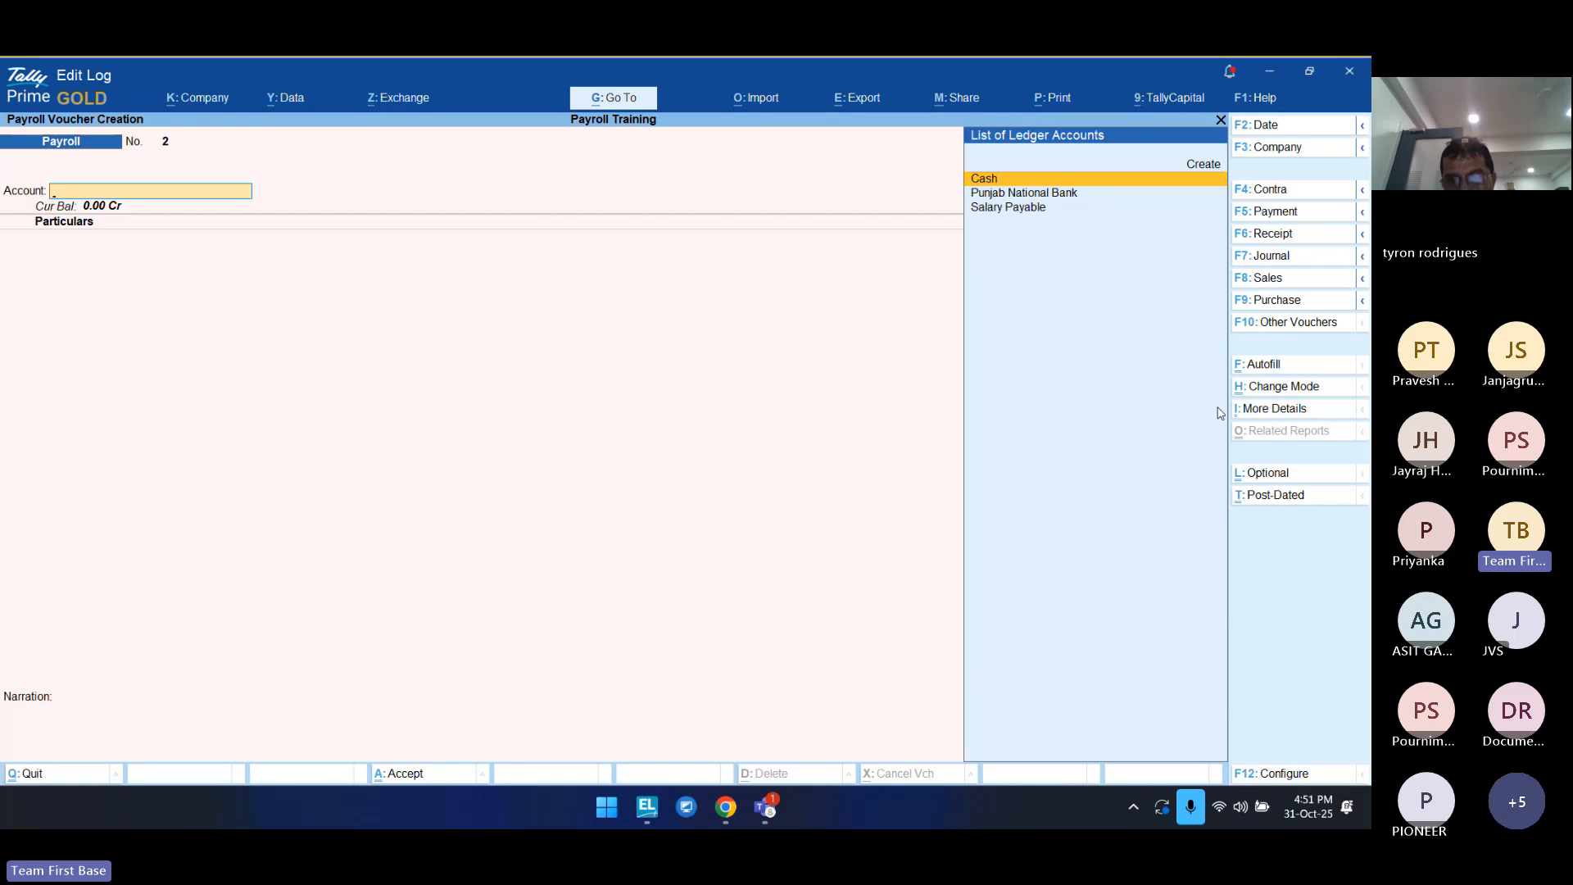
Step: Start another Payroll Autofill with the User Defined process for the period 1-4-2025 to 30-4-2025
left_click(1253, 370)
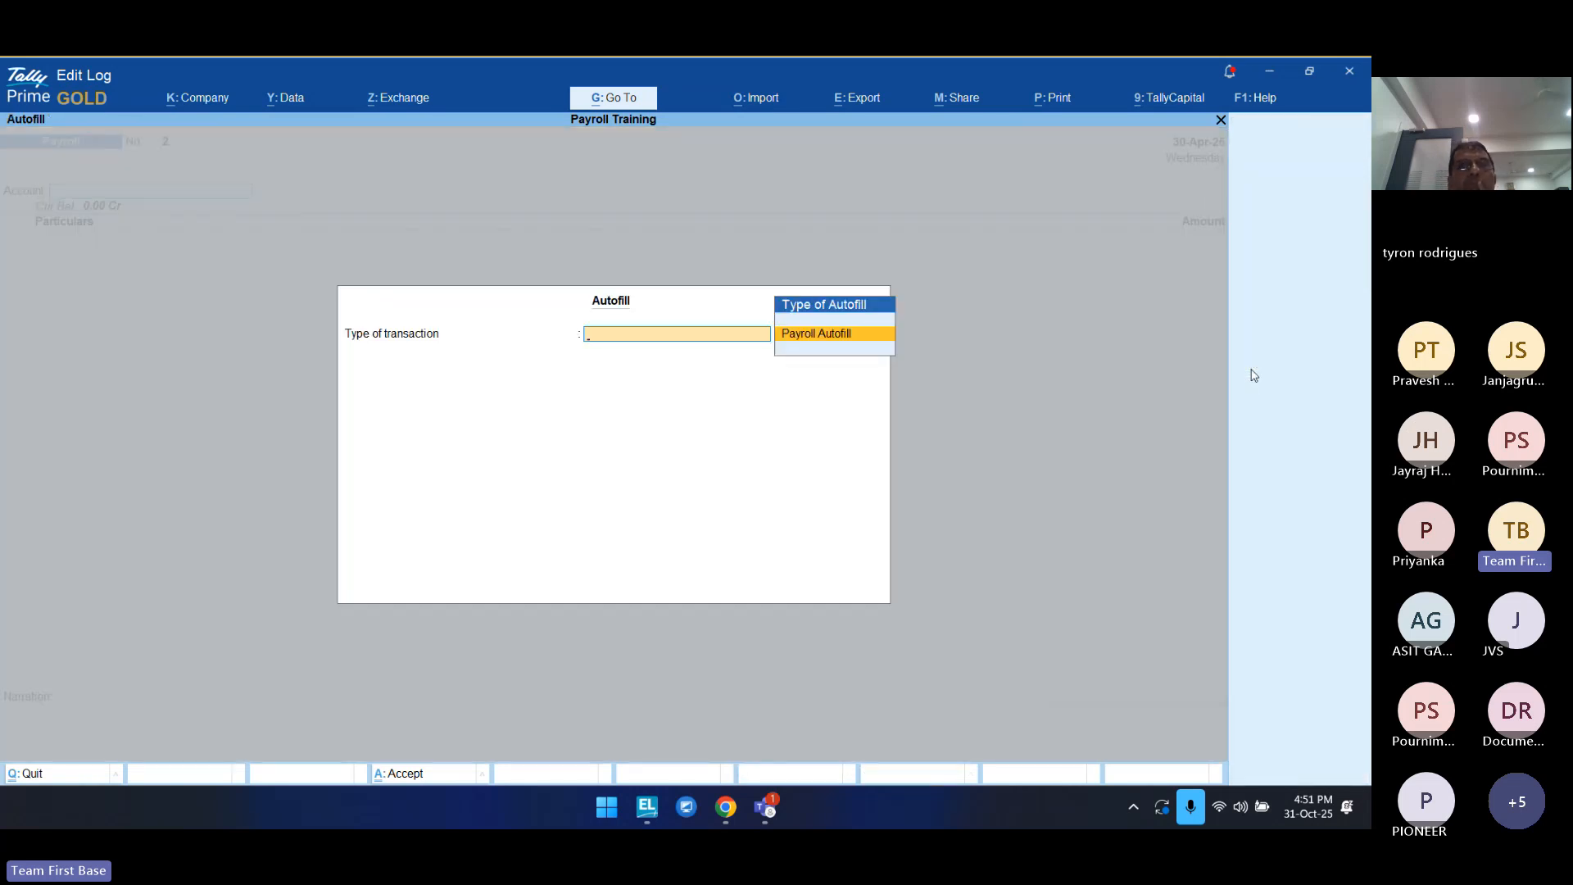
key("Return")
key("Return")
key("Return")
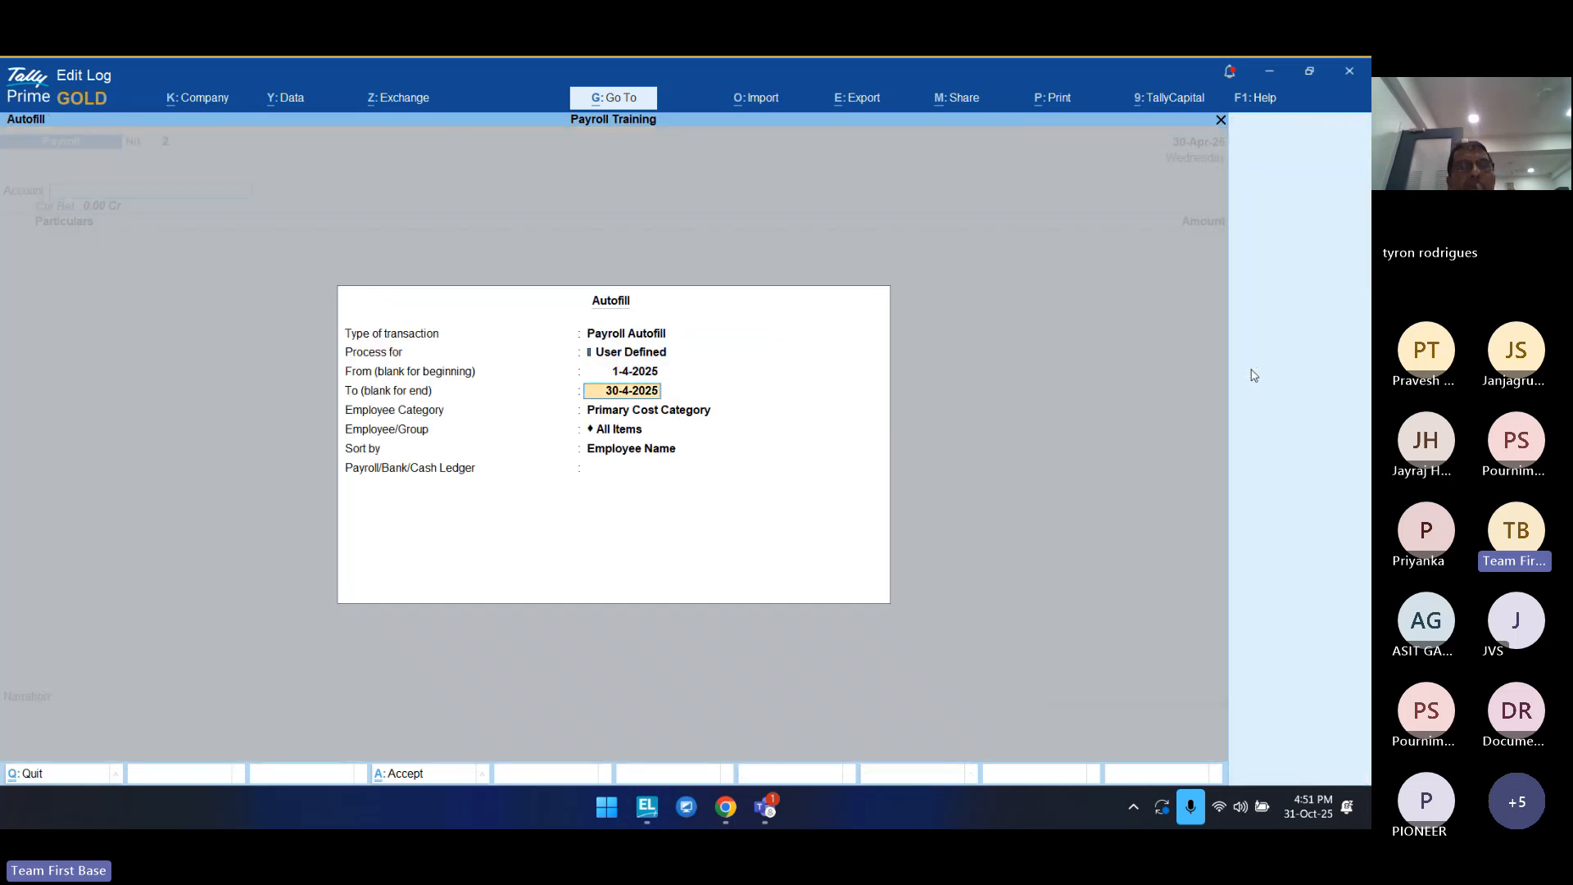
key("Return")
Step: Fill the voucher for the individual employee in the HO Mumbai category, sorted by Employee Name, with Salary Payable as the ledger
key("Up")
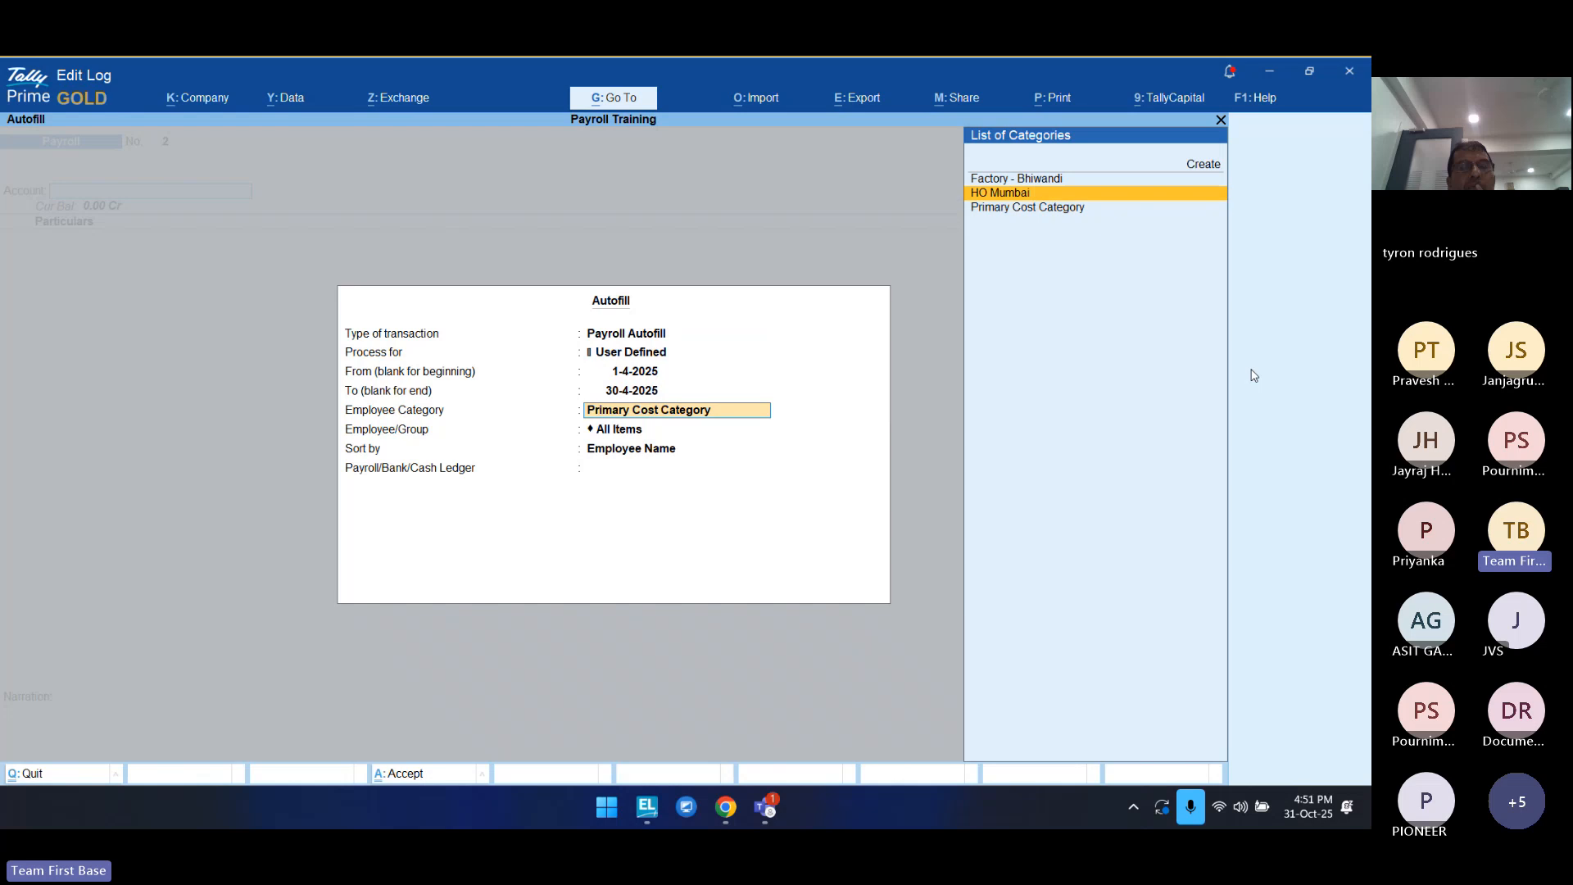
key("Return")
key("Down")
key("Down")
key("Return")
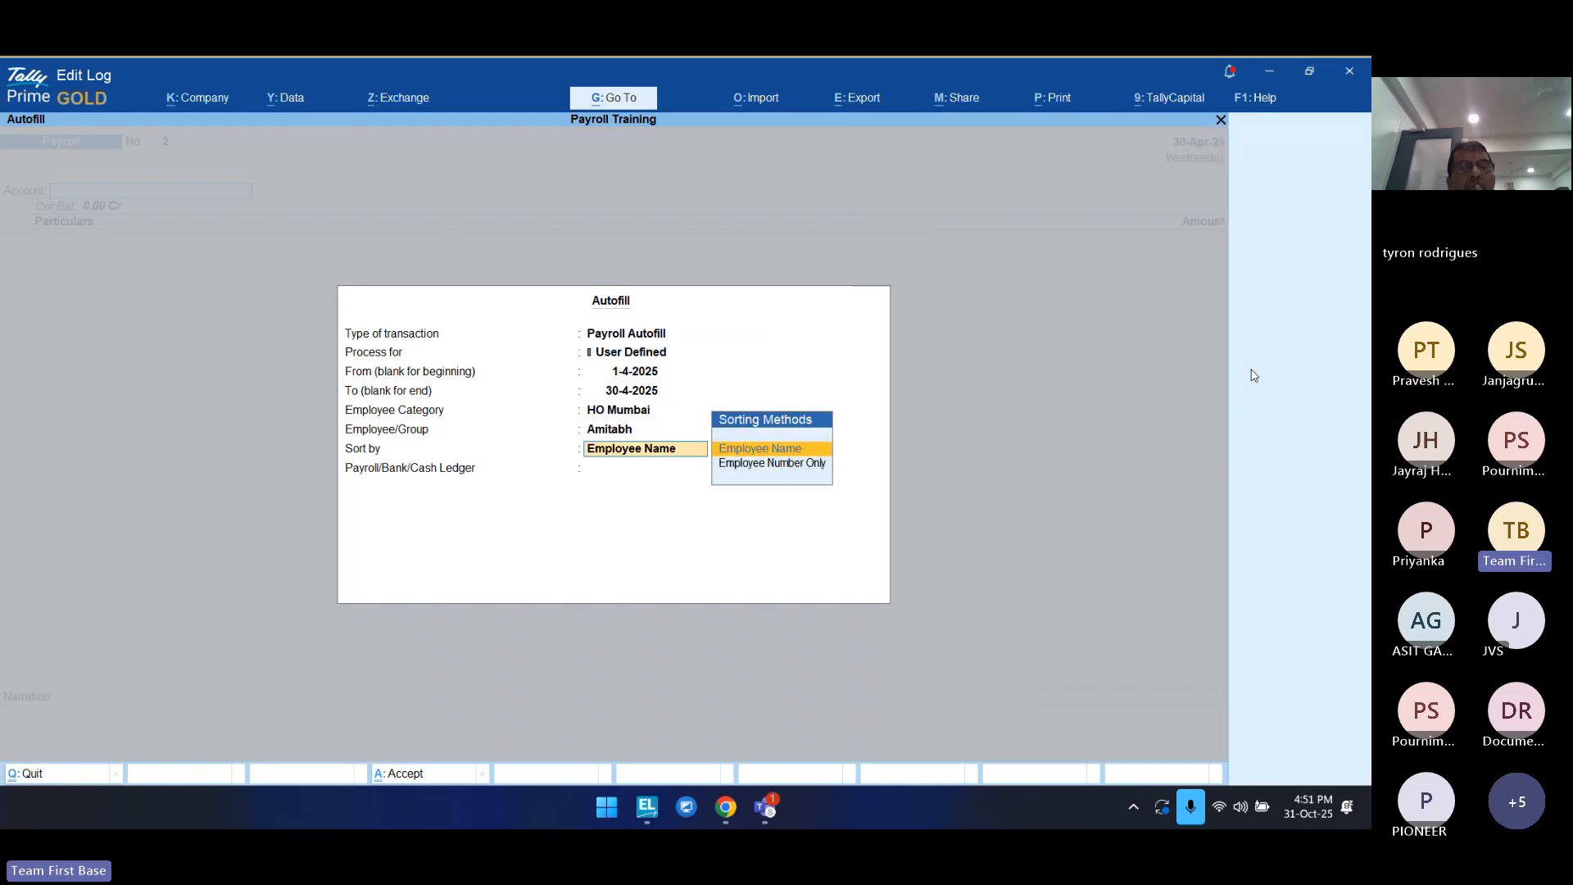
key("Return")
key("Down")
key("Down")
key("Return")
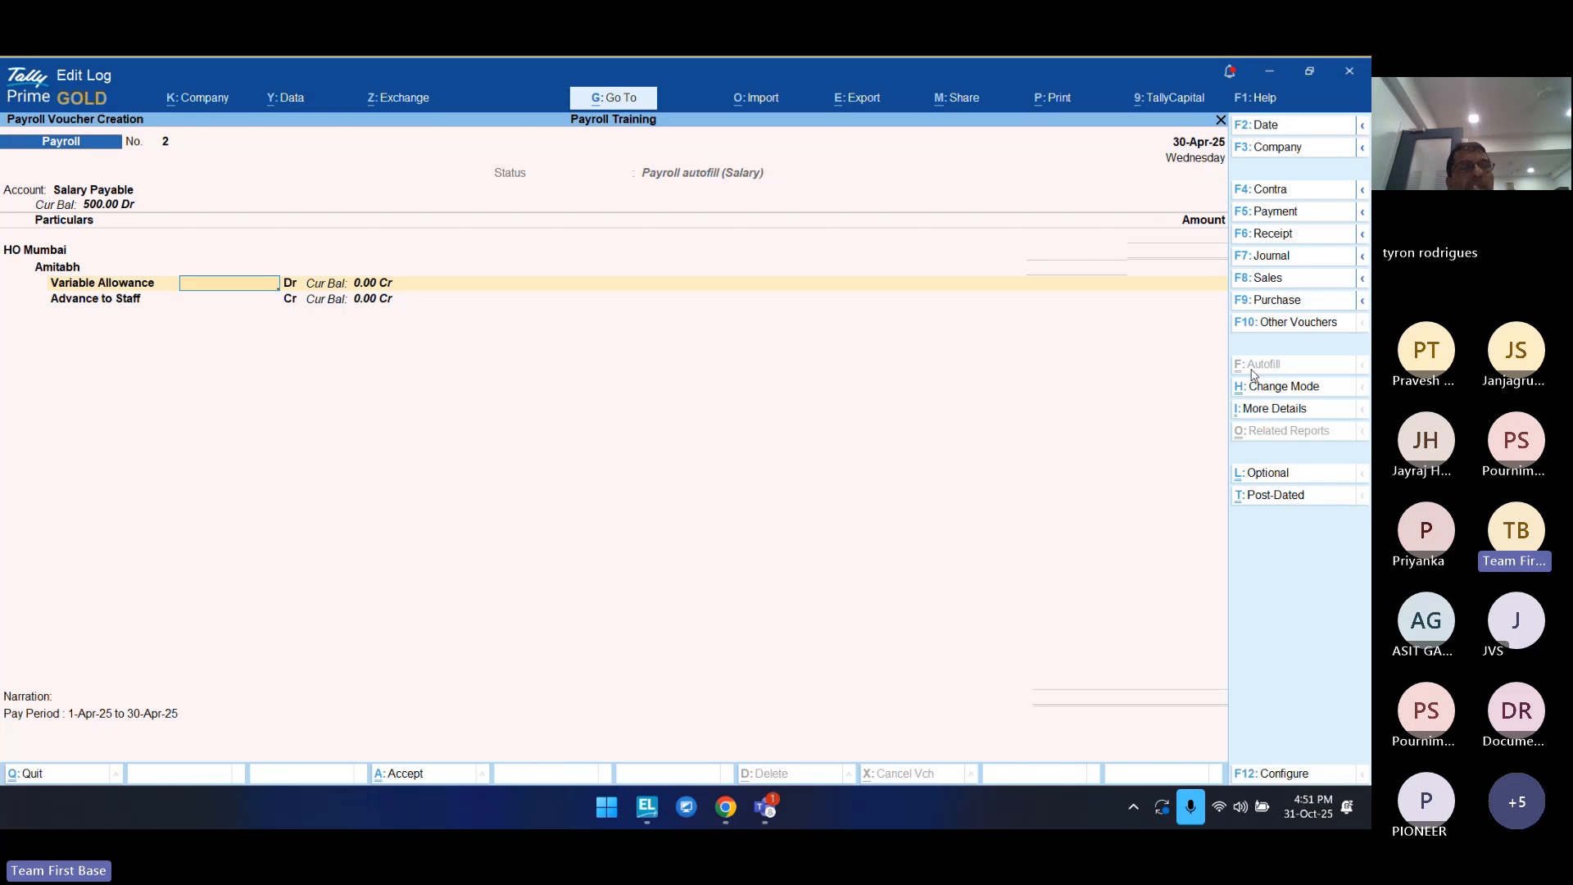
Step: Enter 4000 as the Variable Allowance, leave Advance to Staff blank, and save the HO Mumbai payroll voucher
type("4000")
key("Return")
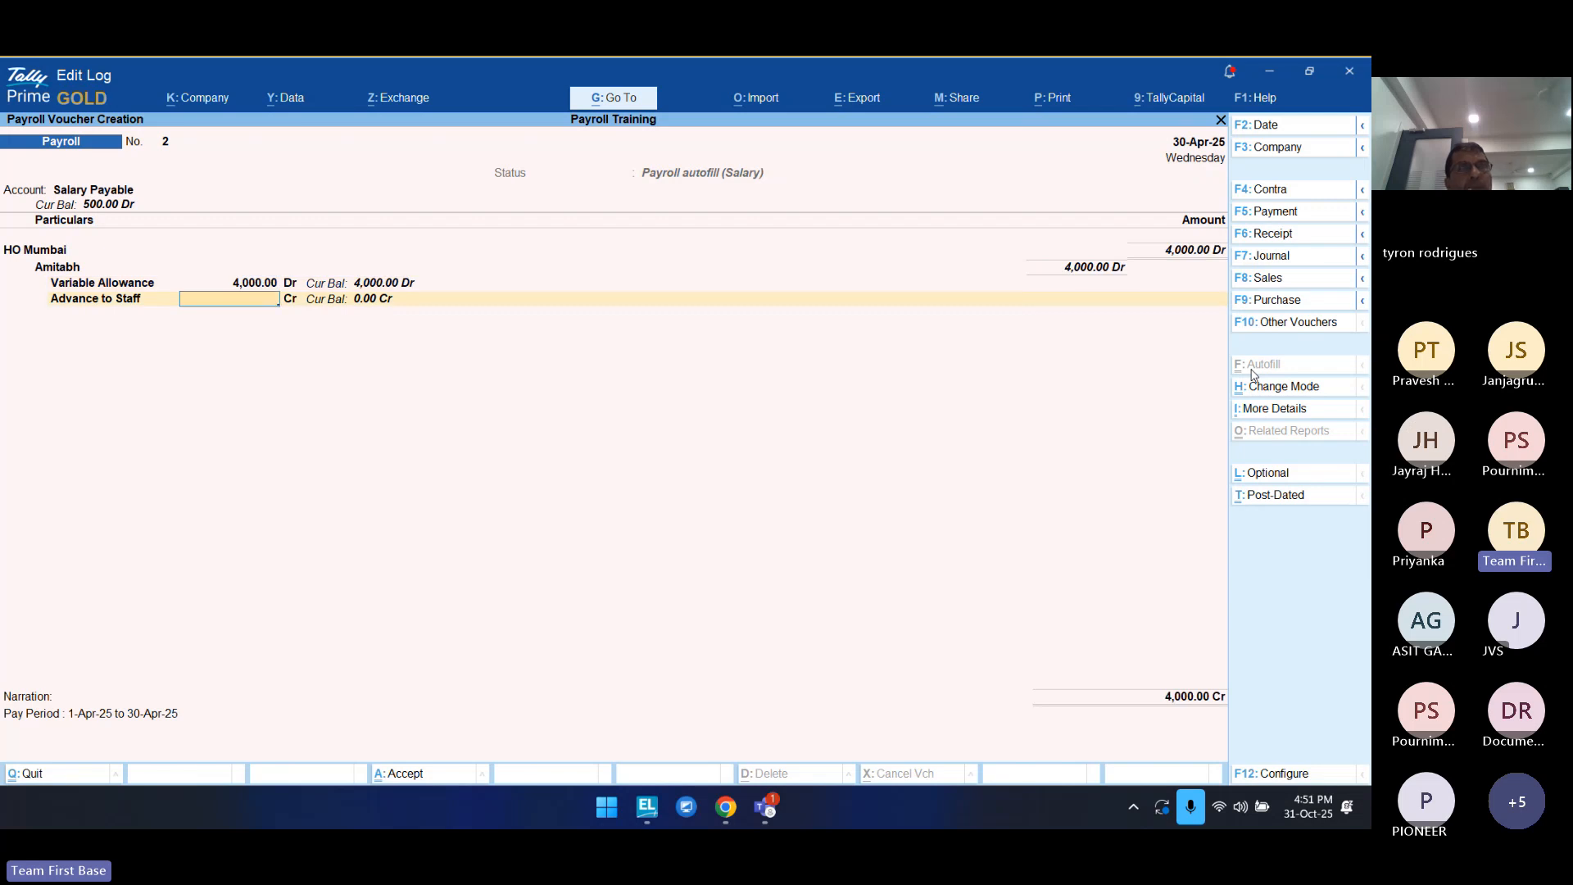
key("Return")
key("Return")
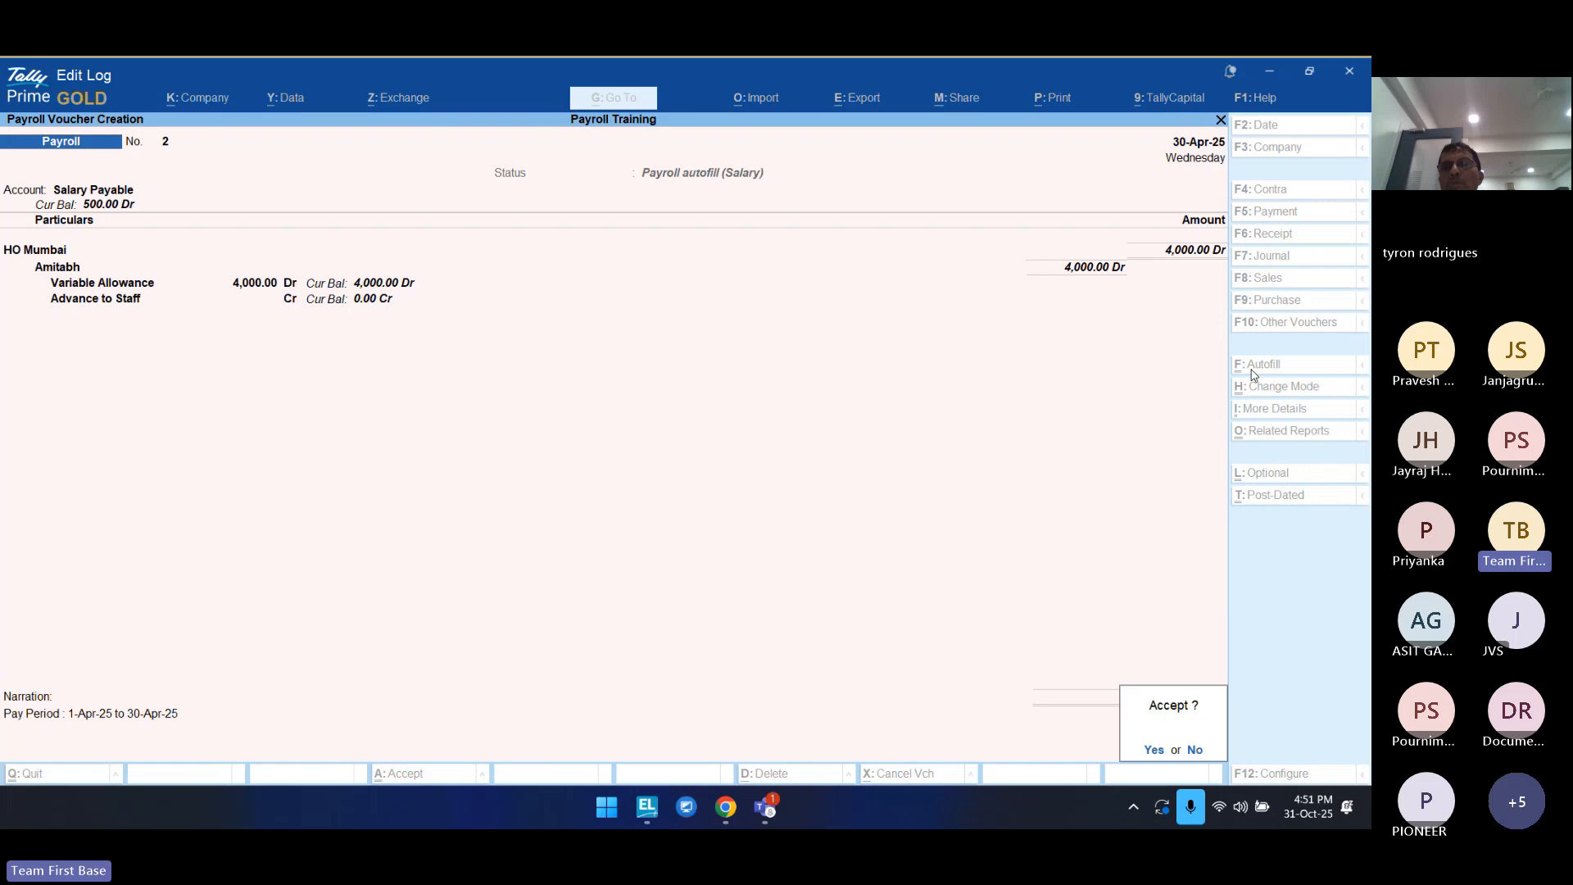
key("Return")
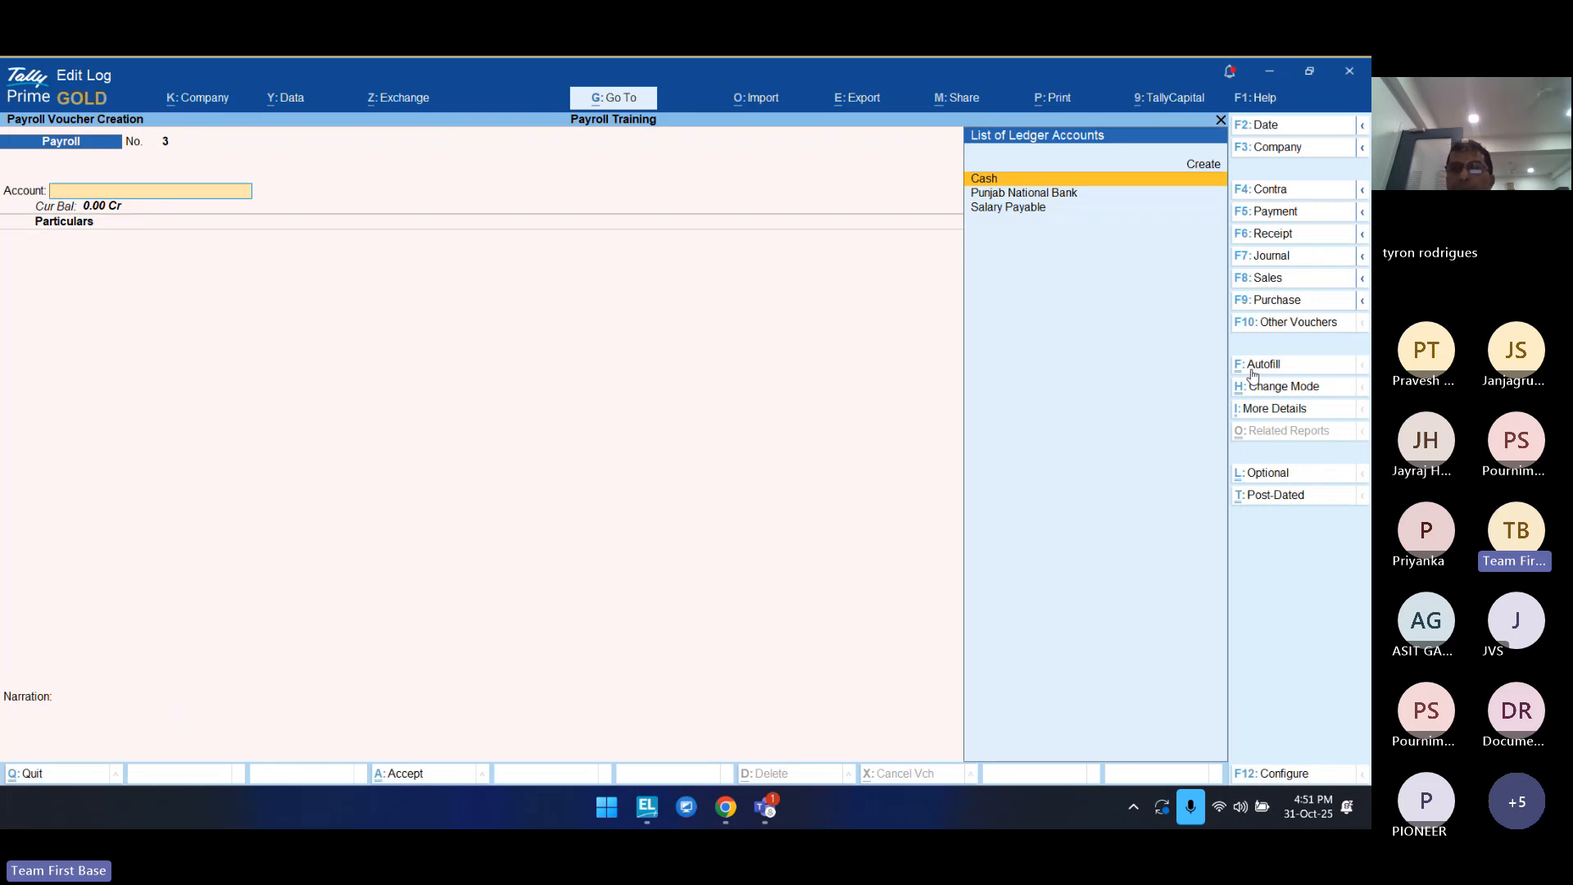
Step: Start a new Payroll Autofill for Salary with income tax computed on Declared Value
left_click(1252, 372)
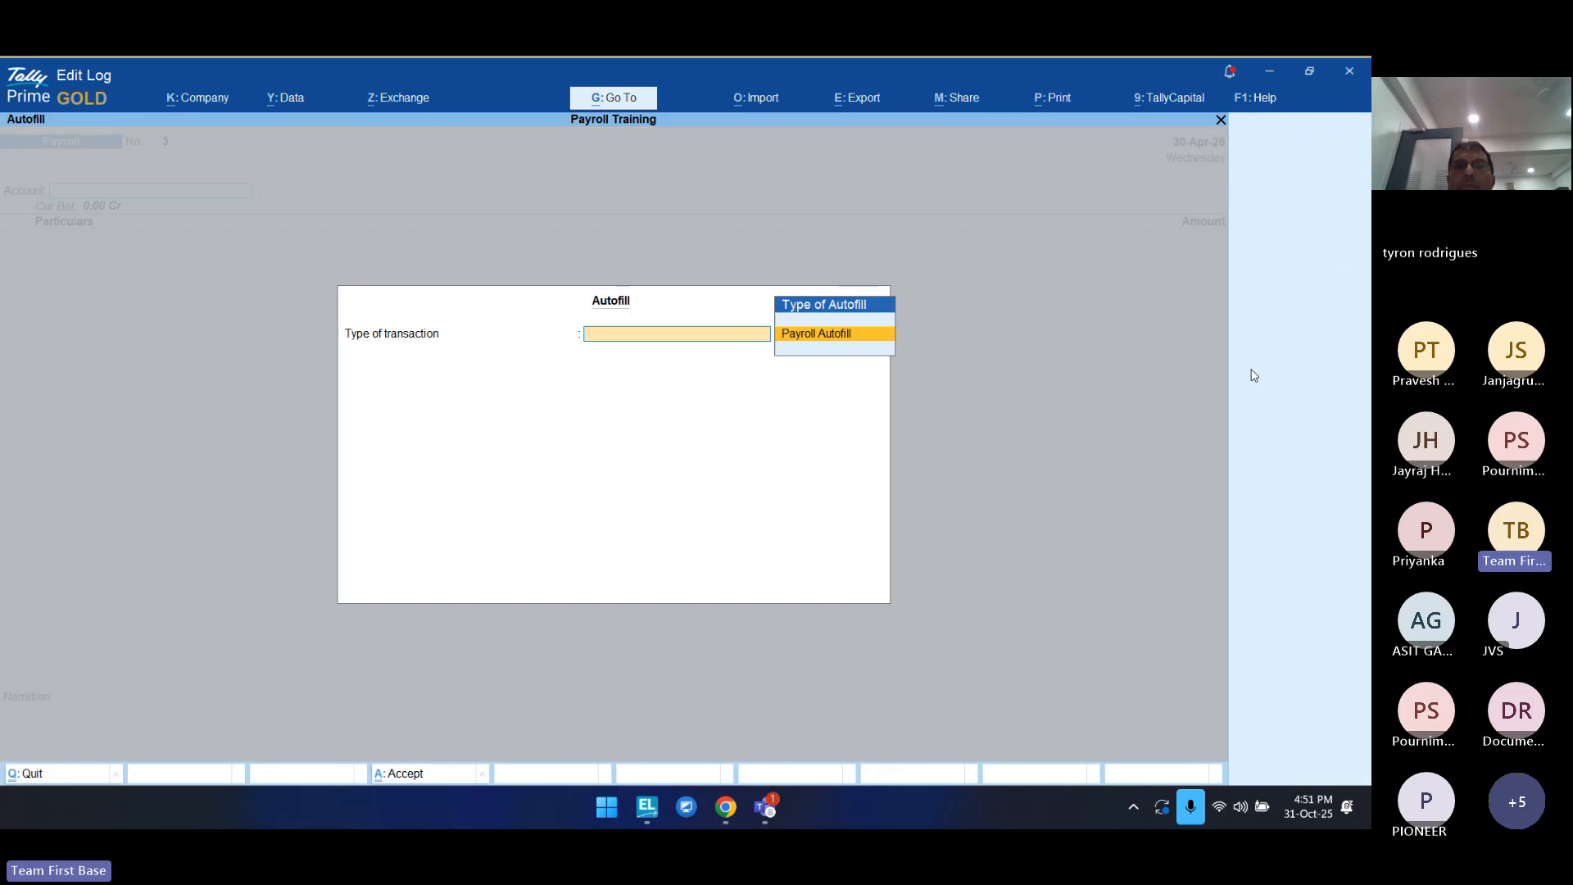
key("Return")
key("Down")
key("Down")
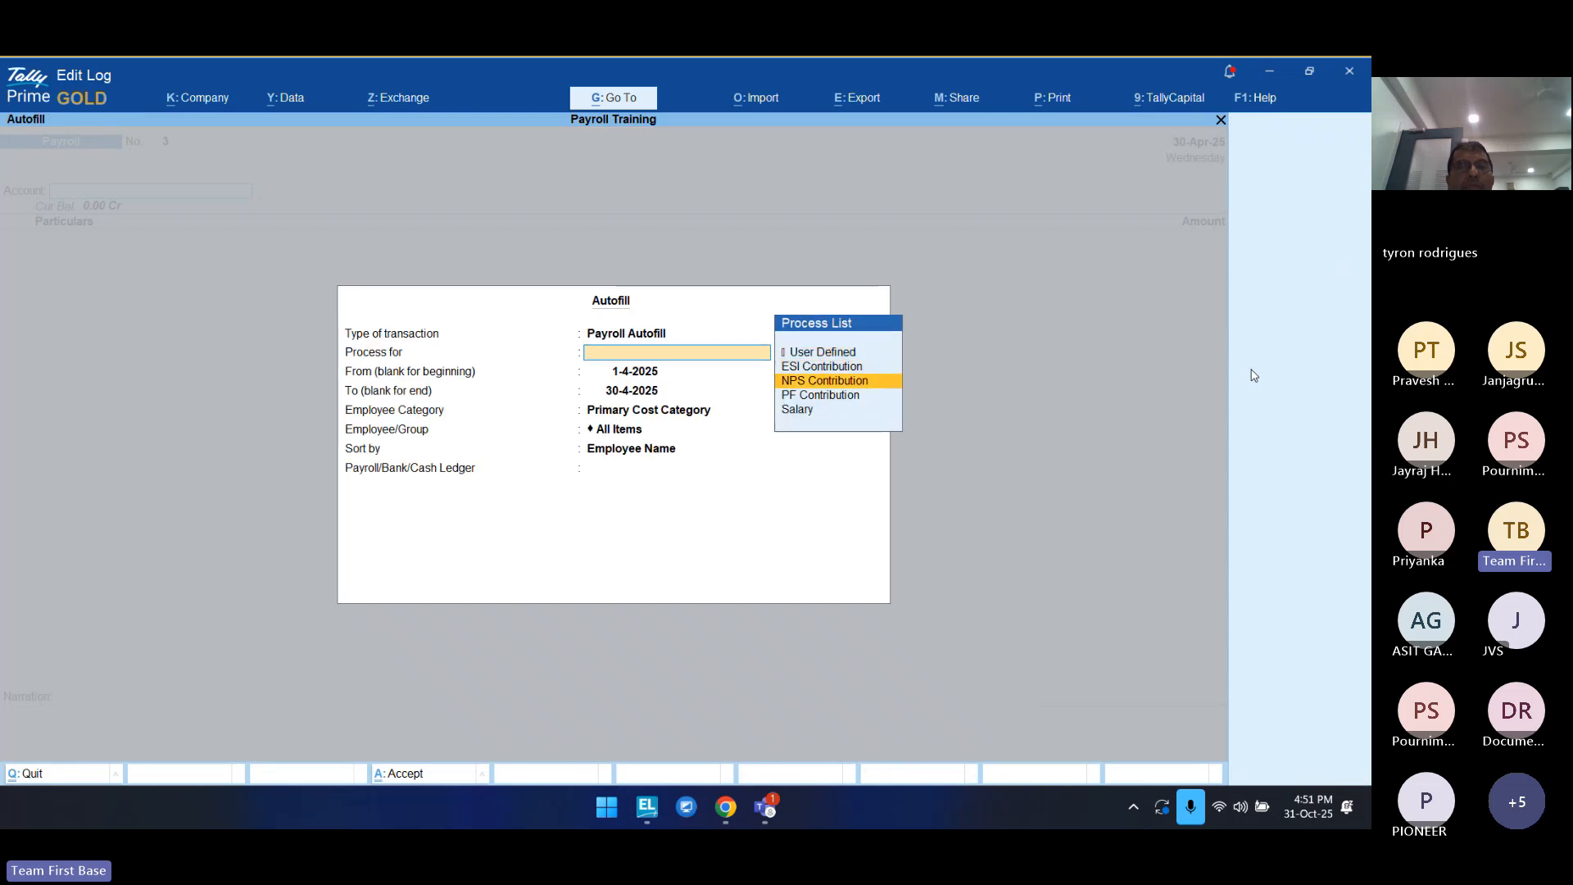
key("Down")
key("Down")
key("Return")
key("Return")
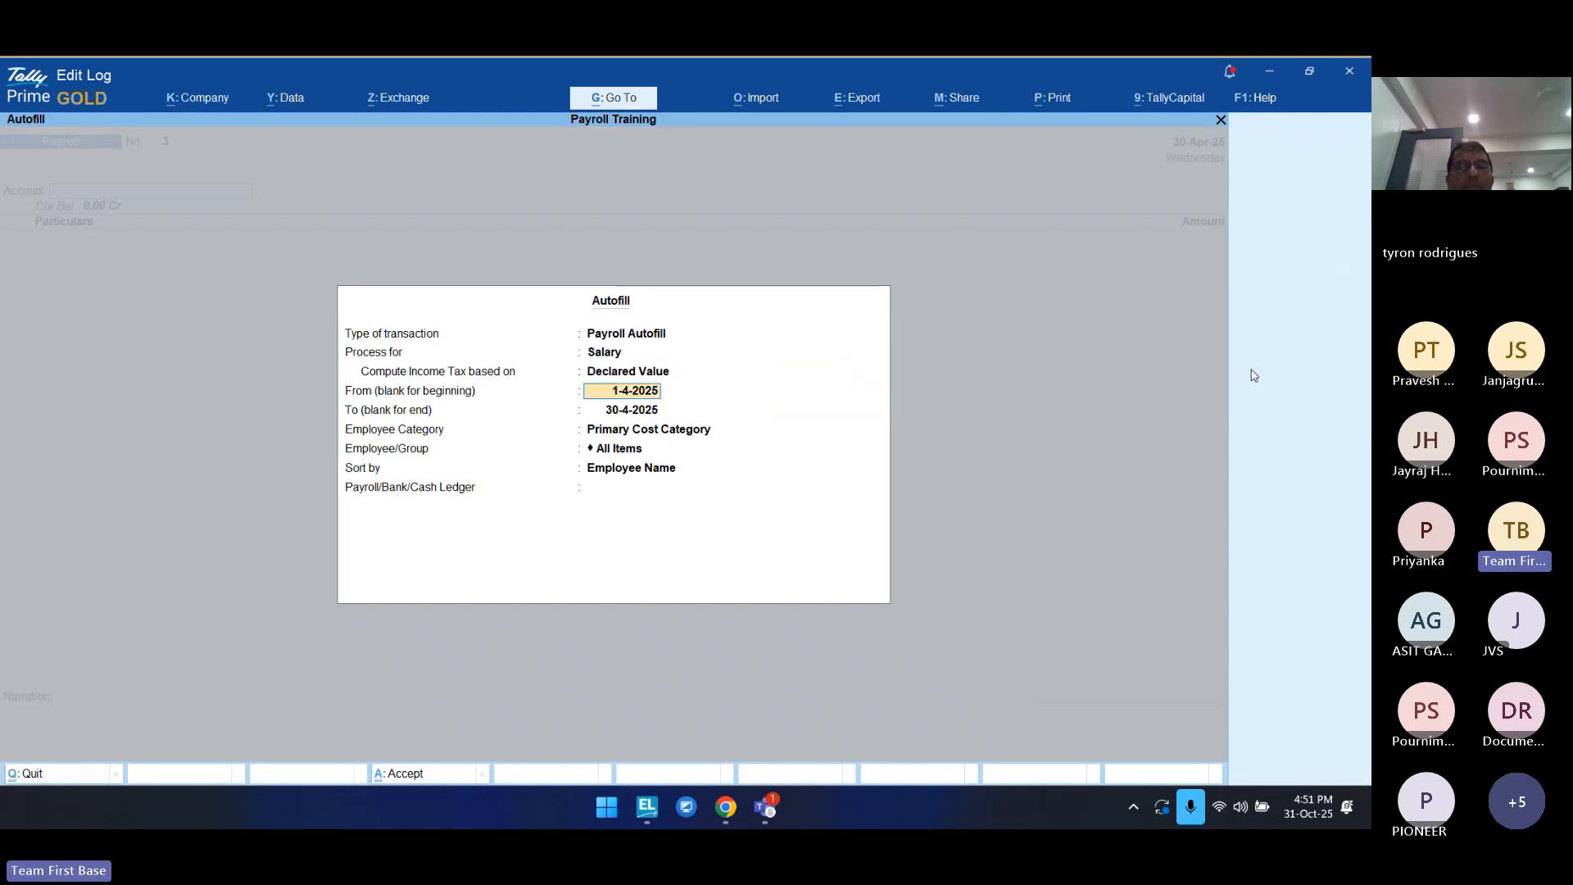
Step: Fill the voucher for 1-4-2025 to 30-4-2025 with all Factory - Bhiwandi employees, sorted by Employee Name, against Salary Payable
key("Return")
key("Return")
key("Up")
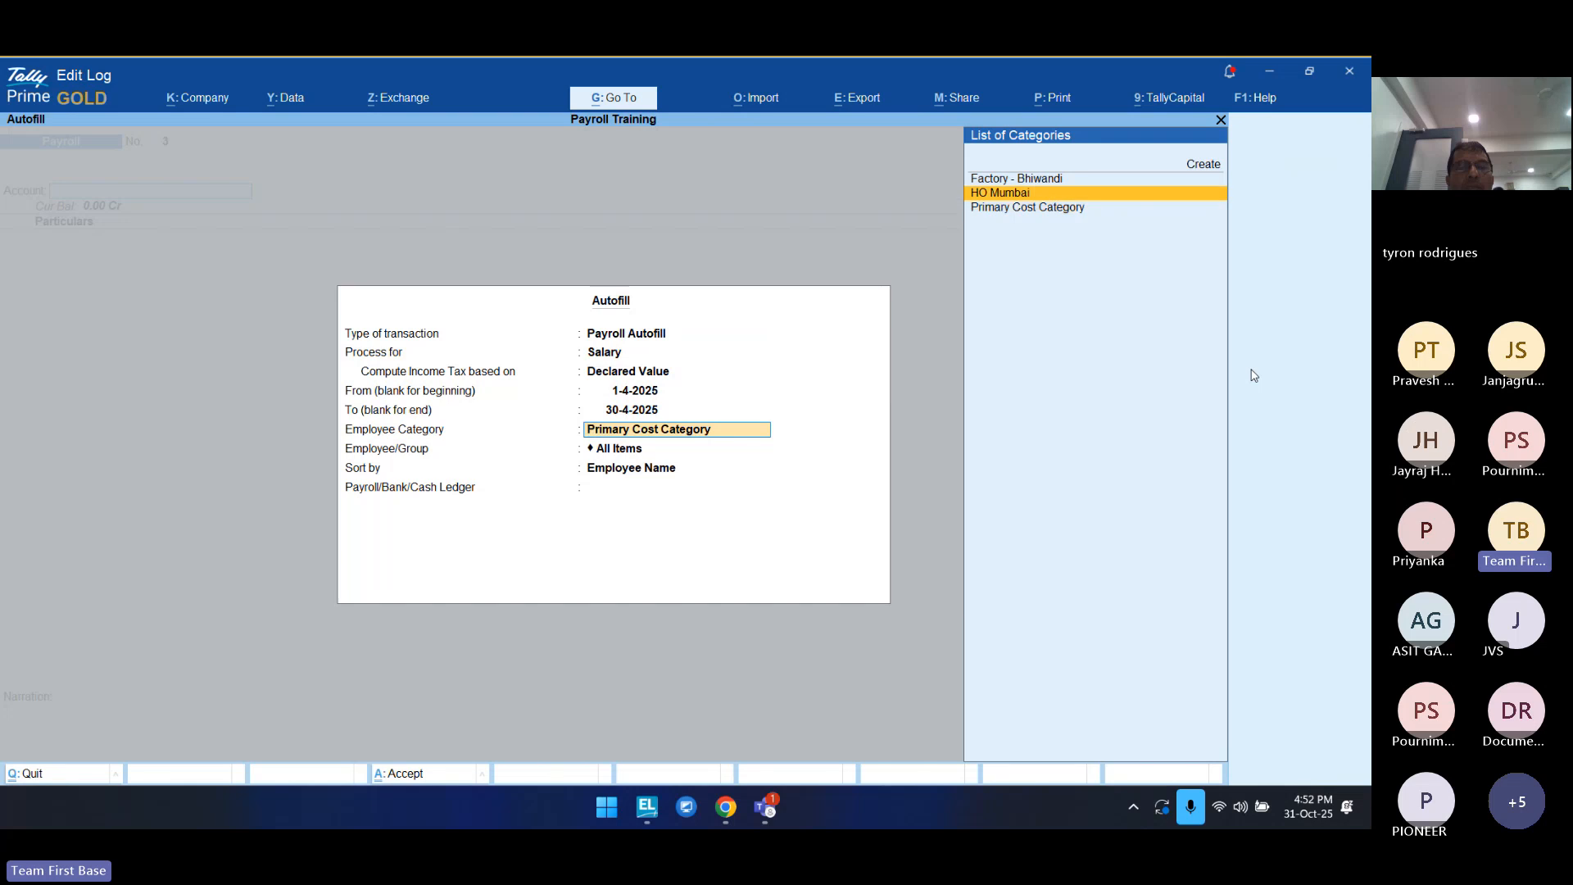
key("Up")
key("Return")
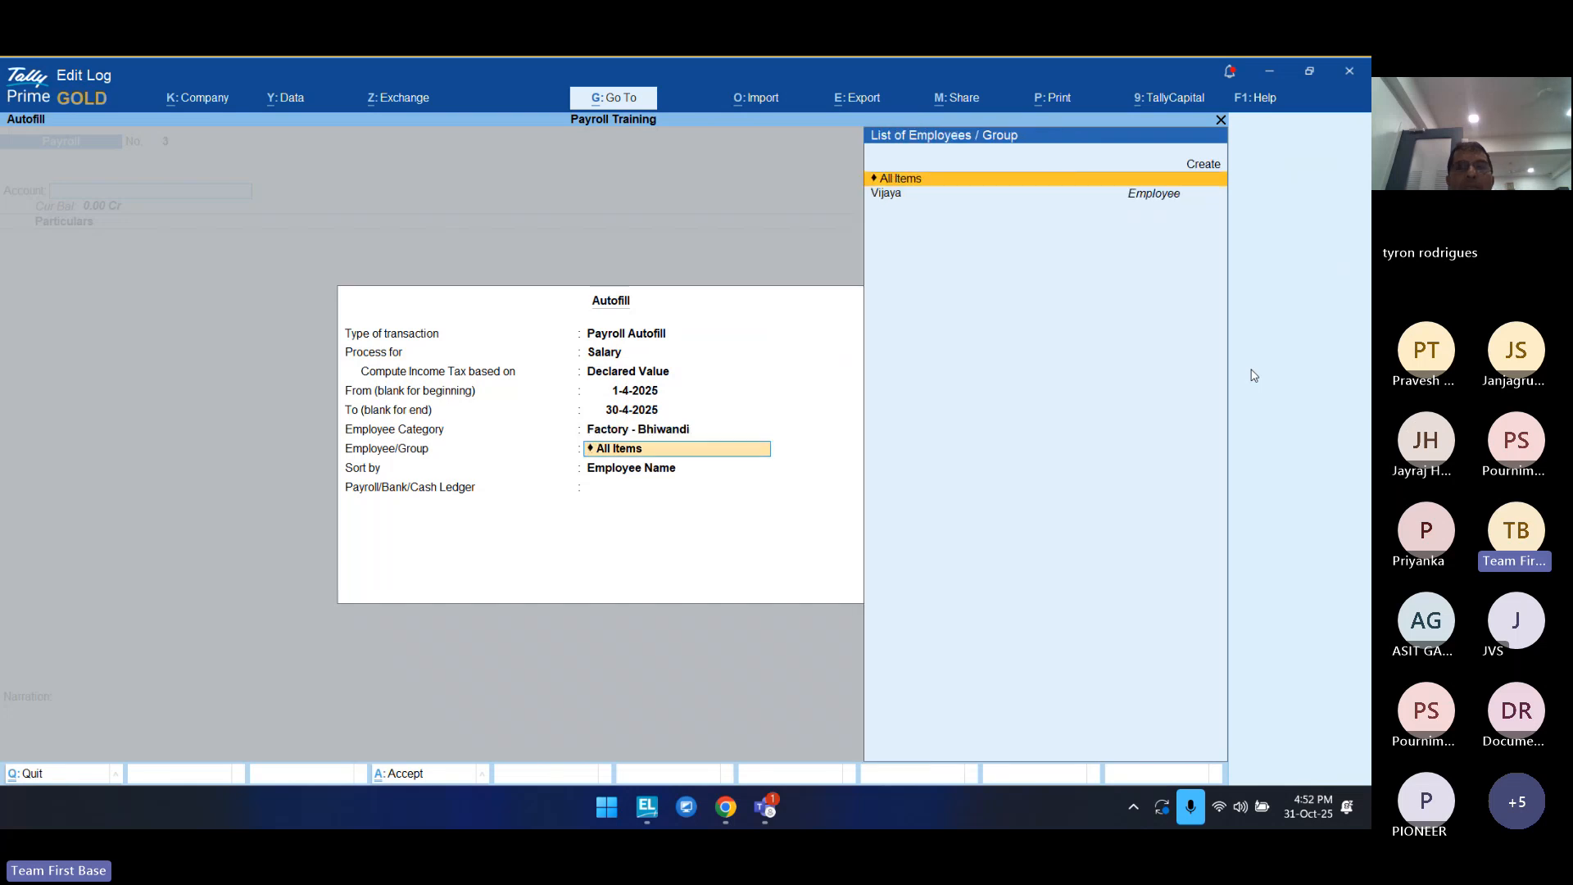
key("Return")
key("Return")
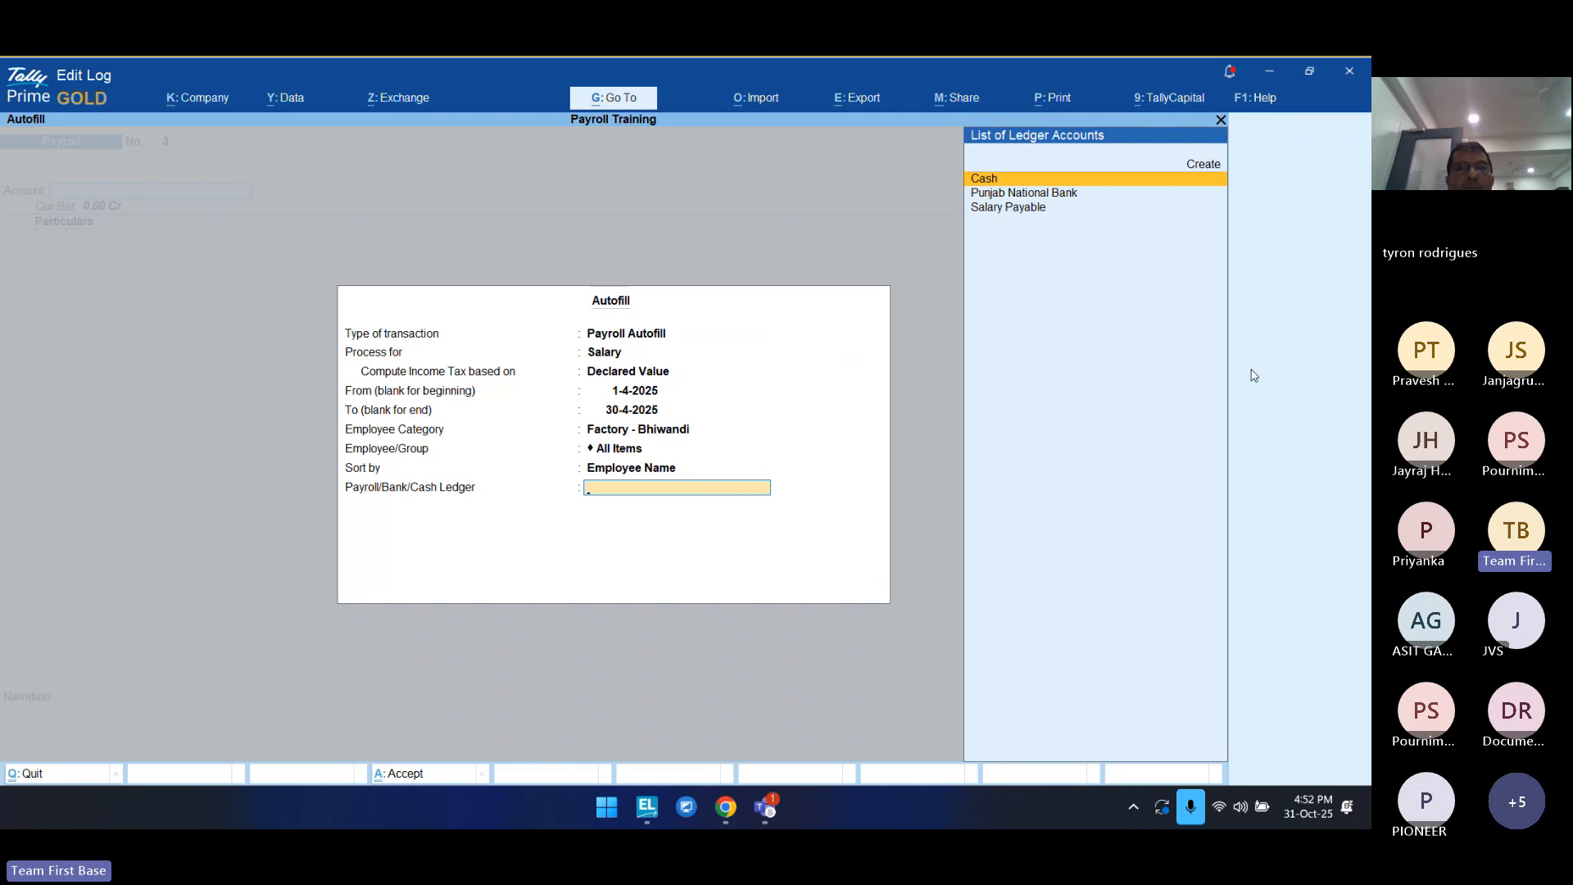
key("Down")
key("Down")
key("Return")
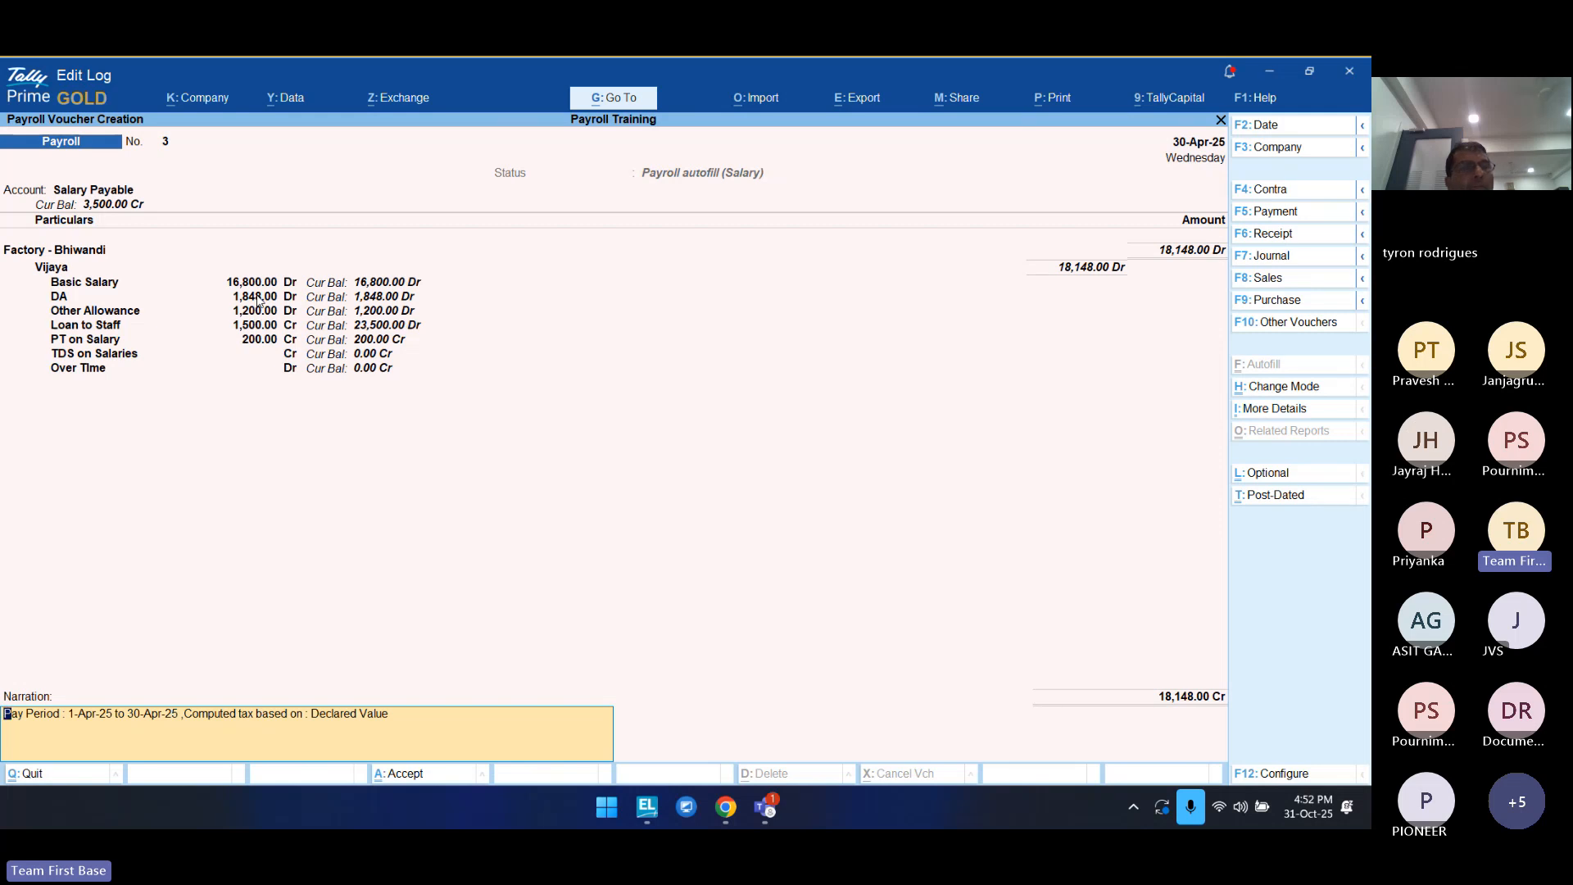
Step: Calculate the basic salary for 29 days of a 31-day month by dividing 18000 by 31 and multiplying by 29
key("ctrl+n")
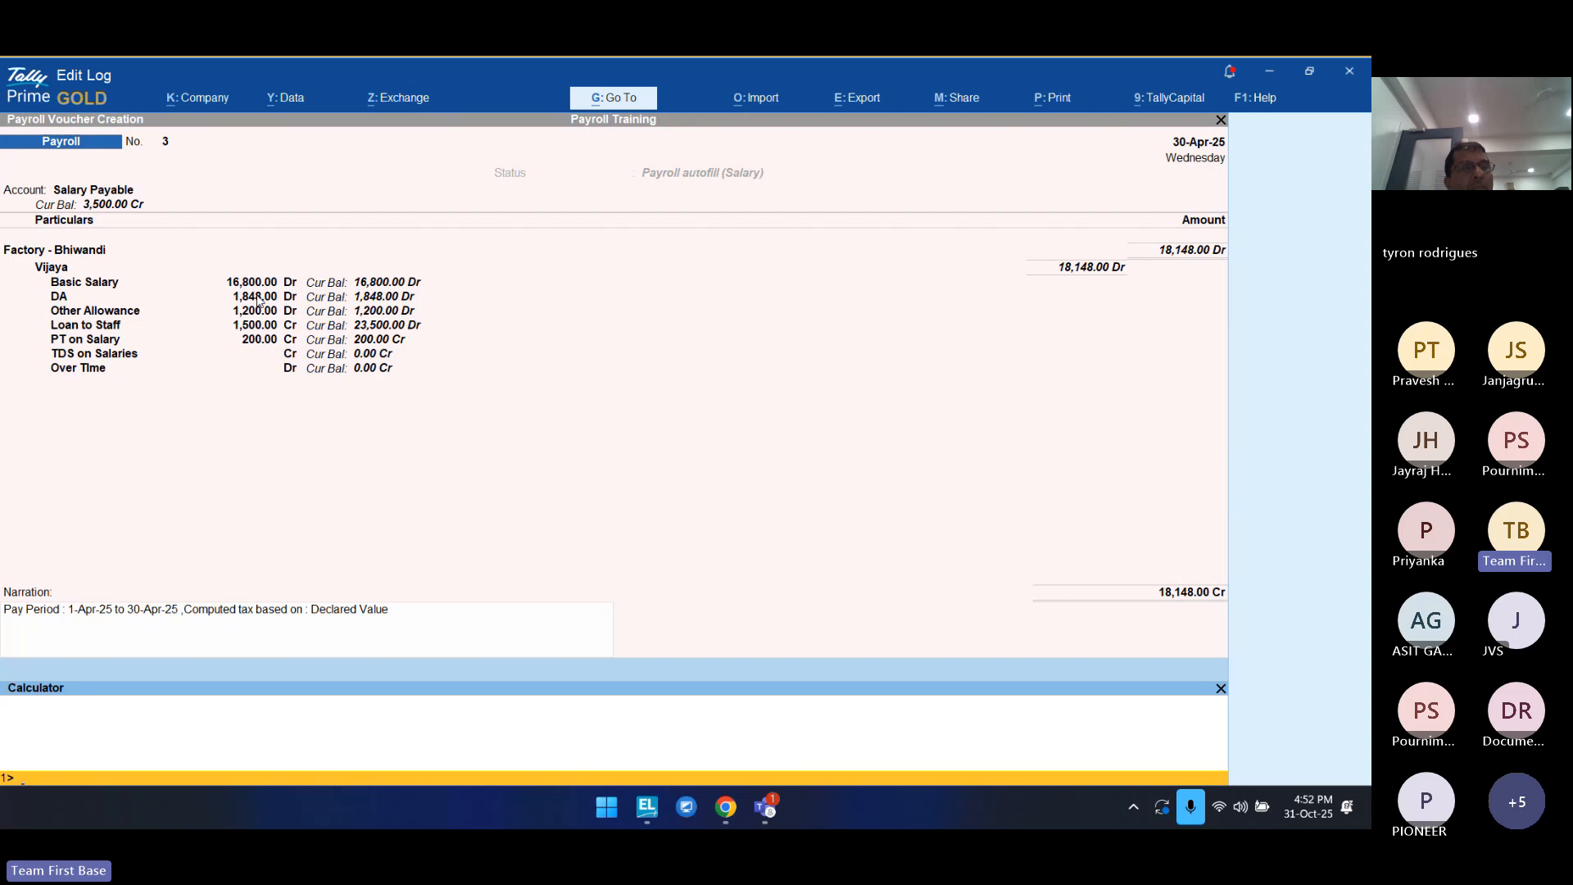
type("18000/31")
key("Return")
key("Up")
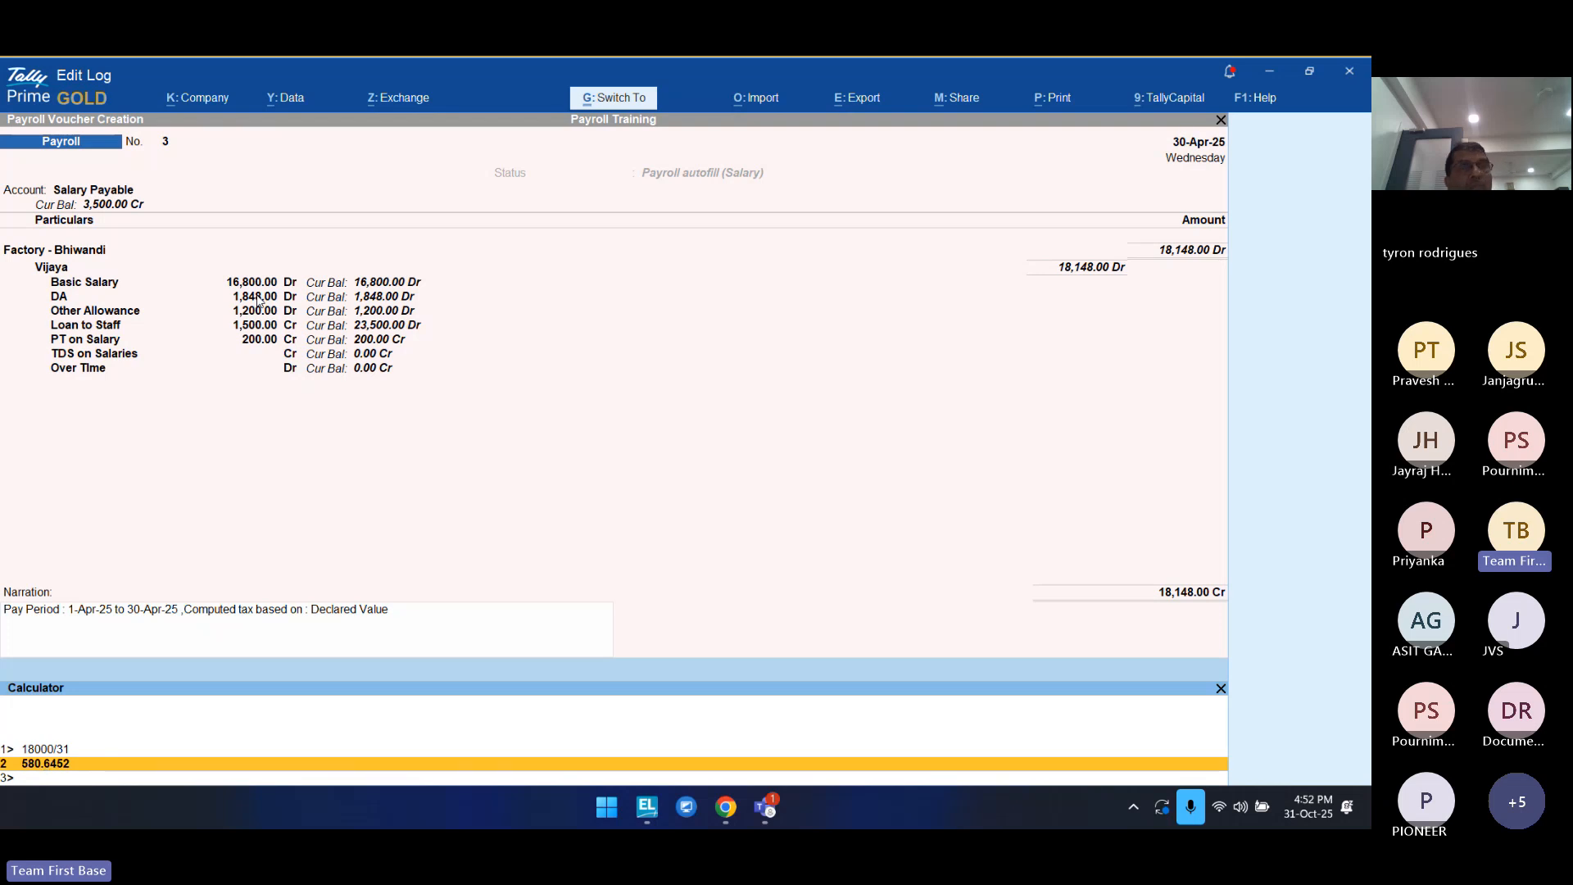
type("*")
key("Return")
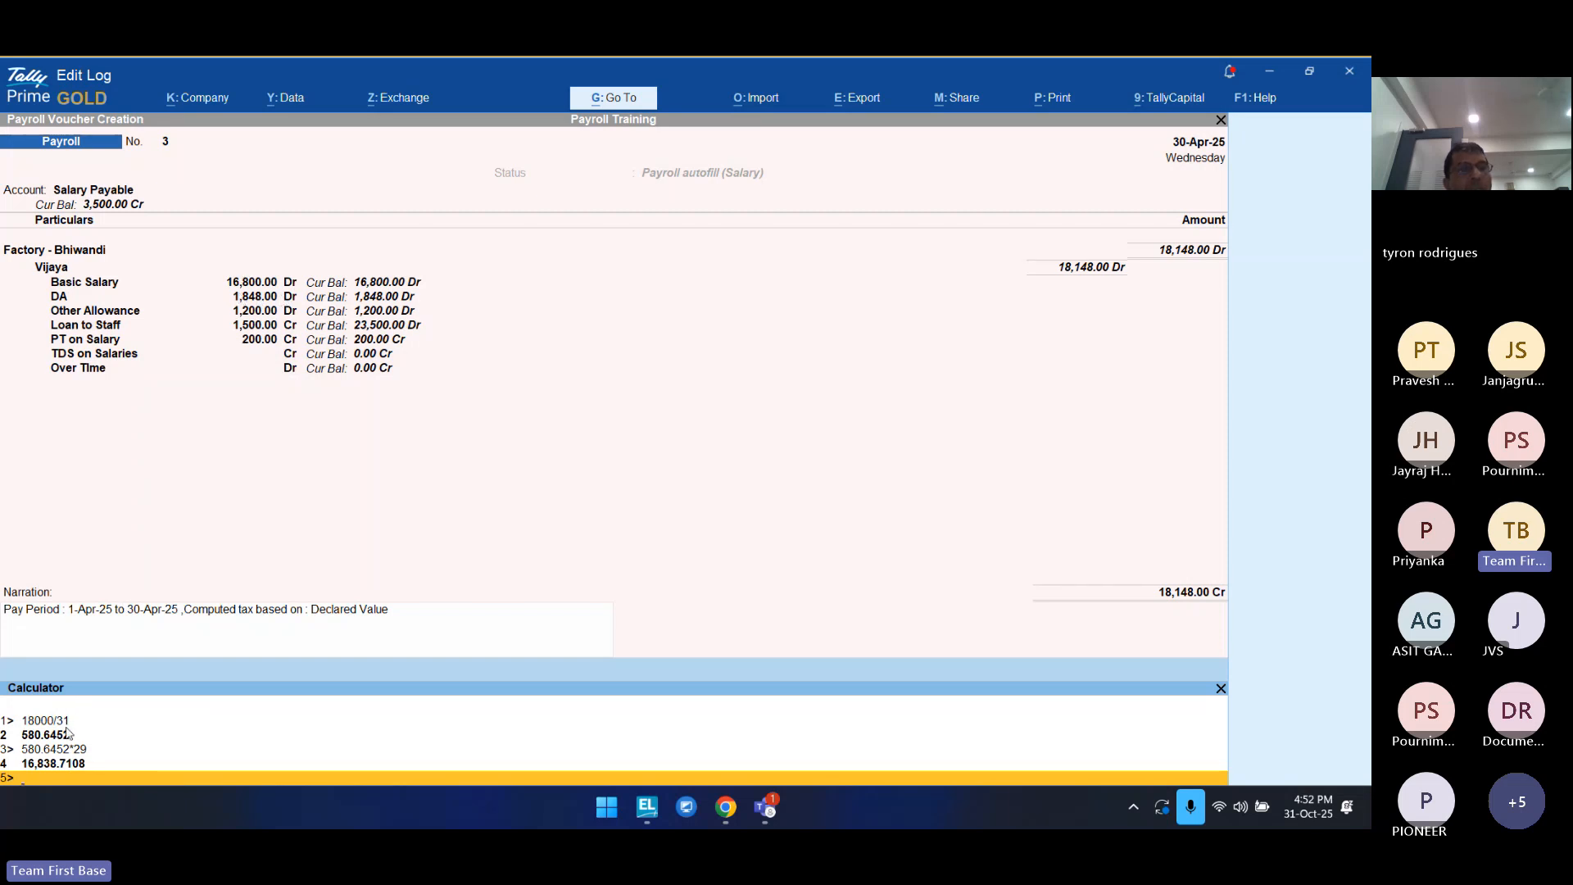
Step: Calculate the basic salary on a 30-day month with 18000/30 and 600*29
type("0/30")
key("Return")
type("6")
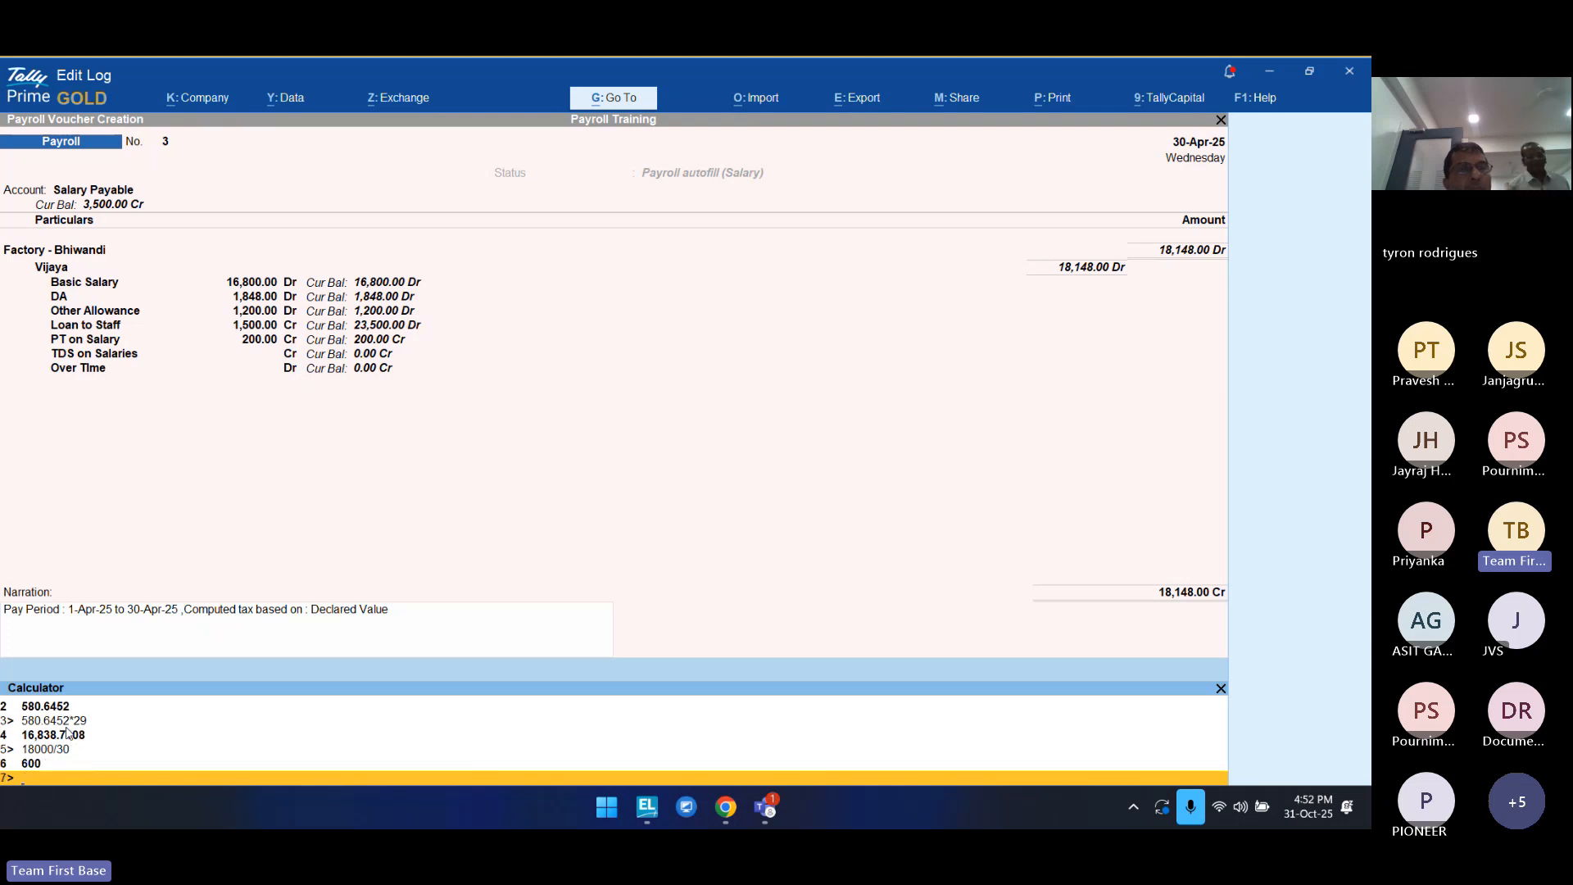
type("00")
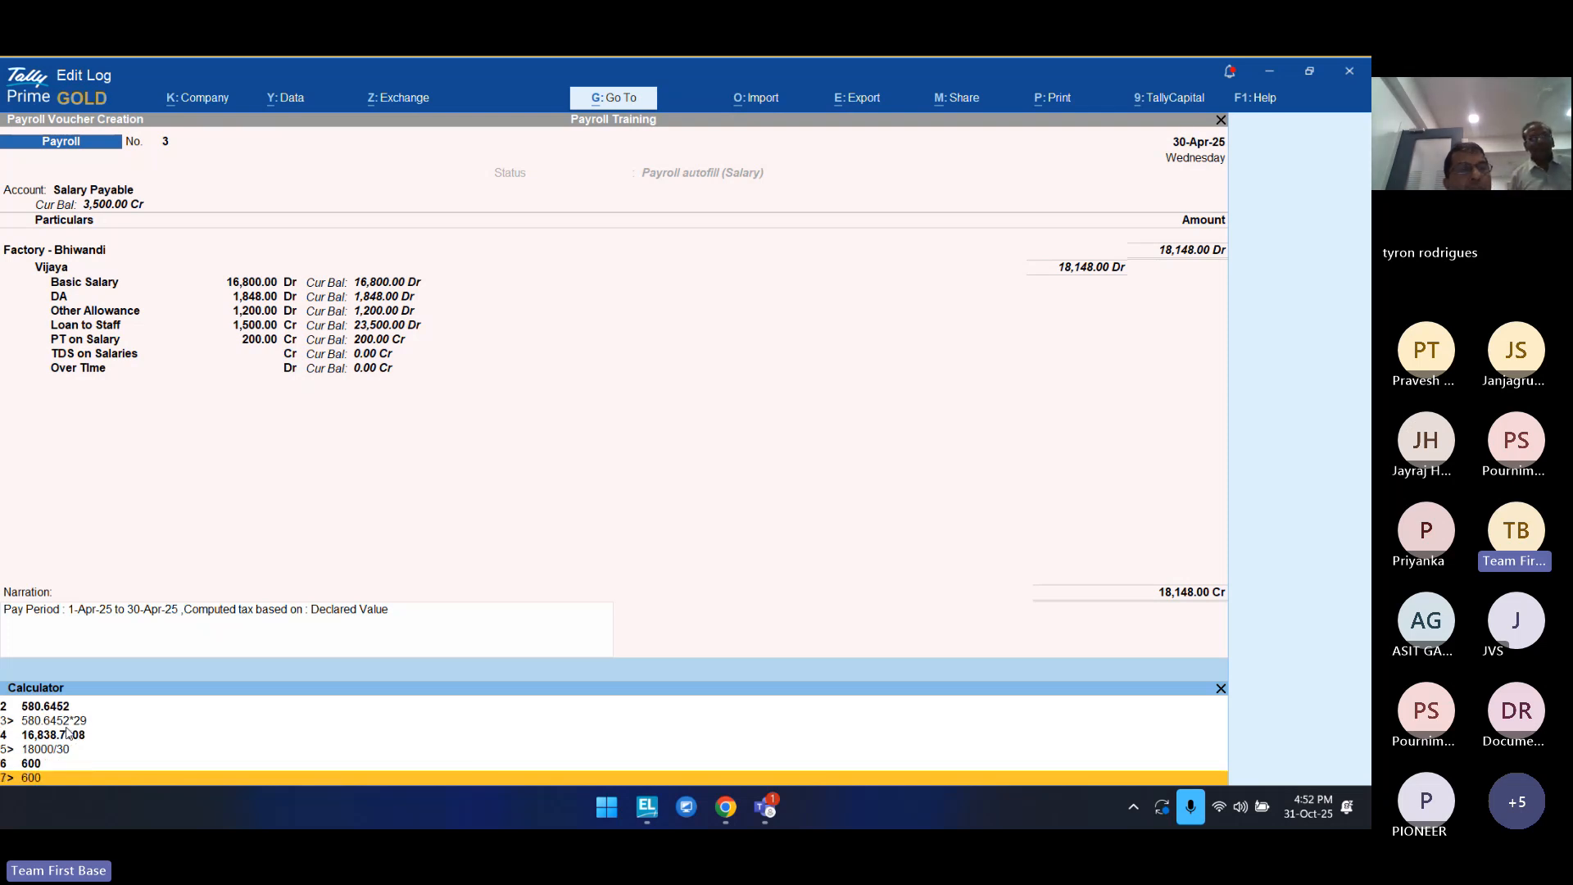
type("*29")
key("Return")
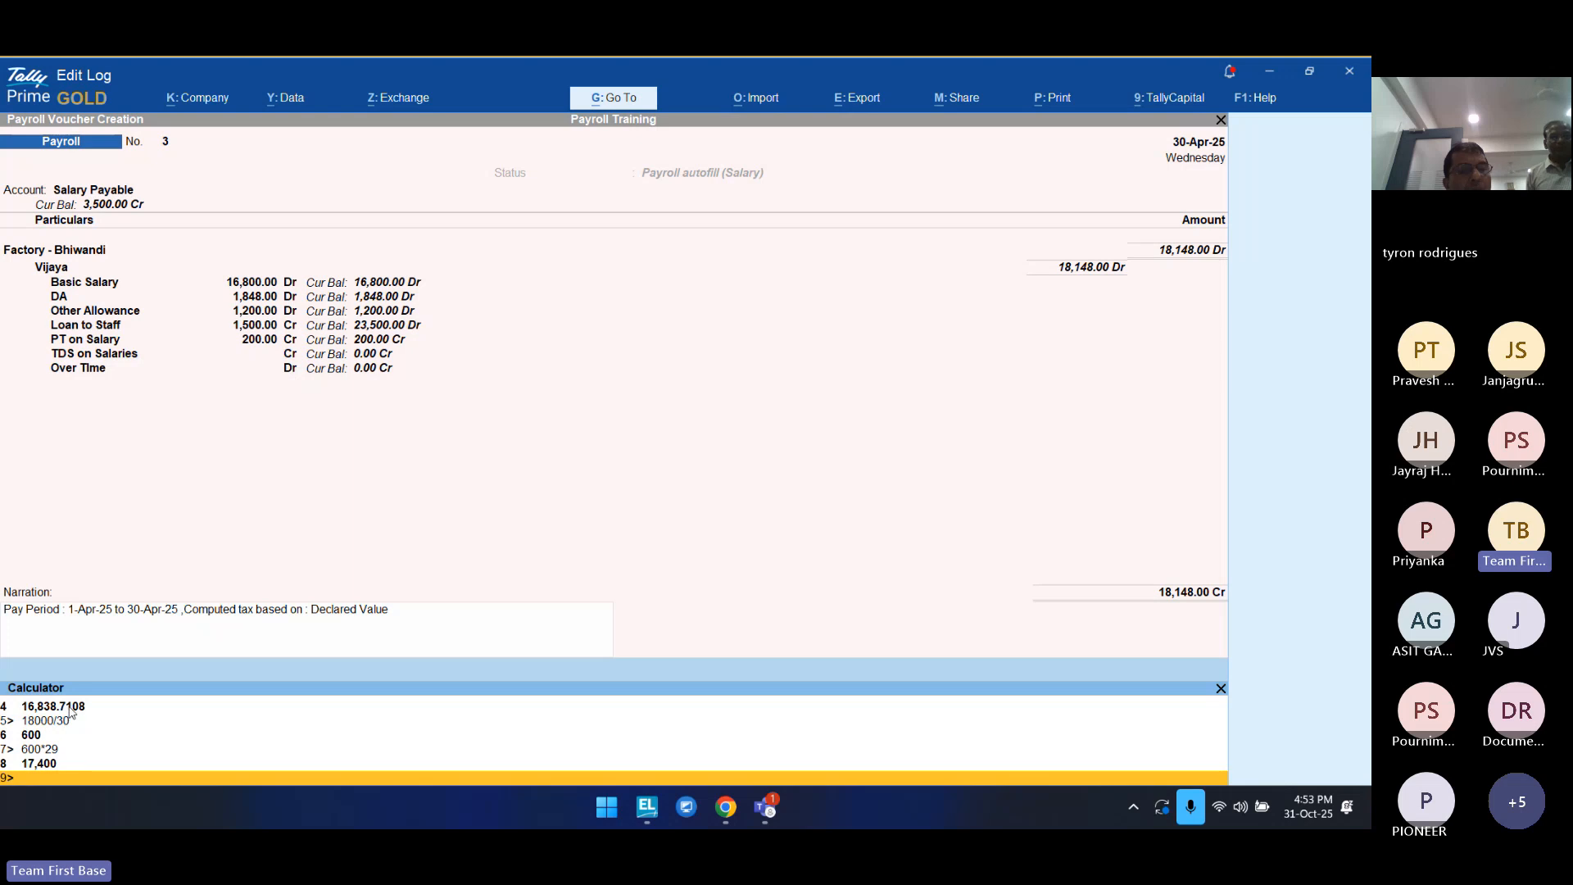
Step: Review the earlier salary calculations in the calculator history
key("Up")
key("Up")
key("Up")
key("Up")
key("Up")
key("Up")
key("Up")
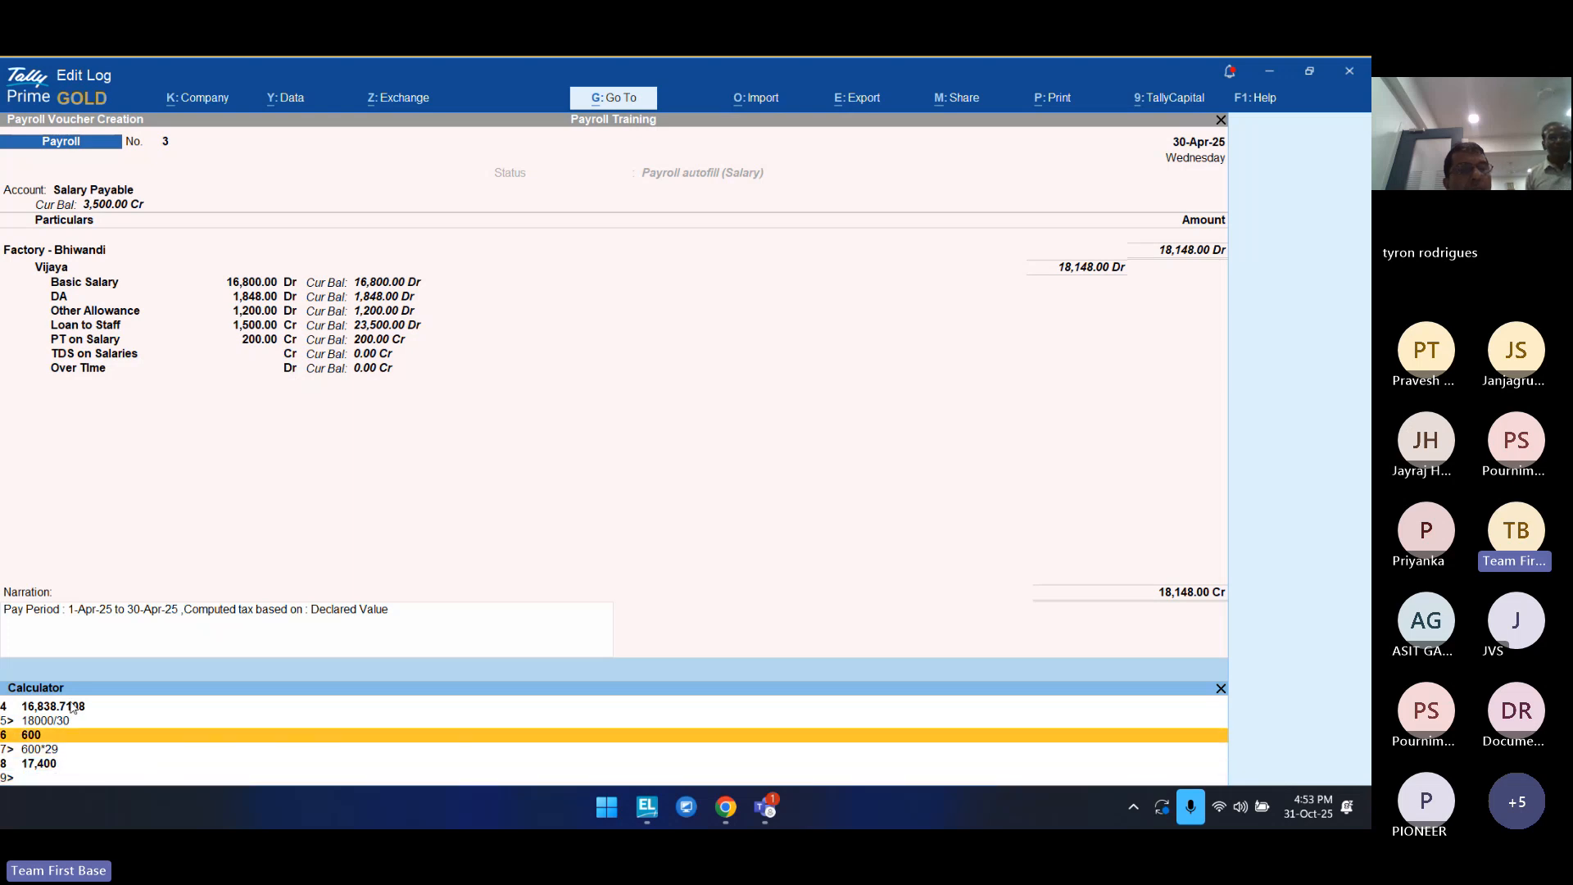
key("Down")
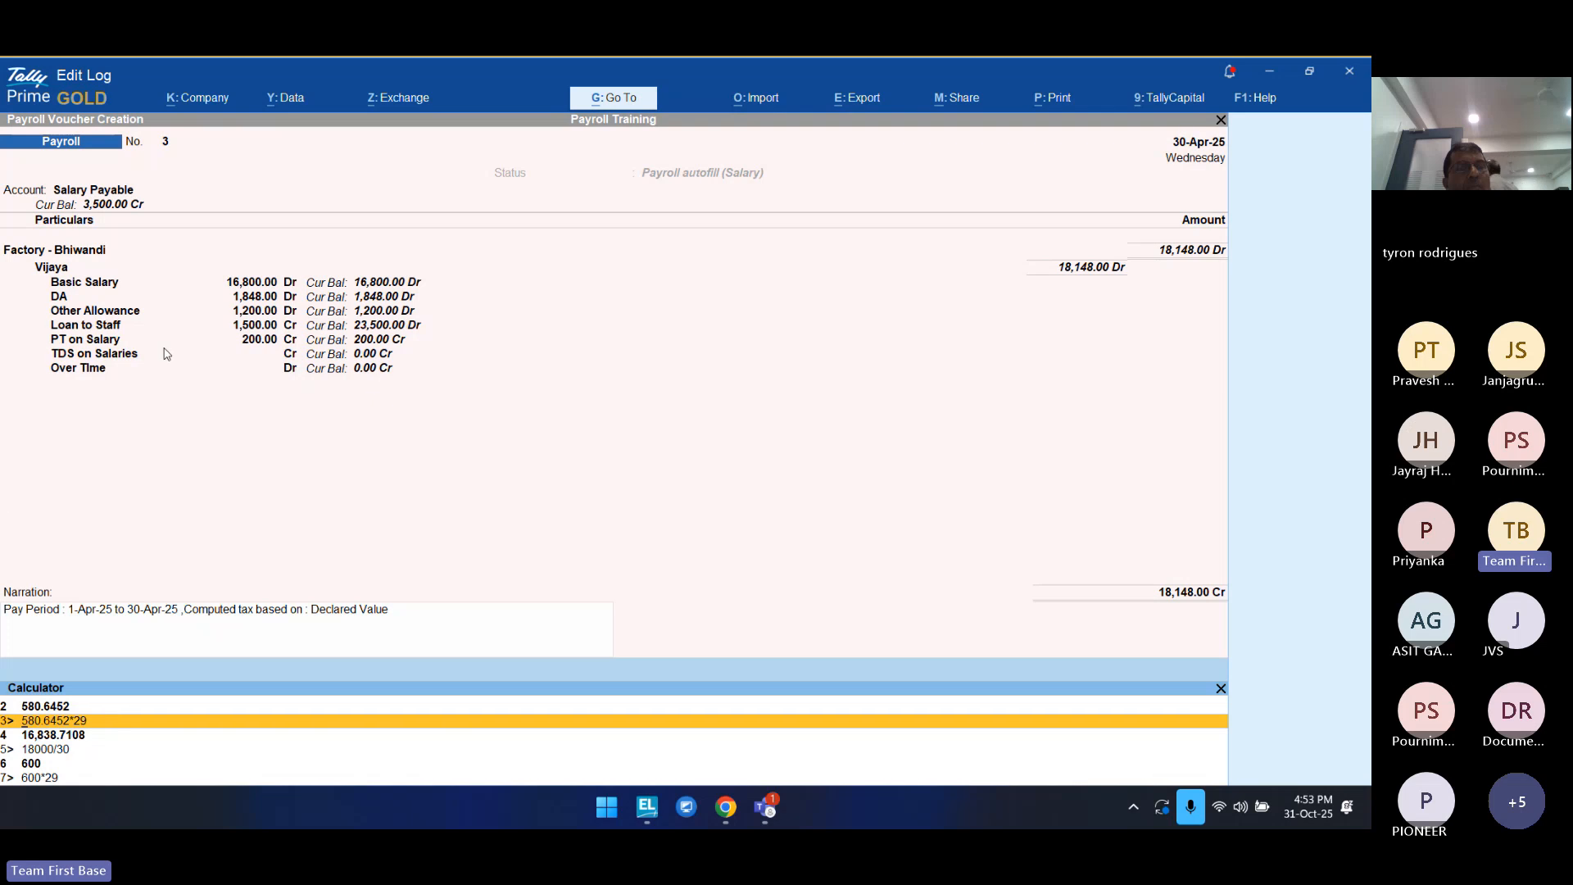
key("Down")
key("Down")
key("Down")
key("Down")
key("Down")
key("Down")
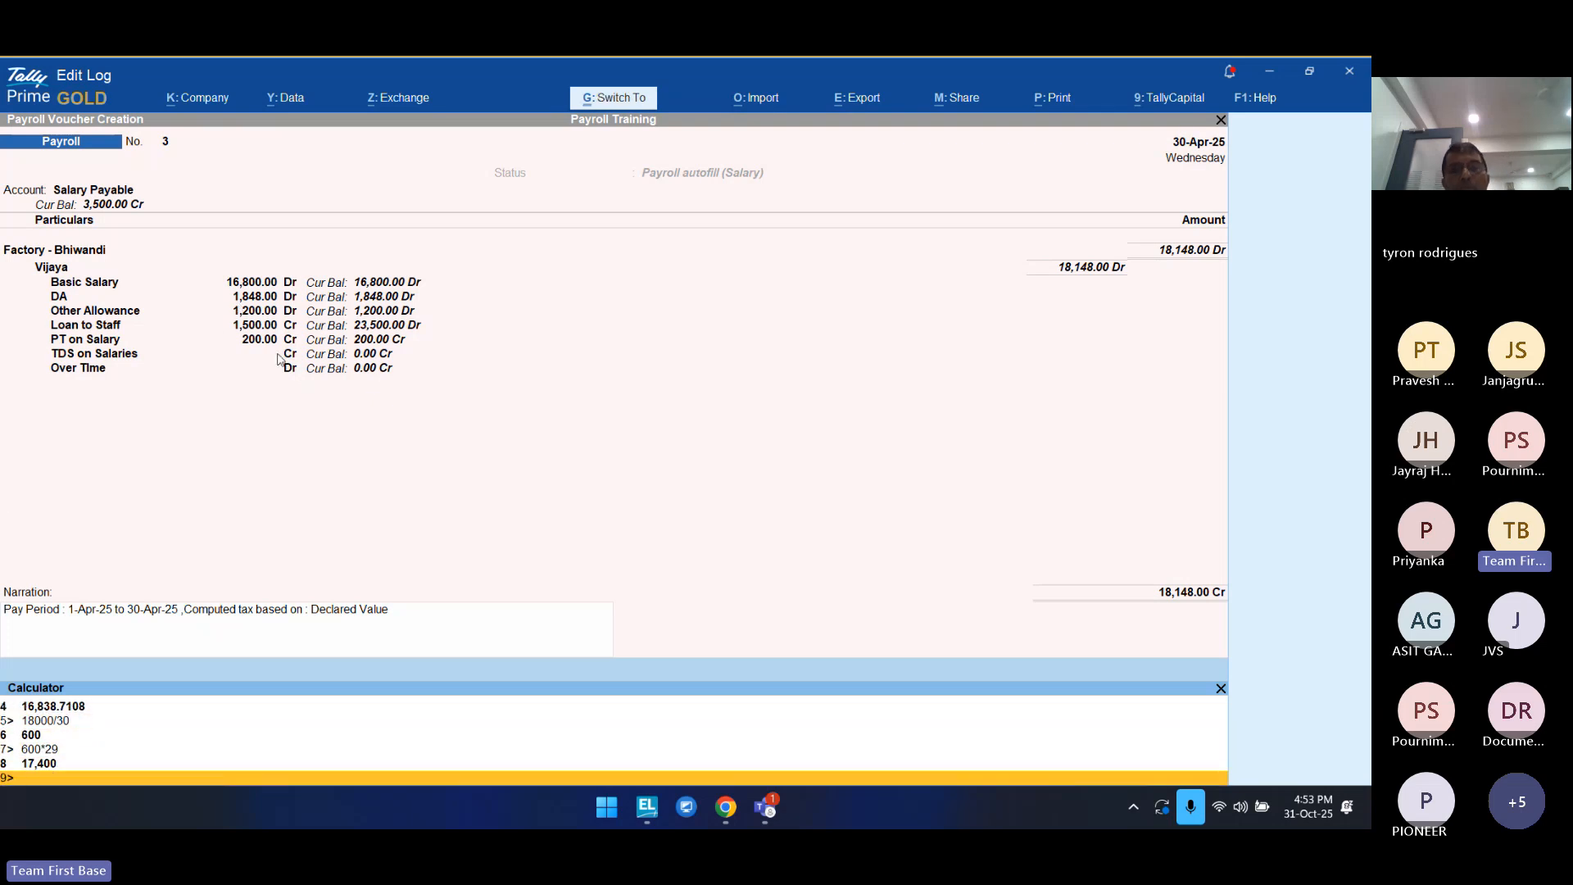
key("Escape")
type("16800")
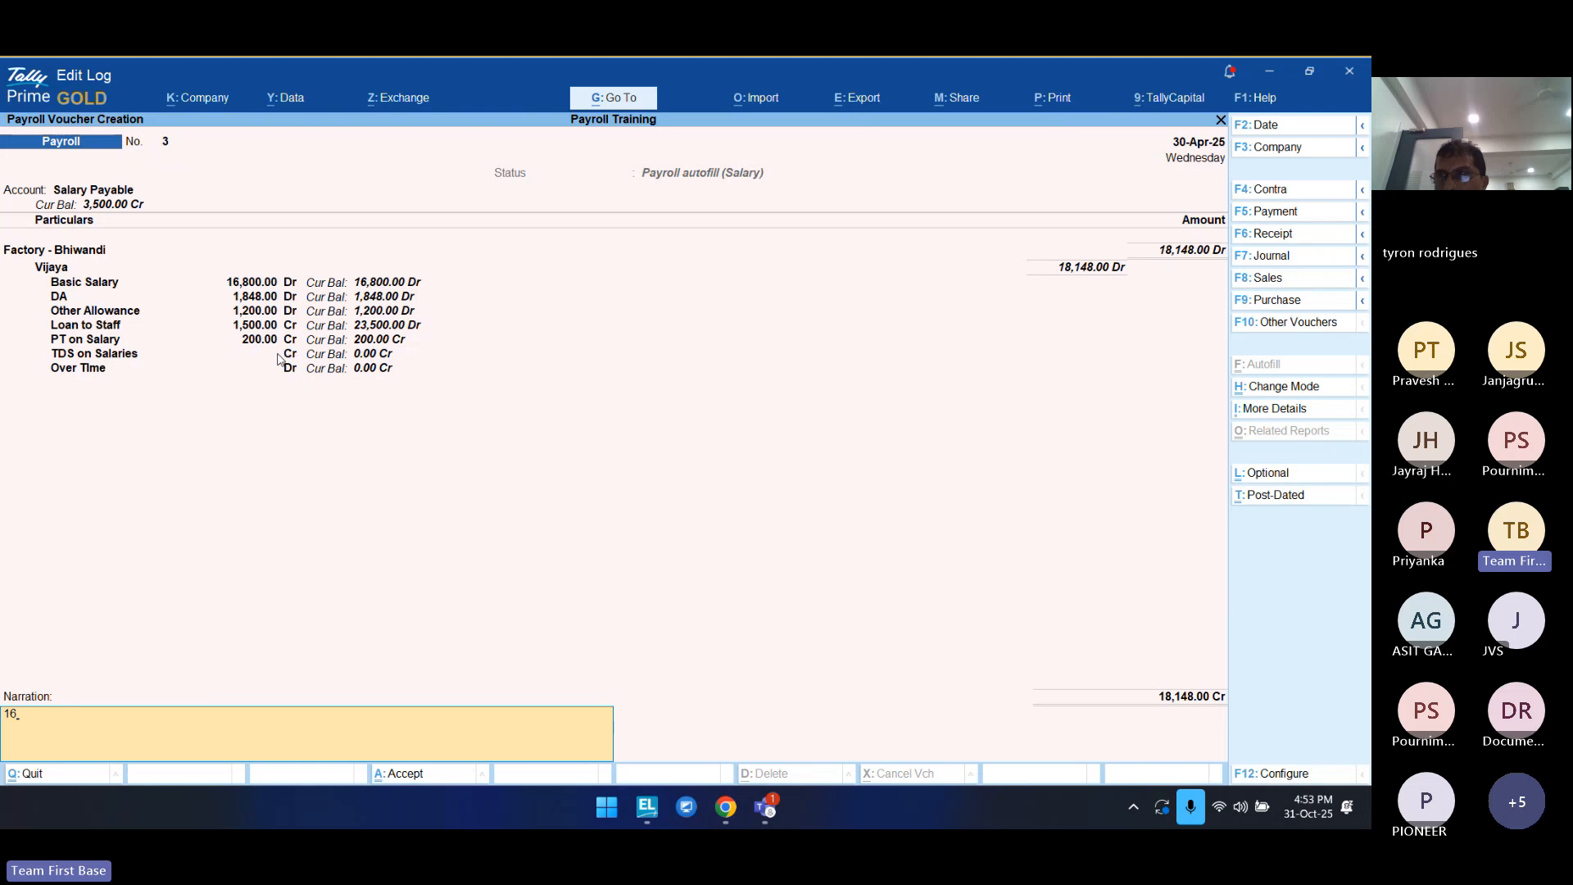
type("*")
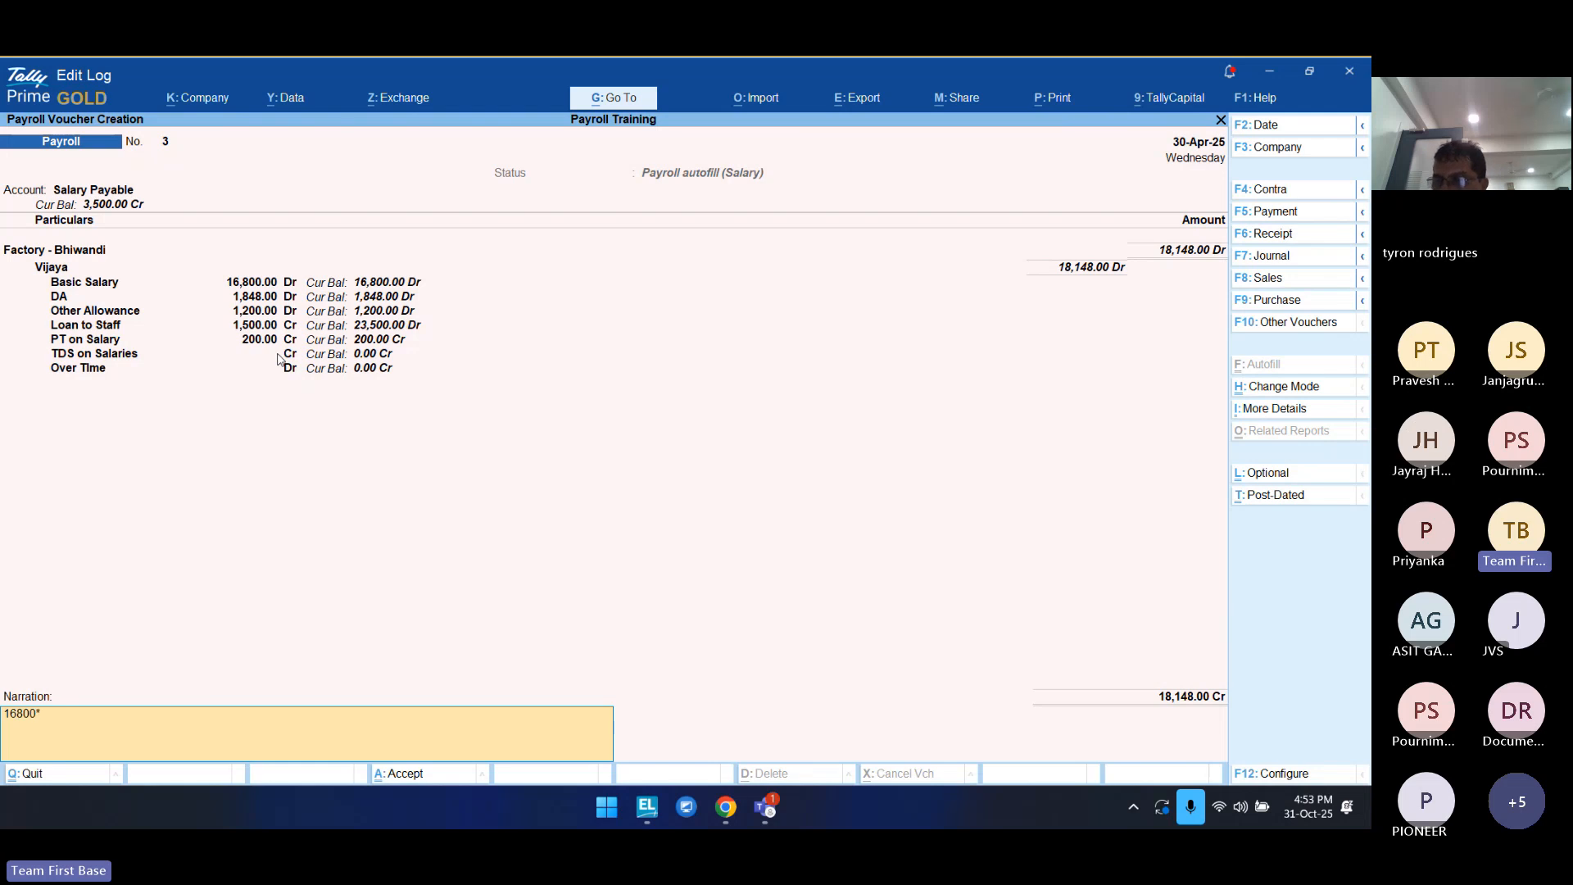
type("11%")
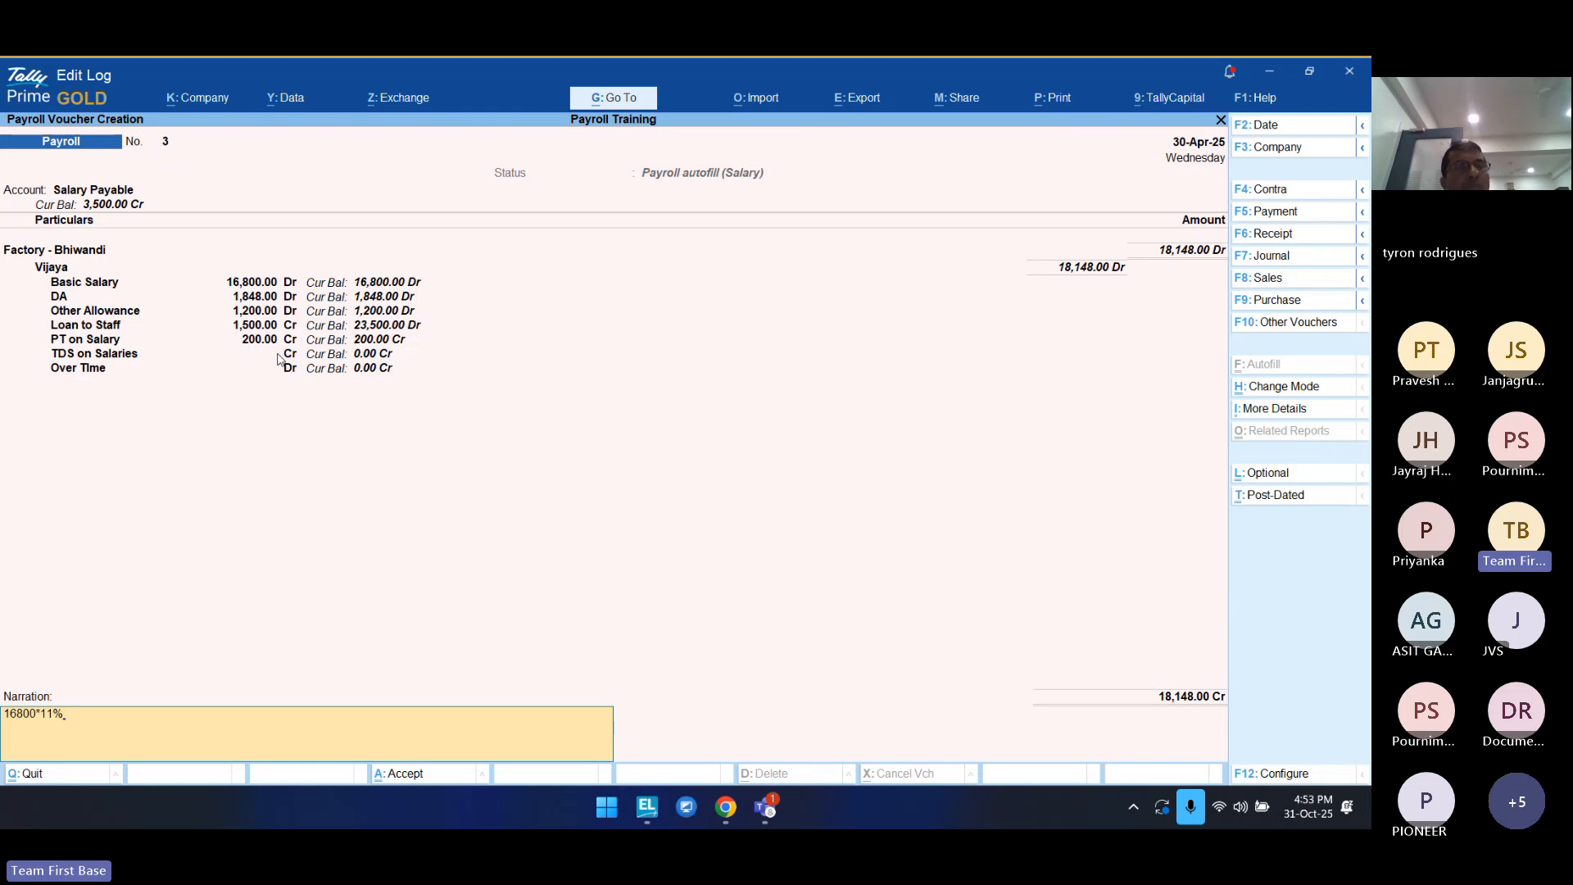
key("BackSpace")
key("BackSpace")
key("BackSpace")
key("BackSpace")
key("BackSpace")
Step: Calculate the DA amount as 16800*11% in the calculator, then return to the voucher
key("ctrl+n")
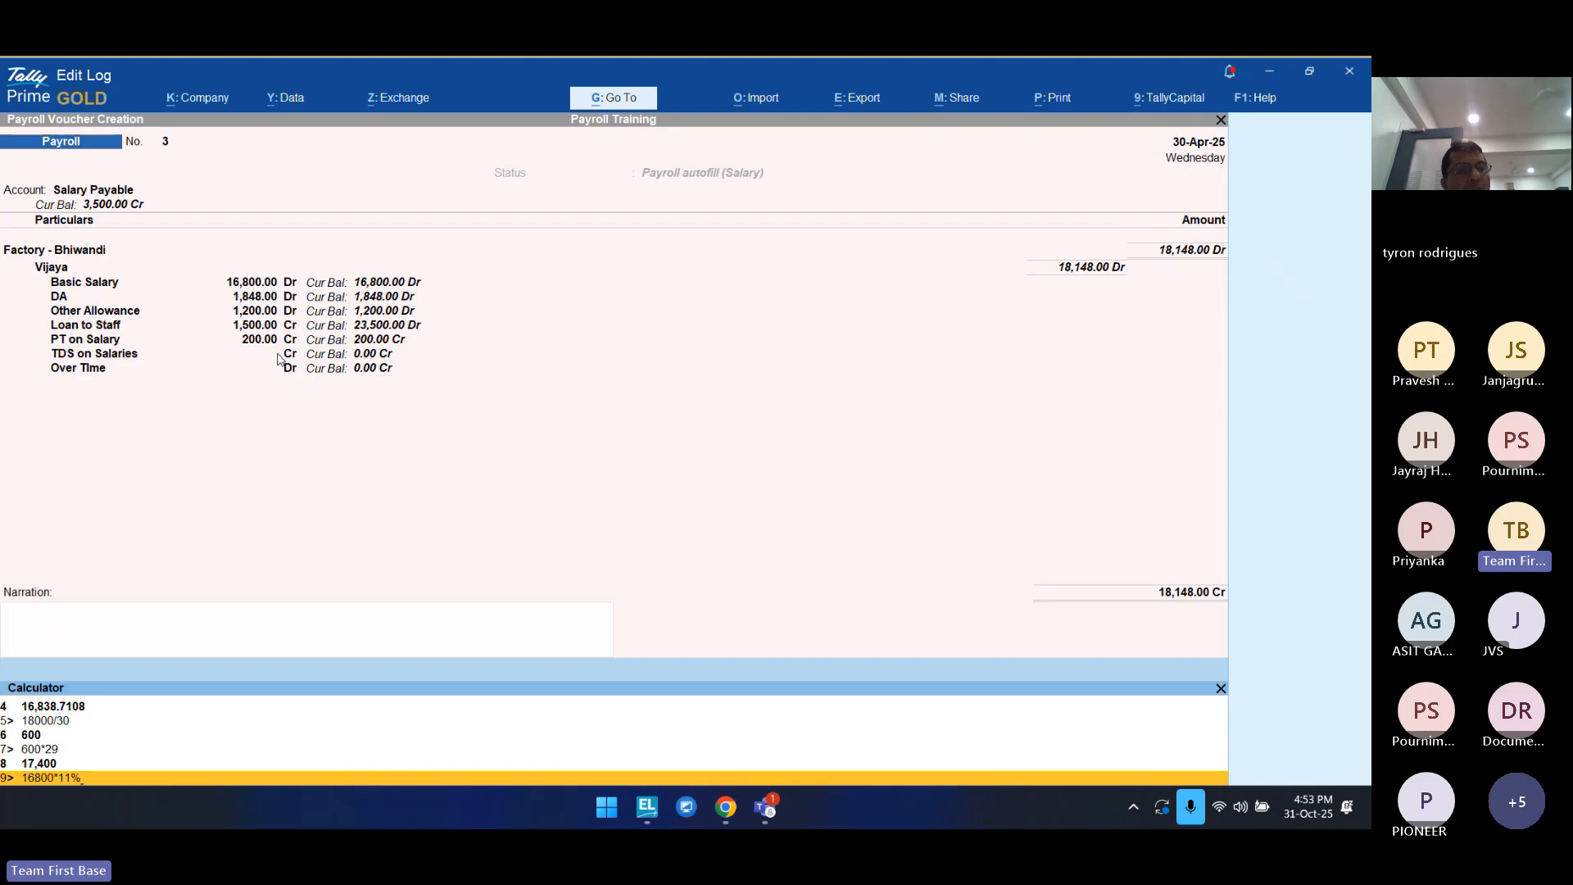
key("Return")
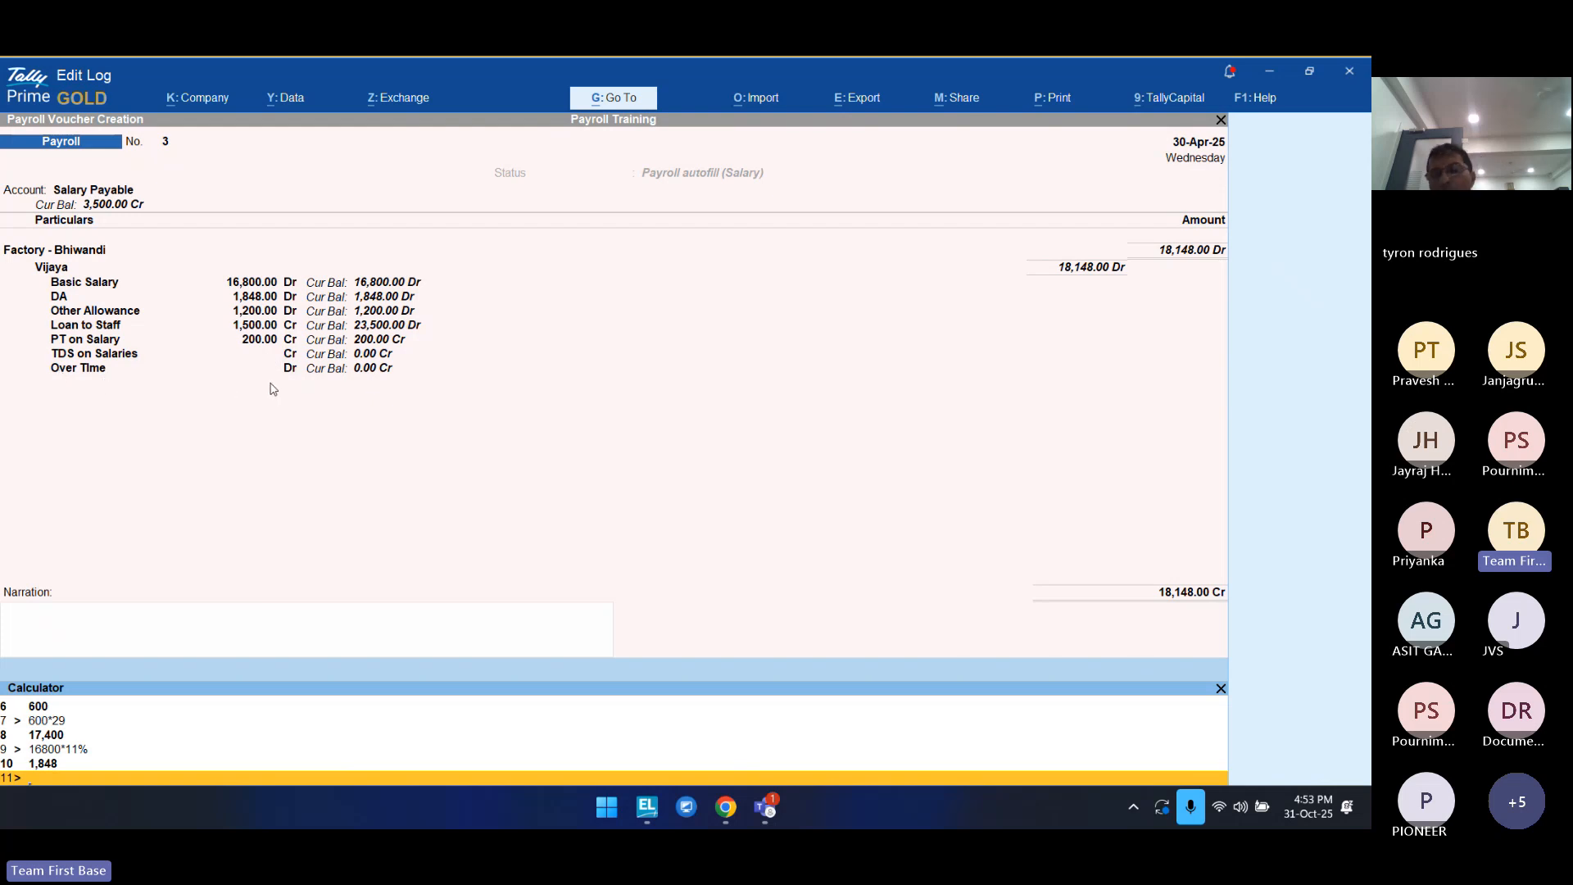
key("Escape")
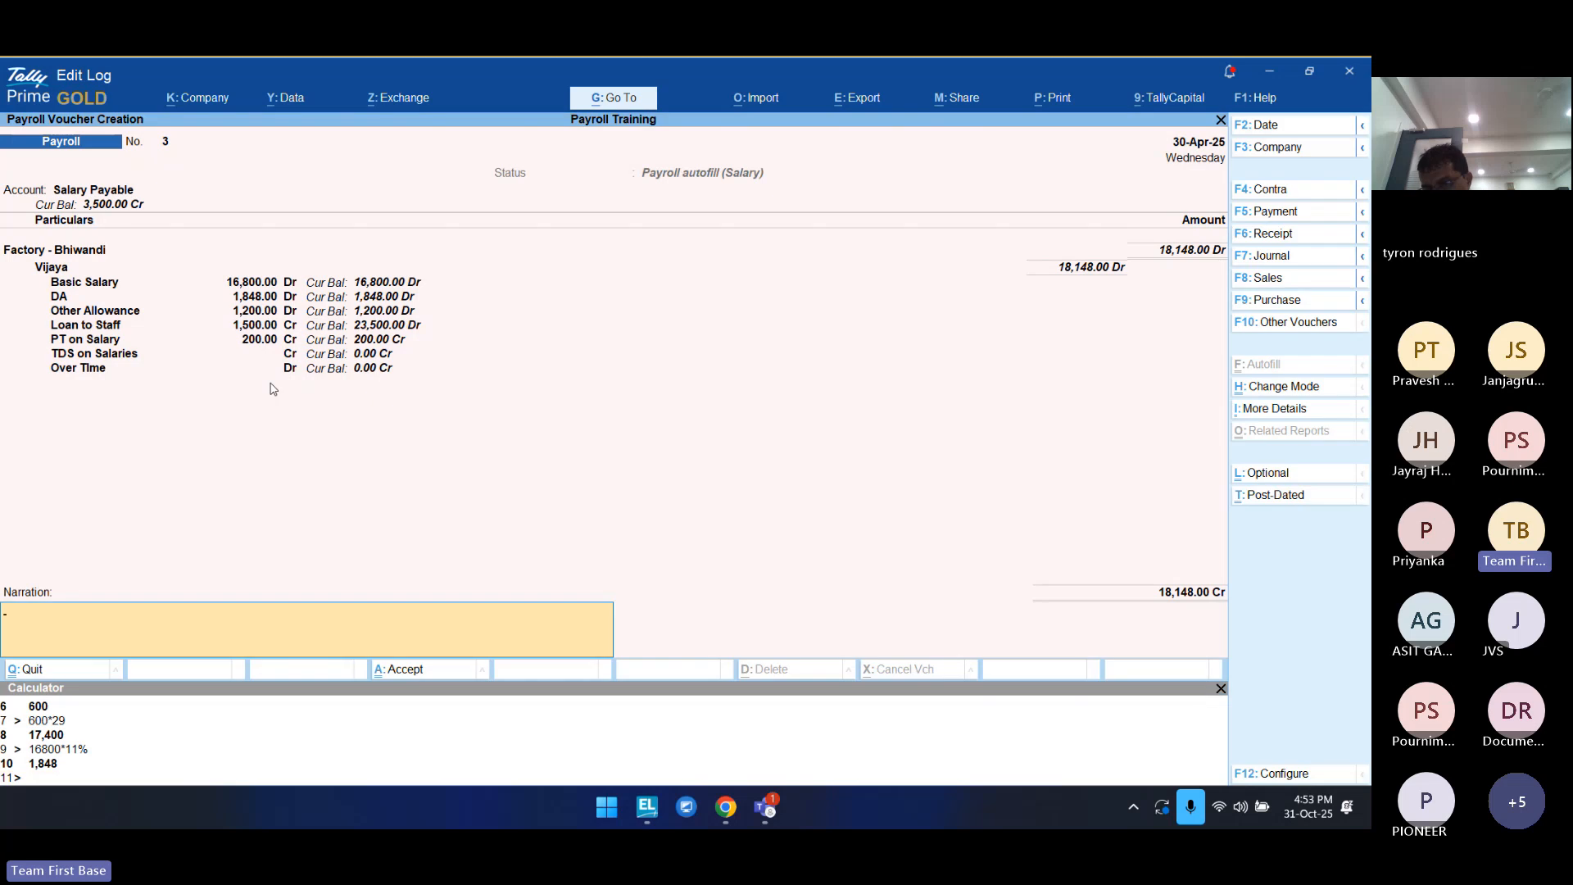
Step: Discard the unsaved Factory - Bhiwandi payroll voucher
key("Escape")
key("y")
key("Return")
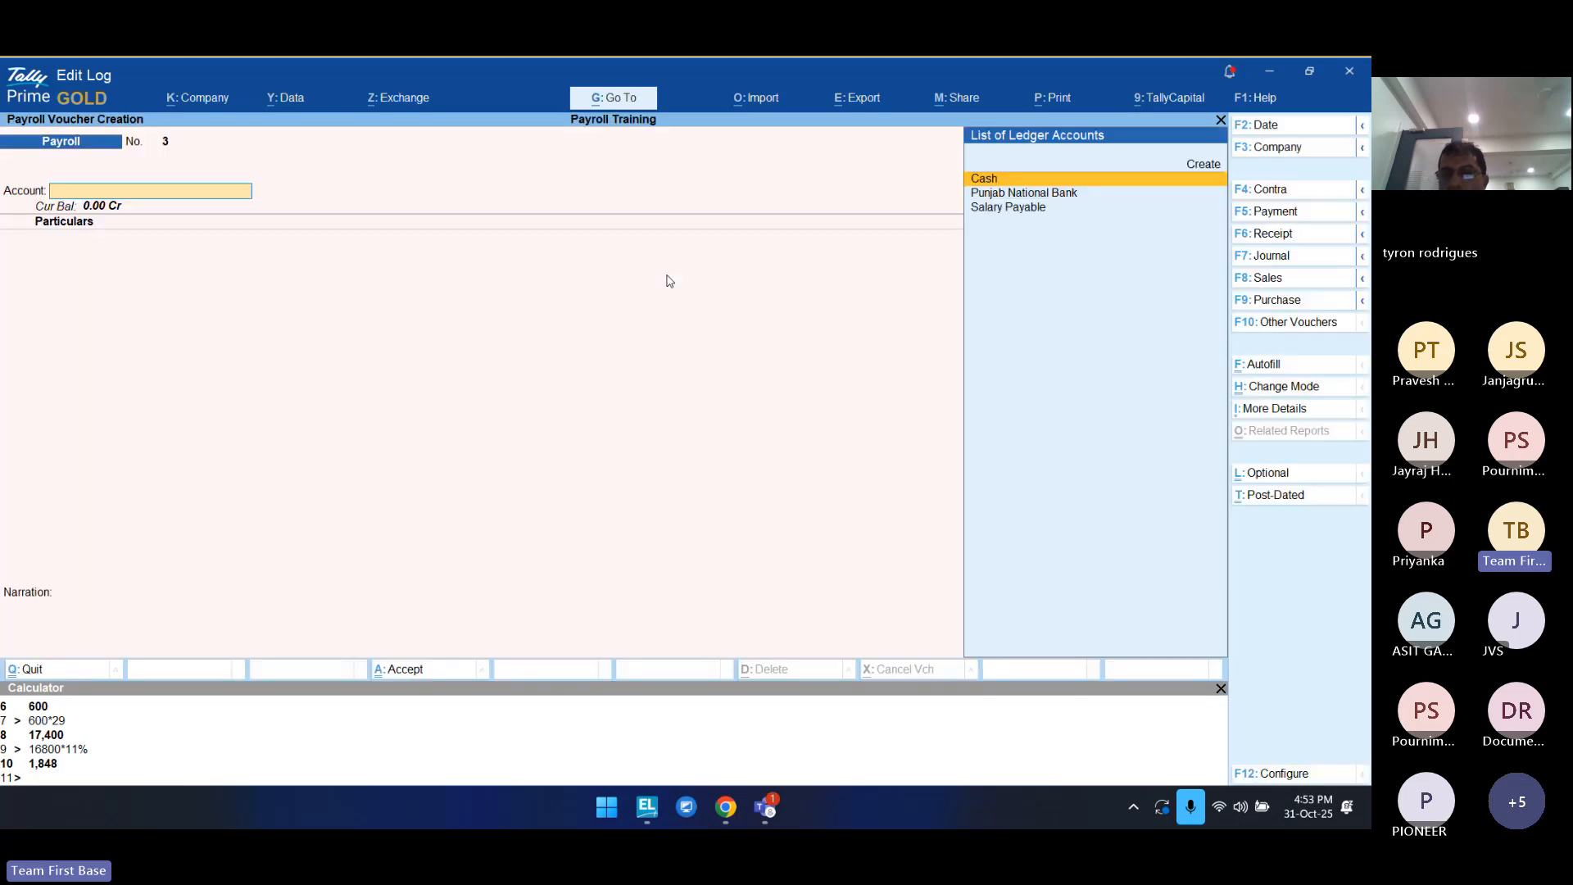
Step: Switch to an Attendance voucher and enter 2.3 for Hrs for the Factory - Bhiwandi employee
left_click(1290, 323)
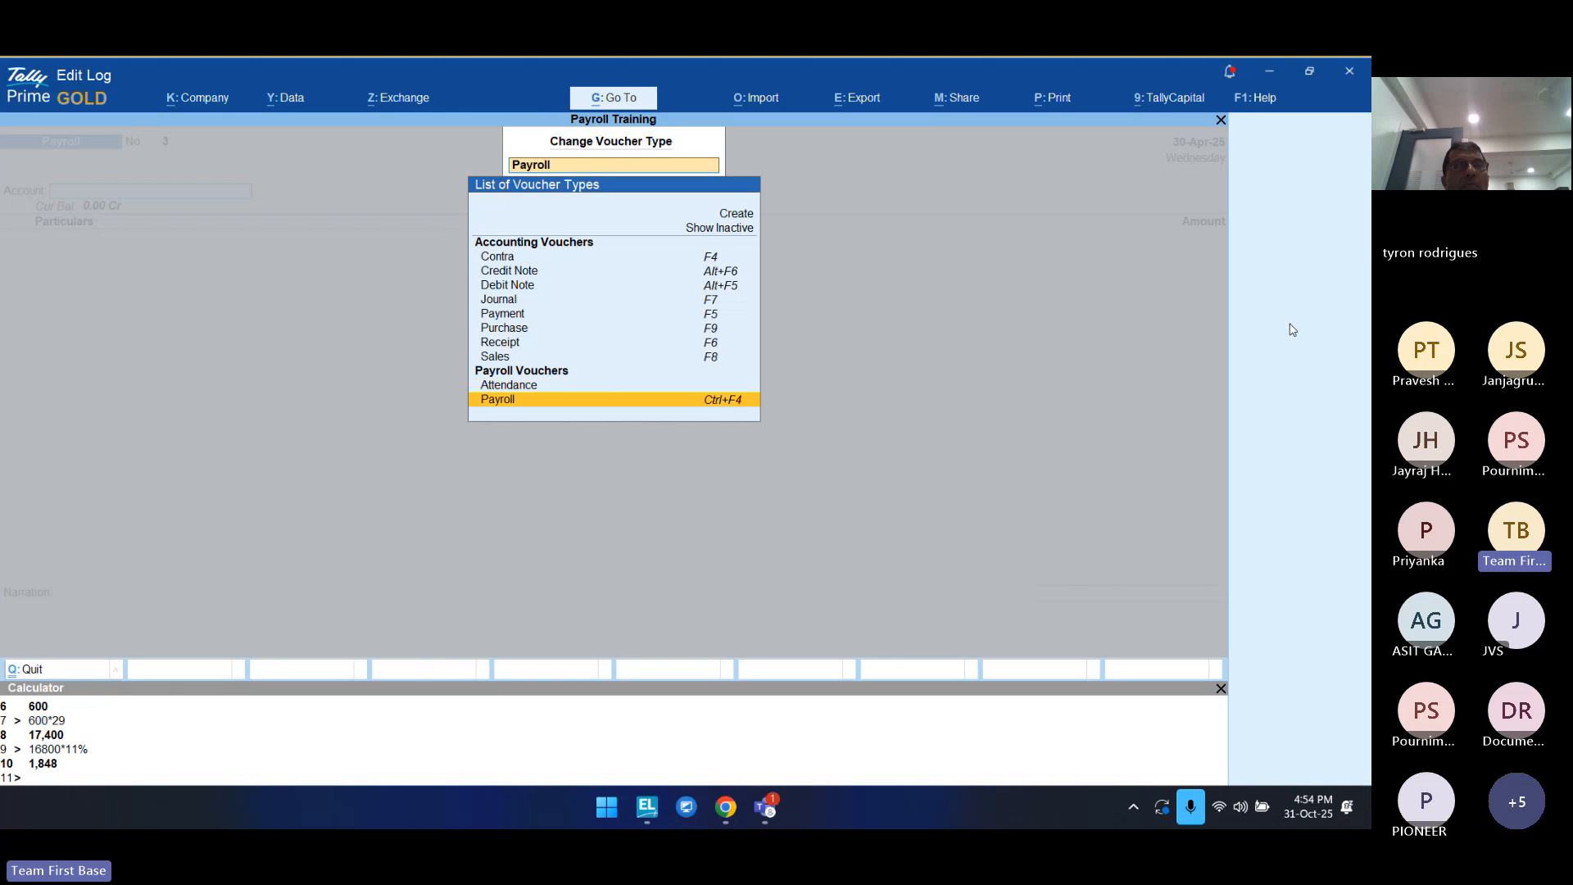
key("Up")
key("Return")
key("Down")
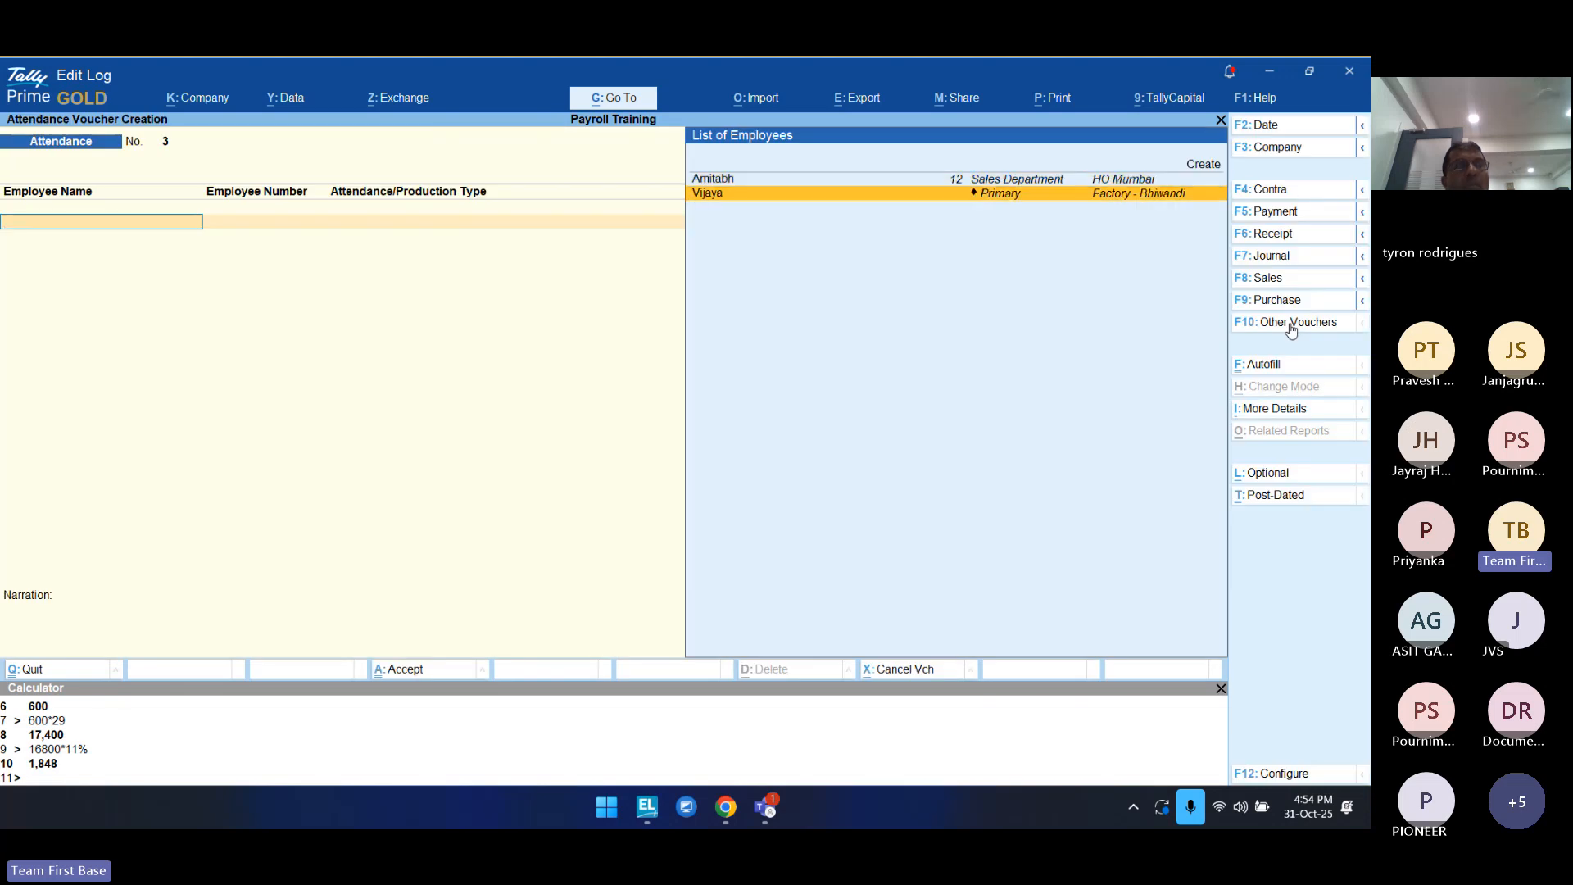
key("Return")
key("Down")
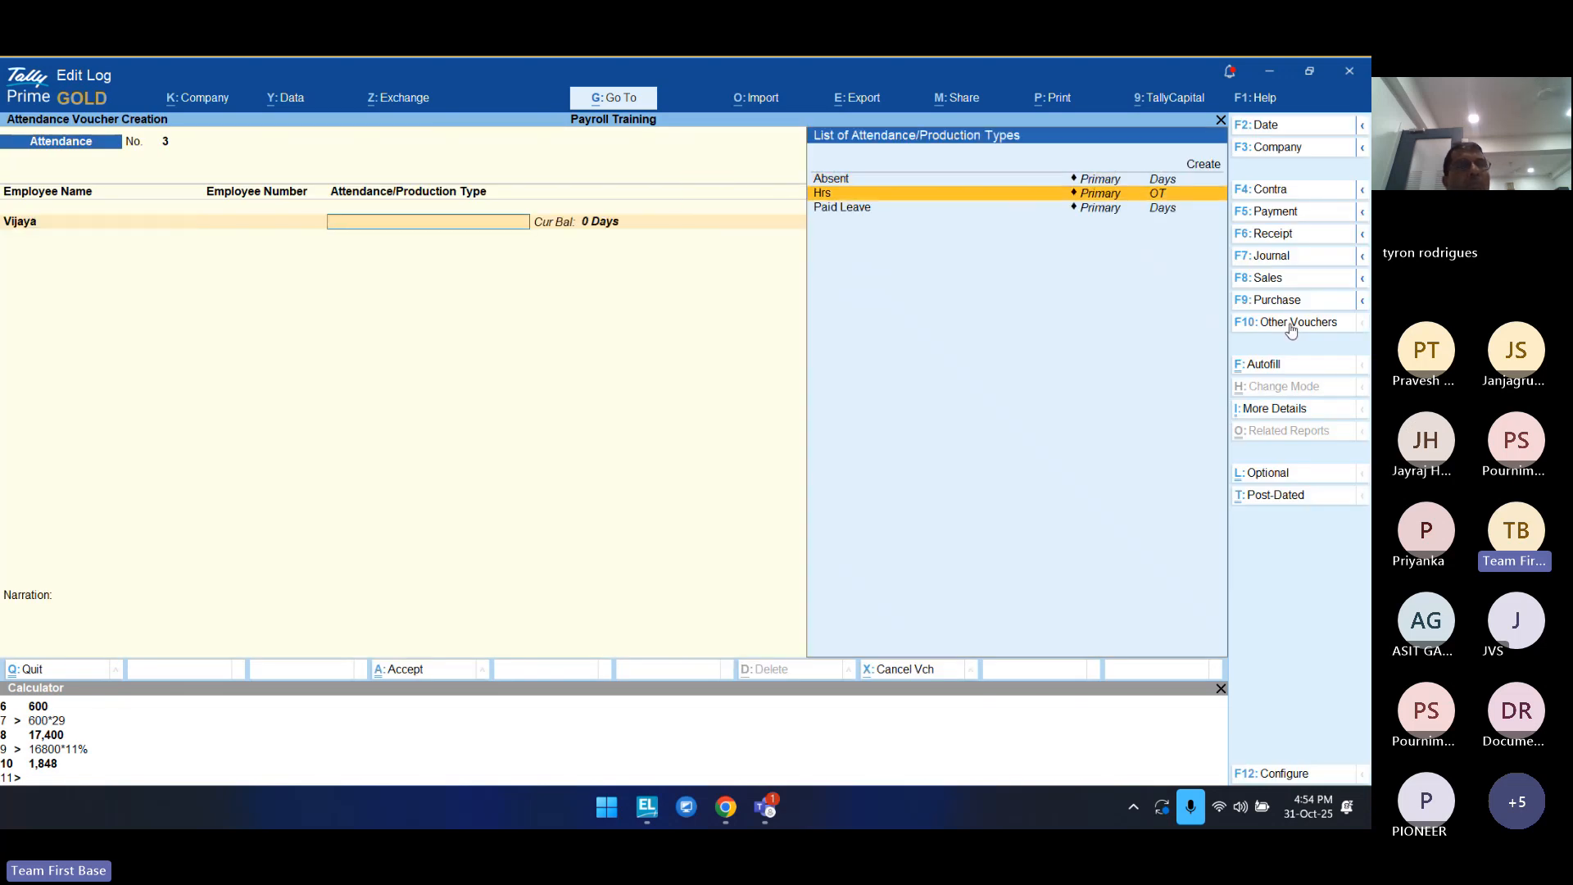
key("Return")
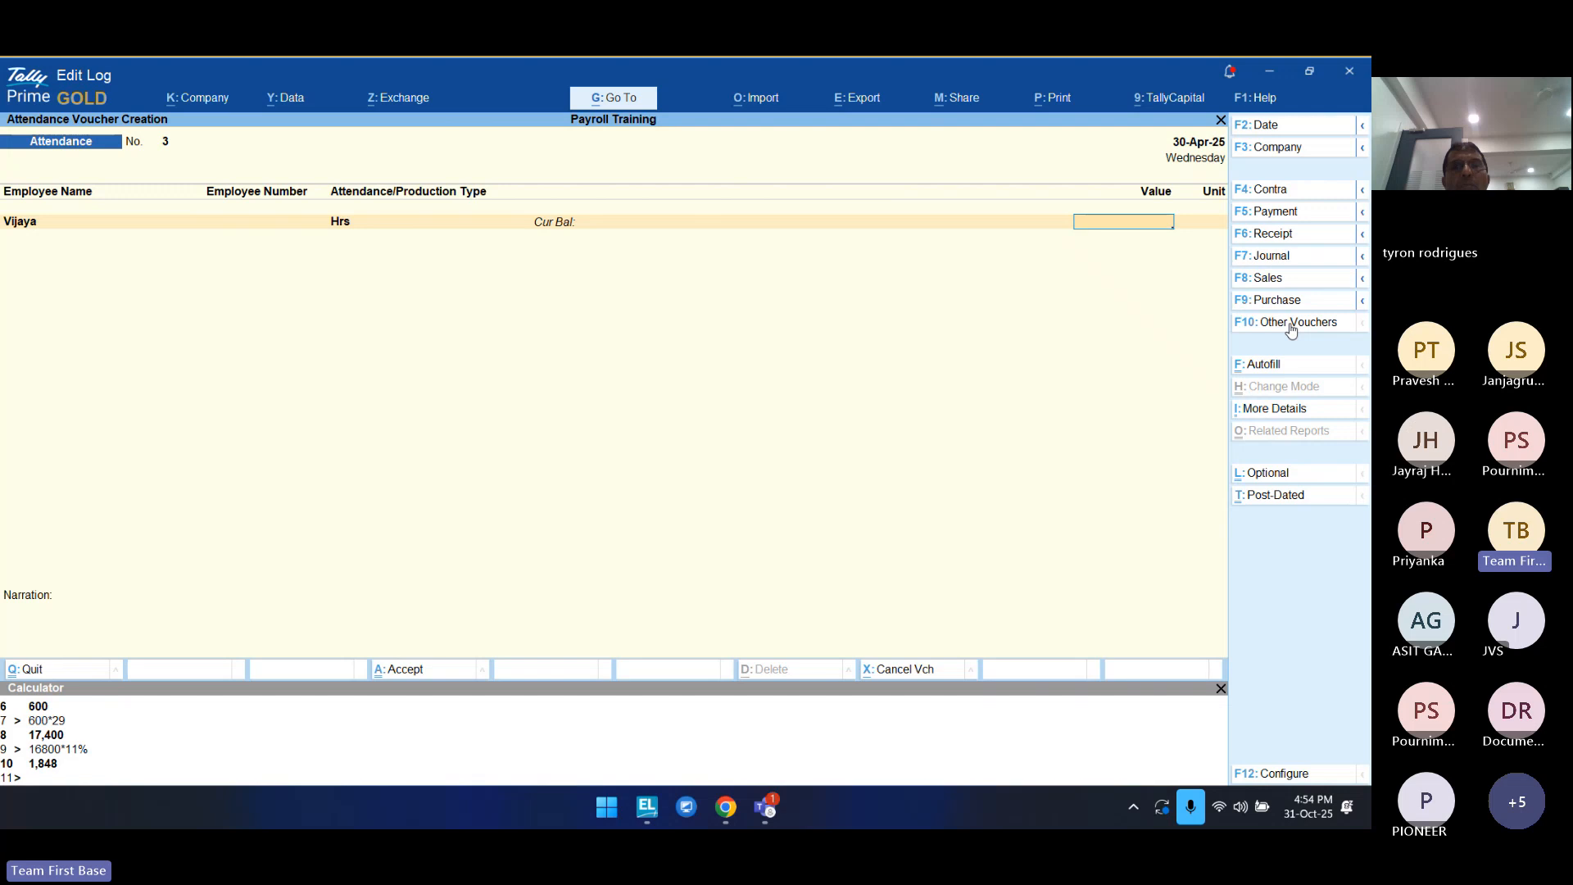
type("2.3")
key("Return")
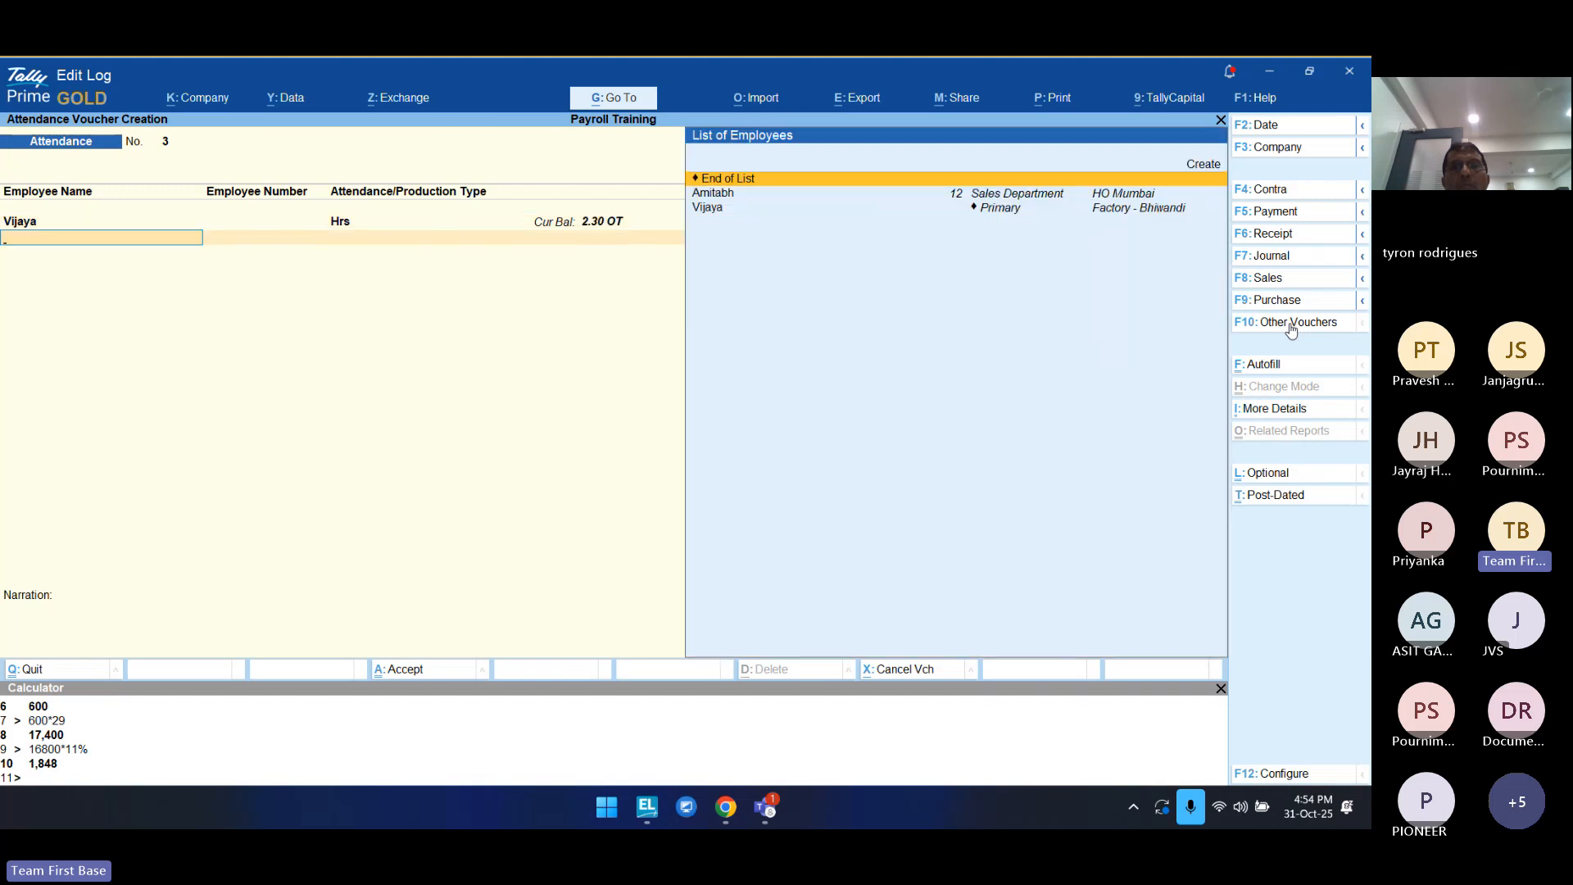
Step: Recheck the overtime hours entry, end the employee list, and save the attendance voucher
key("BackSpace")
key("Return")
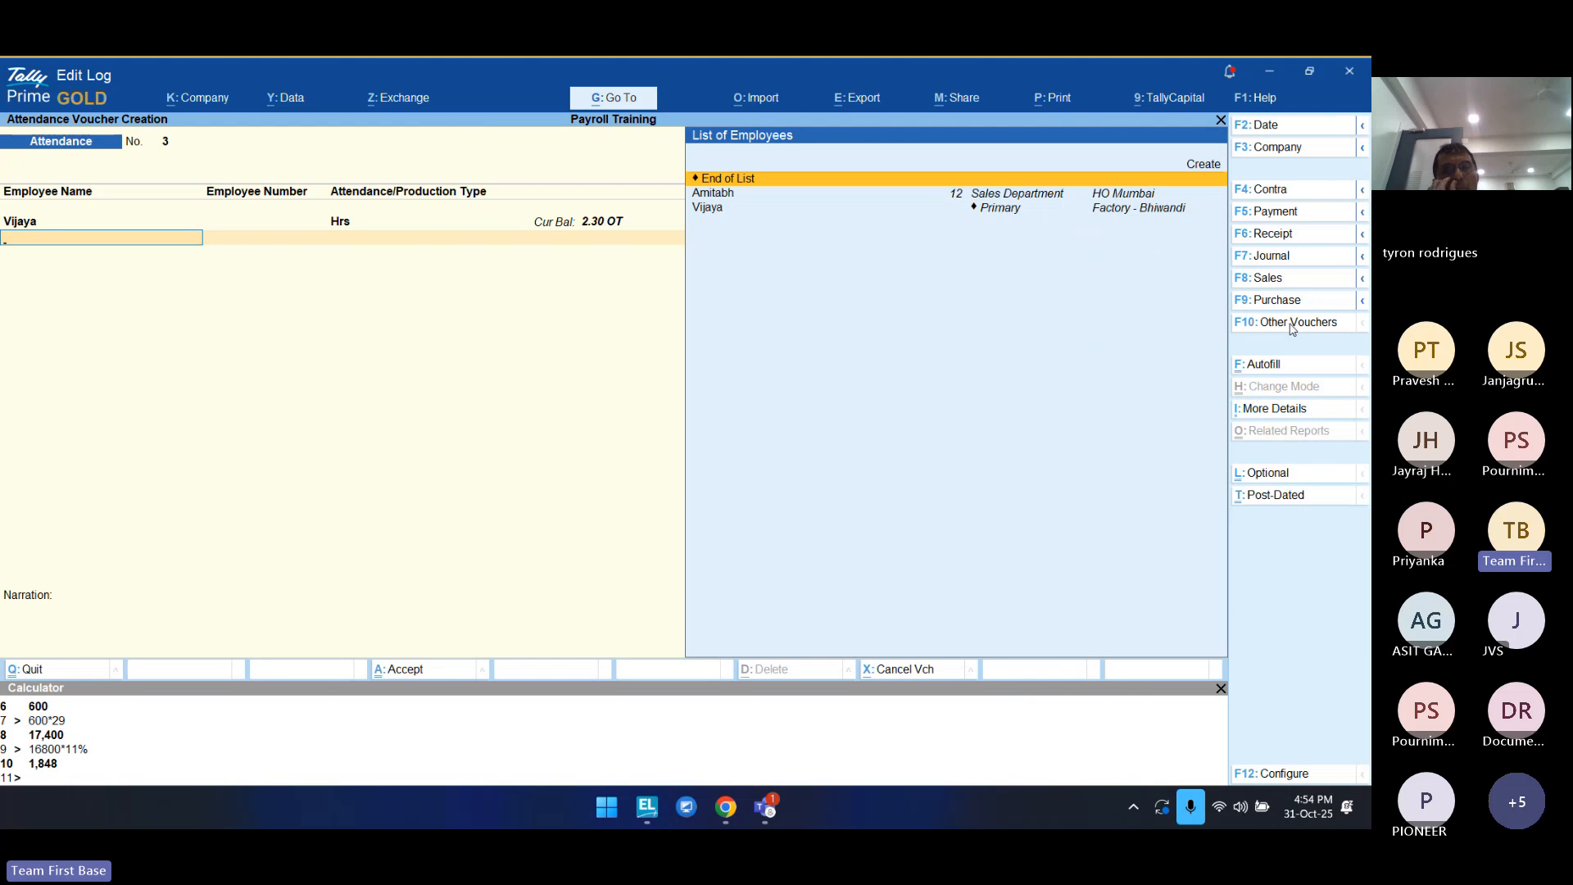
key("Return")
key("Return")
key("Return")
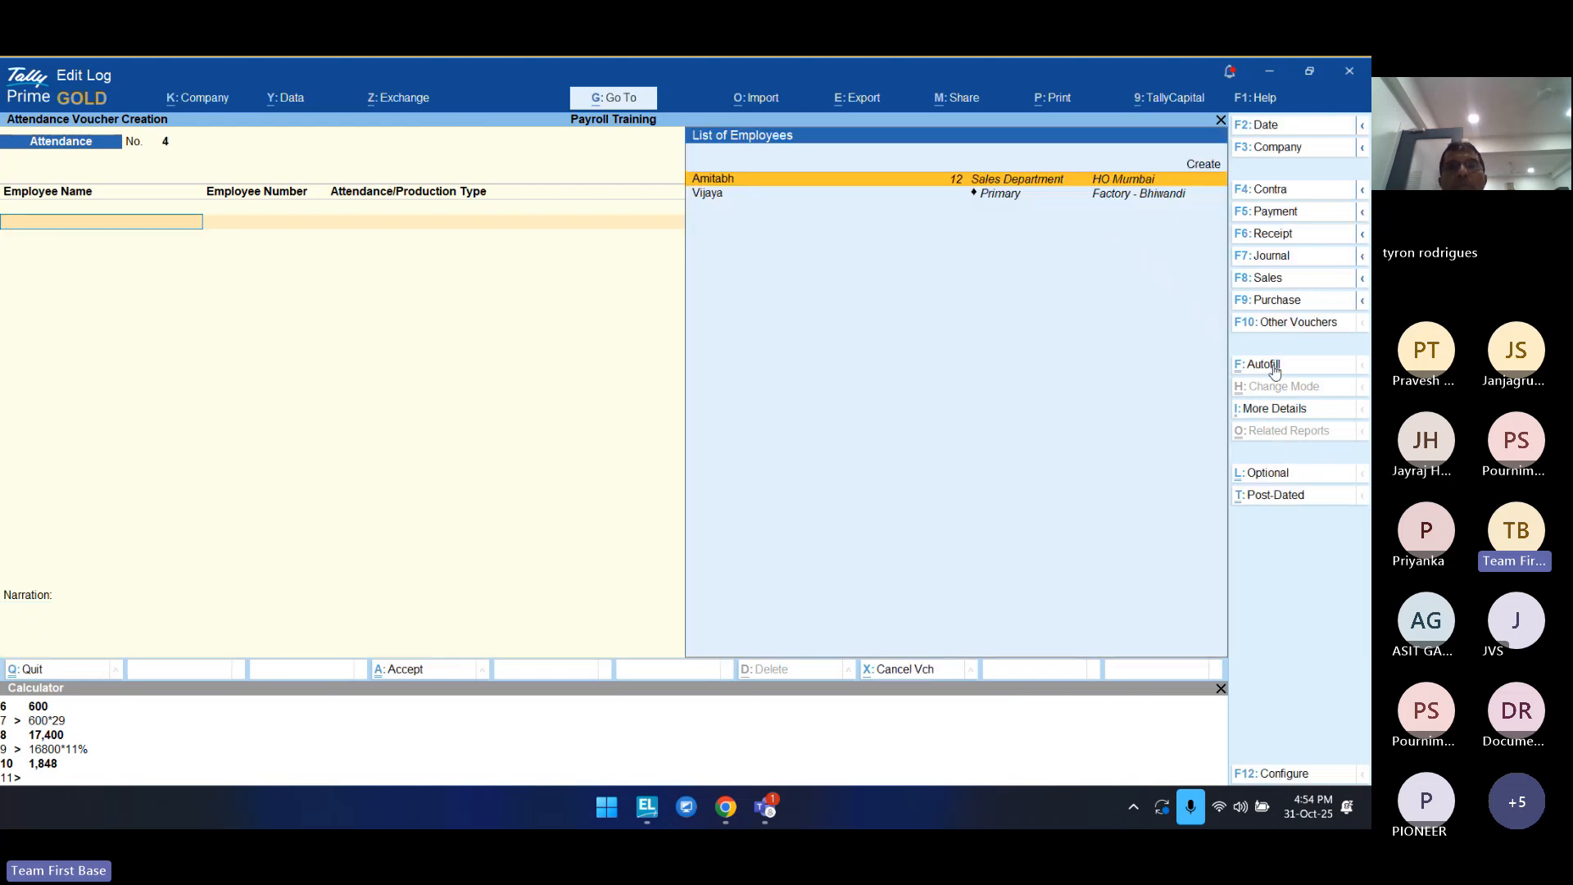
left_click(1266, 366)
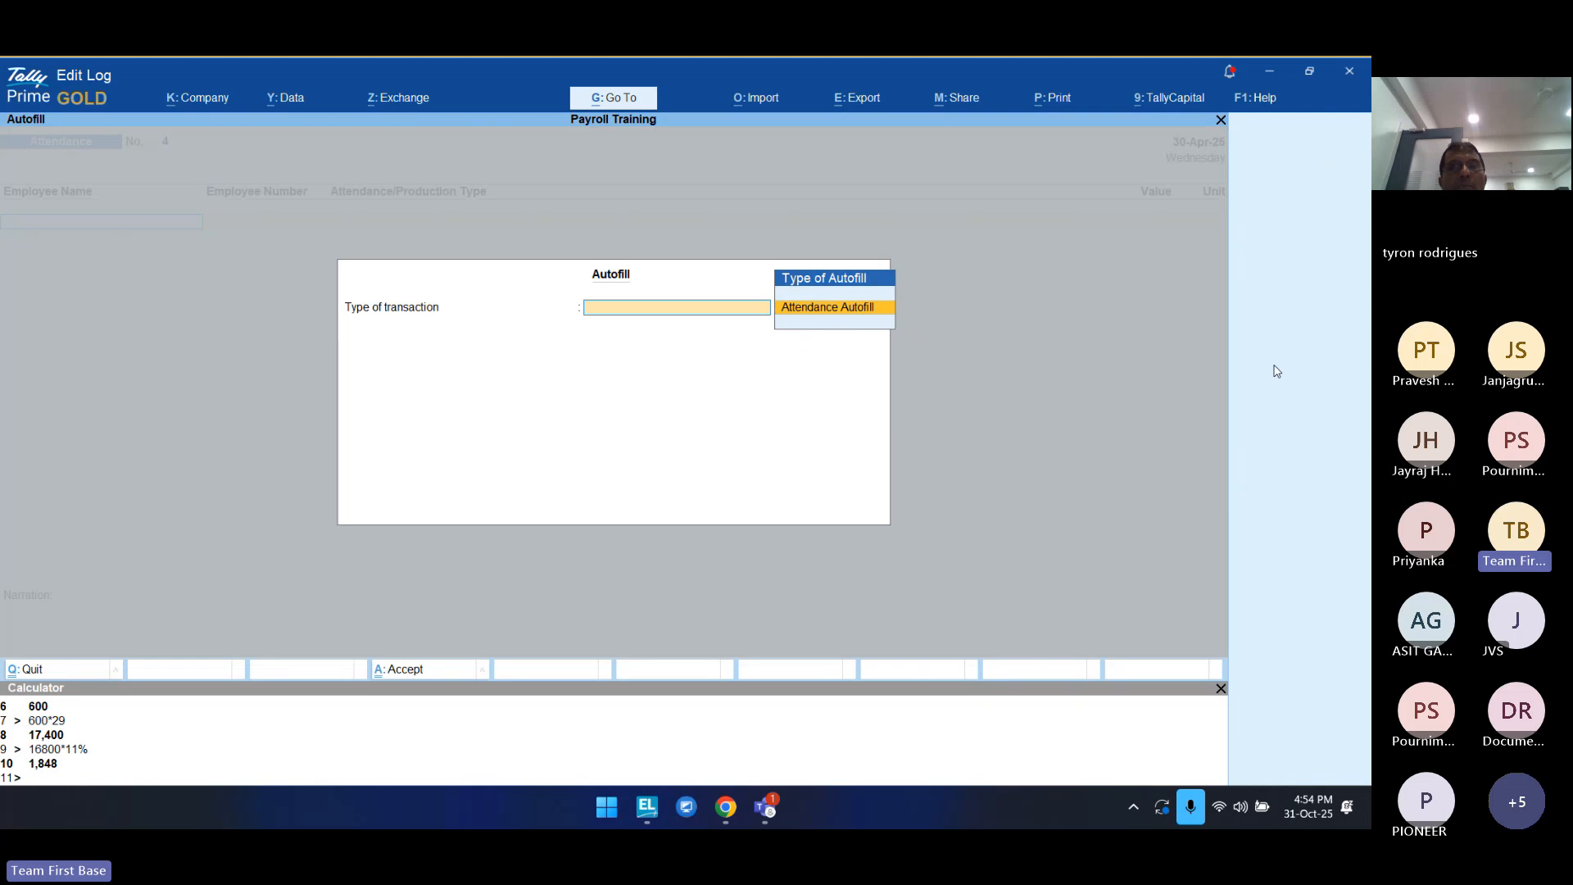
key("Escape")
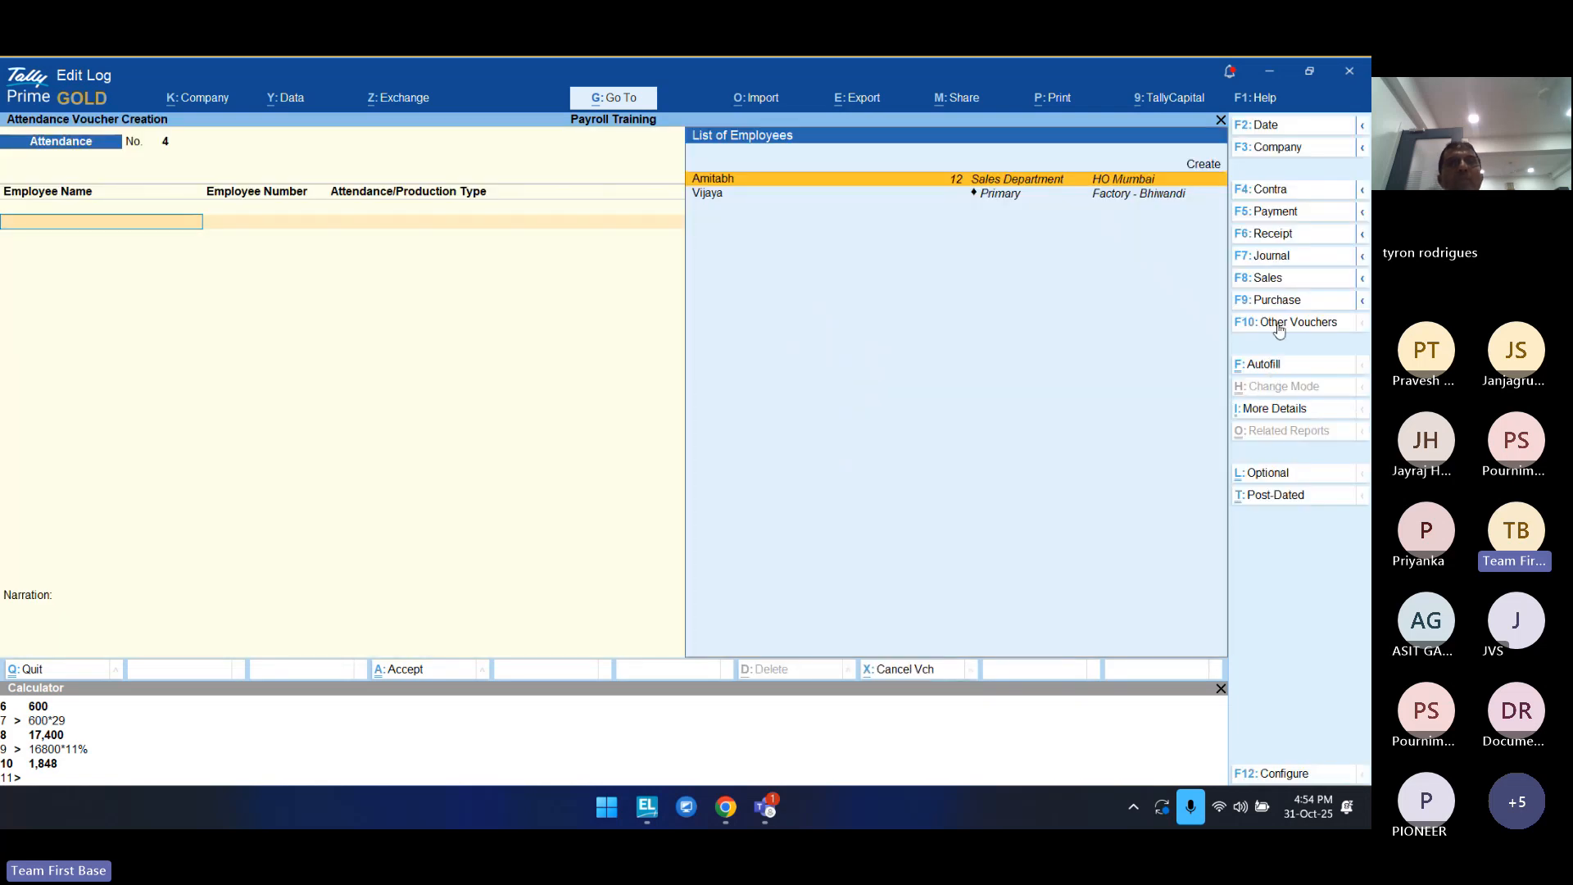
Step: Switch to a Payroll voucher and set Autofill to Payroll Autofill for Salary on Declared Value, from 1-4-2025 to 30-4-2025
left_click(1280, 327)
key("Down")
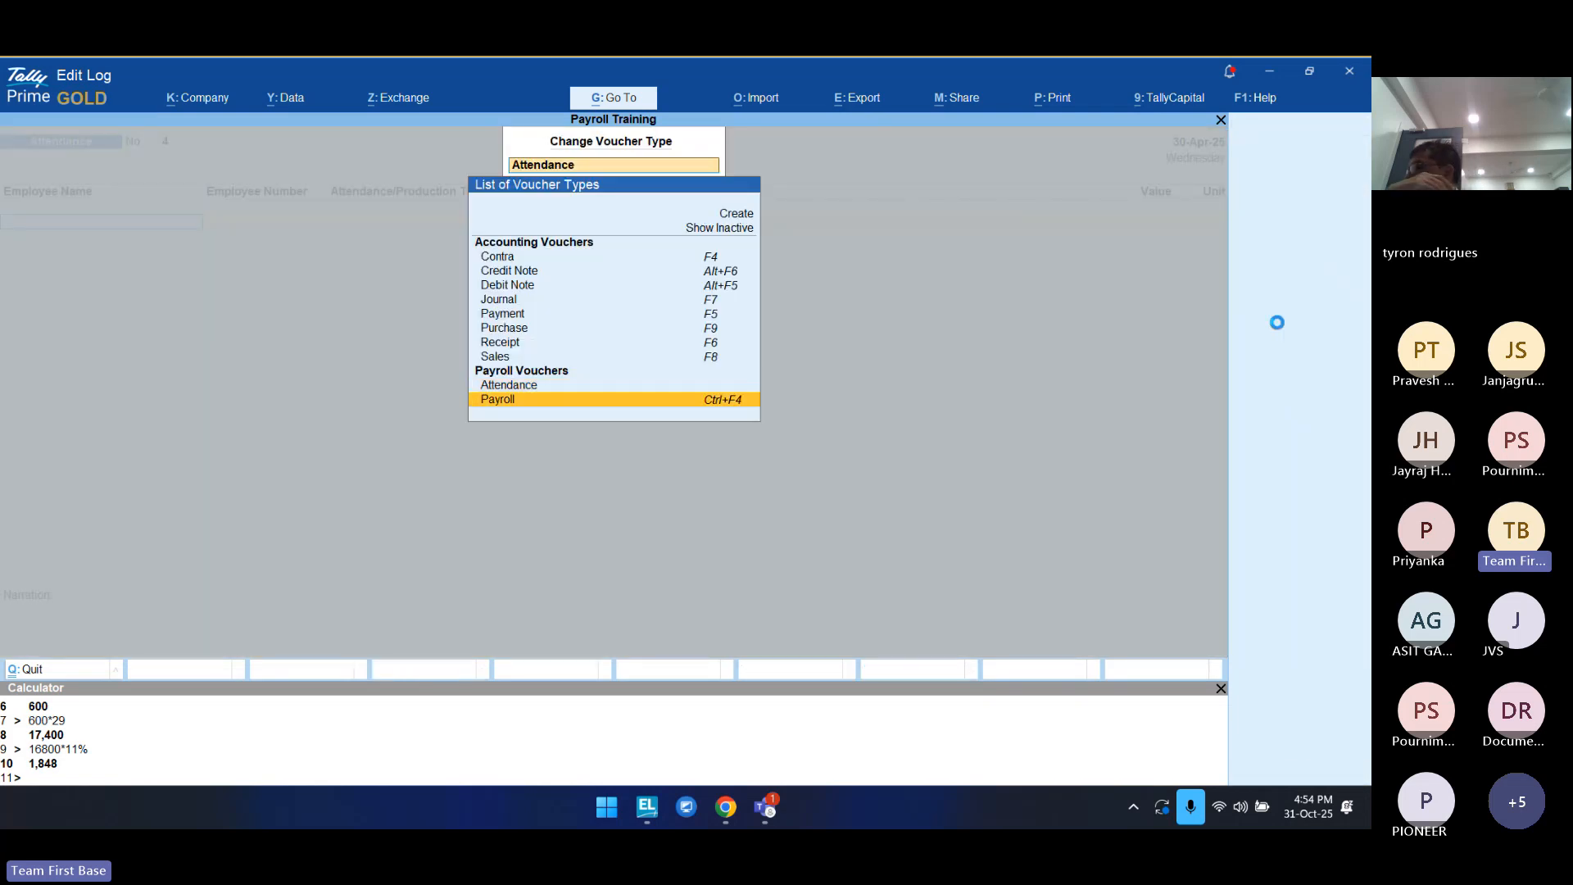
key("Return")
left_click(1263, 366)
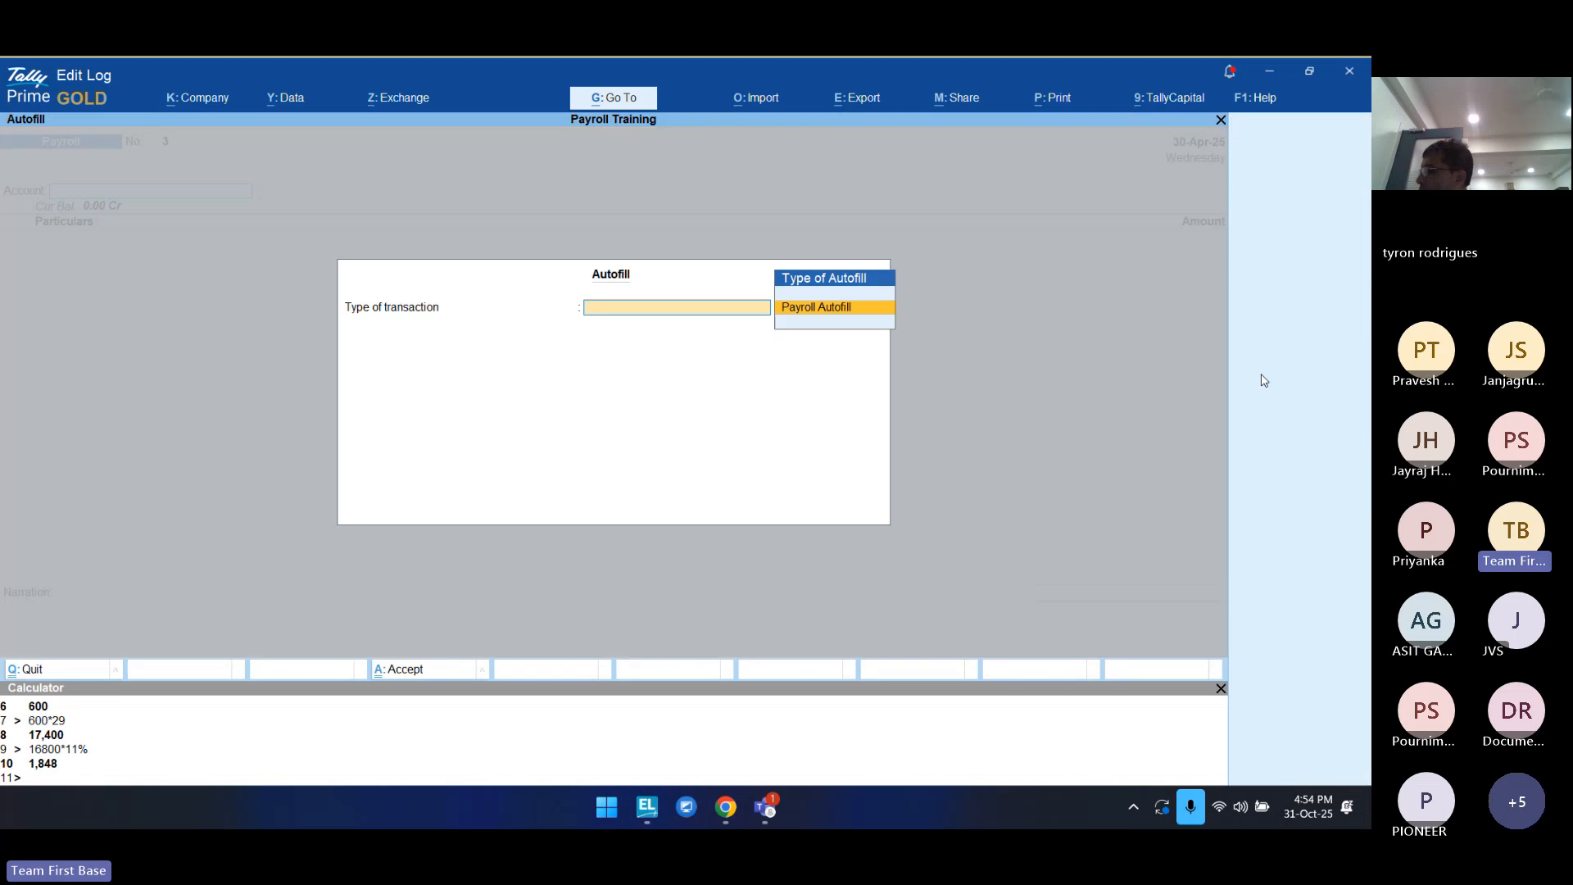
key("Return")
key("Down")
key("Down")
key("Down")
key("Down")
key("Return")
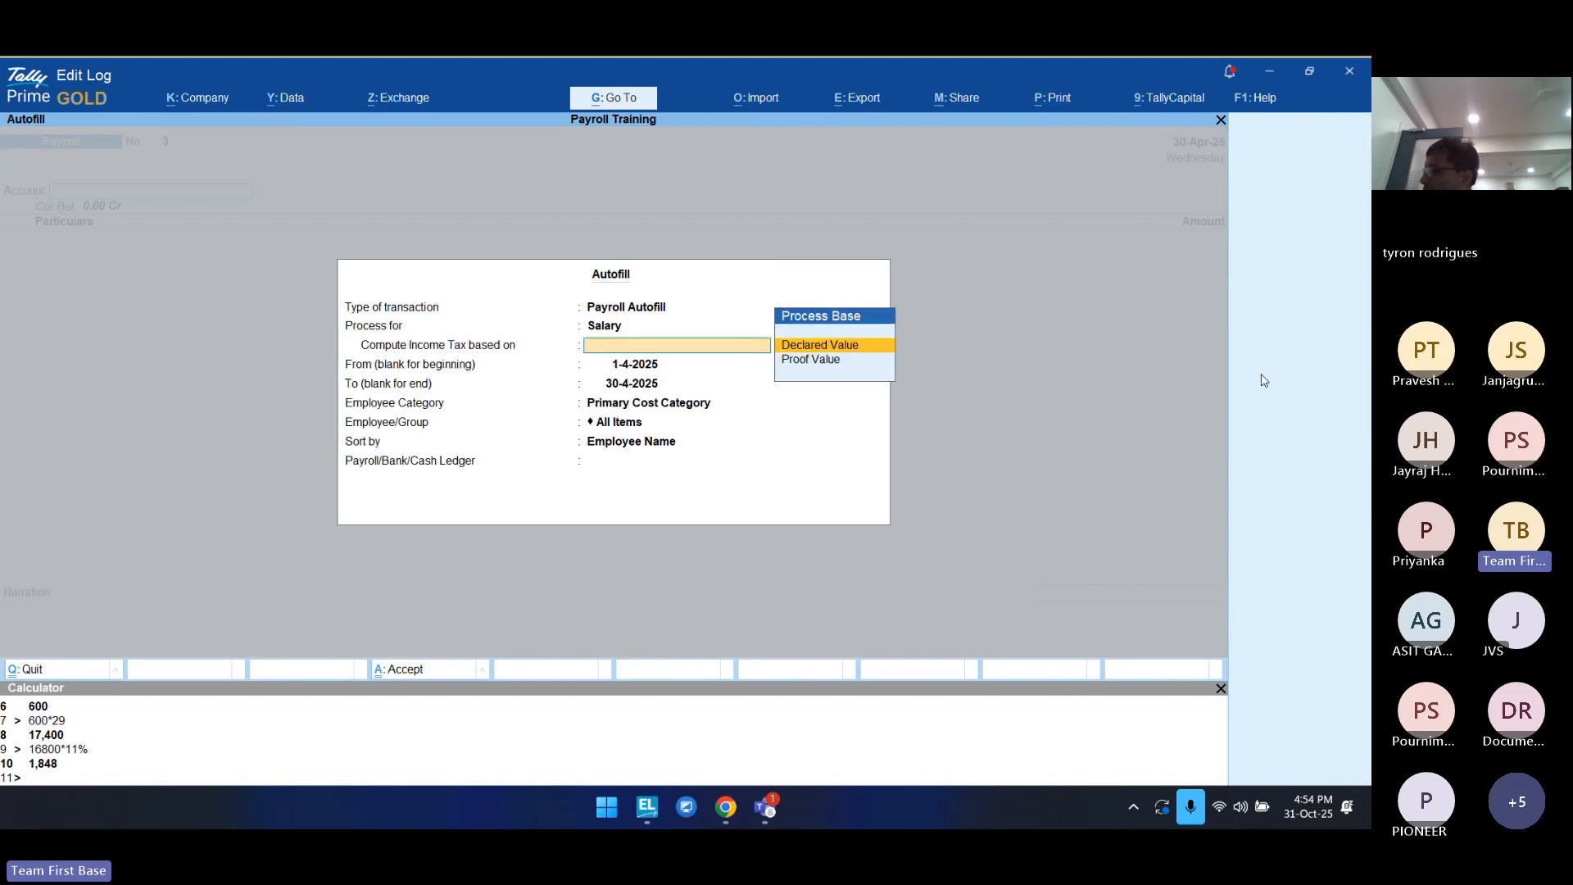
key("Return")
key("Return")
key("Return")
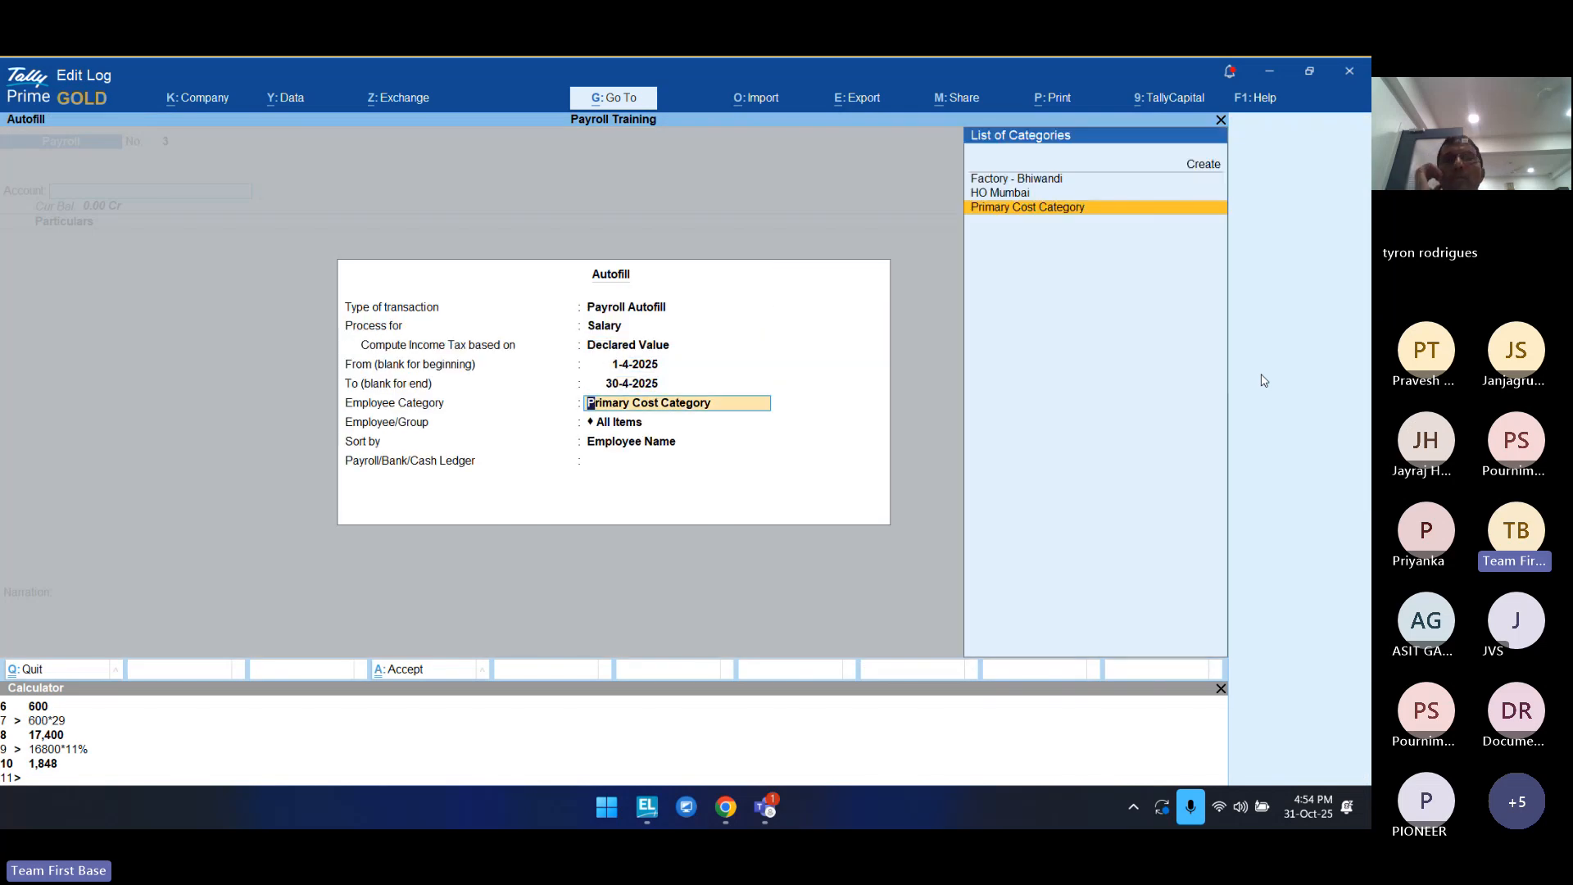
Step: Autofill the voucher for all items in the Factory - Bhiwandi category, sorted by Employee Name, against the Salary Payable ledger
key("Up")
key("Up")
key("Return")
key("Return")
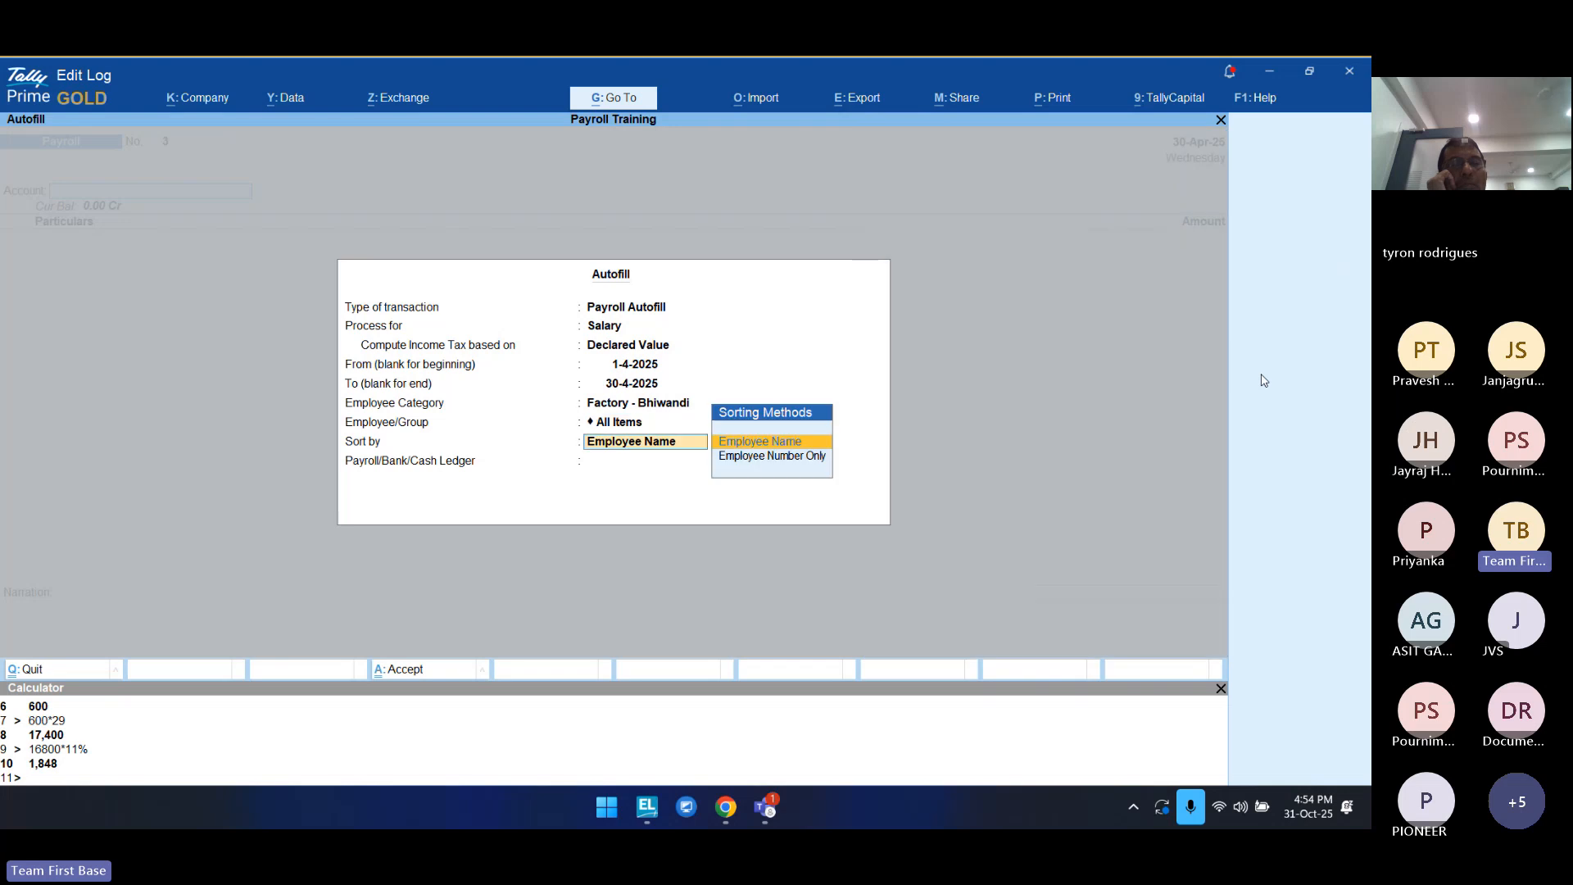
key("Return")
key("Down")
key("Down")
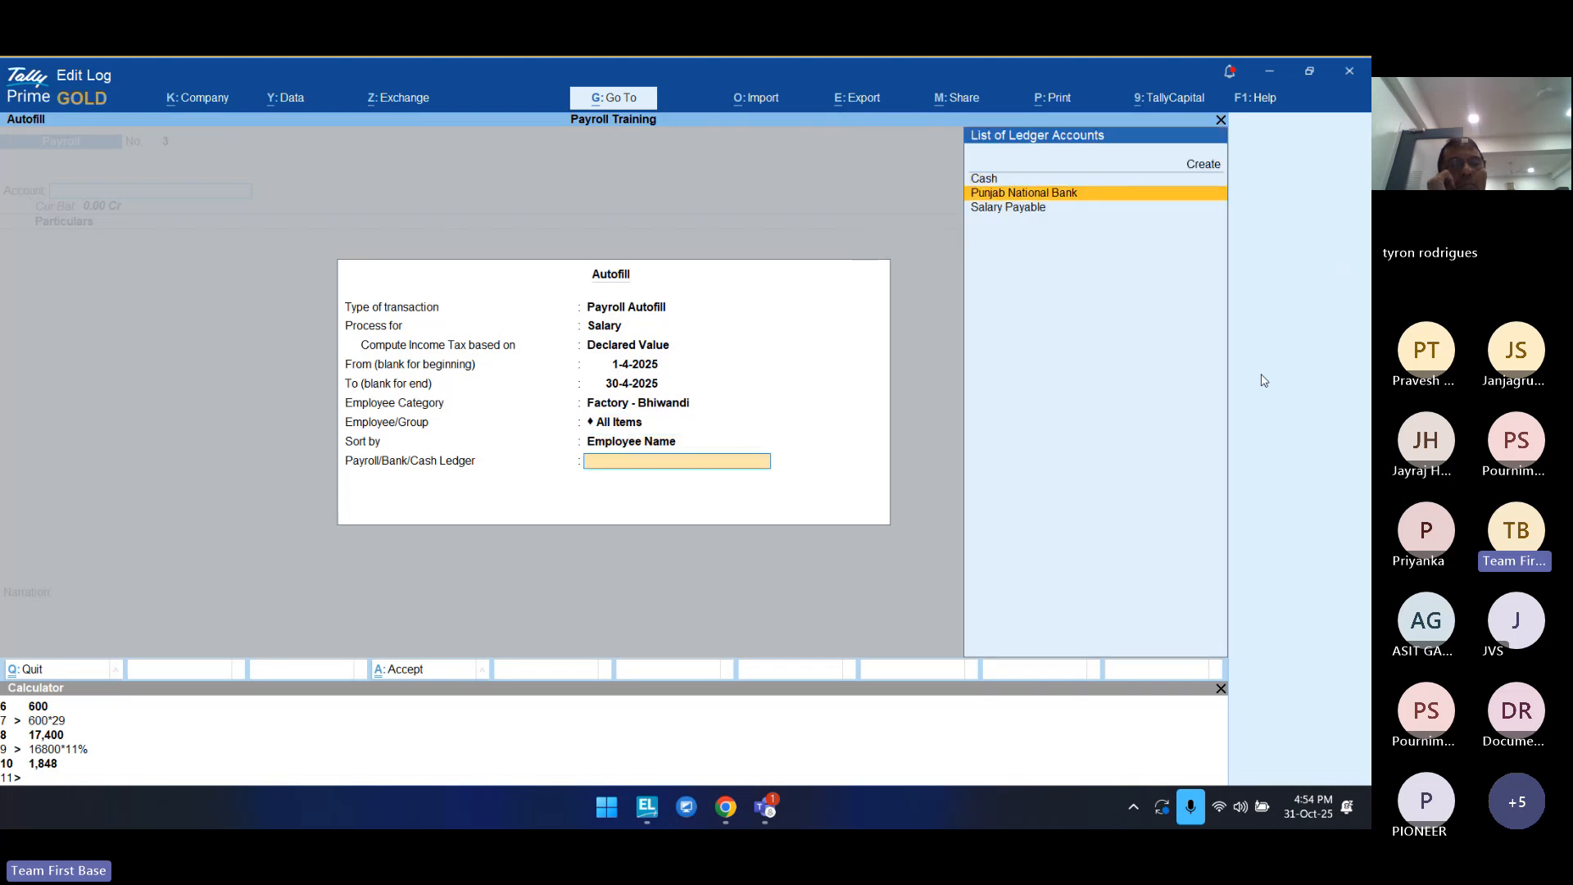
key("Return")
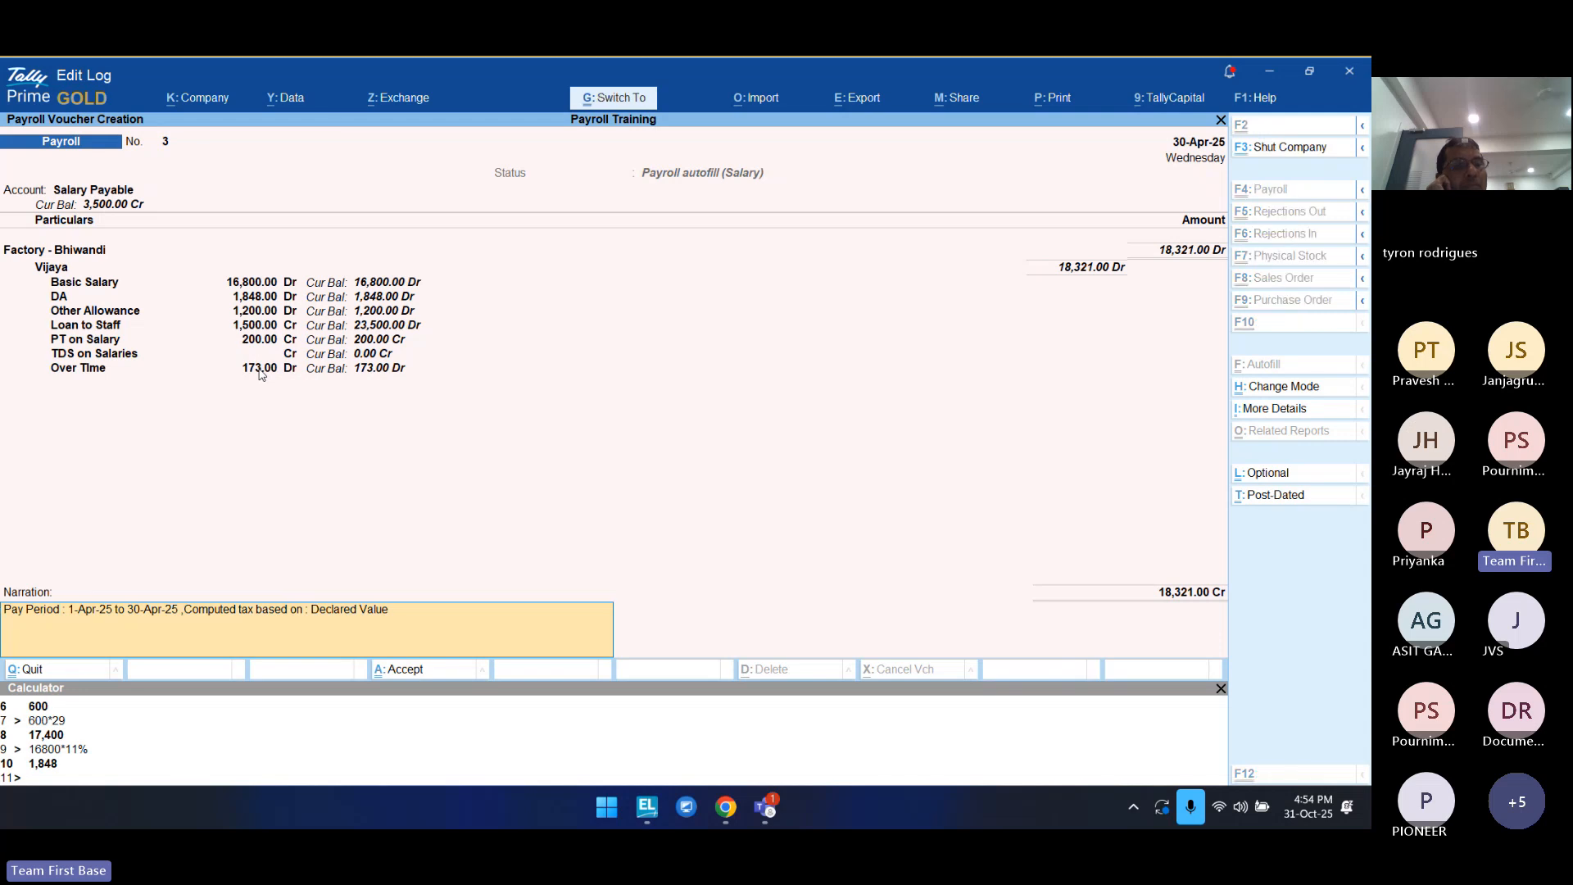
Step: Calculate 16800/29 in the calculator
key("ctrl+n")
type("188")
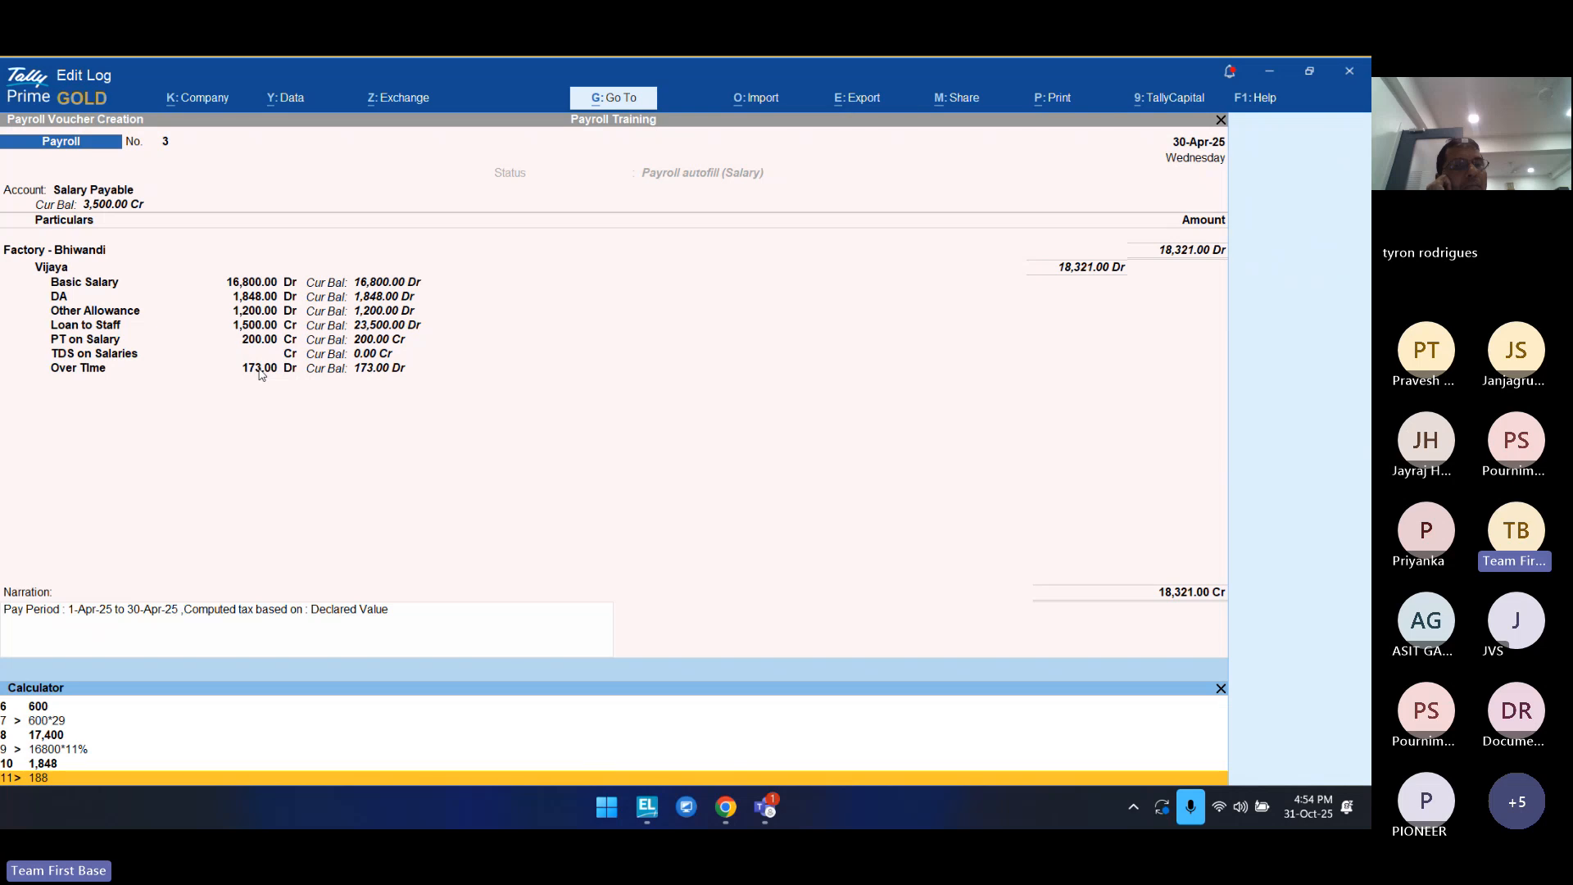
type("8")
key("BackSpace")
key("BackSpace")
key("BackSpace")
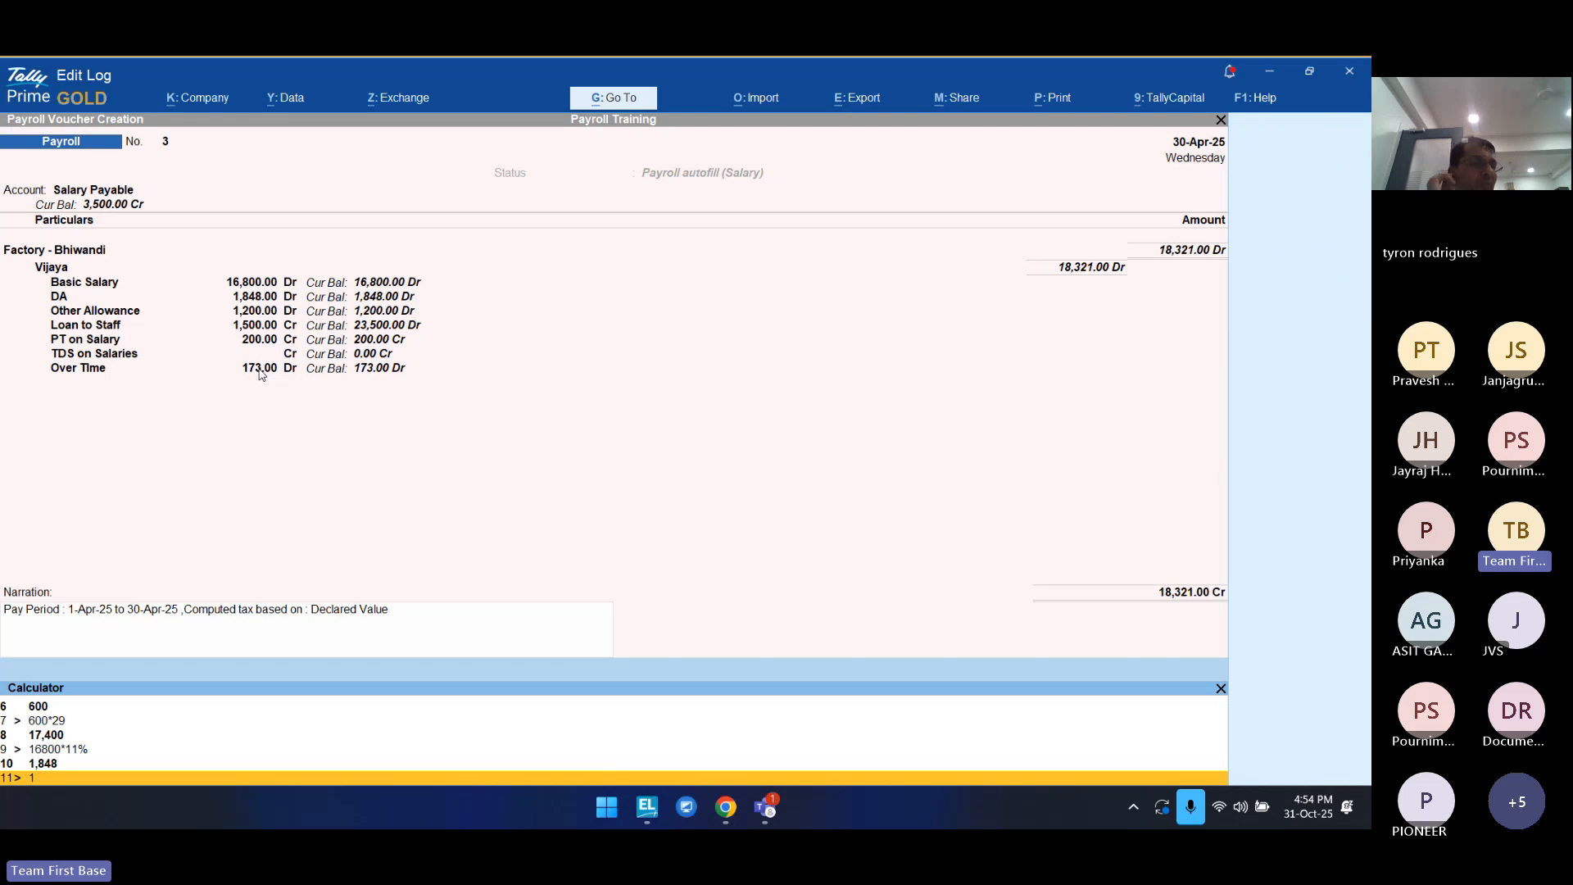
type("6")
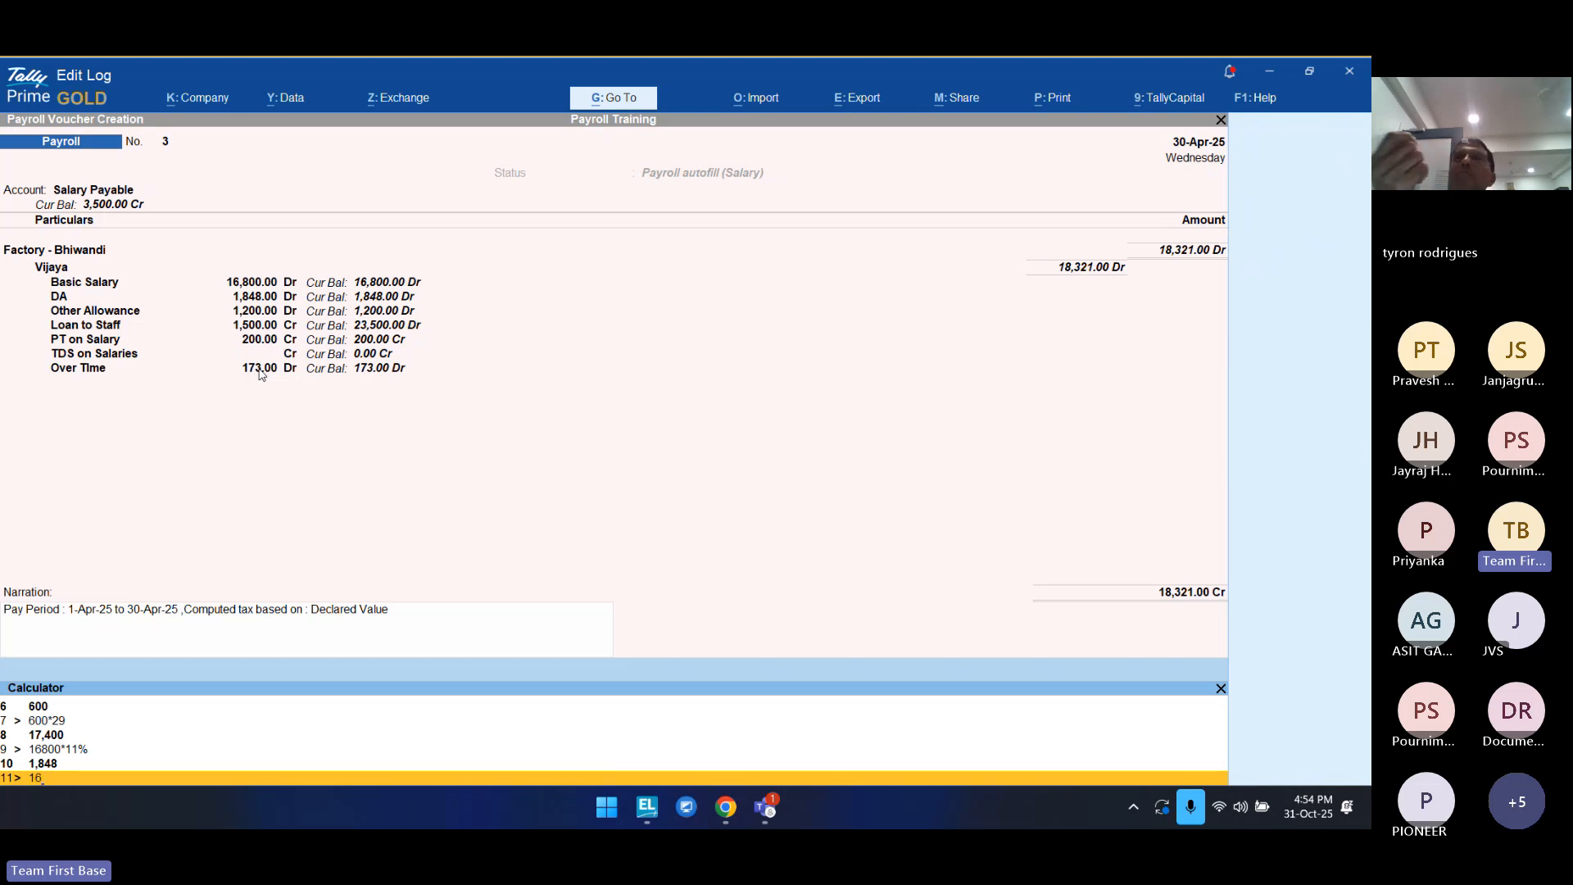
type("800")
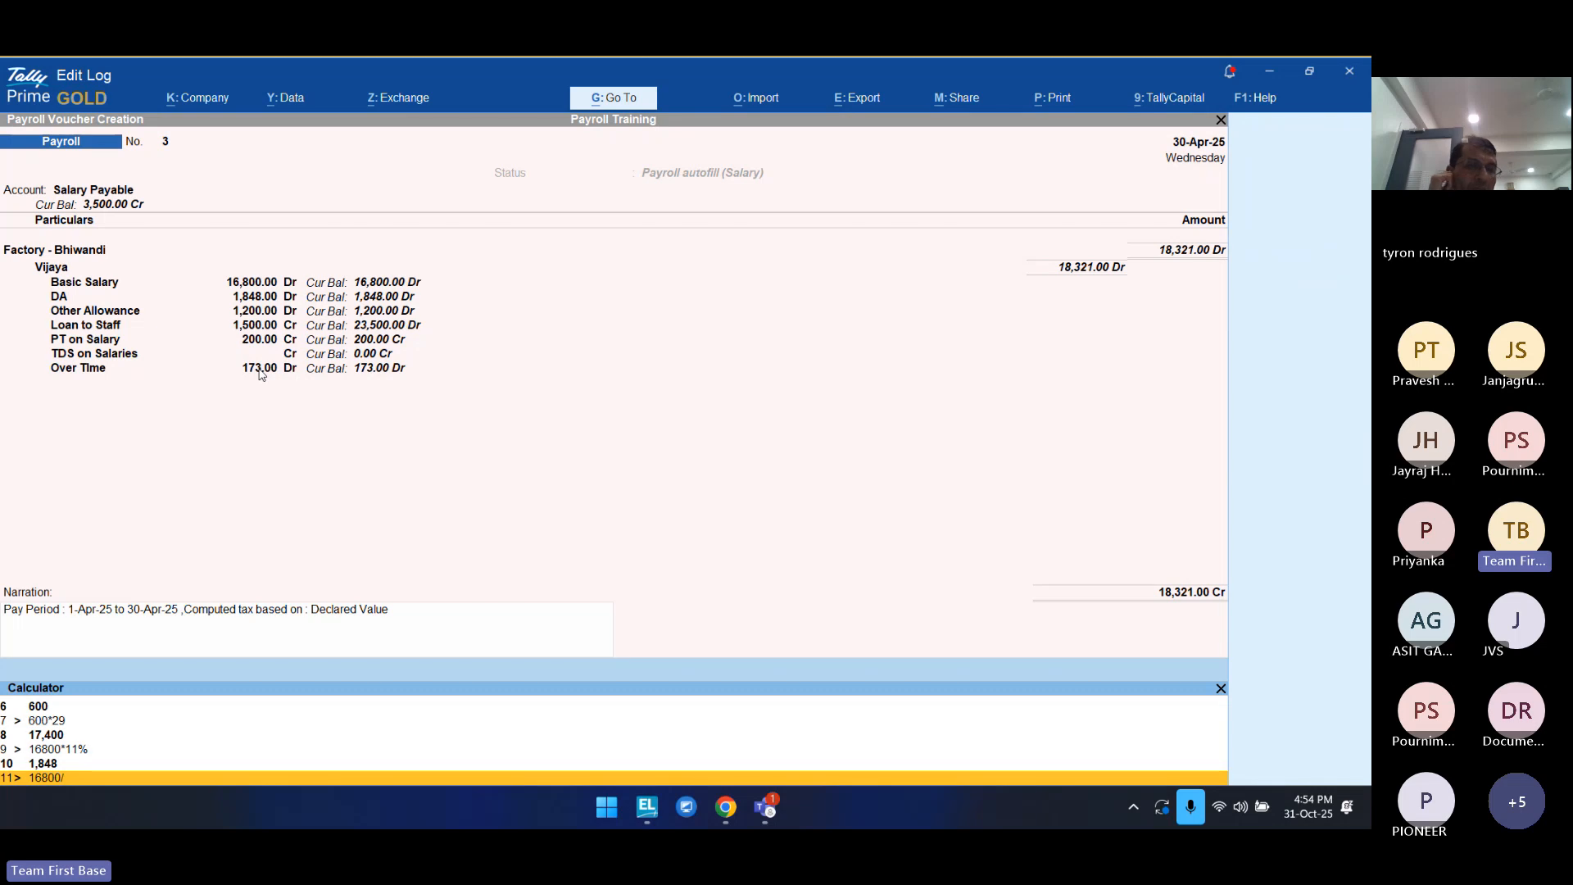
type("/3")
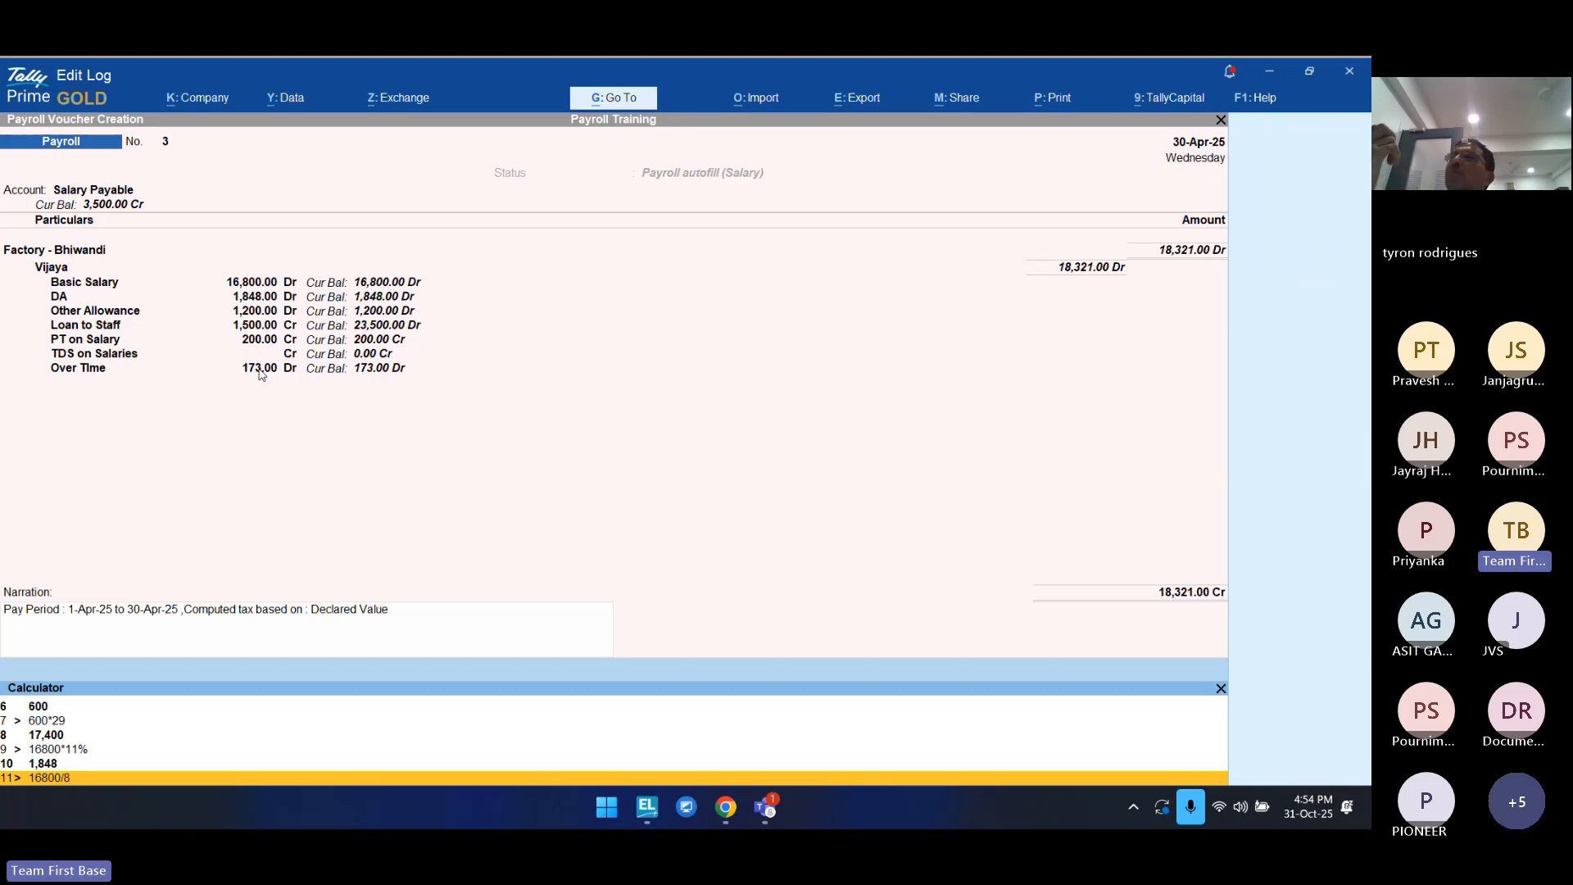
type("0")
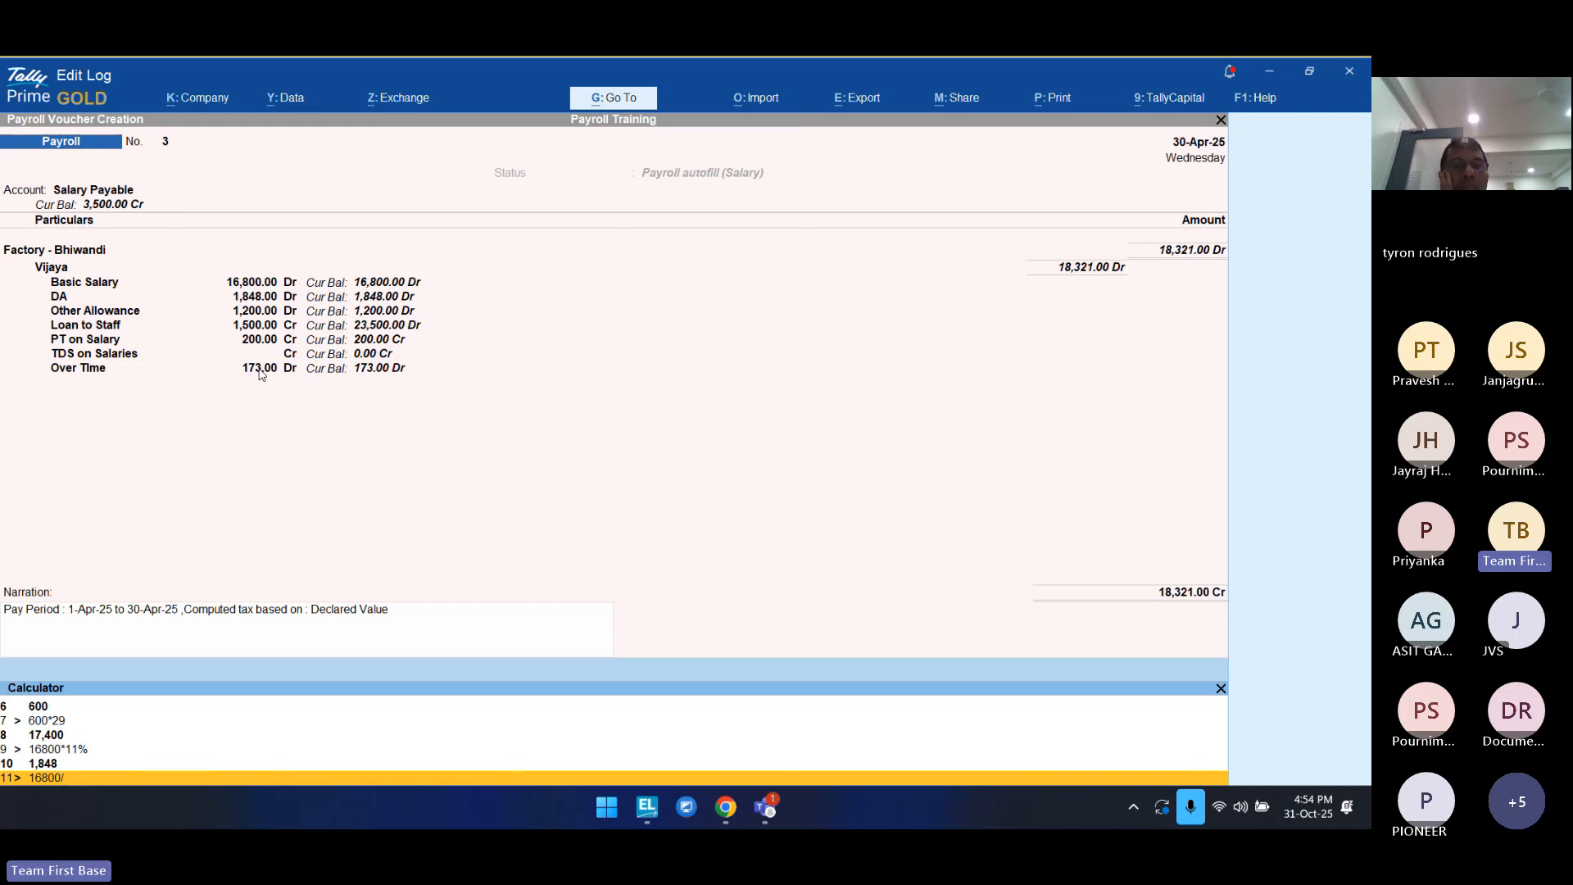
type("29")
key("Return")
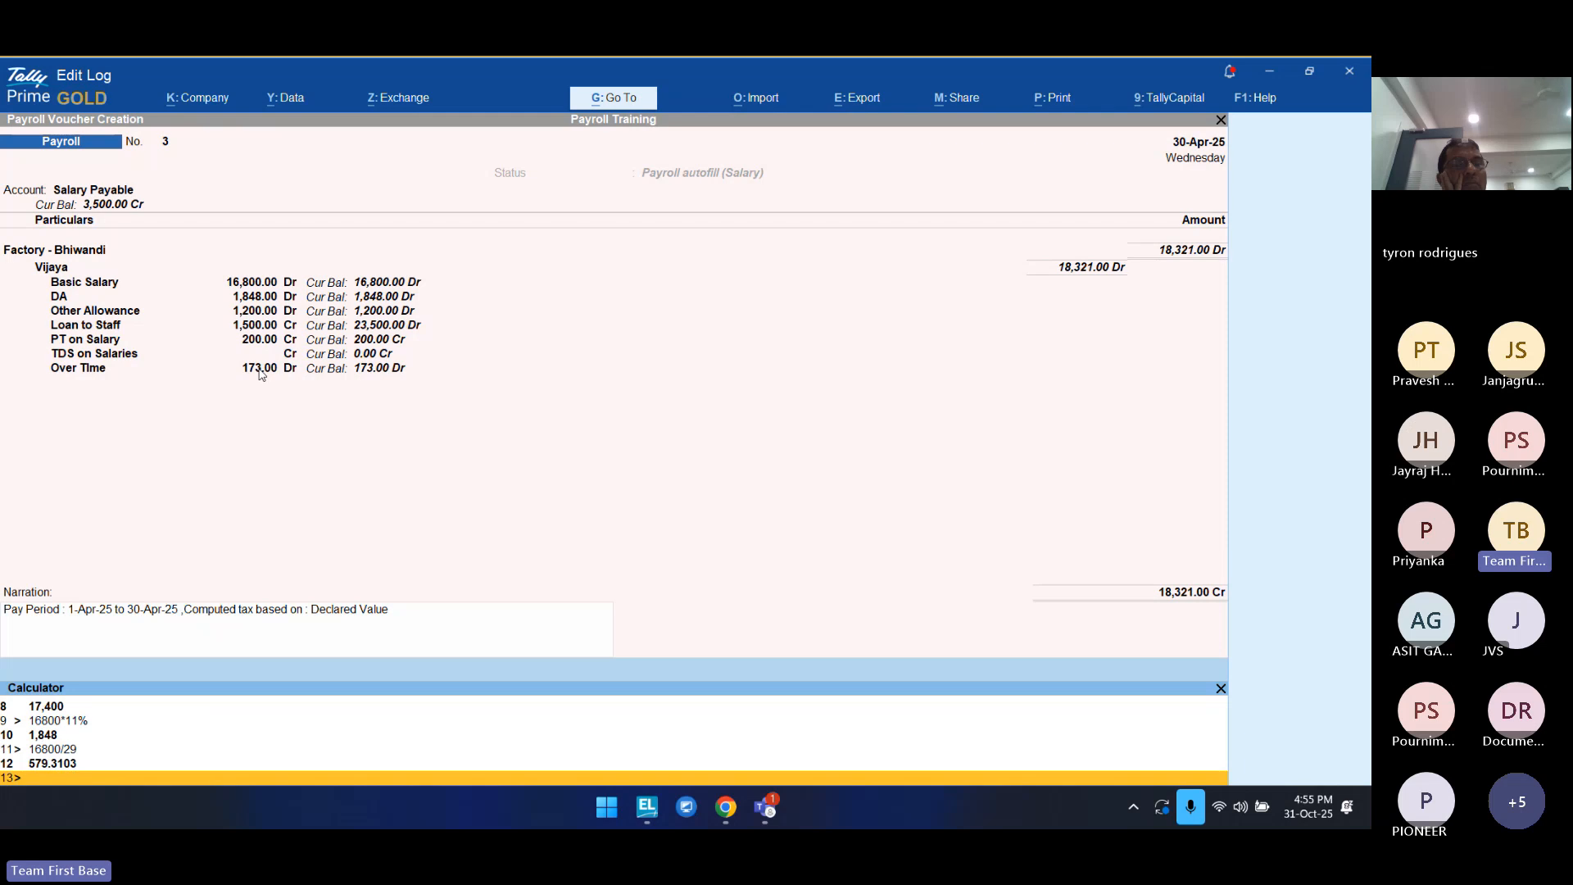
Step: Return to the Factory - Bhiwandi payroll voucher and save it
key("ctrl+m")
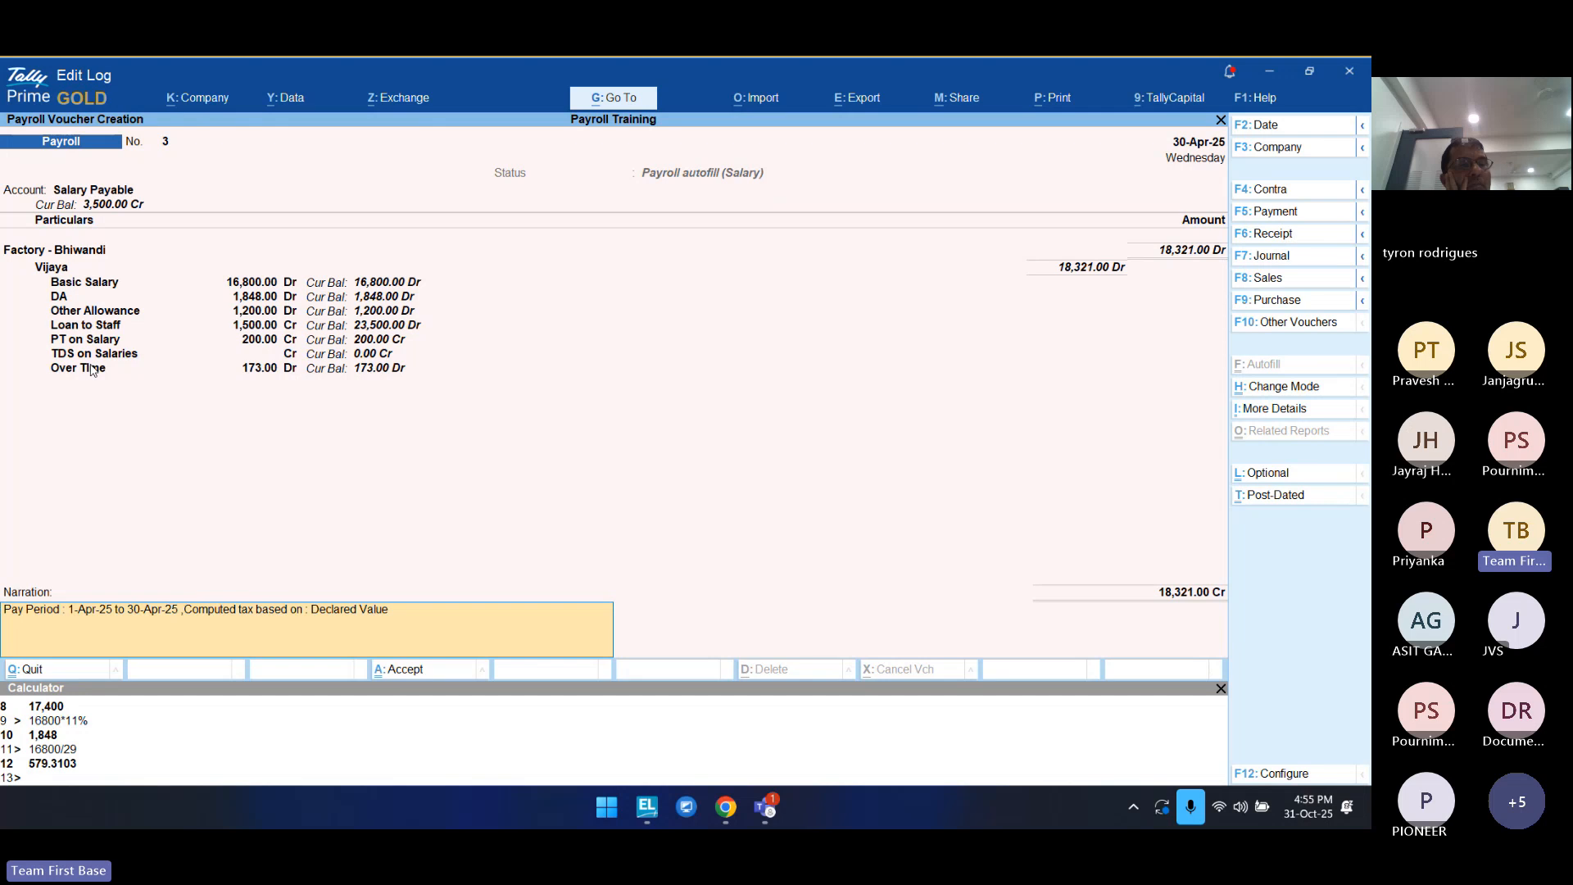
key("Return")
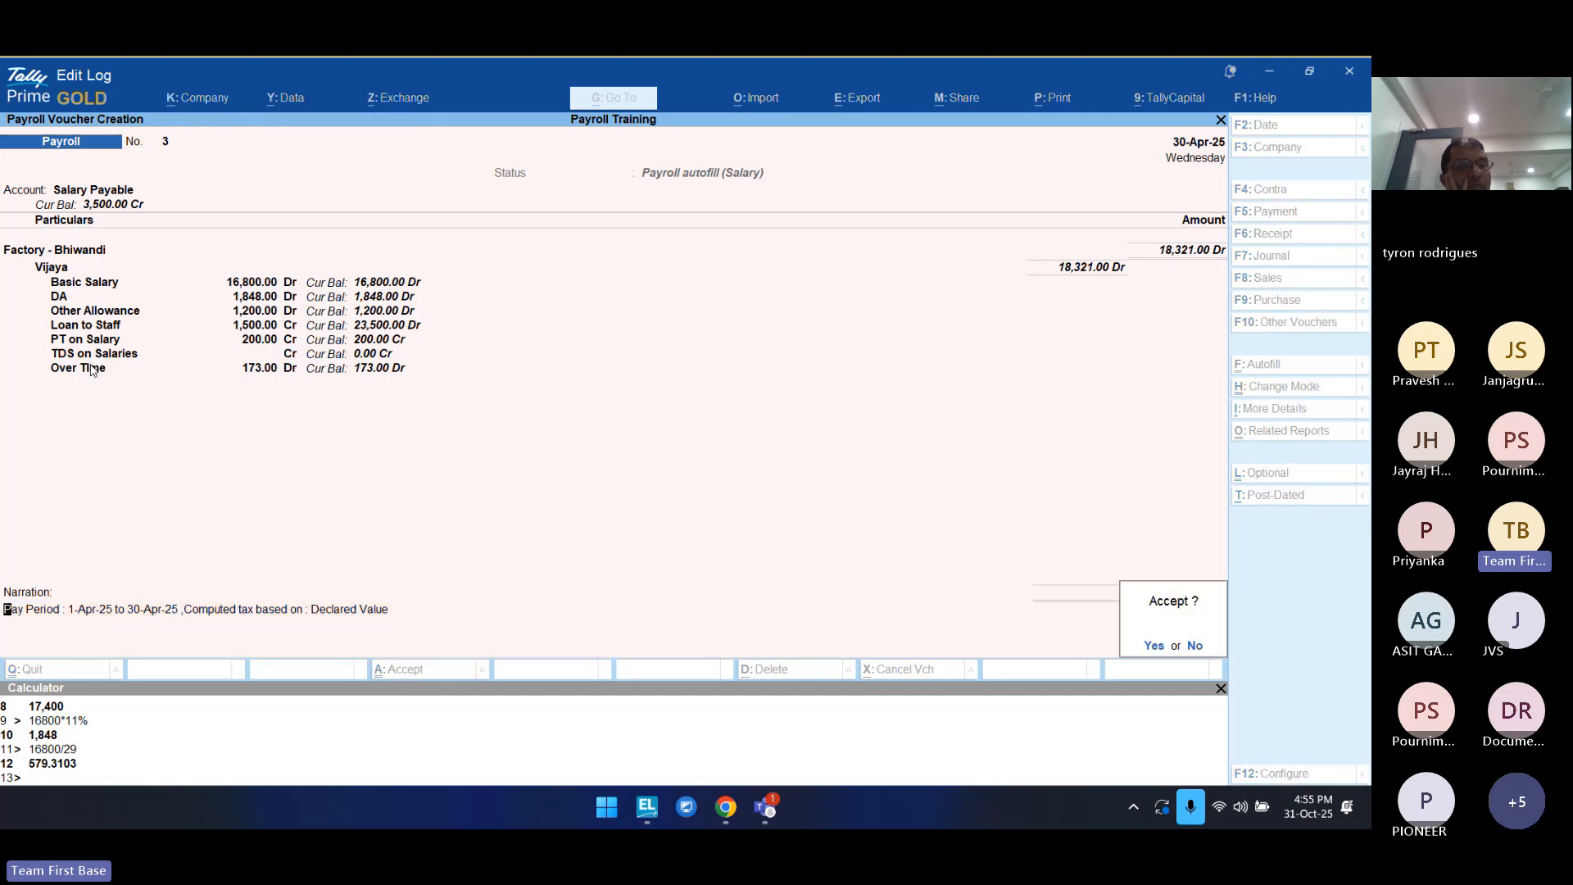
key("Return")
Step: Open the salary details of the Factory - Bhiwandi employee through the Define Salary master alteration
key("alt+g")
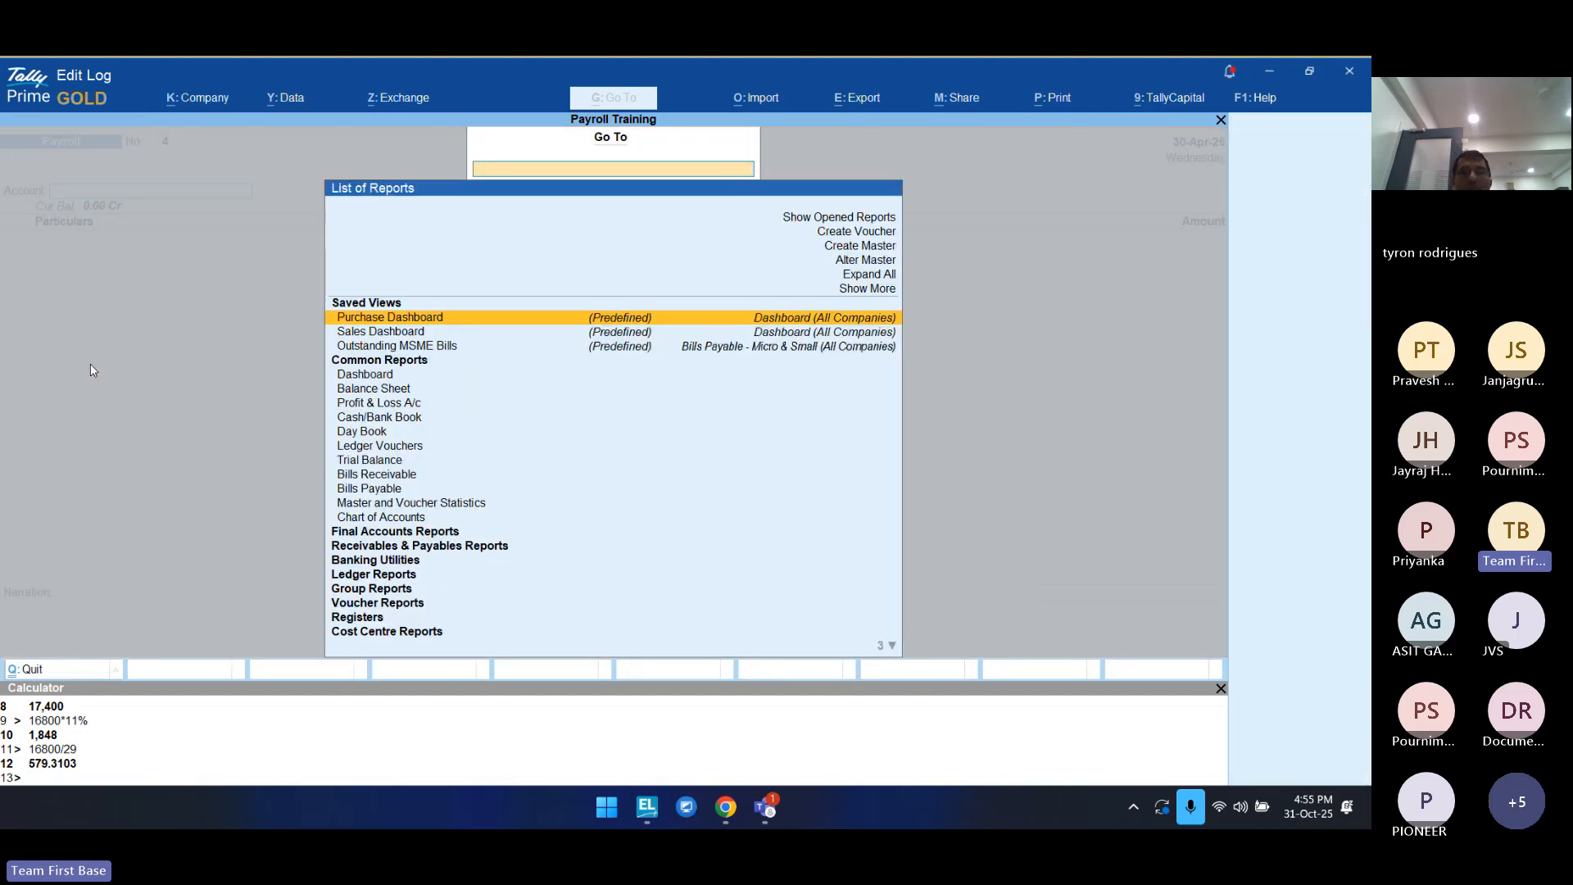
key("Up")
key("Up")
key("Up")
key("Return")
key("Down")
key("Down")
key("Down")
key("Down")
key("Down")
key("Down")
key("Down")
key("Down")
key("Down")
key("Down")
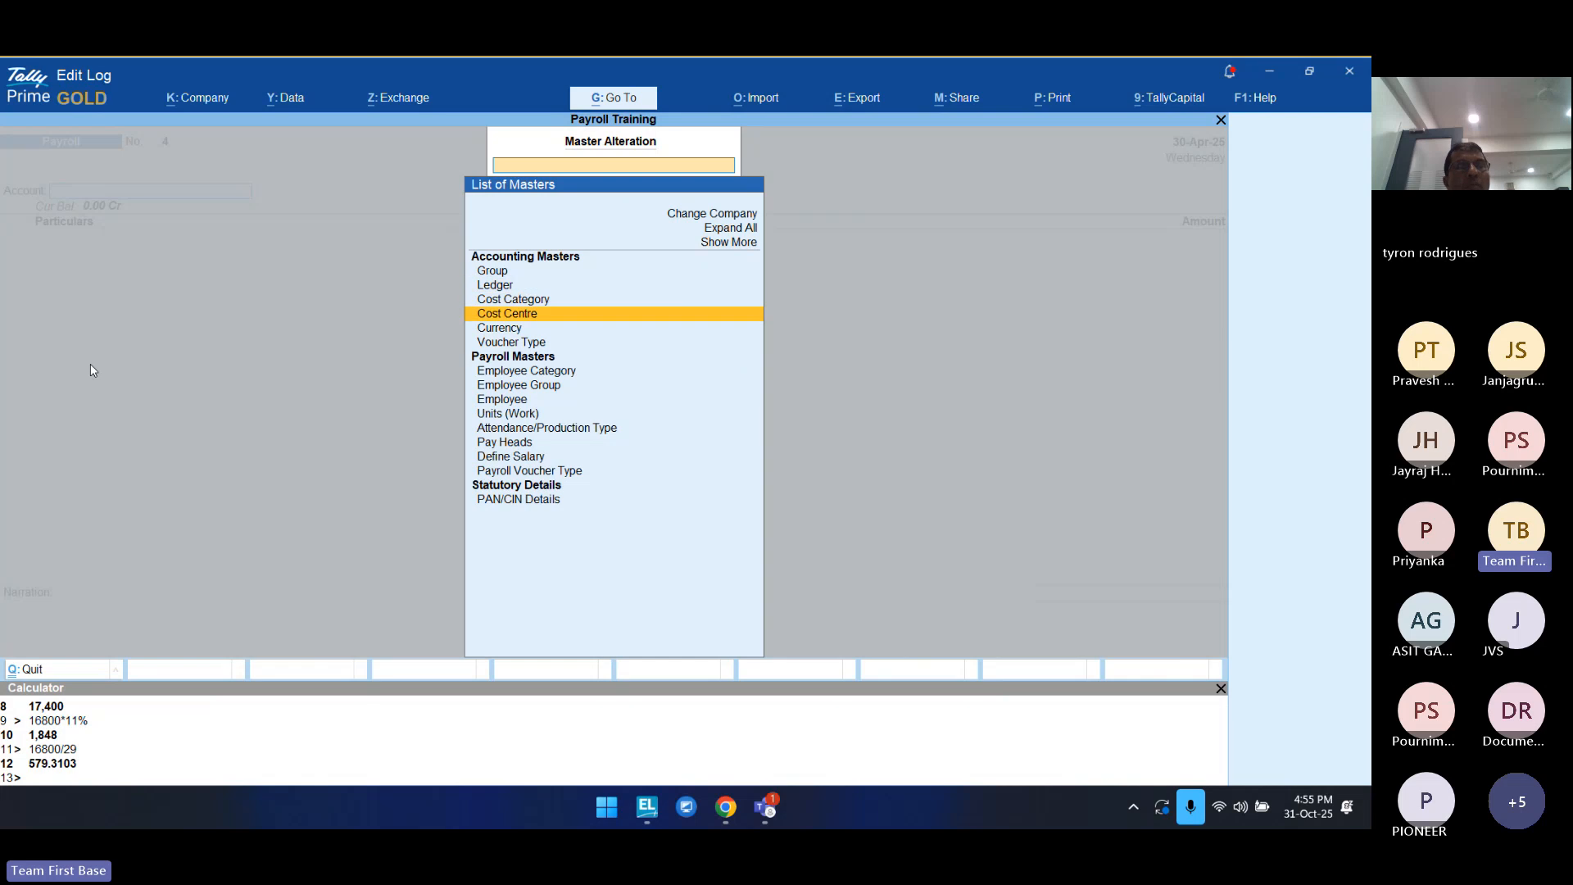
key("Down")
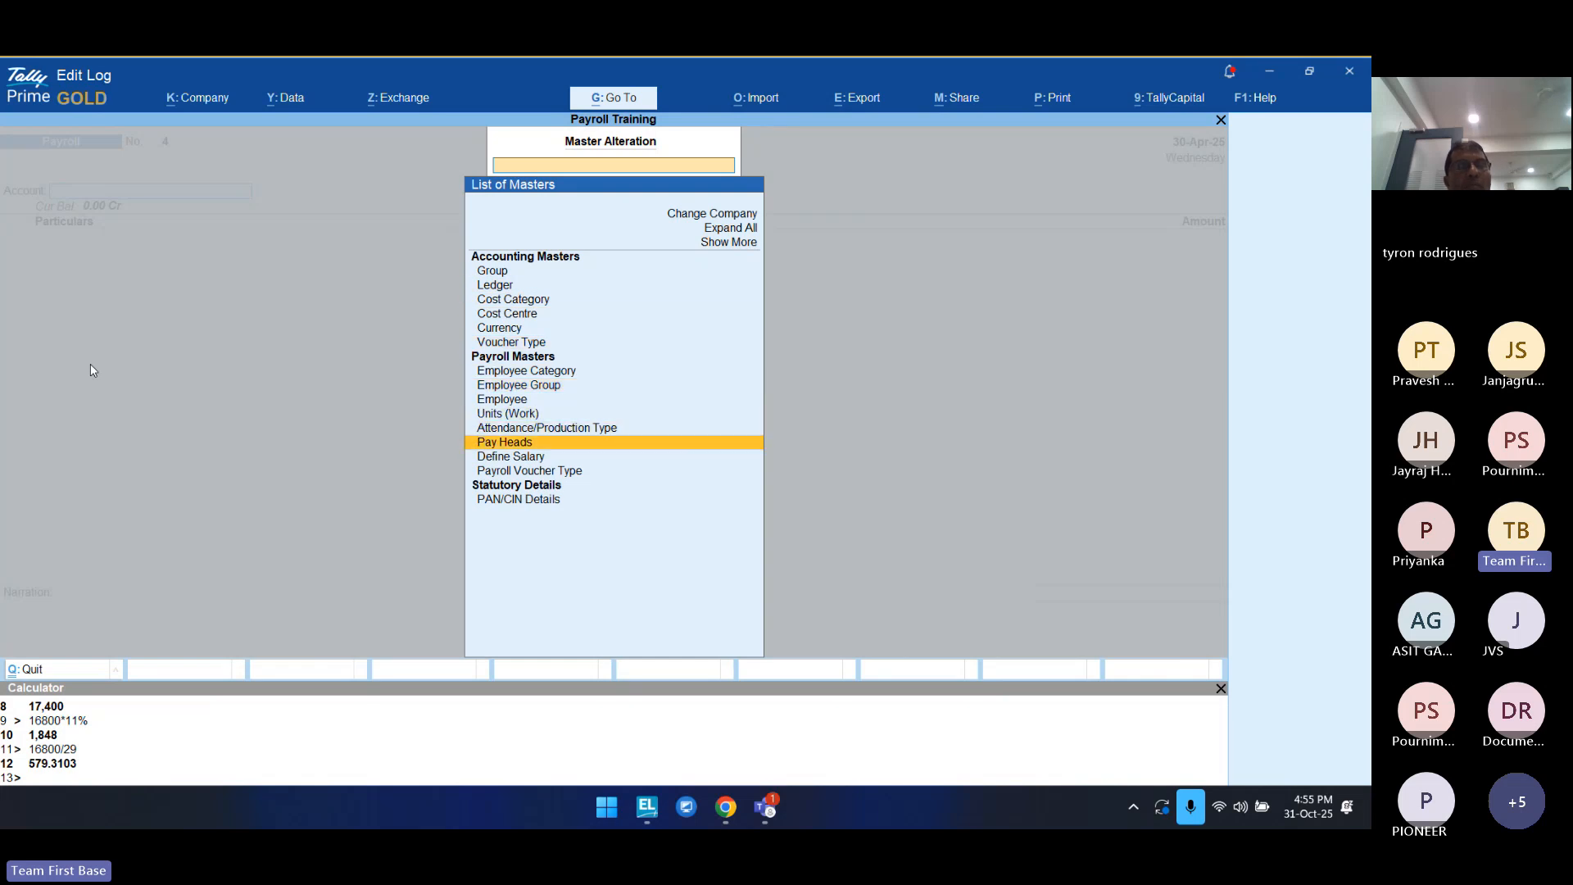
key("Down")
key("Return")
key("Down")
key("Down")
key("Down")
key("Return")
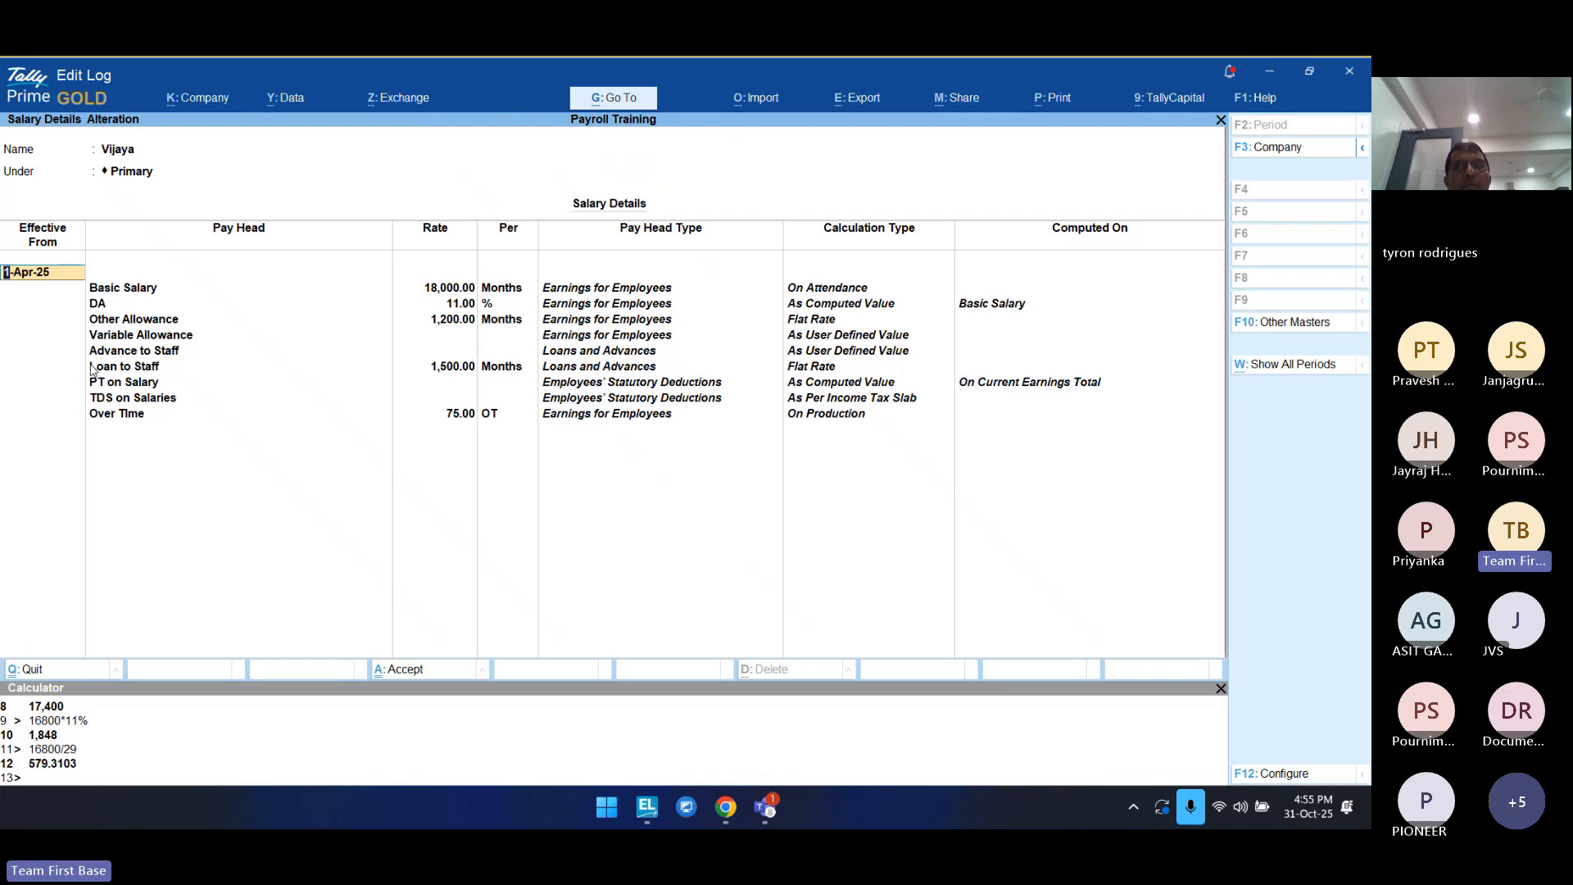
Step: Calculate the overtime amount as 75*2.3 in the calculator, and return to the salary details
key("ctrl+n")
type("75")
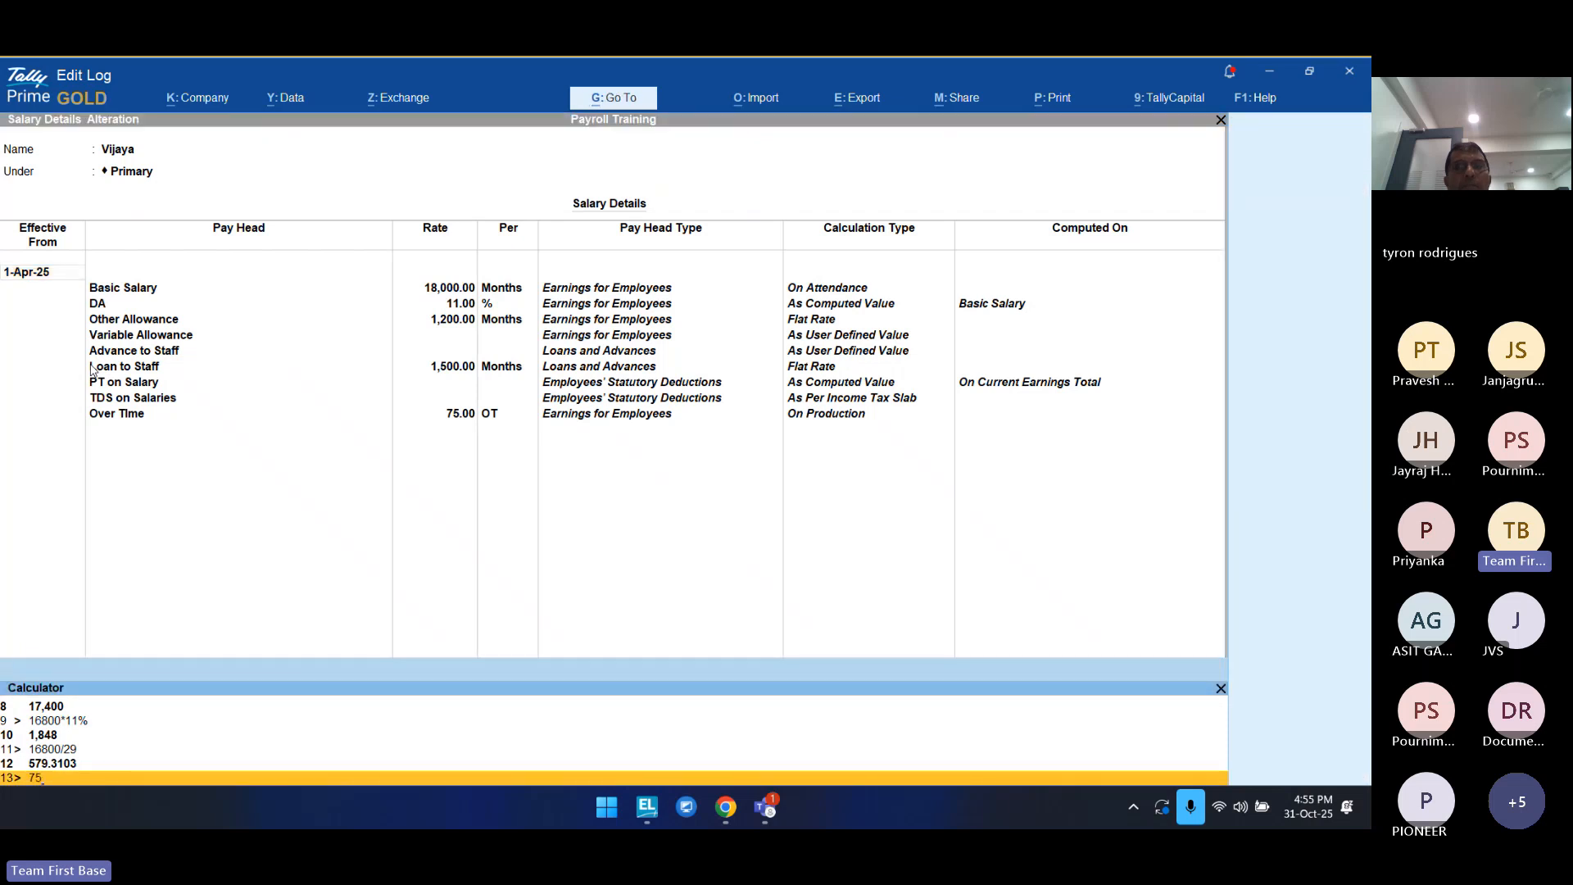
type("*")
key("Return")
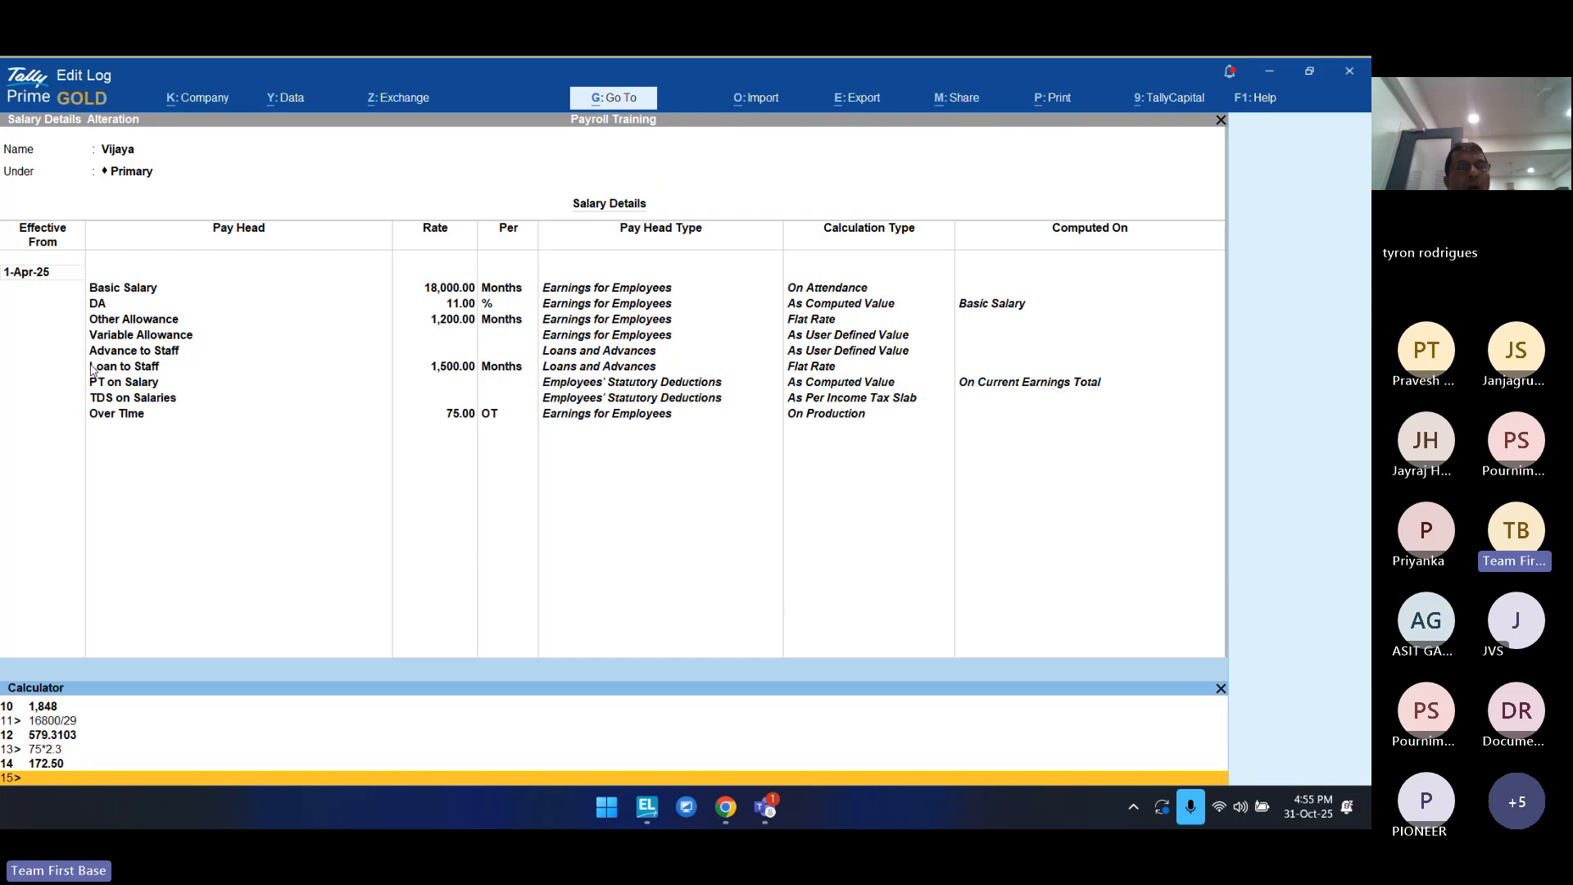
key("ctrl+m")
Step: Leave the salary details without changes and quit the blank payroll voucher
key("Escape")
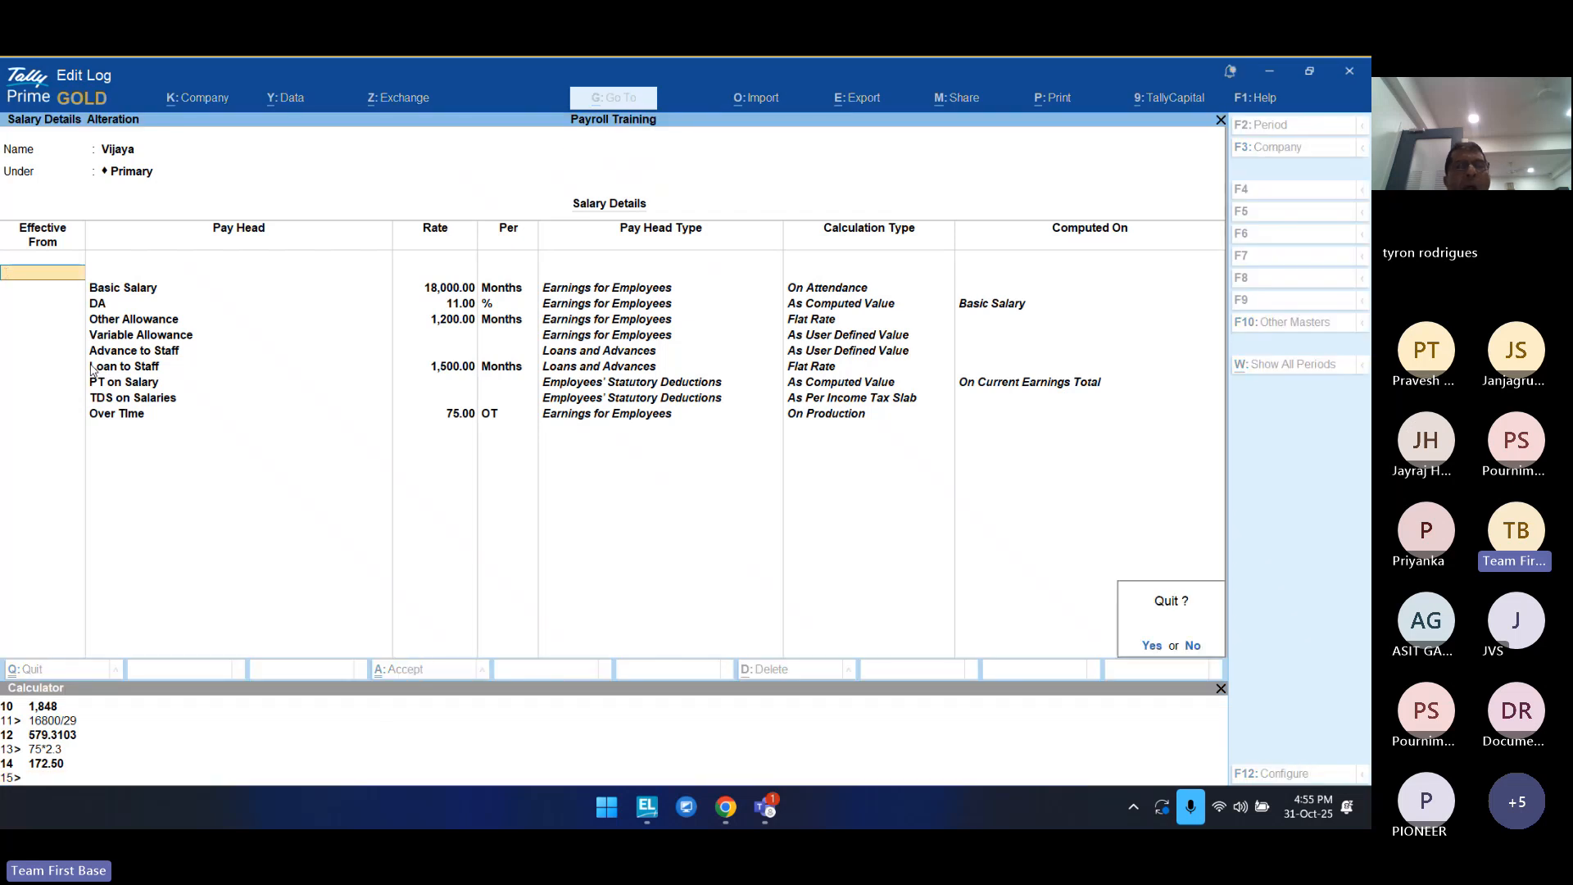
key("Return")
key("Escape")
key("Escape")
key("Escape")
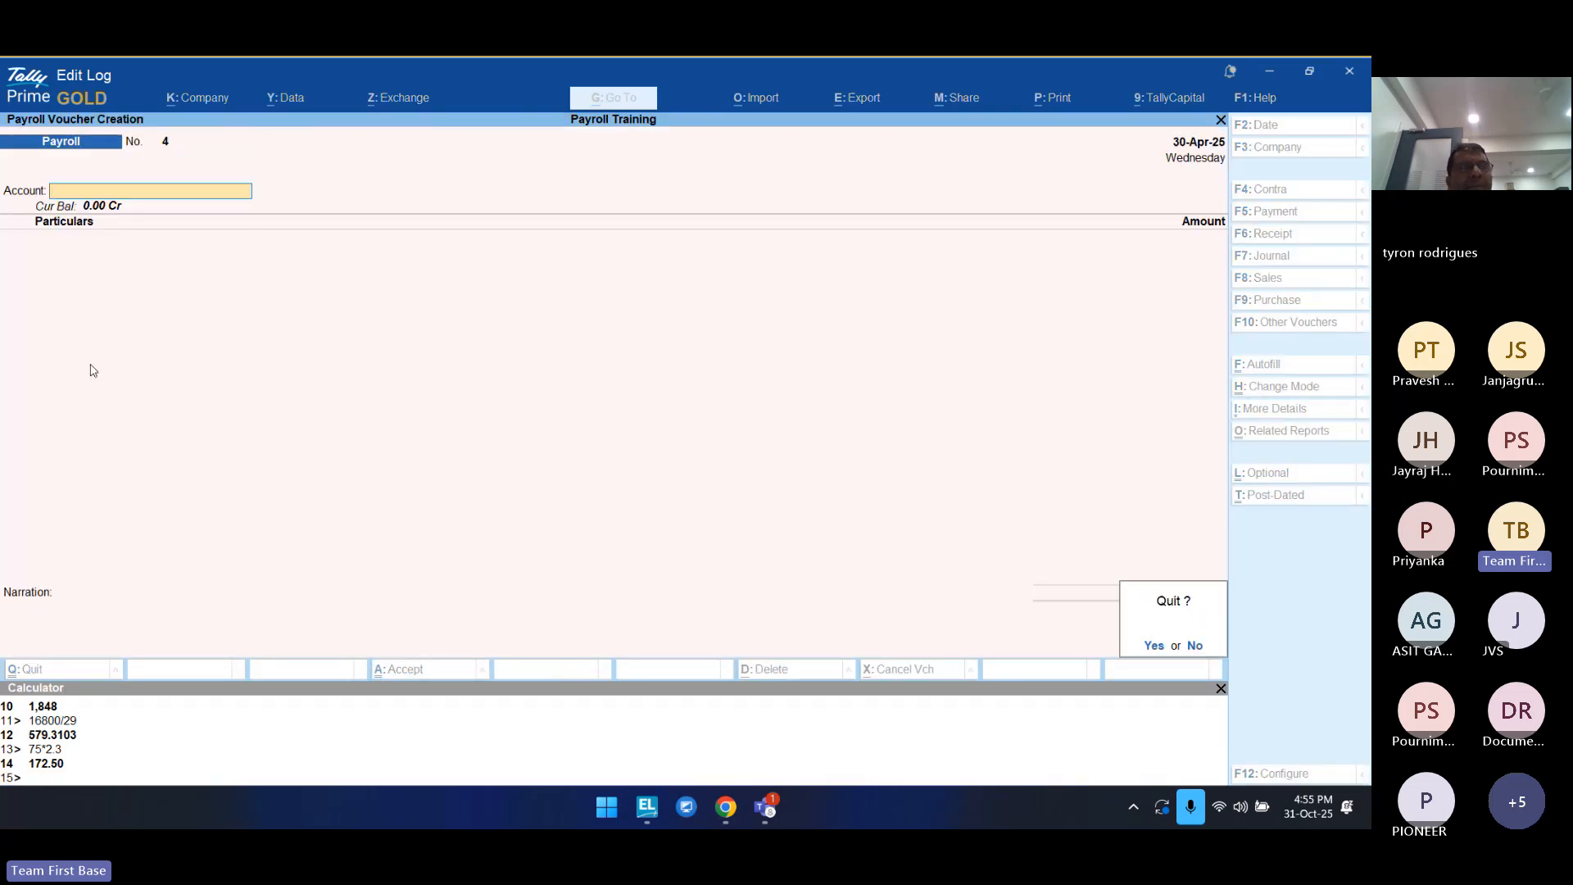
key("Return")
Step: Display the pay slip of the employee in the Factory - Bhiwandi category from the payroll reports
key("d")
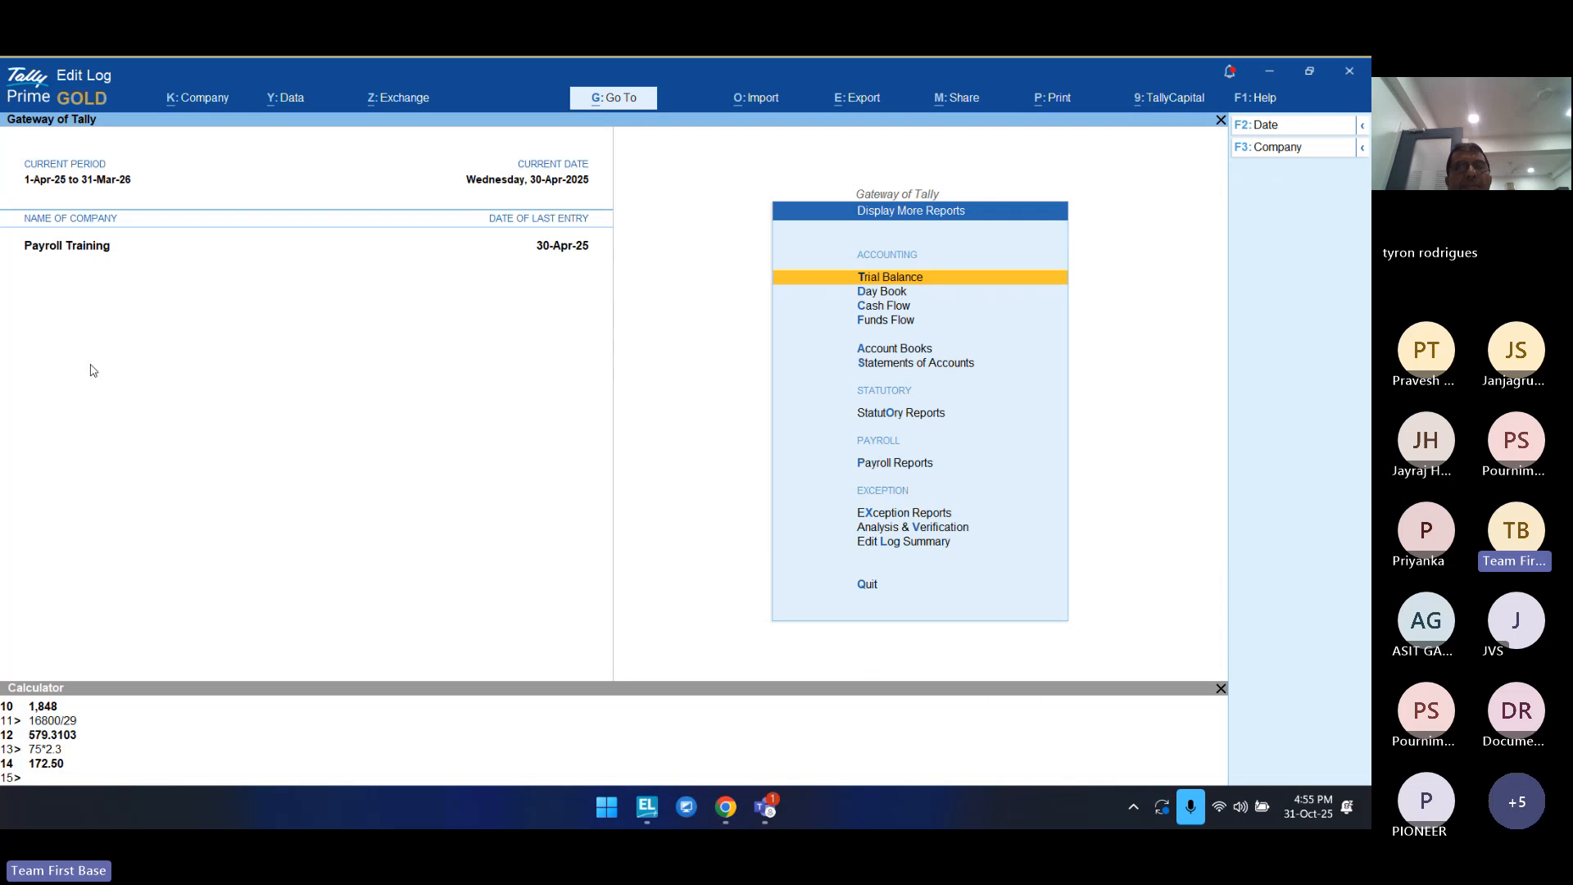
key("Down")
key("Down")
key("Down")
key("Down")
key("Down")
key("Down")
key("Down")
key("Down")
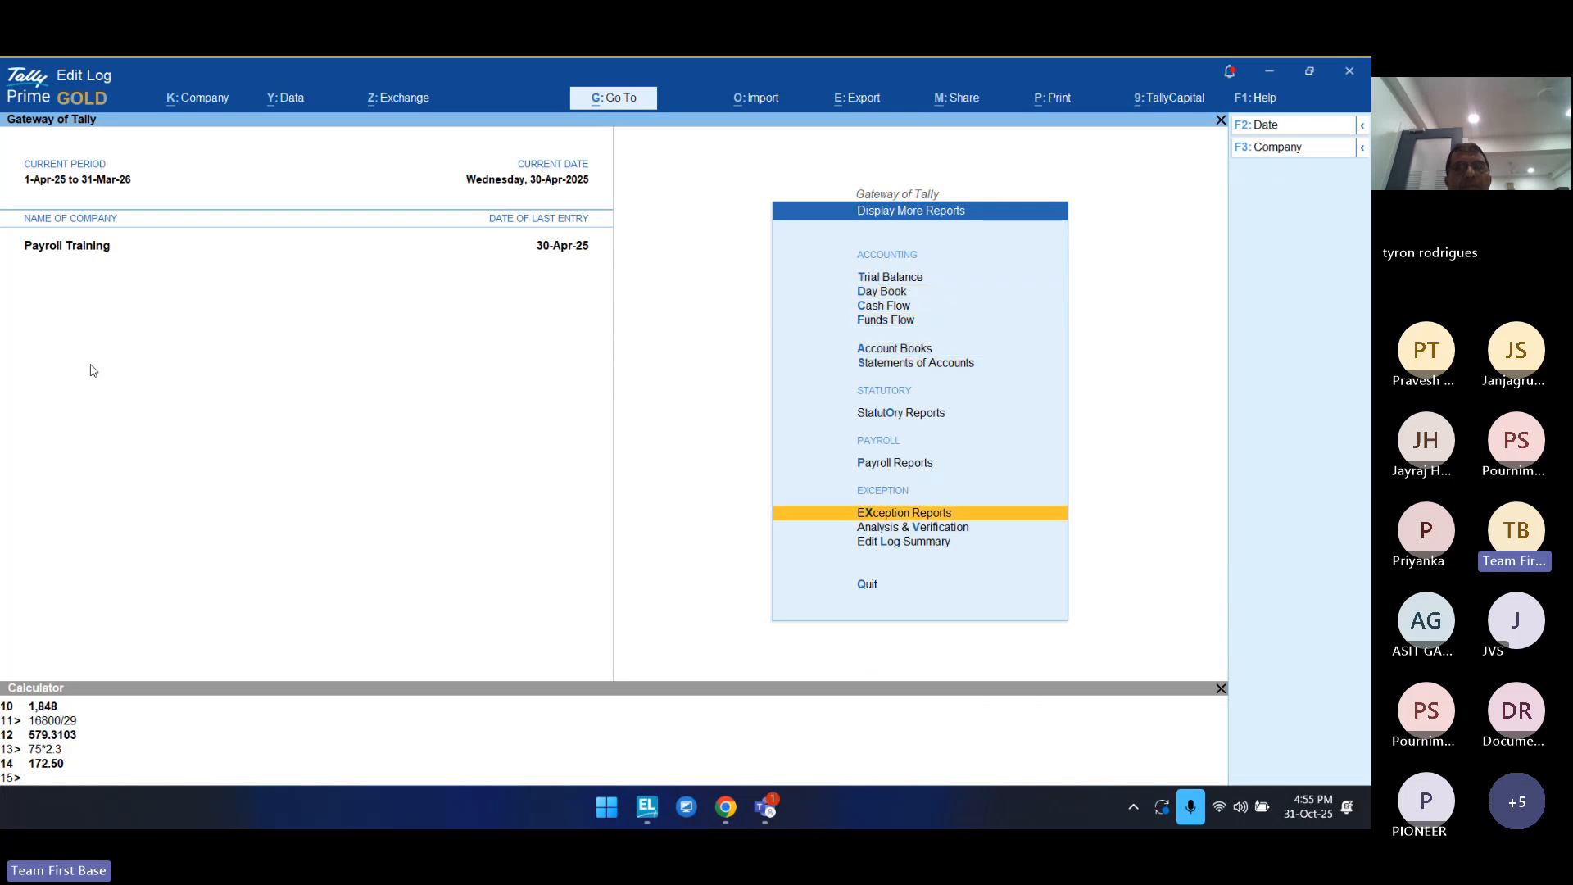
key("Up")
key("Return")
key("Return")
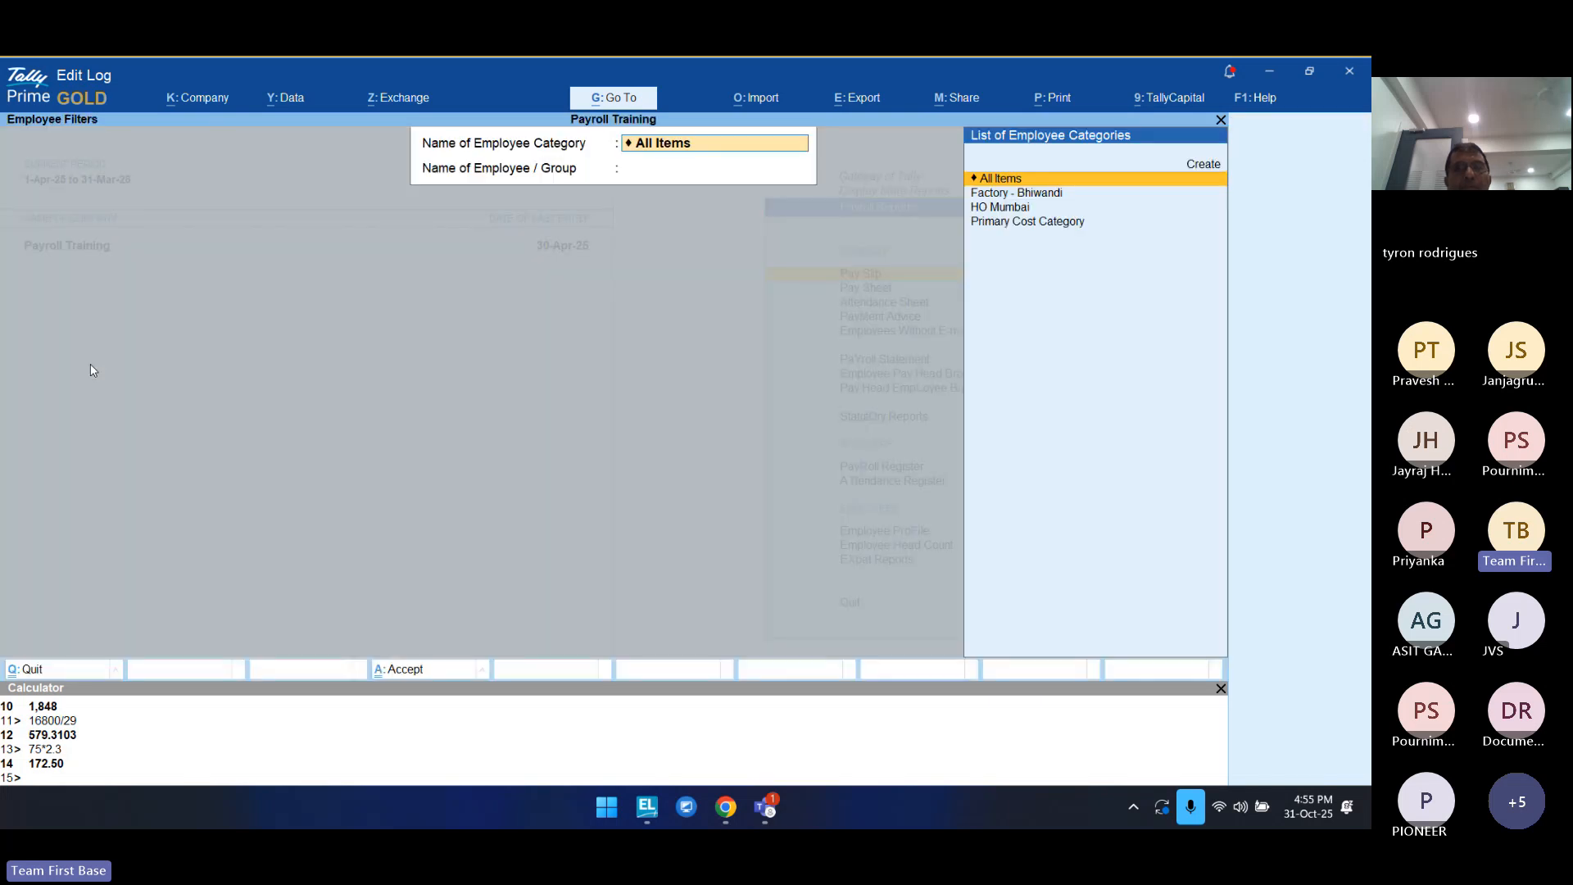
key("Down")
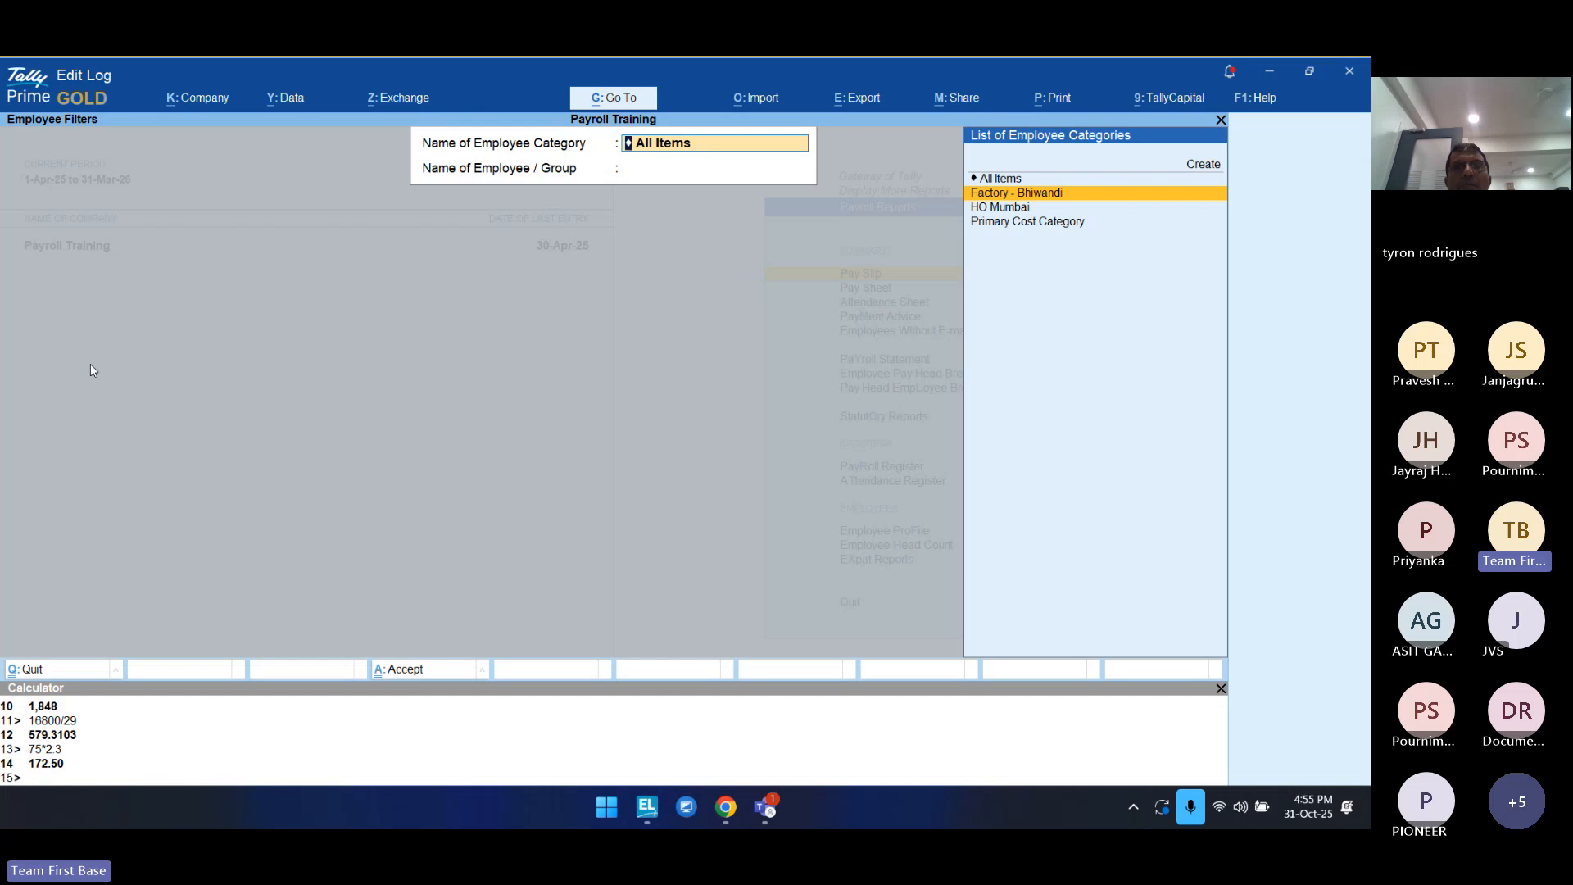
key("Return")
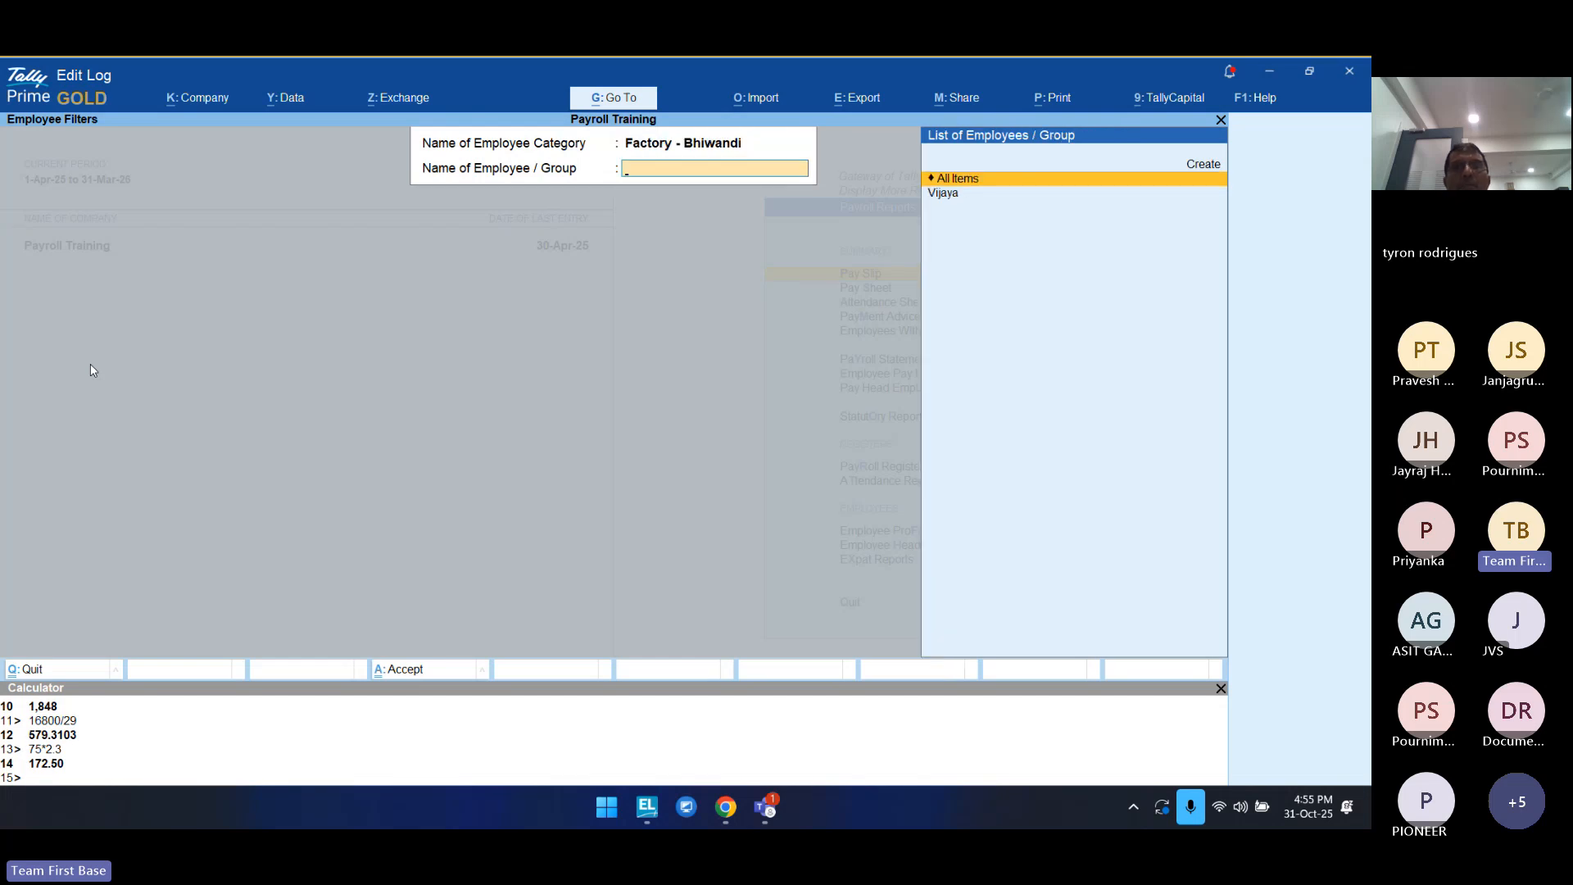
key("Down")
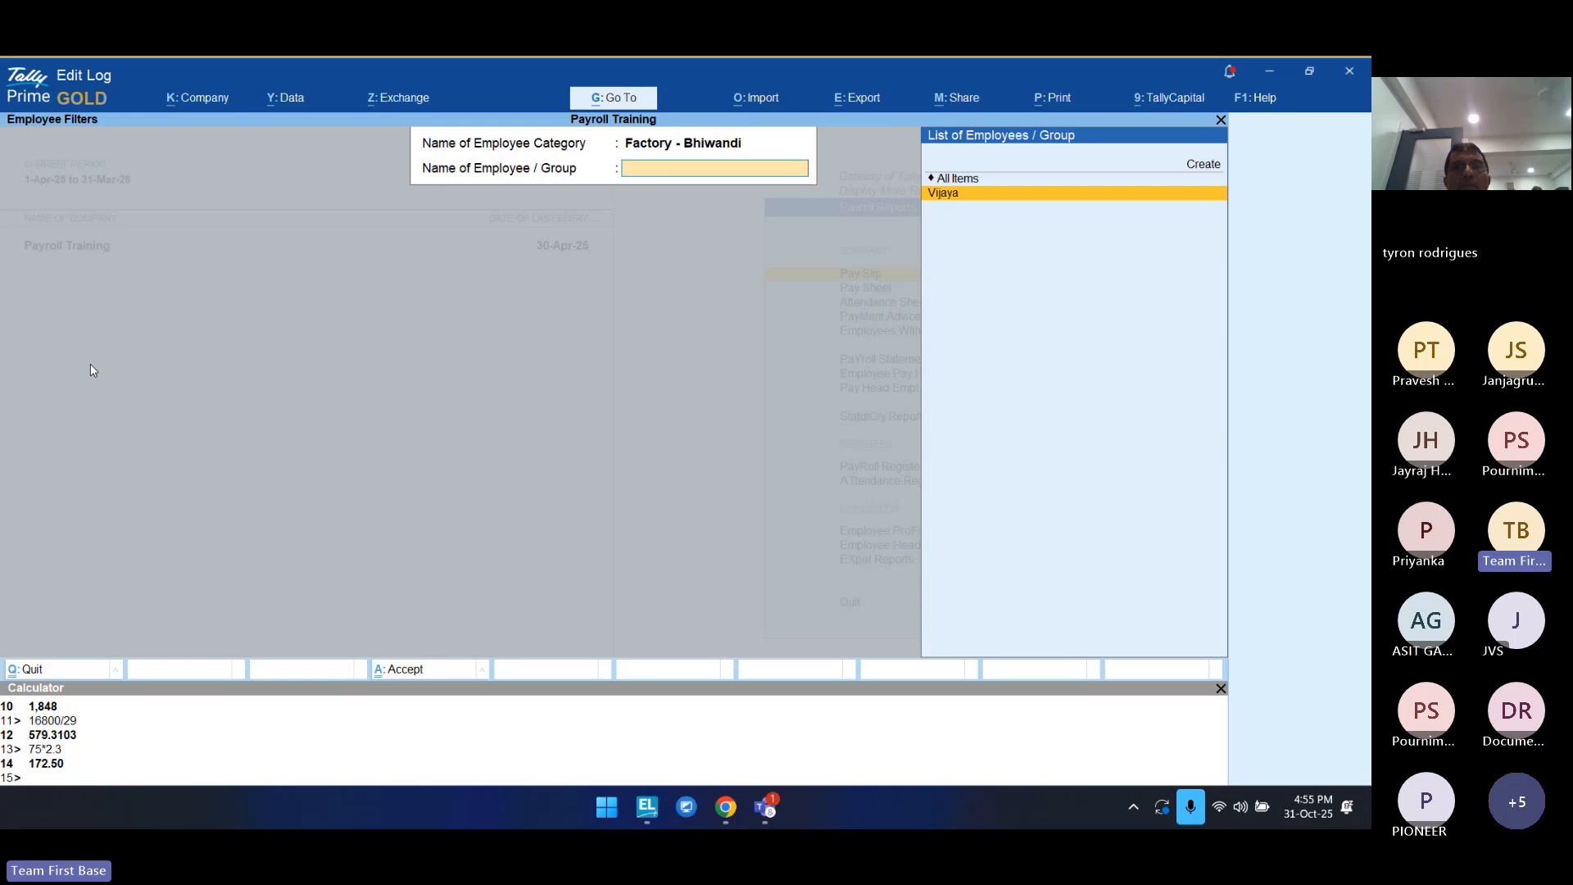
key("Return")
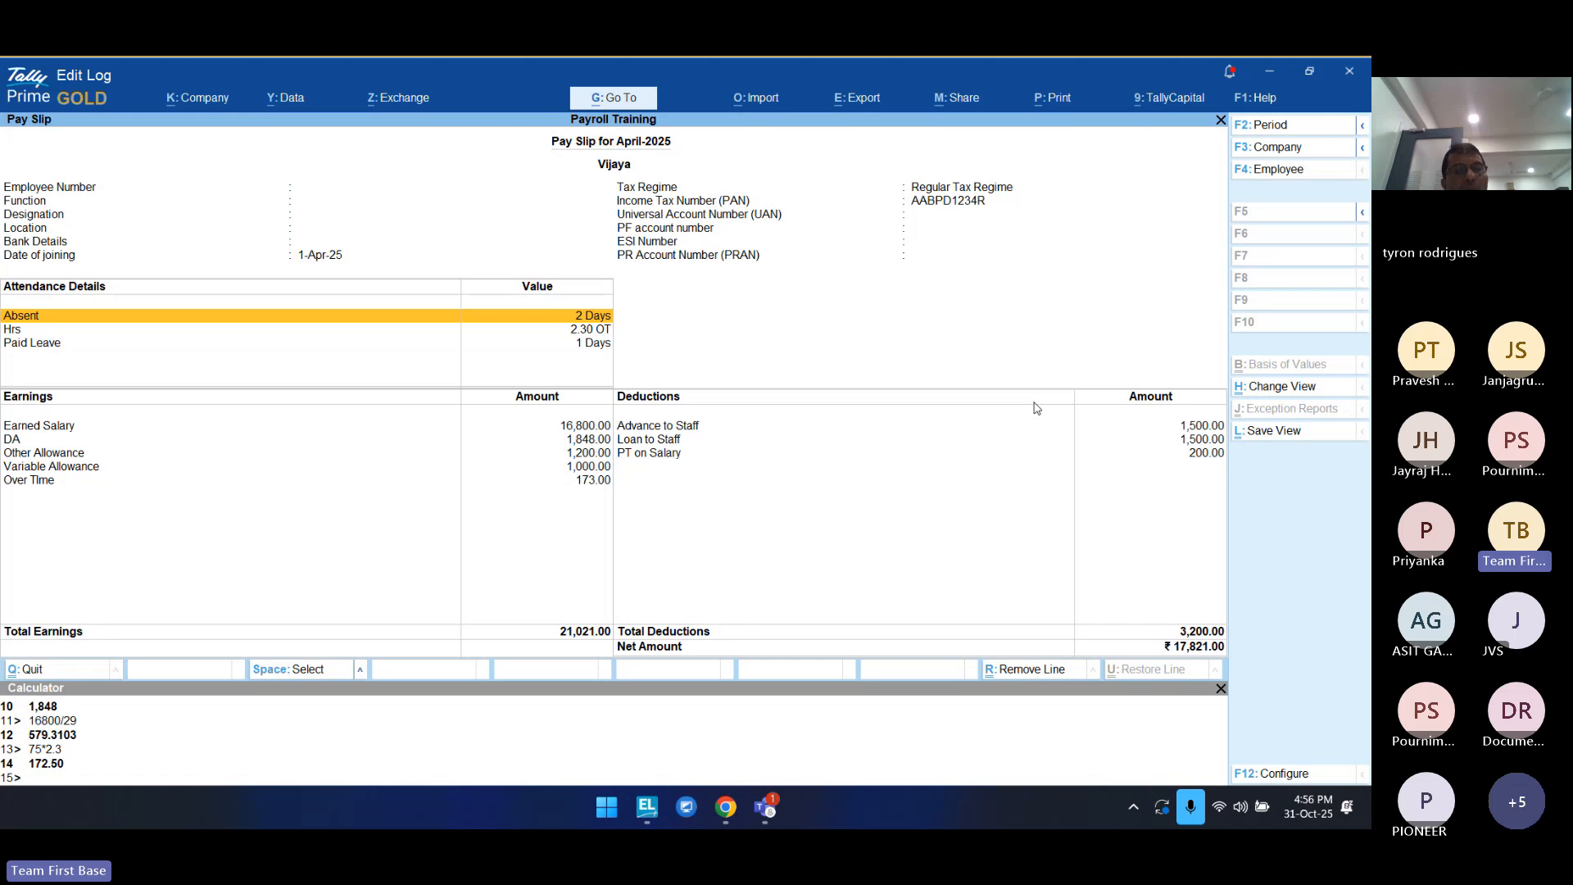
Step: Close the pay slip reports and start a new payroll voucher from the Gateway of Tally
key("Escape")
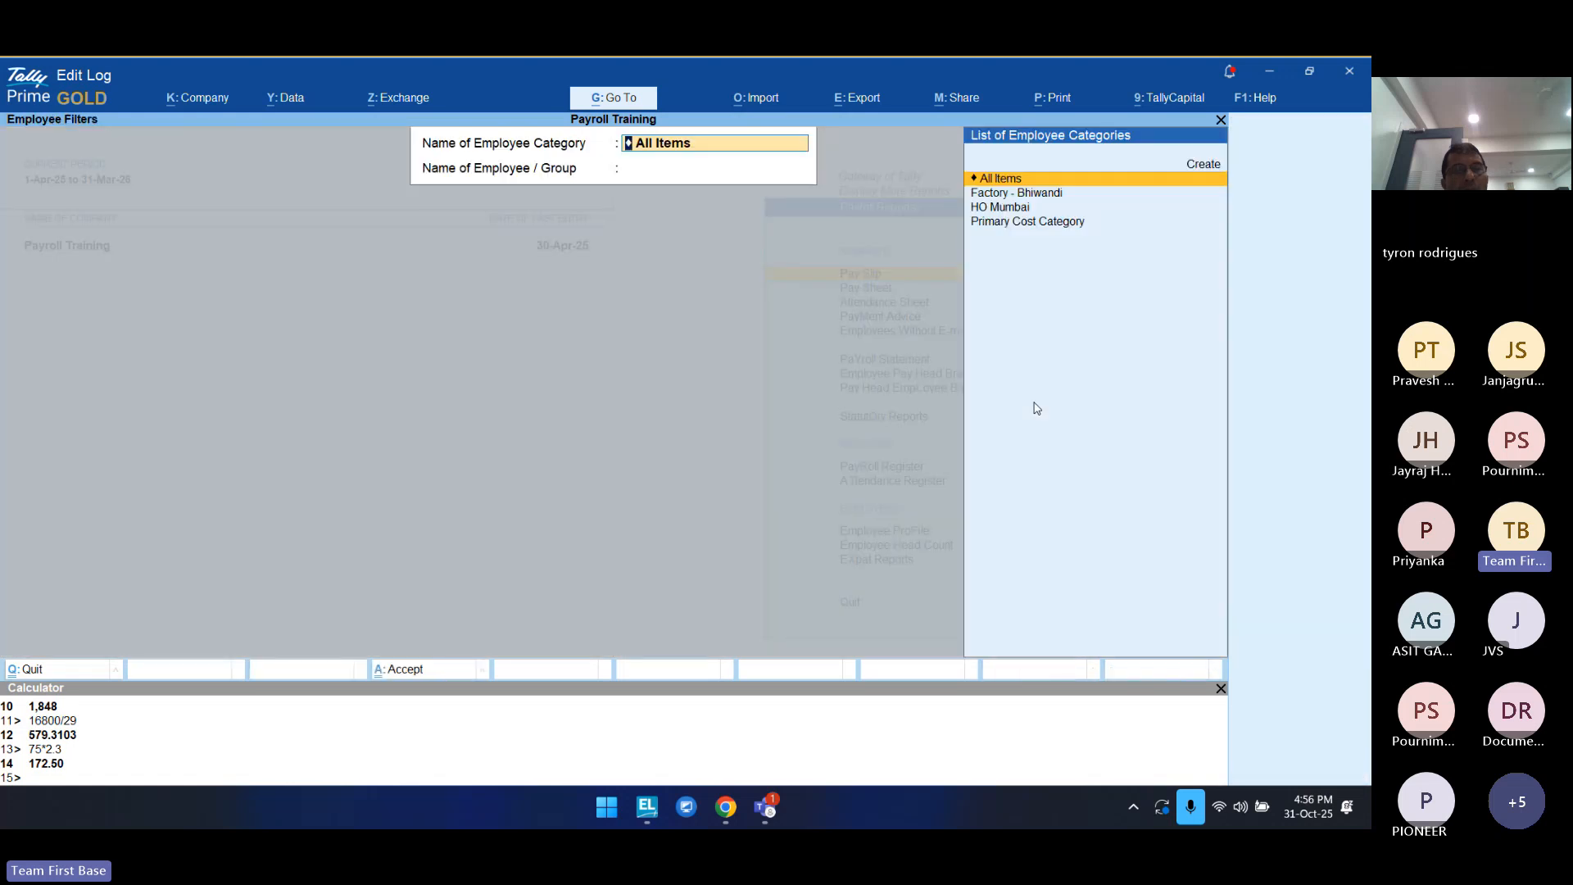
key("Escape")
key("Escape")
key("Escape")
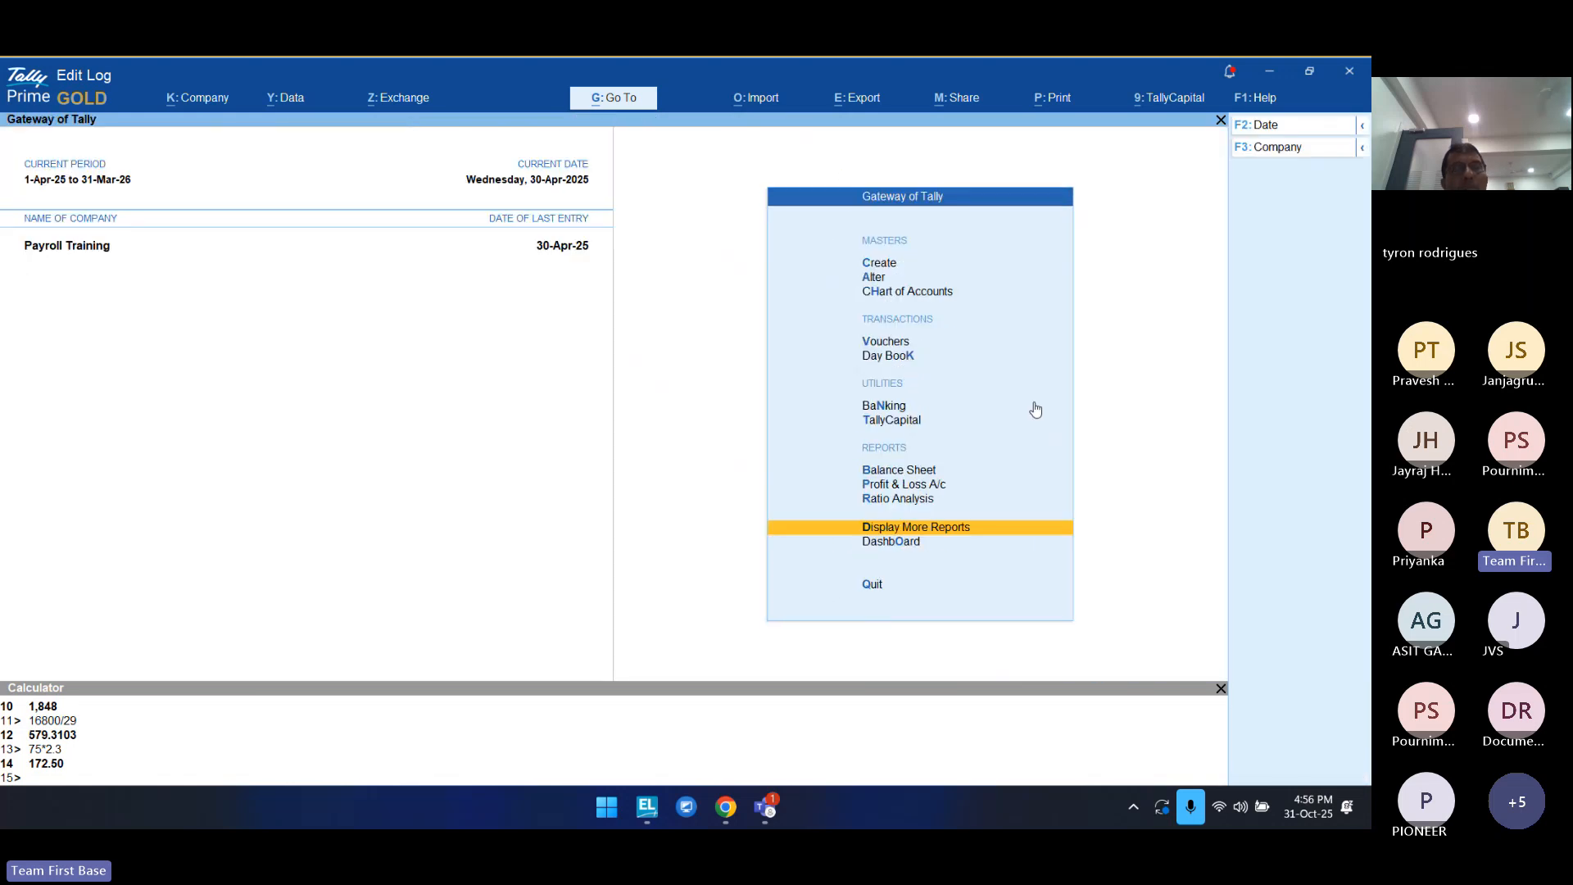
key("Up")
key("Up")
key("Up")
key("Up")
key("Up")
key("Up")
key("Up")
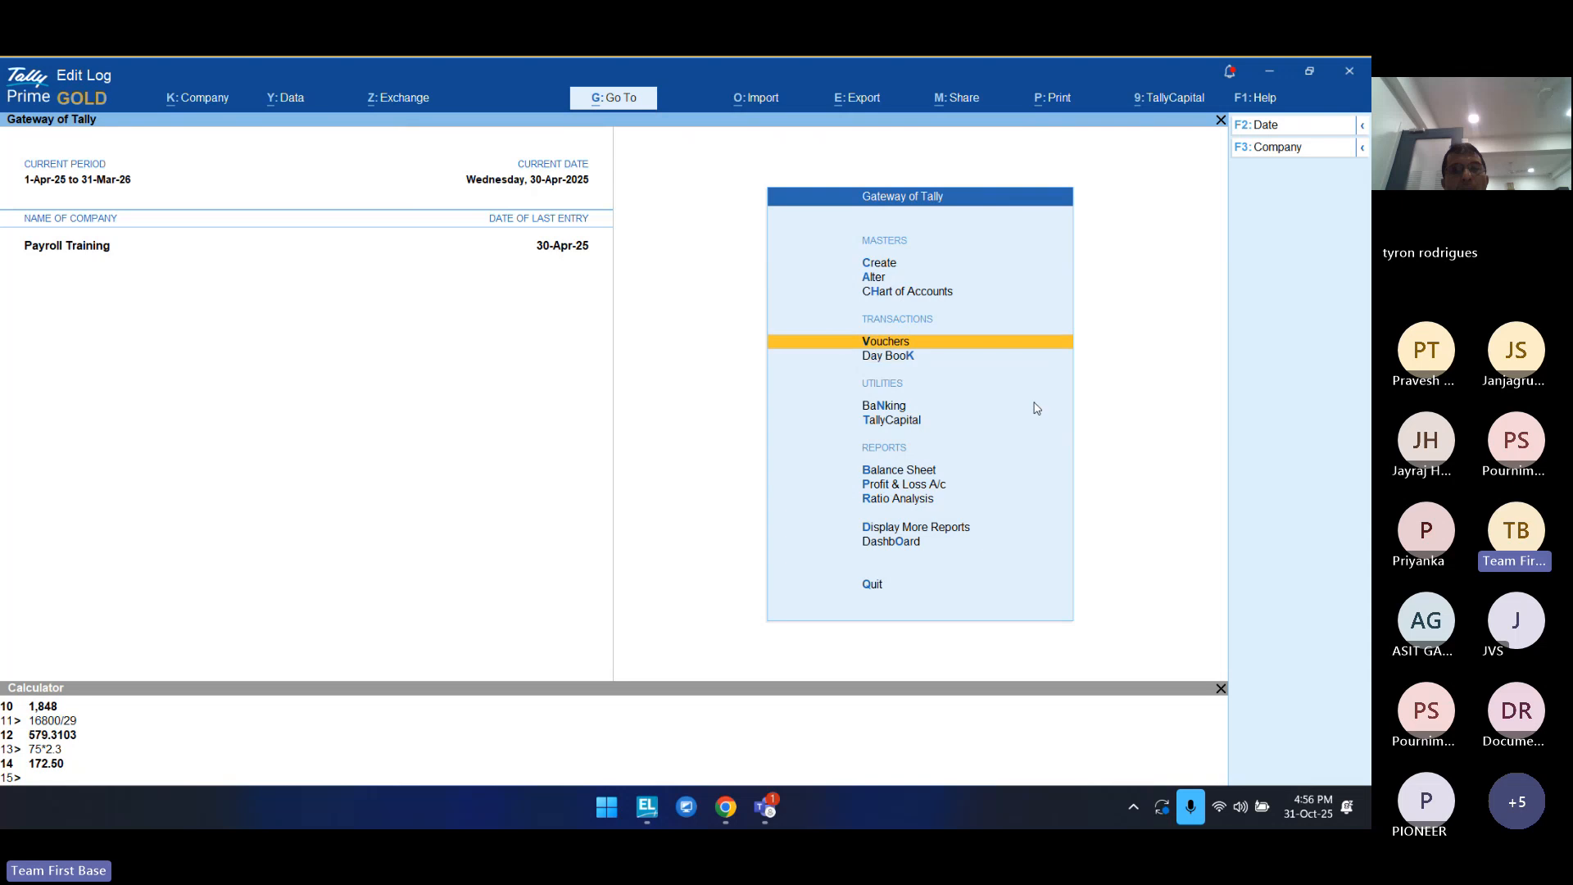
key("Return")
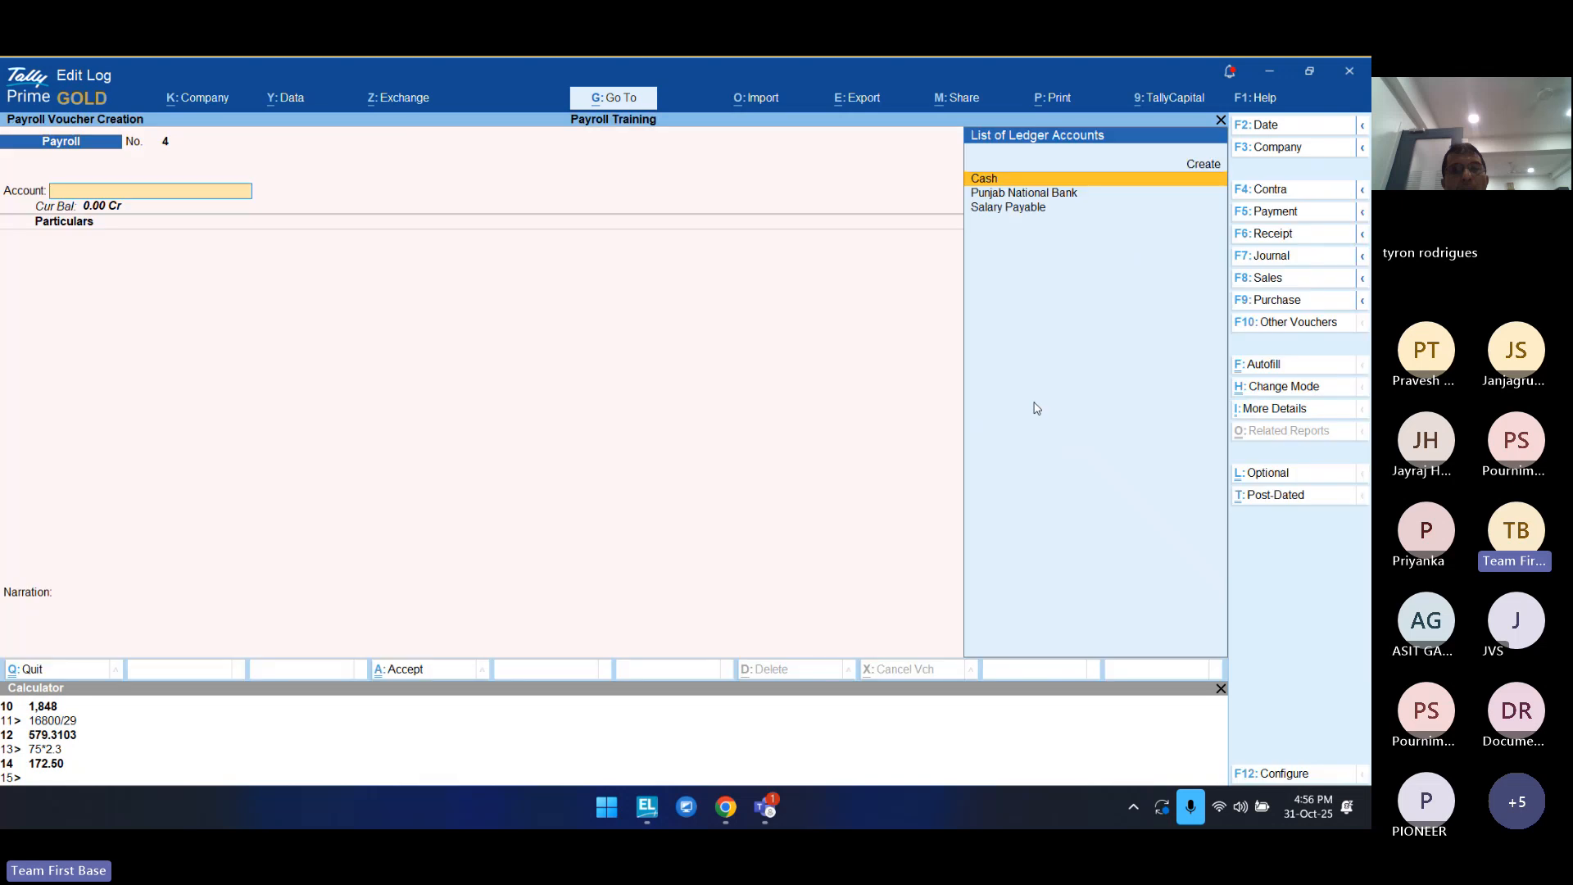
Step: Set up Payroll Autofill for Salary over 1-4-2025 to 30-4-2025, computing income tax on Declared Value
left_click(1279, 370)
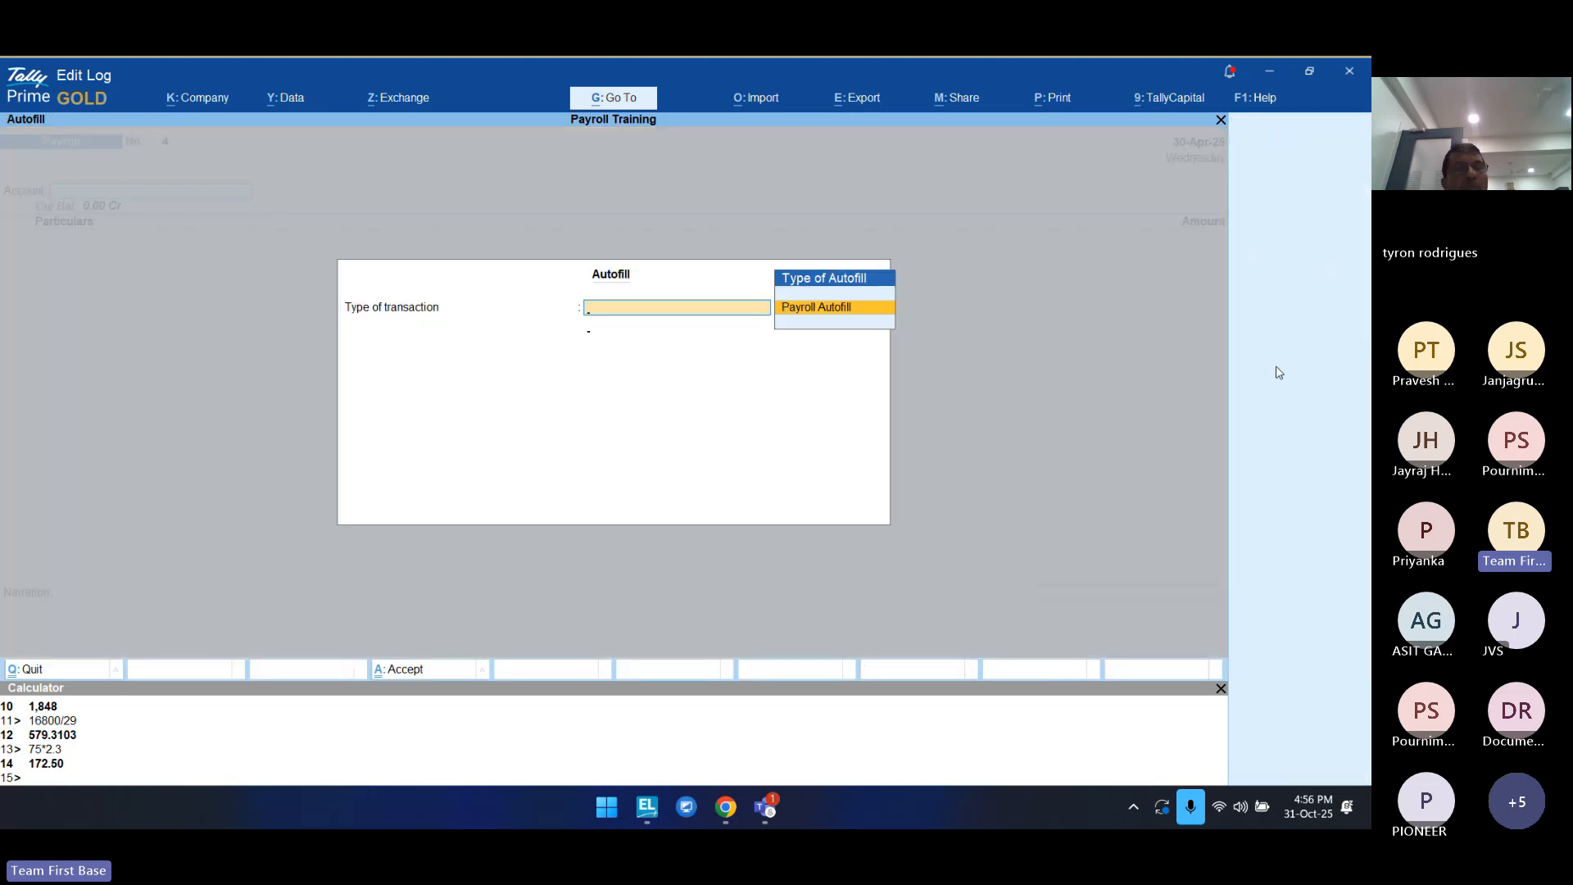
key("Return")
key("Down")
key("Down")
key("Down")
key("Down")
key("Return")
key("Return")
key("Return")
key("Return")
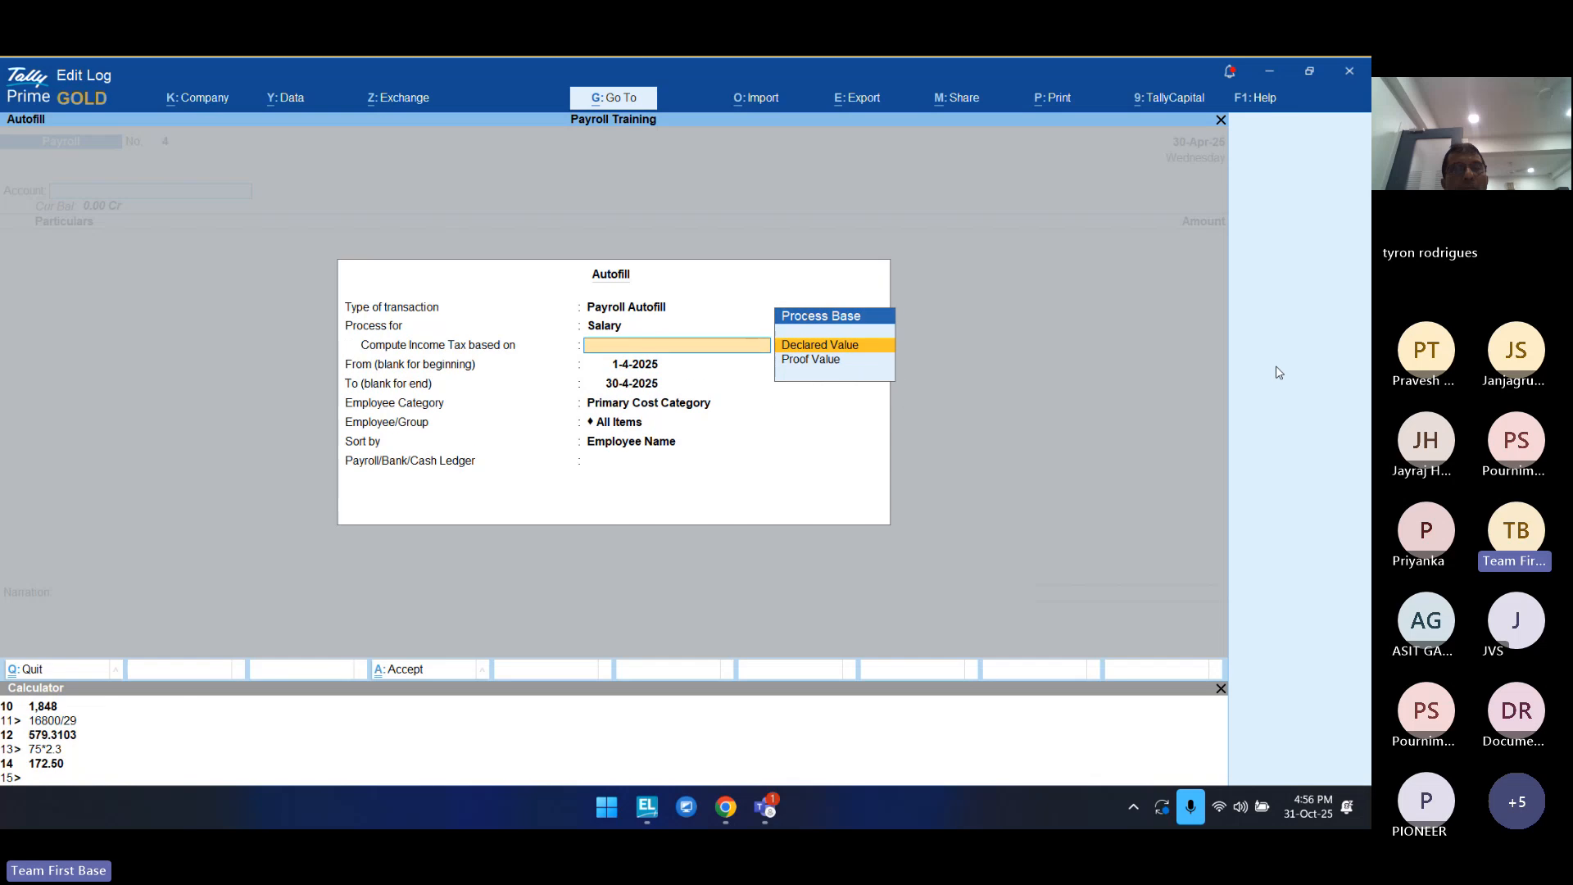
Step: Restrict the autofill to the individual employee in the HO Mumbai category, sorted by Employee Name
key("Up")
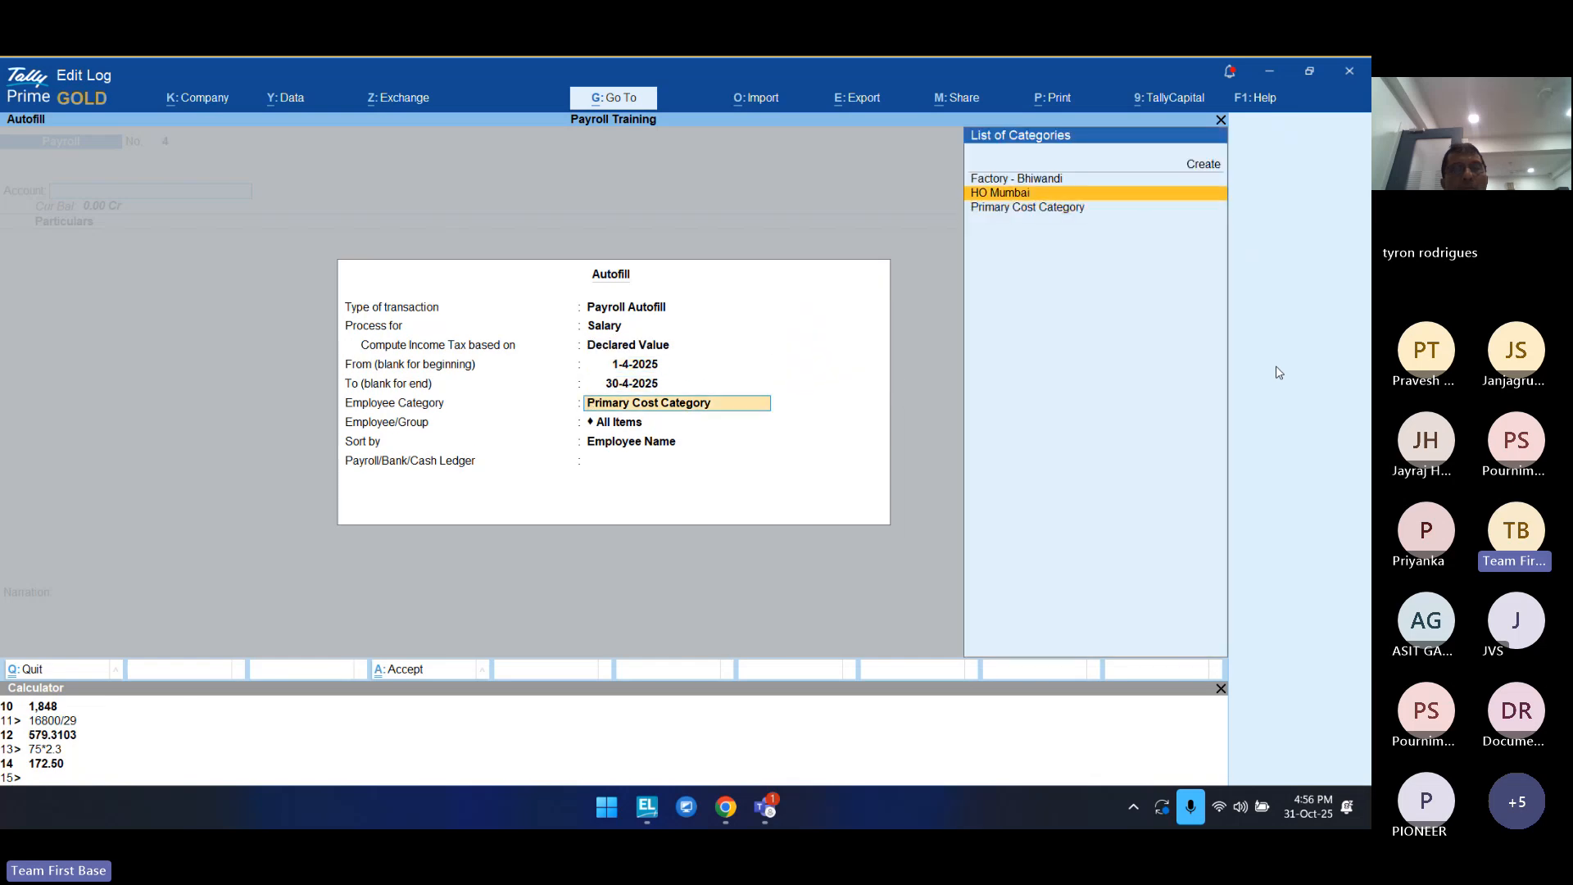
key("Down")
key("Up")
key("Return")
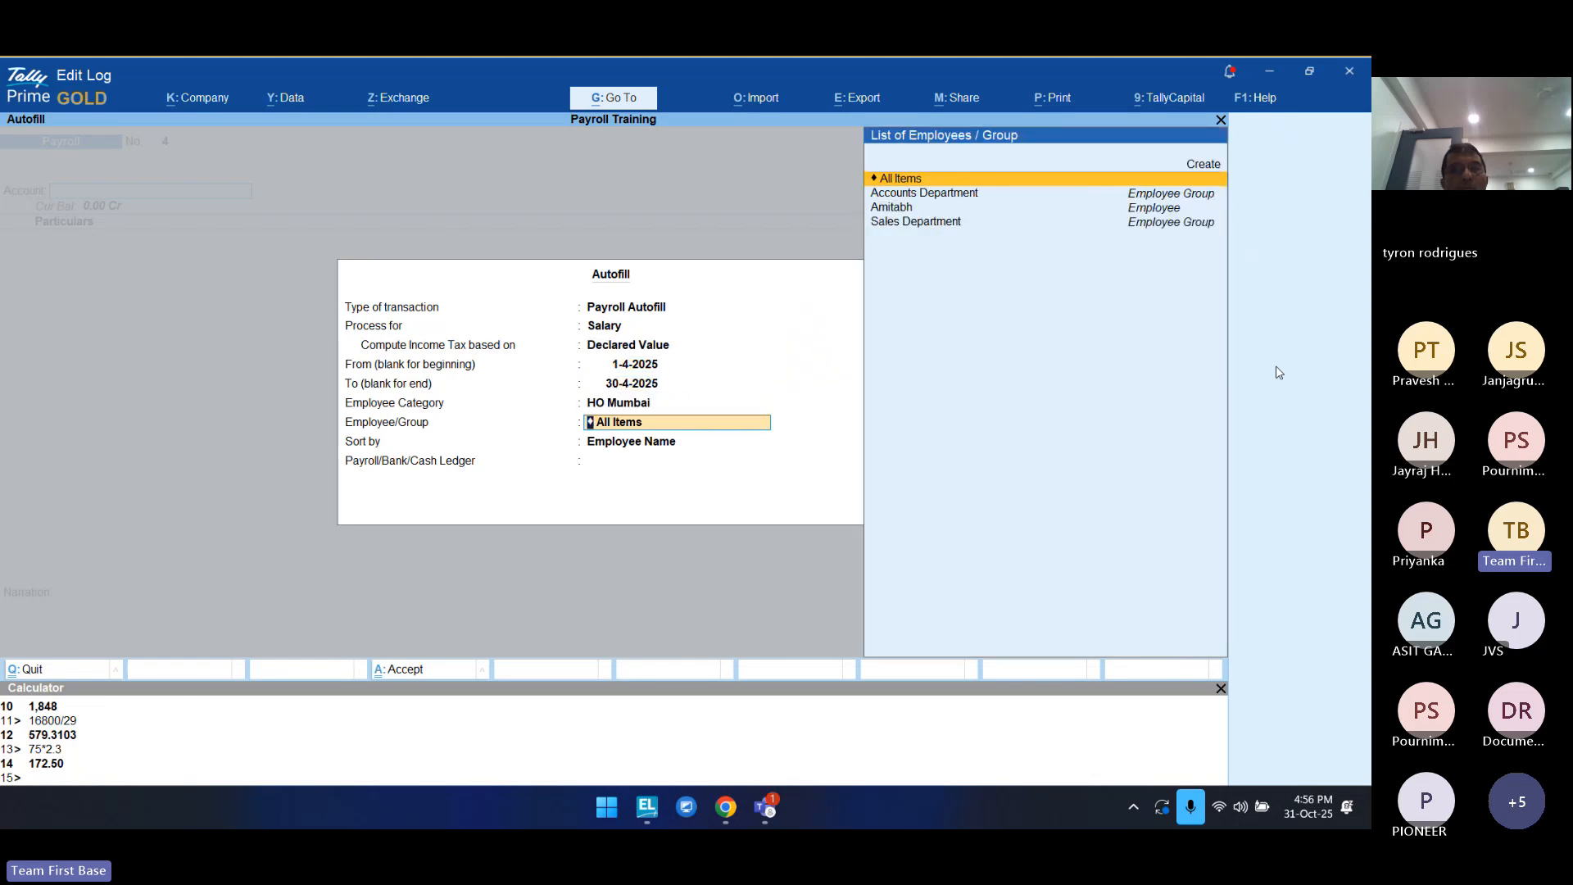
key("Down")
key("Down")
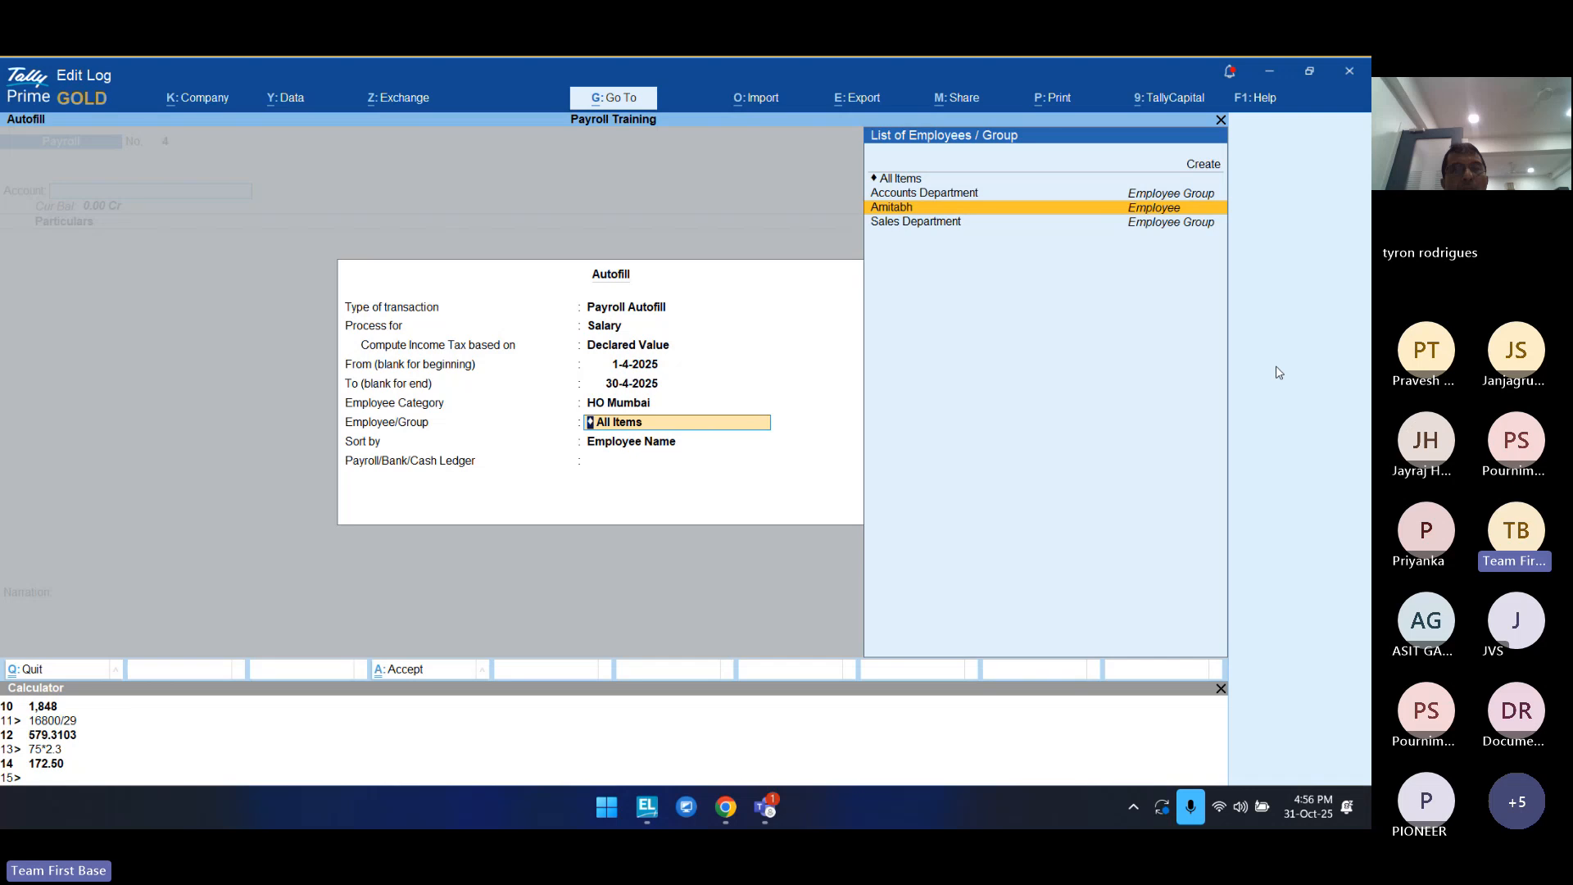
key("Return")
key("Return")
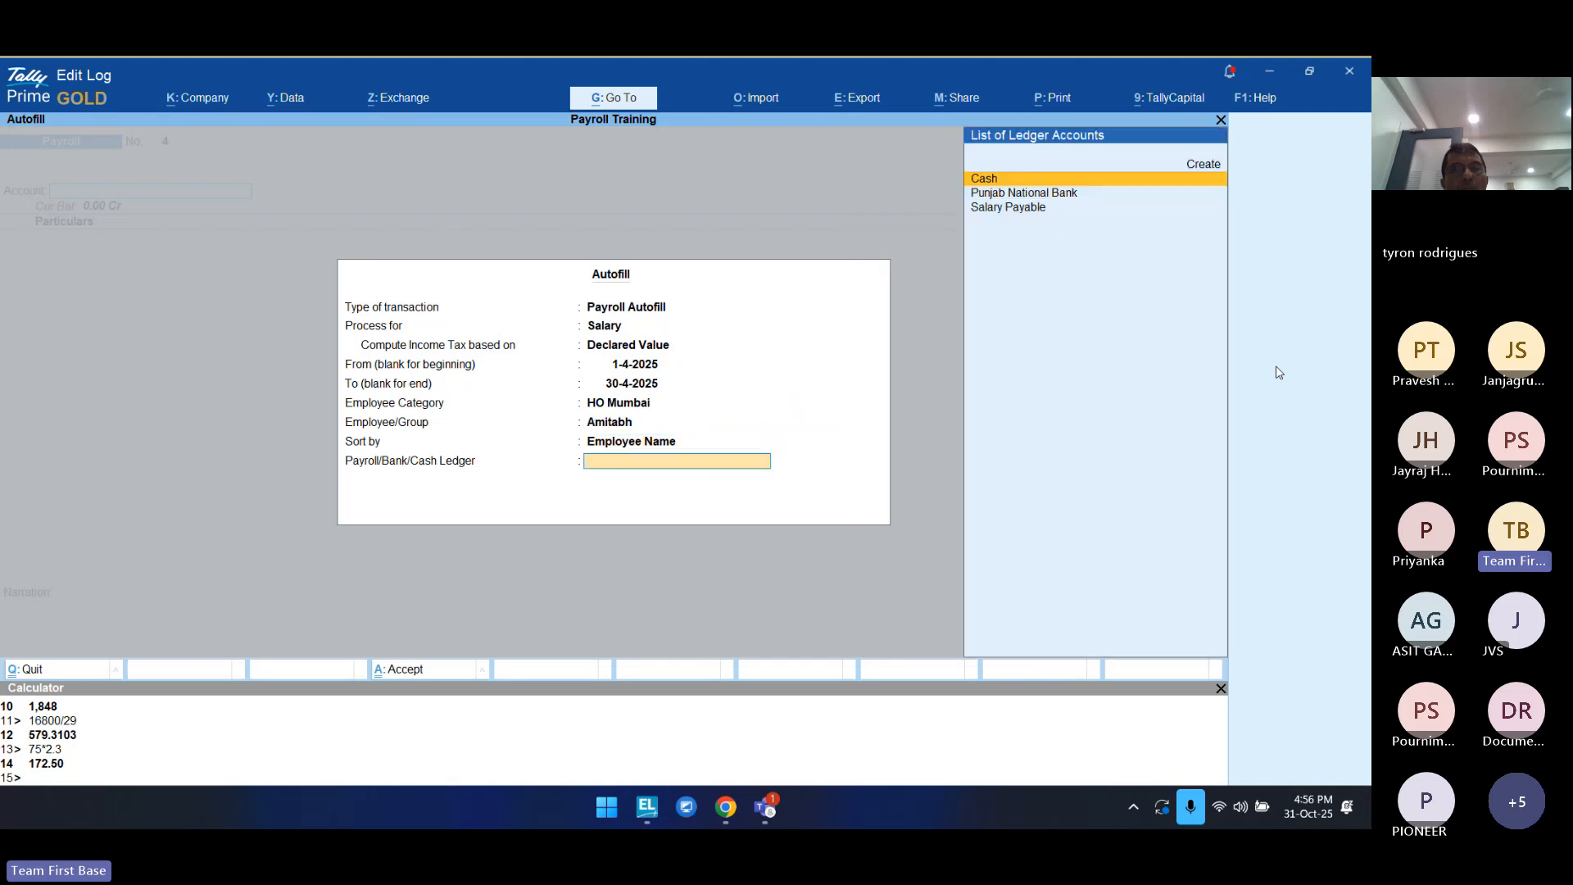
Step: Fill the payroll voucher against the Salary Payable ledger and save it
key("Down")
key("Down")
key("Return")
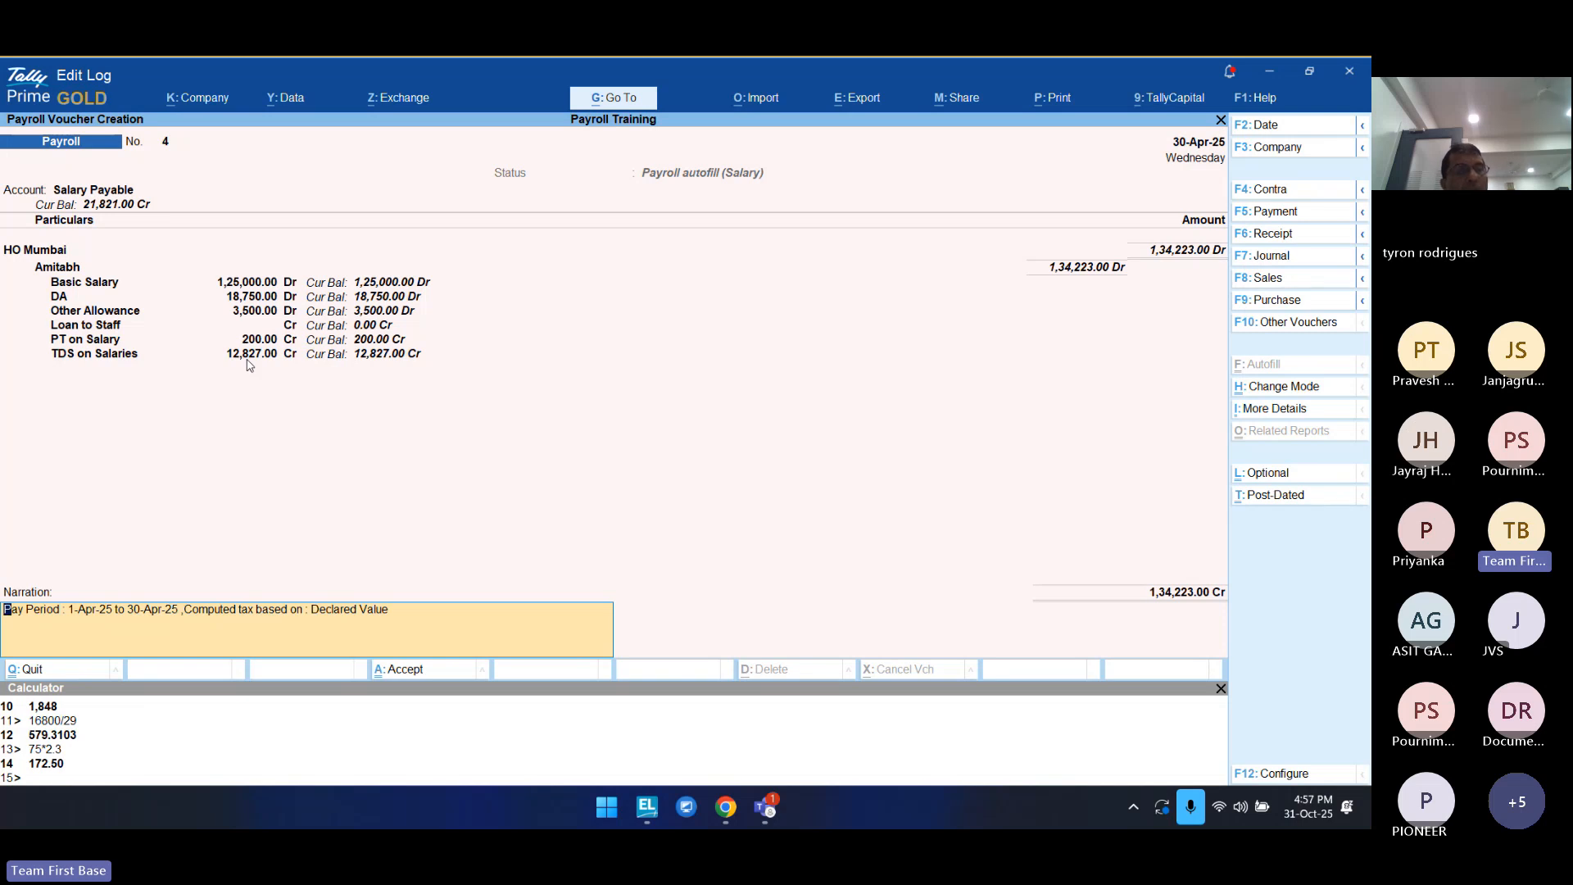
key("Return")
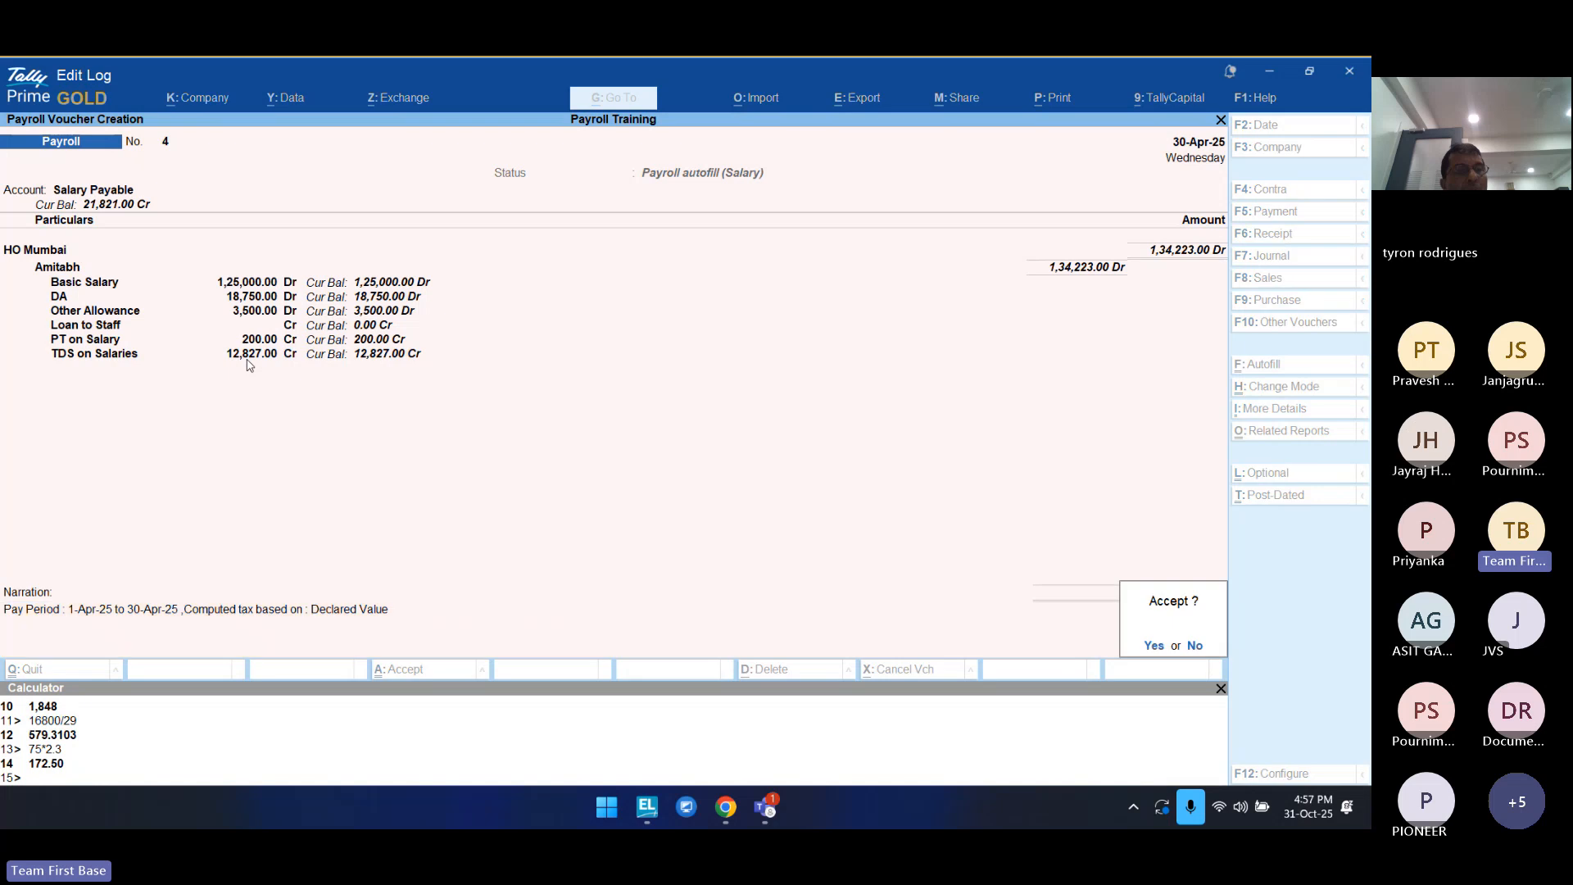
key("Return")
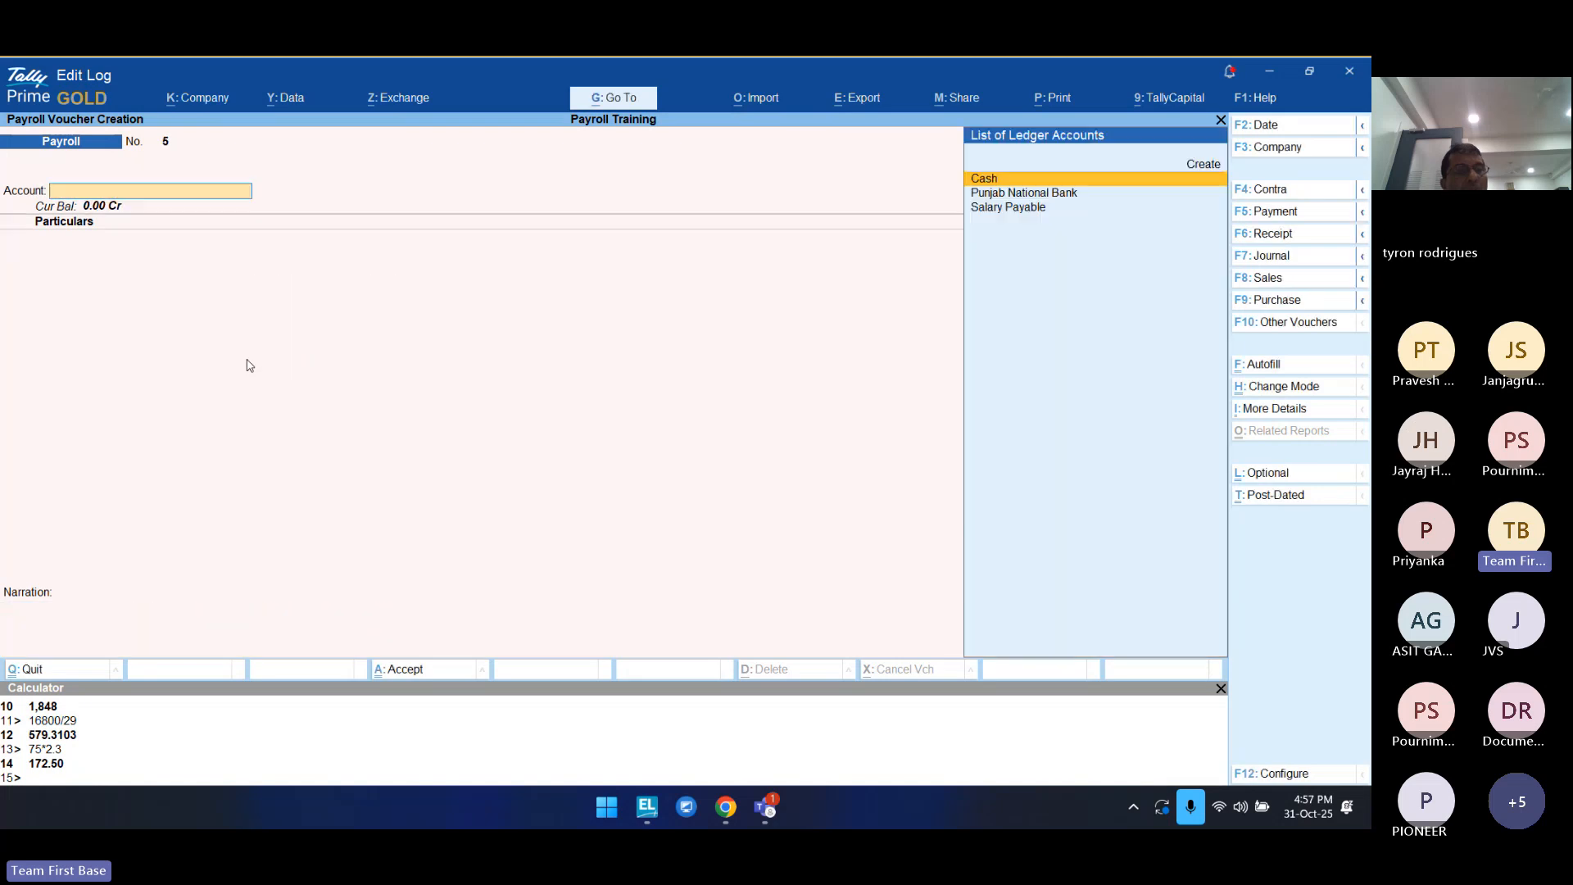
Step: Quit the blank payroll voucher and open the Pay Slip report from the payroll reports
key("Escape")
key("Return")
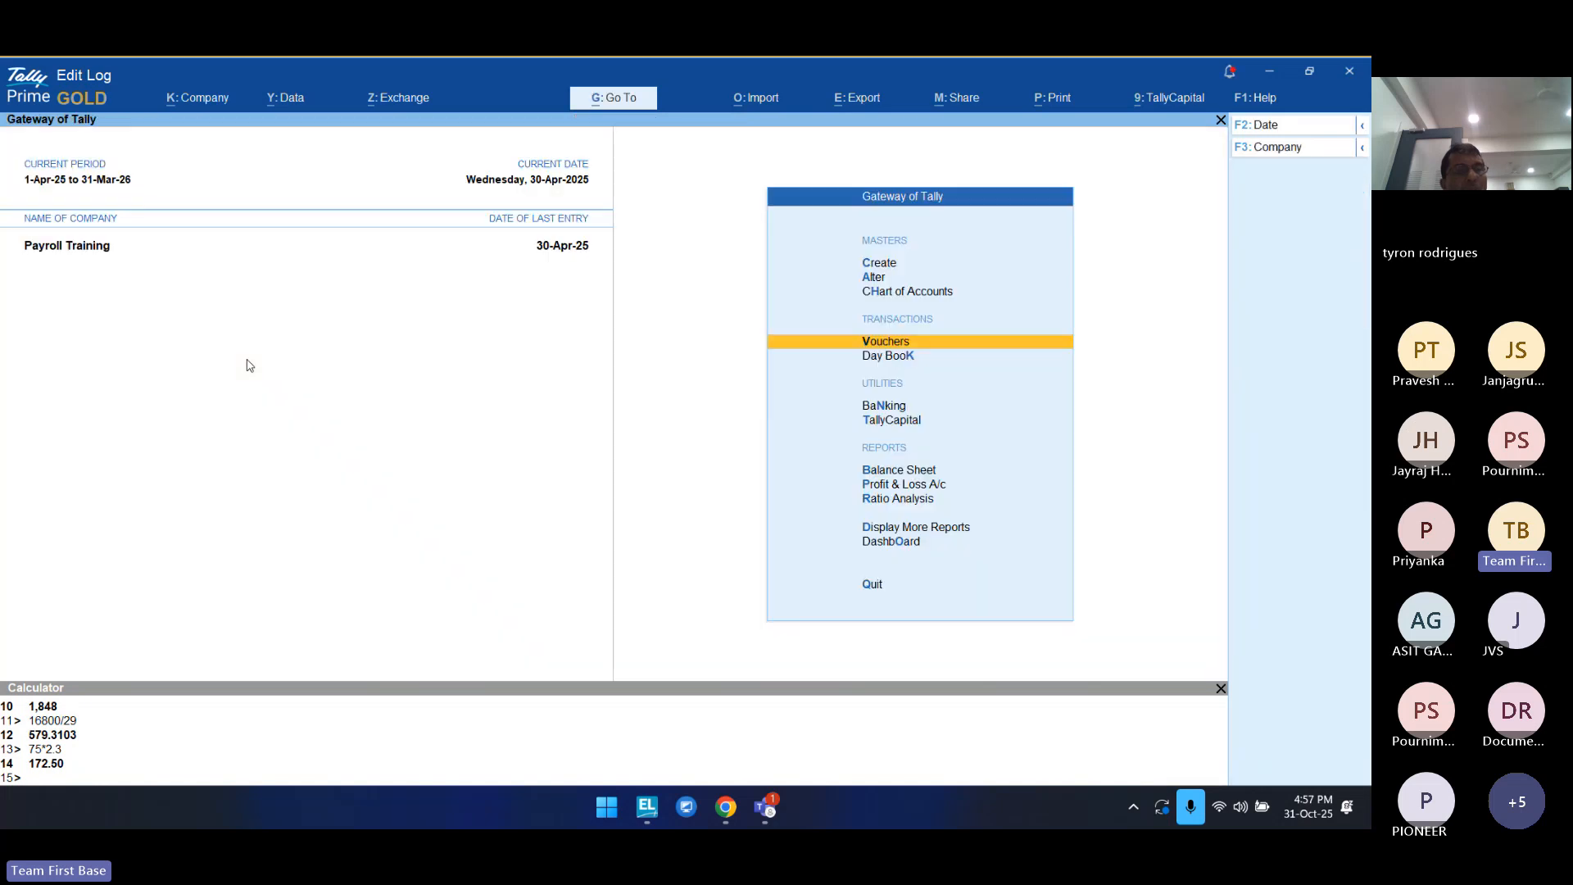
key("d")
key("Down")
key("Down")
key("Down")
key("Down")
key("Down")
key("Down")
key("Down")
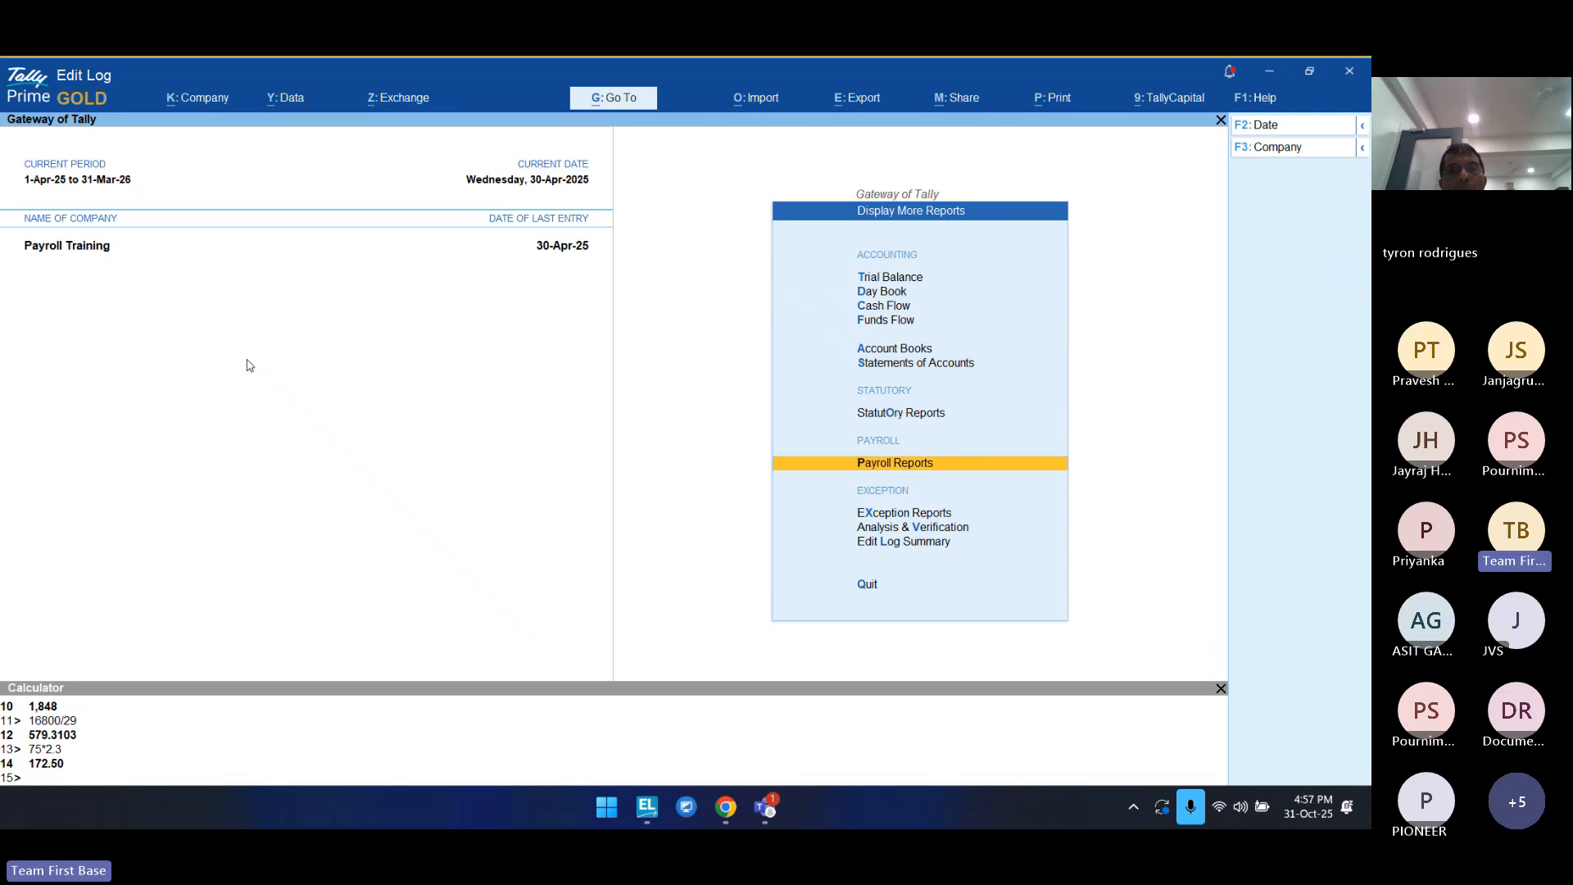
key("Return")
key("Return")
Step: Display the pay slip of the individual employee in the HO Mumbai category
key("Down")
key("Down")
key("Down")
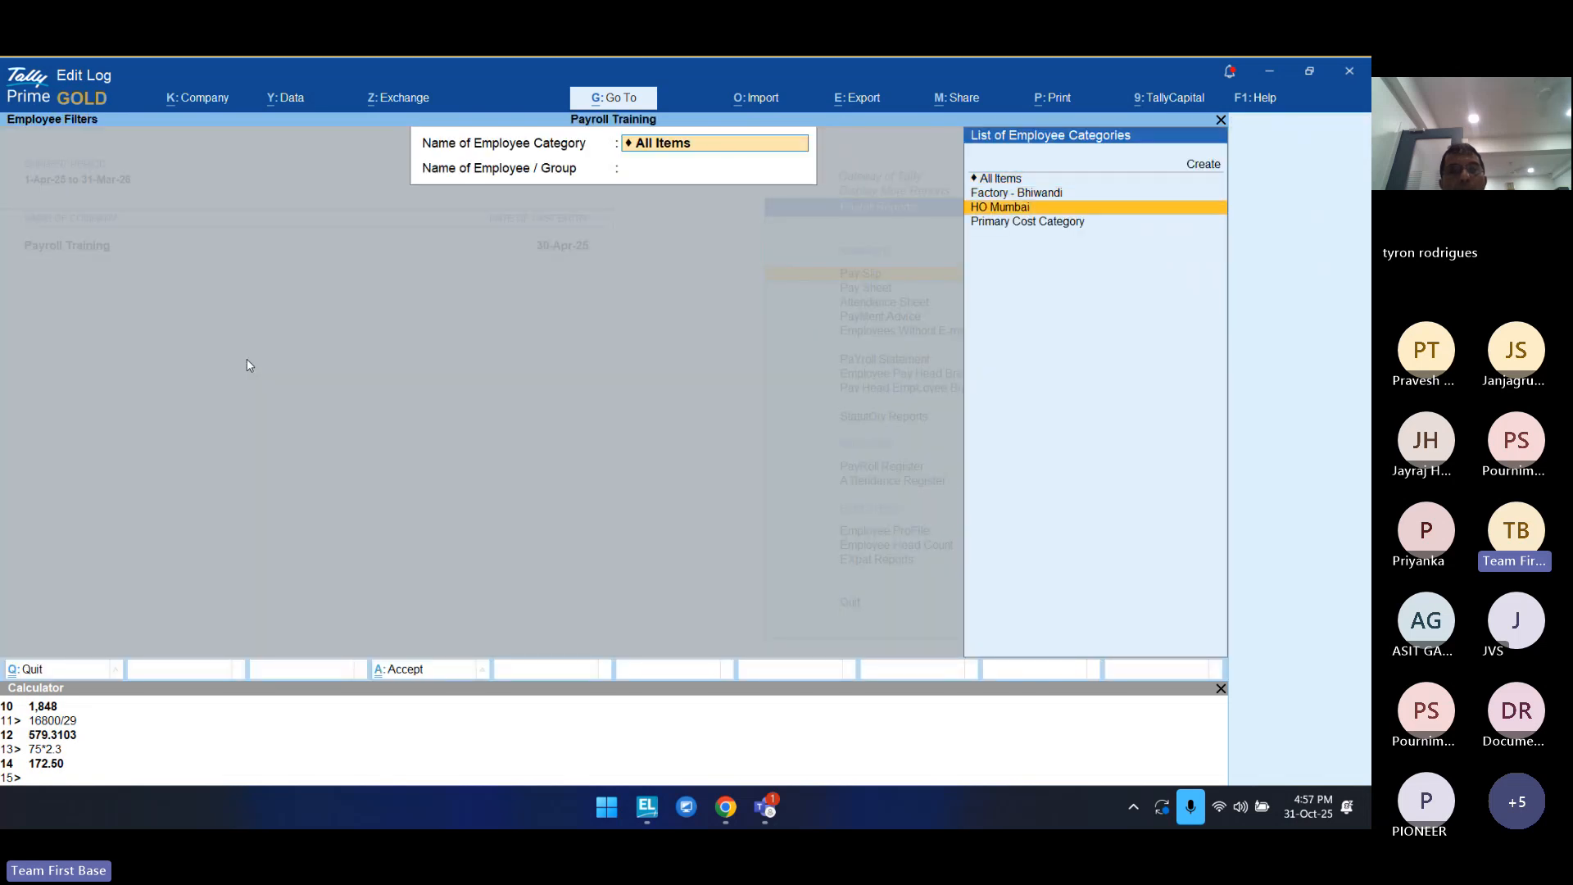
key("Up")
key("Return")
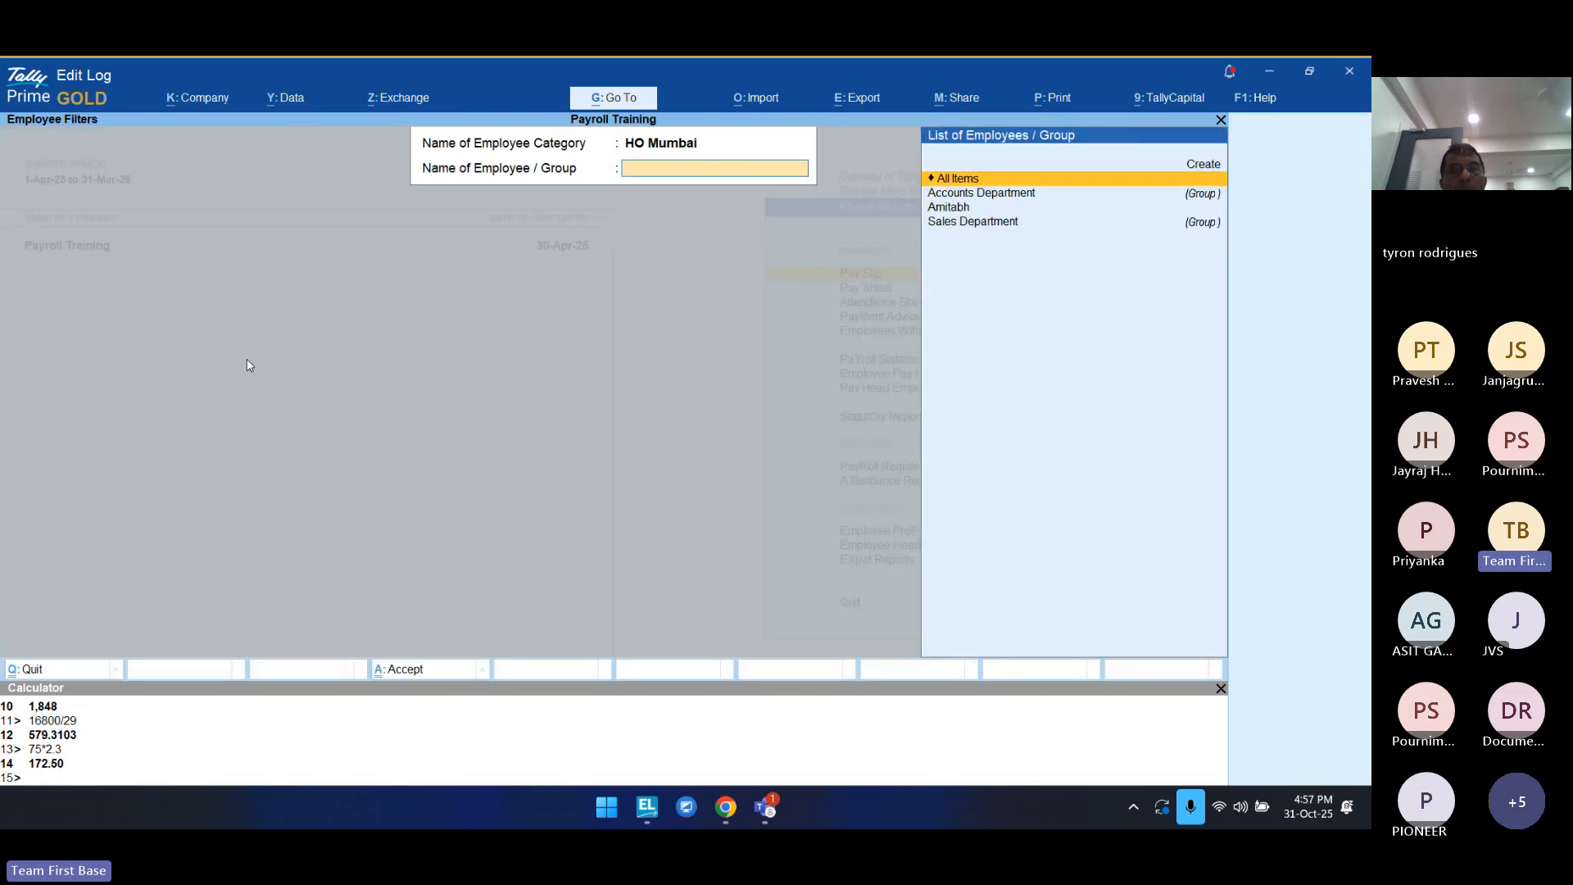
key("Down")
key("Down")
key("Return")
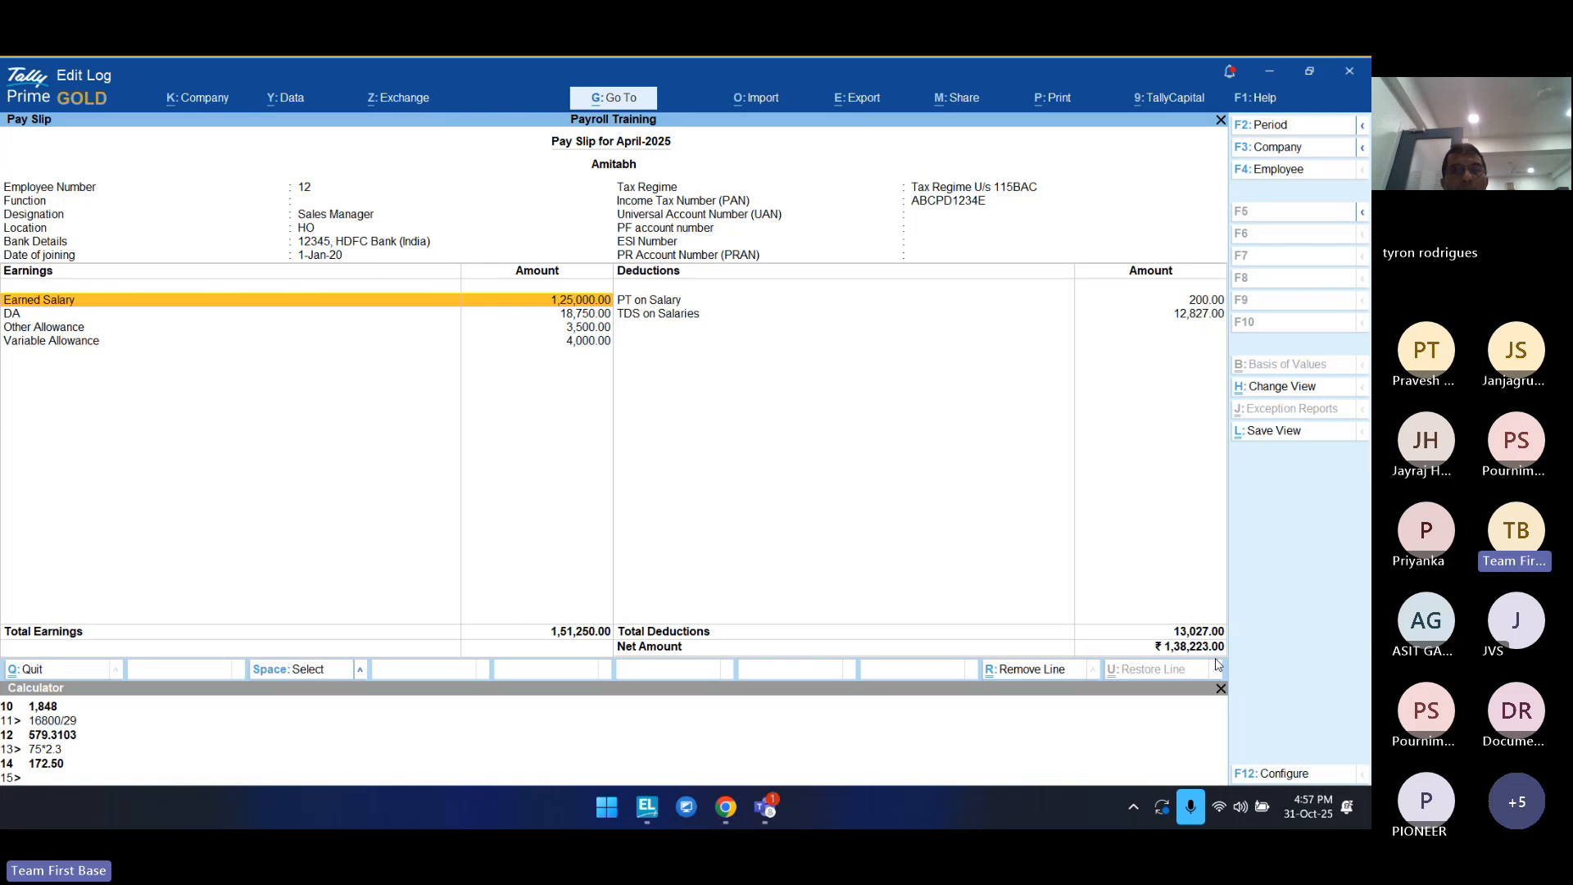
Step: Close the payroll reports and start a new Payment voucher from the Gateway of Tally
key("Escape")
key("Escape")
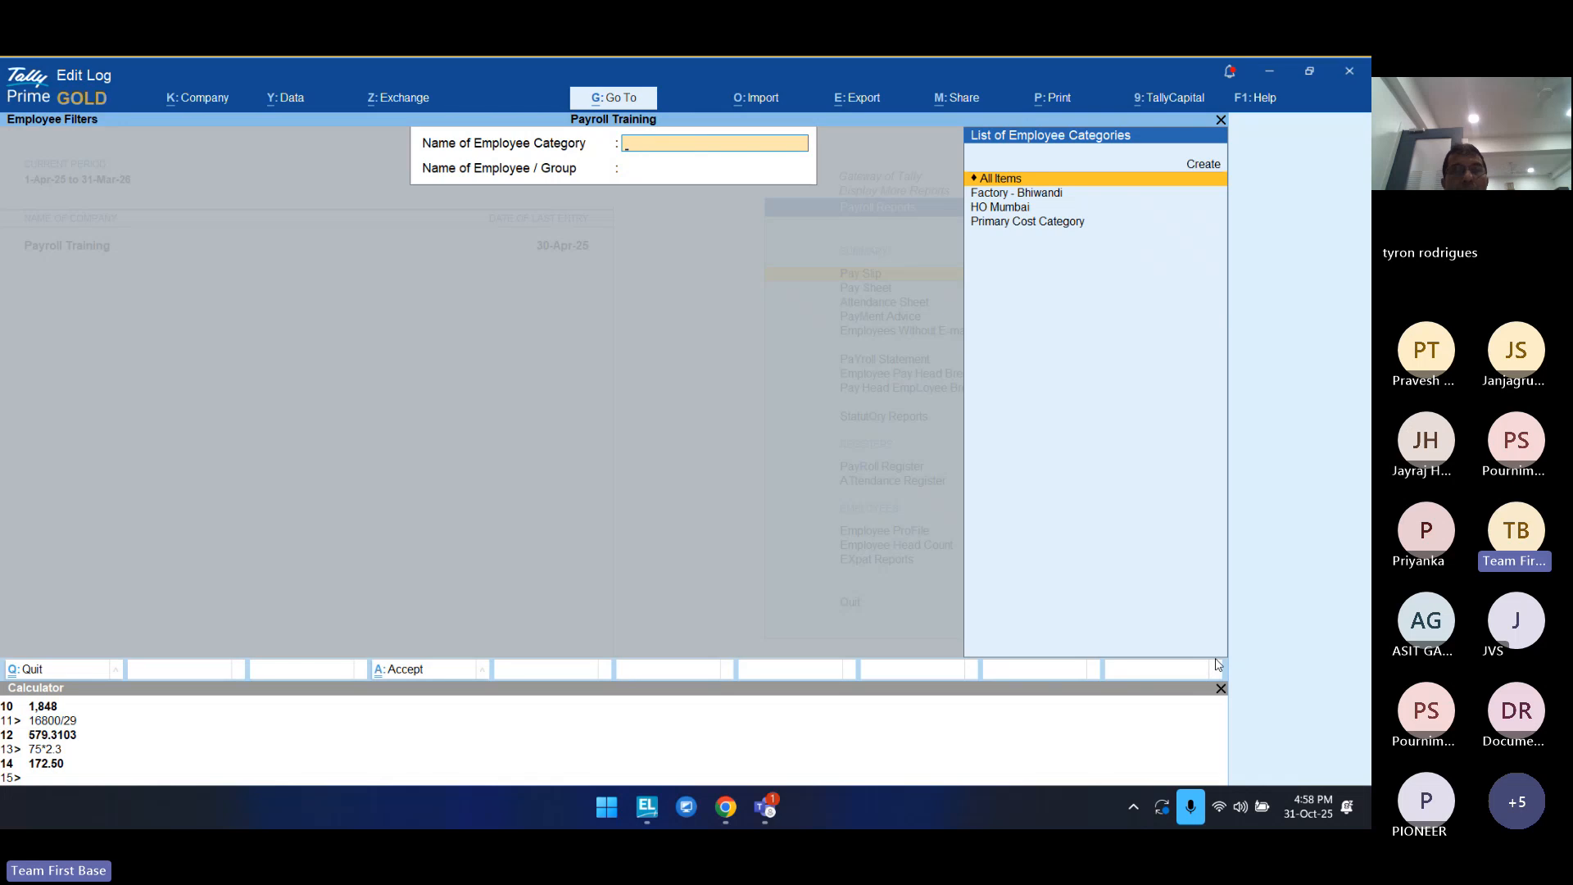
key("Escape")
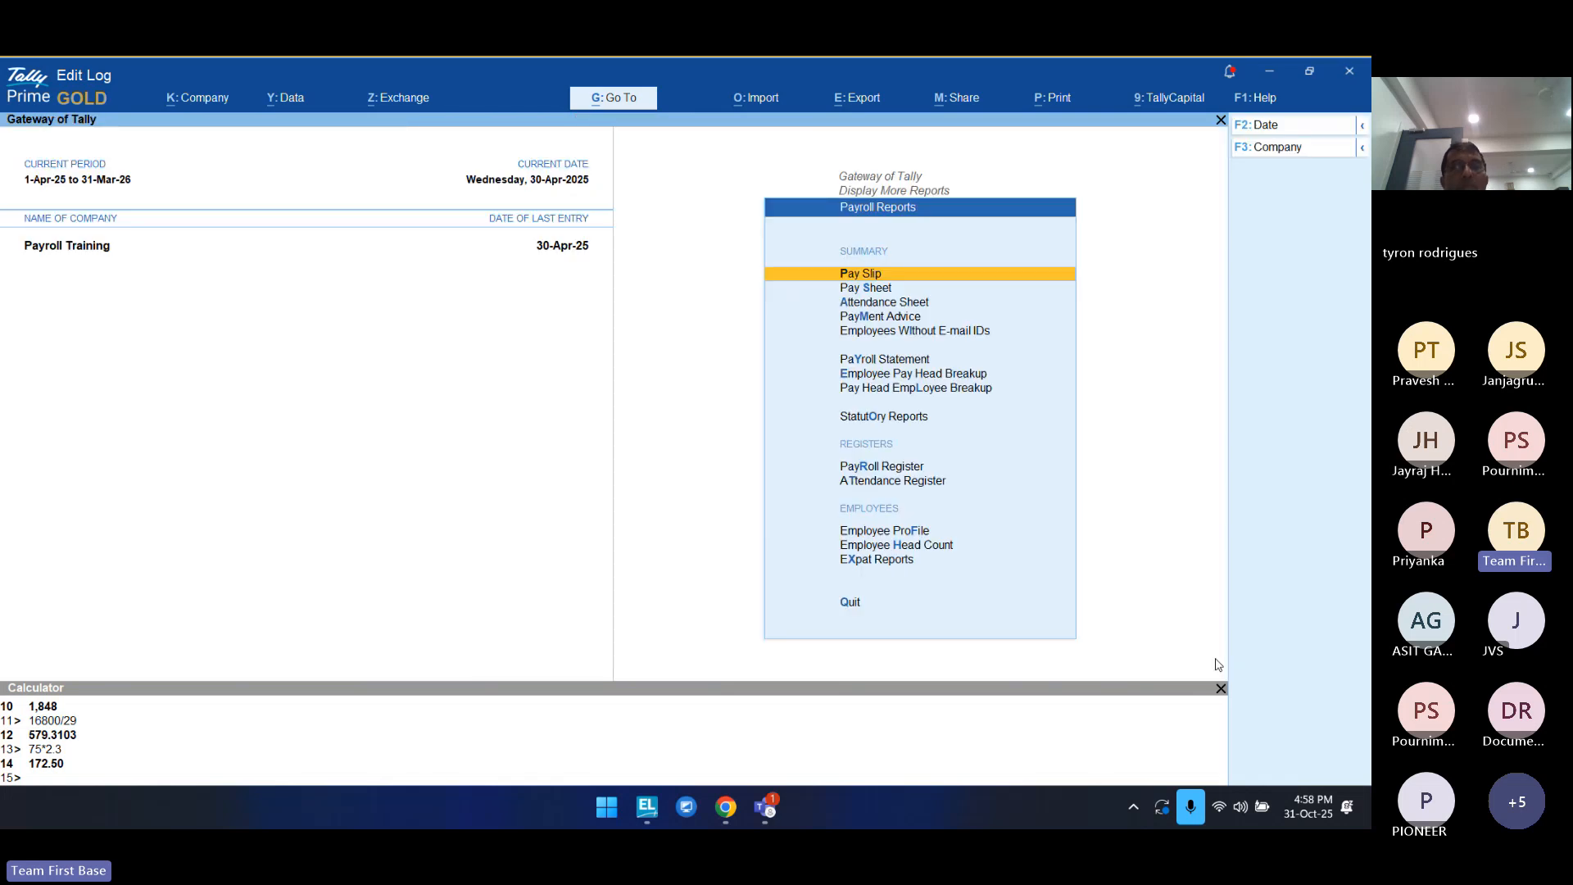
key("Down")
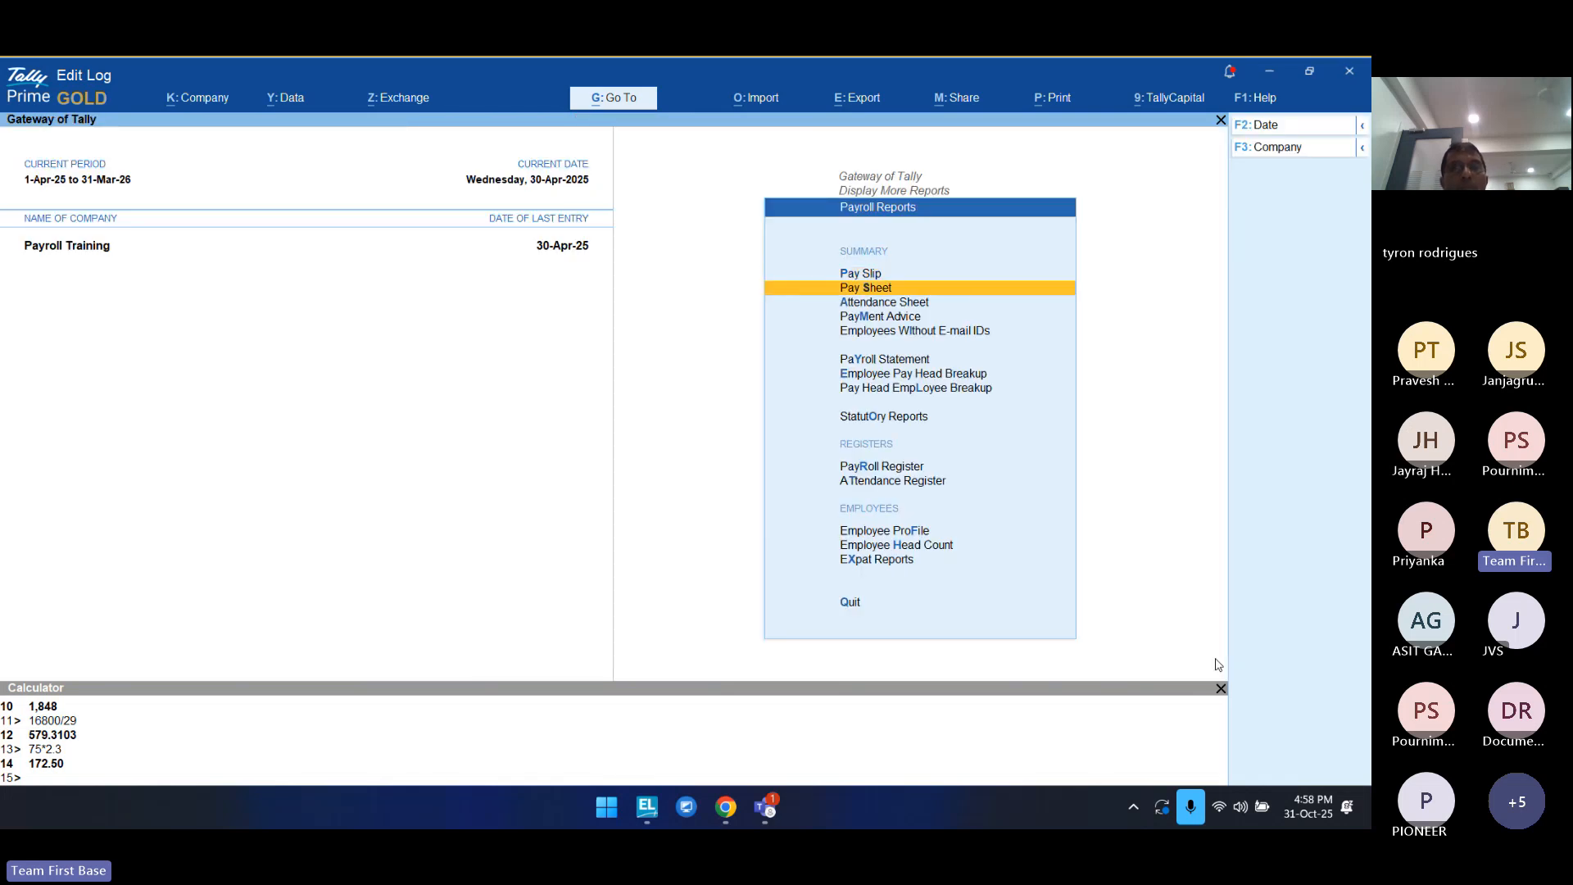
key("Escape")
key("Escape")
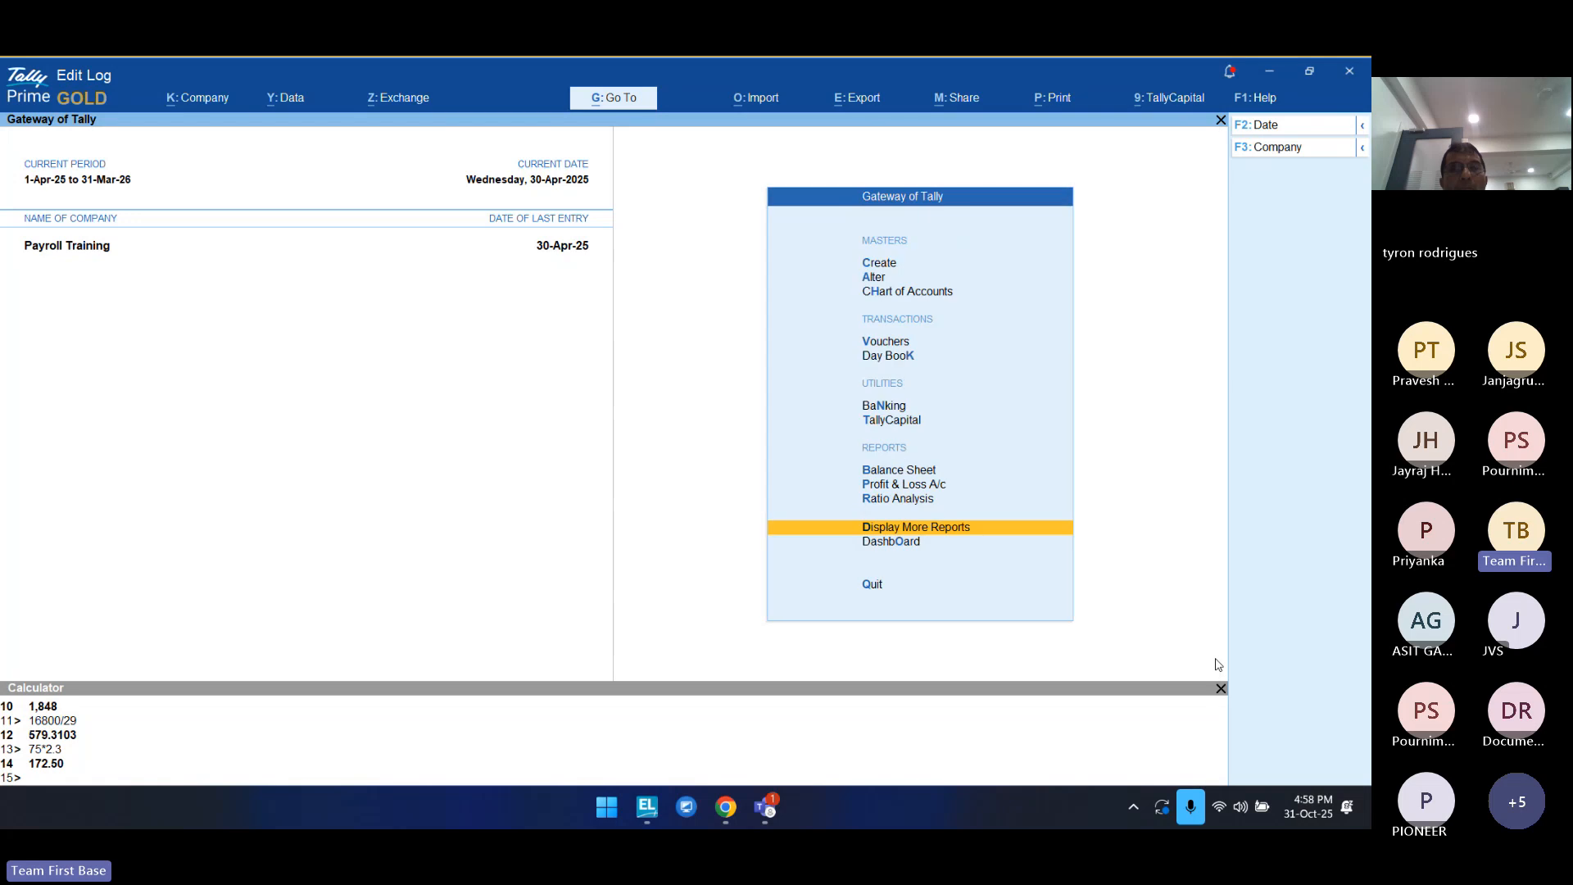
key("Up")
key("Up")
key("Up")
key("Up")
key("Up")
key("Up")
key("Up")
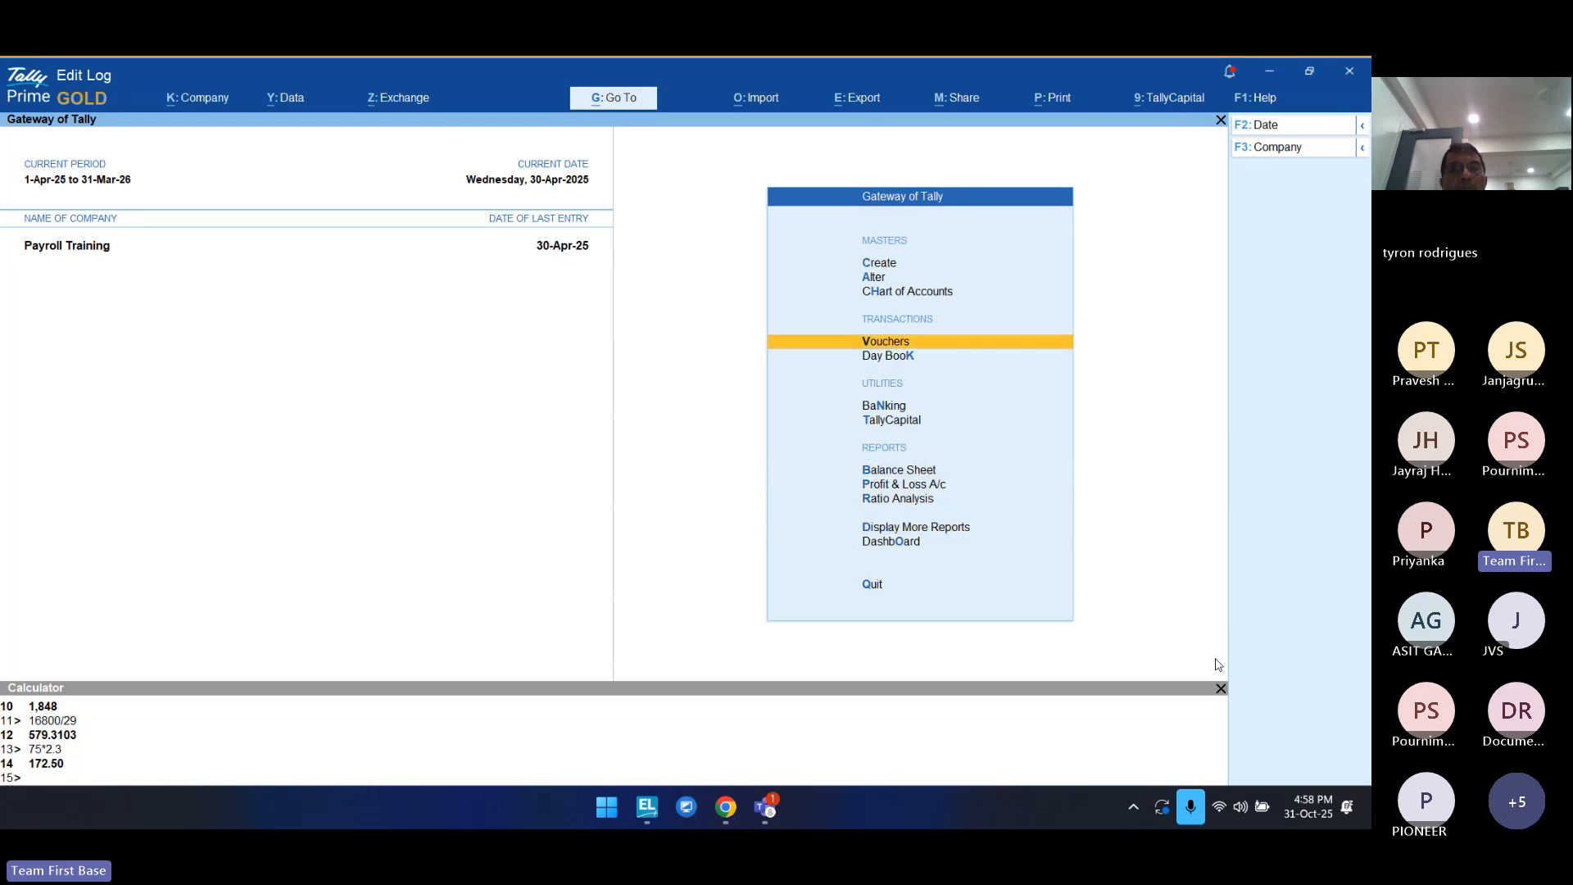
key("Return")
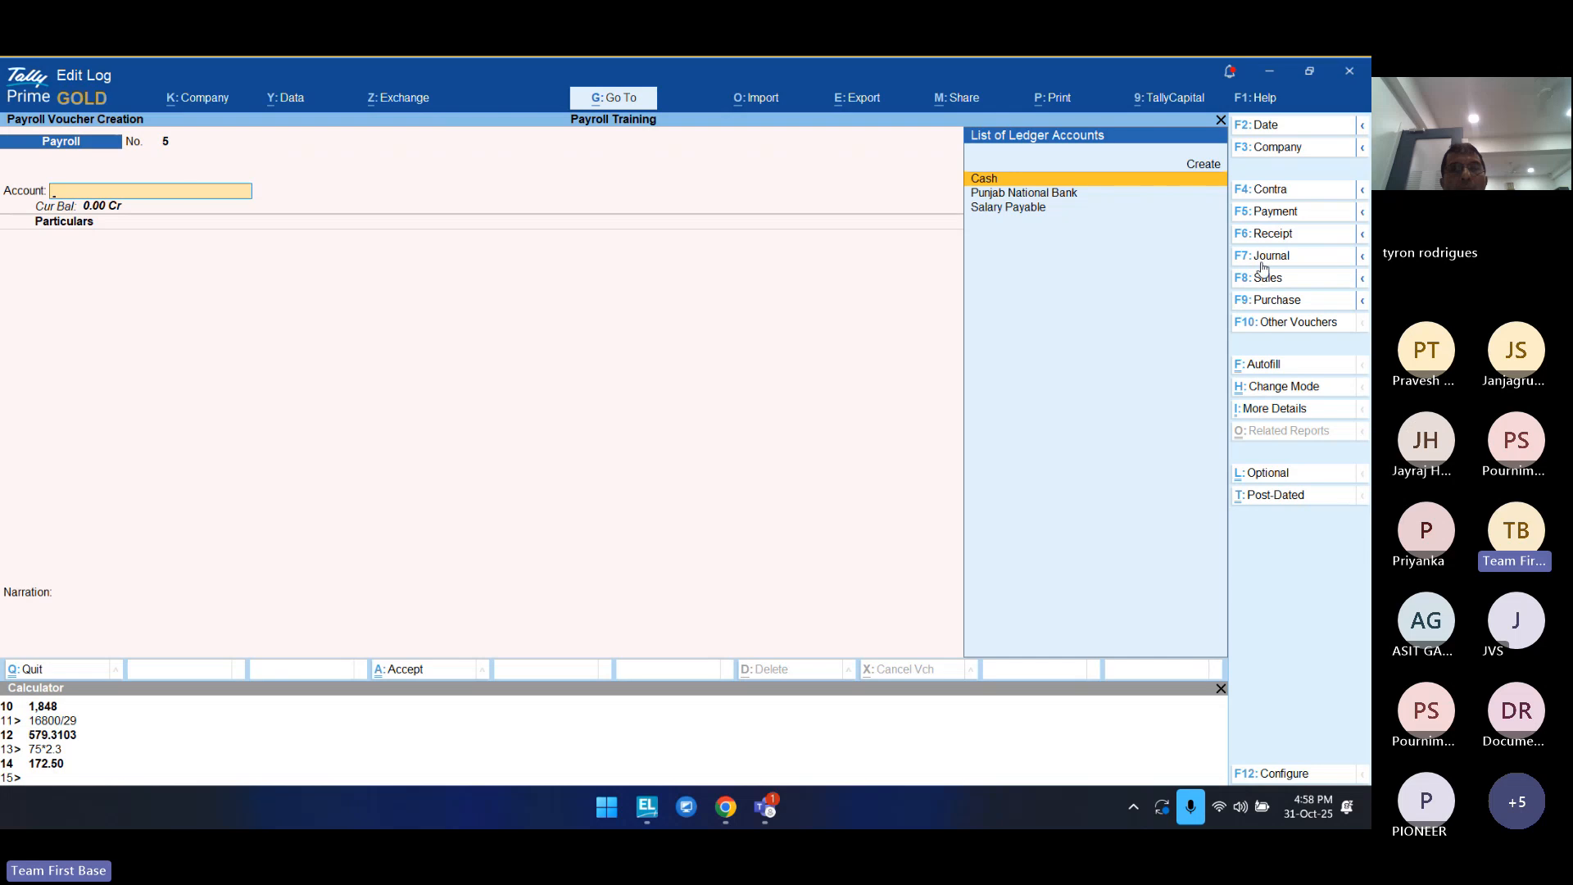
left_click(1274, 213)
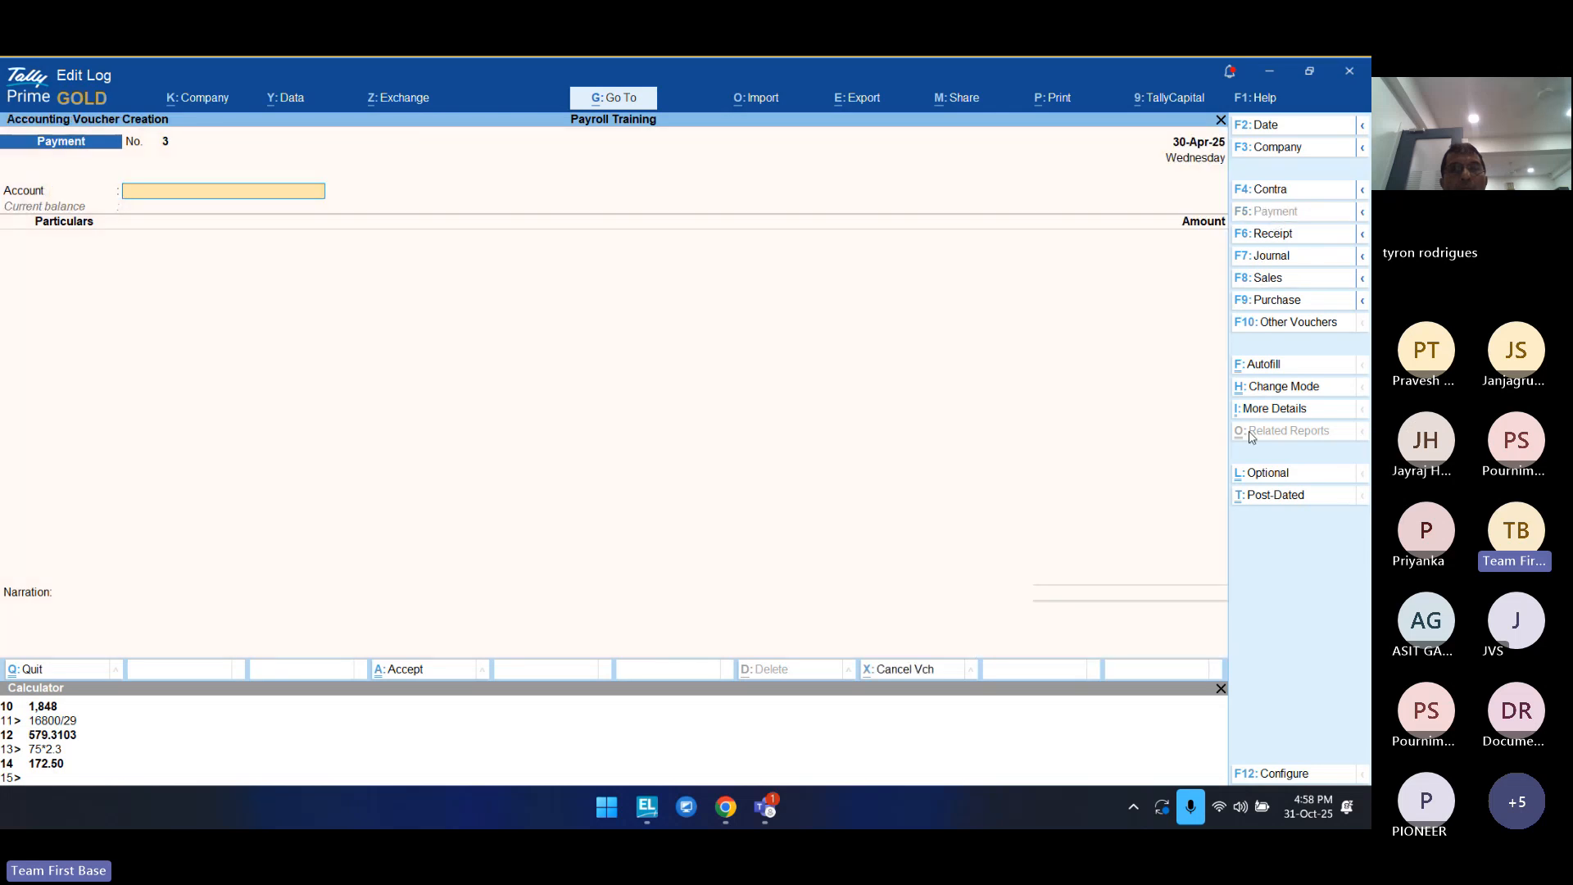
Step: Examine the payroll processes offered by the Payment voucher's autofill, from ESI Challan to Salary Payment
left_click(1265, 365)
key("Return")
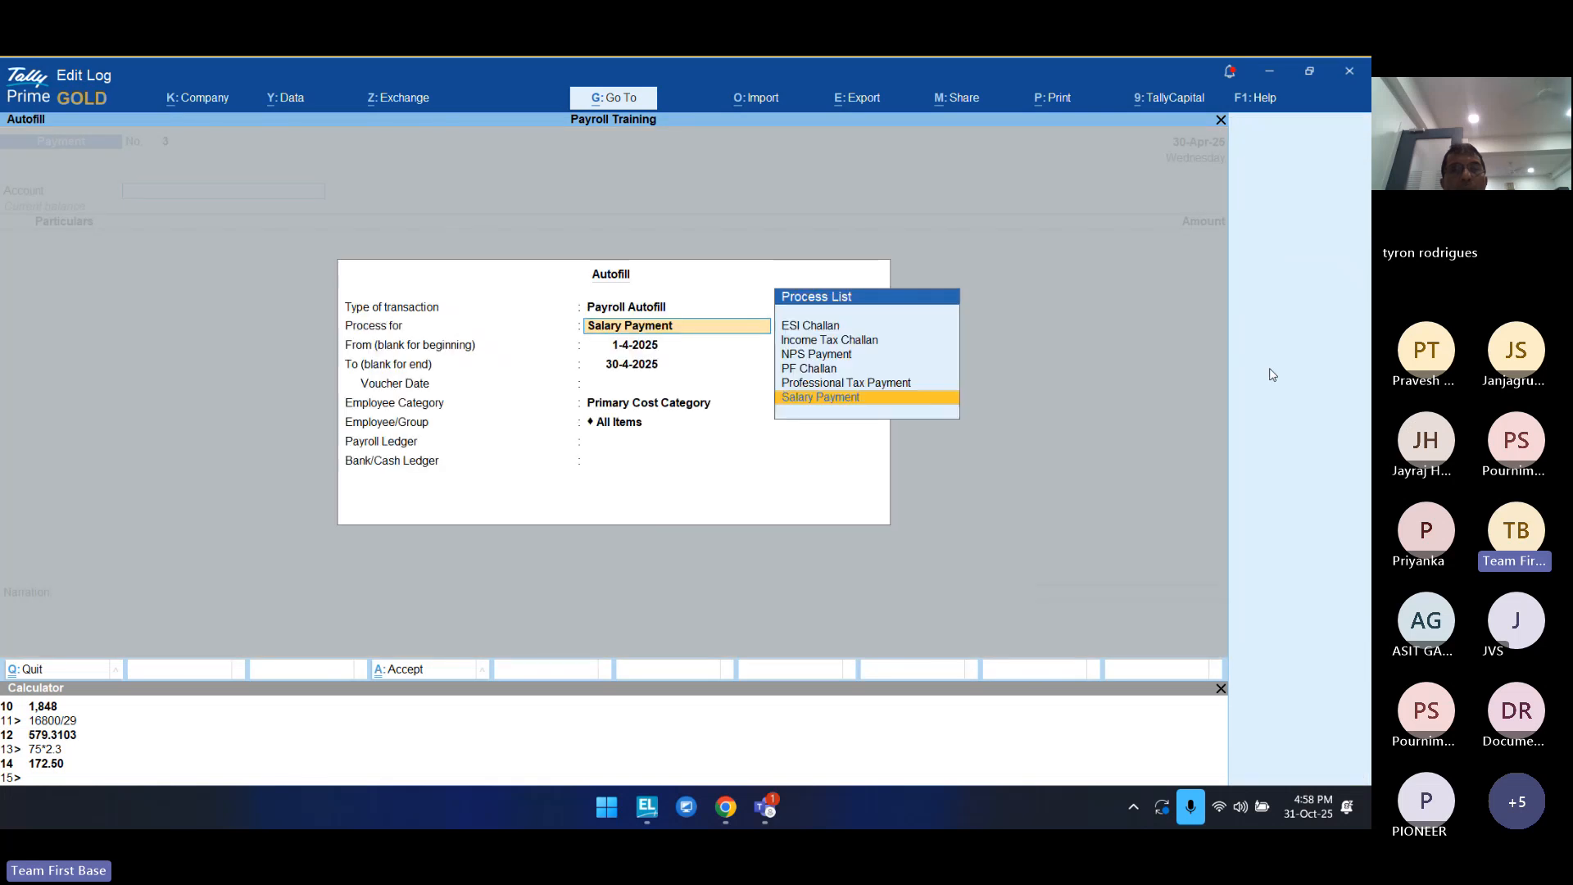
key("Up")
key("Up")
key("Up")
key("Up")
key("Up")
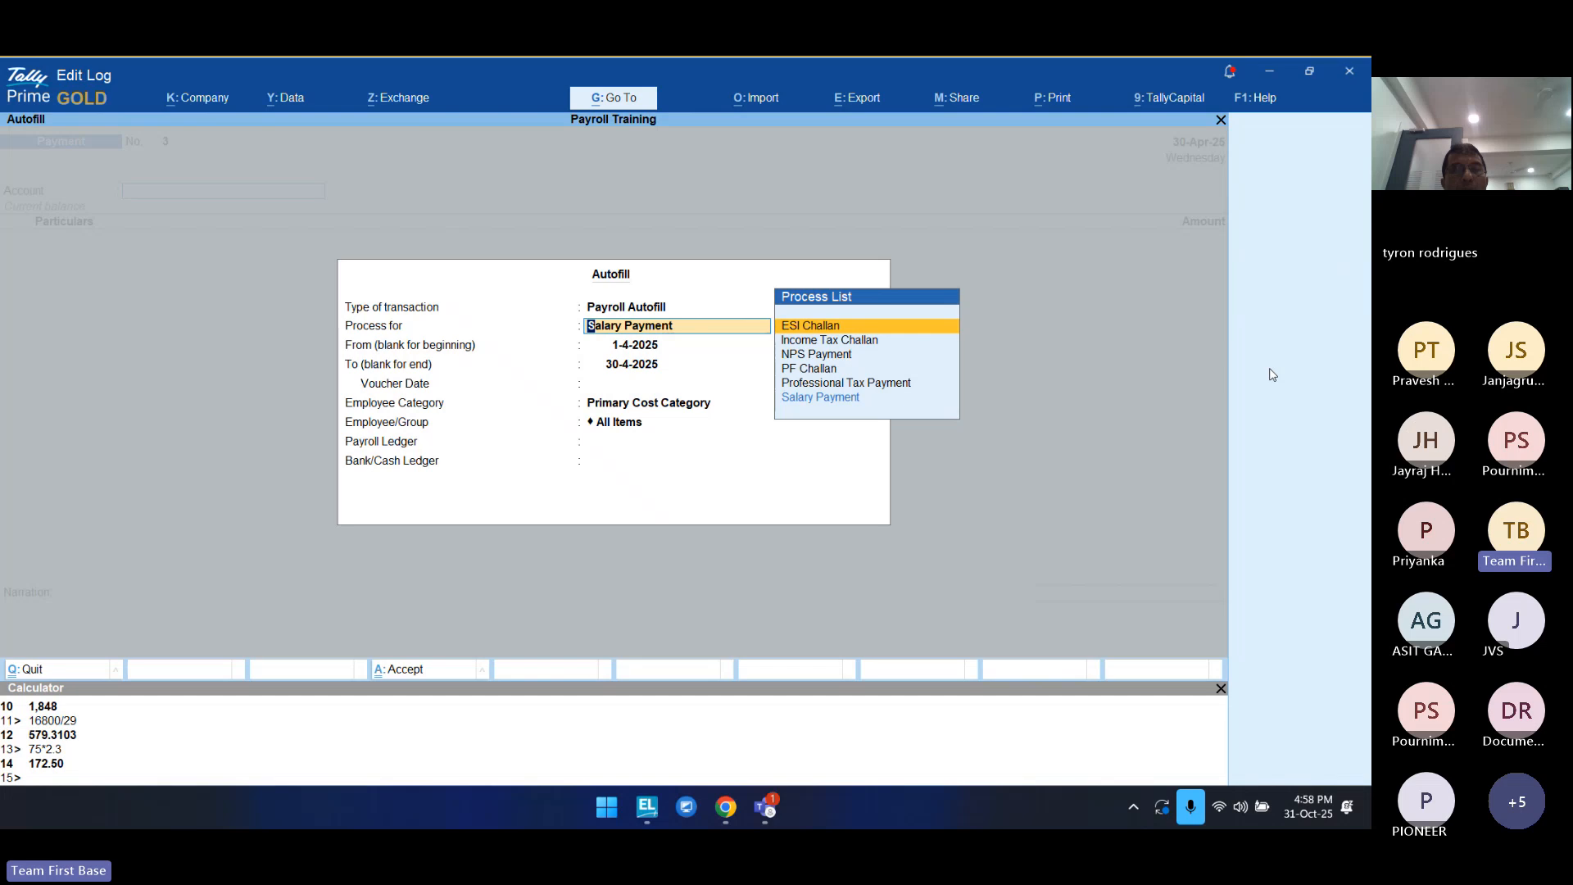
key("Down")
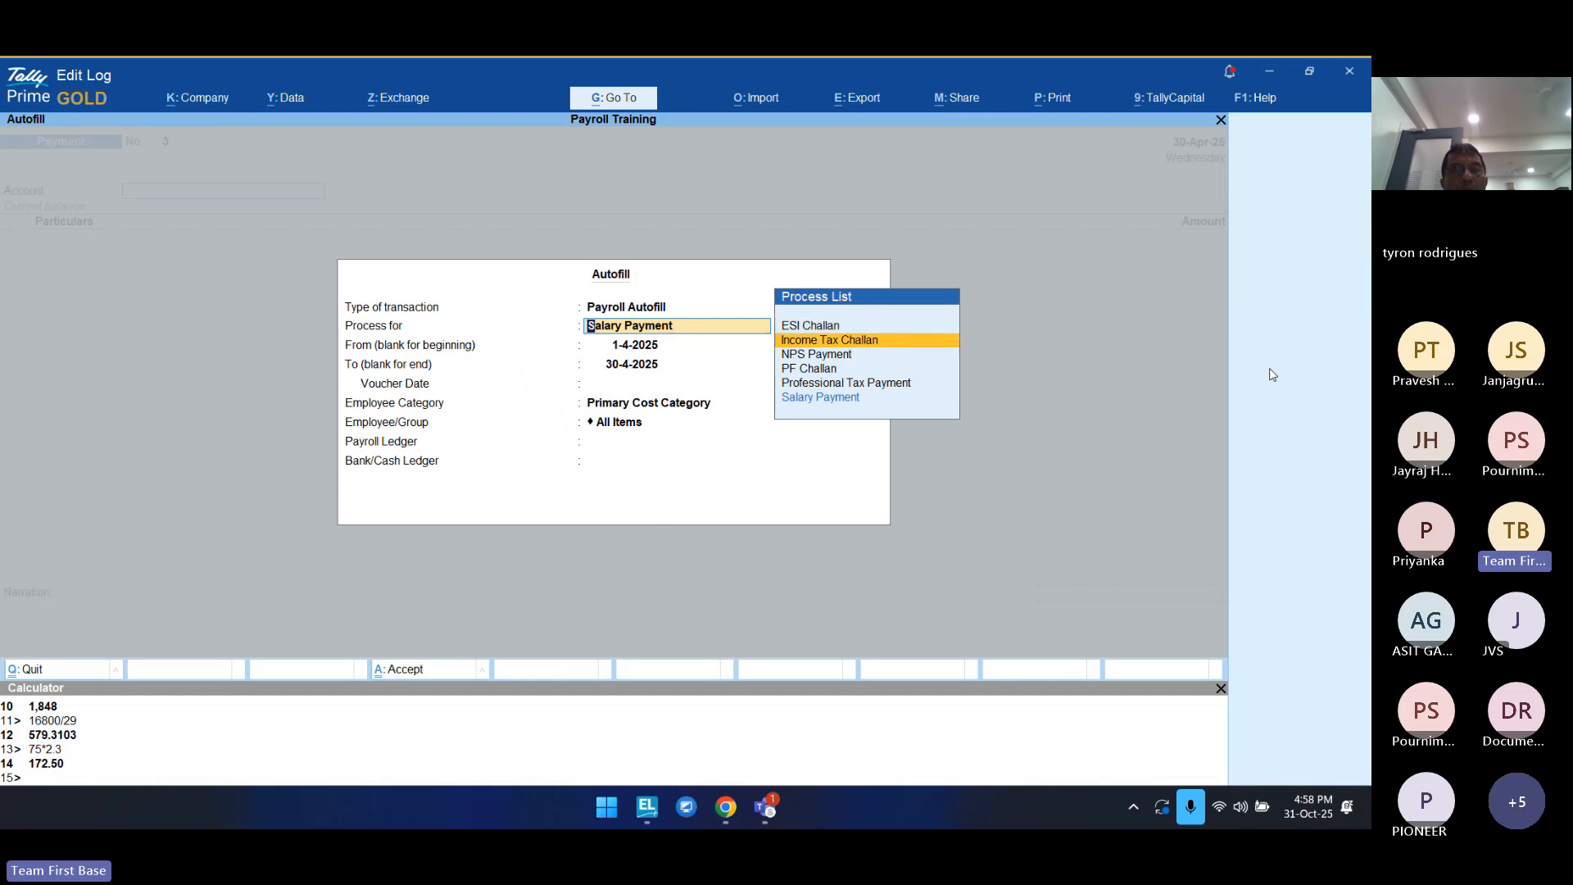
key("Down")
key("Down")
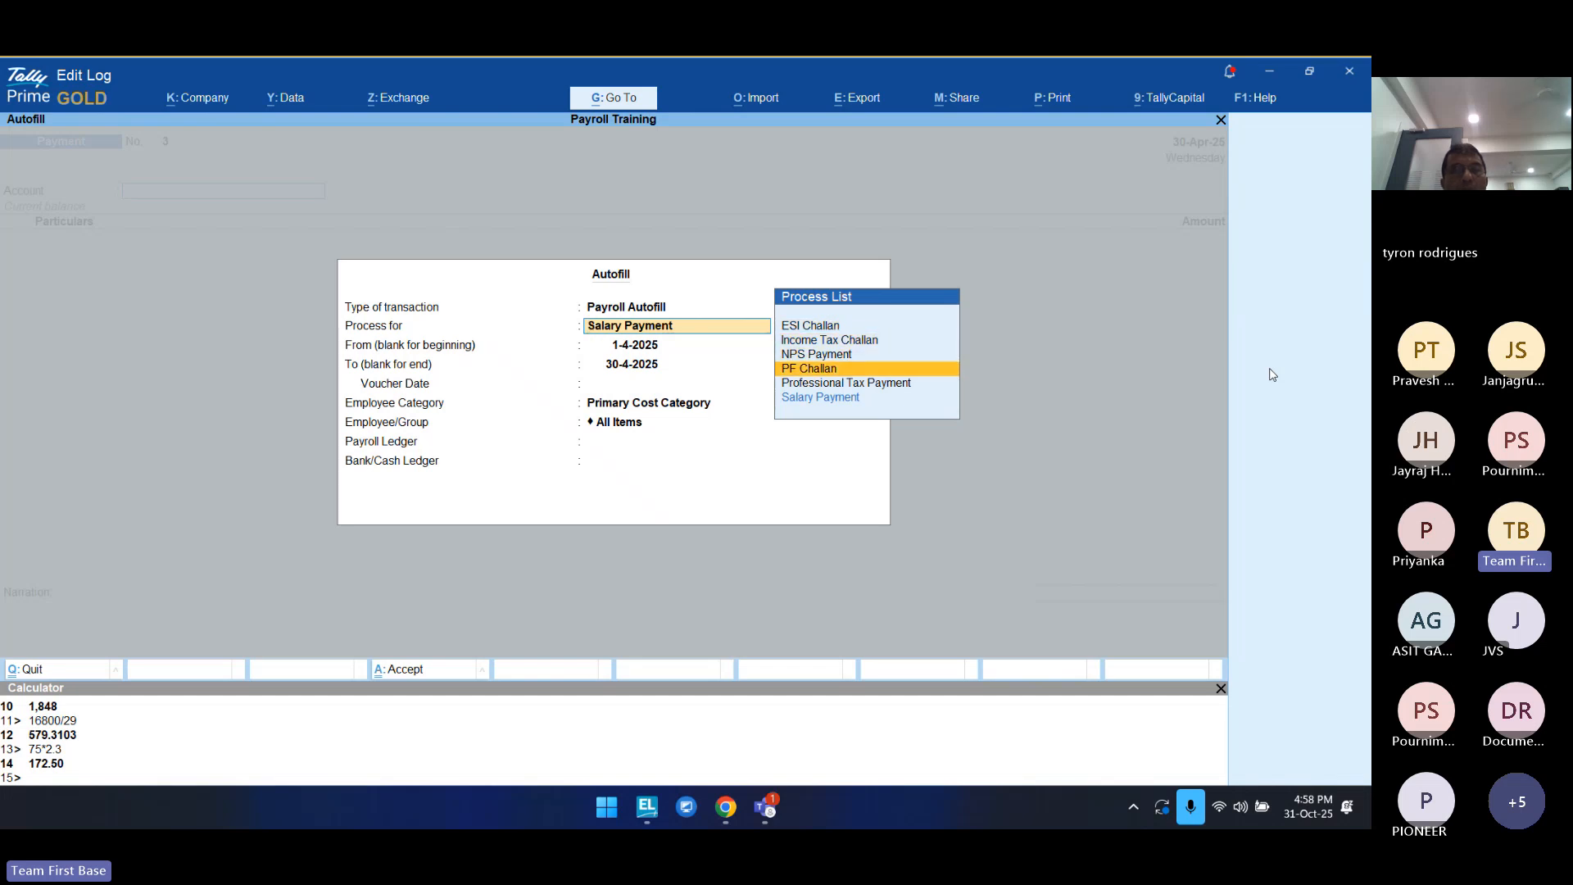
key("Down")
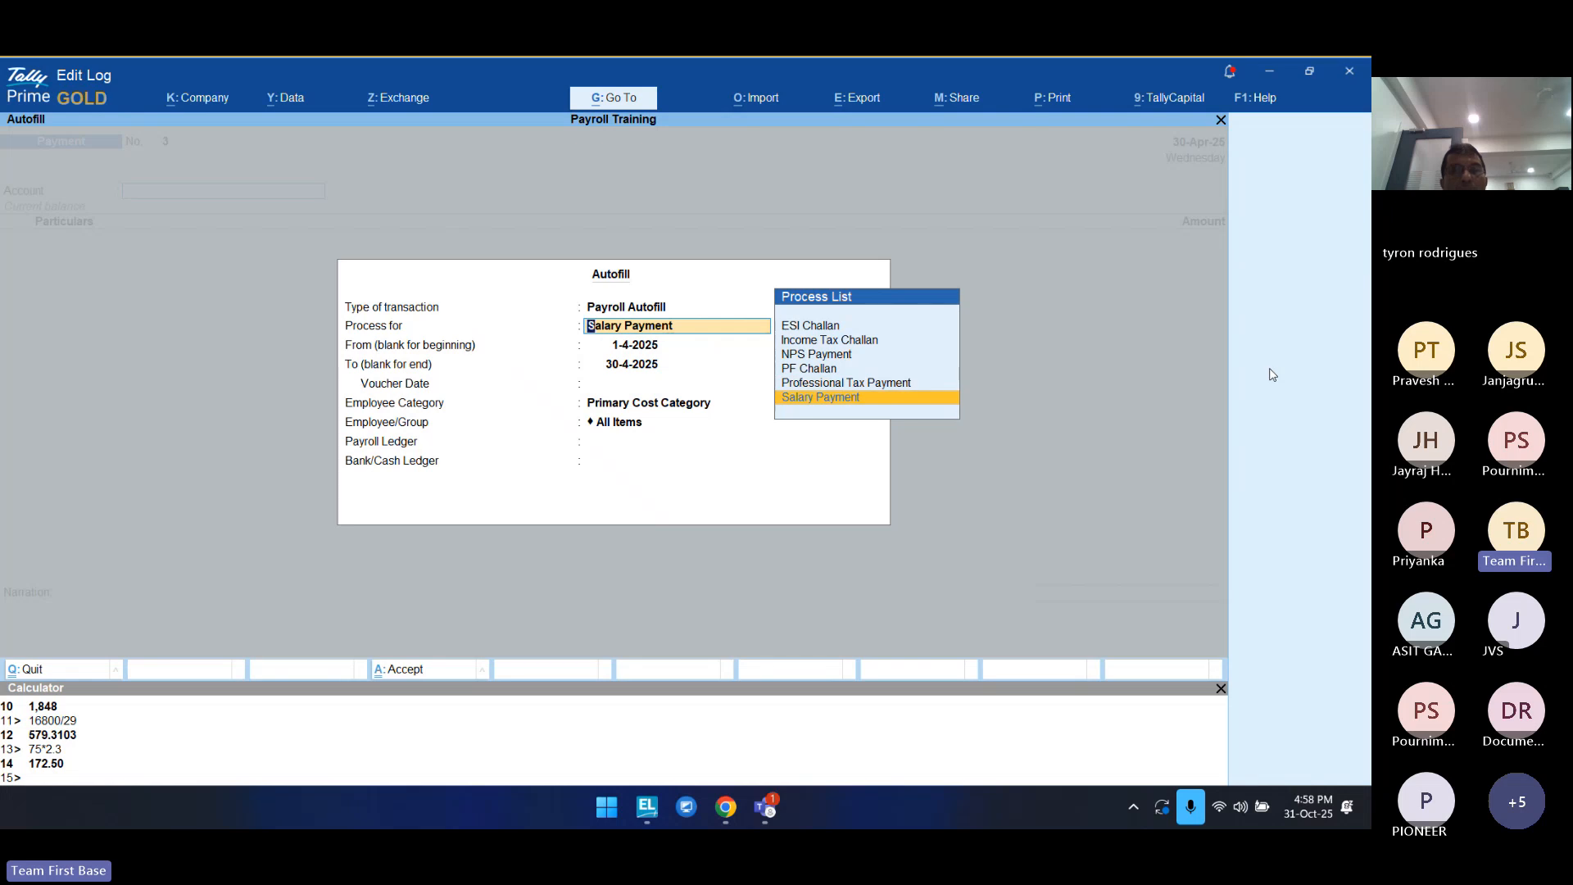
key("Return")
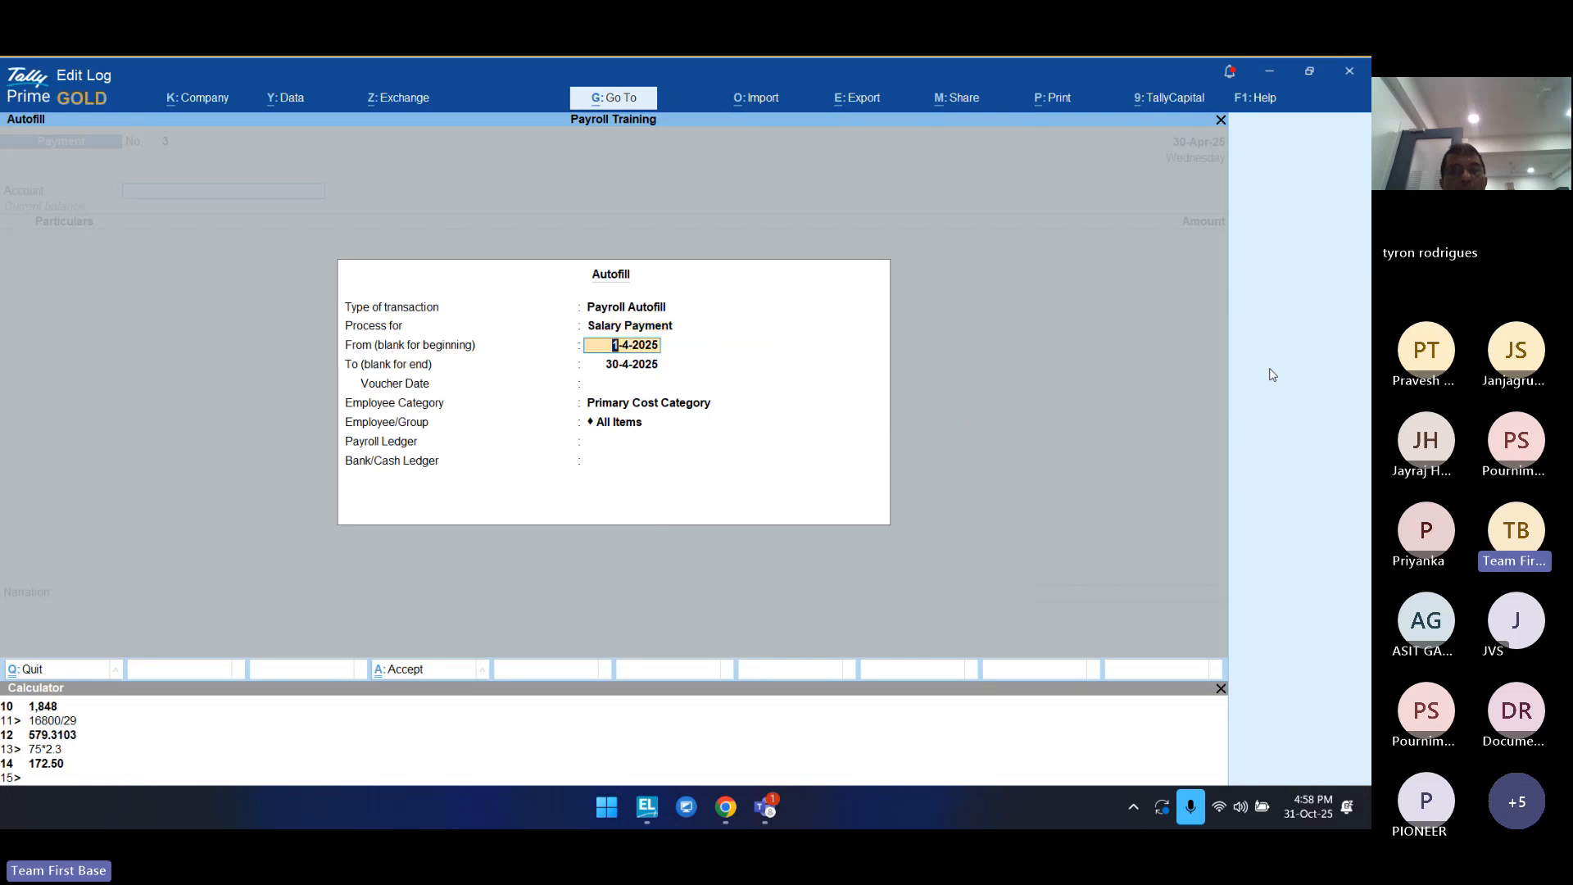
key("Return")
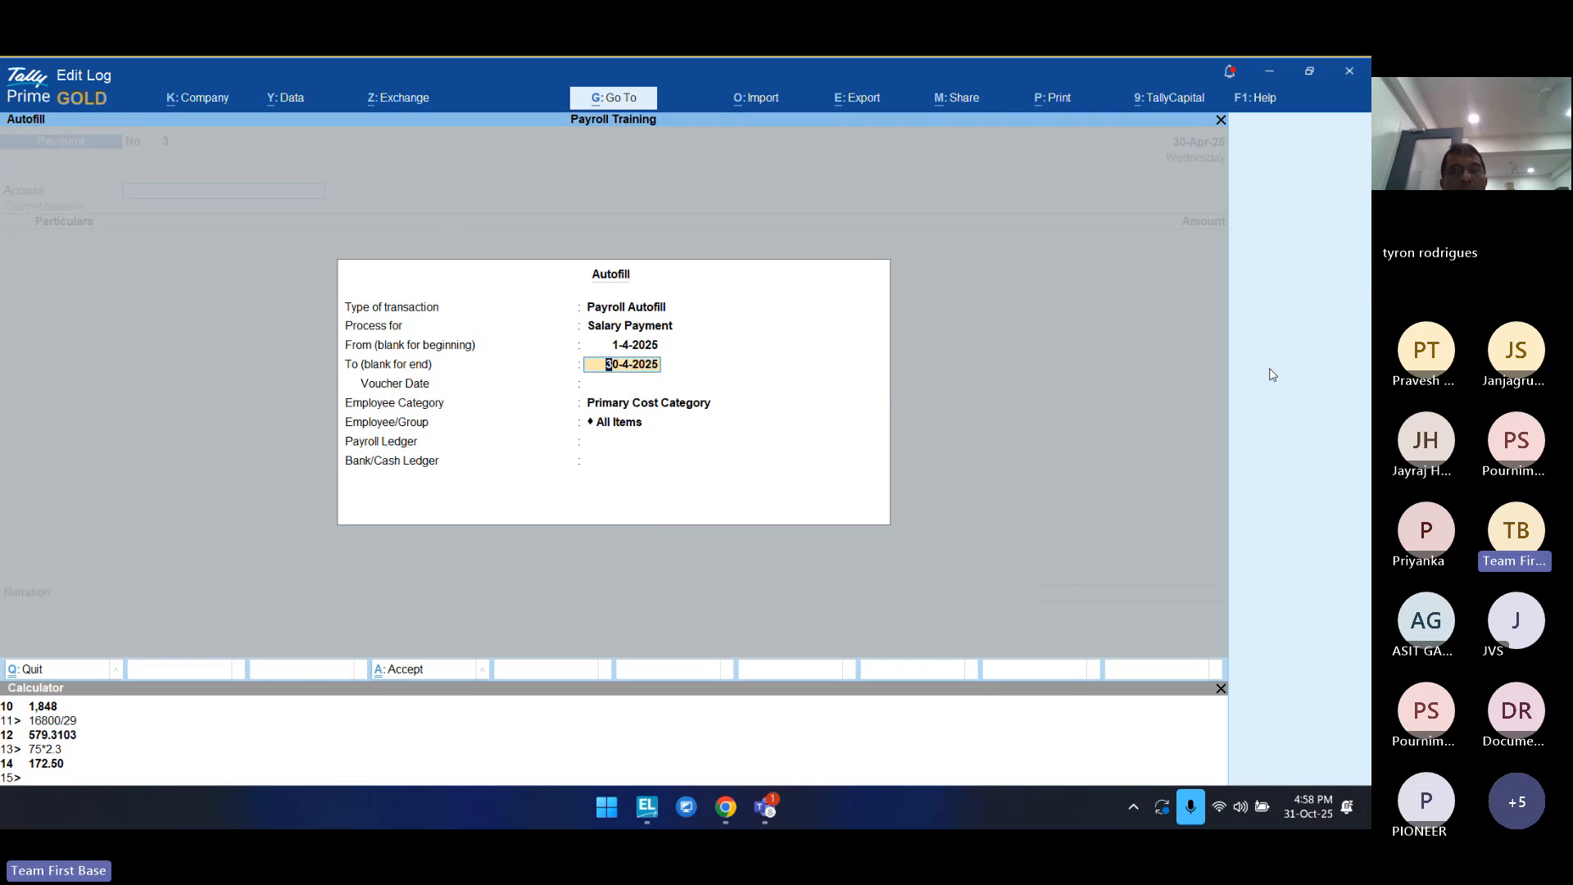
key("Return")
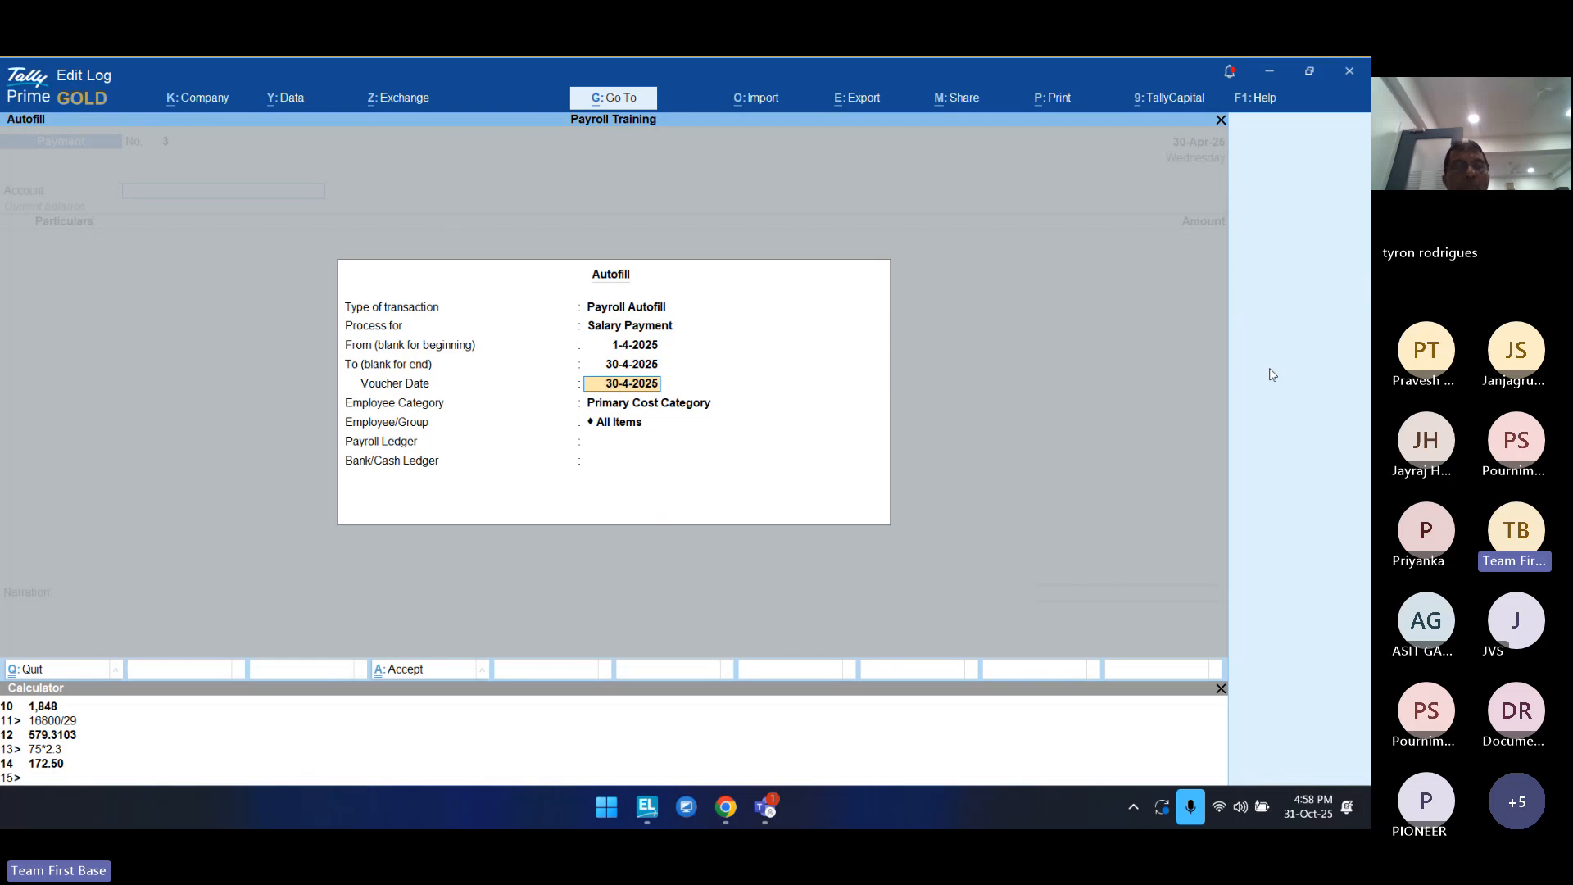
key("BackSpace")
key("Escape")
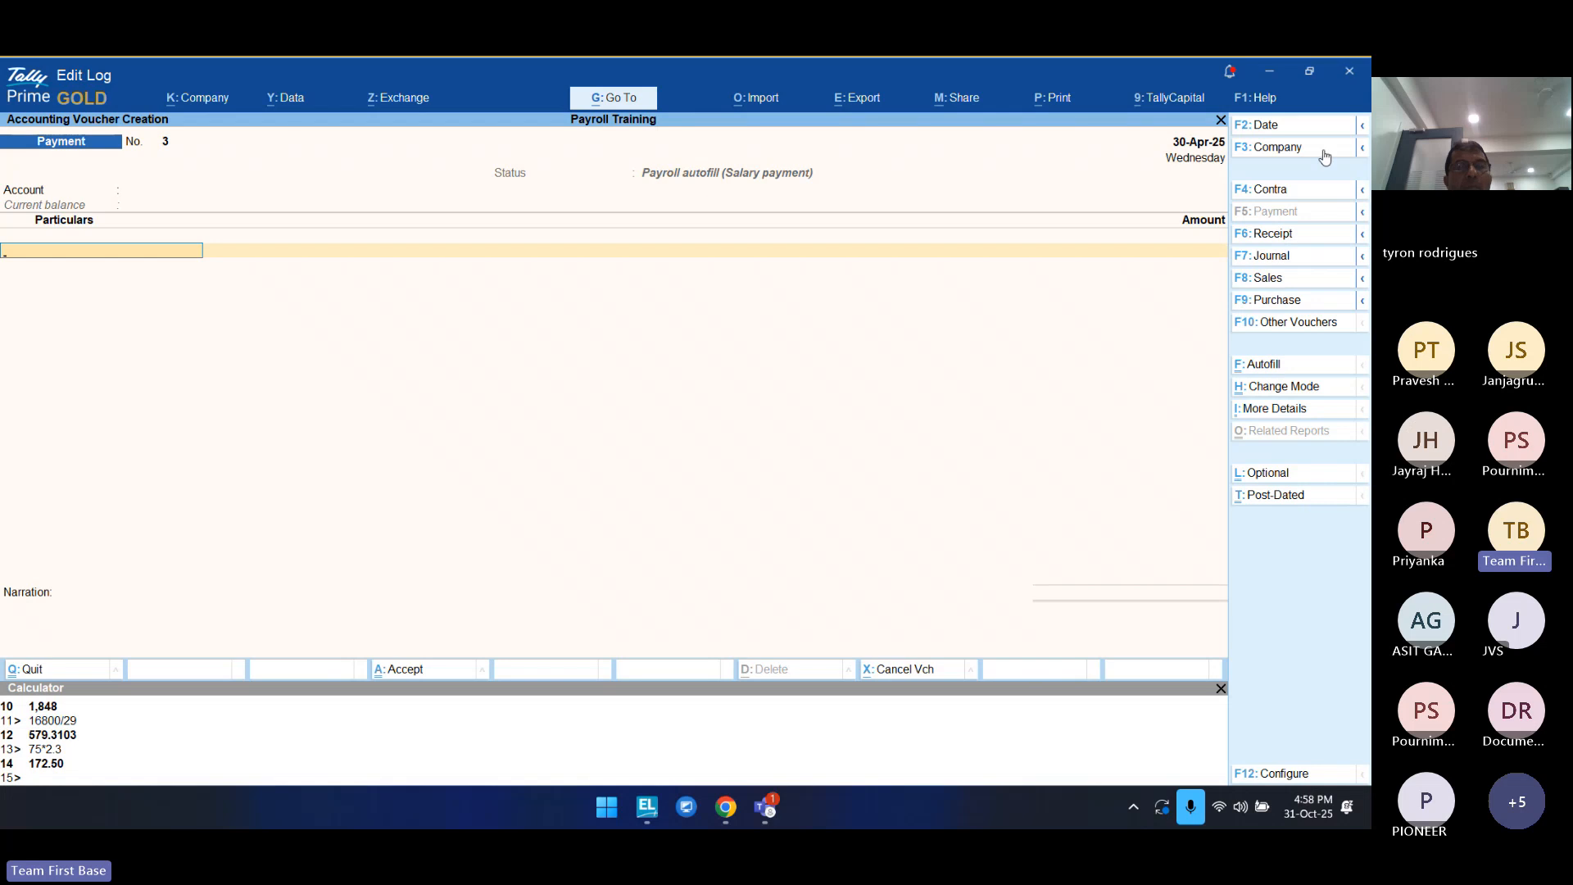
Step: Set the Payment voucher's date to 5.5
left_click(1286, 134)
type("5.5")
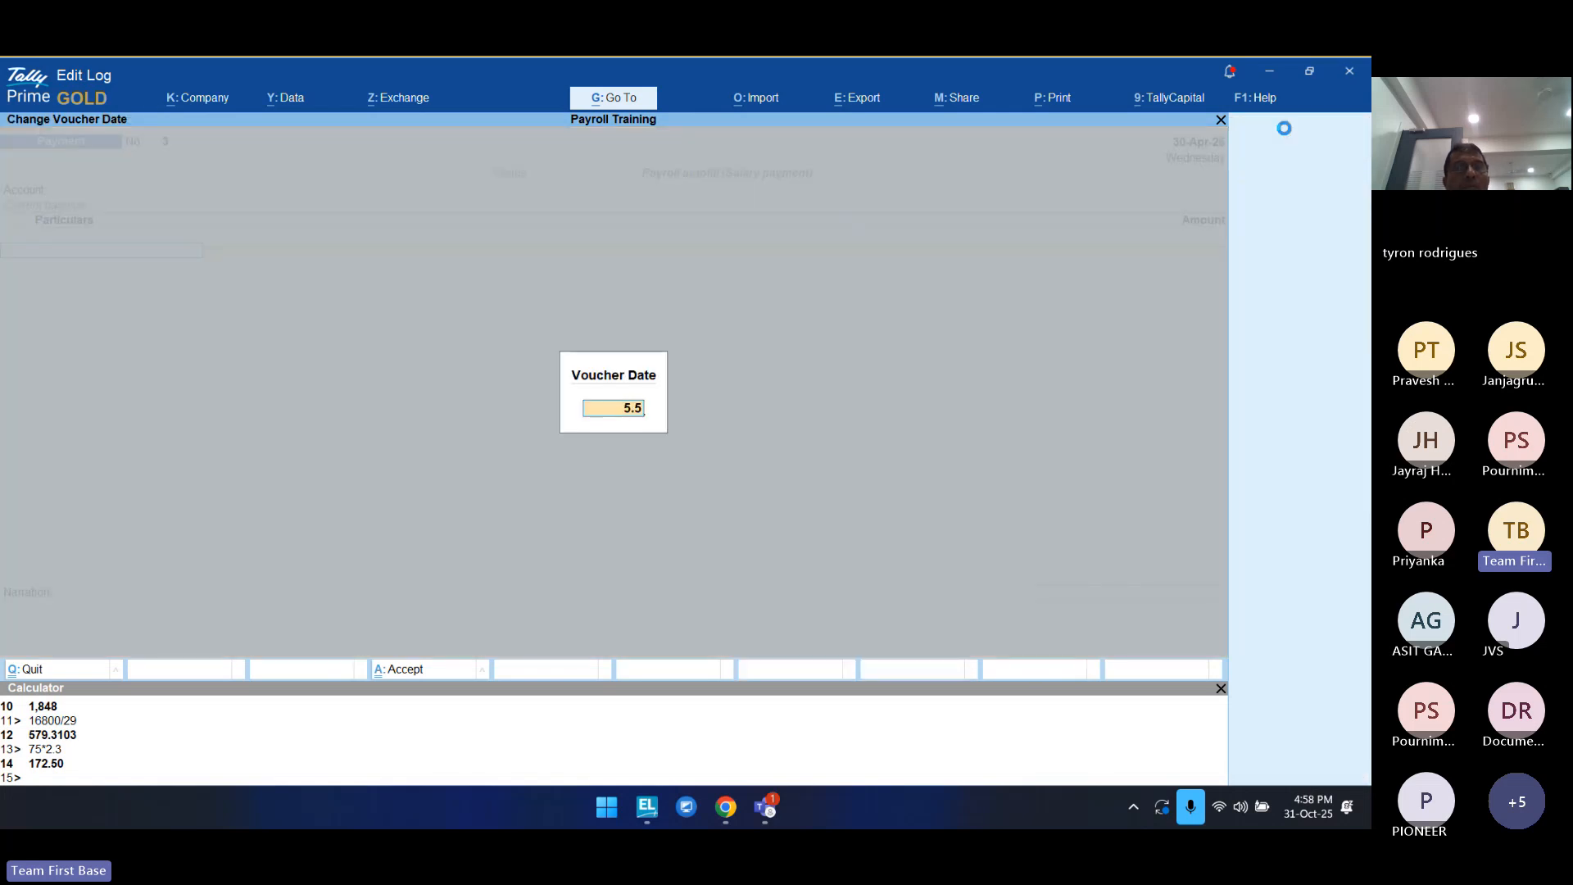
key("Return")
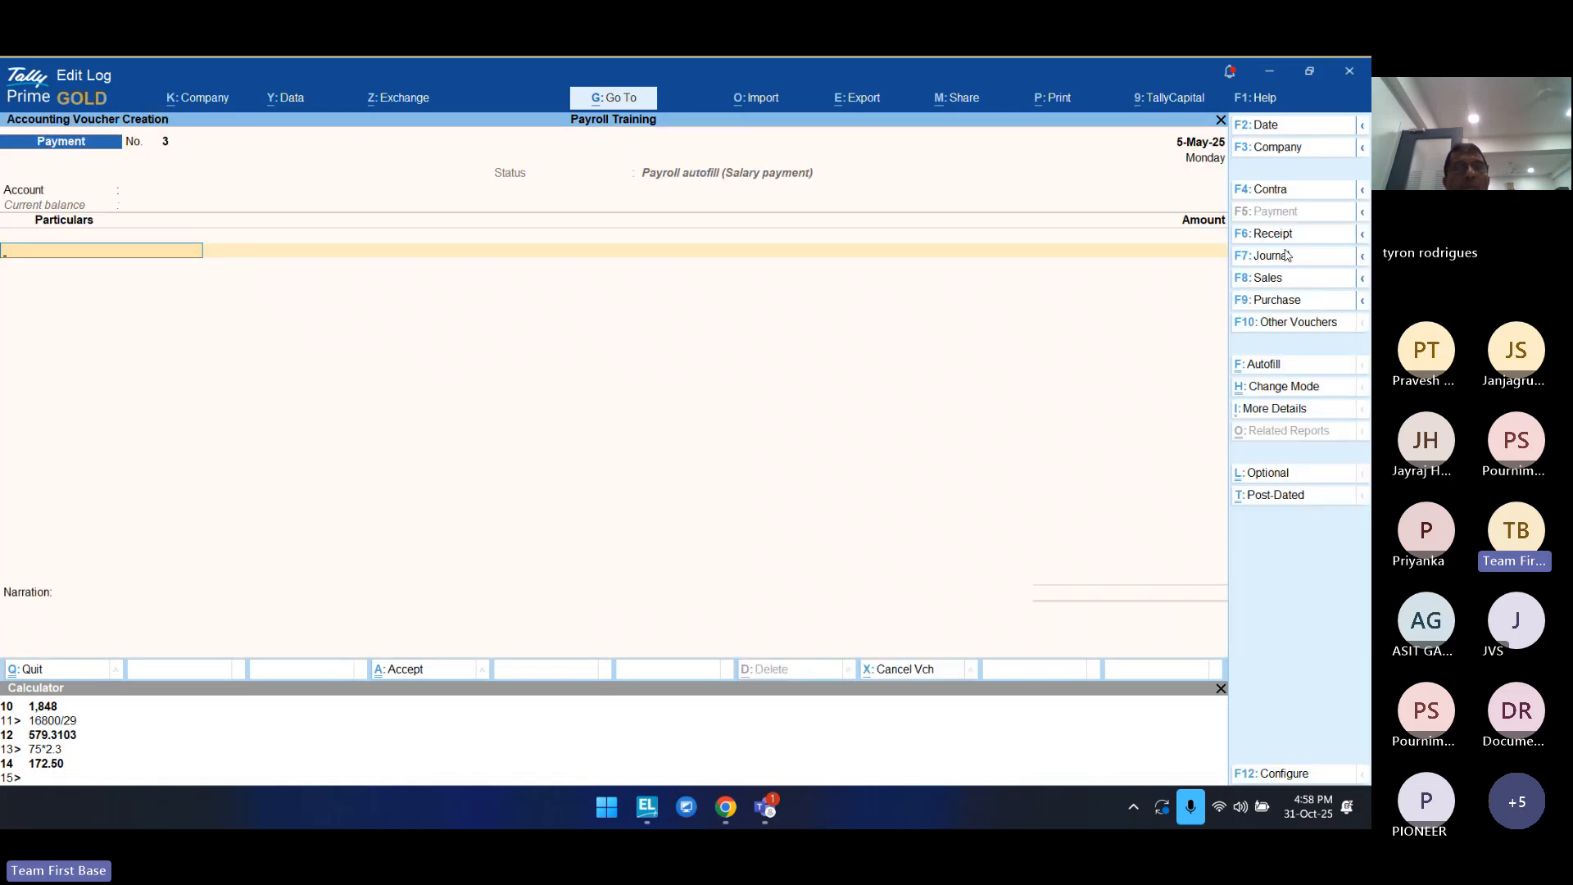
Step: Set up Payroll Autofill for Salary Payment over 1-4-2025 to 30-4-2025 with the voucher date 5-5-2025
left_click(1262, 367)
key("Return")
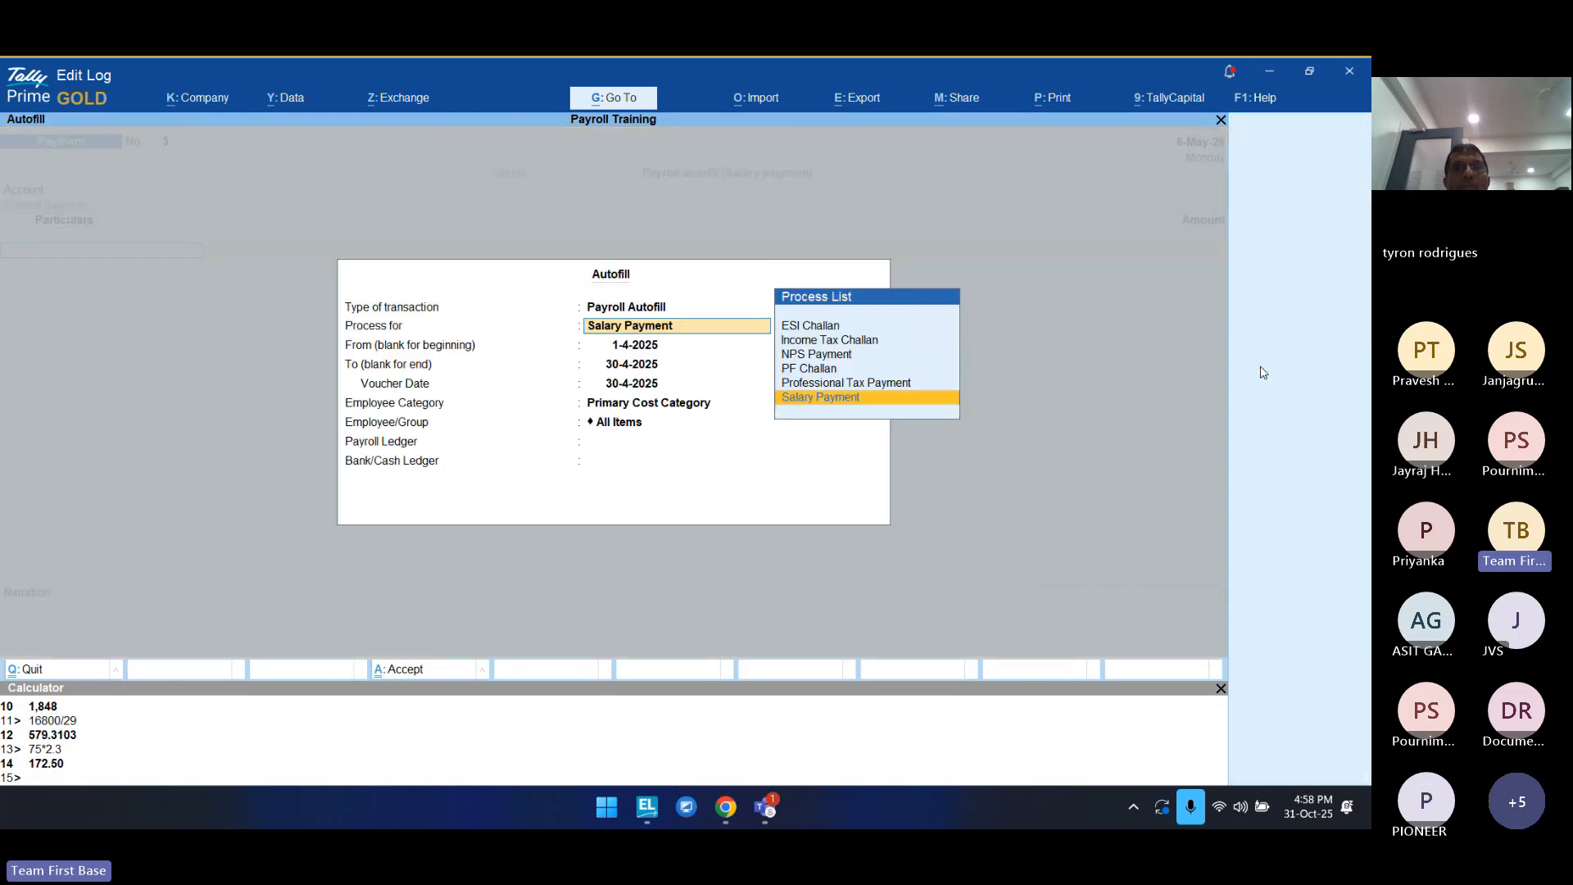
key("Return")
key("Return")
key("Return")
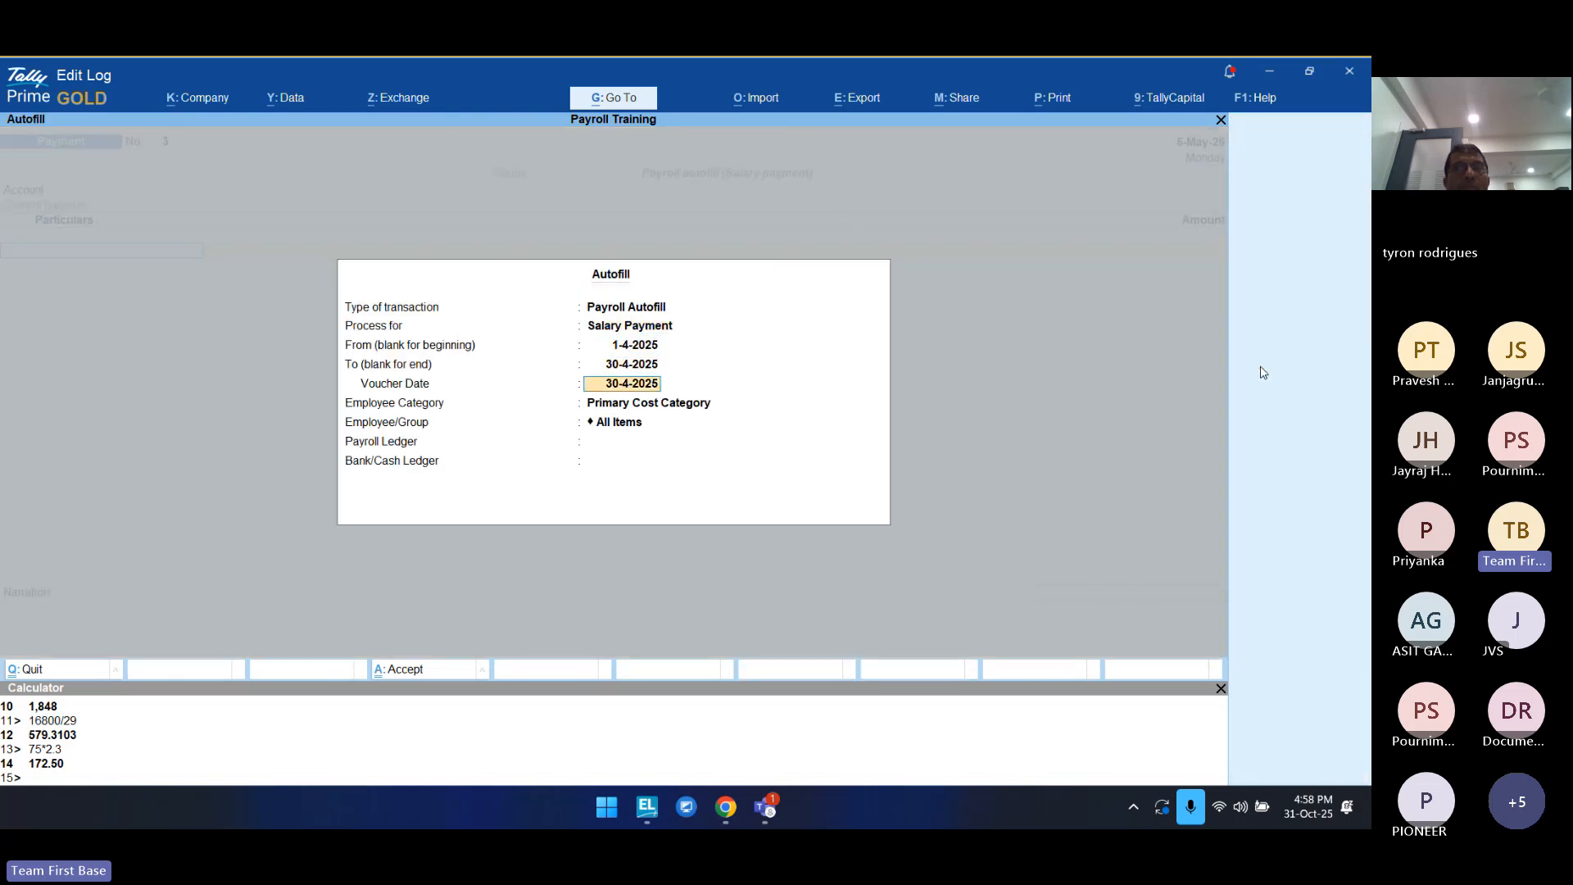
type("5.5")
key("Return")
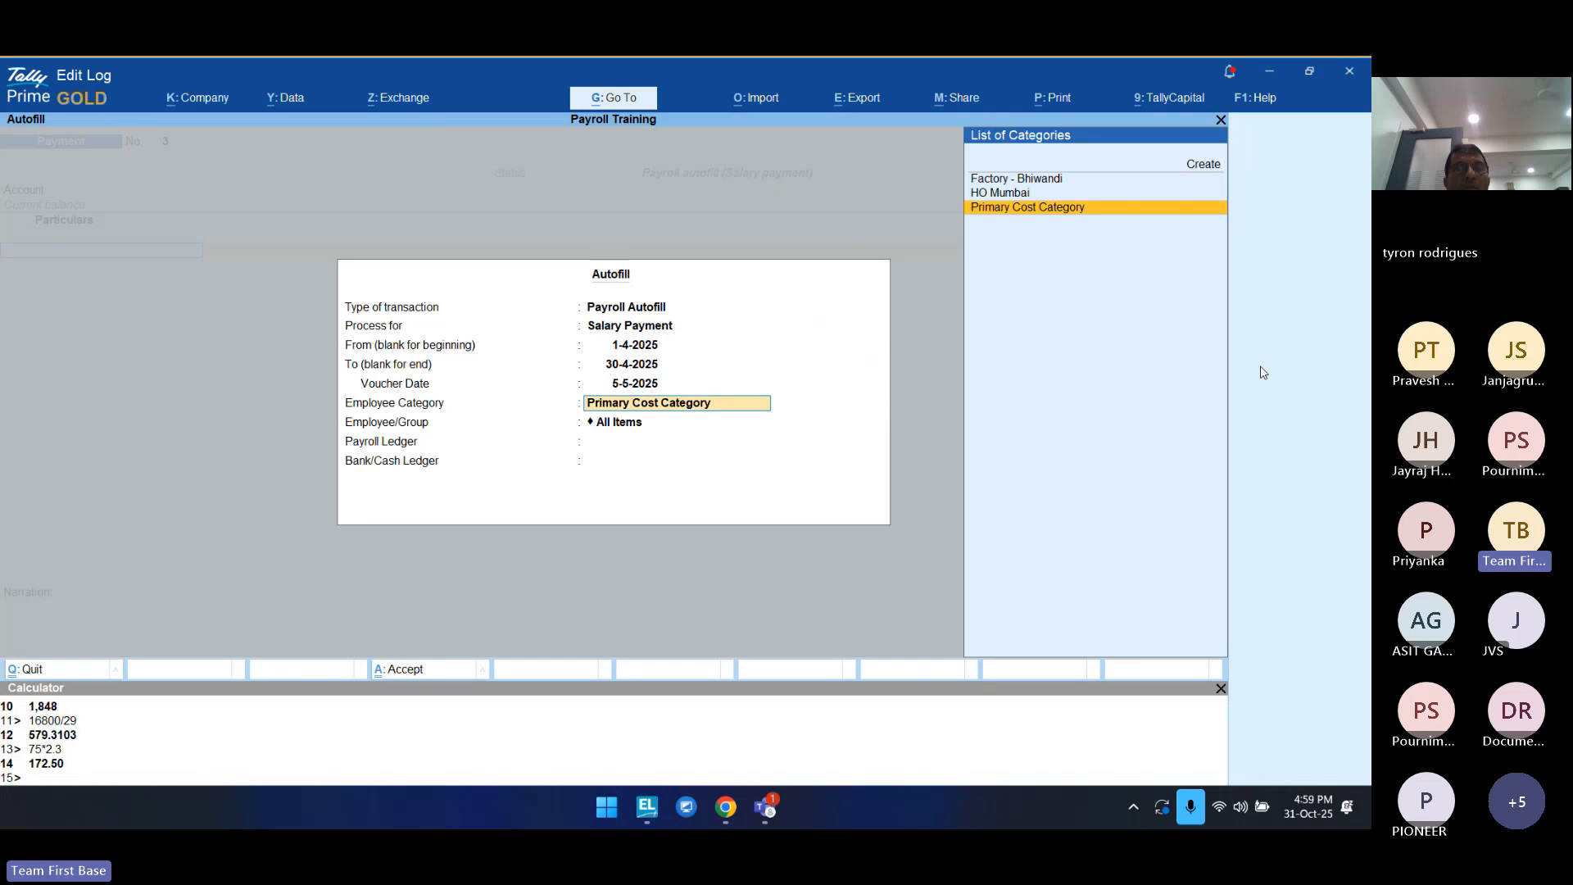
Step: Autofill the salary payment for all items of the Factory - Bhiwandi category, using Salary Payable and Punjab National Bank with no payment-mode filter
key("Up")
key("Up")
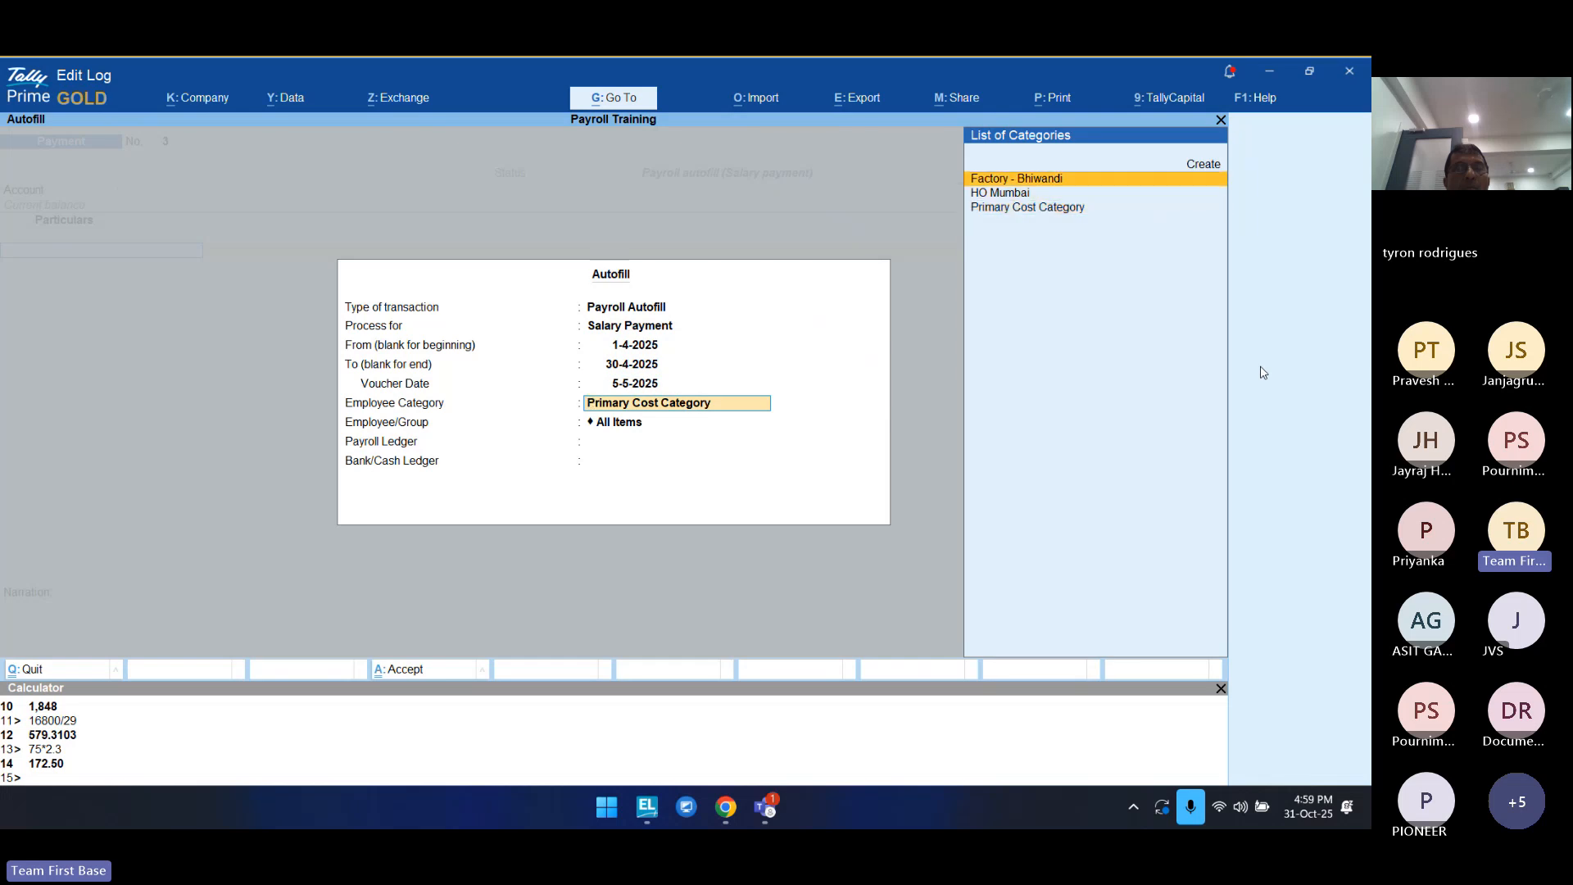
key("Return")
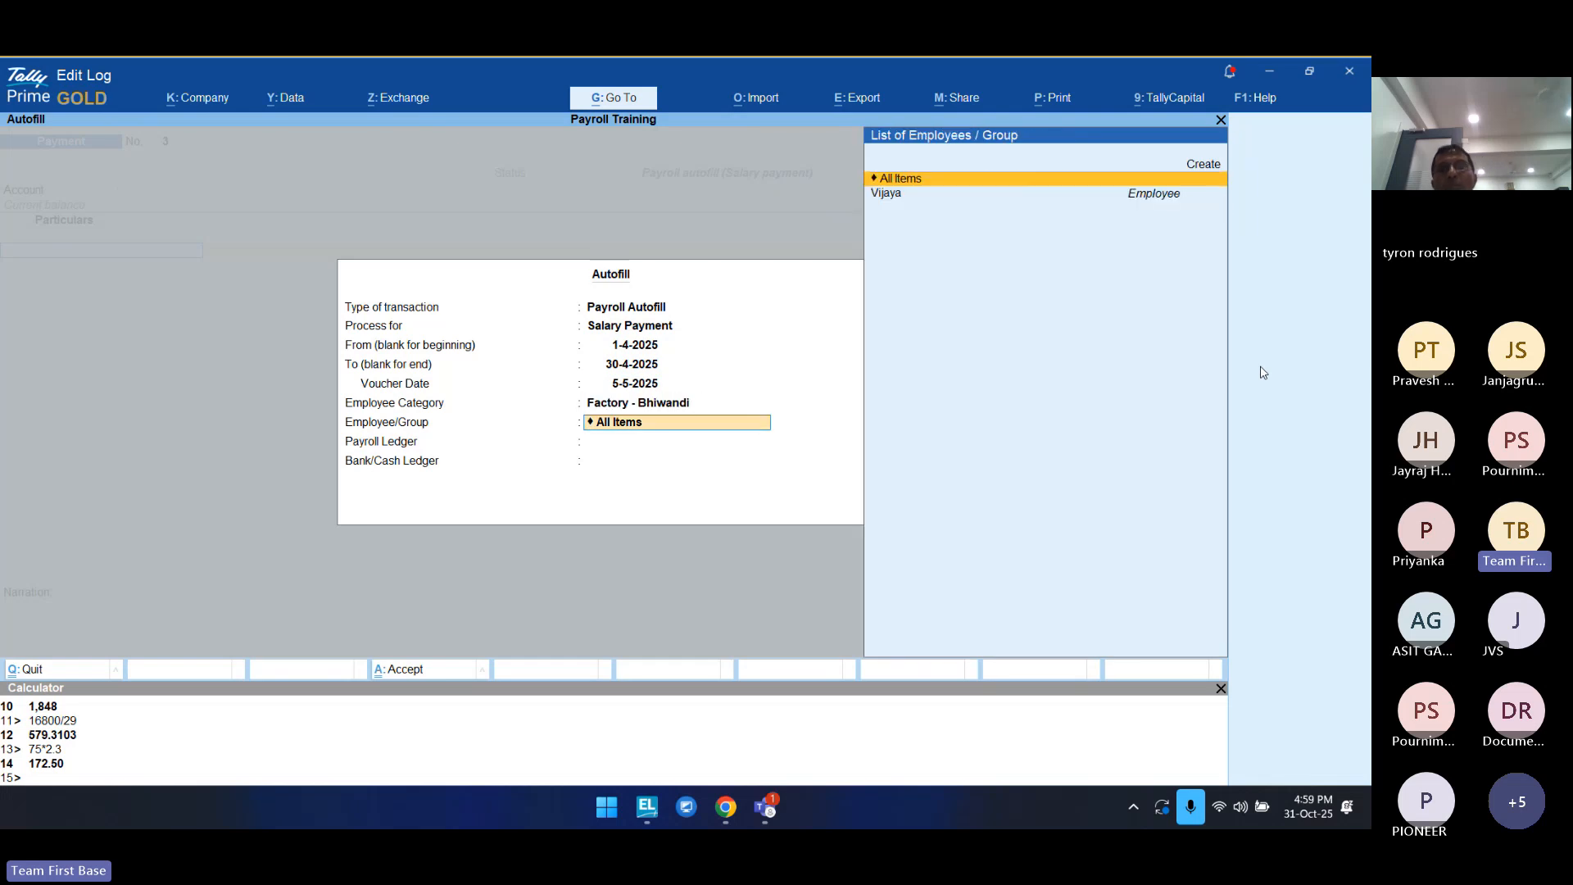
key("Return")
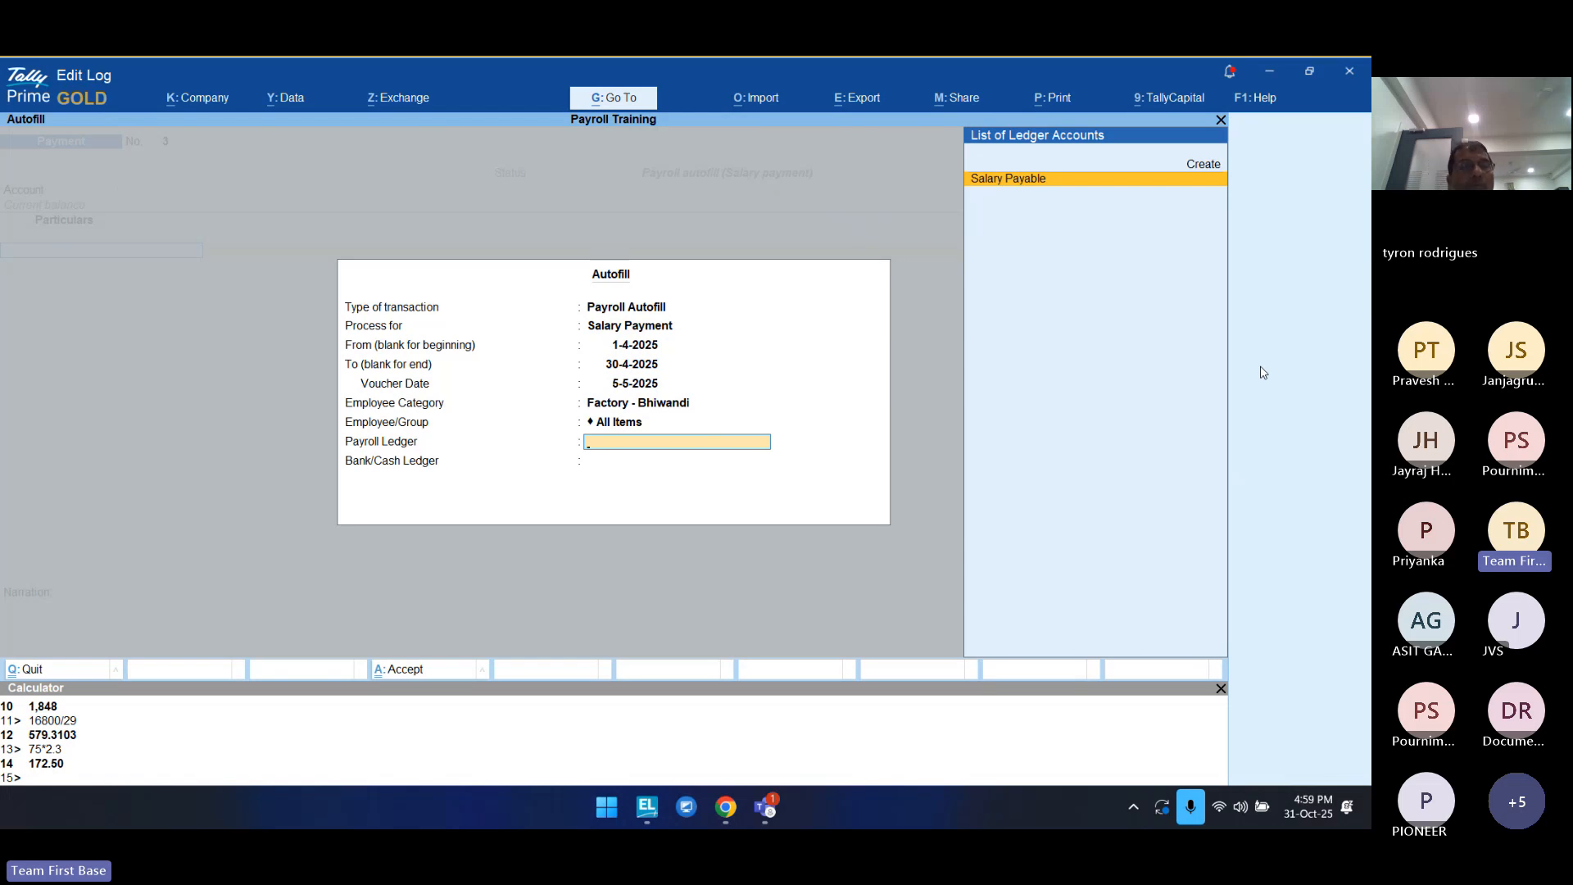
key("Return")
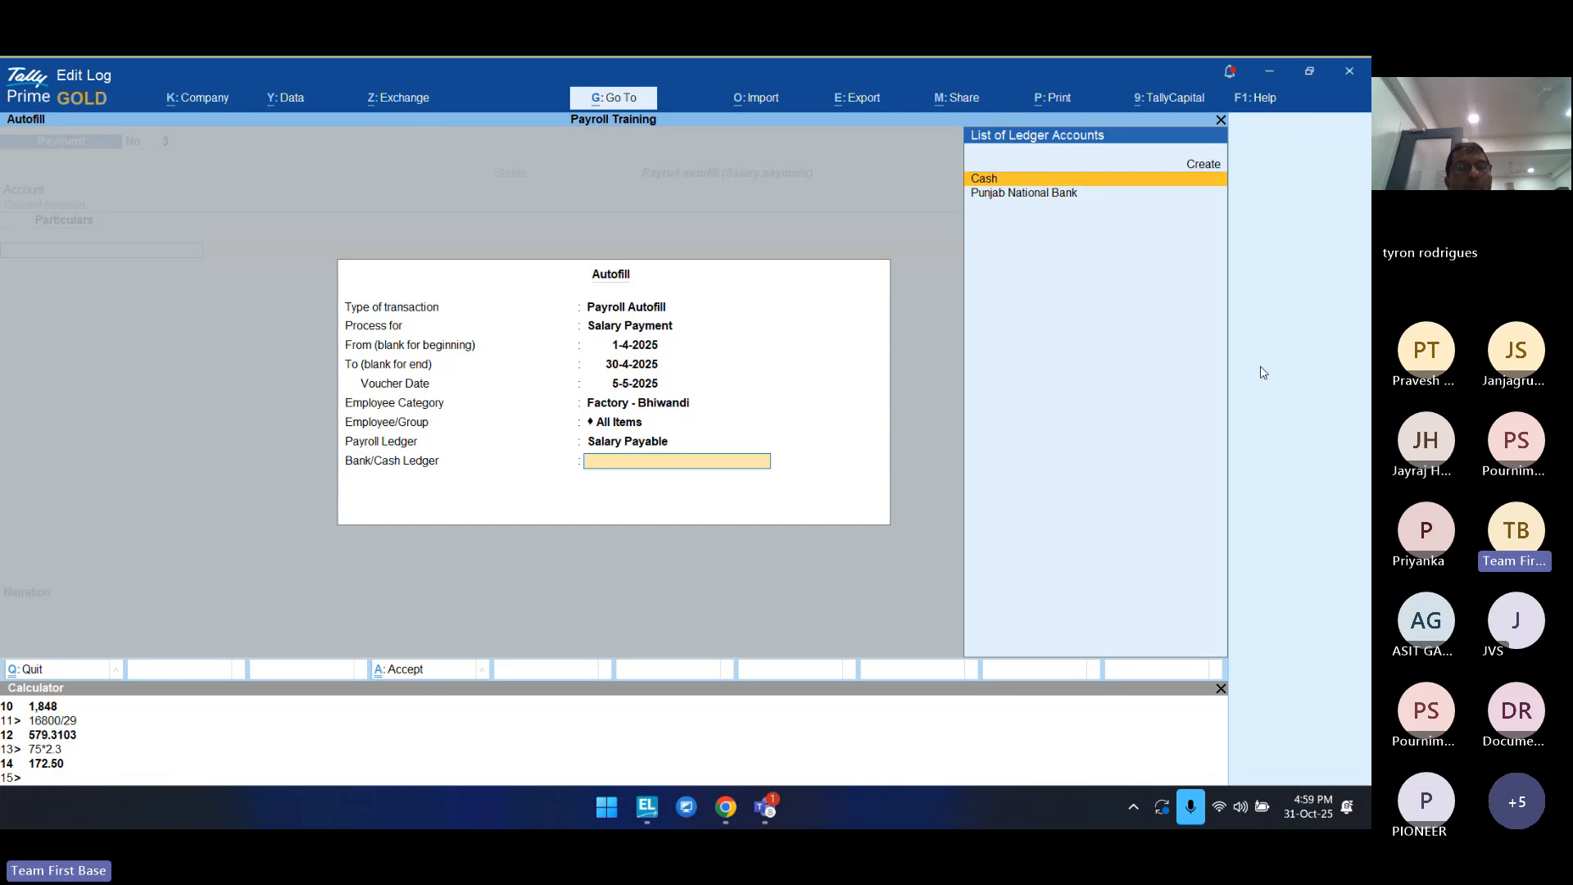
key("Down")
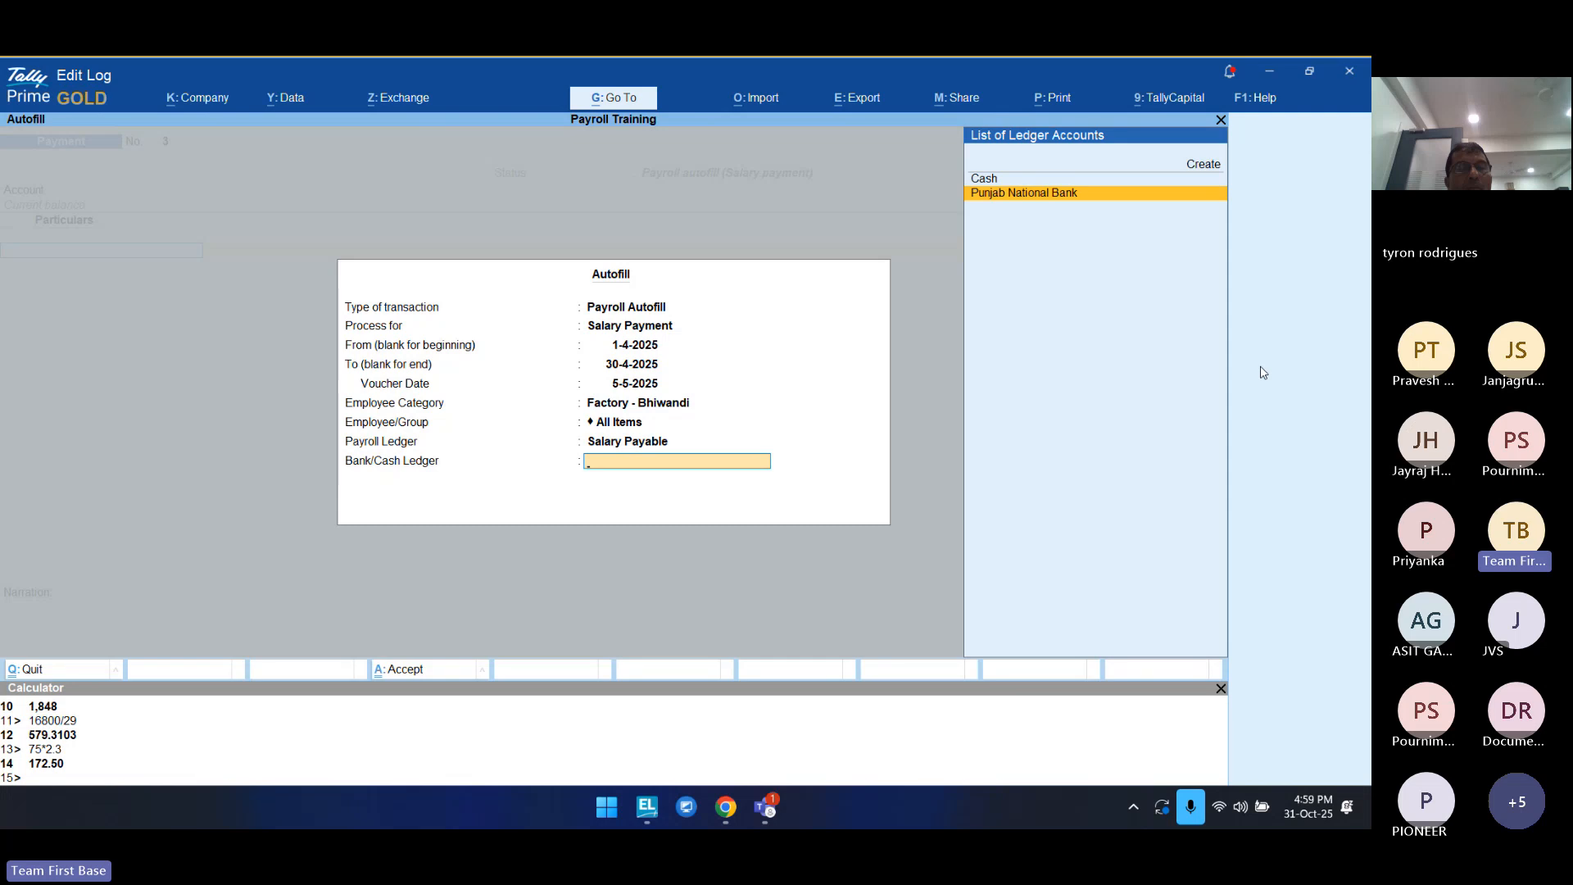
key("Return")
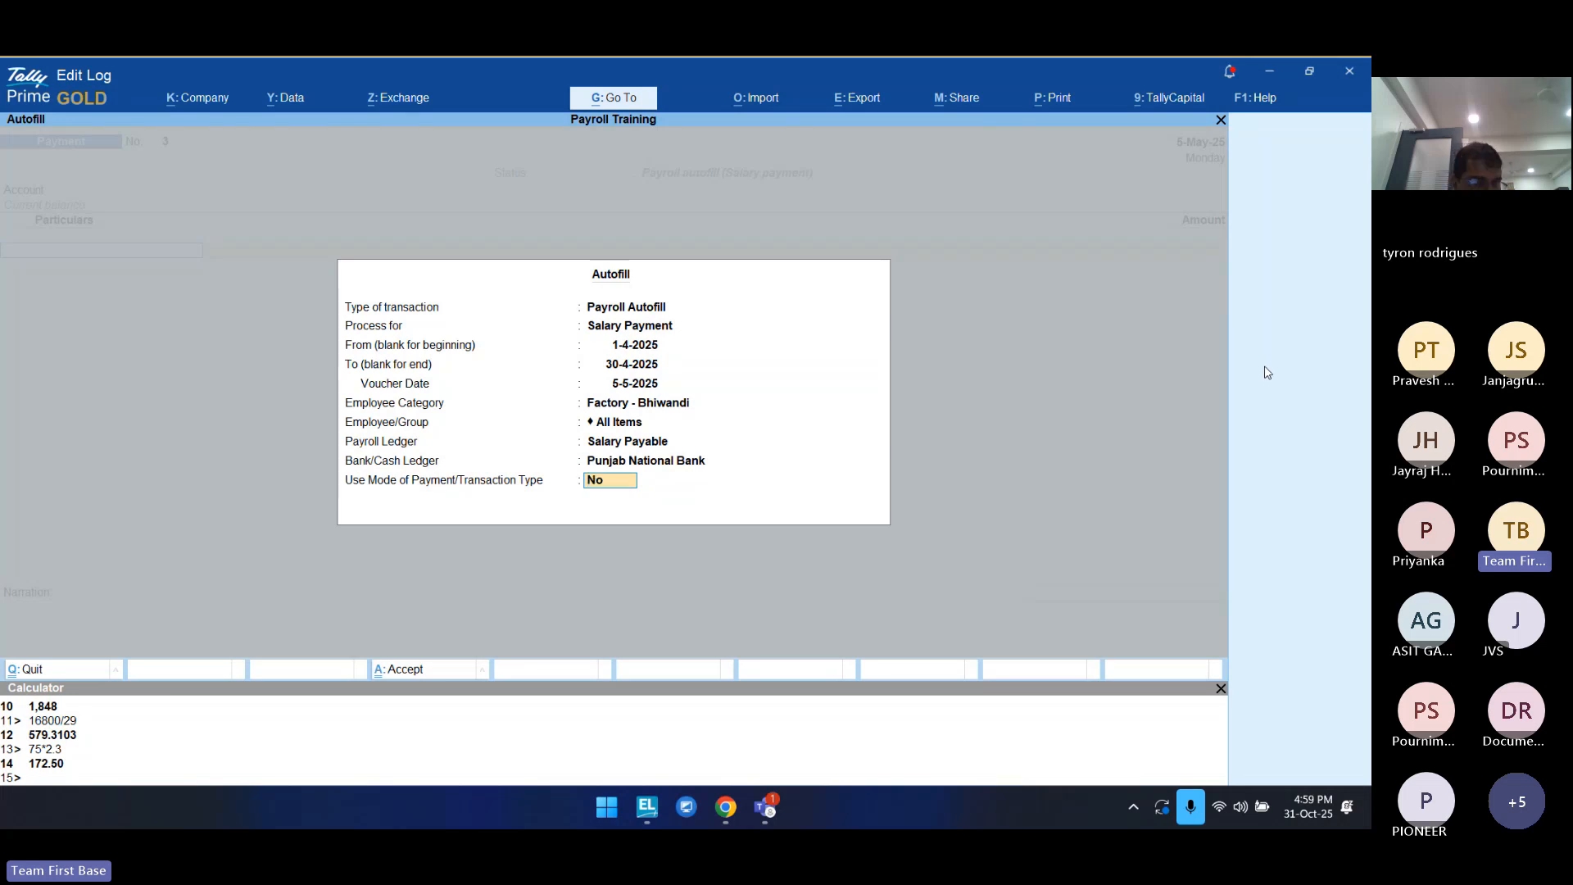
key("Return")
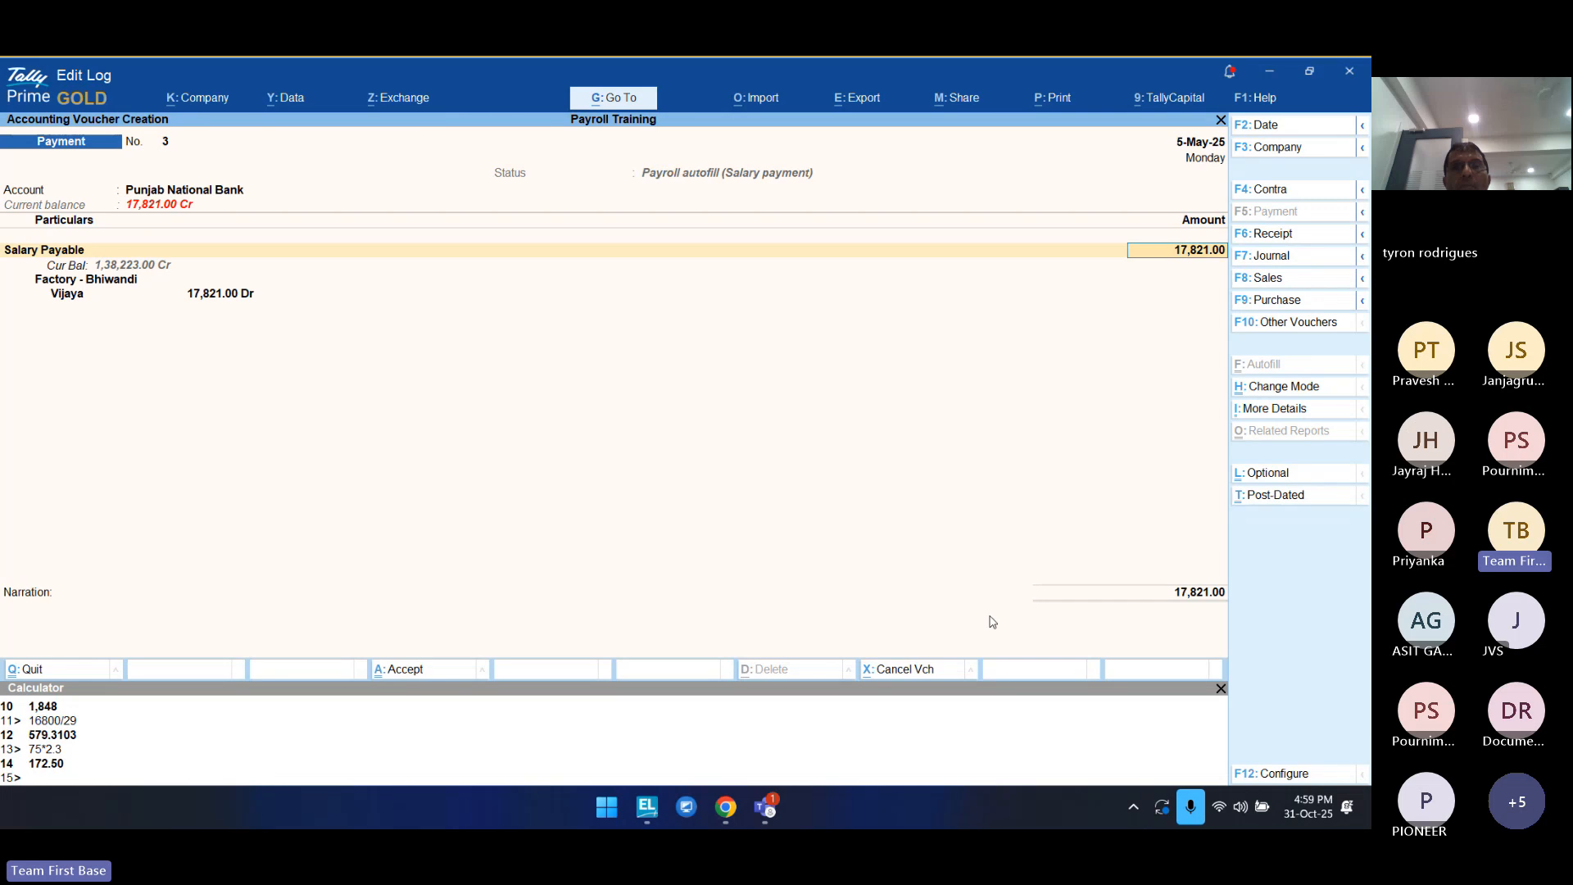
Step: Accept the Punjab National Bank cheque allocation dated 5-May-25 without an instrument number and save the Factory - Bhiwandi payment voucher
left_click(1102, 590)
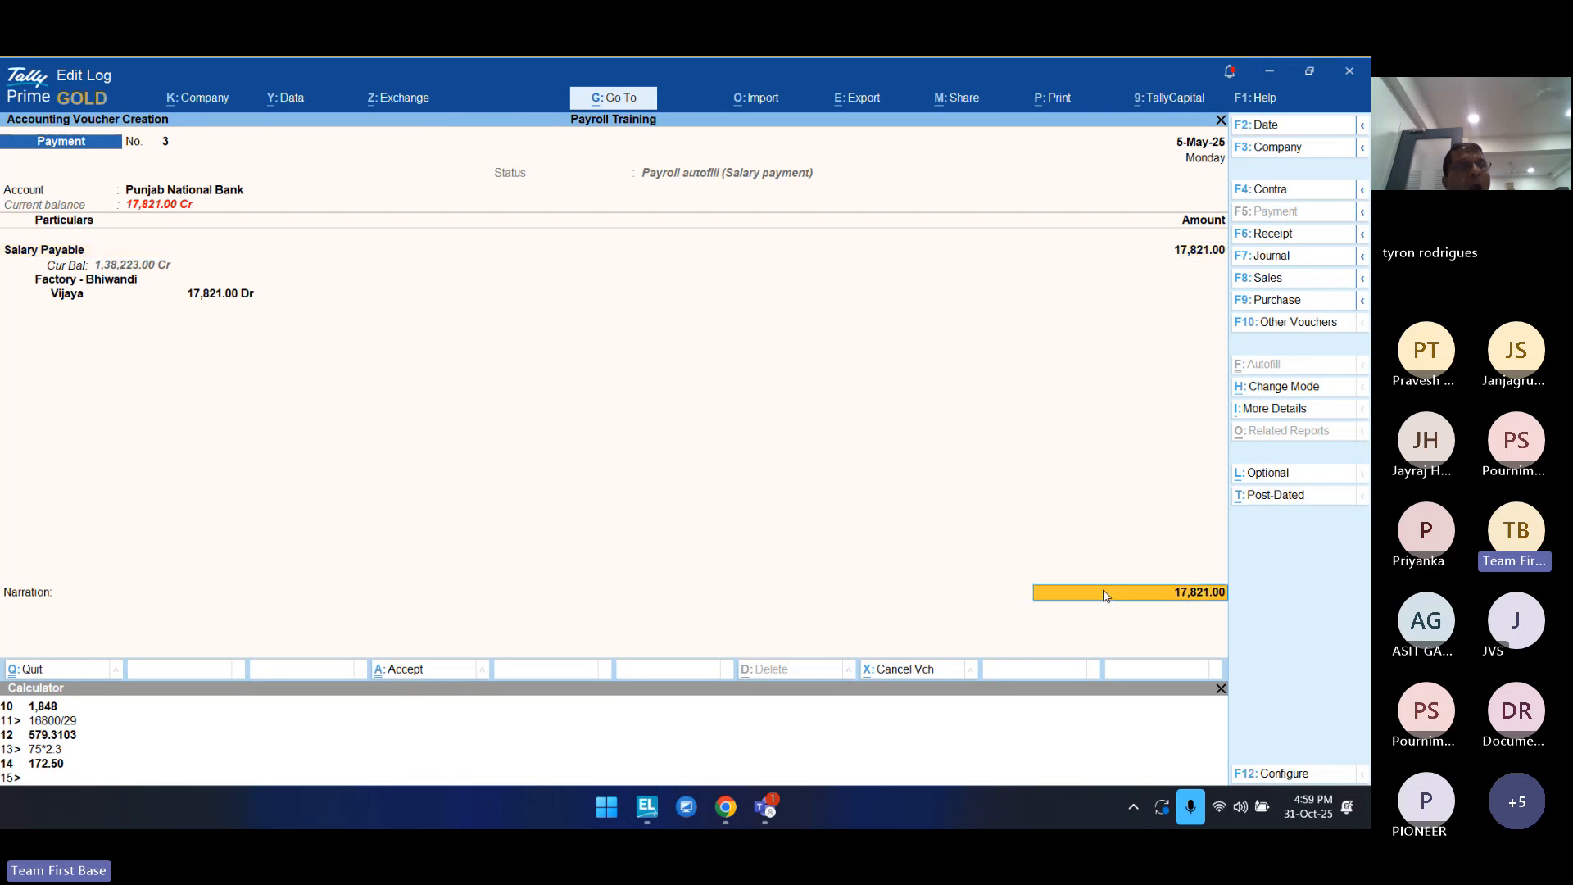
key("Return")
key("Return")
key("Return")
key("Return")
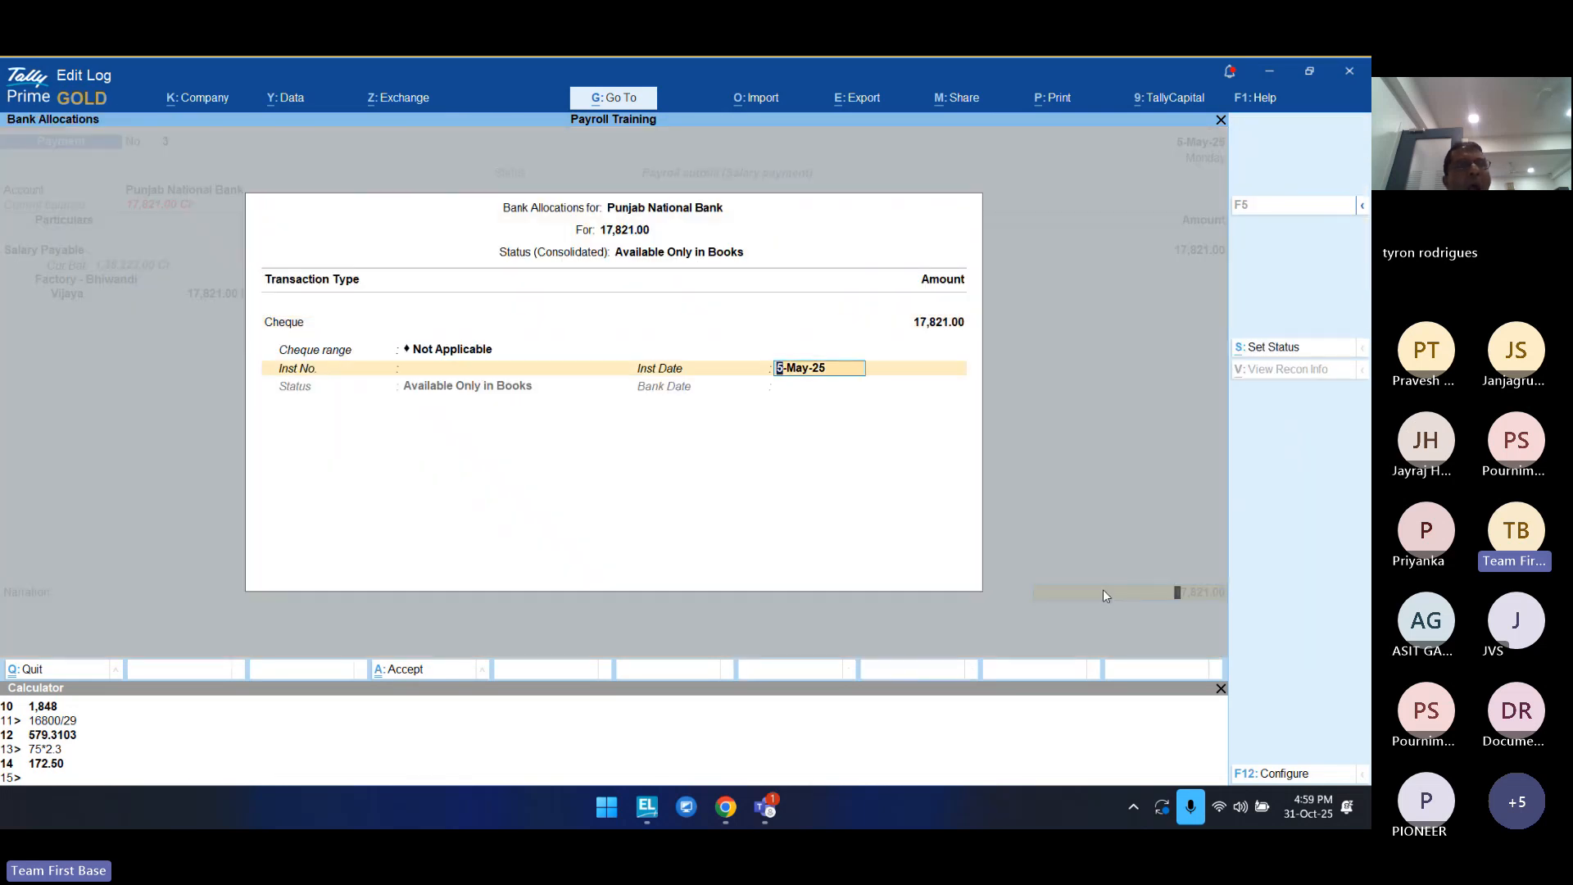
key("Return")
key("Return")
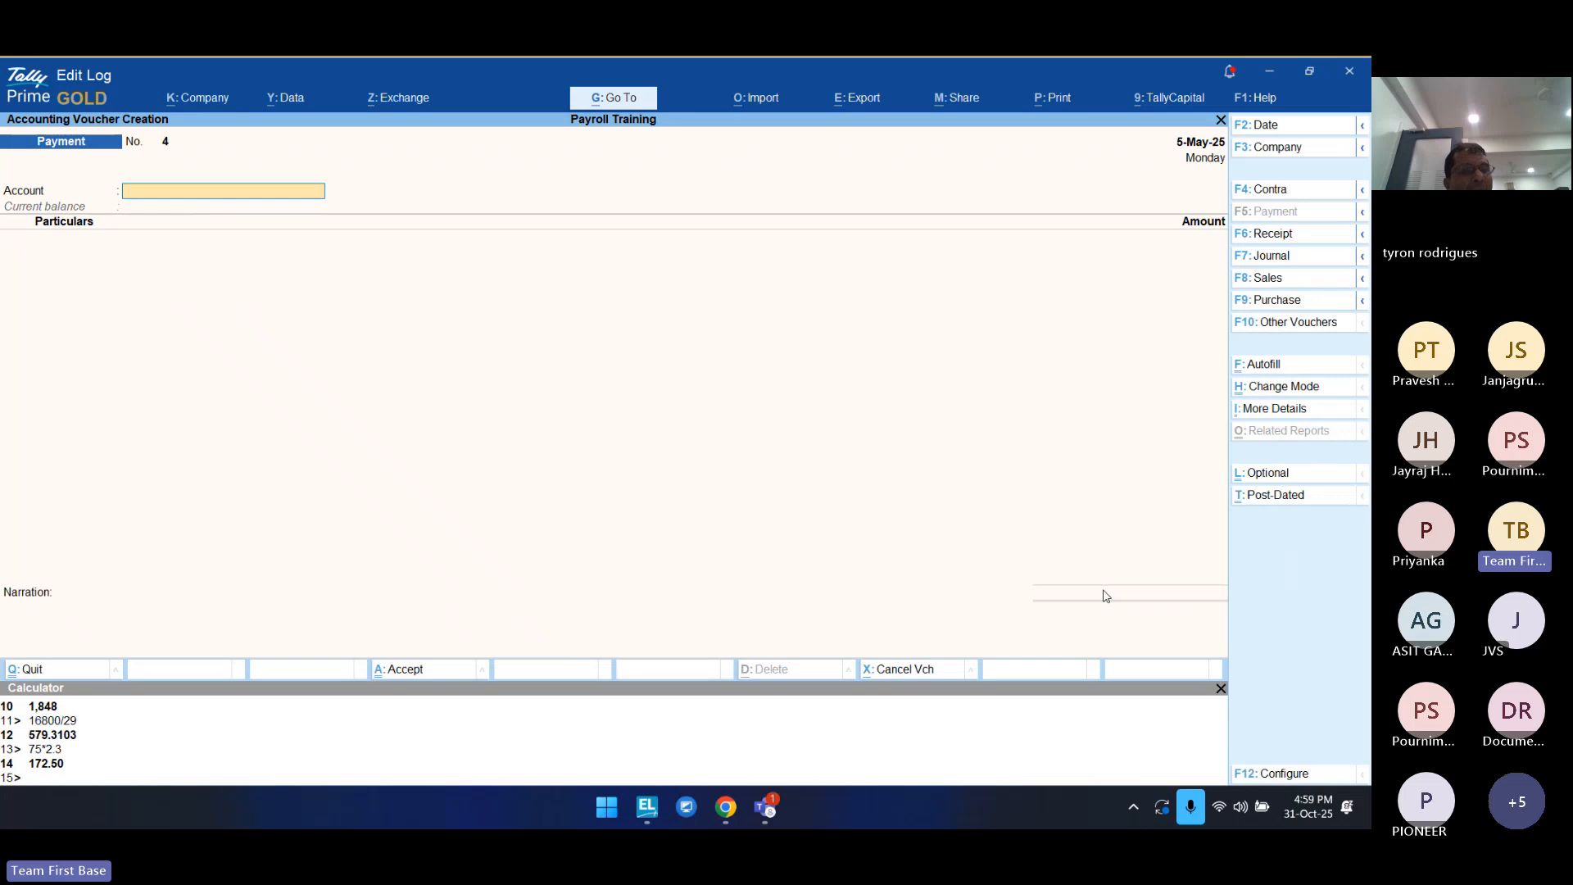
Step: Set up Payroll Autofill for another Salary Payment over 1-4-2025 to 30-4-2025 with the voucher date 5-5-2025
left_click(1264, 364)
key("Return")
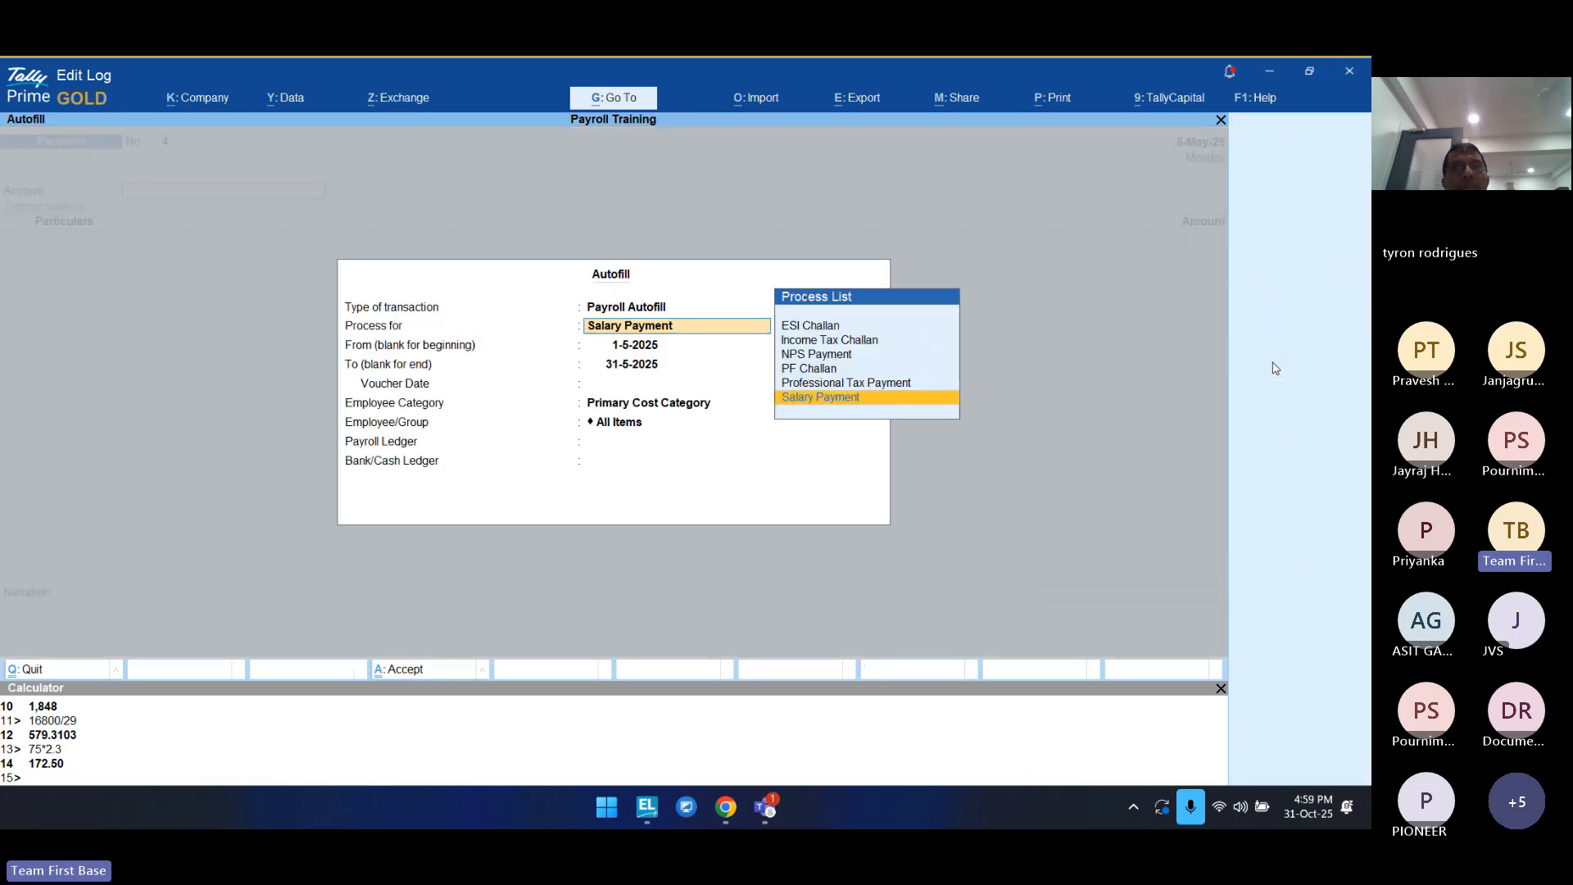
key("Return")
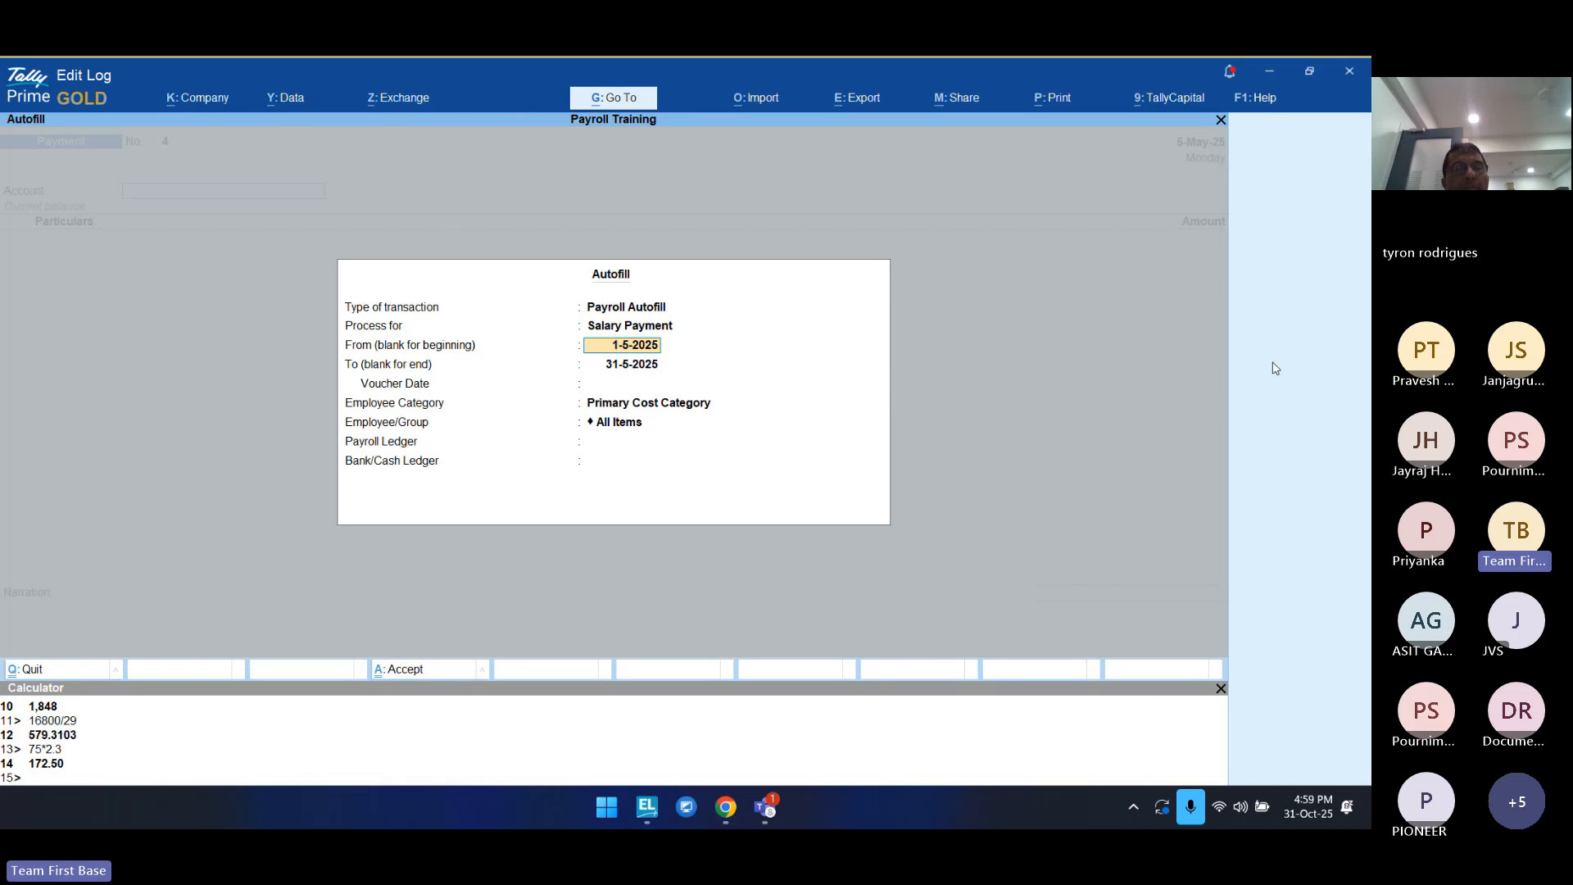
type("1-4")
key("Return")
type("a2")
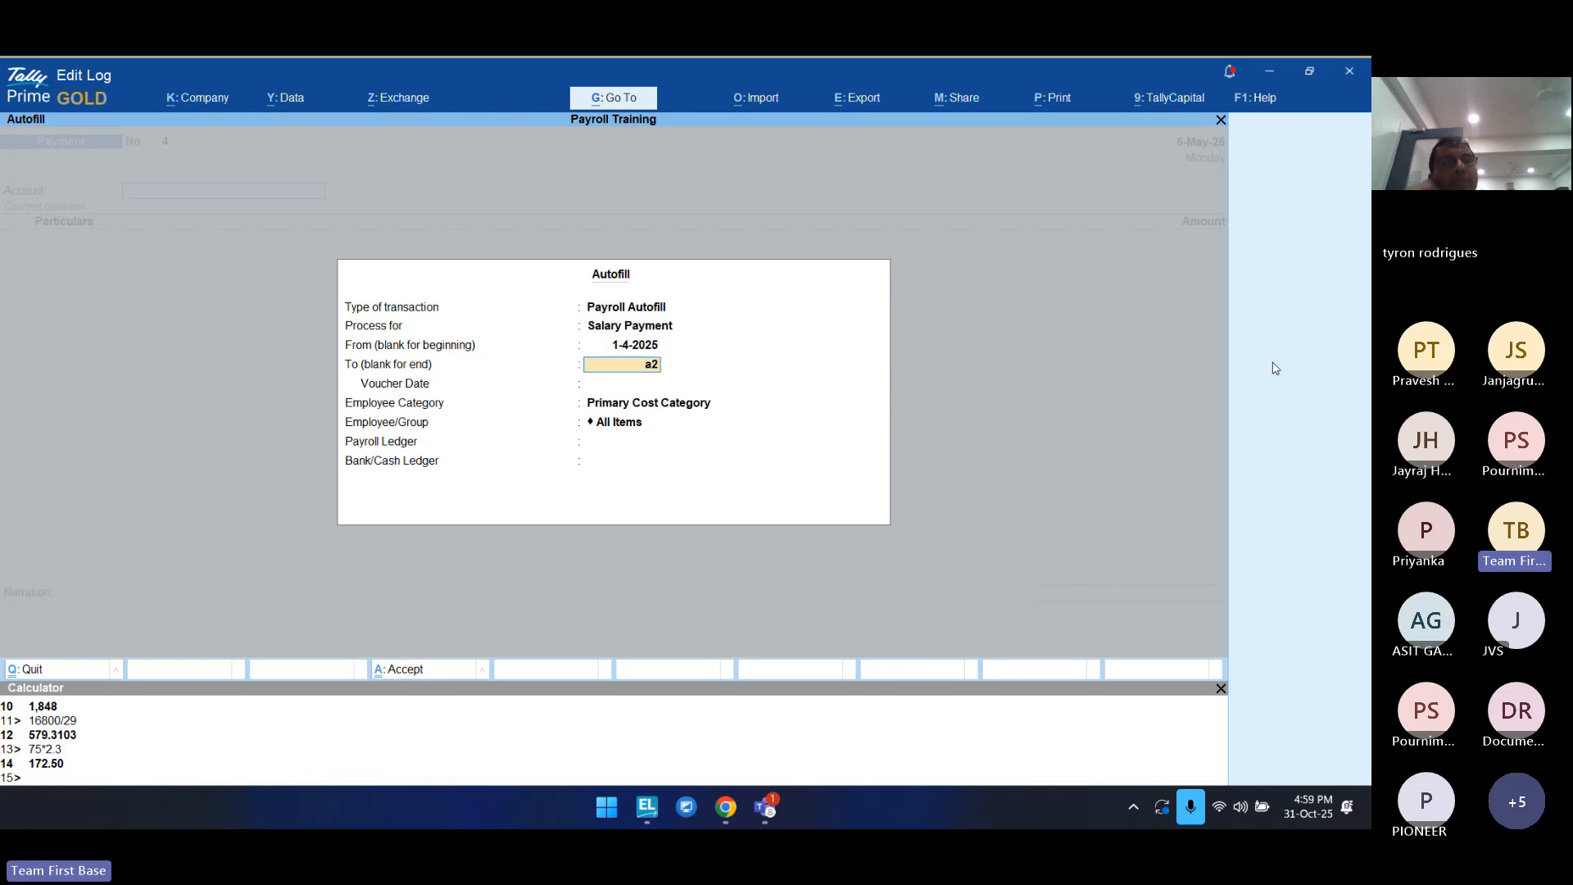
key("Return")
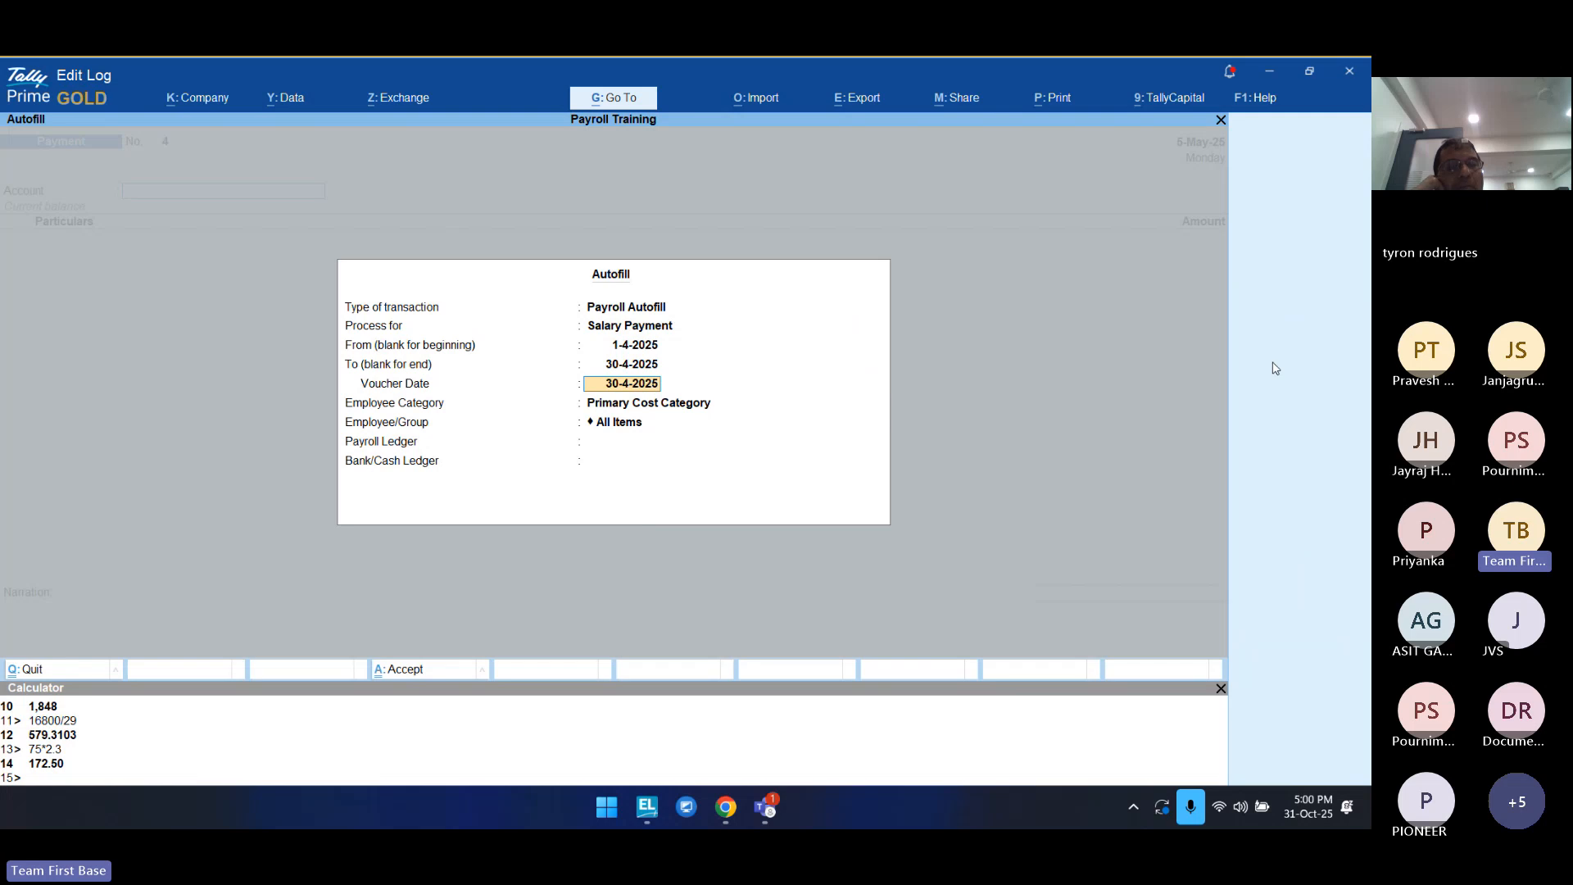
type("5-5")
key("Return")
Step: Fill the payment for HO Mumbai's individually listed employee from Salary Payable through Punjab National Bank, and save the voucher
key("Up")
key("Return")
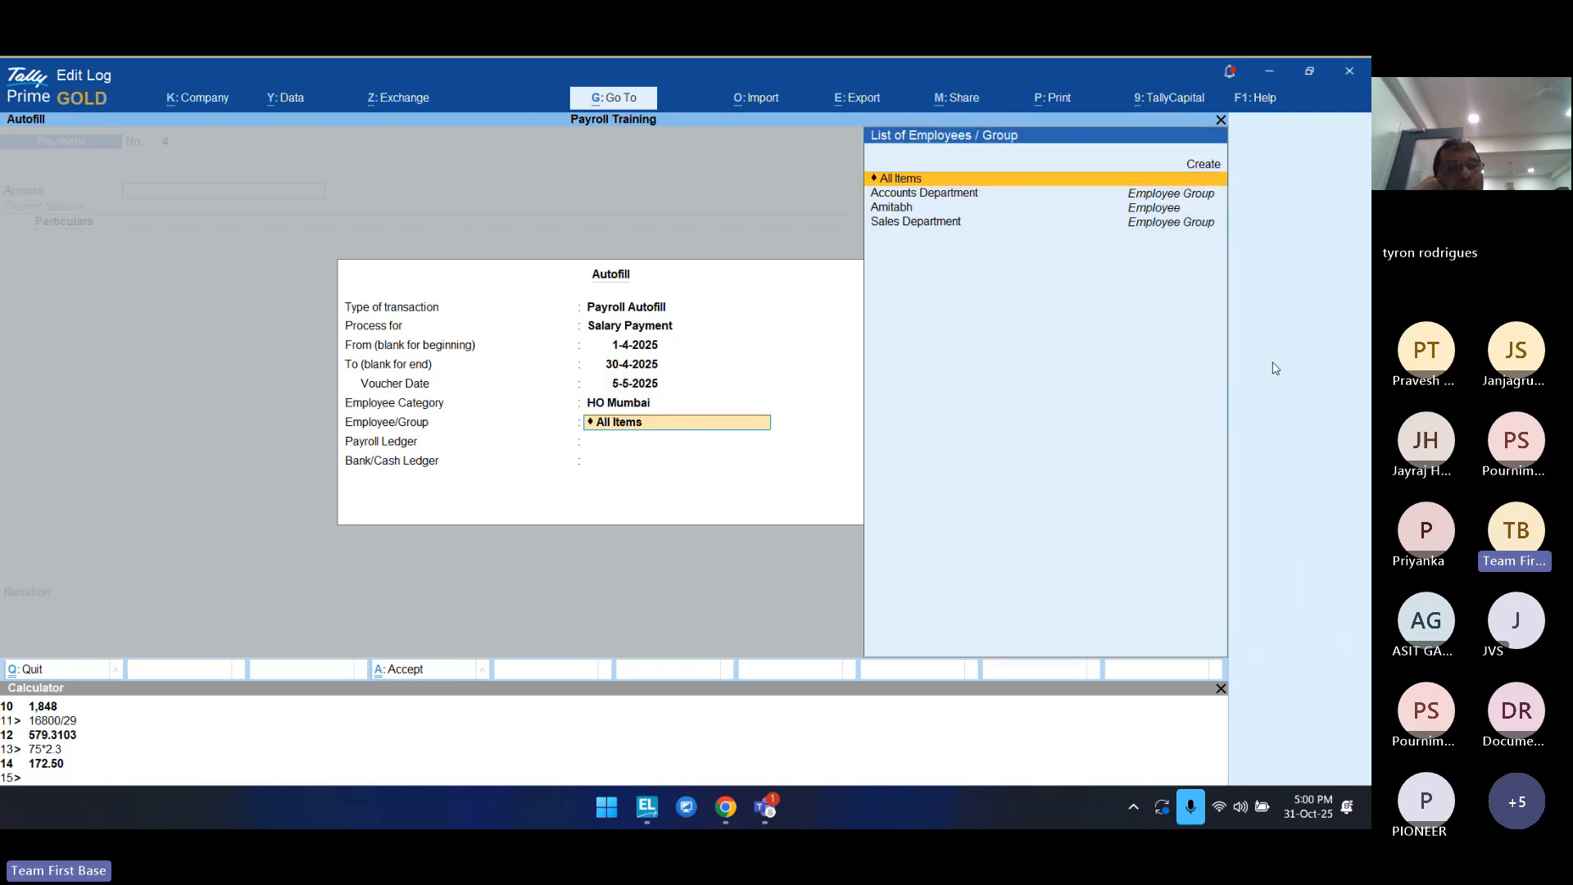
key("Down")
key("Down")
key("Return")
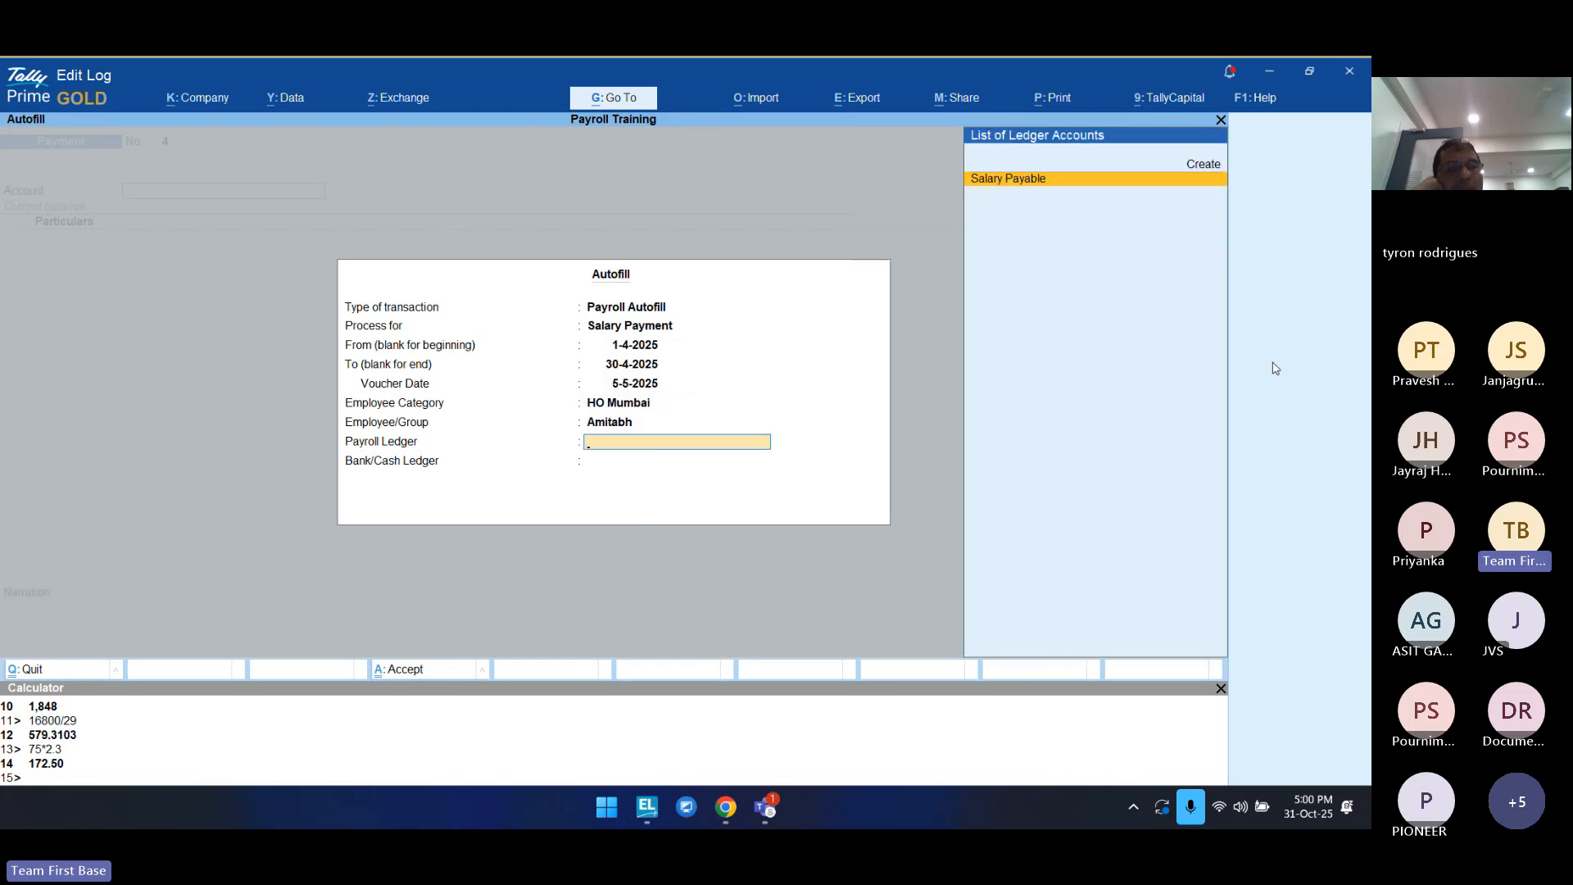
key("Return")
key("Down")
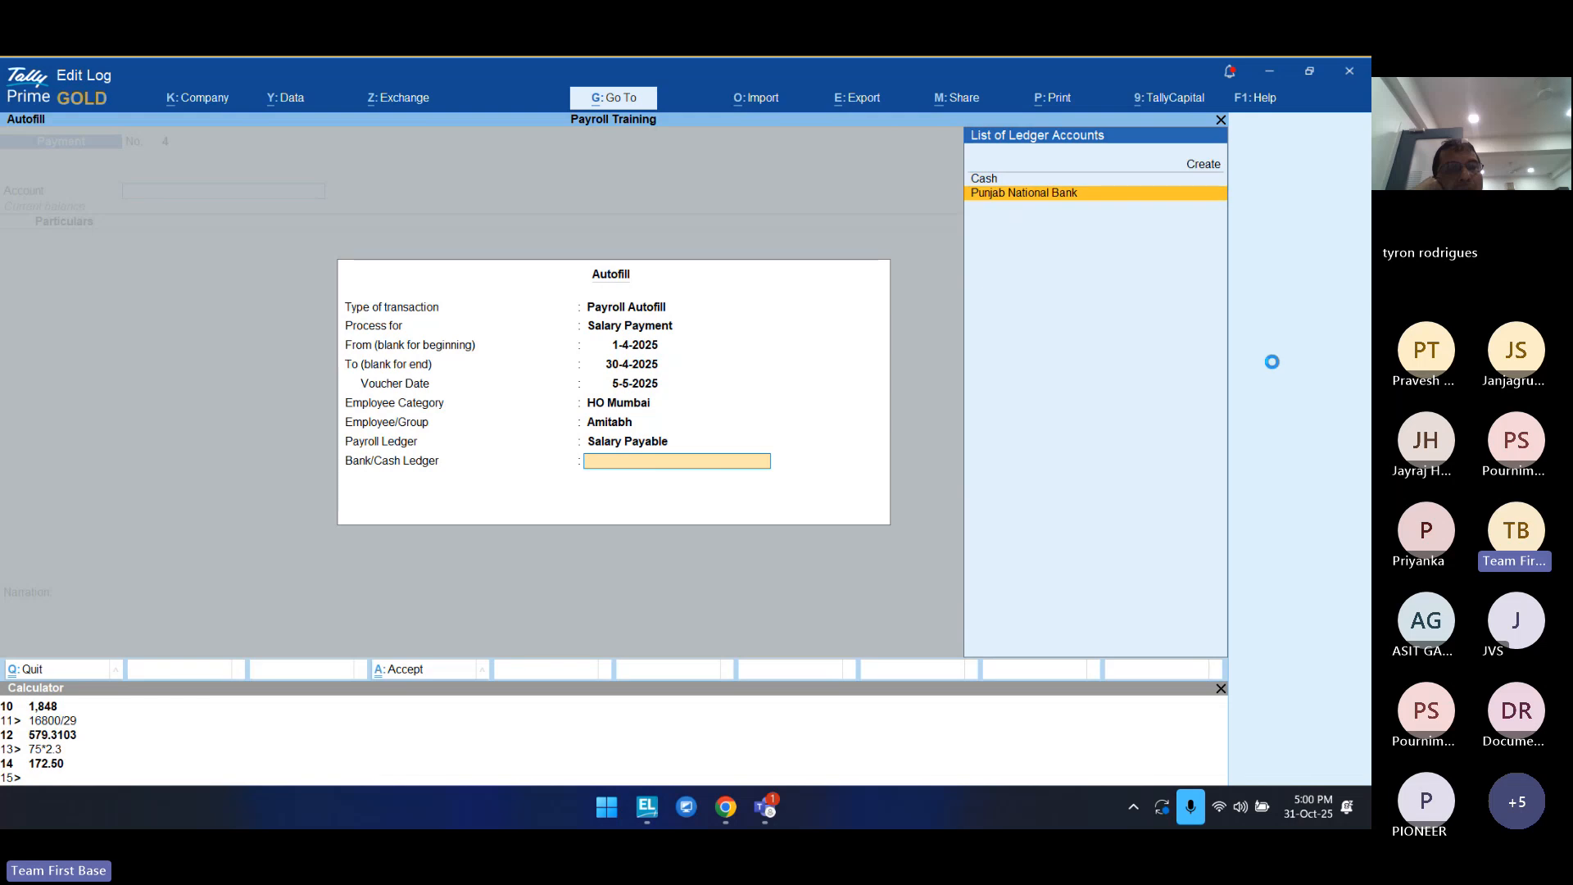
key("Return")
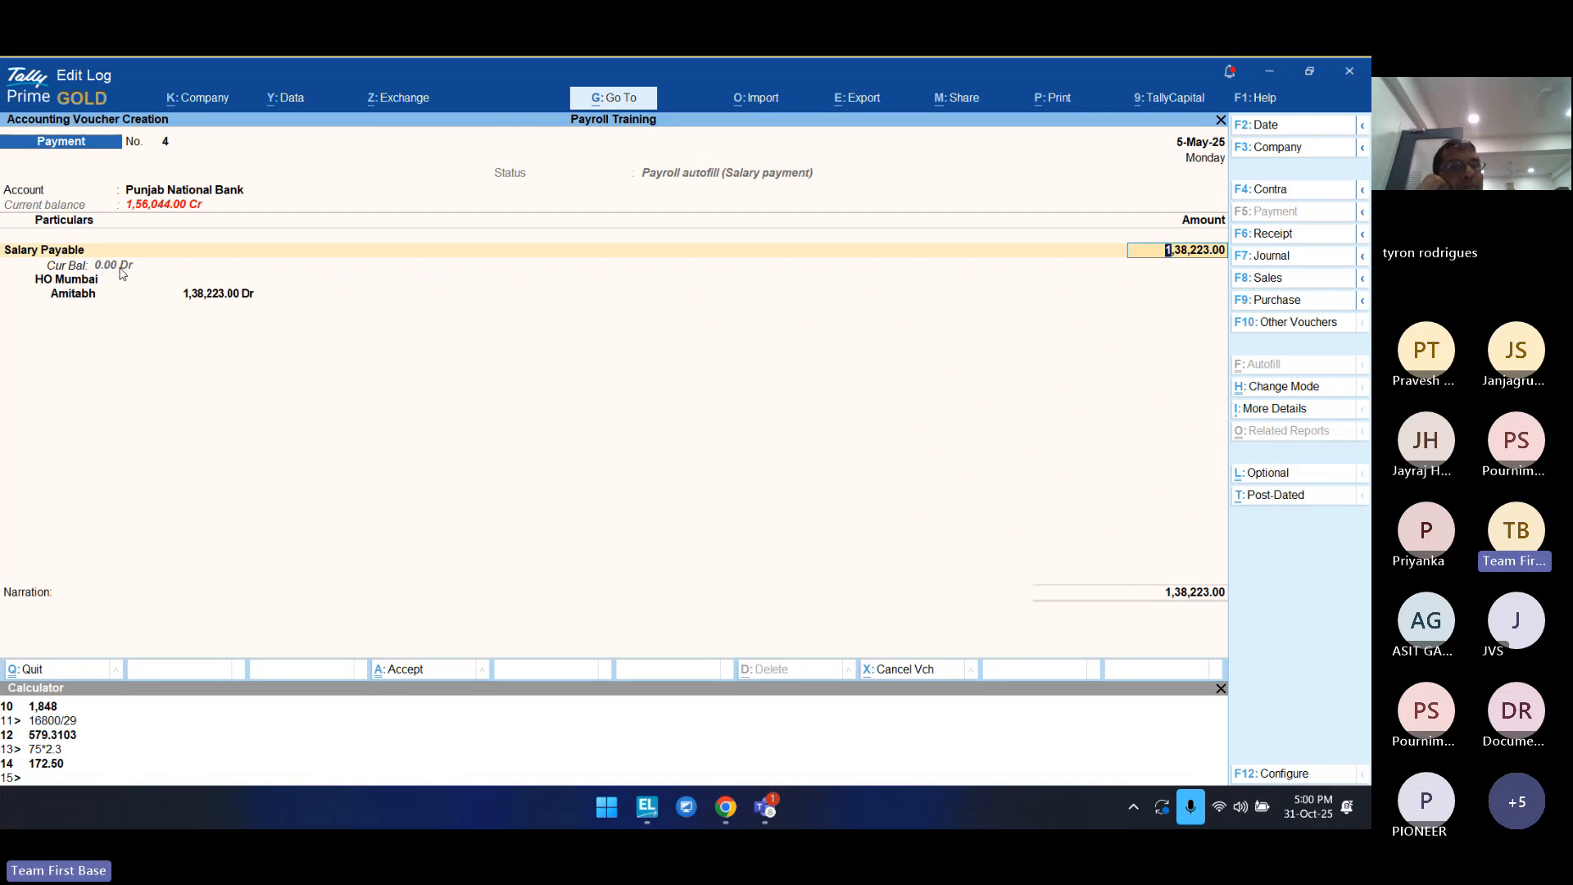
key("ctrl+a")
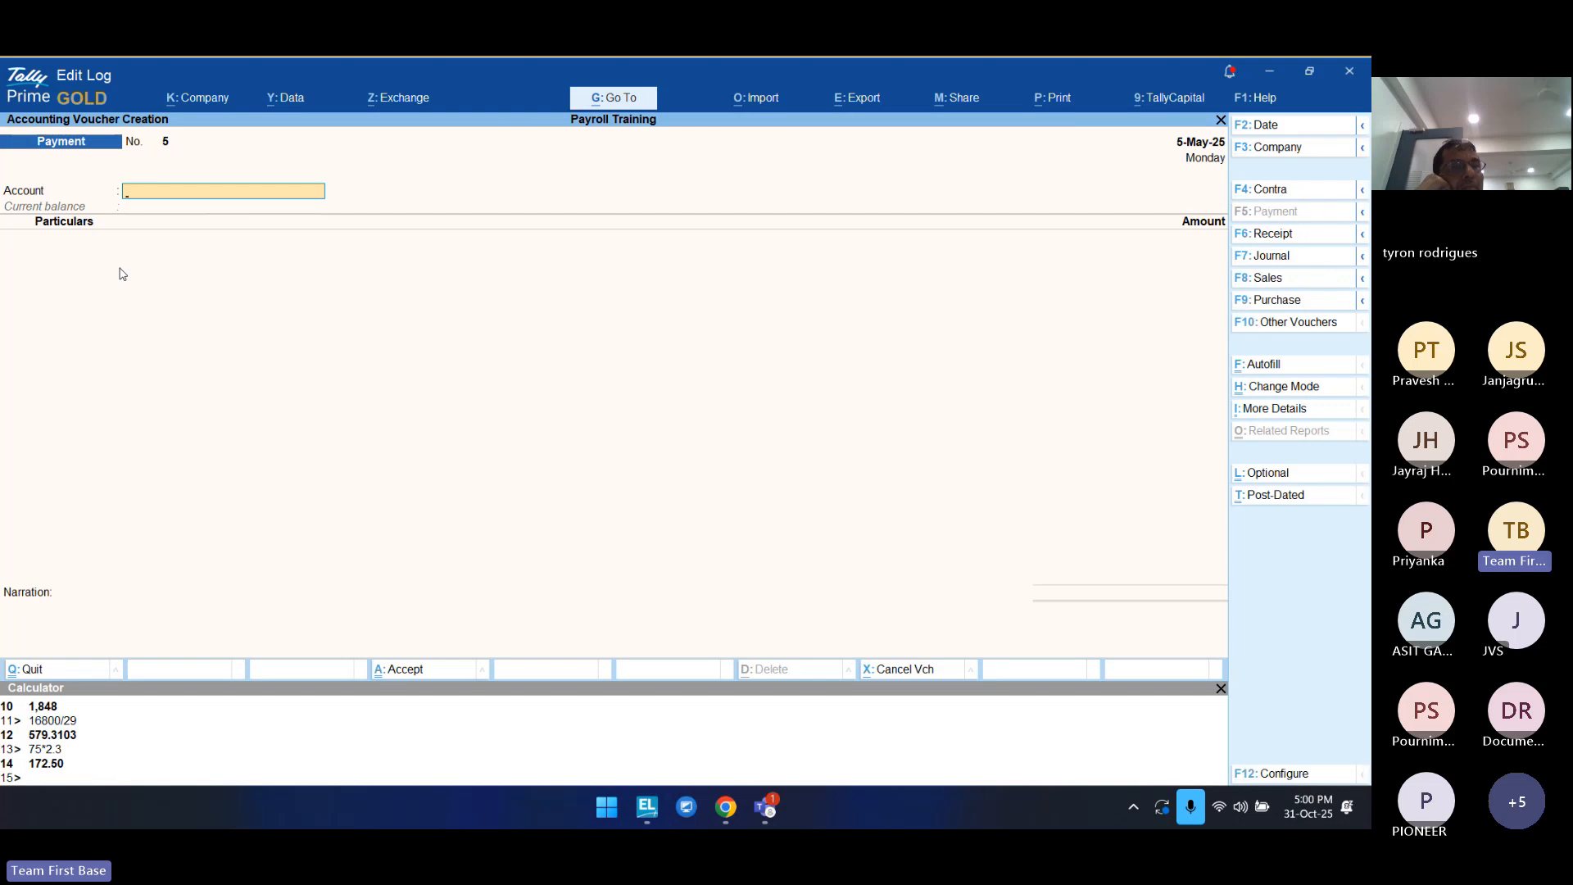
Step: Leave voucher entry and open the company's Balance Sheet from the Gateway of Tally
key("Escape")
key("Return")
key("Down")
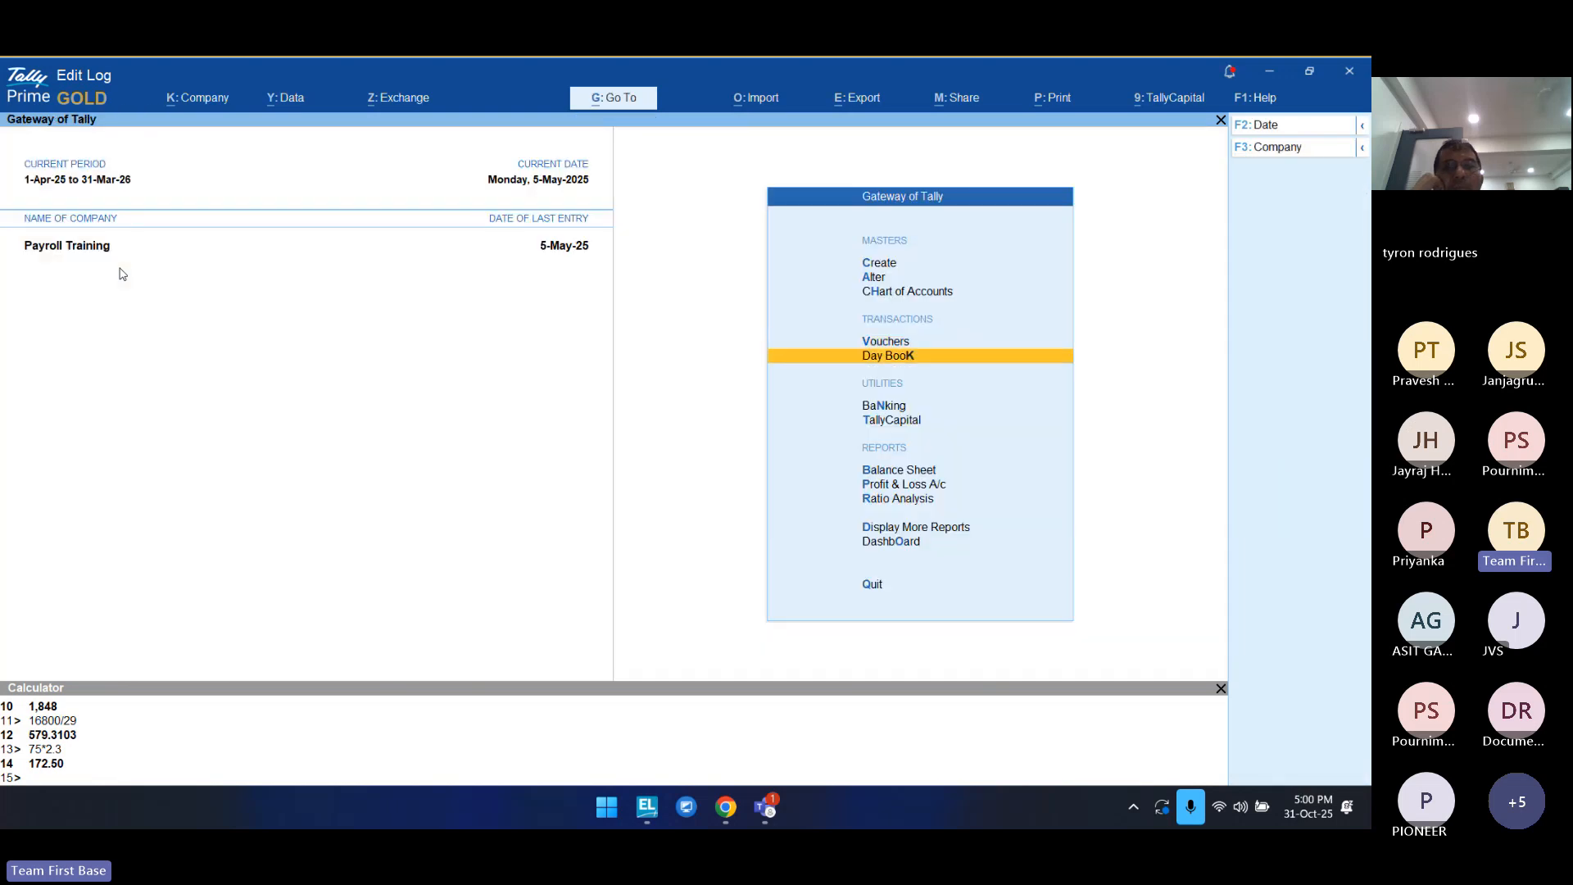
key("Down")
key("Down")
key("Down")
key("Down")
key("Down")
key("Down")
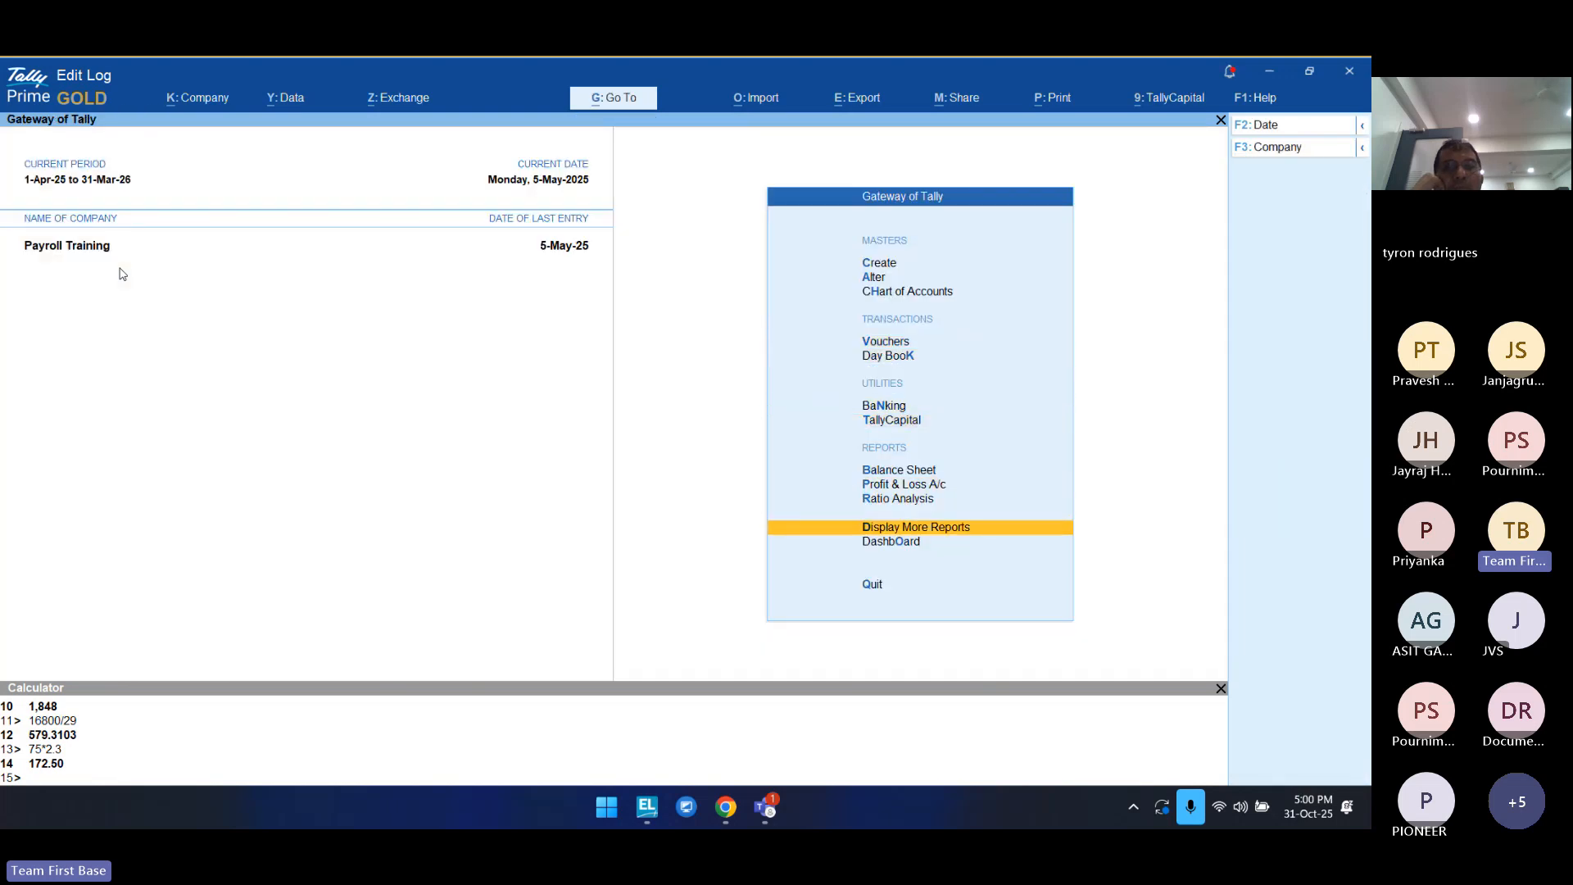
key("Up")
key("Up")
key("Up")
key("Return")
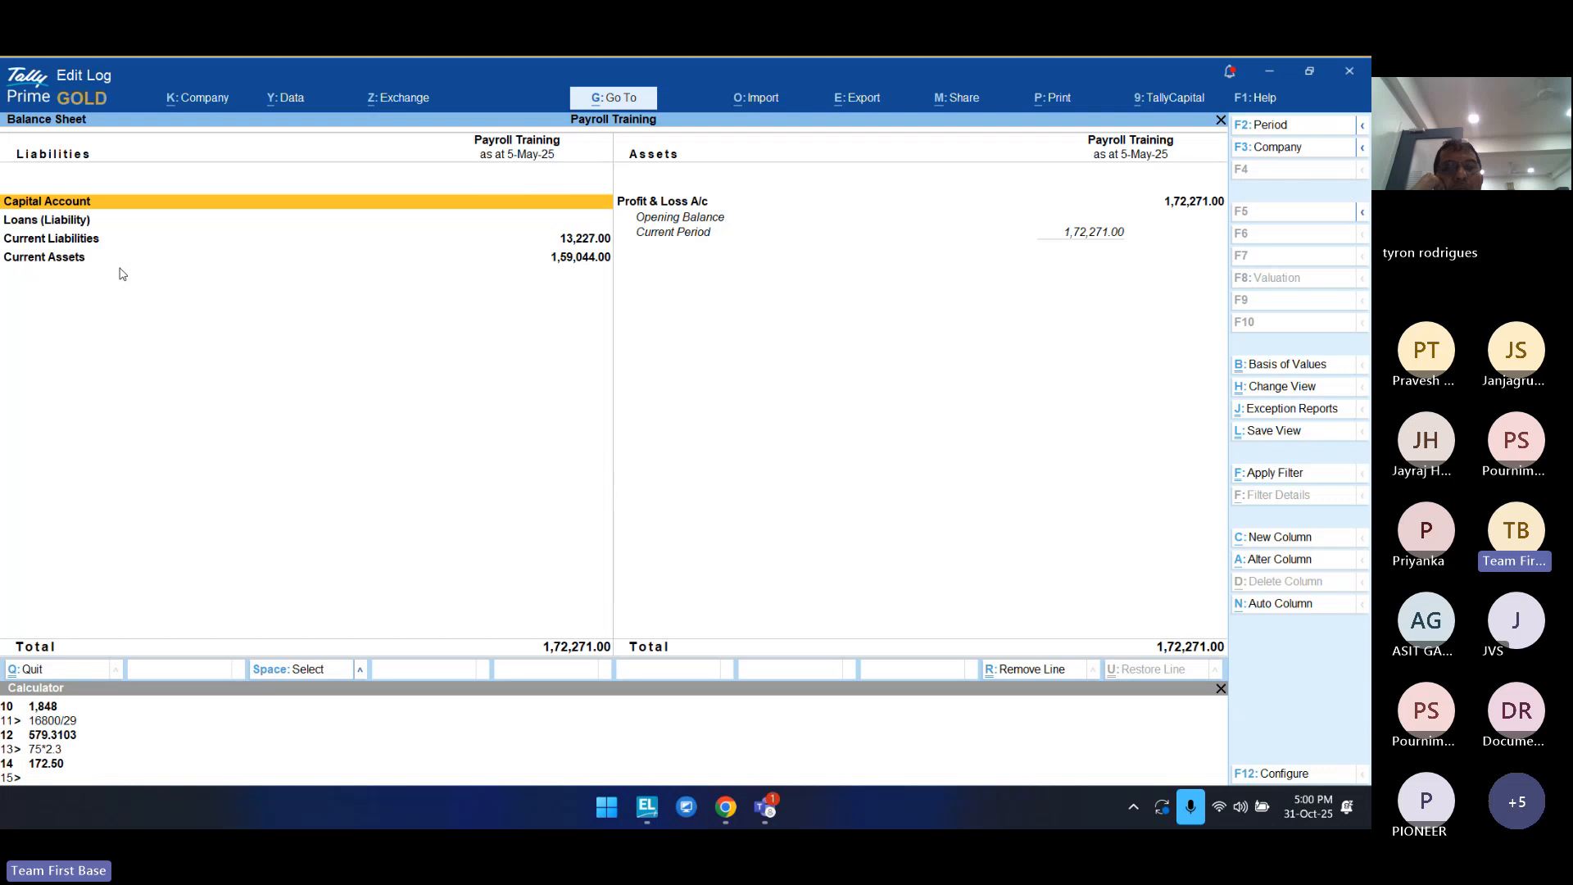
Step: Examine the PT on Salary and TDS on Salaries ledgers under Current Liabilities, and return to the Balance Sheet
key("Down")
key("Down")
key("Return")
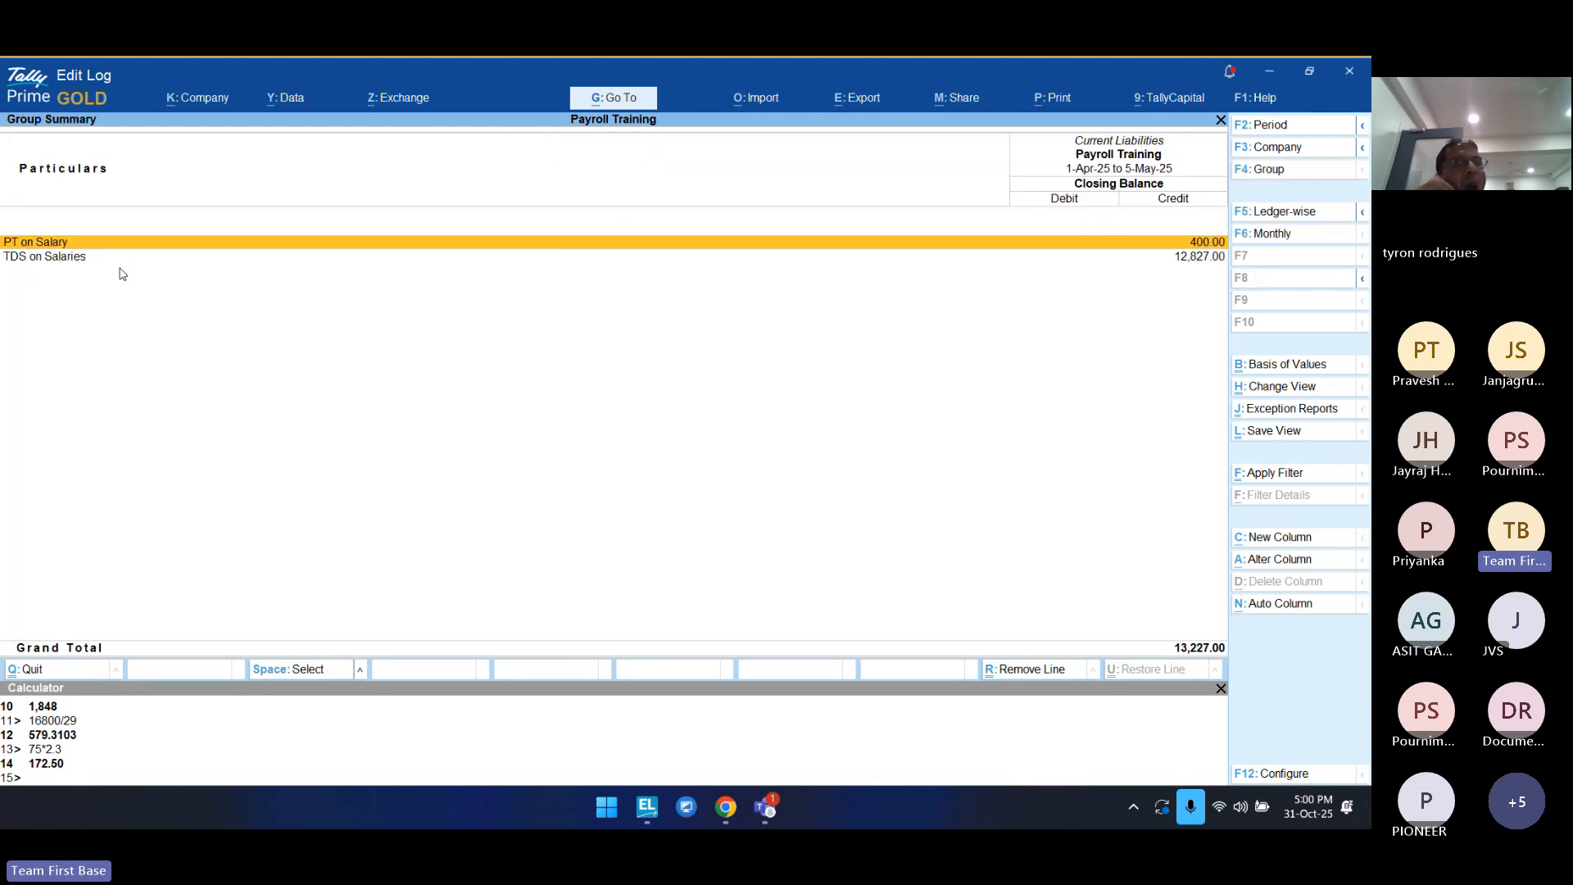
key("Down")
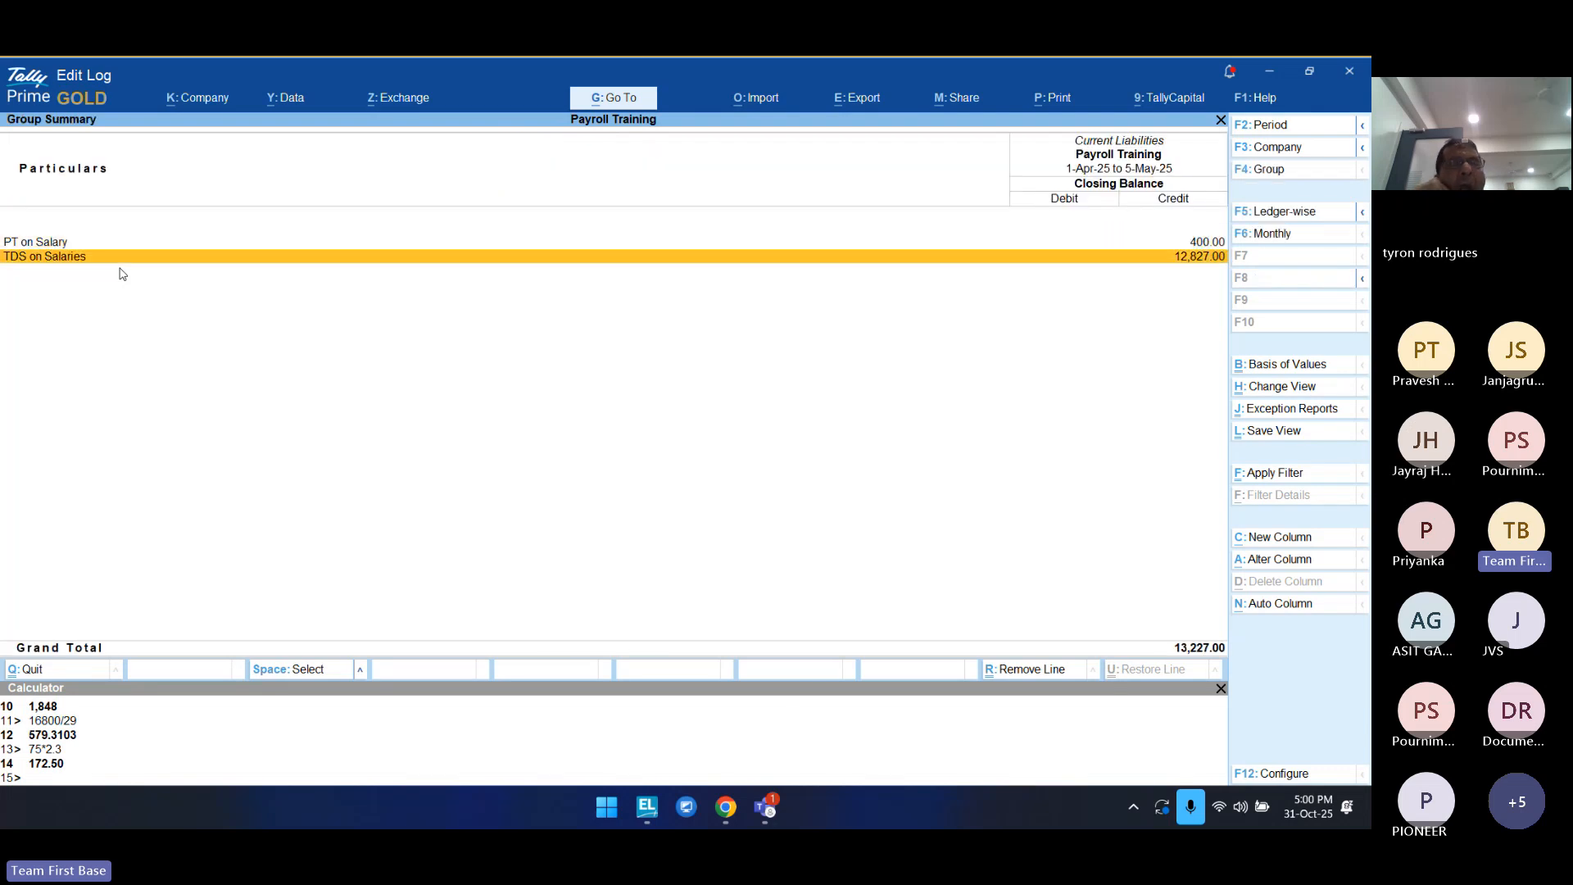
key("Up")
key("Down")
key("Up")
key("Down")
key("Escape")
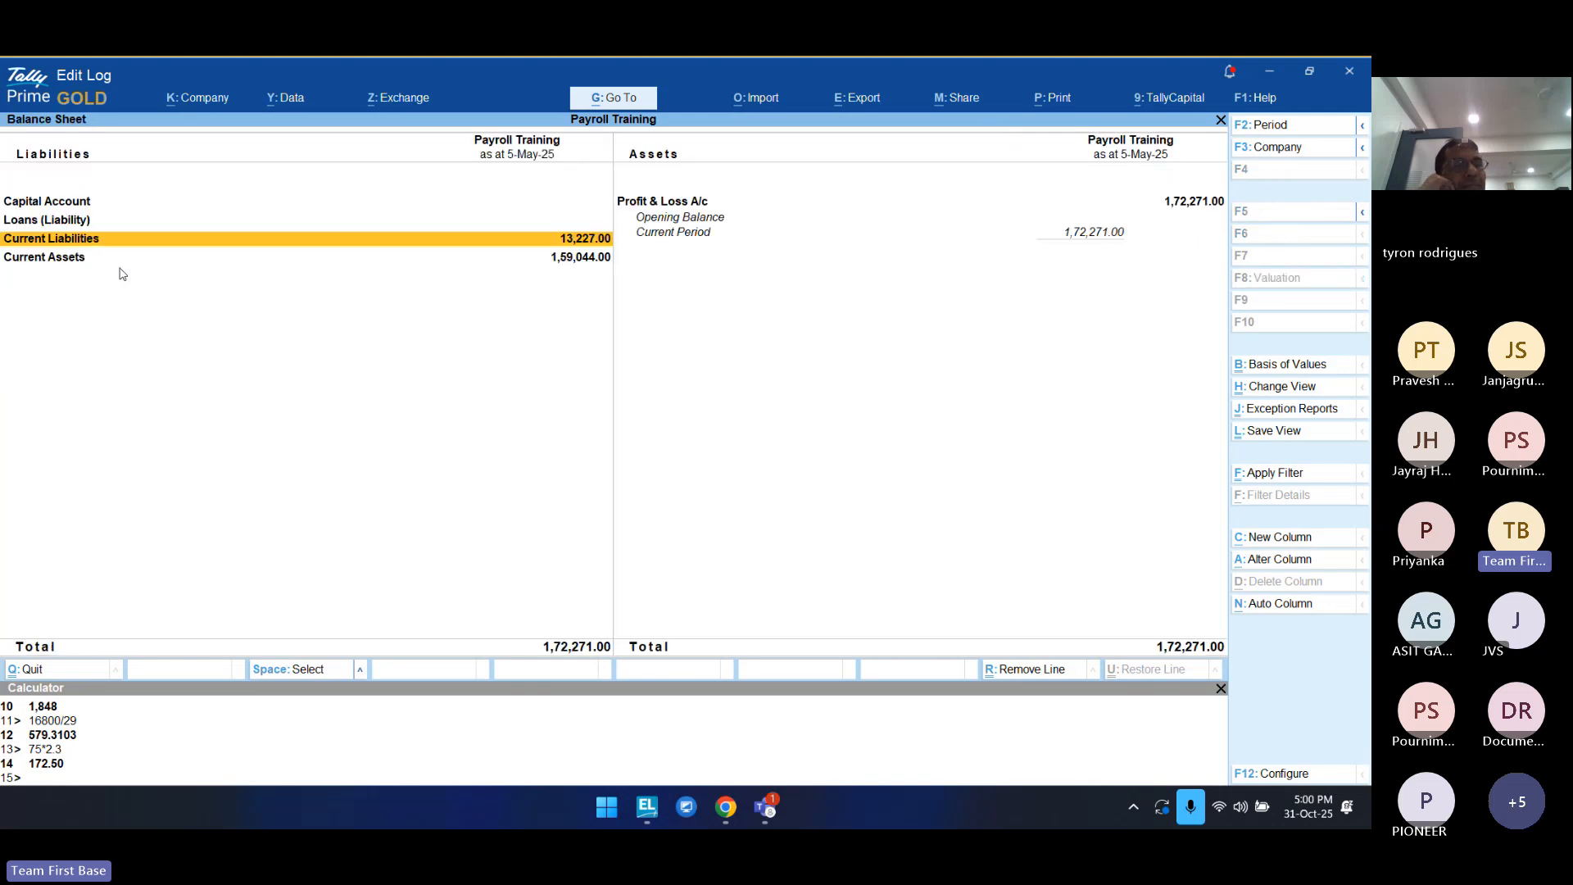
Step: Drill down through Current Assets into Loans & Advances (Asset) to examine the staff advance and staff loan balances
key("Down")
key("Up")
key("Down")
key("Return")
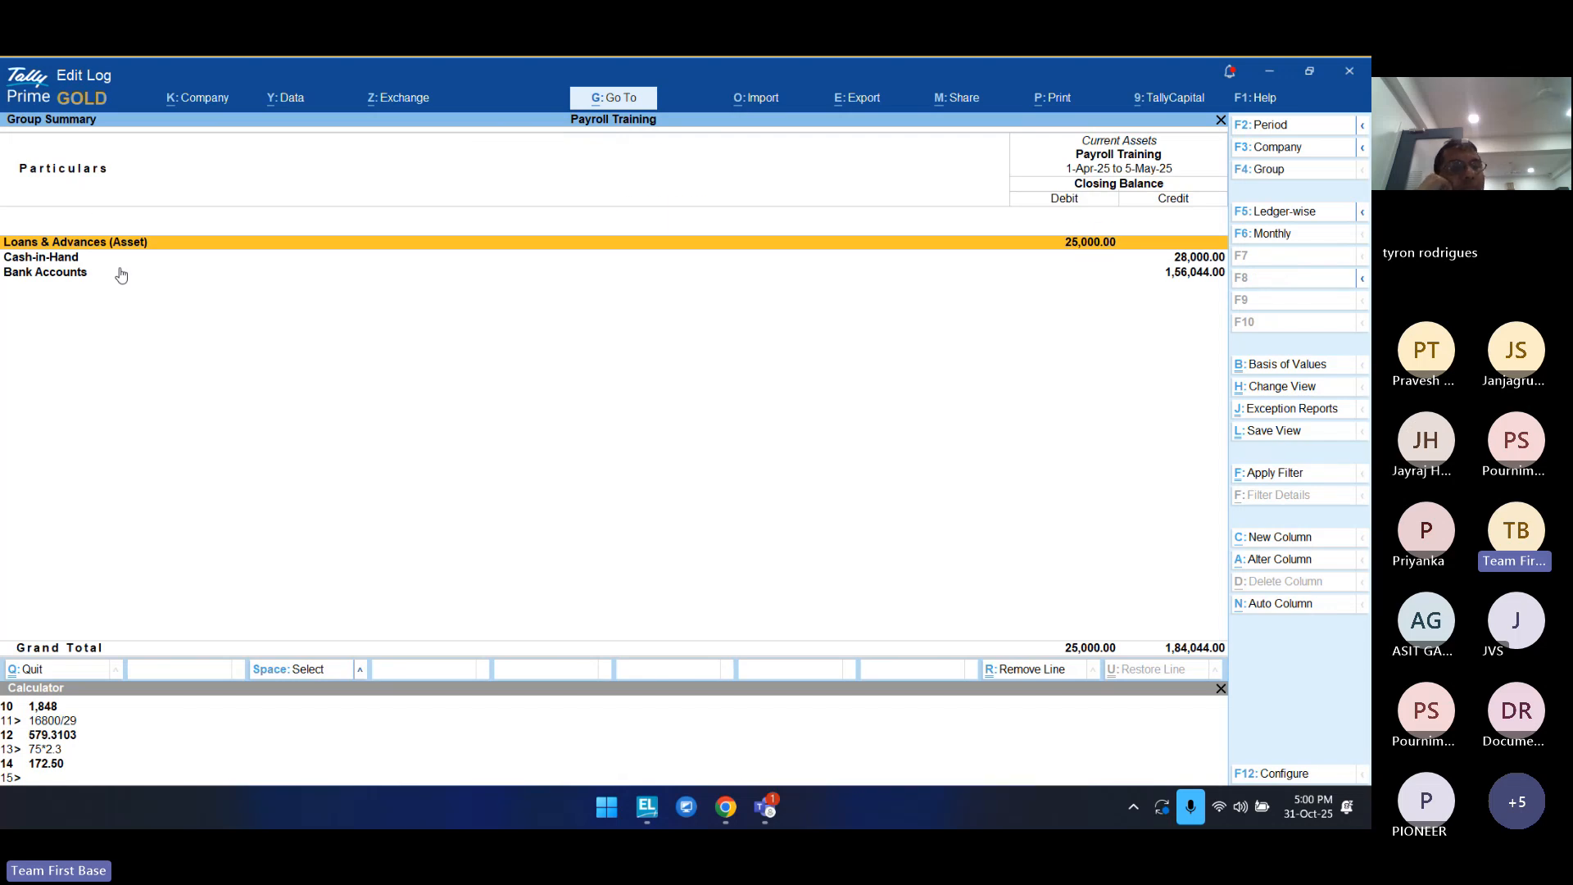
key("Return")
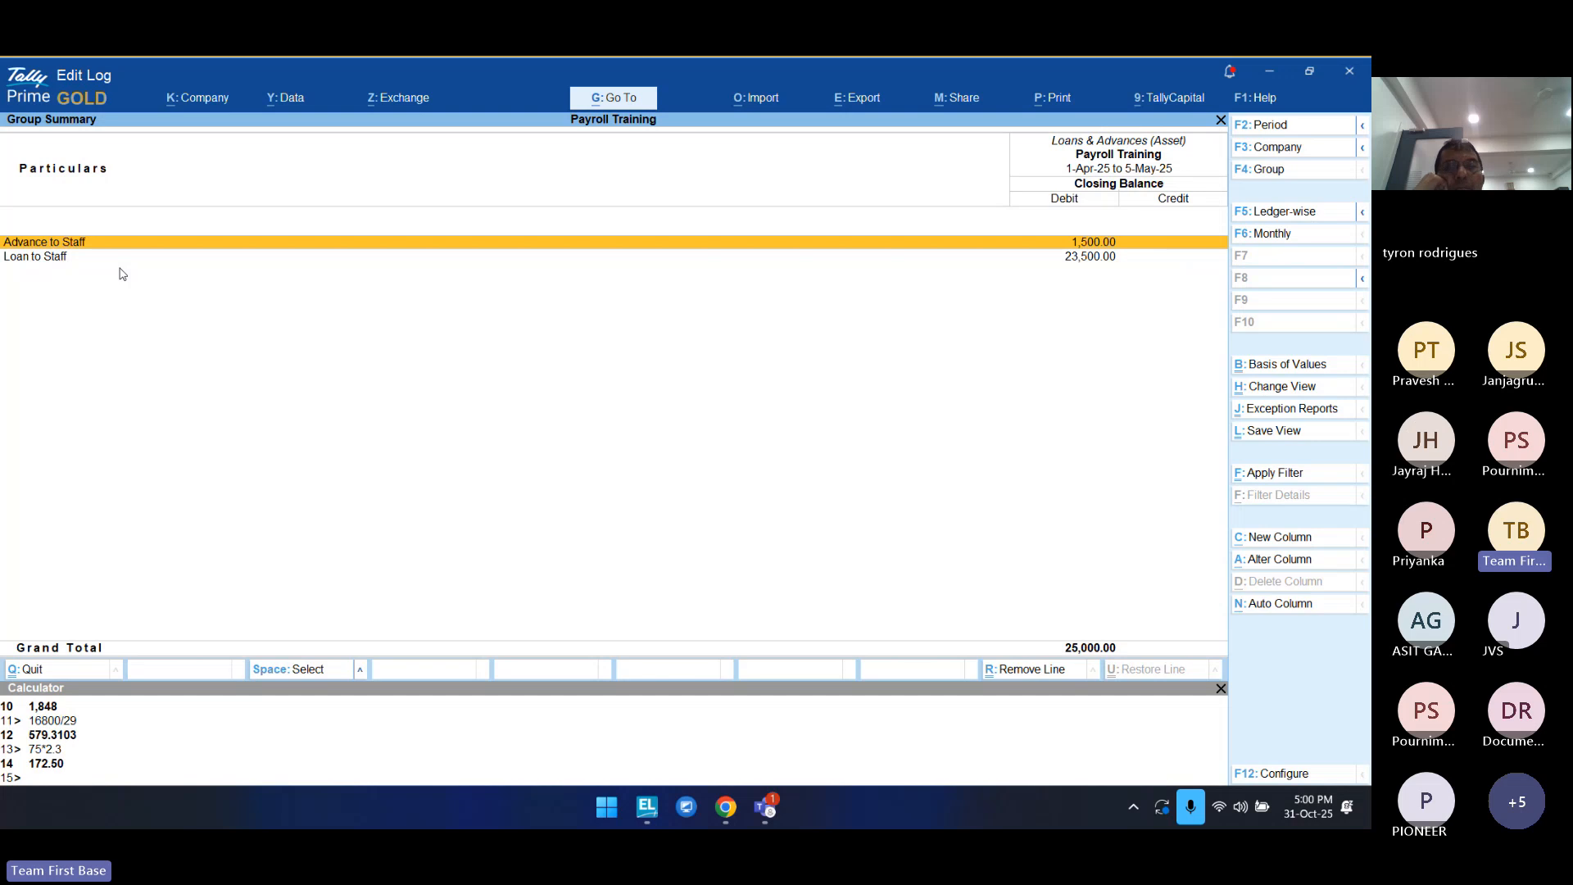
key("Down")
key("Up")
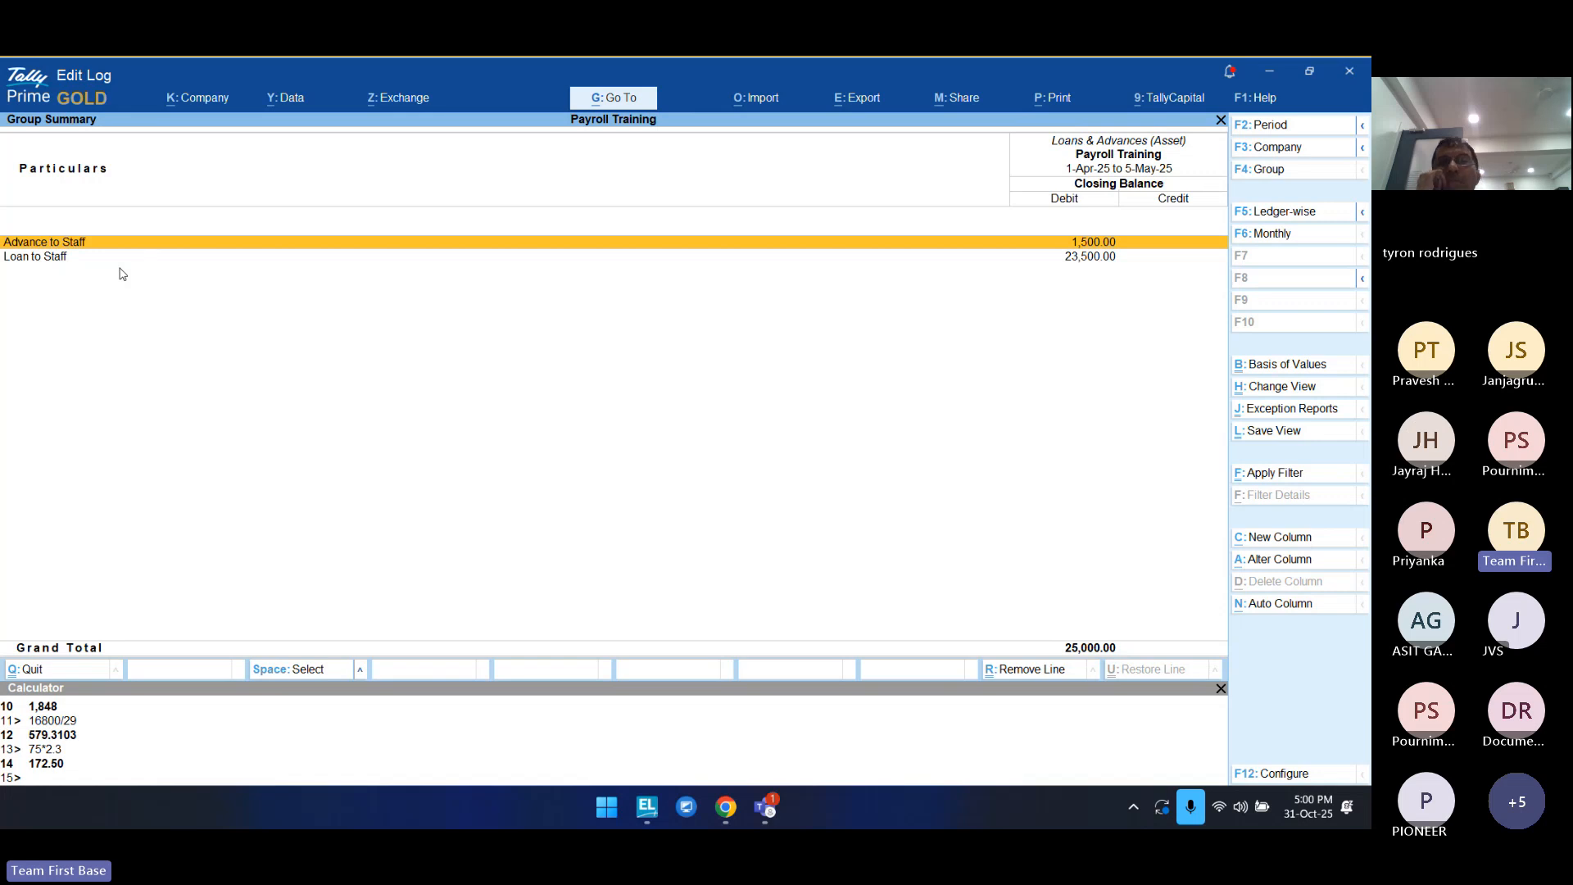
Step: Close the Balance Sheet reports and open the cost centre Ledger Break-up from Statements of Accounts
key("Escape")
key("Escape")
key("d")
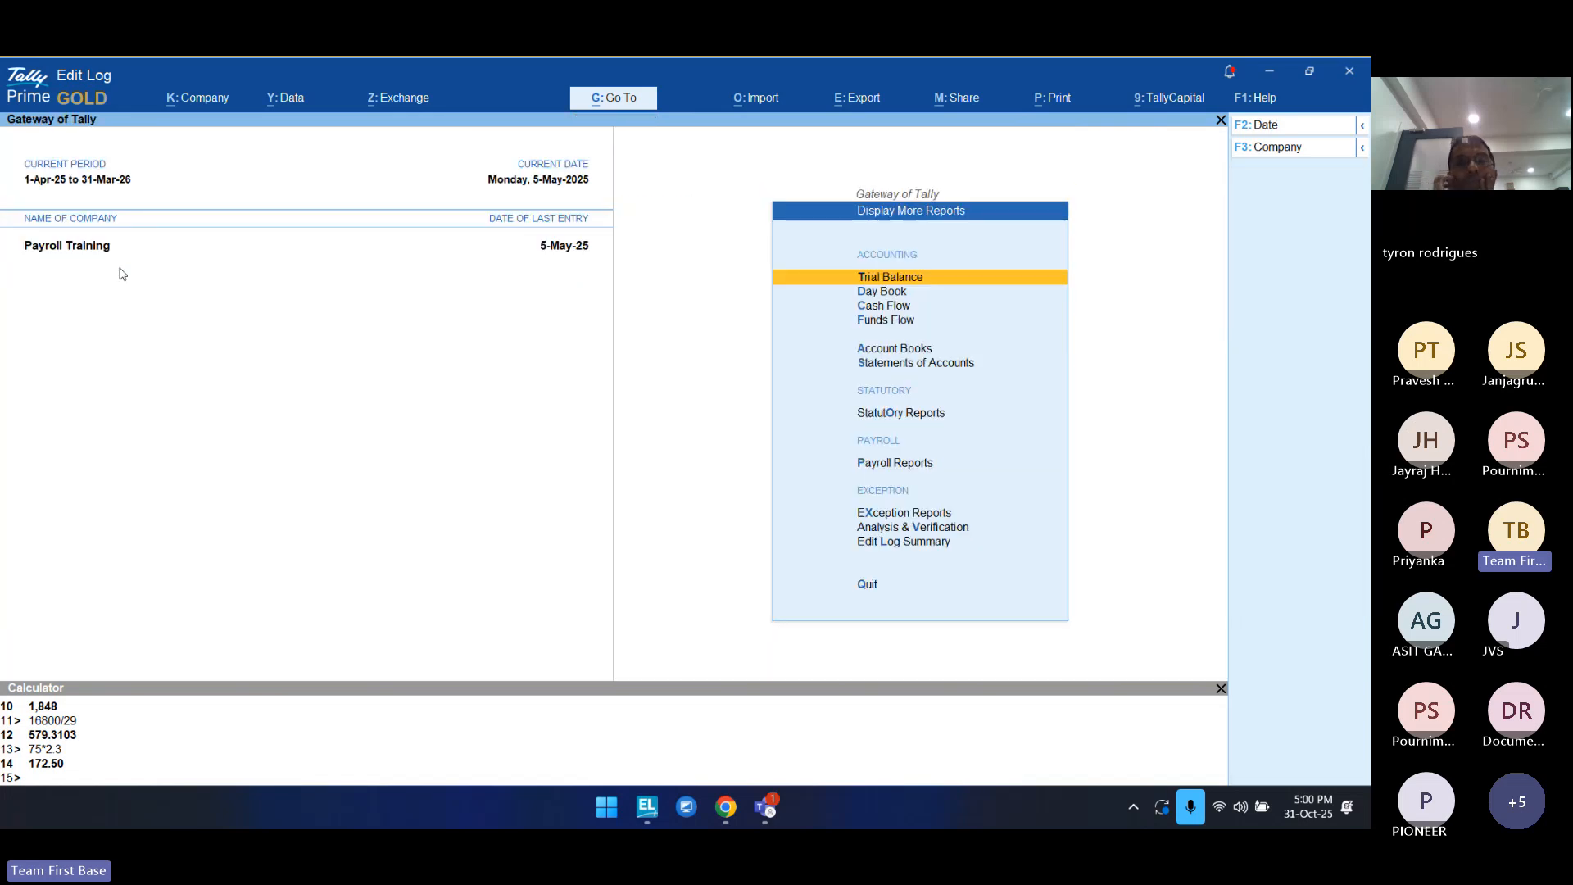
key("Down")
key("Down")
key("Down")
key("Down")
key("Down")
key("Return")
key("Down")
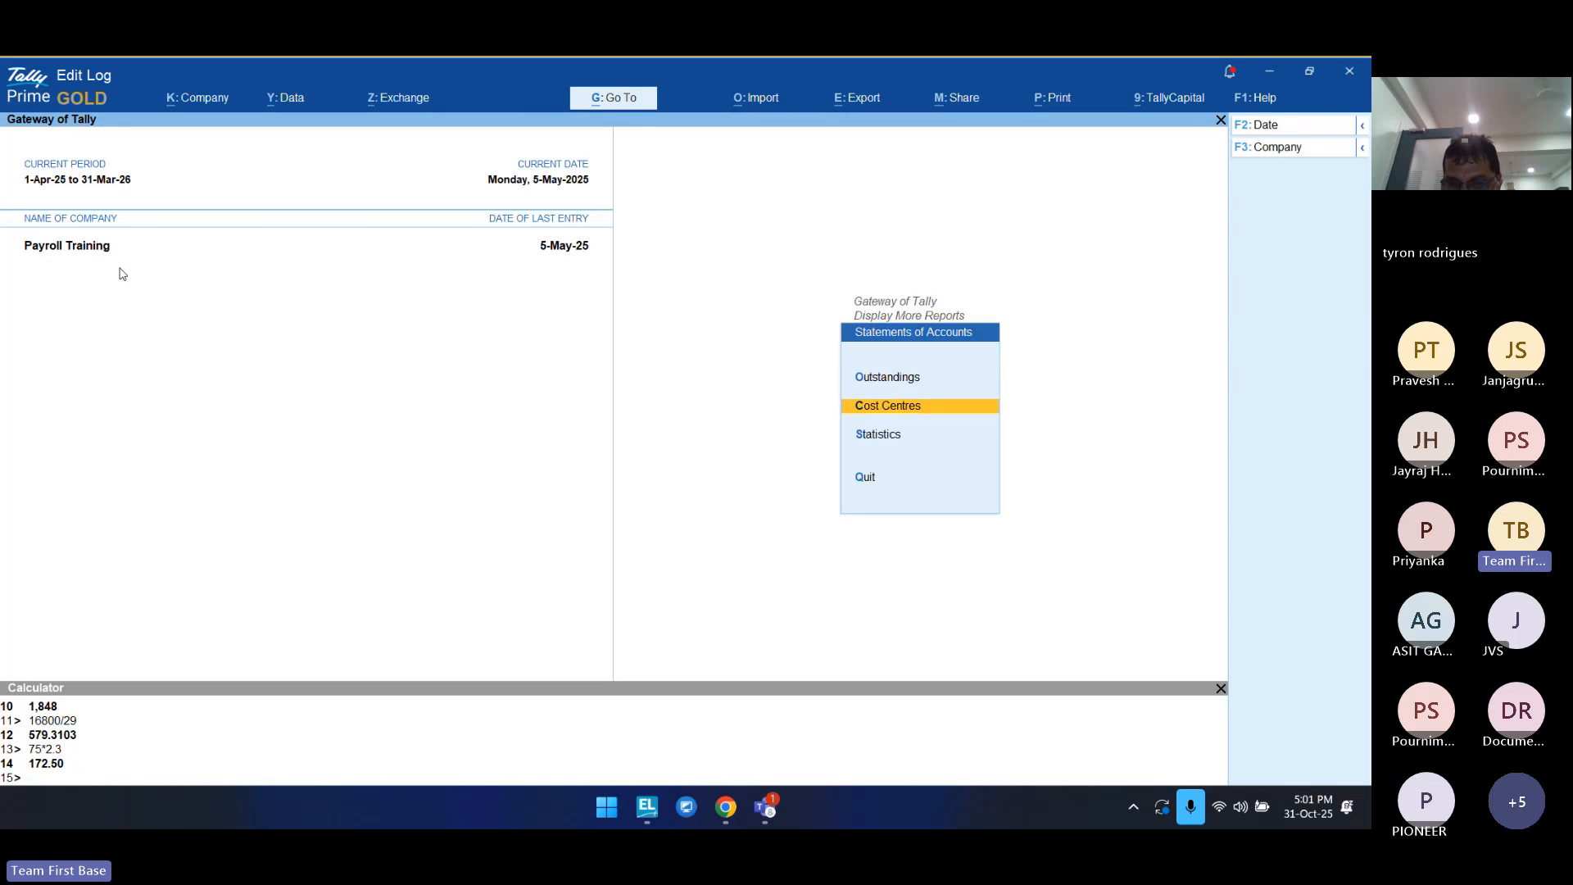
key("Return")
key("Down")
key("Down")
key("Return")
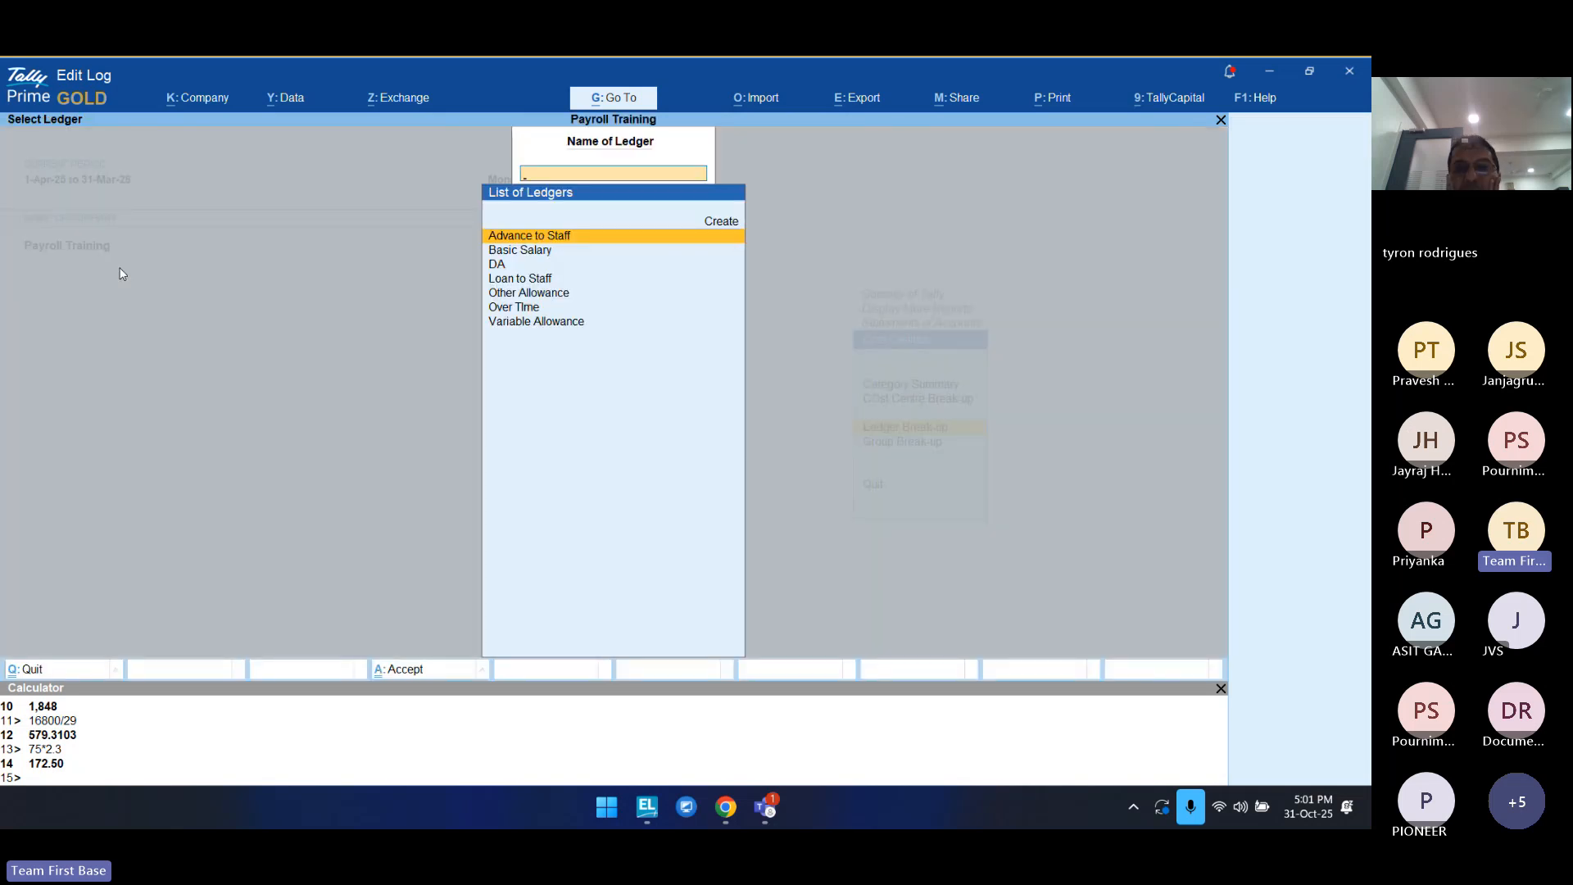
Step: View the cost centre breakup of the Advance to Staff ledger
key("Down")
key("Down")
key("Down")
key("Down")
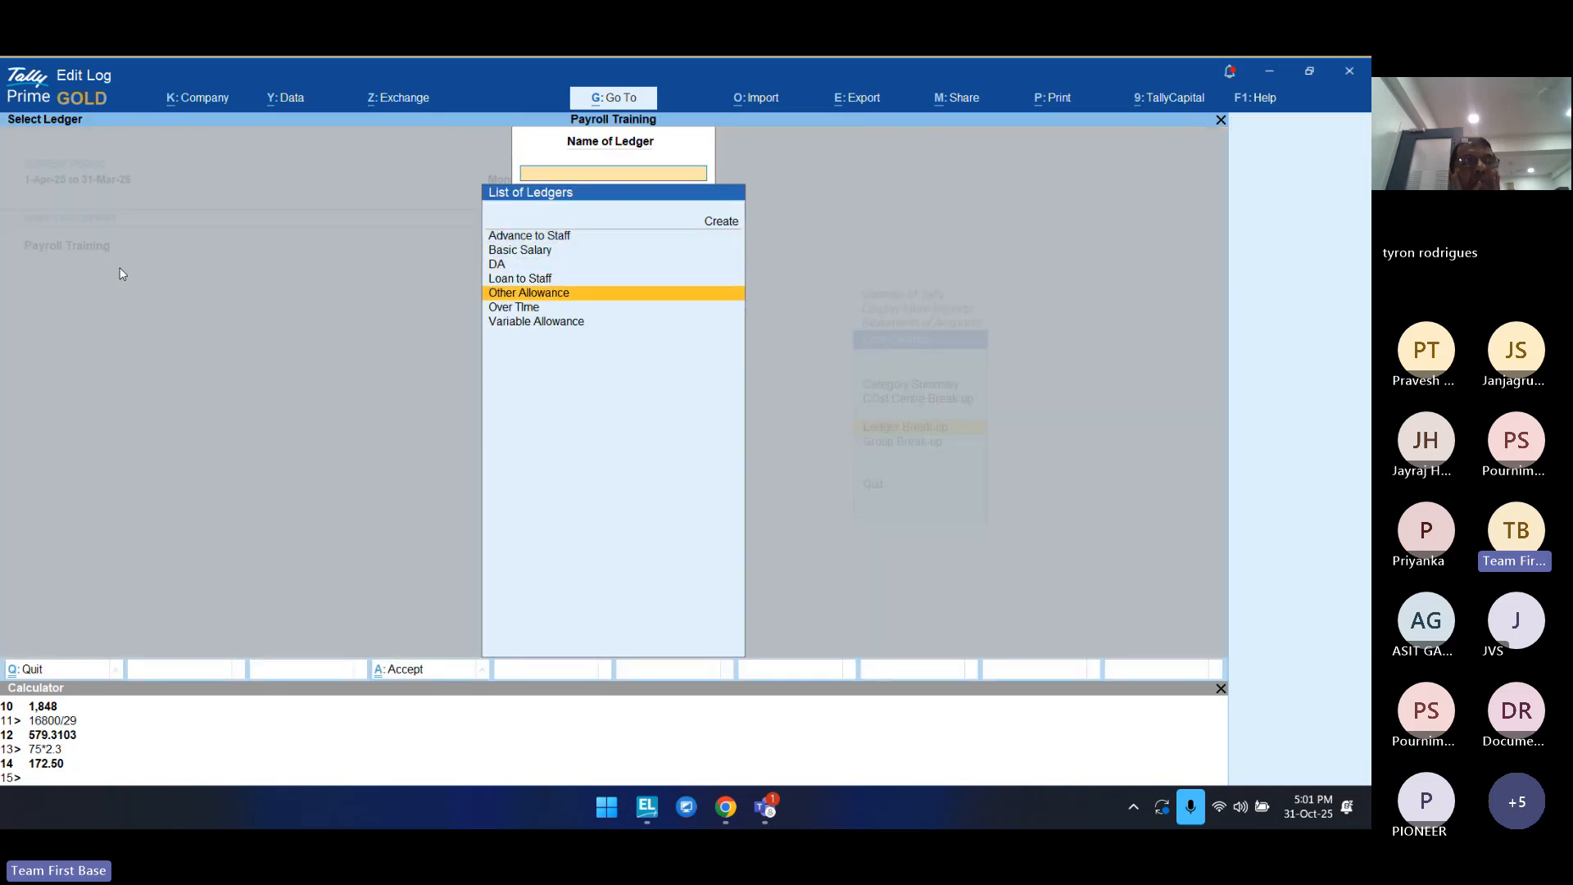
key("Up")
key("Down")
key("Up")
key("Up")
key("Up")
key("Up")
key("Return")
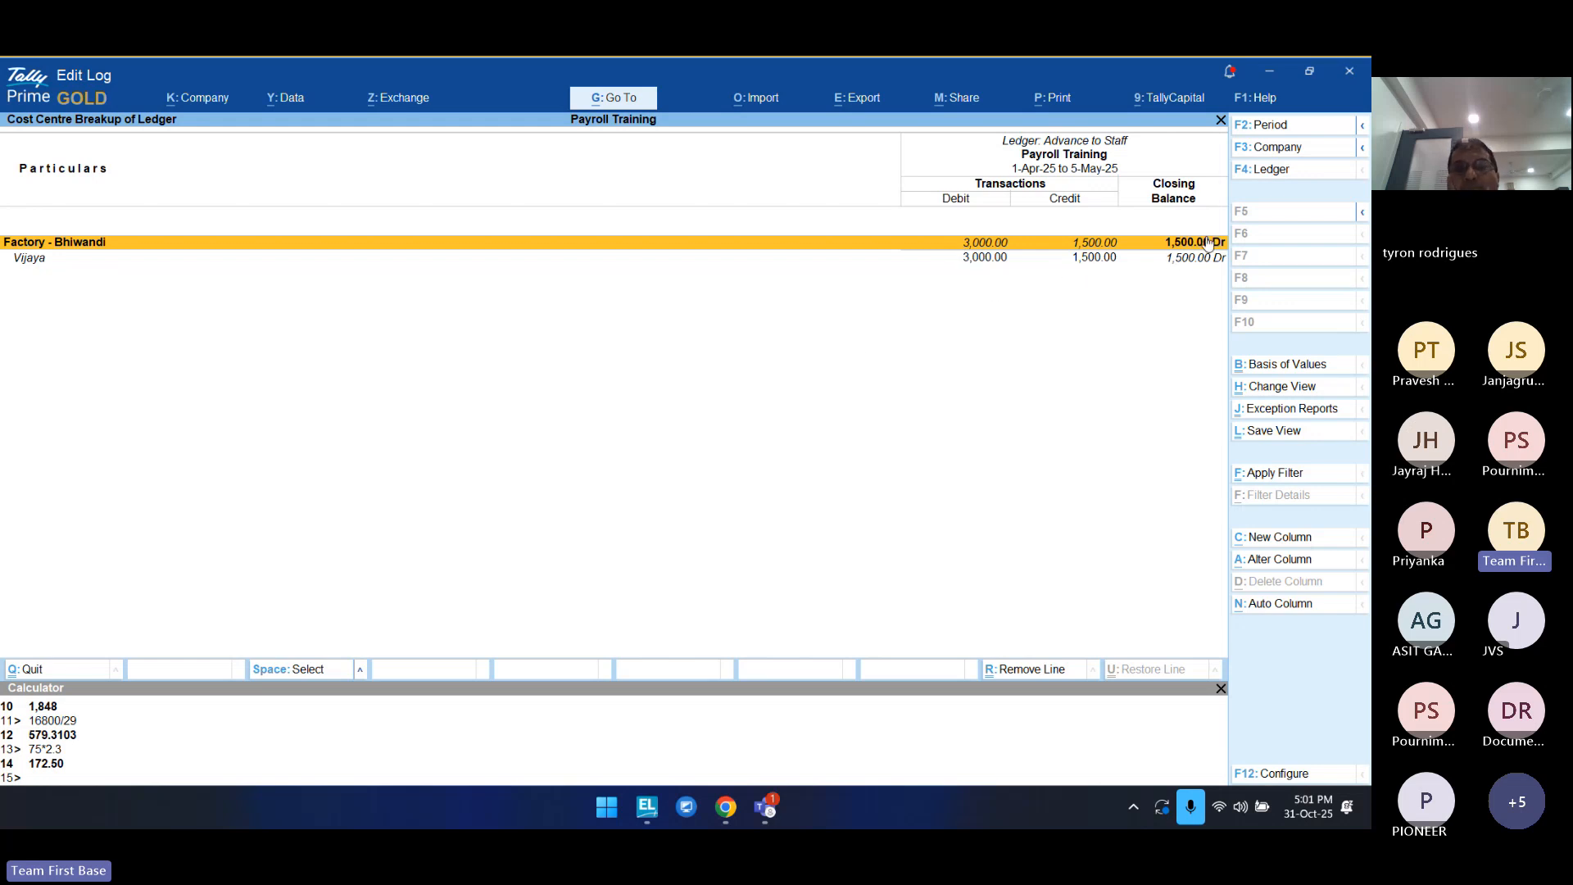
Step: Switch the cost centre breakup report to the Loan to Staff ledger
left_click(1267, 172)
key("Down")
key("Down")
key("Down")
key("Down")
key("Down")
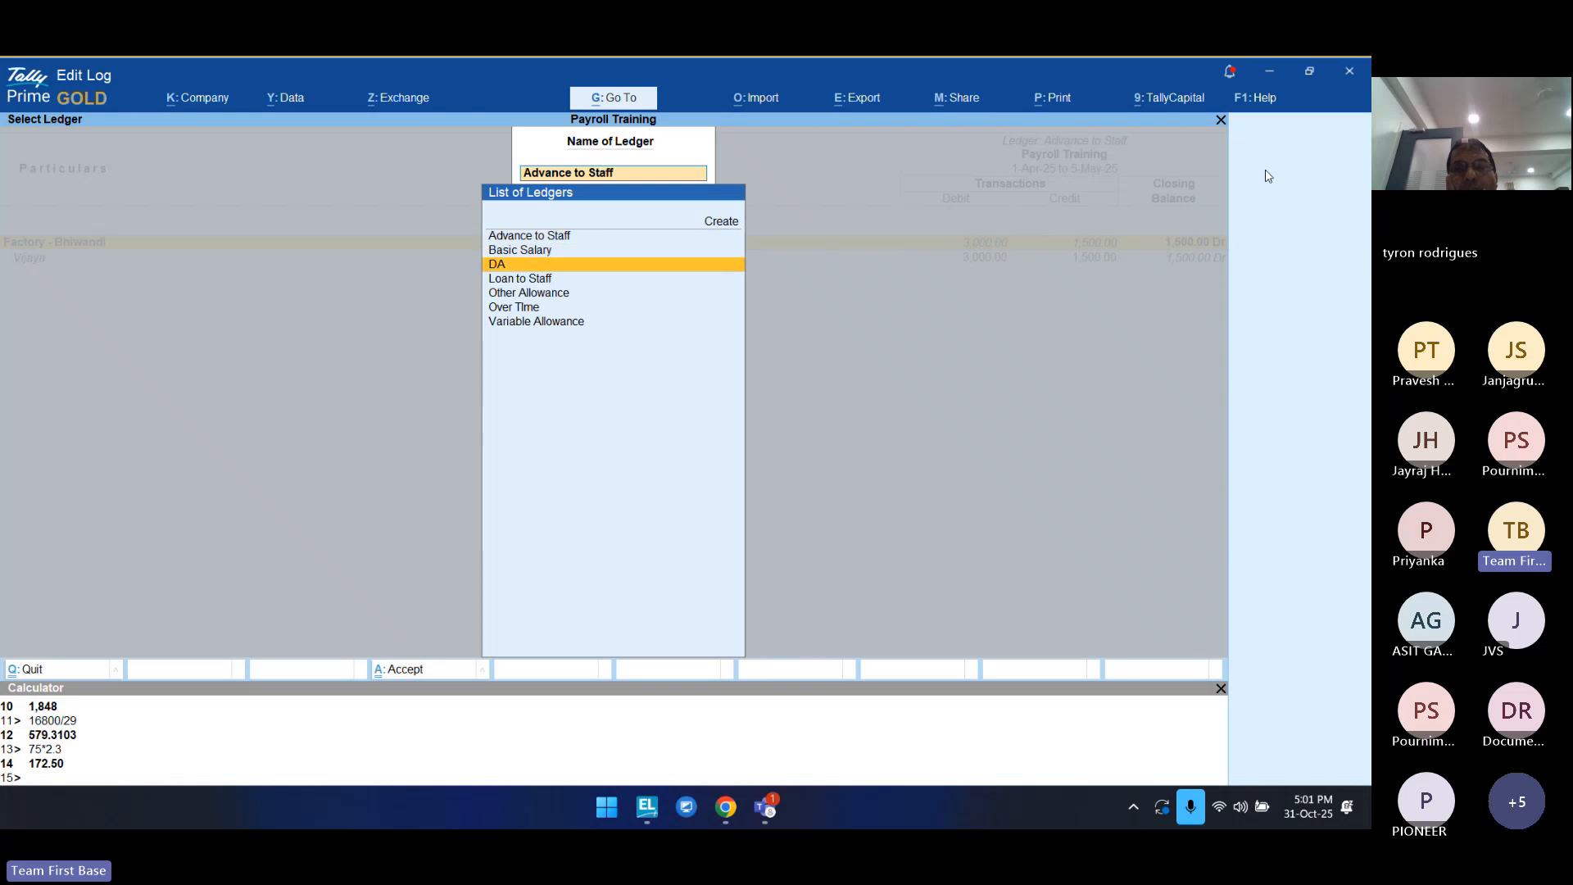
key("Up")
key("Up")
key("Return")
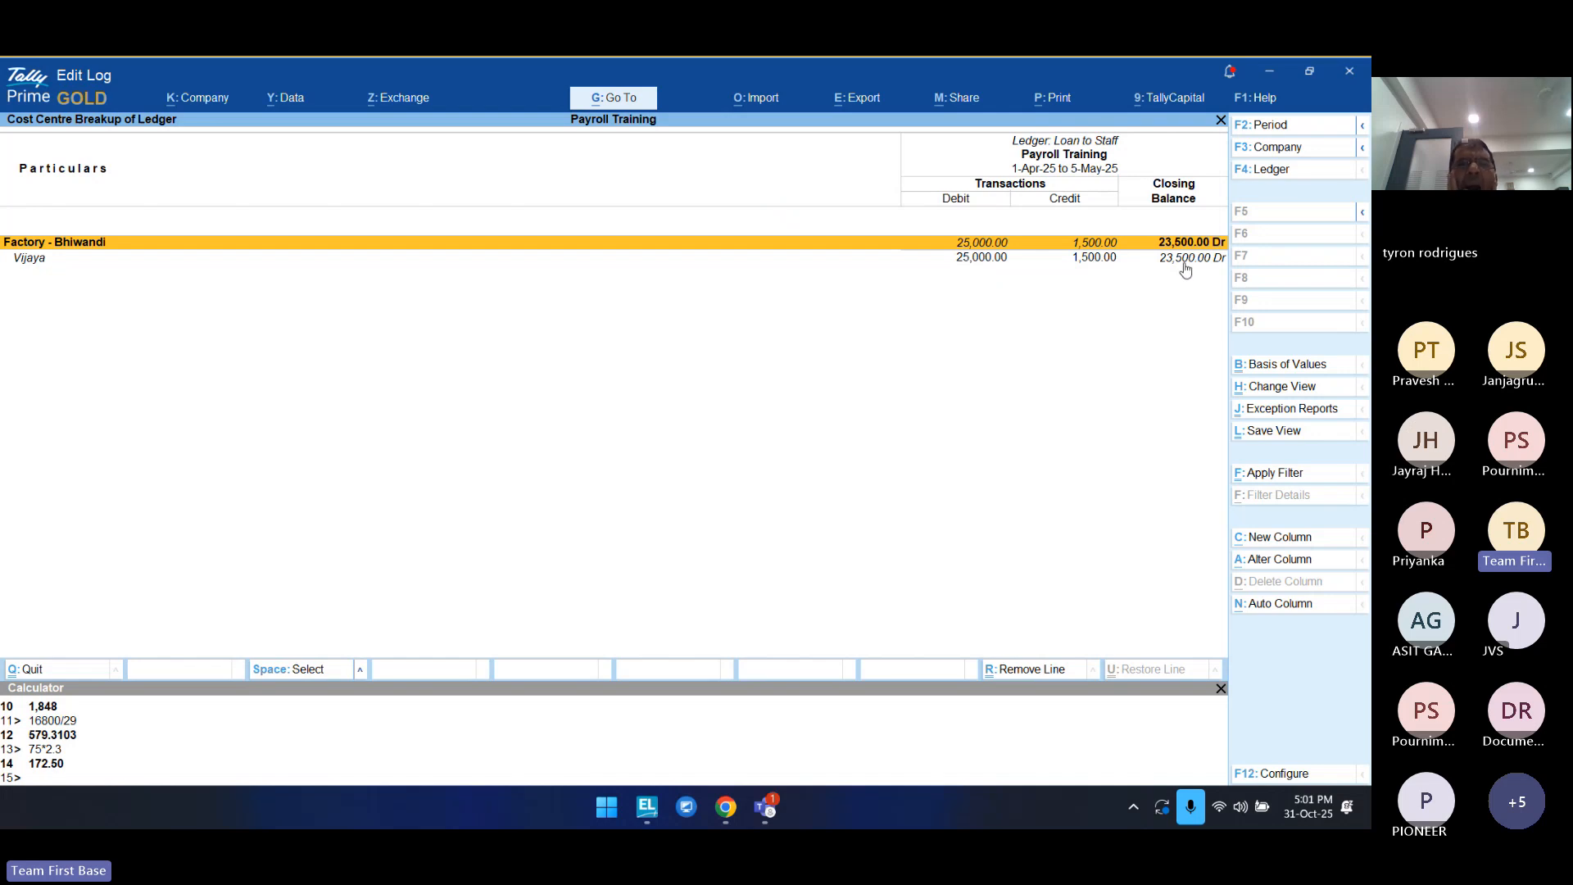
Step: Close the cost centre breakup reports and open the Salary Payable ledger from Account Books
key("Escape")
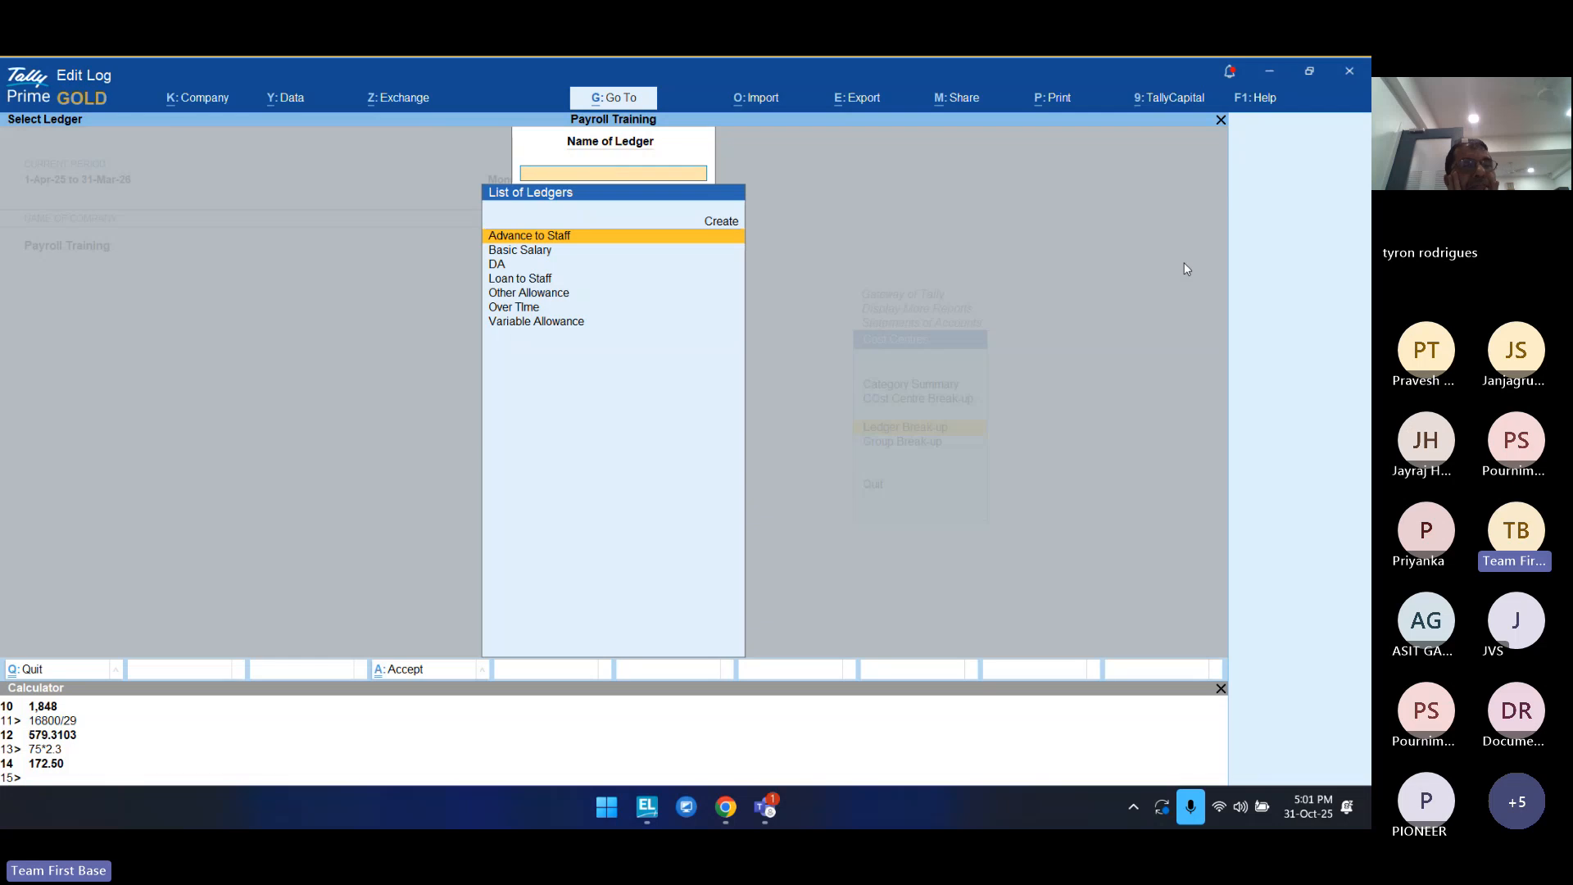
key("Escape")
key("Escape")
key("Escape")
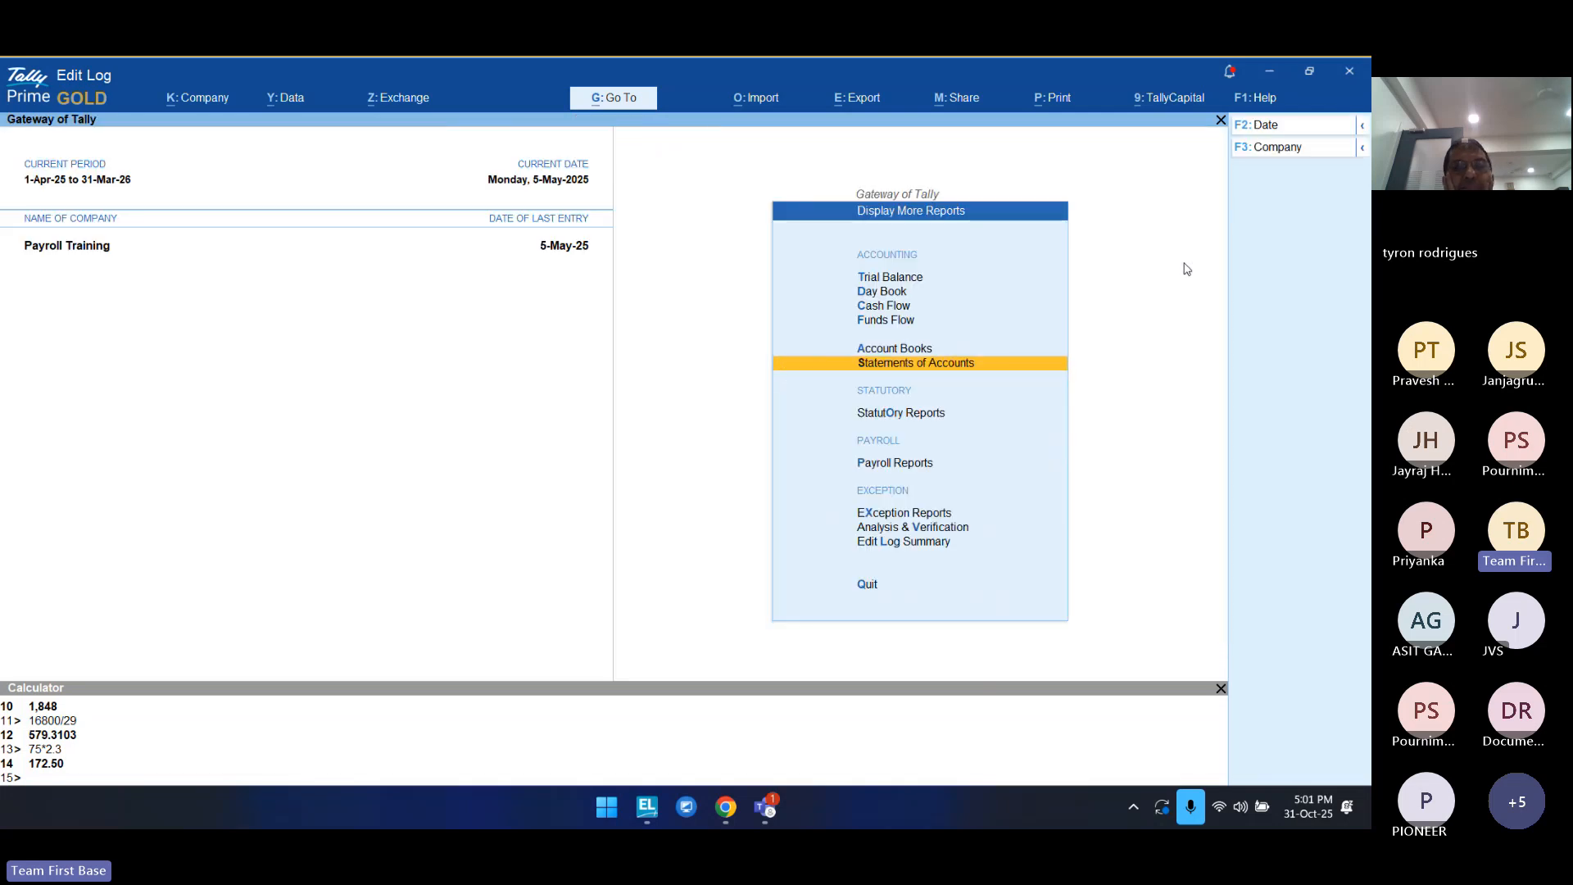
key("a")
key("Return")
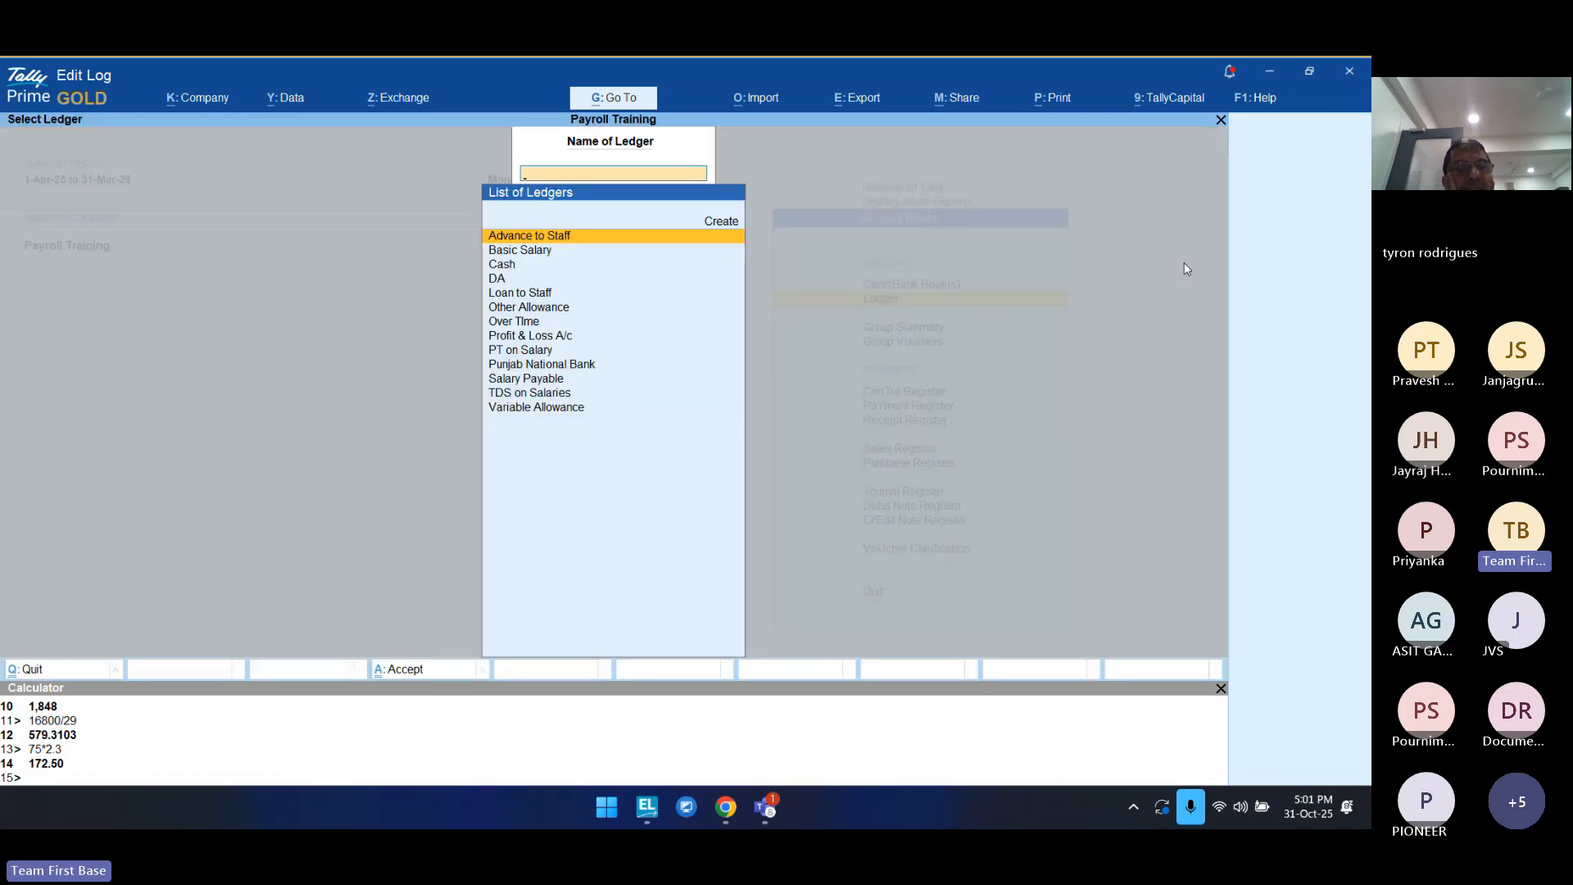
type("sal")
key("Return")
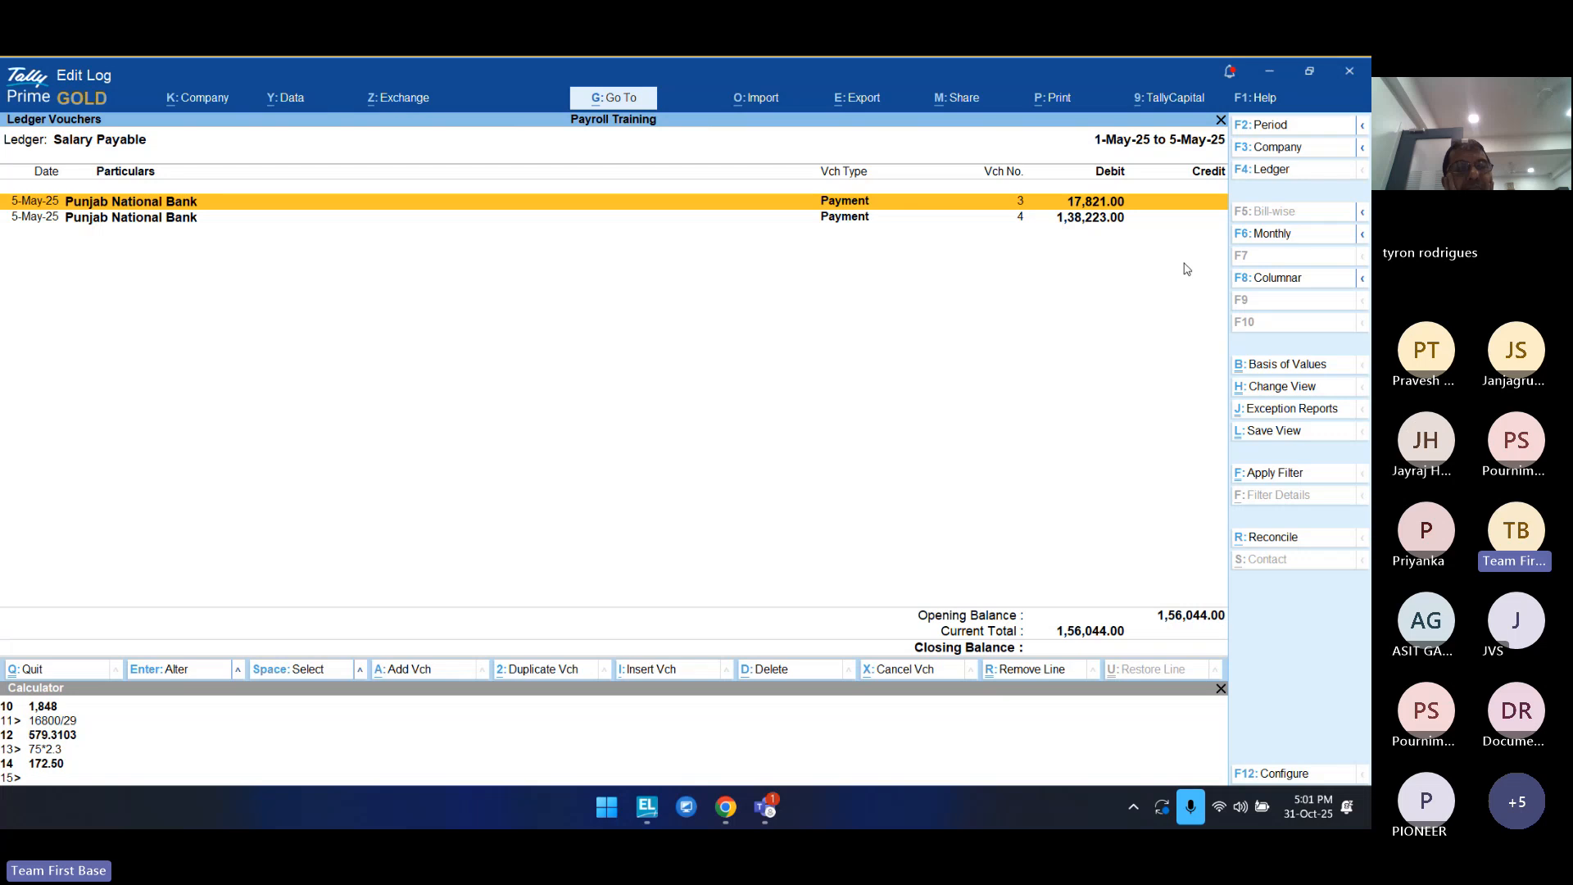
Step: Set the Salary Payable ledger period to start from 1-Apr-25 and keep 5-May-25 as its end
key("Down")
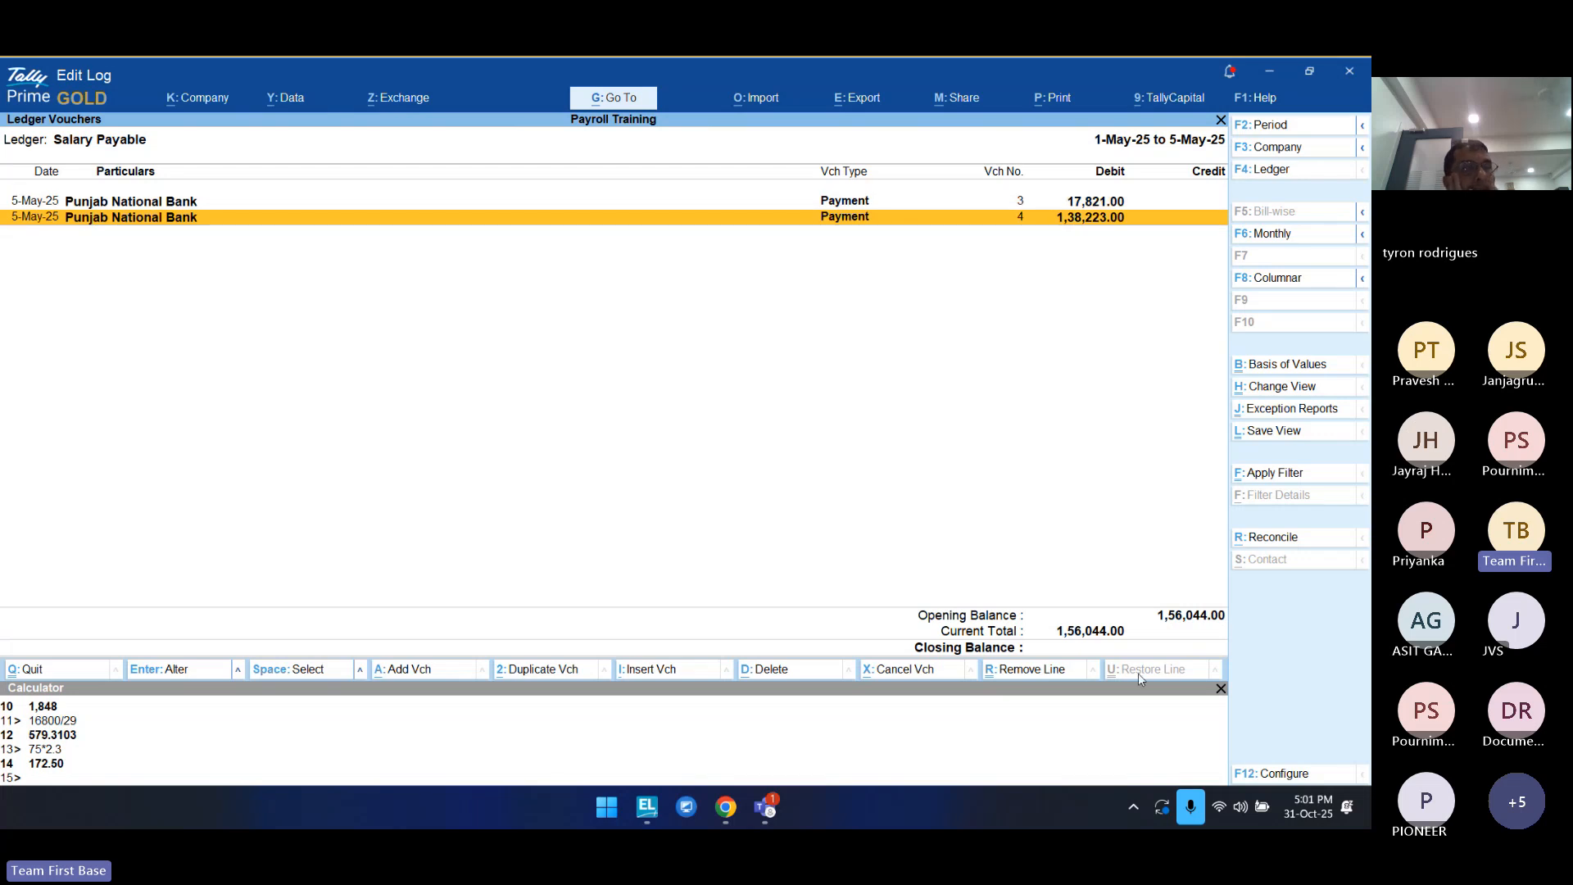
left_click(1282, 132)
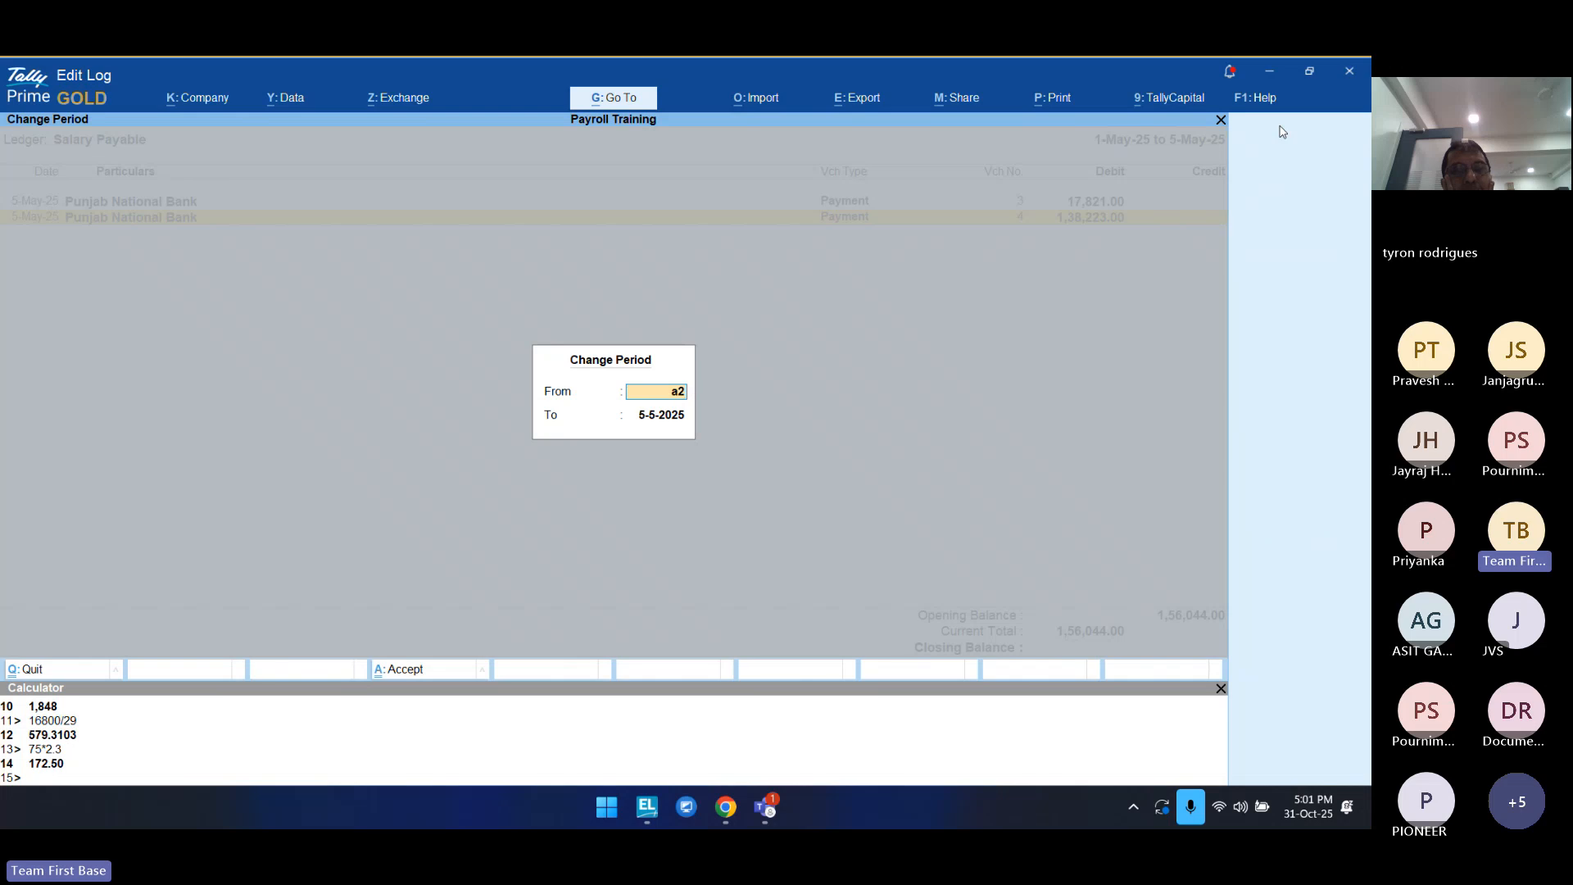
key("Return")
key("Return")
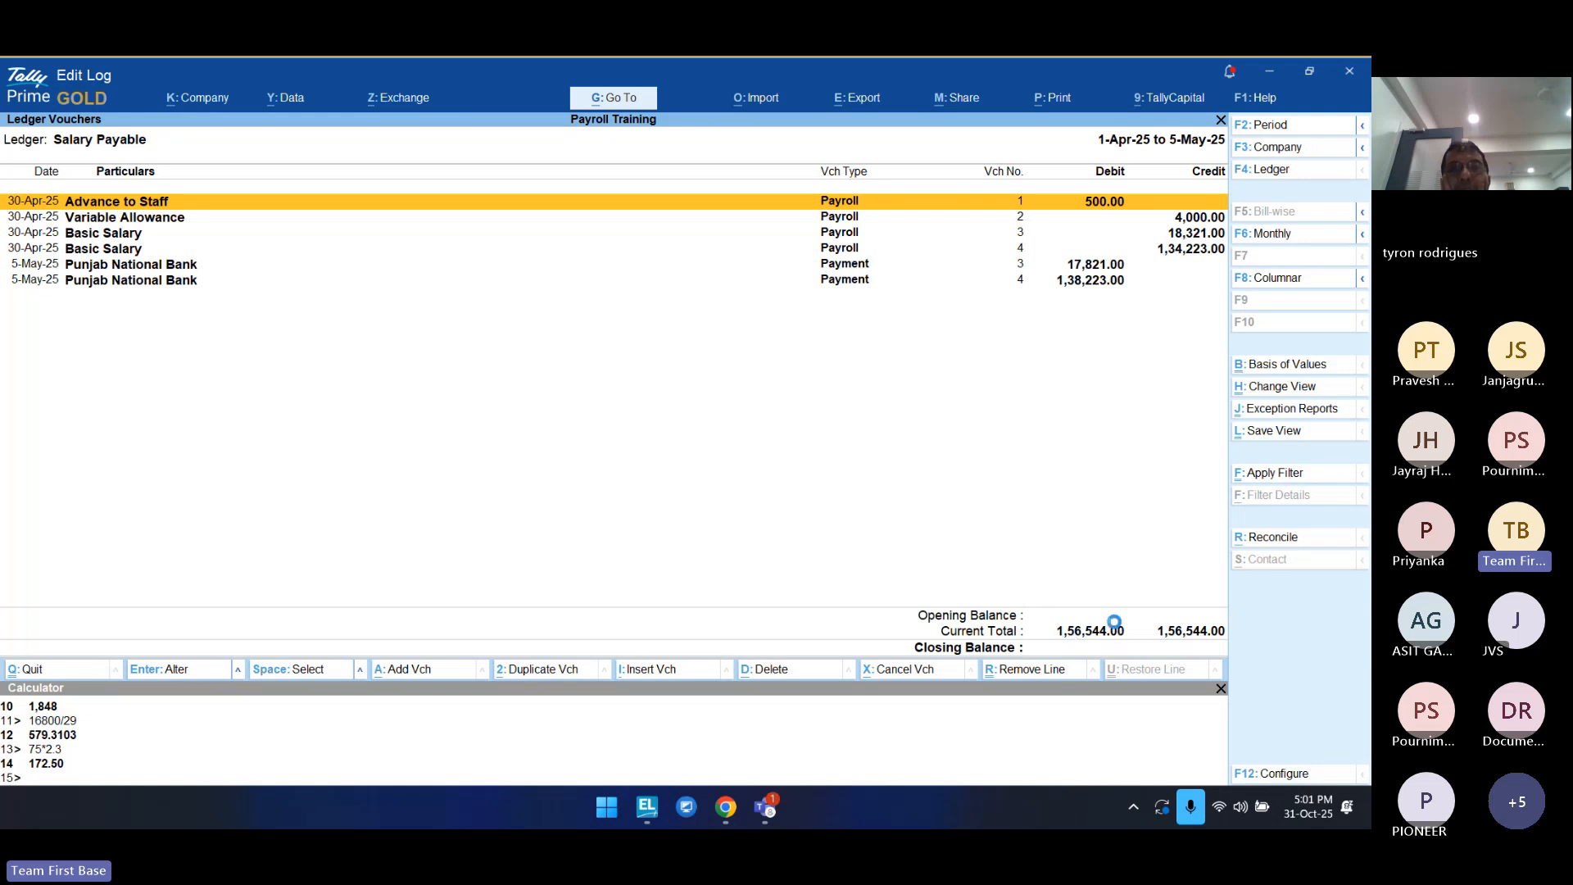
Step: Close the ledger report and drill down from Profit & Loss A/c through Indirect Expenses into Salaries to Staff
key("Escape")
key("Escape")
key("Escape")
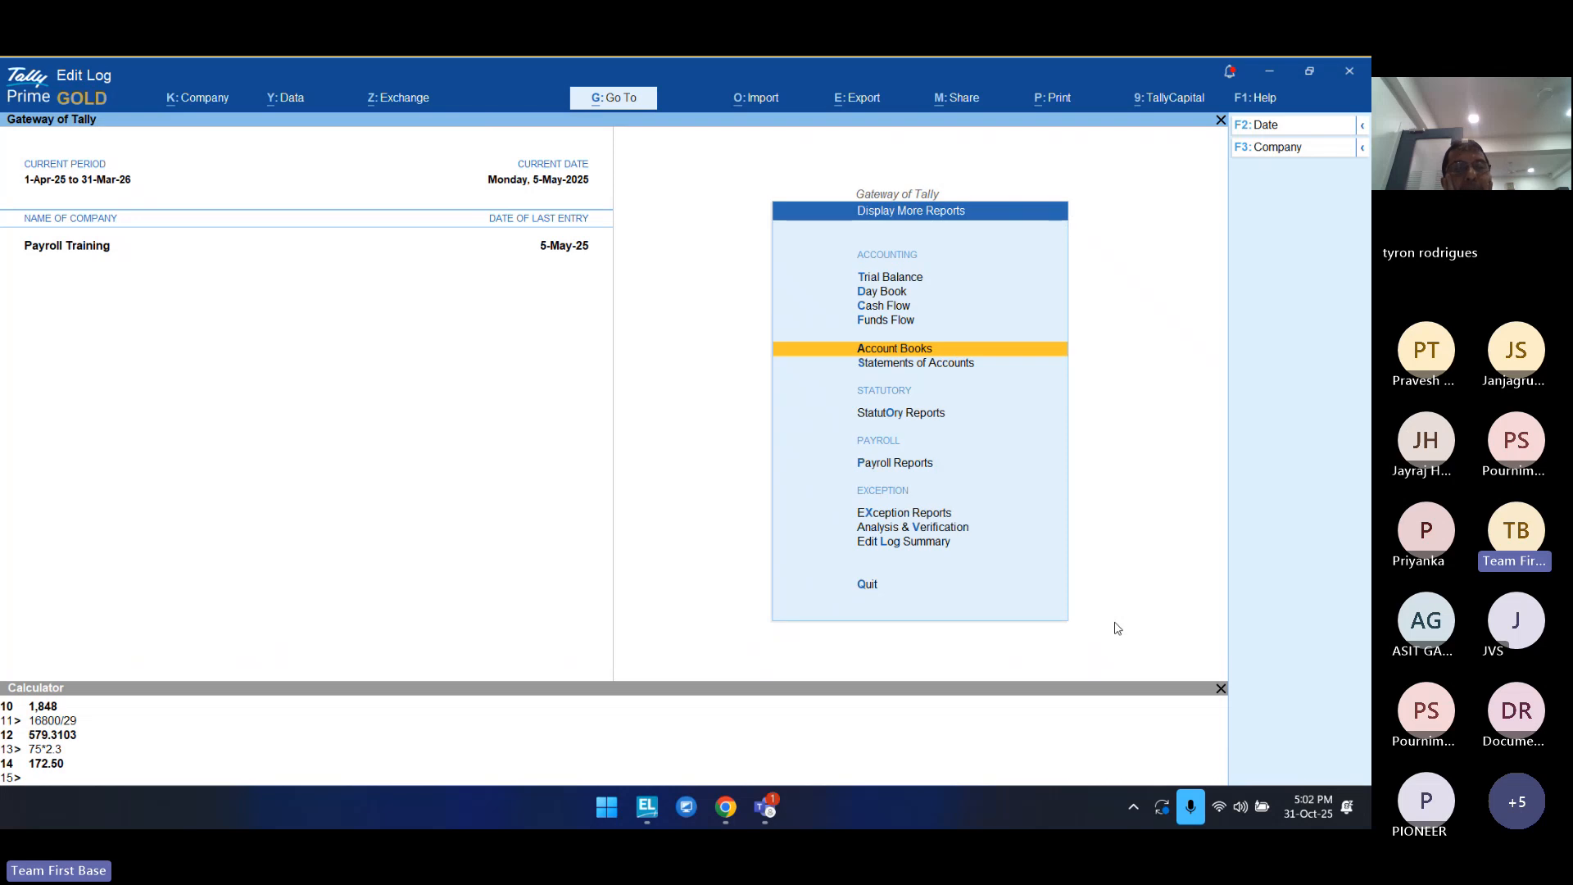
key("Escape")
key("Up")
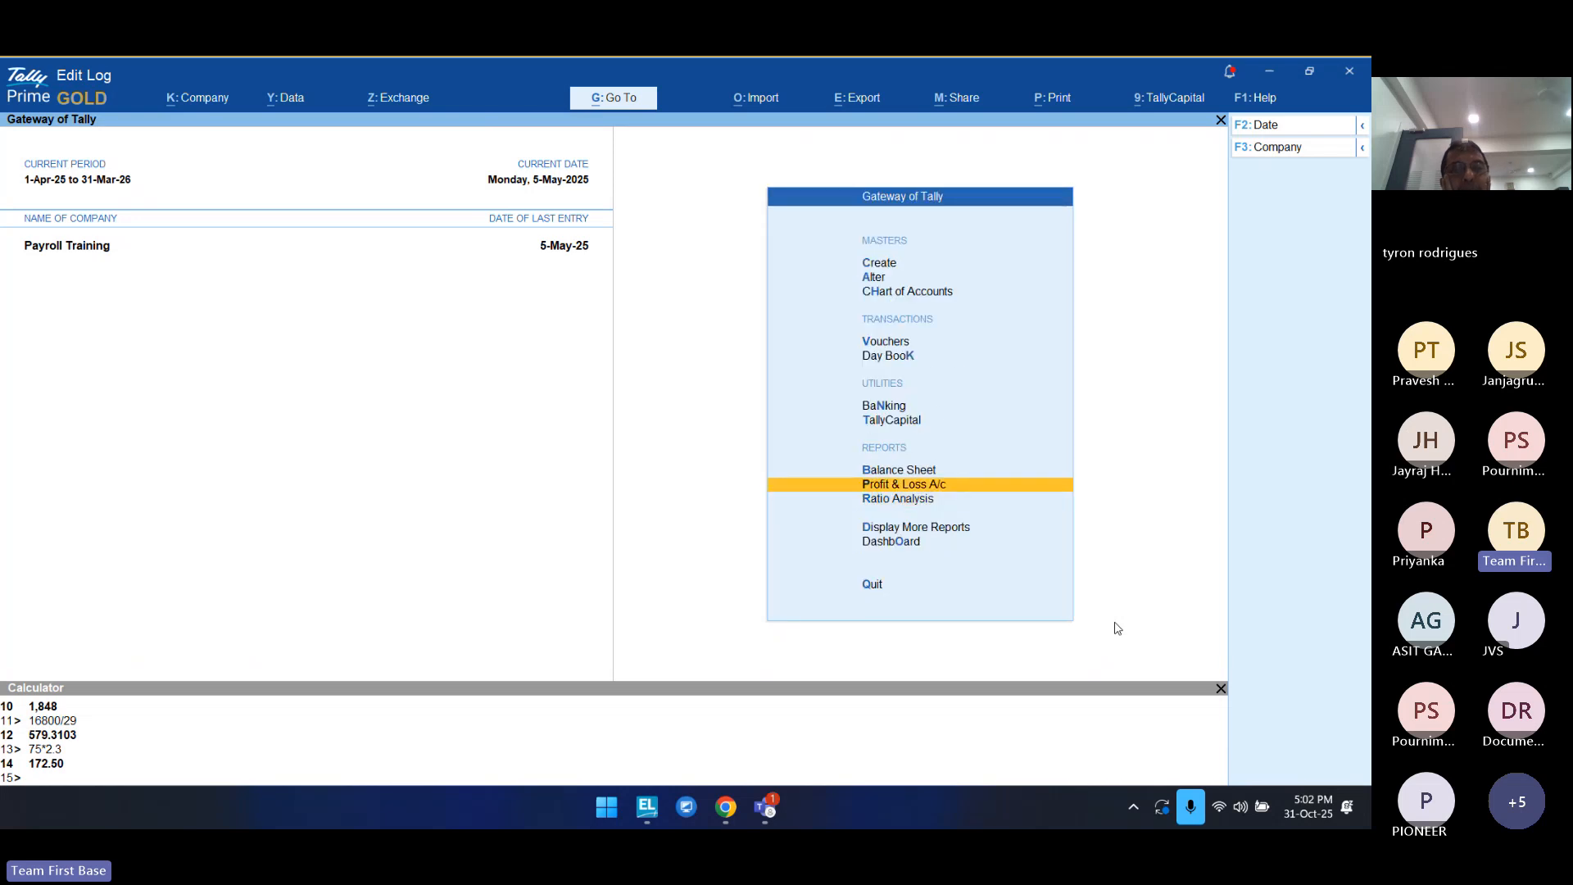
key("Return")
key("Return")
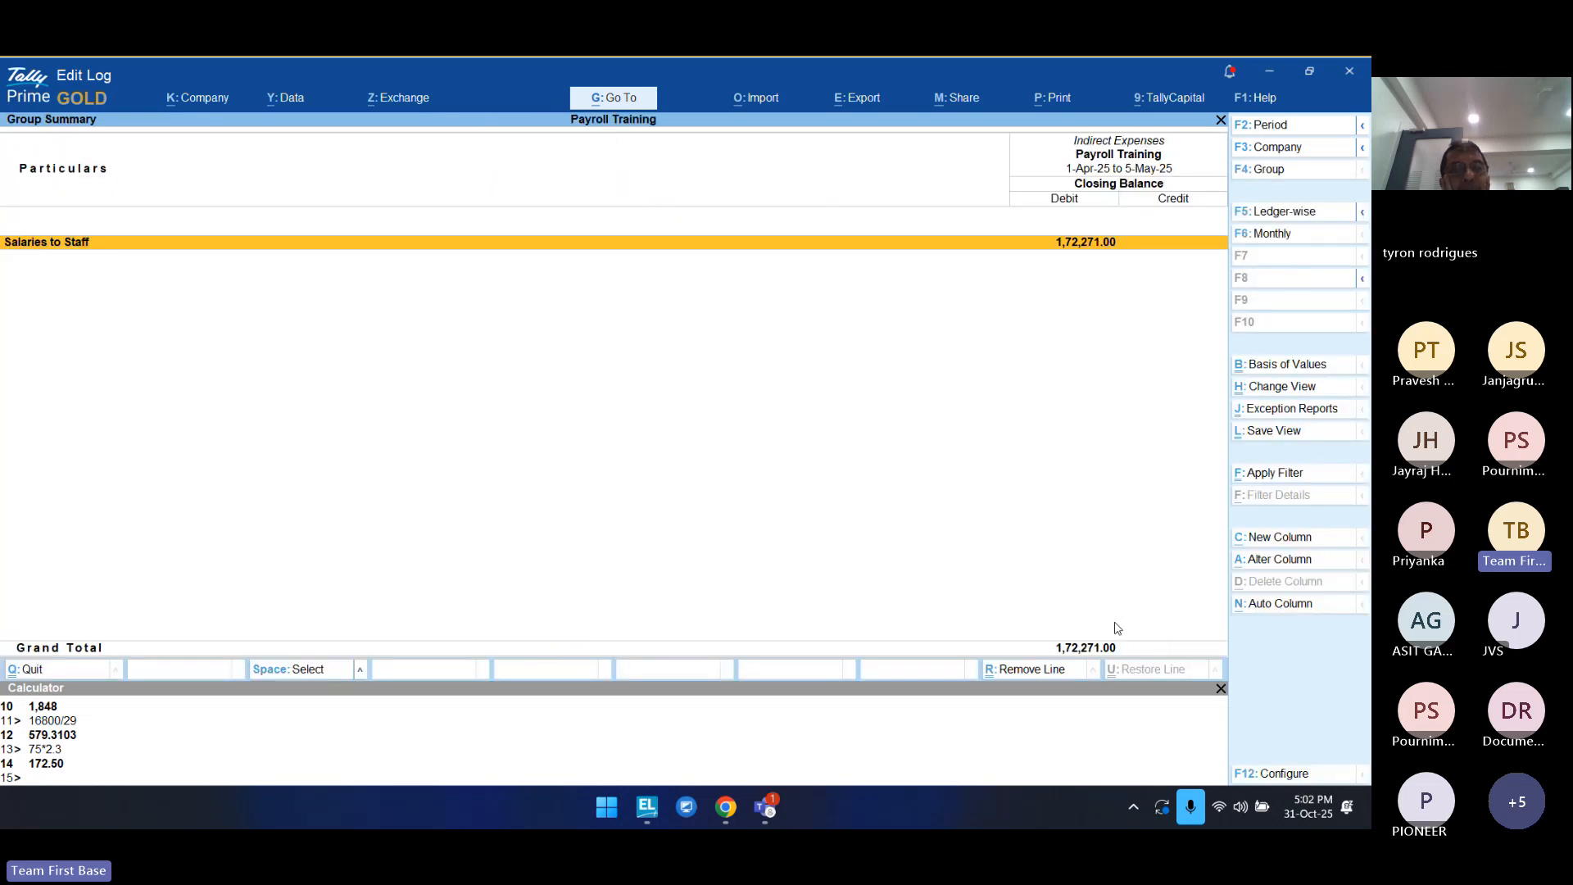
key("Return")
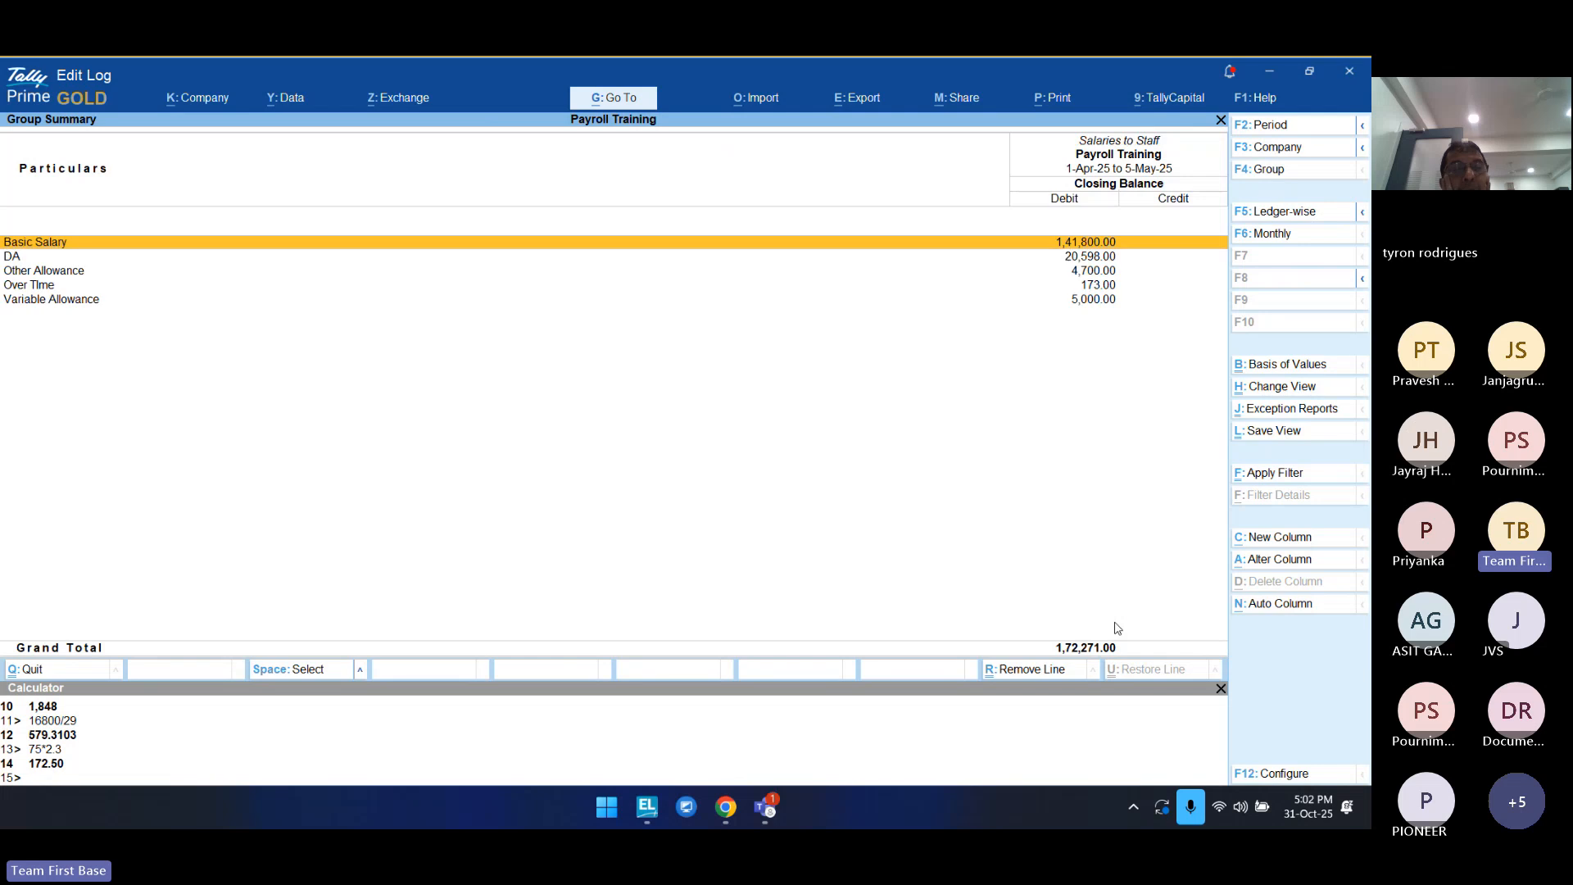
Step: Examine the pay head balances under Salaries to Staff, from Basic Salary through Variable Allowance
key("Down")
key("Down")
key("Down")
key("Down")
key("Up")
key("Up")
key("Up")
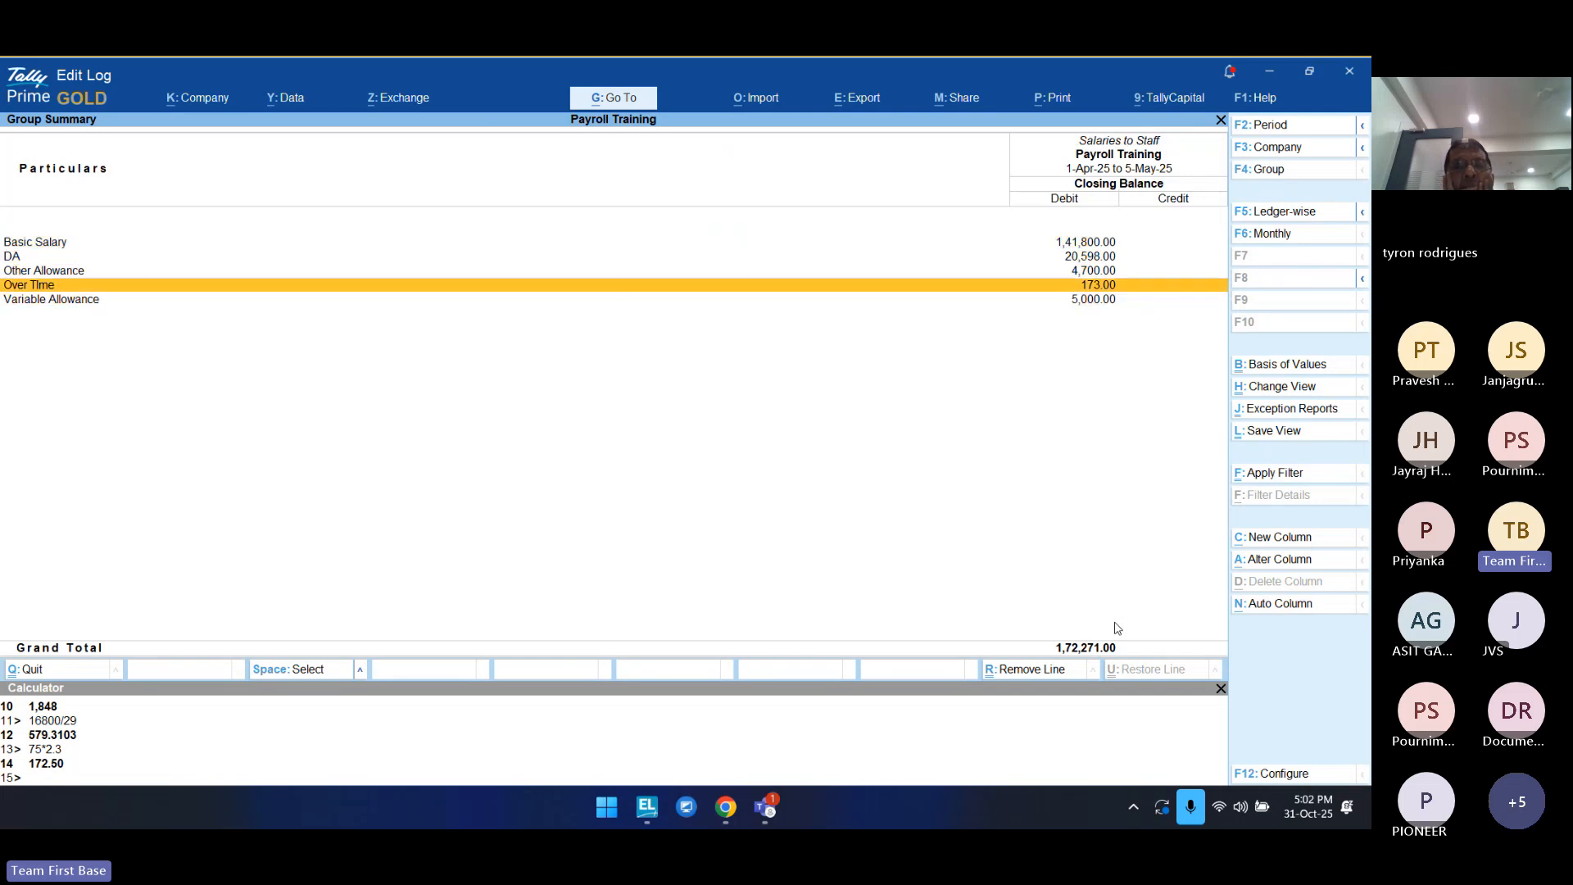
key("Up")
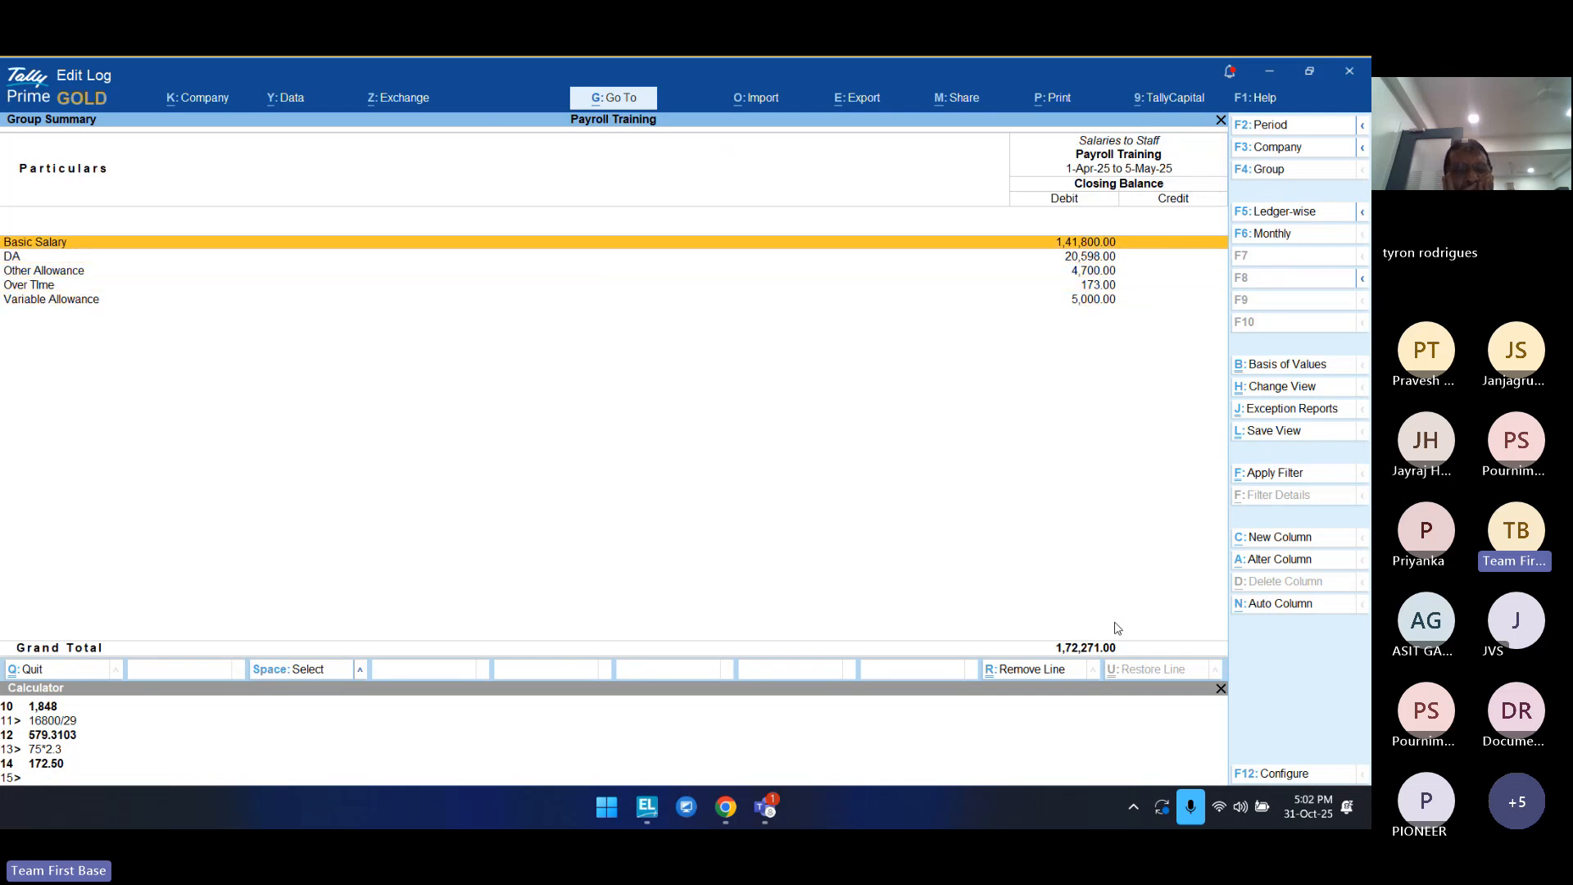
key("Down")
key("Down")
key("Down")
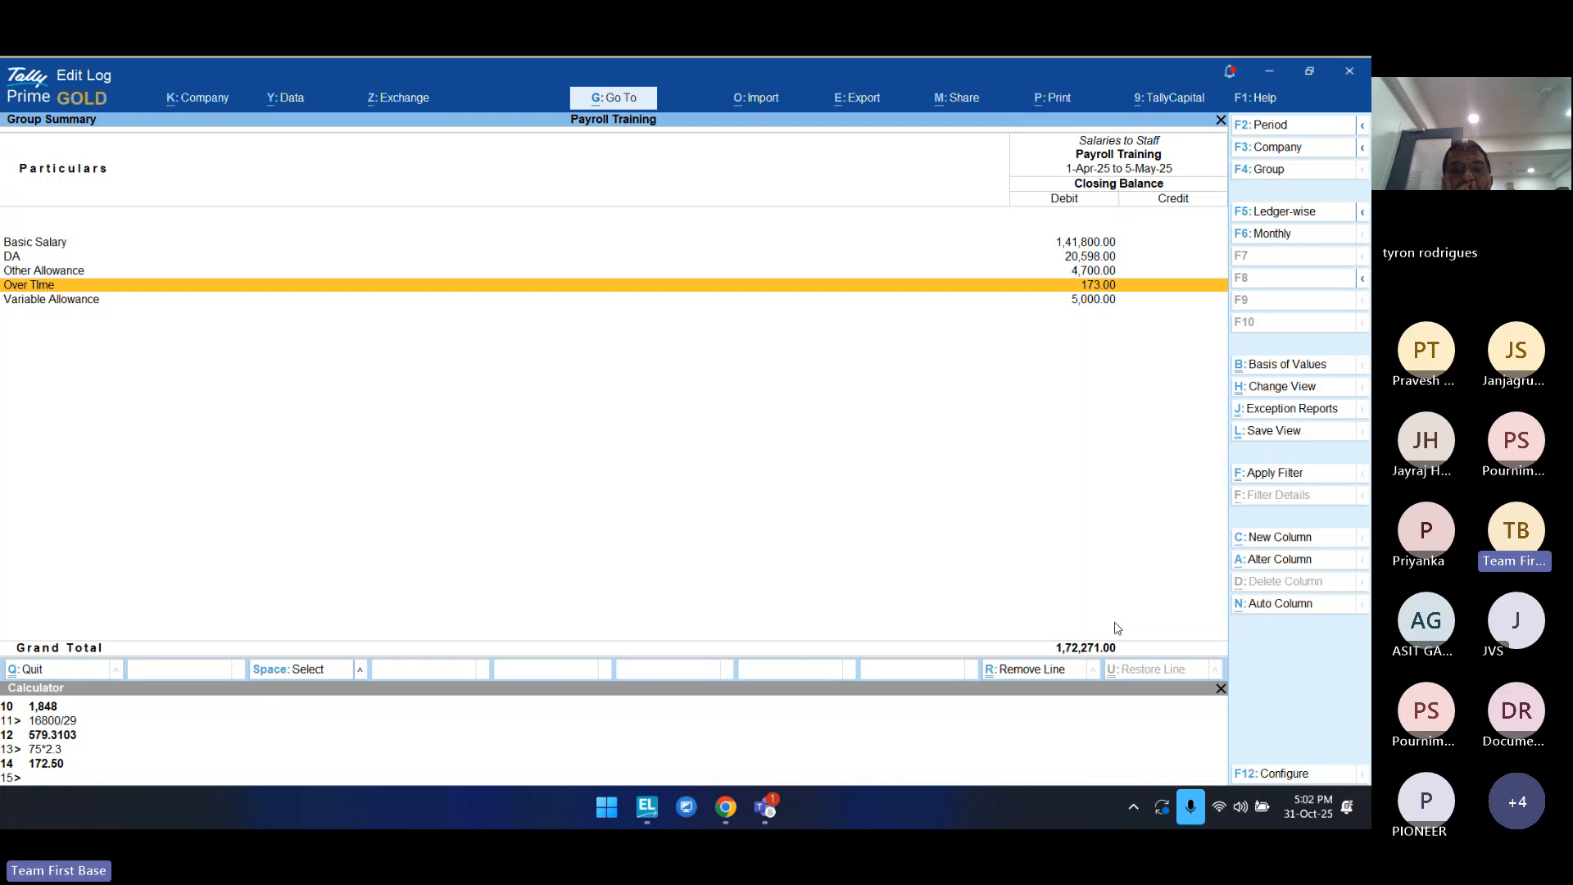
key("Up")
key("Up")
key("Up")
key("Down")
key("Down")
key("Down")
key("Down")
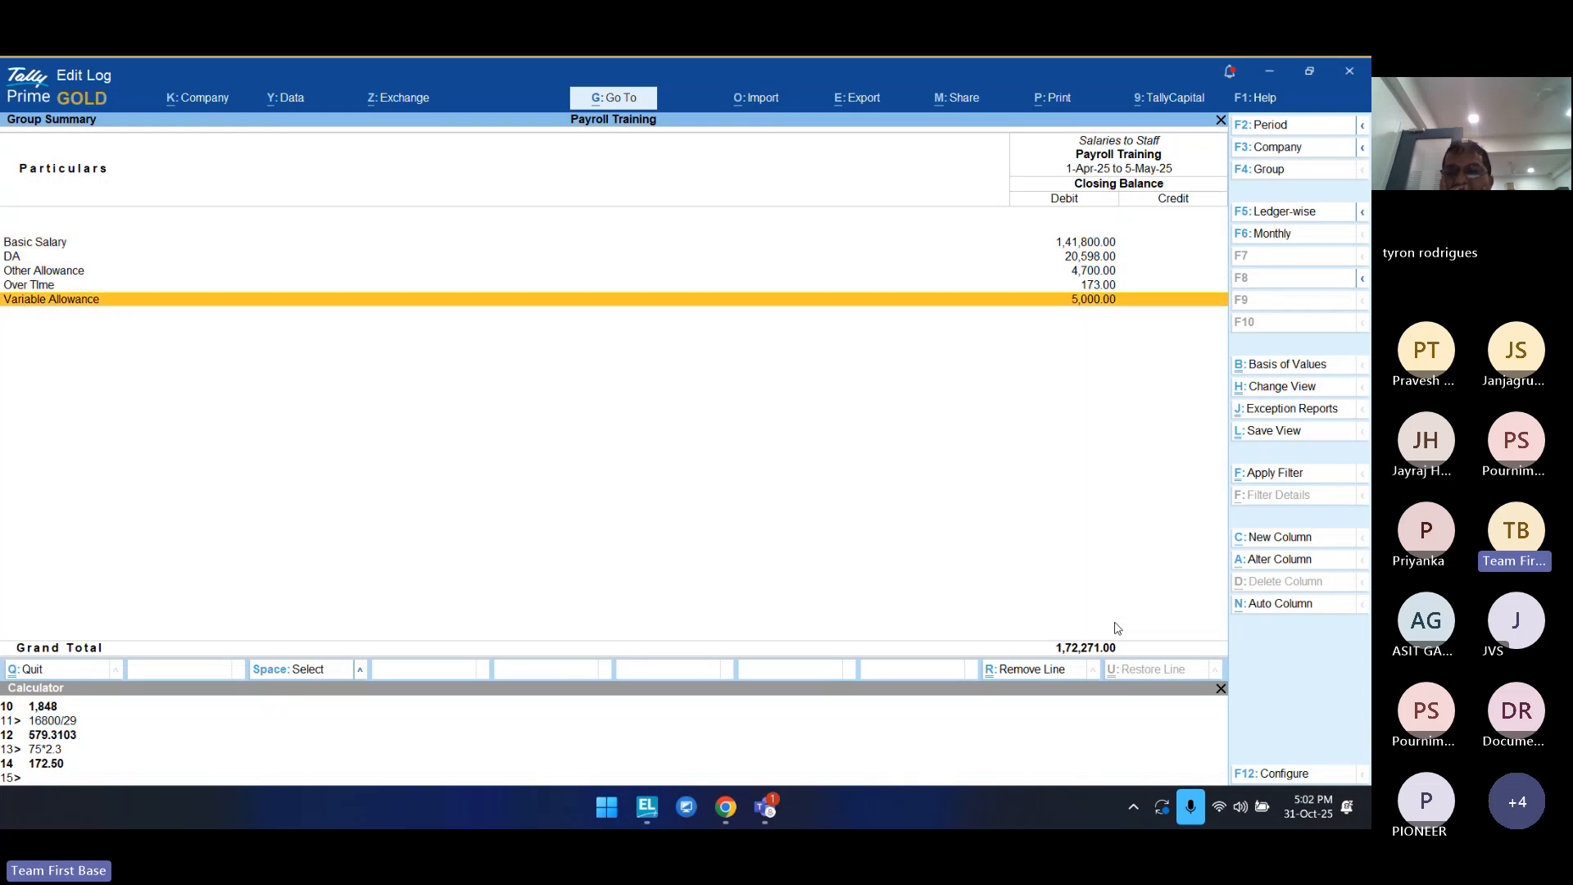
Step: Close the Profit & Loss reports and open Payroll Reports from Display More Reports
key("Escape")
key("Escape")
key("Escape")
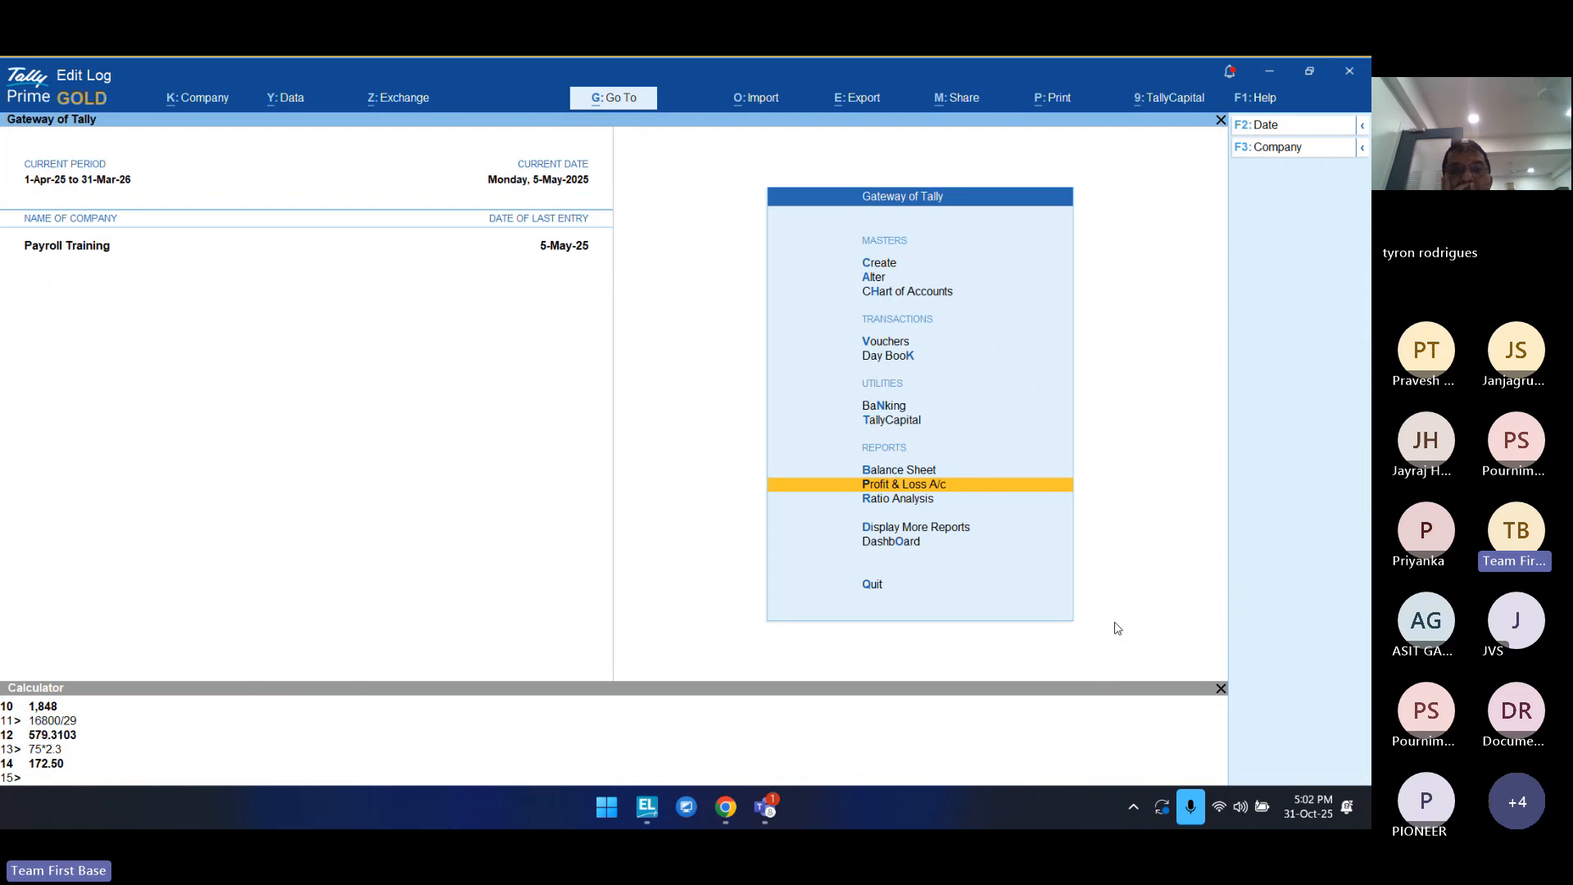
key("Down")
key("Down")
key("Return")
key("Down")
key("Down")
key("Down")
key("Down")
key("Down")
key("Down")
key("Down")
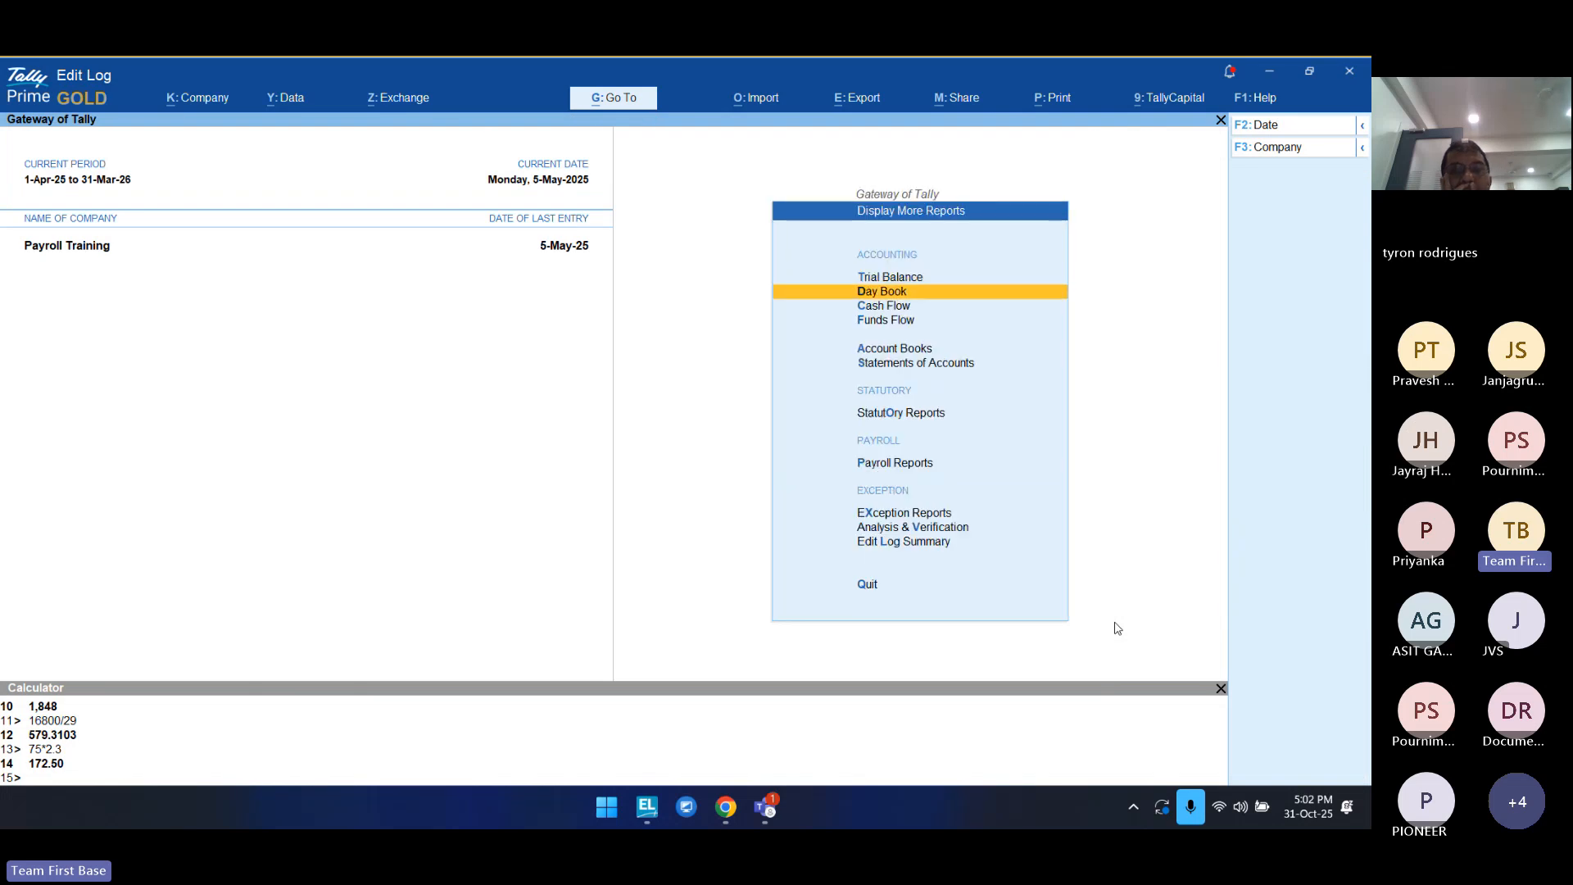
key("Return")
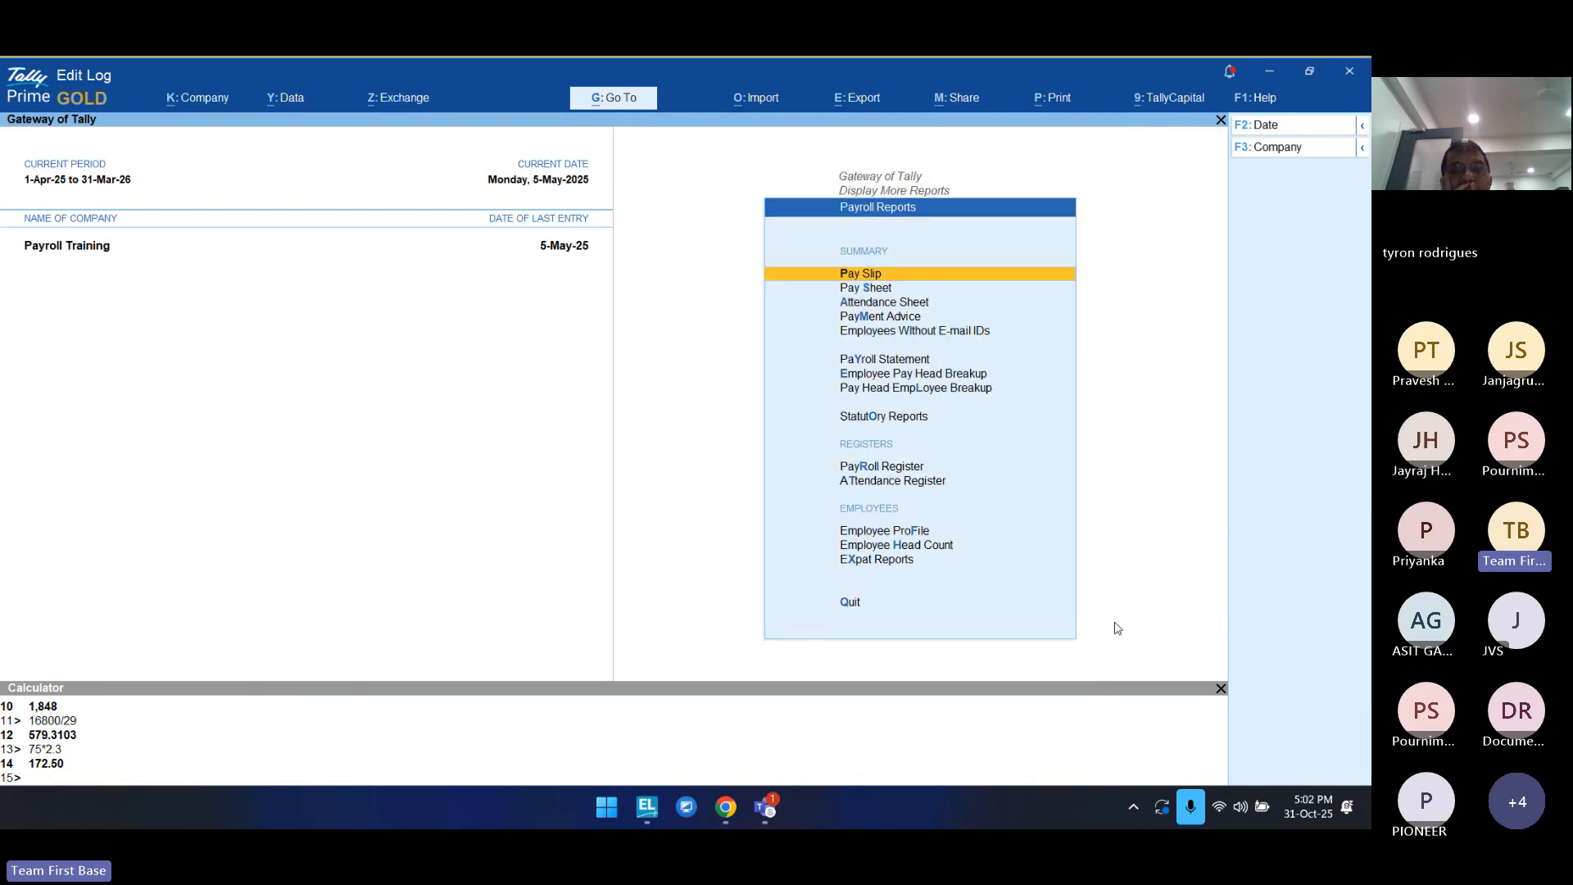
Step: Open the Pay Sheet for all employees in the Factory - Bhiwandi category
key("Down")
key("Return")
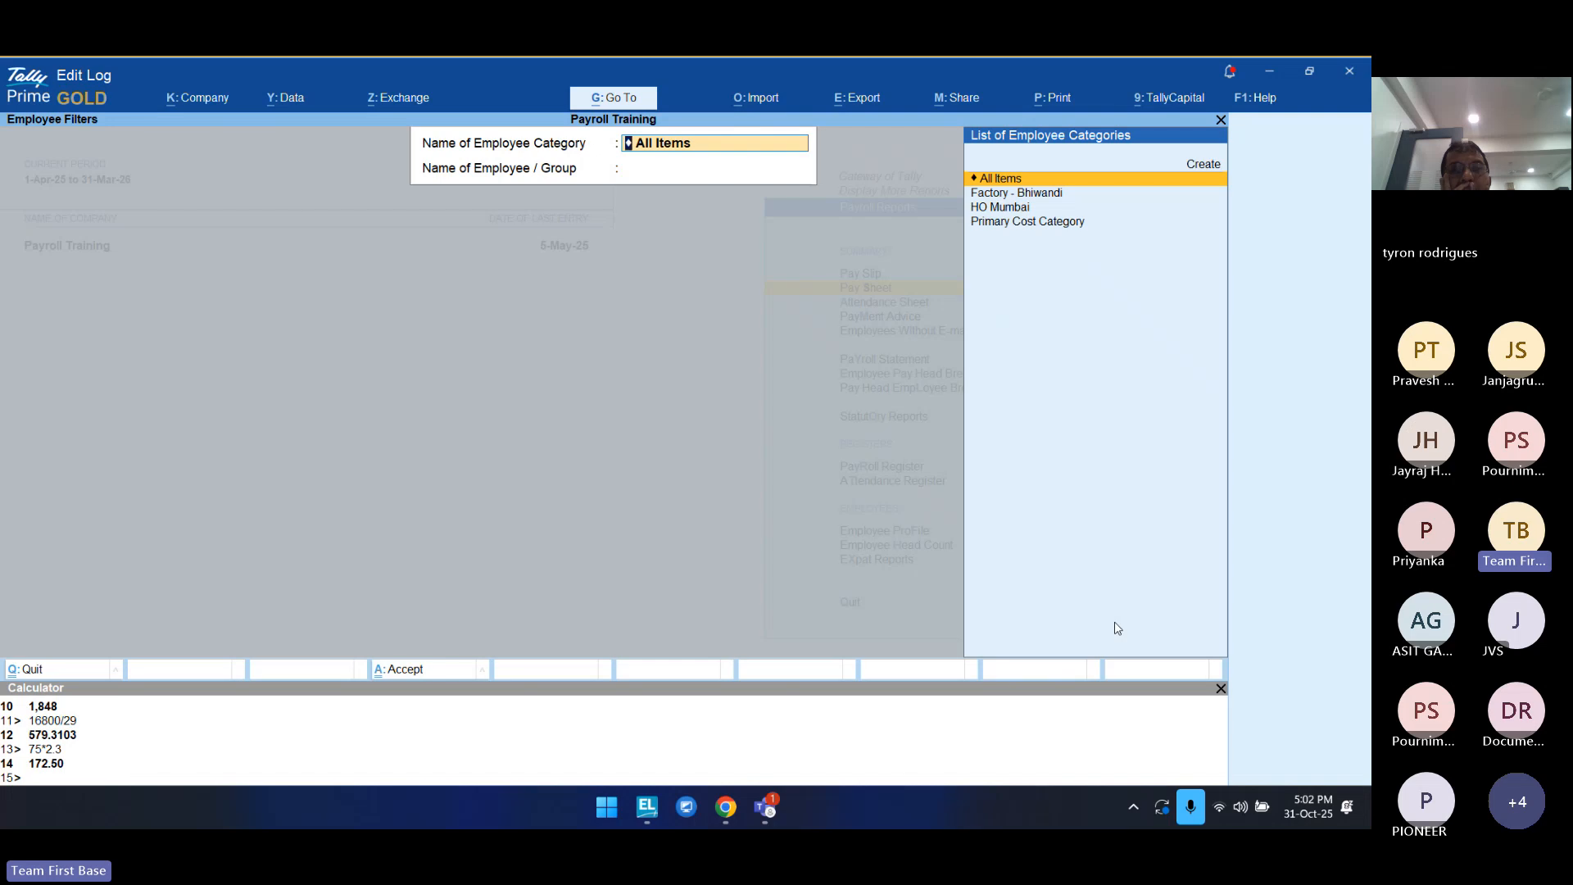
key("Down")
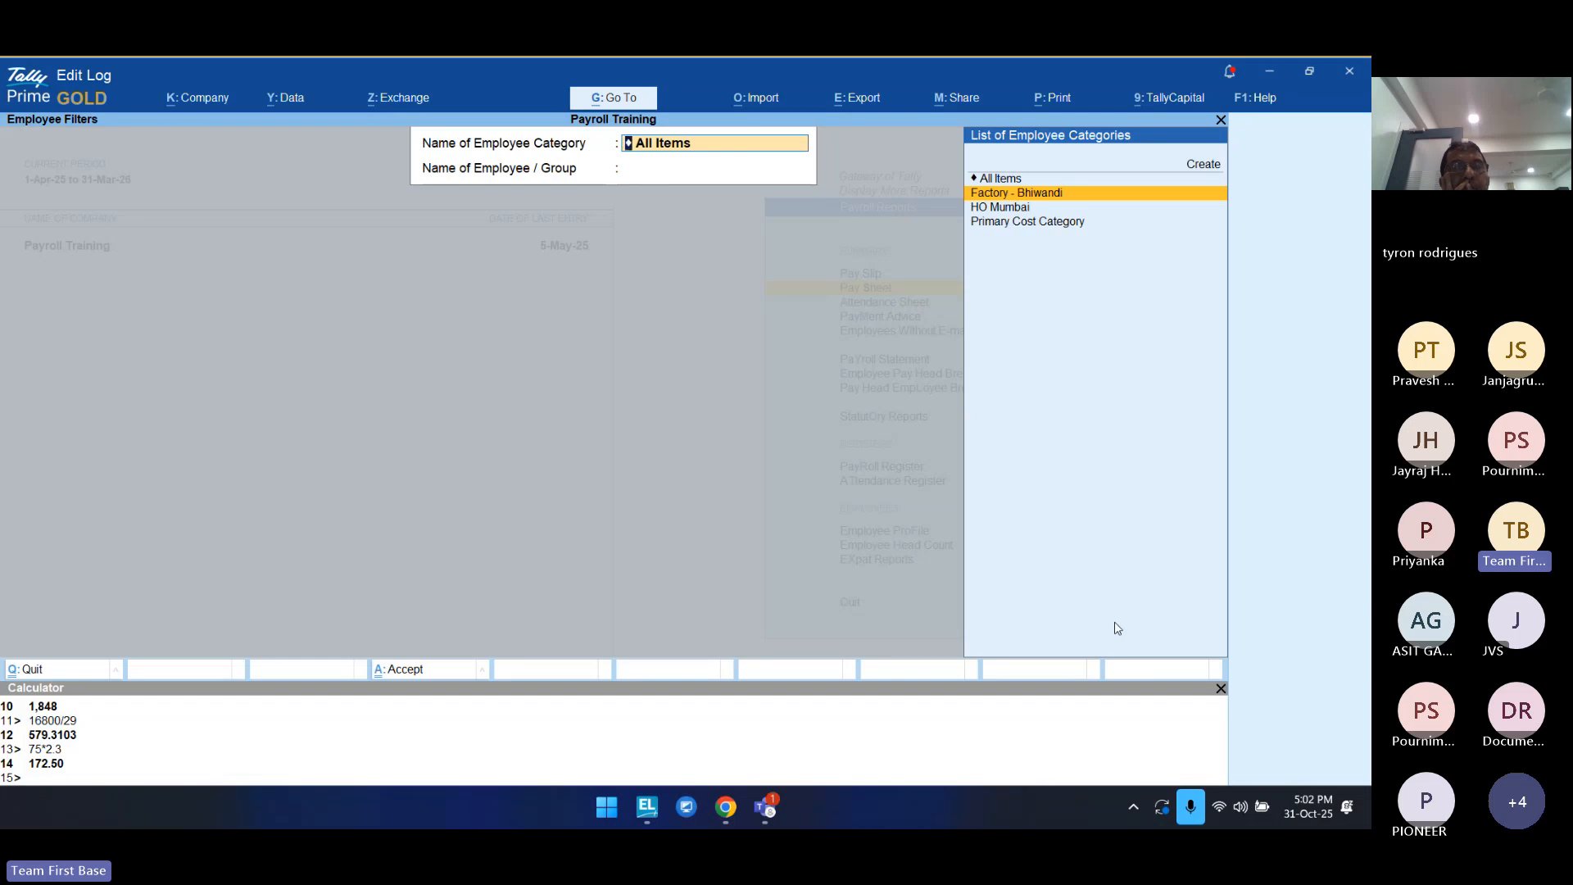
key("Return")
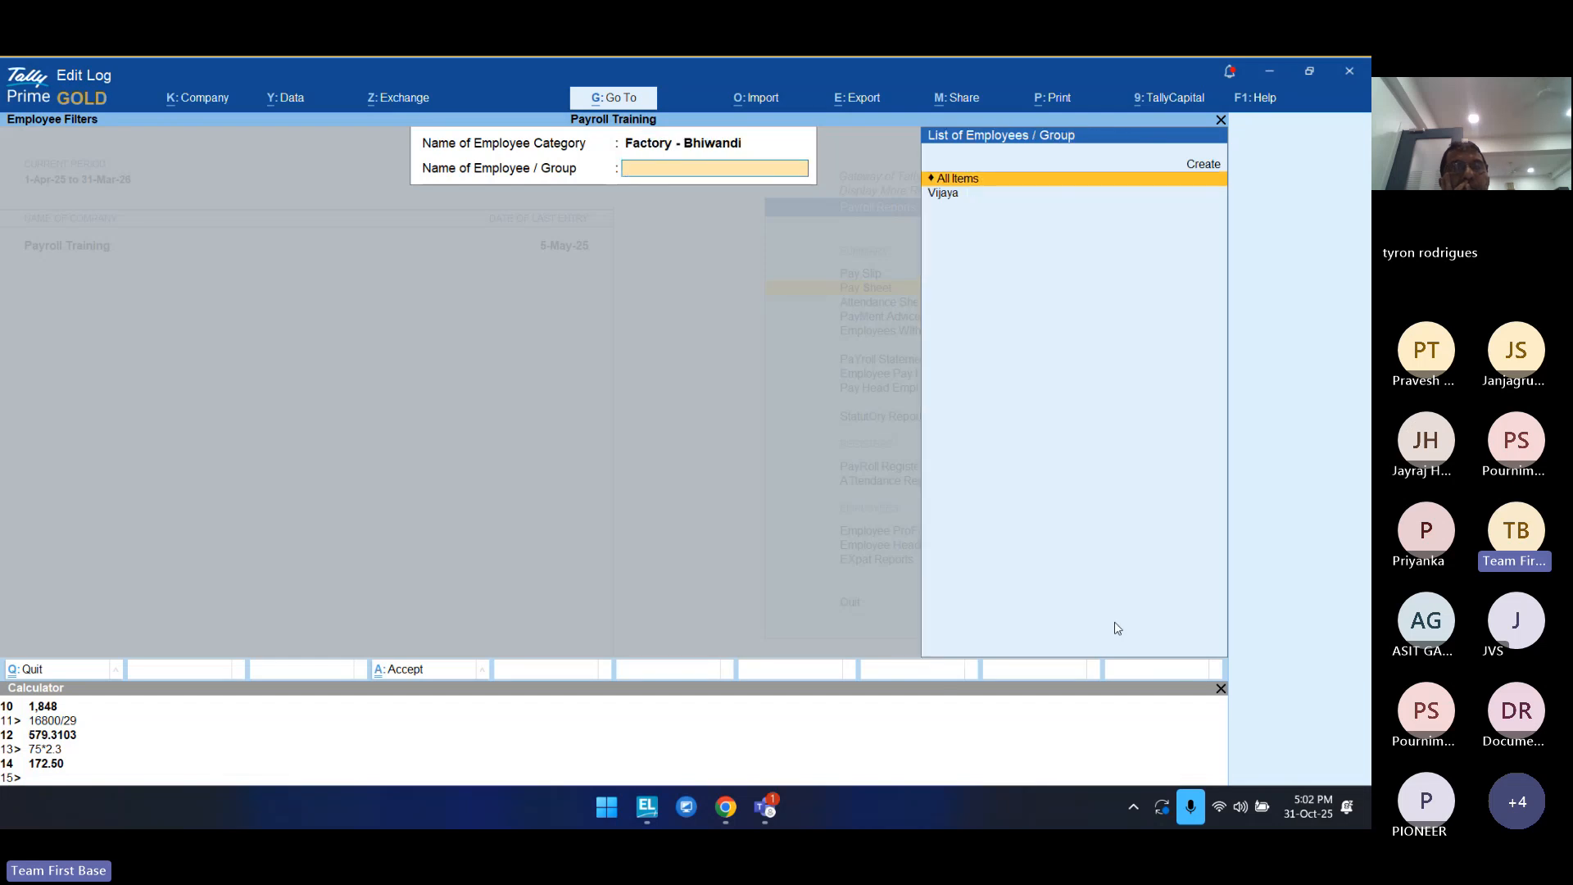
key("Return")
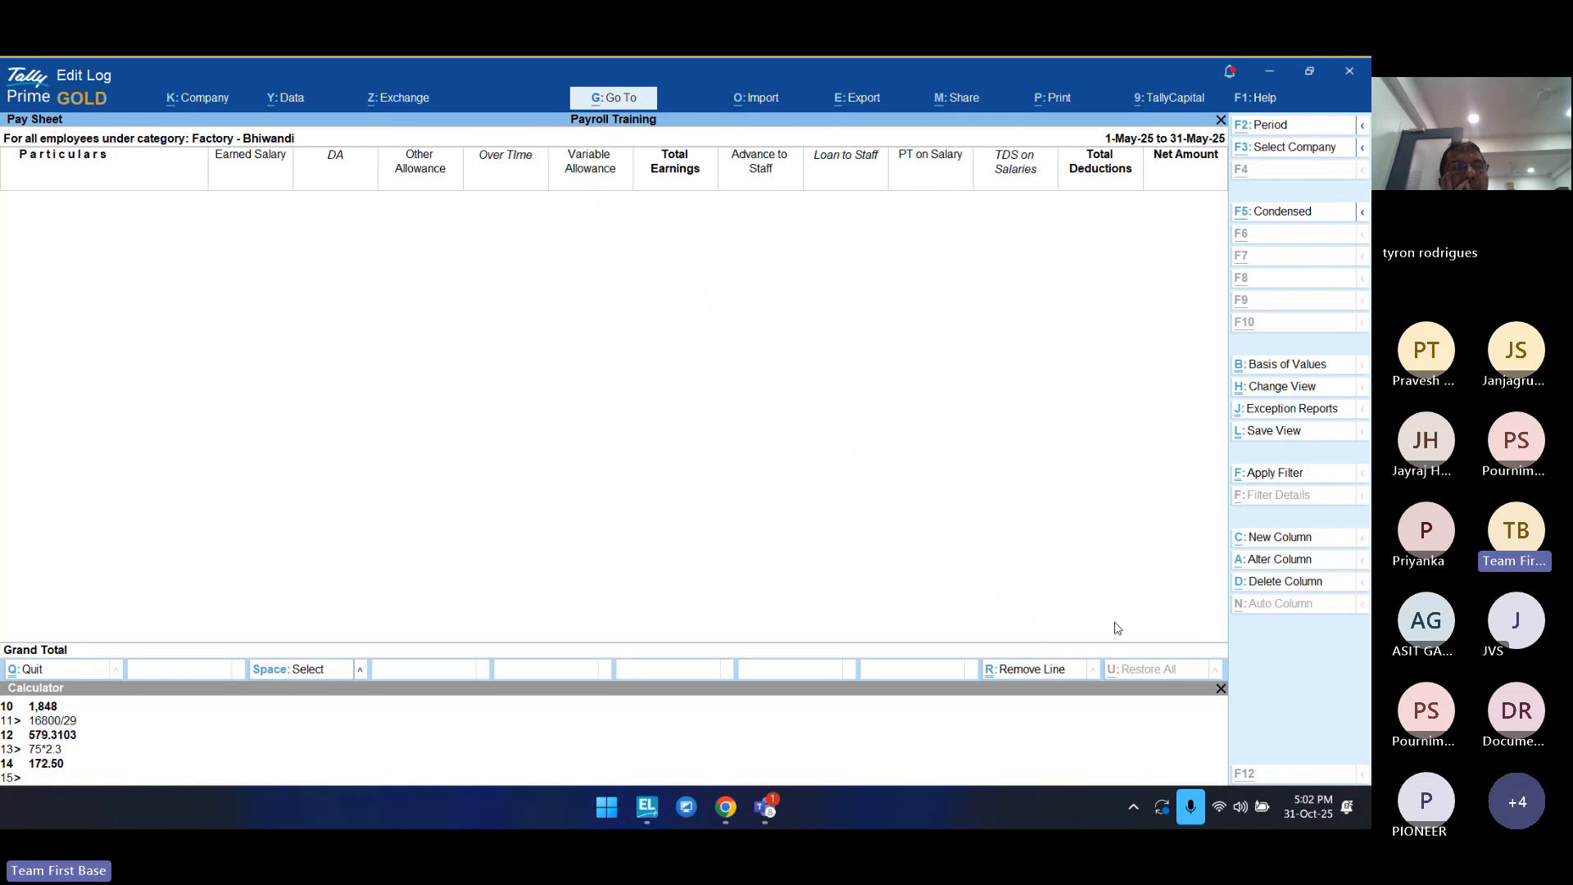
Step: Set the Factory - Bhiwandi Pay Sheet period to 1-Apr-25 to 30-Apr-25
key("F2")
type("a25")
key("Return")
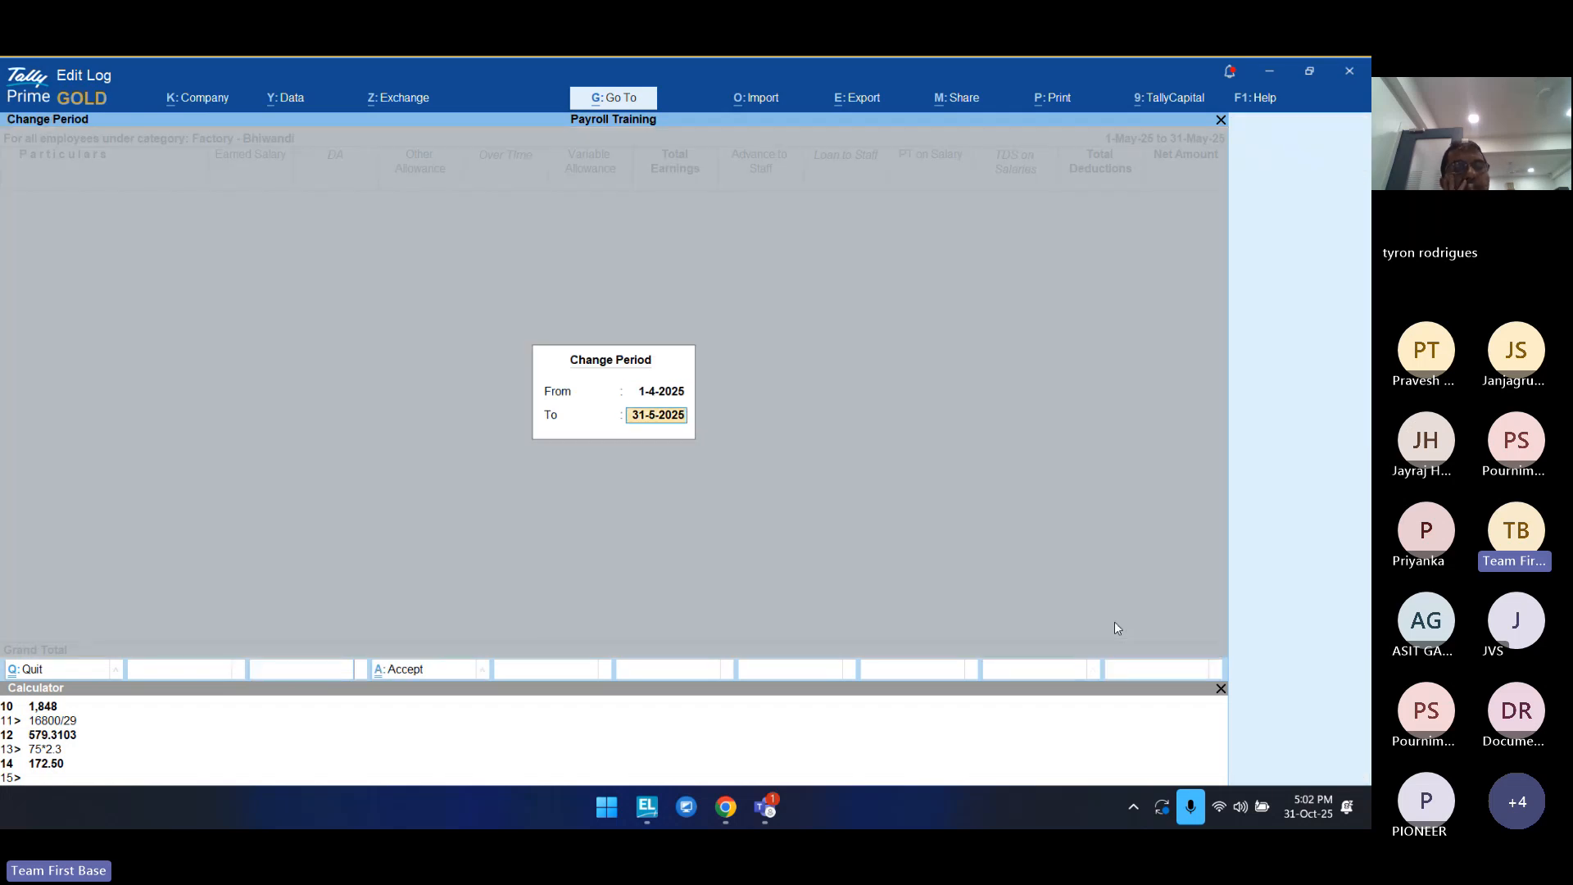
type("a25")
key("Return")
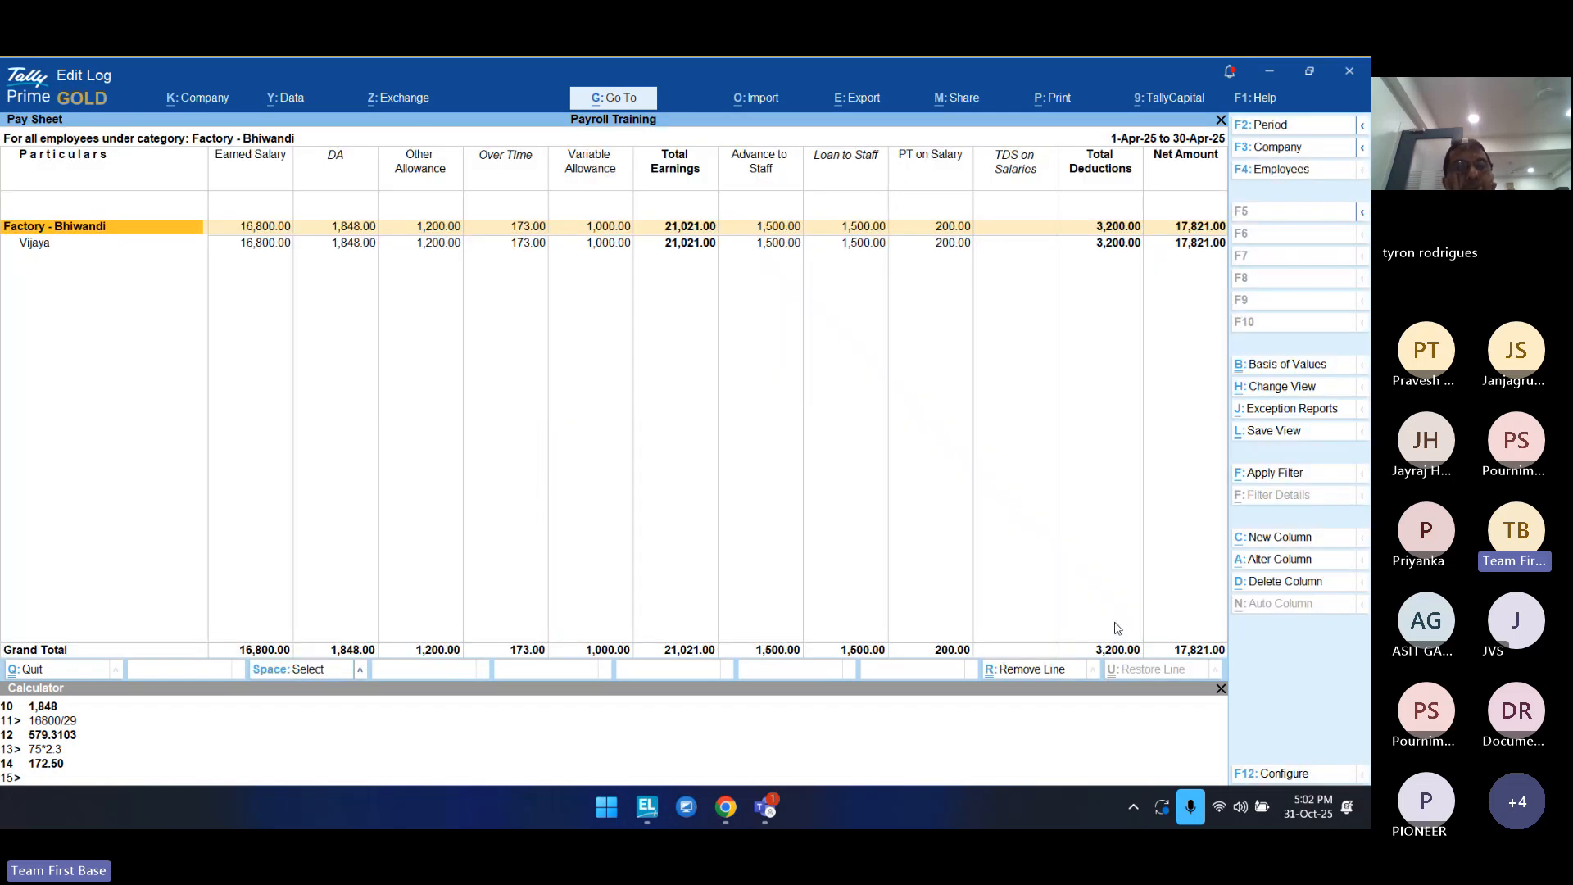
Step: Examine the employee's earnings, deductions and net amount across the Factory - Bhiwandi Pay Sheet
key("Right")
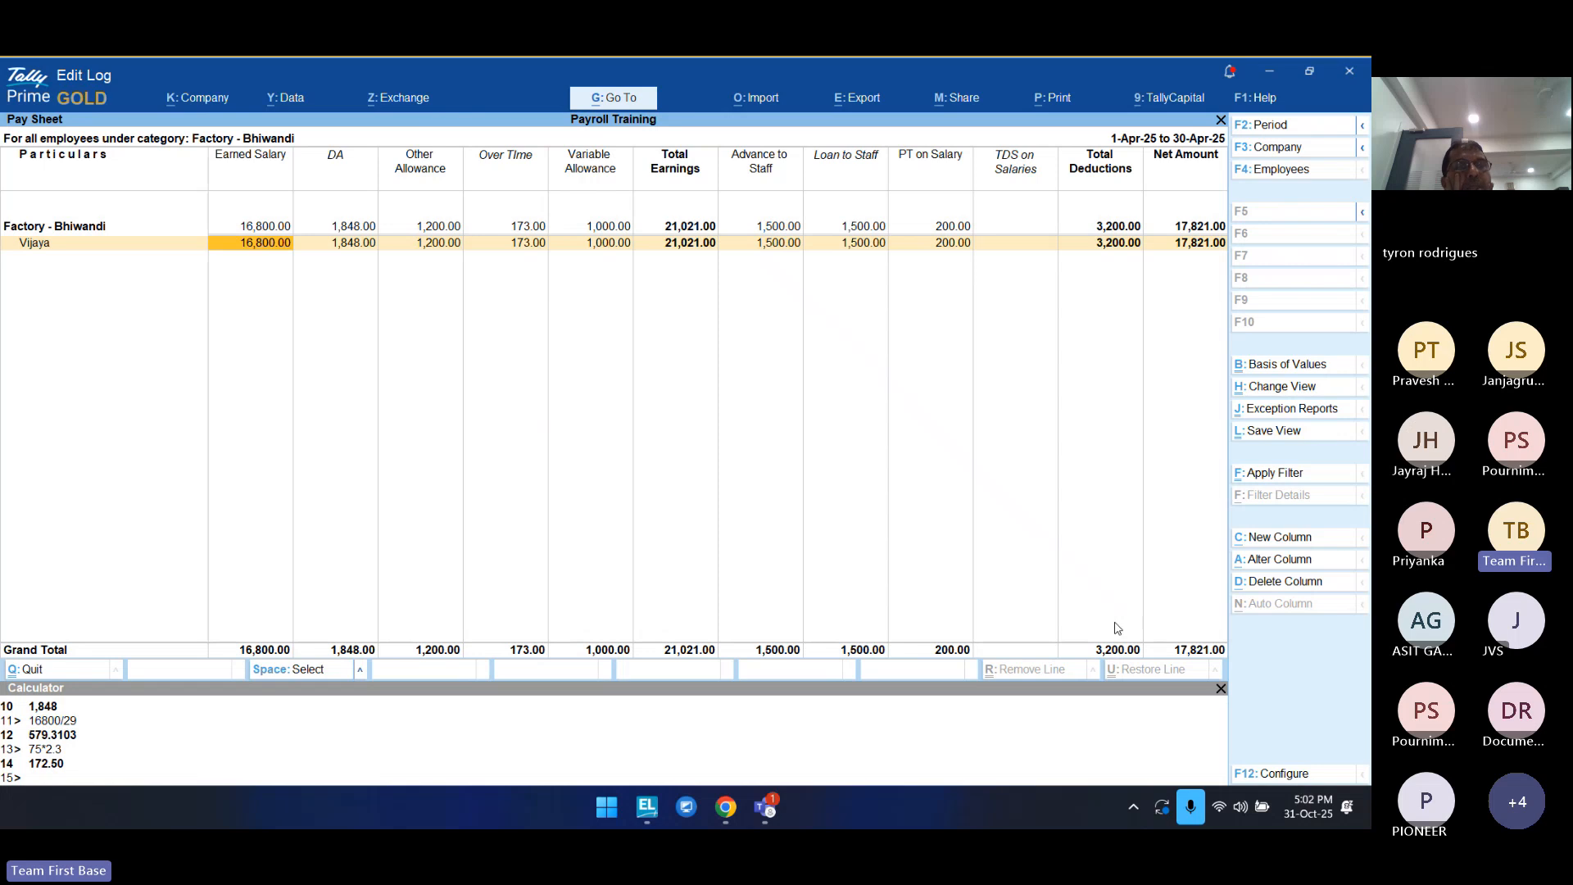
key("Right")
key("Right")
key("Right")
key("Right")
key("Right")
key("Right")
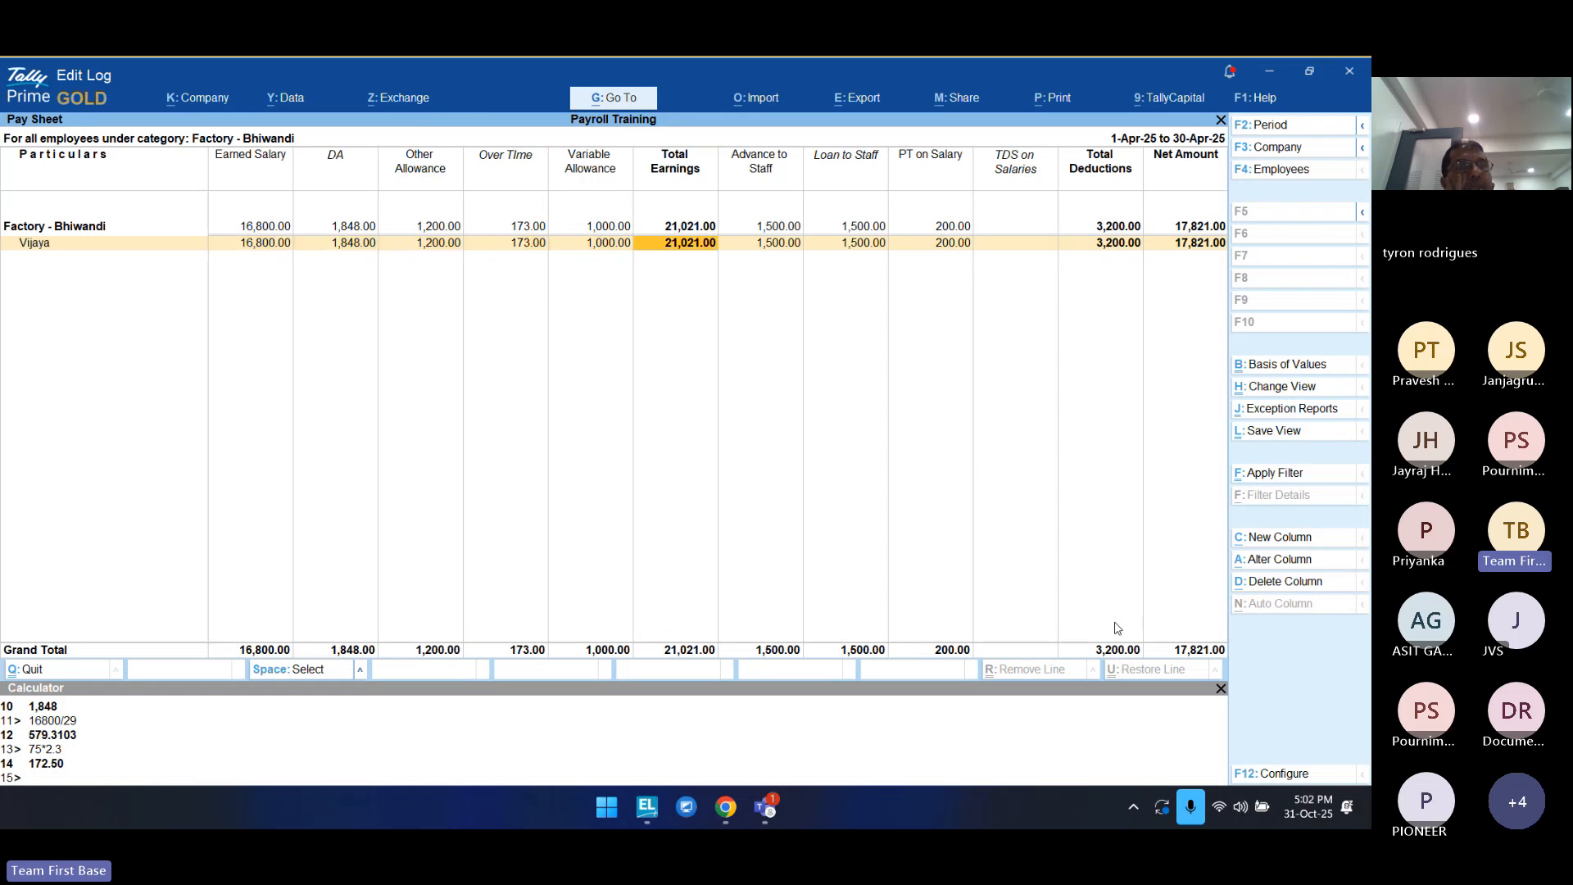
key("Right")
key("Right")
key("Right")
key("Right")
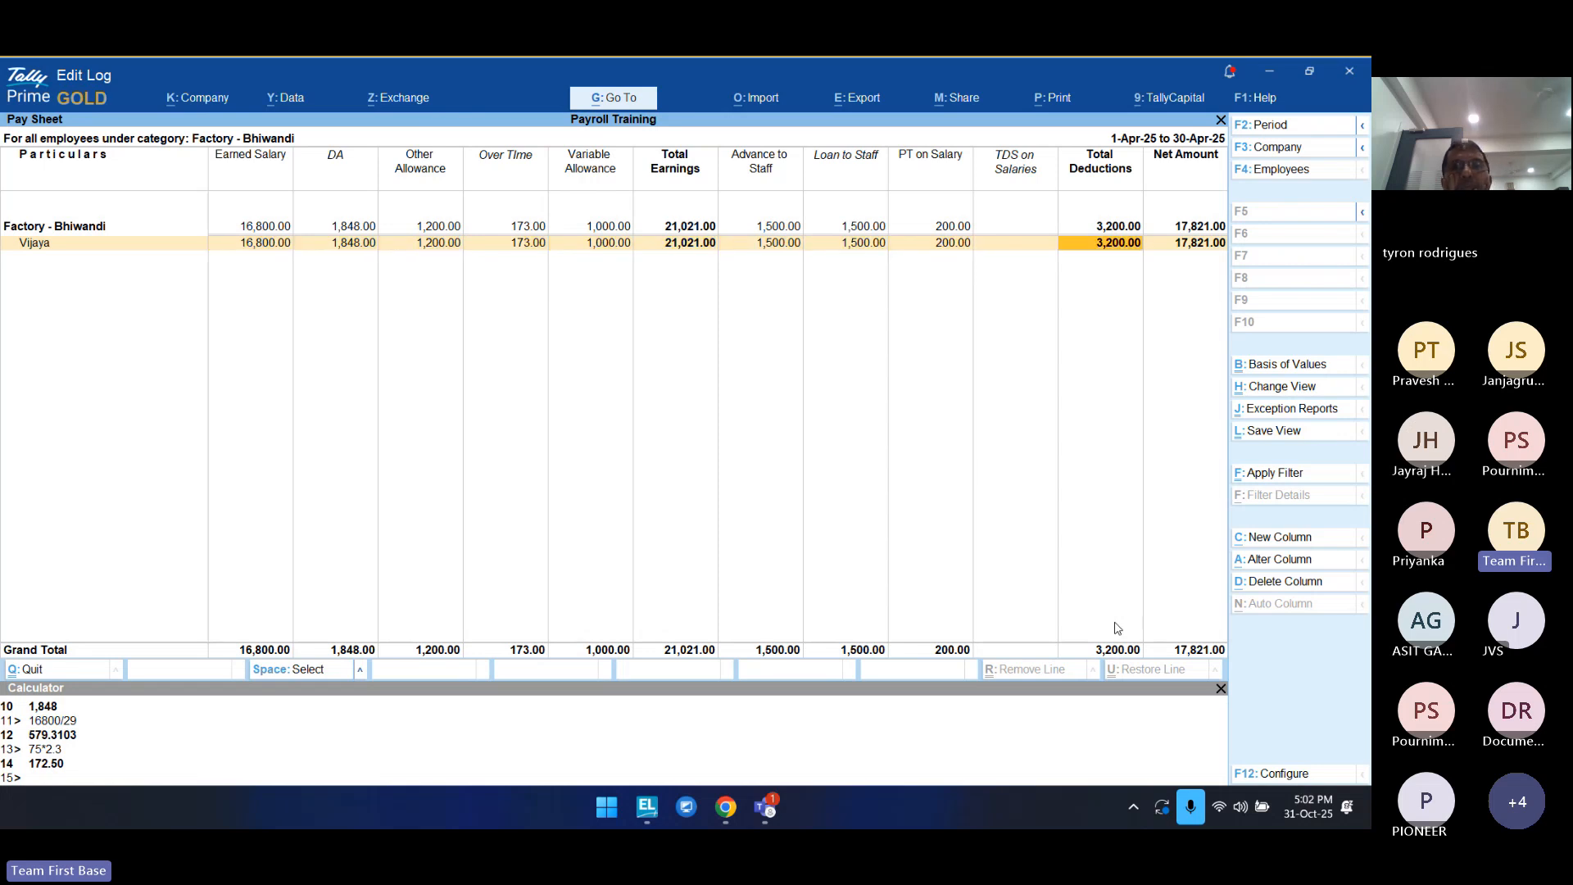
key("Right")
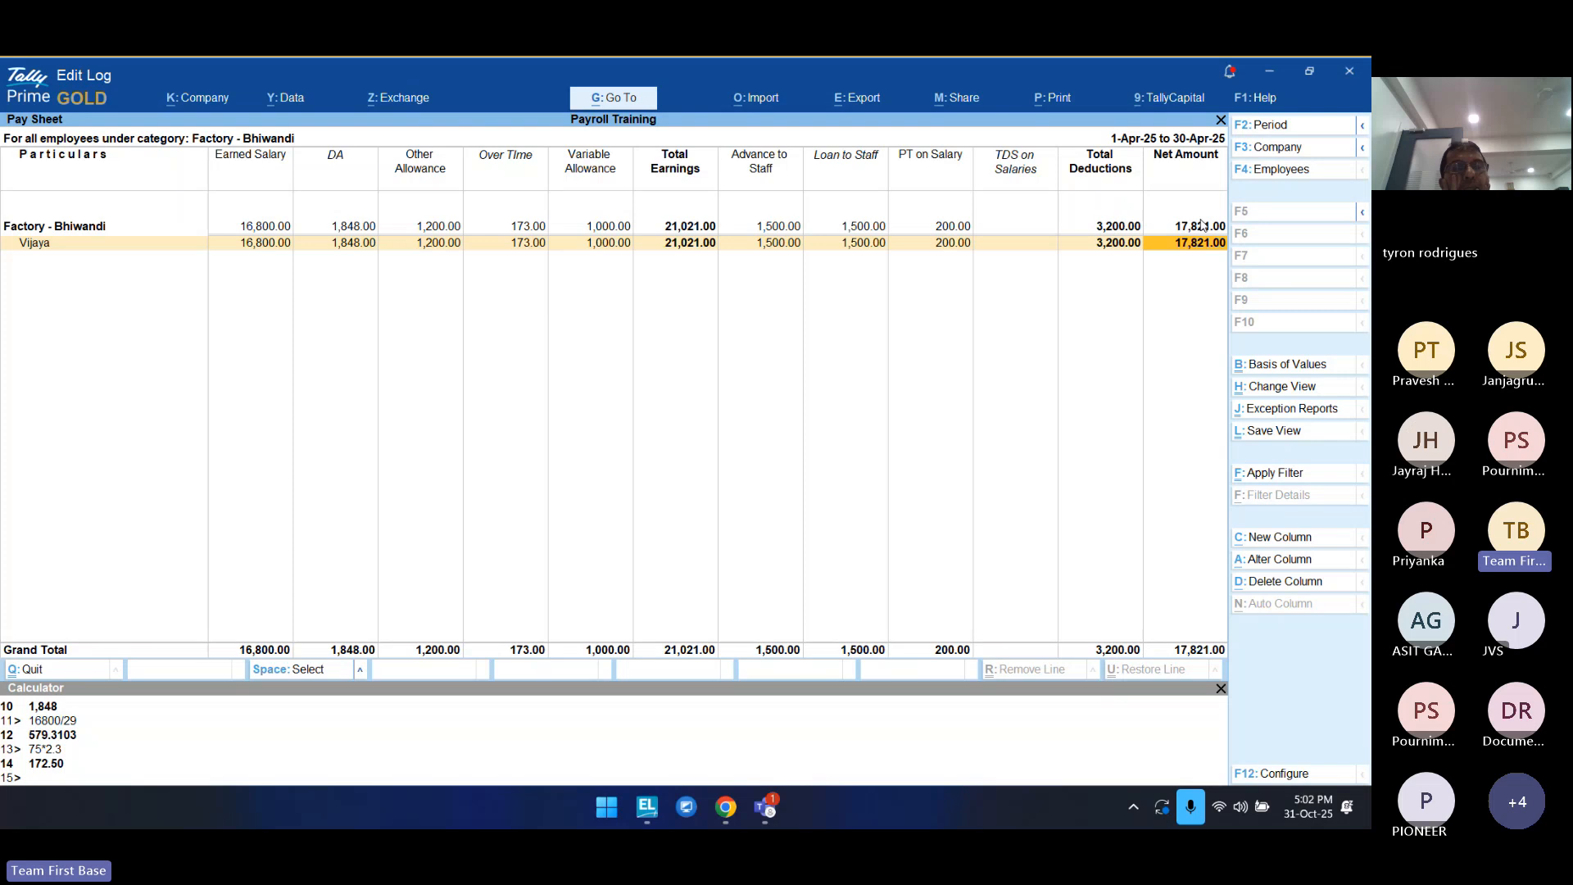
Step: Switch the Pay Sheet to all employees in the Primary Cost Category
key("F4")
key("Down")
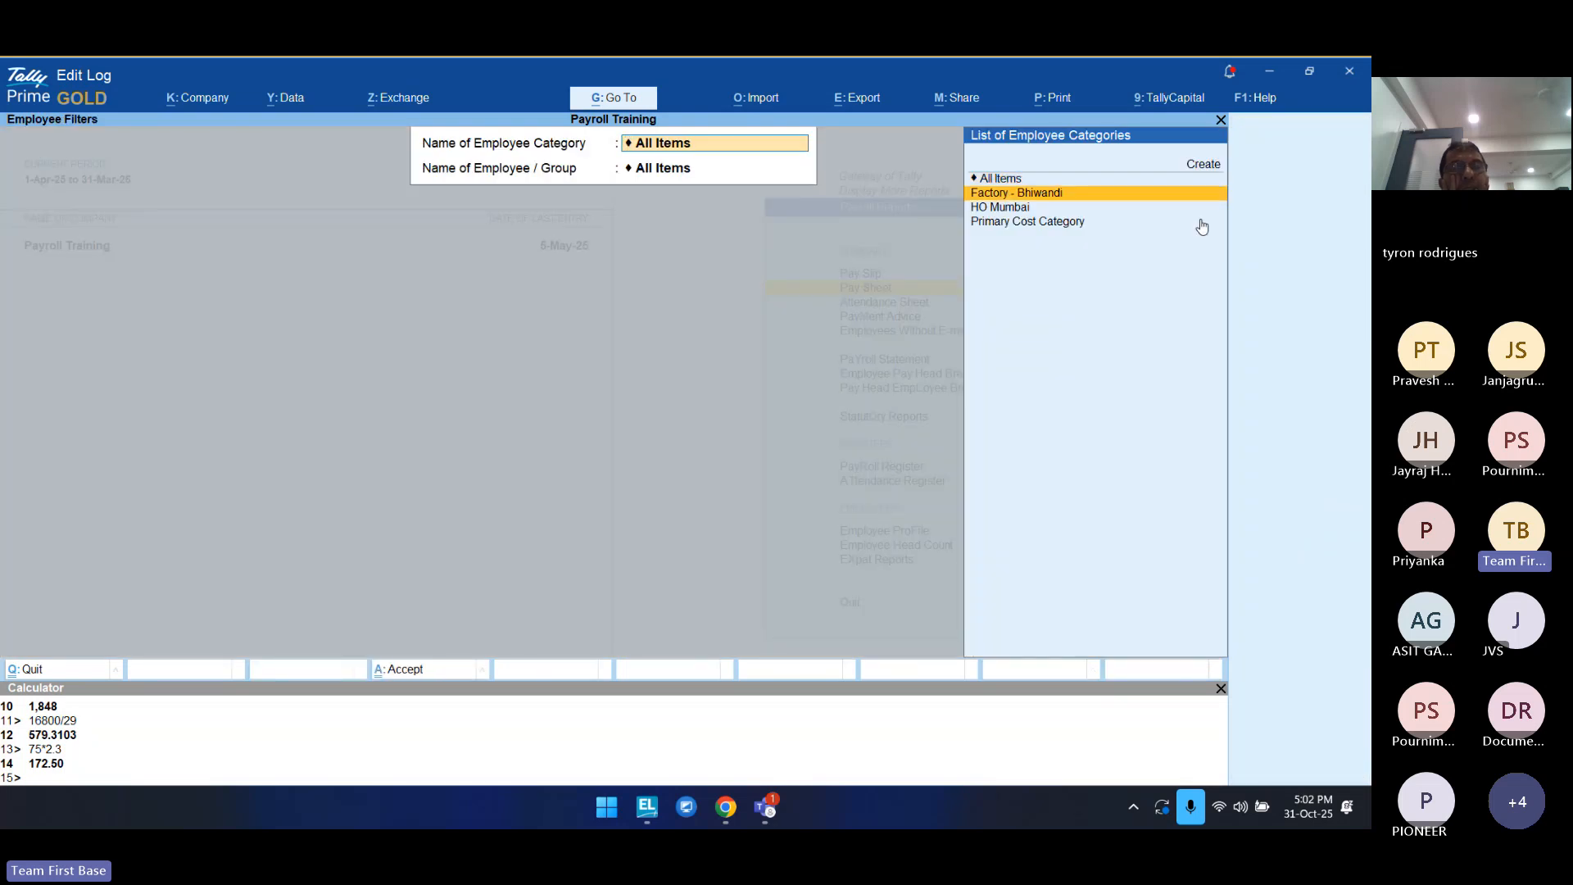
key("Down")
key("Down")
key("Return")
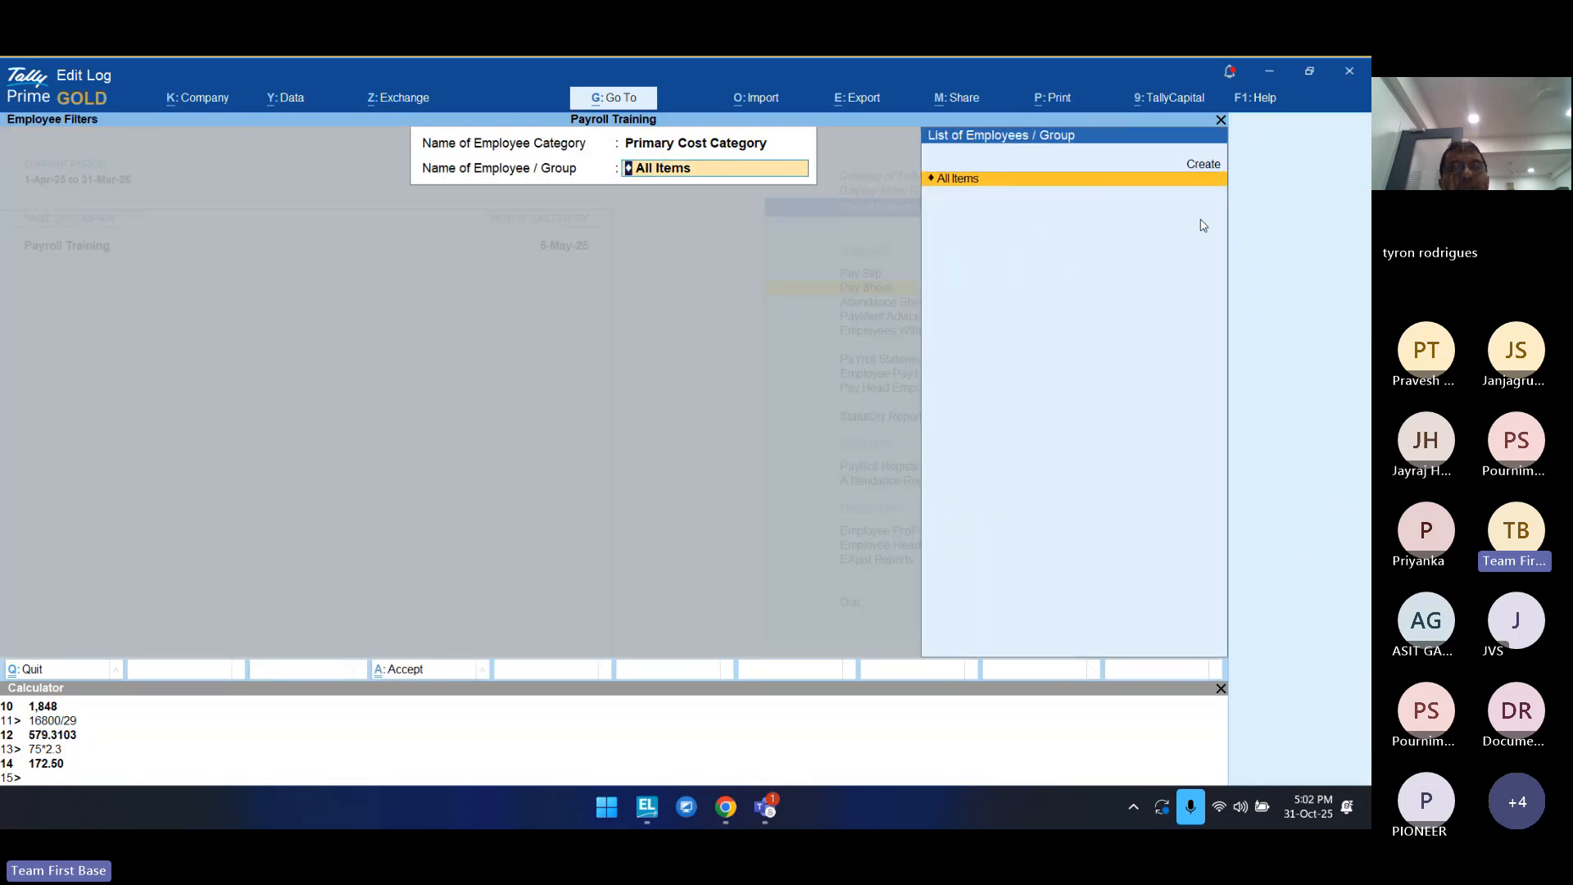
key("Return")
Step: Set the Primary Cost Category Pay Sheet period to 1-Apr-25 to 30-Apr-25
key("F2")
type("a")
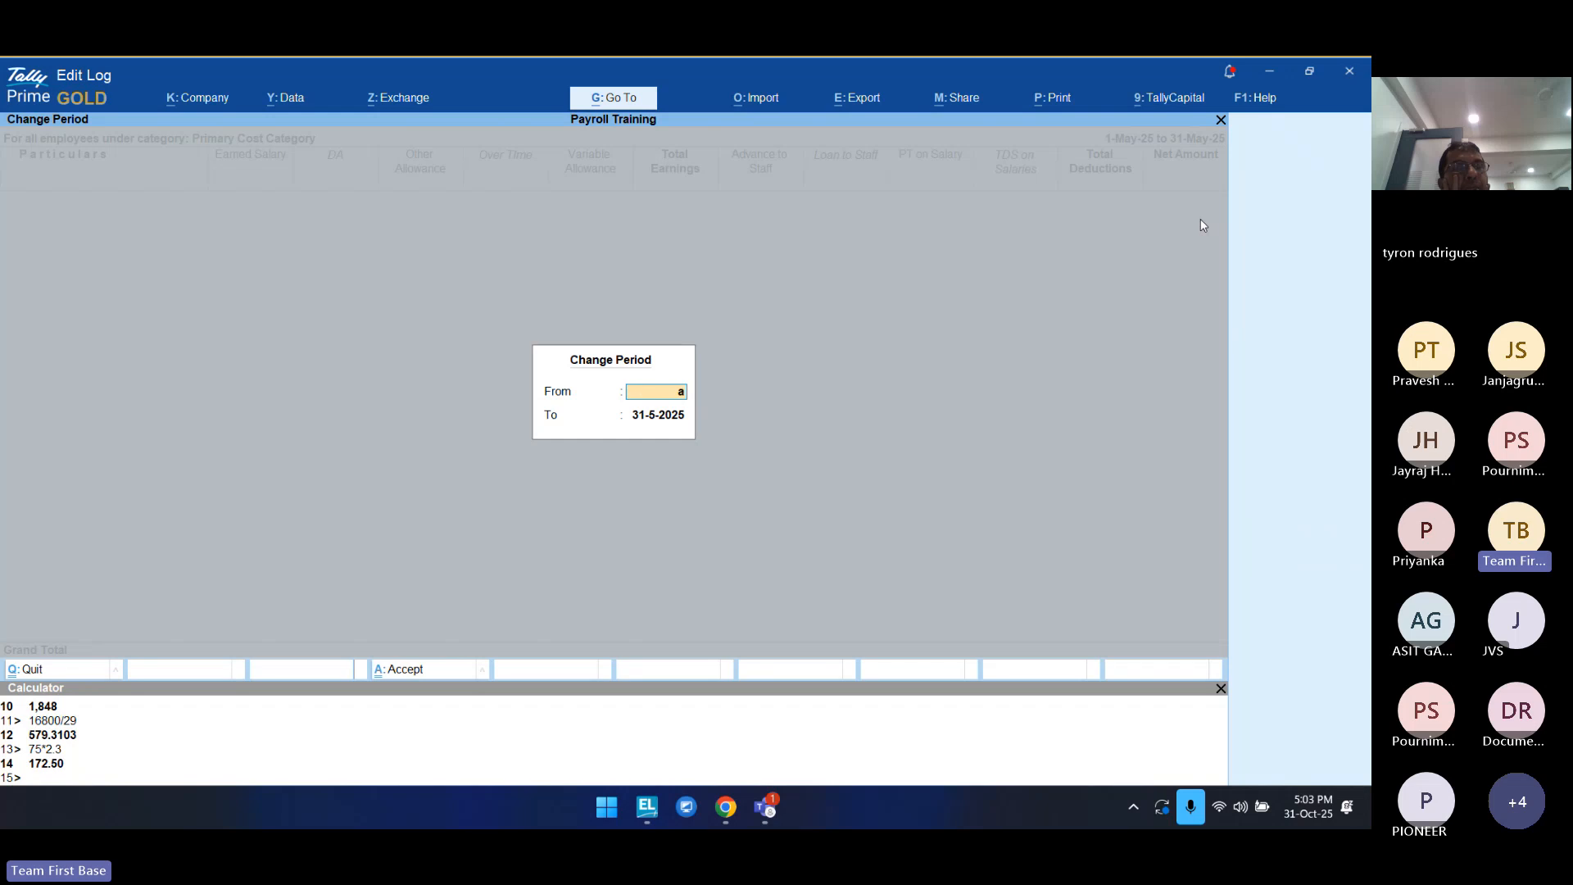
key("Return")
type("a")
key("Return")
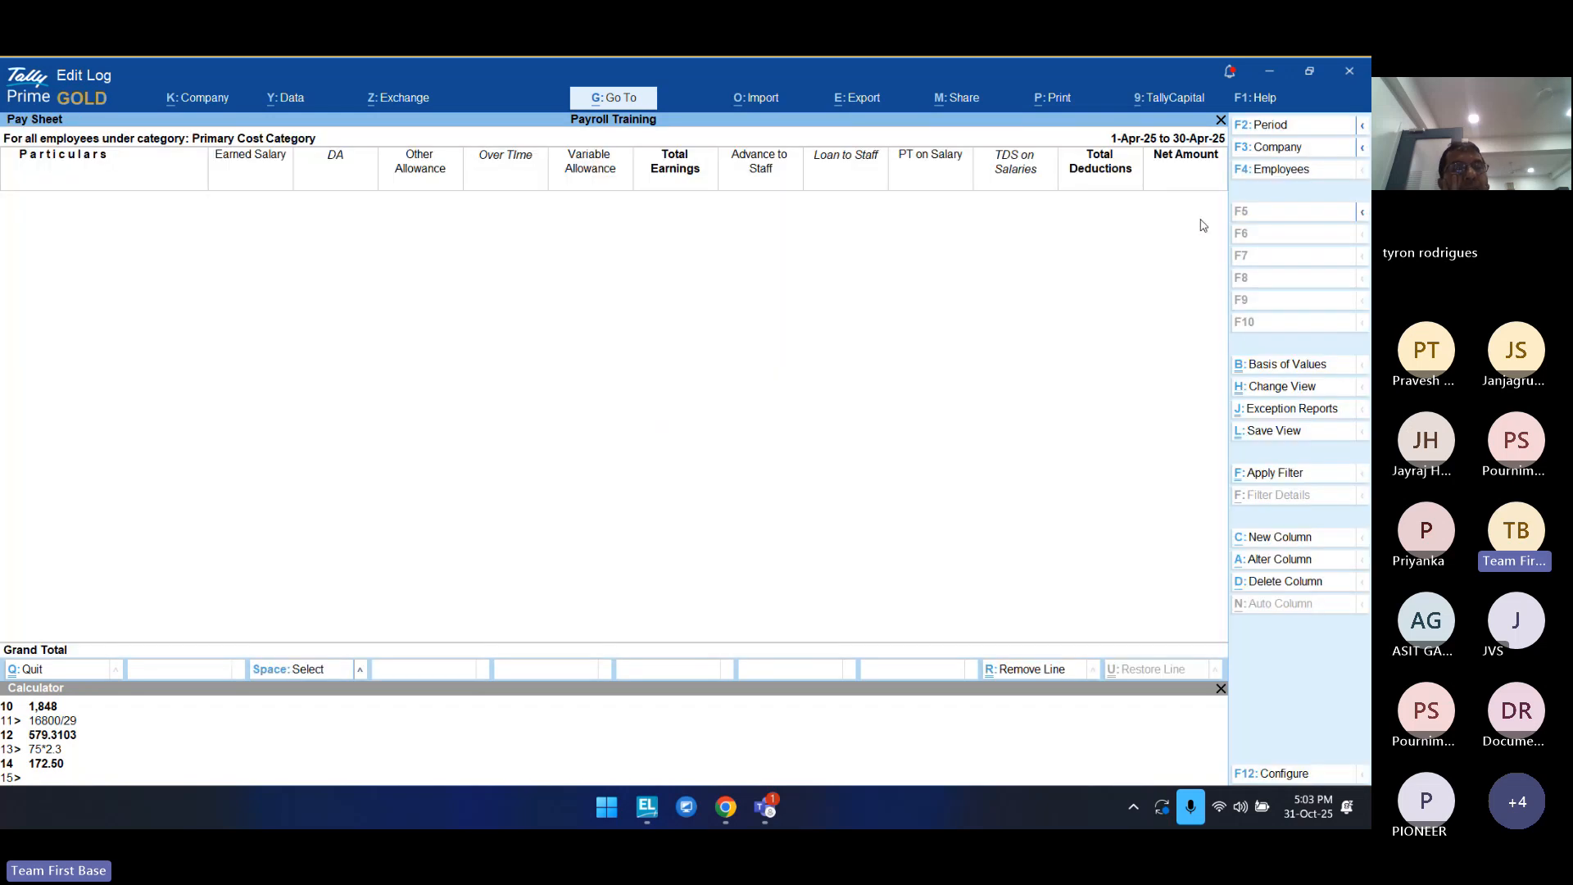
Step: Switch the Pay Sheet to the HO Mumbai employee category and its individual employee
left_click(1288, 170)
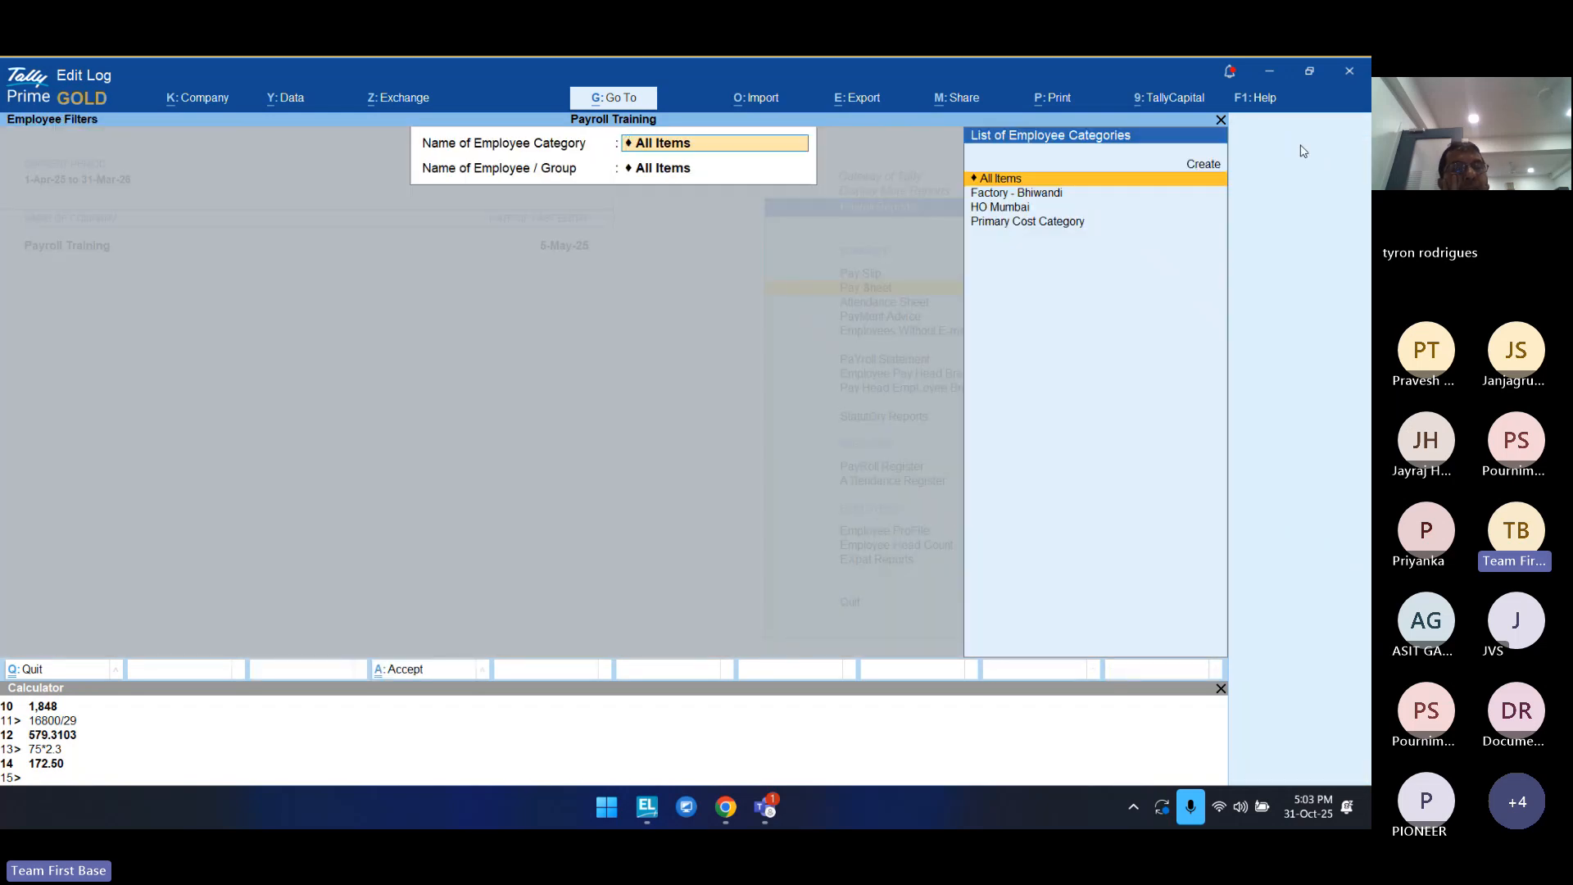
key("Down")
key("Down")
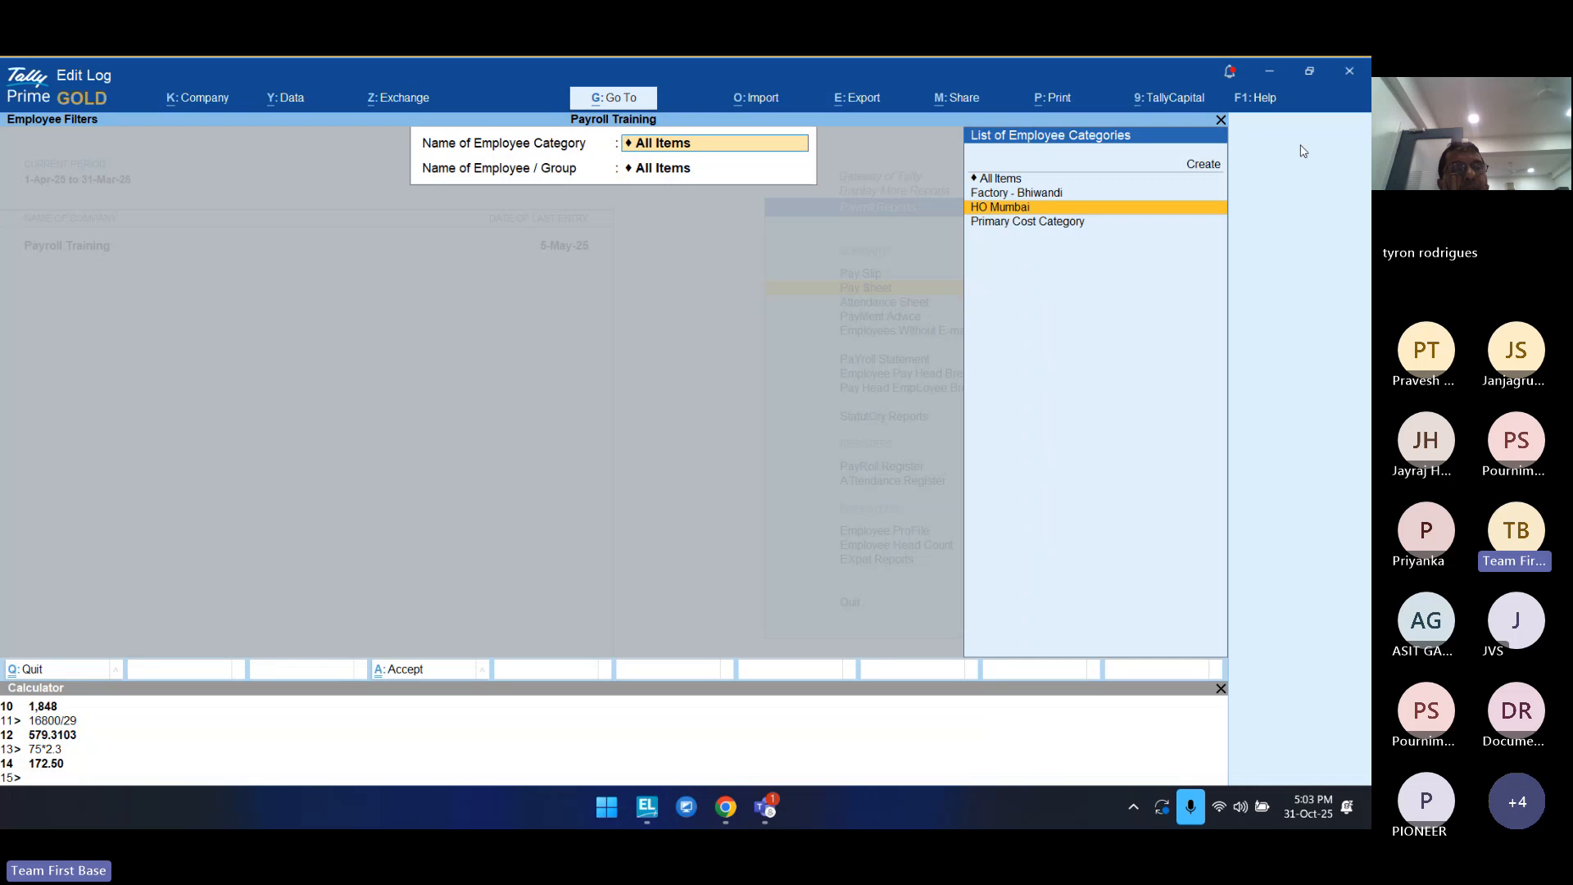
key("Up")
key("Down")
key("Down")
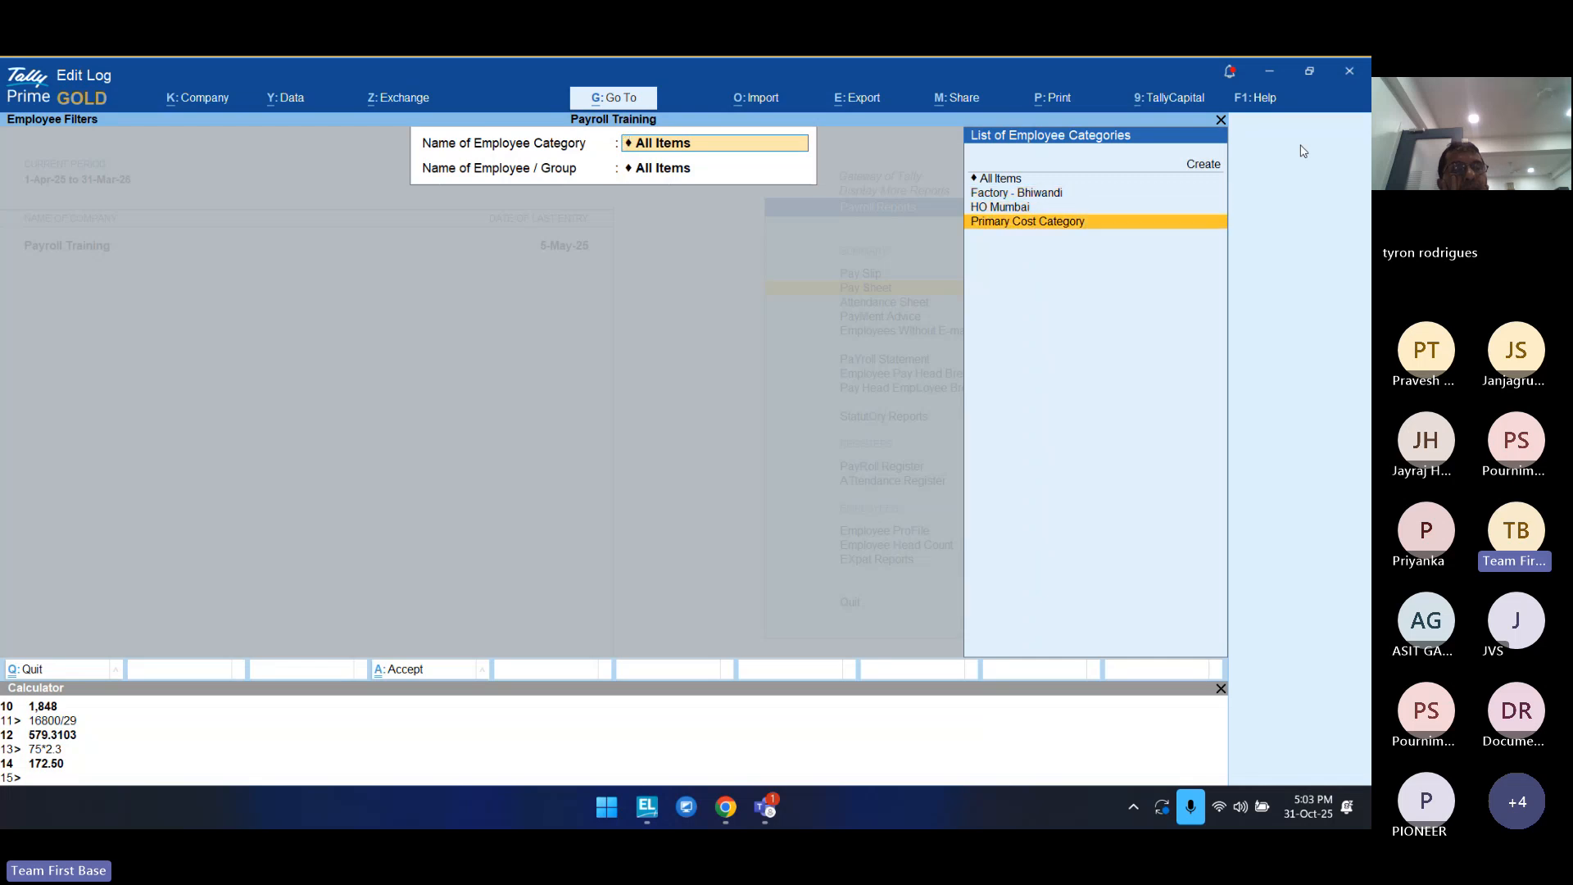
key("Up")
key("Up")
key("Down")
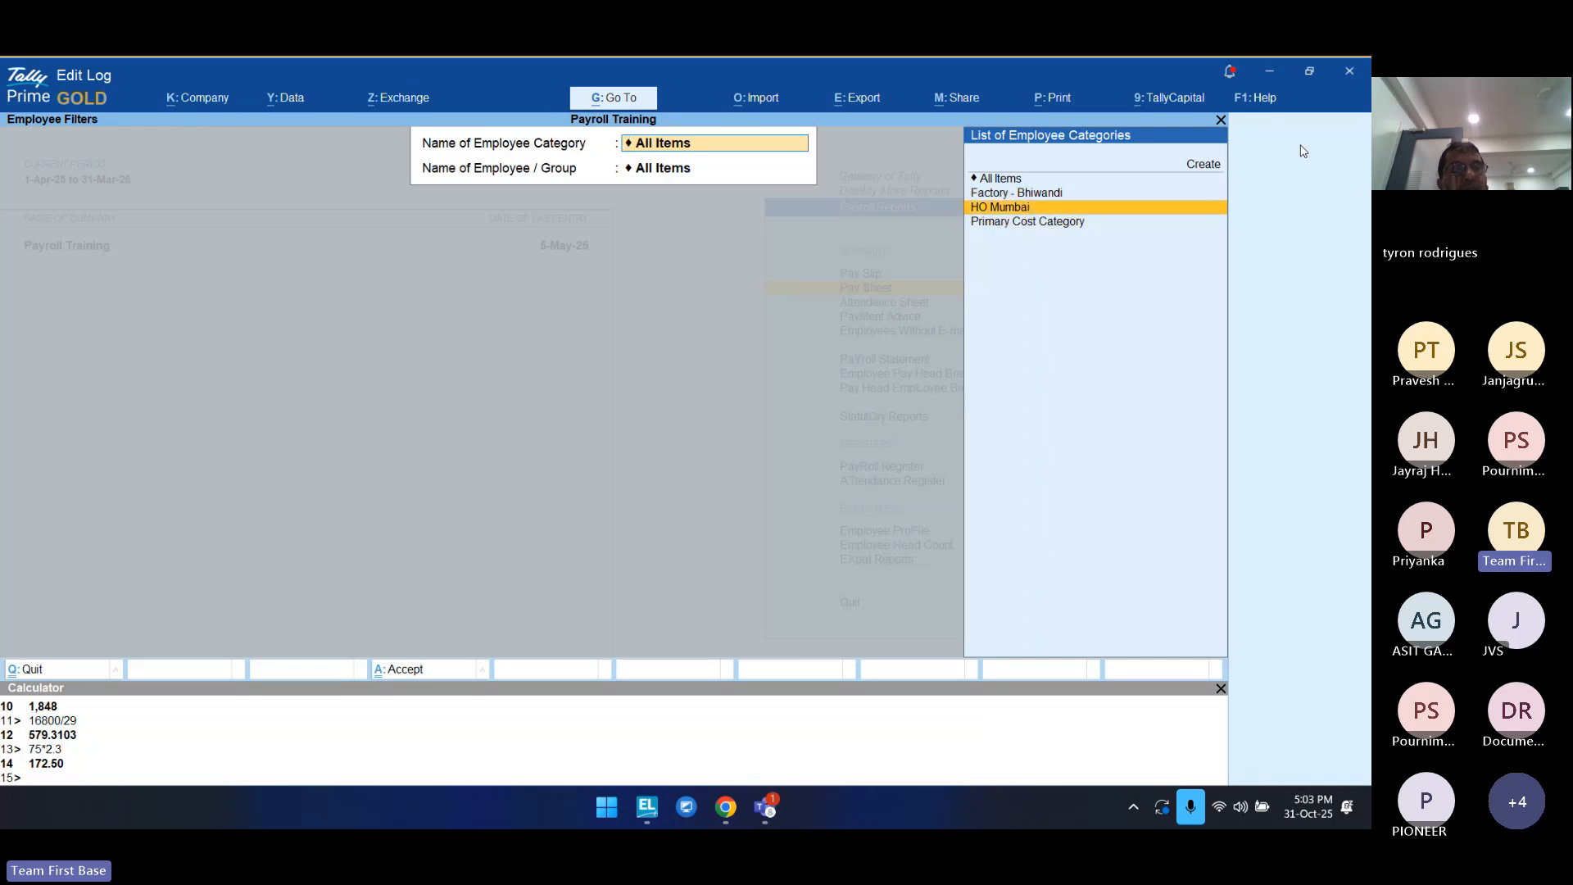
key("Return")
key("Down")
key("Down")
key("Return")
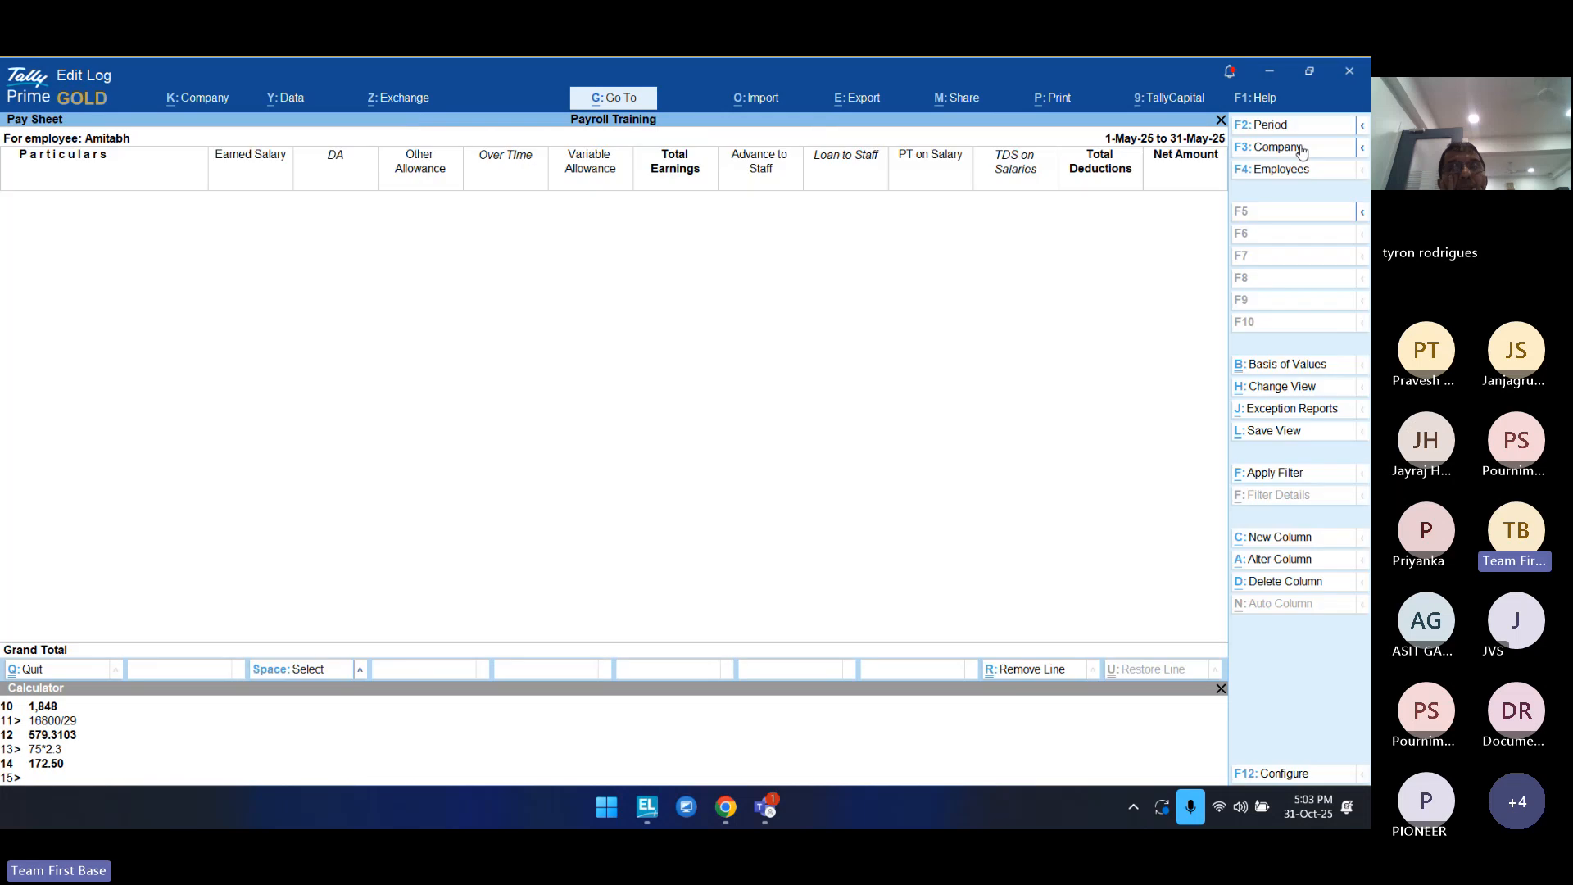
Step: Set the HO Mumbai employee's Pay Sheet period to 1-Apr-25 to 30-Apr-25
key("F2")
type("a")
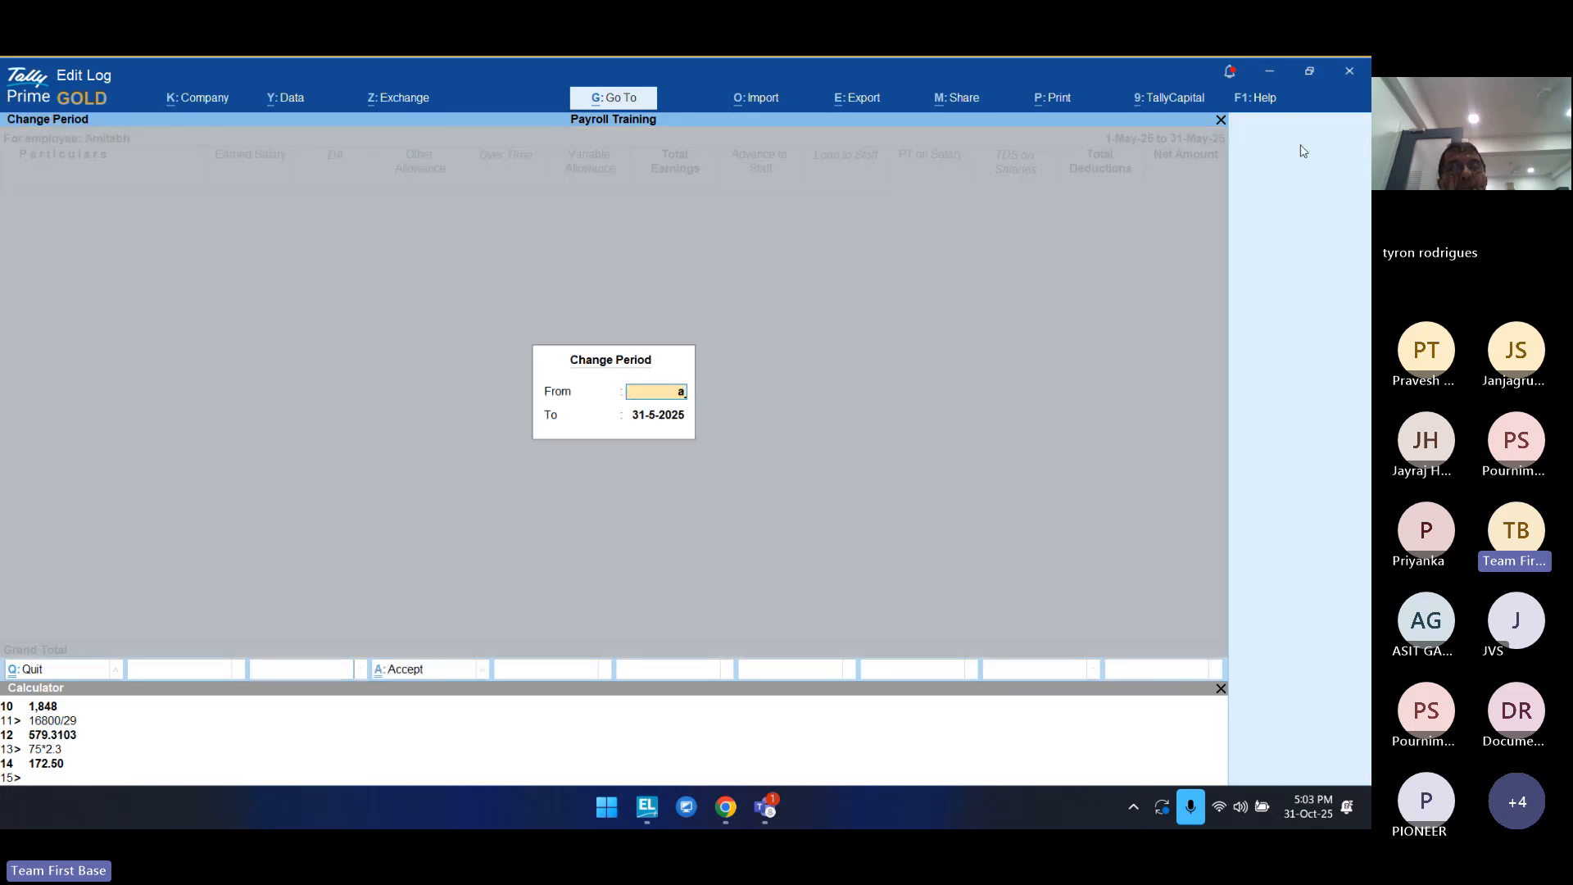
type("25")
key("Return")
type("a25")
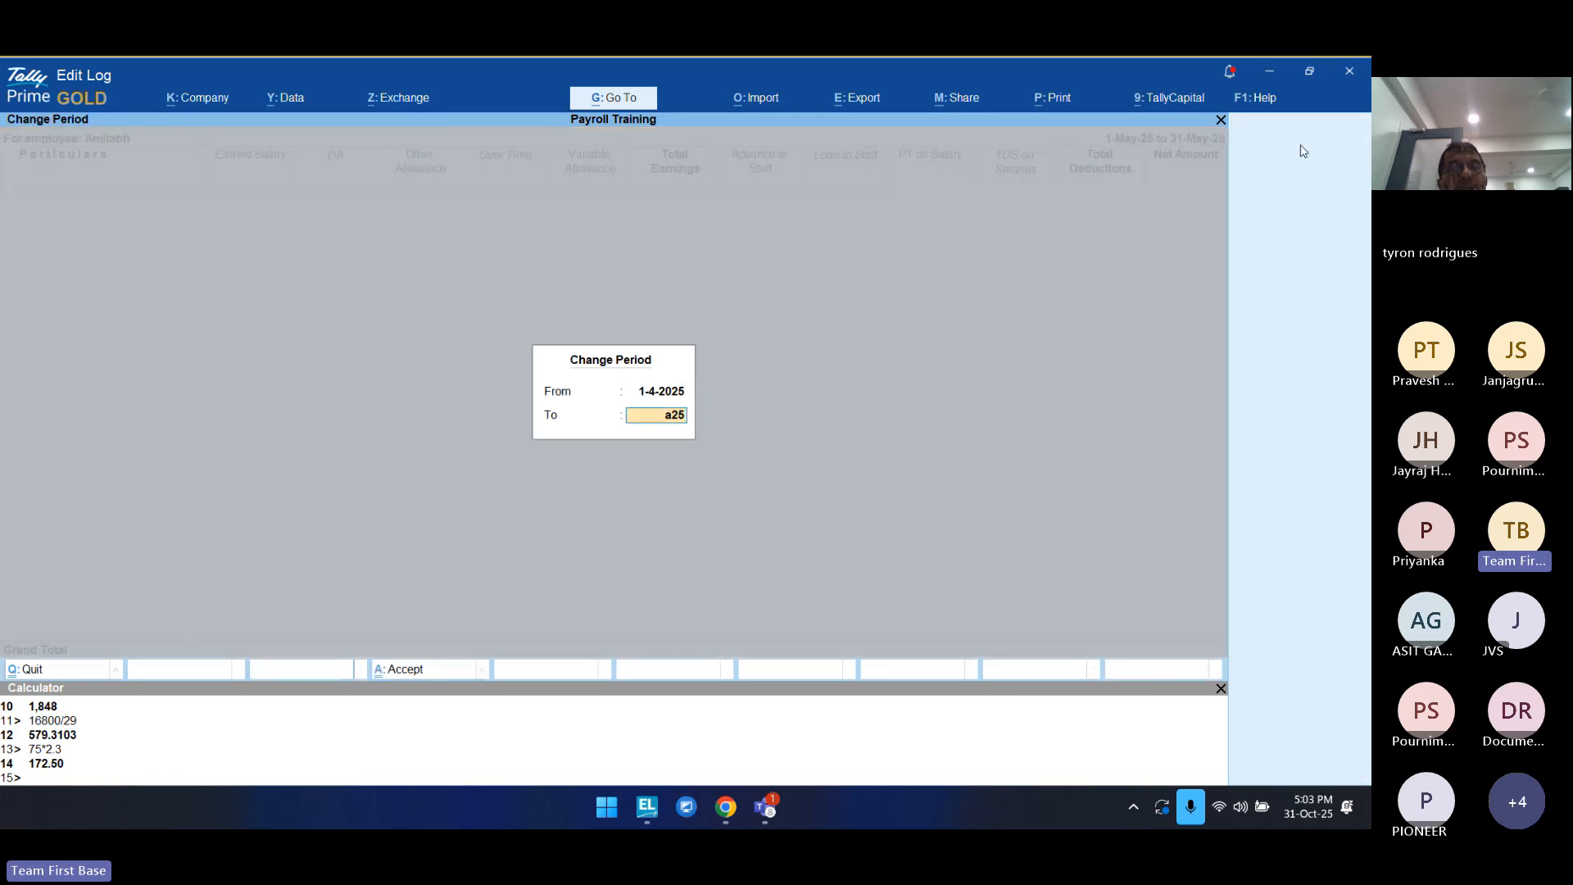
key("Return")
Step: Examine the HO Mumbai employee's earnings, deductions and net amount across the Pay Sheet, and return to Payroll Reports
key("Down")
key("Right")
key("Right")
key("Right")
key("Right")
key("Right")
key("Right")
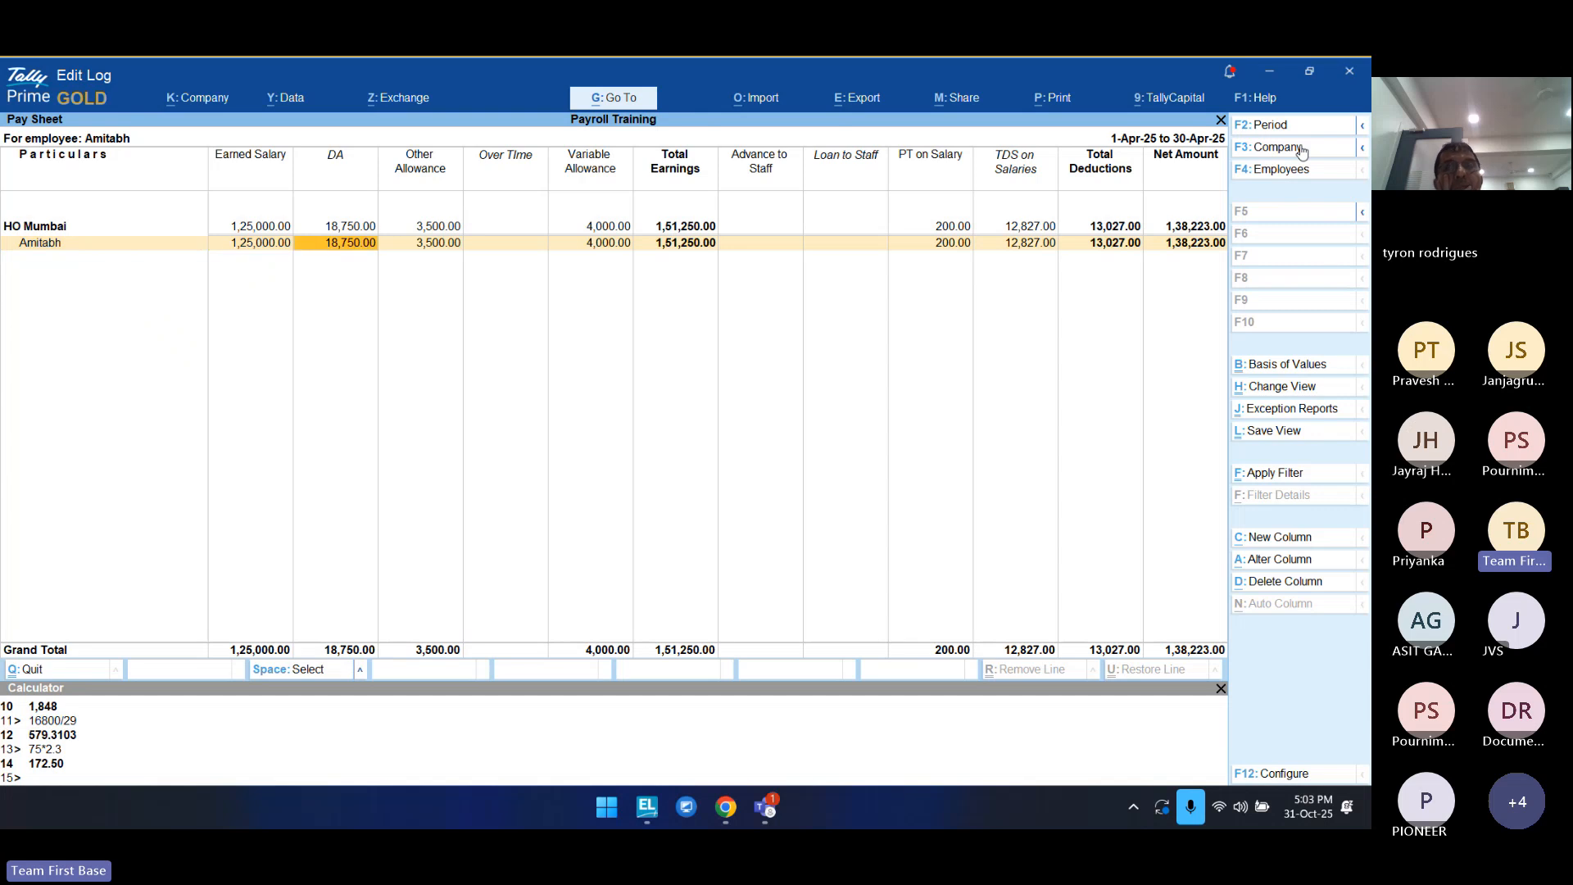
key("Right")
key("Right")
key("Right")
key("Right")
key("Right")
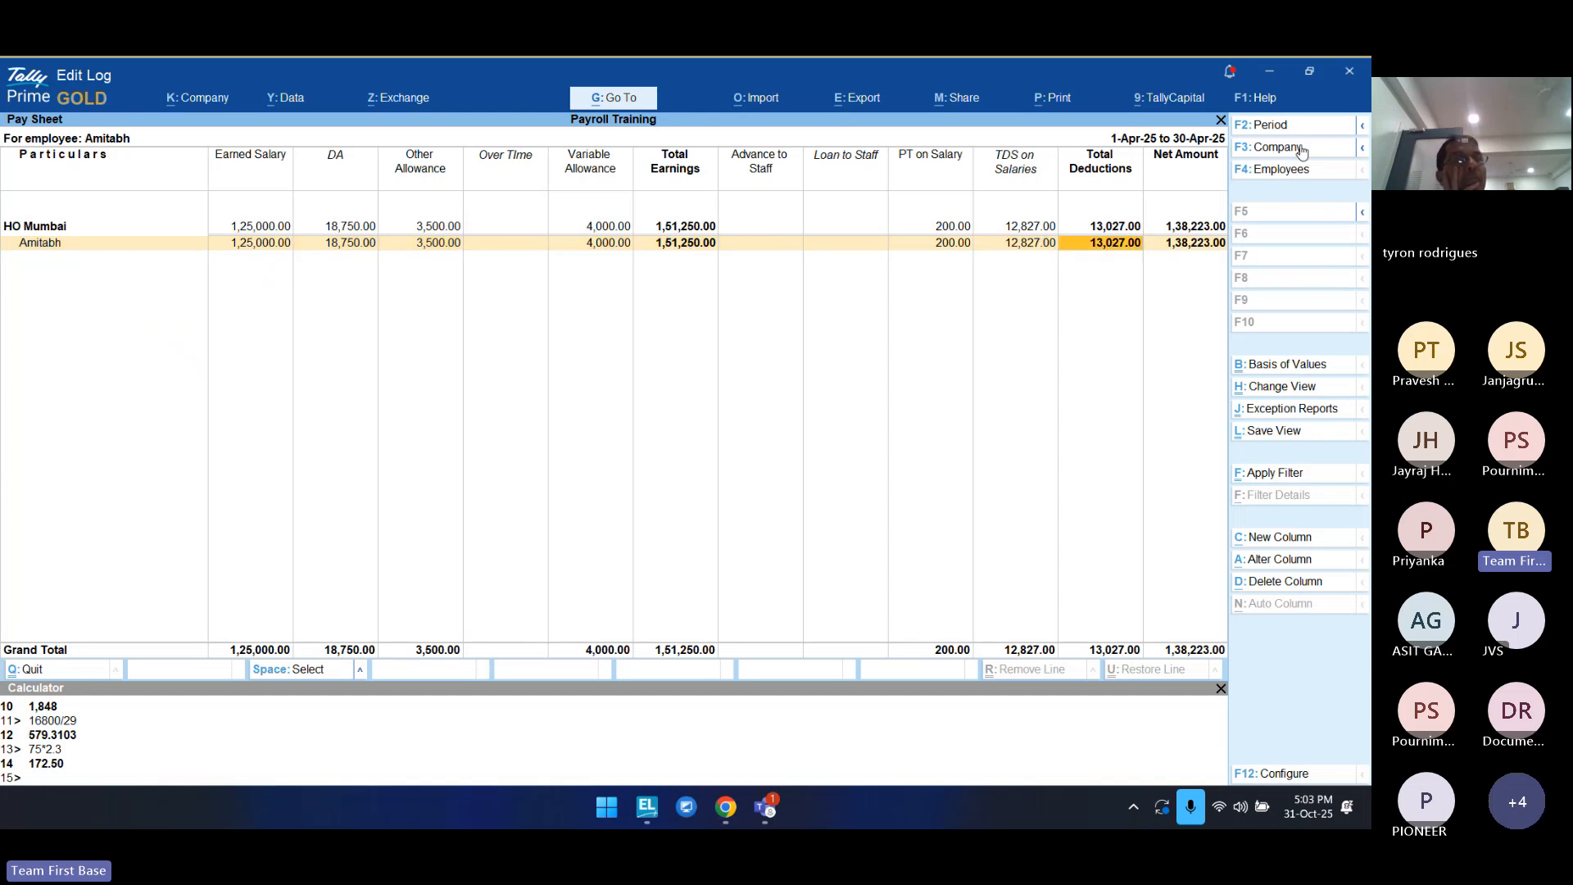
key("Left")
key("Left")
key("Left")
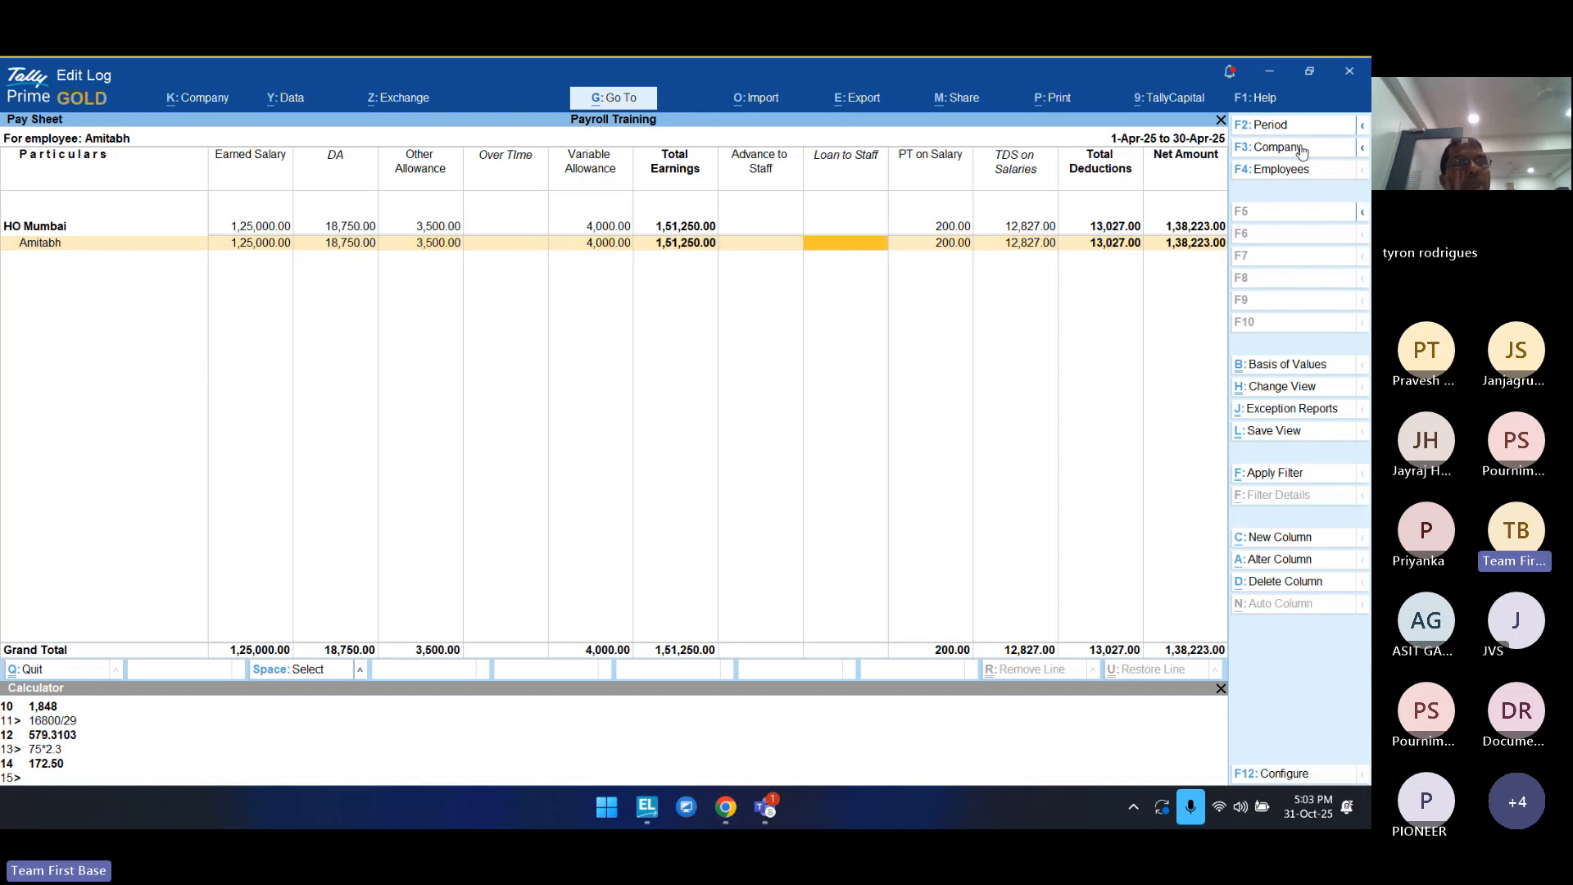
key("Right")
key("Right")
key("Right")
key("Right")
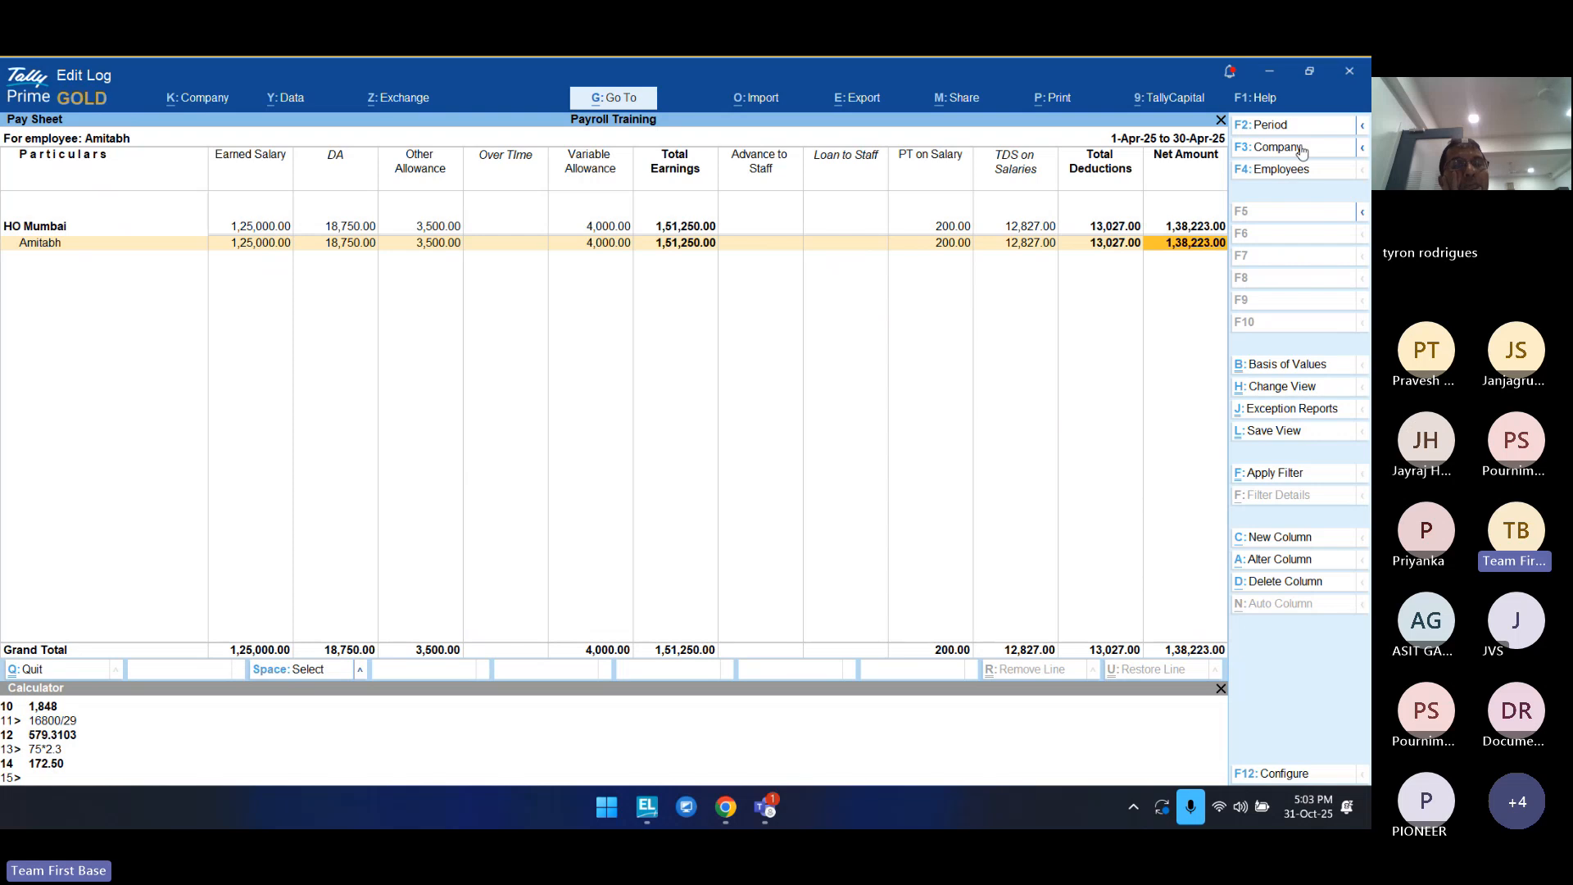
key("Escape")
key("Escape")
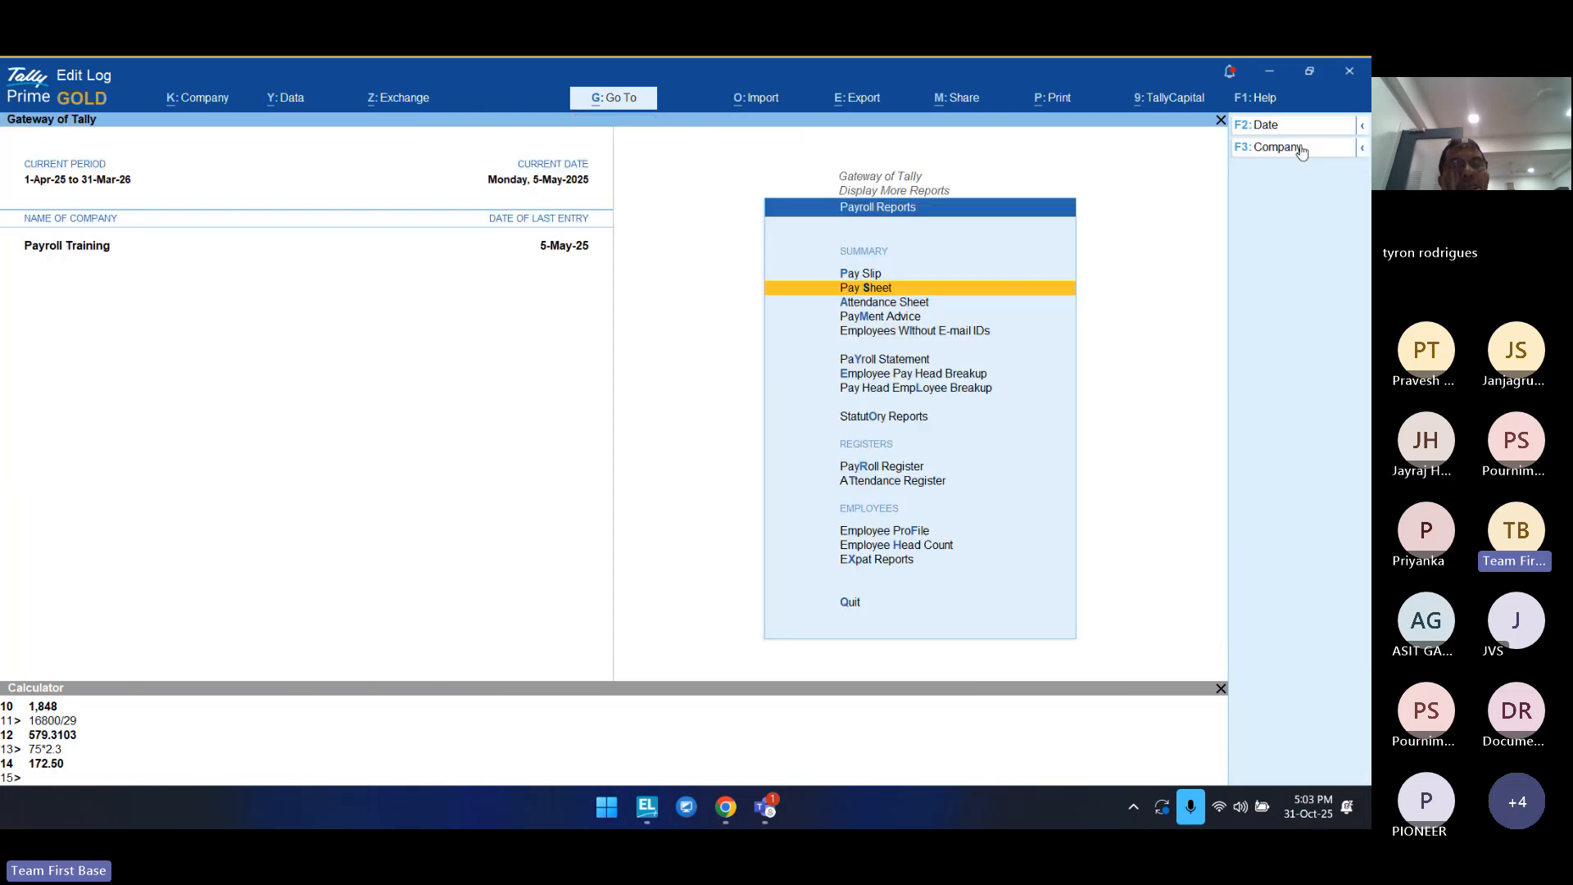
Step: Open the Attendance Sheet for all employees and set its period to 1-Apr-25 to 30-Apr-25
key("Down")
key("Return")
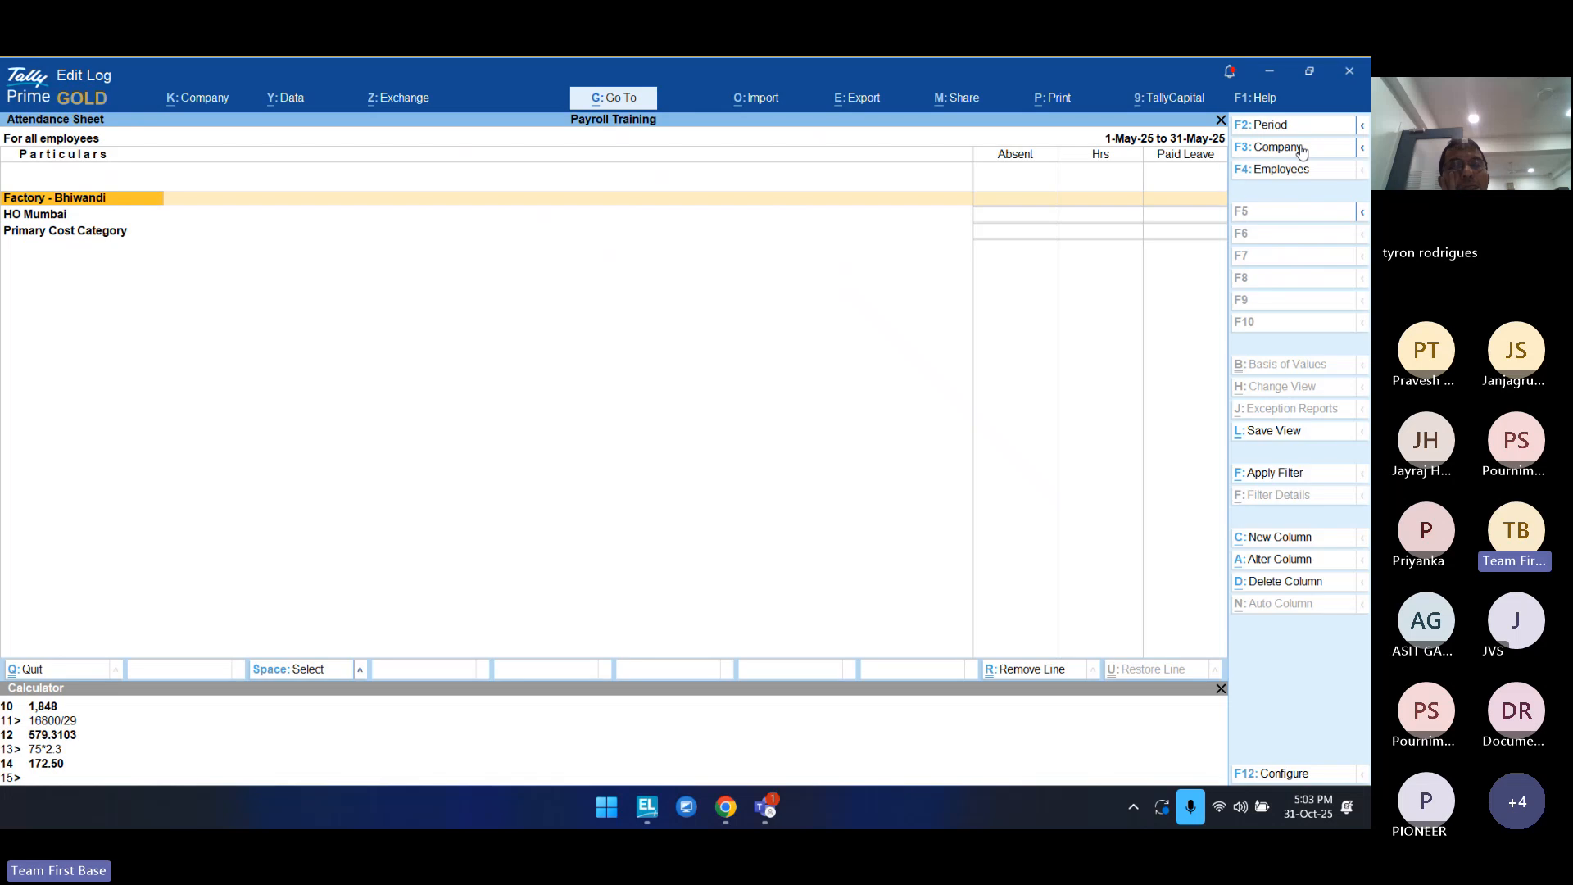
key("Down")
key("F2")
type("1-4")
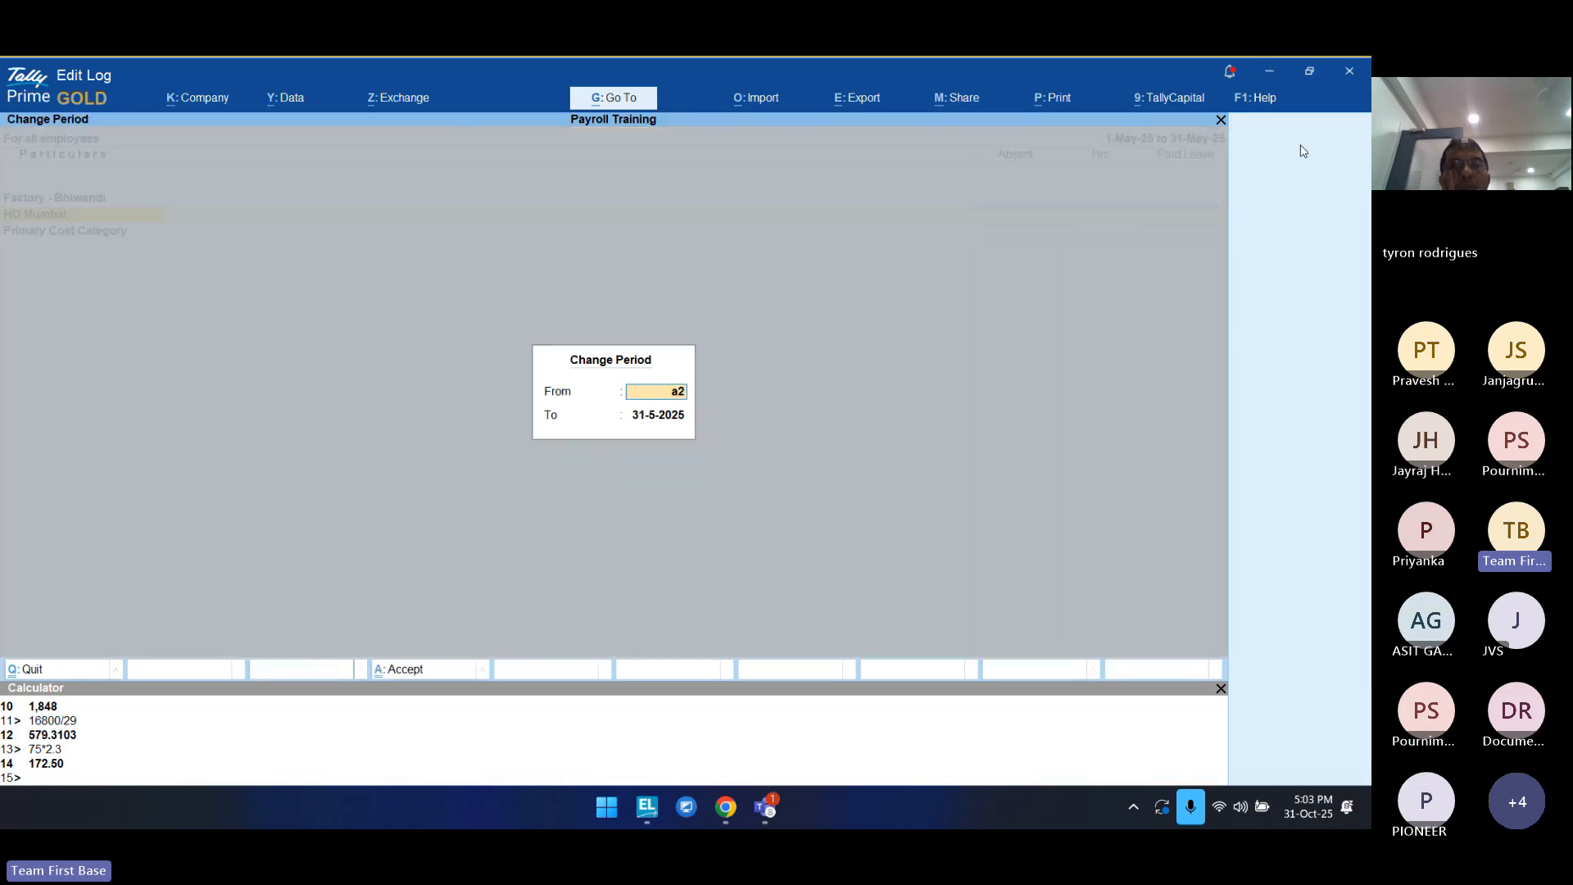
key("Return")
type("30-4")
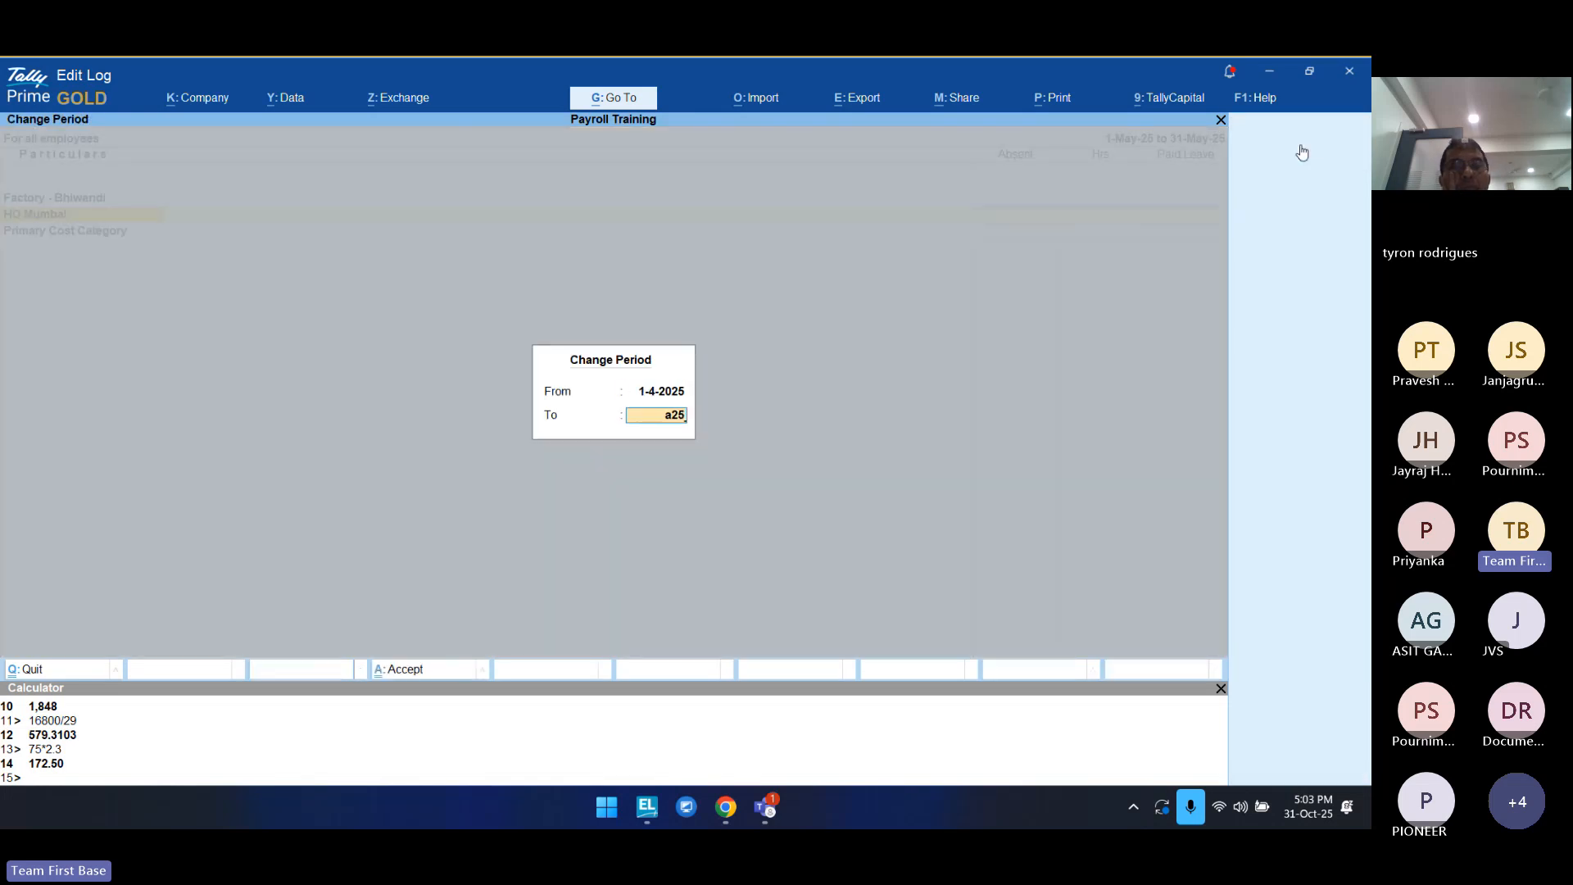
key("Return")
Step: Examine the Factory - Bhiwandi employee's absent days, overtime hours and paid leave in the Attendance Sheet, and close the report
key("Down")
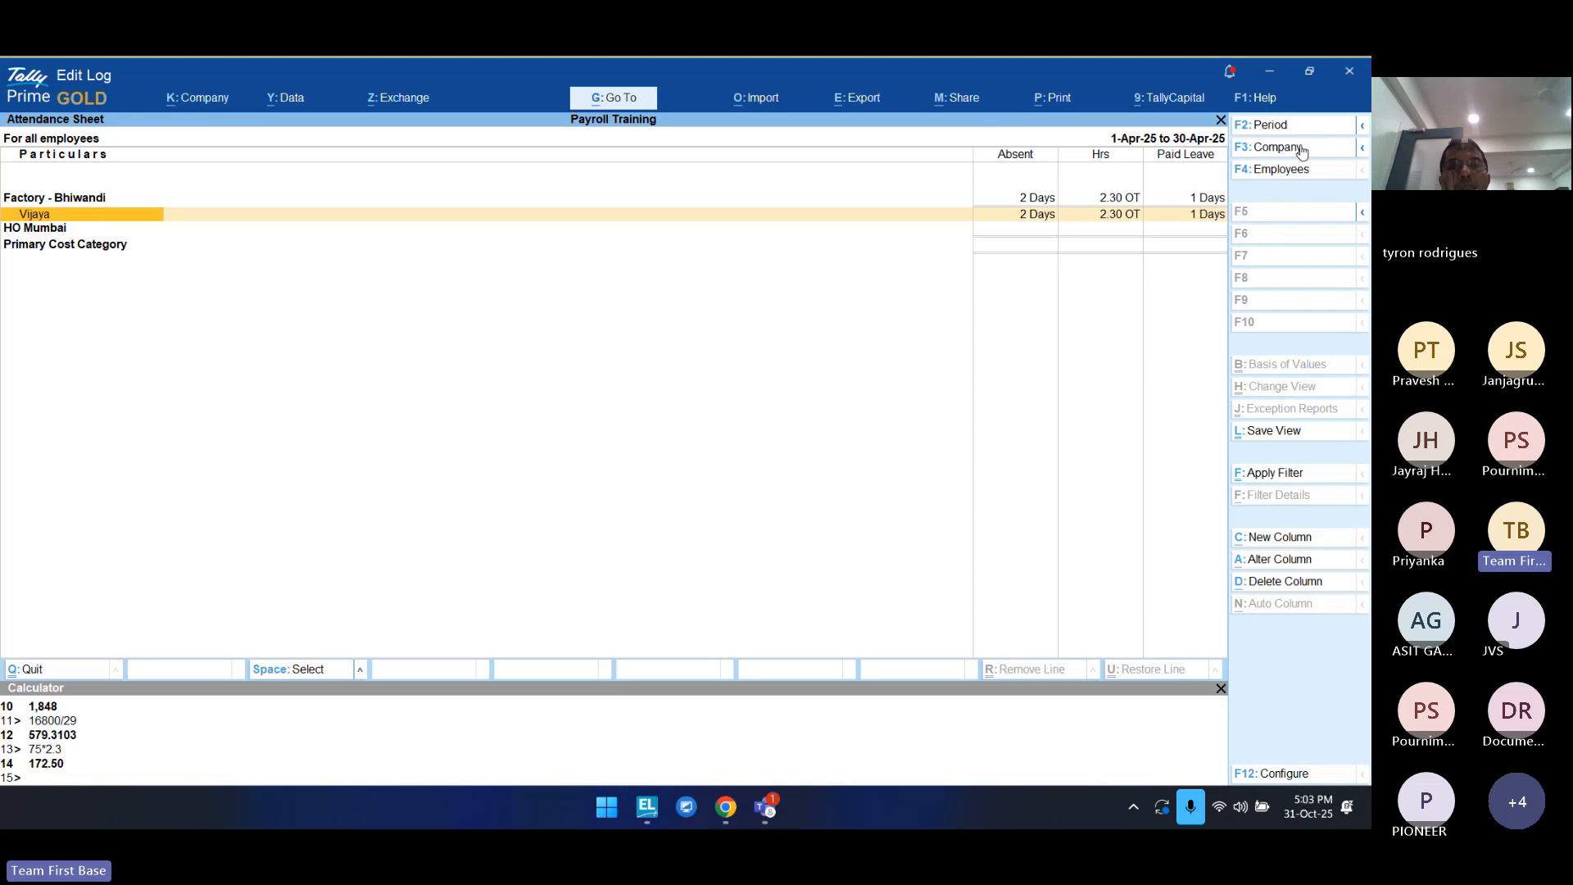
key("Right")
key("Right")
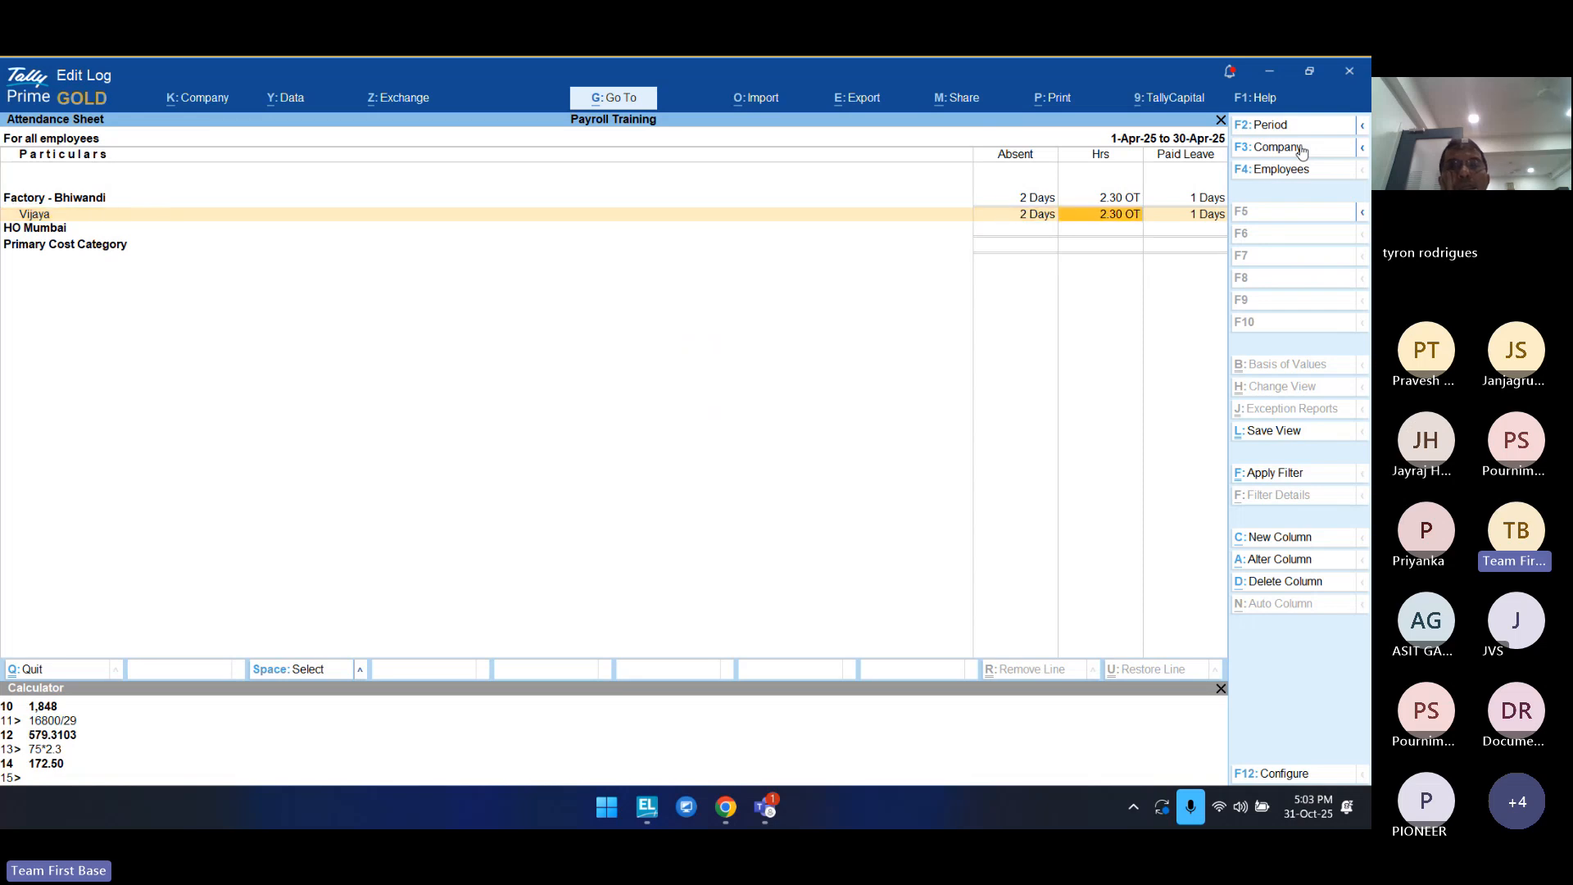
key("Right")
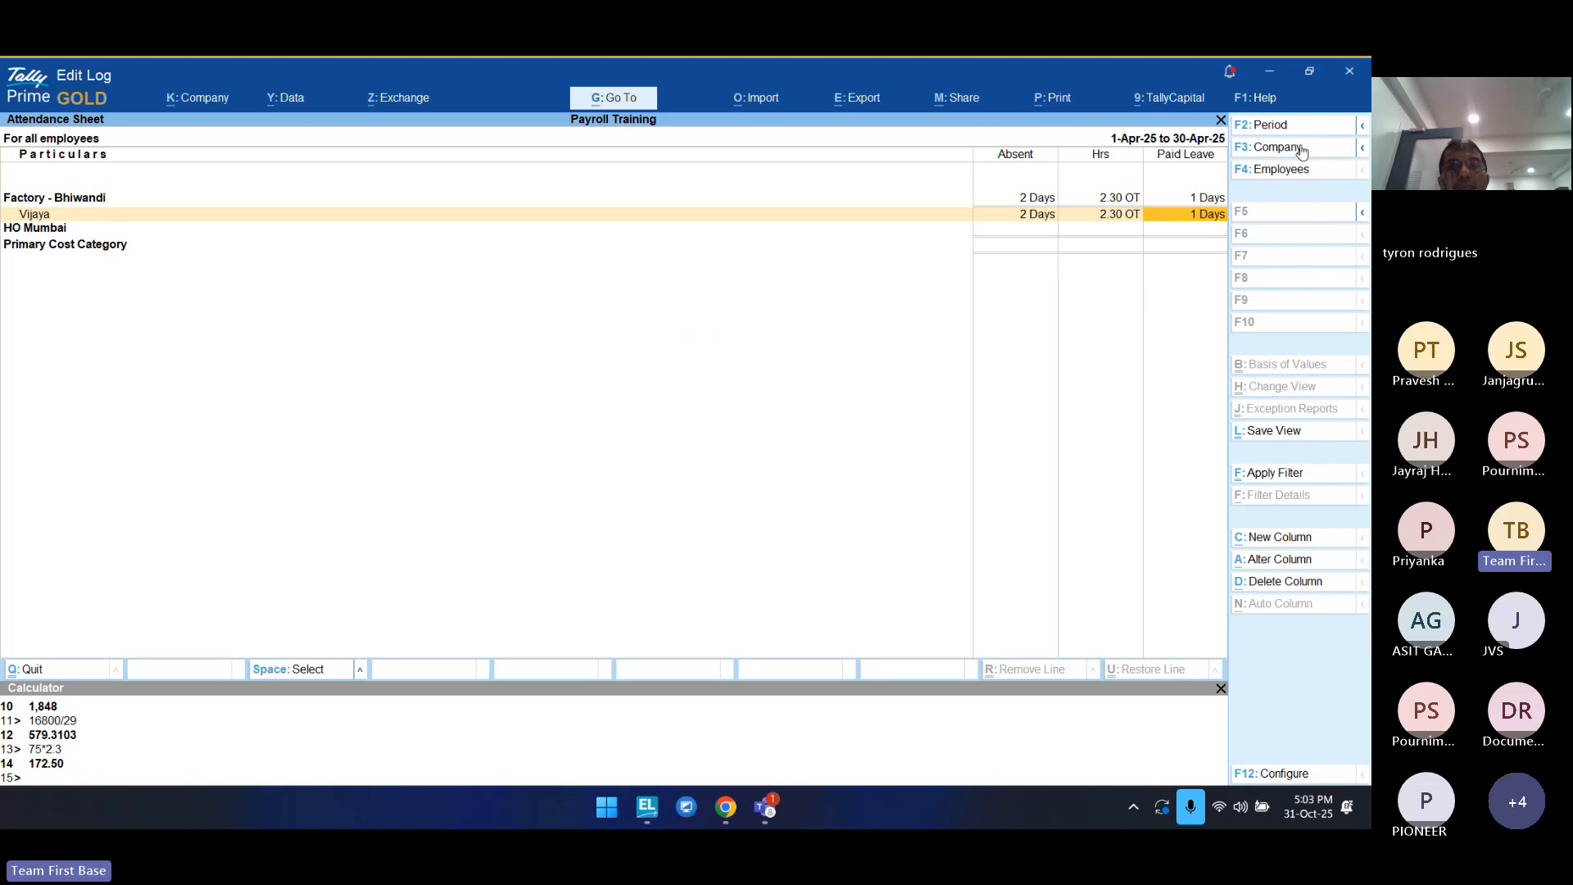
key("Left")
key("Left")
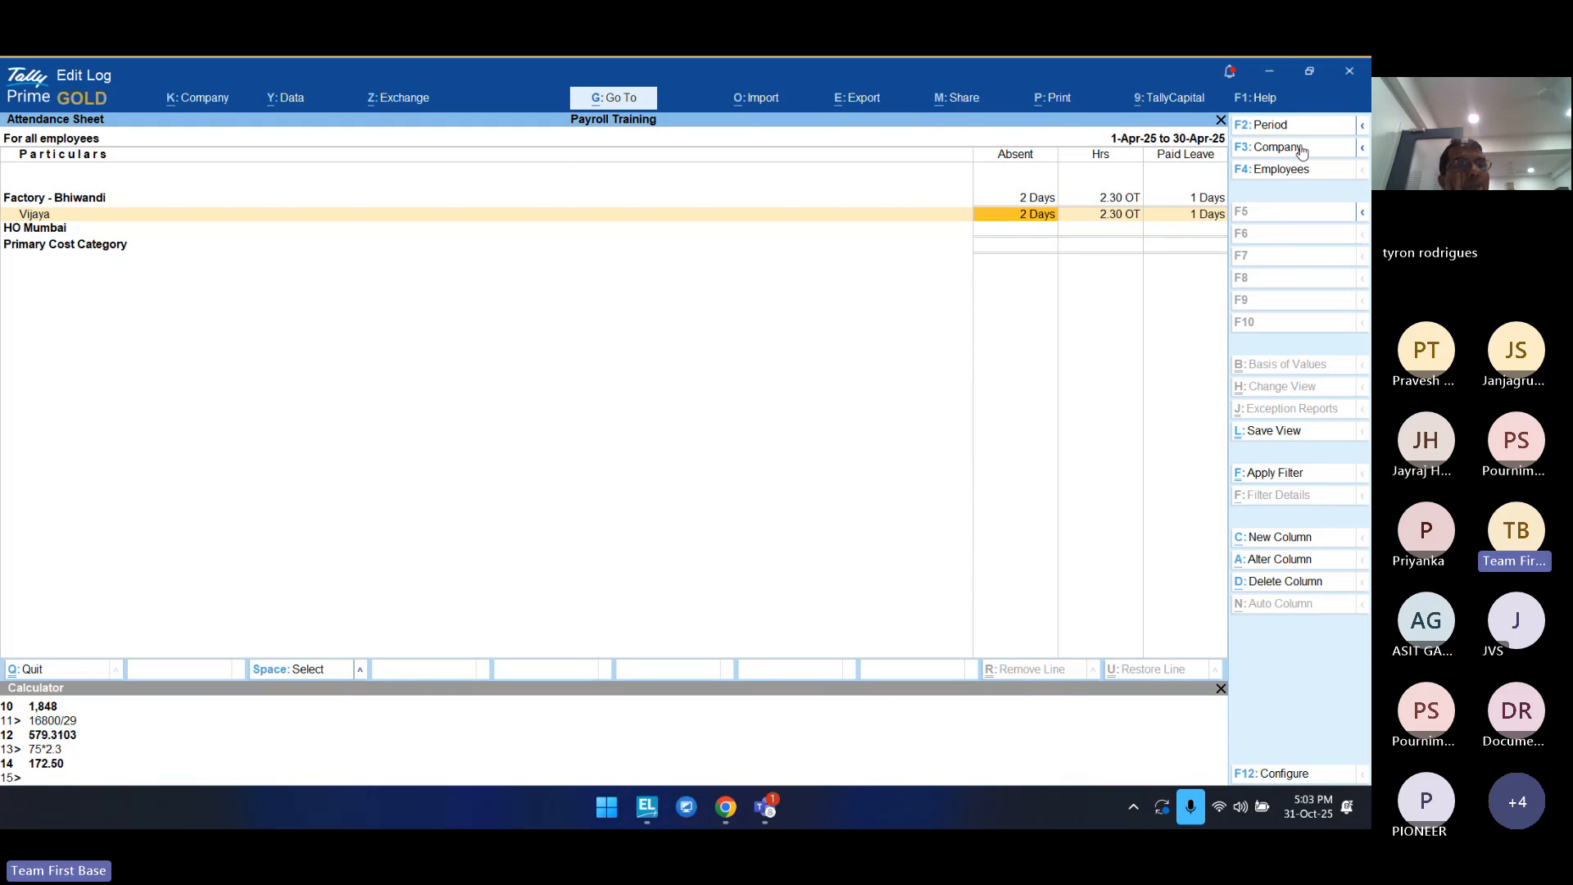
key("Right")
key("Right")
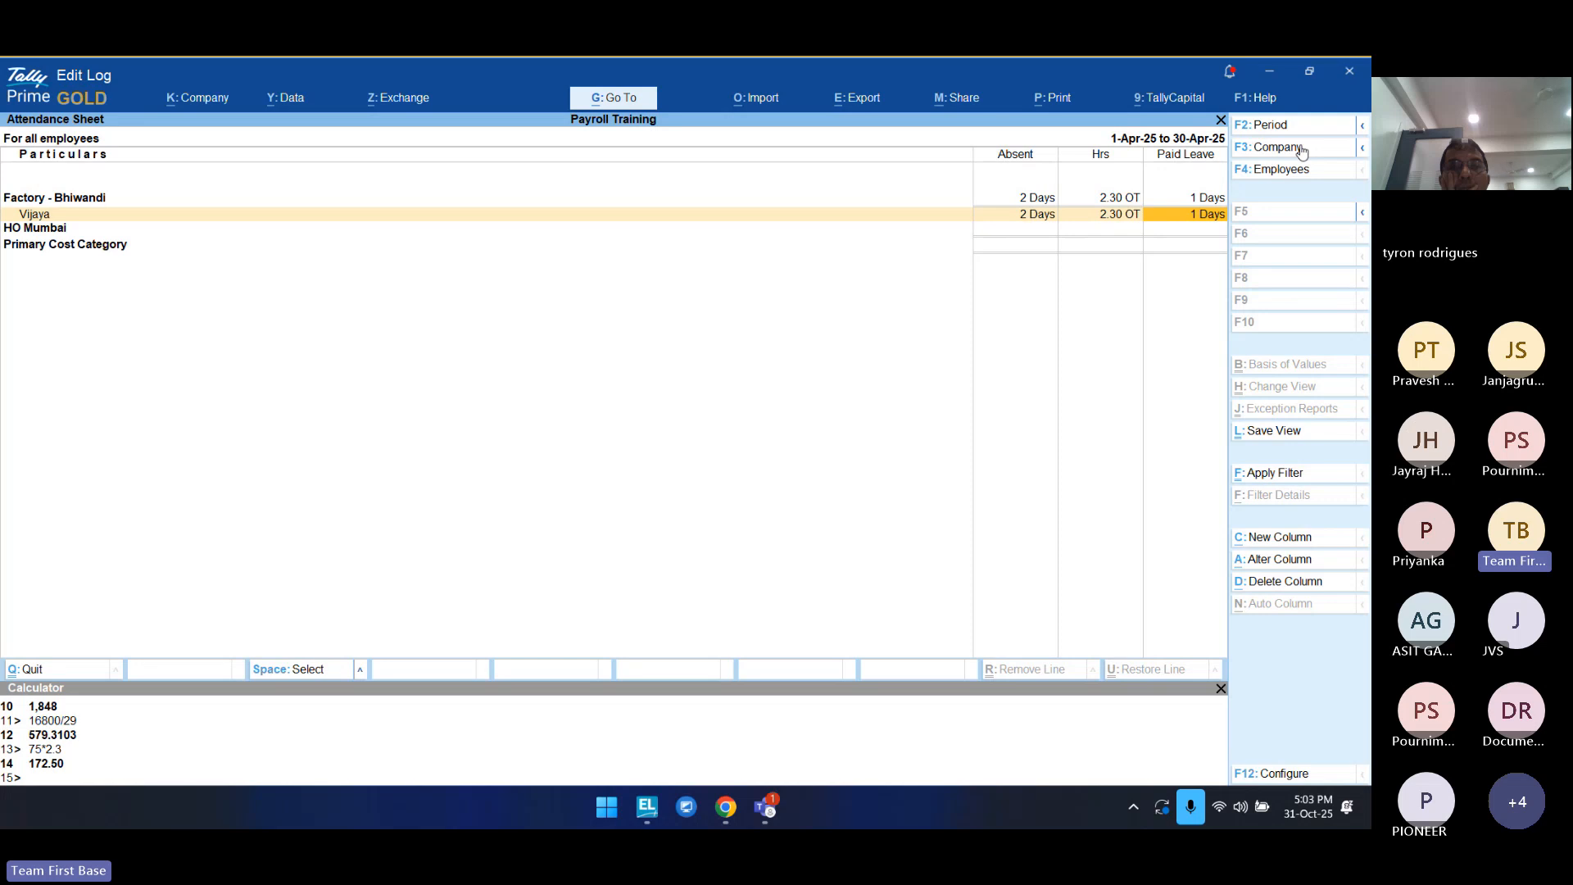
key("Left")
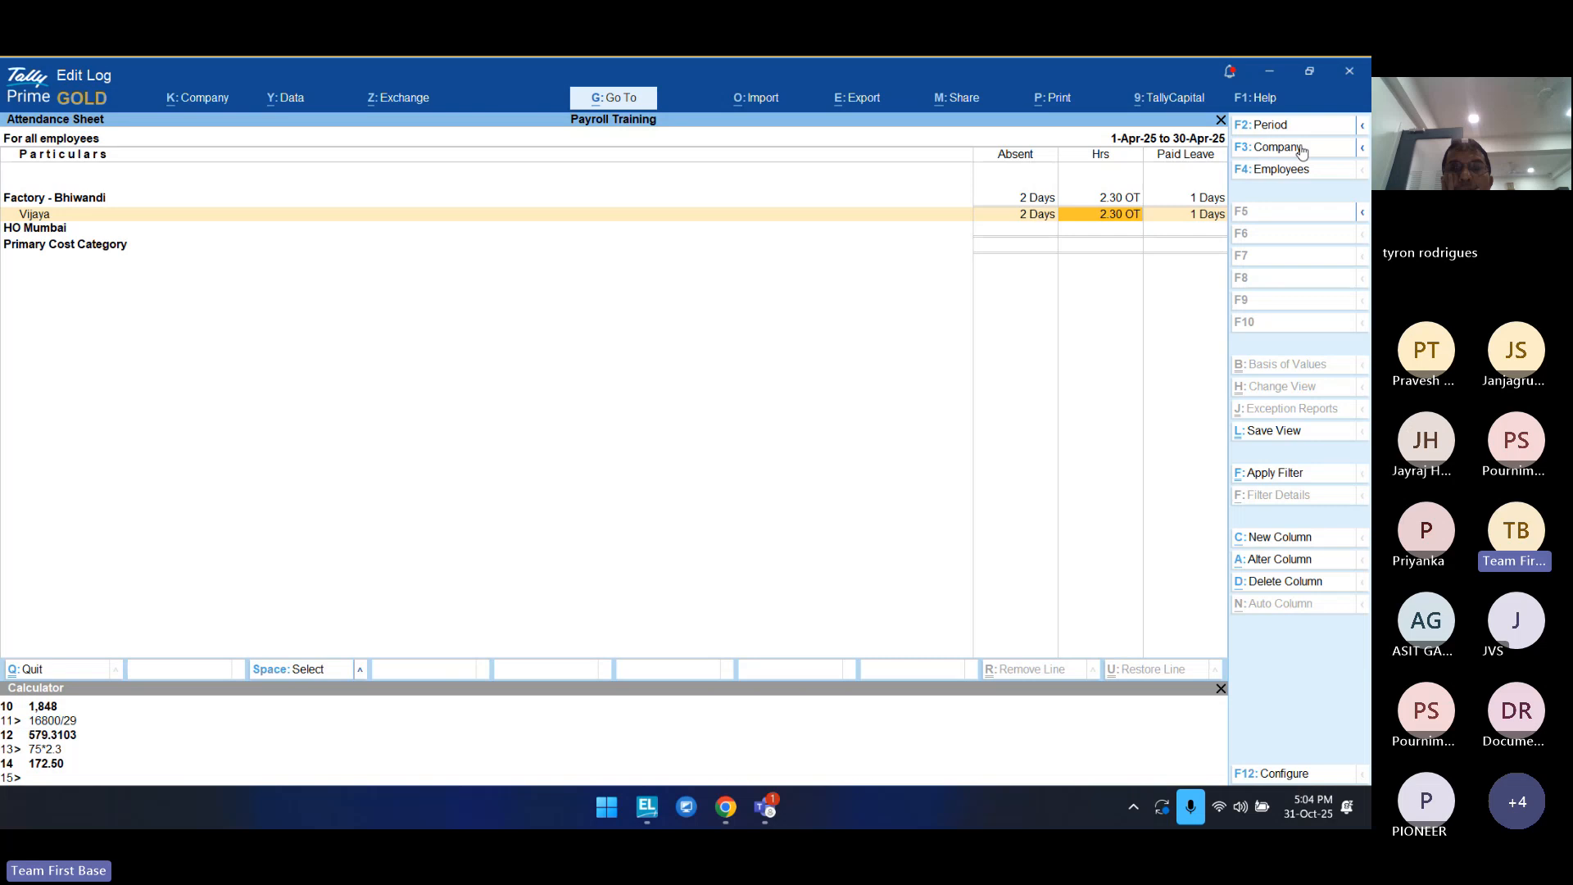
key("Escape")
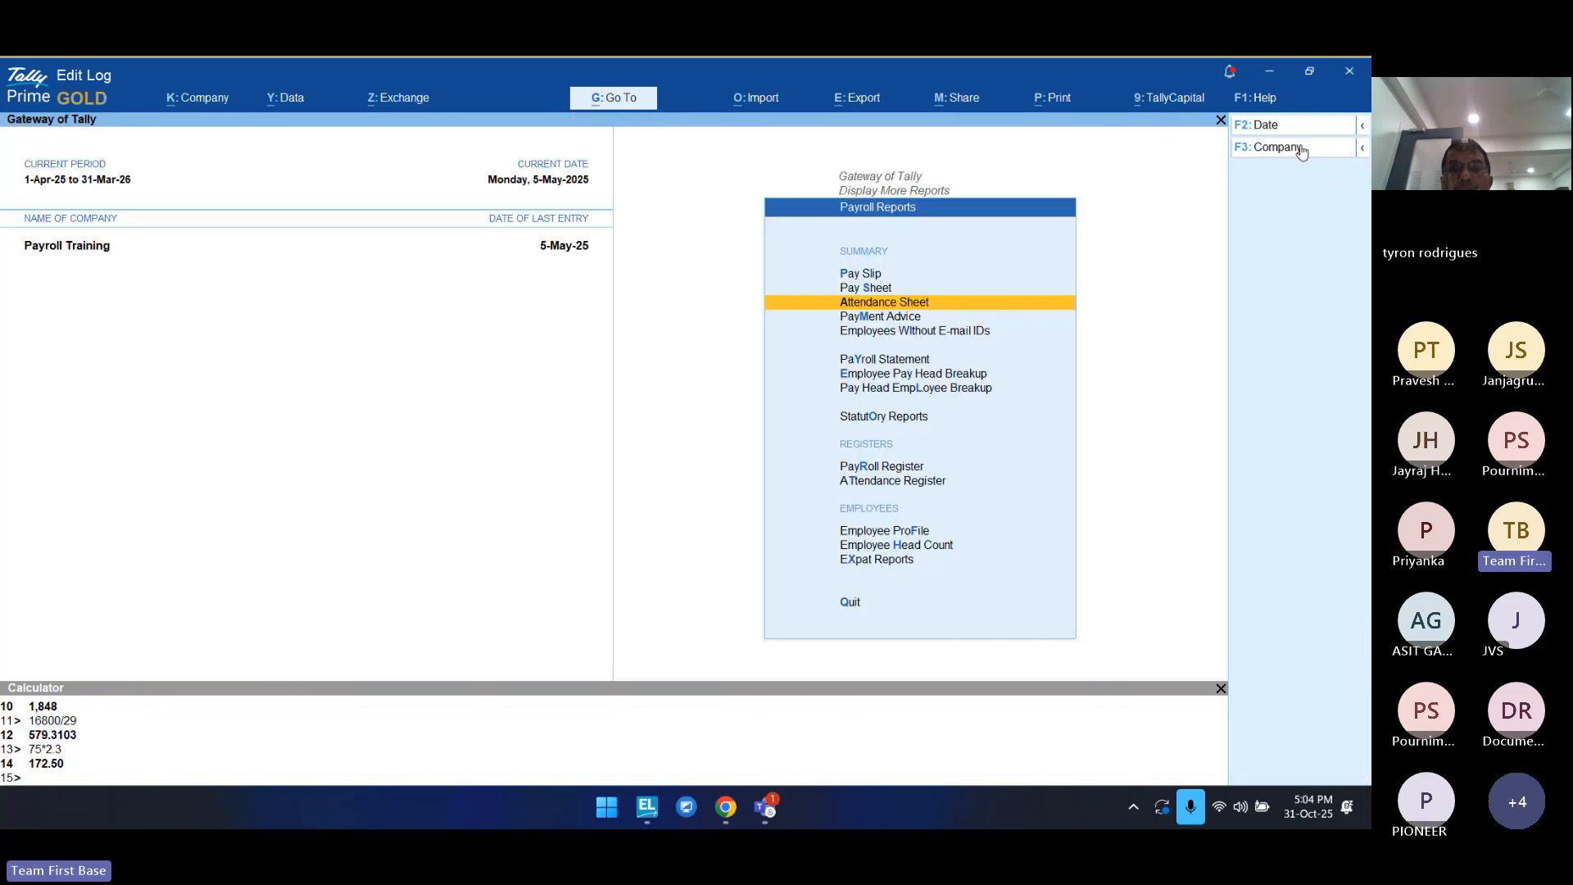
Step: Preview the Payment Advice for all employees for 1-May-25 to 31-May-25, and close it without printing
key("Down")
key("Return")
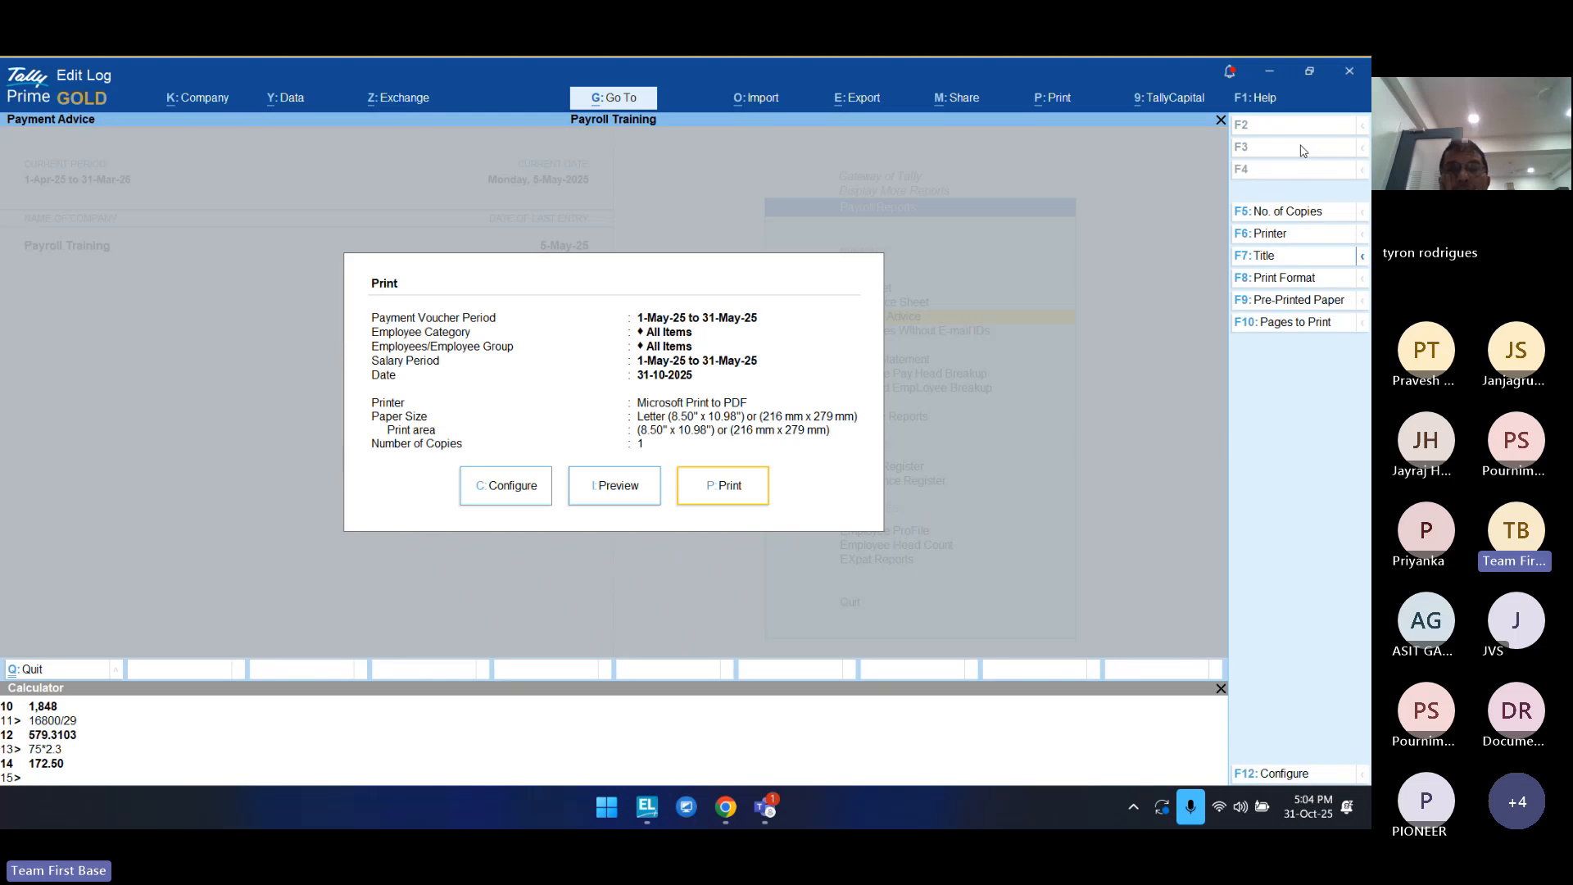
key("i")
key("z")
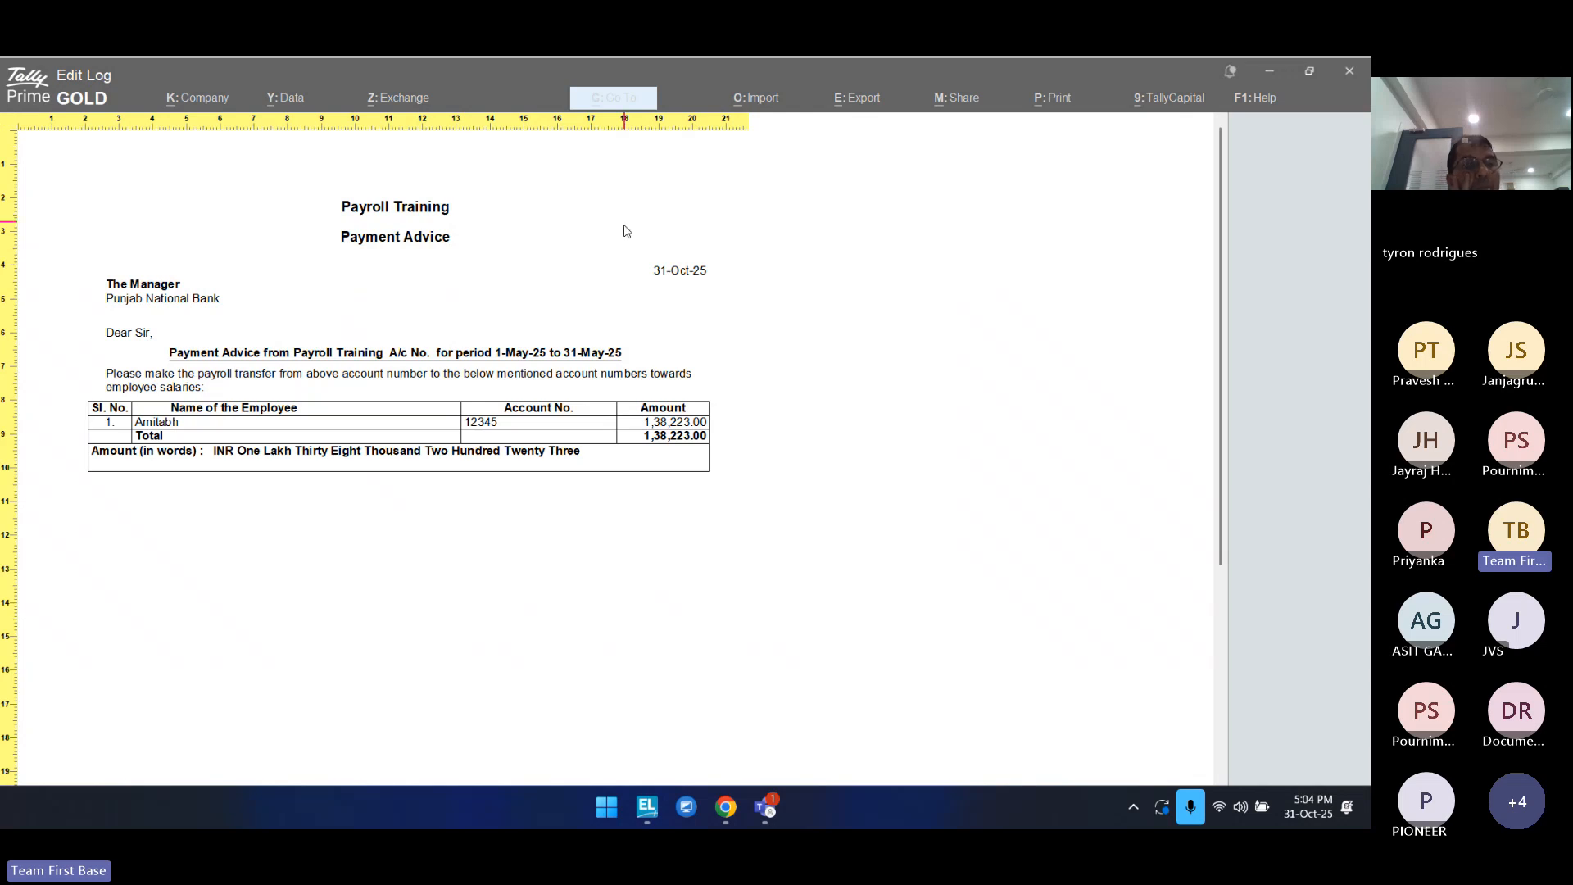
left_click(694, 427)
key("Escape")
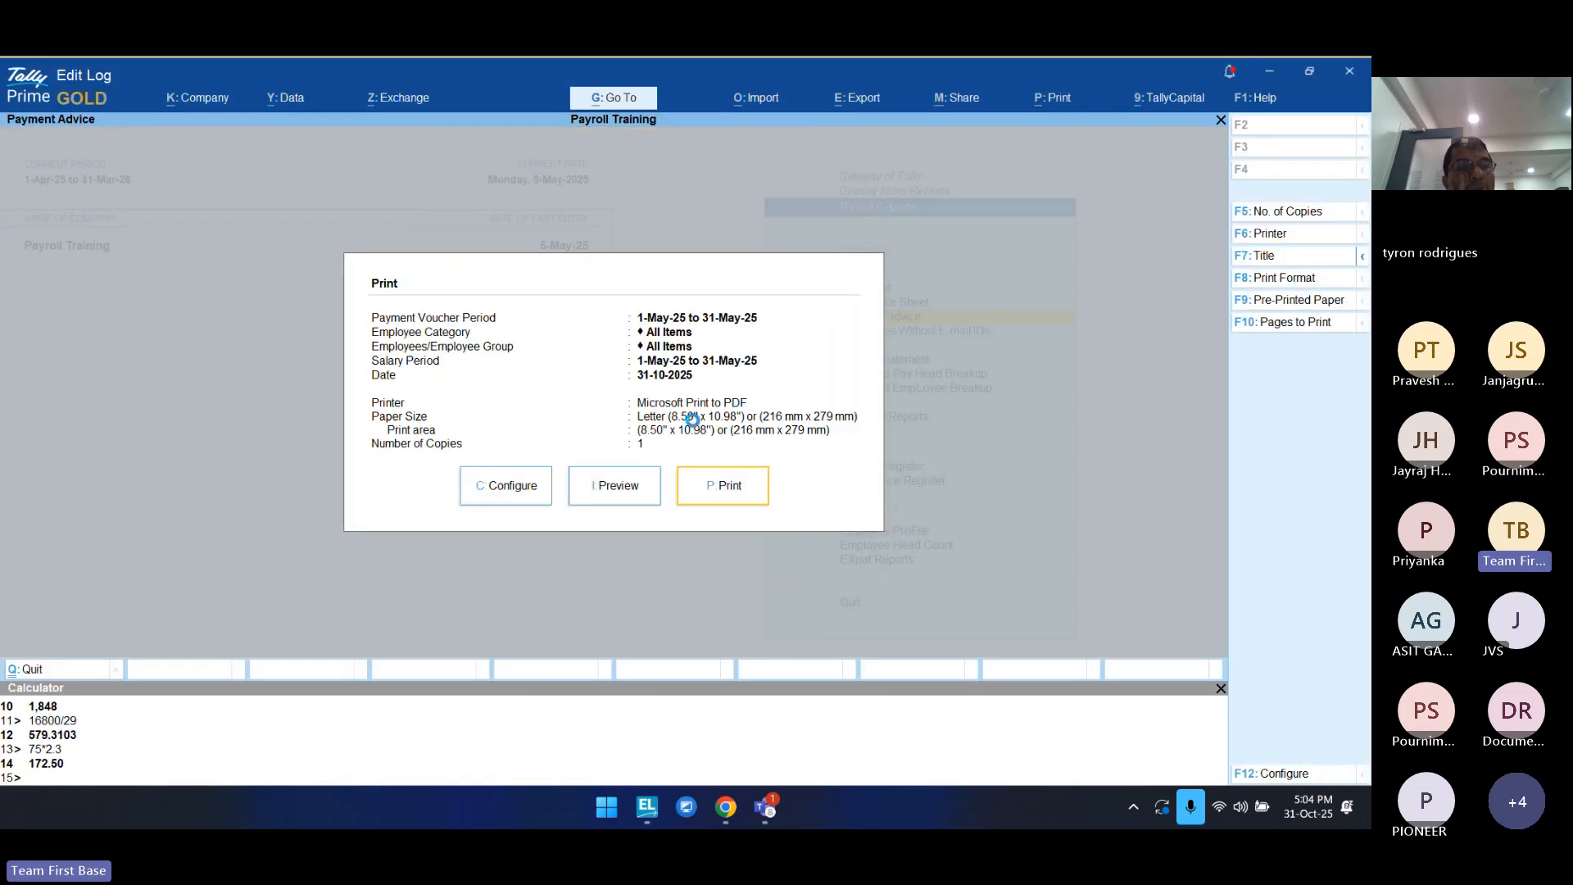
key("Escape")
Step: Open the Summary report under the payroll Statutory Reports
key("Down")
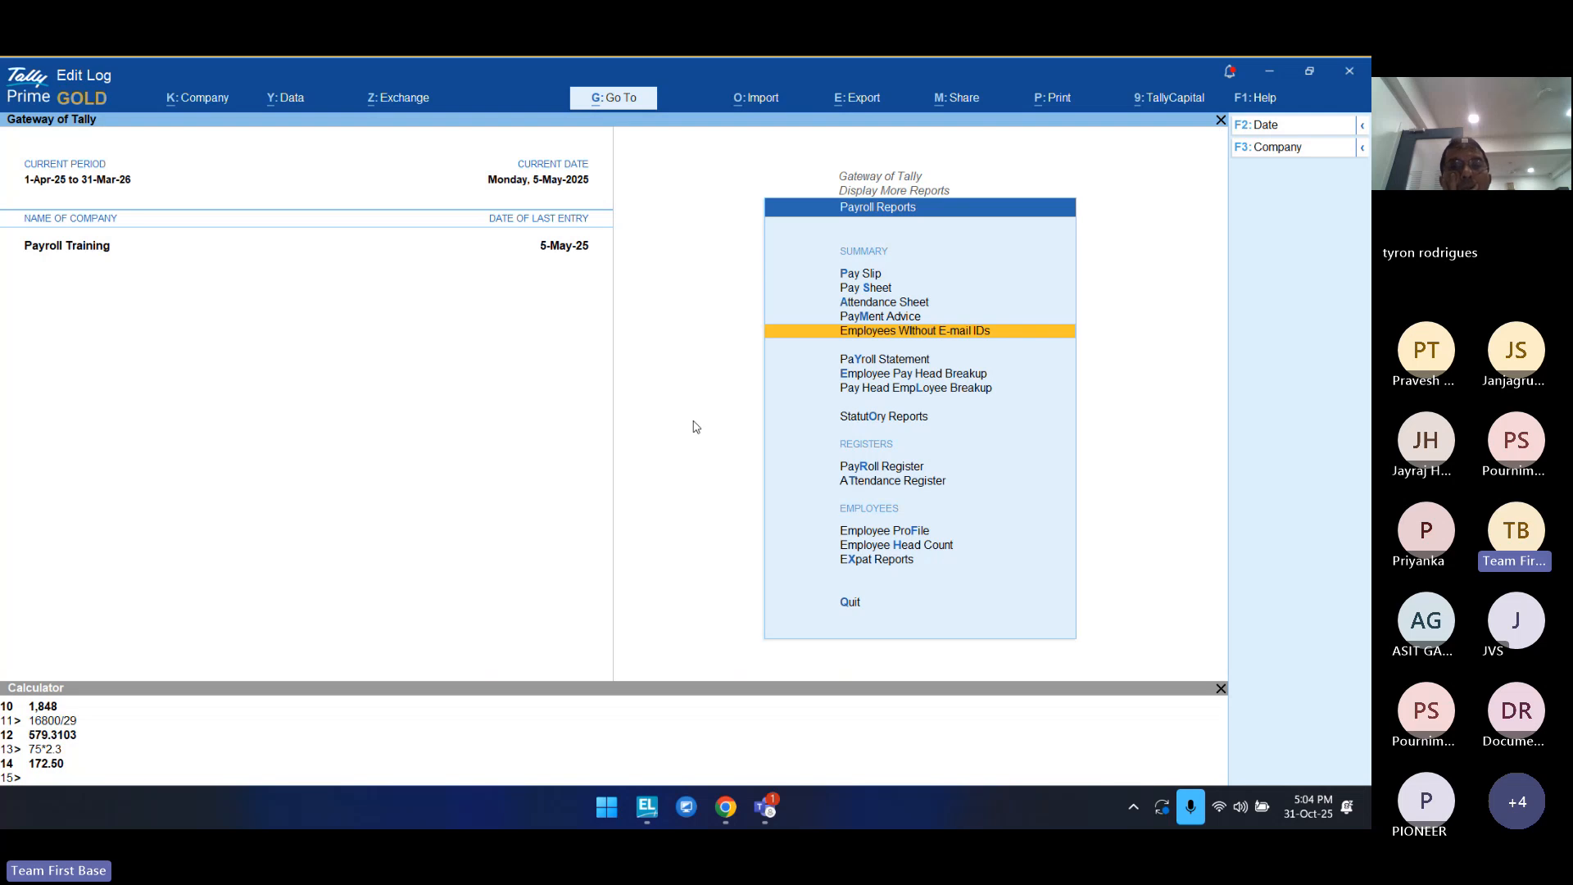
key("Down")
key("Down")
key("Down")
key("Down")
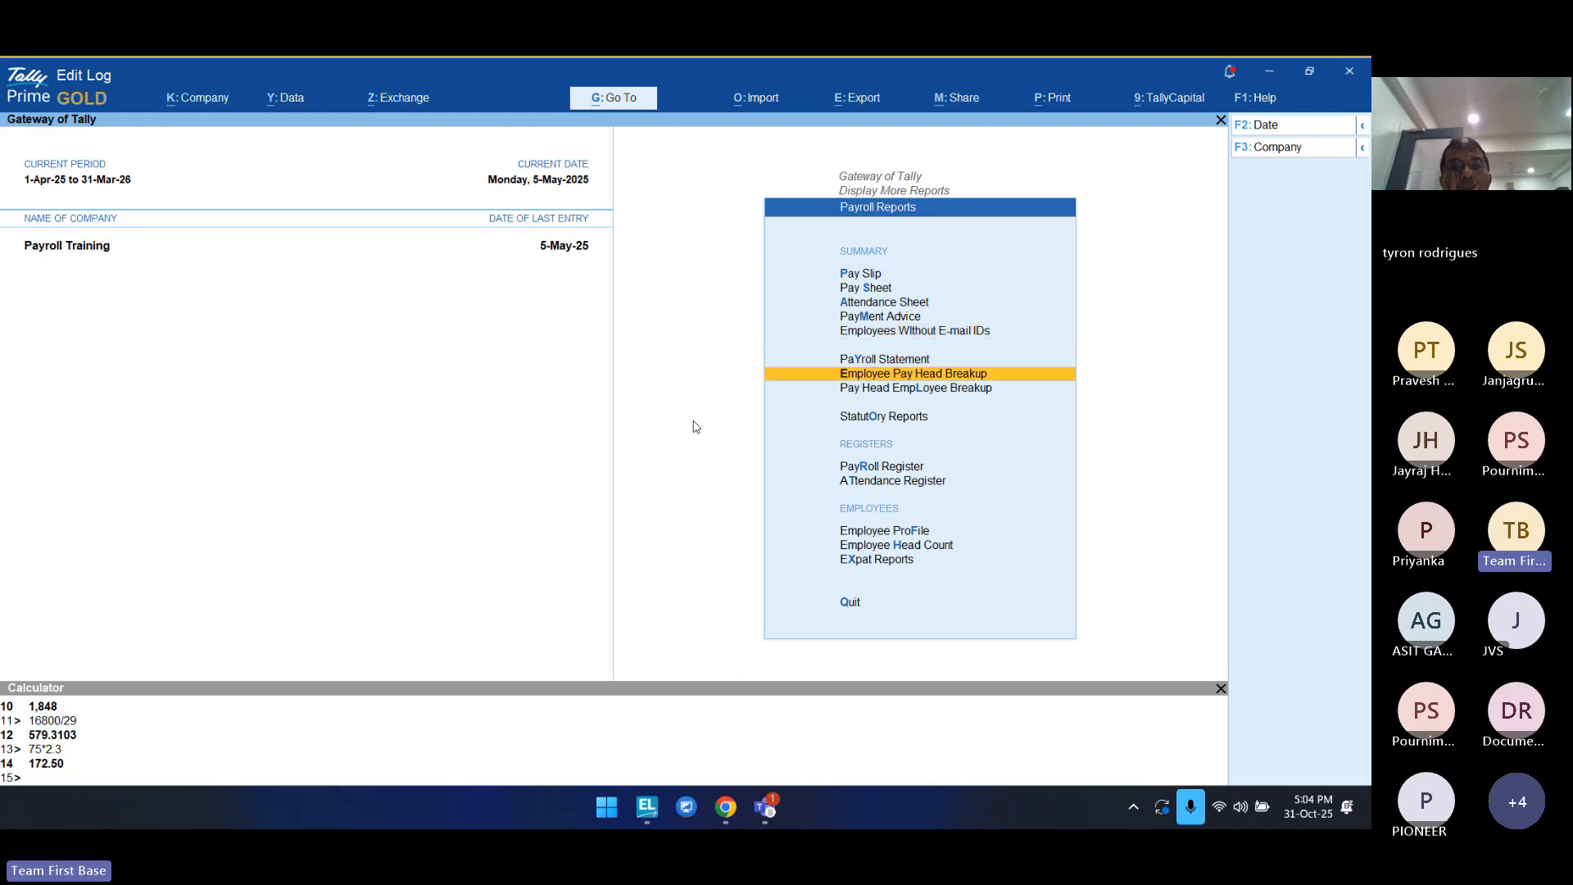
key("Return")
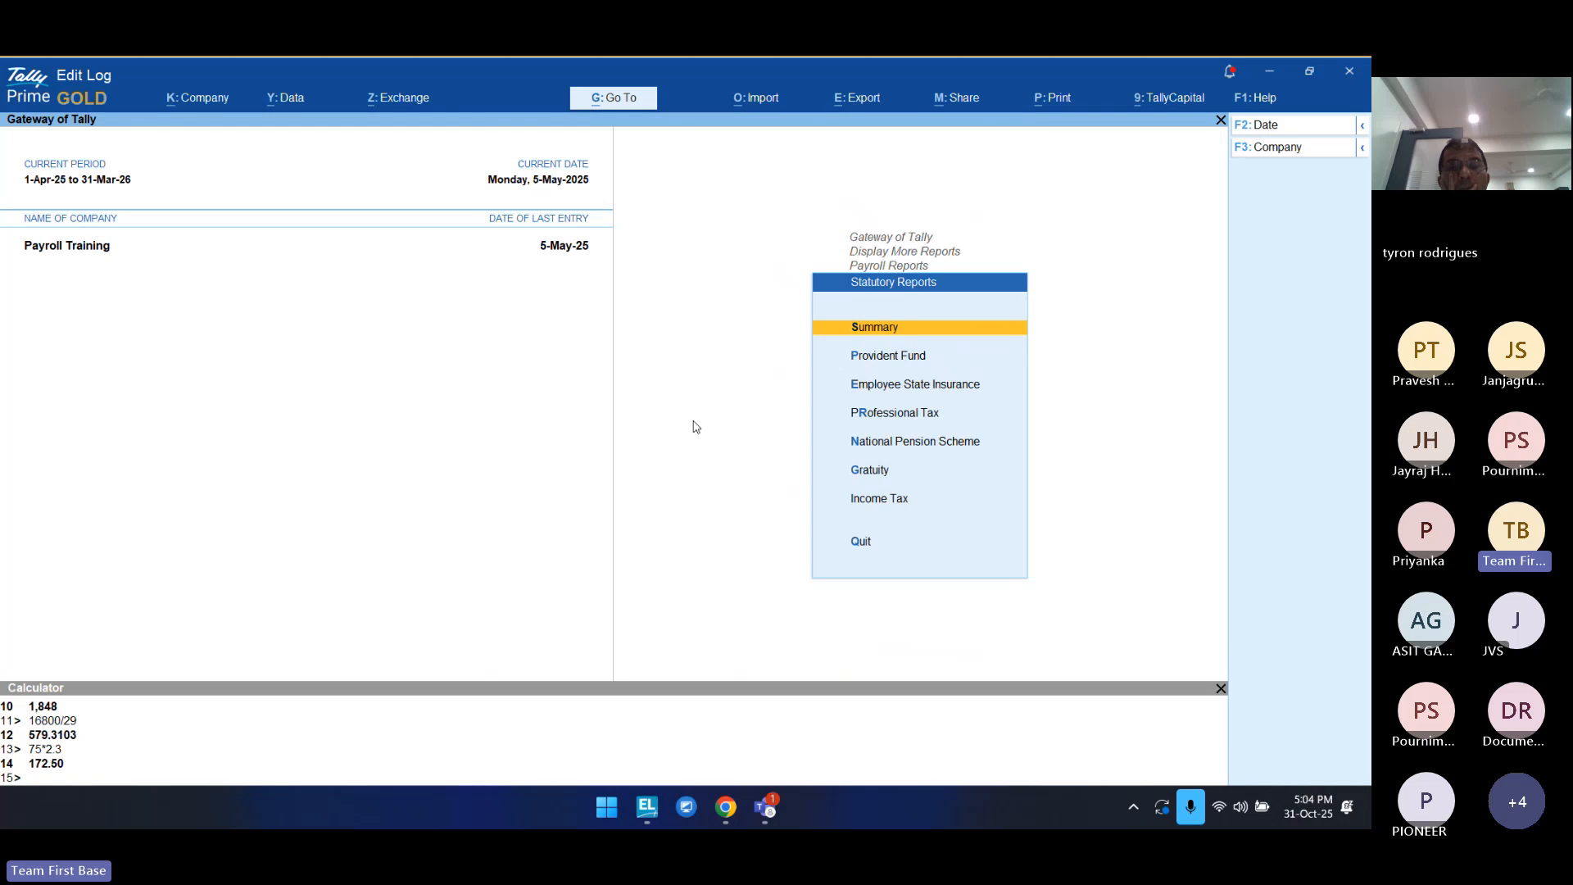
key("Return")
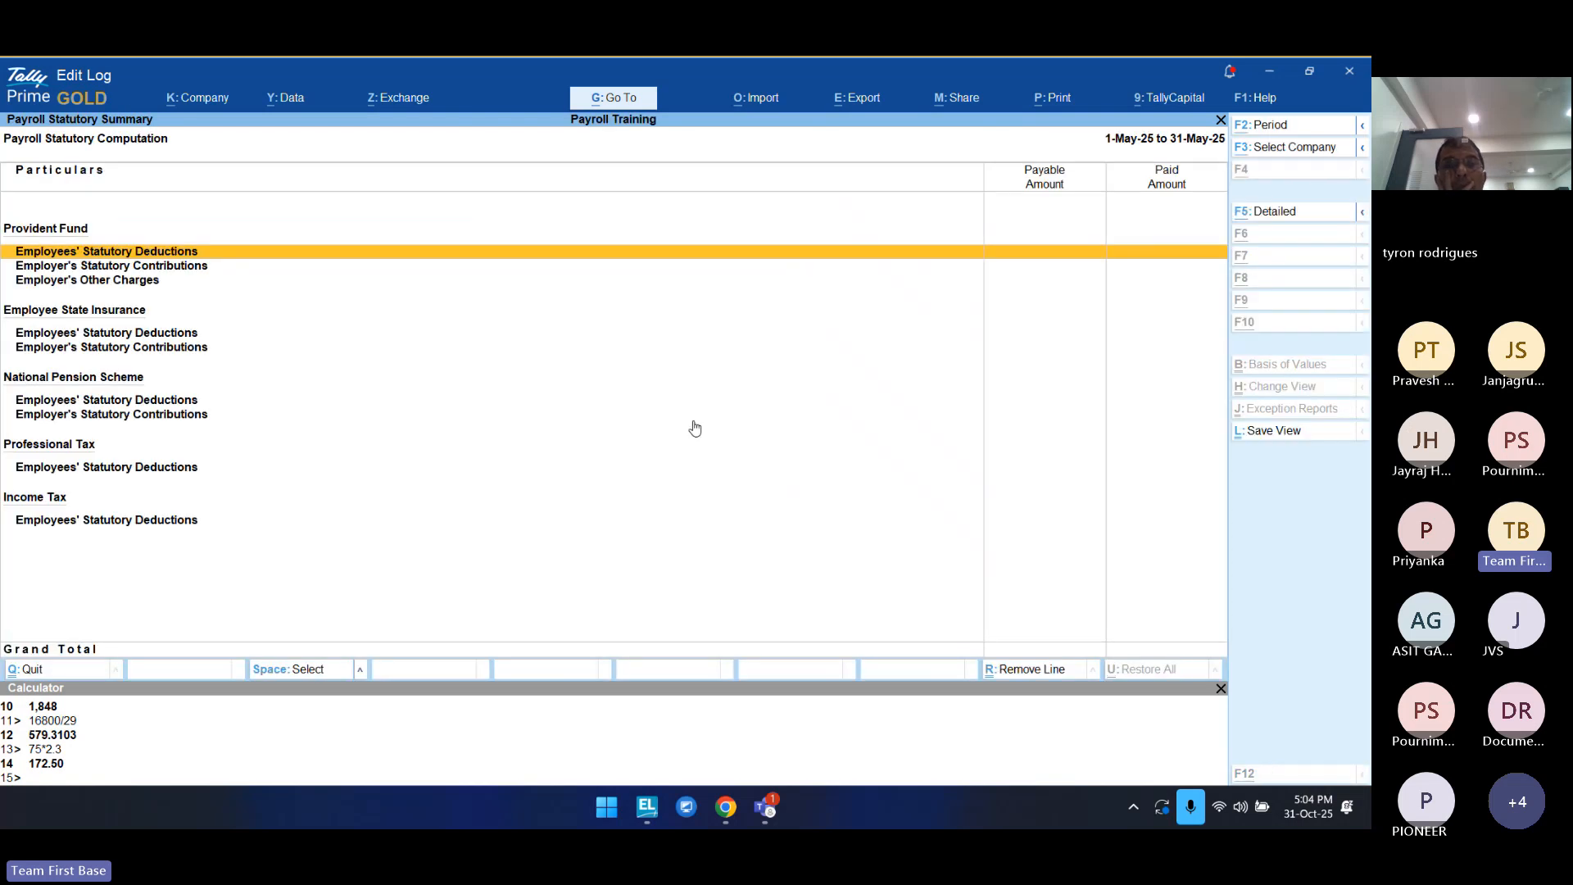
Step: Set the Payroll Statutory Summary period to 1-Apr-25 to 30-Apr-25
key("F2")
type("a25")
key("Return")
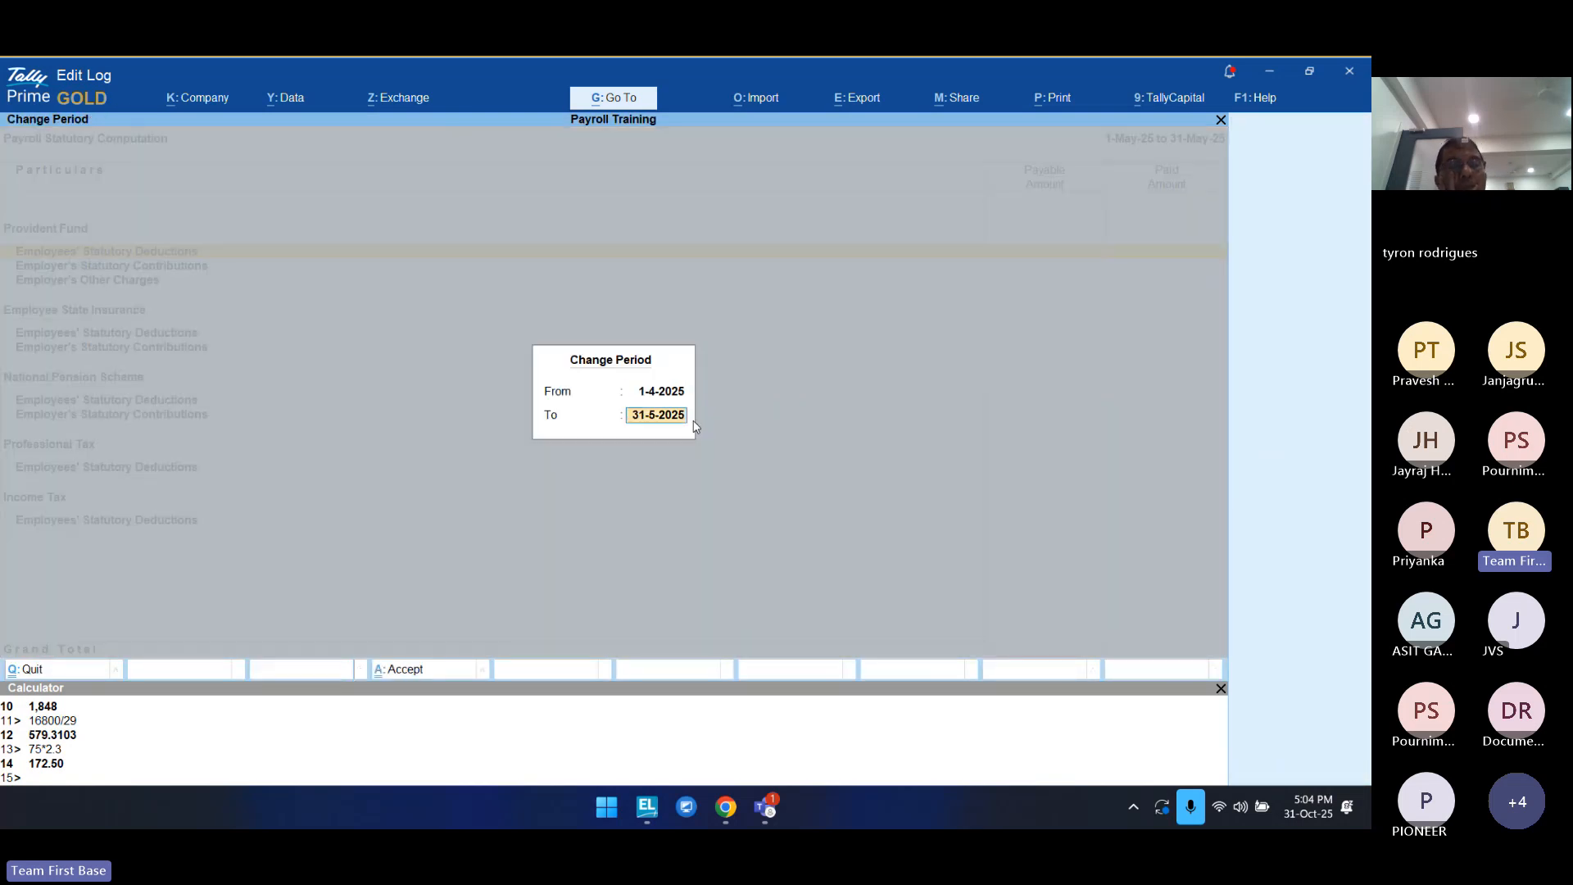
type("a25")
key("Return")
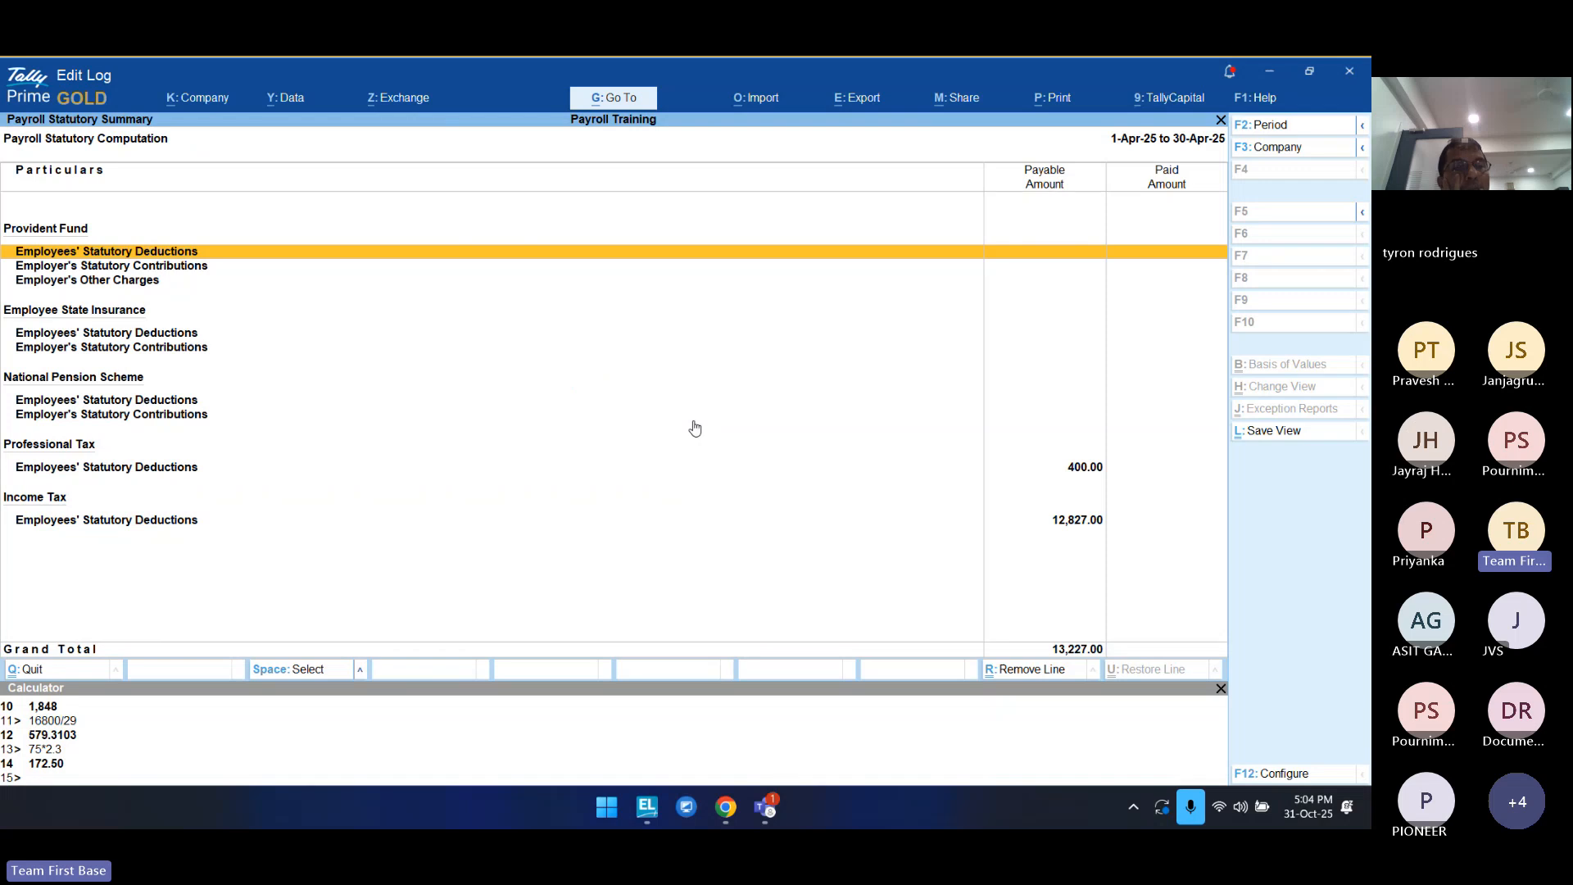
Step: Examine the statutory deductions payable for Professional Tax and Income Tax, and return to the Gateway of Tally
key("Down")
key("Down")
key("Down")
key("Down")
key("Down")
key("Down")
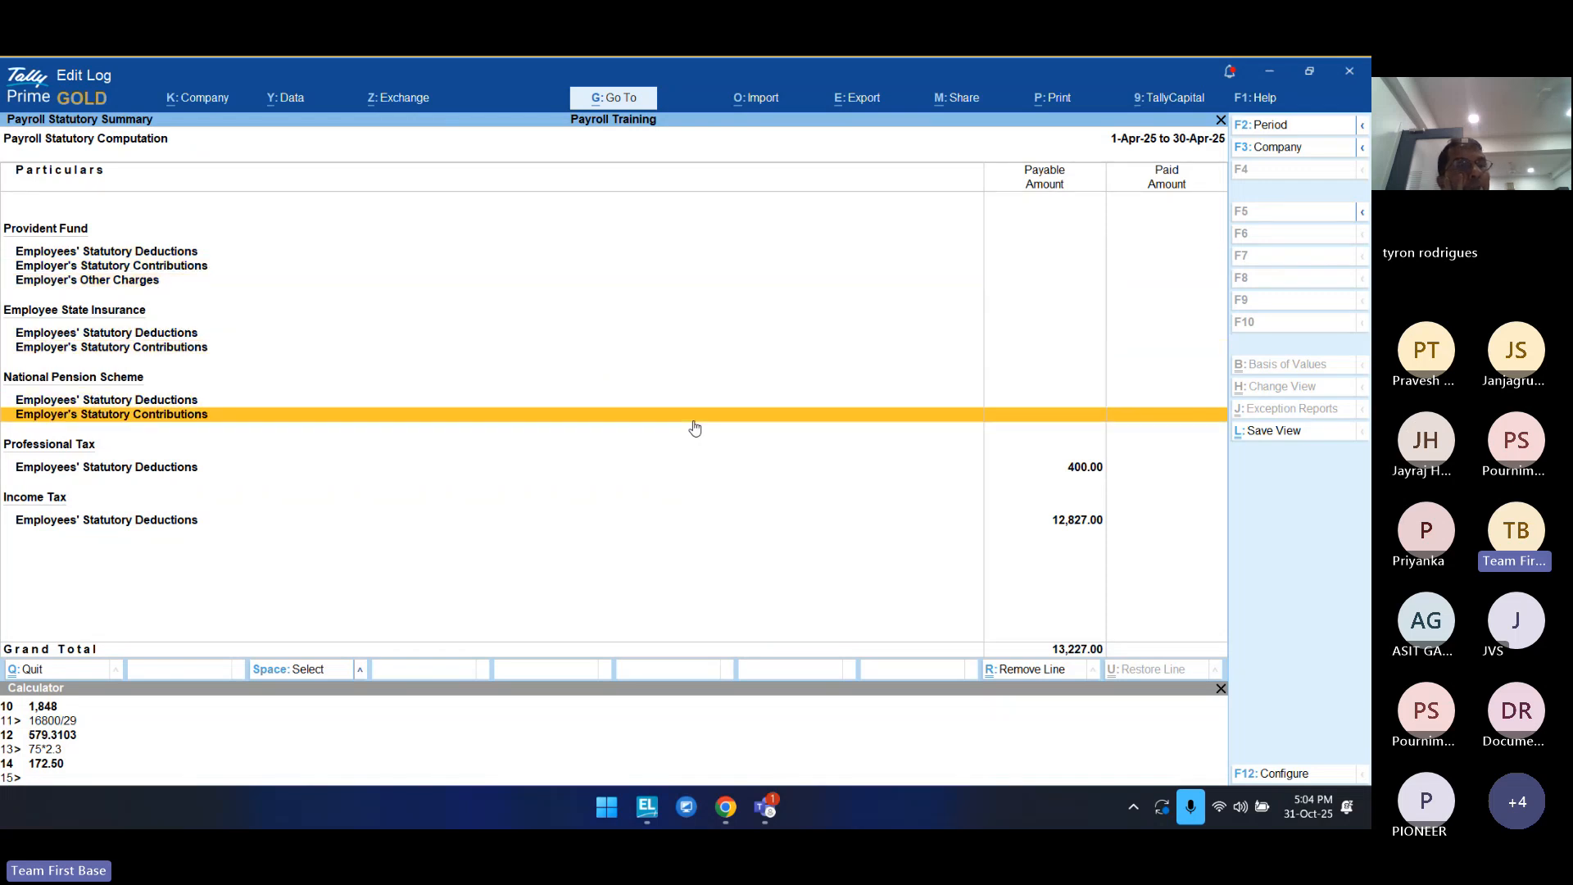
key("Down")
key("Down")
key("Up")
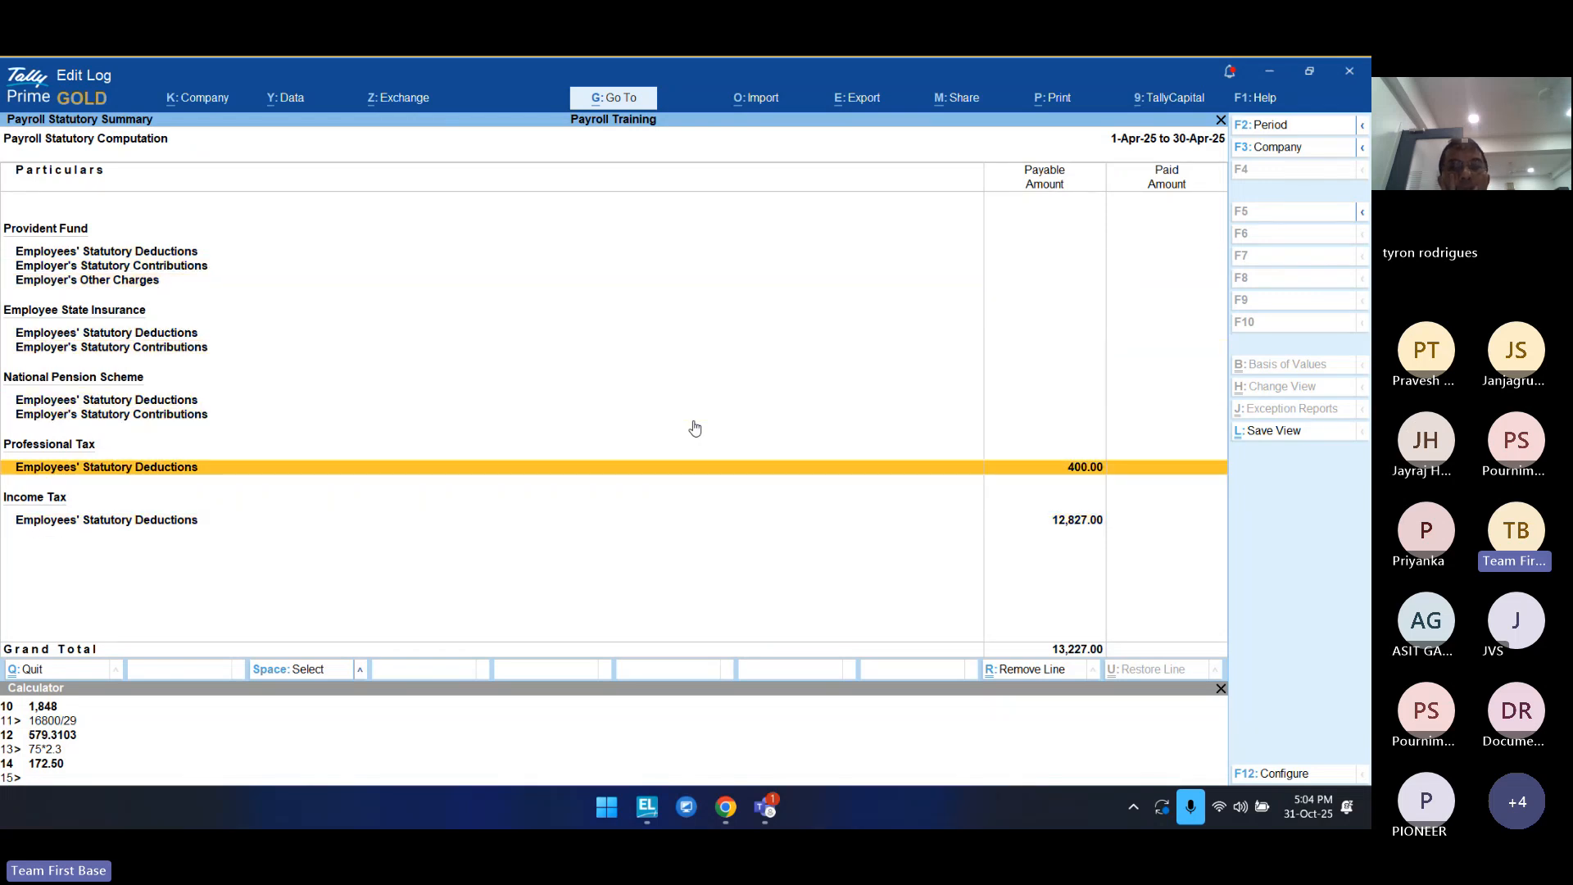
key("Down")
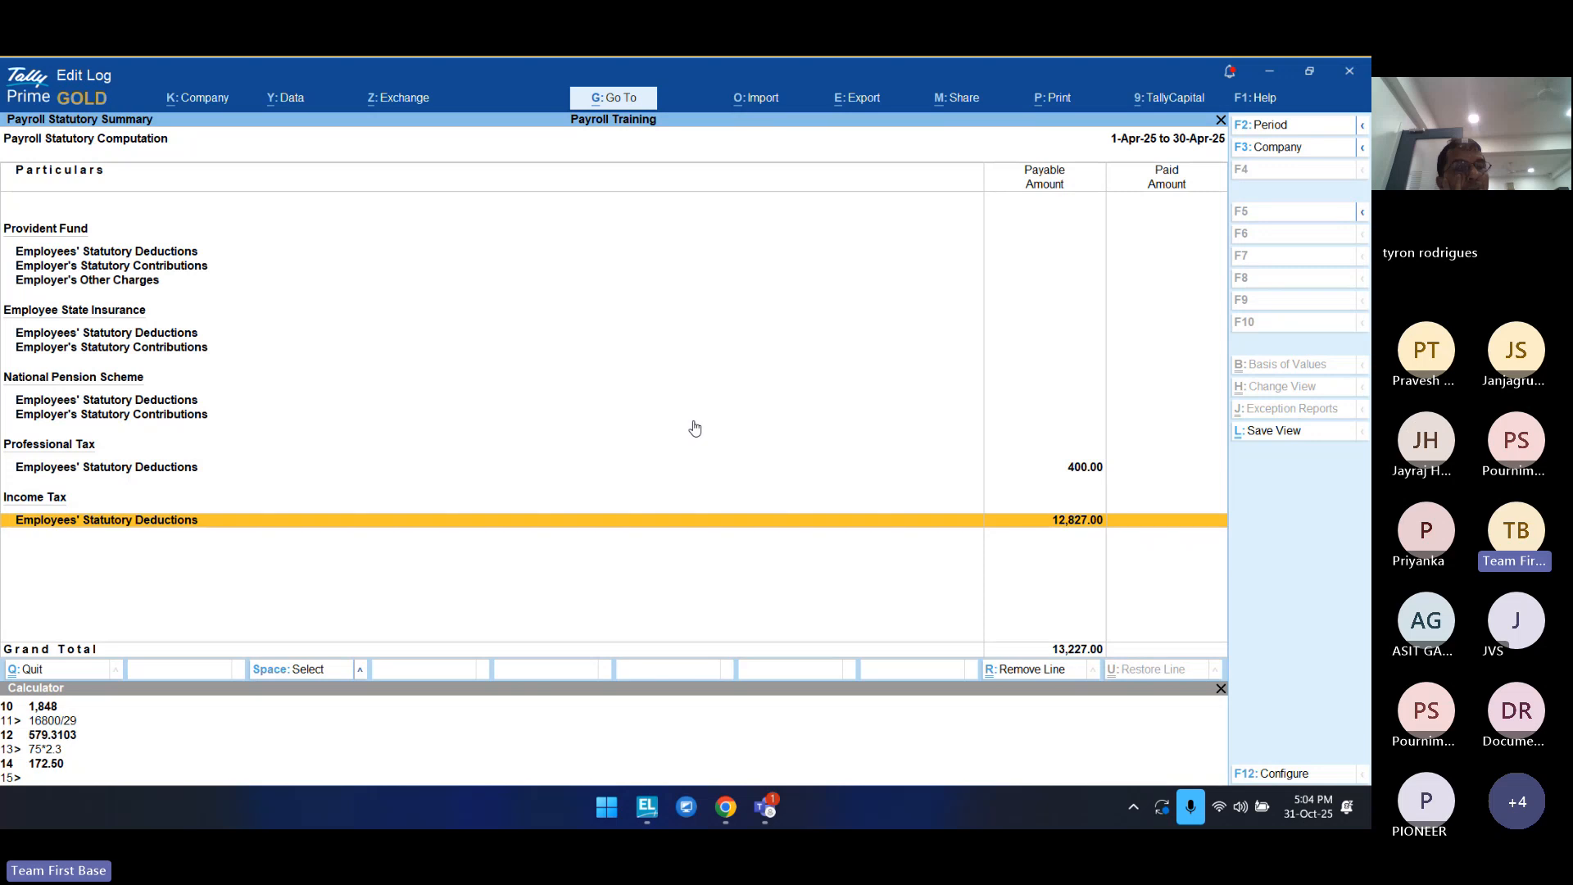
key("Up")
key("Up")
key("Down")
key("Down")
key("Escape")
key("Escape")
key("Escape")
key("Escape")
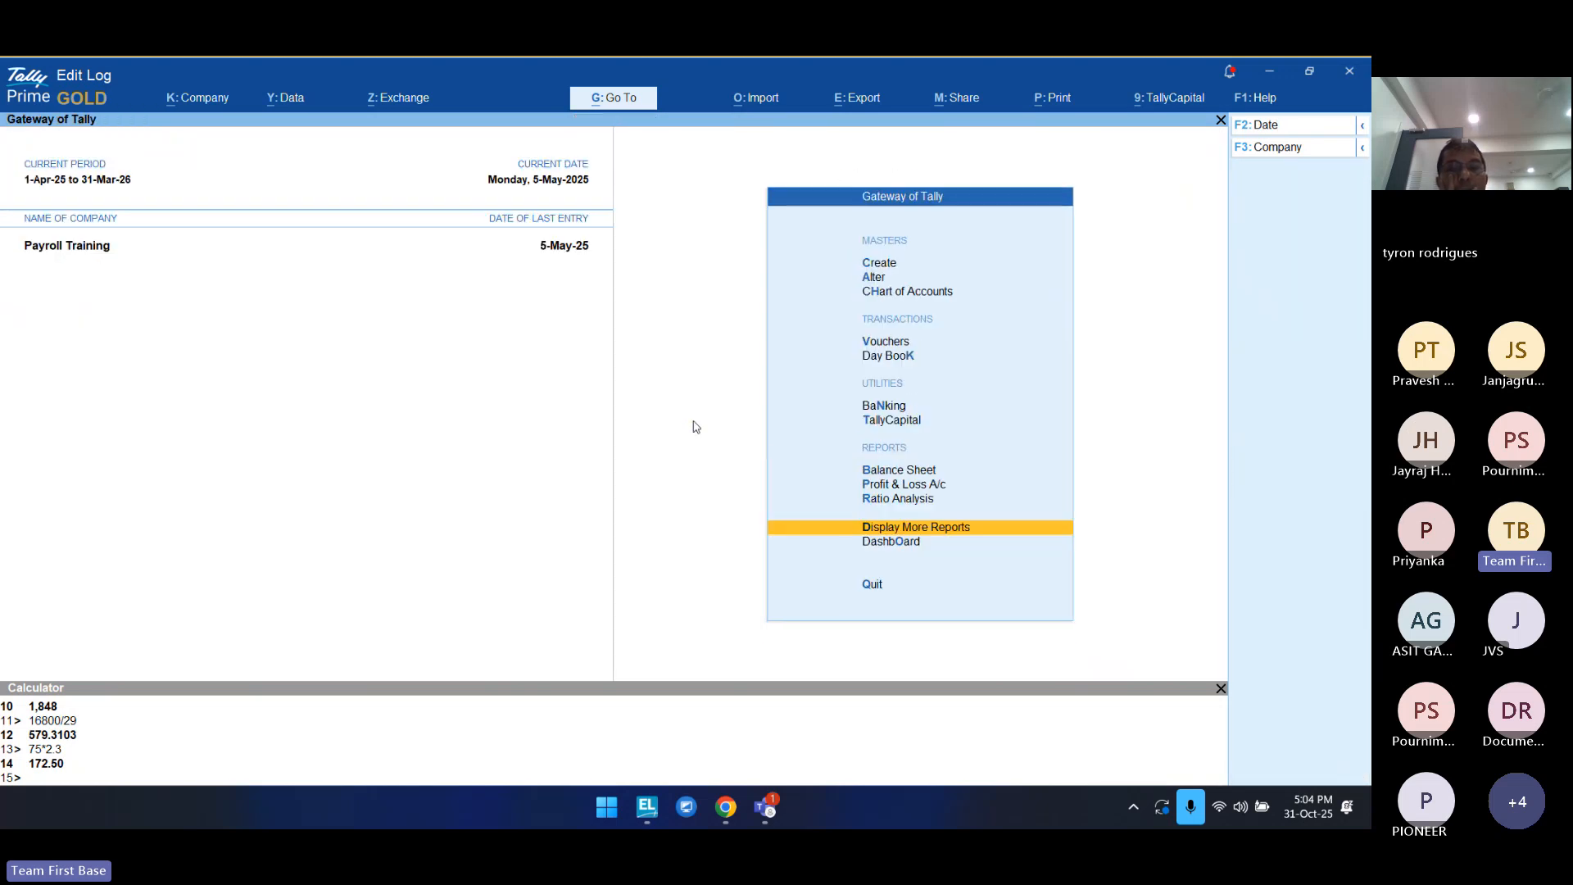
Step: Start a payment voucher and choose Payroll Autofill for Professional Tax Payment
key("Up")
key("Up")
key("Up")
key("Up")
key("Up")
key("Up")
key("Up")
key("Return")
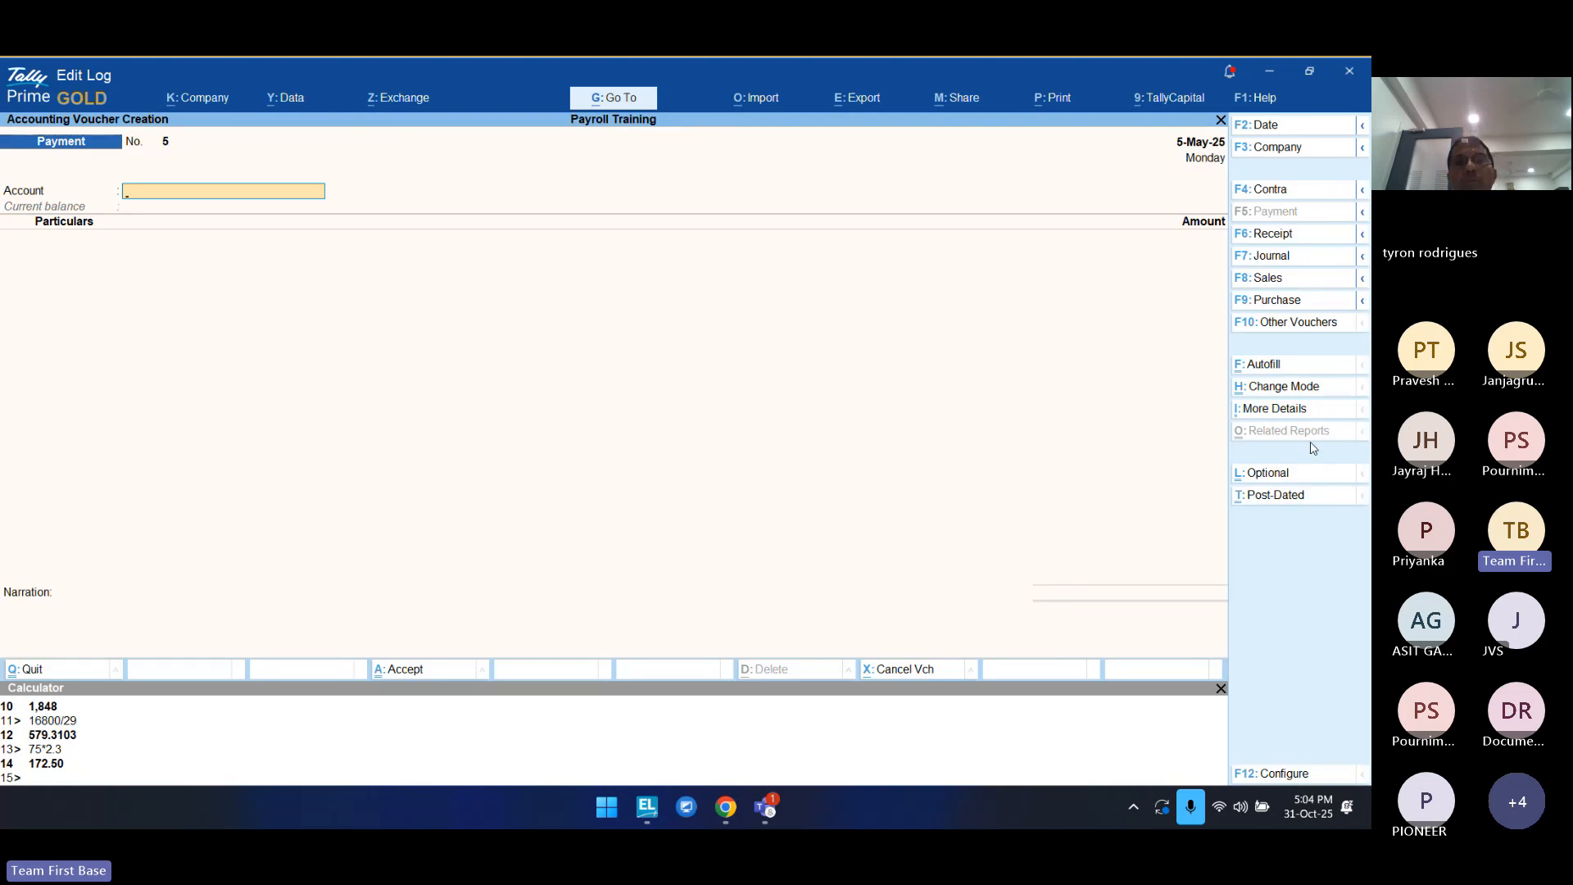
left_click(1262, 365)
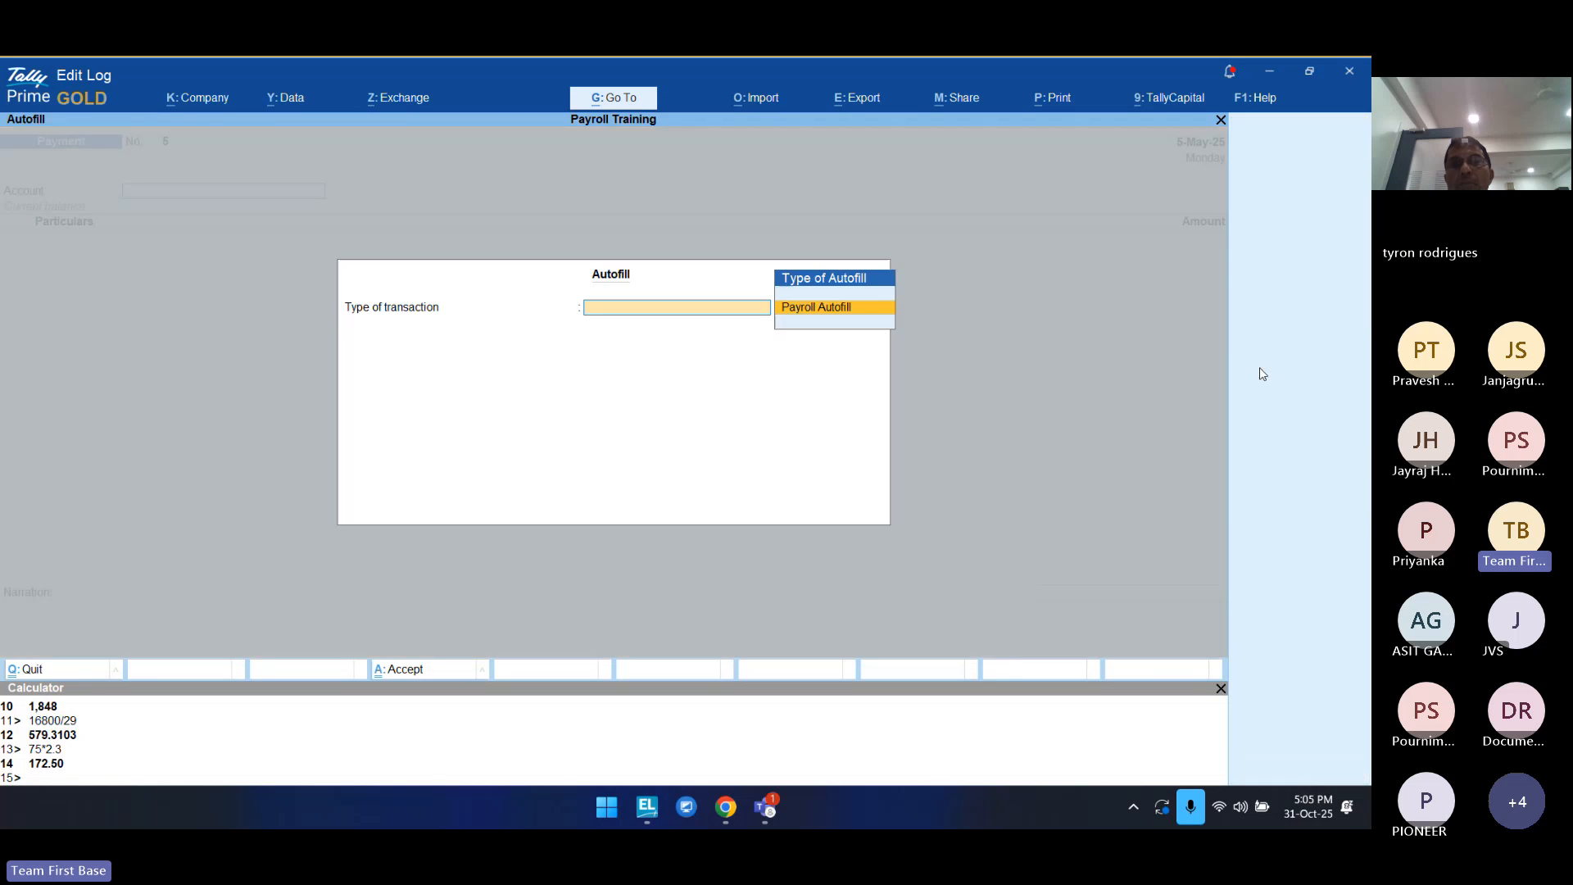
key("Return")
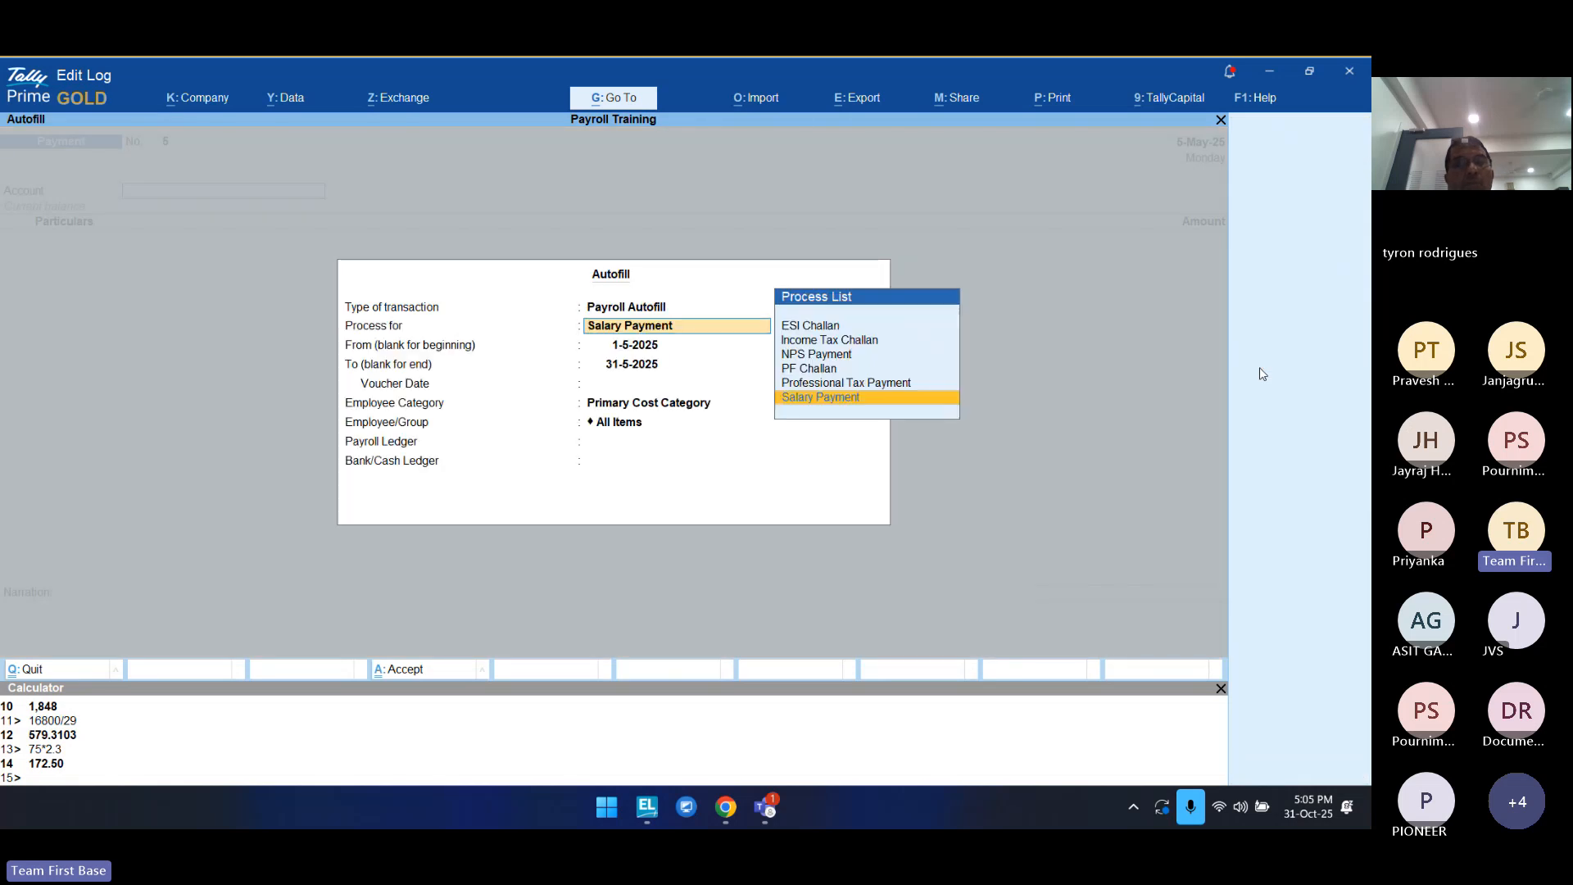
key("Up")
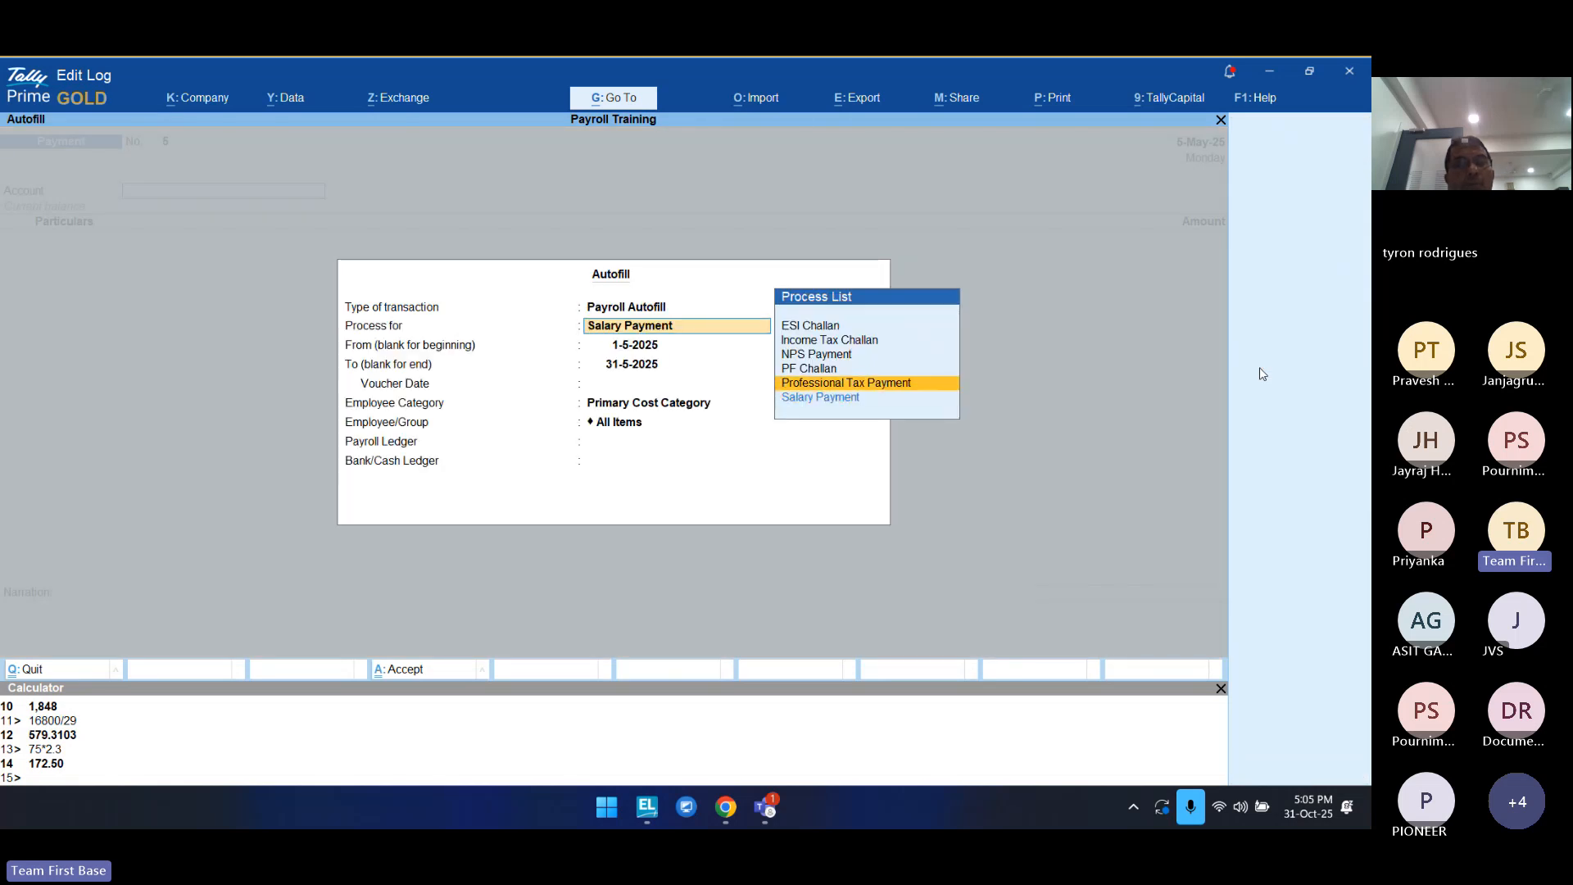
key("Return")
Step: Set the autofill period to 1-4-2025 to 30-4-2025 and the voucher date to 5-5-2025
type("a25")
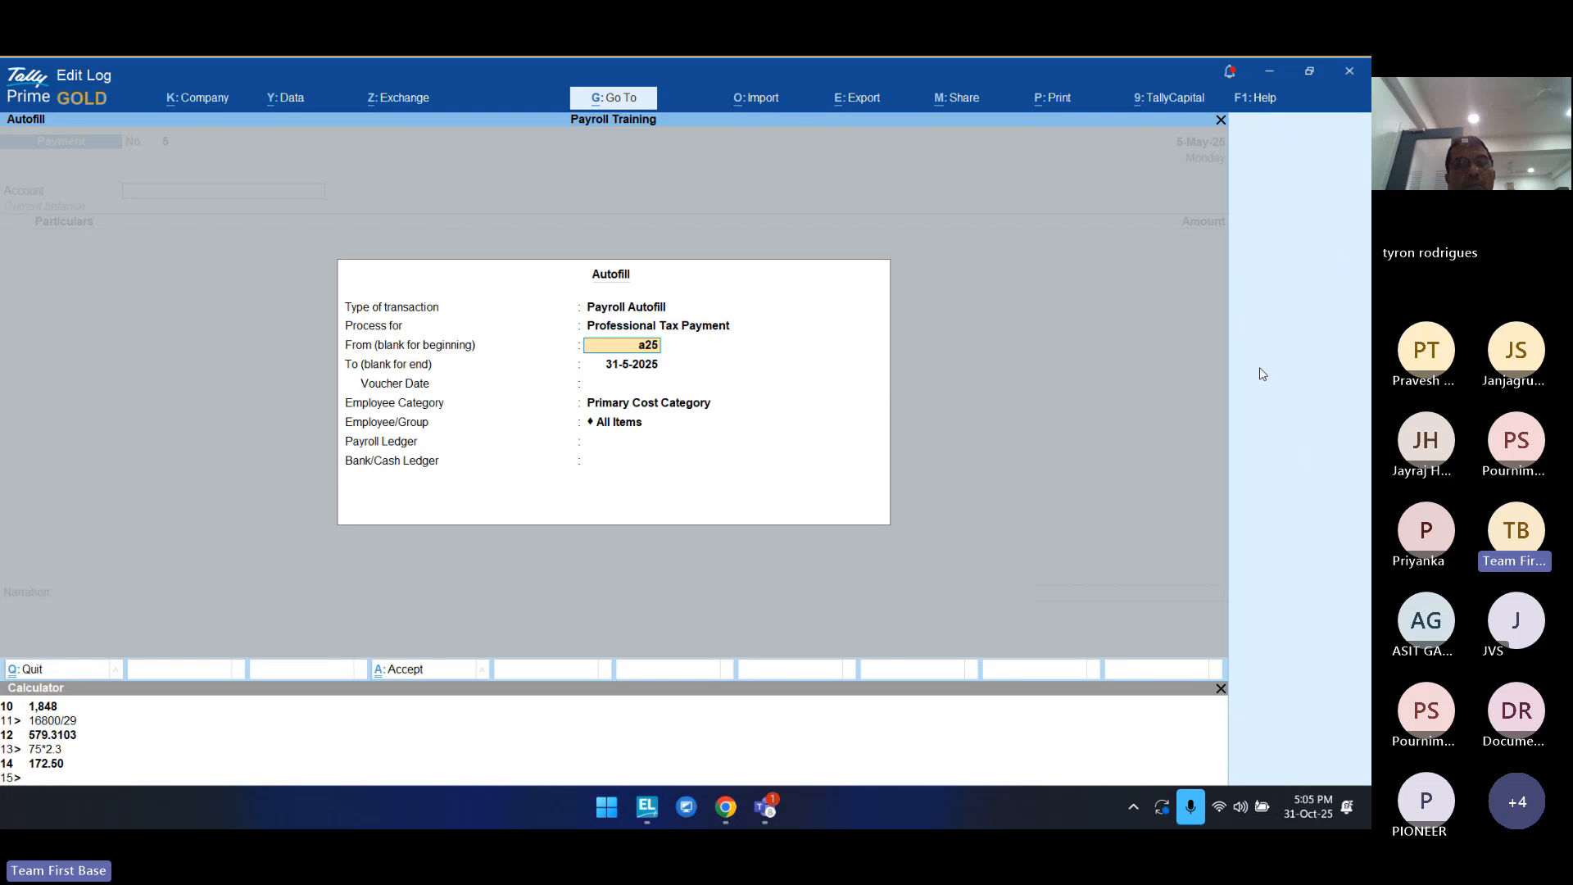
key("Return")
type("30-4")
key("Return")
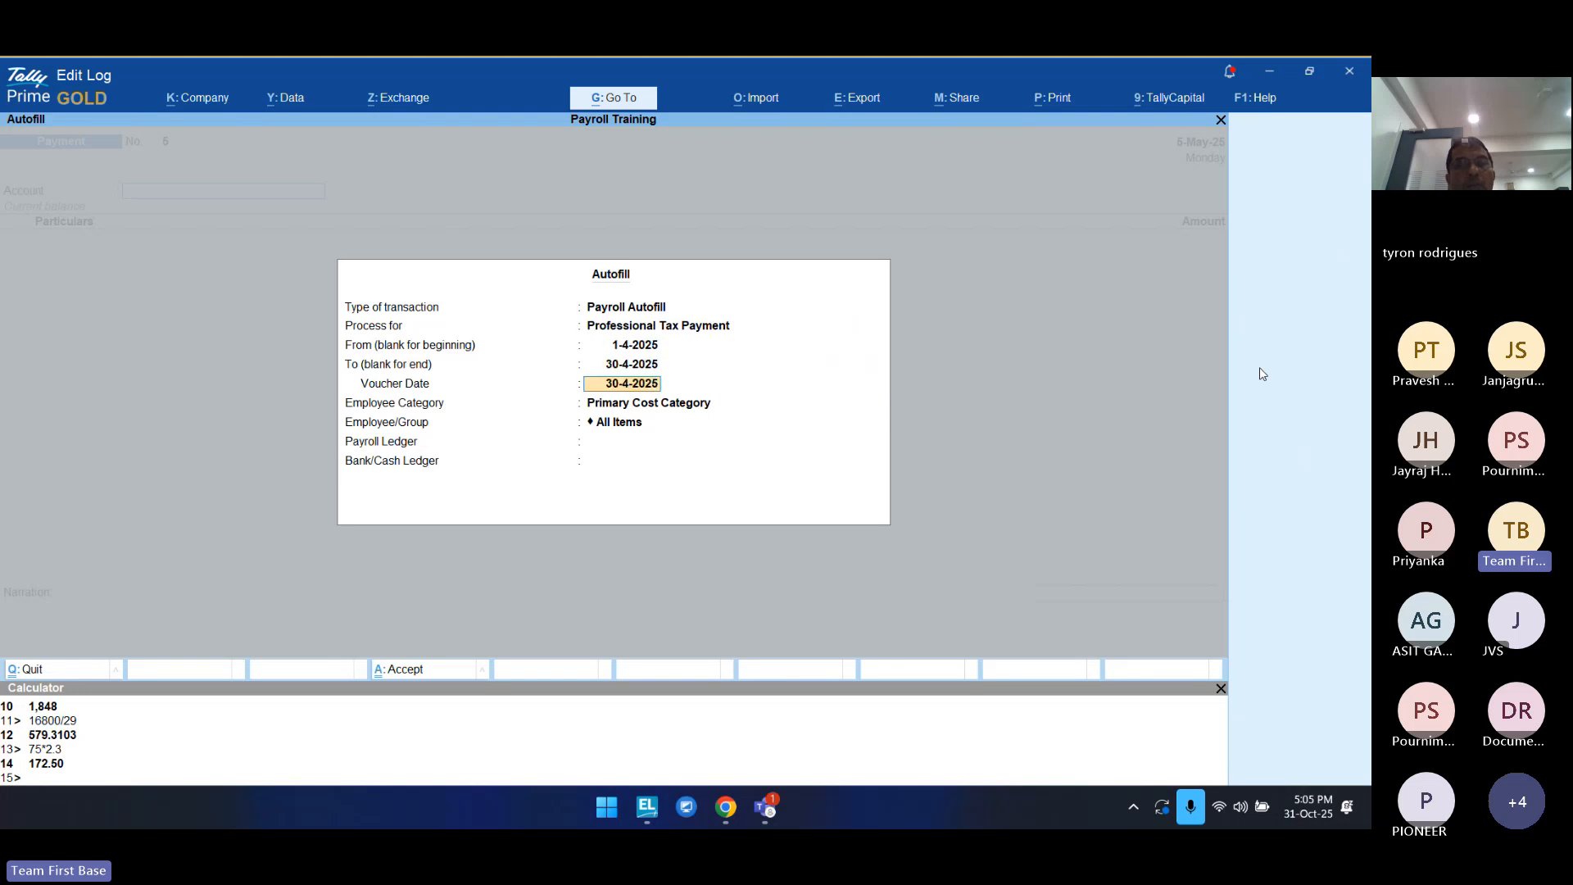
type("5")
type("5")
key("Return")
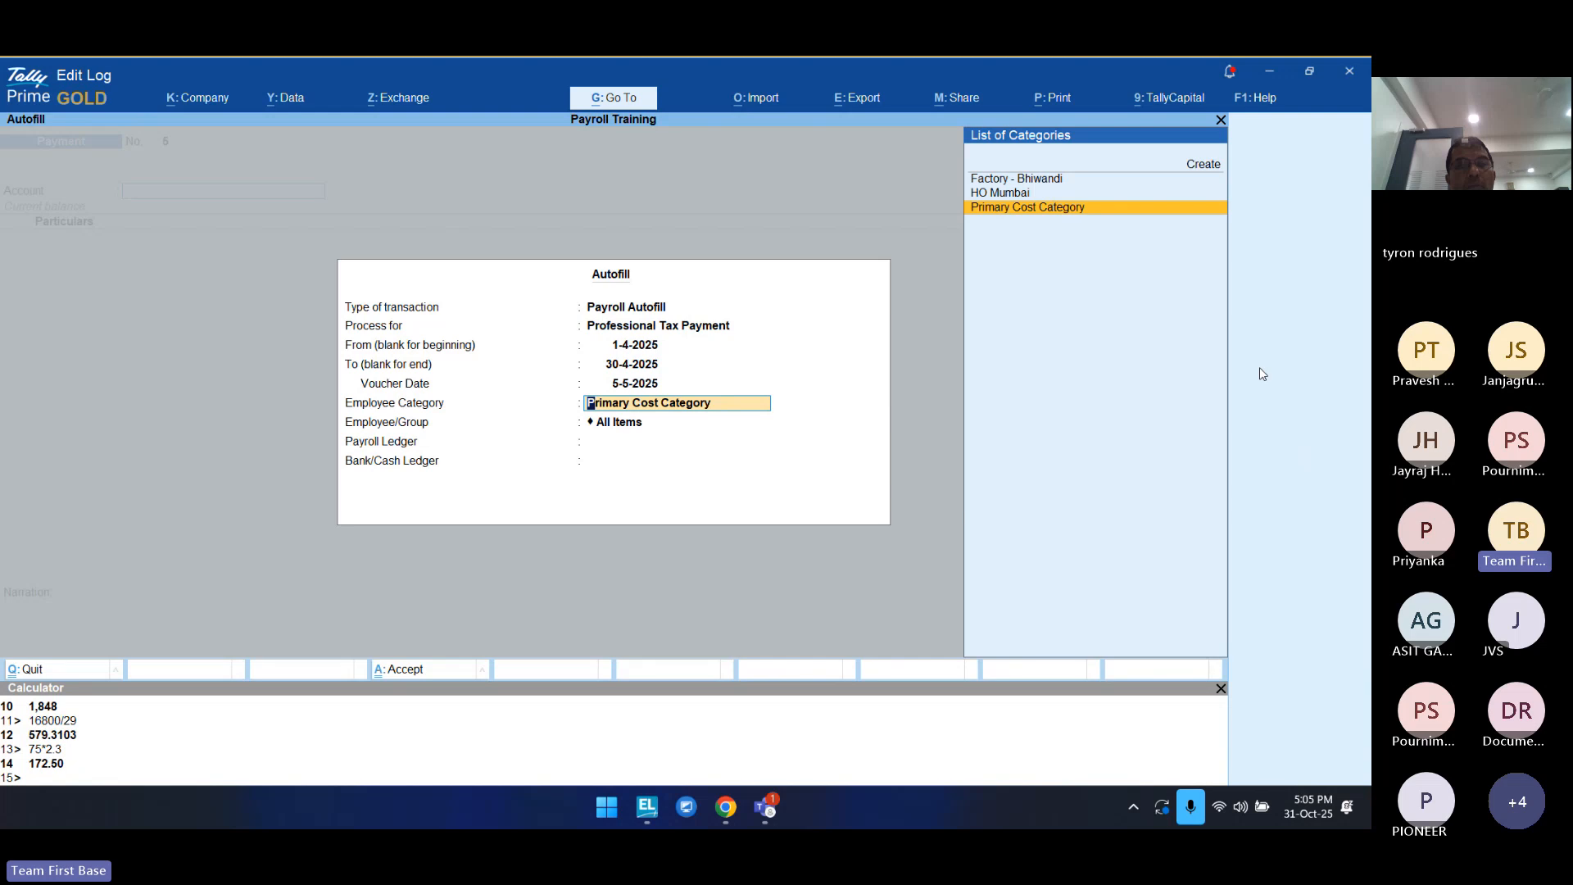
Step: Fill the voucher for all items in Factory - Bhiwandi with PT on Salary, paid from Punjab National Bank, and save it
key("Up")
key("Up")
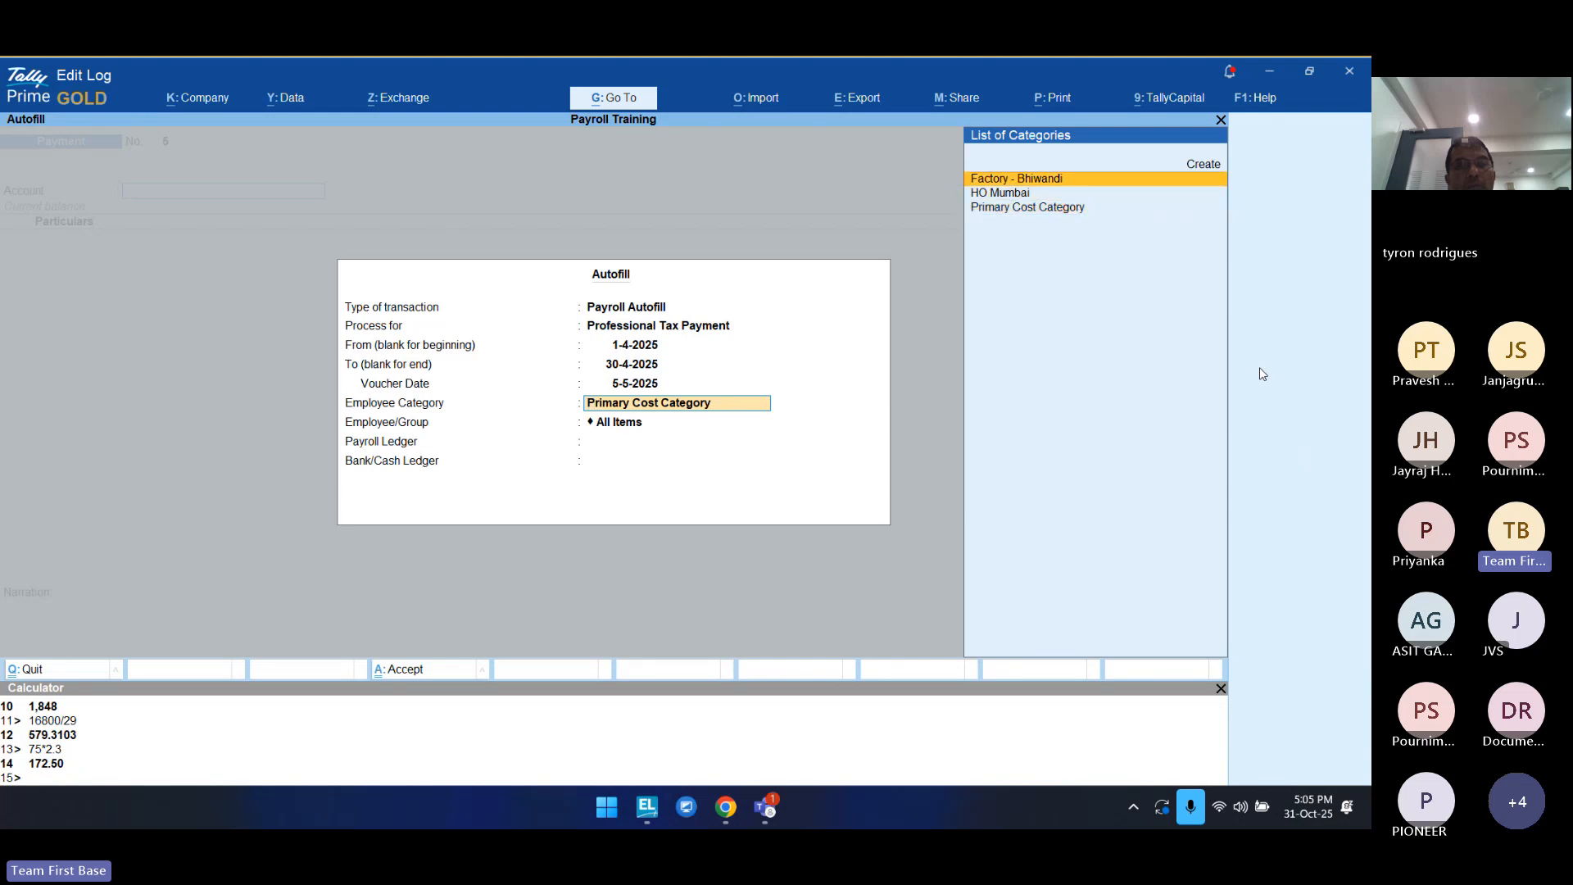
key("Down")
key("Down")
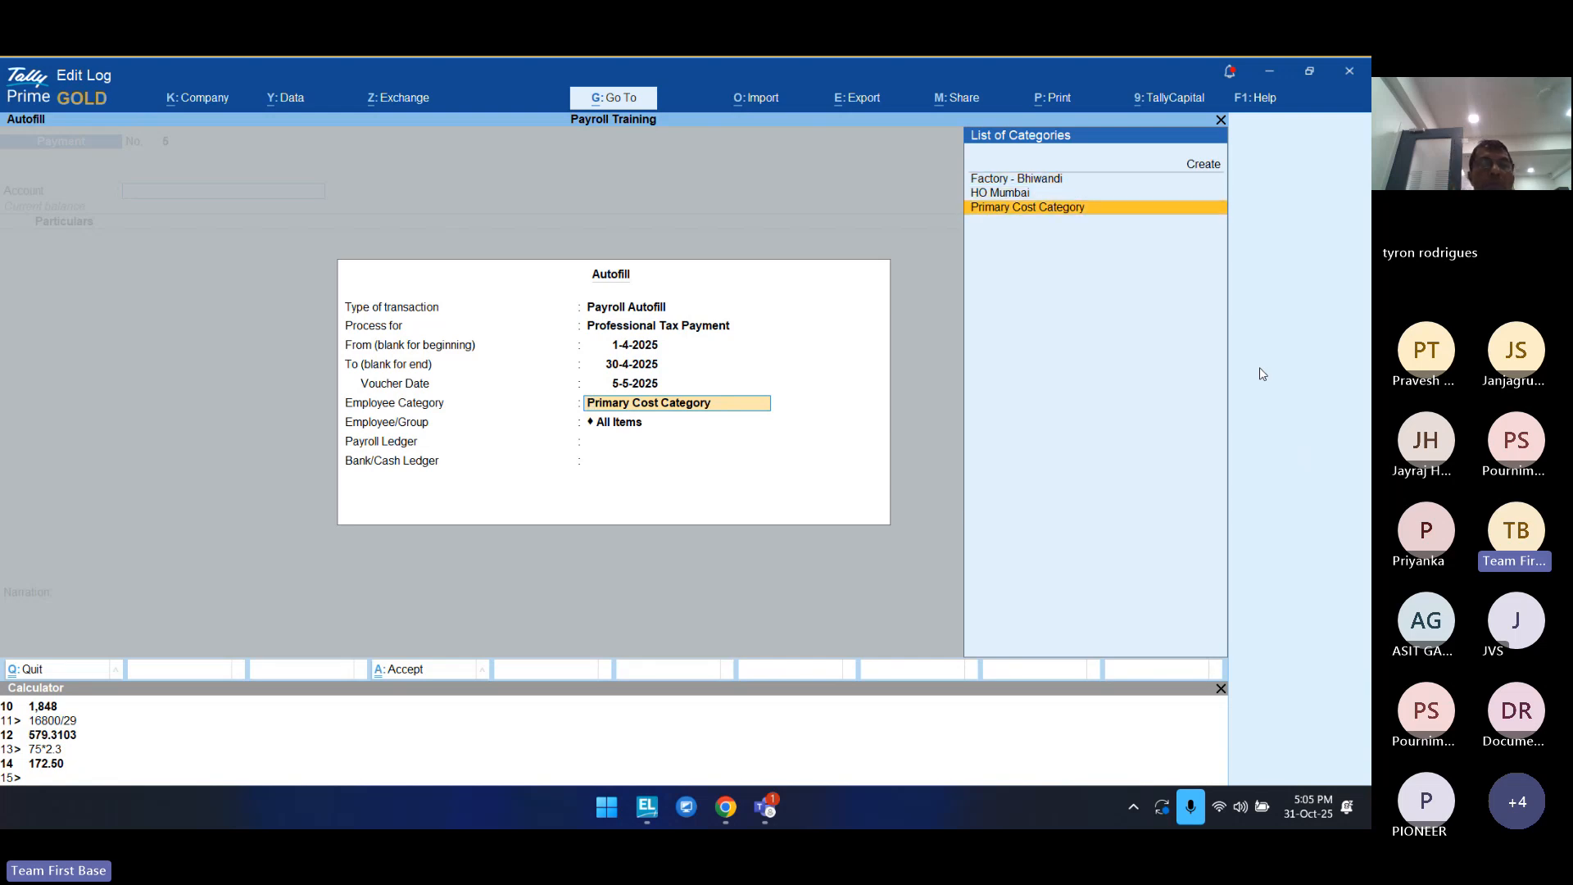
key("Up")
key("Up")
key("Return")
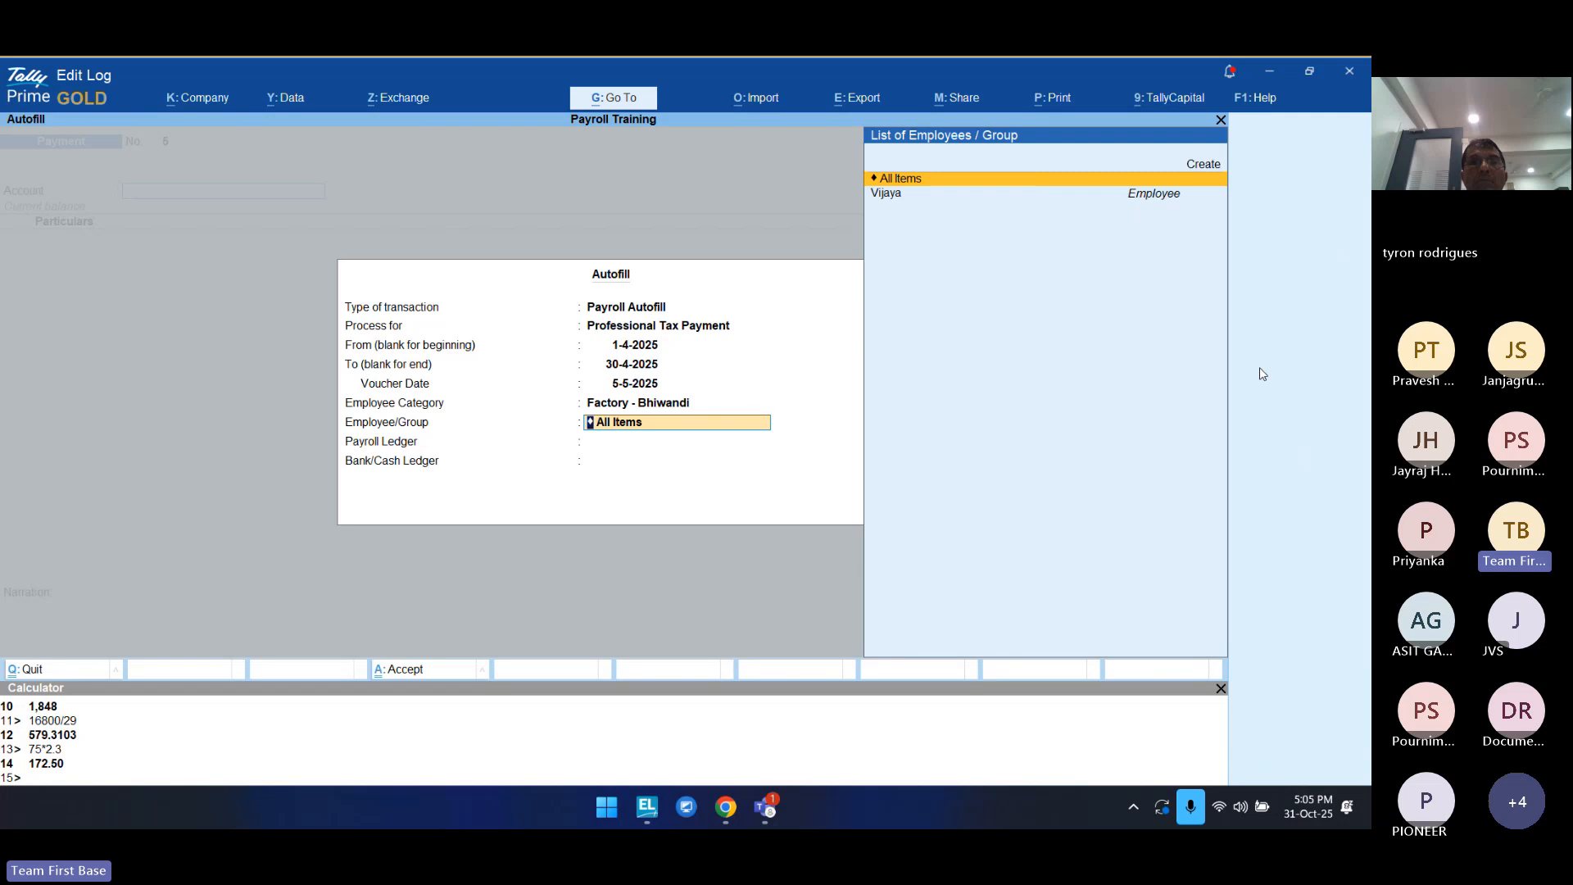
key("Return")
key("Return")
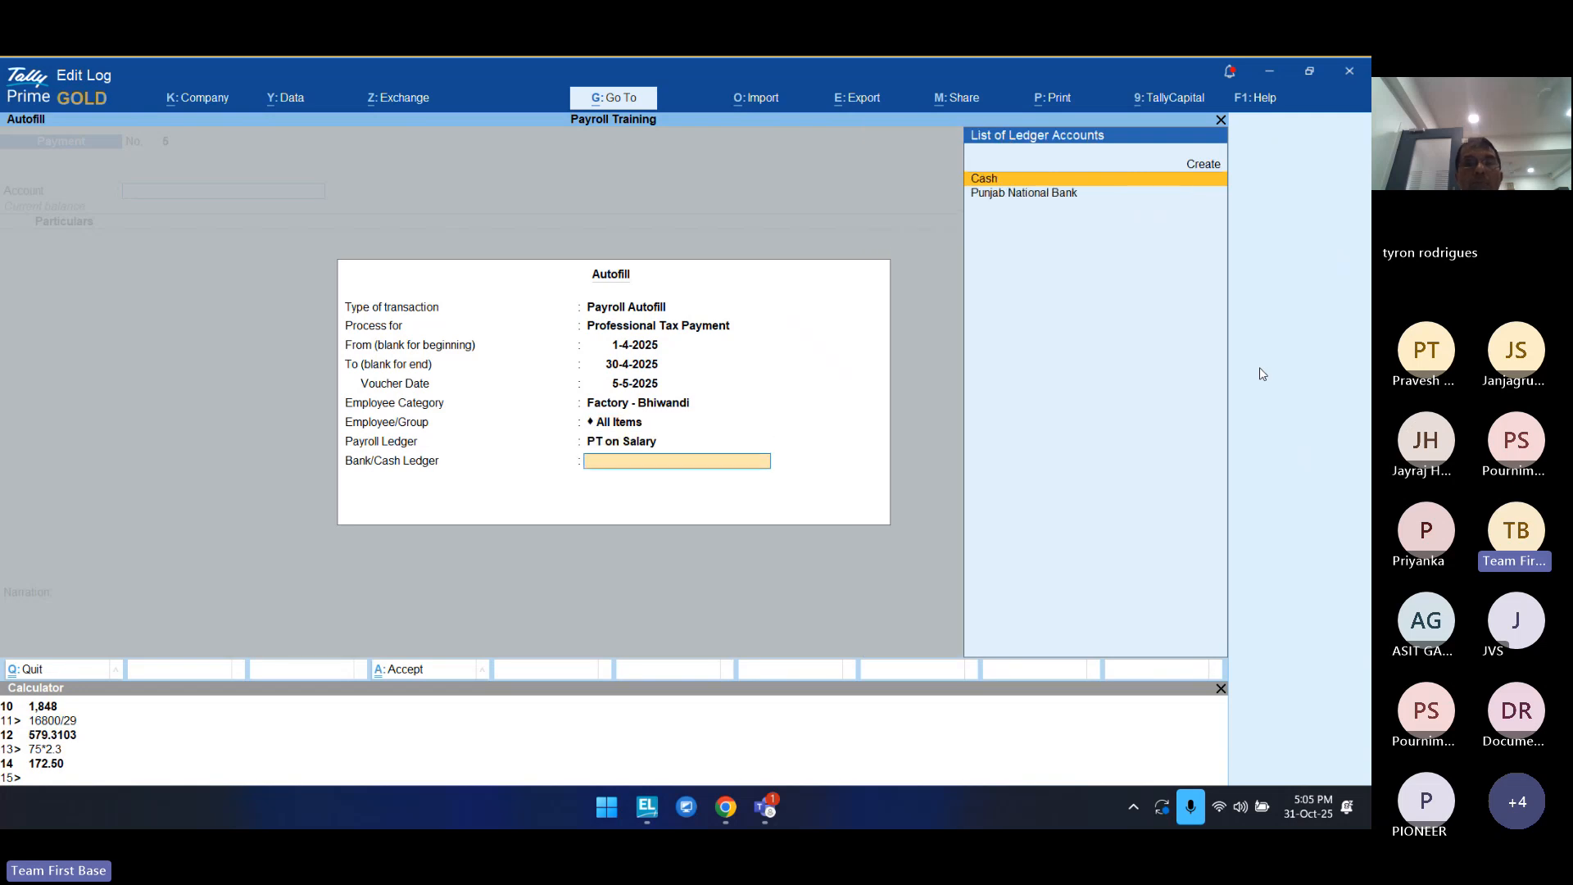
key("Down")
key("Return")
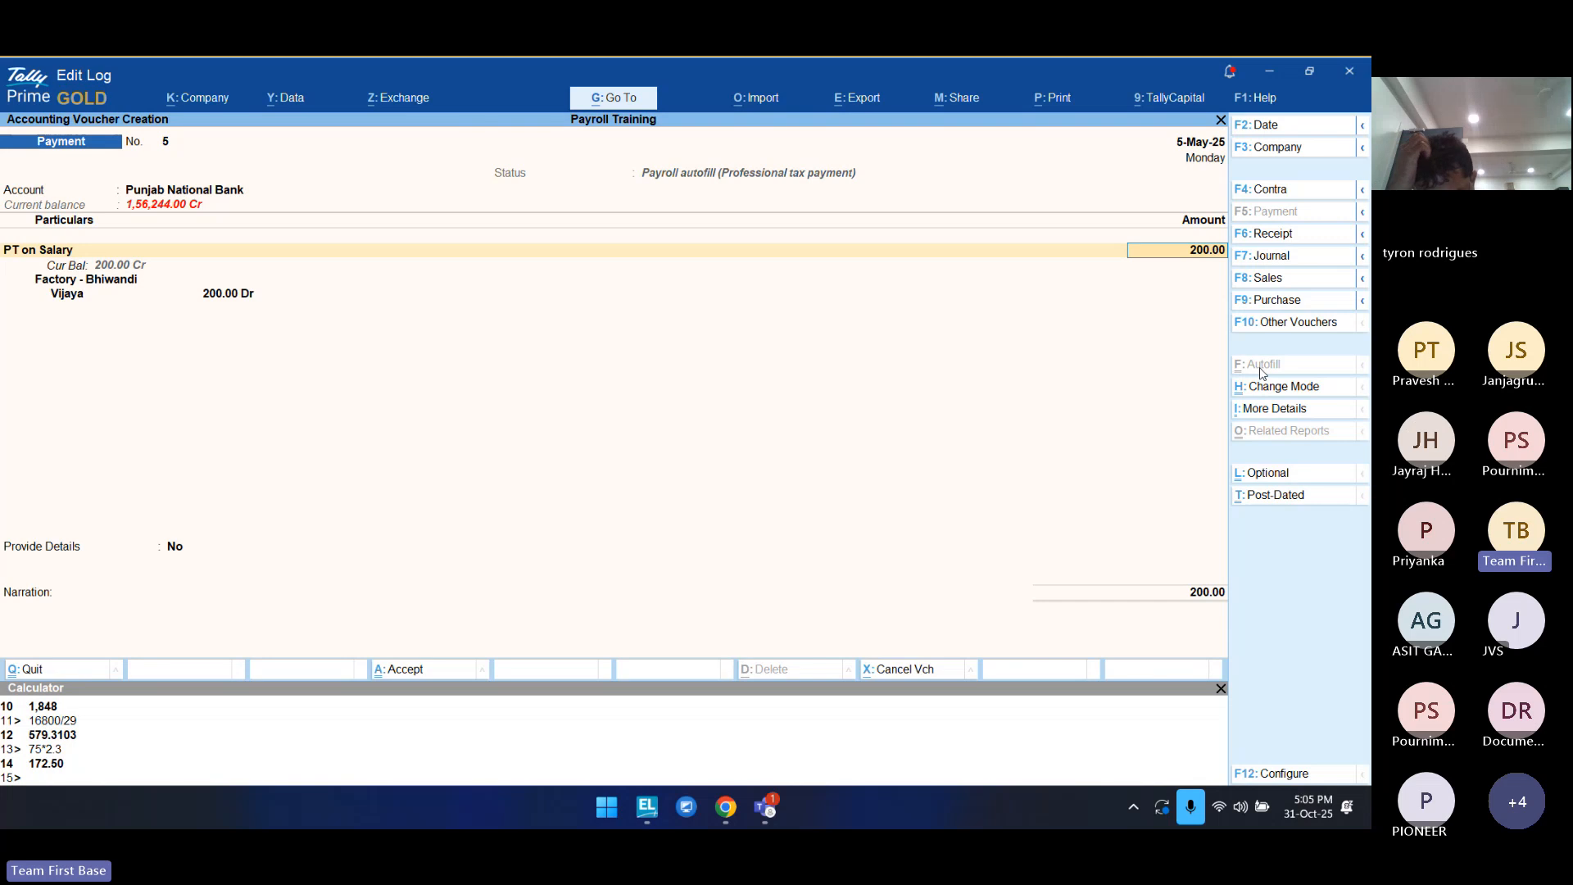
key("ctrl")
key("ctrl+a")
Step: Start Payroll Autofill for Professional Tax Payment in the next payment voucher
left_click(1261, 371)
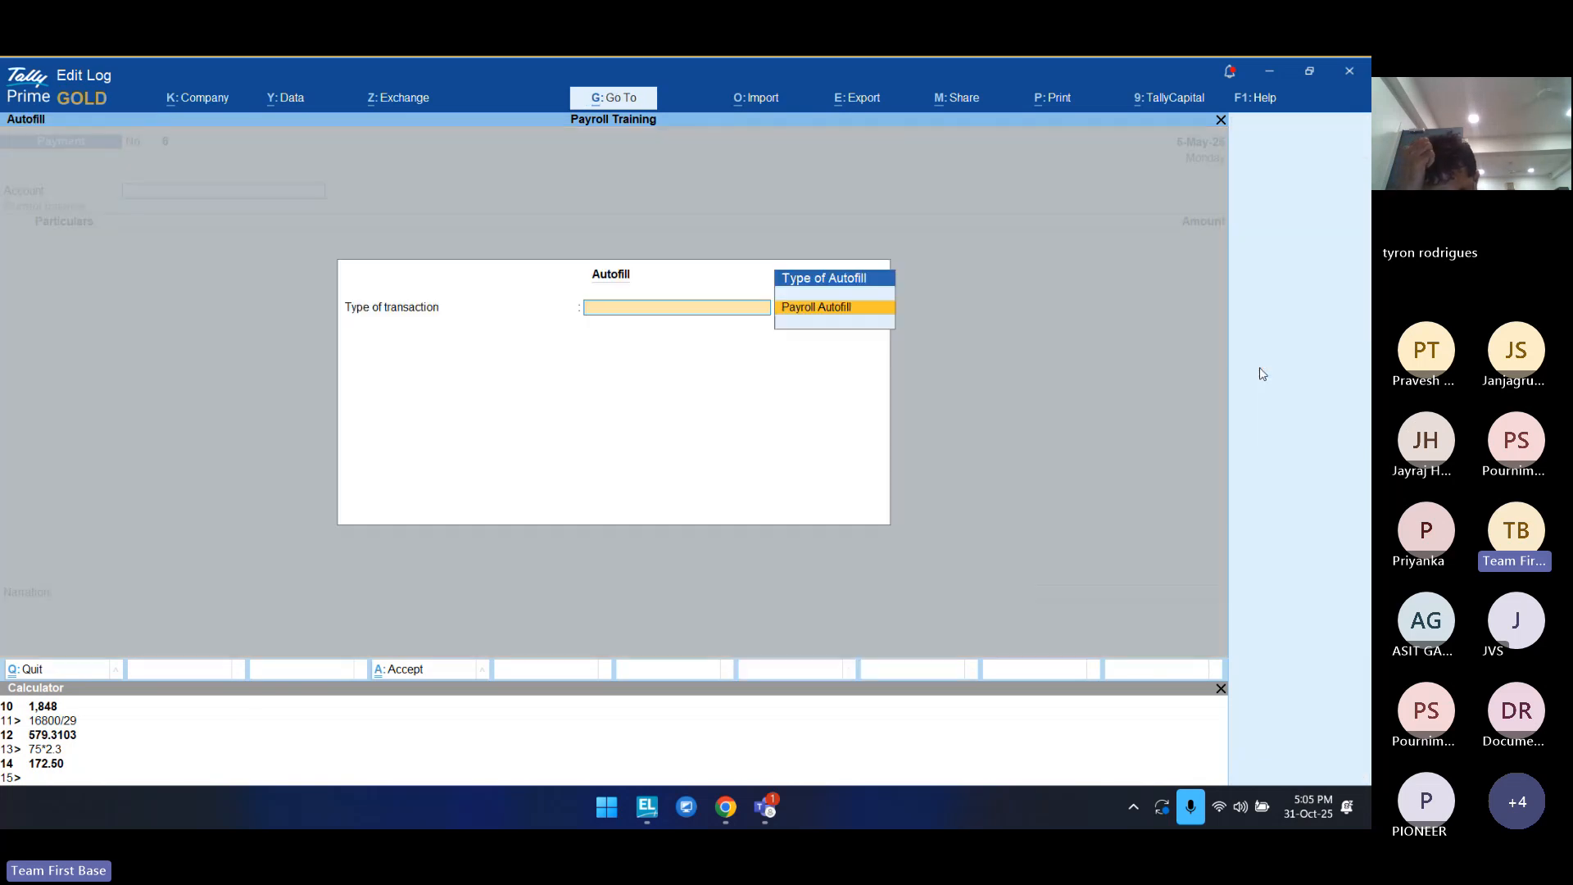
key("Return")
key("Return")
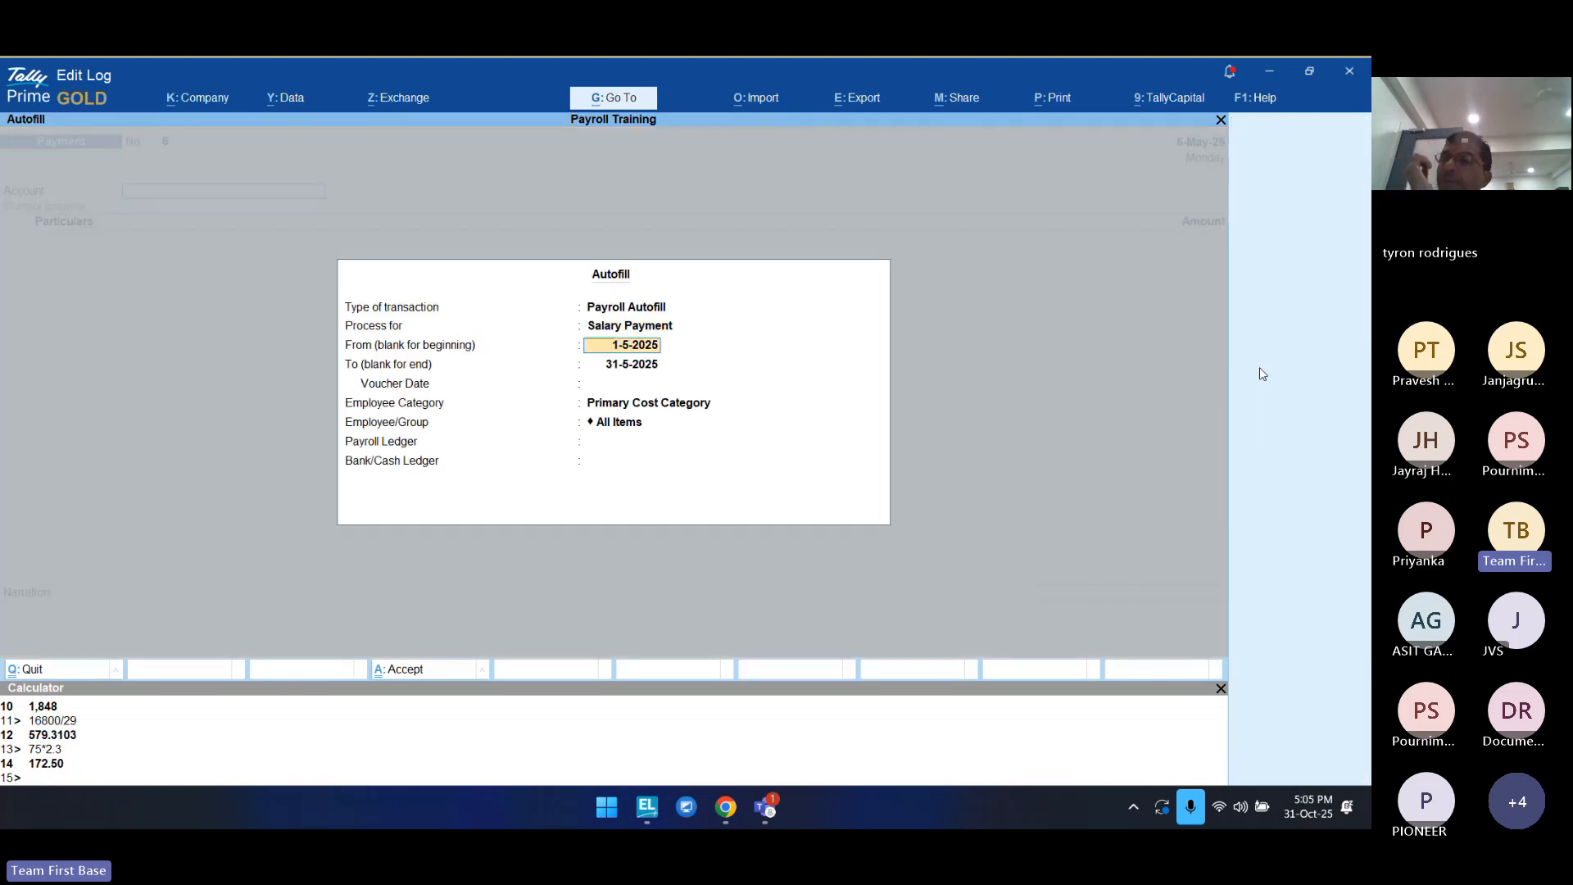
key("BackSpace")
key("Up")
key("Return")
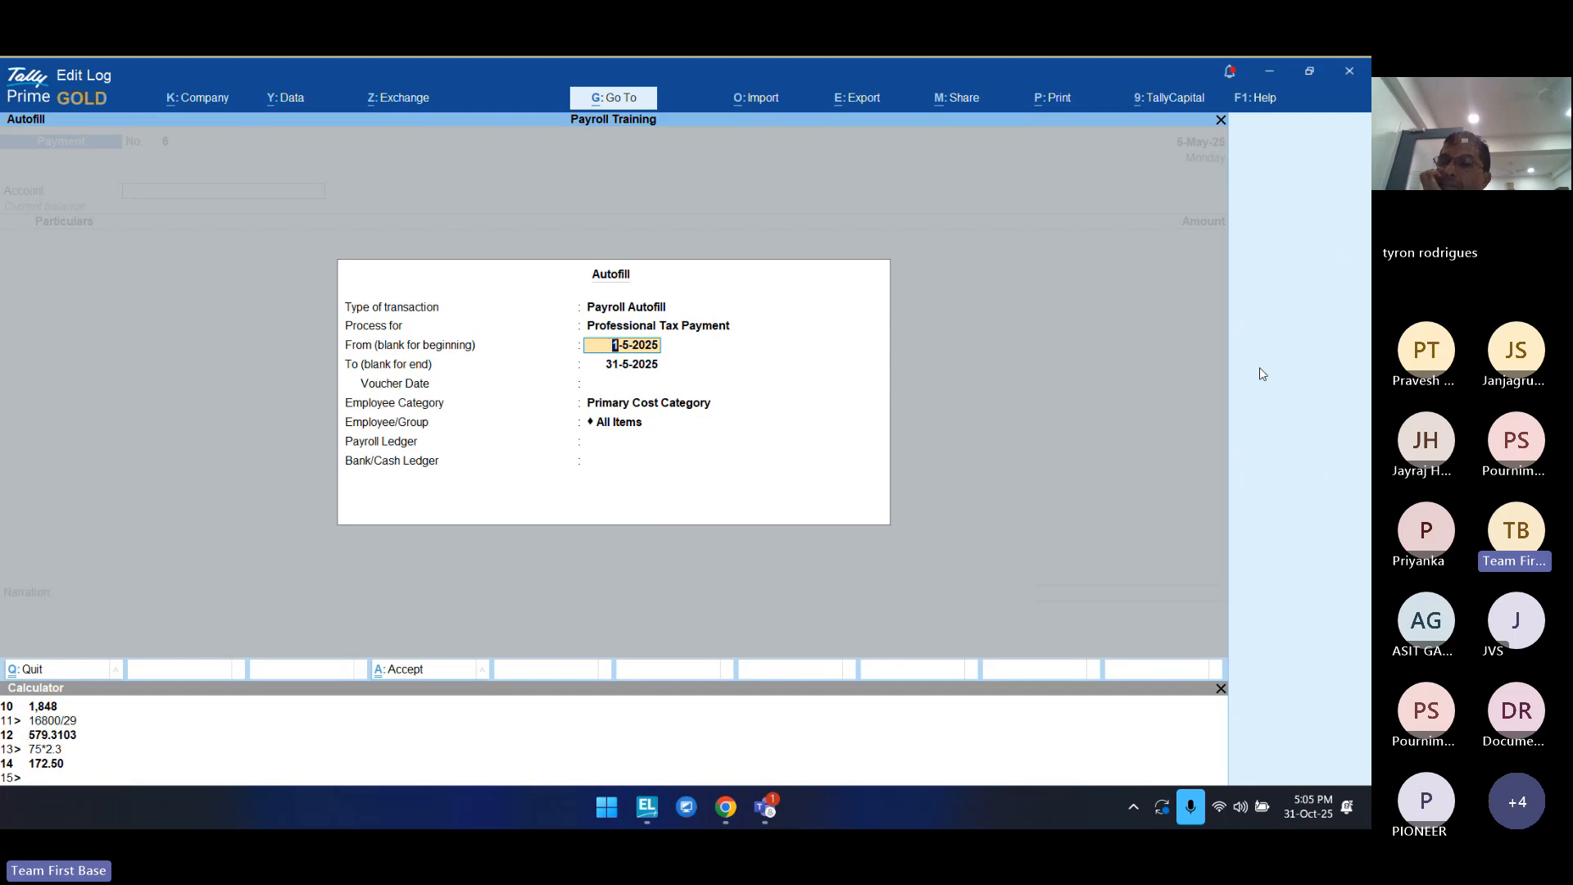
Step: Set this second autofill to cover 1-4-2025 to 30-4-2025 with voucher date 5-5-2025
type("apr")
key("Return")
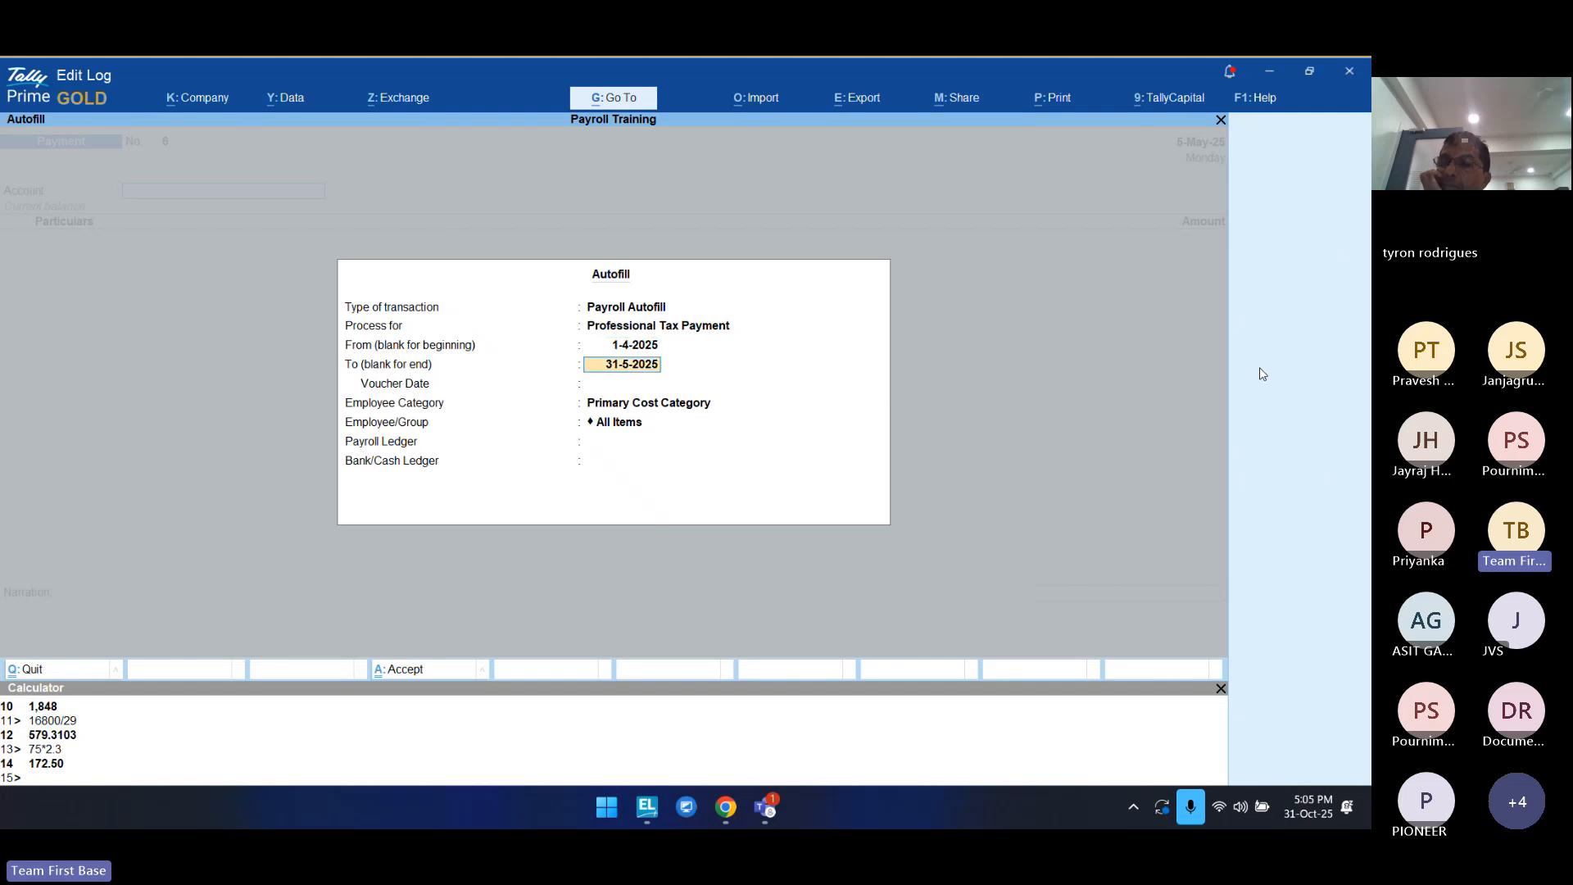
type("a25")
key("Return")
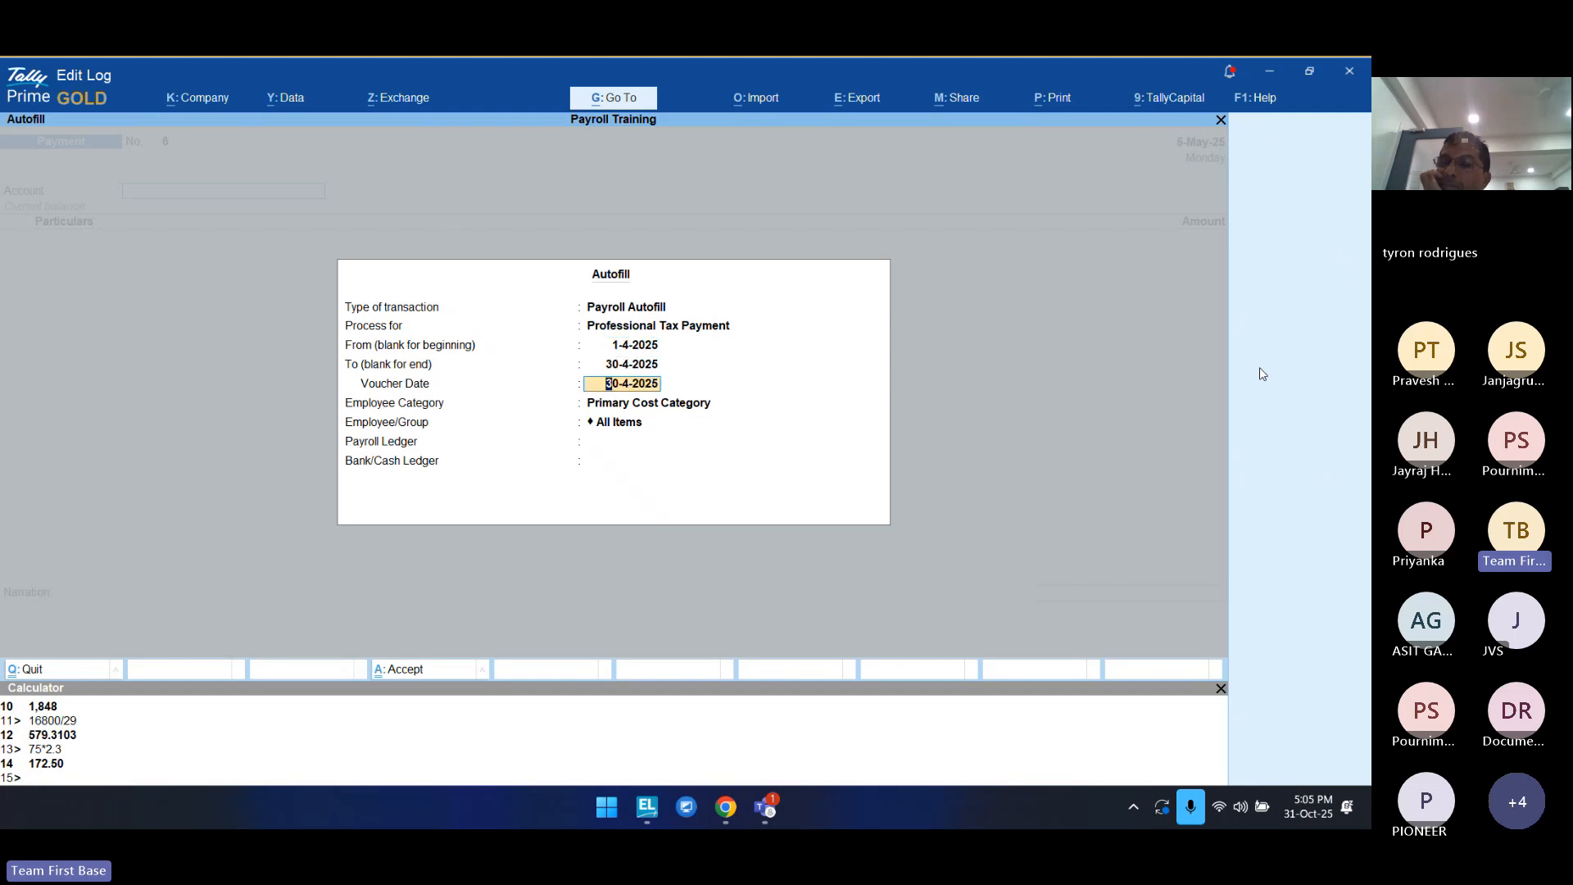
type("5-5")
key("Return")
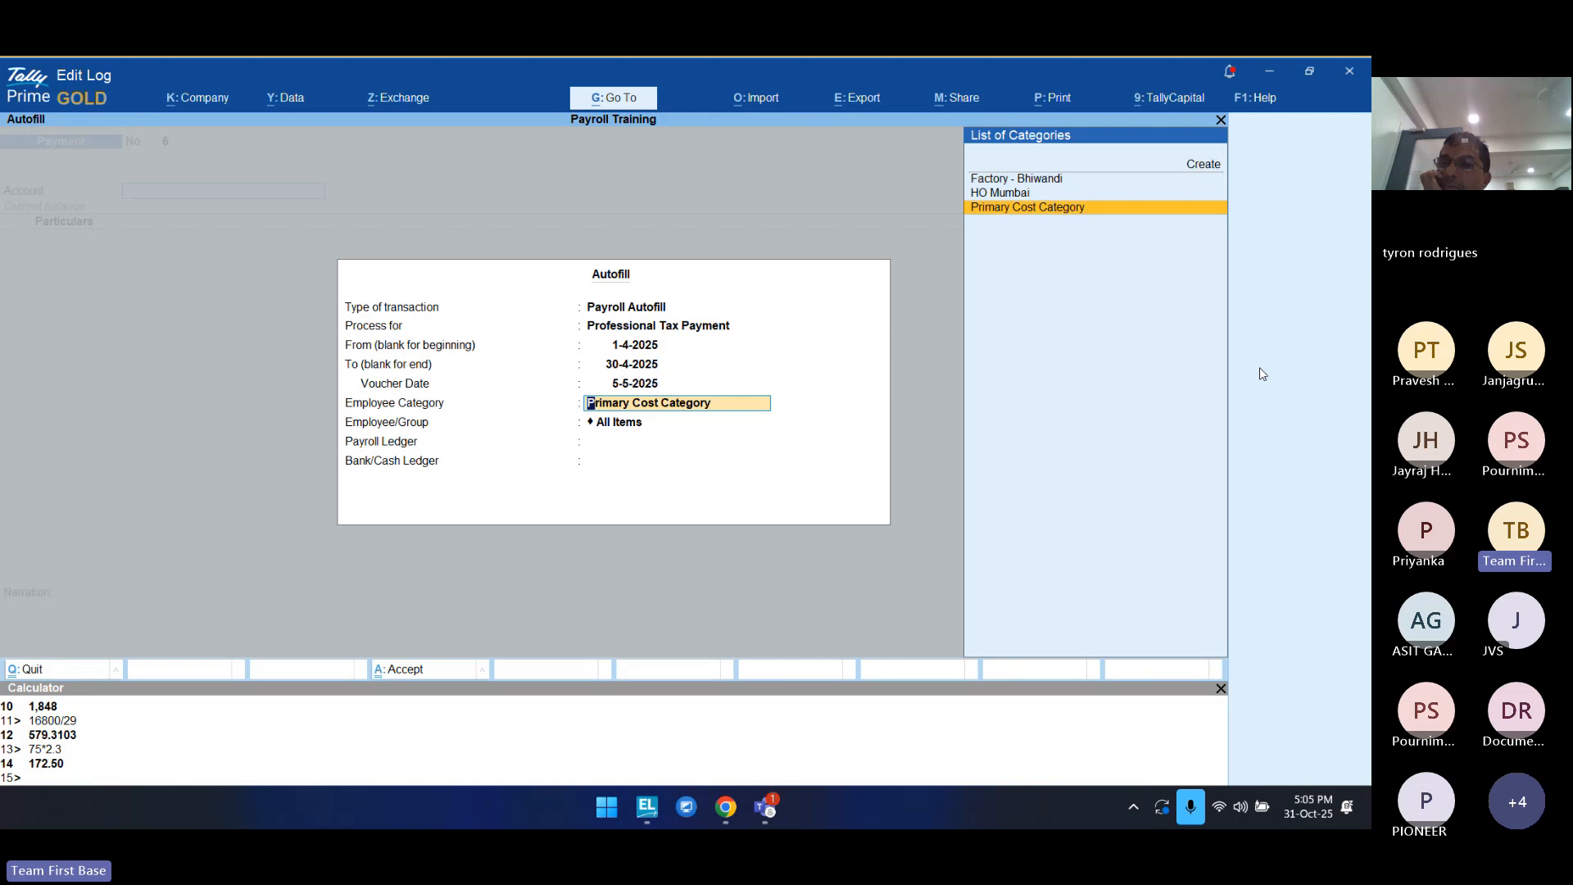
Step: Fill the voucher for the individual employee in HO Mumbai with PT on Salary from Punjab National Bank, save it and leave voucher entry
key("Up")
key("Up")
key("Down")
key("Return")
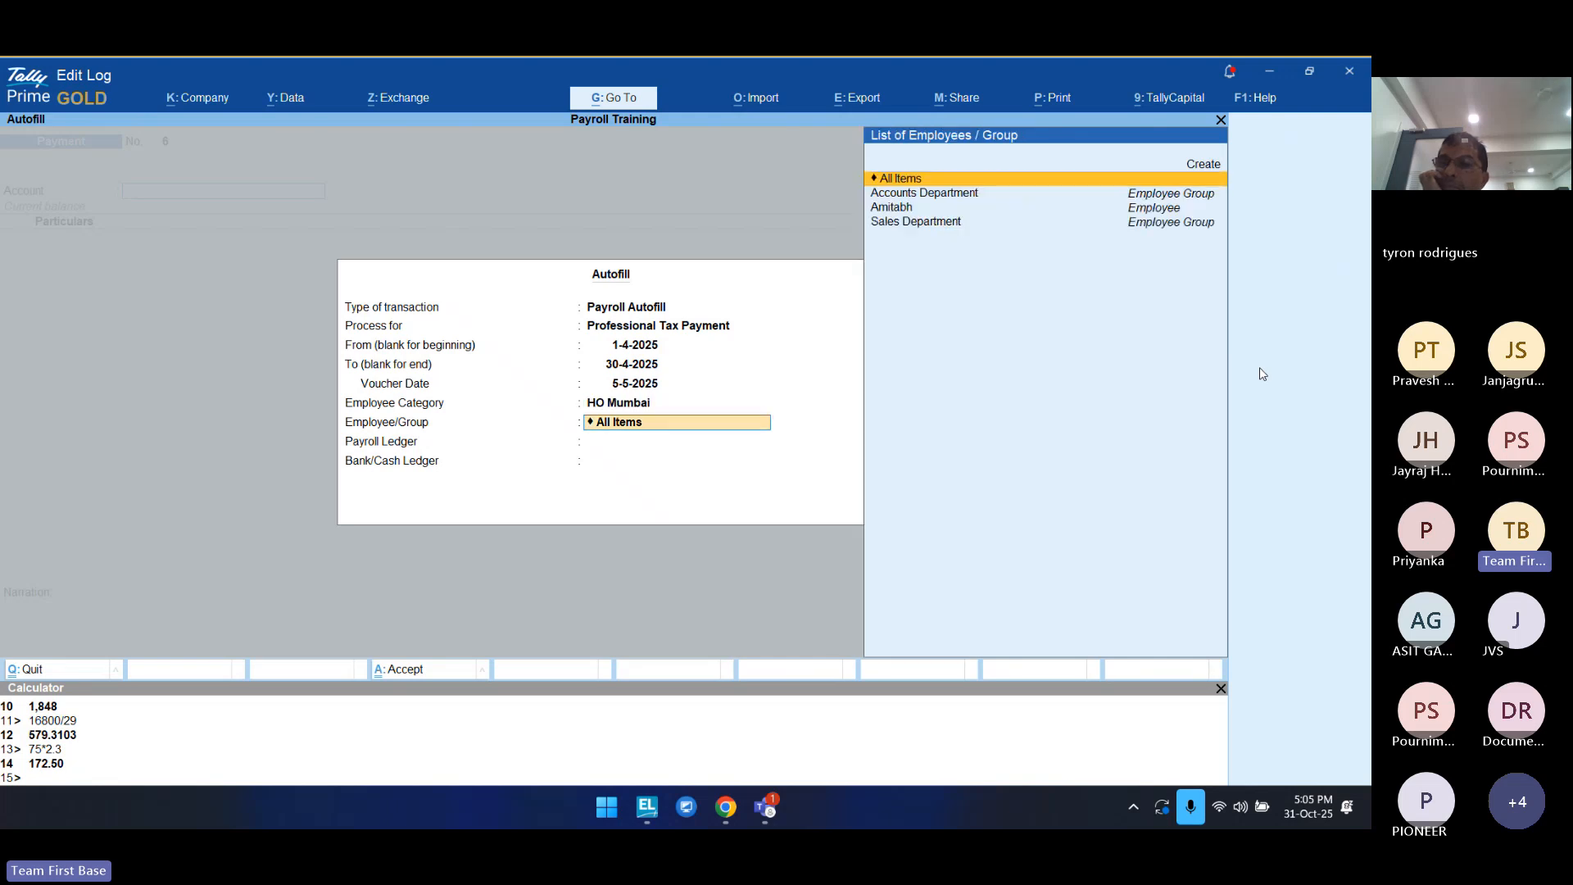
key("Down")
key("Down")
key("Return")
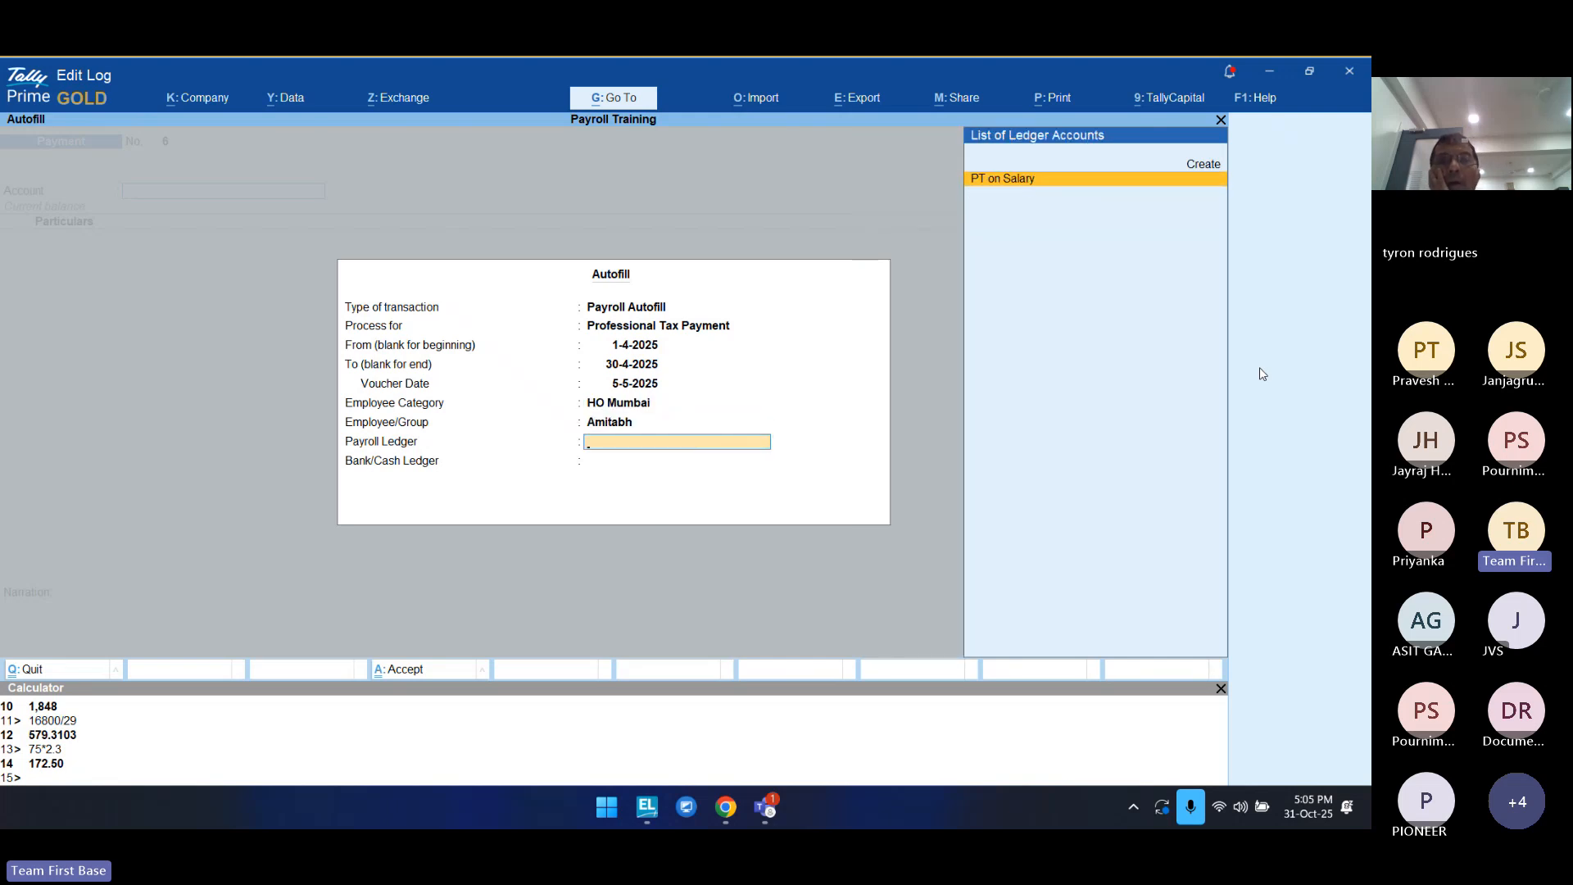
key("Return")
key("Down")
key("Return")
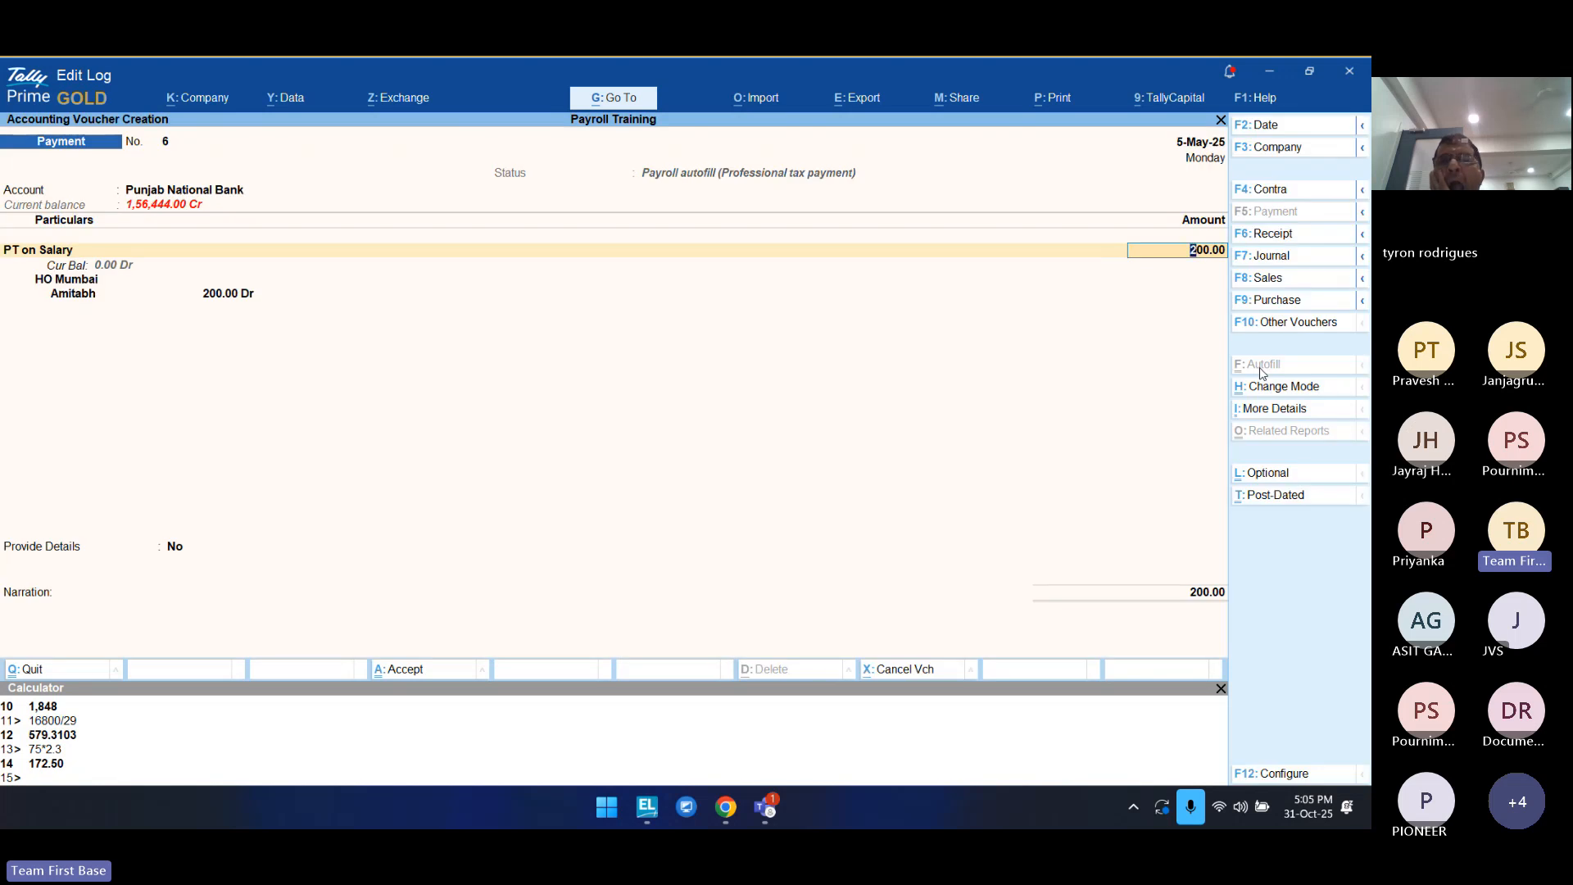
key("ctrl+a")
key("Escape")
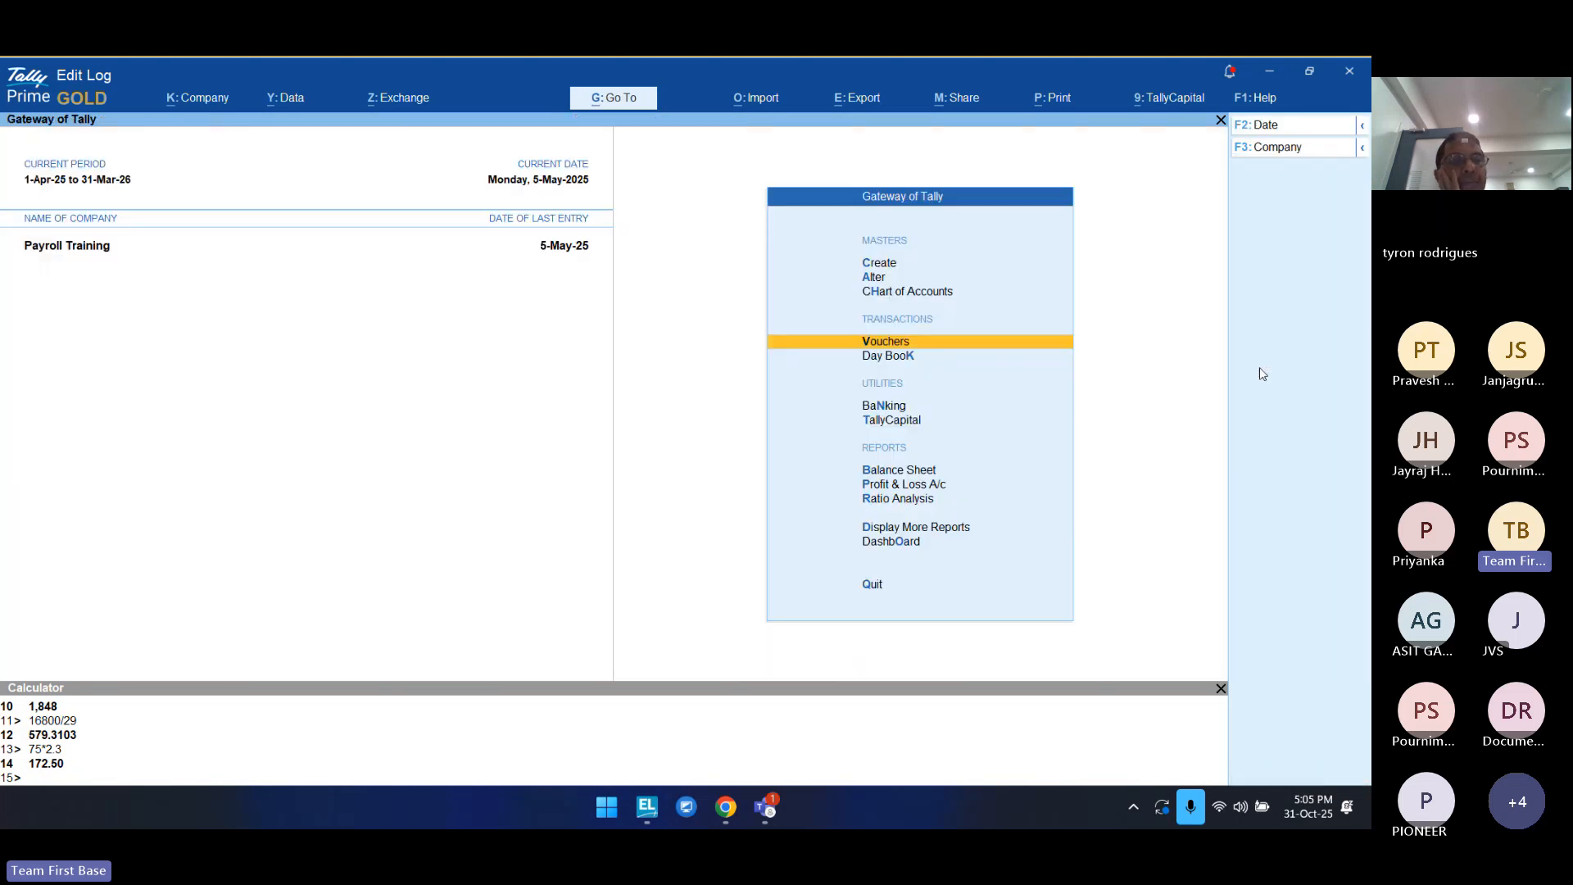
Step: Open the Payroll Statutory Summary and set its period to 1-Apr-25 to 30-Apr-25
key("d")
key("o")
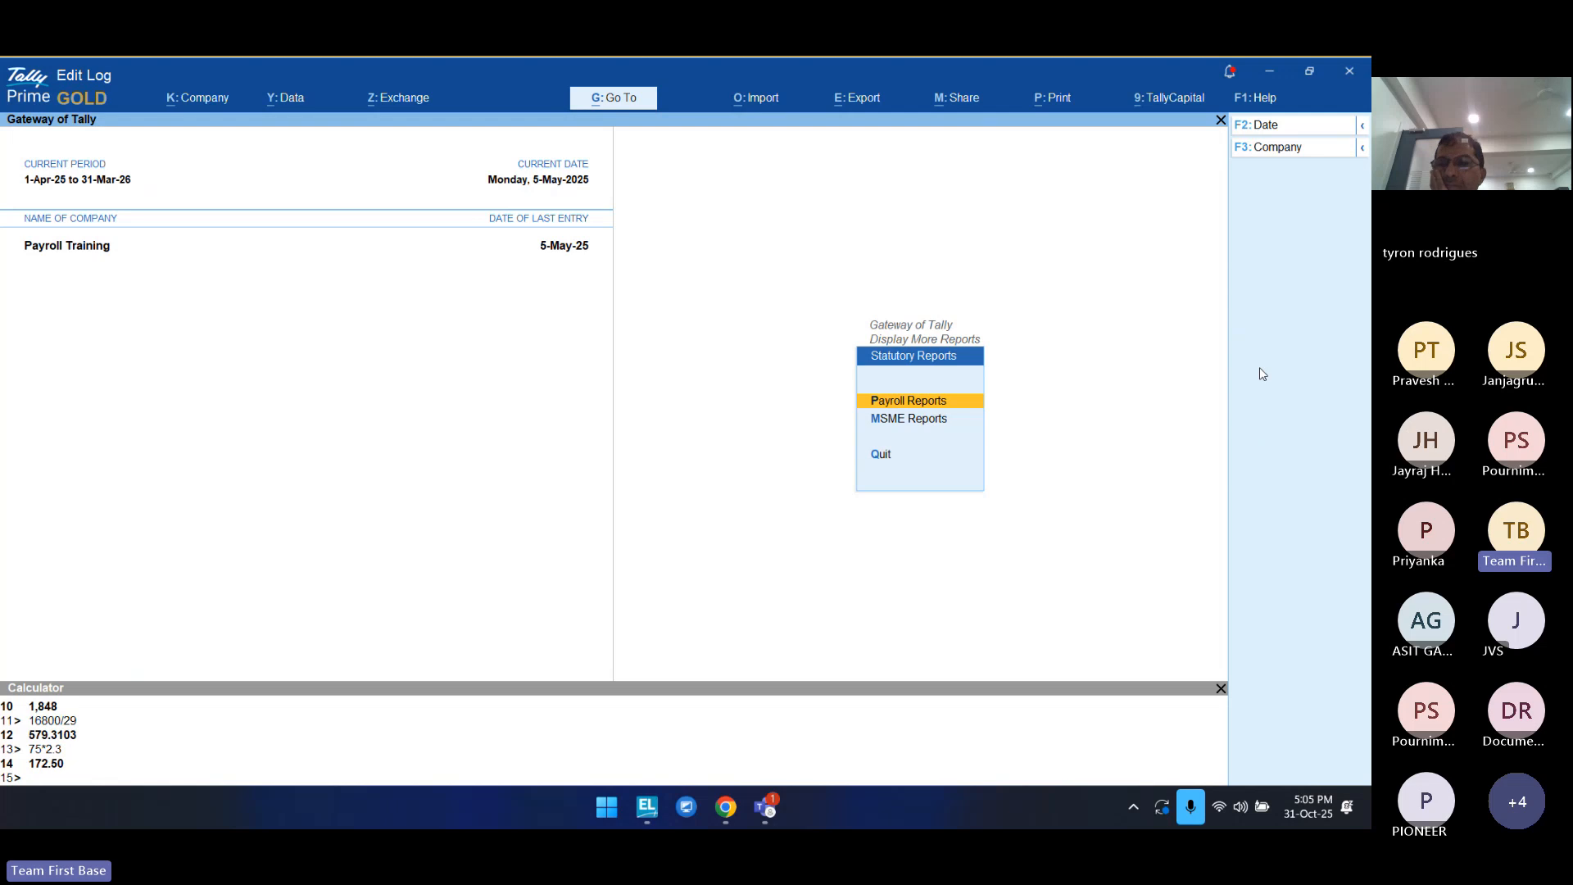
key("p")
key("Return")
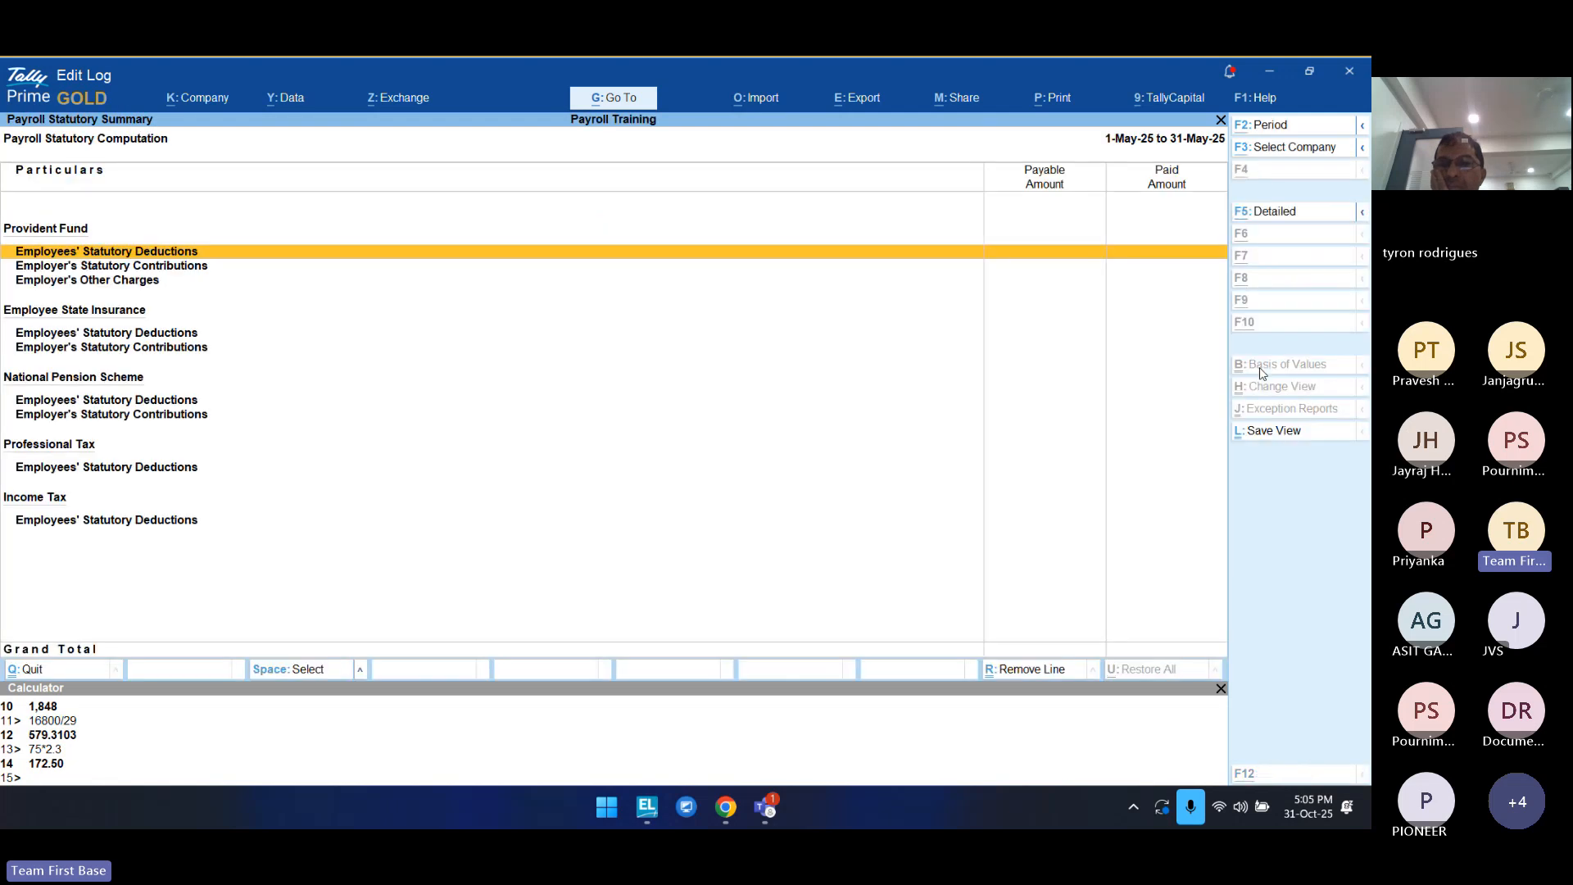
key("F2")
type("a25")
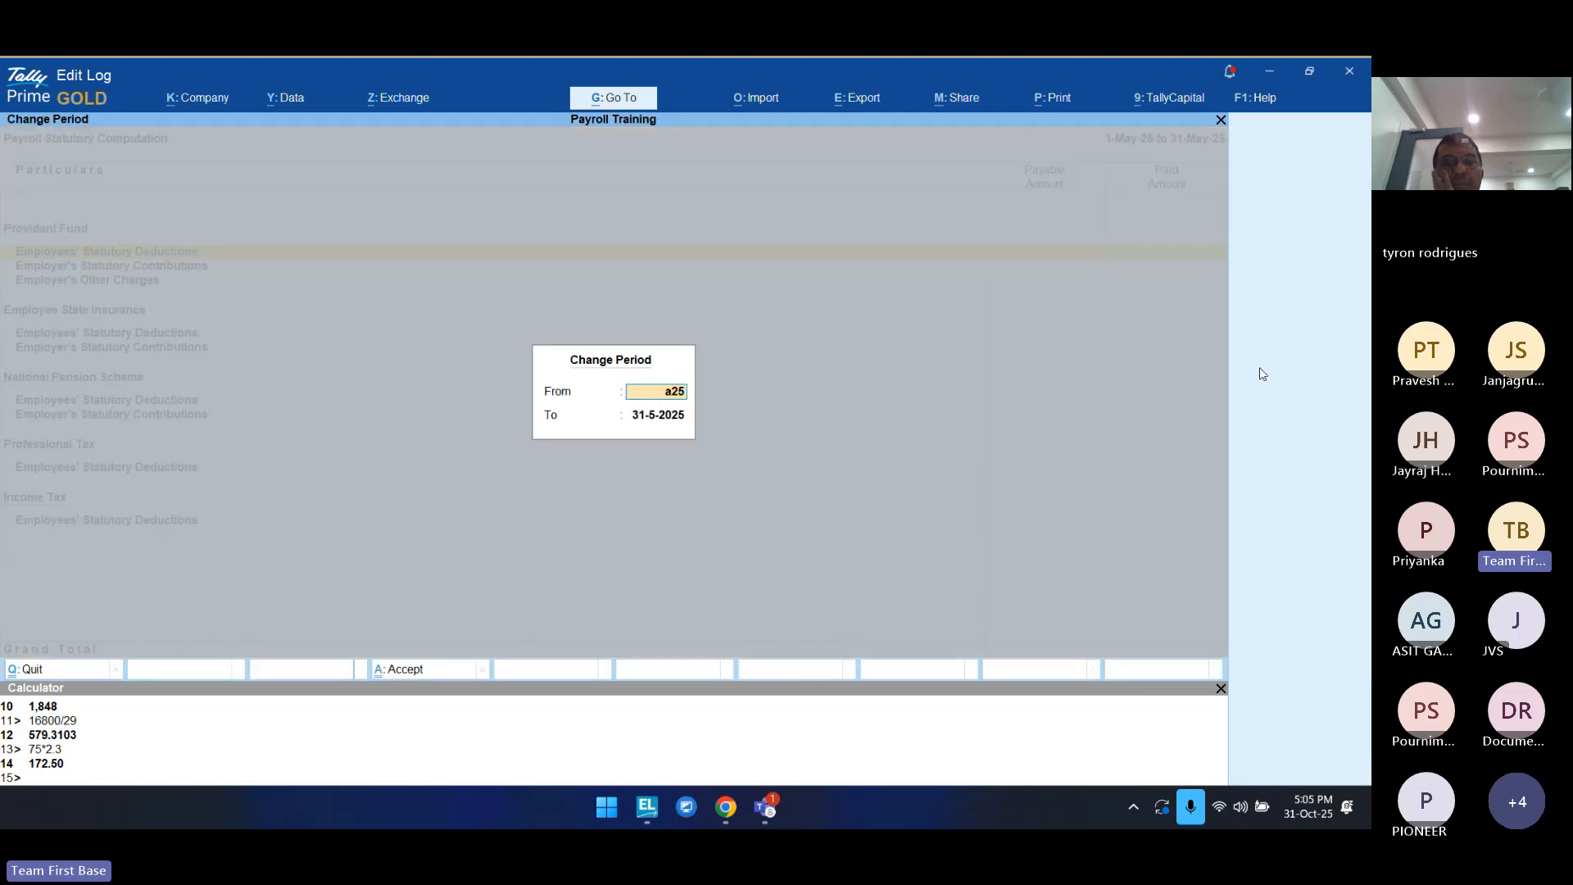
key("Return")
type("a25")
key("Return")
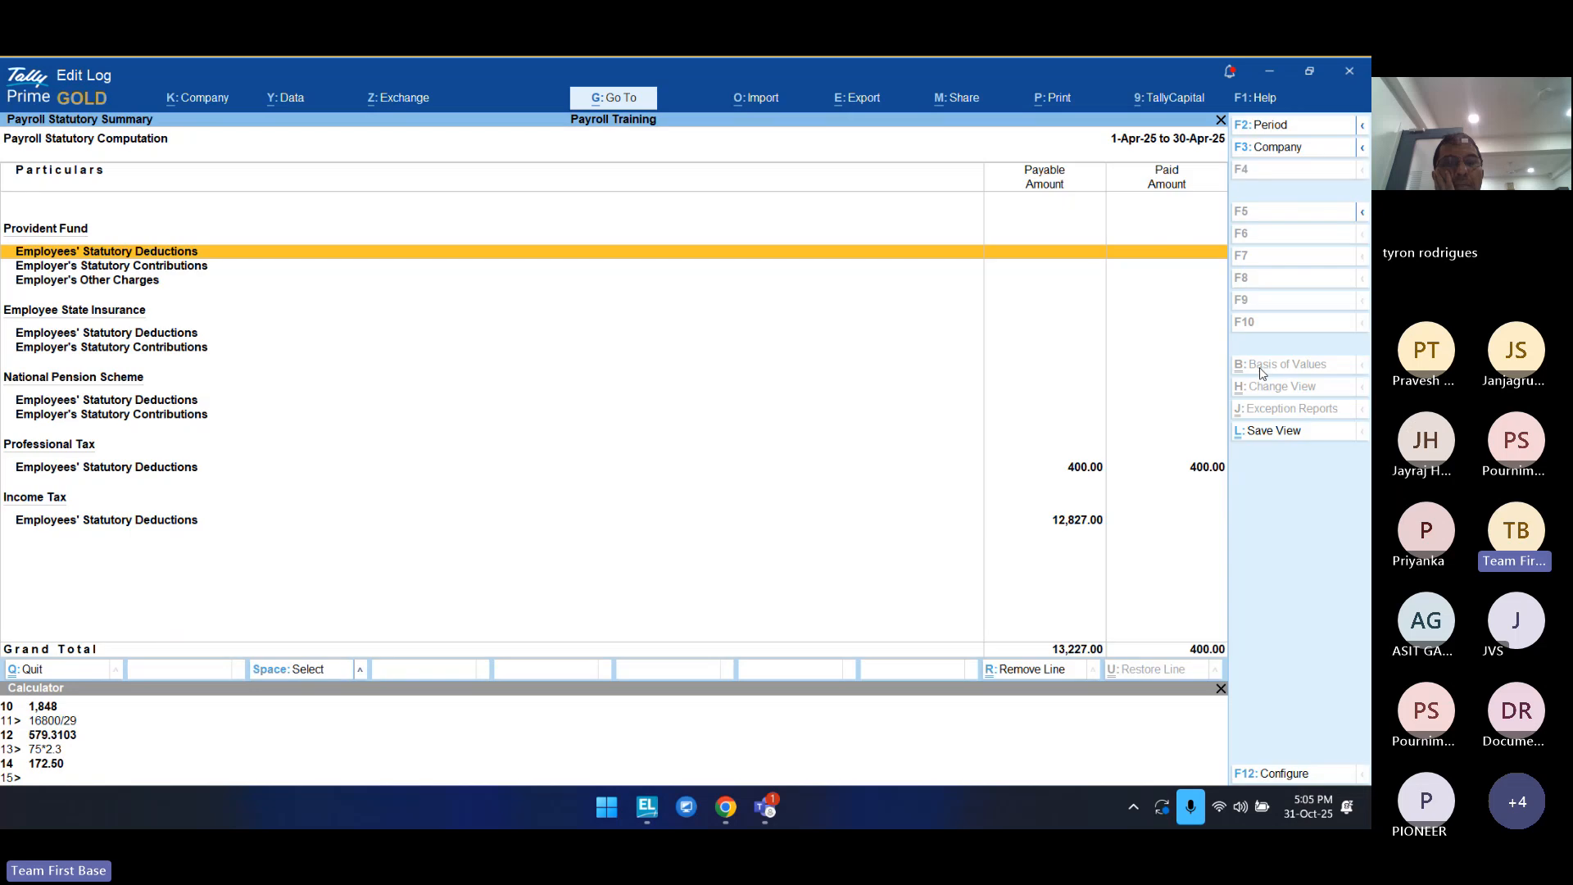
Step: Examine the payable and paid amounts for Professional Tax and Income Tax in the statutory summary
key("Down")
key("Down")
key("Down")
key("Down")
key("Down")
key("Down")
key("Down")
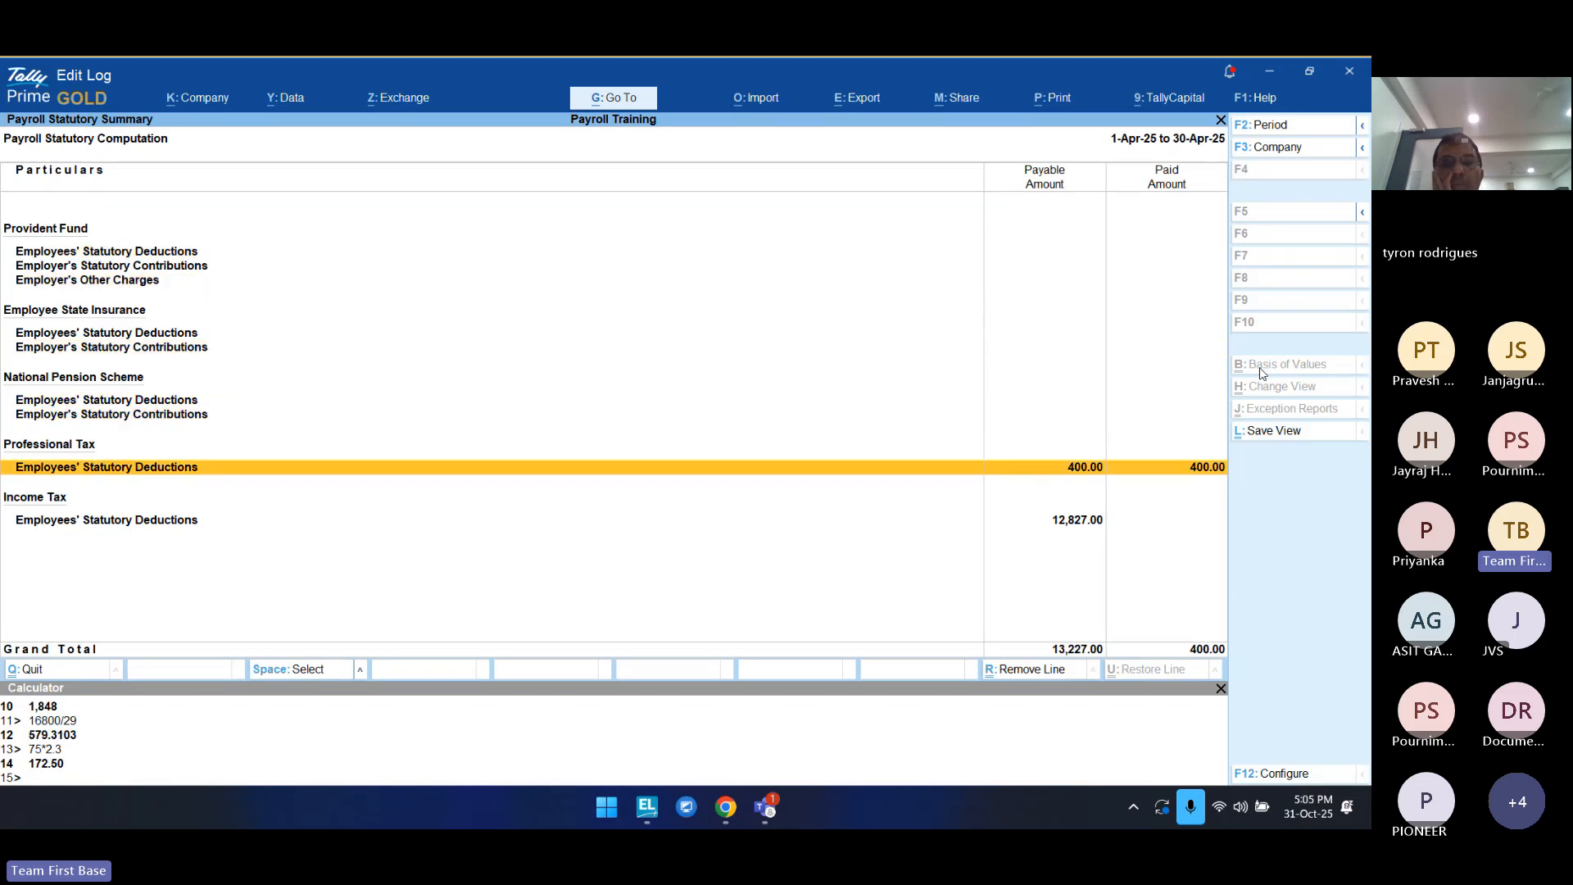
key("Down")
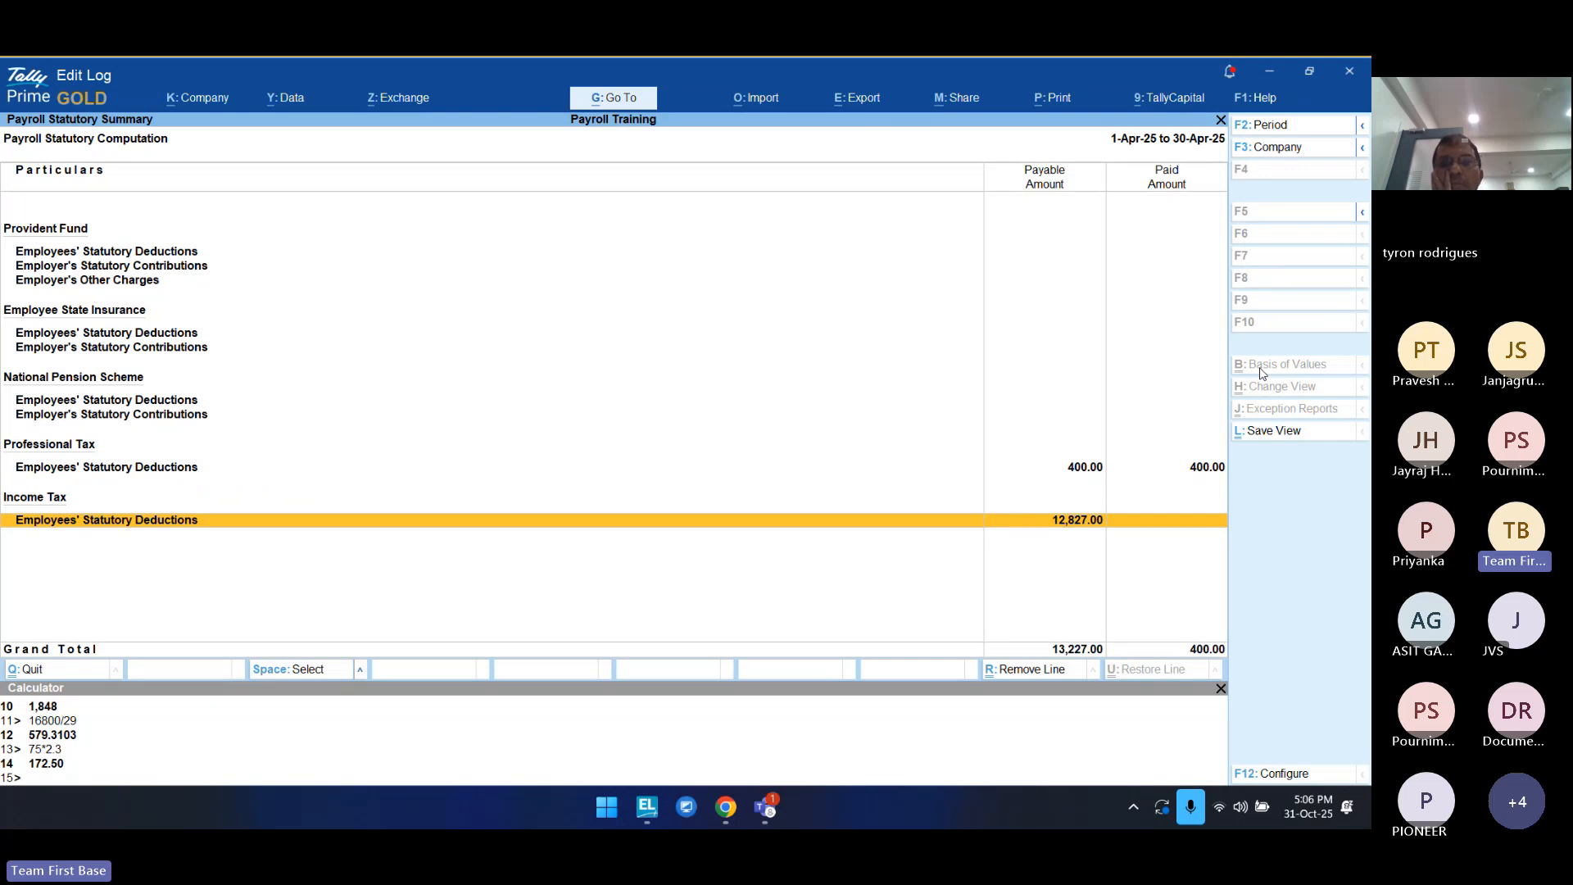
key("alt+g")
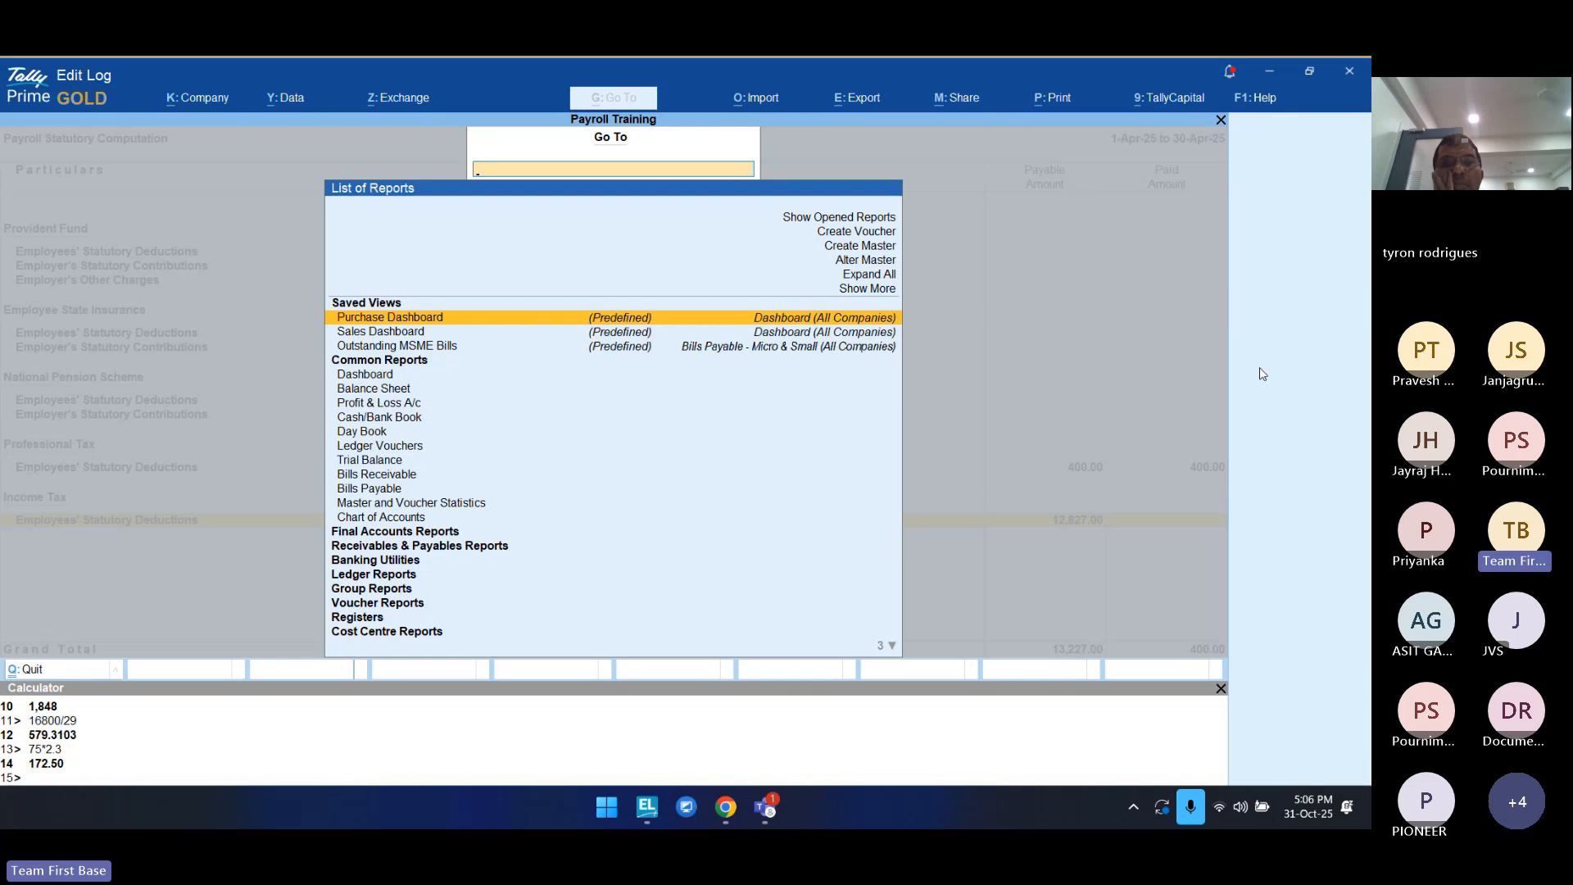
key("Up")
key("Up")
key("Up")
key("Up")
key("Up")
key("Up")
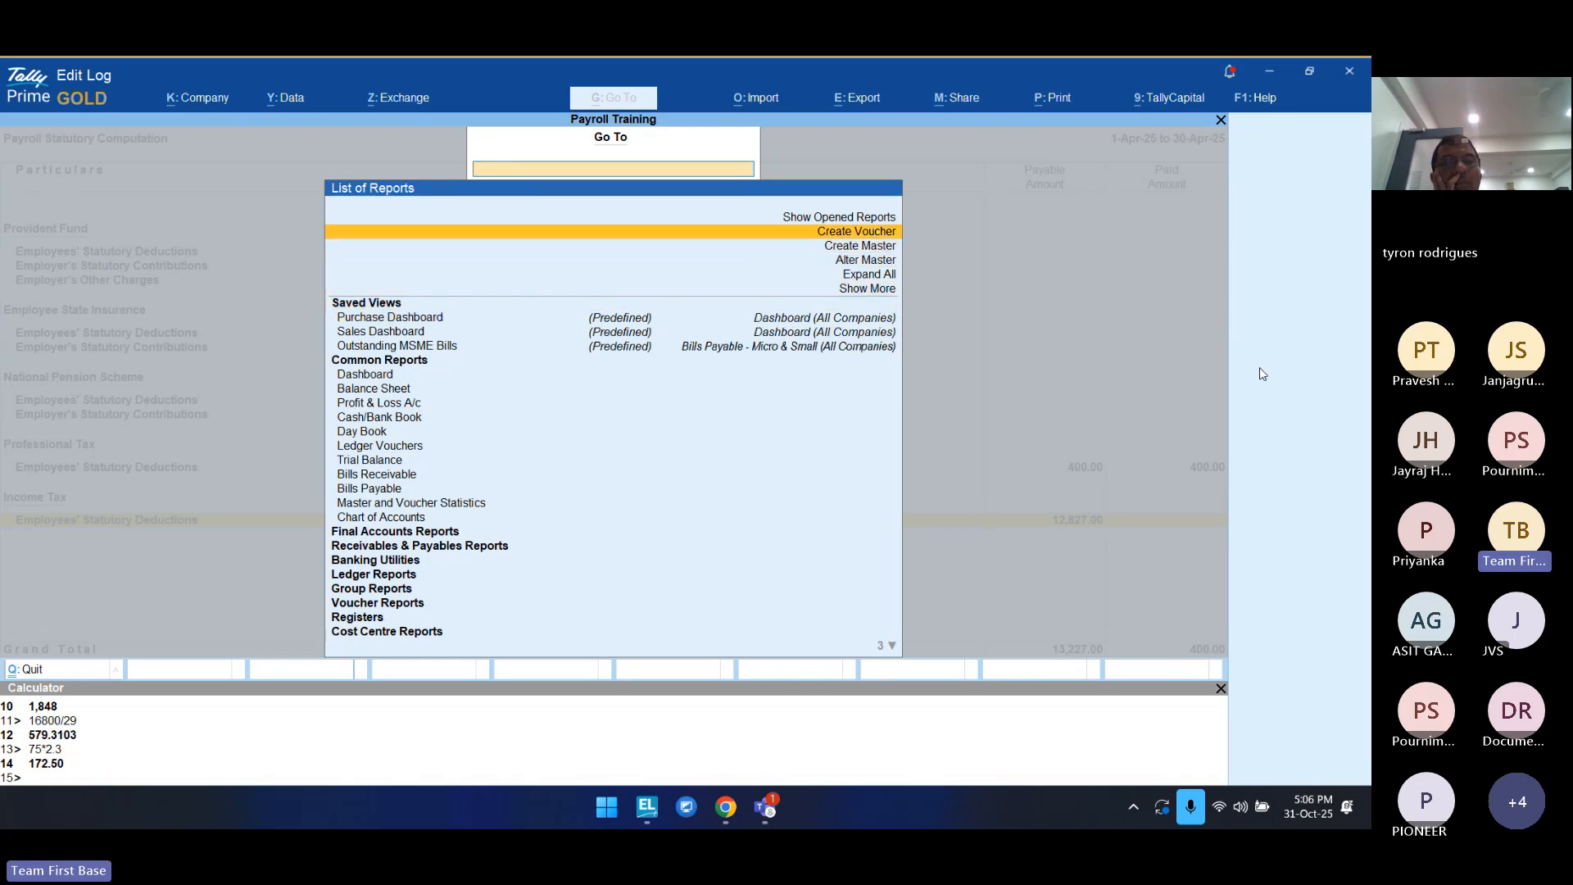
key("Escape")
Step: Close the statutory summary, look over the available Income Tax reports, and return to the Payroll Reports list
key("Escape")
key("Down")
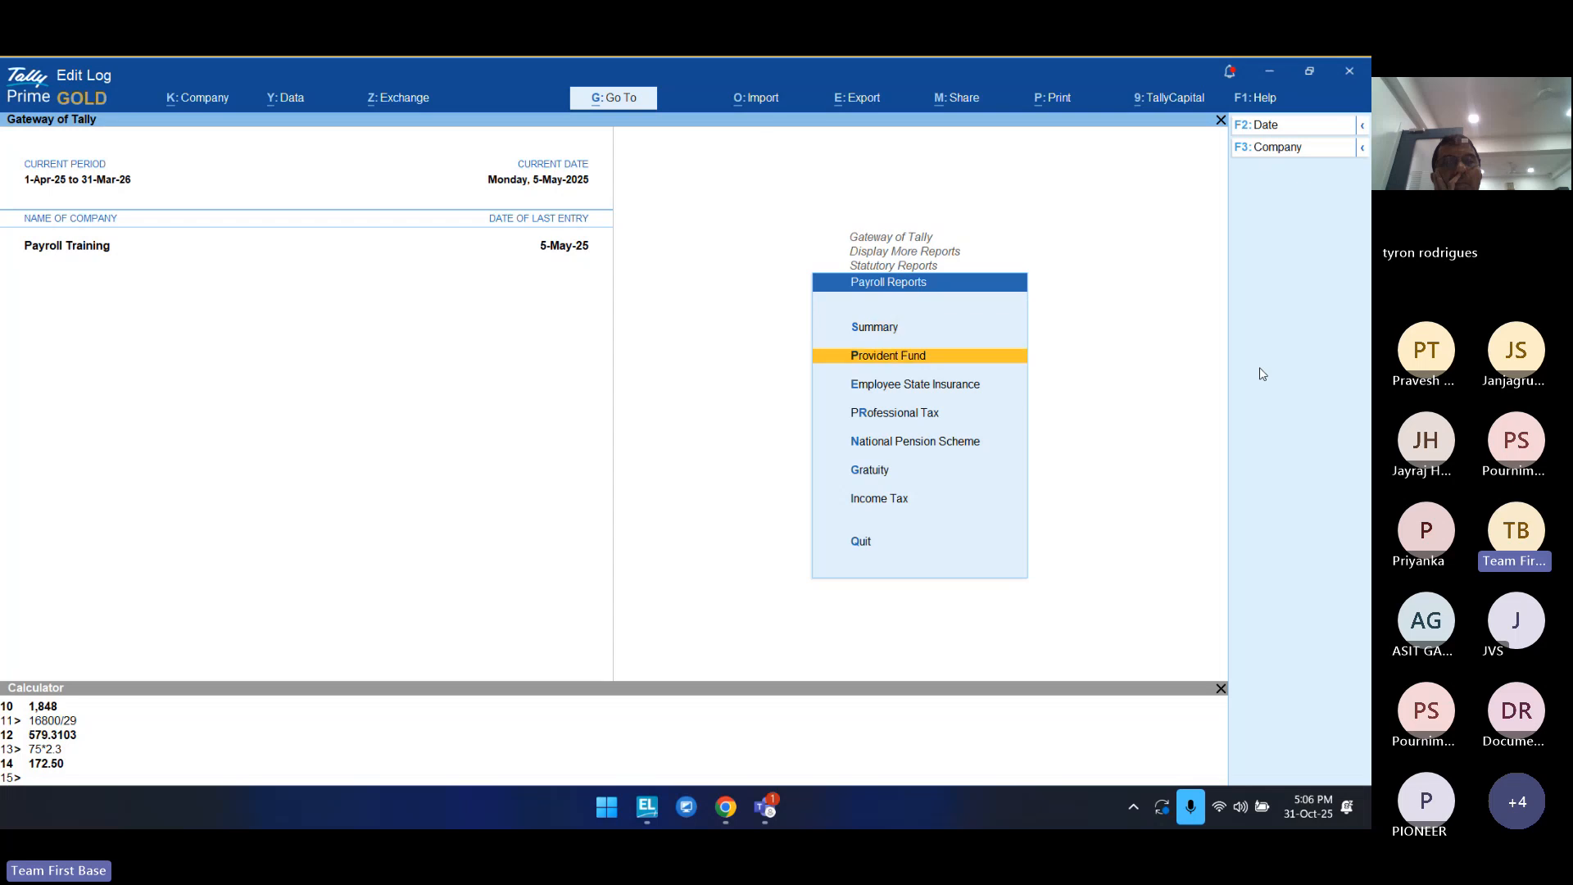
key("Down")
key("Down")
key("Down")
key("Down")
key("Down")
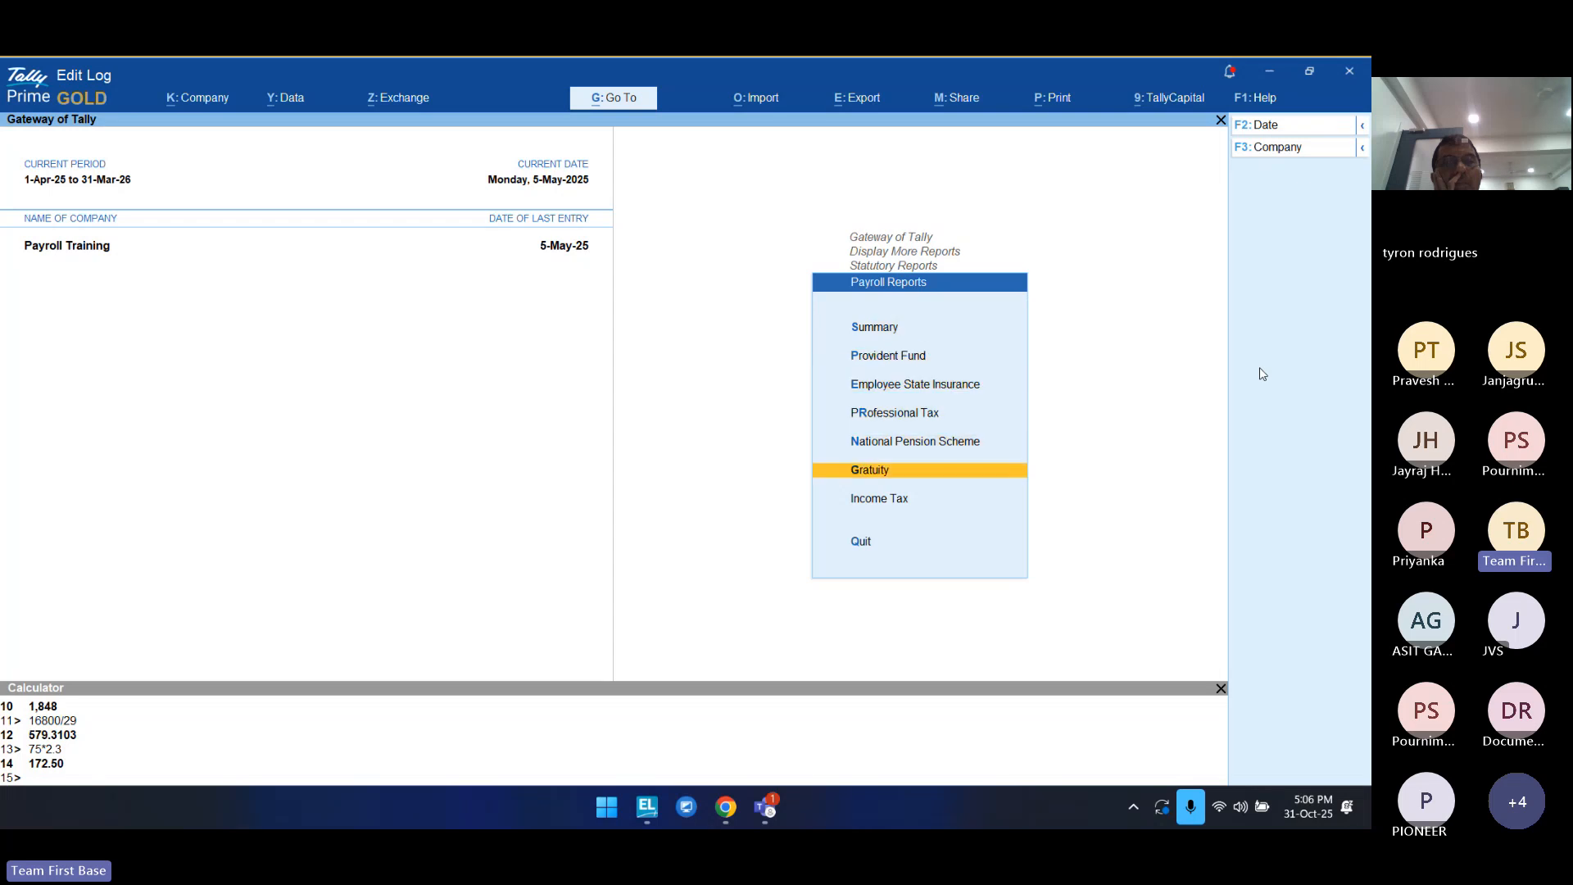
key("Return")
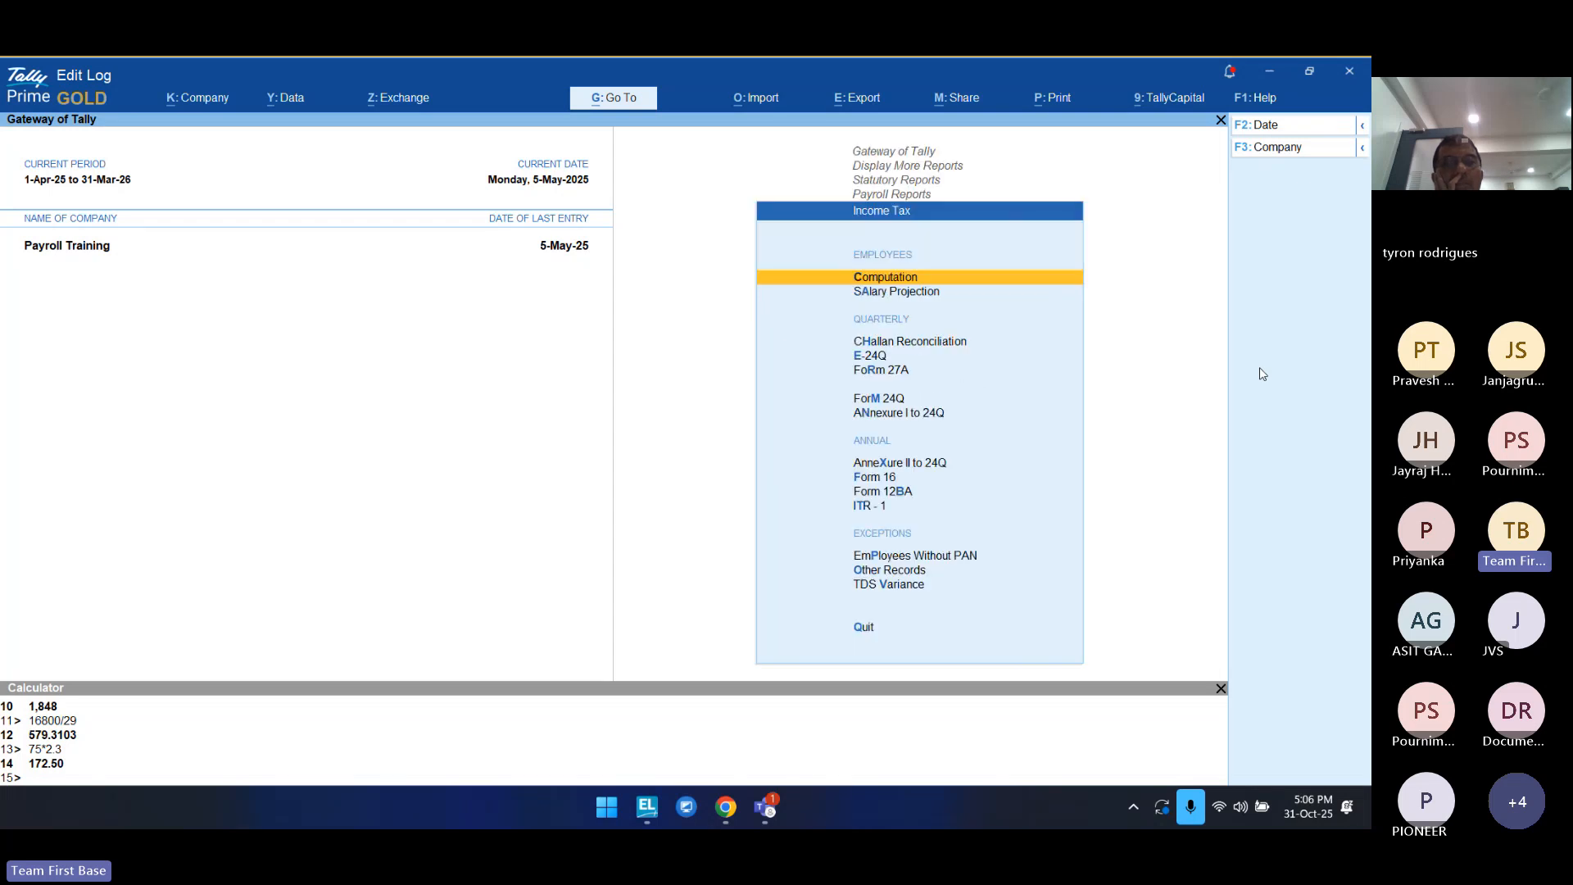
key("Down")
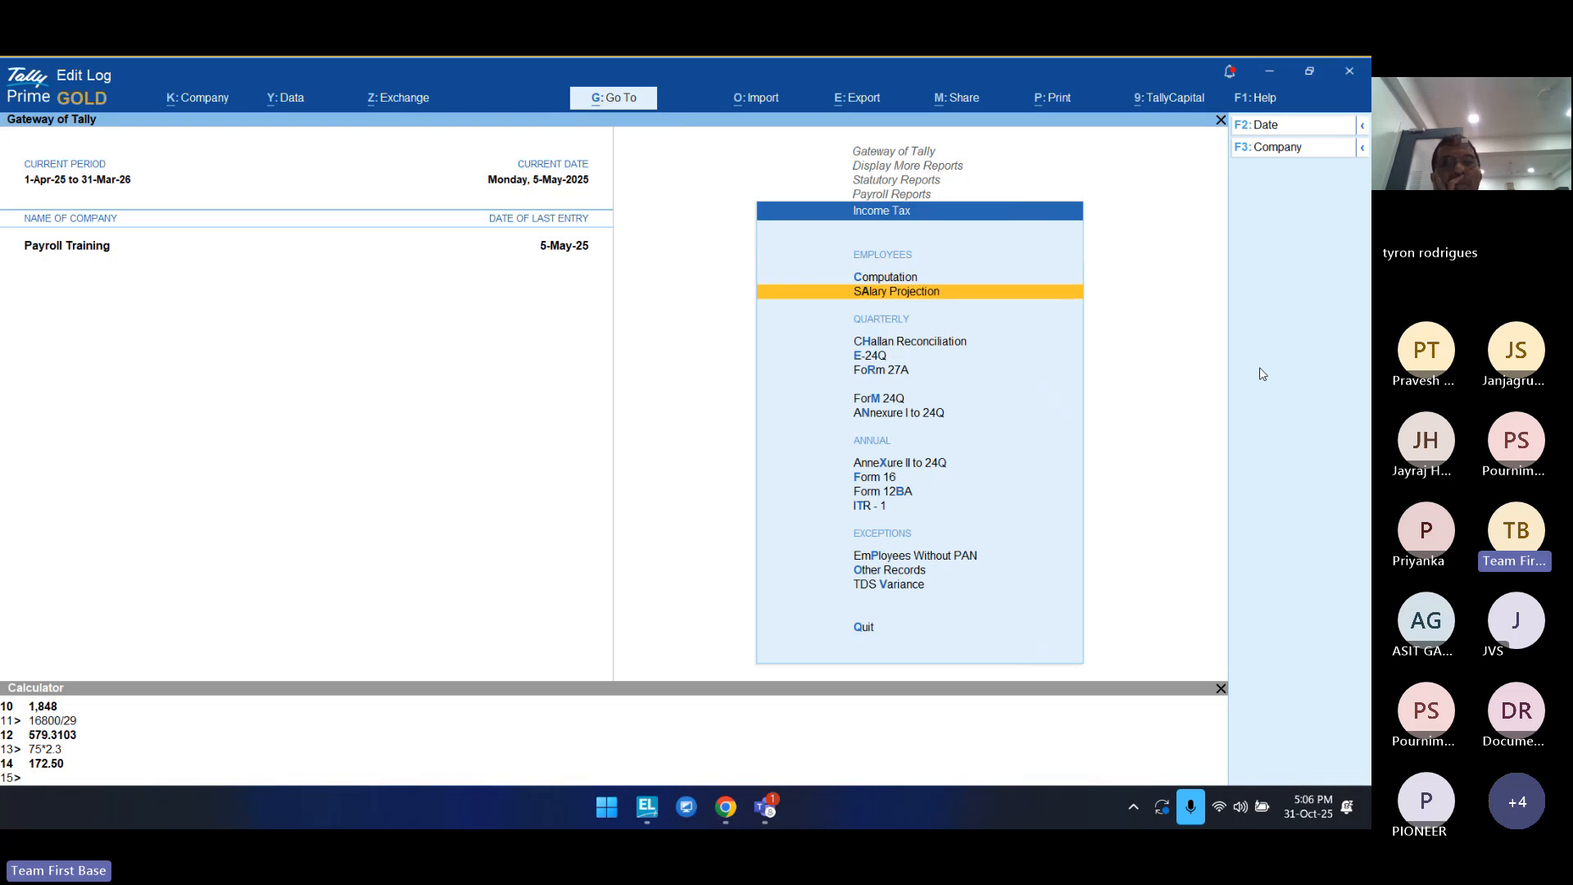
key("Escape")
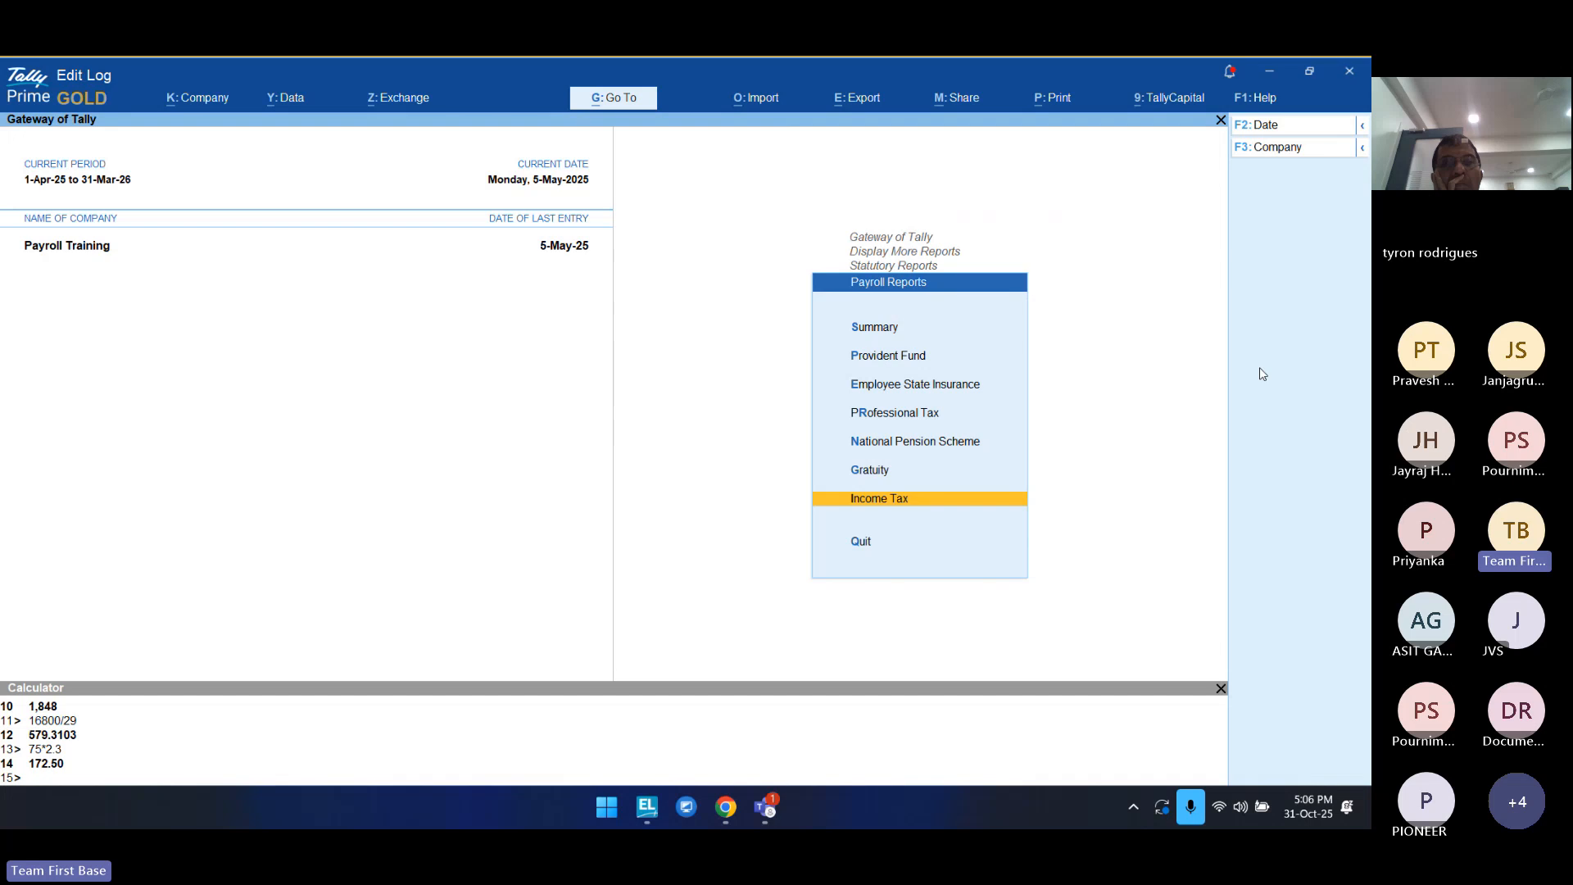
Step: Leave the Payroll Reports list and return to the Statutory Reports list
key("Escape")
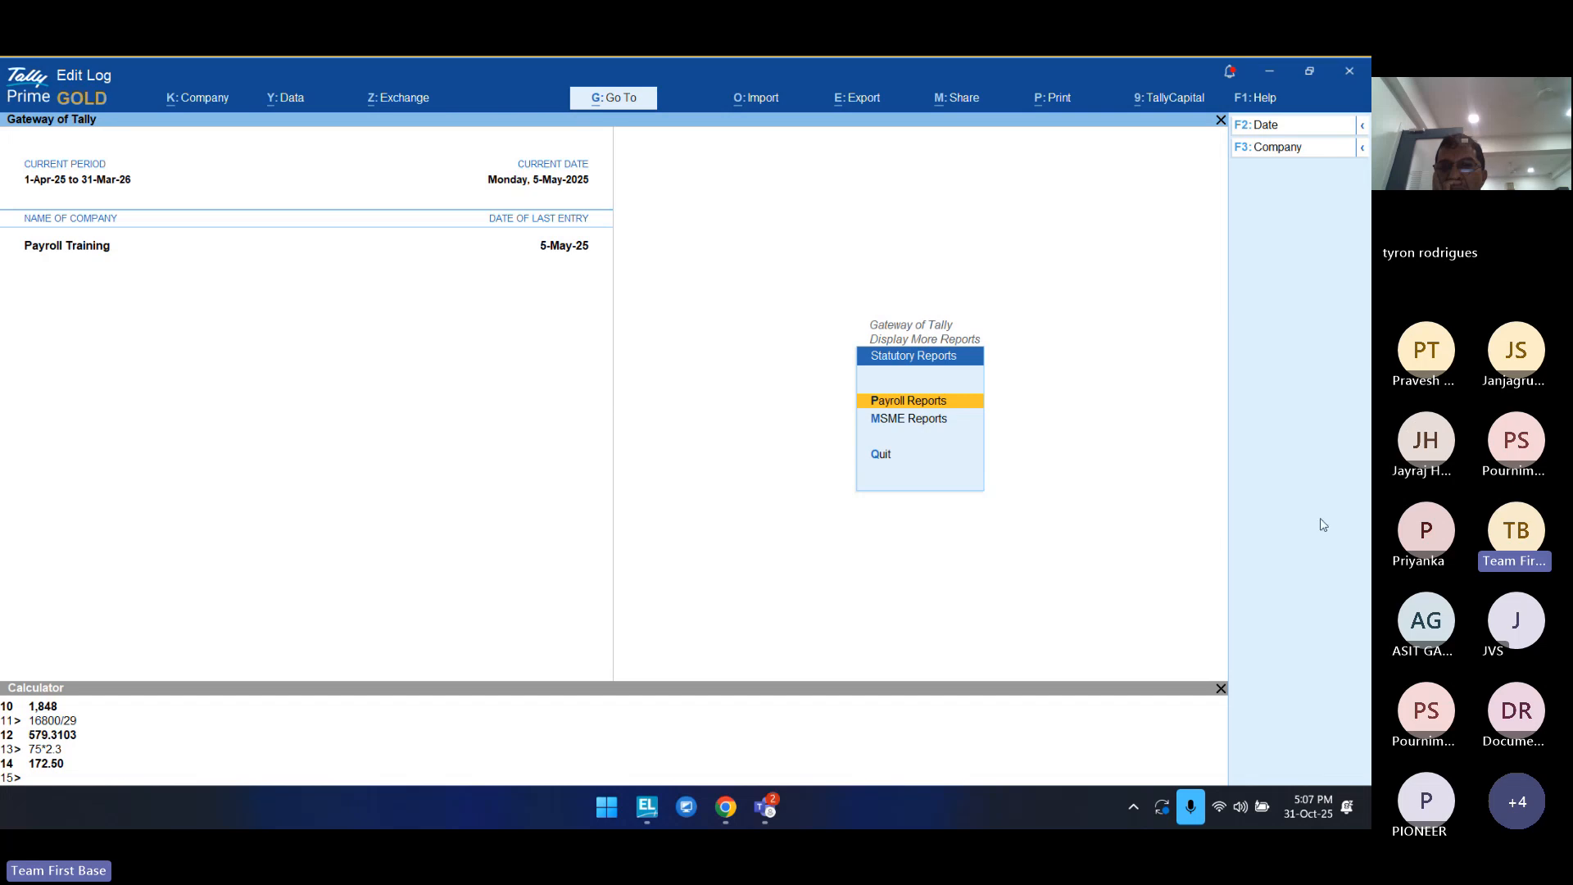
left_click(758, 814)
left_click(883, 701)
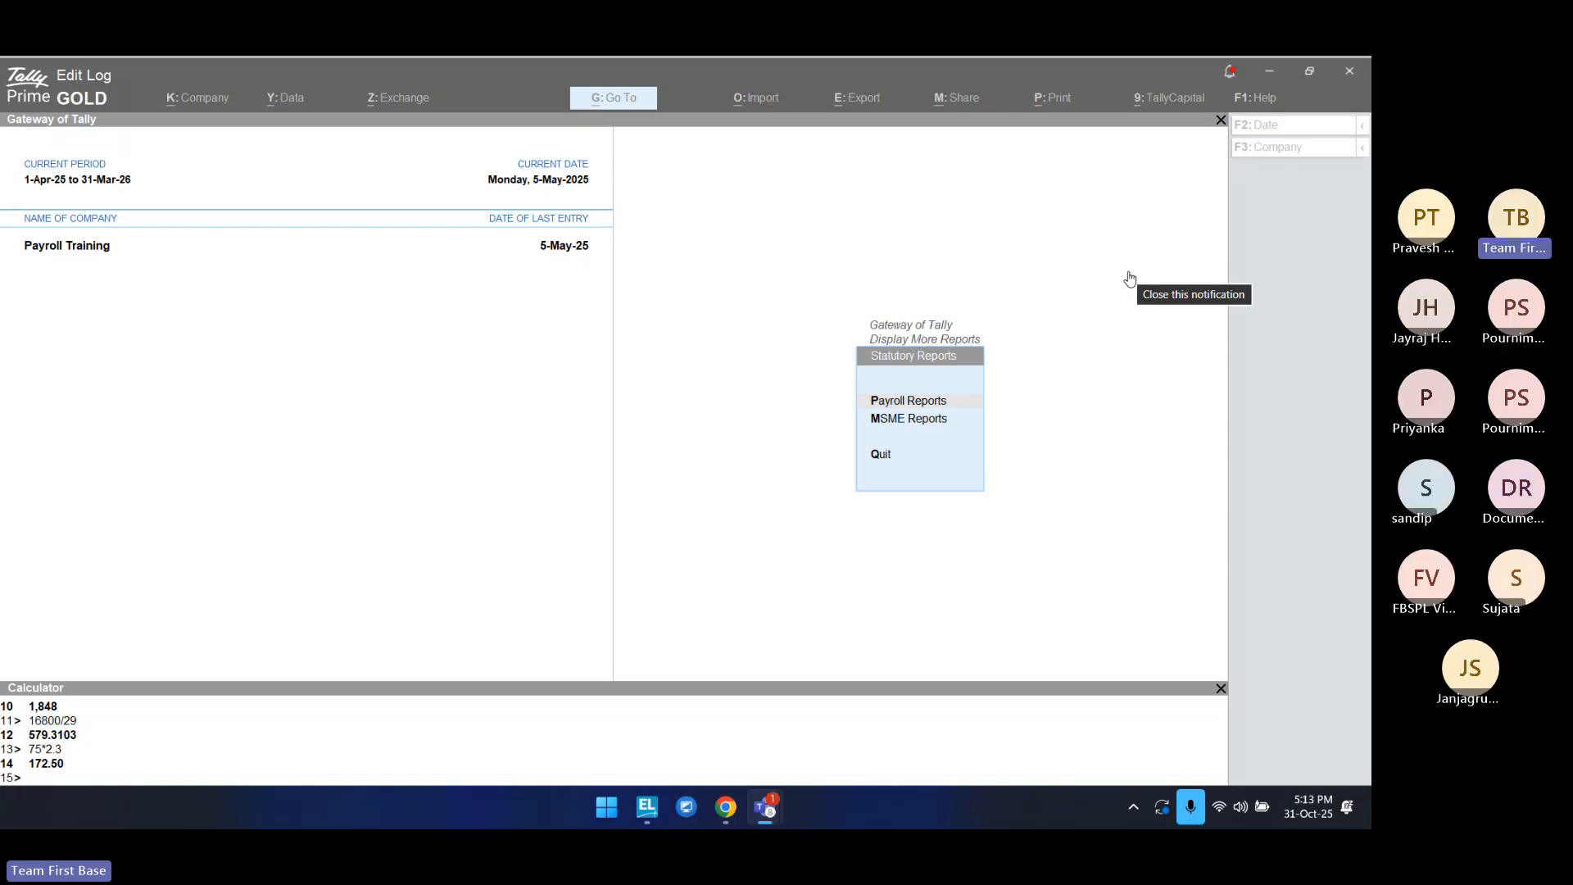
left_click(728, 317)
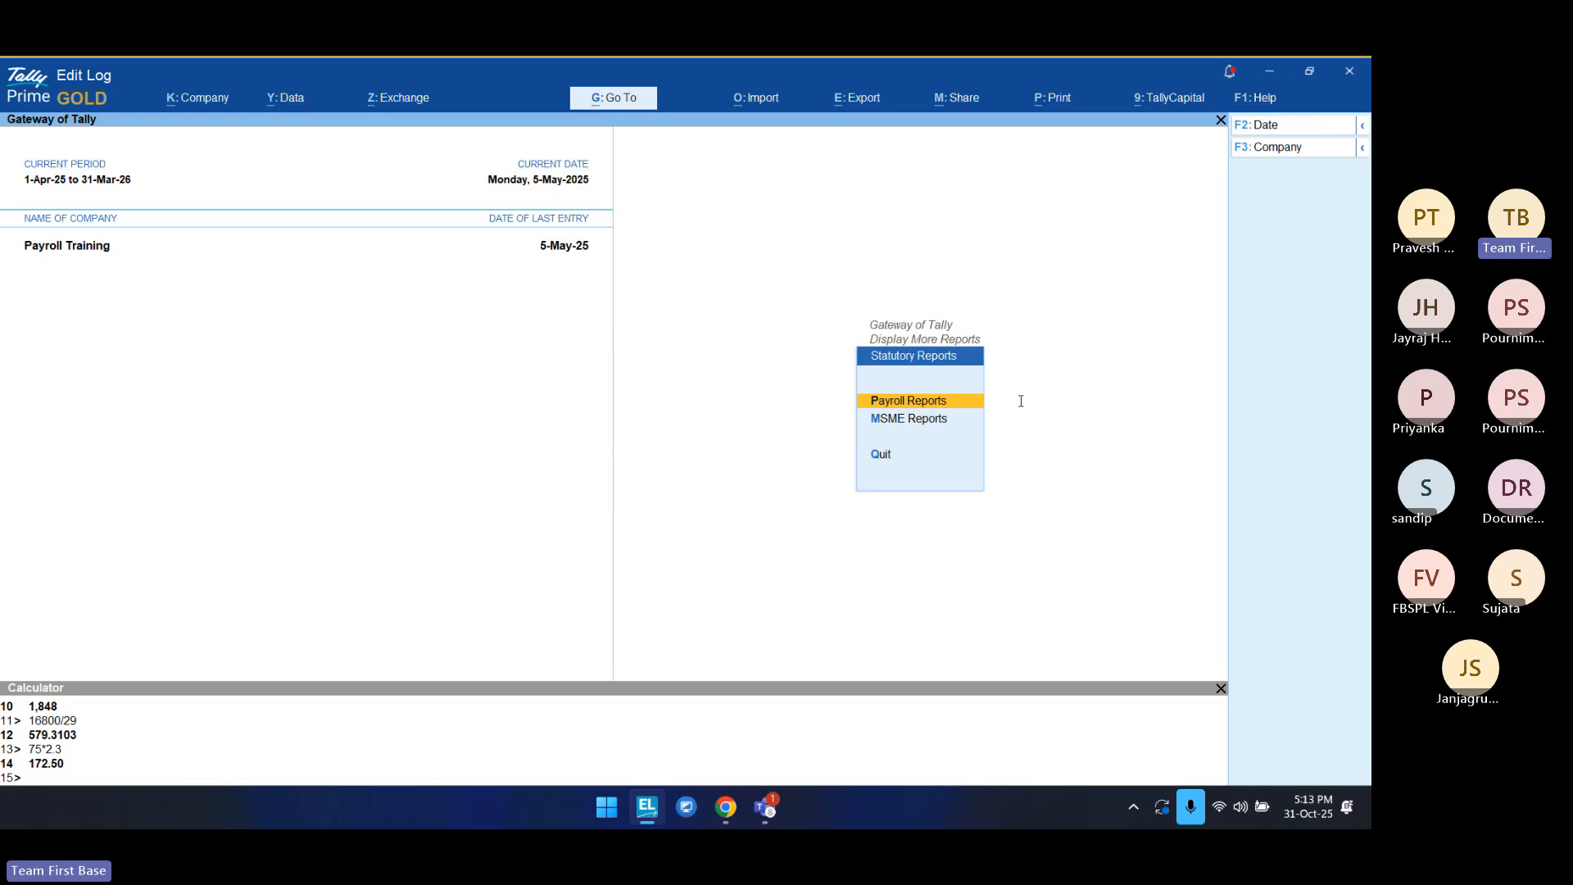
Step: Mute the computer's speakers, and switch to the Microsoft Teams meeting to turn off the microphone
left_click(1244, 808)
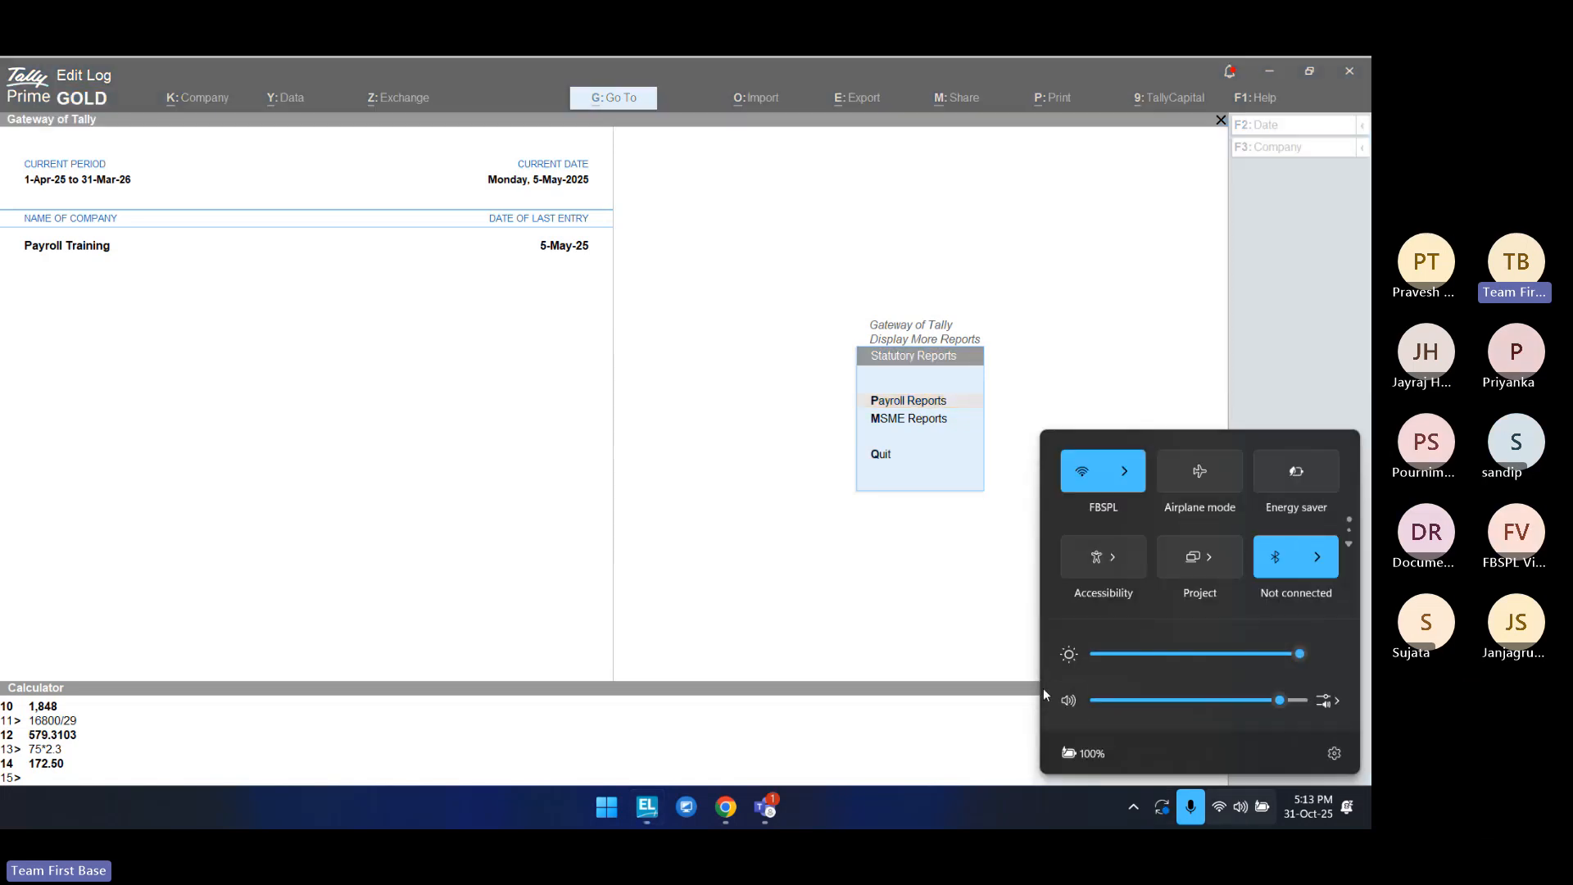
left_click(1067, 700)
left_click(762, 811)
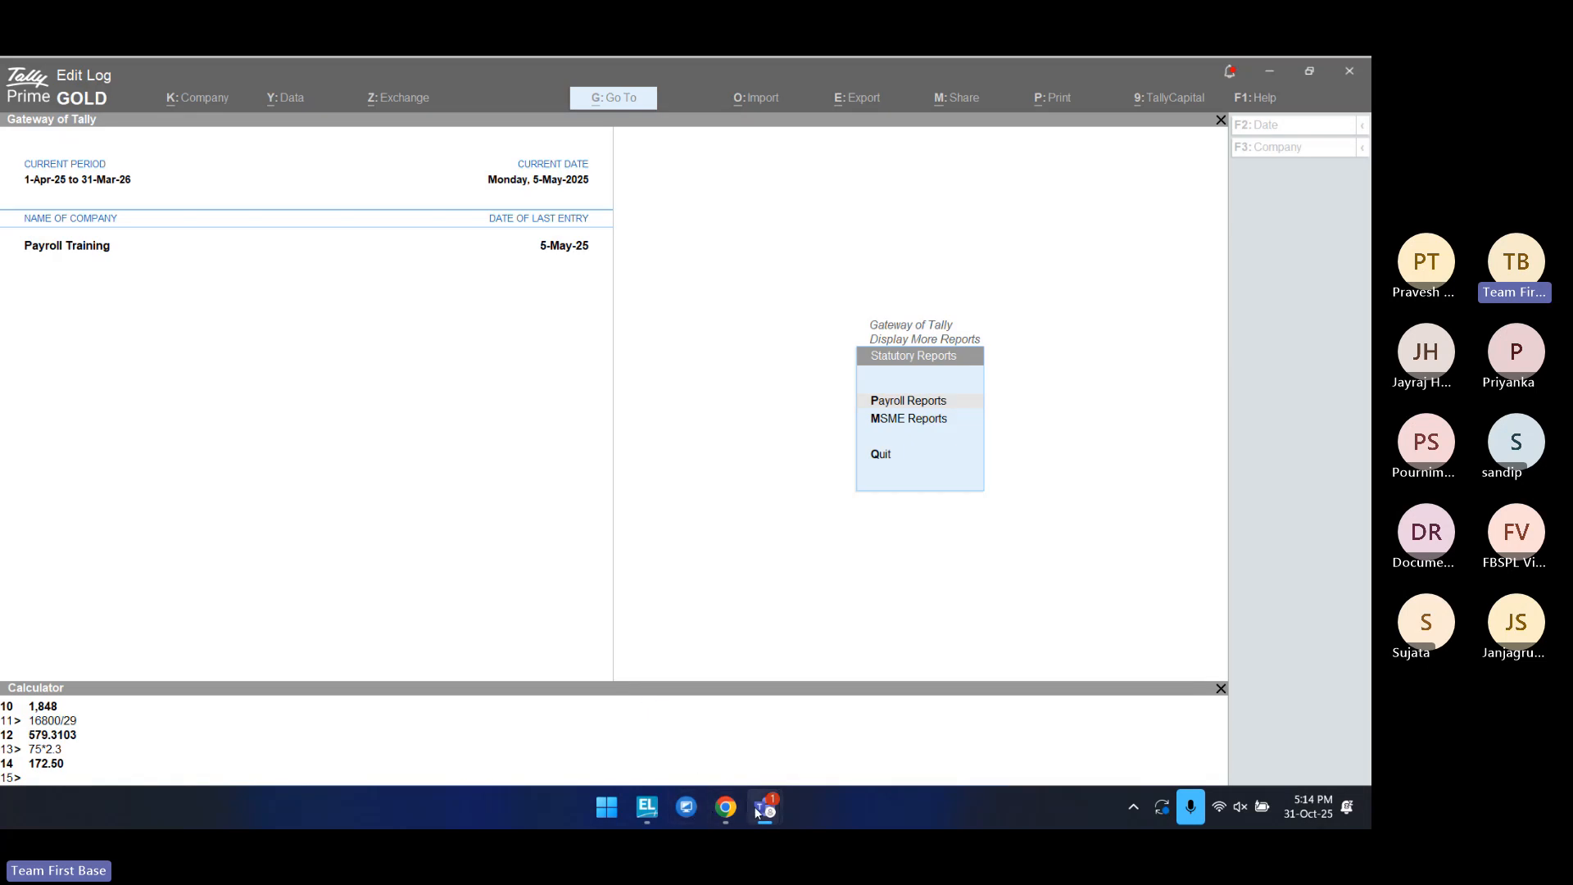
mouse_move(755, 813)
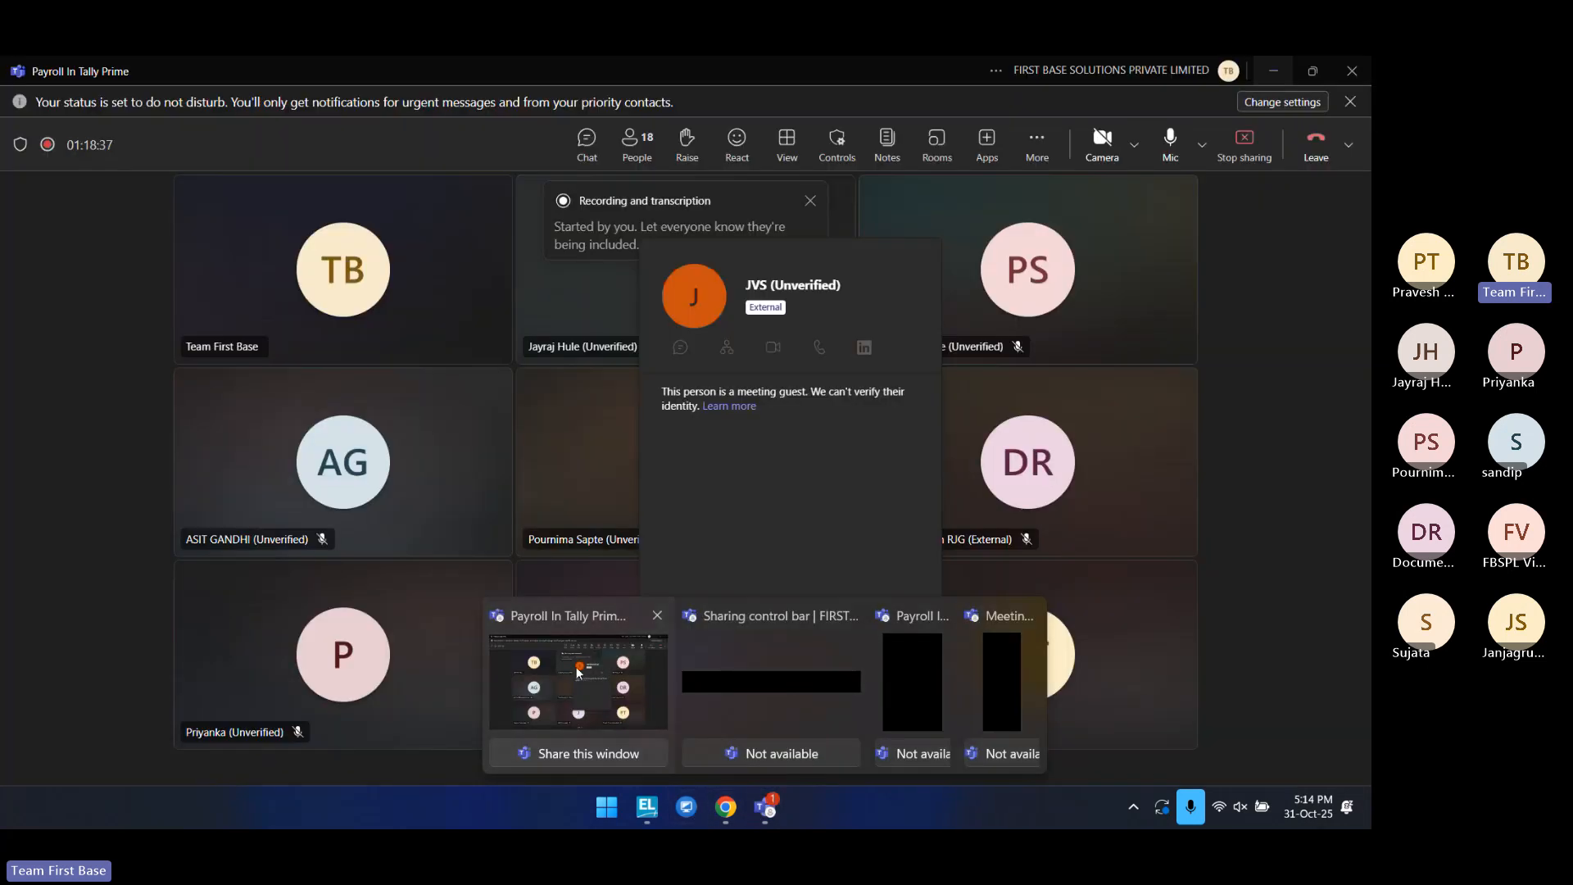
left_click(576, 671)
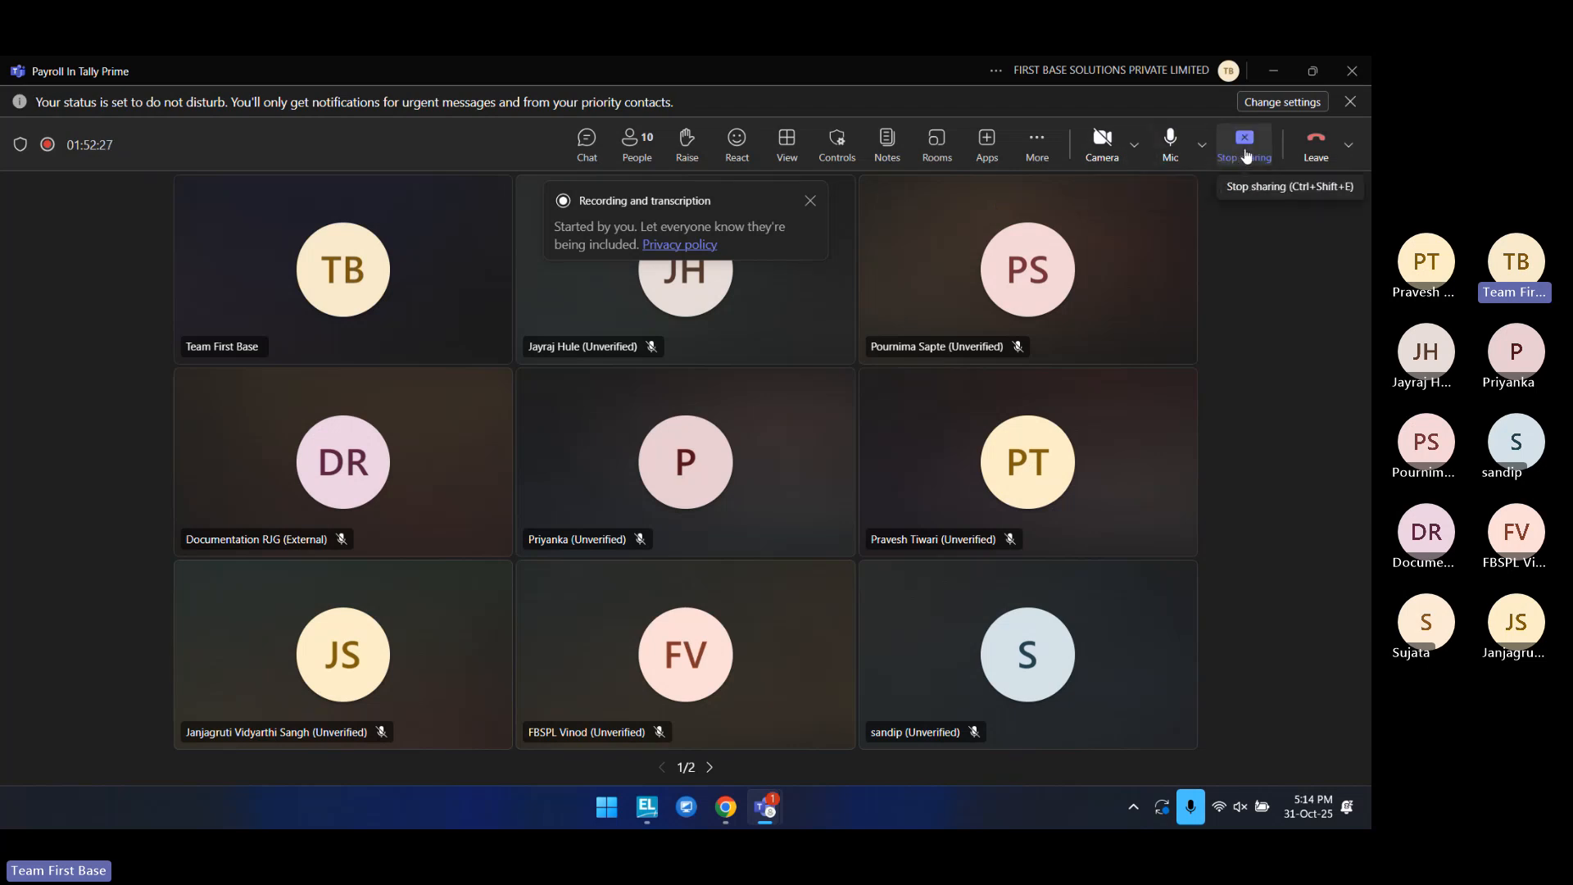
left_click(1171, 149)
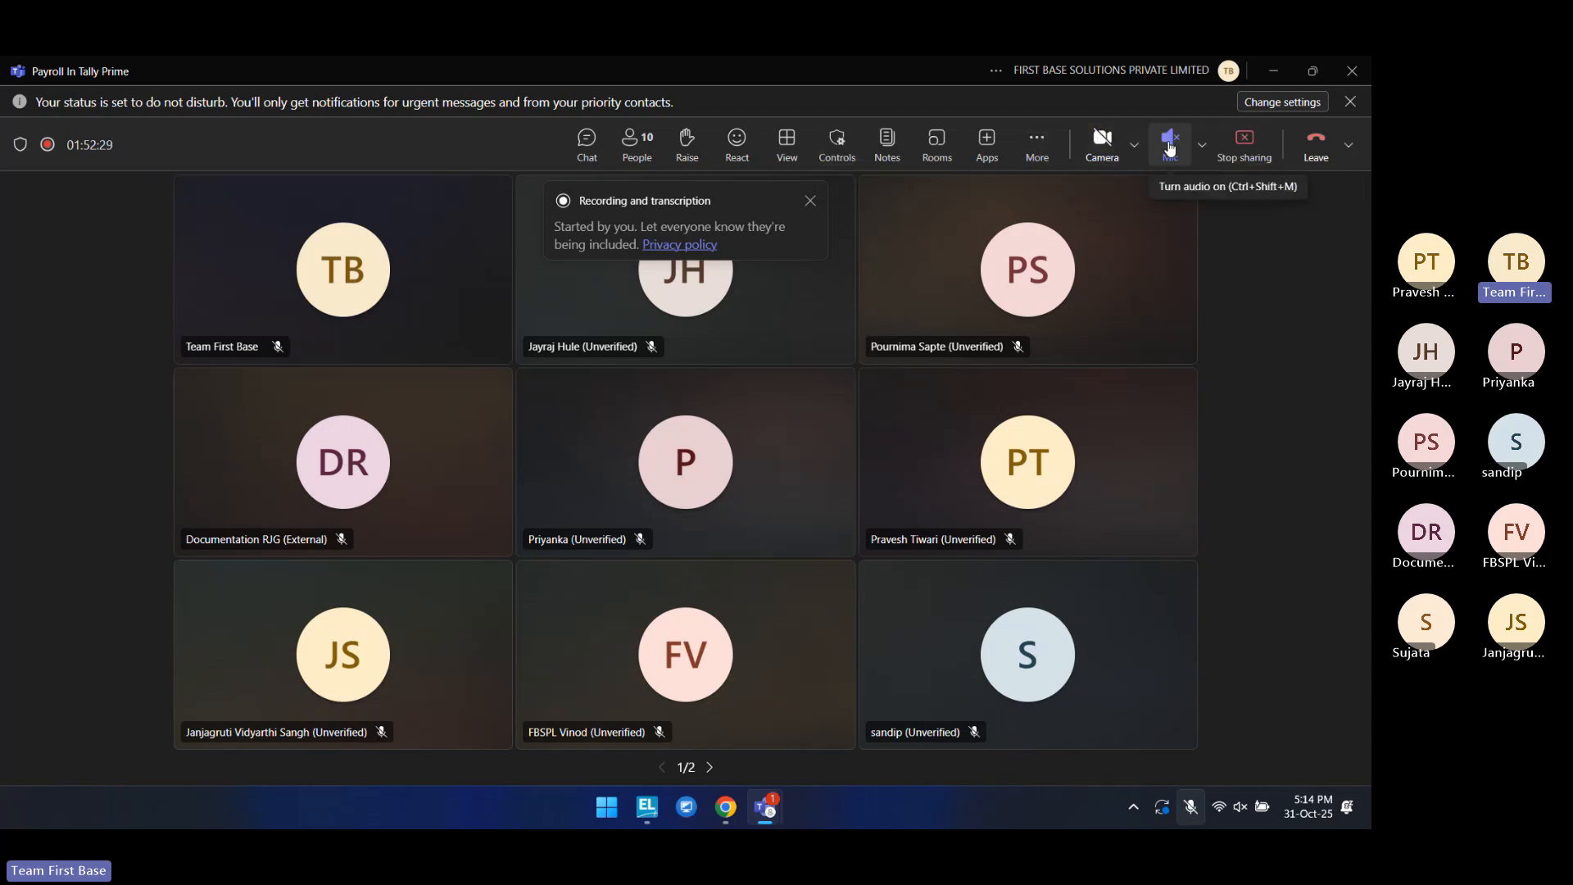
left_click(1272, 72)
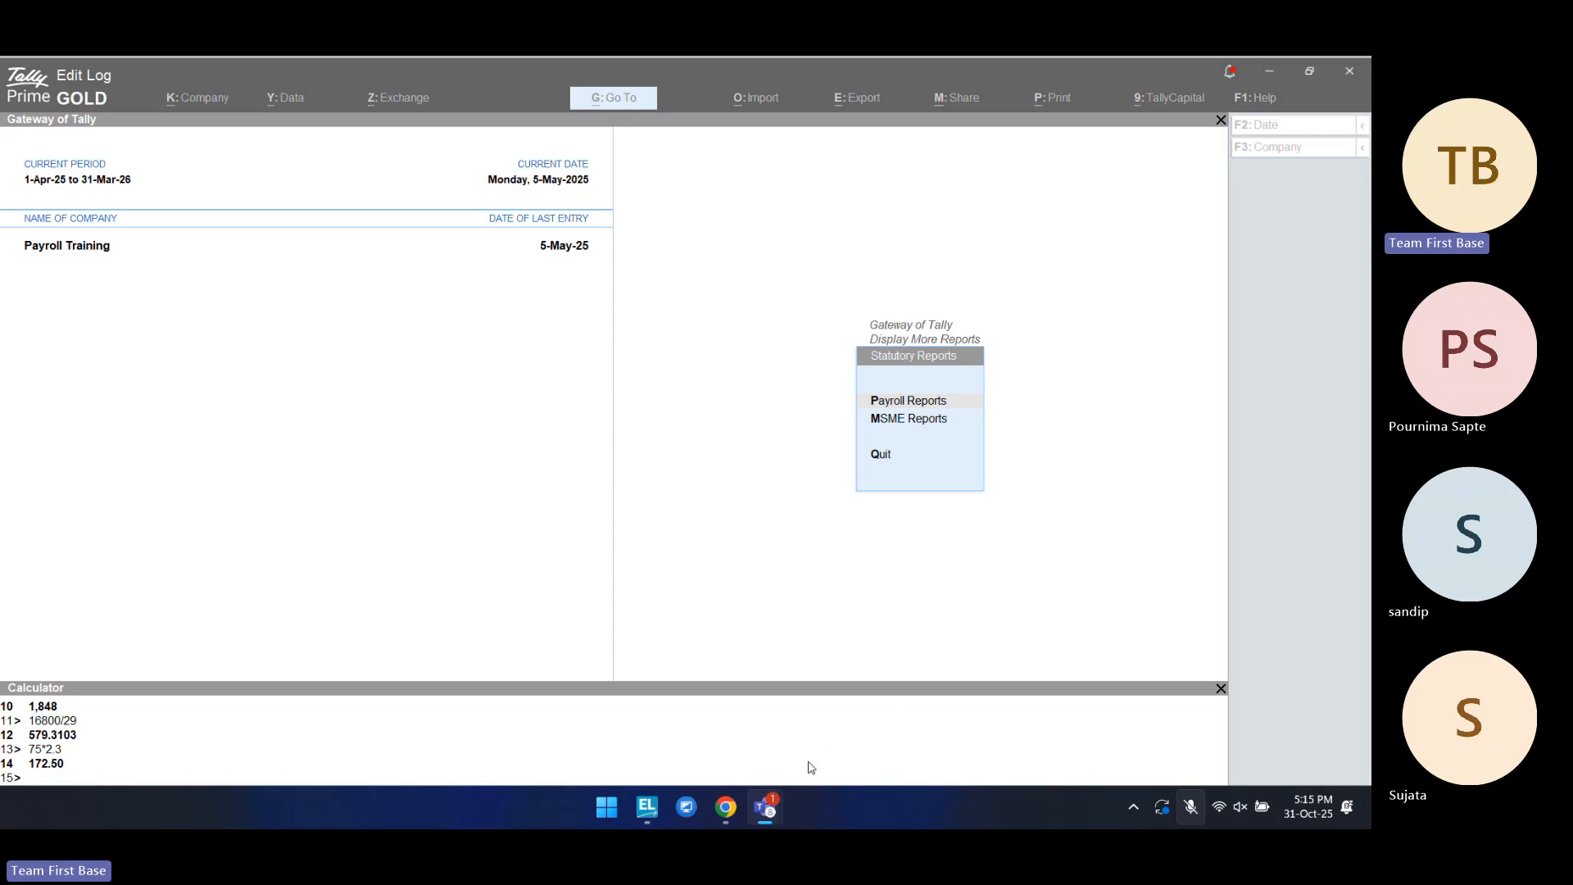
Step: Bring the Microsoft Teams meeting window back up and stop its recording and transcription
mouse_move(768, 815)
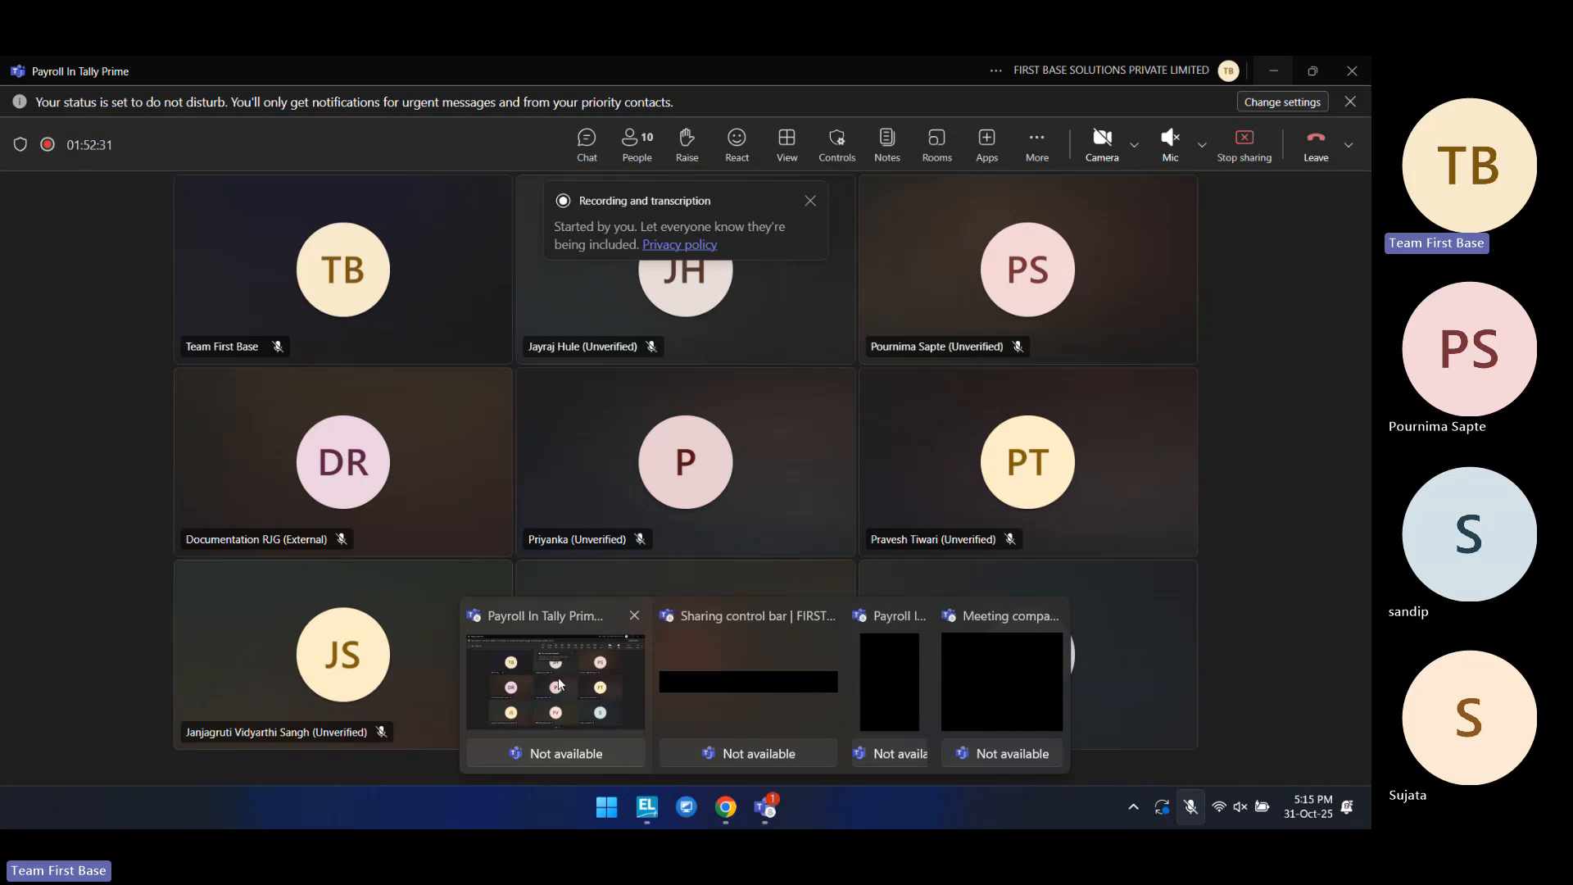
left_click(565, 663)
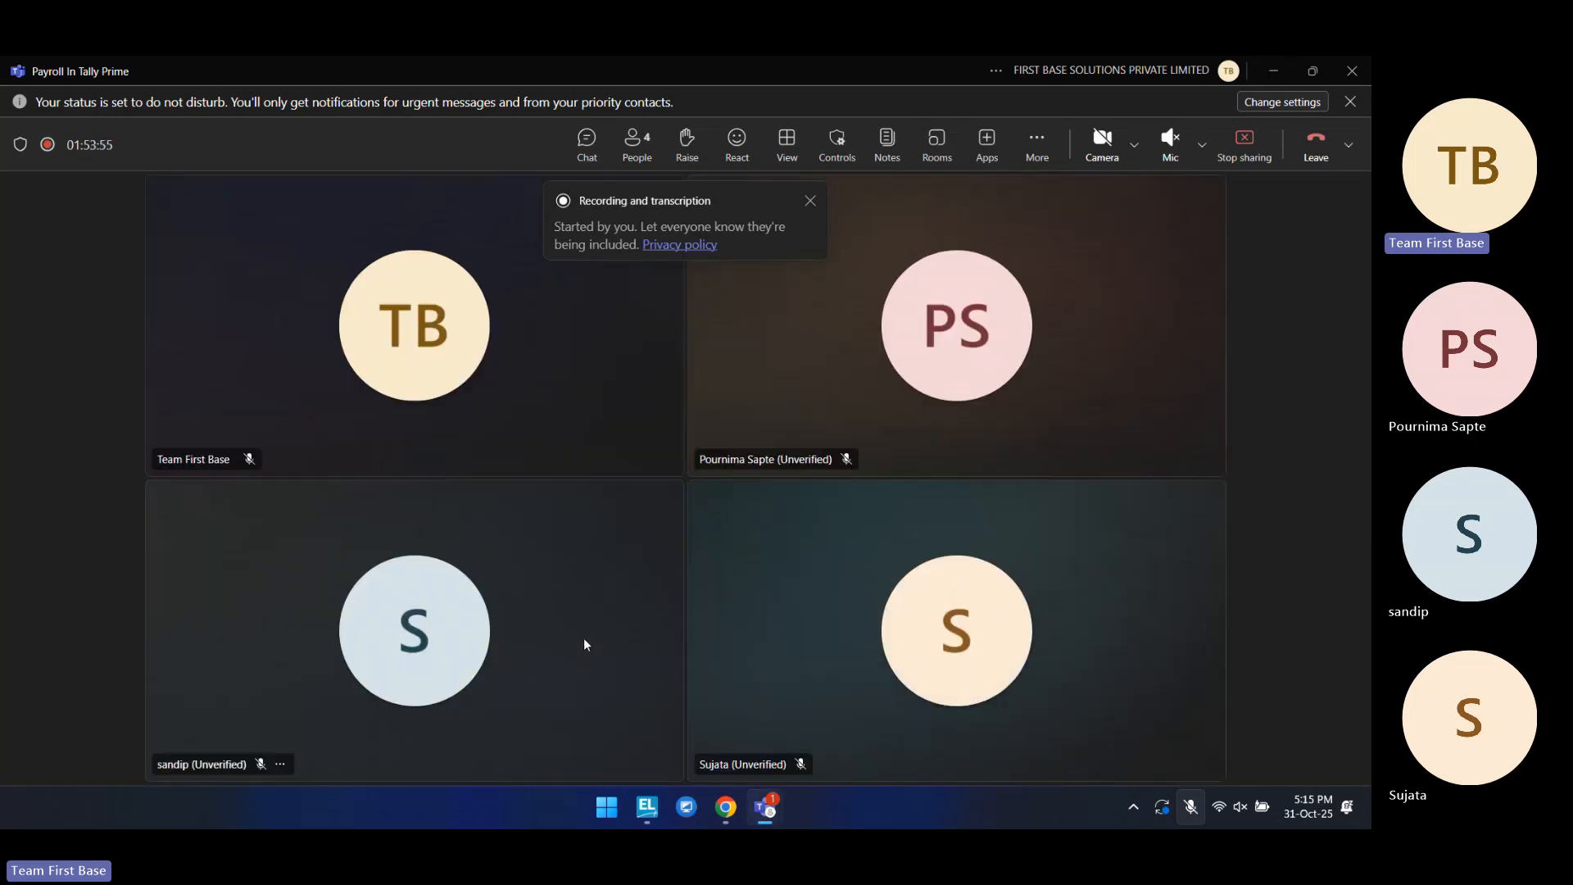
left_click(1051, 164)
left_click(1051, 165)
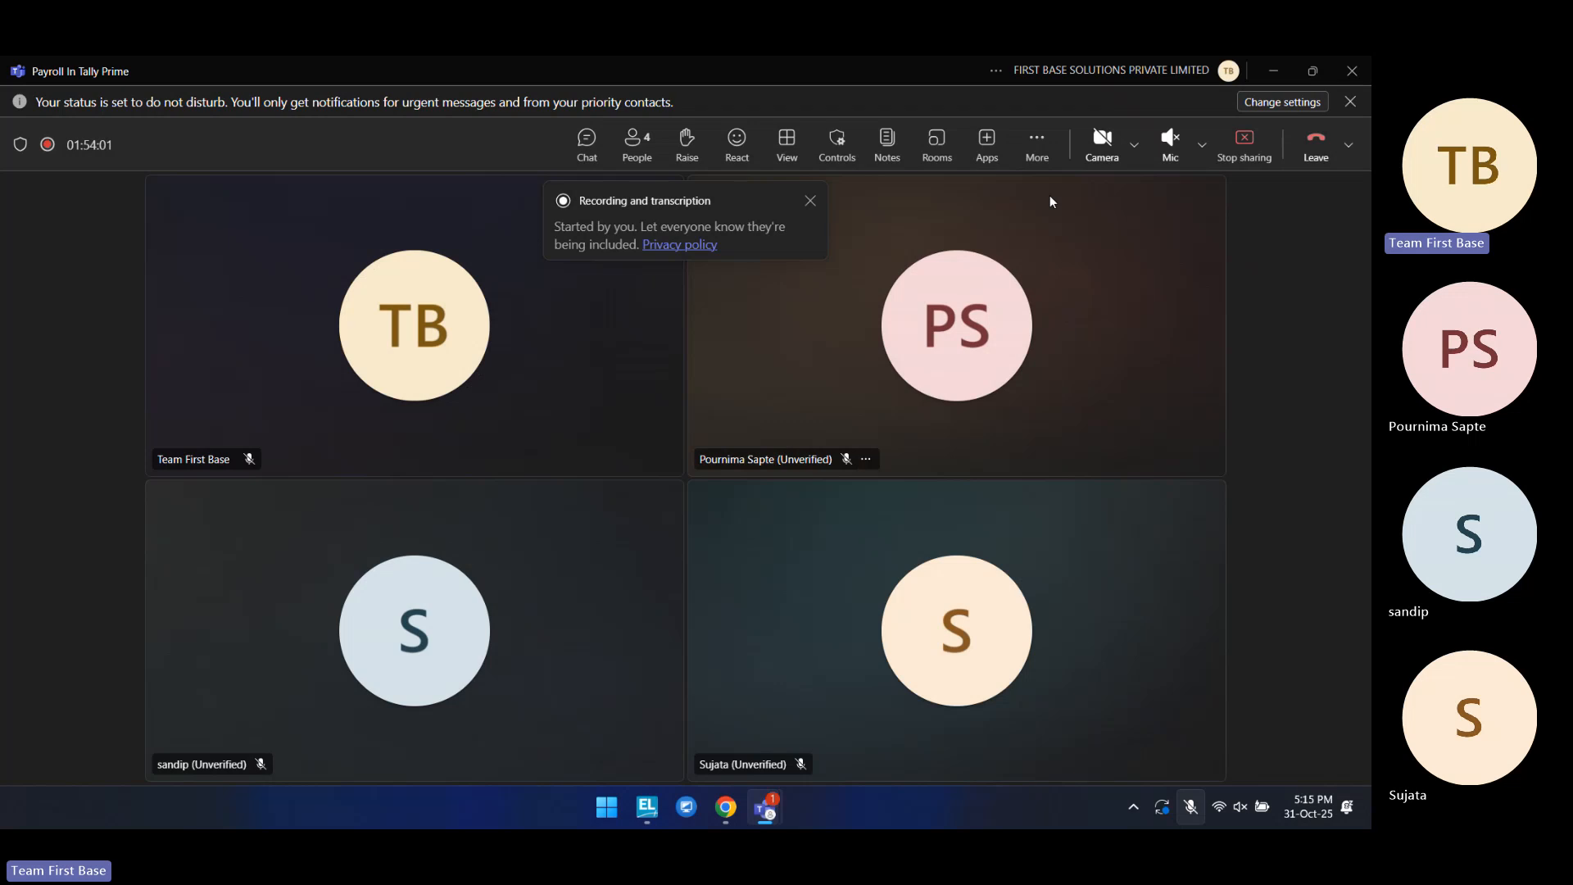
left_click(1039, 164)
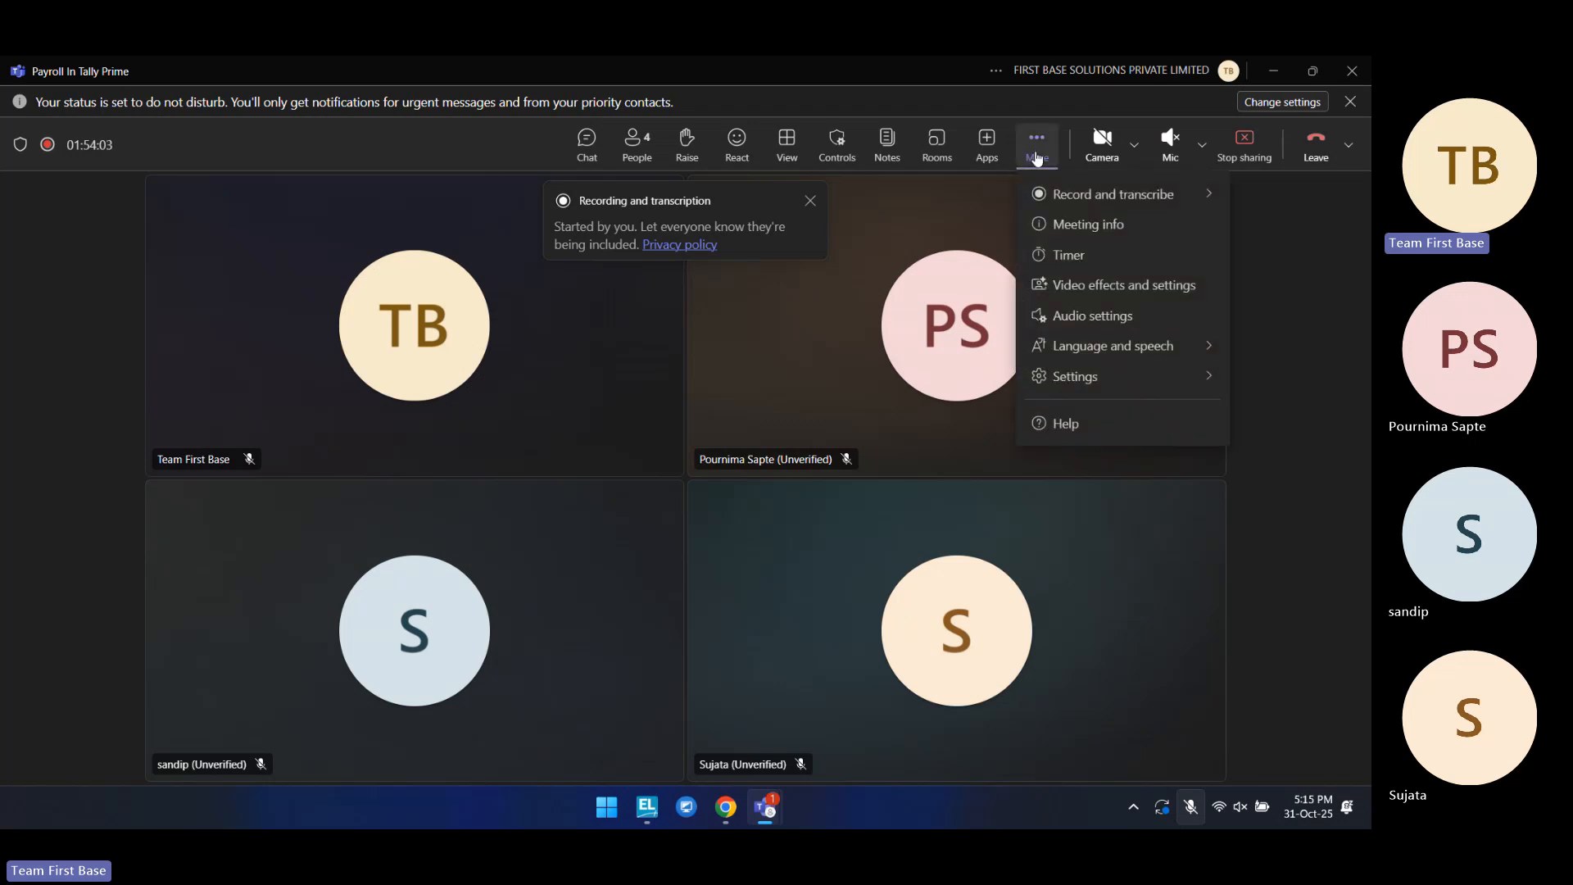
mouse_move(1044, 193)
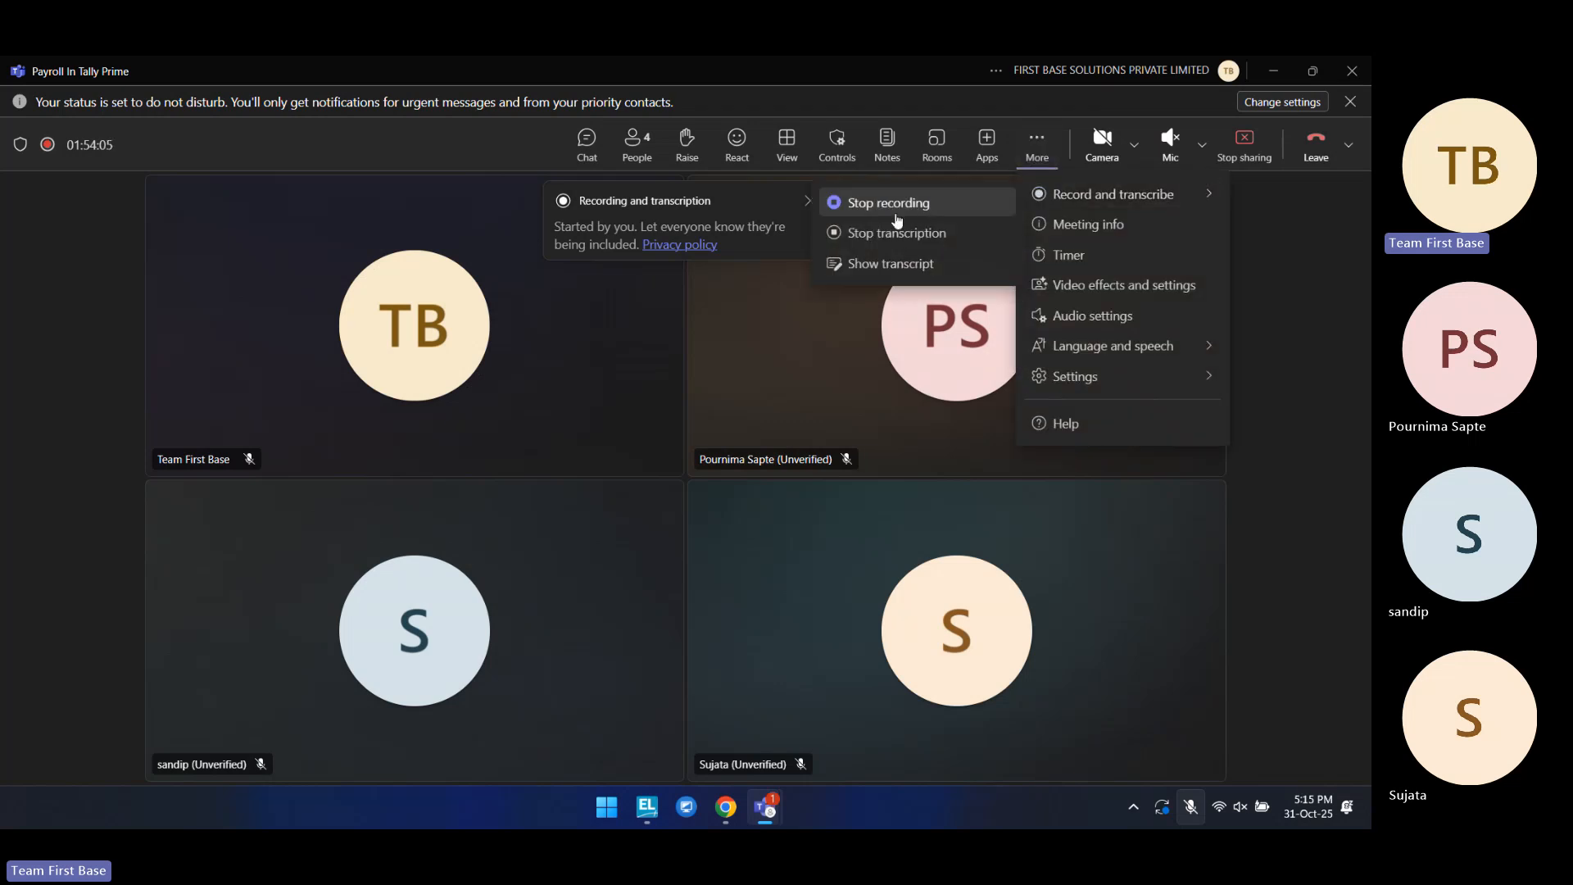
left_click(895, 211)
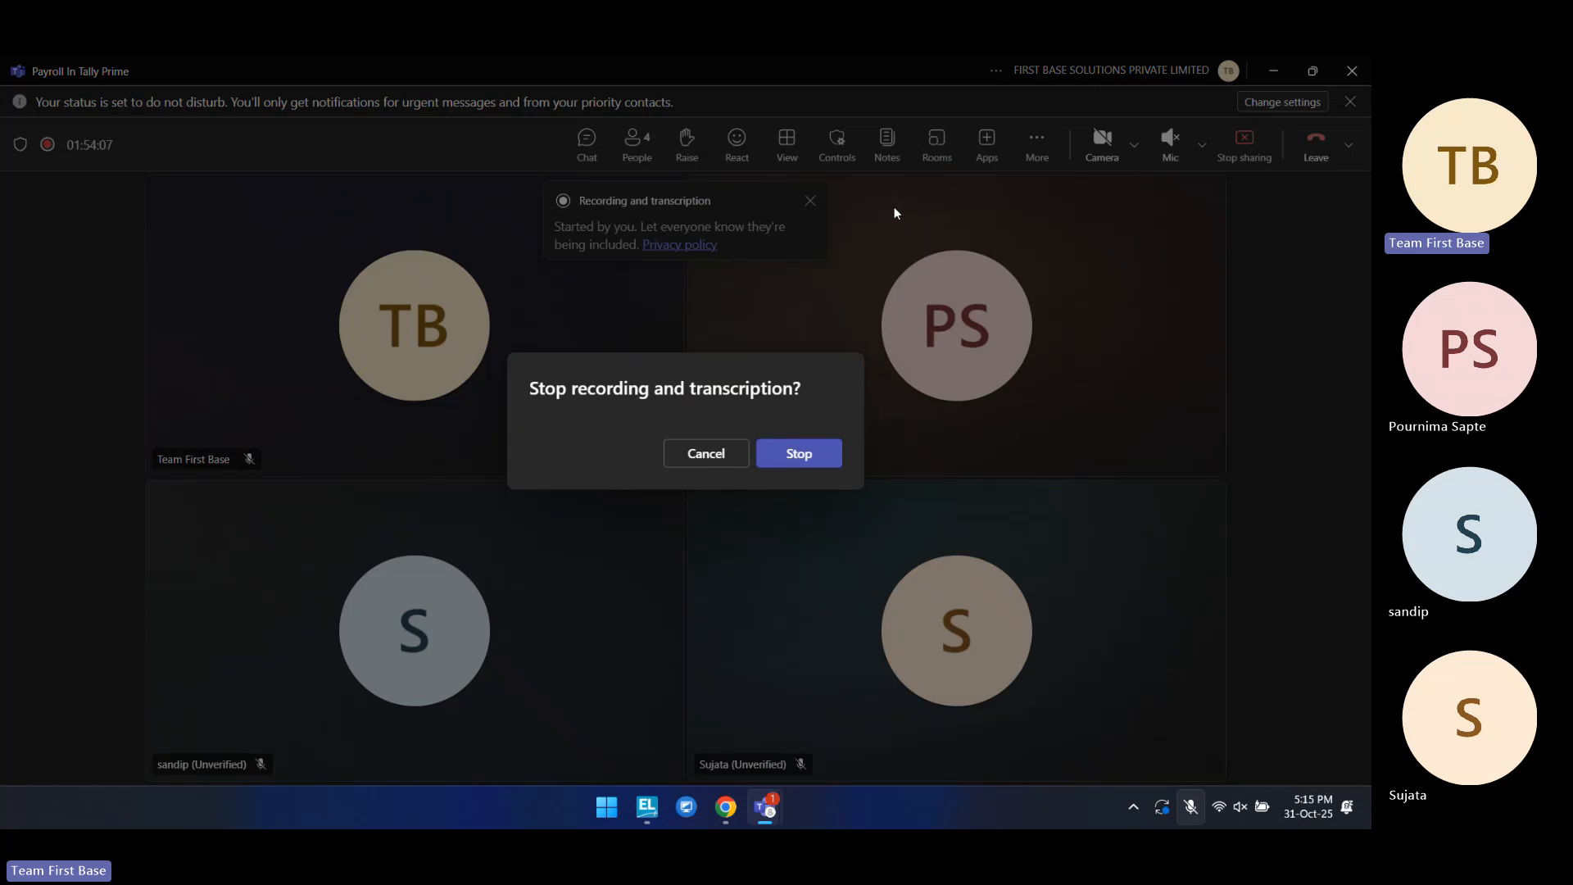
left_click(789, 461)
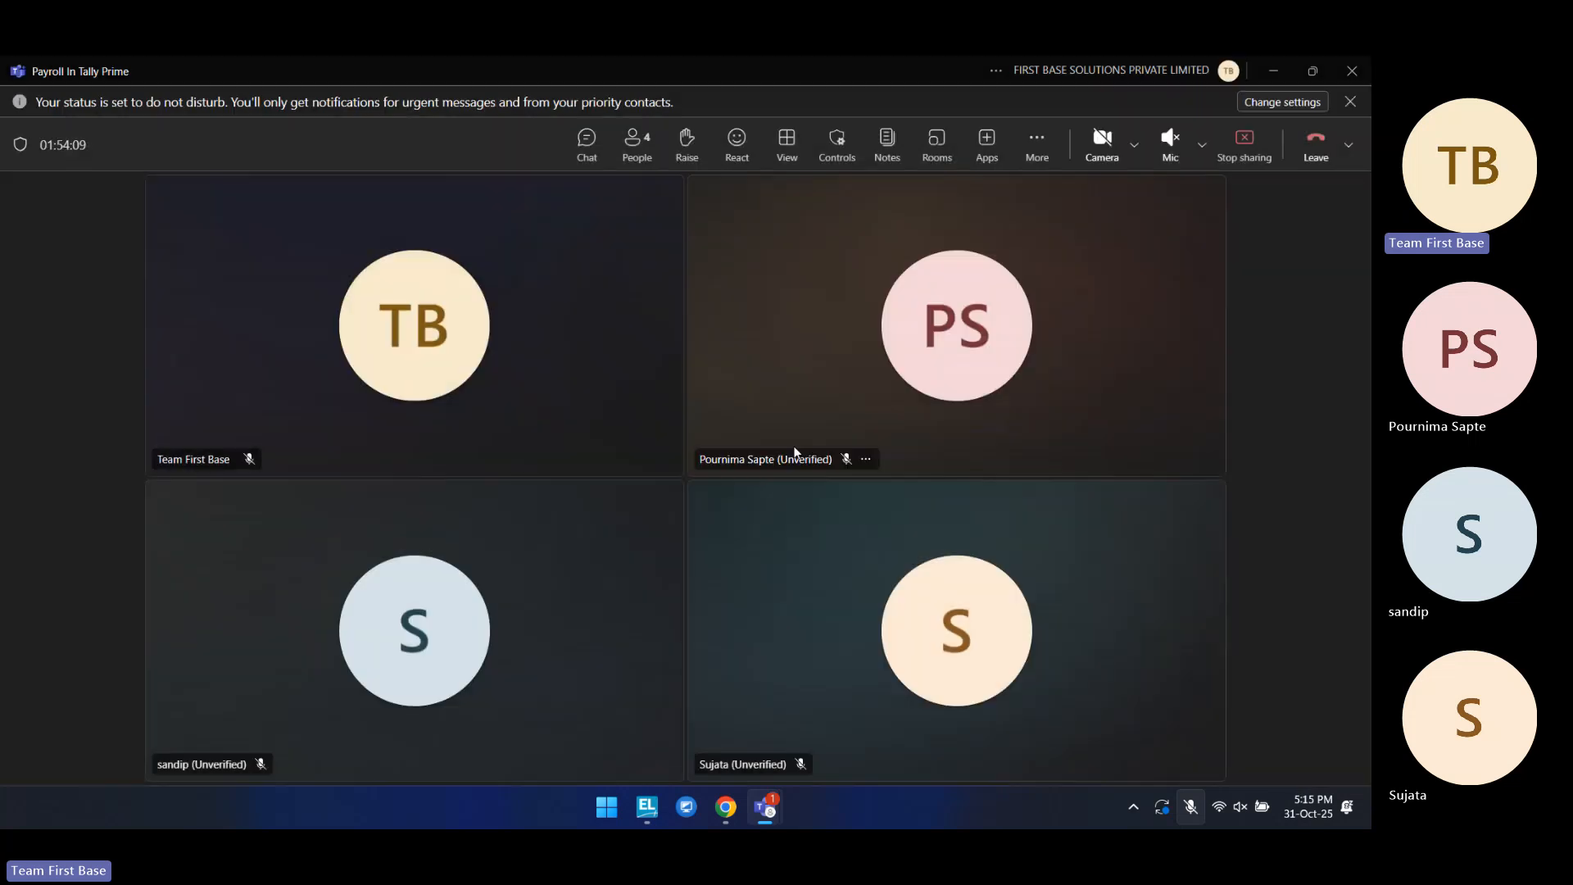